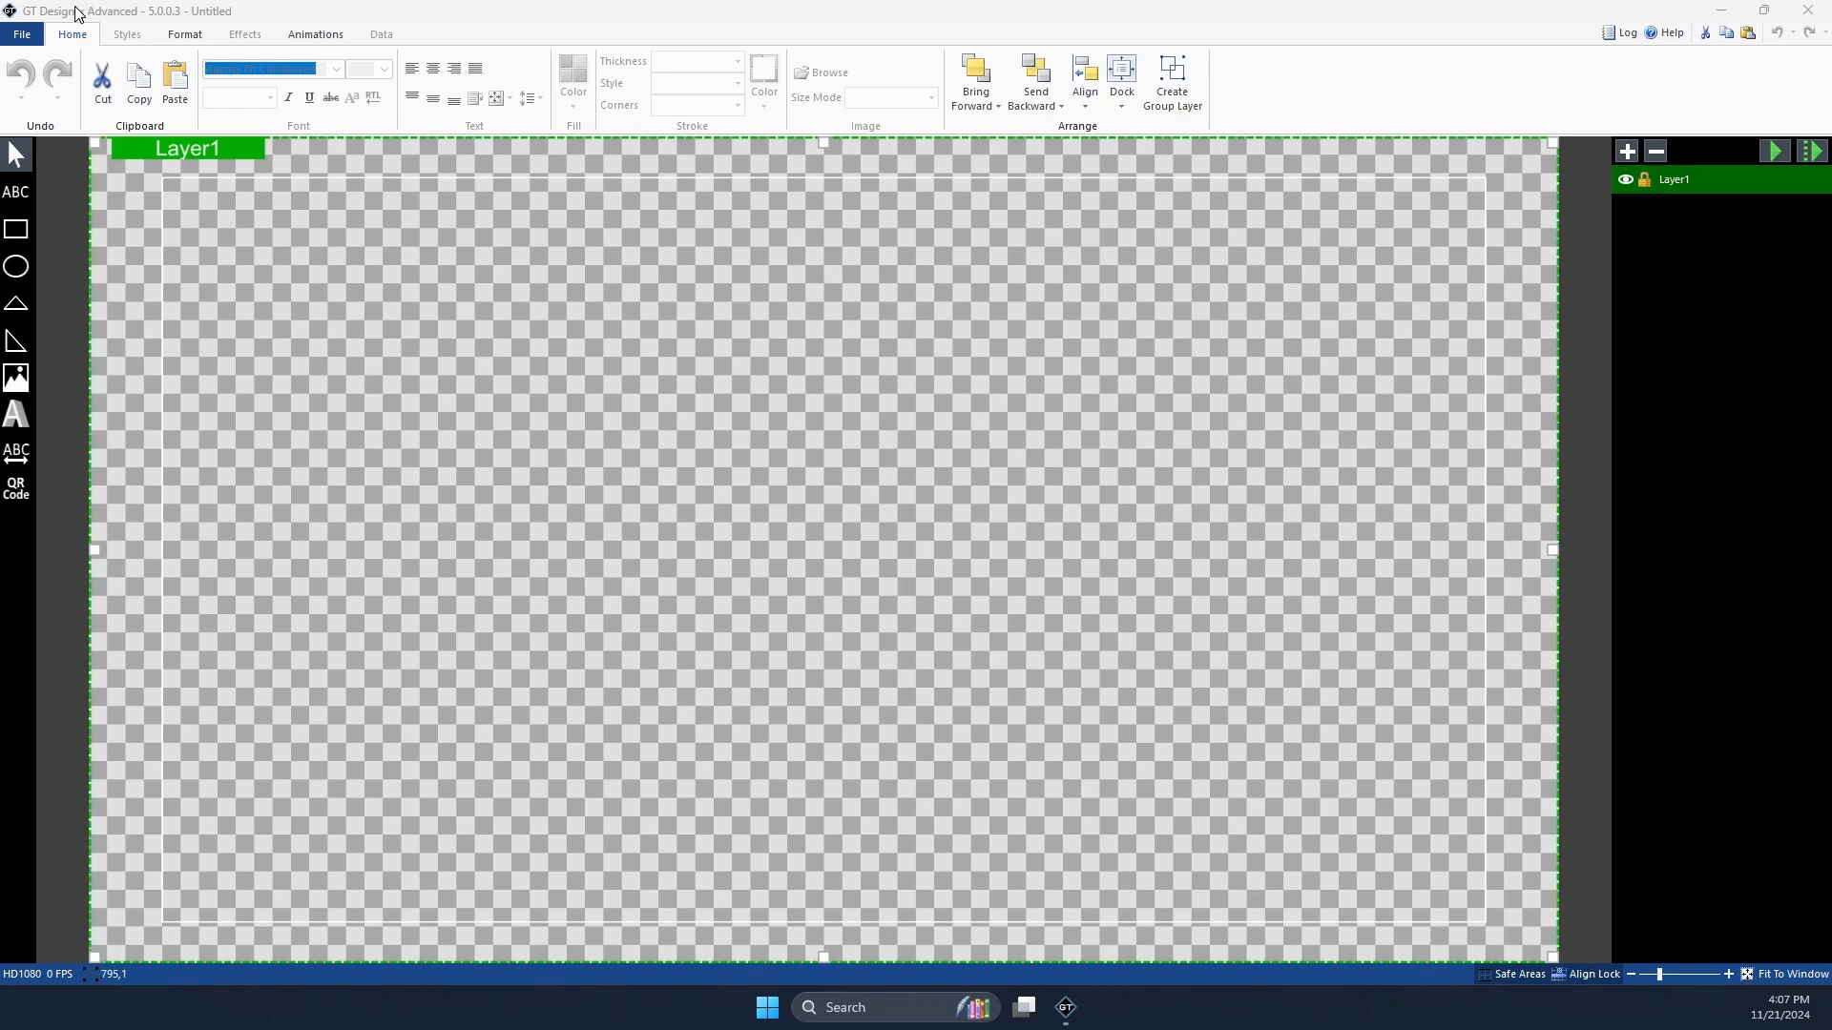
click(106, 24)
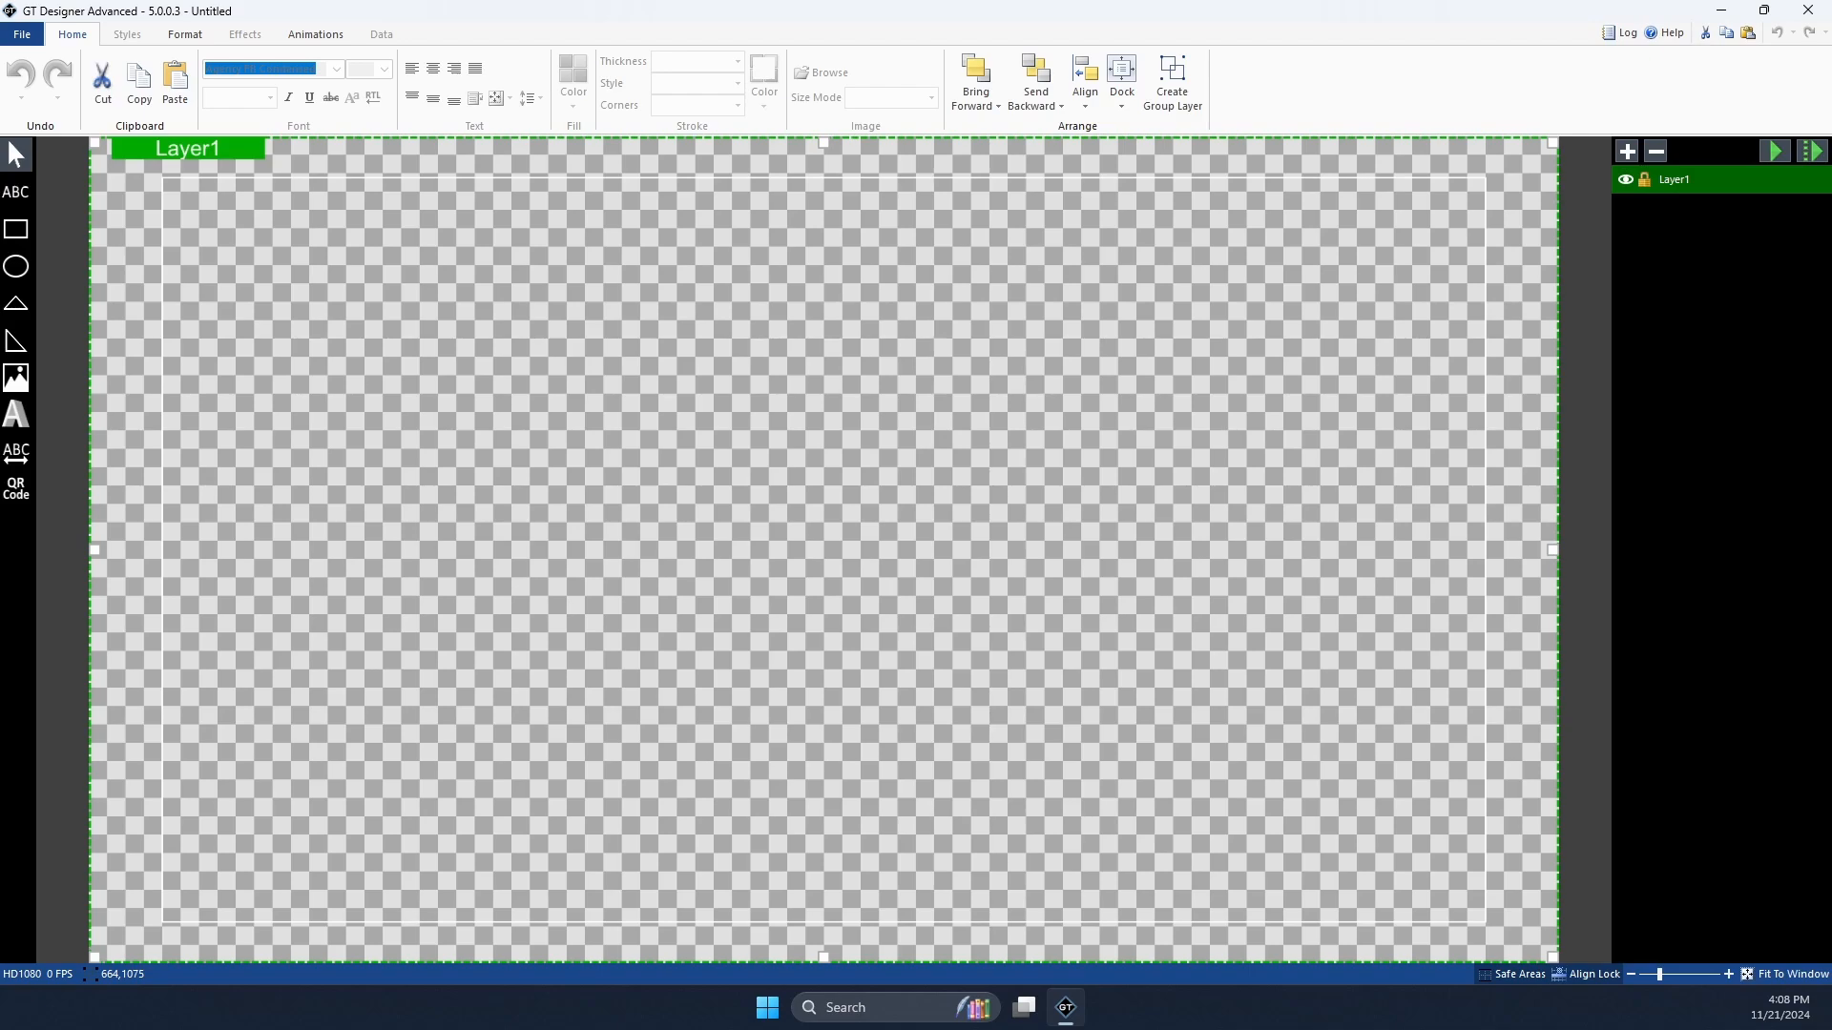
click(16, 192)
drag(203, 242, 1078, 537)
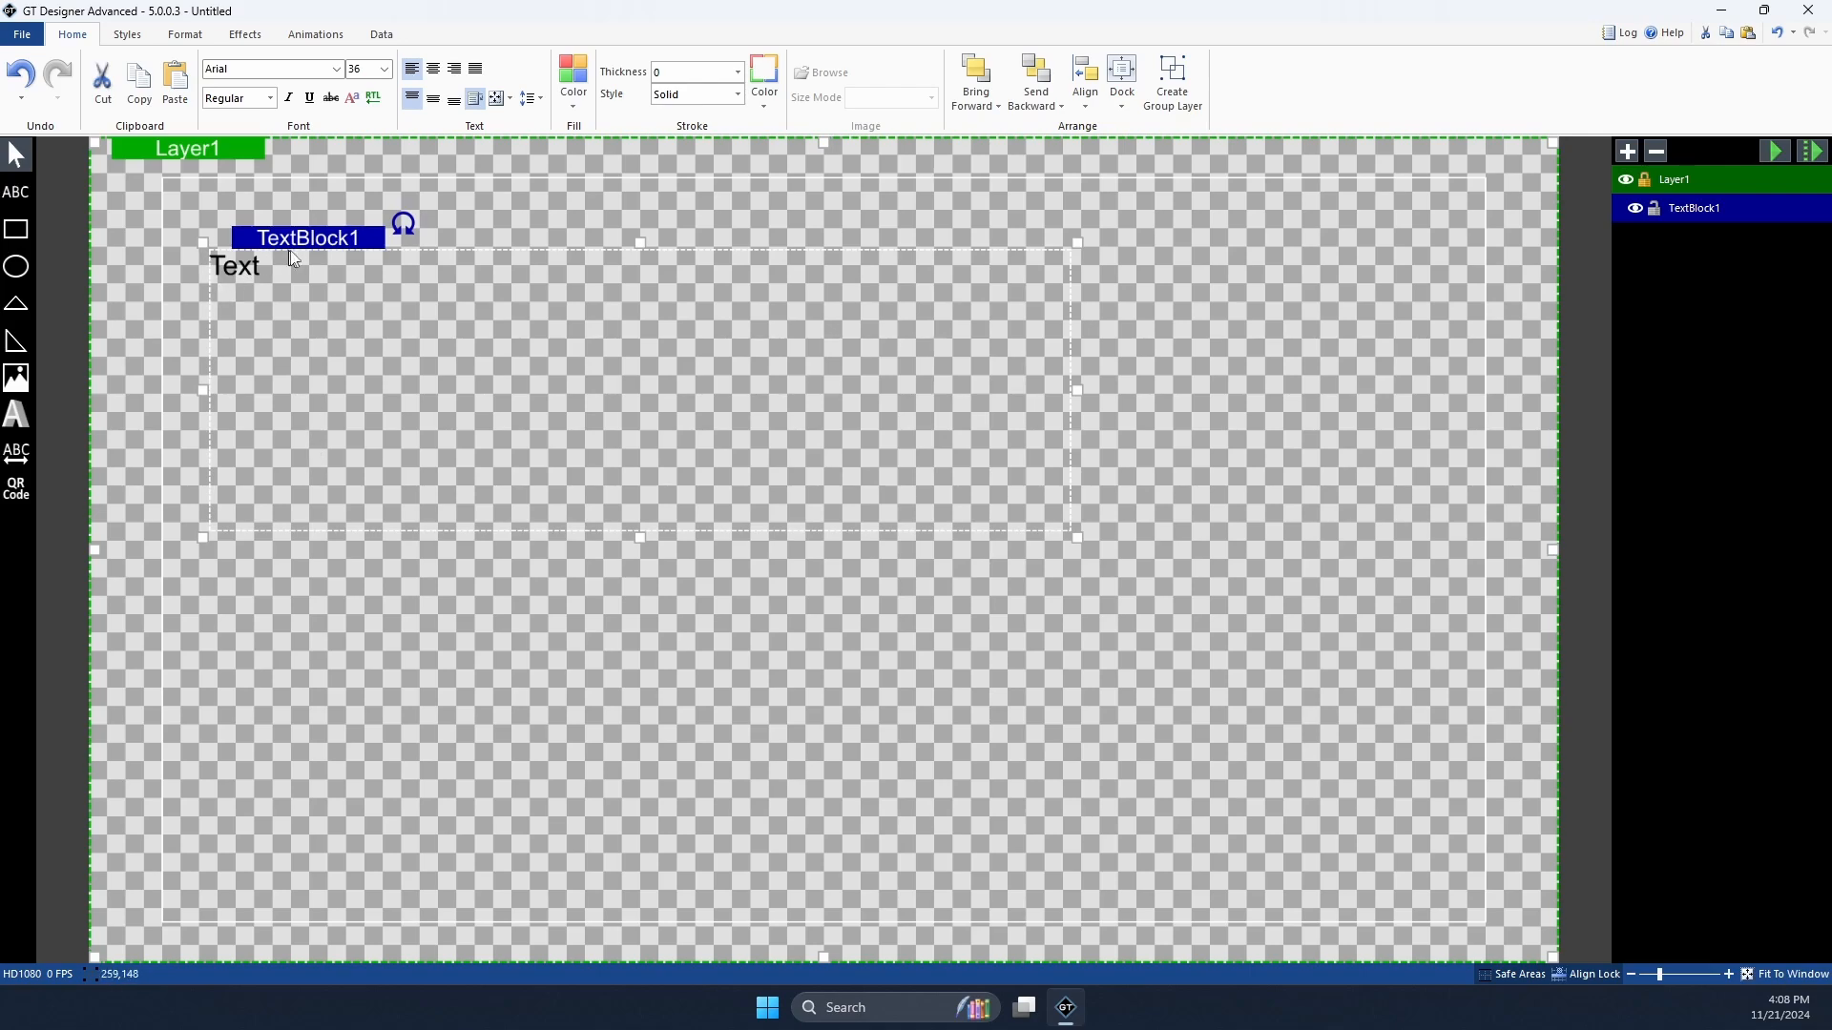
drag(275, 264, 519, 355)
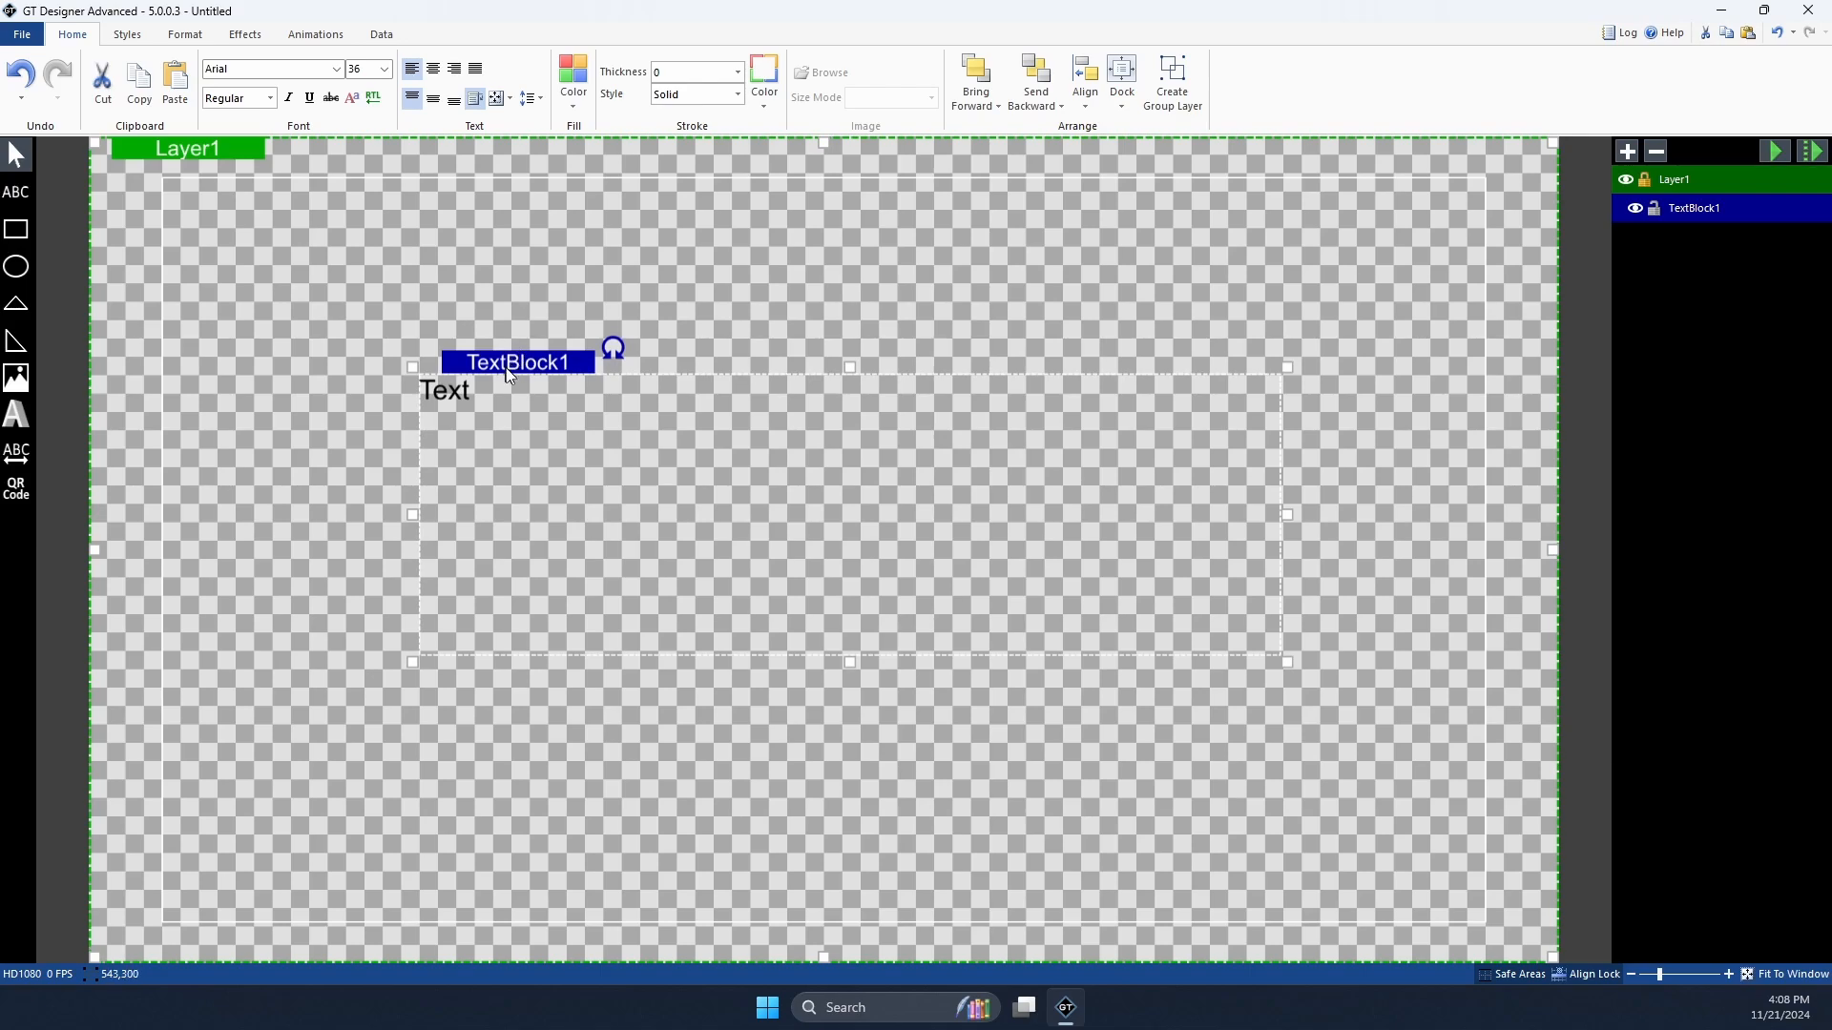
drag(524, 354, 556, 421)
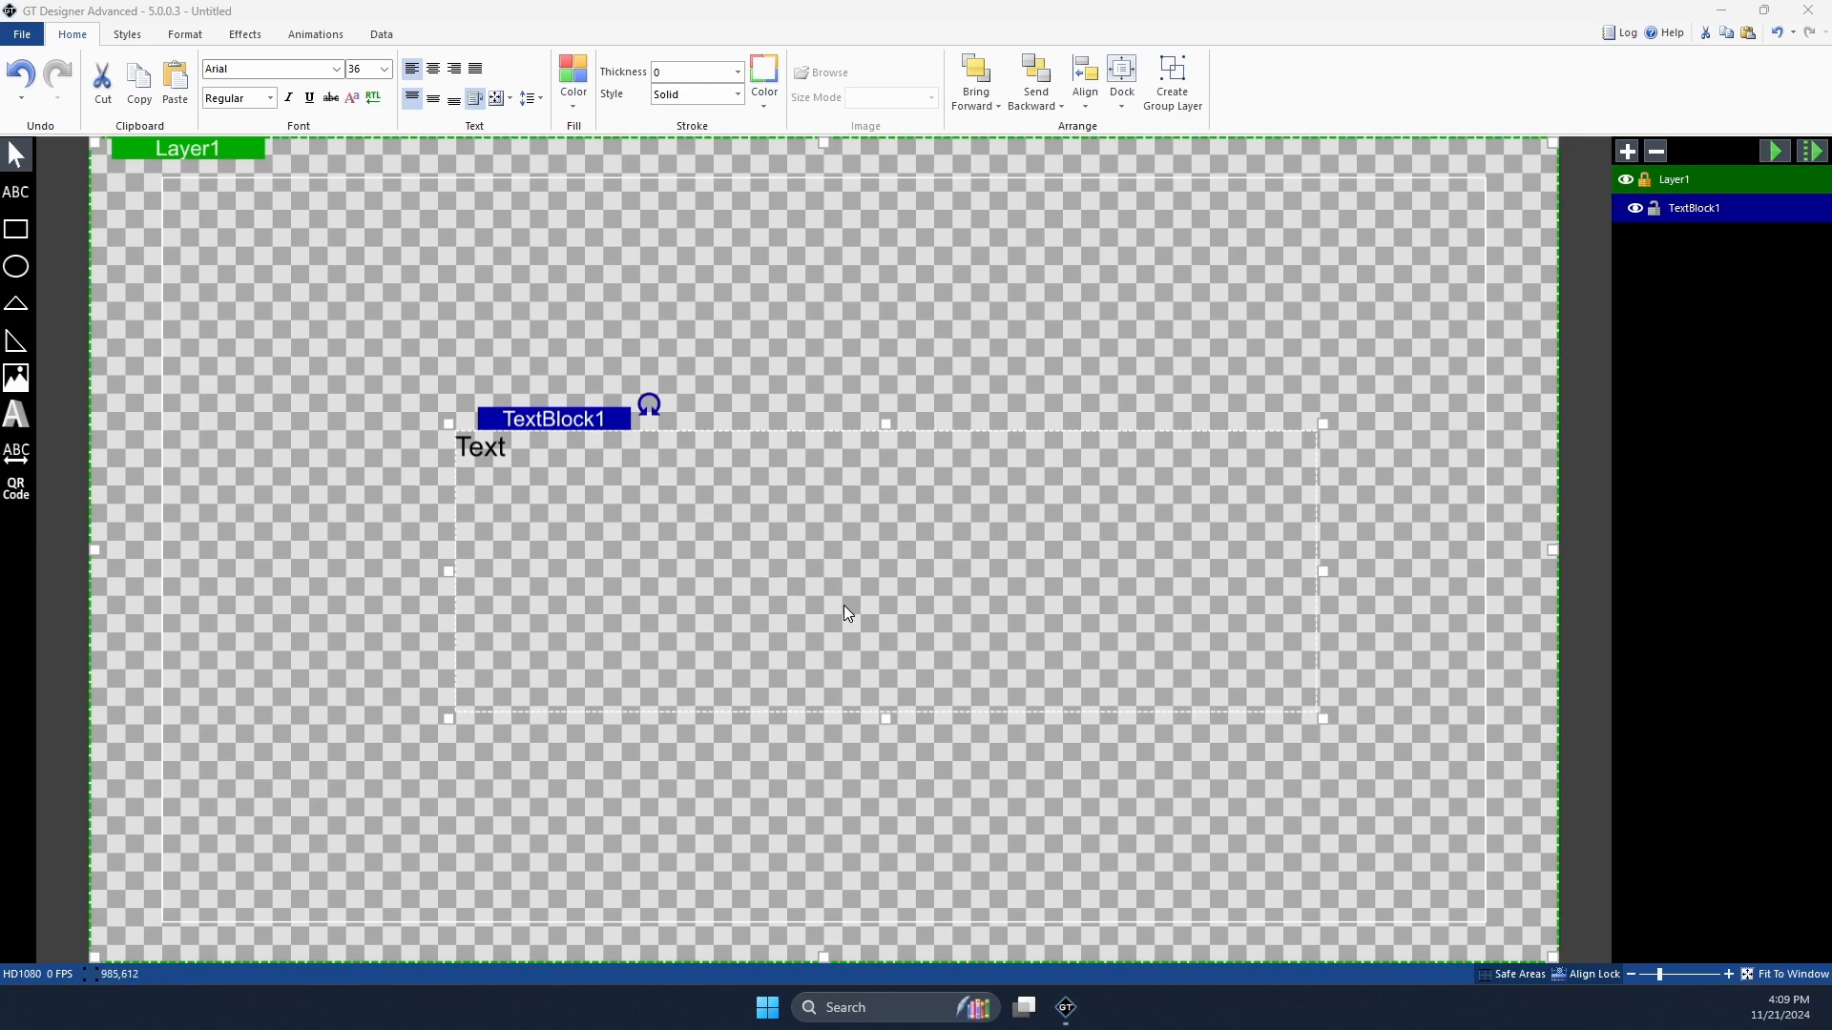
drag(573, 426, 569, 337)
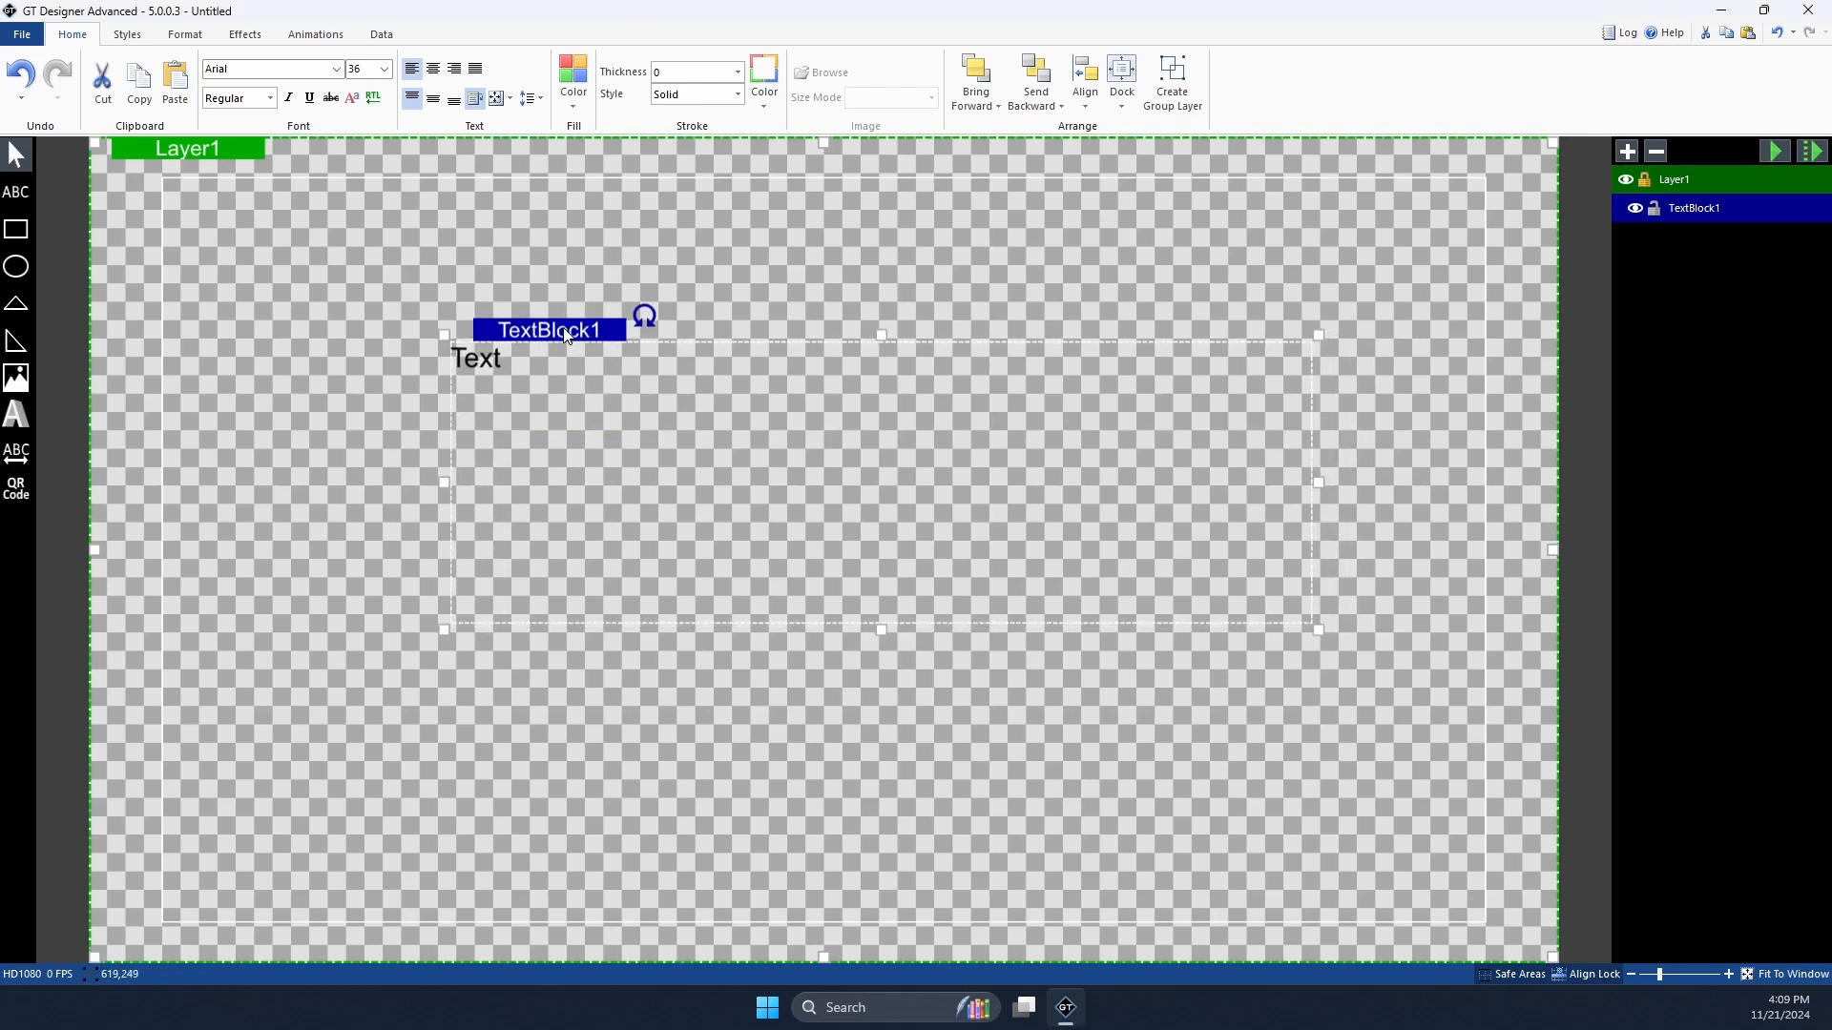
key(Delete)
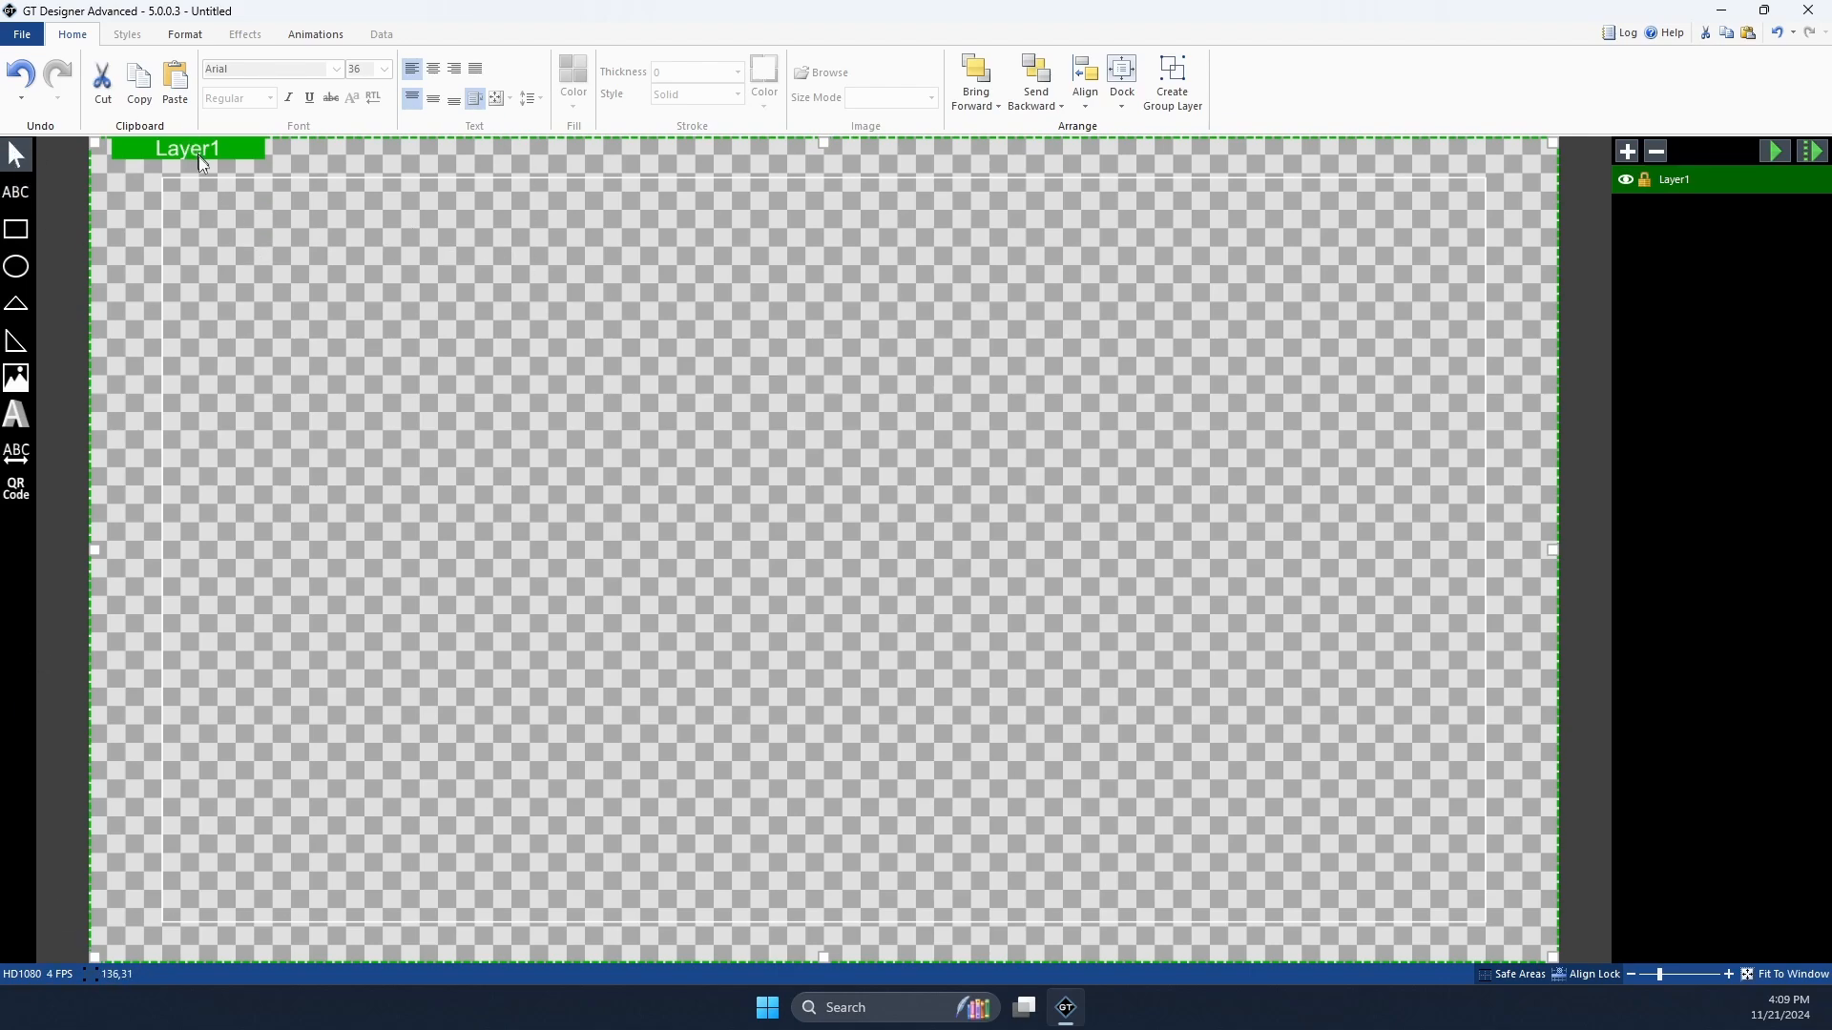
Step: Draw a wide text block across the upper middle of the canvas
click(25, 198)
click(18, 226)
click(18, 259)
click(24, 199)
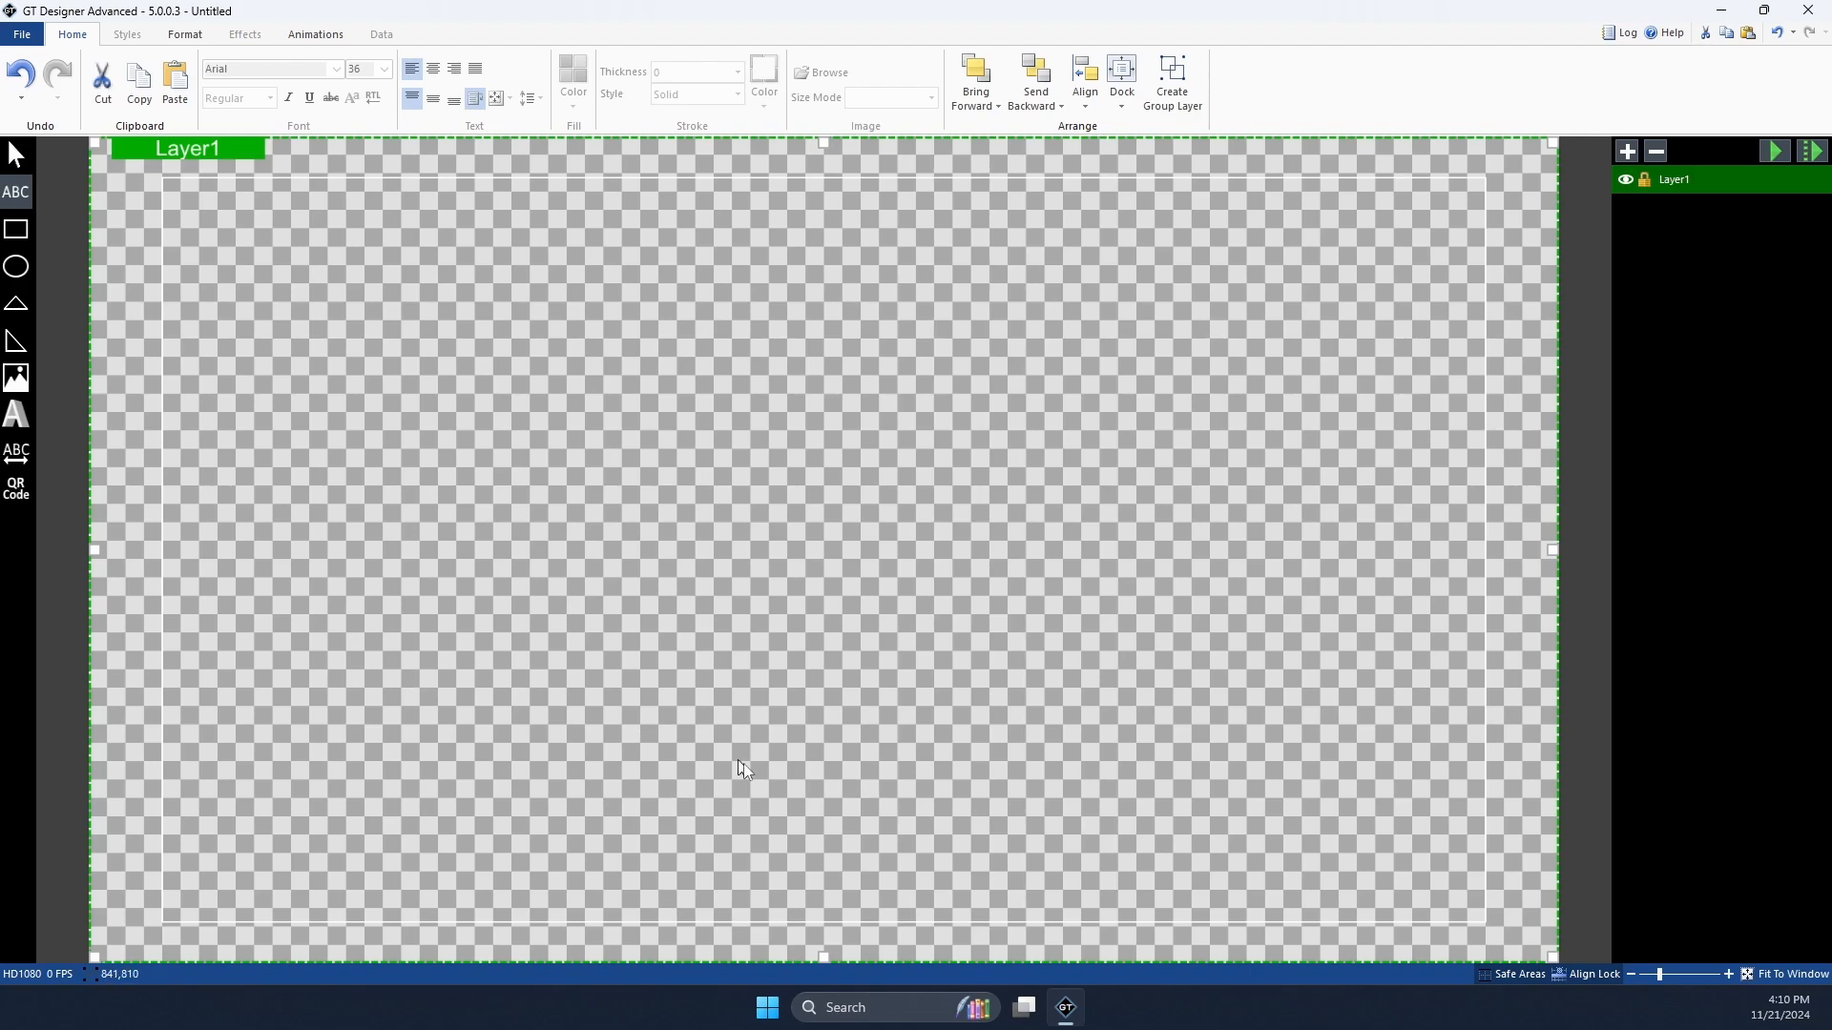
mouse_move(319, 322)
mouse_down()
mouse_move(1002, 543)
mouse_move(734, 583)
mouse_move(329, 520)
mouse_move(514, 432)
mouse_move(1223, 570)
mouse_up()
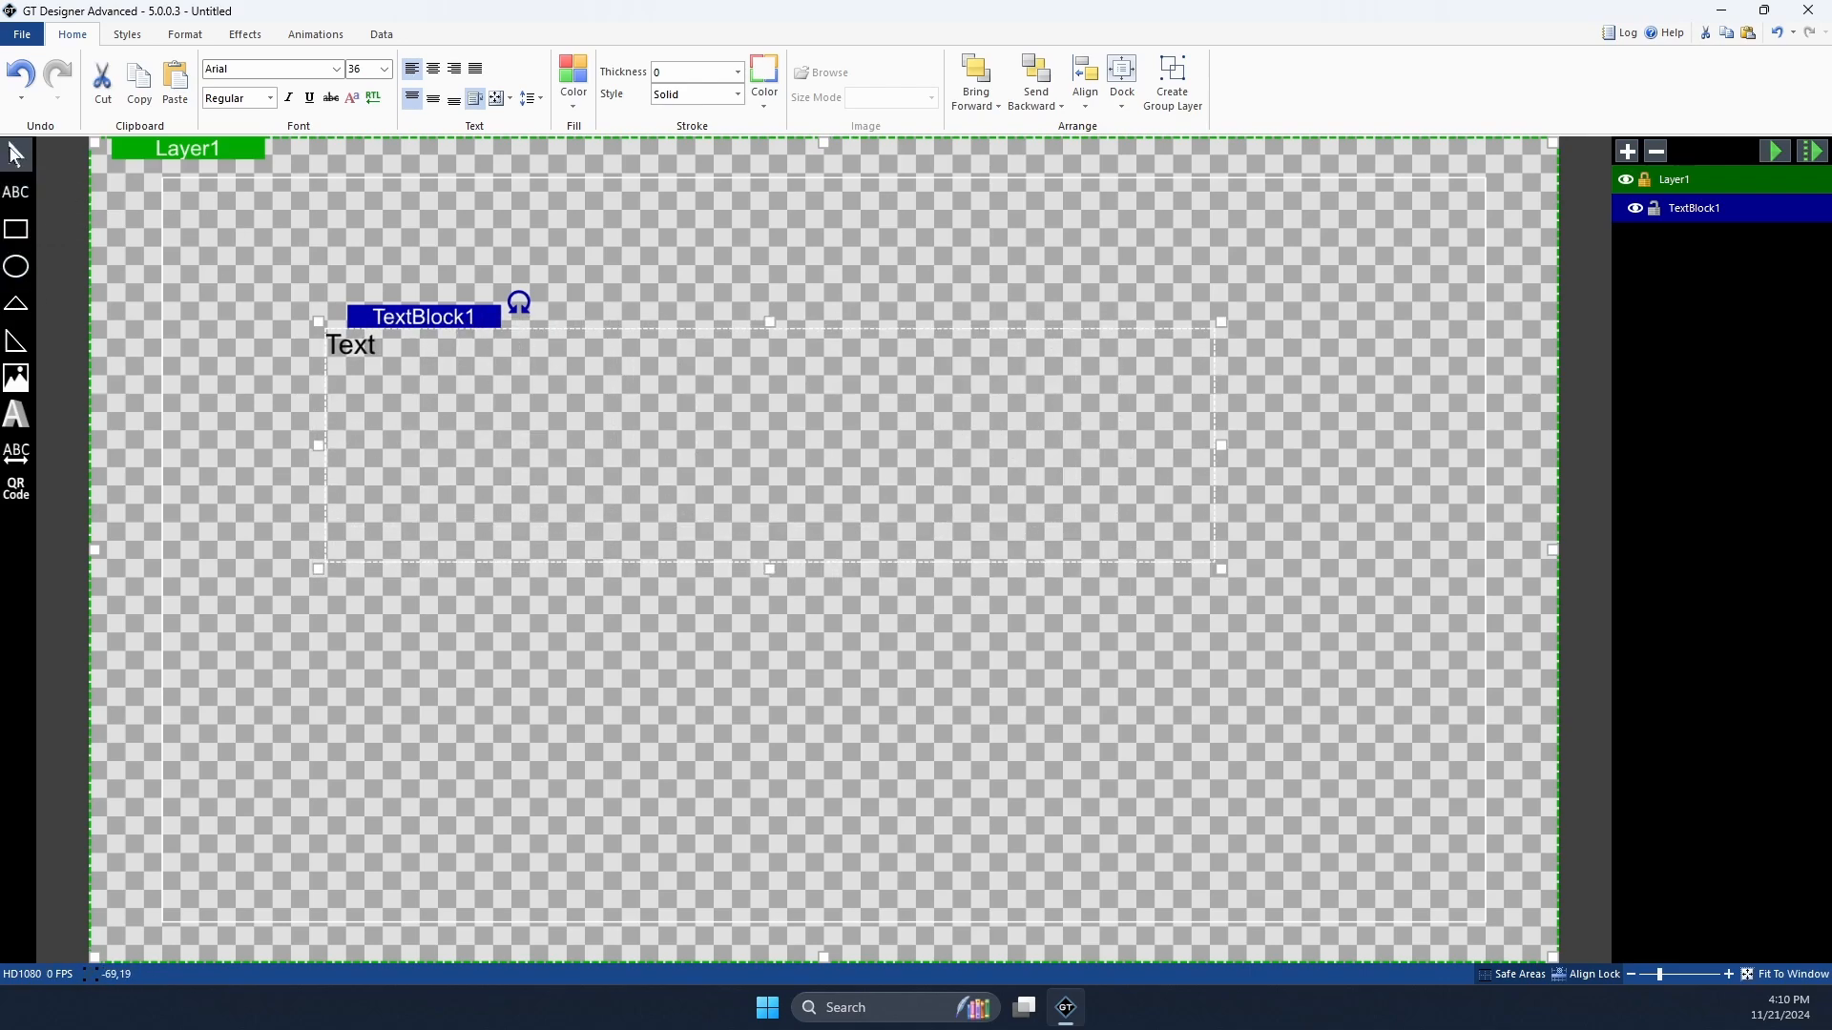
Step: Move the text block slightly down and right and resize it to be narrower and shorter
drag(475, 357, 384, 361)
drag(279, 381, 425, 372)
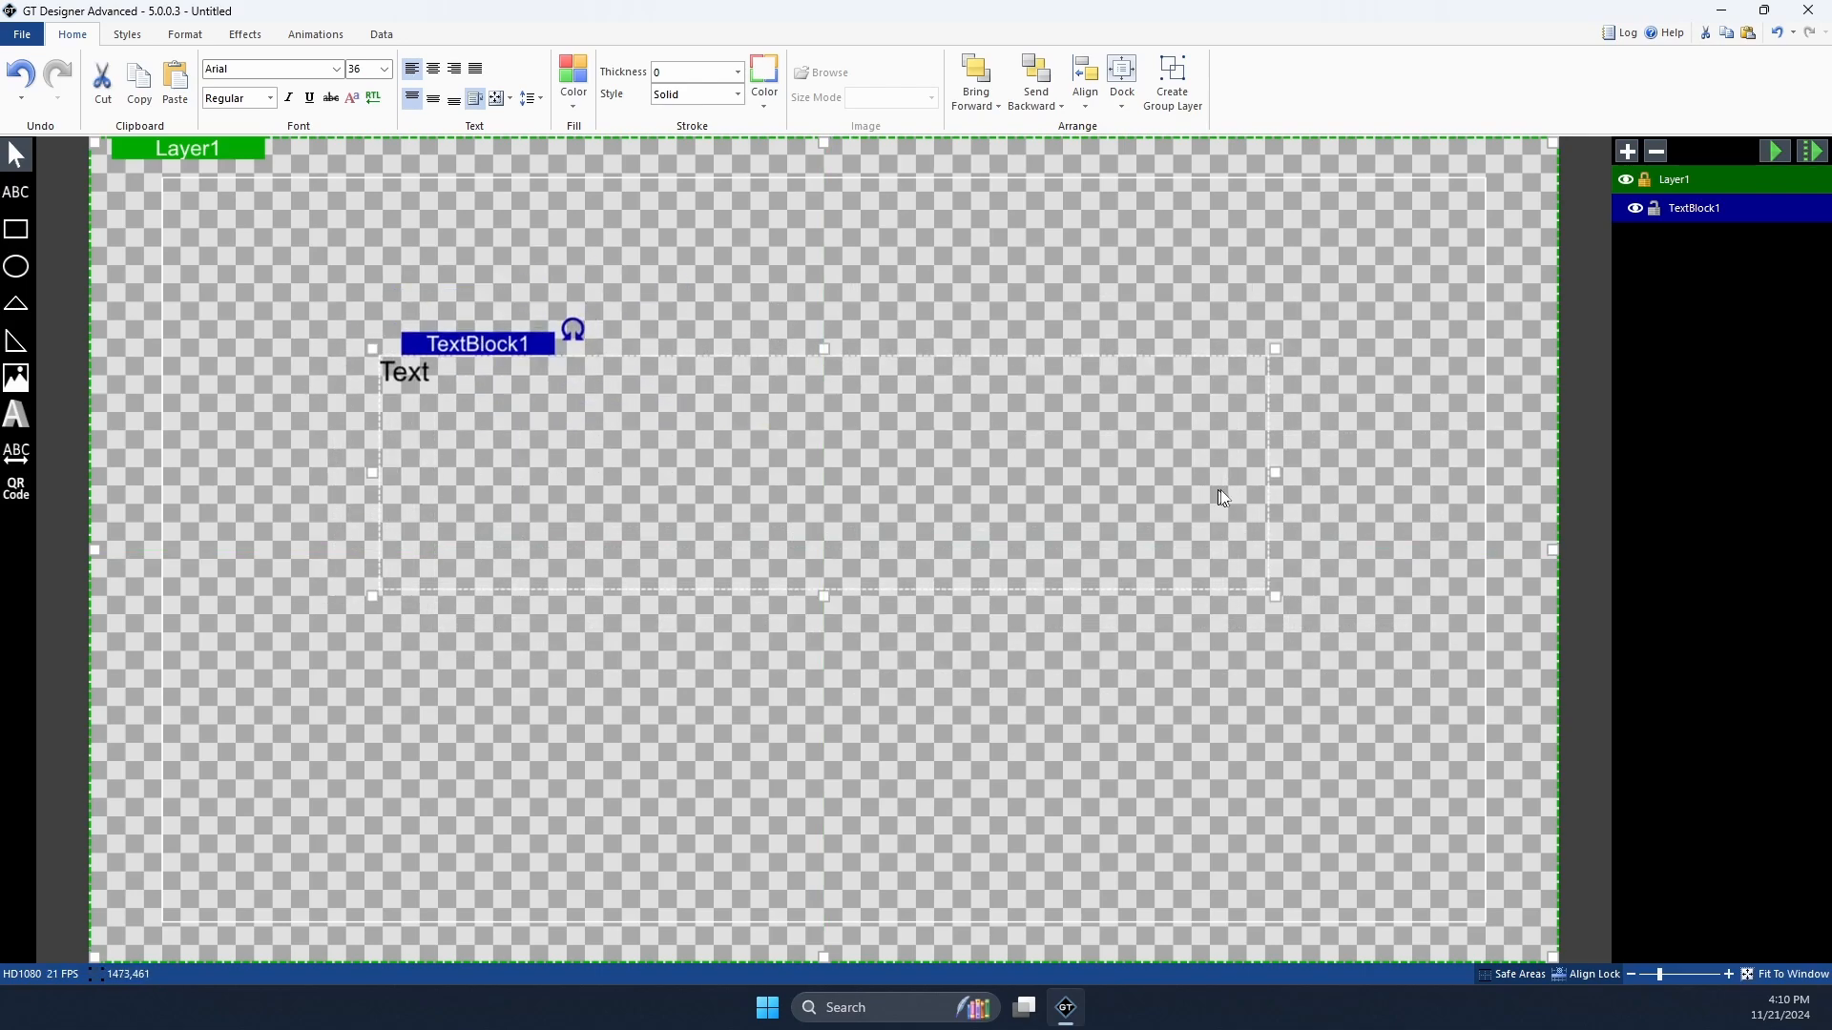
drag(1271, 468, 1070, 471)
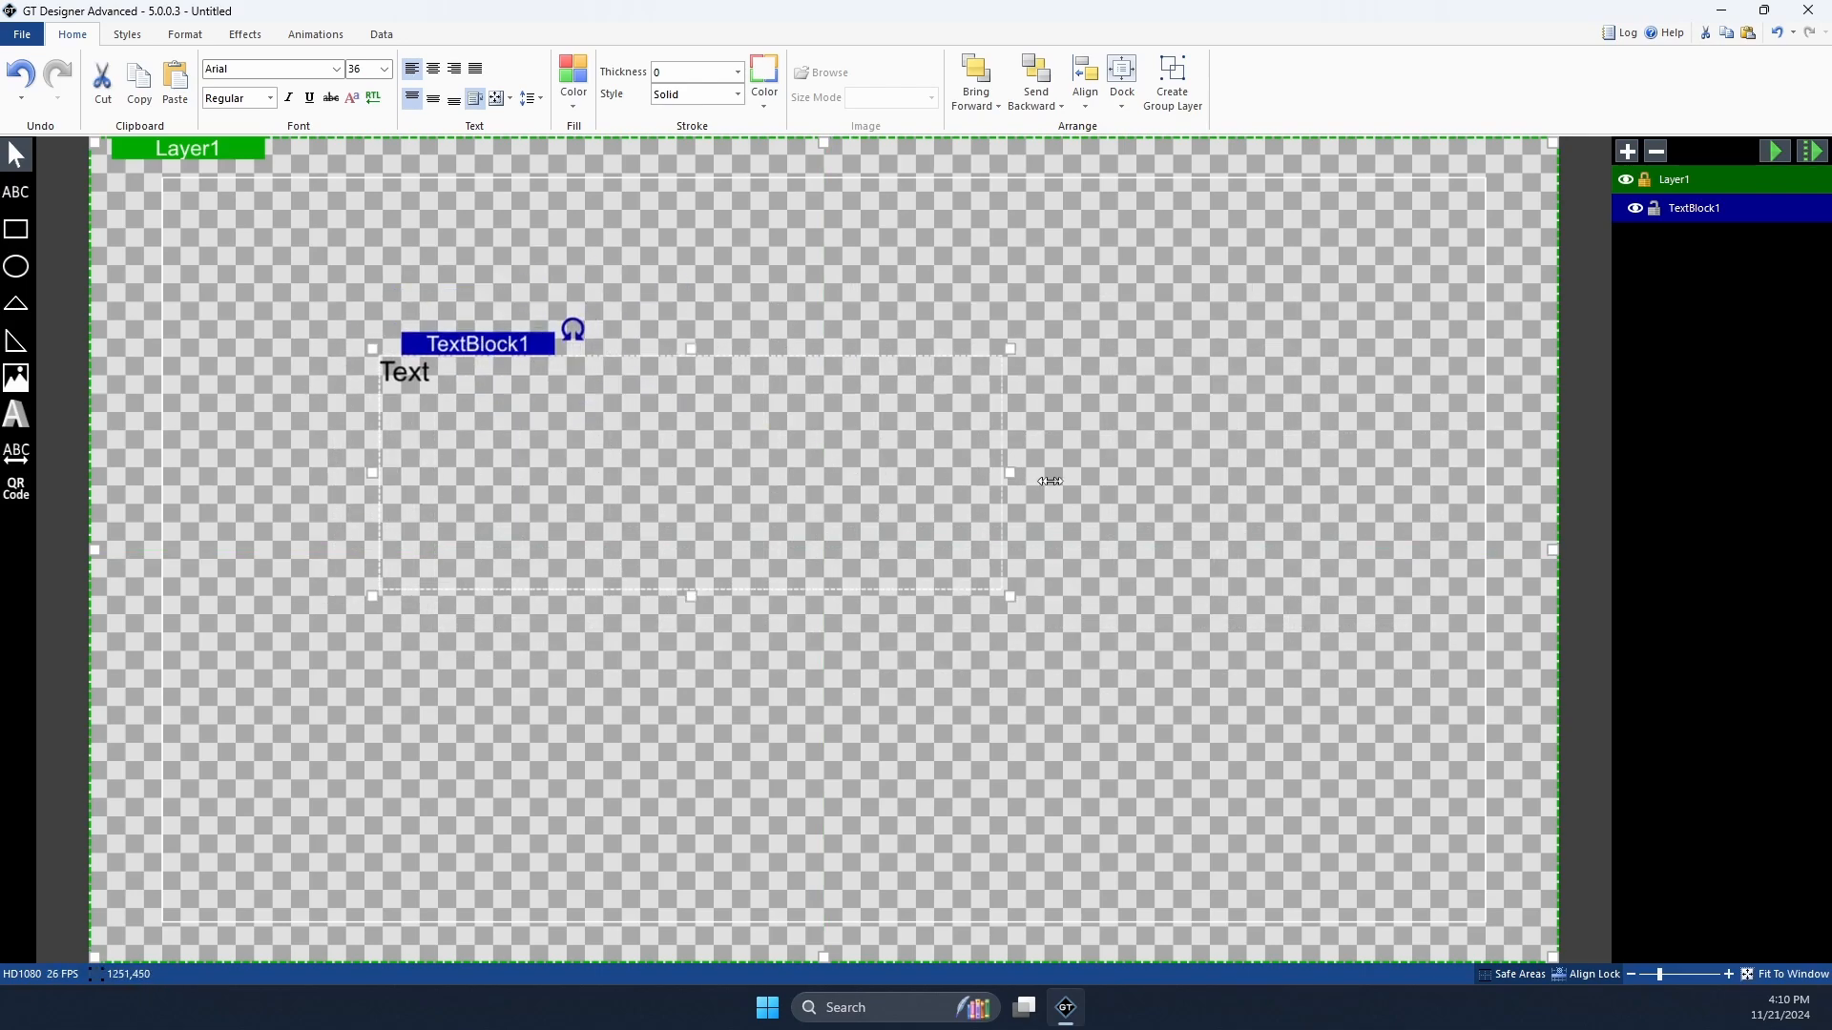
drag(720, 596, 754, 520)
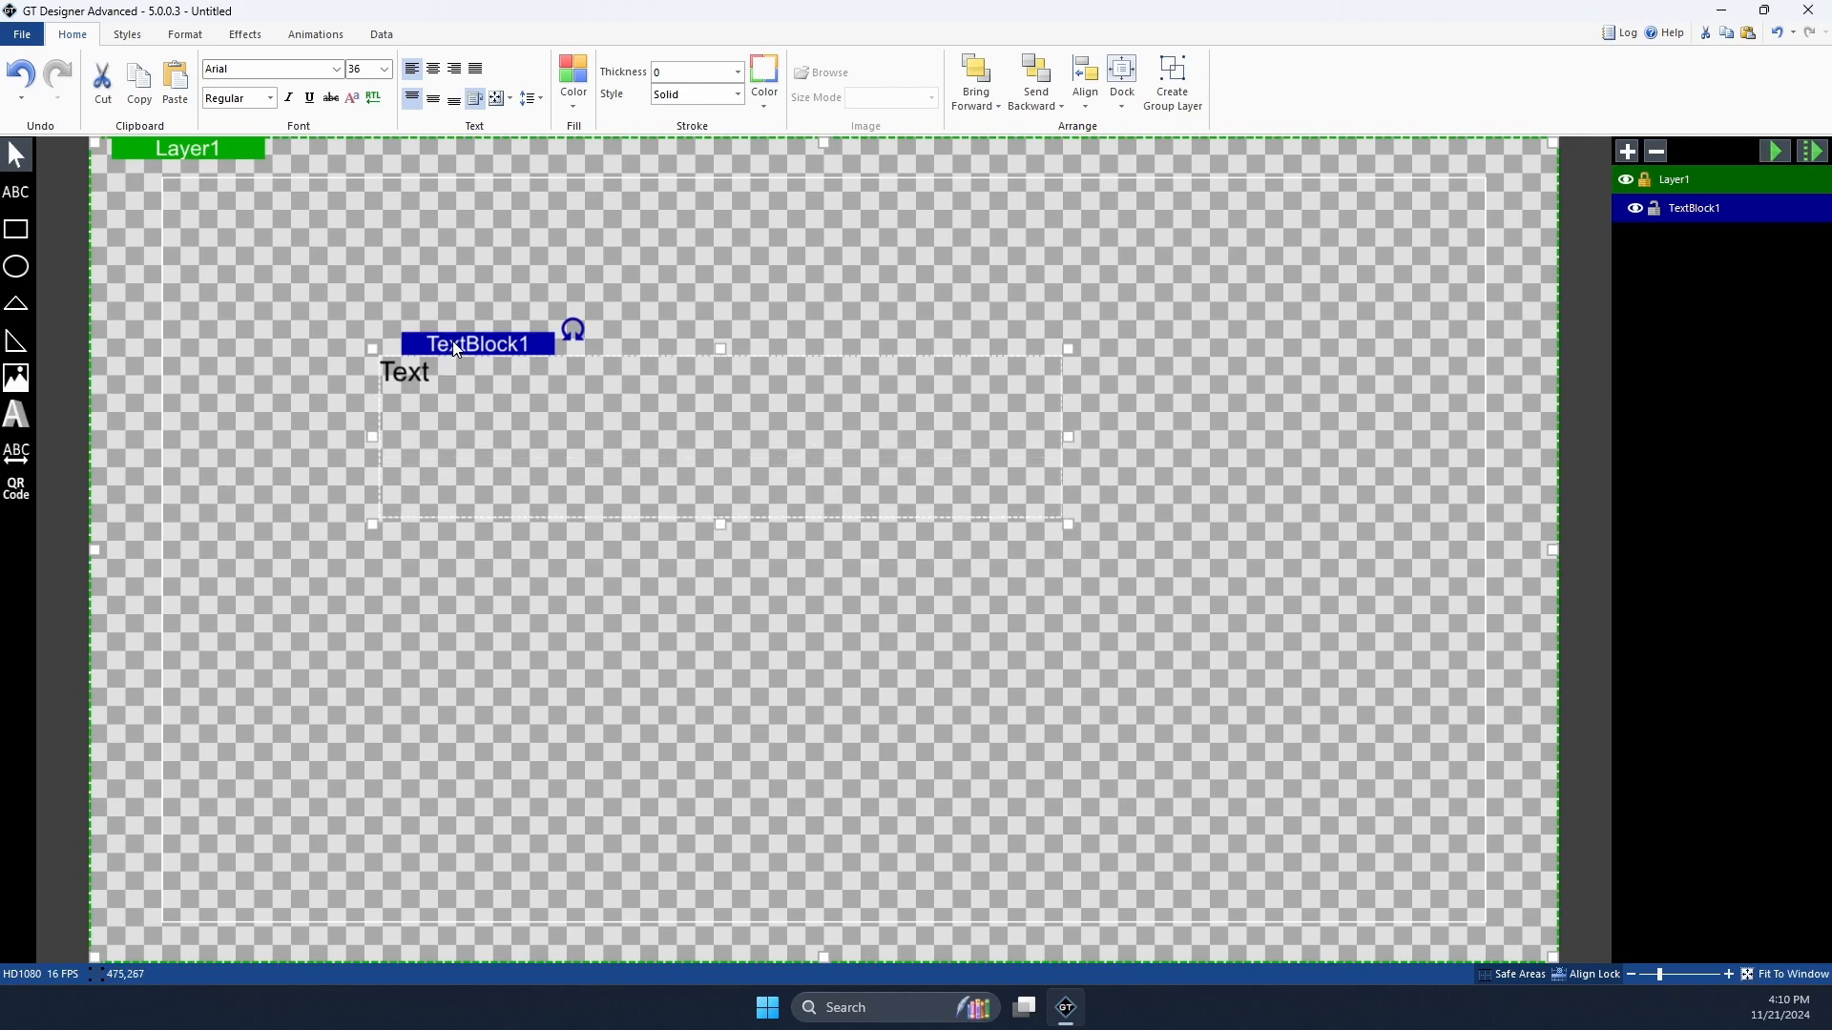
mouse_move(453, 340)
mouse_down()
mouse_move(634, 304)
mouse_move(451, 369)
mouse_up()
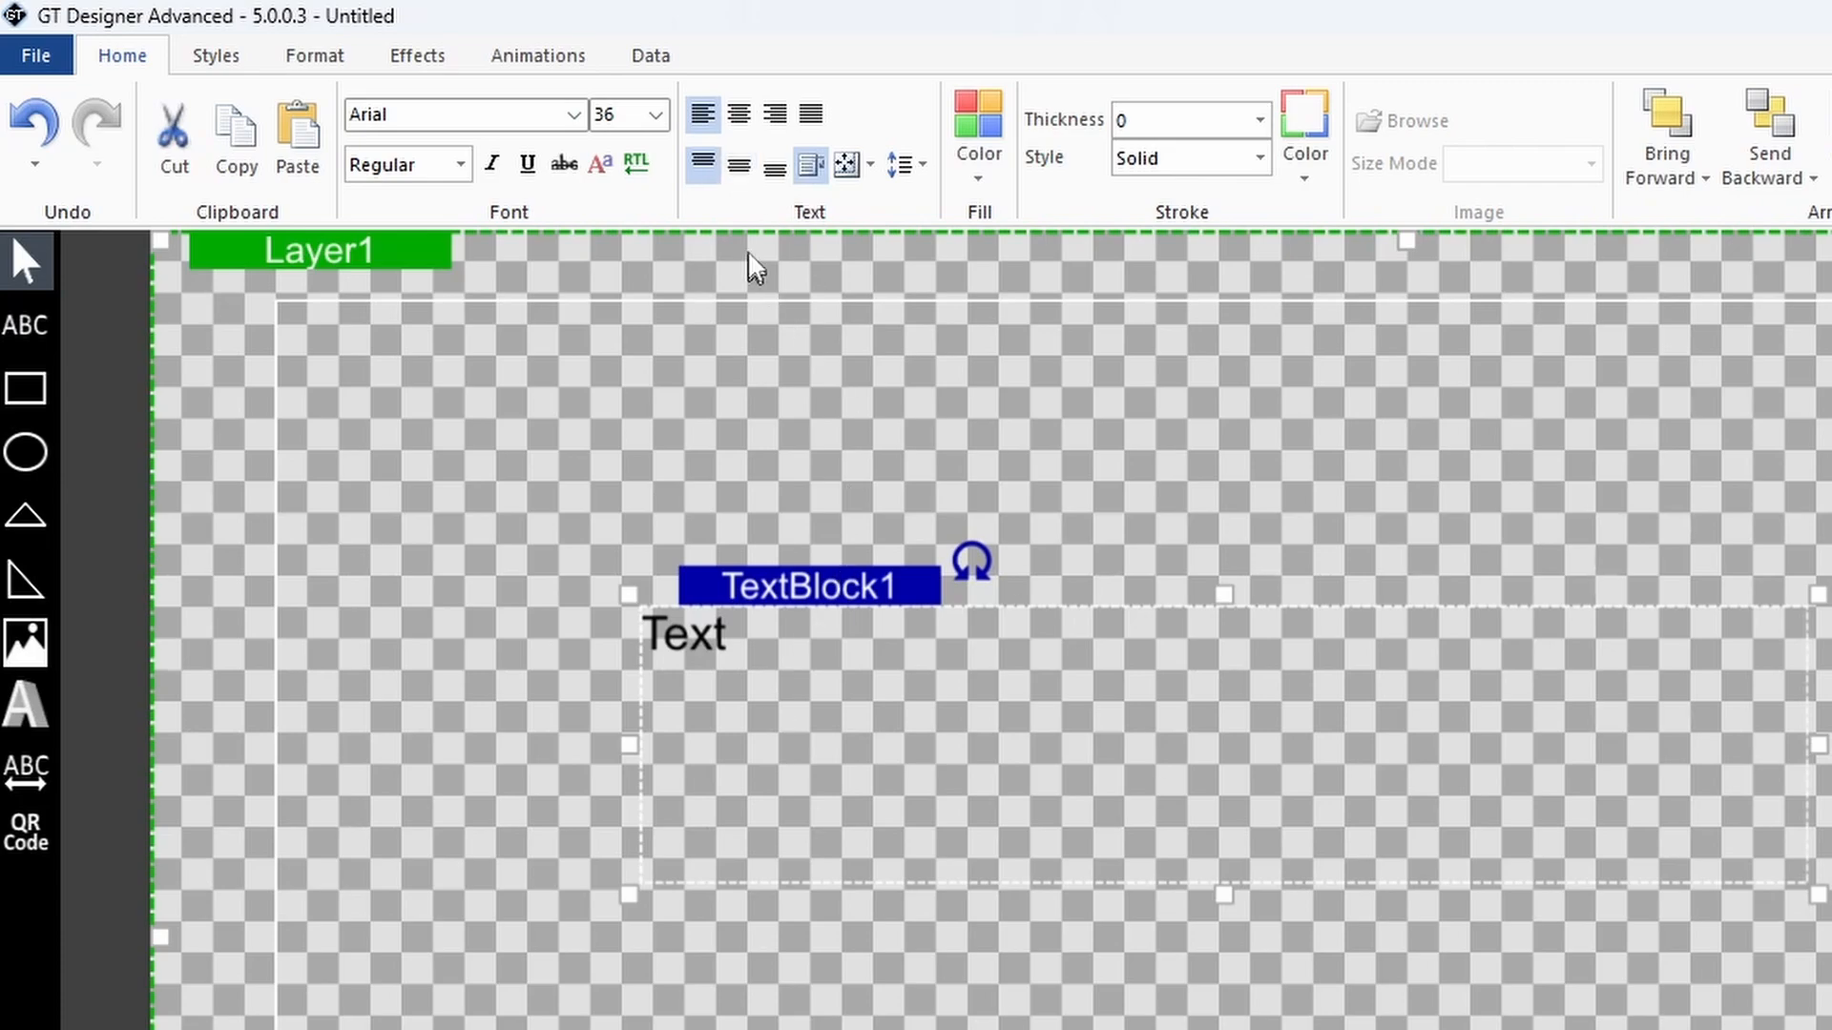
Step: Try the bottom and middle vertical alignments on the text block, restore top alignment, and view the auto-size options
click(739, 113)
click(775, 114)
click(810, 113)
click(775, 167)
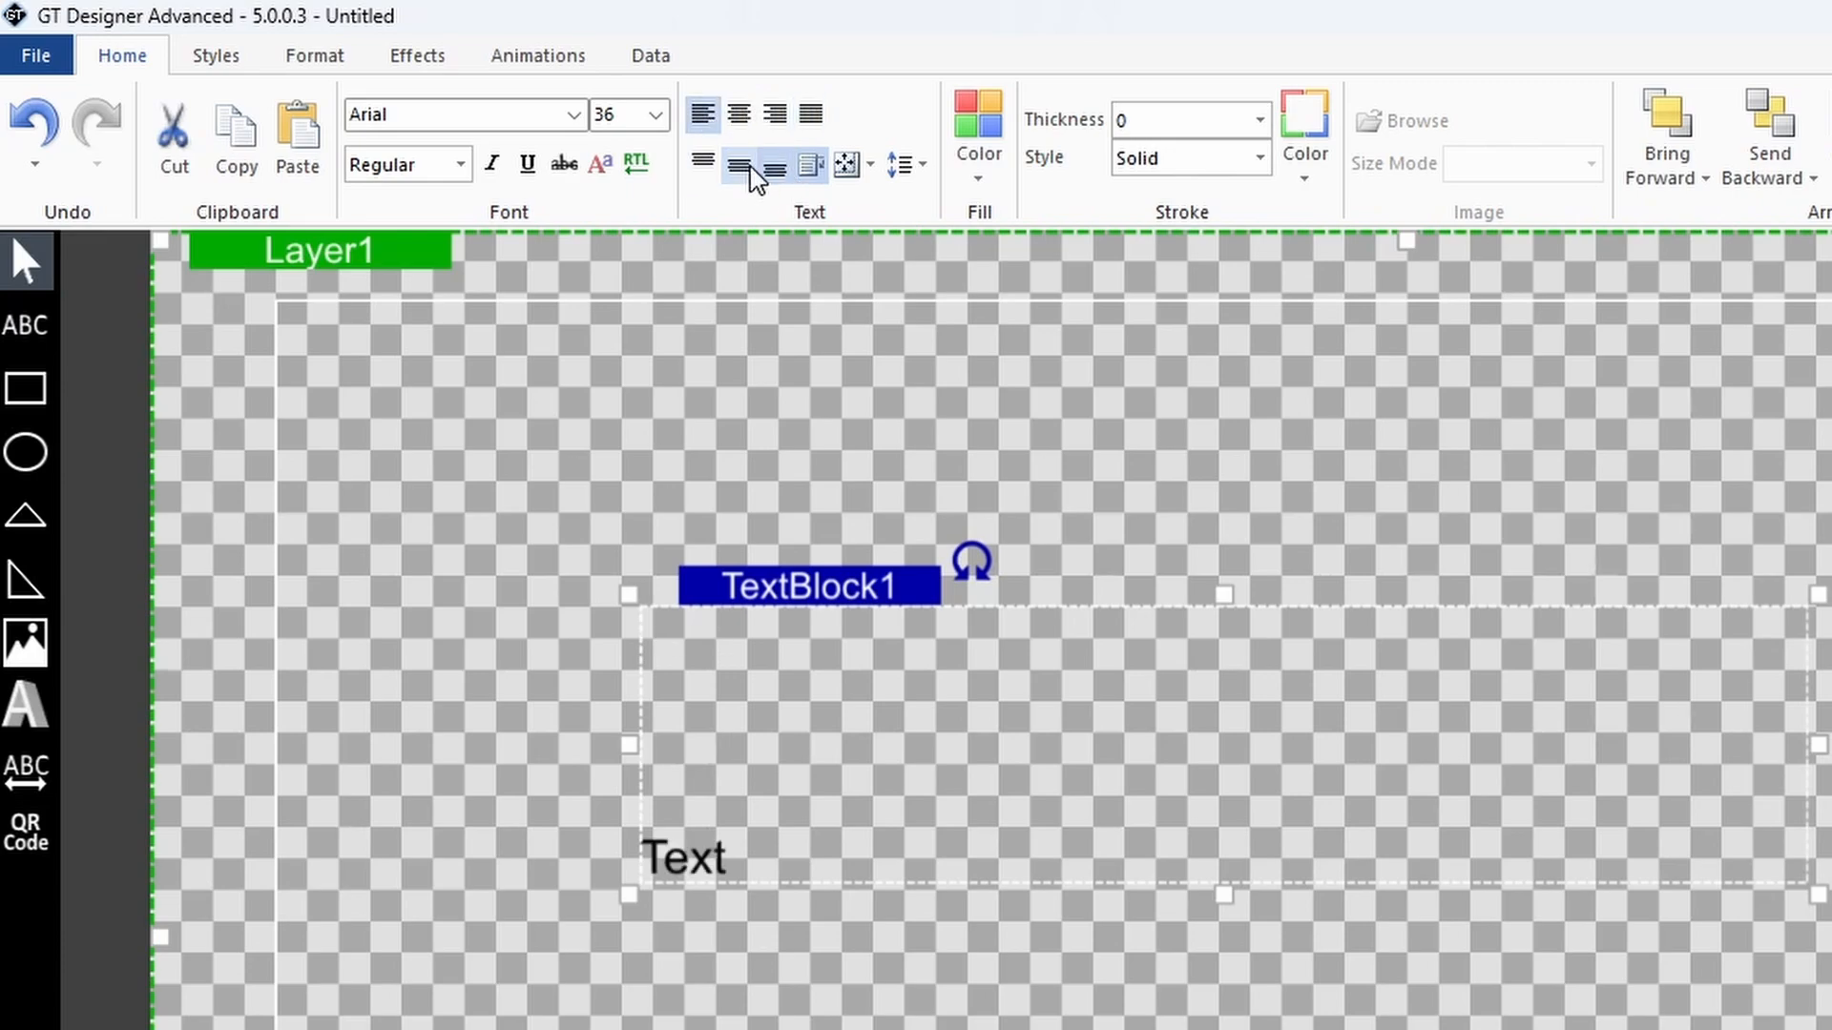
click(739, 165)
click(702, 164)
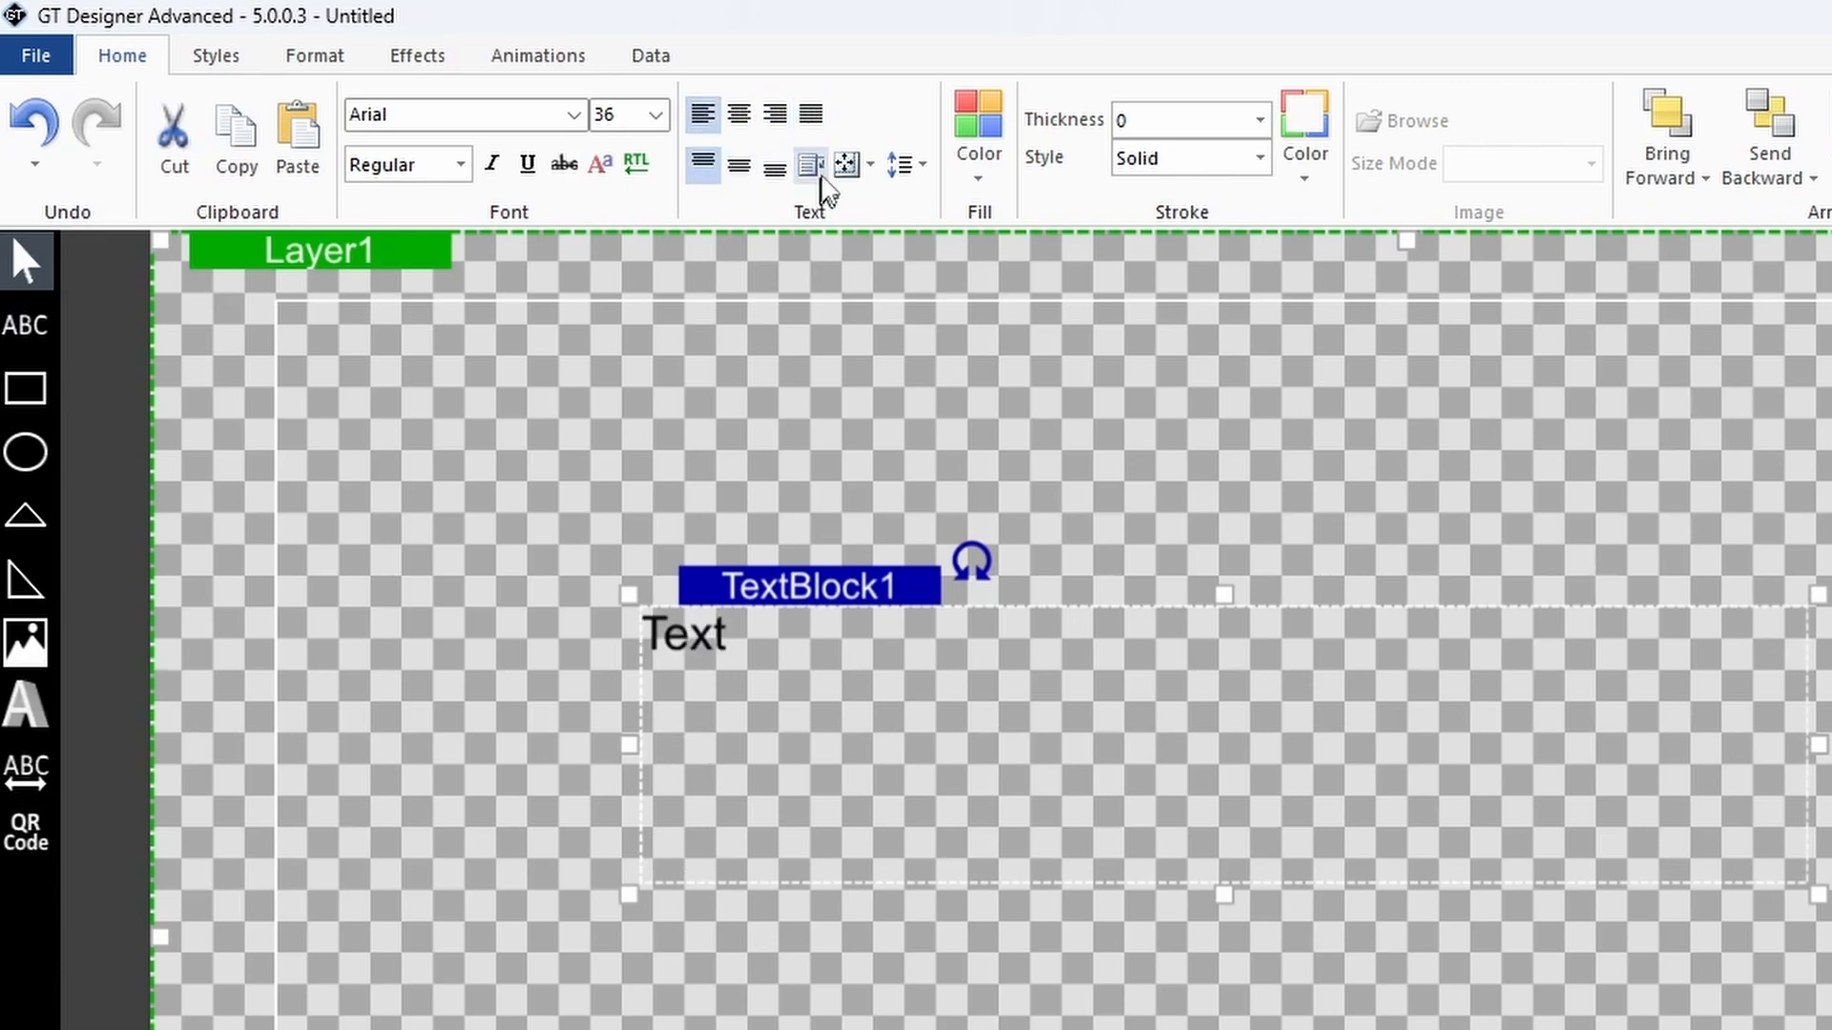
click(866, 165)
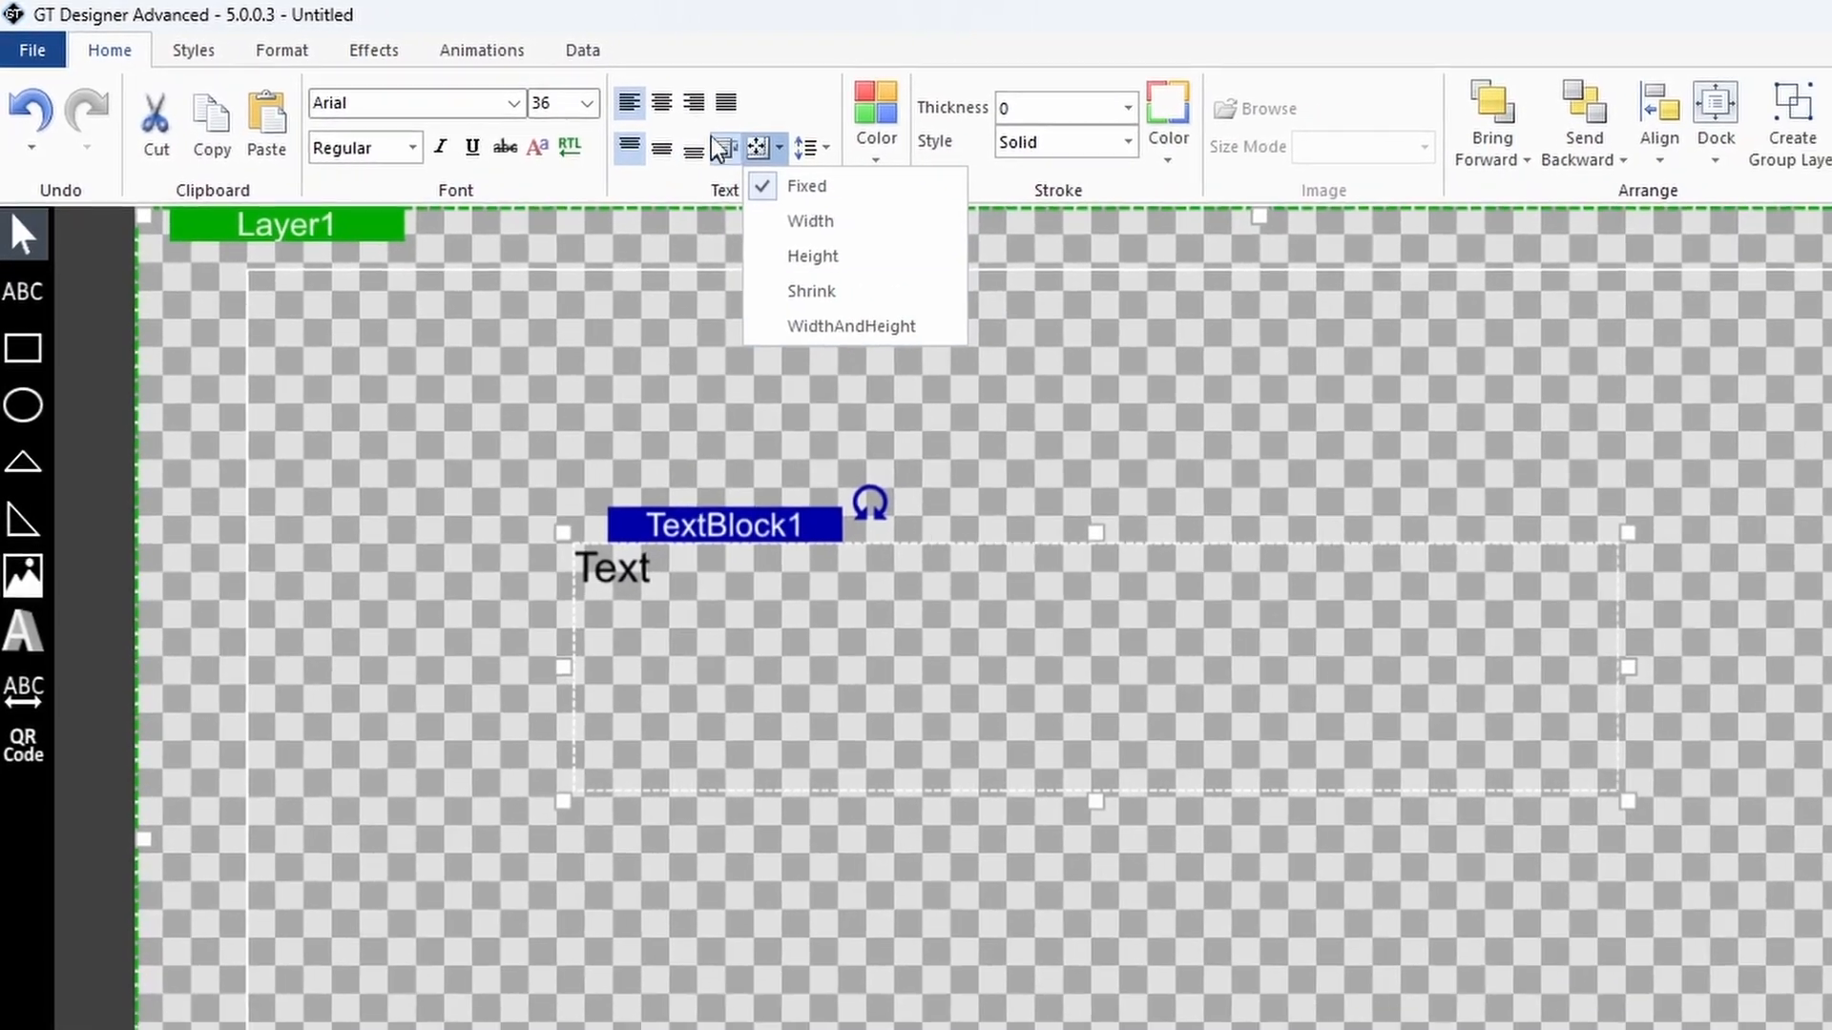
click(849, 167)
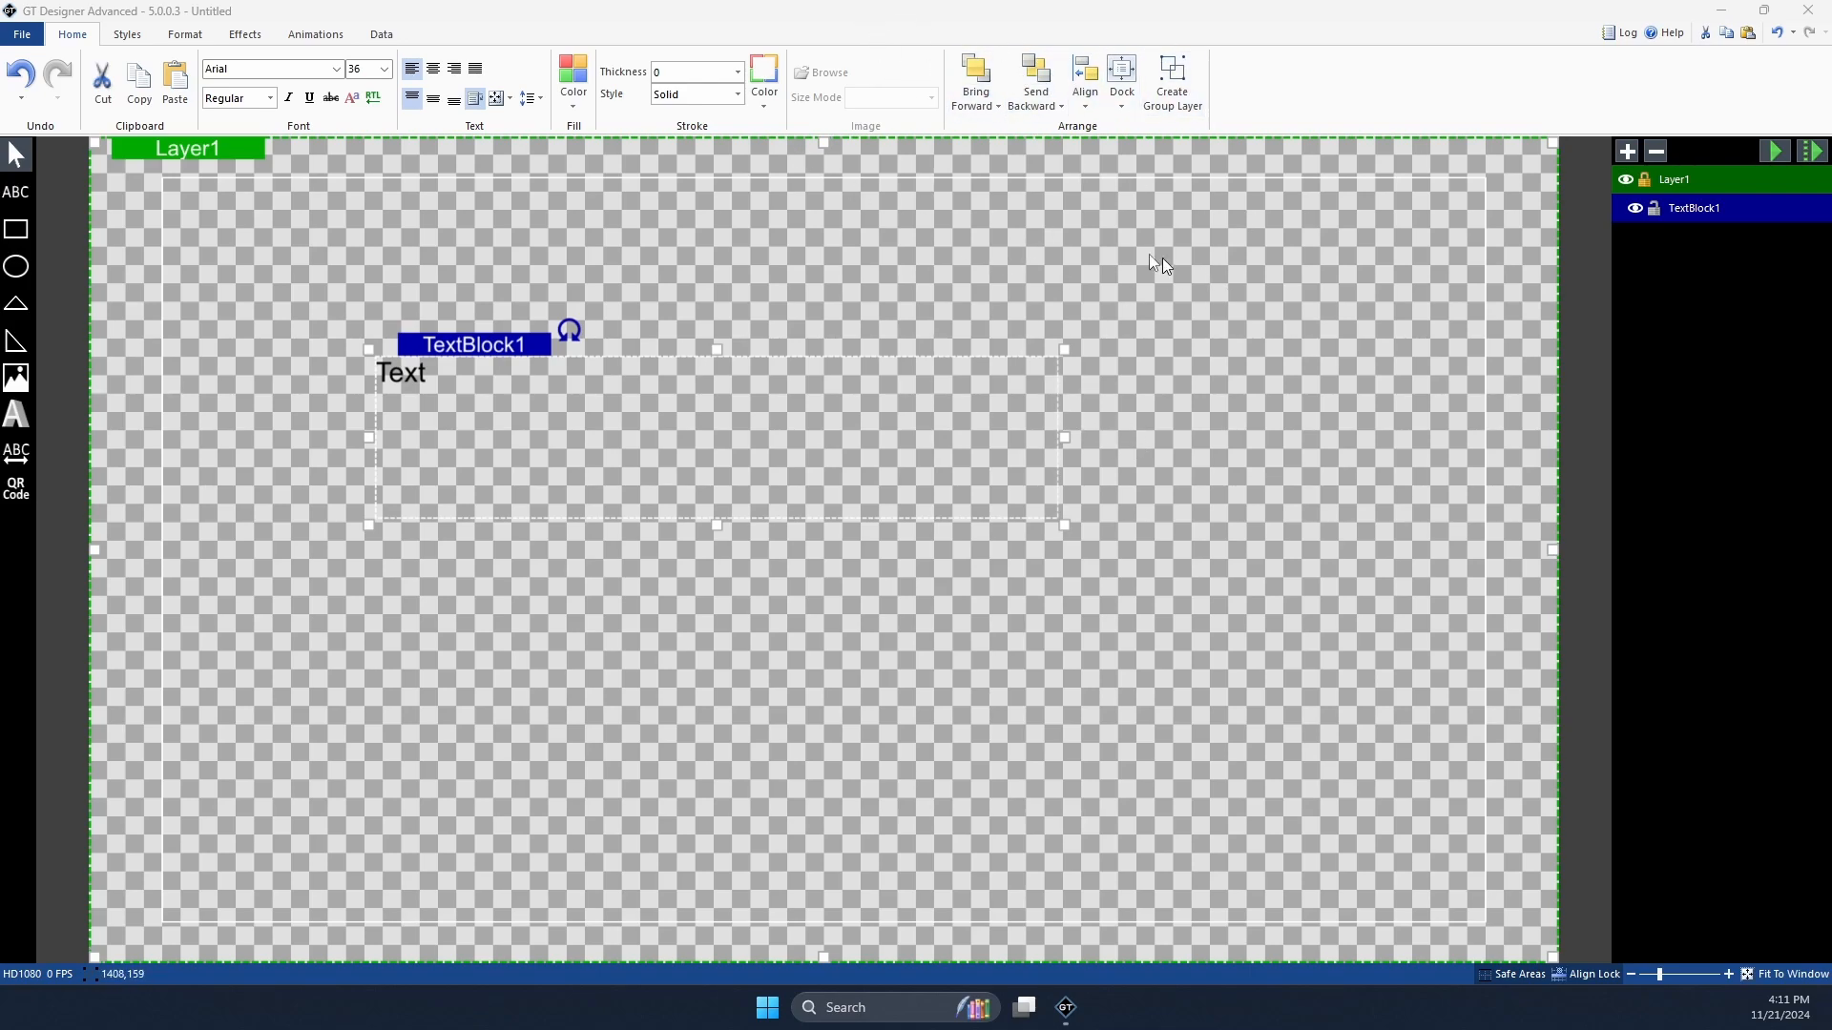
Step: Move the first text block up and right, and draw a second text block below its text
drag(522, 355, 673, 339)
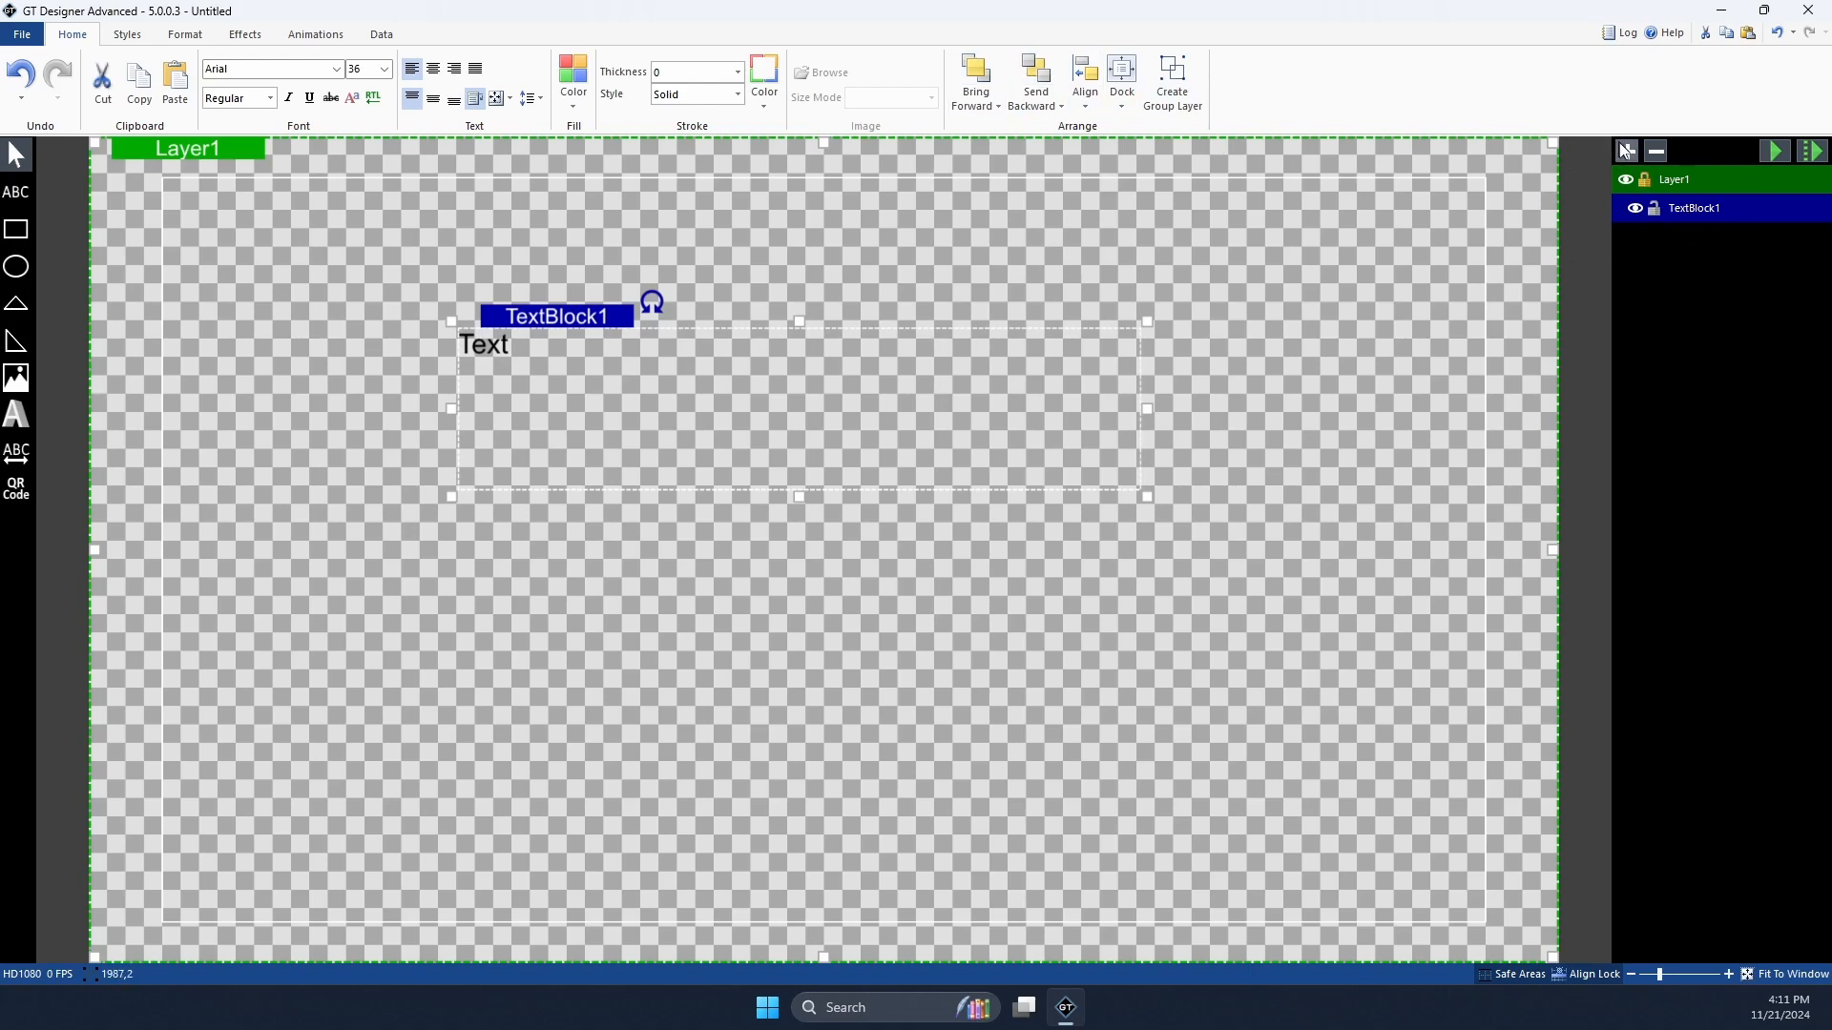
click(15, 192)
mouse_move(504, 577)
mouse_down()
mouse_move(1042, 736)
mouse_move(947, 611)
mouse_up()
Step: Place TextBlock1 above TextBlock2 in the layer order, and move TextBlock2 so that it overlaps TextBlock1
drag(1699, 238, 1715, 221)
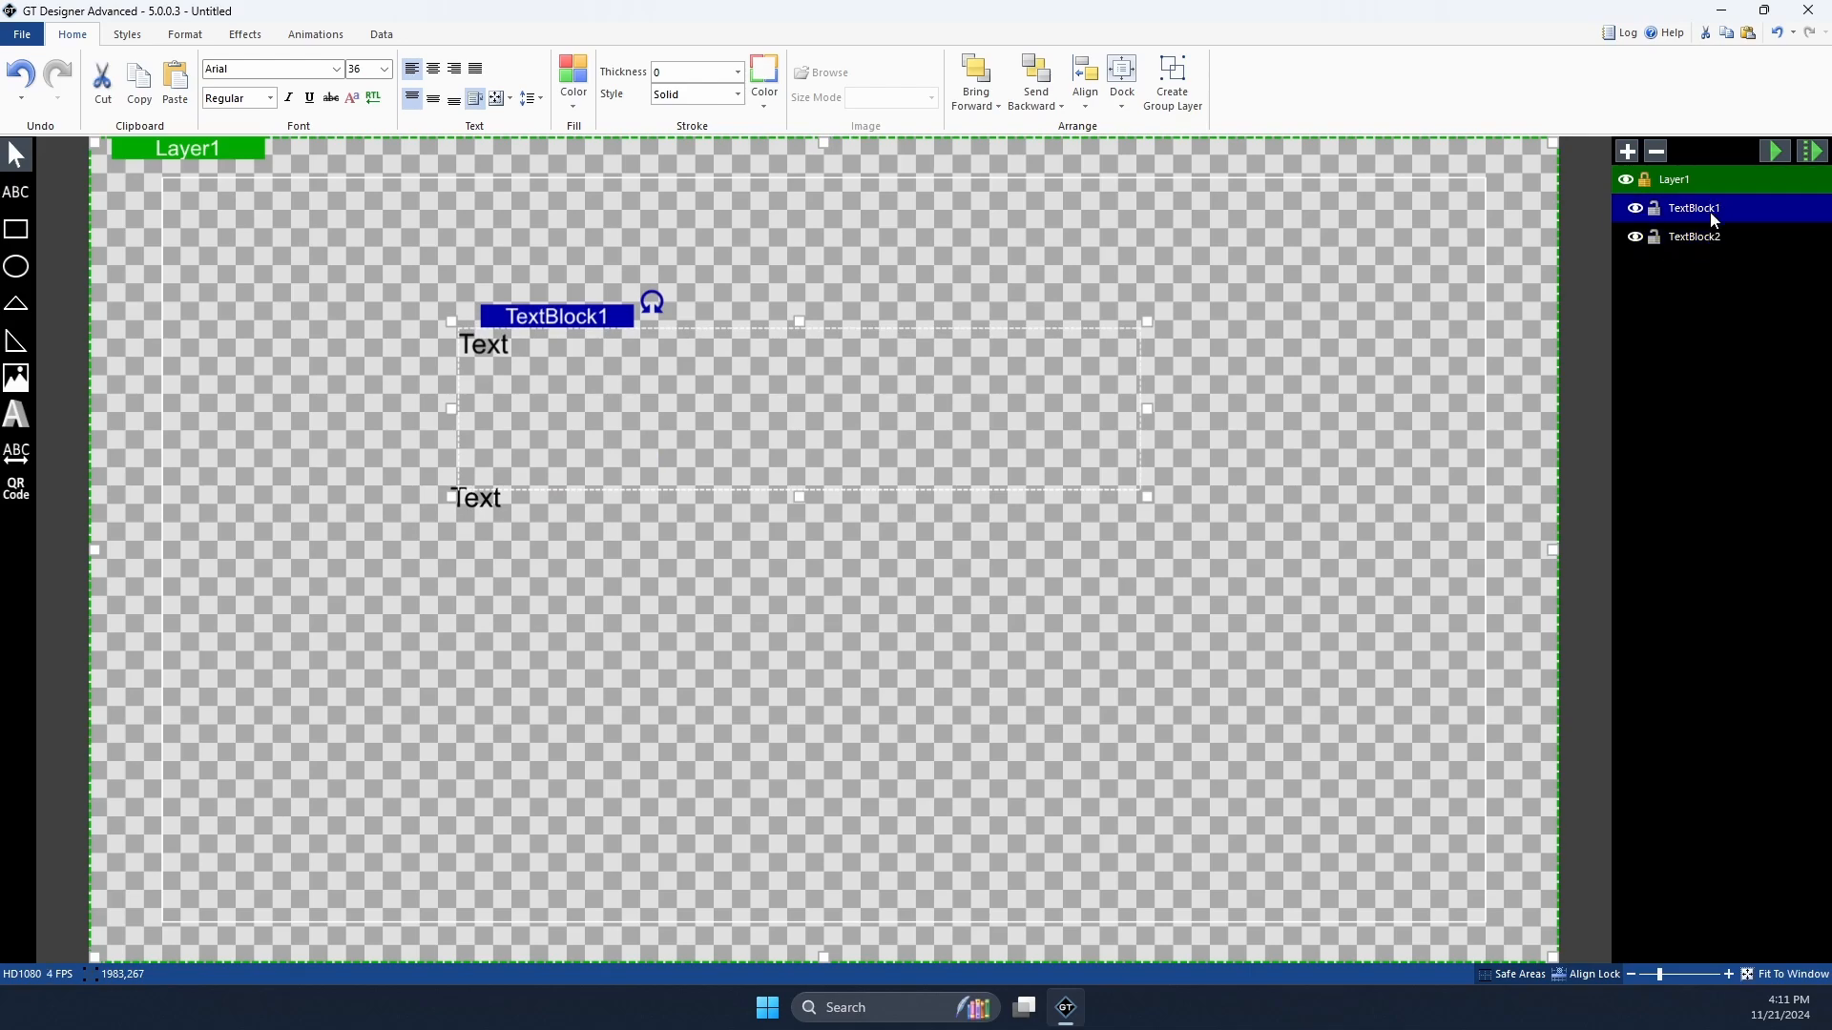
drag(495, 508, 593, 411)
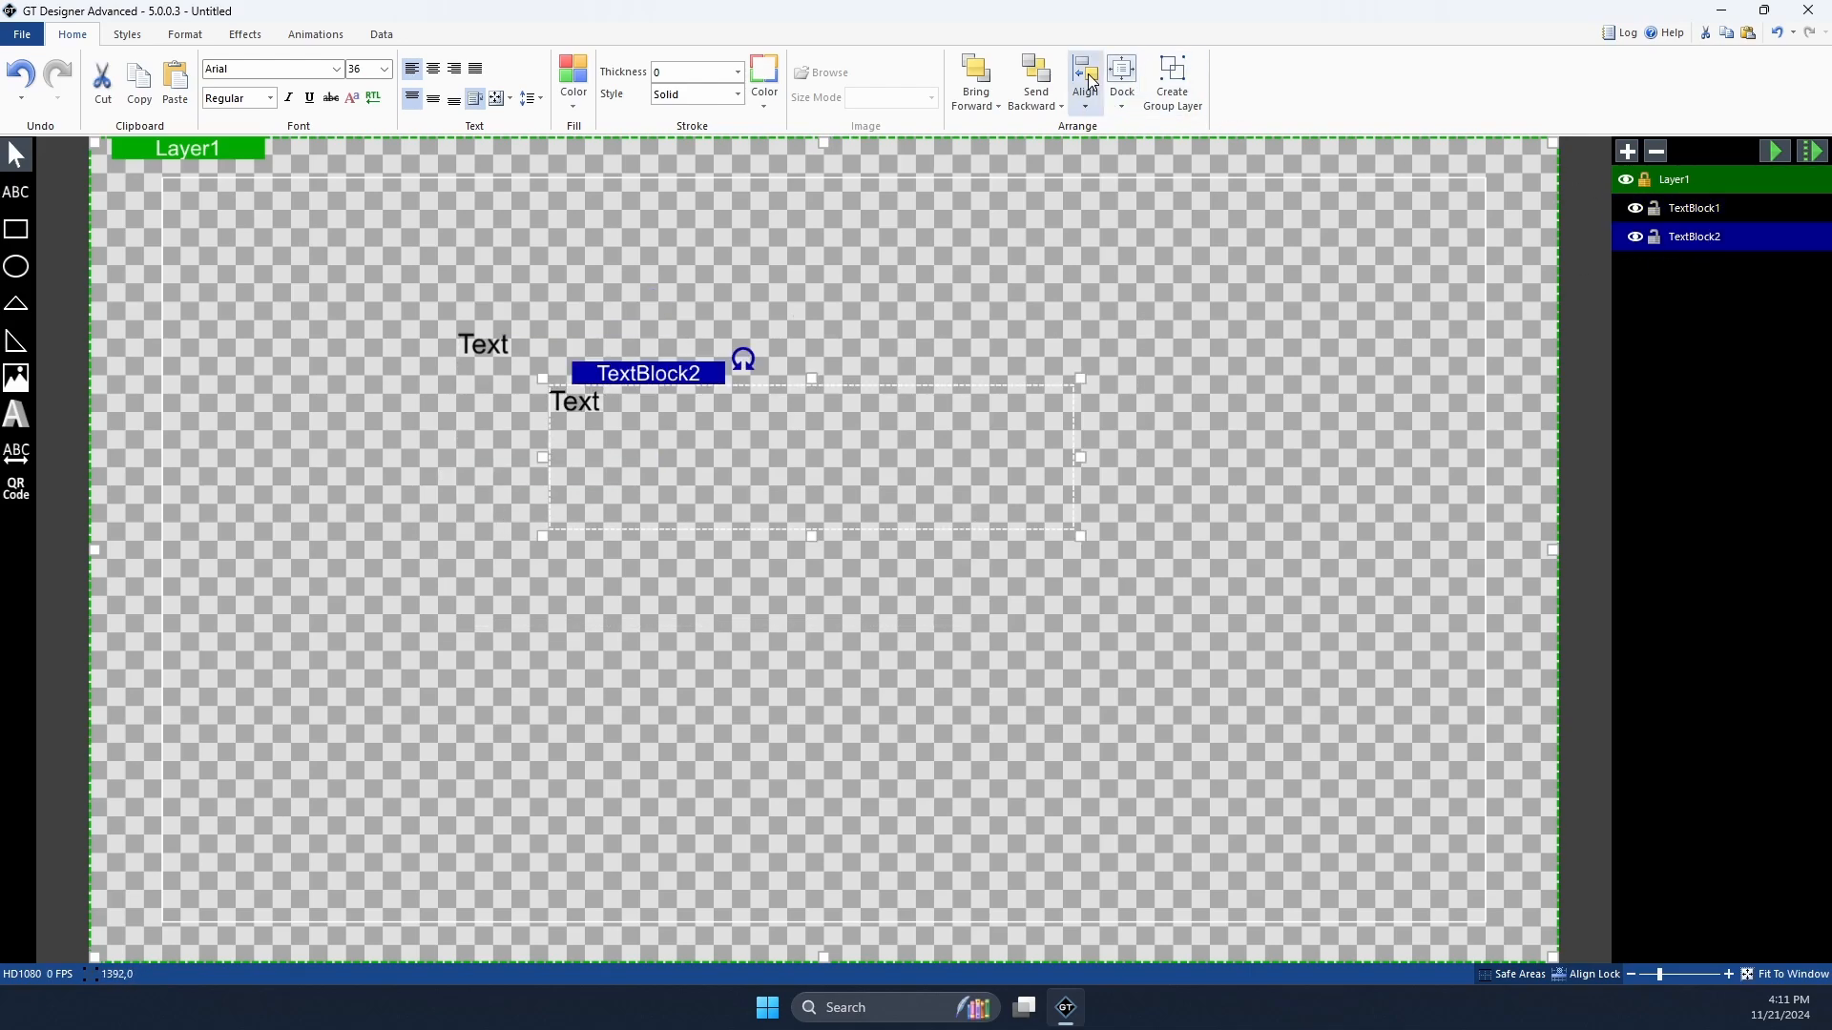
Step: Dock TextBlock2 to the bottom of the canvas, to the top, and finally to Fill
click(1124, 86)
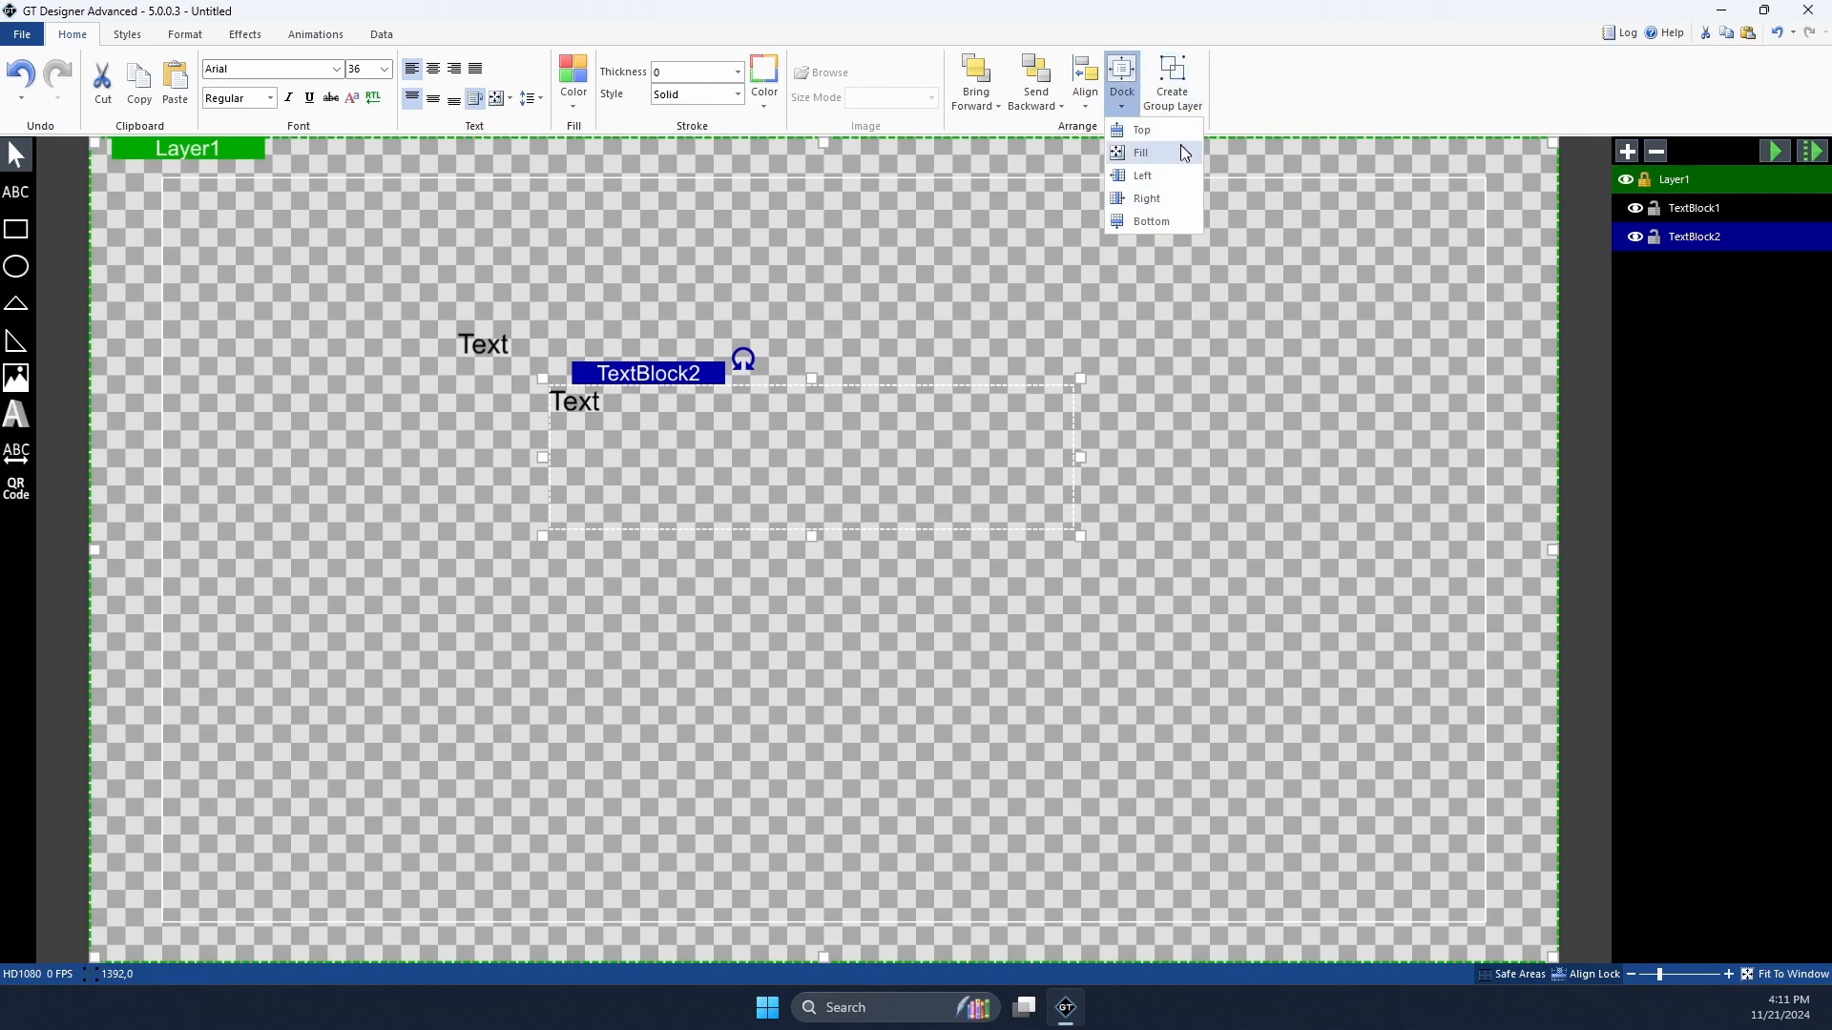
click(1187, 222)
click(1130, 88)
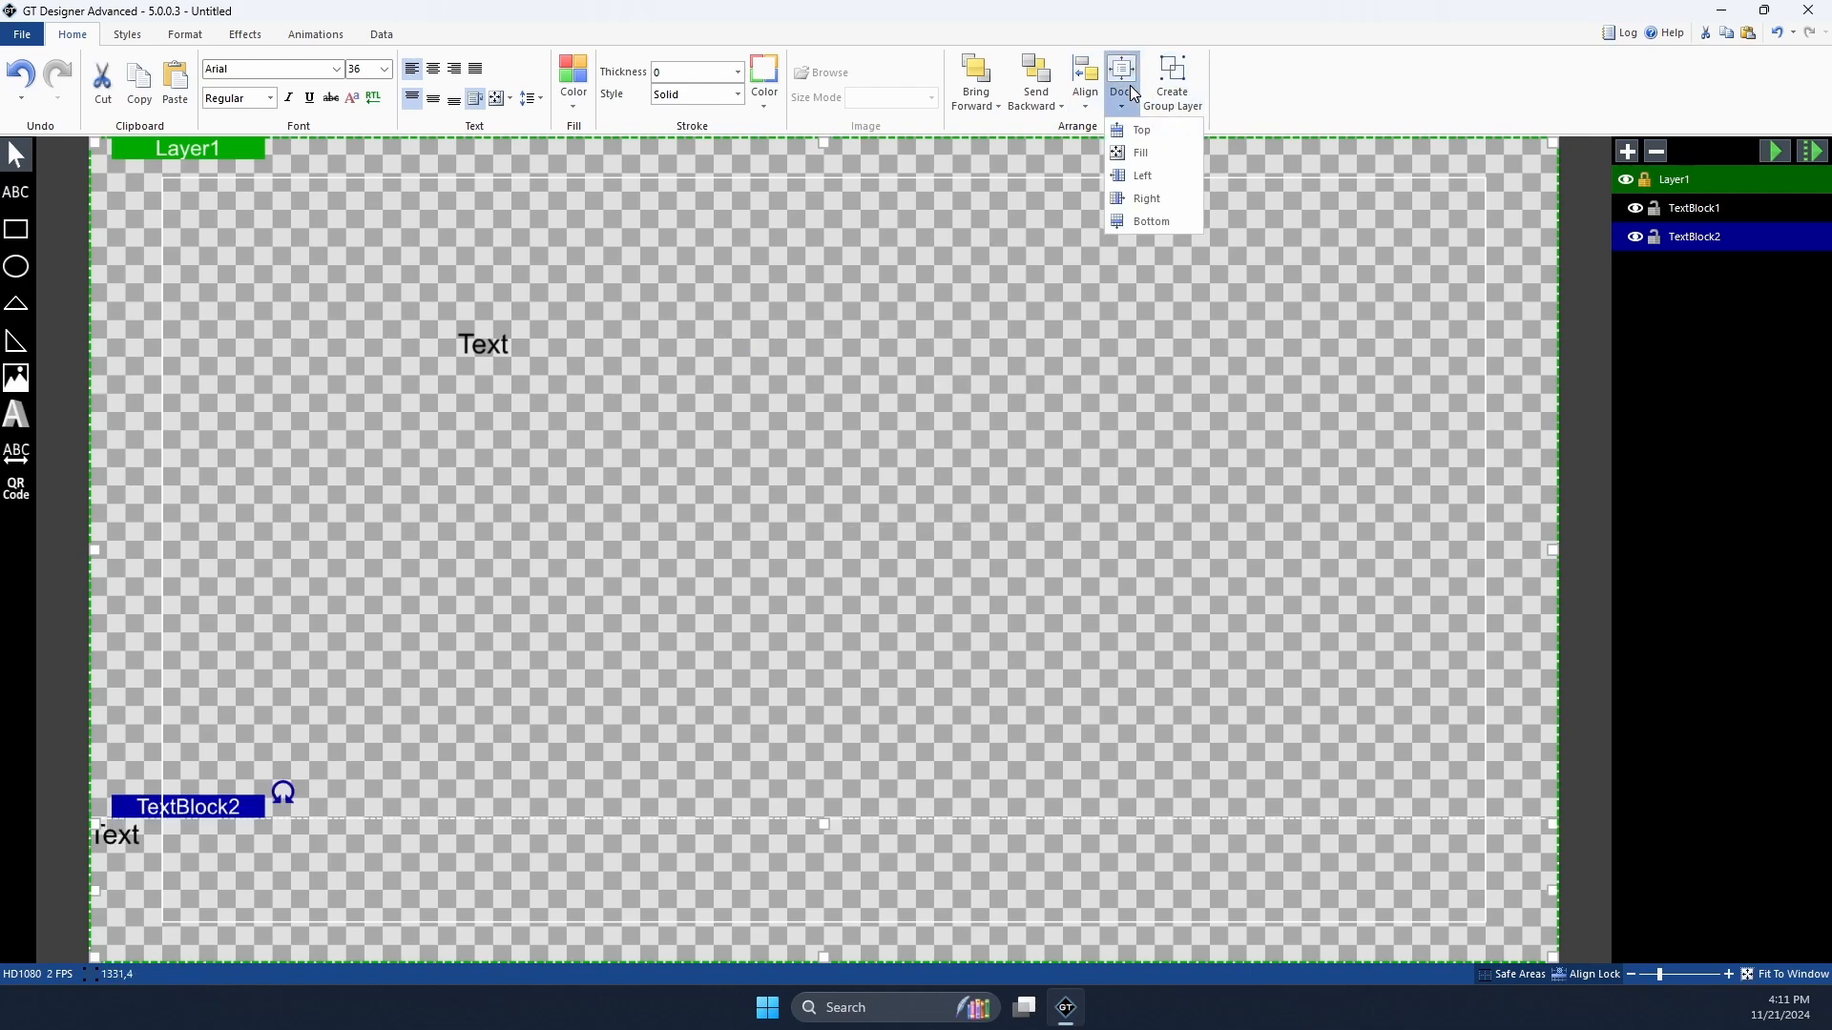
click(1172, 130)
click(1127, 89)
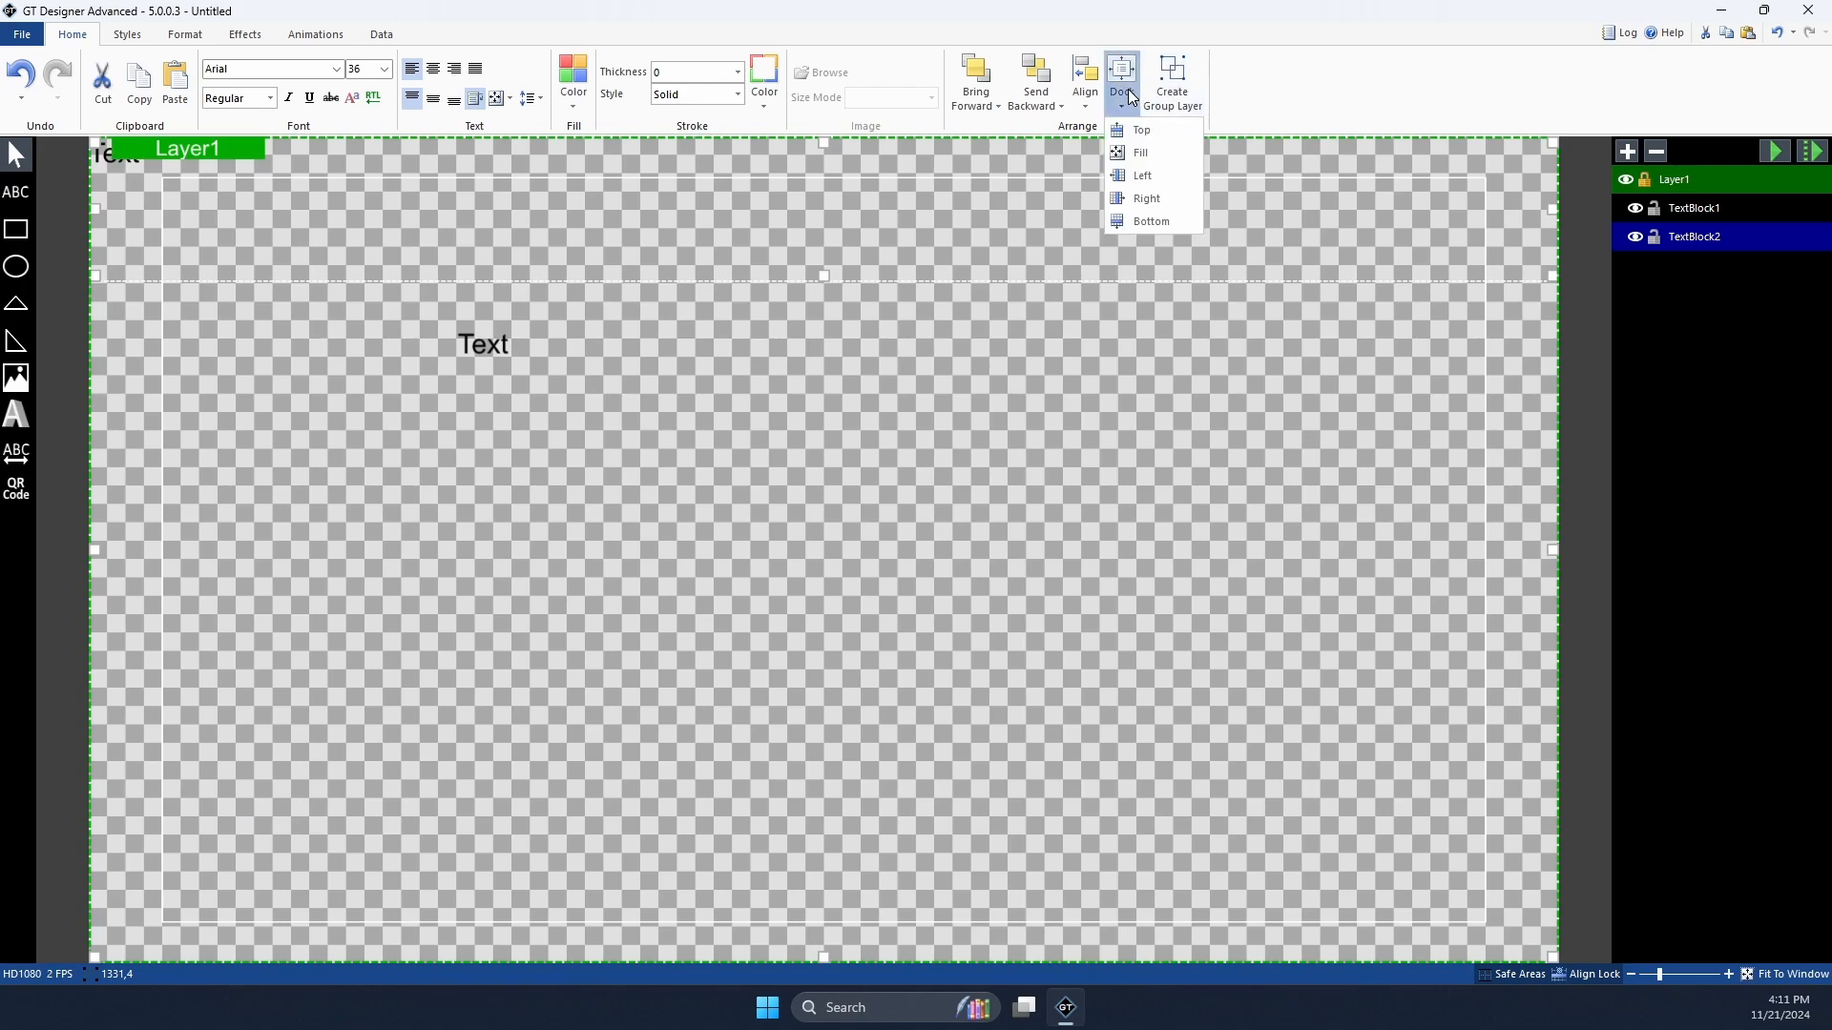
click(1161, 149)
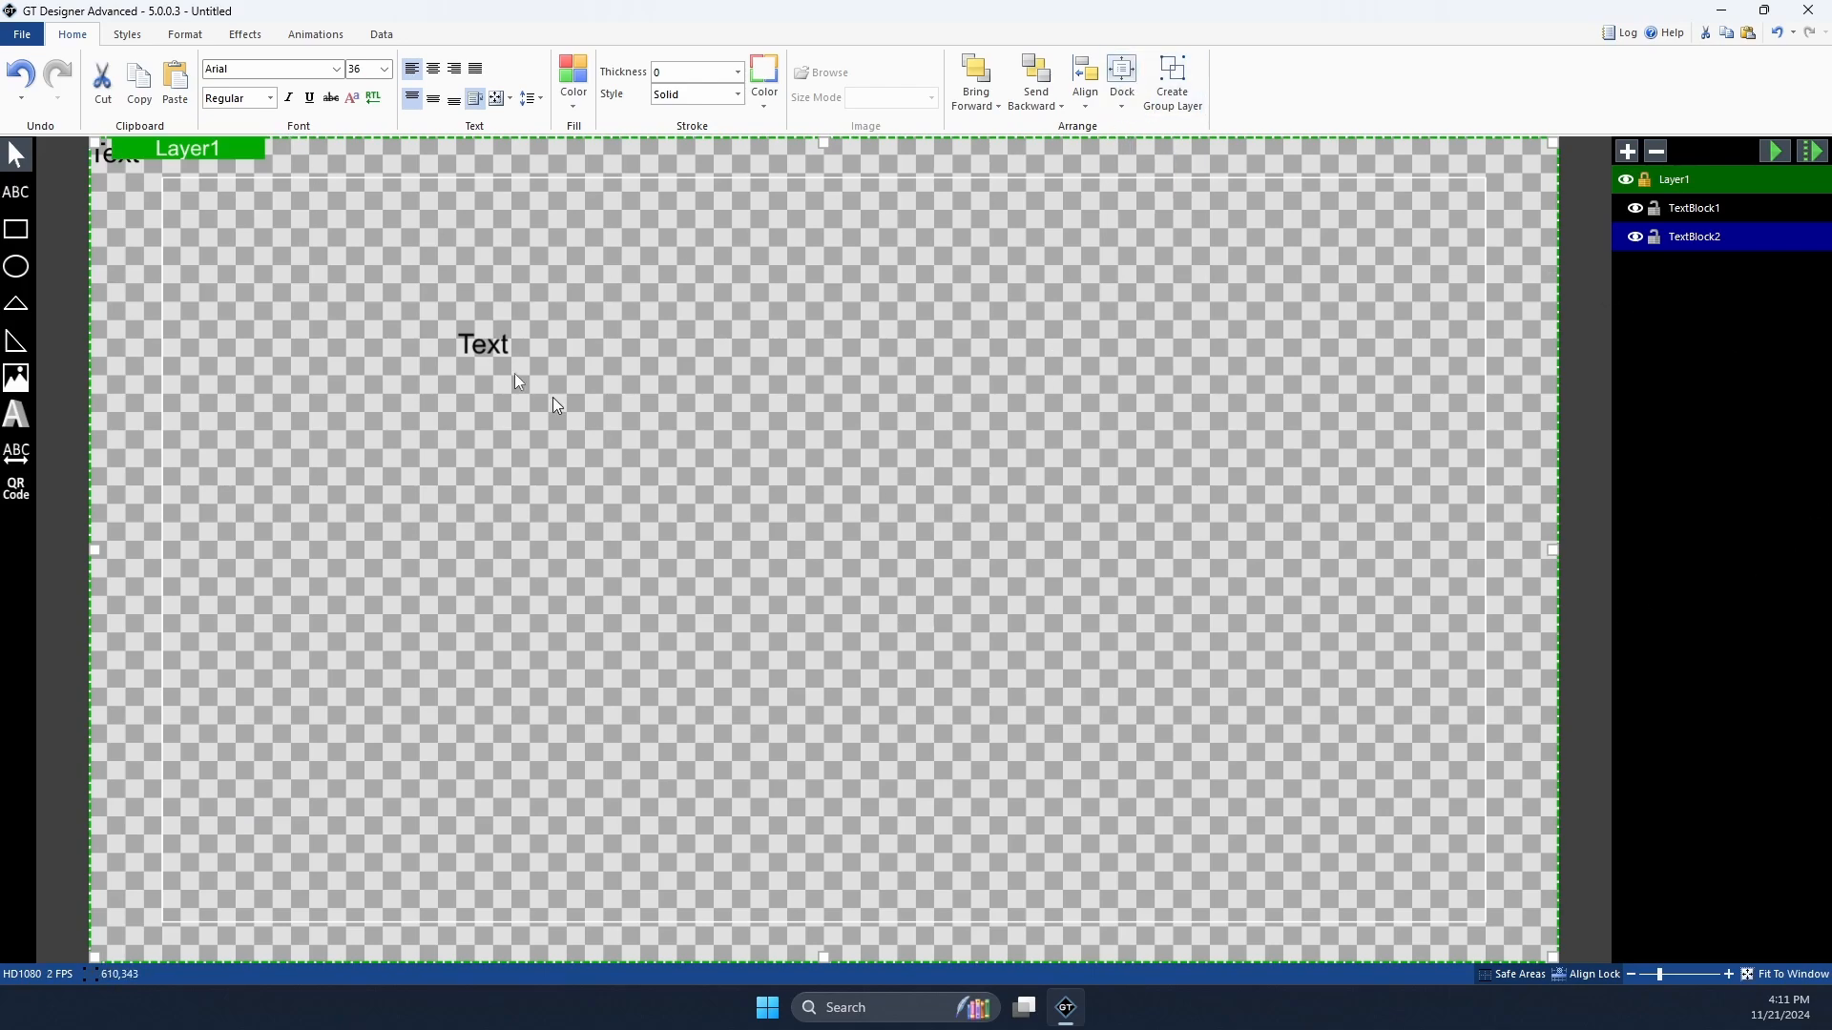
Step: Shrink and reposition TextBlock2 so its text sits above and left of TextBlock1, and select TextBlock1 beneath it in the layer order
drag(498, 285, 259, 311)
drag(172, 271, 486, 225)
click(1725, 250)
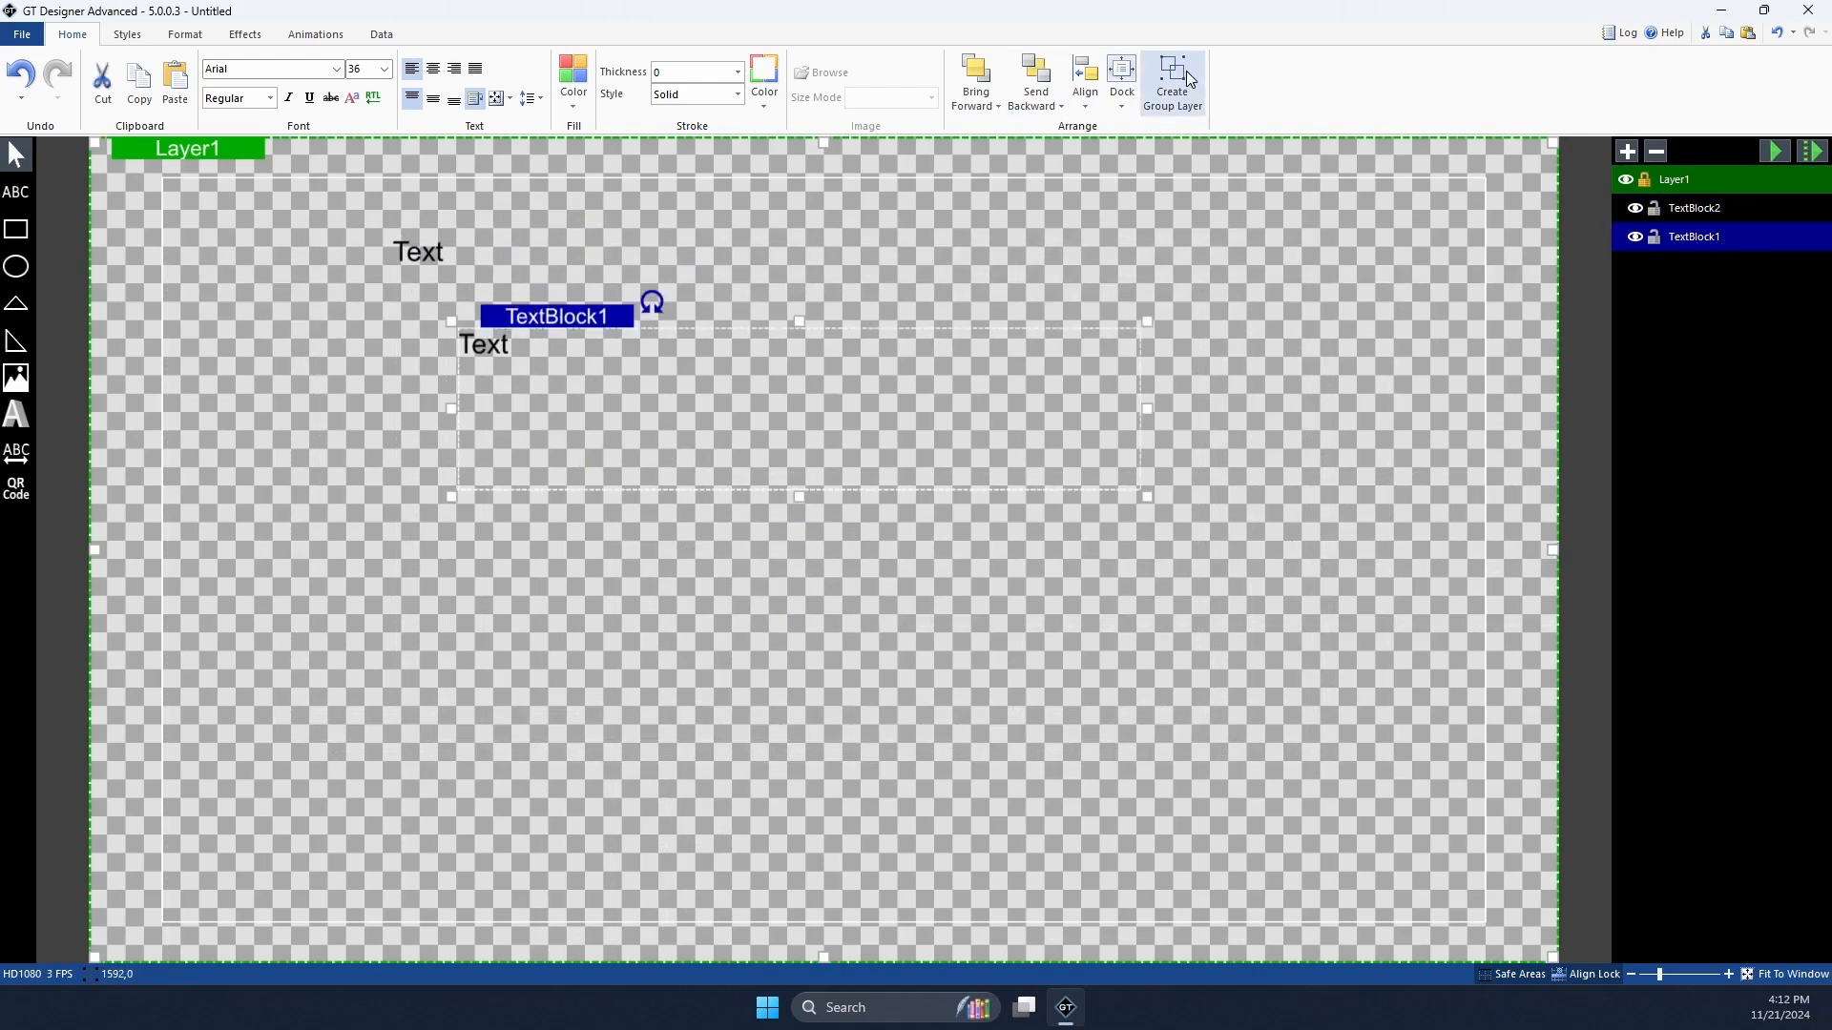
Step: Move TextBlock1 down and right, and move TextBlock2 down and left
drag(549, 318, 580, 353)
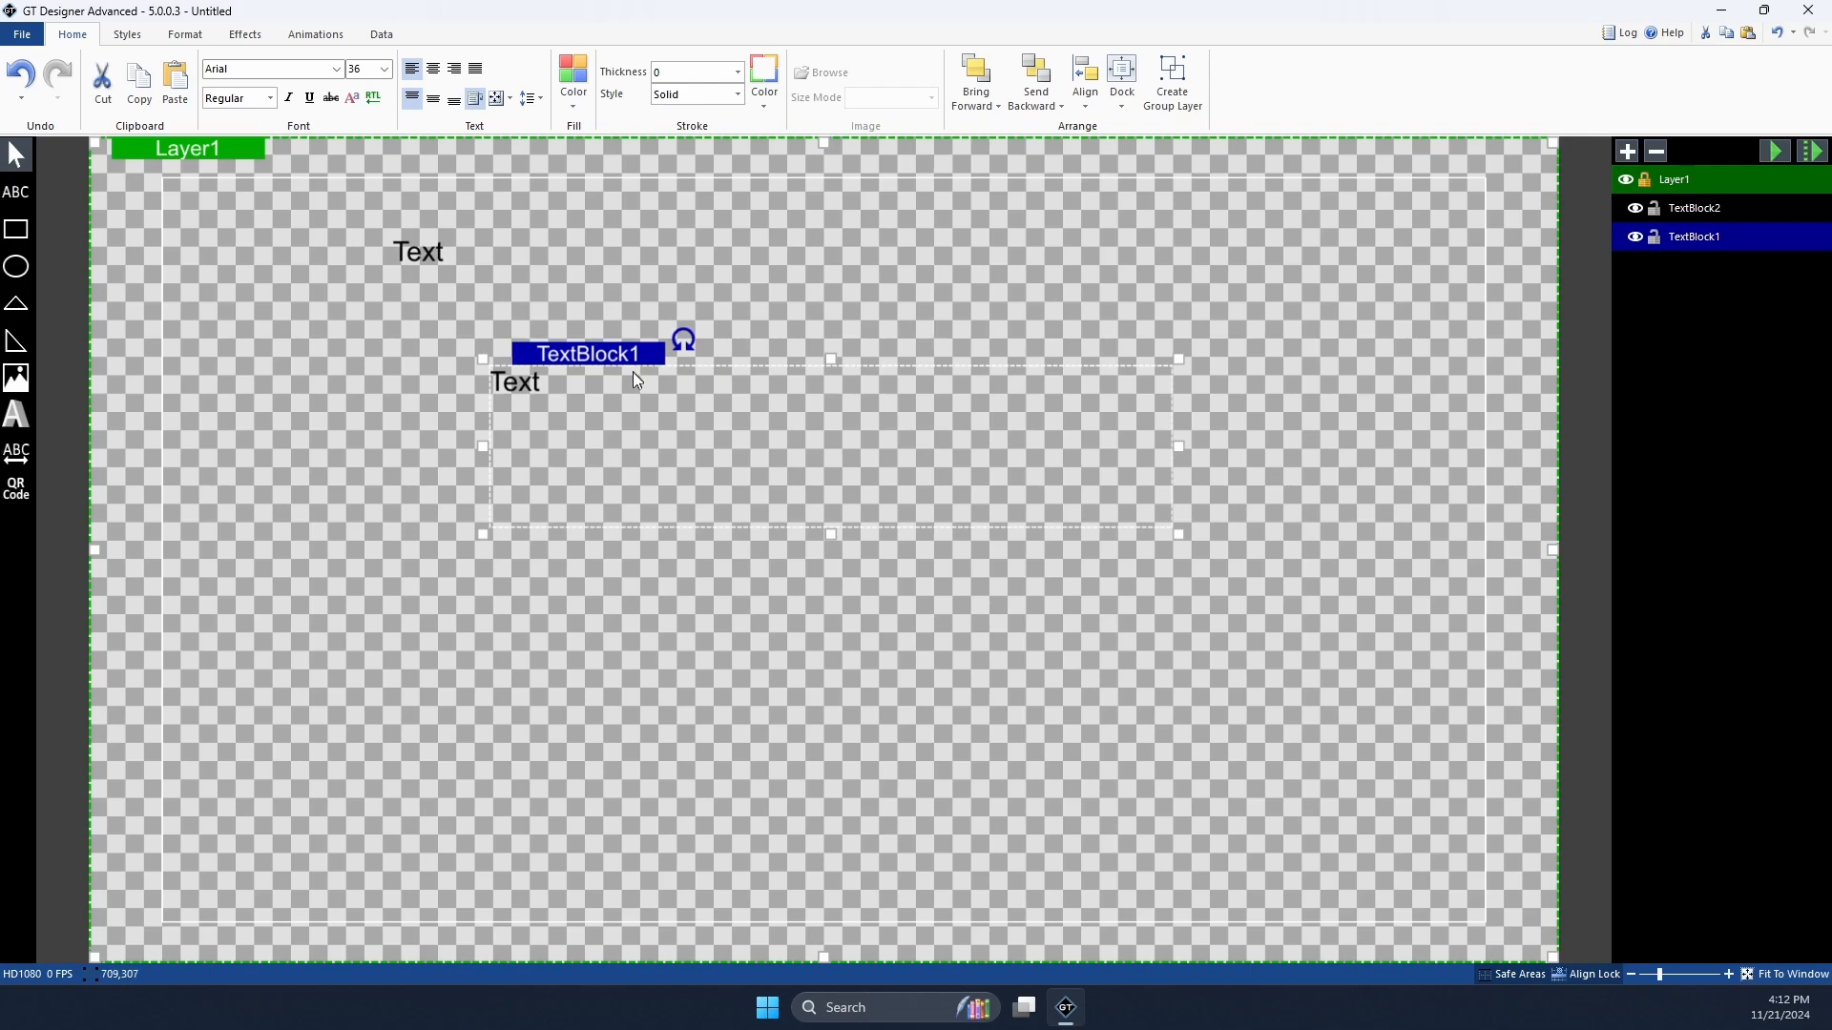
drag(637, 380, 690, 389)
click(493, 238)
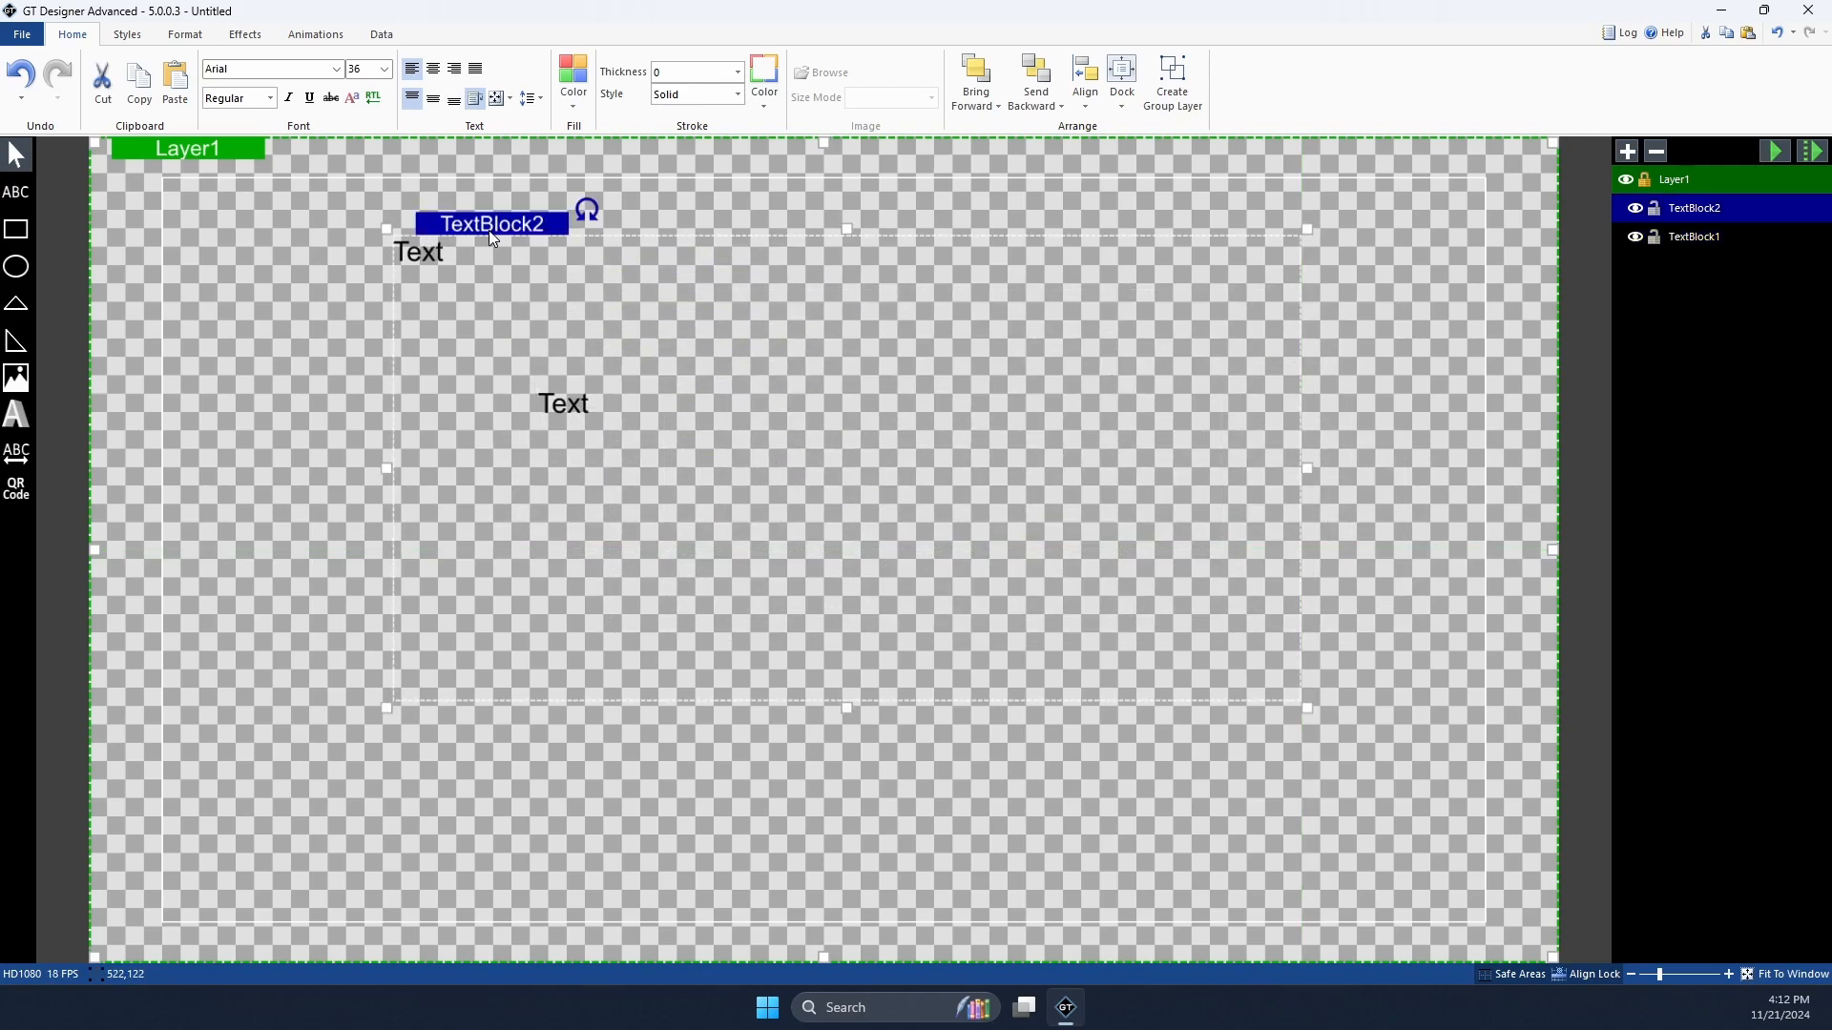
drag(493, 239, 437, 283)
Step: Create a group layer from TextBlock2 and move the new layer slightly upward
click(1183, 92)
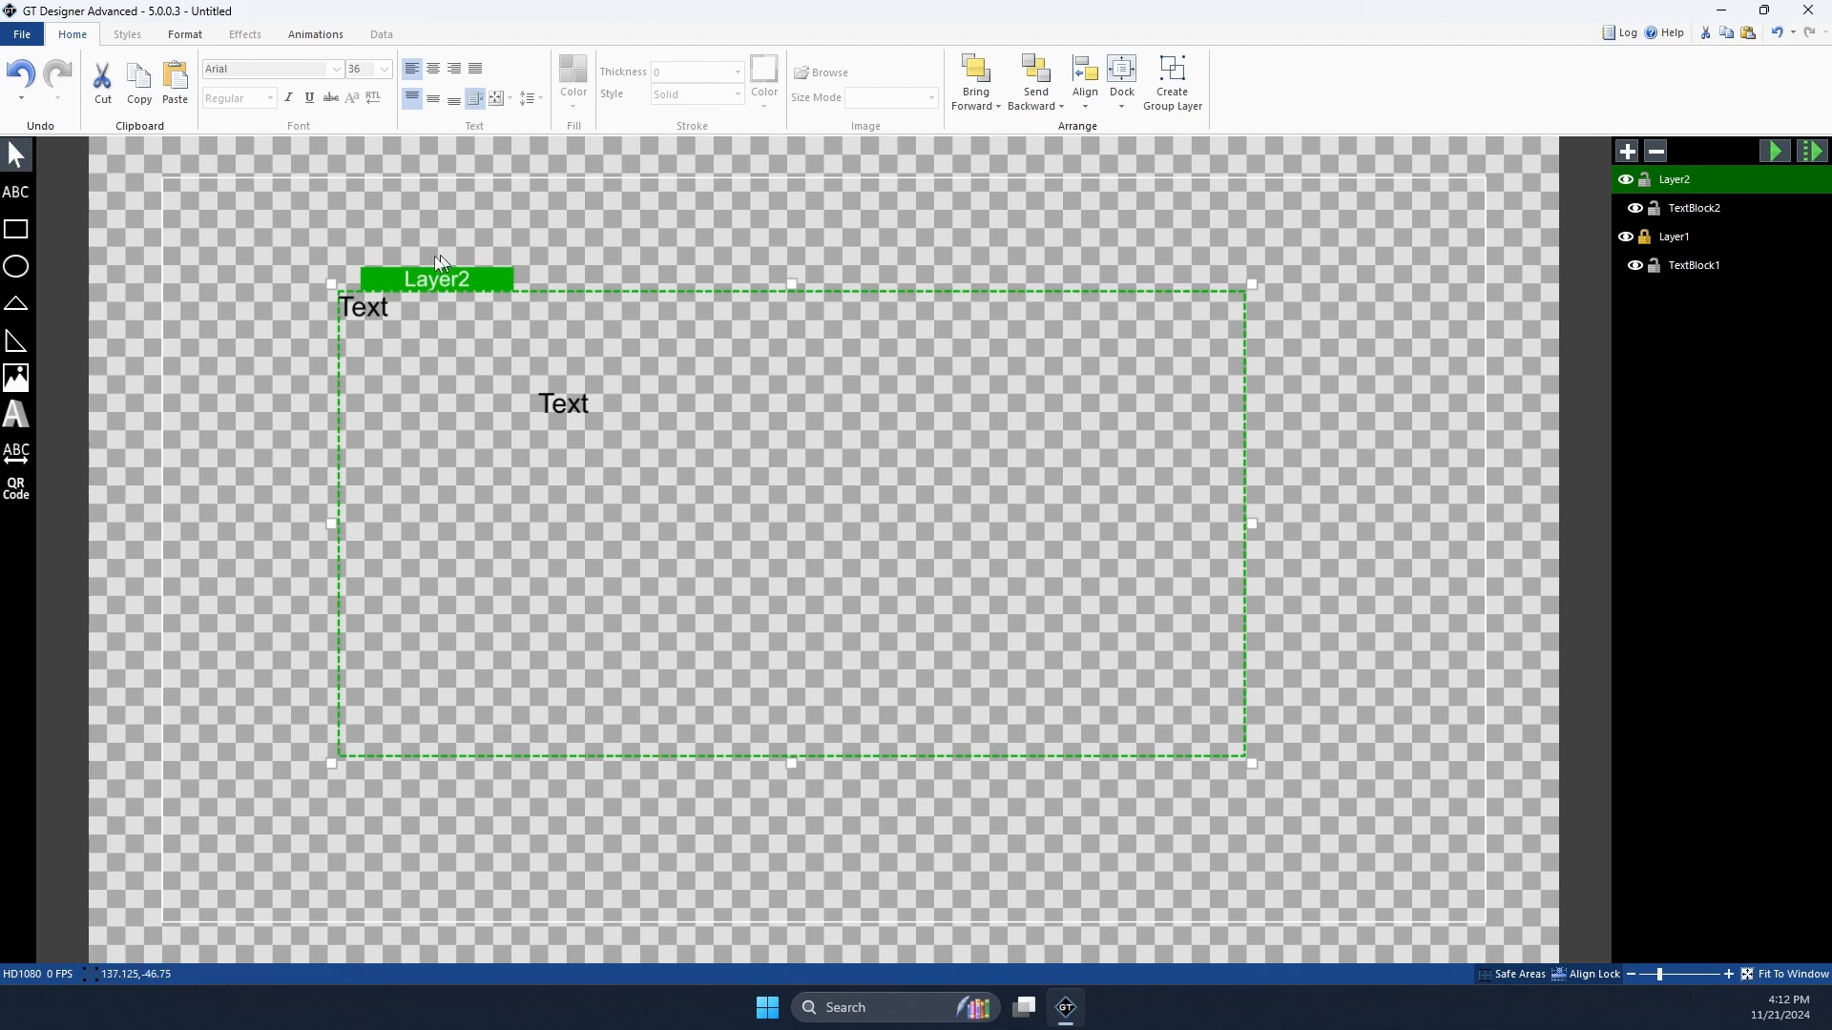
drag(444, 288, 455, 244)
Step: Hide the safe-area guides and select Layer2 on the canvas
click(1490, 976)
click(383, 275)
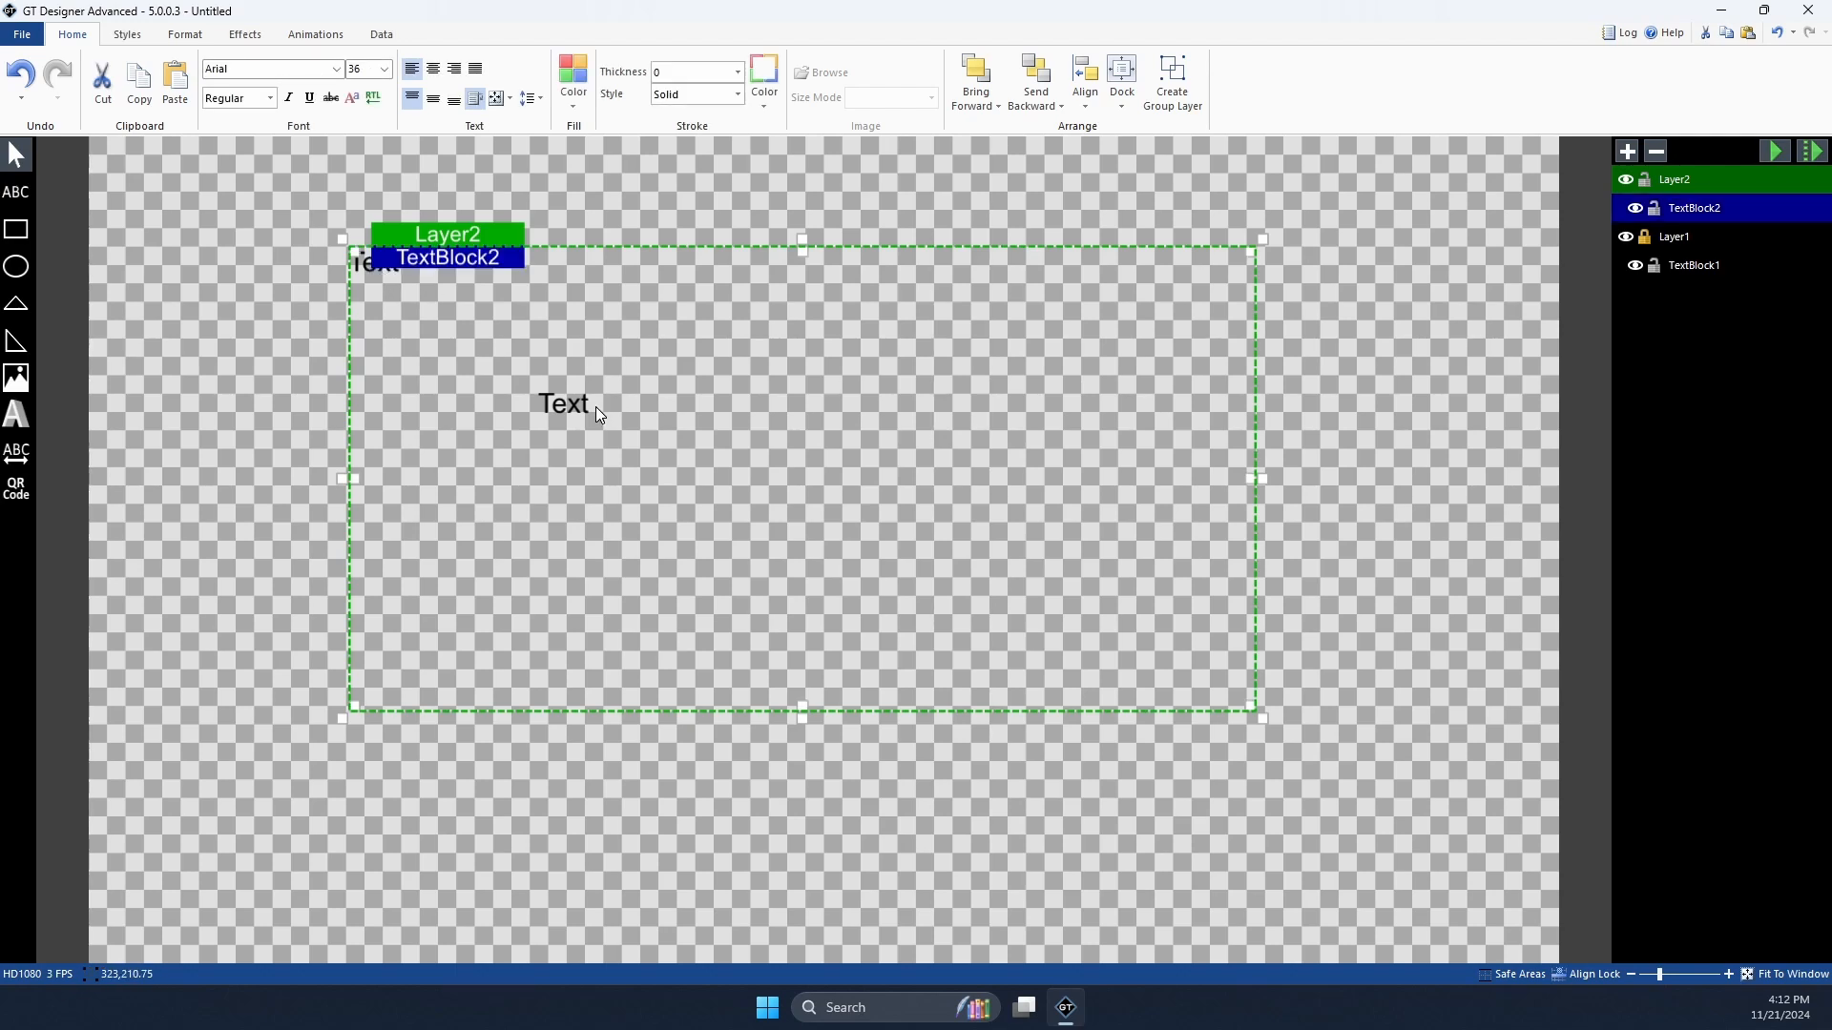
click(438, 223)
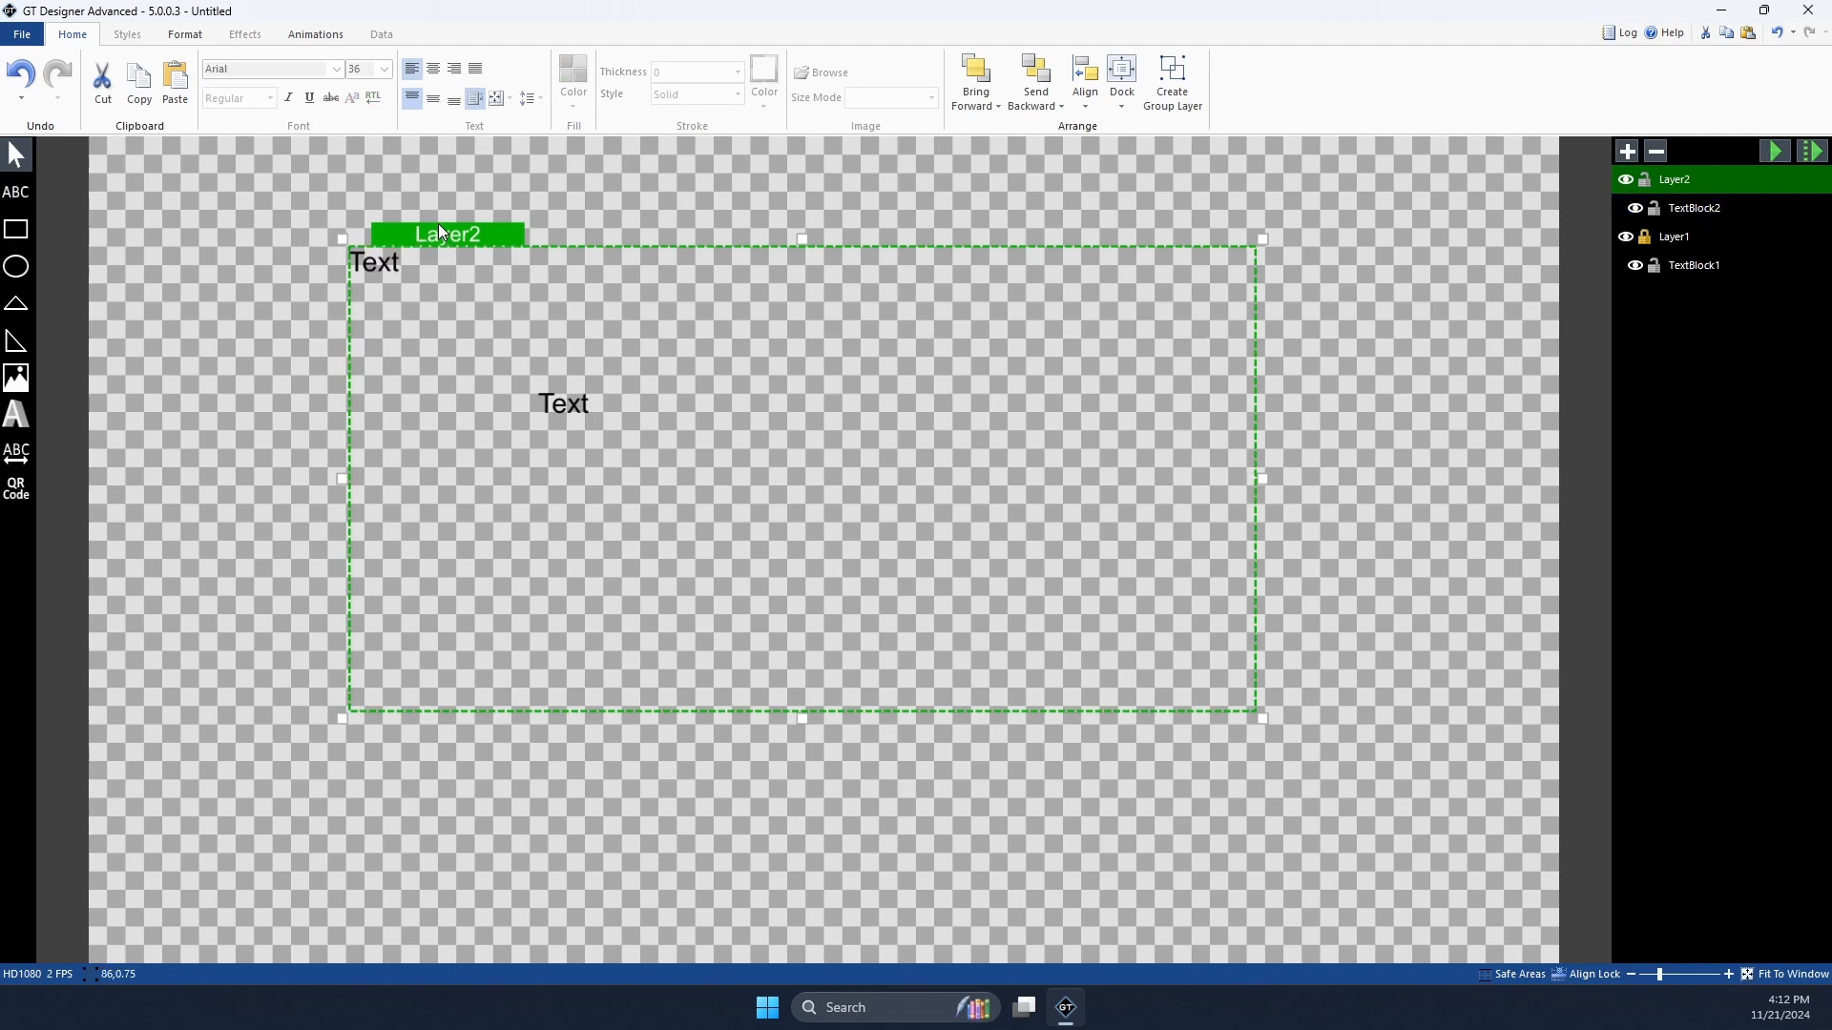
Step: Apply a Fly TransitionIn animation to Layer2
click(1694, 208)
click(1699, 181)
click(305, 38)
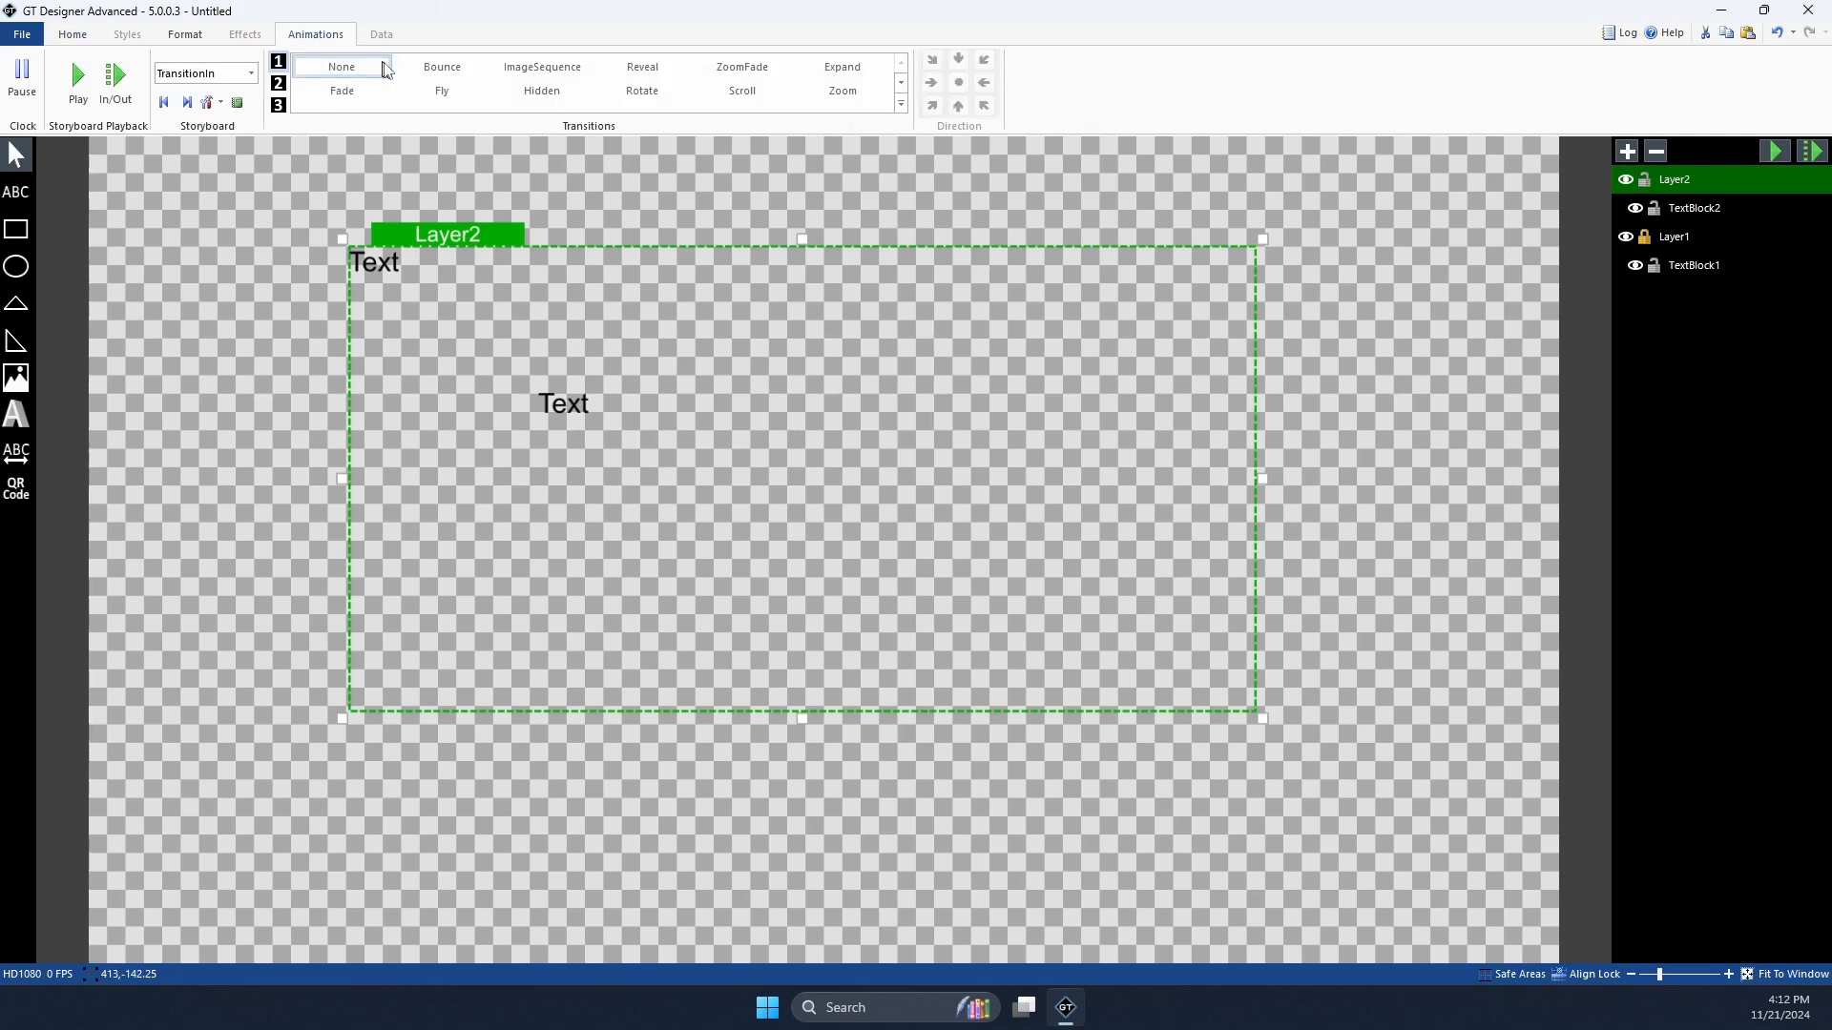
click(433, 90)
Step: Apply a delayed Fade TransitionIn animation to TextBlock2 and preview the animations
click(1773, 209)
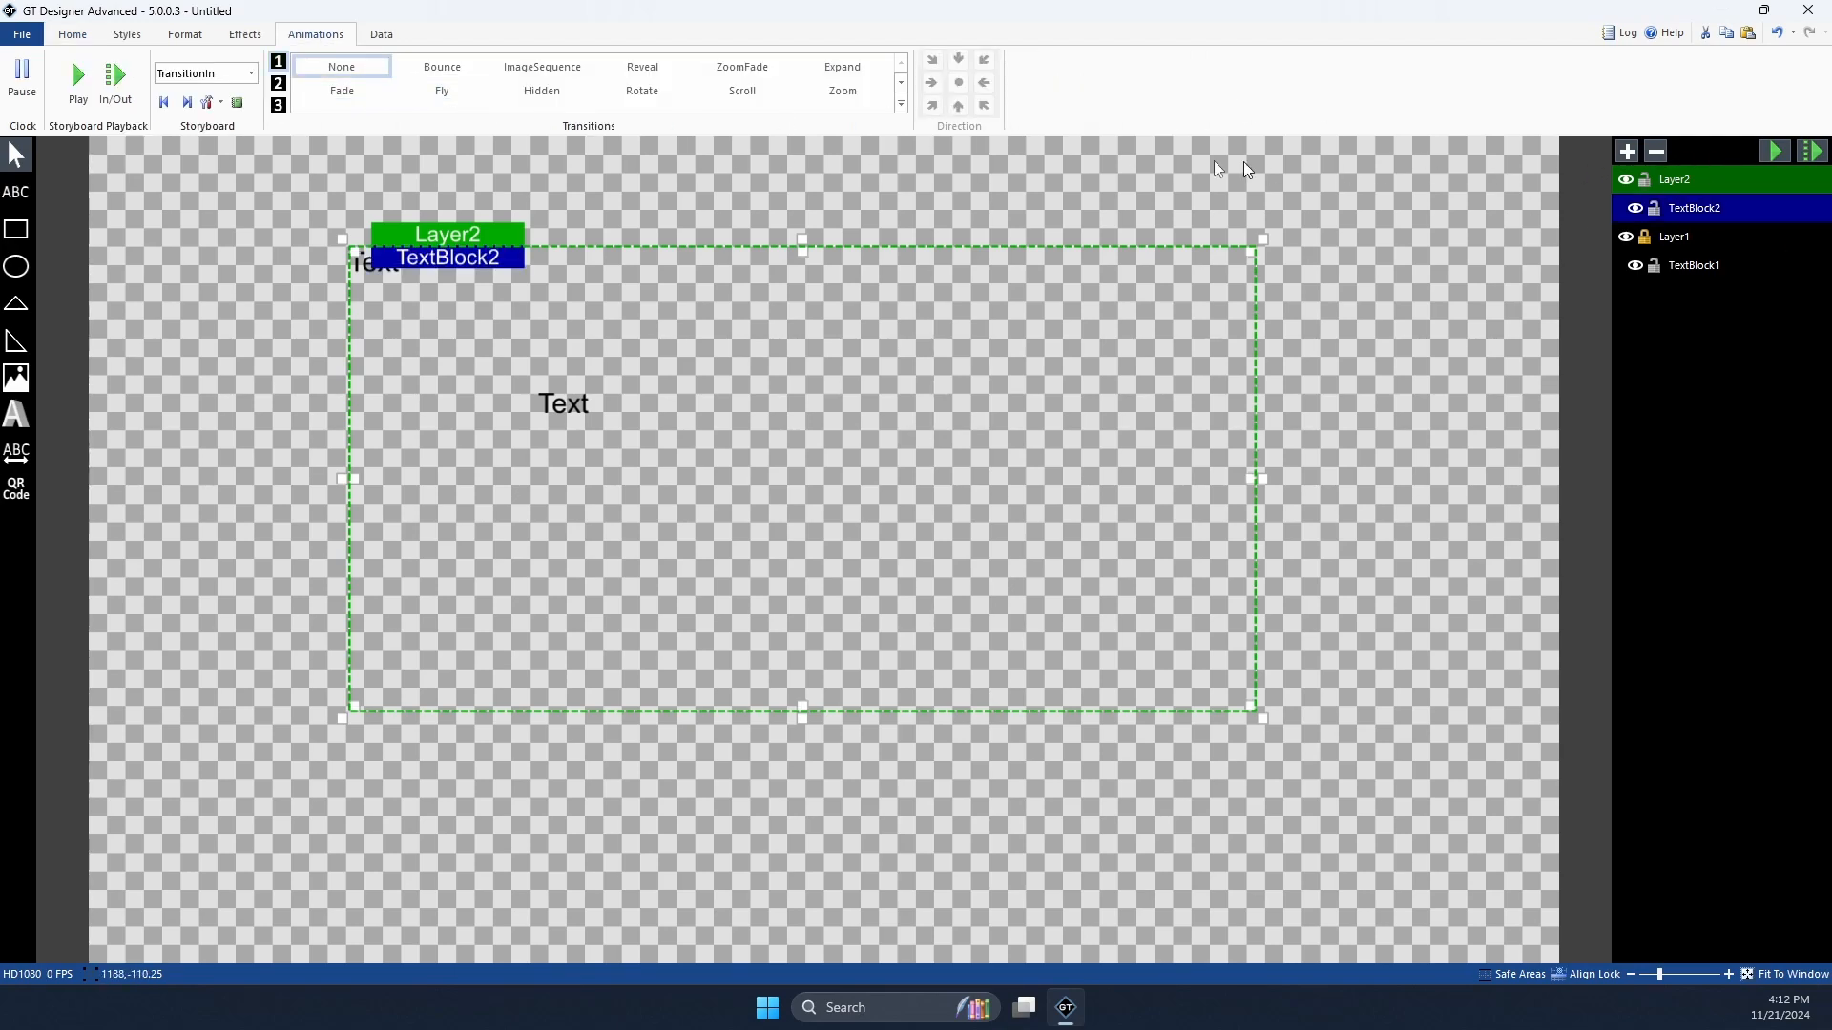
click(342, 89)
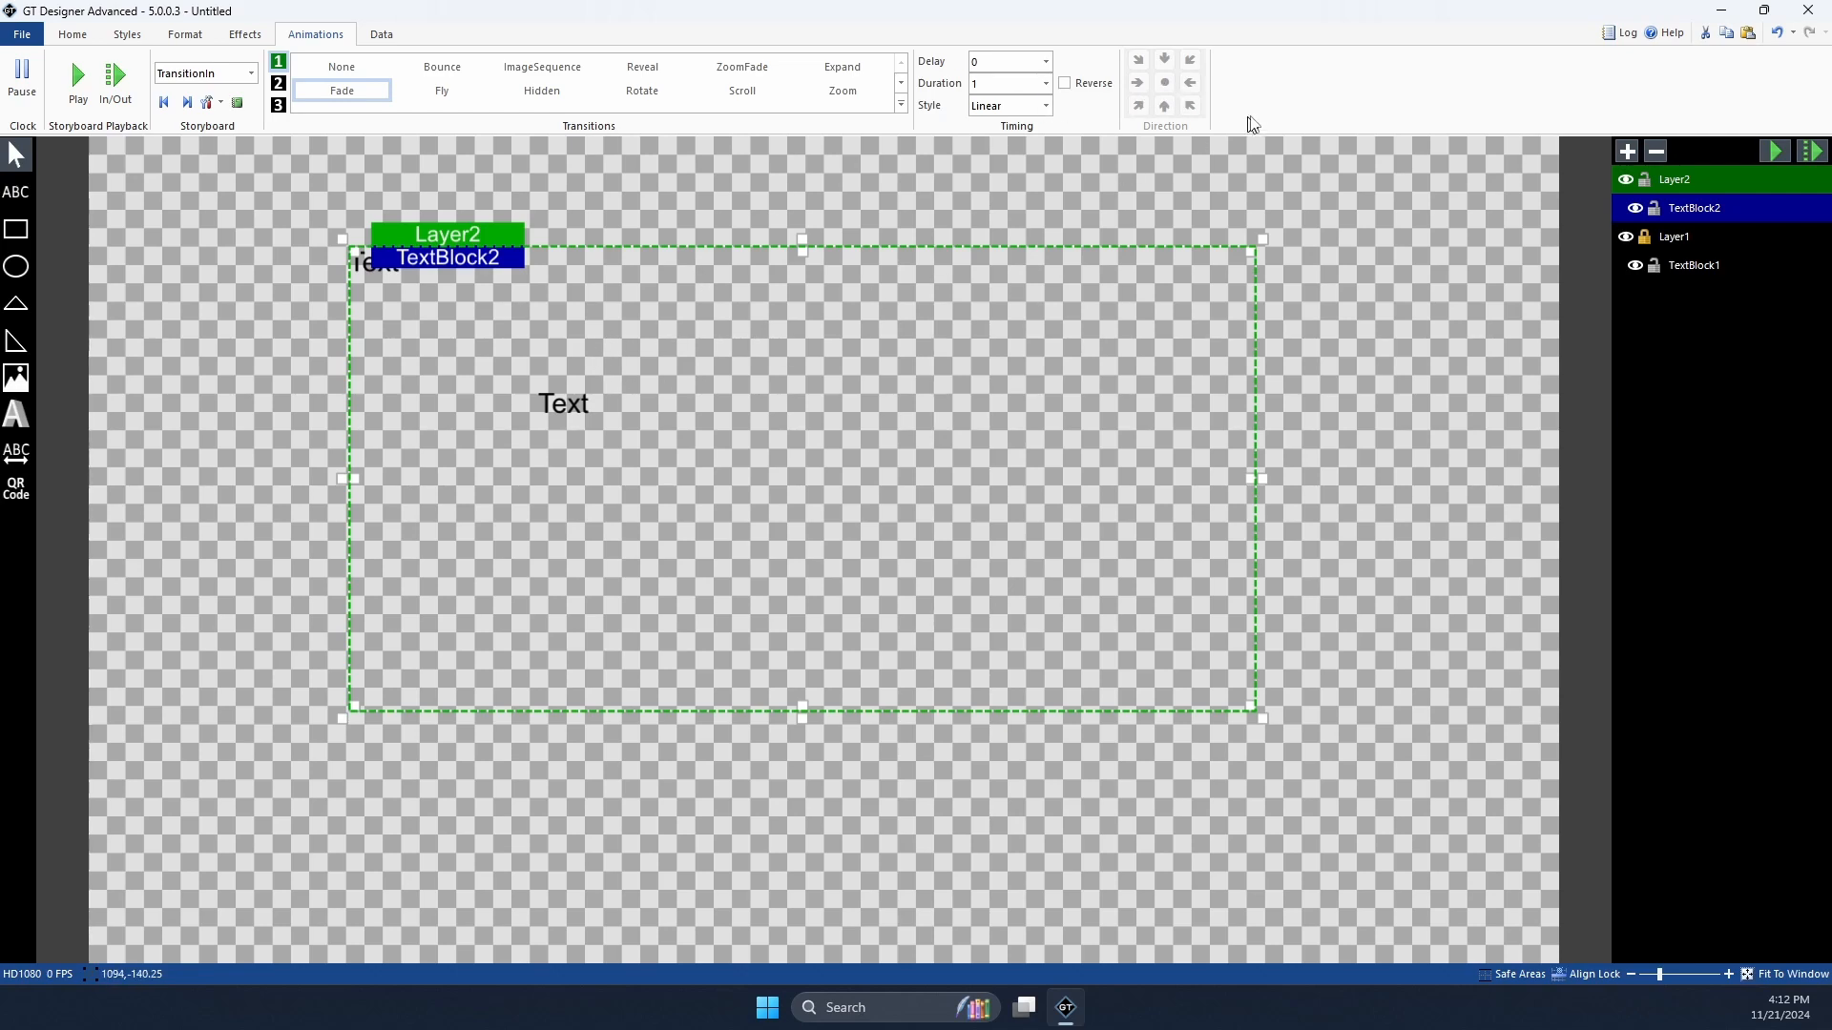
click(1045, 62)
click(1011, 96)
click(1773, 150)
Step: Remove the TransitionIn animations from TextBlock2 and Layer2 by setting both to None
click(325, 65)
click(1729, 185)
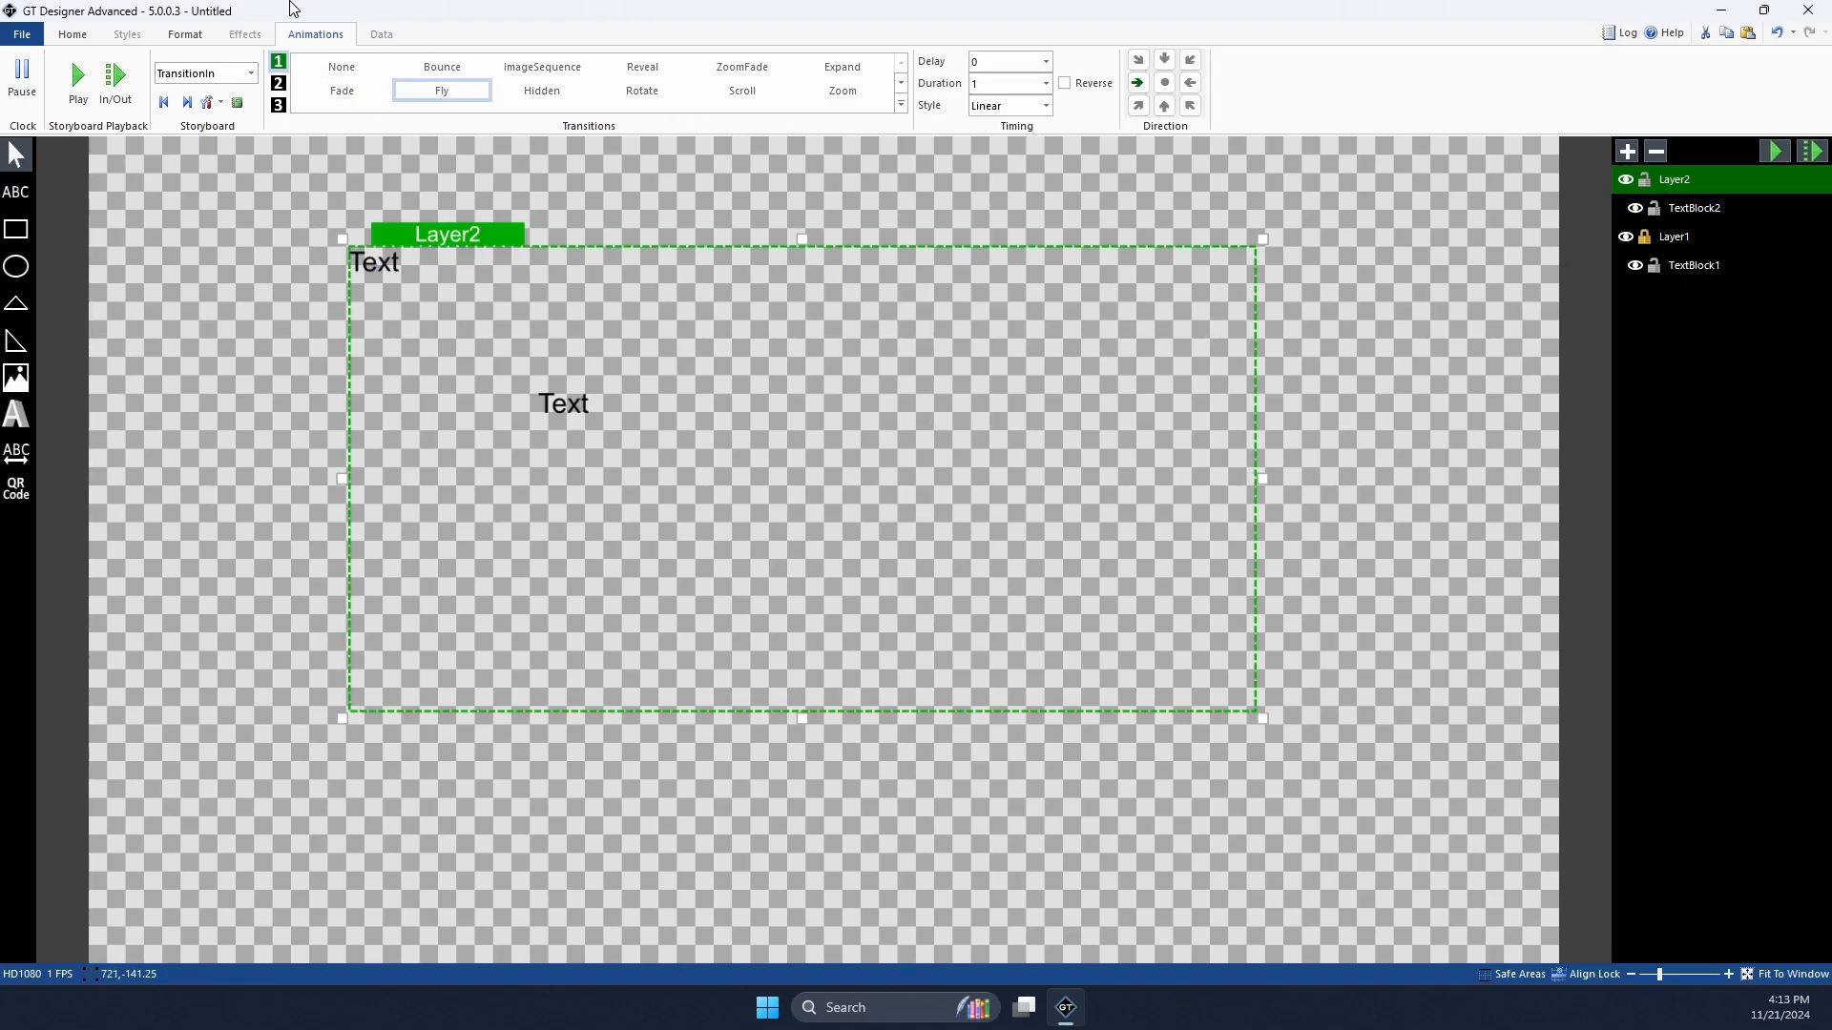
click(339, 67)
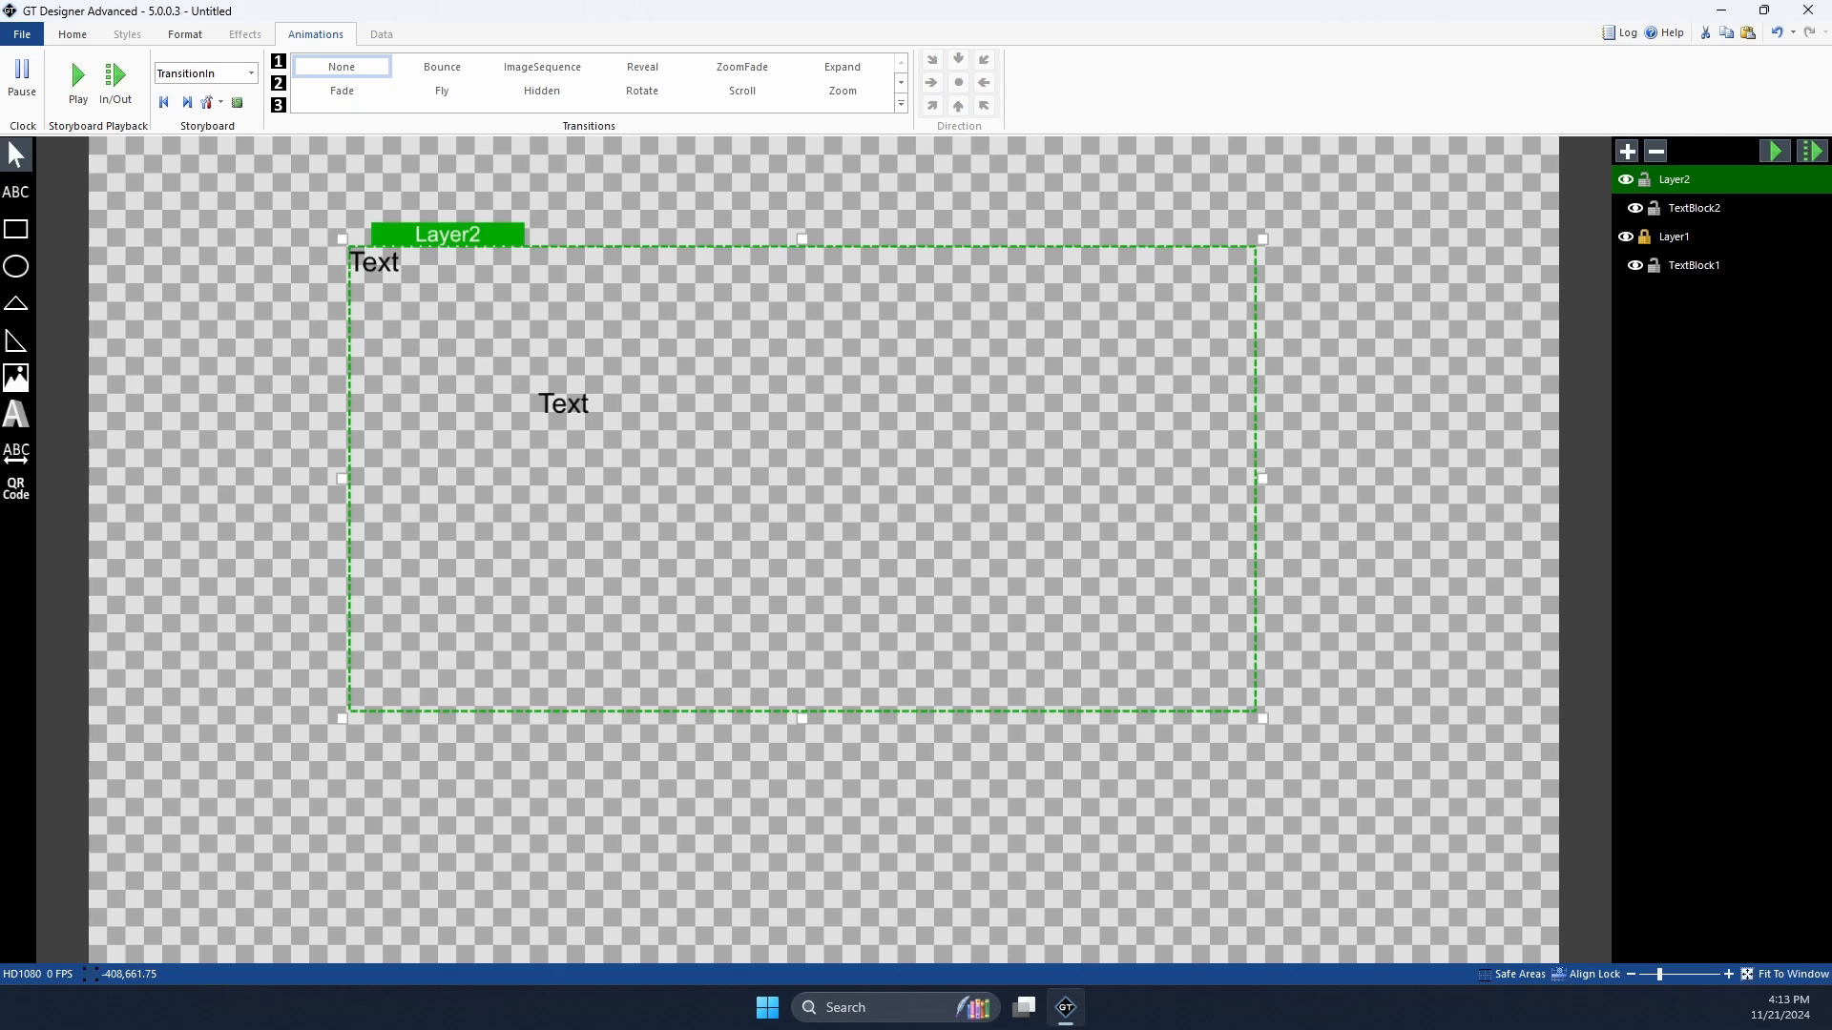
click(555, 423)
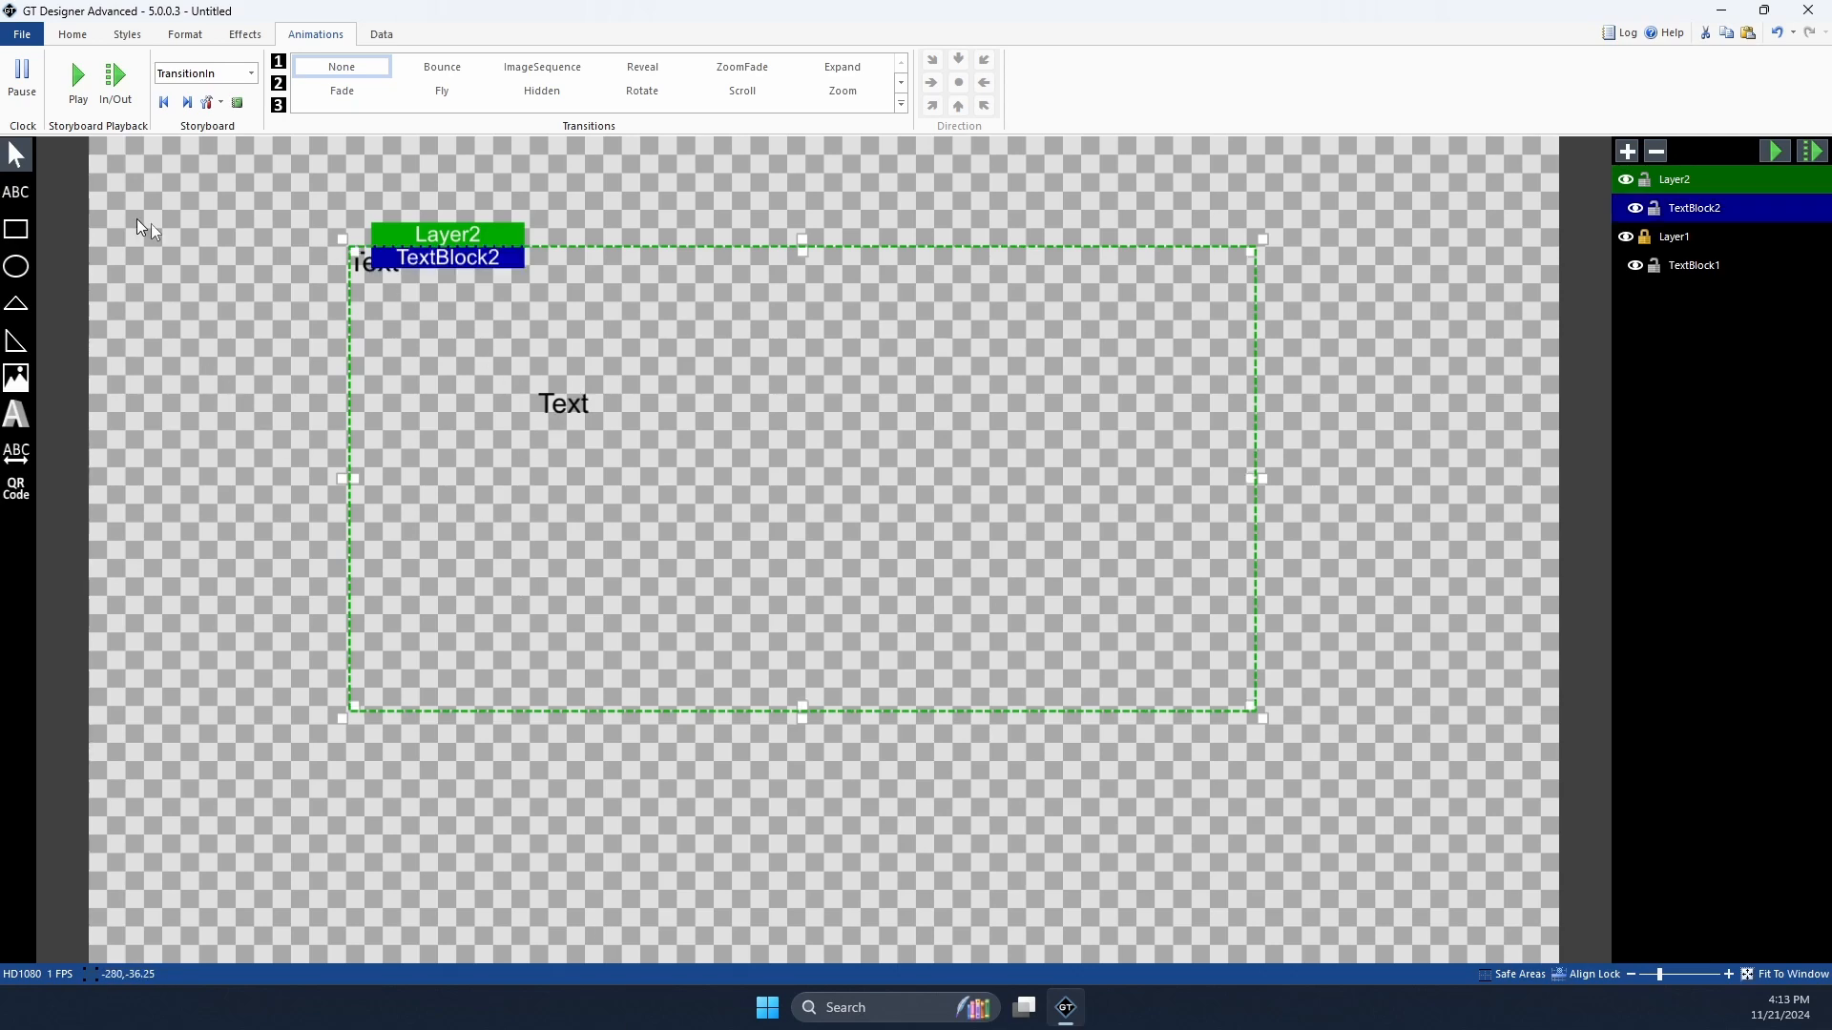
Step: Delete Layer2 with its text block, and enlarge the text of TextBlock1 to font size 156
key(Delete)
click(229, 40)
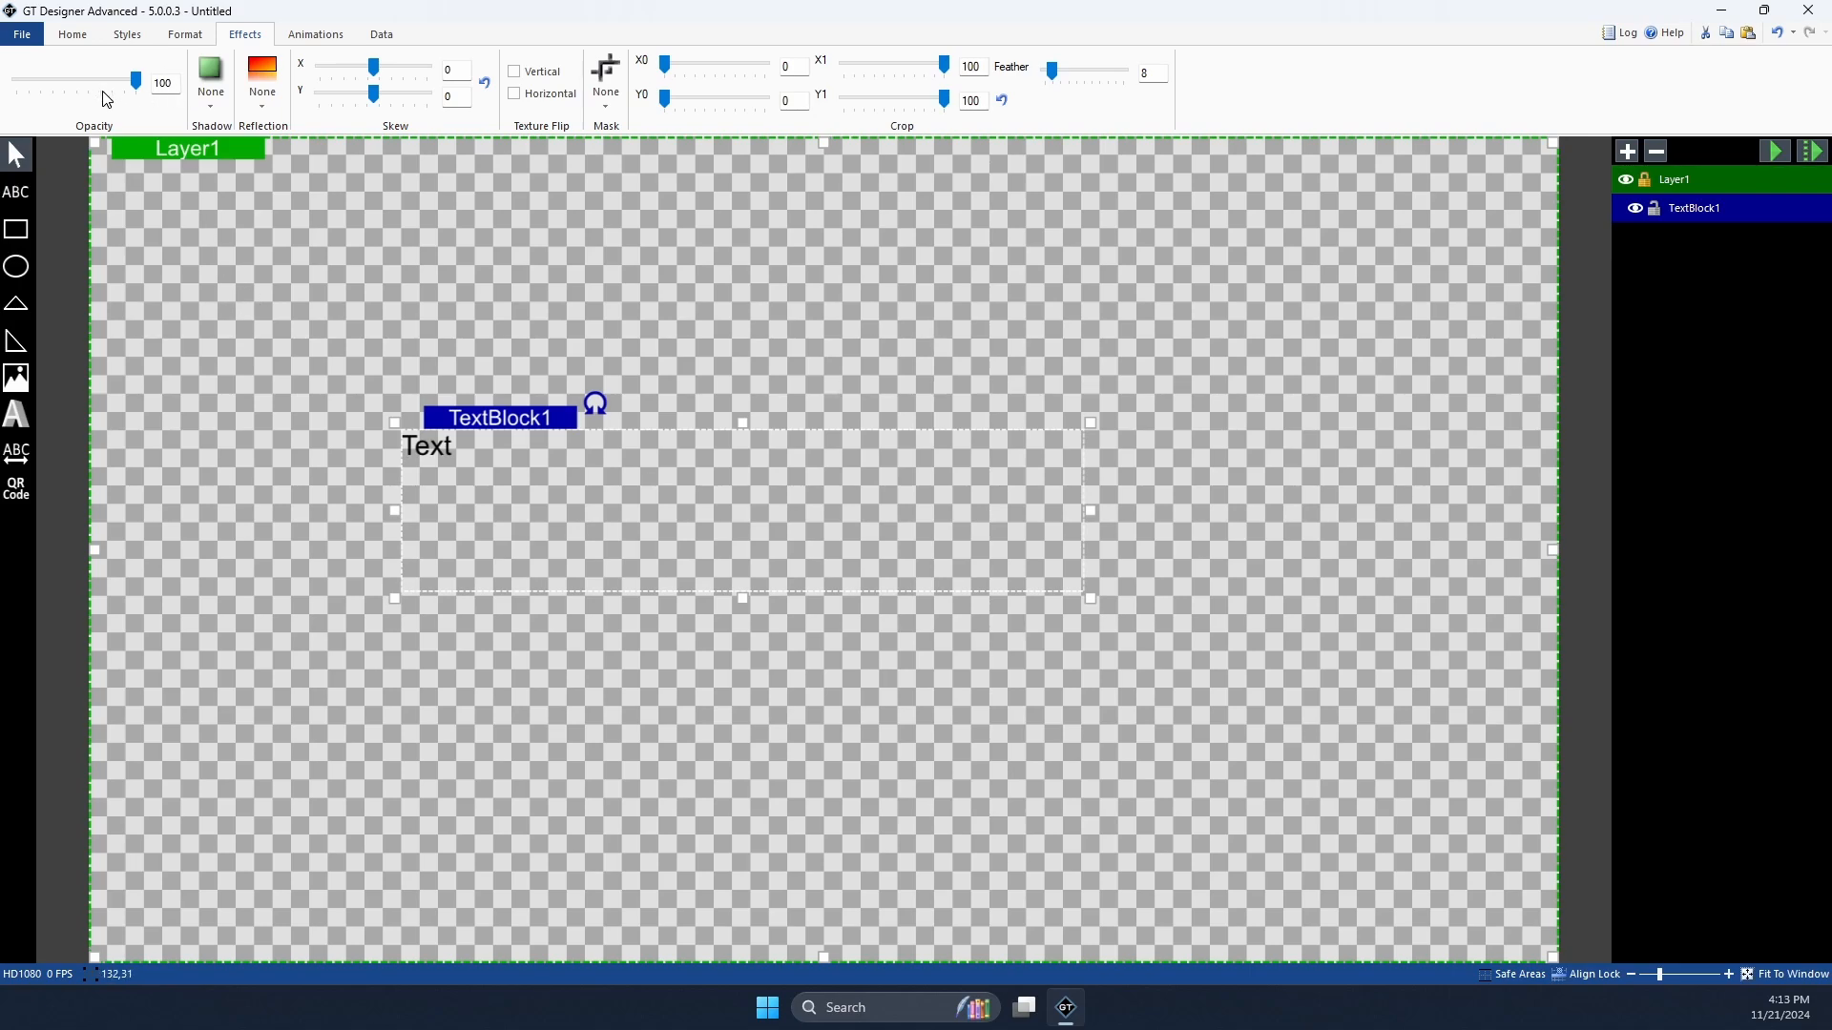
drag(135, 79, 396, 295)
click(84, 34)
click(385, 69)
click(372, 271)
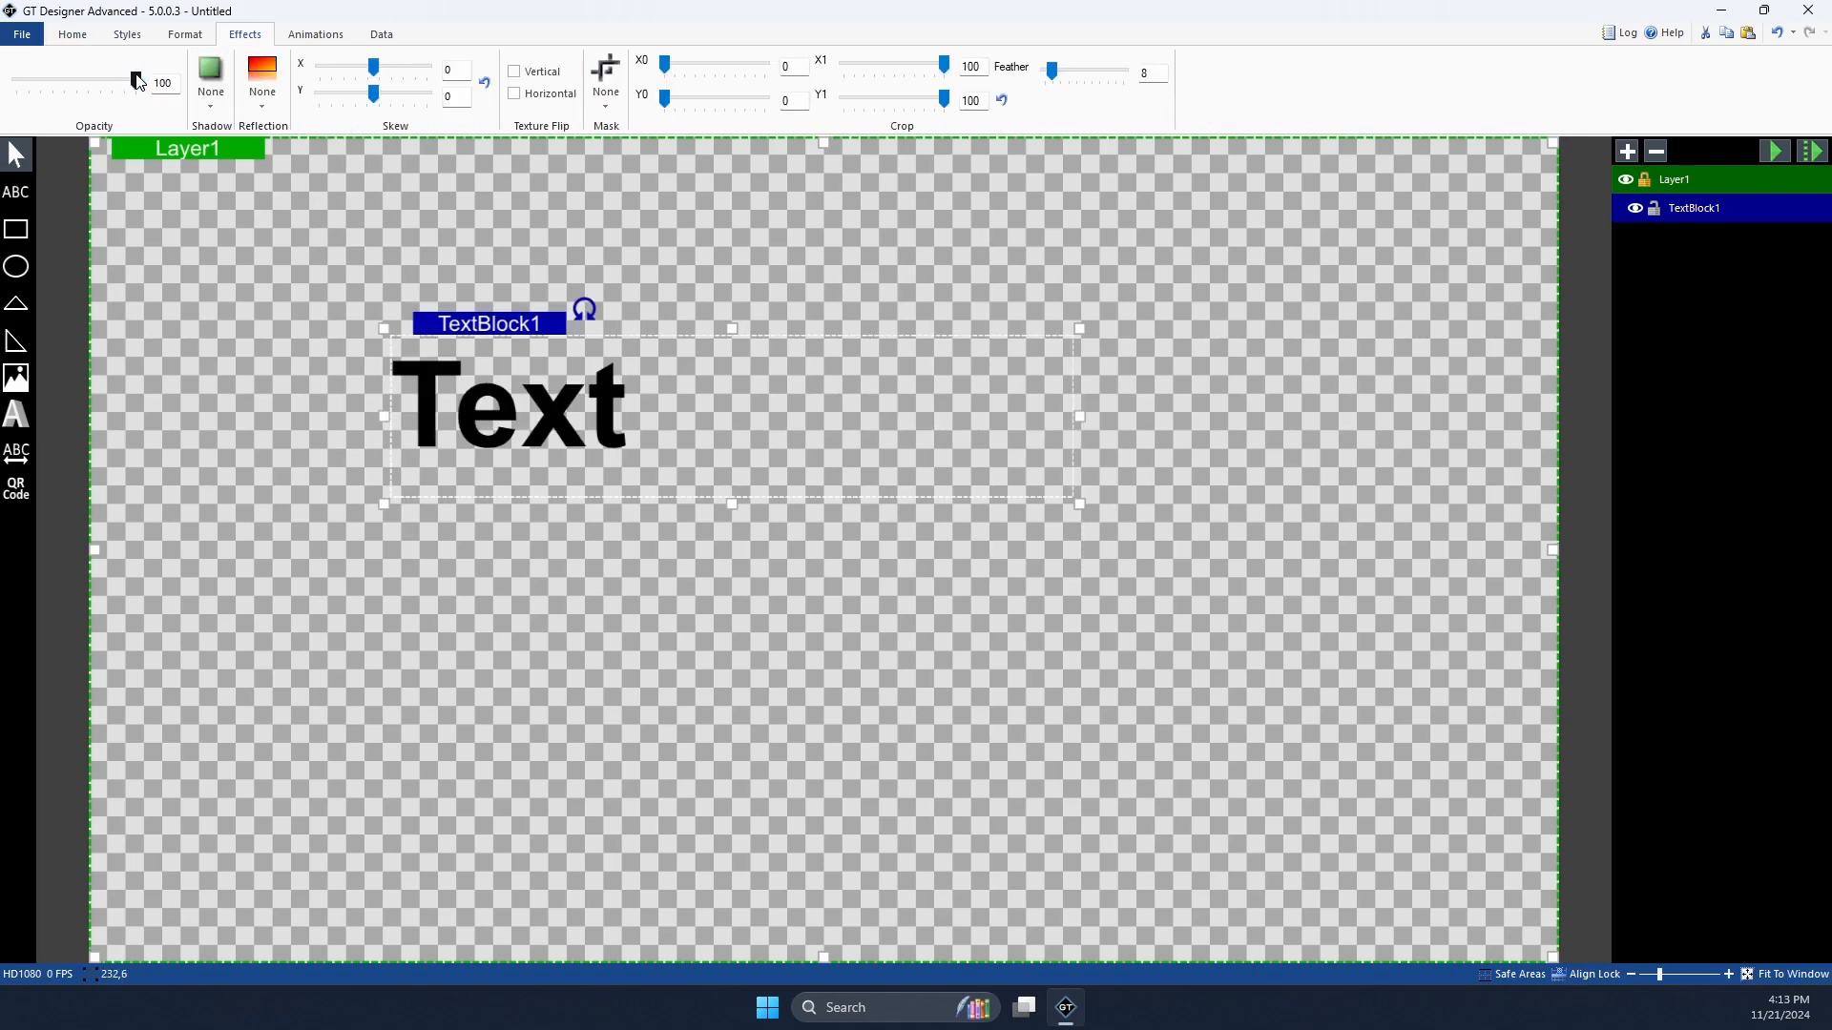
Step: Try adjusting the opacity of TextBlock1, and give it a Bottom Left Smooth shadow
drag(134, 80, 194, 99)
click(218, 107)
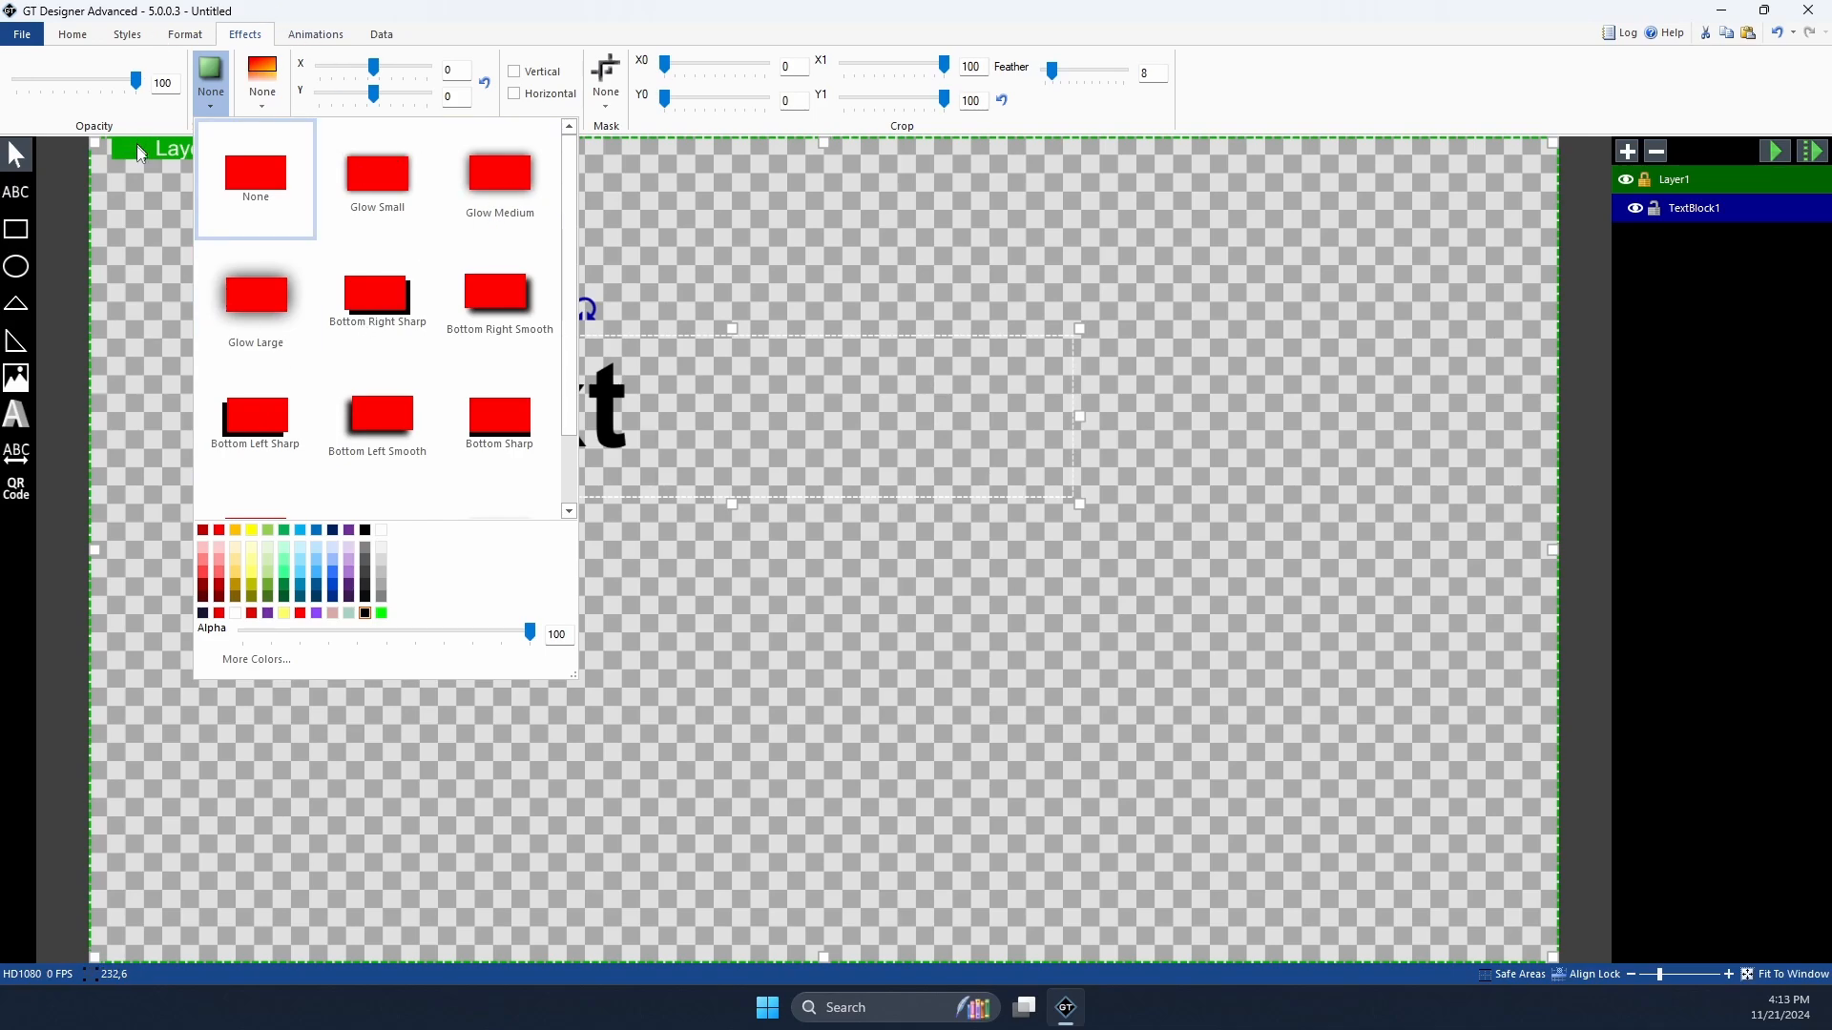
click(409, 439)
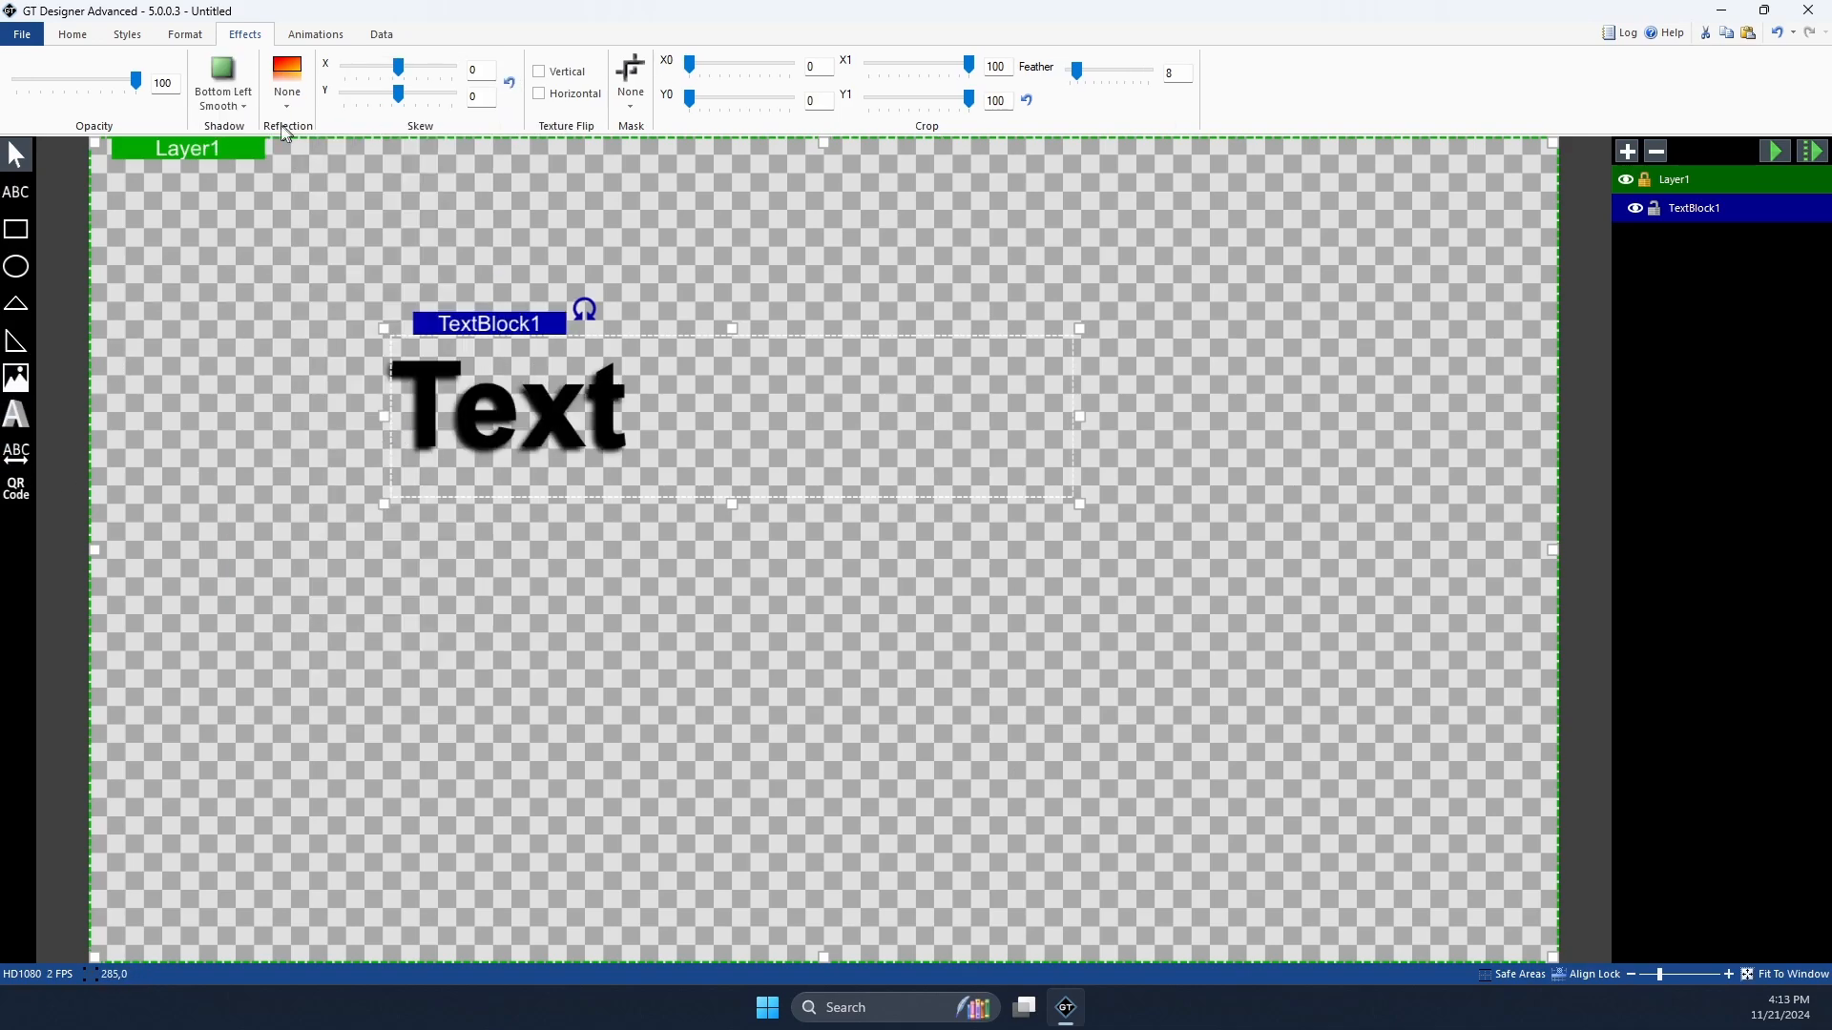
Step: Lower the alpha of the text's shadow and deselect the text block
click(226, 99)
scroll(391, 315, down, 1)
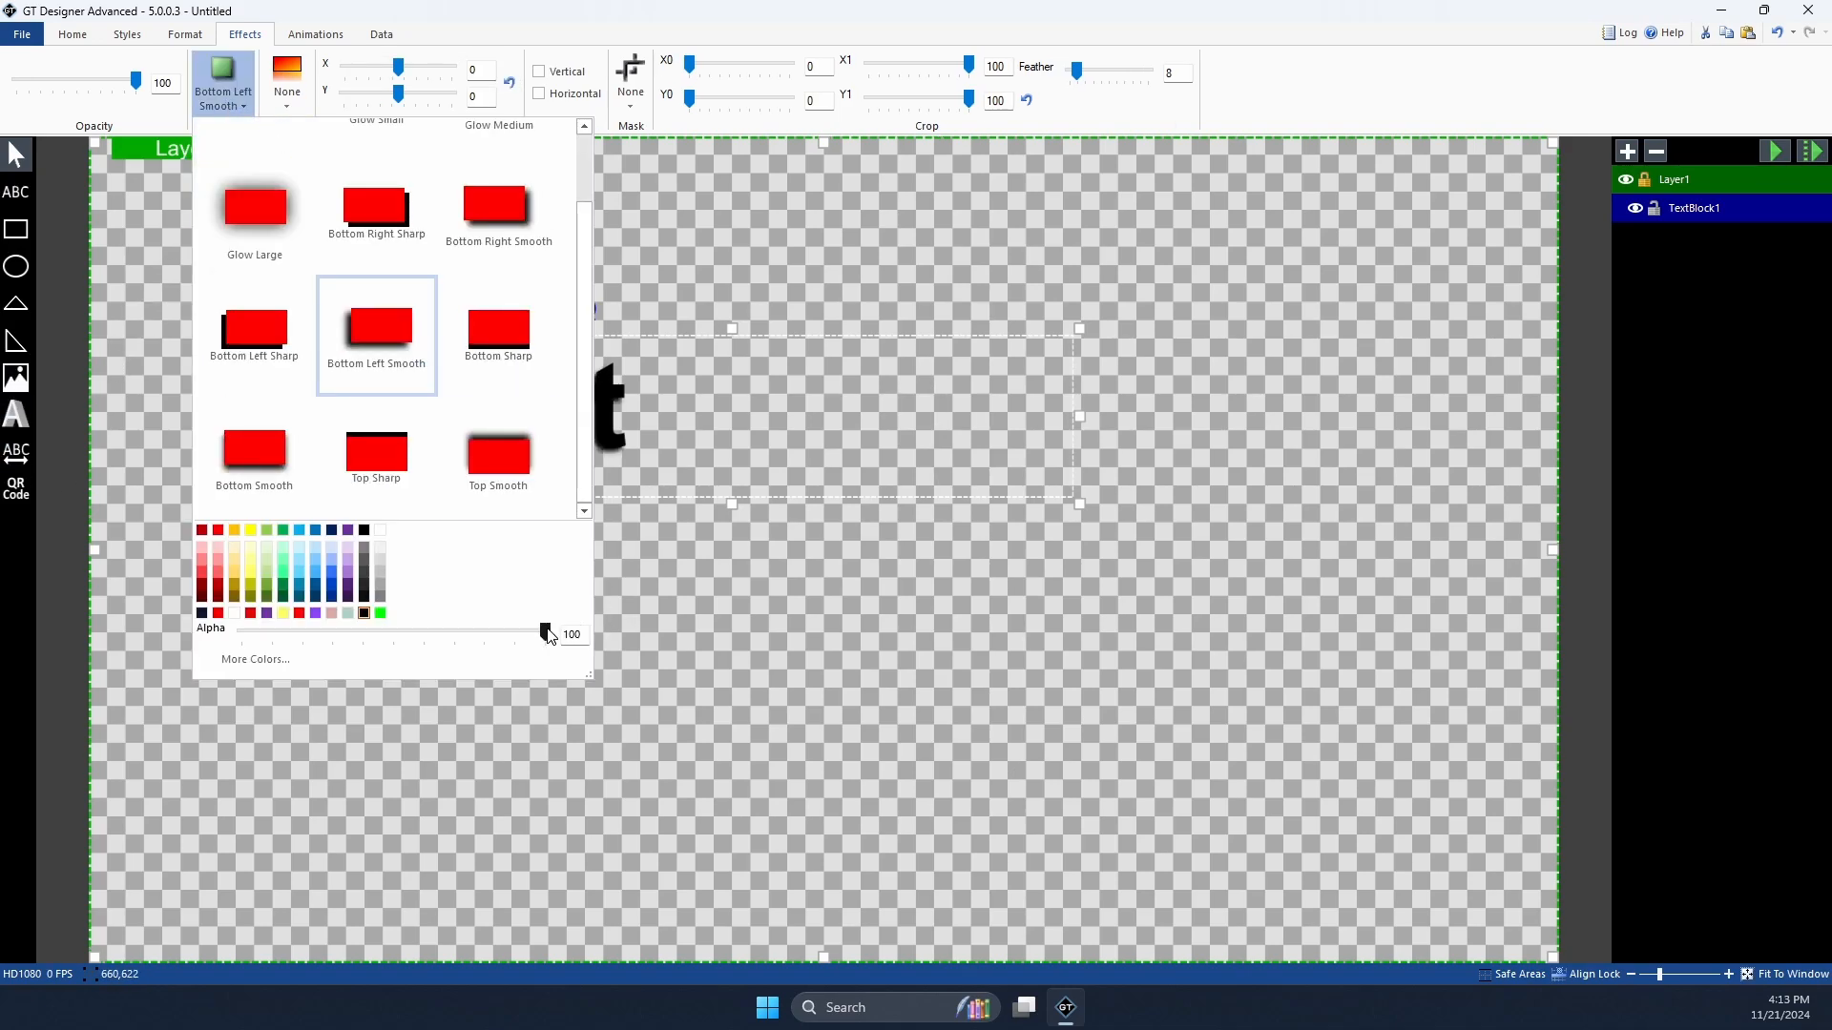
drag(547, 630, 395, 640)
click(760, 542)
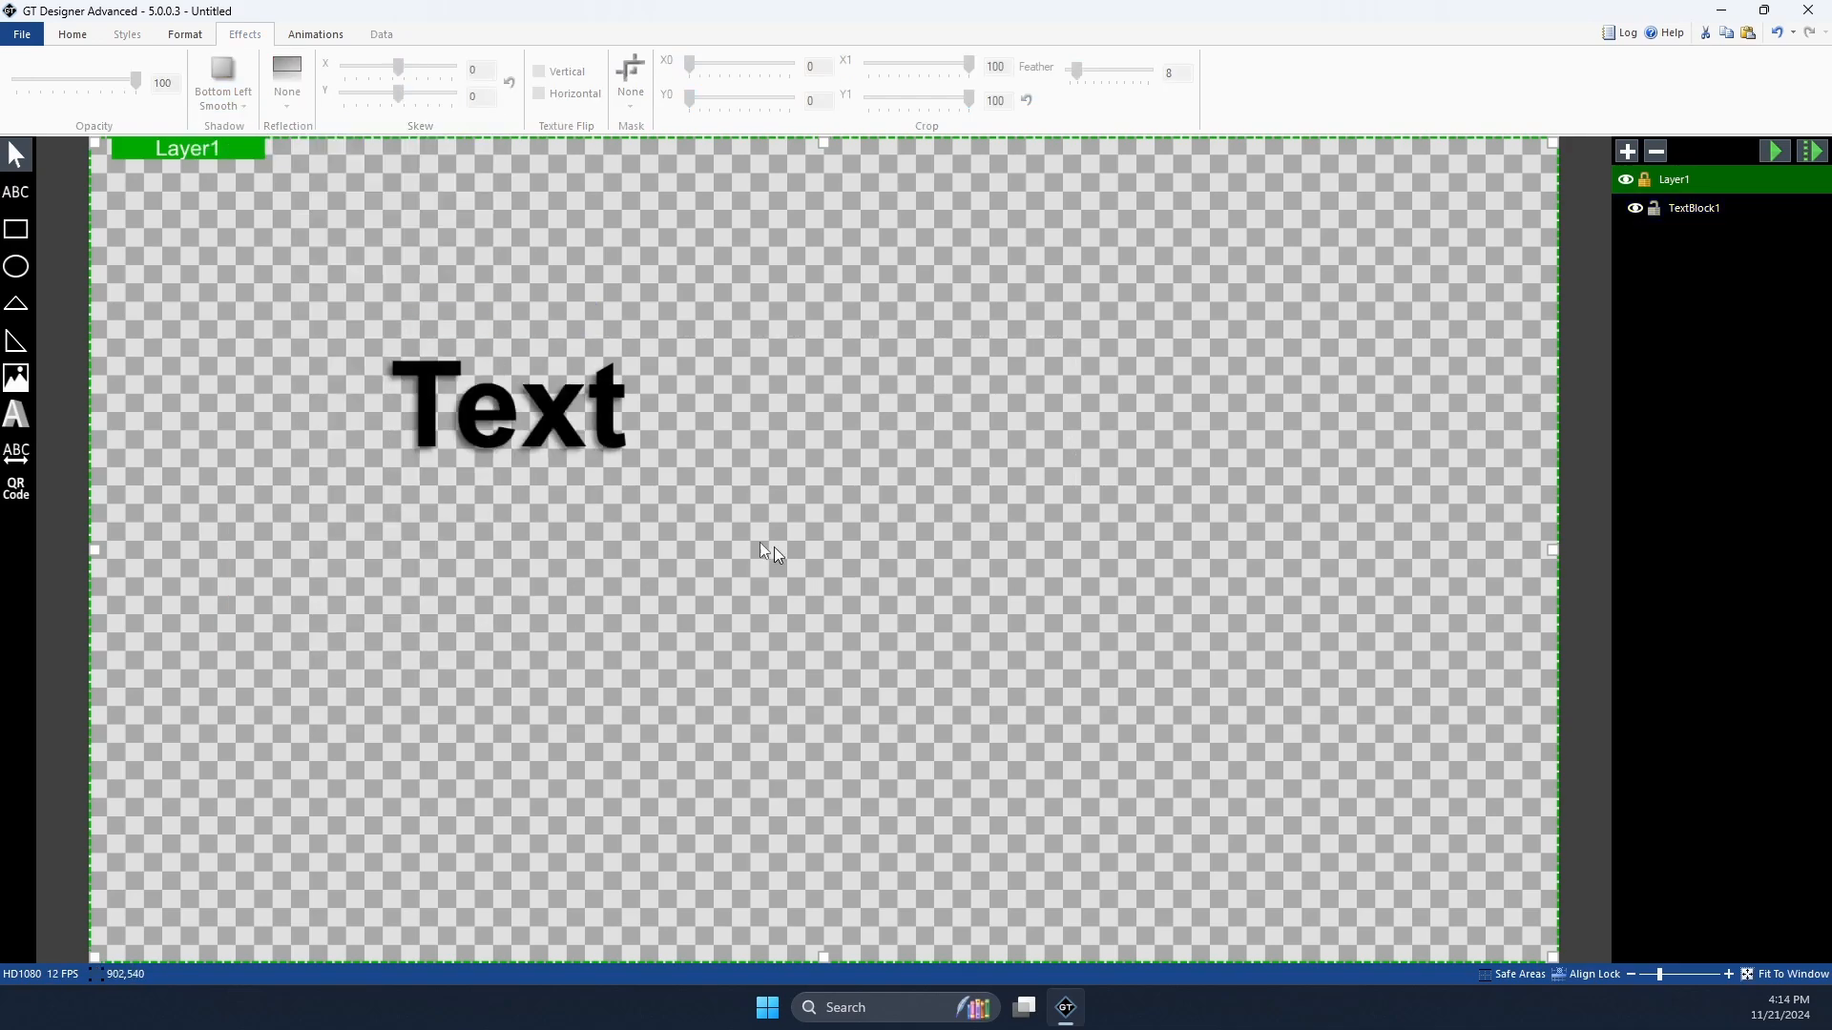
Step: Remove the shadow from TextBlock1 by setting it to None
click(616, 399)
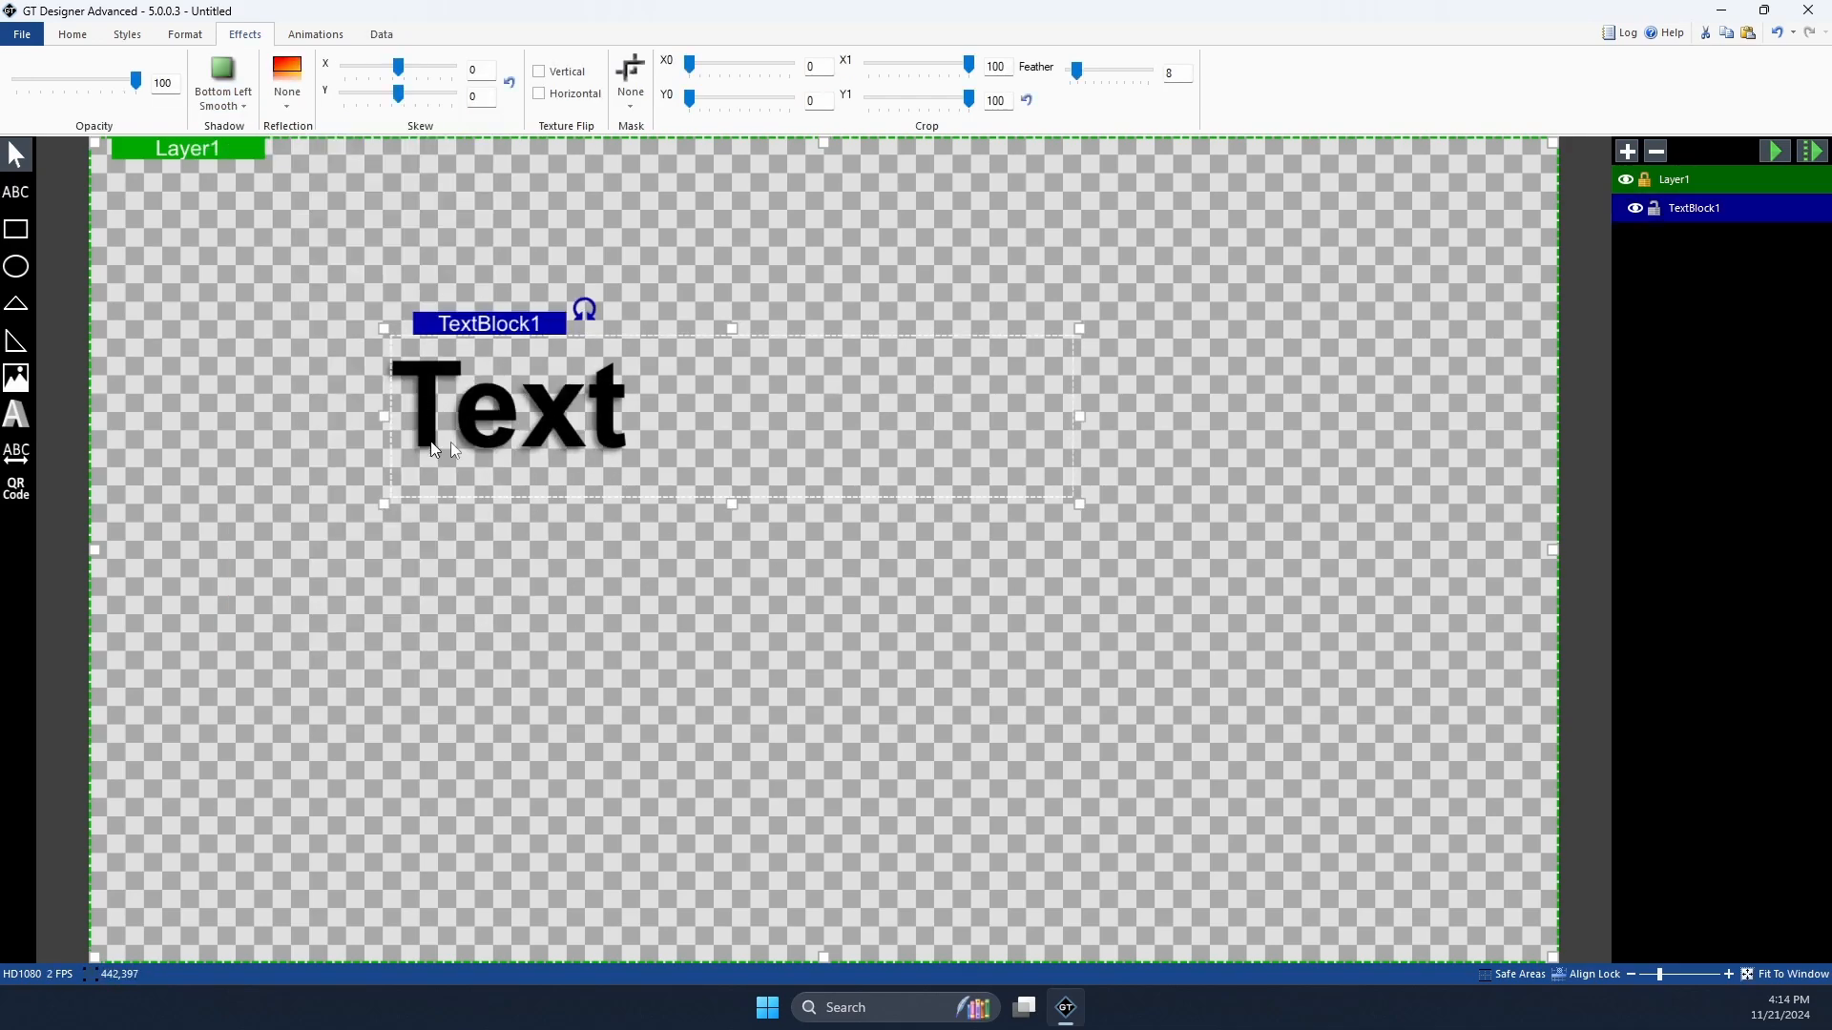
click(222, 84)
click(250, 172)
Step: Try the Small reflection on TextBlock1 and settle on the Full reflection
click(263, 96)
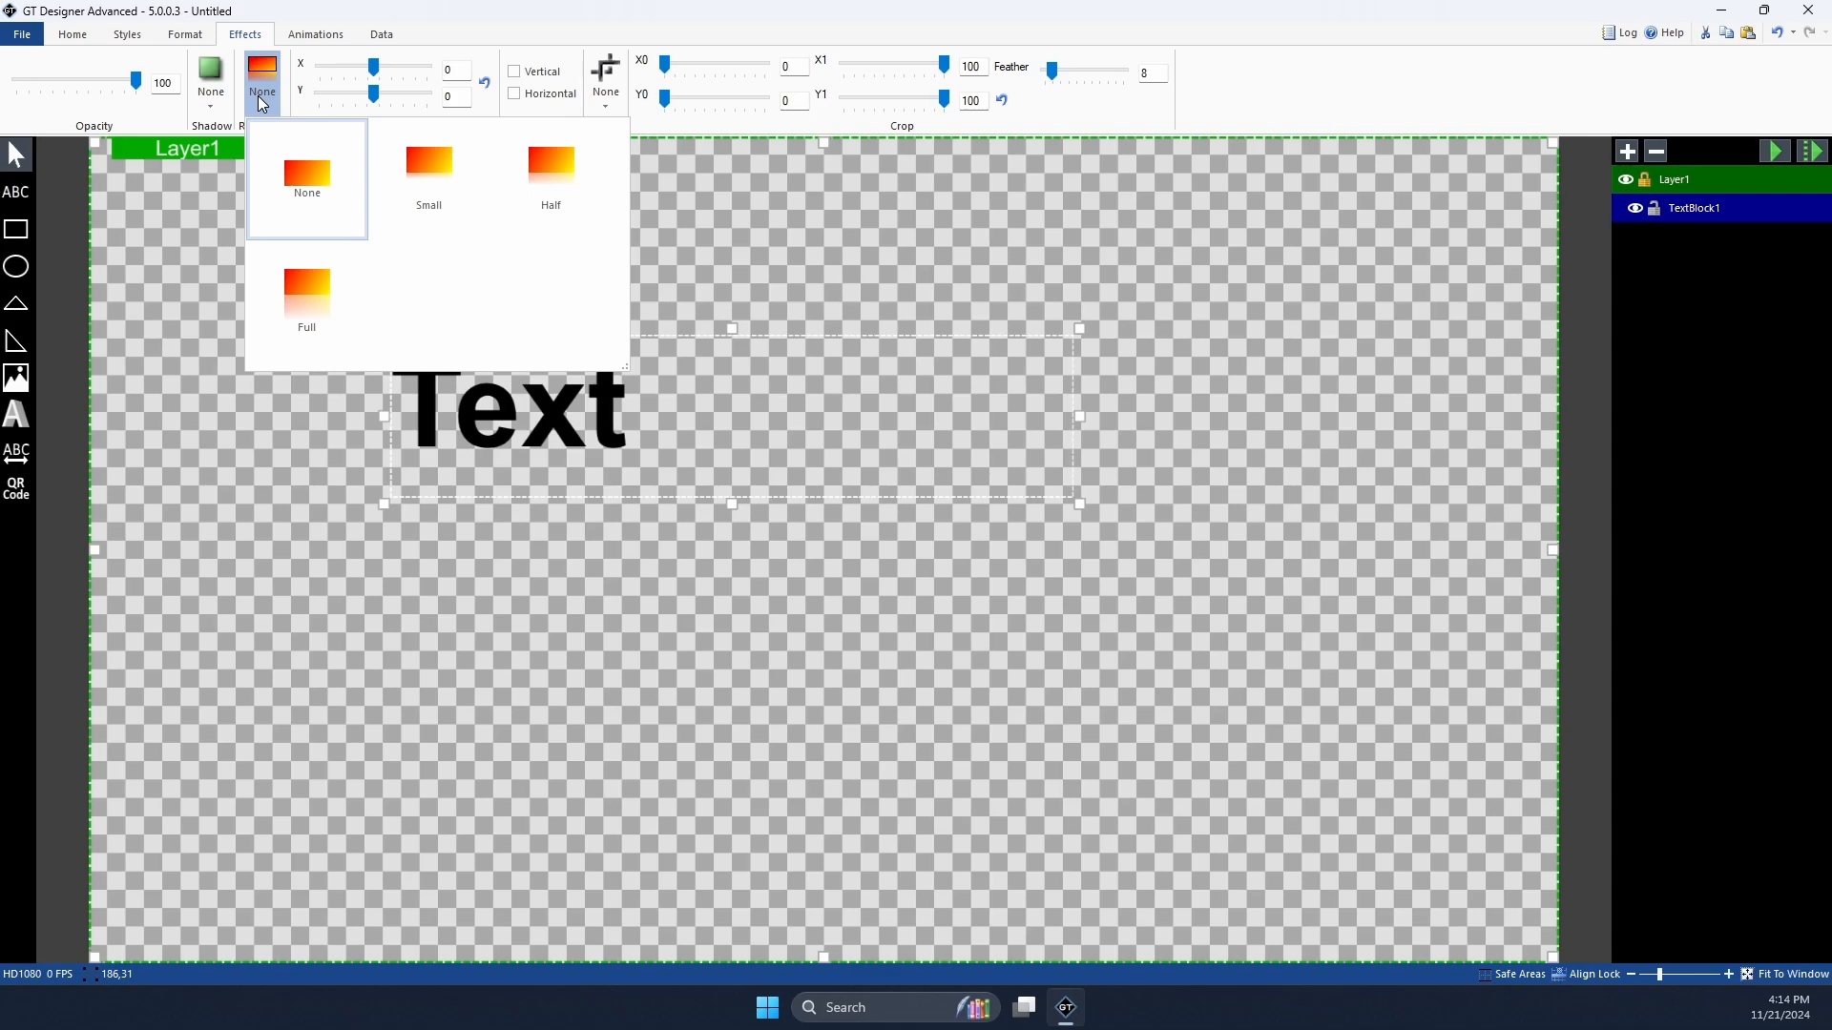
click(272, 105)
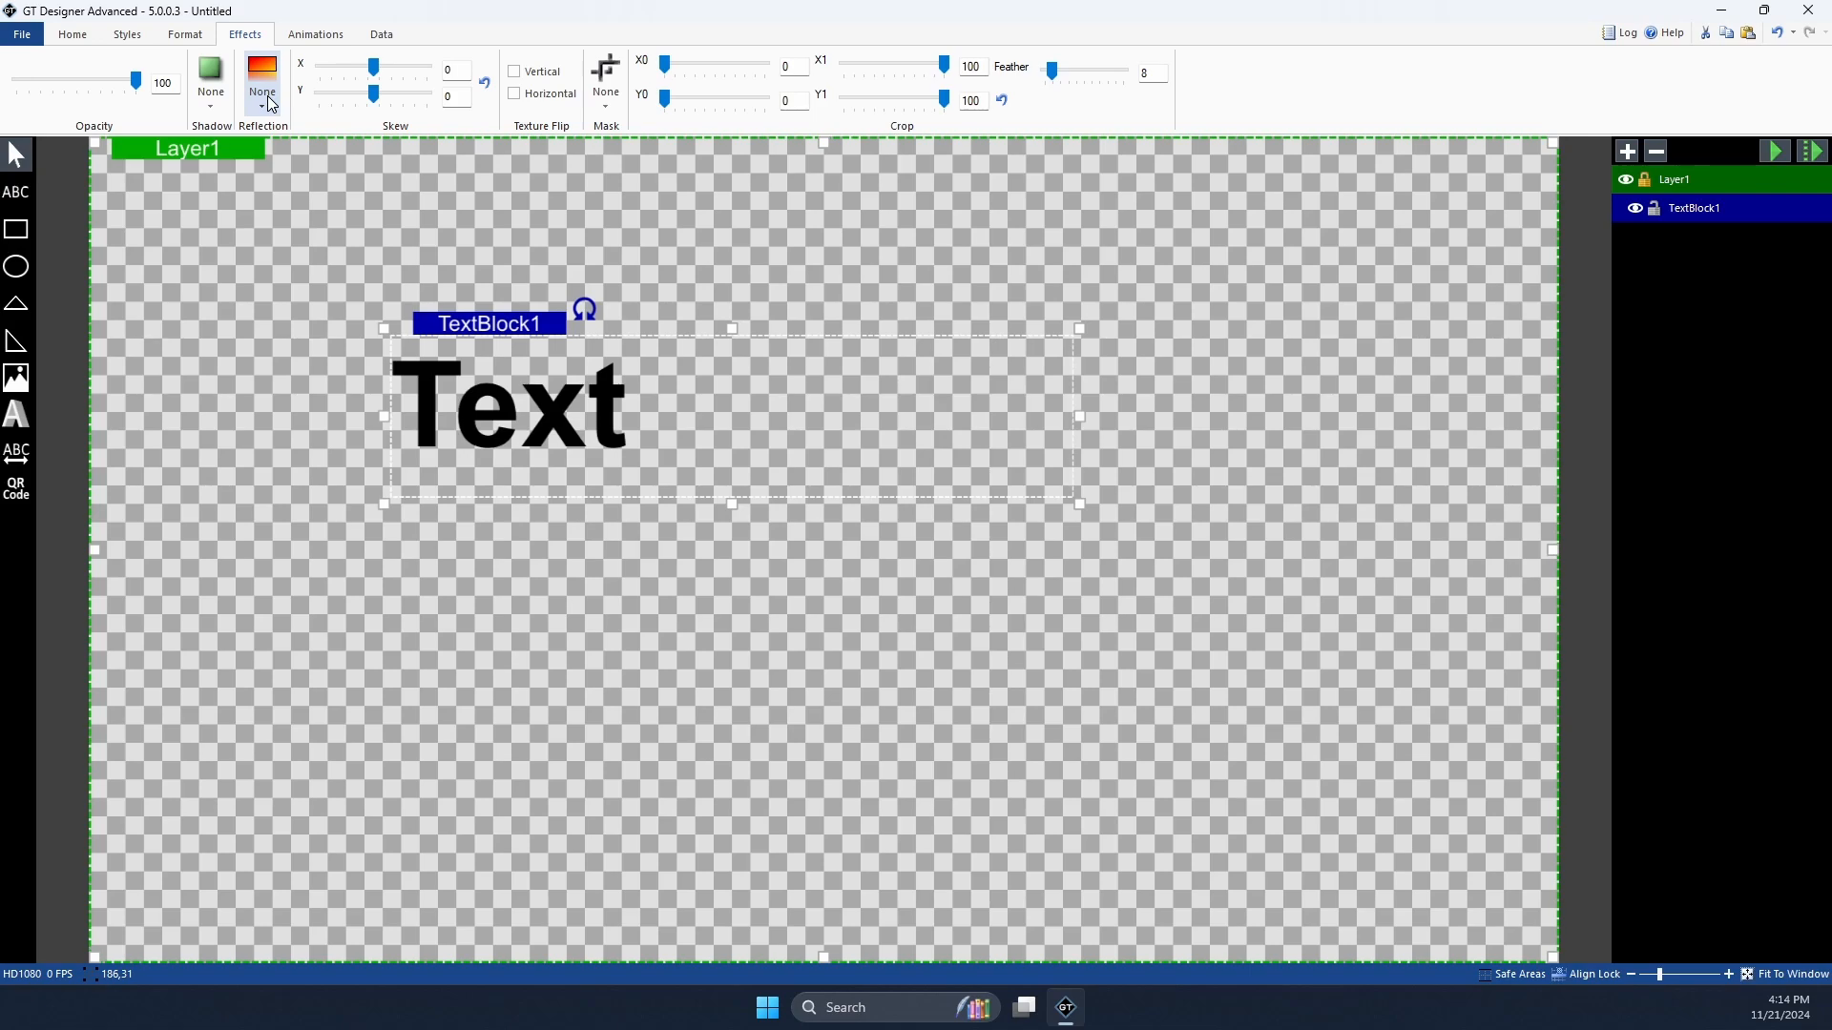
click(263, 105)
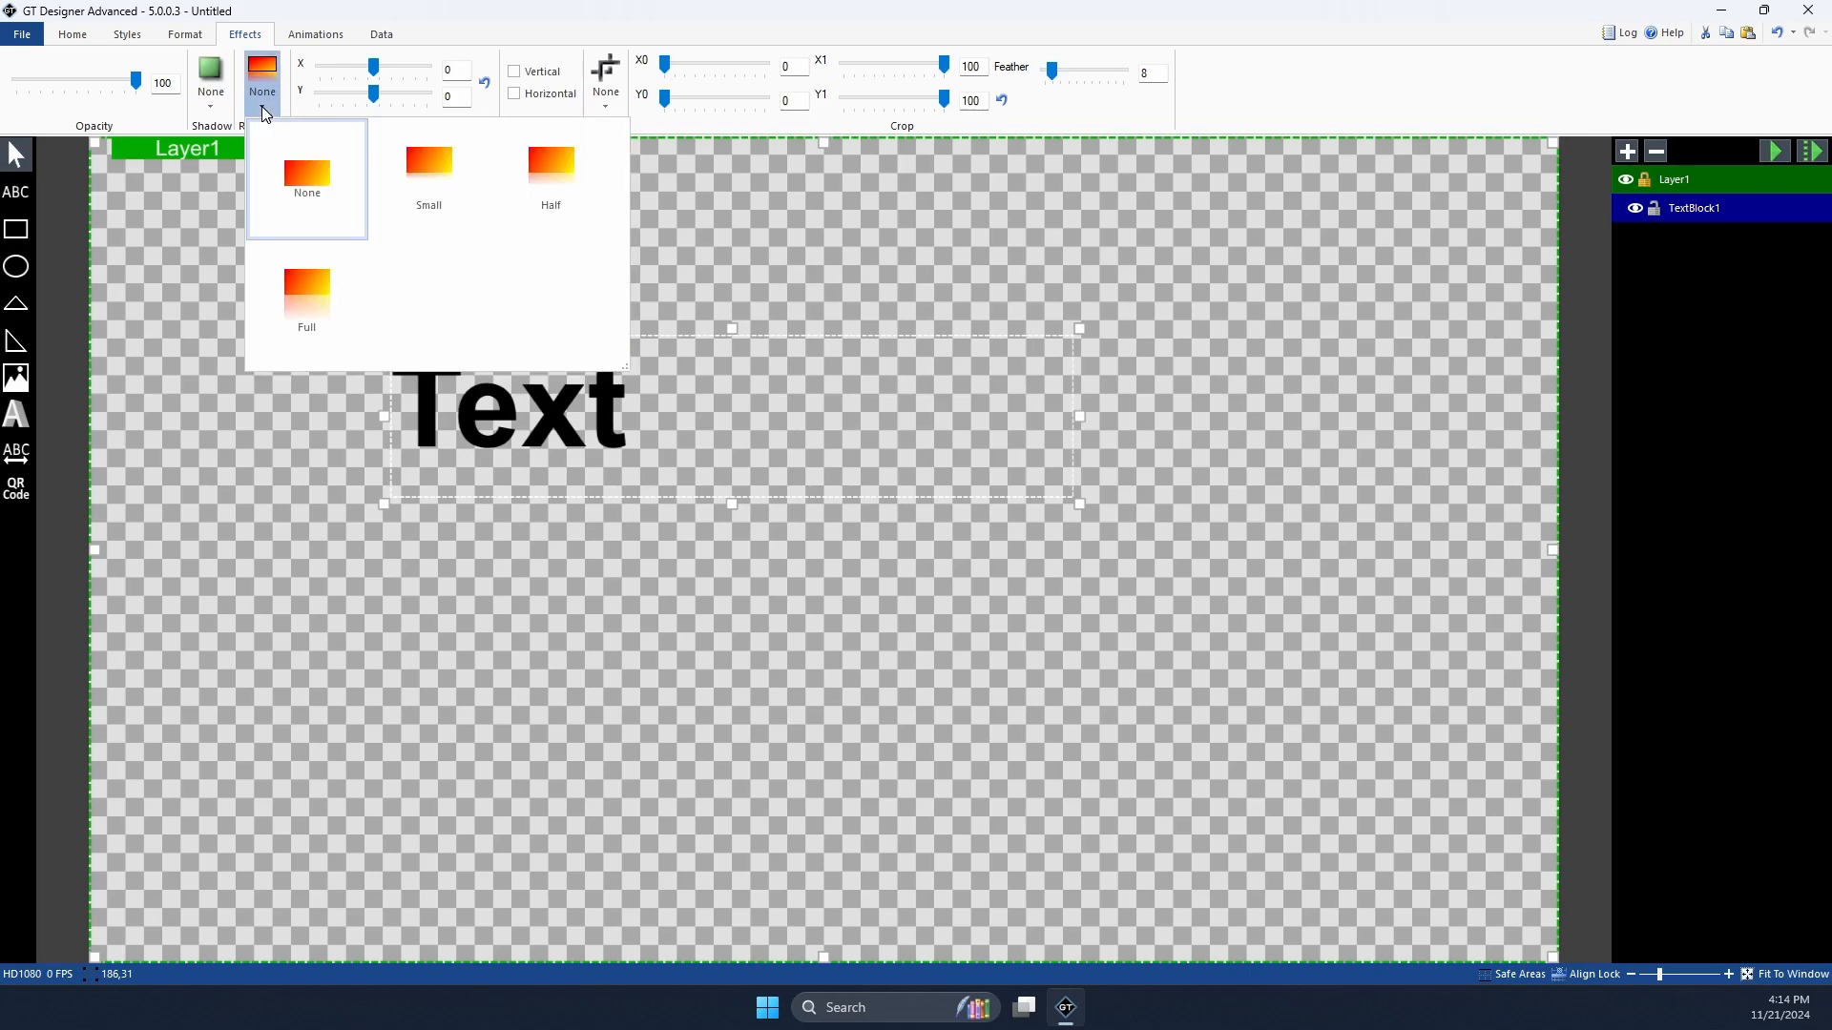
click(439, 181)
click(257, 91)
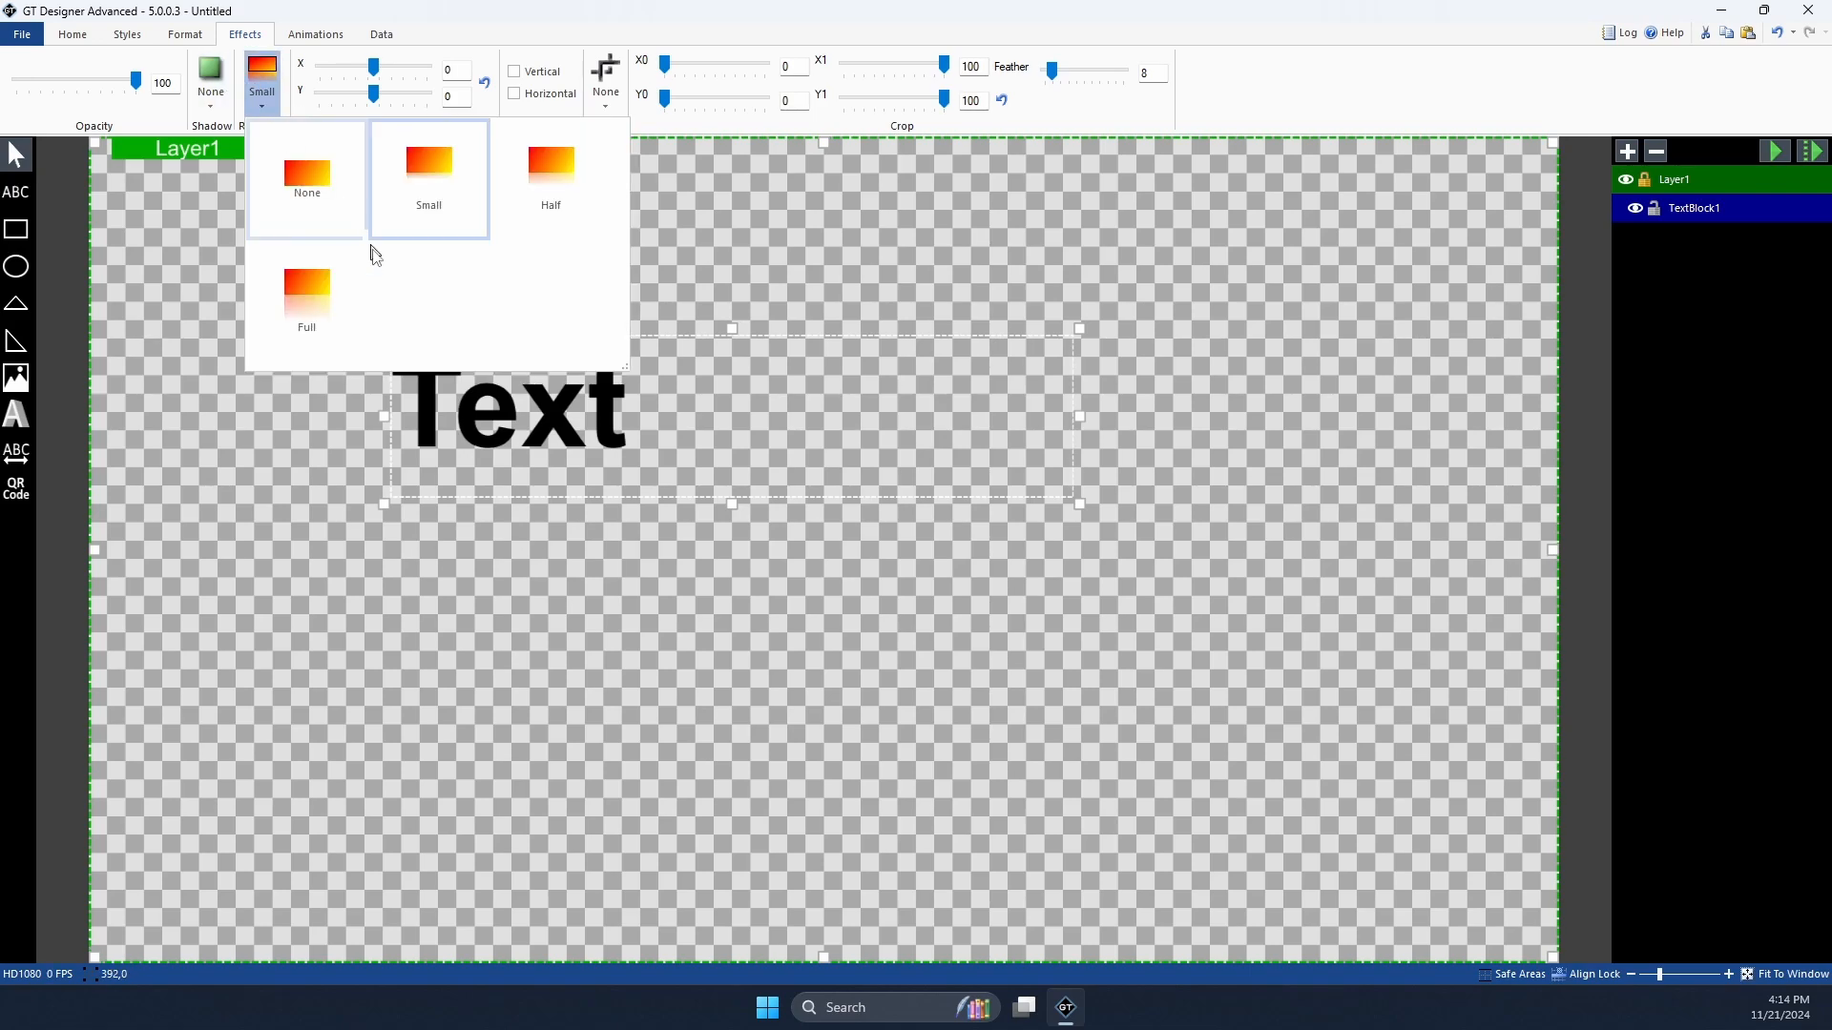
click(329, 301)
Step: Shorten the text block until the reflection meets the base of the letters, and move it toward the canvas centre
drag(745, 521, 794, 575)
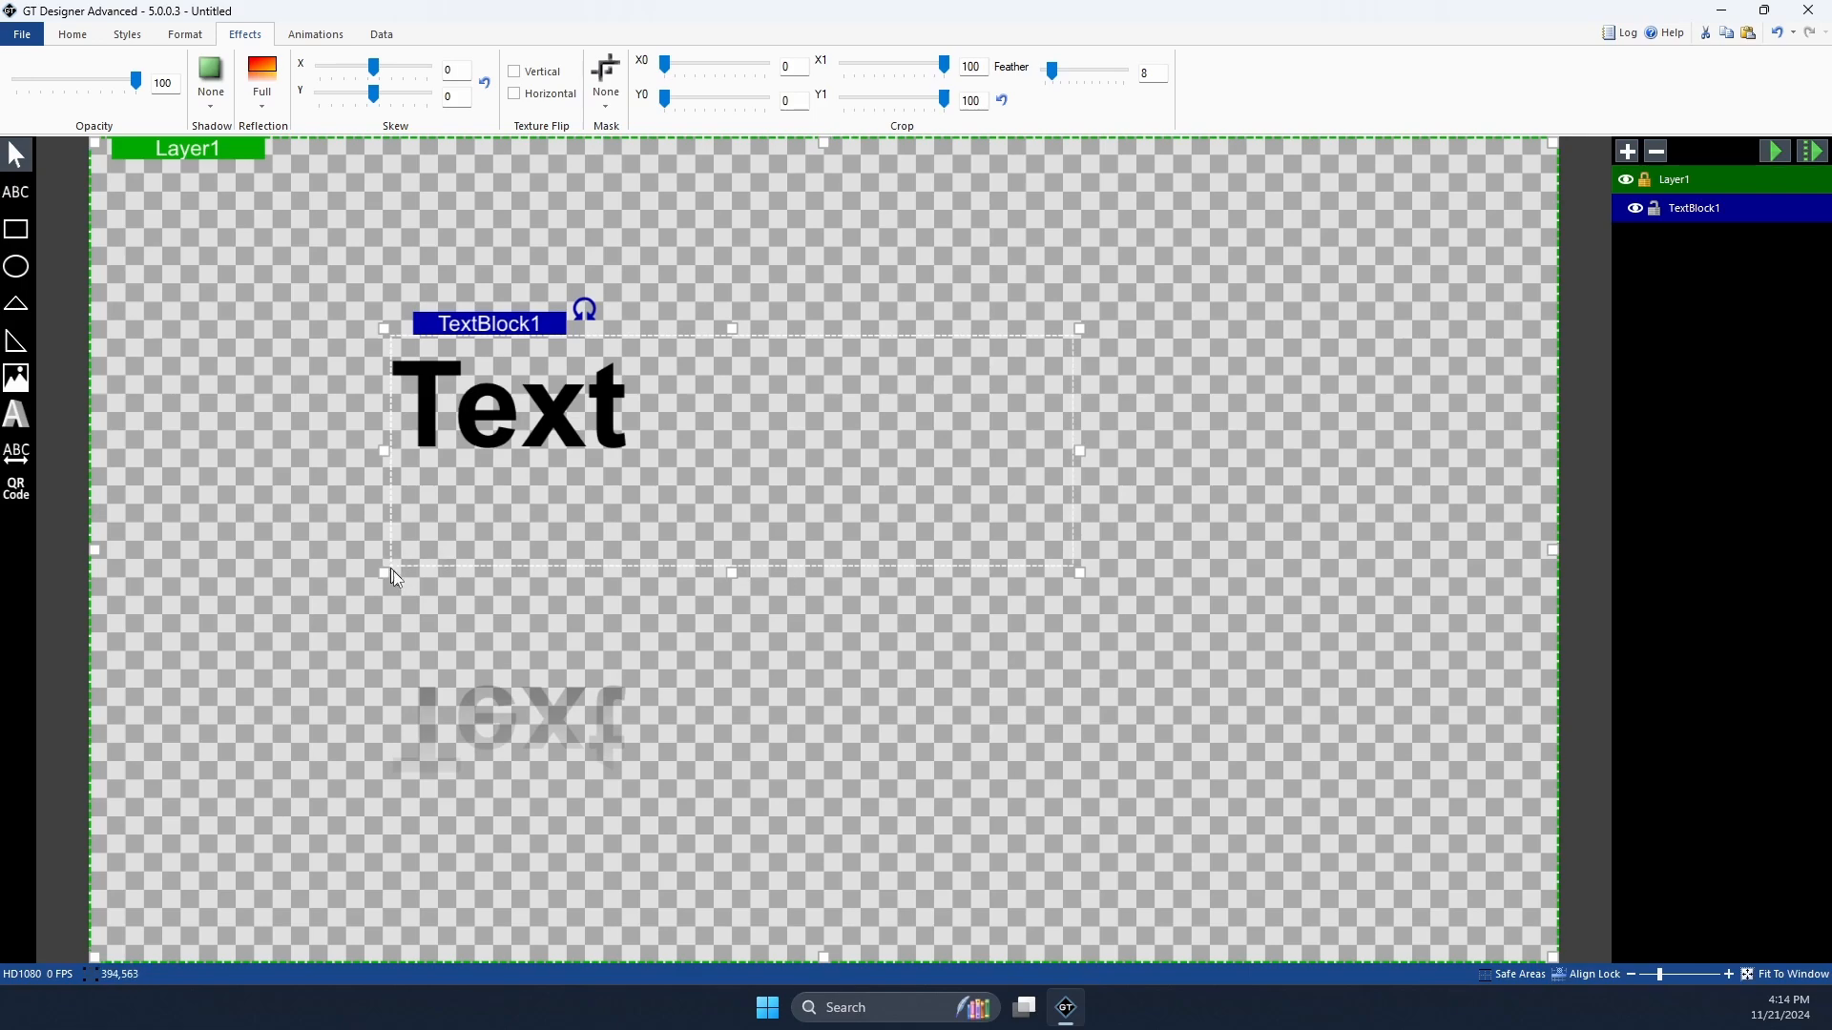
drag(734, 575, 751, 464)
click(994, 596)
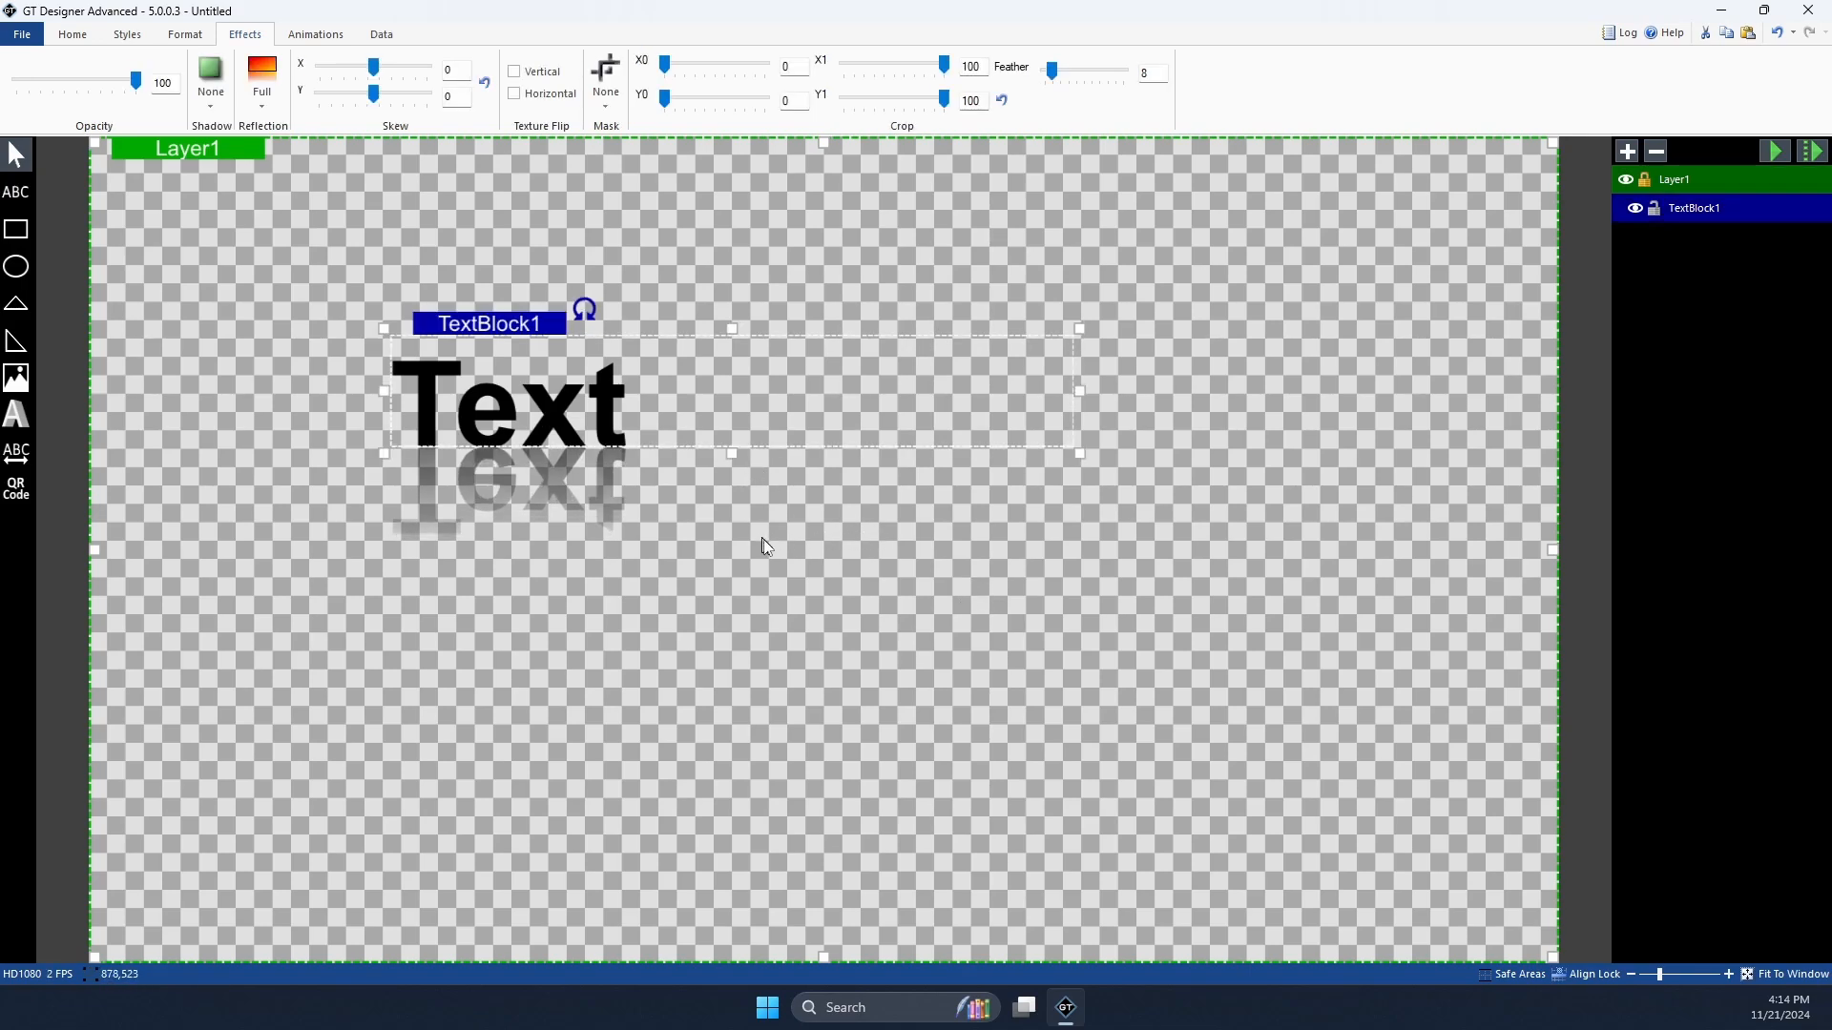
click(676, 666)
drag(594, 473, 823, 584)
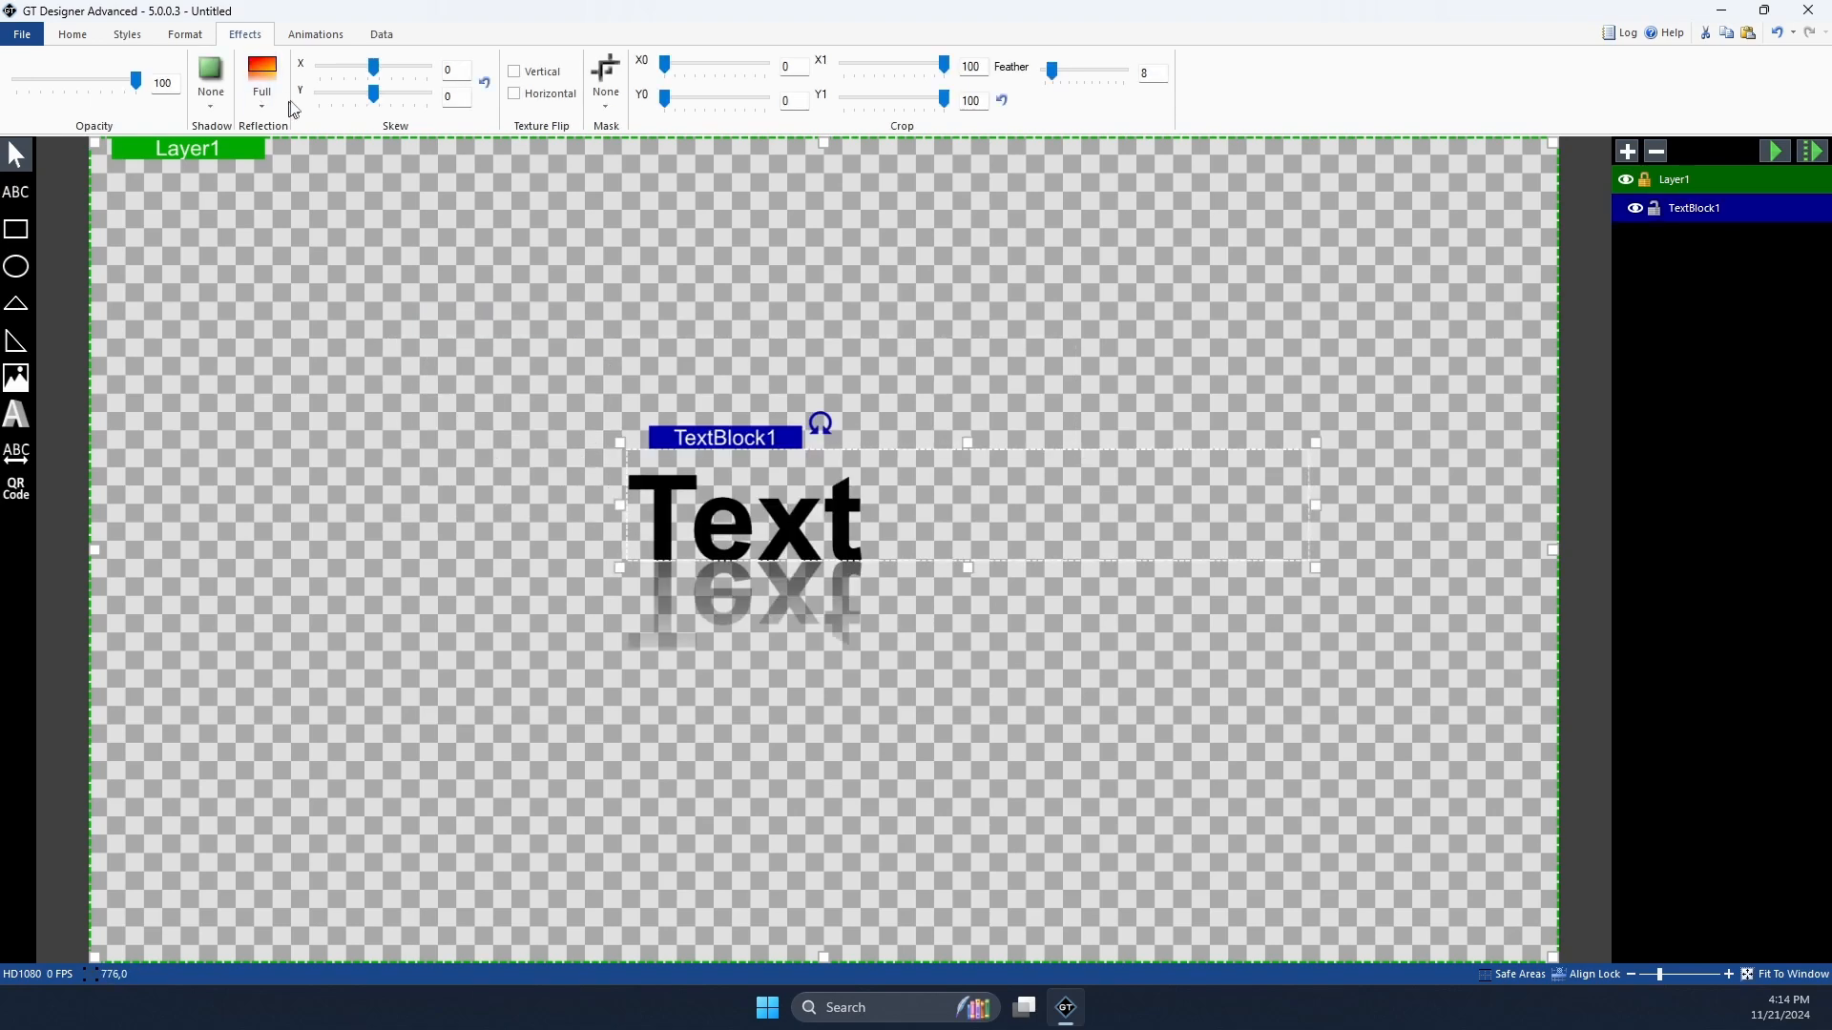
Step: Try an X skew on the text and reset it, and toggle the vertical and horizontal texture flips on and off
mouse_move(374, 65)
mouse_down()
mouse_move(342, 69)
mouse_move(353, 87)
mouse_move(388, 81)
mouse_up()
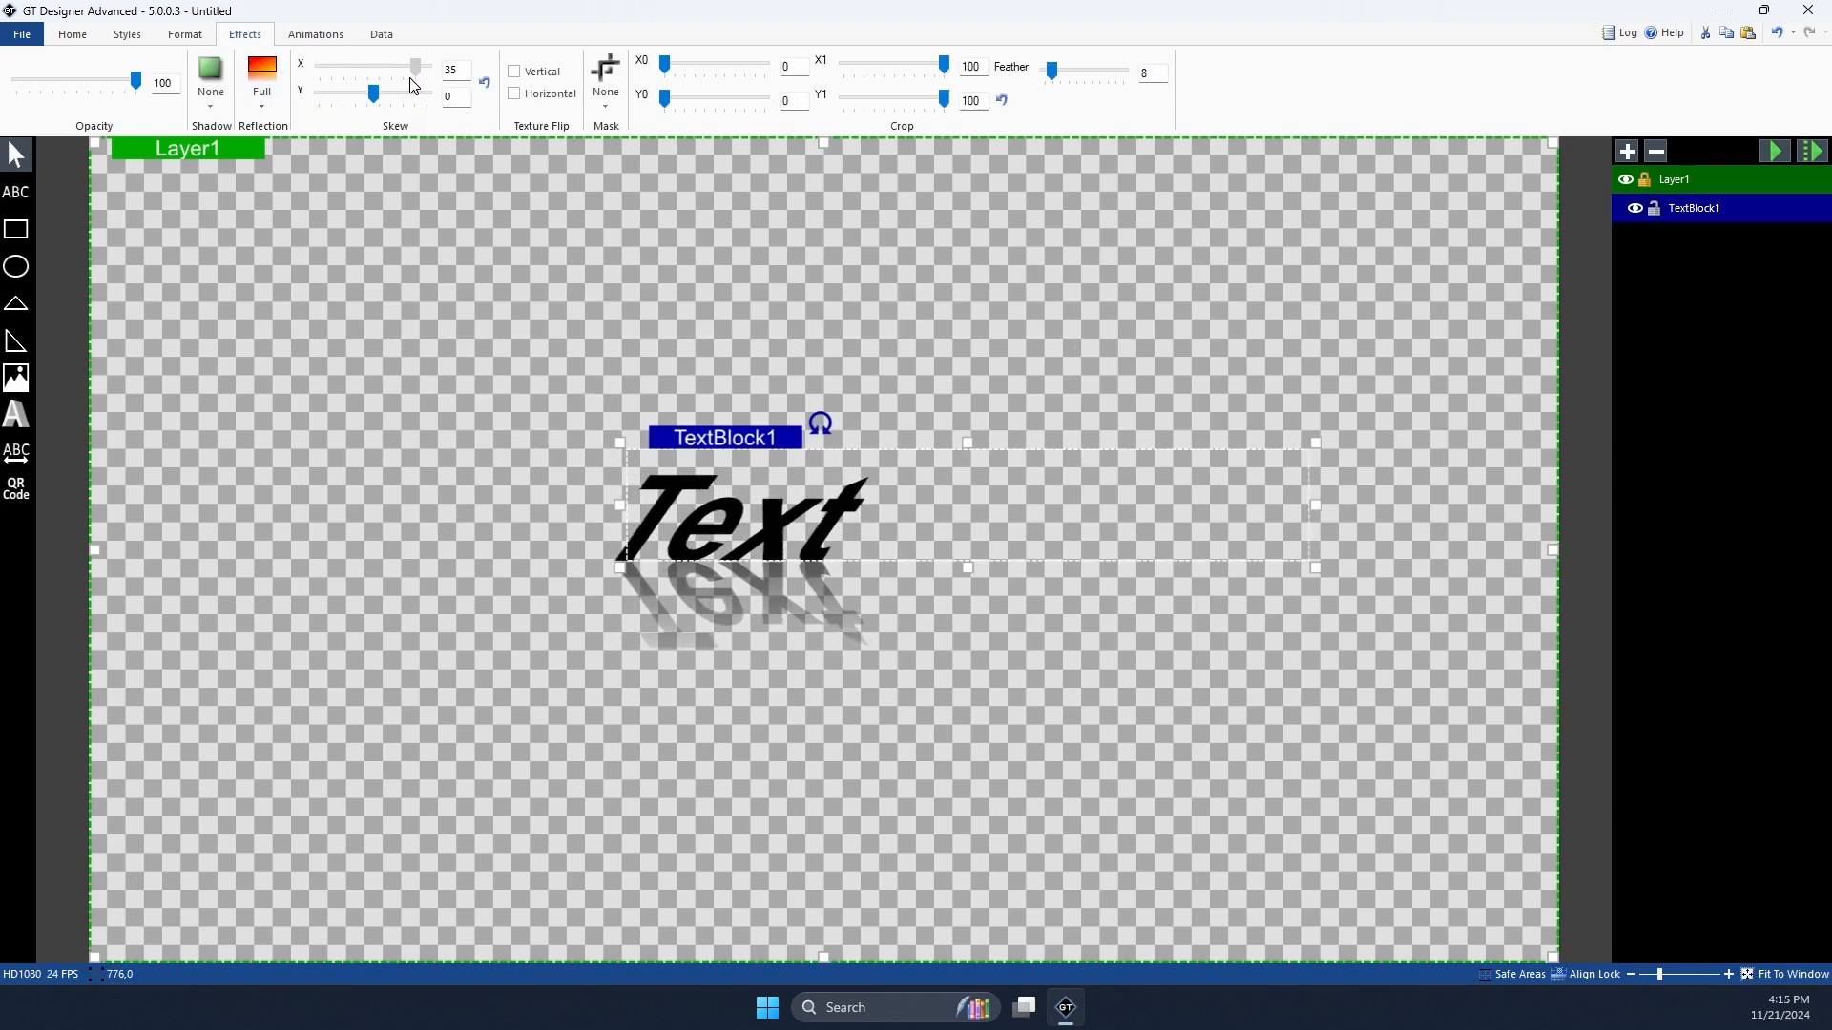
click(485, 82)
click(547, 75)
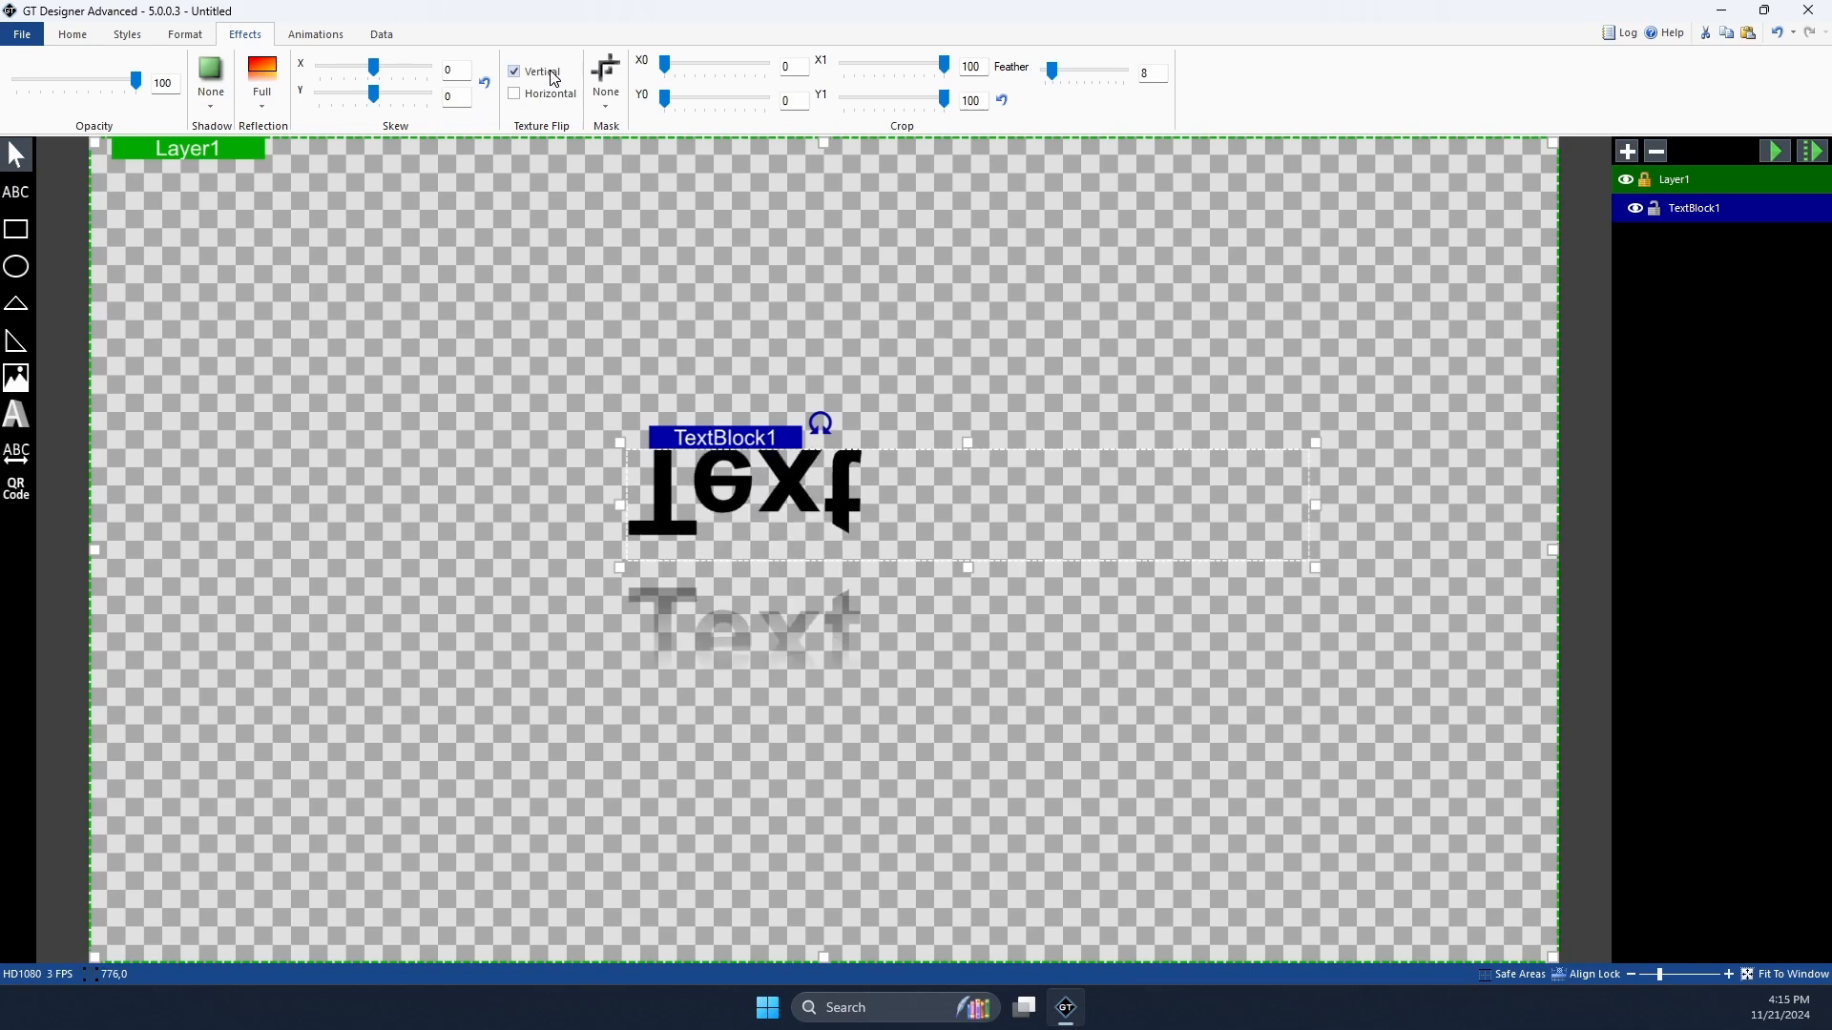
click(560, 77)
click(558, 93)
click(558, 94)
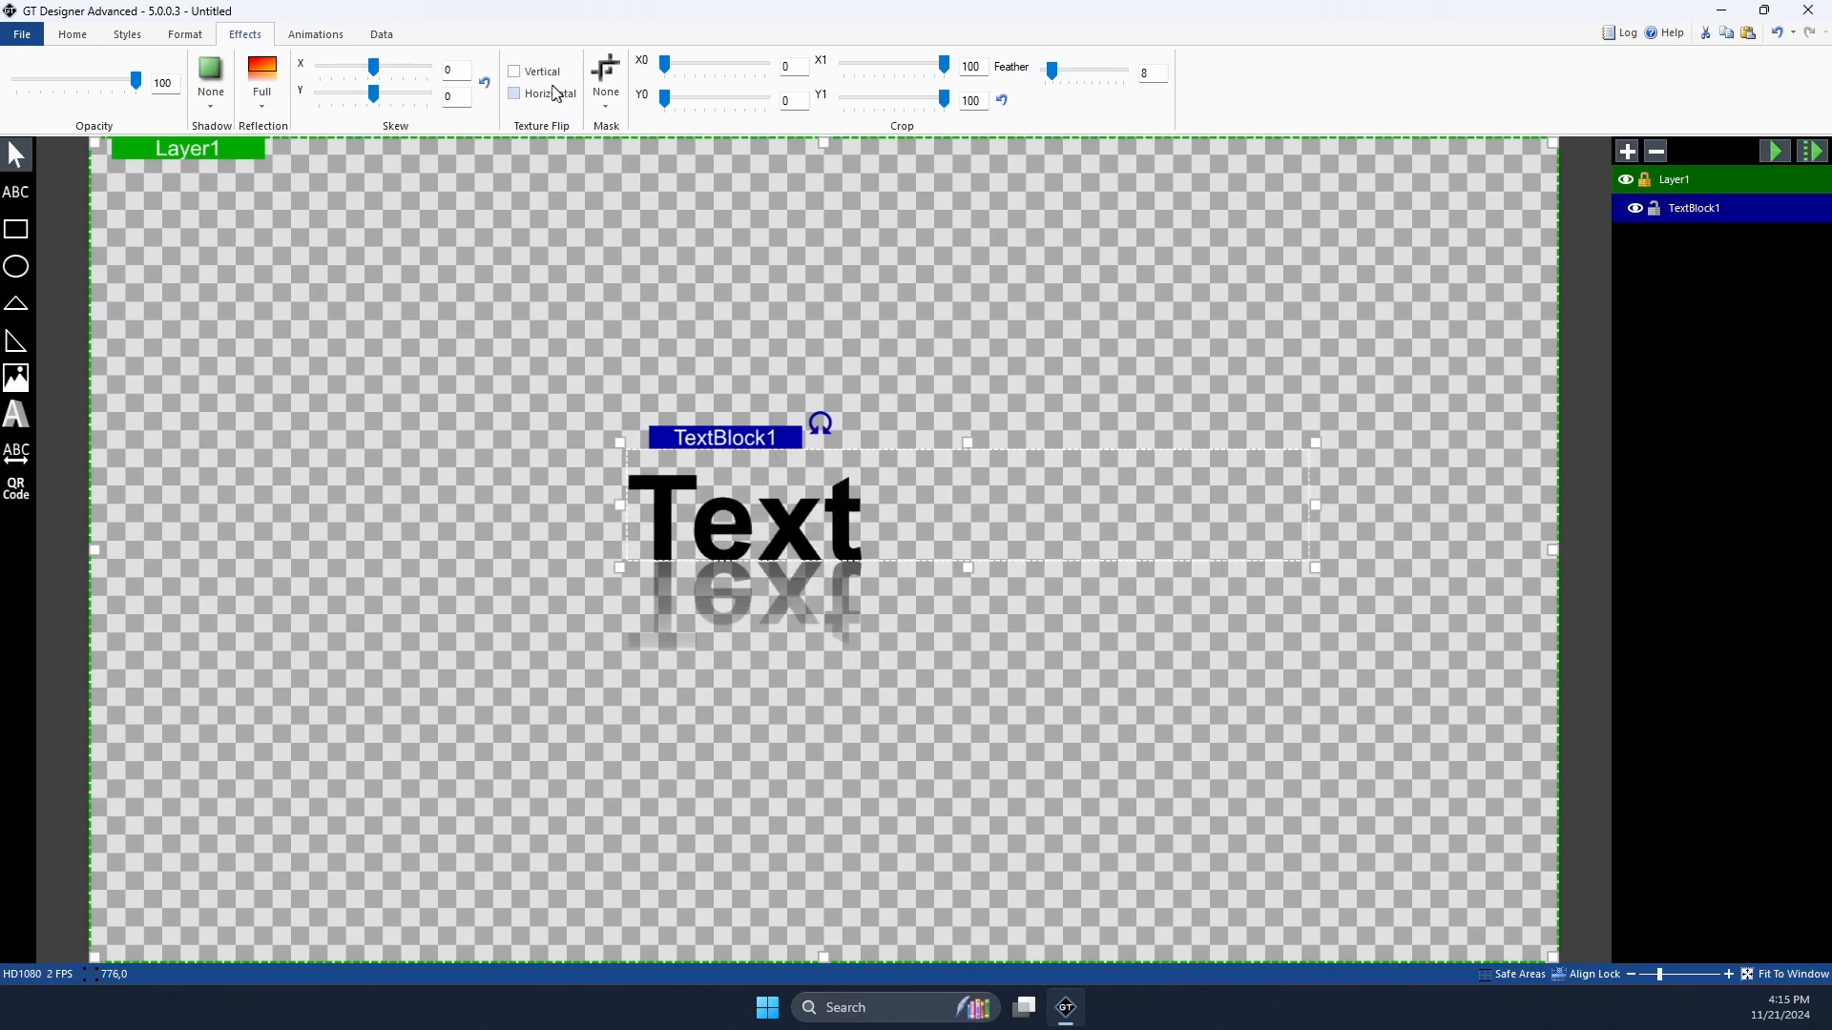
click(556, 75)
click(556, 76)
Step: Reposition TextBlock1 on the canvas and delete it from Layer1
drag(725, 441, 574, 412)
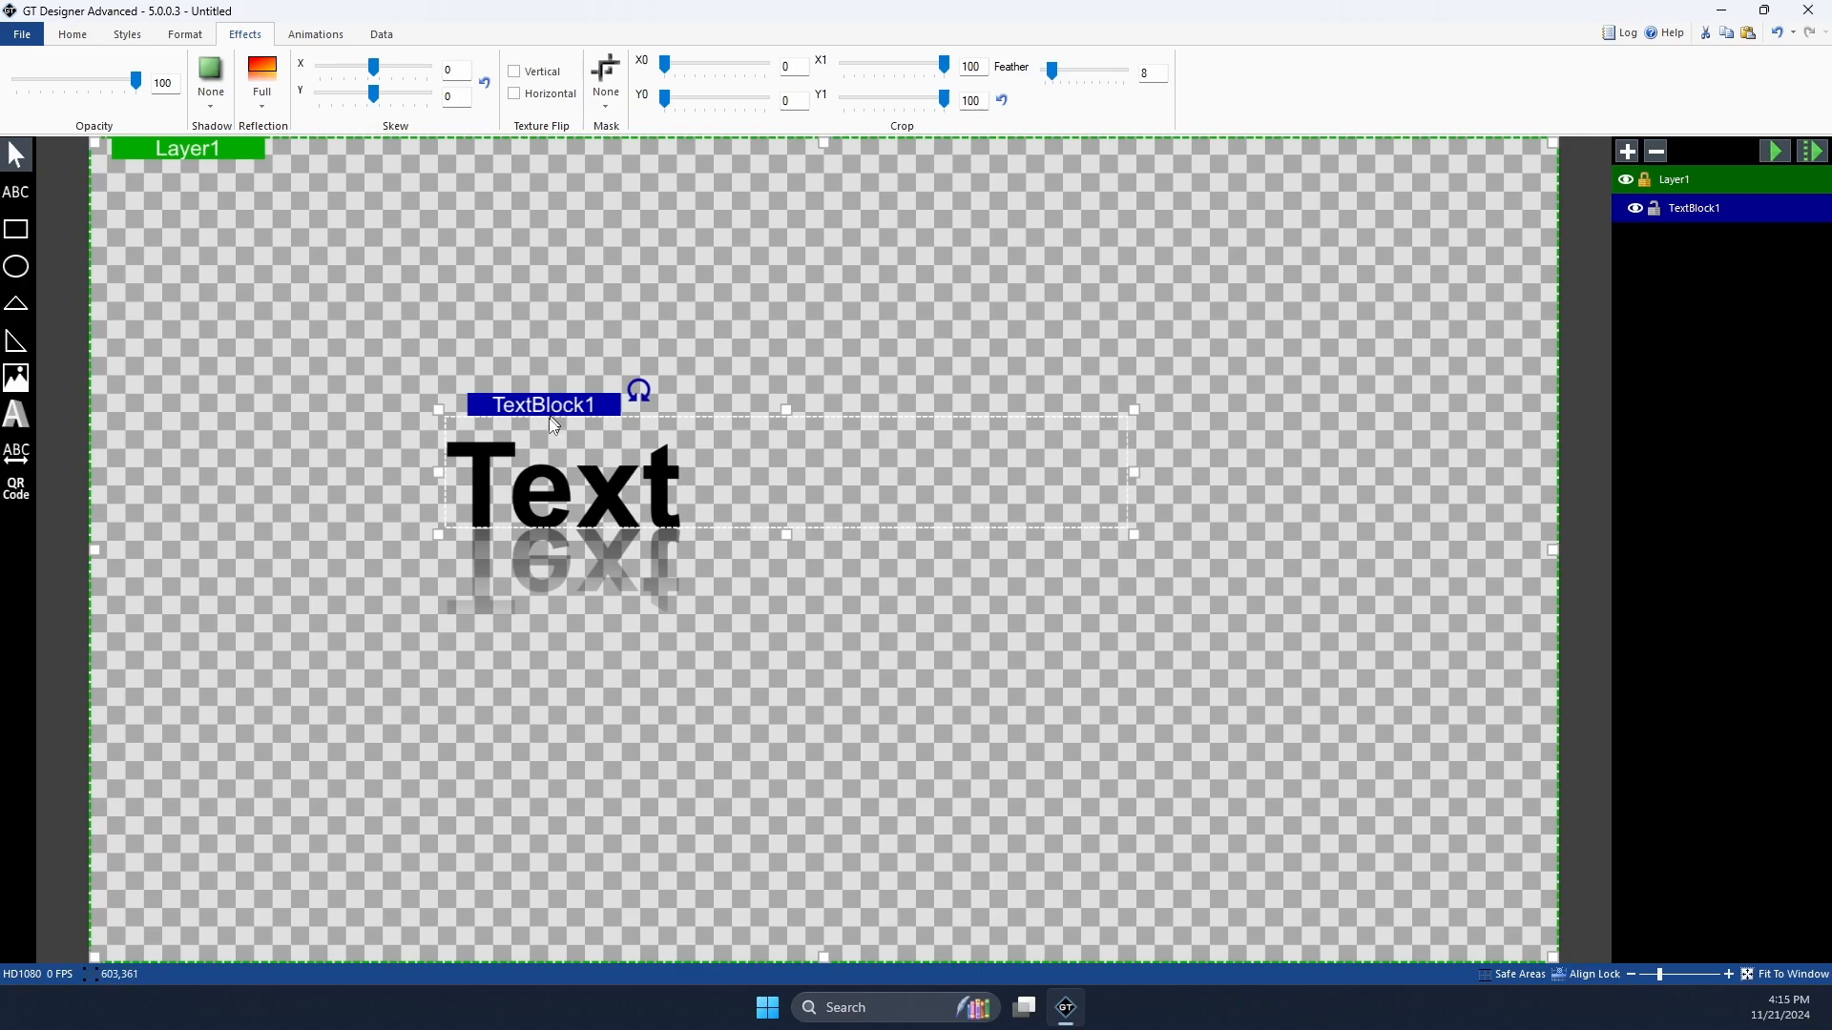
drag(542, 401, 741, 508)
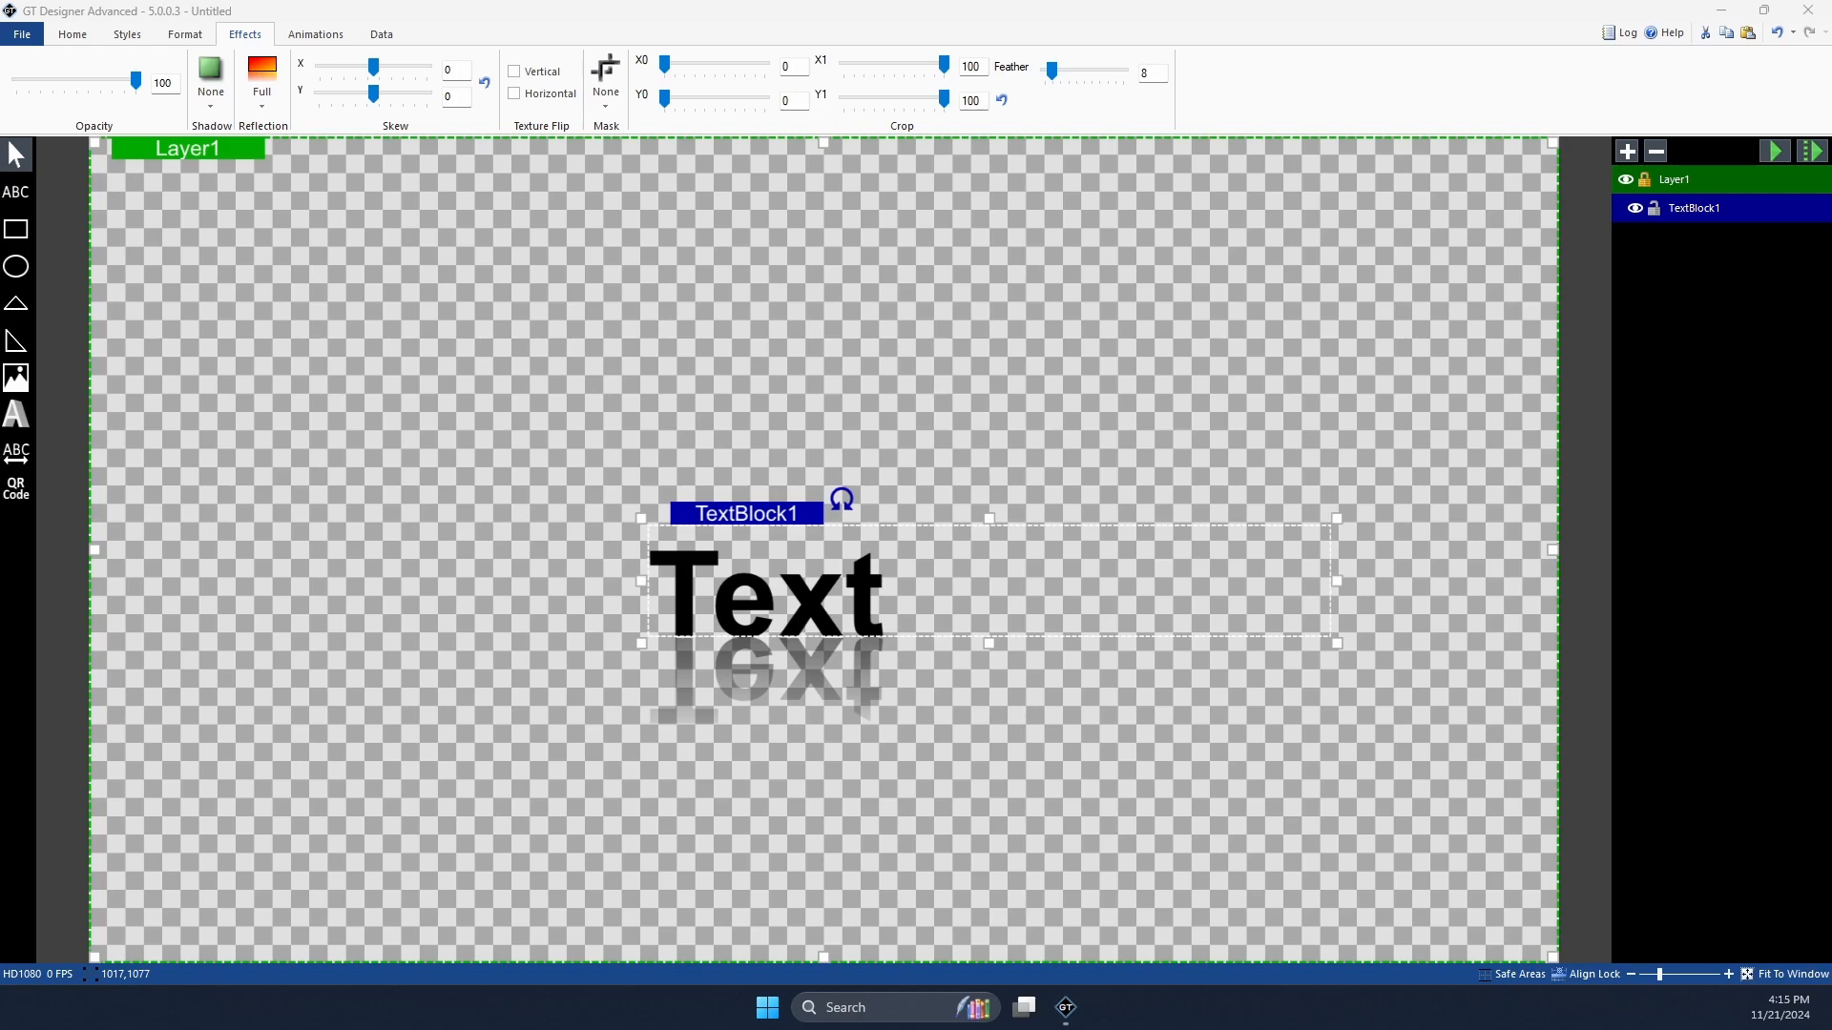
key(Delete)
Step: Draw a large rectangle covering the middle of the canvas and shift it slightly toward the upper-left
click(19, 233)
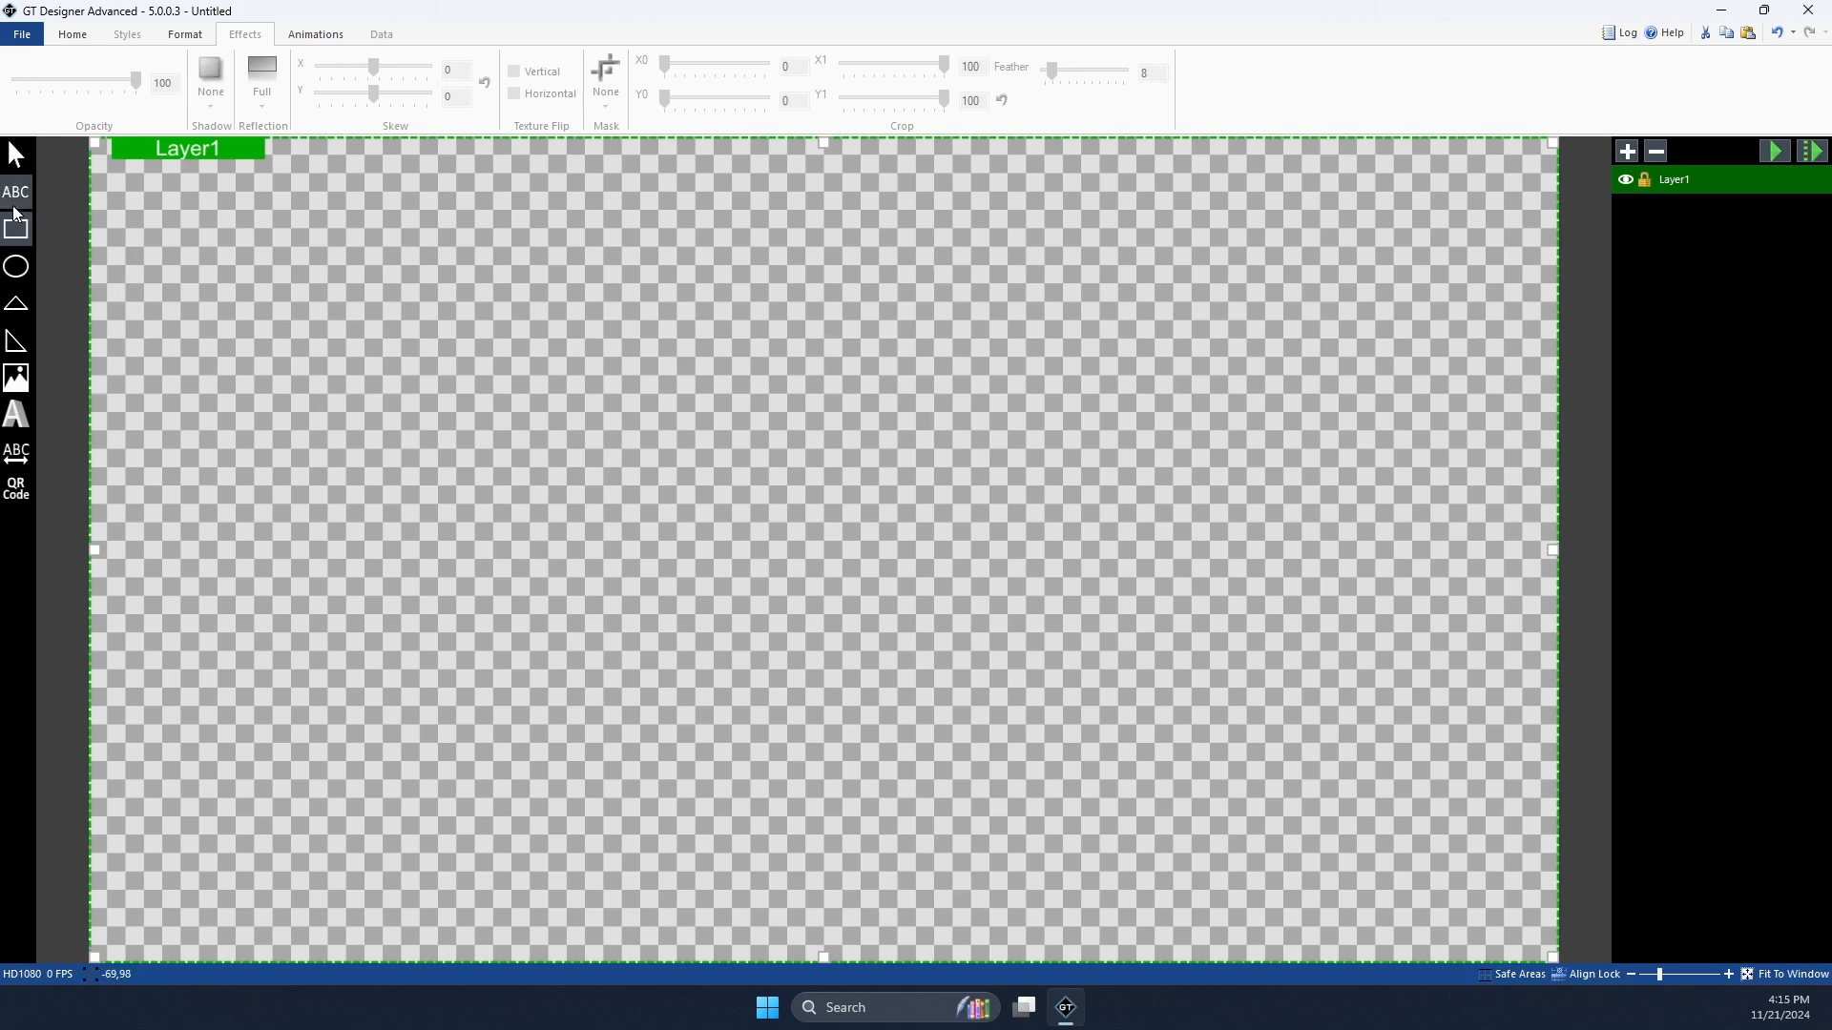
click(23, 238)
drag(391, 326, 1322, 790)
drag(495, 327, 384, 332)
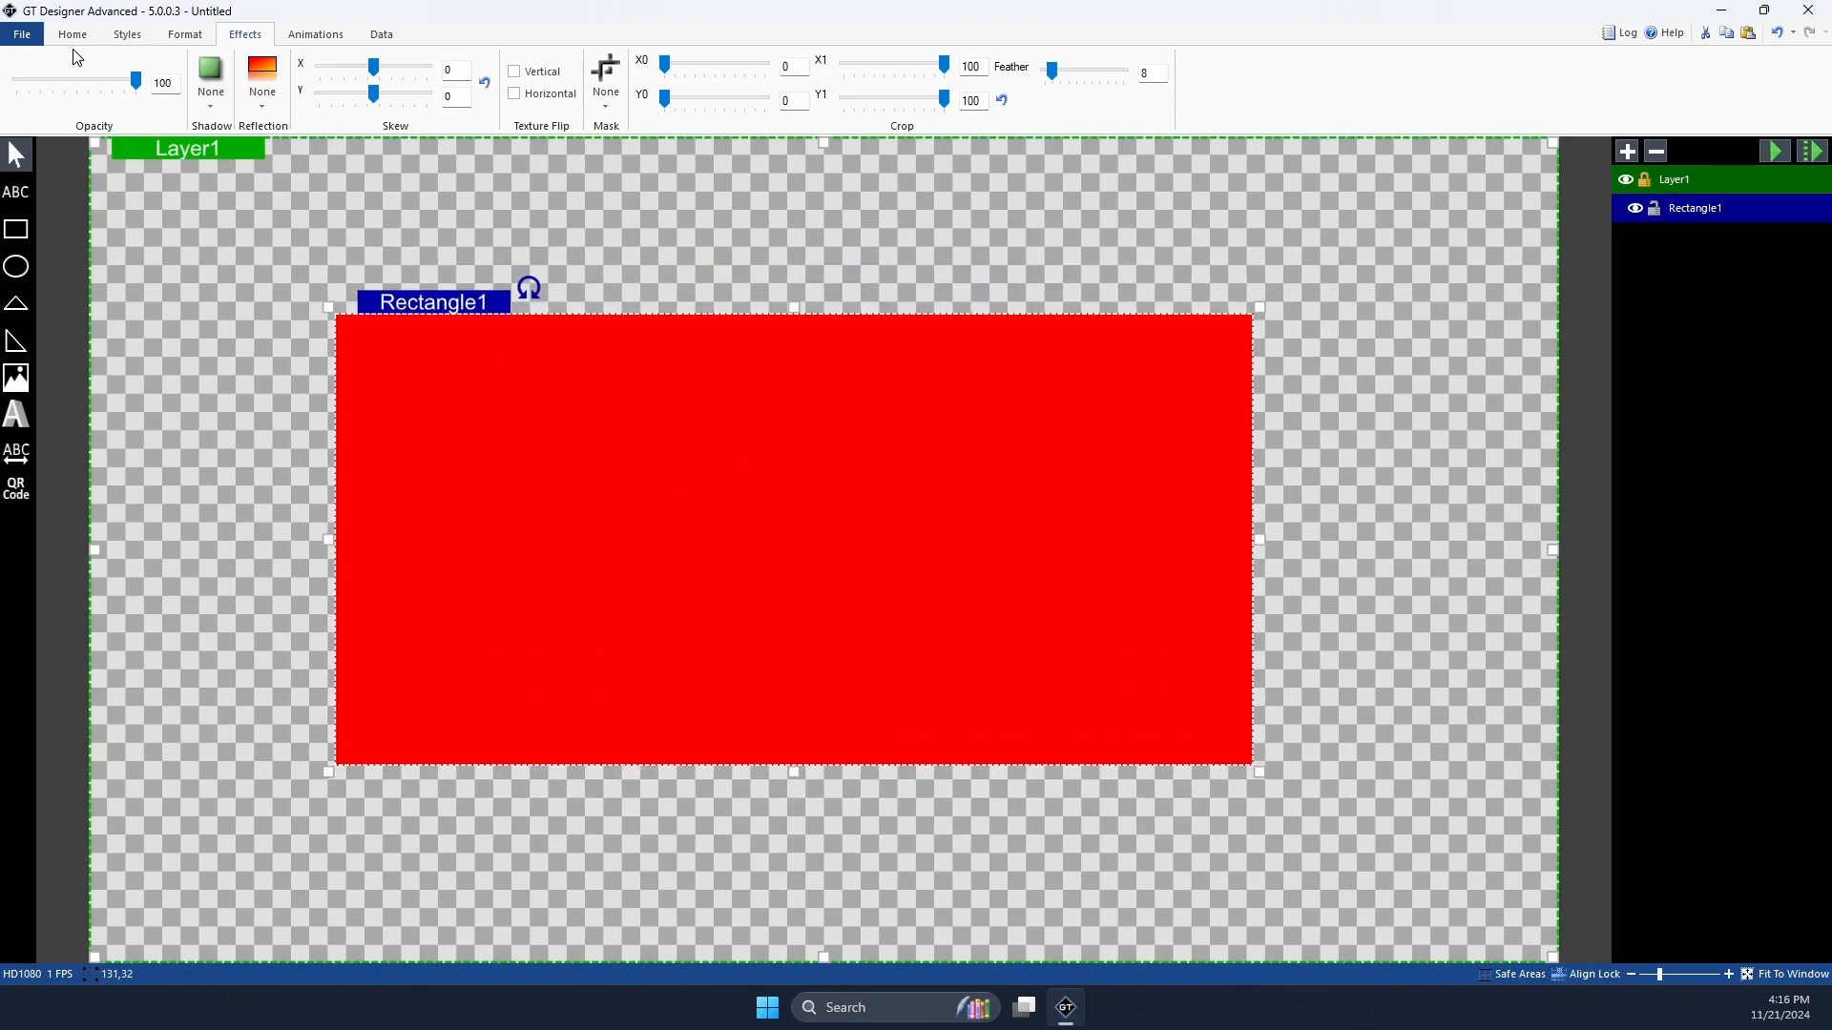
Step: Try a light yellow fill on the rectangle and settle on light purple
click(72, 34)
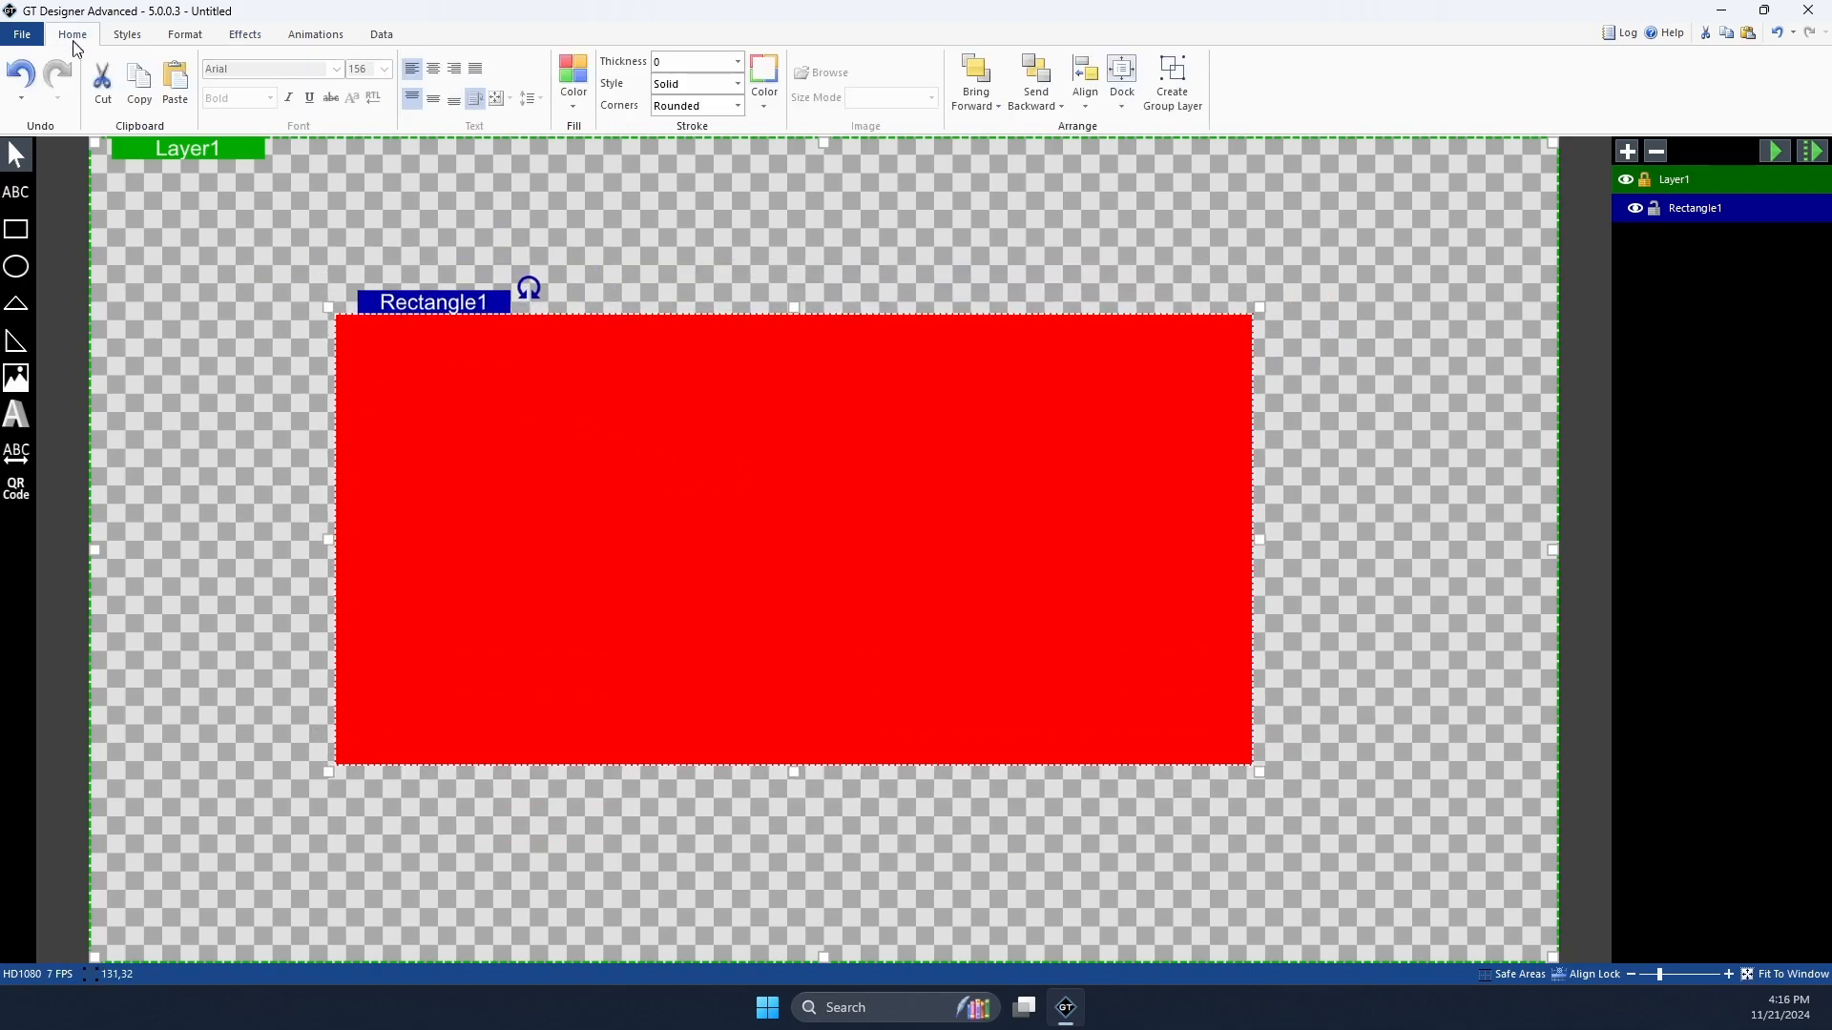
click(577, 101)
click(614, 169)
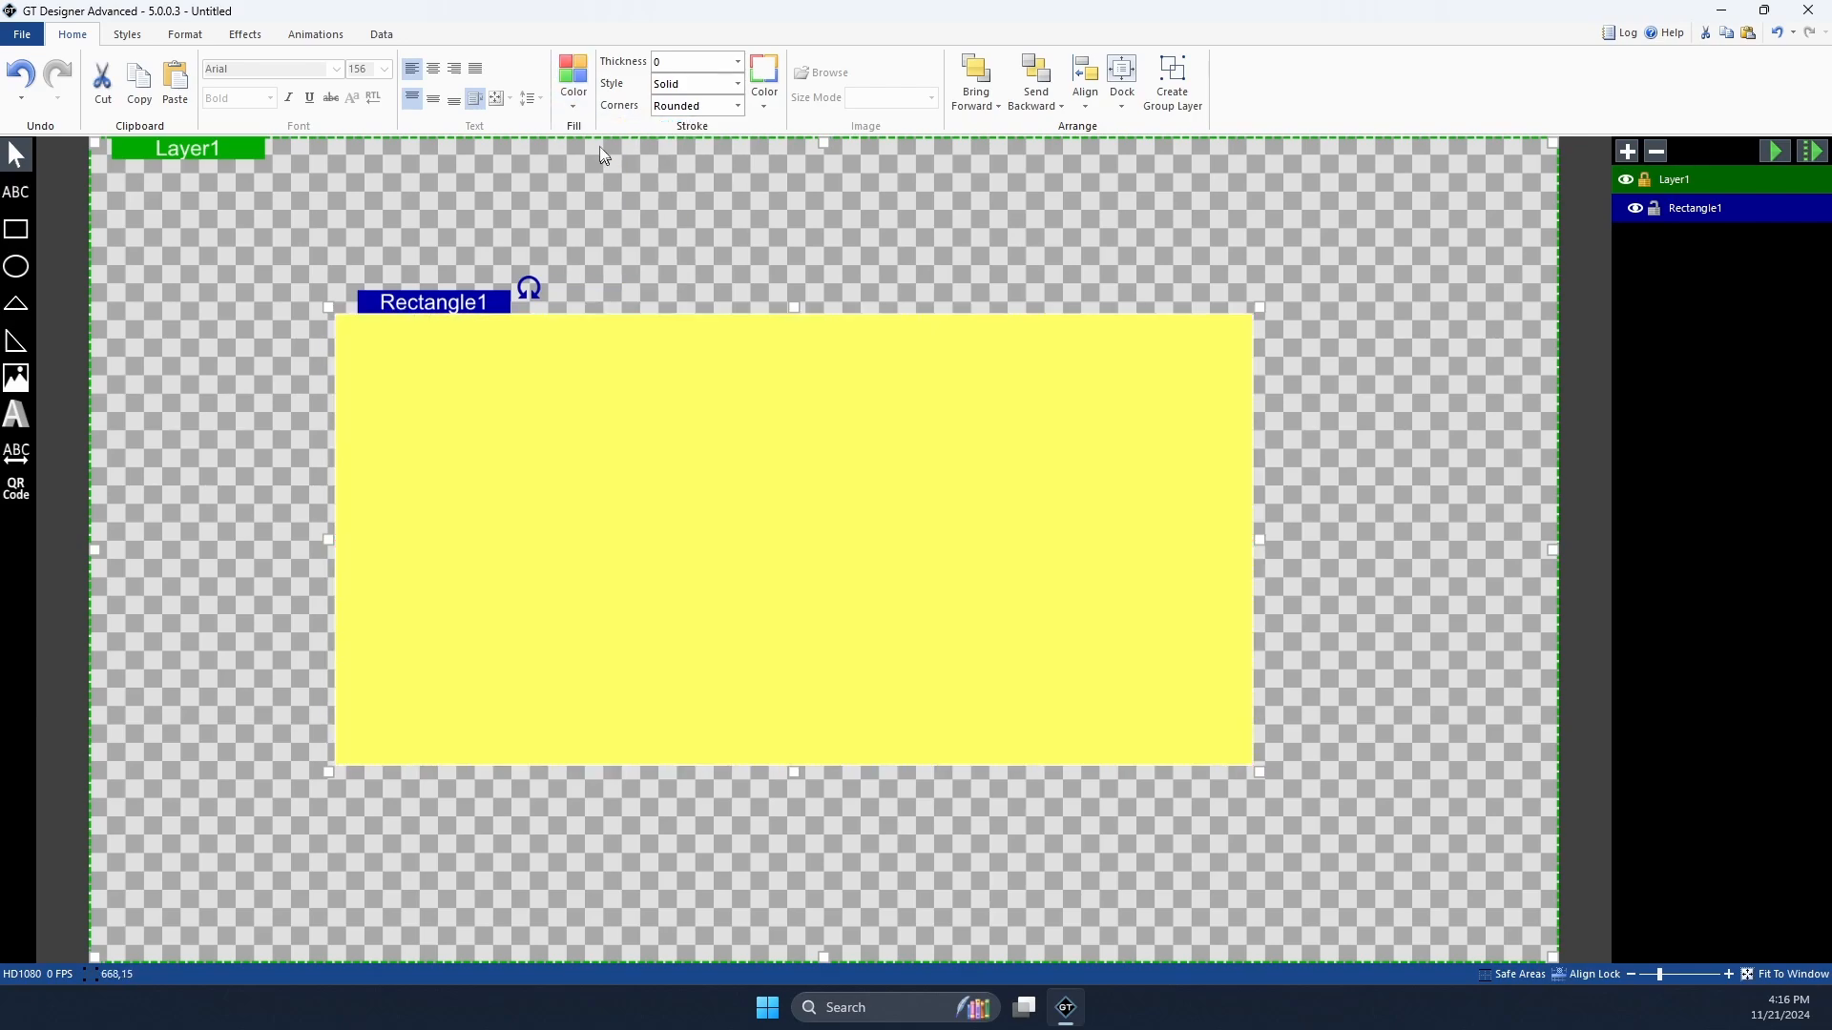
click(575, 94)
click(714, 170)
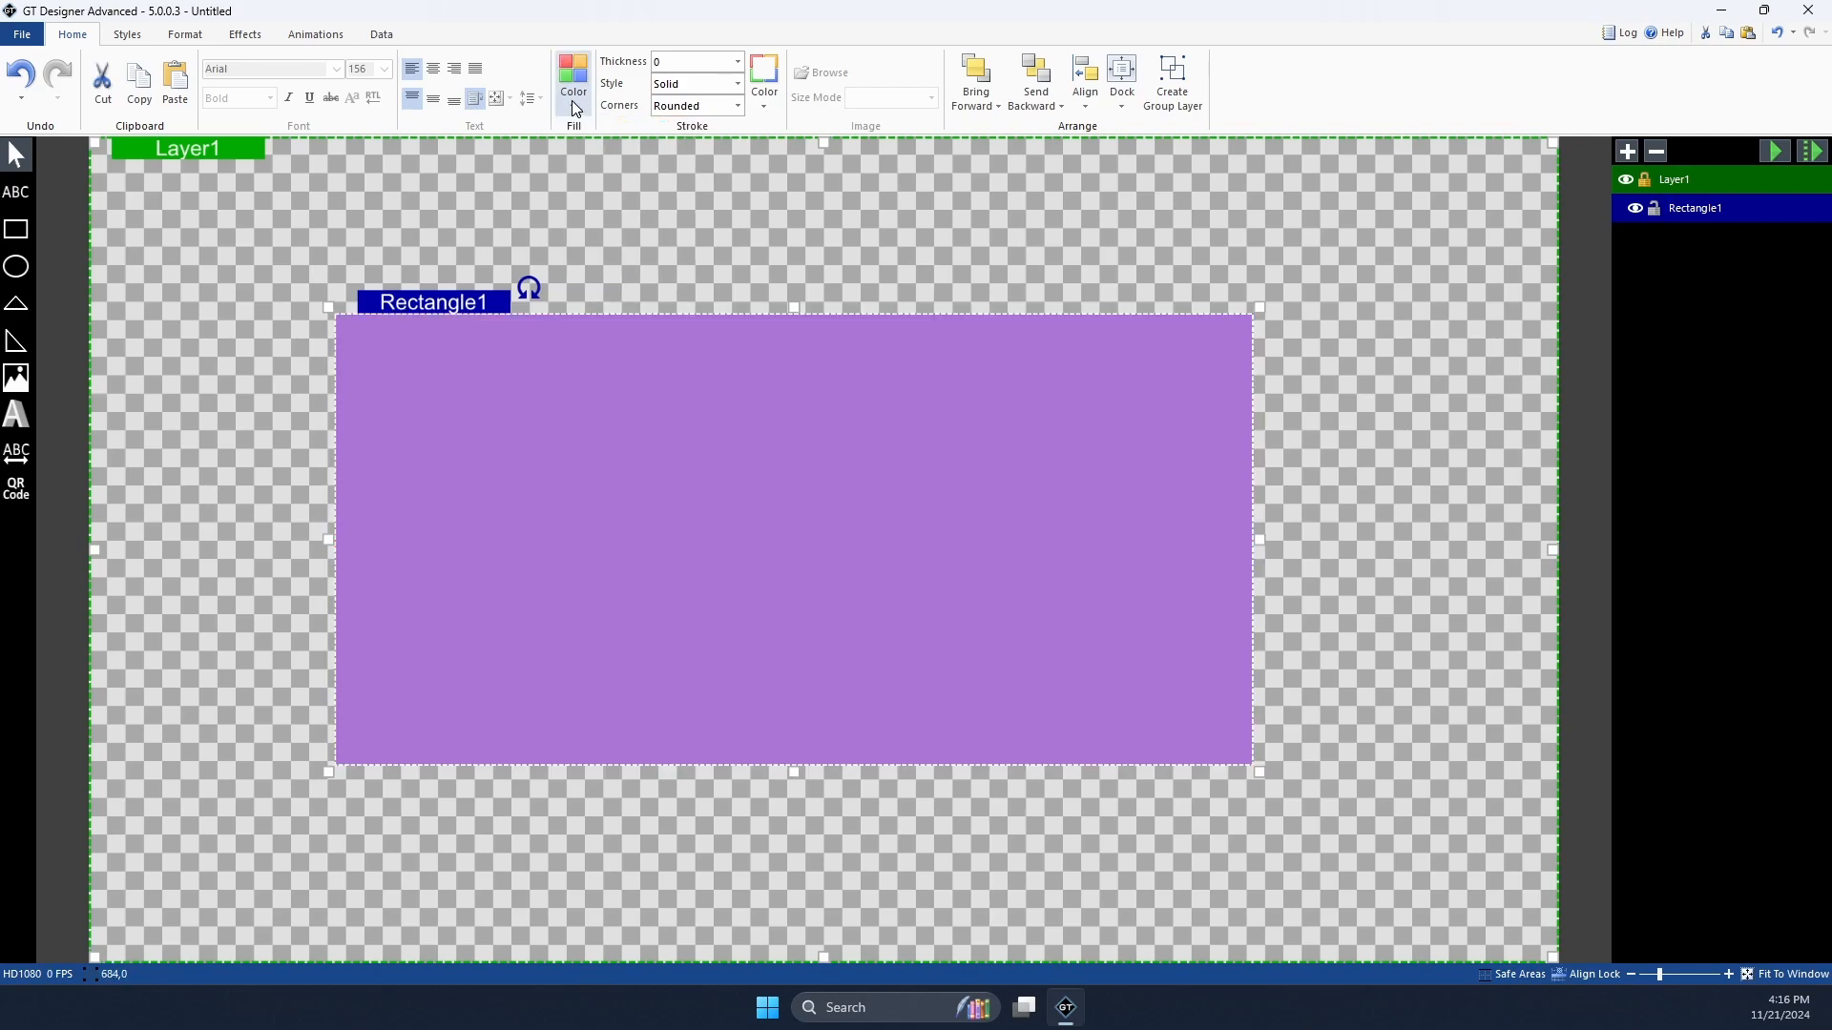
Step: Give the rectangle a solid turquoise stroke with a thickness of 3
click(772, 105)
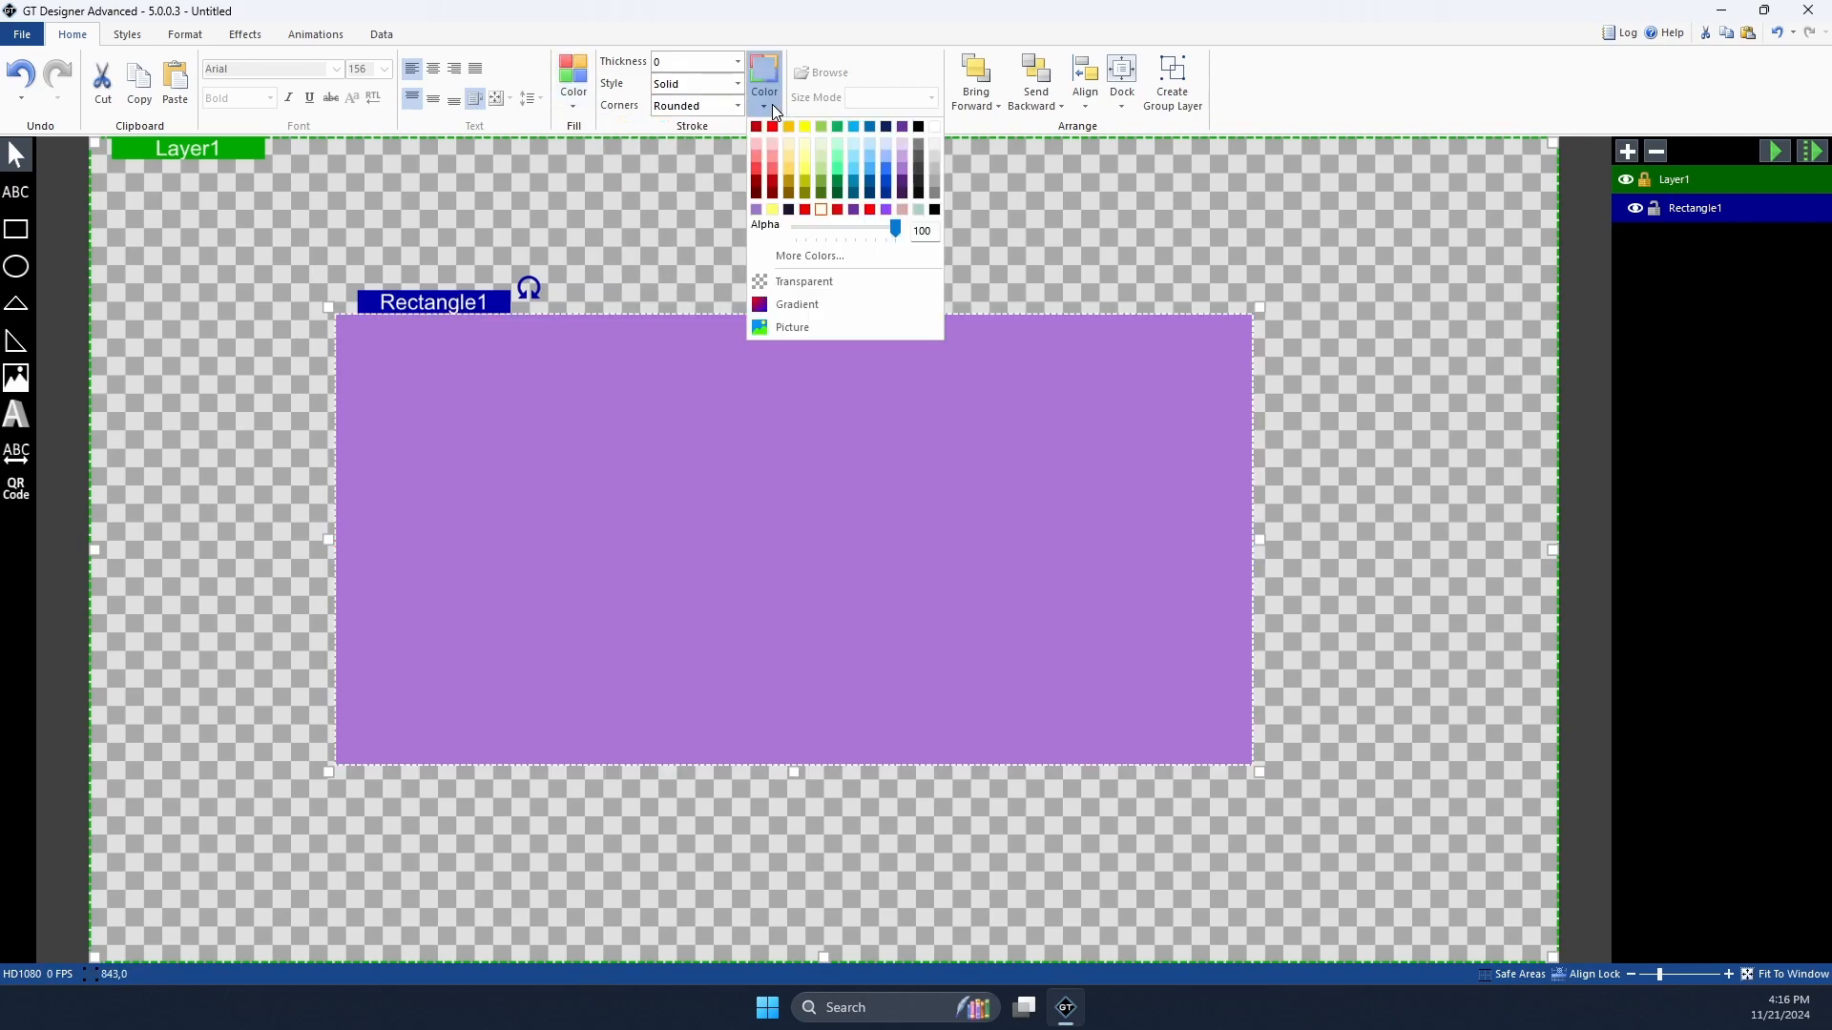
click(738, 61)
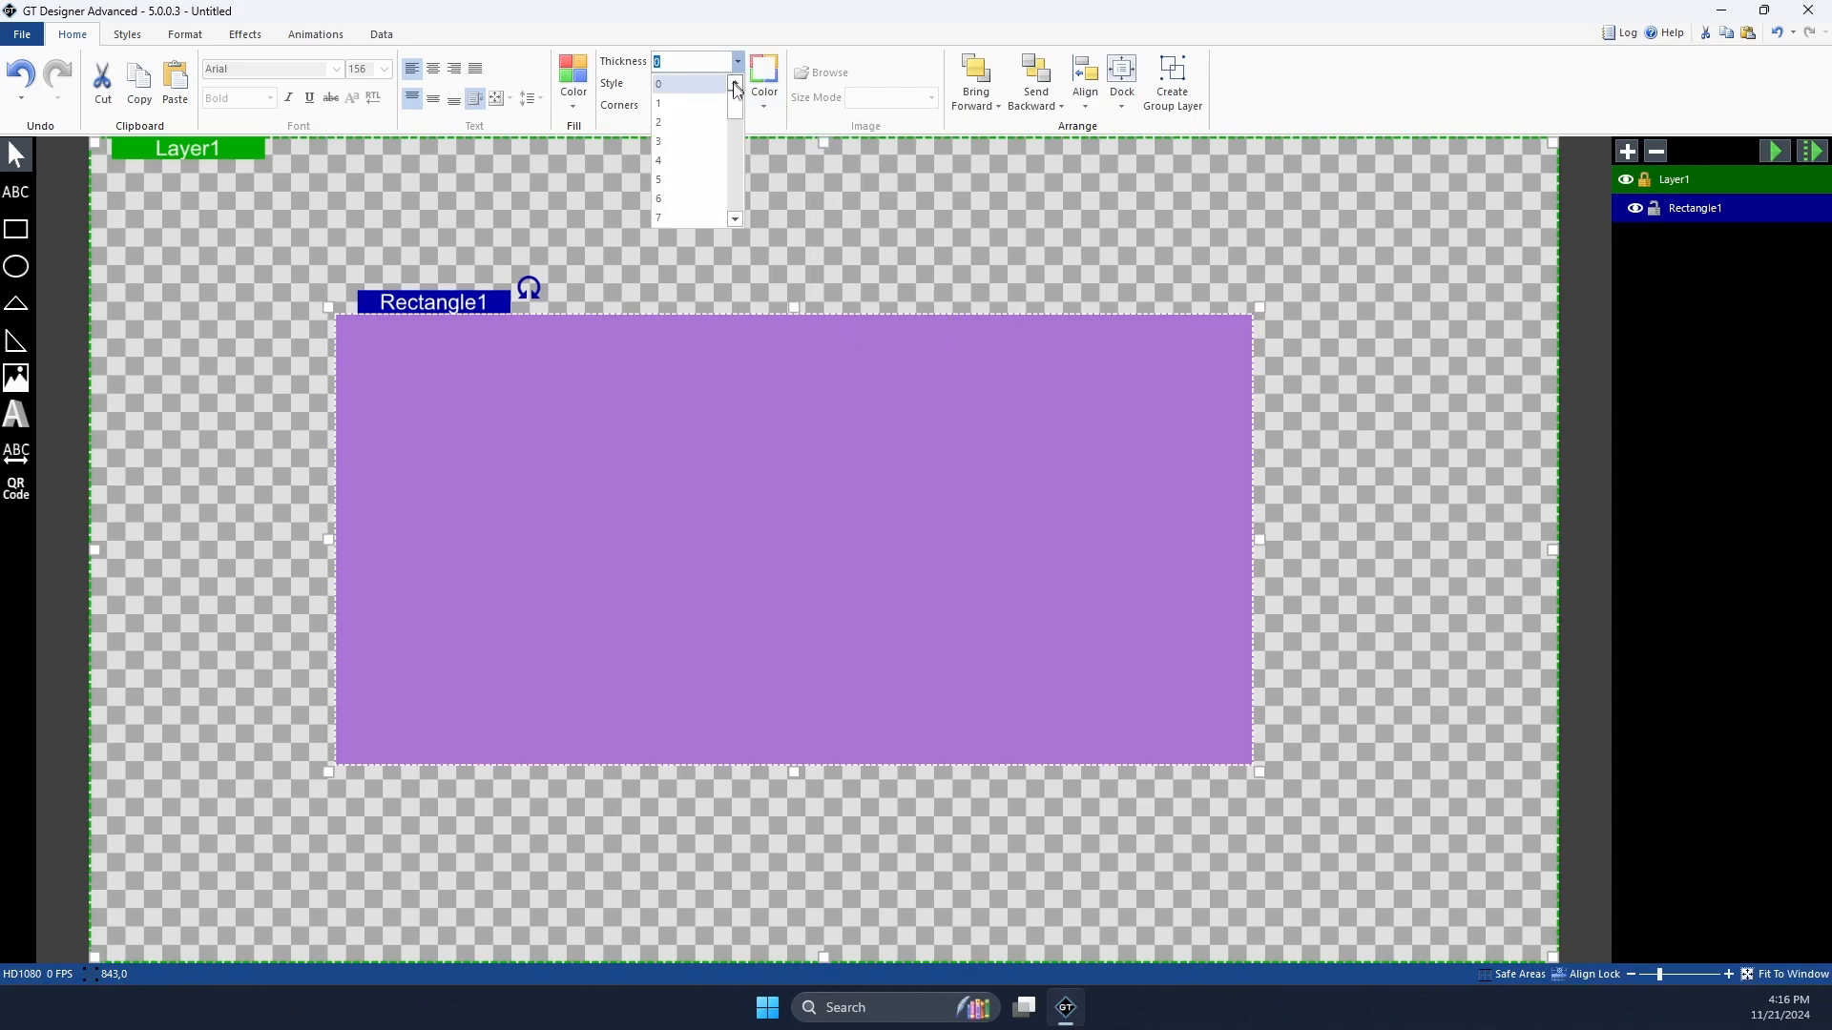
click(719, 140)
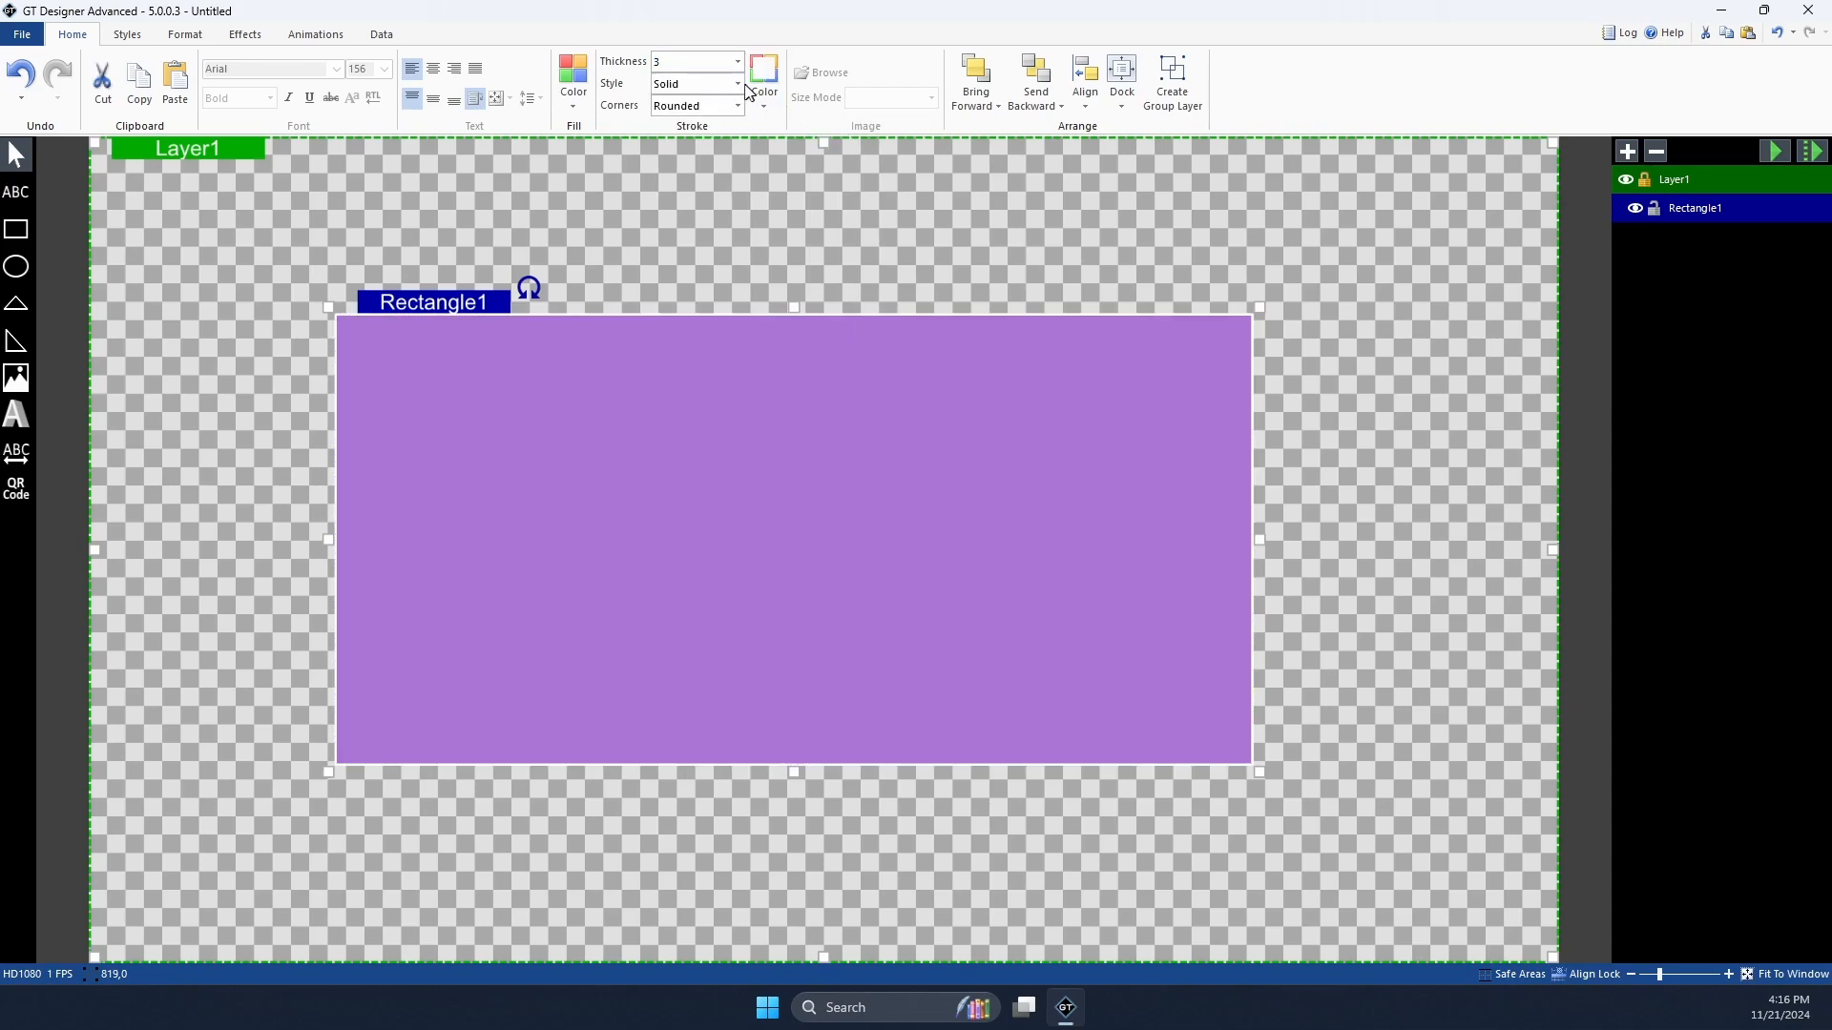
click(740, 89)
click(740, 88)
click(738, 106)
click(739, 106)
click(770, 110)
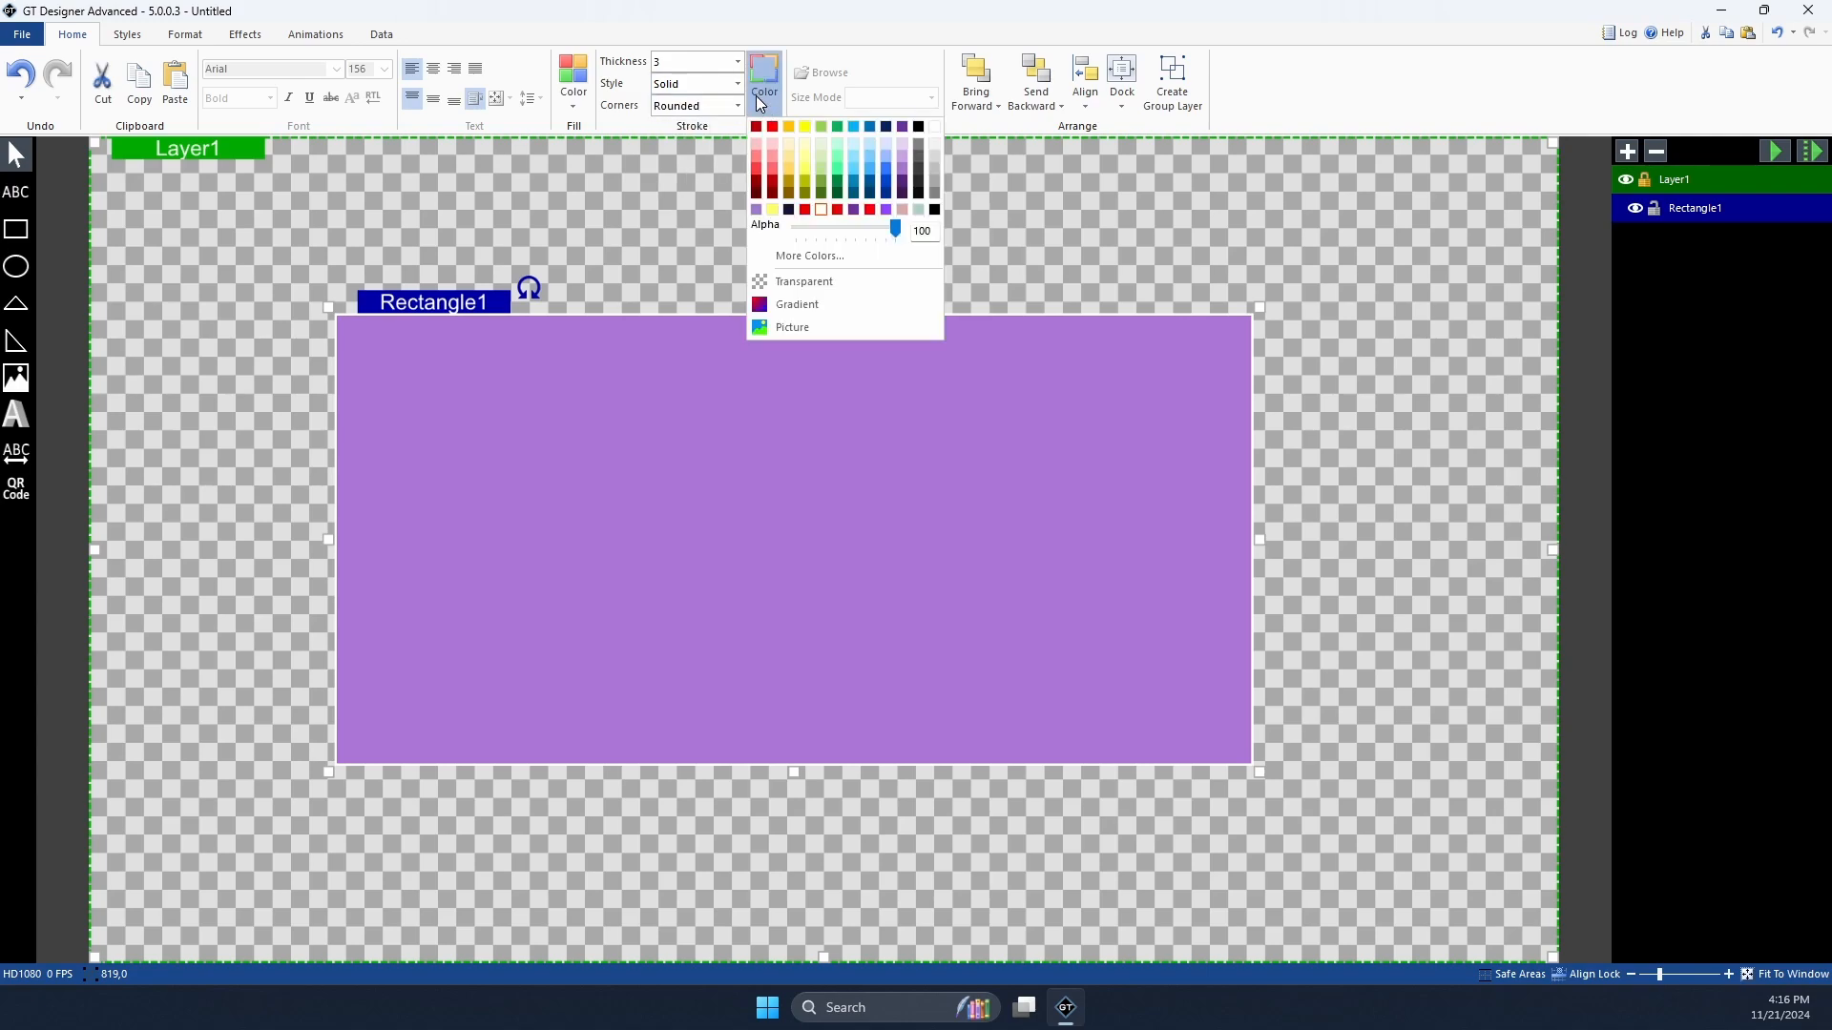
click(834, 172)
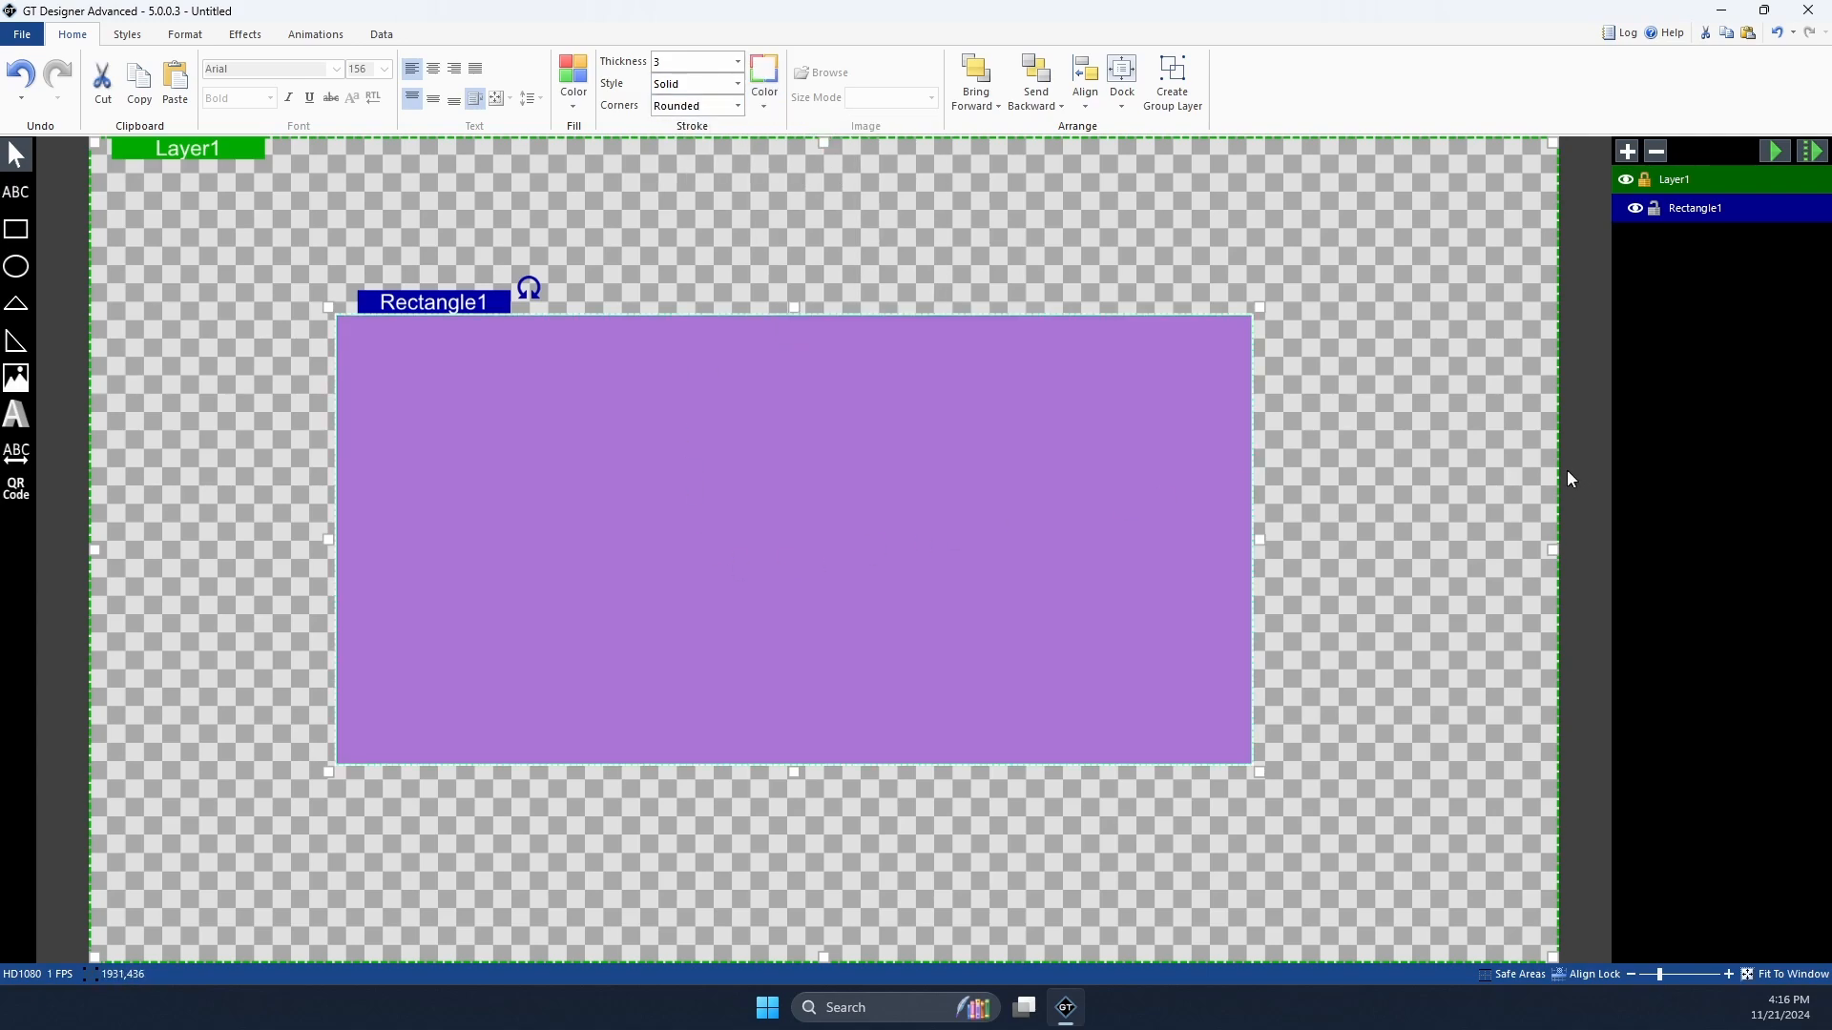
Step: Deselect the rectangle to examine its outline, and show and hide the safe-area guides
click(1592, 458)
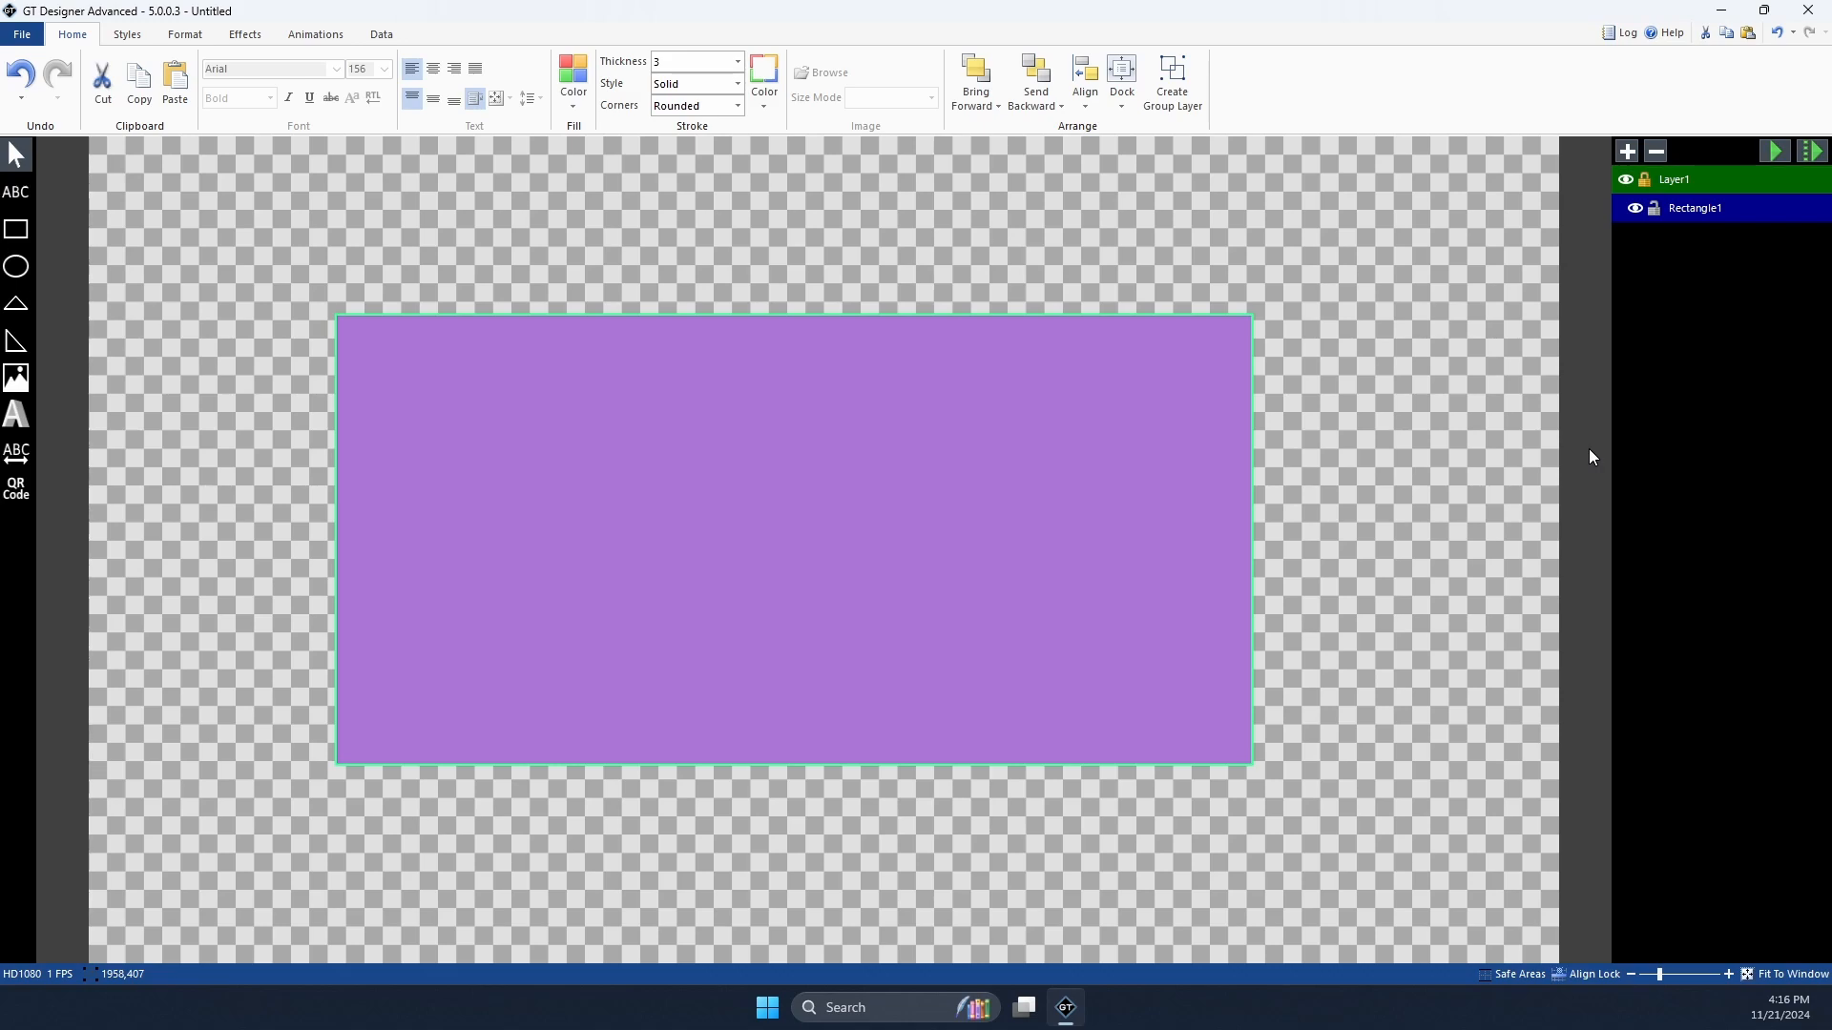
click(114, 447)
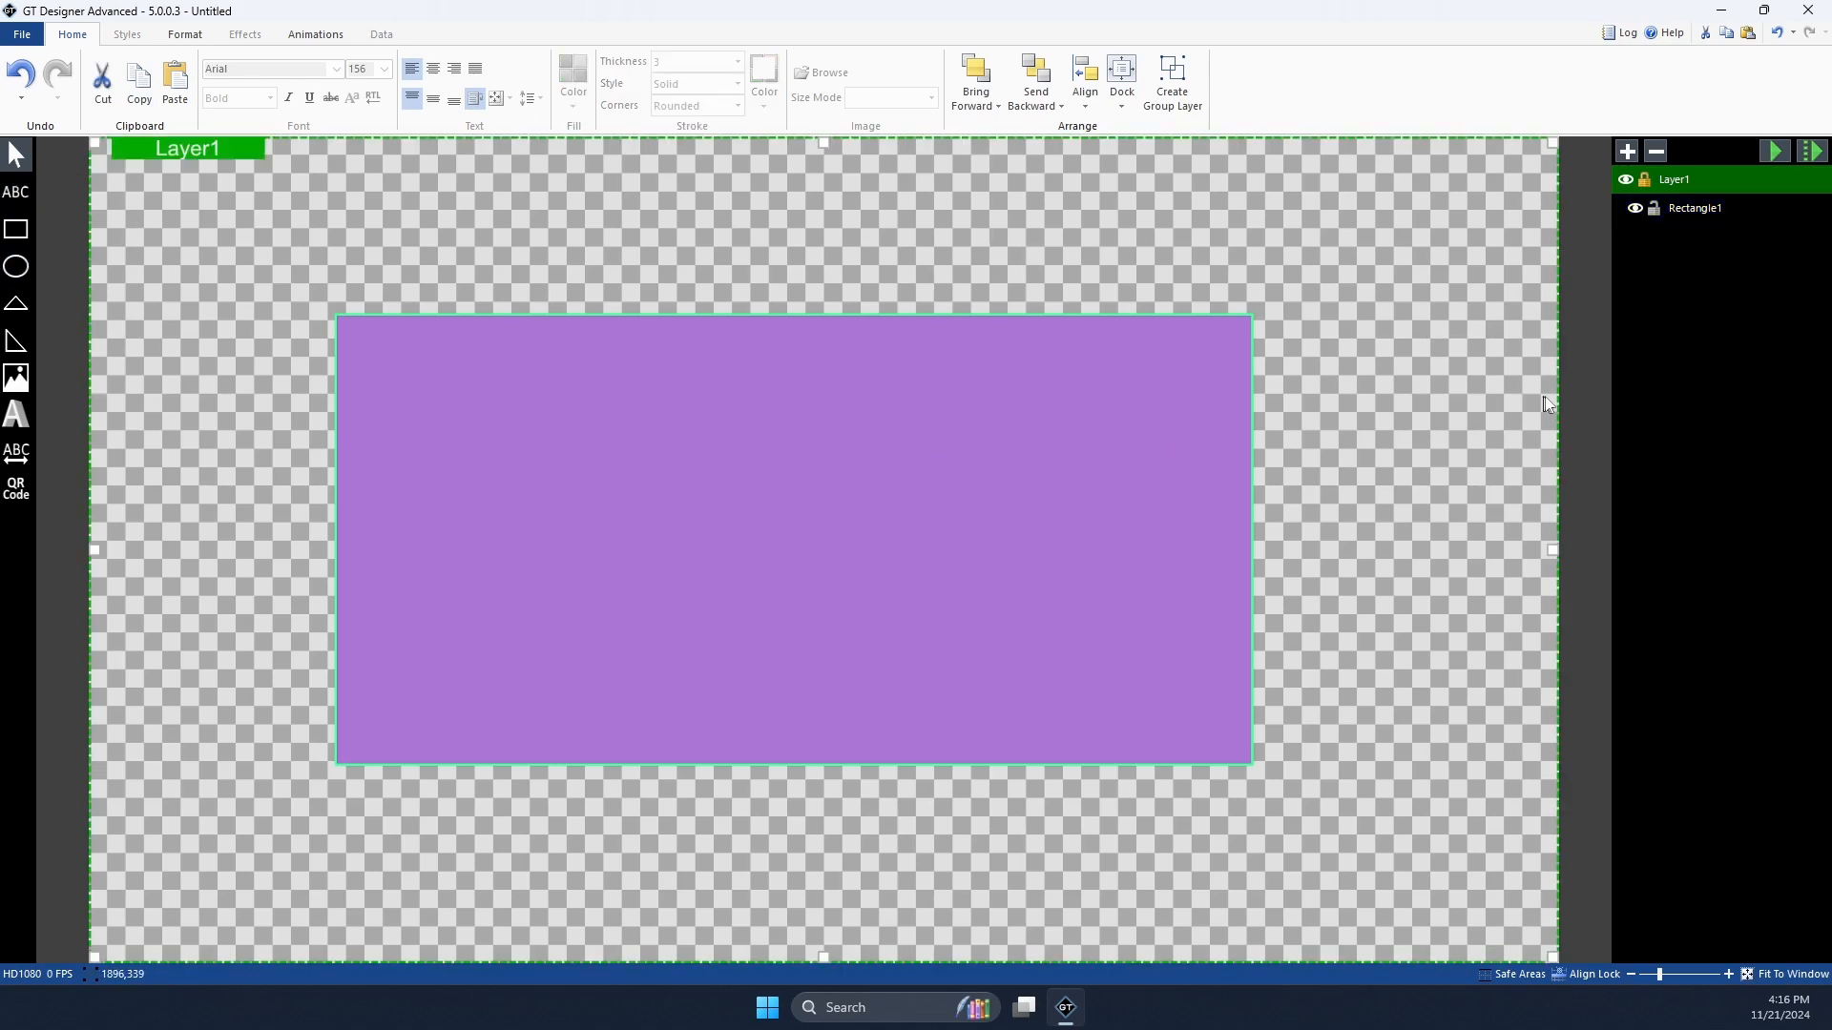
click(1601, 351)
drag(1659, 982, 1659, 993)
click(1517, 976)
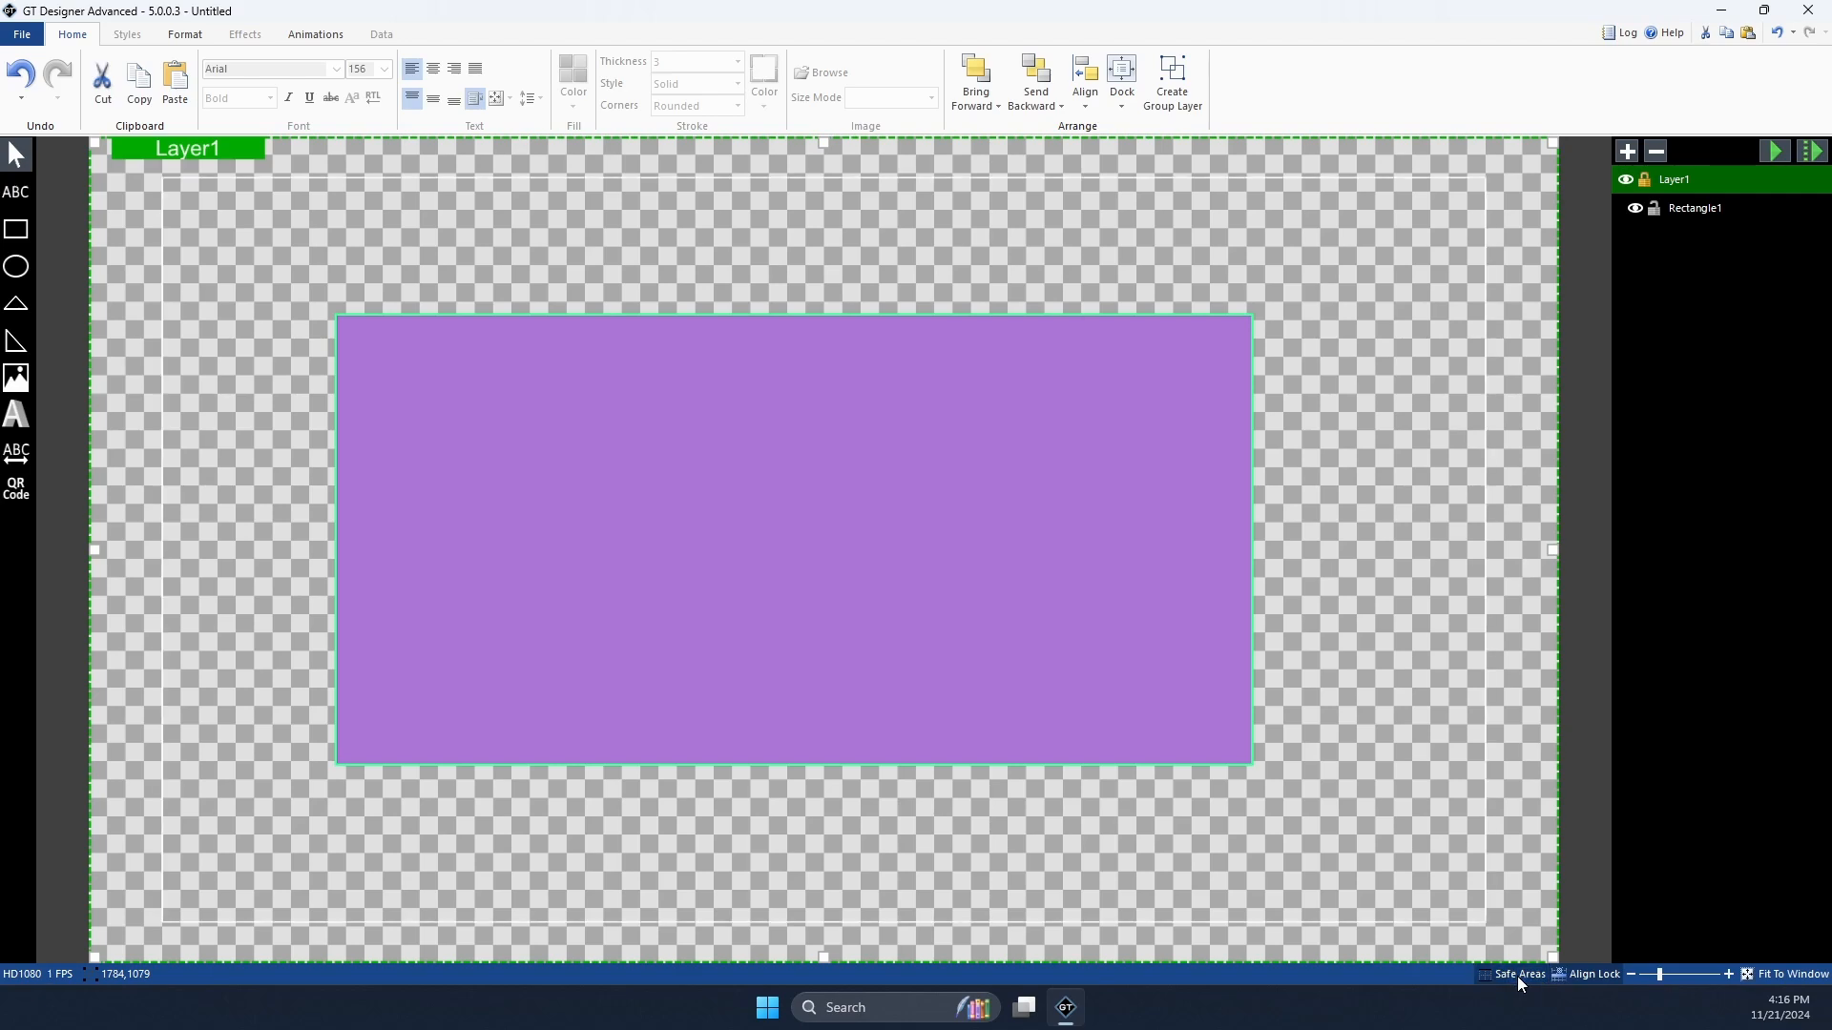
click(1517, 976)
Step: Unlock Layer1 and shrink it by bringing its top and left edges inward to the rectangle
click(863, 573)
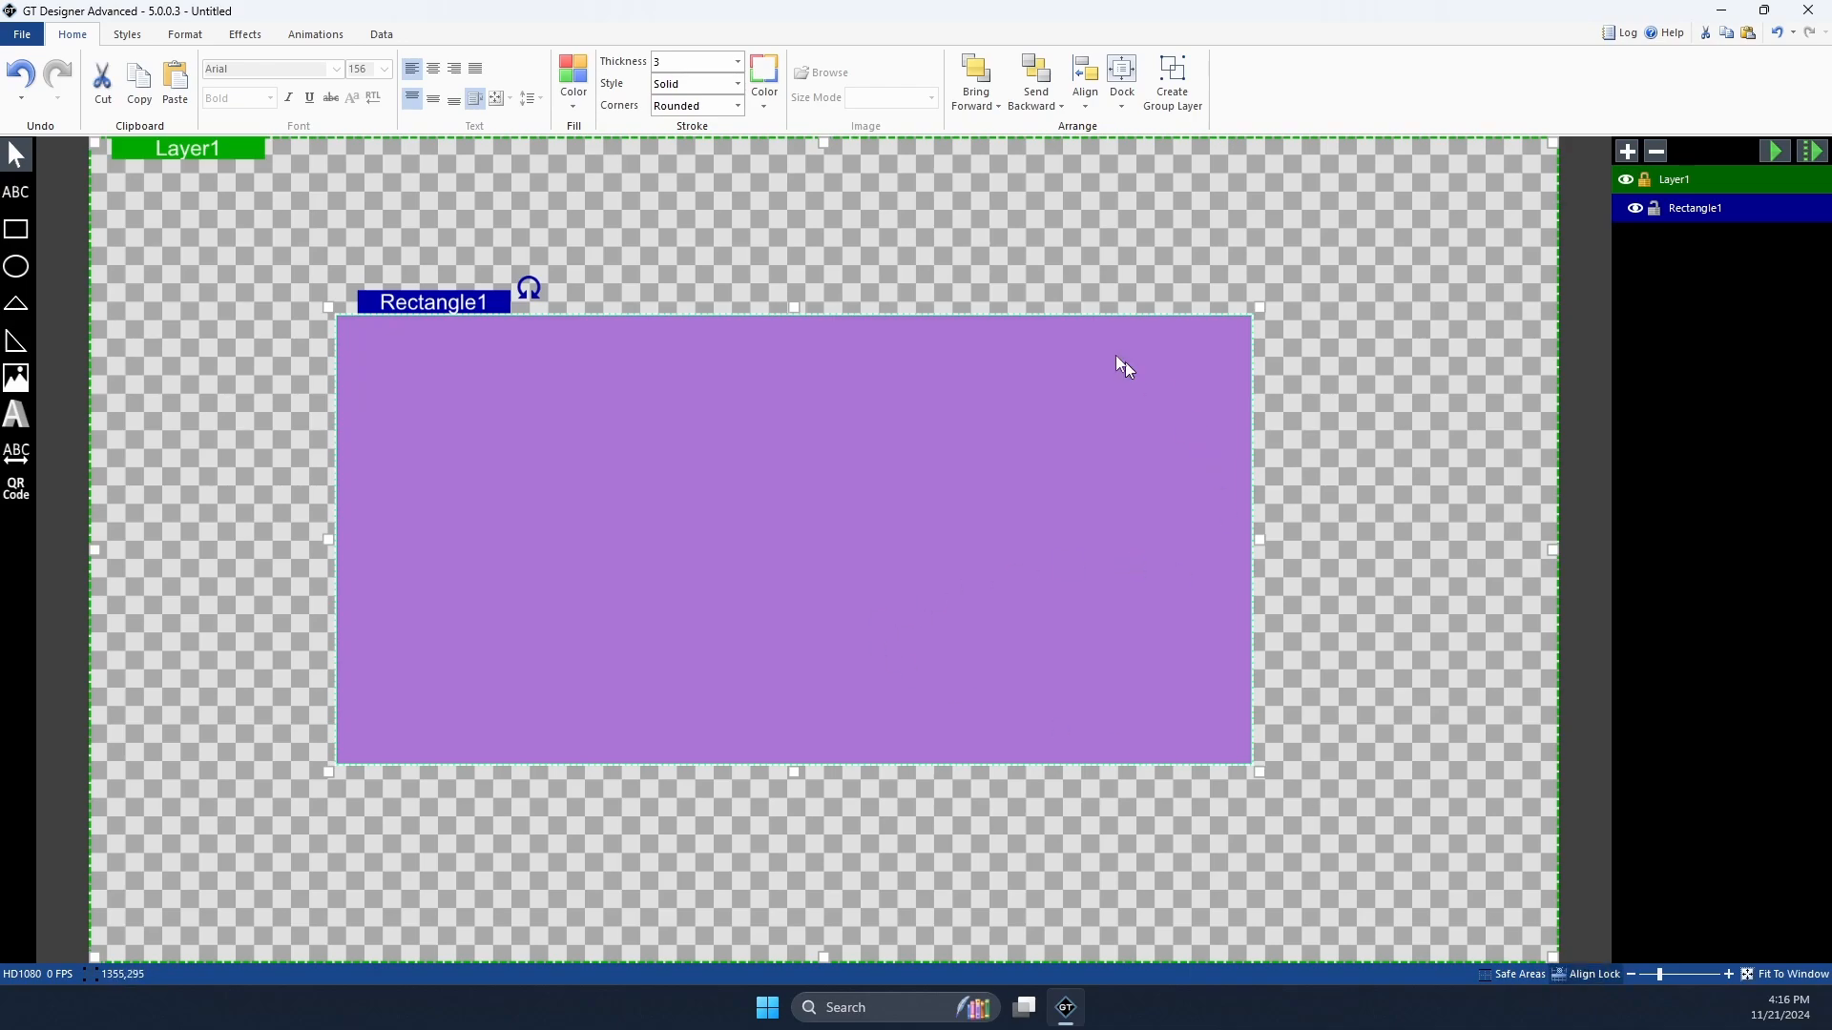
click(823, 148)
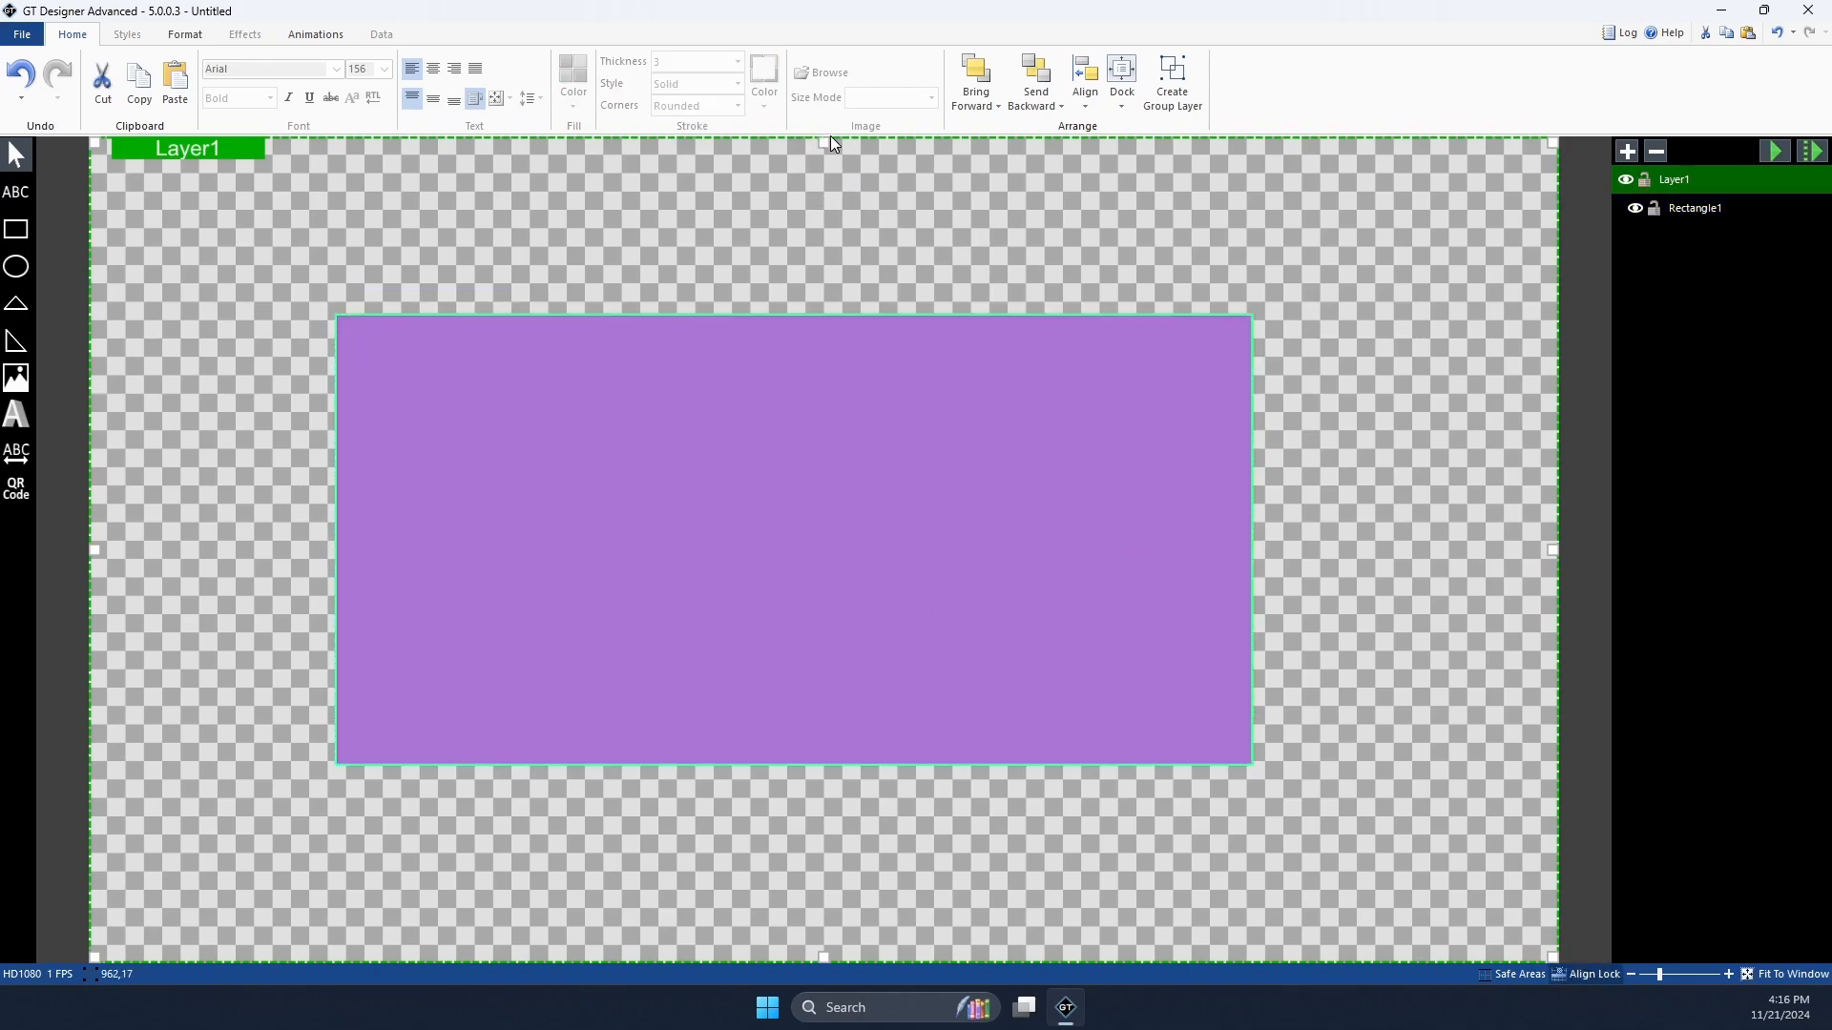
drag(830, 139, 792, 361)
drag(96, 656, 289, 650)
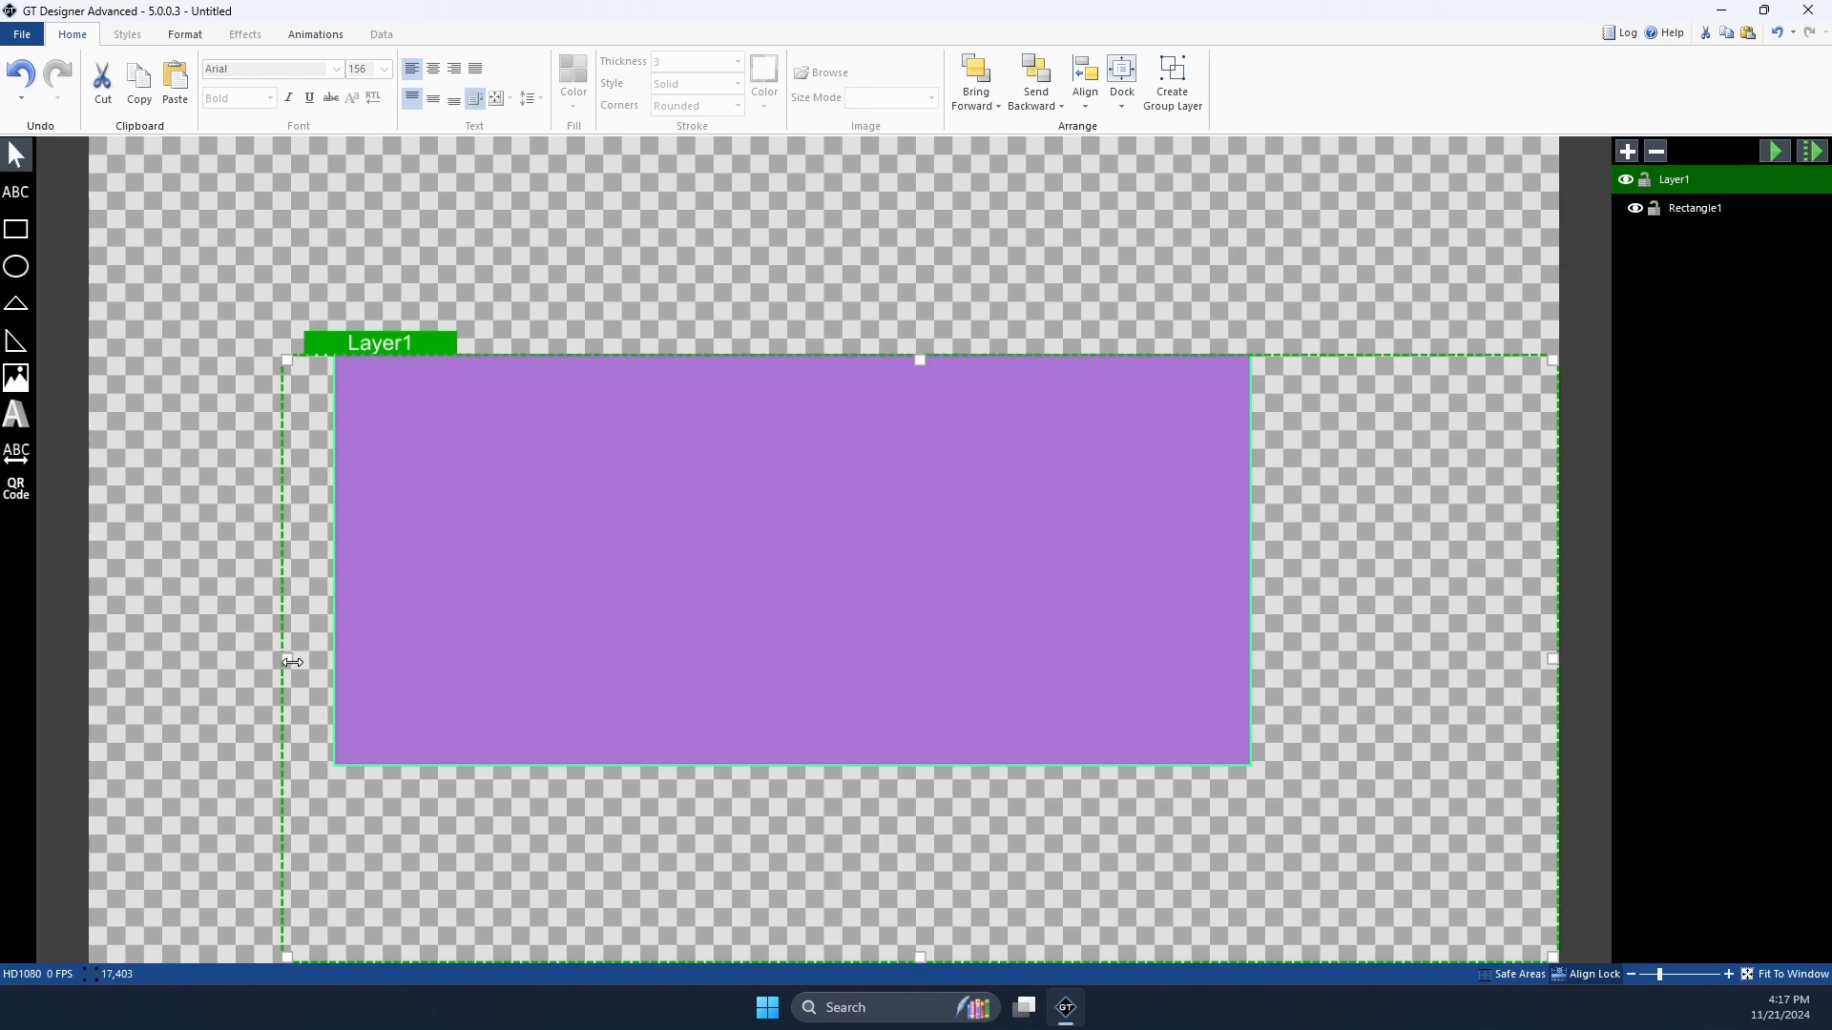
Step: Extend Layer1's left edge past the rectangle, lower the rectangle inside the layer, and move the whole layer to the canvas's upper-left corner
drag(292, 662, 257, 587)
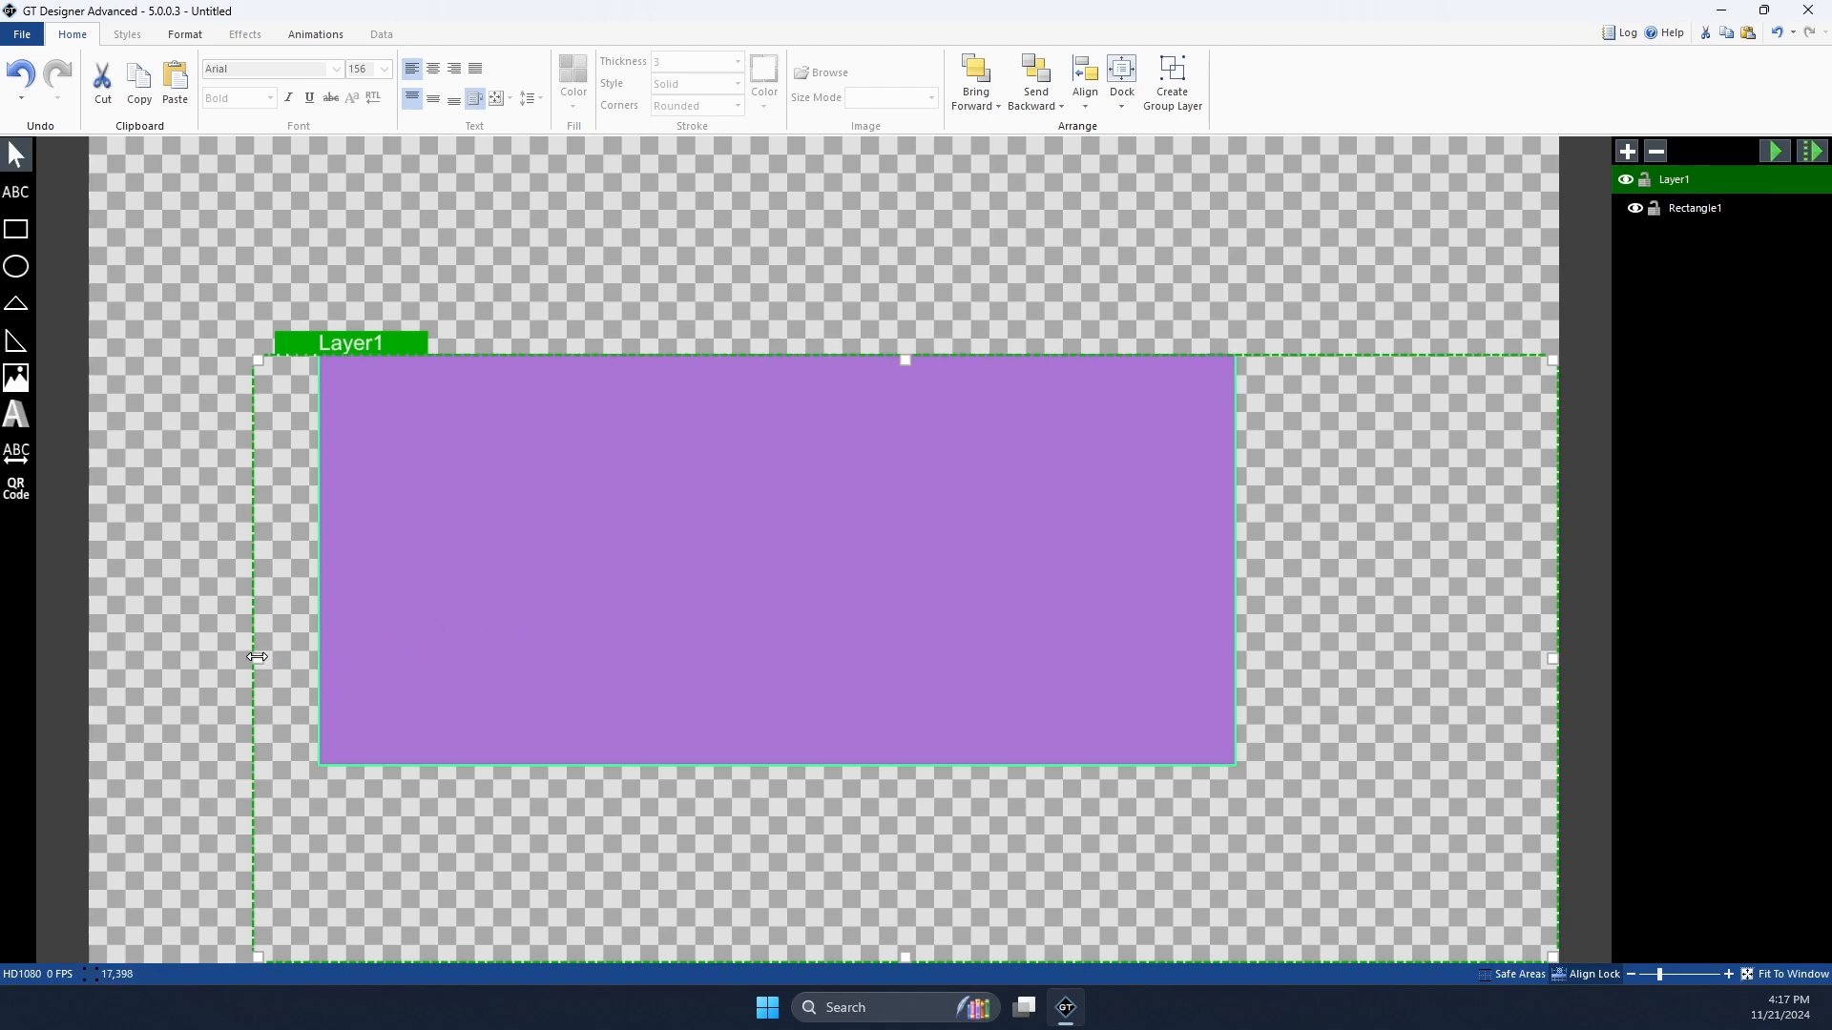
drag(258, 658, 180, 660)
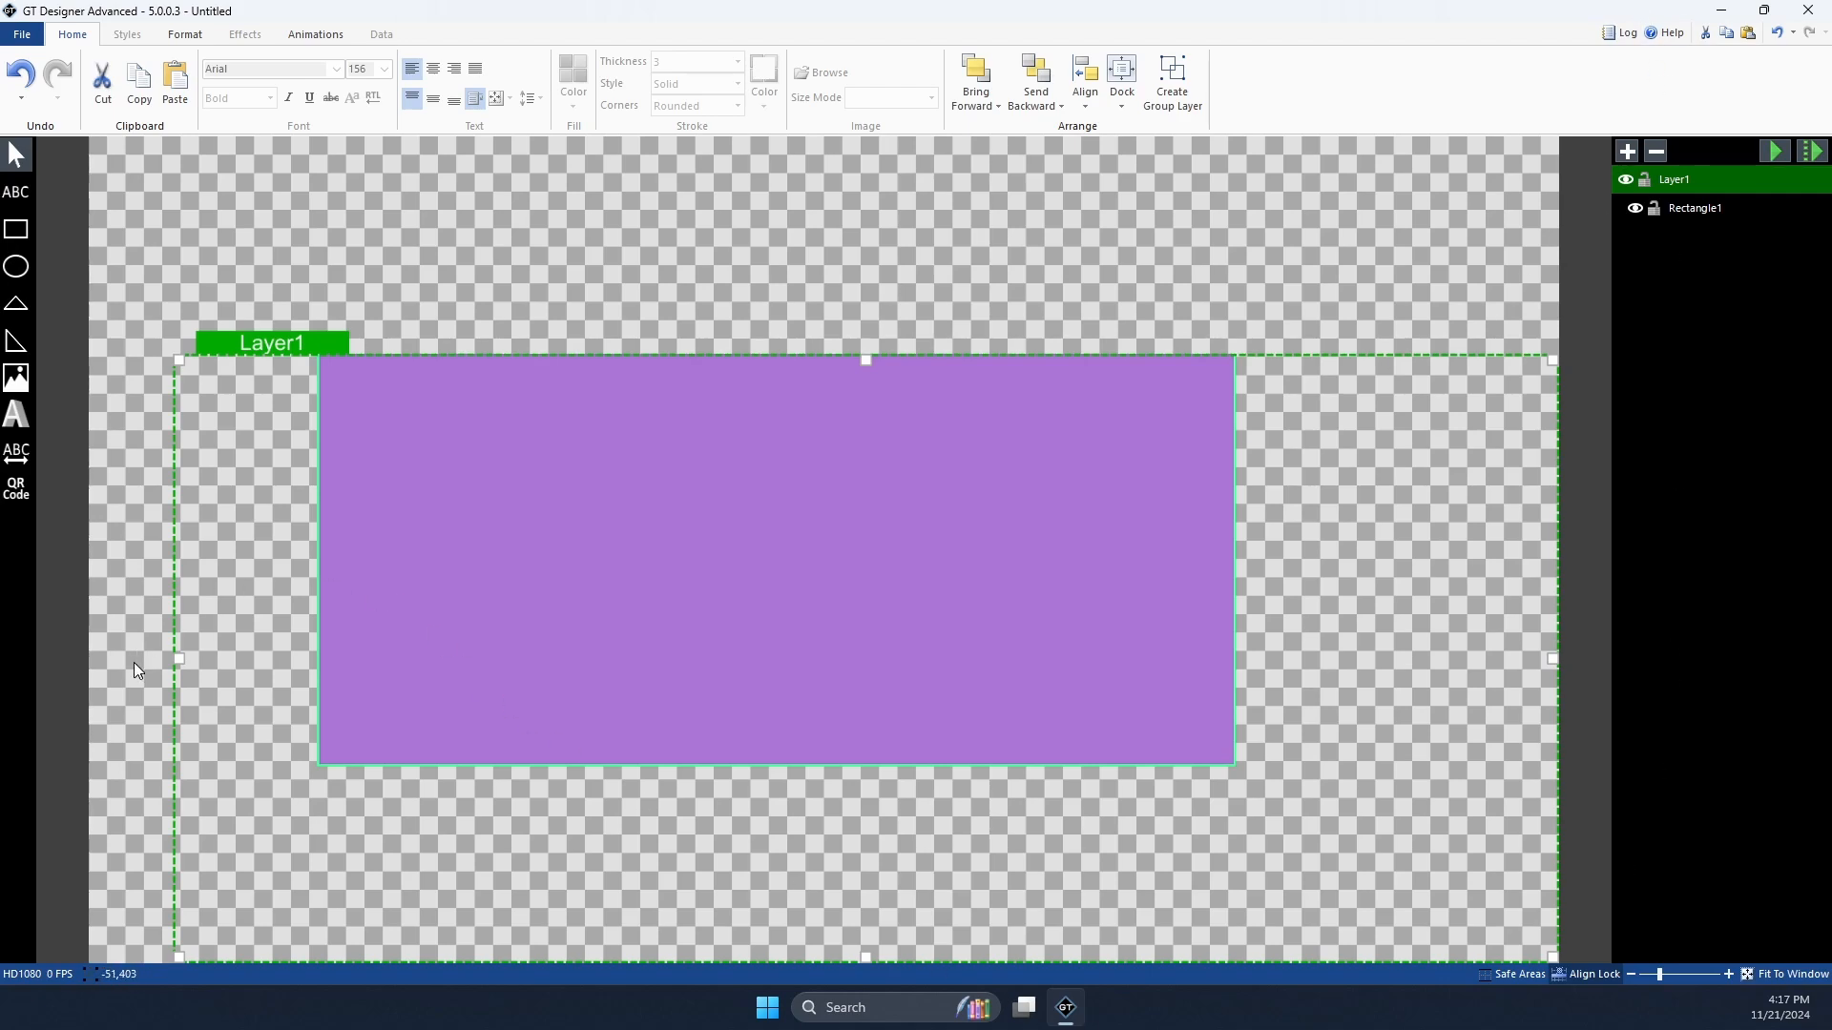
drag(181, 662, 208, 630)
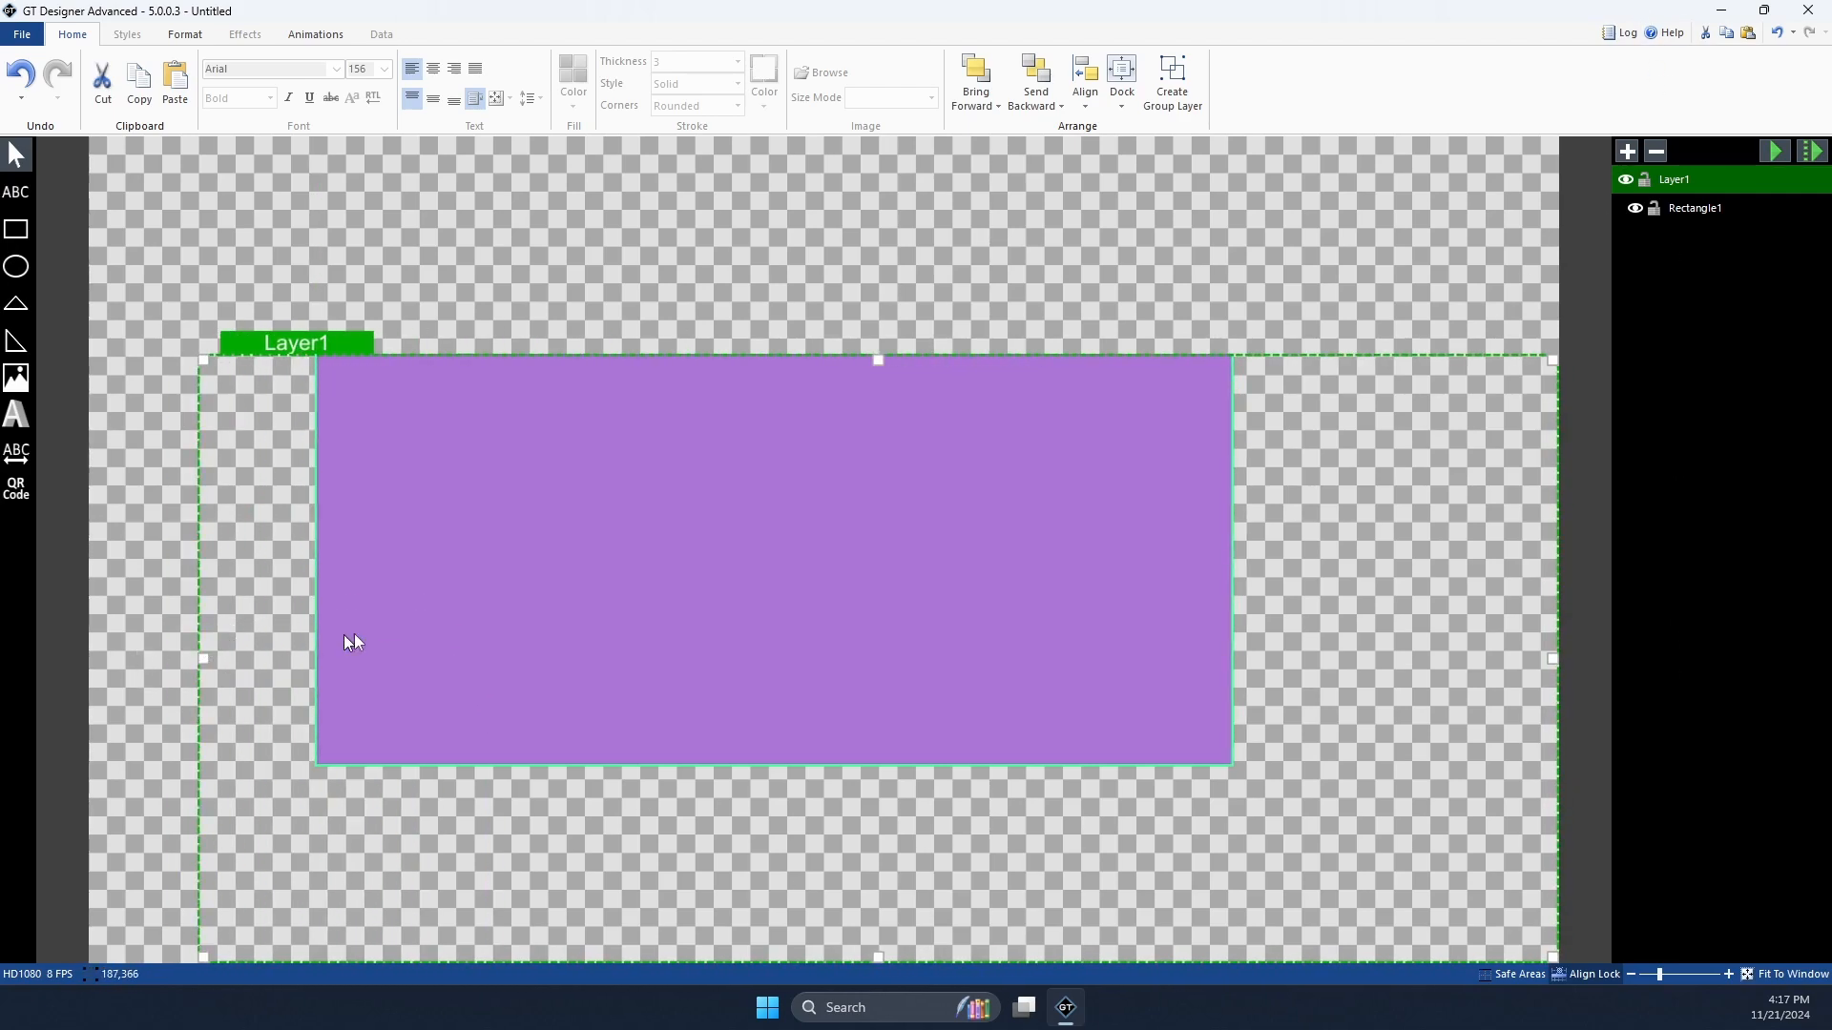
click(591, 570)
drag(591, 570, 557, 687)
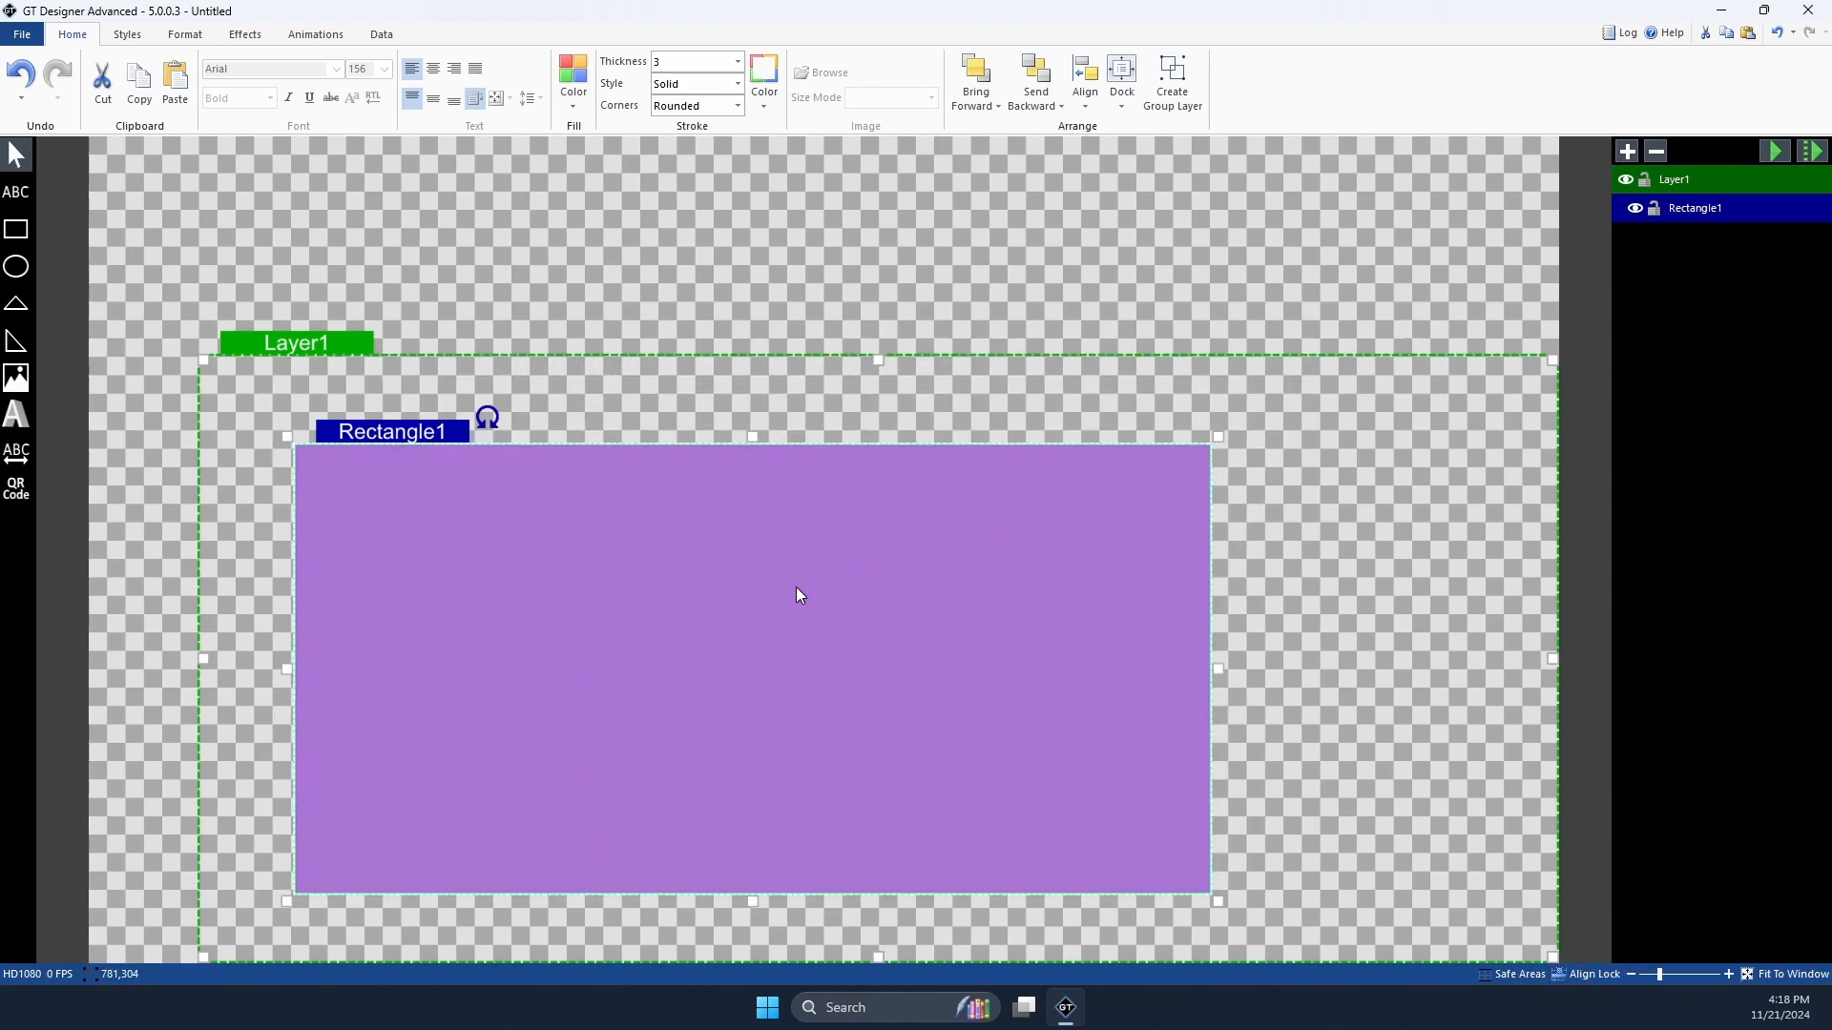
drag(339, 349, 233, 126)
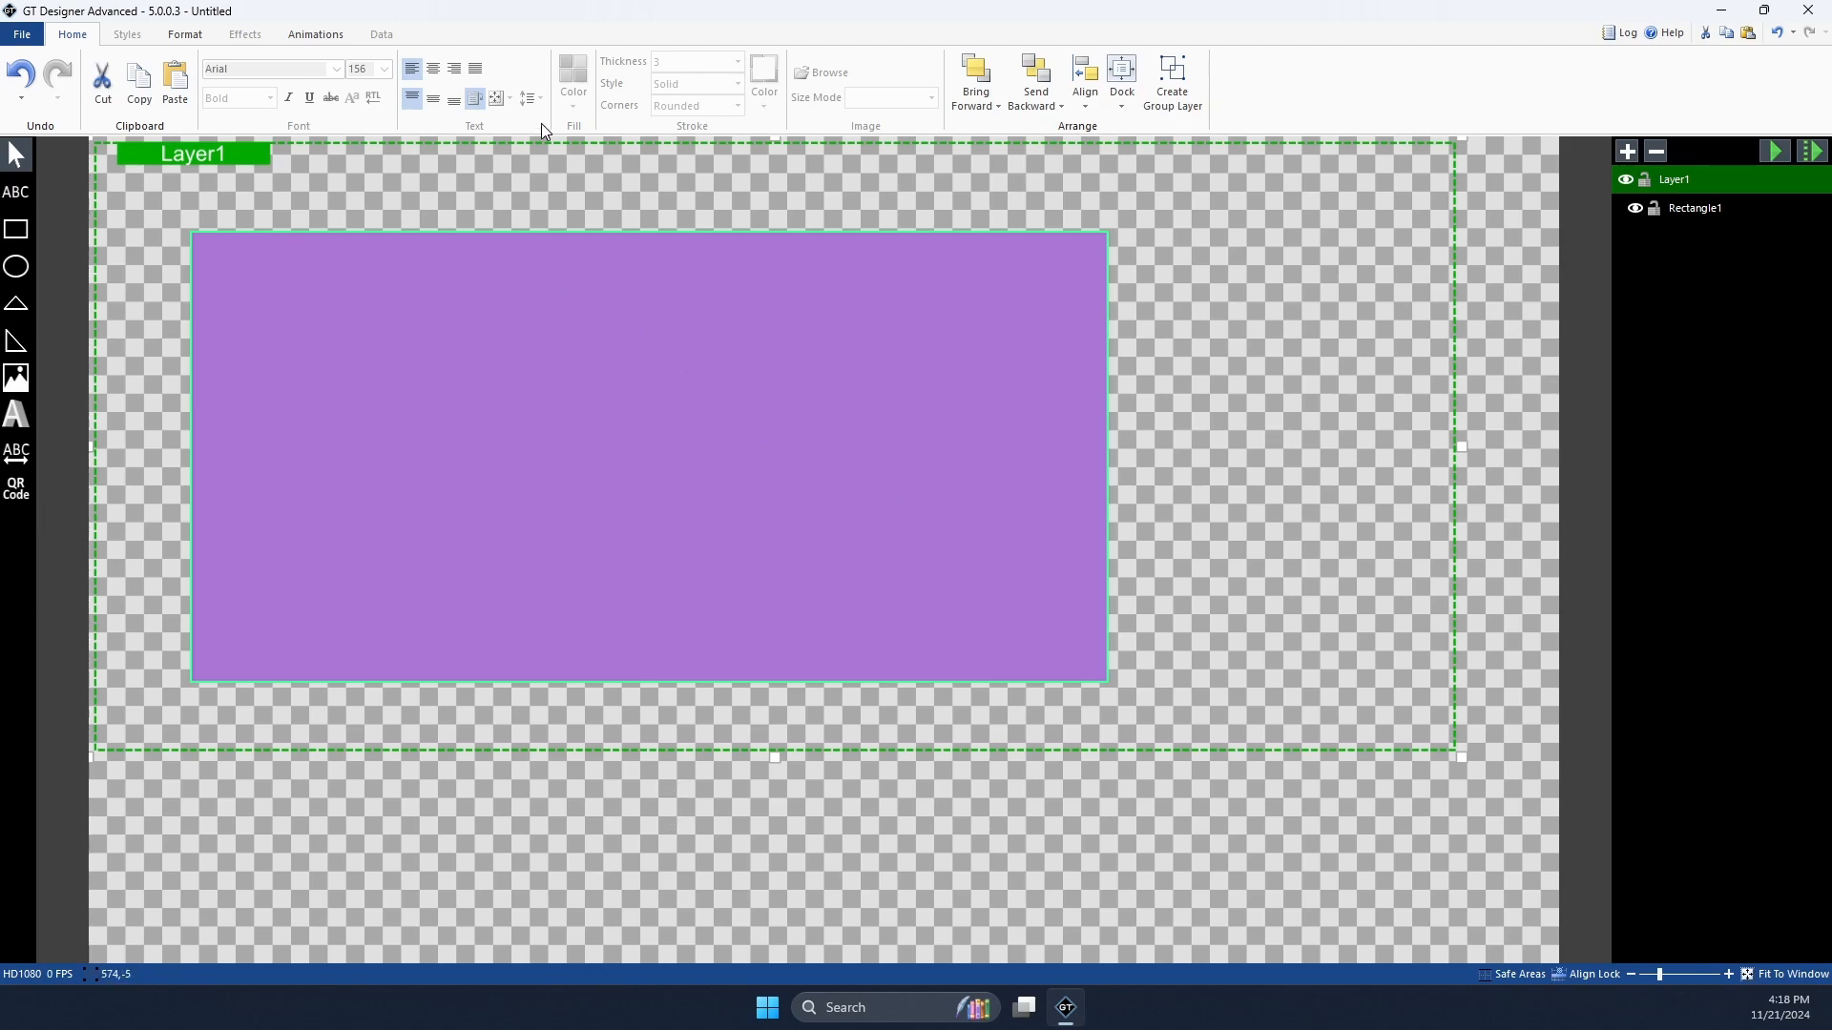
Step: Try opacity, skew and crop on the rectangle, browse the shadow and reflection presets, and reset the changed effects
click(548, 506)
click(256, 39)
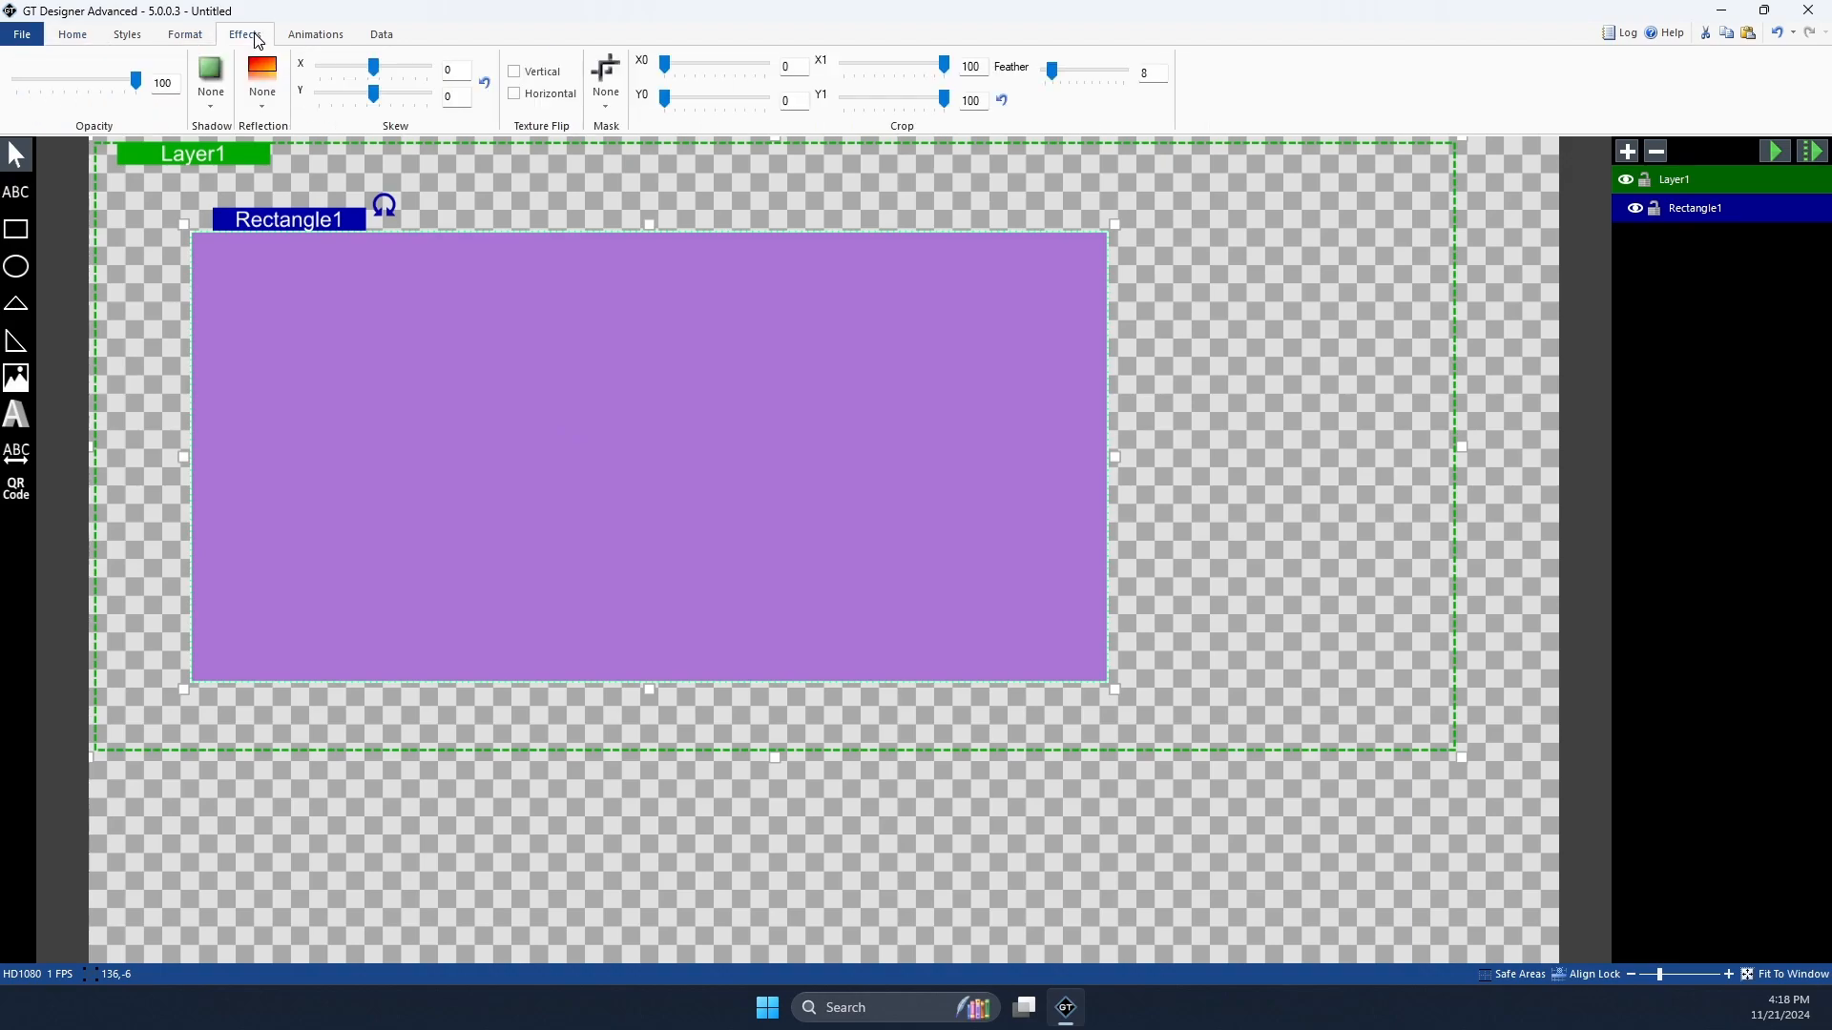
drag(138, 86, 202, 95)
click(214, 101)
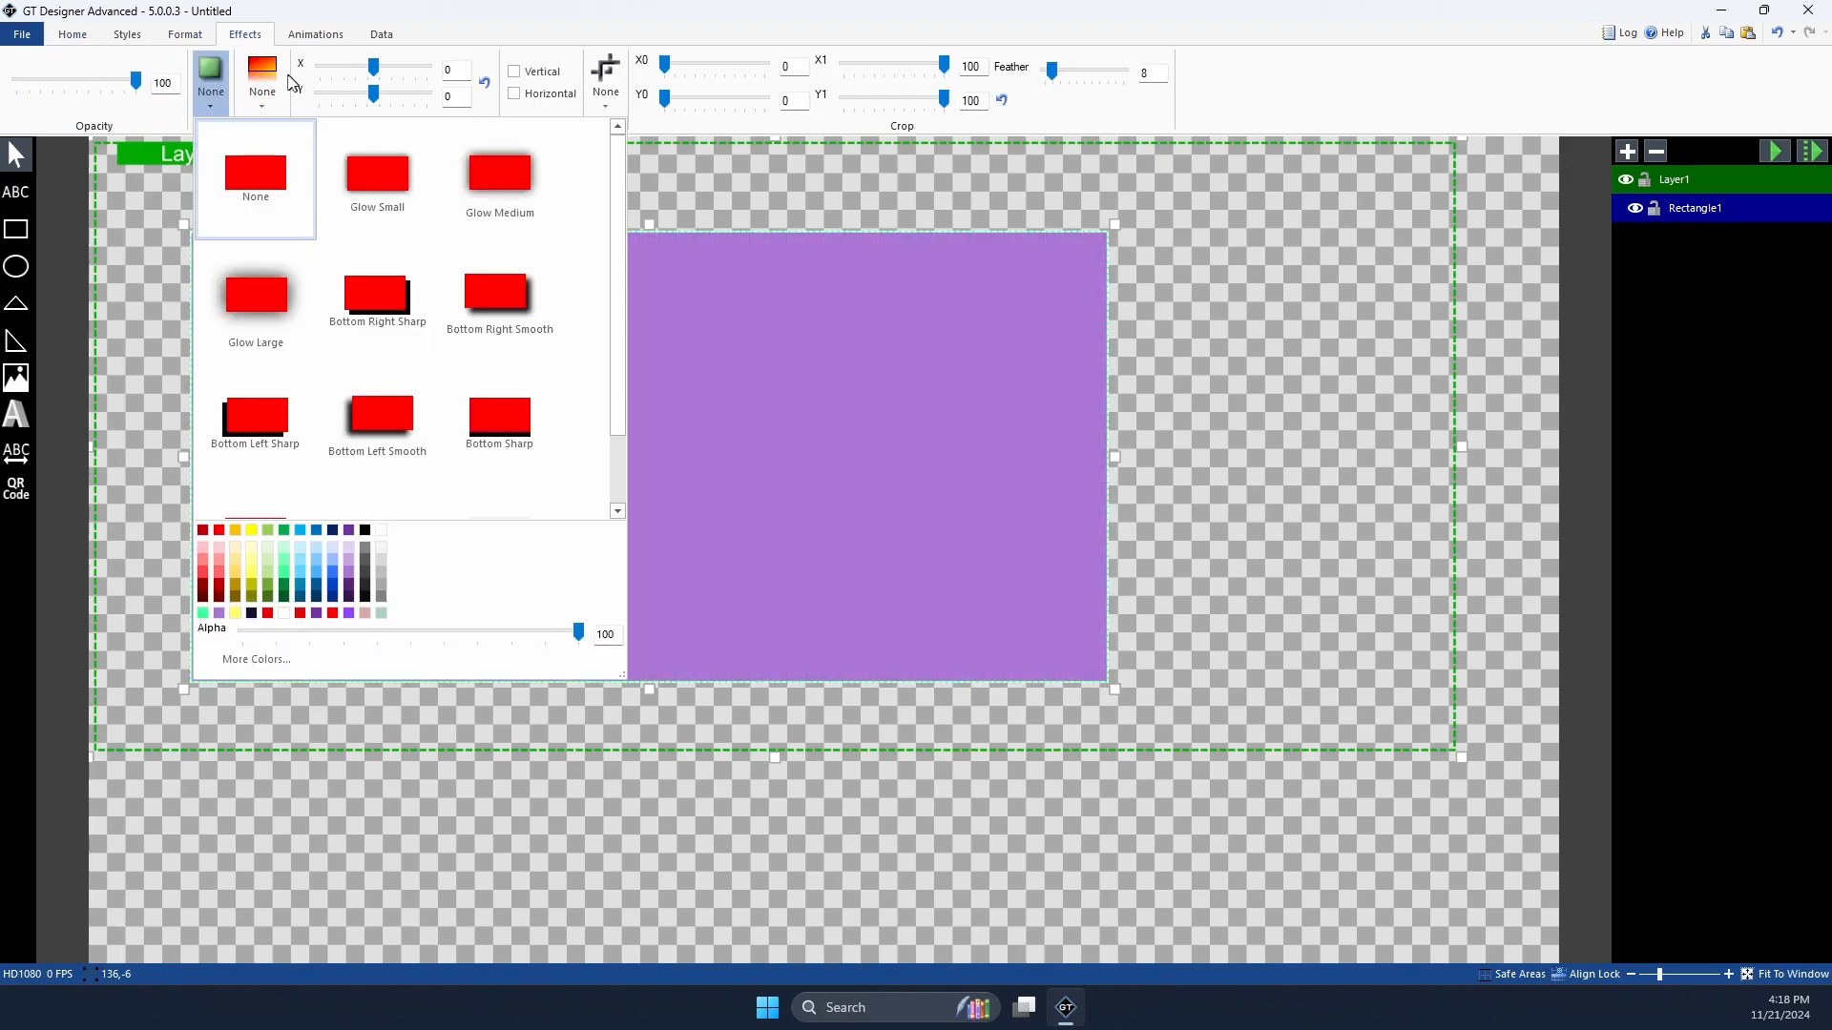
click(272, 102)
click(371, 113)
drag(376, 92, 424, 88)
click(485, 82)
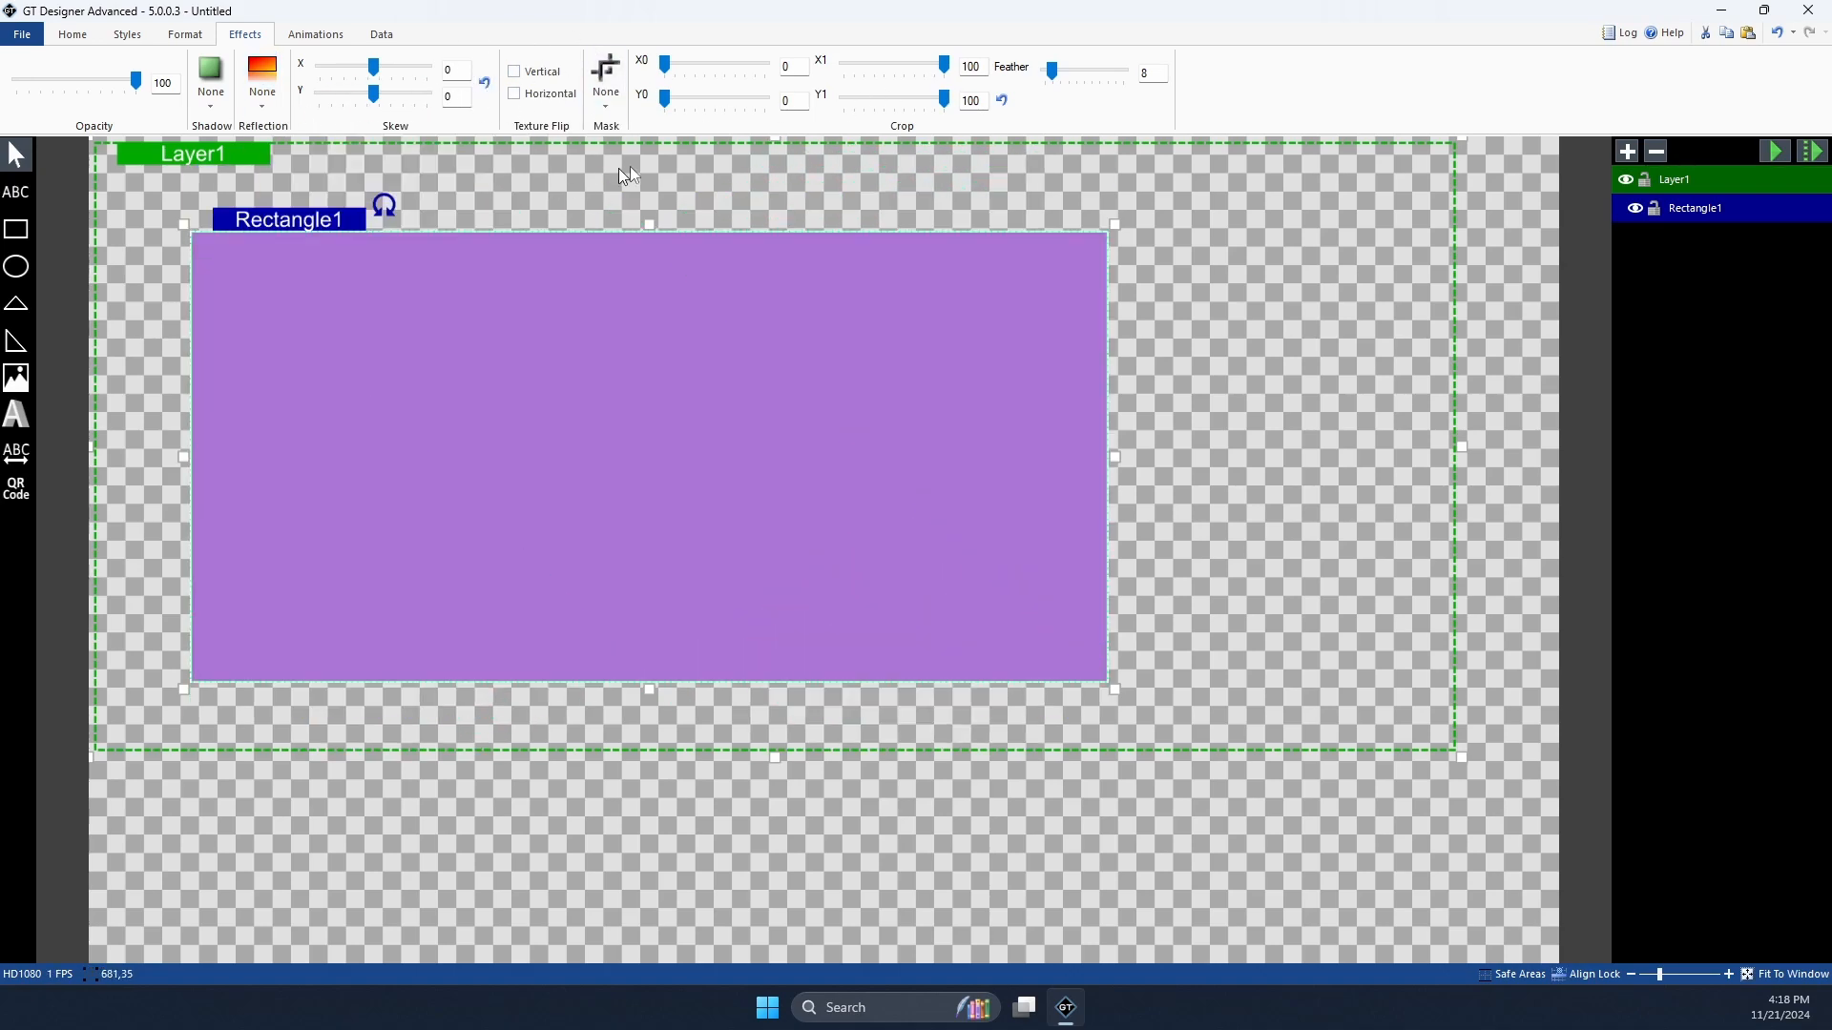
drag(665, 65, 788, 67)
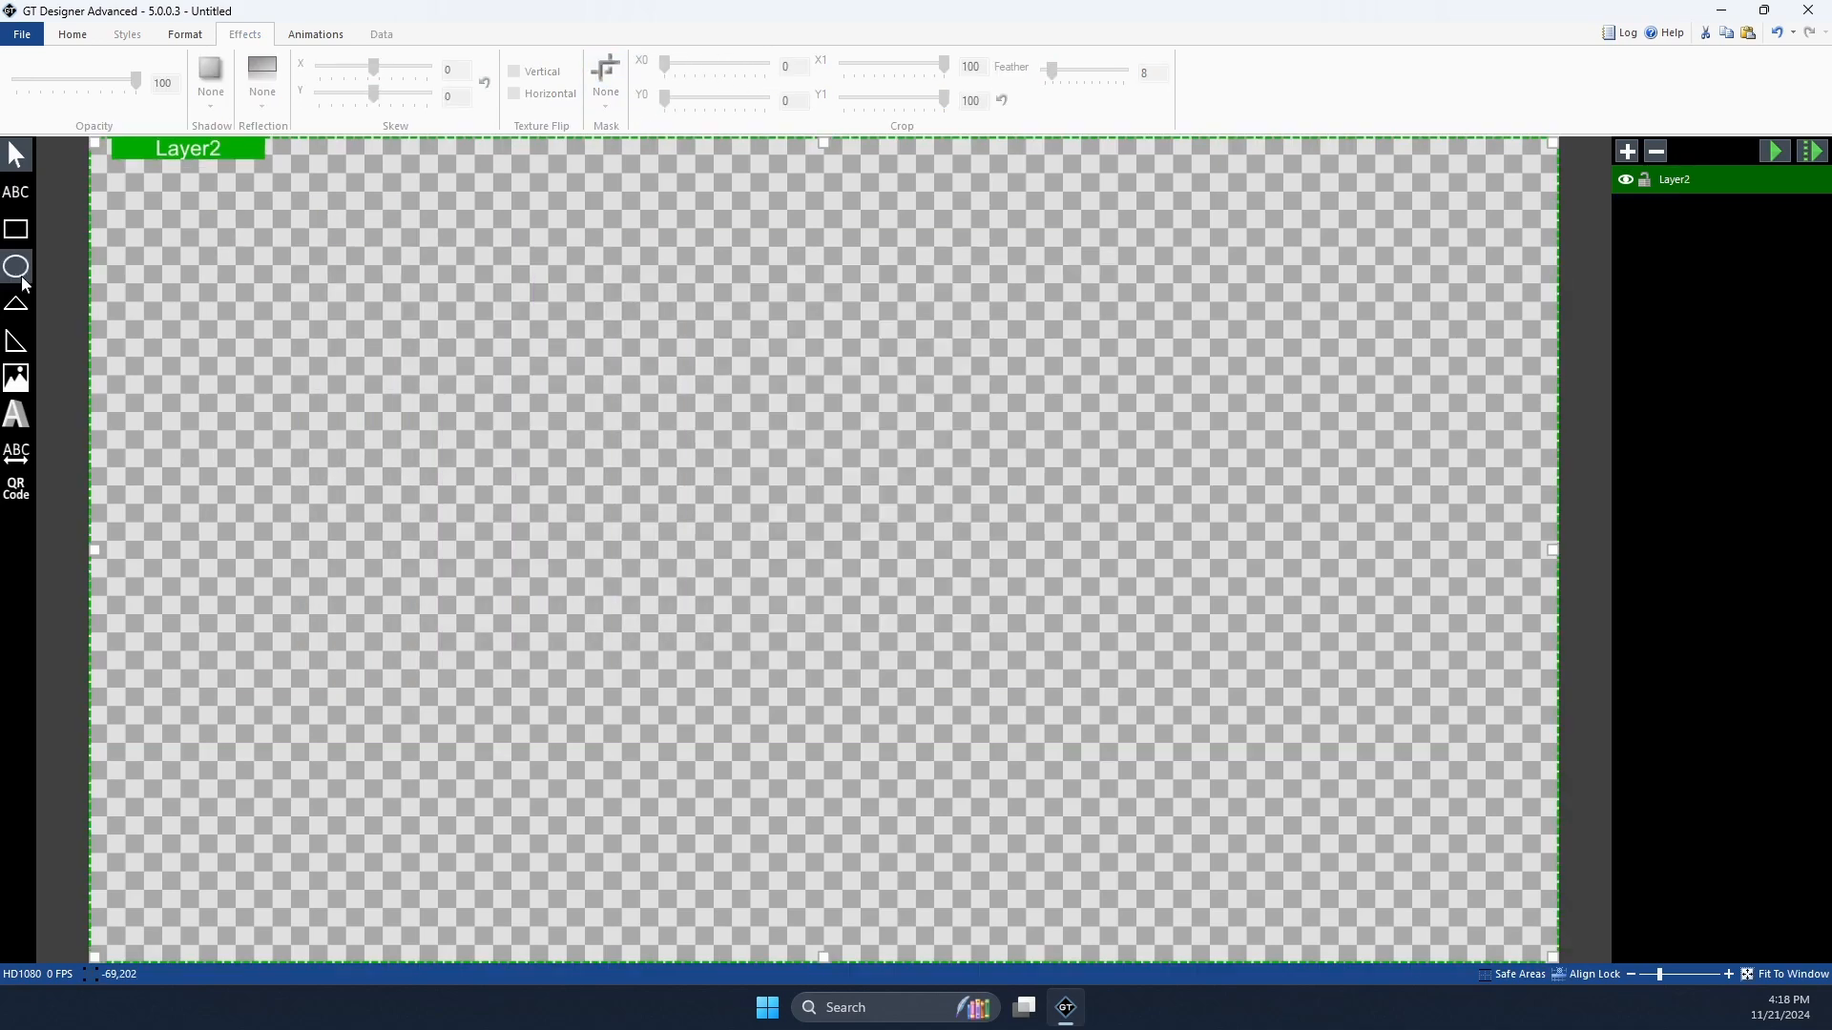
Step: Draw an ellipse on Layer2, try repositioning it around the canvas, and delete it
click(19, 271)
drag(205, 247, 553, 579)
drag(643, 575, 801, 531)
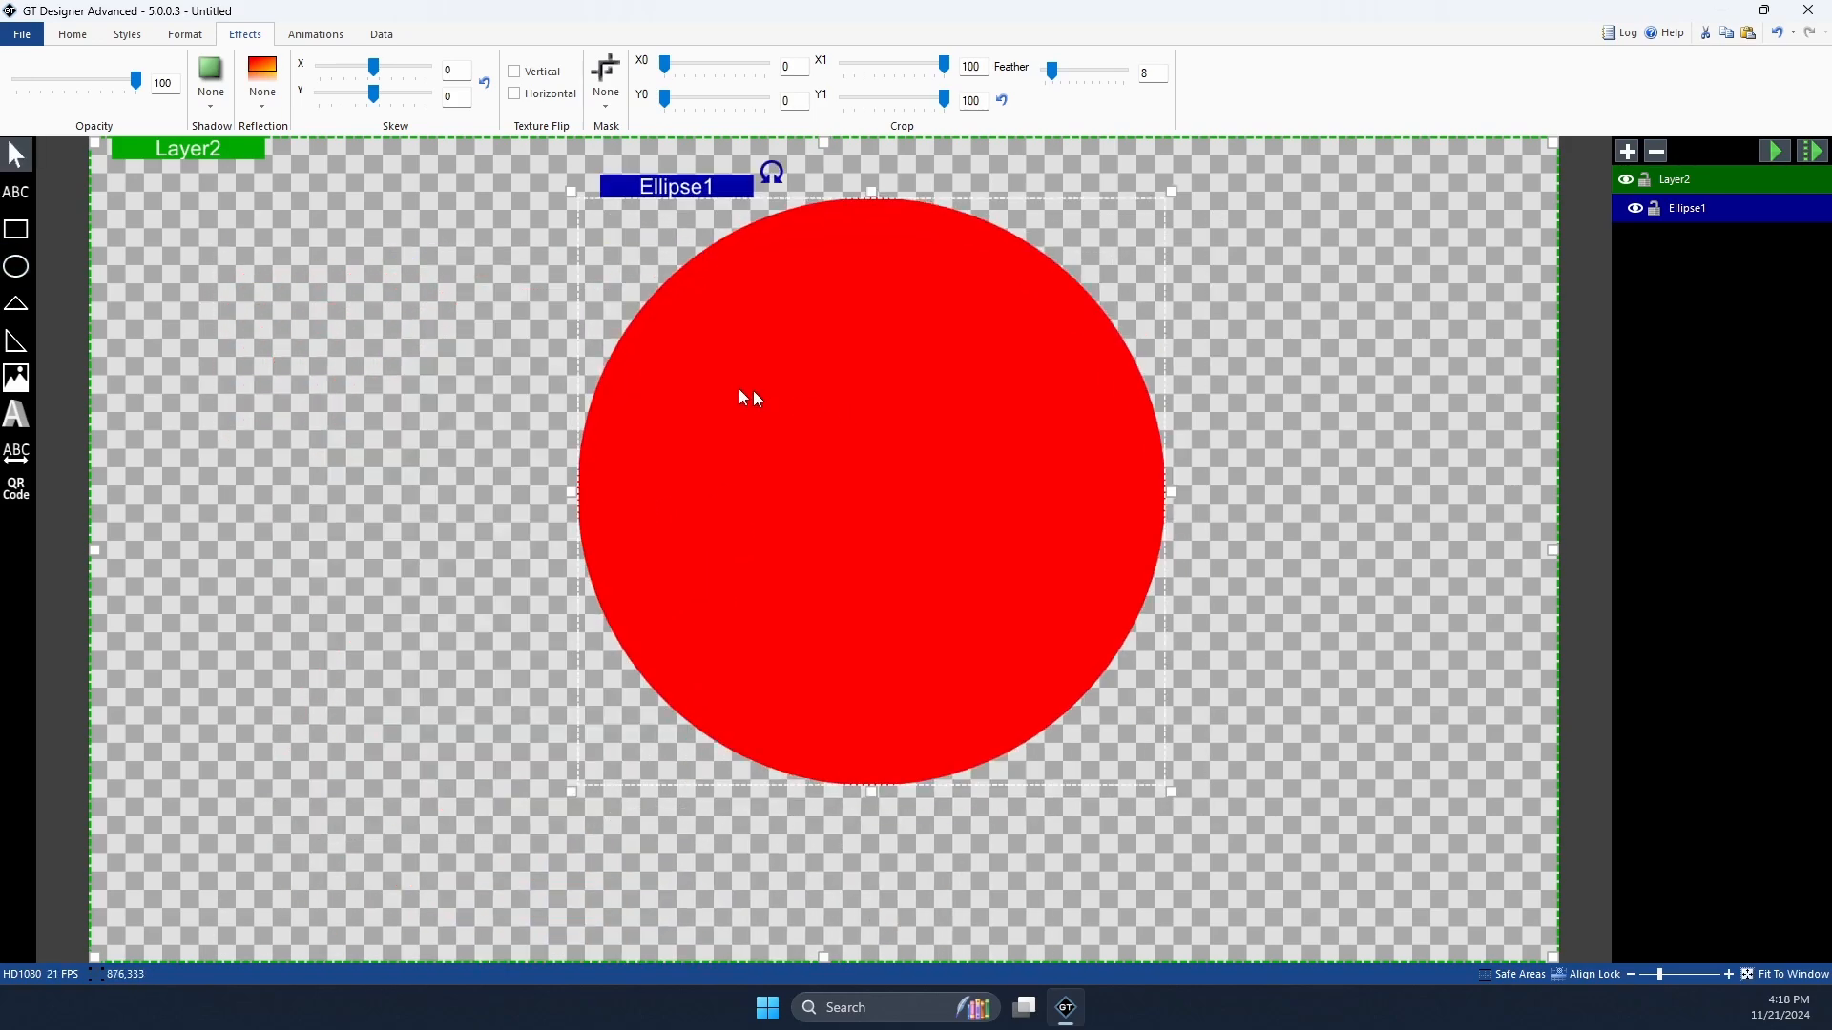
drag(739, 387, 690, 458)
key(Delete)
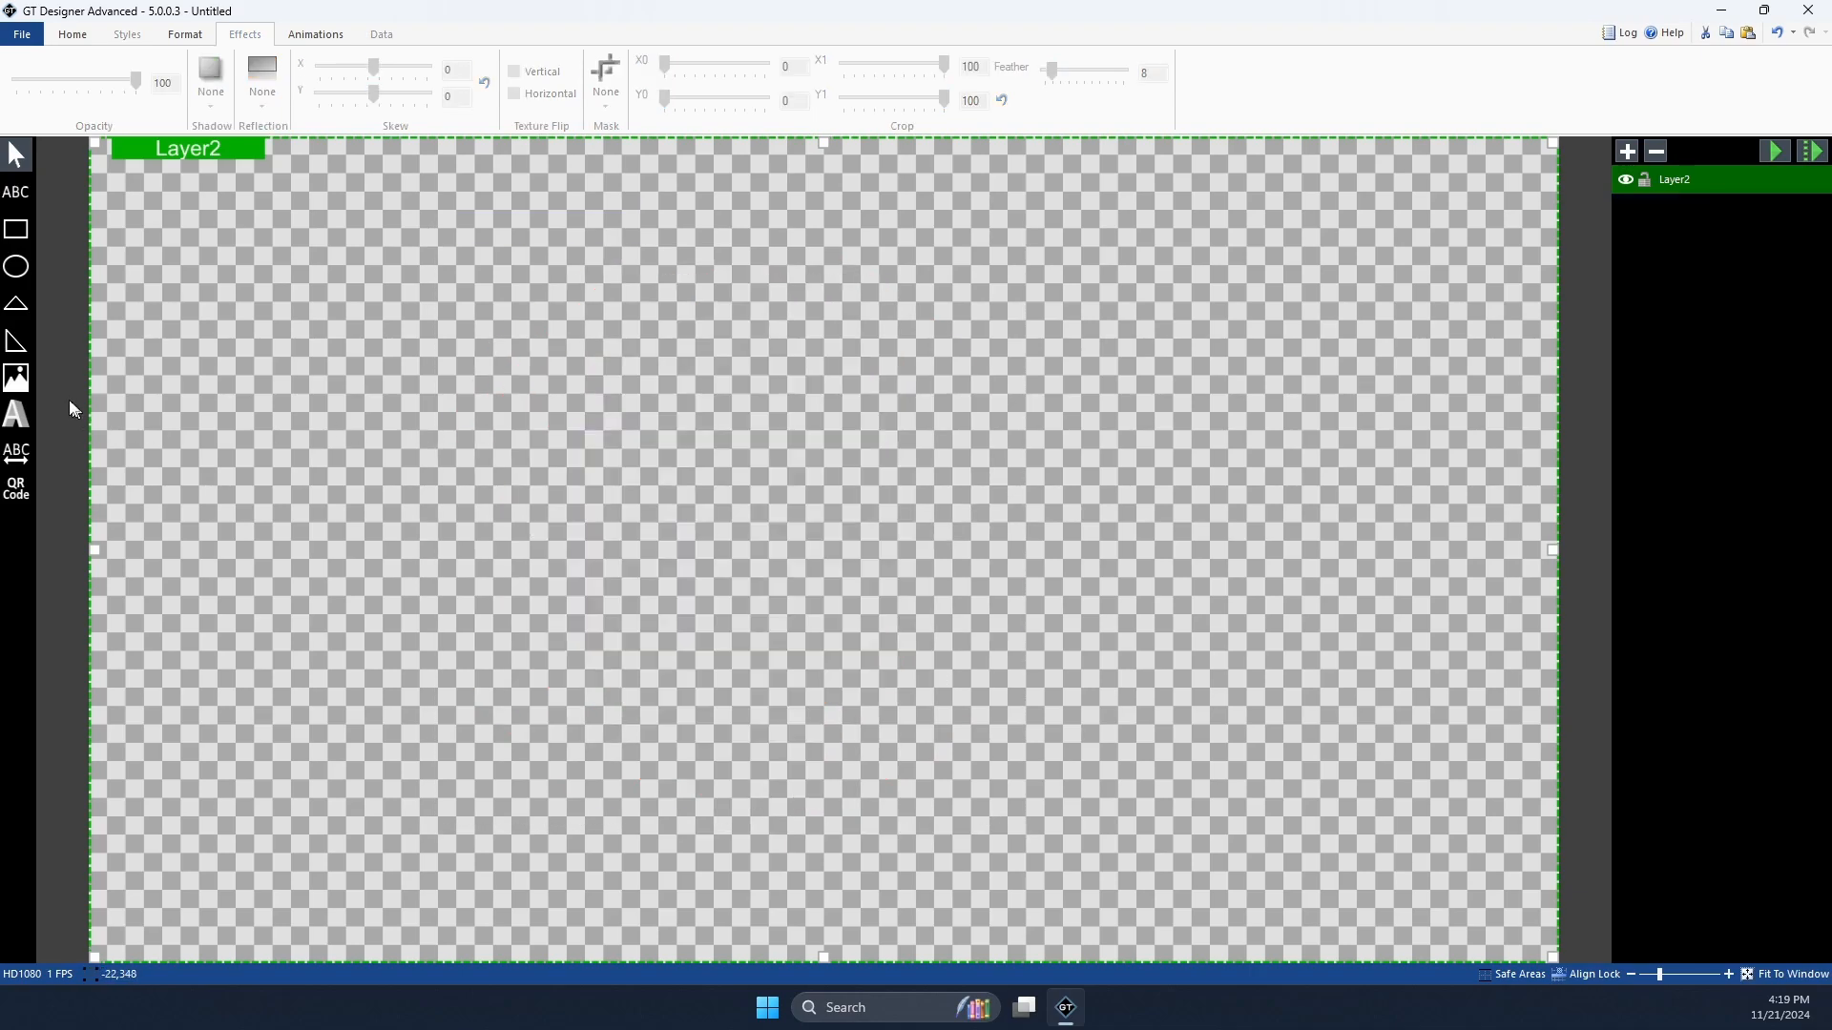
Step: Draw an isosceles triangle on Layer2, enlarge and move it near the canvas centre, and delete it
click(15, 303)
mouse_move(246, 346)
mouse_down()
mouse_move(752, 515)
mouse_move(1096, 476)
mouse_move(674, 777)
mouse_up()
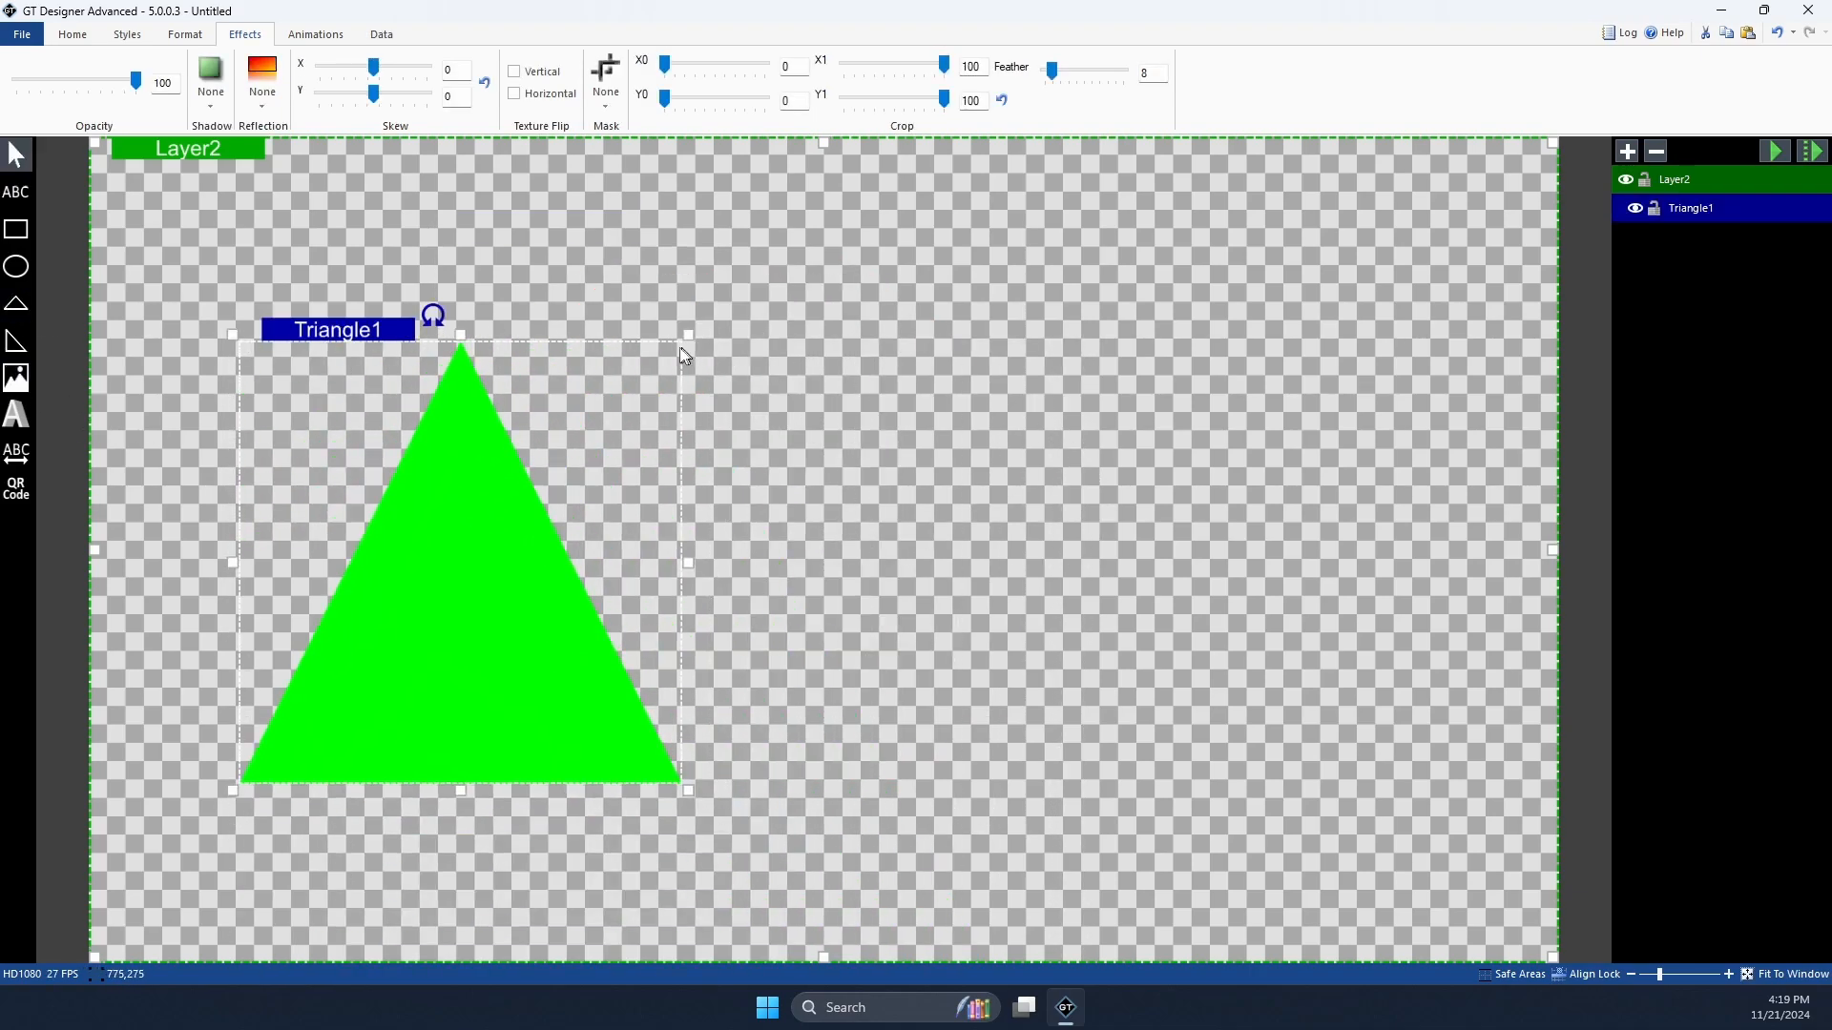
drag(499, 499, 531, 341)
drag(717, 637, 769, 687)
drag(499, 593, 723, 631)
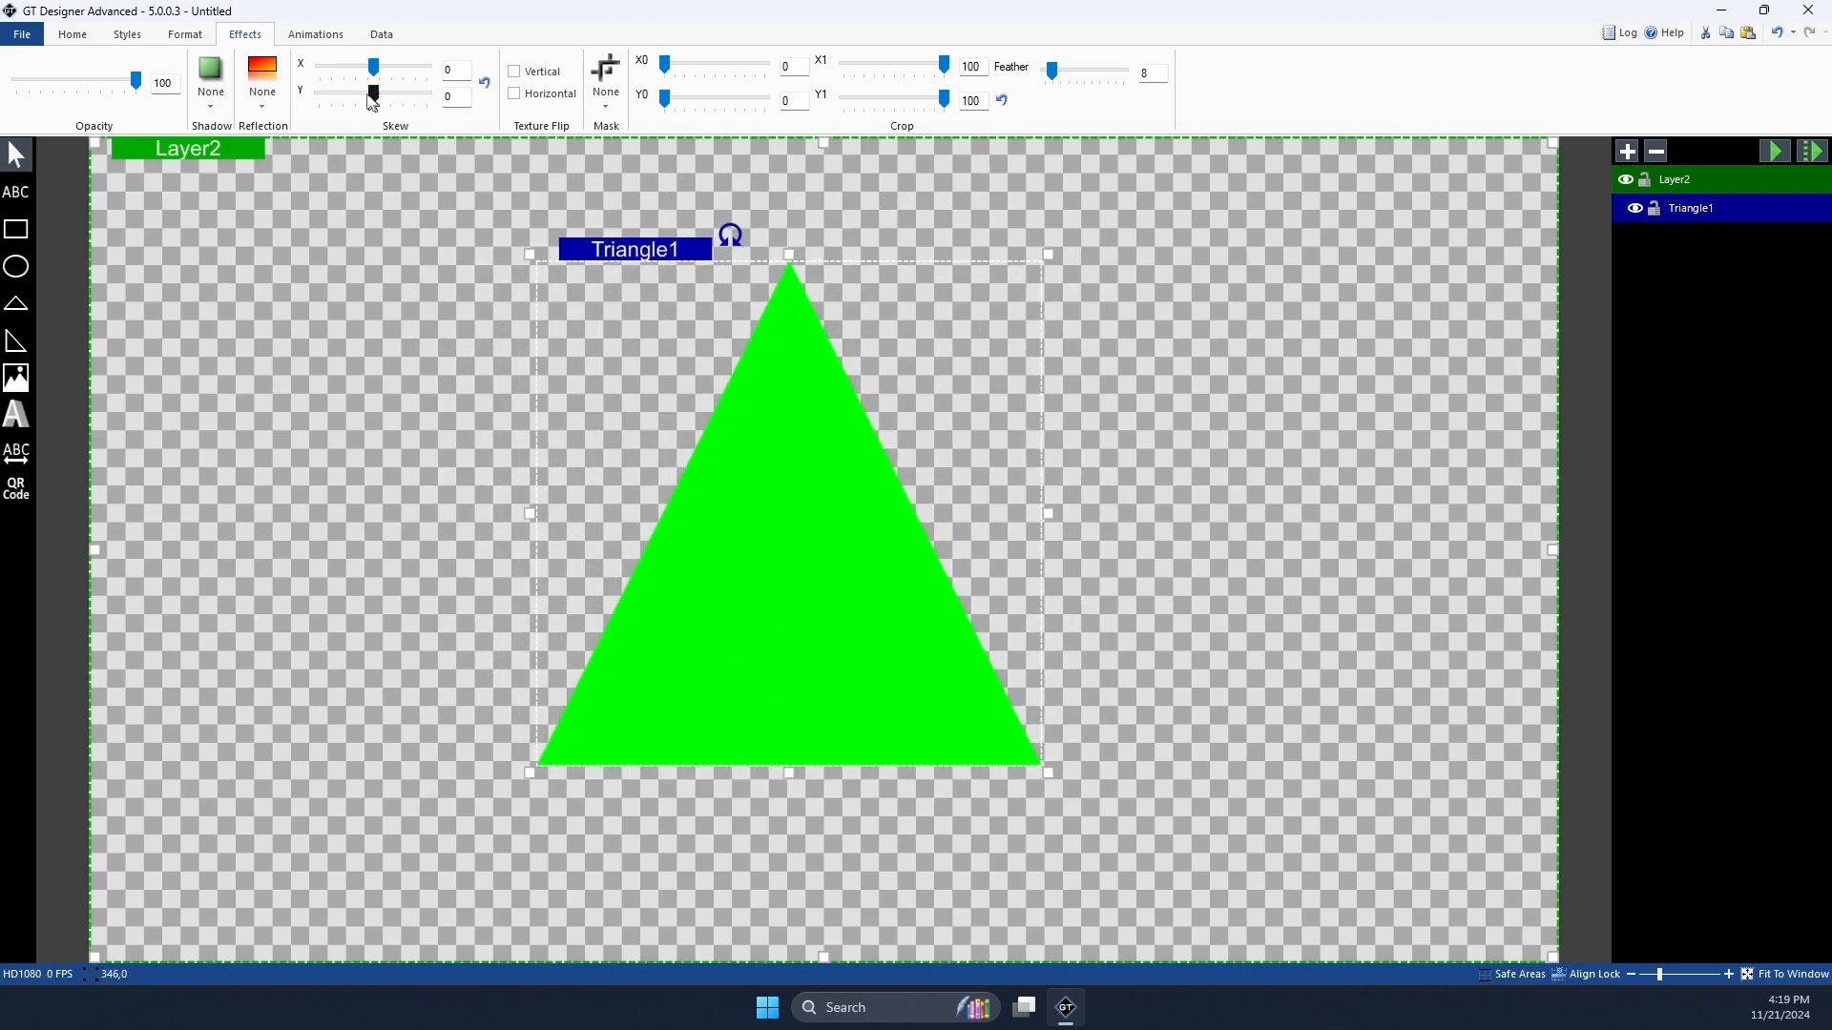
key(Delete)
Step: Draw a right triangle on Layer2, try moving and resizing it, and delete it
click(15, 340)
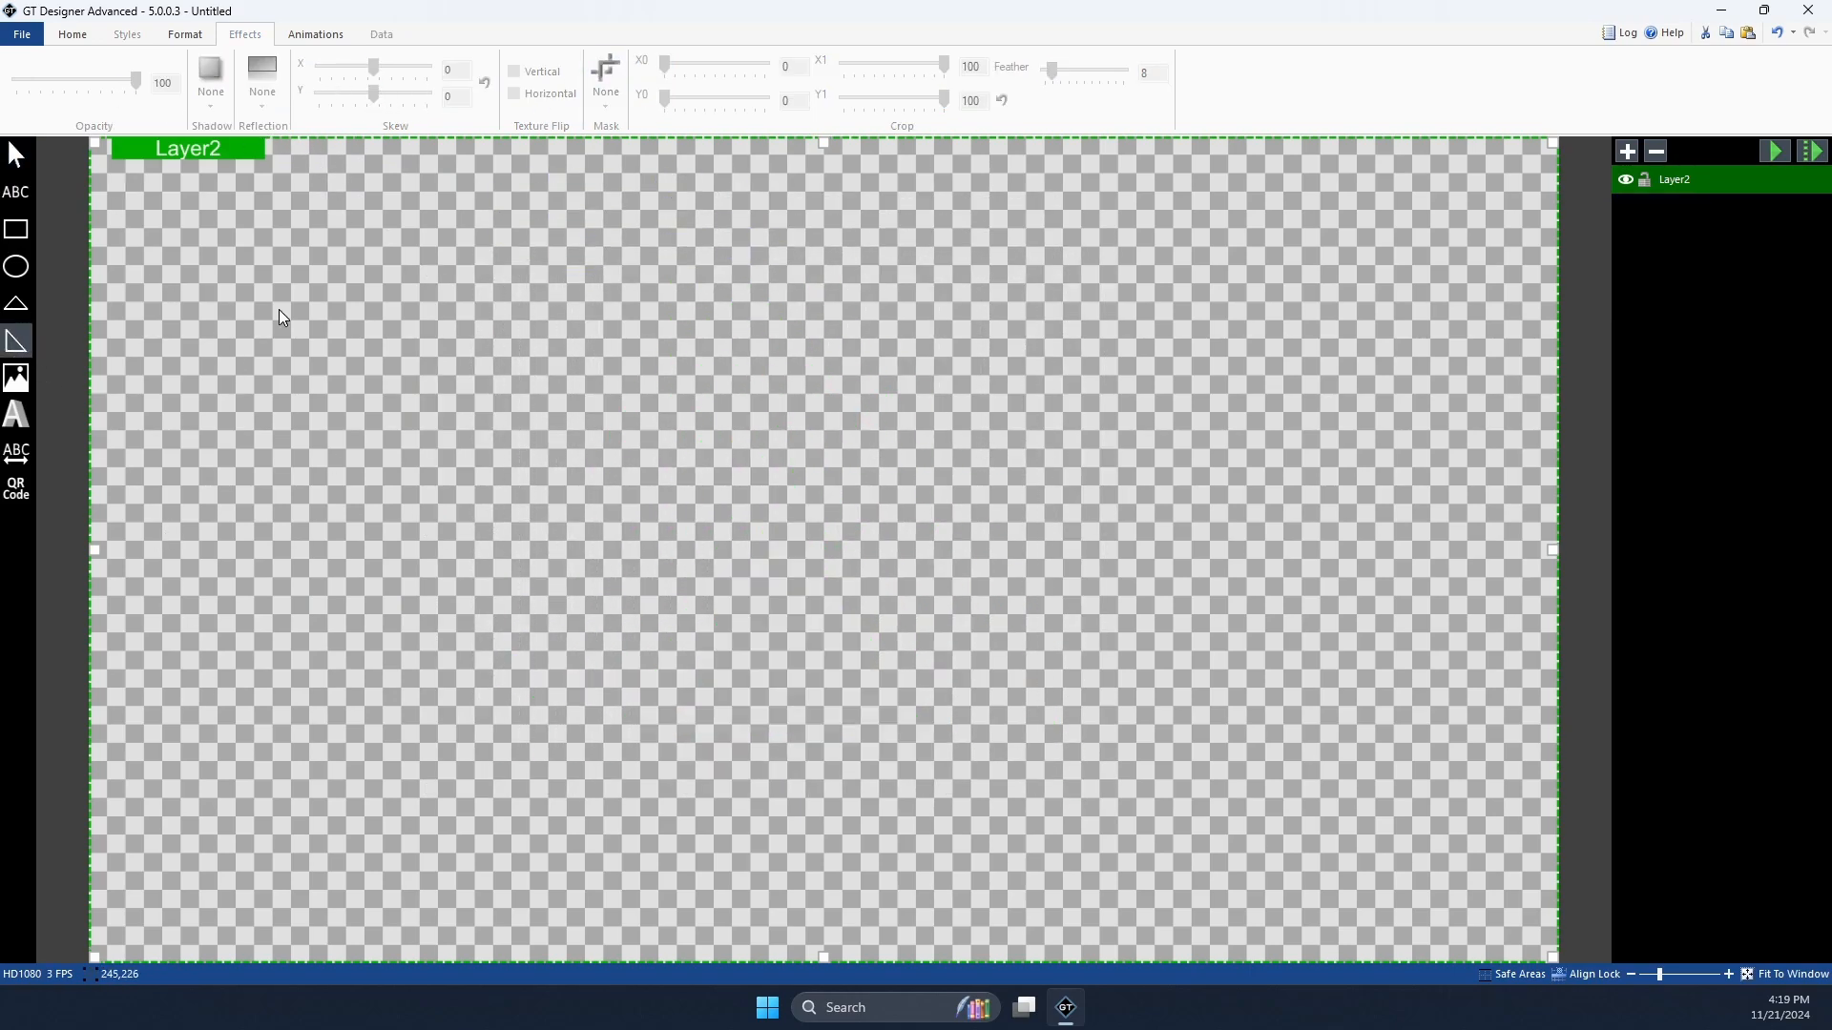
drag(279, 309, 885, 696)
mouse_move(358, 403)
mouse_down()
mouse_move(433, 328)
mouse_move(638, 462)
mouse_move(437, 484)
mouse_move(864, 479)
mouse_move(526, 427)
mouse_up()
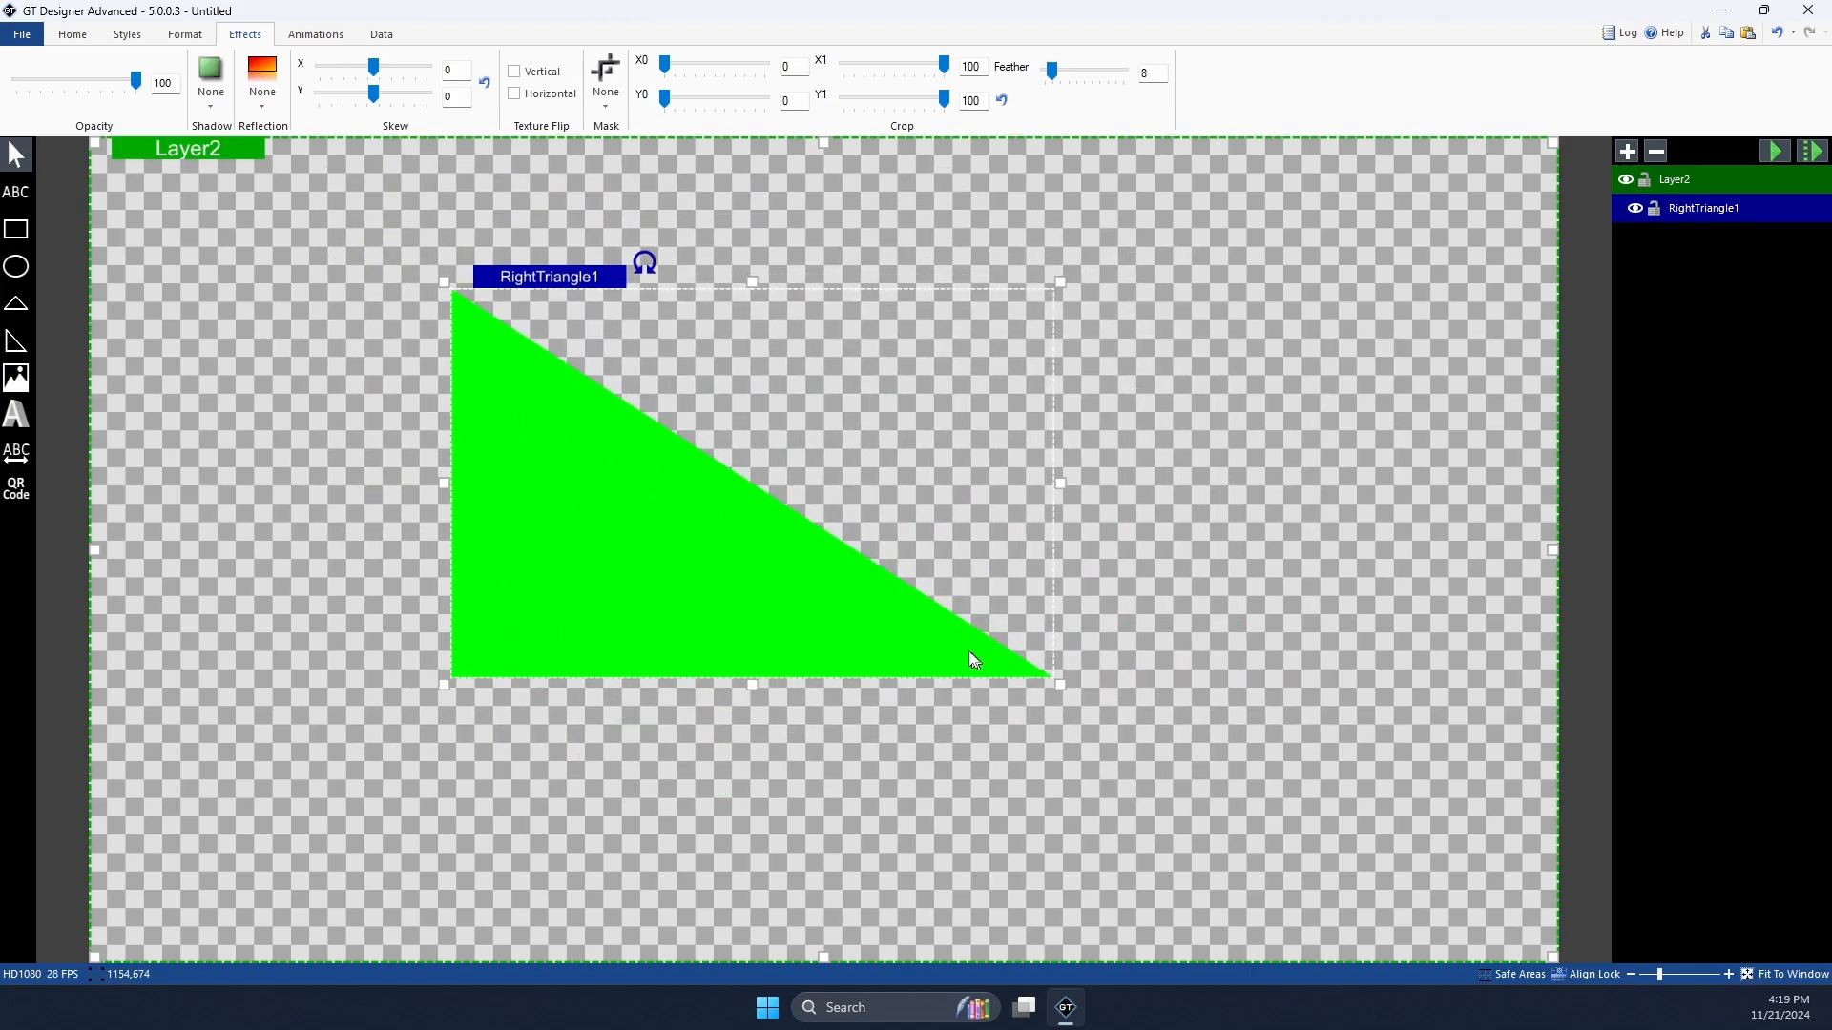
drag(598, 536, 518, 536)
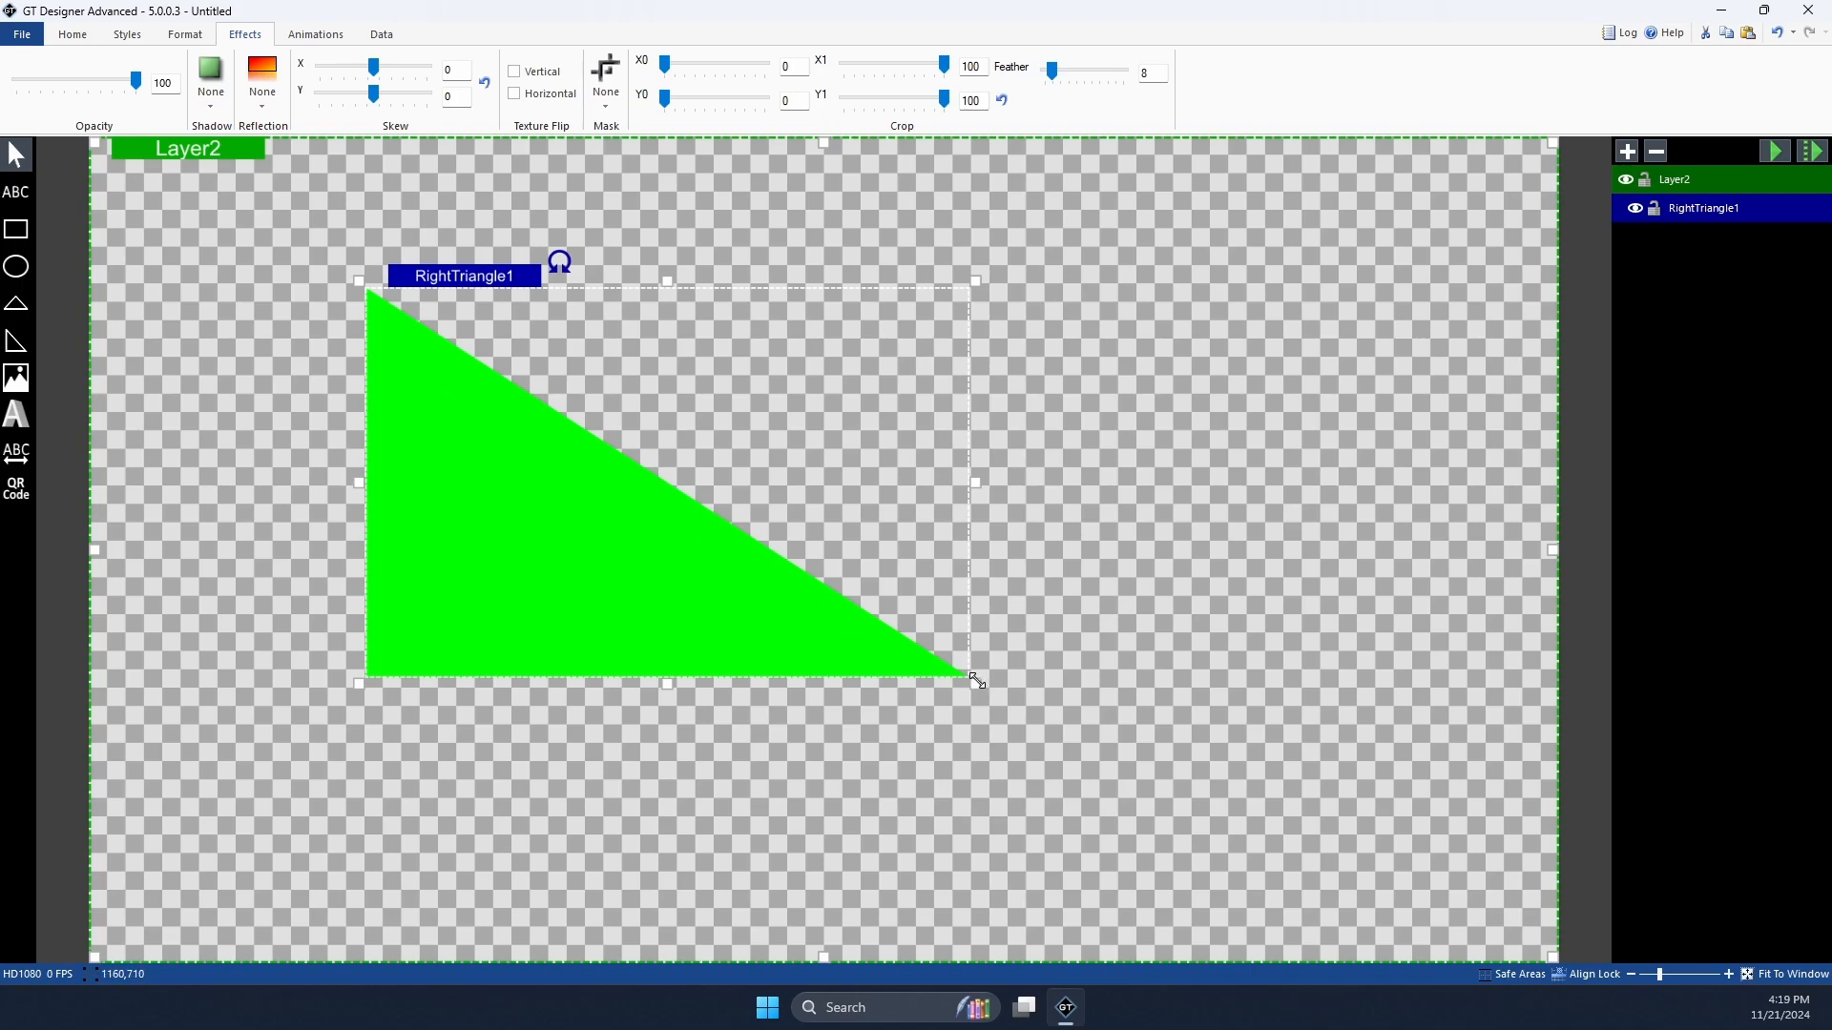
drag(977, 679, 798, 671)
key(Delete)
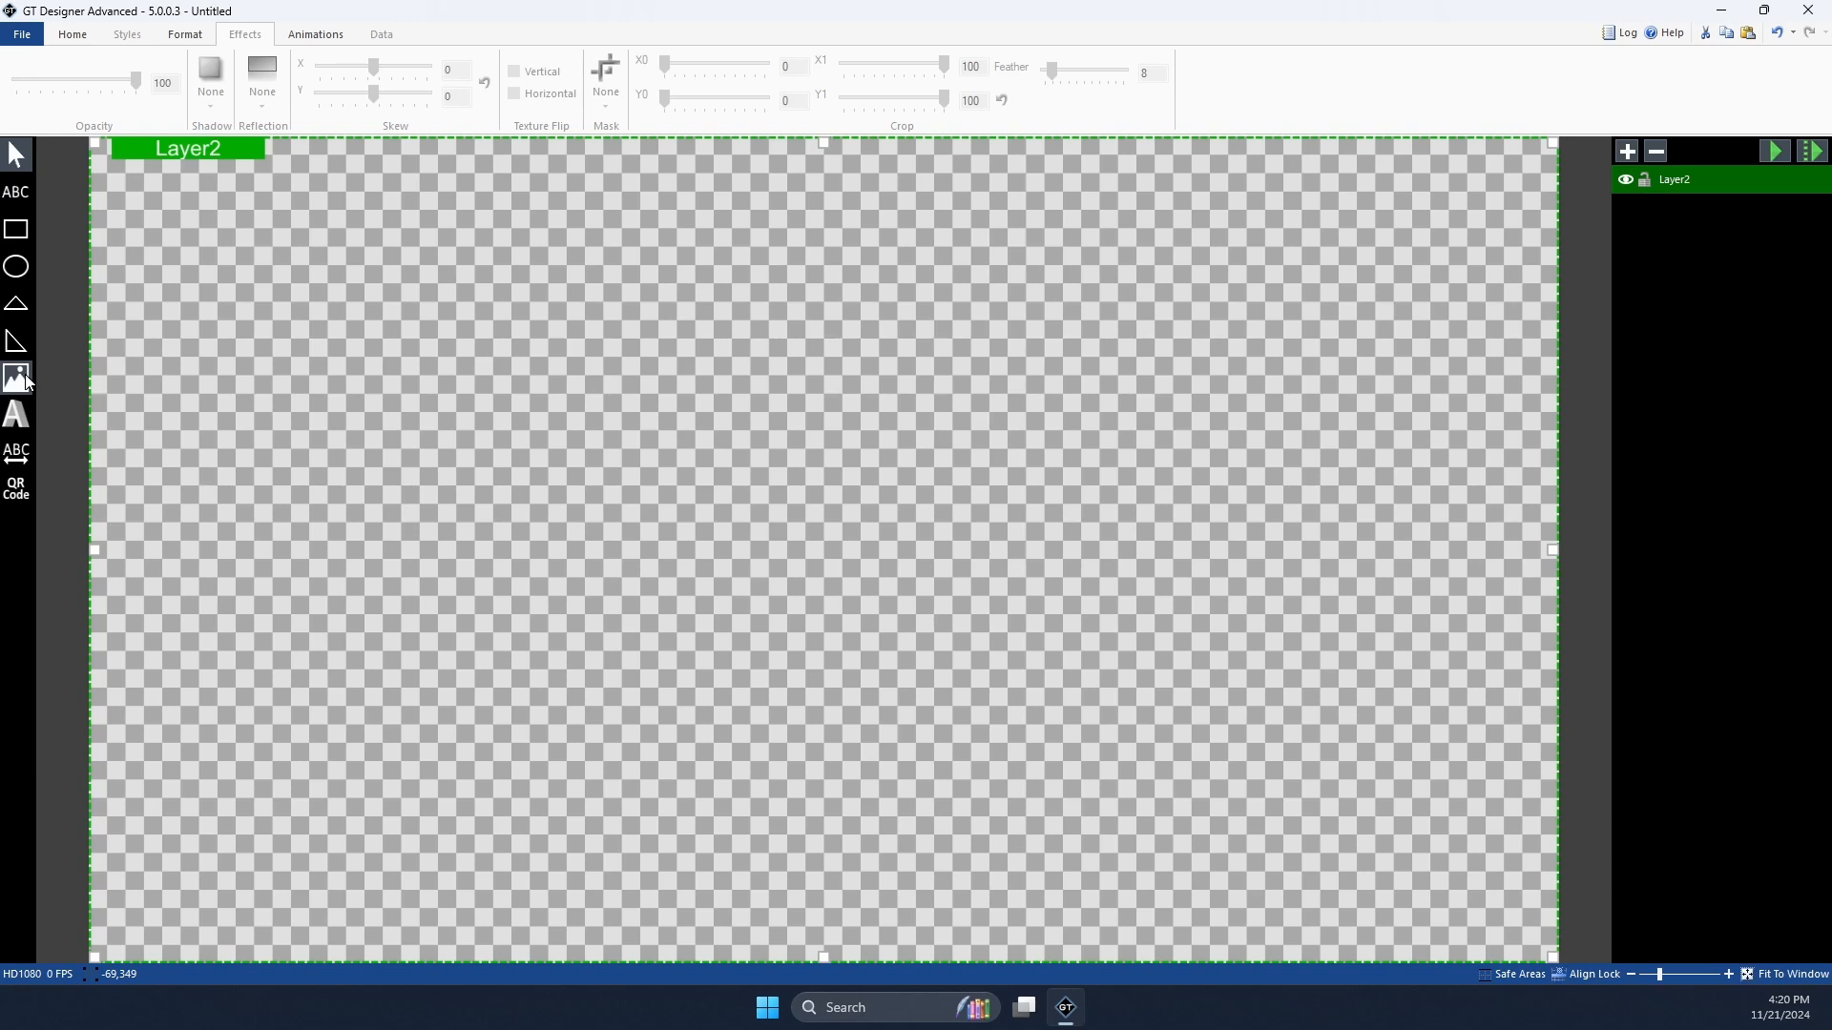
Step: Insert the picture of the digit 1 on Layer2, then enlarge its frame and place it around the canvas centre
click(16, 379)
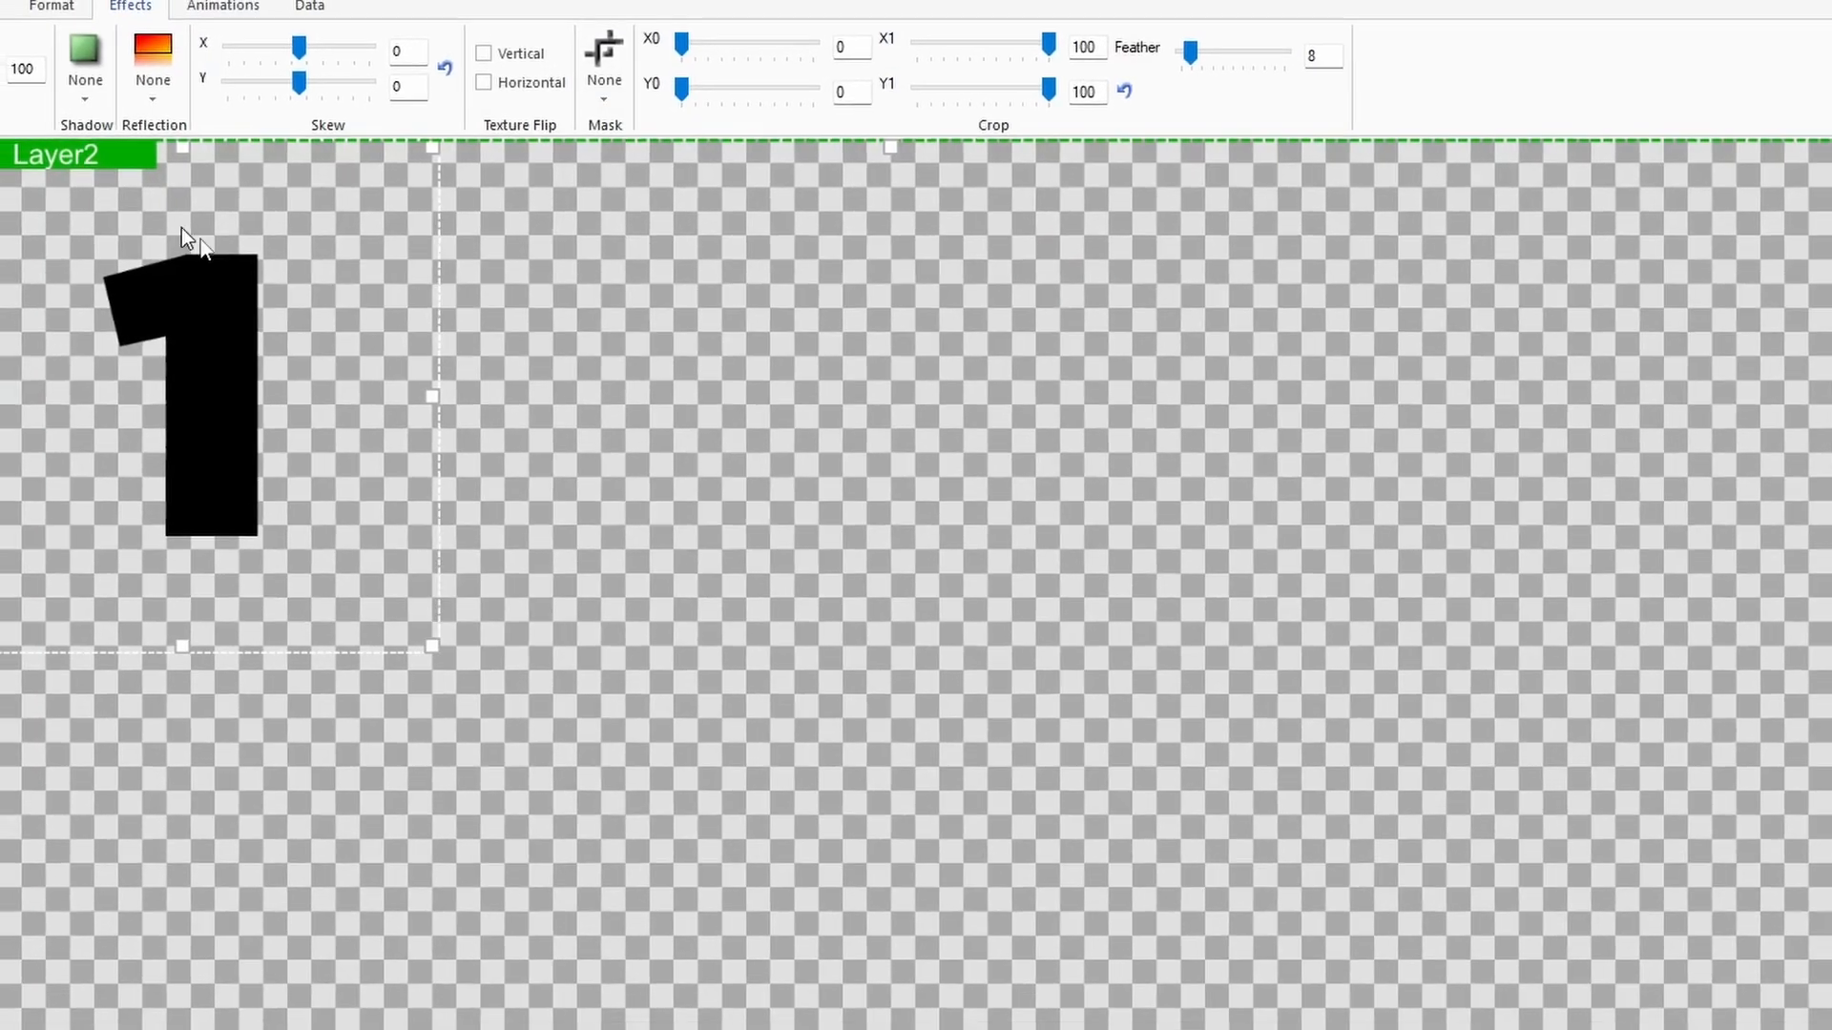
drag(194, 427, 411, 391)
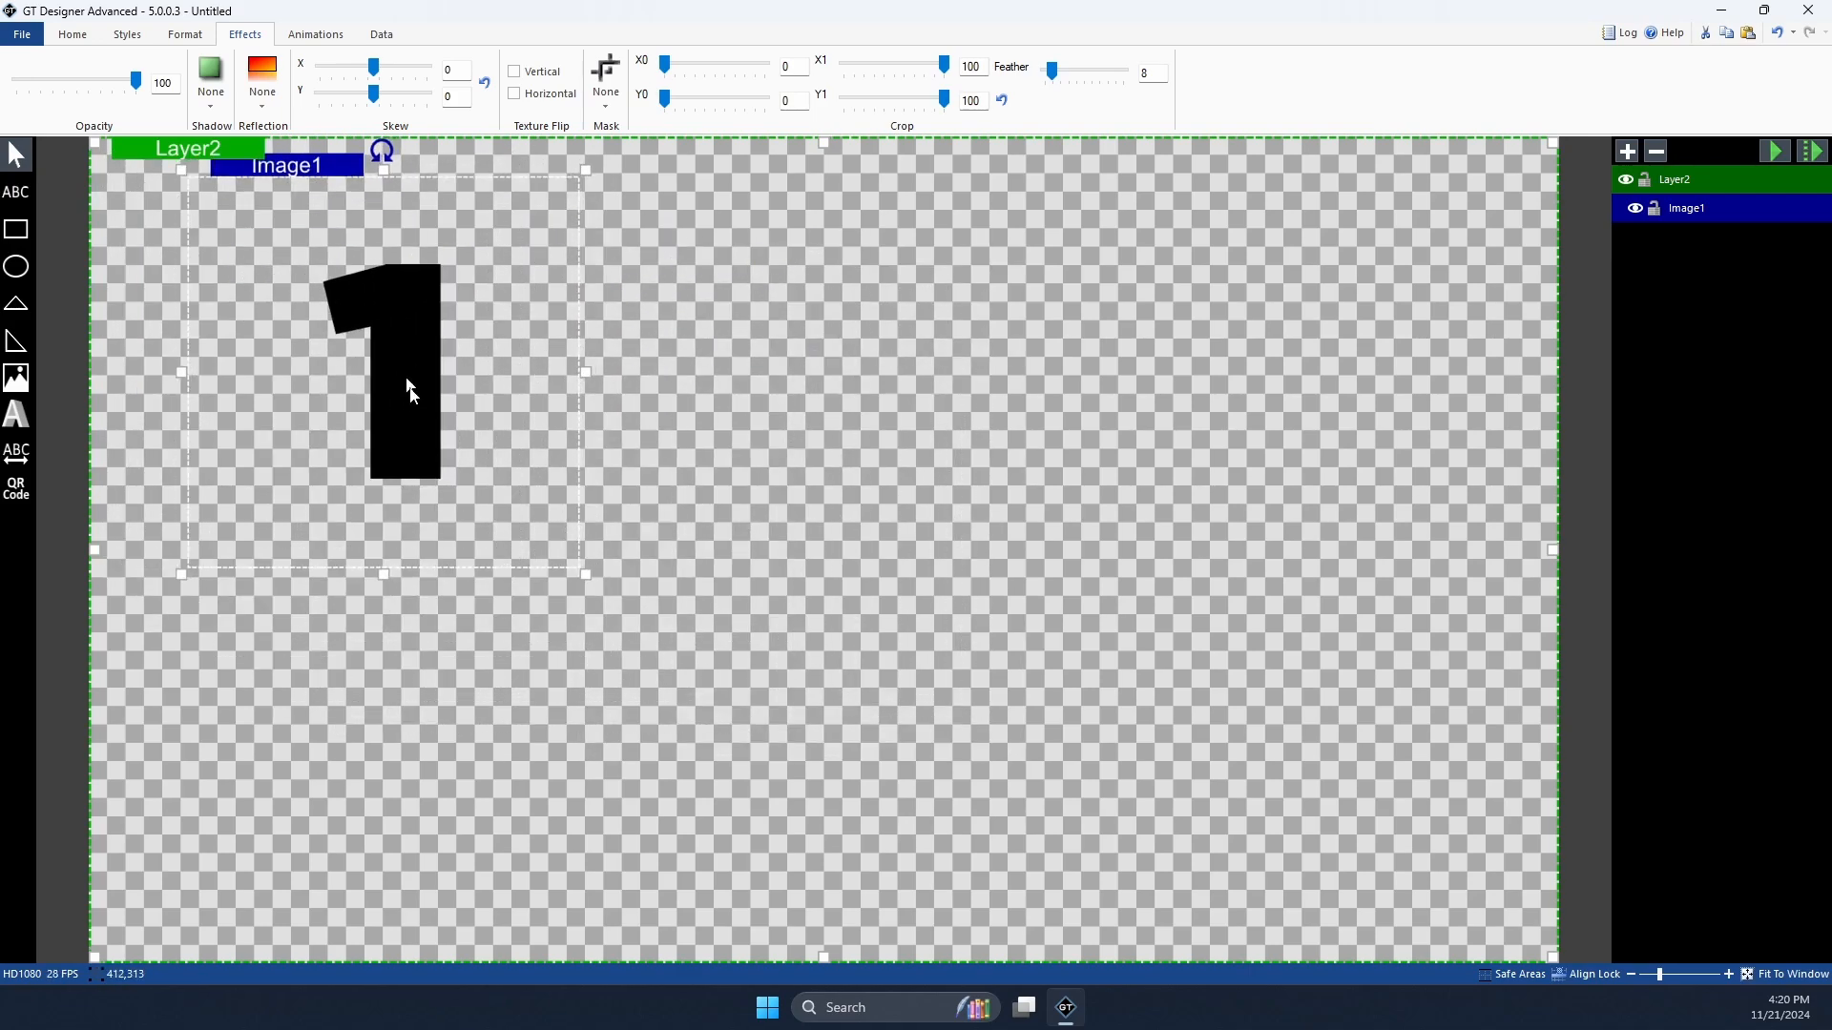
drag(585, 574, 658, 580)
drag(487, 444, 758, 525)
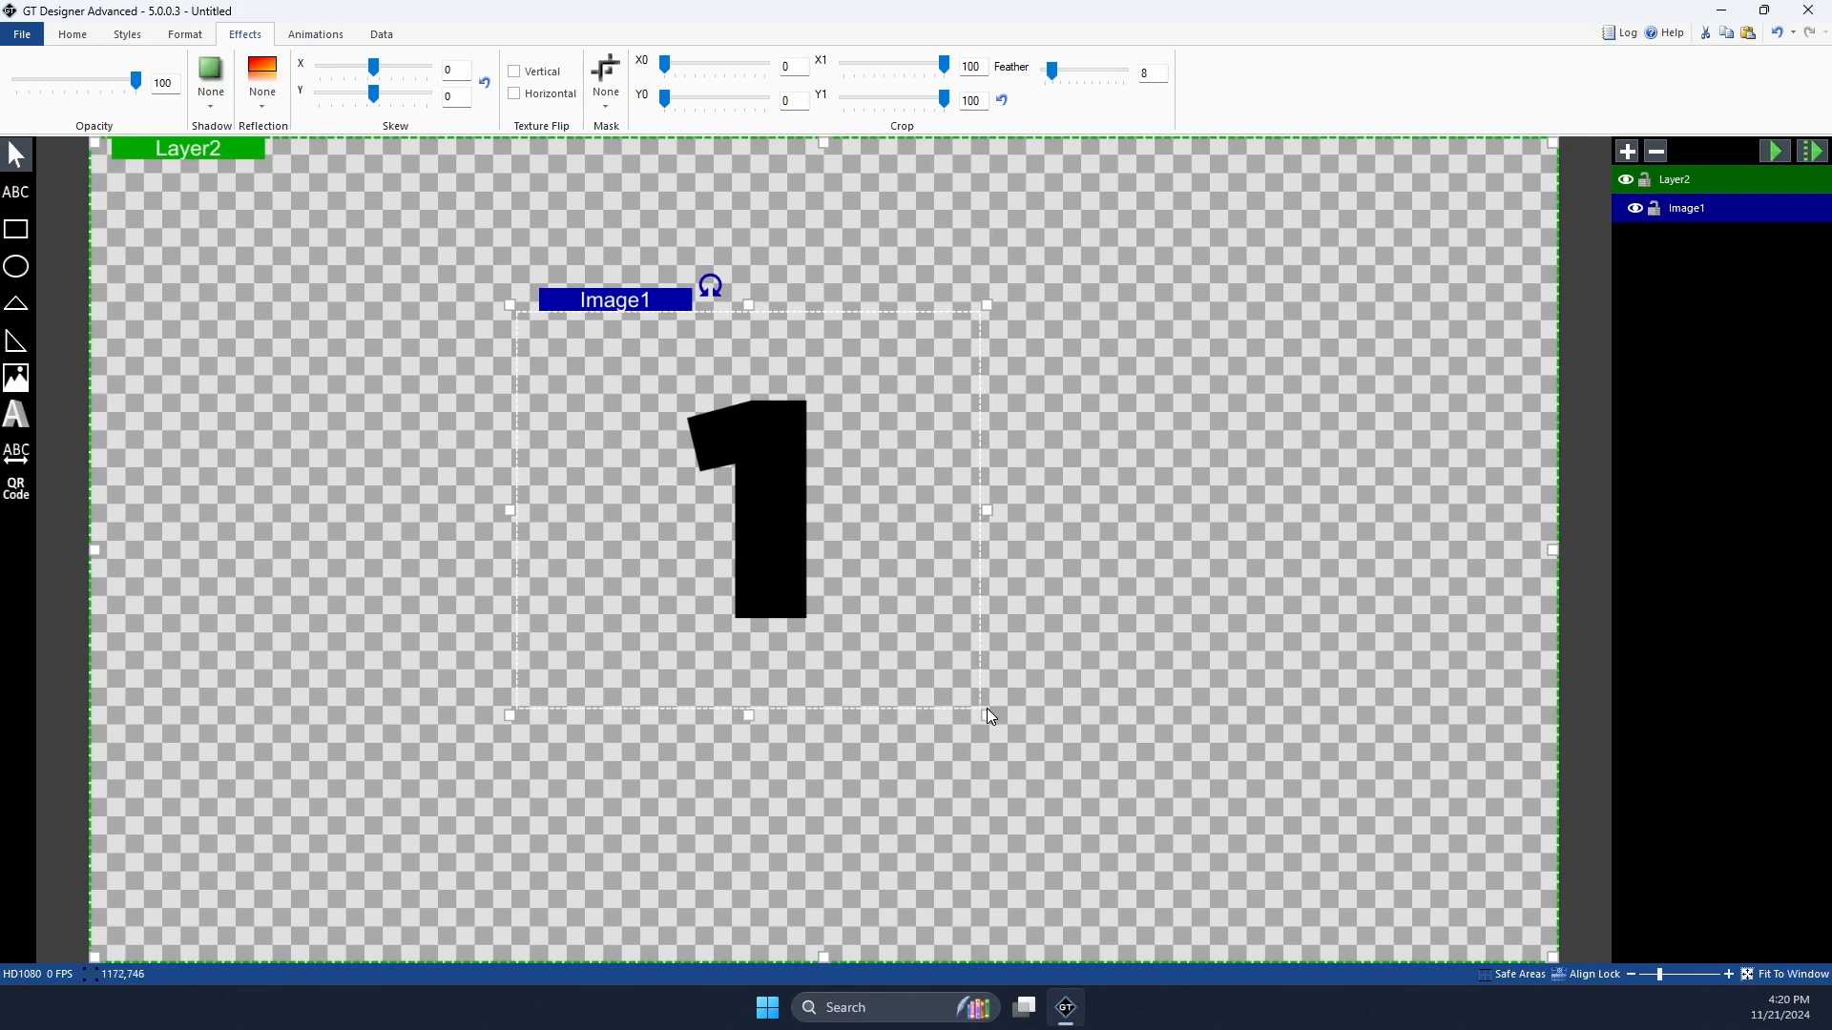
drag(988, 714, 930, 678)
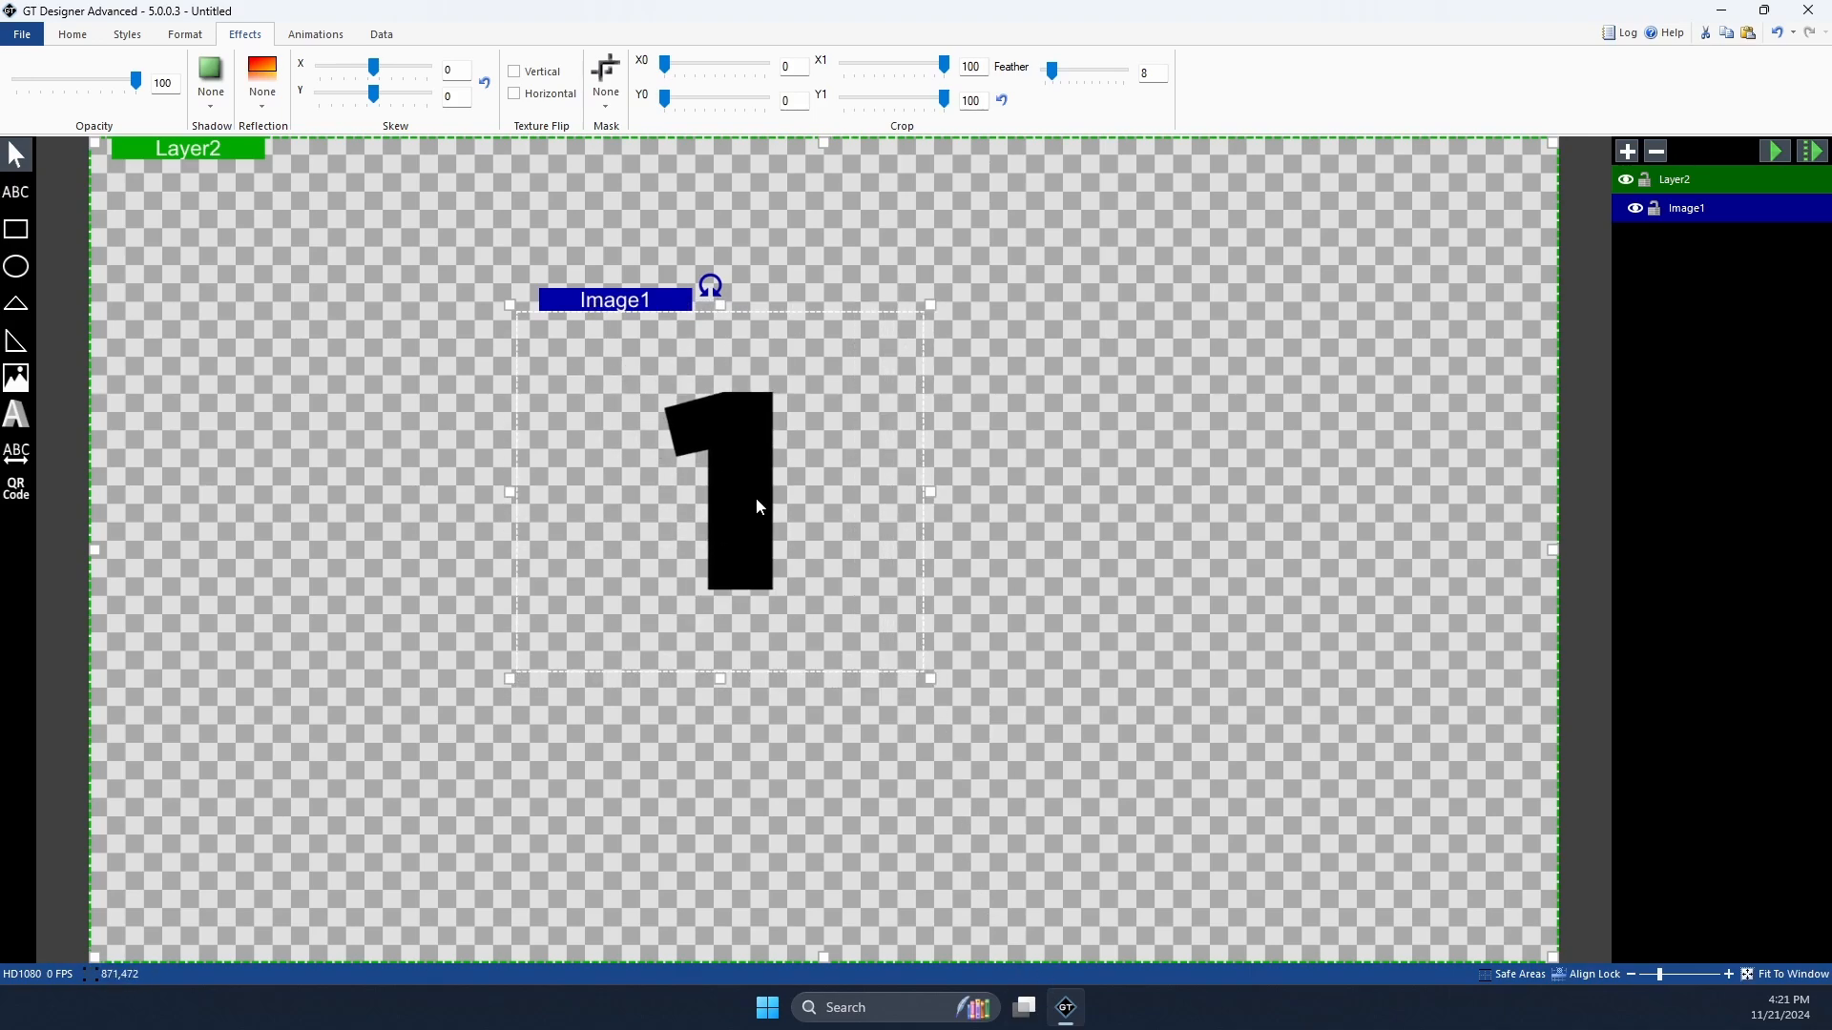
drag(757, 503, 467, 443)
drag(653, 603, 1123, 741)
drag(683, 504, 809, 527)
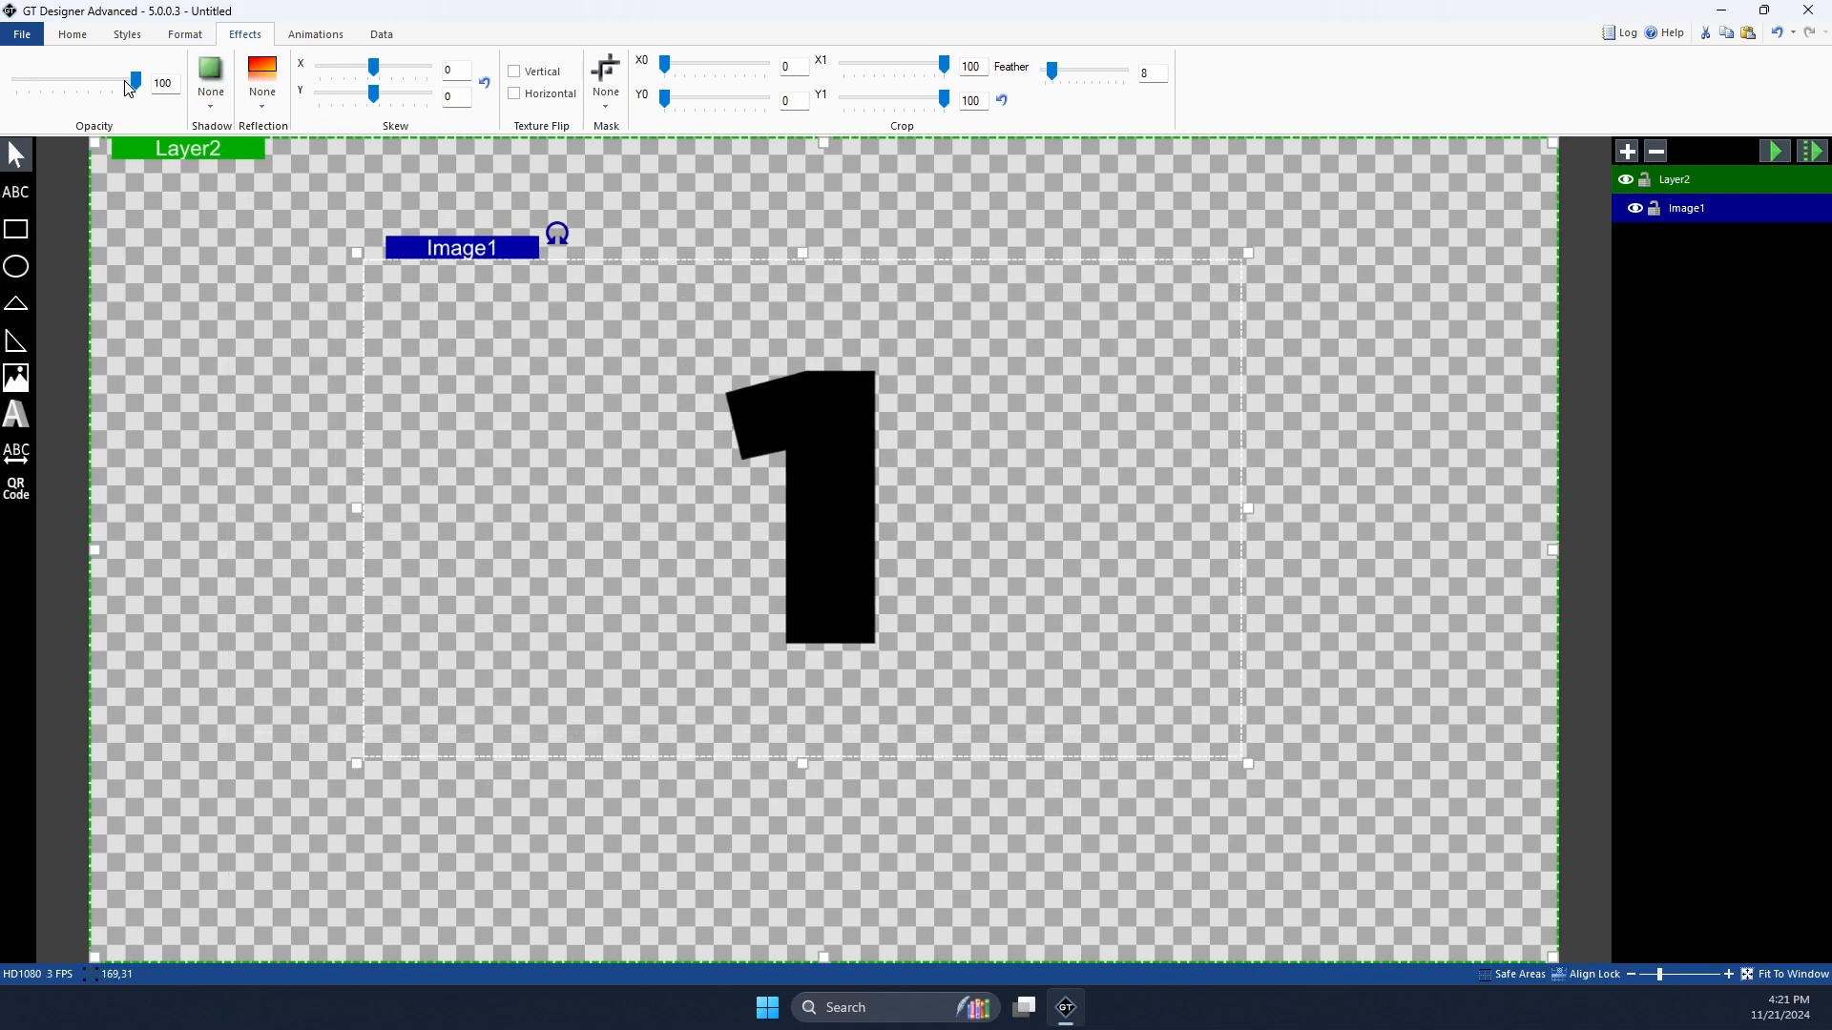
Step: Set the digit image's opacity to 30, reduce its height, and try the Small and Full reflections
drag(135, 82, 53, 83)
click(263, 96)
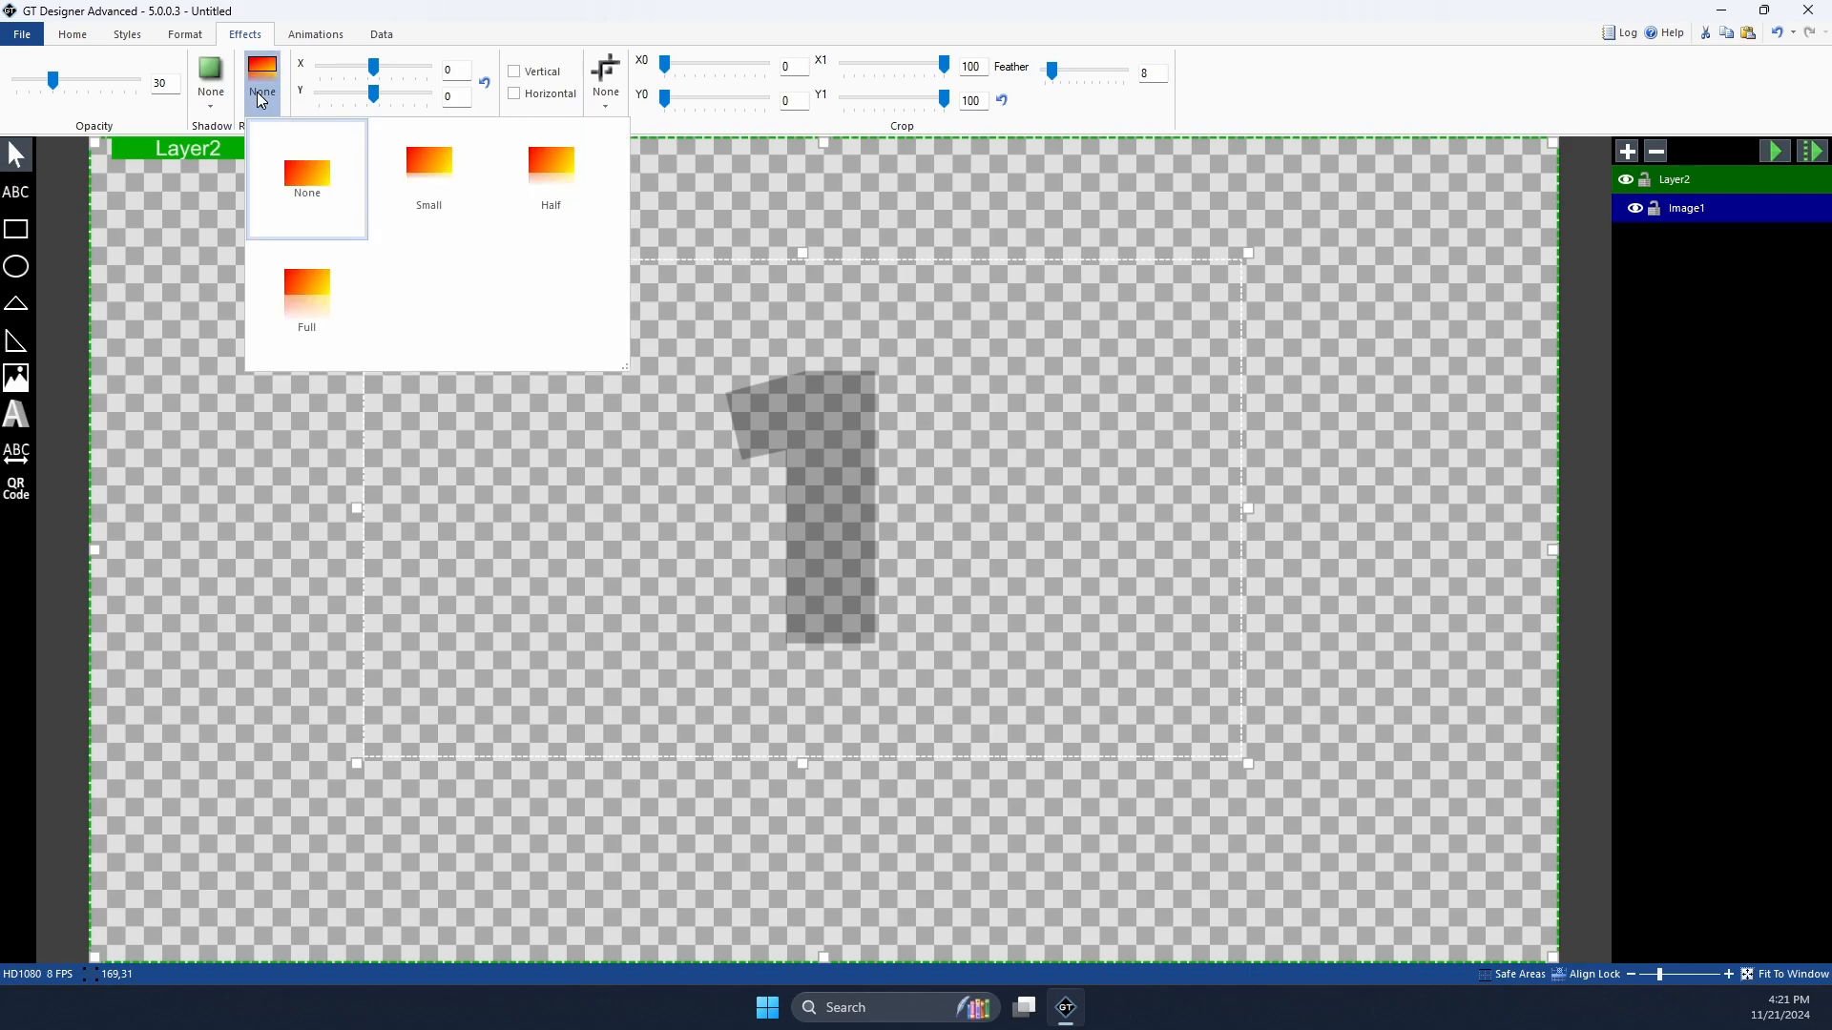
click(438, 161)
drag(802, 764, 813, 528)
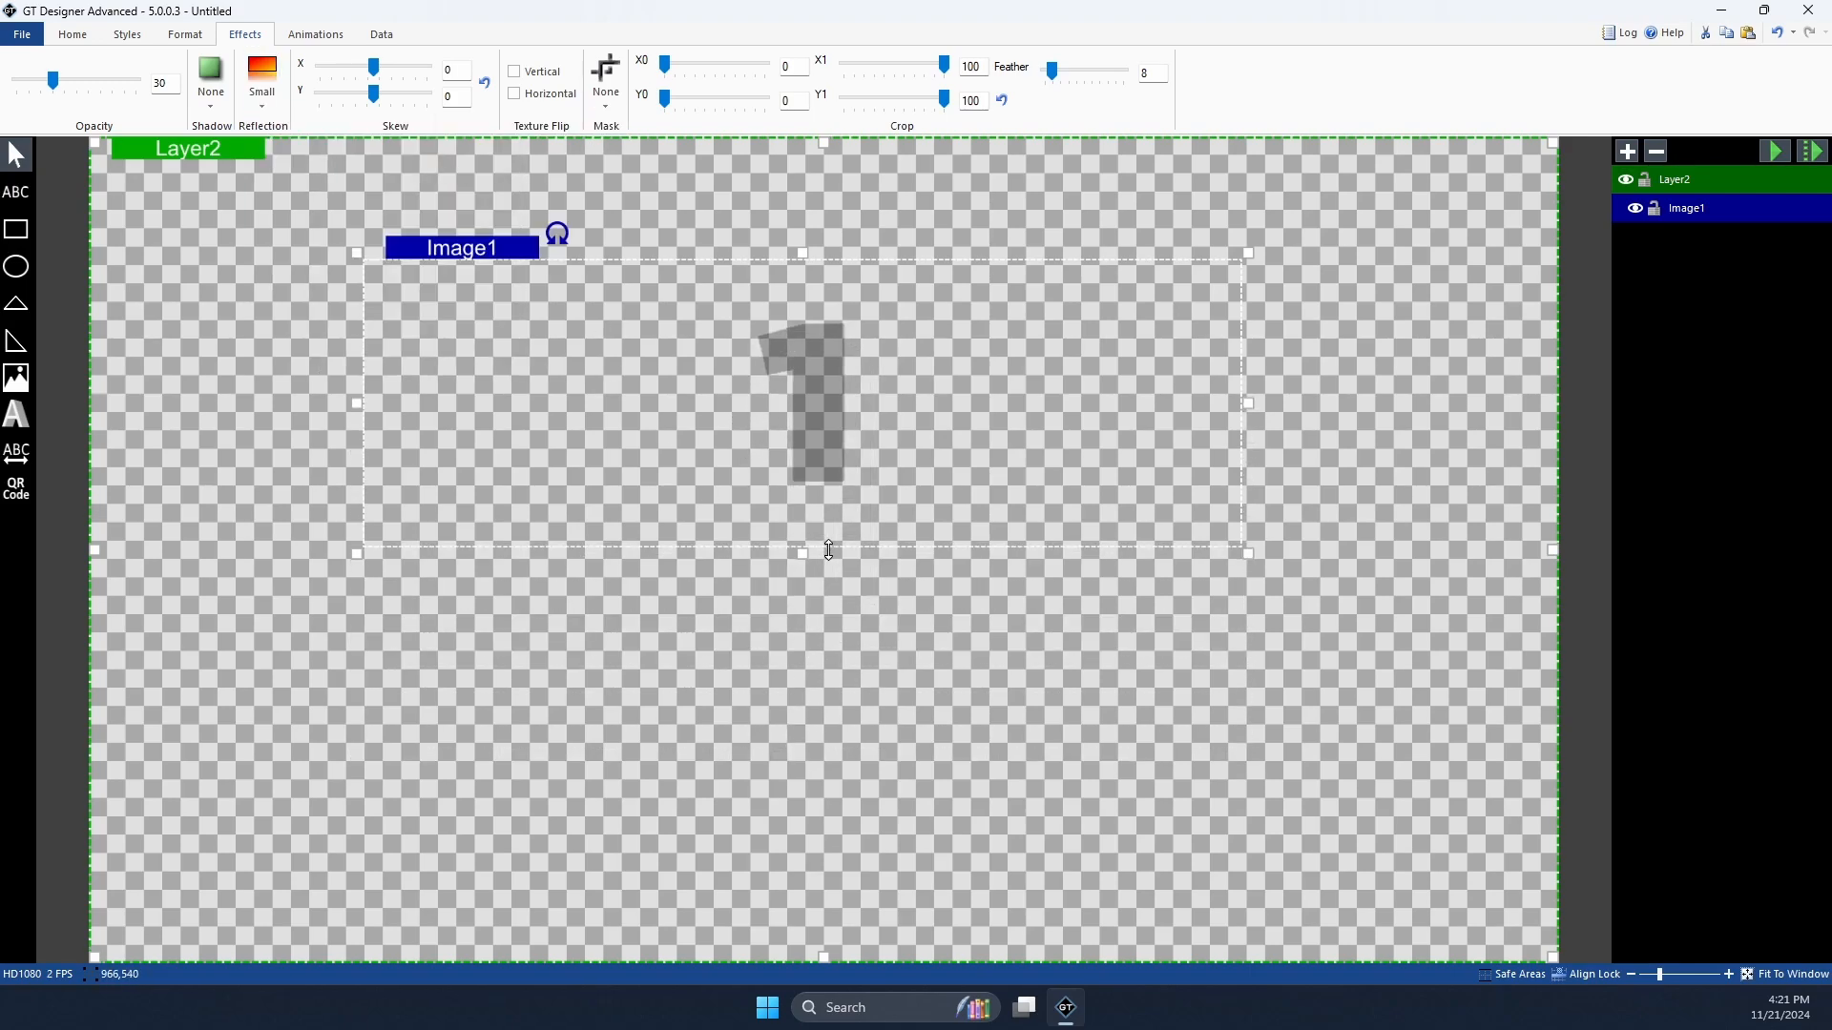
click(263, 86)
click(296, 284)
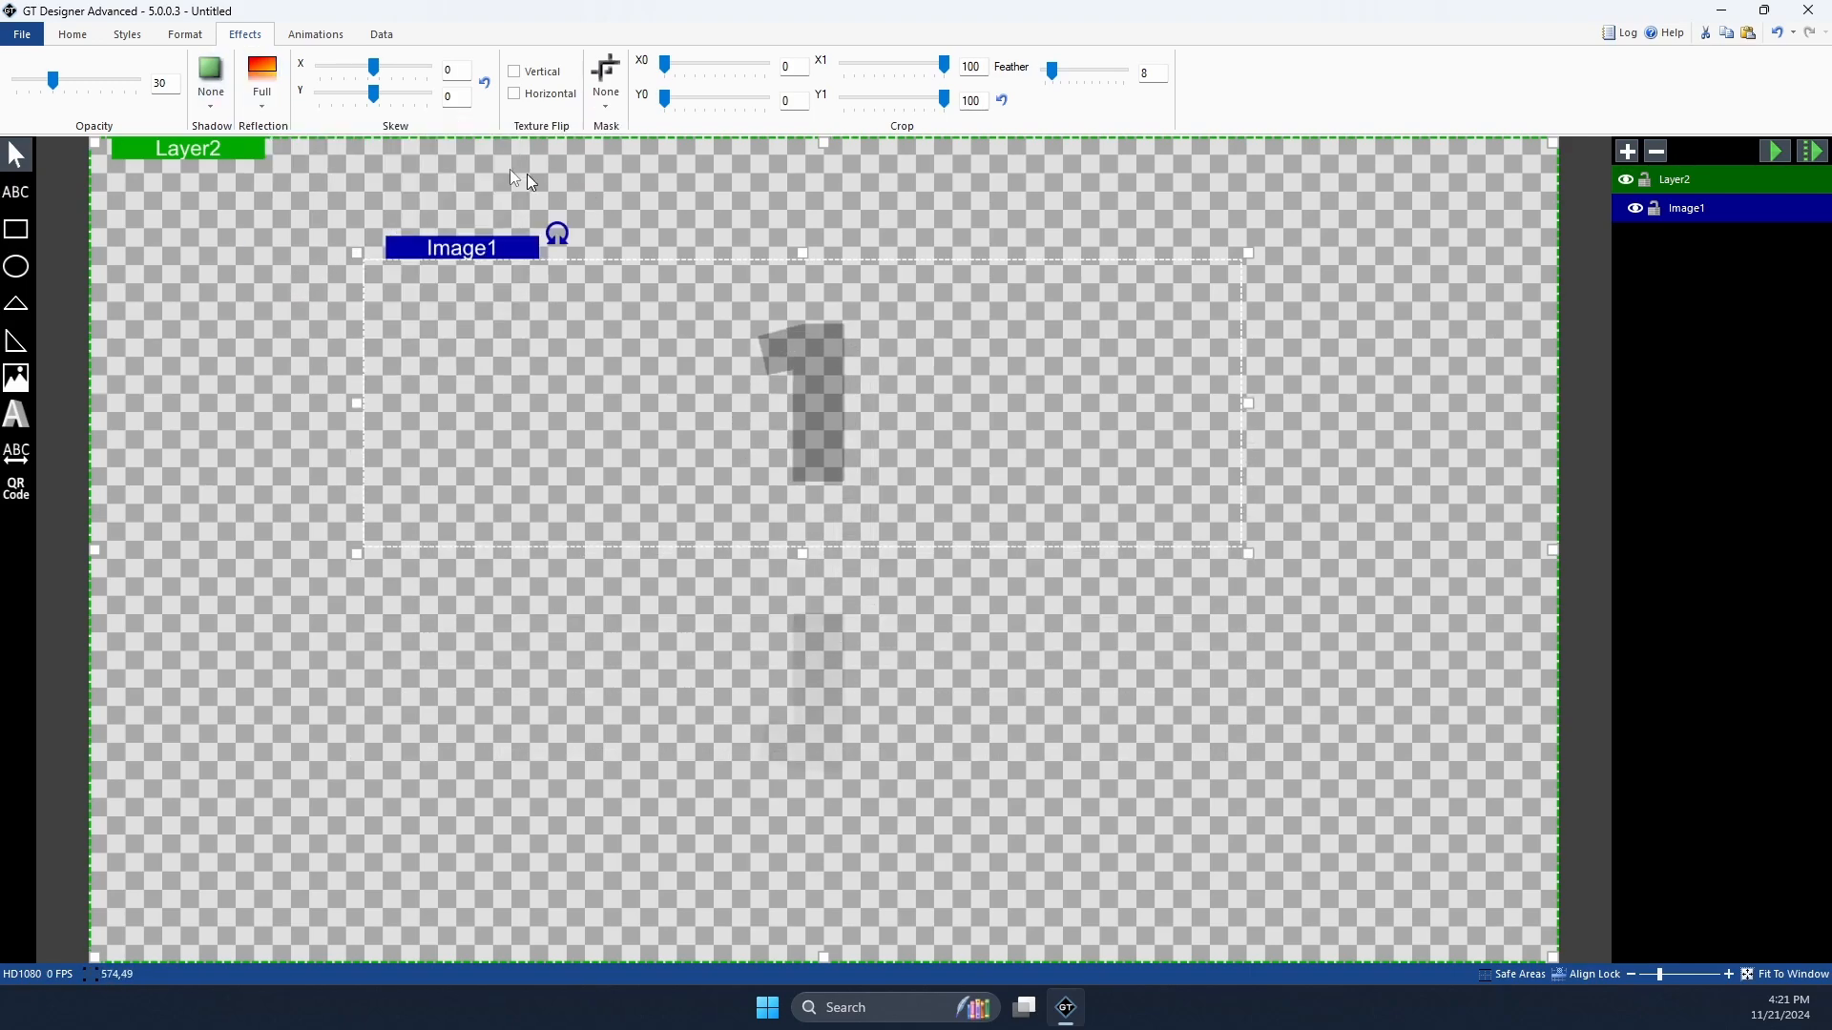
Step: Restore the digit image's opacity to 100 and try skewing, vertical and horizontal texture flips and cropping, resetting each one
drag(373, 94, 351, 93)
click(536, 72)
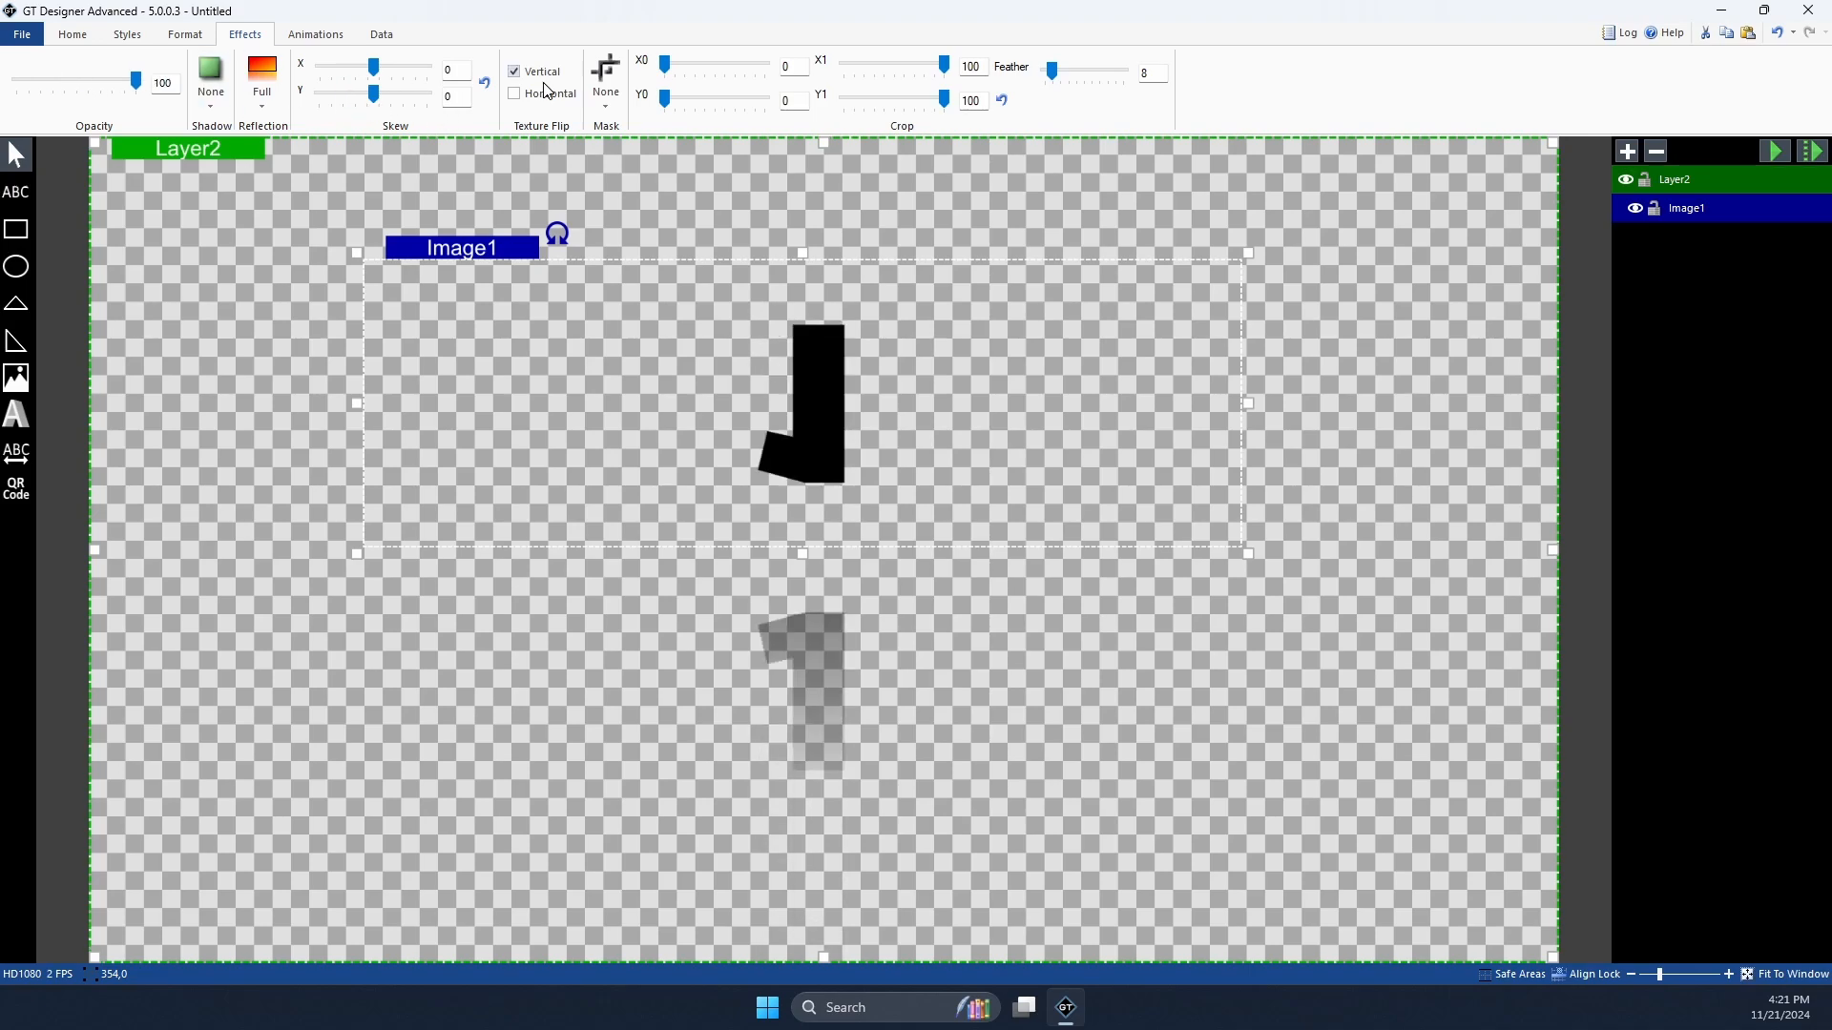
click(536, 73)
click(537, 94)
click(536, 93)
drag(665, 64, 536, 62)
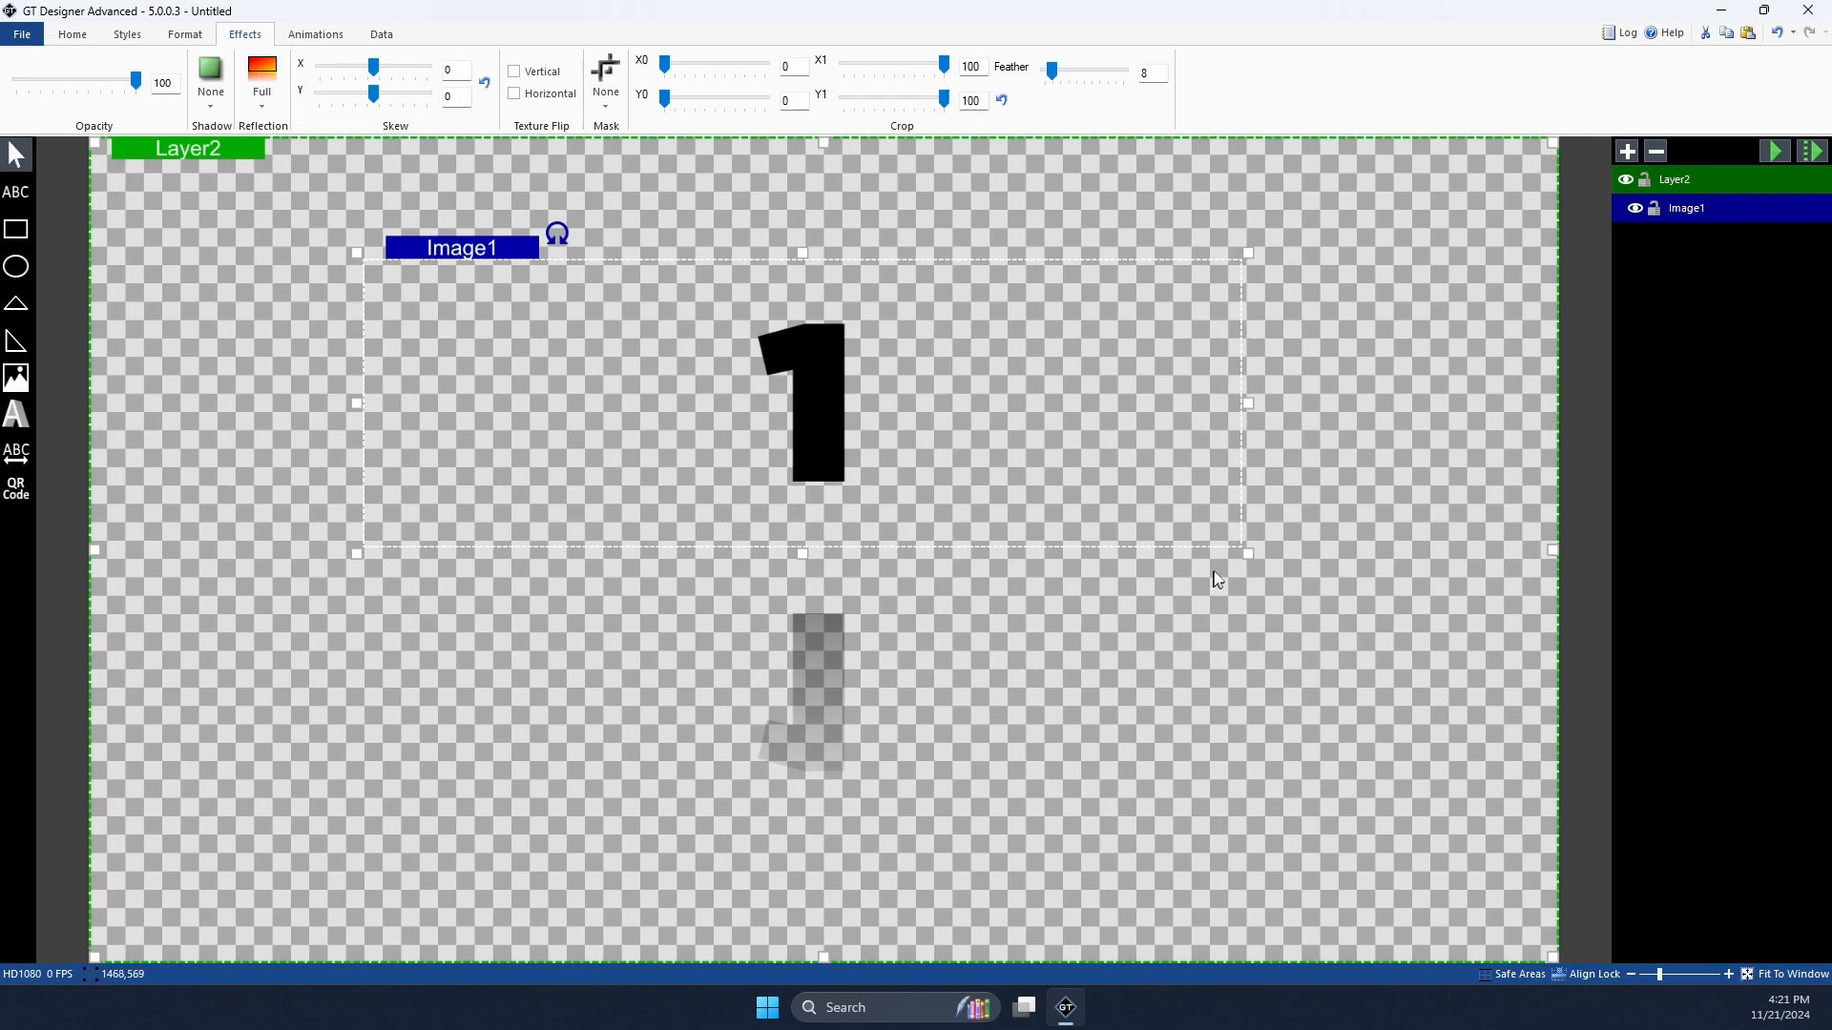
Step: Delete the digit image and insert the first rain cloud image from the IMG sequence rain folder
mouse_move(825, 373)
mouse_down()
mouse_move(902, 473)
mouse_move(832, 416)
mouse_move(838, 370)
mouse_up()
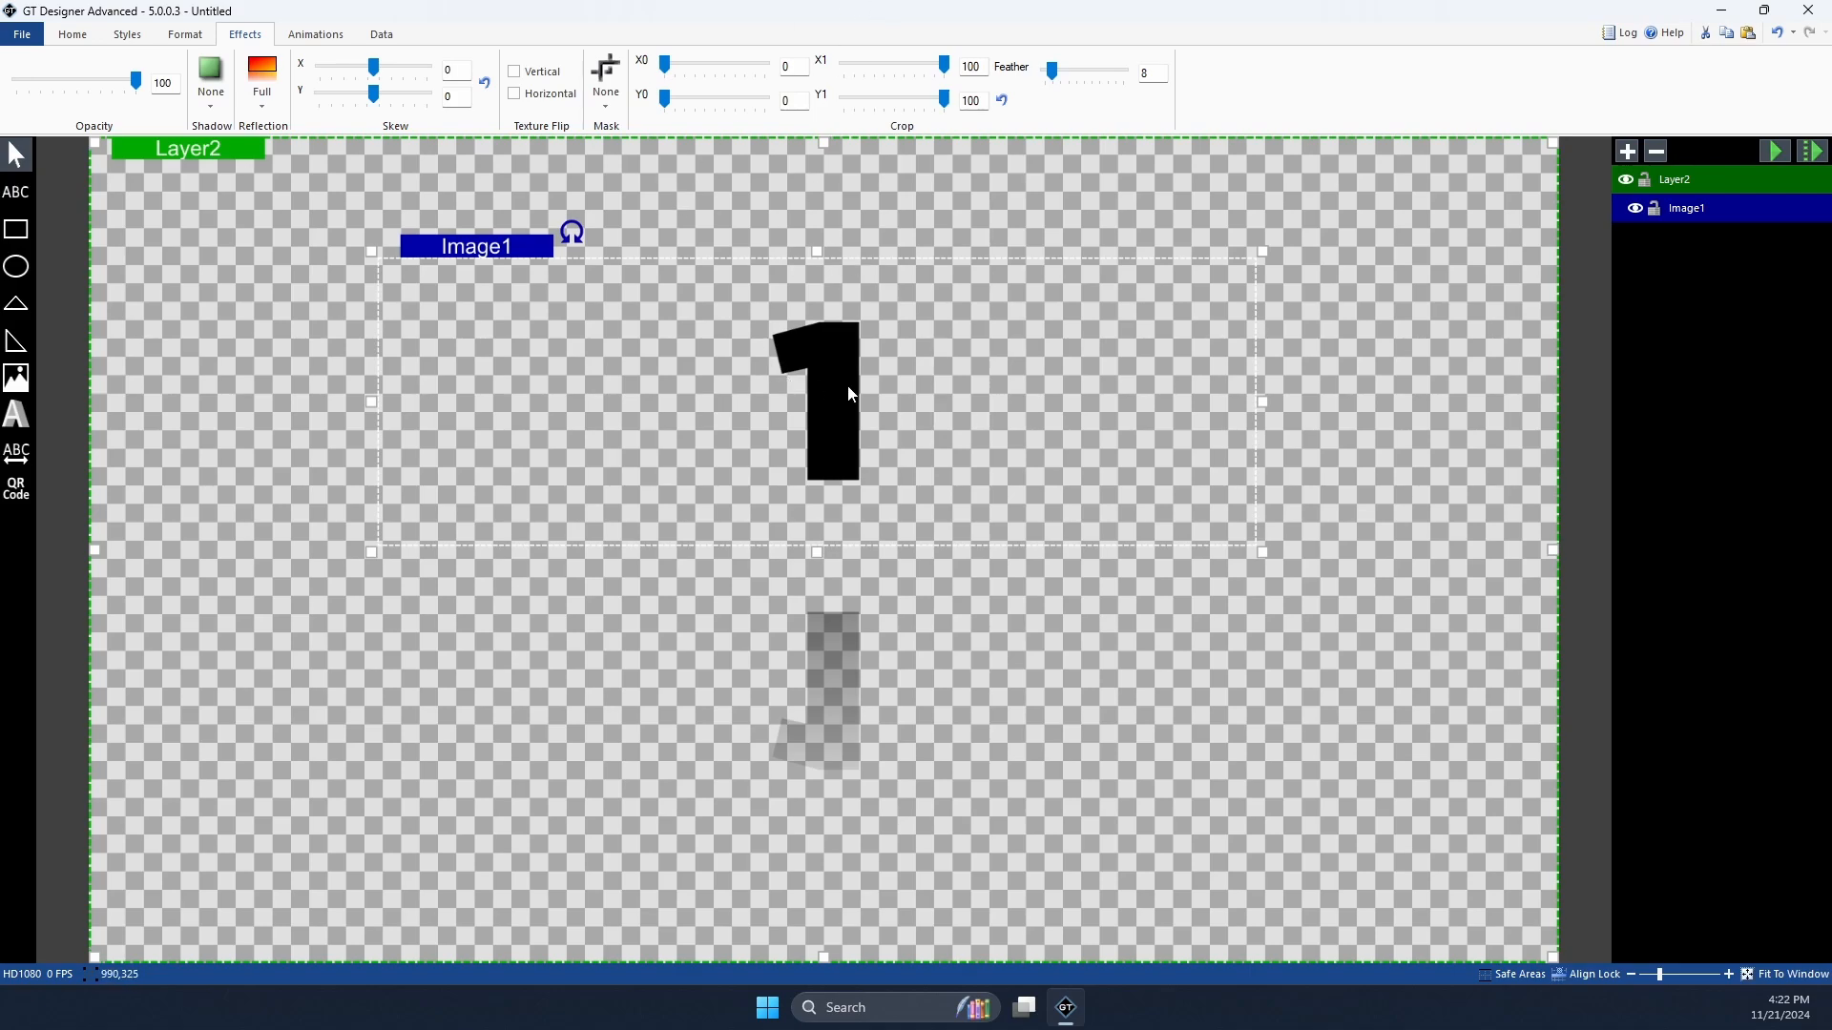
key(Delete)
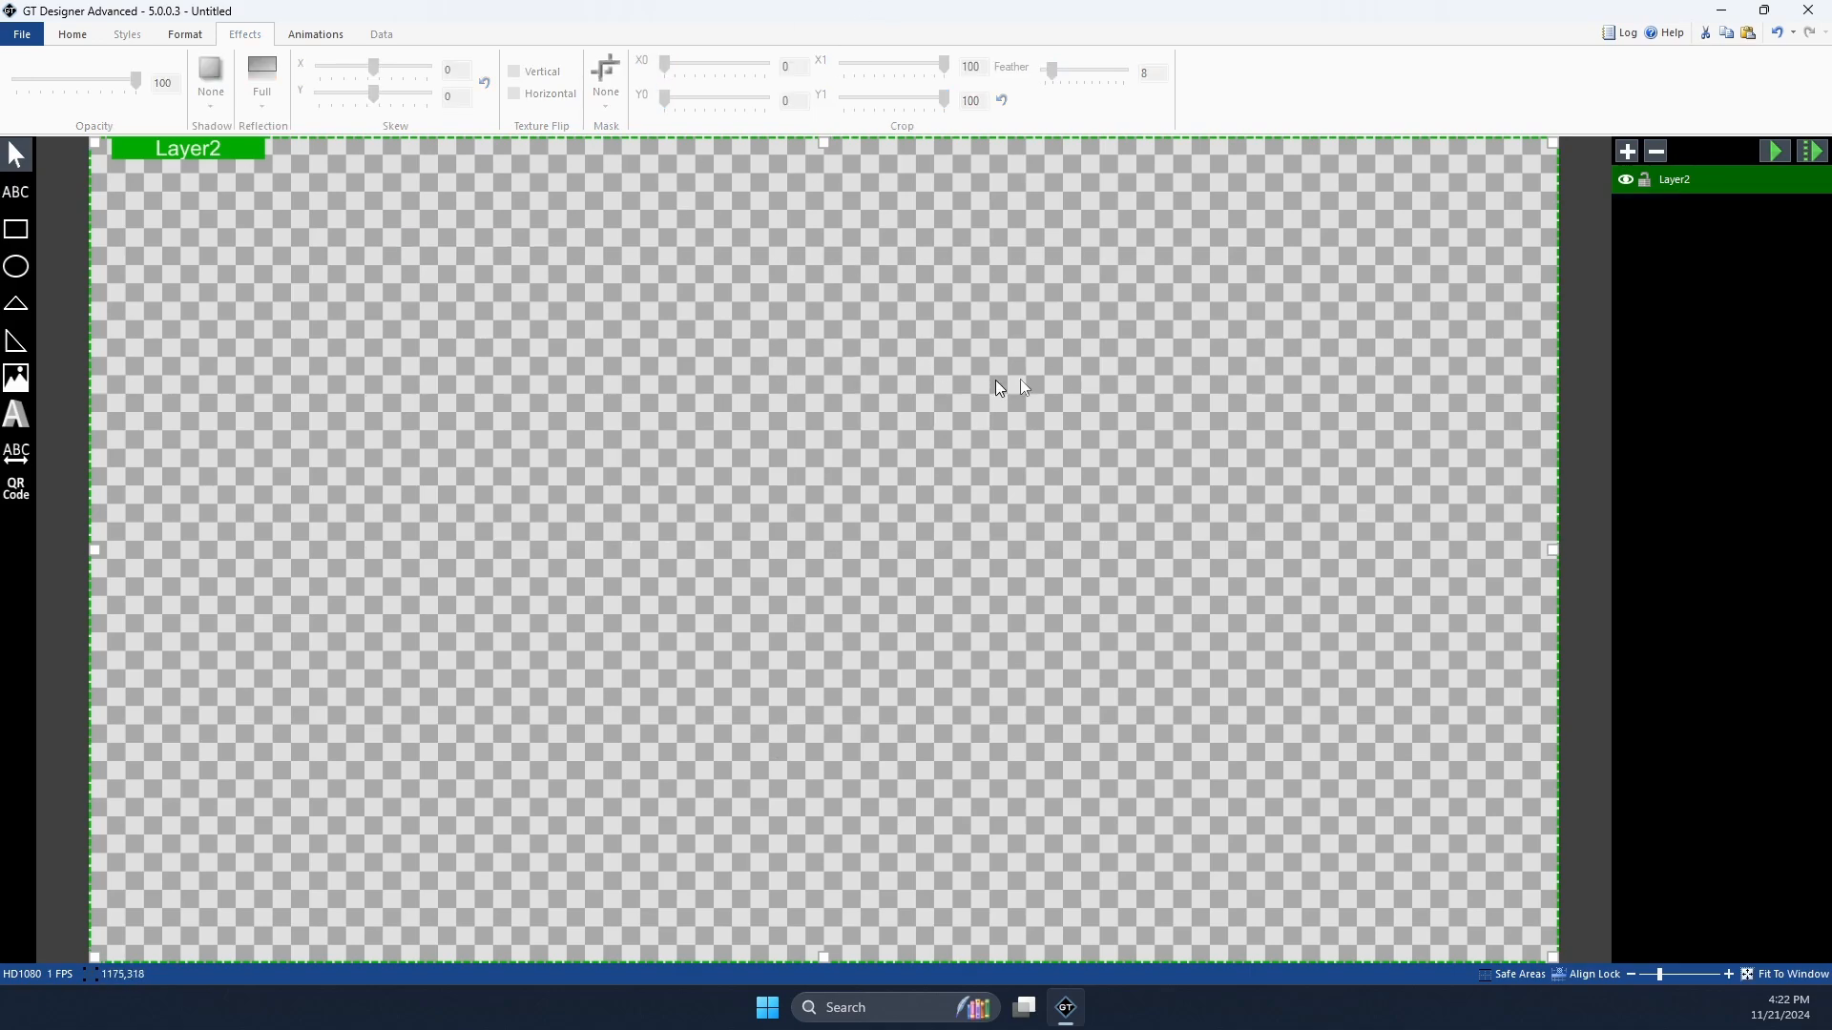
click(15, 378)
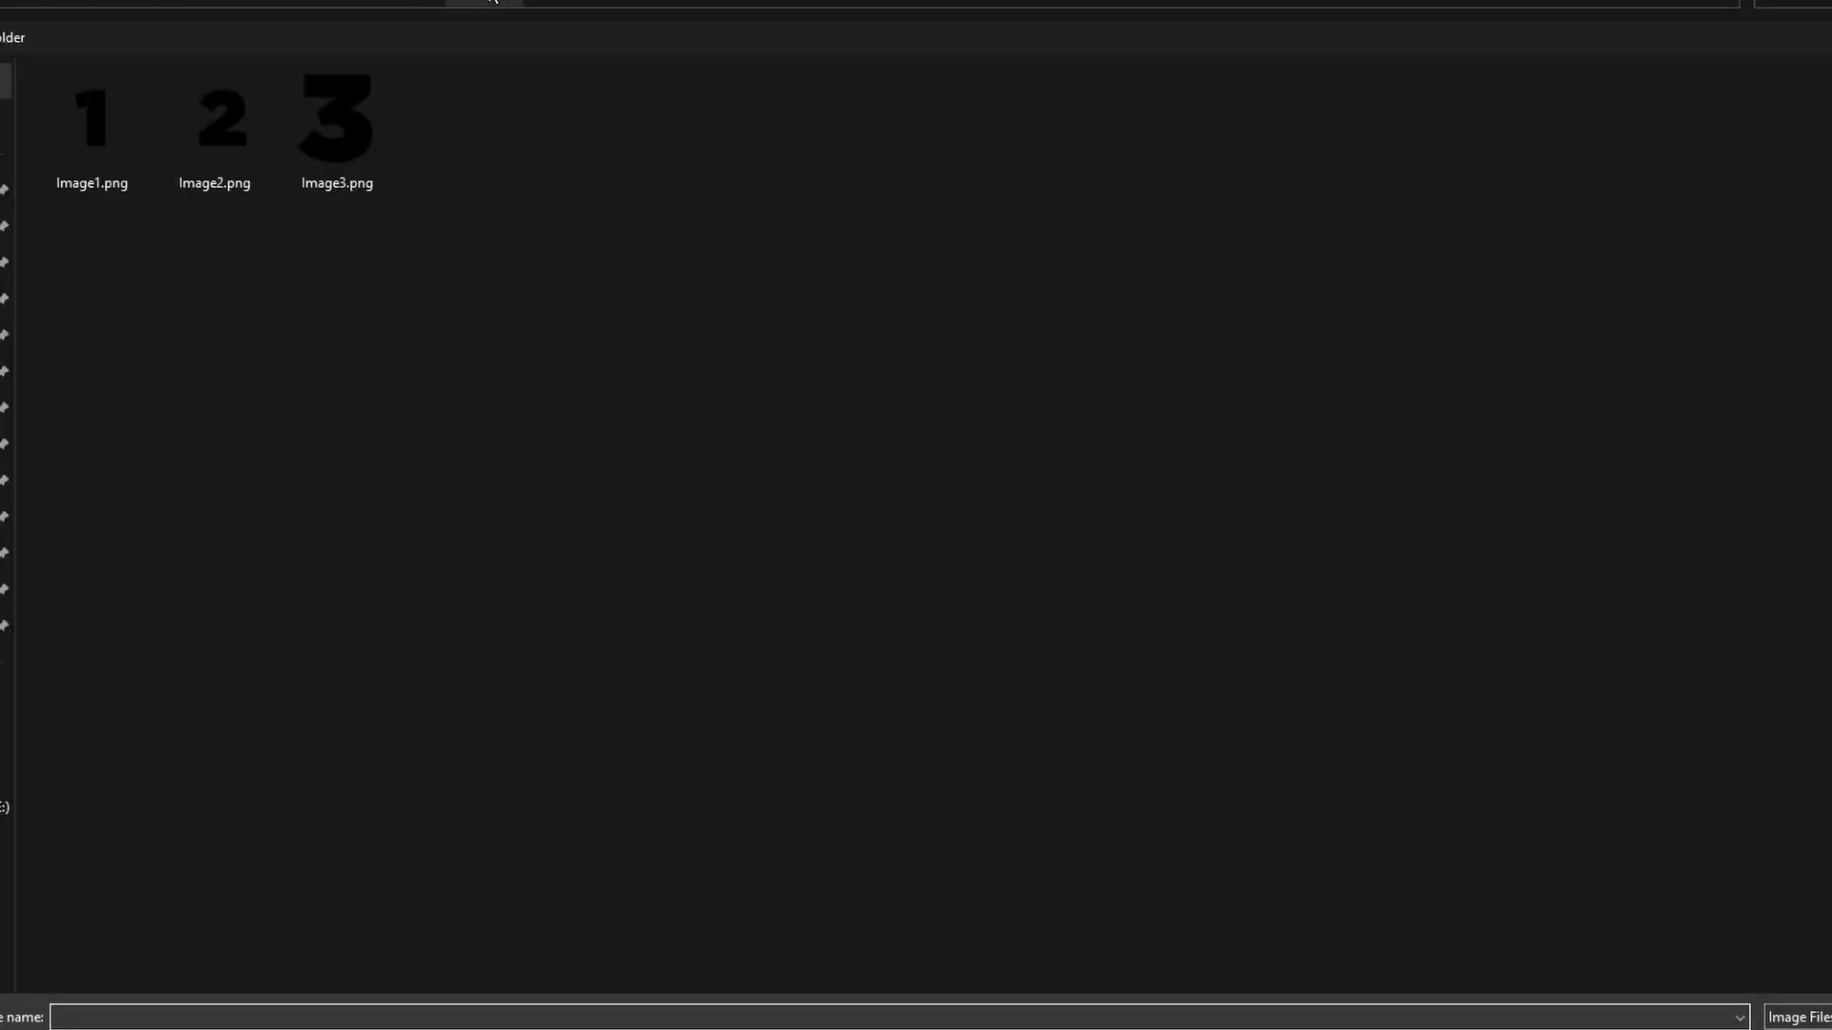
click(485, 4)
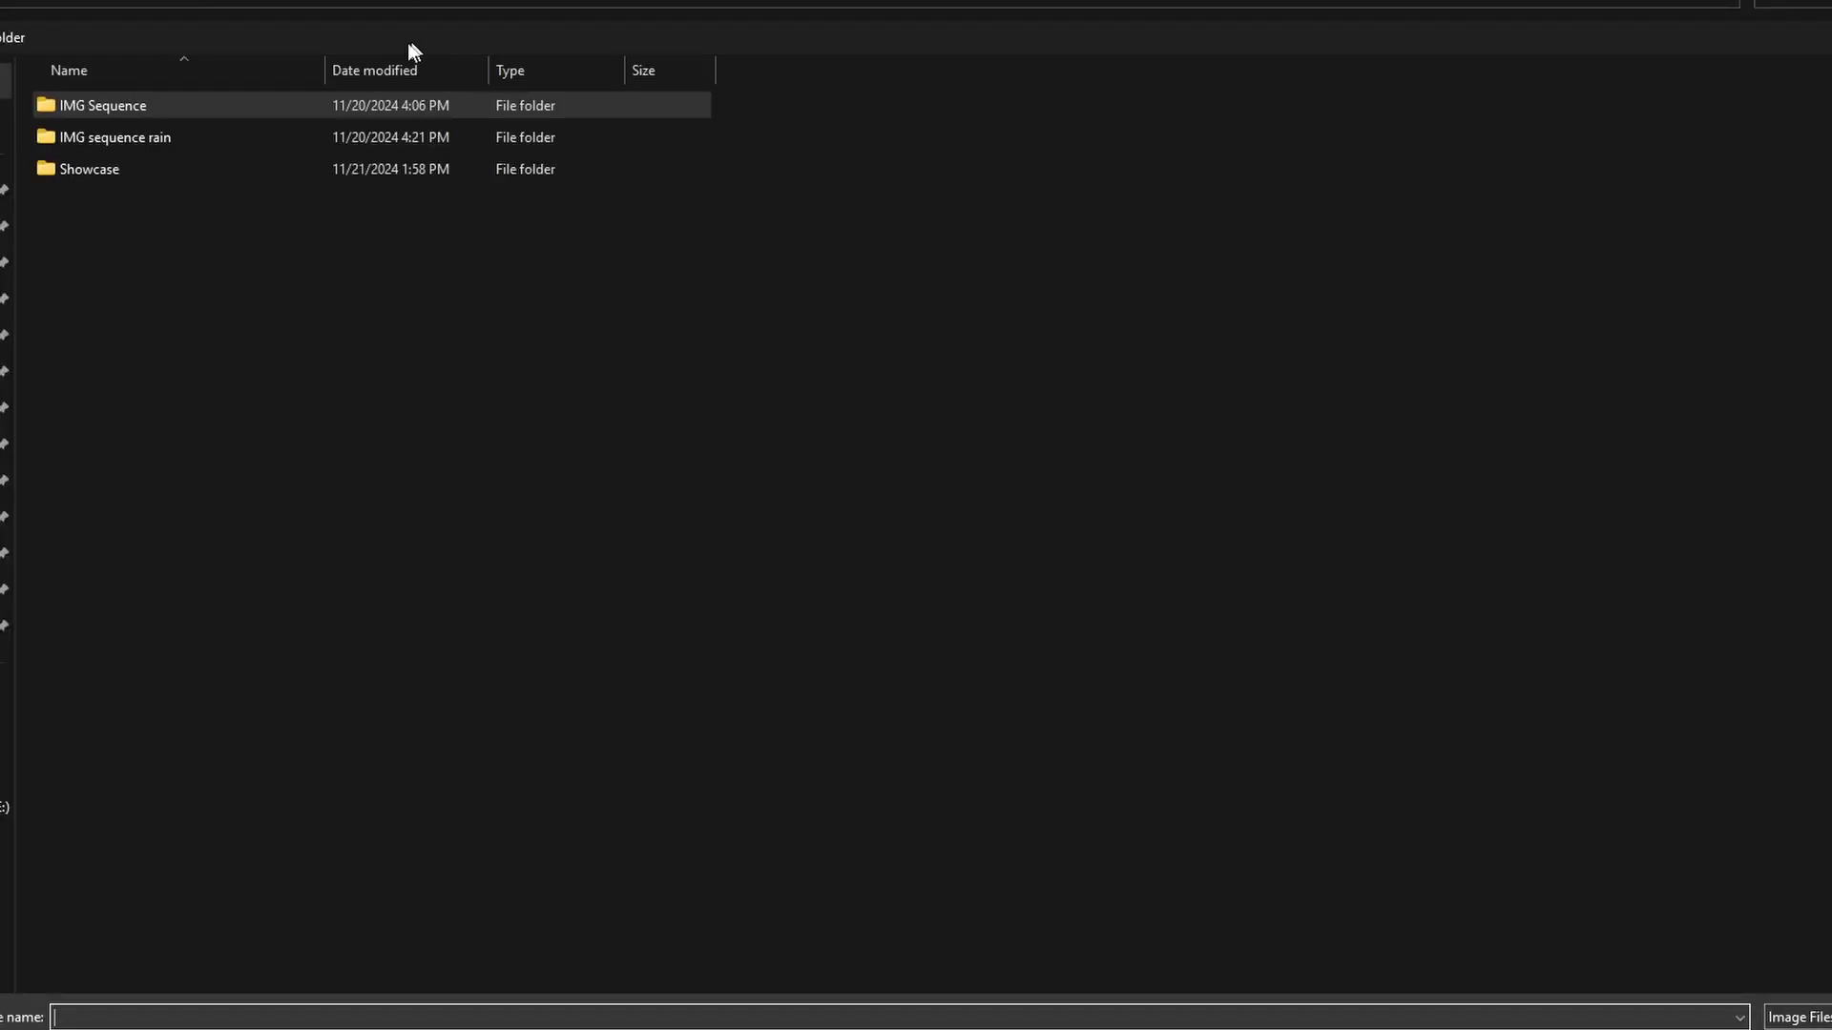
double_click(218, 138)
double_click(86, 128)
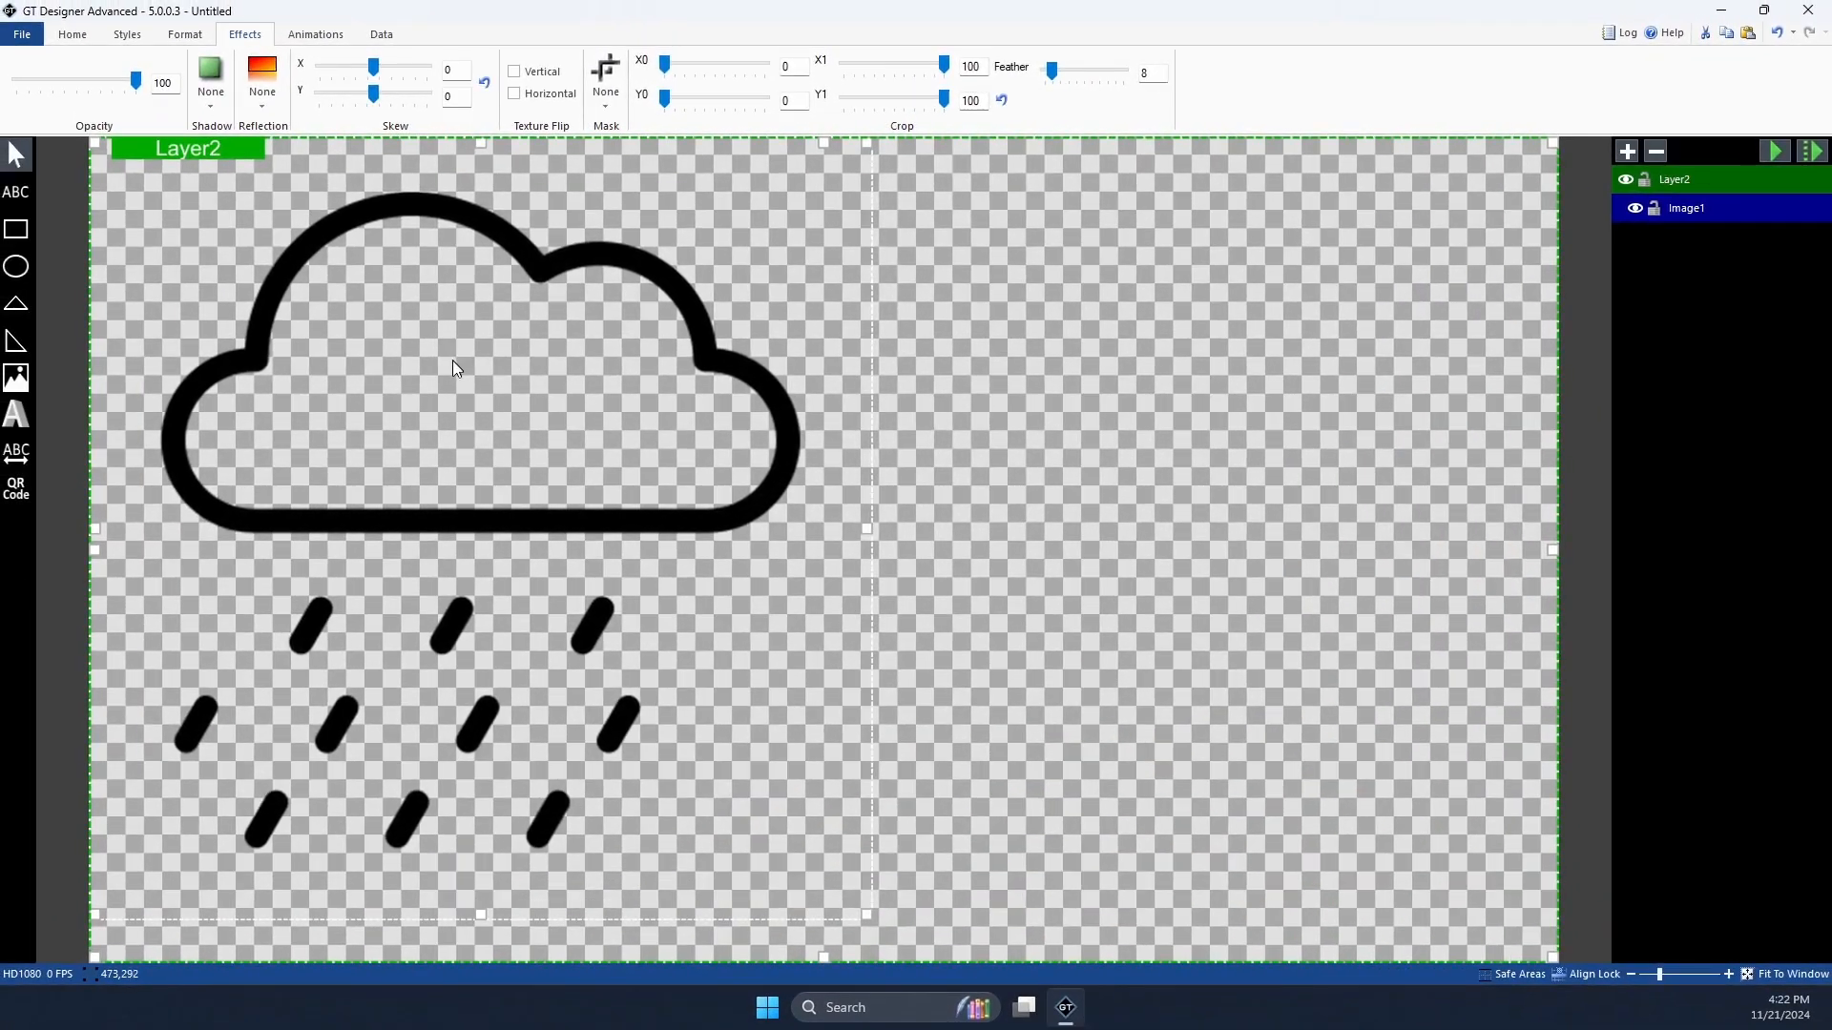
Step: Move the rain cloud image near the canvas centre, shrink it to roughly half size, and open its transition animation settings
drag(395, 376, 687, 429)
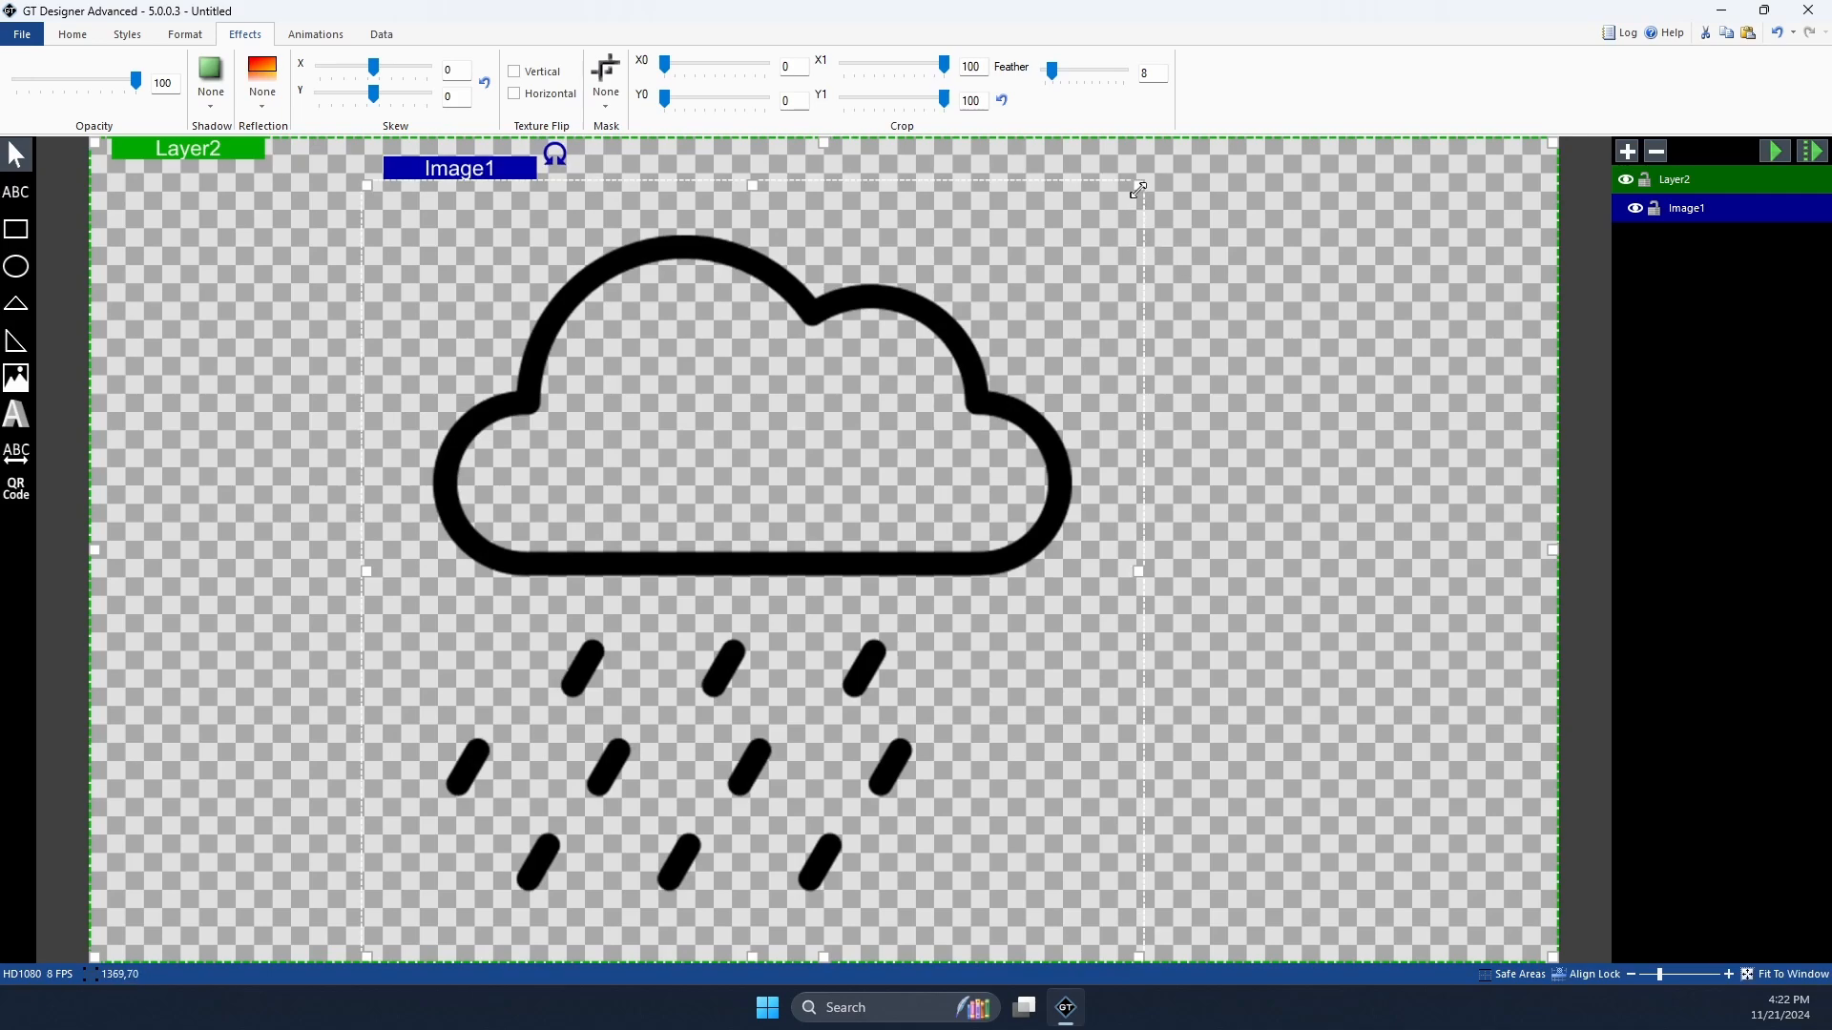
drag(1139, 185, 899, 409)
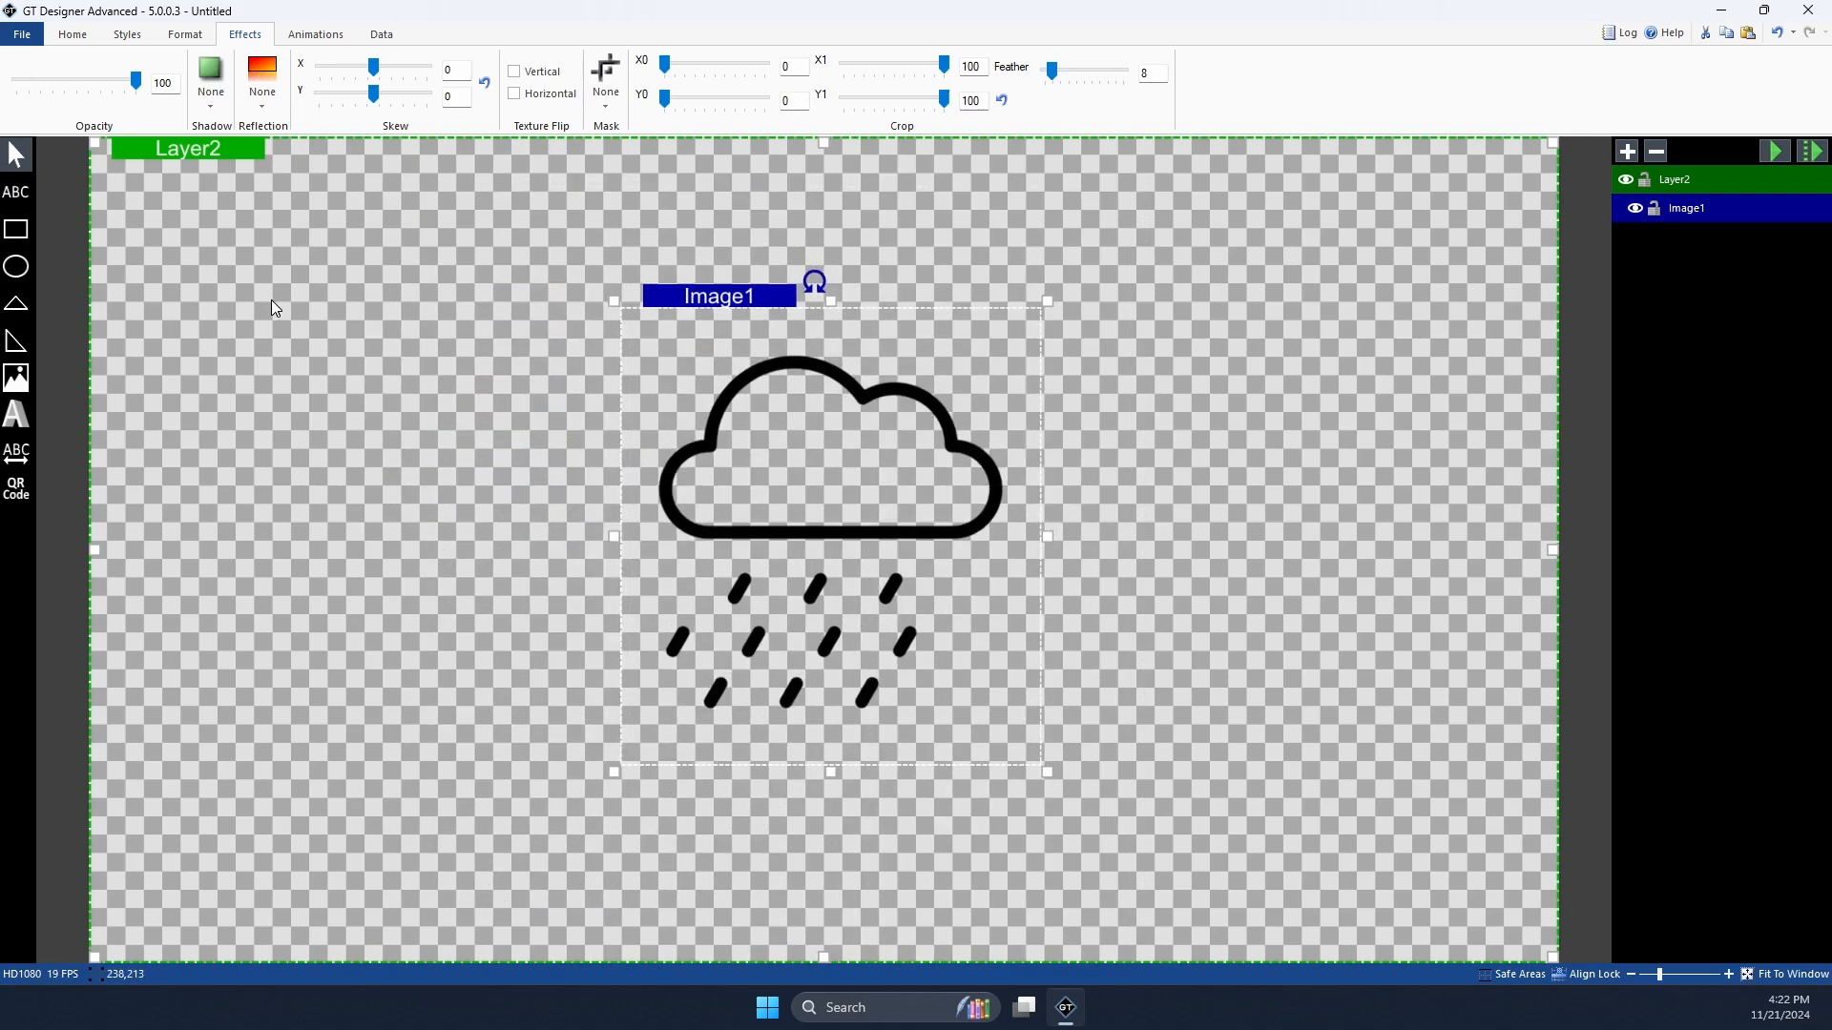
click(316, 34)
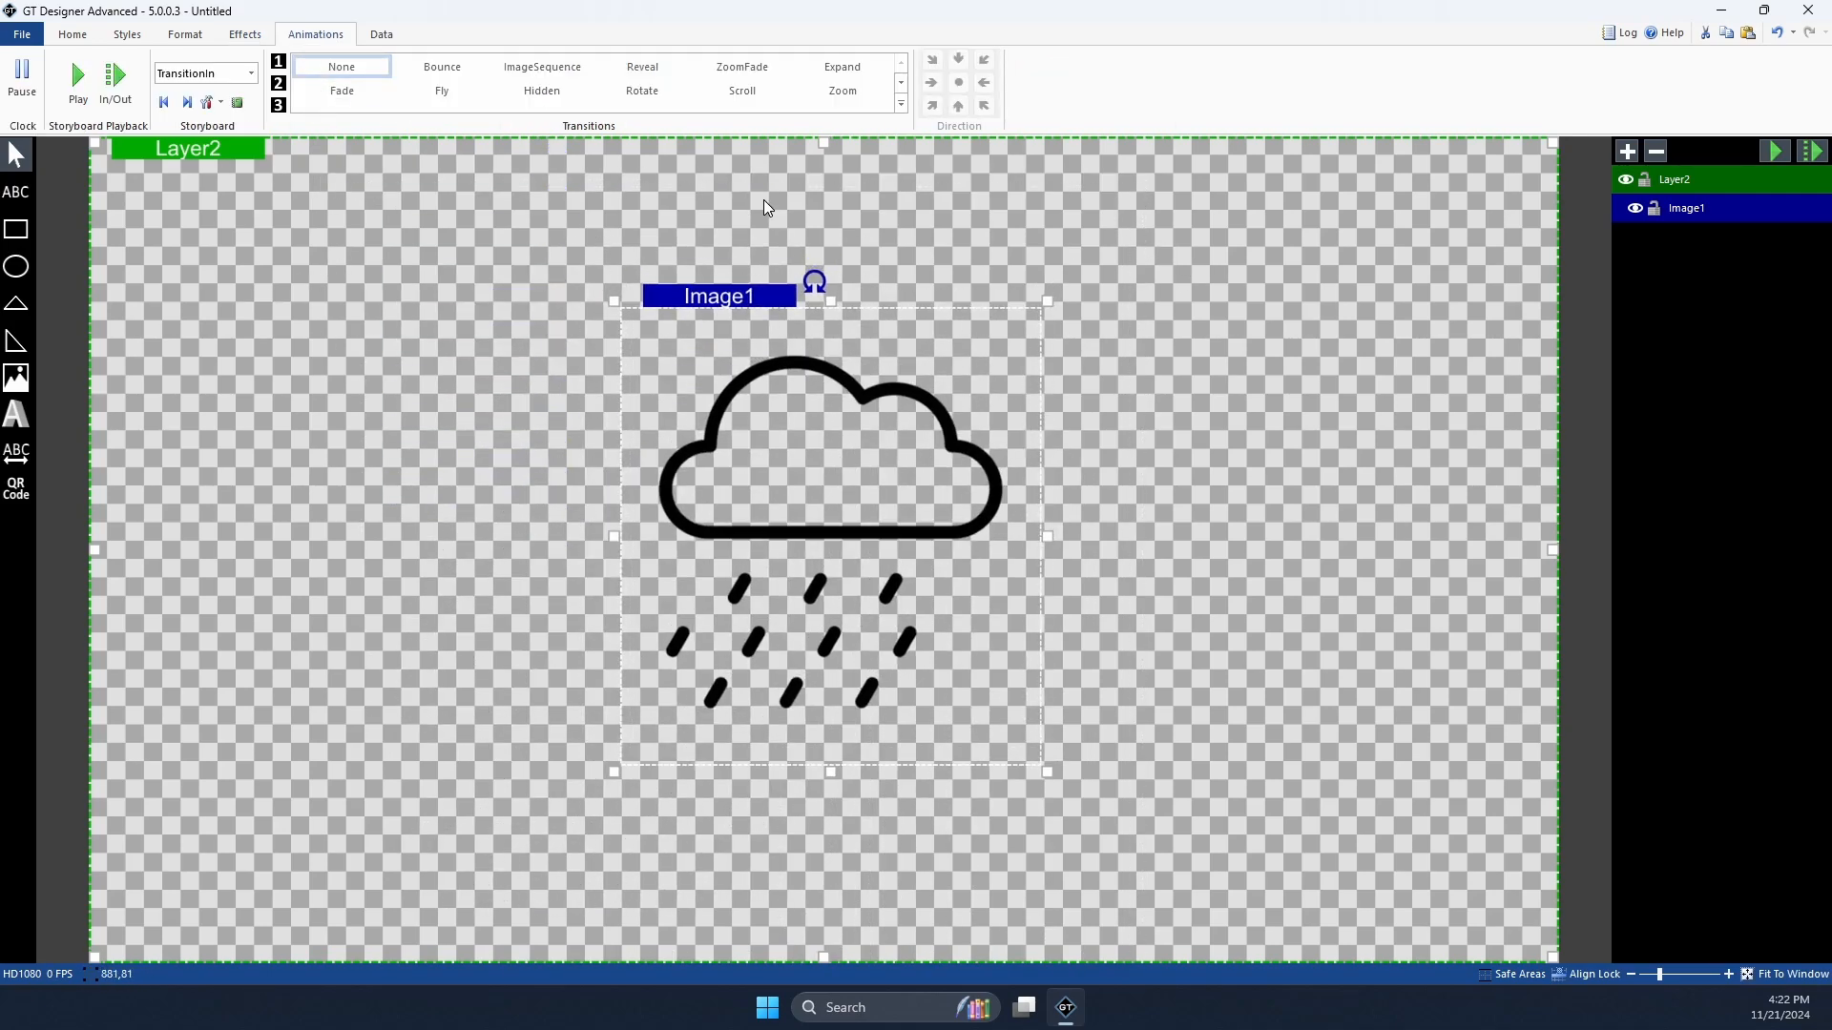
Step: Move the rain cloud image slightly up and left on the canvas and apply the ImageSequence transition to its TransitionIn storyboard
drag(820, 414, 792, 368)
click(251, 74)
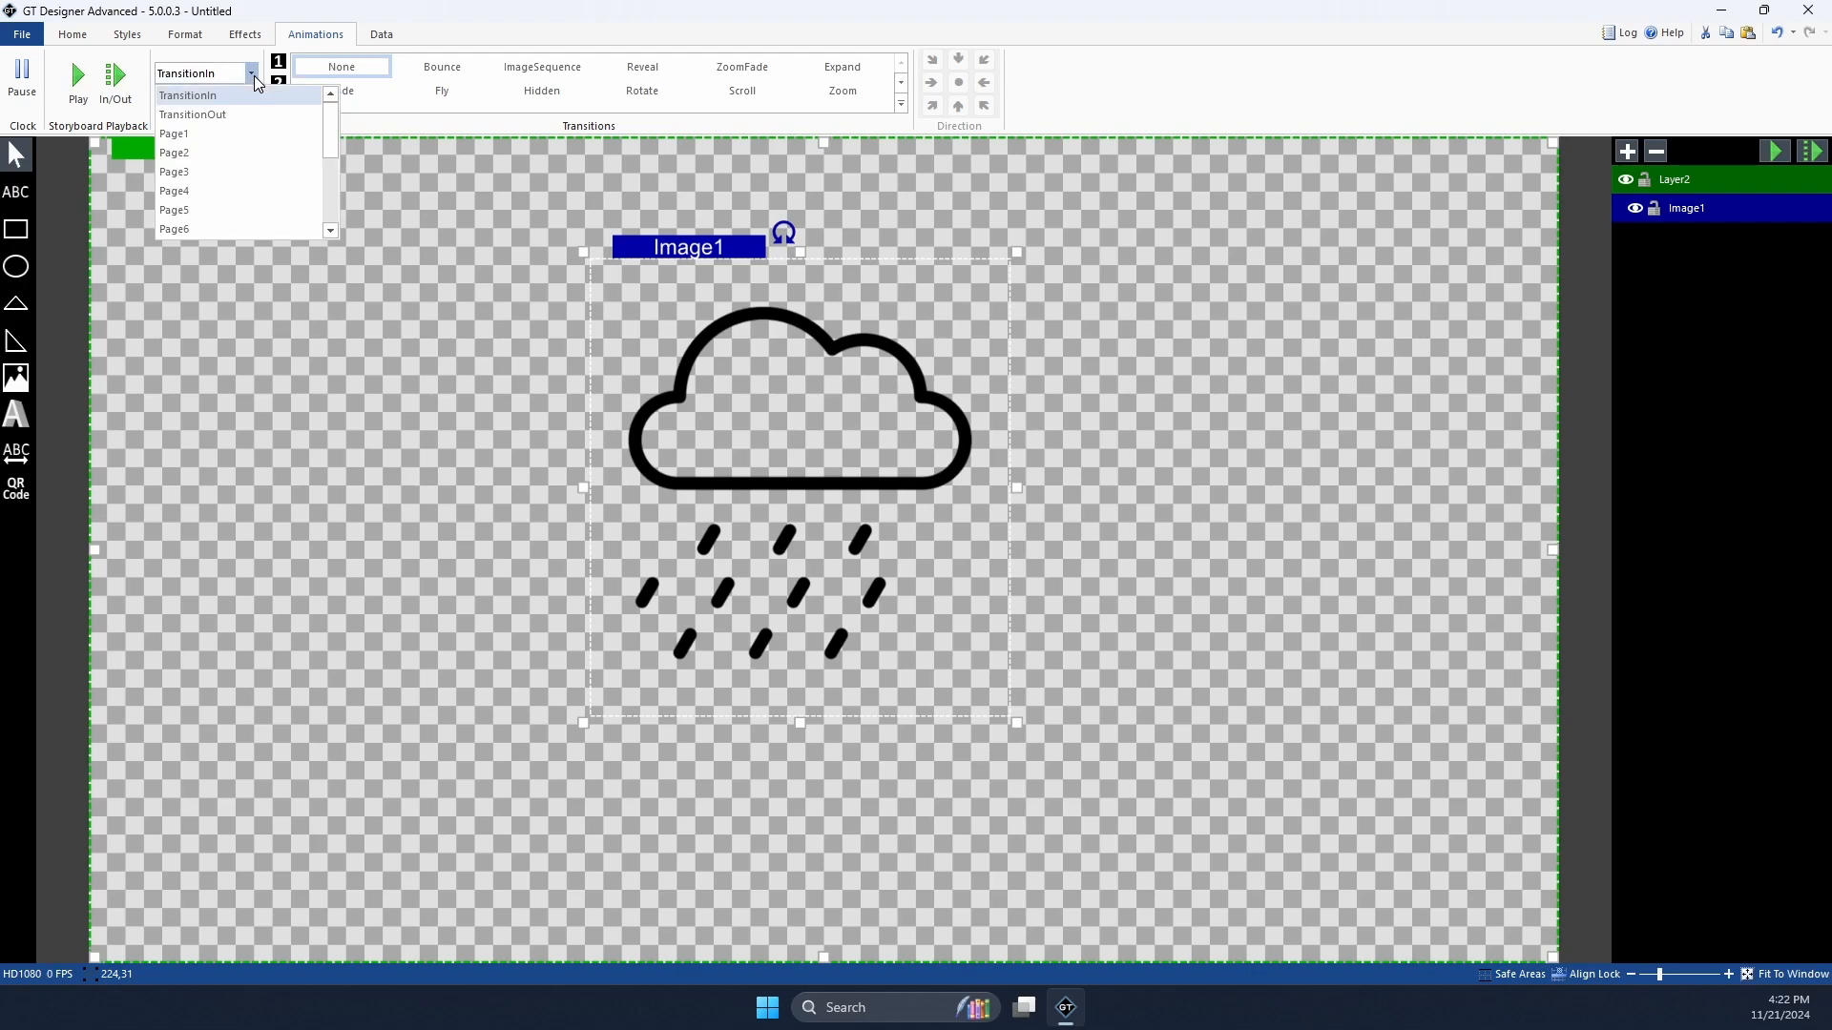
click(251, 73)
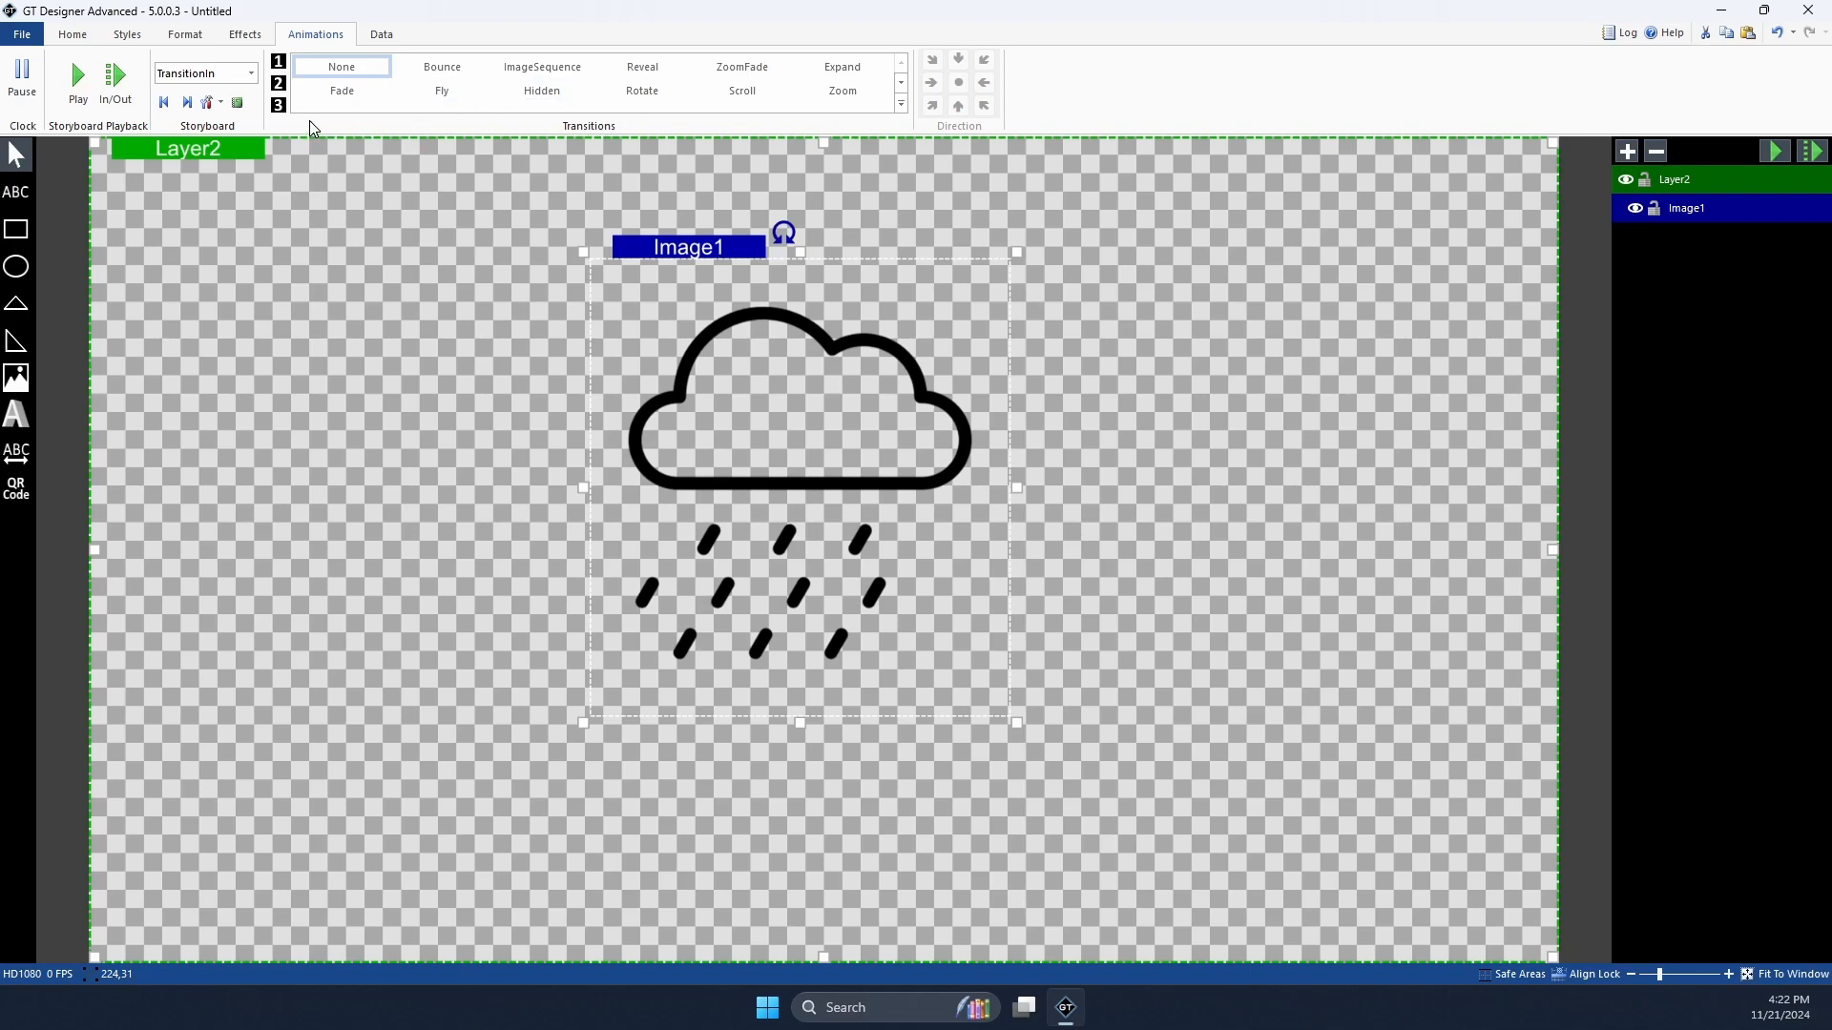
click(577, 75)
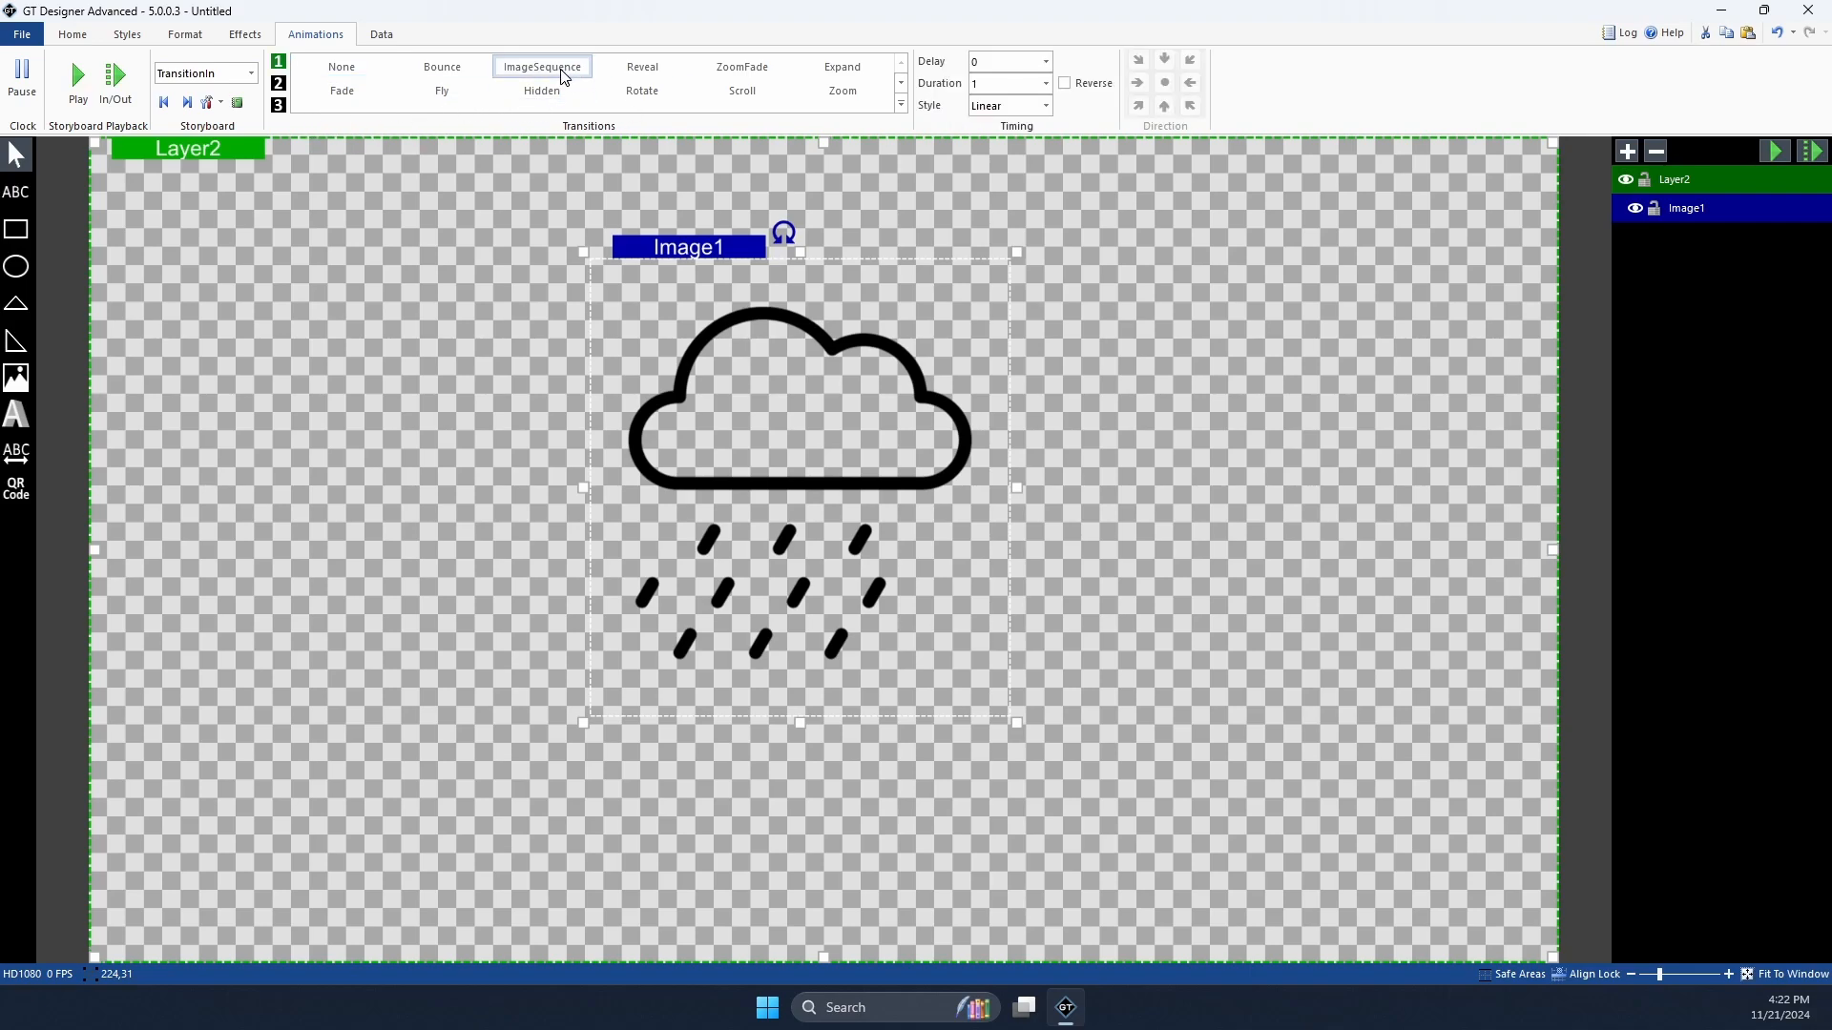
Step: Play the TransitionIn storyboard several times to preview the rain cloud's image sequence
click(1773, 153)
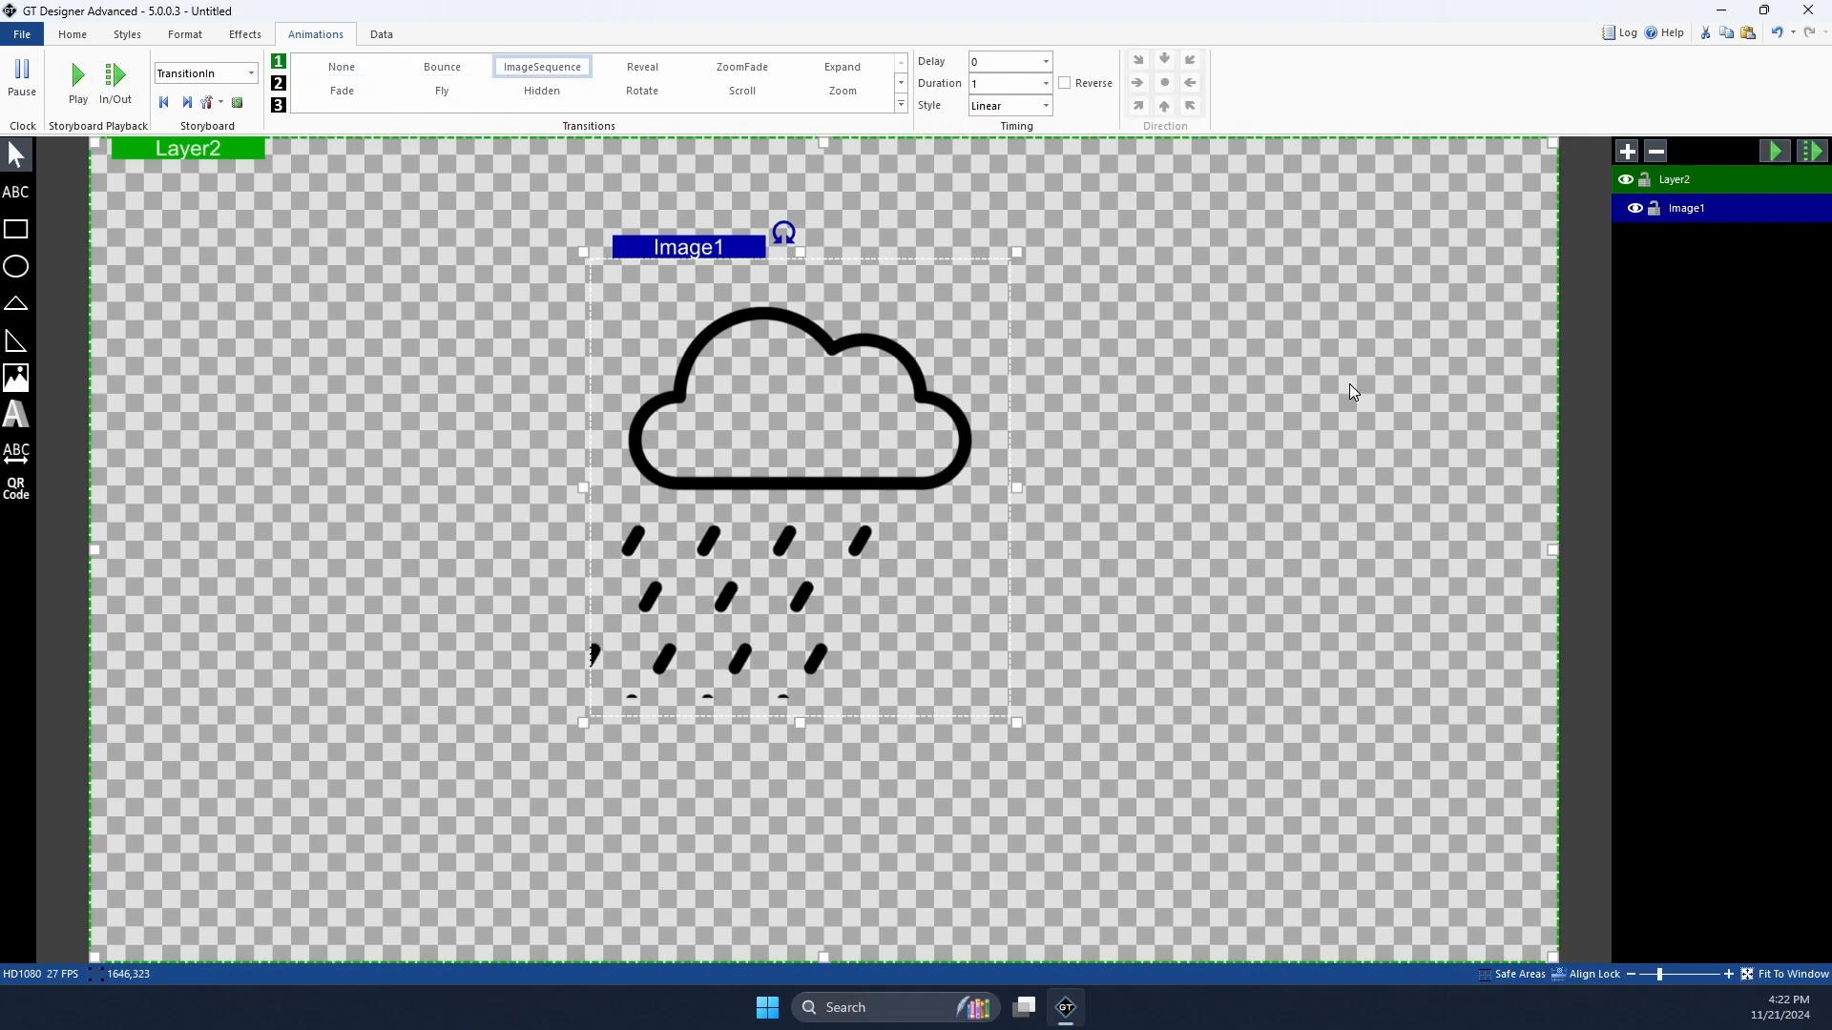
click(1774, 151)
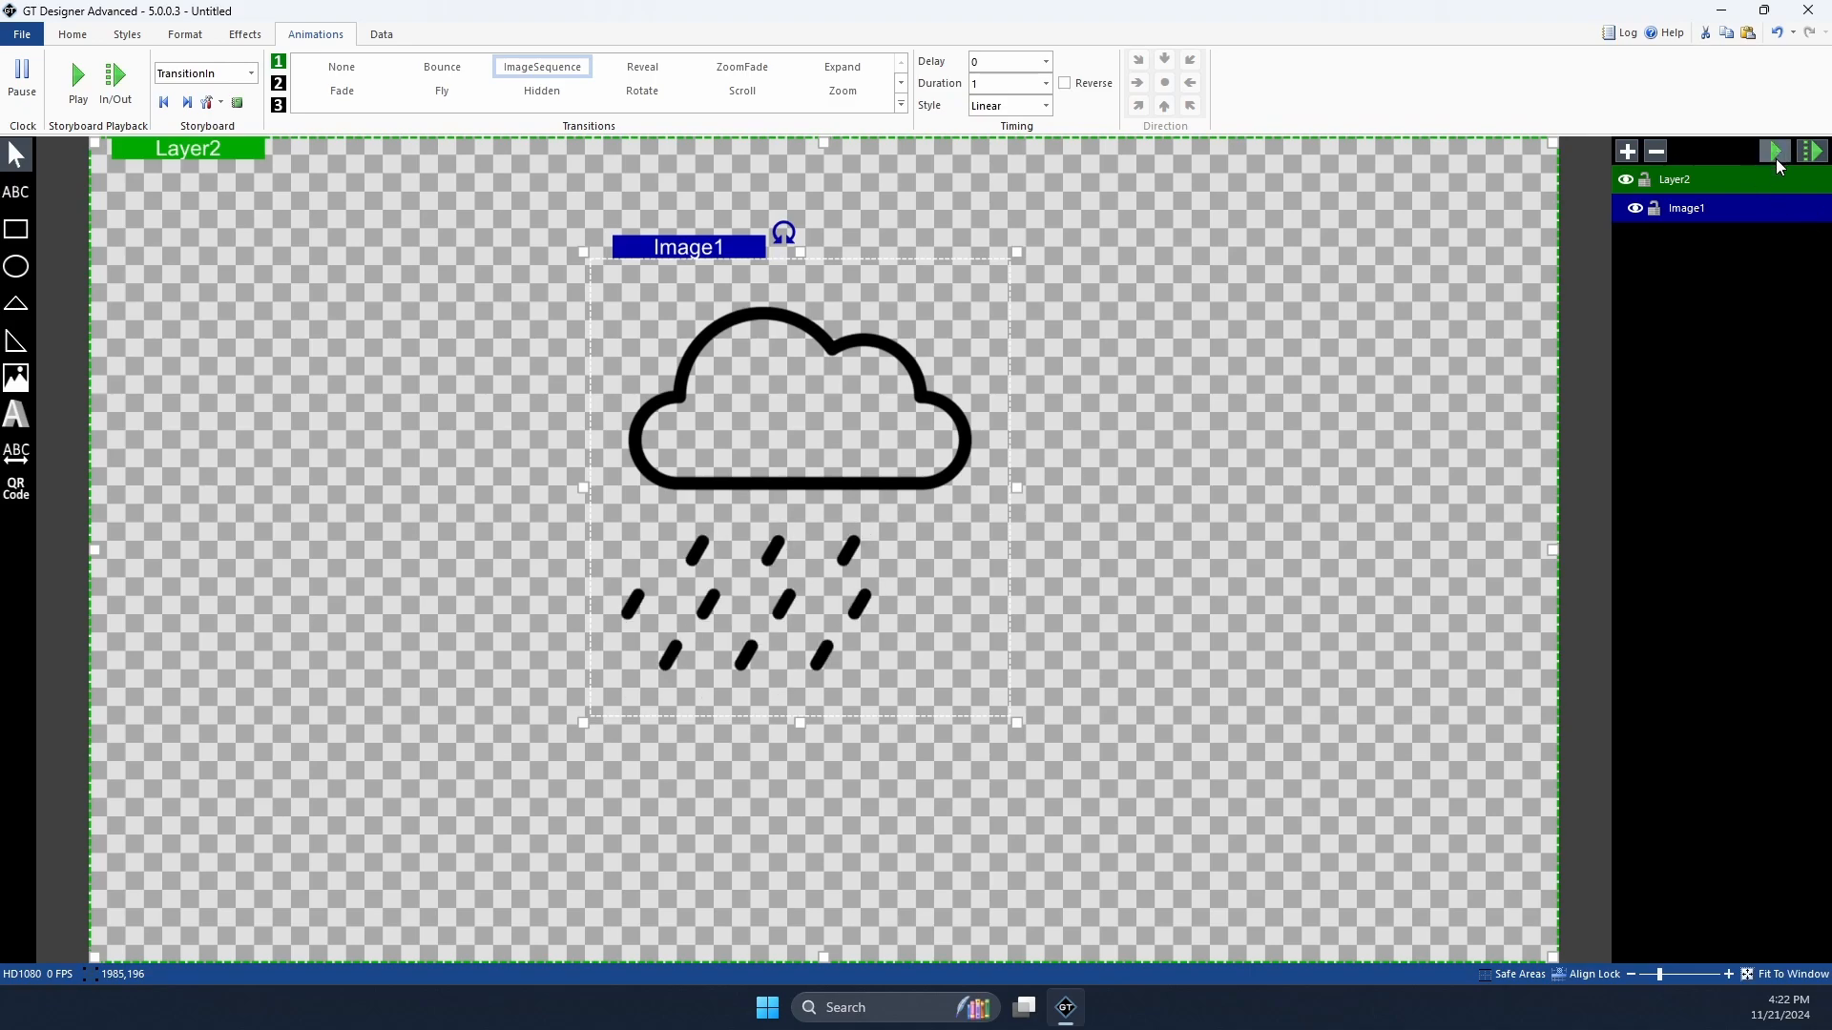
key(space)
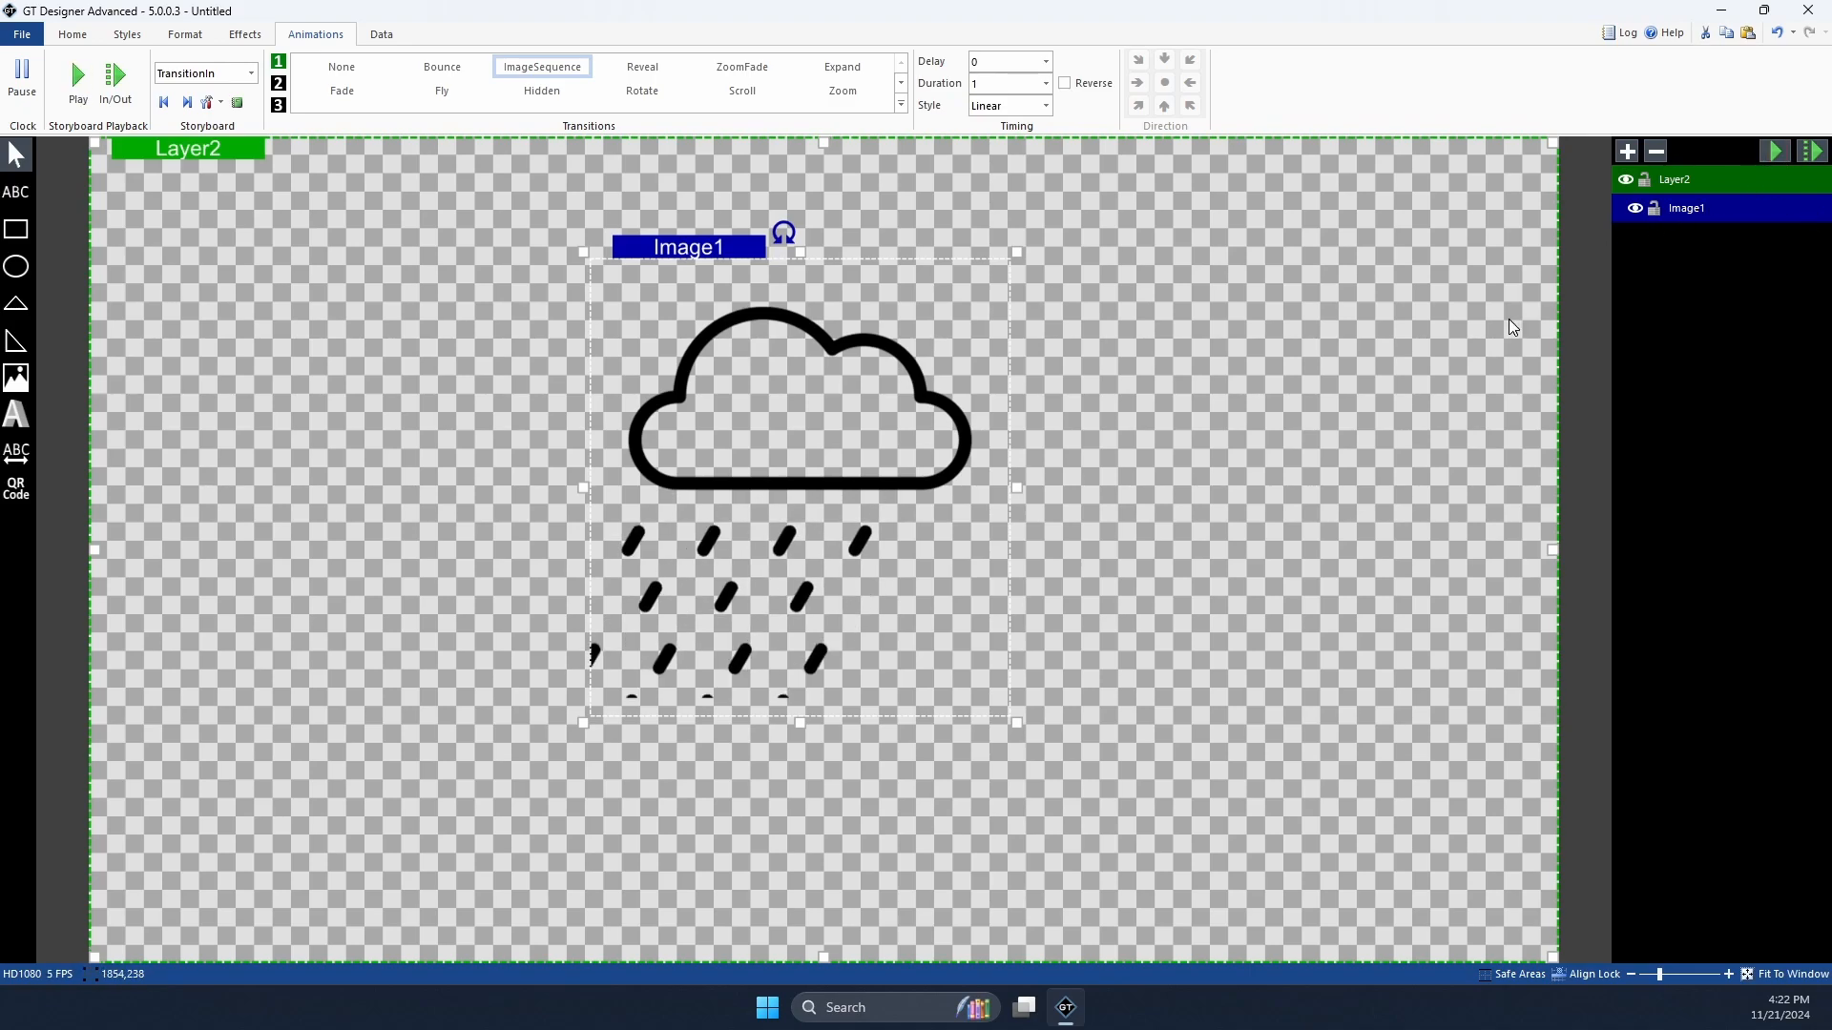
click(1776, 152)
click(1774, 152)
key(space)
Step: Shrink the rain cloud image and move it to just right of the canvas centre
drag(672, 260, 485, 222)
drag(837, 707, 771, 578)
drag(495, 267, 880, 307)
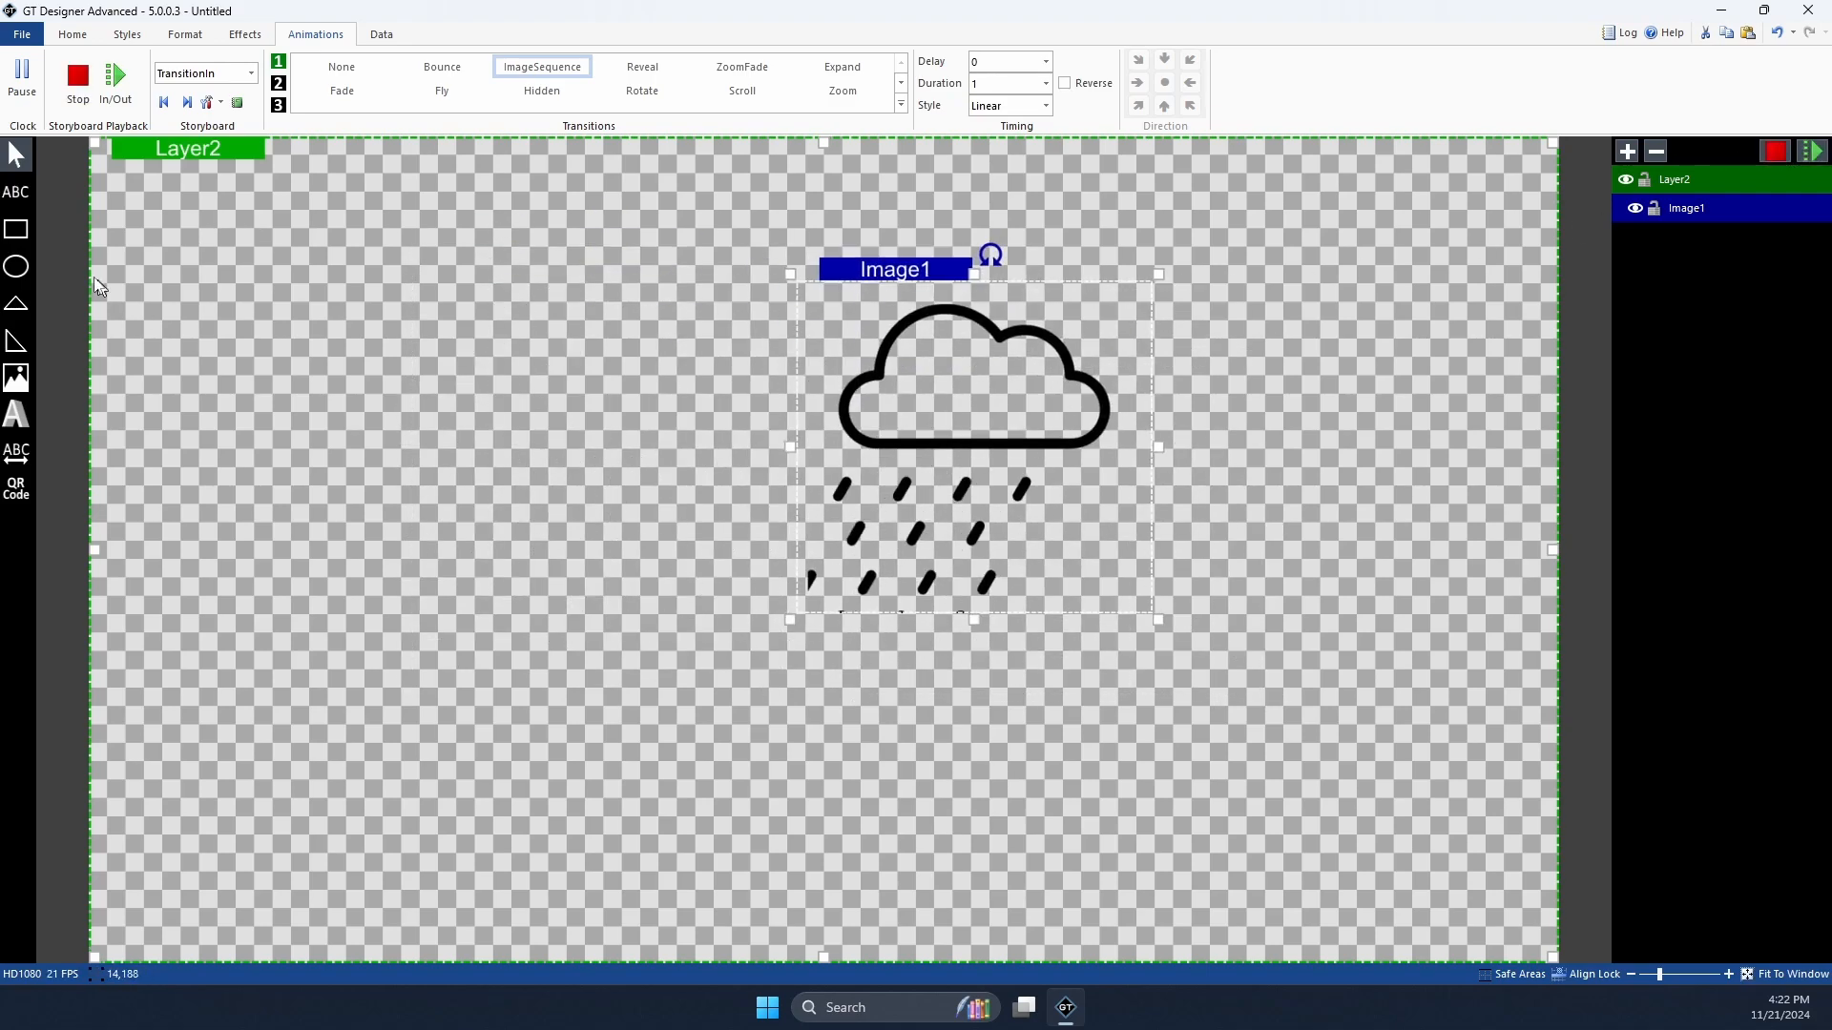
Step: Draw a text box, move it over the rain cloud image and delete it
click(16, 192)
drag(371, 260, 719, 427)
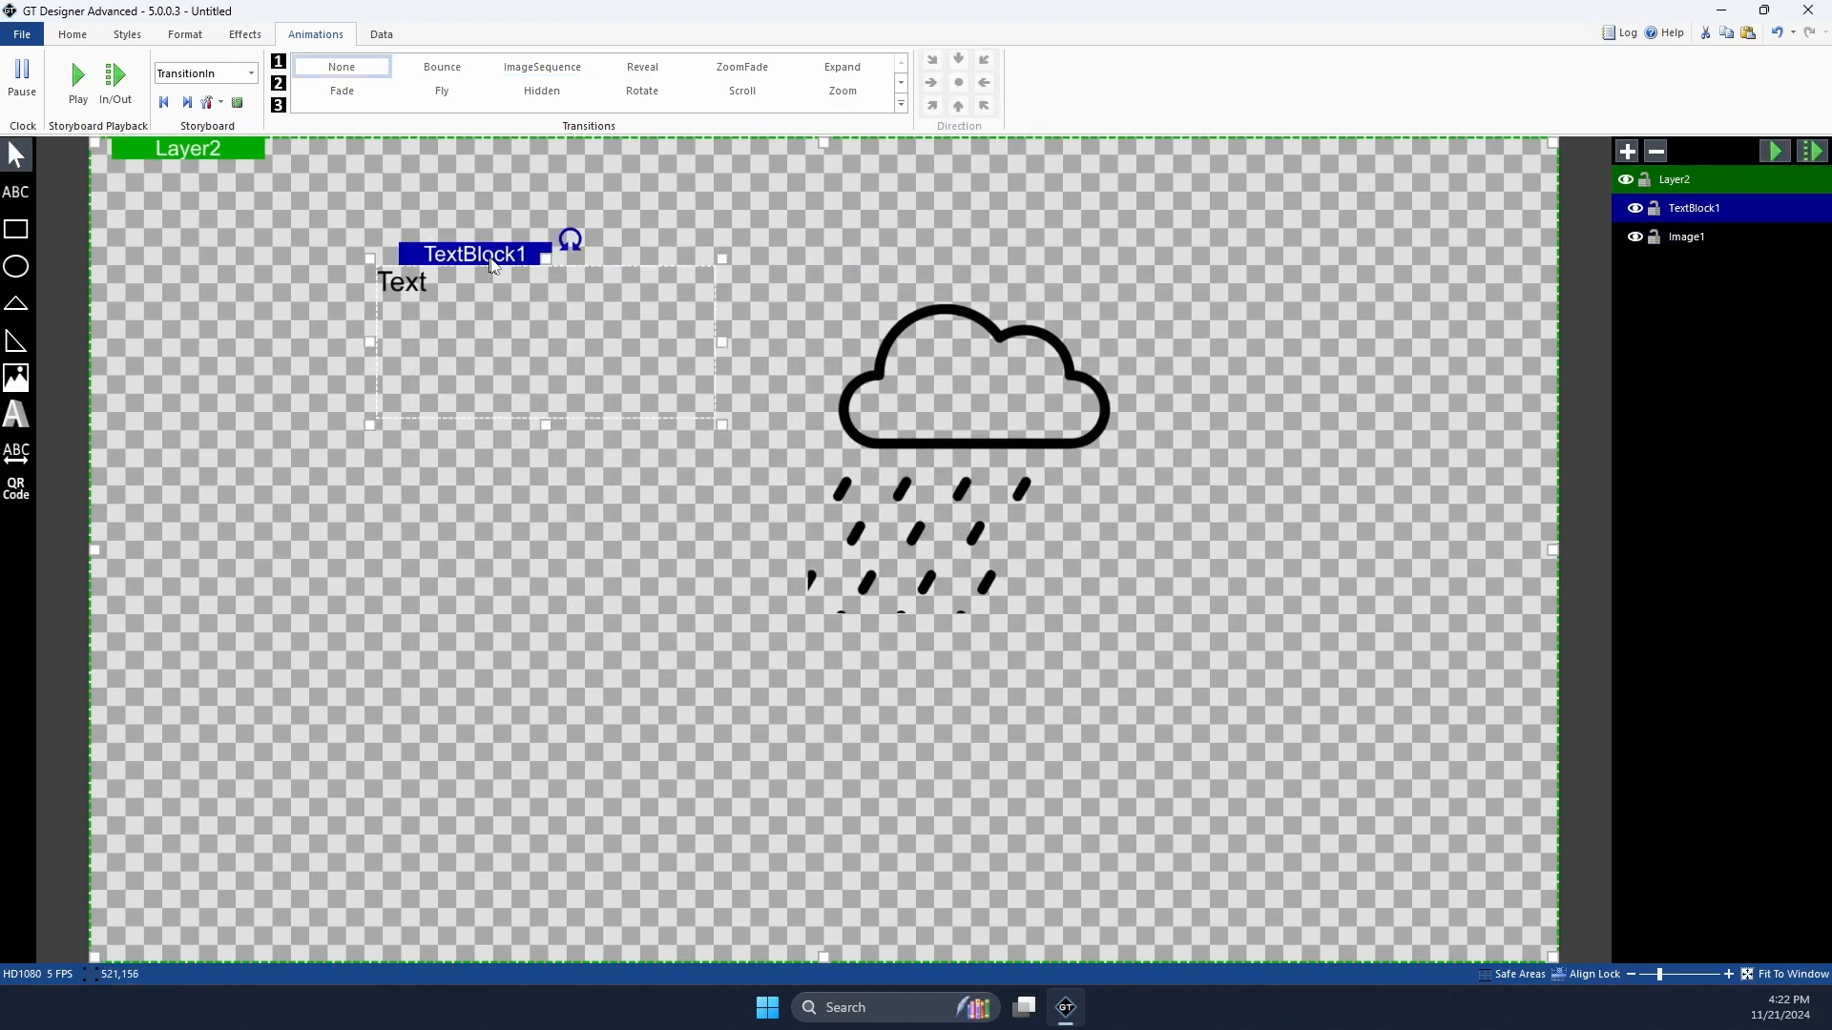
drag(488, 280, 1054, 371)
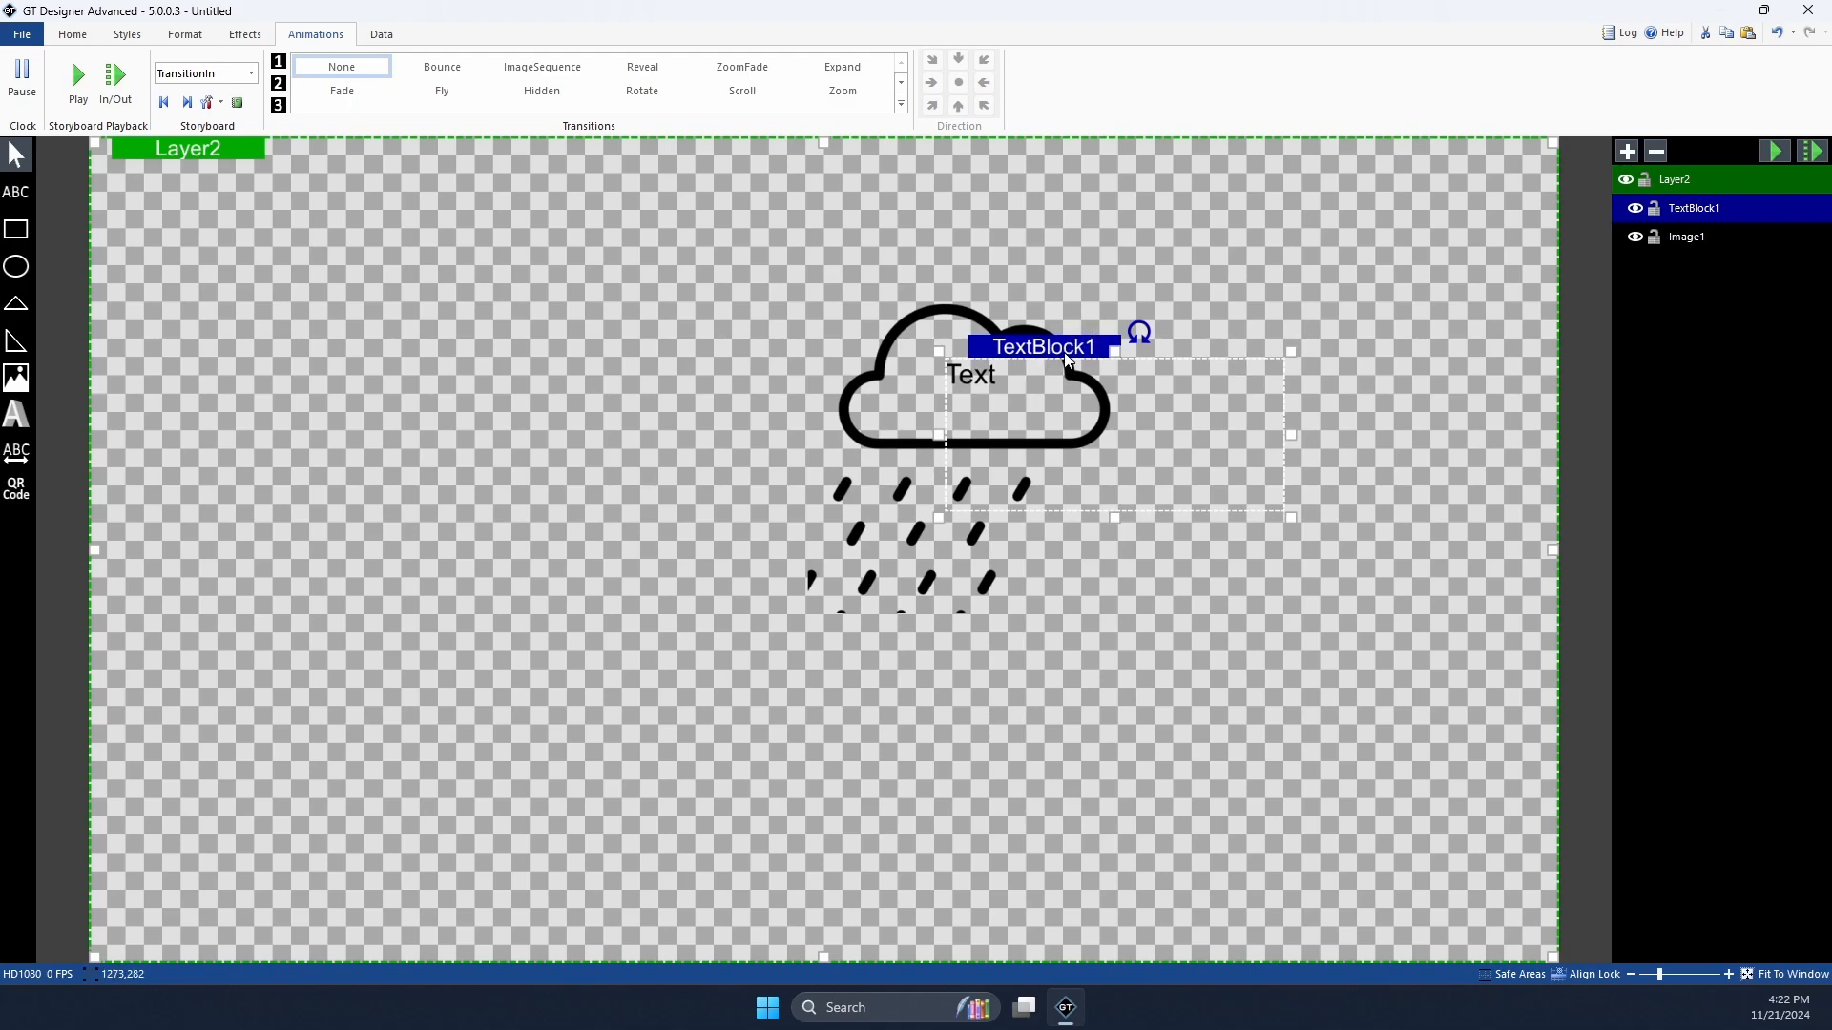
drag(1069, 359, 1085, 364)
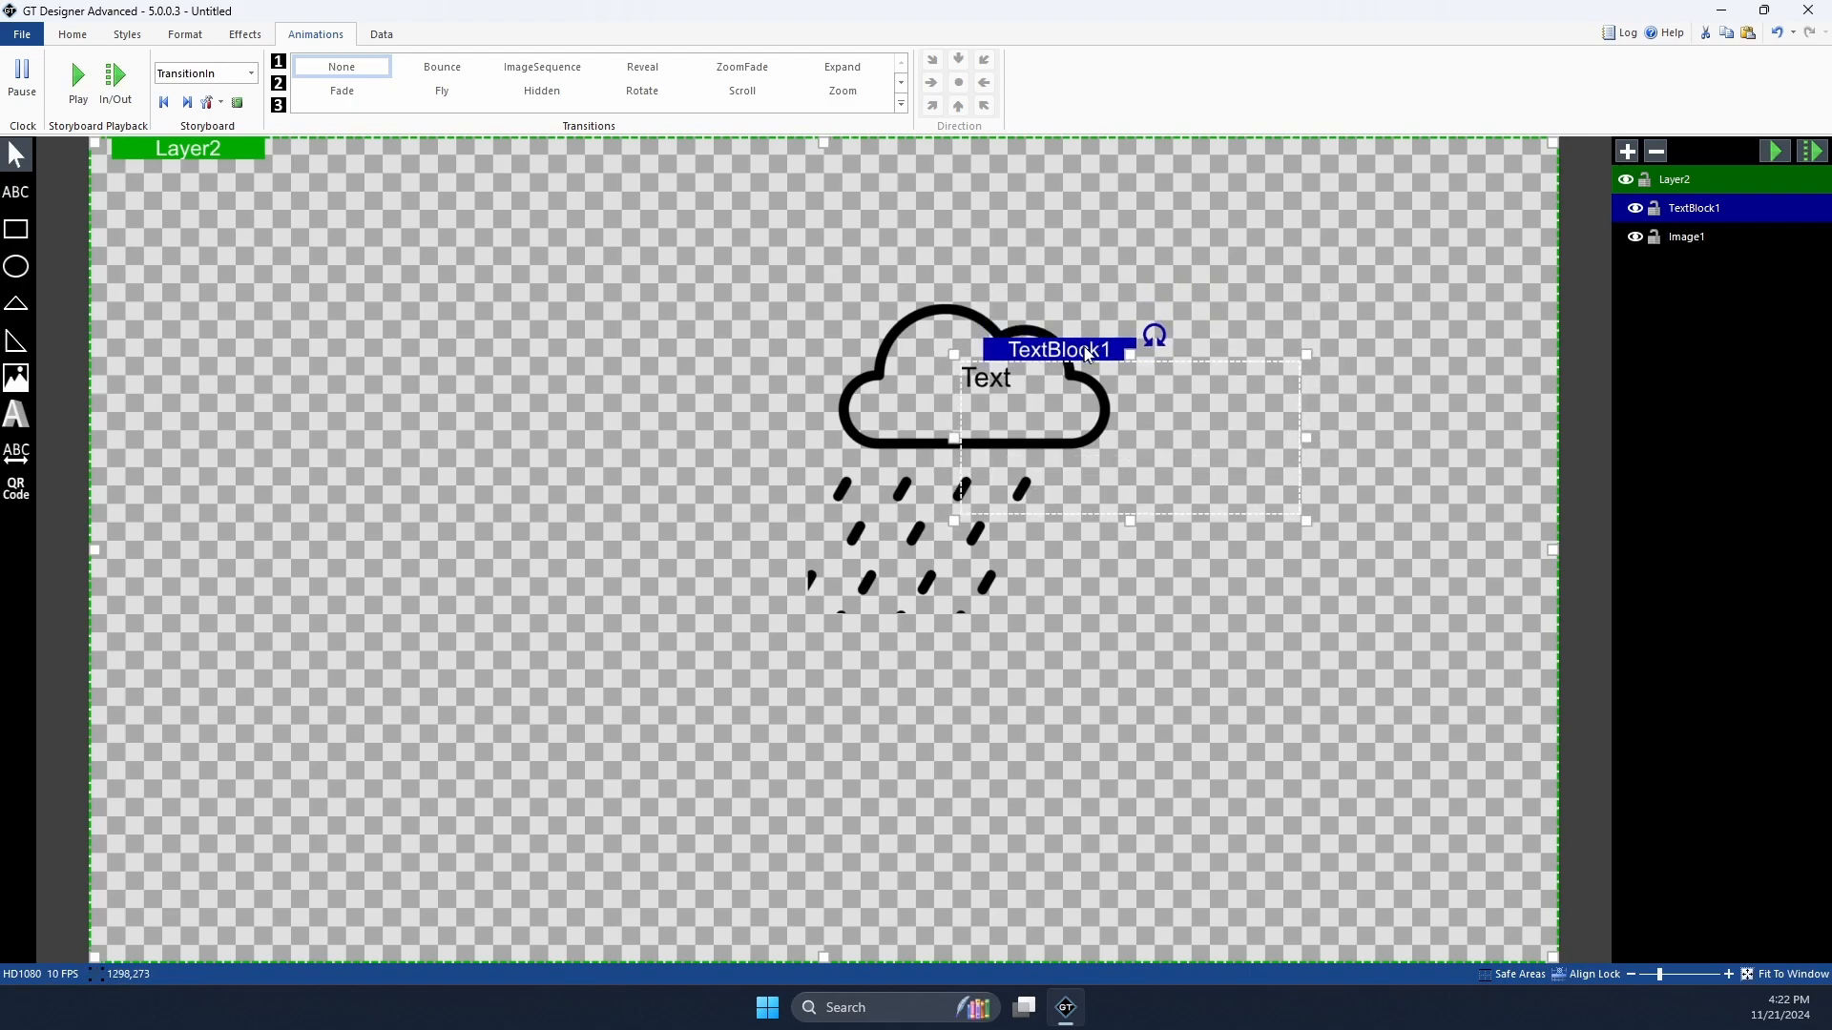
key(Delete)
Step: Clear the rain cloud image's transition, enlarge the image and reposition it left of the canvas centre
click(957, 380)
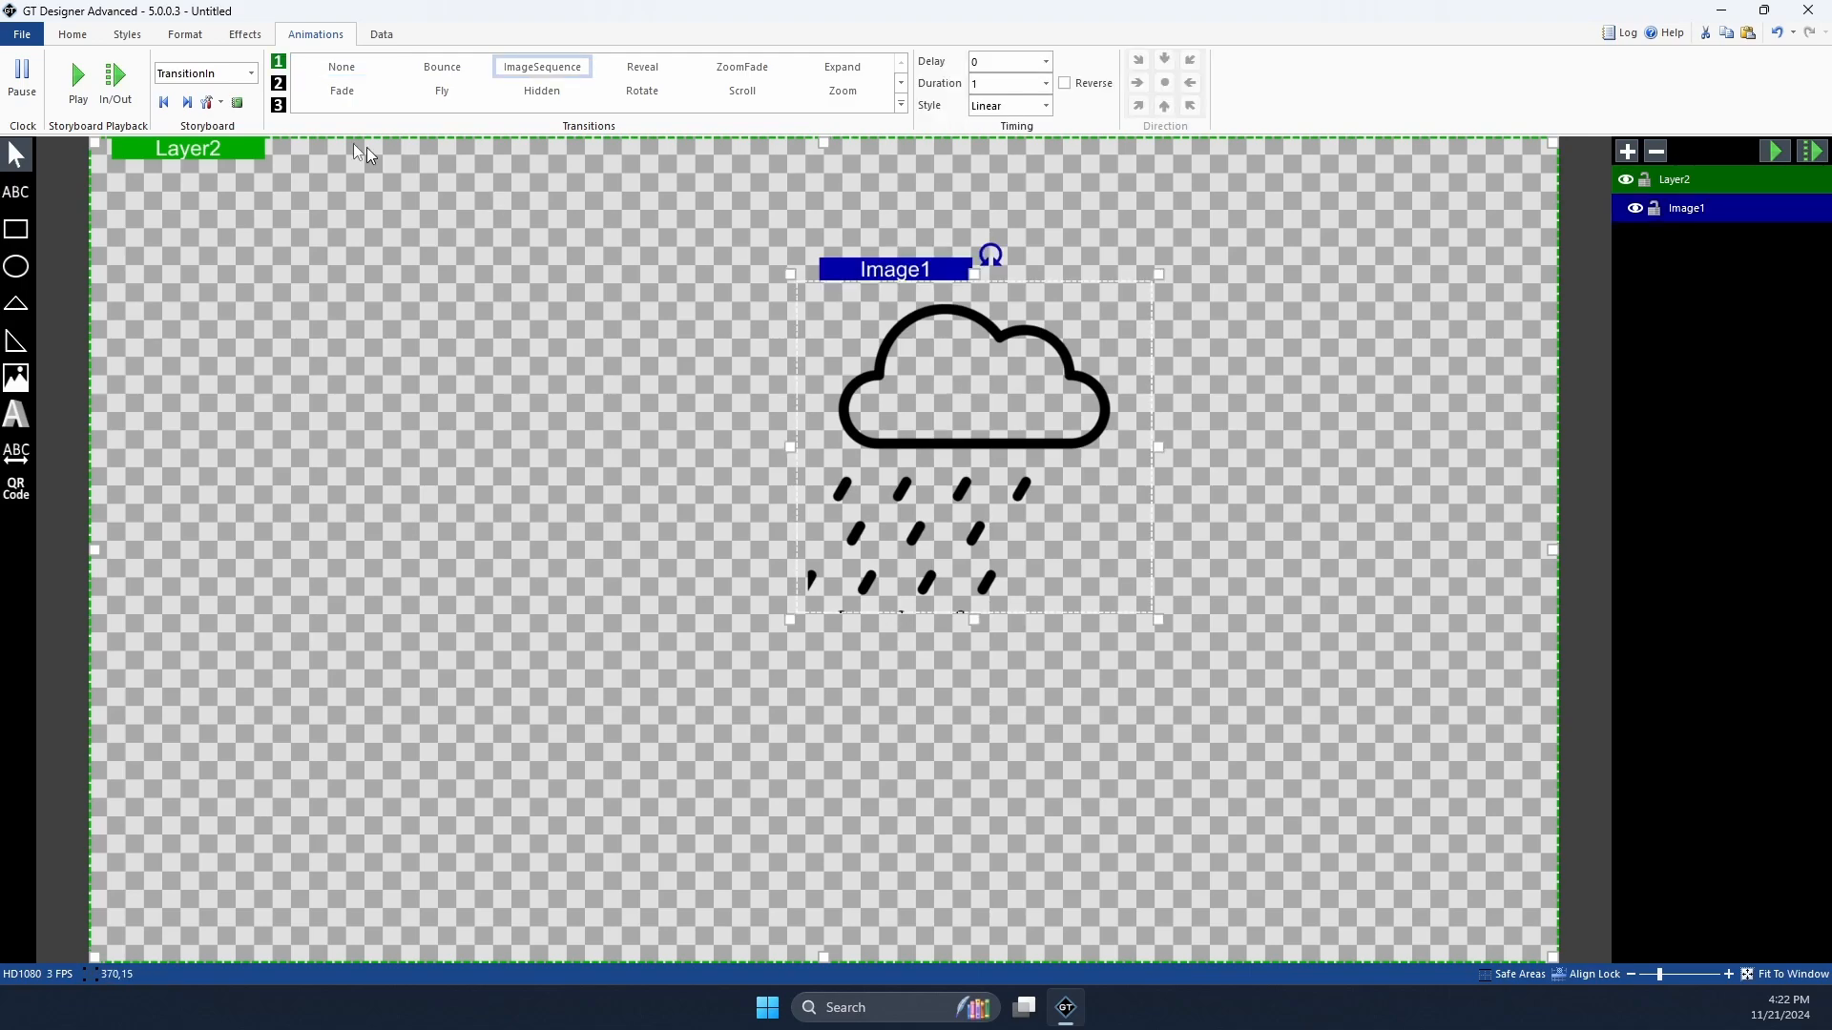
click(280, 85)
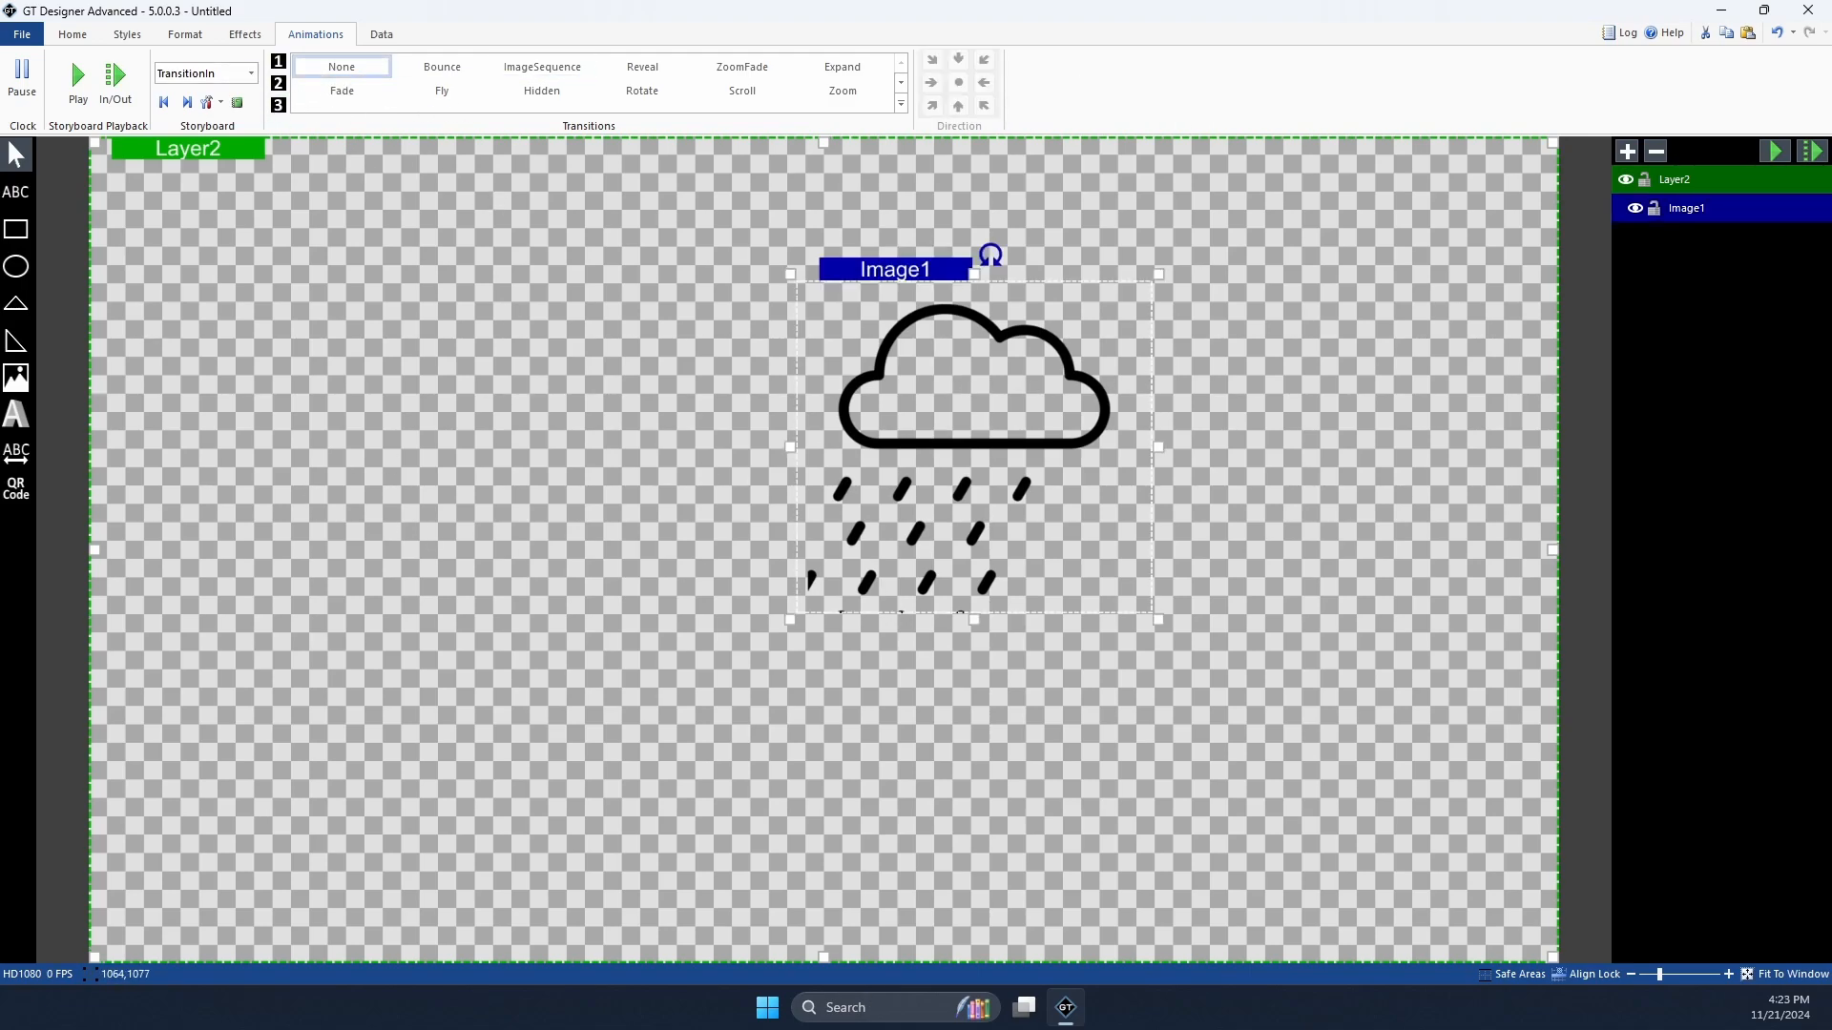
drag(904, 272, 881, 542)
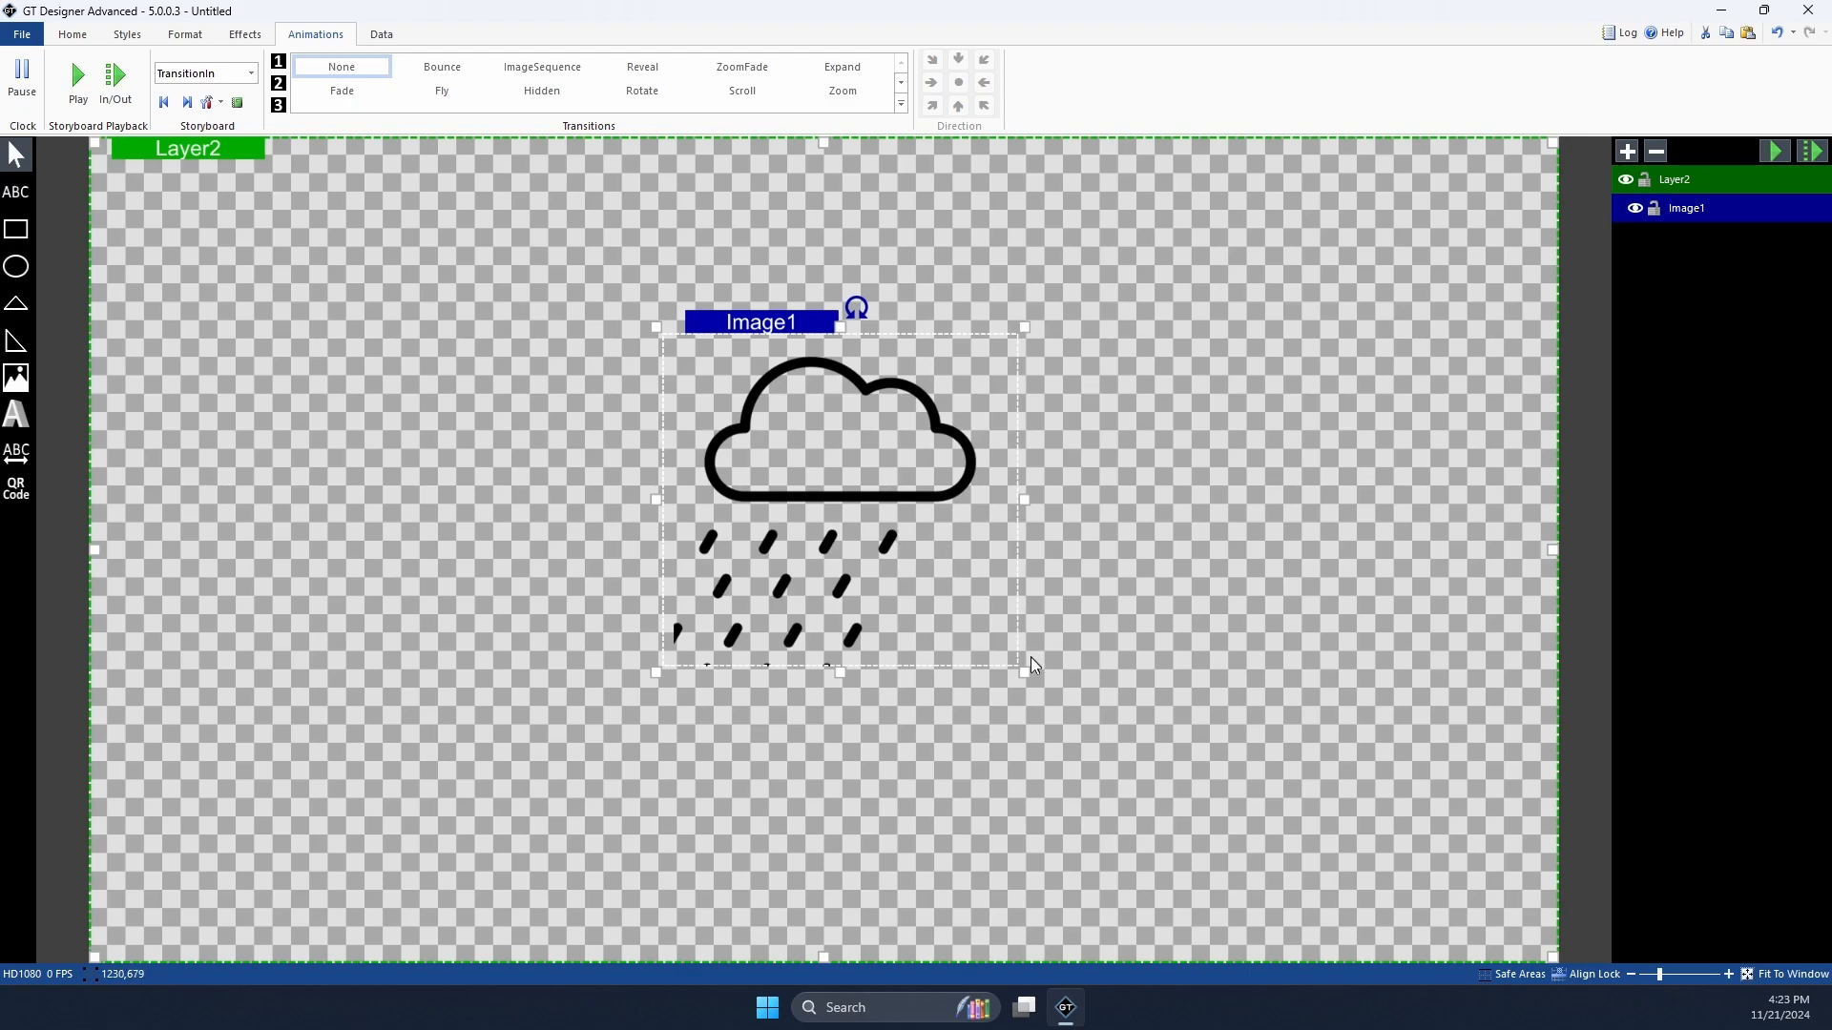
drag(1025, 680, 1171, 771)
drag(778, 326, 652, 257)
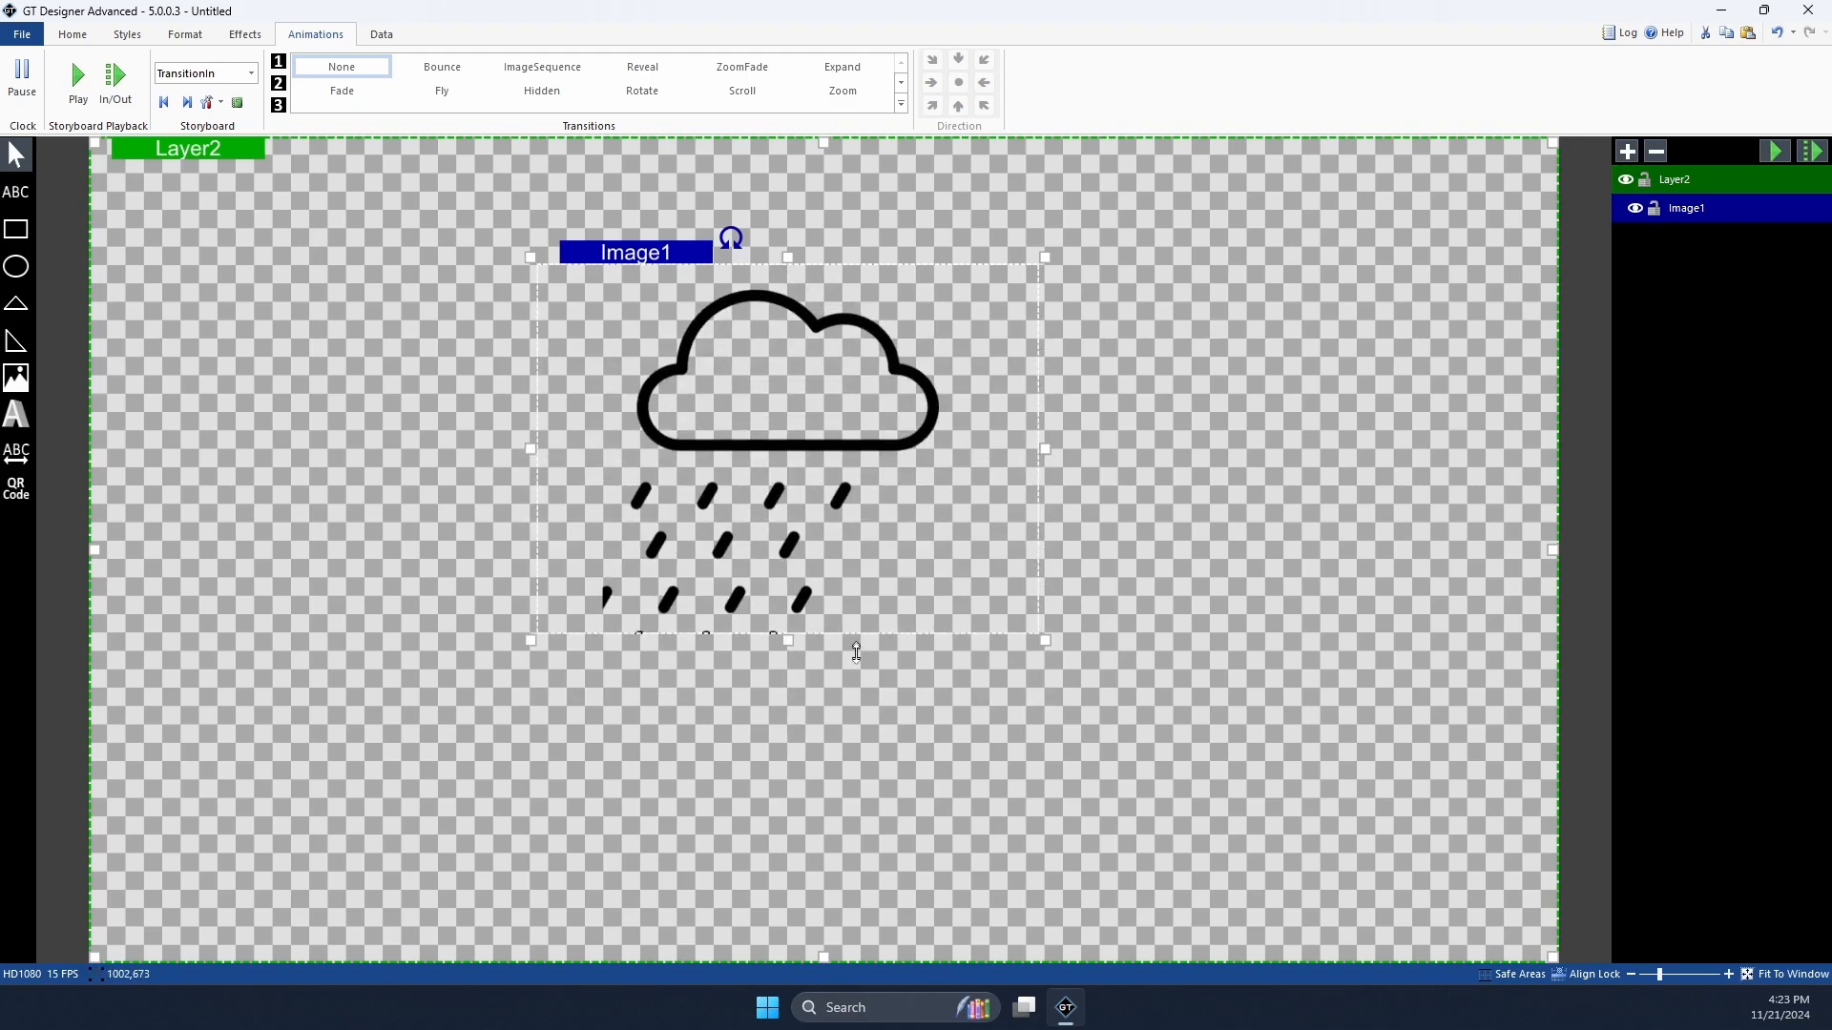
drag(786, 706, 846, 763)
drag(641, 257, 641, 240)
mouse_move(532, 494)
mouse_down()
mouse_move(429, 493)
mouse_move(845, 487)
mouse_move(329, 481)
mouse_move(524, 477)
mouse_move(509, 480)
mouse_up()
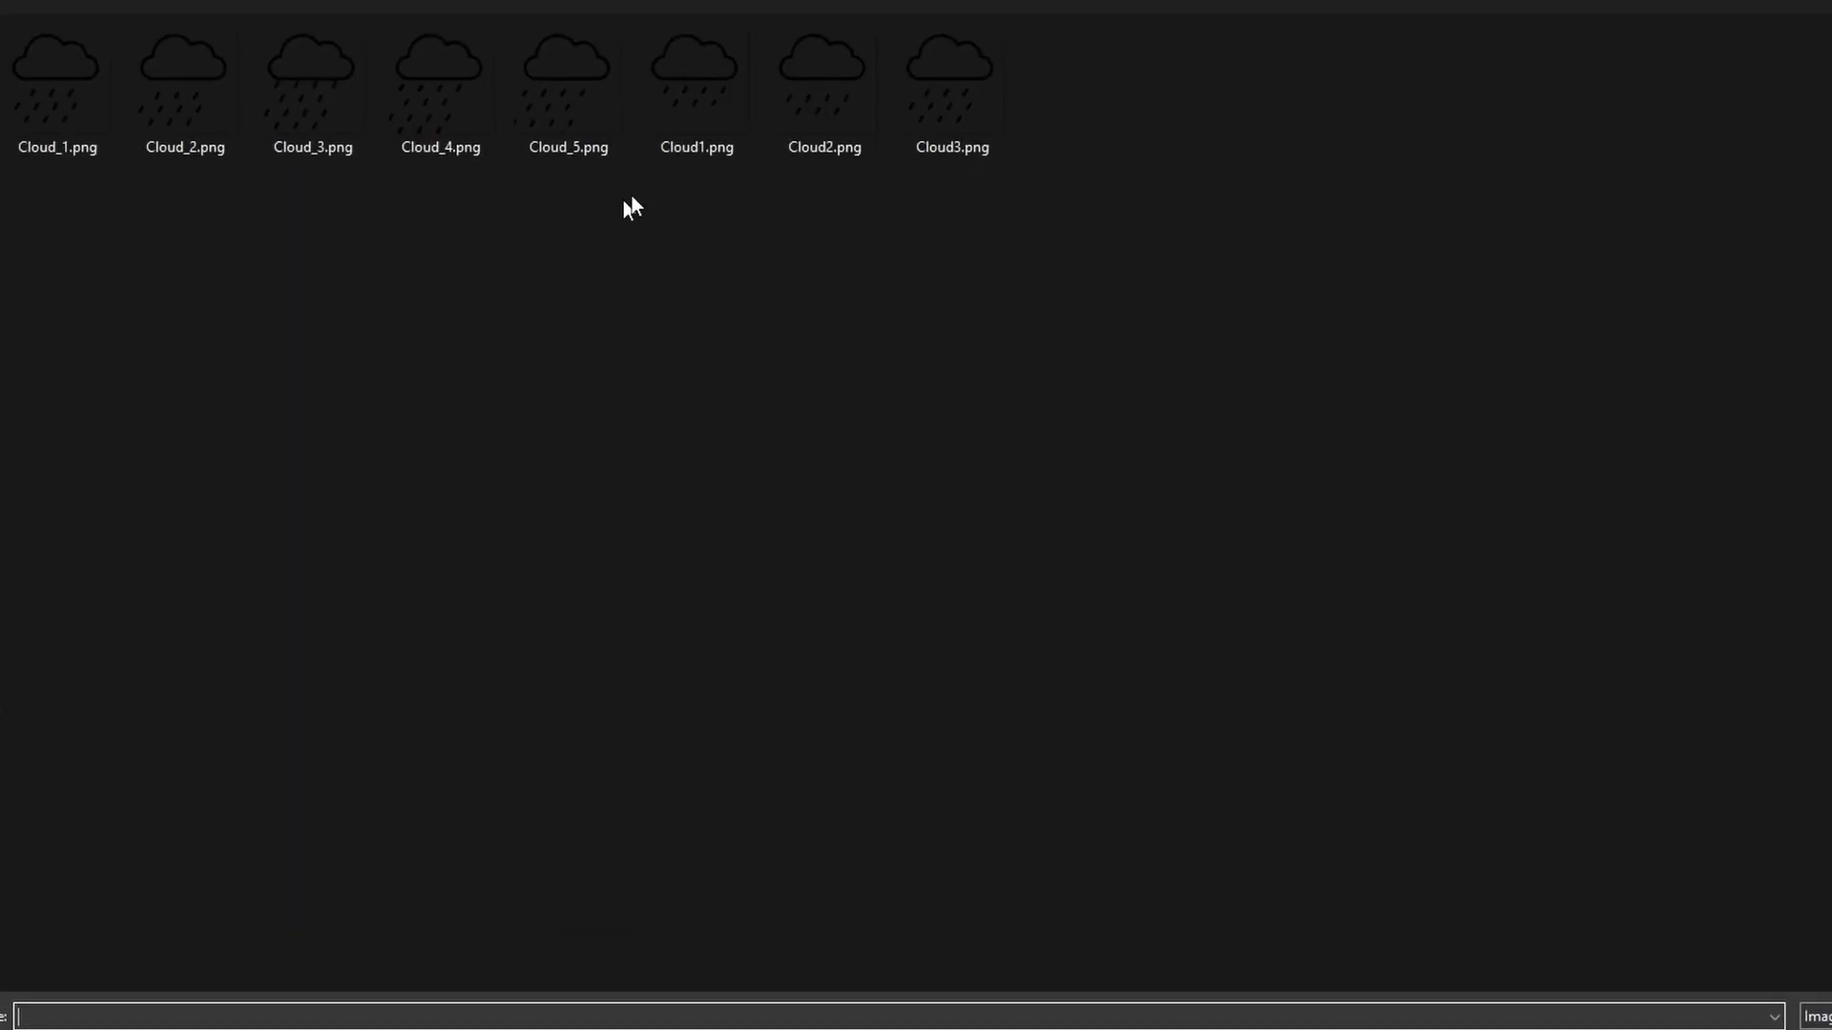
Step: Browse to the folder with the numbered digit images, check the sequence Image1.png to Image3.png, and insert Image1.png
key(alt+Up)
double_click(260, 65)
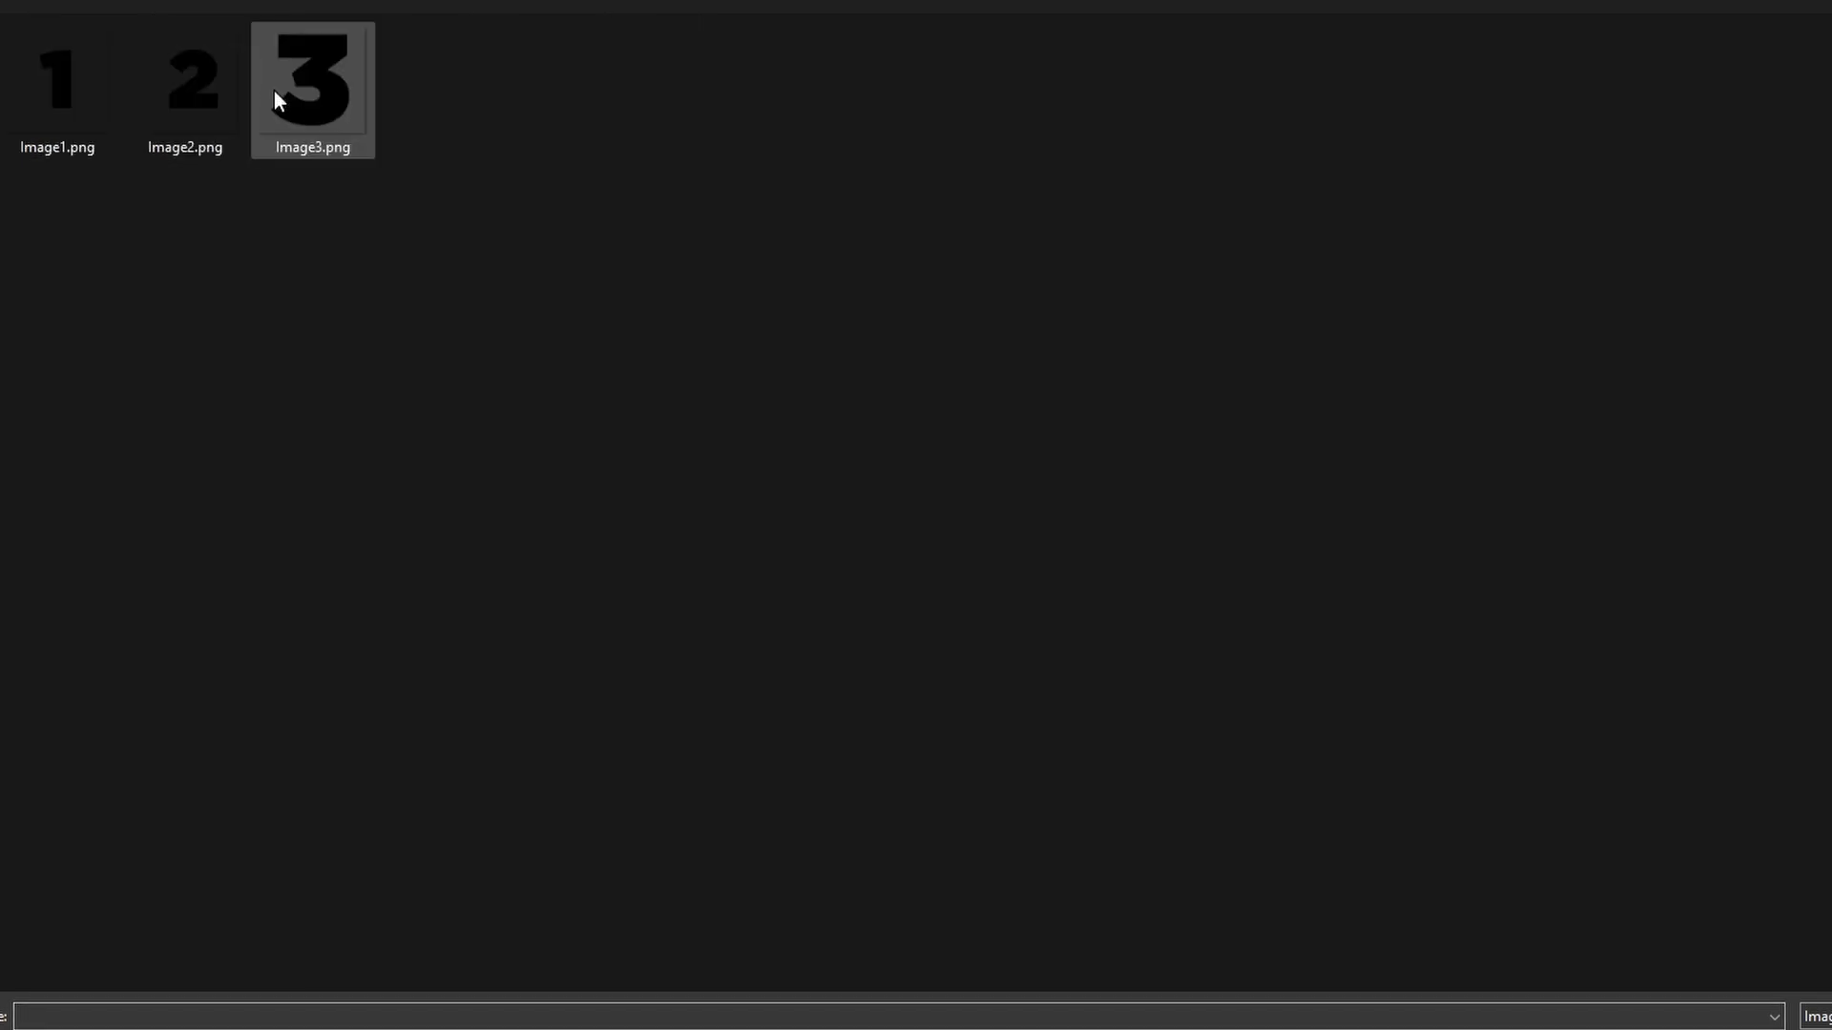
click(61, 107)
click(257, 107)
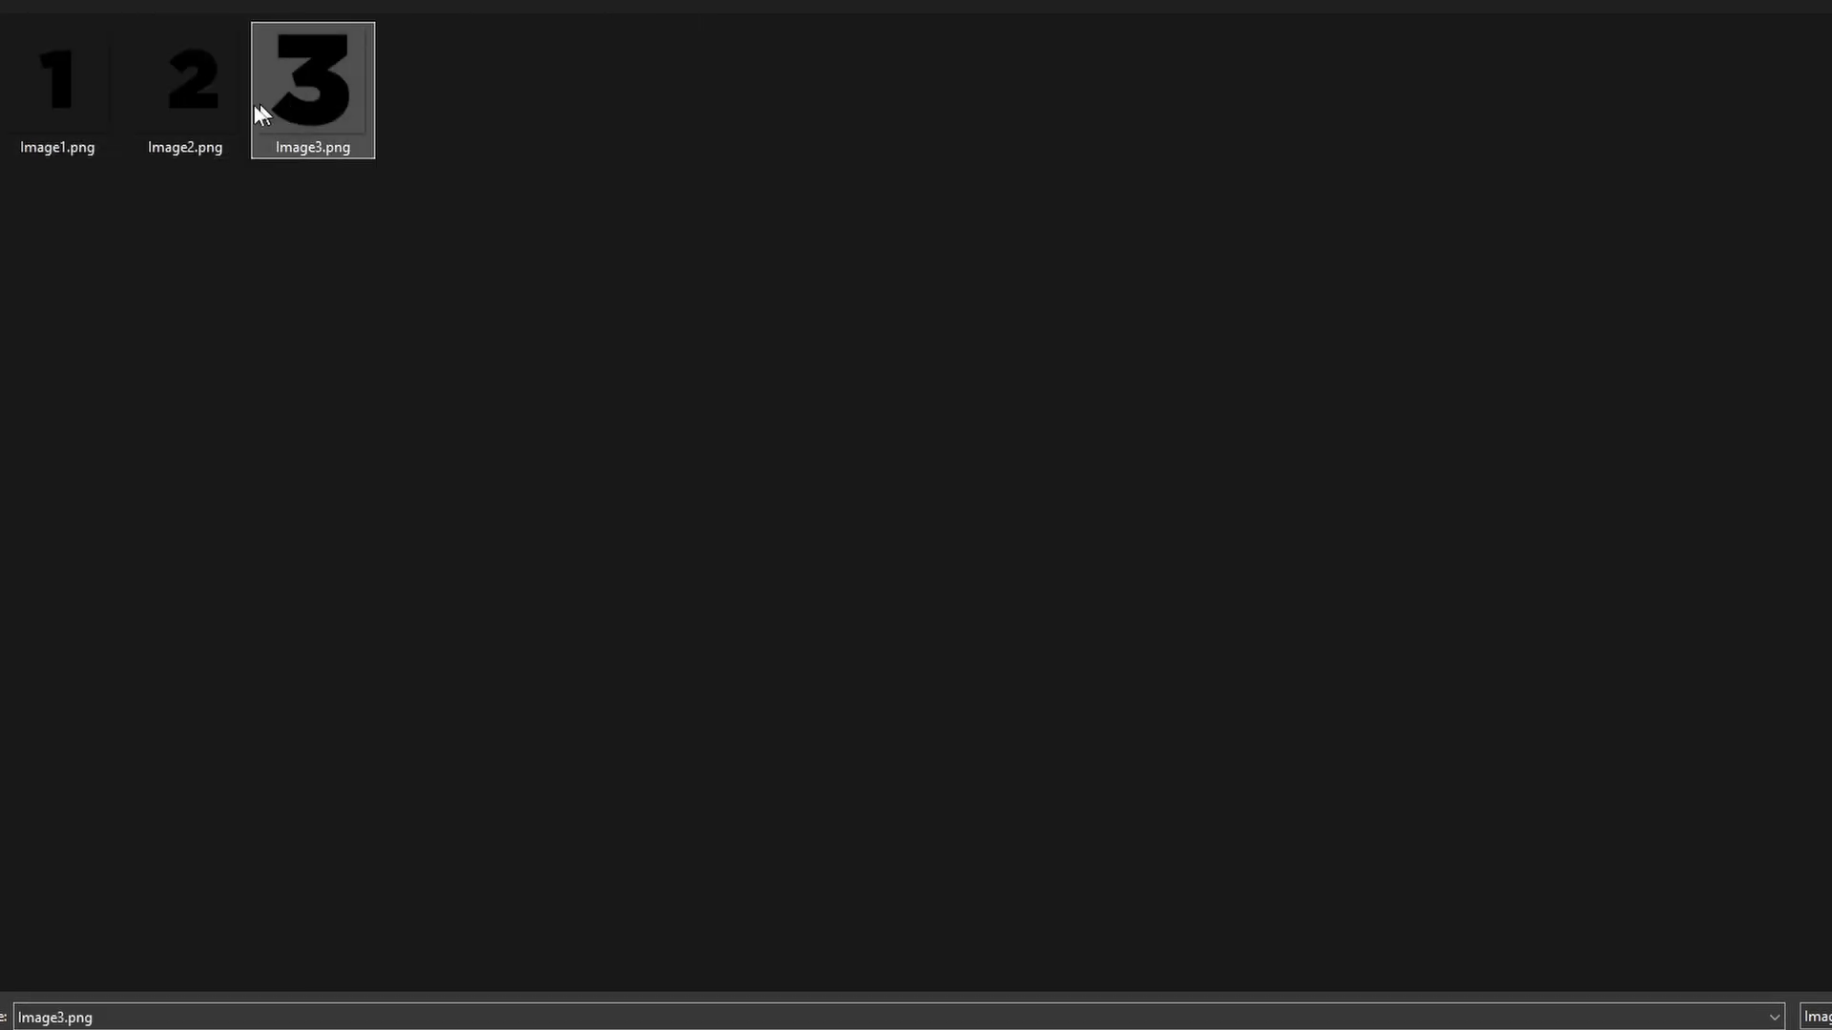
click(185, 96)
click(157, 99)
click(66, 102)
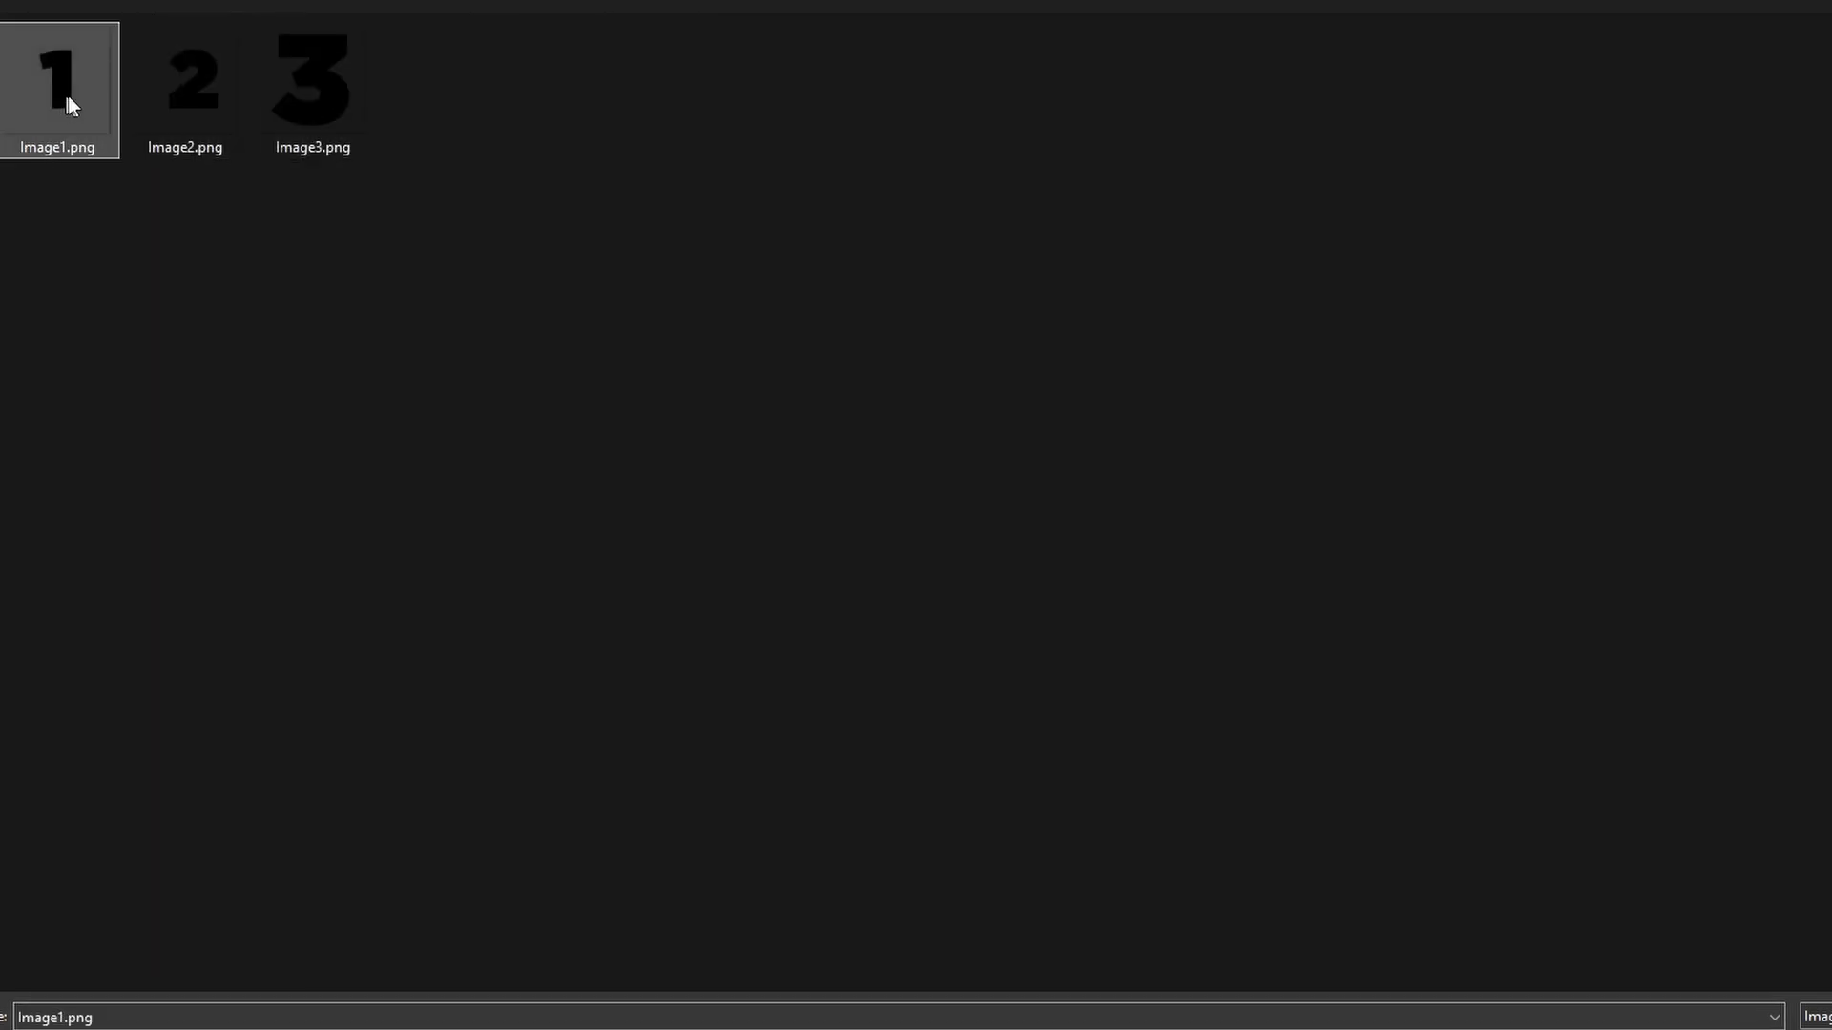
click(189, 95)
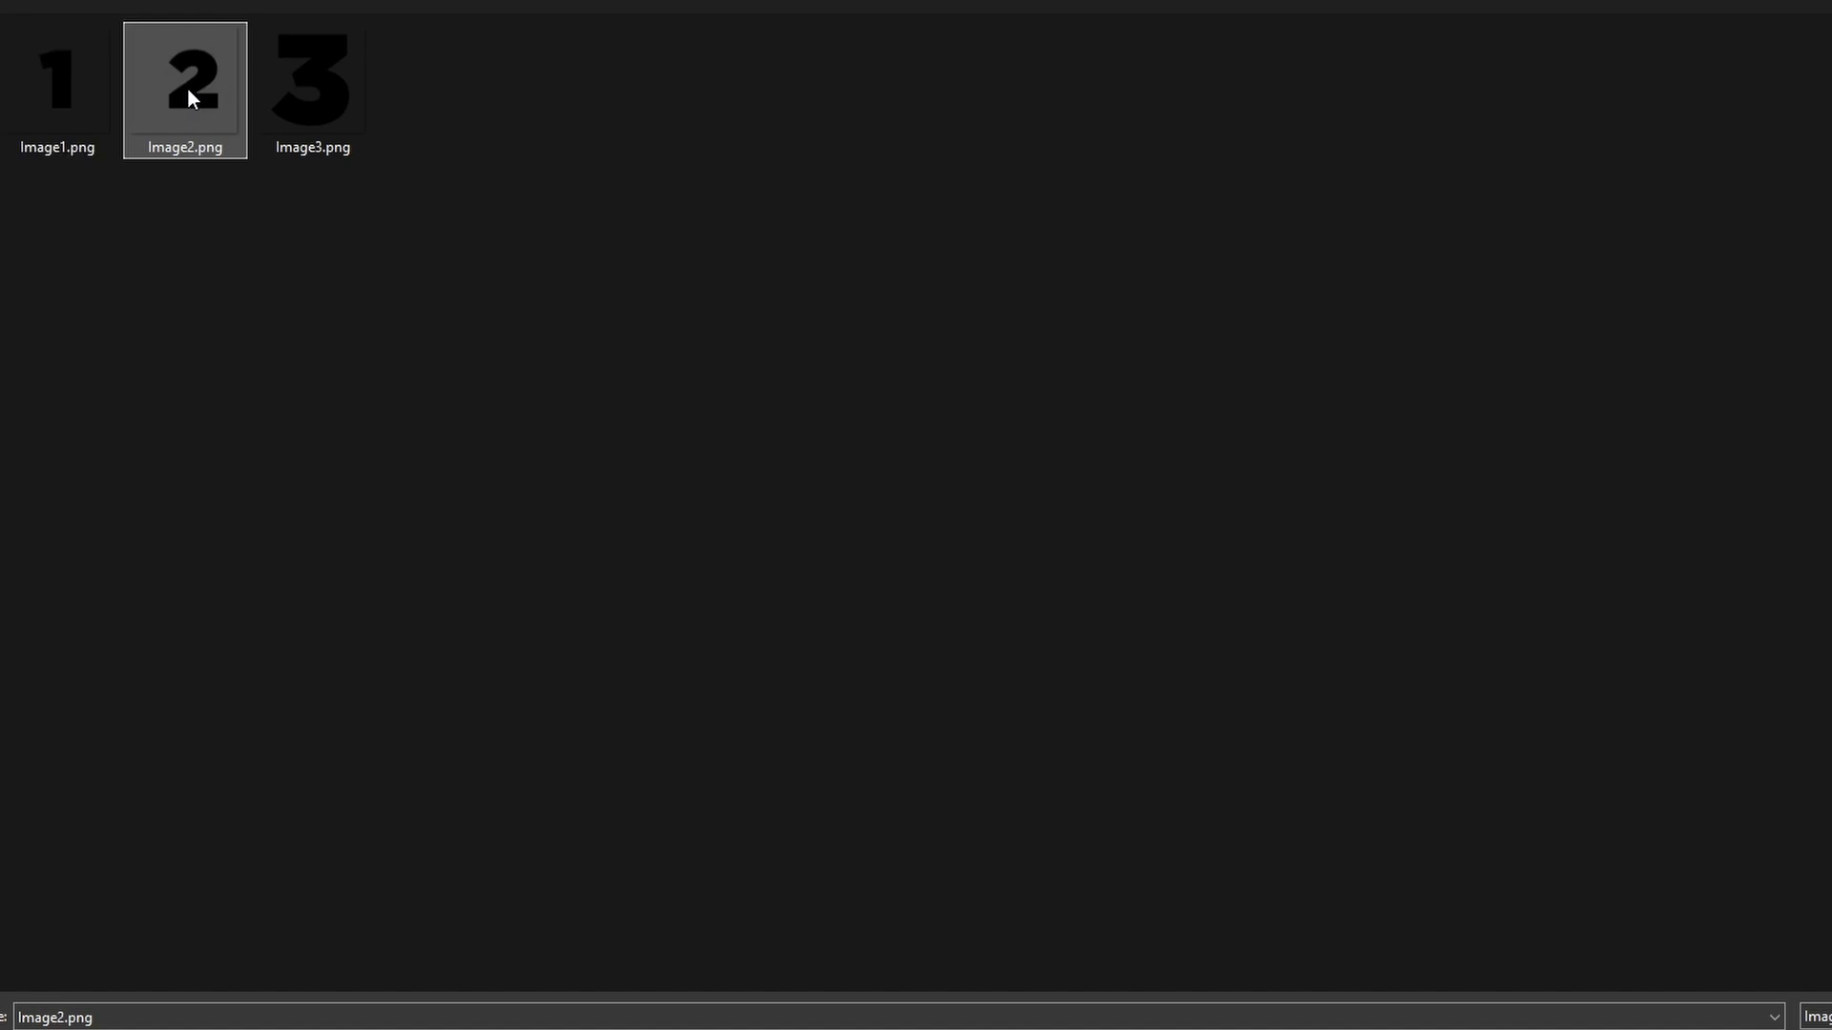
click(315, 91)
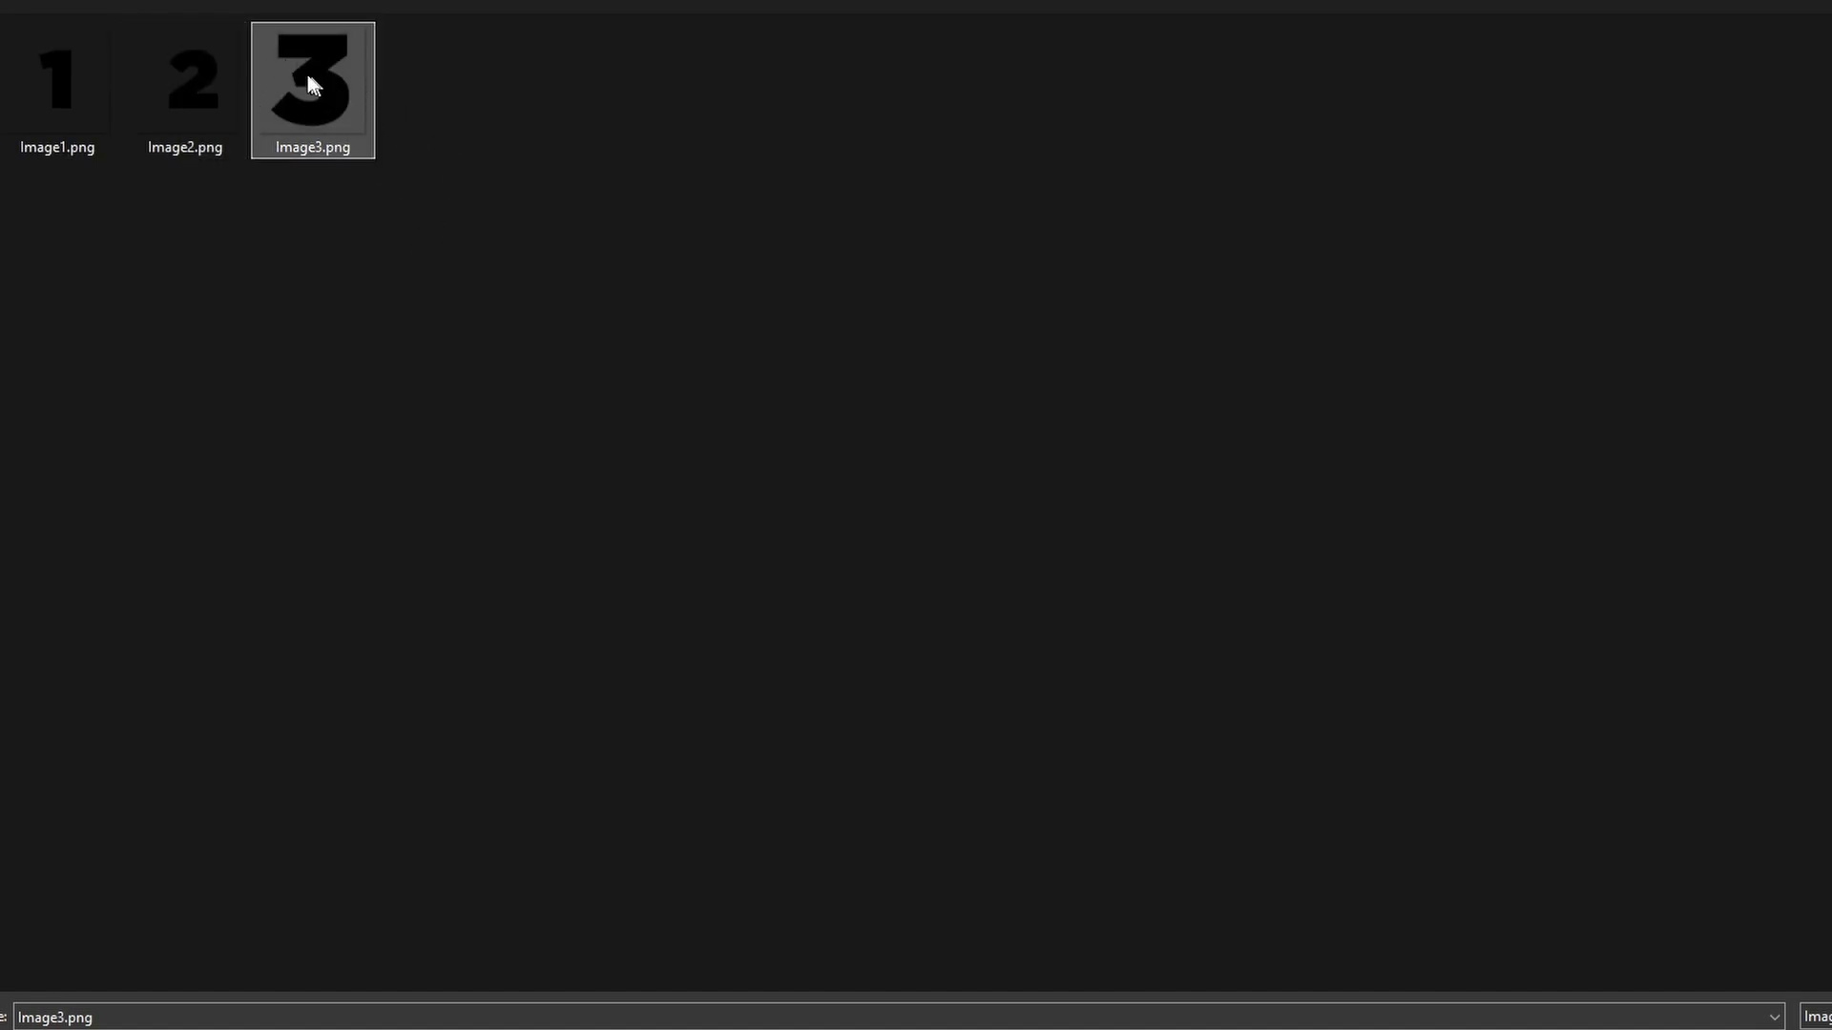
double_click(78, 96)
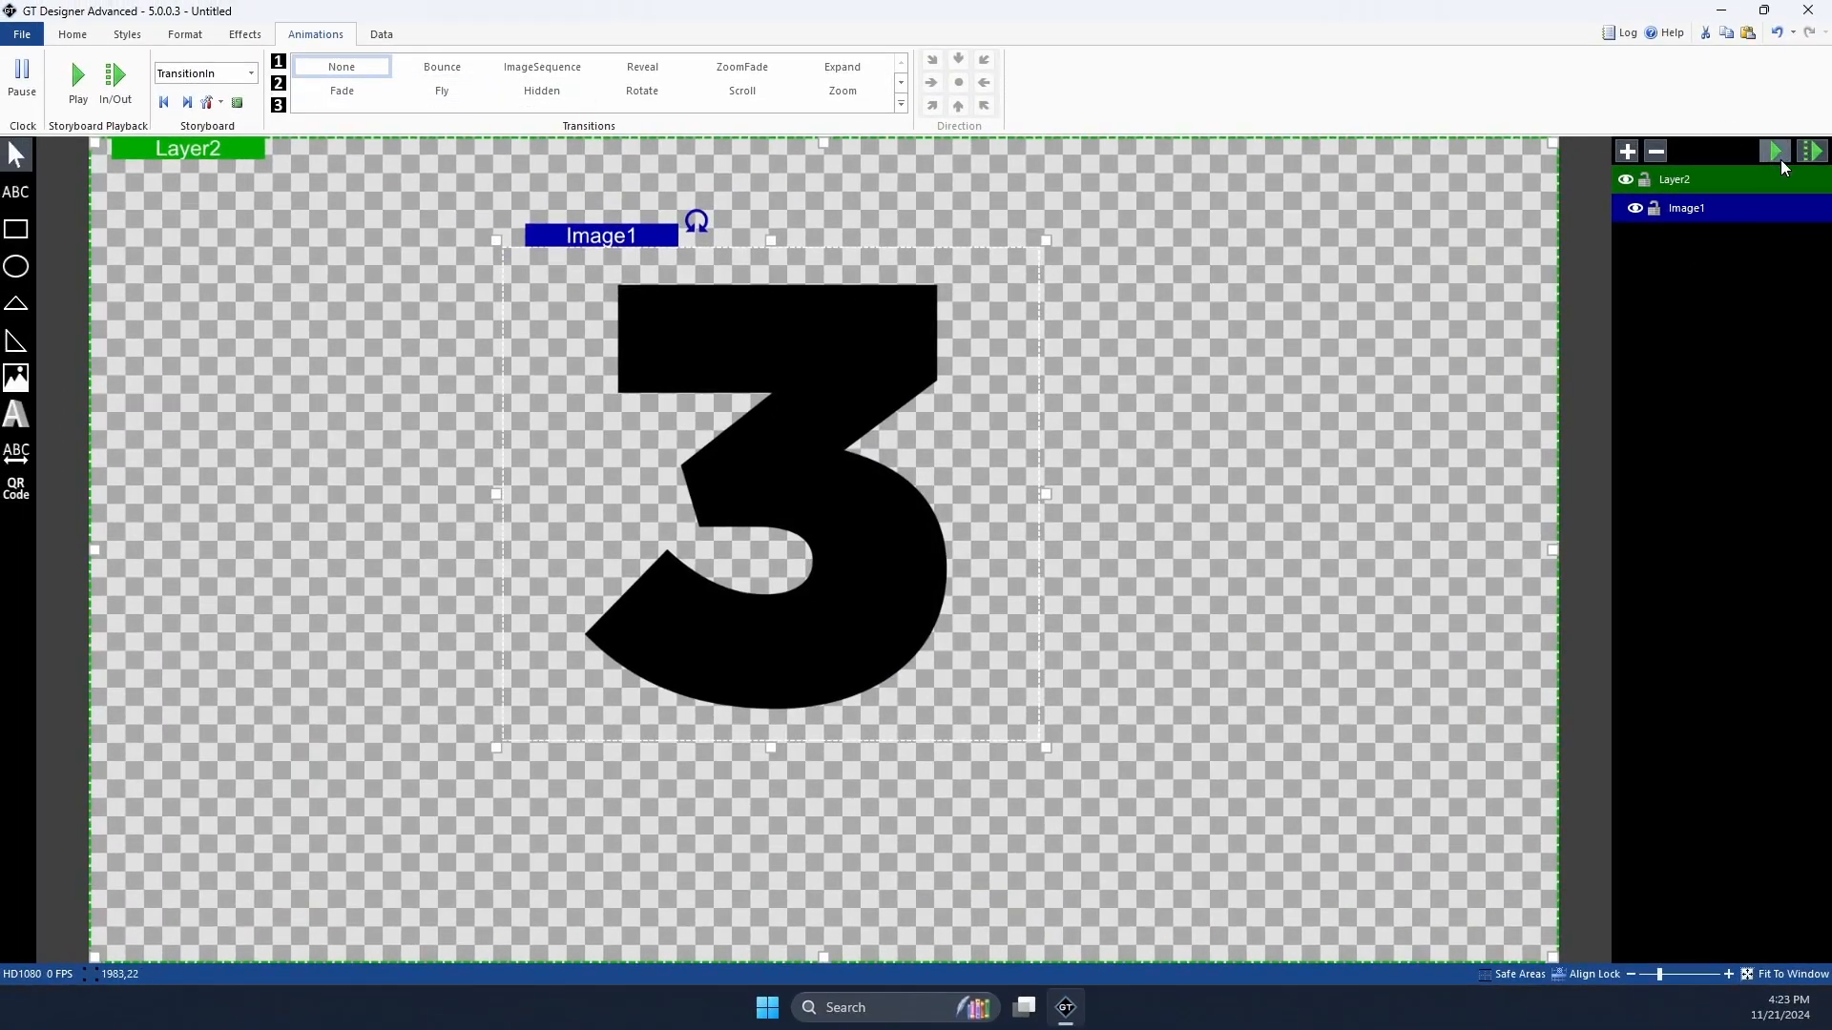
Step: Apply the ImageSequence transition to the digit image, preview it, shrink the image and play it again
click(561, 74)
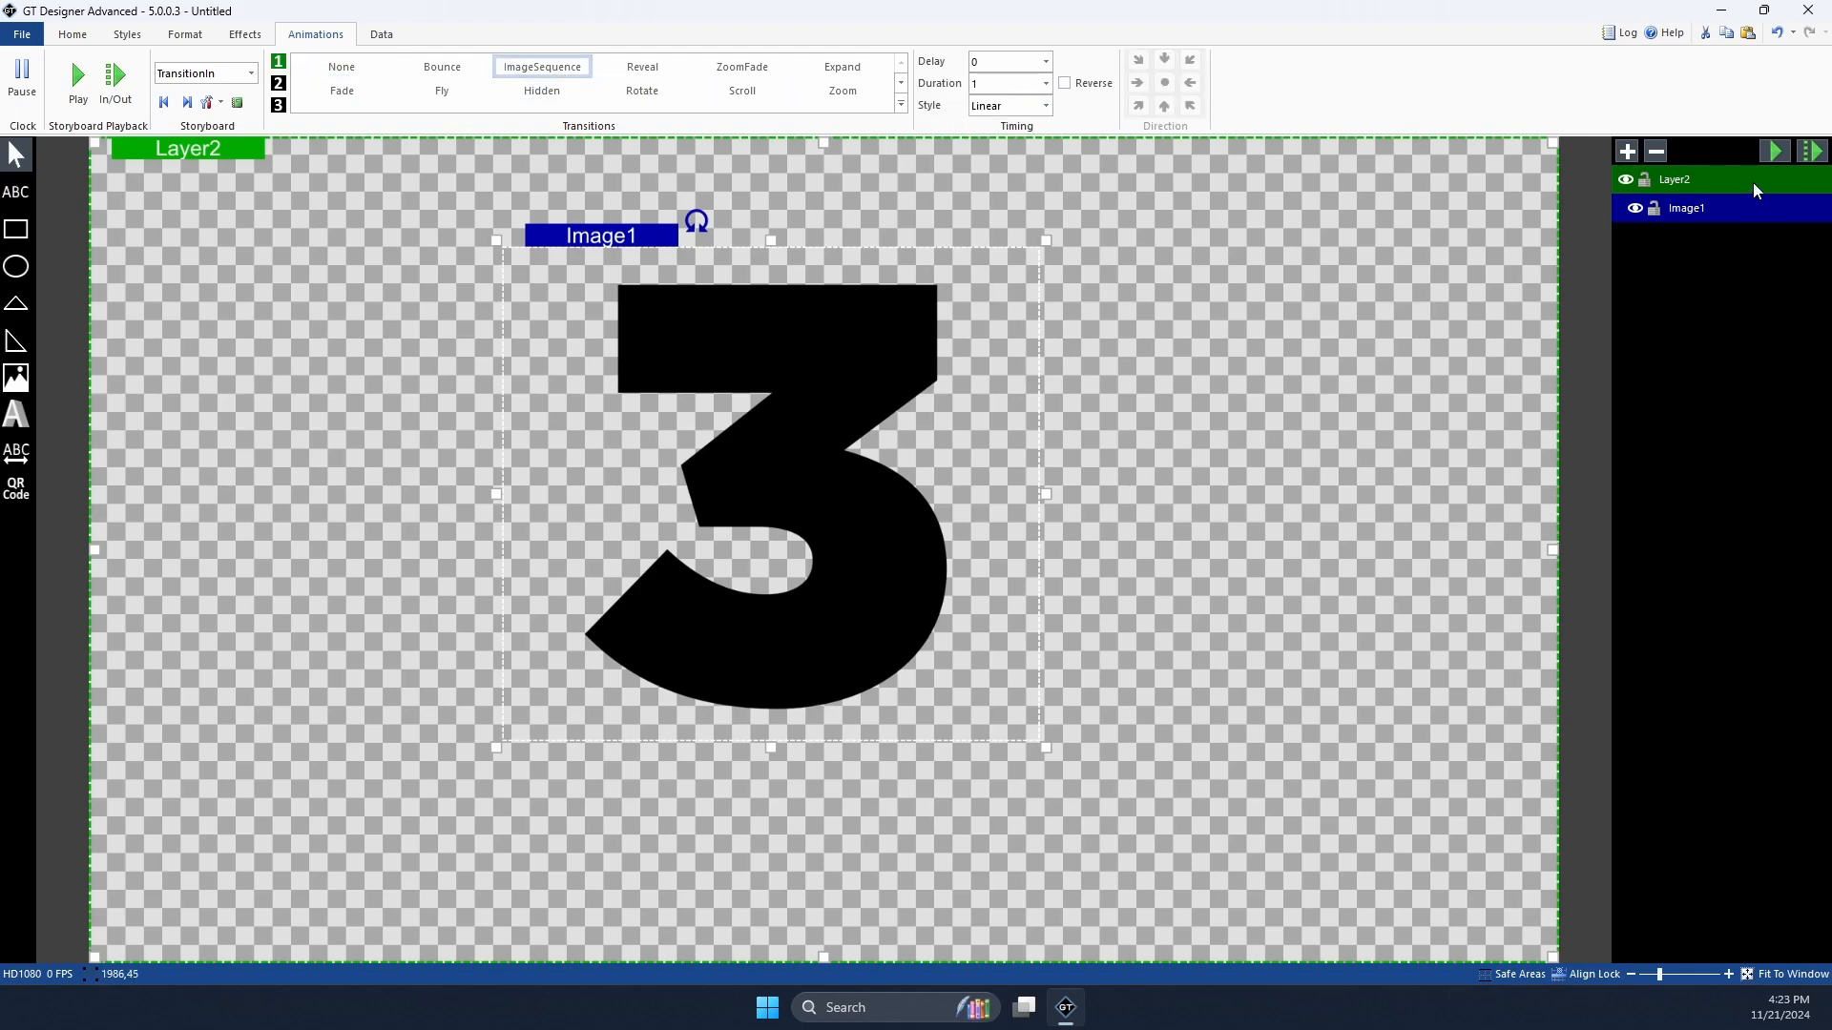
click(1777, 147)
click(1803, 163)
click(1776, 147)
drag(1047, 748, 767, 417)
click(1775, 150)
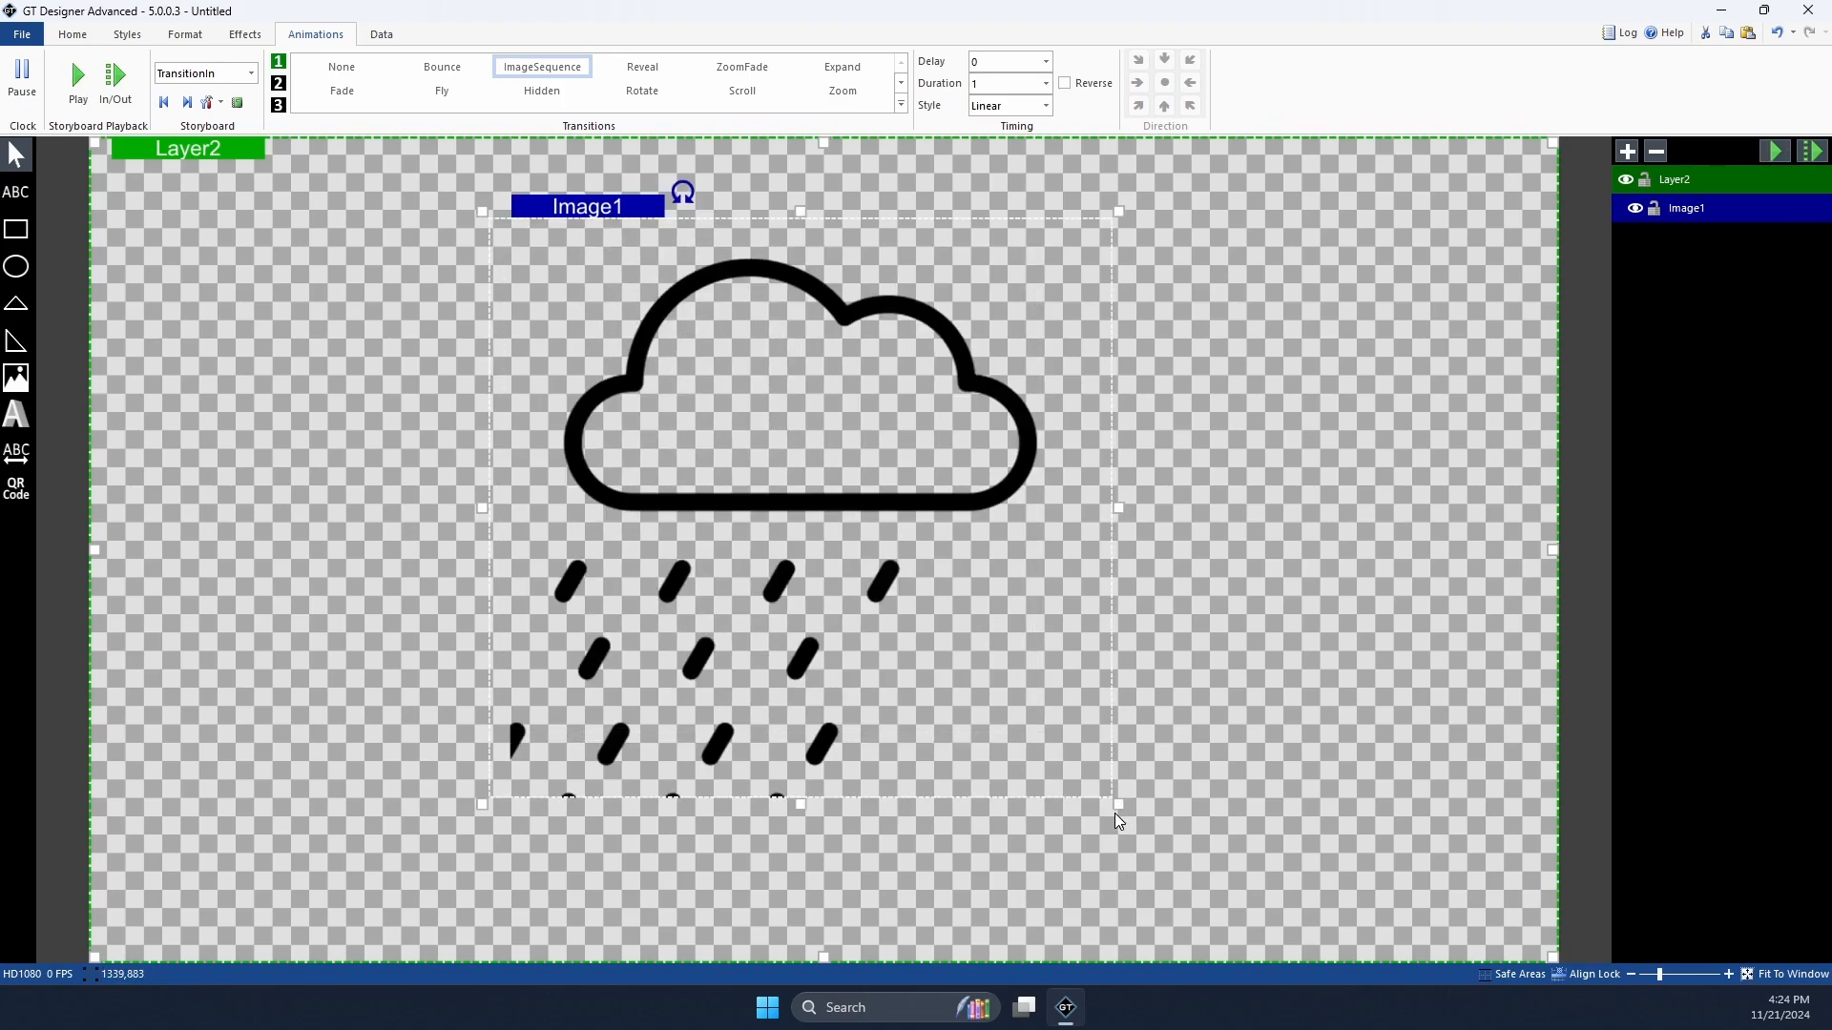
Step: Shrink and reposition the rain cloud image, and apply the ImageSequenceLoop animation to its Continuous storyboard
drag(1116, 806, 919, 570)
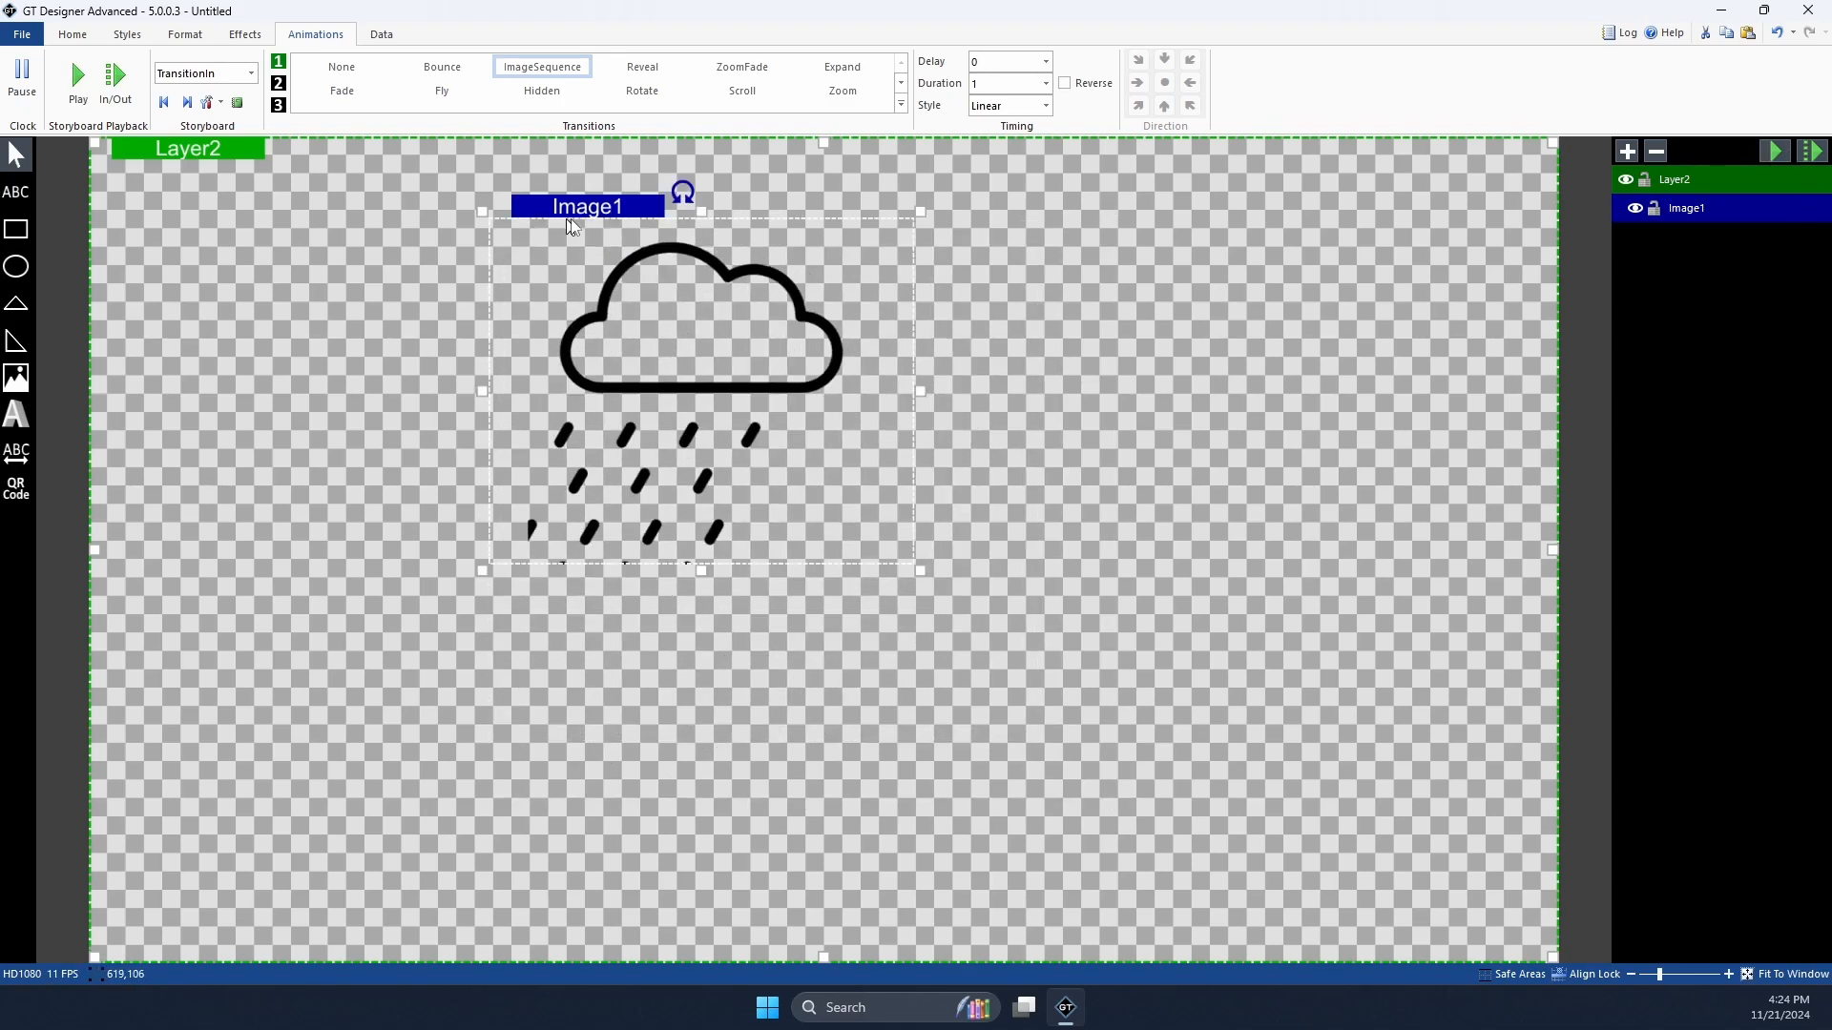
drag(611, 226, 640, 267)
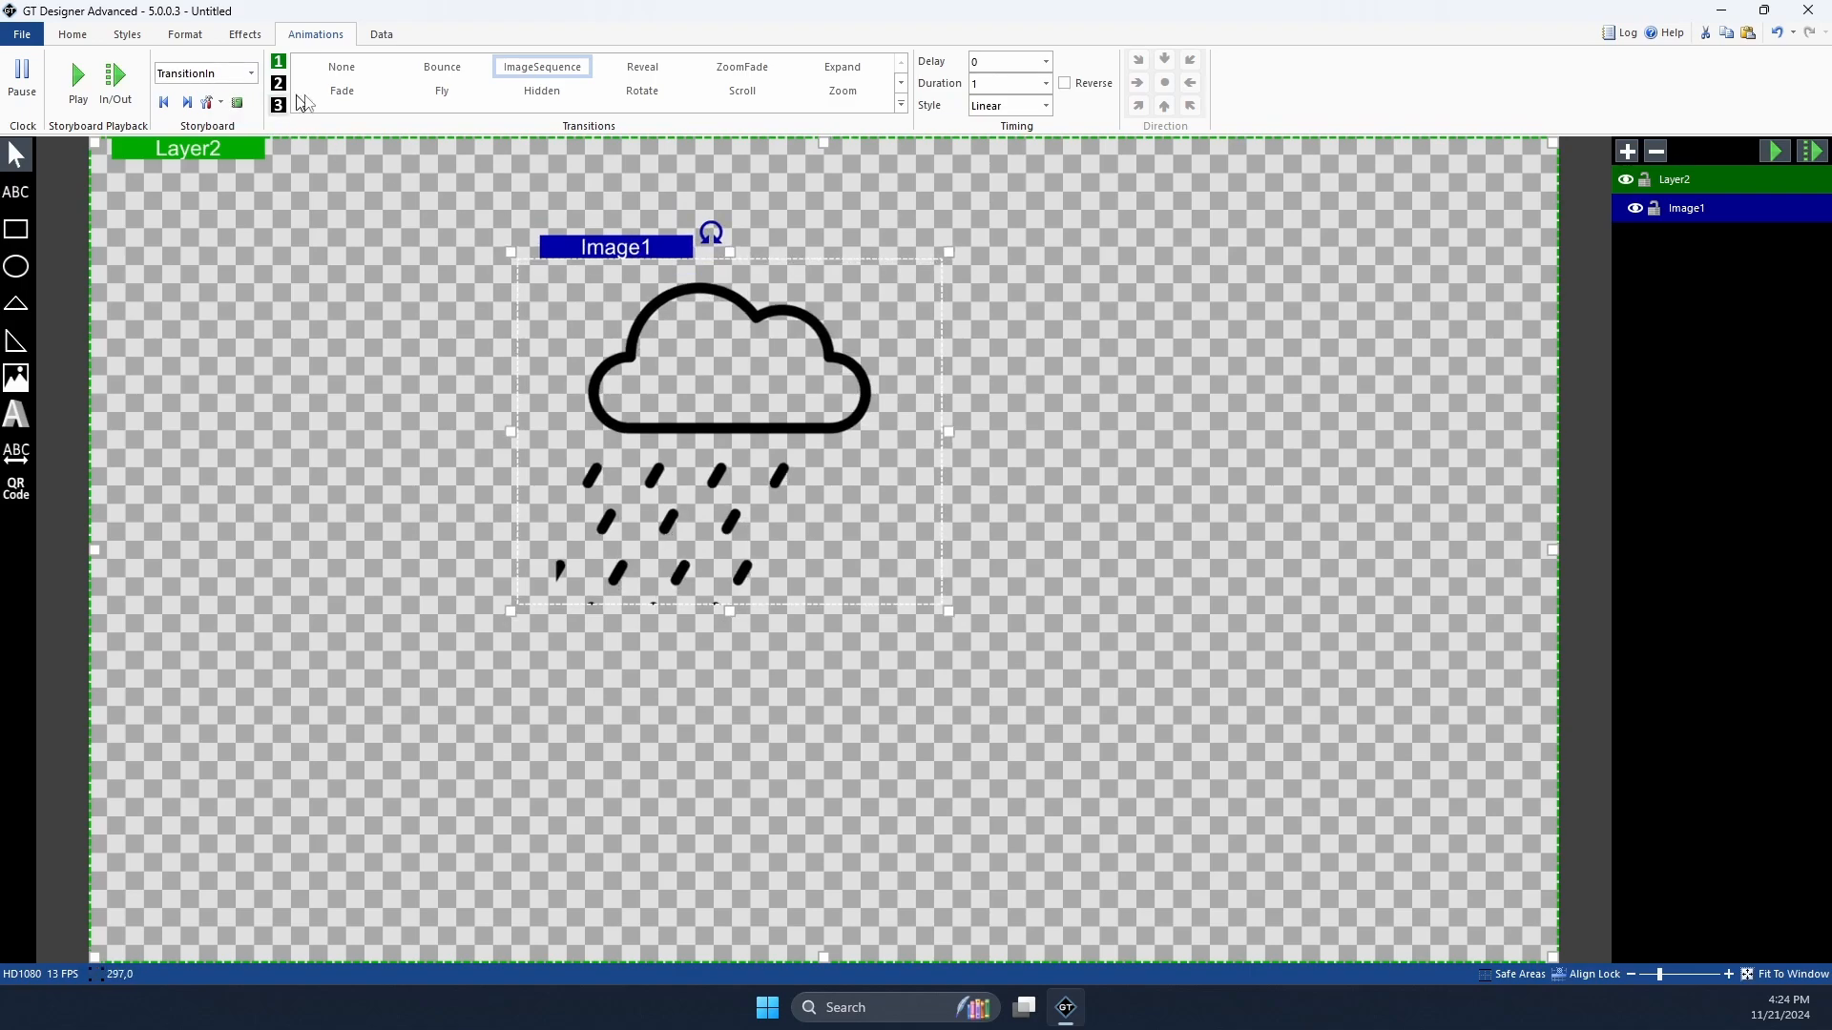
click(250, 75)
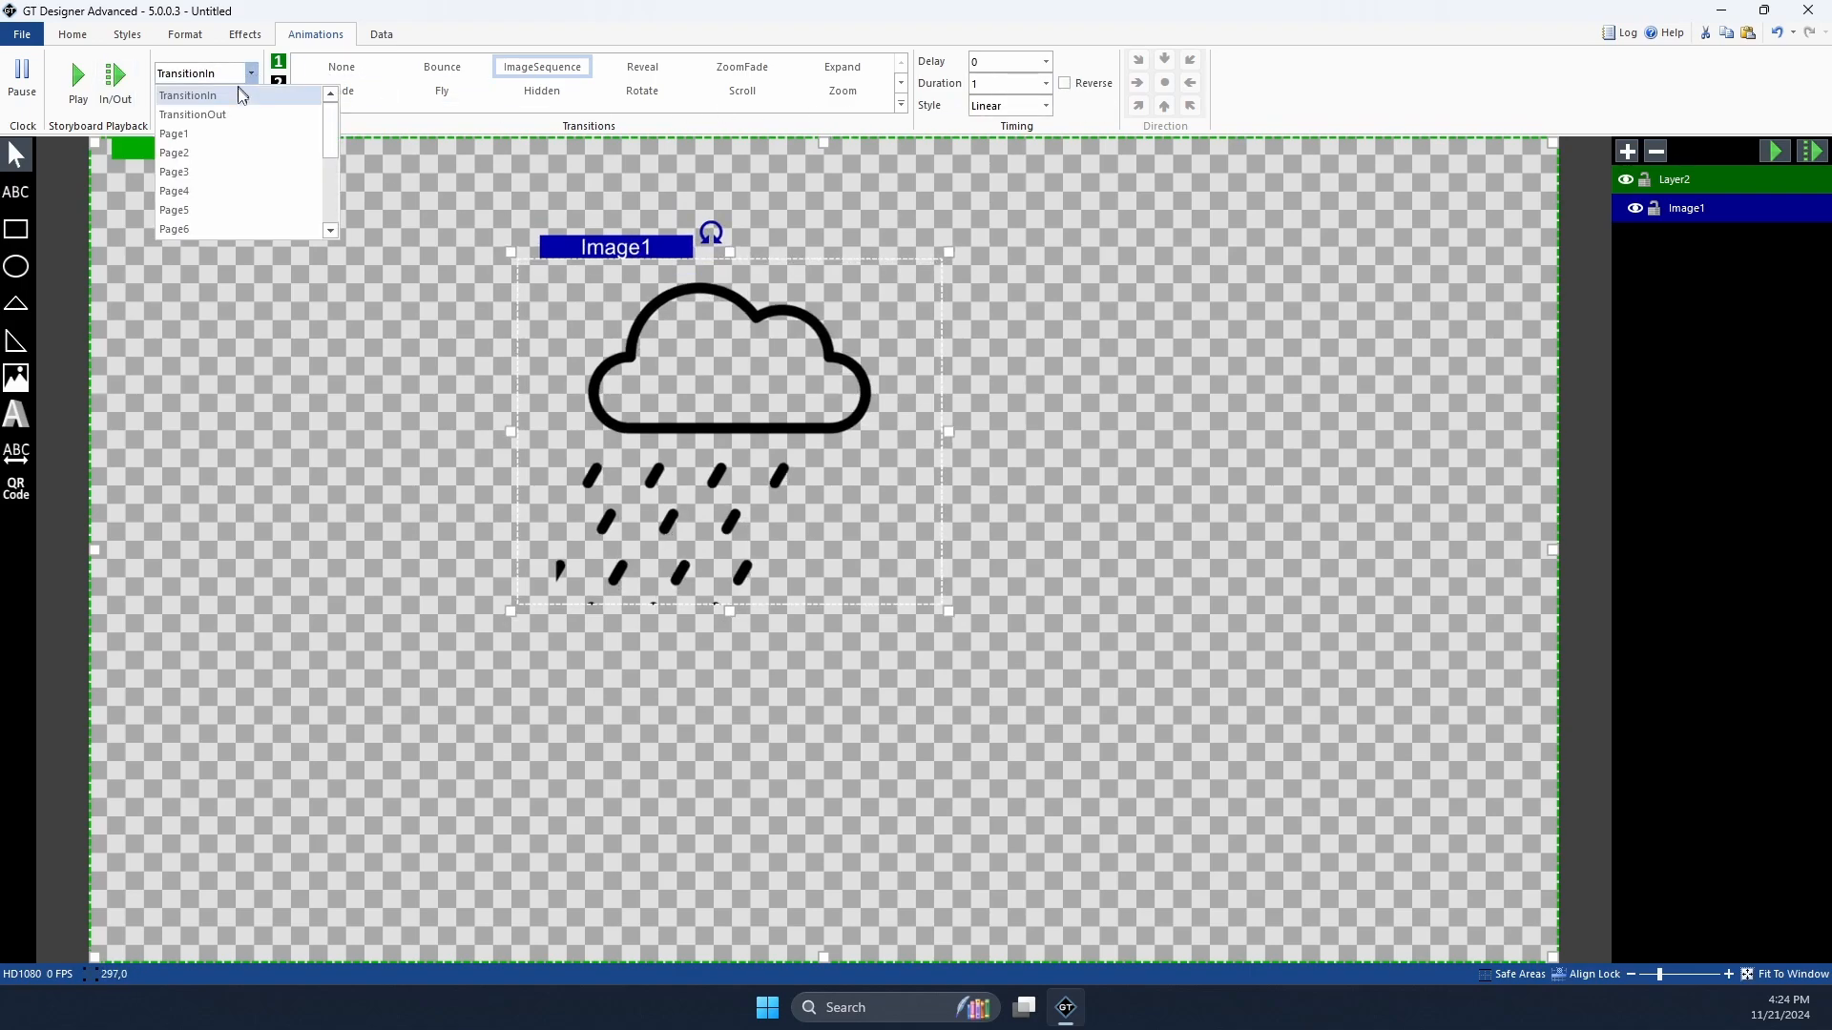
scroll(339, 169, down, 2)
scroll(341, 176, down, 2)
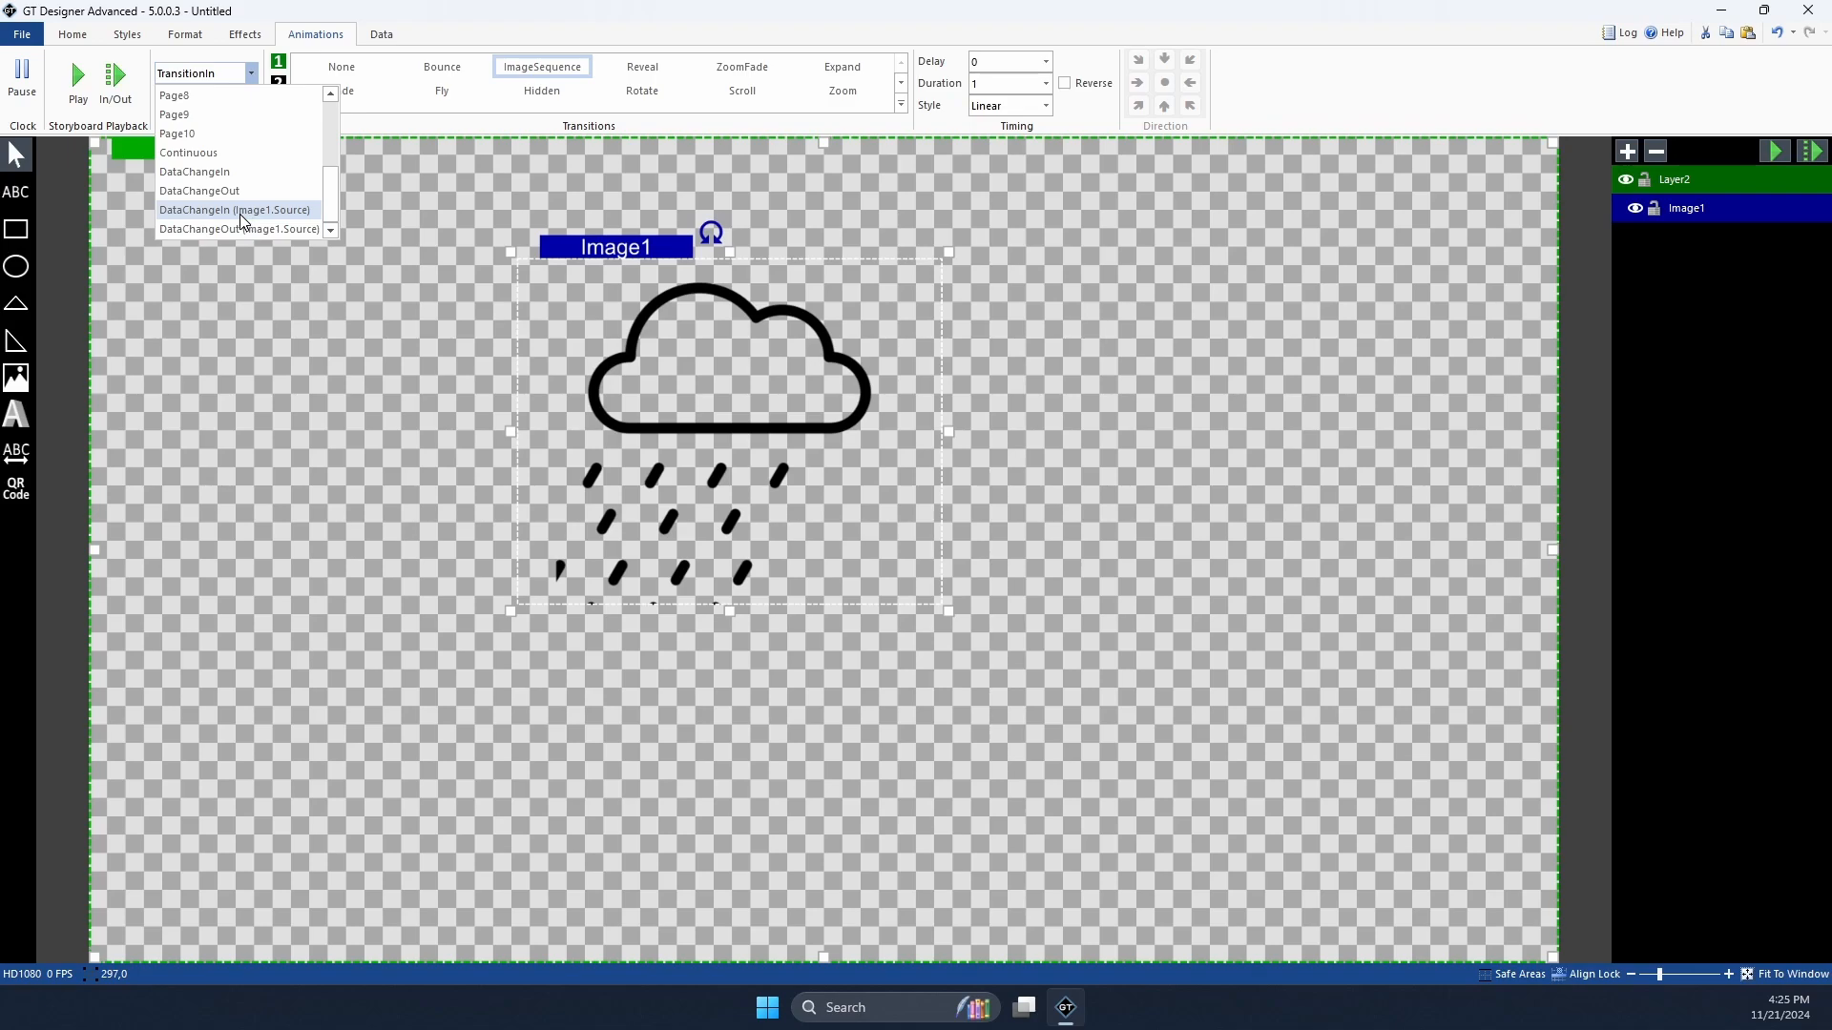
mouse_move(331, 193)
mouse_down()
mouse_move(328, 107)
mouse_move(326, 190)
mouse_up()
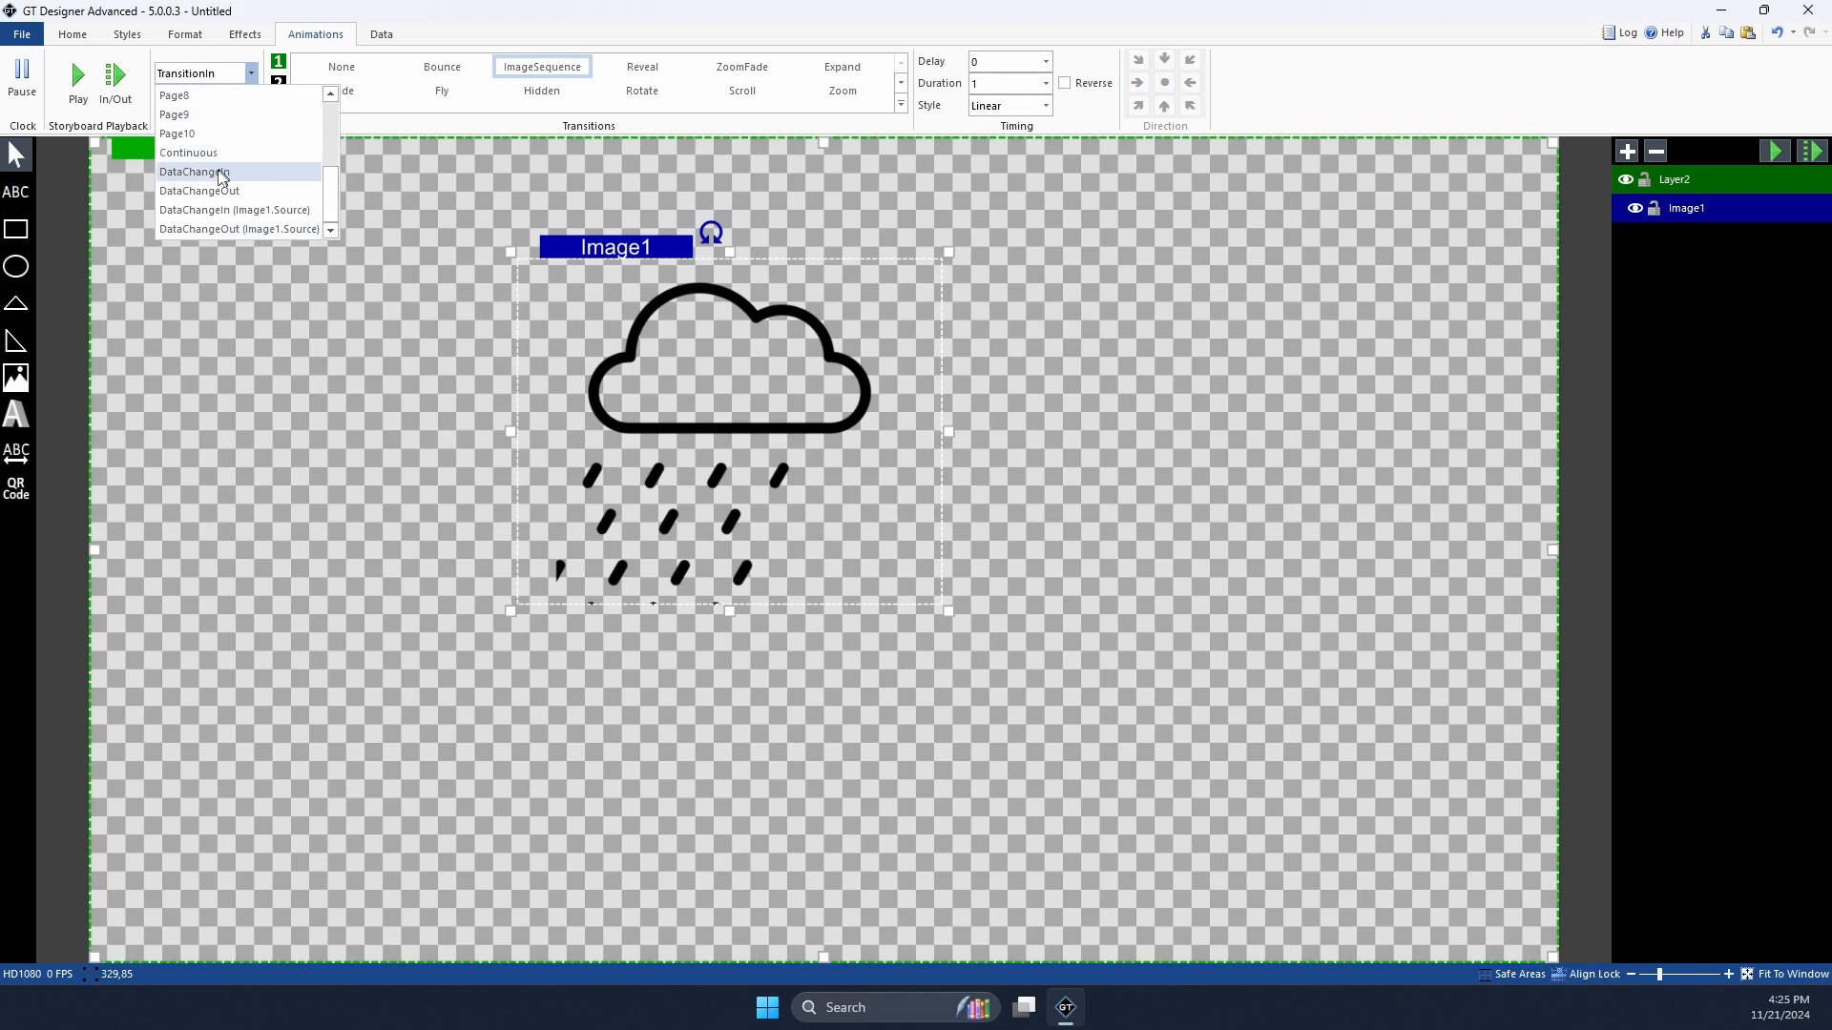
click(227, 160)
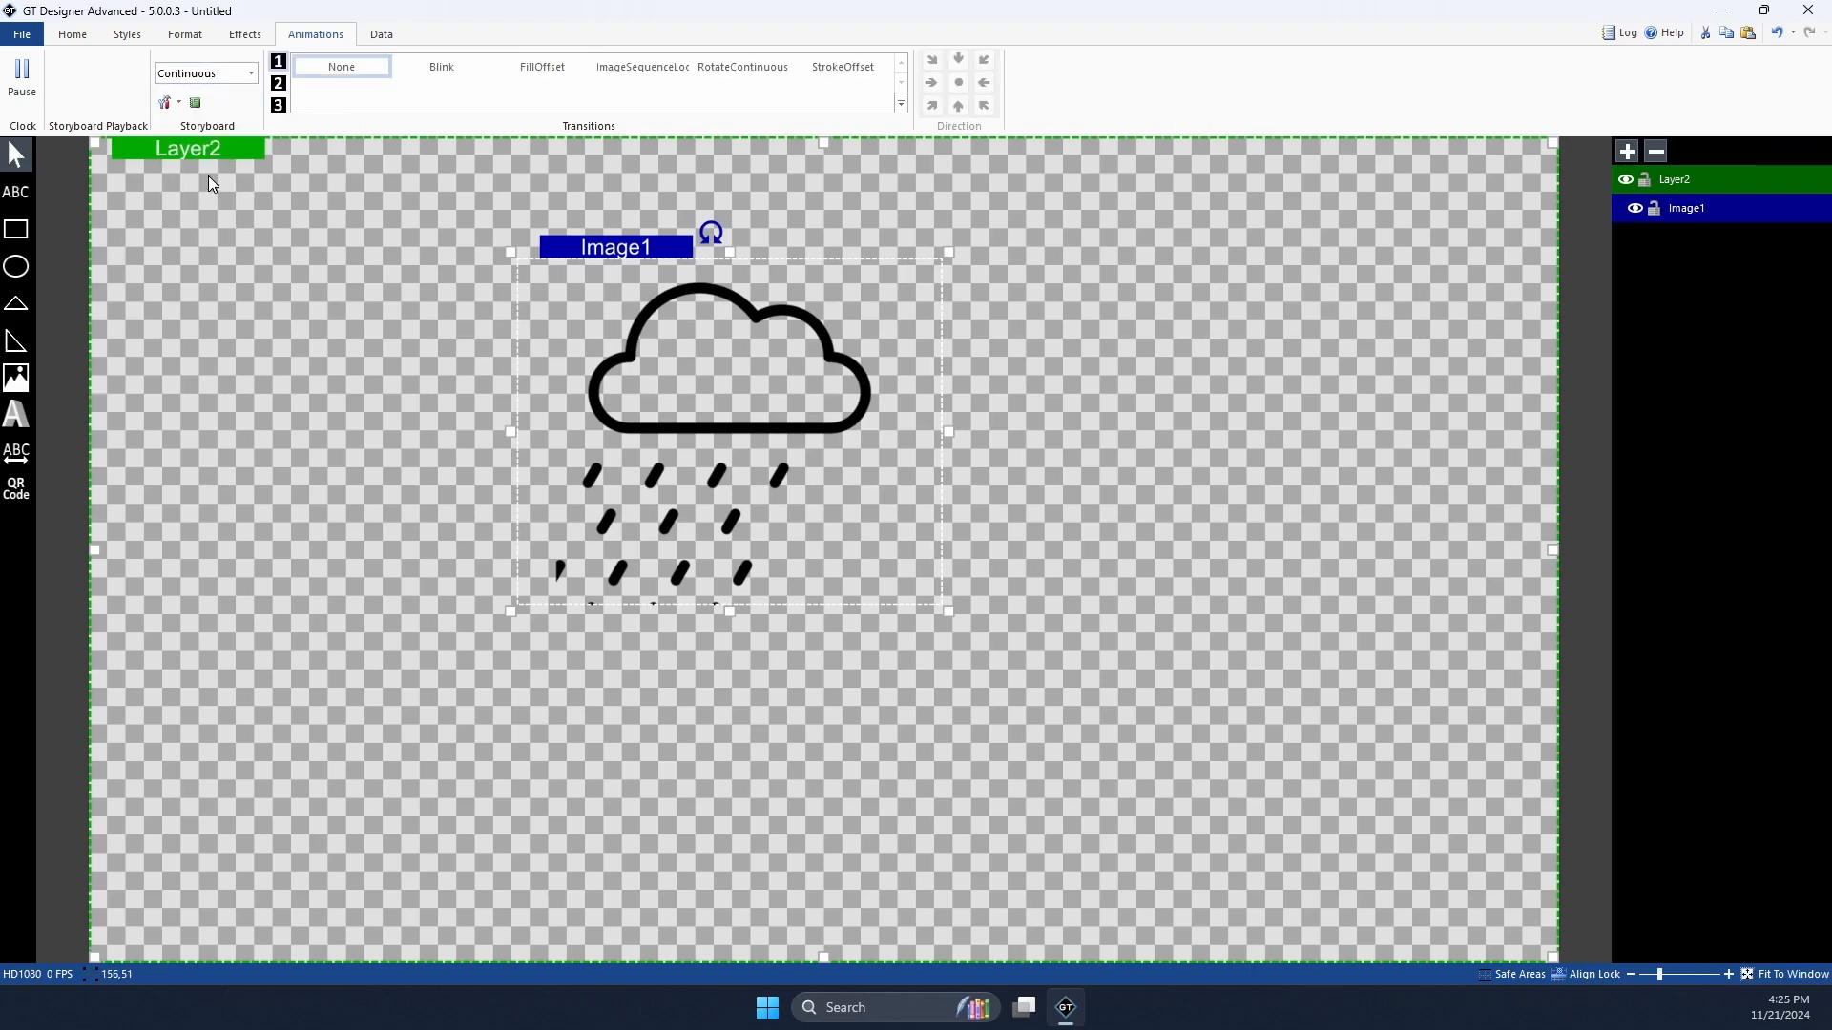
drag(616, 271, 503, 241)
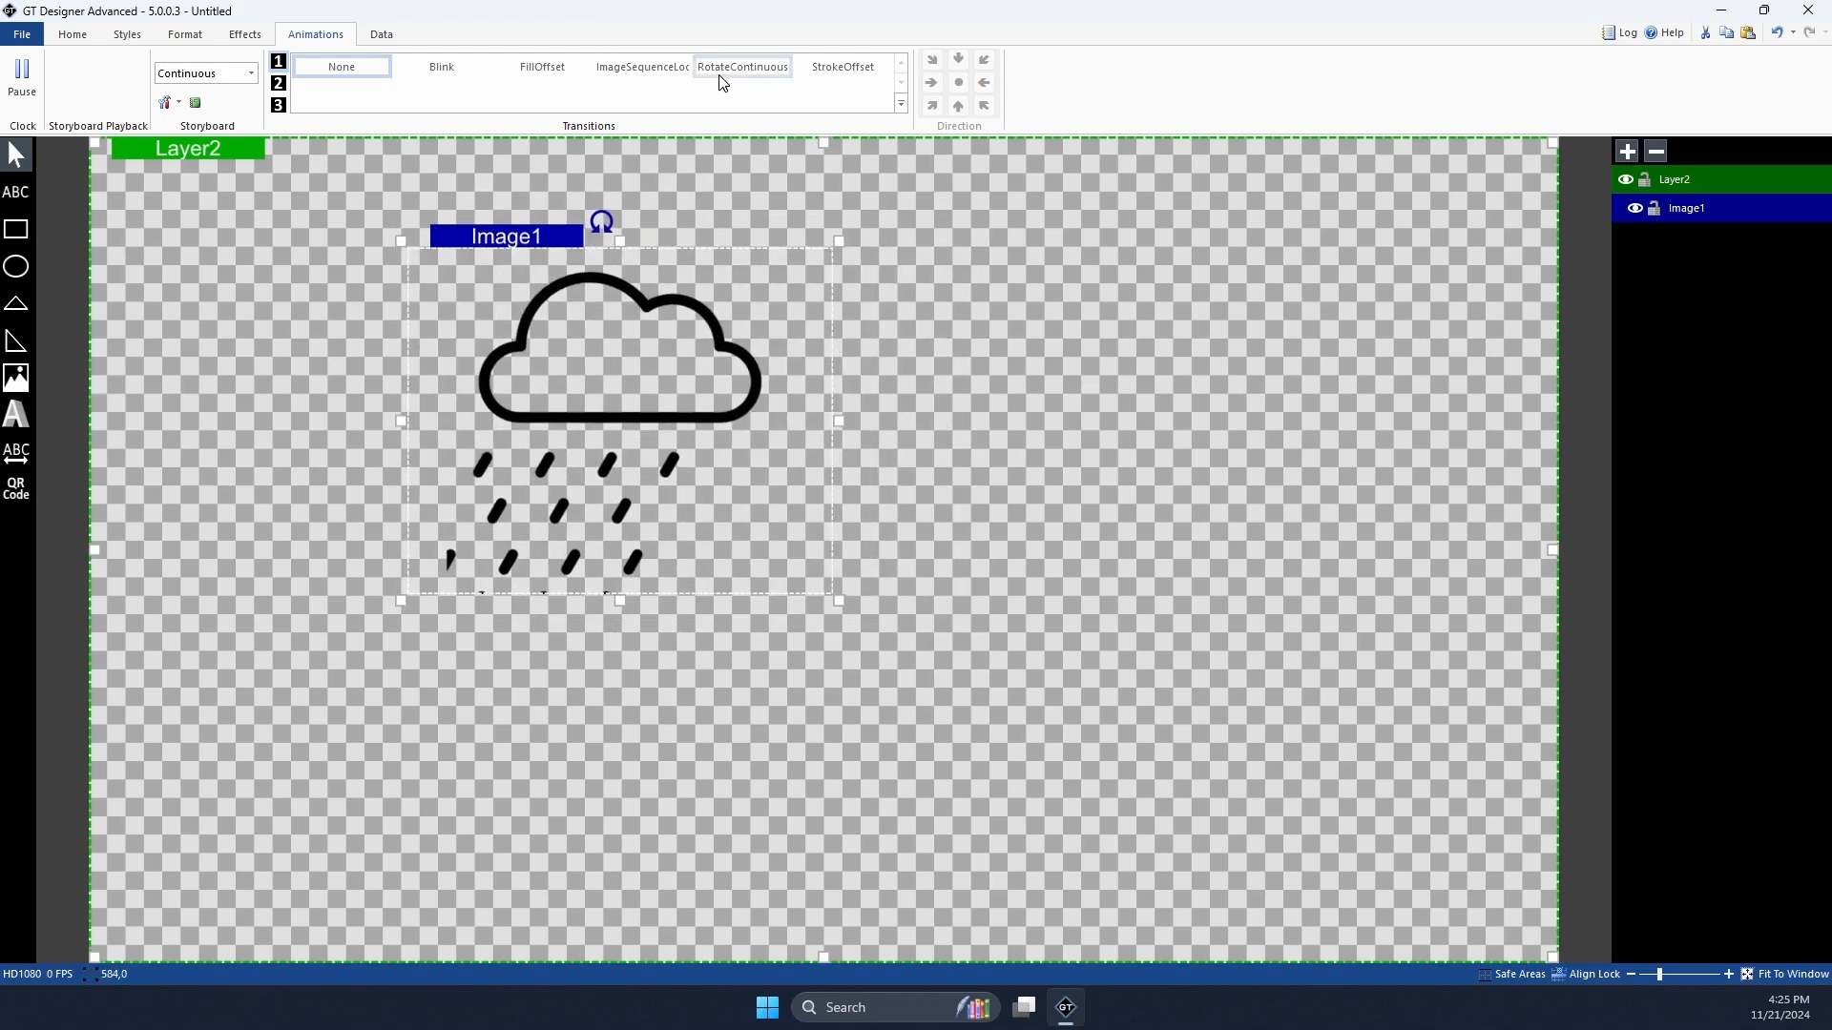
click(641, 80)
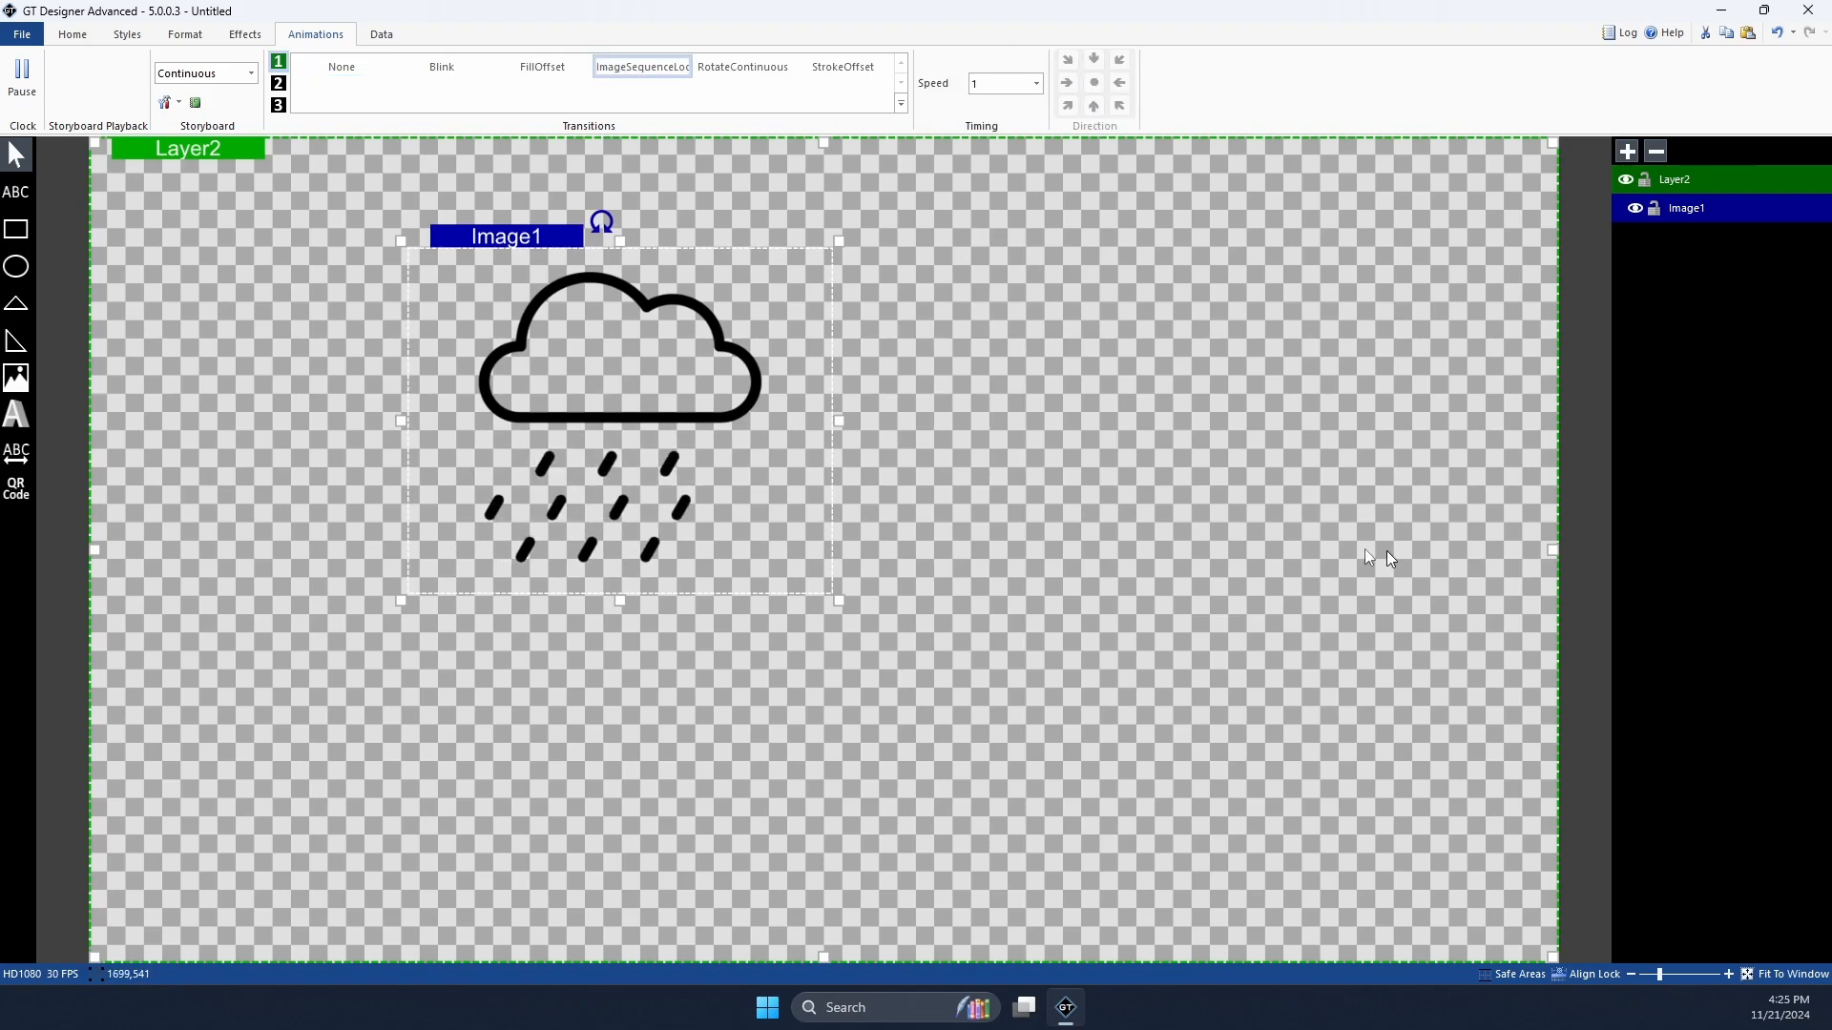
Step: Resize the looping rain cloud image and place it in the upper-right area of the canvas
drag(840, 601, 1346, 186)
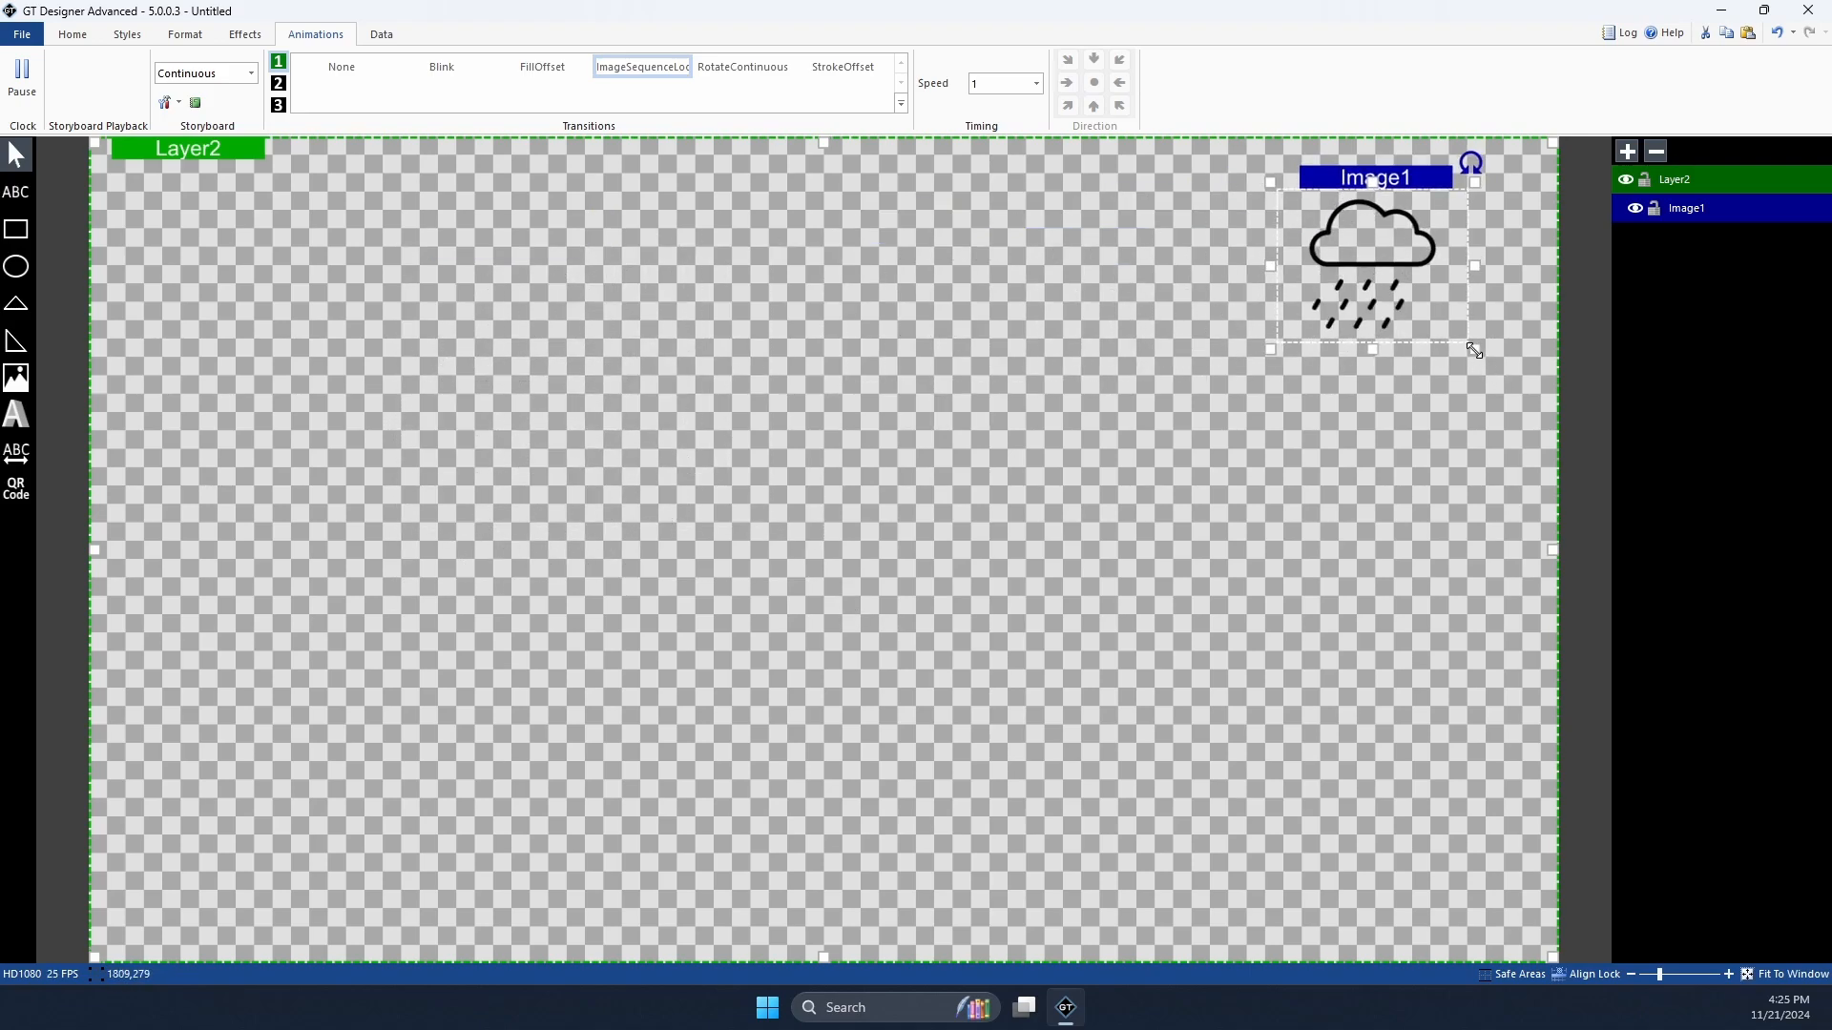
drag(1474, 350, 1442, 430)
drag(1262, 150, 1248, 182)
Step: Try a speed of 0.05 for the rain cloud's looping image sequence and set it to 4
click(1037, 79)
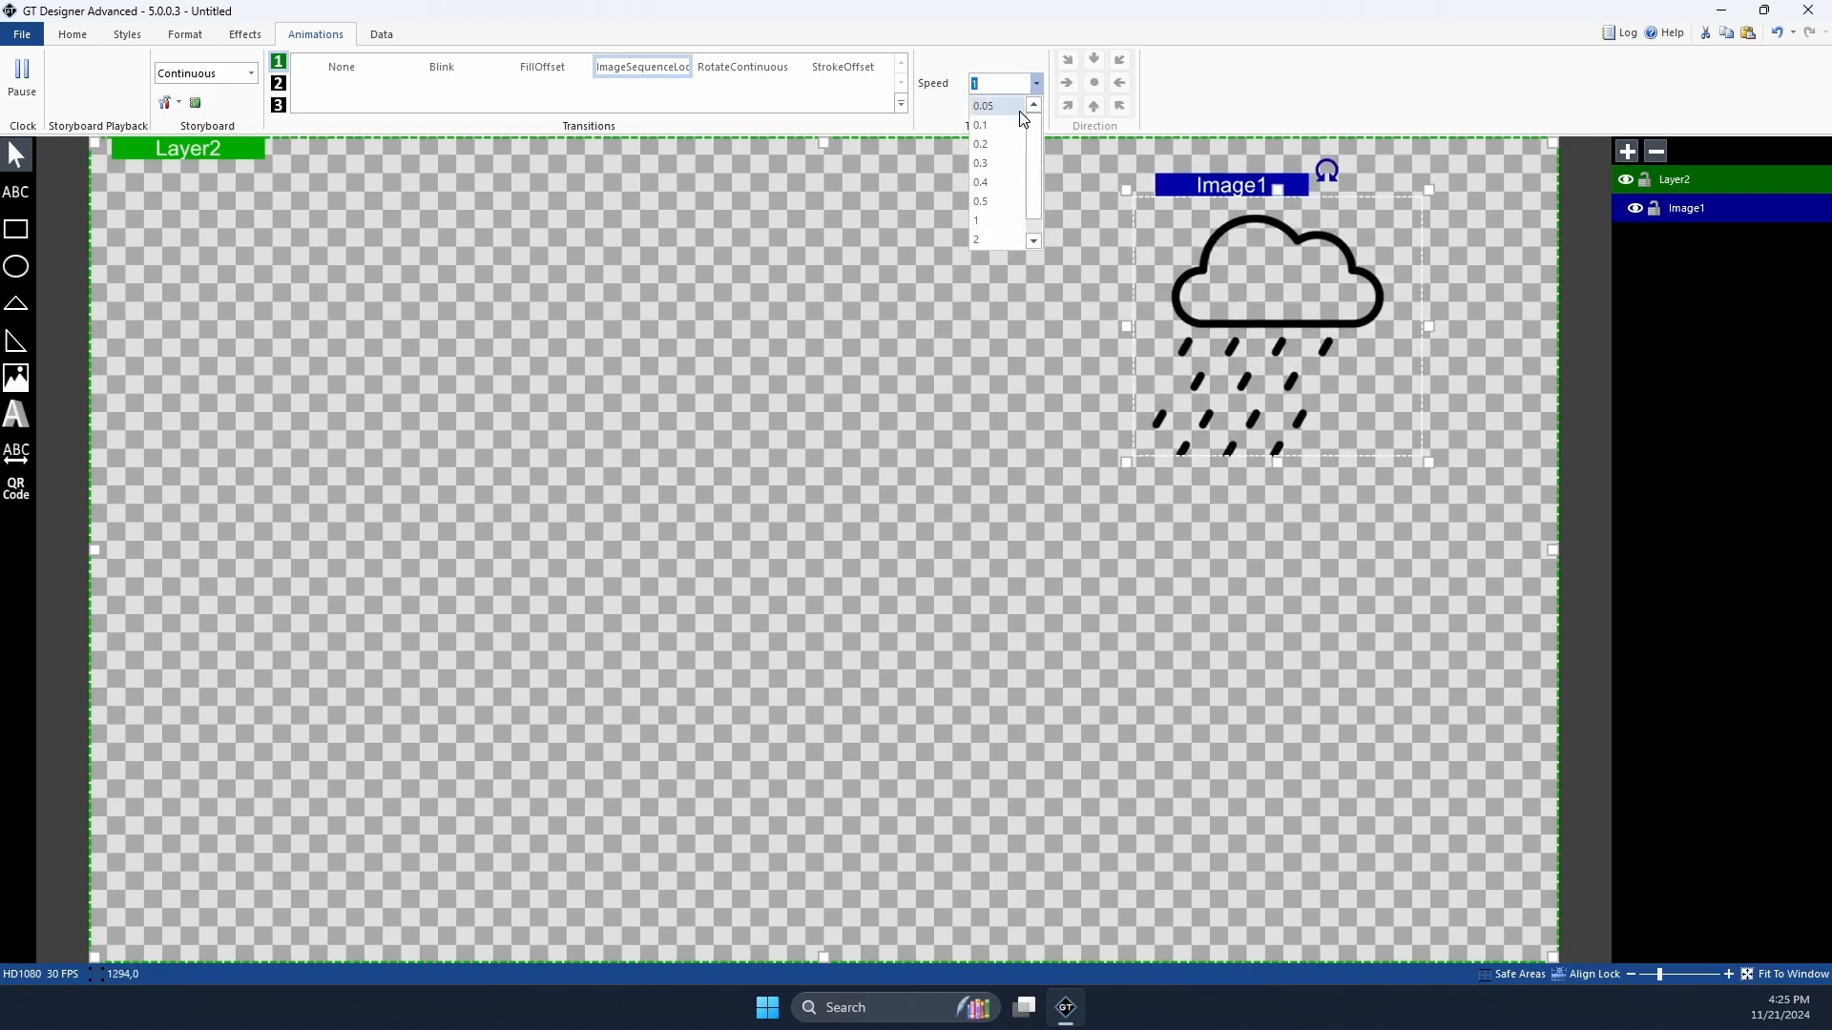
click(1019, 107)
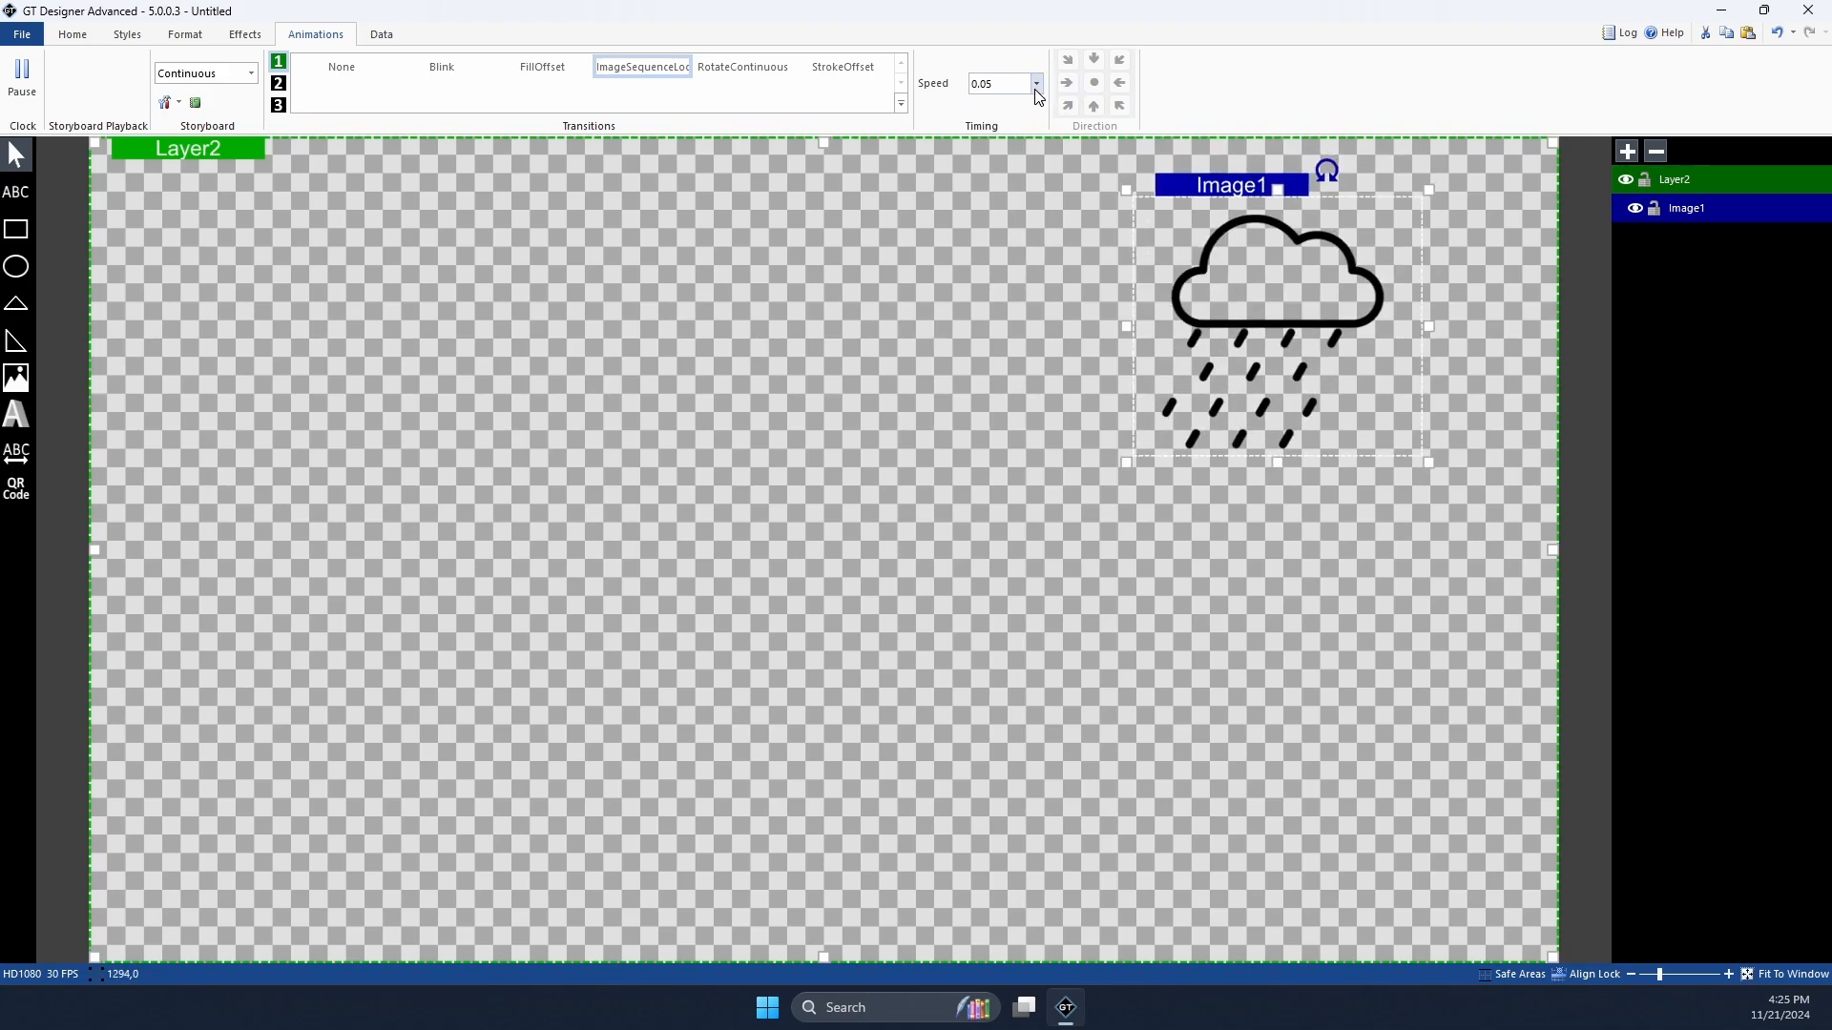
click(1036, 86)
click(1003, 237)
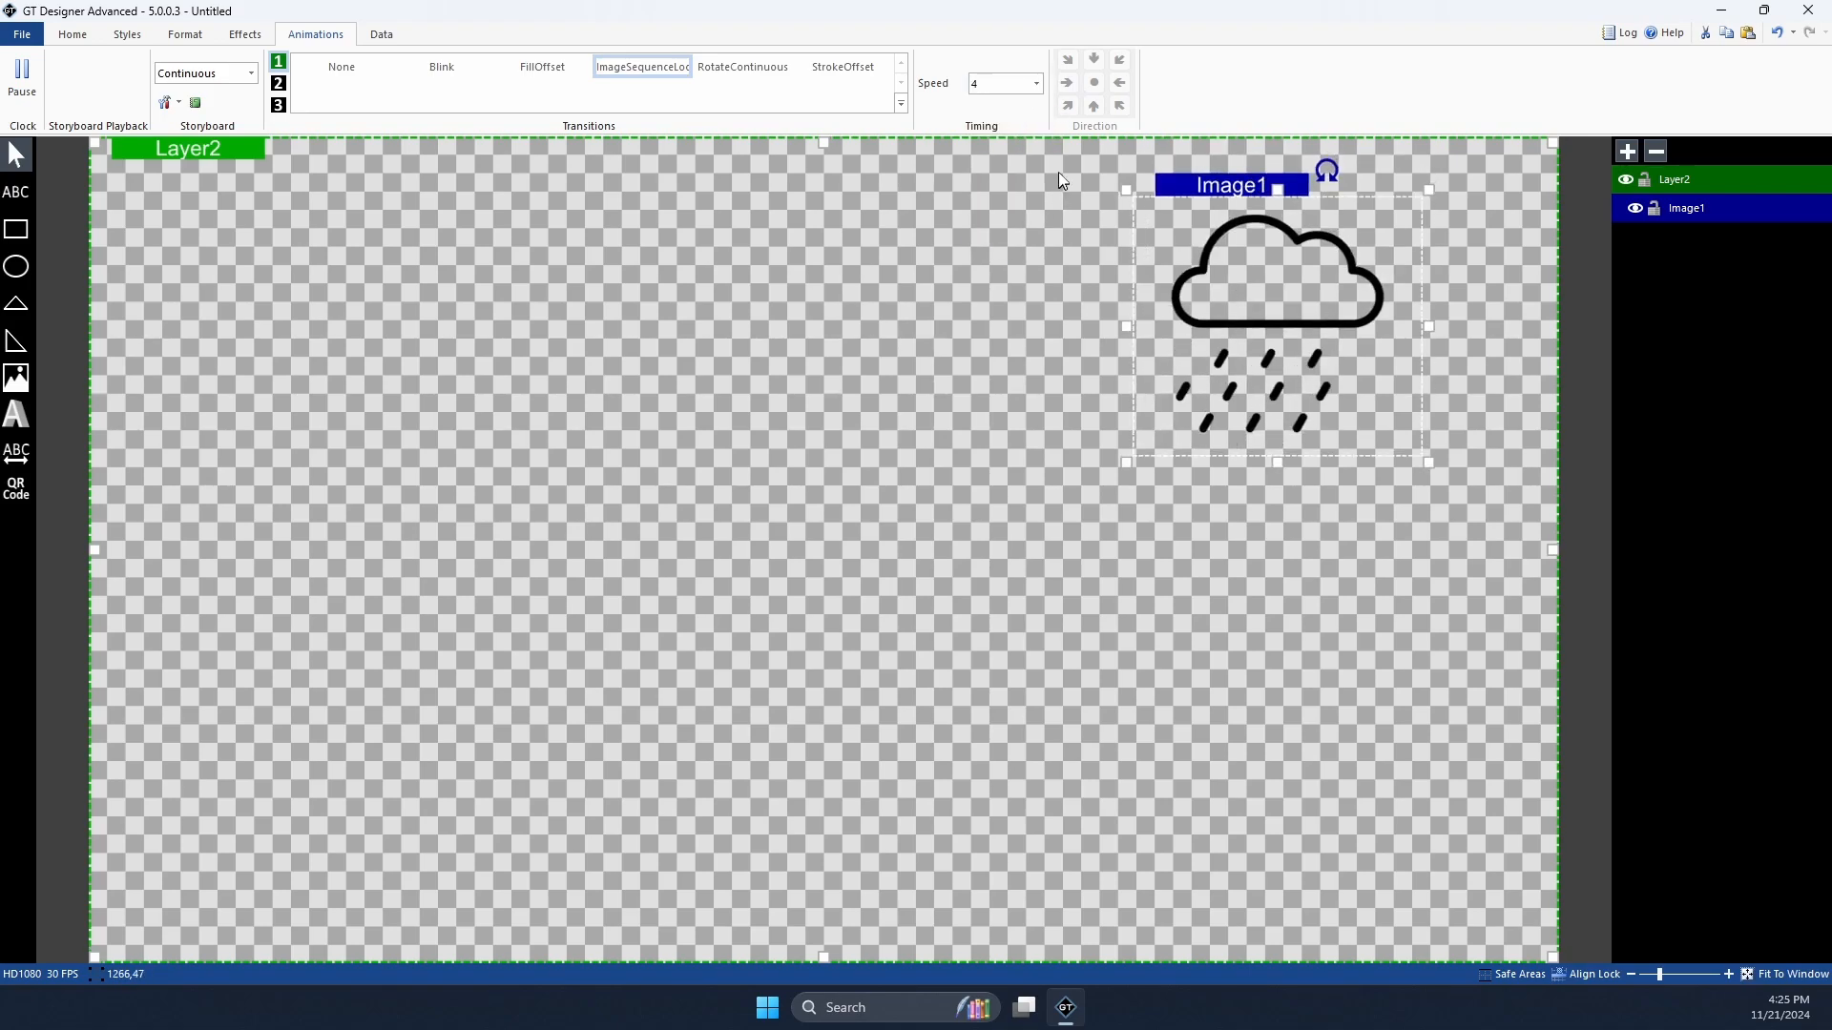
Step: Try a speed of 1 for the rain cloud's ImageSequenceLoop animation and set it to 0.5
click(1038, 83)
click(992, 201)
click(1036, 84)
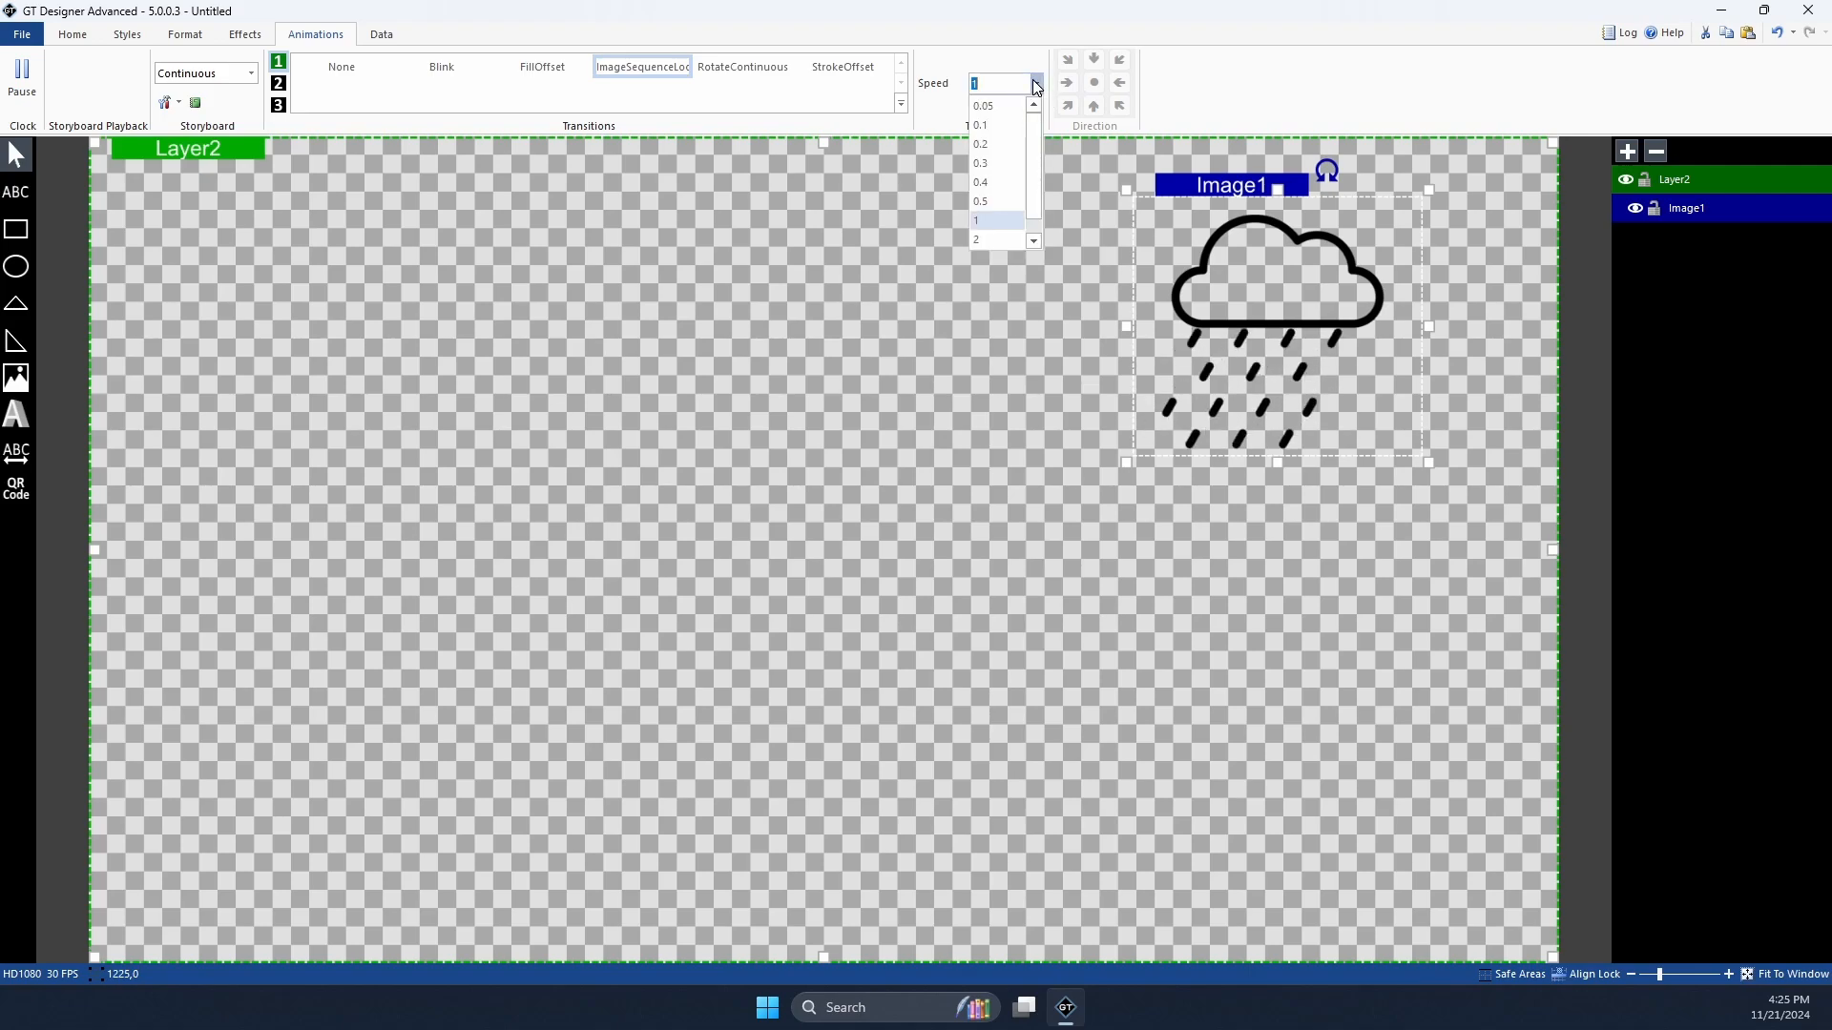
click(988, 202)
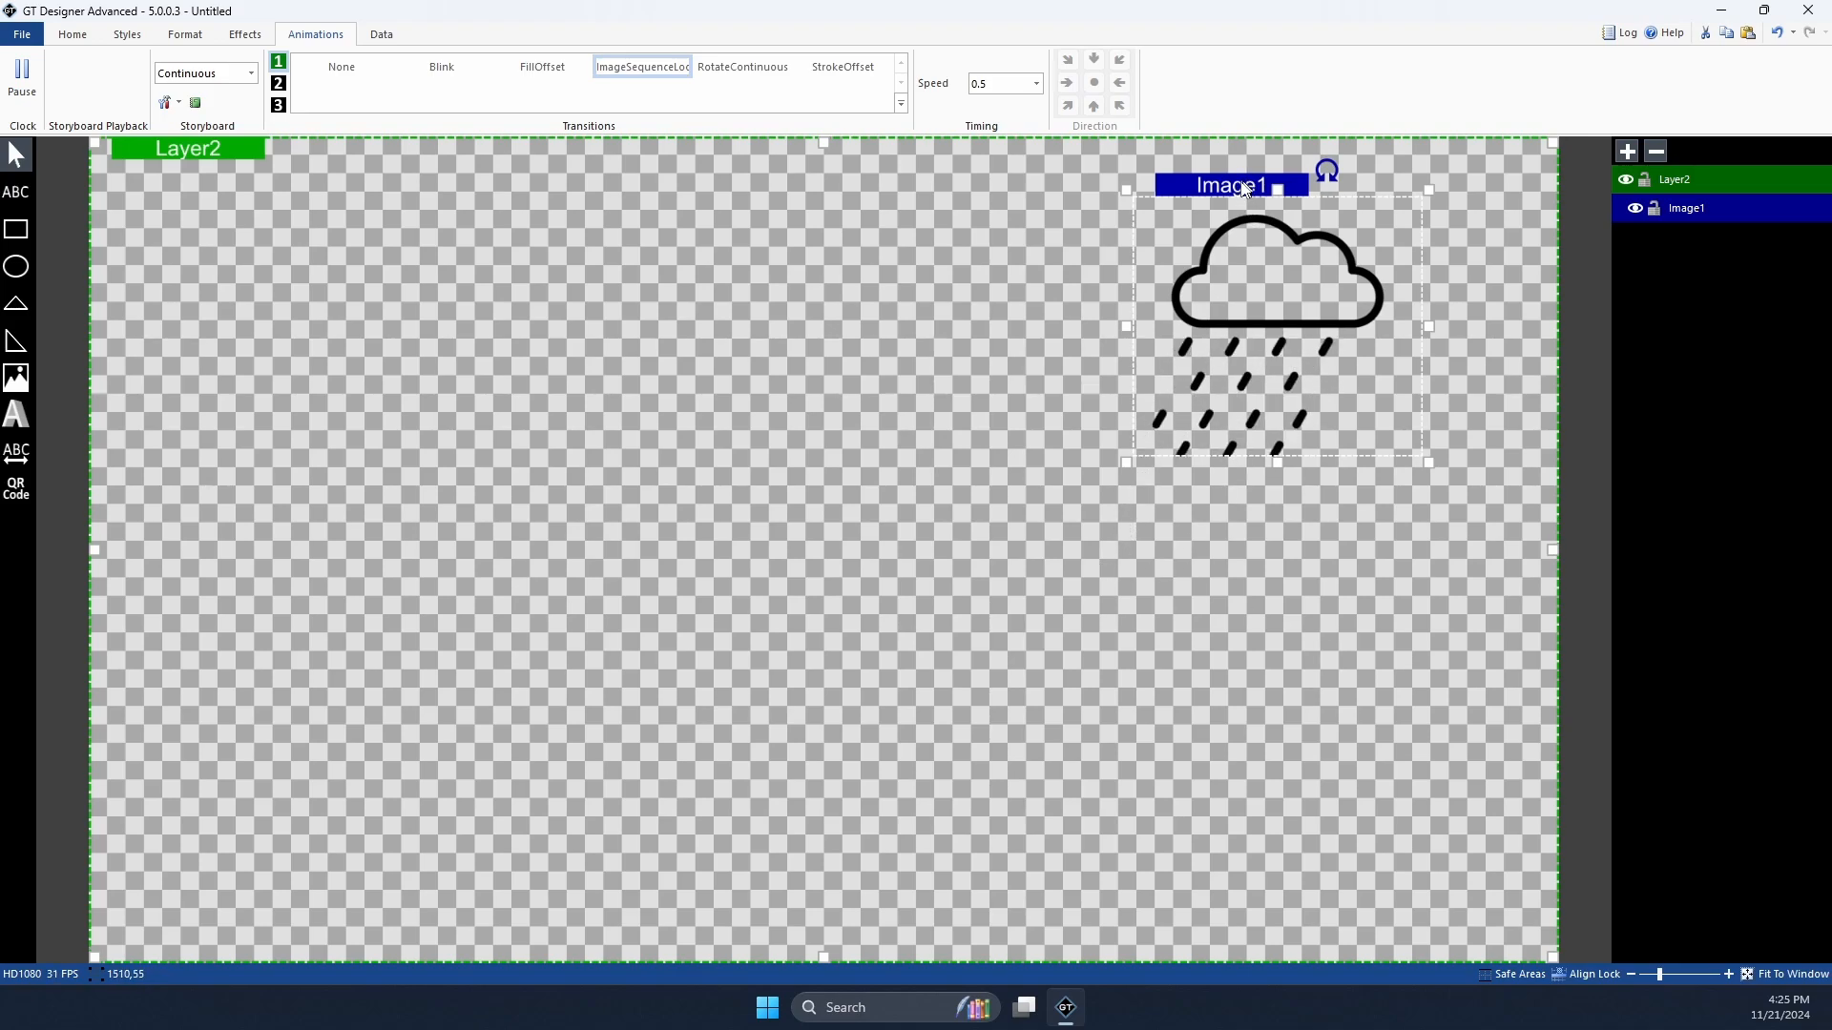
Step: Enlarge the rain cloud image and reposition it around the middle of the canvas
drag(1273, 352, 1234, 366)
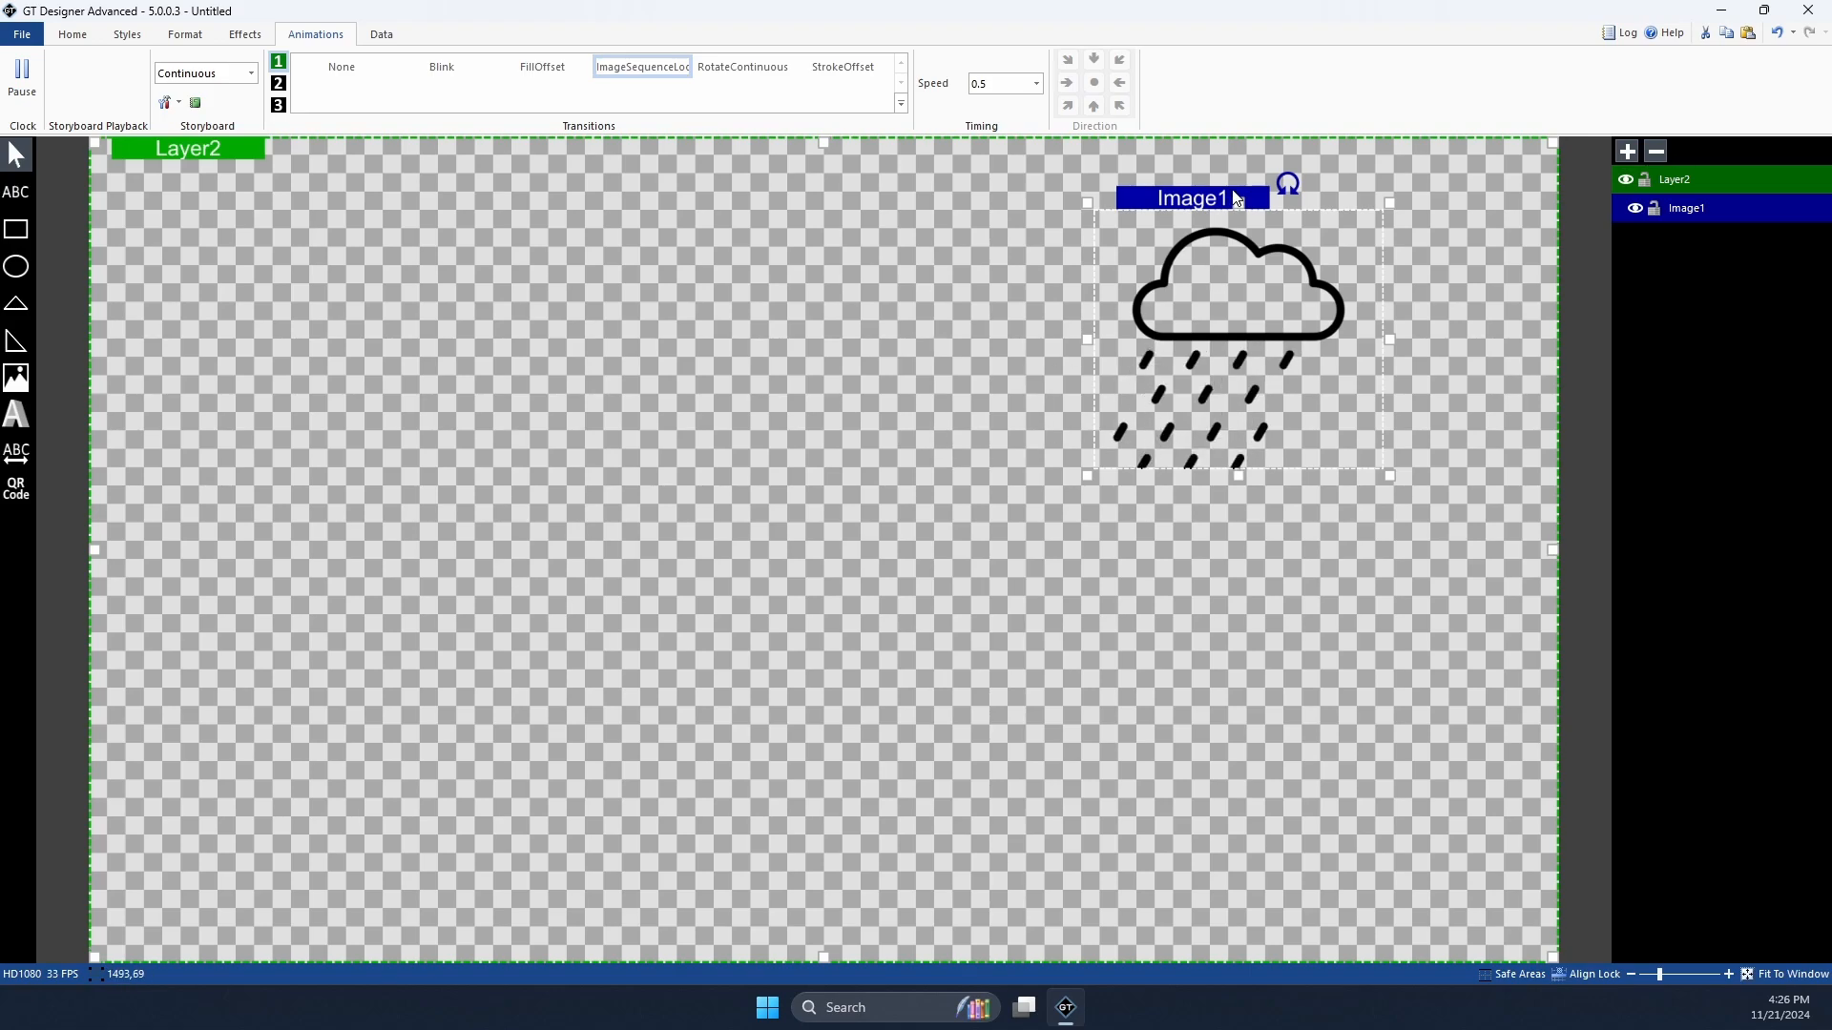
drag(1164, 214, 697, 243)
drag(927, 512, 1190, 782)
drag(739, 242, 899, 318)
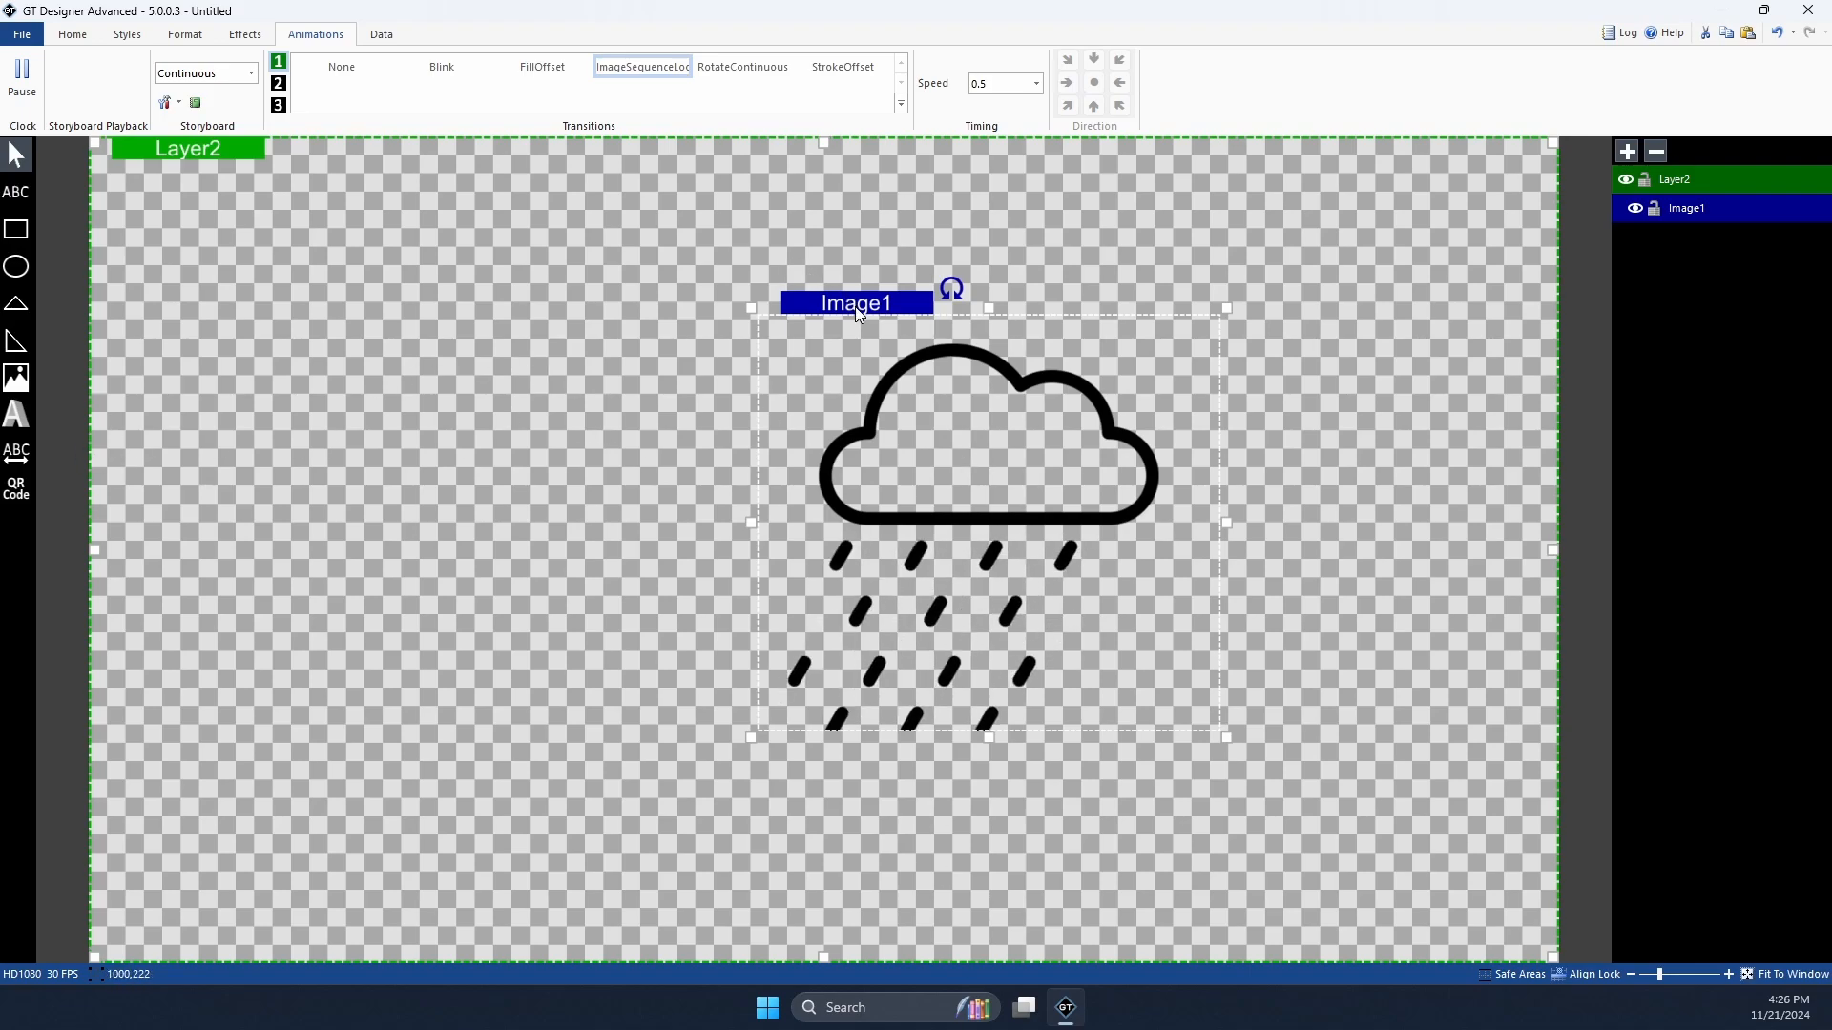
mouse_move(856, 307)
mouse_down()
mouse_move(775, 320)
mouse_move(912, 307)
mouse_move(861, 299)
mouse_up()
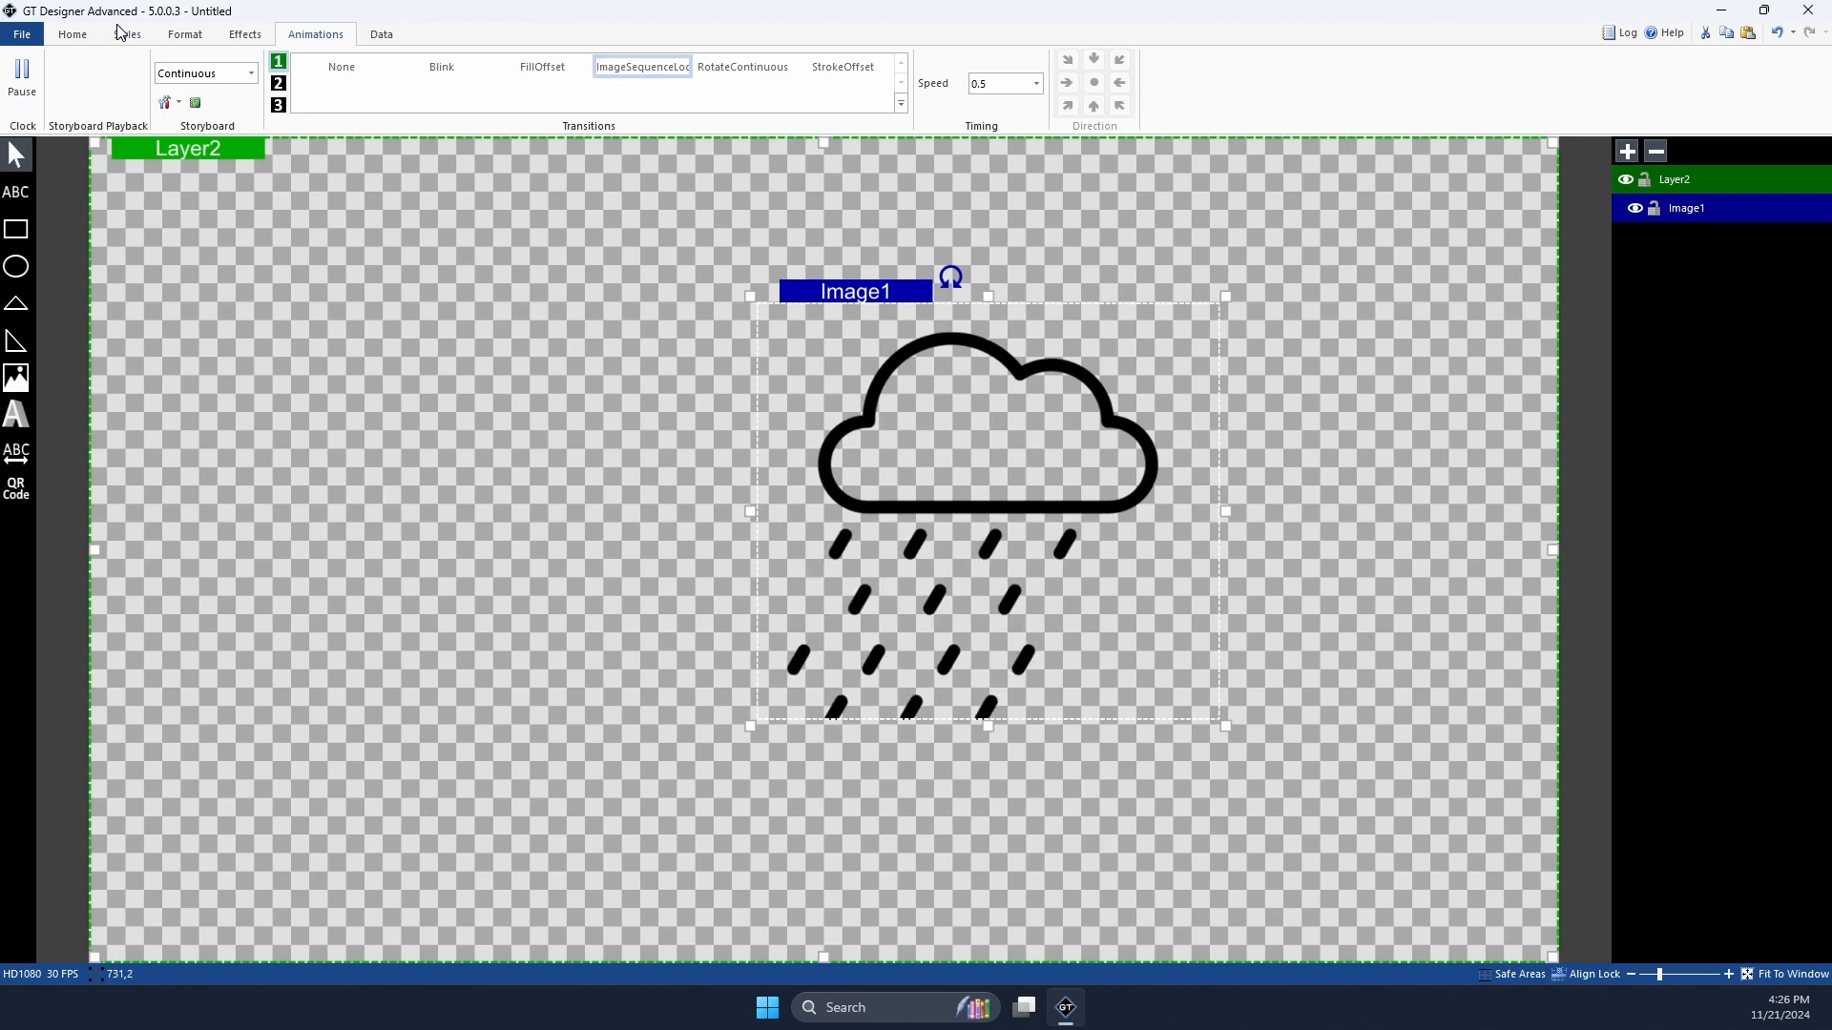
Step: Apply the Full reflection effect to the rain cloud image and move it to the upper-right area of the canvas
click(185, 33)
click(245, 34)
click(262, 86)
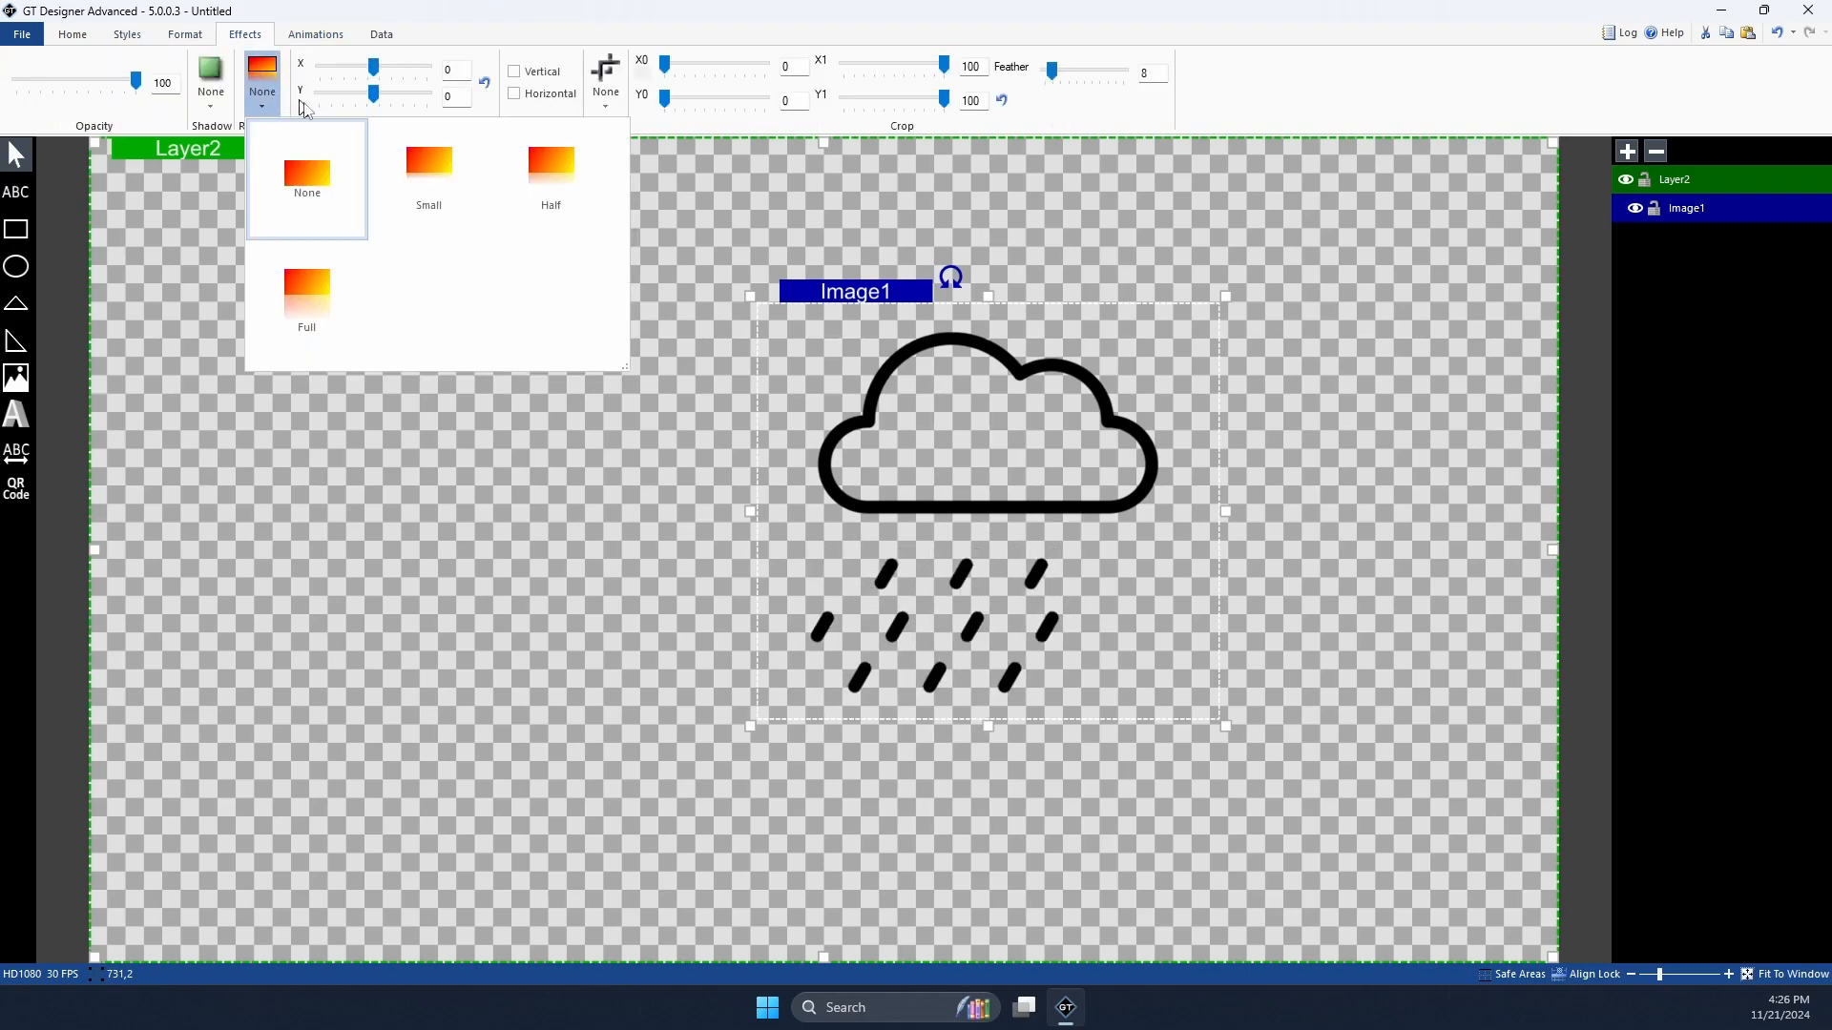
click(298, 314)
drag(879, 302, 1074, 178)
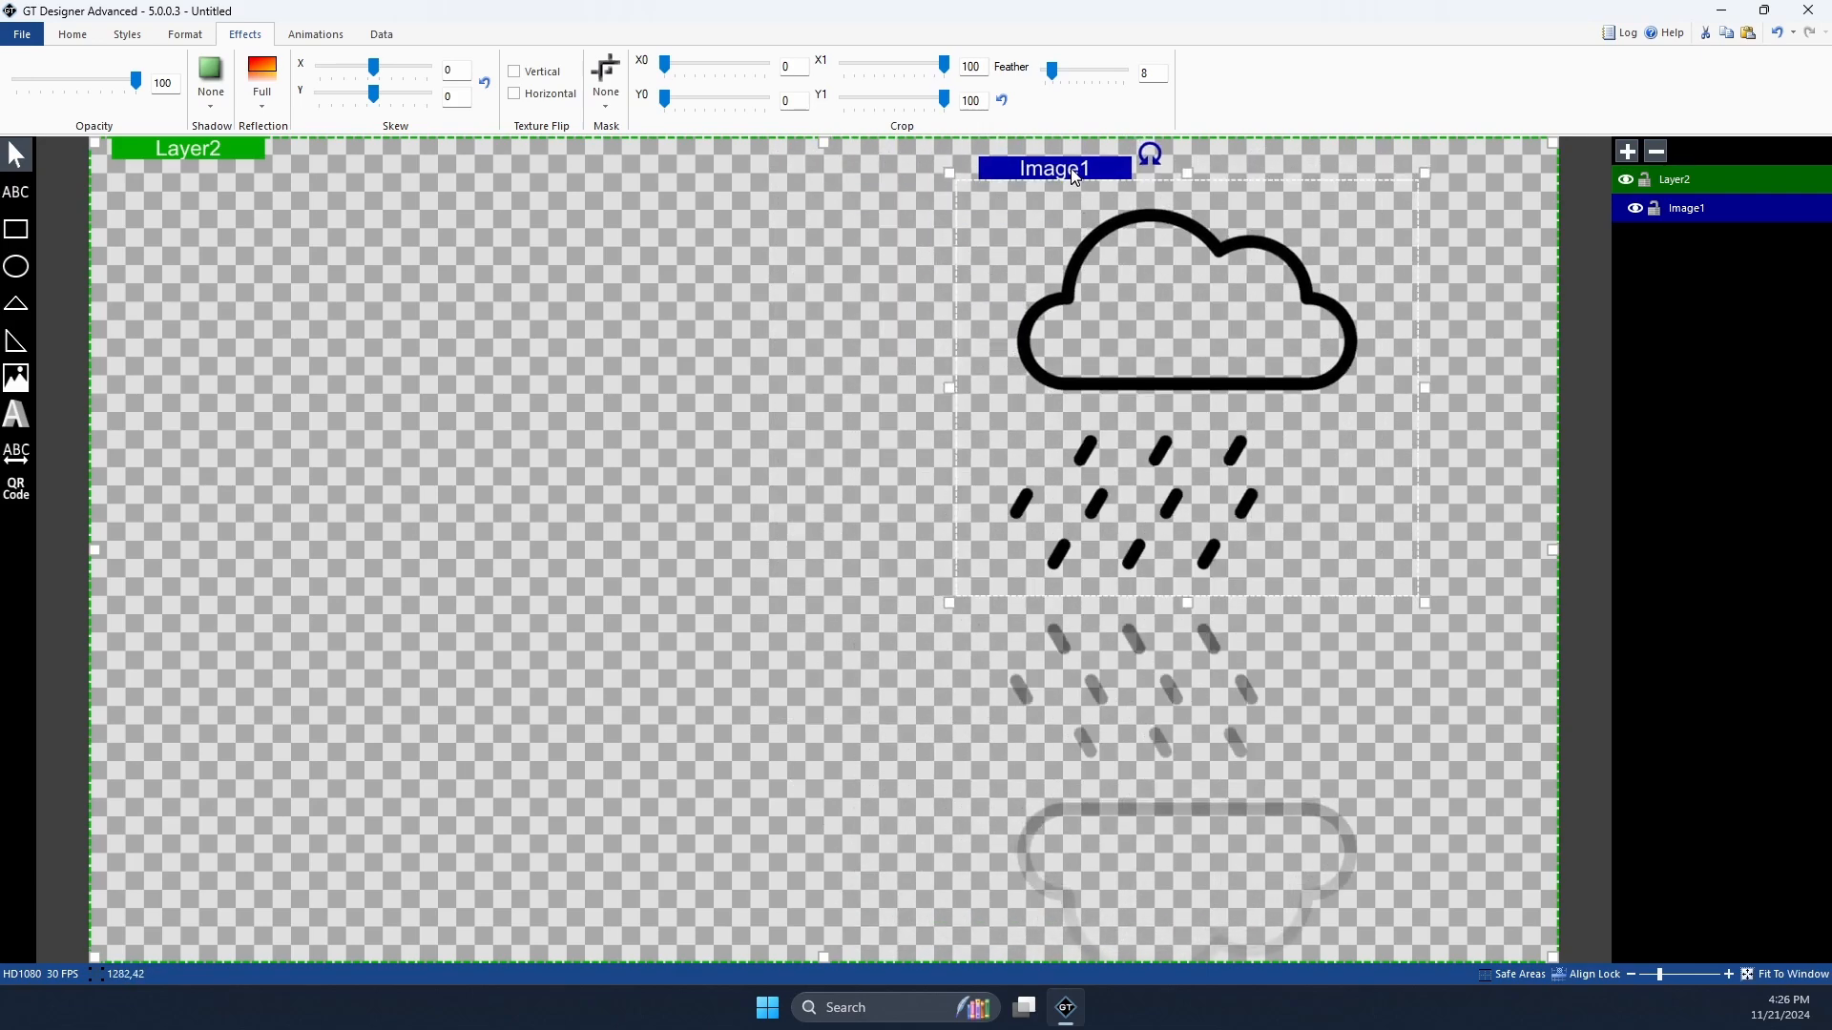
Step: Apply the RotateContinuous animation to Layer2's Continuous storyboard with a speed of 0.4
click(317, 37)
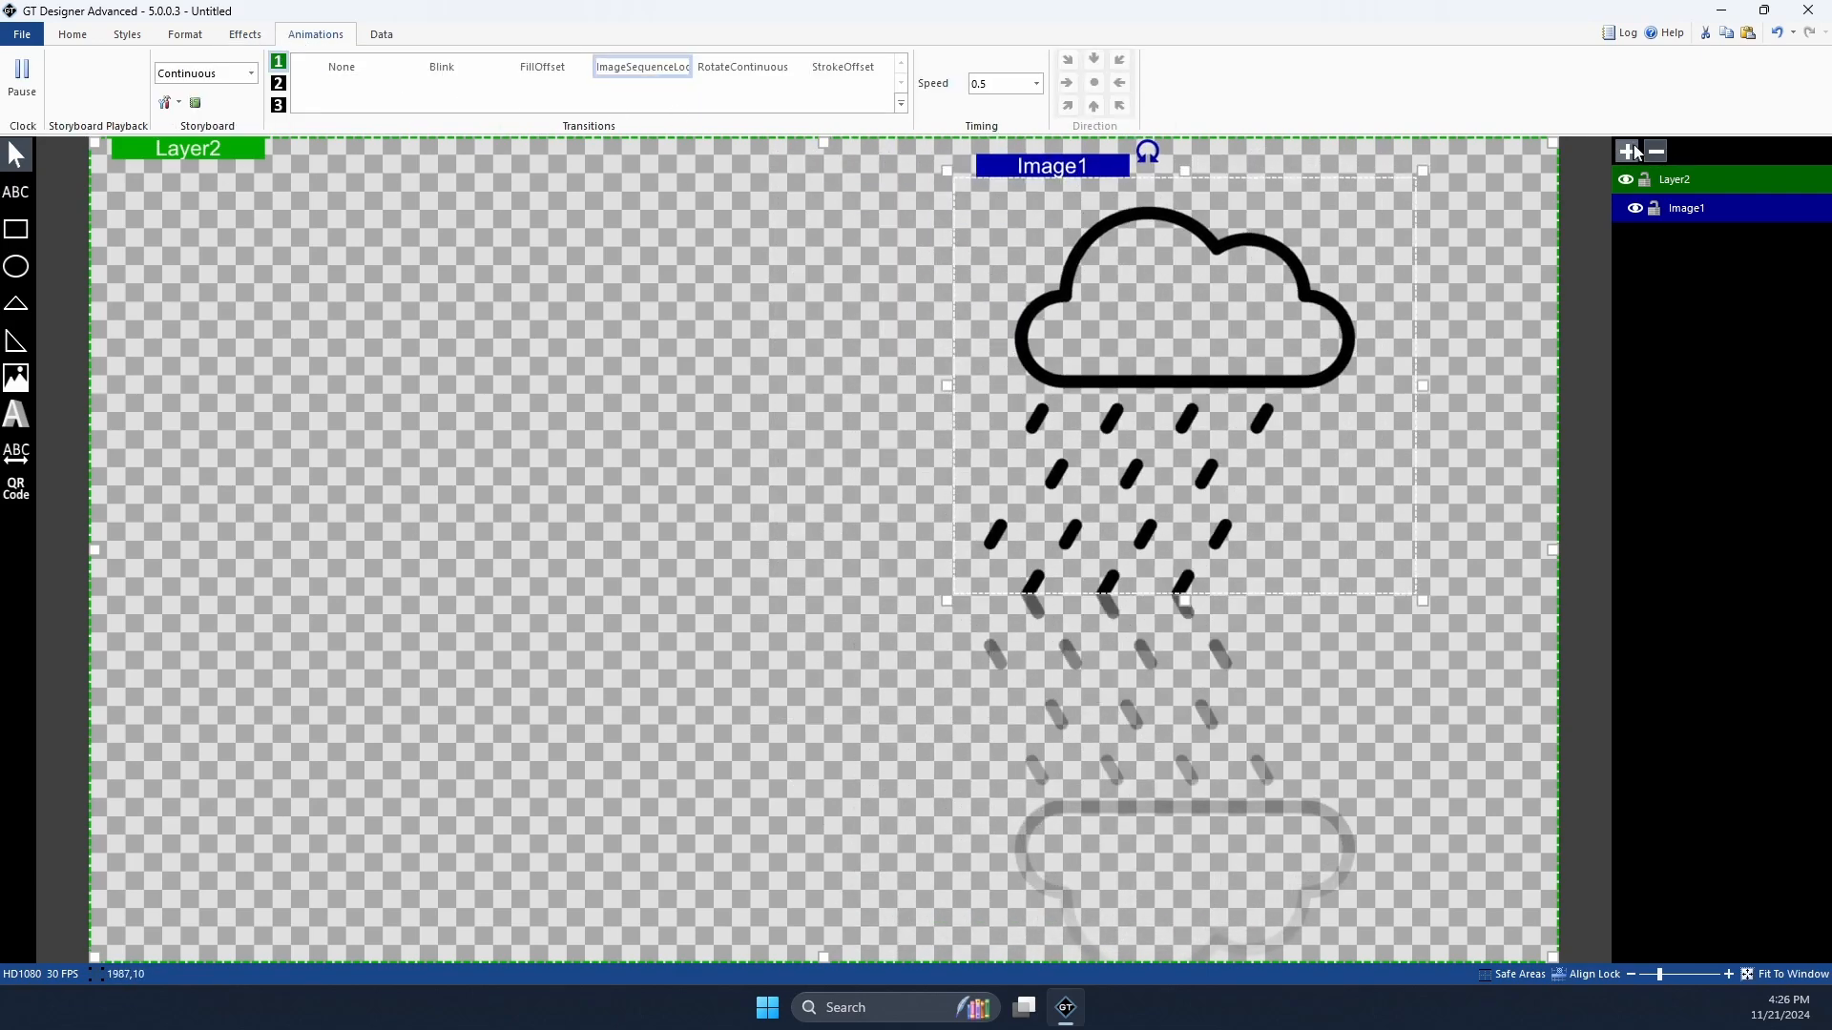
click(1708, 180)
click(251, 74)
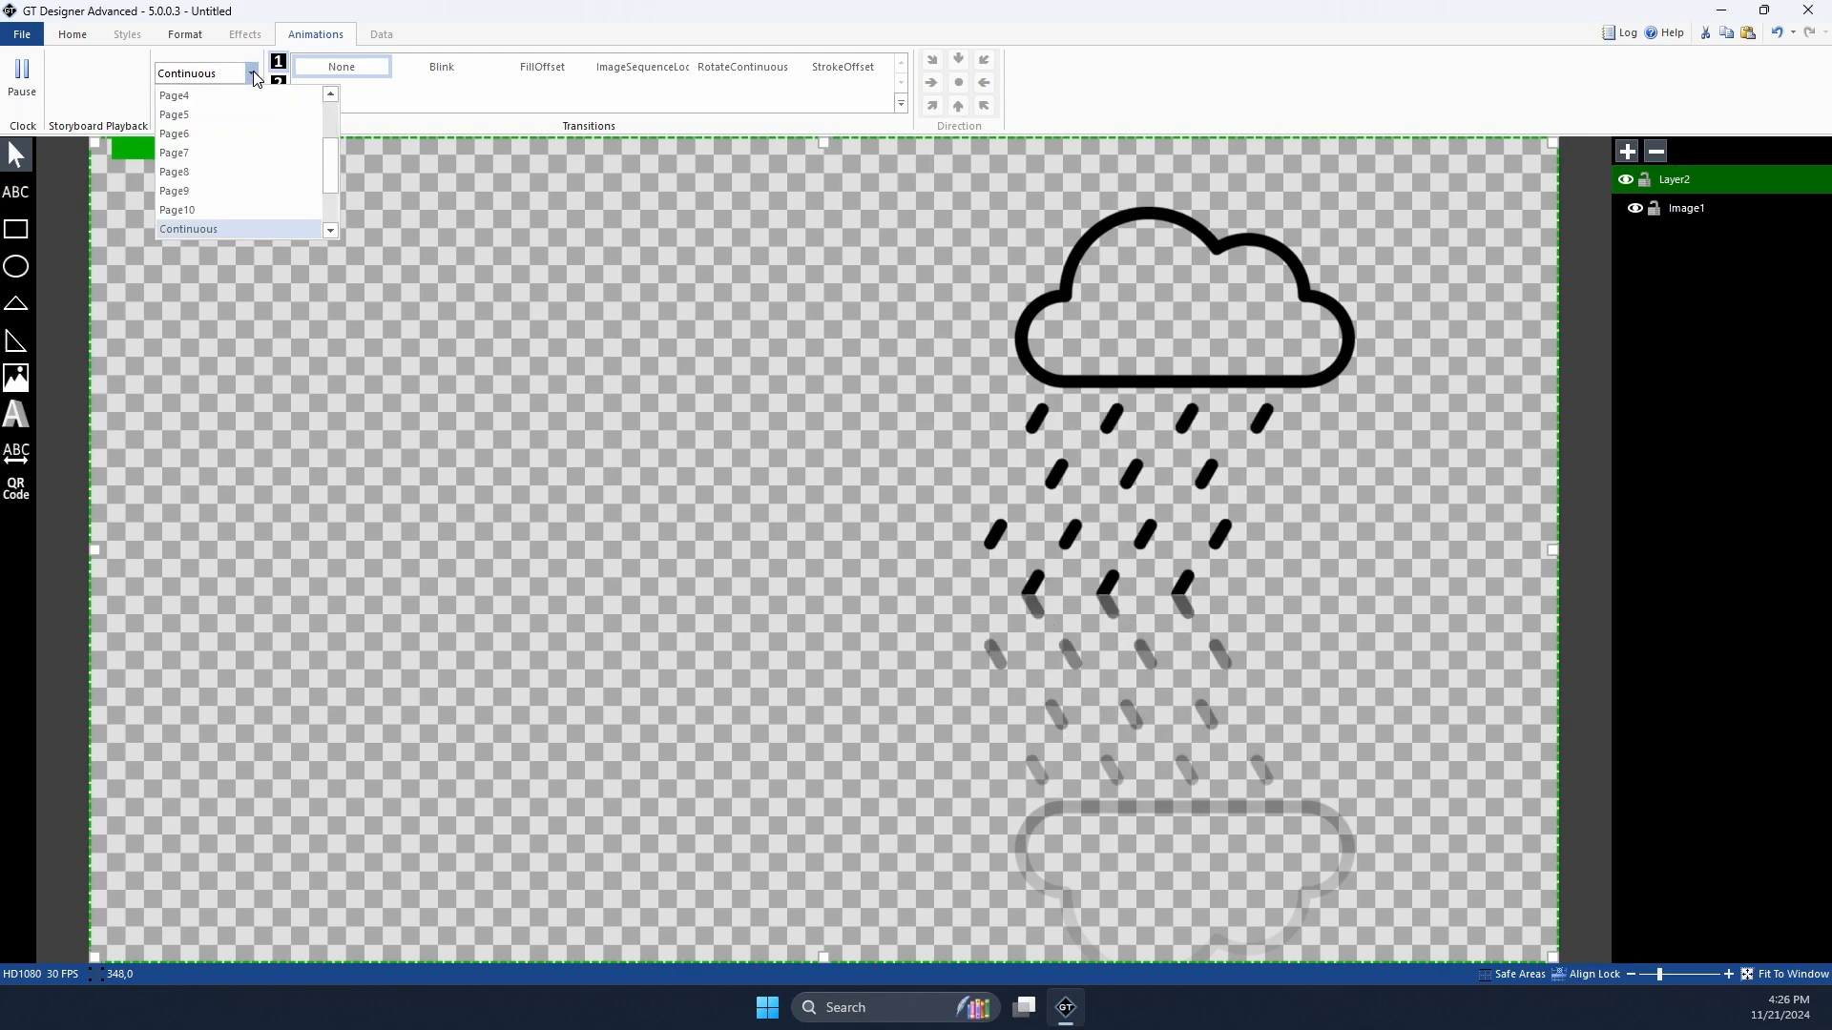
scroll(246, 126, up, 2)
scroll(250, 128, down, 3)
click(238, 156)
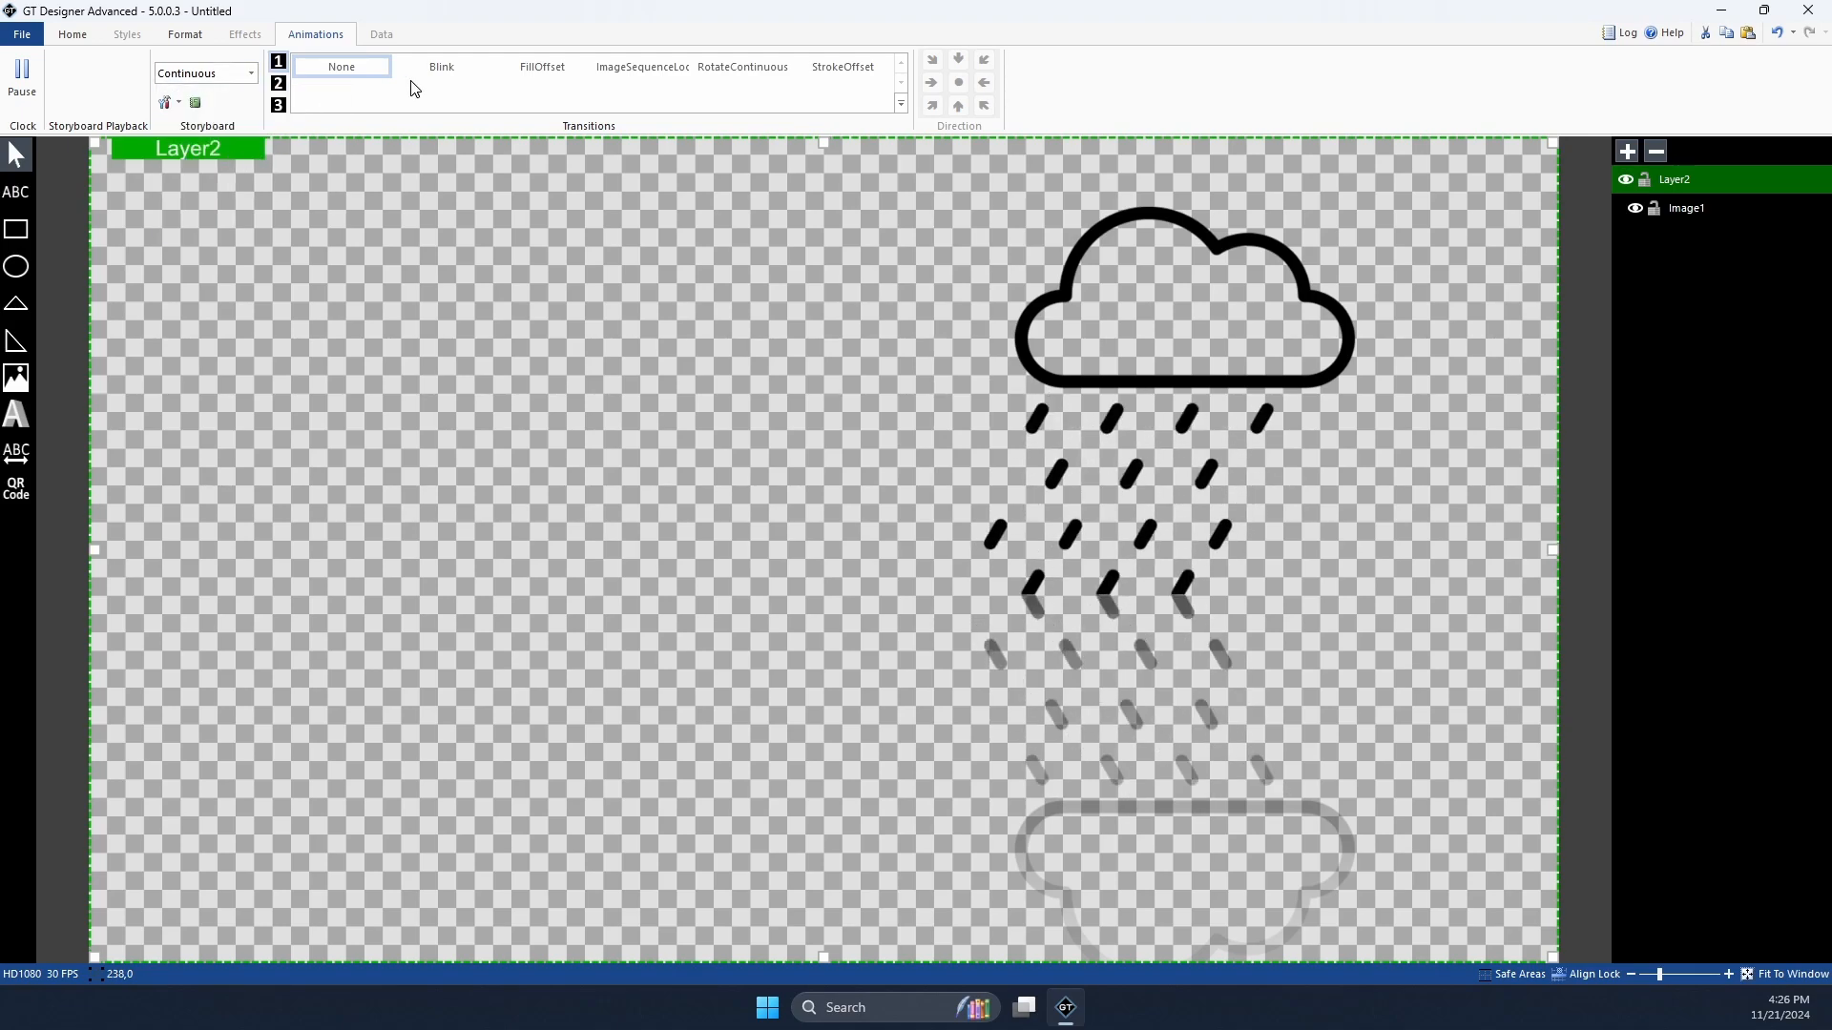
click(743, 67)
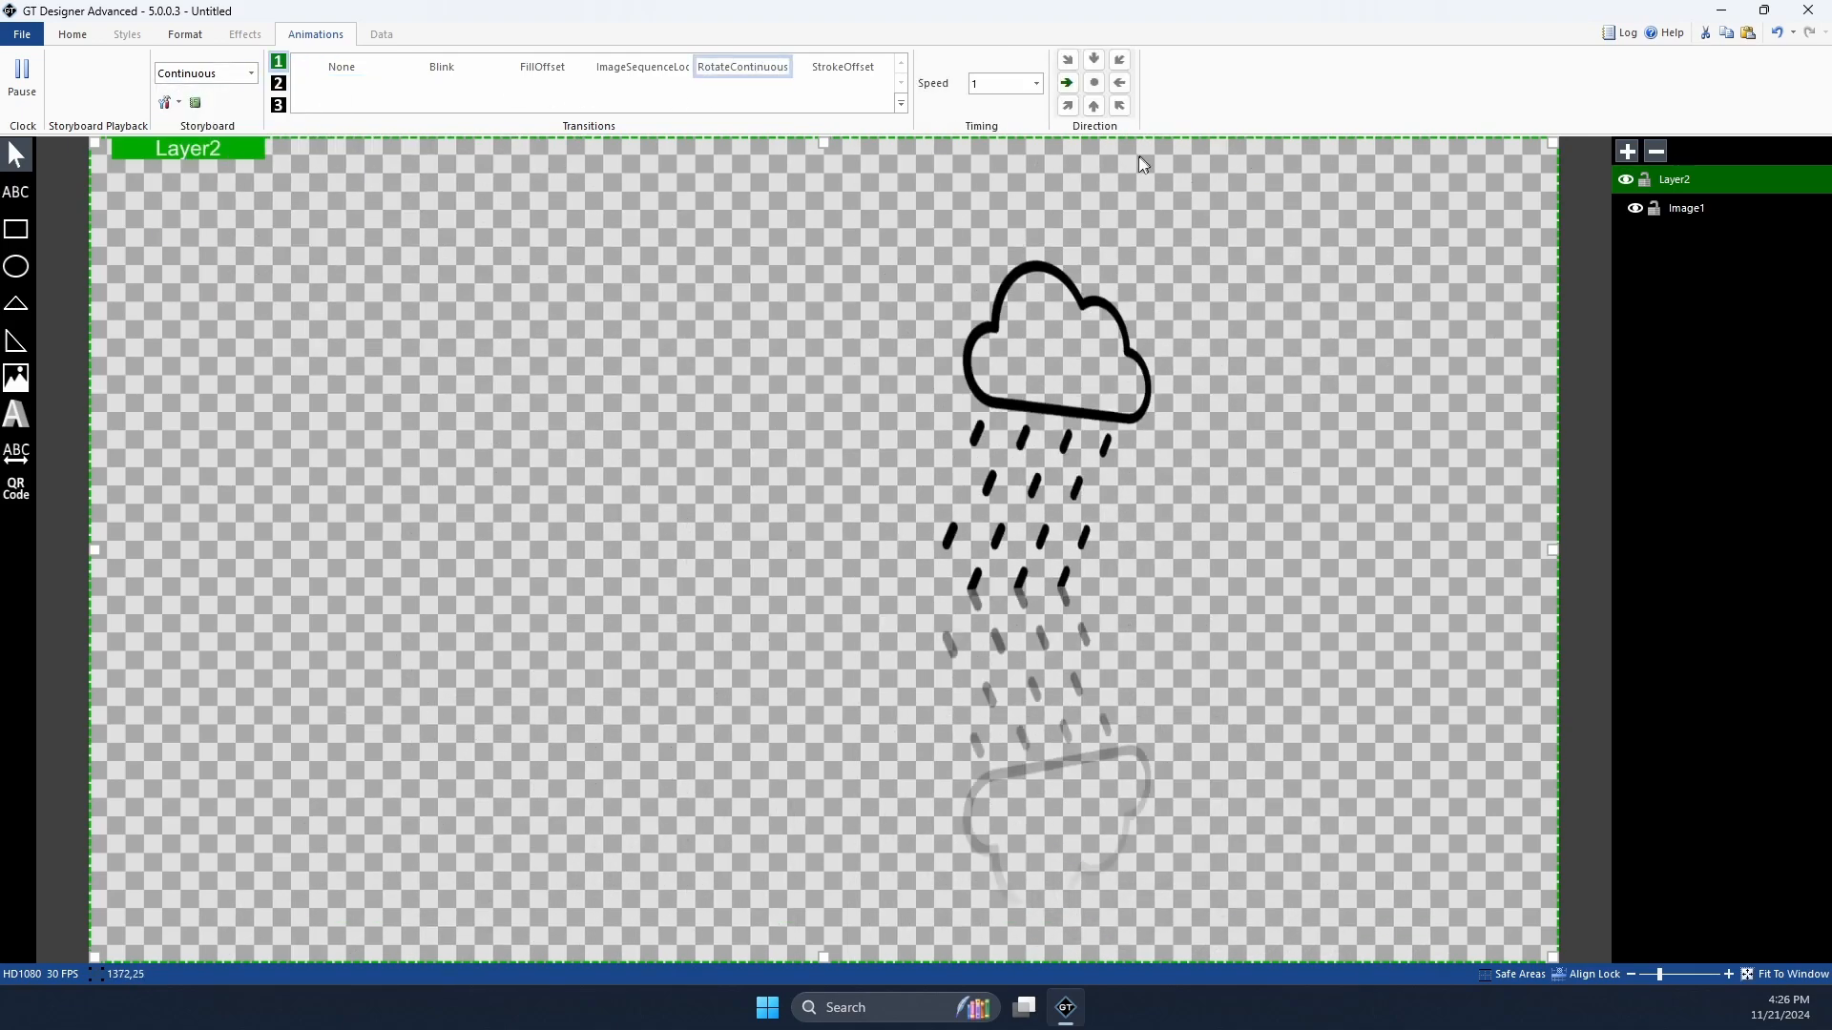
click(1037, 84)
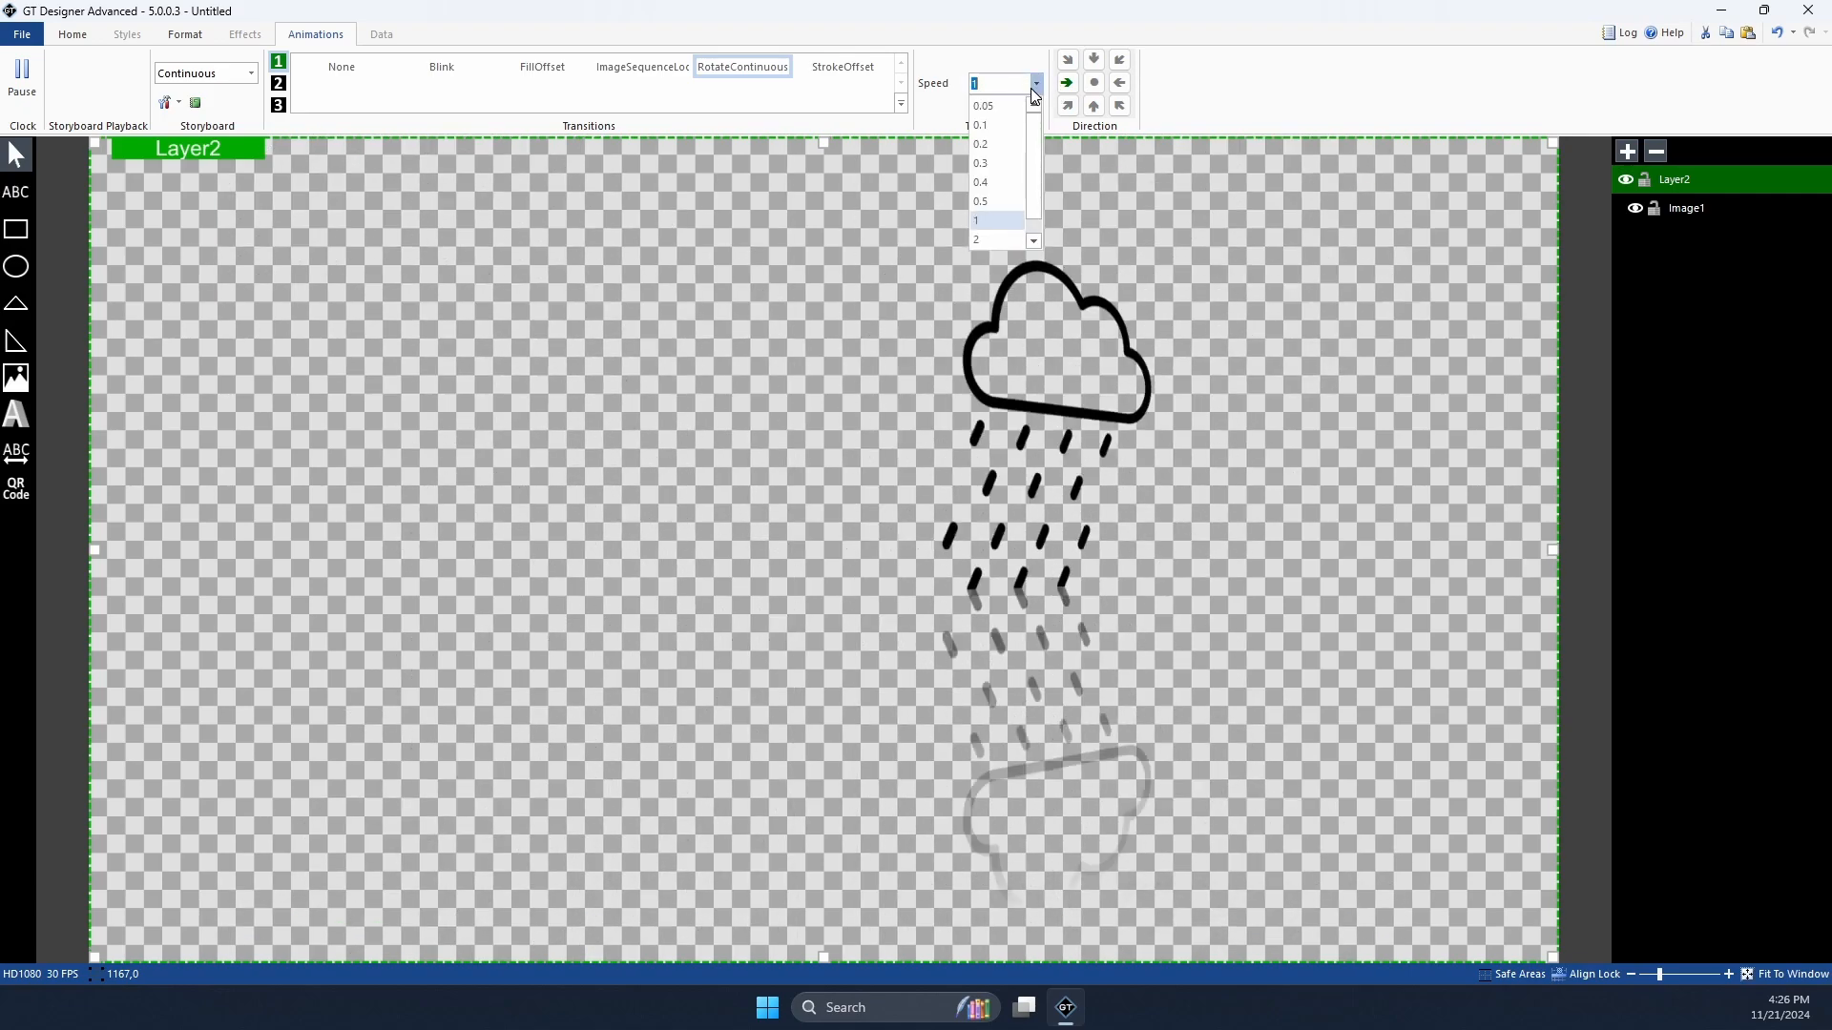
click(1002, 181)
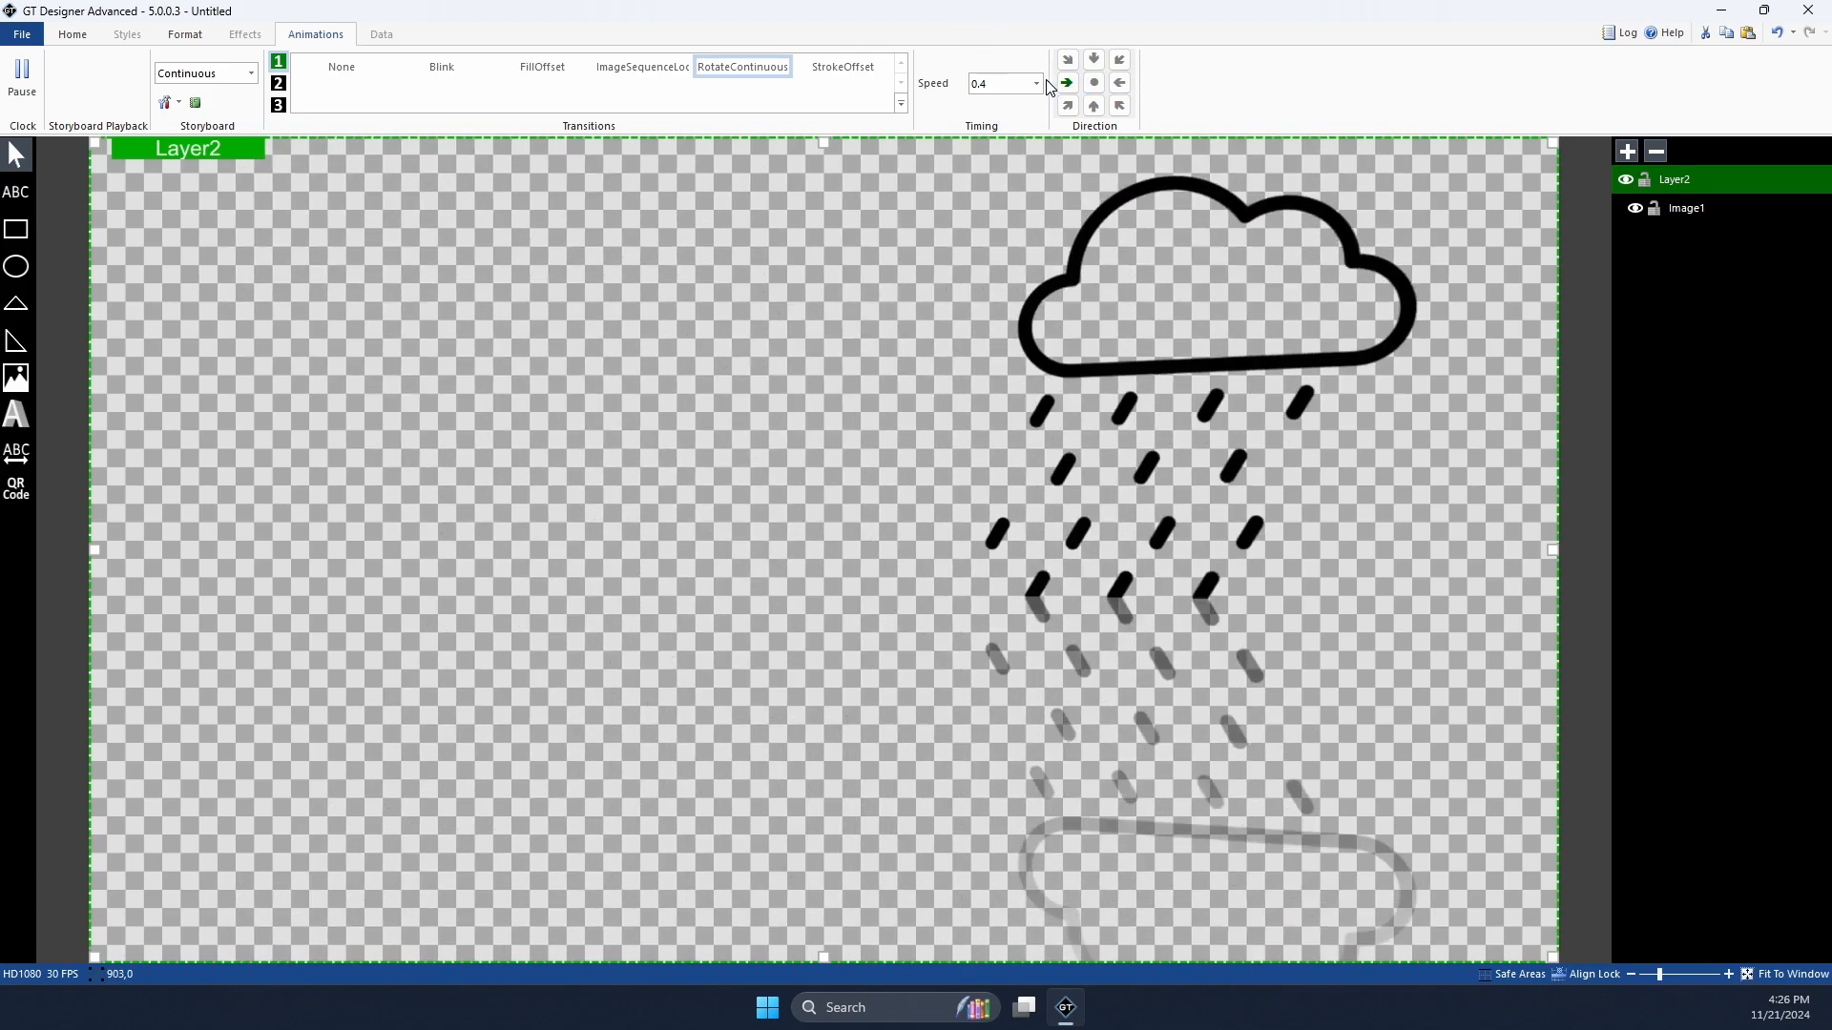
Step: Try the centre, down-left and left directions for Layer2's rotation, and set the layer's transition to None
click(1097, 86)
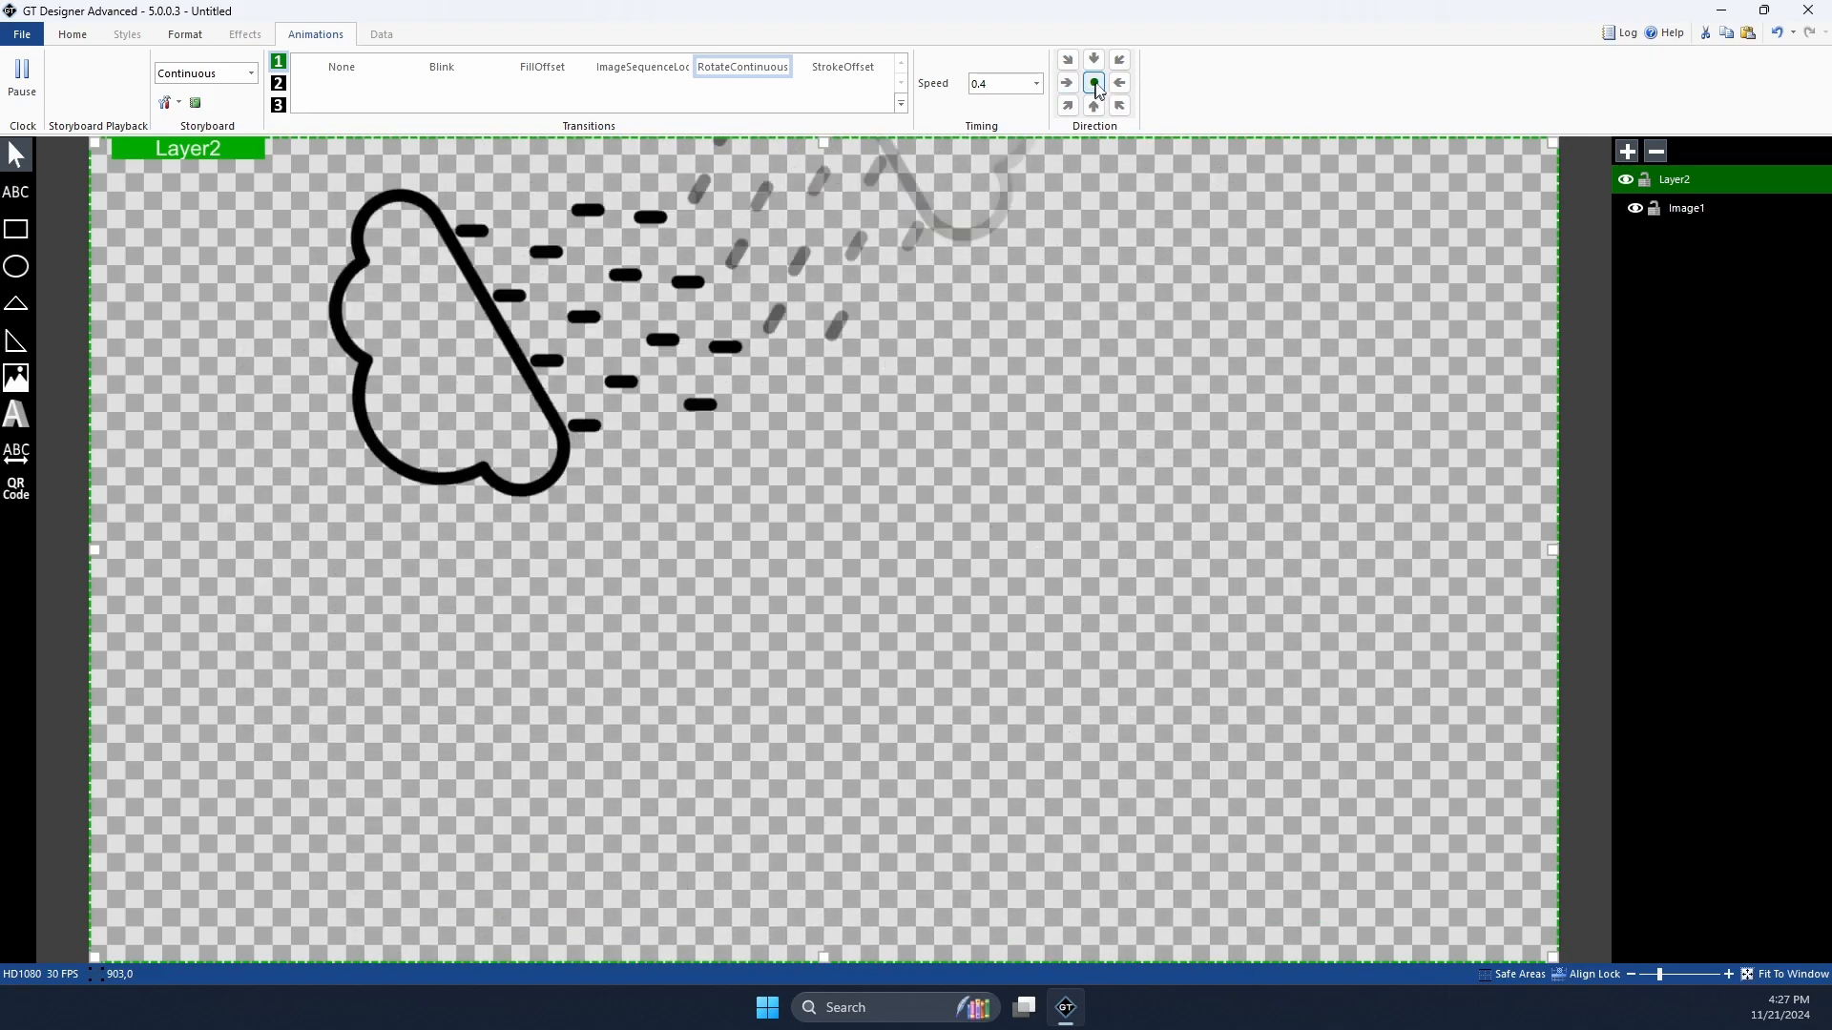
click(1120, 60)
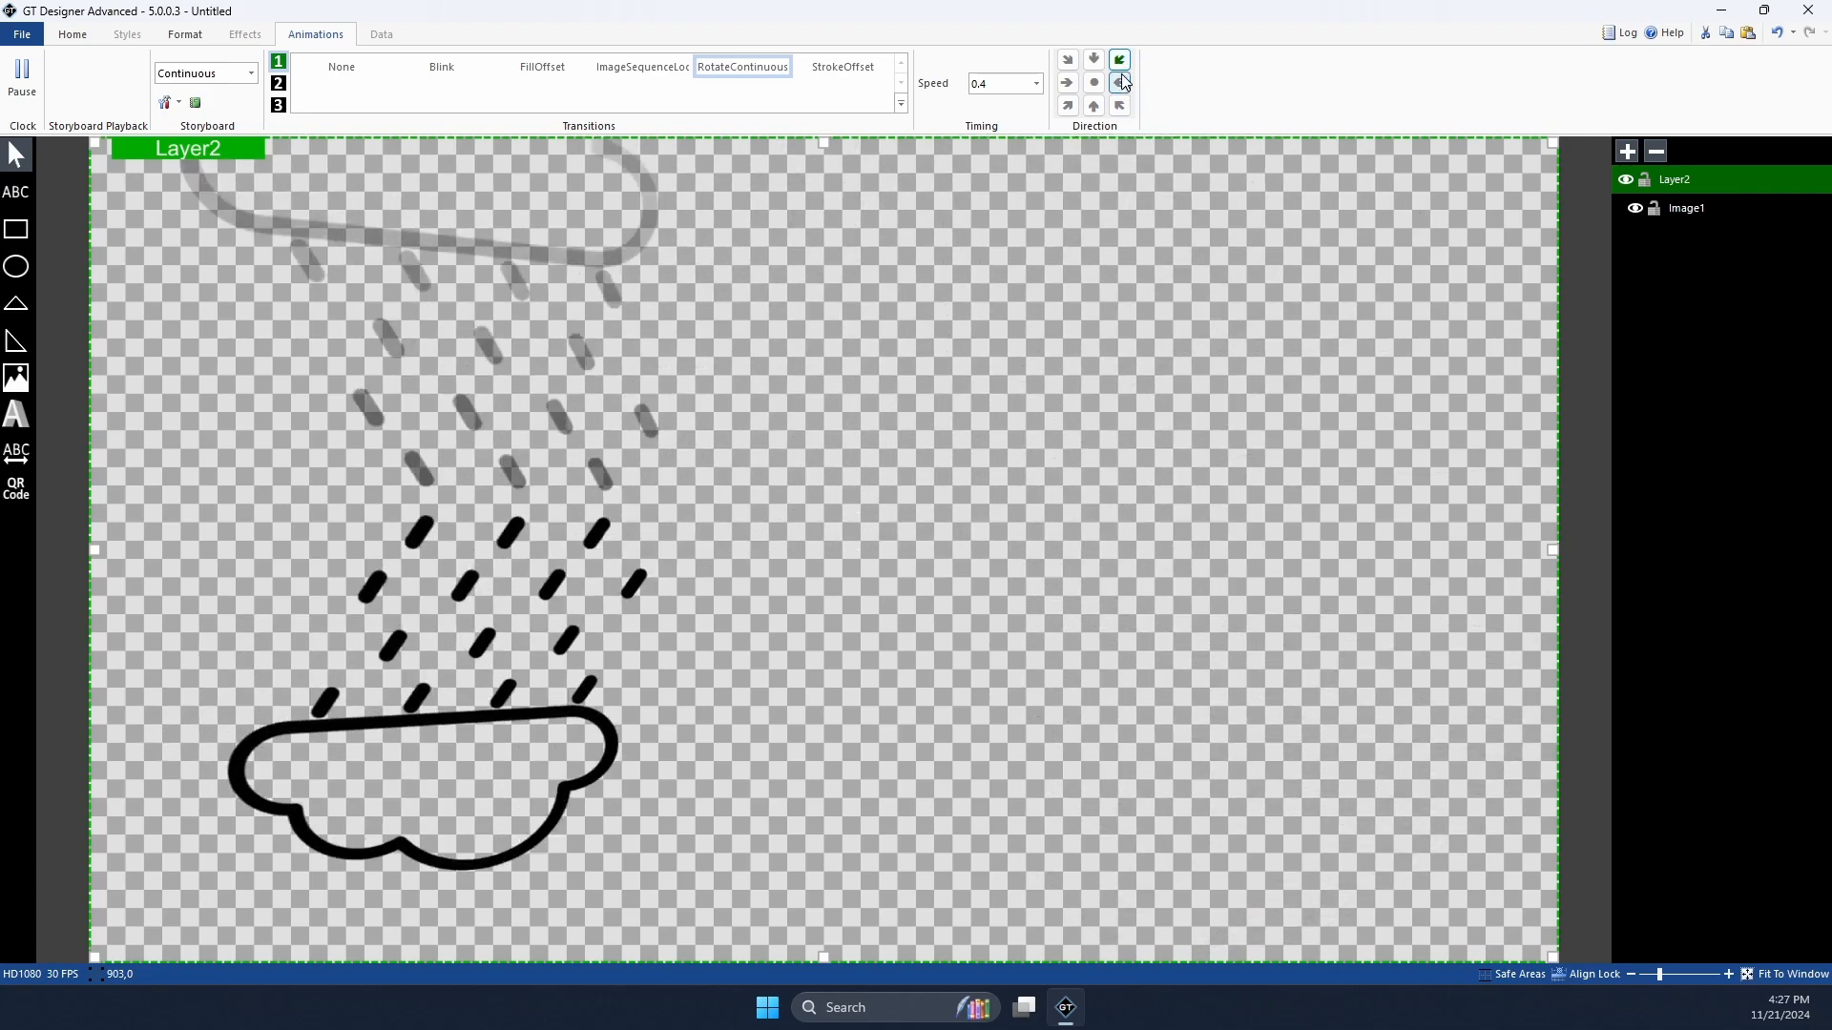
click(1121, 83)
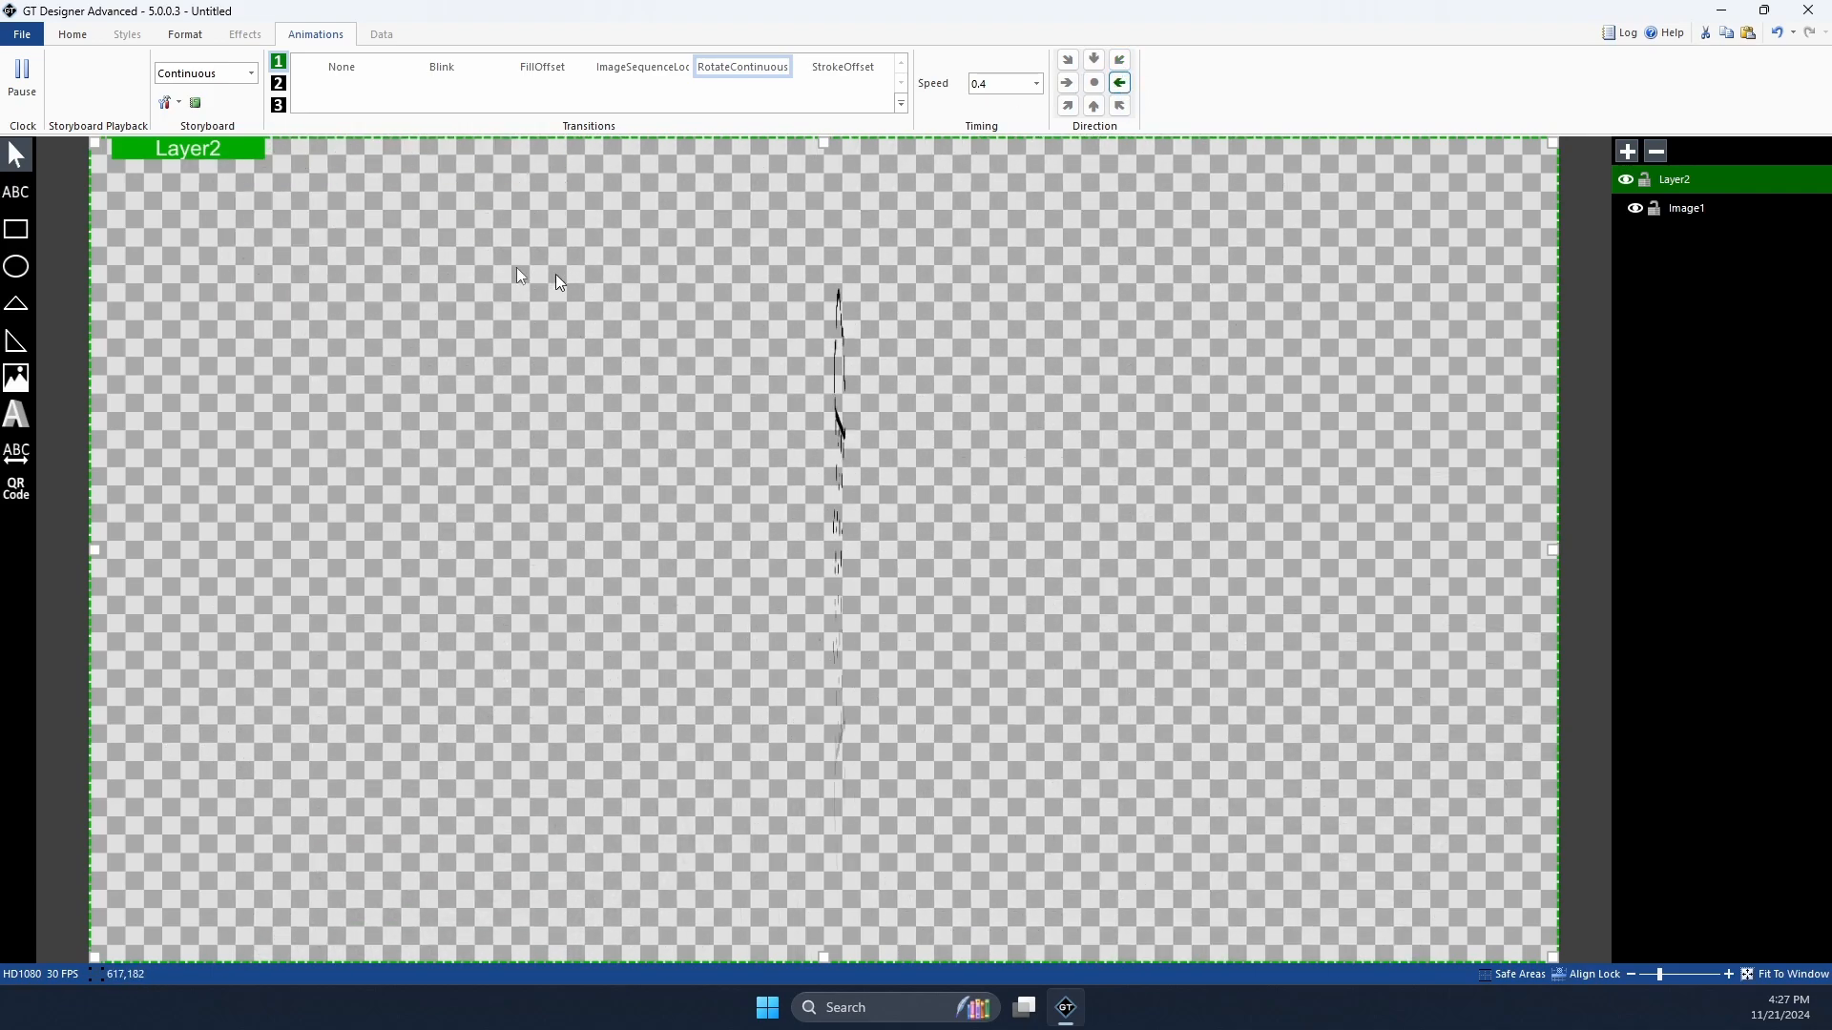
click(346, 69)
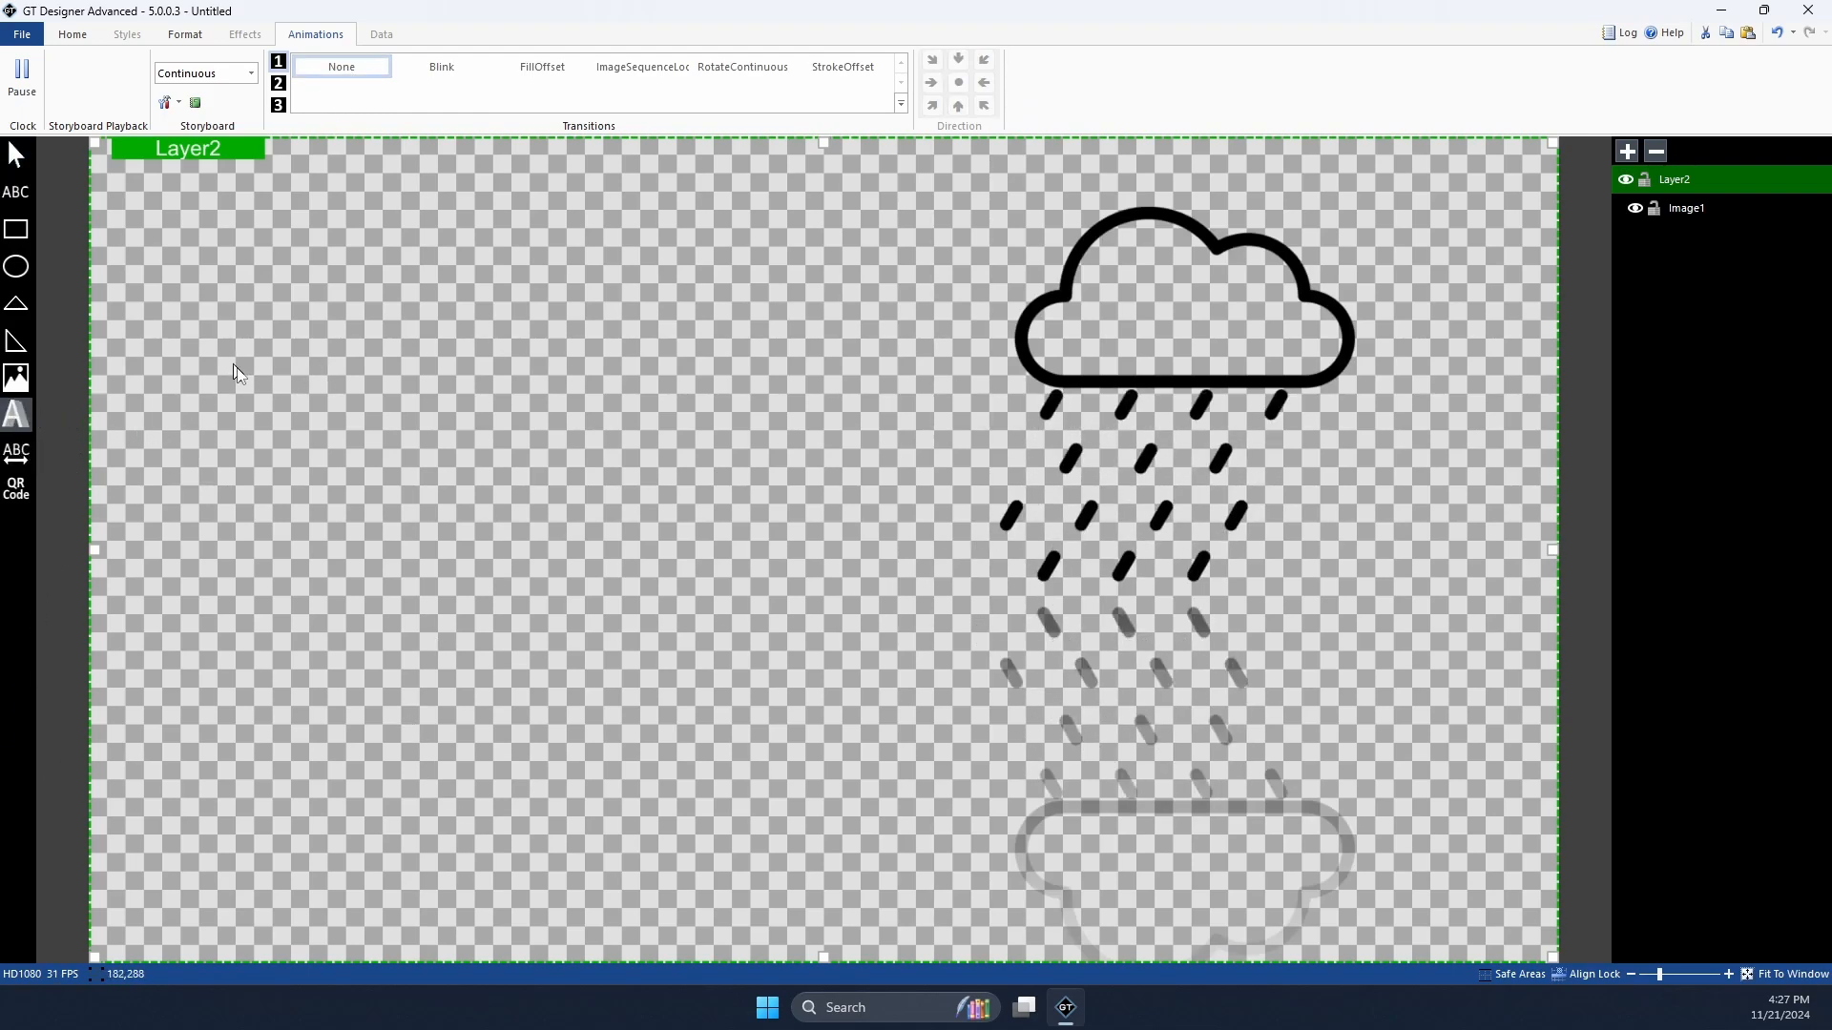
Step: Draw a 3D text box beside the rain cloud, centre its text horizontally and vertically, and set the font size to 144
drag(234, 366, 754, 607)
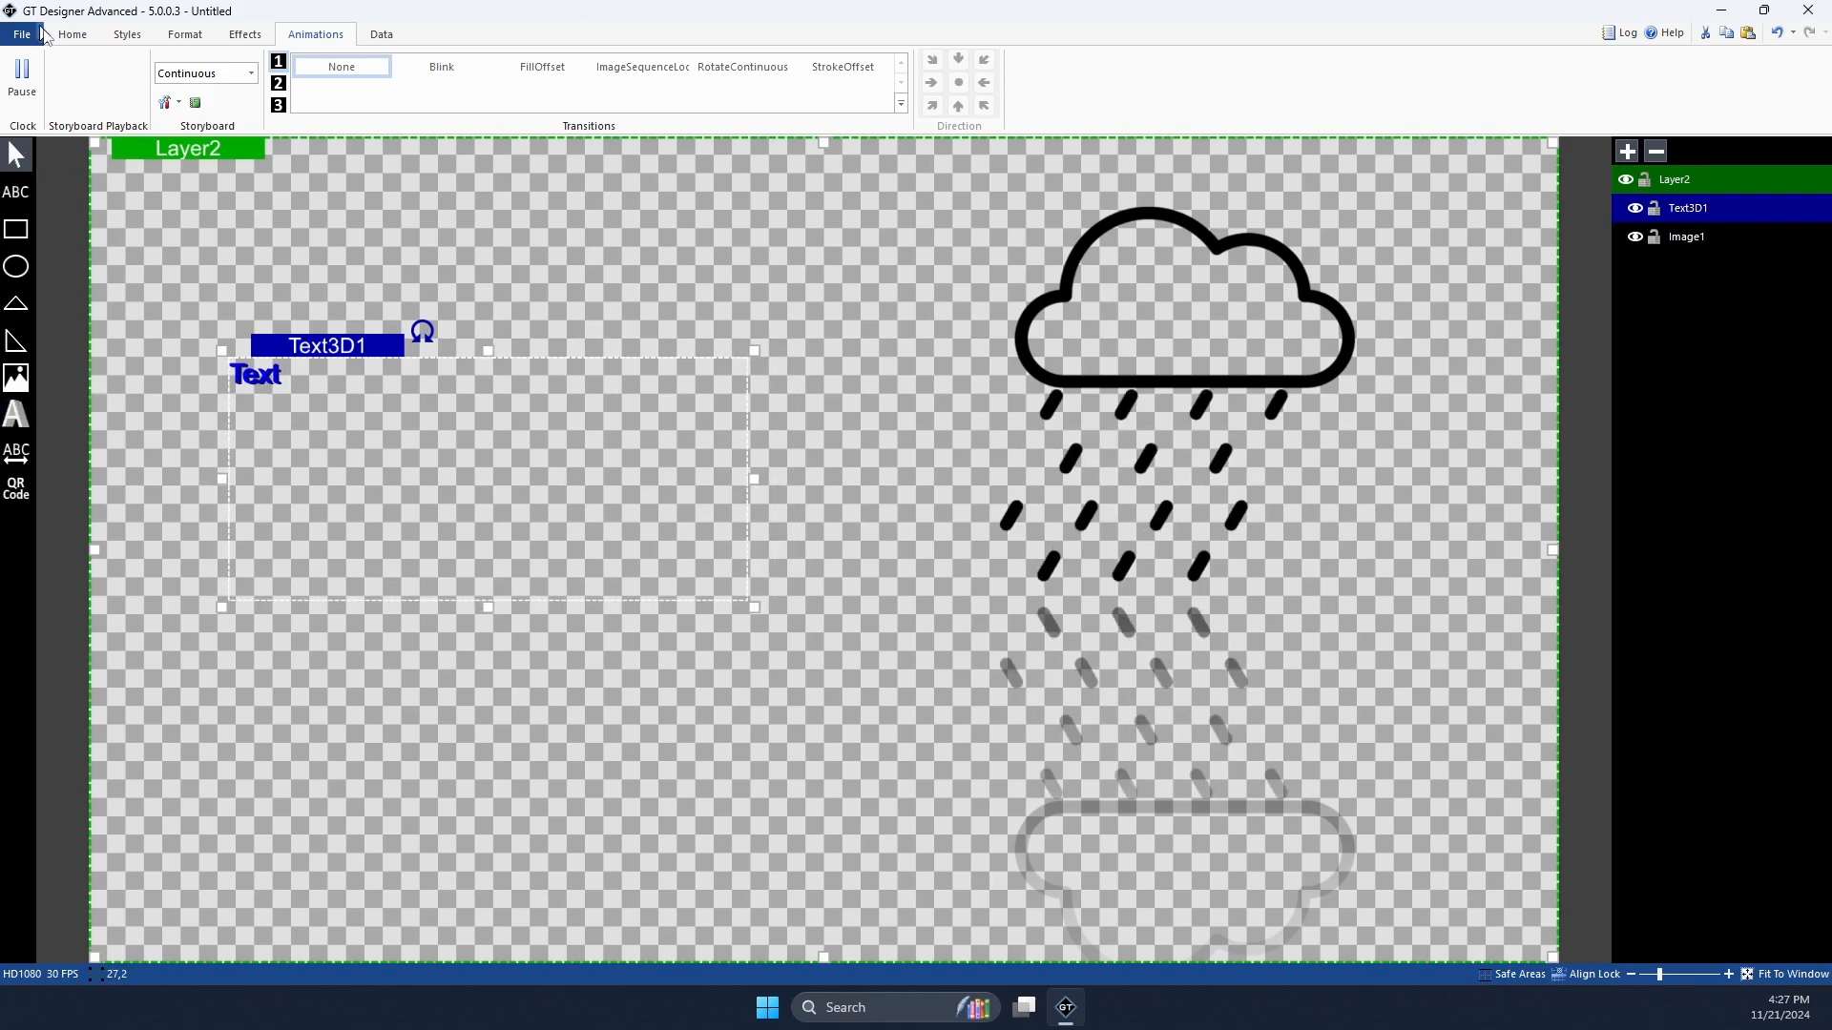
click(76, 33)
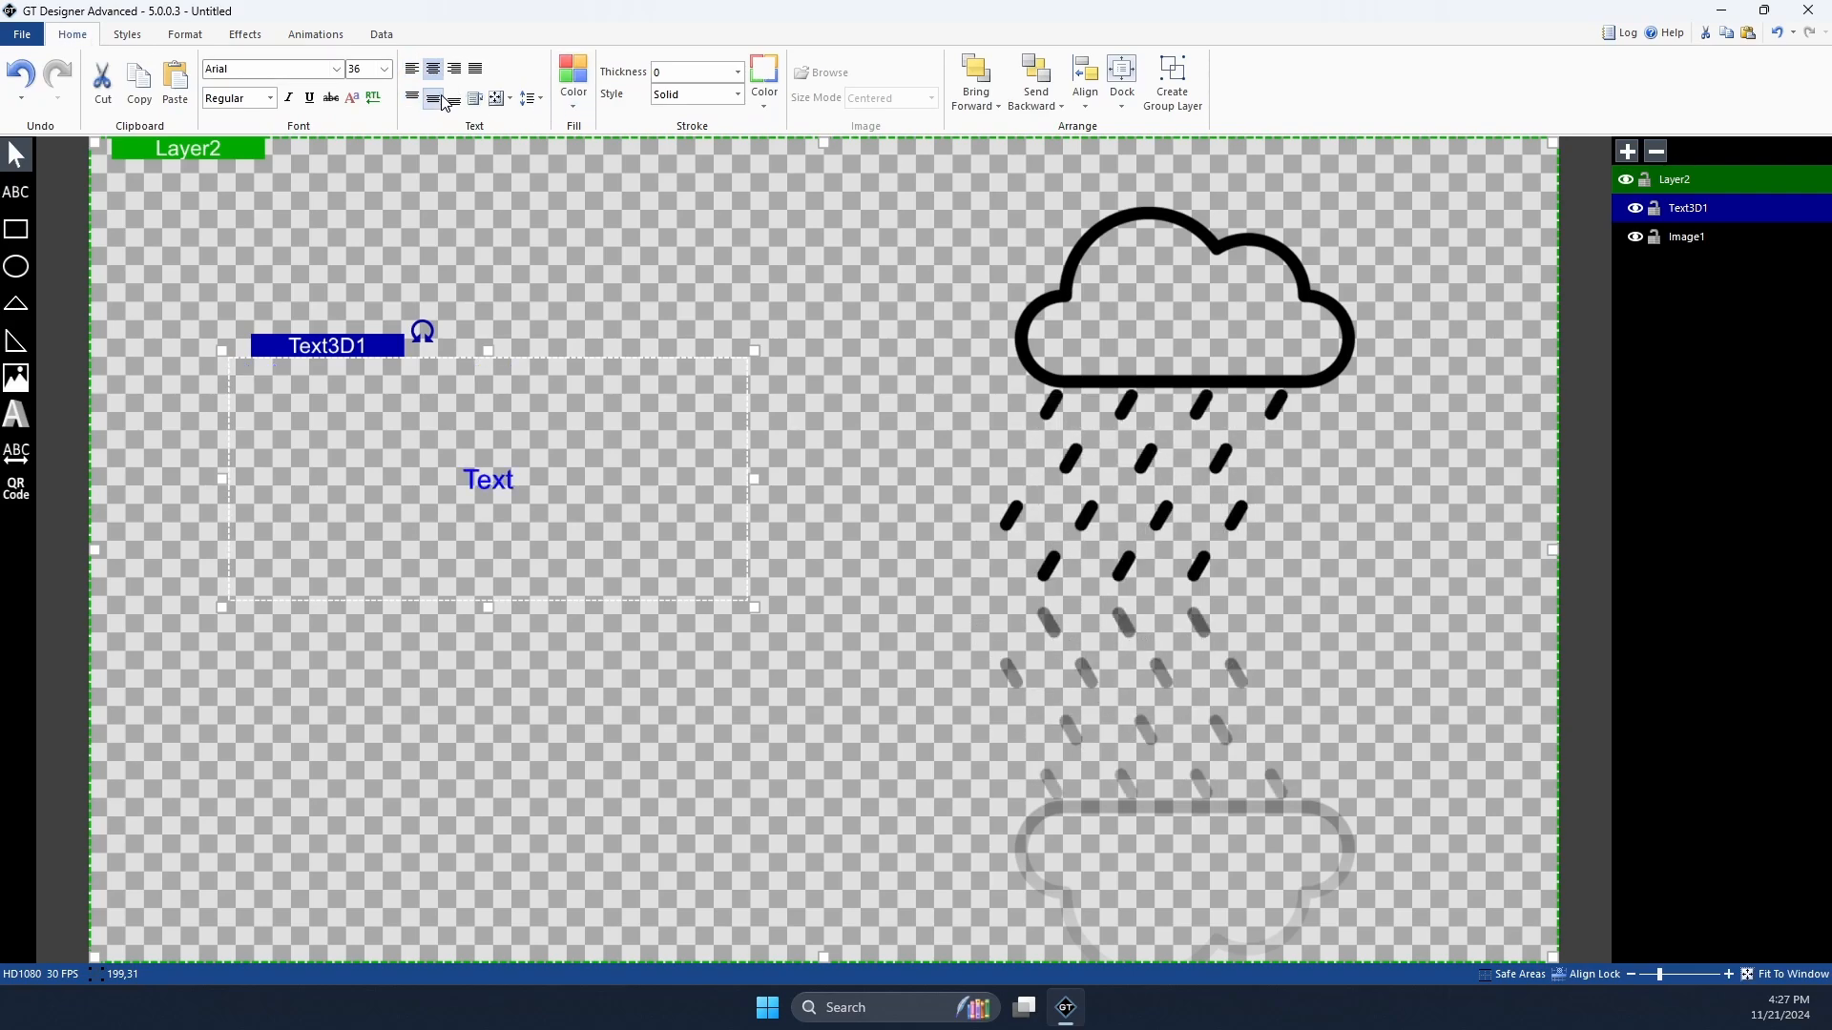
click(384, 70)
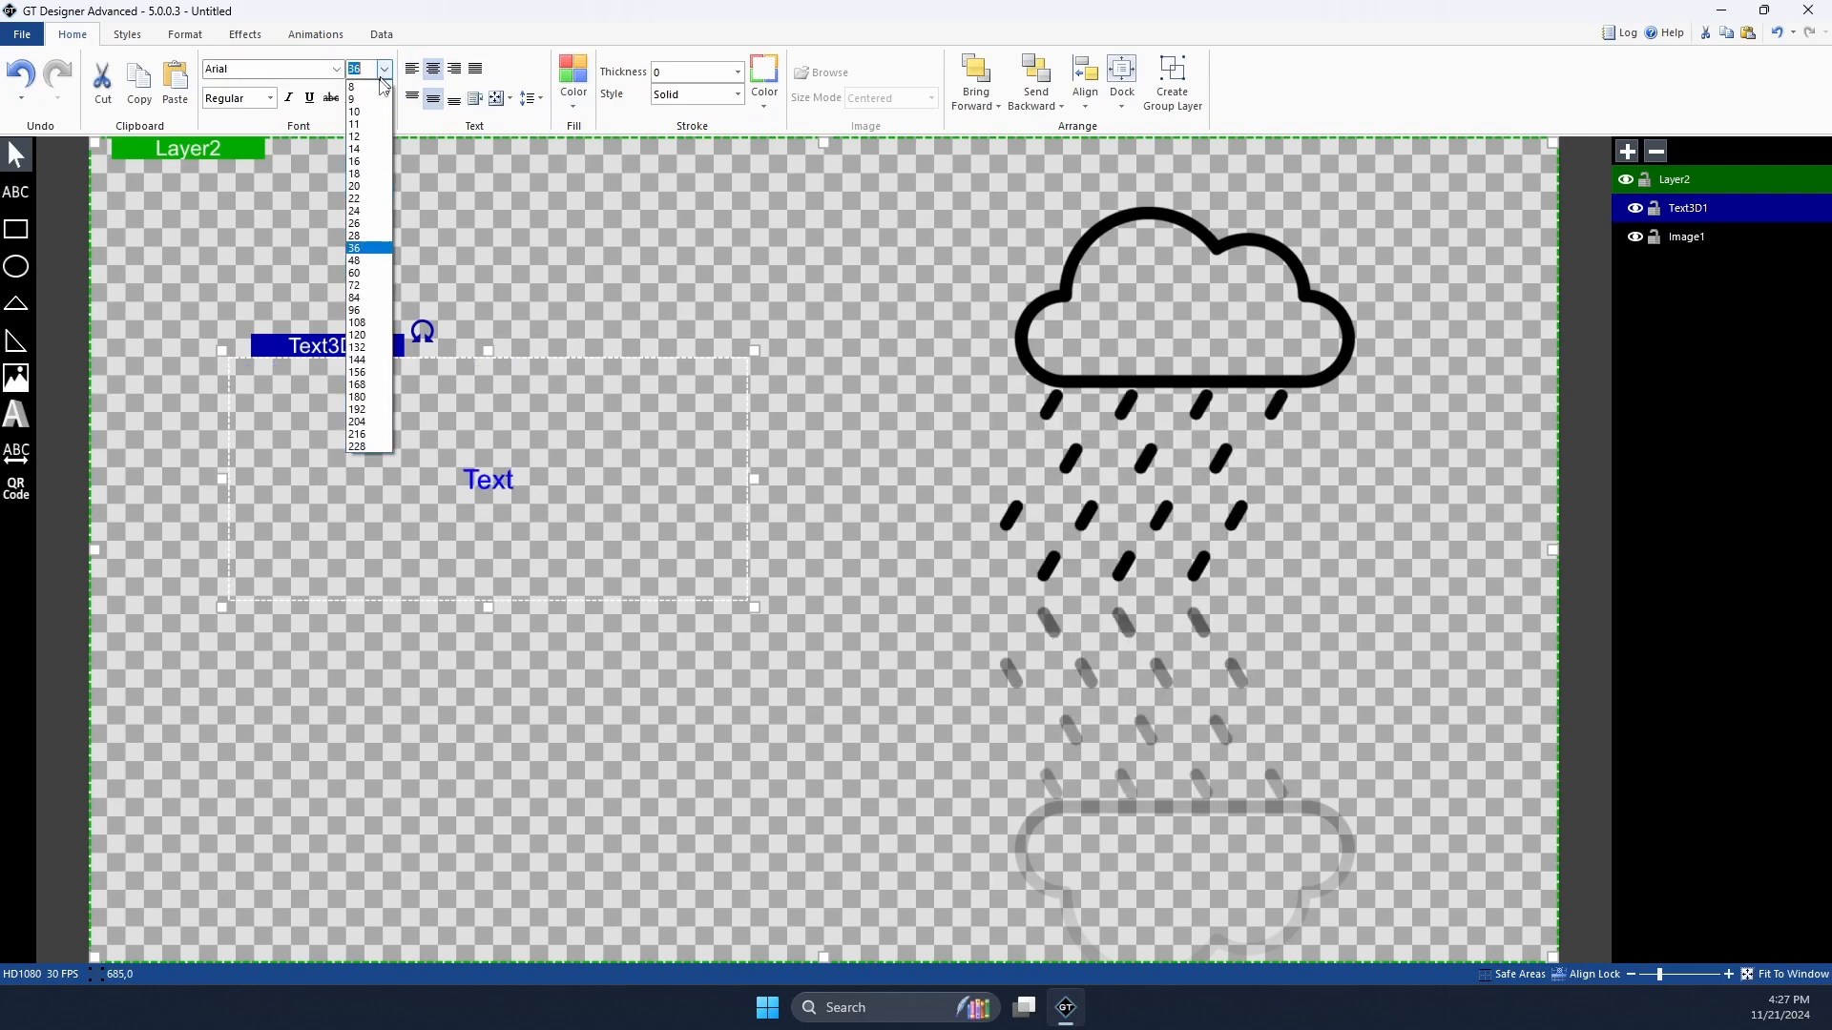
click(373, 360)
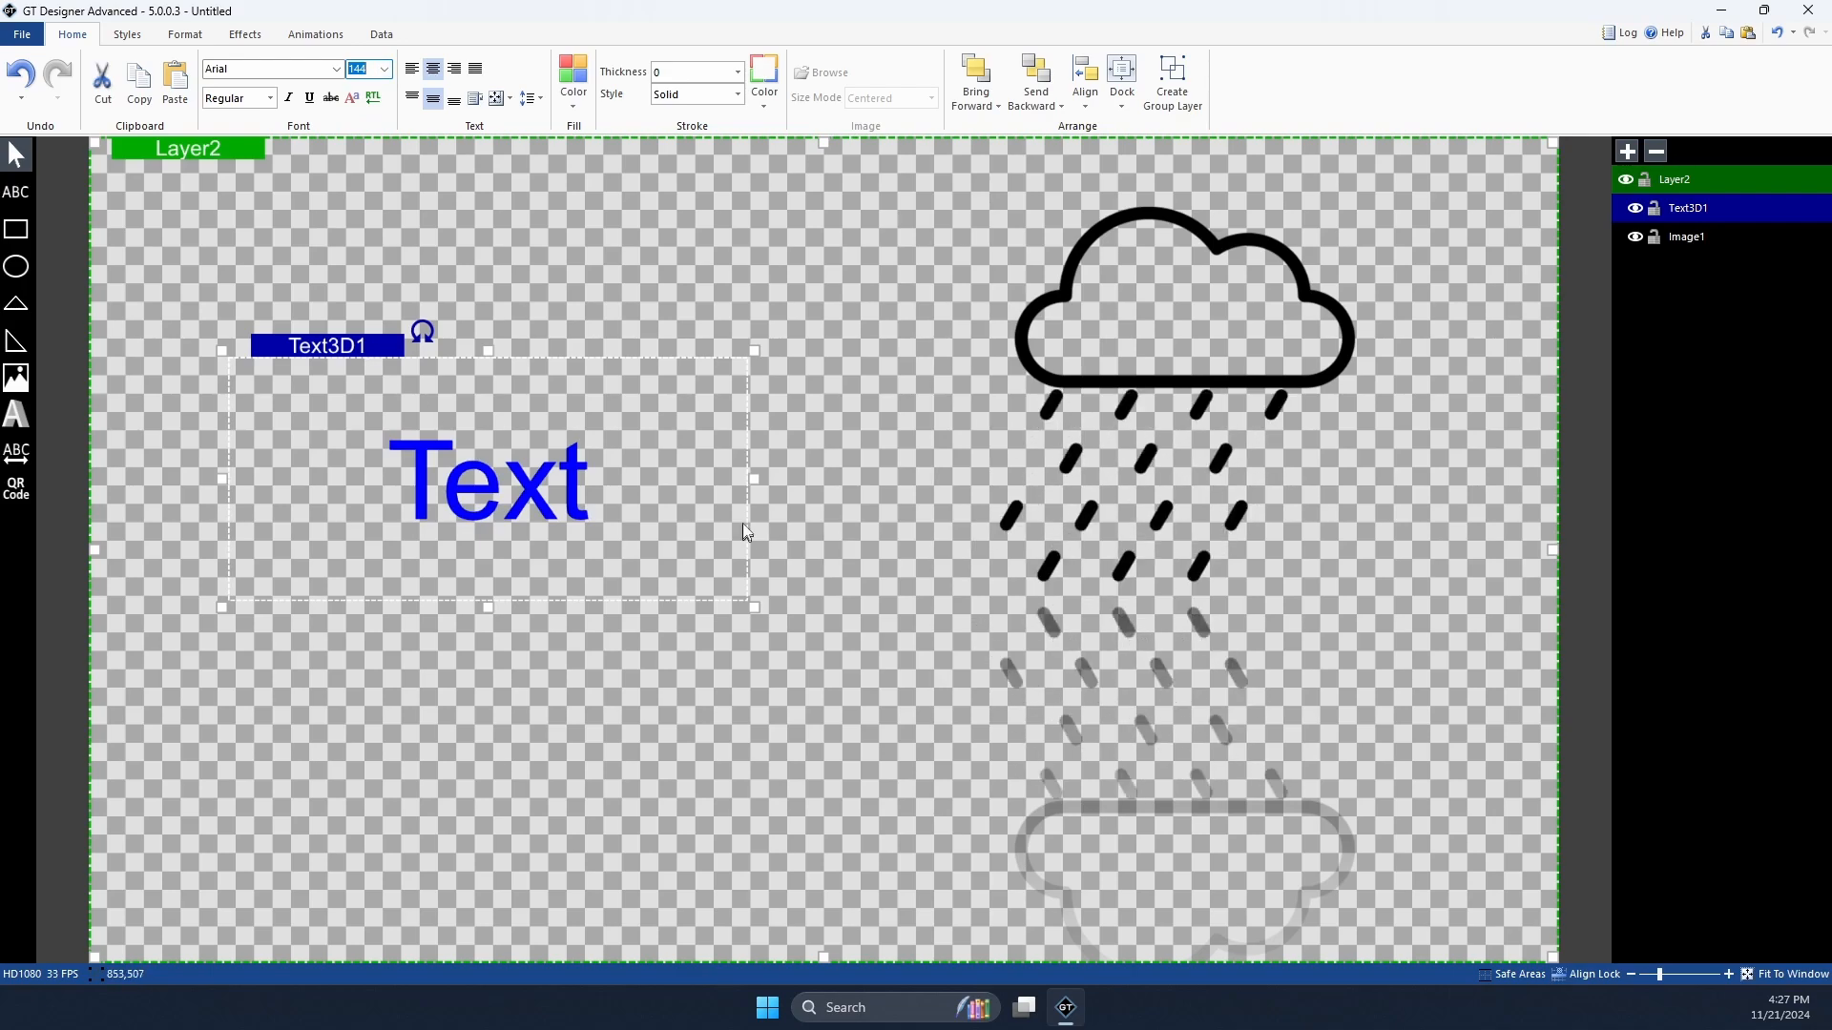
Step: Widen the 3D text box to about 897, left-align its text and shift the box slightly towards the rain cloud
drag(748, 476, 915, 445)
click(411, 71)
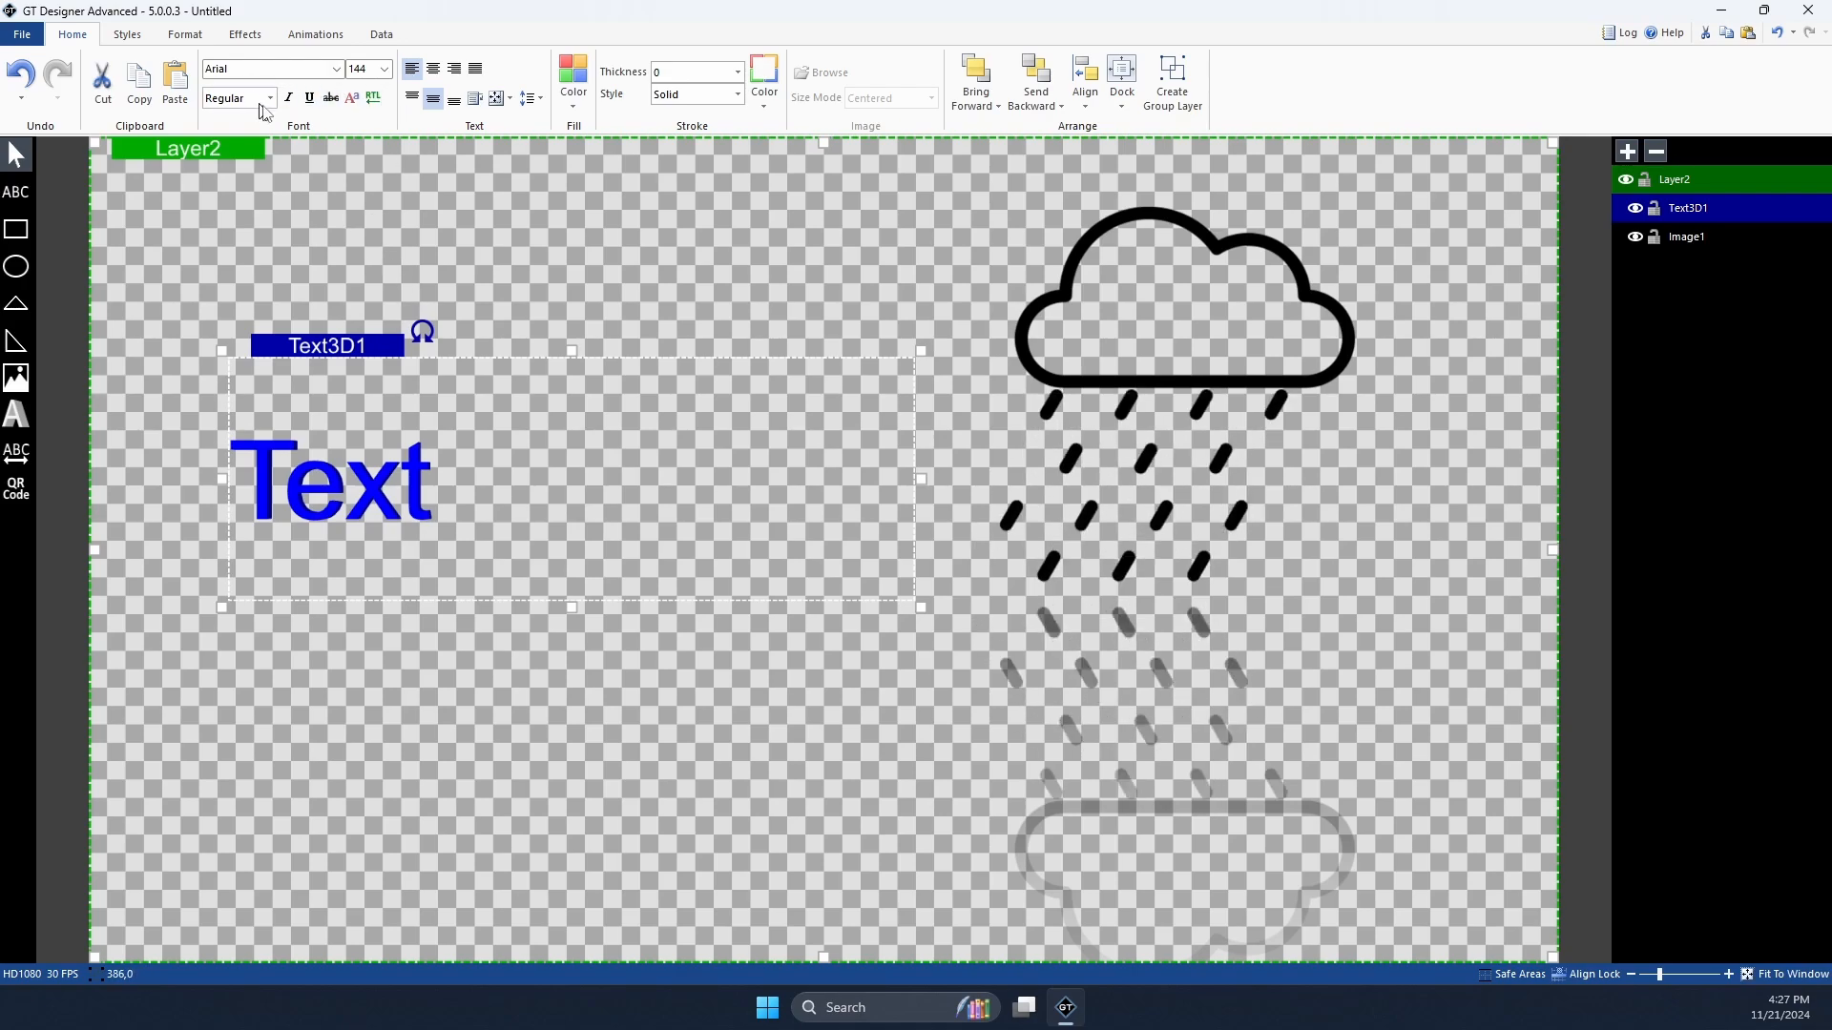
mouse_move(290, 344)
mouse_down()
mouse_move(330, 316)
mouse_move(324, 342)
mouse_up()
Step: Increase the 3D text's depth to about 283
click(127, 34)
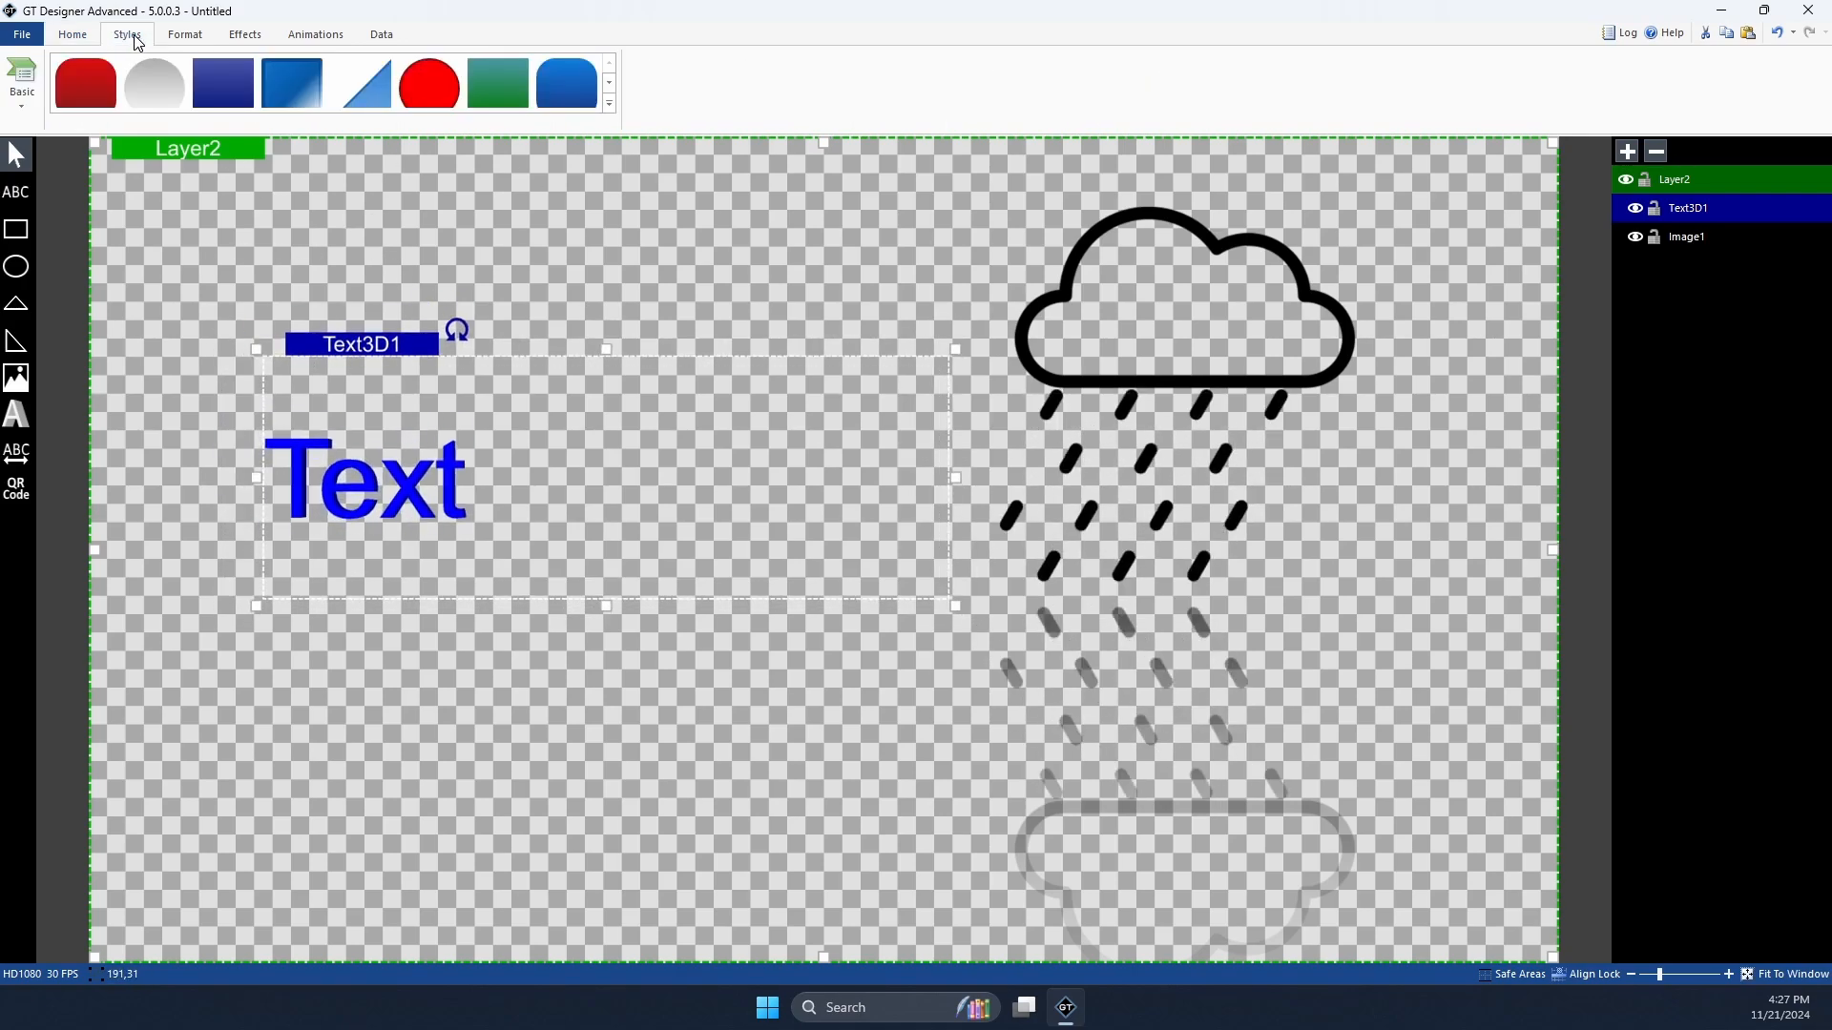
click(185, 35)
drag(236, 107, 370, 131)
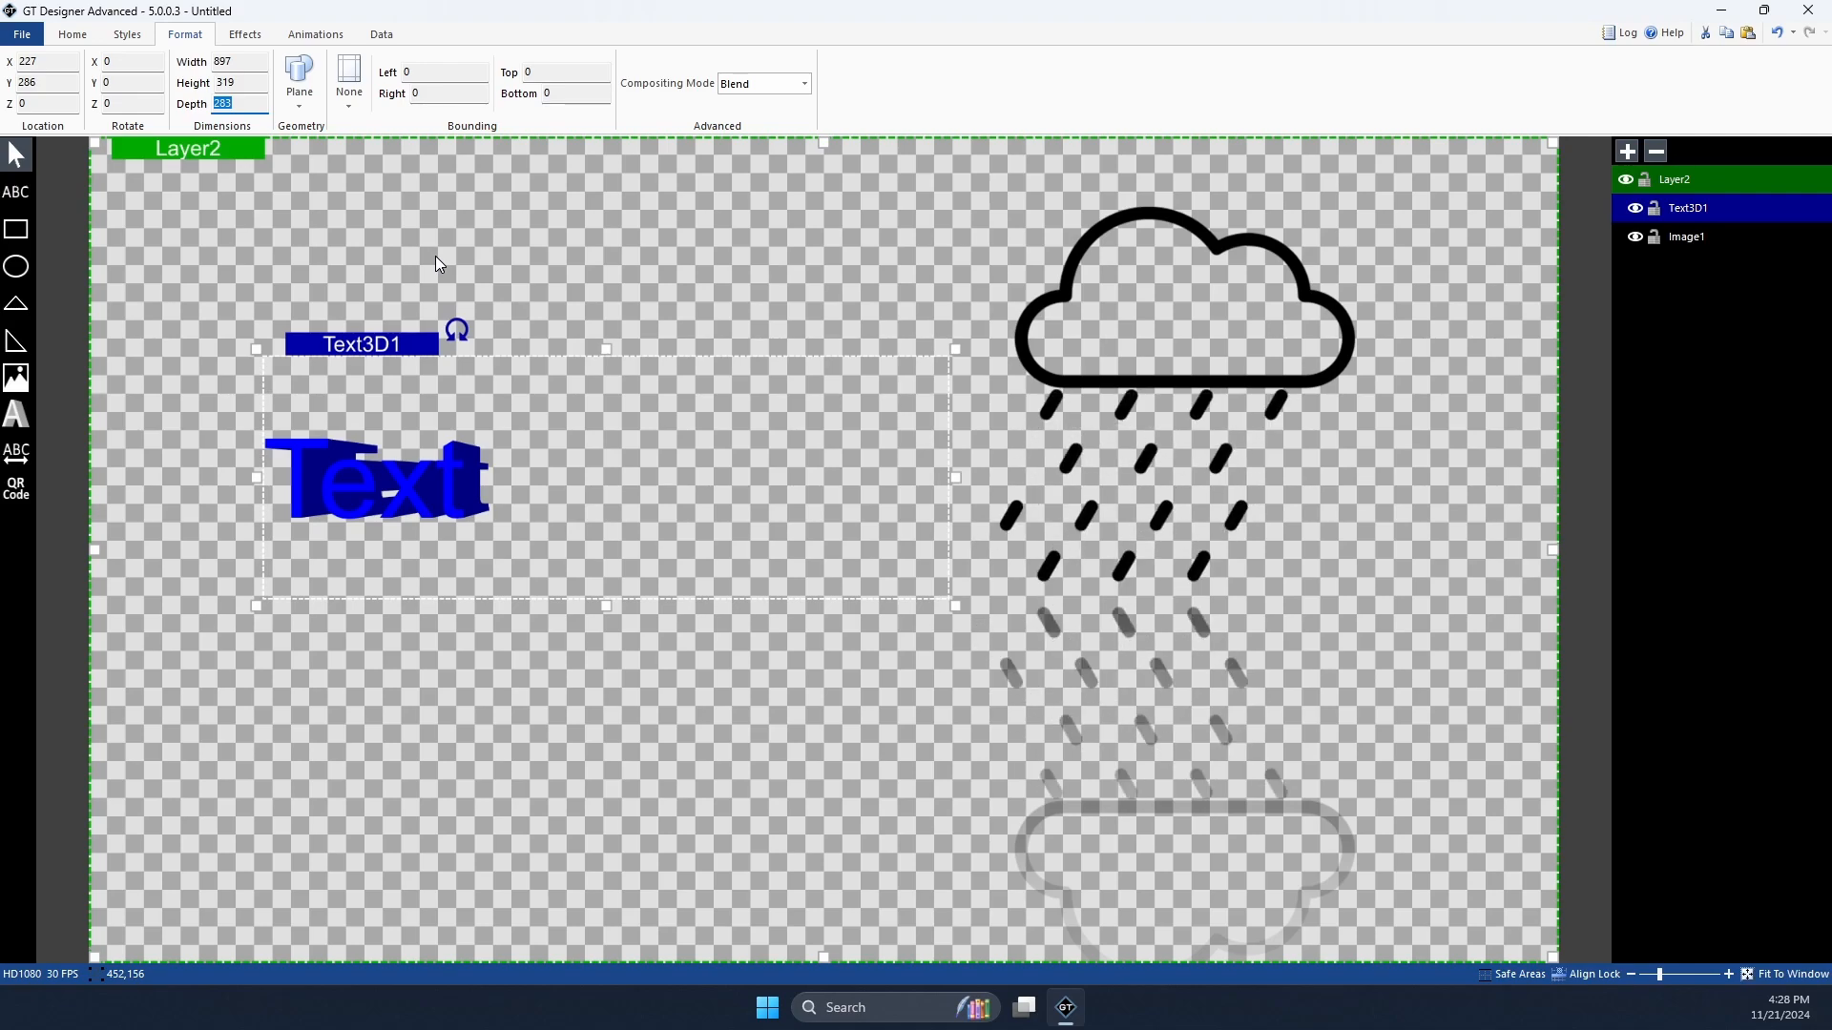
Step: Try 3D text box widths of about 441, 619 and 1465, and move the box to about X 166, Y 312
drag(960, 474, 605, 477)
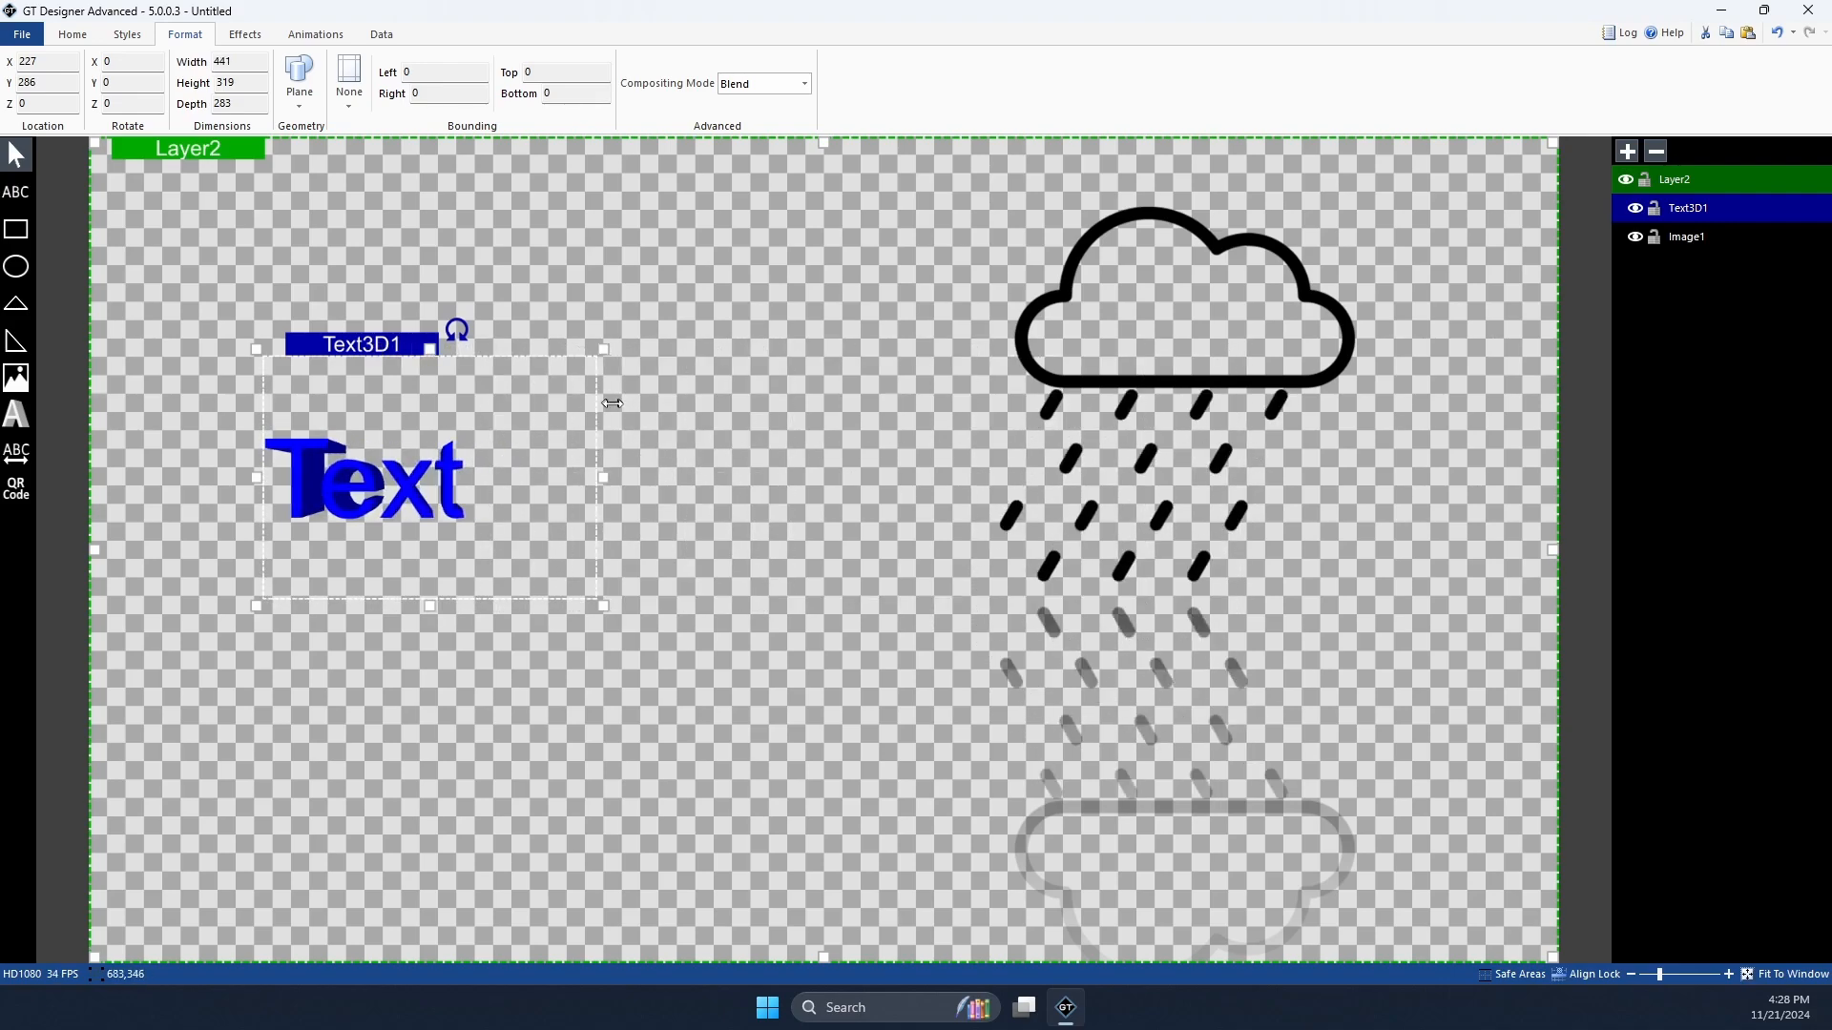
drag(613, 404, 742, 478)
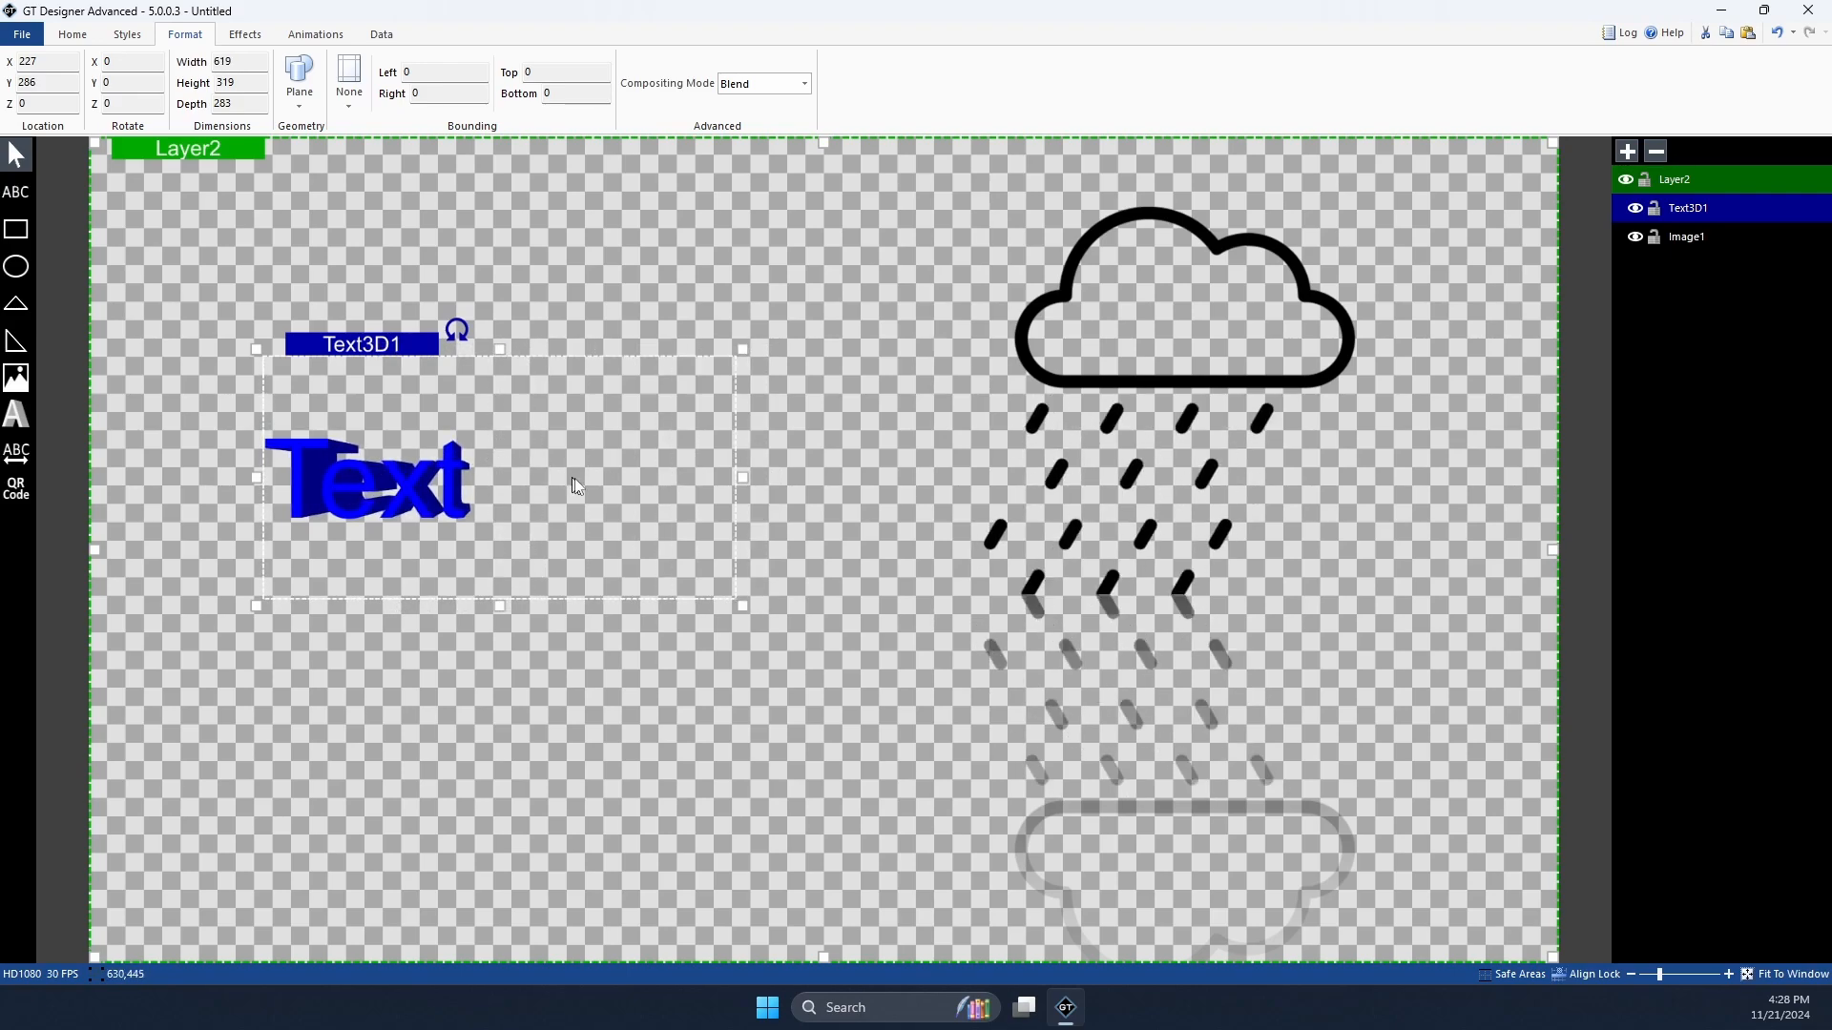
drag(572, 478, 386, 369)
drag(715, 453, 1409, 413)
drag(424, 507, 369, 518)
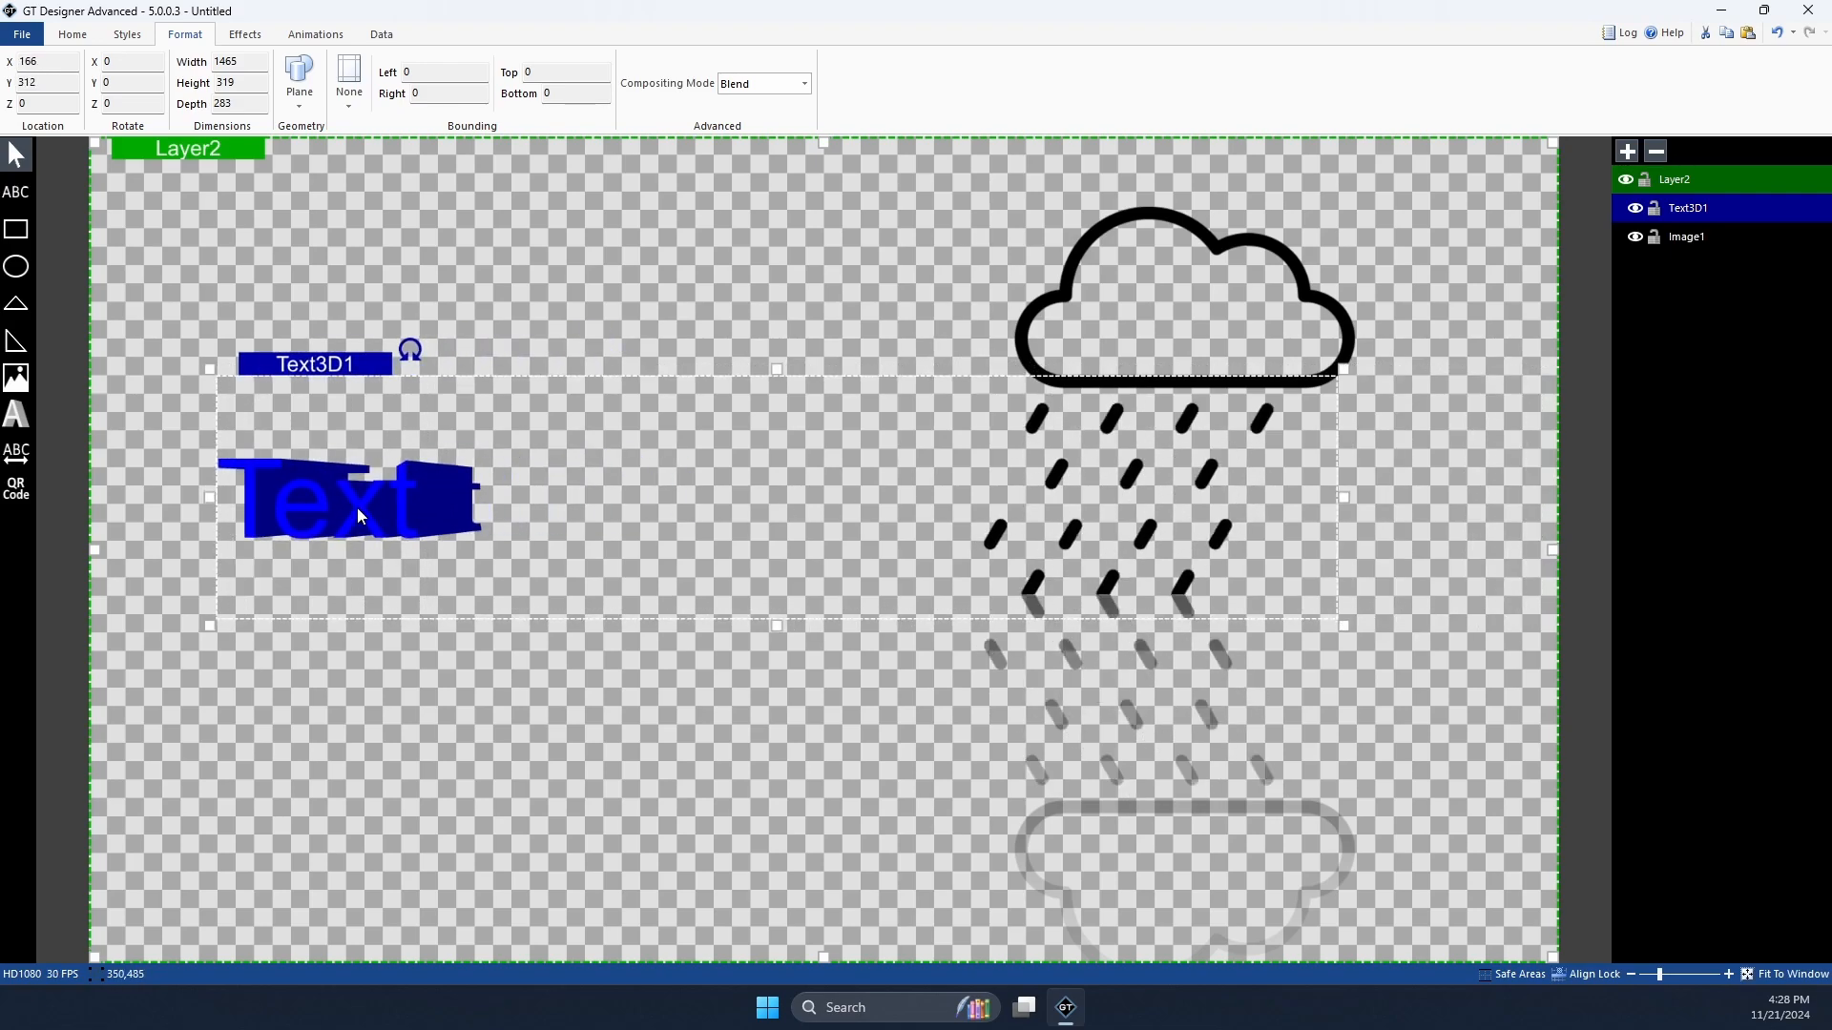
Step: Right-align the 3D text, narrow its box to about 609 and move it to about X 239, Y 304
click(92, 44)
click(456, 70)
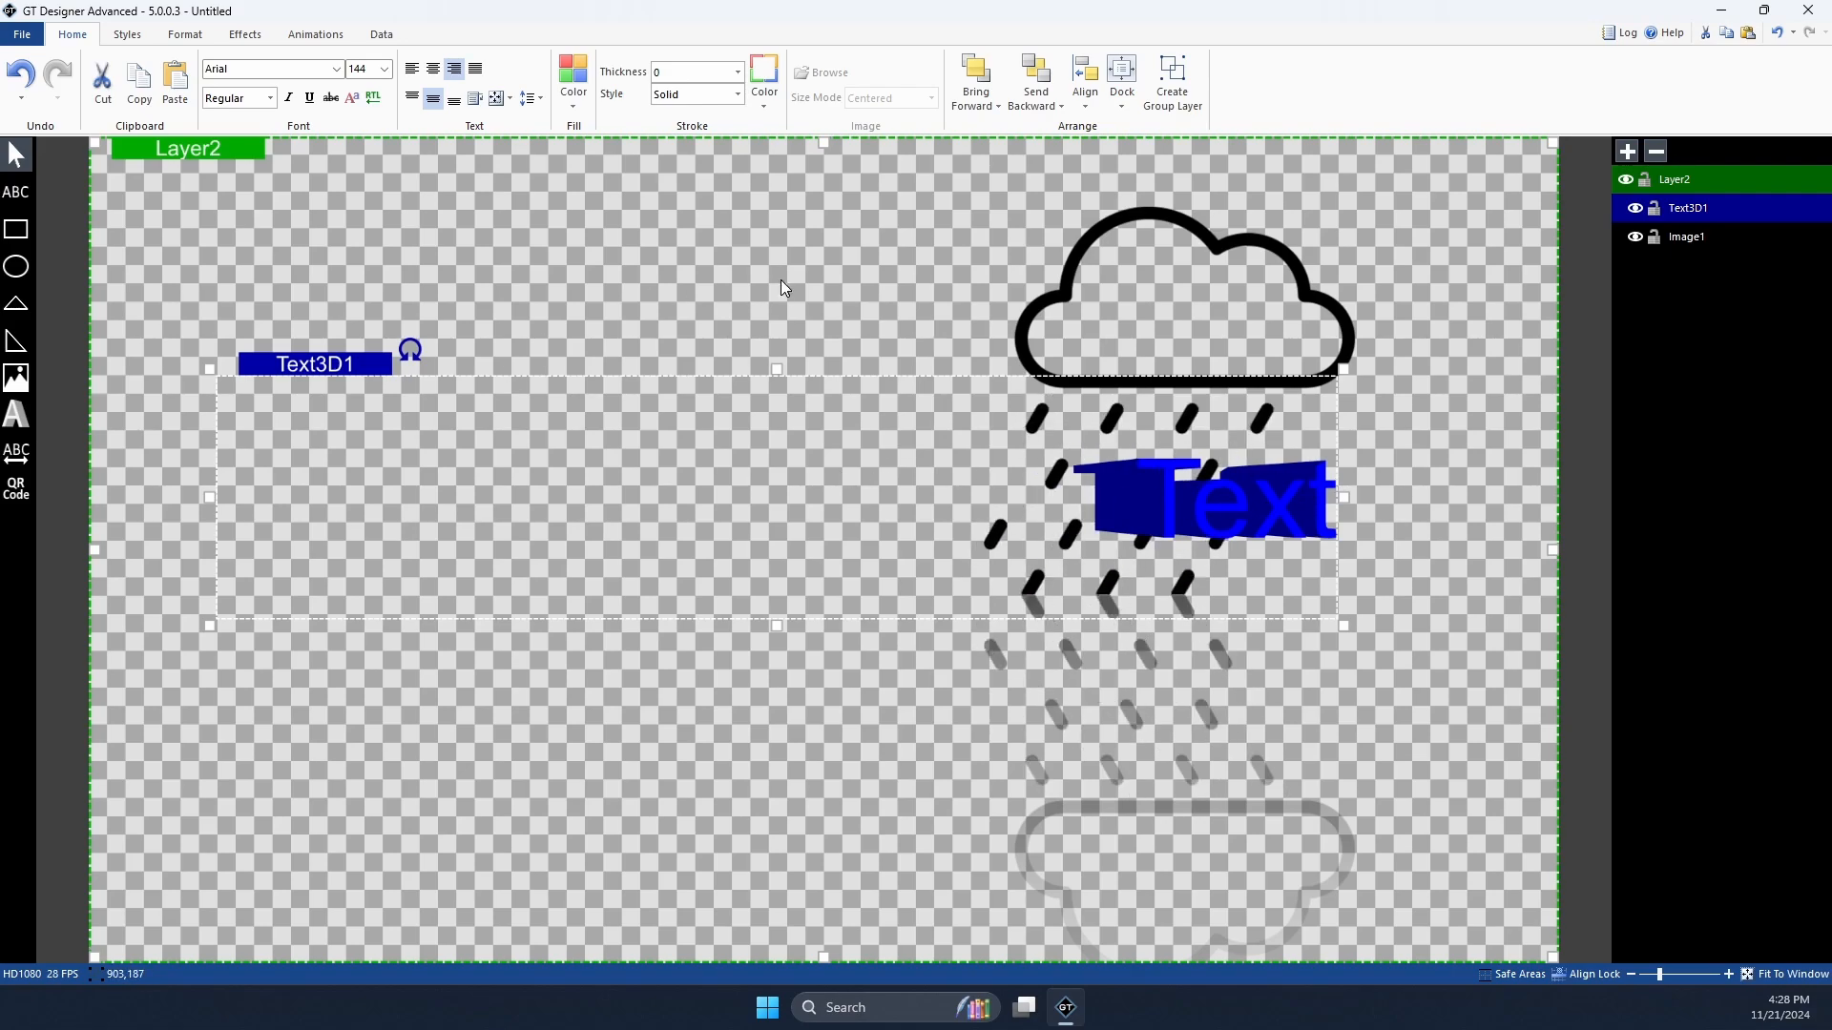
drag(1345, 506, 699, 486)
drag(360, 360, 416, 354)
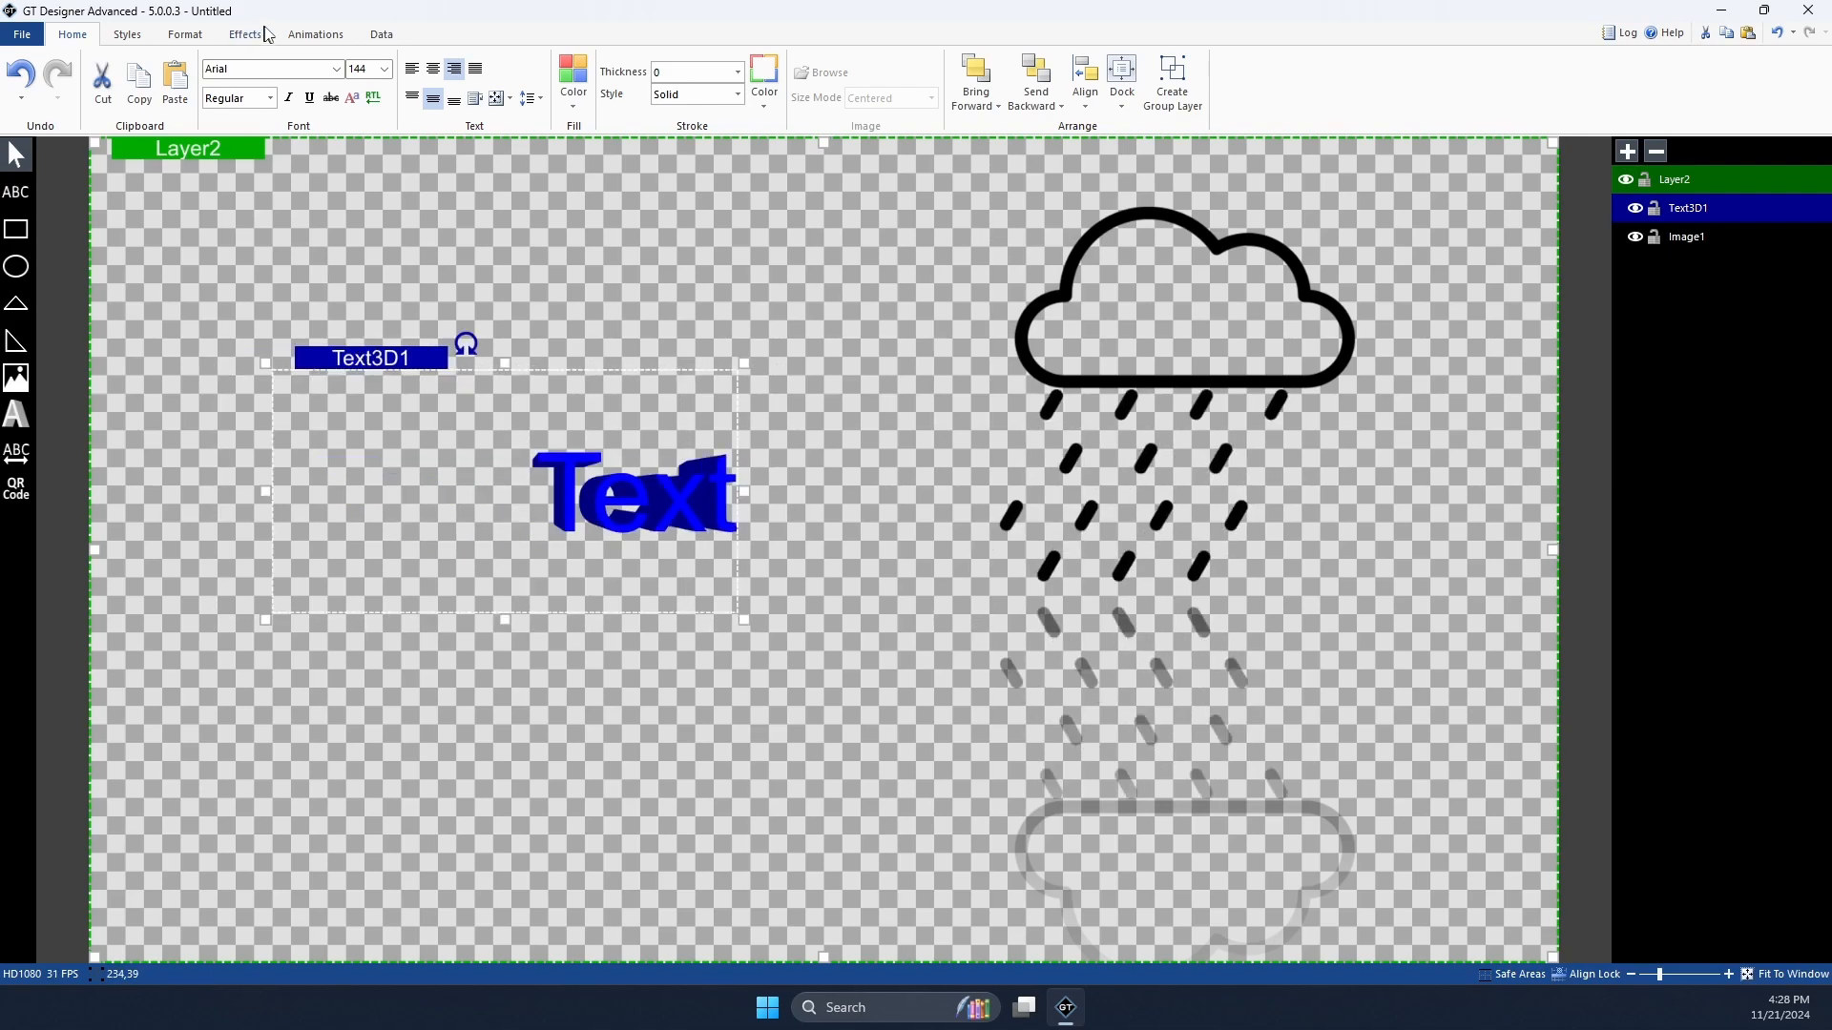
Step: Apply the RotateContinuous animation to the 3D text's Continuous storyboard and reduce the text's depth
click(308, 35)
click(711, 70)
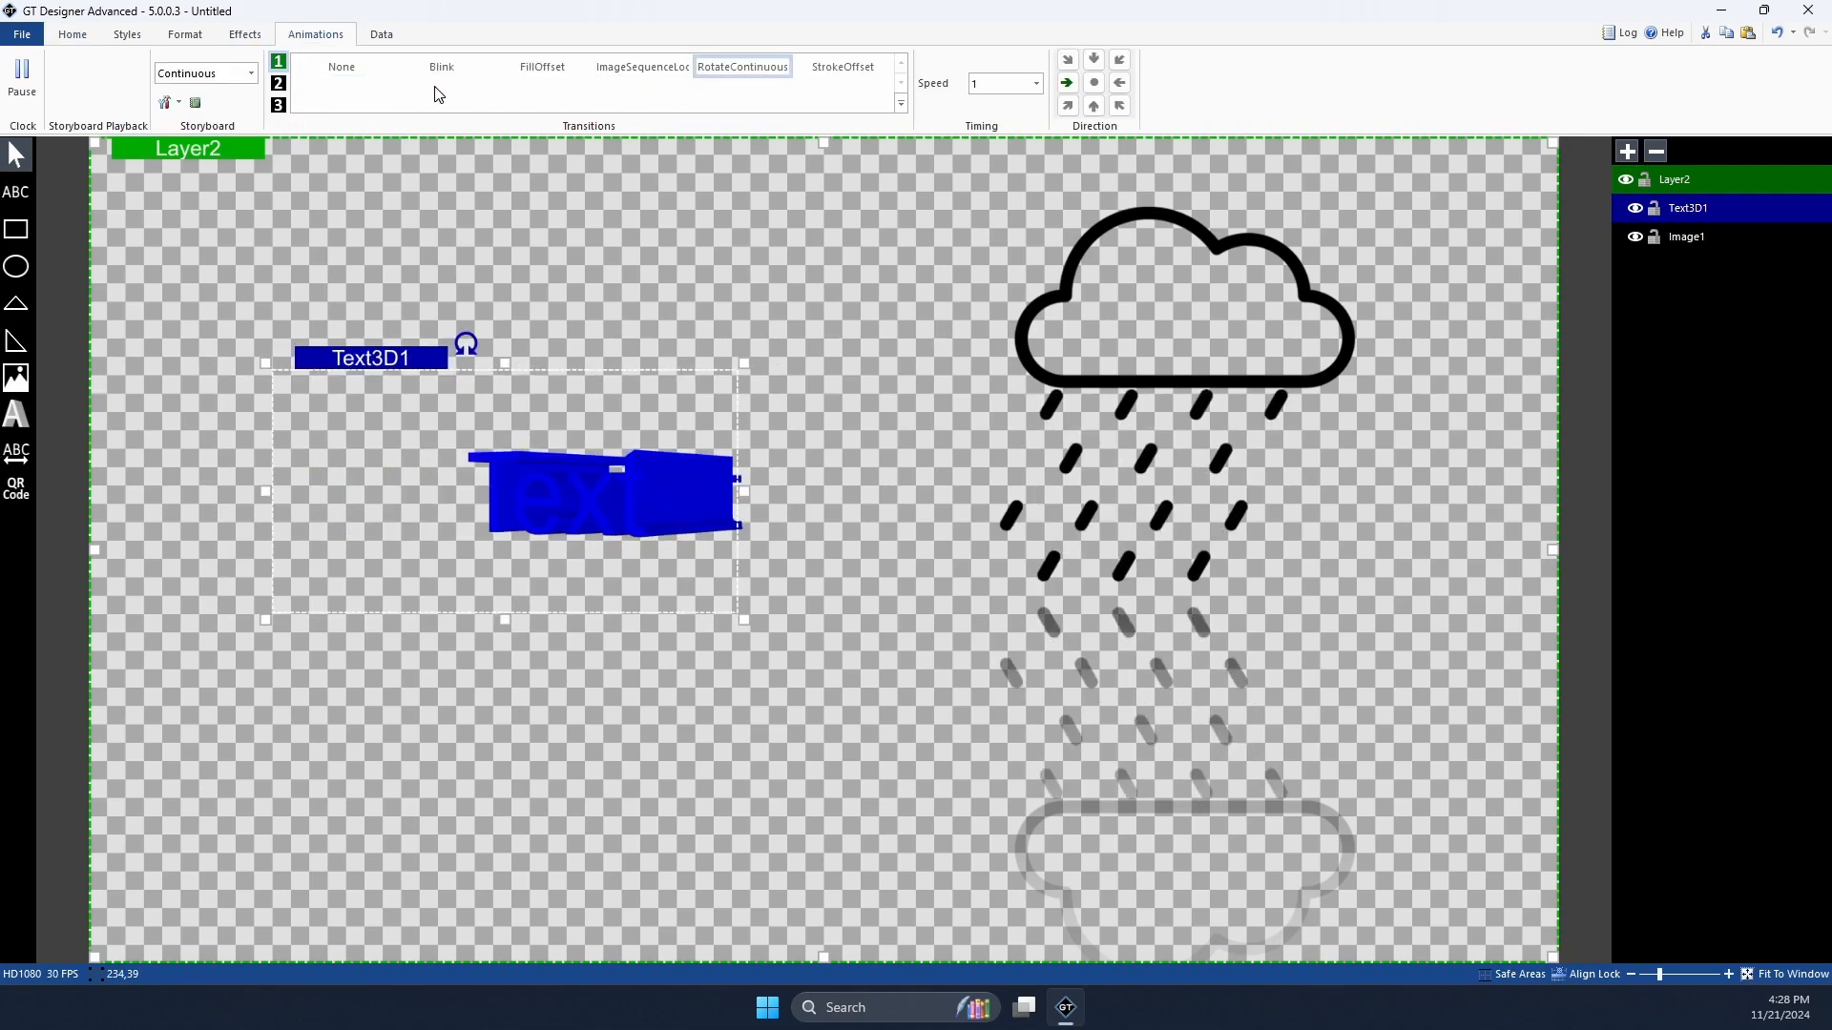
click(185, 35)
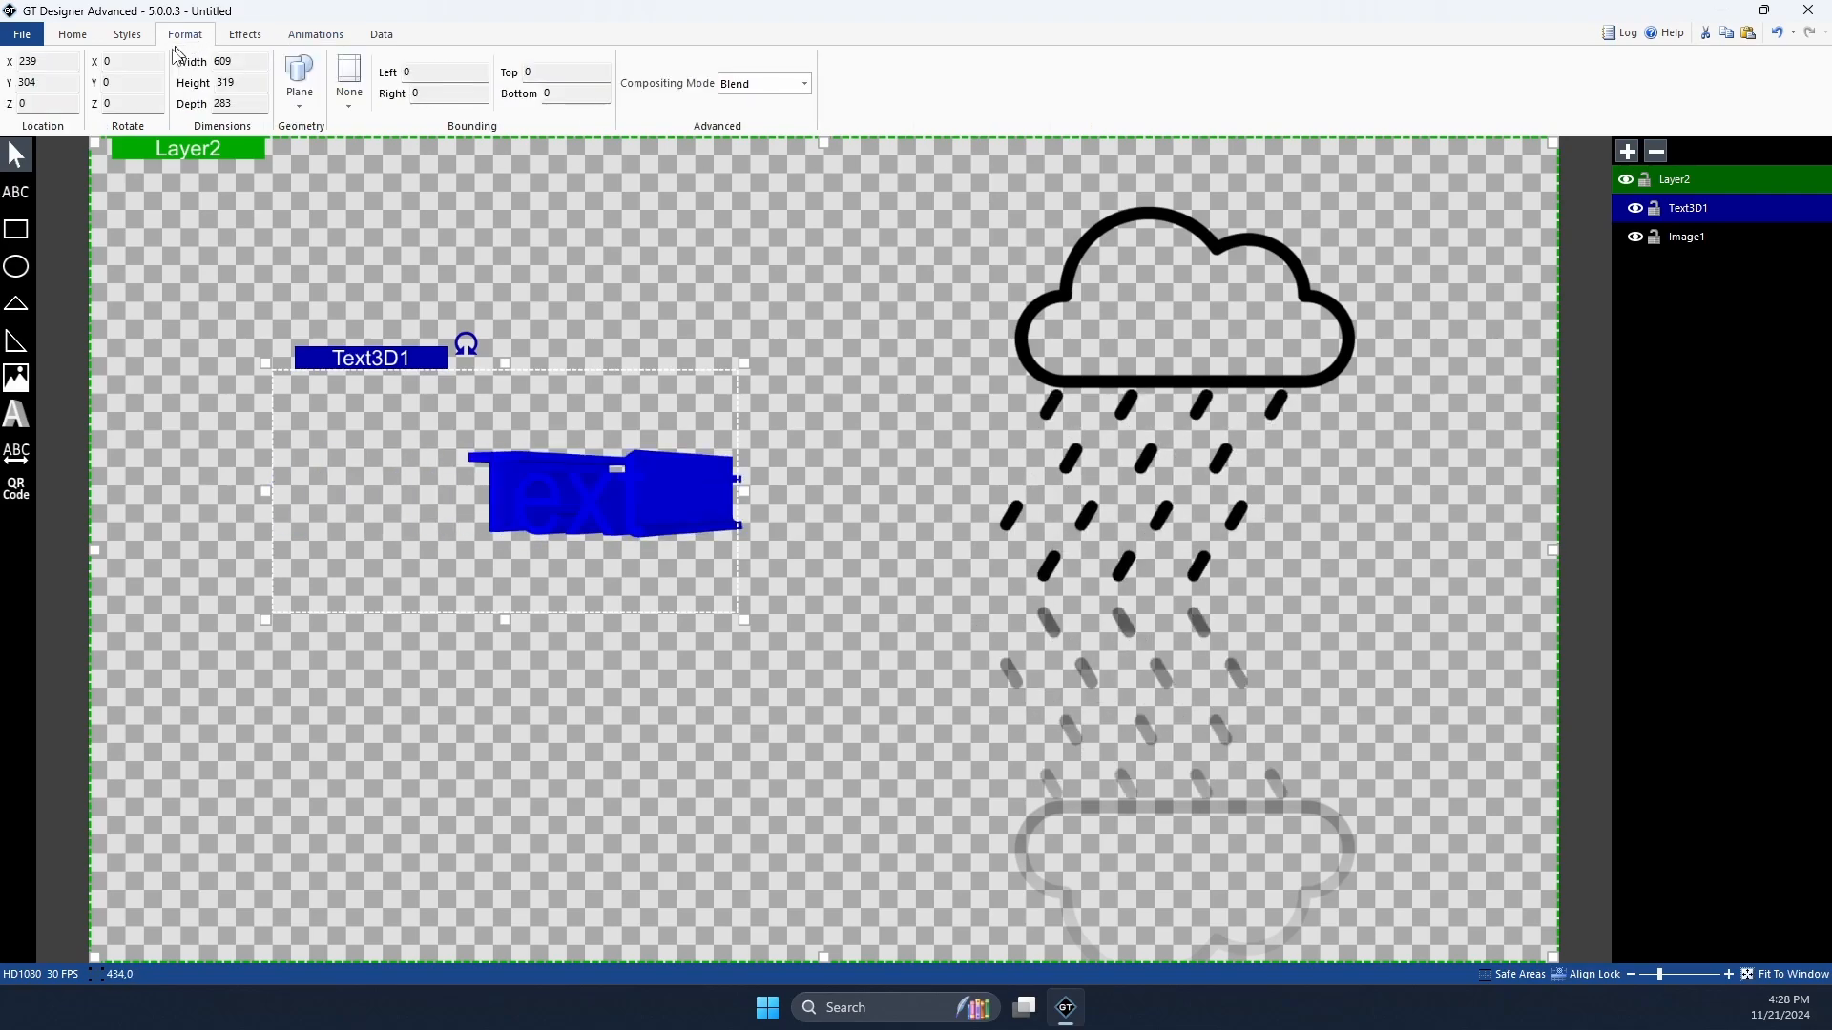
drag(250, 64, 113, 110)
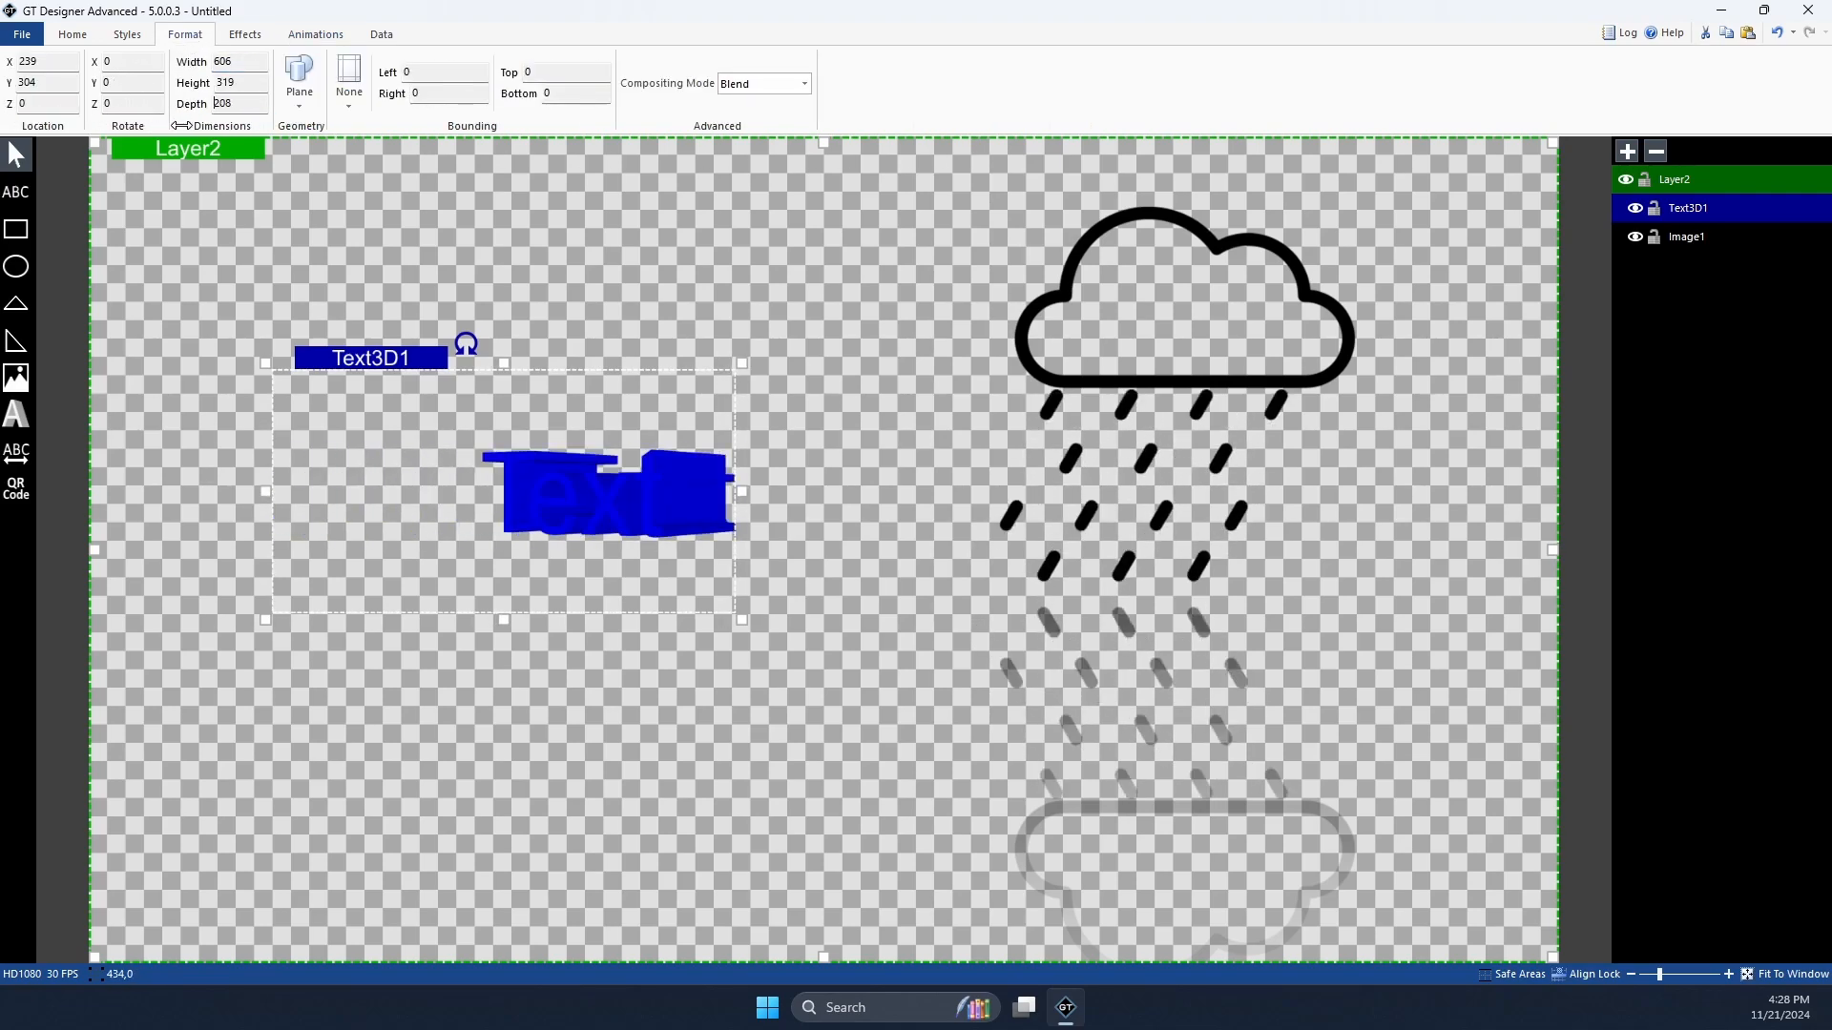
Step: Change the 3D text's font to Armada BoldCondensed
click(65, 36)
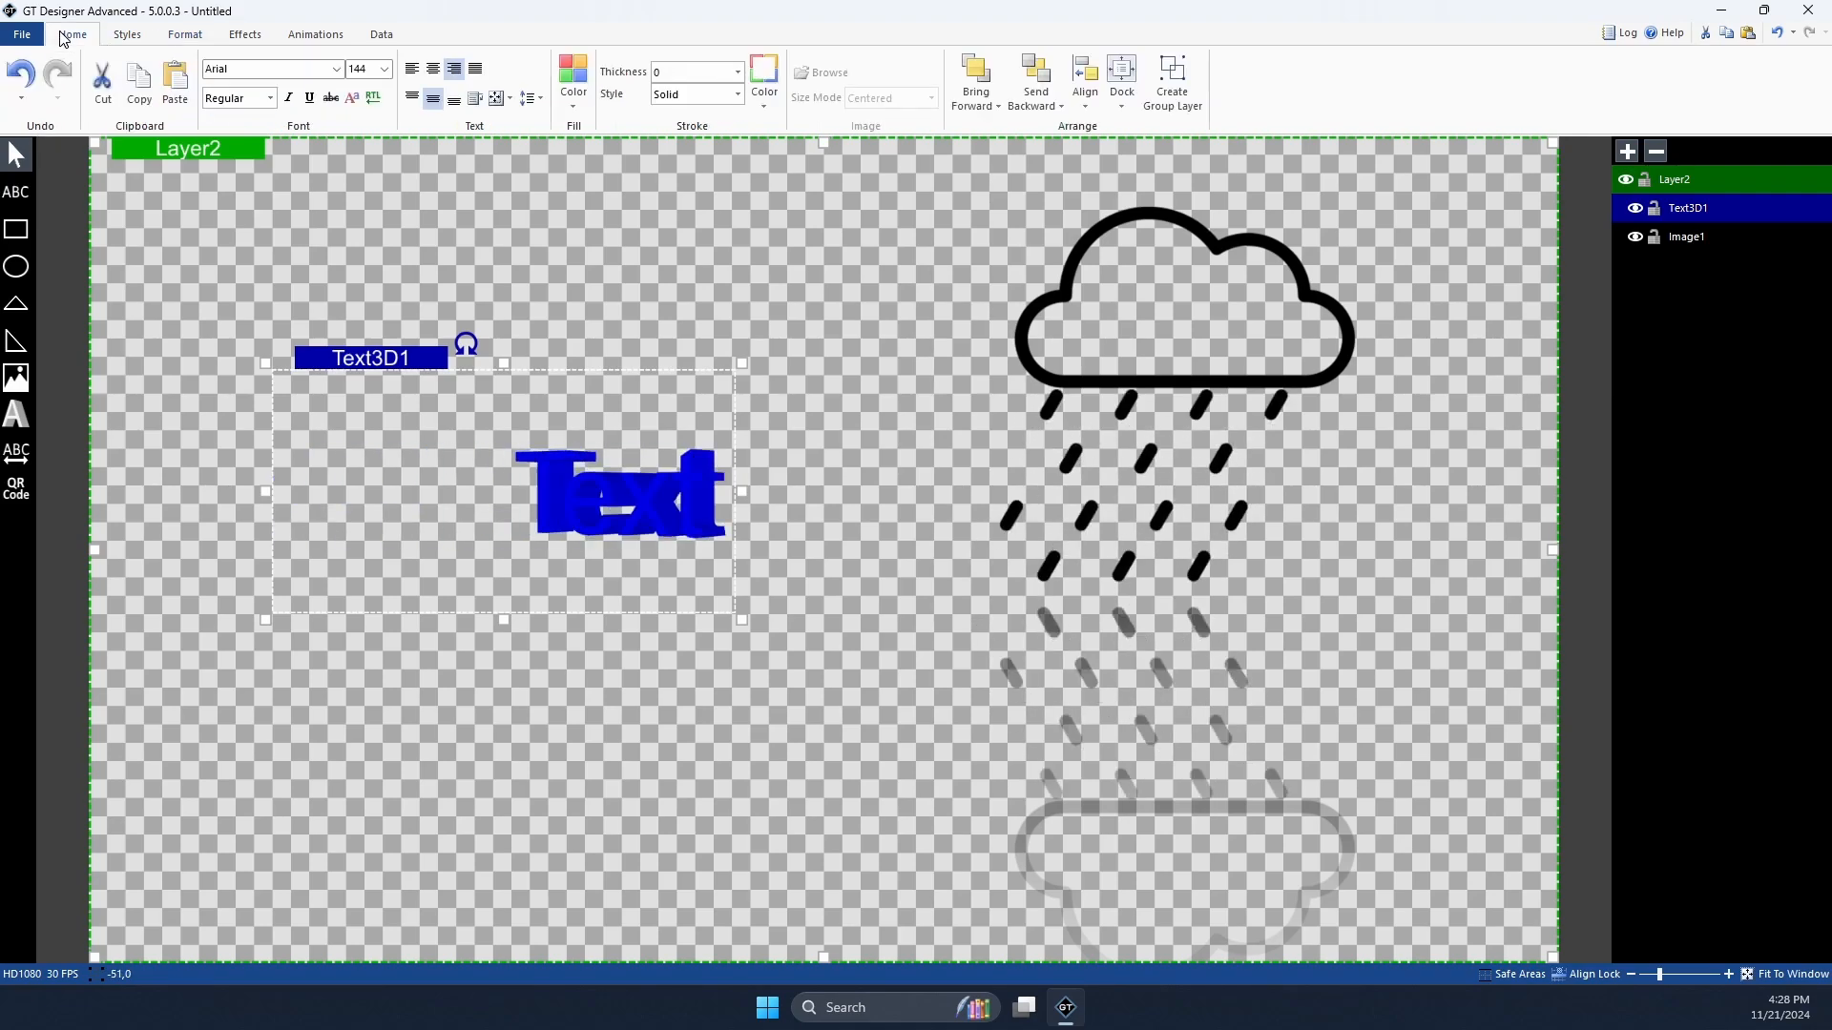
click(337, 69)
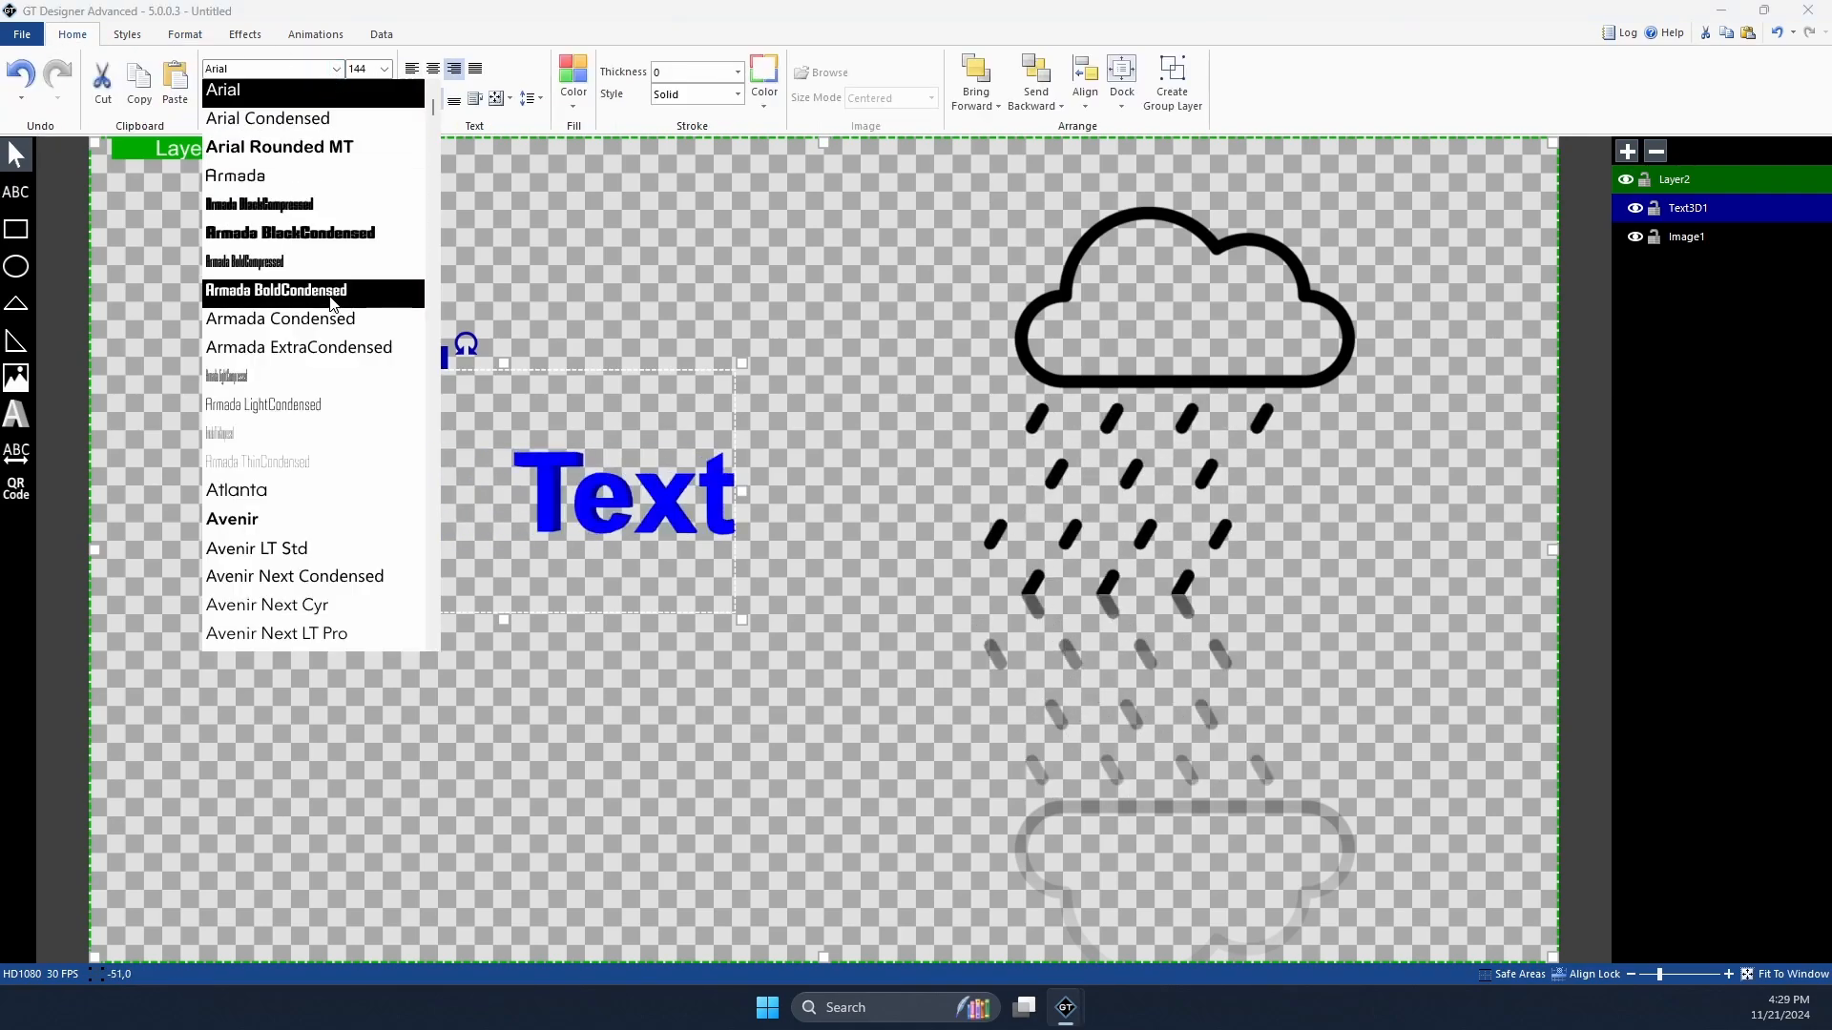
click(327, 291)
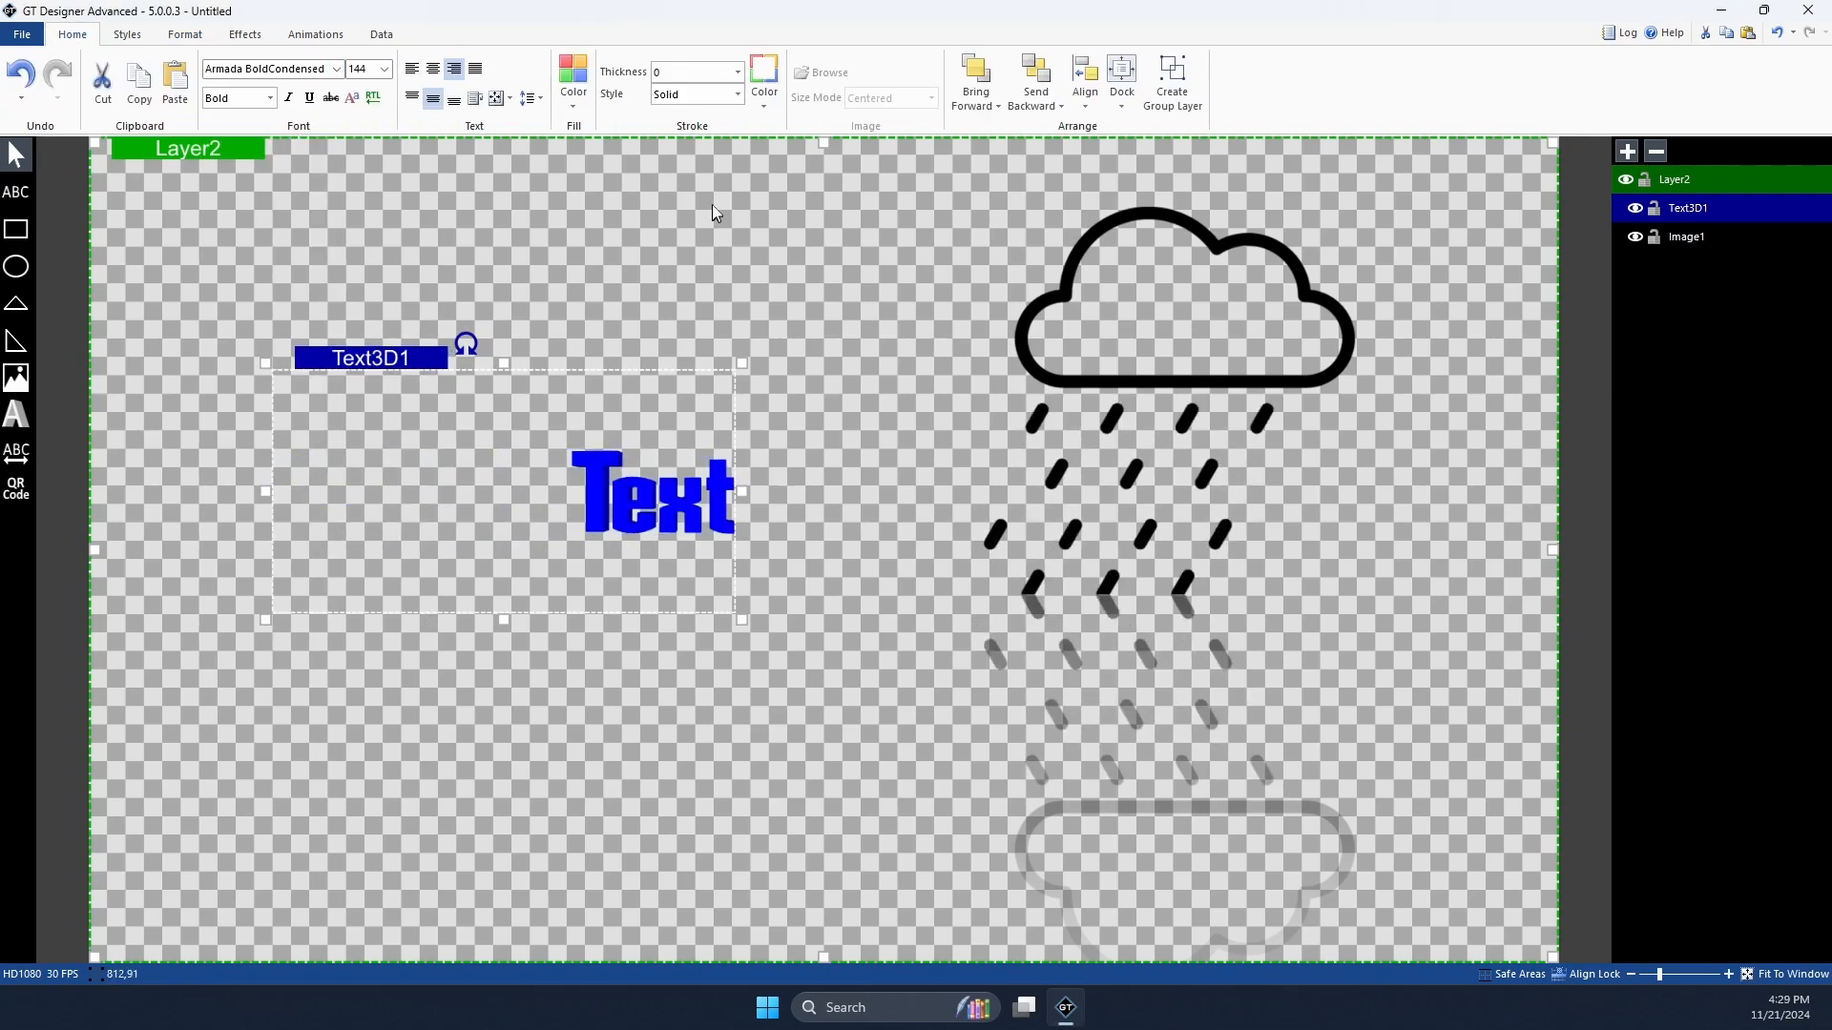
Step: Set the speed of the 3D text's continuous rotation to 0.4, and remove the animation by choosing None
click(316, 34)
click(1037, 84)
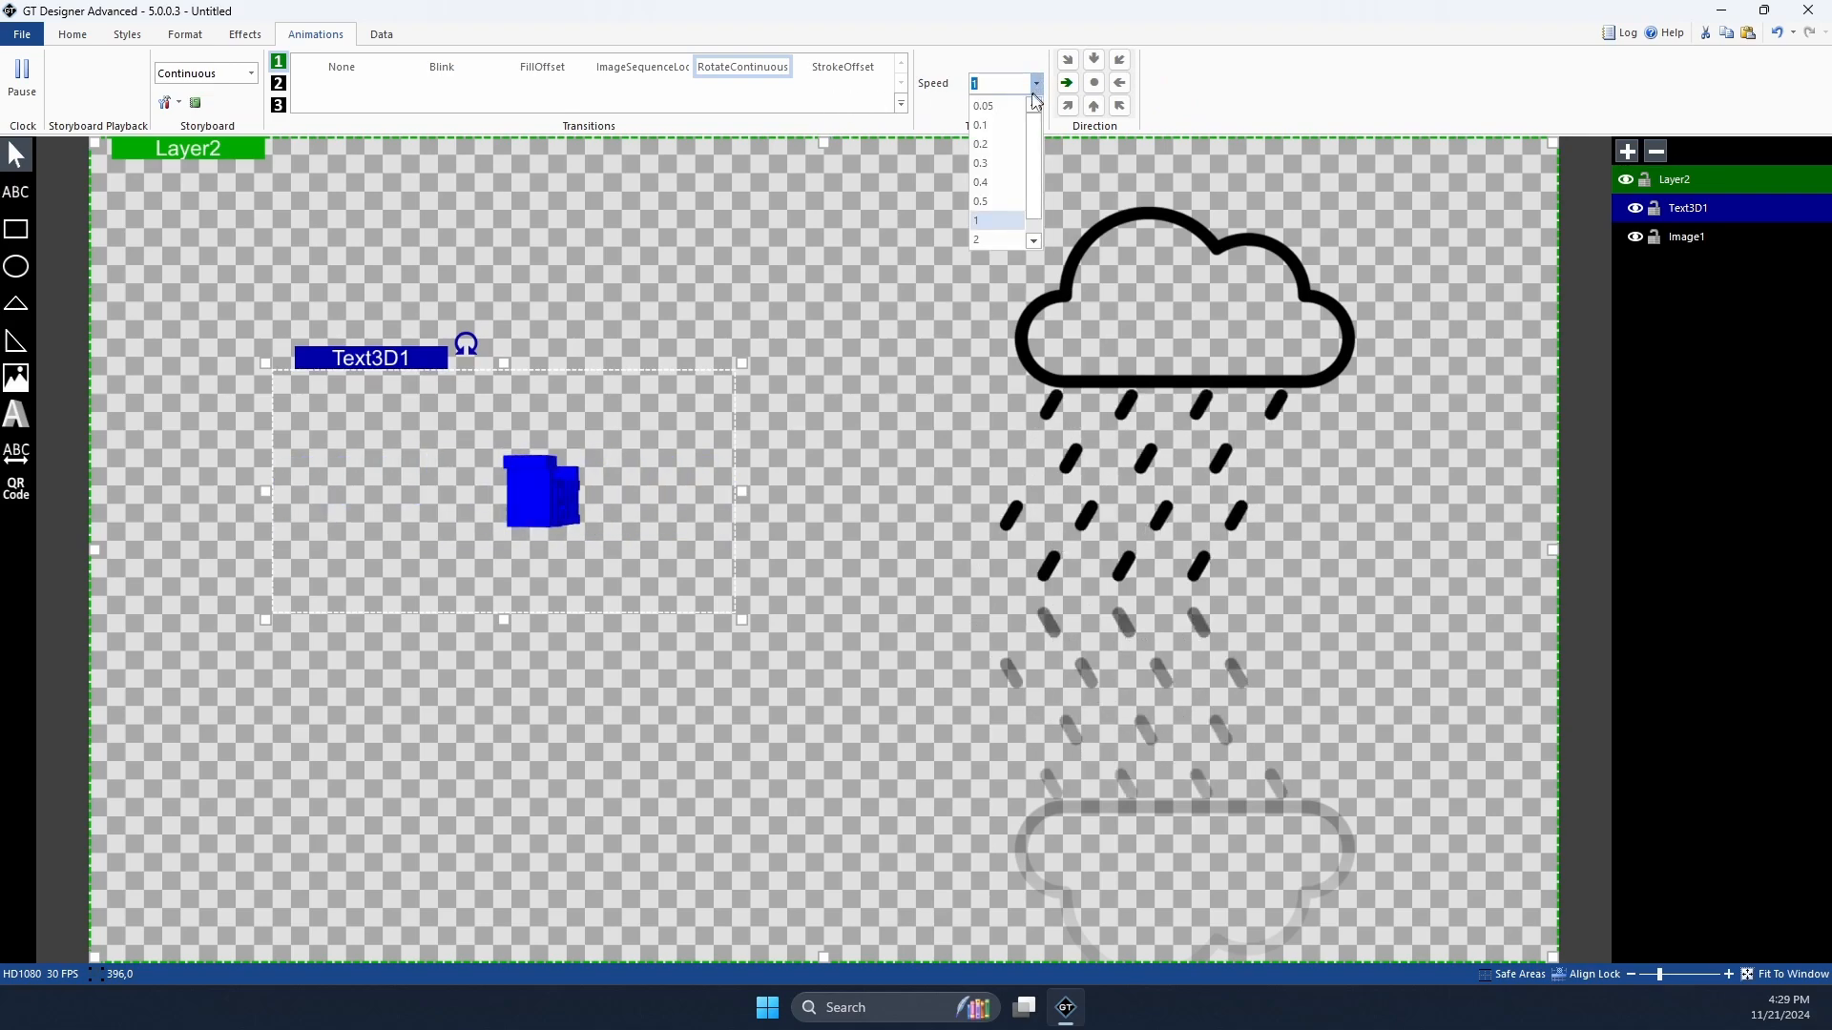
click(995, 188)
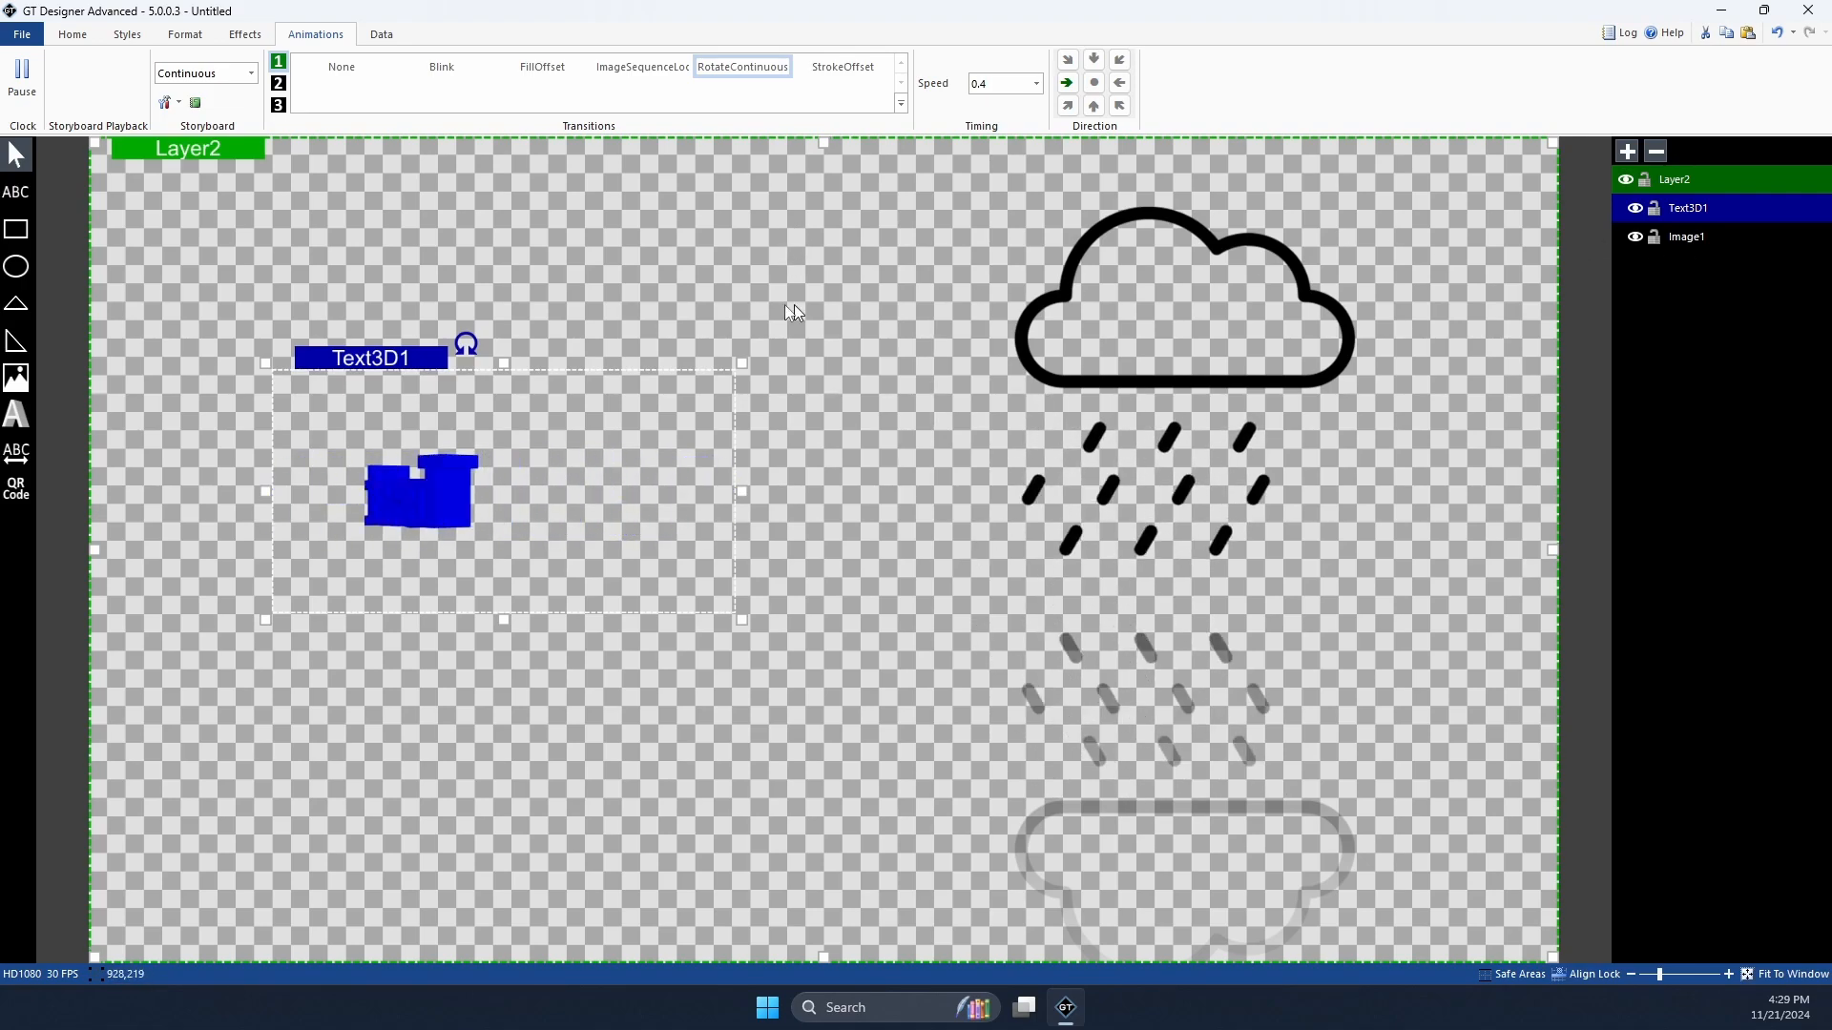
click(336, 73)
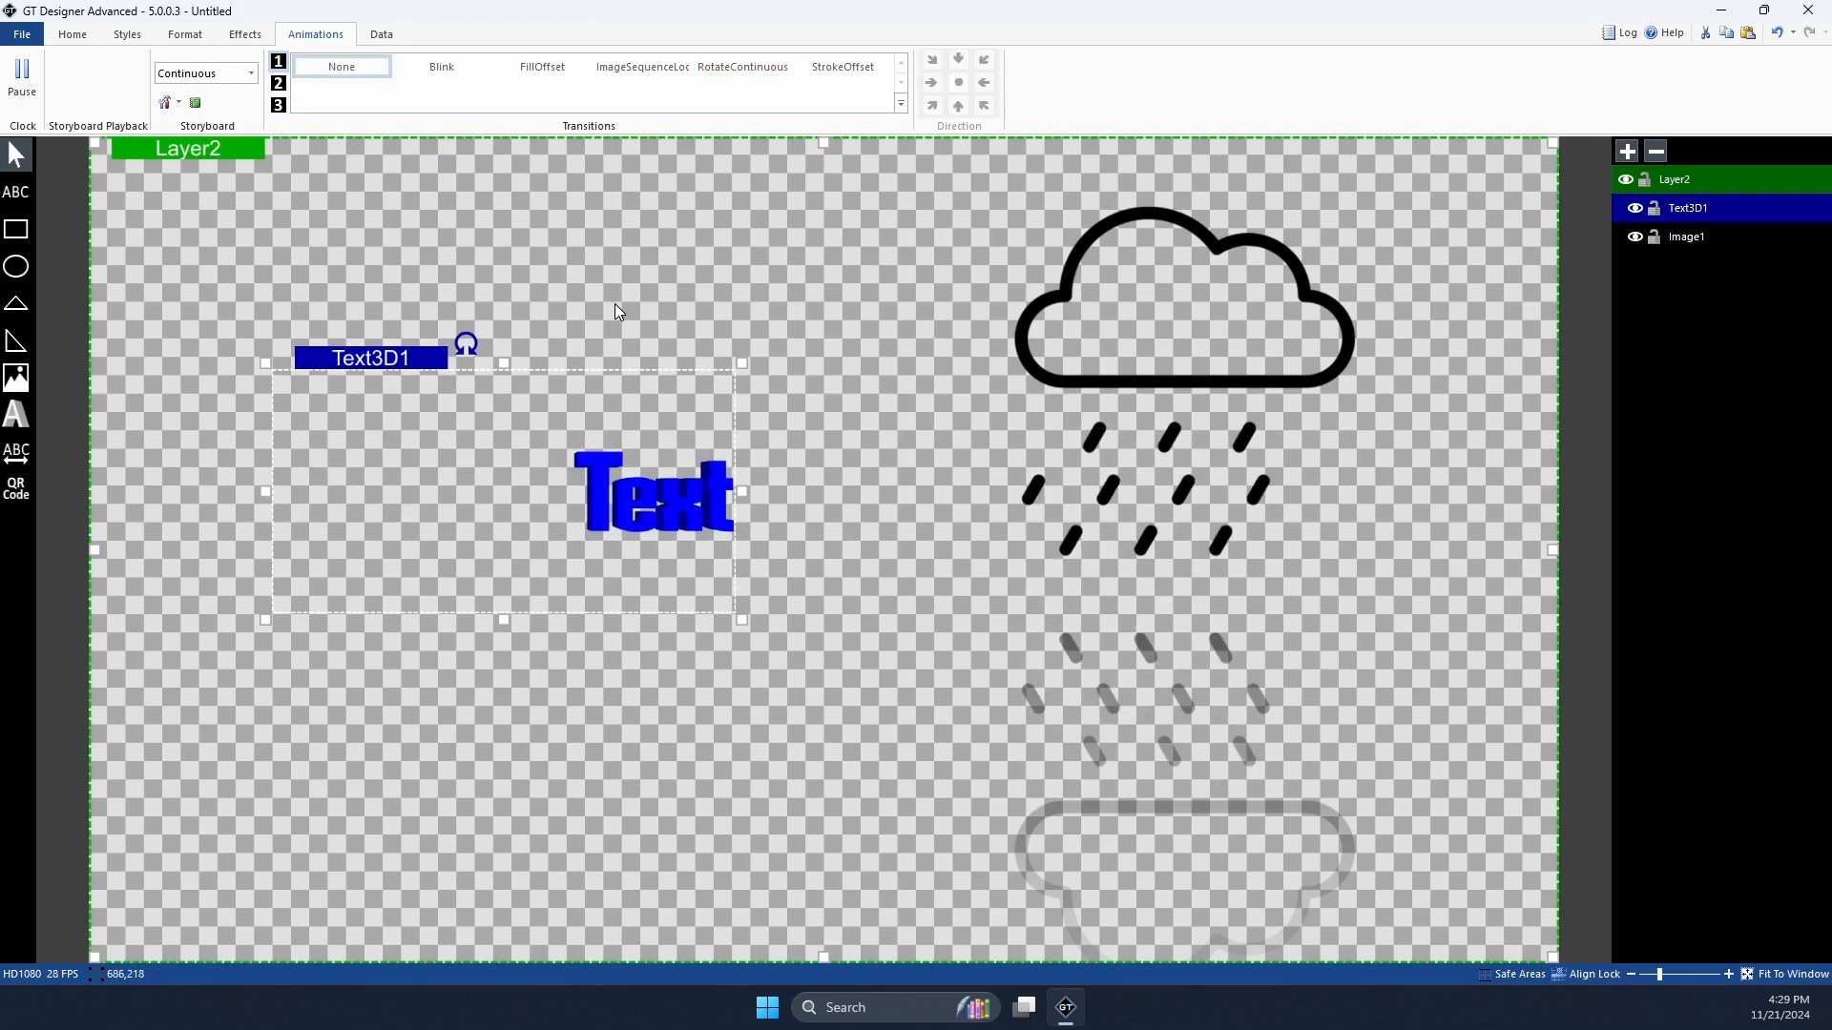
Step: Create a group layer from the 3D text and move the text inside it to about X -100, Y -11
right_click(1669, 208)
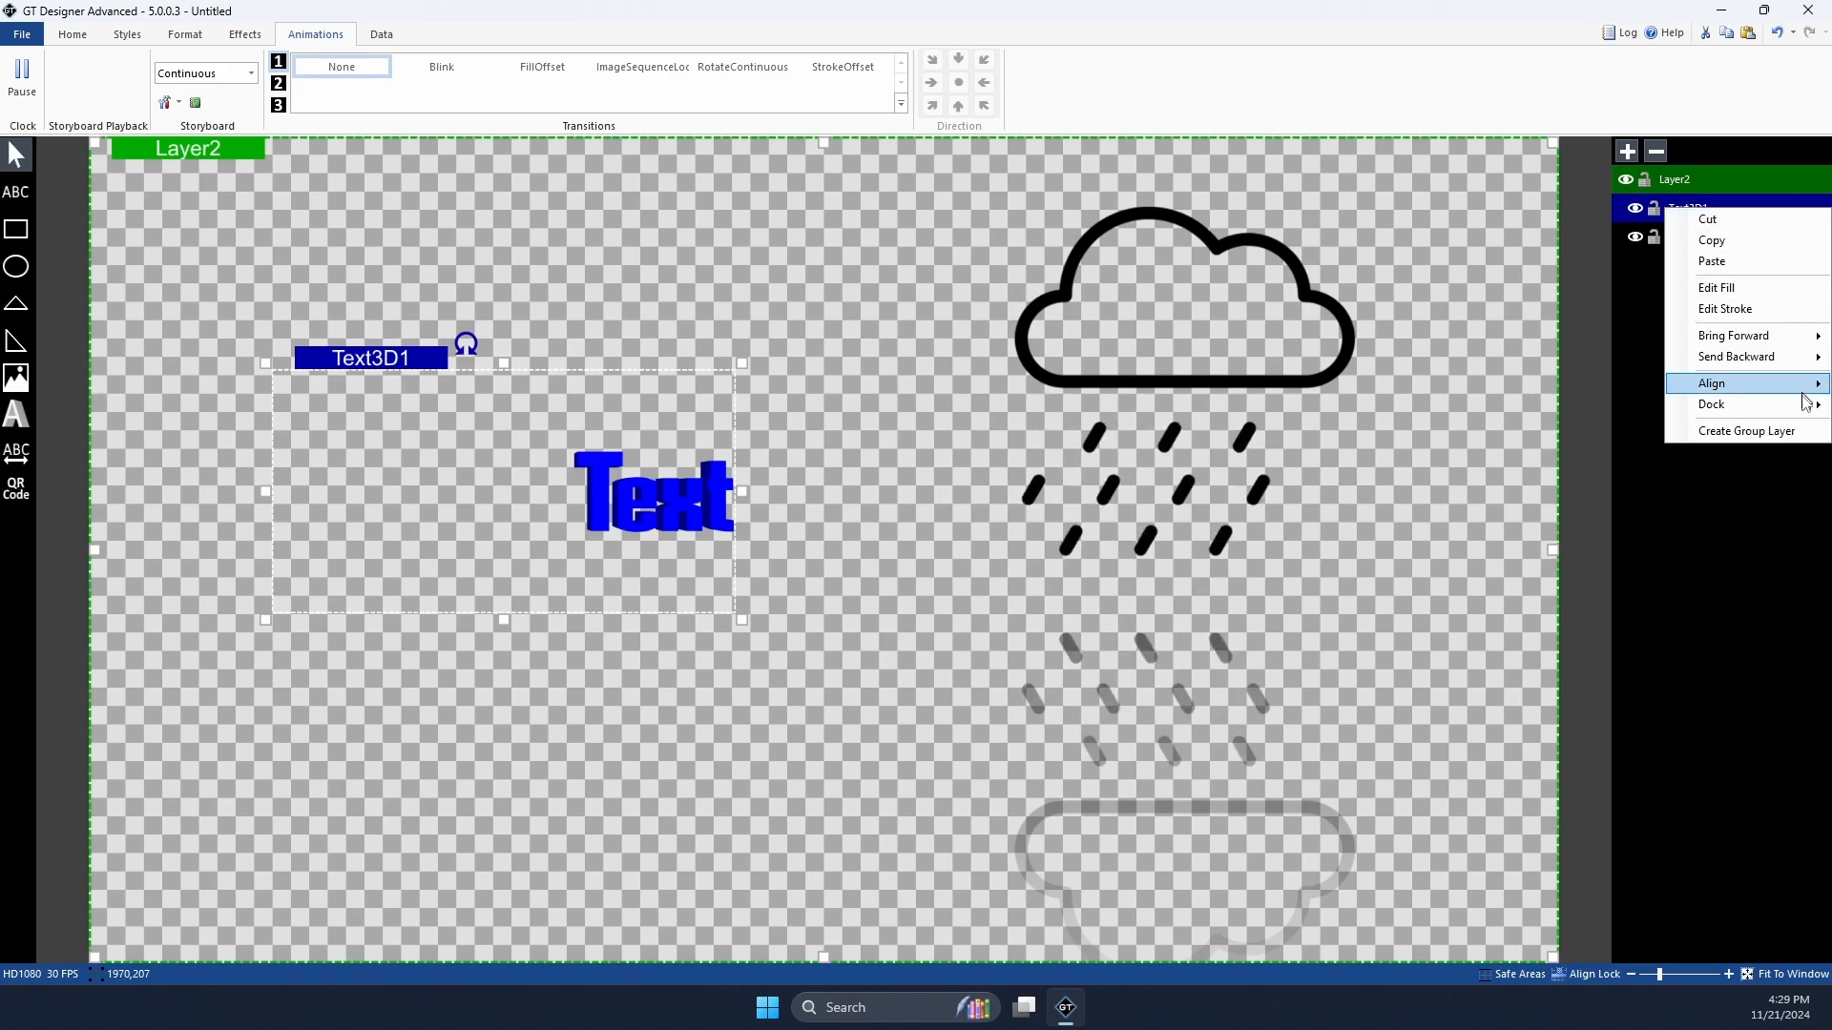
click(1796, 431)
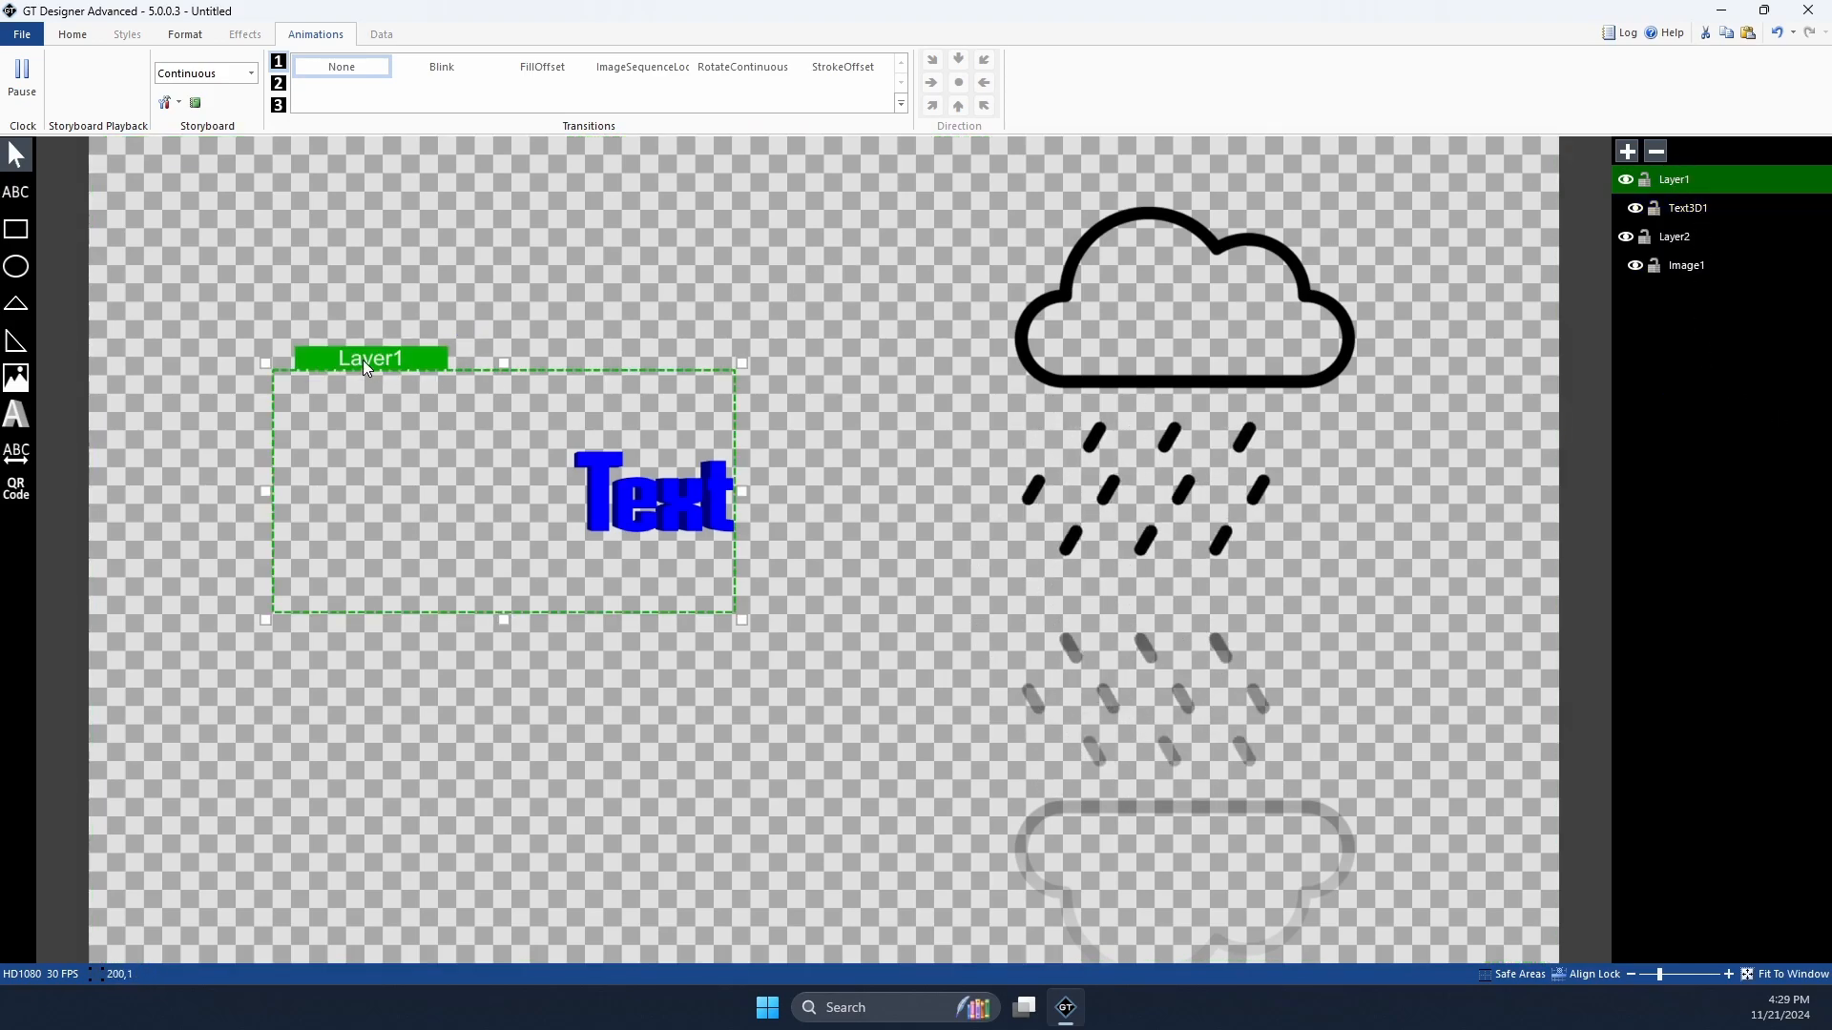
click(1274, 317)
click(1112, 351)
double_click(677, 489)
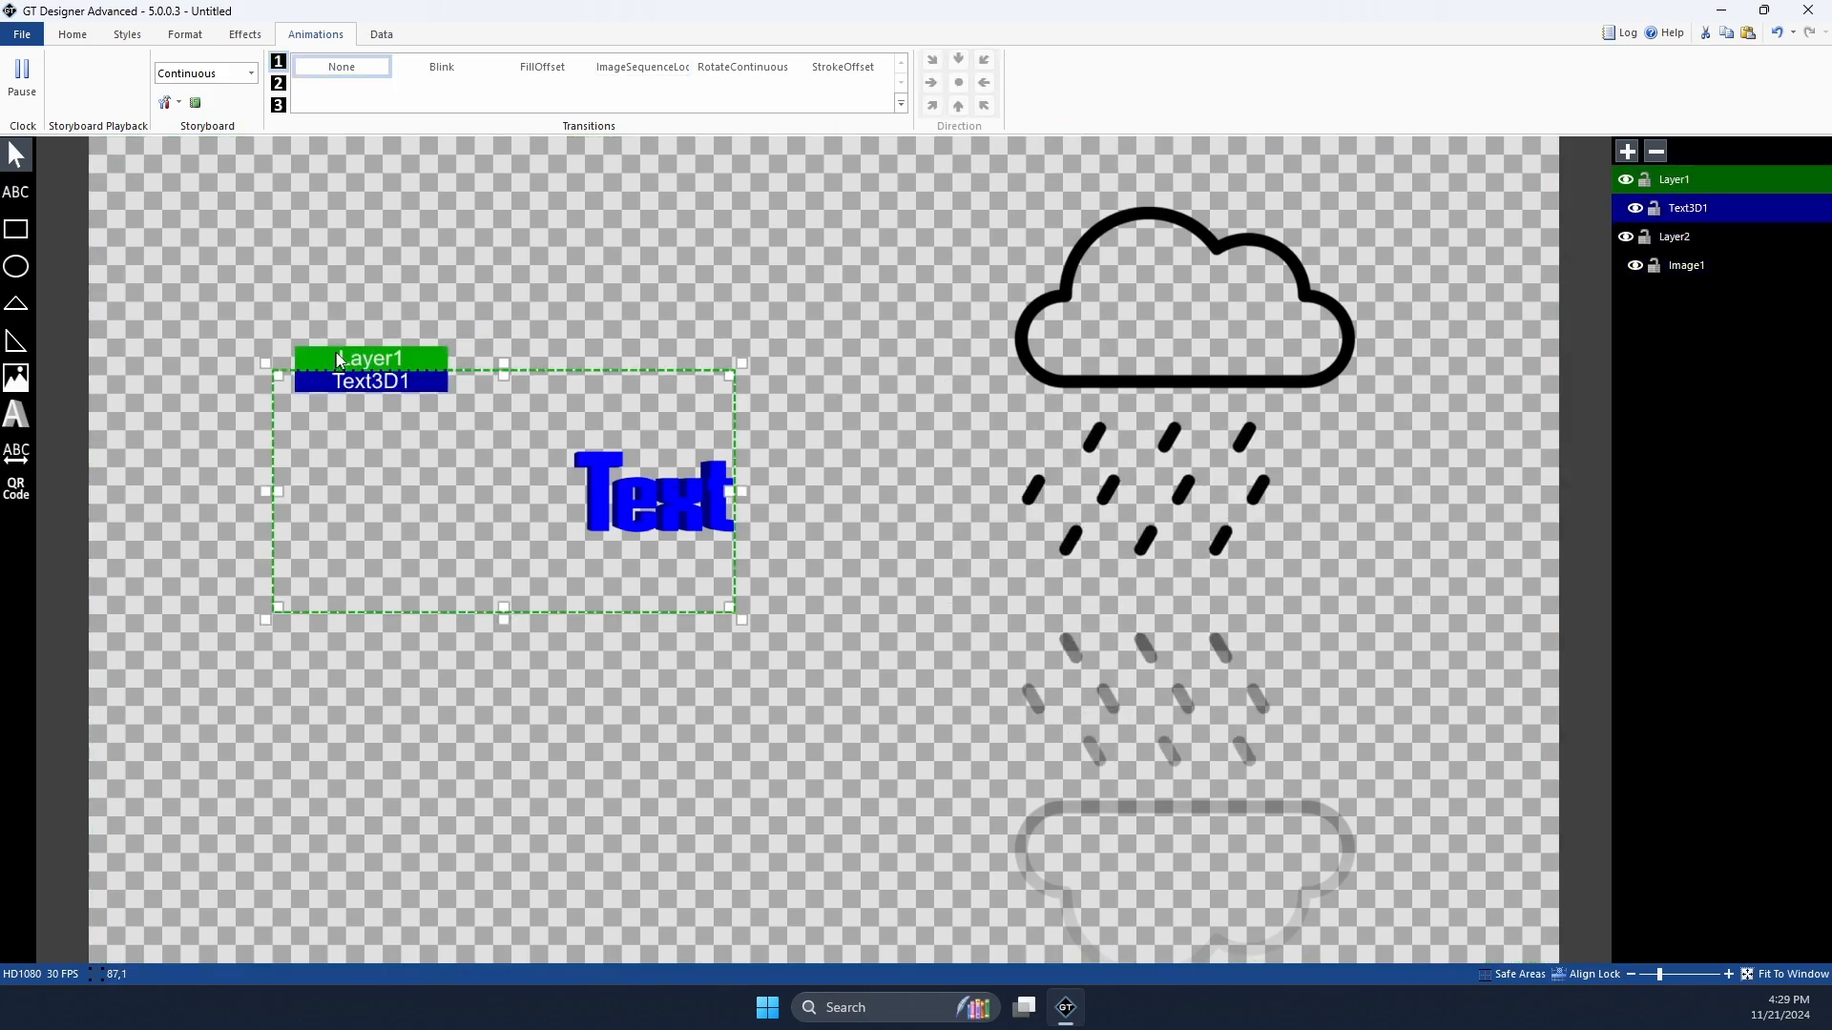
drag(649, 496, 570, 490)
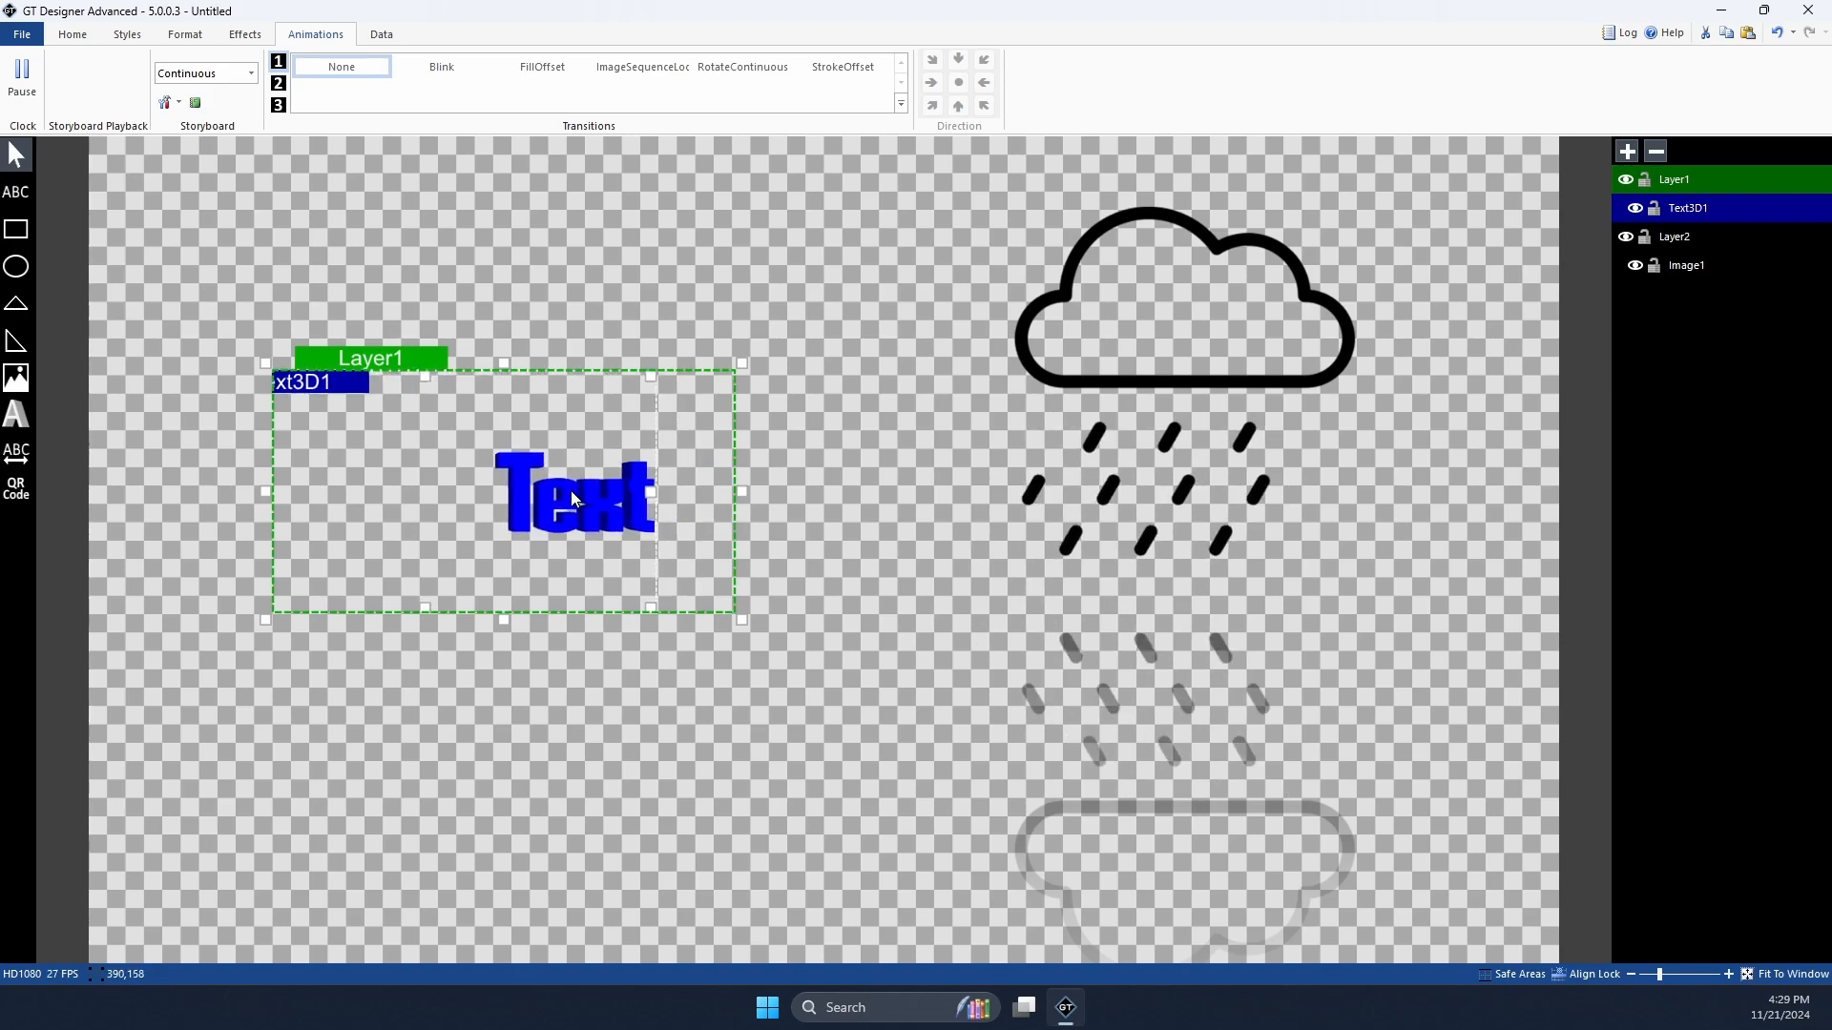
Step: Rotate the 3D text to about X -22, Y -19 and move it within its layer to about X -126, Y -5
click(195, 36)
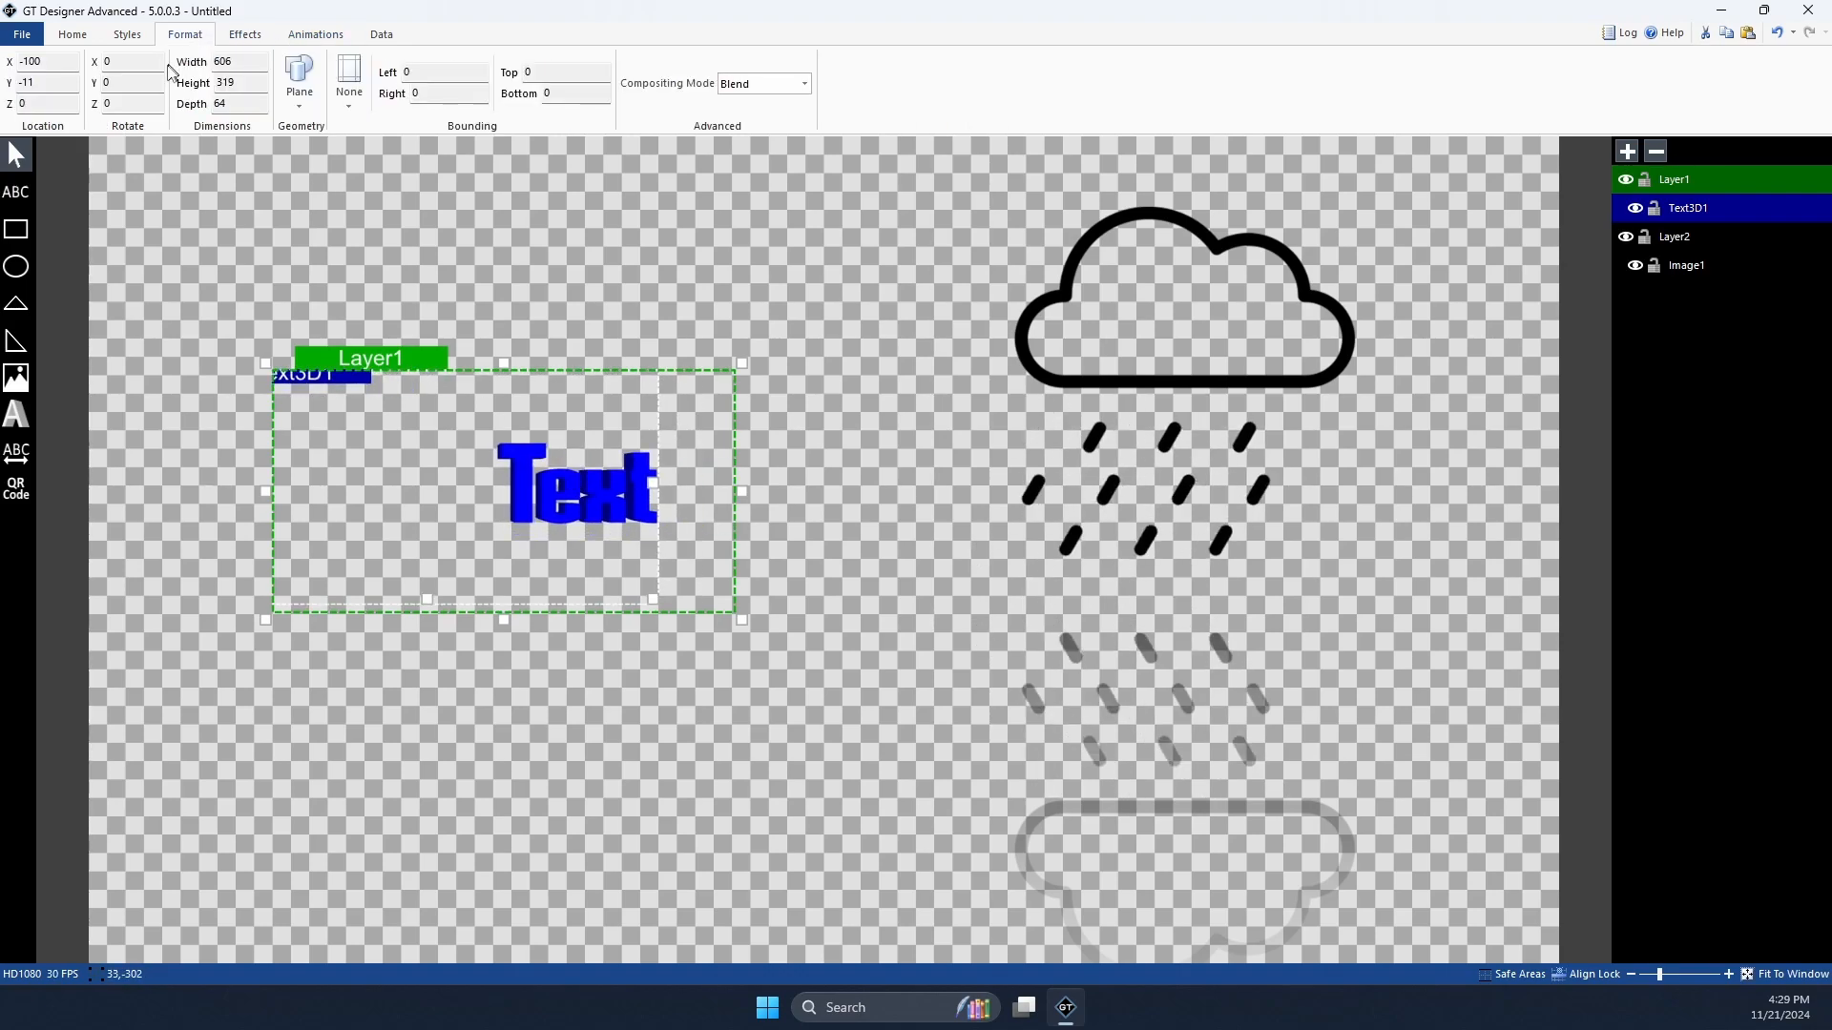
mouse_move(155, 66)
mouse_down()
mouse_move(76, 57)
mouse_move(146, 62)
mouse_move(133, 75)
mouse_up()
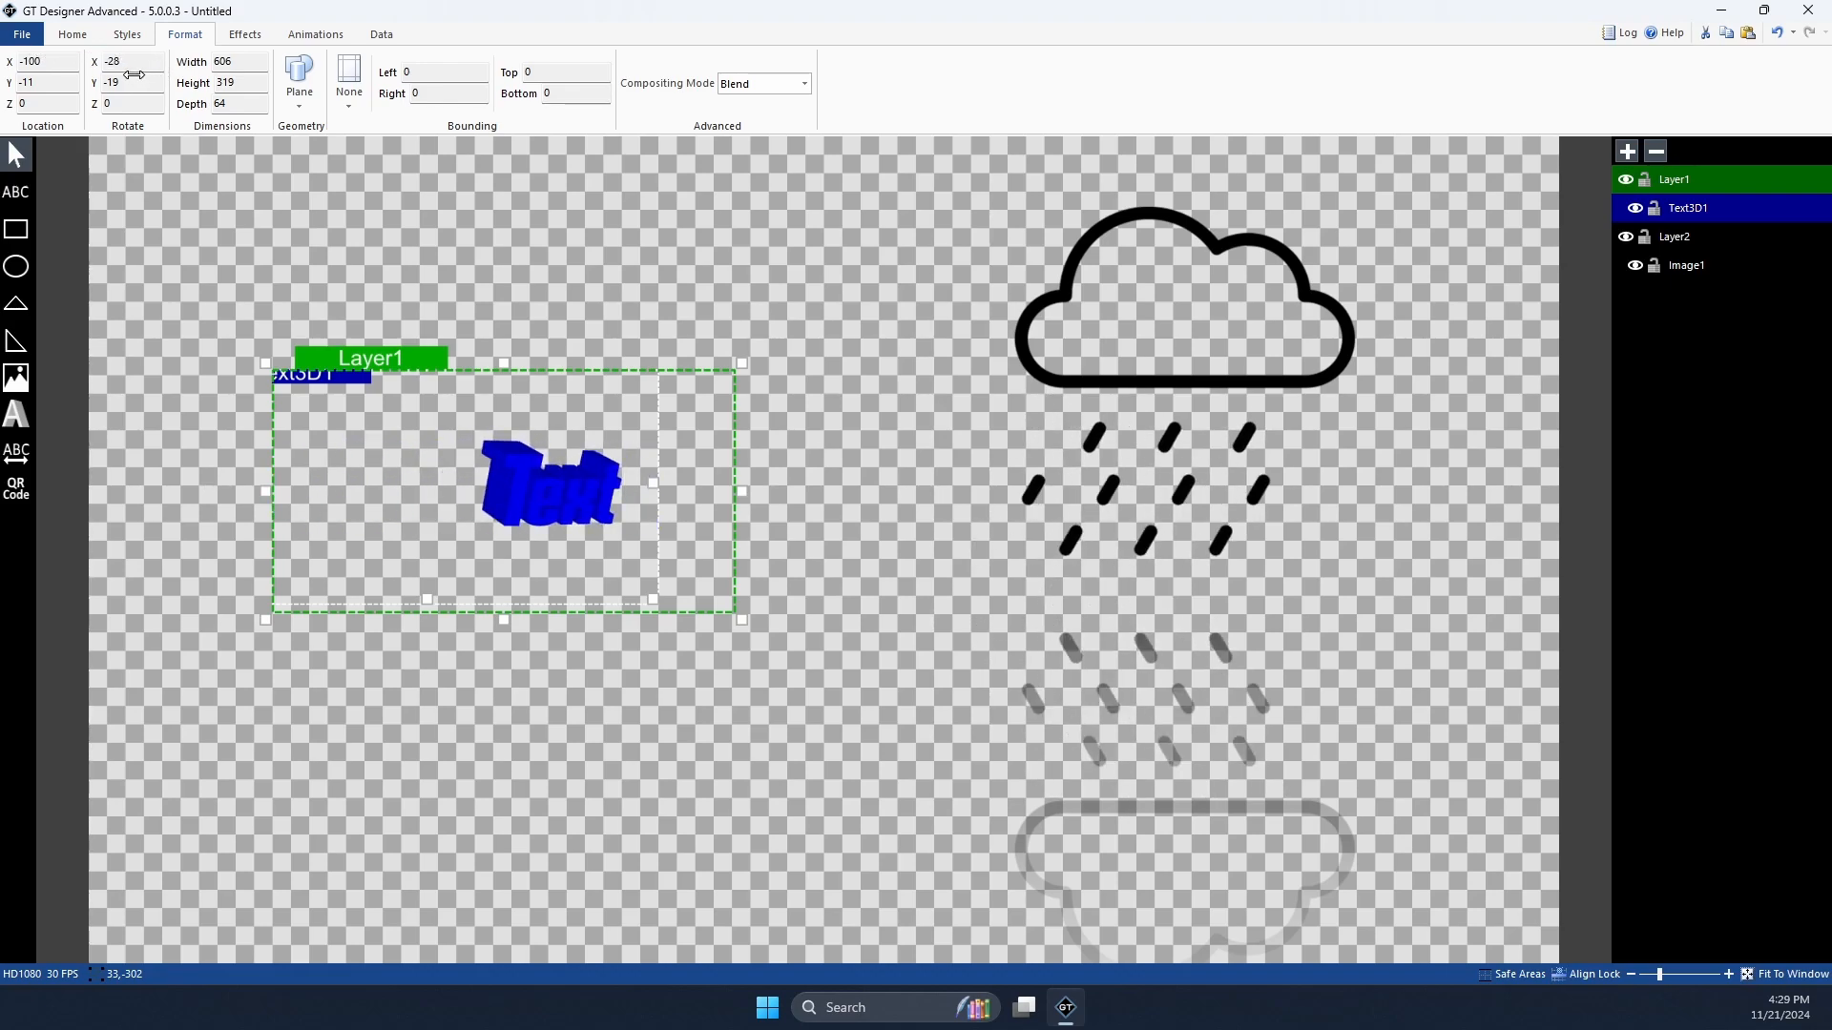
drag(645, 521, 520, 513)
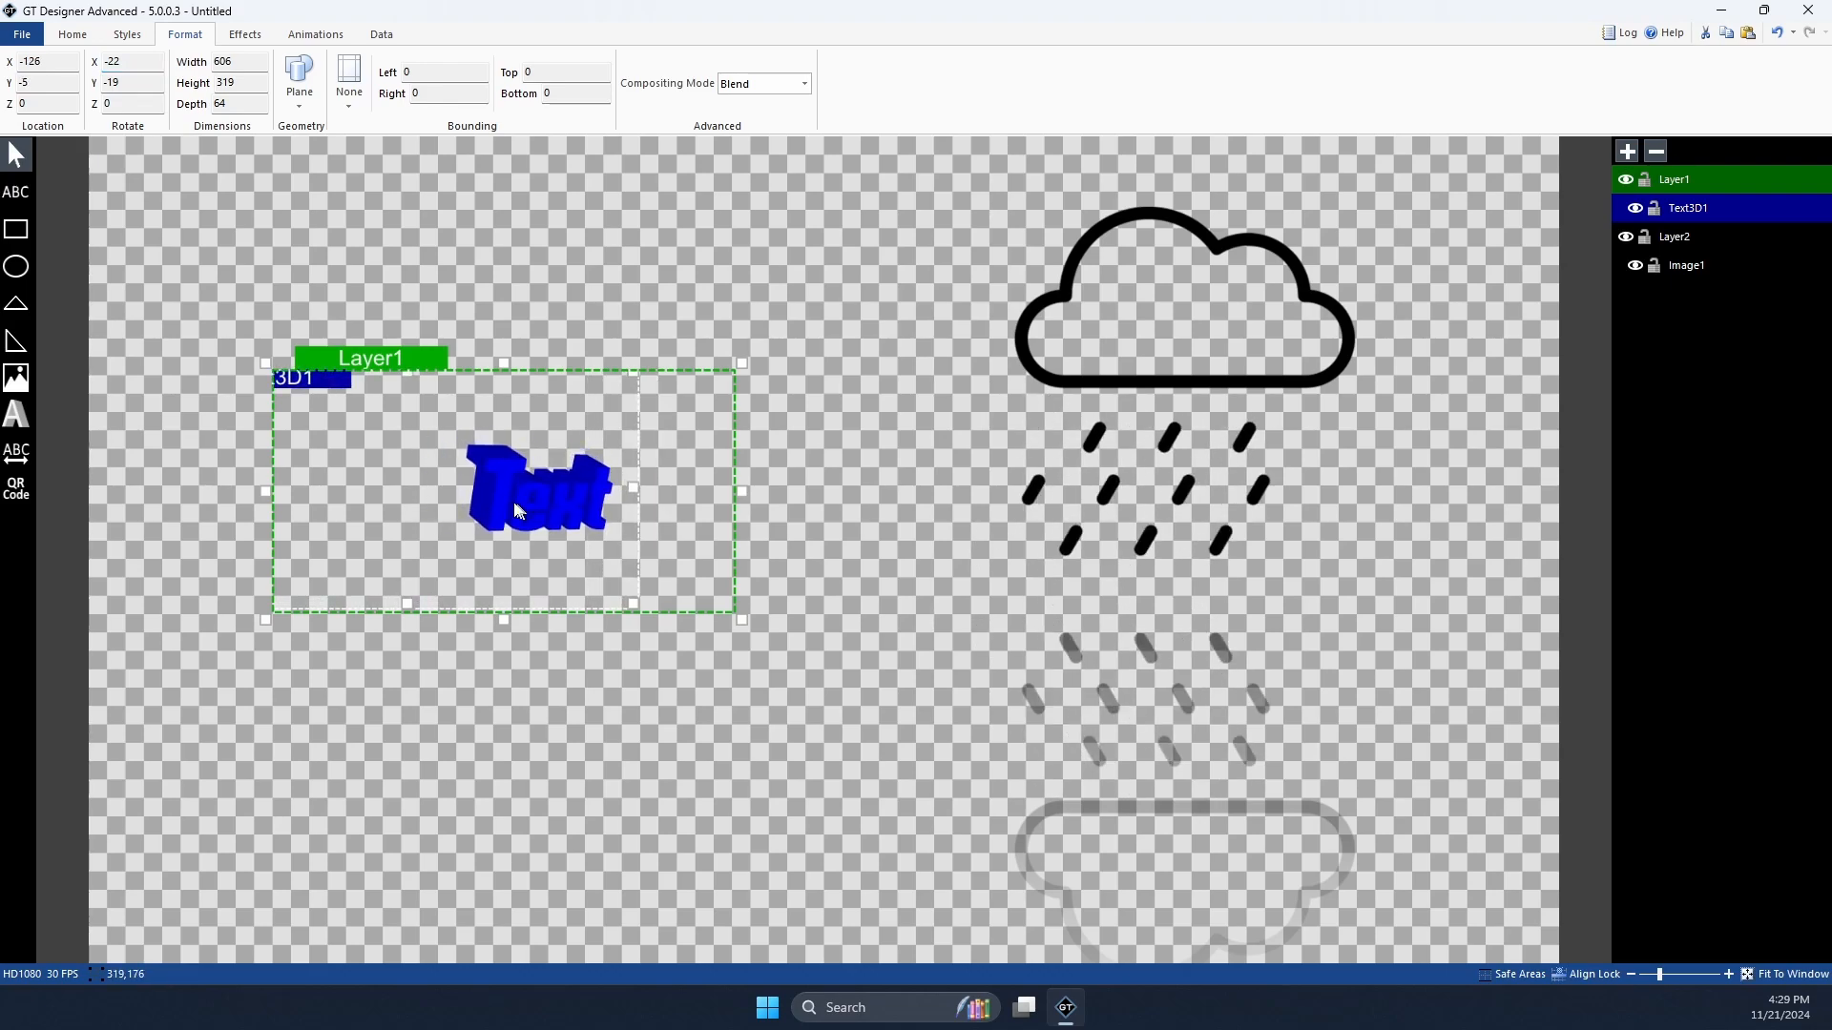
Step: Try the RotateContinuous animation on the 3D text's group layer at speed 1 and reset it to None
click(388, 361)
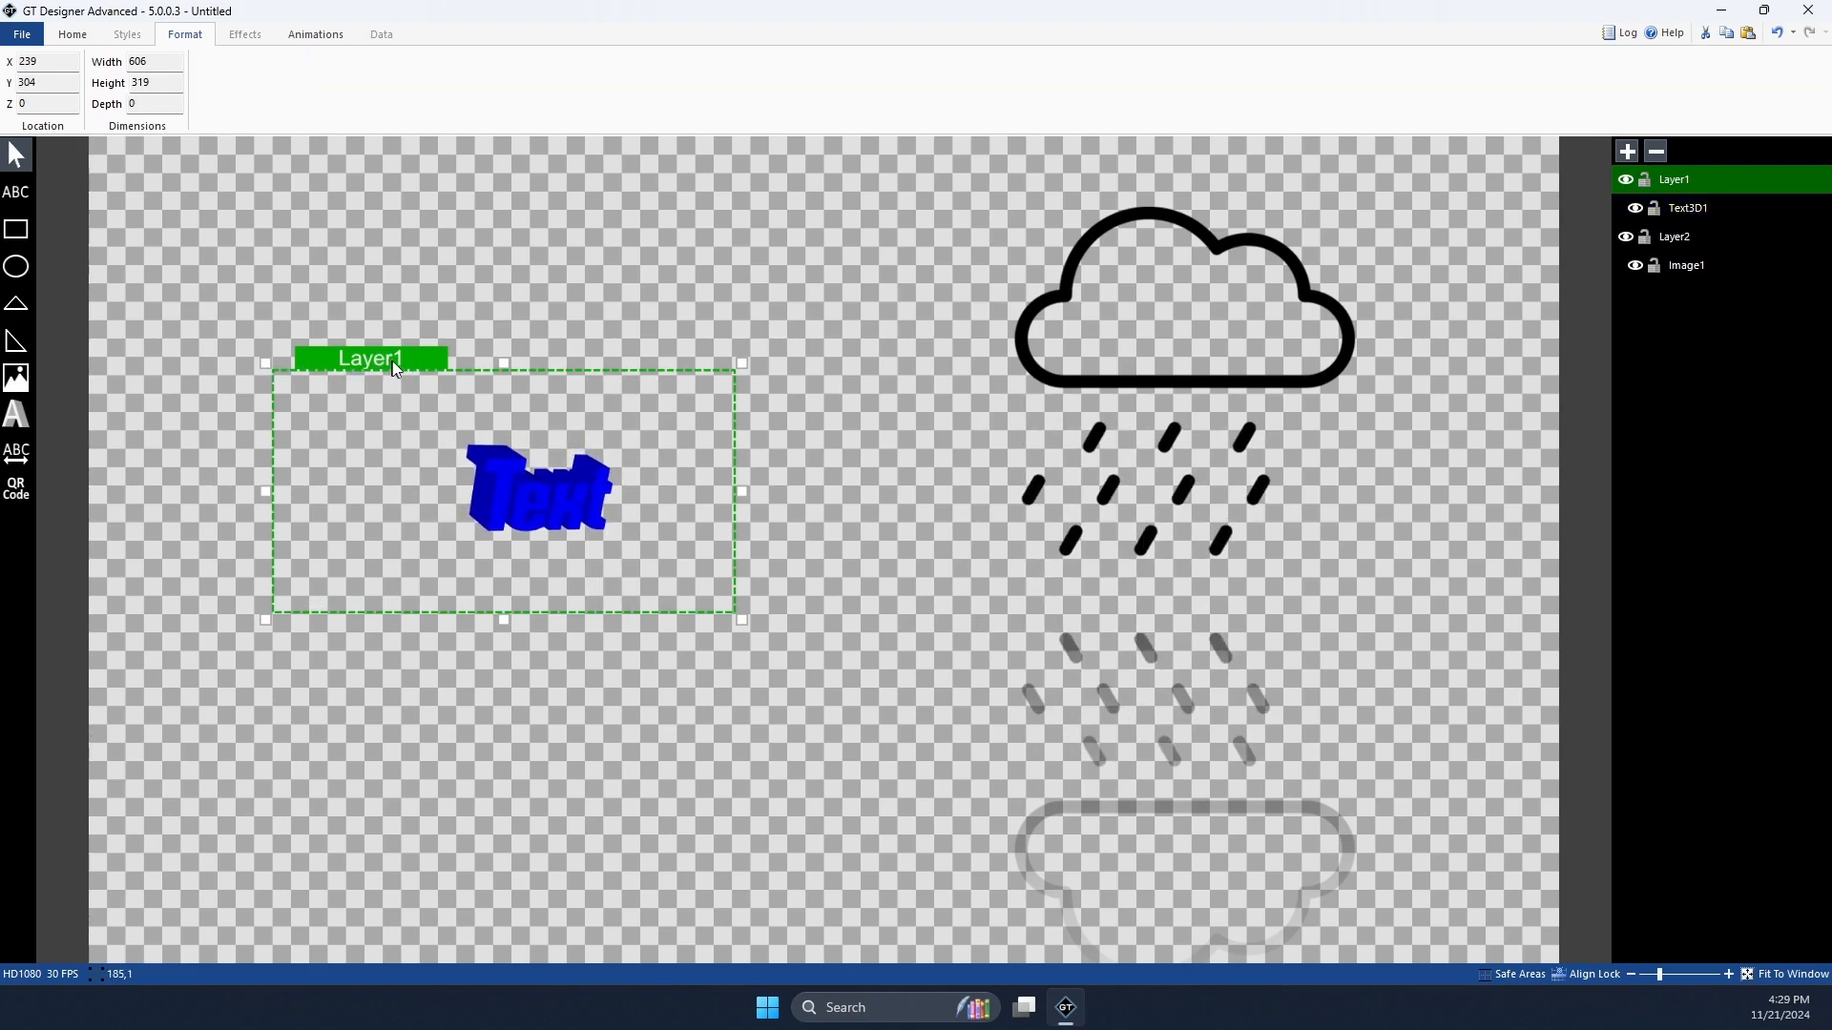
click(321, 35)
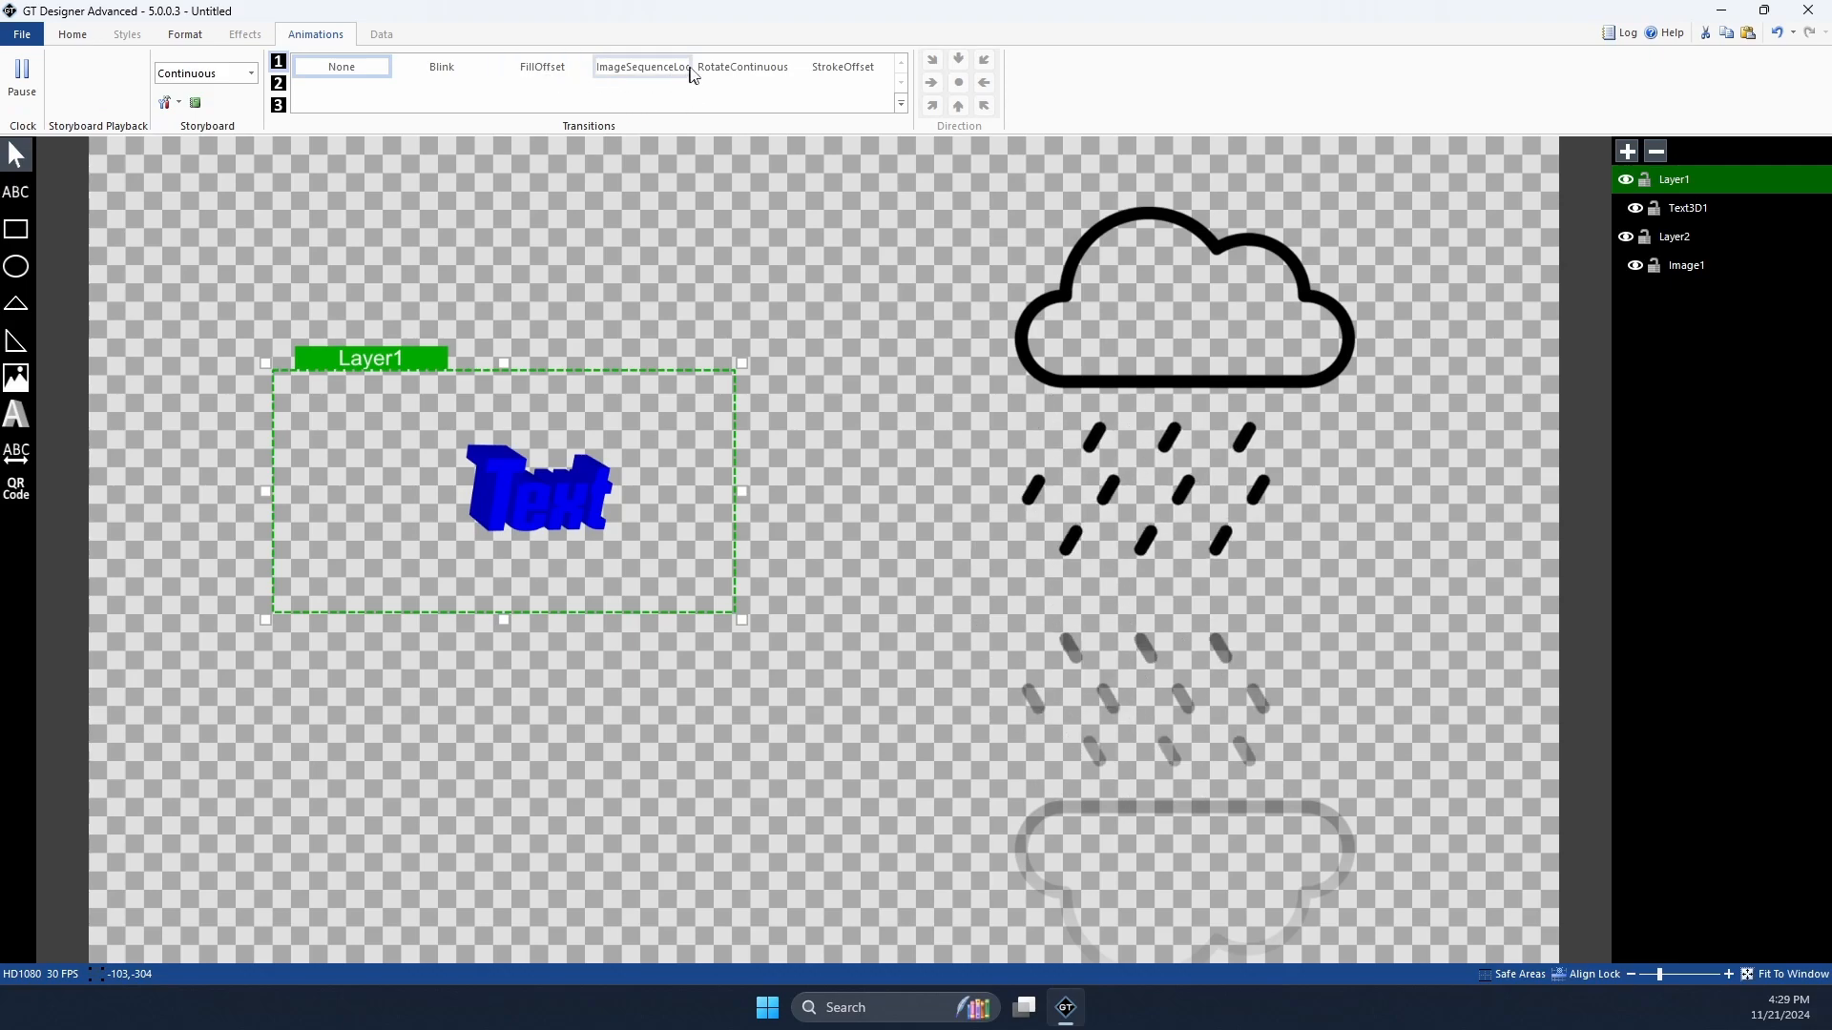
click(733, 67)
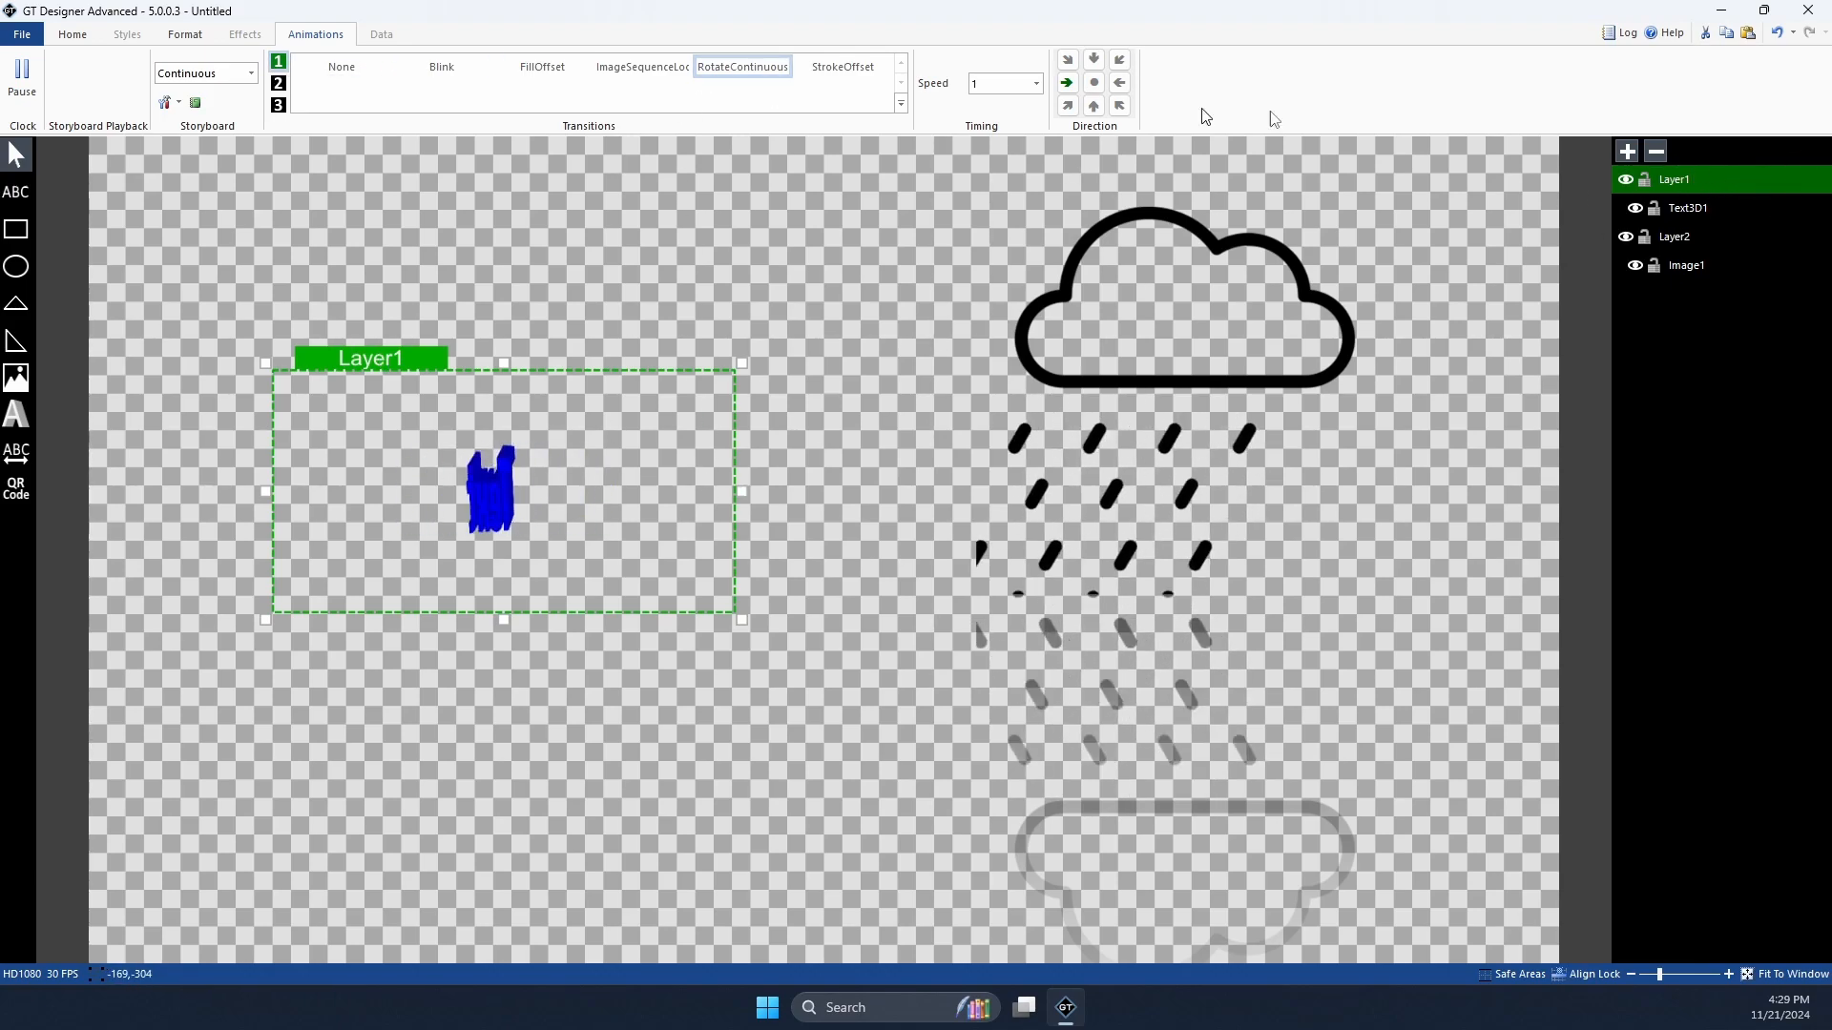
click(382, 77)
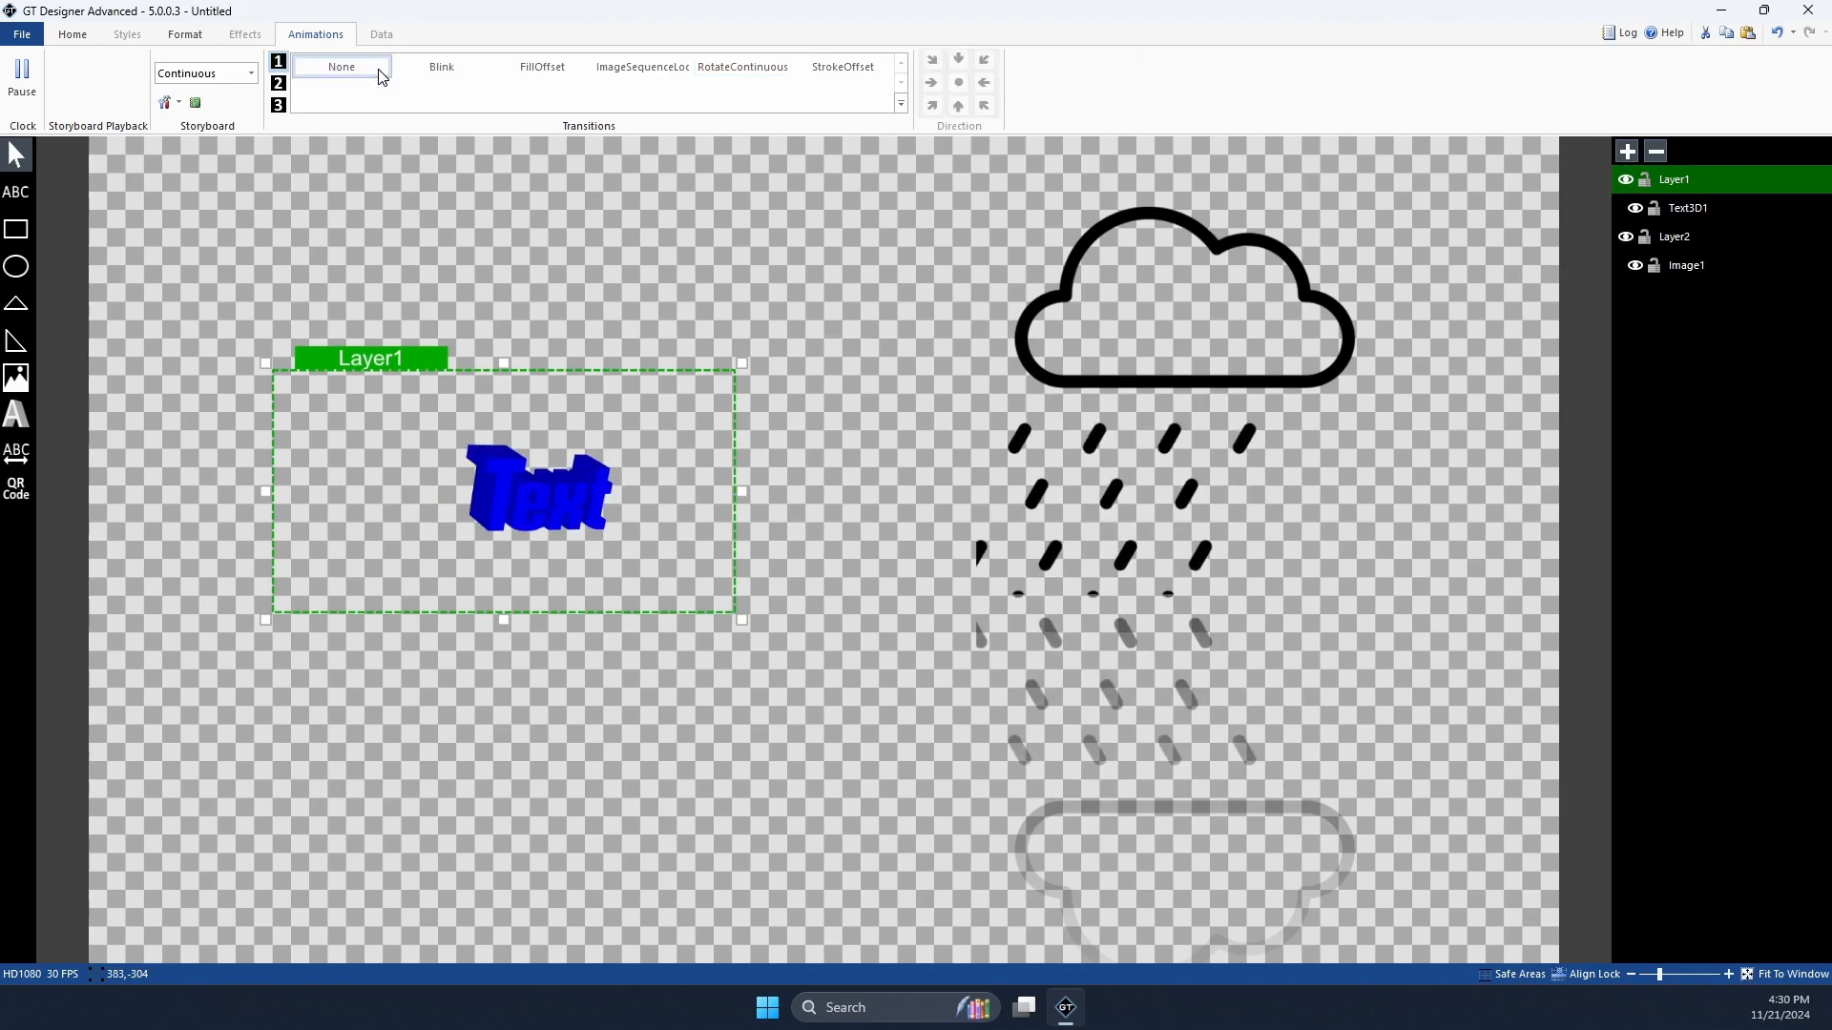
Step: Move the 3D text toward the right side of its group layer and shift the whole layer slightly up and right
click(473, 495)
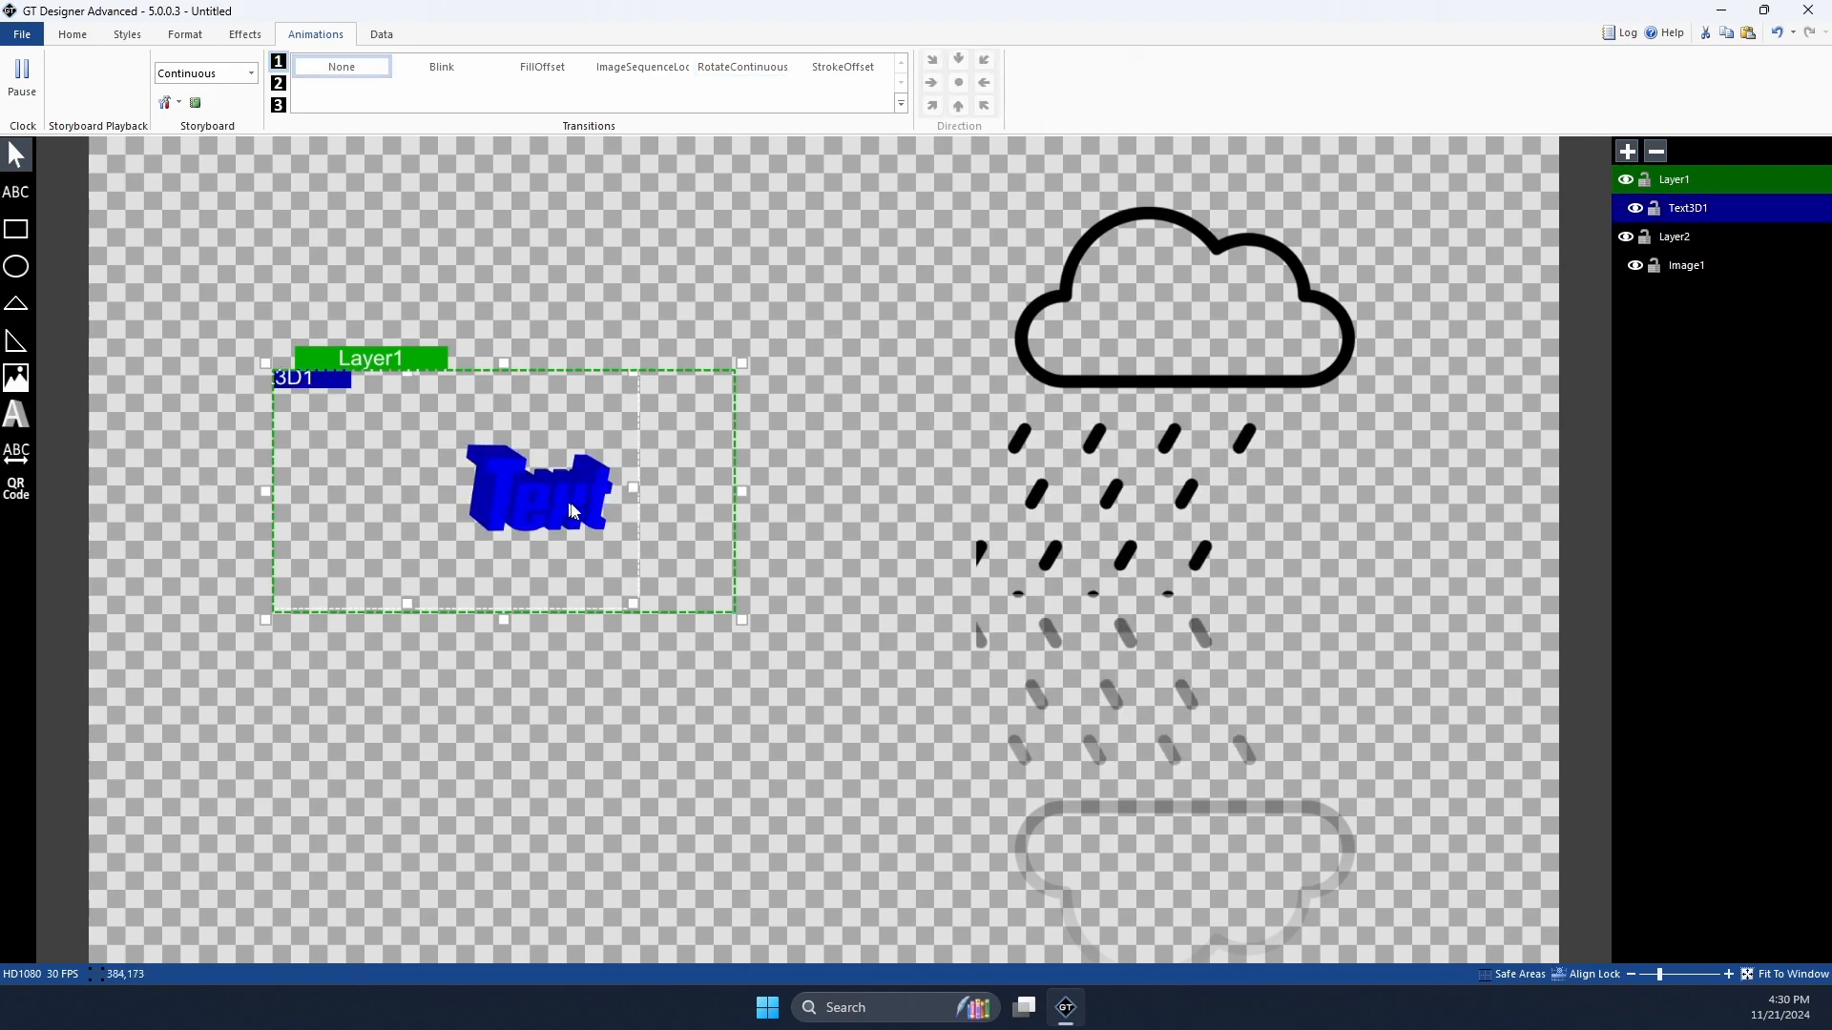
drag(473, 495, 611, 499)
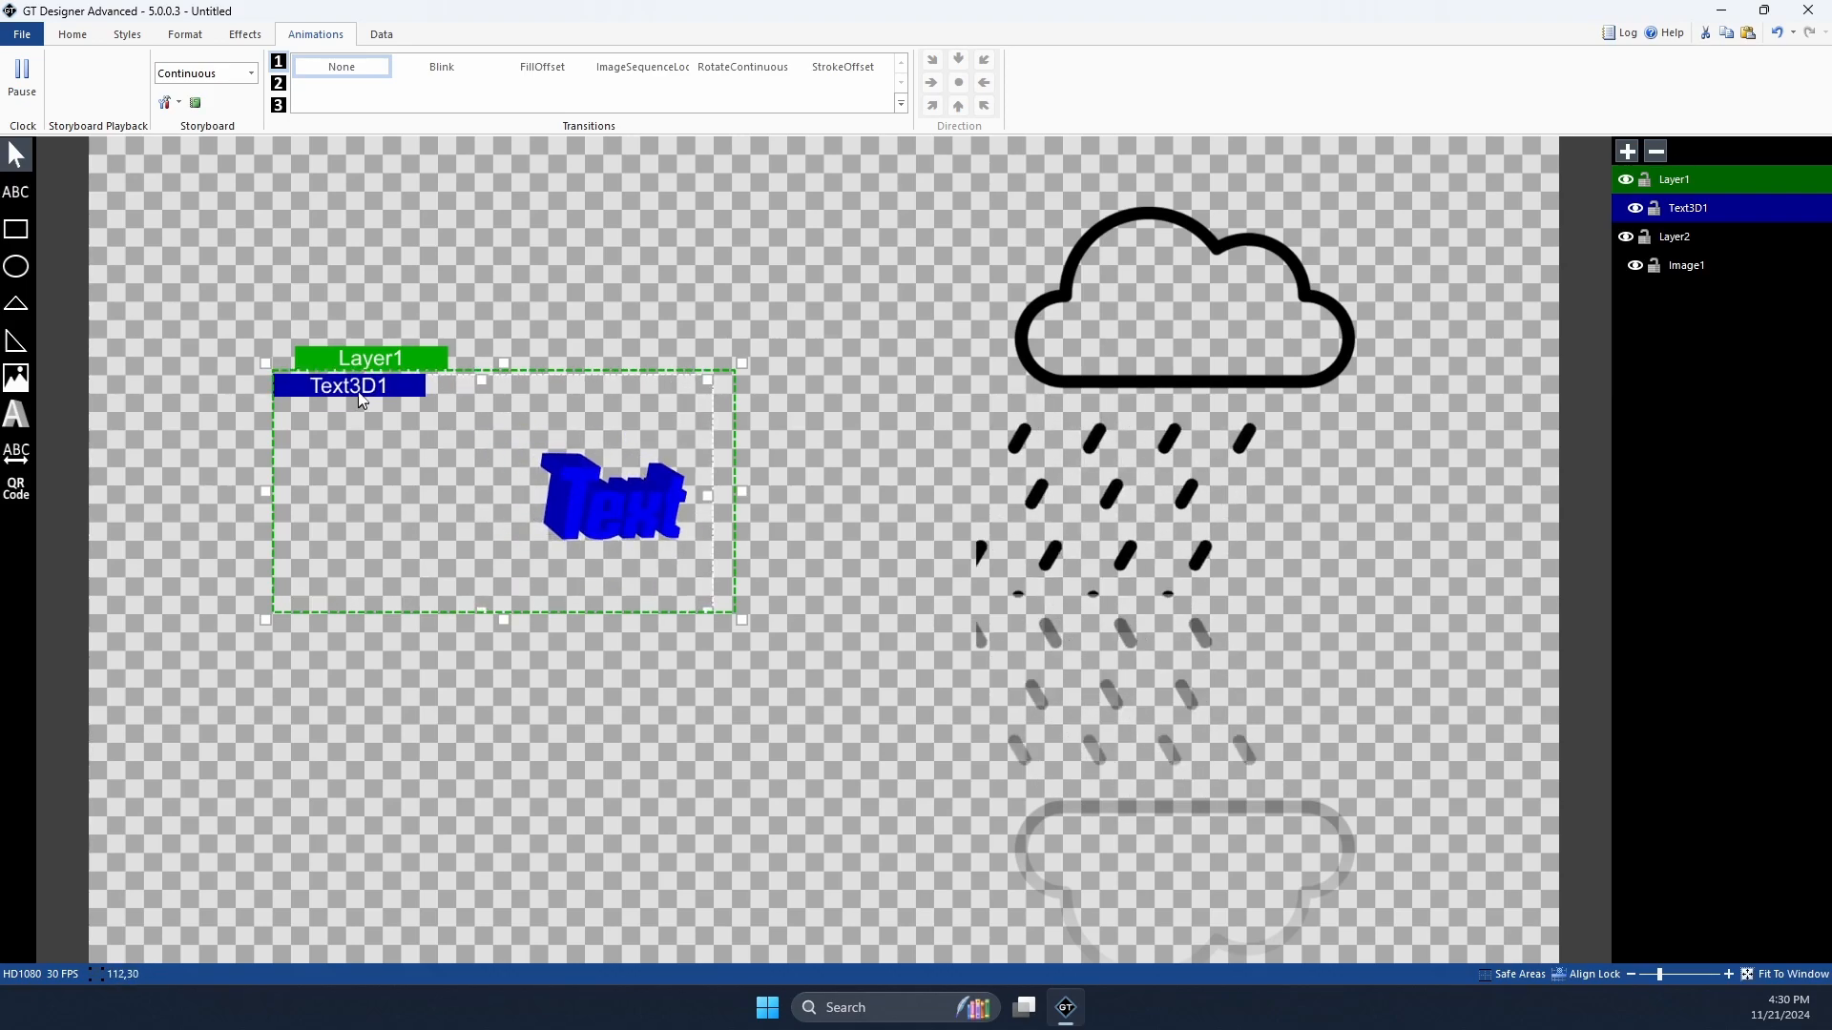
drag(364, 357, 412, 296)
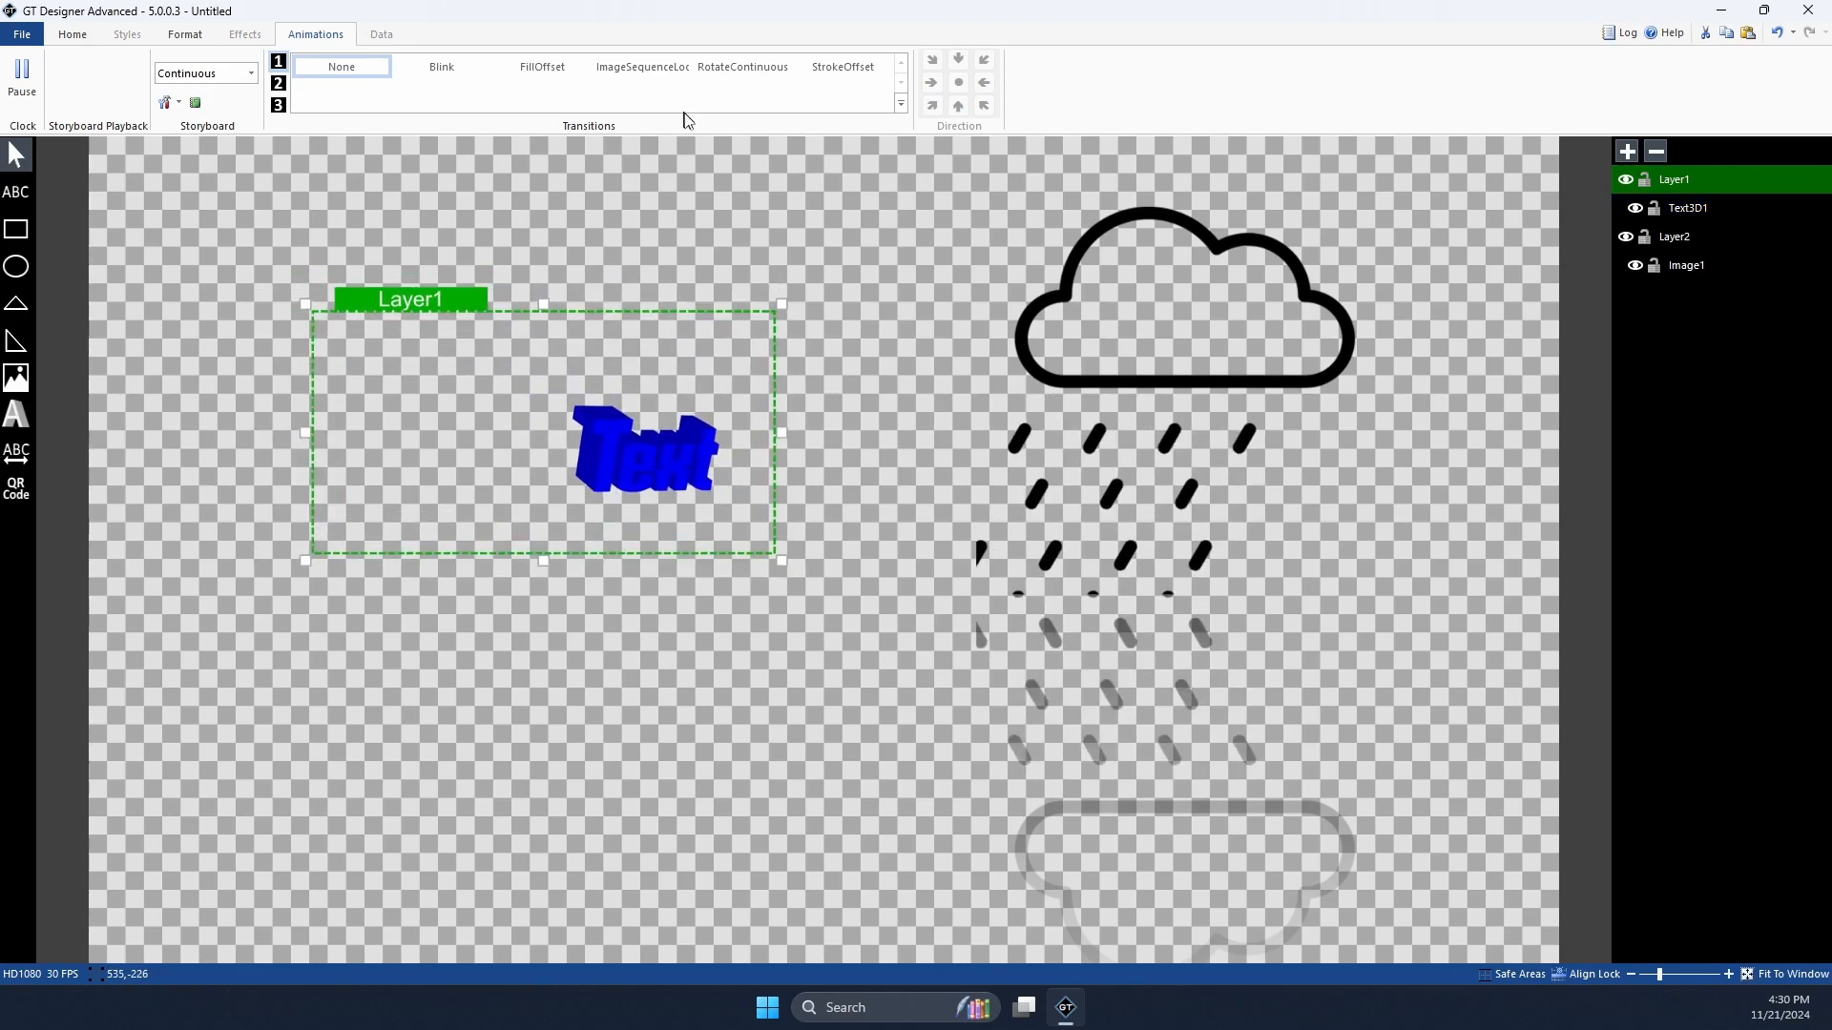
Step: Preview RotateContinuous on the group layer with the off-centre text, reset it to None and nudge the layer left and down
click(753, 69)
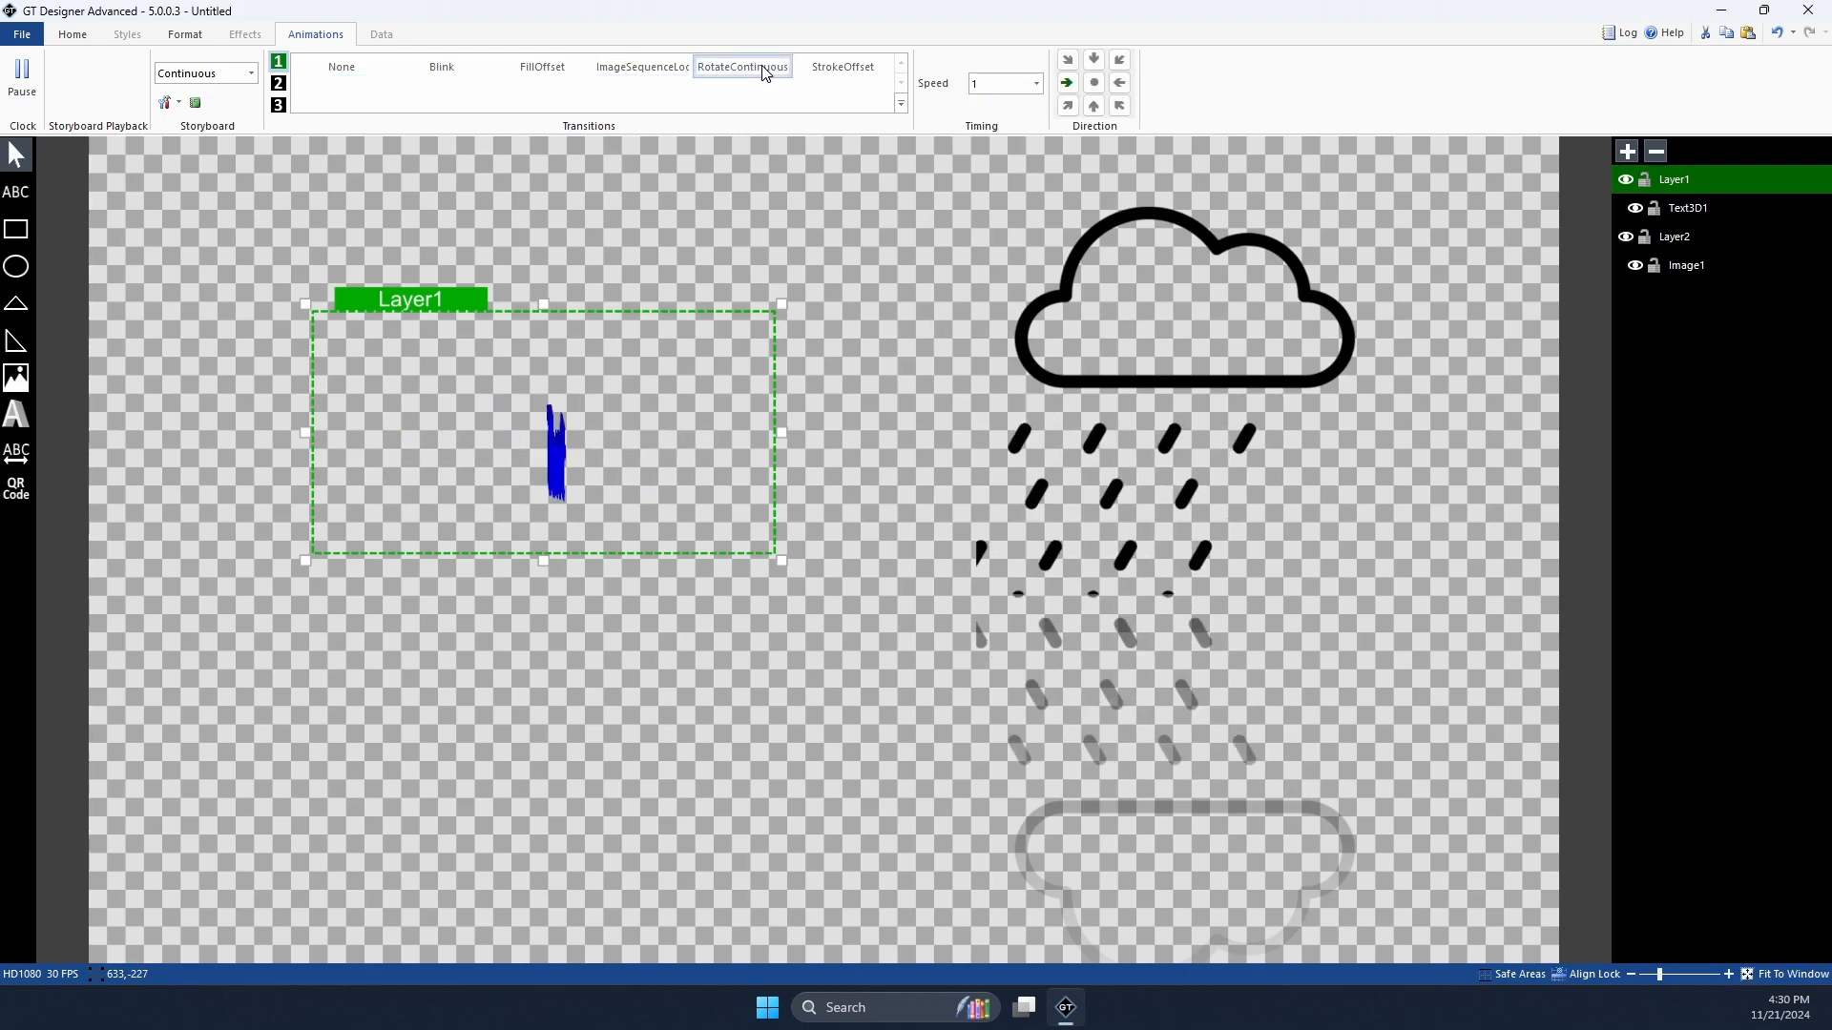
click(370, 75)
mouse_move(416, 313)
mouse_down()
mouse_move(423, 263)
mouse_move(431, 296)
mouse_move(388, 321)
mouse_up()
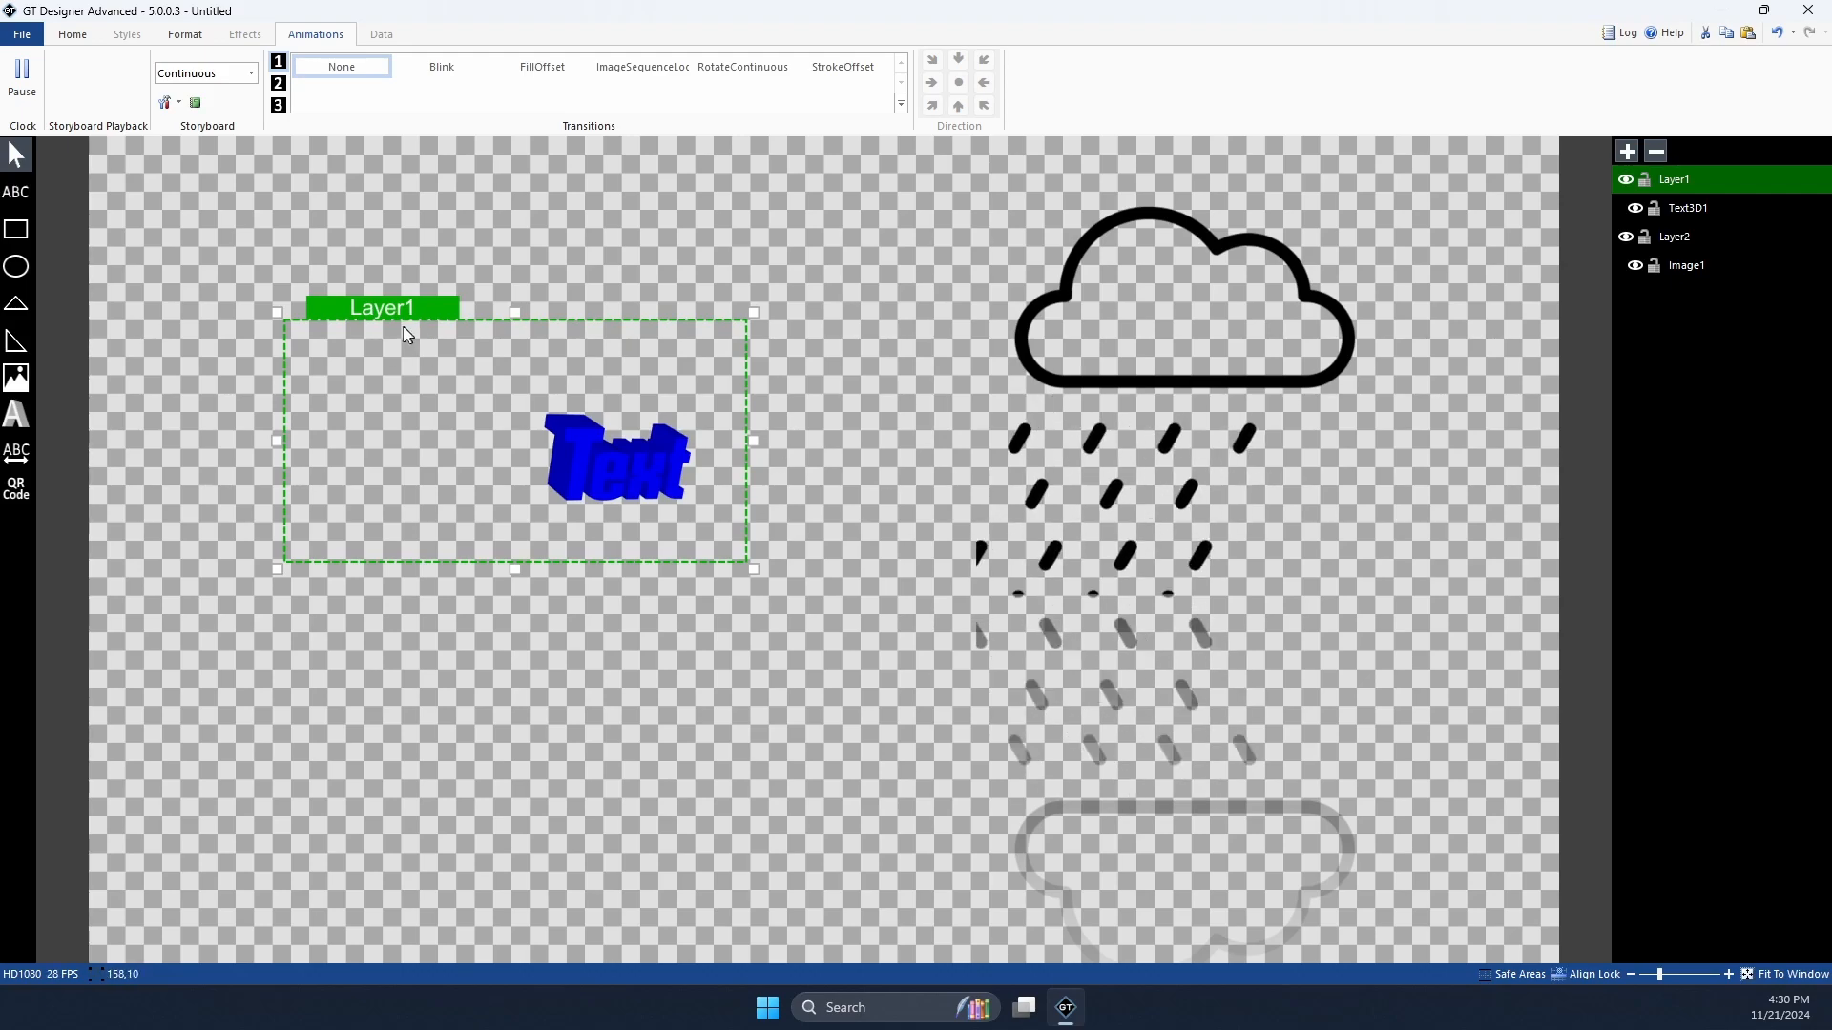
Step: Try the ImageSequenceLoop and RotateContinuous animations on the 3D text object itself and reset it to None
click(1706, 209)
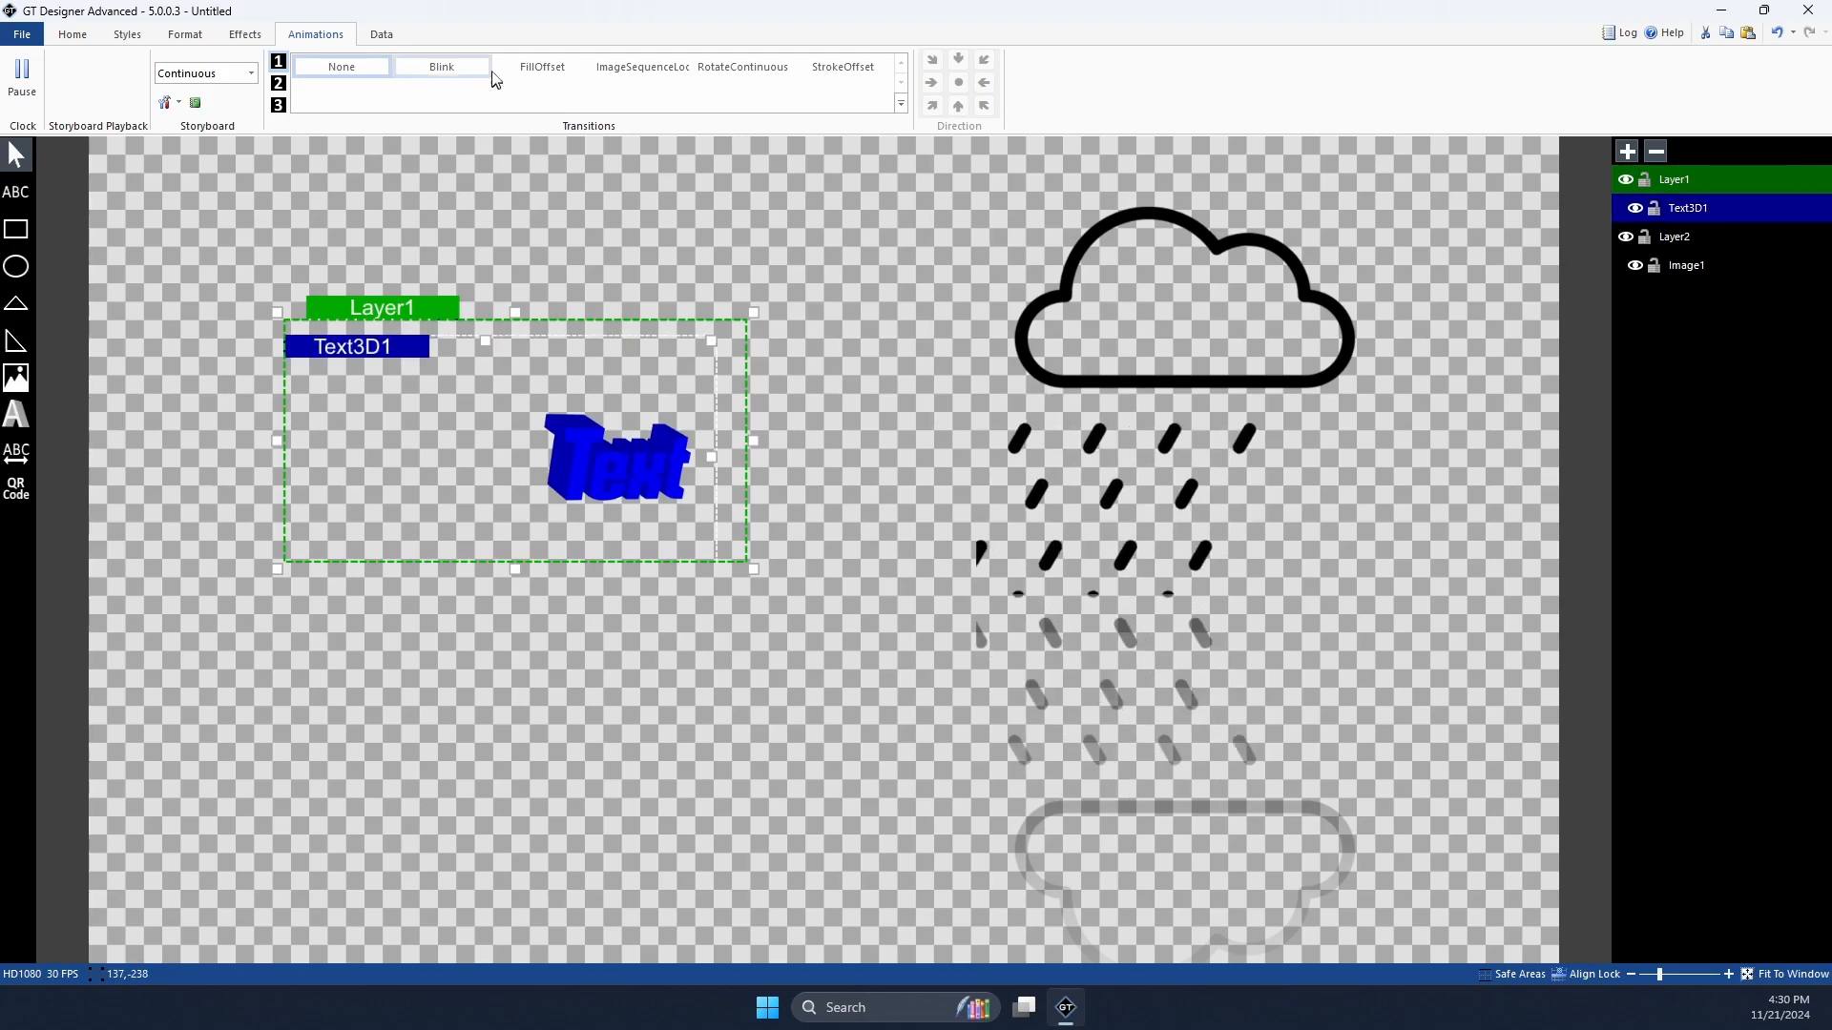
click(629, 67)
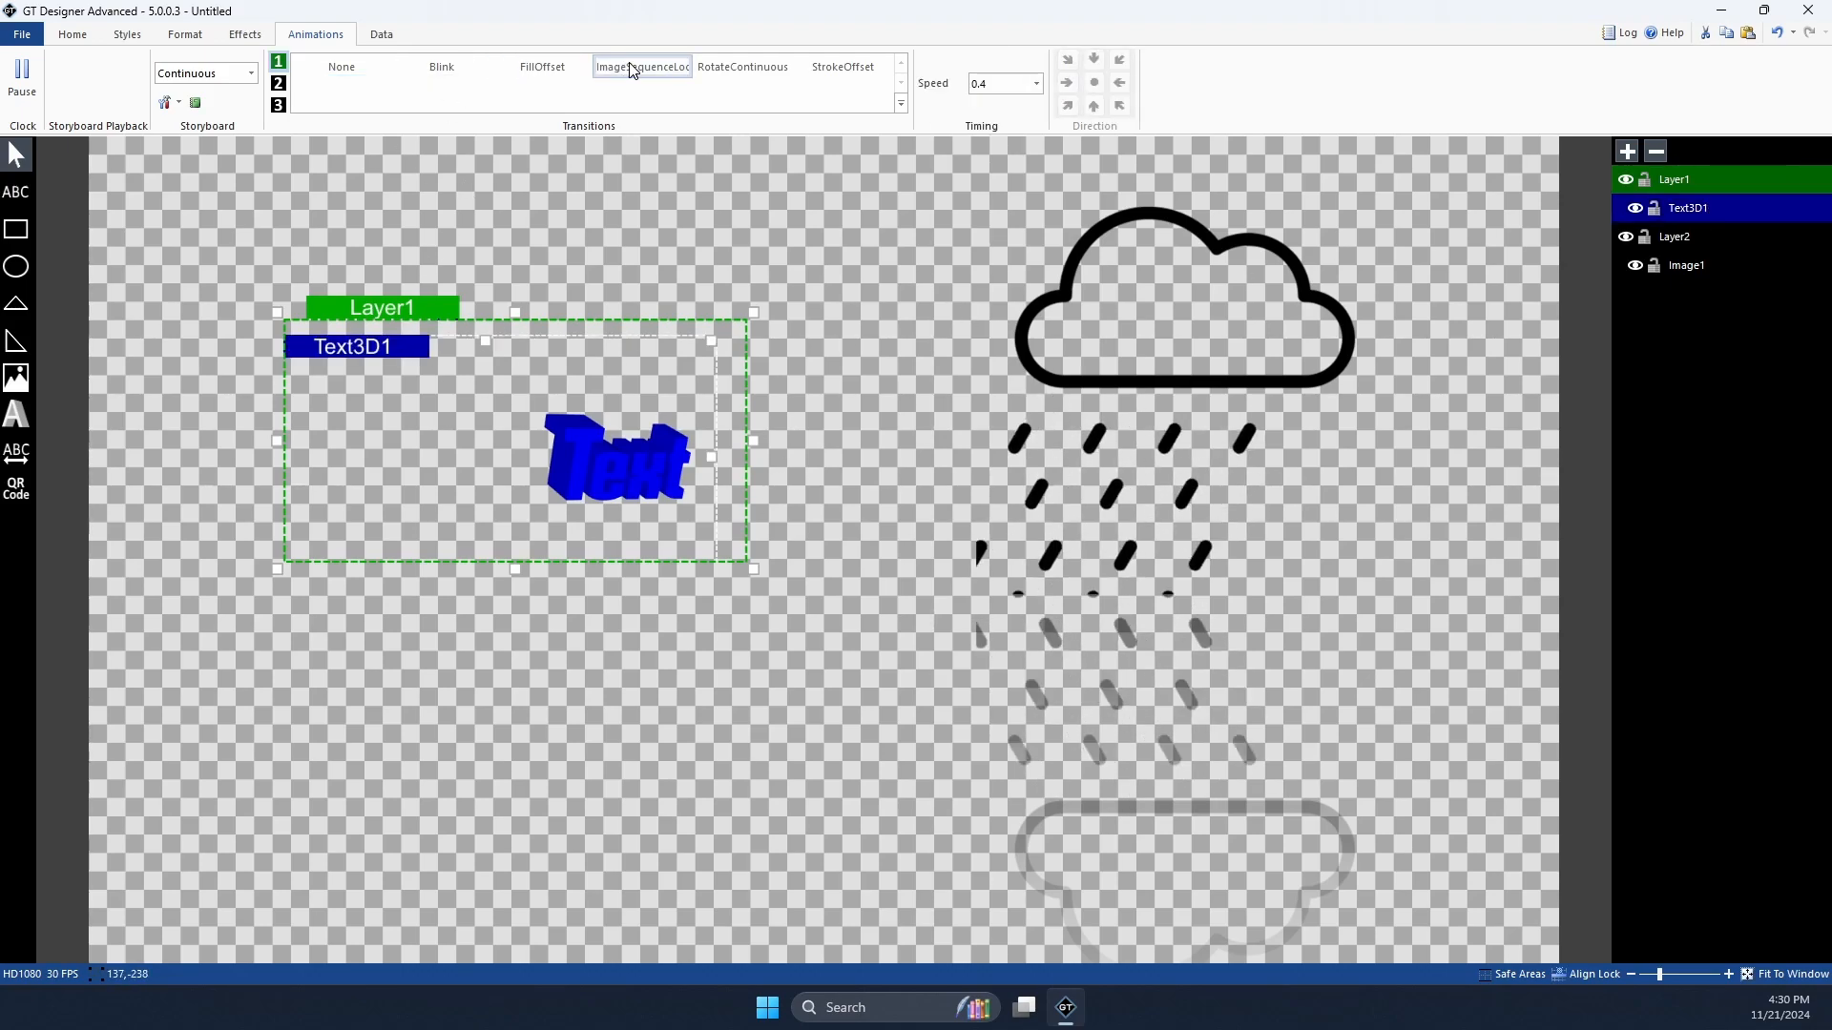
click(733, 76)
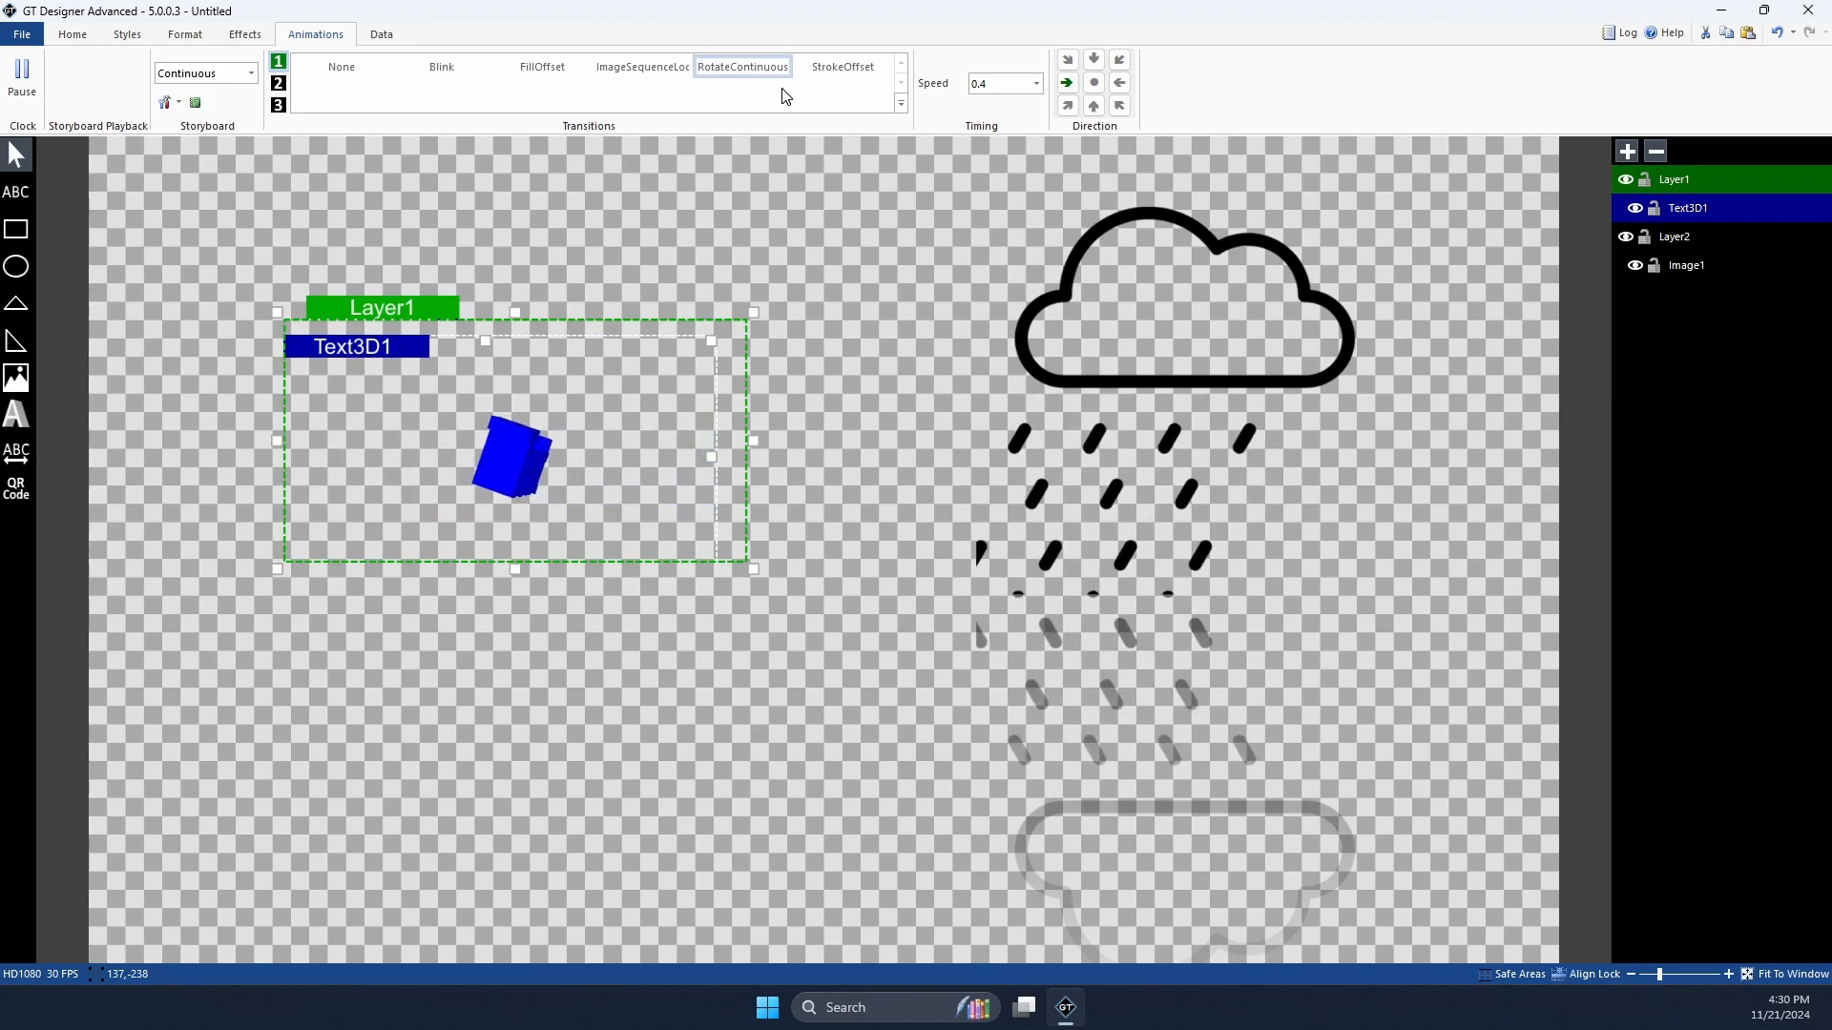
click(342, 67)
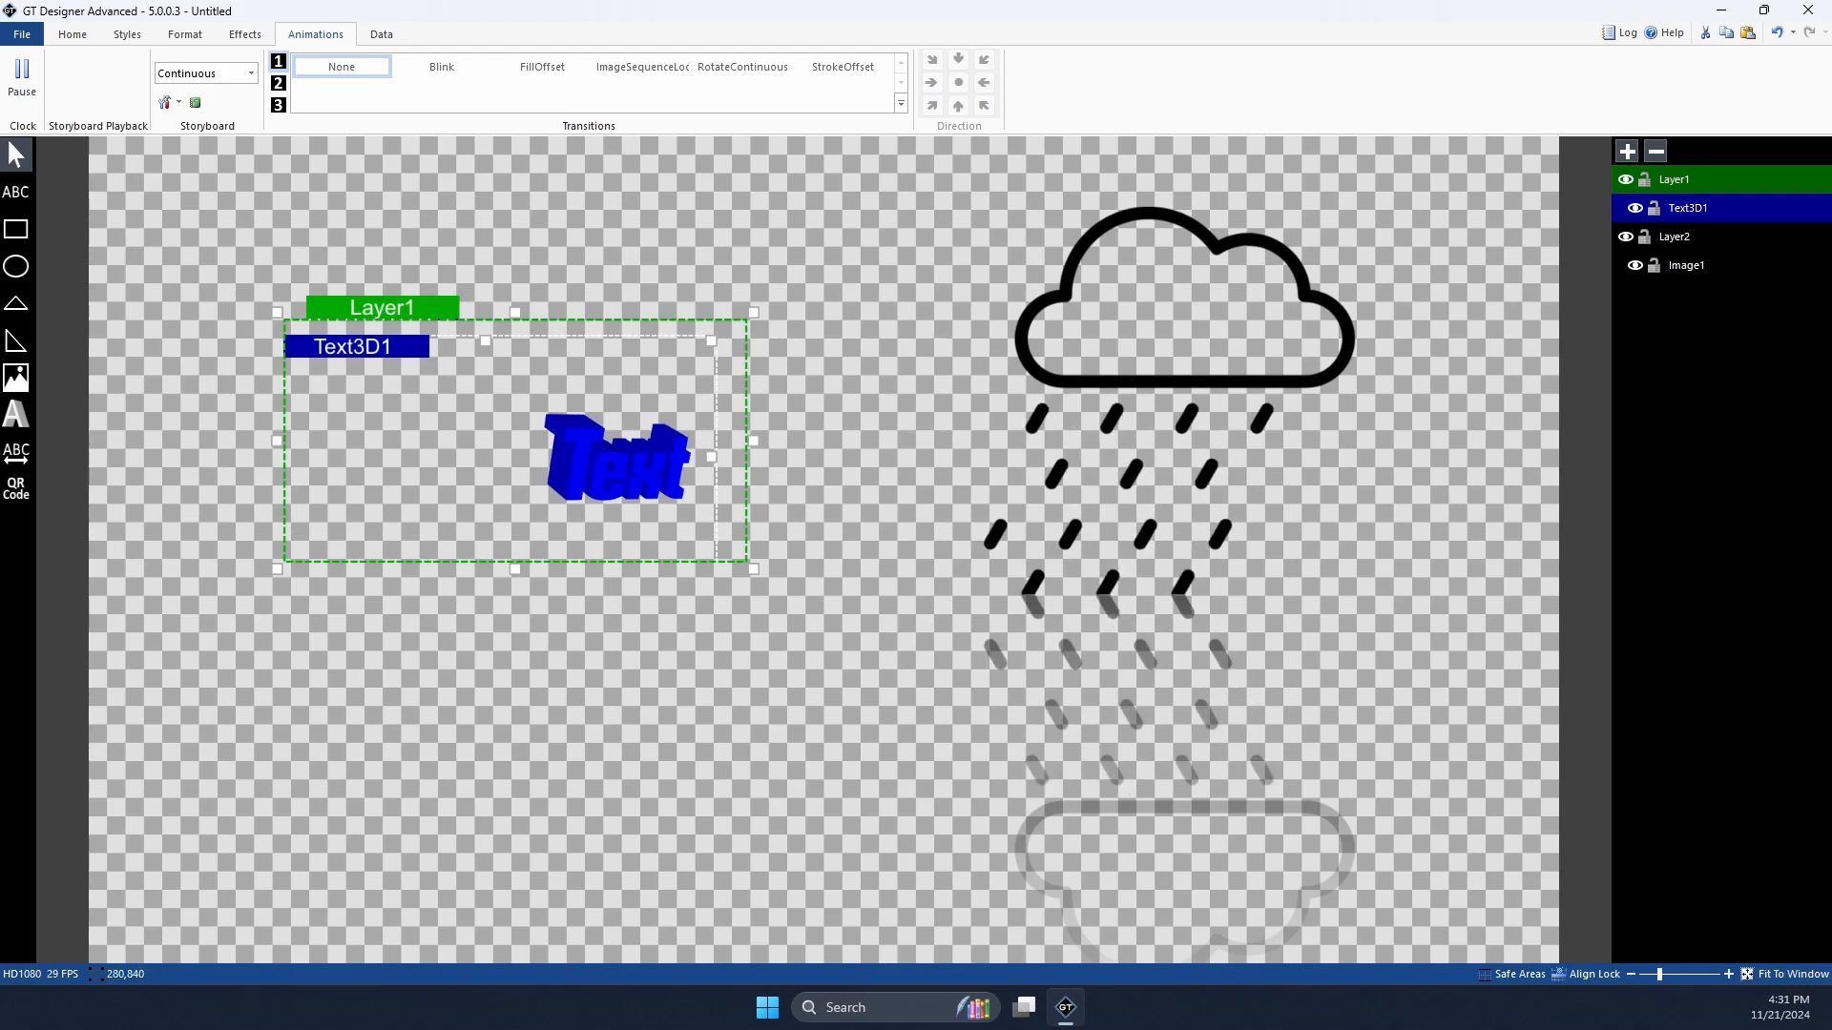
Step: Move the 3D text's group layer up beside the cloud and shift the cloud image's layer slightly right and down
drag(379, 310, 631, 192)
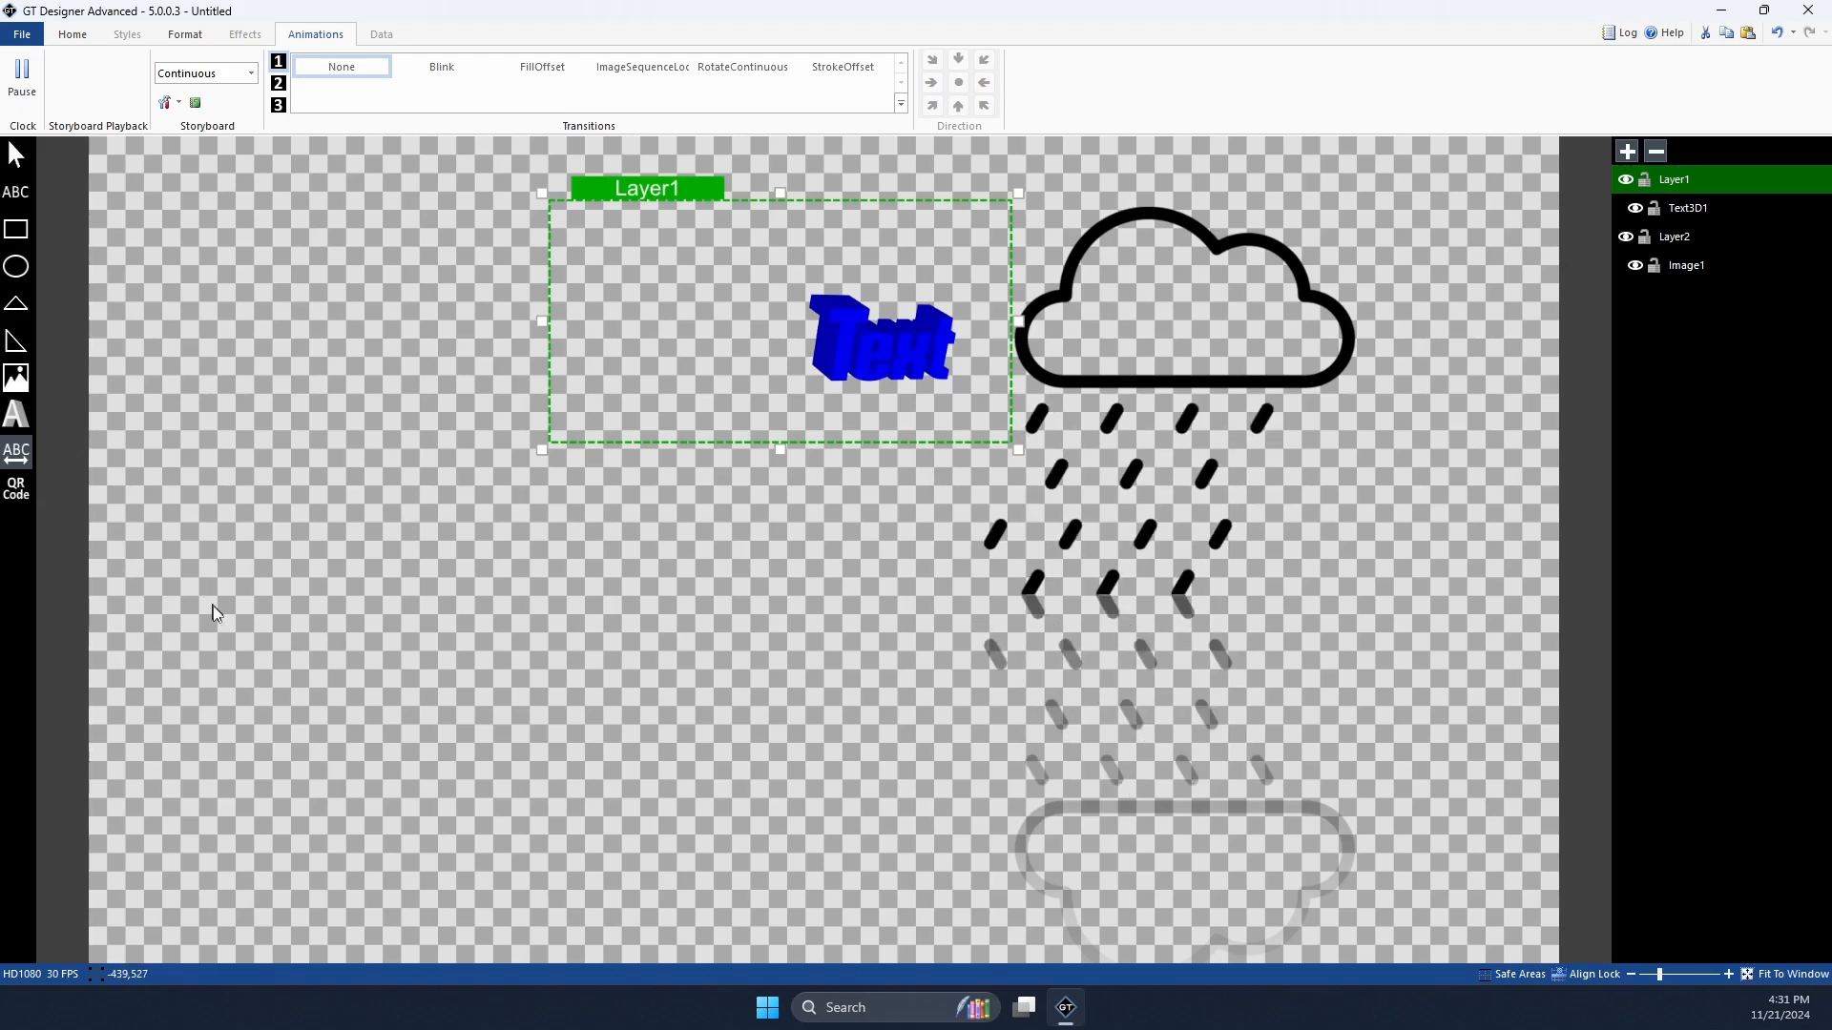
drag(217, 614, 334, 628)
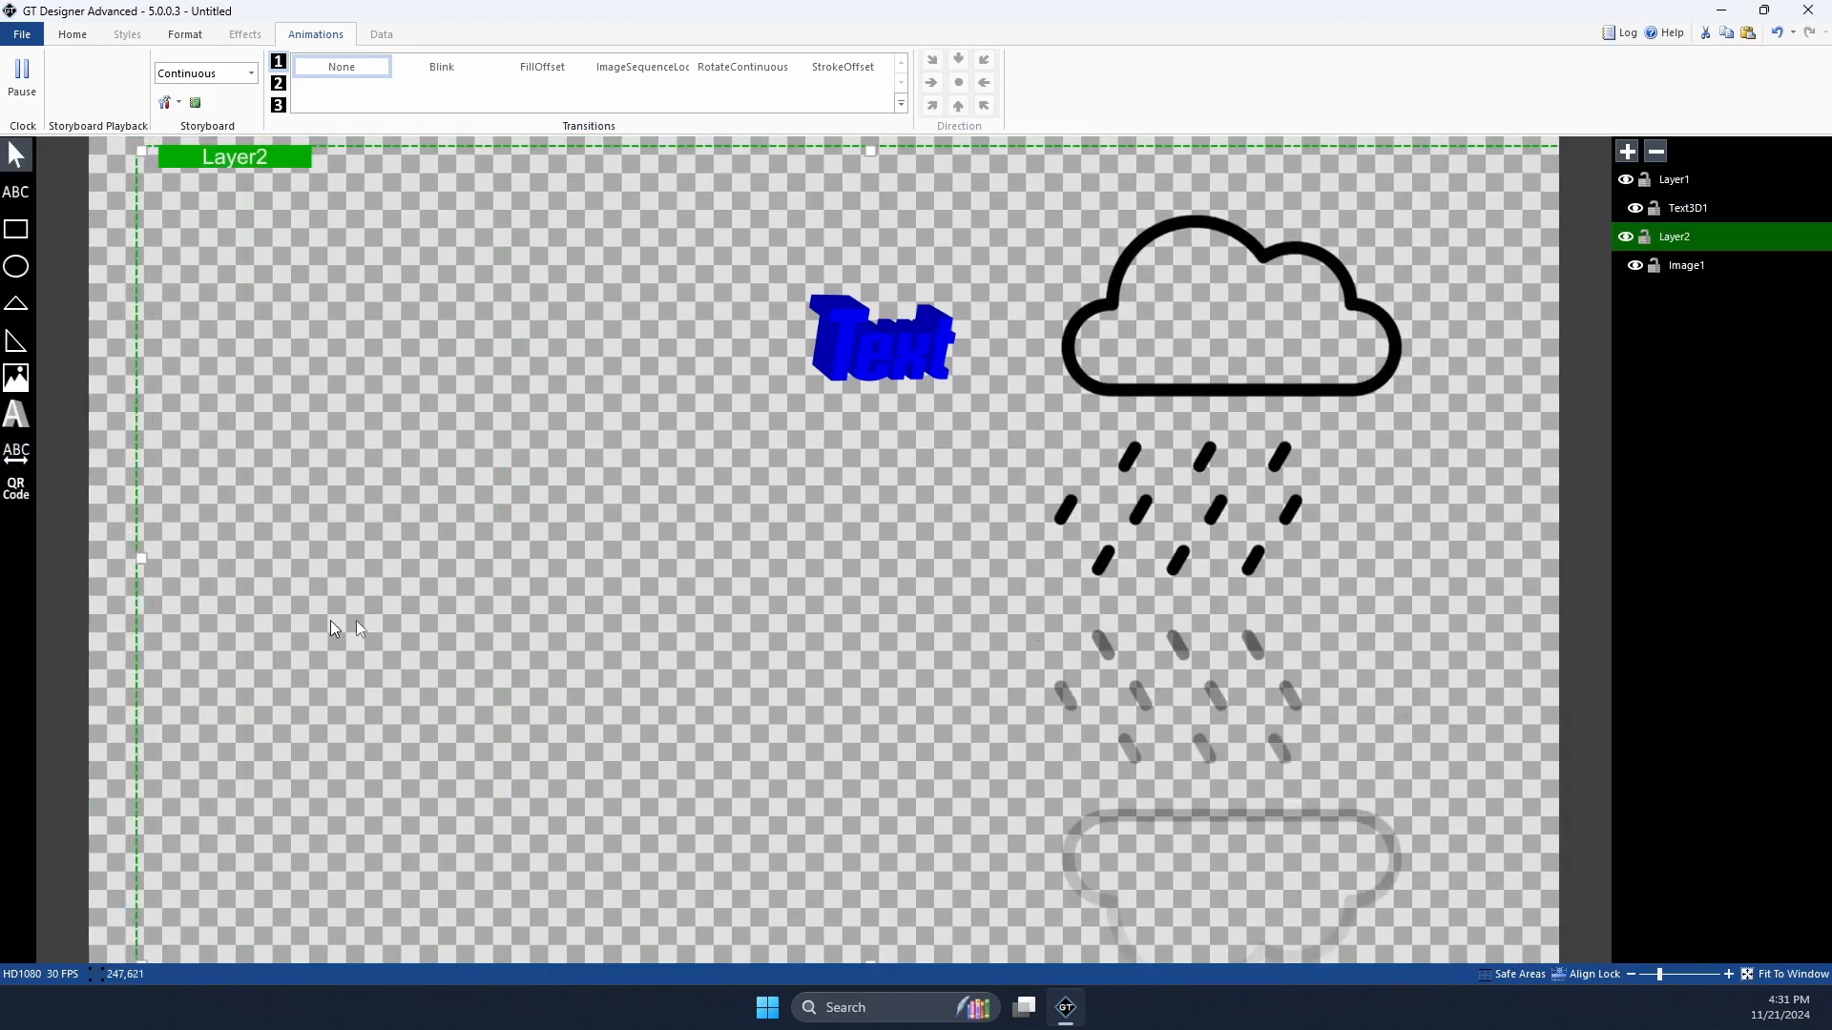
Step: Add a new layer and draw a ticker about 979 wide and 165 high, placed at about X 134, Y 490
click(1627, 153)
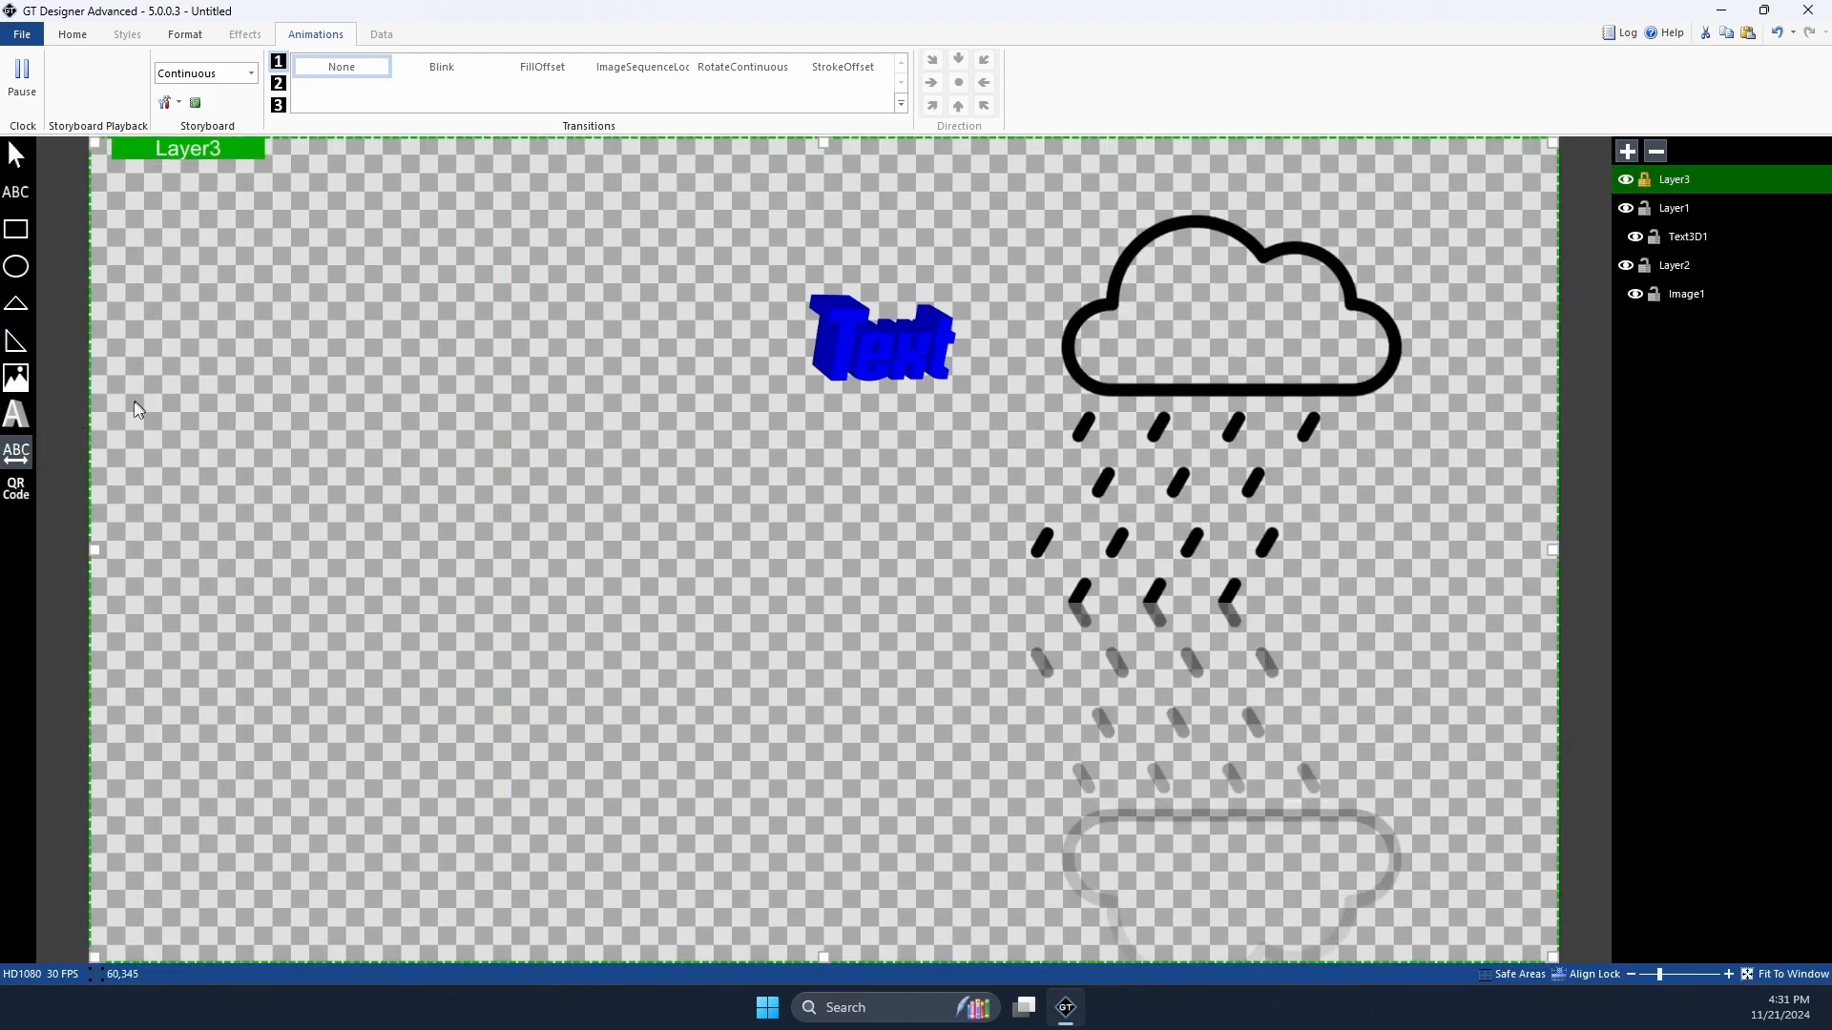
mouse_move(145, 438)
mouse_down()
mouse_move(796, 689)
mouse_move(893, 563)
mouse_up()
mouse_move(233, 434)
mouse_down()
mouse_move(290, 495)
mouse_move(279, 509)
mouse_up()
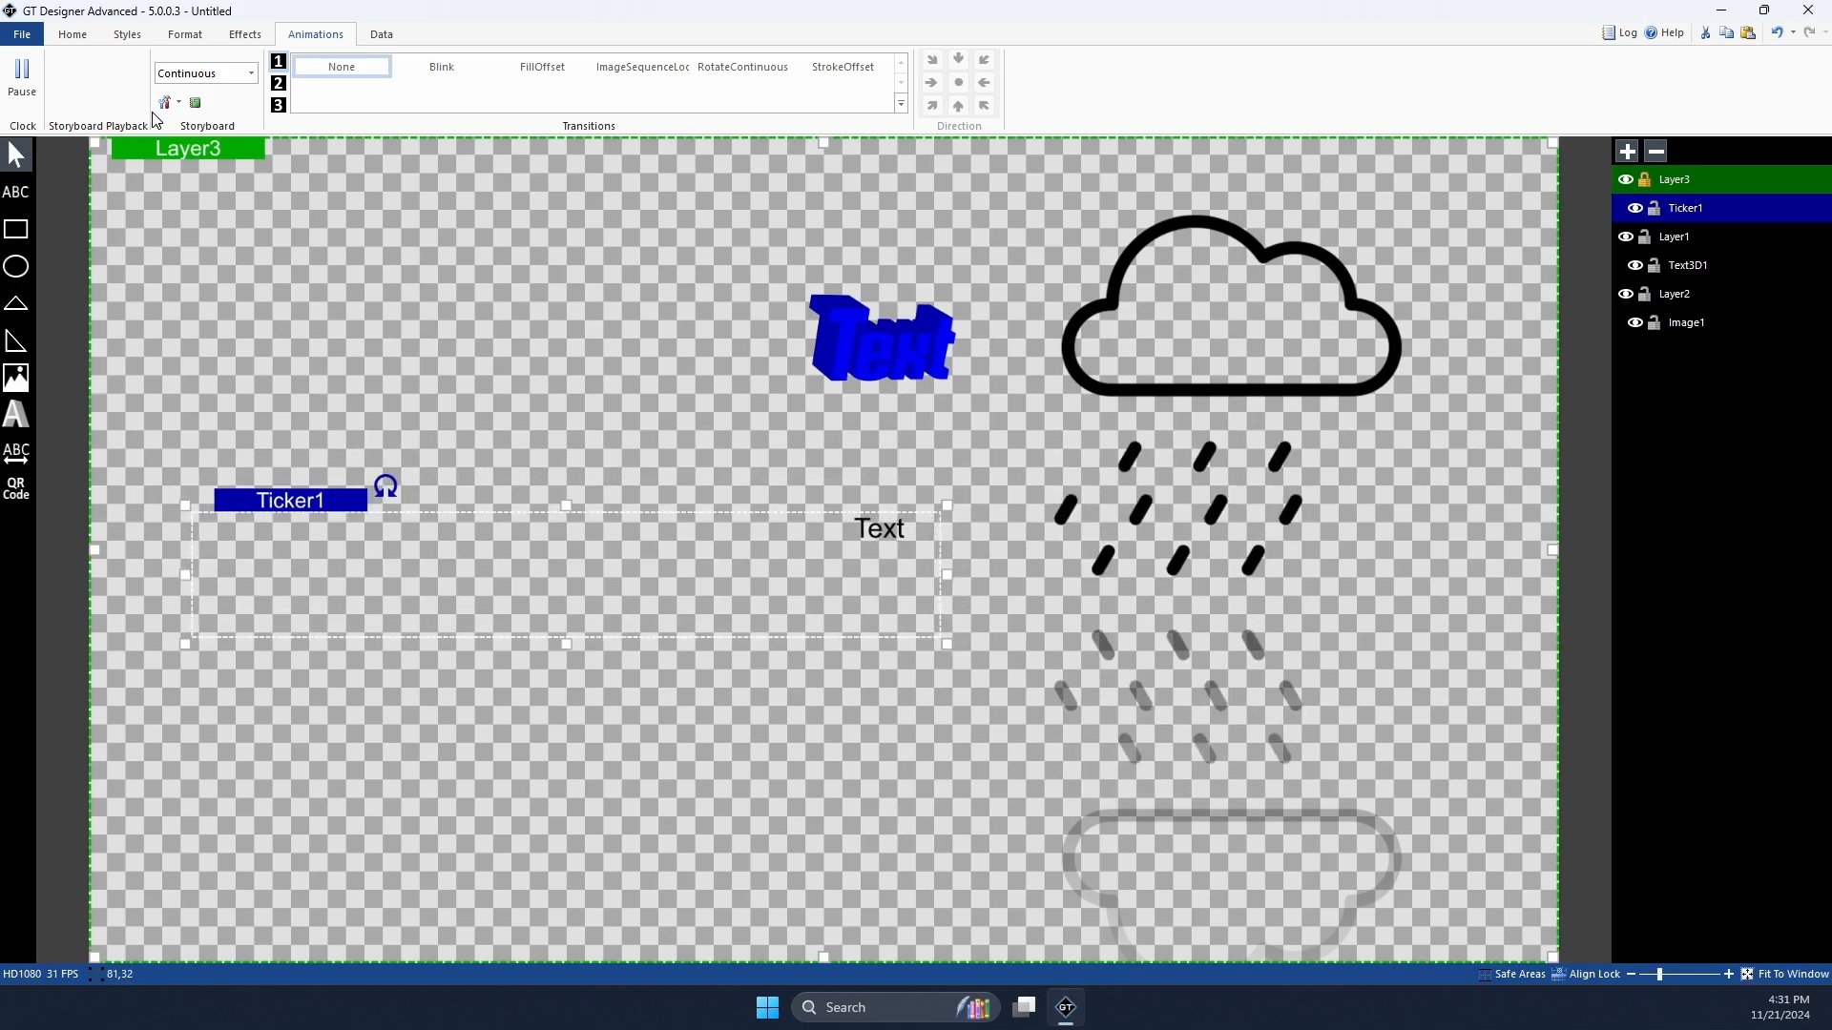
Step: Switch the ticker's type to Add, back to Replace and to Add again
click(72, 32)
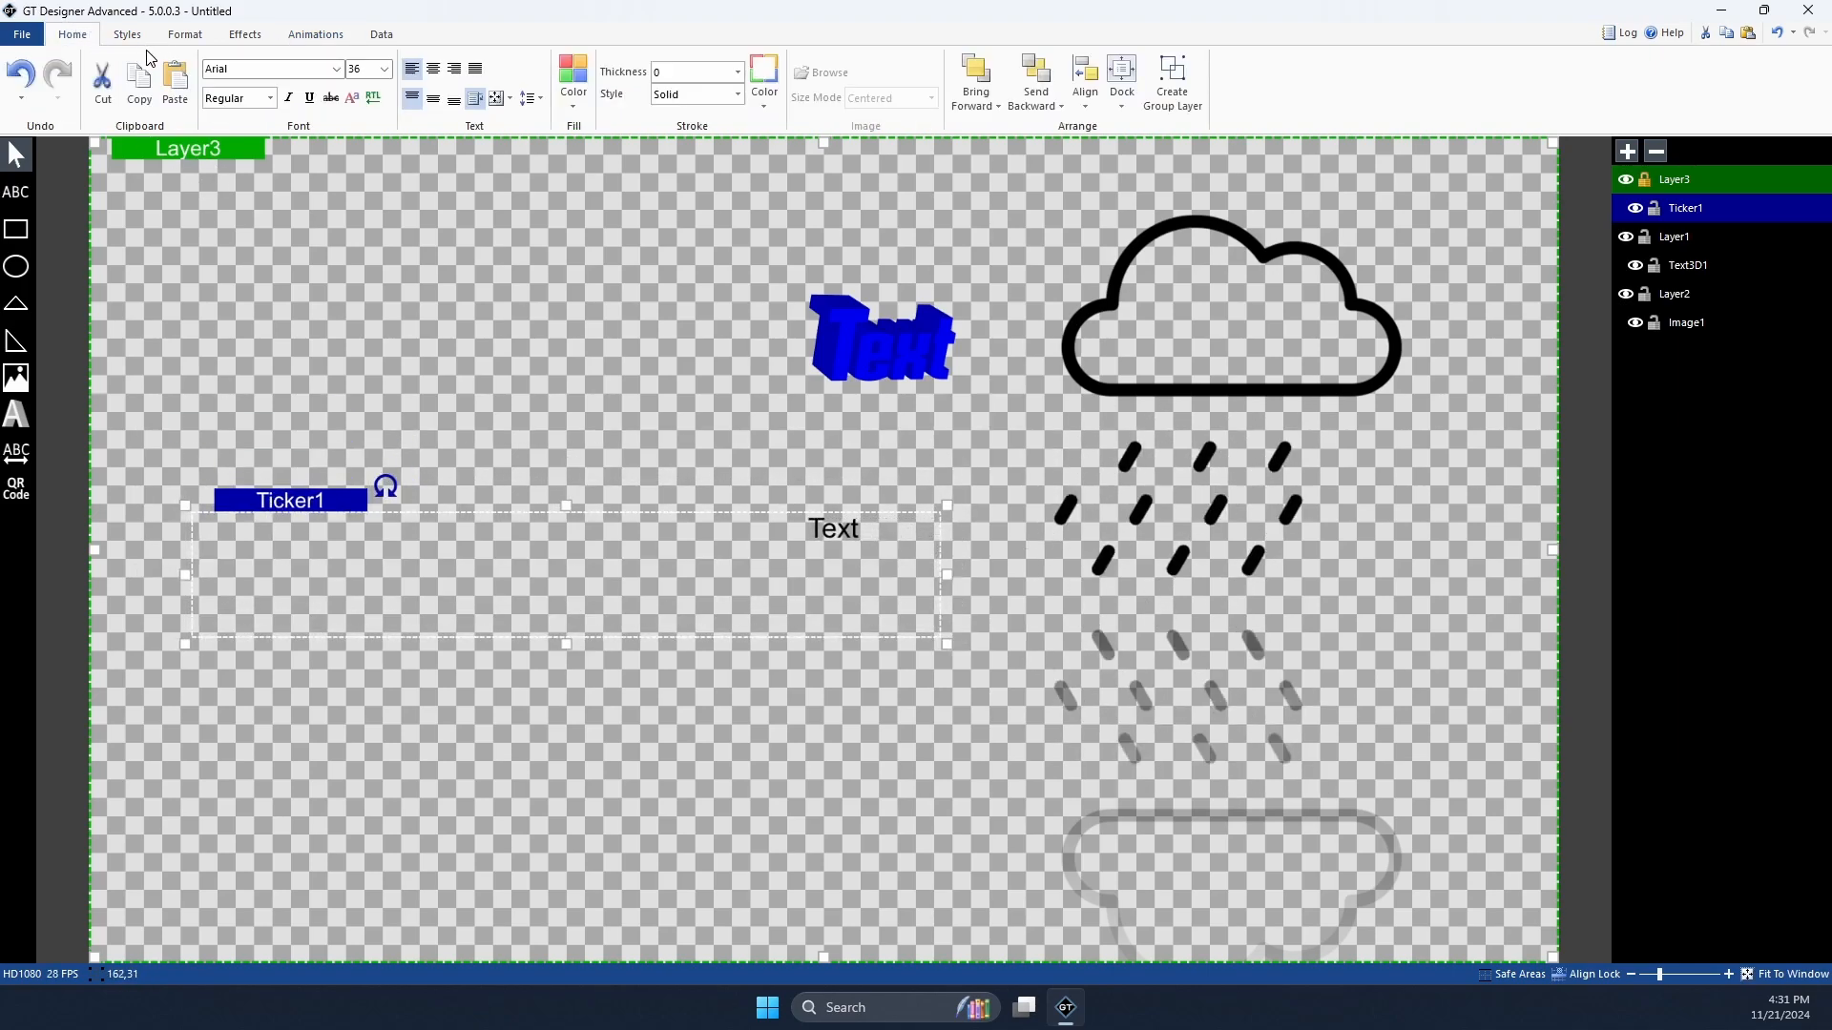
click(266, 36)
click(212, 38)
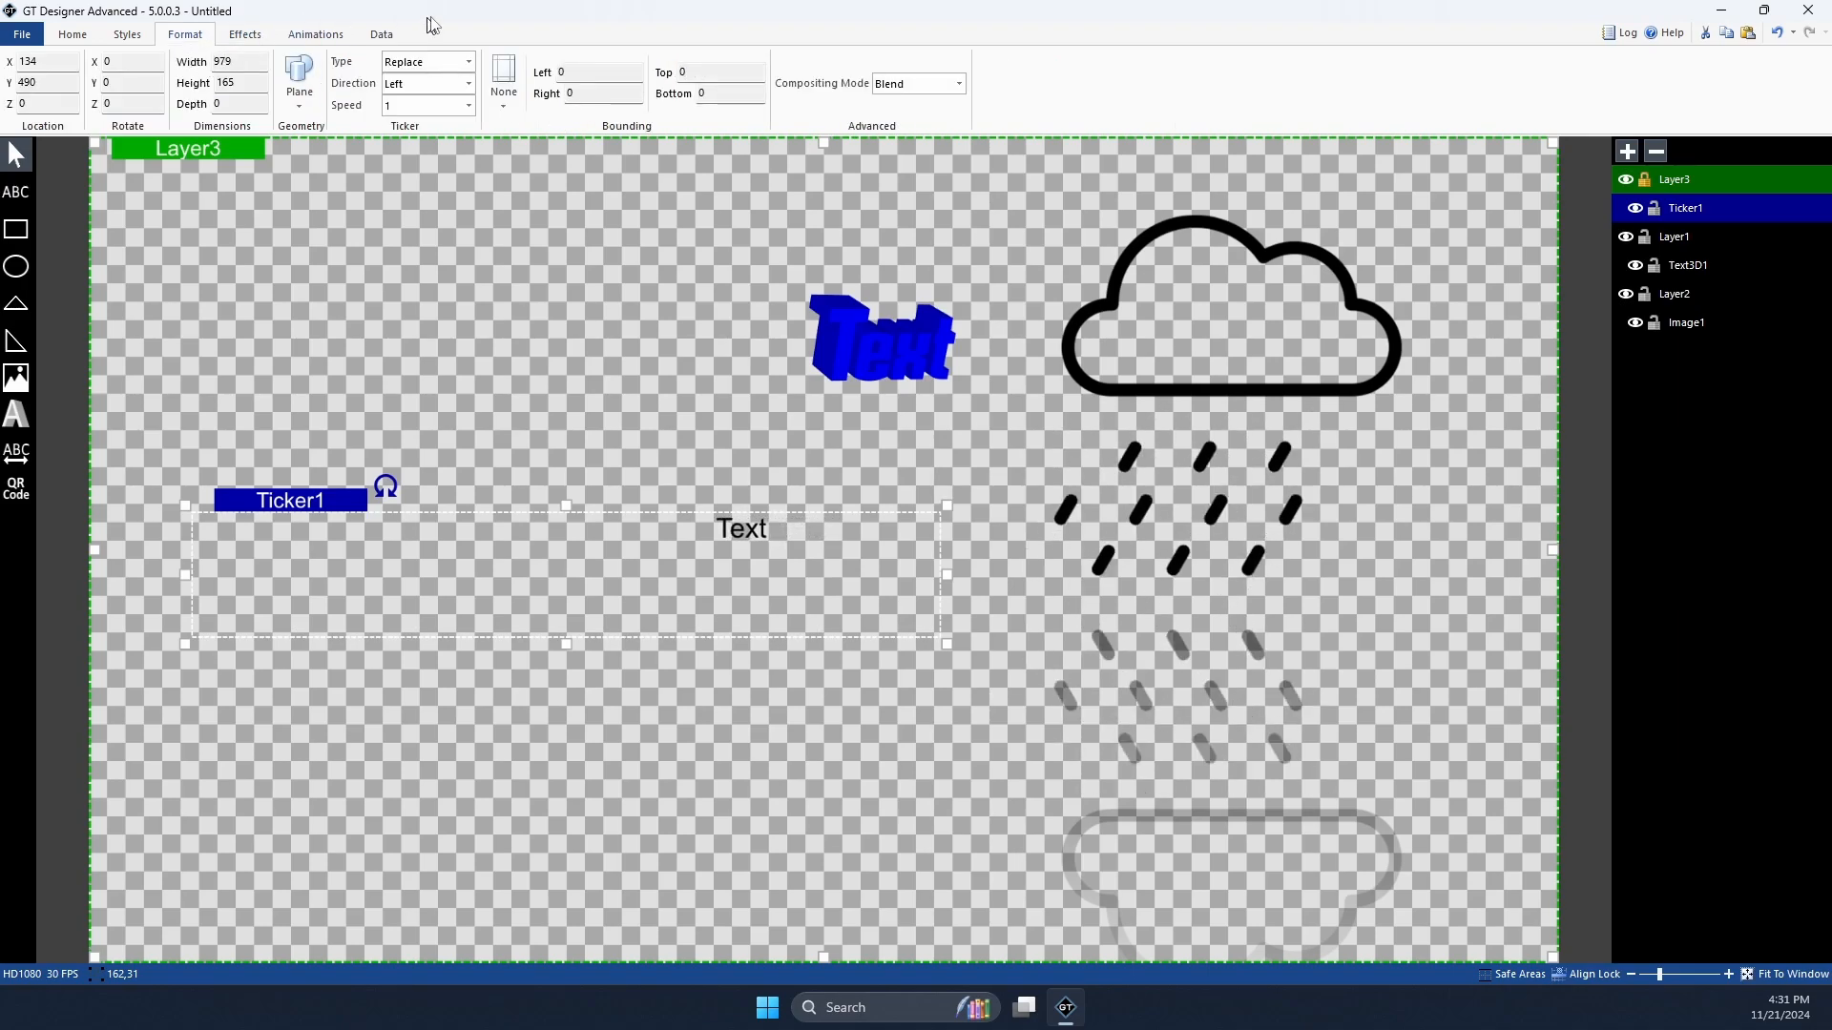
click(467, 62)
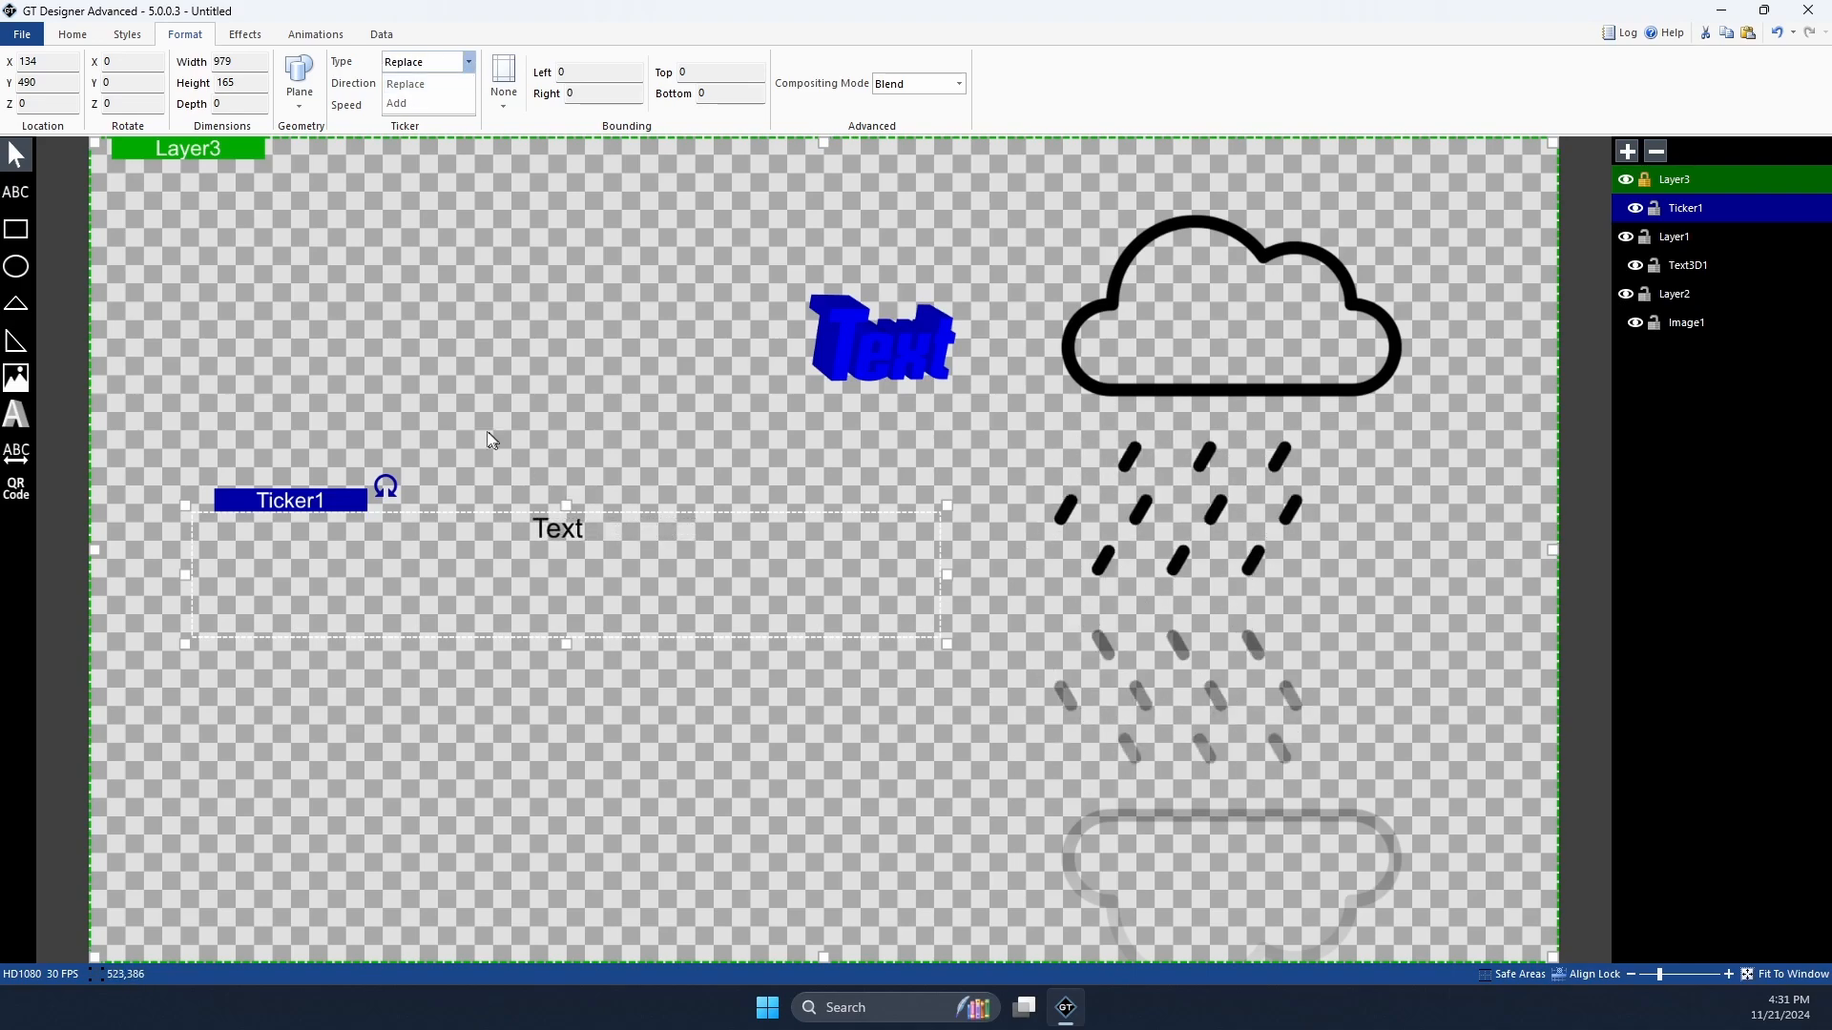
click(427, 103)
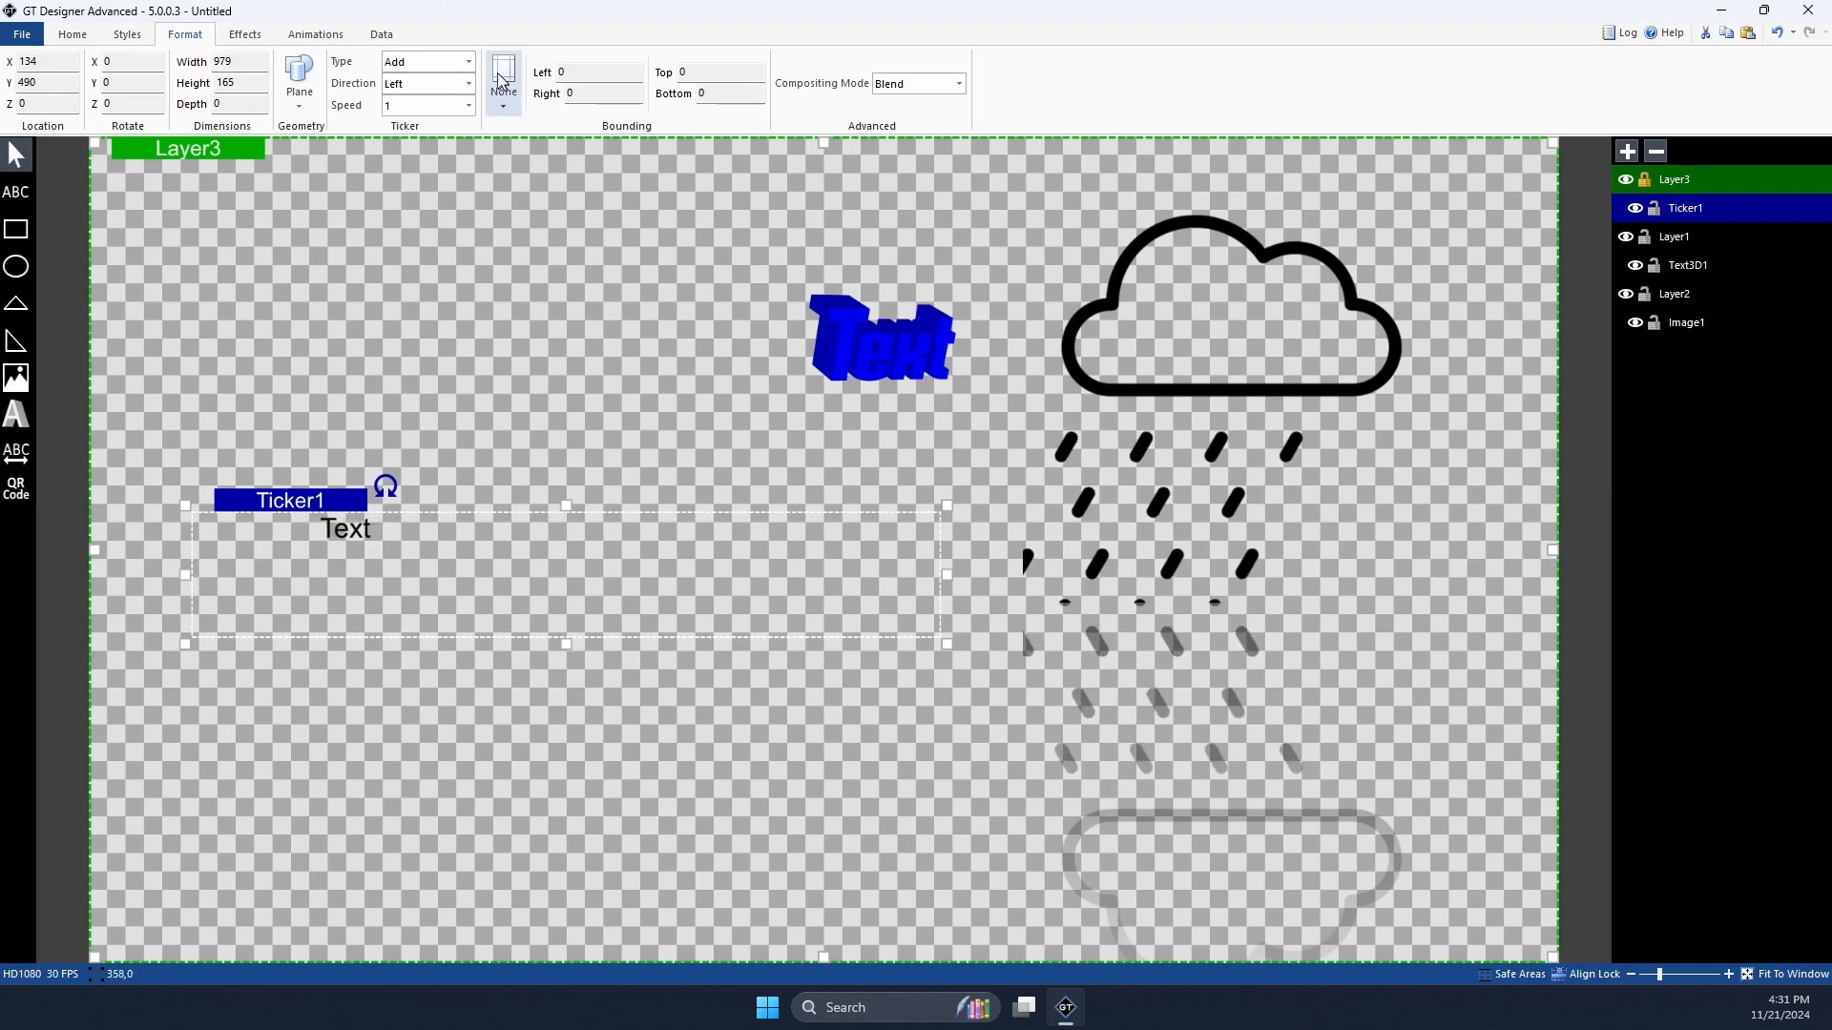
click(463, 61)
click(456, 105)
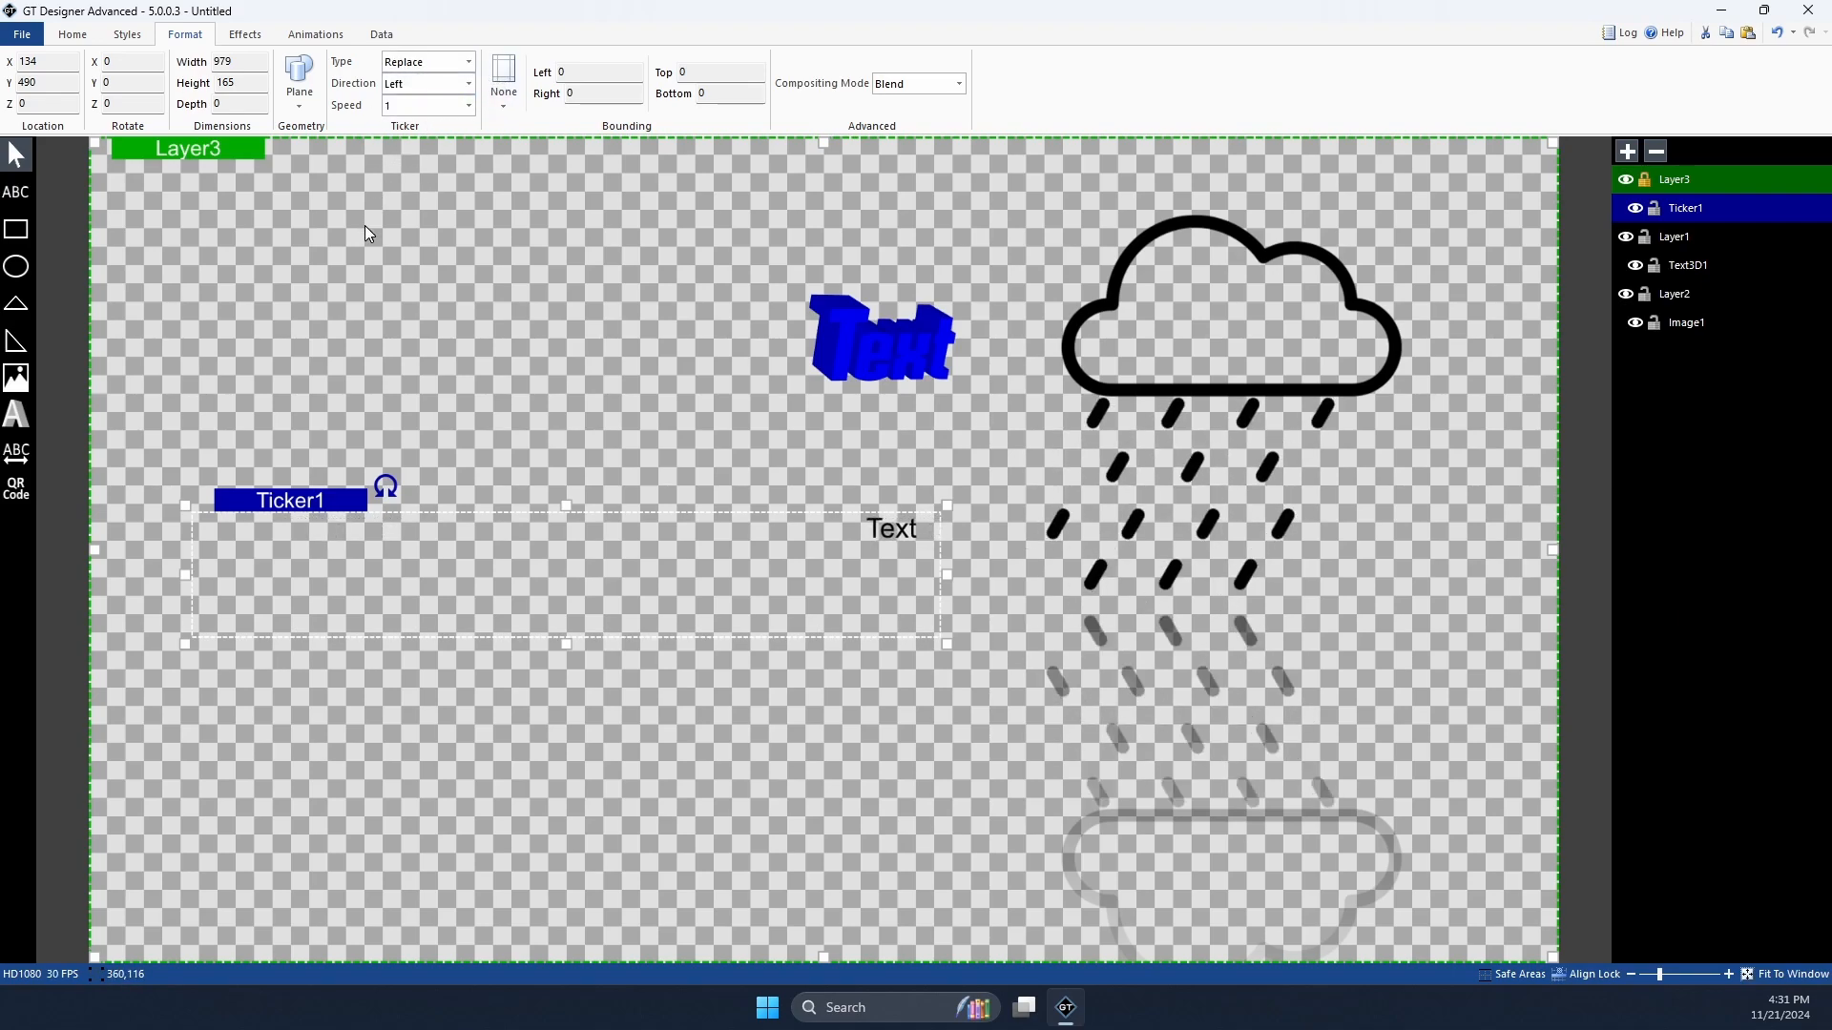
click(463, 62)
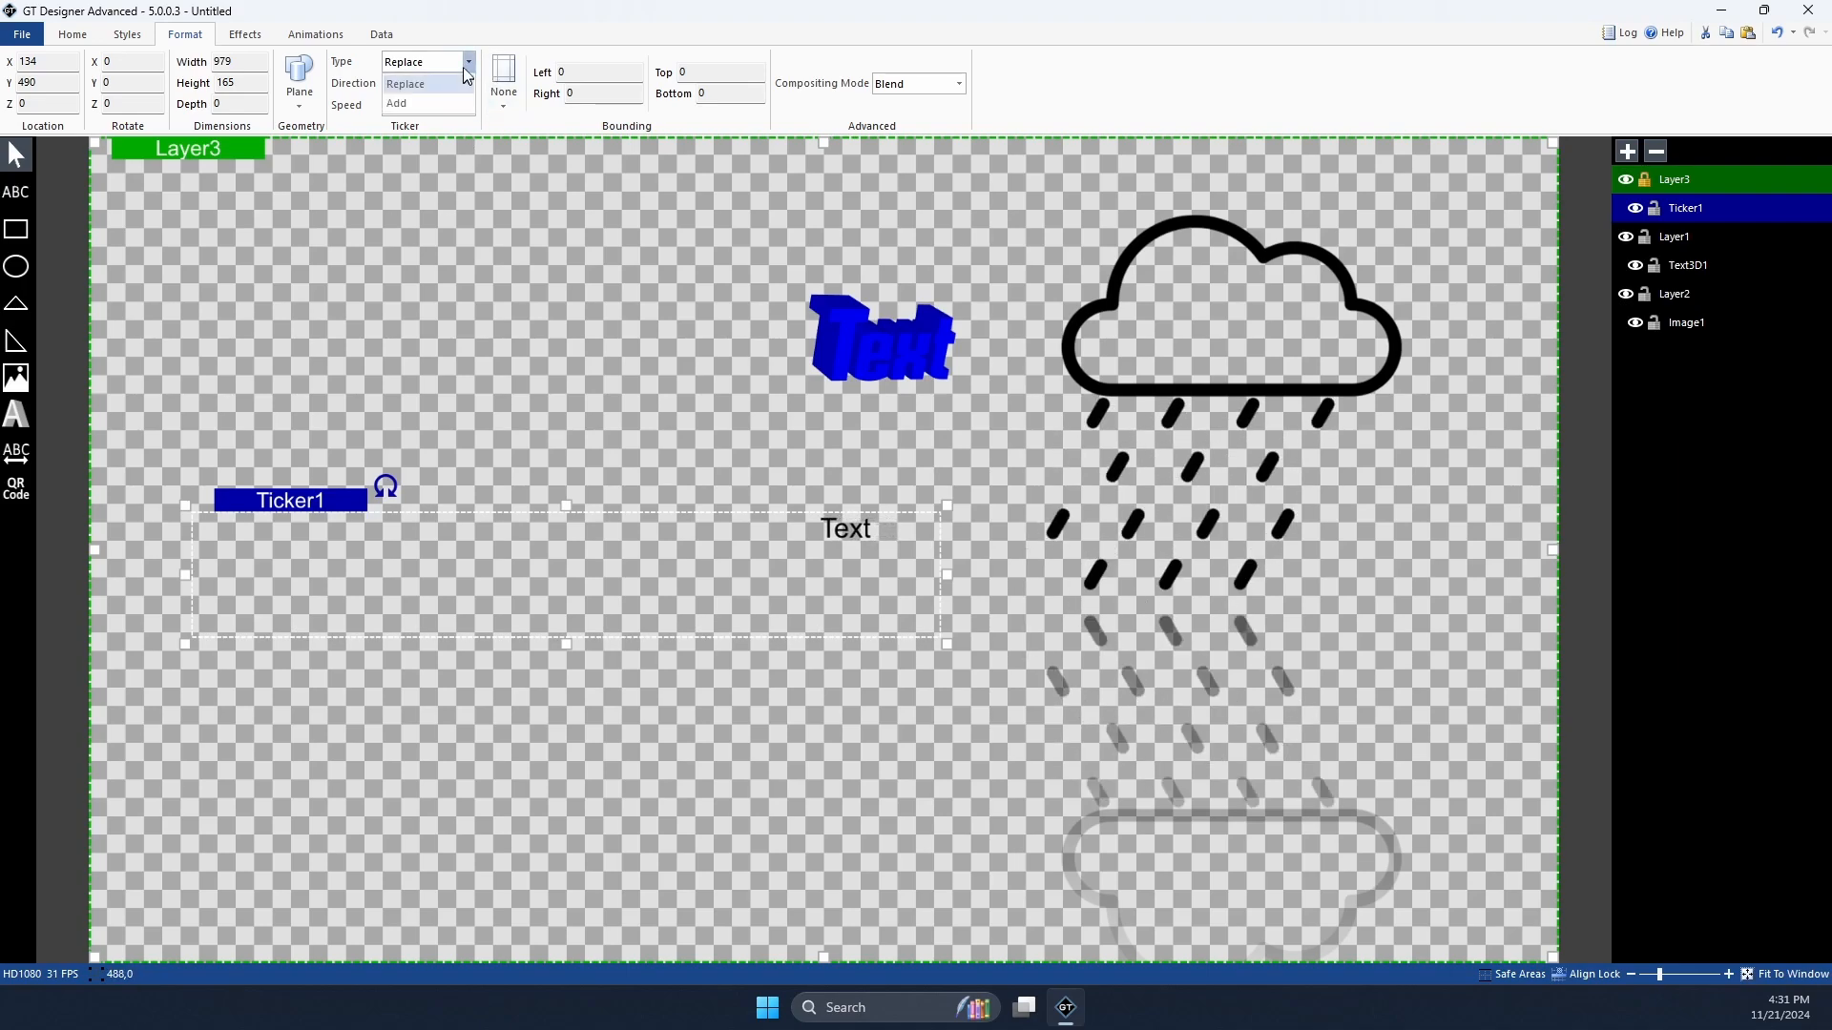
click(441, 103)
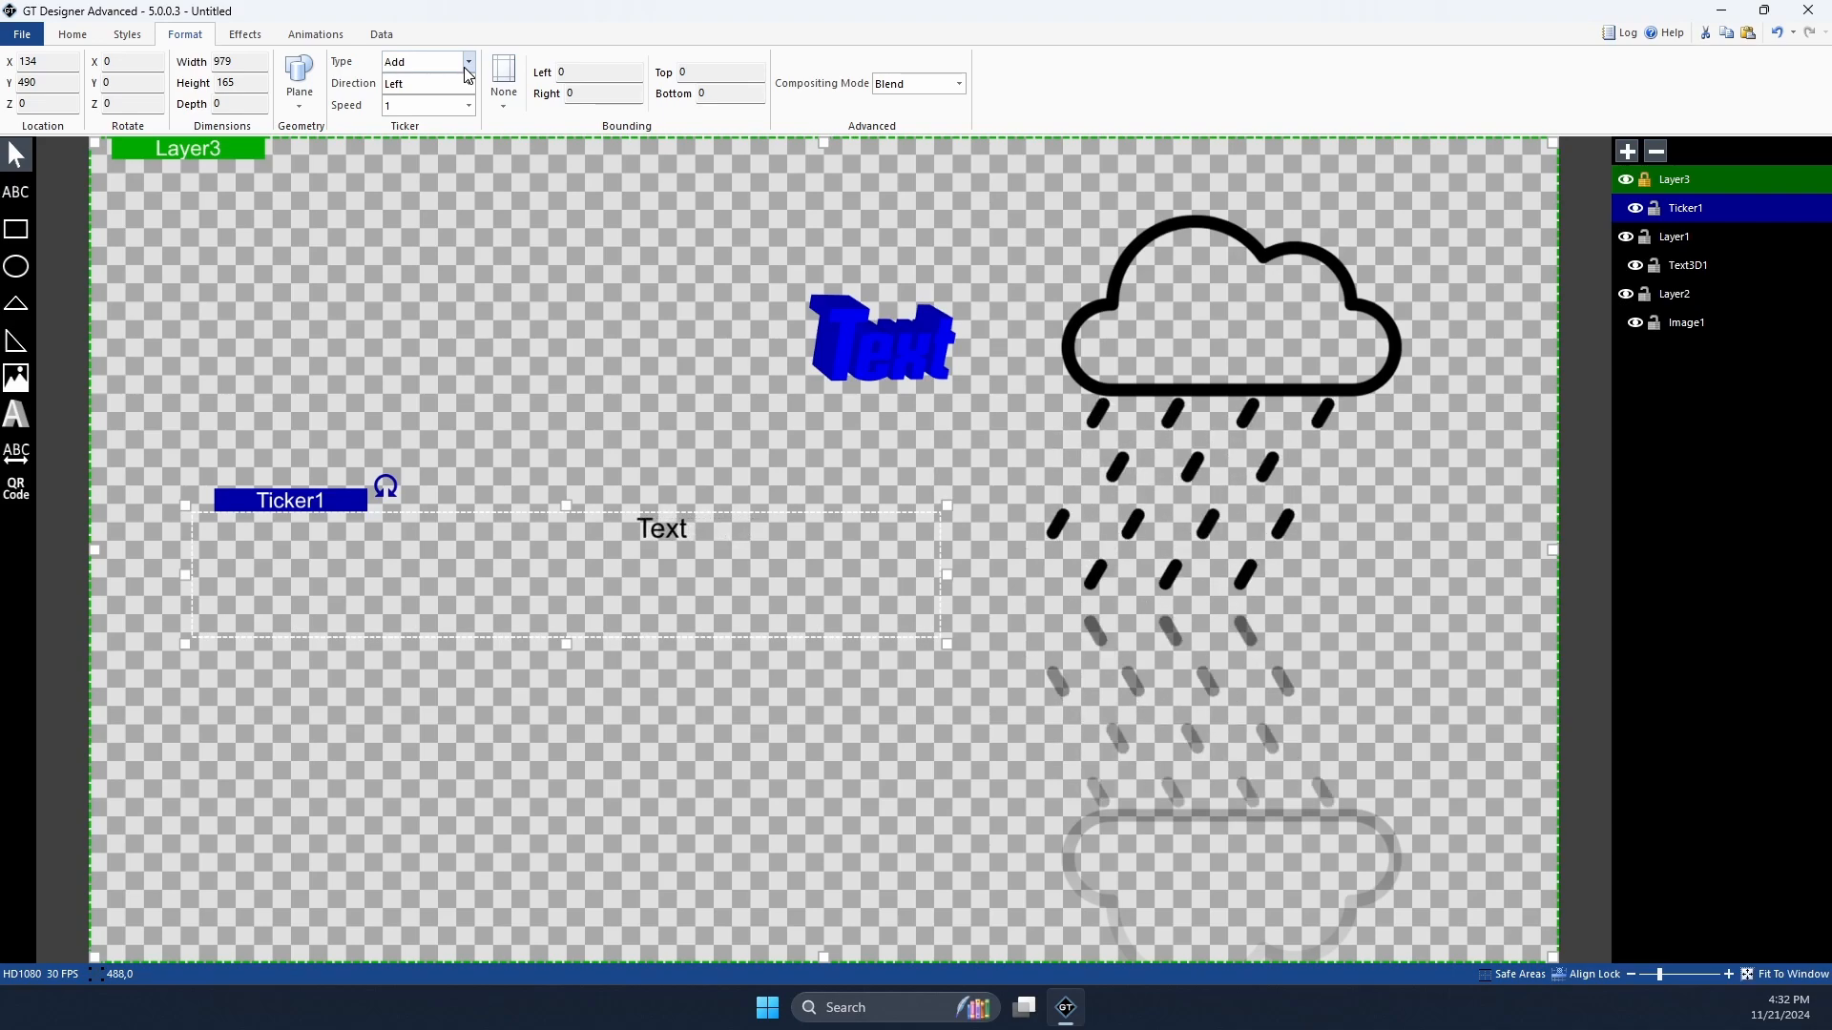
Step: Set the ticker's type to Replace and its direction to Bottom
click(464, 68)
click(463, 68)
click(467, 63)
click(456, 87)
click(469, 84)
click(446, 163)
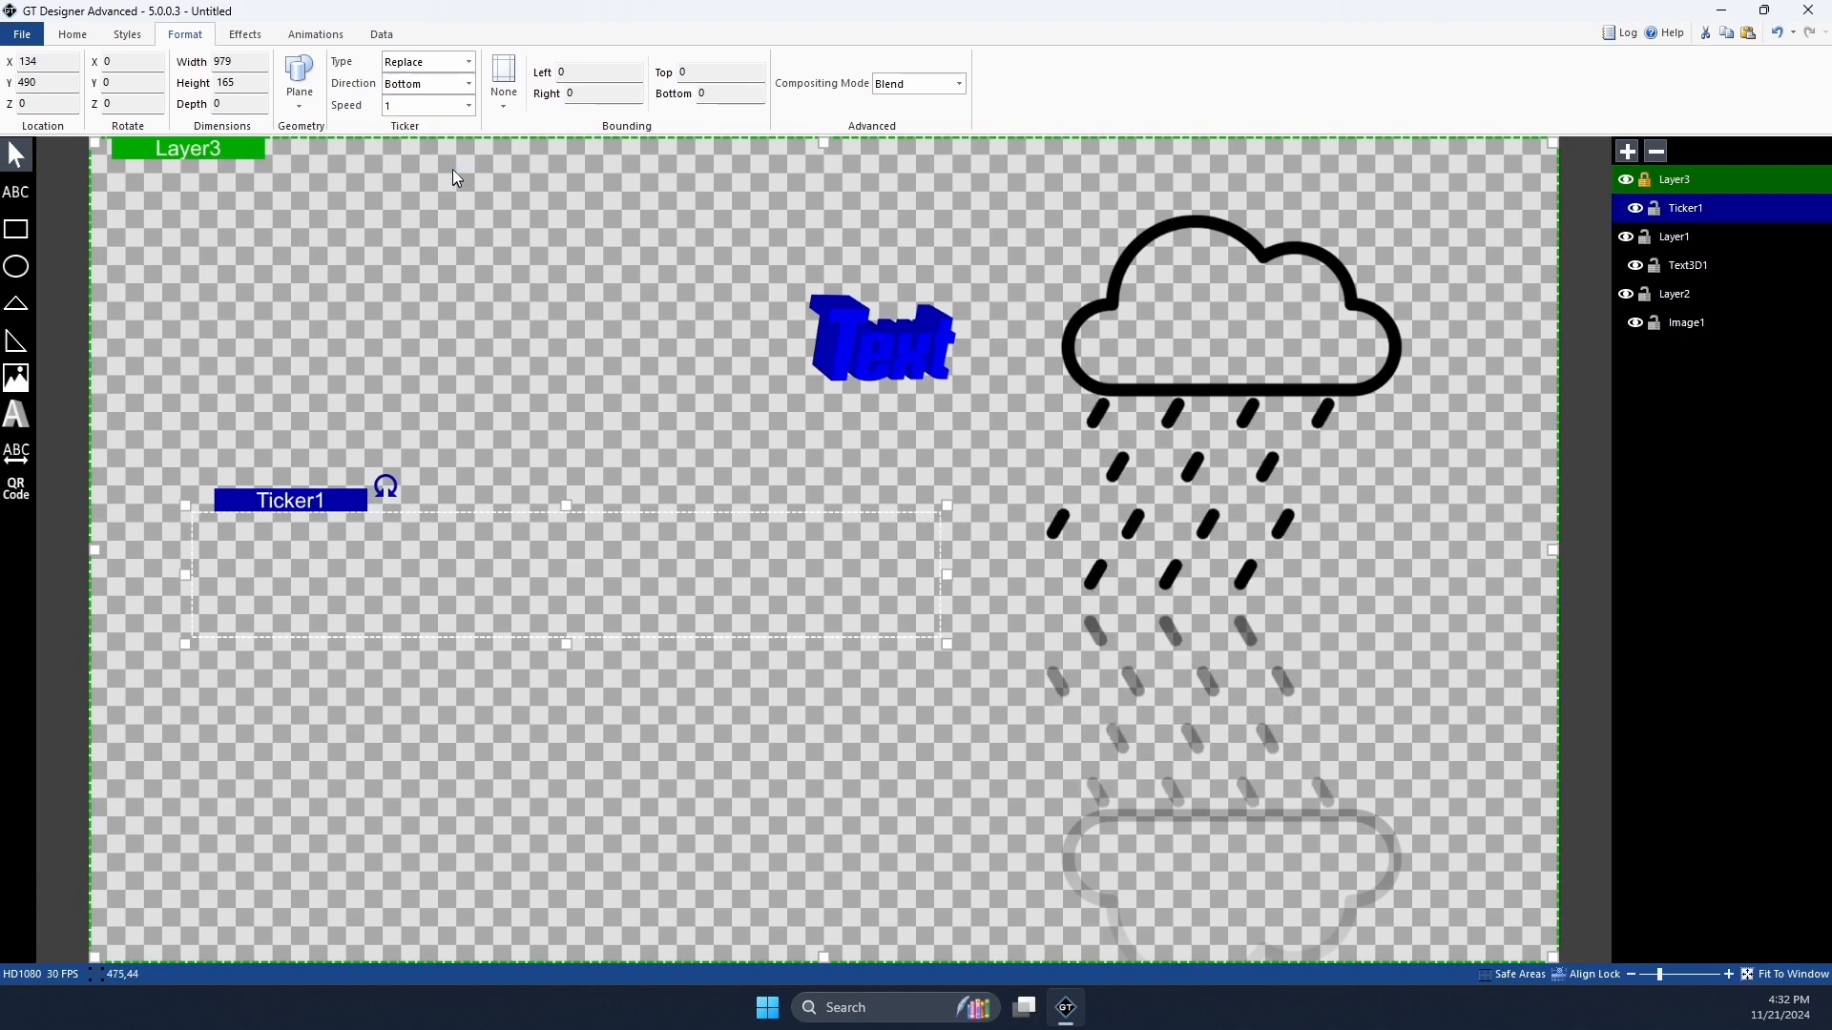
Step: Change the ticker's speed and set its direction to Left
click(468, 105)
click(419, 200)
click(468, 105)
click(448, 148)
click(468, 84)
click(452, 108)
Step: Try bottom and middle vertical alignment for the ticker text, along with center, left and right horizontal alignment
click(73, 34)
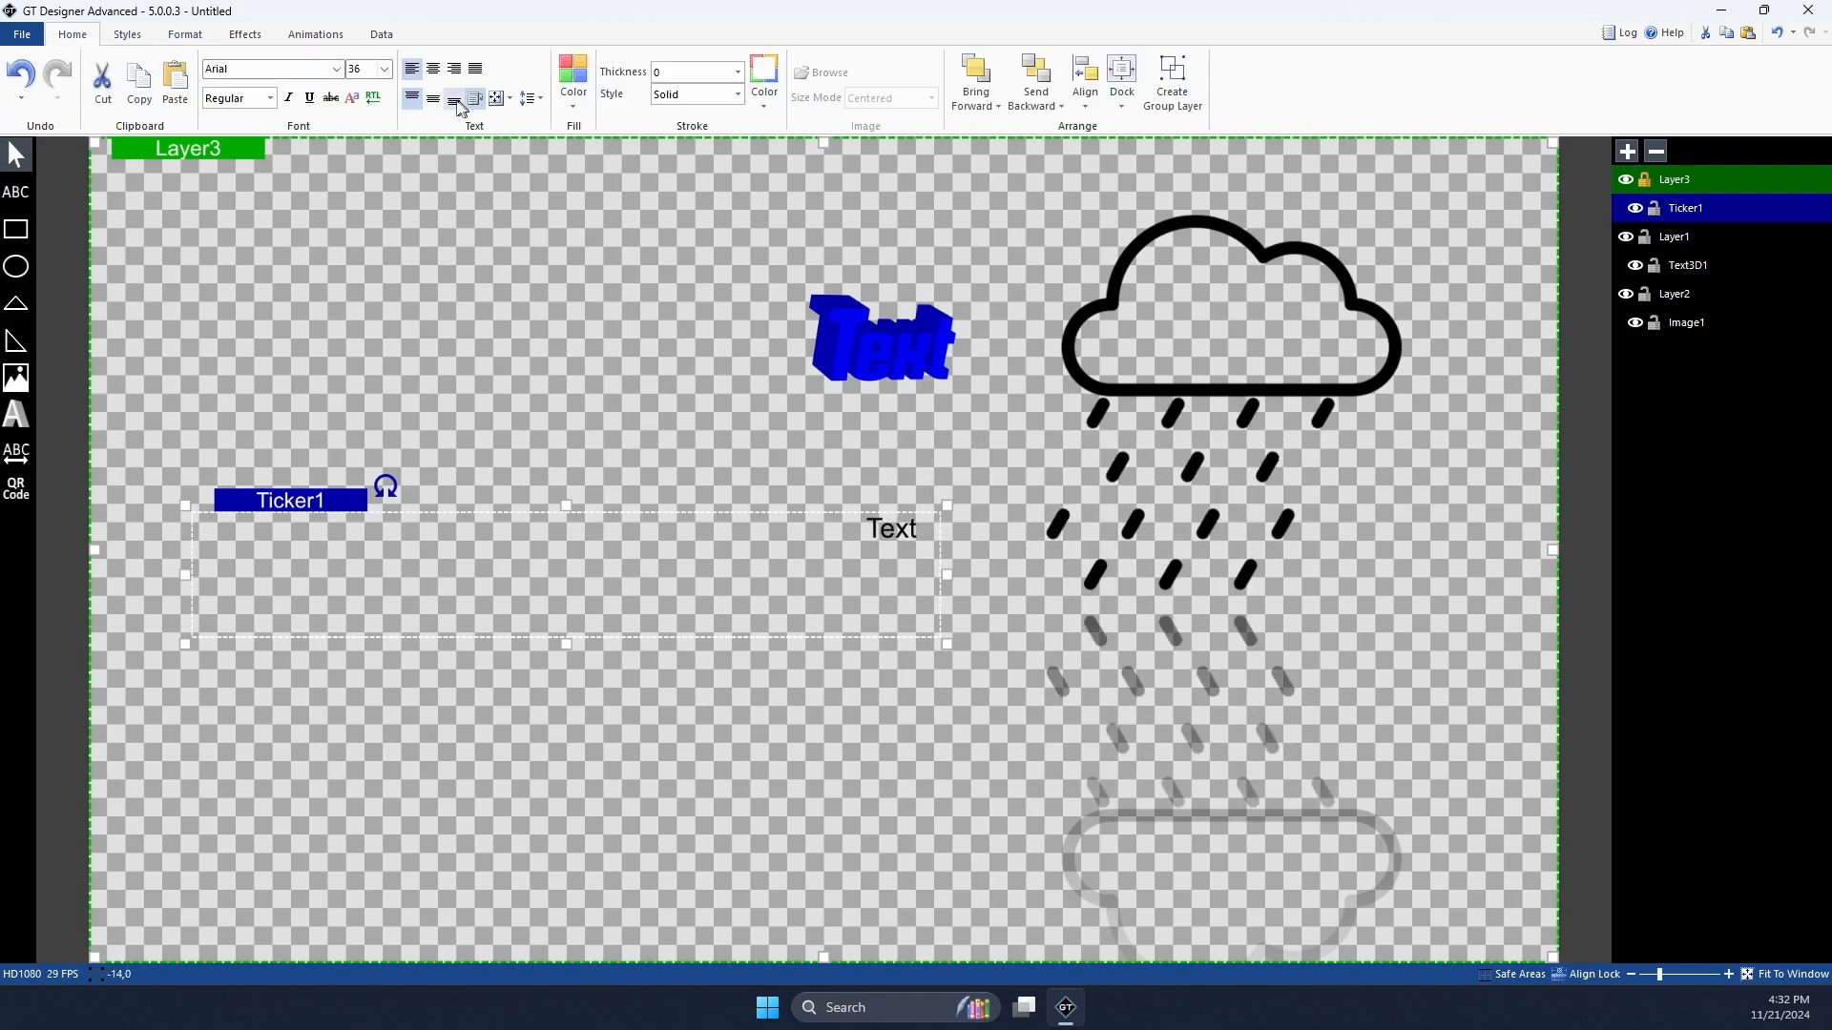
click(456, 101)
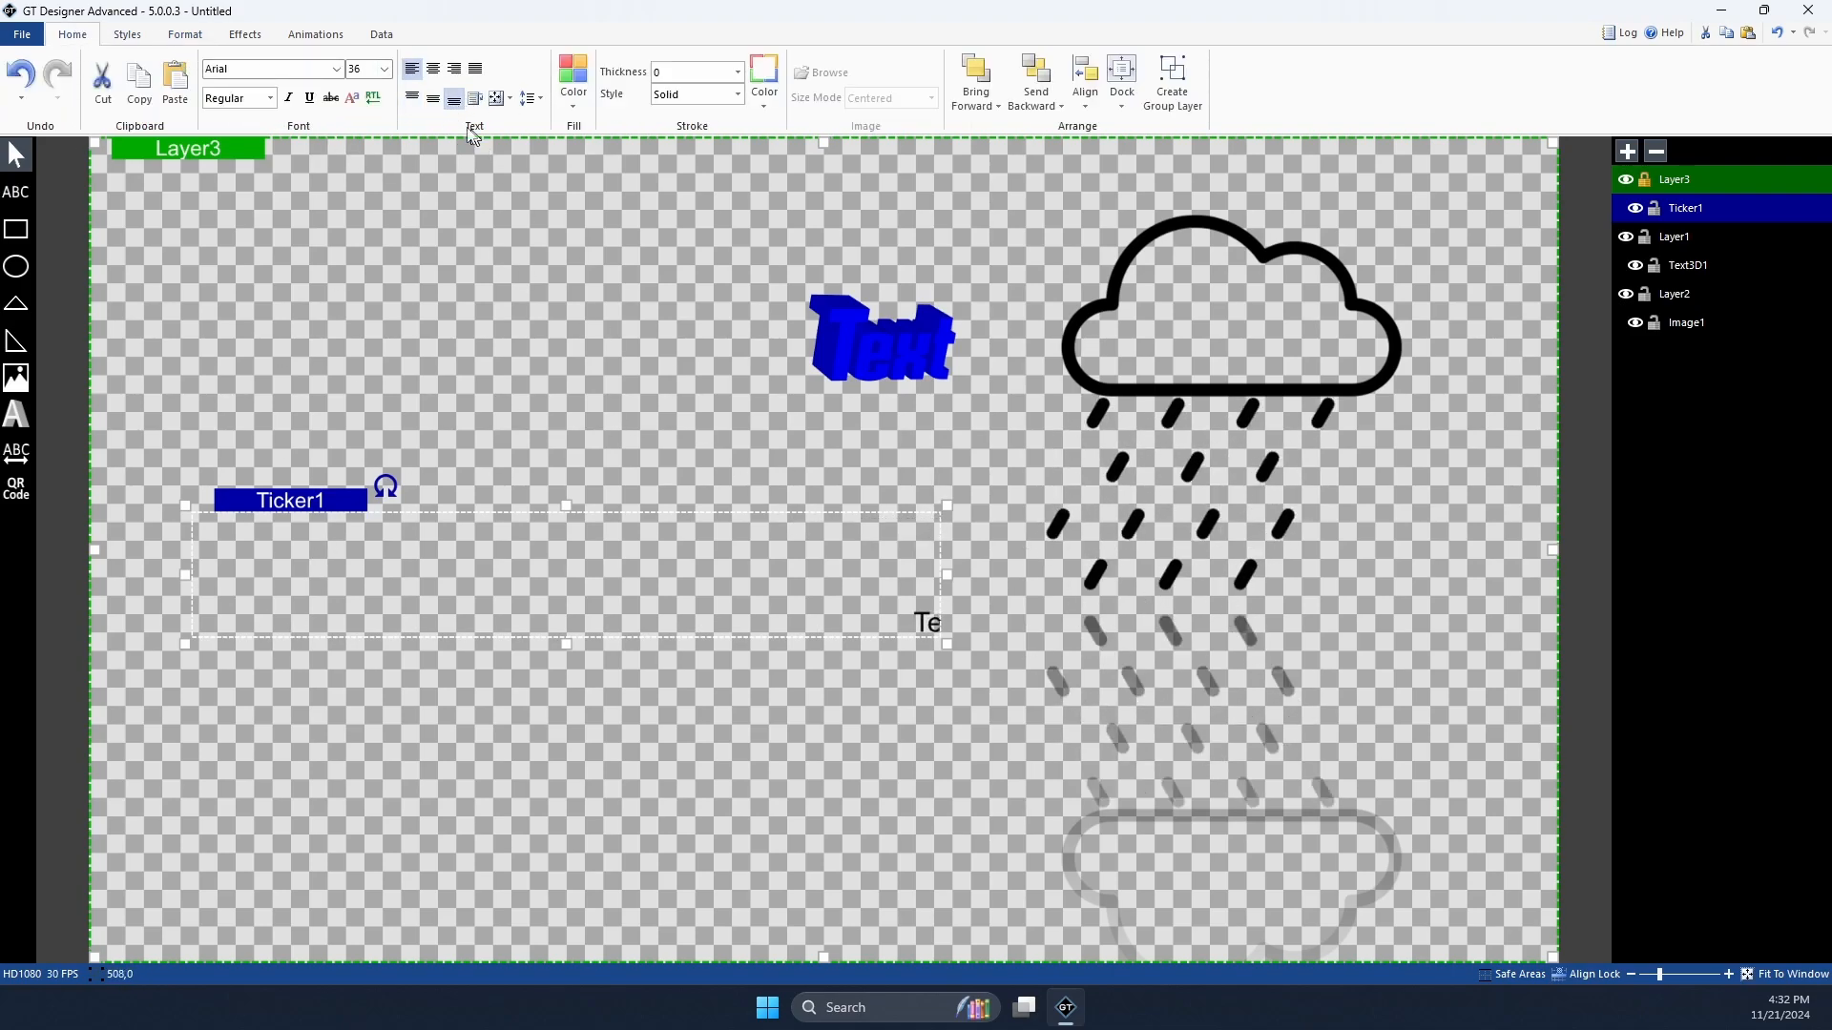
click(433, 105)
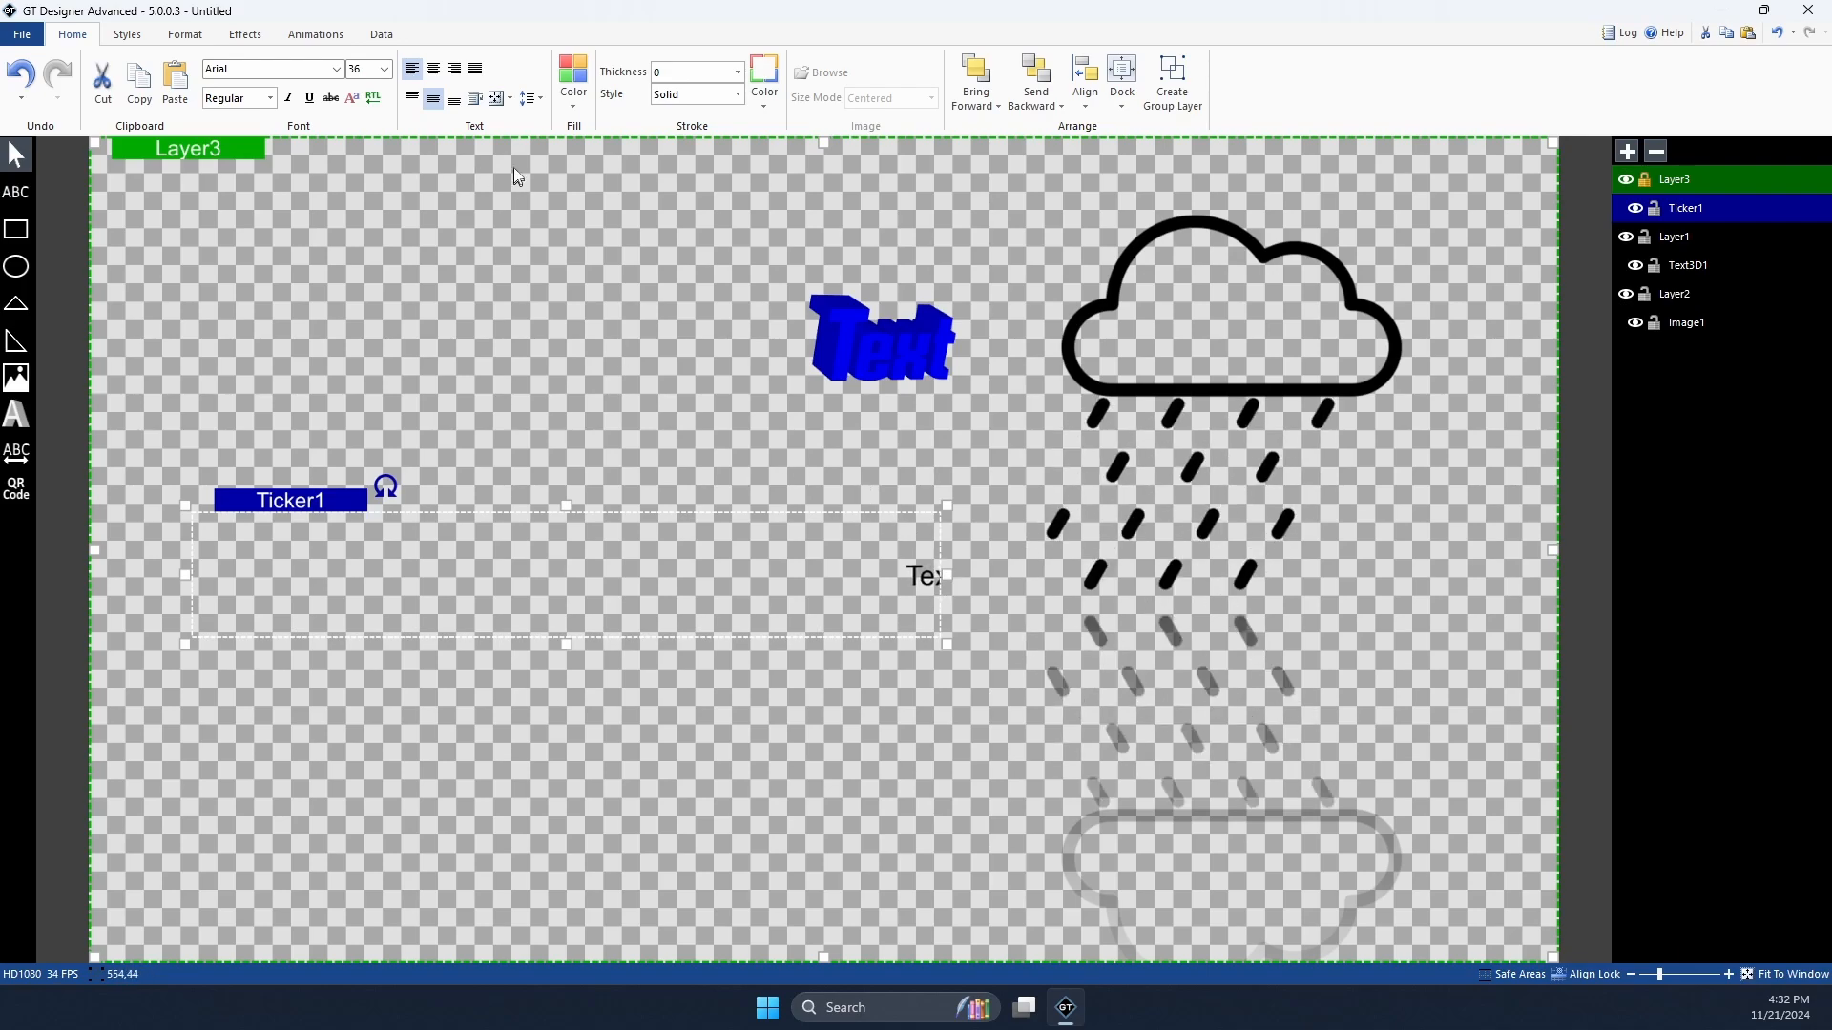
click(435, 73)
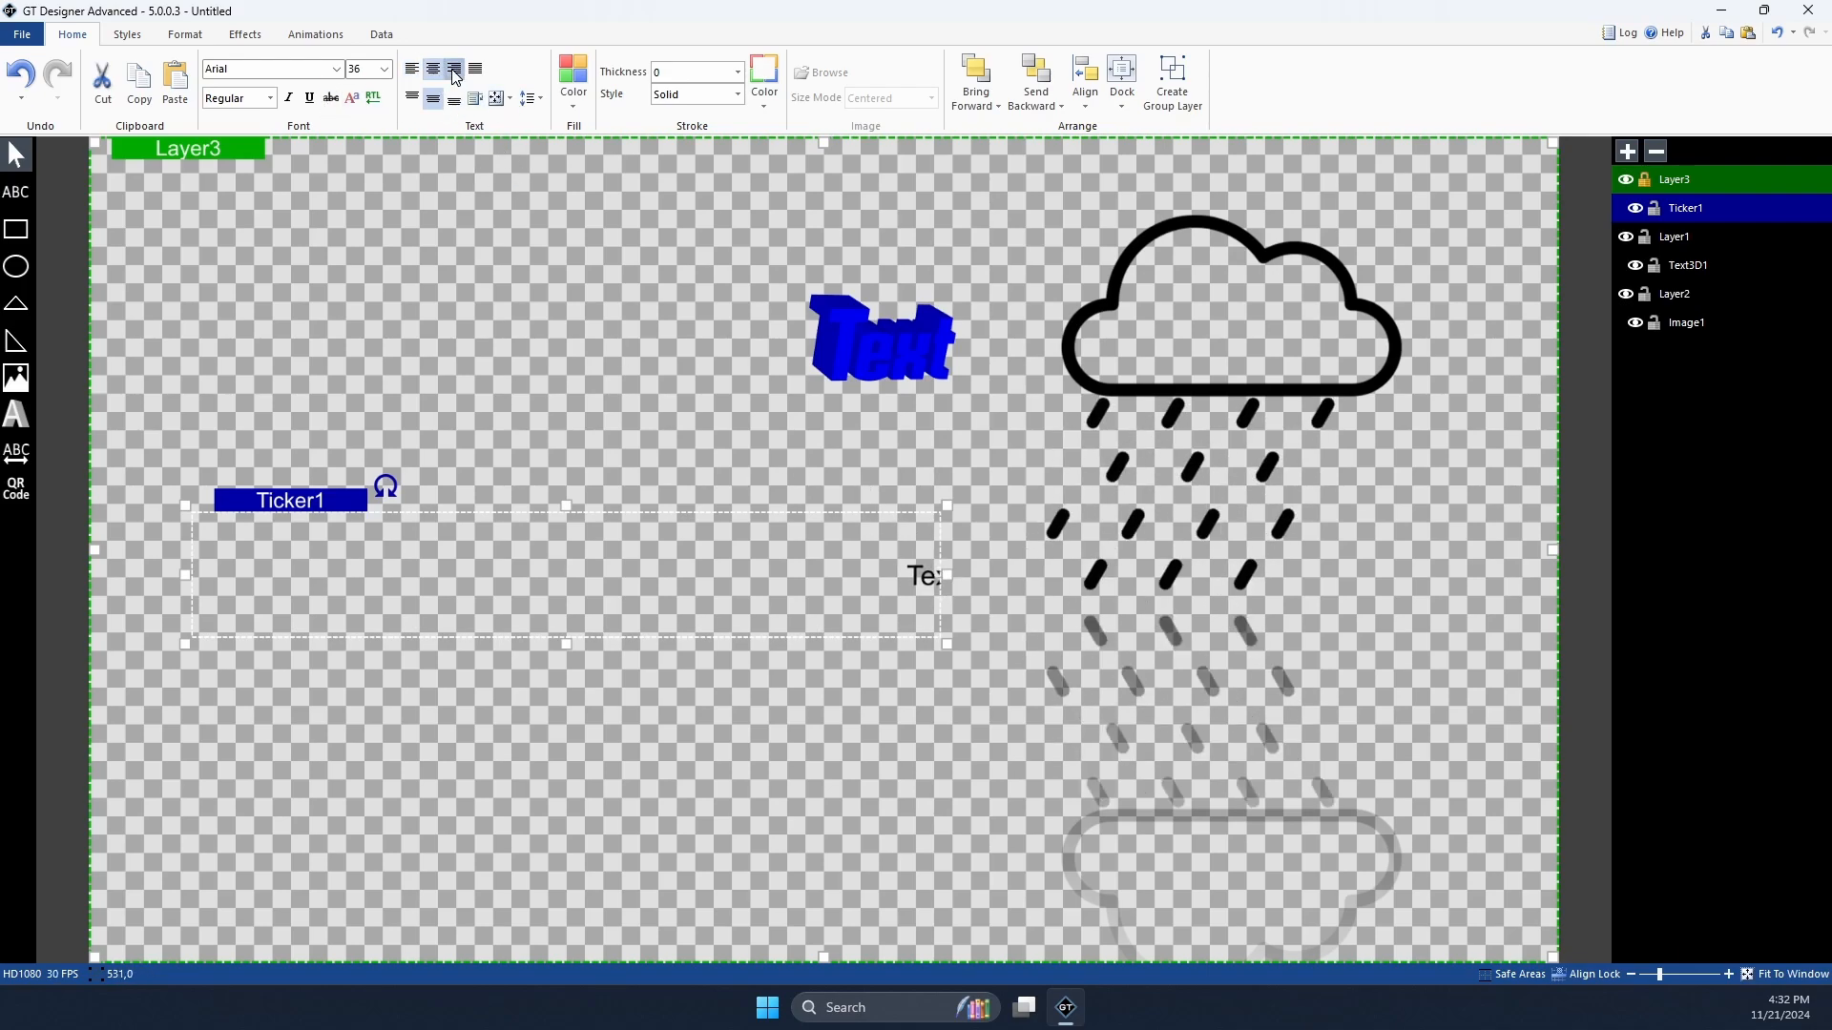
click(385, 69)
click(411, 73)
click(455, 73)
Step: Set the ticker text's font size to 132 and the ticker's speed to 5
click(385, 69)
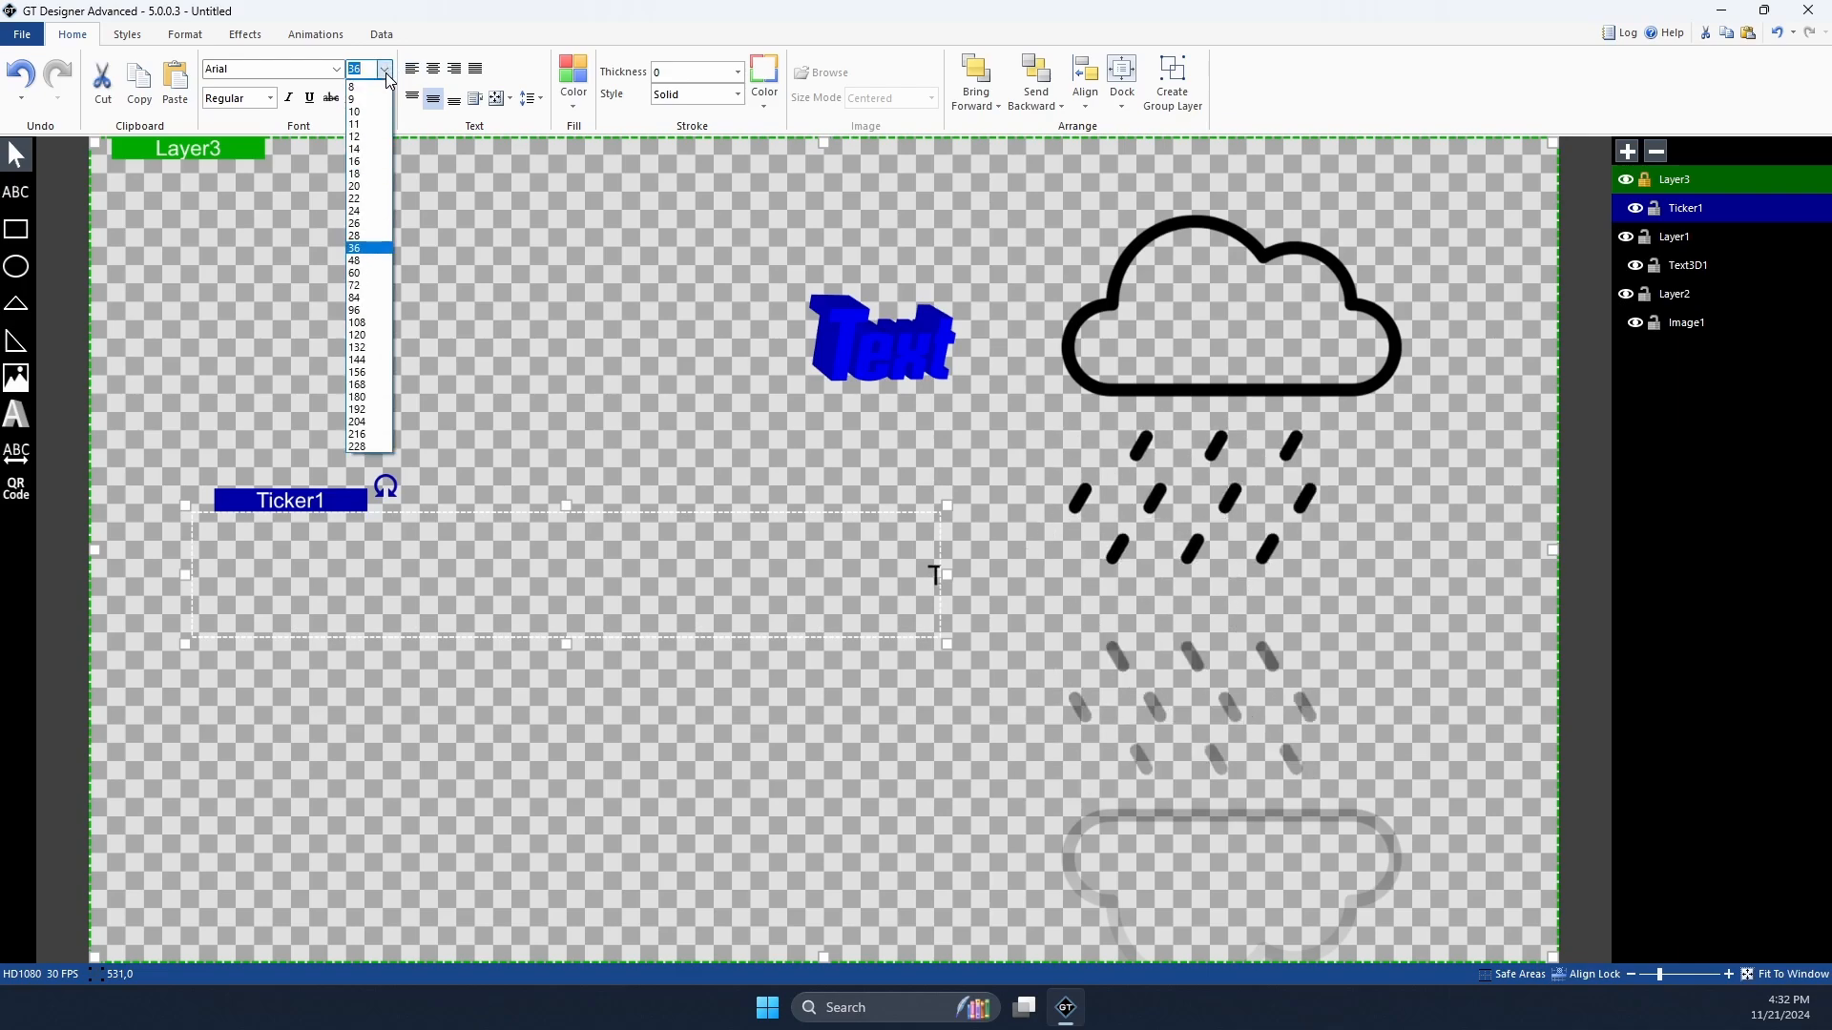
click(368, 351)
click(245, 38)
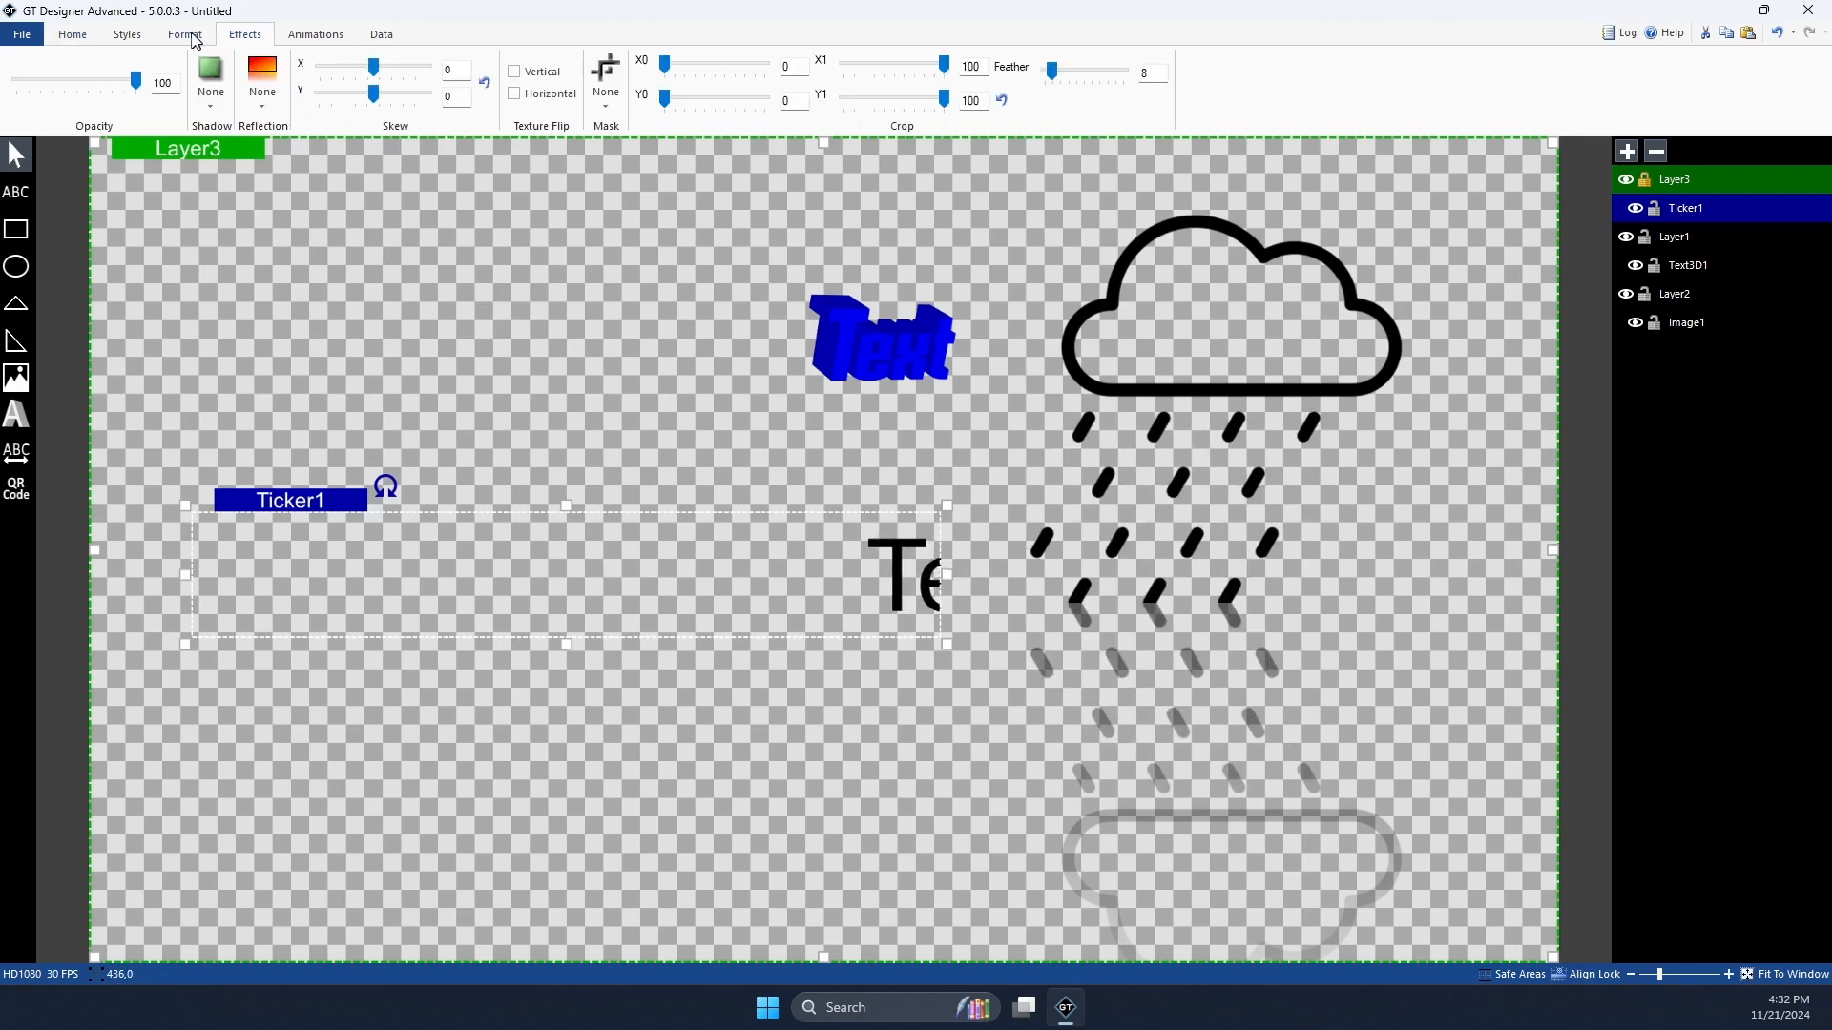
click(187, 36)
click(466, 107)
click(418, 229)
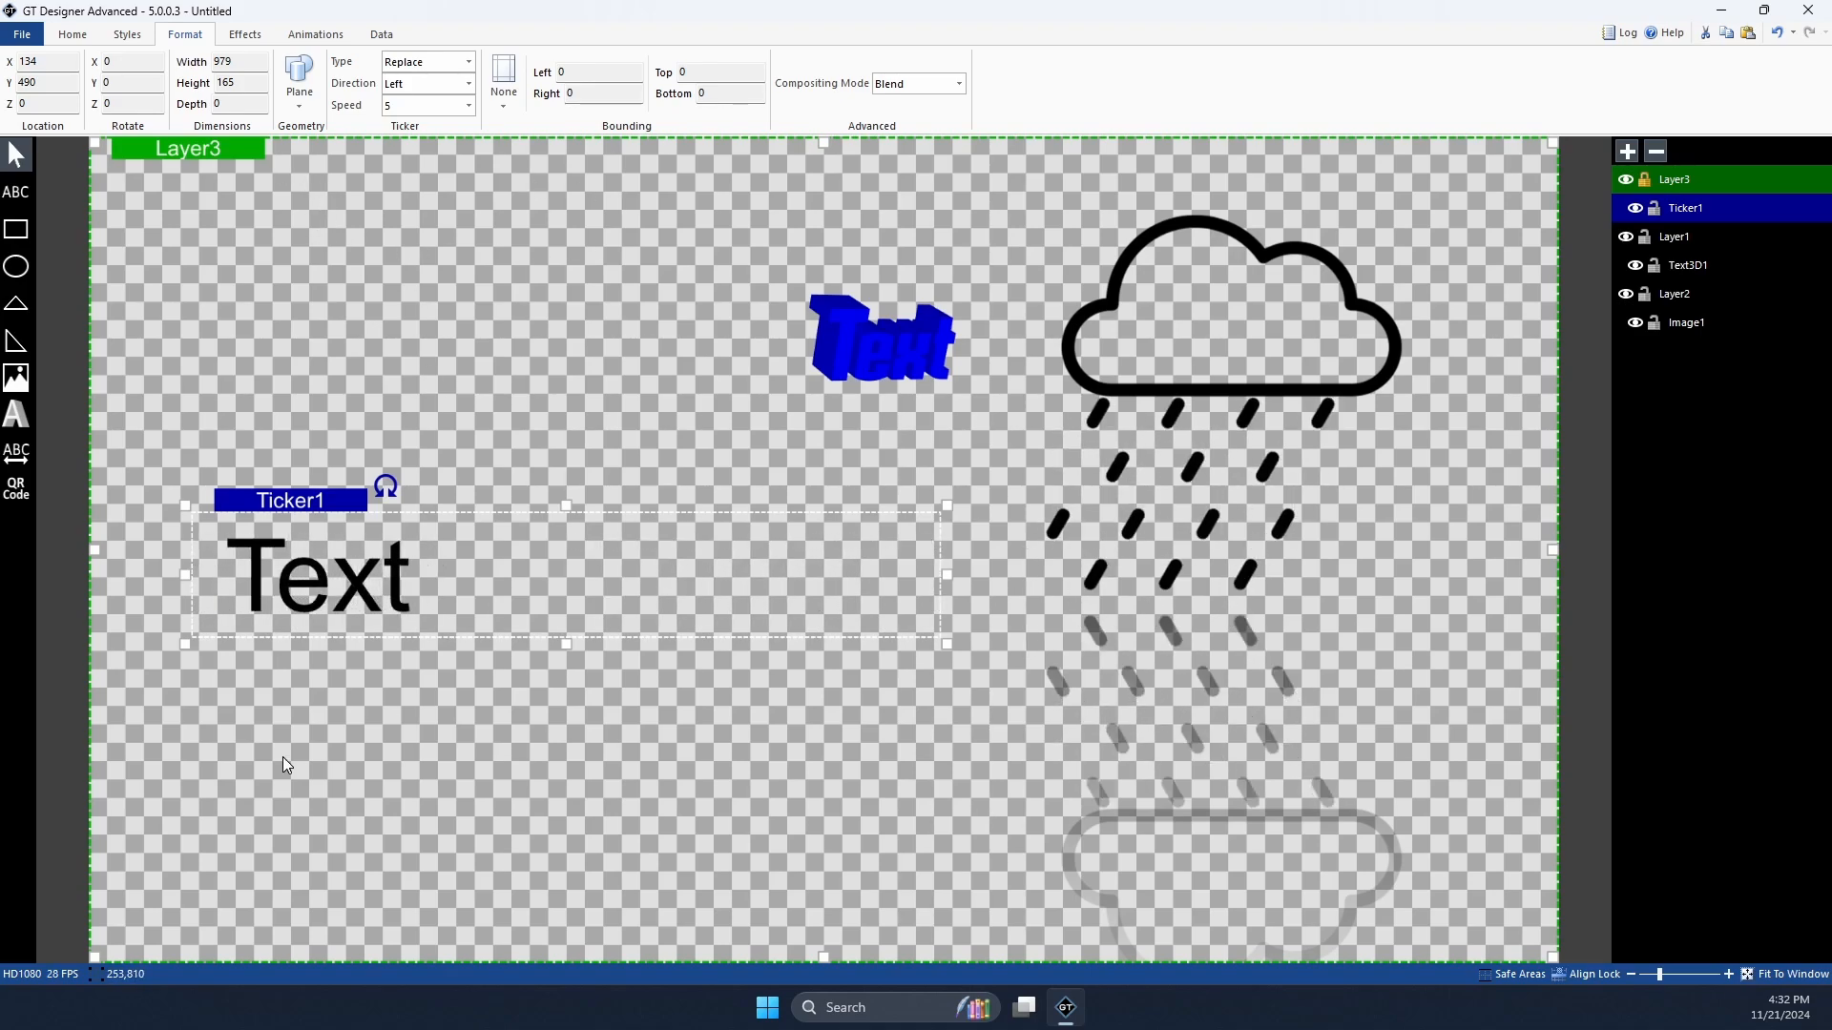
Step: Replace the ticker with a QR code drawn on the empty area beside the 3D text and cloud
drag(287, 491, 307, 452)
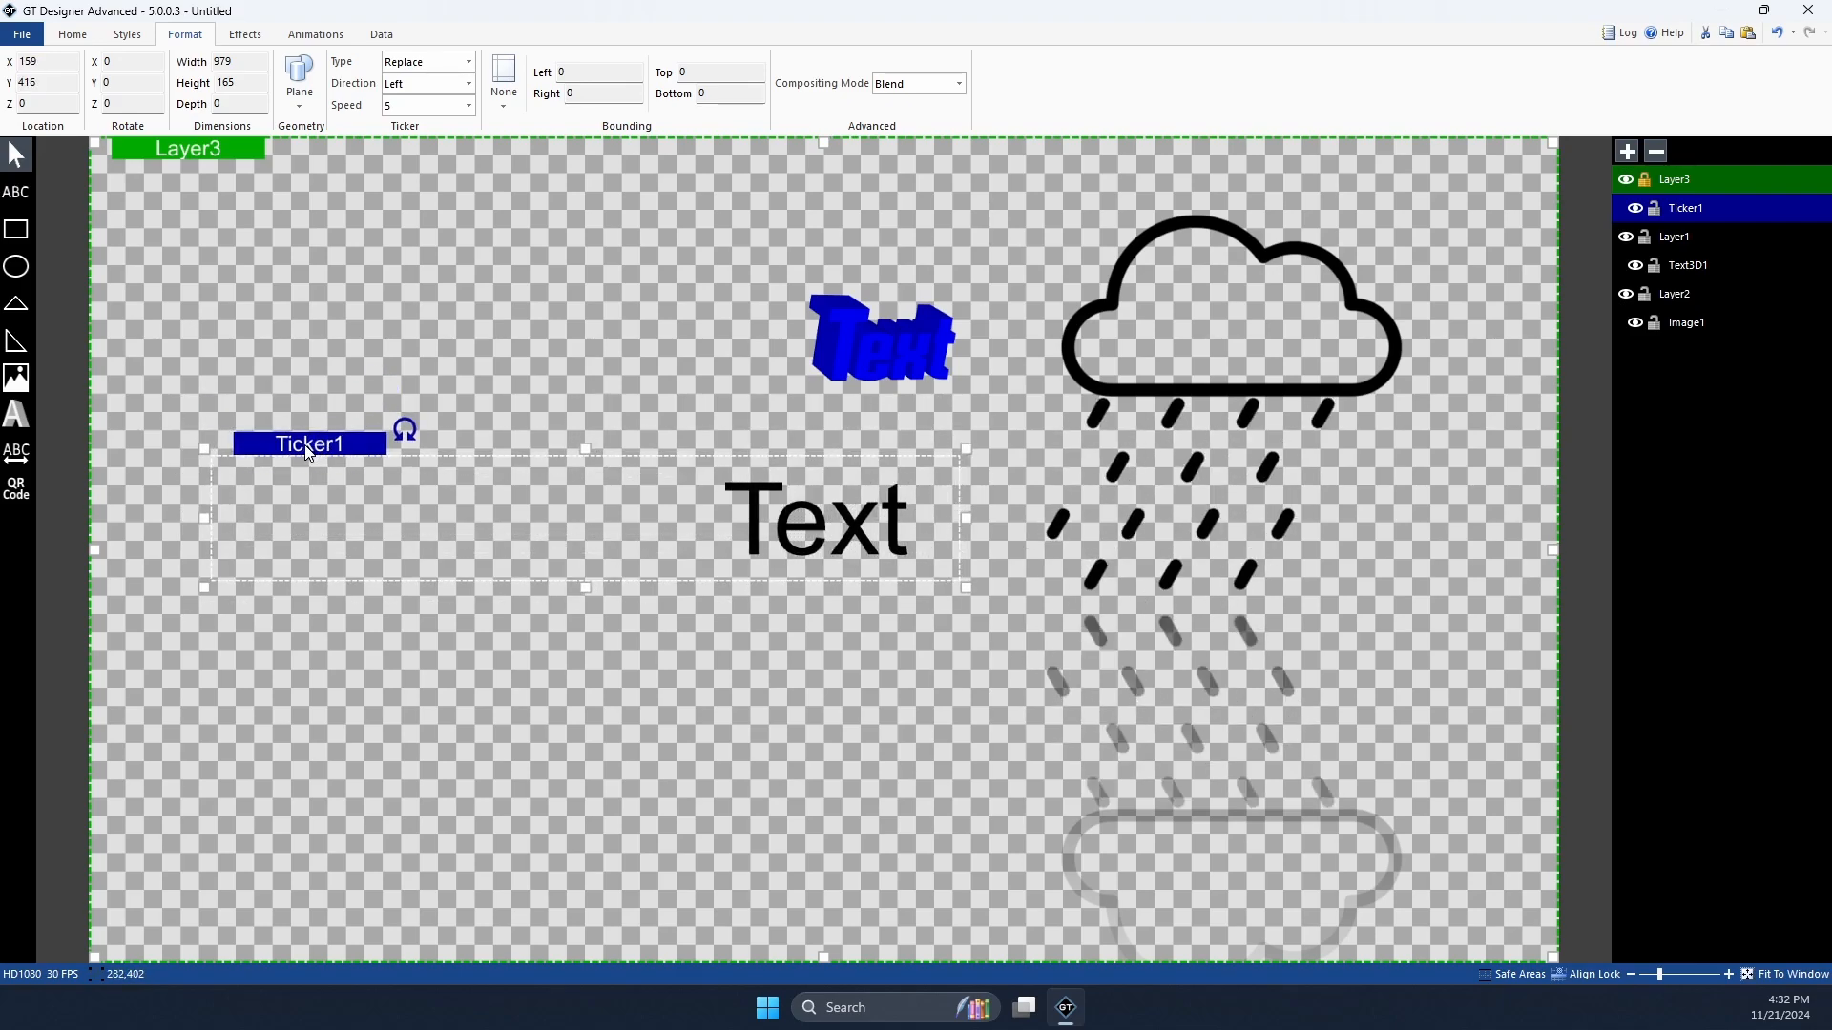
key(Delete)
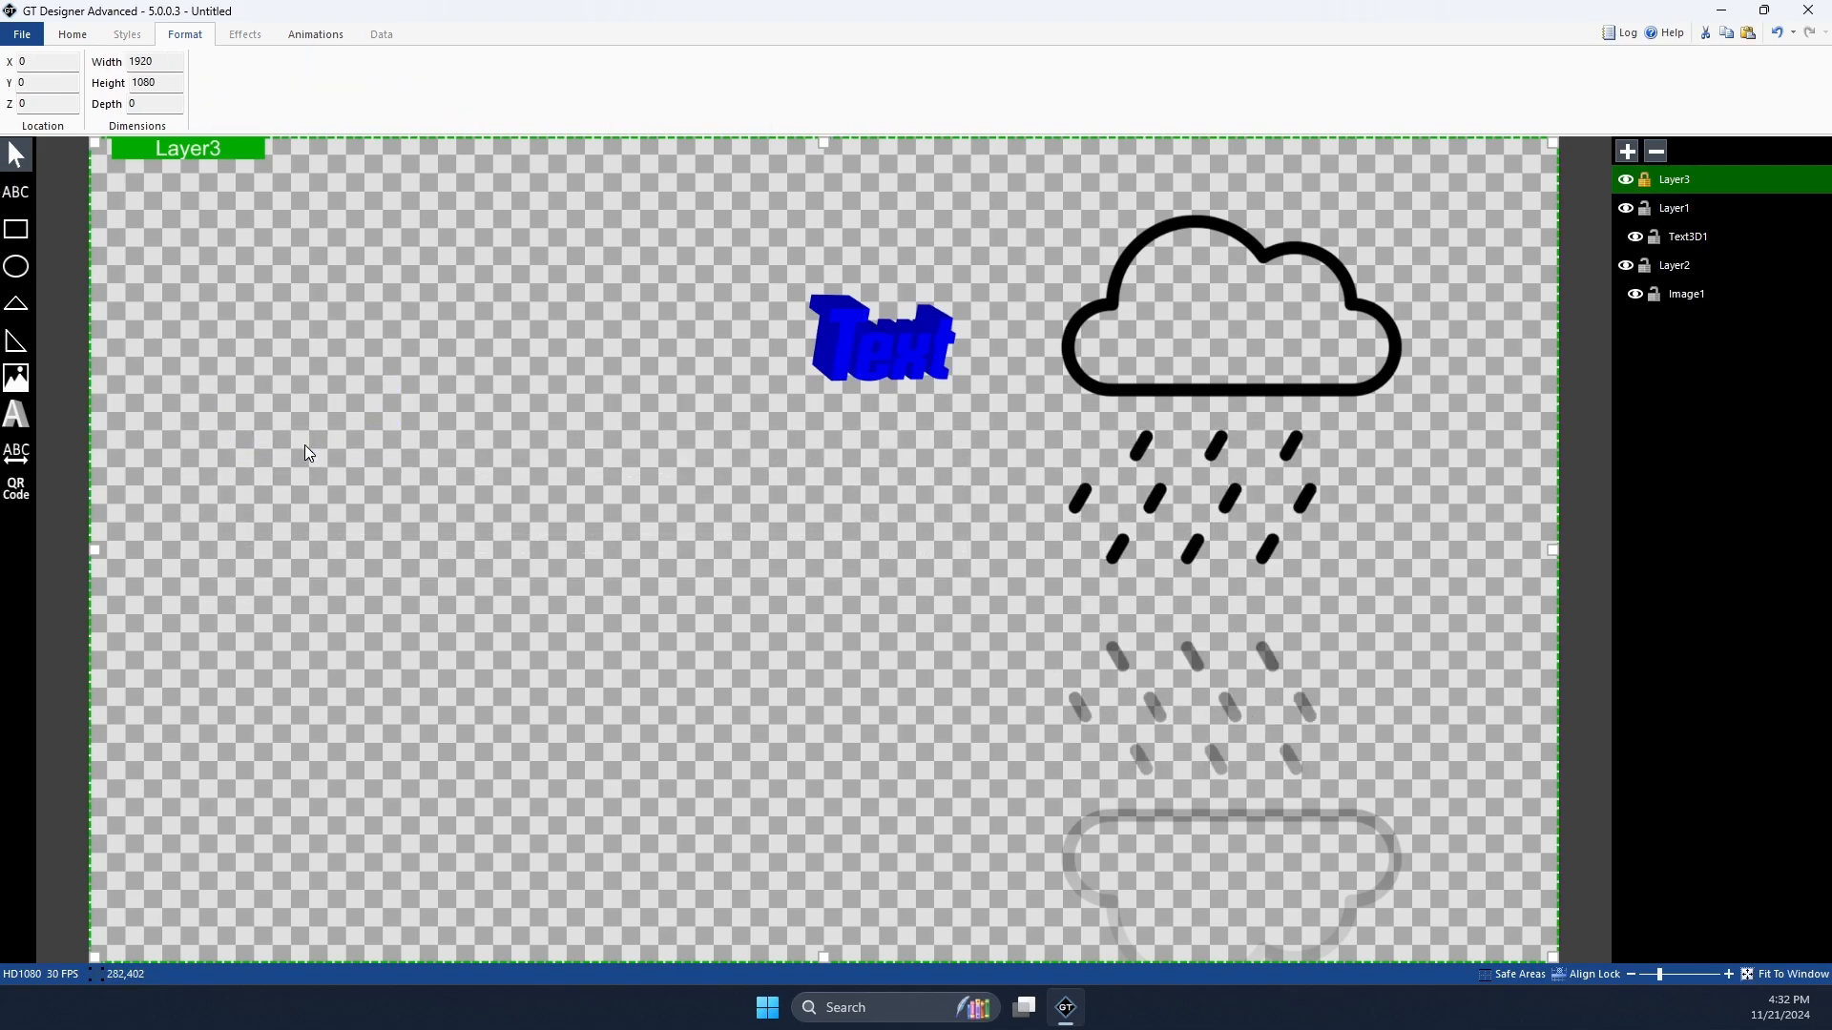
click(31, 494)
mouse_move(247, 403)
mouse_down()
mouse_move(598, 547)
mouse_move(381, 410)
mouse_move(864, 819)
mouse_up()
Step: Resize the QR code to about 546 wide and 534 high and move it to about X 214, Y 195
drag(668, 667, 626, 605)
drag(201, 548, 395, 555)
drag(592, 539, 509, 522)
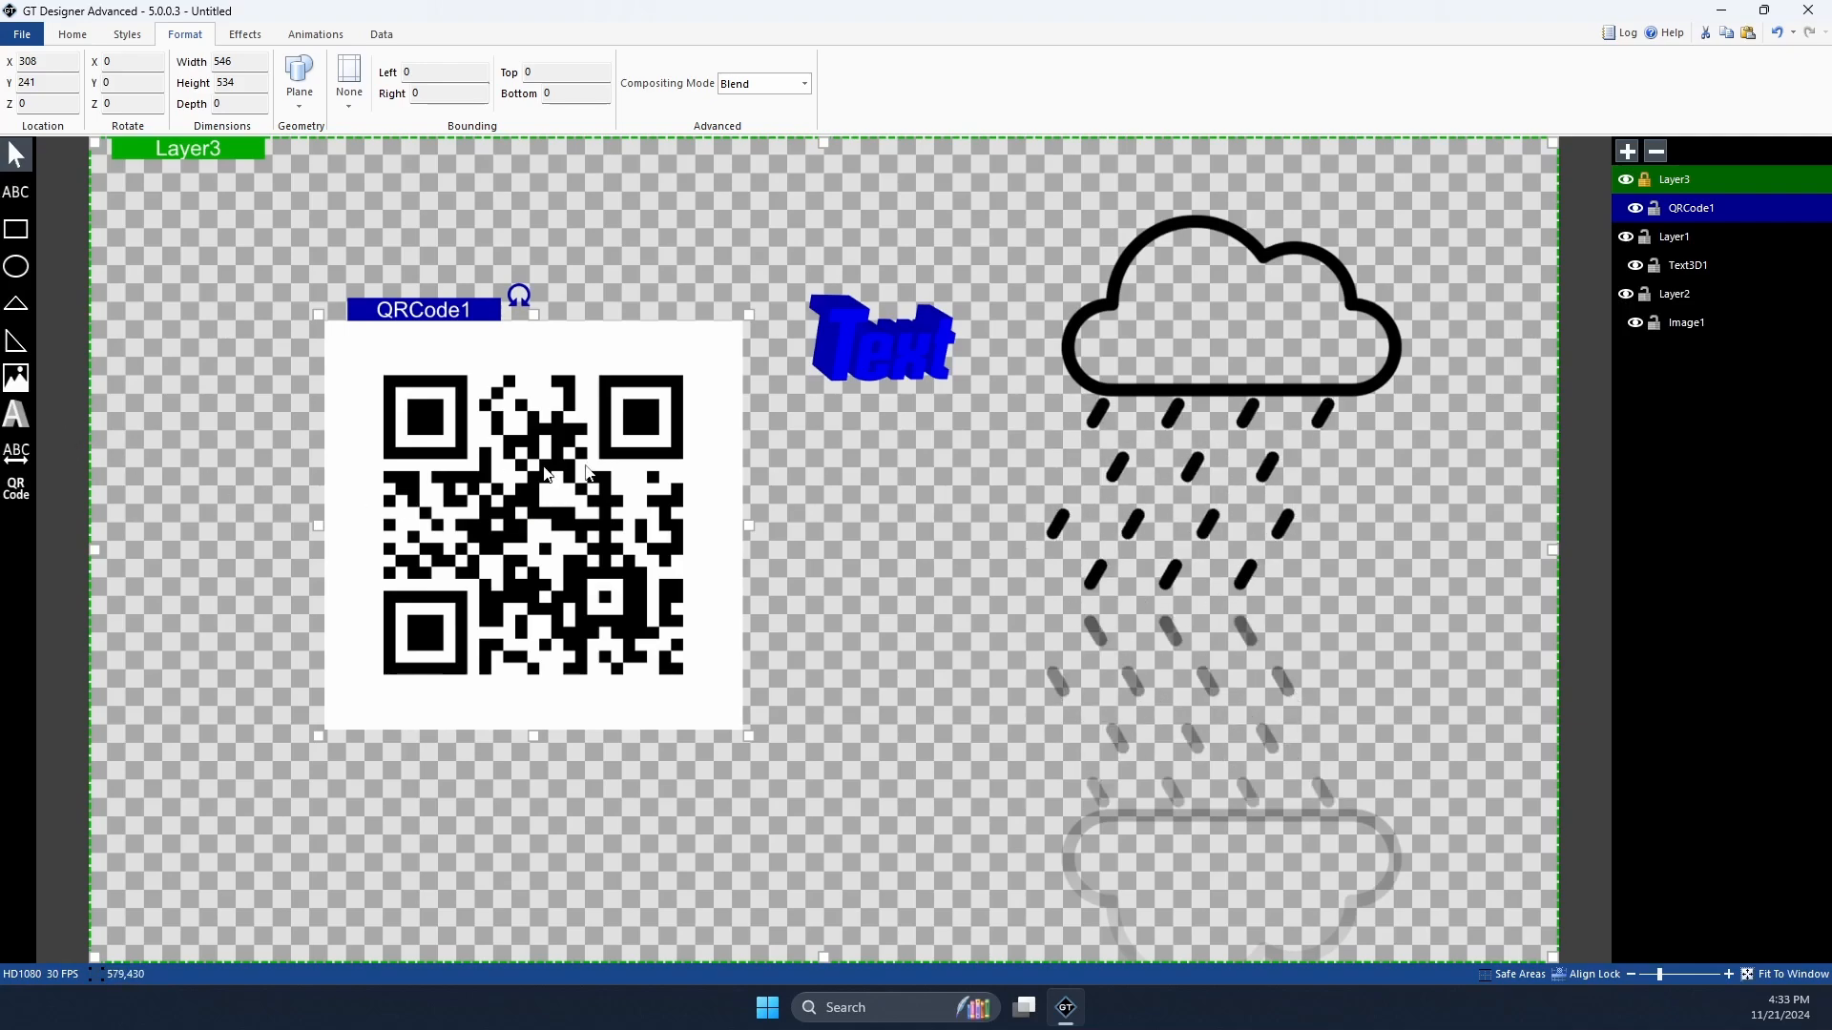
drag(558, 512, 491, 485)
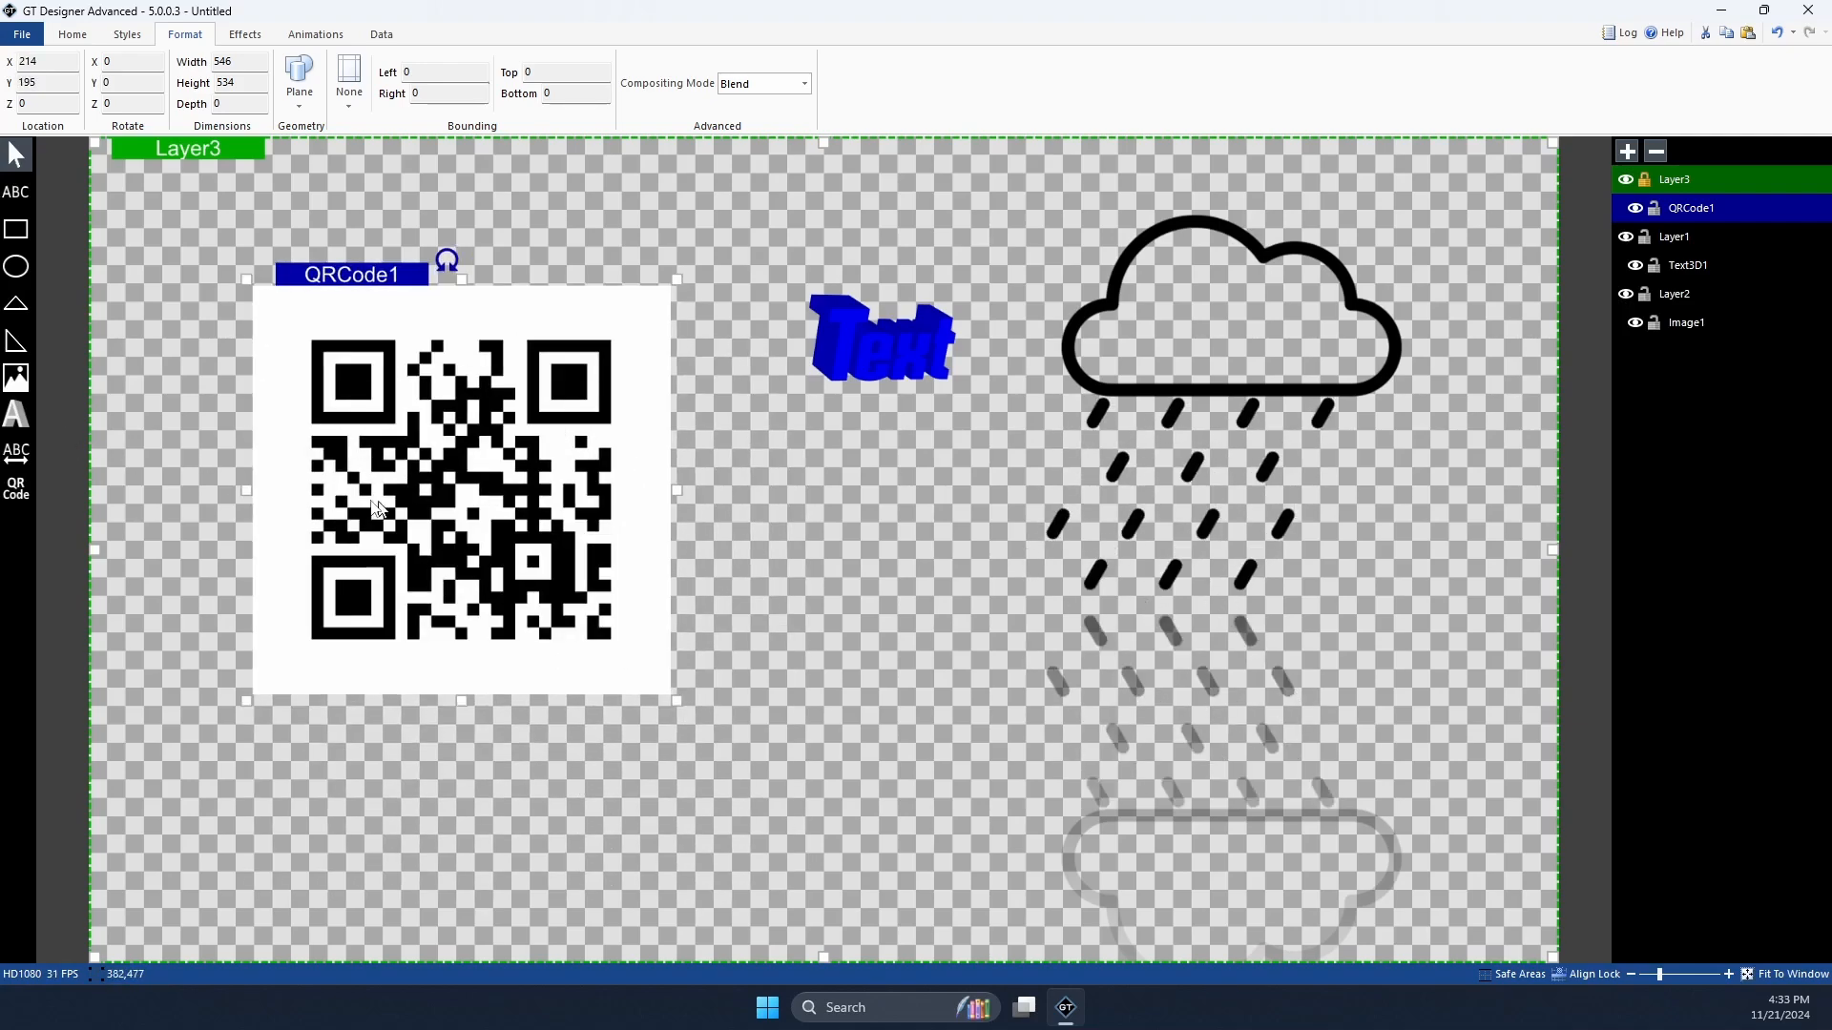
Step: Open the QR code's text for editing and set it to "Hello there"
double_click(417, 424)
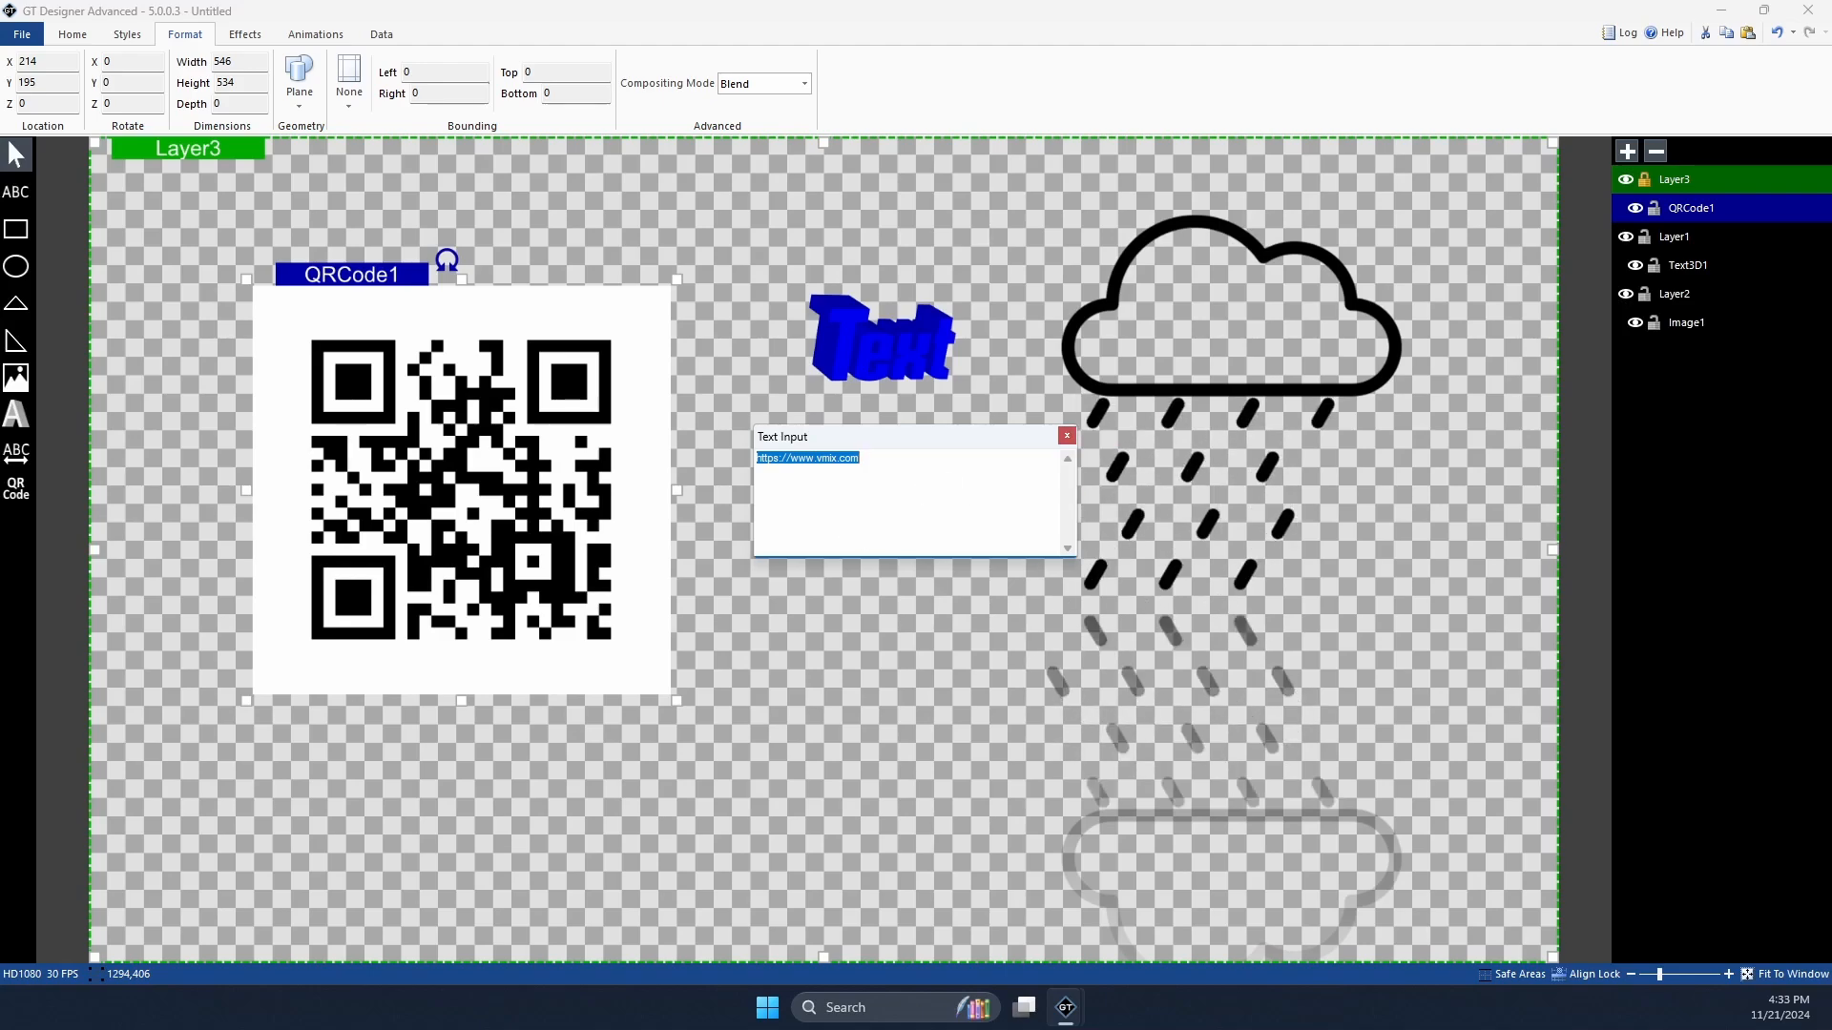
click(895, 466)
key(ctrl+a)
text(Hello th)
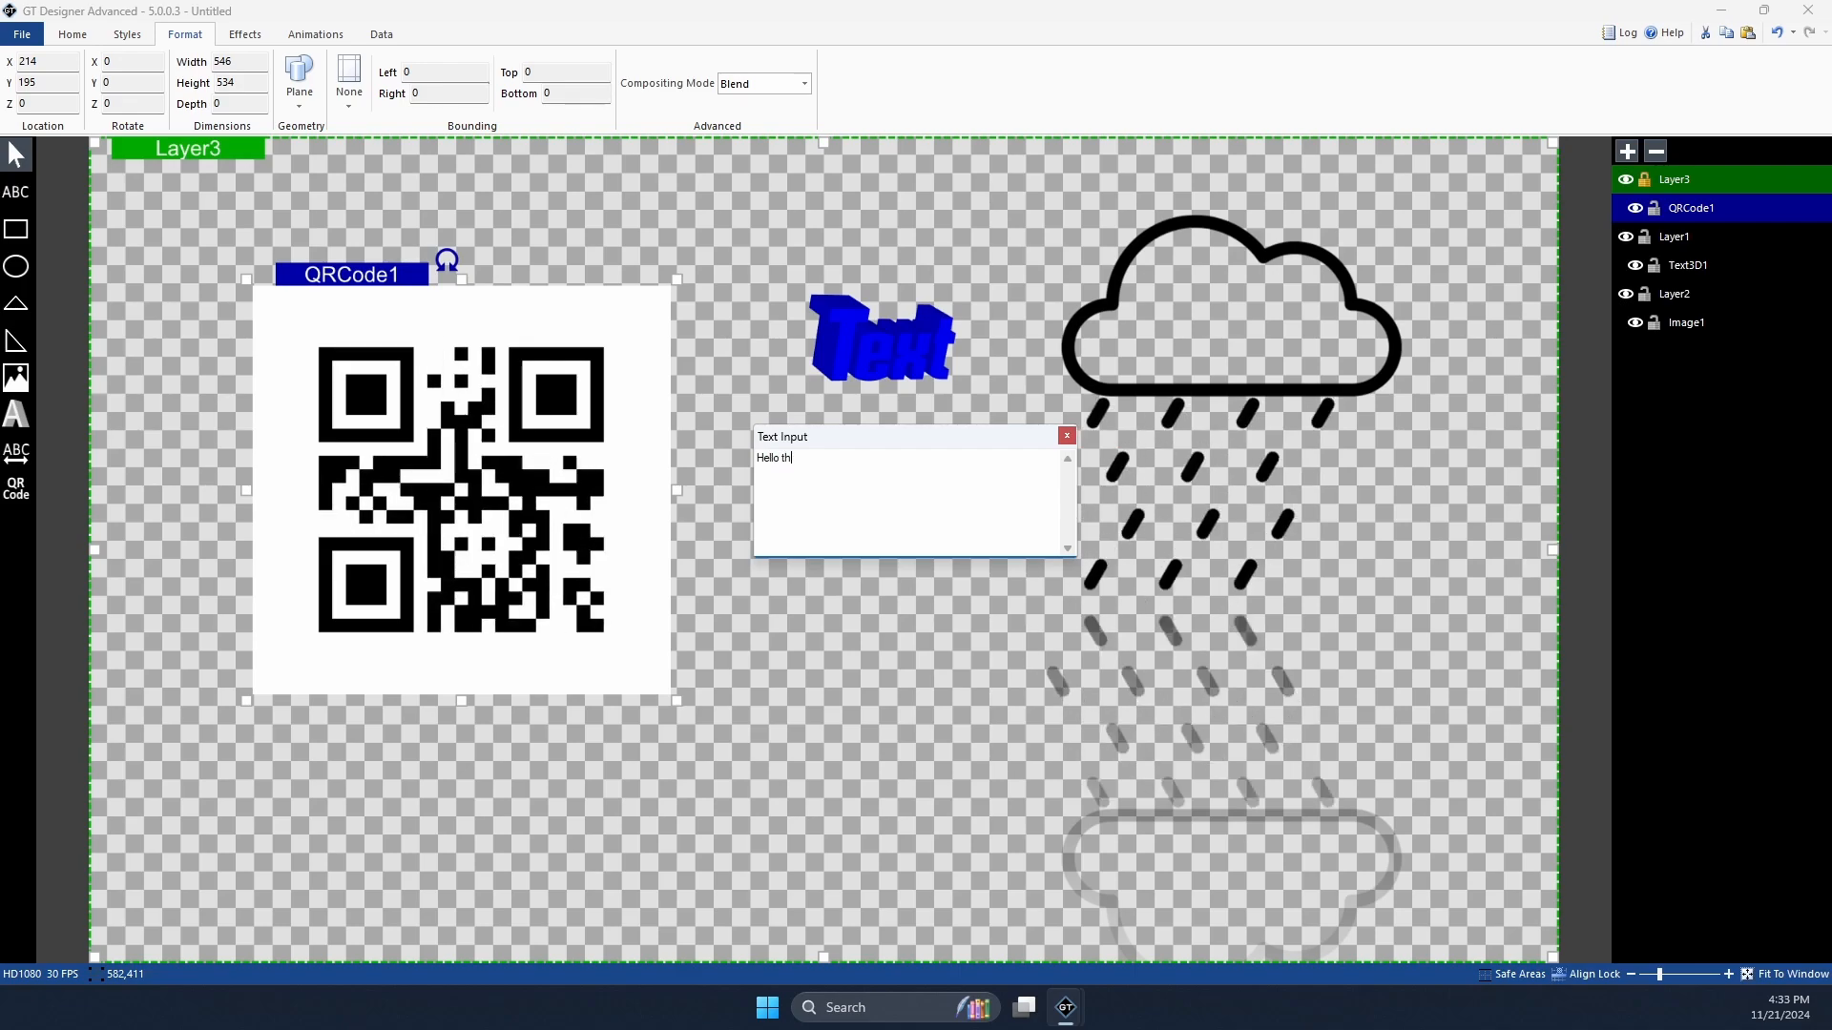
text(ere)
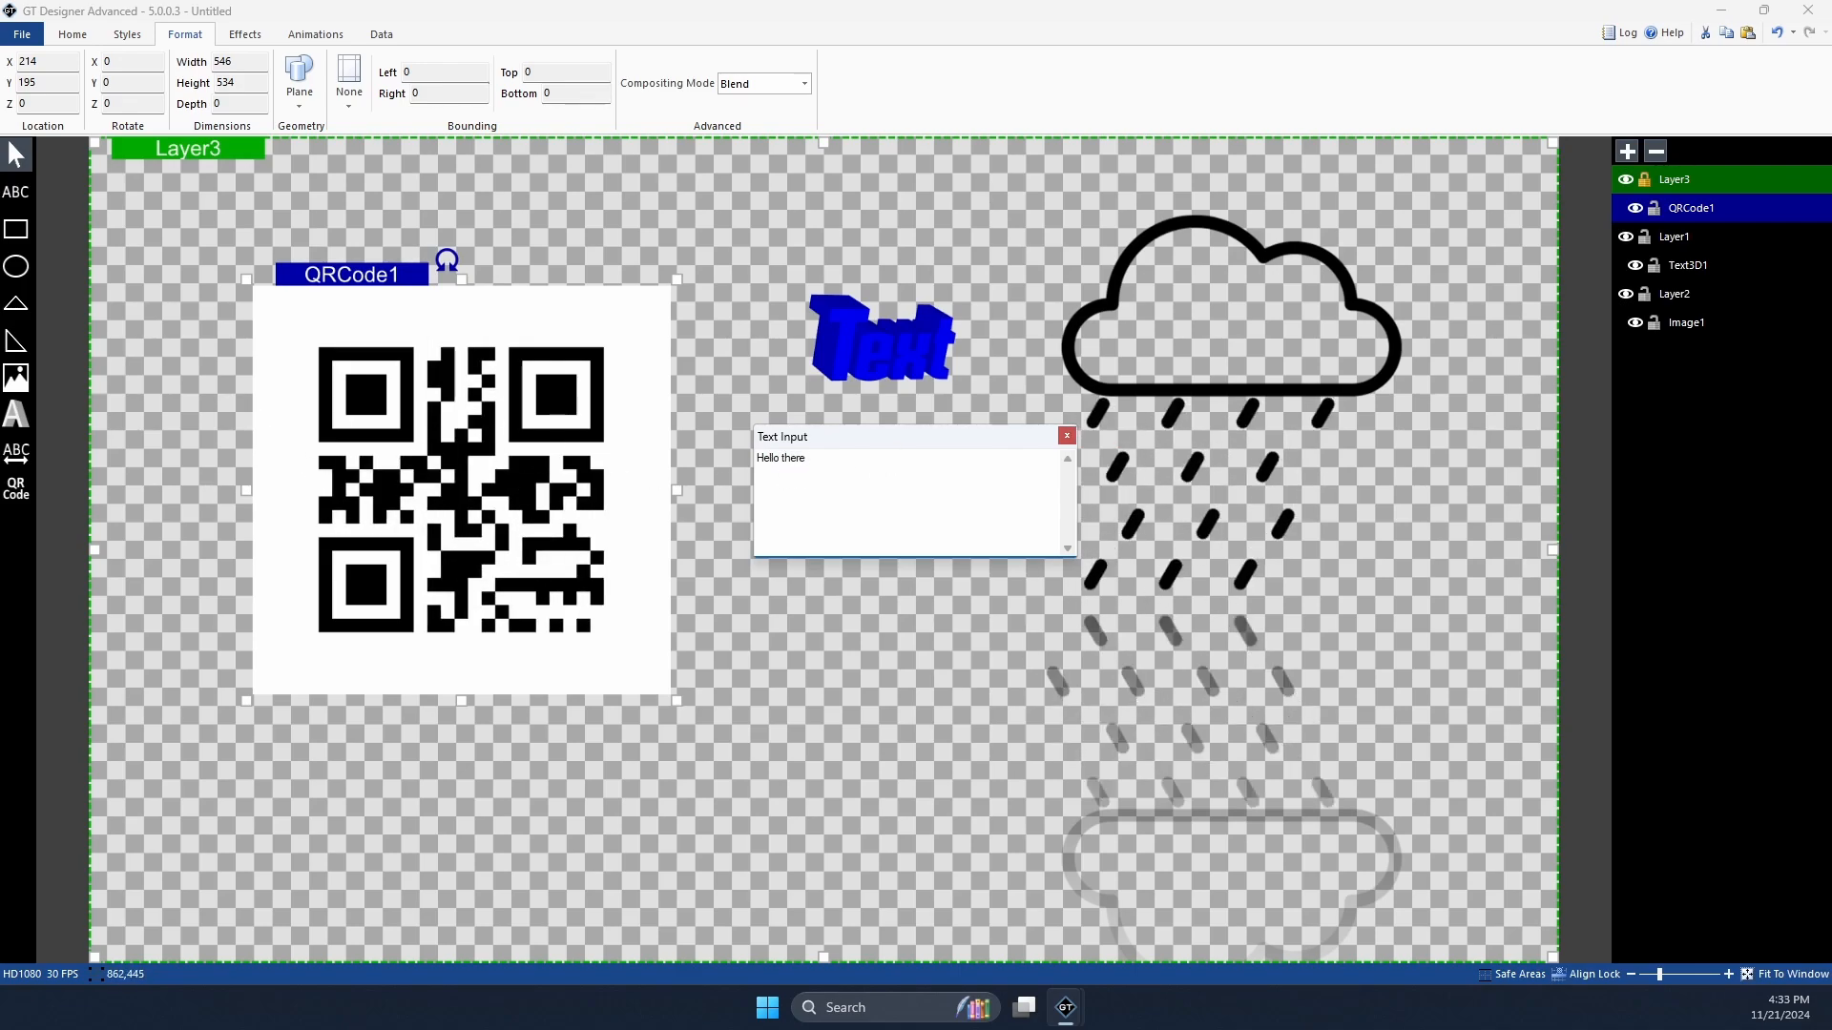
Step: Extend the QR code's text with a long run of random letters and clear it all
text(effeawfsrewfiouygaweofughoawseiuhf)
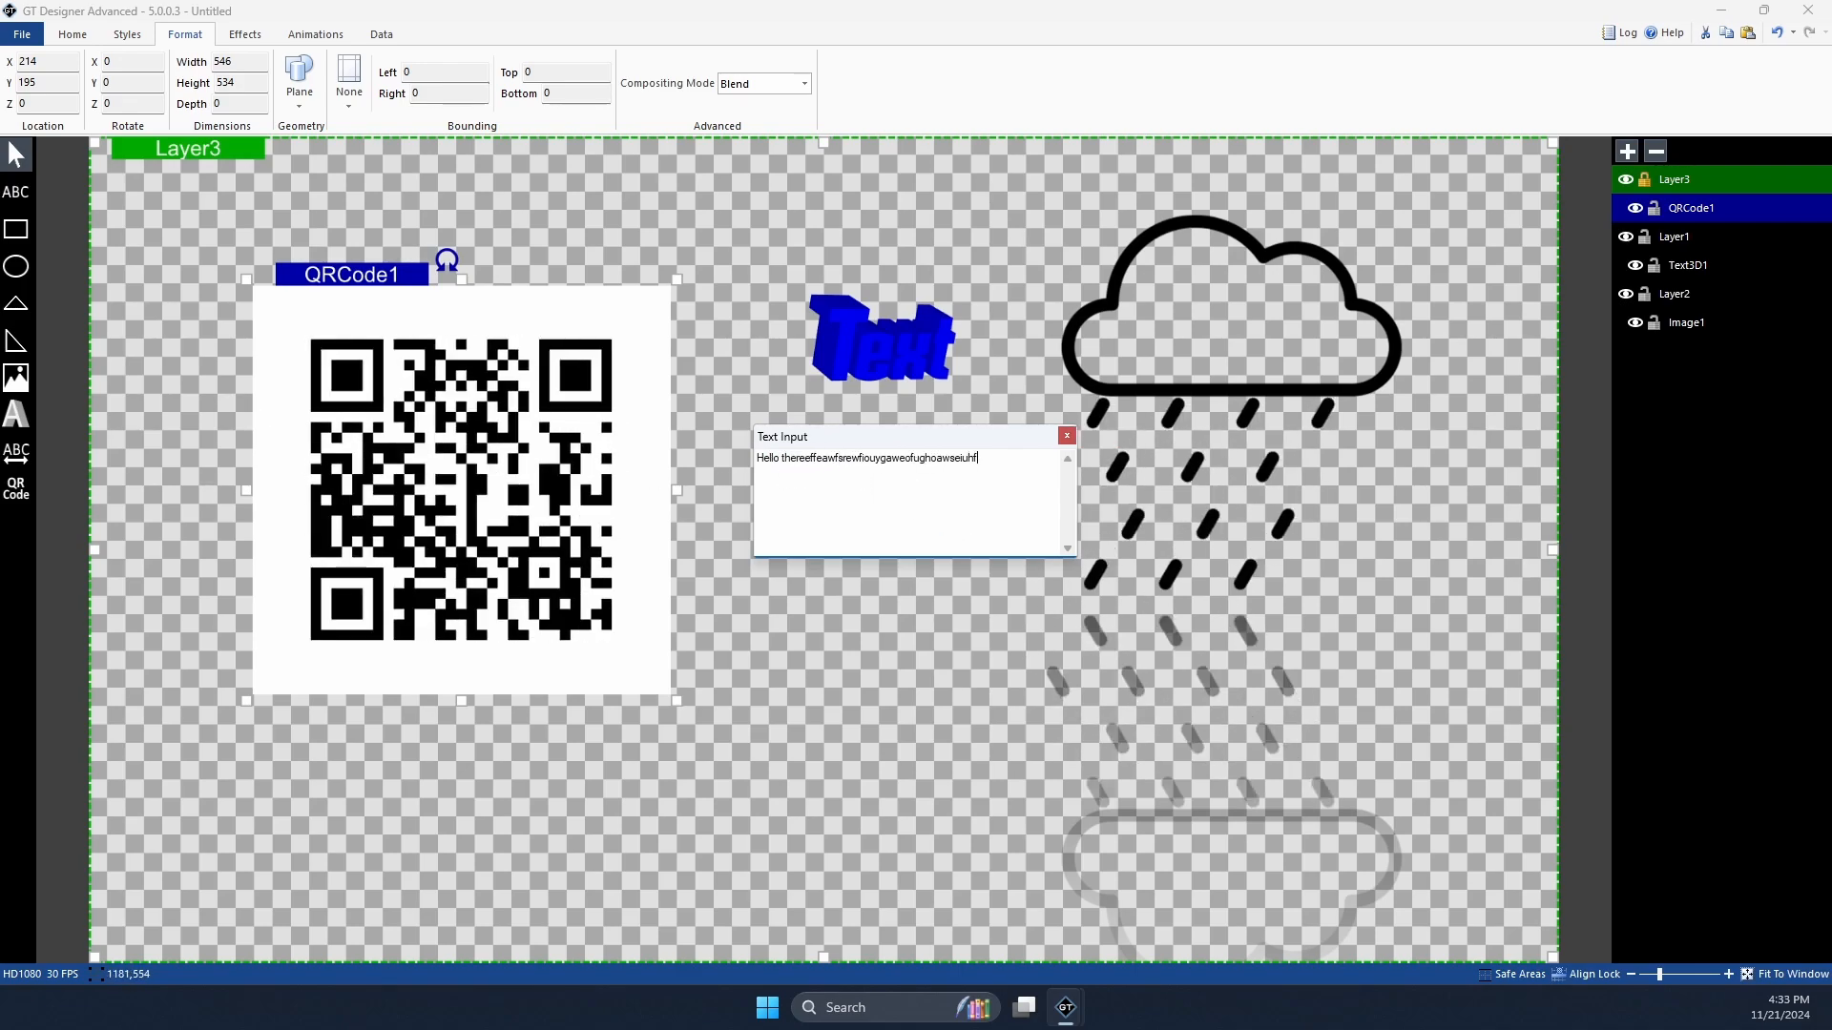
text(poawuIHFOIUWAHEFOIUAWHOFGIUHWAESOIUGFHOAEDSIUHGOIAUEWHGOIUSADEHGOIUEWAHOGFRIUHEWSAORPUGHWOPESARUGHOEIUWSRHGOIEUAWSRHGPOIUERSWAHGPOUEWSRAHGPOIUEWSARHGPOIUEHWARGOPIUHEWSROPGUHEROPIUH)
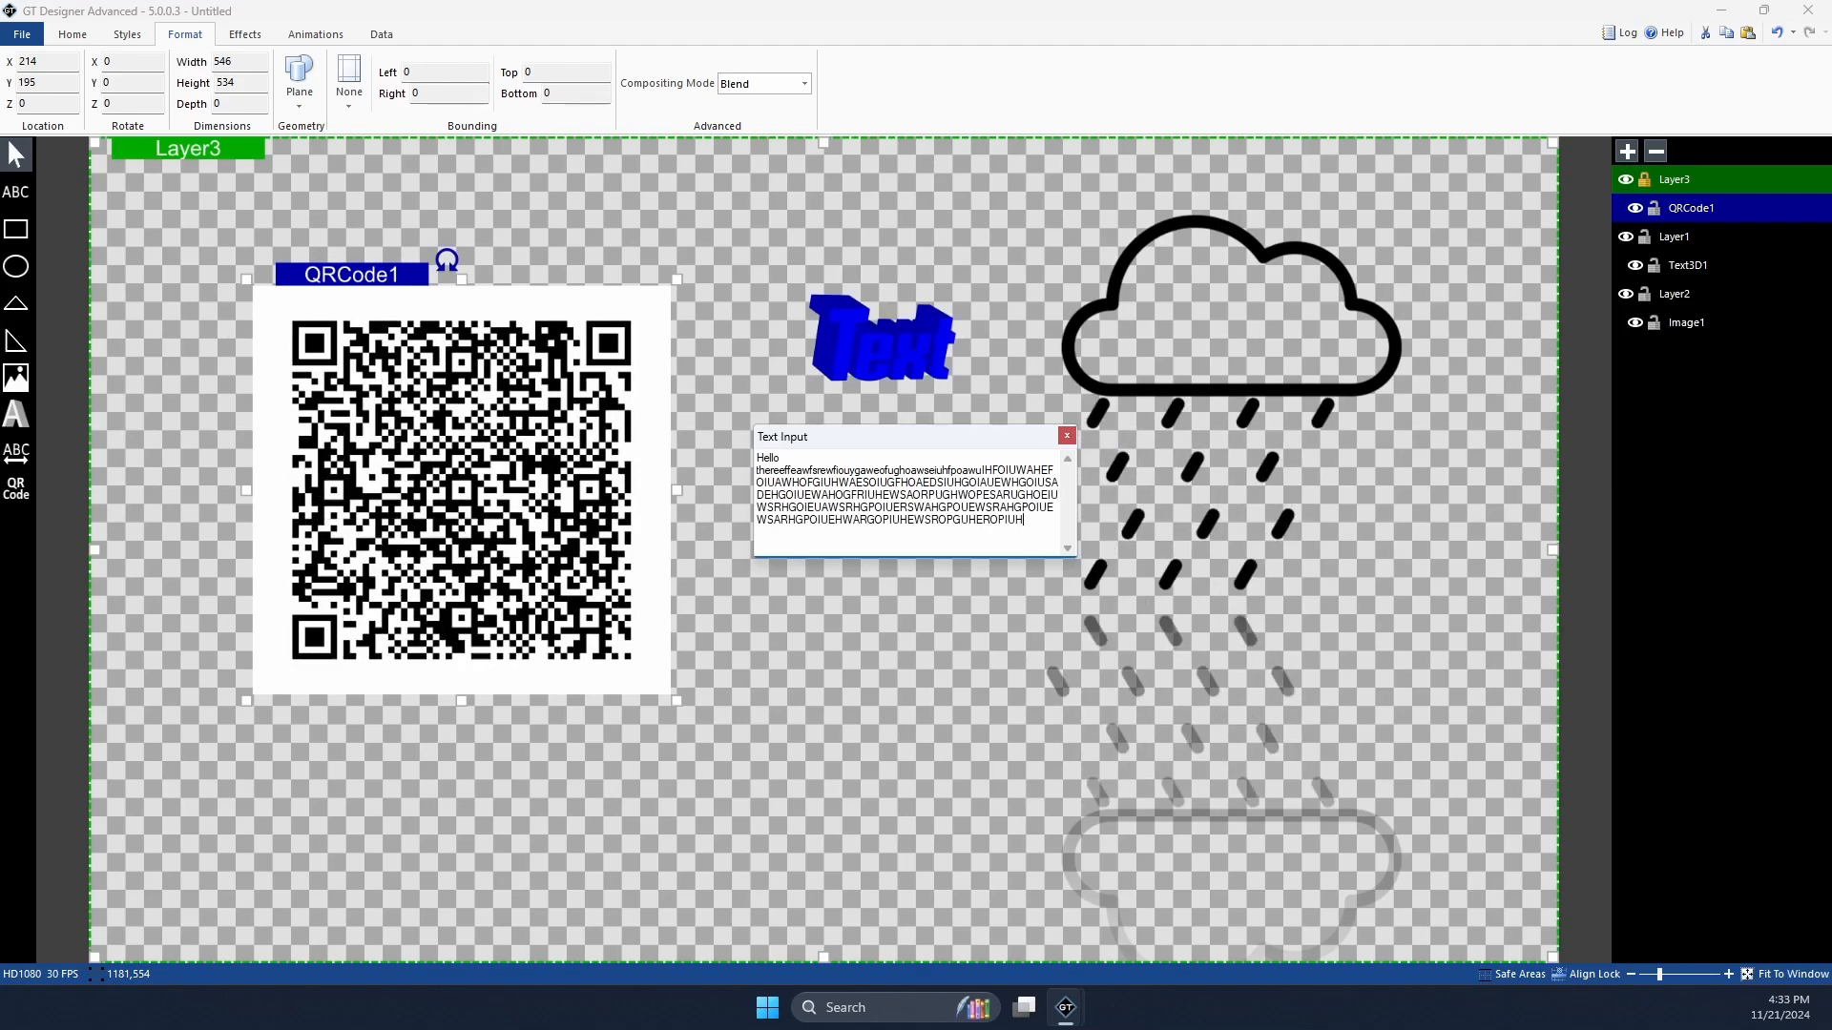
key(ctrl+a)
key(BackSpace)
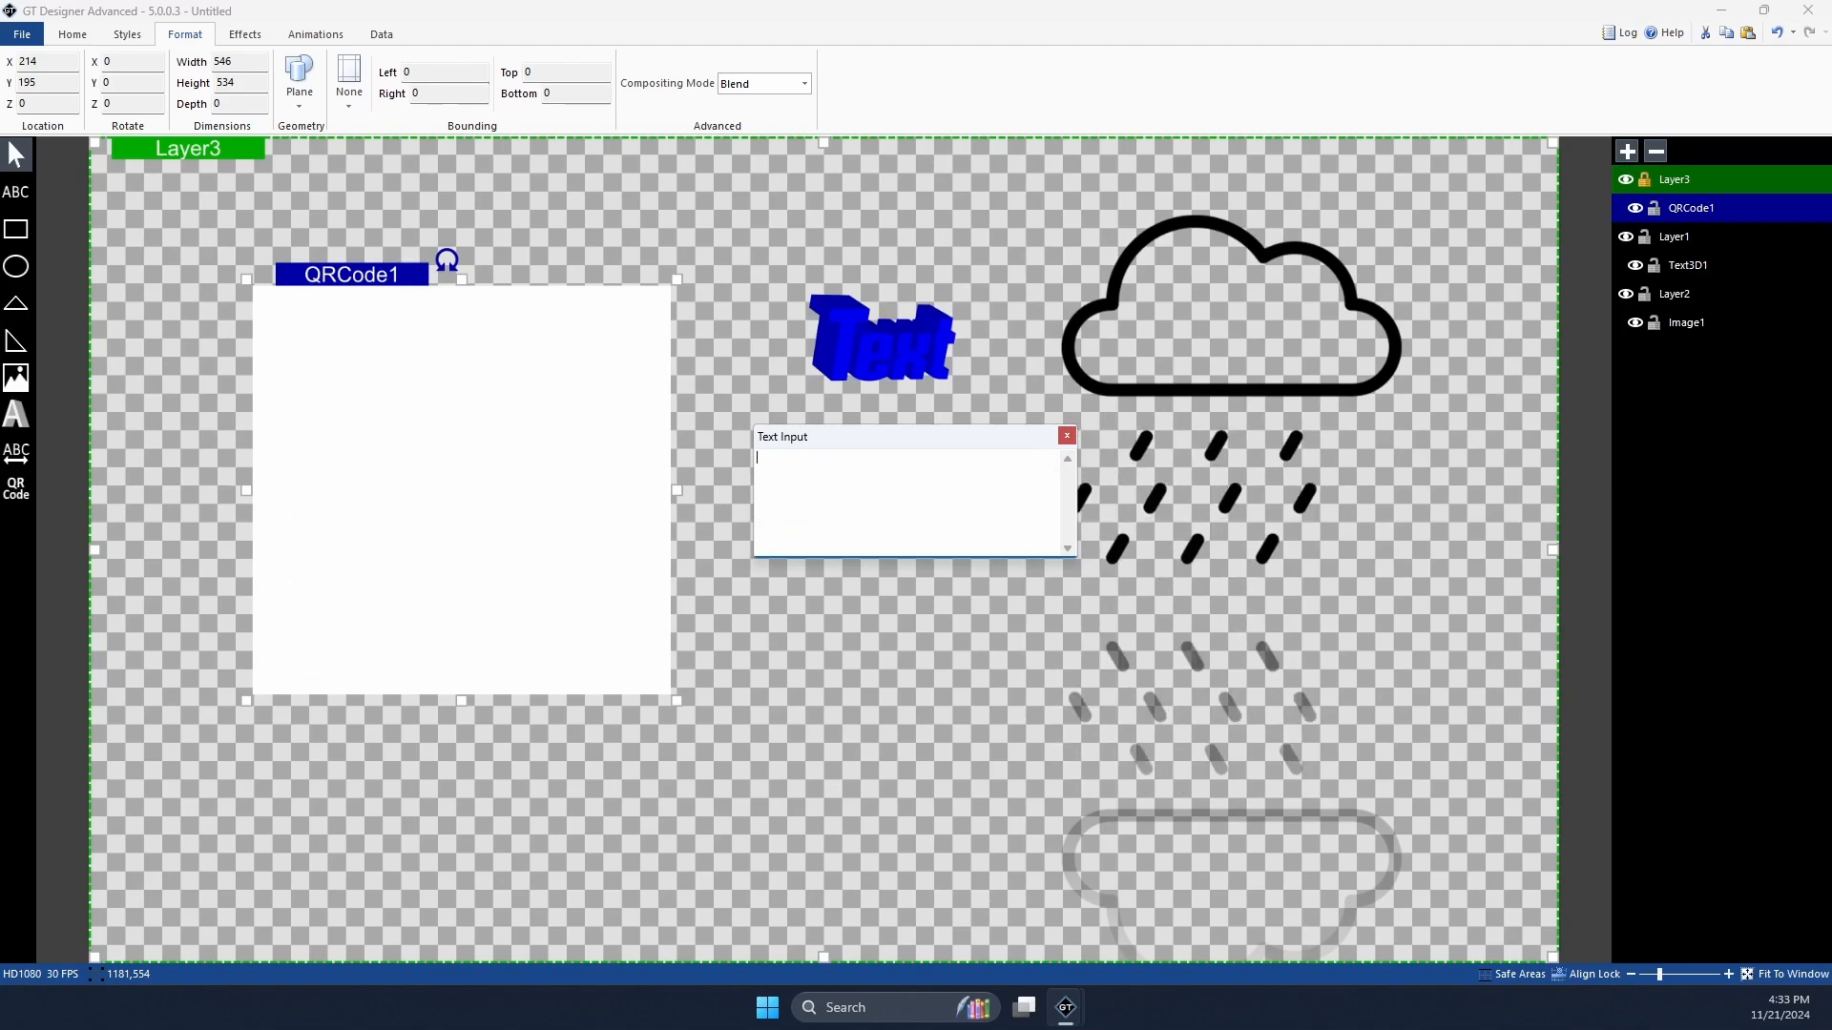
Step: Fill the QR code's text with a long string of random capital letters and erase it
text(FDGVODSUPFHGVOPUASEHGPUOSHPGOUHPSAEROUGHIUOESARHGOIUHEWARGOIHGREO)
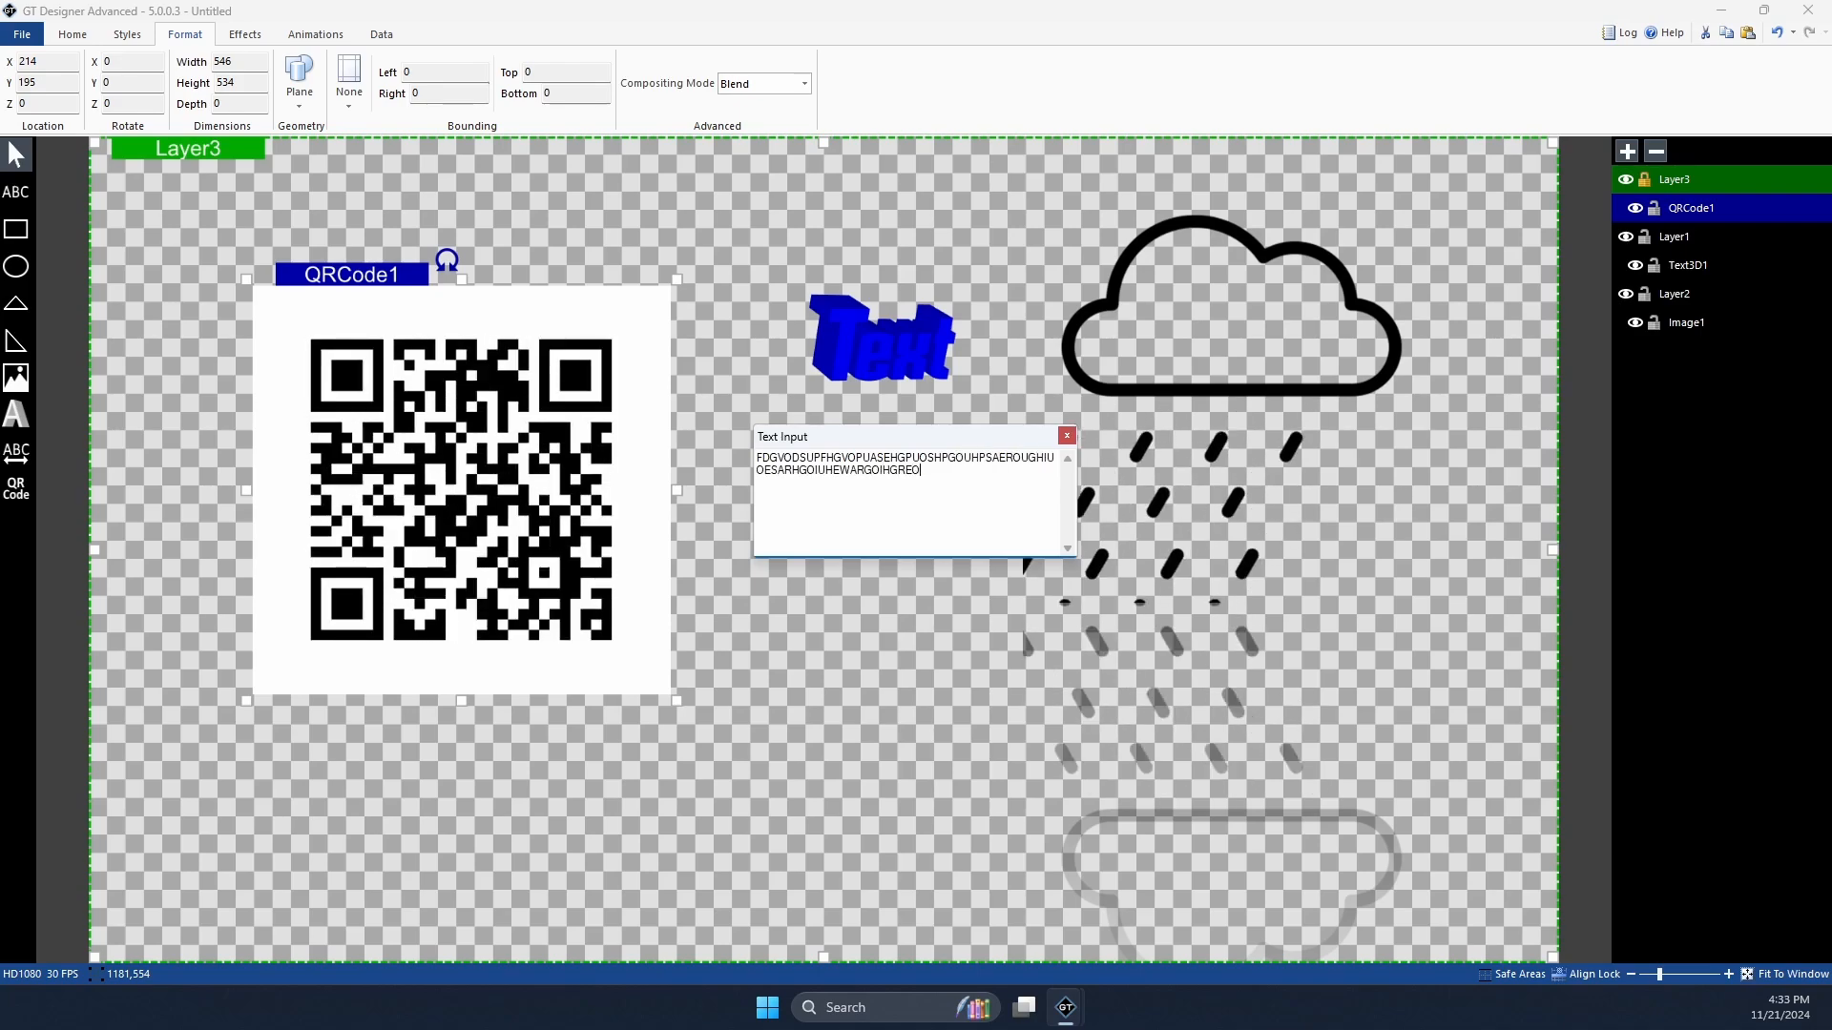
text(UHSERGOUHERPOGUHPERGUHPEROGUHPOUERHGPOUHREGPOUHESPROUGHPOEARGHOIEAUSRHGFOIUREGHOIEAWRGHOIEWAURH)
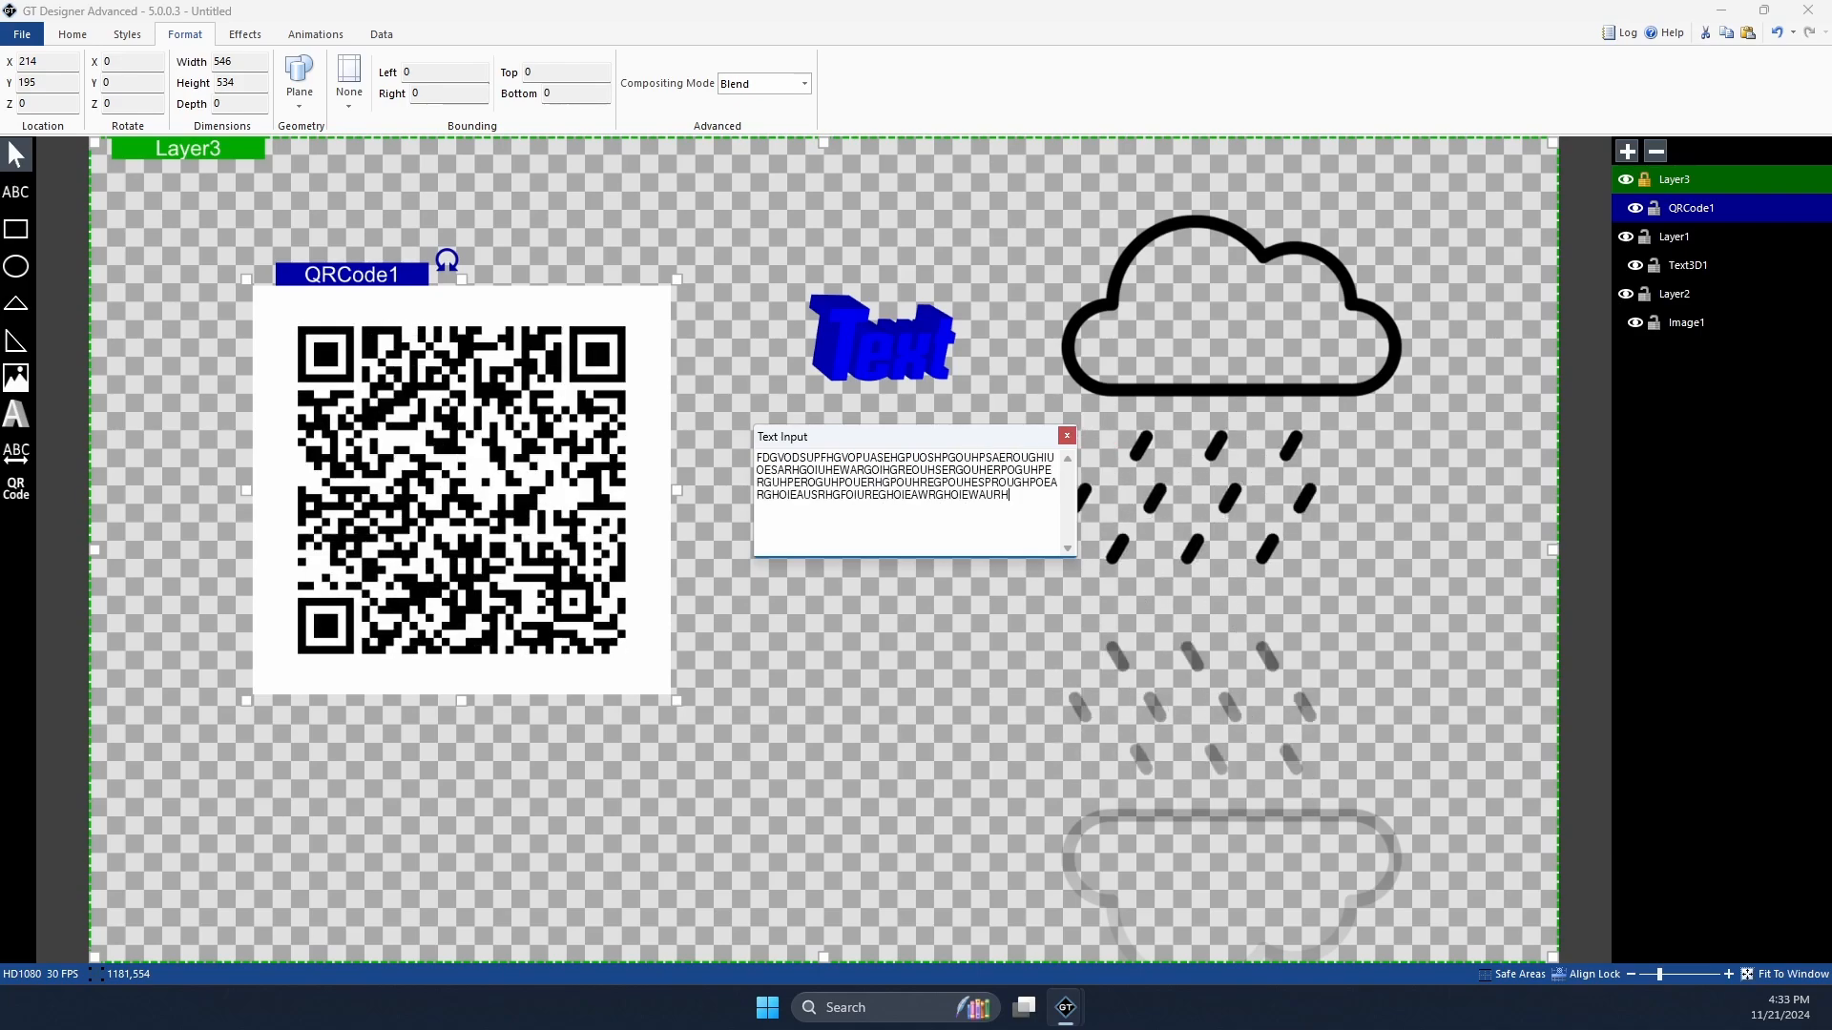
key(ctrl+a)
key(BackSpace)
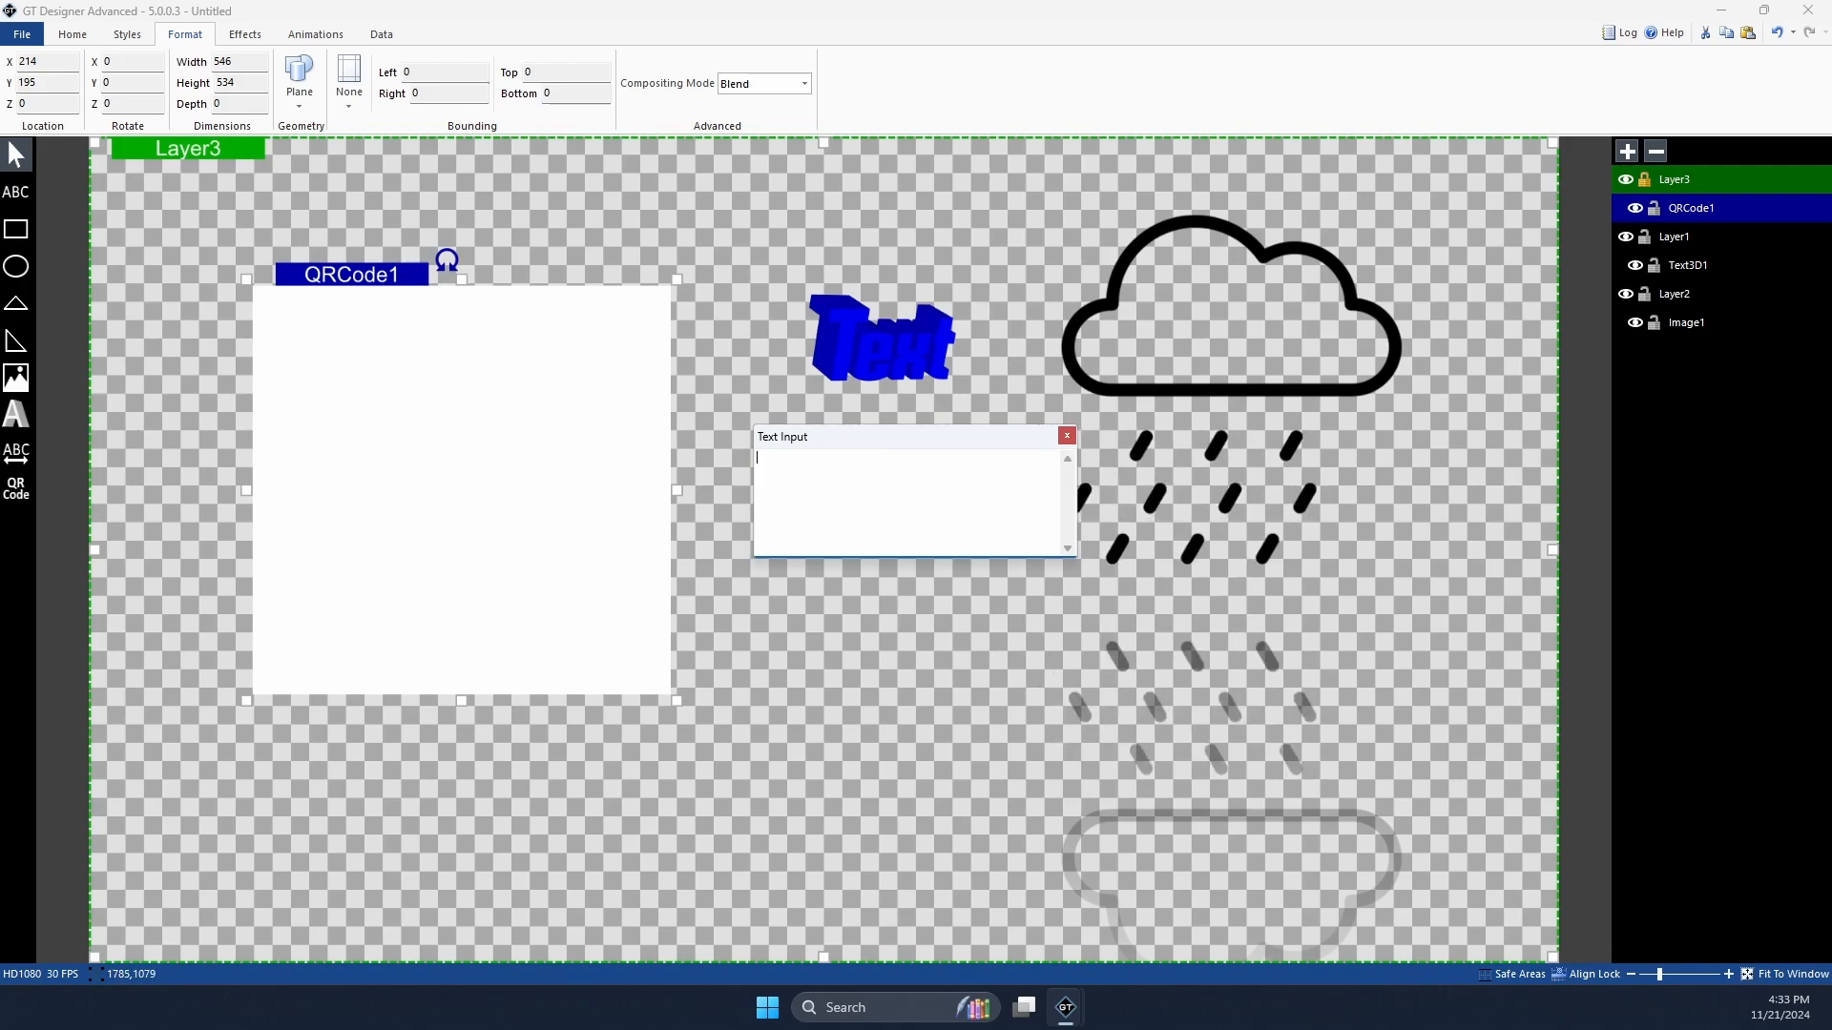
Step: Enter a google.com/text@3r3 address with some filler characters as the QR code's text
click(896, 453)
text(google.coim)
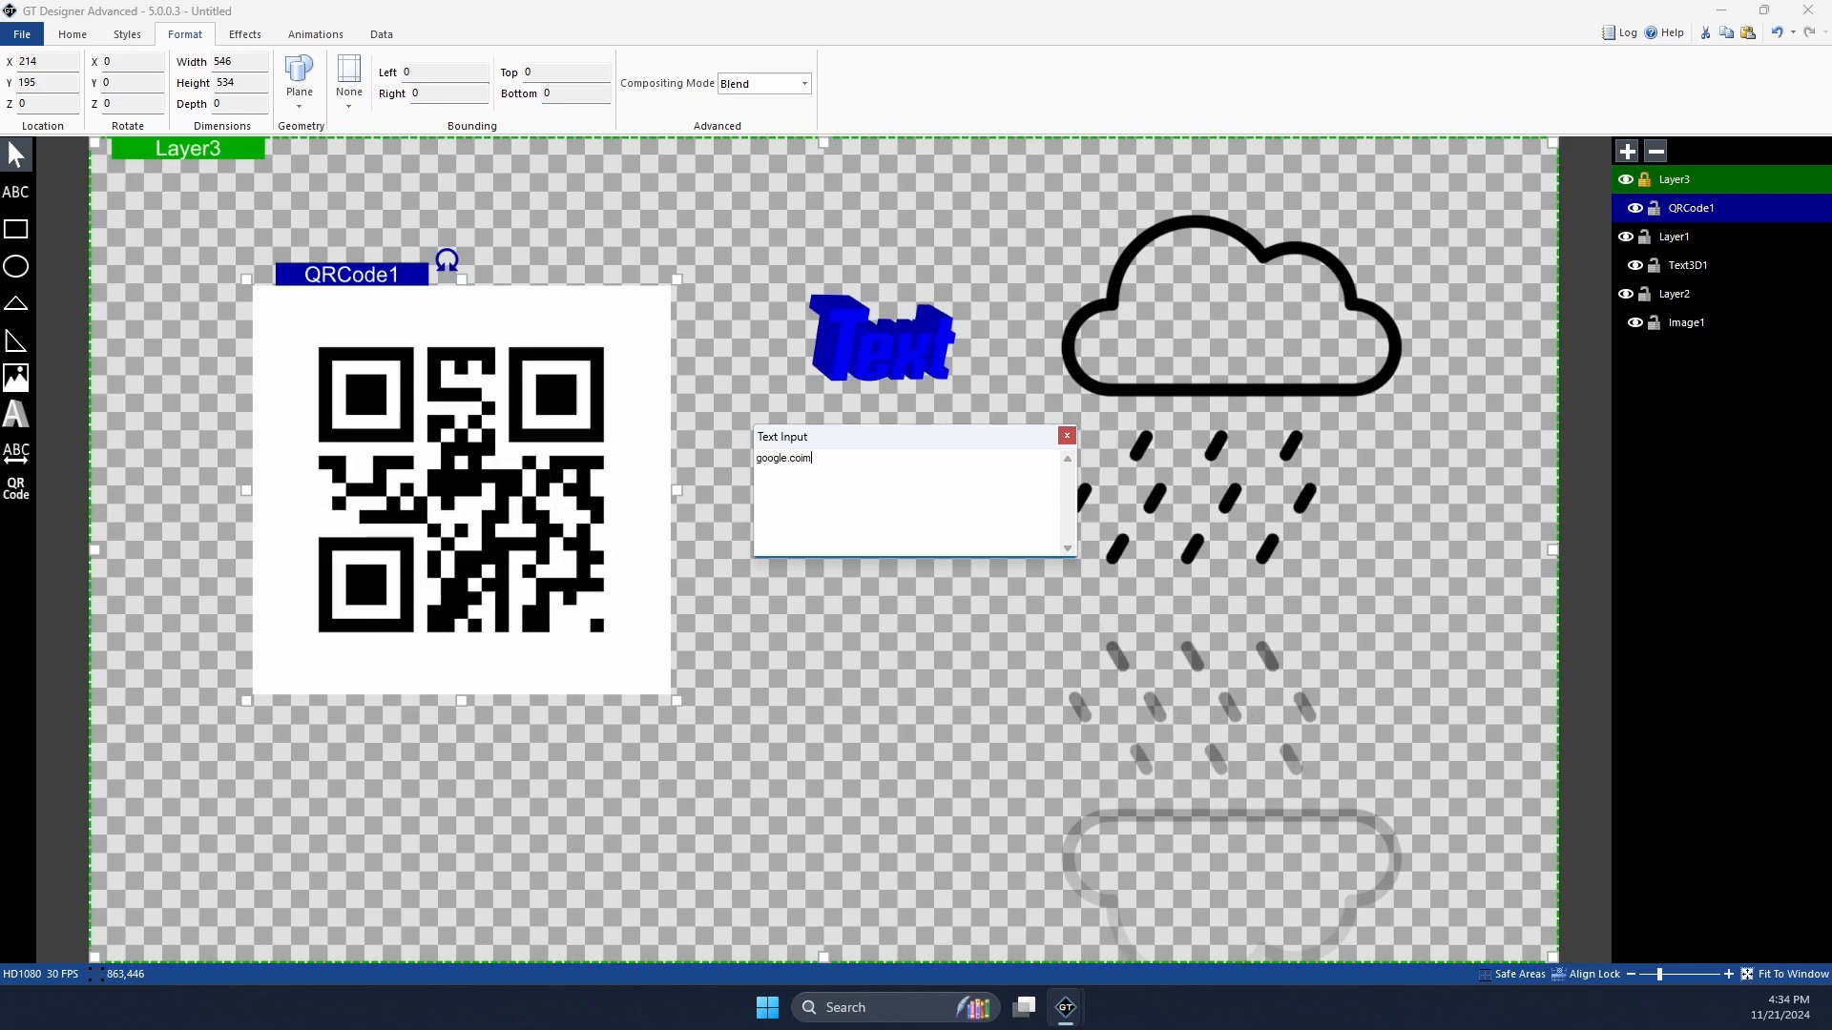
key(BackSpace)
key(BackSpace)
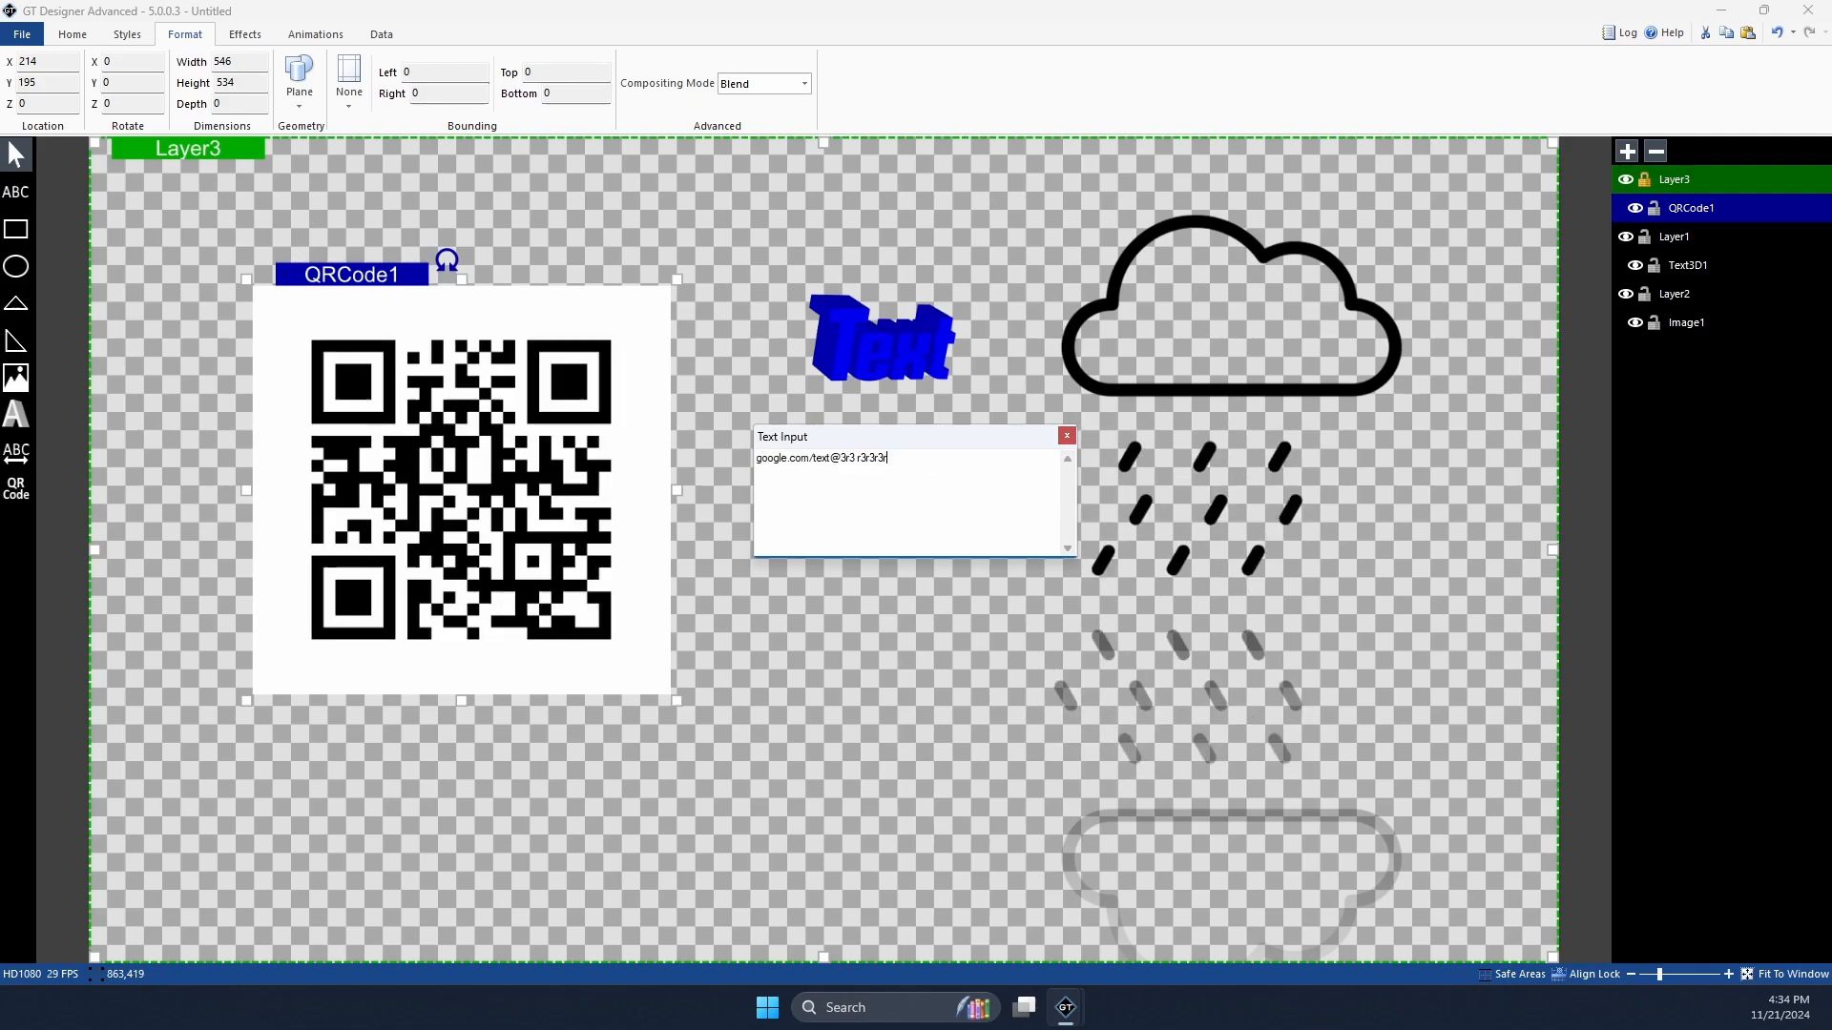
Step: Paste the filler characters repeatedly after the address to make the QR code's text several lines long
key(ctrl+v)
key(ctrl+v)
key(ctrl+v)
key(ctrl+v)
key(ctrl+v)
key(ctrl+v)
key(ctrl+v)
key(ctrl+v)
key(ctrl+v)
key(ctrl+v)
key(ctrl+v)
key(ctrl+v)
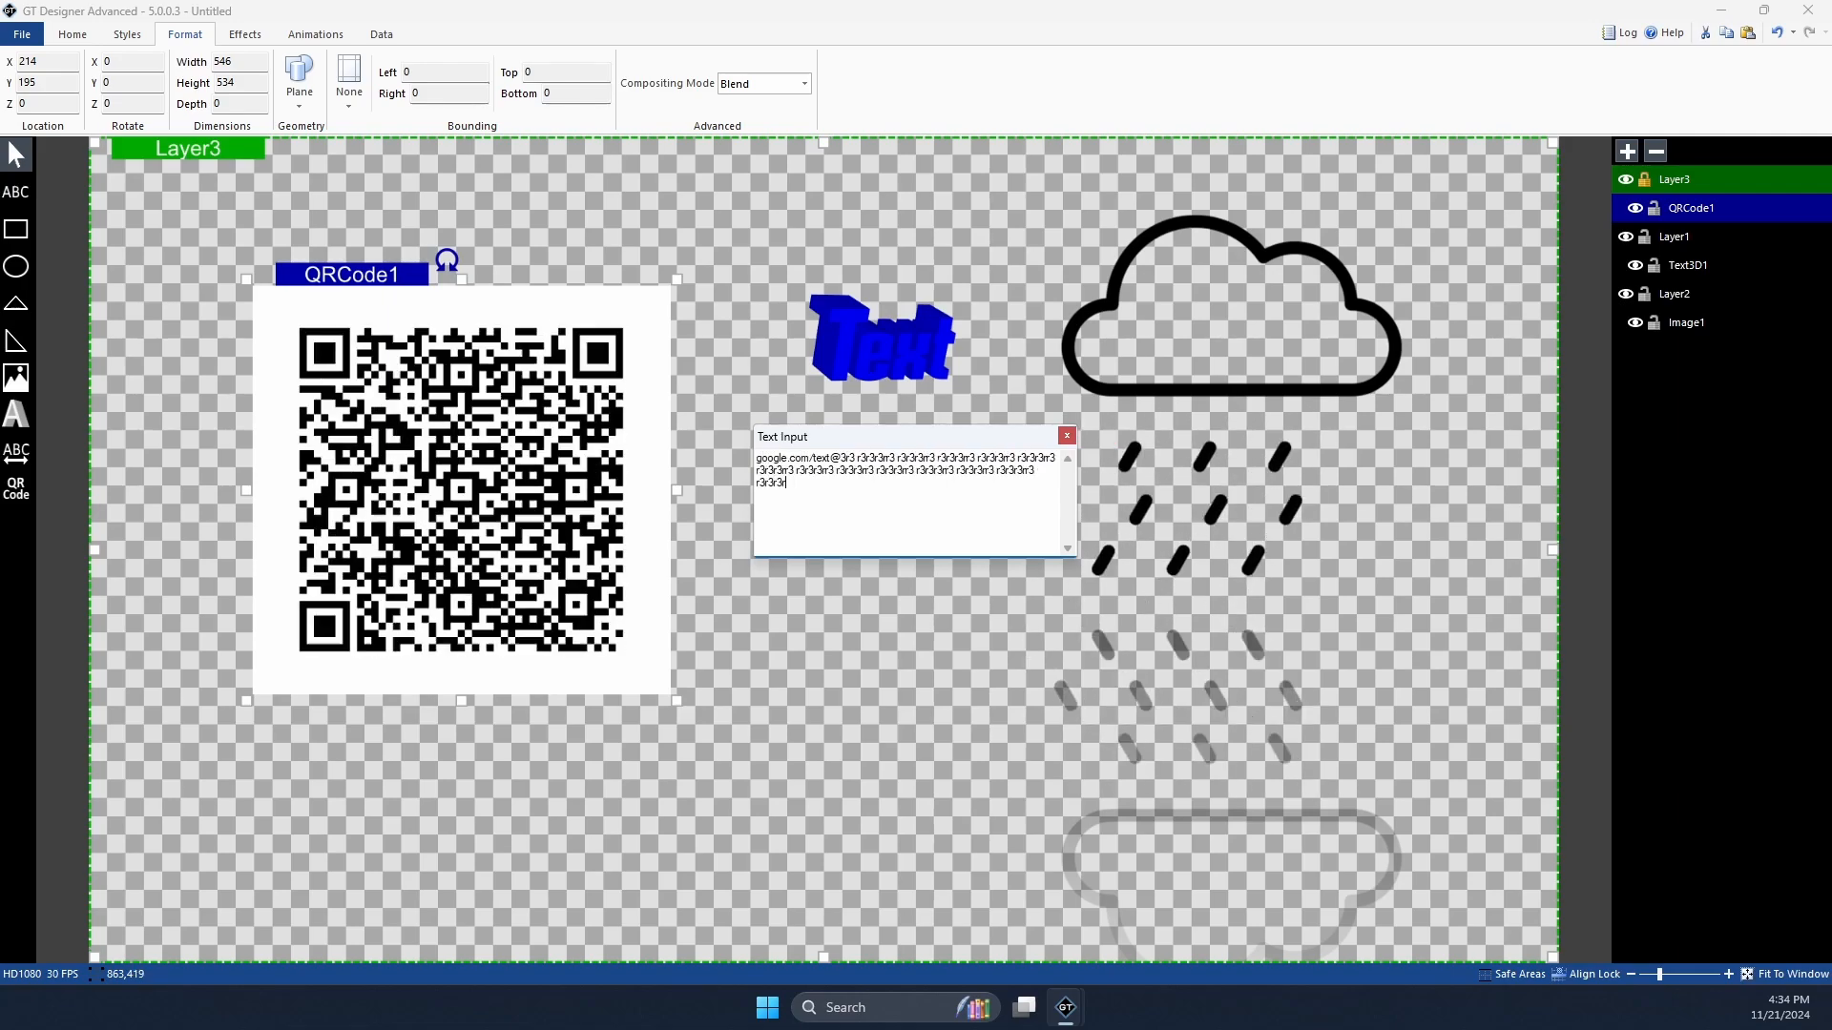
key(ctrl+v)
key(ctrl+v)
key(ctrl+v)
key(ctrl+v)
key(ctrl+v)
key(ctrl+v)
key(ctrl+v)
key(ctrl+v)
key(ctrl+v)
key(ctrl+v)
key(ctrl+v)
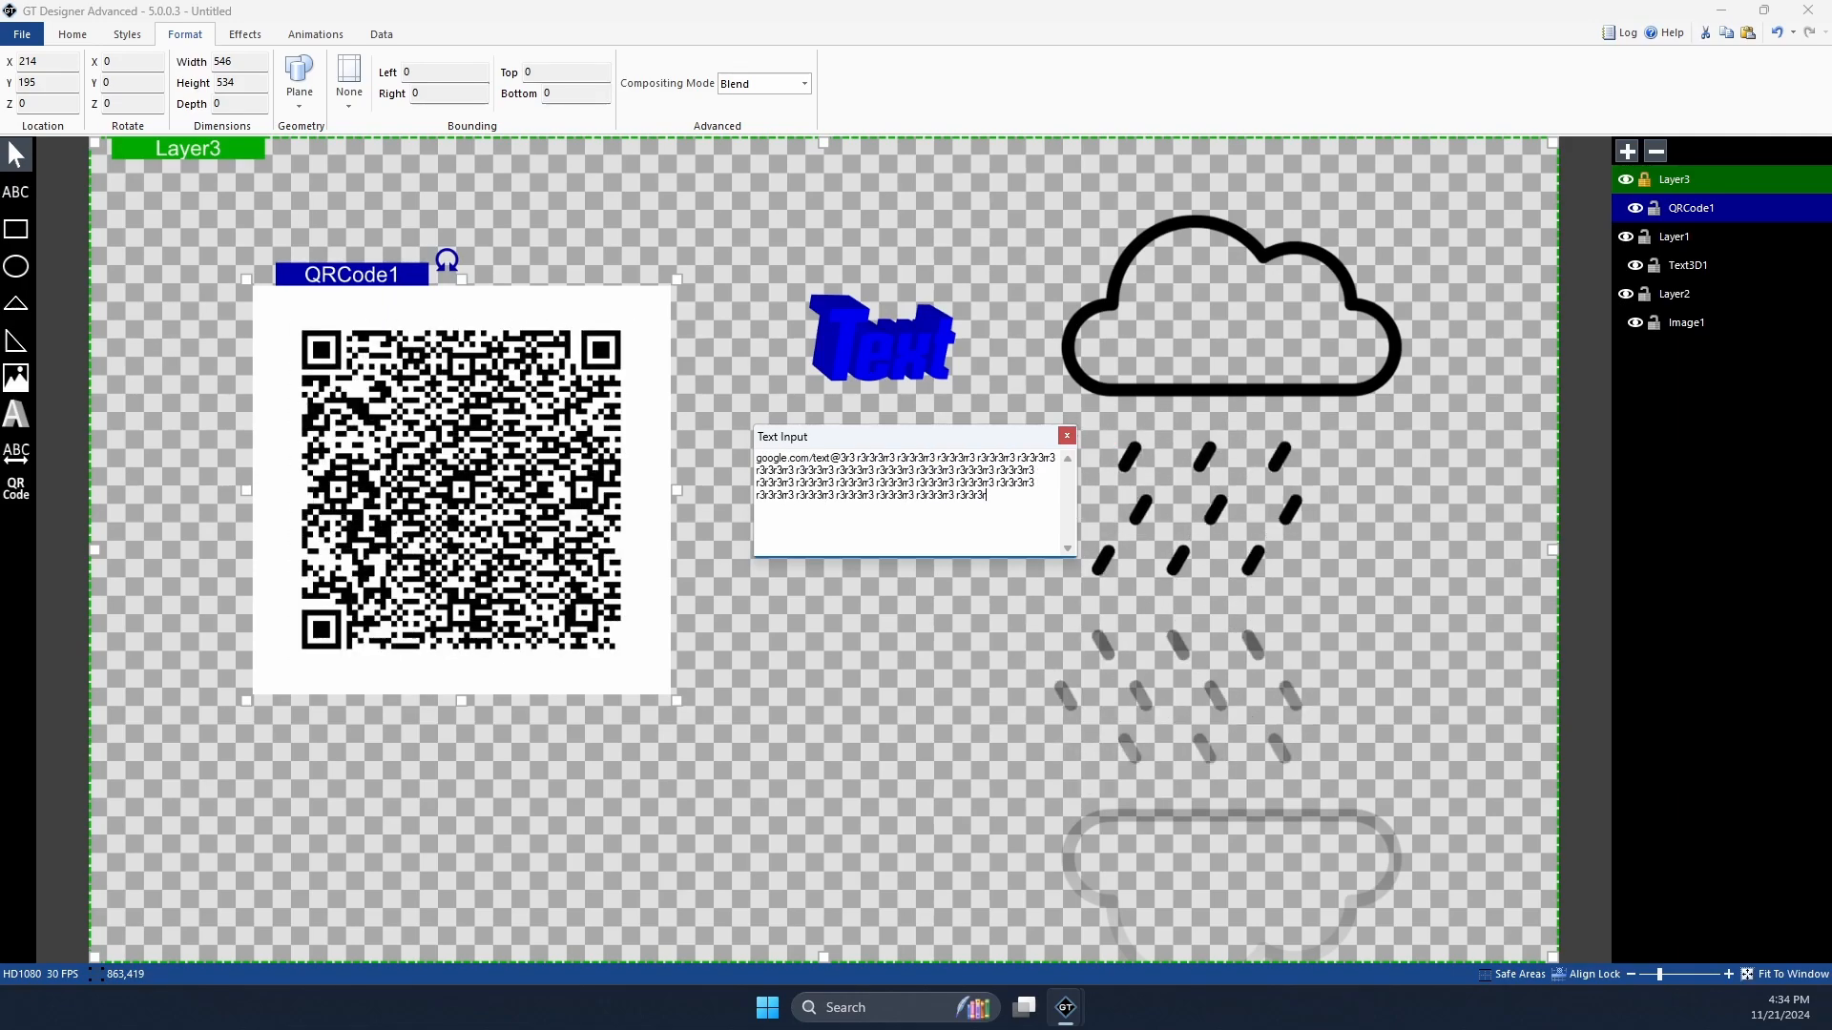
key(ctrl+v)
key(ctrl+v)
key(ctrl+v)
key(ctrl+v)
key(ctrl+v)
key(ctrl+v)
key(ctrl+v)
key(ctrl+v)
key(ctrl+v)
key(ctrl+v)
key(ctrl+v)
key(ctrl+v)
key(ctrl+v)
key(ctrl+v)
key(ctrl+v)
key(ctrl+v)
key(ctrl+v)
key(ctrl+v)
key(ctrl+v)
key(ctrl+v)
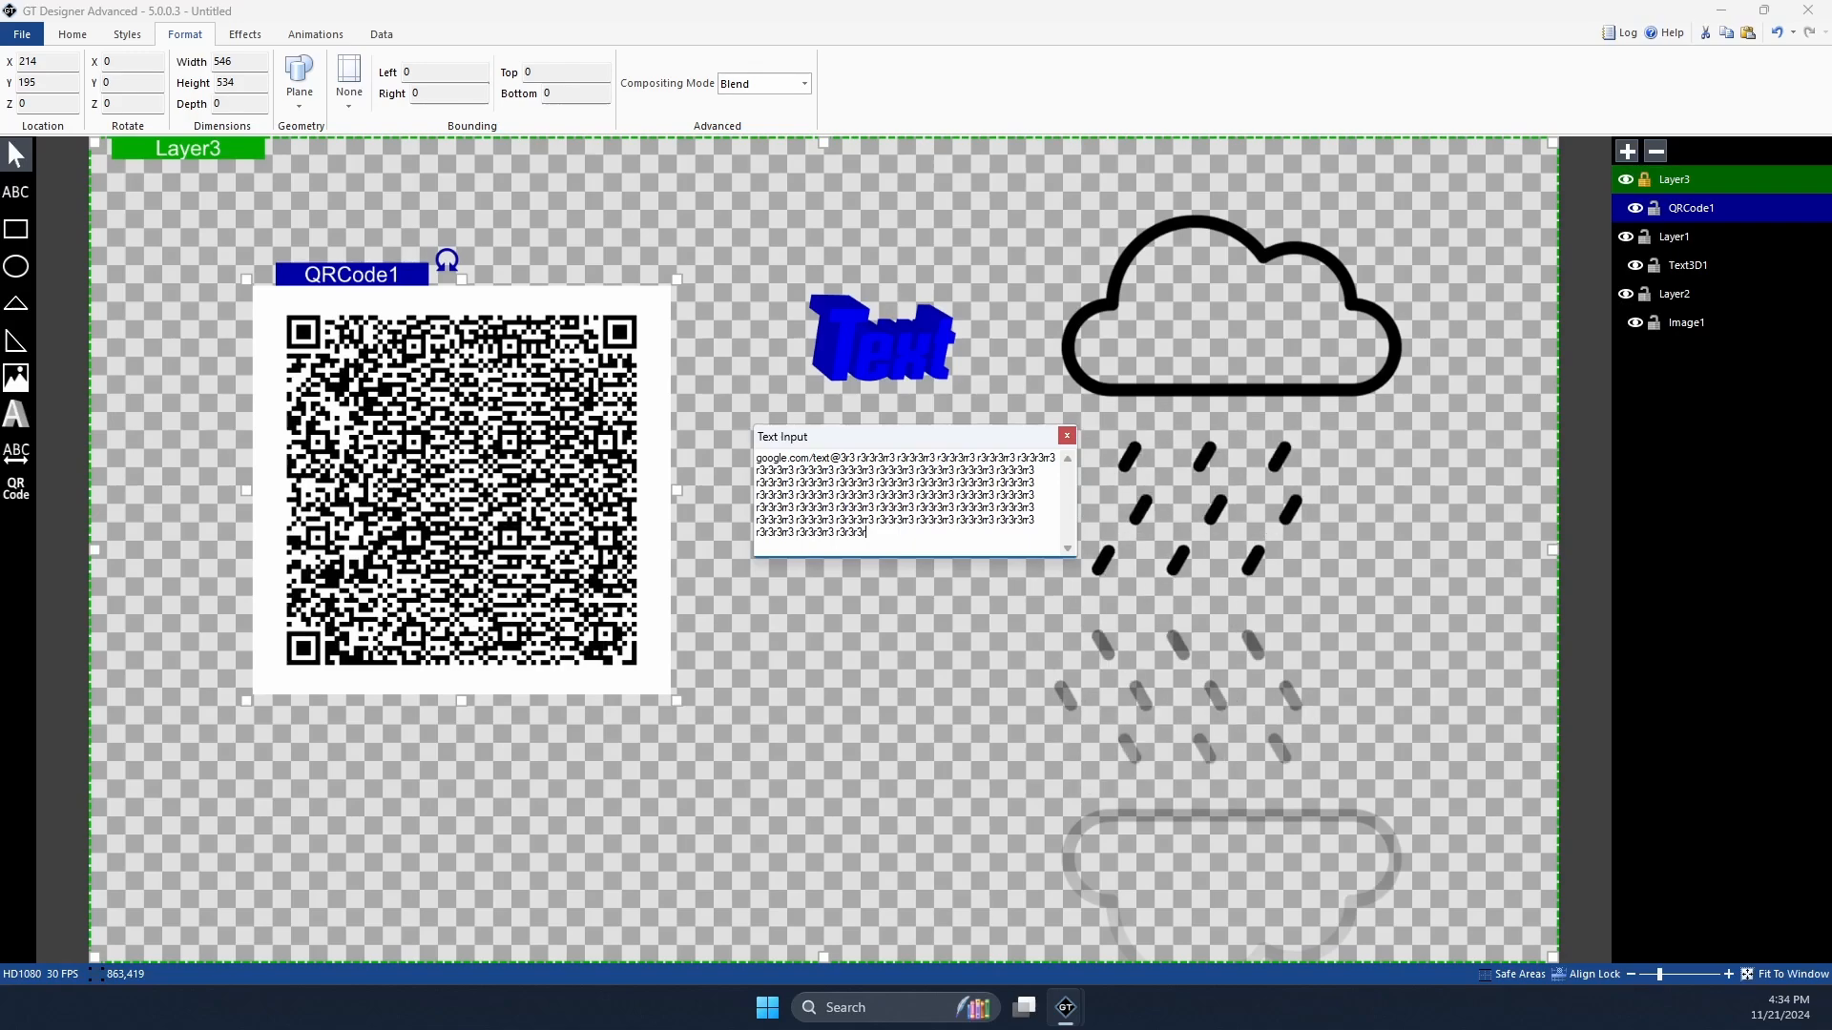
key(ctrl+a)
click(905, 540)
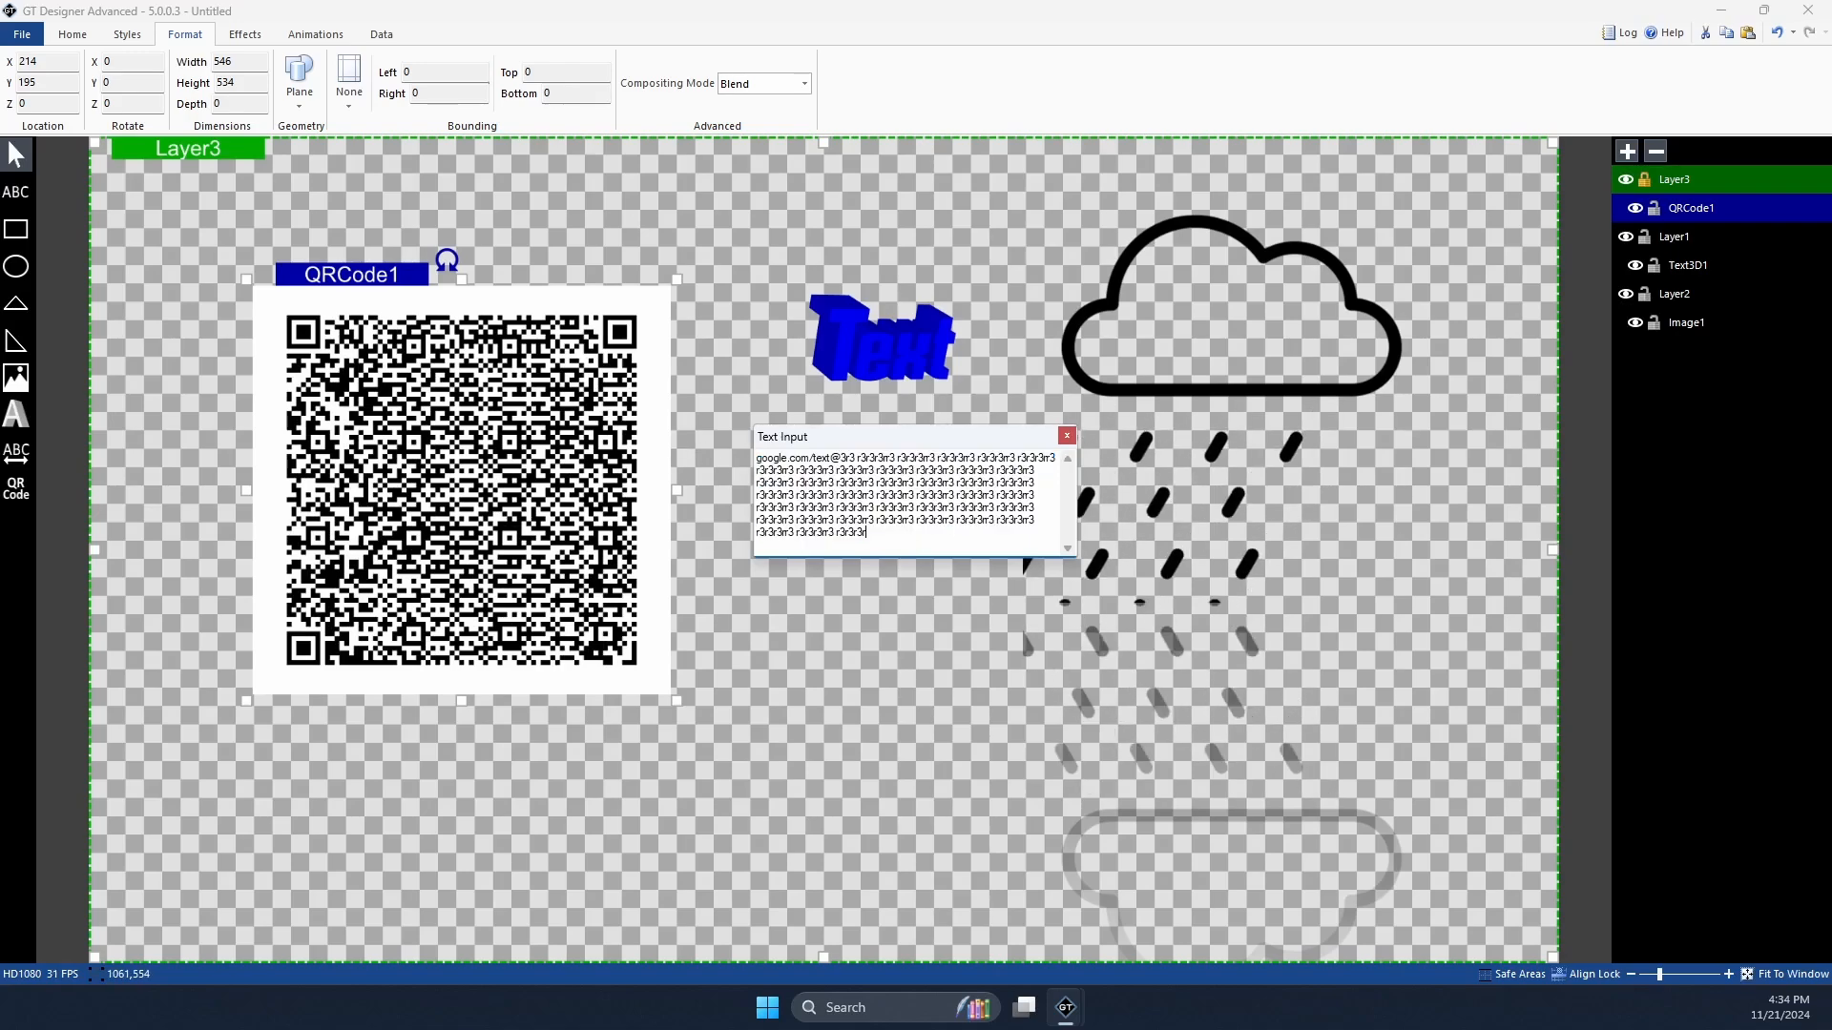
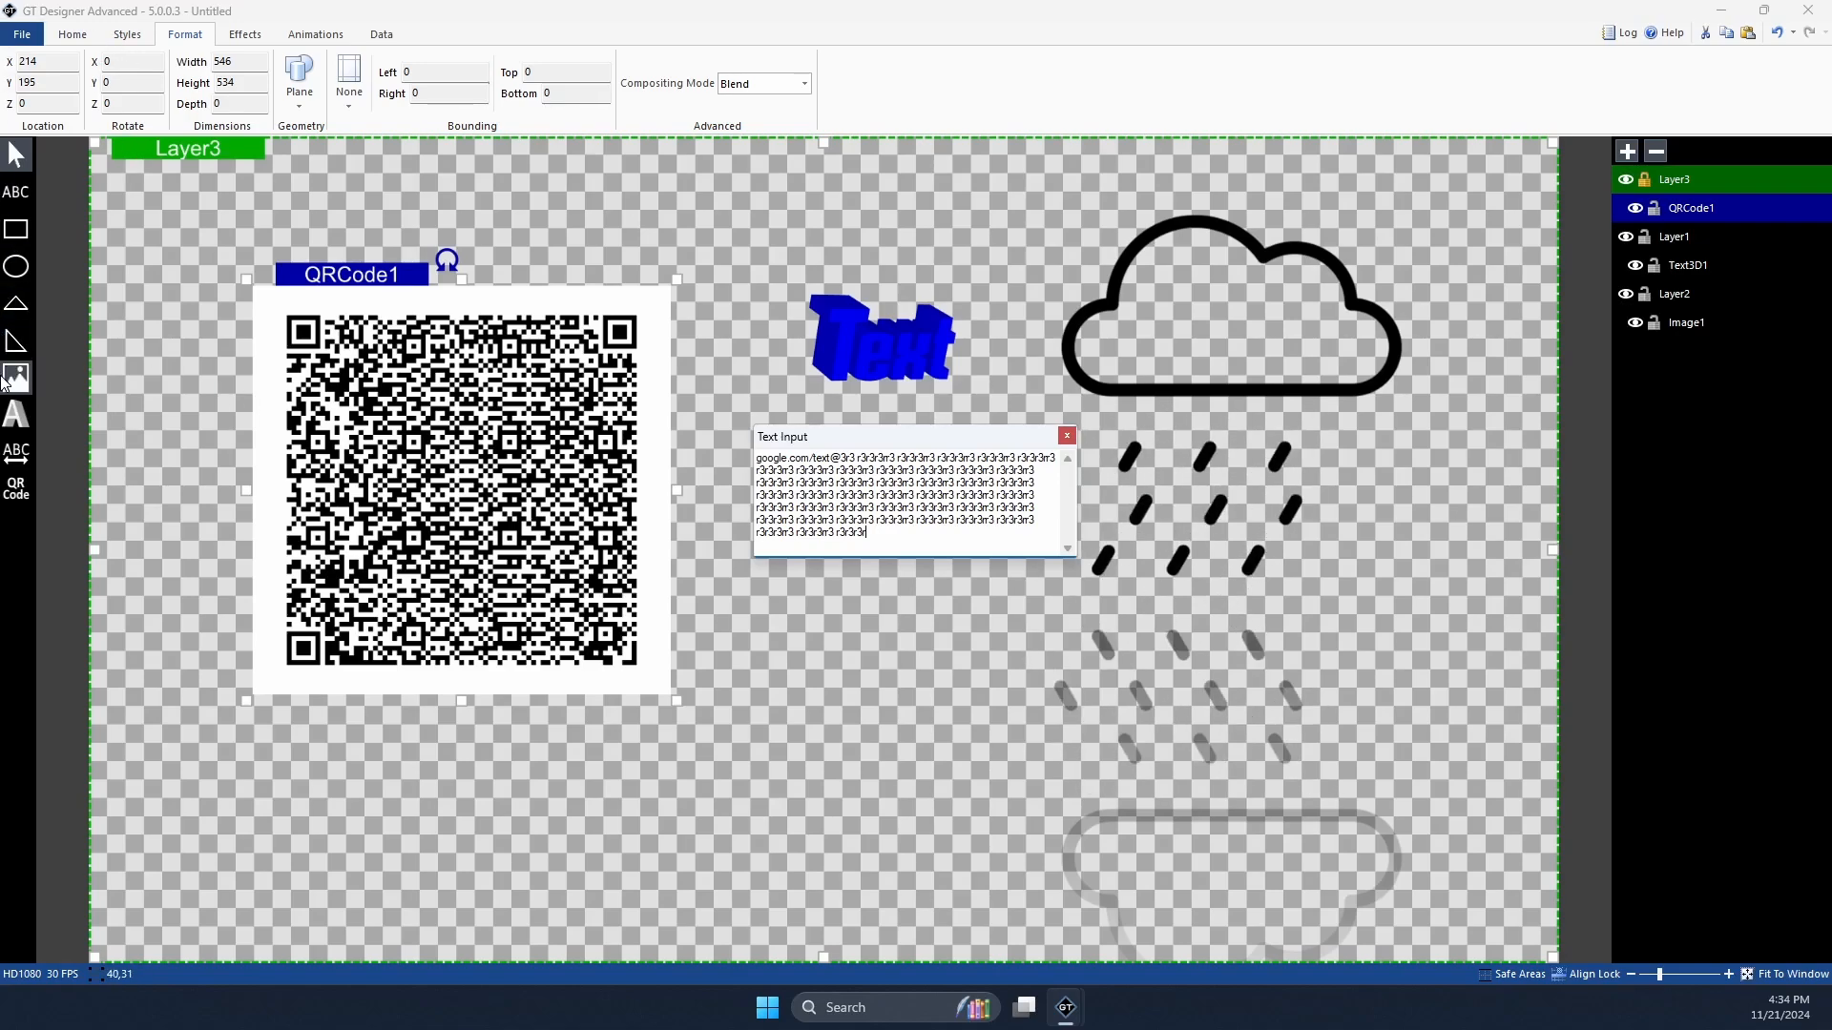
Step: Move the QR code to about X 150, Y 320 and cut its text back to google.com/text@3
drag(865, 537, 766, 459)
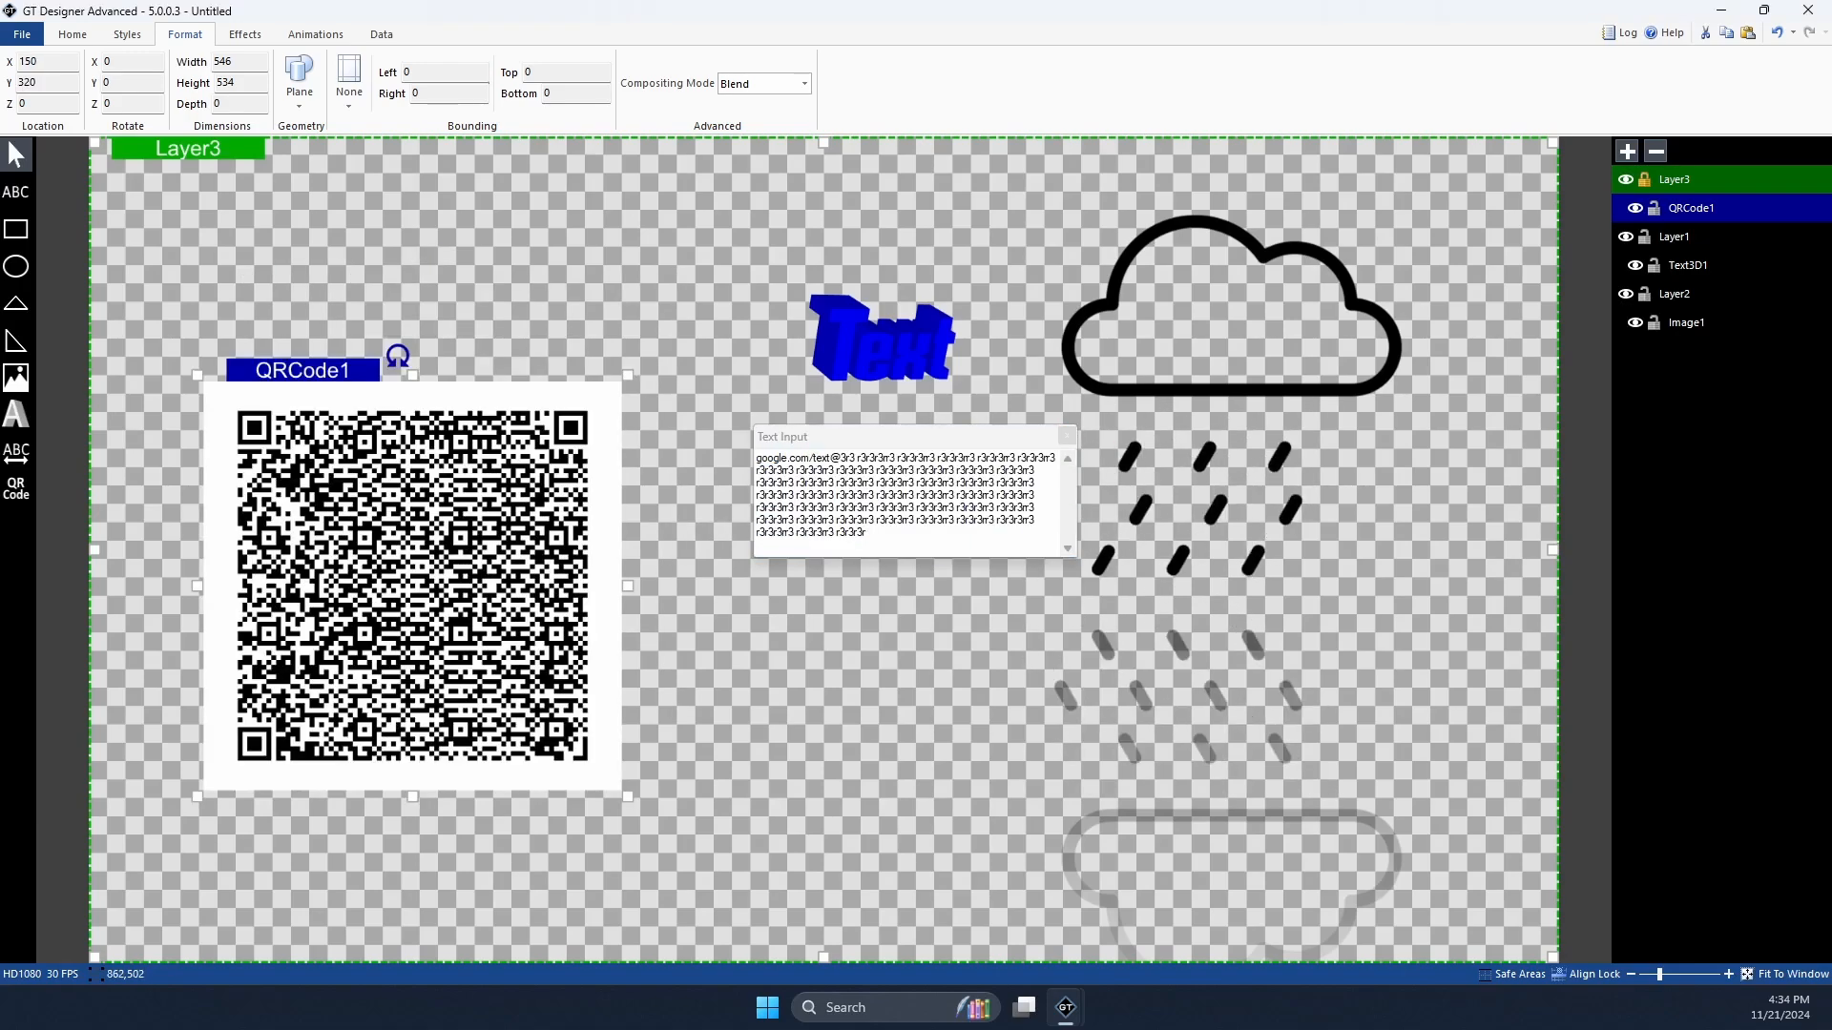
drag(866, 533, 850, 470)
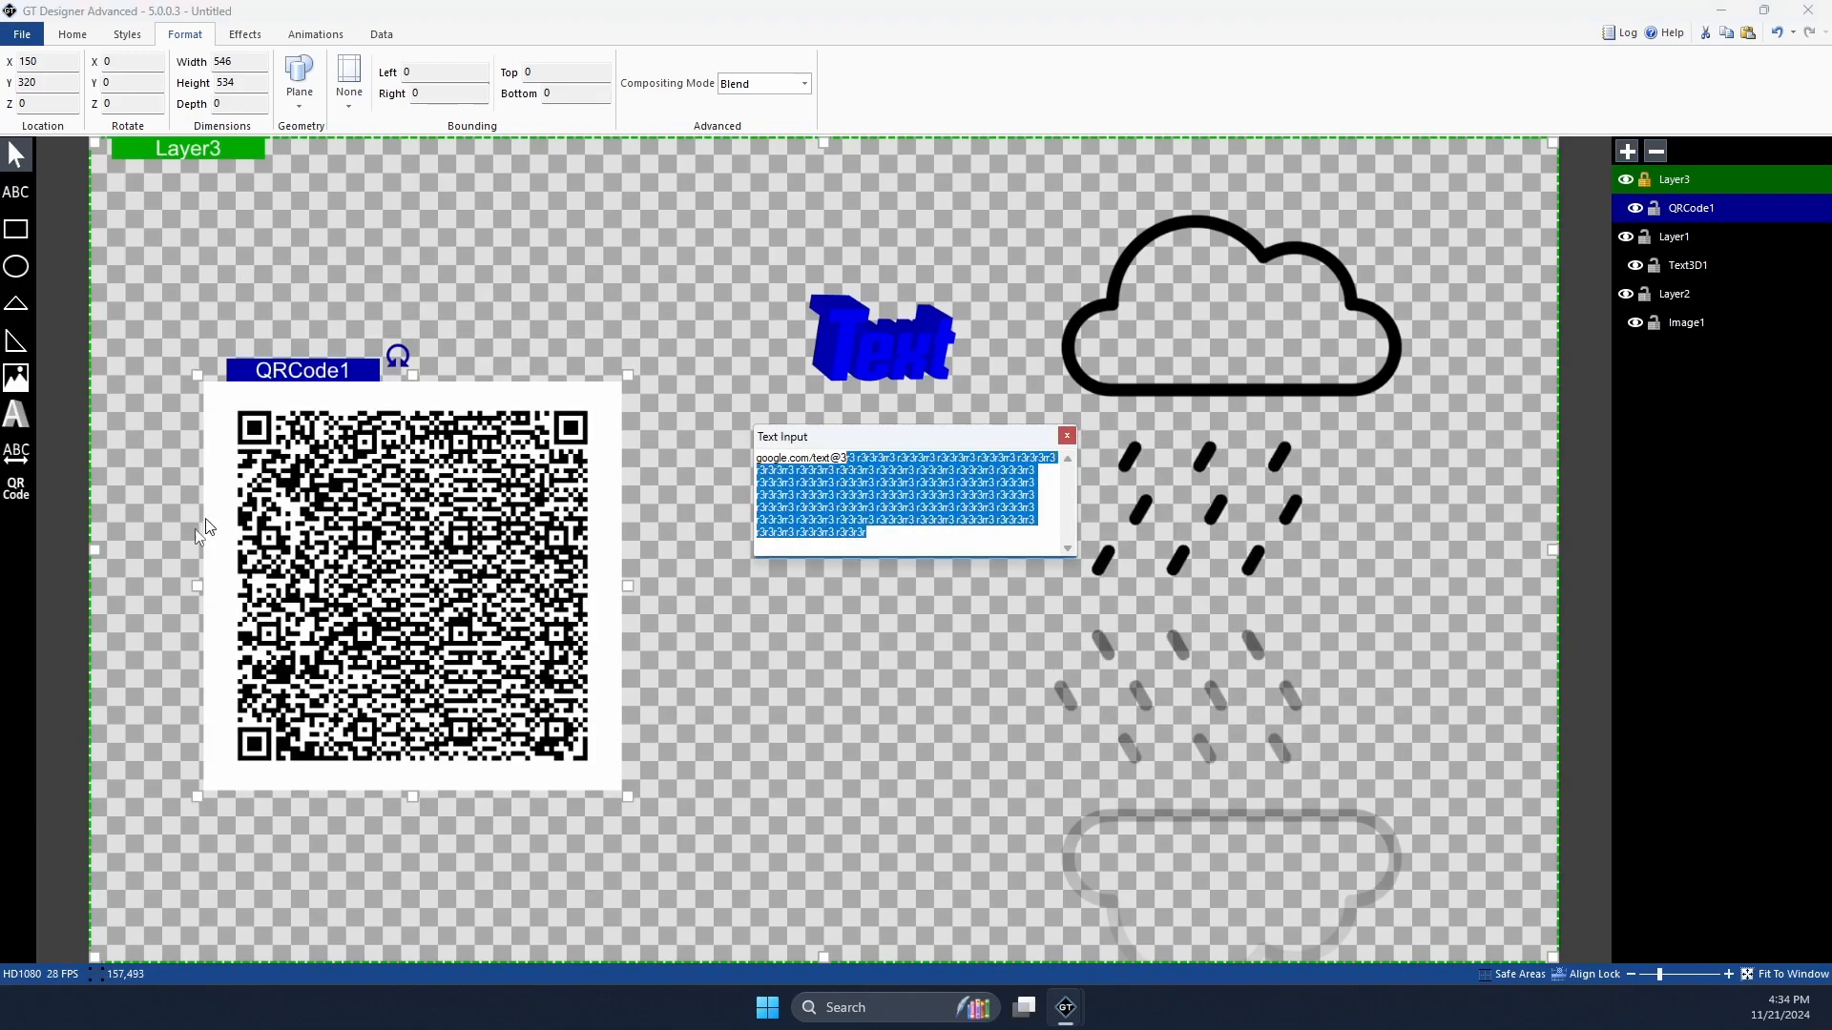
key(BackSpace)
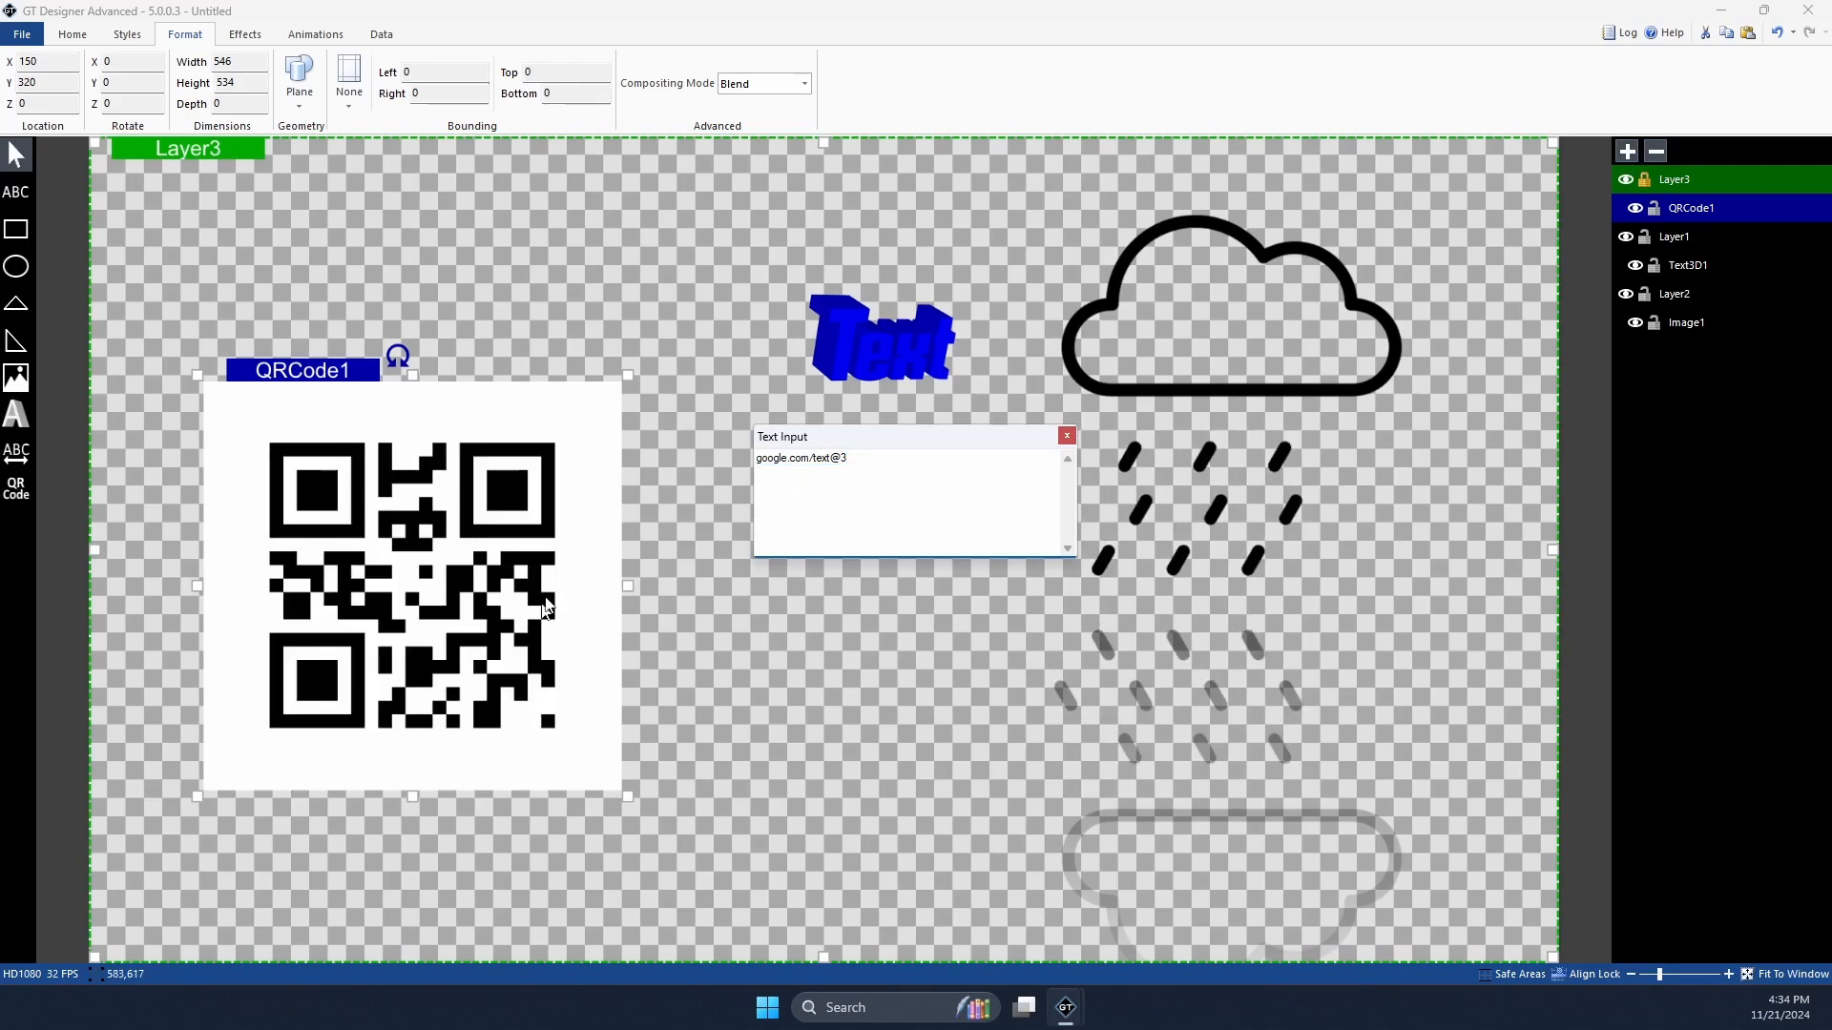
Step: Delete the remaining address character by character until the QR code's text is empty
key(BackSpace)
key(BackSpace)
key(BackSpace)
key(BackSpace)
key(BackSpace)
key(BackSpace)
key(BackSpace)
key(BackSpace)
key(BackSpace)
key(BackSpace)
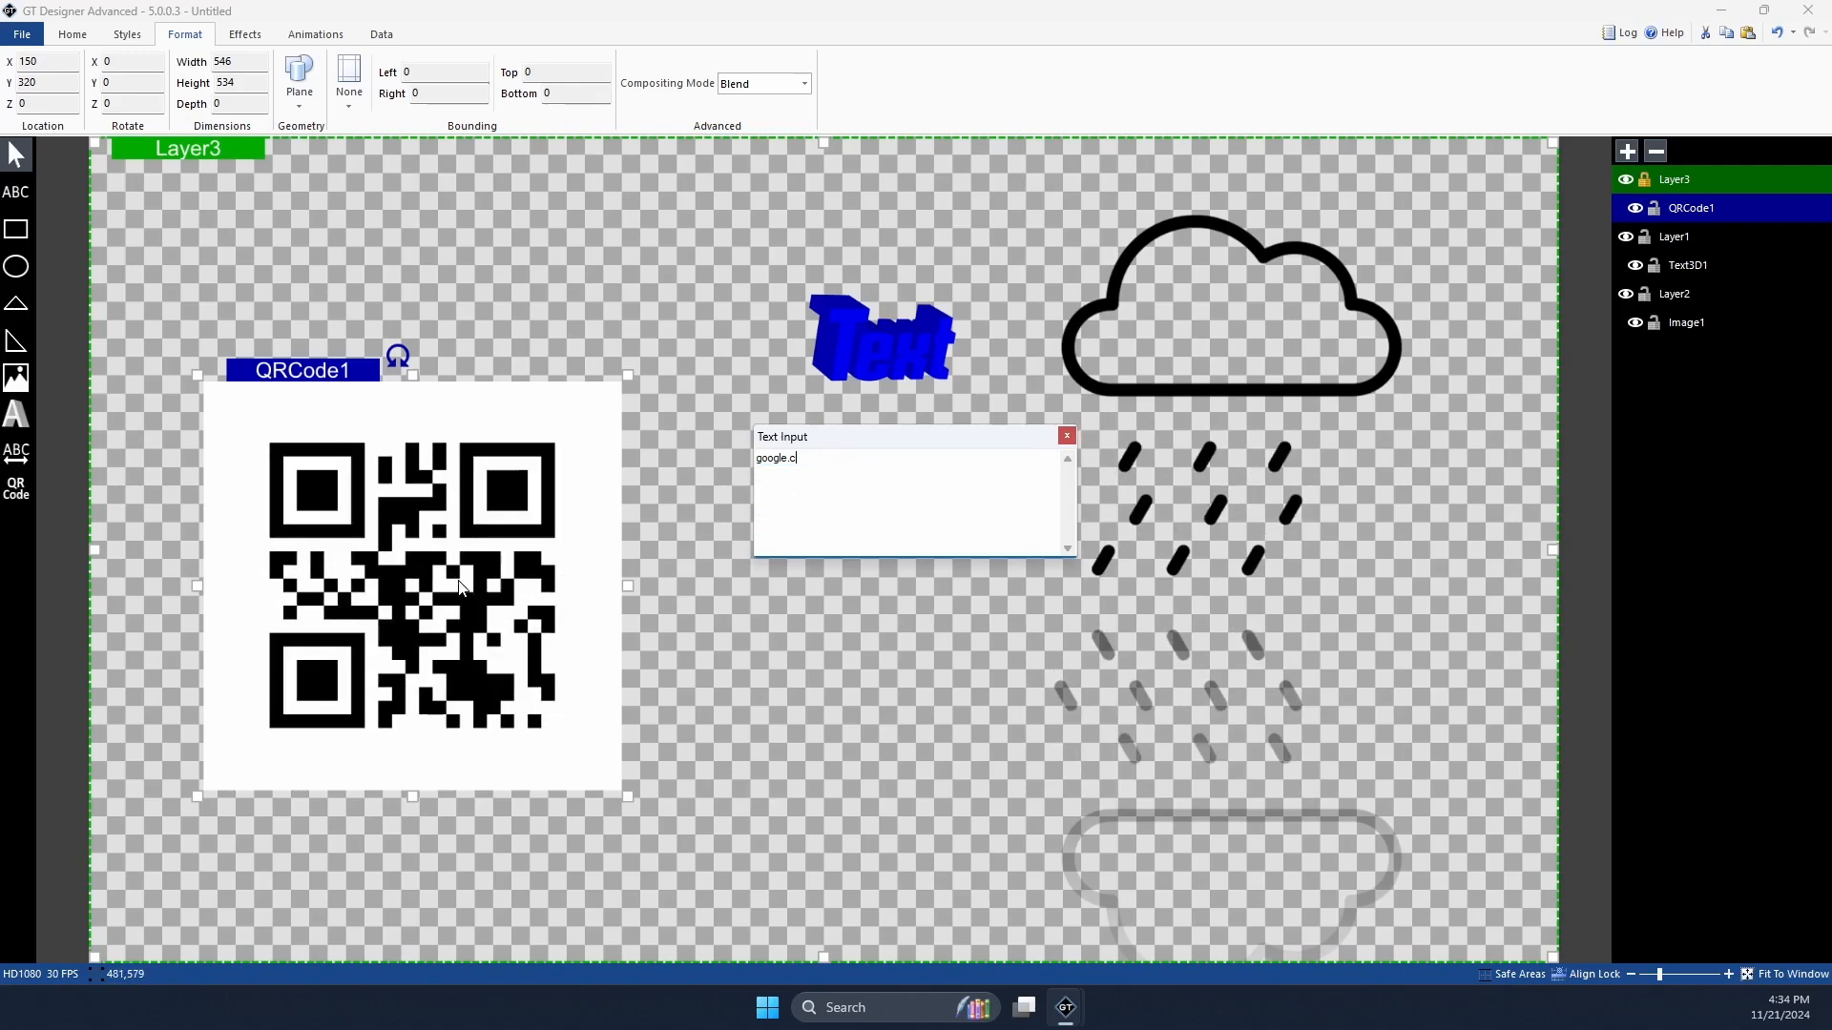
key(BackSpace)
key(BackSpace)
key(BackSpace)
key(BackSpace)
key(BackSpace)
key(BackSpace)
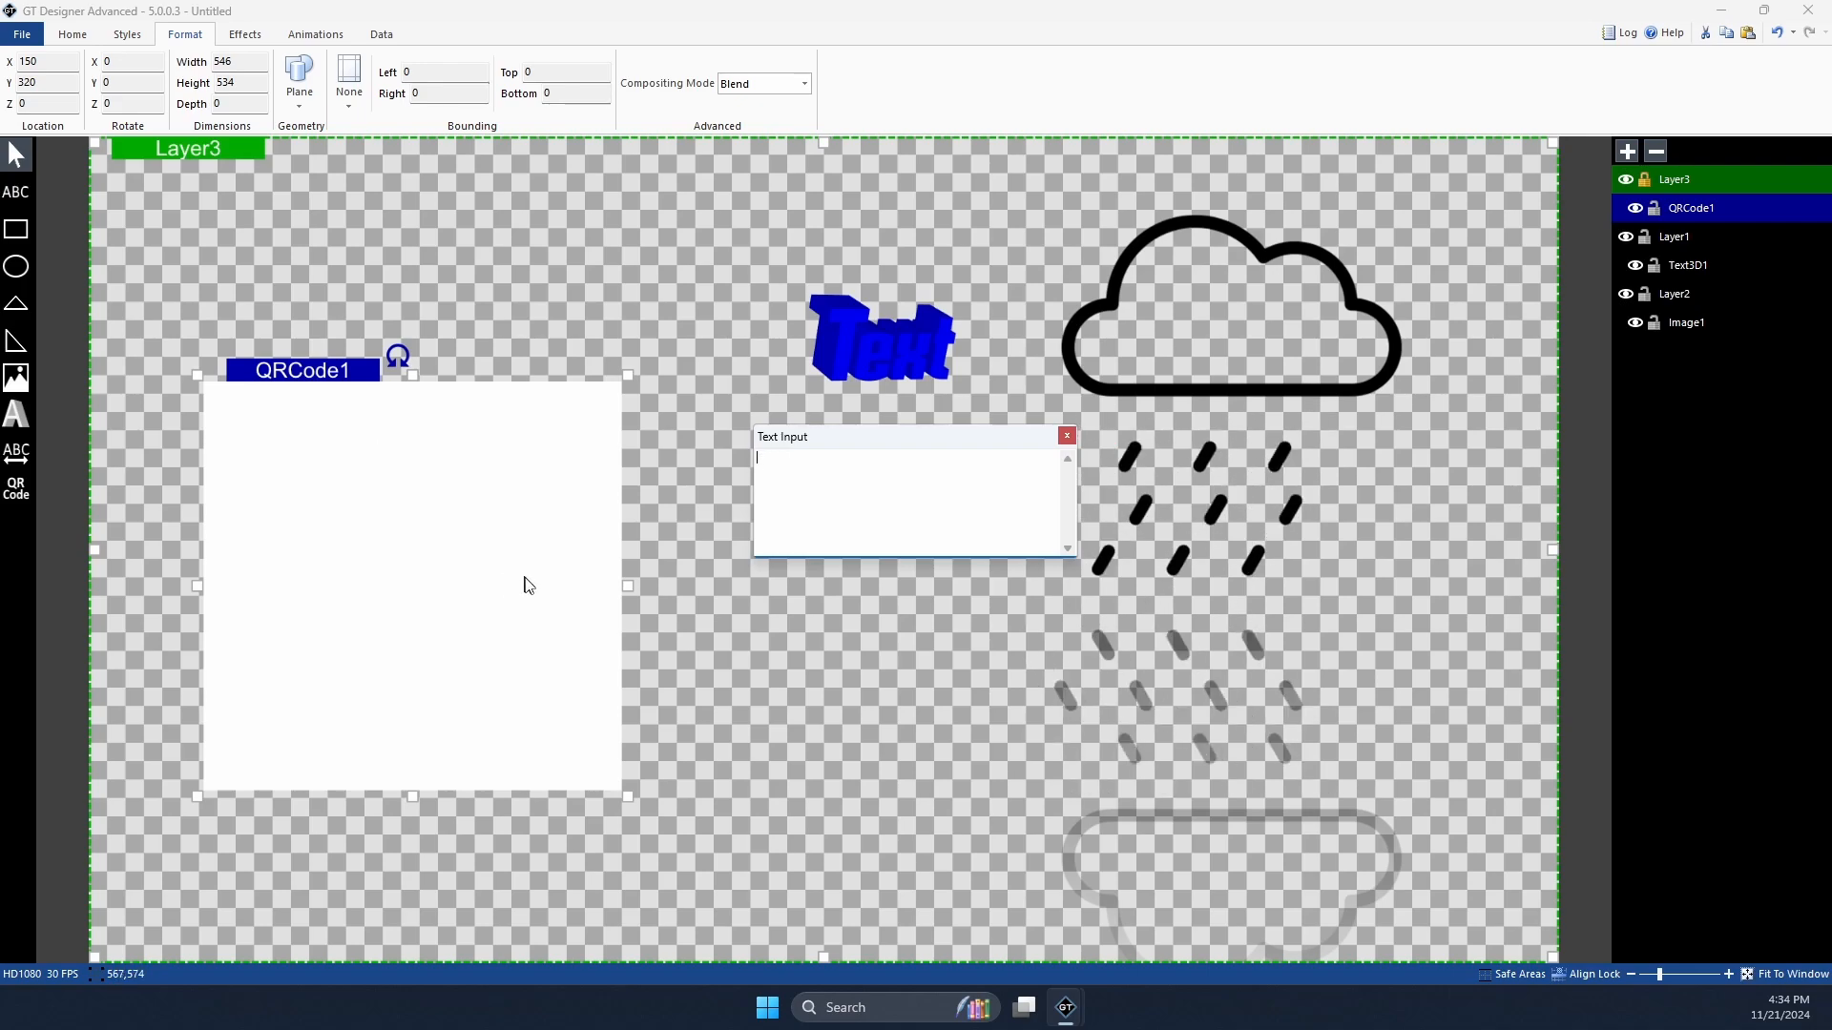
Step: Enter a long run of the letter f as the QR code's text and trim a few characters off its end
text(fffffffffffff)
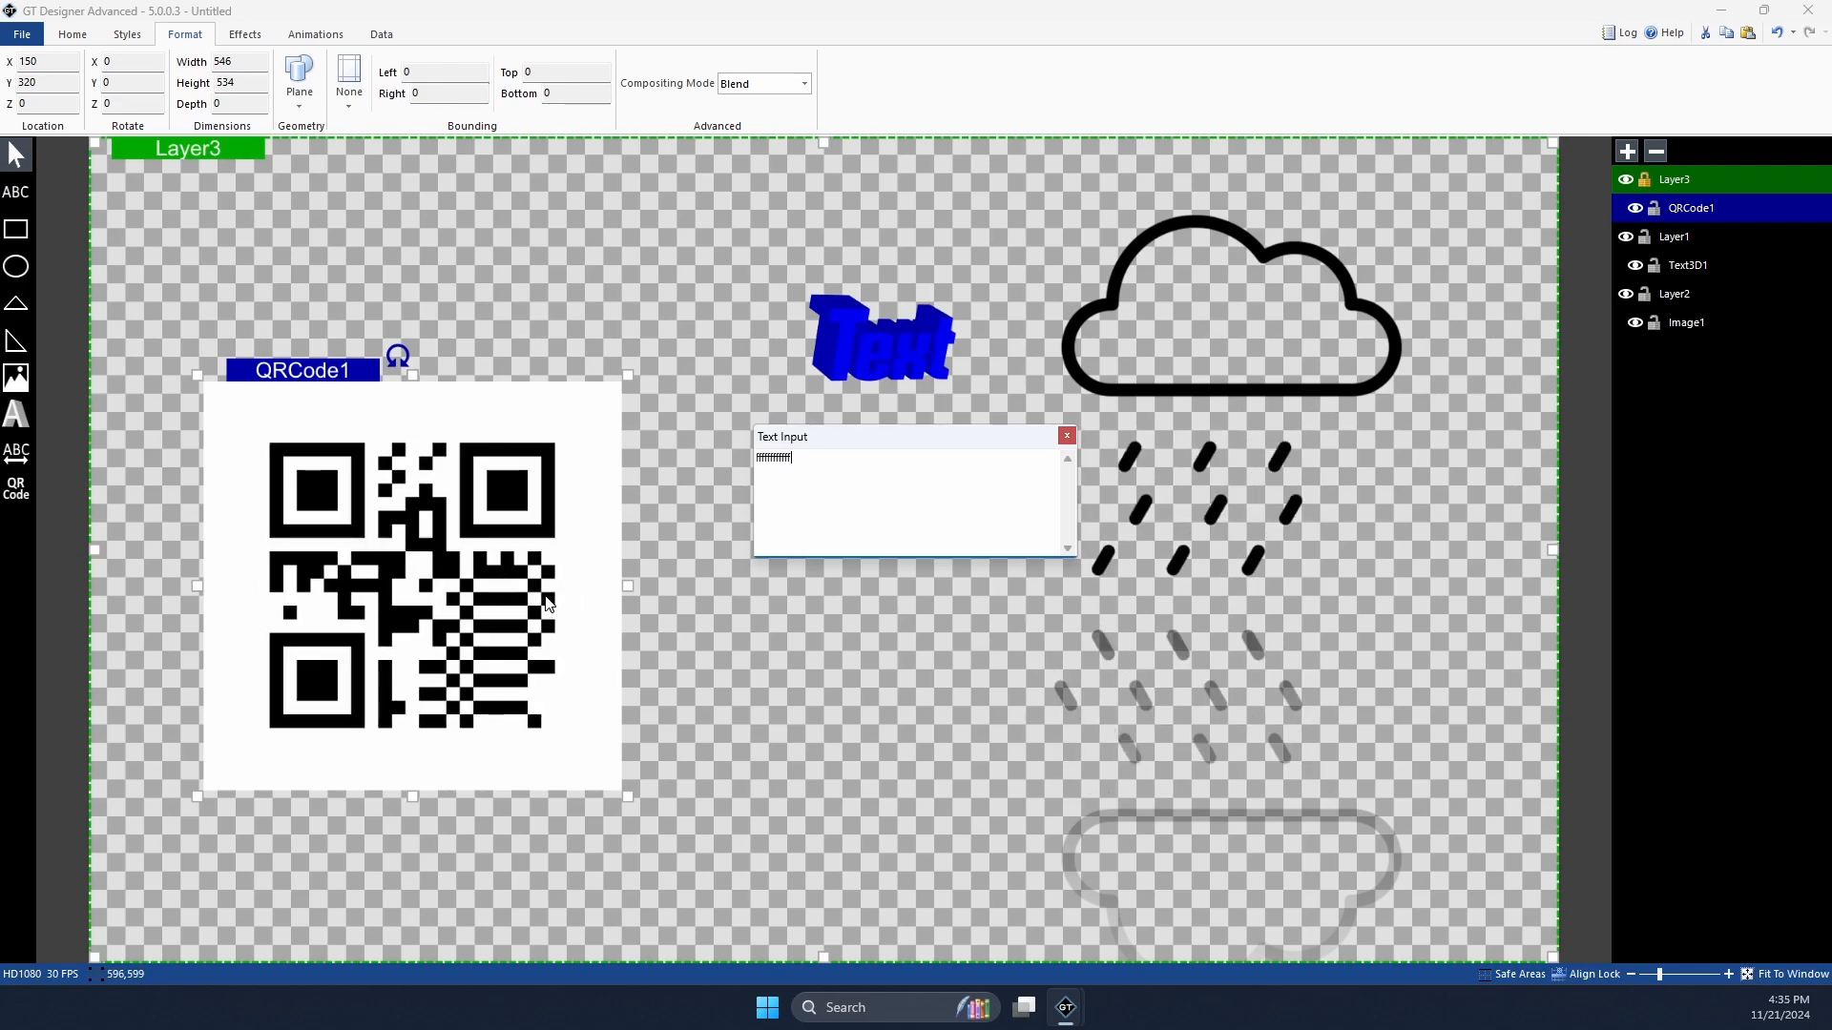
text(fffffff)
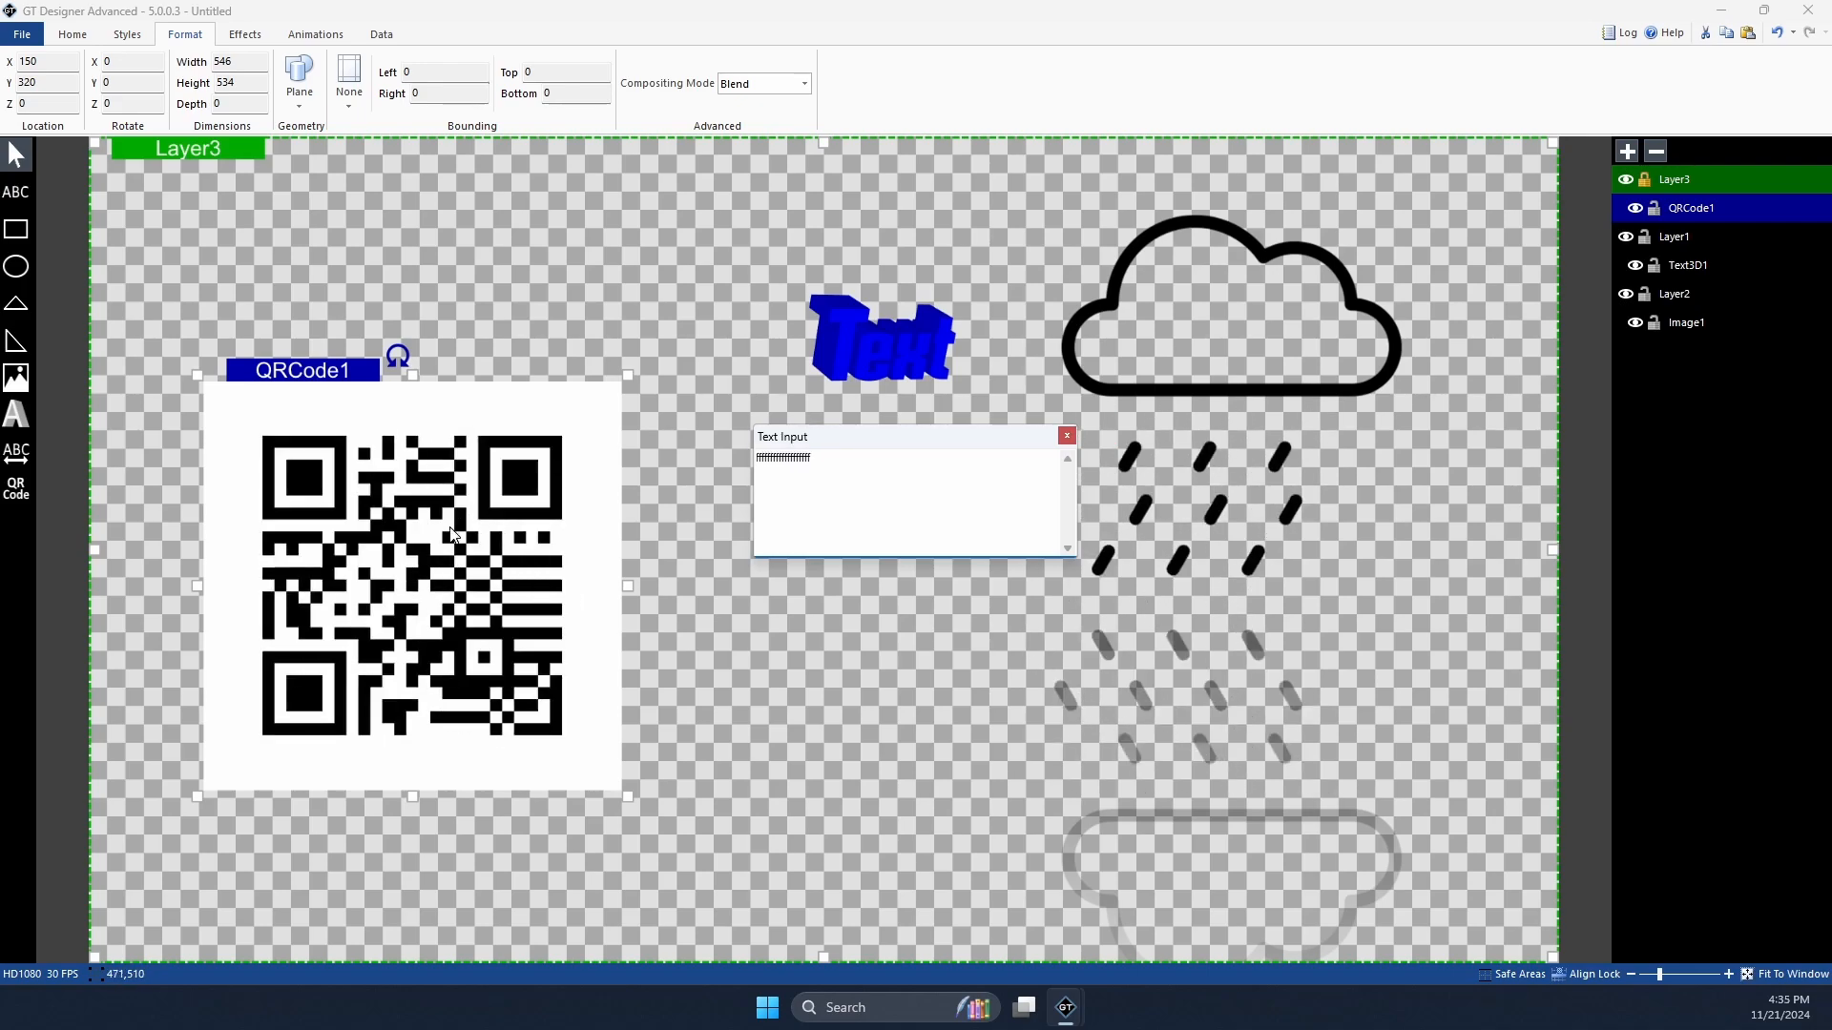
key(BackSpace)
key(BackSpace)
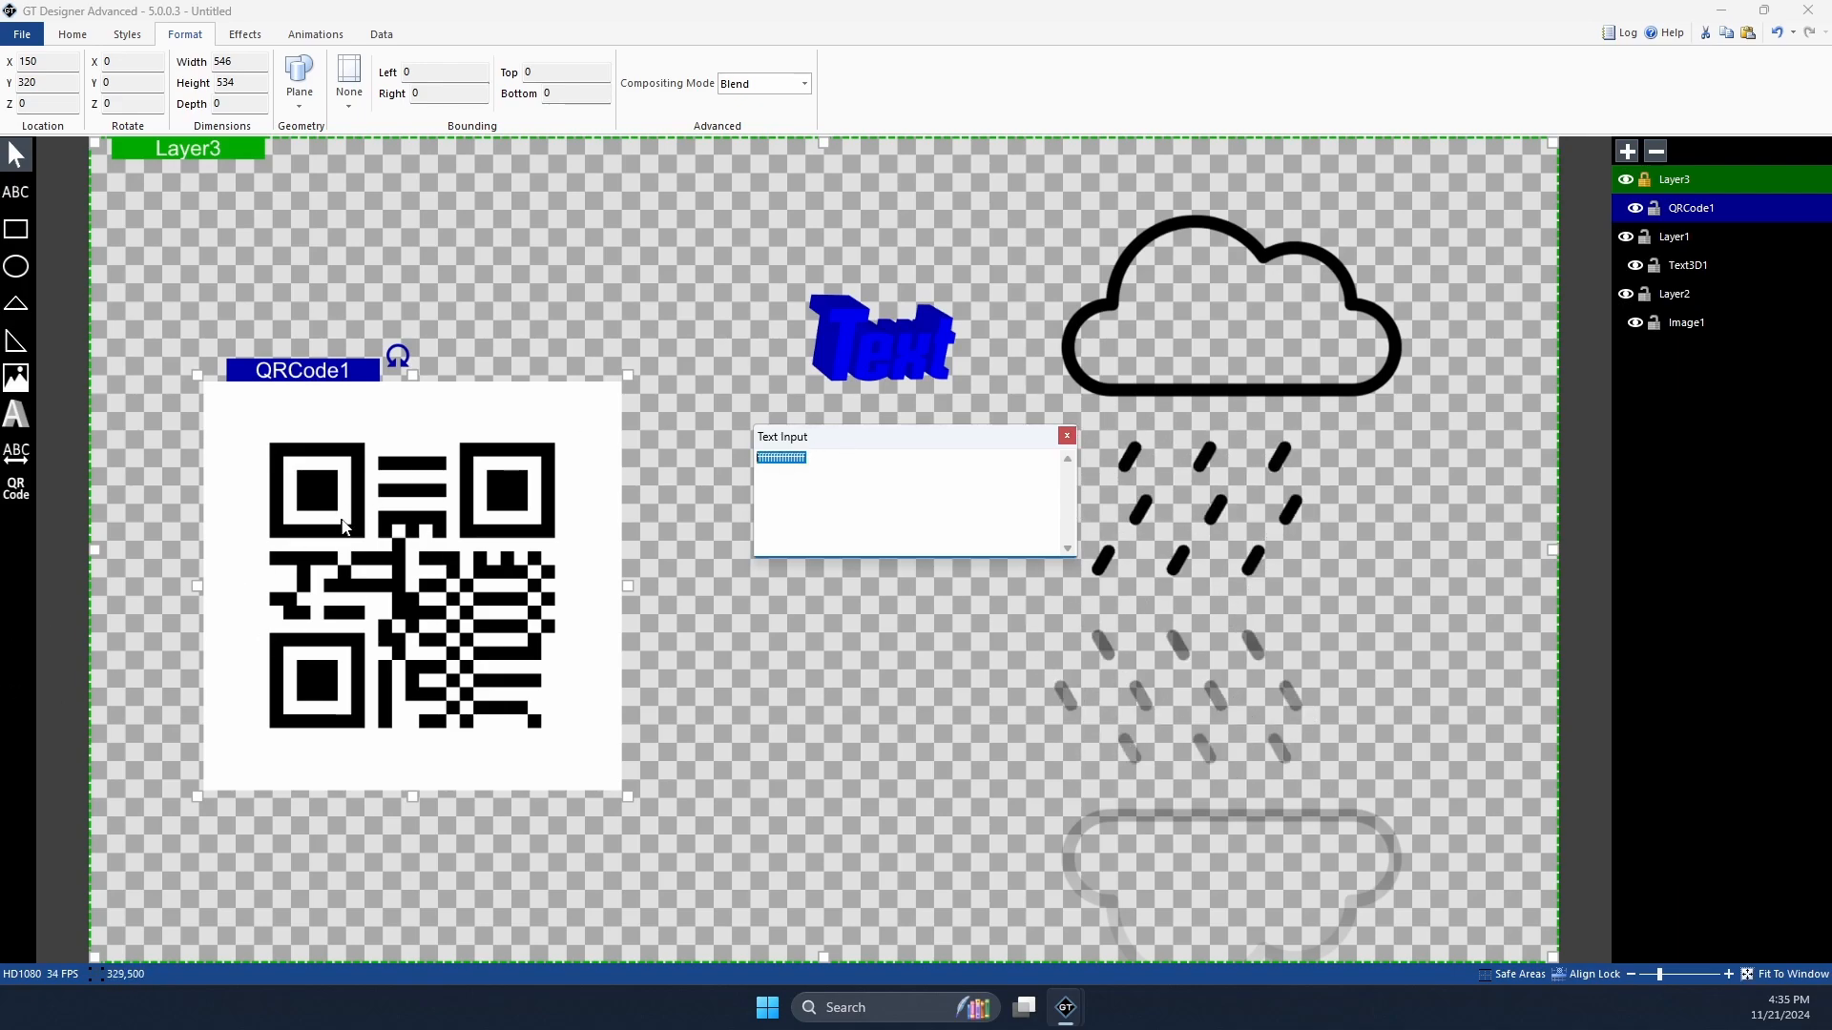
Step: Move the QR code to about X 226, Y 241 and crop it to 14 on X0 and Y0 and 87 on X1 and Y1
drag(408, 567, 466, 506)
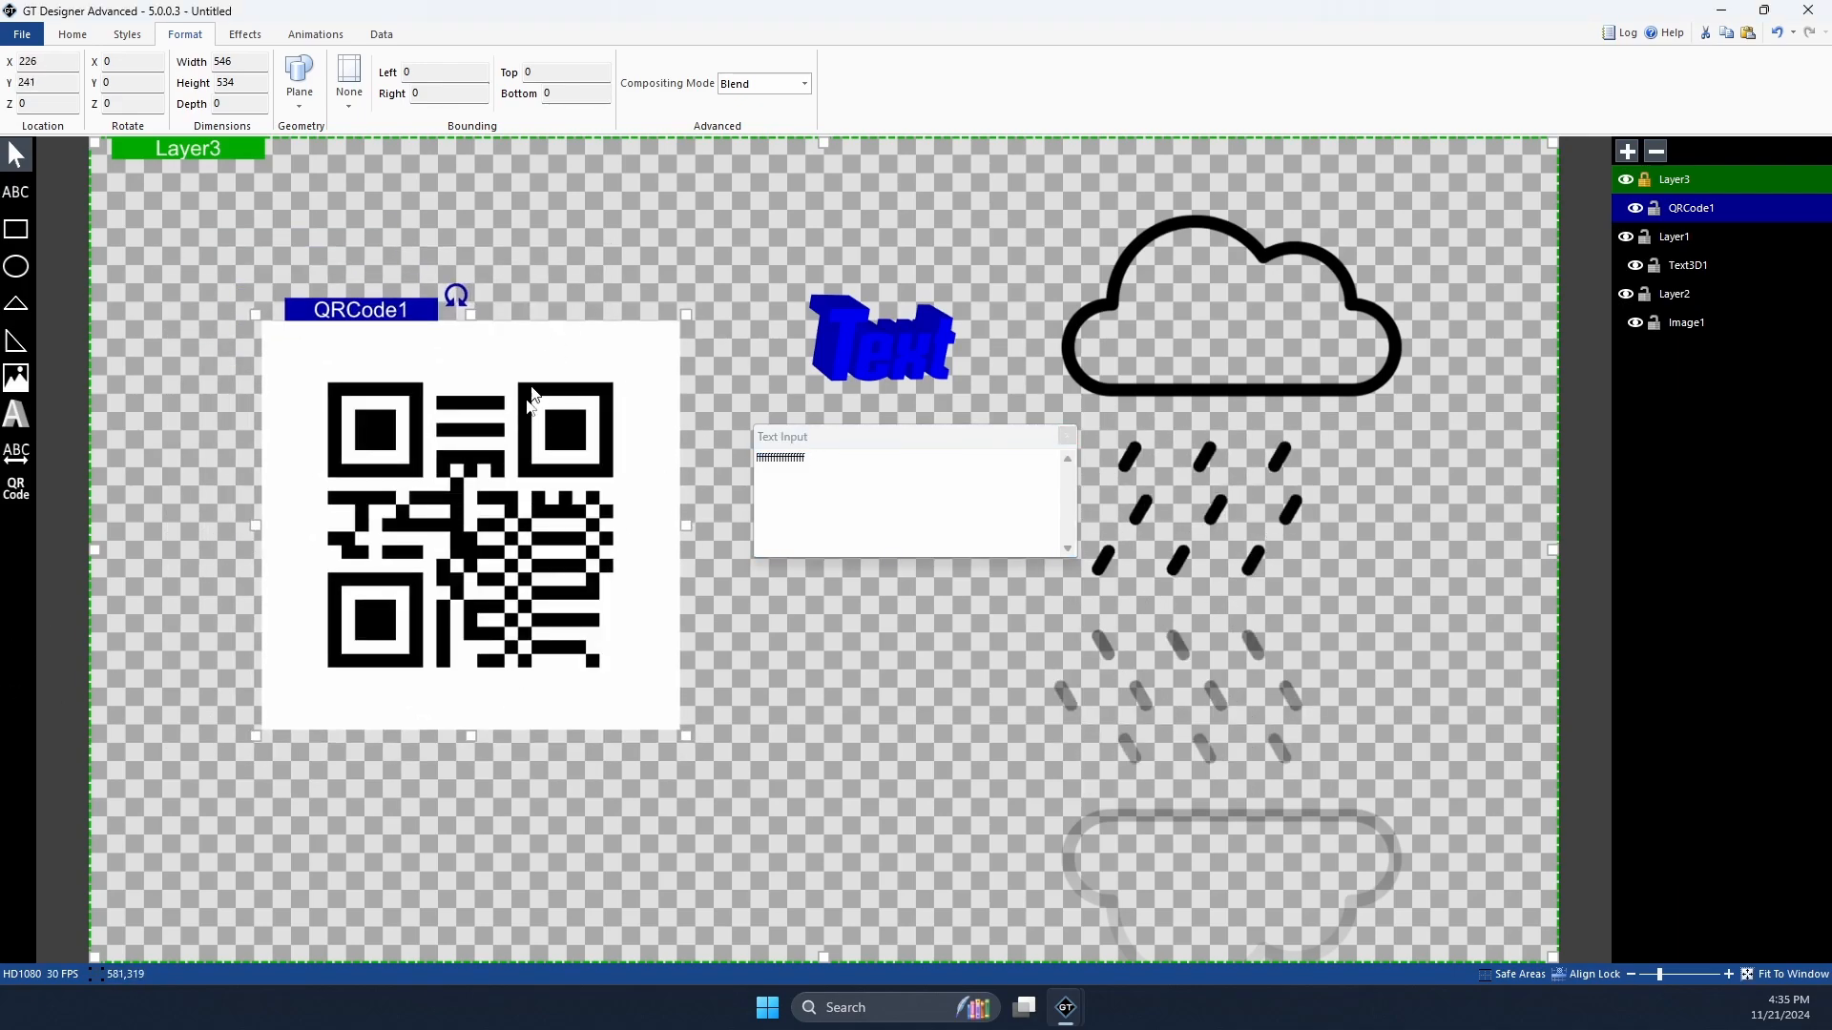
click(250, 38)
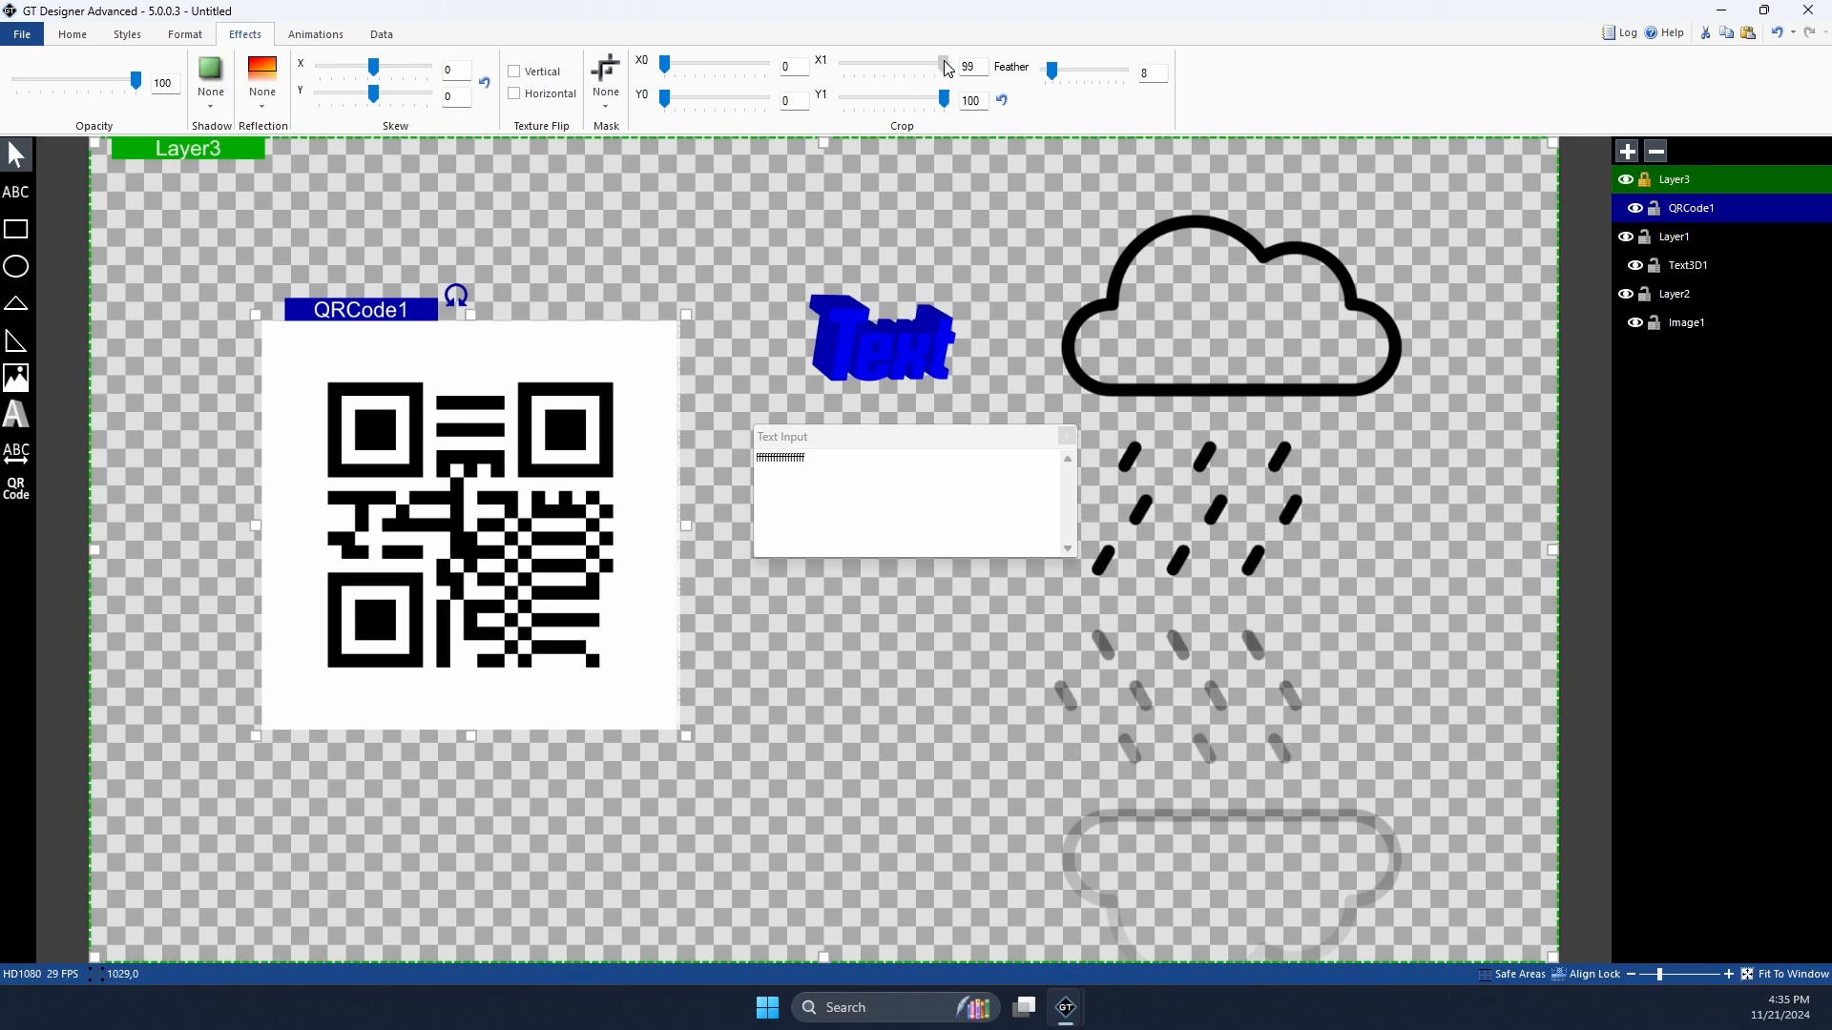
drag(944, 64, 948, 69)
drag(944, 65, 931, 61)
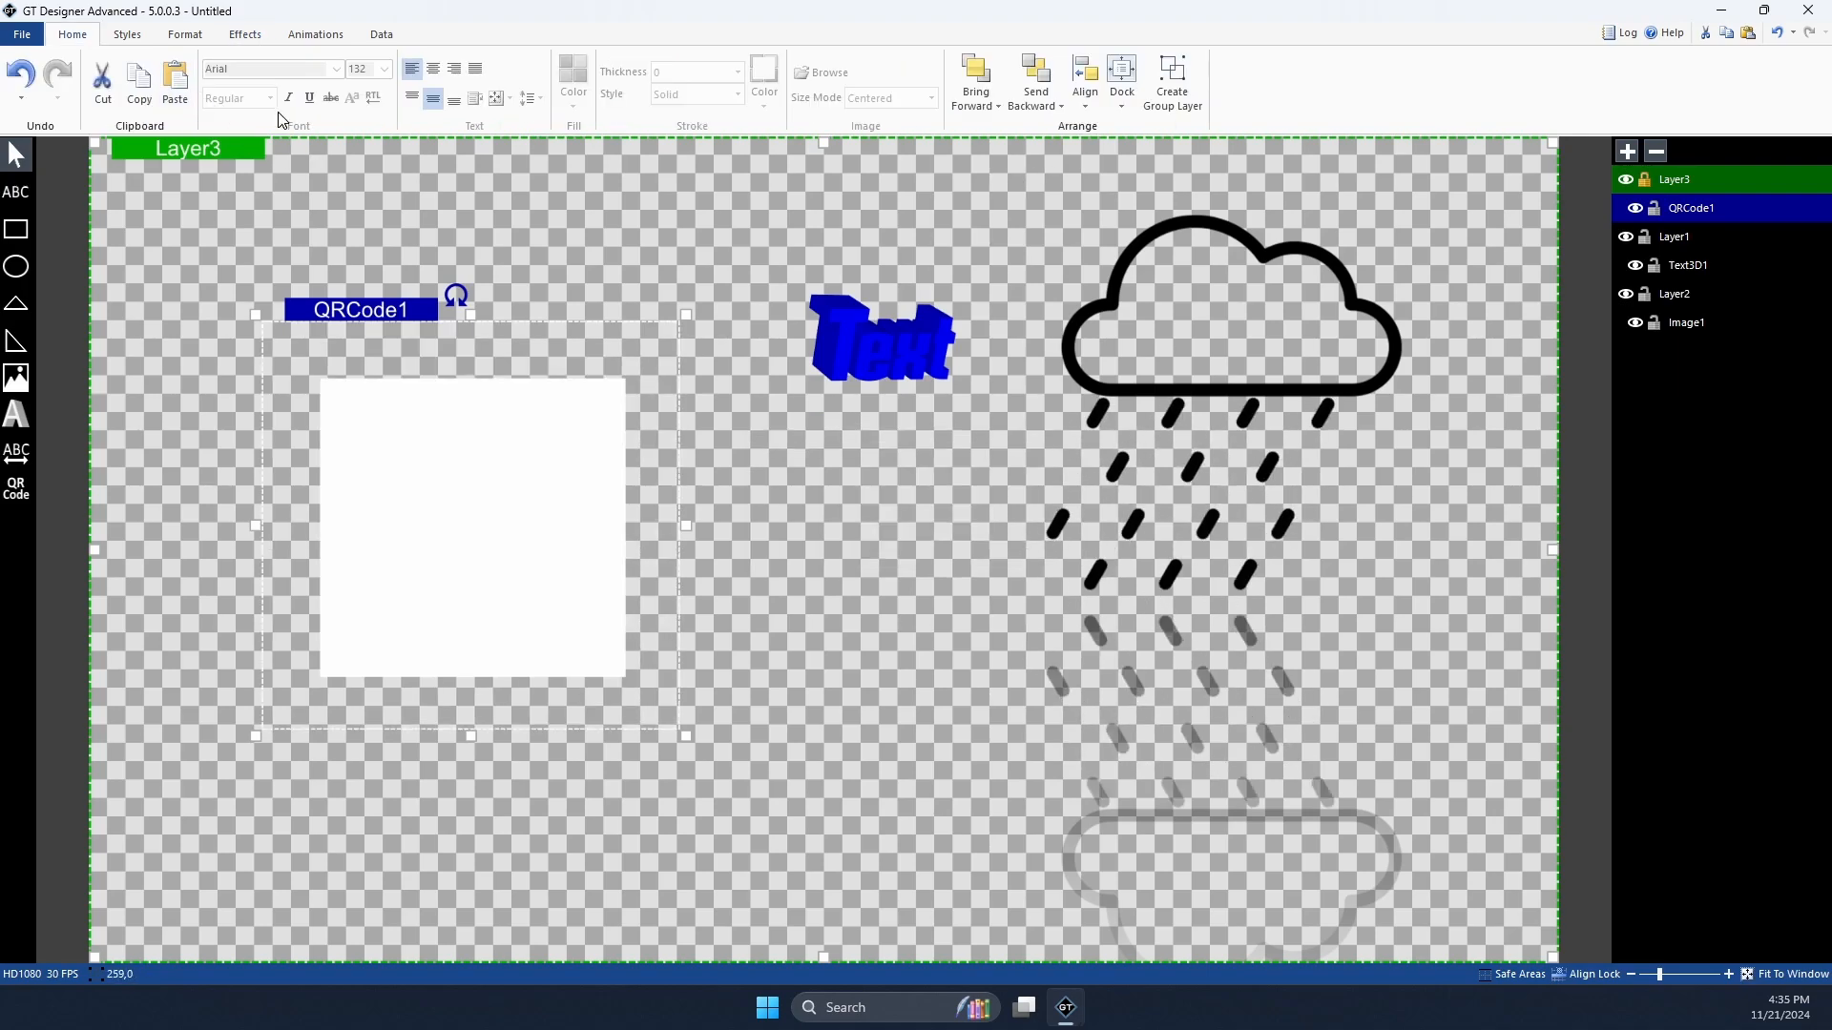
Step: Restore the QR code's crop to 0 on X0 and Y0 and 100 on X1 and Y1, and shift the code slightly
click(127, 35)
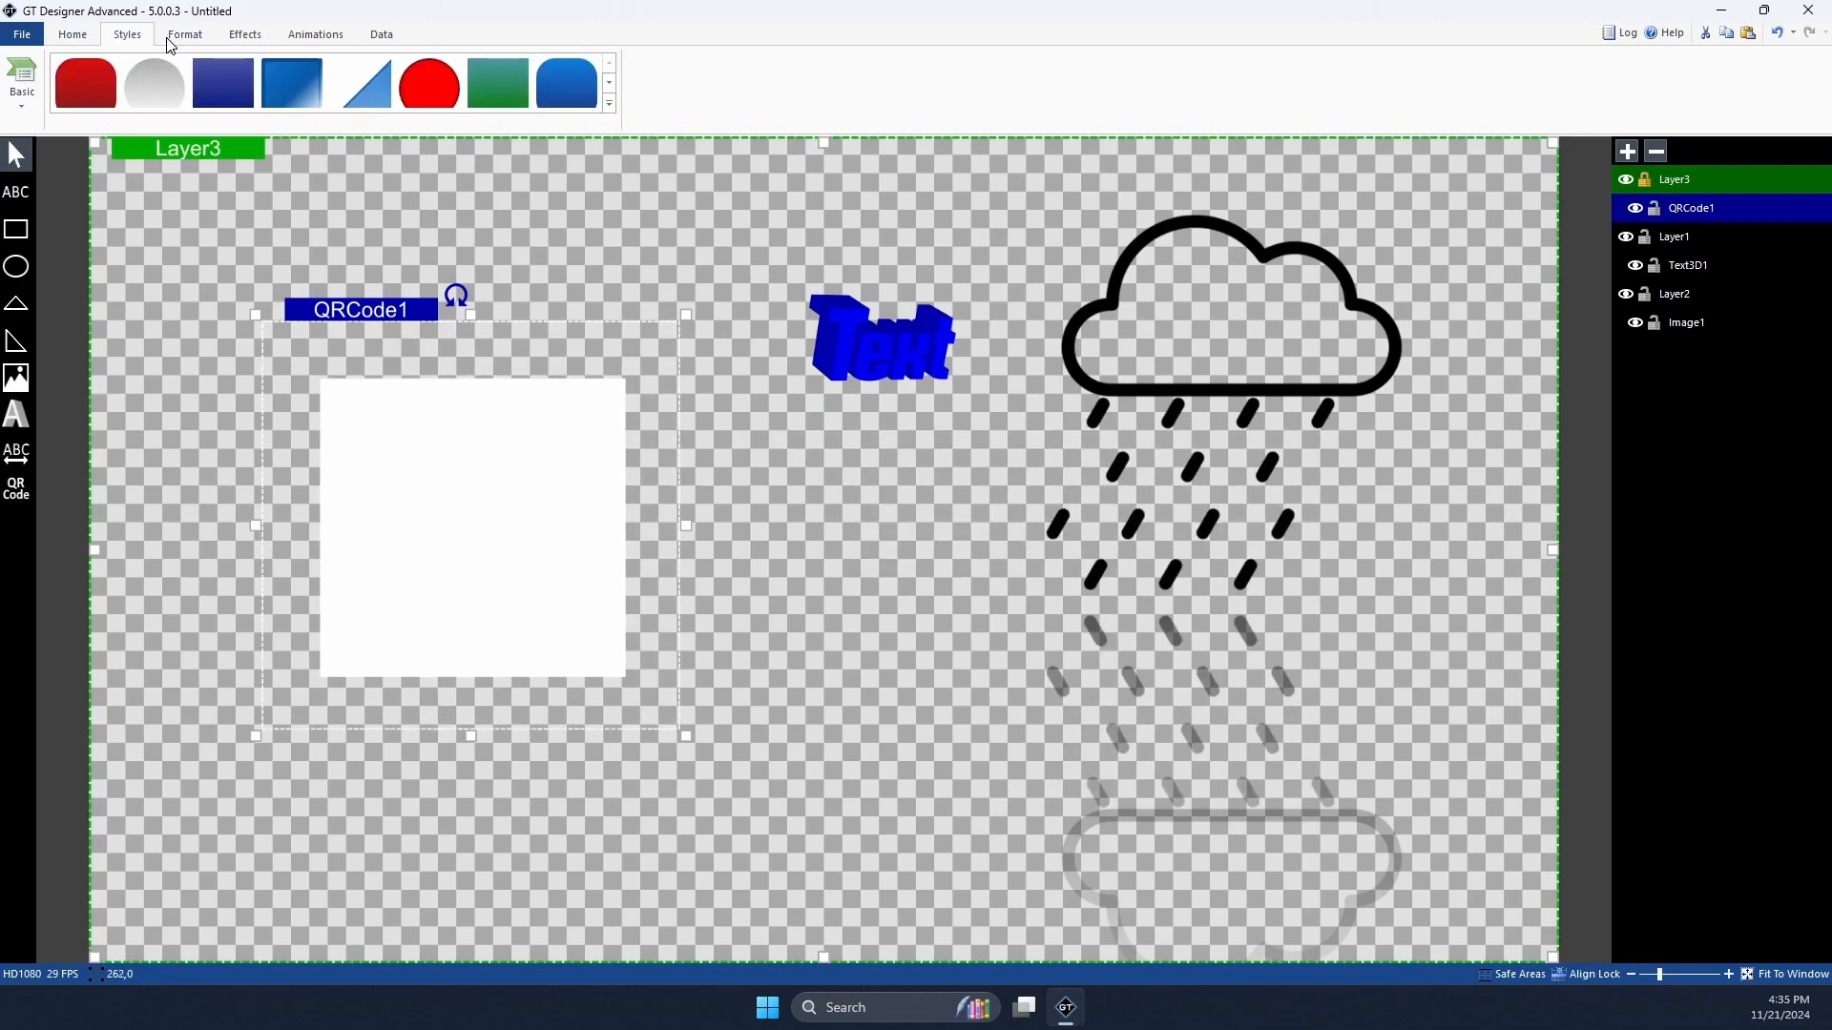
click(185, 34)
click(245, 34)
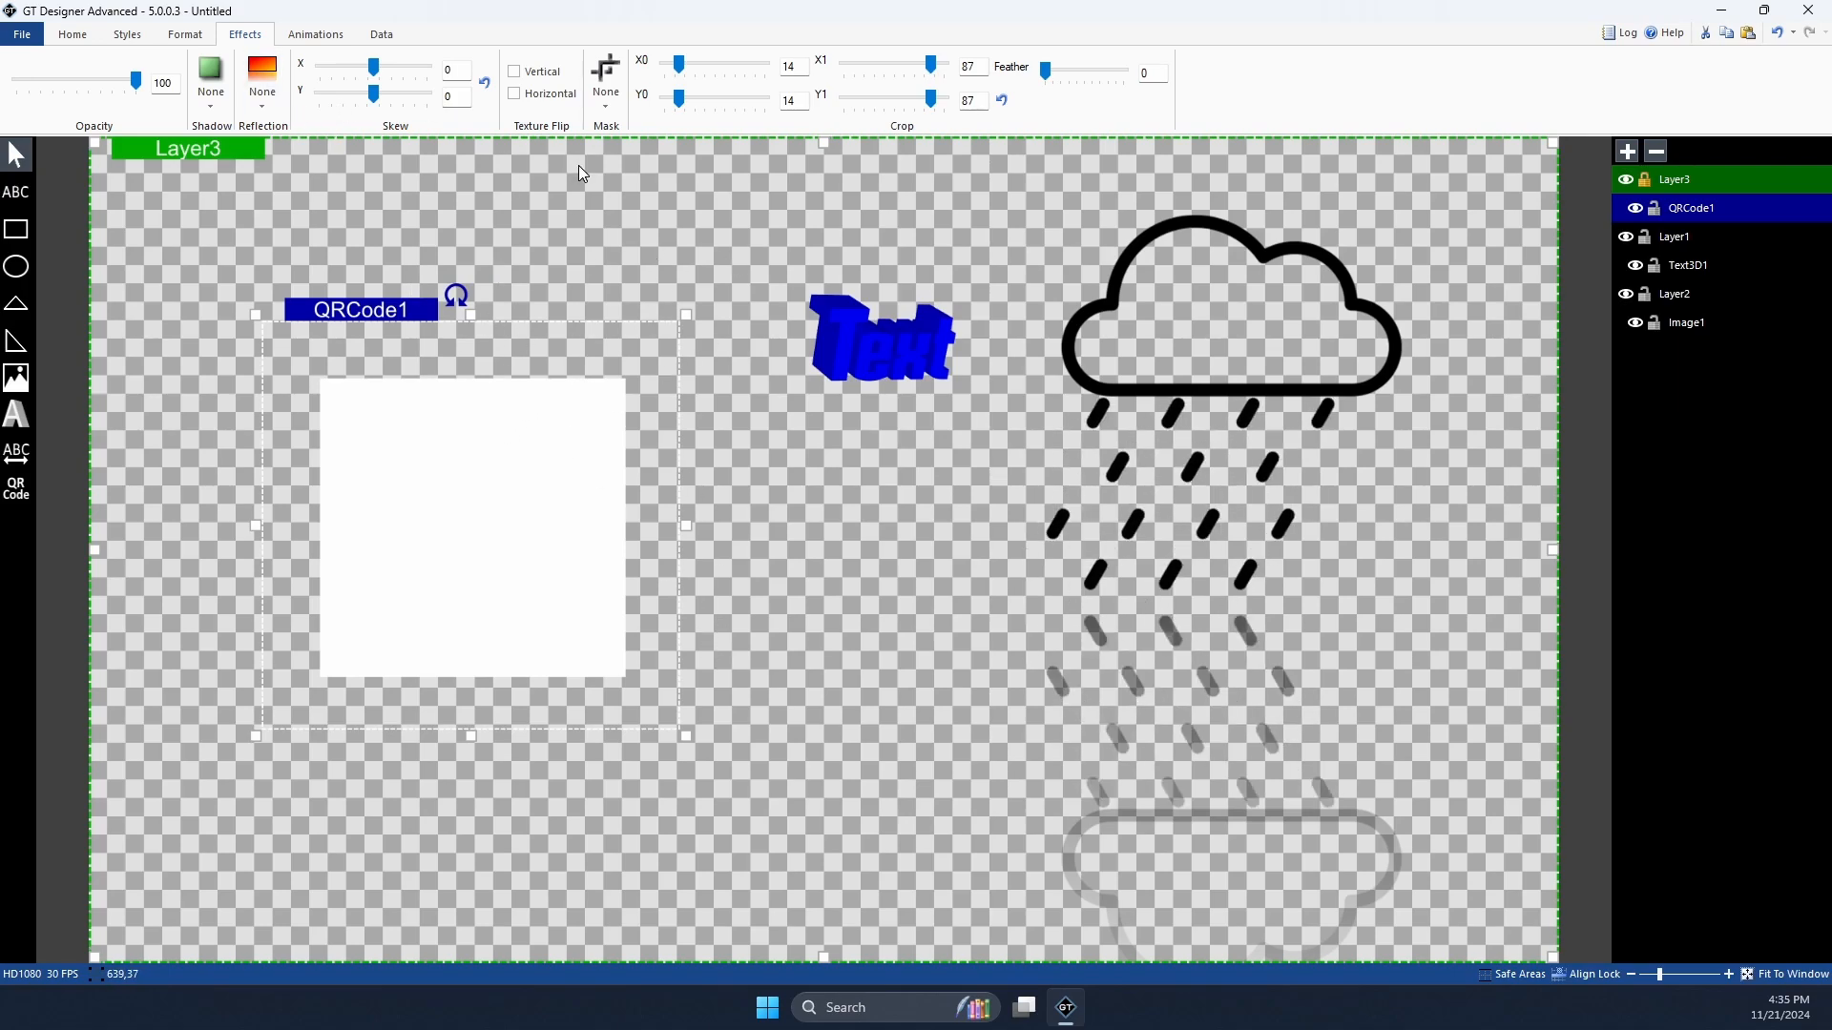
drag(681, 101, 658, 65)
mouse_move(930, 100)
mouse_down()
mouse_move(1014, 102)
mouse_move(946, 67)
mouse_up()
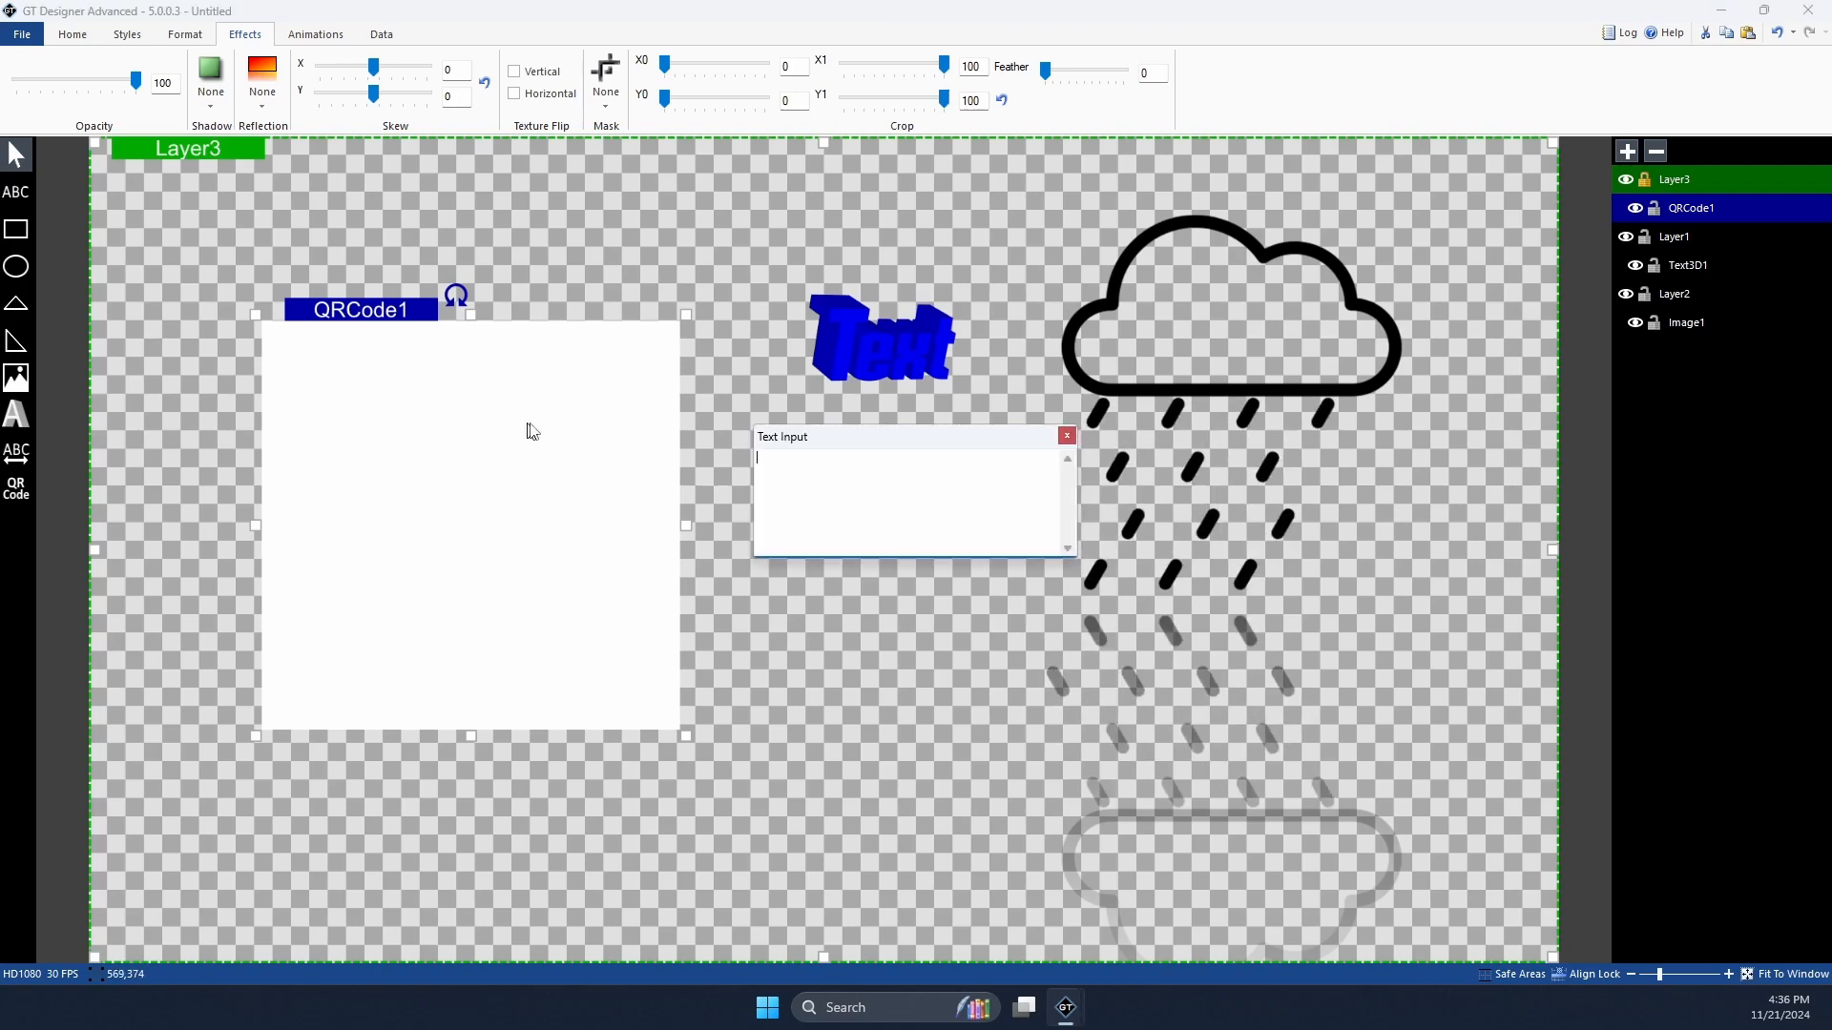
drag(540, 401, 474, 390)
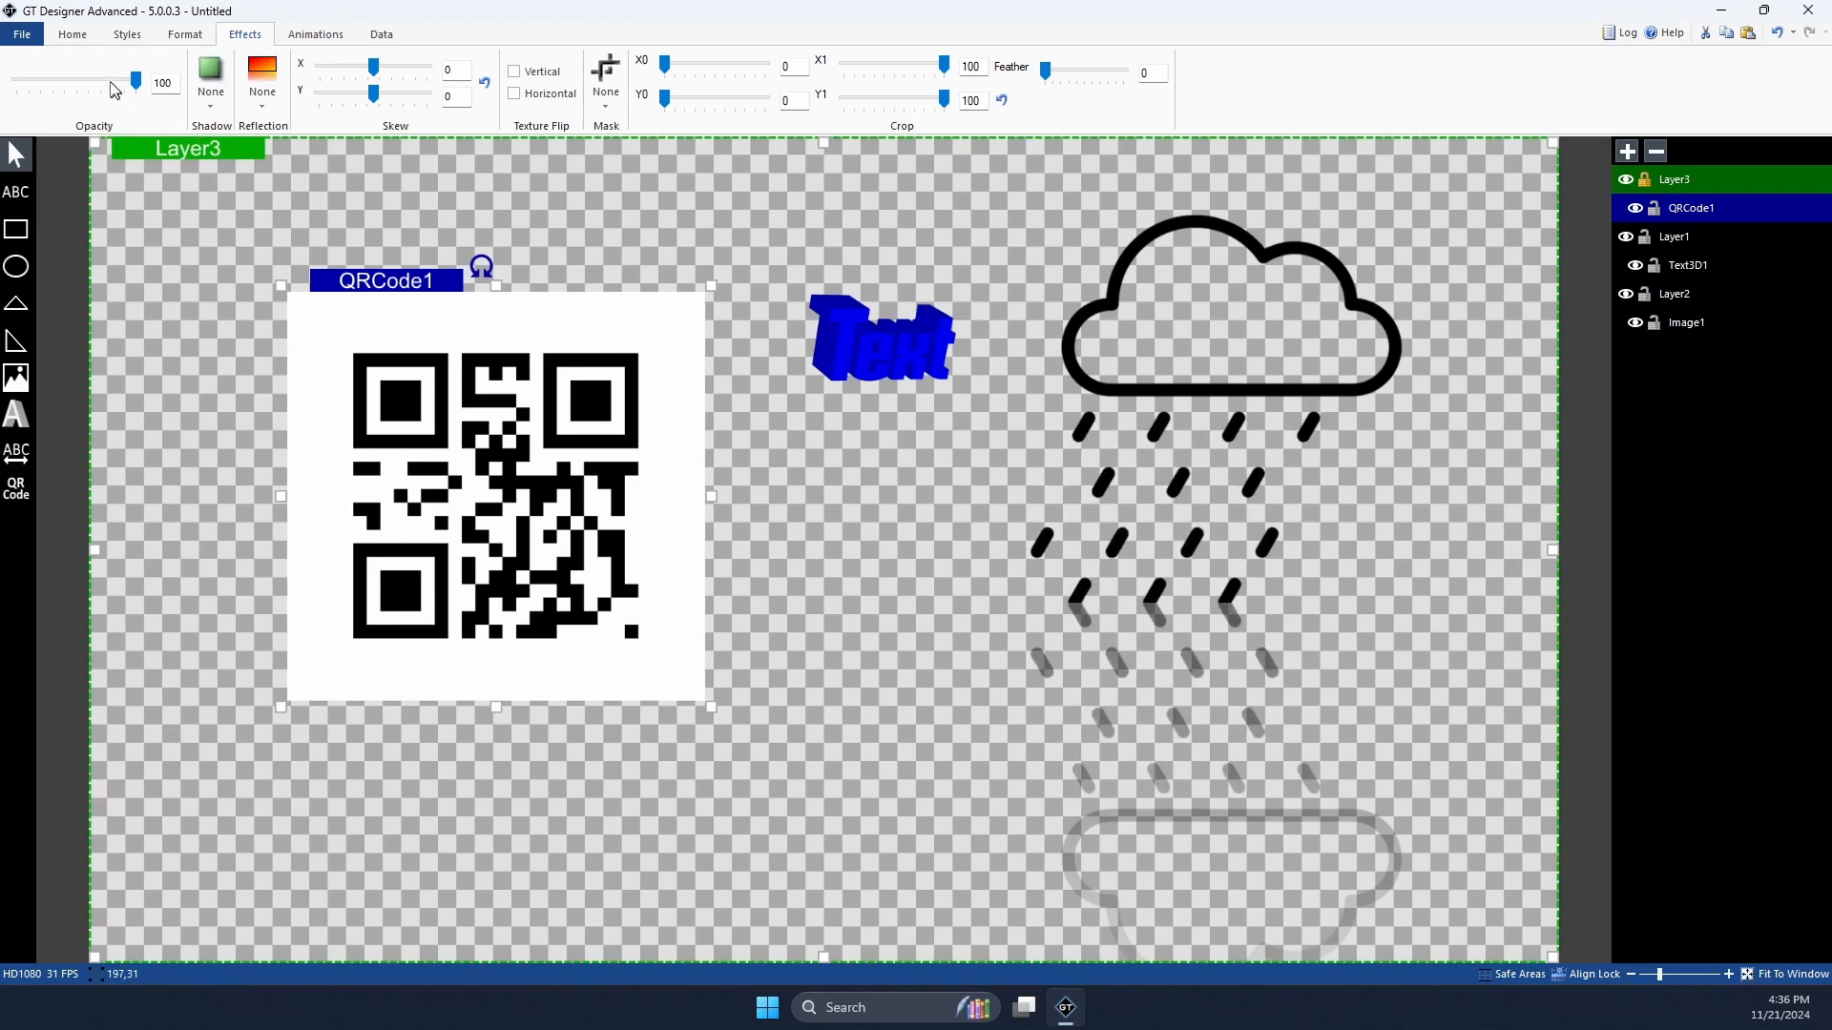
Step: Draw a large rectangle in Layer3 and move it so that it covers the QR code
click(16, 230)
drag(830, 454, 1536, 957)
drag(1298, 706, 637, 519)
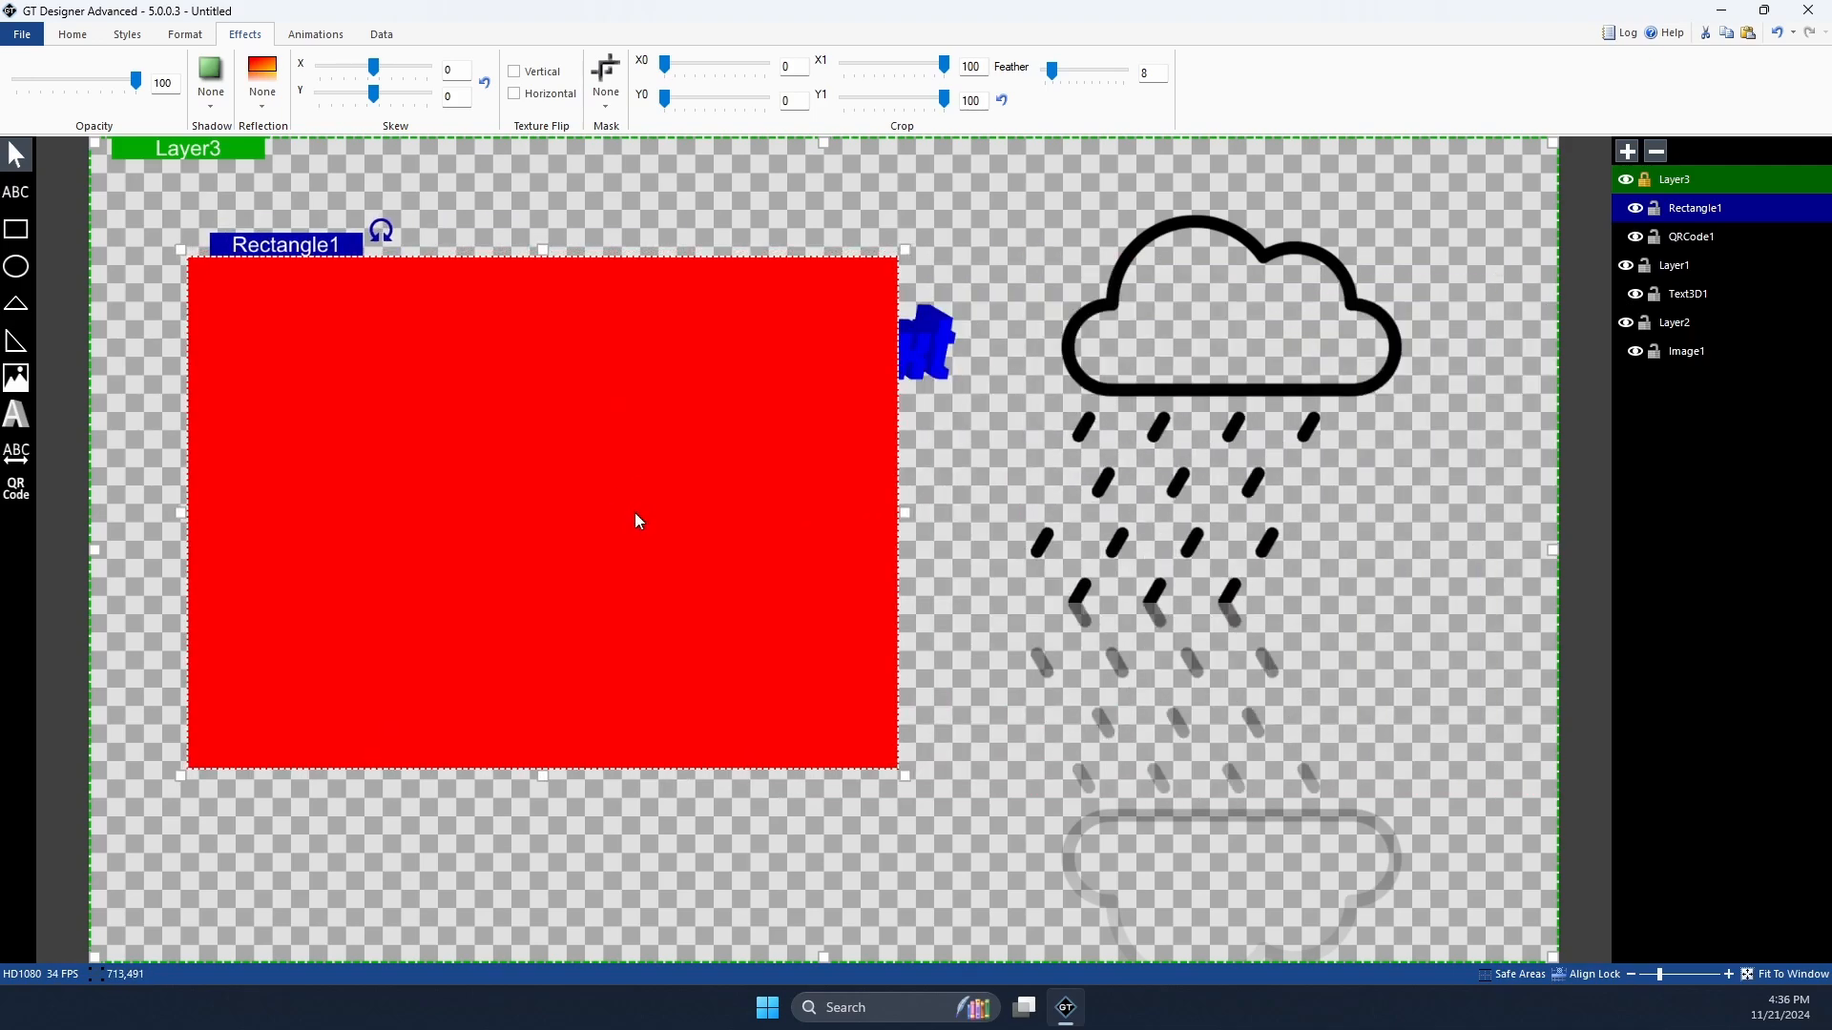
Step: Stack the rectangle below the QR code, set QRCode1 as its mask, and move it back above the code
click(1687, 237)
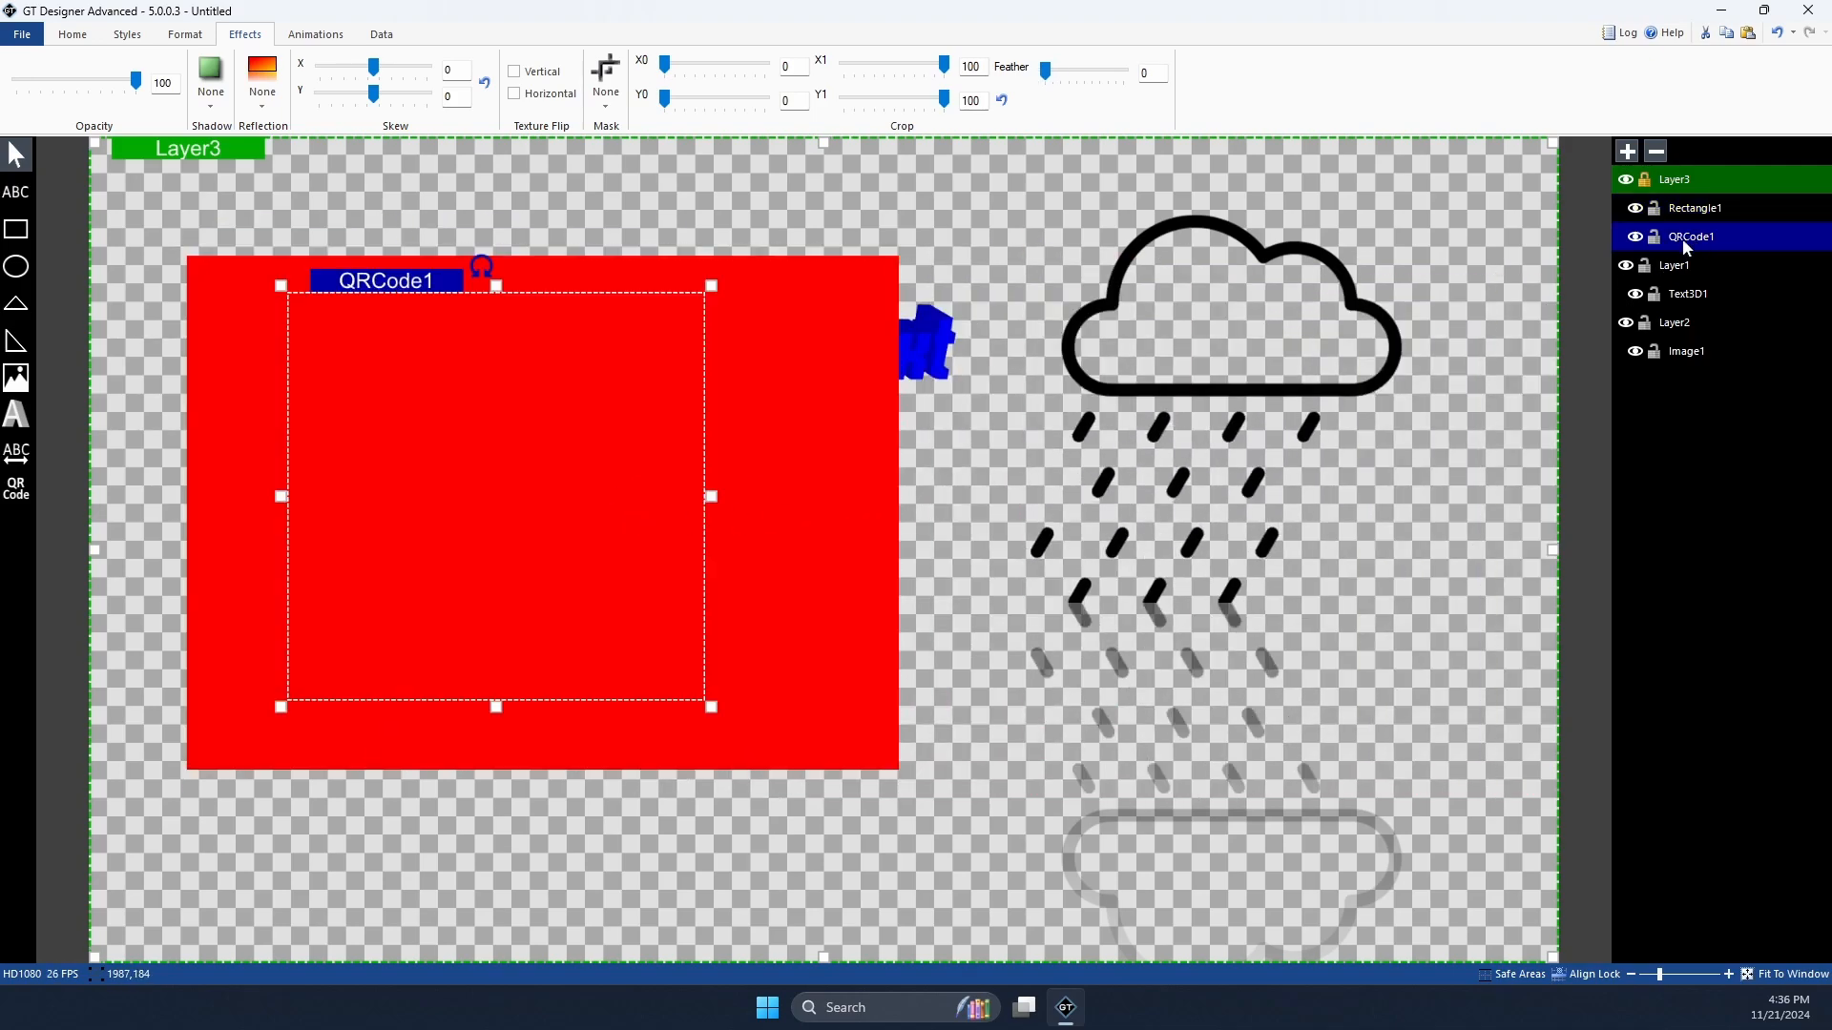
drag(1693, 208, 1723, 237)
click(606, 84)
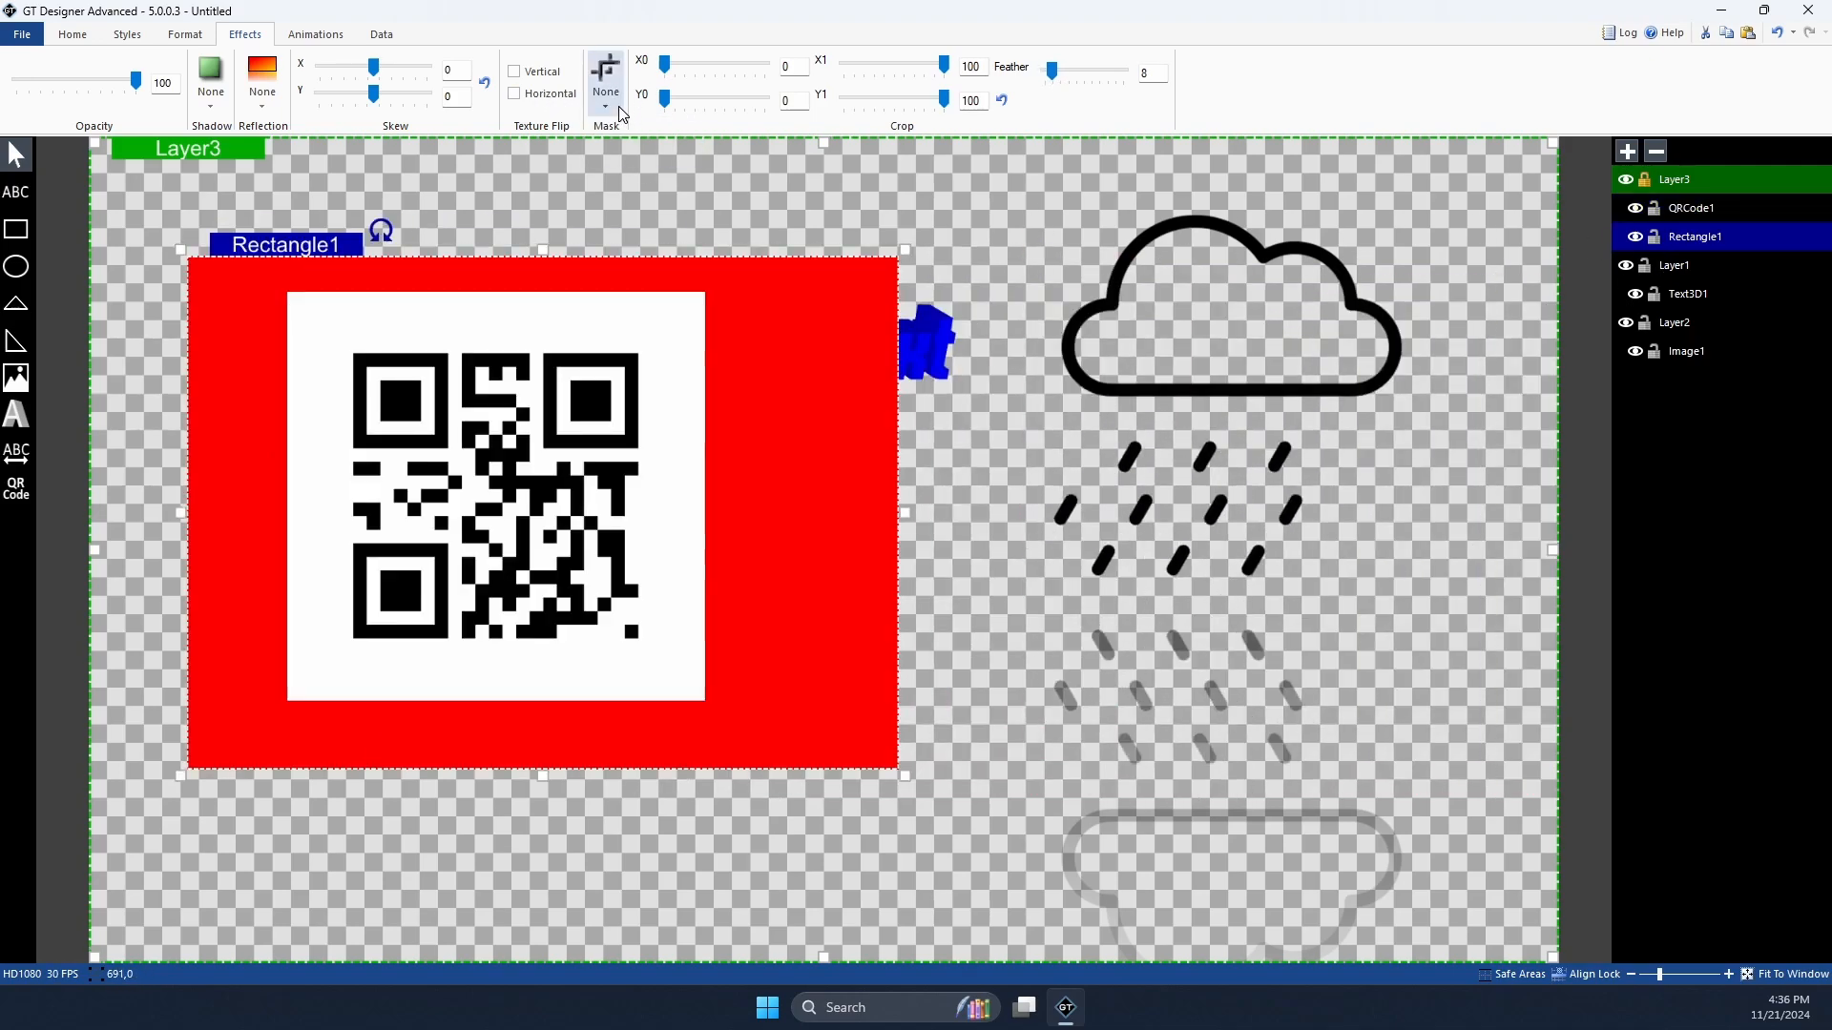
click(657, 153)
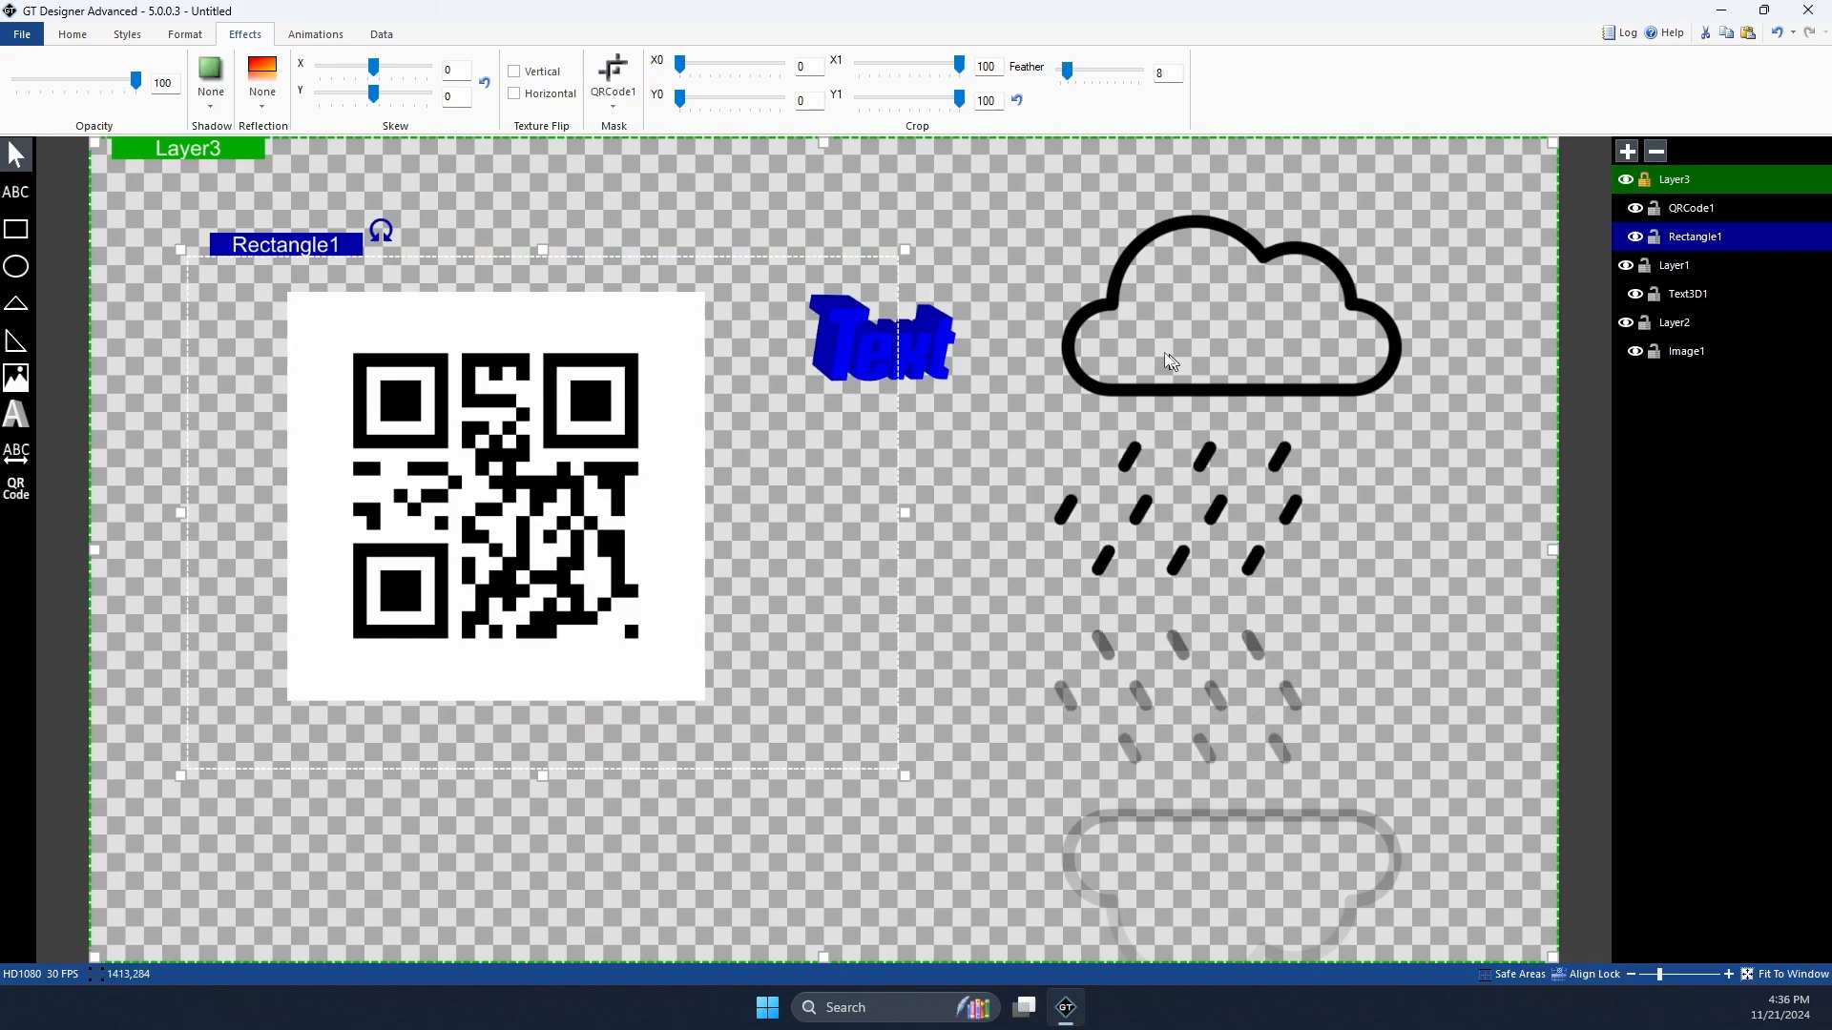
drag(1703, 237, 1721, 210)
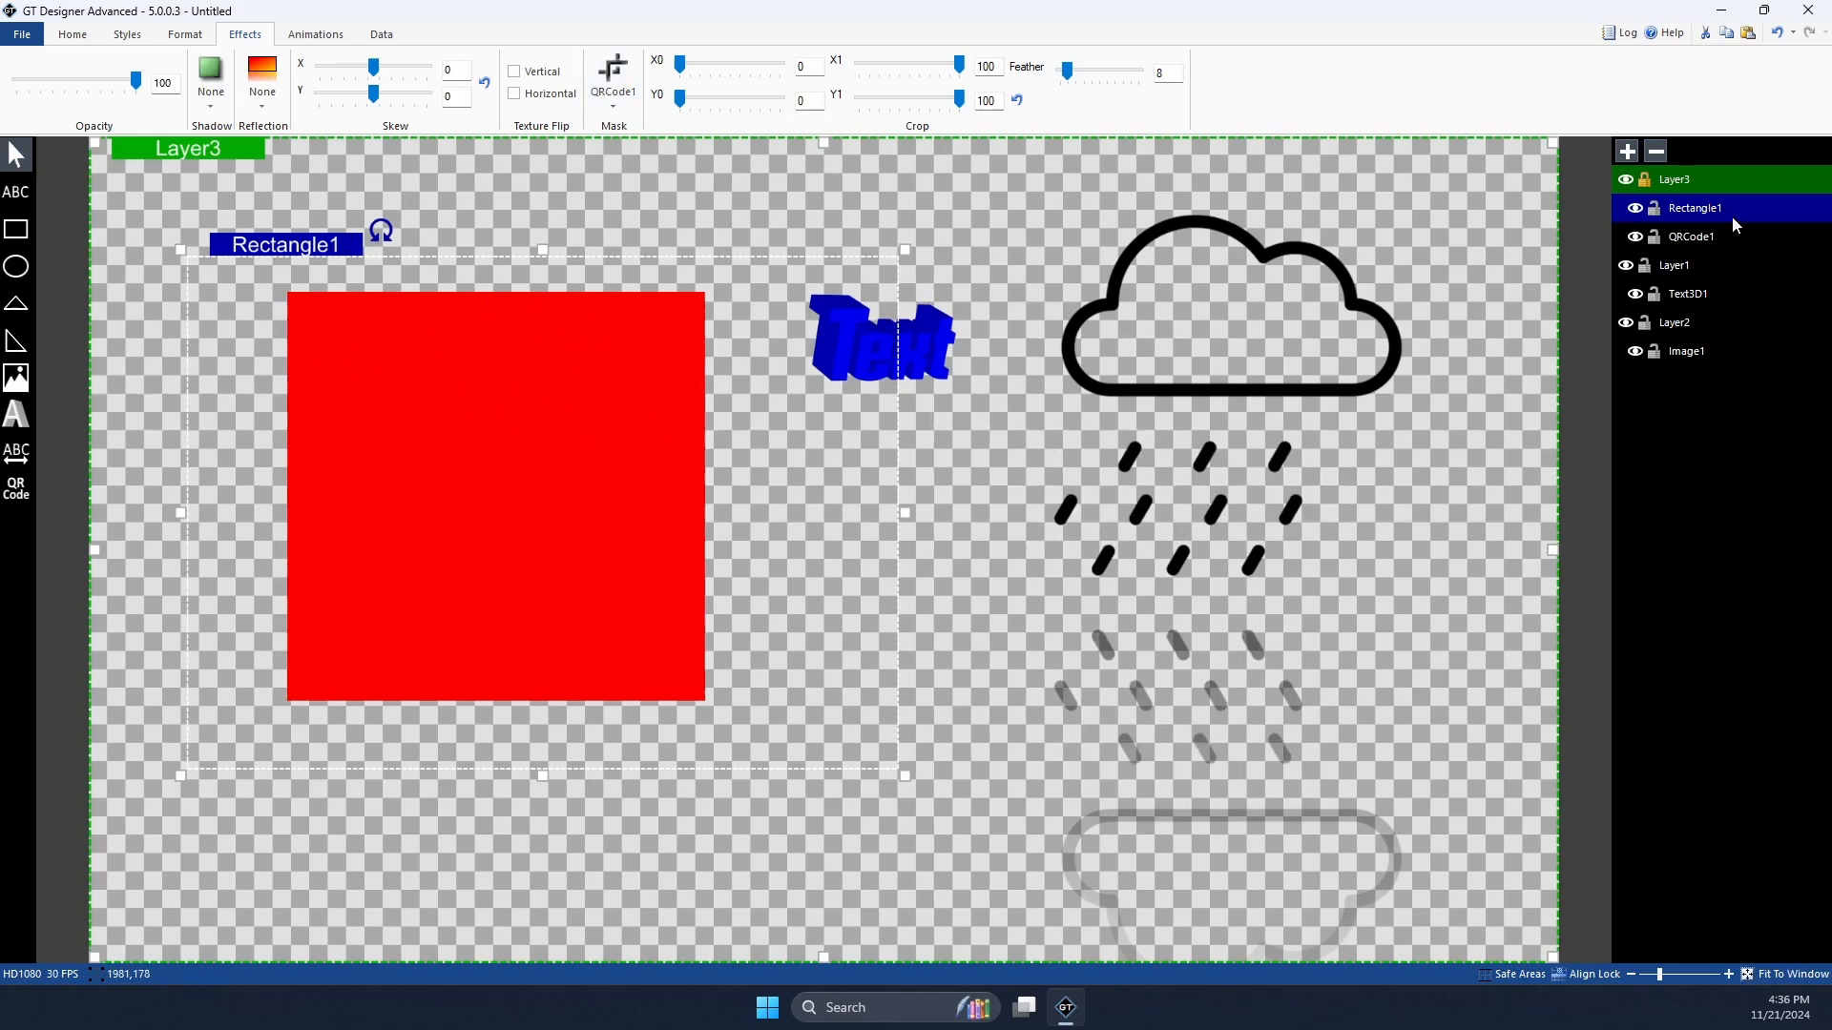
Step: Remove the QRCode1 mask from the rectangle
click(1708, 237)
click(1648, 208)
click(632, 106)
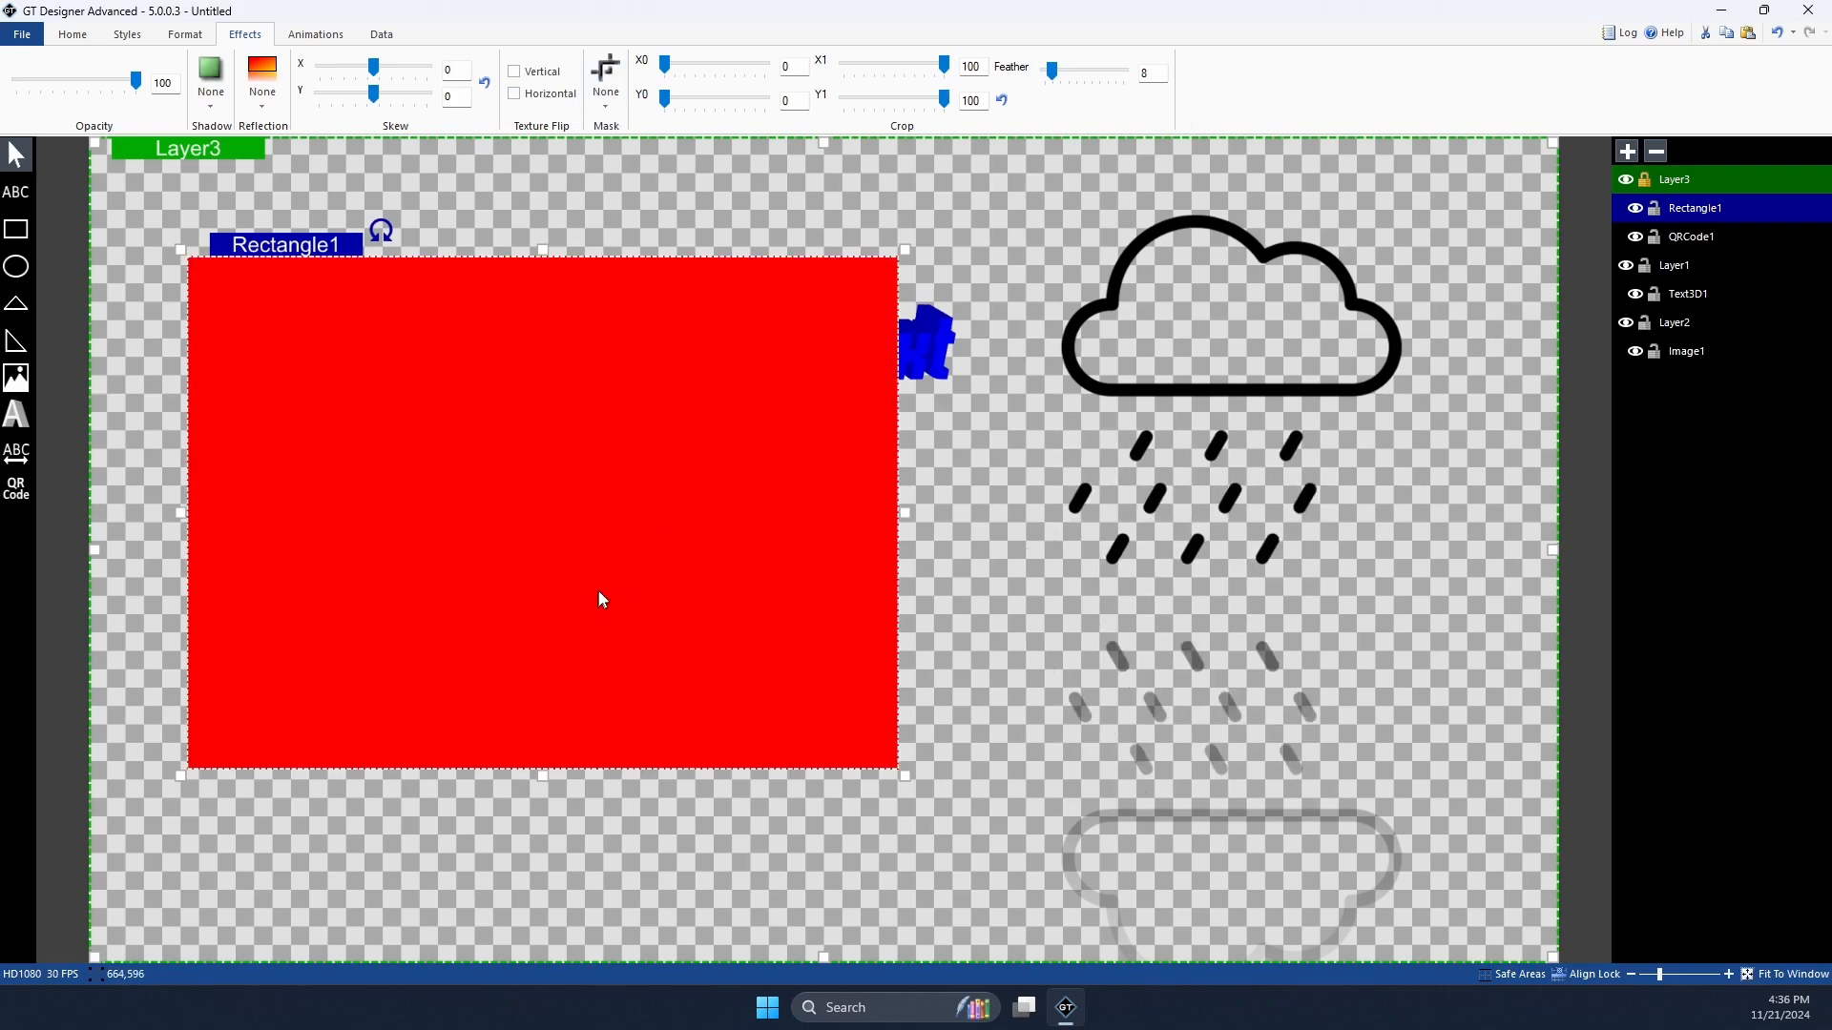
Step: Move the QR code out from behind the rectangle and place it beside it, over the cloud image
click(1692, 237)
drag(336, 274, 1050, 304)
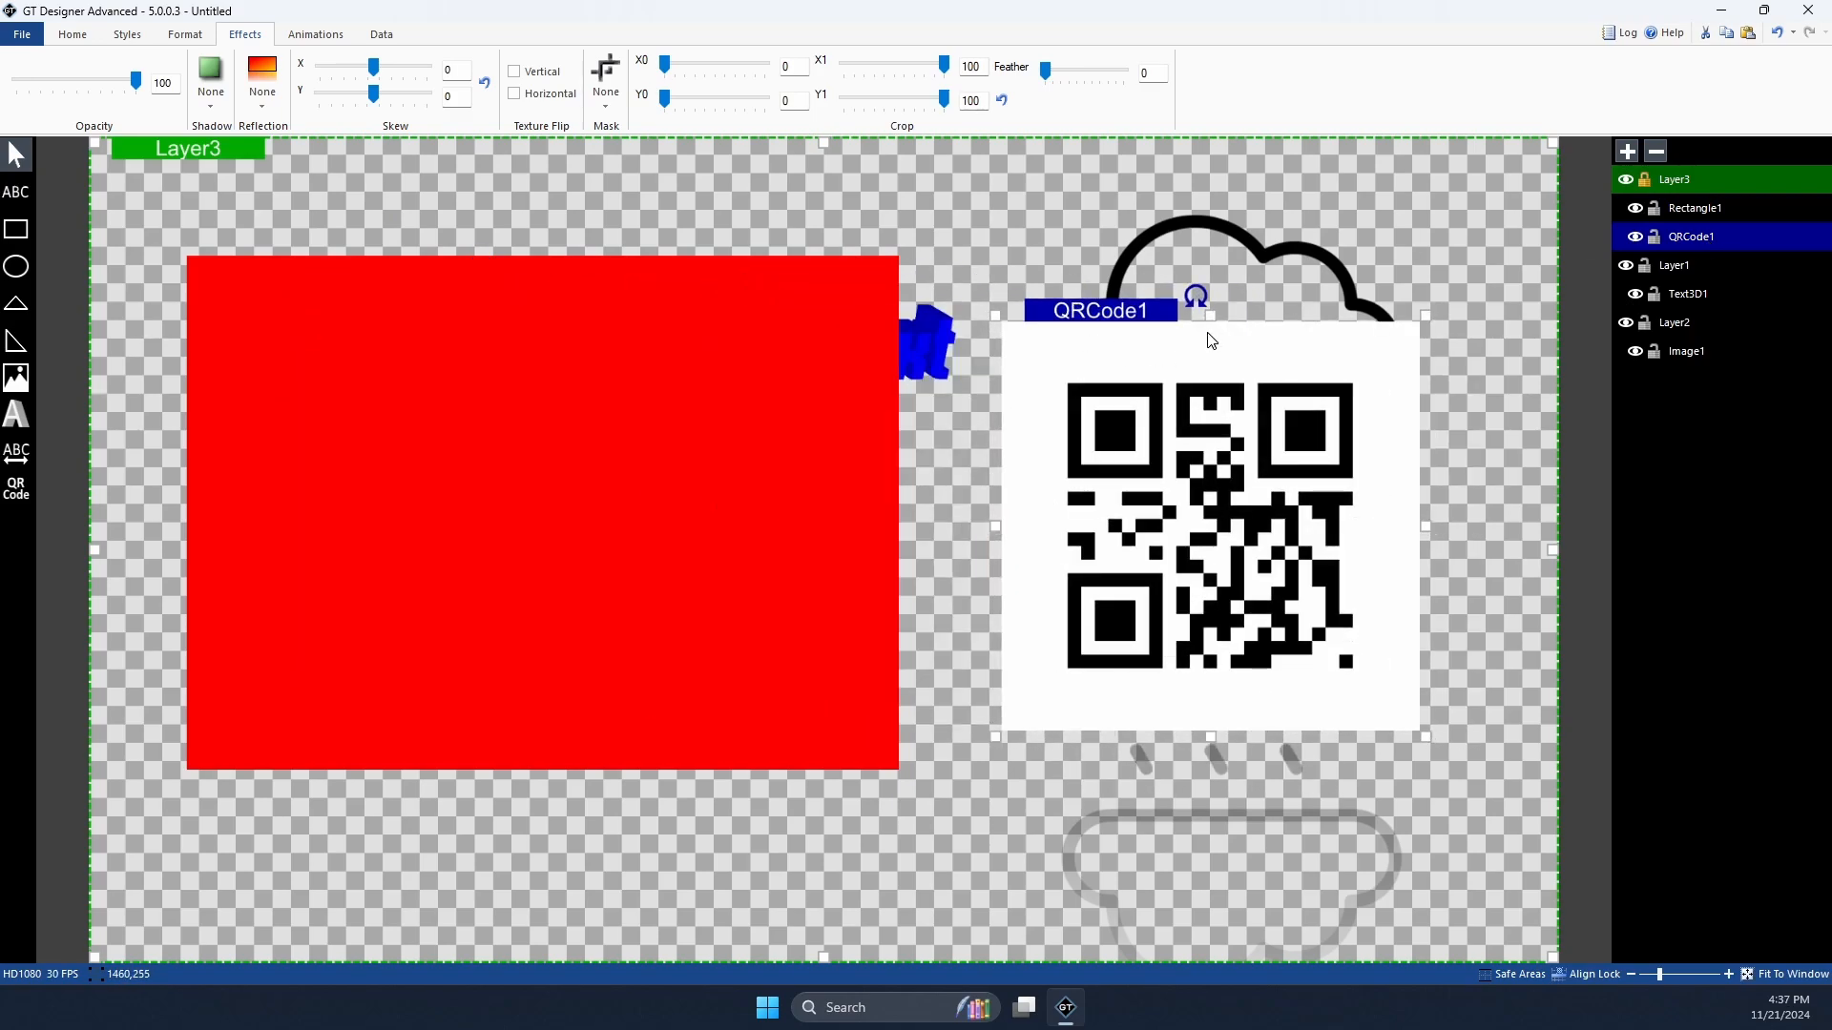
drag(1126, 302, 1096, 324)
click(542, 425)
click(1233, 371)
Step: Fill the rectangle with a linear gradient from red to blue (#0105FF) at a 90-degree angle with Mirror wrap
click(716, 397)
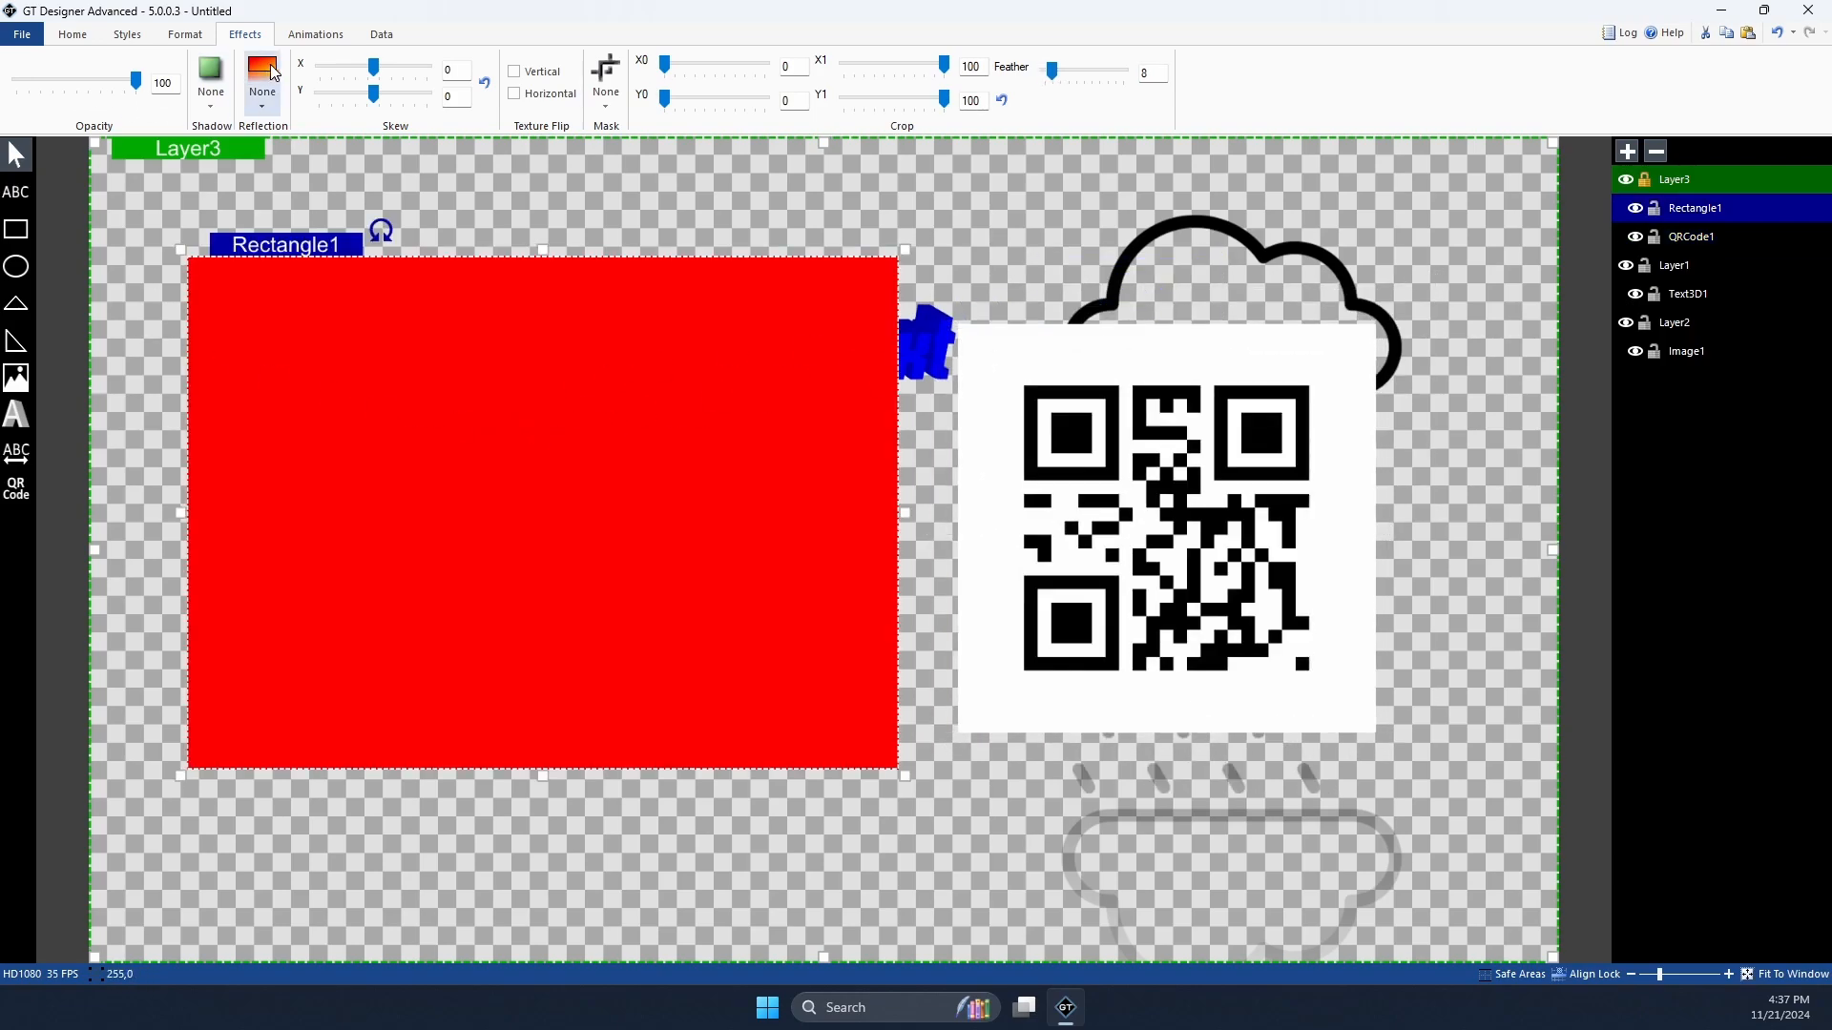
click(182, 35)
click(74, 36)
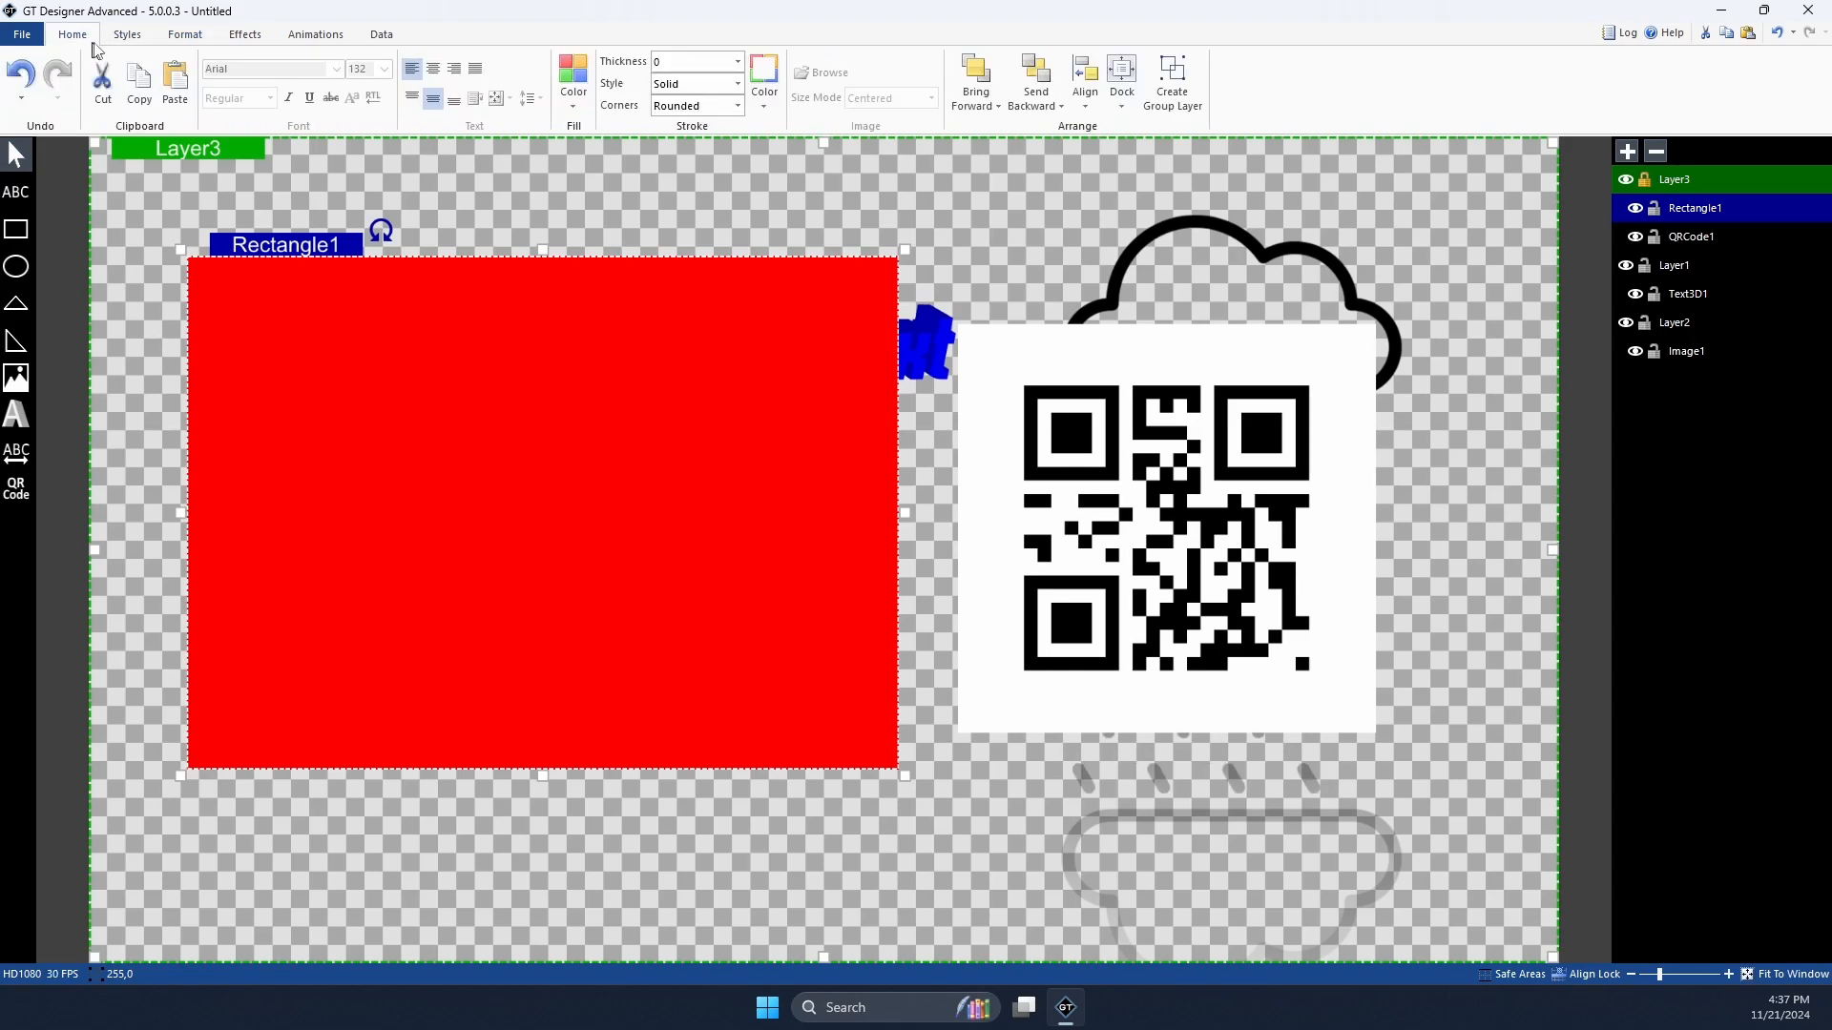
click(128, 37)
click(73, 34)
click(573, 84)
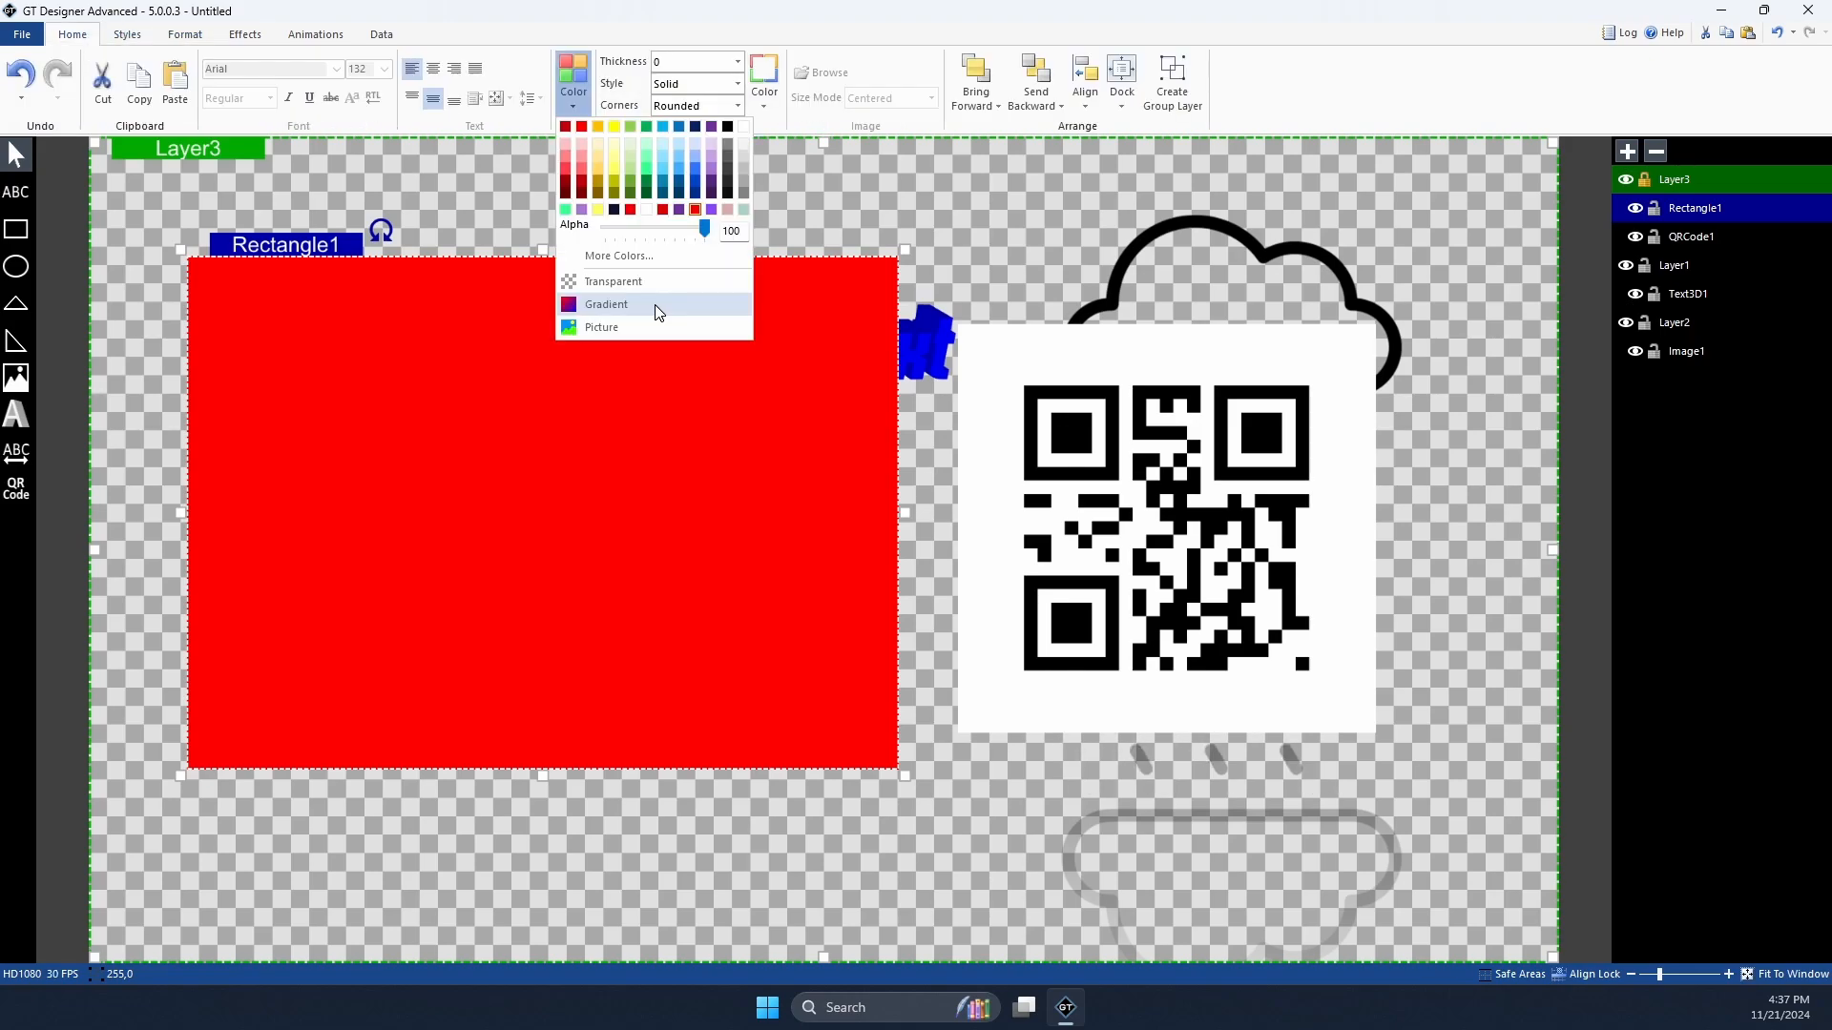
click(643, 311)
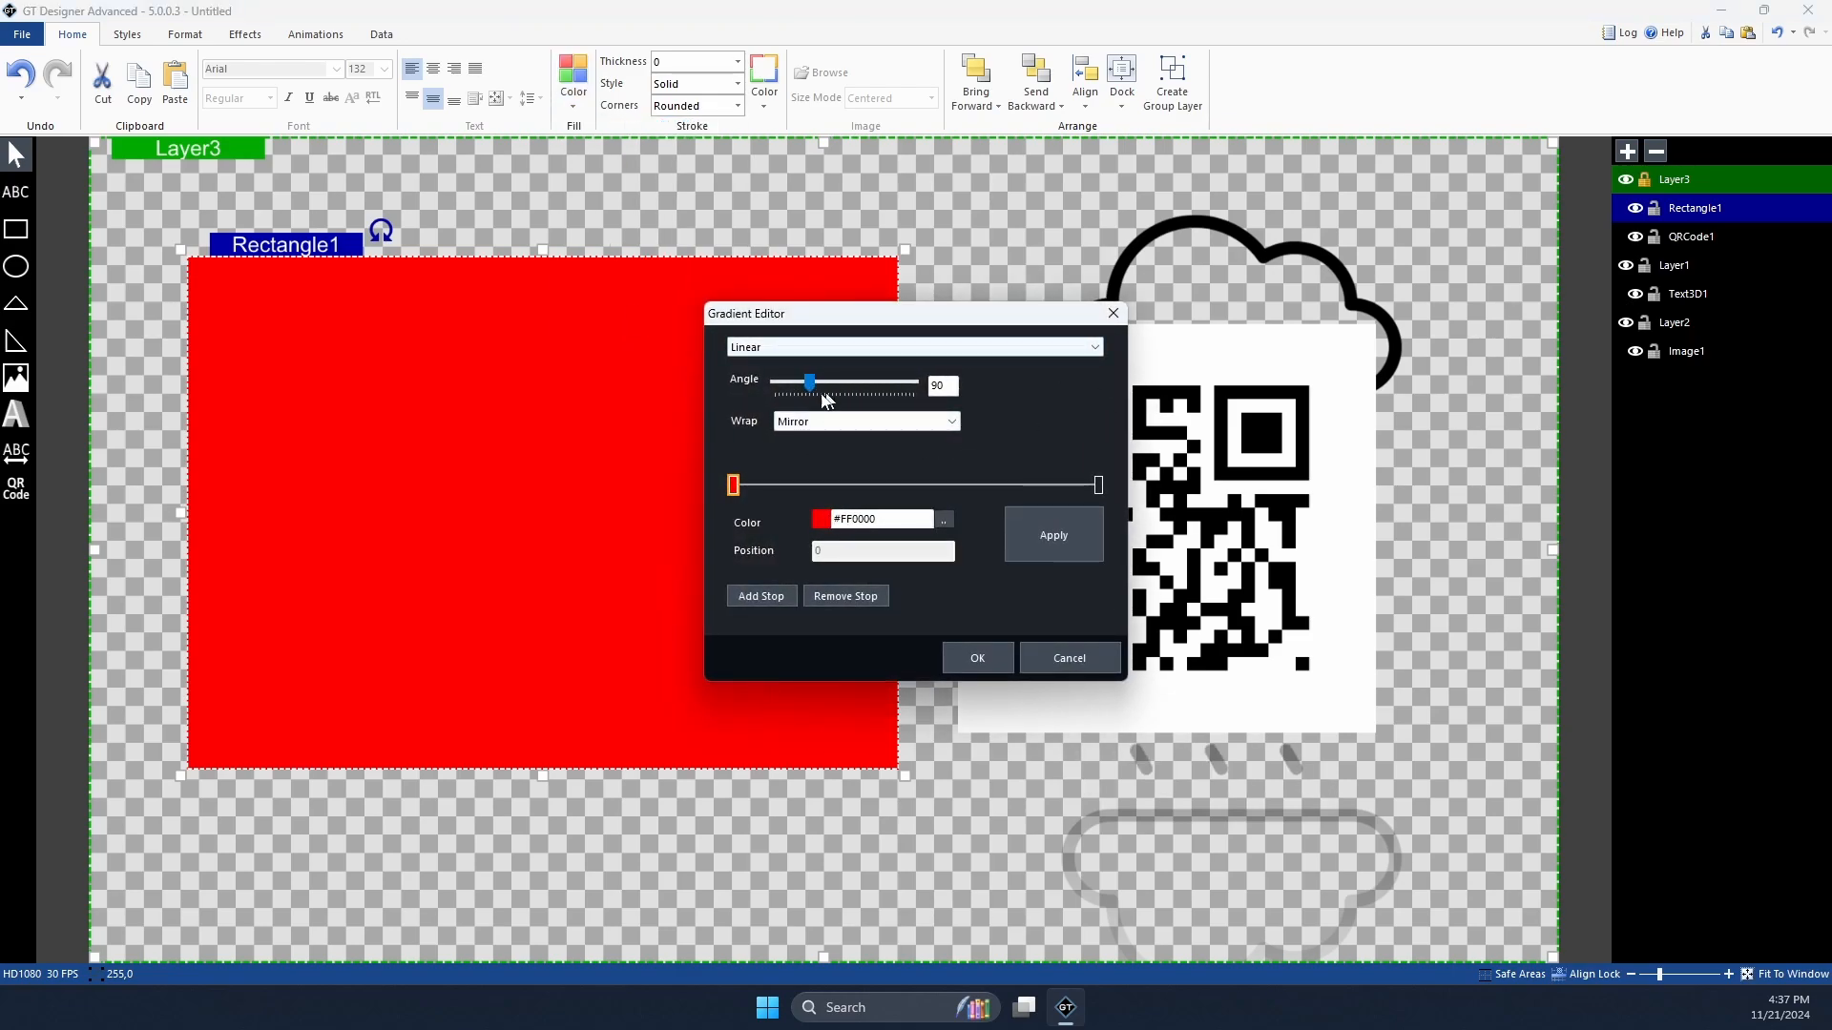
click(1097, 484)
click(944, 520)
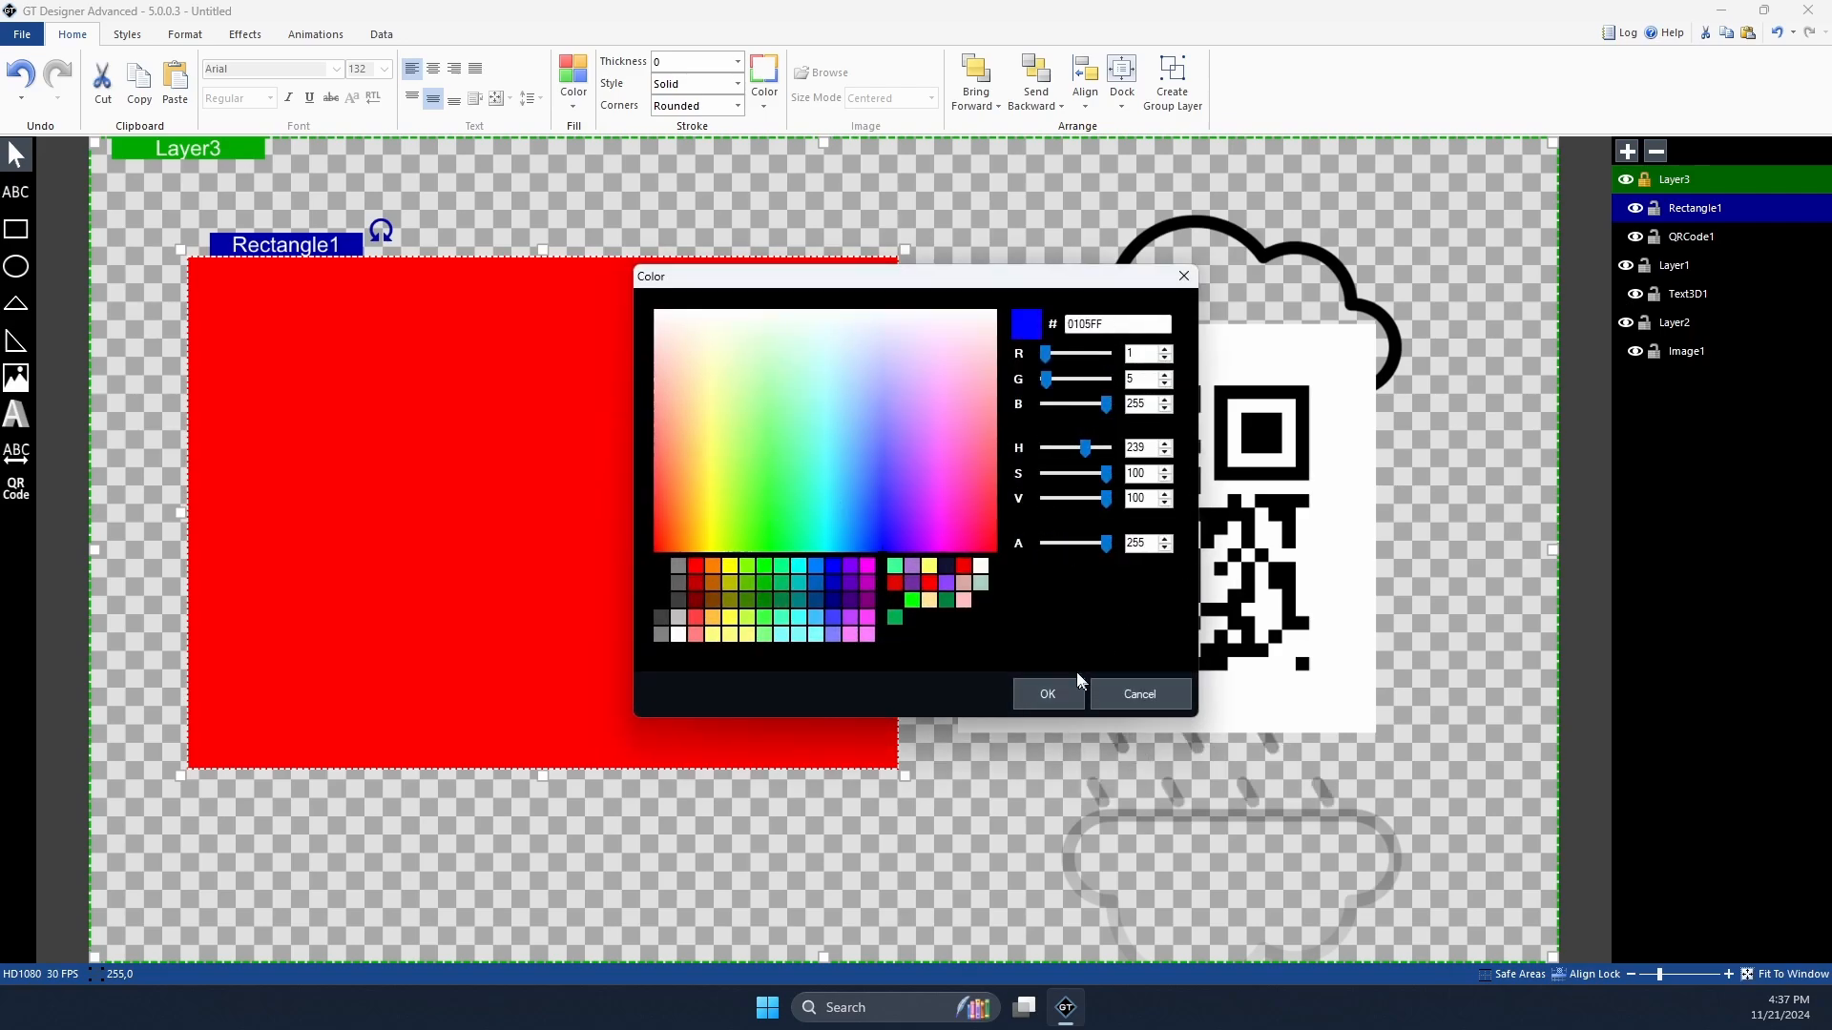
click(1047, 694)
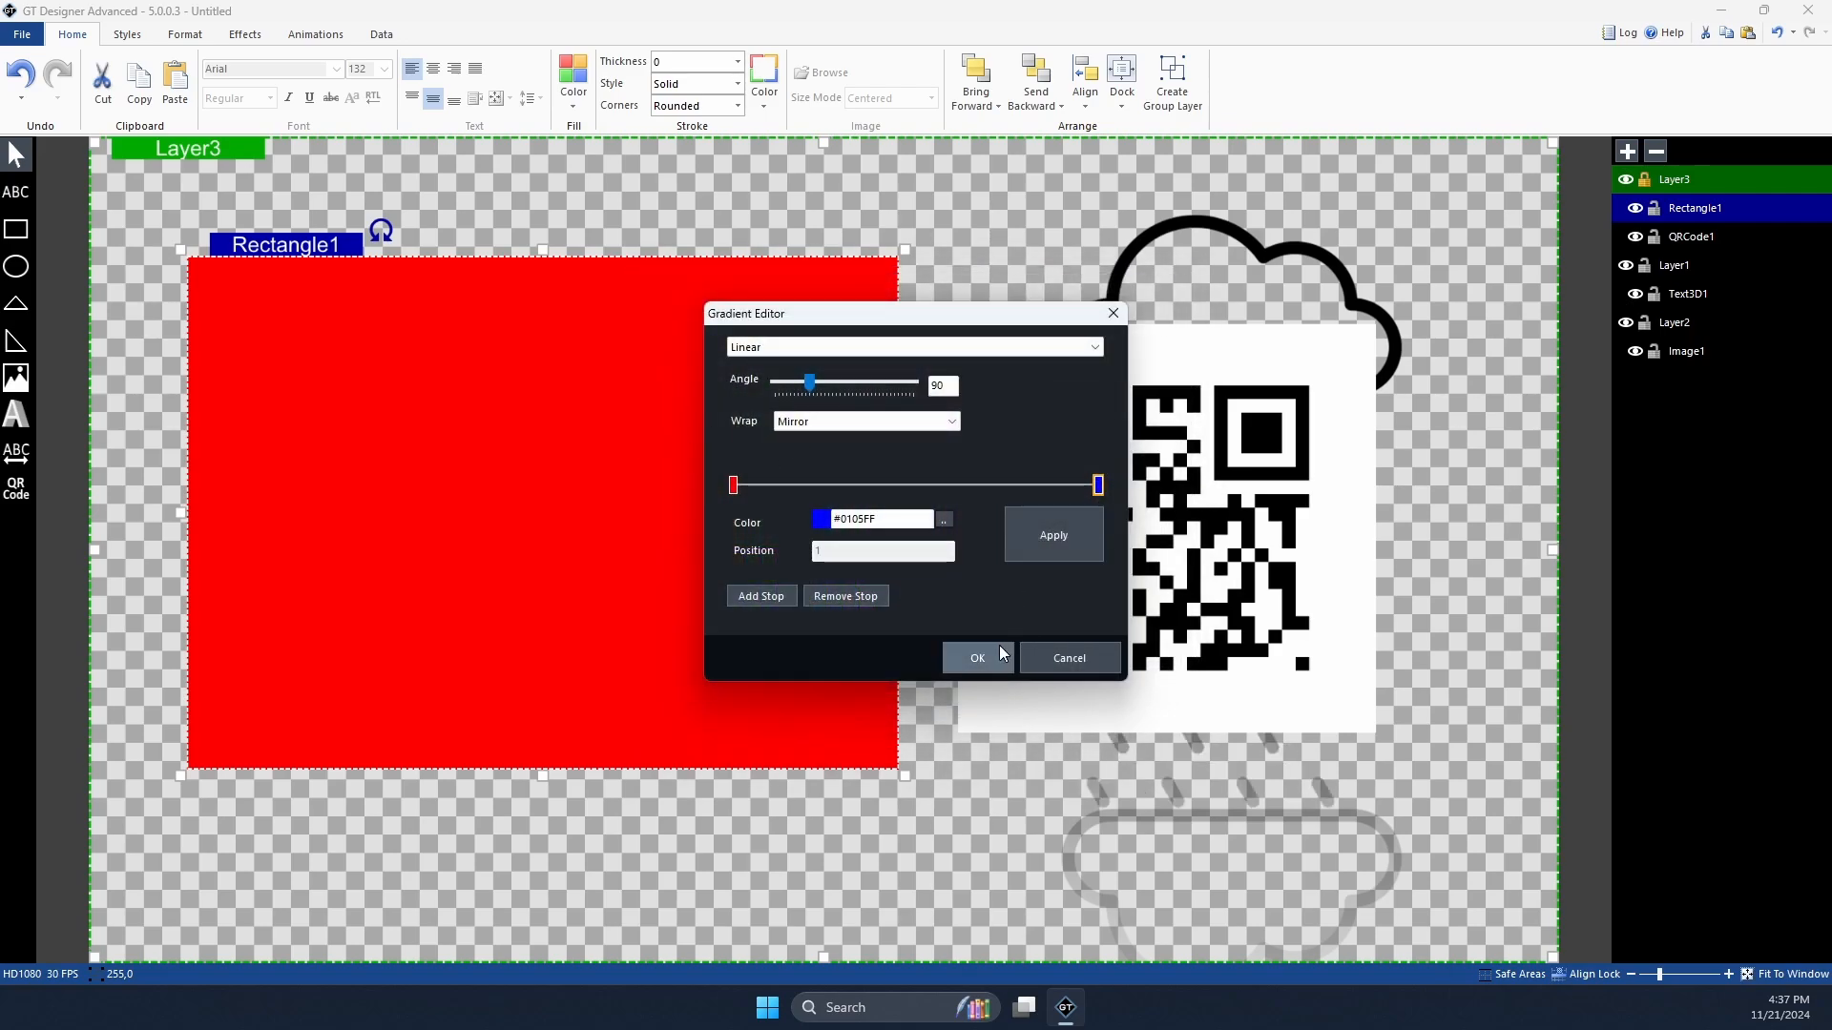
click(1053, 531)
drag(904, 323, 1231, 318)
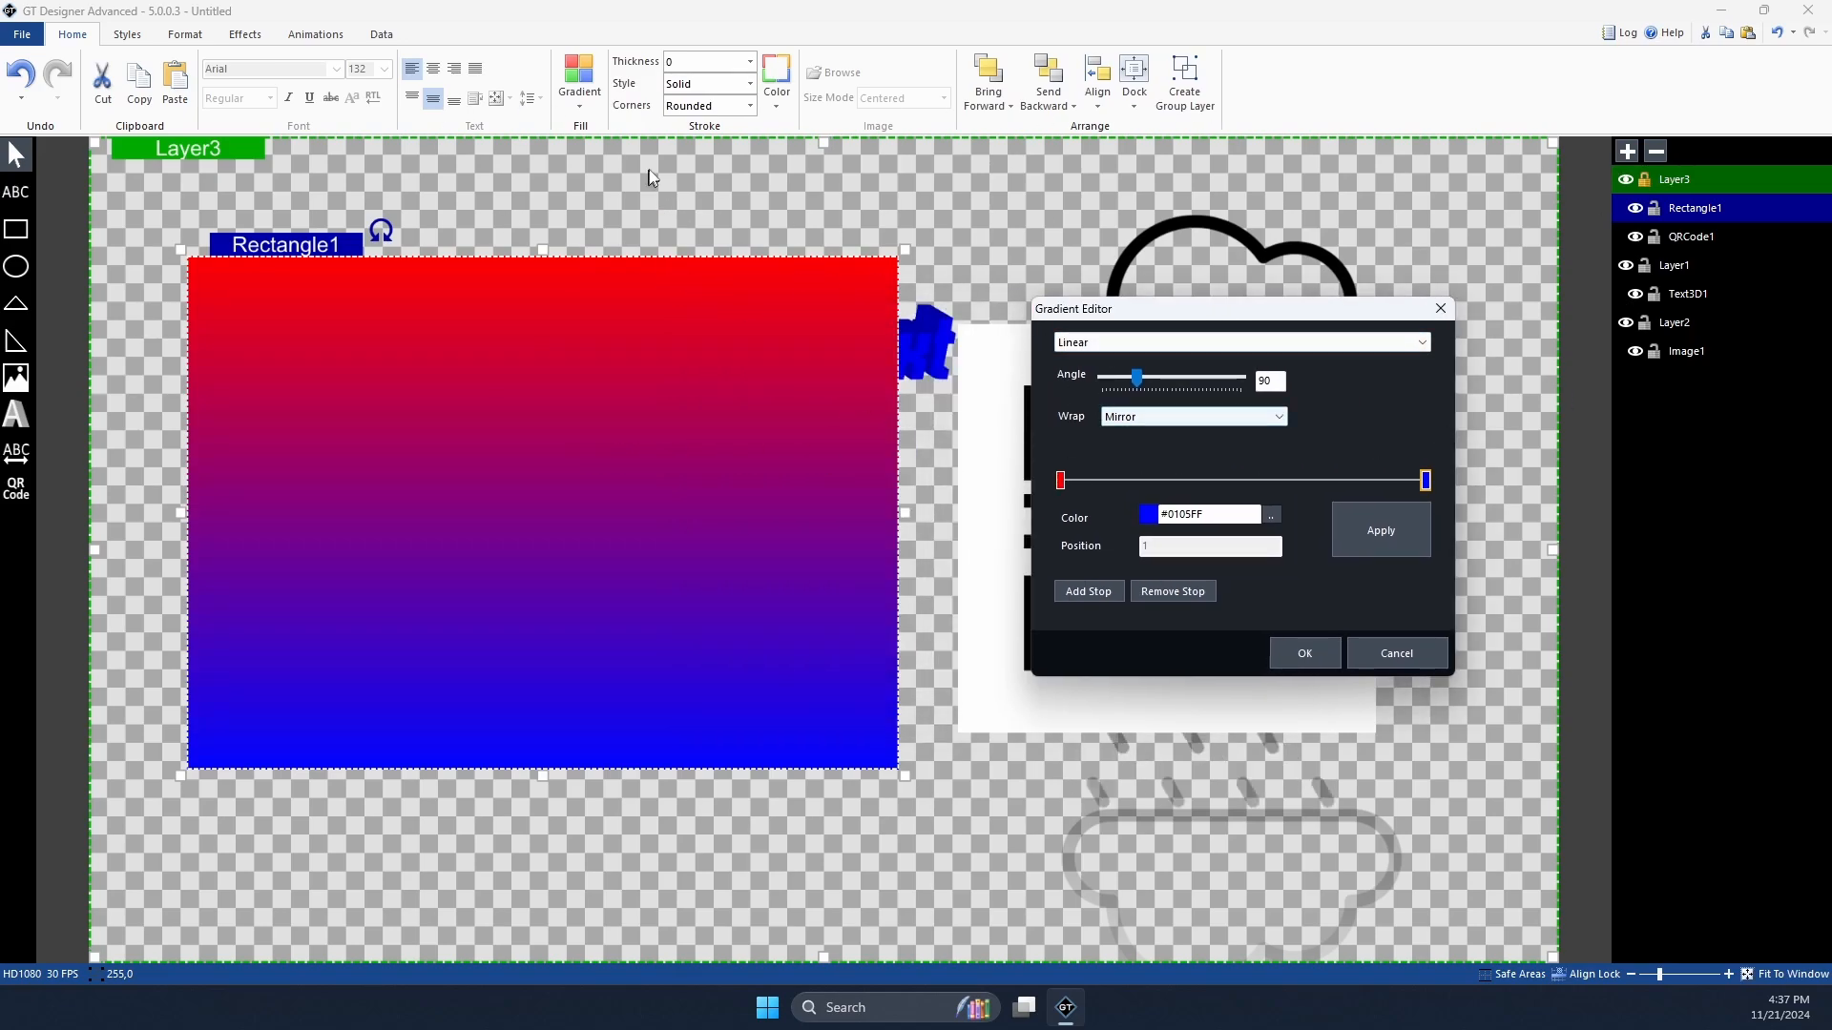
click(1178, 340)
click(1178, 340)
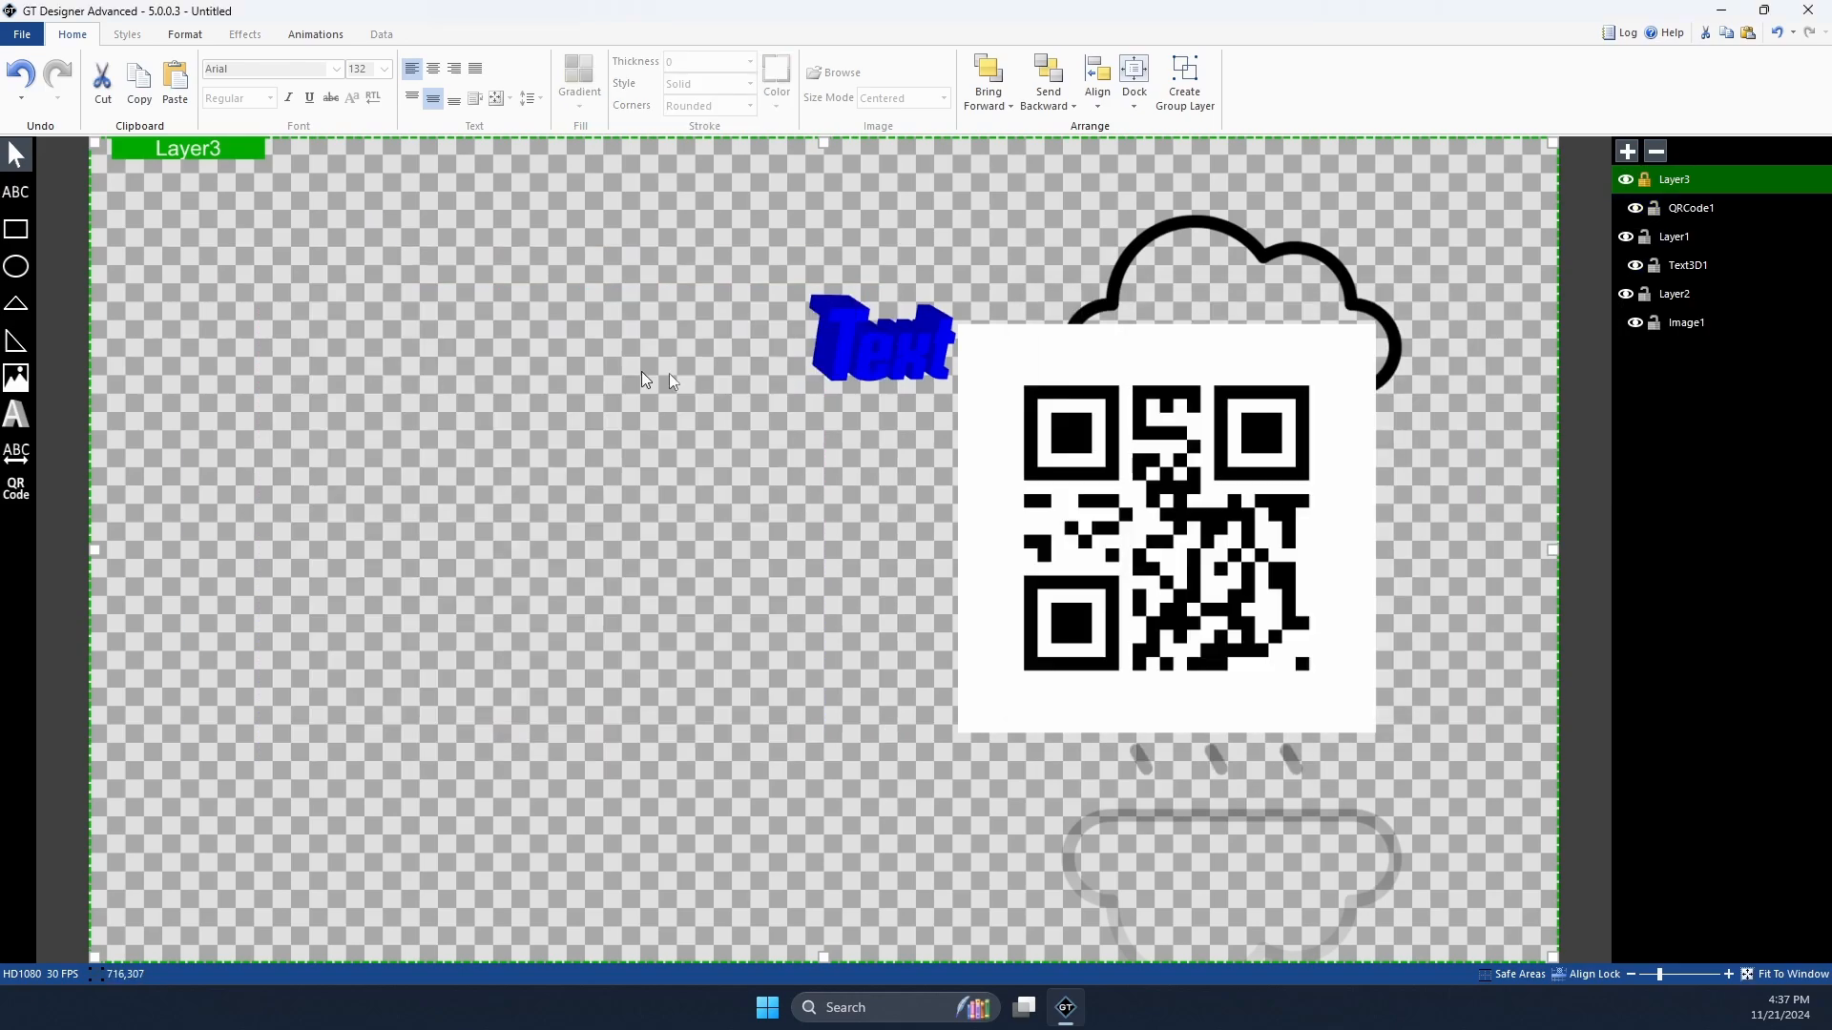
Step: Move the QR code back to the canvas's left half at about X 241, Y 216, and delete it
drag(1163, 520, 508, 520)
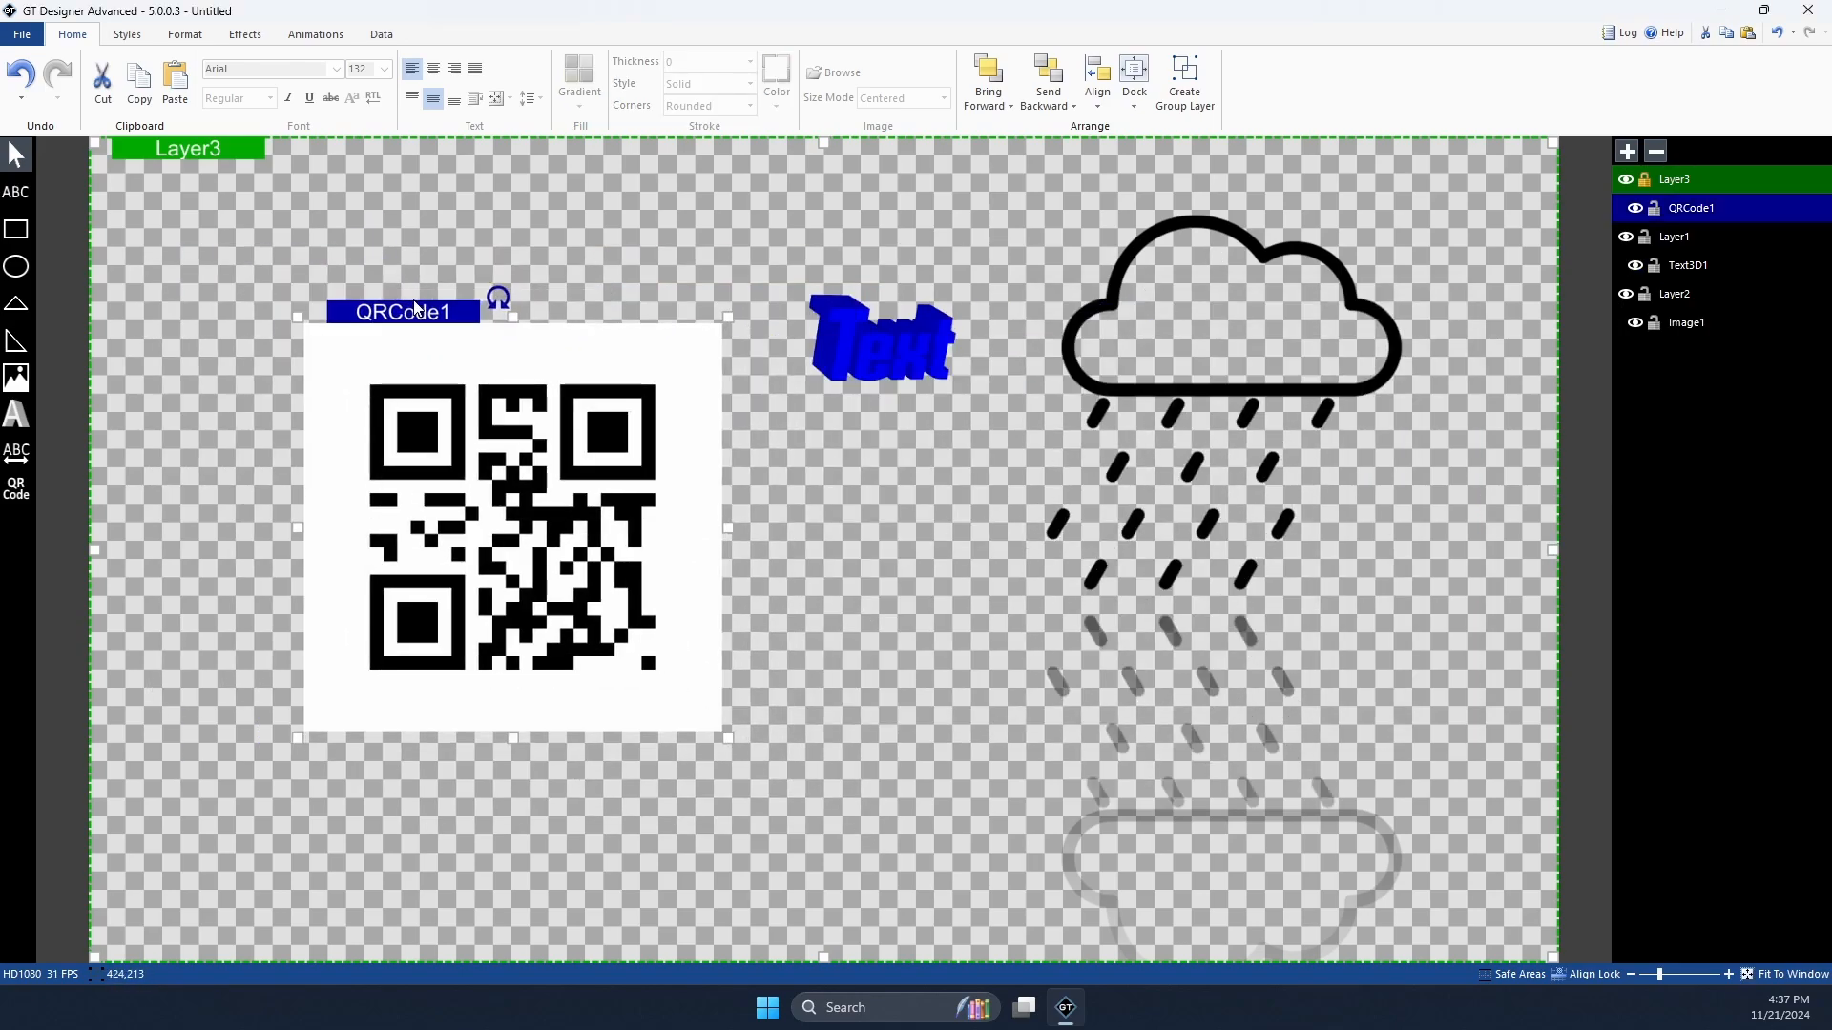
click(185, 36)
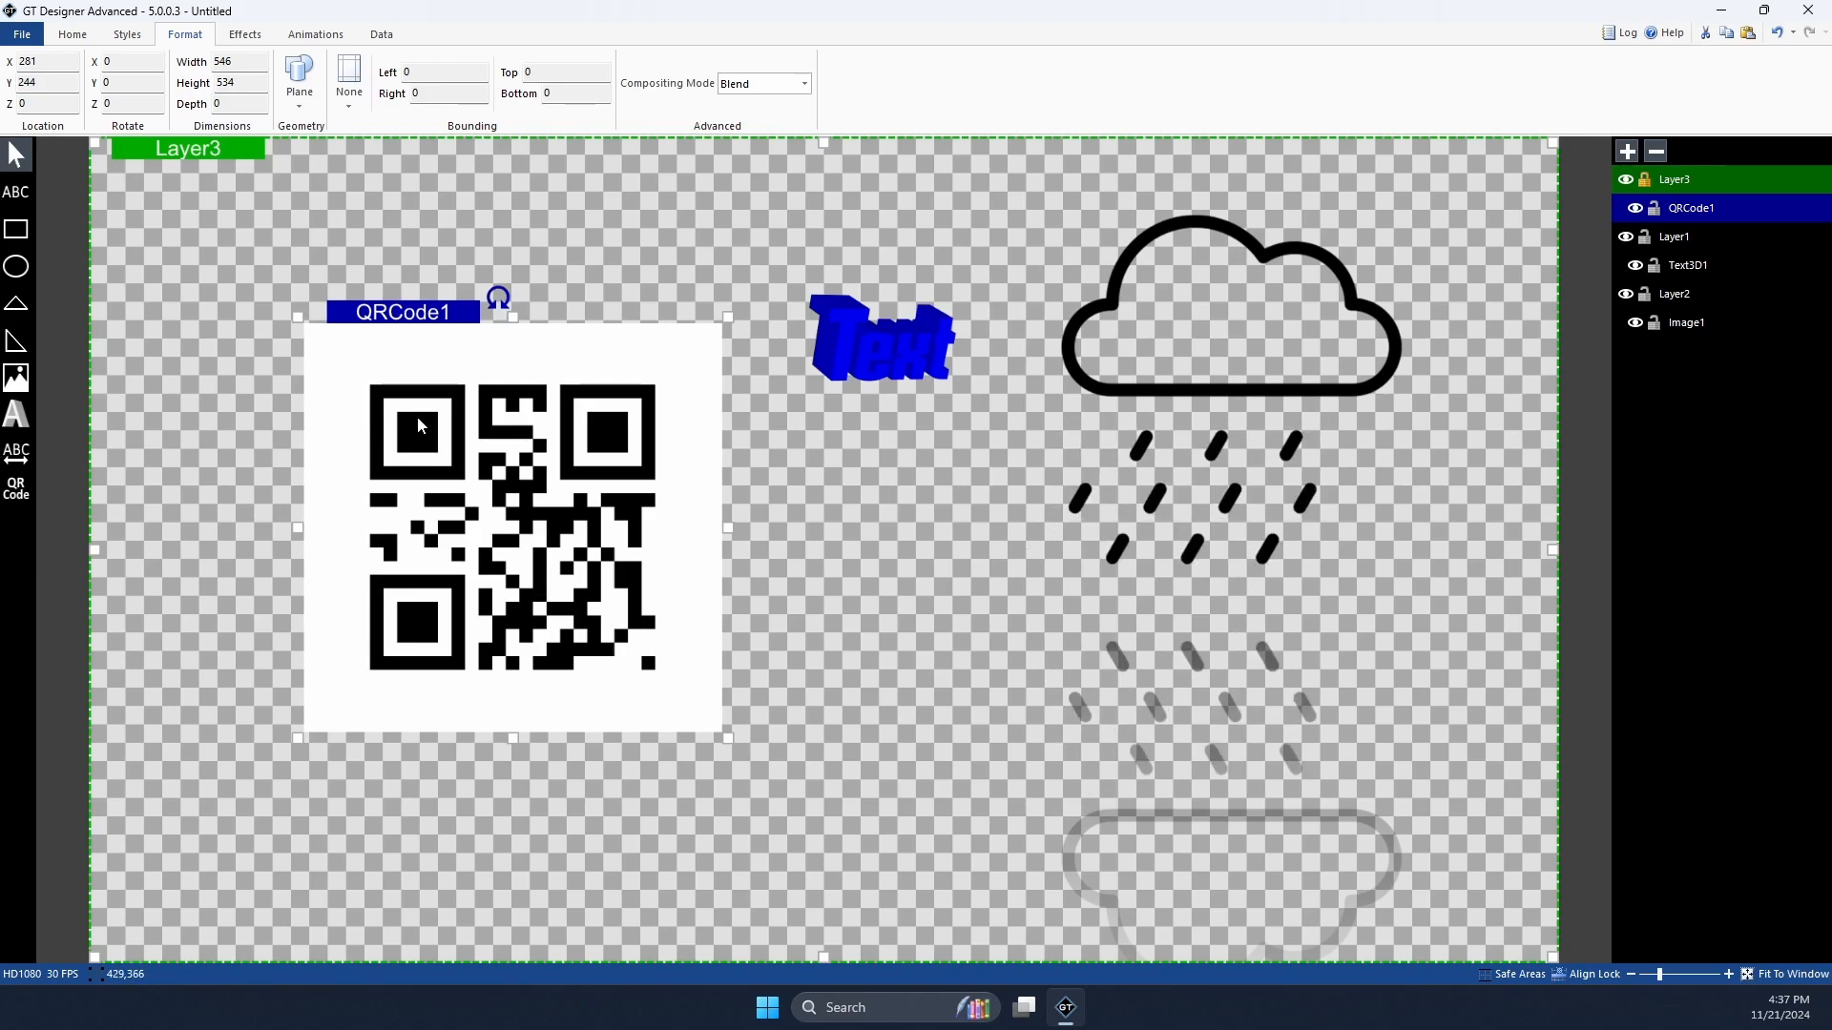
drag(420, 426, 389, 404)
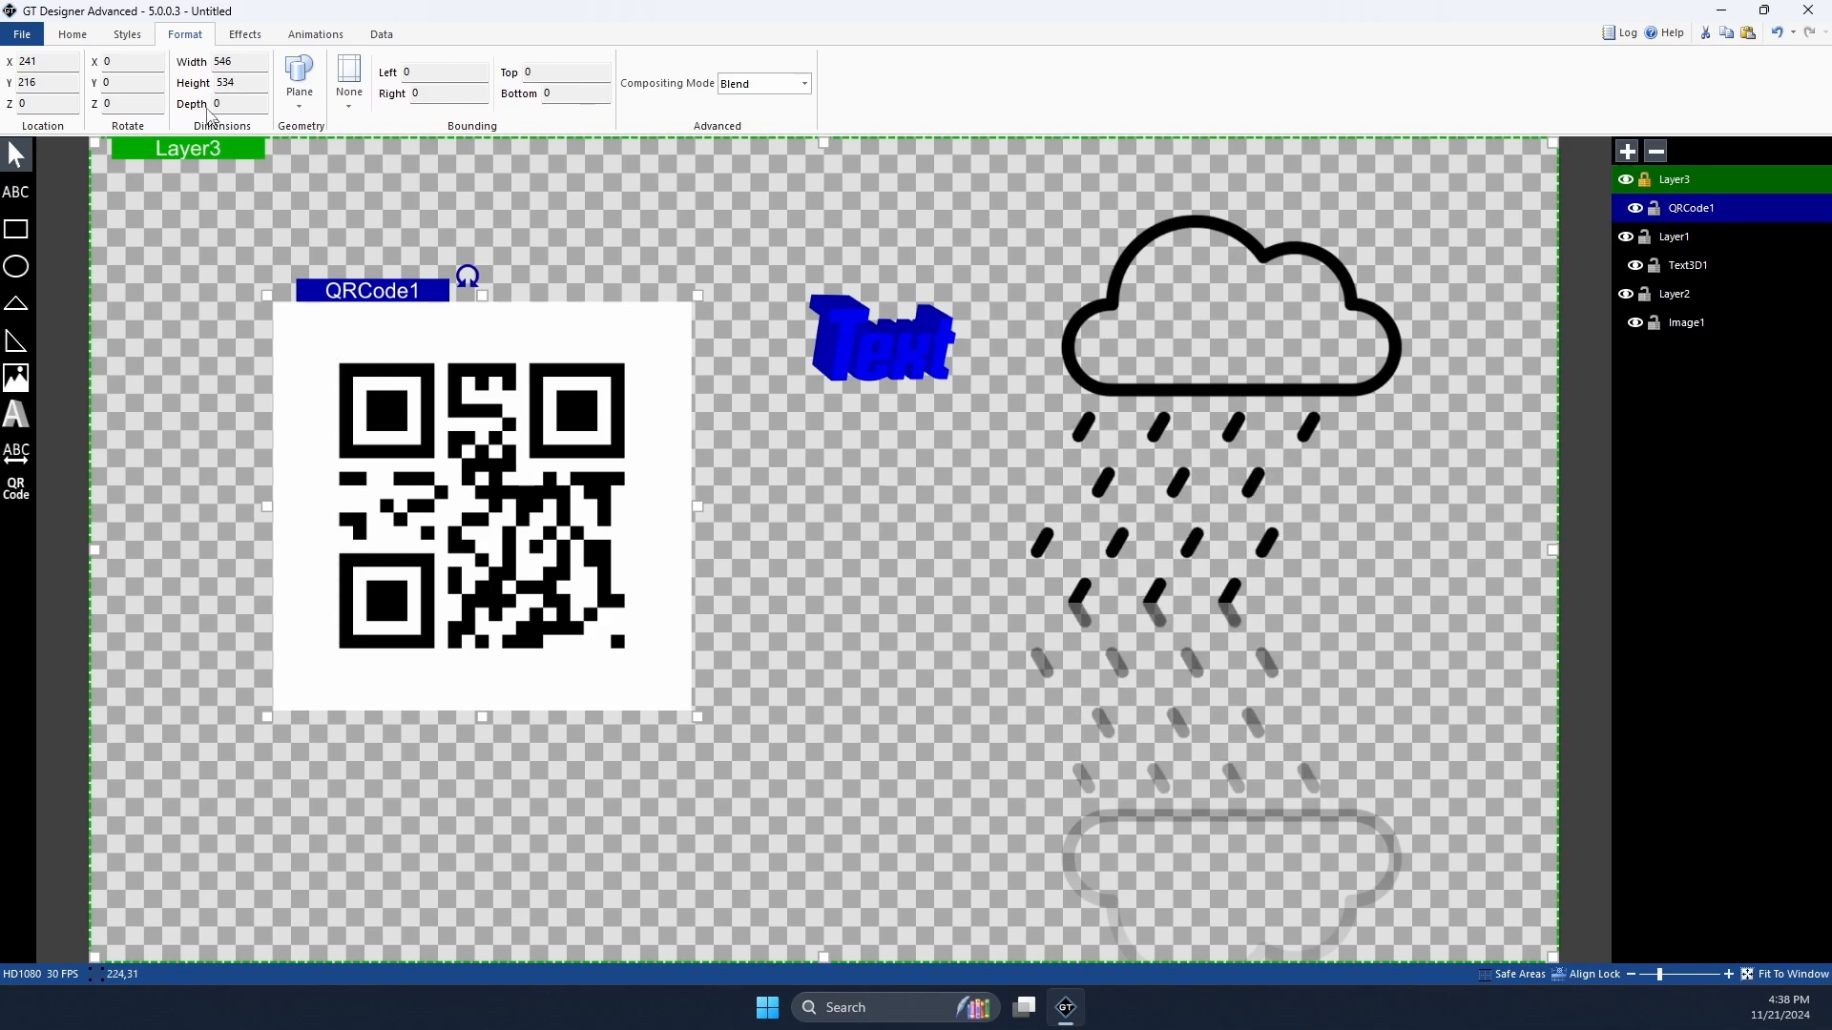
click(246, 35)
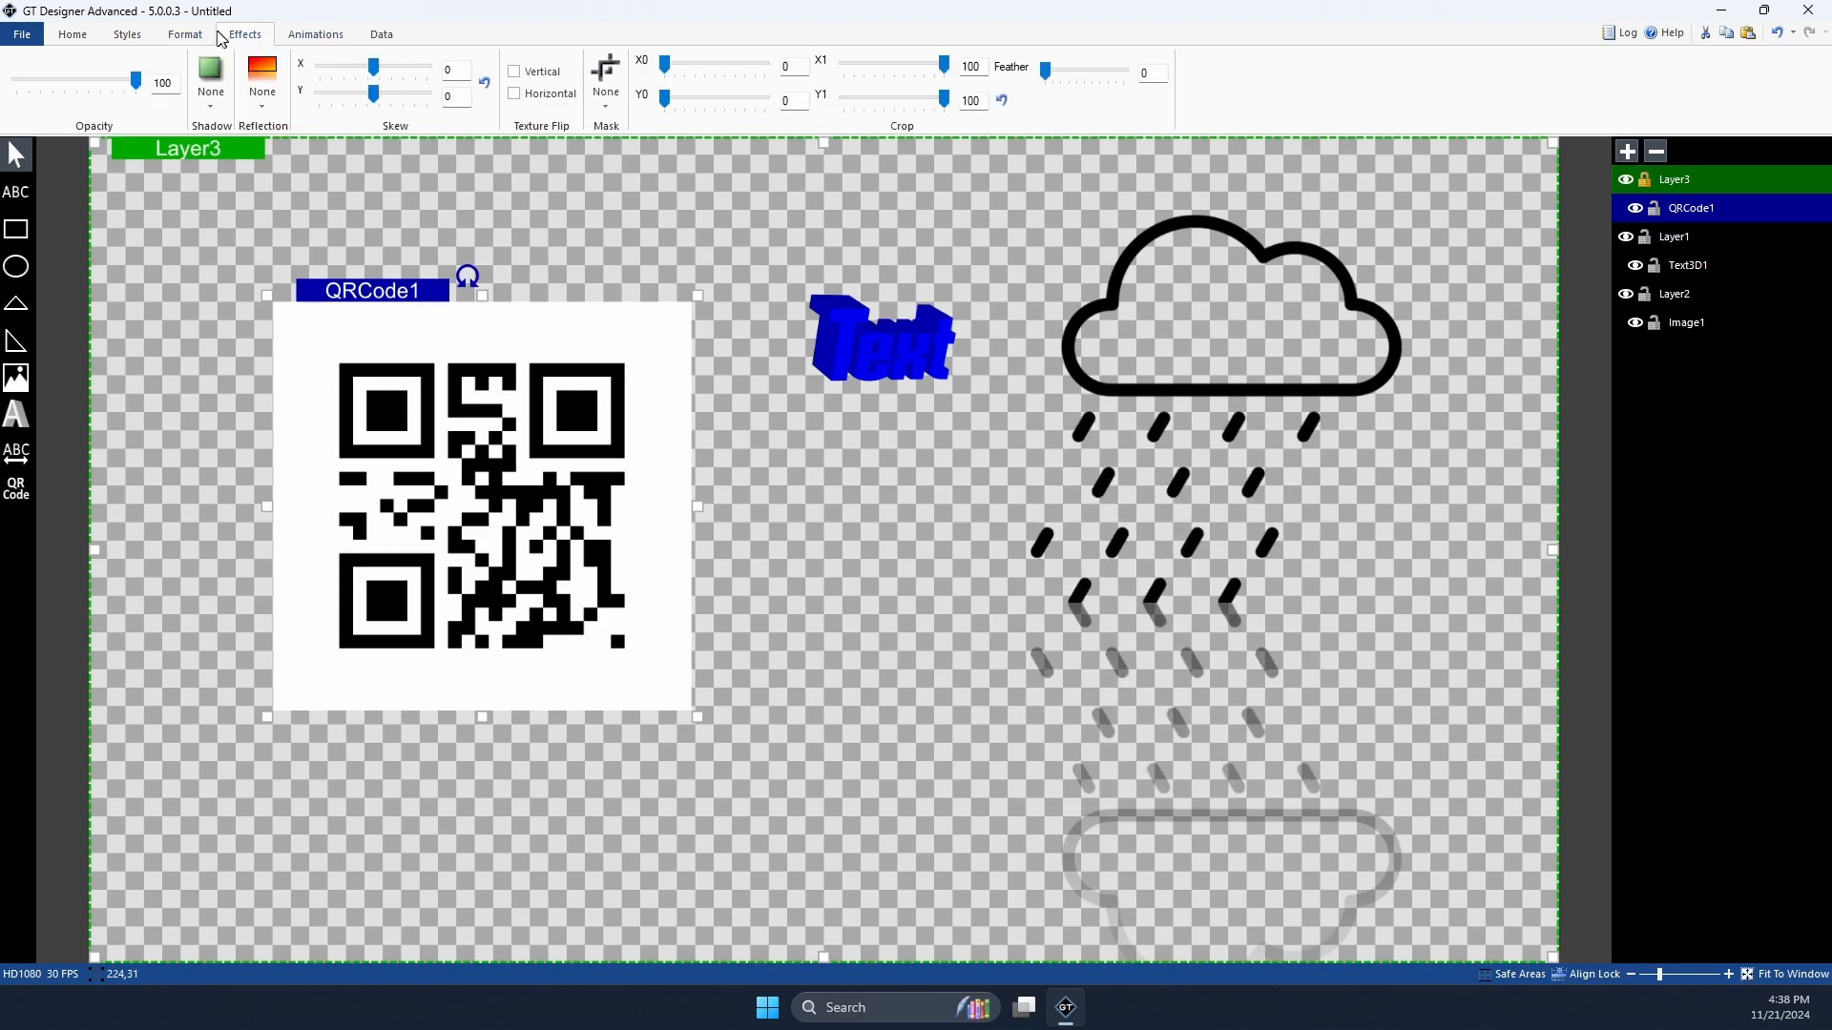
key(Delete)
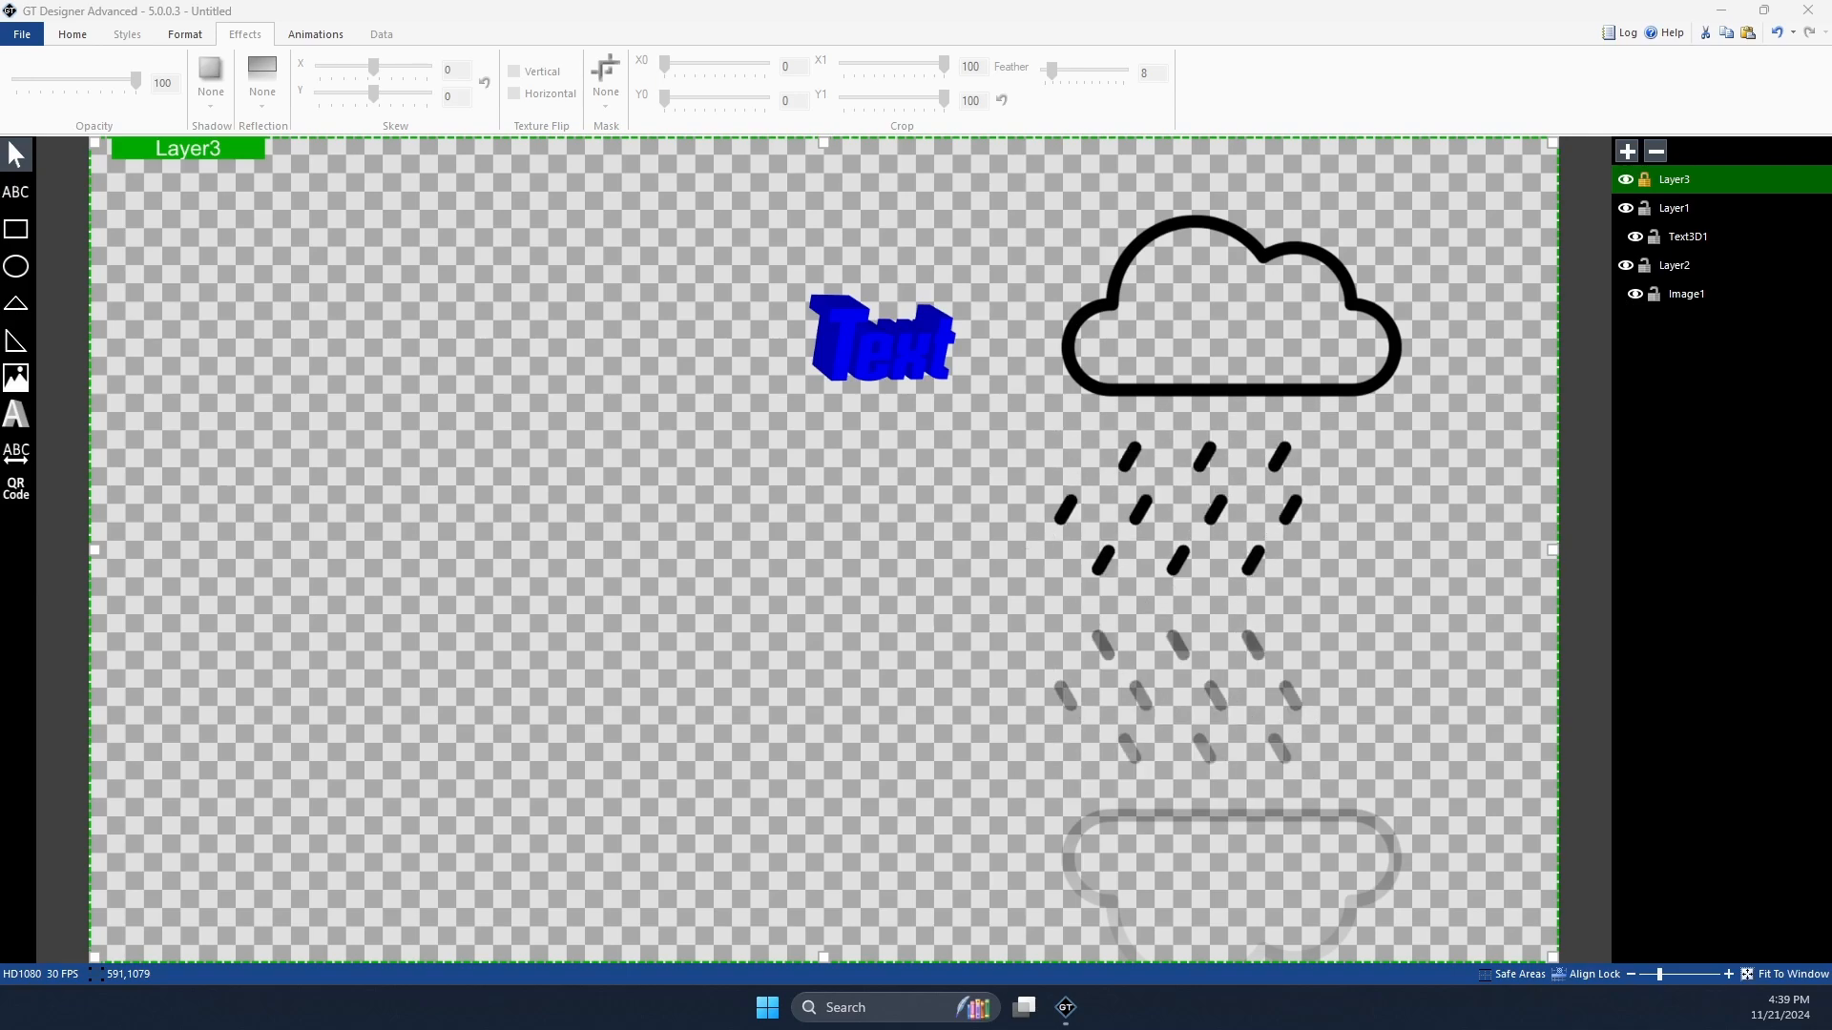
Step: Maximize the Photoshop window and examine the Valorant in-game (LPD).psd overlay design and its layer structure
drag(619, 696, 871, 328)
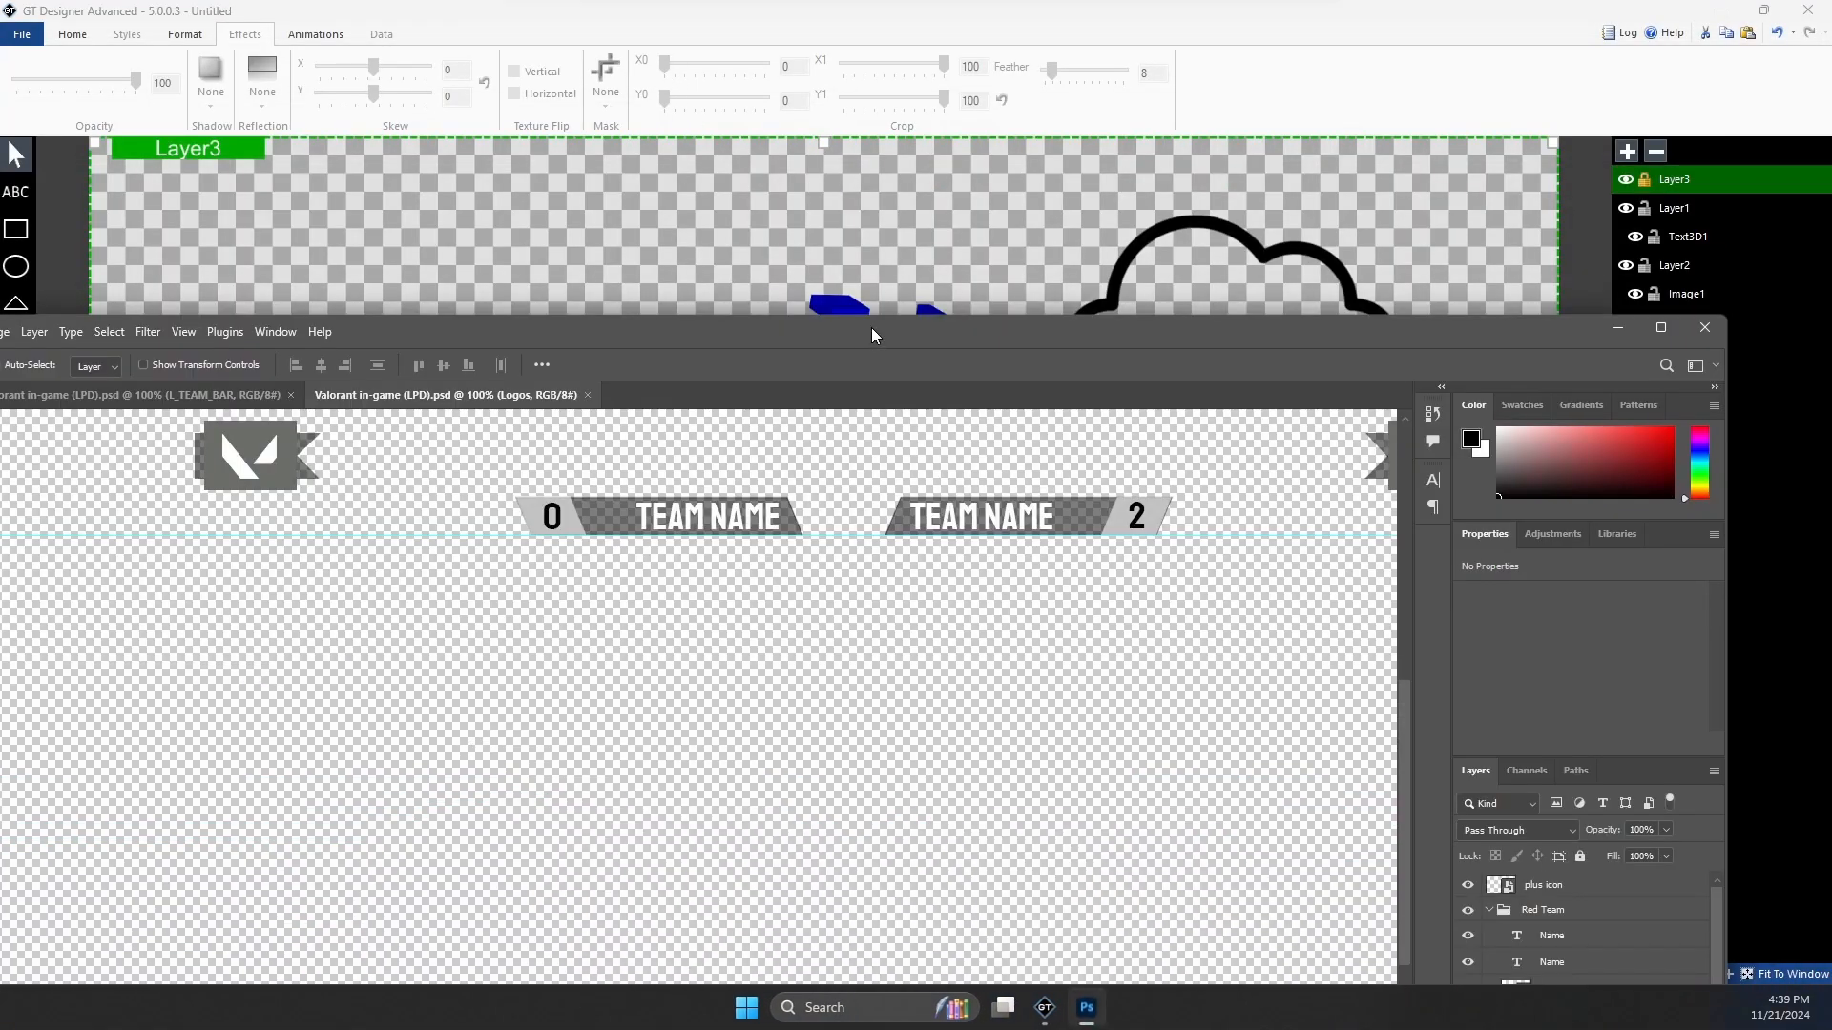
double_click(871, 328)
scroll(930, 539, down, 9)
scroll(1507, 380, up, 2)
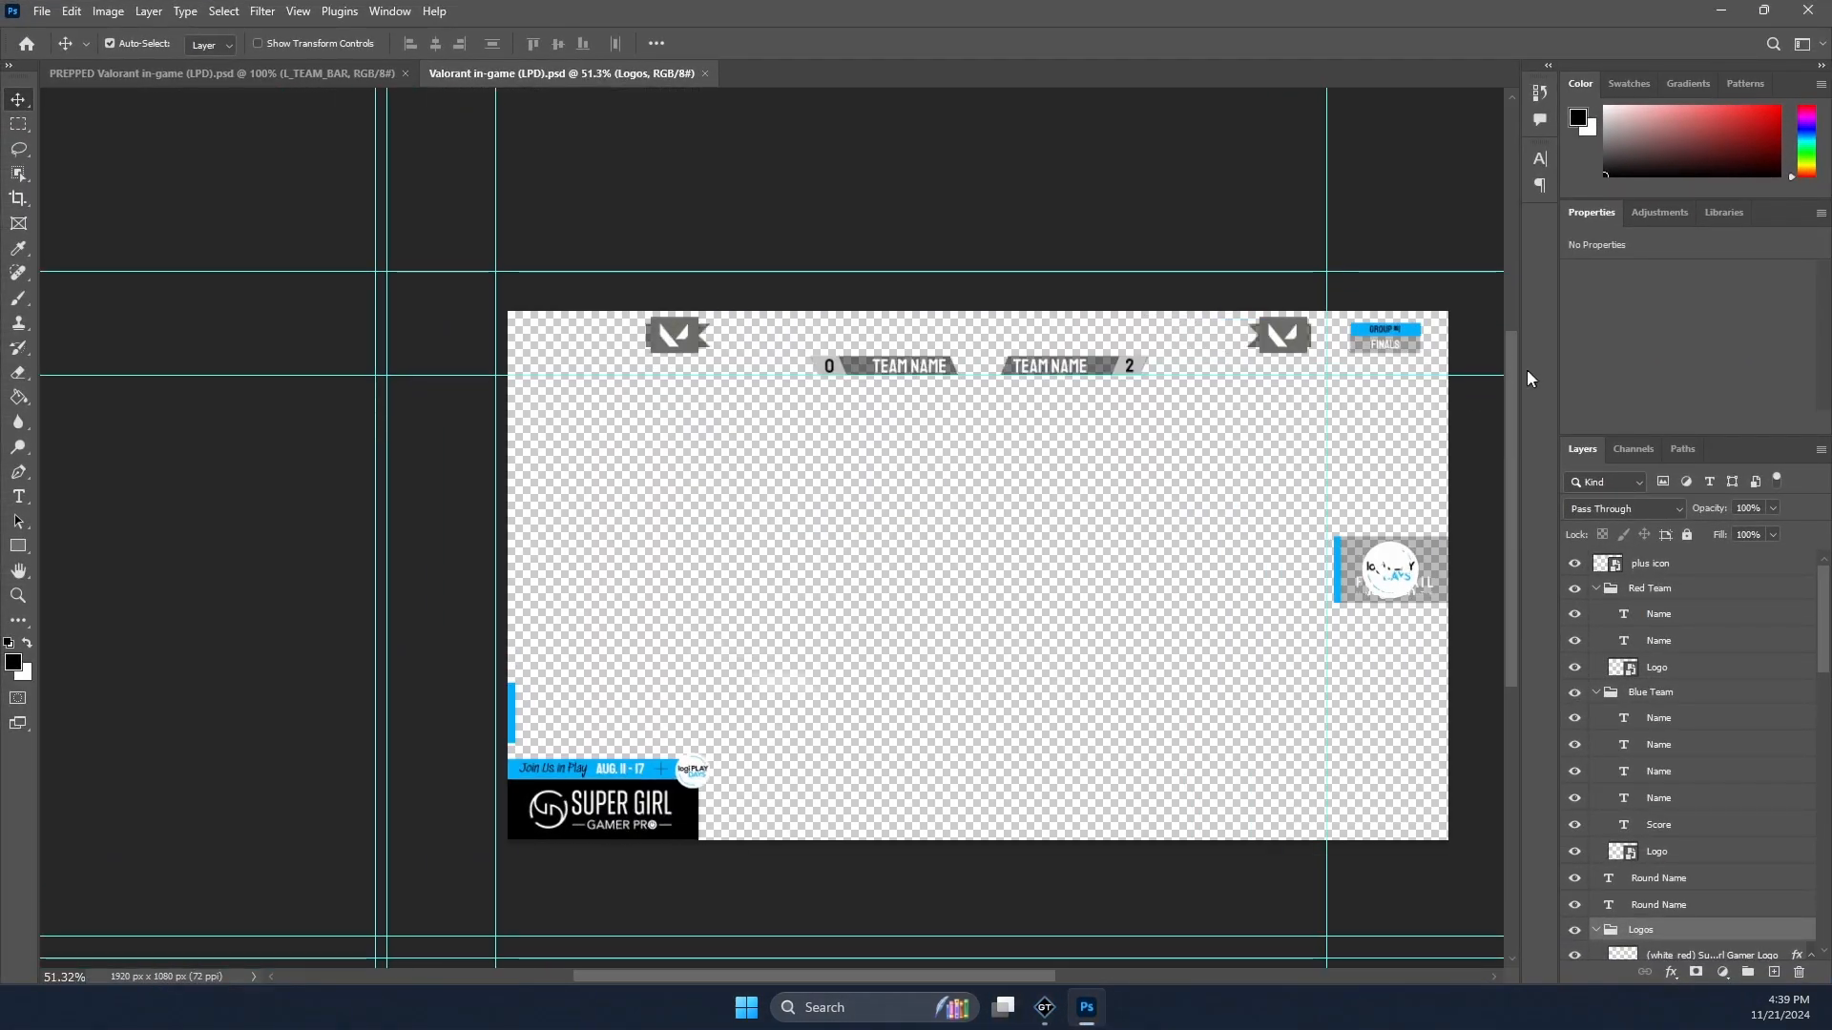
scroll(601, 728, up, 2)
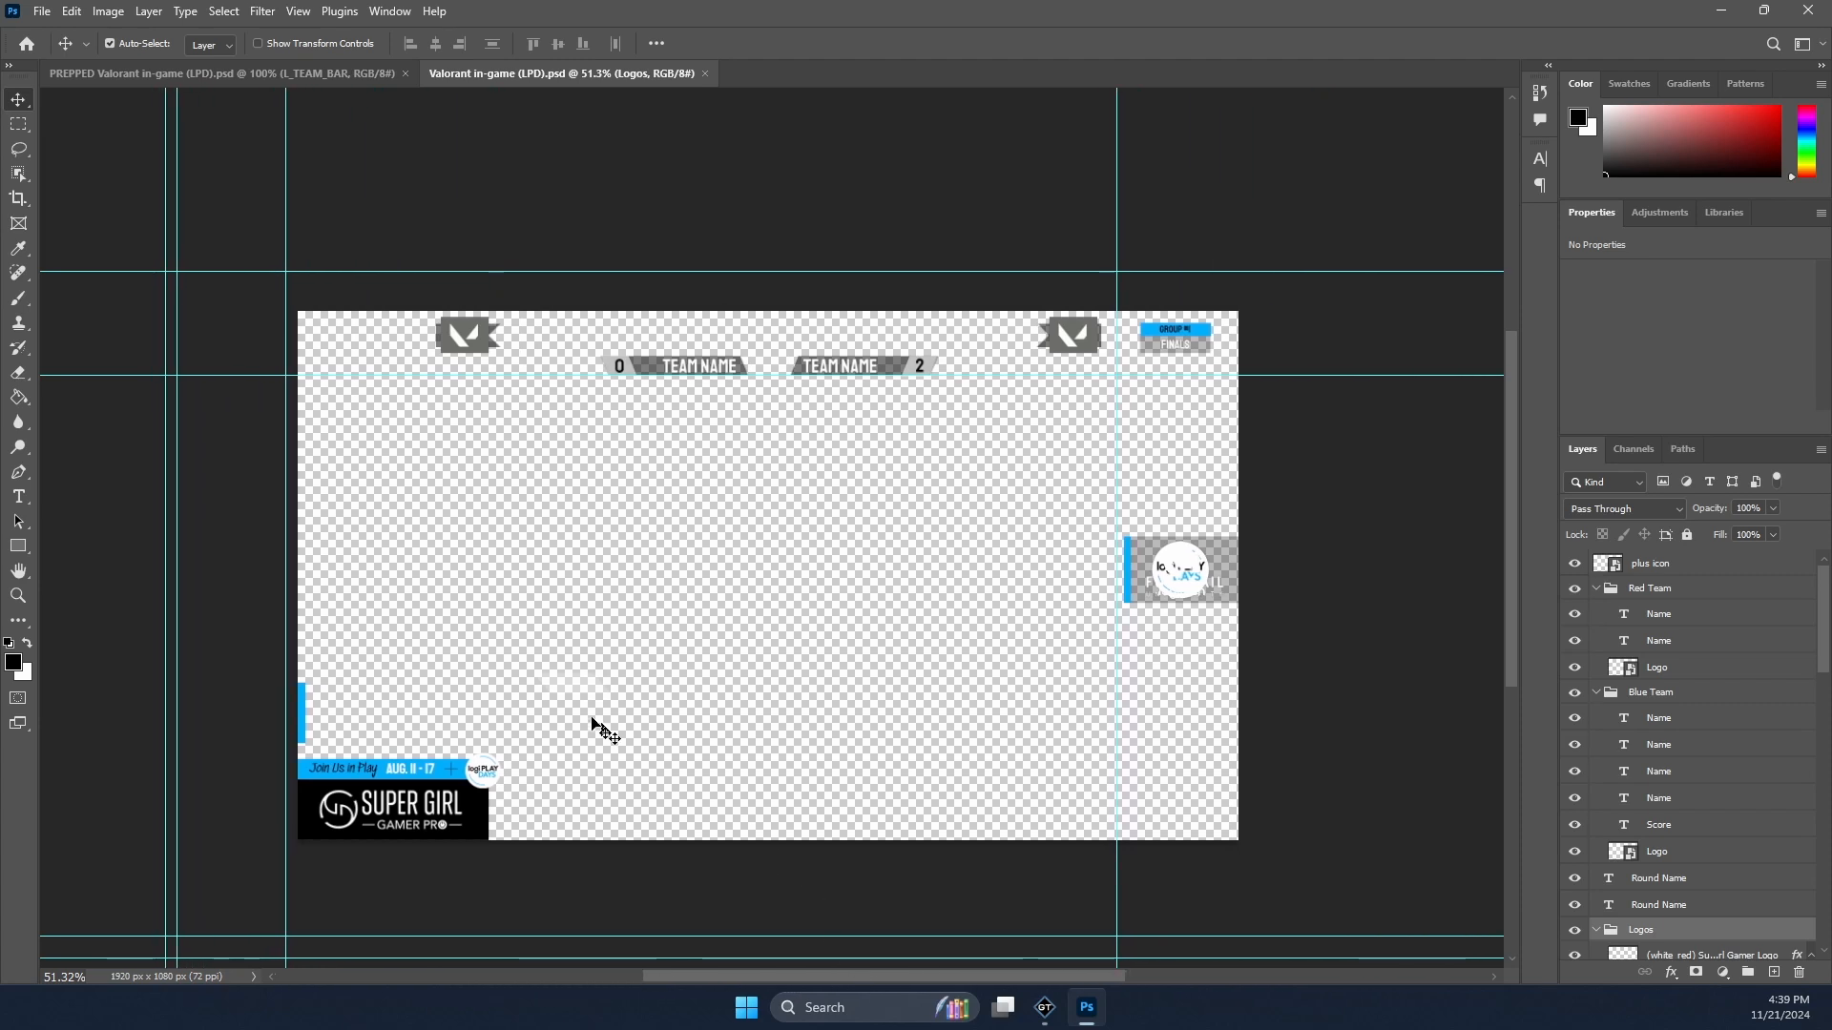
scroll(1725, 795, down, 10)
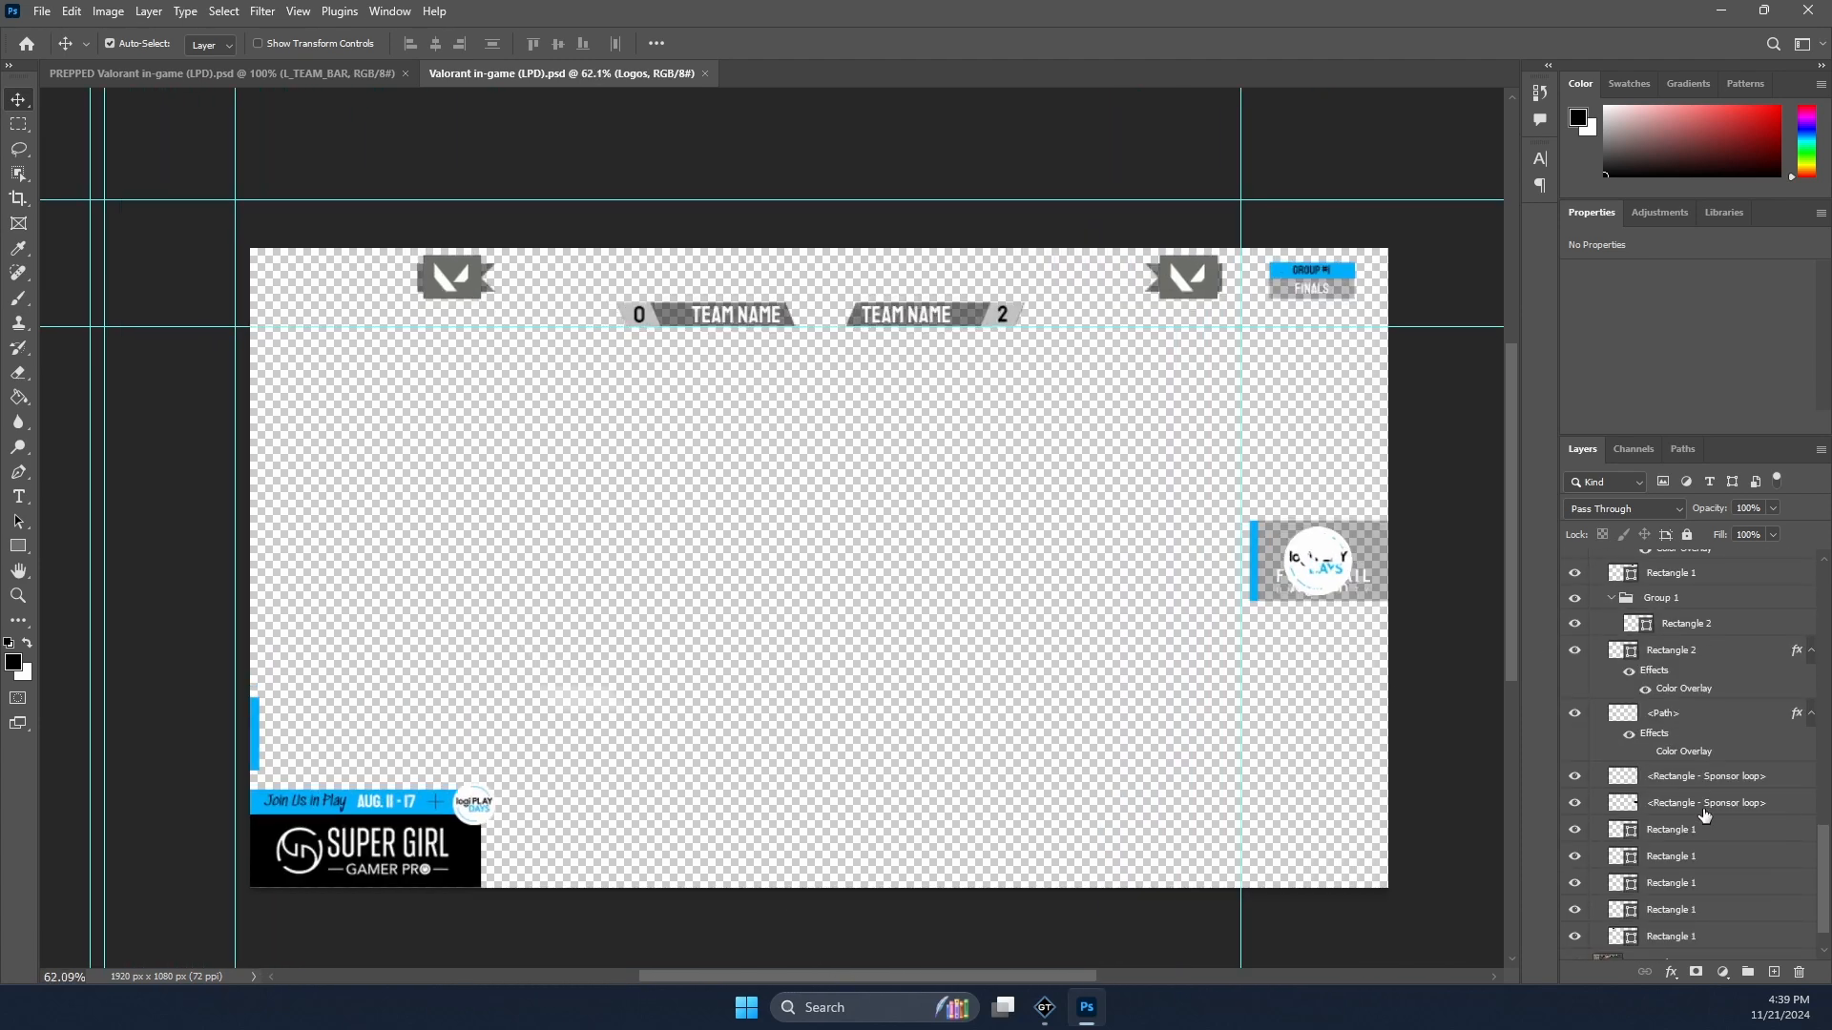
scroll(1725, 796, down, 5)
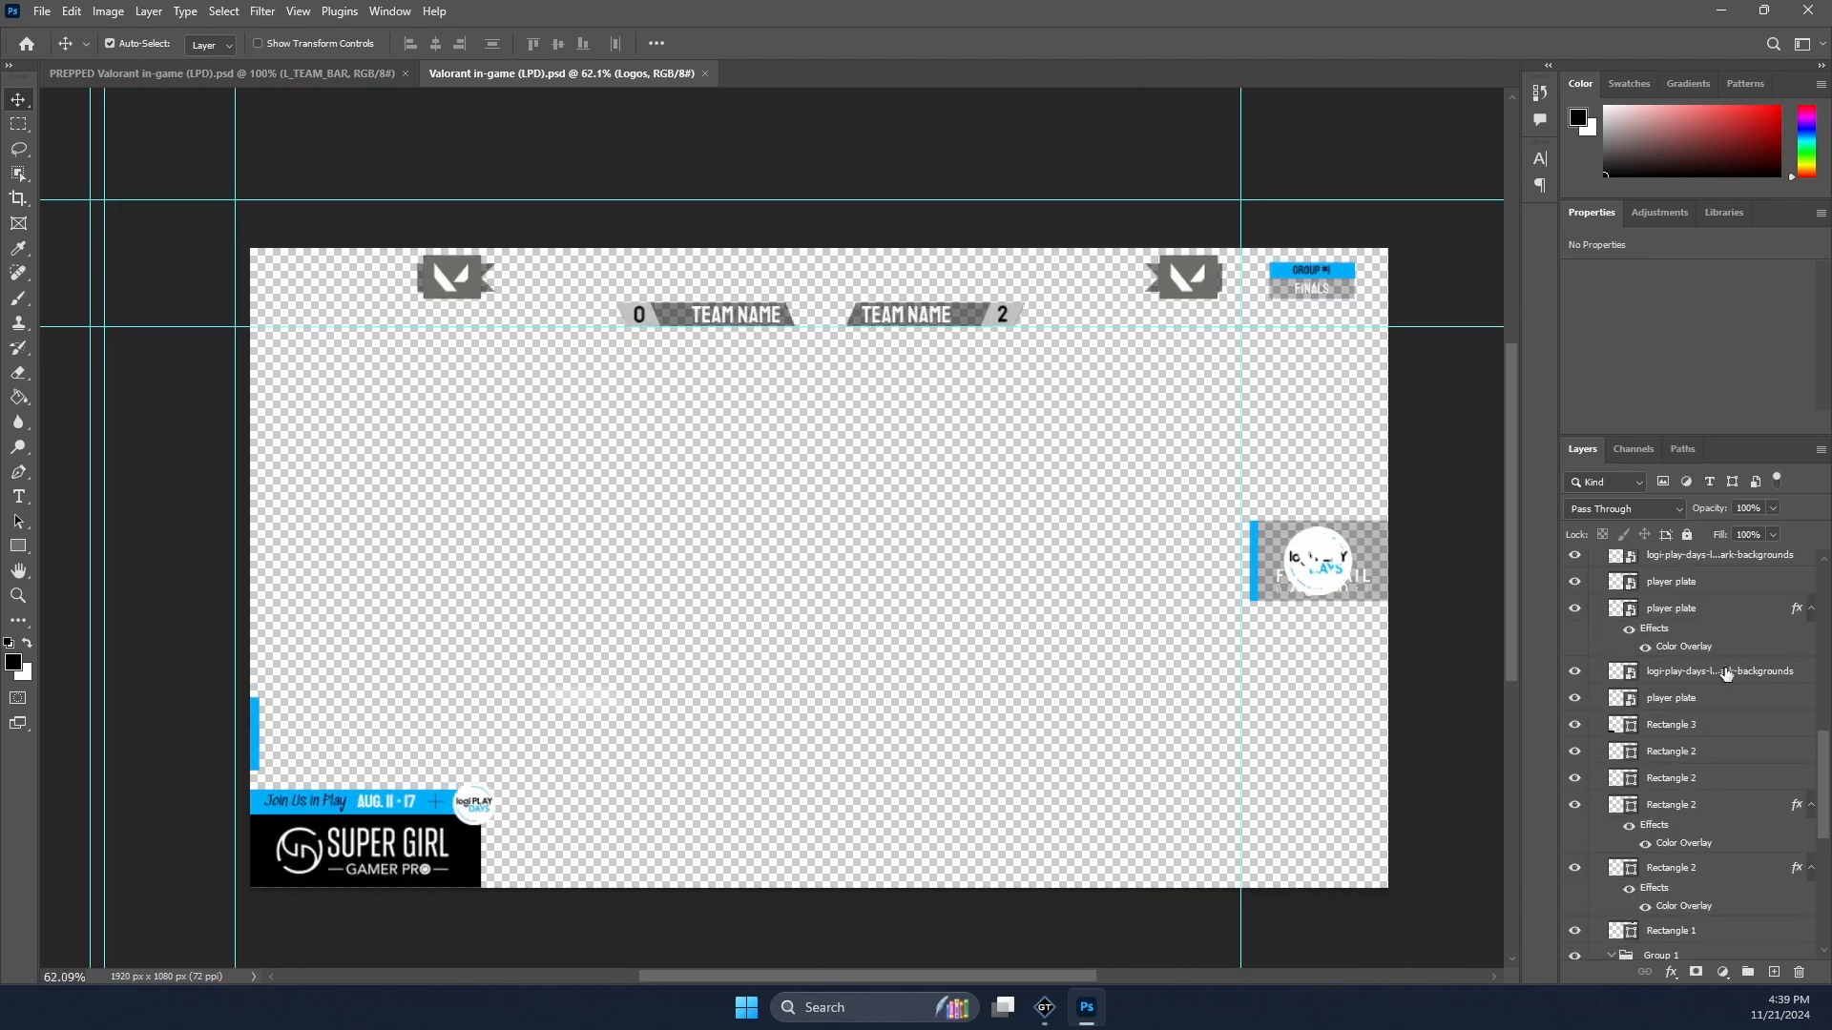
Step: Switch back to GT Designer and select Layer3 on the canvas
click(1043, 1011)
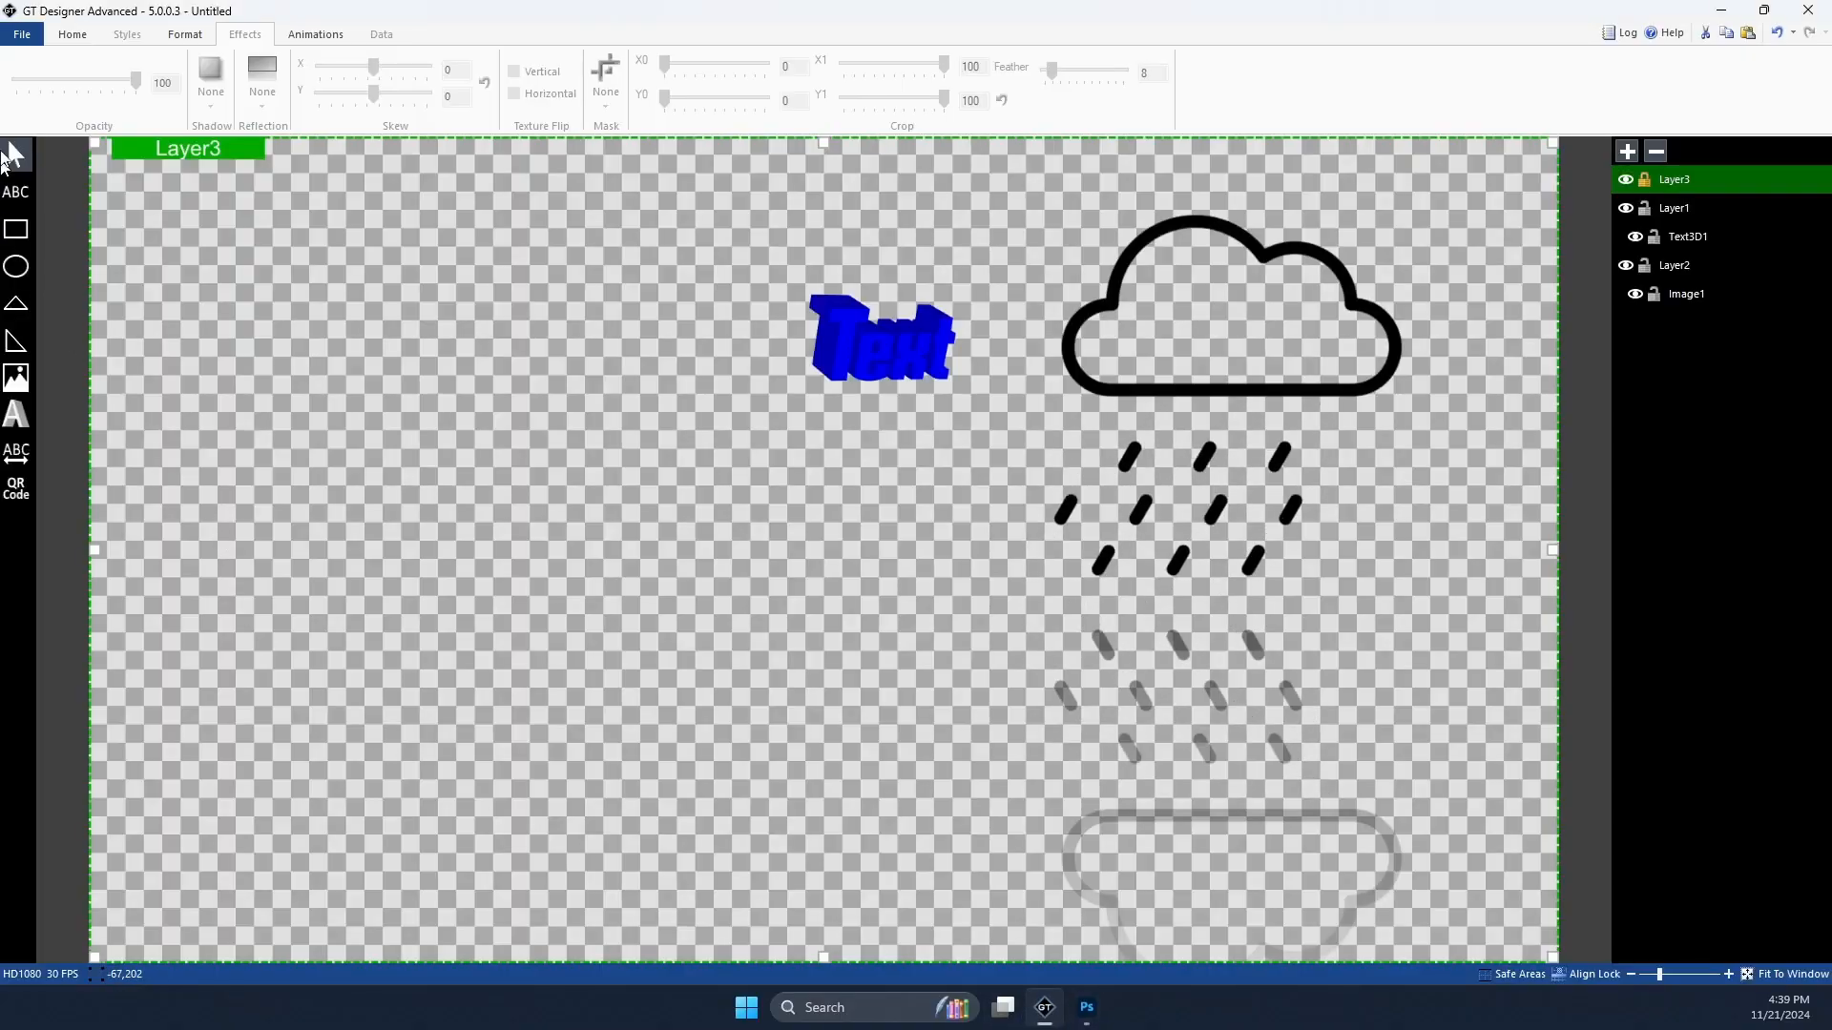
click(36, 37)
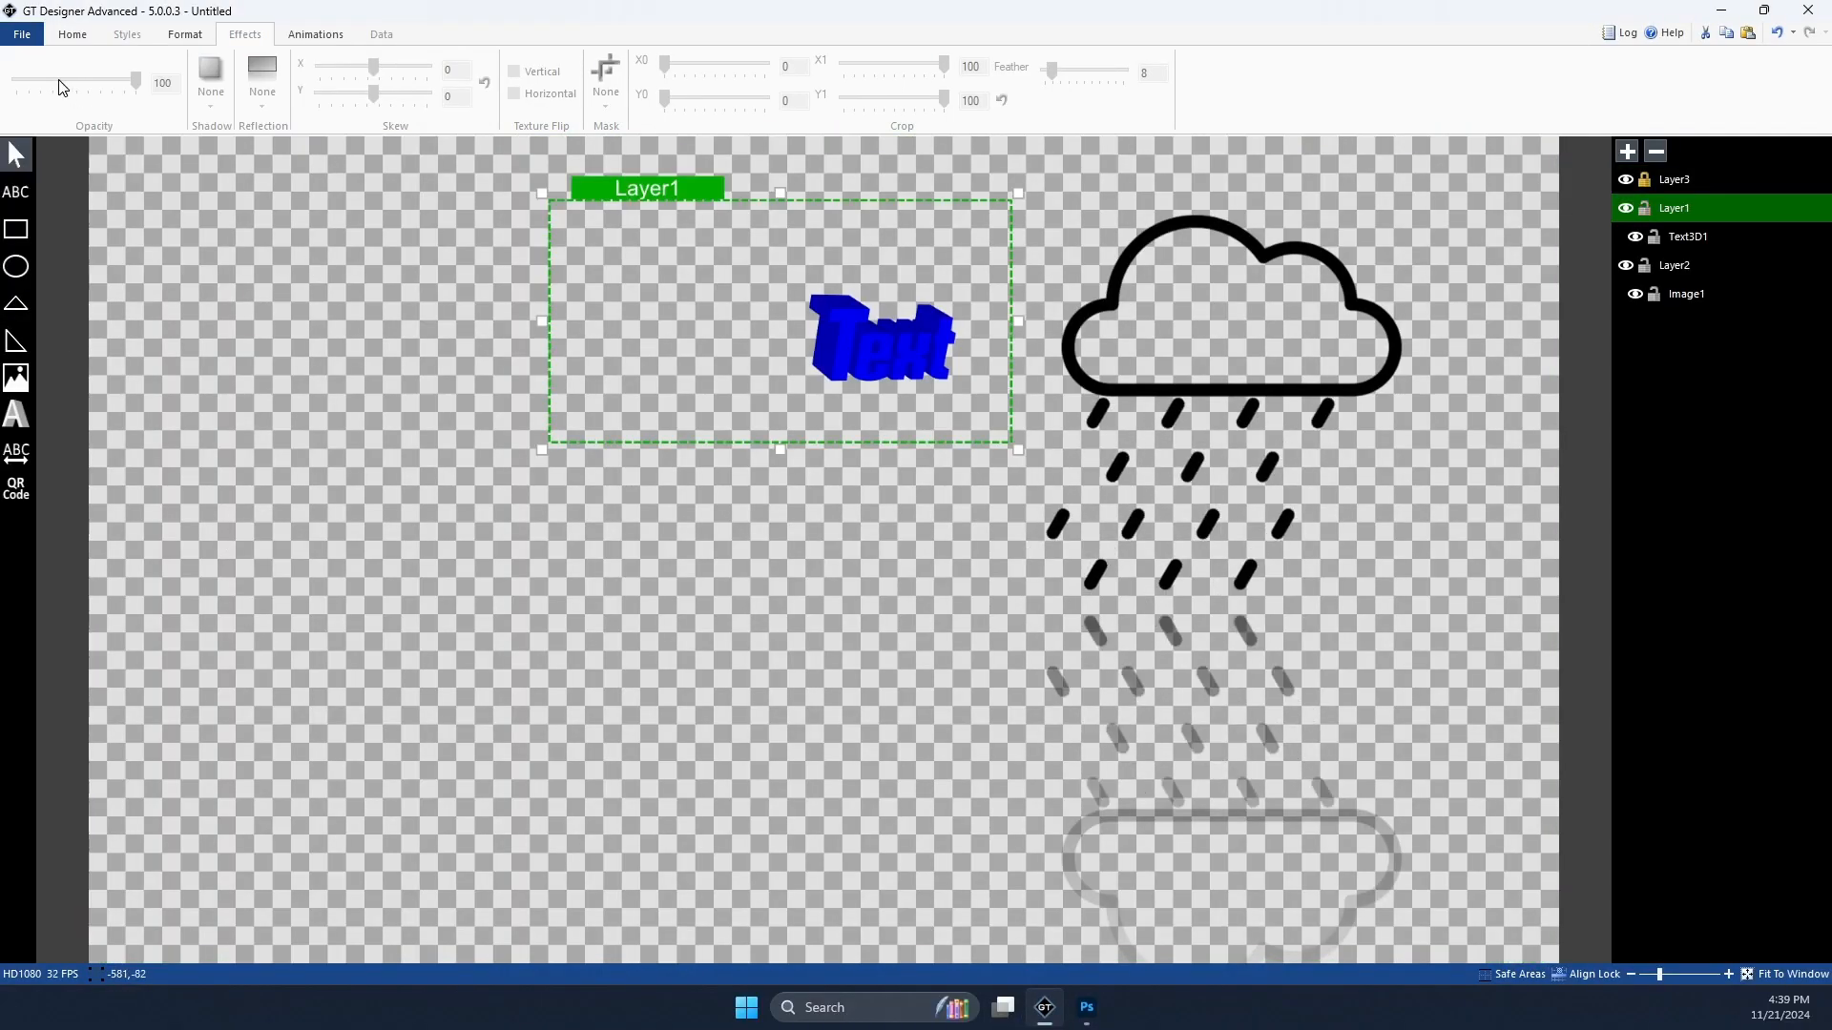
click(309, 322)
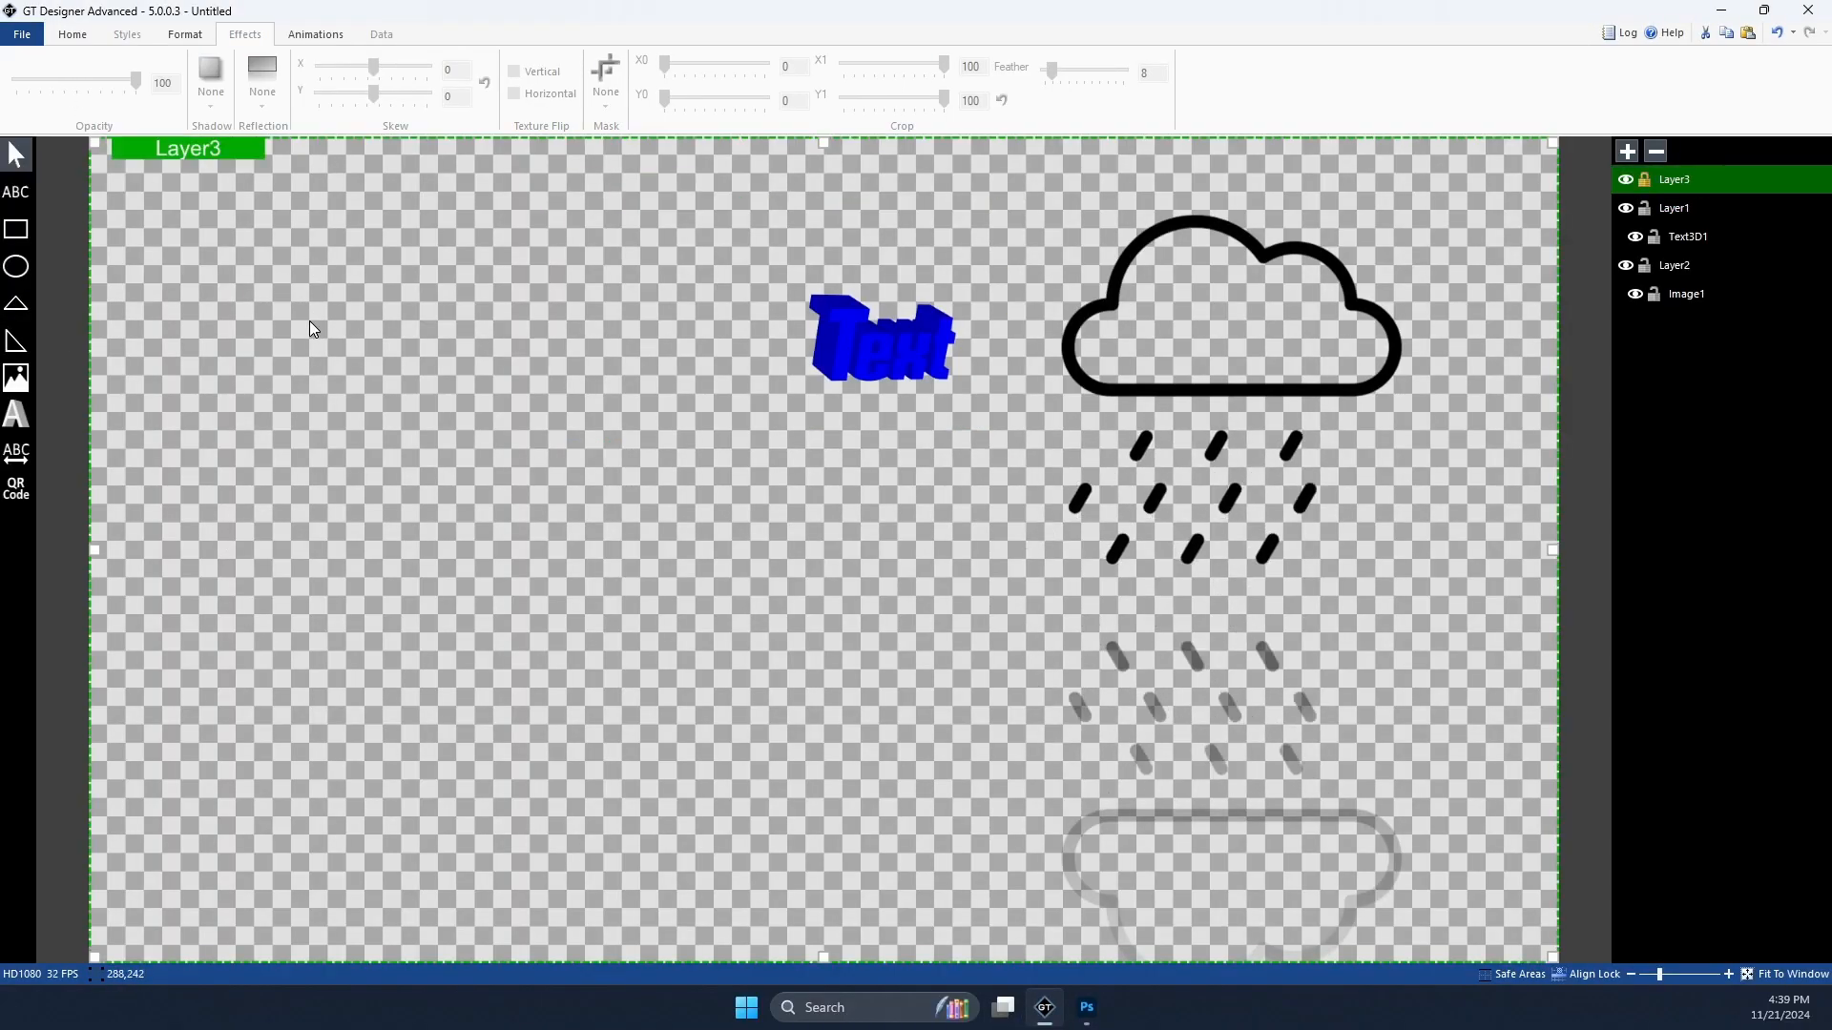
Step: Create a new HD1080 document, discarding the changes to the untitled title
click(16, 43)
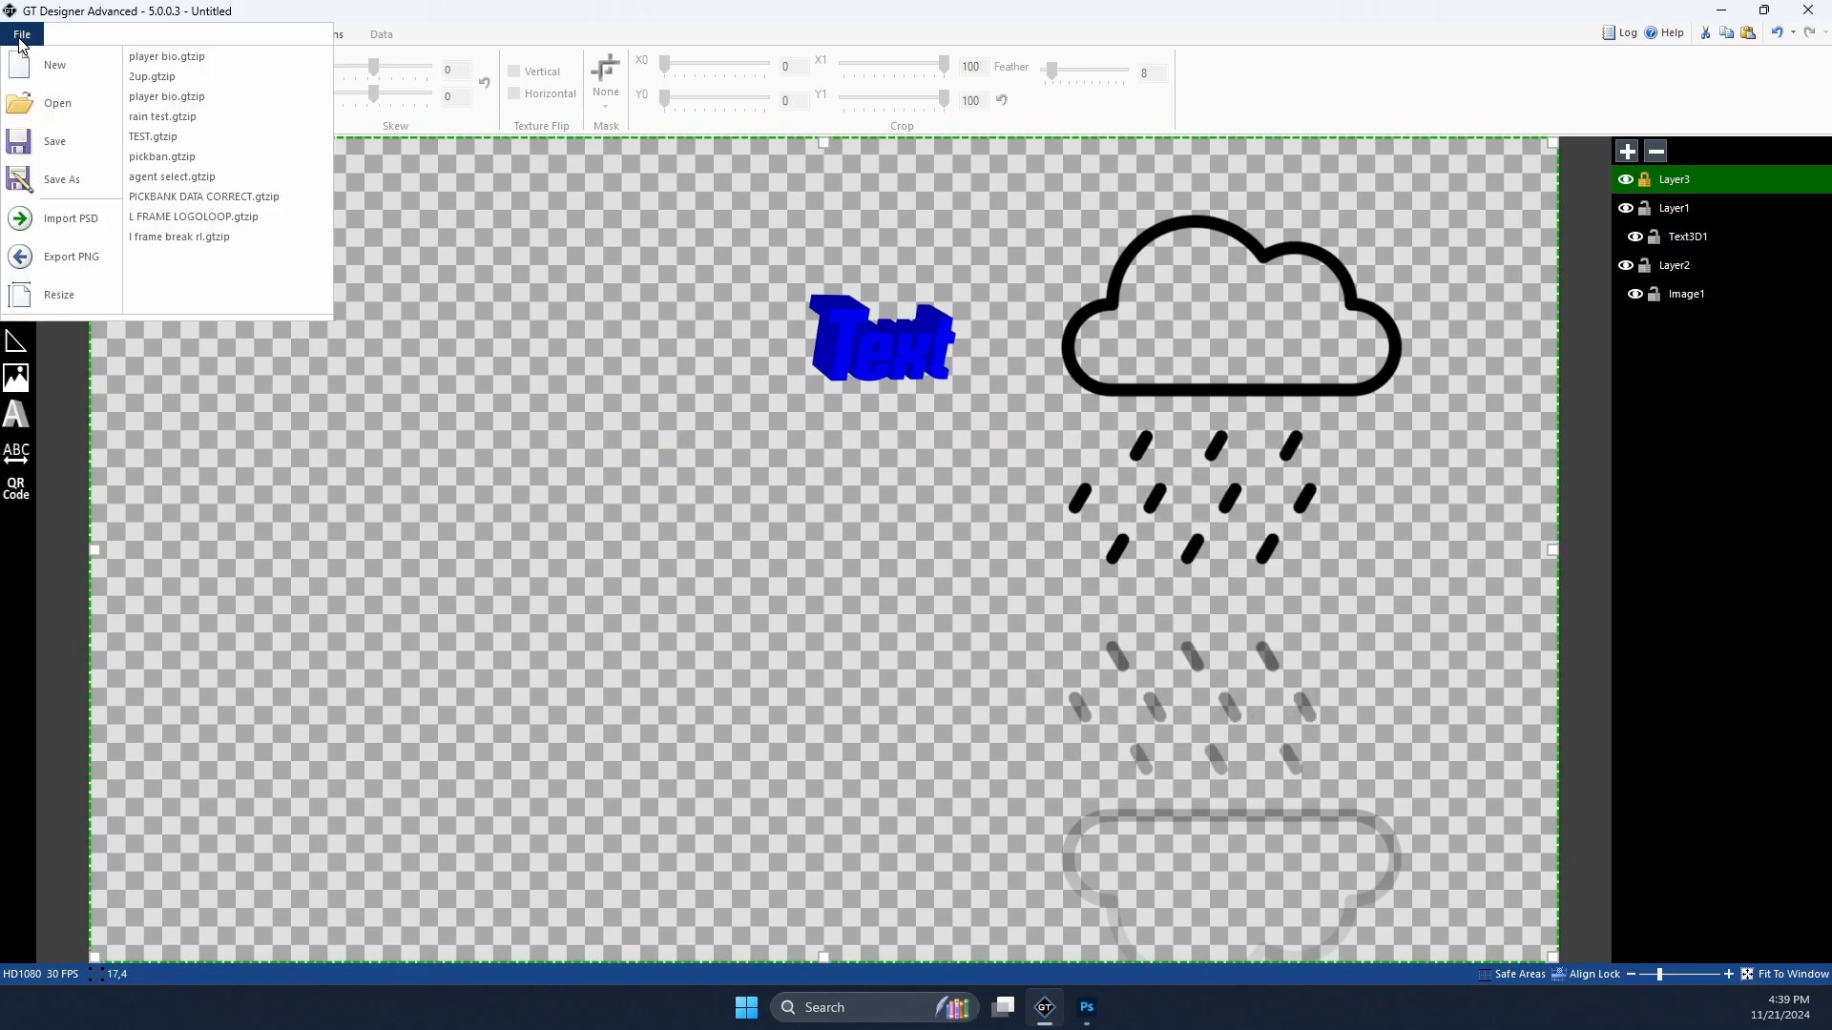
click(38, 62)
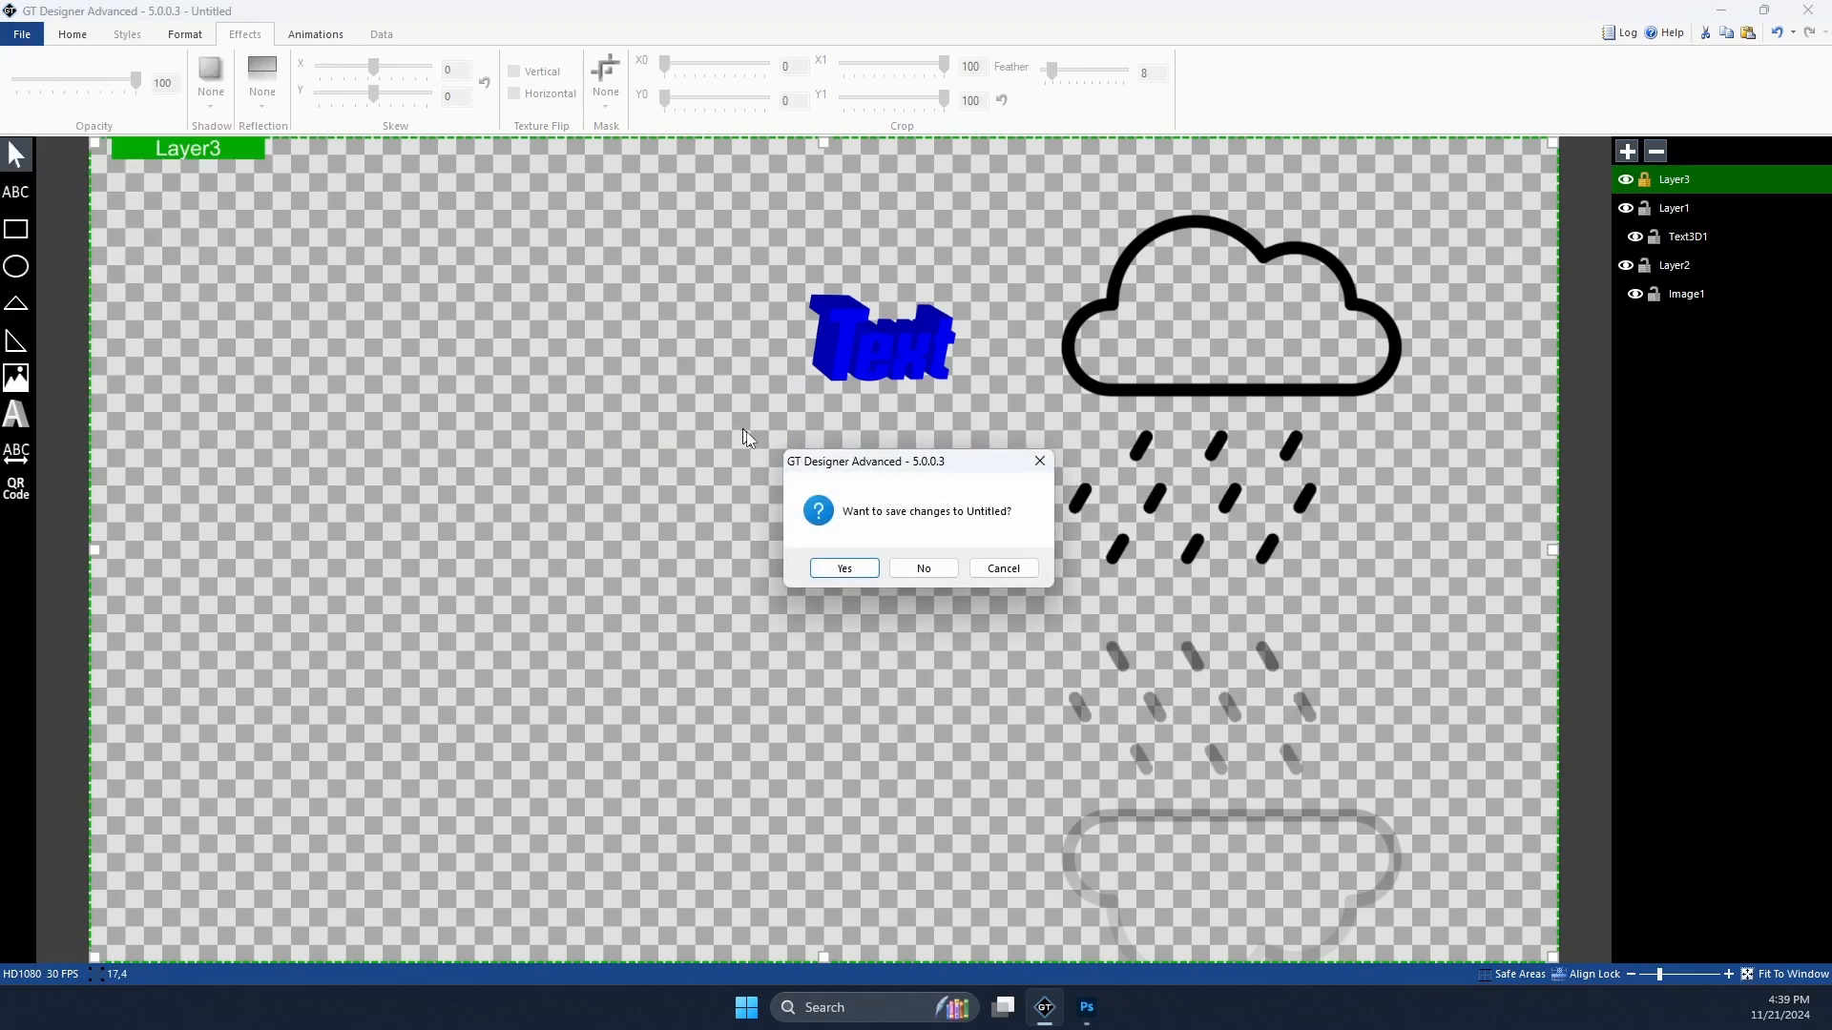
click(924, 569)
click(907, 488)
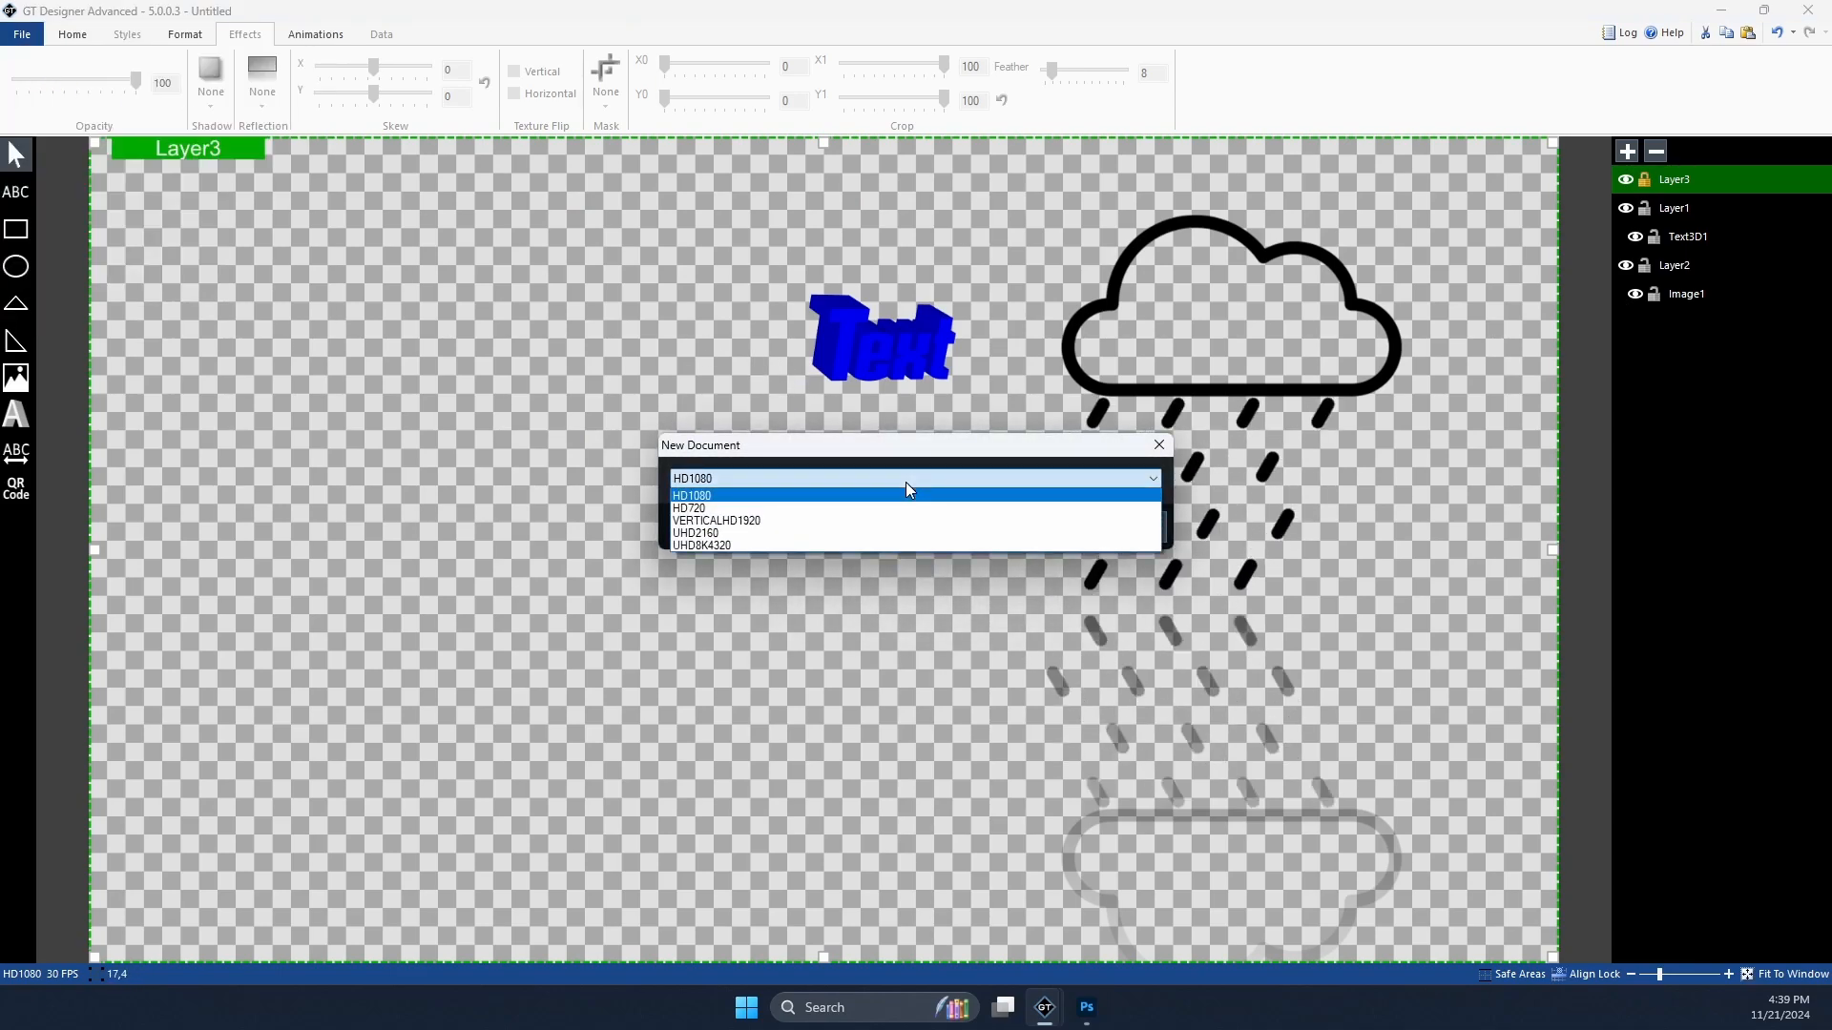
click(725, 491)
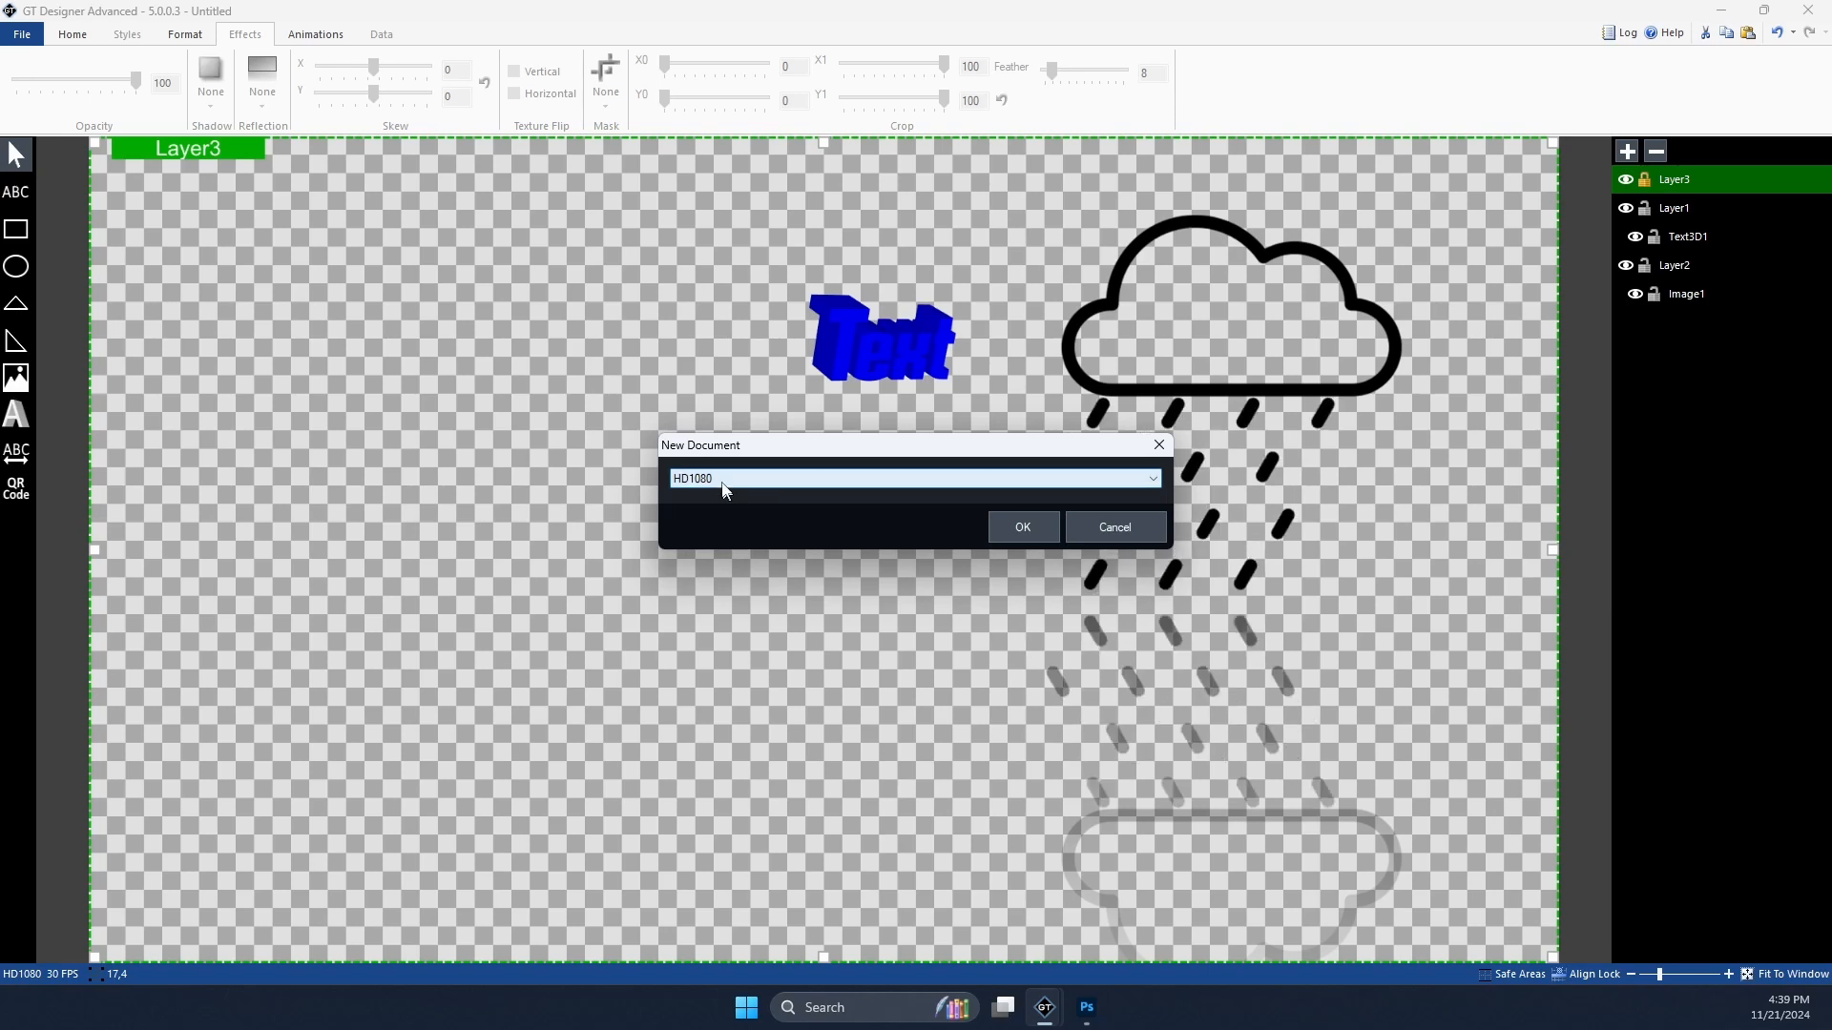
click(1024, 530)
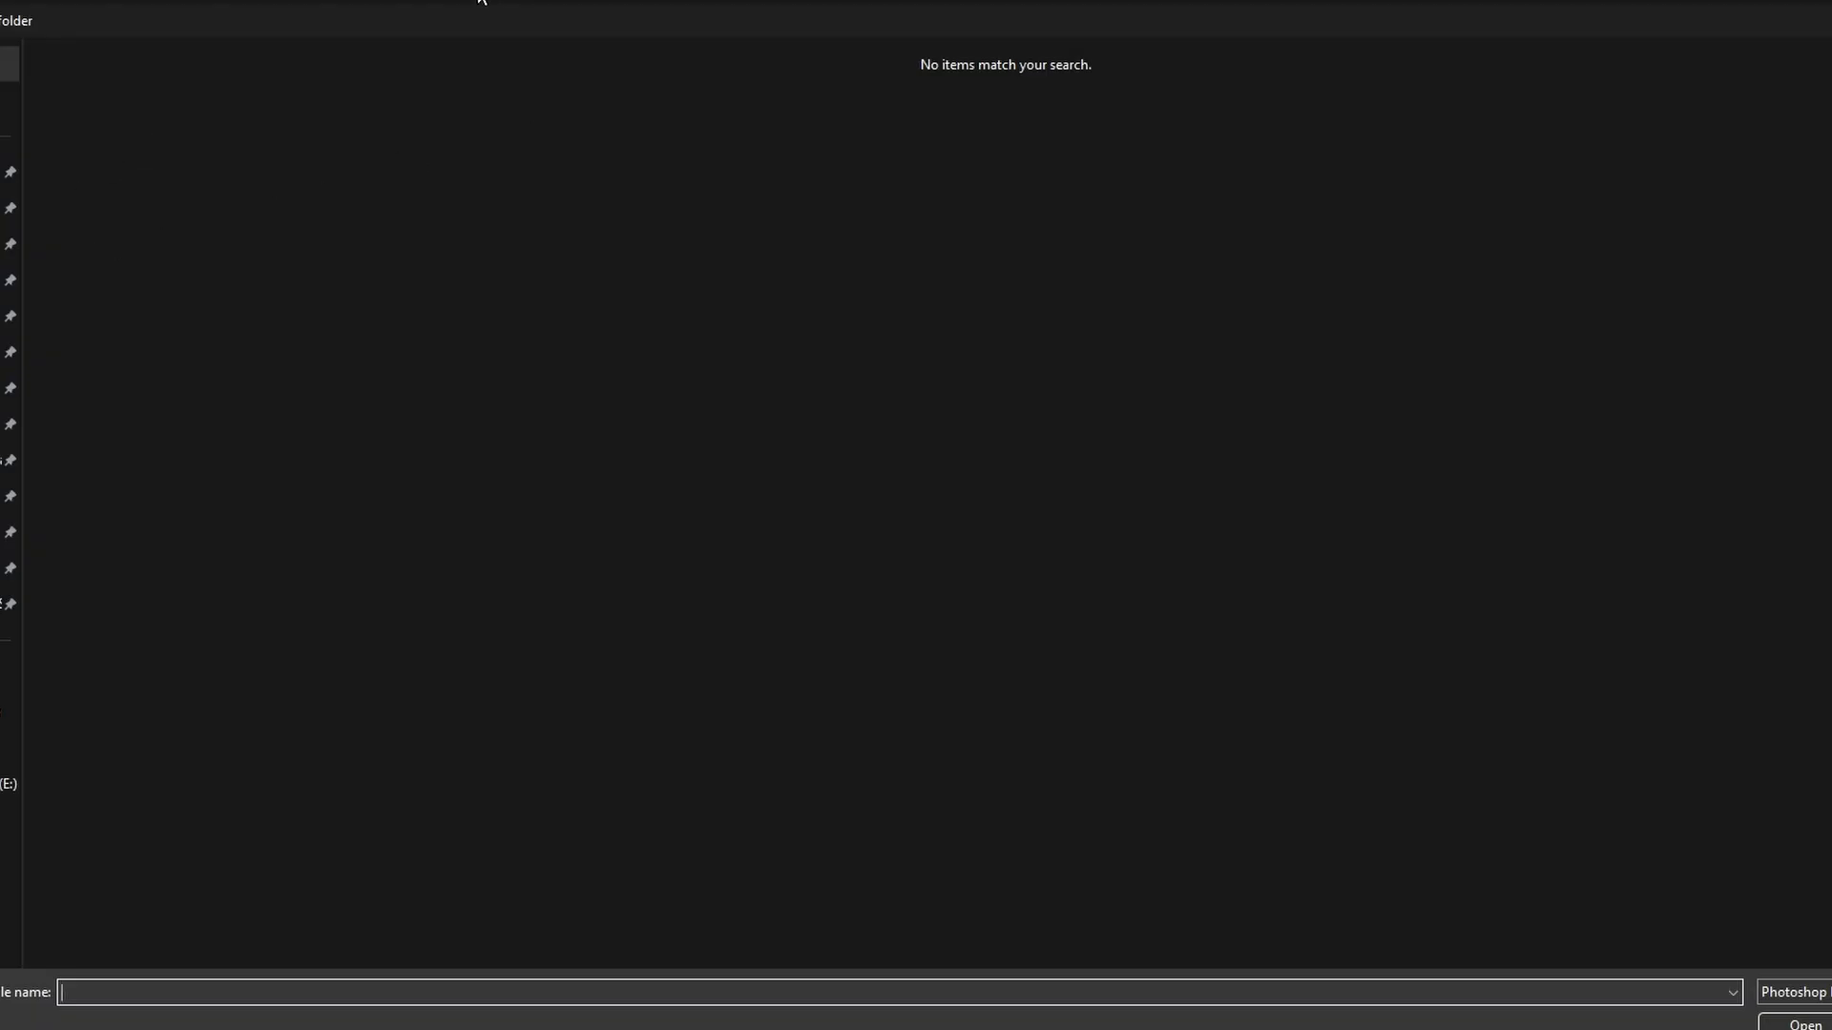
Step: Try to import a Photoshop PSD file into the new document
double_click(250, 217)
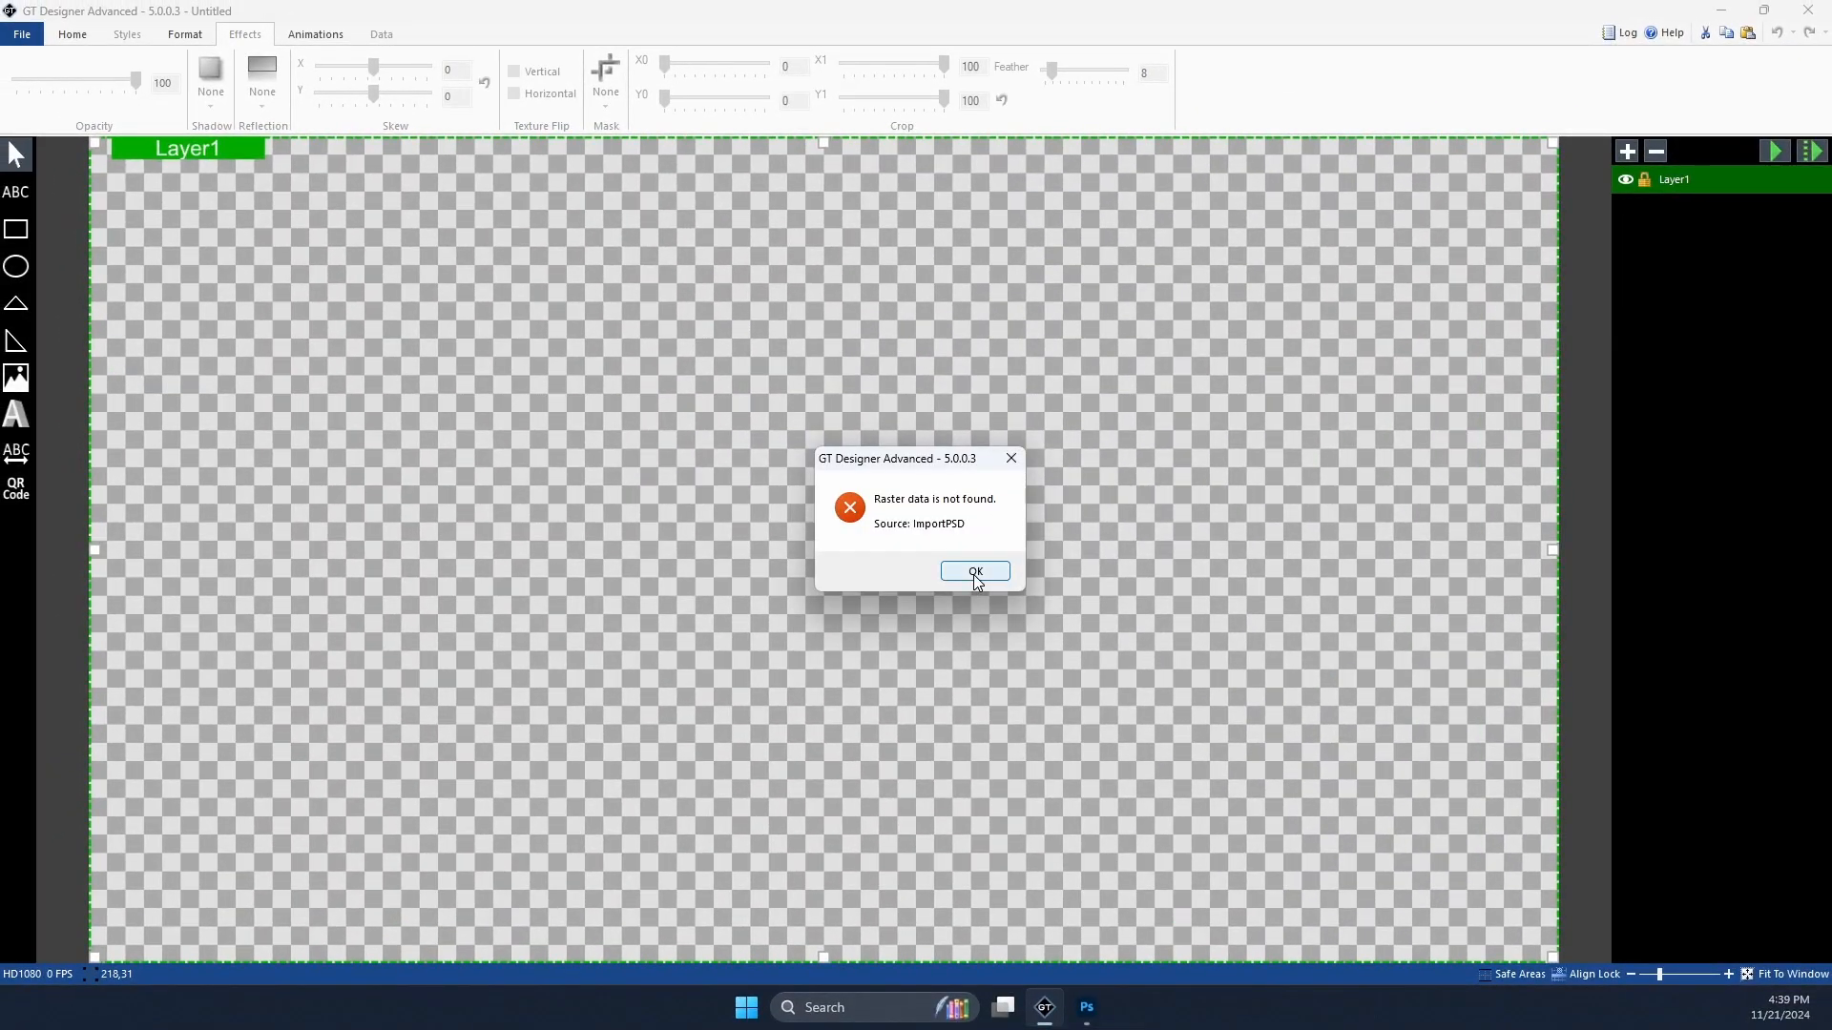
click(975, 571)
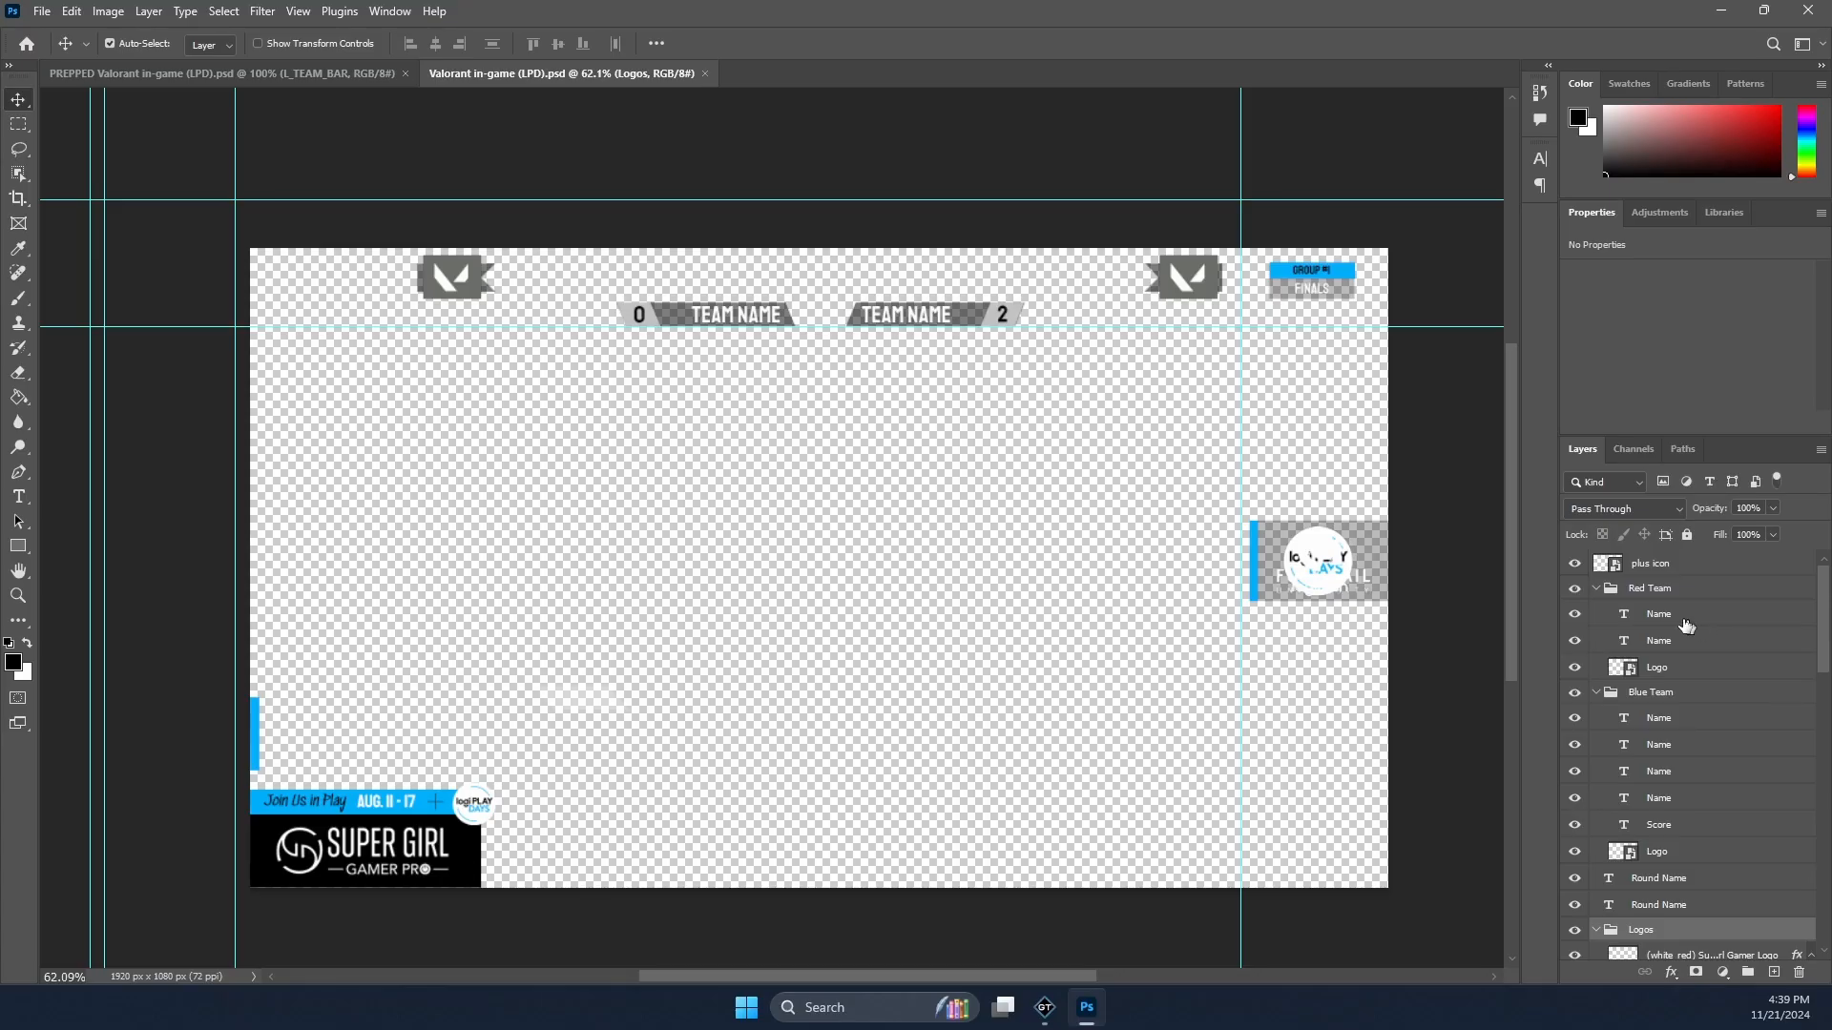
Step: In Photoshop, unlock Layer 1 and delete it together with the Screenshot 2024-08-02 at 3.50.54 PM layer from the overlay design
scroll(1824, 661, down, 3)
drag(1824, 661, 1817, 919)
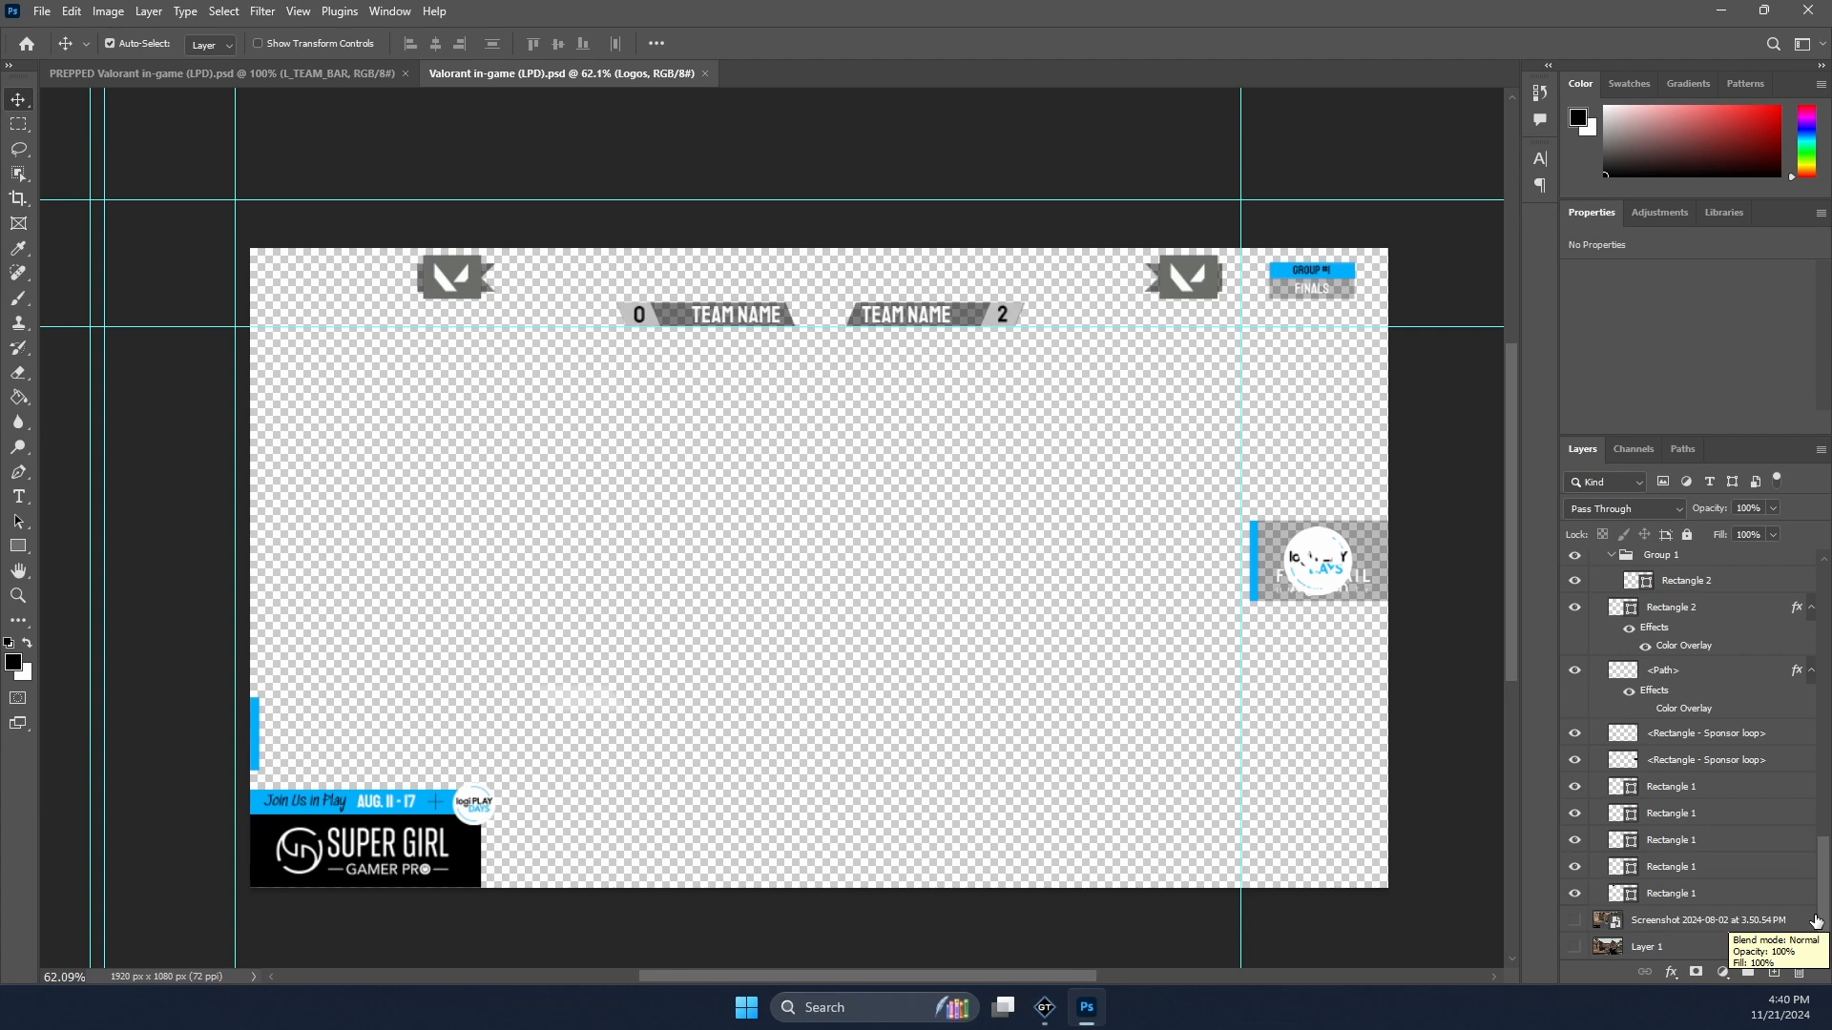
click(1708, 920)
shift+click(1705, 948)
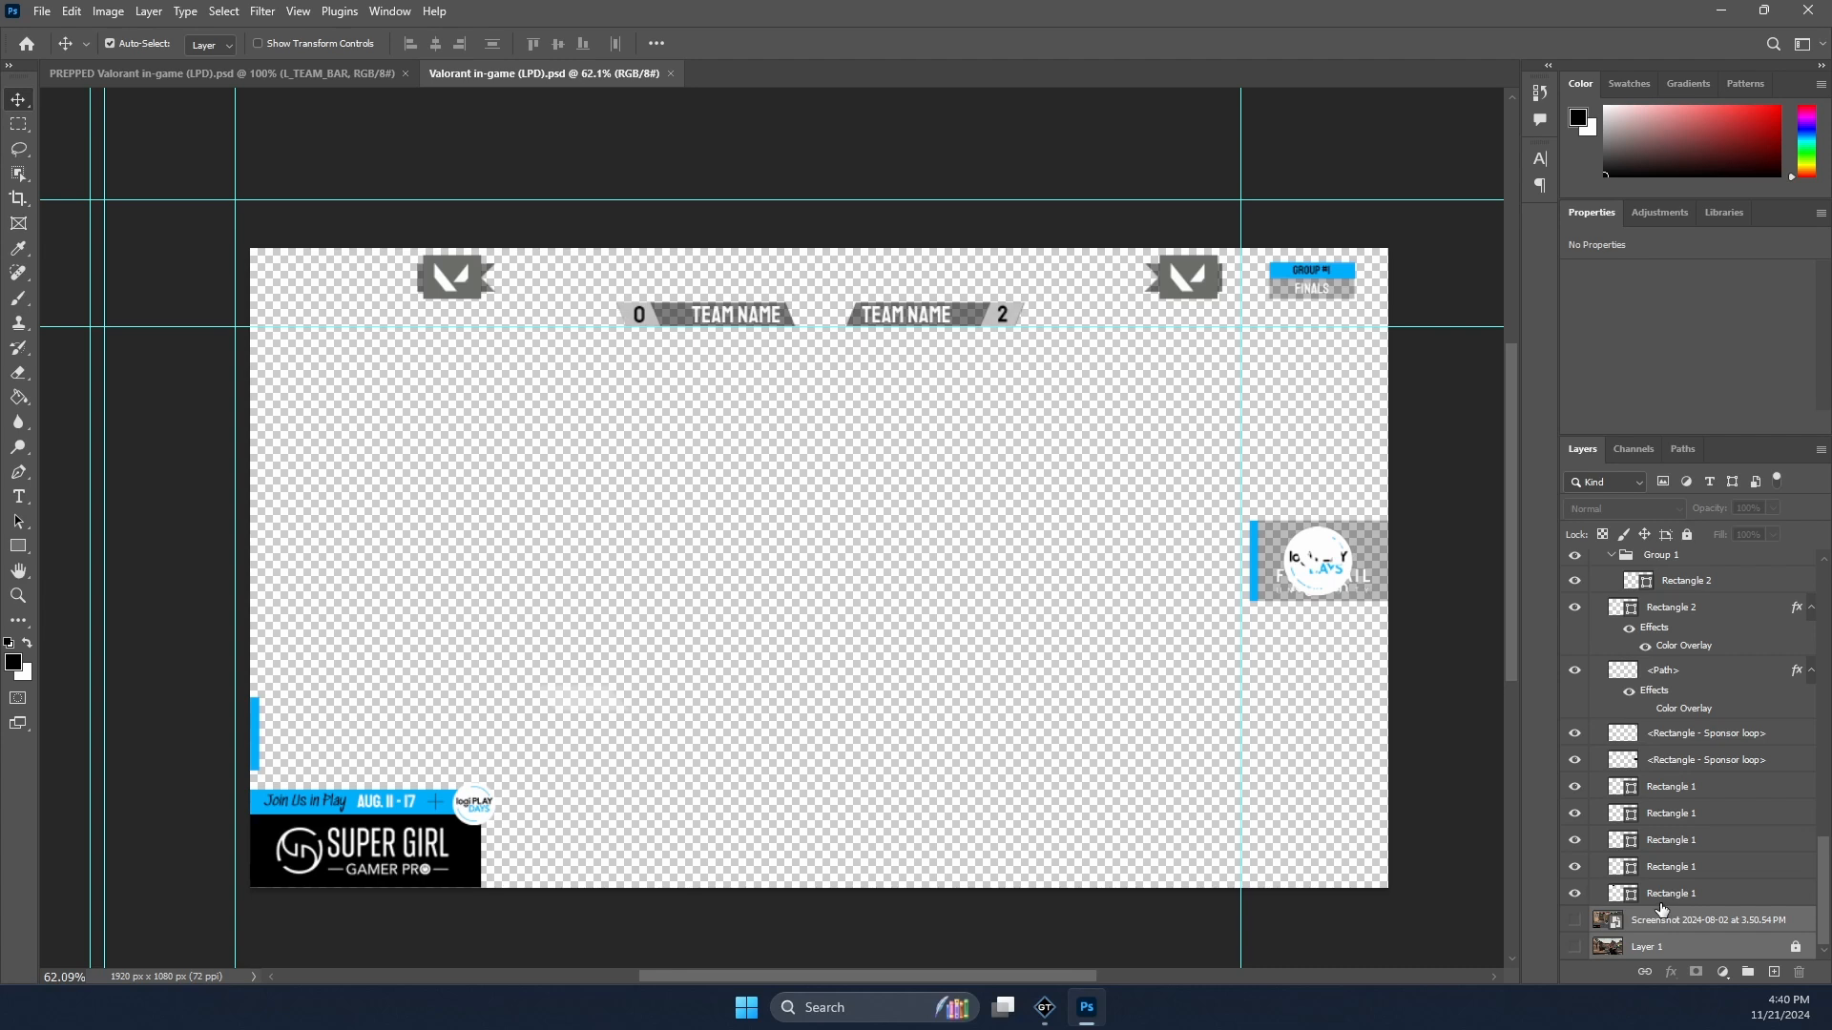
click(1793, 947)
key(Delete)
Step: Examine the overlay's remaining layers, from the team groups and logos down to the background rectangles and the sponsor loop
scroll(1701, 792, up, 6)
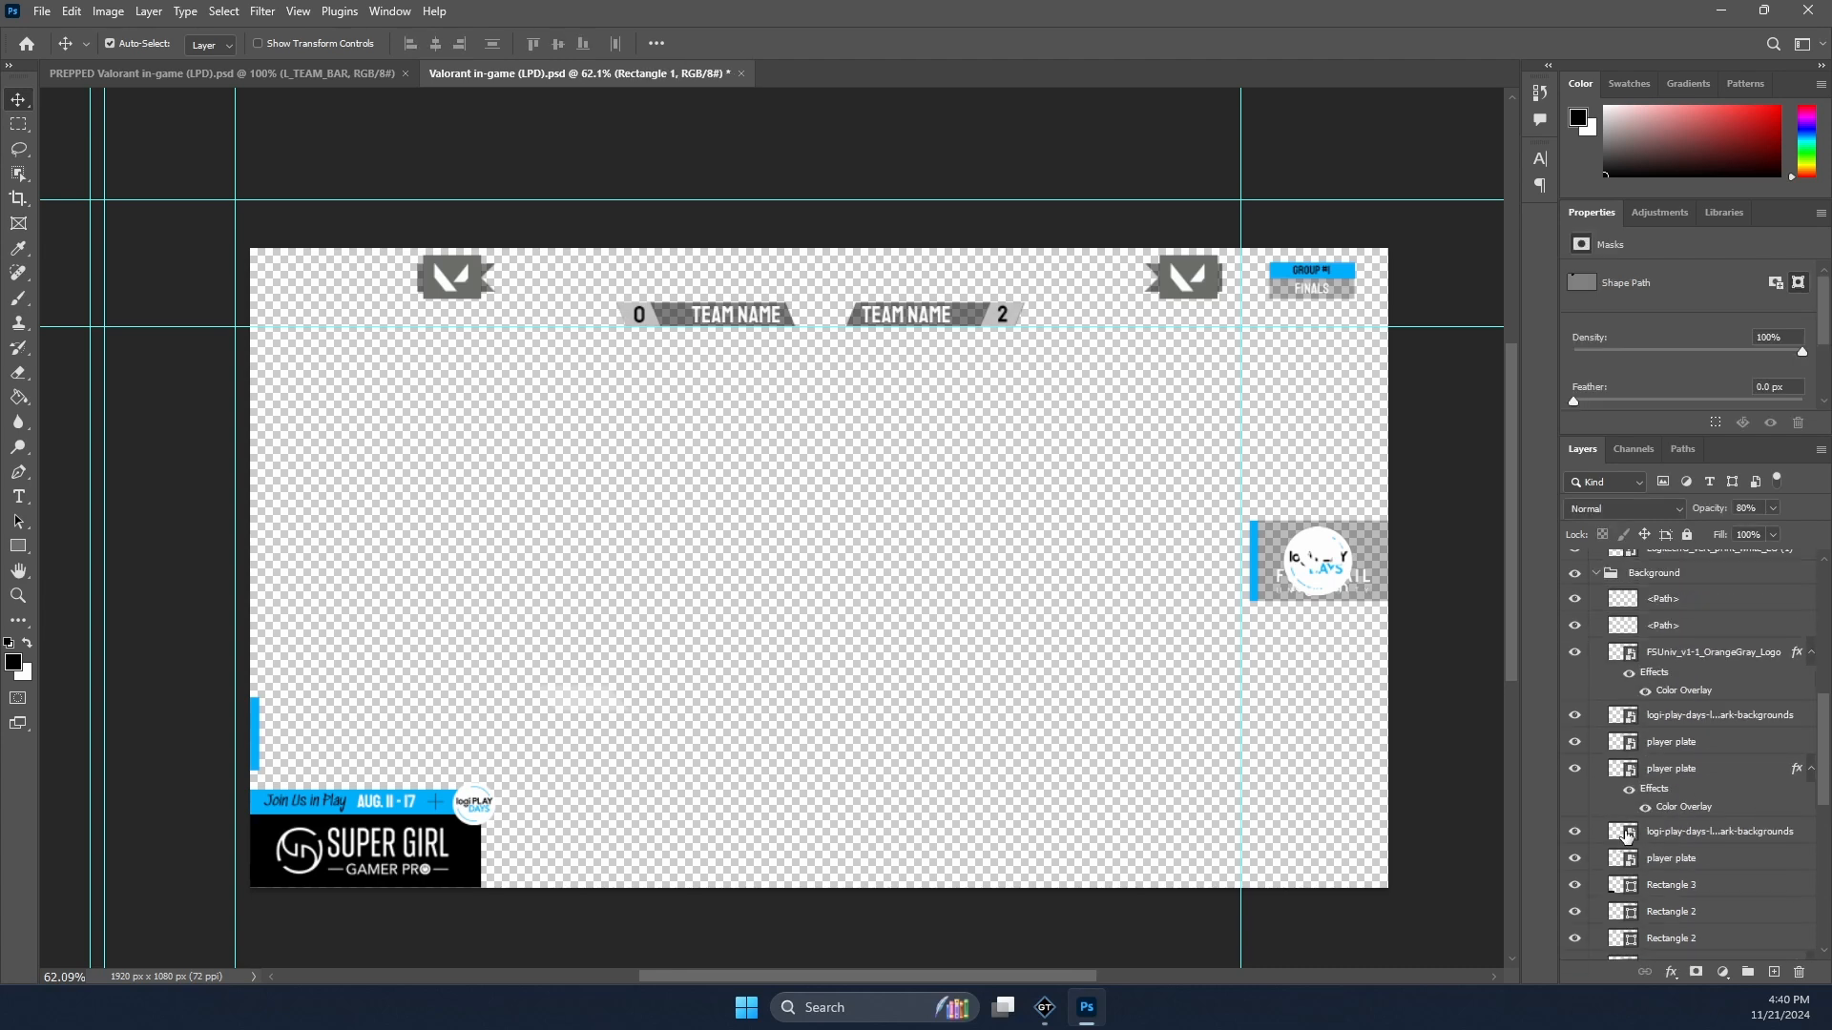
scroll(1626, 836, up, 5)
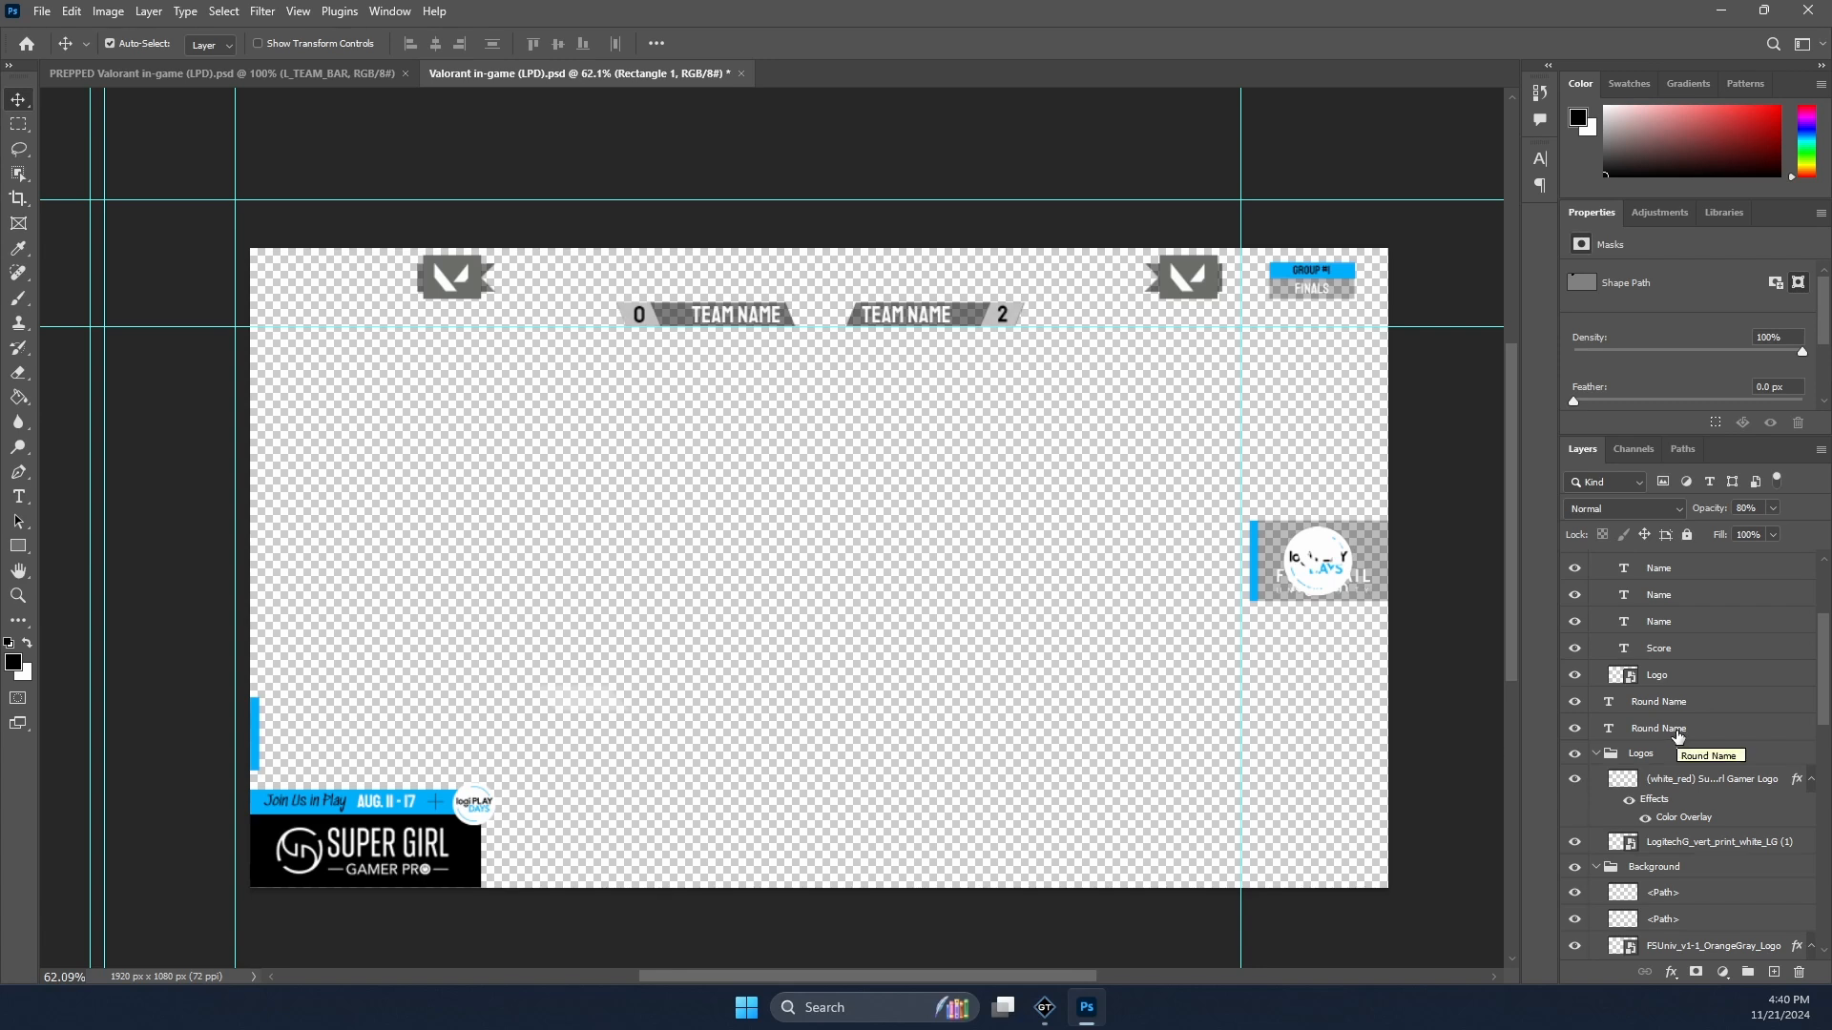
scroll(1646, 697, up, 5)
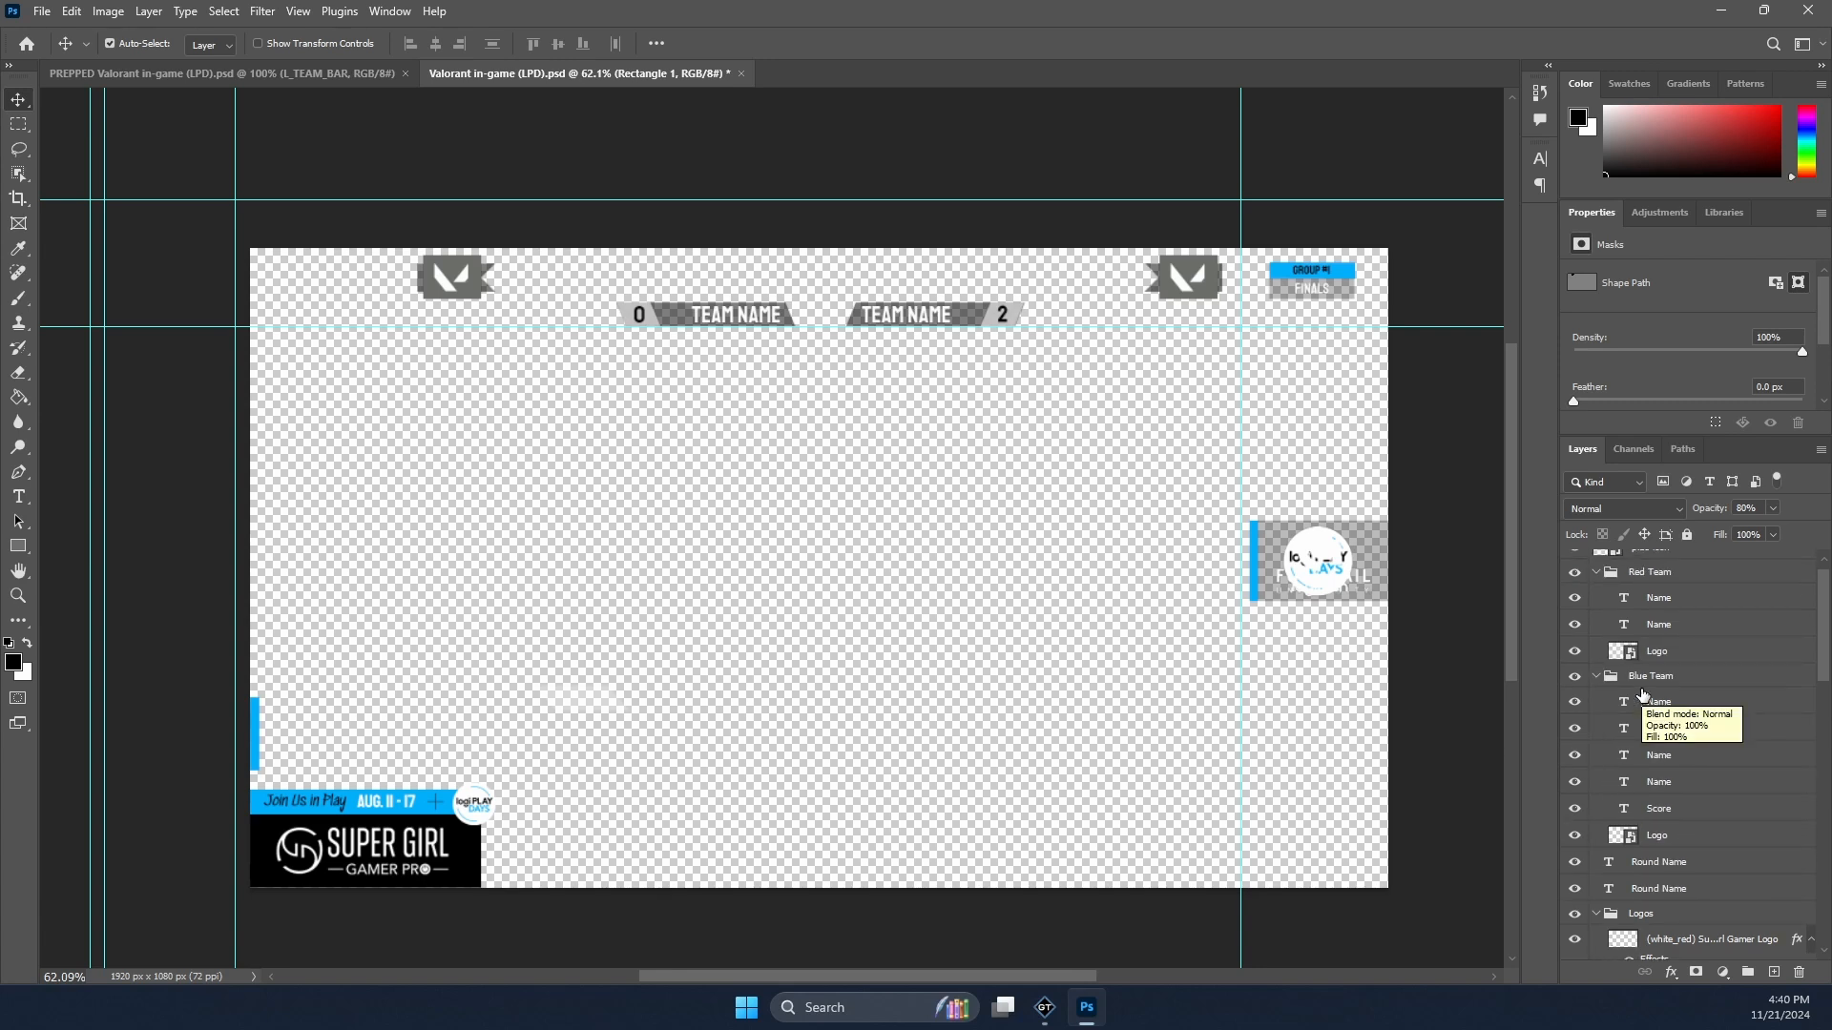
scroll(1713, 661, down, 10)
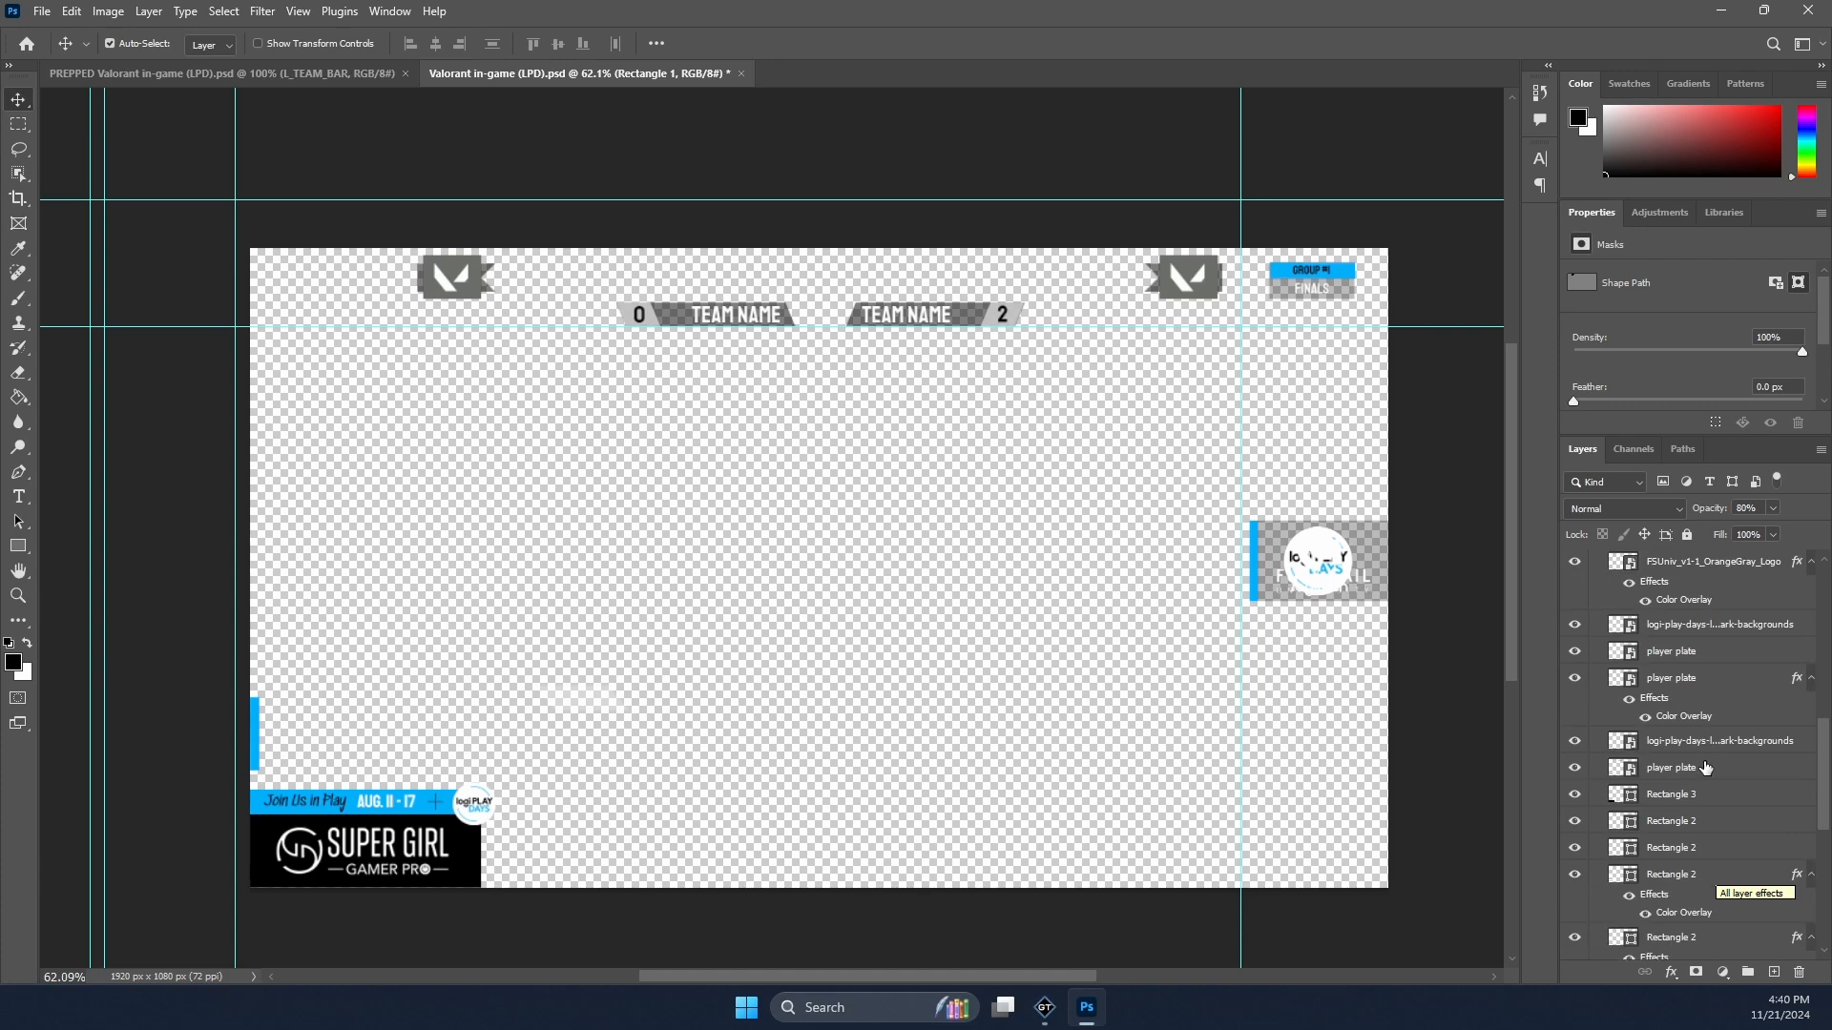
scroll(1729, 773, down, 5)
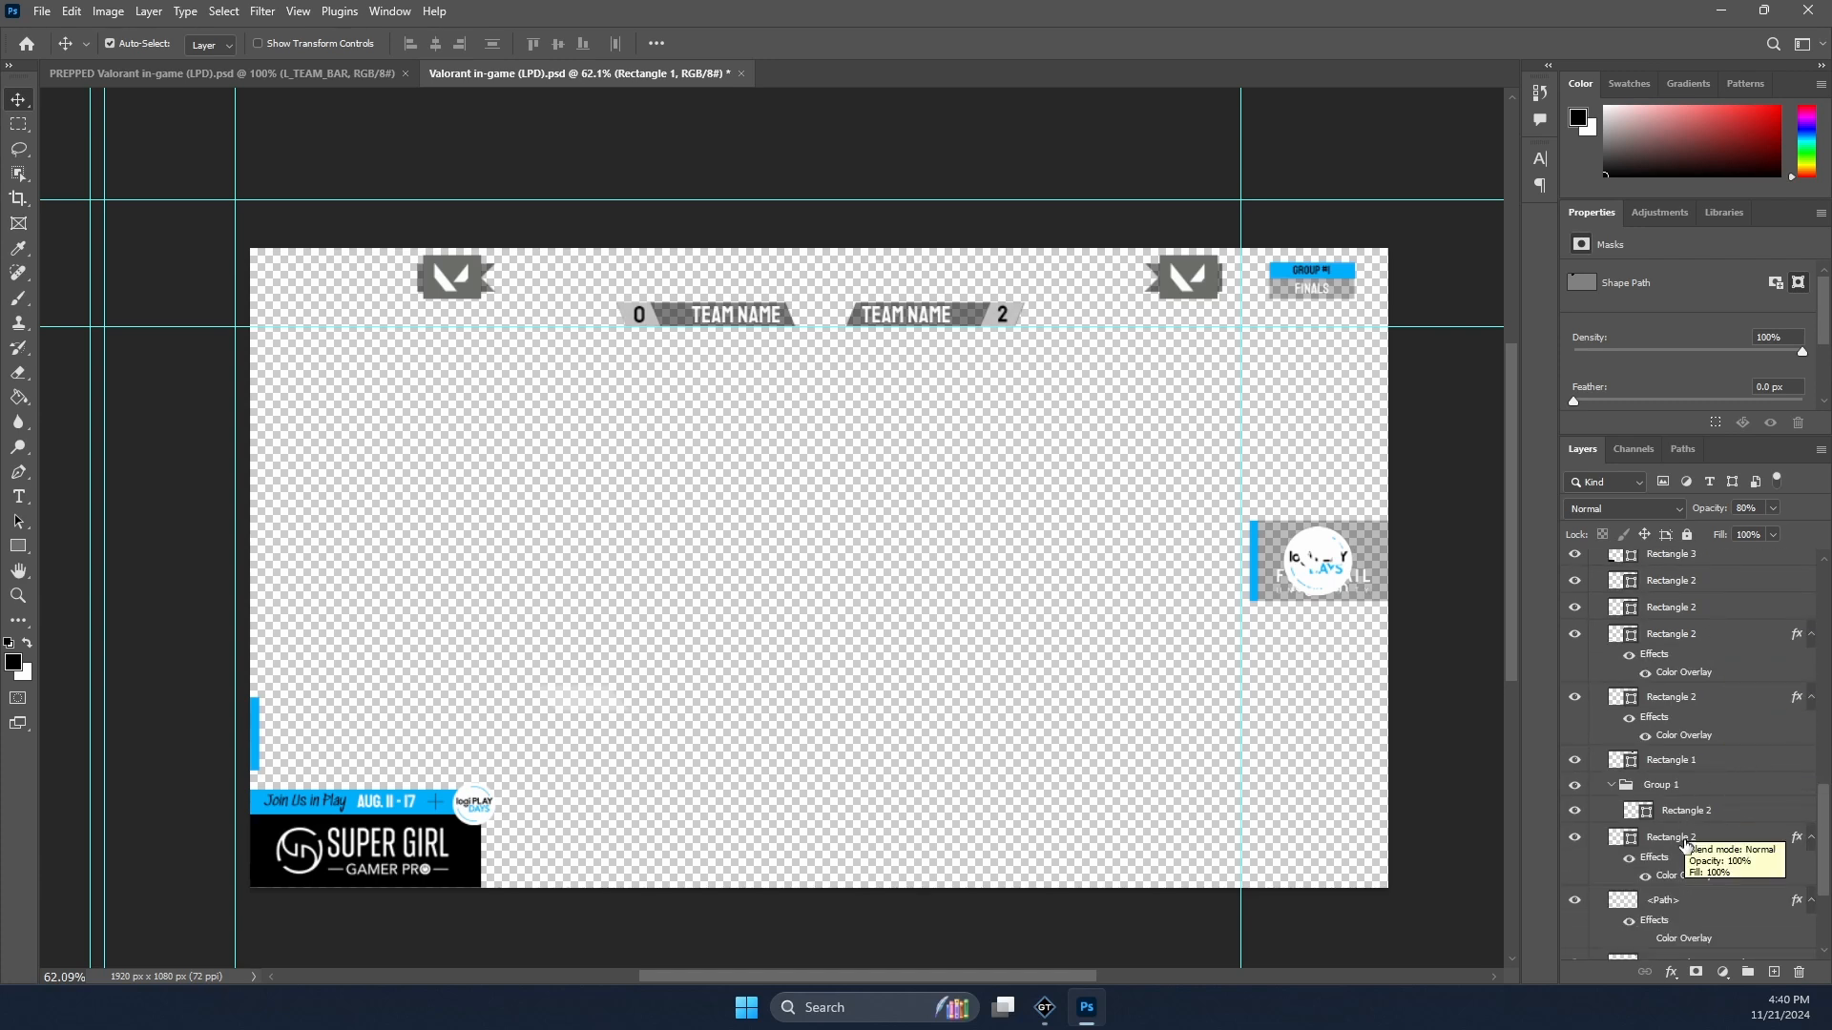
scroll(1691, 837, down, 2)
click(1656, 844)
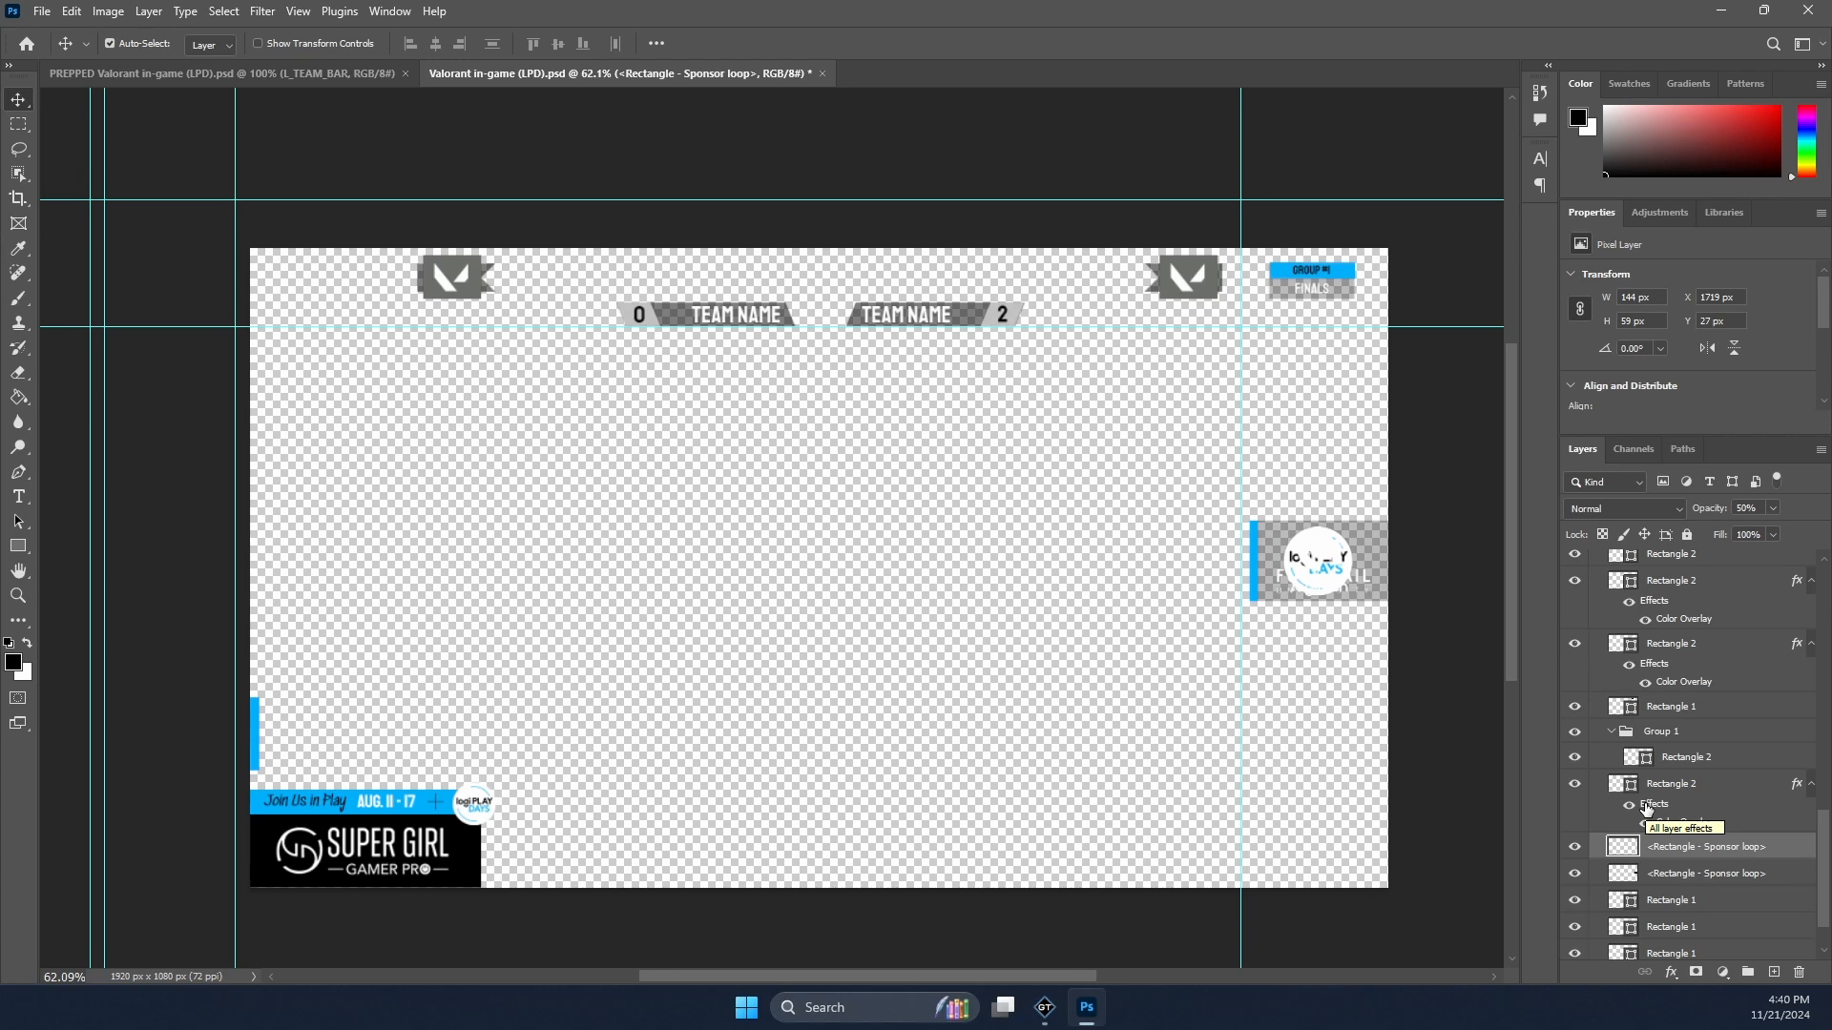
scroll(1647, 809, up, 2)
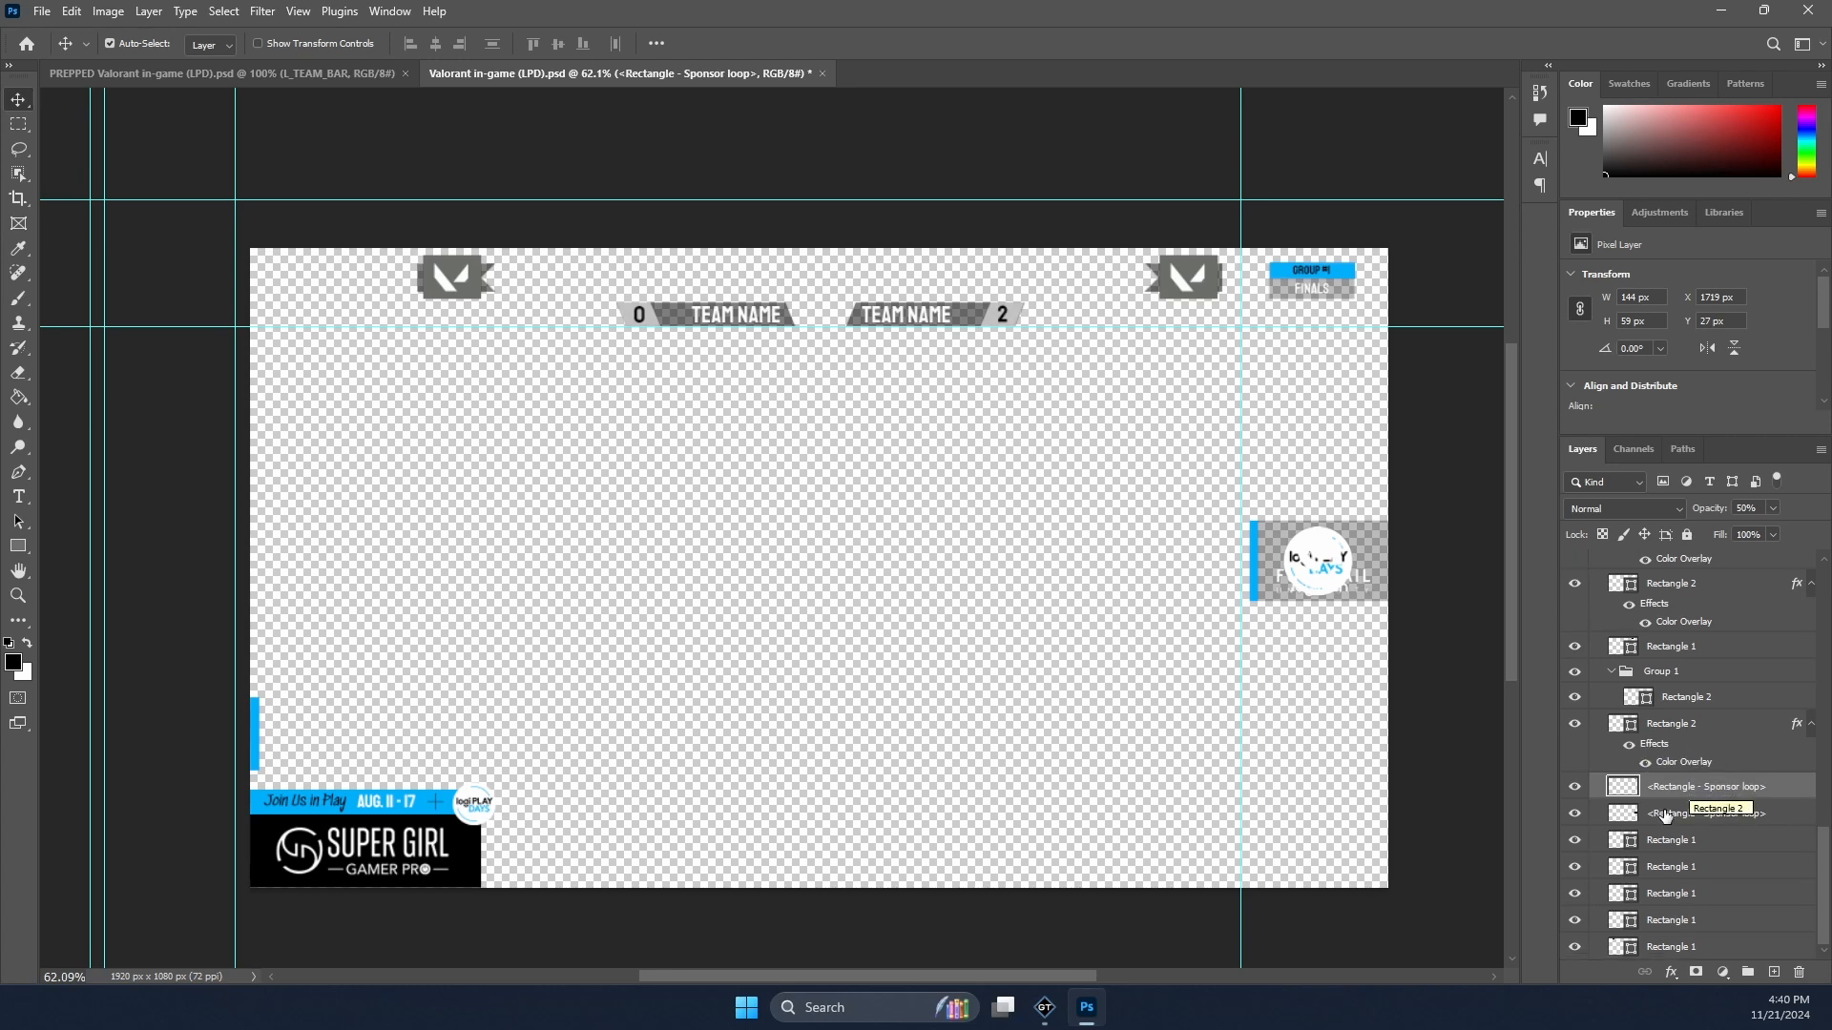
scroll(1687, 799, up, 2)
scroll(1687, 800, up, 10)
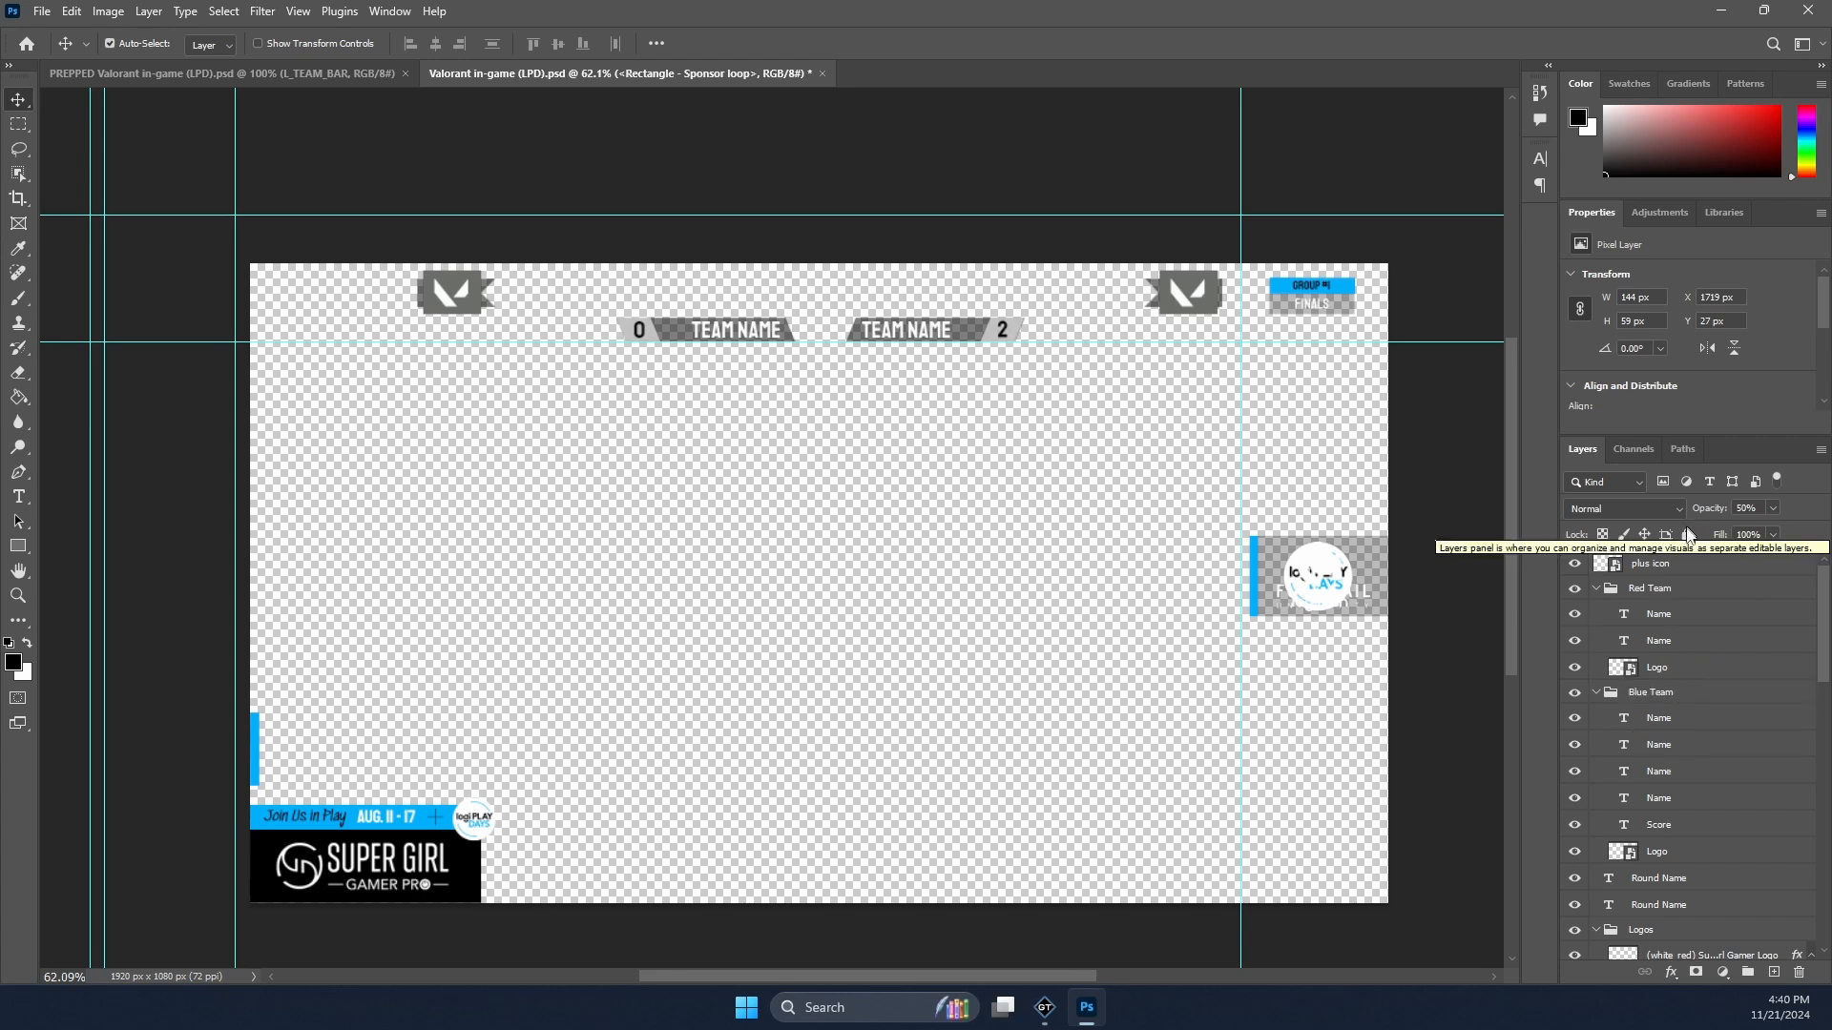
Step: Switch to GT Designer and add two text blocks to Layer1, near the canvas's upper left and lower left
click(1045, 1008)
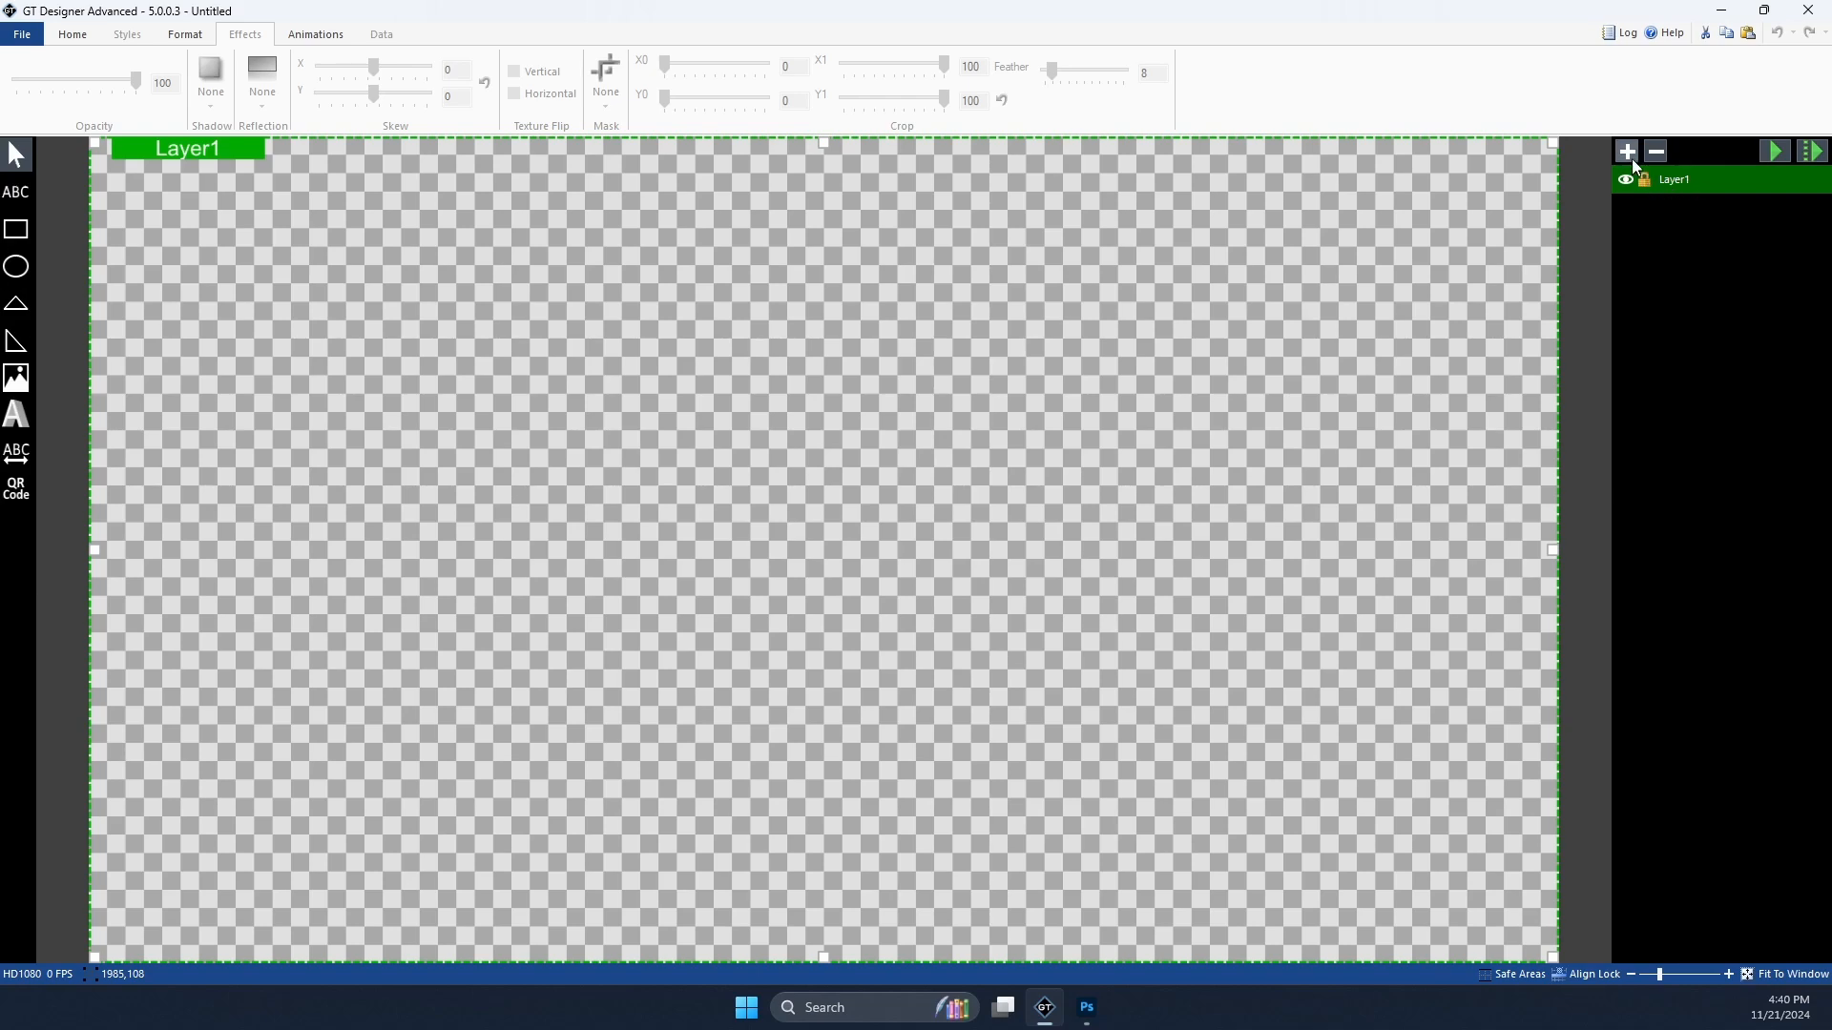
click(16, 192)
click(274, 238)
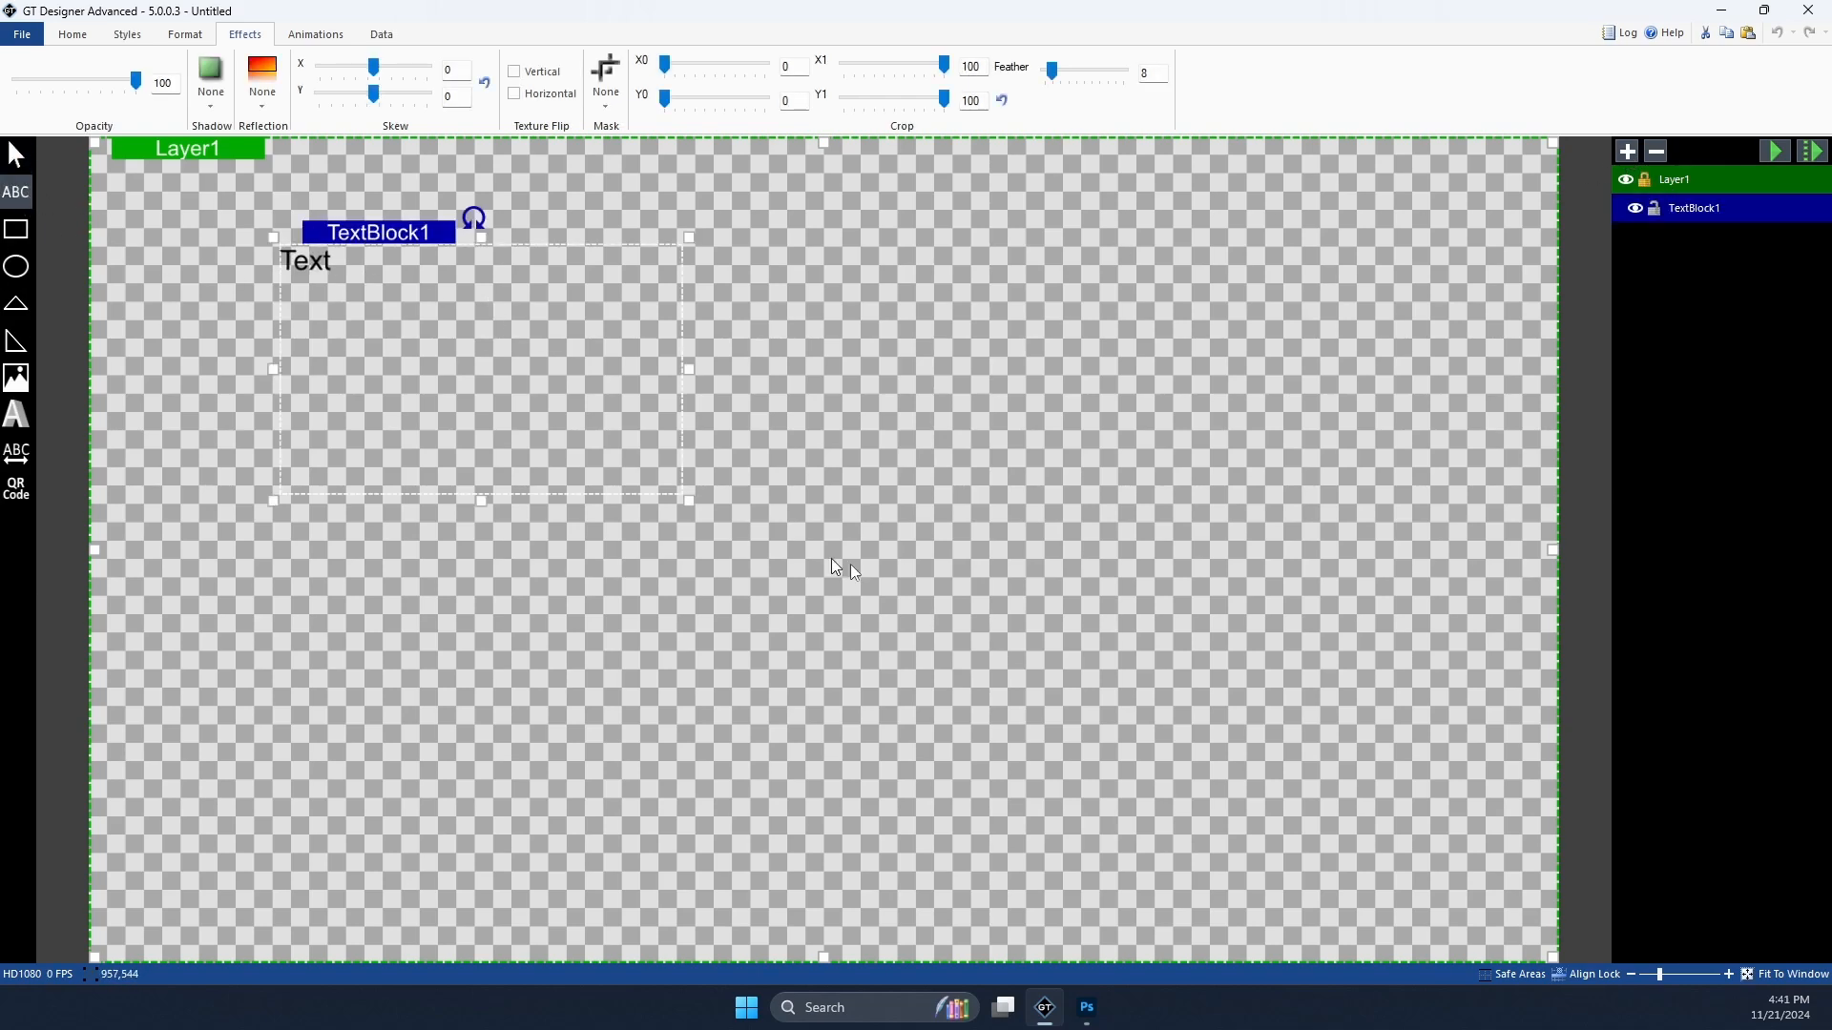
click(15, 191)
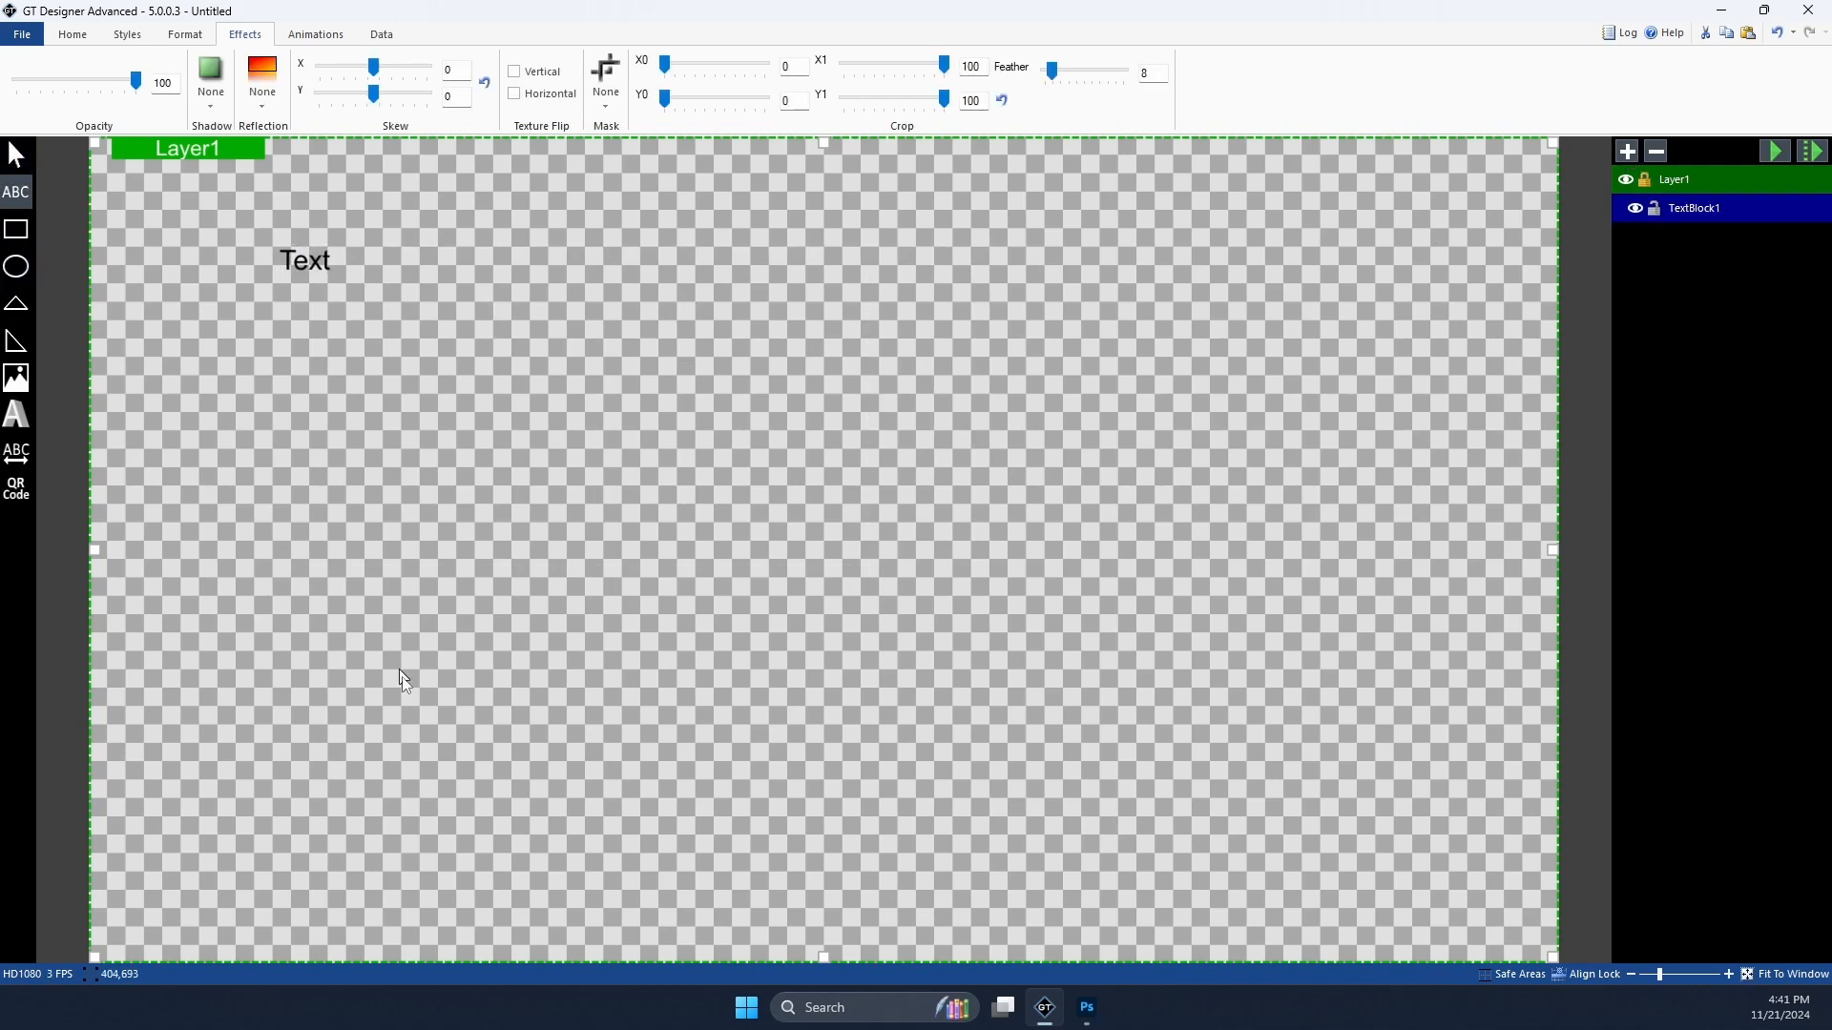
click(505, 706)
Step: Select TextBlock1, TextBlock2 and Layer1 in turn to inspect how objects nest within a layer
click(1708, 237)
click(1719, 210)
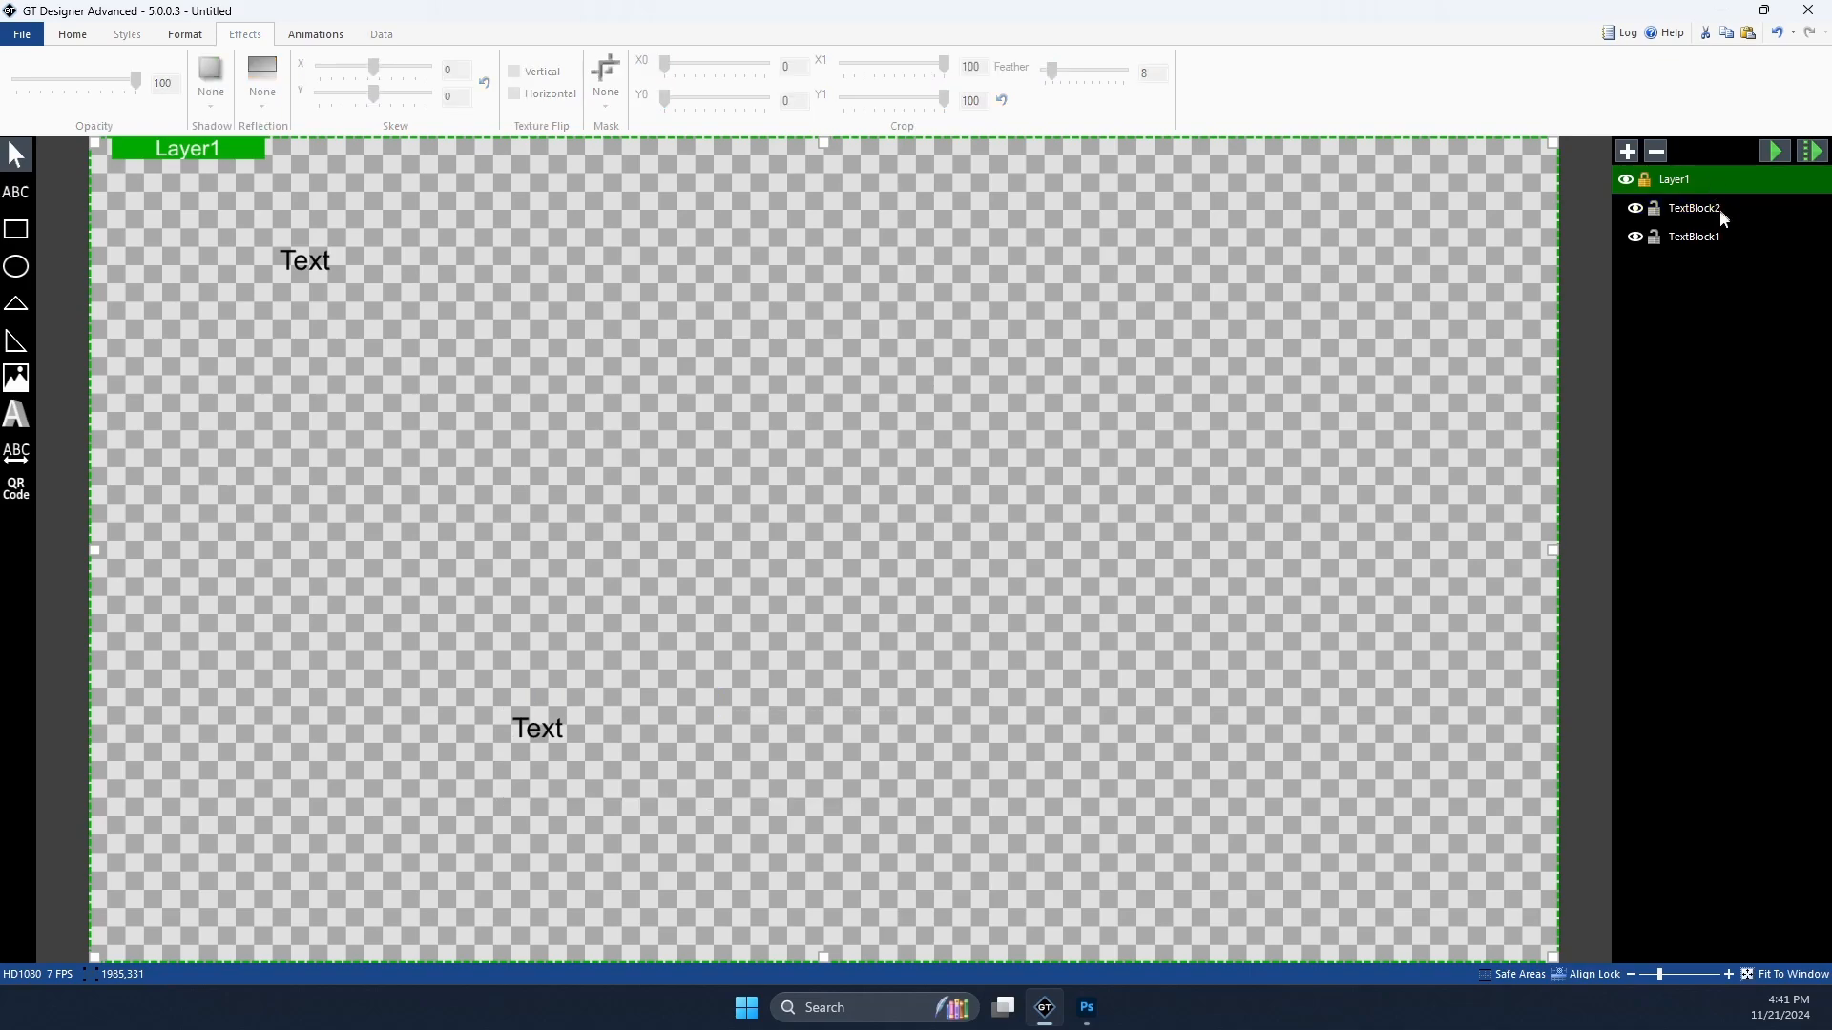
click(1718, 239)
click(1722, 215)
click(1731, 231)
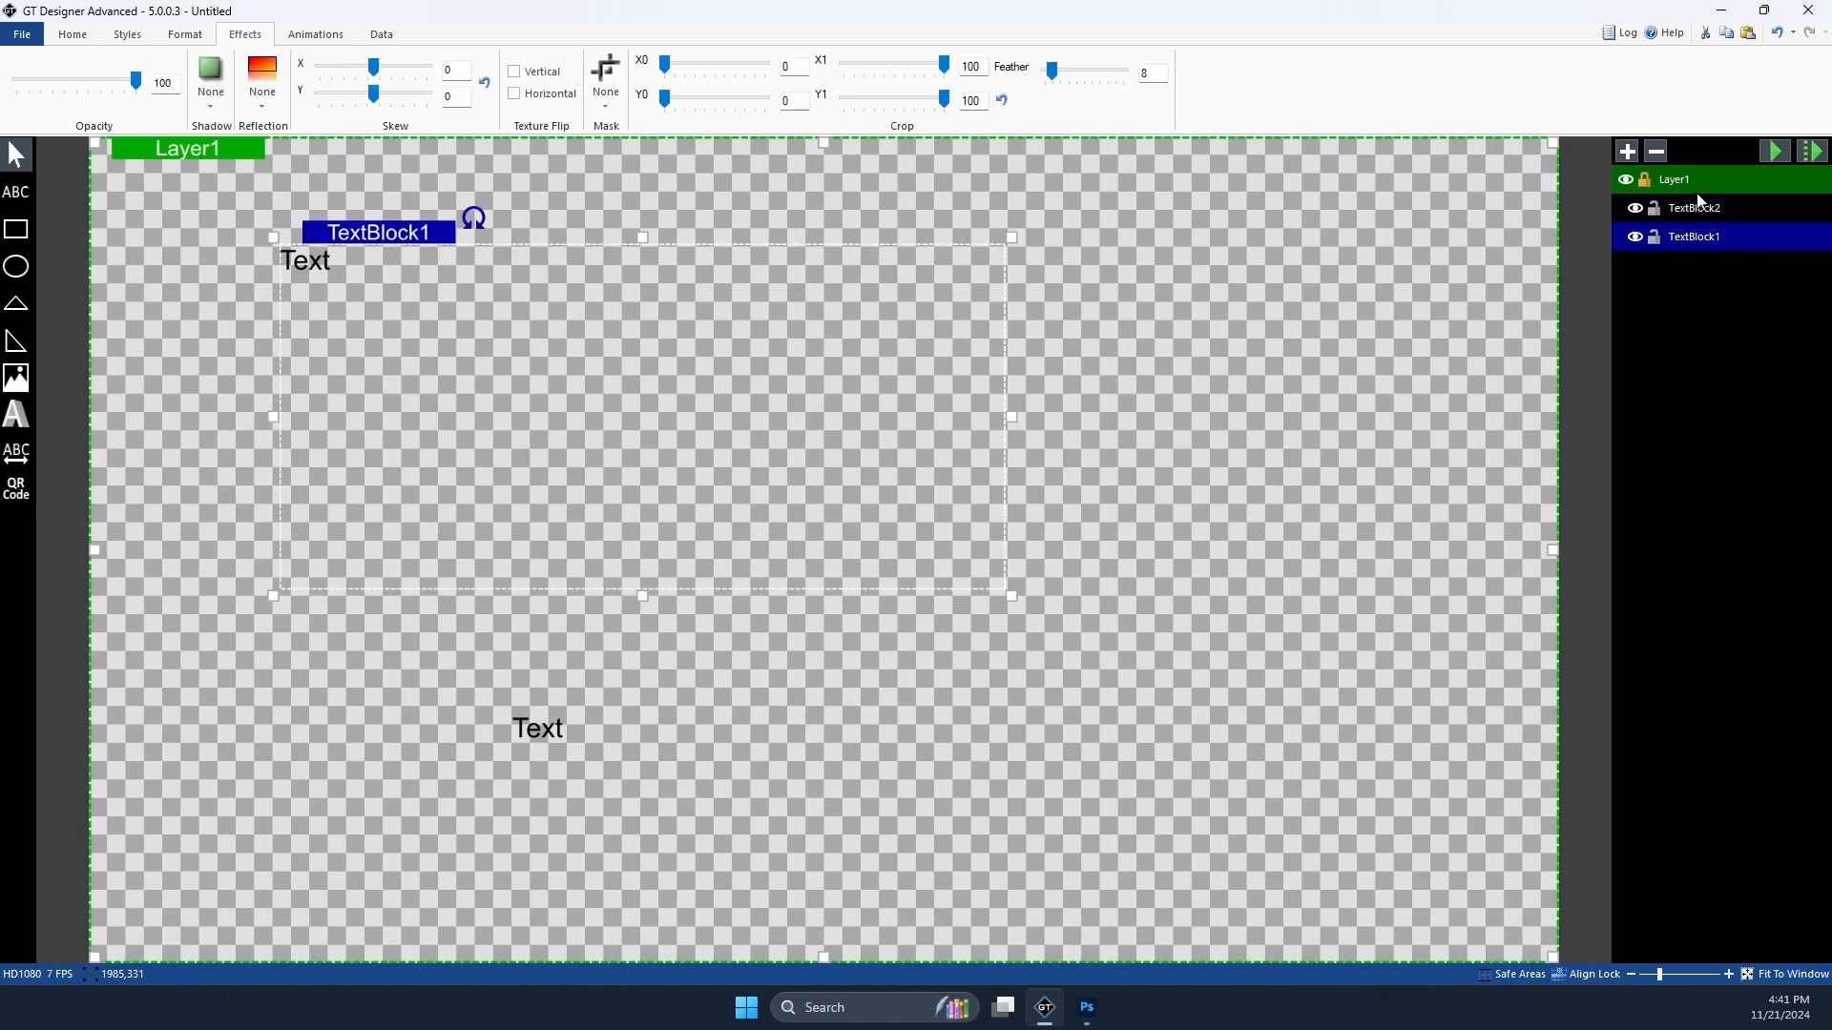
click(1704, 181)
click(1708, 241)
Step: Switch to Photoshop and inspect the Red Team group by selecting its two Name text layers and the group itself
click(1087, 1007)
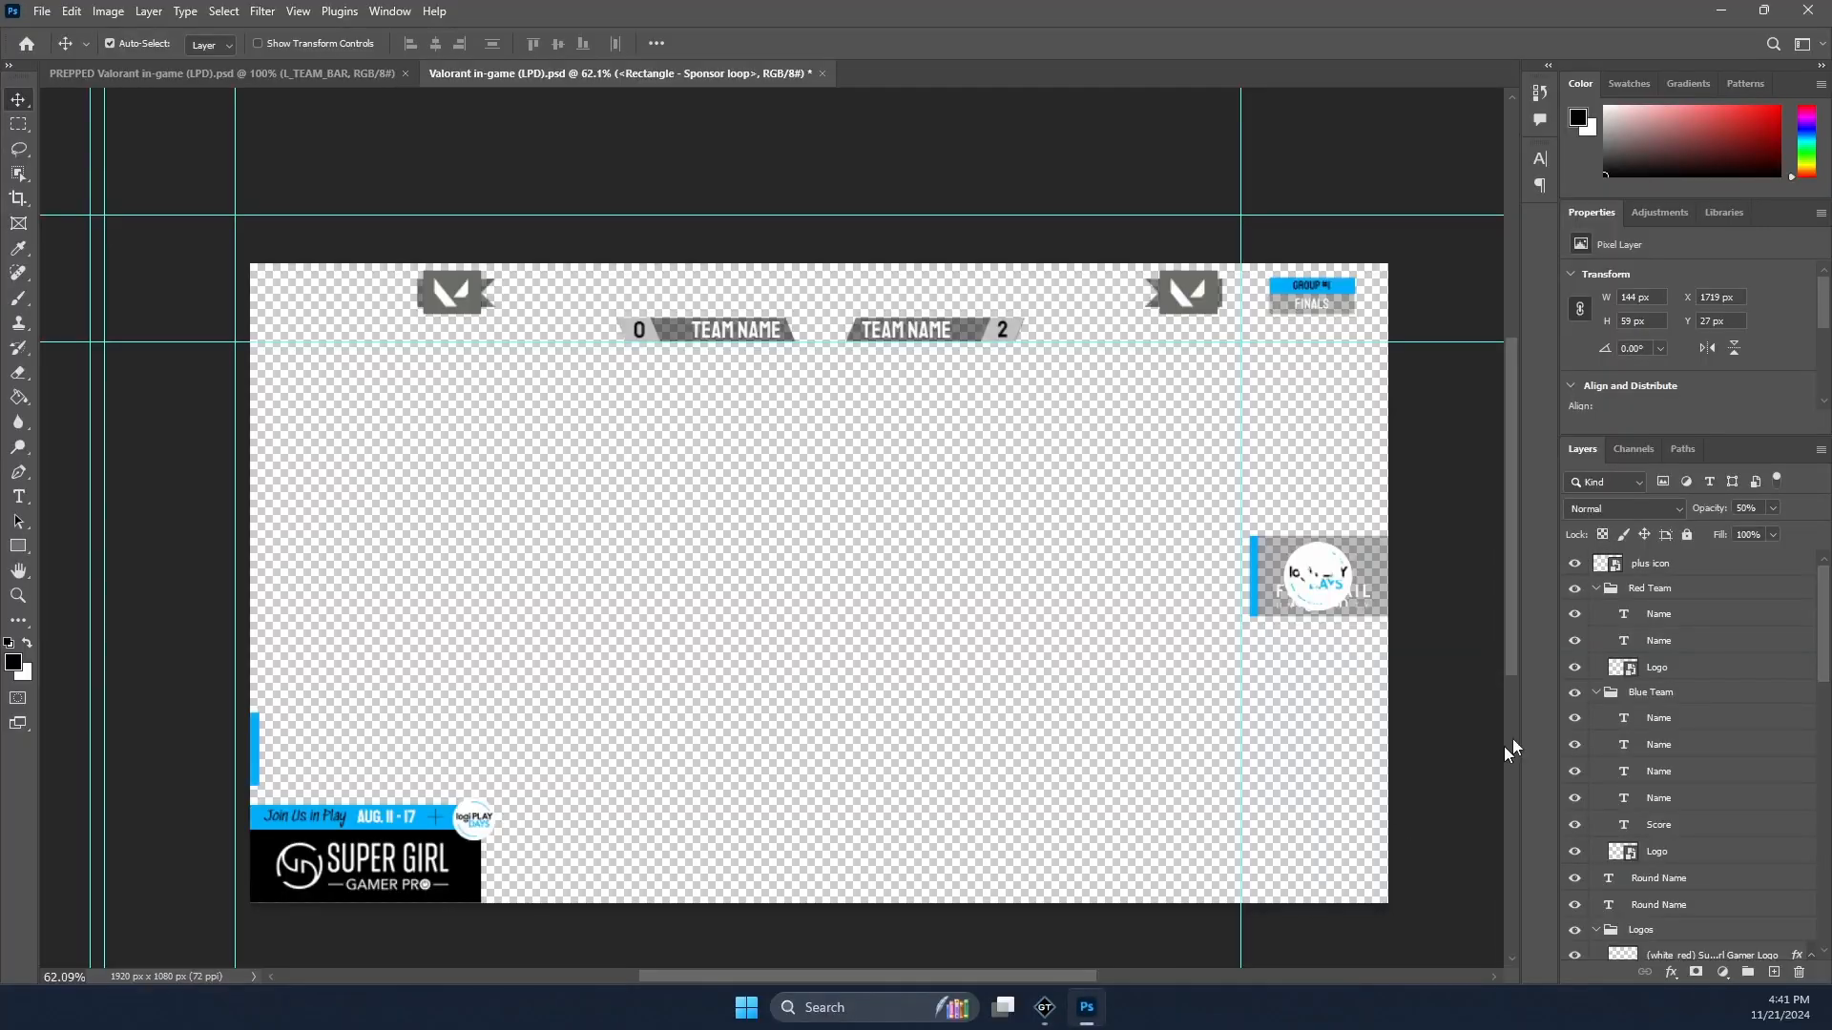
click(1654, 599)
click(1656, 615)
click(1669, 642)
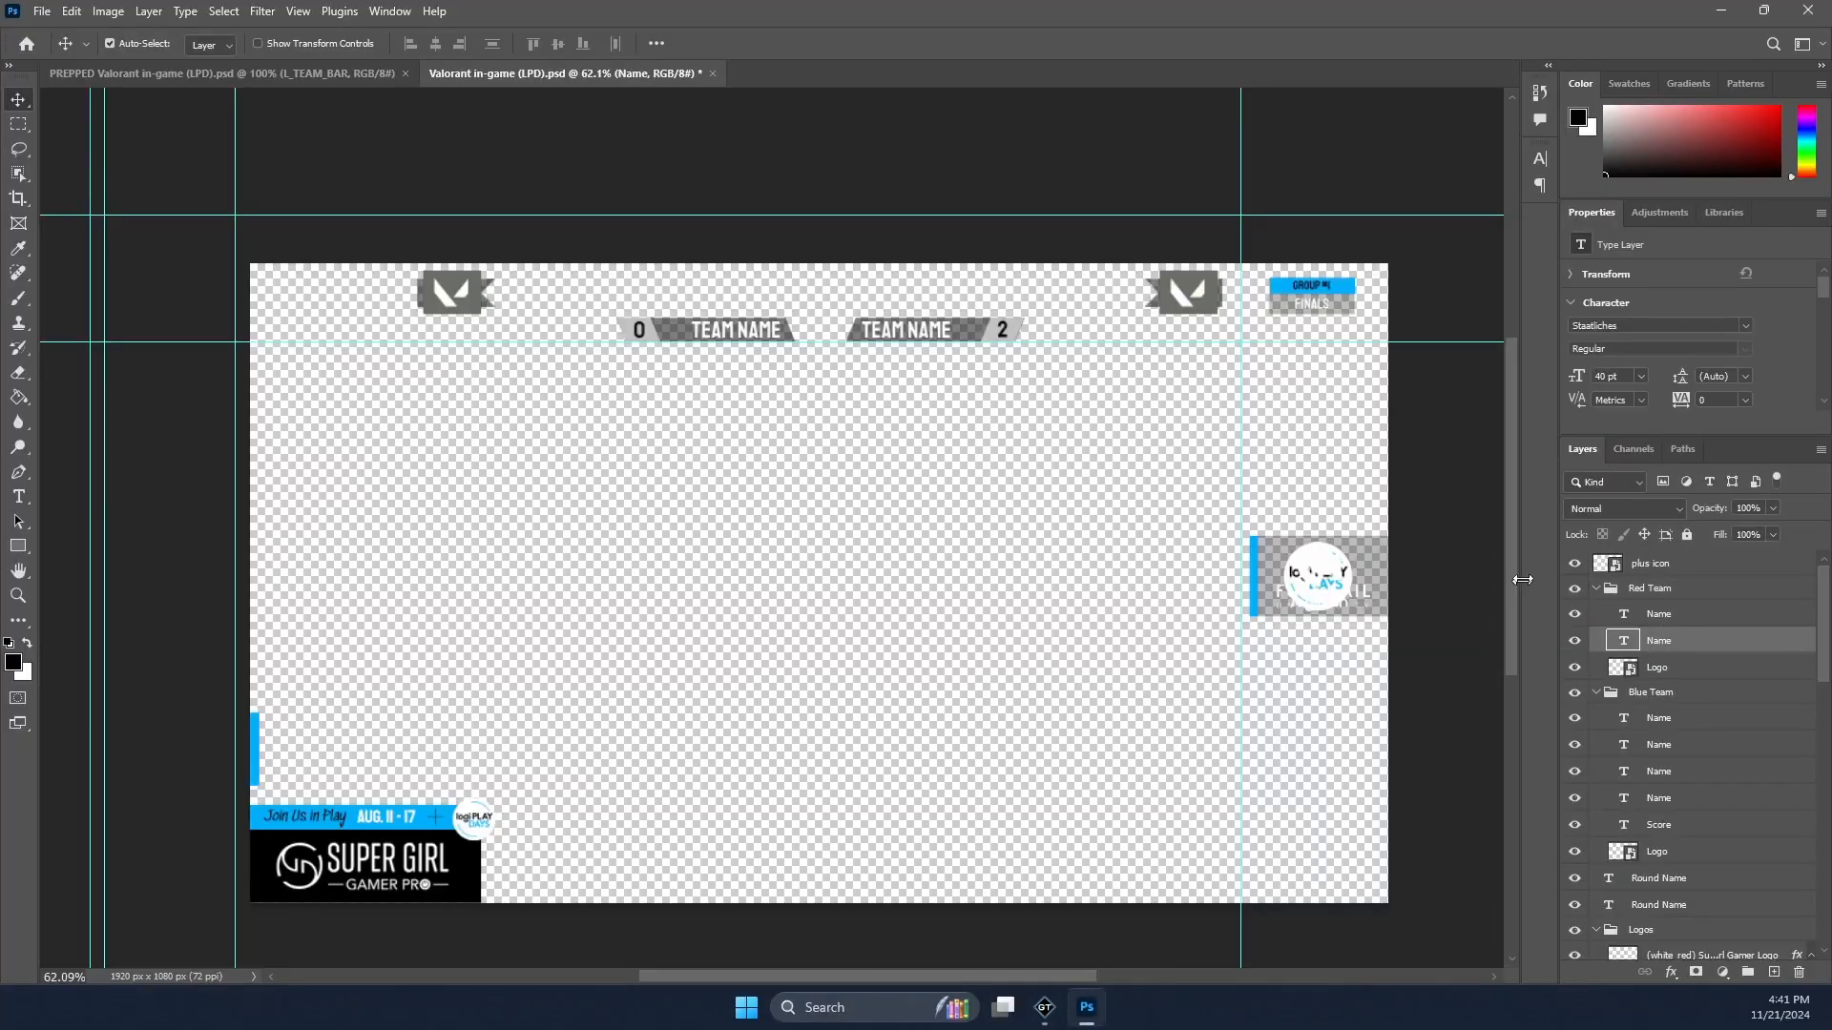
click(1716, 595)
Step: Check the overlay's canvas size in pixels without changing it
click(105, 13)
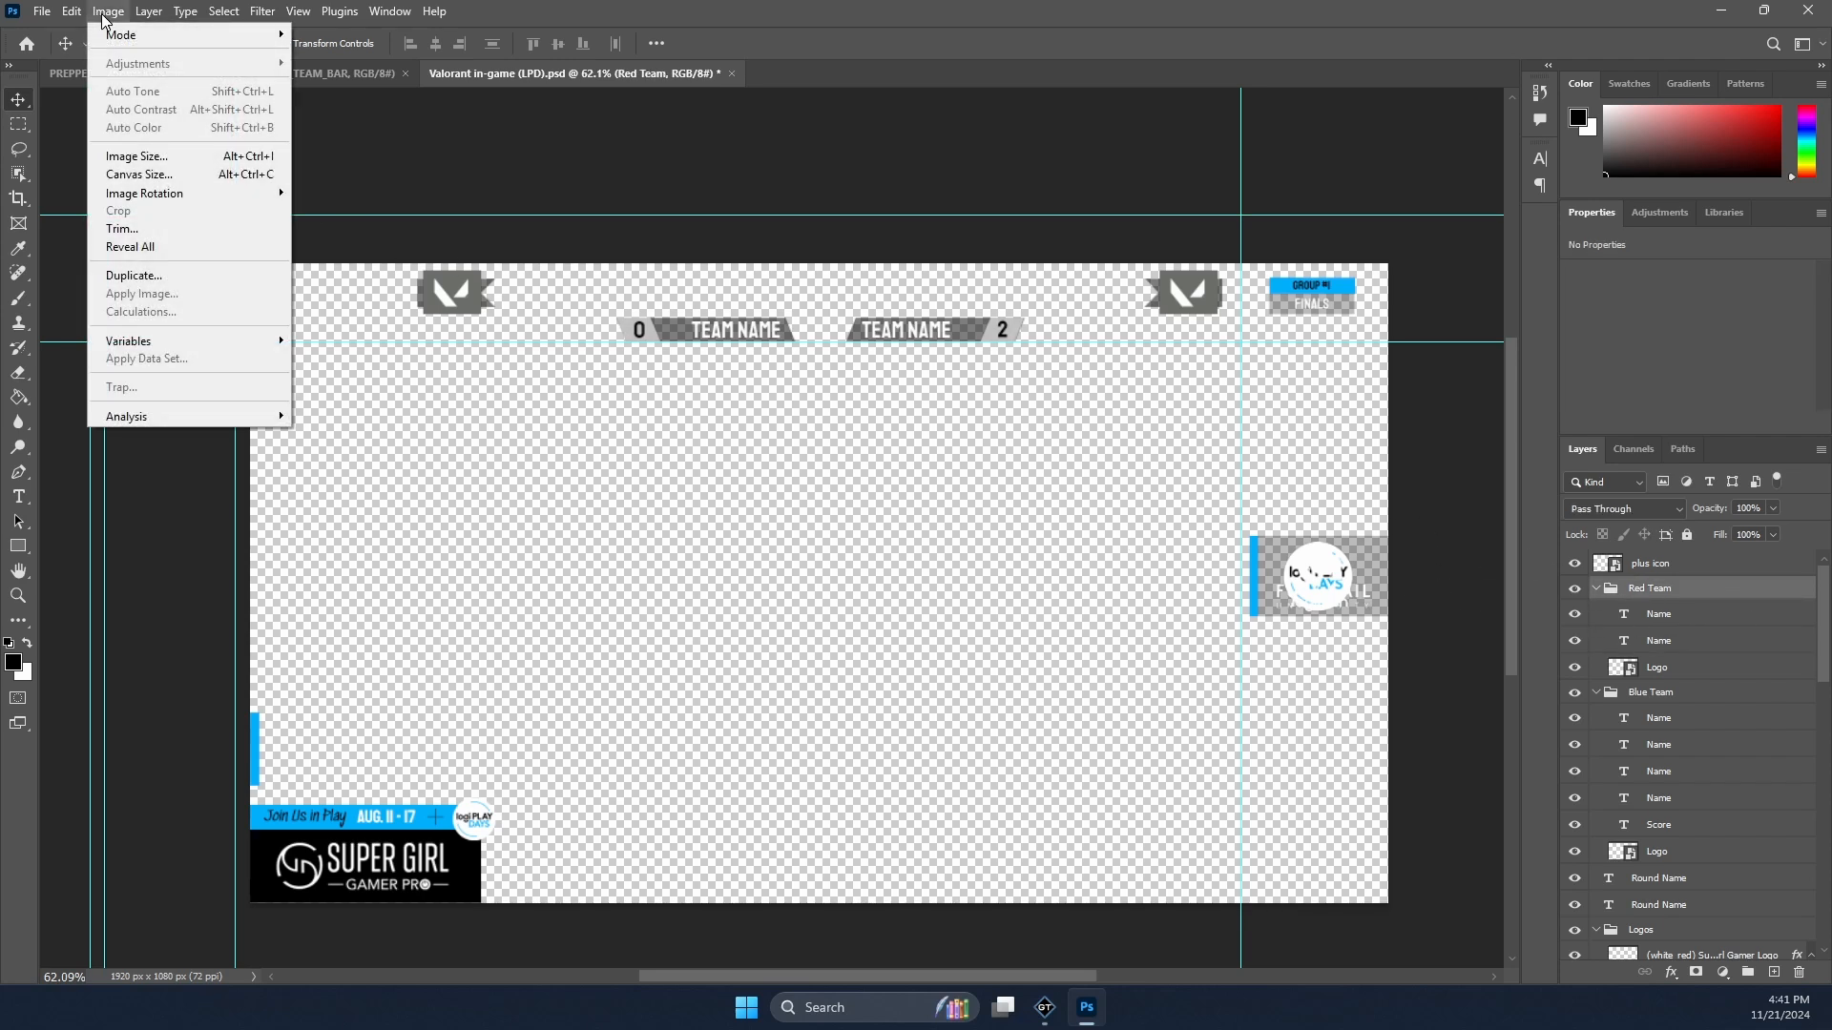
click(172, 175)
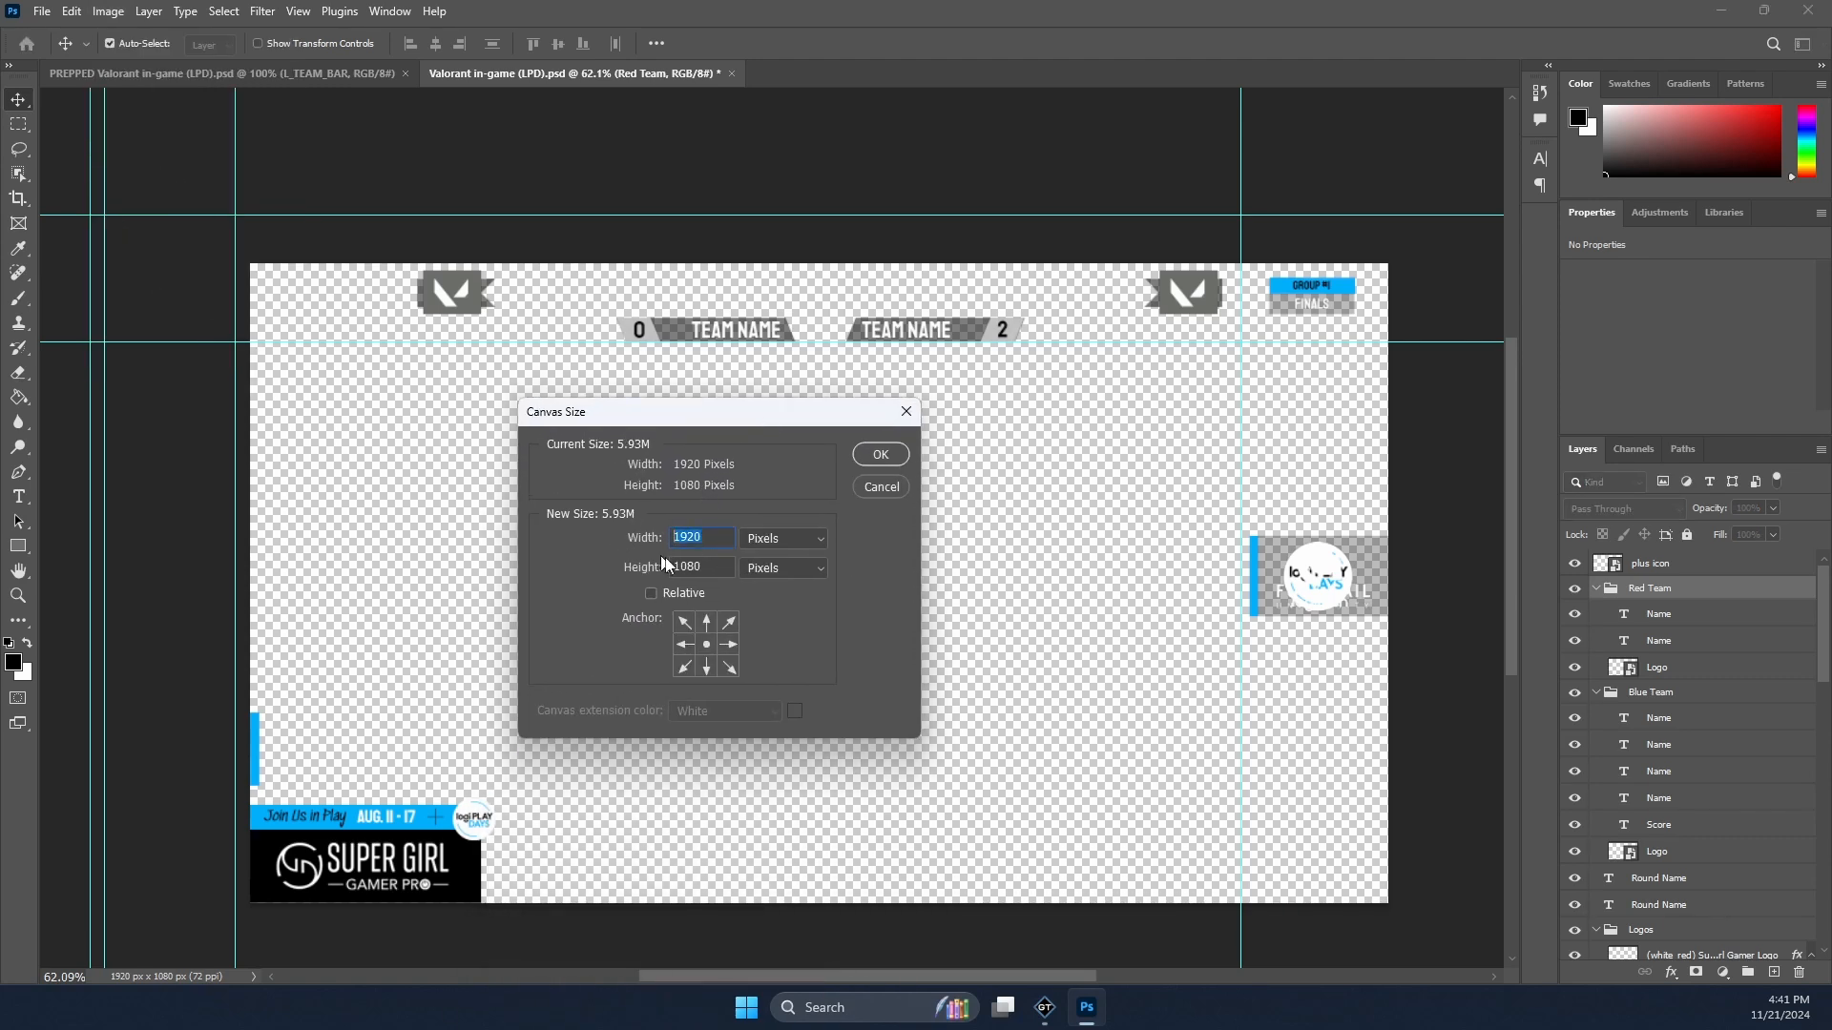
key(Tab)
click(905, 411)
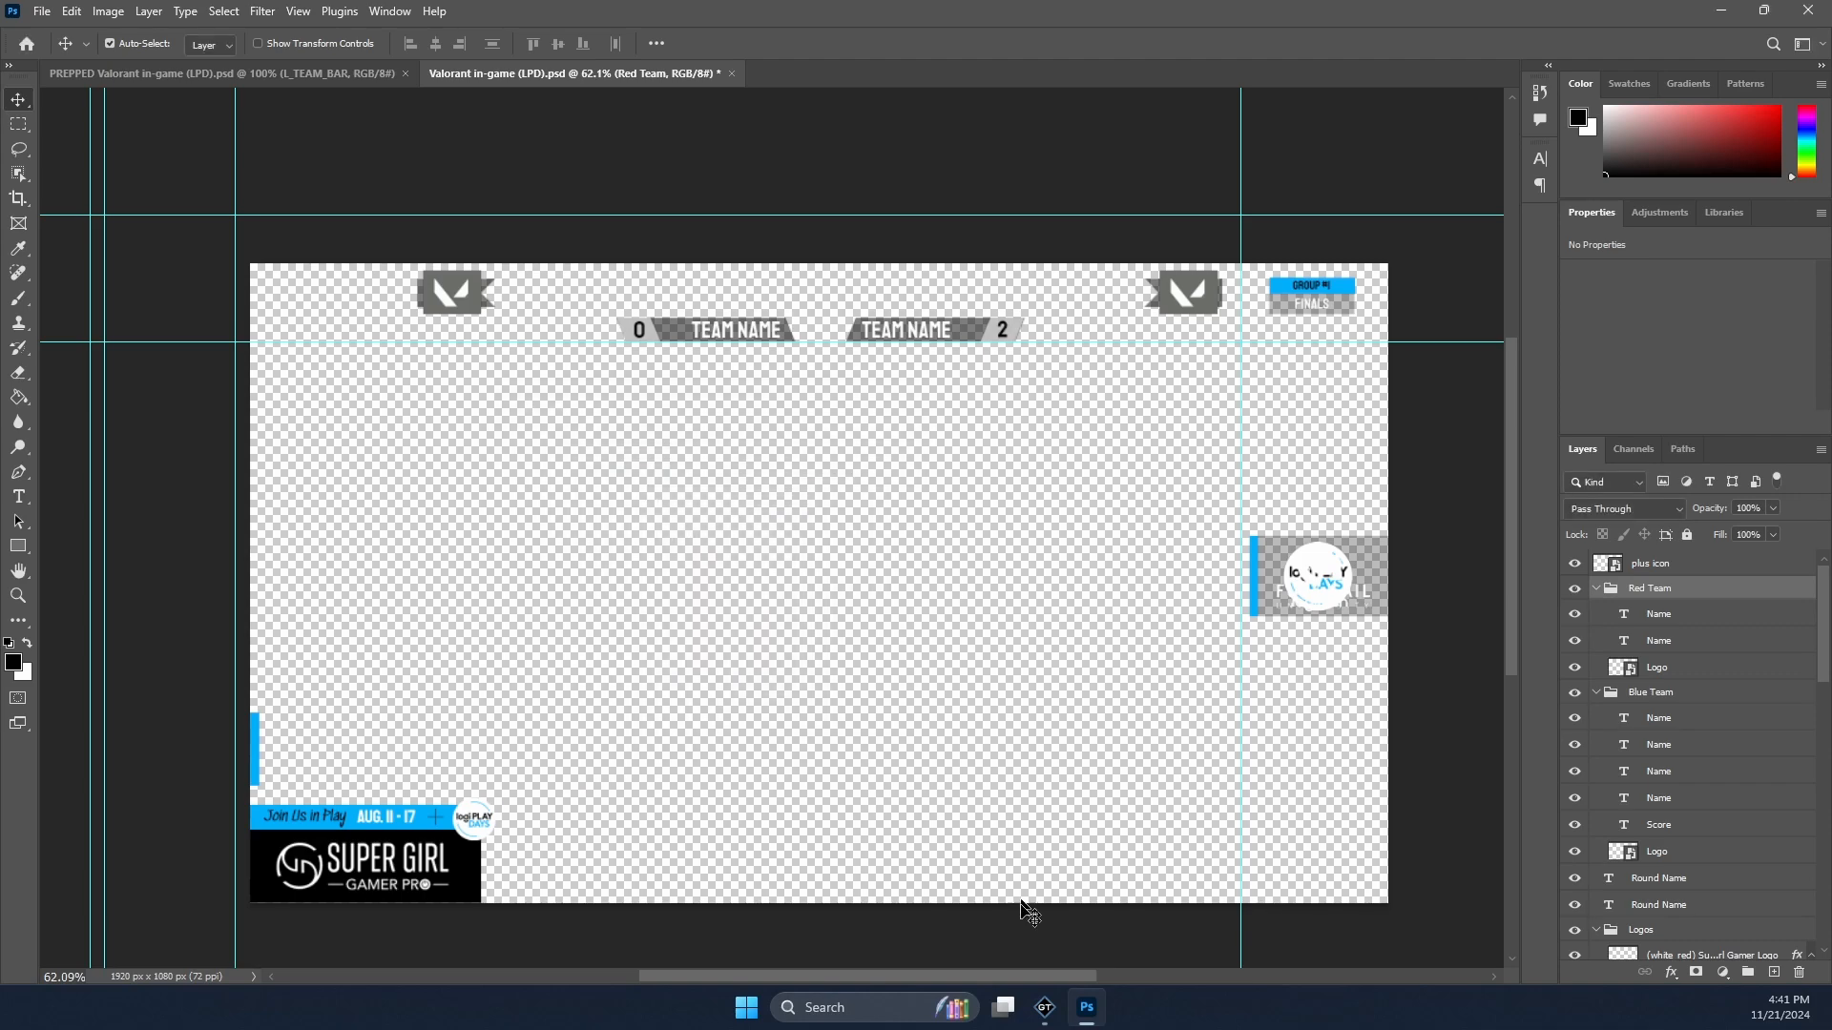
Step: Switch to GT Designer, start a new document without saving the current one, and review the available resolution presets
click(1045, 1008)
click(13, 35)
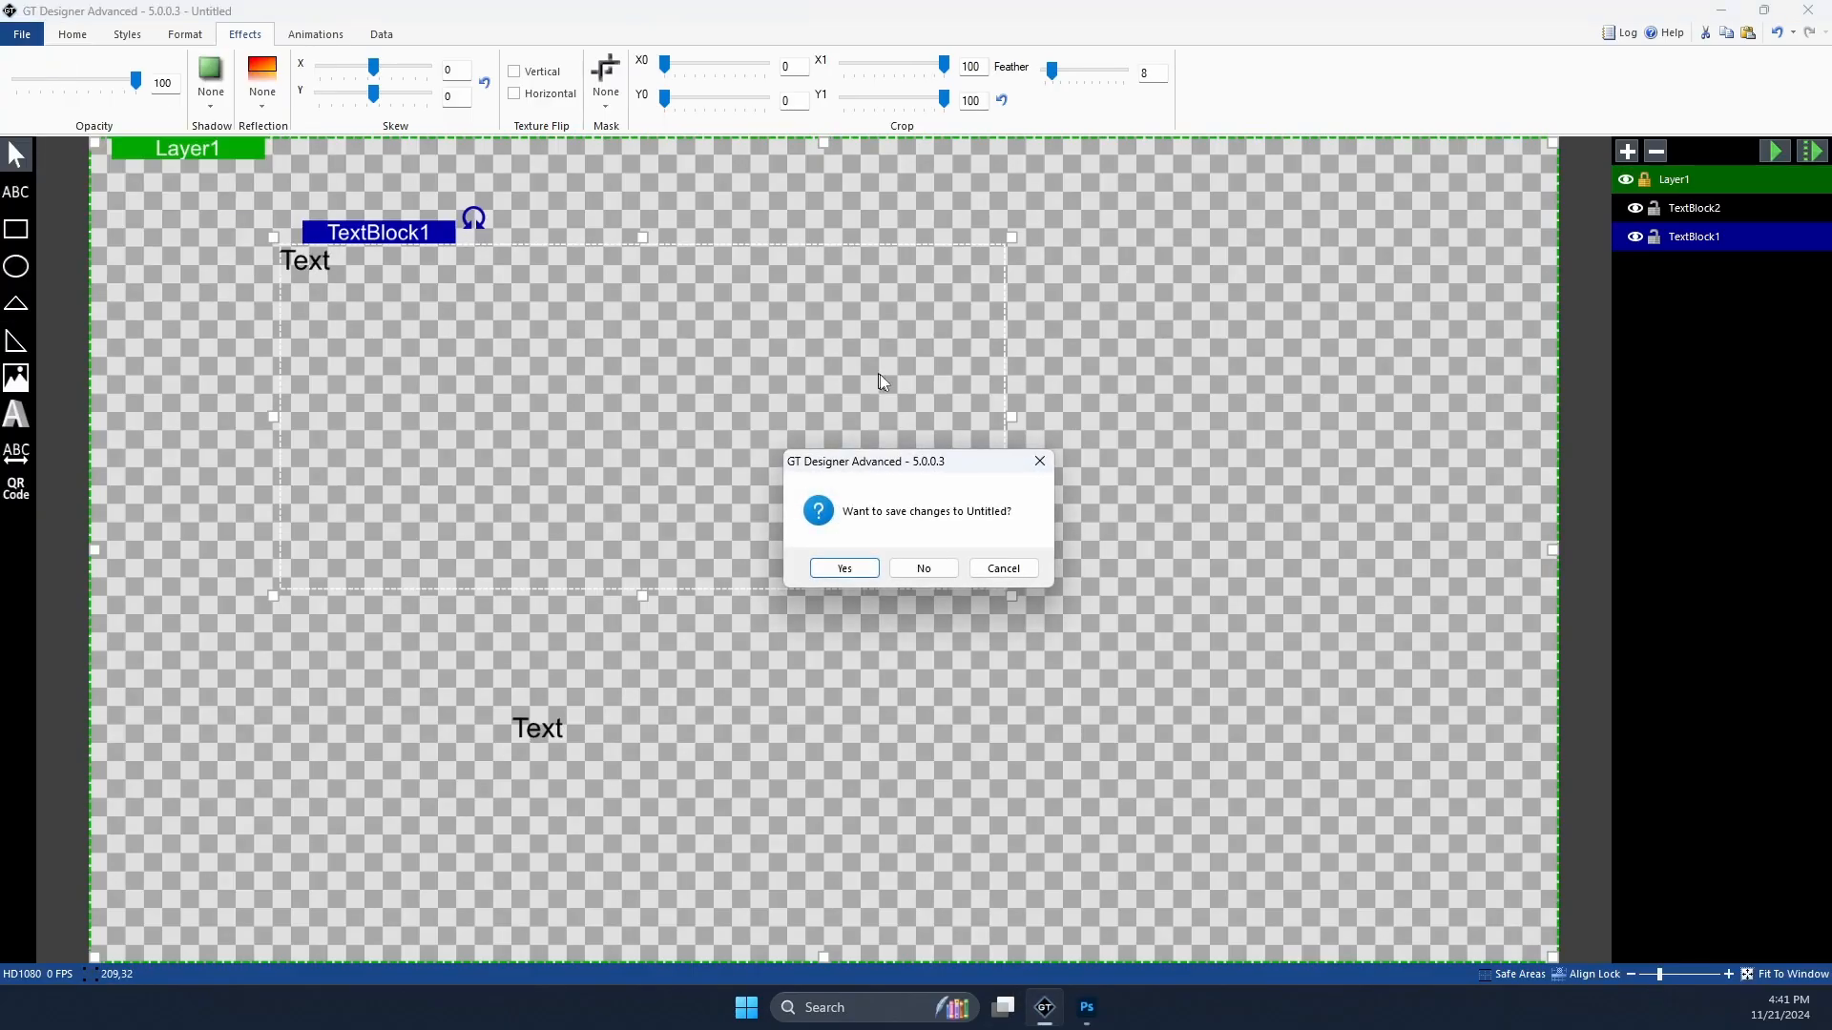
click(943, 571)
click(784, 479)
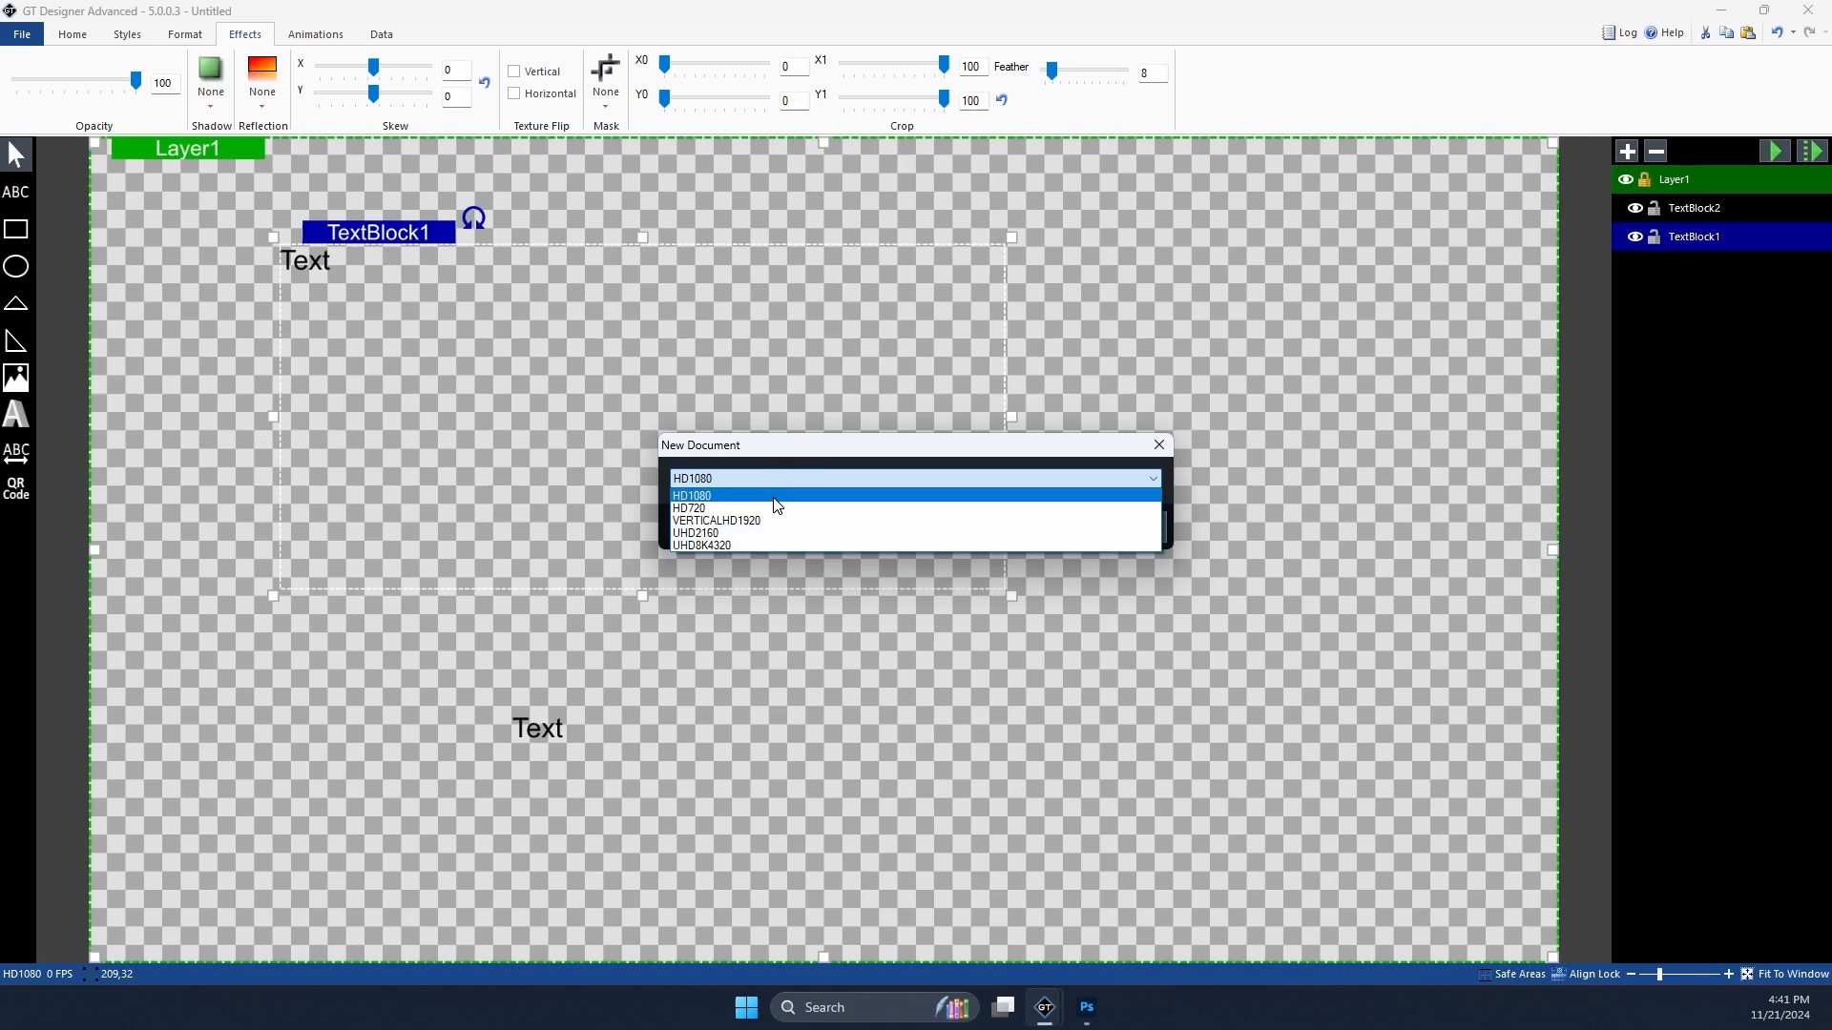
Step: Return to Photoshop and look up where the image's color mode is set
key(alt+Tab)
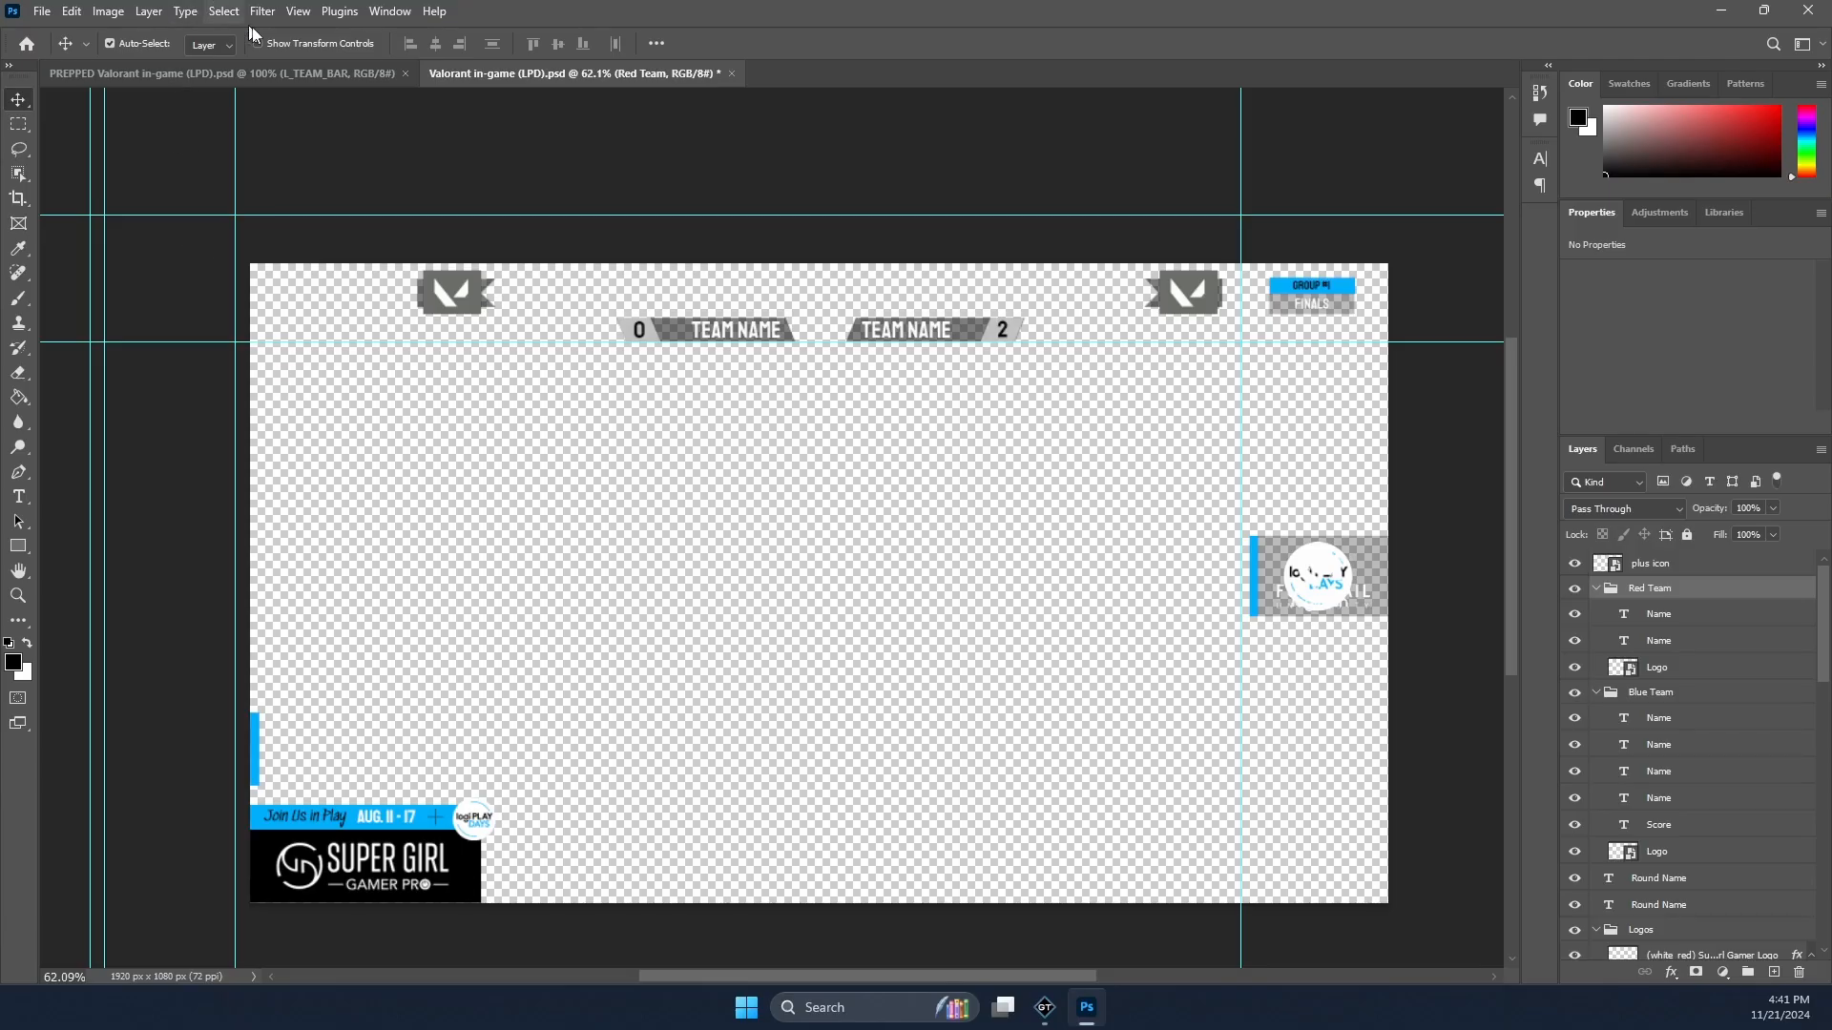
click(110, 11)
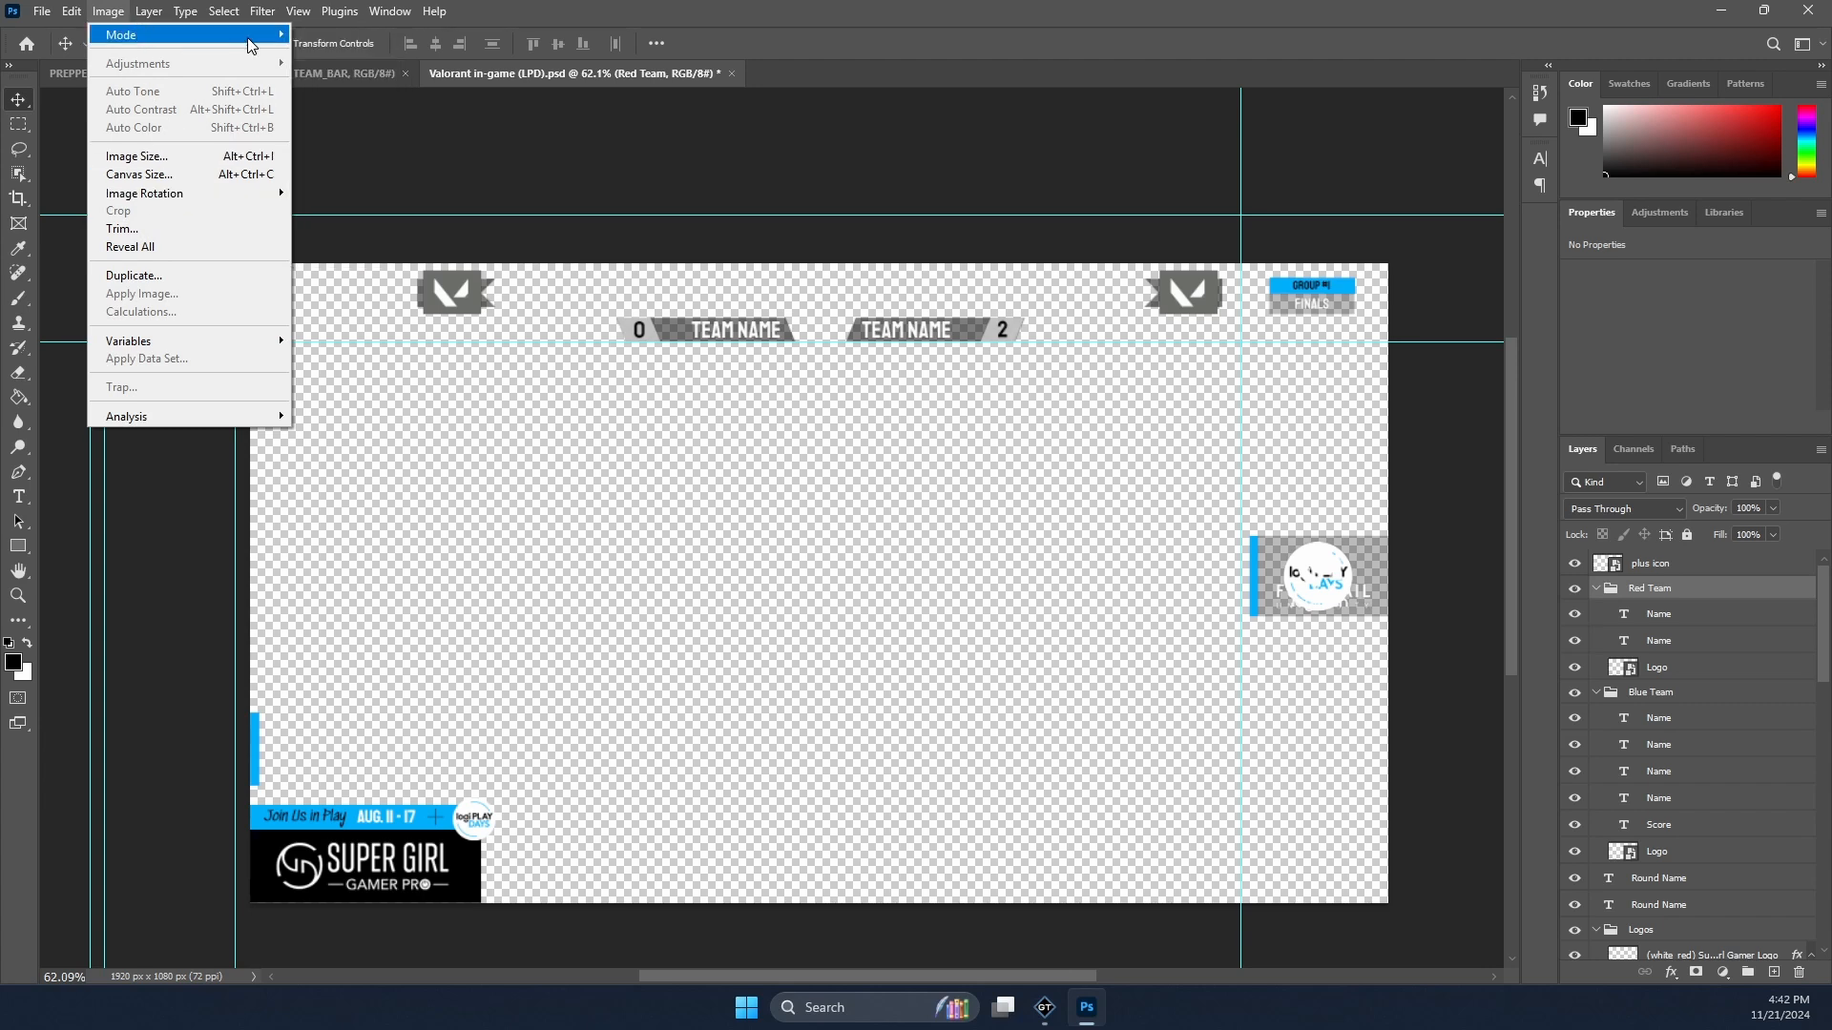
mouse_move(250, 43)
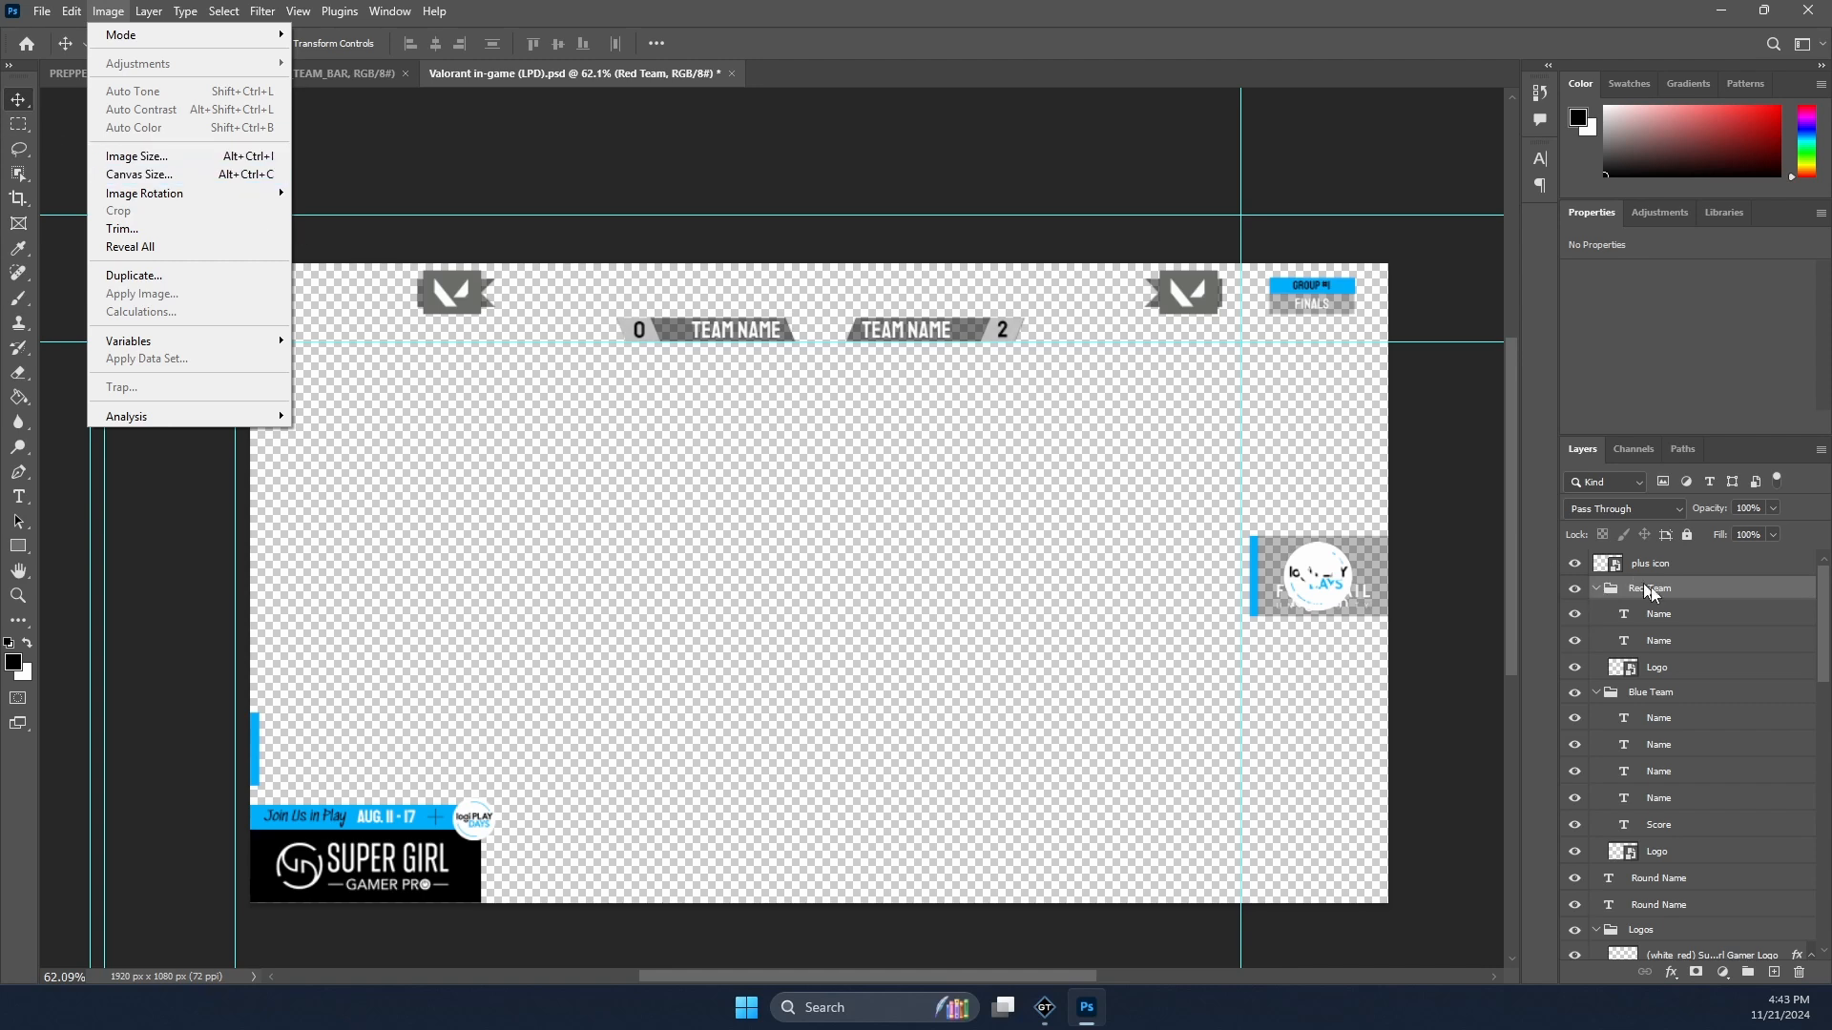
click(1727, 589)
Step: Look through the unprepared overlay's layer list and close Valorant in-game (LPD).psd without saving its changes
scroll(1727, 589, down, 3)
scroll(1631, 788, up, 3)
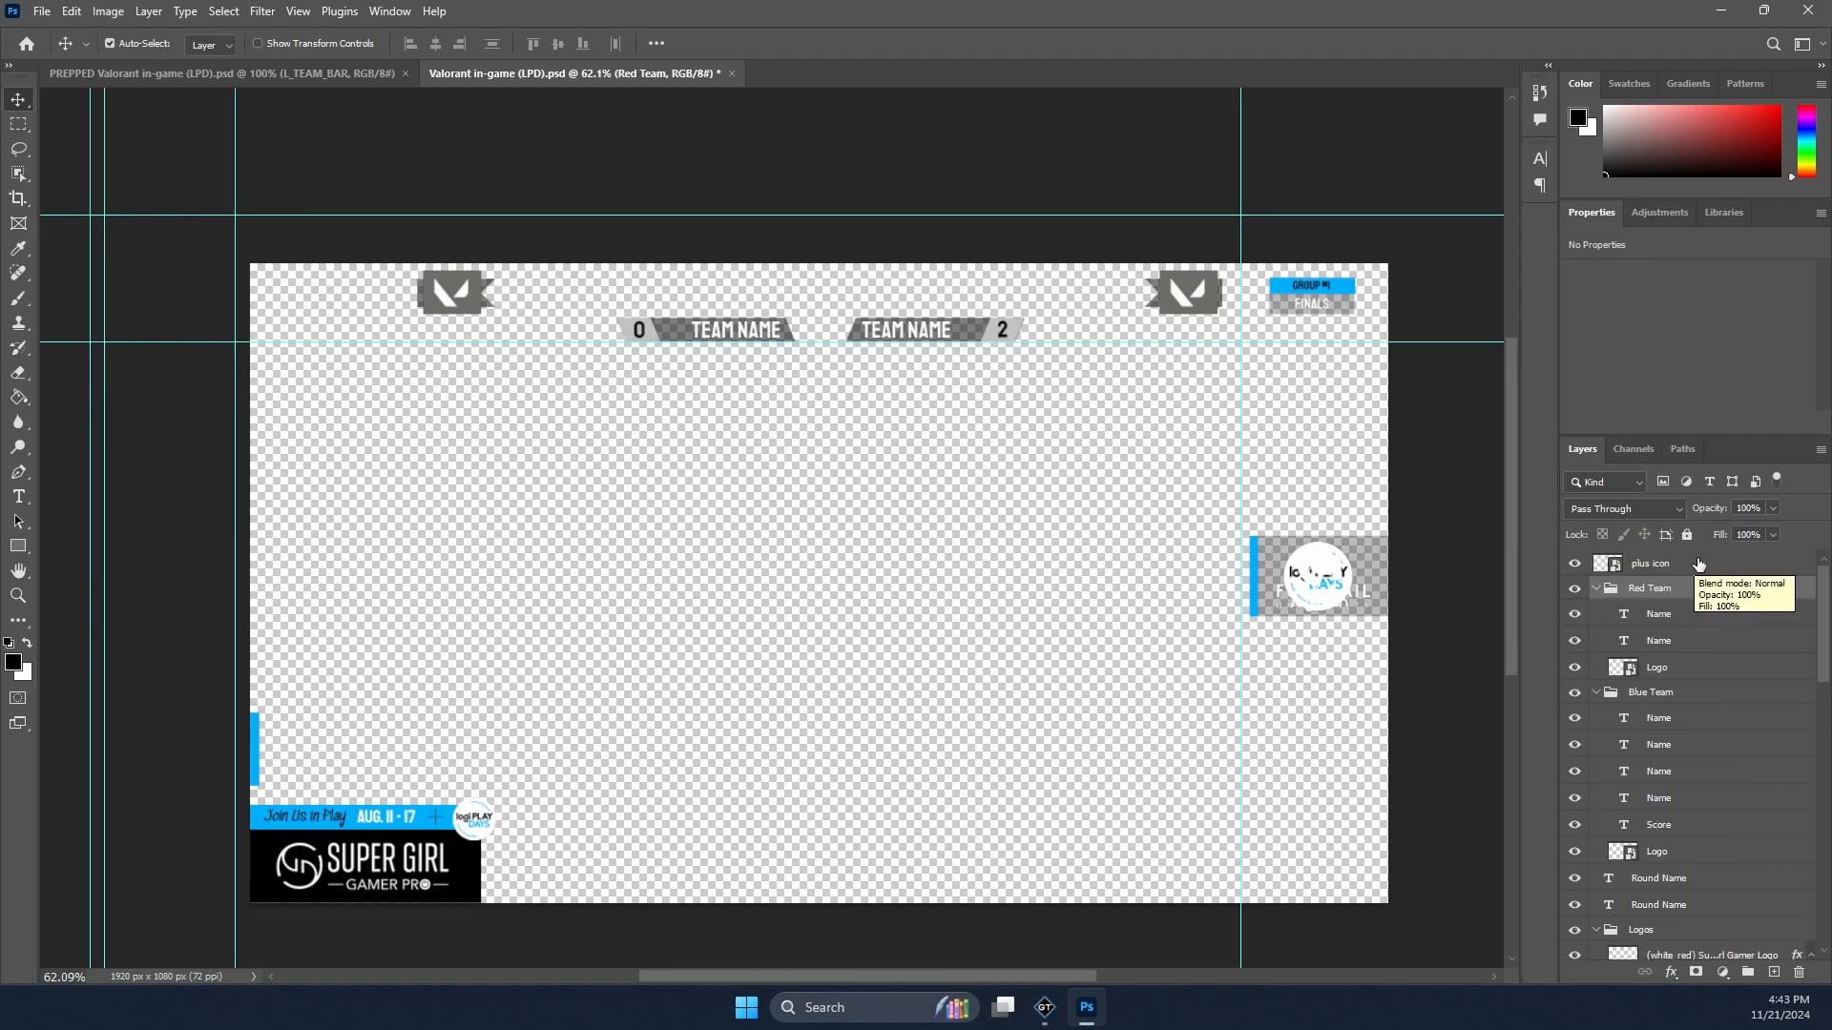
scroll(1708, 668, down, 10)
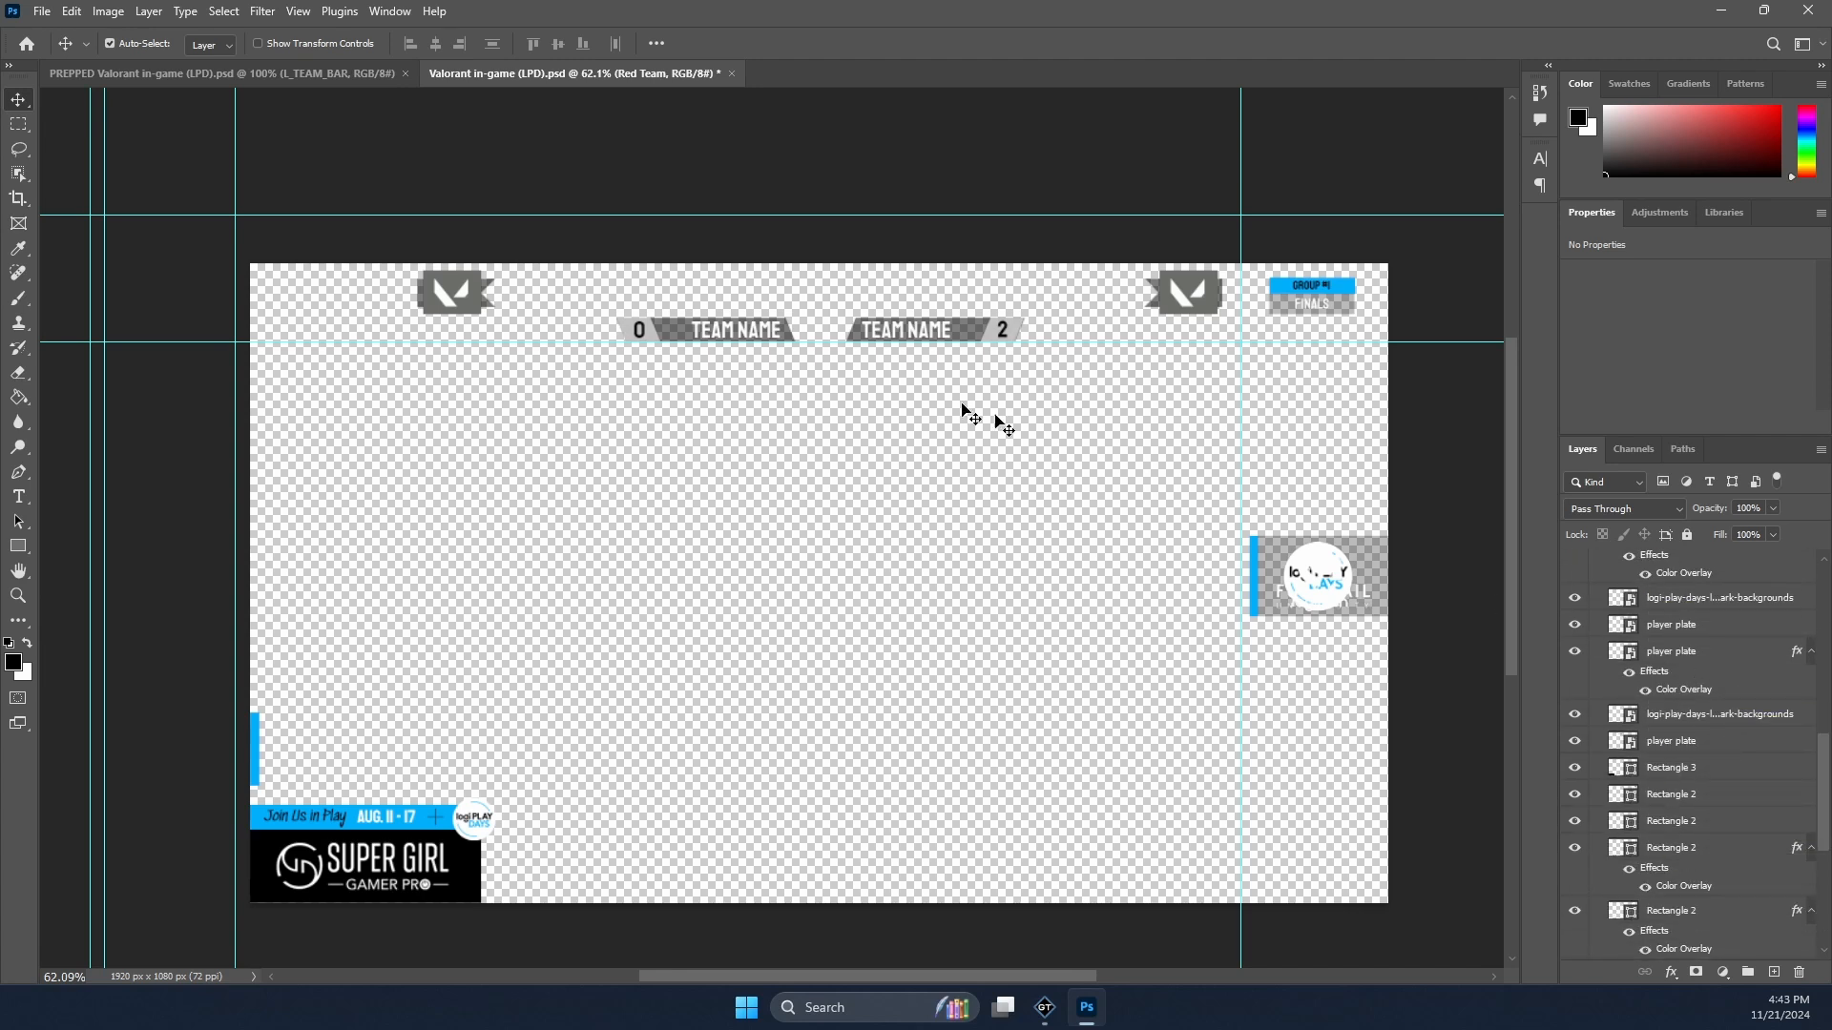
click(732, 74)
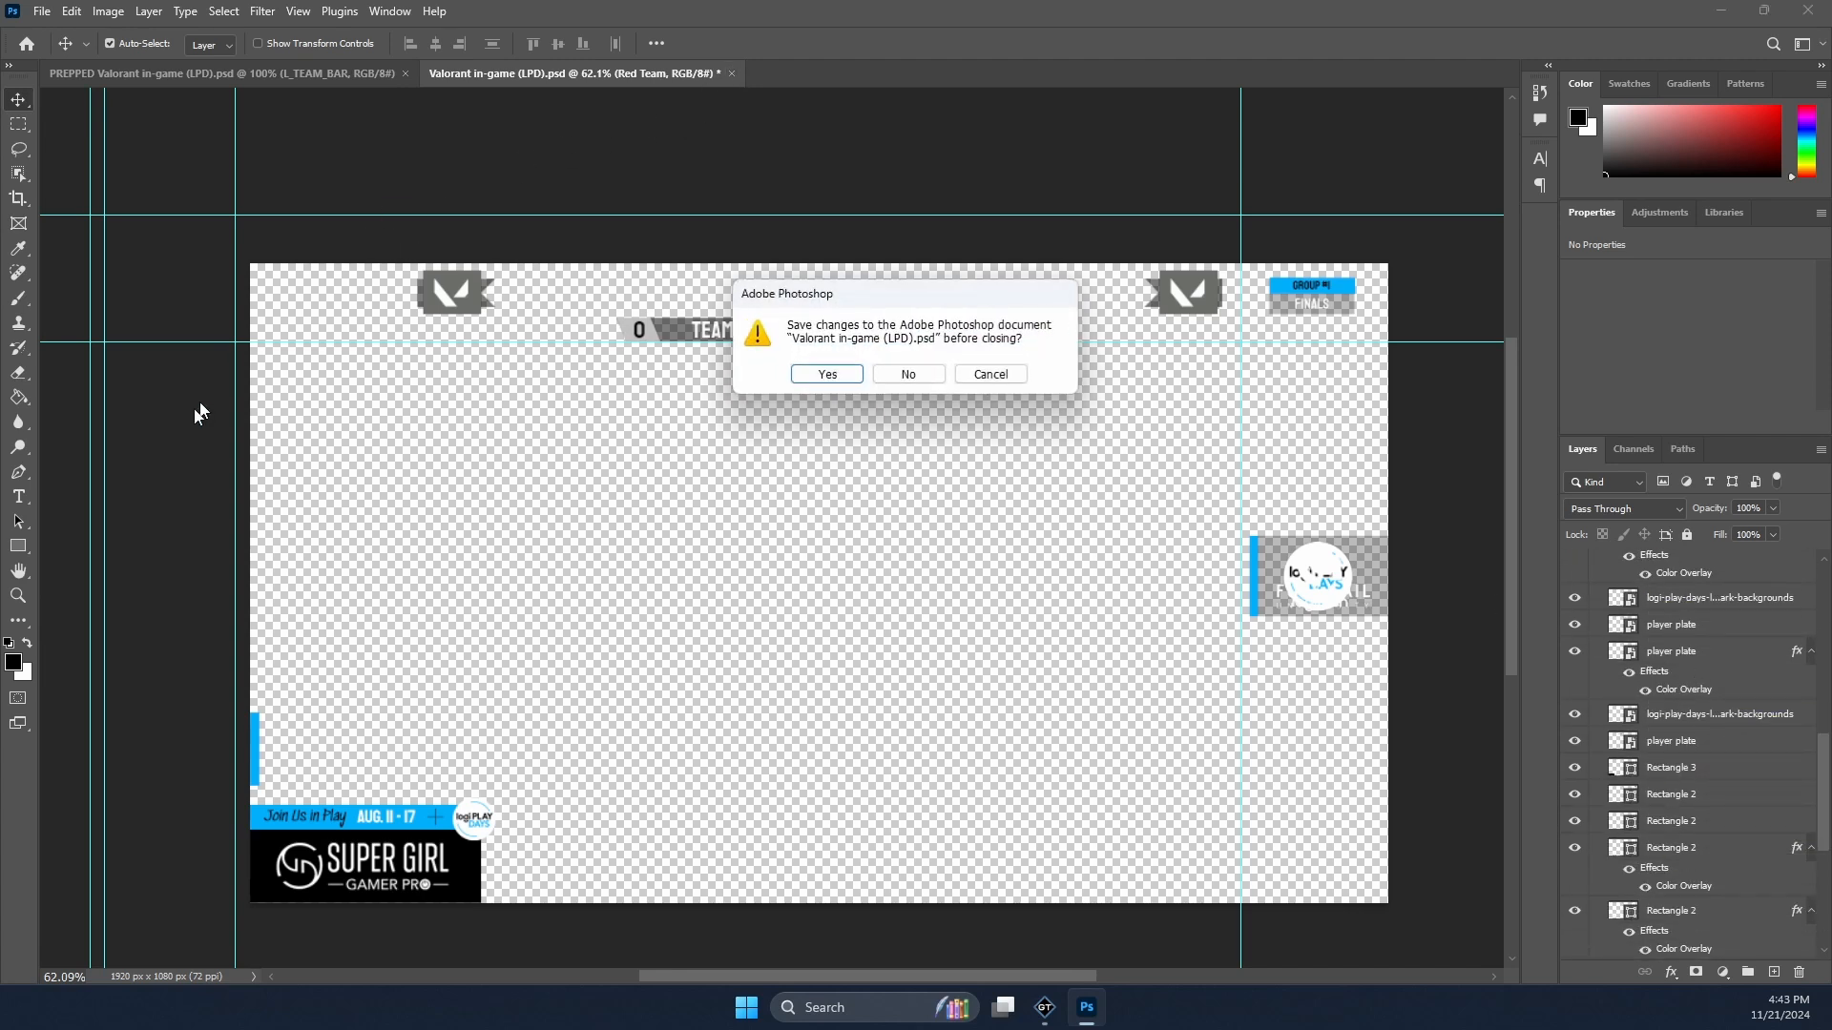
click(908, 374)
Step: Inspect the L_TEAM_BAR and R_TEAM_BAR groups in the prepped overlay by expanding them and toggling their visibility off and on
scroll(1036, 539, down, 5)
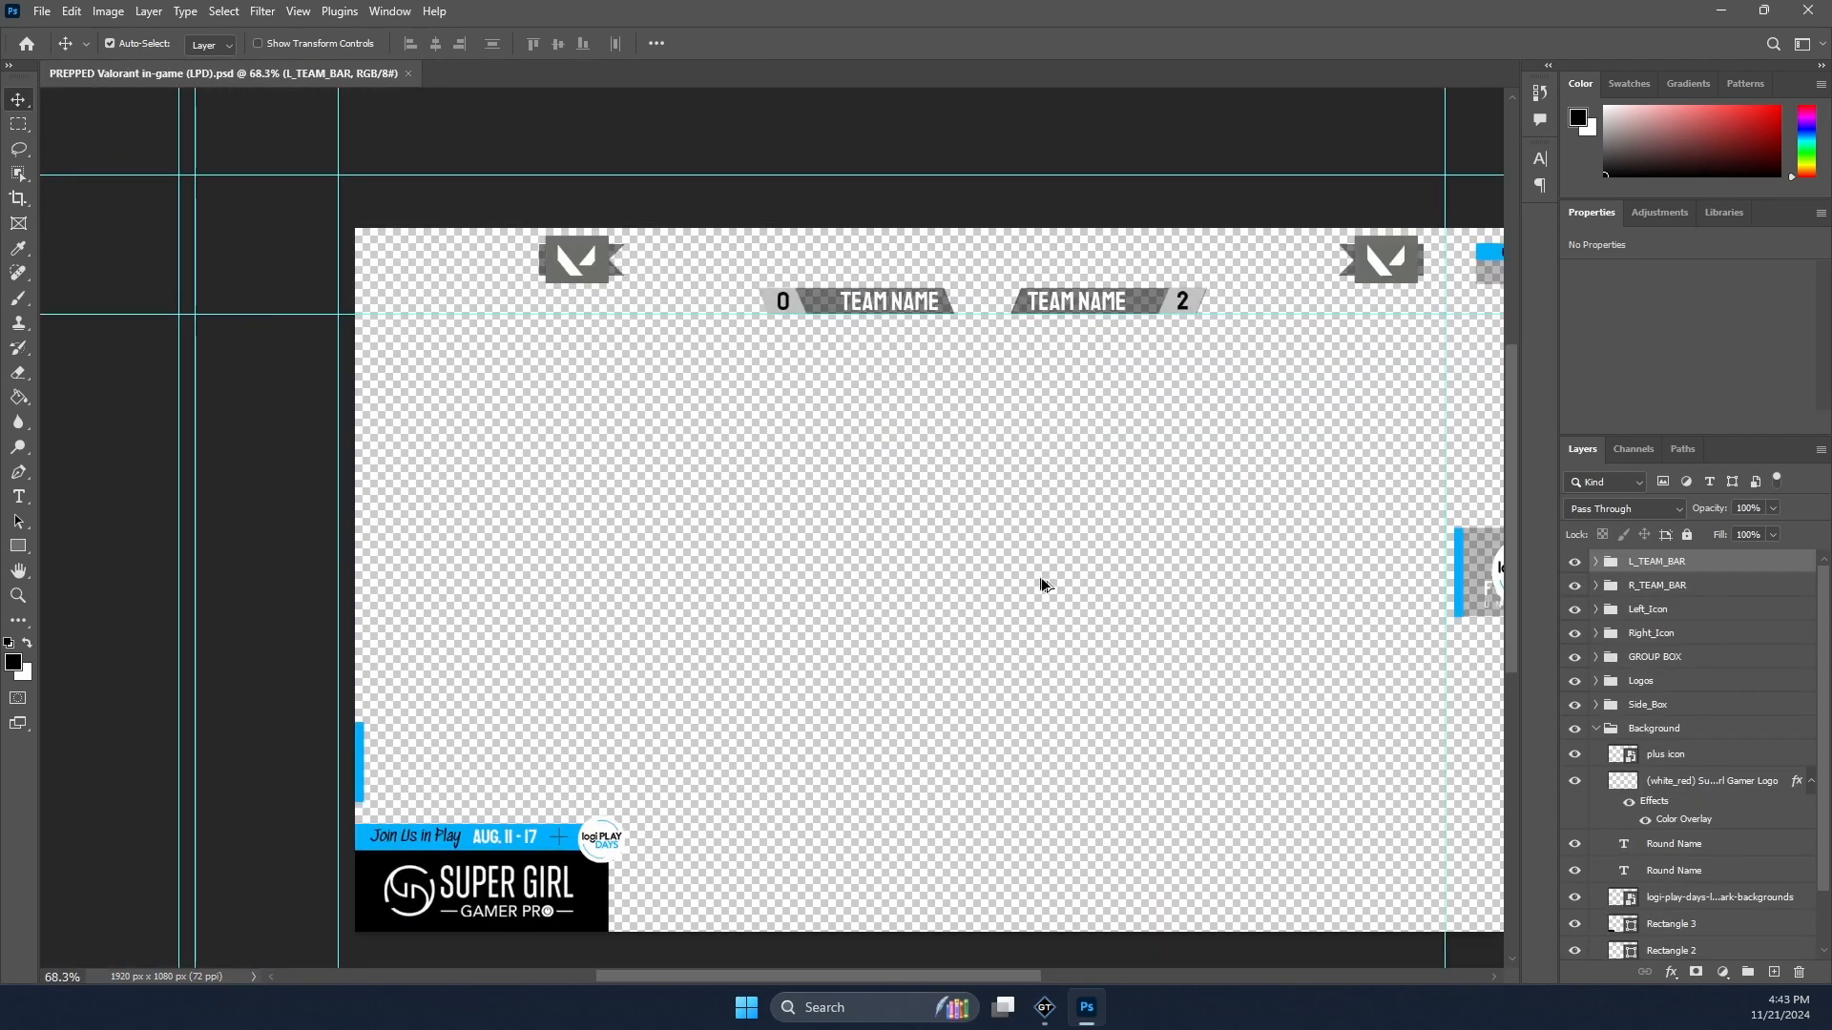
drag(704, 975, 760, 975)
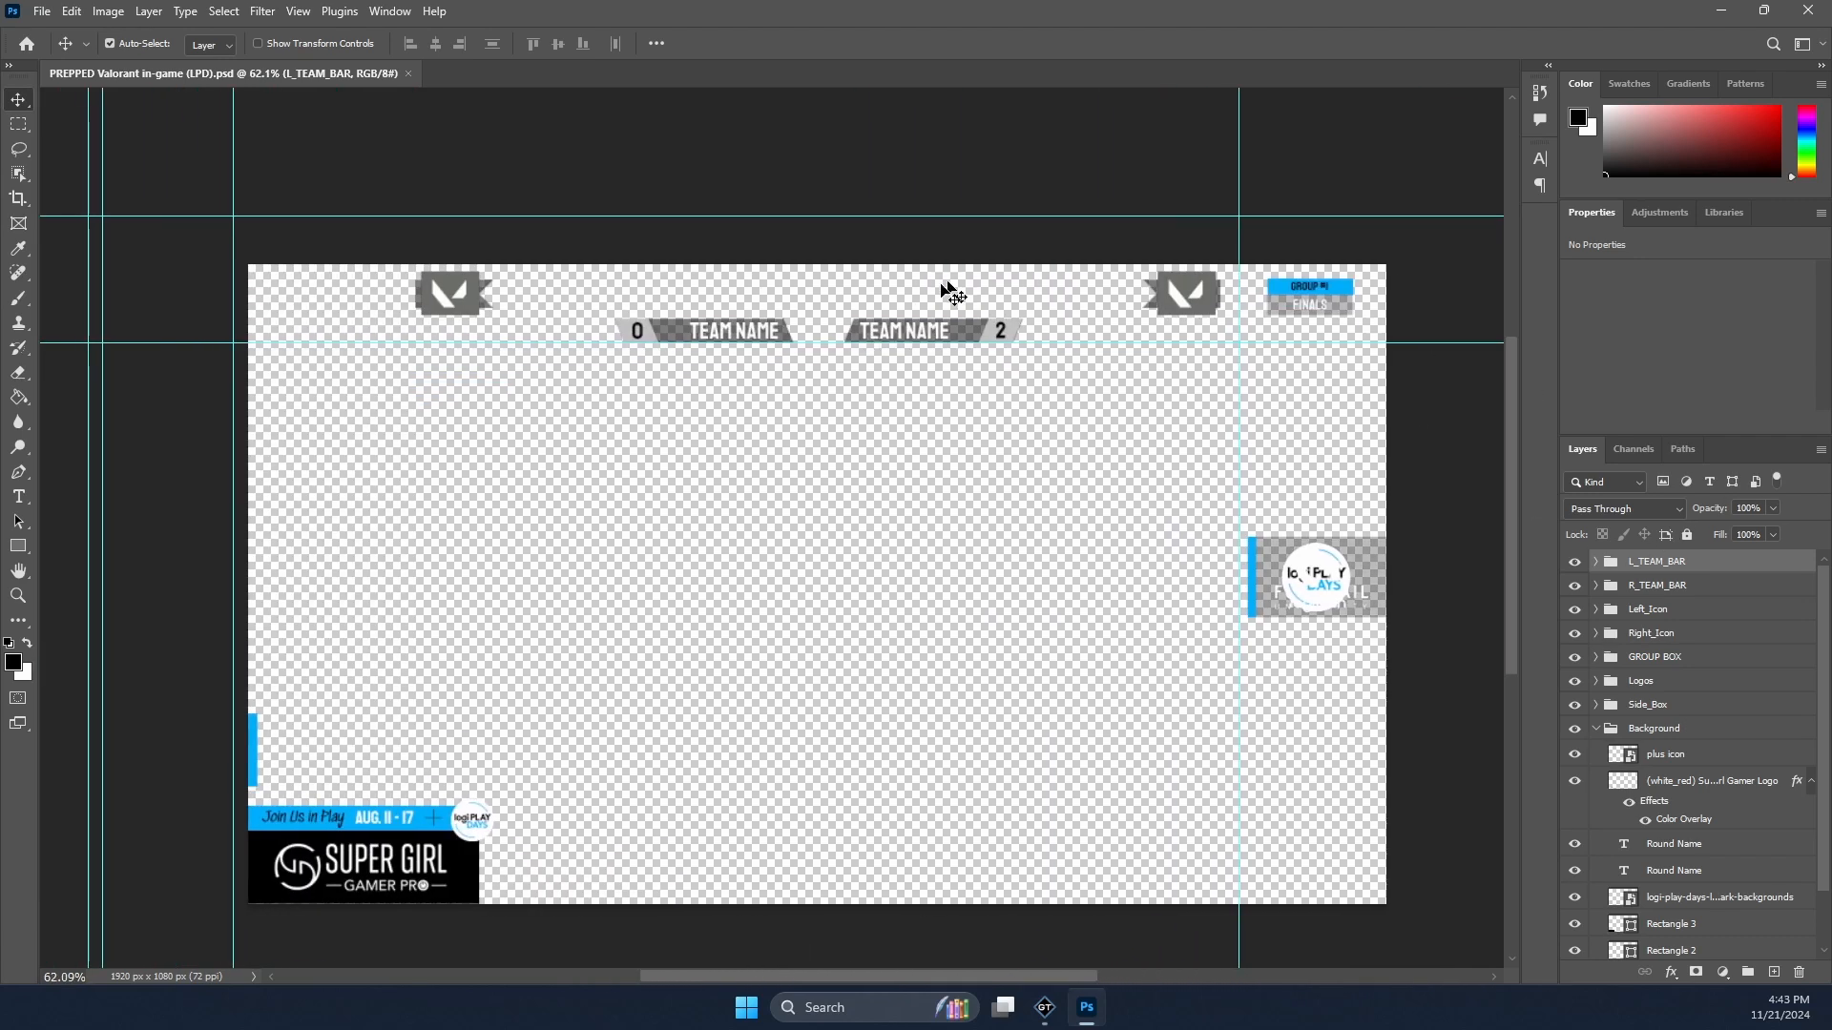
click(1595, 562)
click(1595, 562)
click(1596, 586)
click(1596, 586)
click(1574, 562)
click(1574, 562)
click(1575, 586)
click(1574, 586)
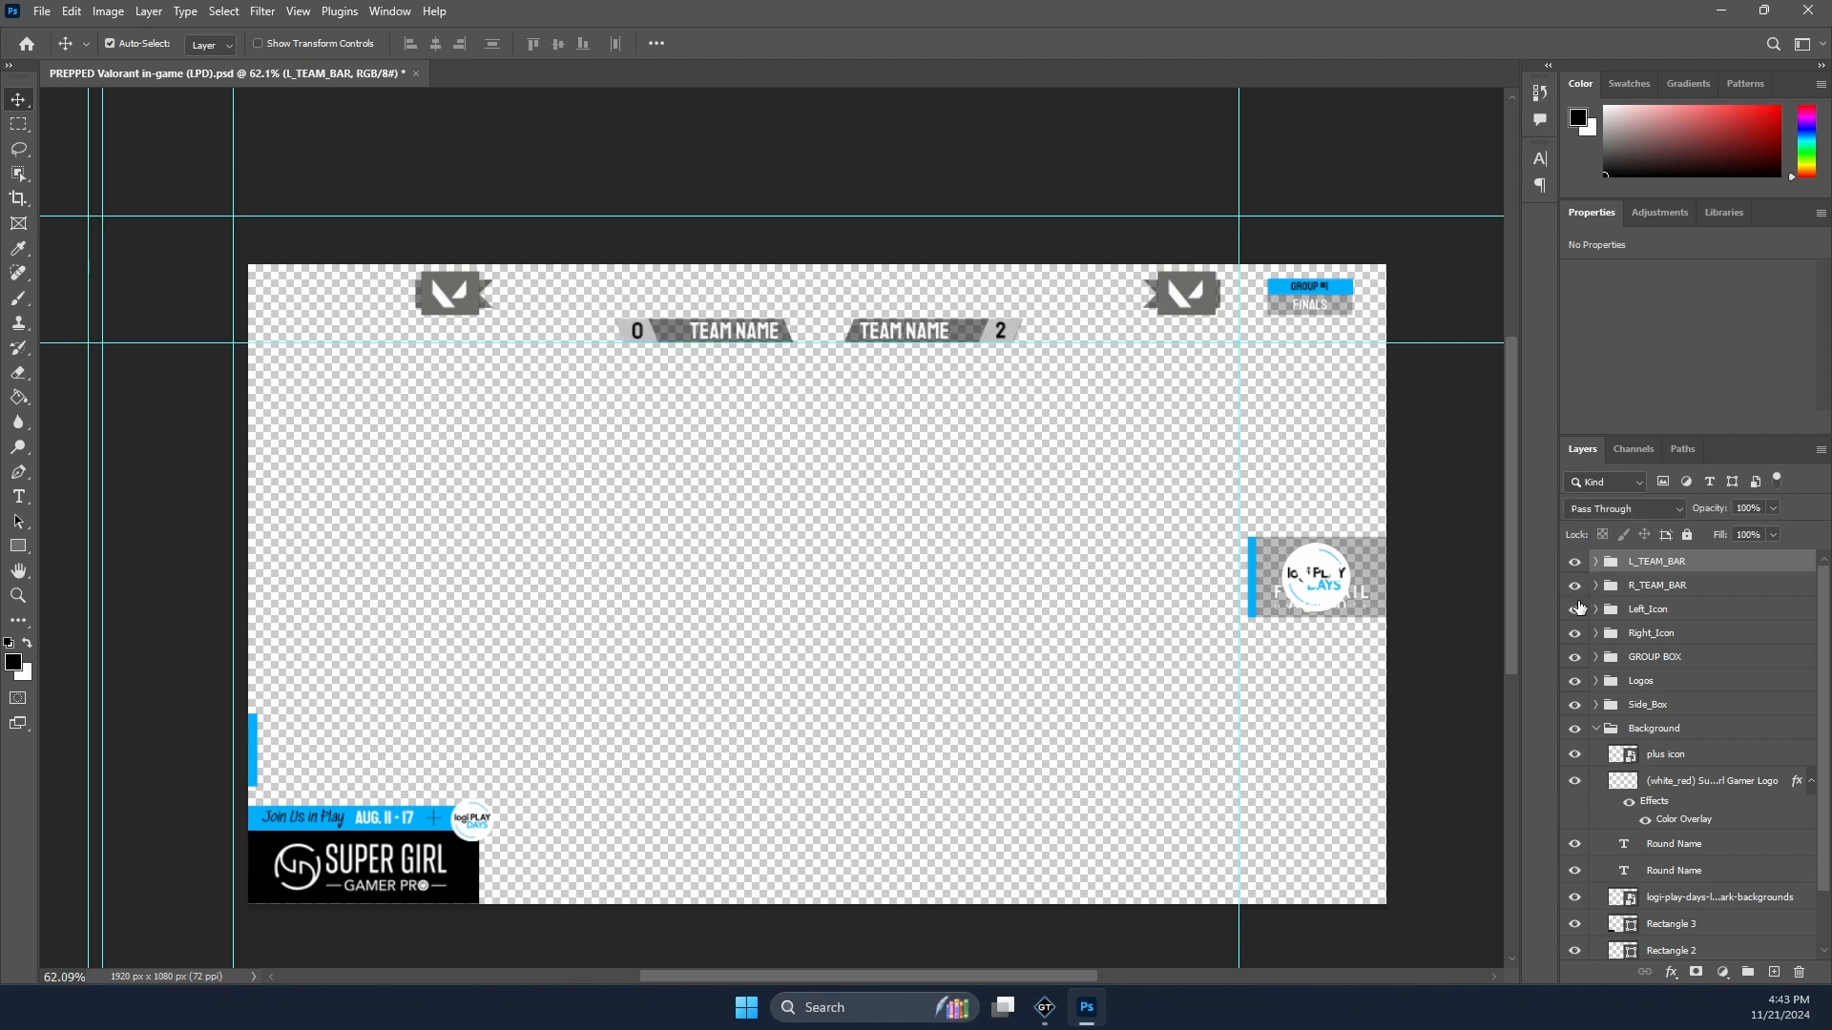
Step: Toggle the Left_Icon, Right_Icon and GROUP BOX groups off and on to see what each contains
click(1574, 609)
click(1576, 610)
click(1575, 634)
click(1575, 633)
click(1576, 657)
click(1576, 657)
Step: Toggle the Logos and Side_Box groups off and on repeatedly to compare the sponsor logos with their box
click(1575, 681)
click(1575, 681)
click(1576, 681)
click(1576, 681)
click(1575, 706)
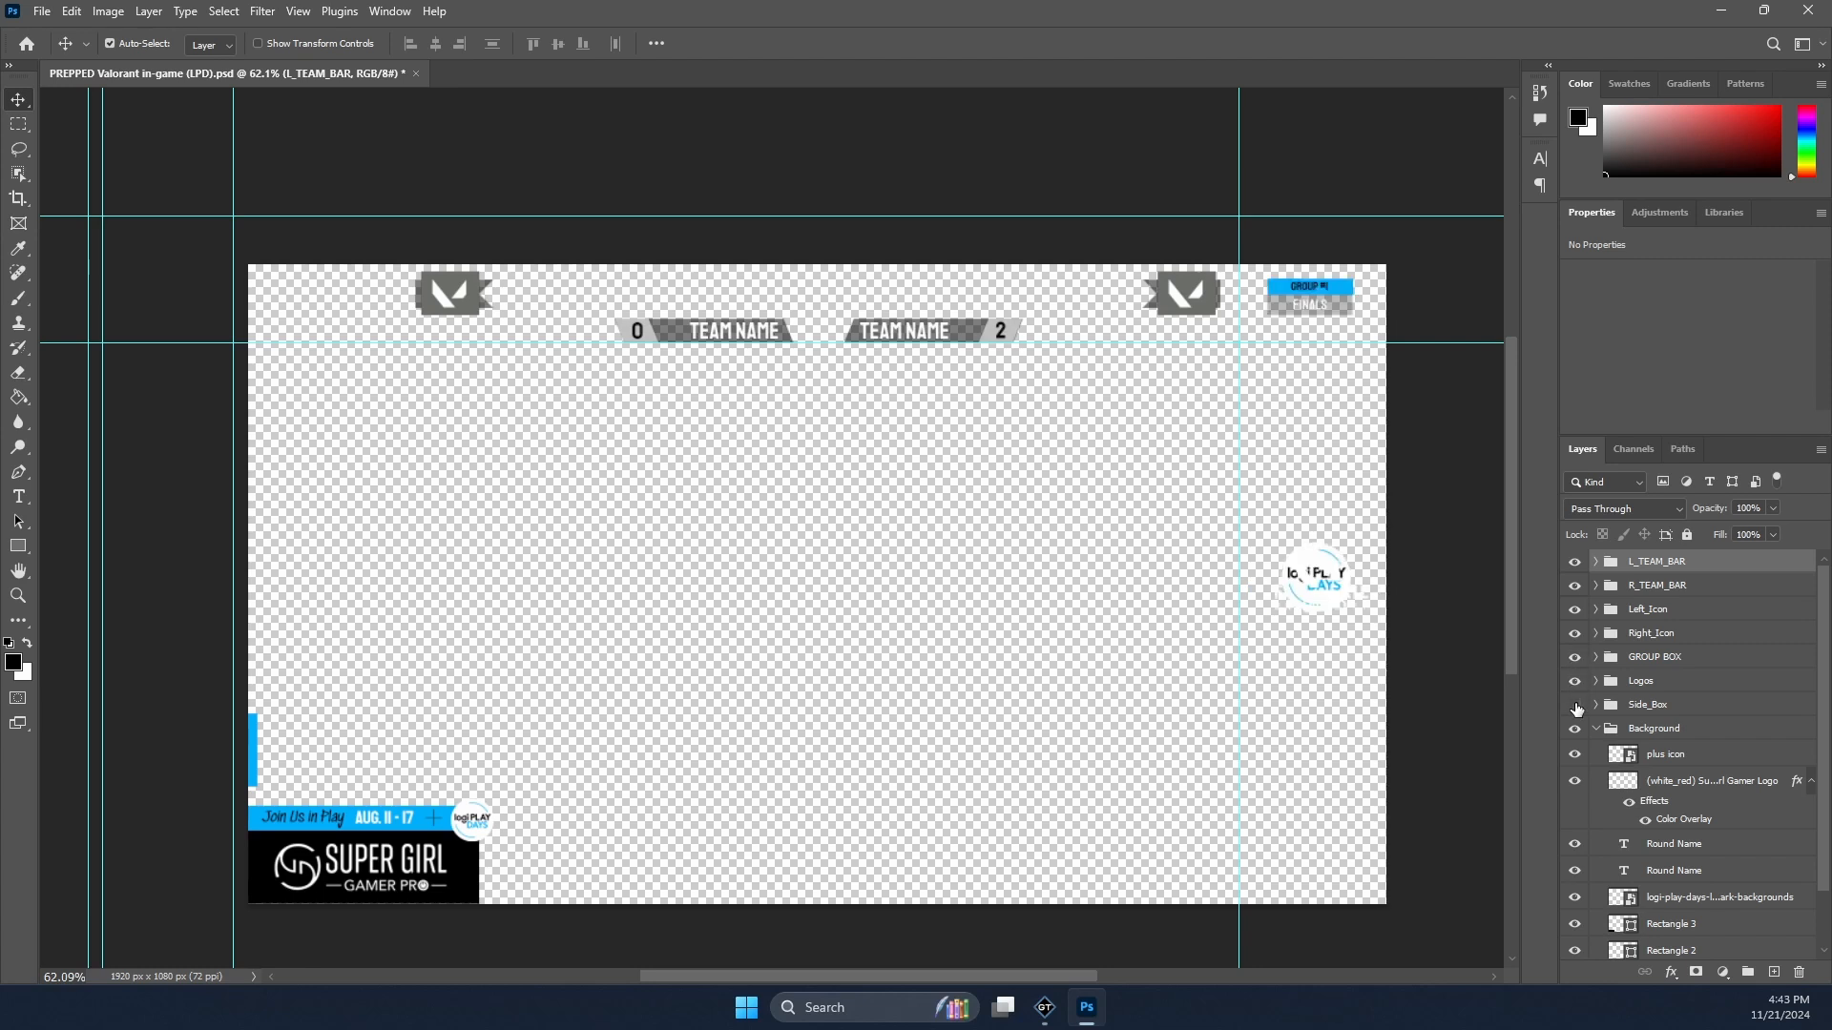
click(1576, 705)
click(1576, 682)
click(1576, 681)
click(1576, 705)
click(1575, 705)
click(1575, 681)
click(1576, 681)
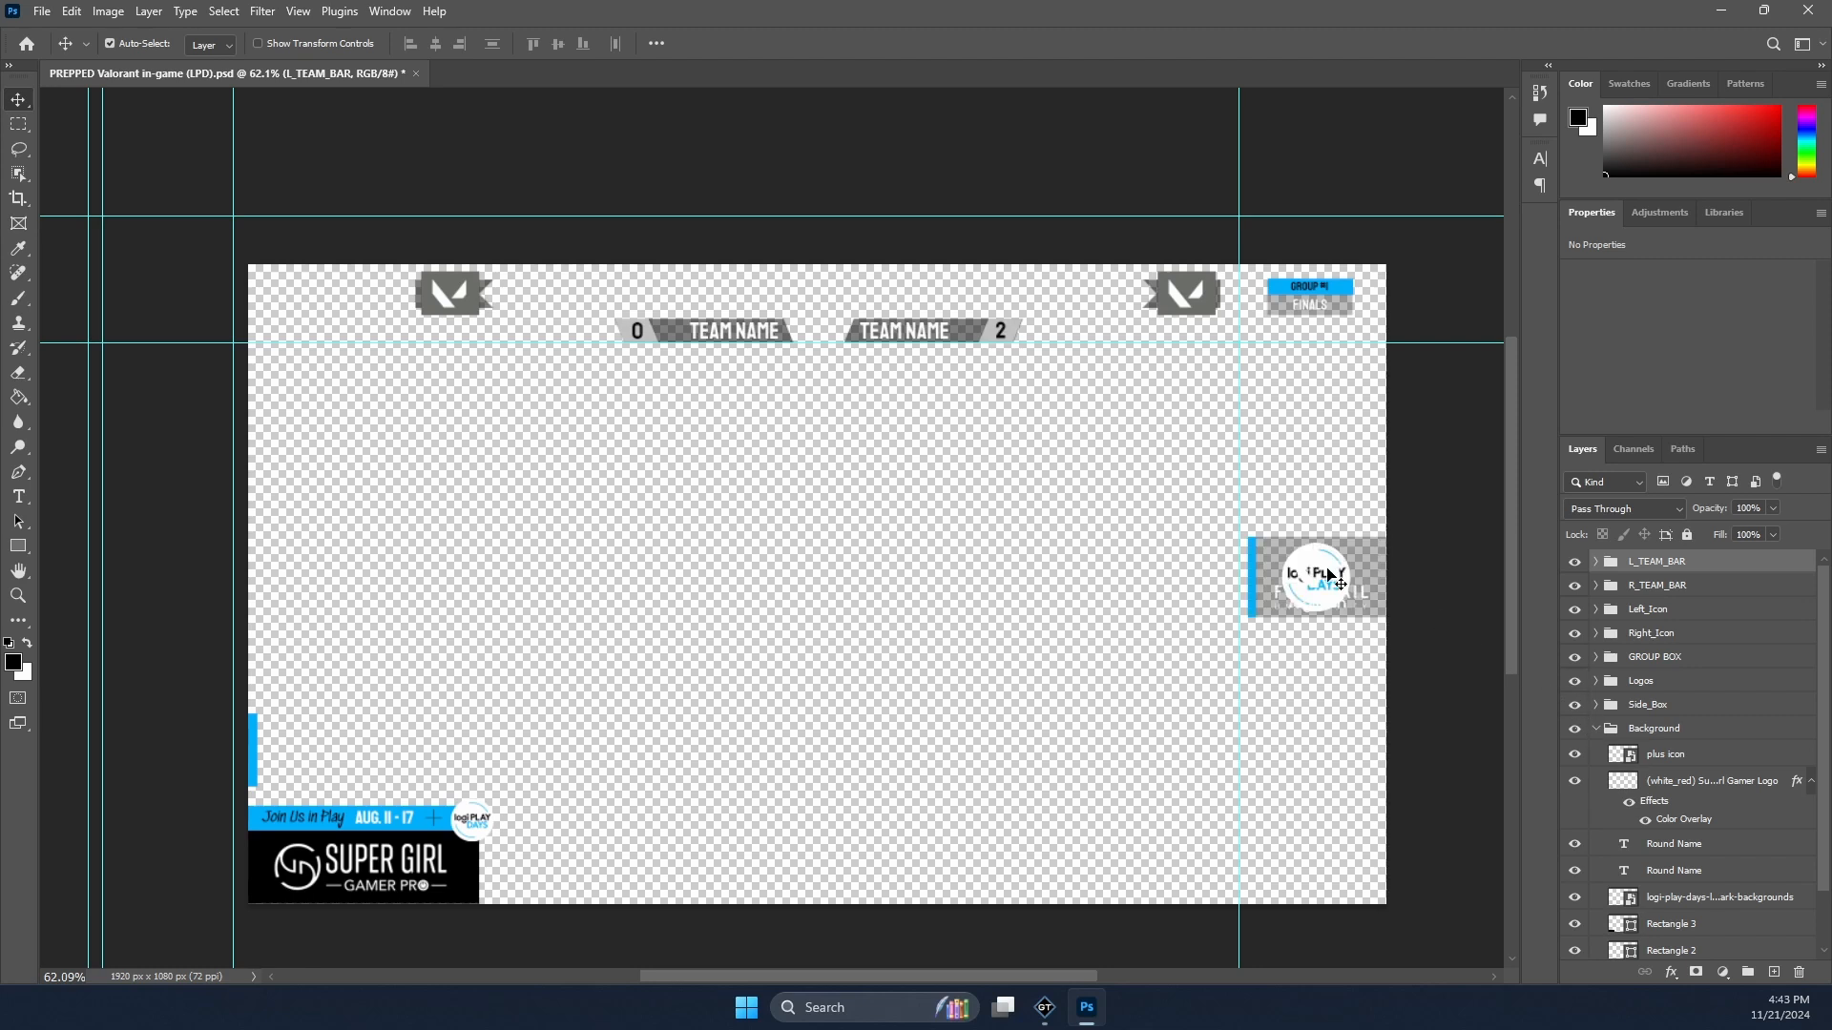
Step: Rasterize the layer styles of the Super Girl Gamer Logo layer and the lowest Rectangle 2 layer in the Background group
scroll(1590, 601, down, 1)
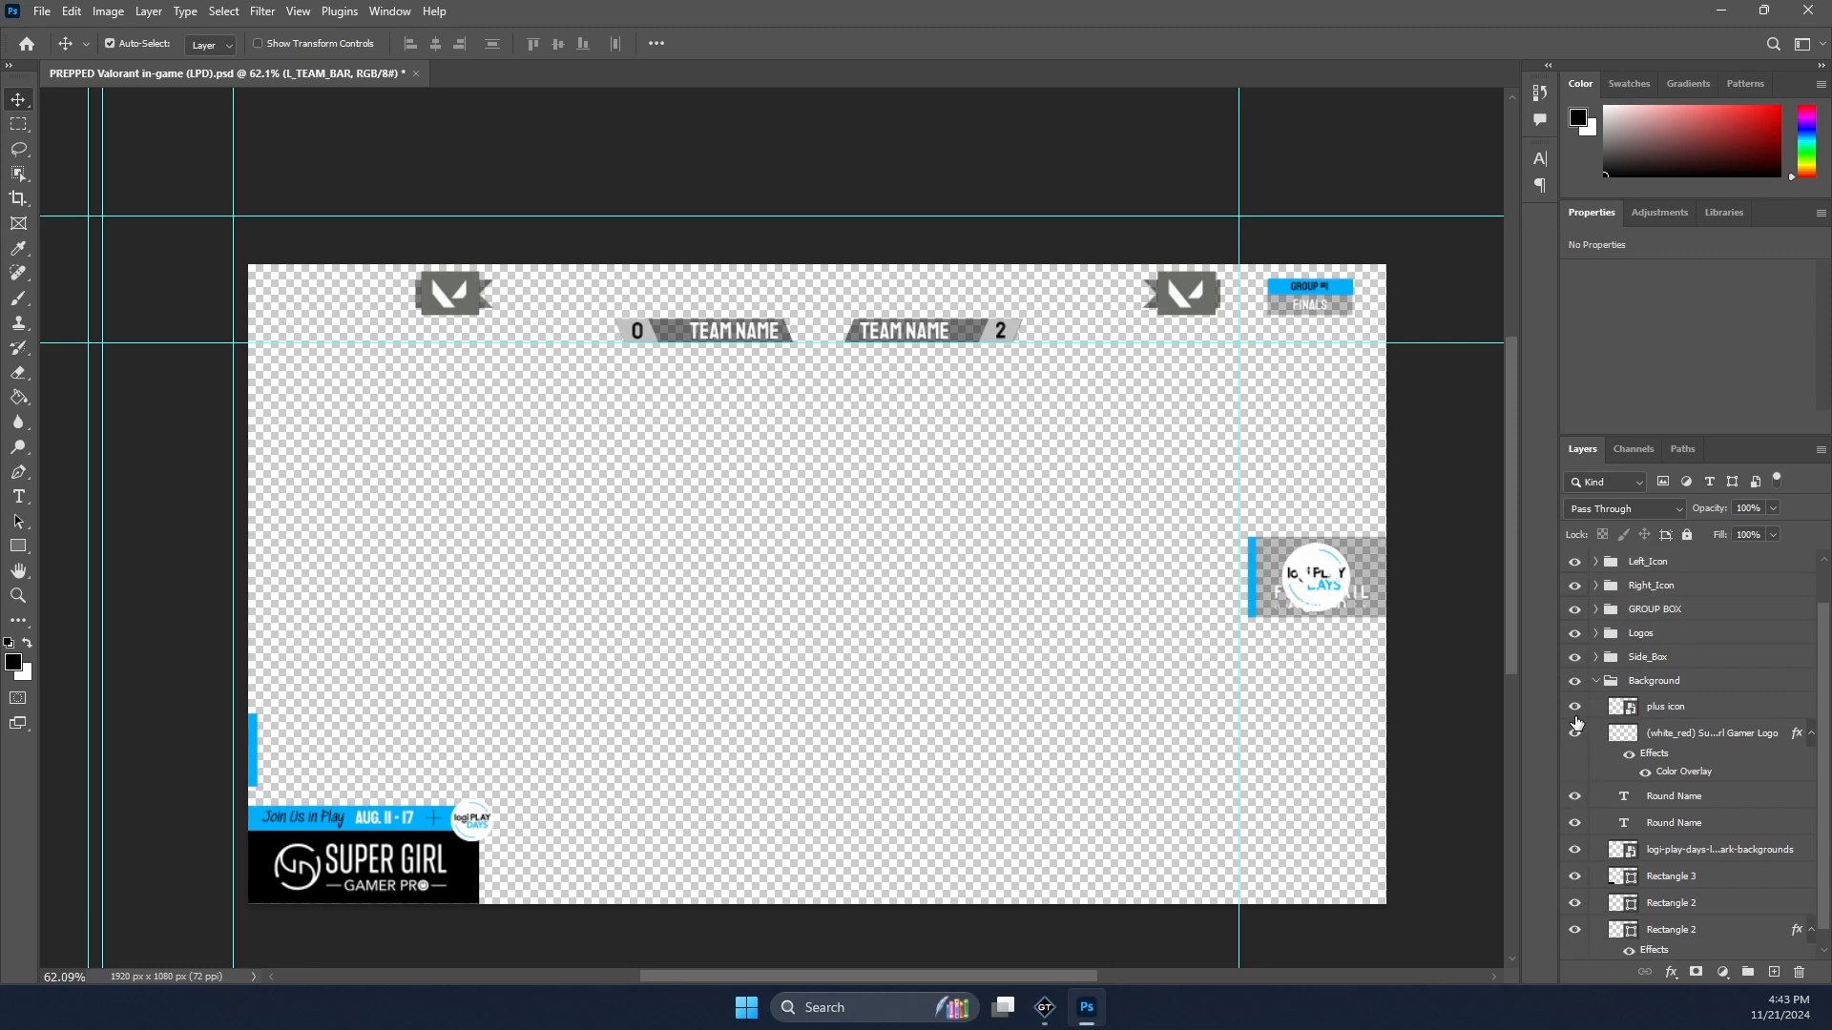
scroll(1590, 601, down, 1)
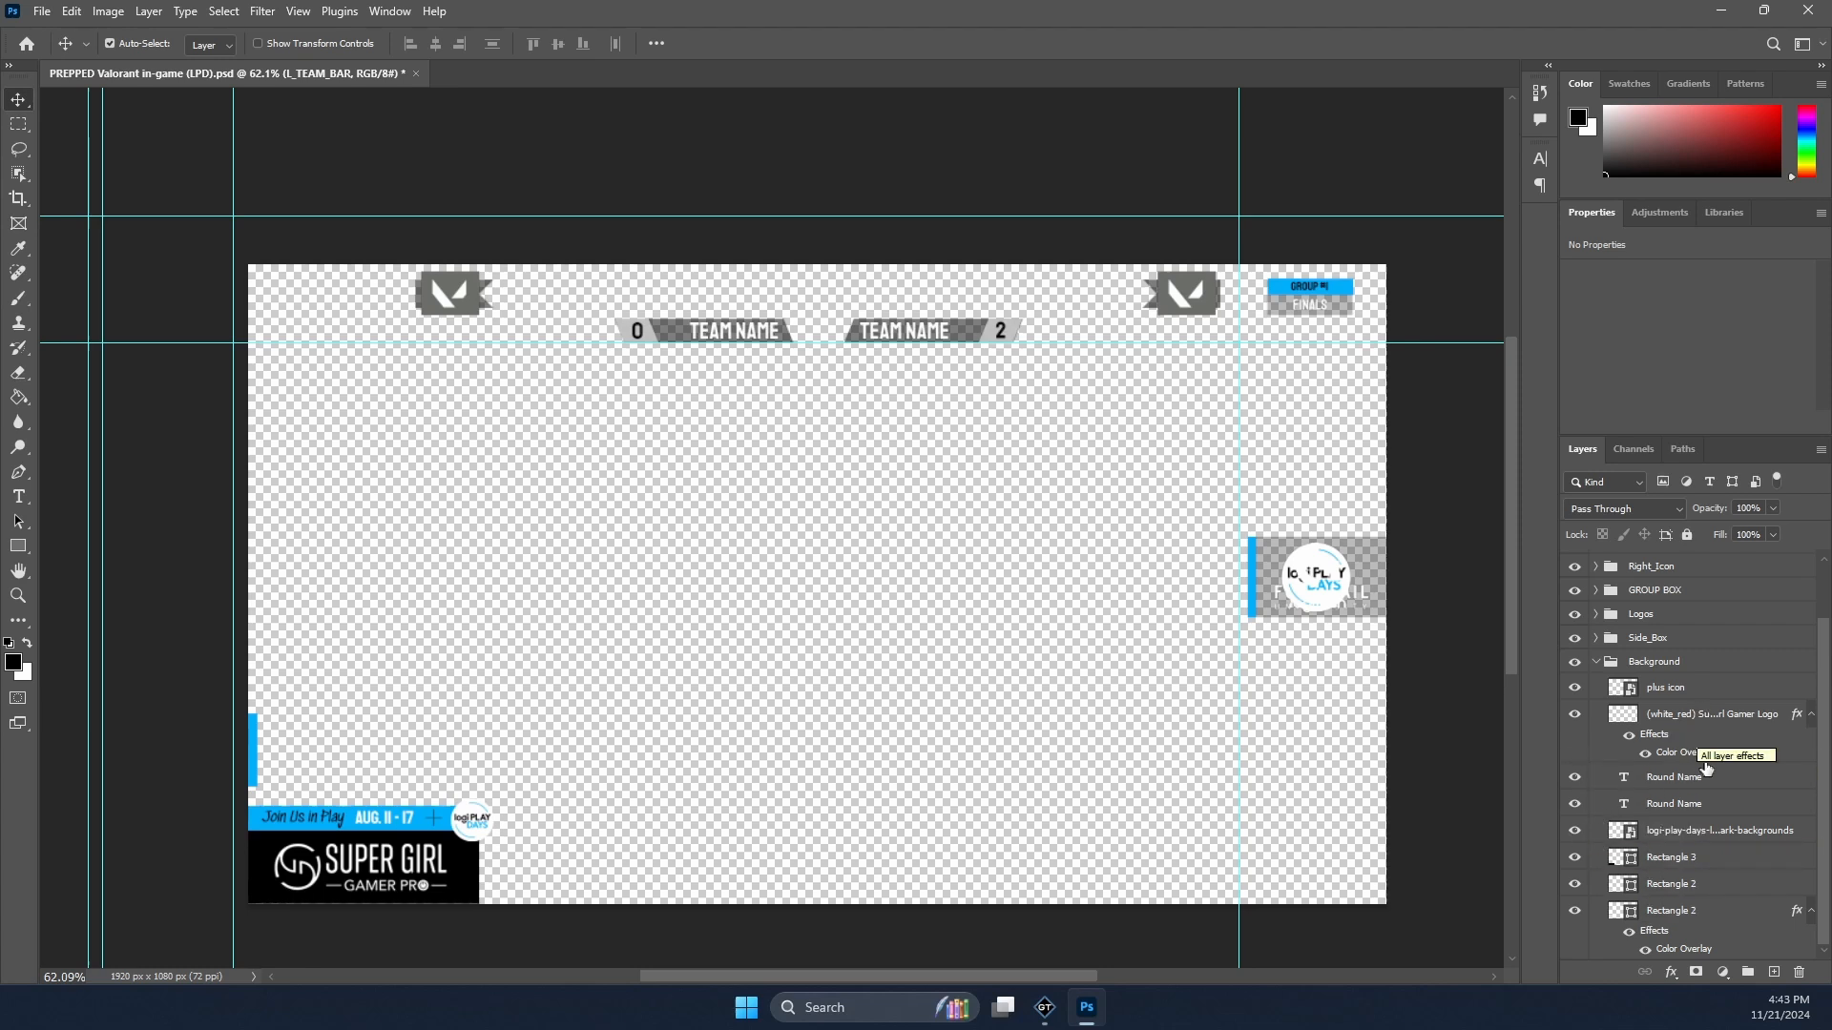
click(1695, 717)
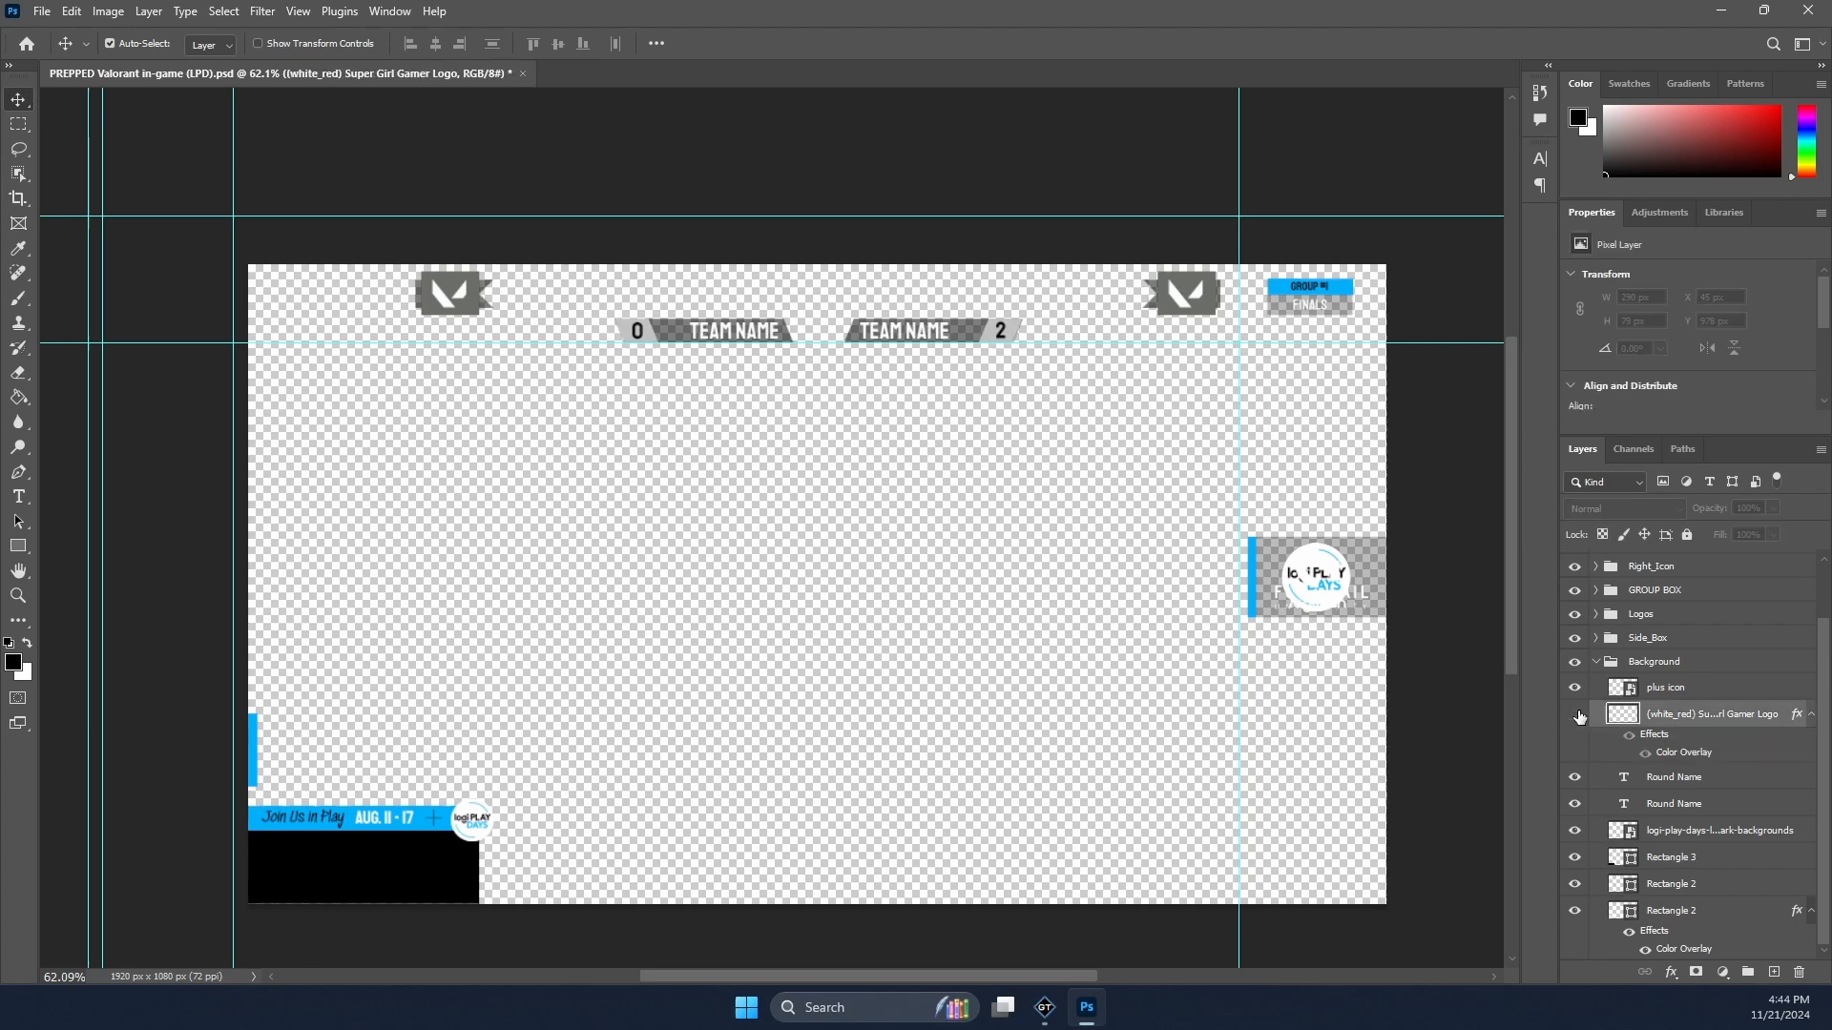
right_click(1694, 716)
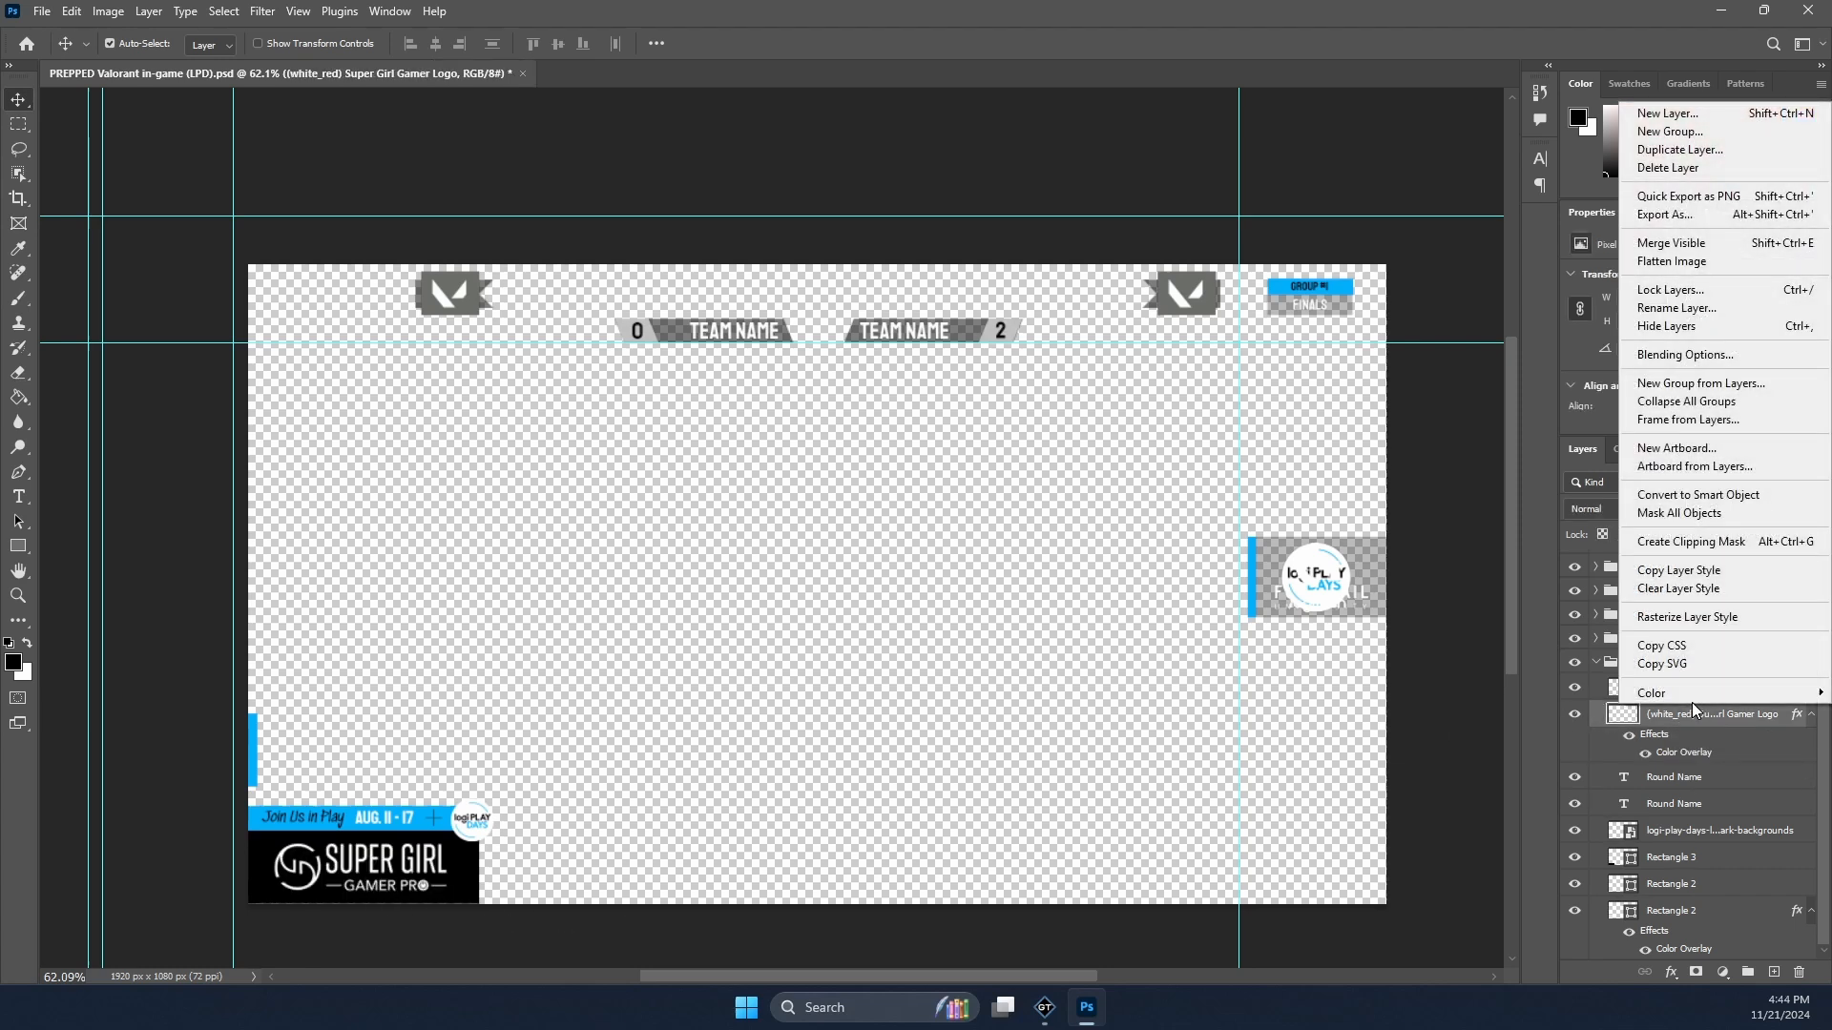
click(1732, 617)
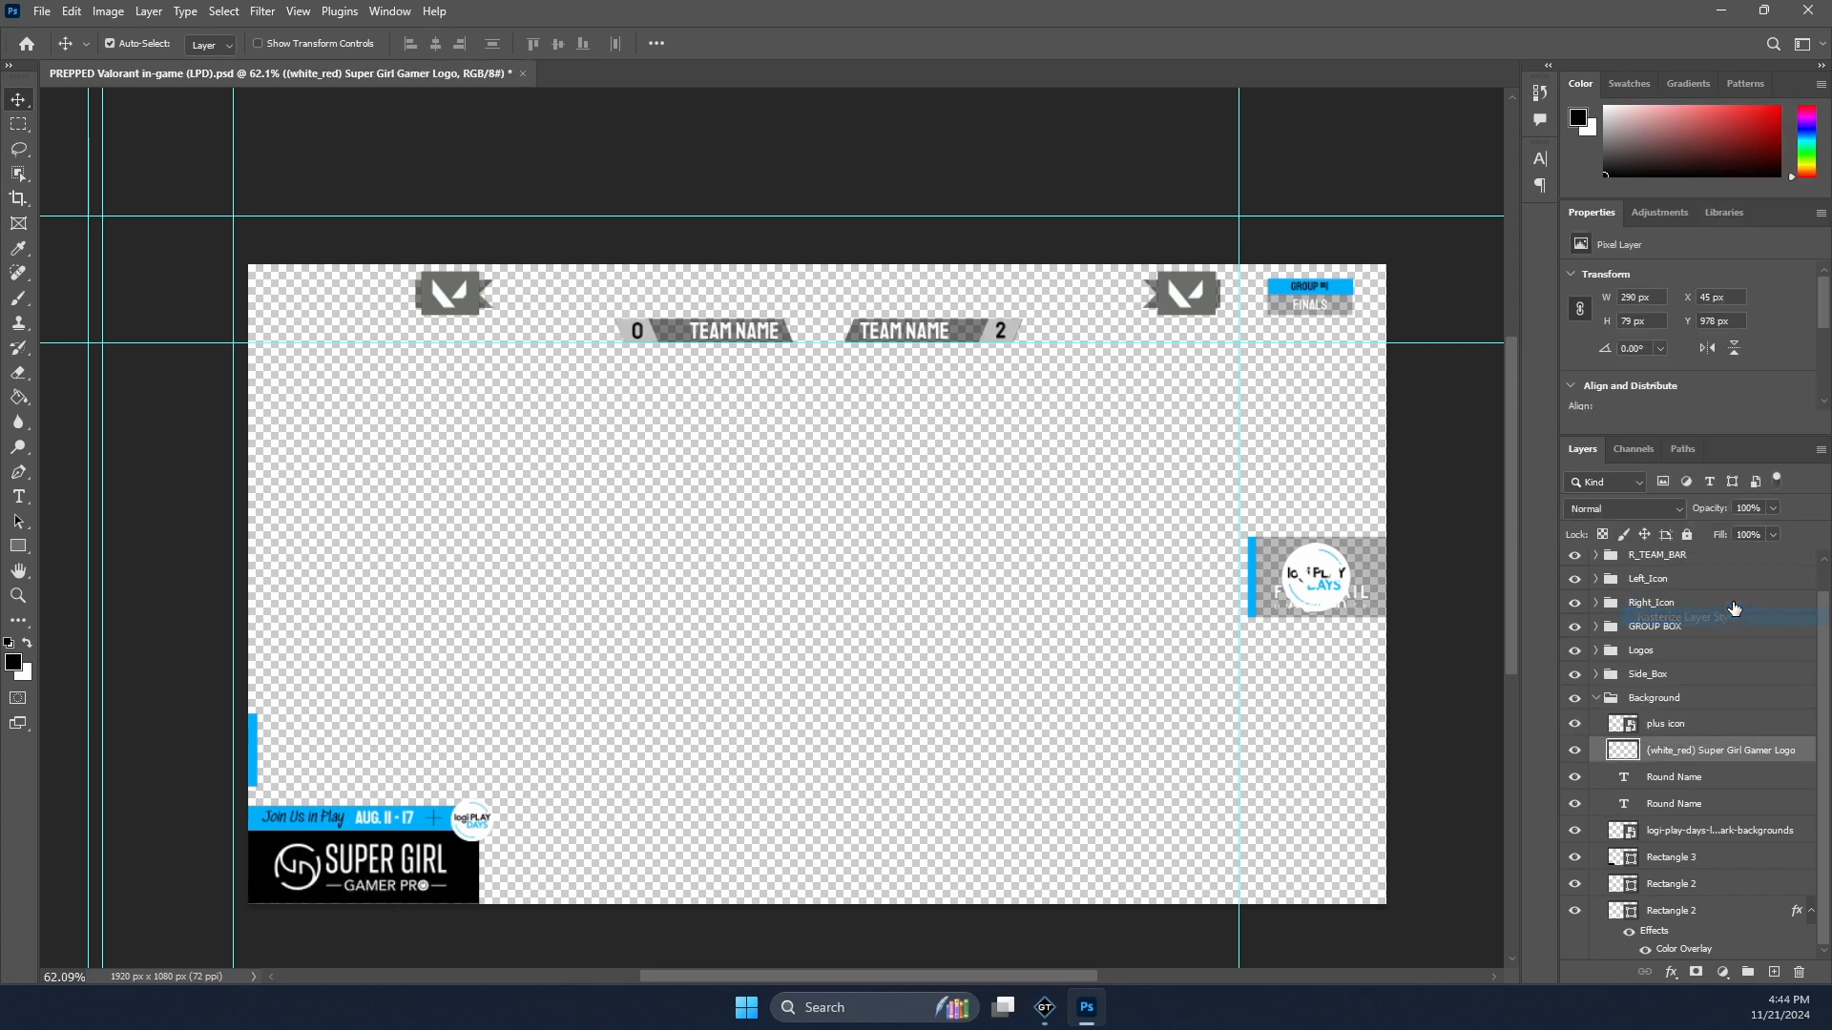
right_click(1705, 916)
click(1732, 616)
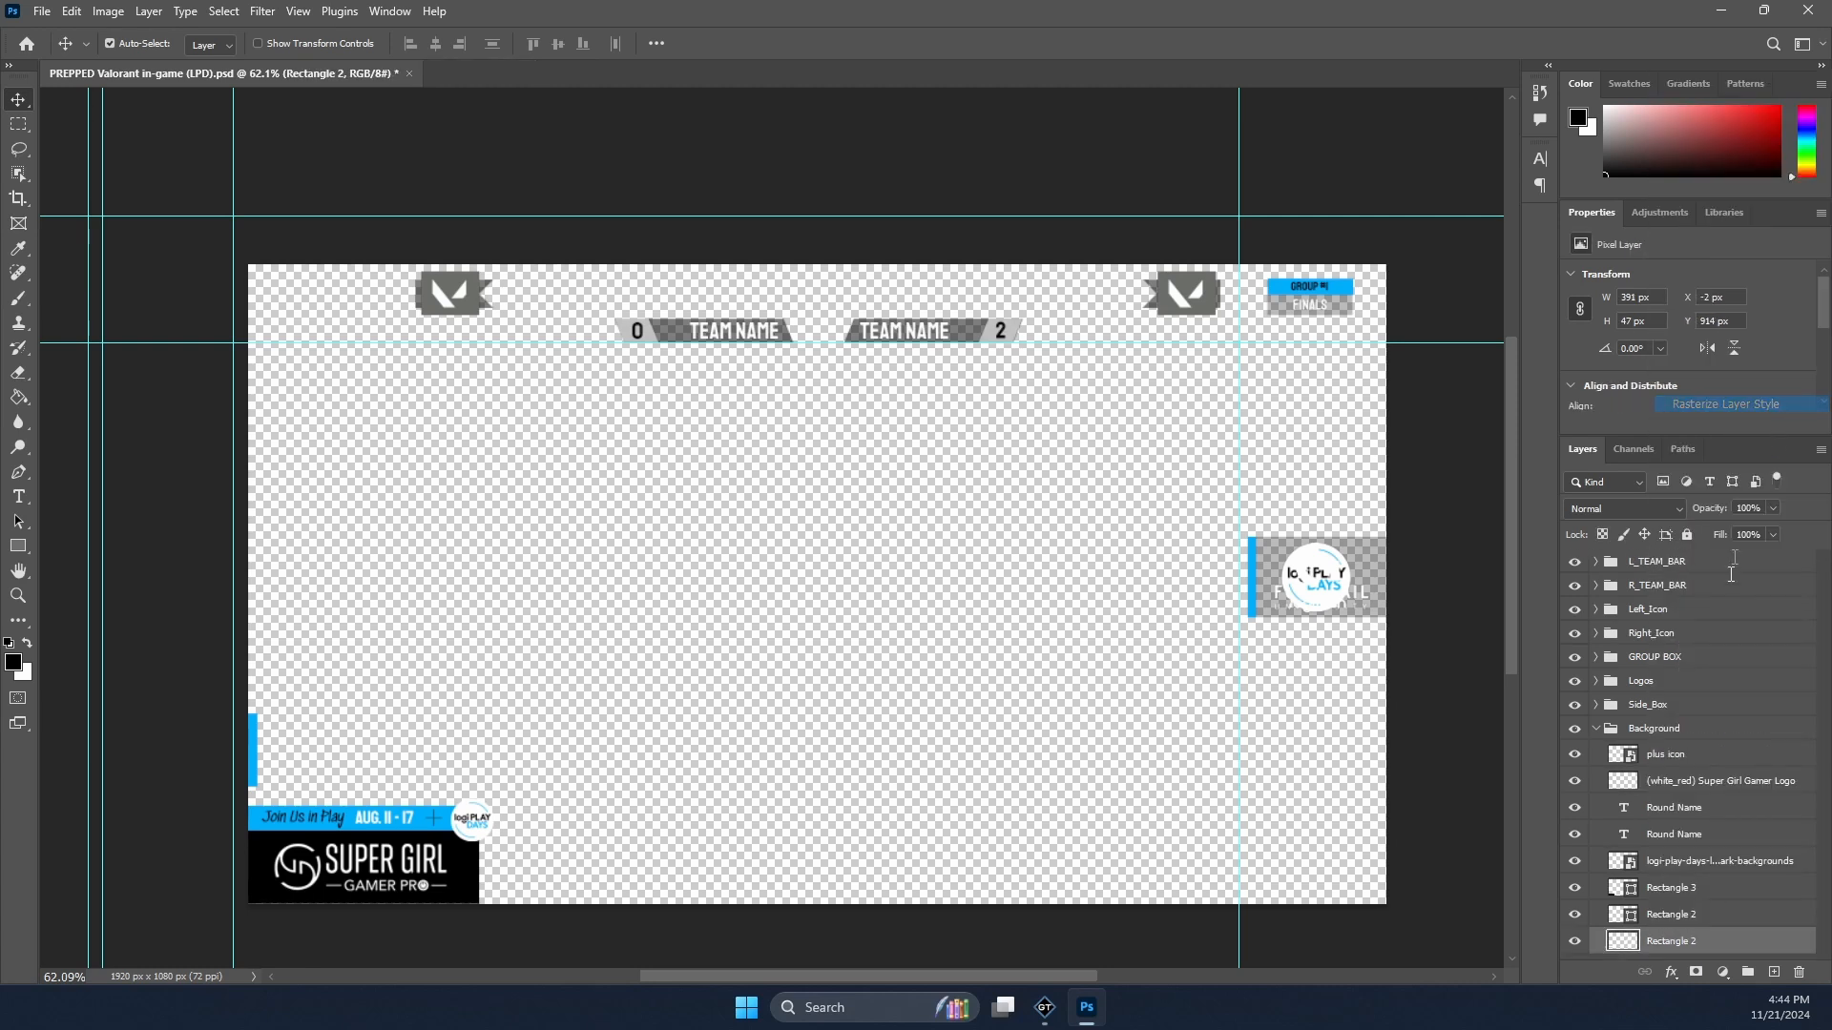
Step: Check the remaining Background layers and the Side_Box group for layer effects, collapsing both groups
click(1686, 914)
click(1703, 863)
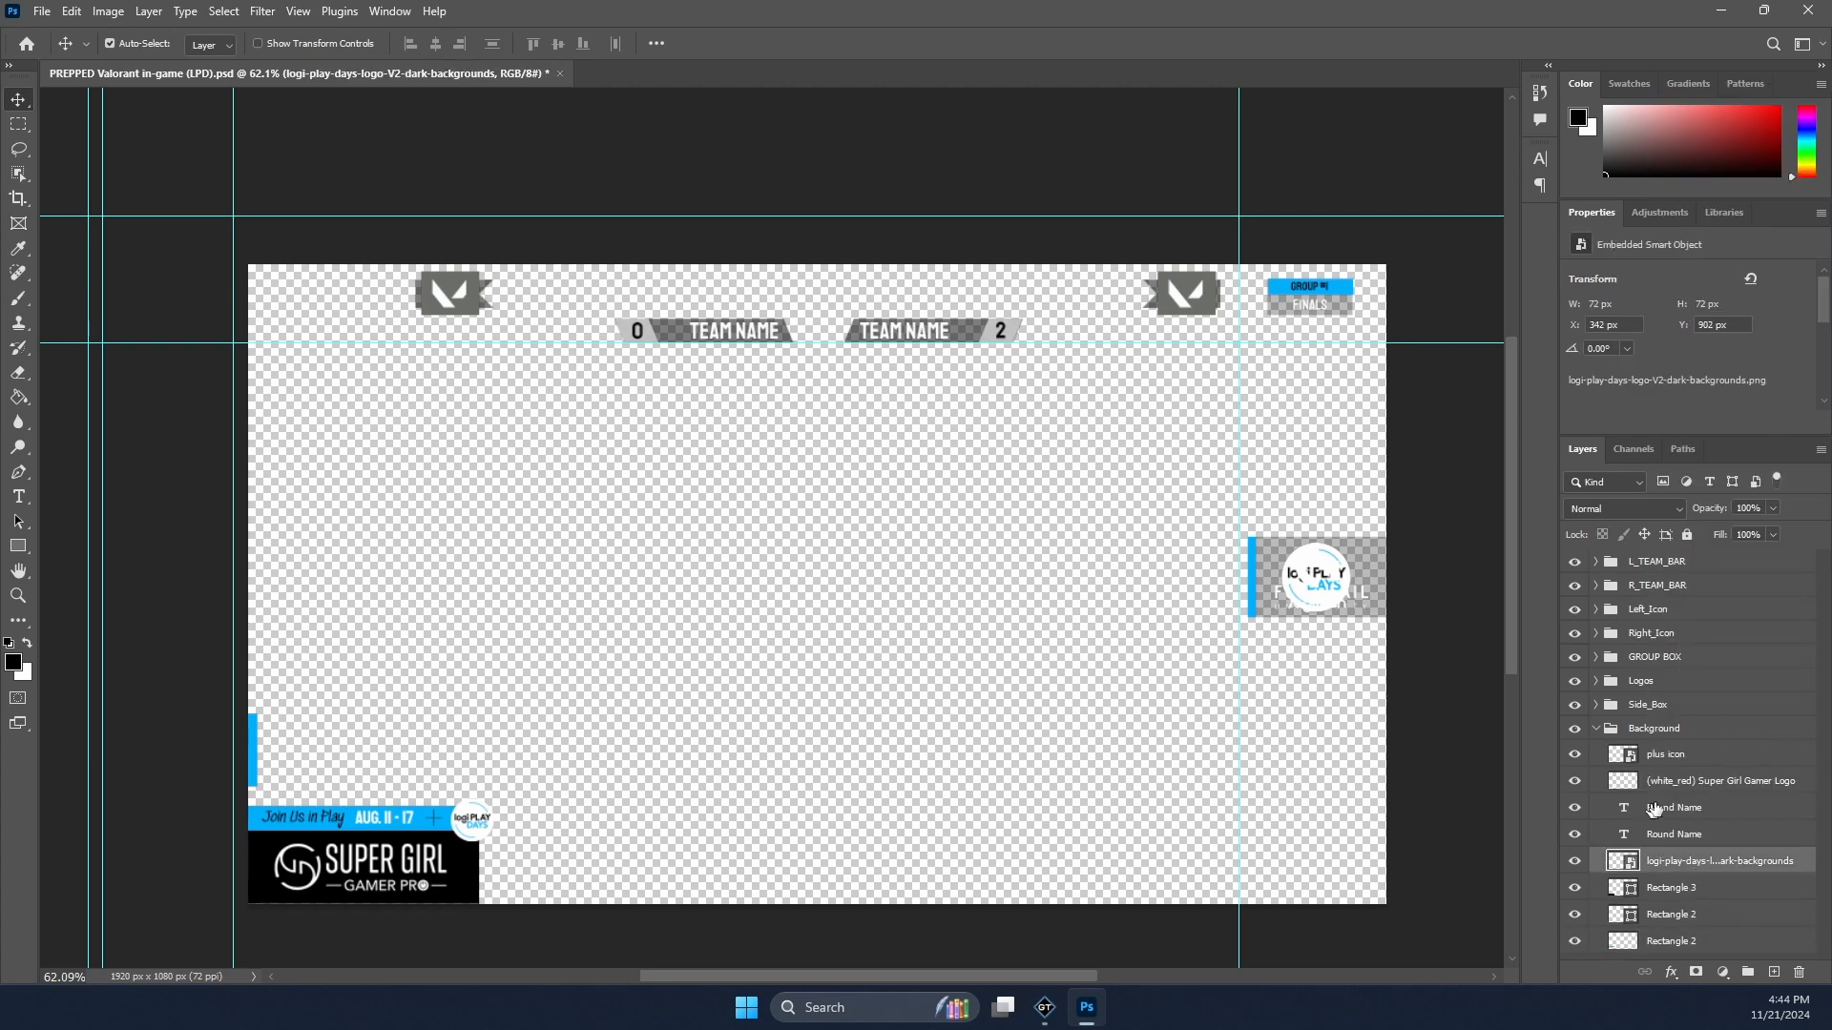
click(1687, 781)
click(1641, 756)
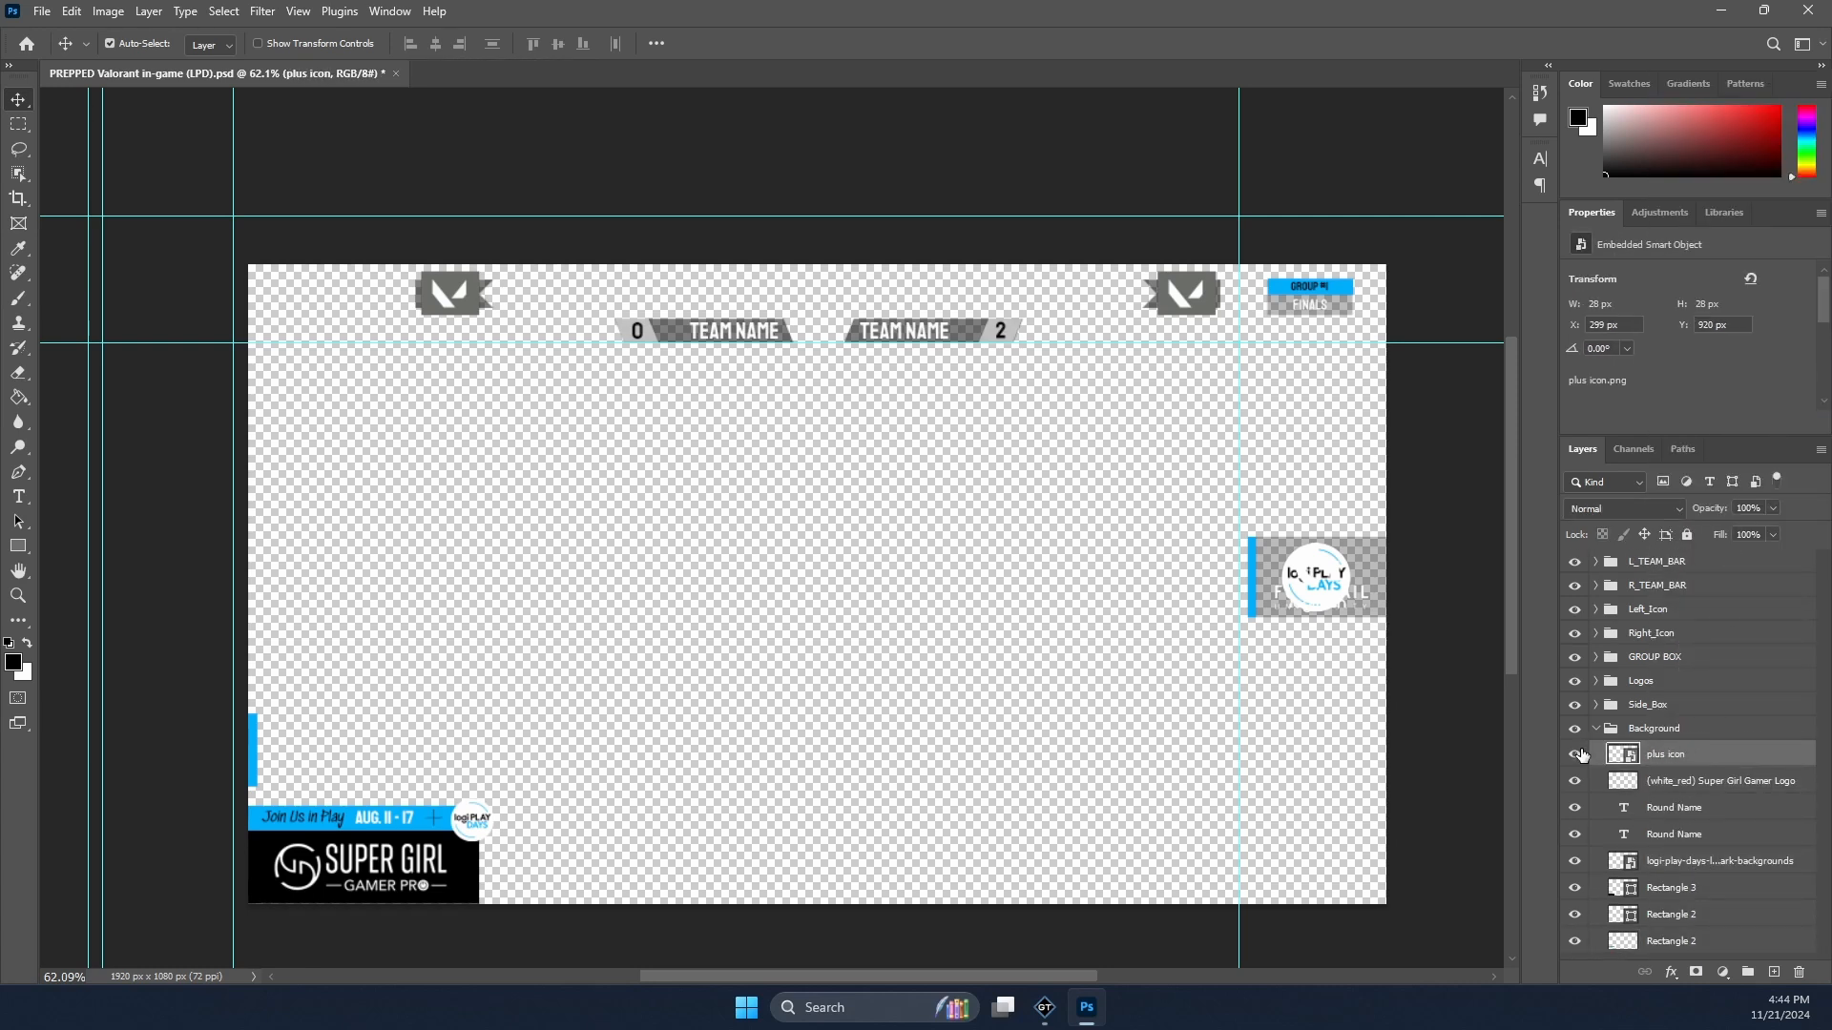
click(1596, 728)
click(1596, 705)
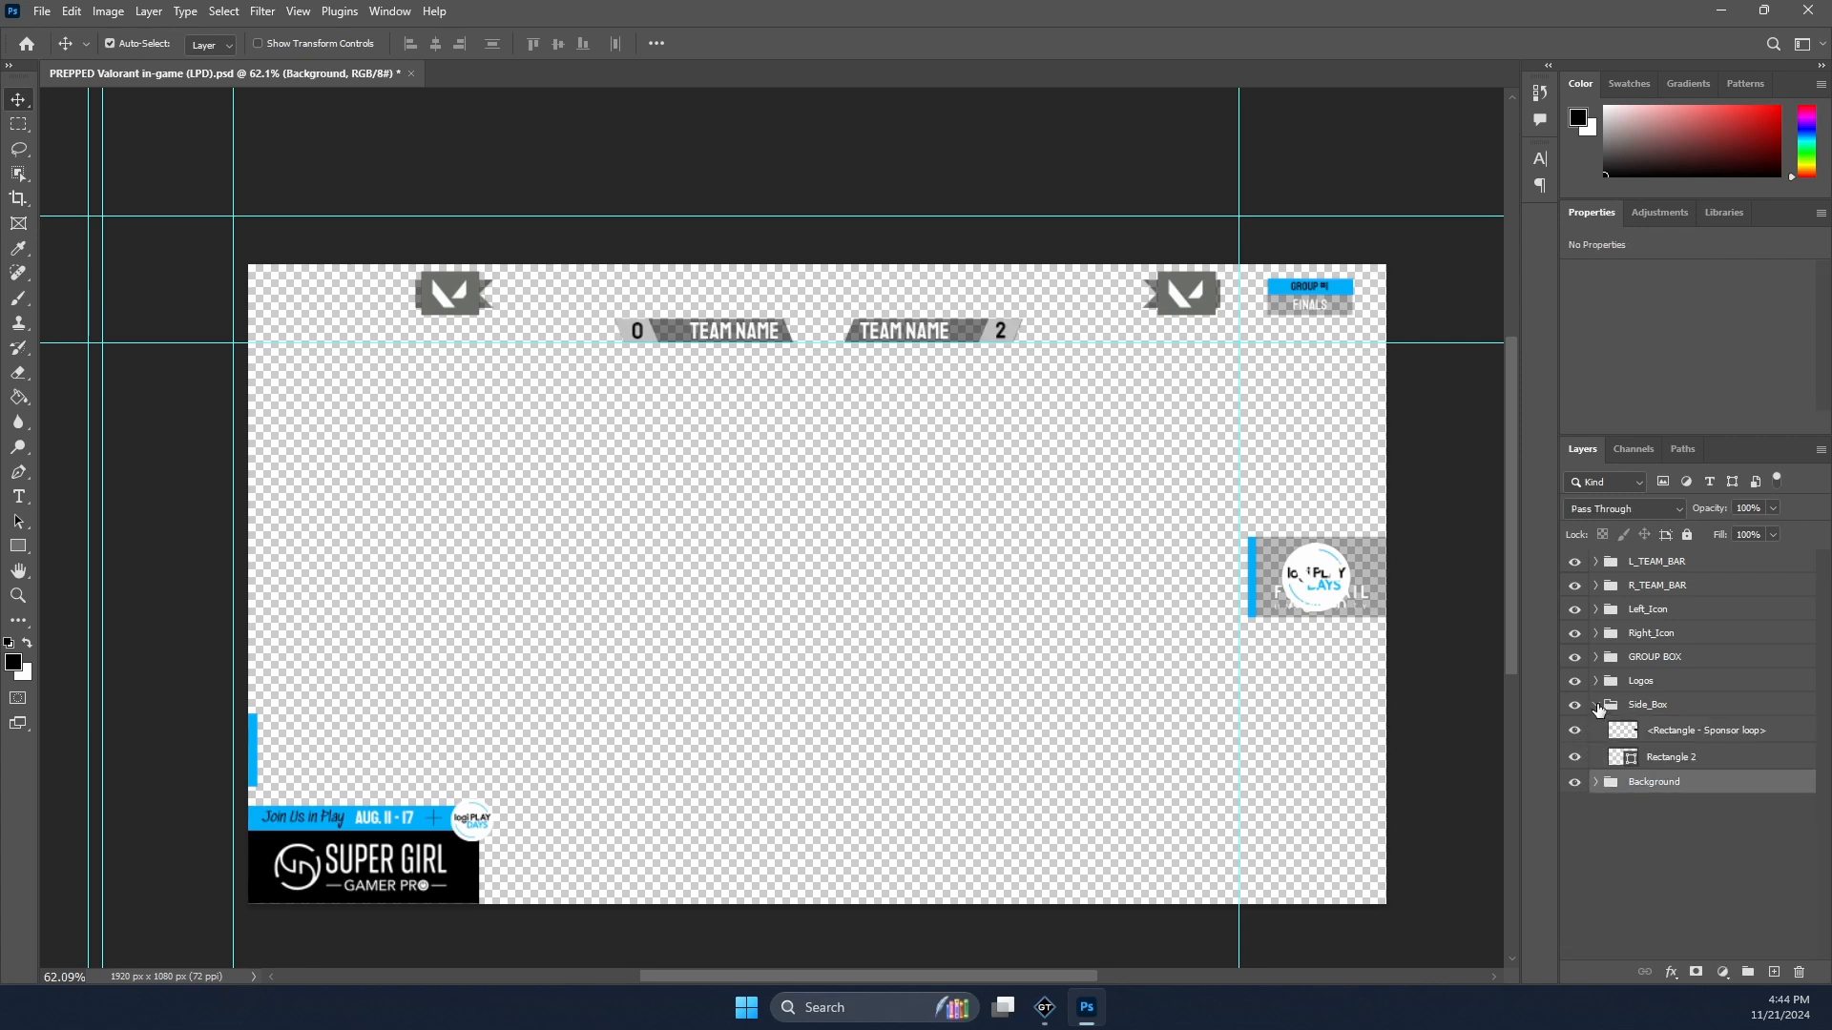
click(1596, 706)
Step: Rasterize the layer style of the FSUniv_v1-1_OrangeGray_Logo layer in the Logos group and collapse the group
click(1595, 682)
right_click(1706, 760)
click(1650, 523)
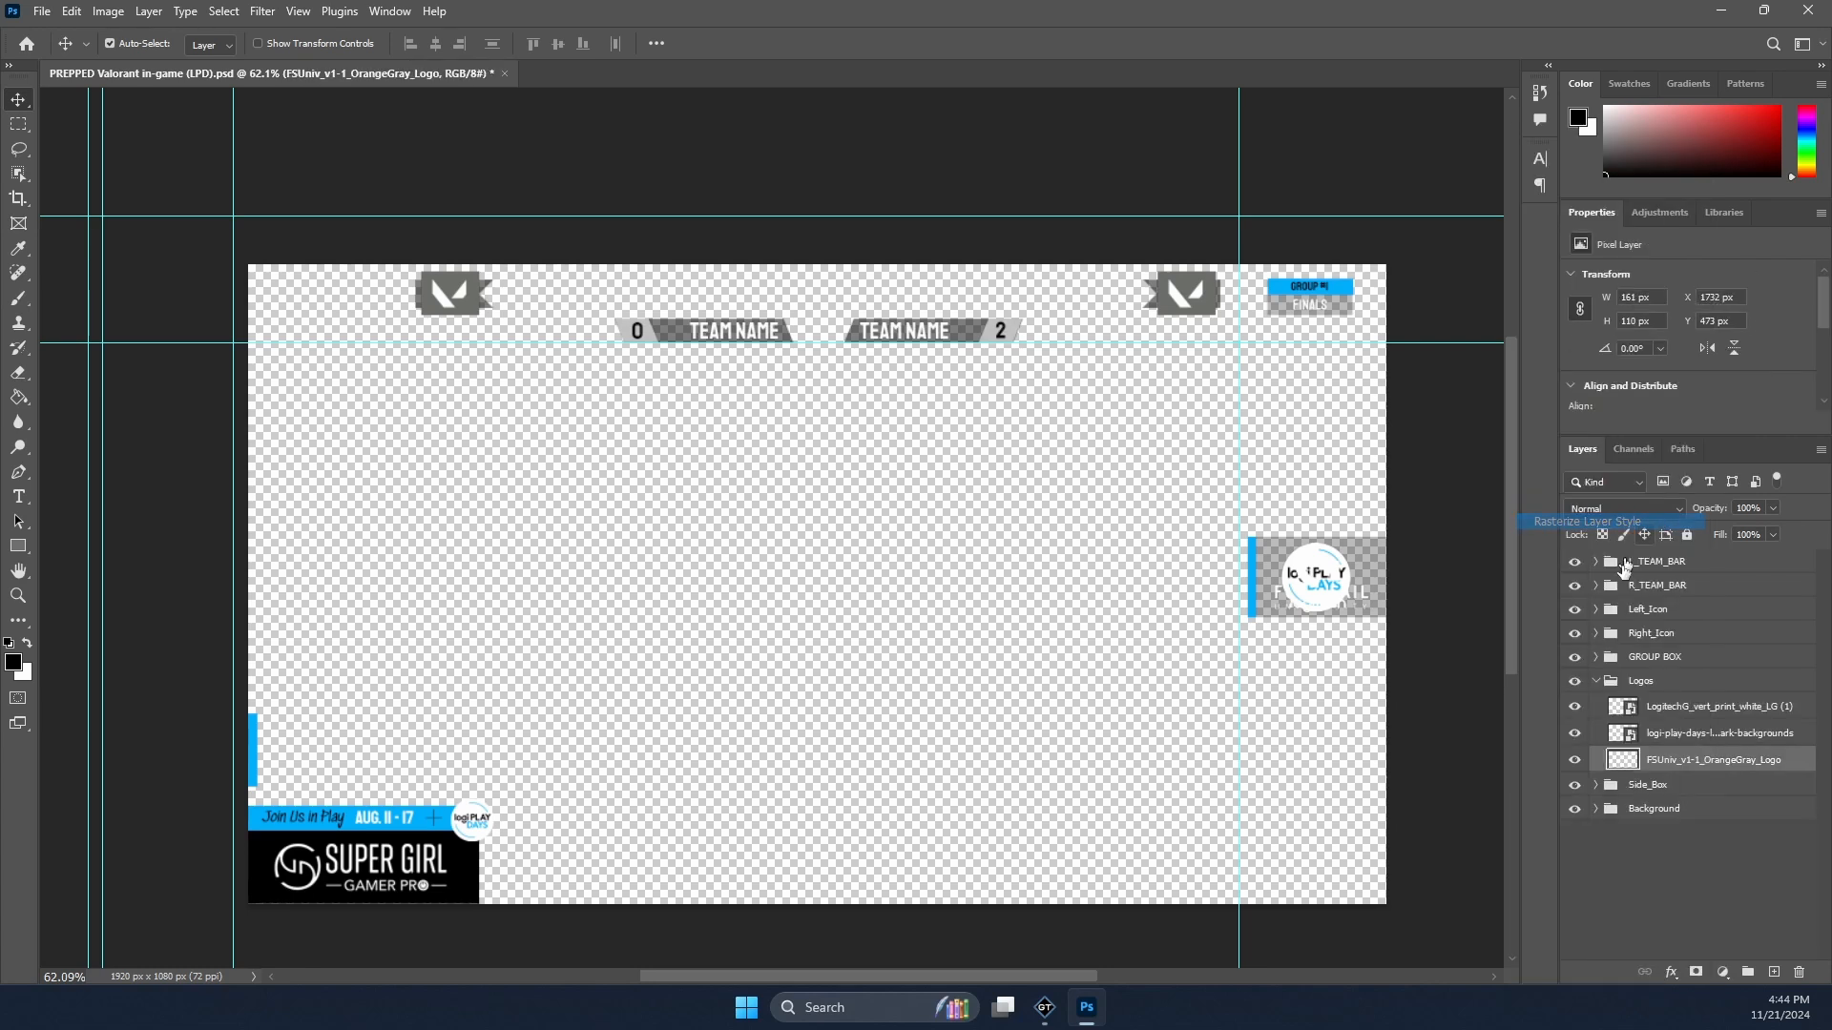
click(1595, 681)
Step: Check the GROUP BOX layers for effects and rasterize the layer style of Rectangle 2 in the Right_Icon group
click(1596, 657)
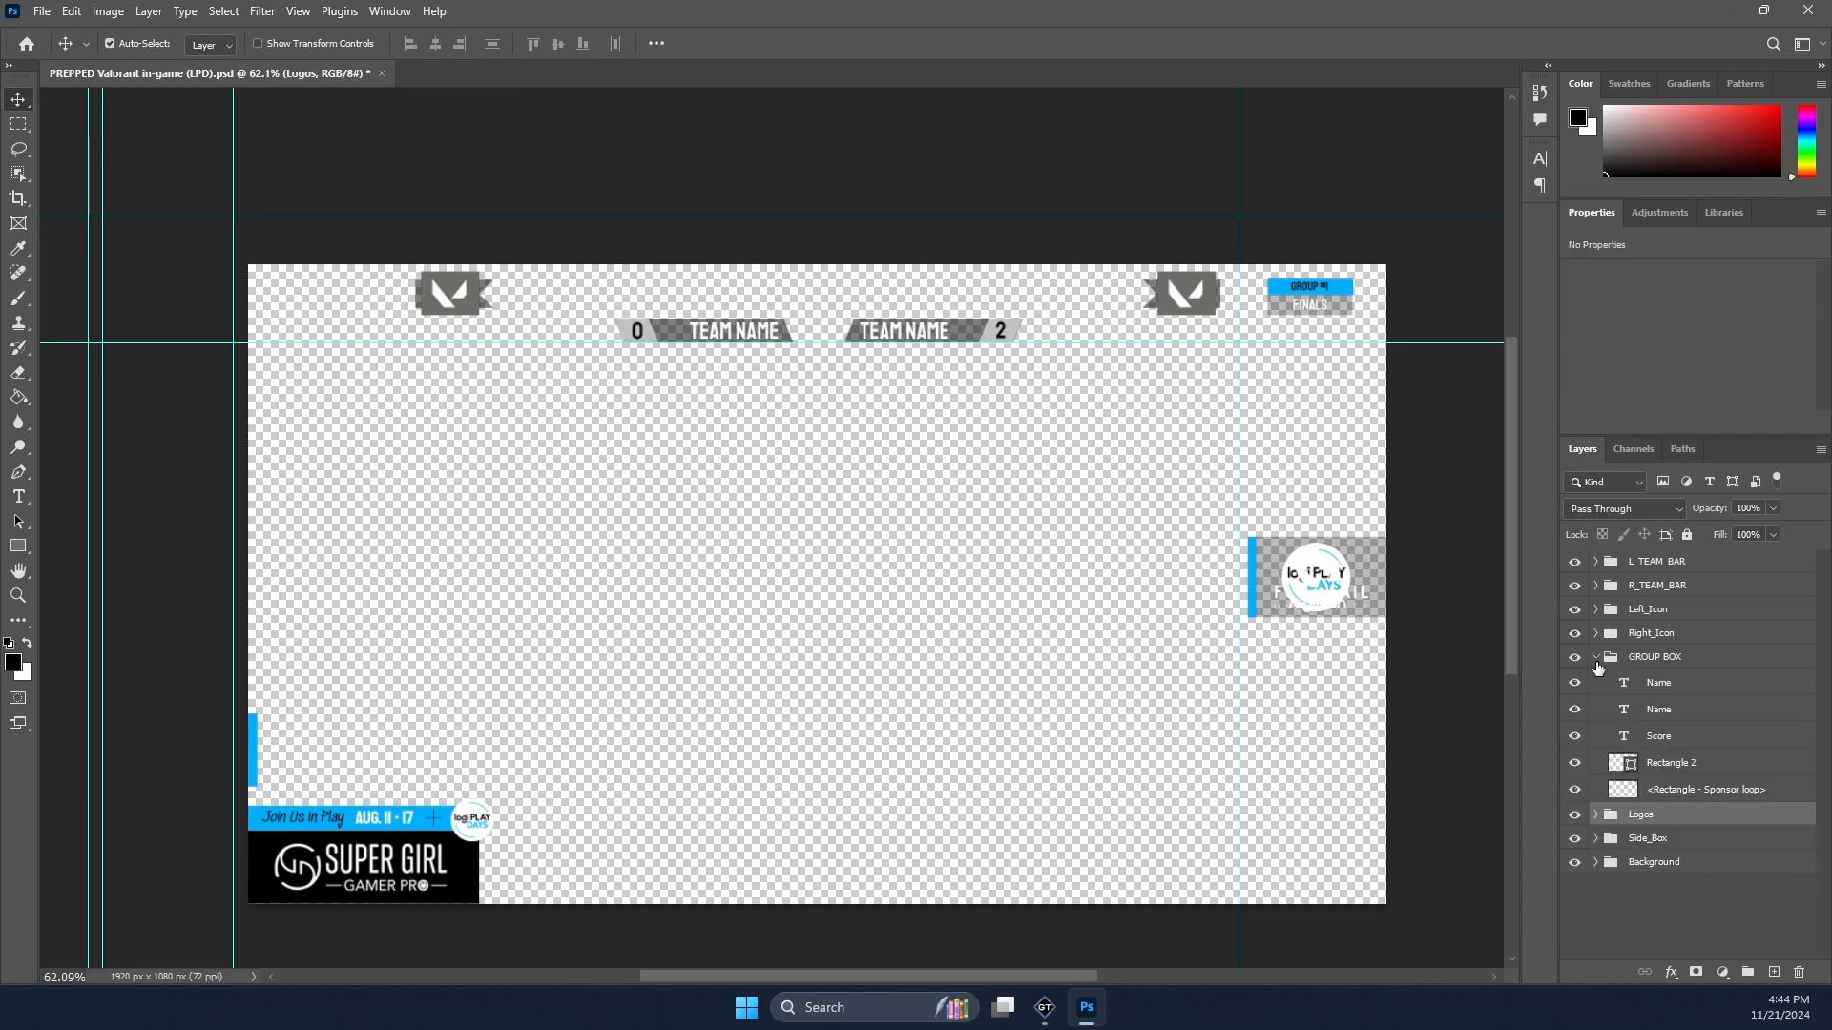
click(1597, 657)
click(1596, 634)
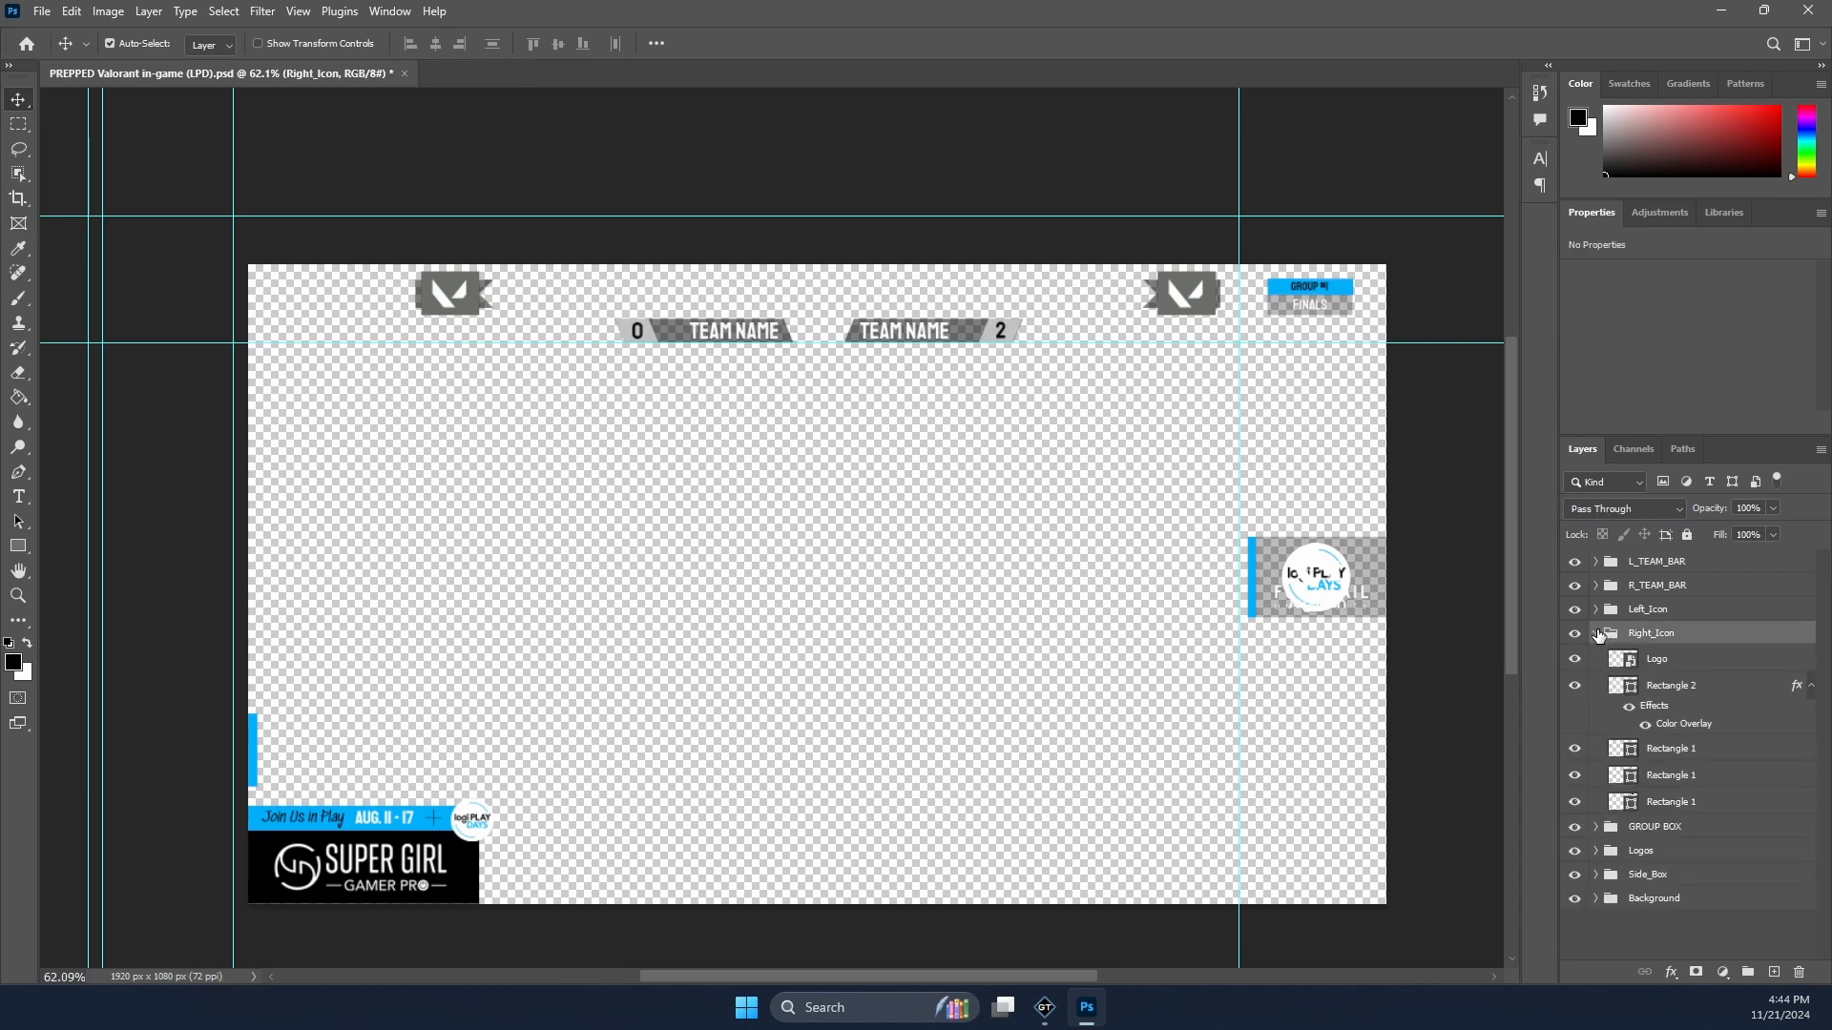
right_click(1671, 687)
click(1612, 481)
click(1593, 626)
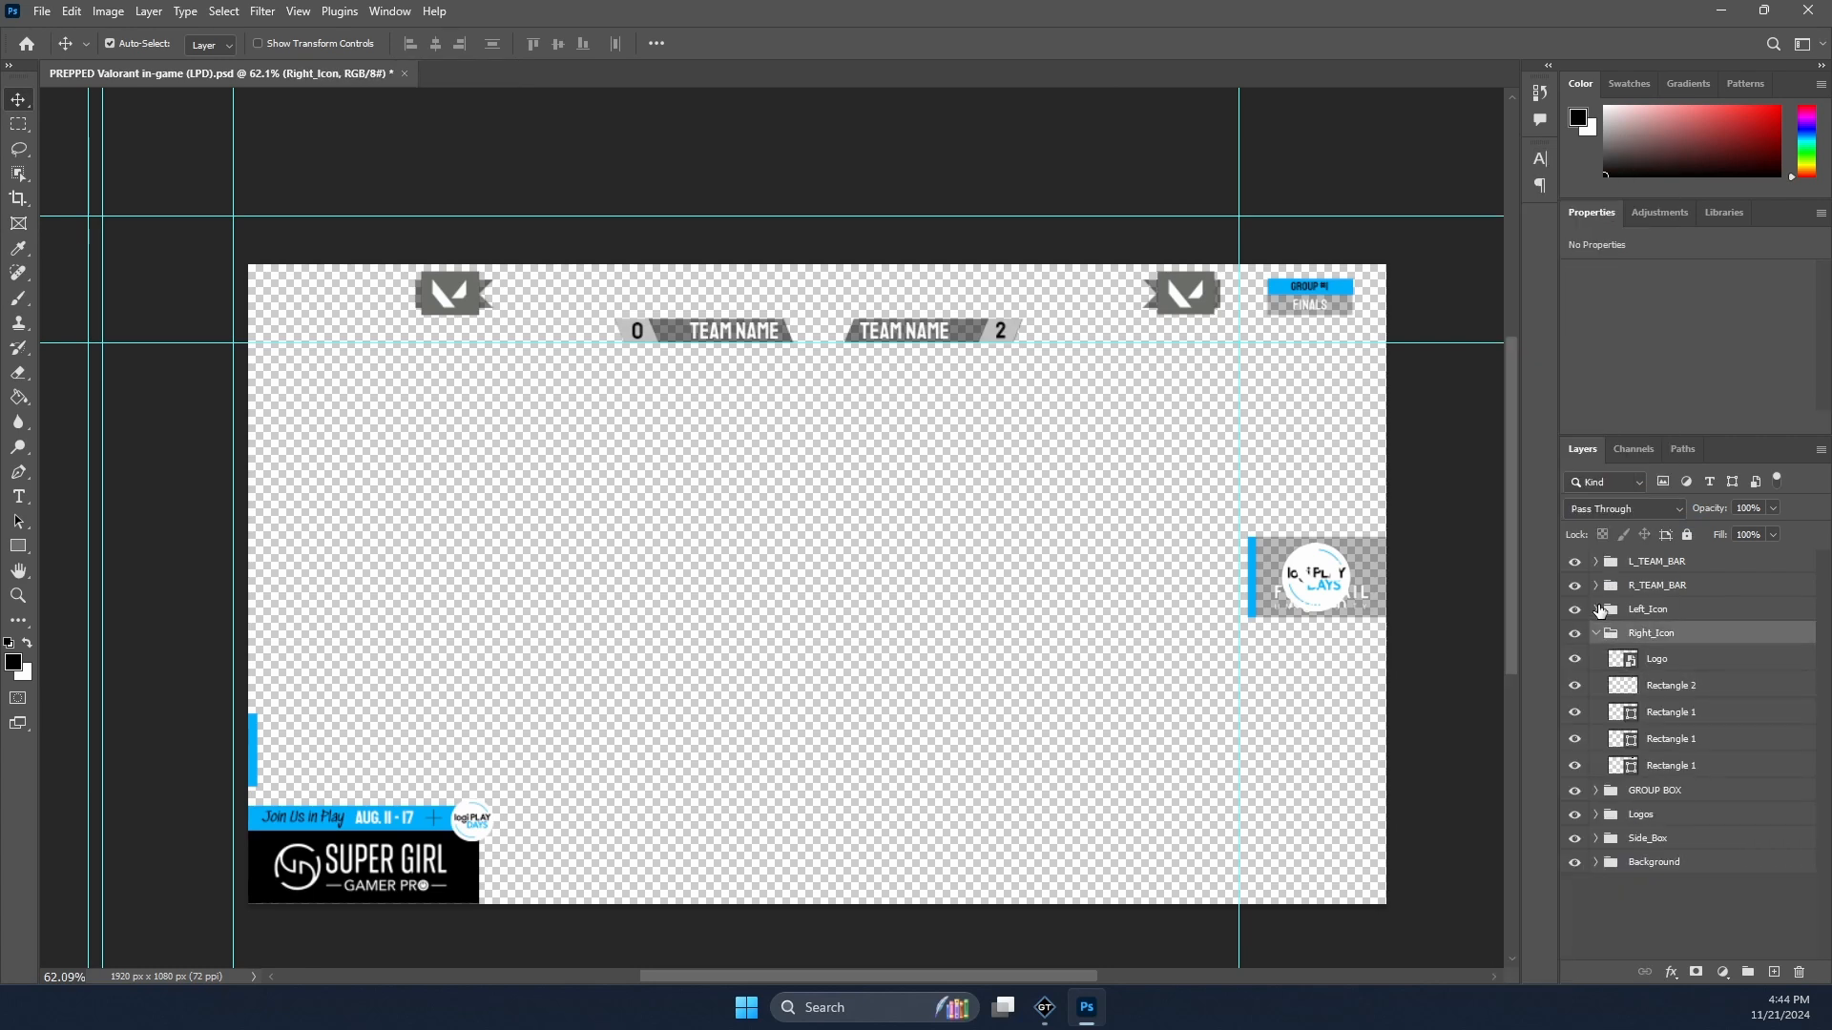
Step: Rasterize the layer style of Rectangle 2 in the Left_Icon group and collapse the group
click(1598, 609)
right_click(1676, 661)
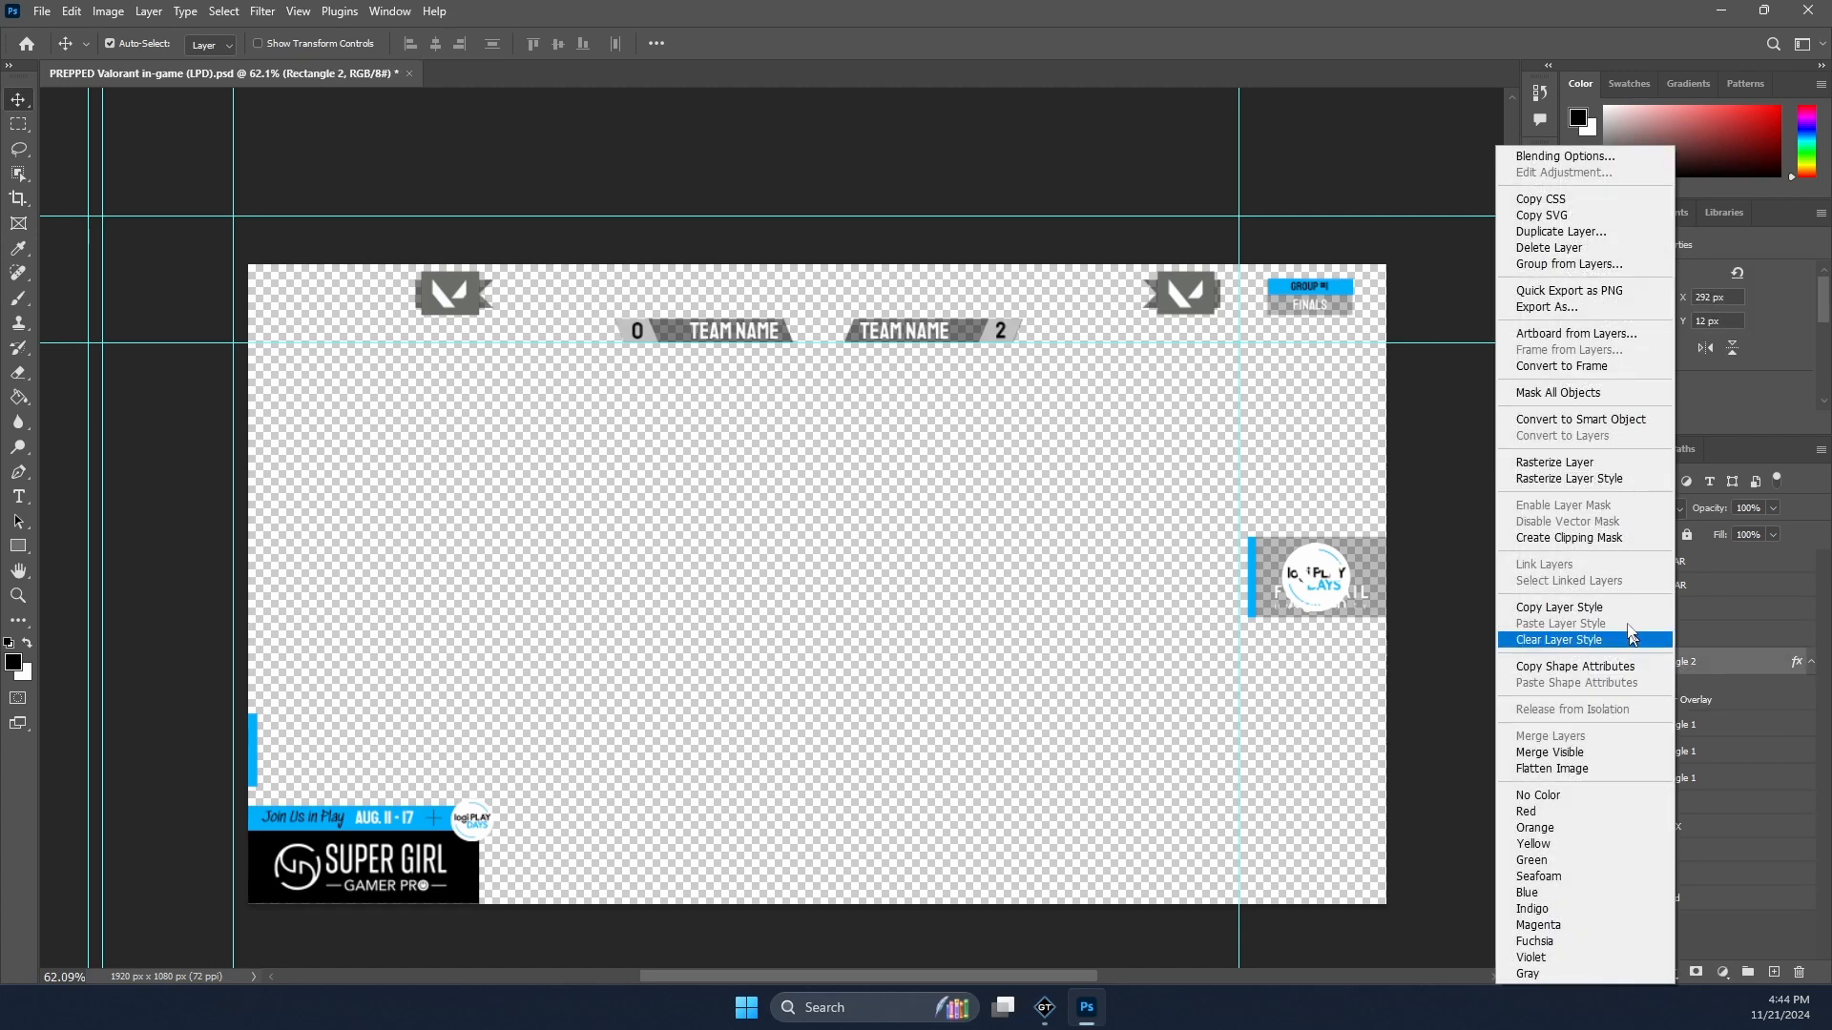
click(1615, 478)
click(1646, 609)
click(1597, 610)
Step: Check the layers inside the R_TEAM_BAR and L_TEAM_BAR groups for remaining layer effects
click(1596, 585)
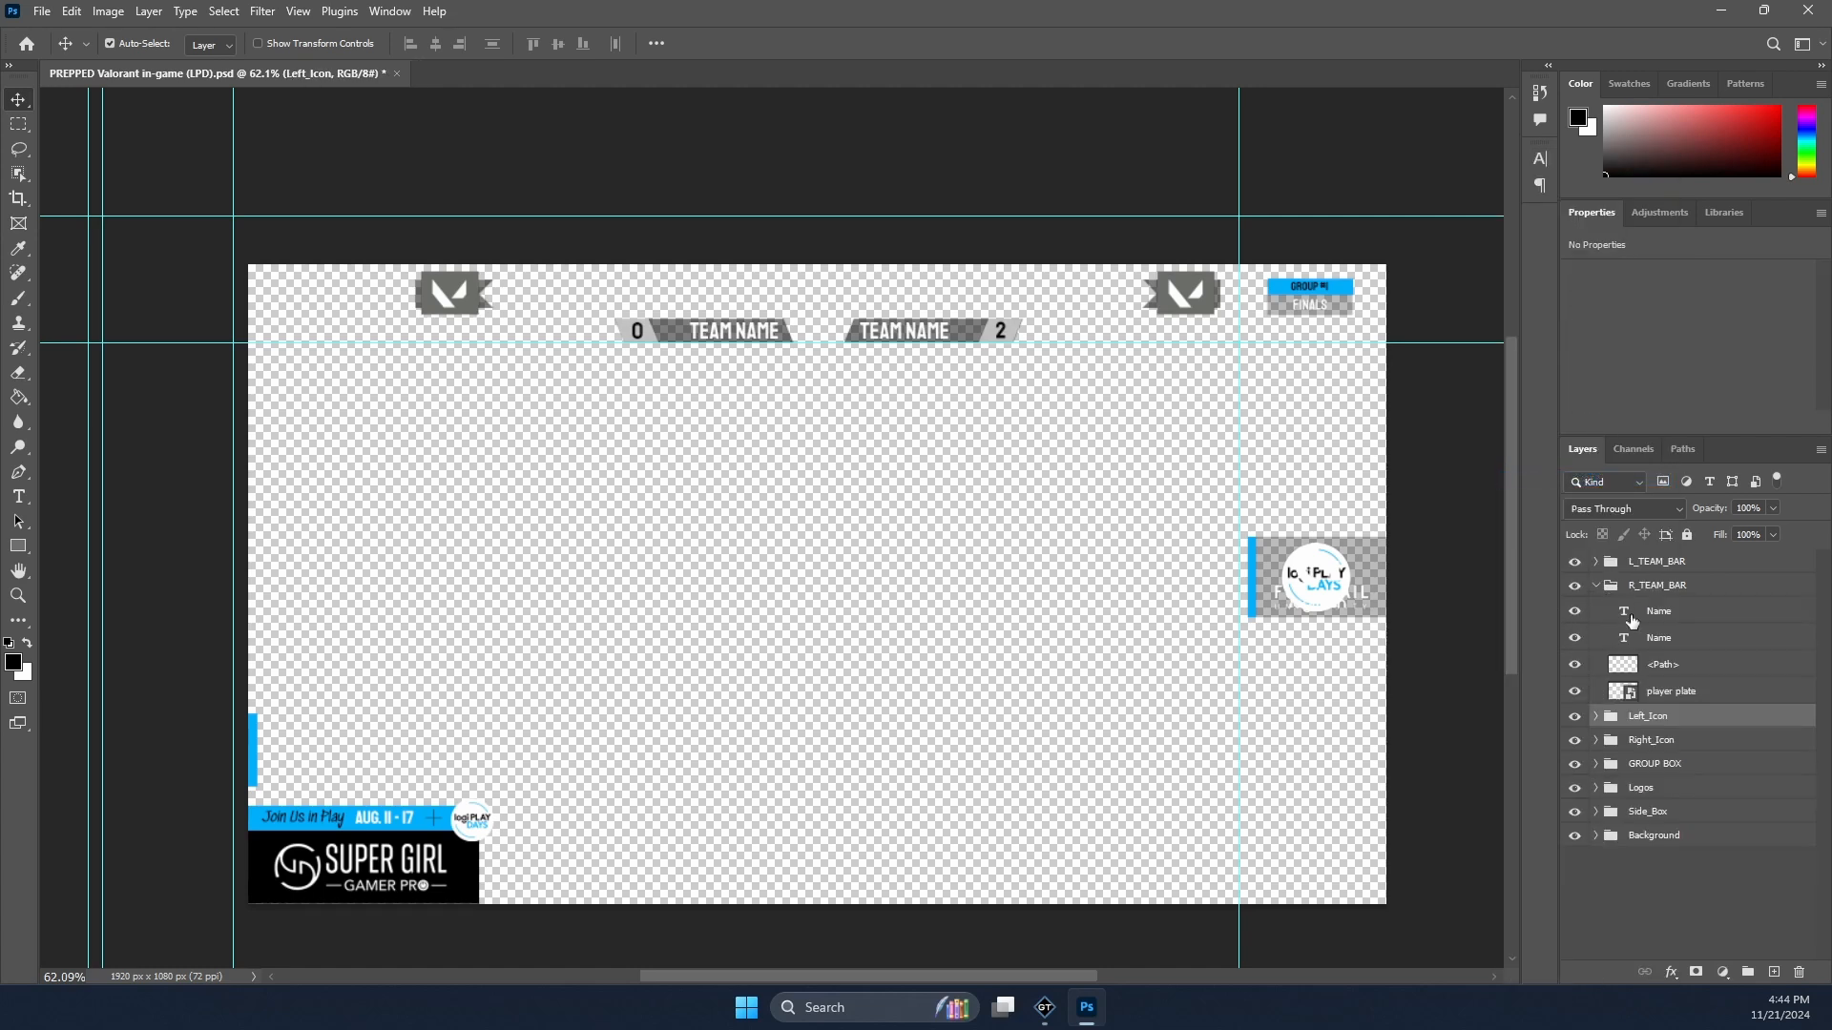
click(1596, 585)
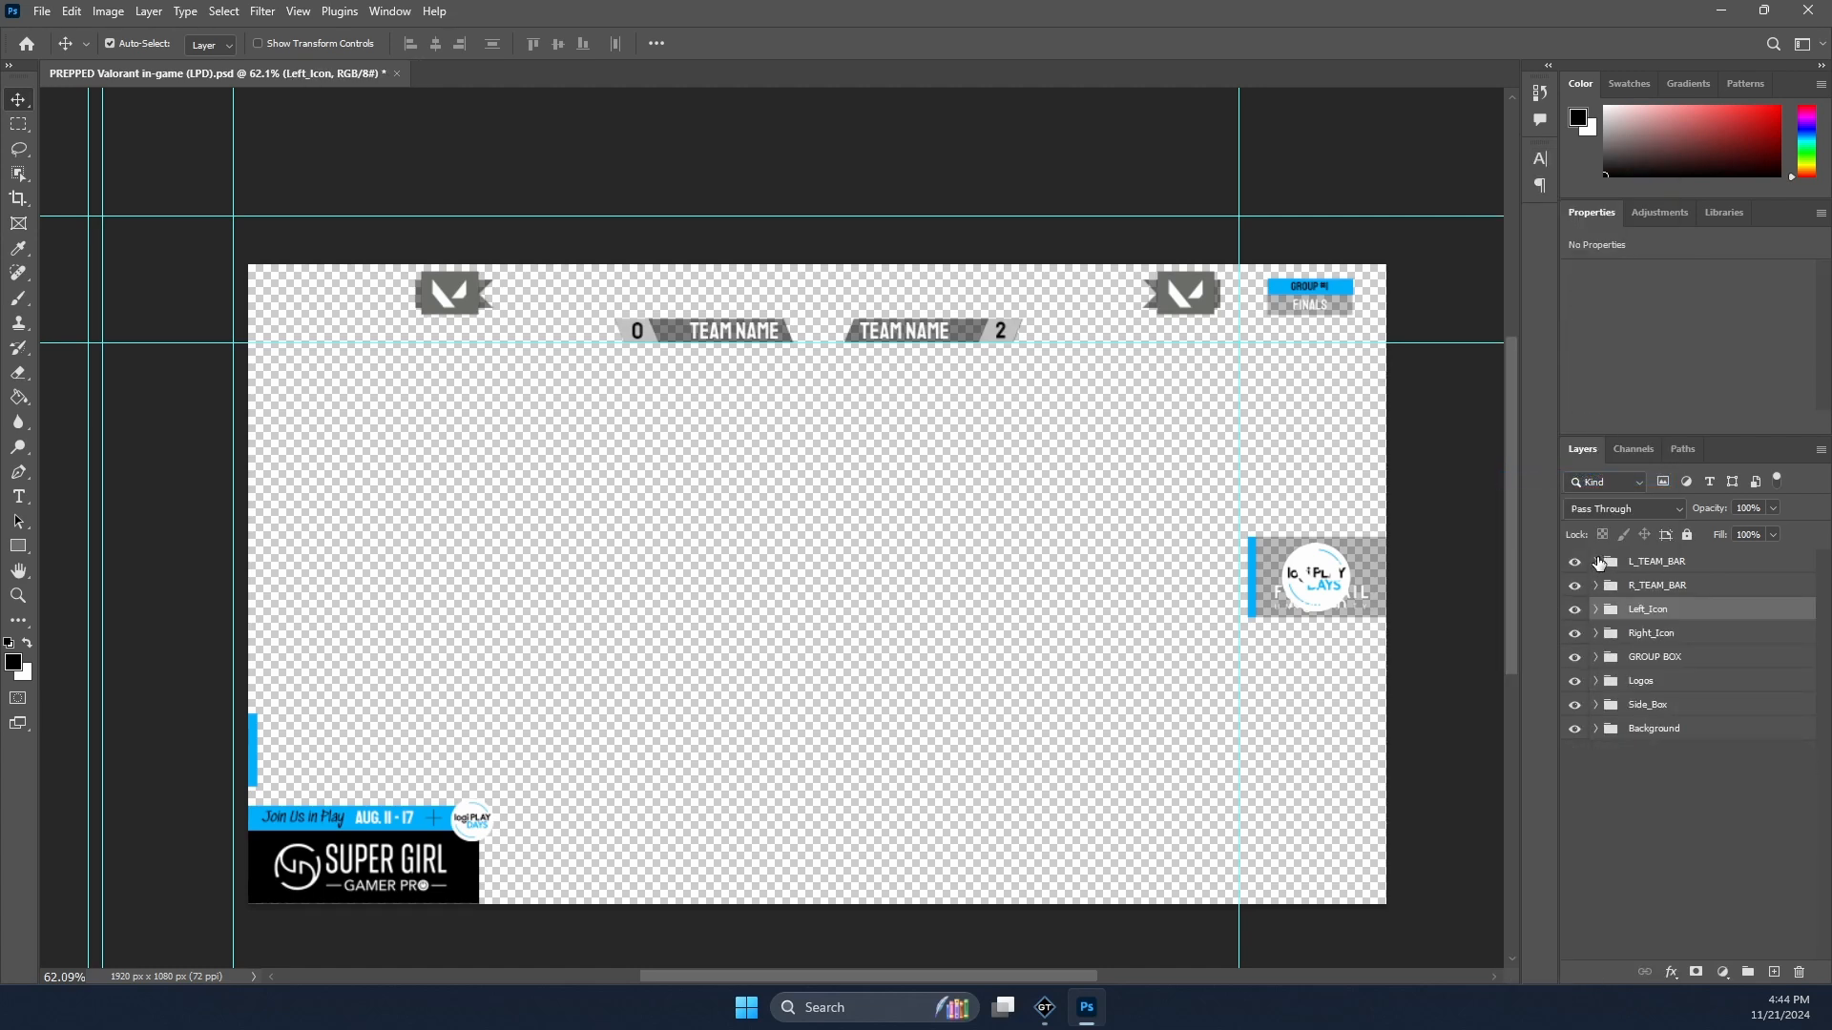
click(1596, 561)
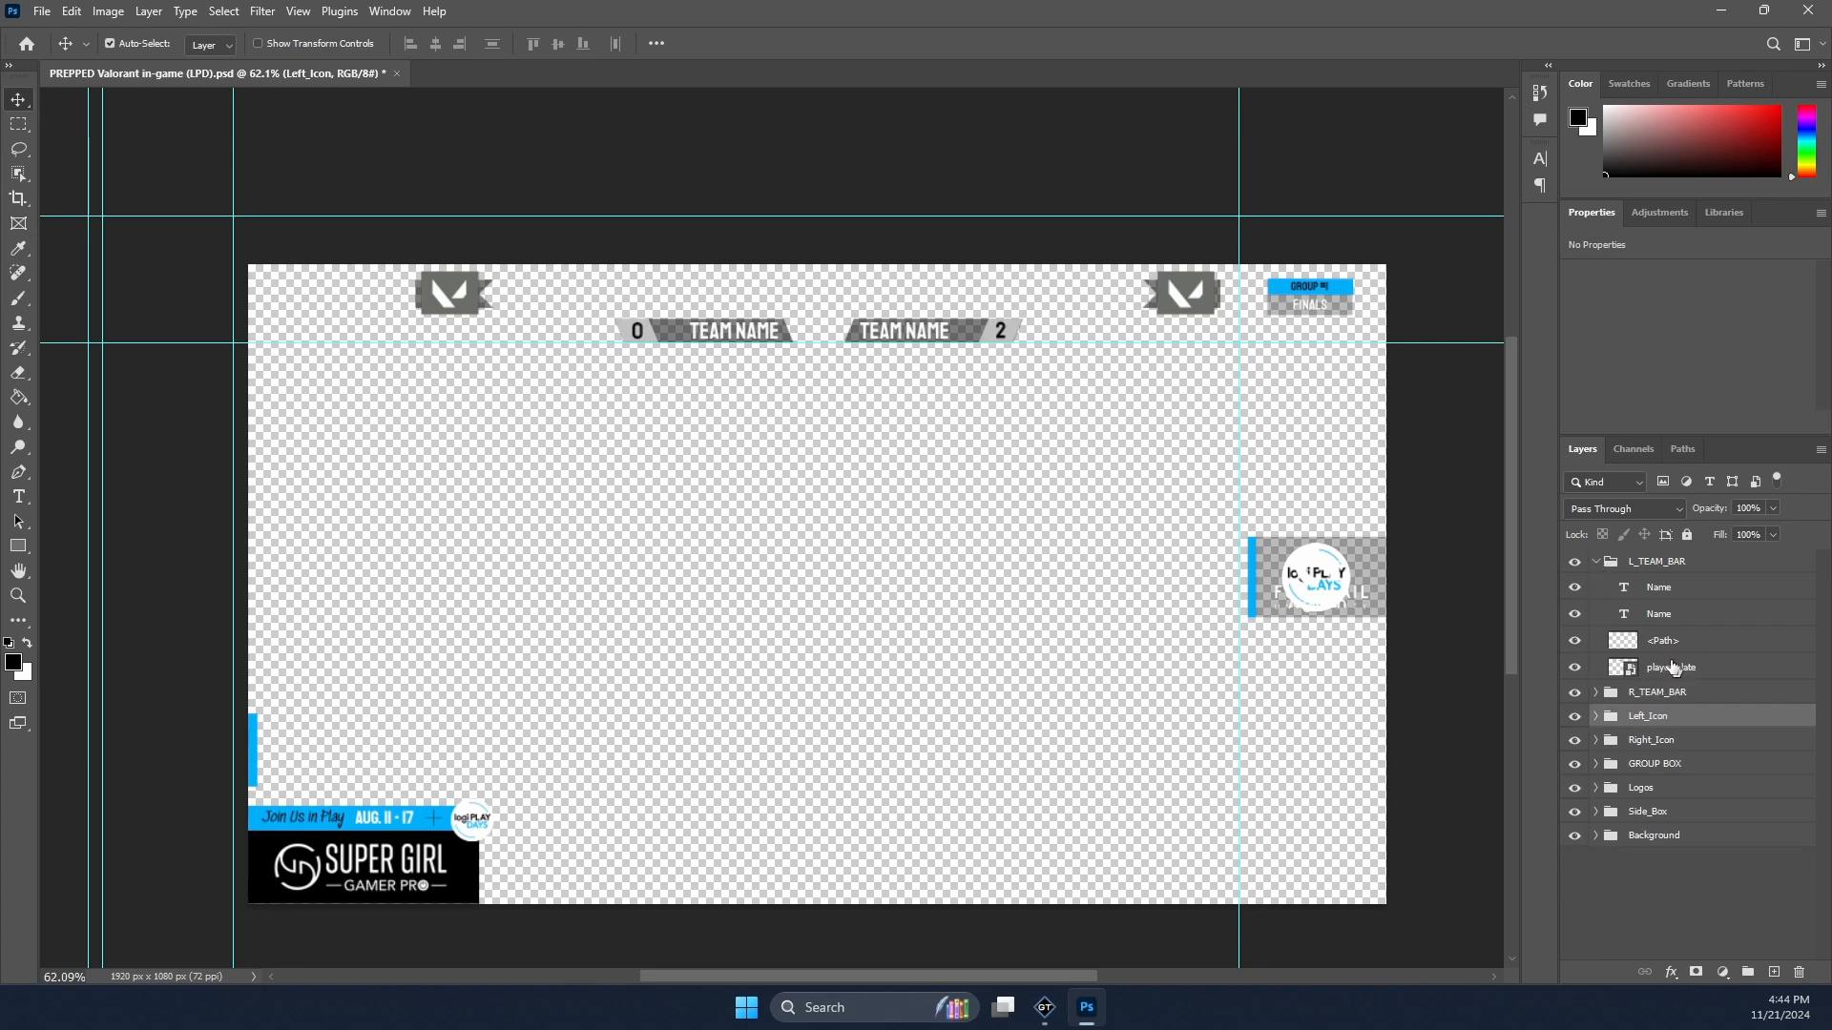
click(1596, 561)
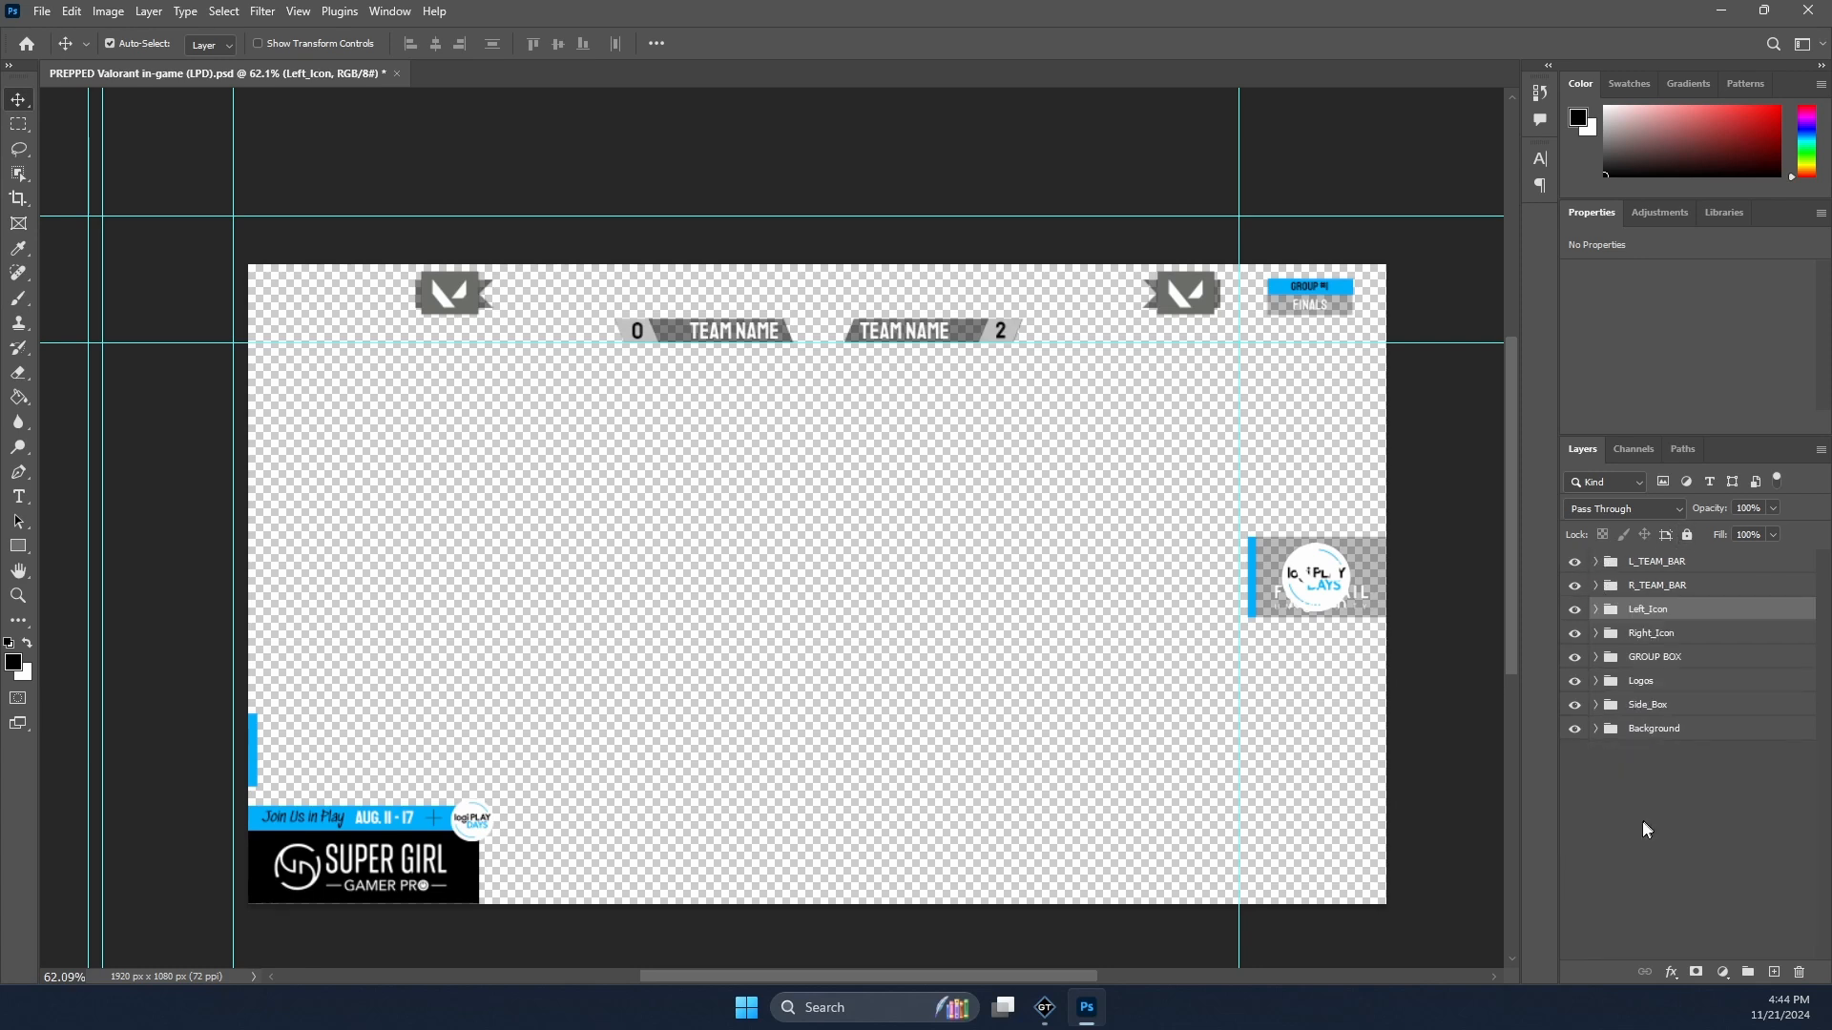
Step: Deselect all layers and save the PREPPED Valorant in-game (LPD).psd document
click(1641, 821)
click(42, 11)
click(145, 225)
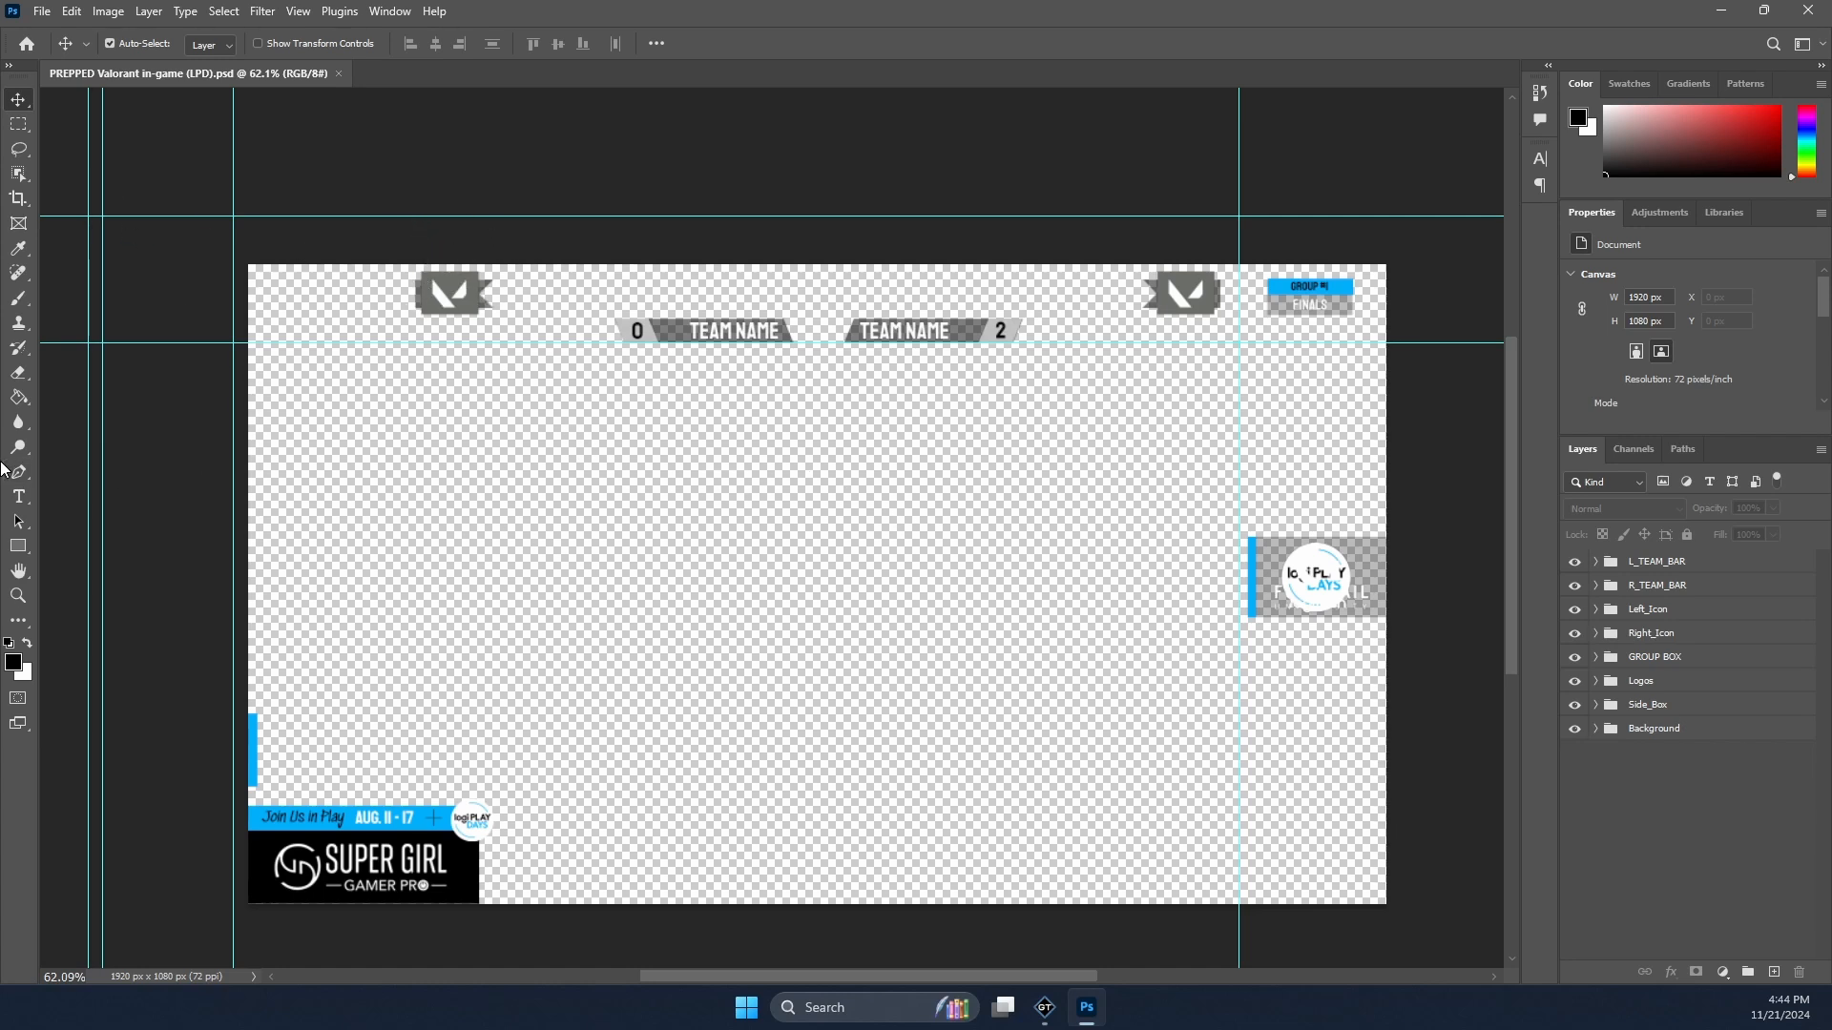
double_click(37, 4)
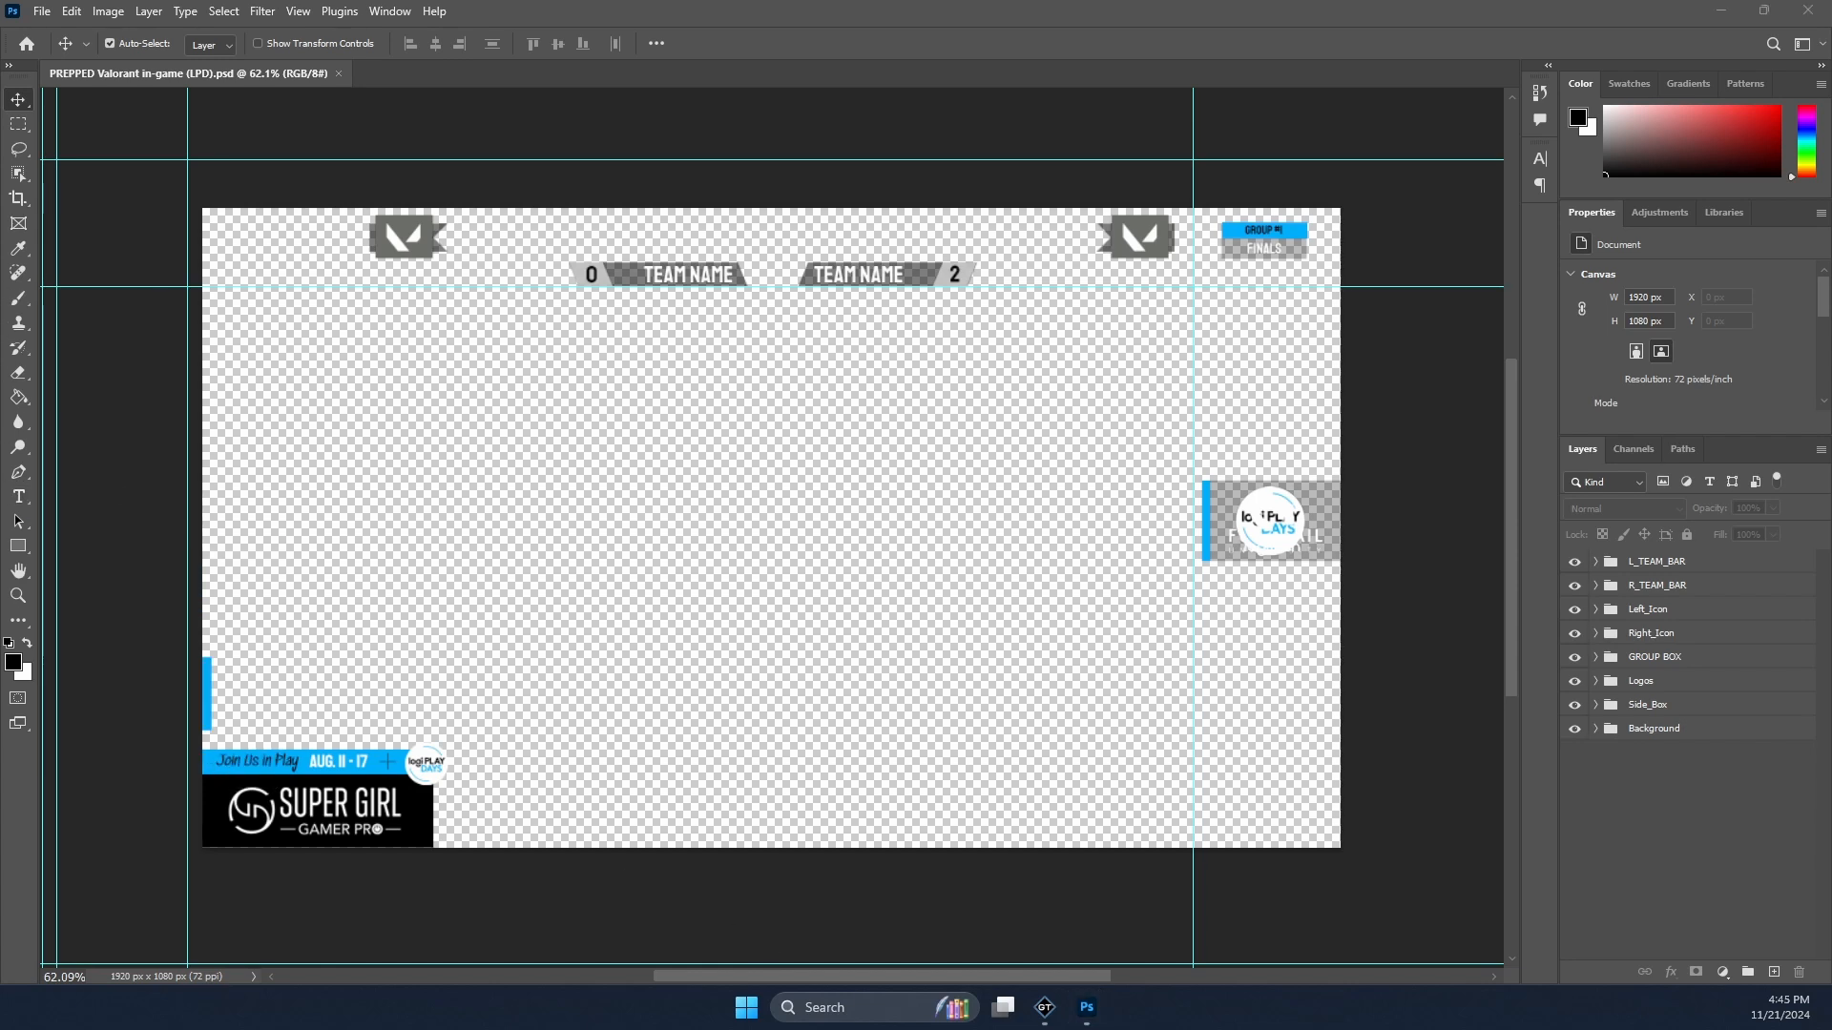
Step: Switch to GT Designer and import the prepped Valorant overlay PSD into the empty document
click(1045, 1007)
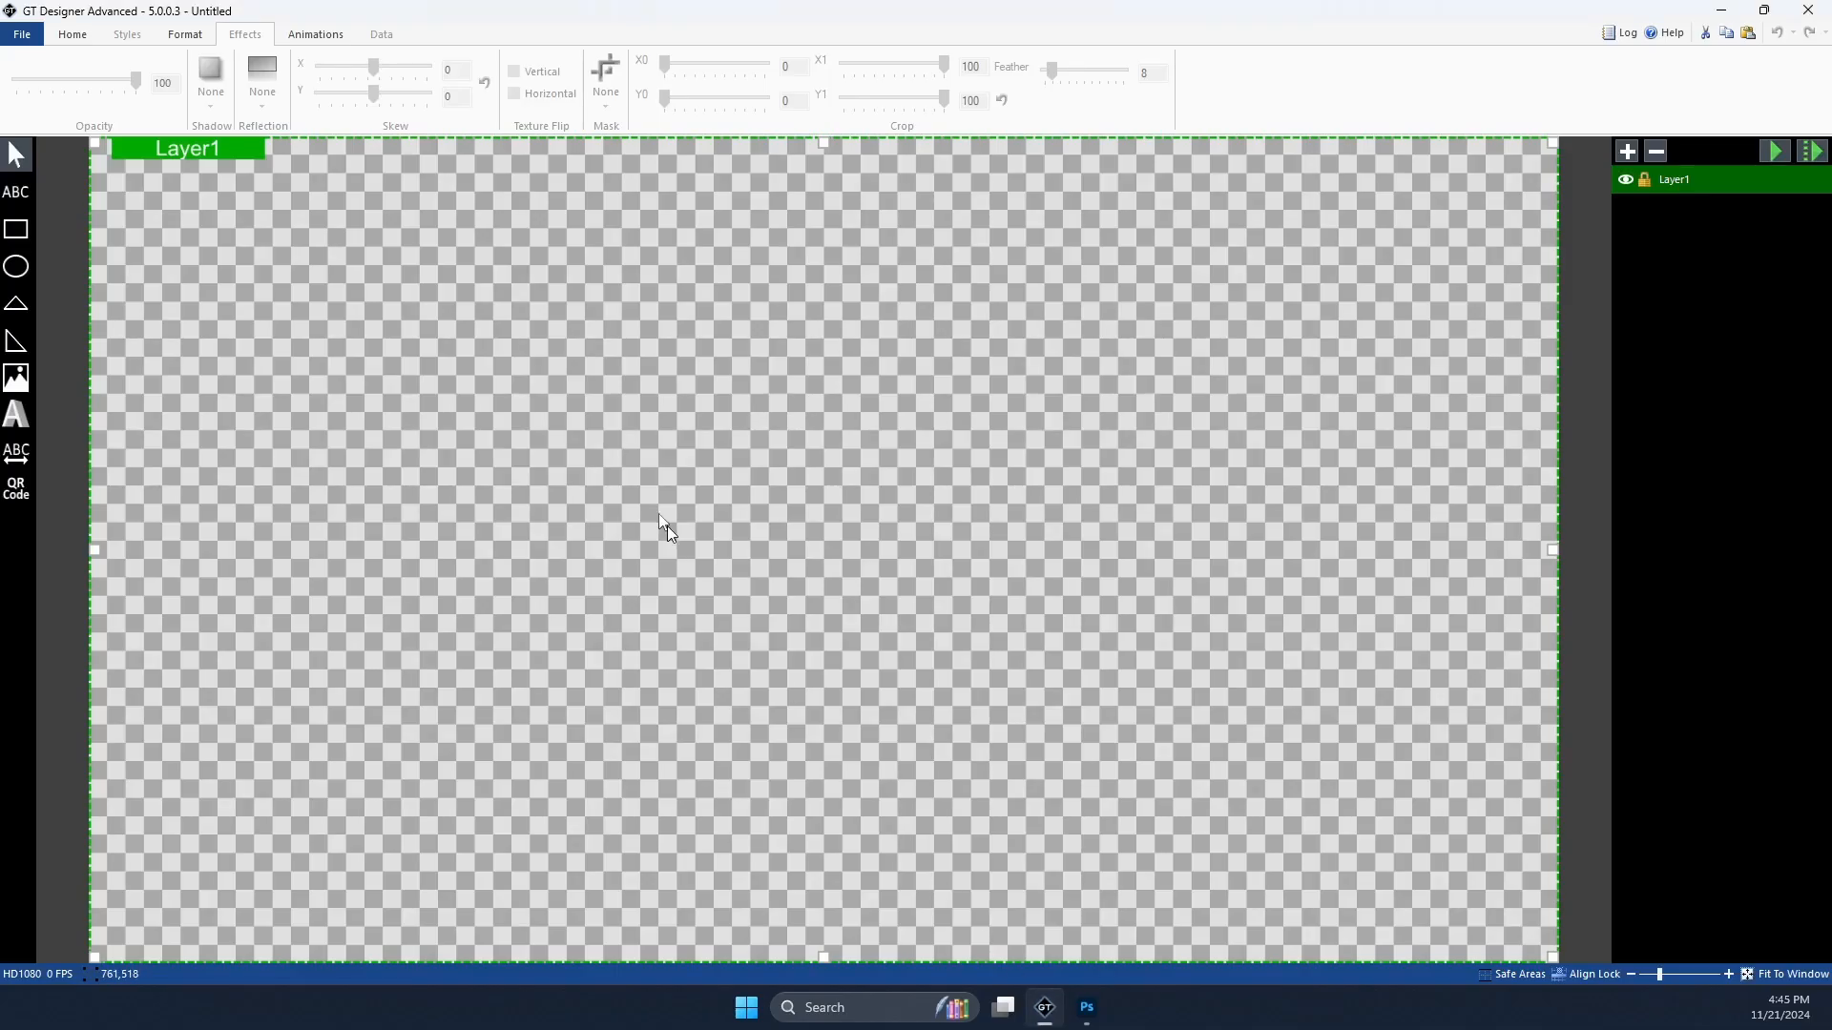
click(29, 34)
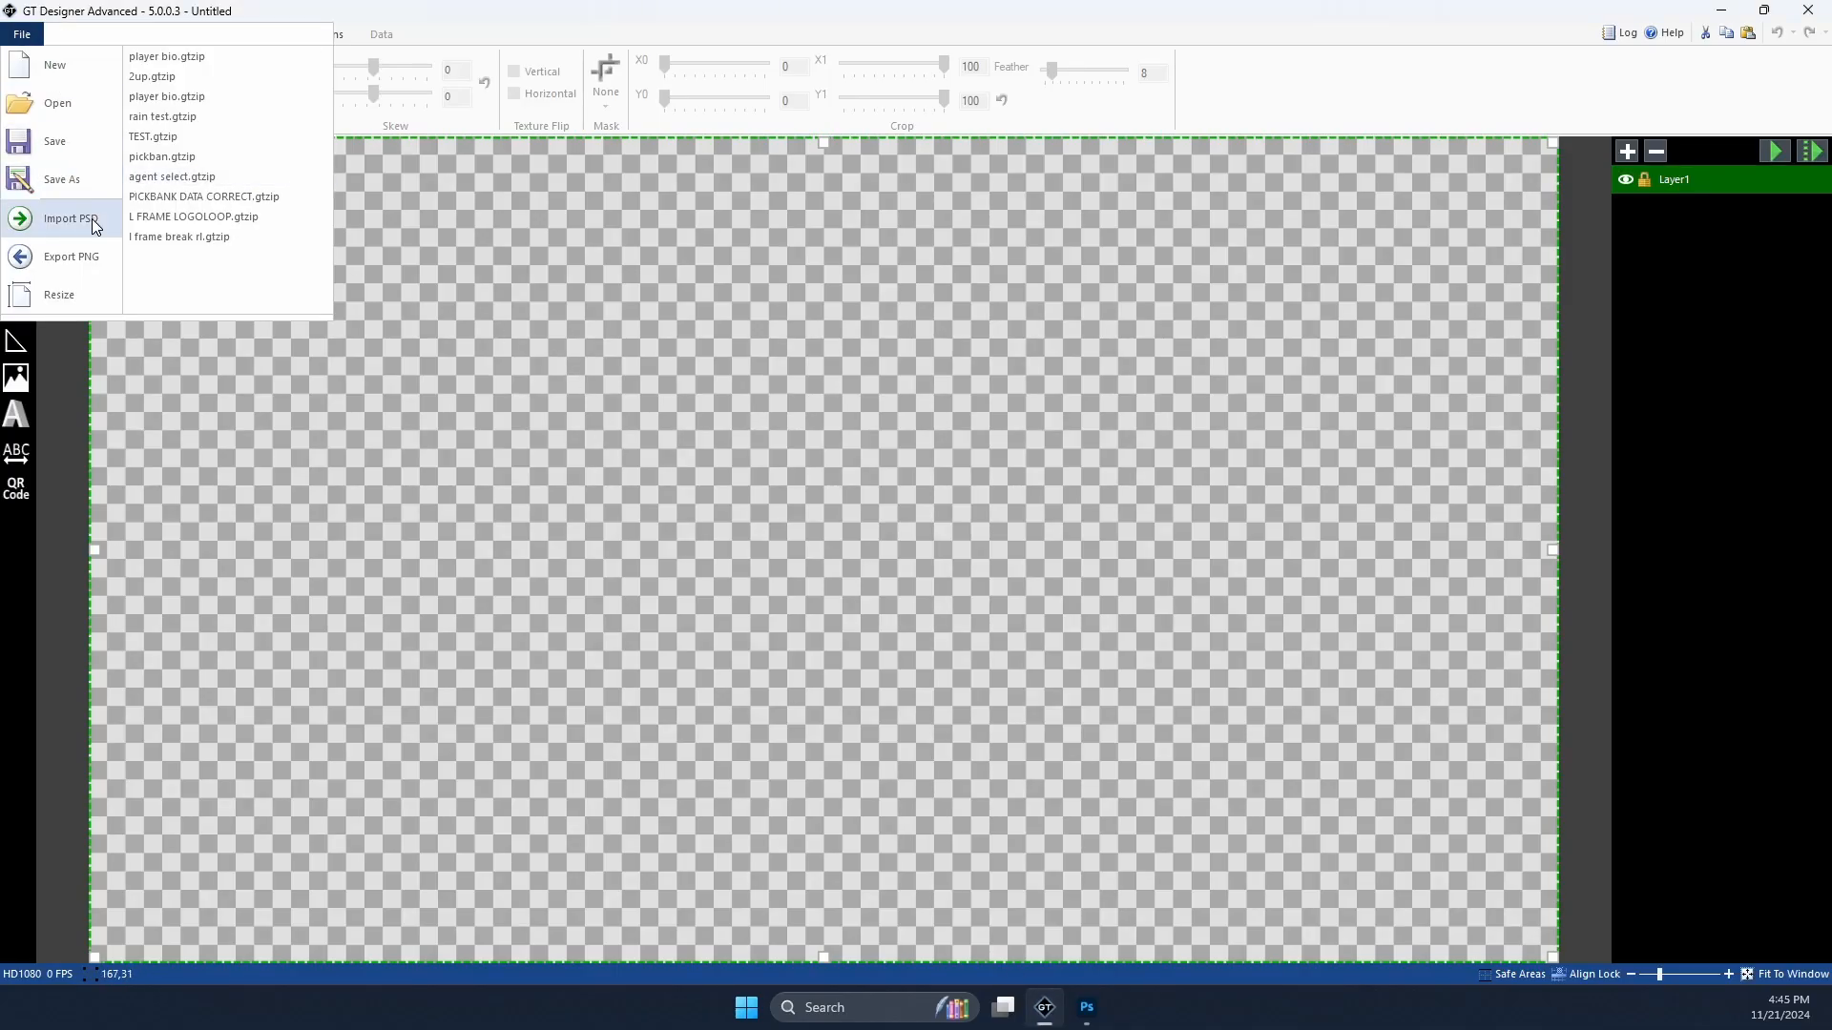
click(92, 219)
double_click(330, 230)
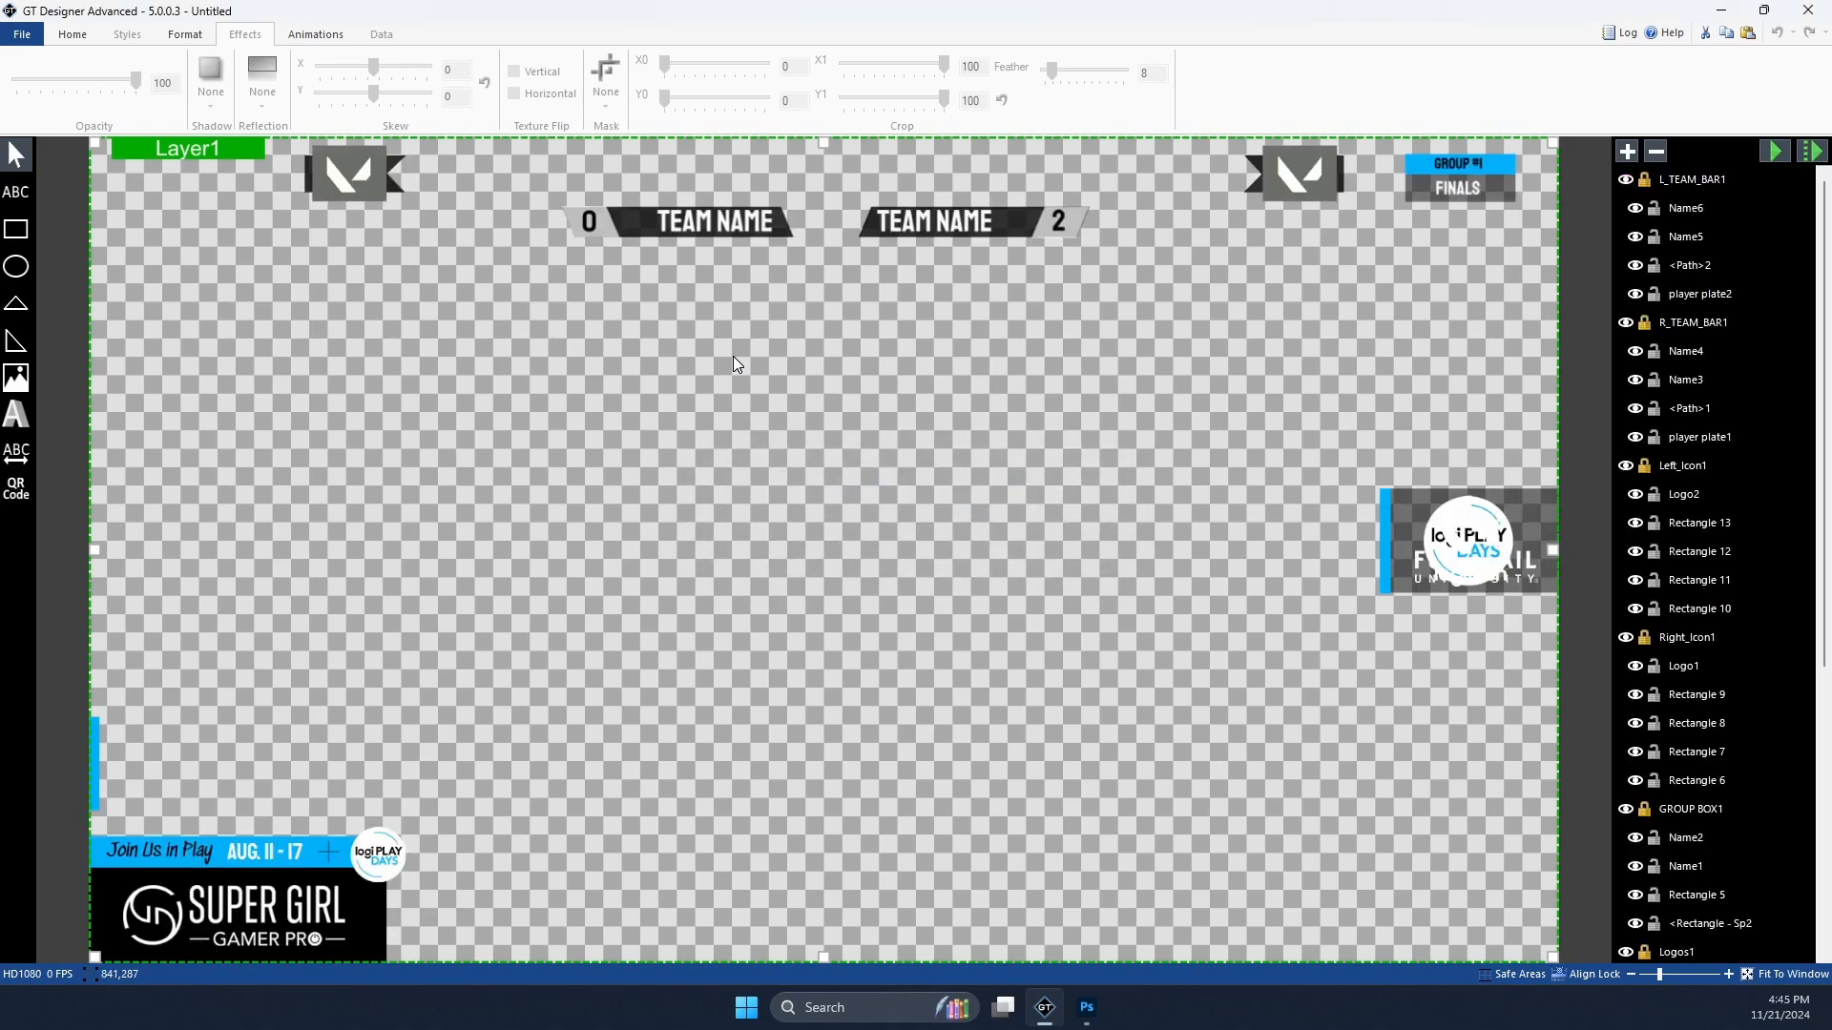
Step: Delete the Logos1 layer with its three sponsor logos from the imported title
click(1467, 538)
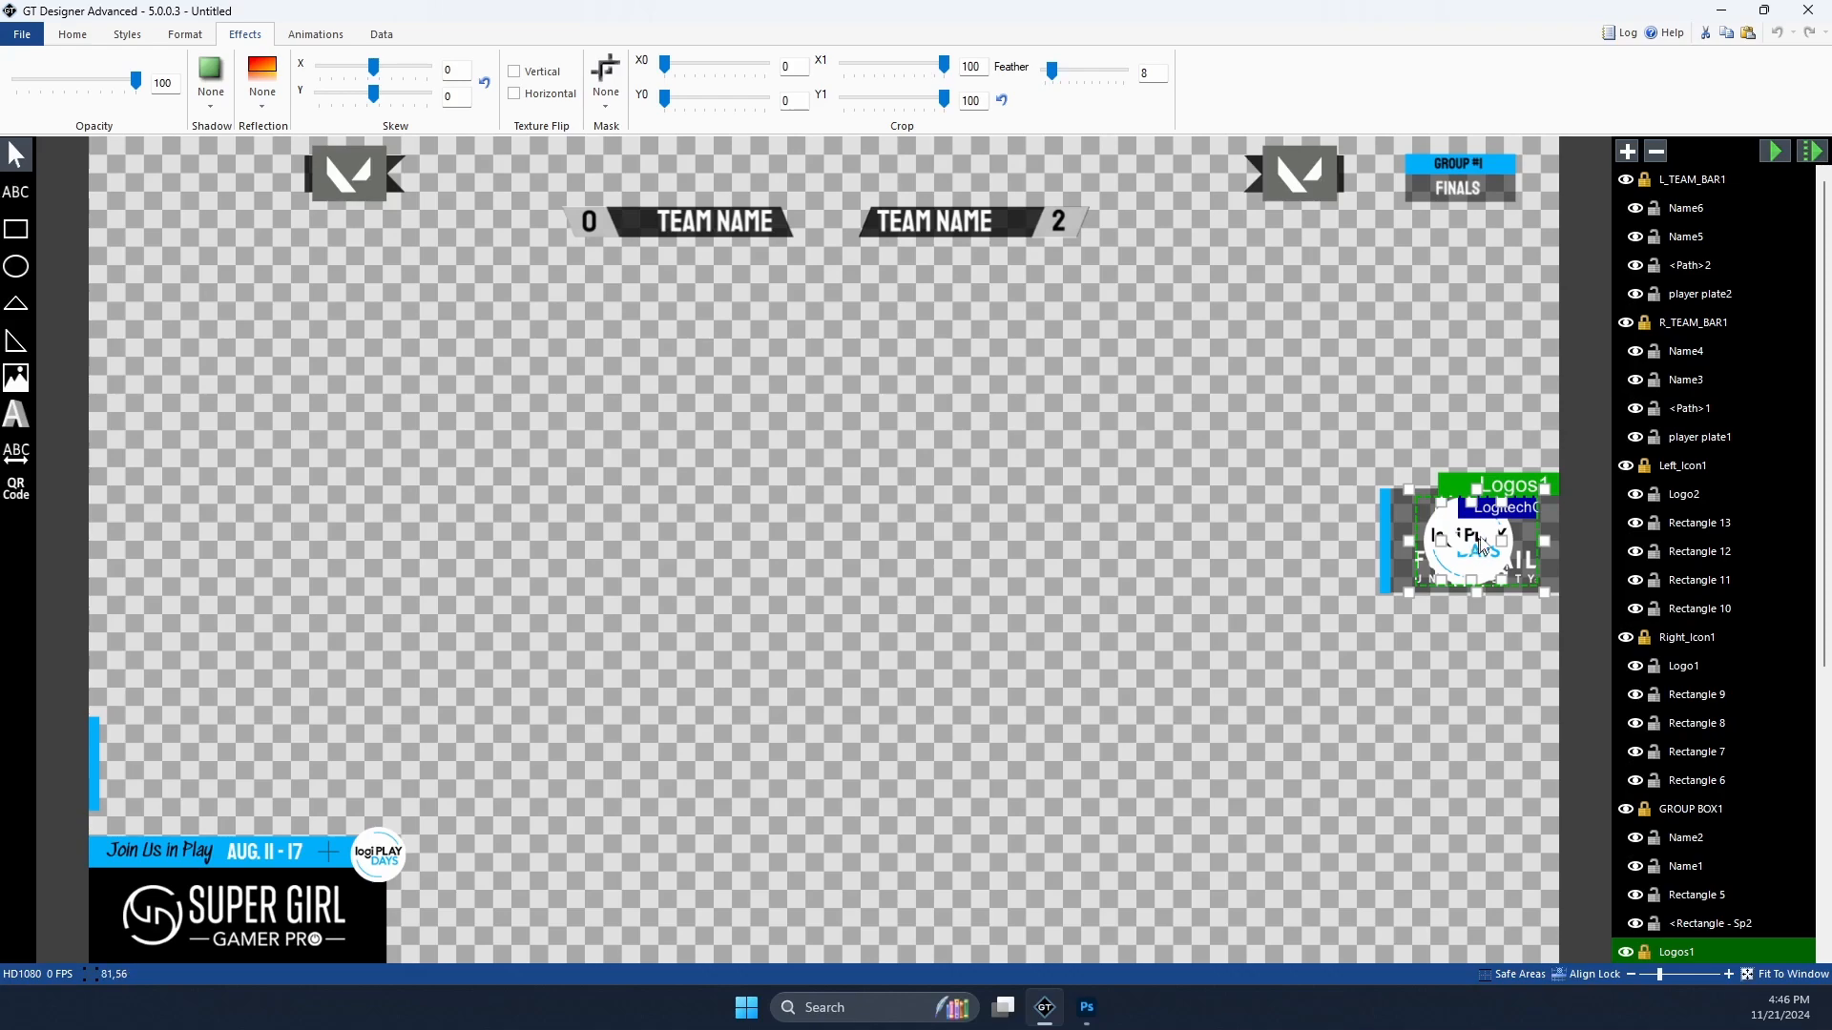
click(1336, 460)
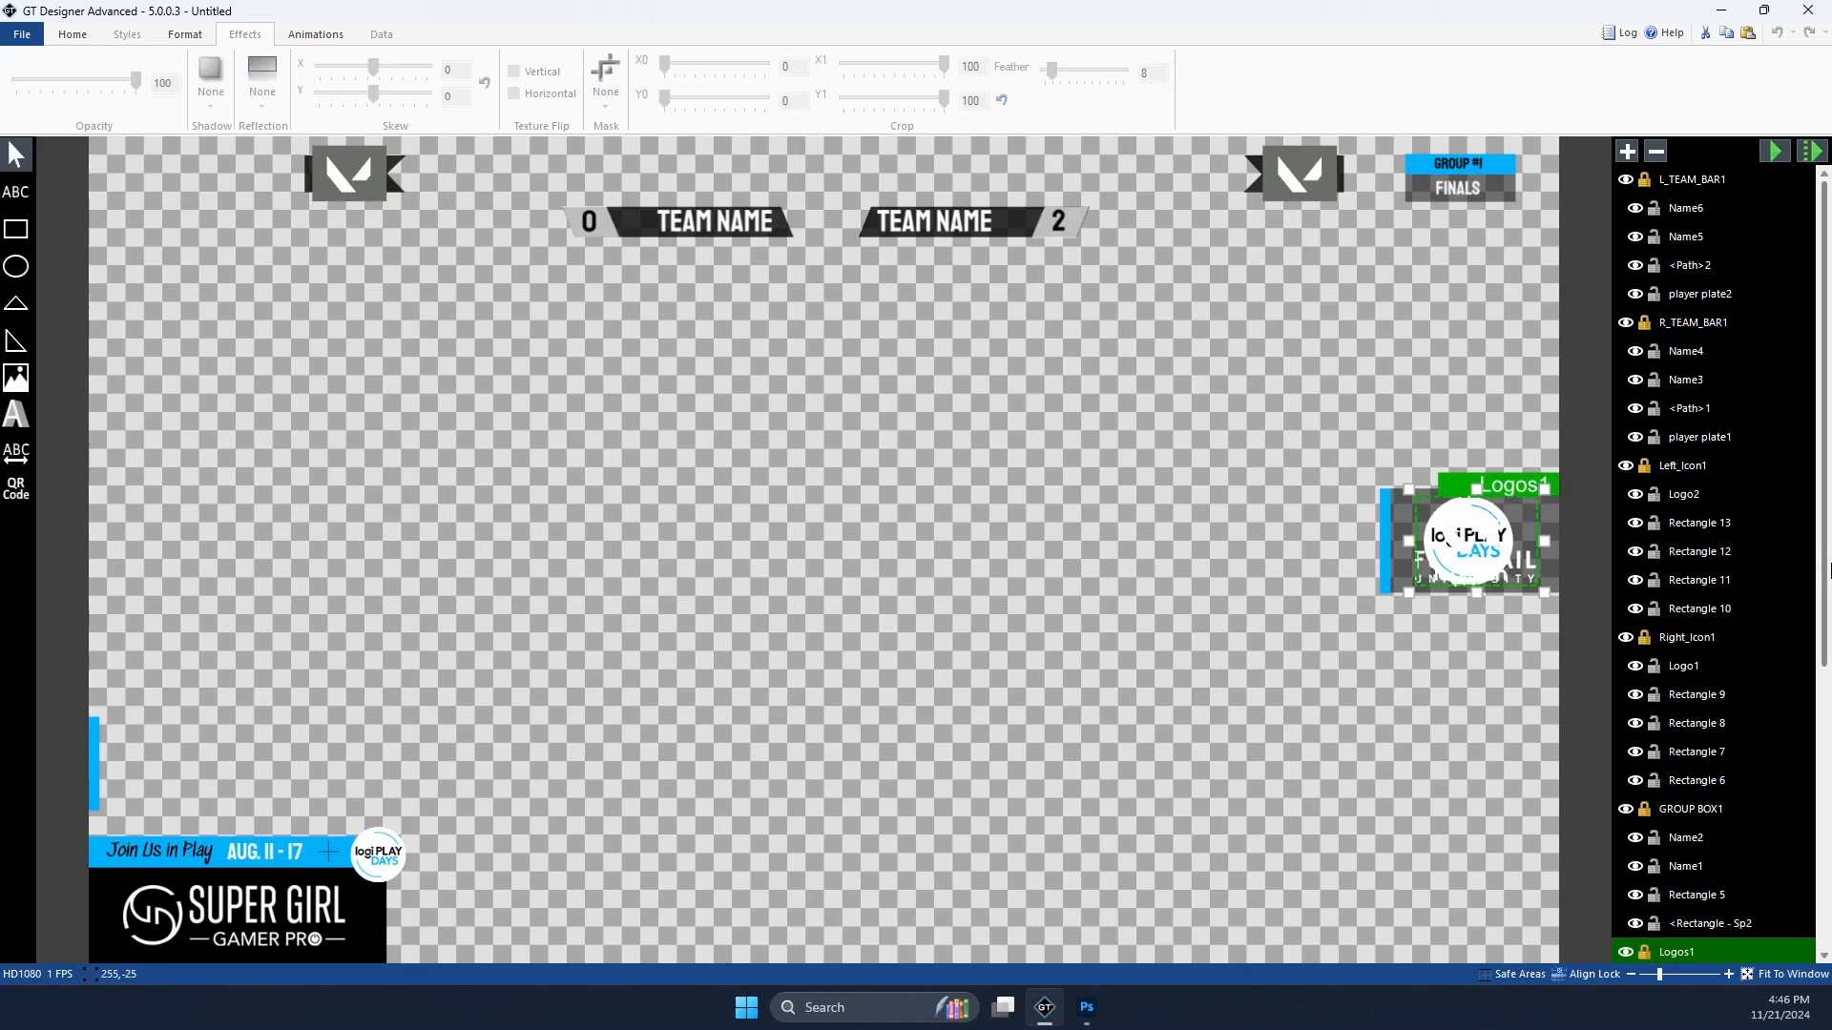
scroll(1718, 542, down, 5)
key(Delete)
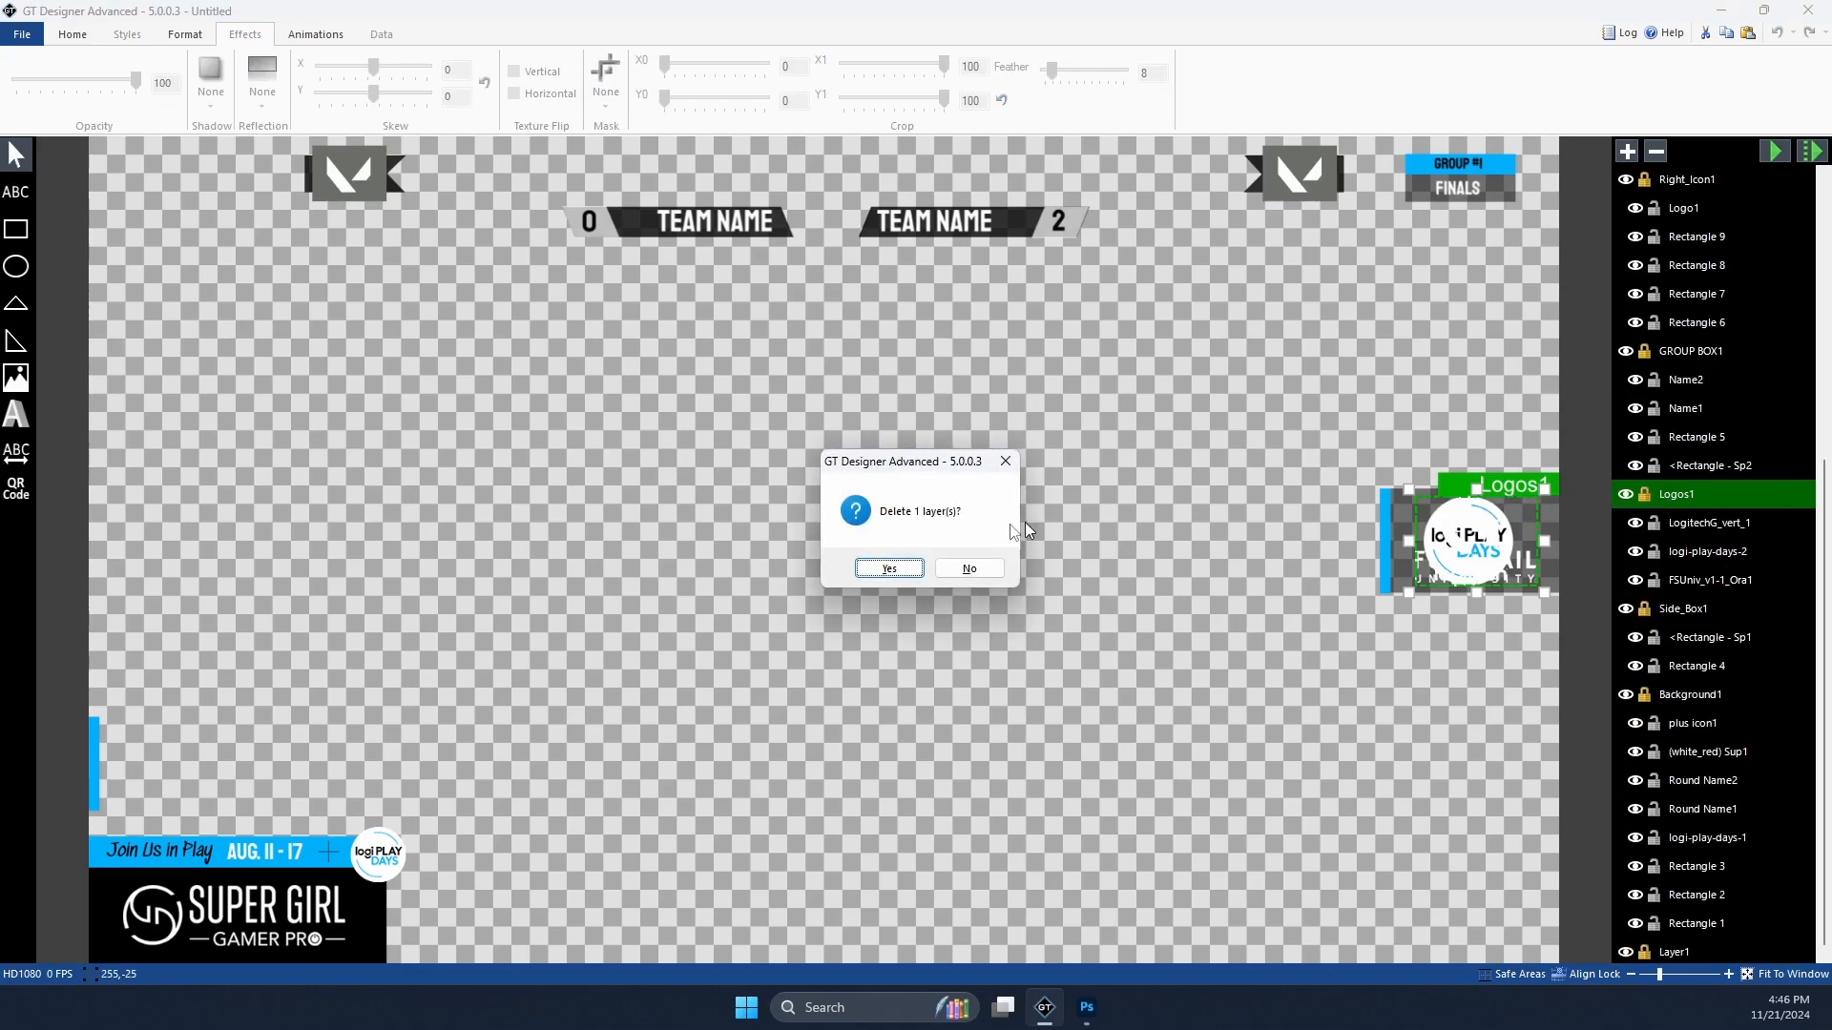
click(885, 569)
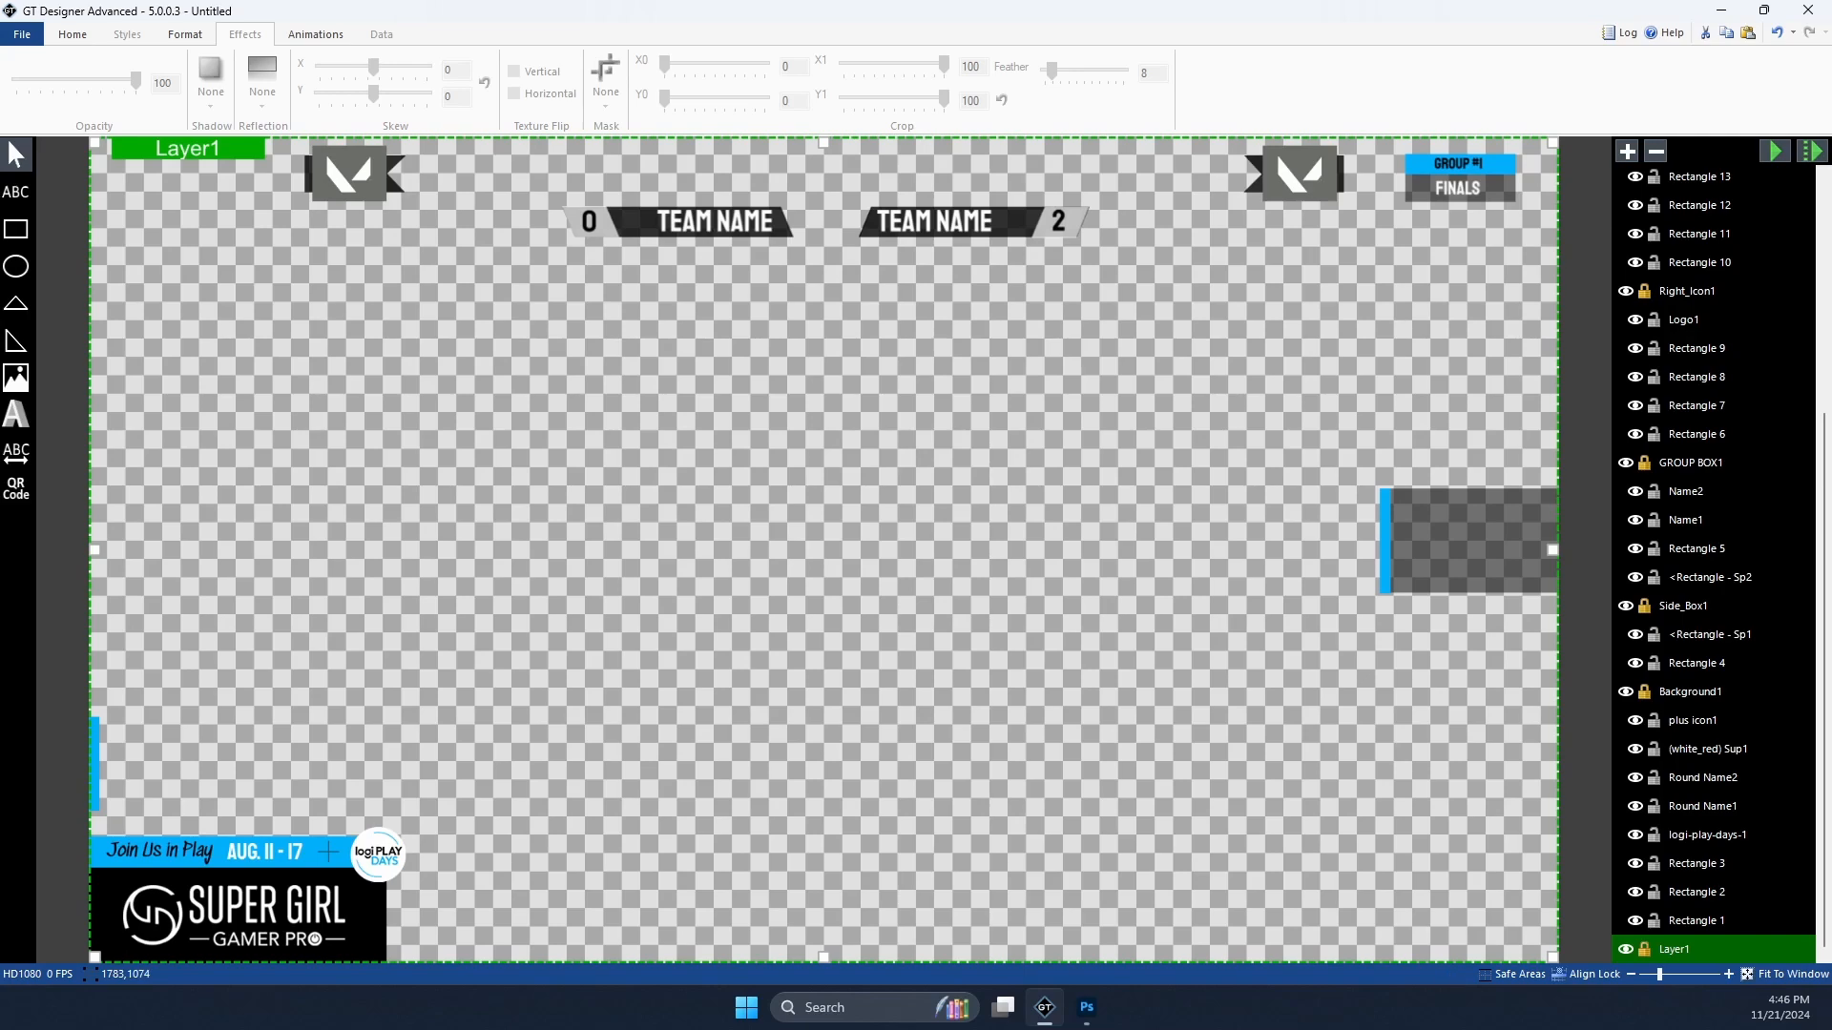
Step: Return to Photoshop and select the logi-play-days logo in the Logos group to inspect its size and position
mouse_move(1094, 1017)
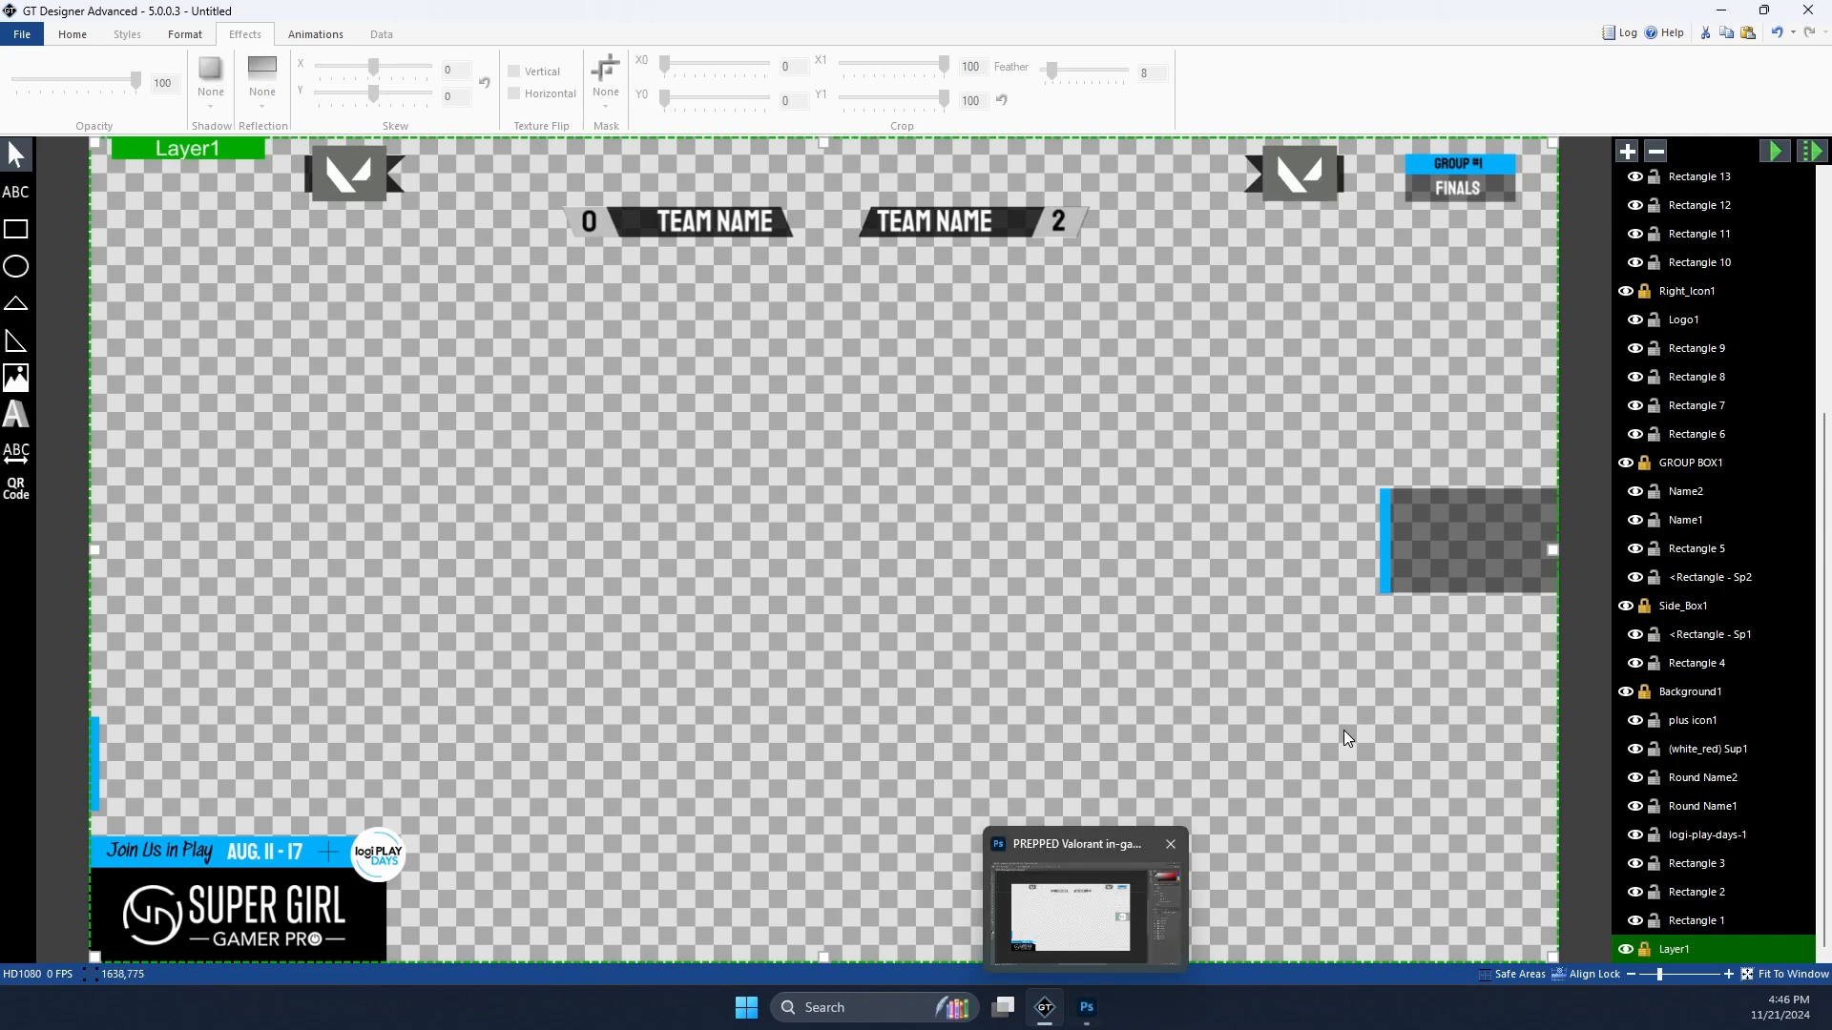
click(1087, 1009)
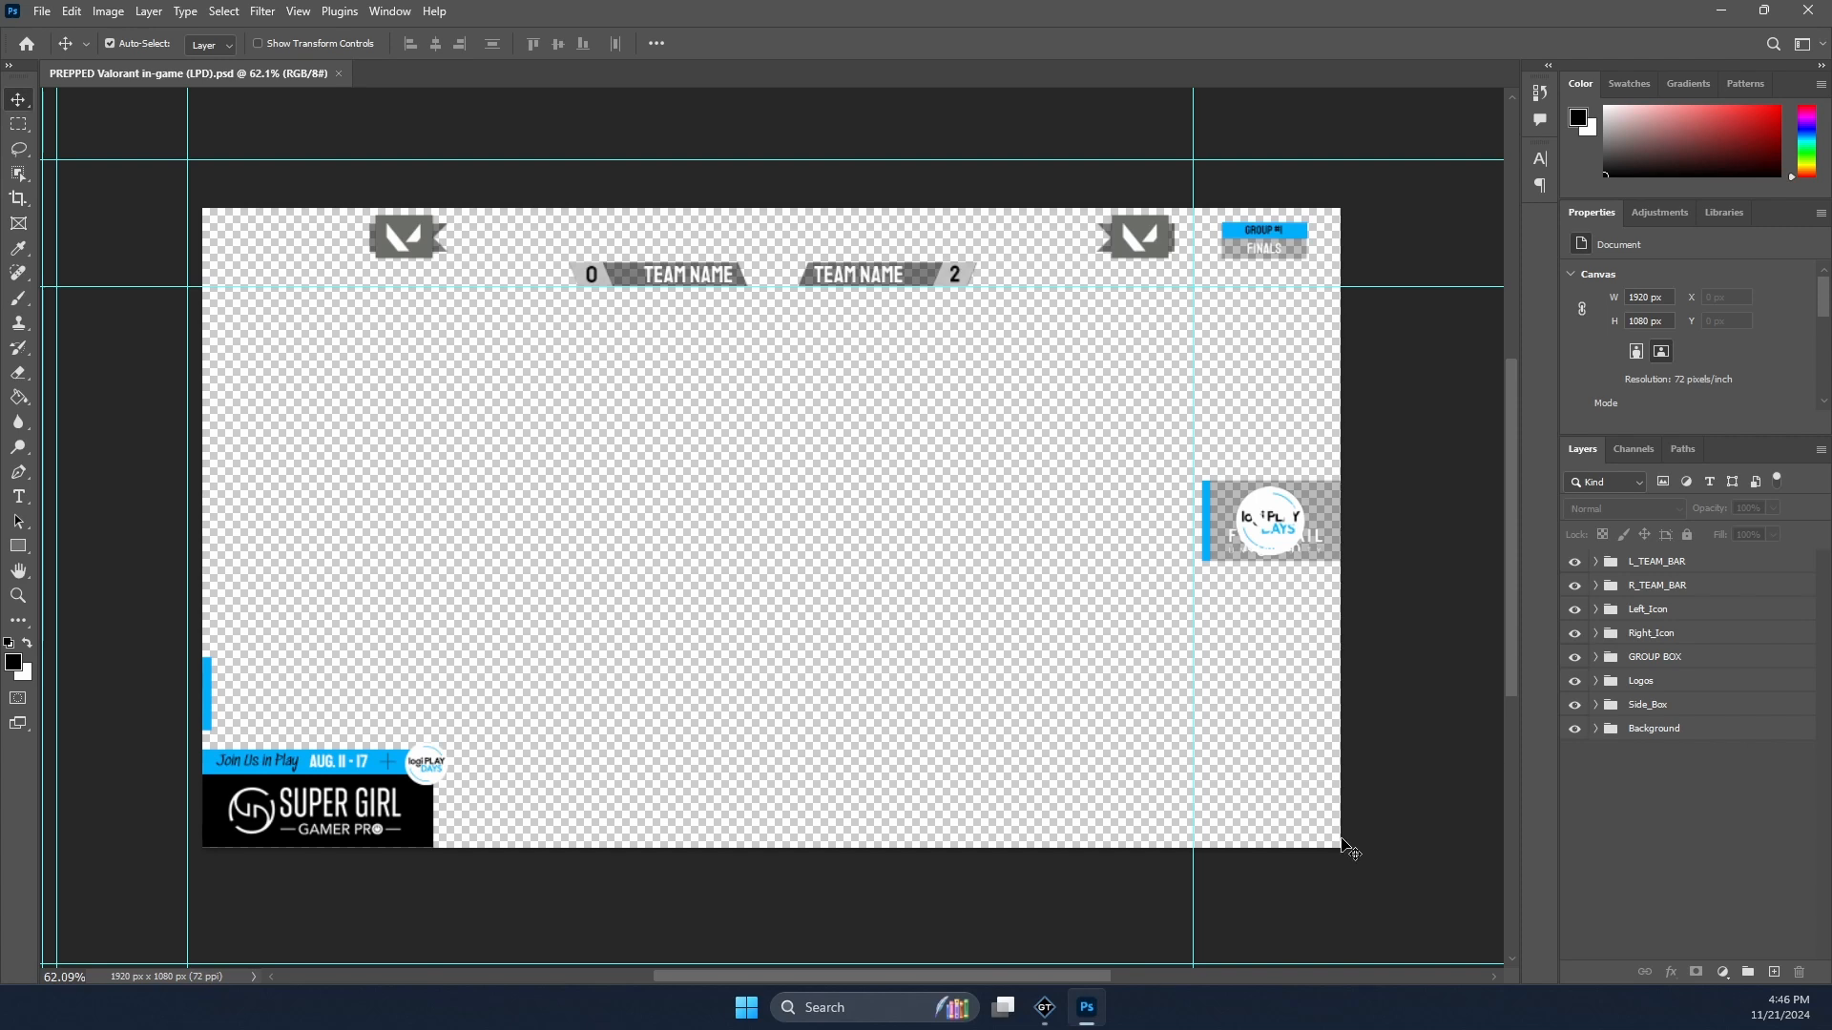
click(1303, 548)
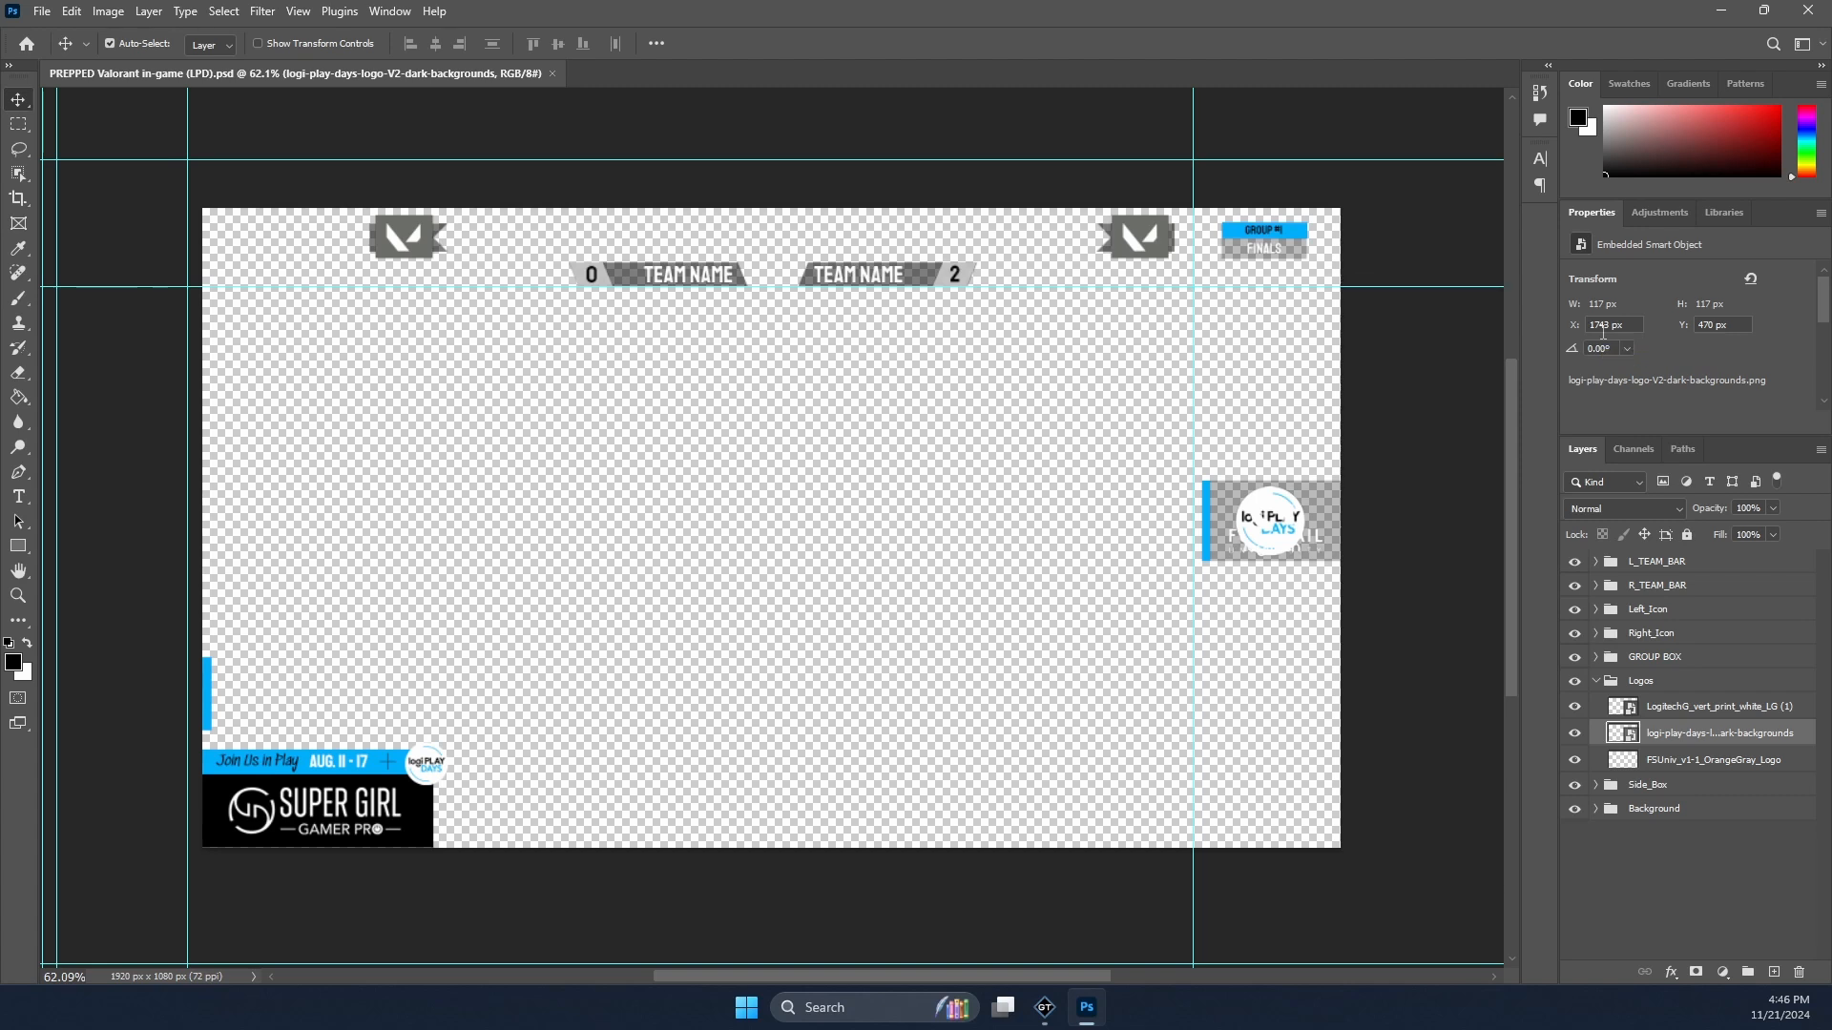
Step: Switch to GT Designer and enlarge the Name6 text box on the left team bar, extending it above and below the text
key(alt+Tab)
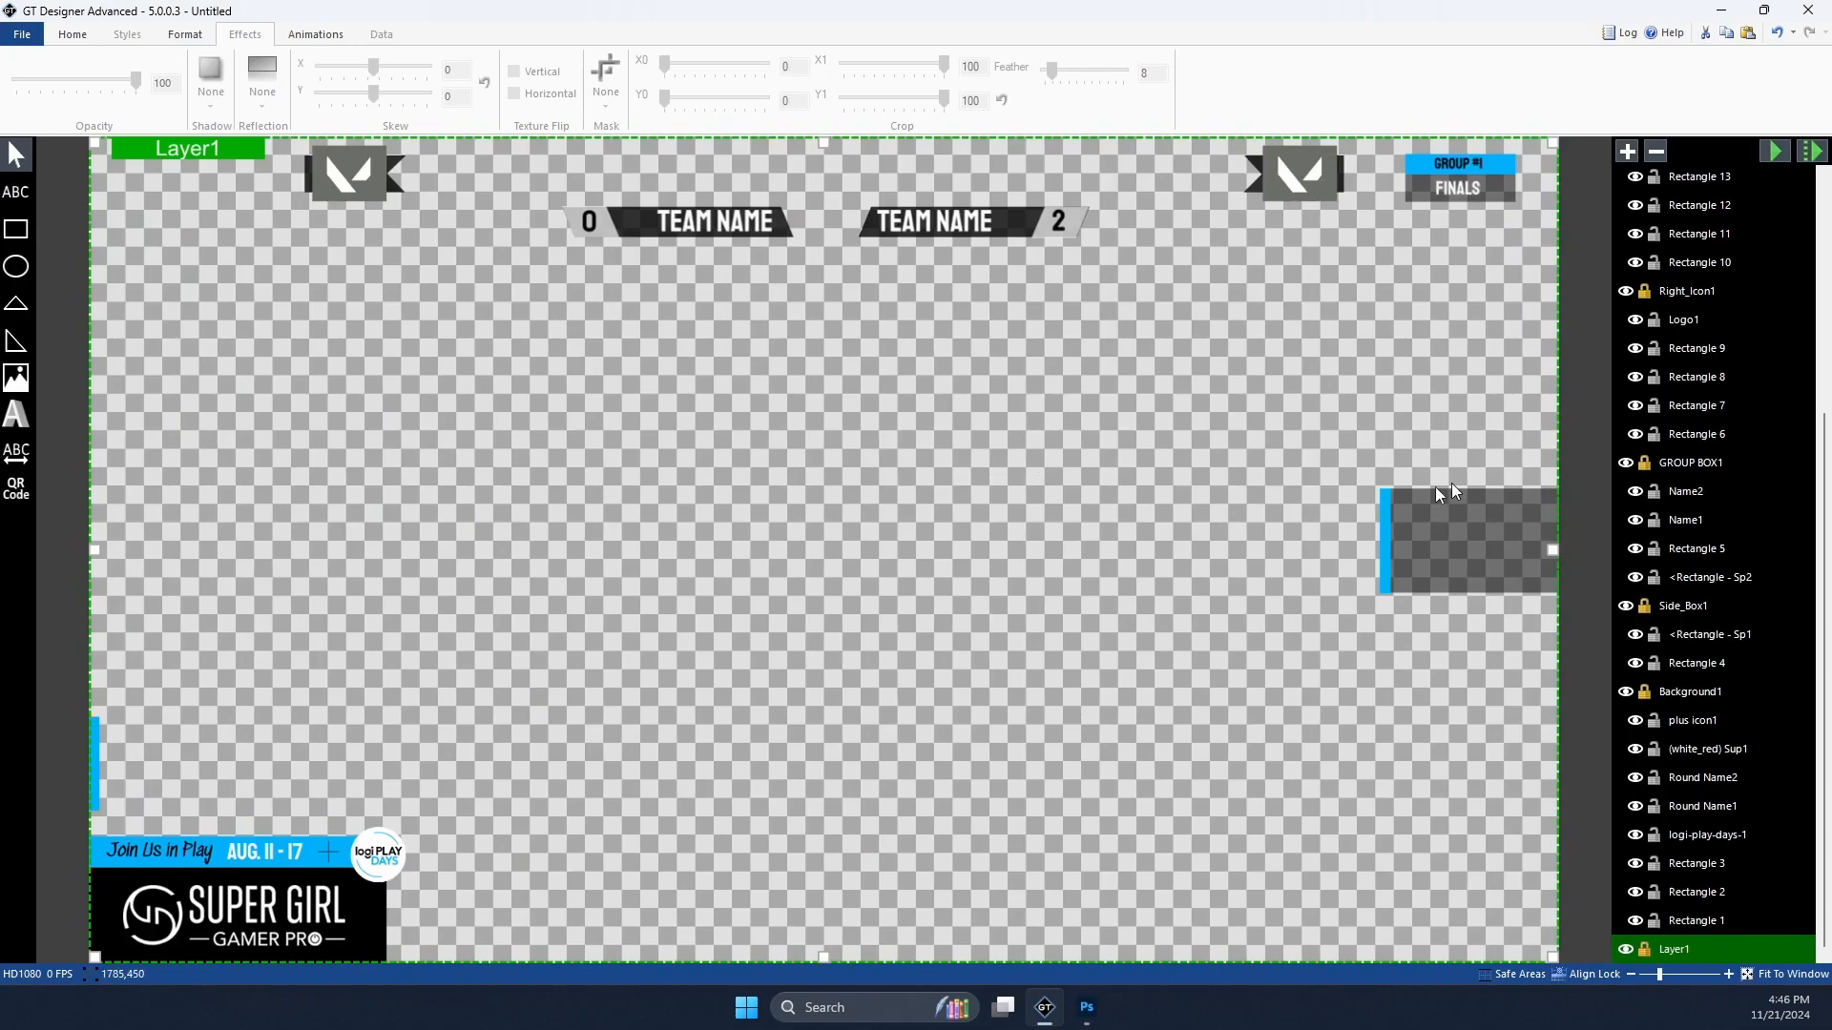
click(696, 225)
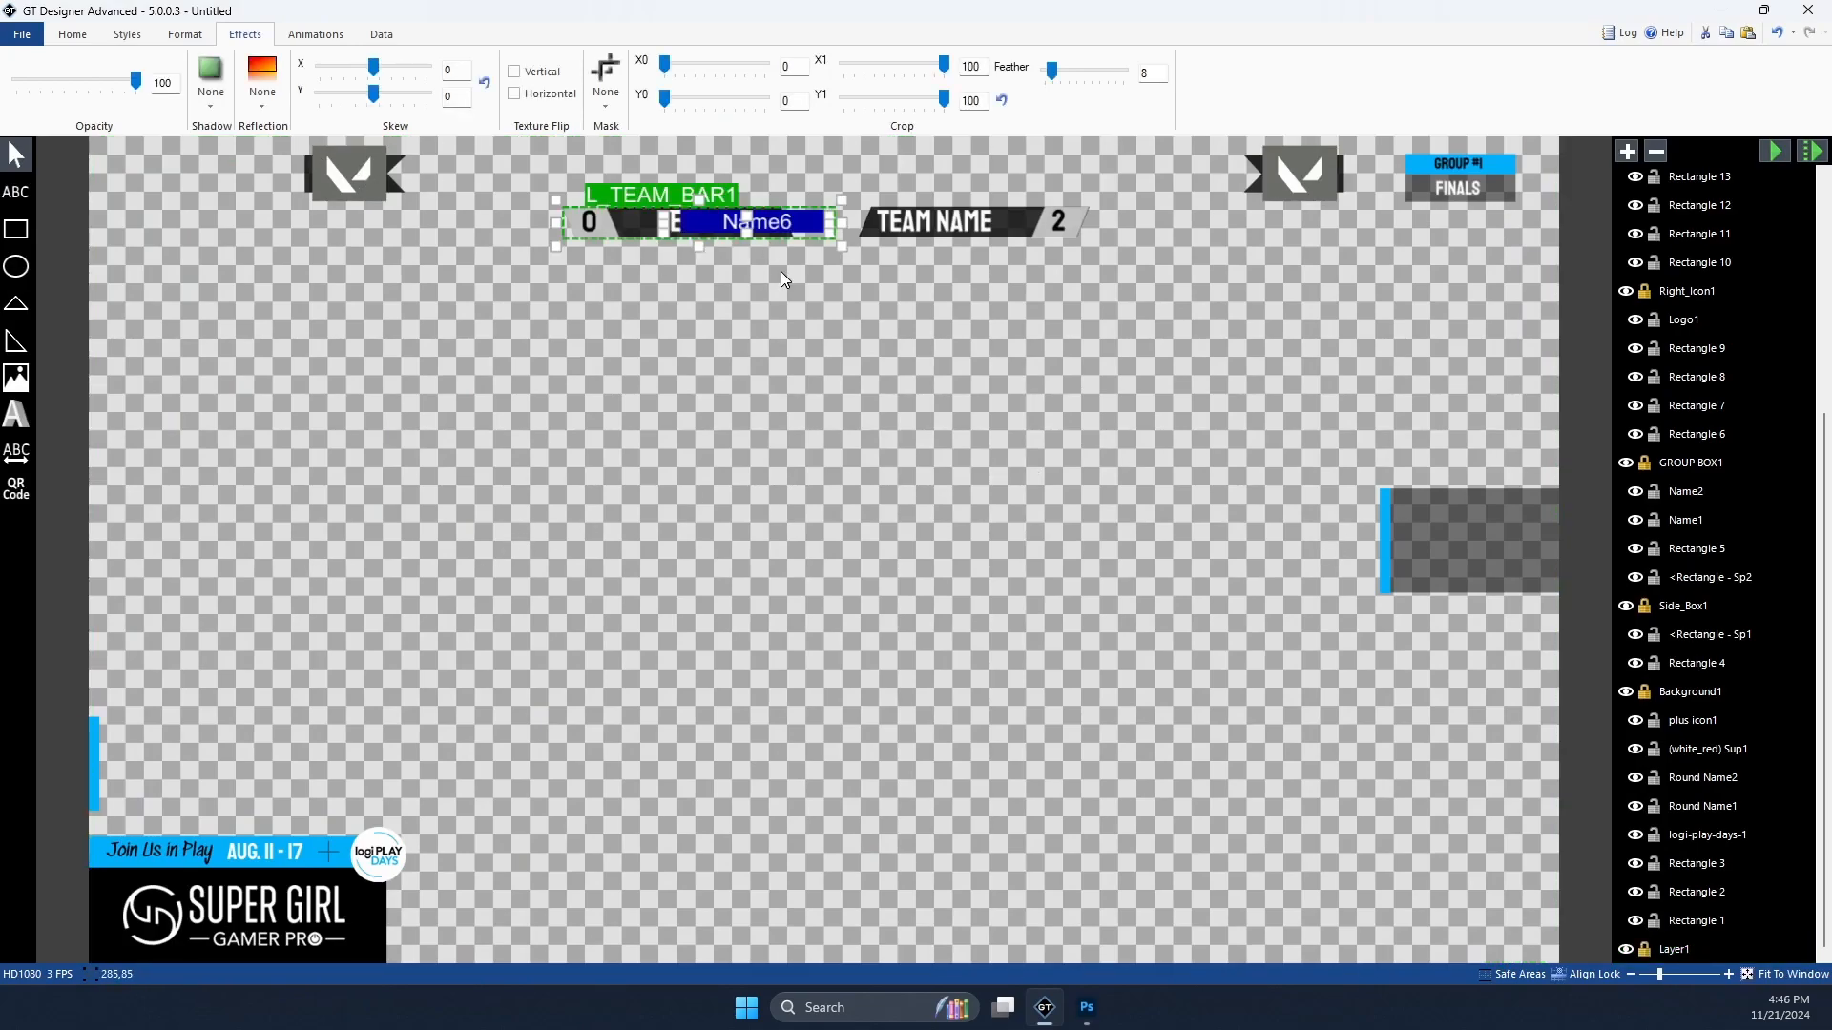
click(743, 289)
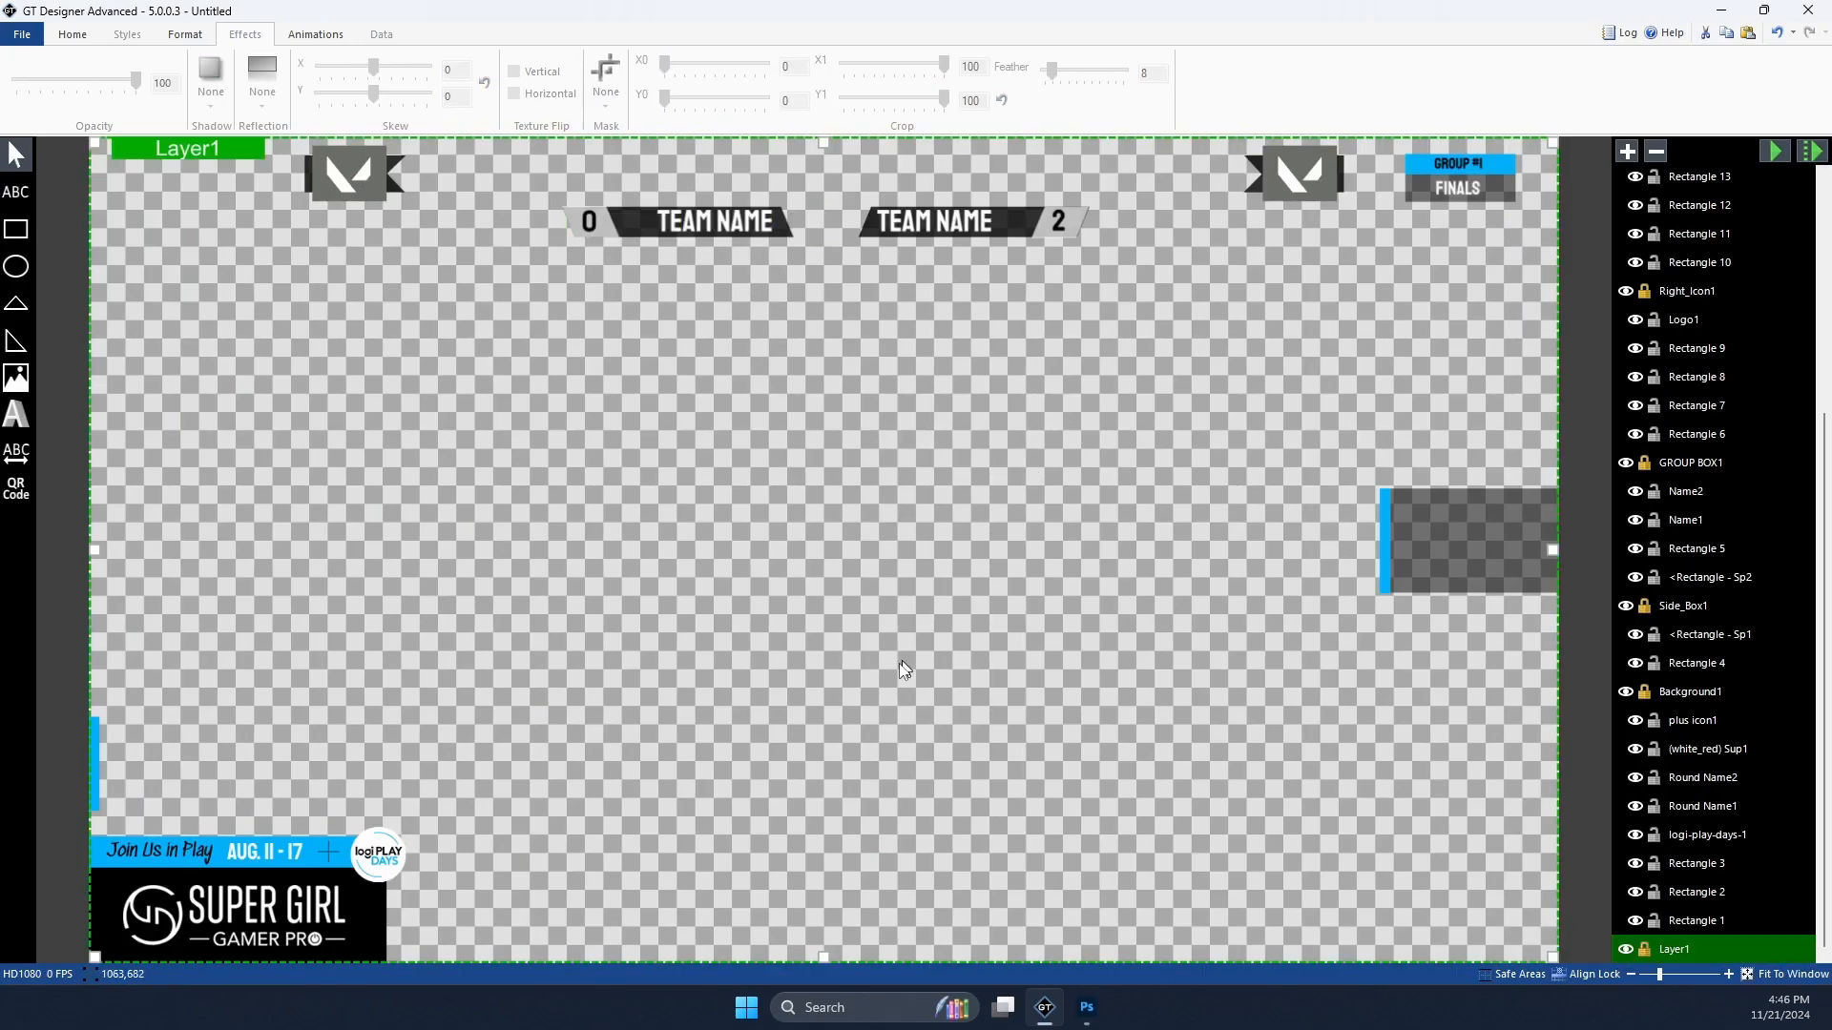
drag(1660, 975, 1673, 975)
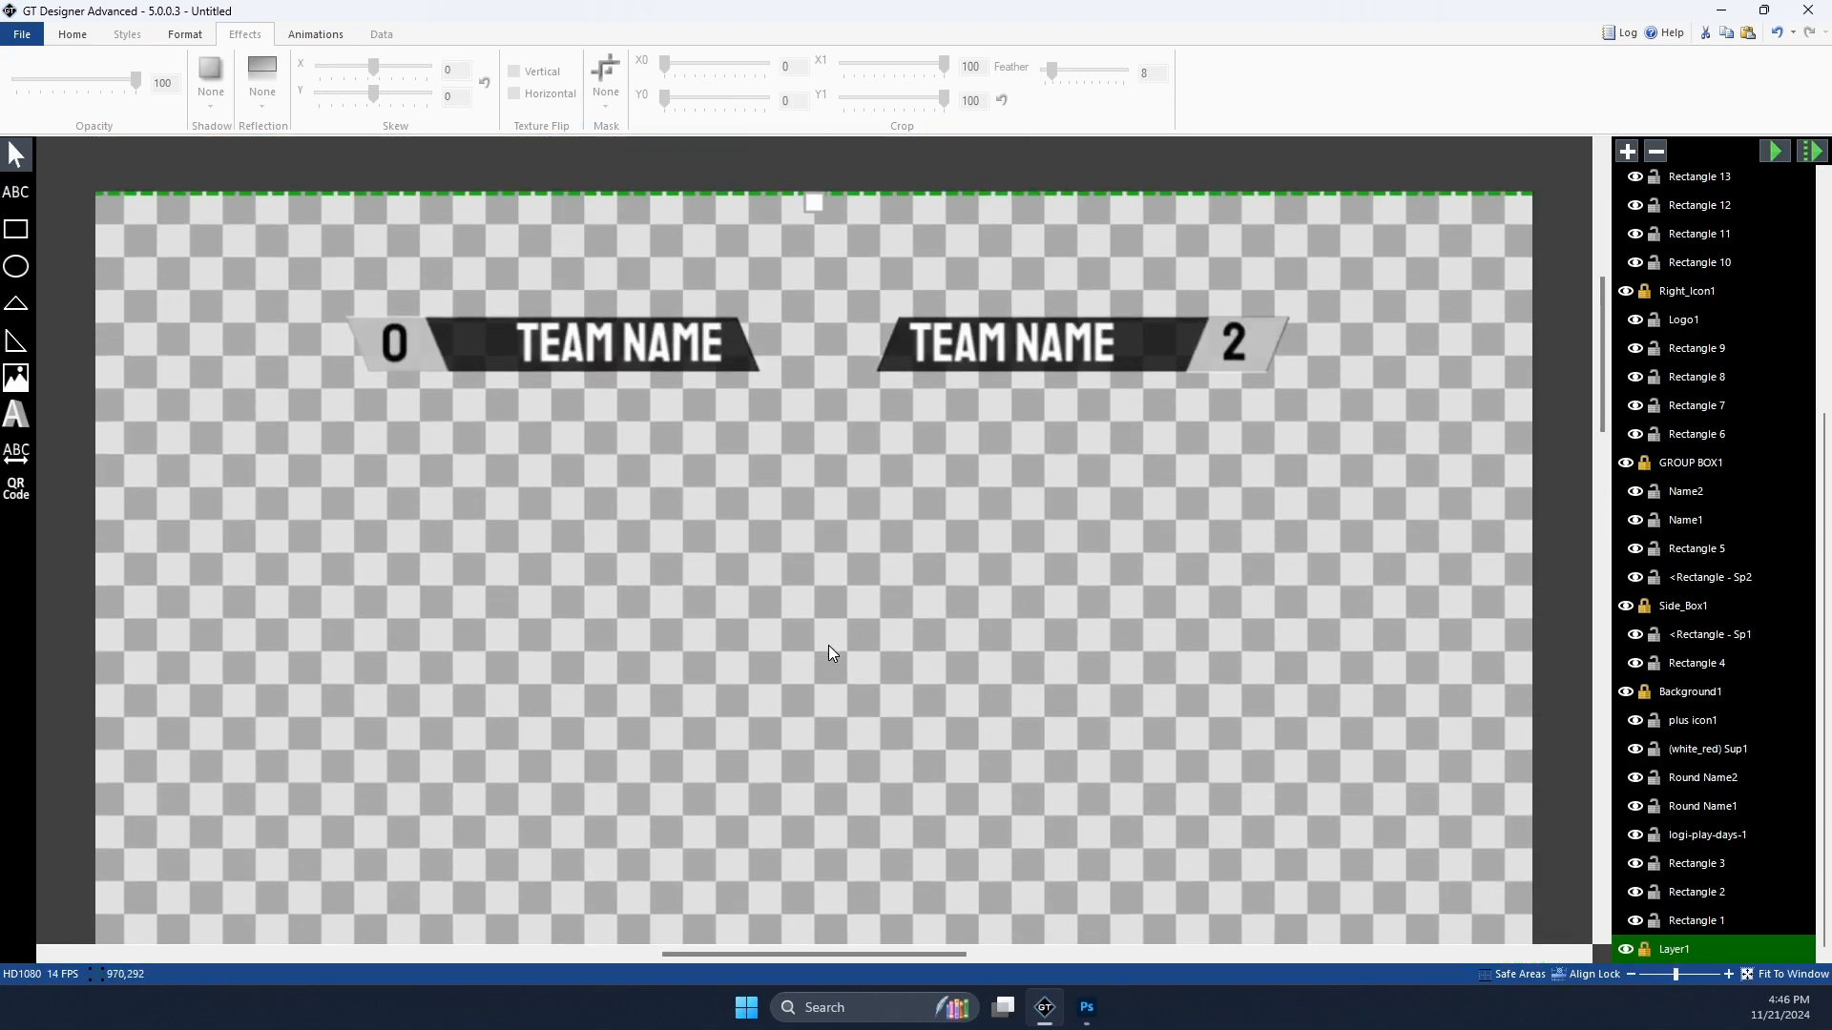
click(586, 399)
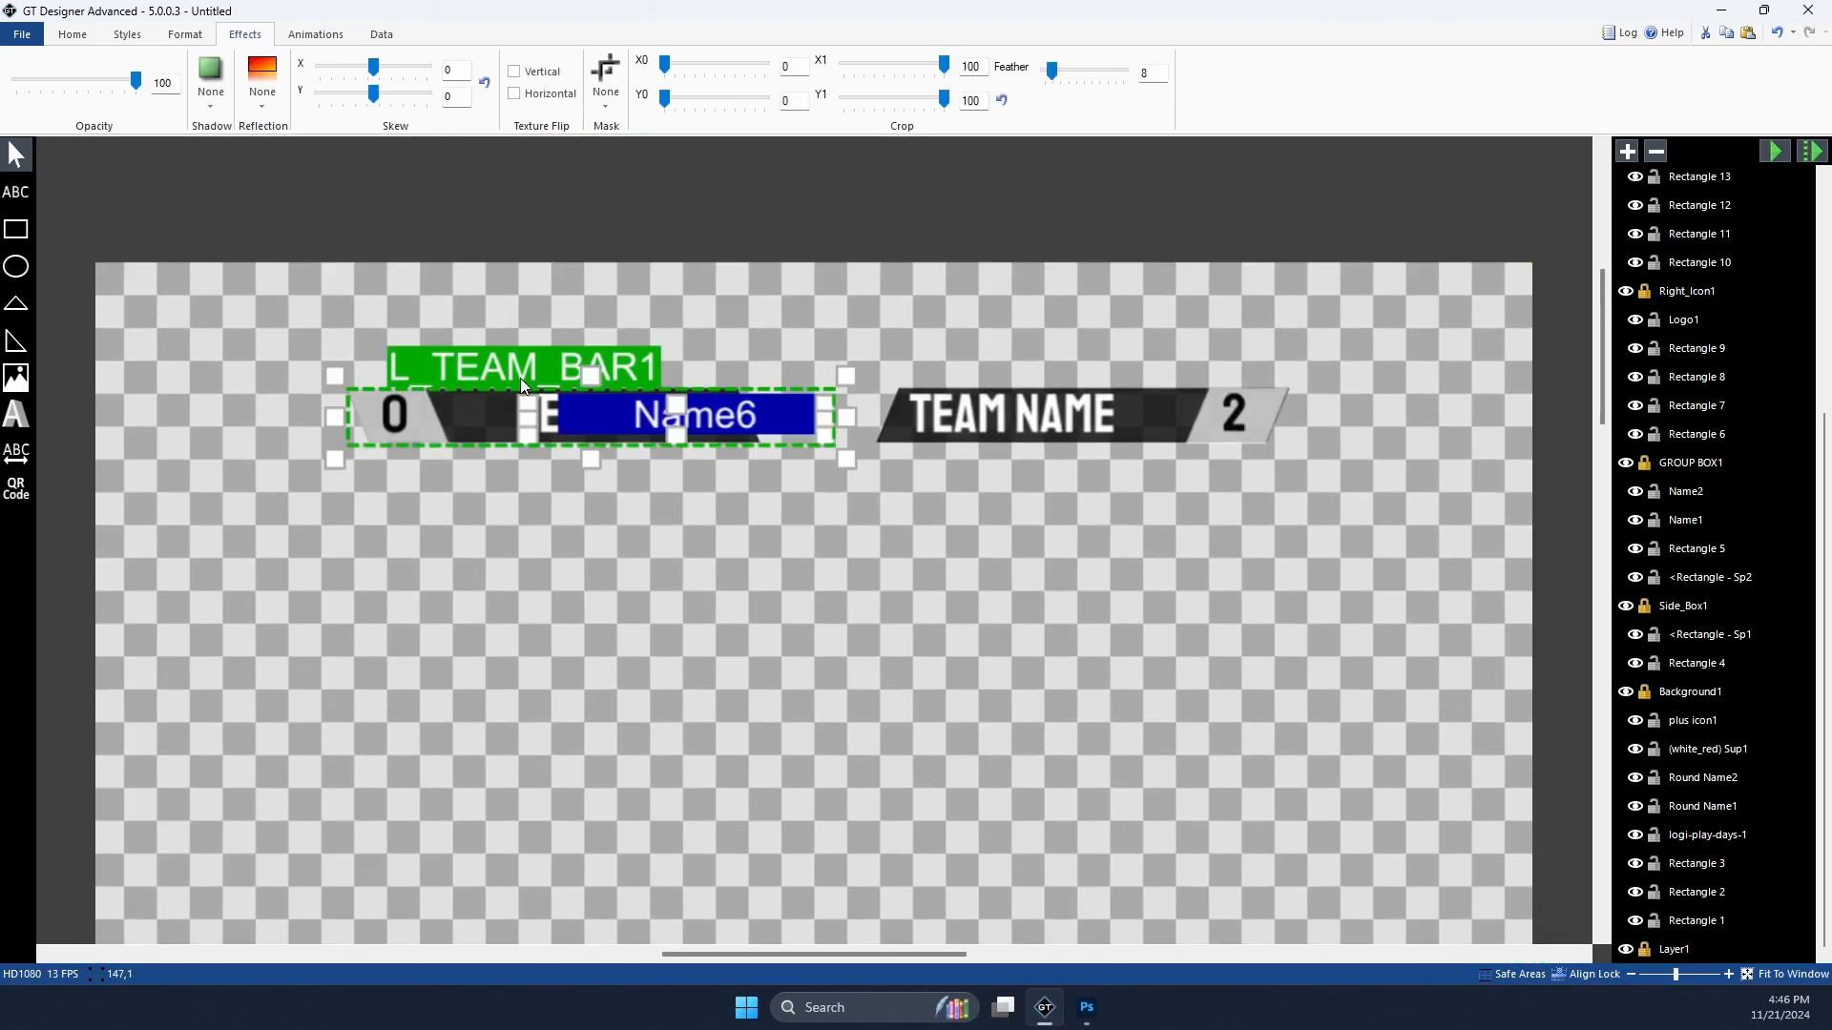
drag(1678, 975, 1703, 974)
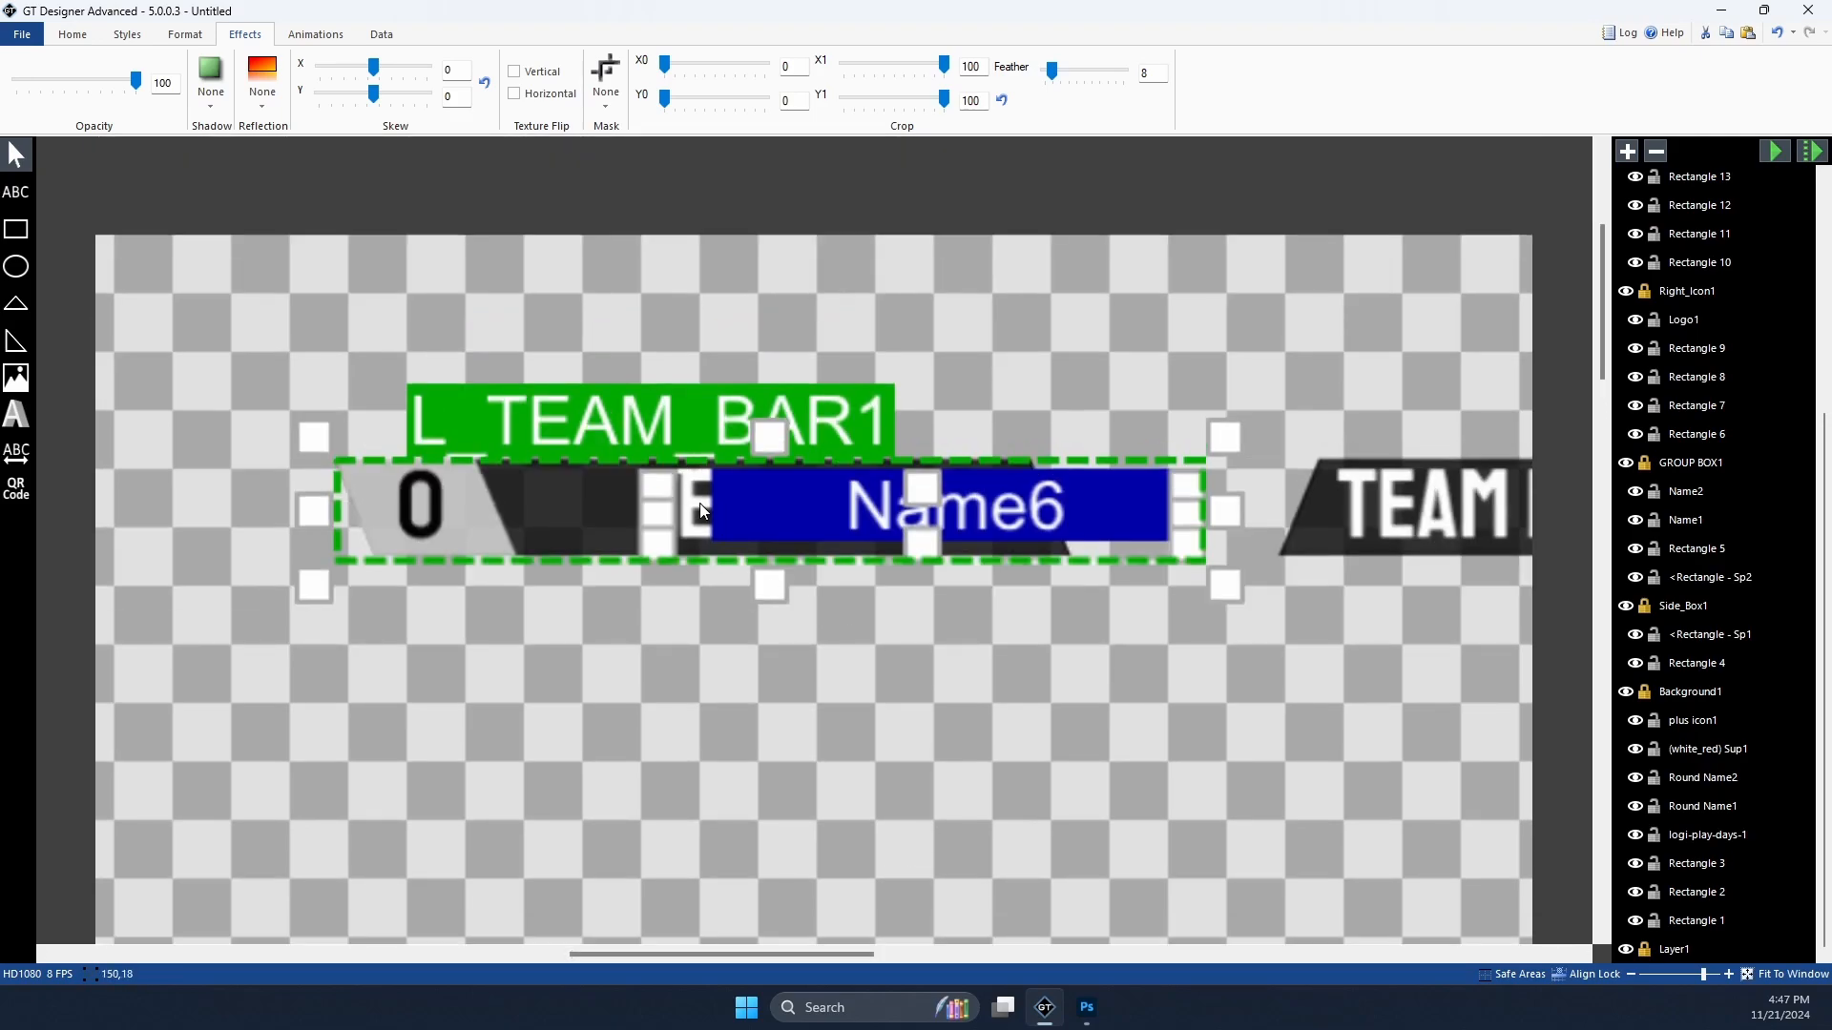
click(809, 693)
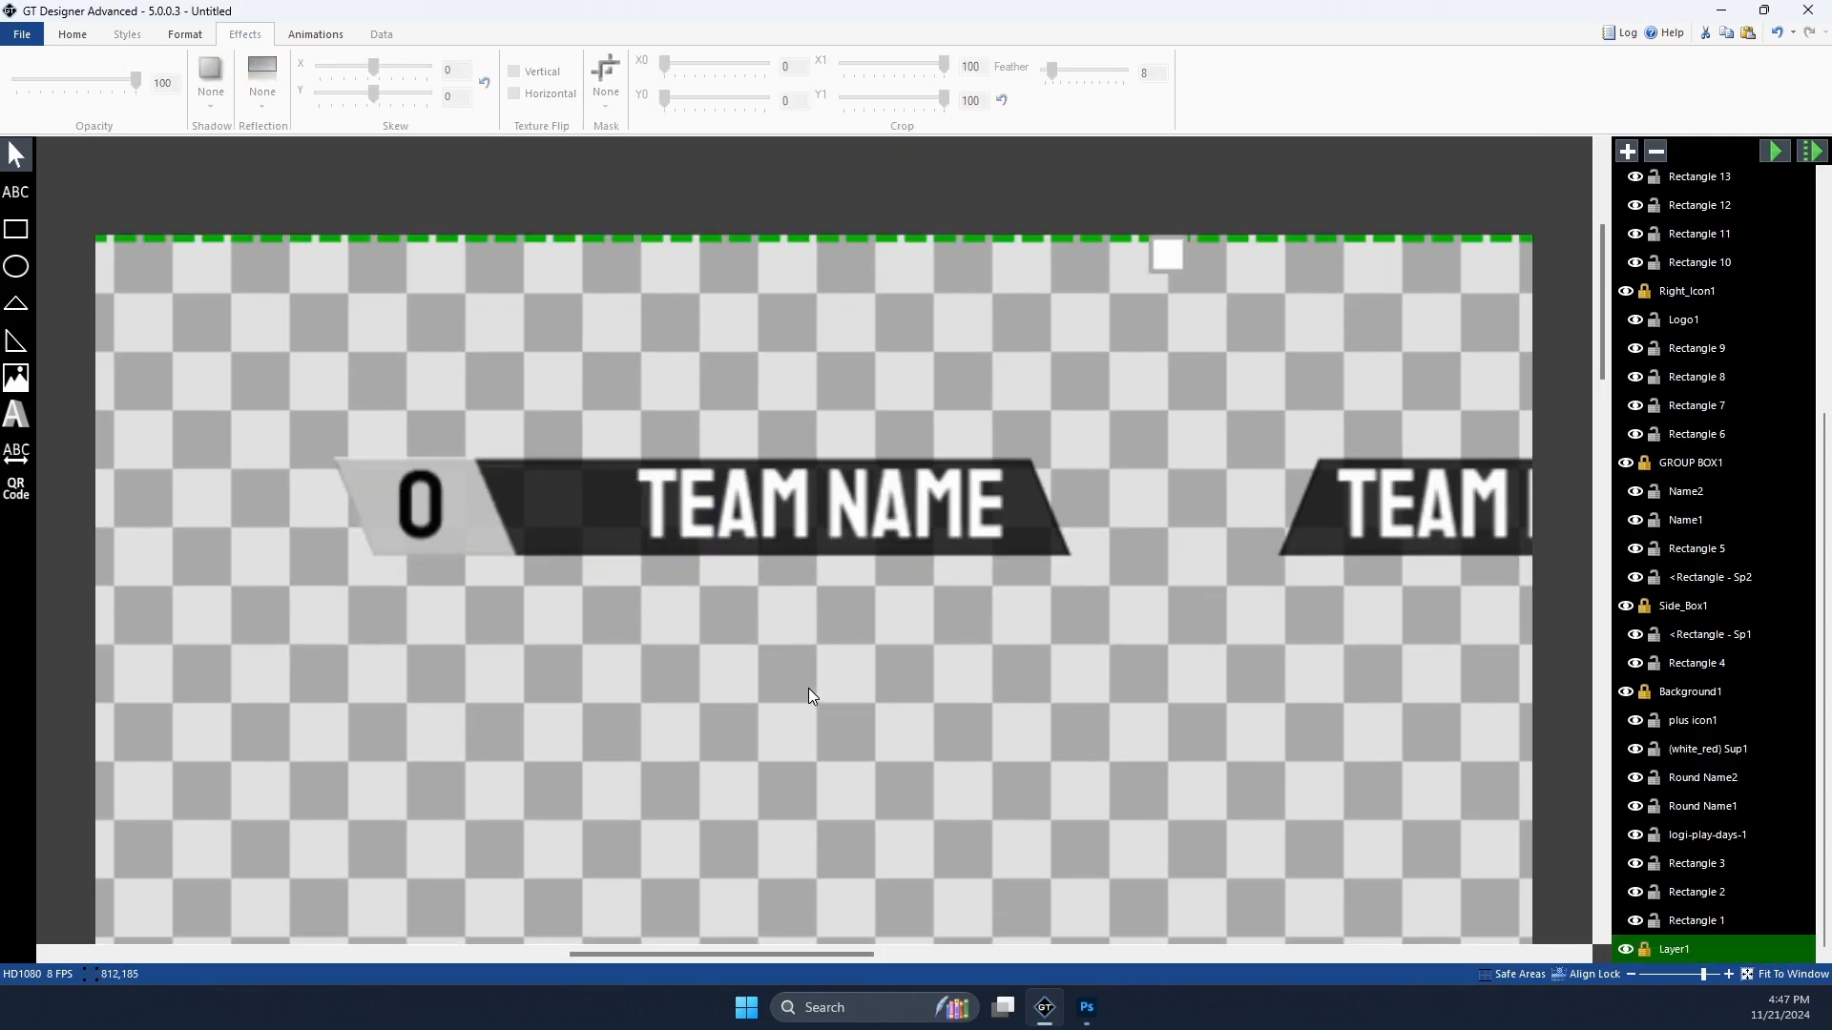
click(804, 495)
drag(921, 496, 923, 472)
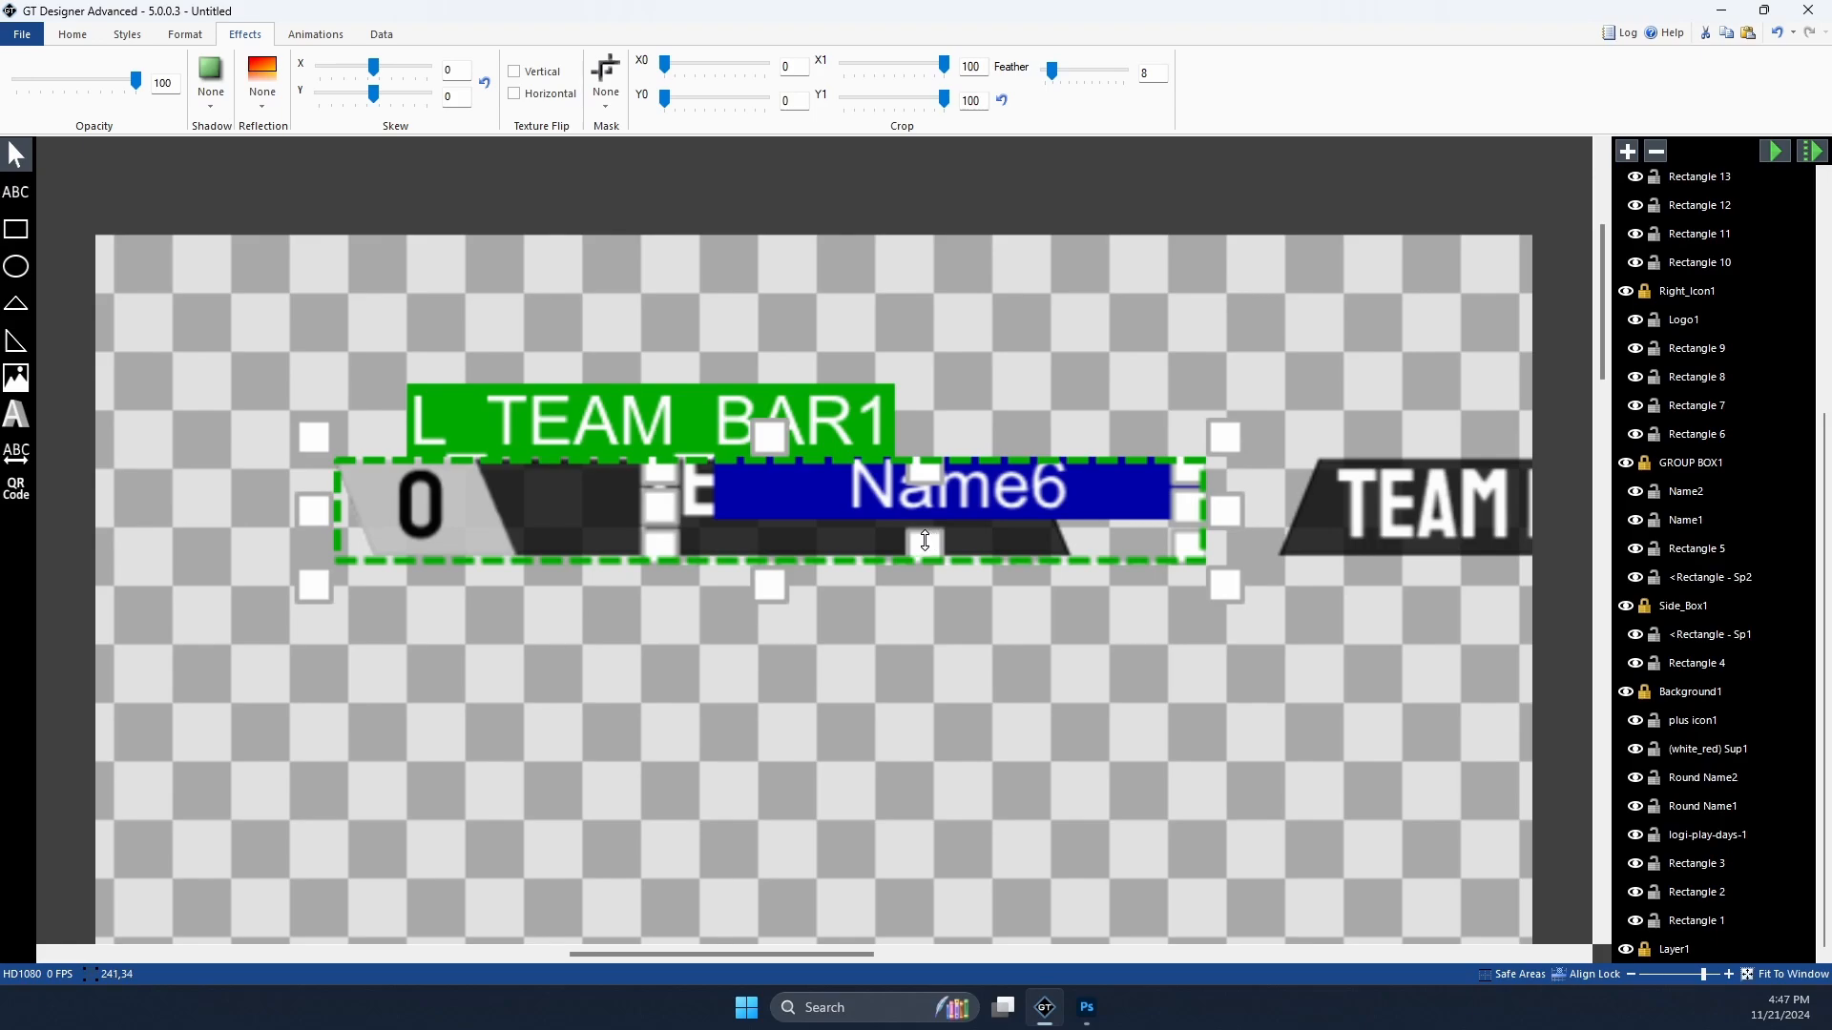
drag(935, 541, 928, 593)
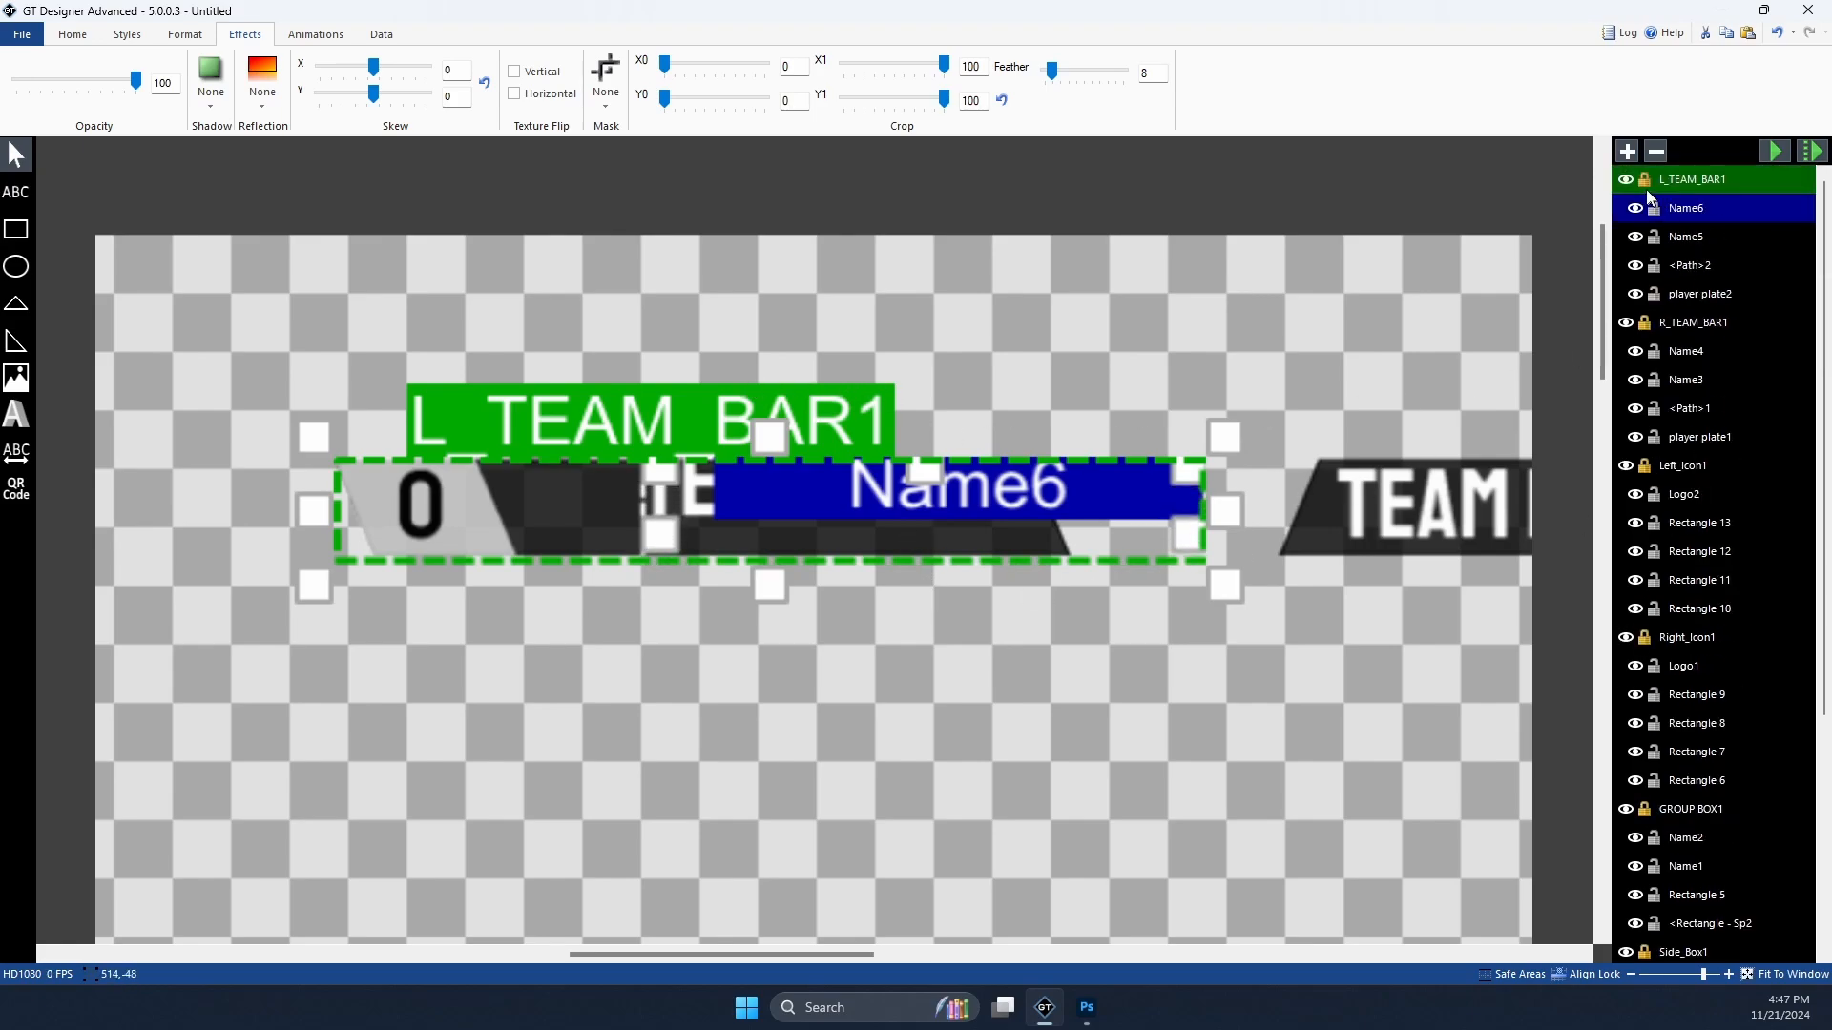
Step: Unlock the L_TEAM_BAR1 group and enlarge its bounds on all four sides to leave space around the bar
drag(770, 439, 790, 291)
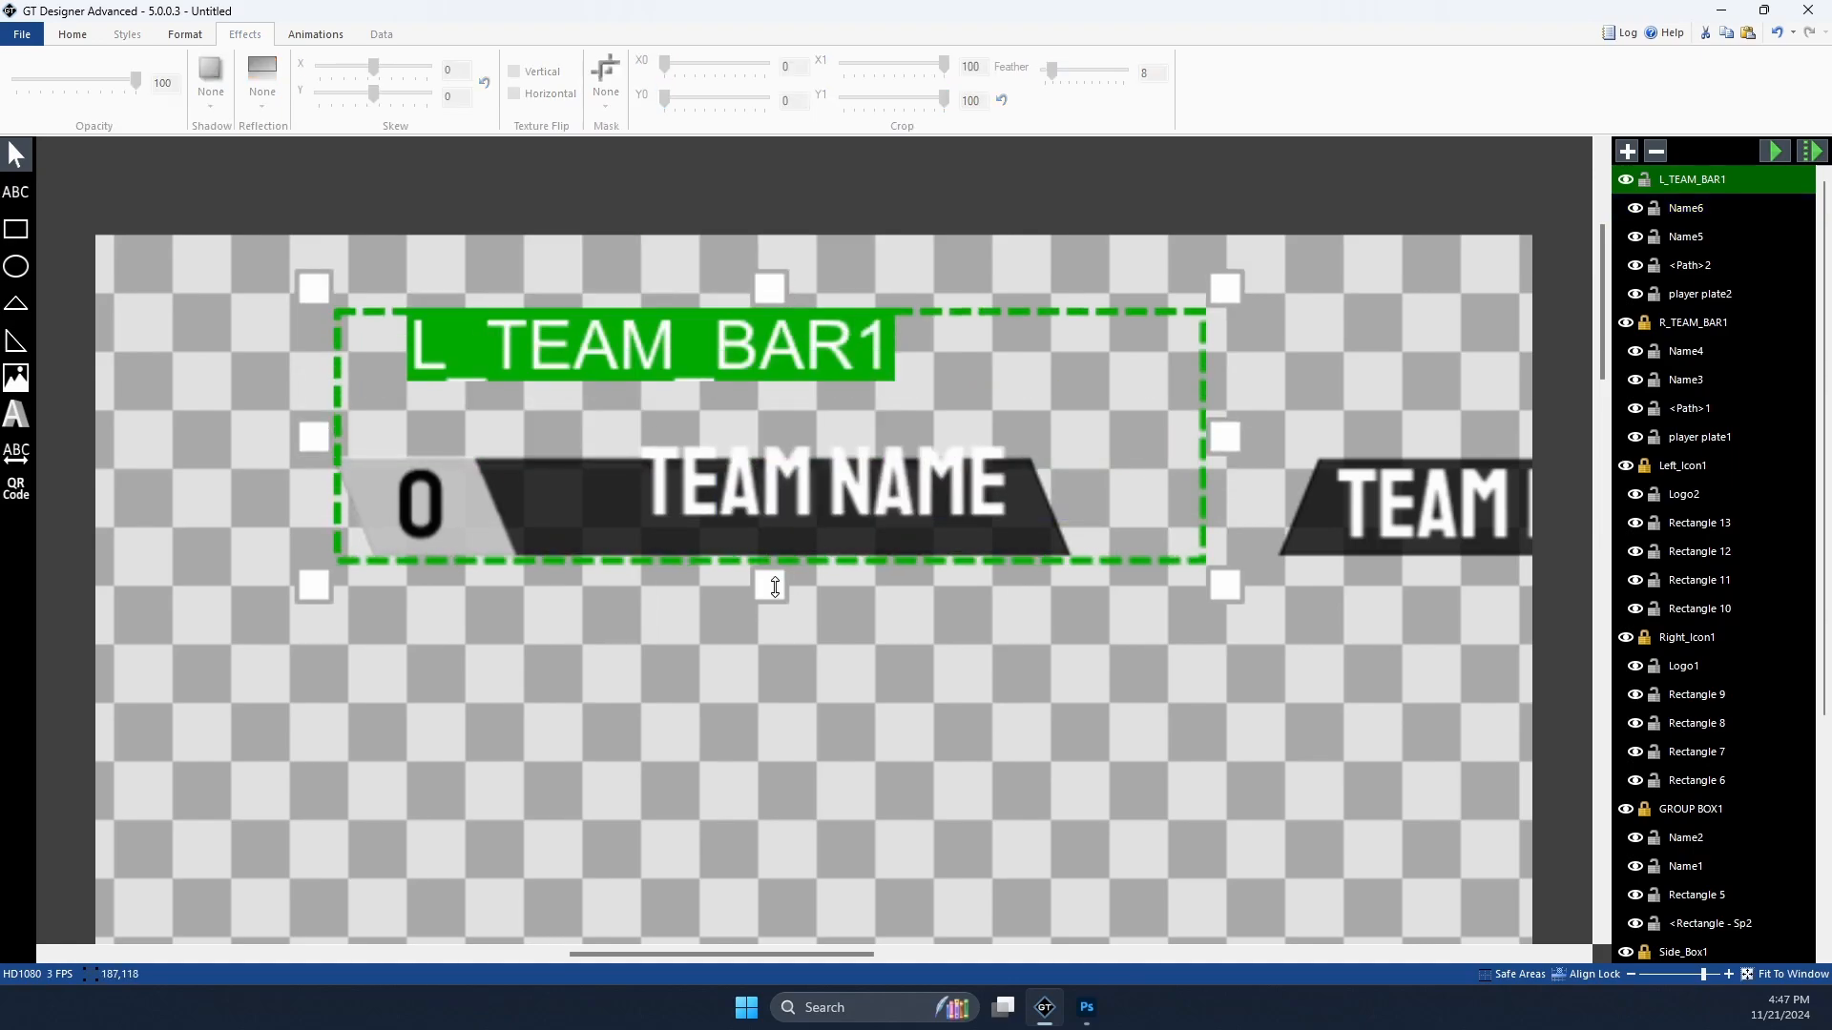
drag(773, 587, 769, 764)
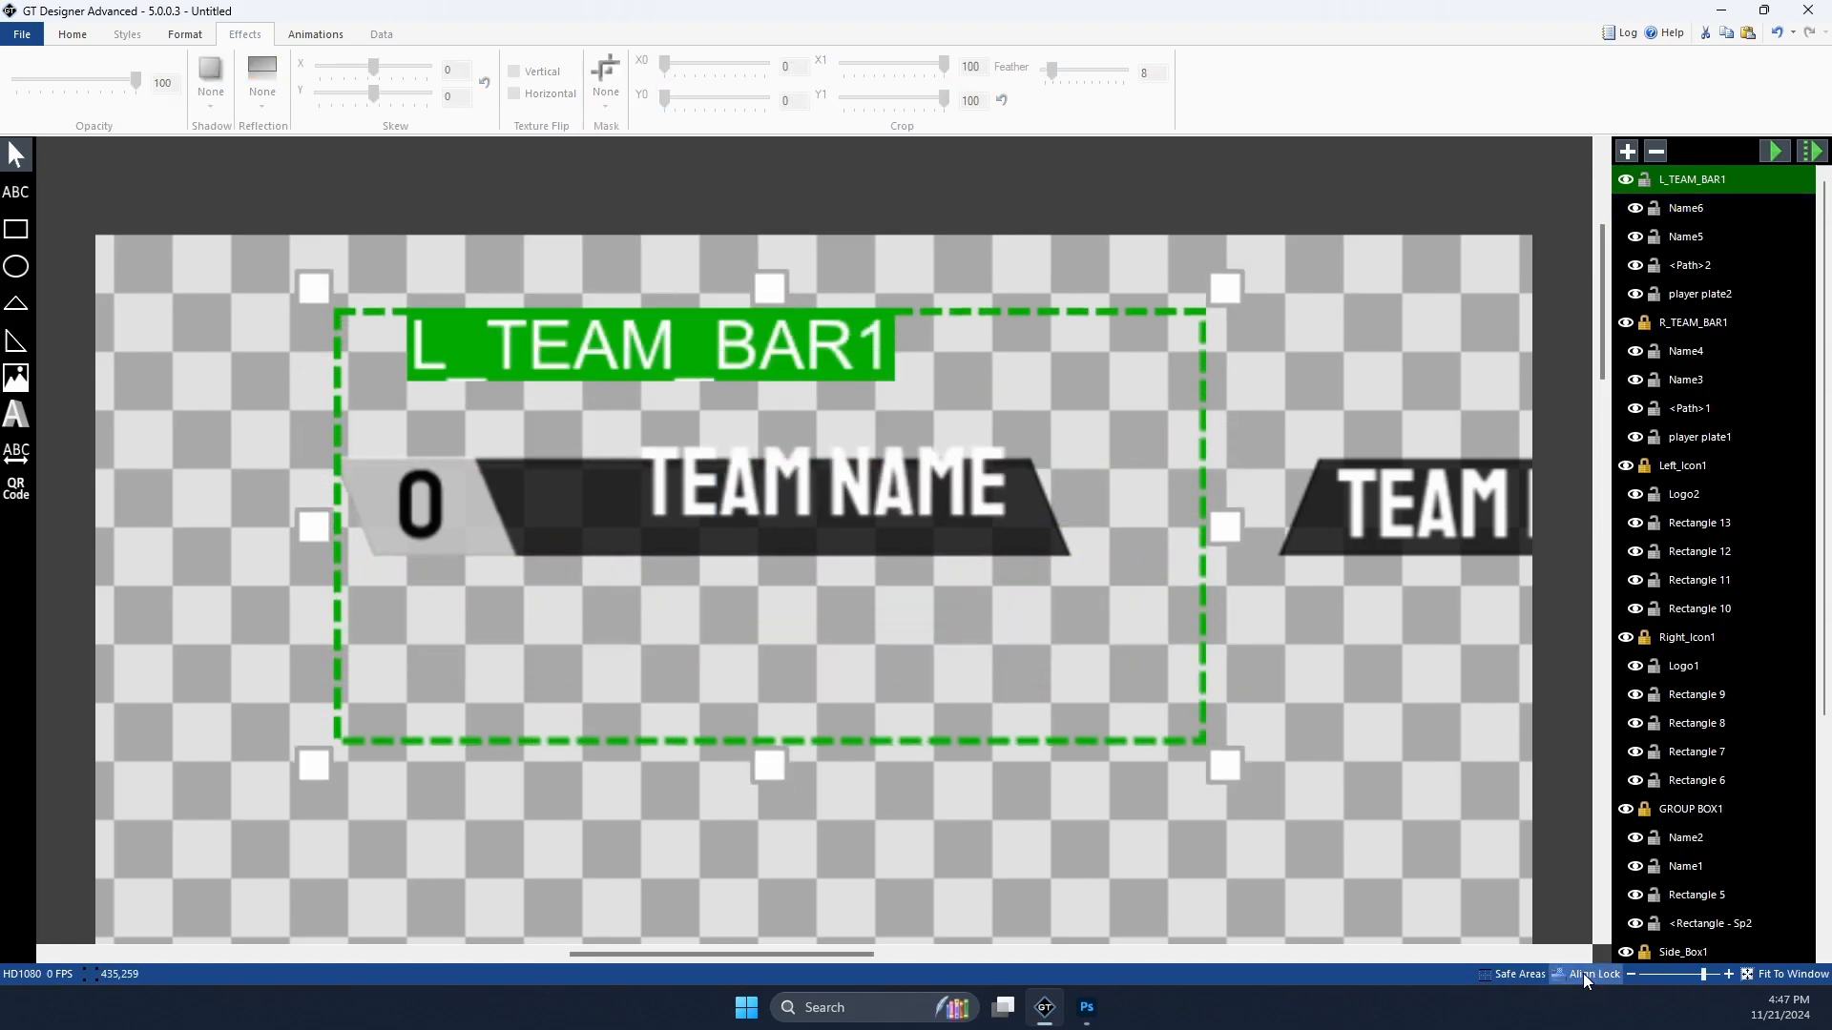
drag(1225, 527, 1318, 527)
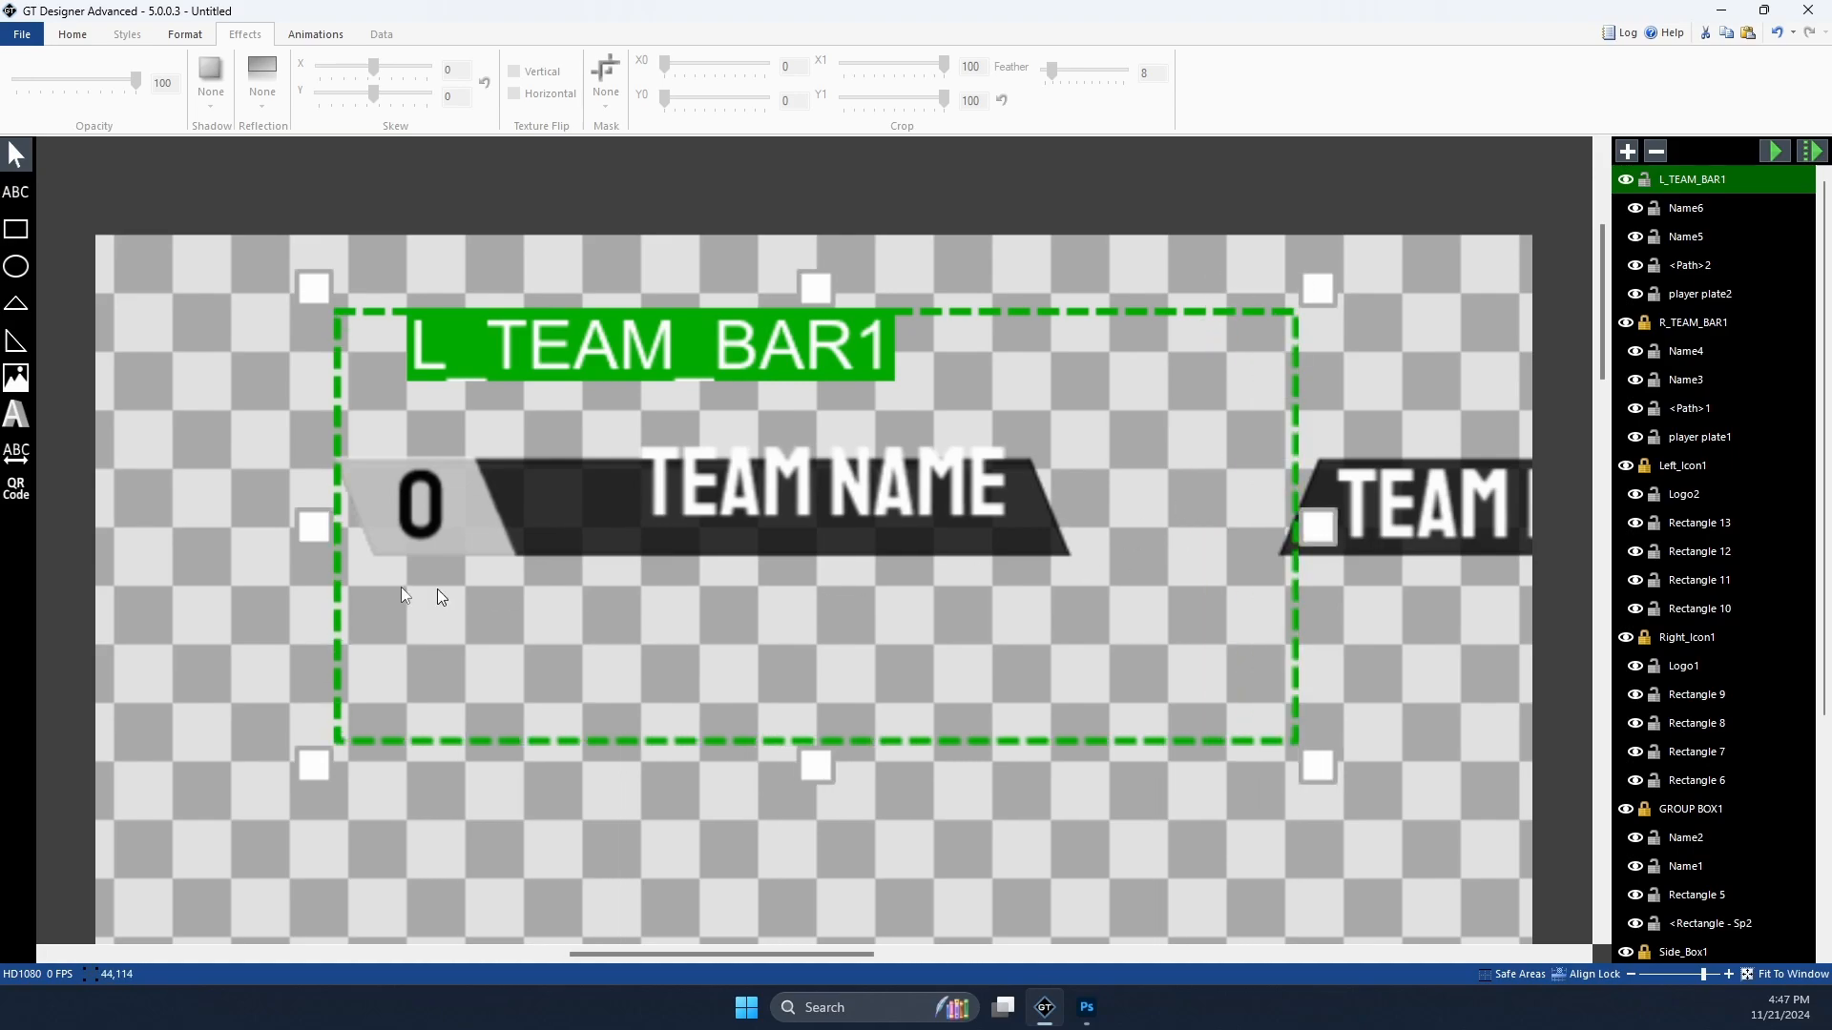
drag(322, 530, 146, 531)
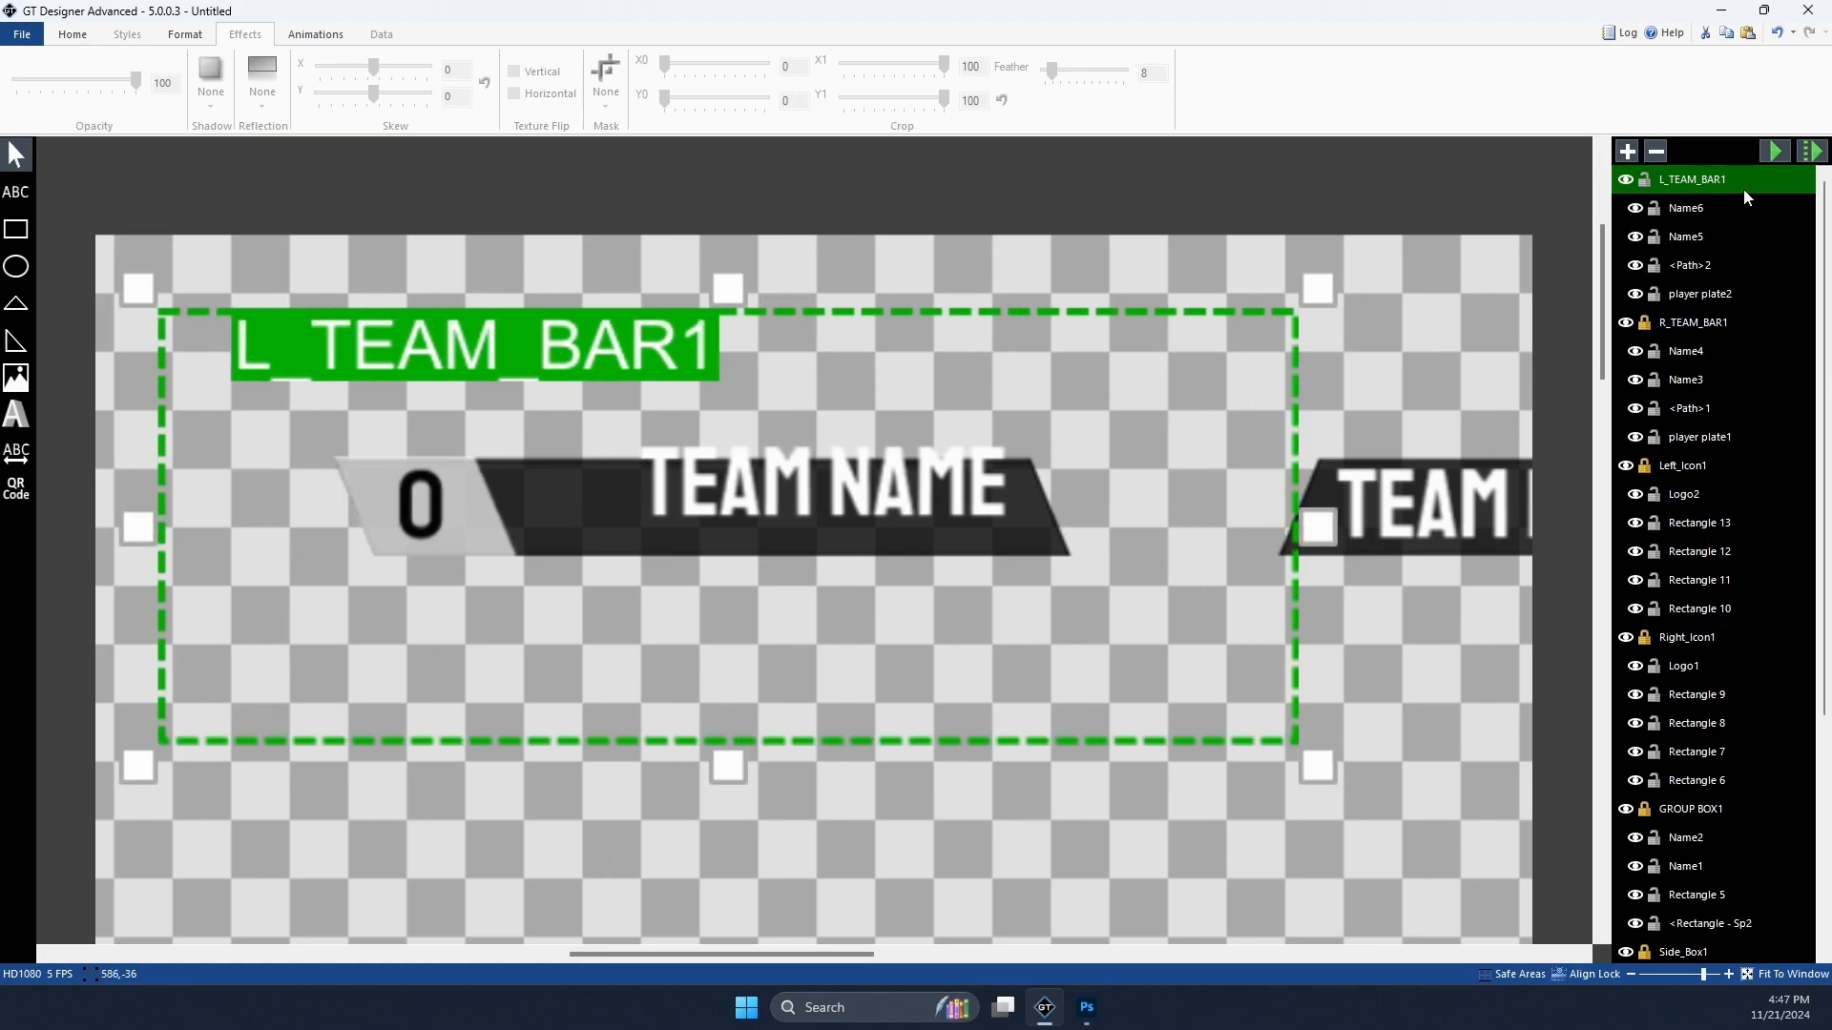
Step: Reposition the Name6 text slightly lower so it sits on the dark plate of the left team bar
click(843, 478)
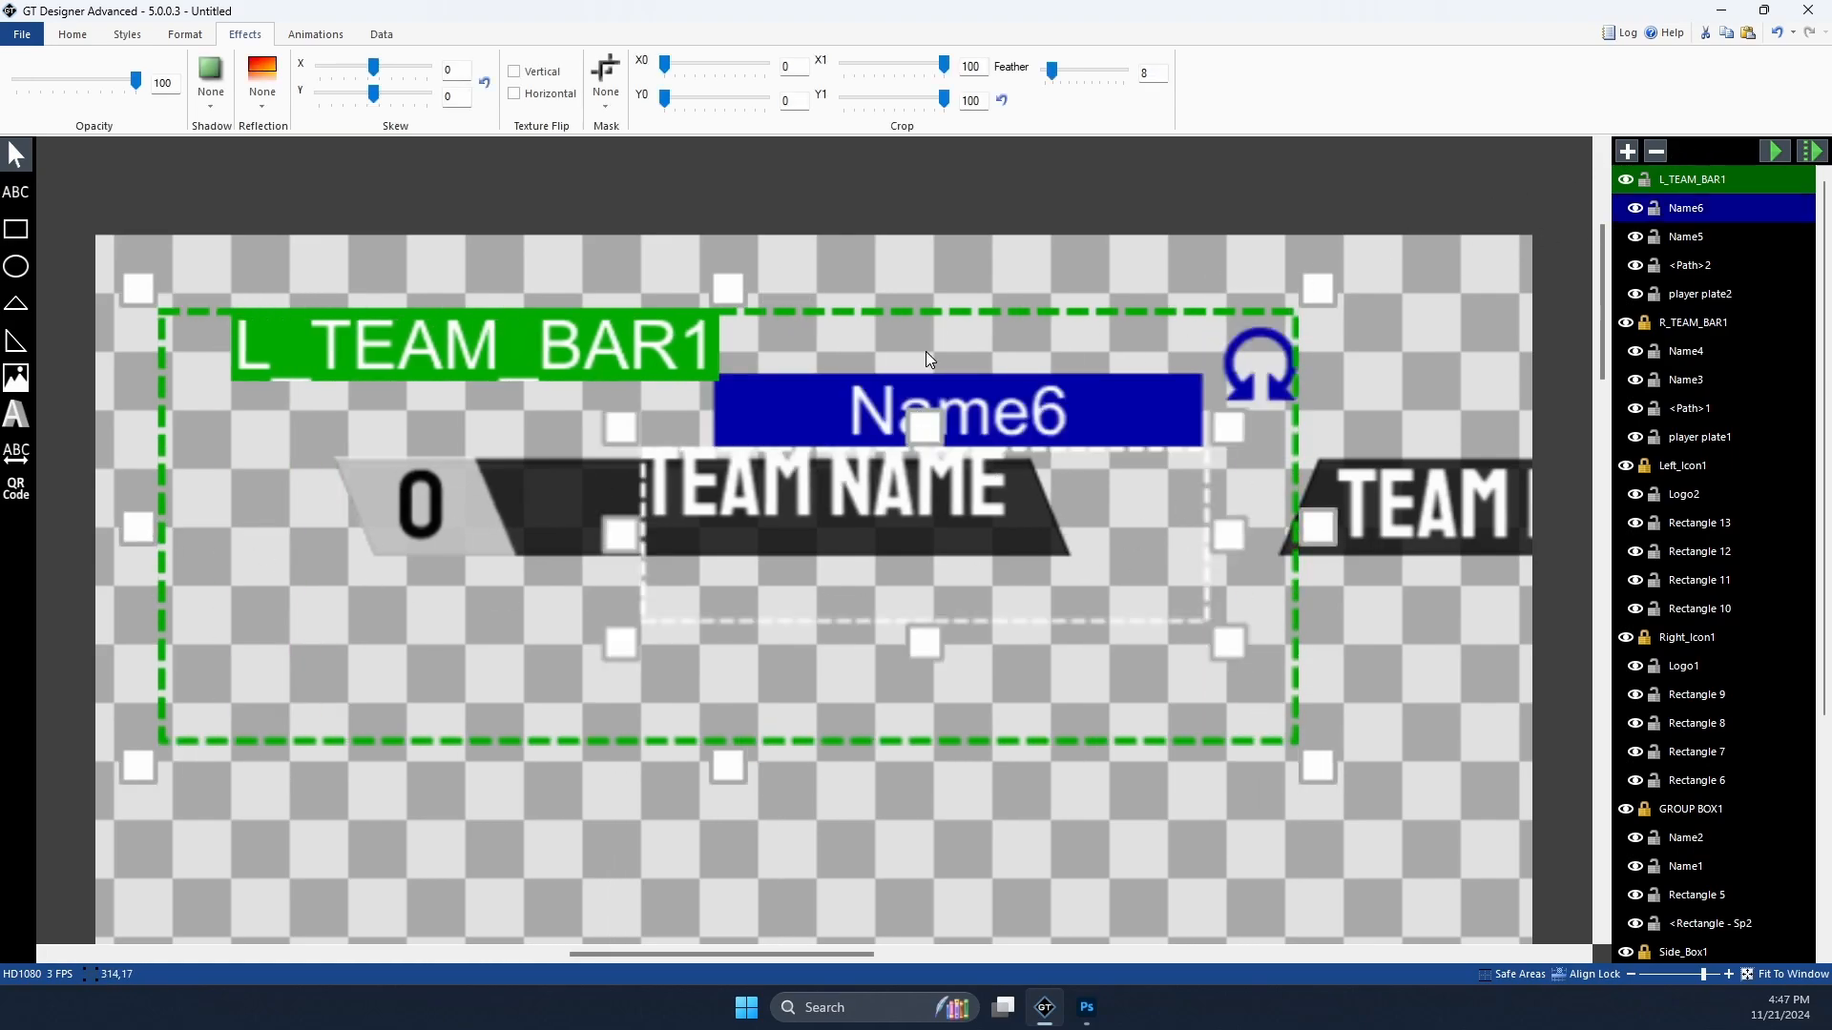
click(84, 37)
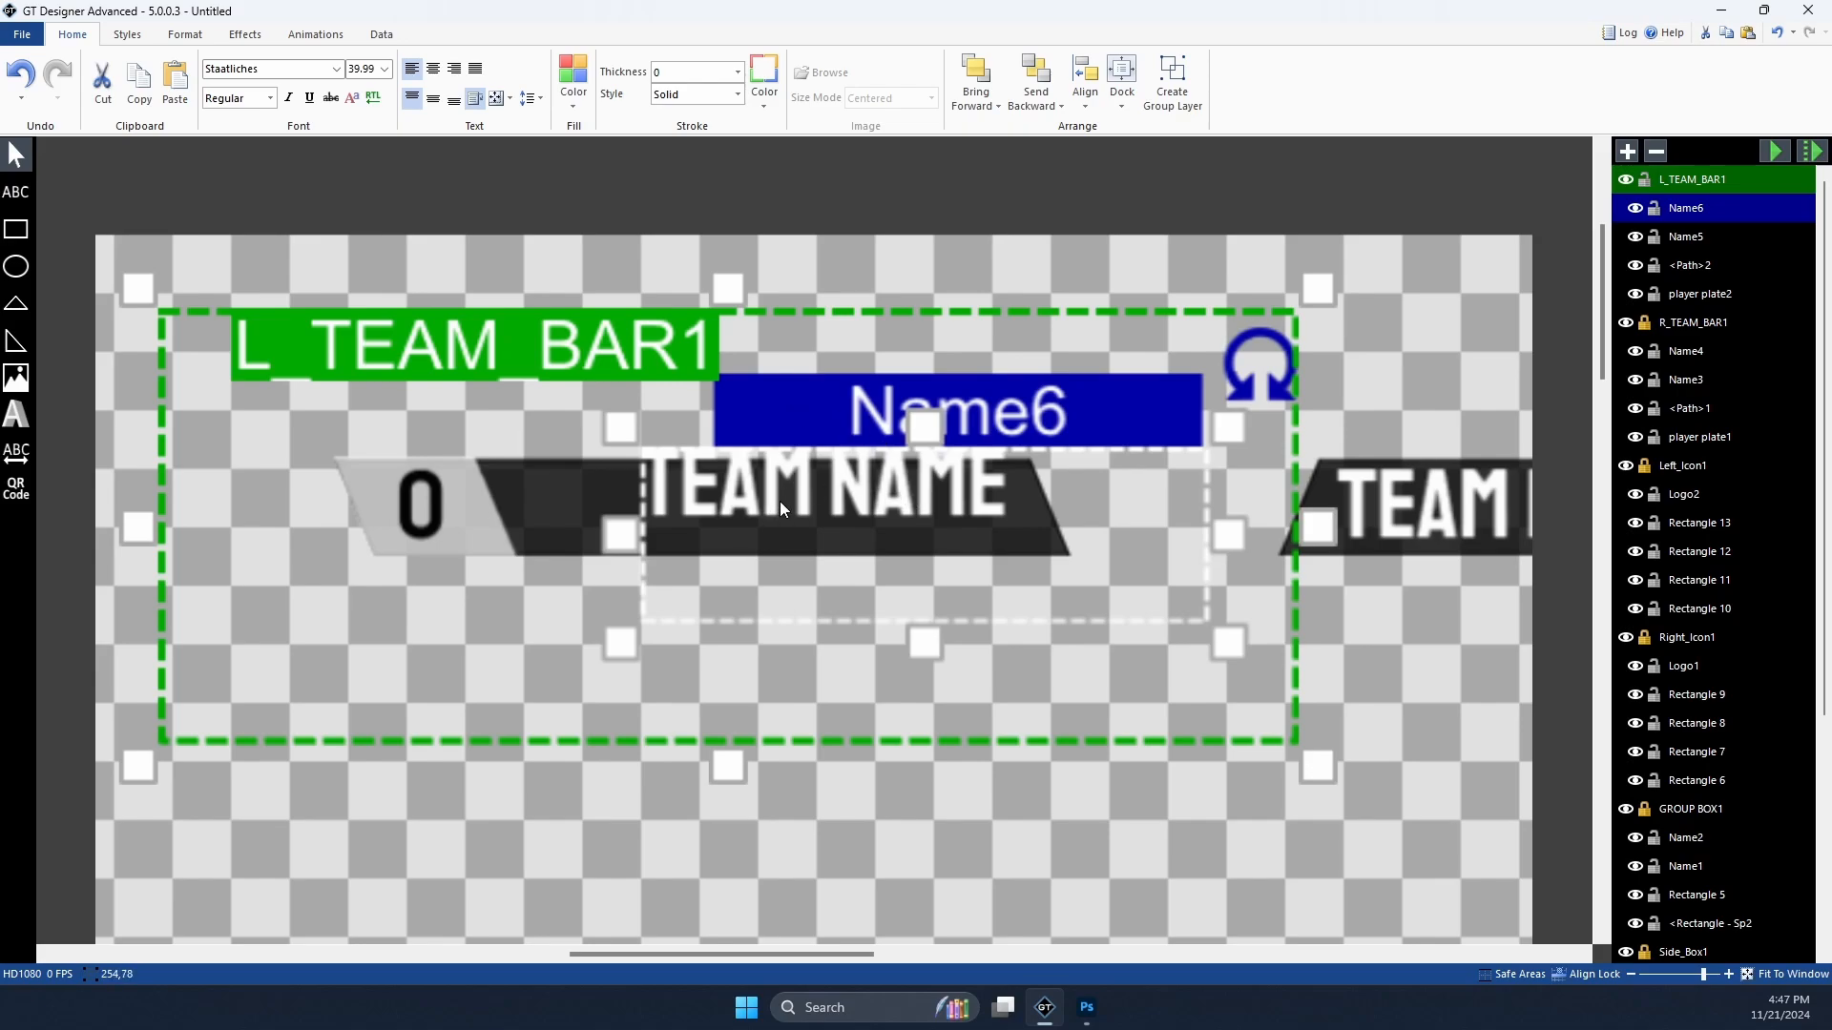
drag(875, 509, 870, 531)
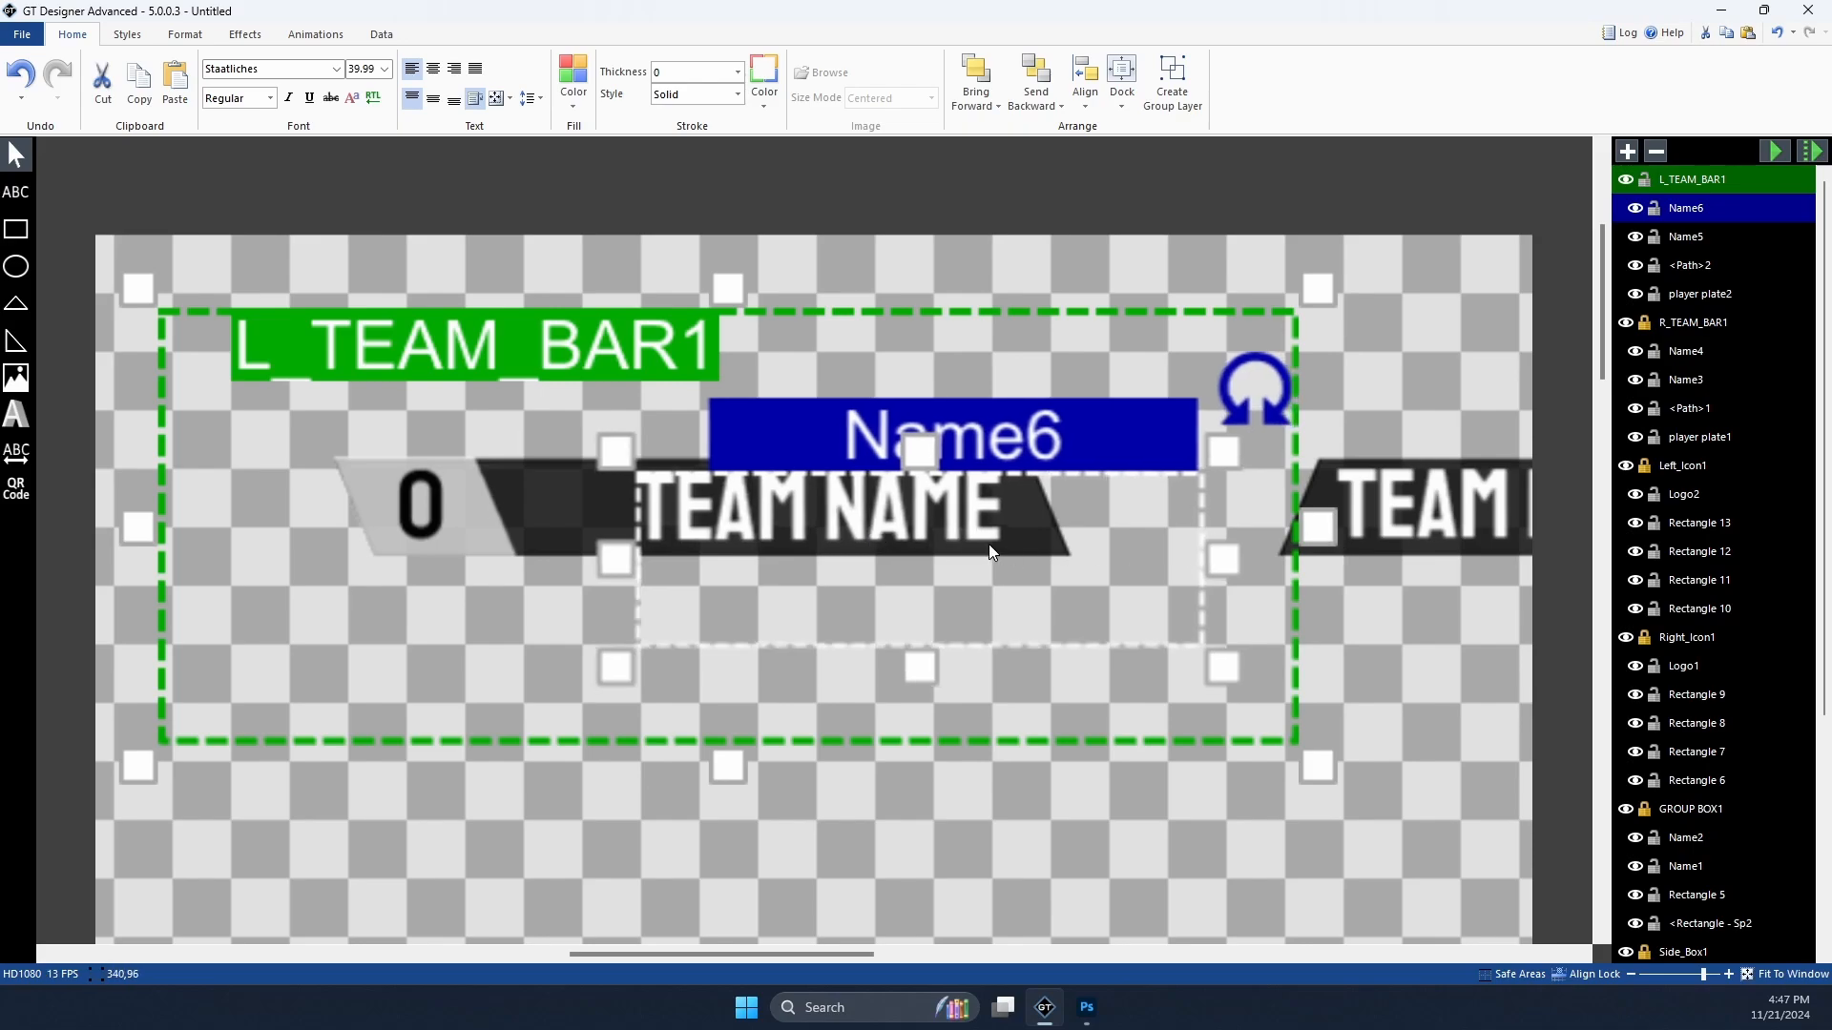
Step: Test the Name6 box with a longer name by appending extra Es, and restore the text to TEAM NAME
double_click(1040, 515)
text(EEEEE)
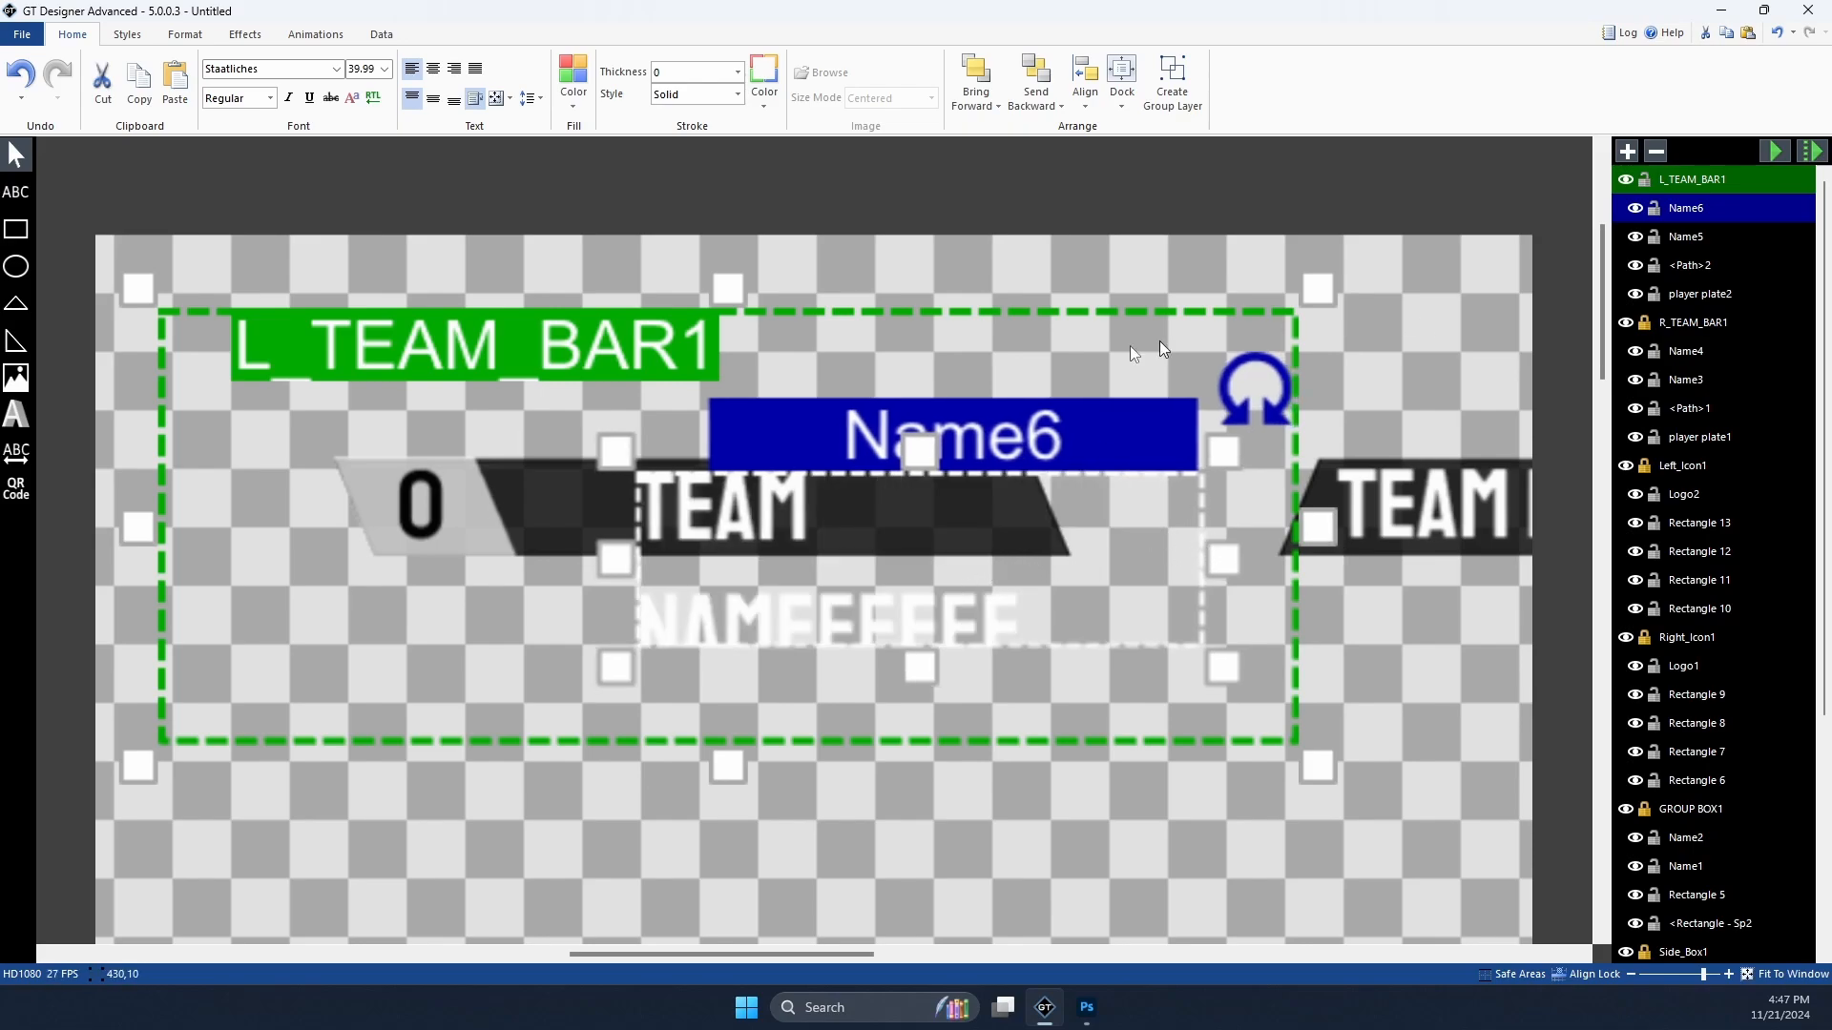
key(BackSpace)
key(BackSpace)
key(BackSpace)
key(BackSpace)
key(BackSpace)
key(BackSpace)
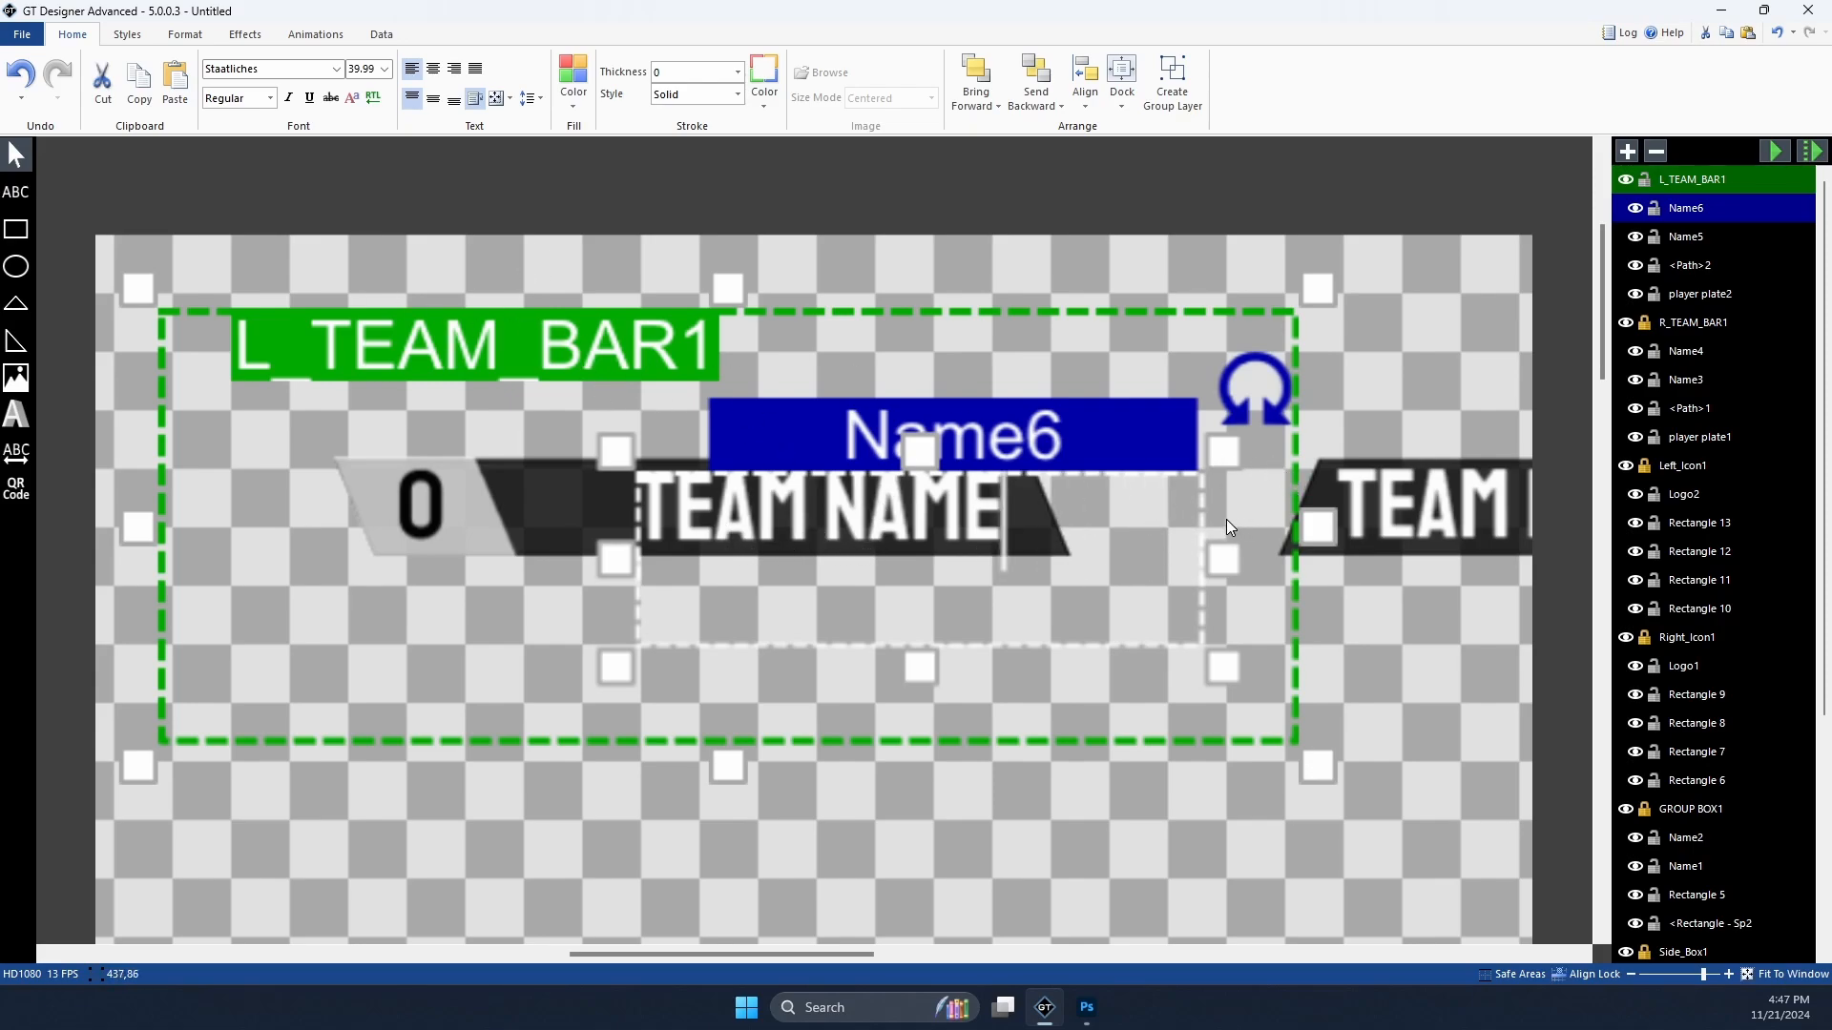
Step: Right-align the Name6 text, centre it vertically in its box, and set its auto-size mode to Shrink
click(454, 68)
click(433, 98)
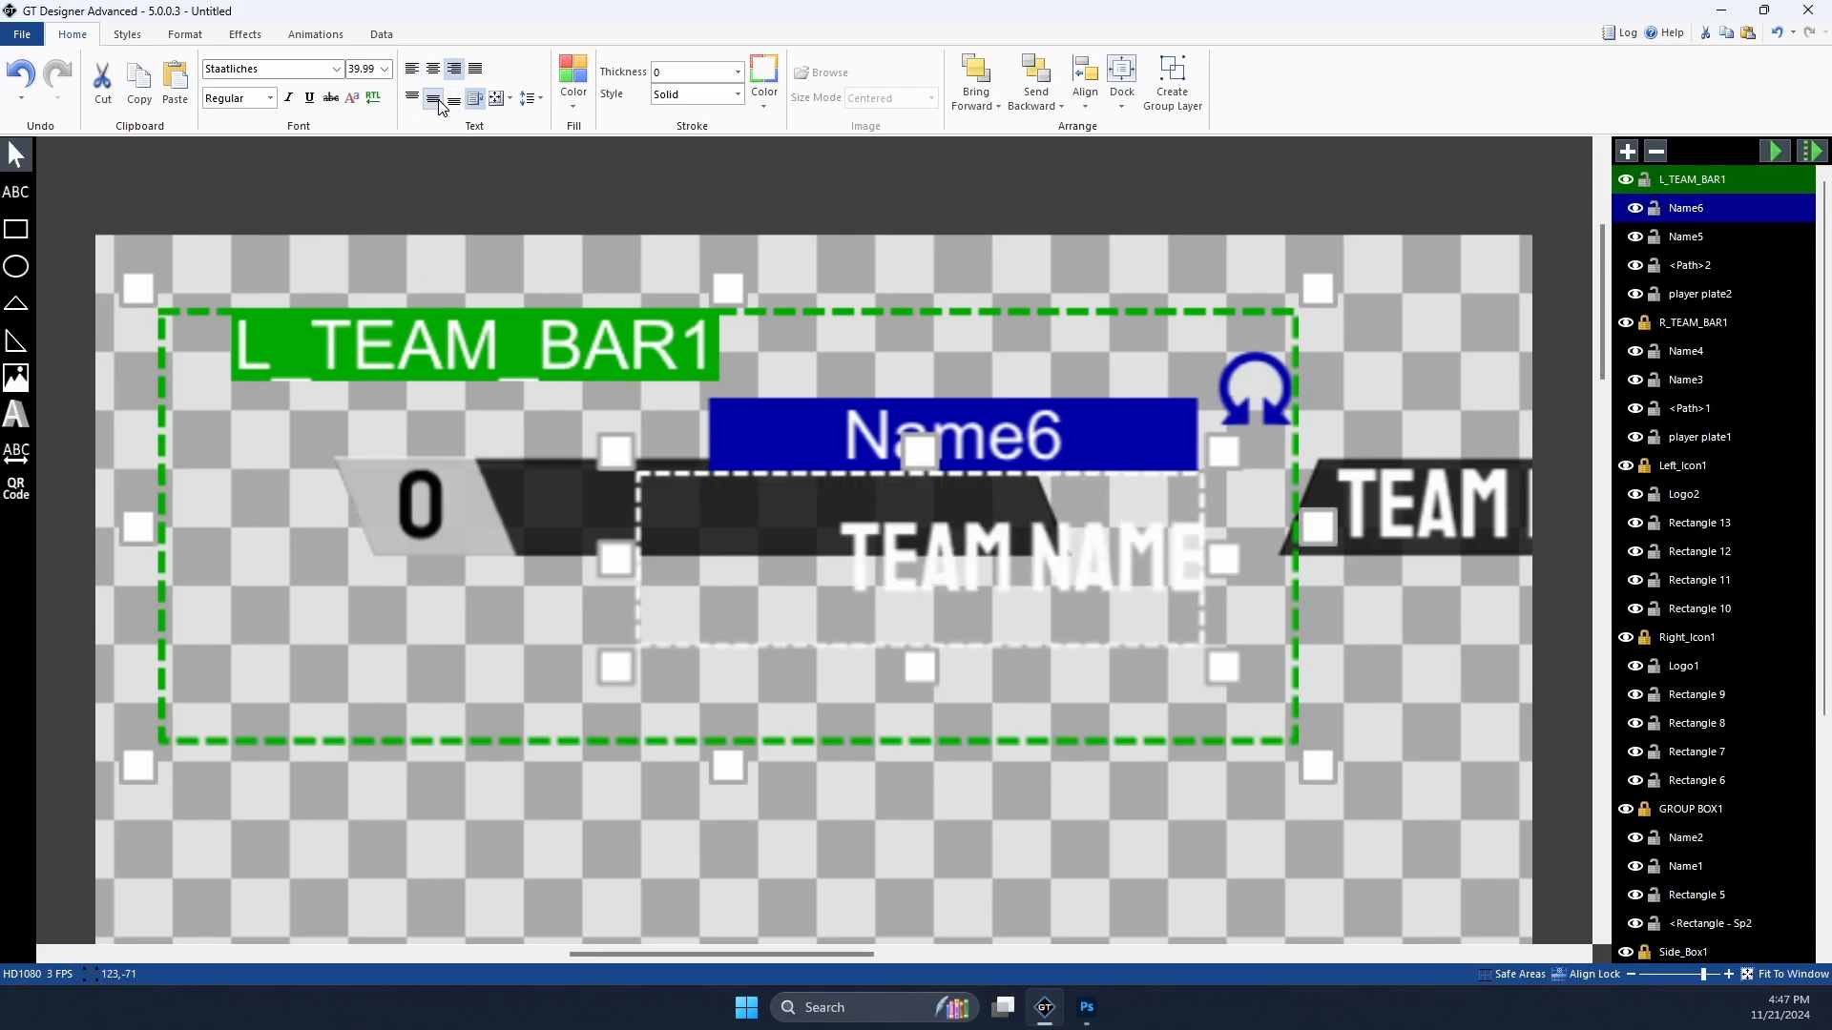
click(511, 99)
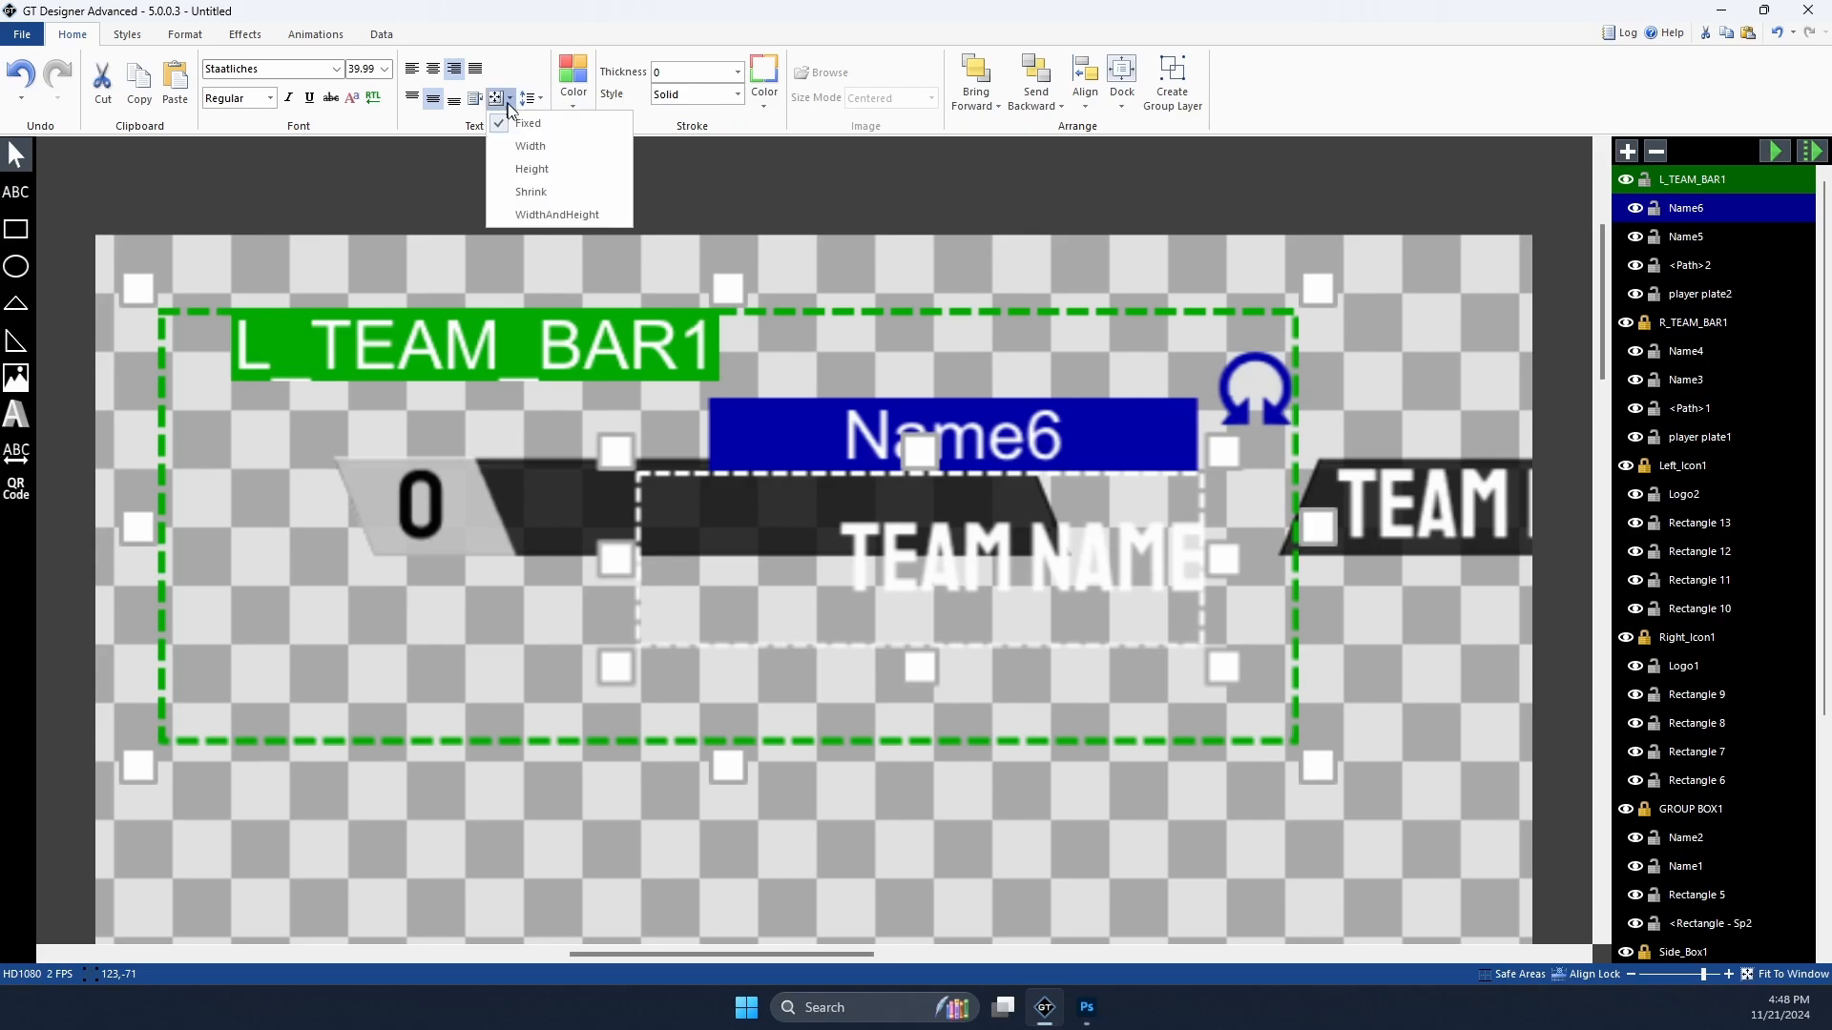
click(534, 196)
Step: Move the Name6 text box back over the left team bar and nudge it so the text ends near the plate's slanted right edge
mouse_move(946, 456)
mouse_down()
mouse_move(946, 399)
mouse_move(946, 455)
mouse_up()
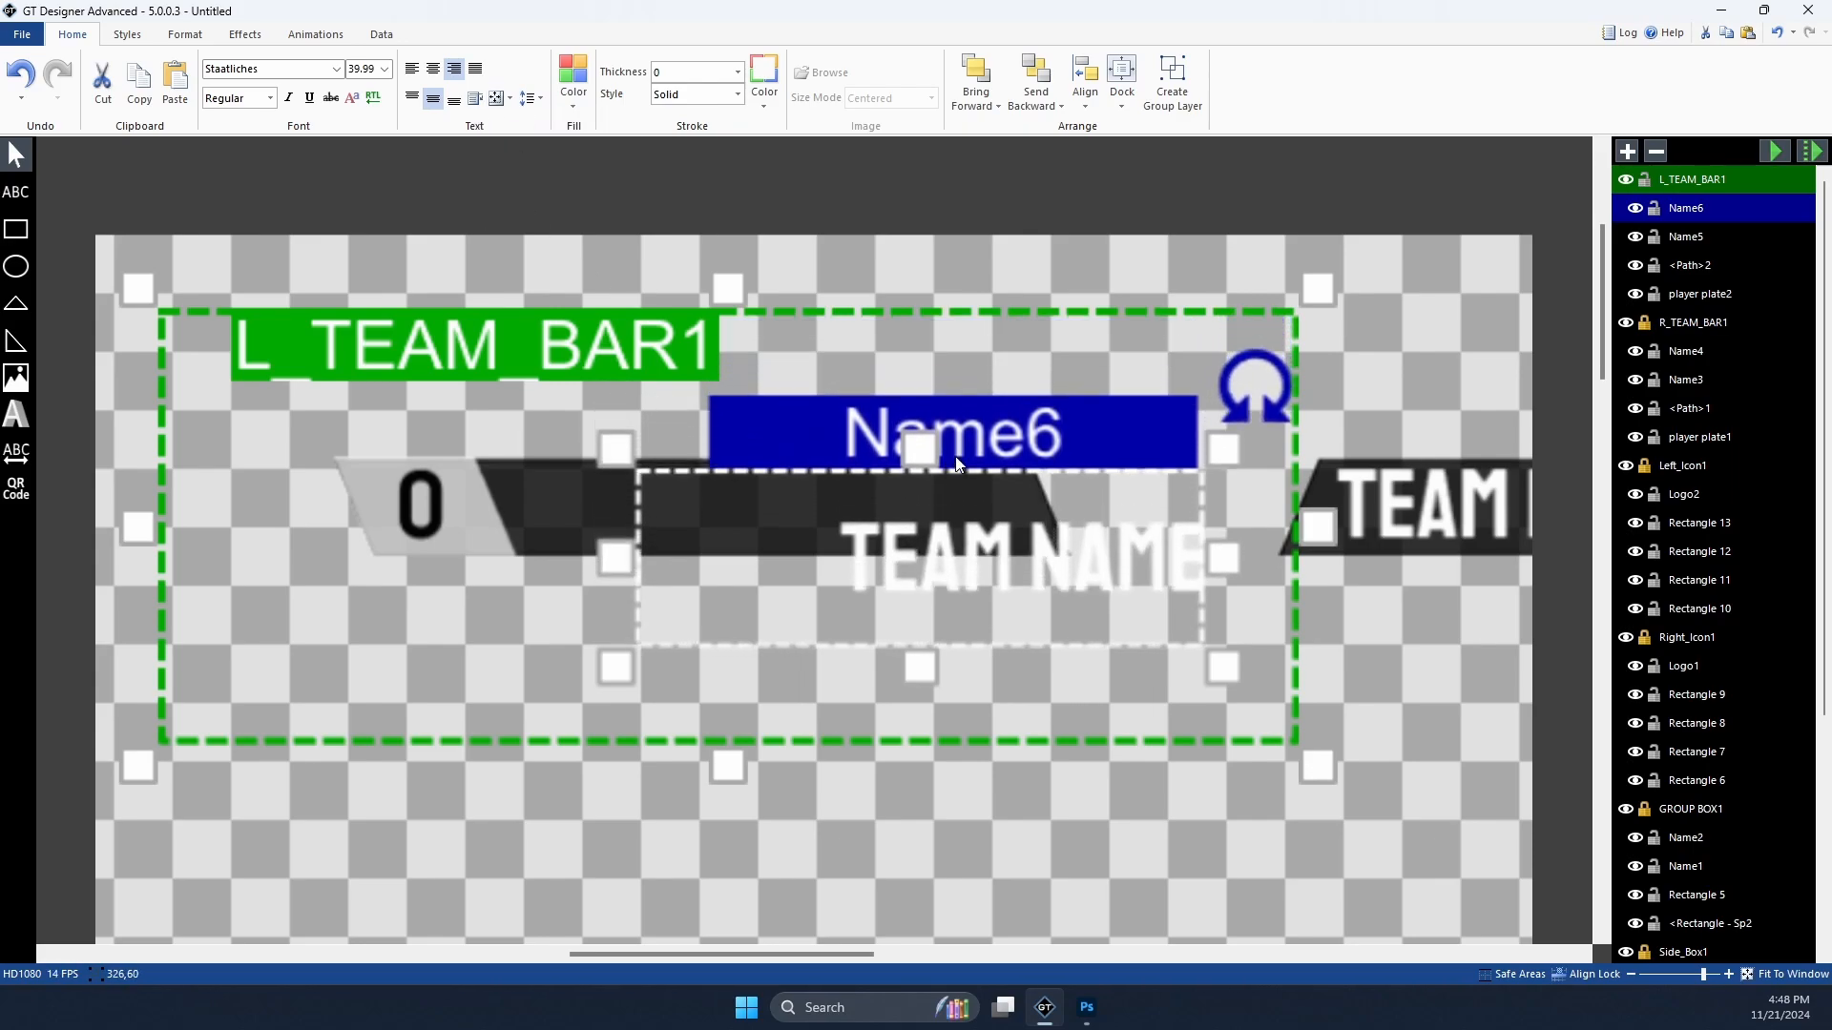
drag(1088, 441, 910, 402)
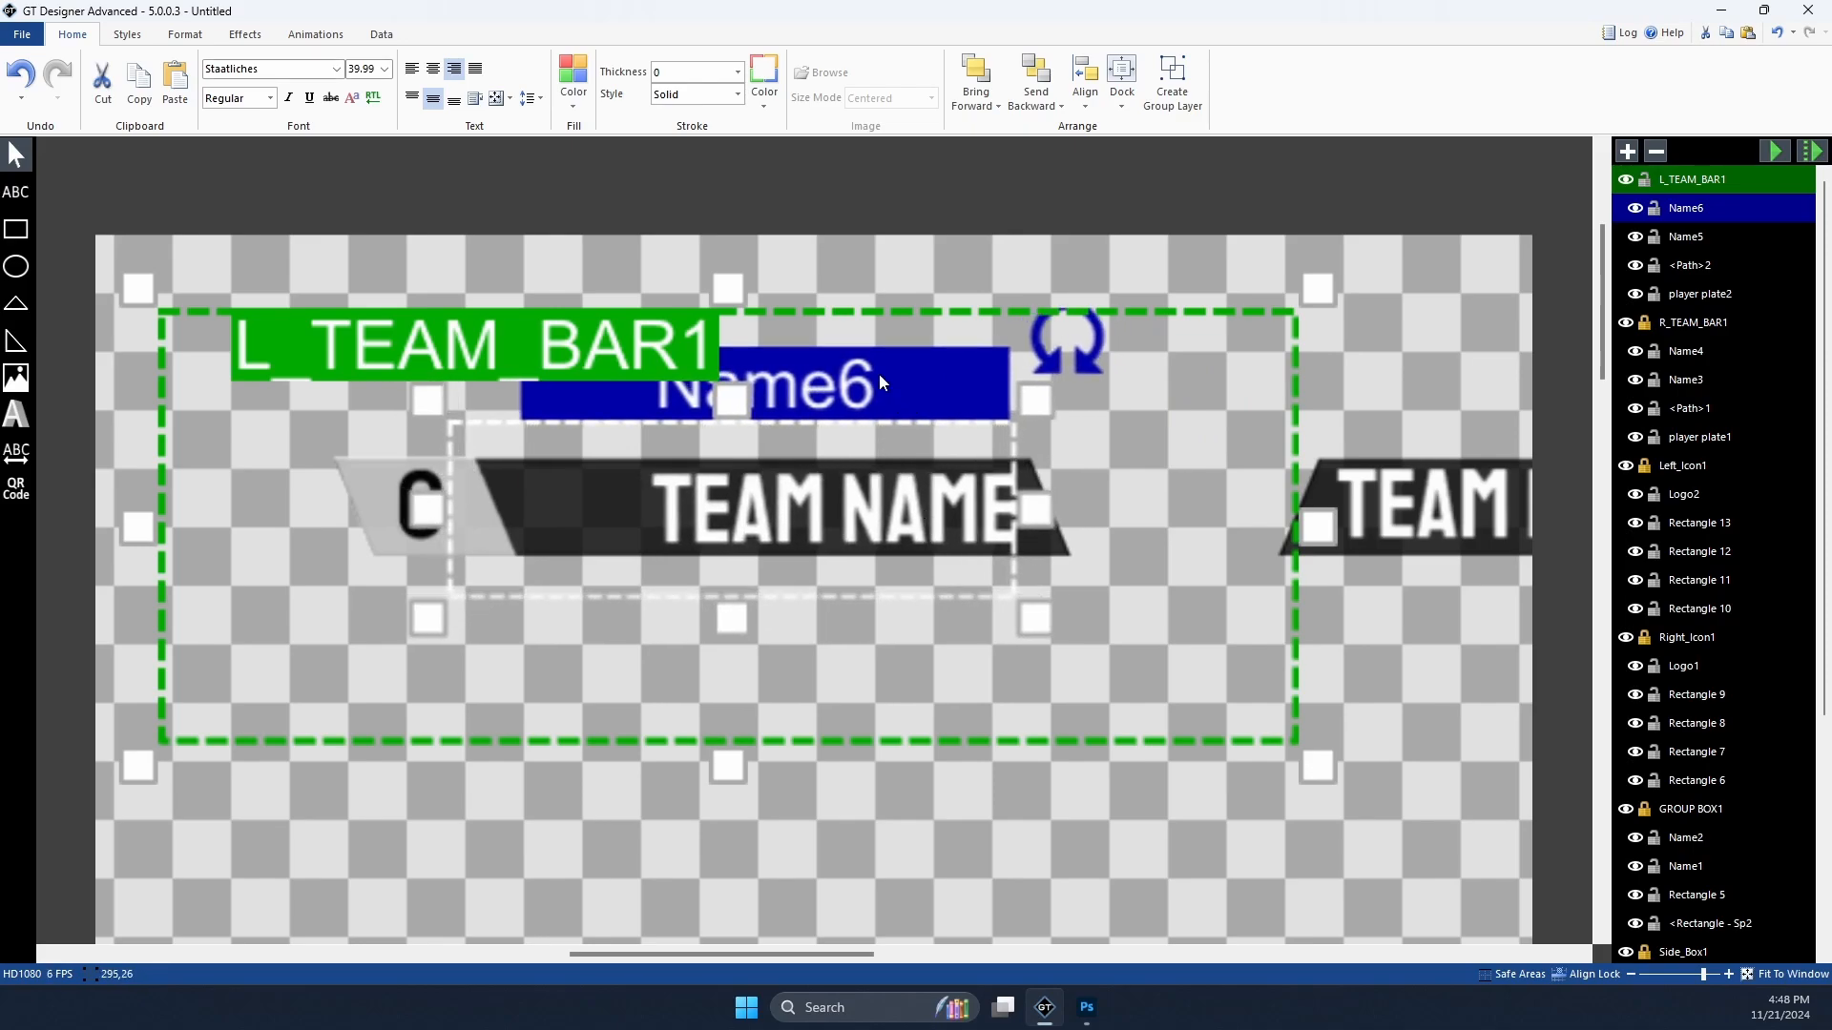
key(Up)
key(Down)
key(Right)
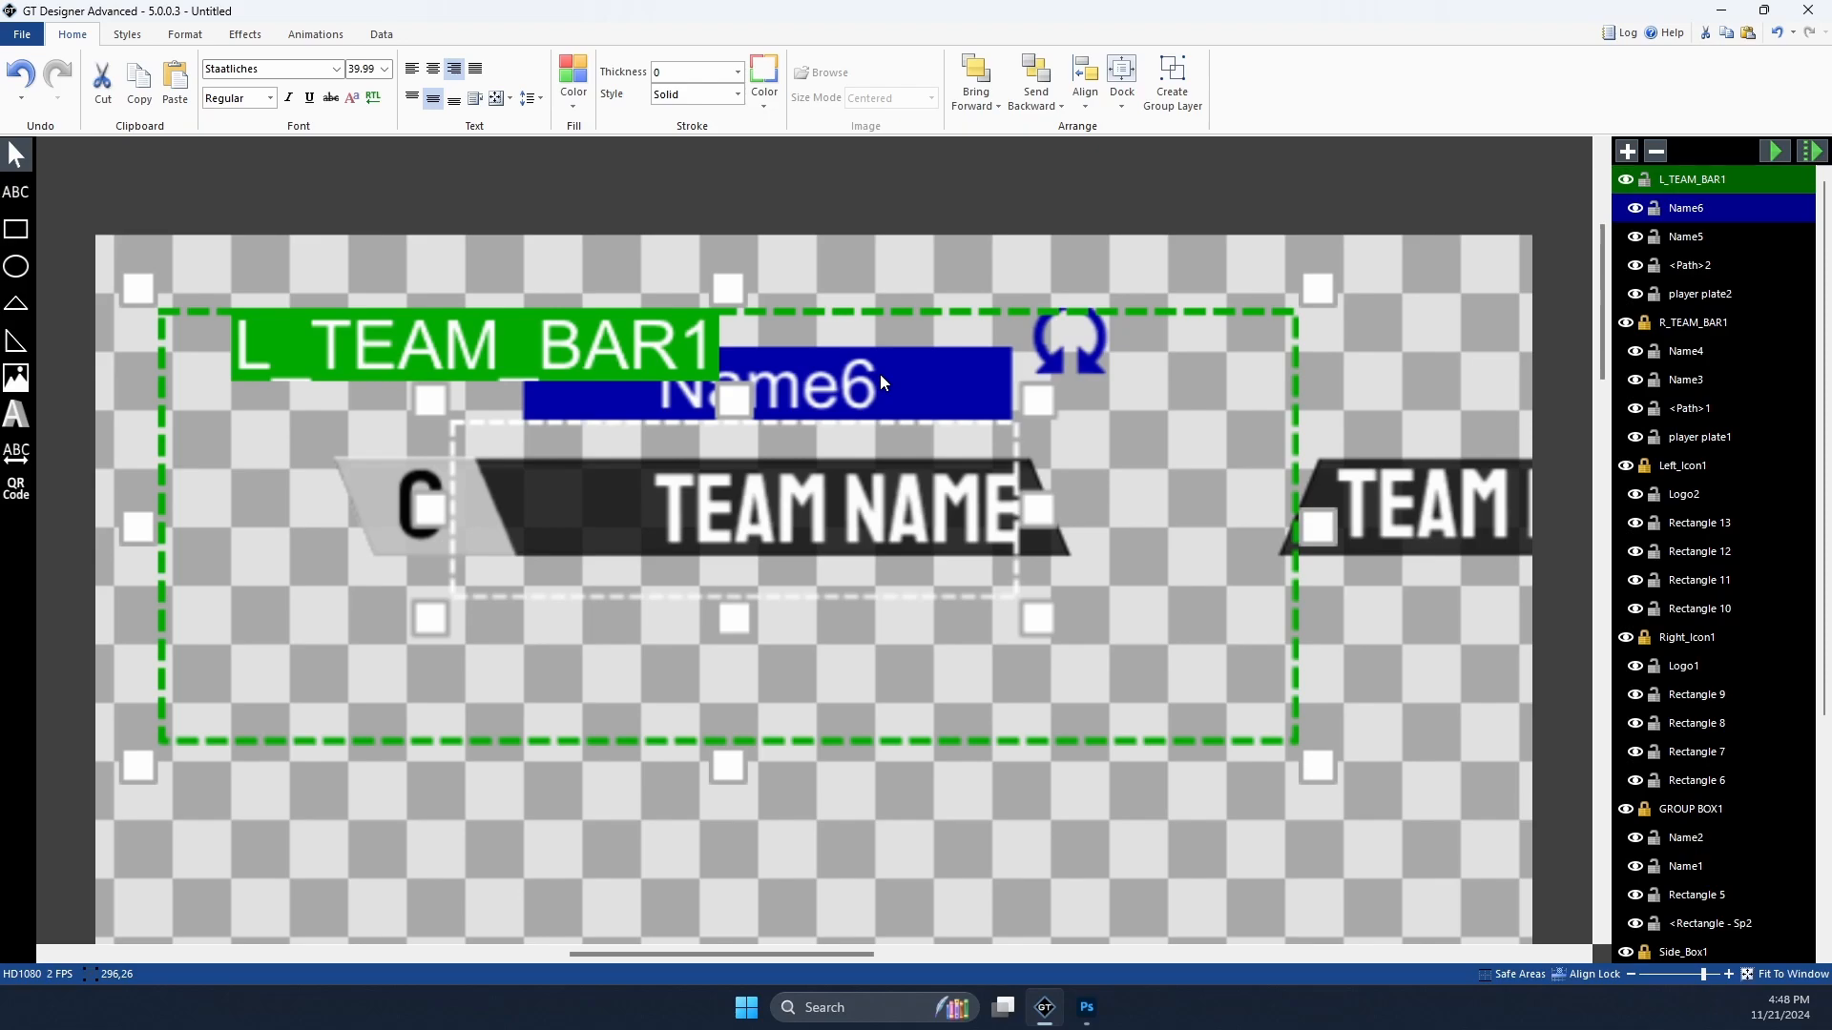
key(Right)
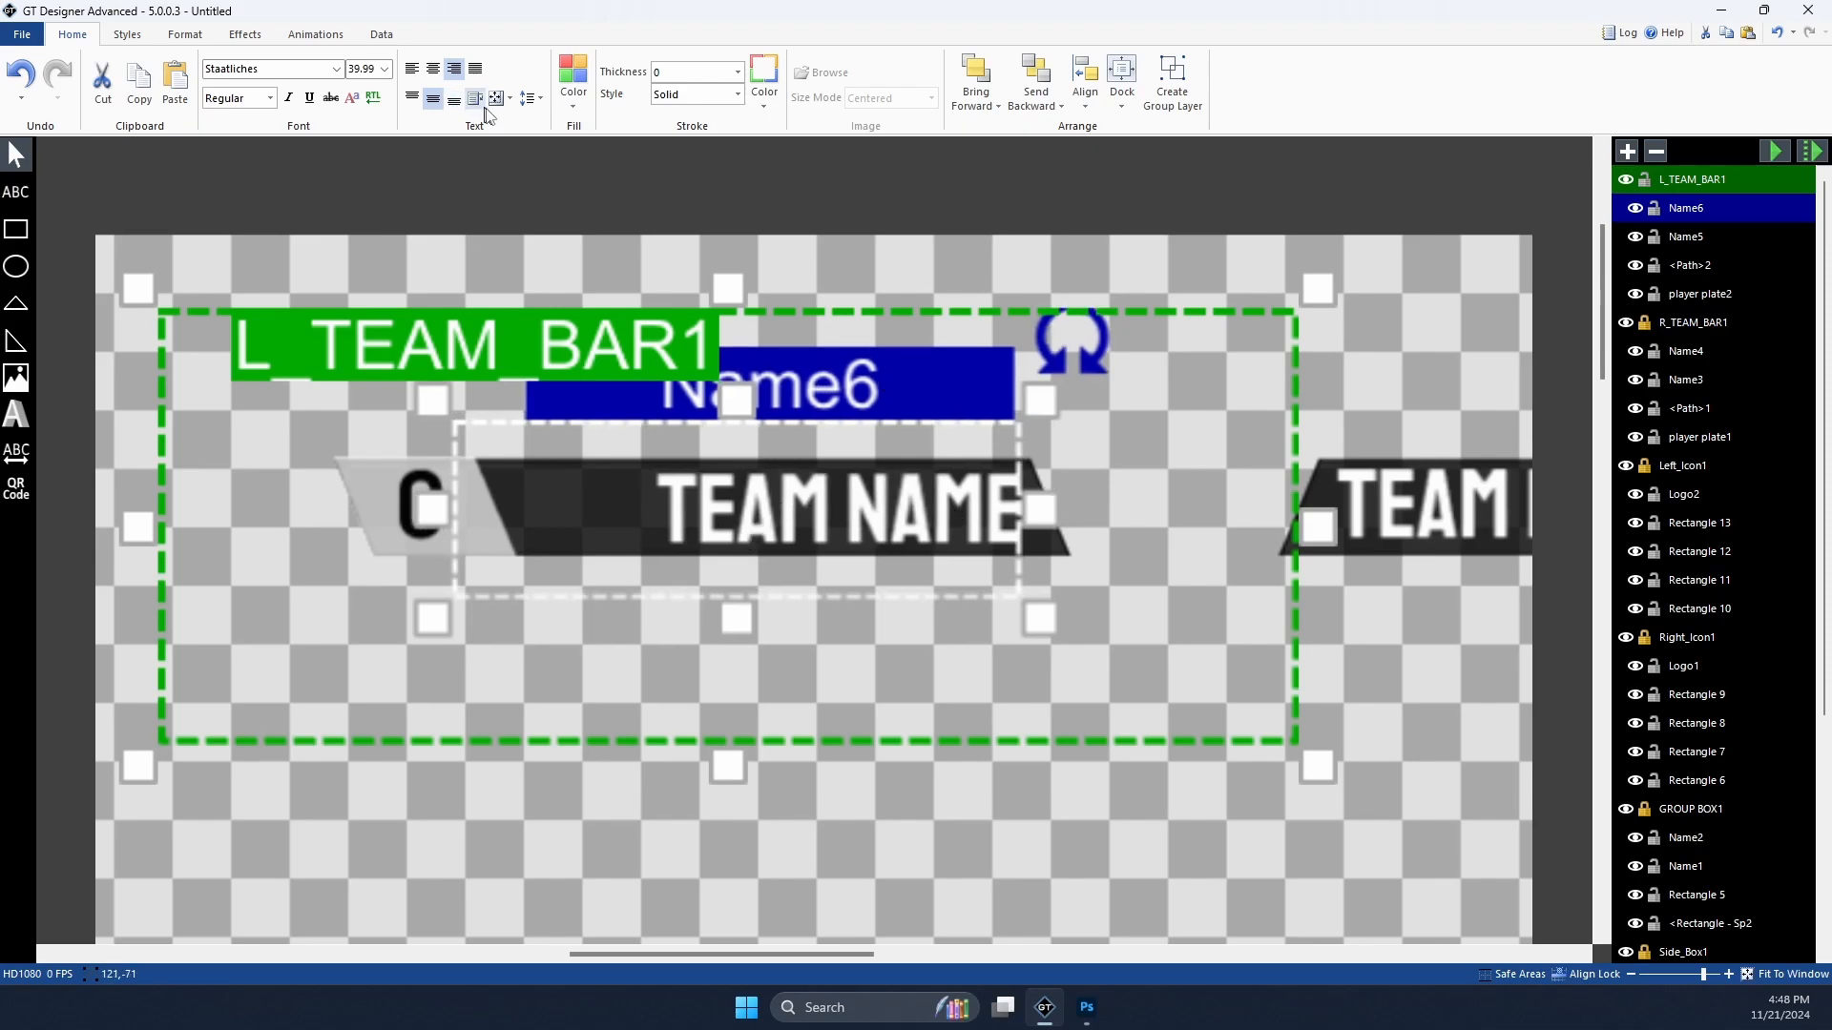
Step: Try a reduced line spacing of 35% on the Name6 text
click(532, 103)
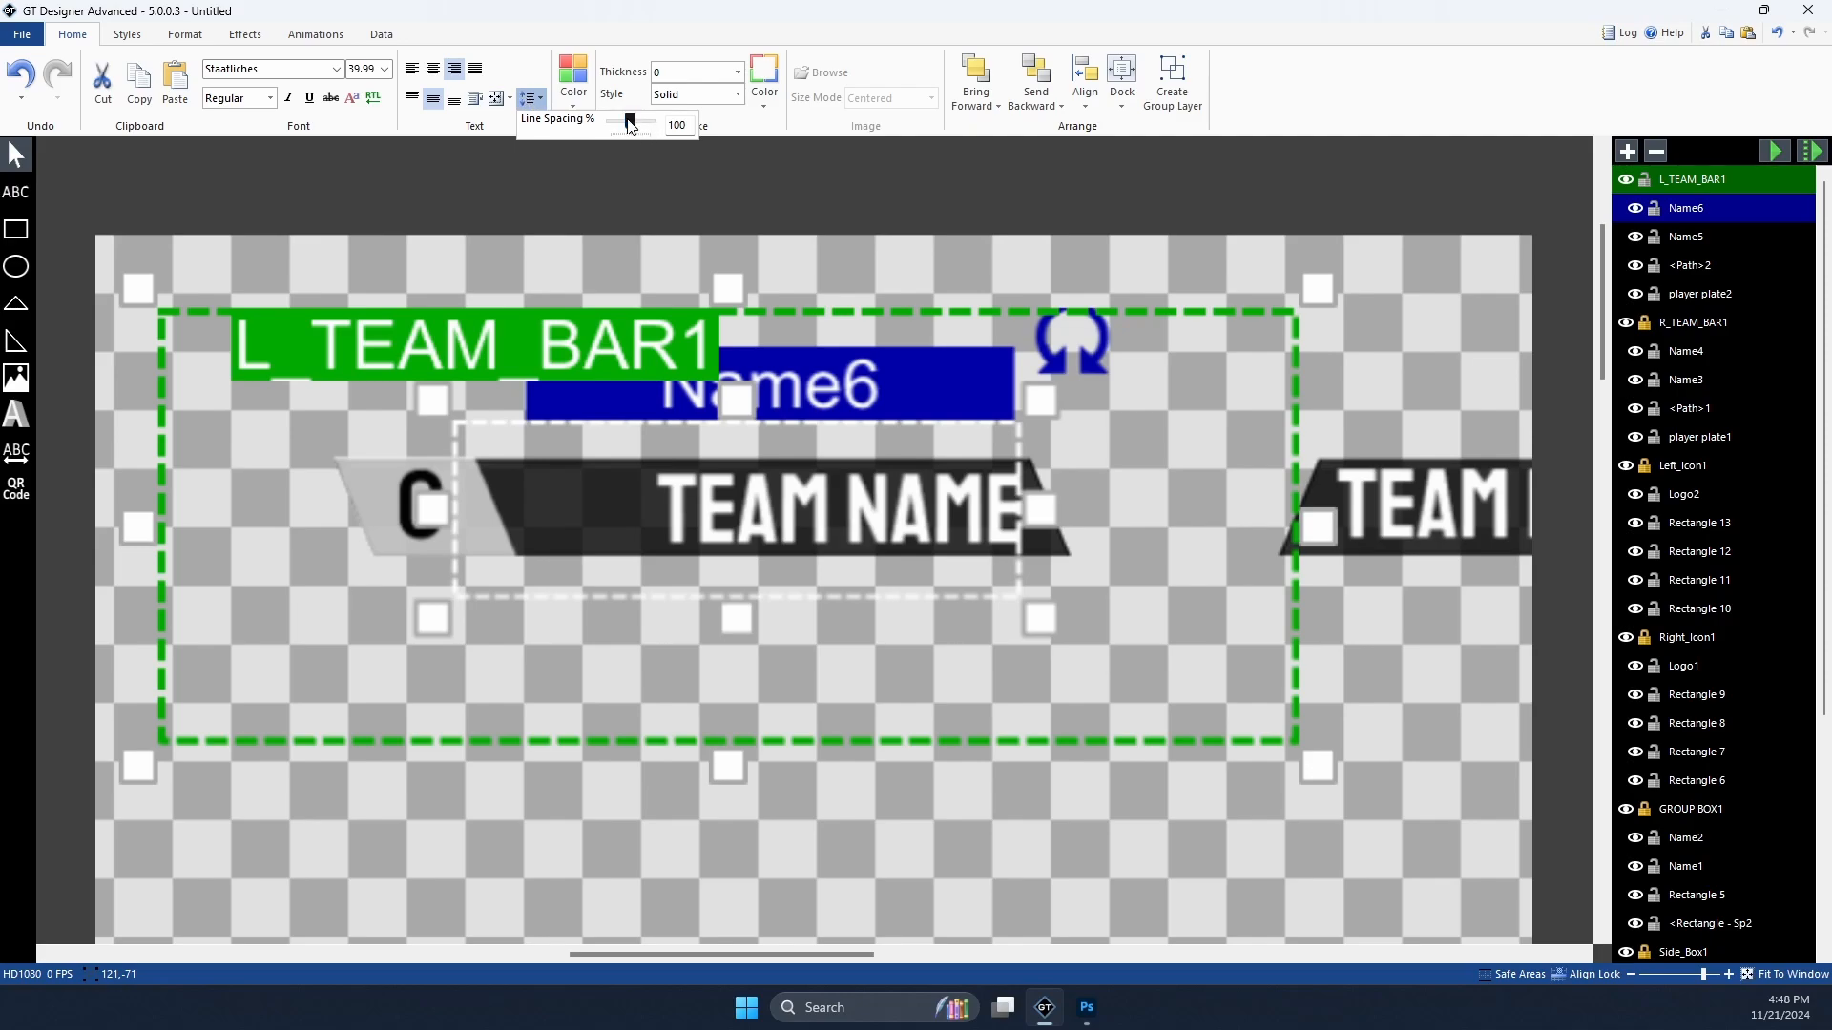
drag(629, 123, 614, 119)
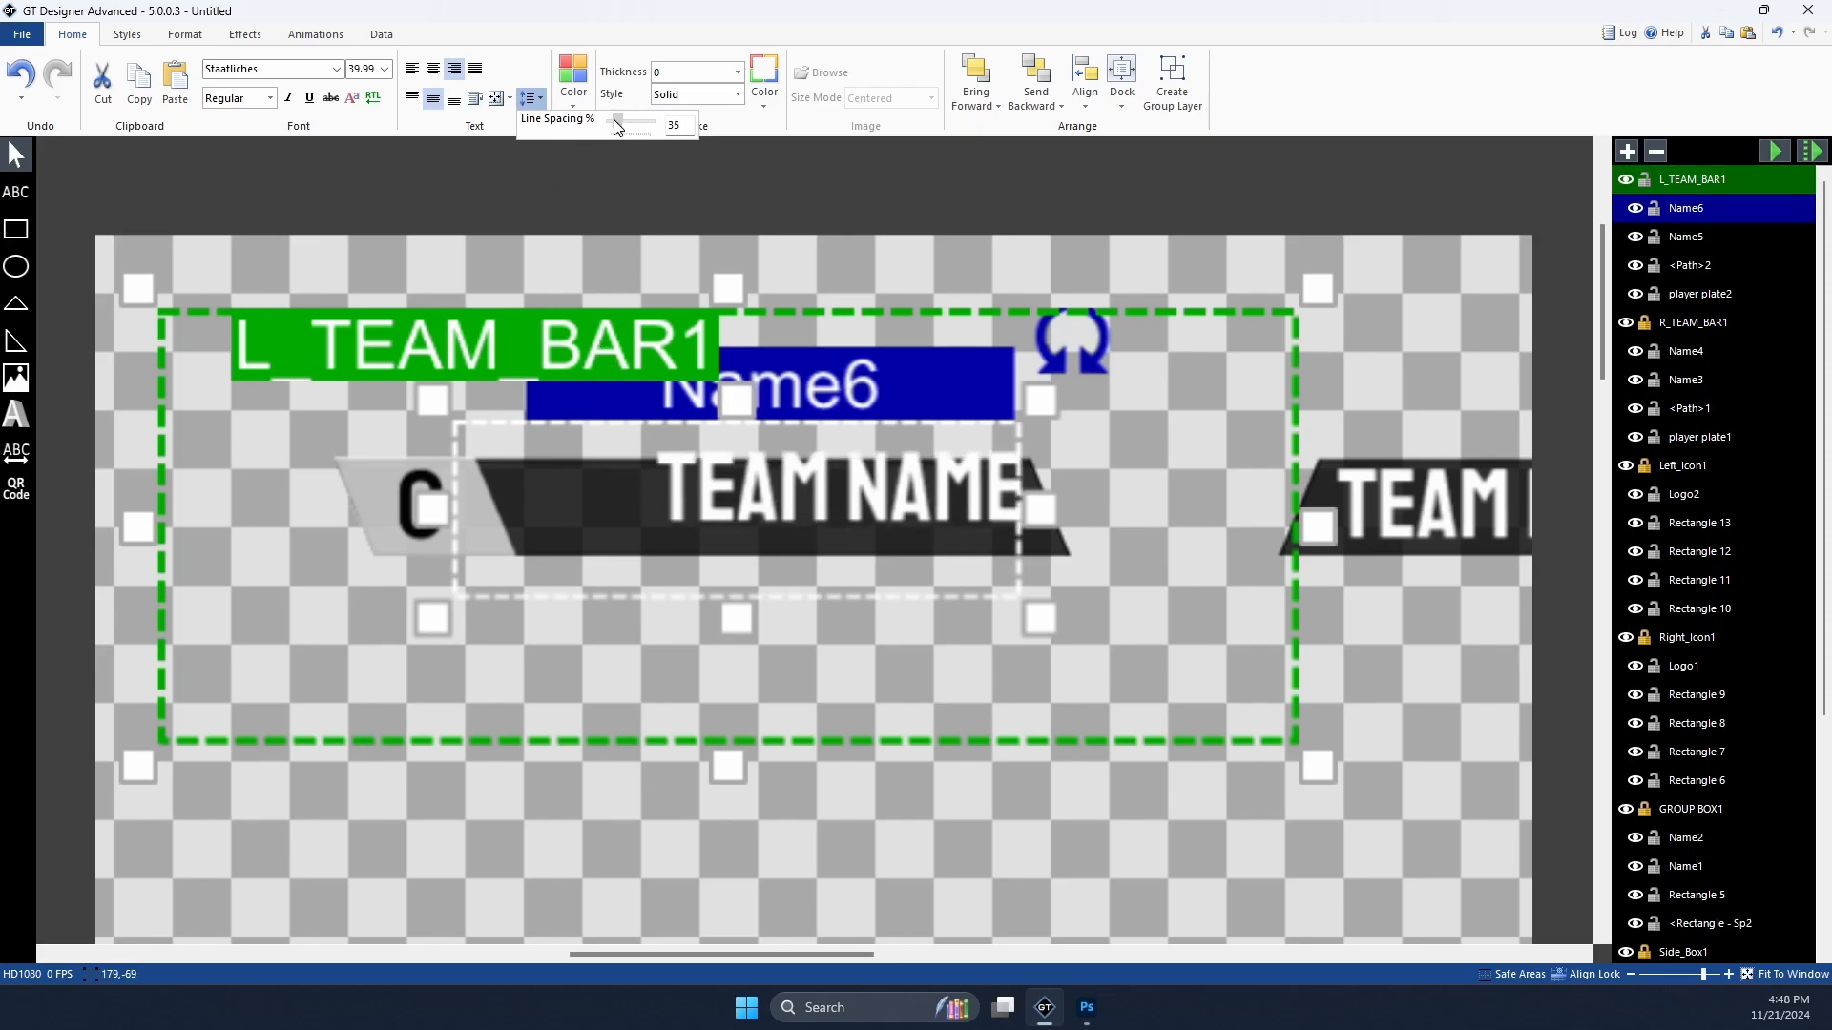
Step: Test the shrink behaviour of Name6 by appending a long run of Es, and restore the text to TEAM NAME
double_click(995, 496)
text(EEEEEEEEEEEEEEEEE)
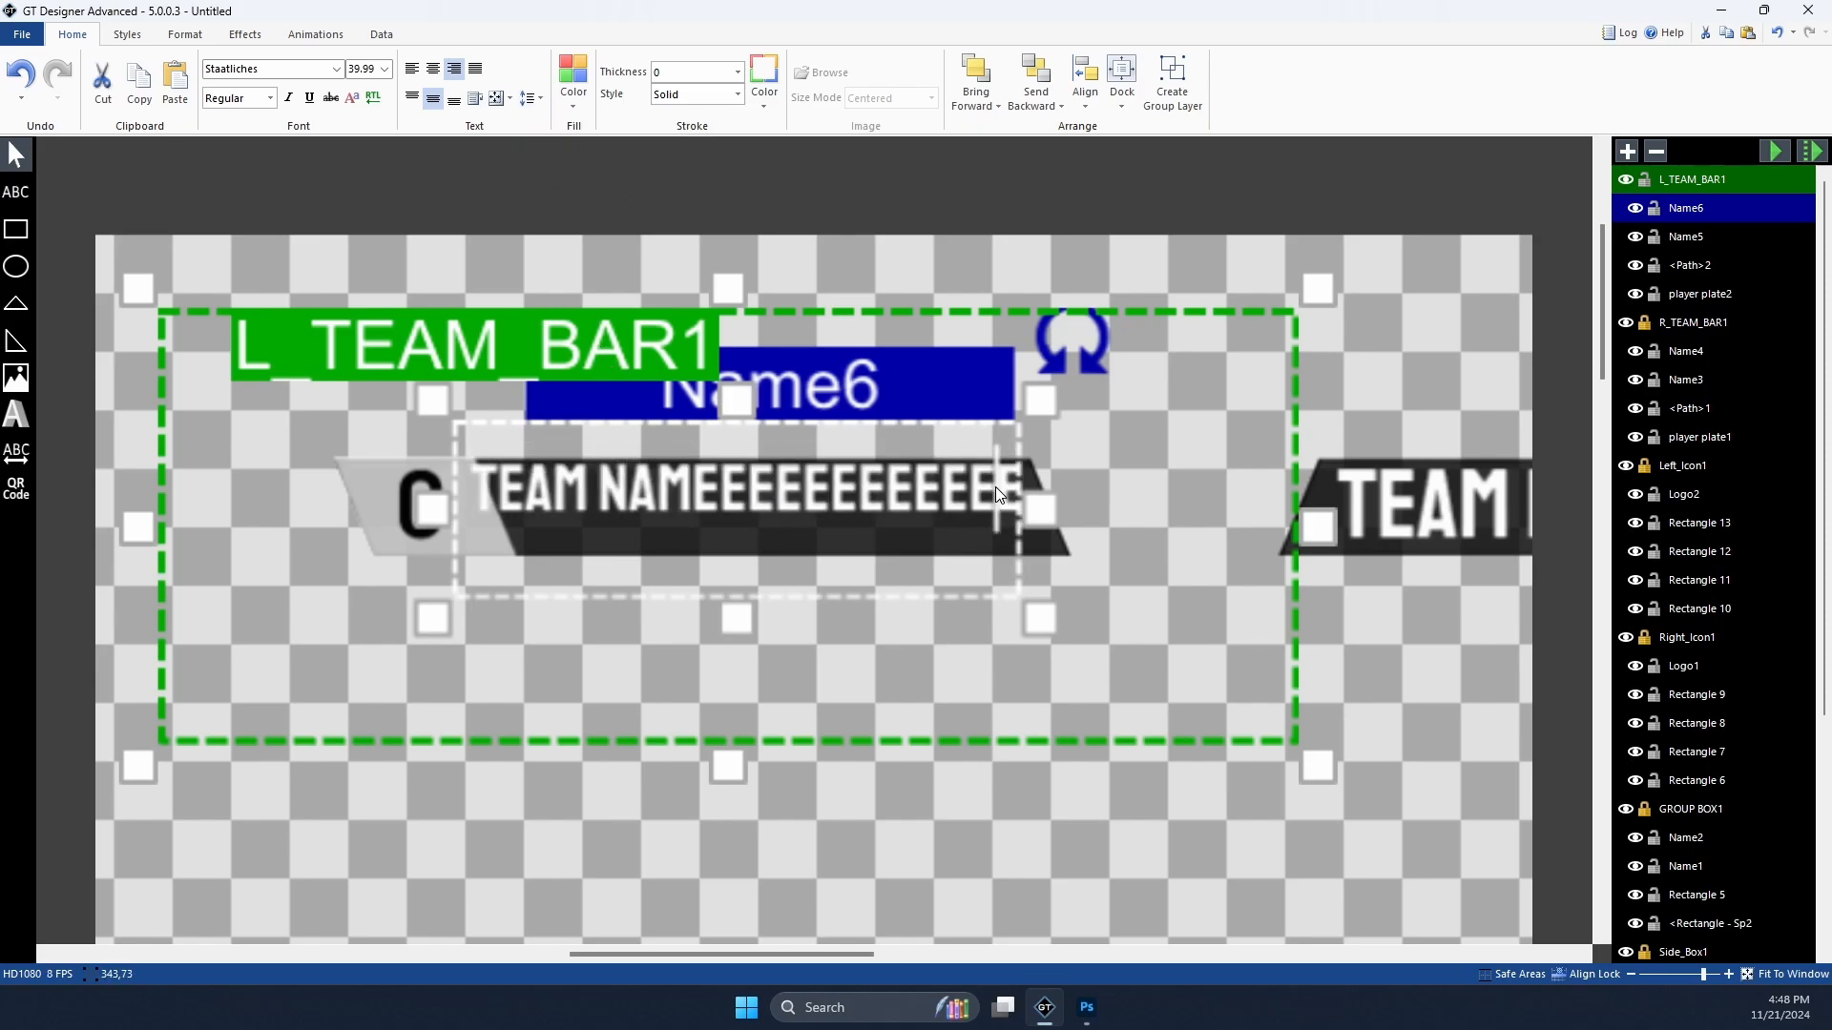
text(E)
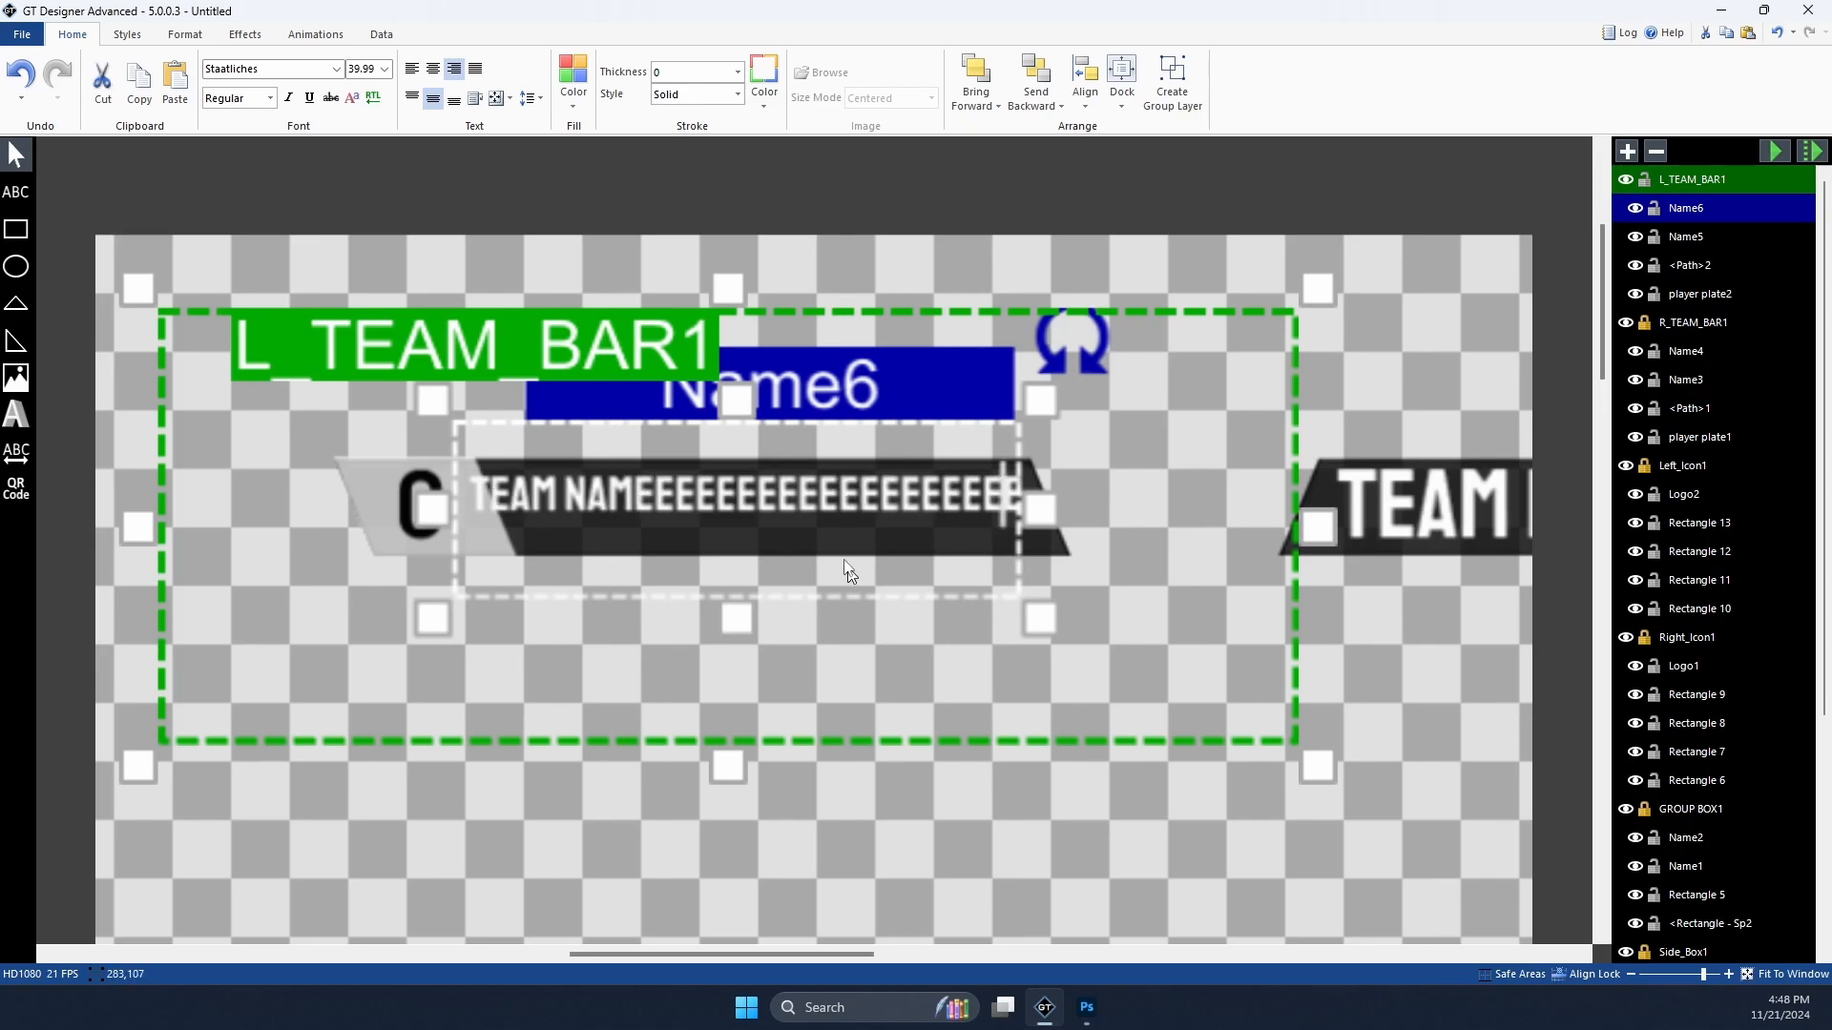
key(BackSpace)
key(BackSpace)
key(BackSpace)
key(BackSpace)
key(BackSpace)
key(BackSpace)
key(BackSpace)
key(BackSpace)
key(BackSpace)
key(BackSpace)
key(BackSpace)
key(BackSpace)
key(BackSpace)
key(BackSpace)
key(BackSpace)
key(BackSpace)
key(BackSpace)
key(BackSpace)
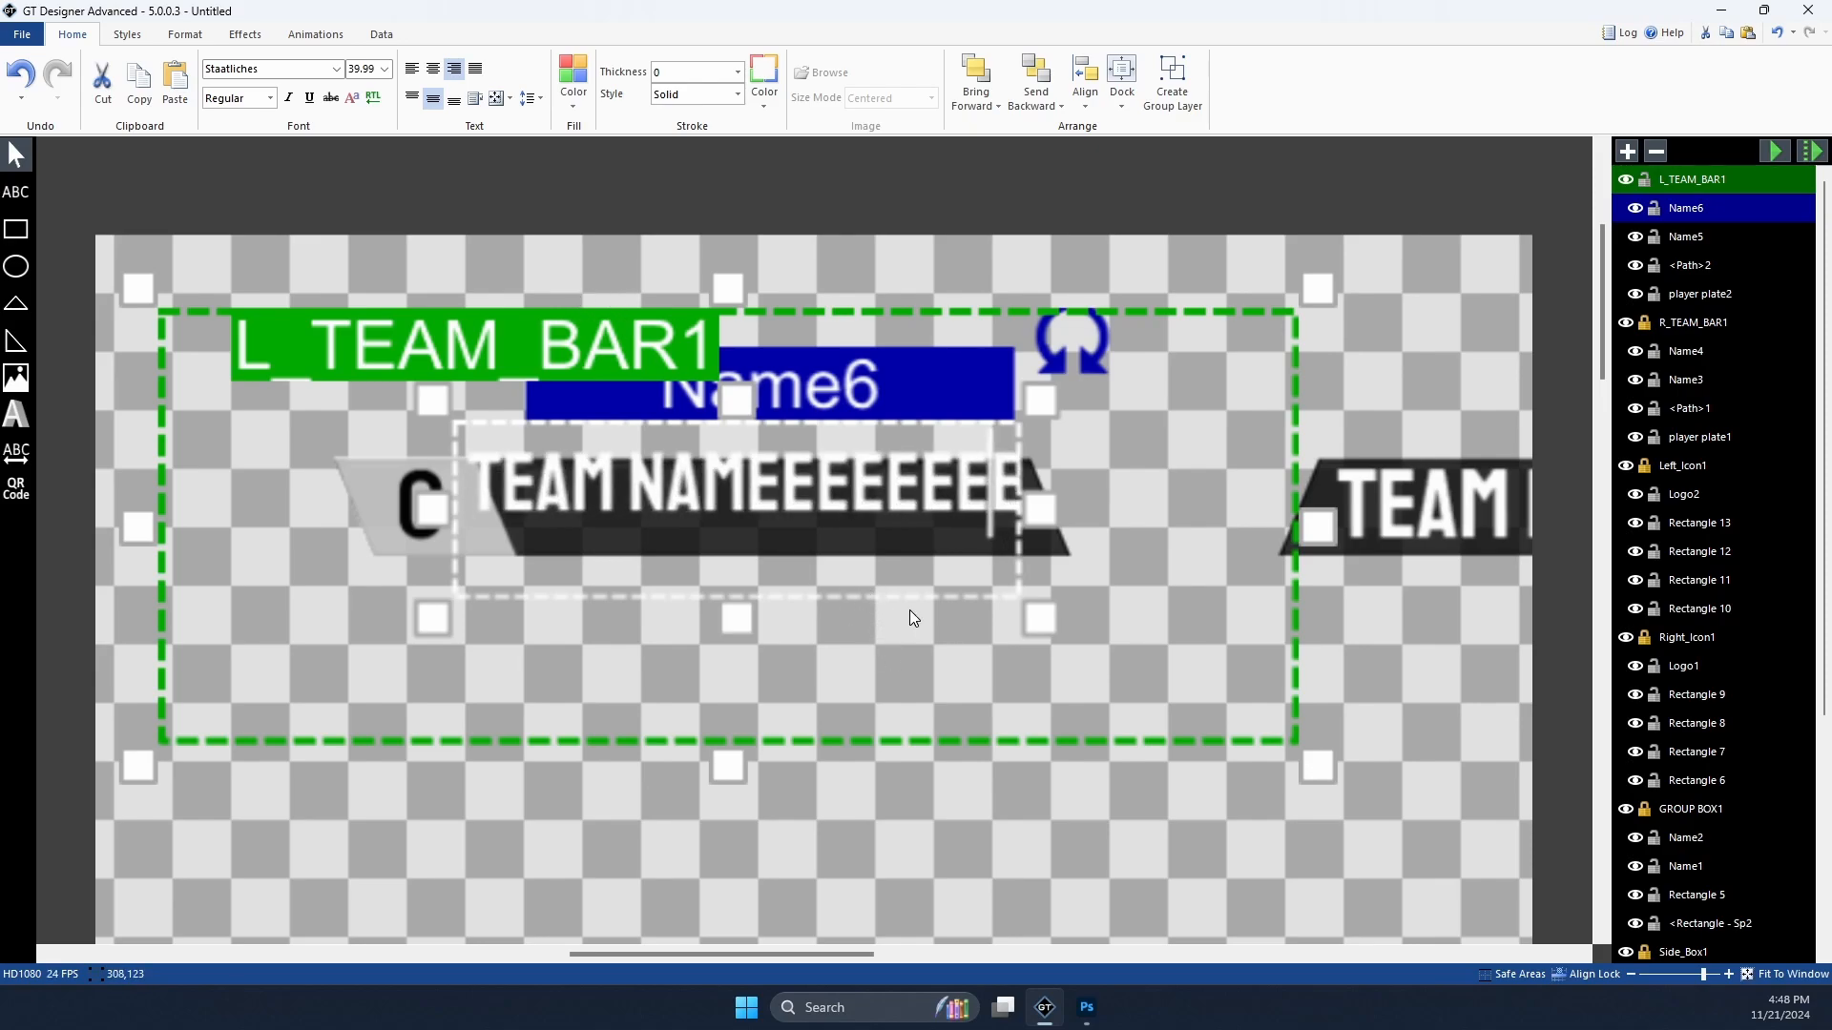
key(BackSpace)
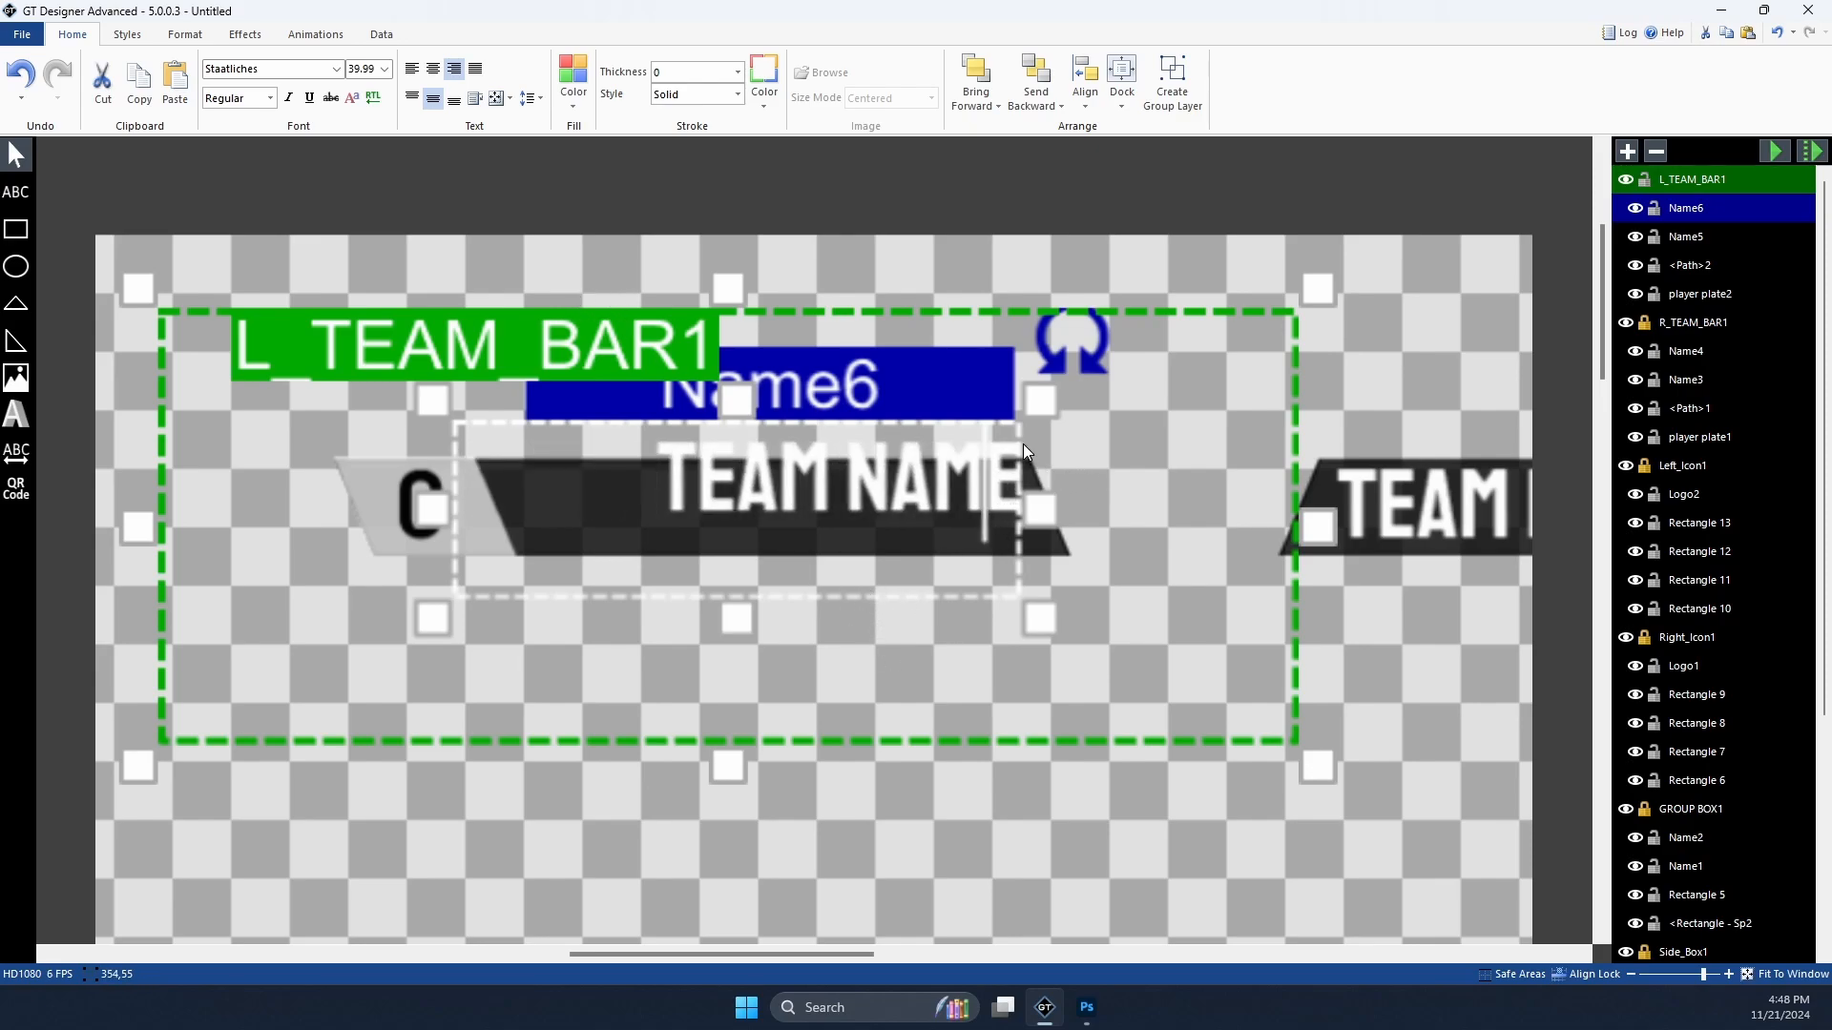
Step: Raise the Name6 line spacing until the text is centred on the bar, and pull the box's left edge inward clear of the score
click(530, 98)
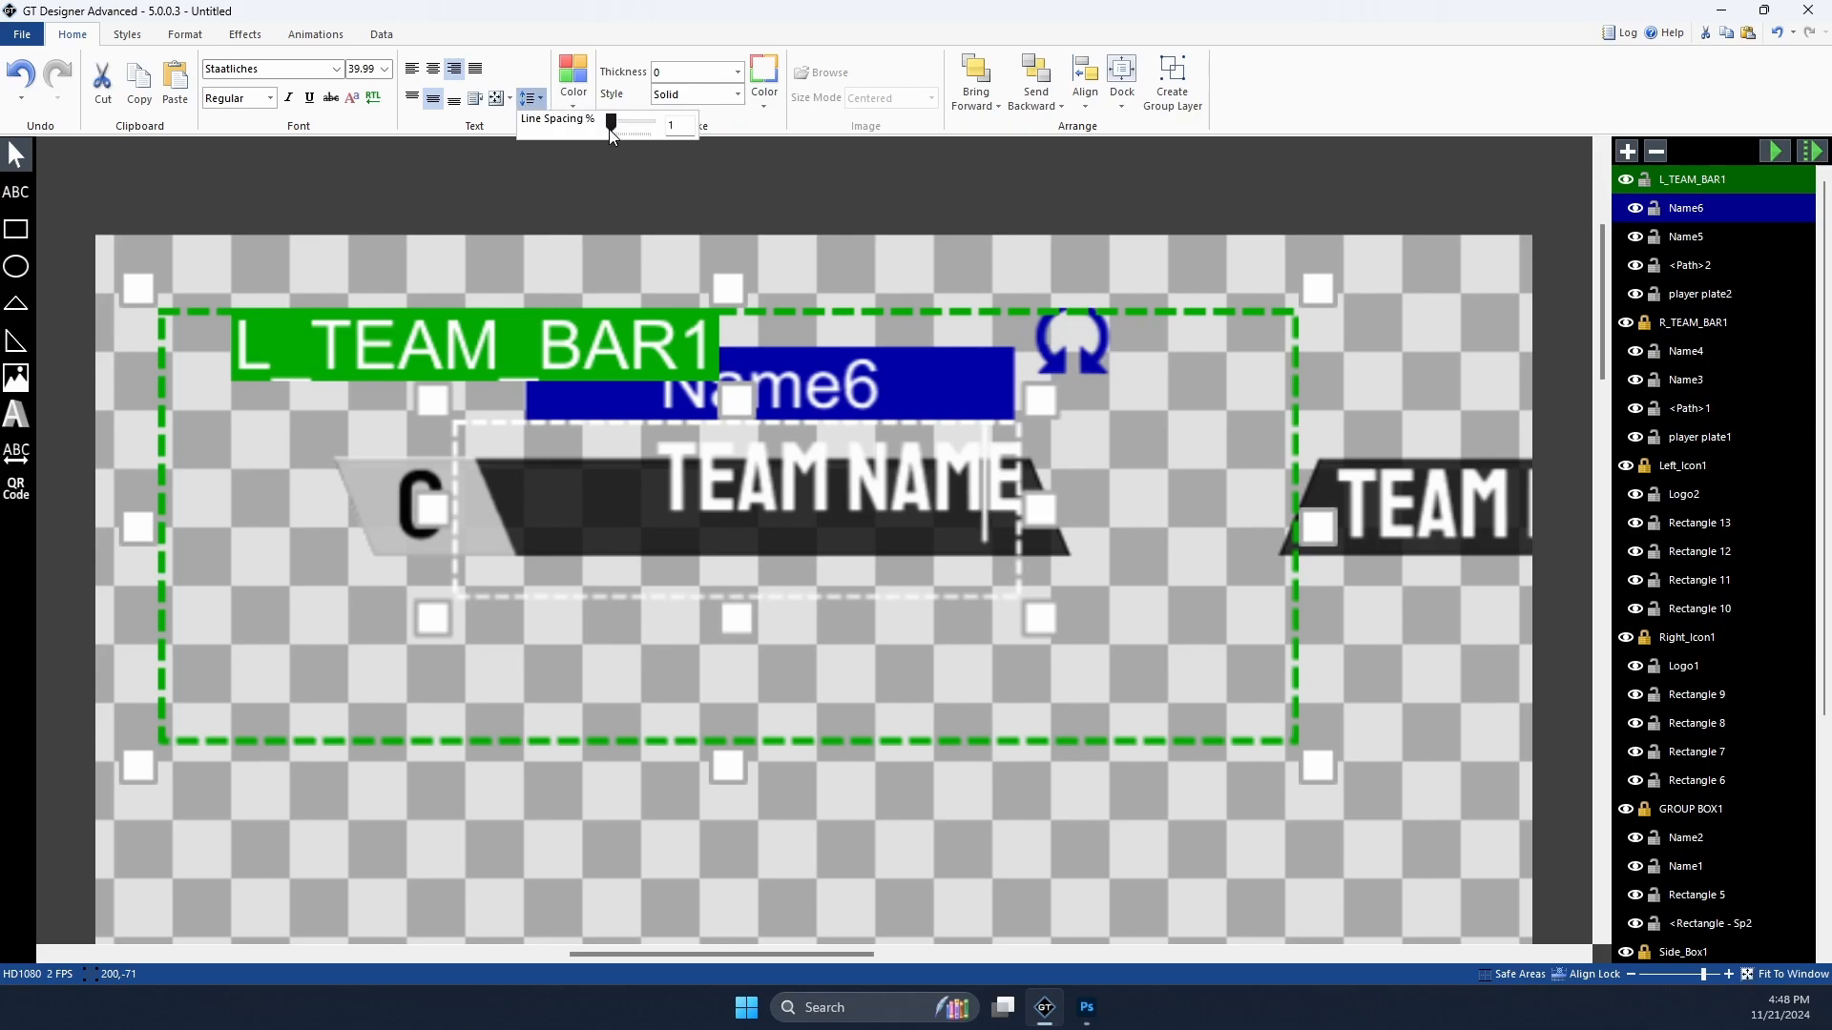
drag(622, 125, 627, 128)
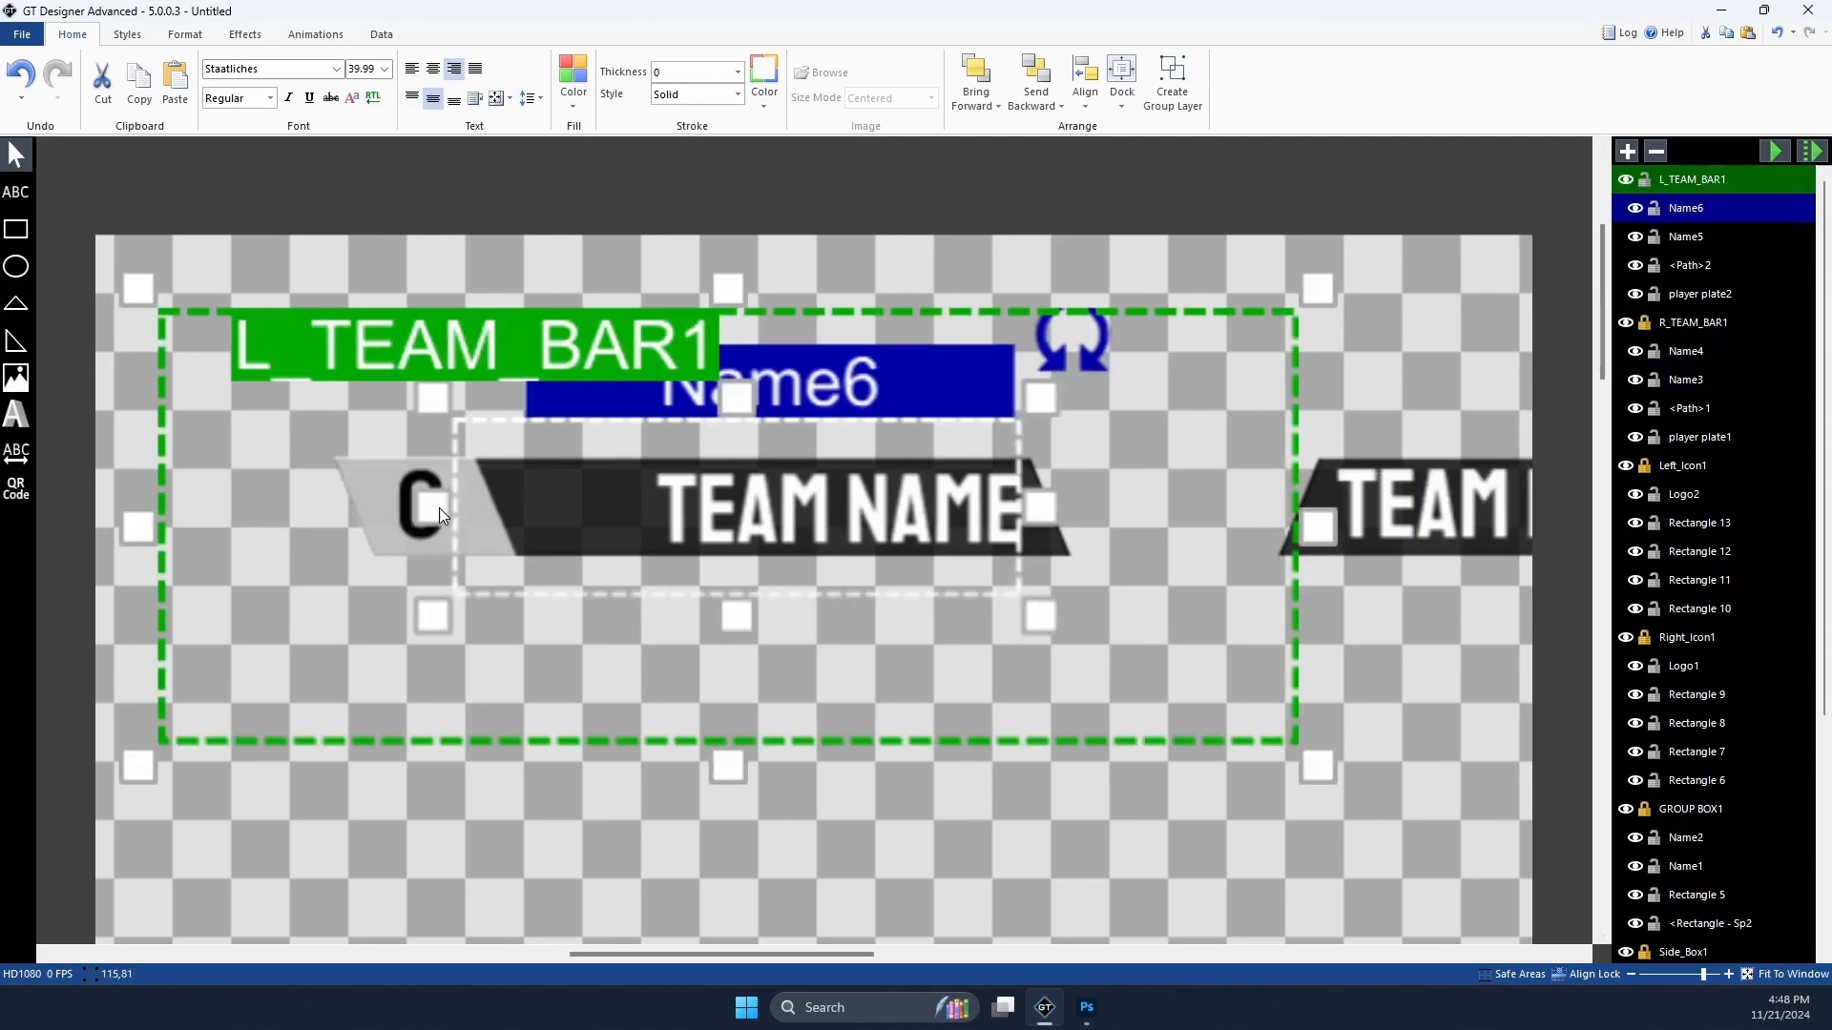
drag(439, 508, 507, 536)
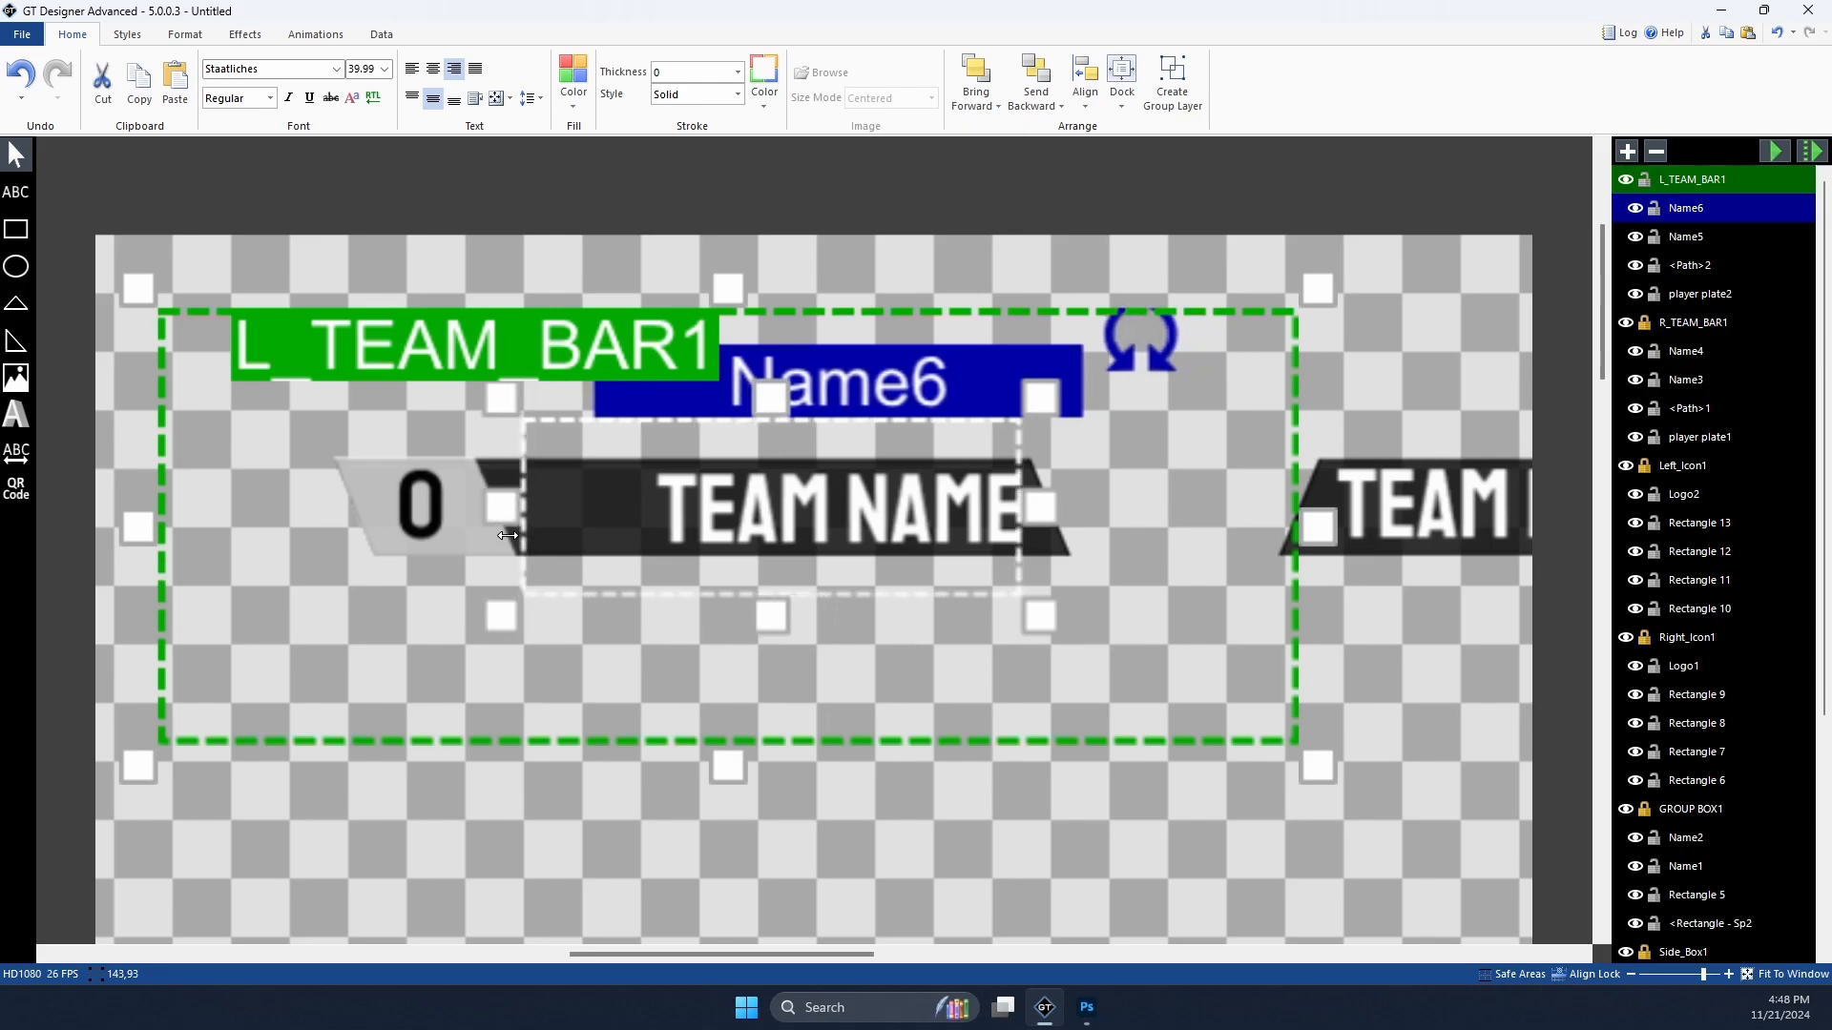
Step: Compare the adjusted left team name with the right team bar
click(1562, 366)
click(895, 530)
drag(1704, 973, 1682, 970)
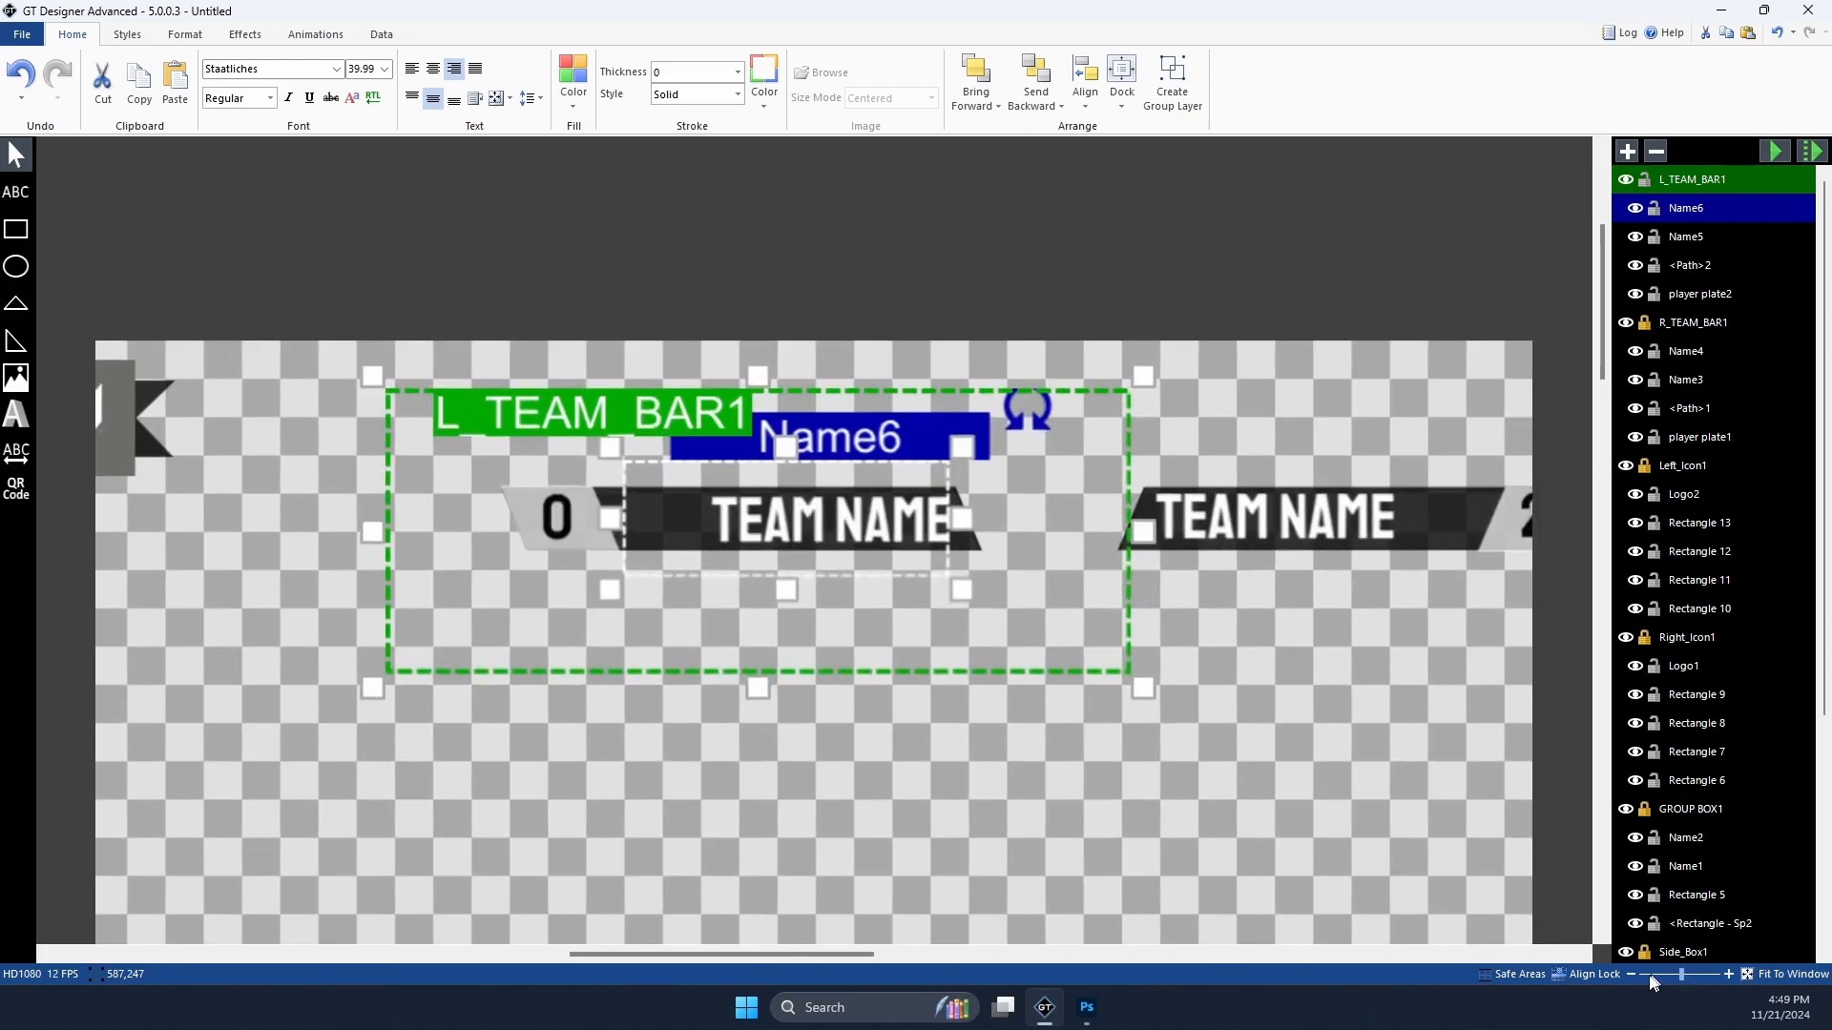
drag(838, 955, 926, 958)
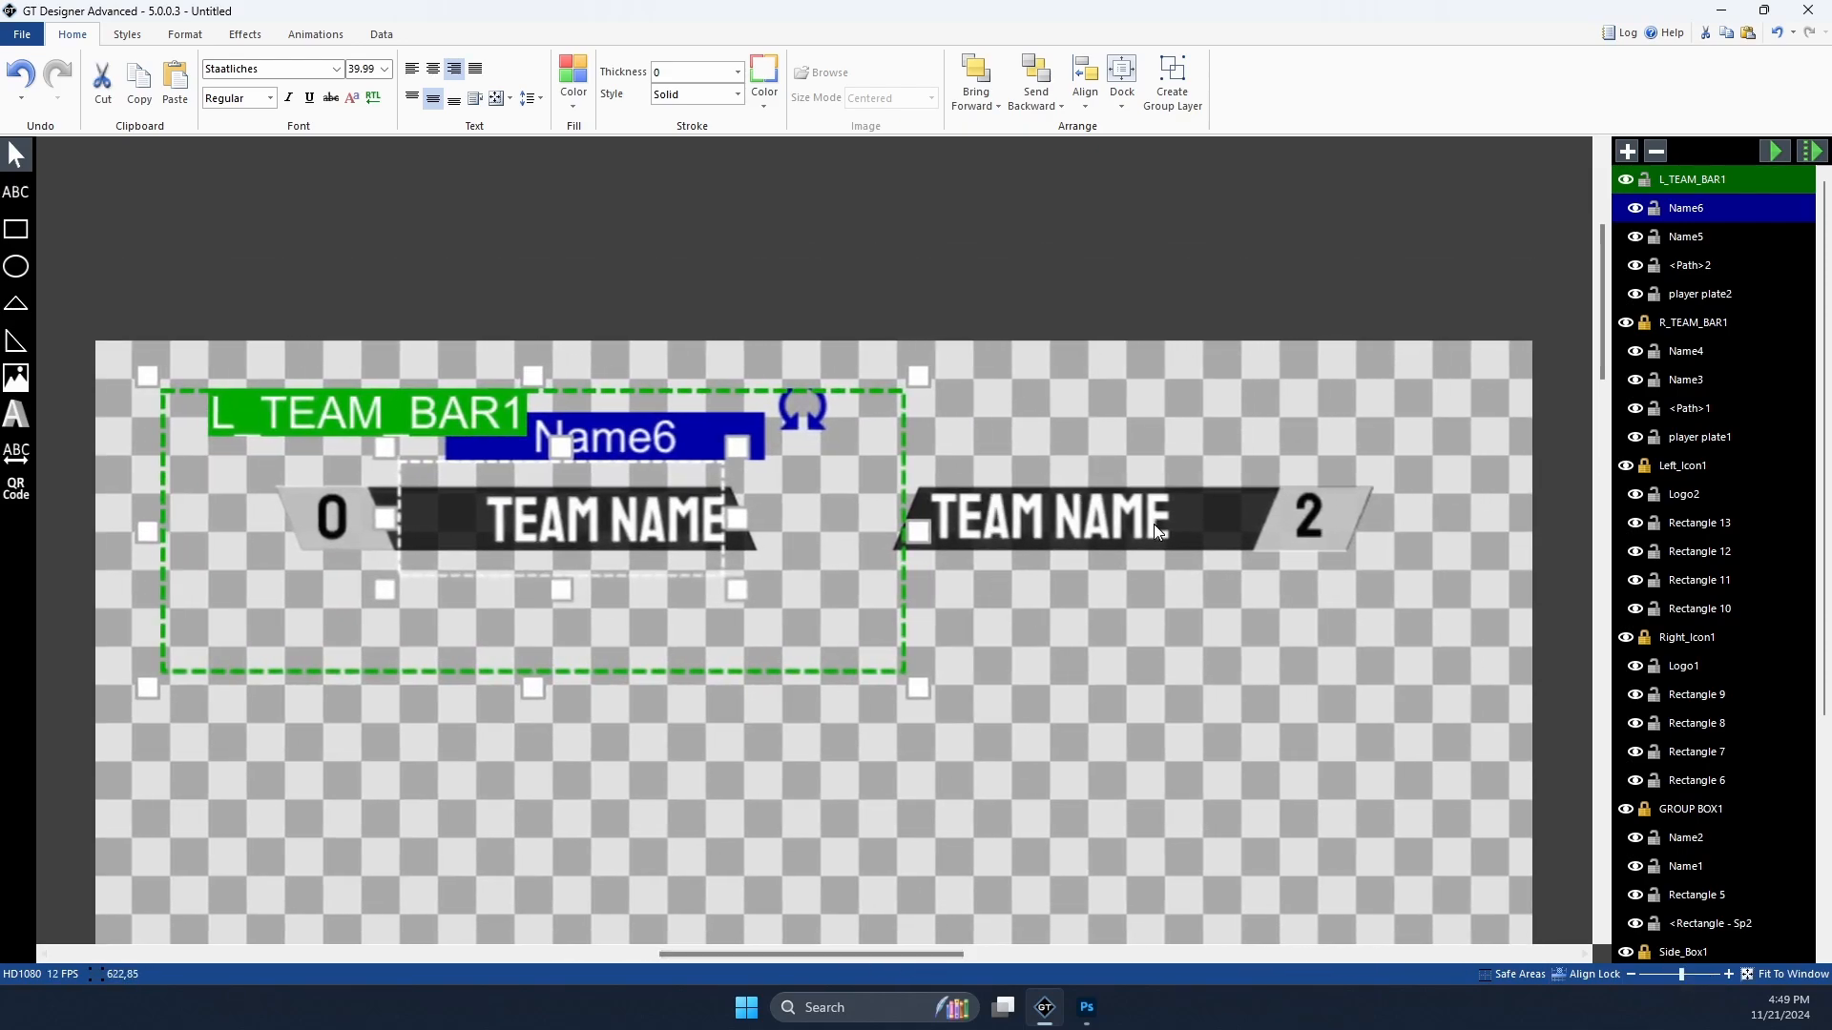
Step: Unlock the R_TEAM_BAR1 layer and resize its bounds to leave a margin around the whole right team bar
click(1226, 496)
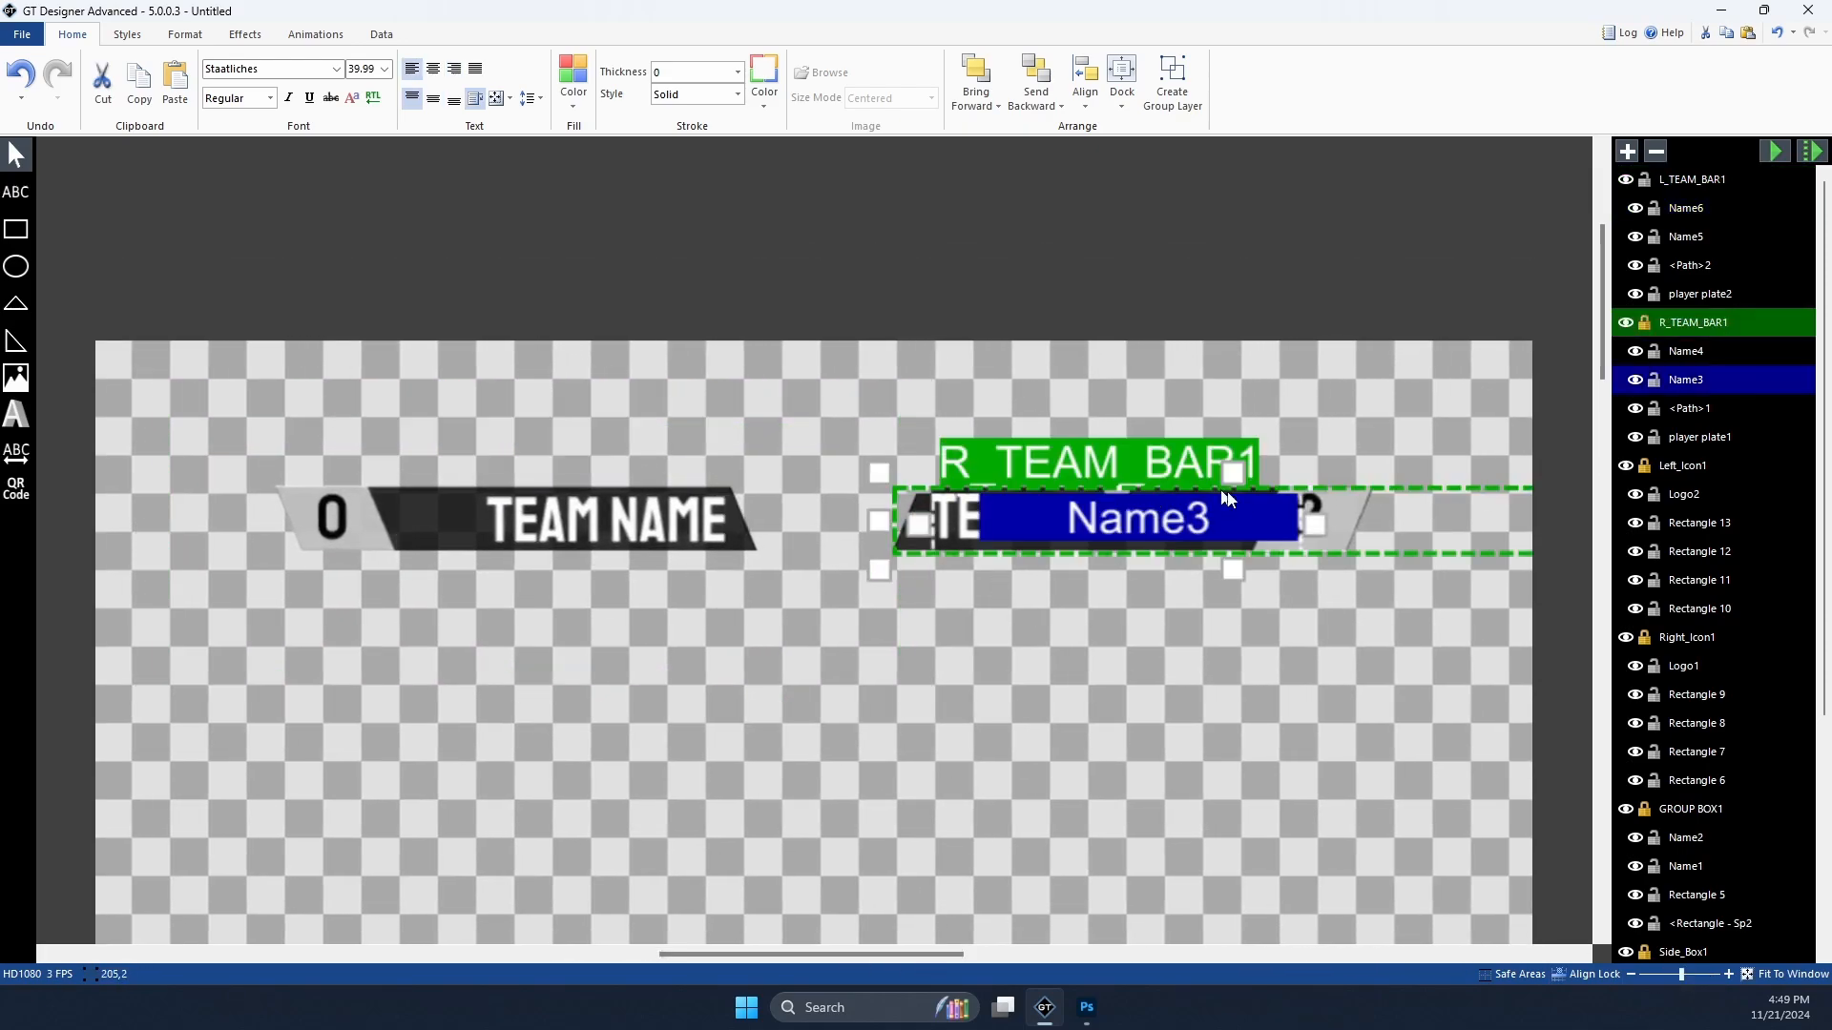
click(1645, 324)
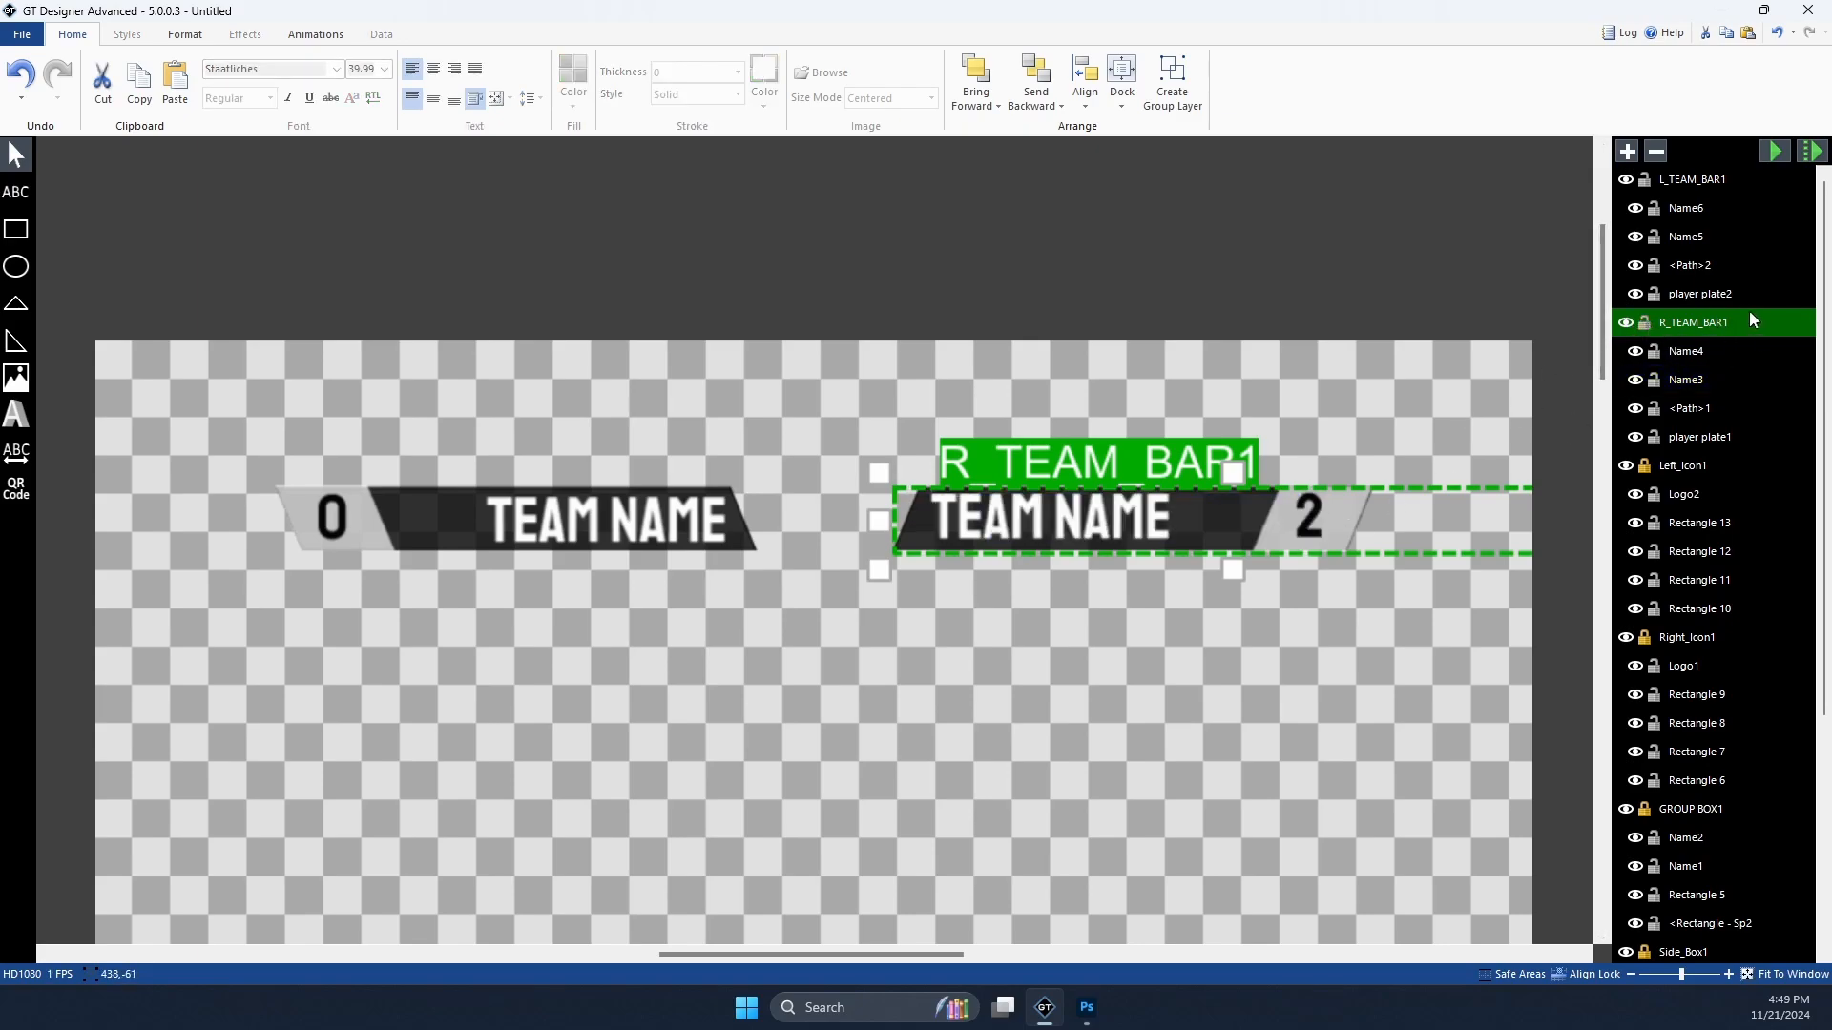
drag(1232, 473, 1233, 384)
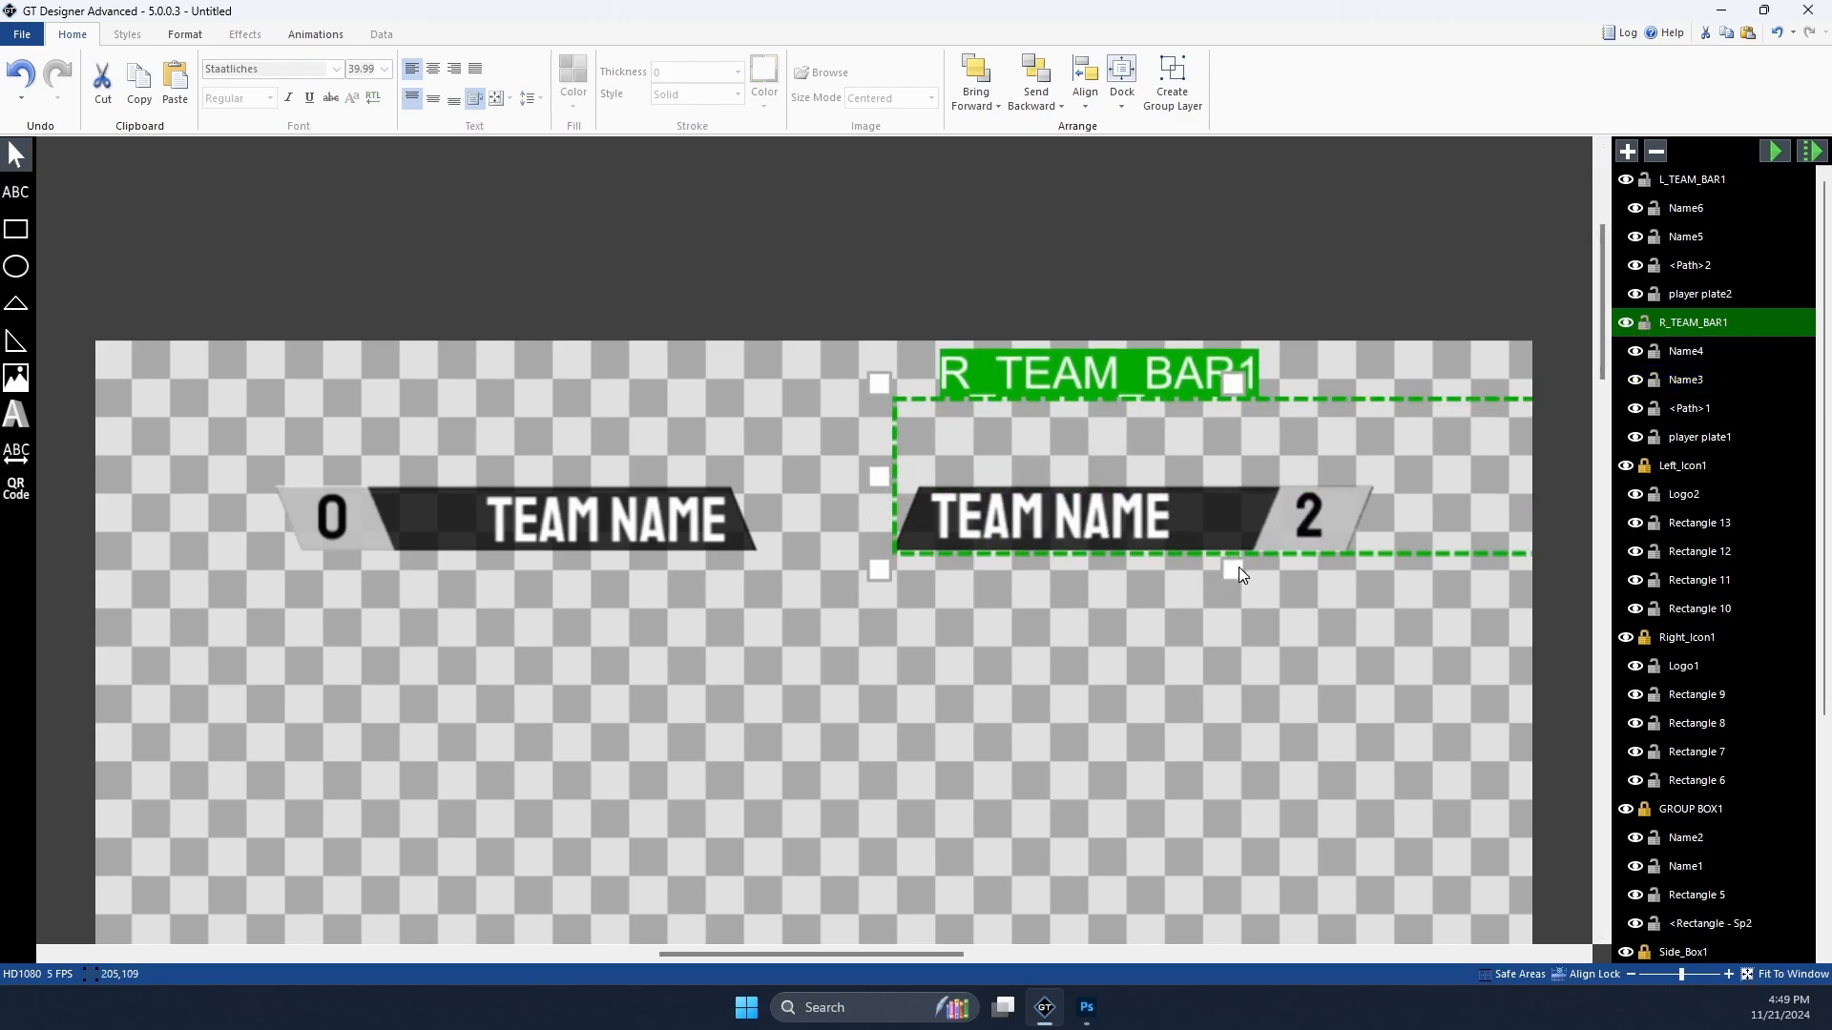
drag(1238, 573, 1238, 711)
drag(882, 547, 825, 547)
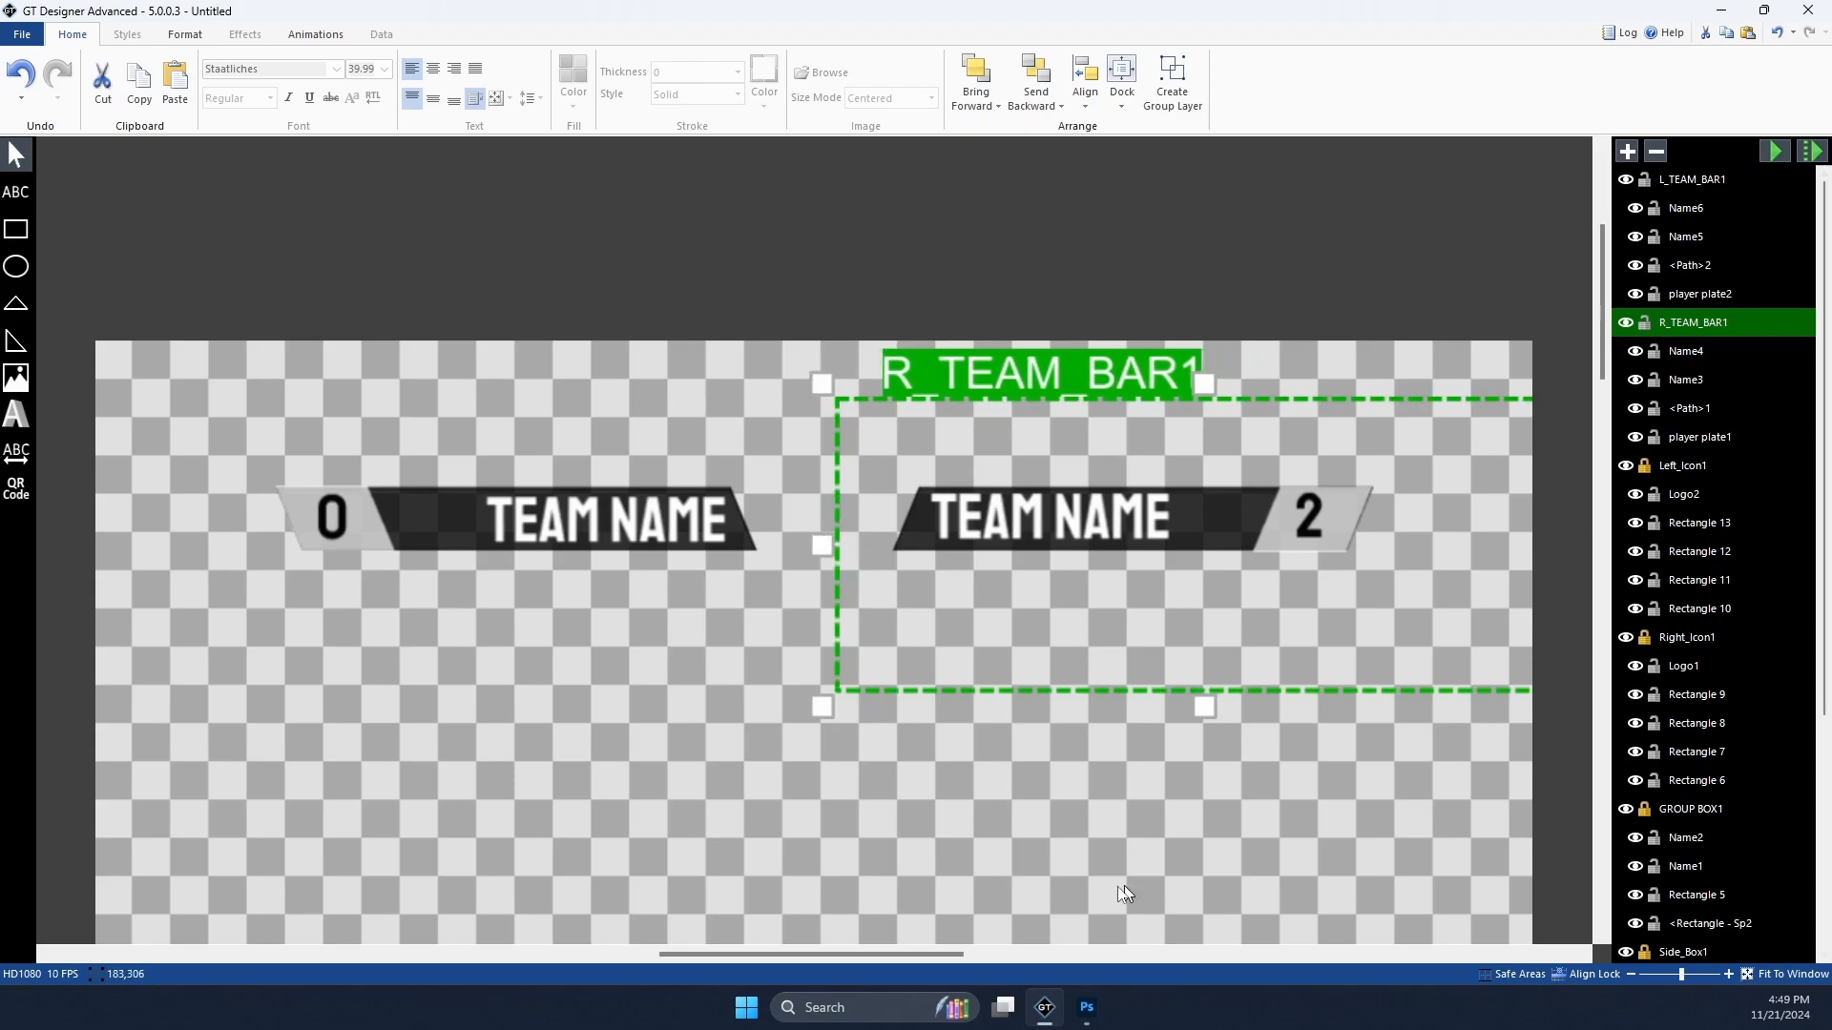
drag(890, 953, 1110, 953)
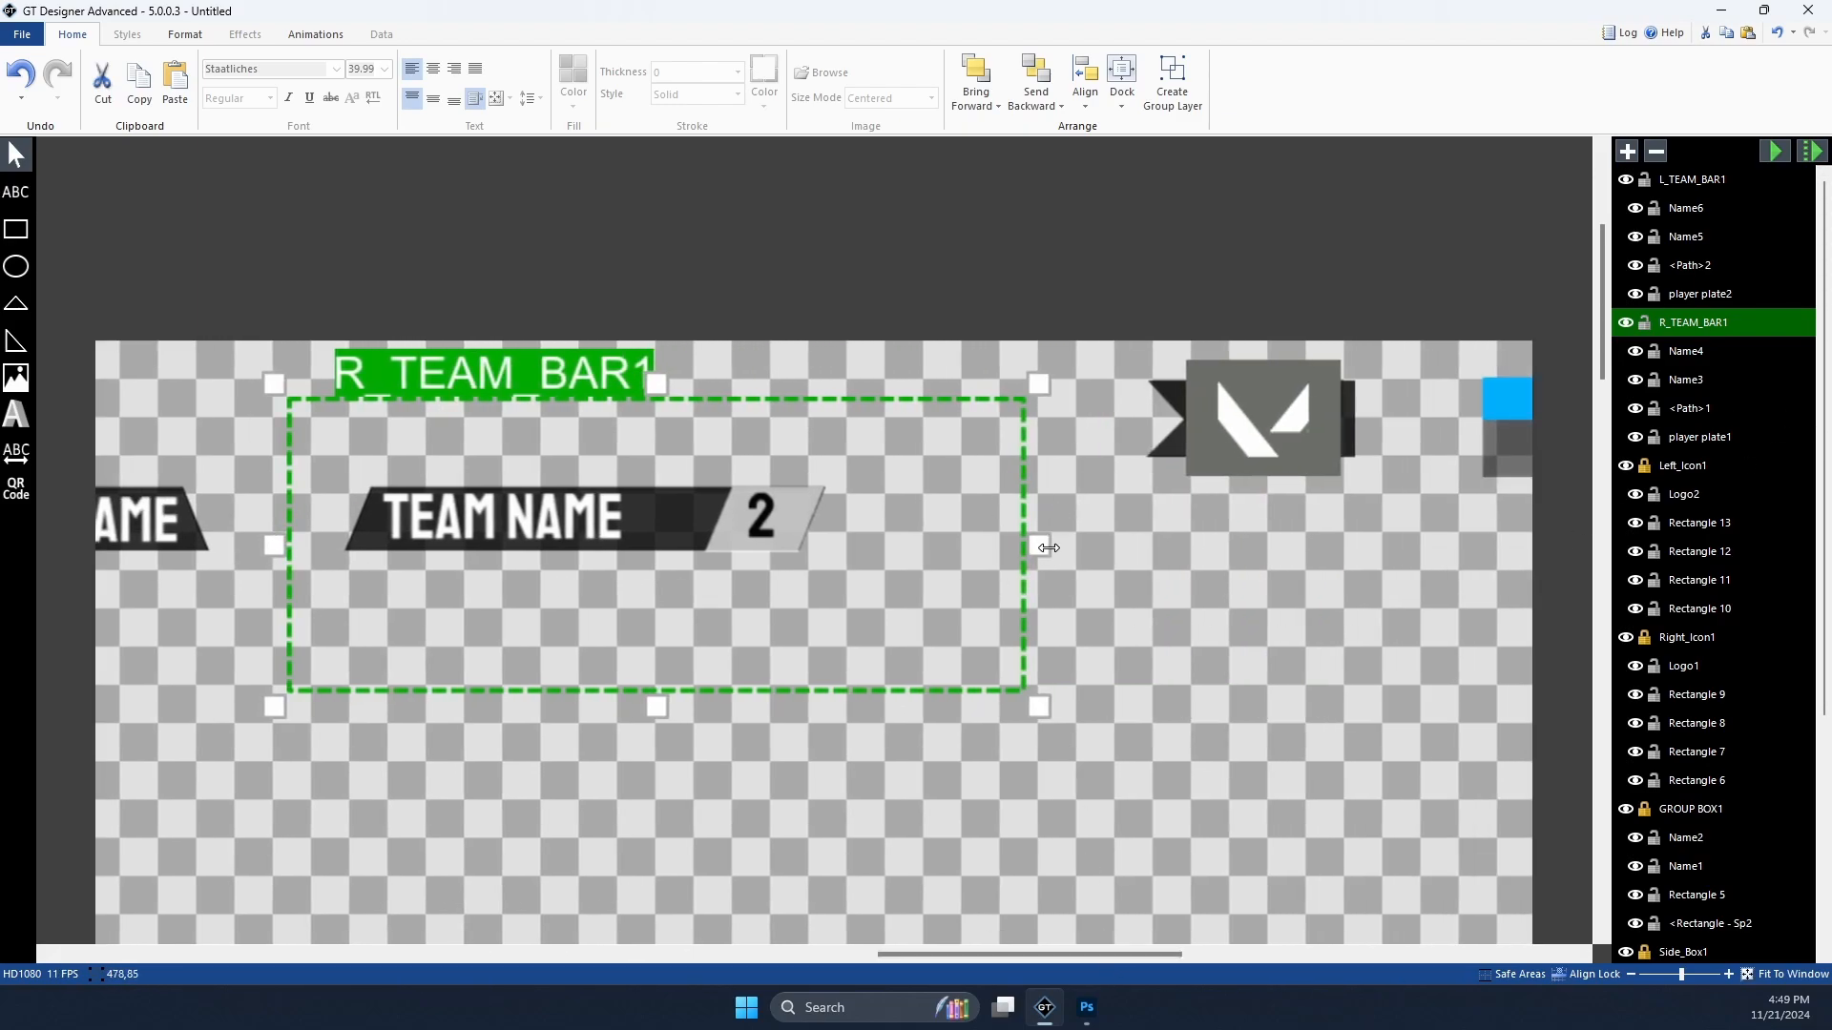
drag(1048, 548, 836, 546)
drag(1005, 954, 755, 934)
drag(1477, 544, 1510, 545)
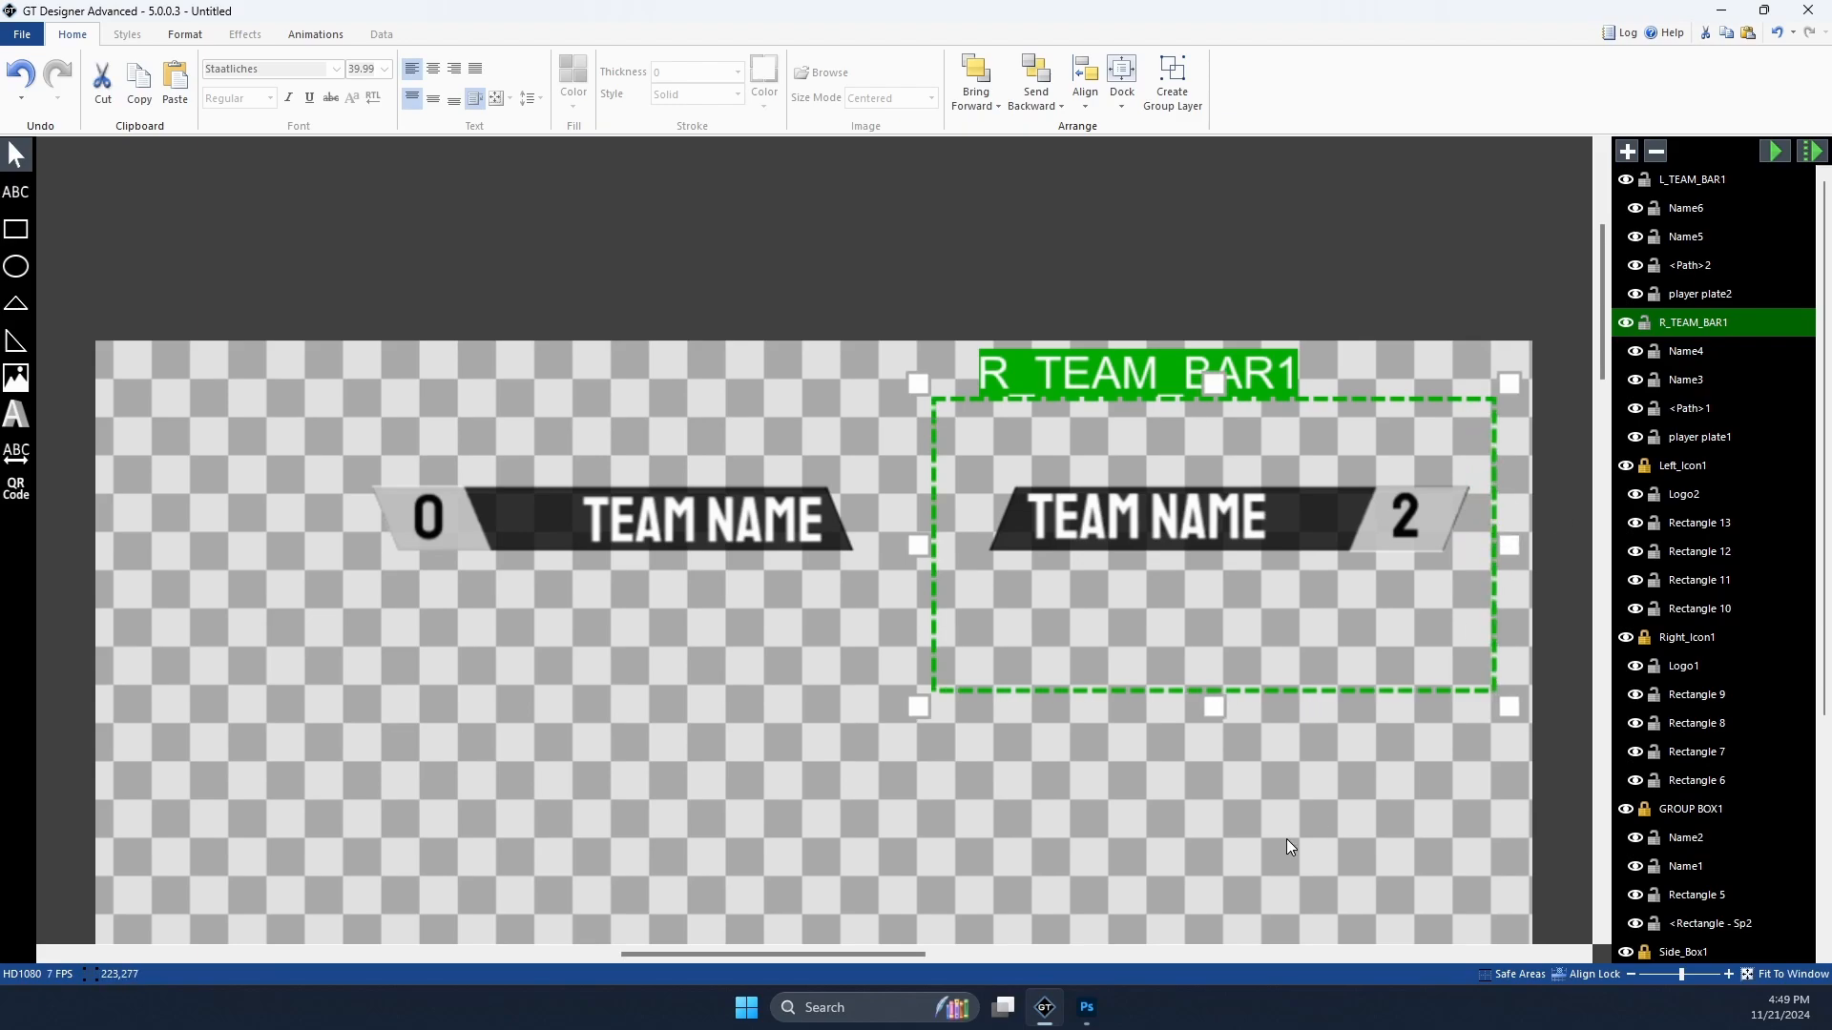
drag(880, 954, 925, 951)
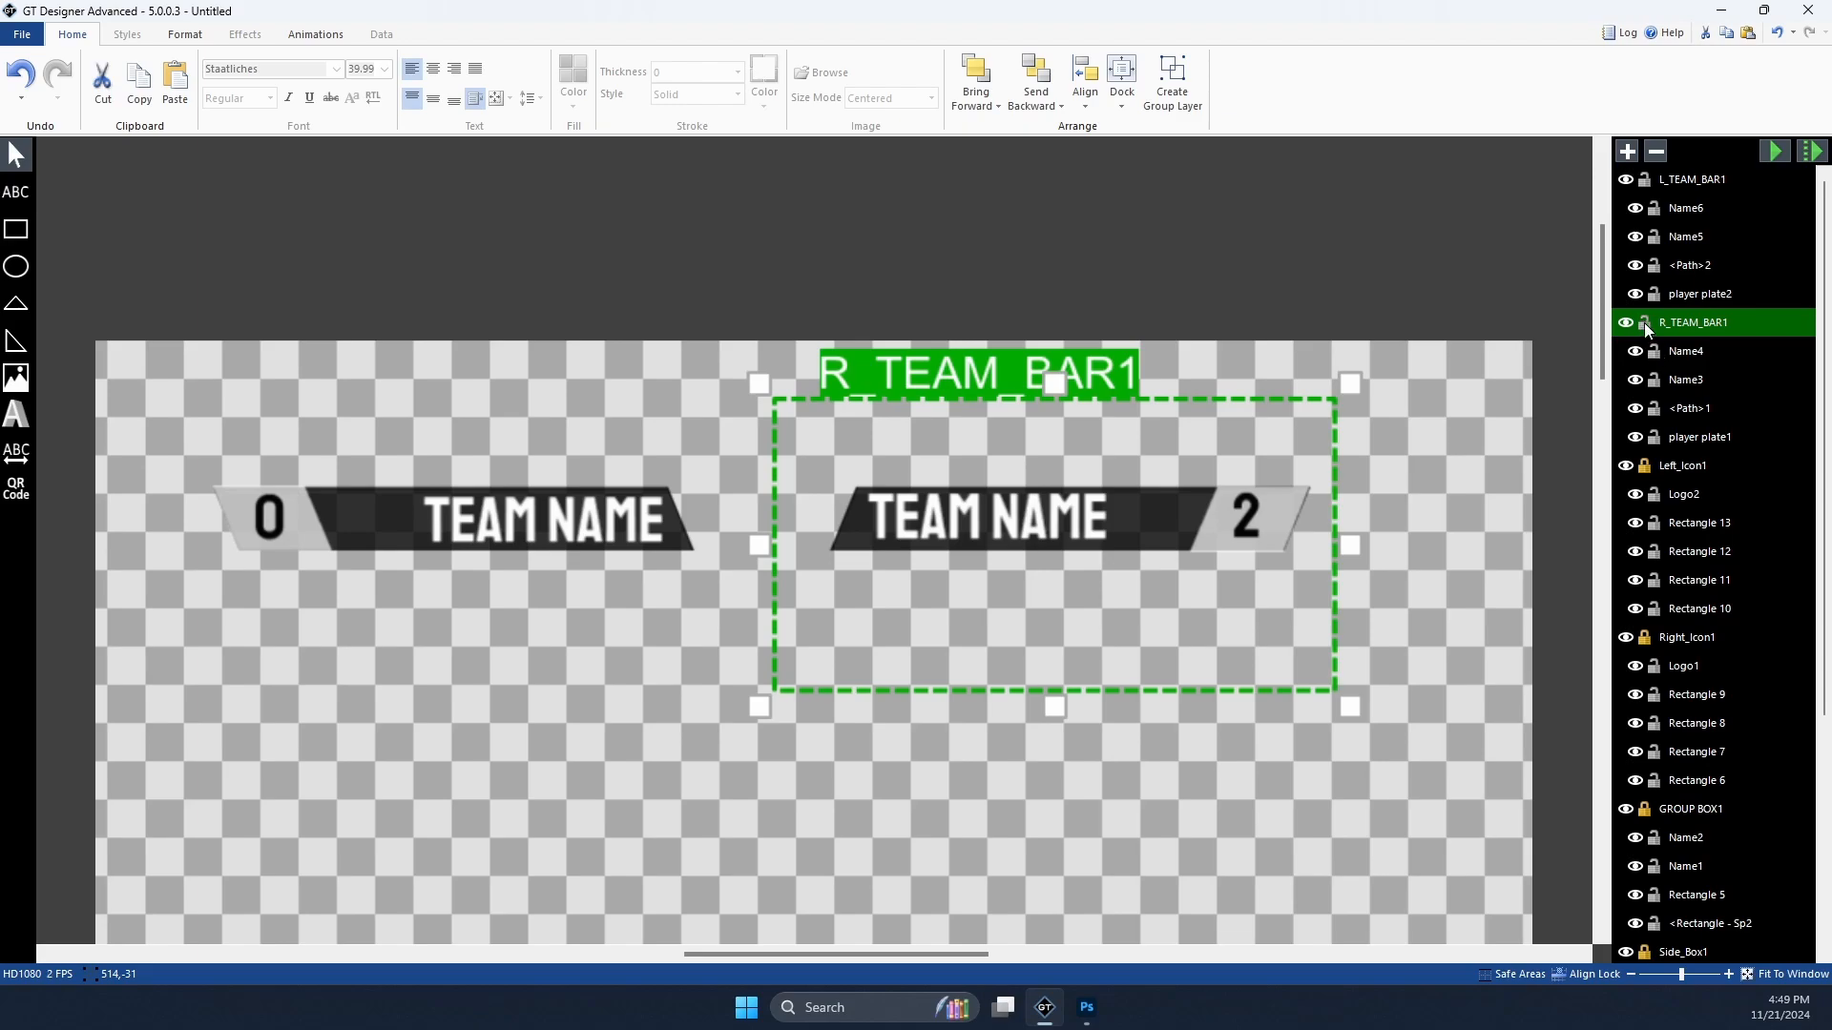
Step: Replace the Name3 text in R_TEAM_BAR1 with a copy of Name6 placed over the right bar
click(1028, 535)
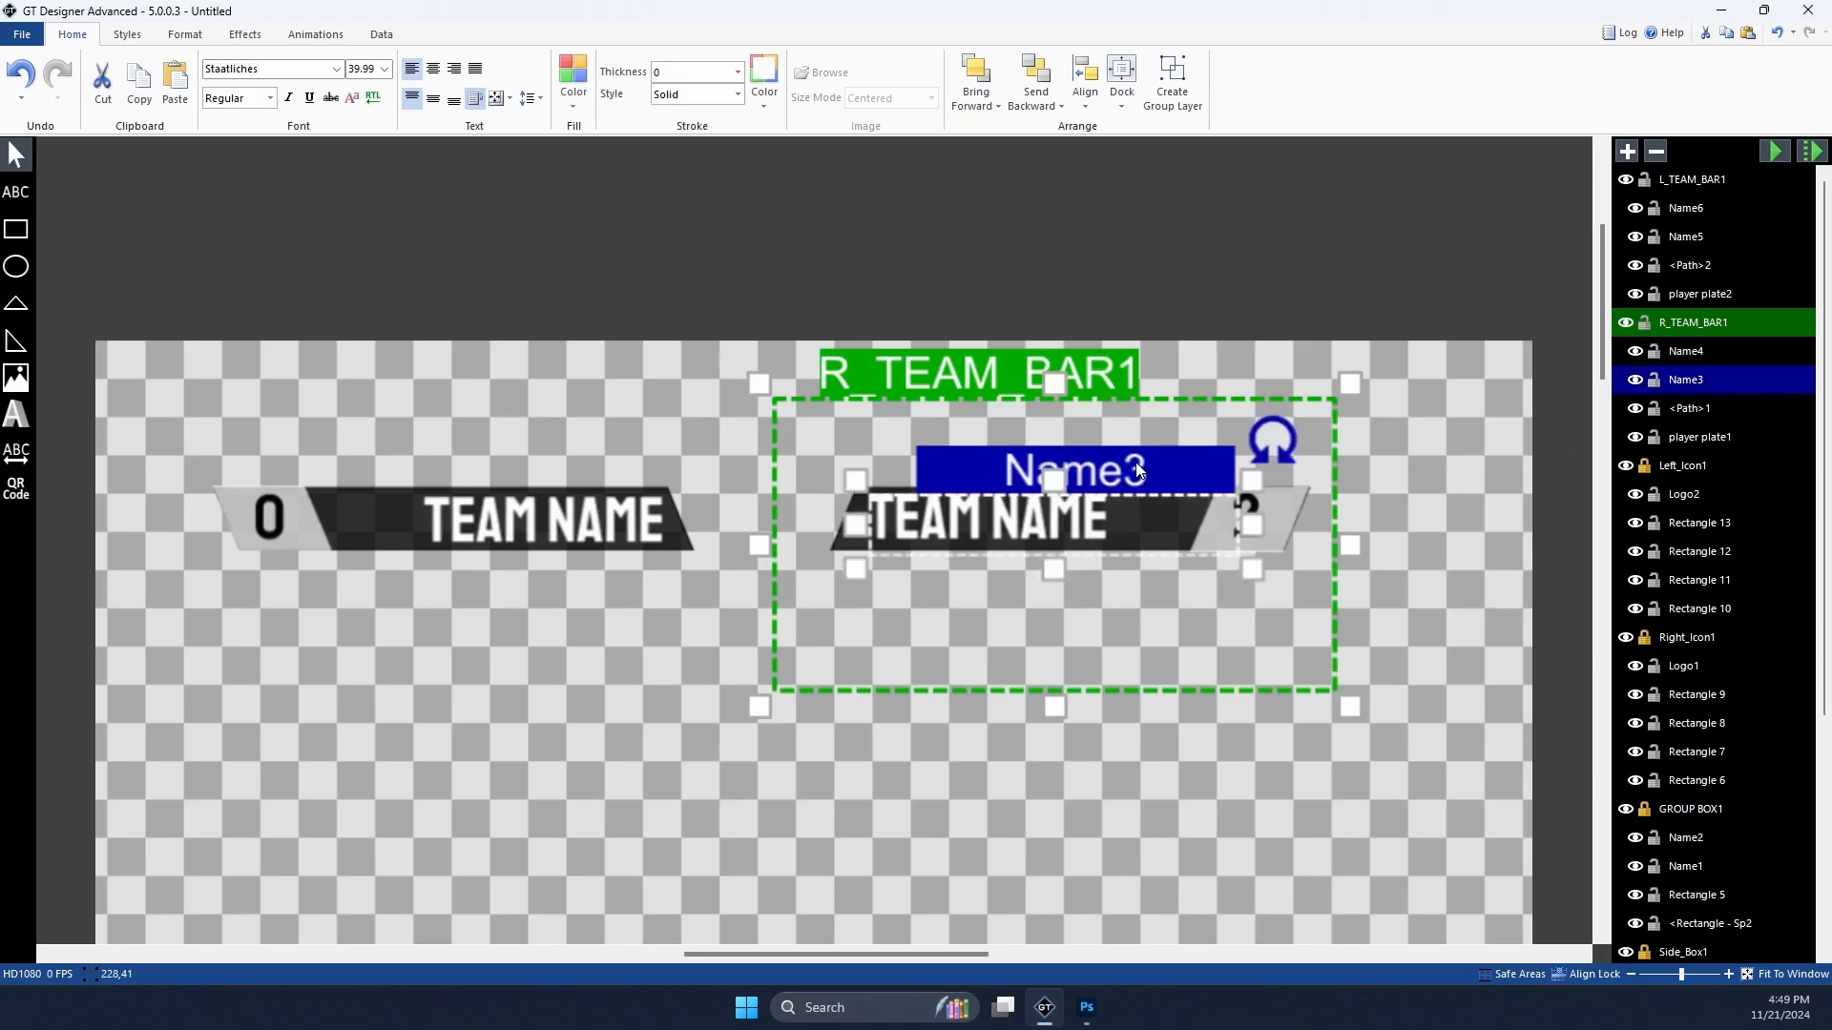
key(Delete)
click(464, 530)
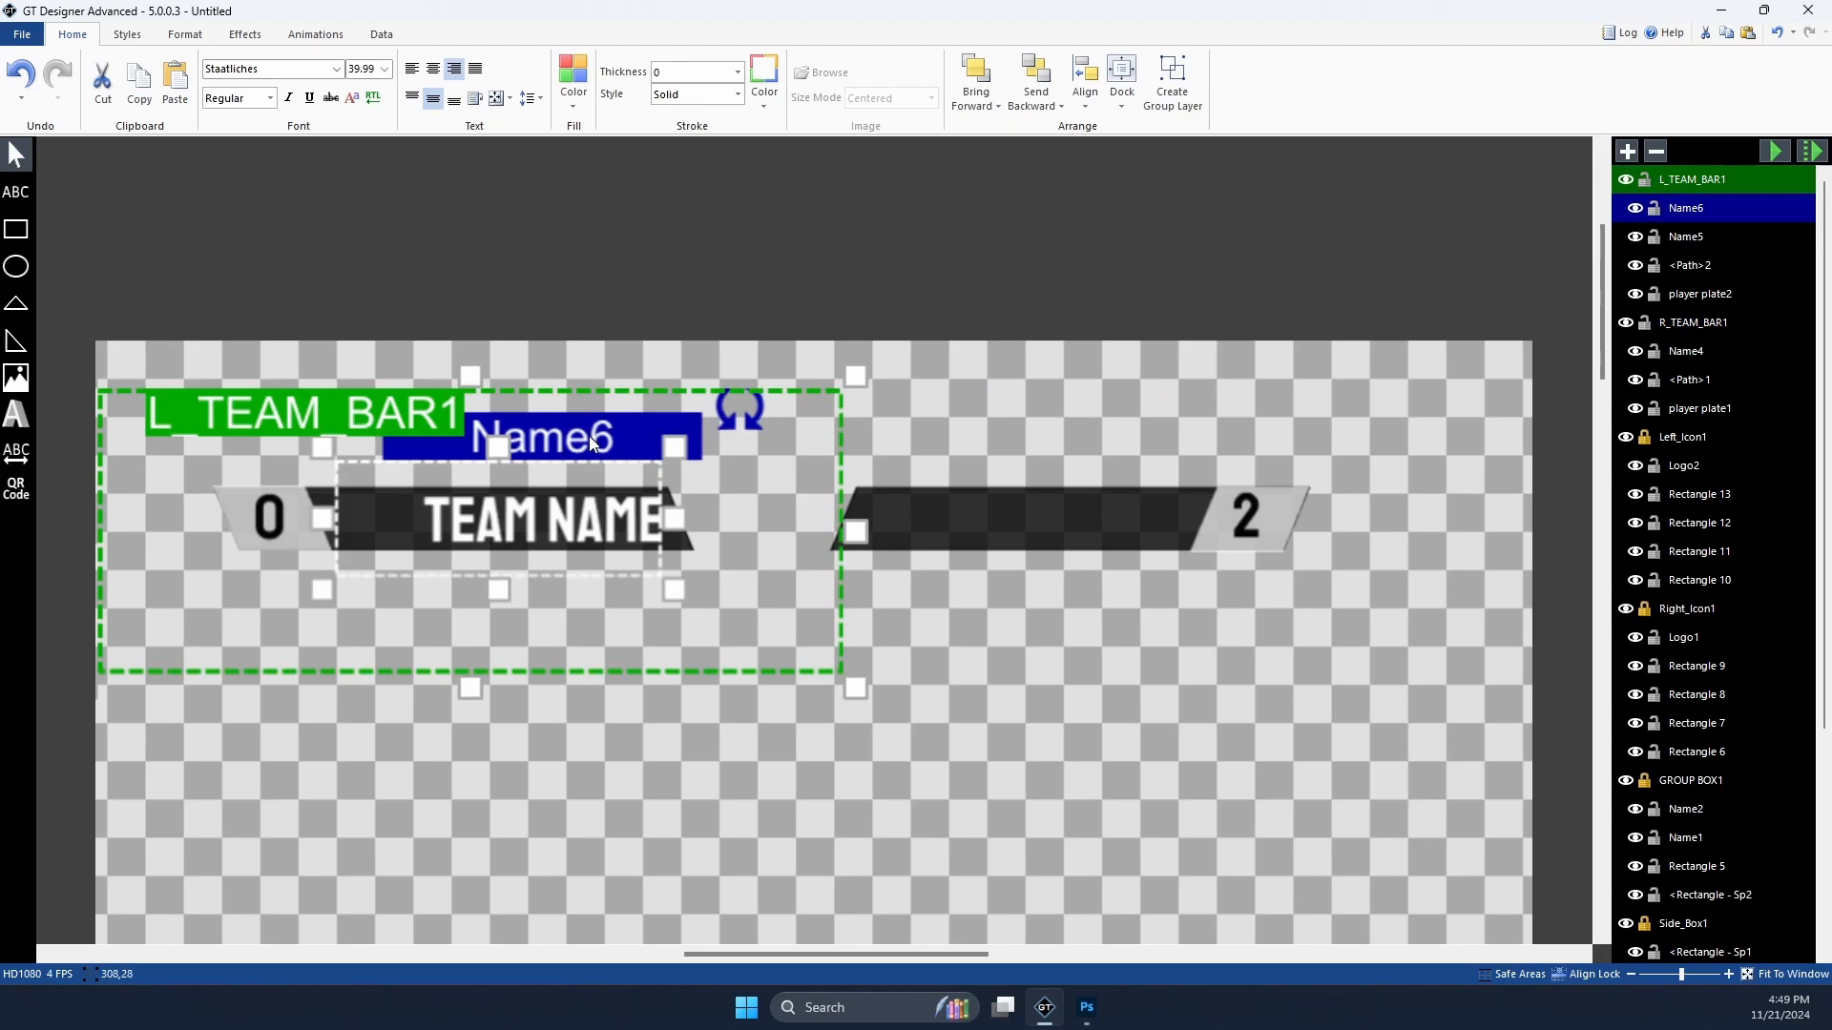
click(1096, 517)
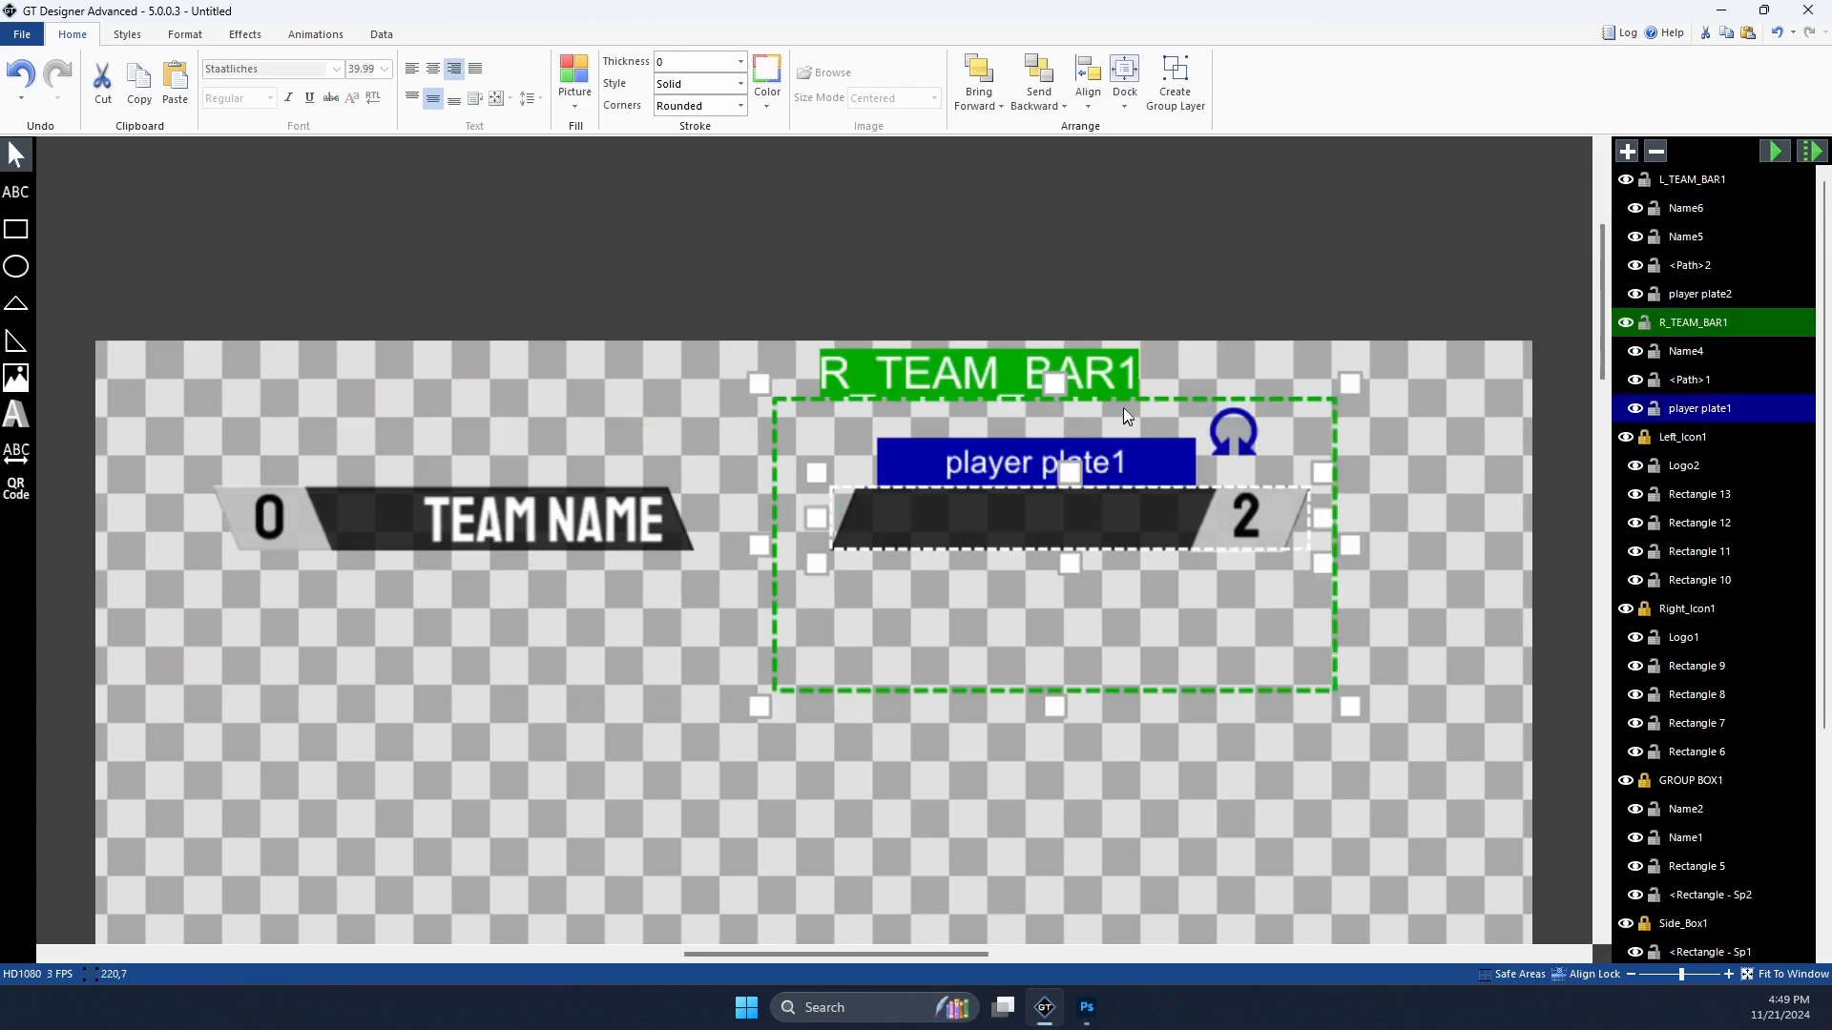
click(930, 375)
key(ctrl+v)
drag(1234, 437, 1066, 431)
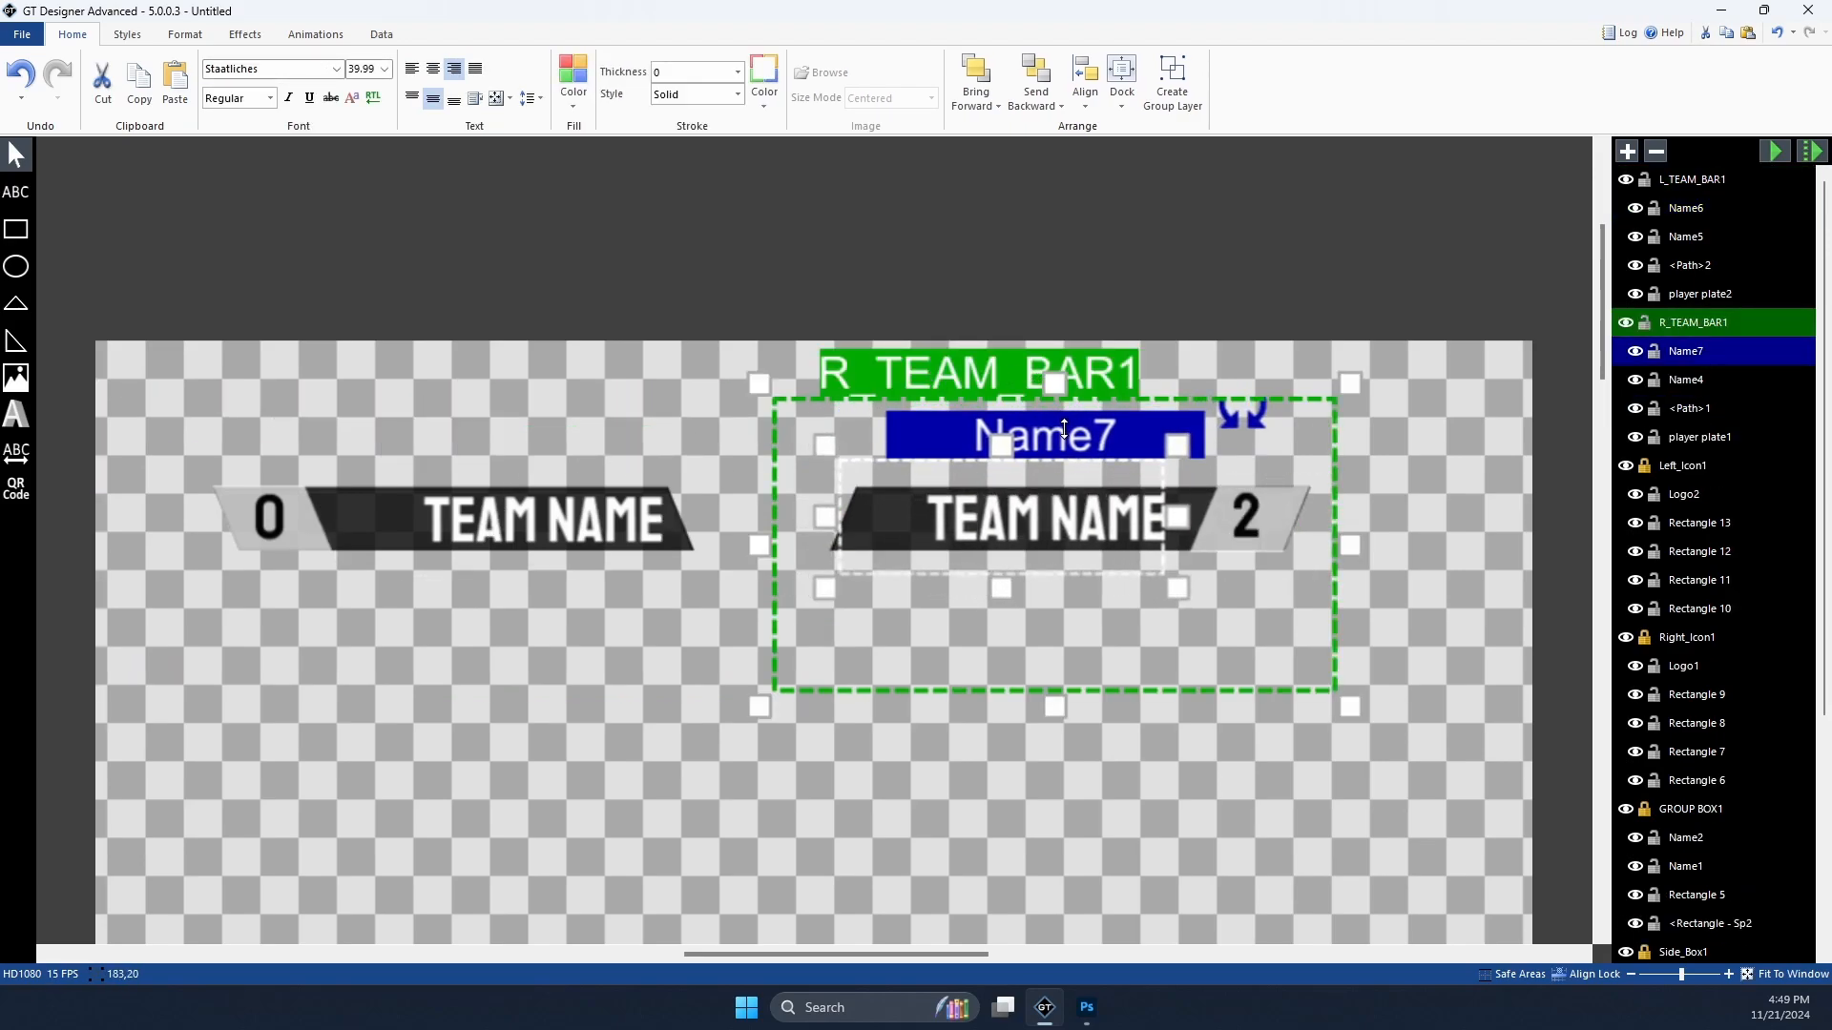
Step: Left-align the Name7 text and nudge it right and slightly down so it starts inside the right bar's slanted edge
click(412, 70)
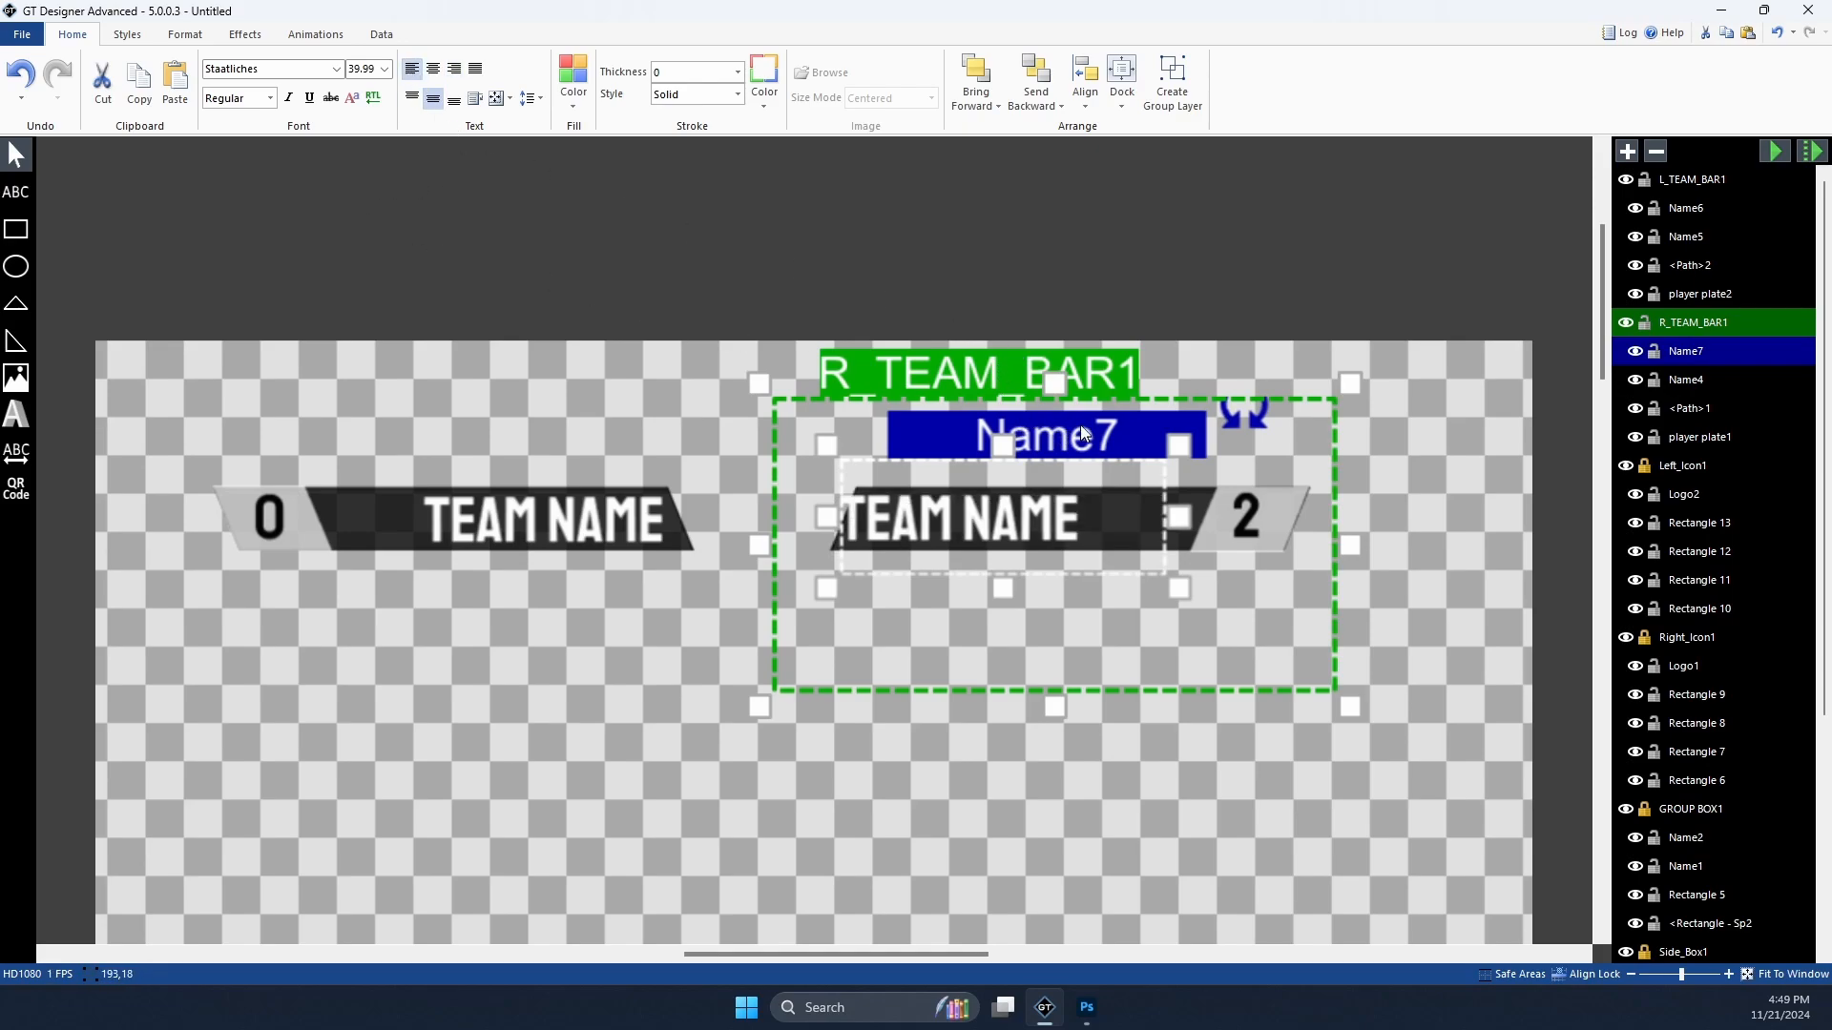
key(Right)
key(Right)
key(Right)
key(Right)
key(Right)
key(Right)
key(Right)
key(Right)
key(Right)
key(Right)
key(Right)
key(Right)
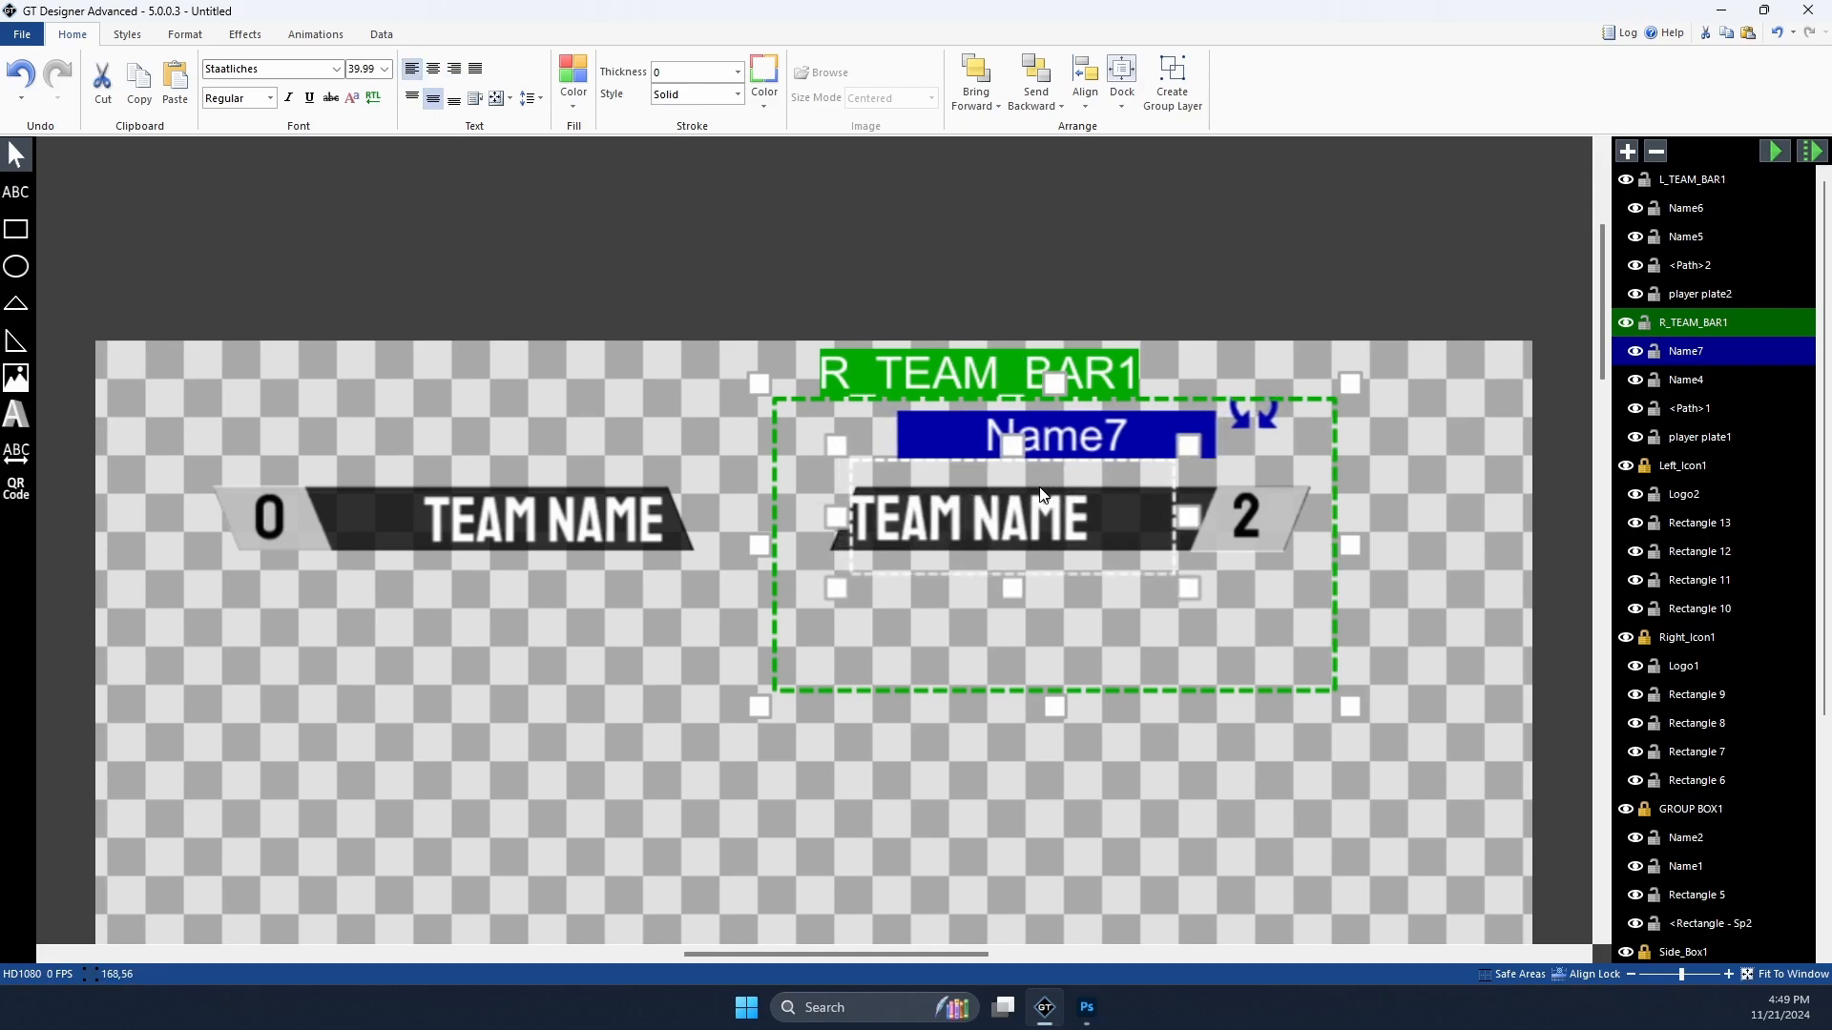
key(Down)
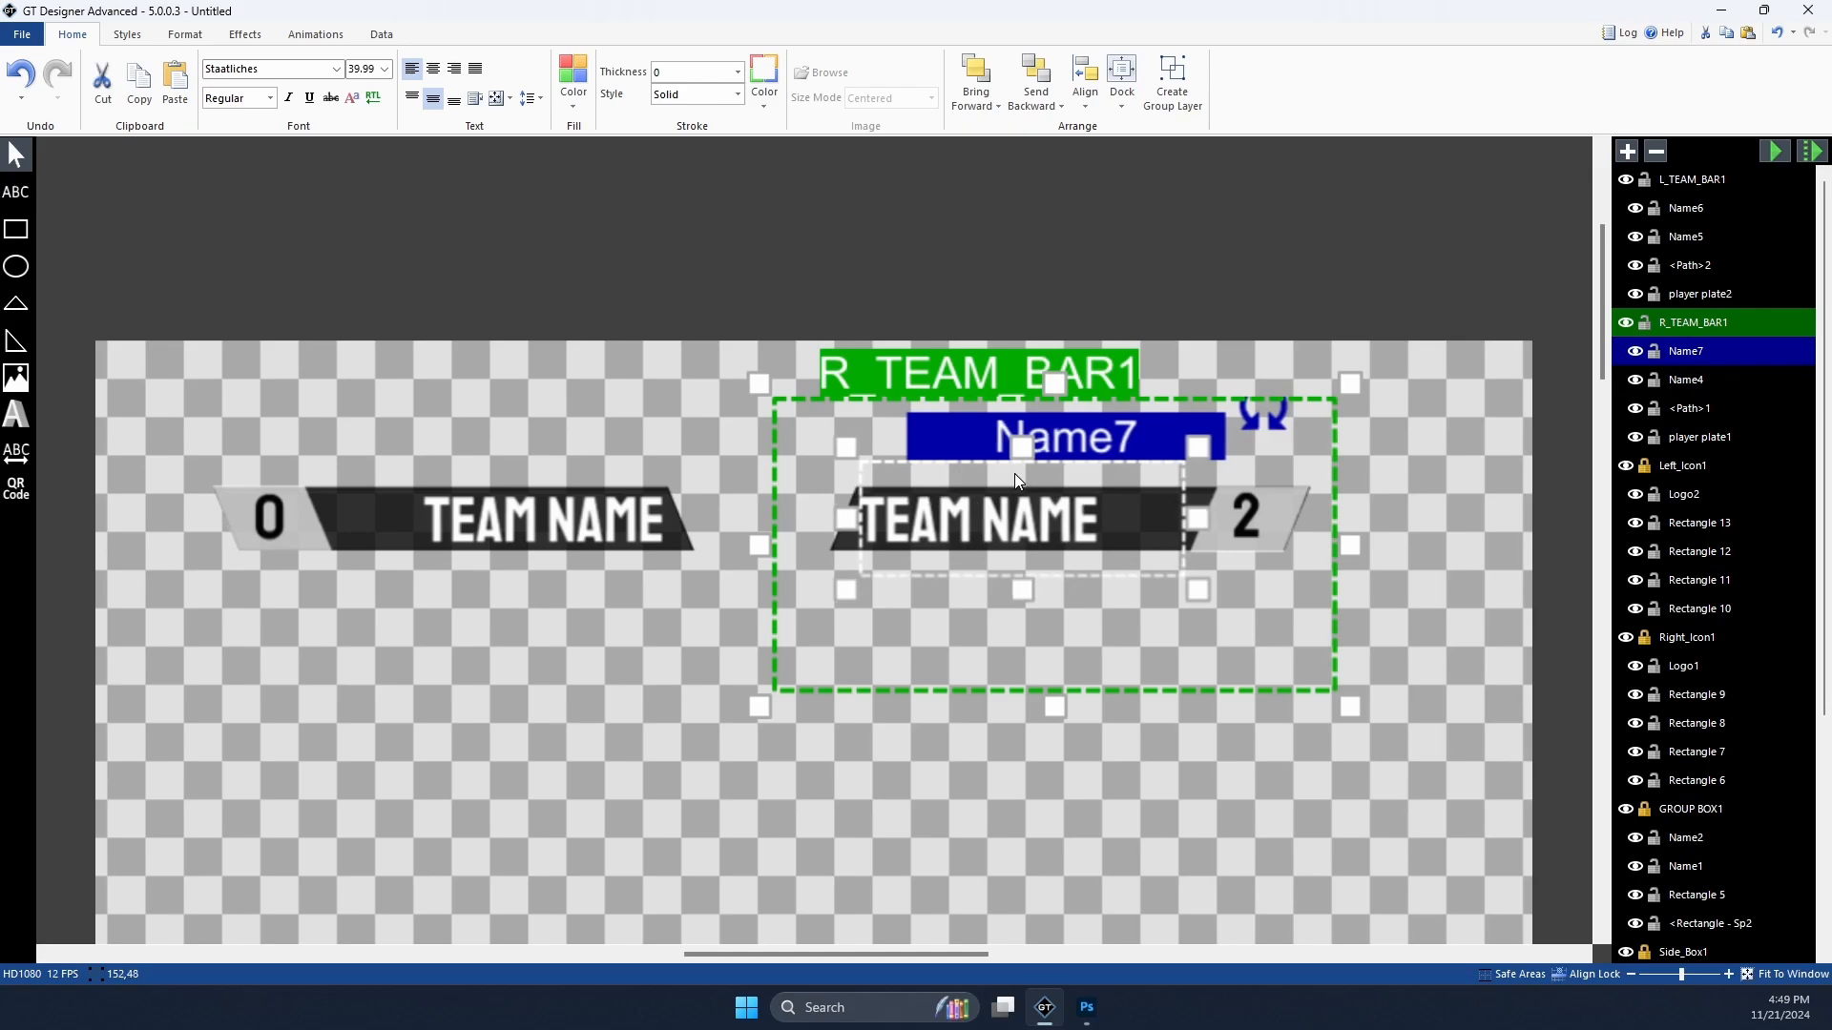
click(1546, 513)
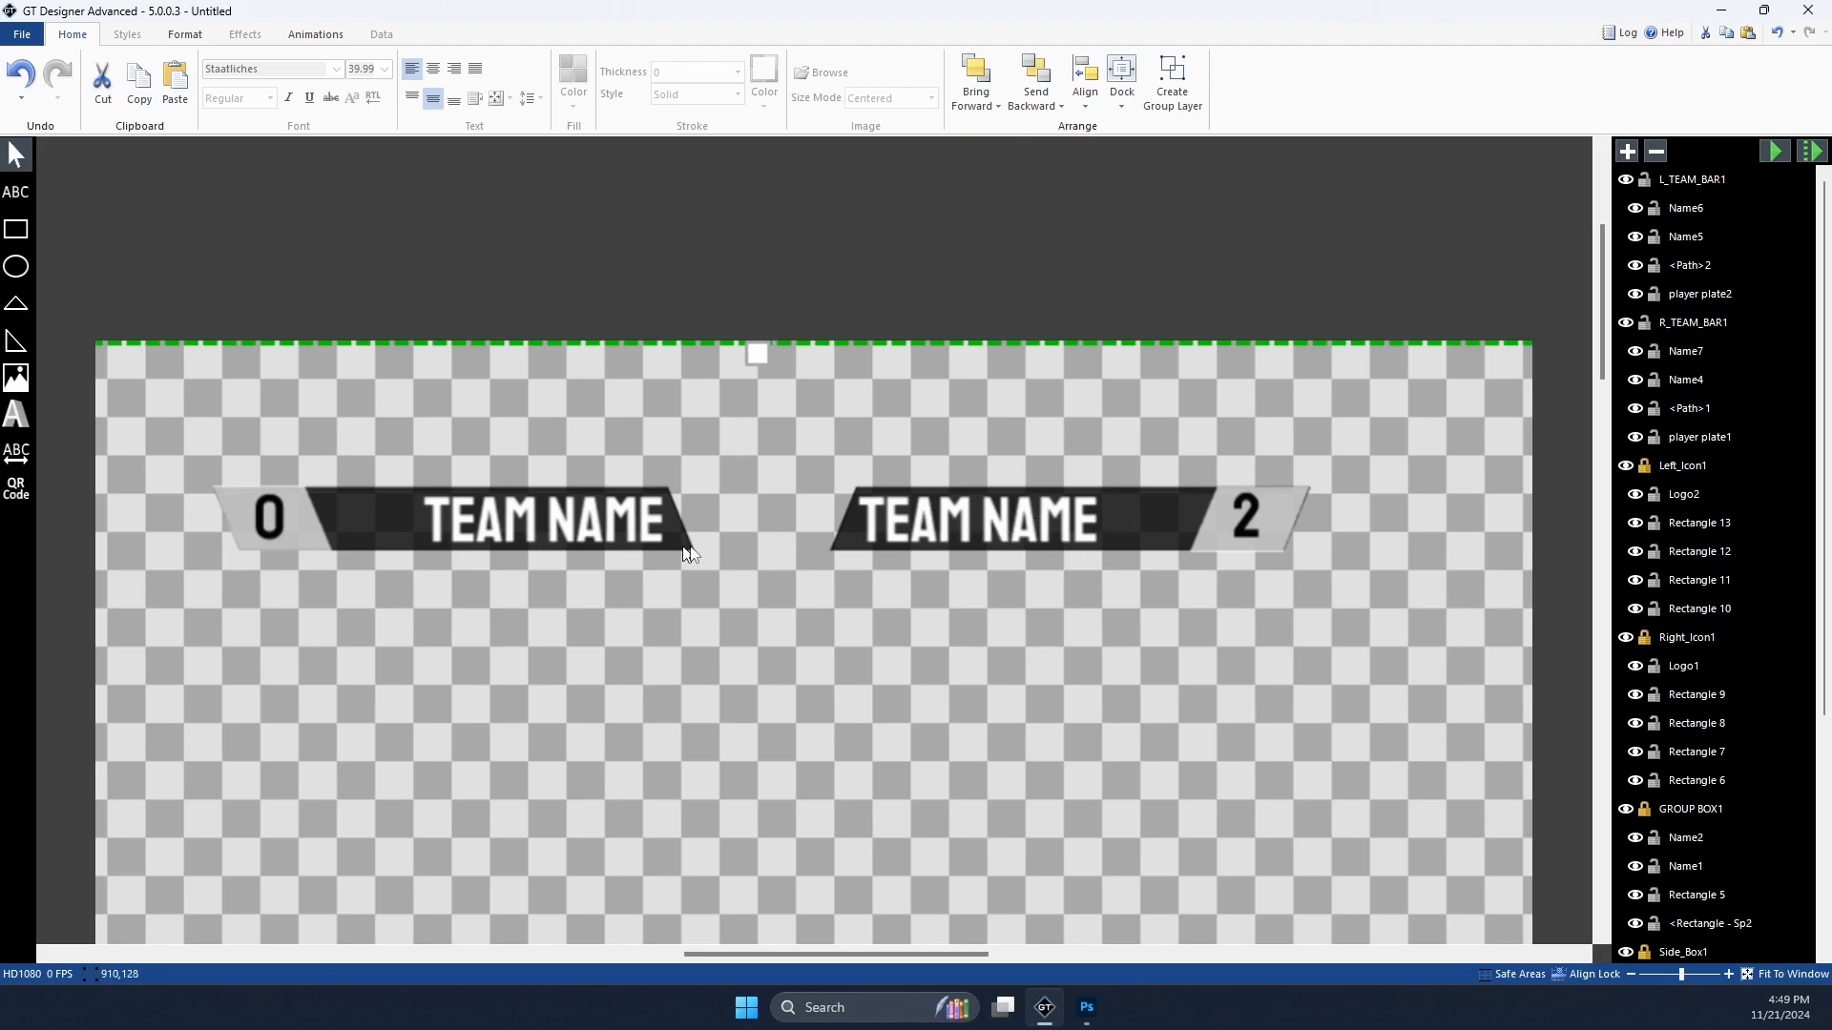
Step: Switch to Photoshop, quick-export the overlay document as PNG, and place it as an image on a new layer back in GT Designer
click(1088, 1013)
click(1090, 1017)
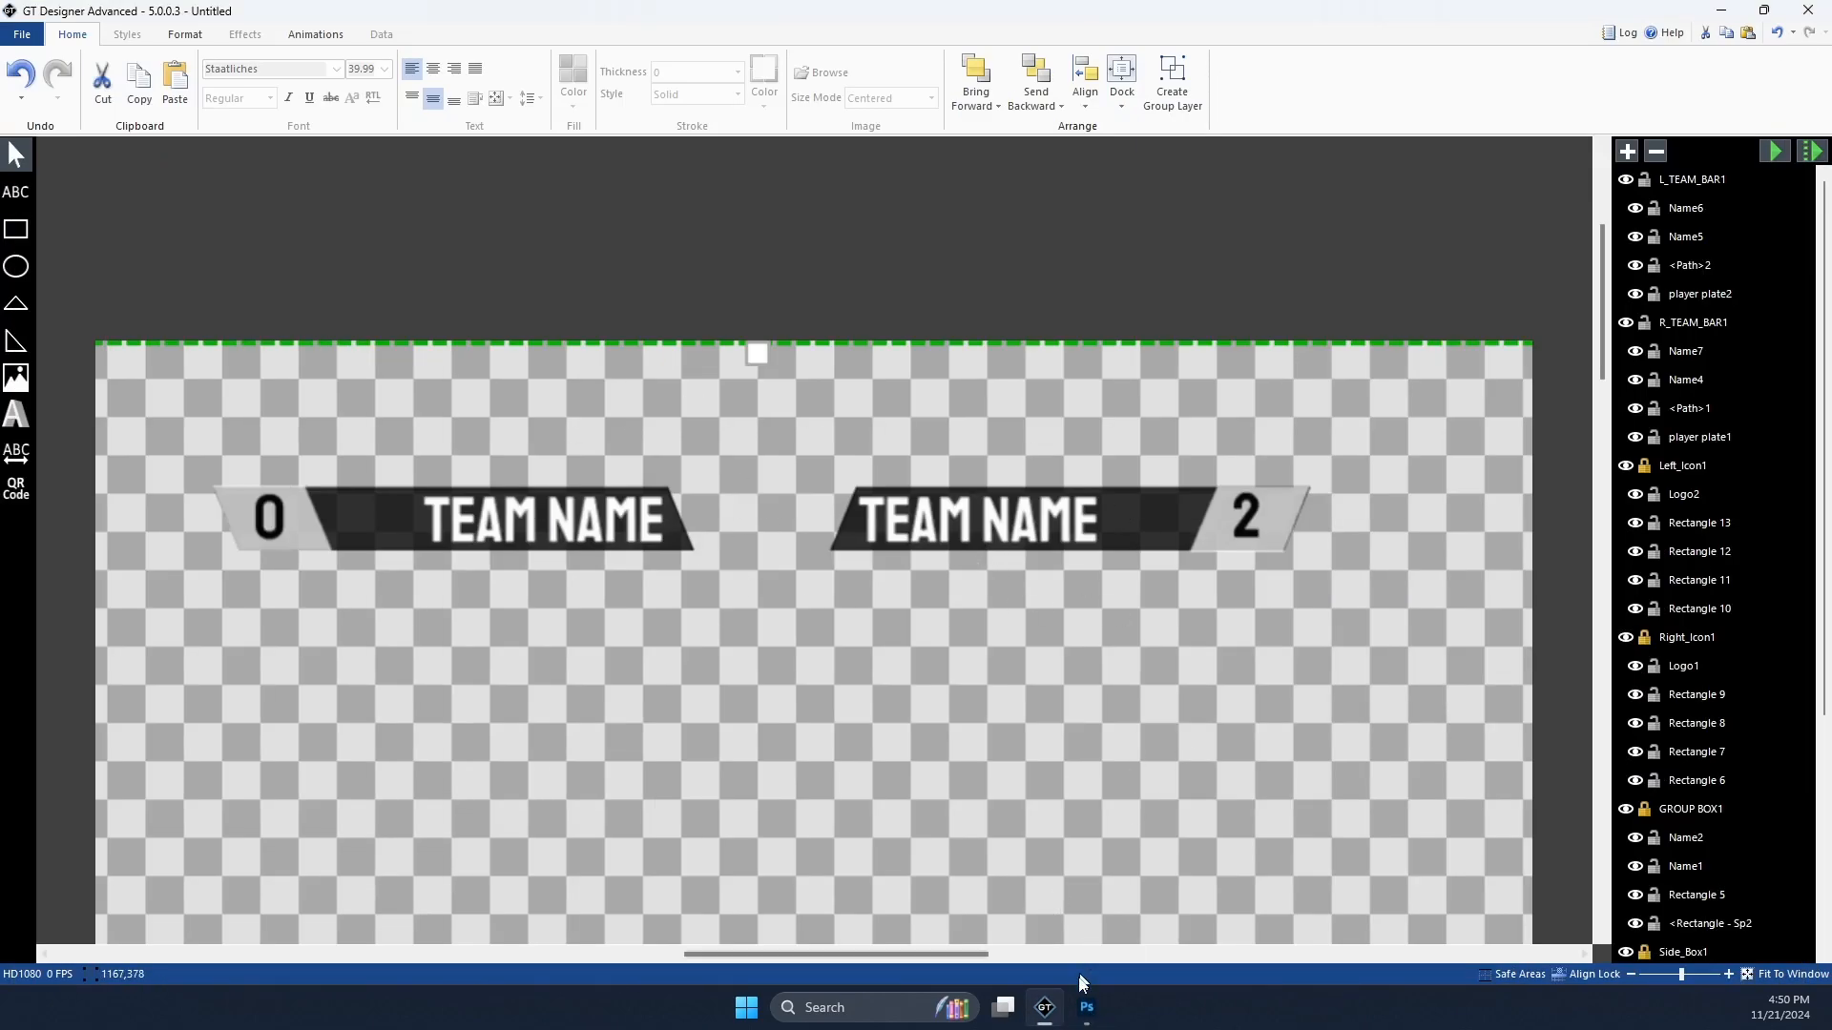
mouse_move(1087, 1010)
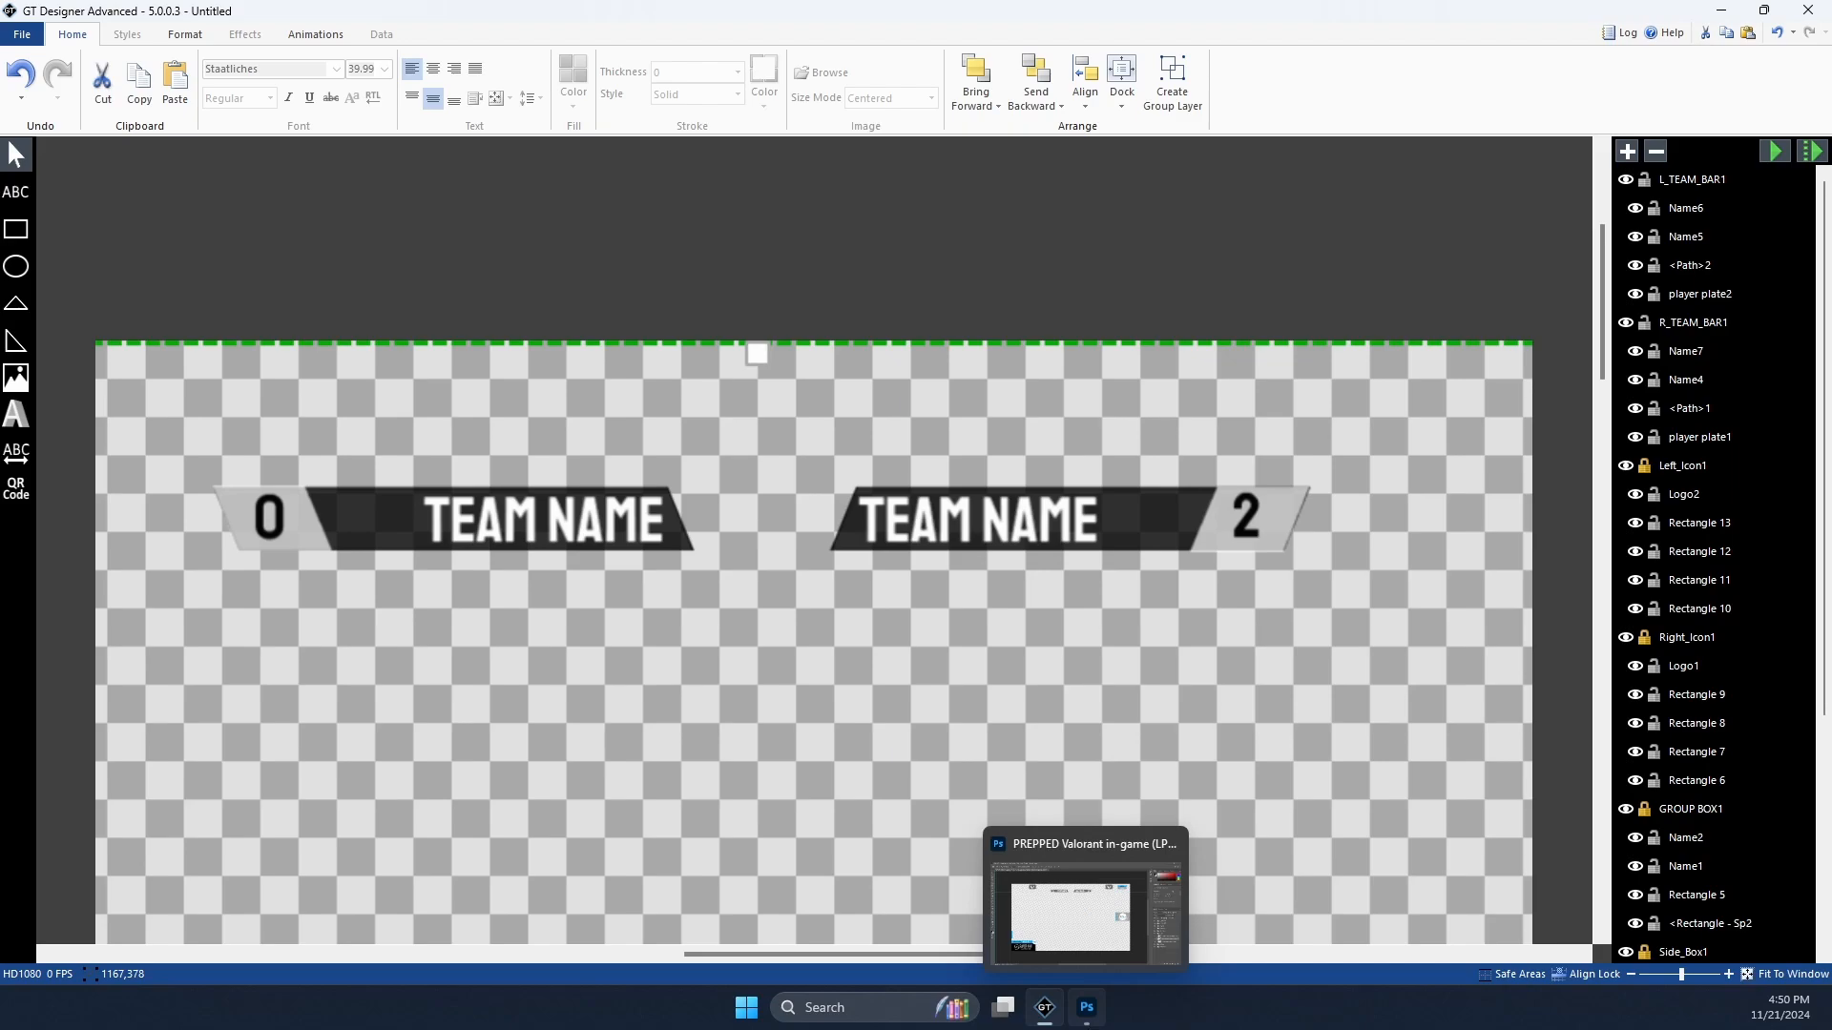
click(1086, 906)
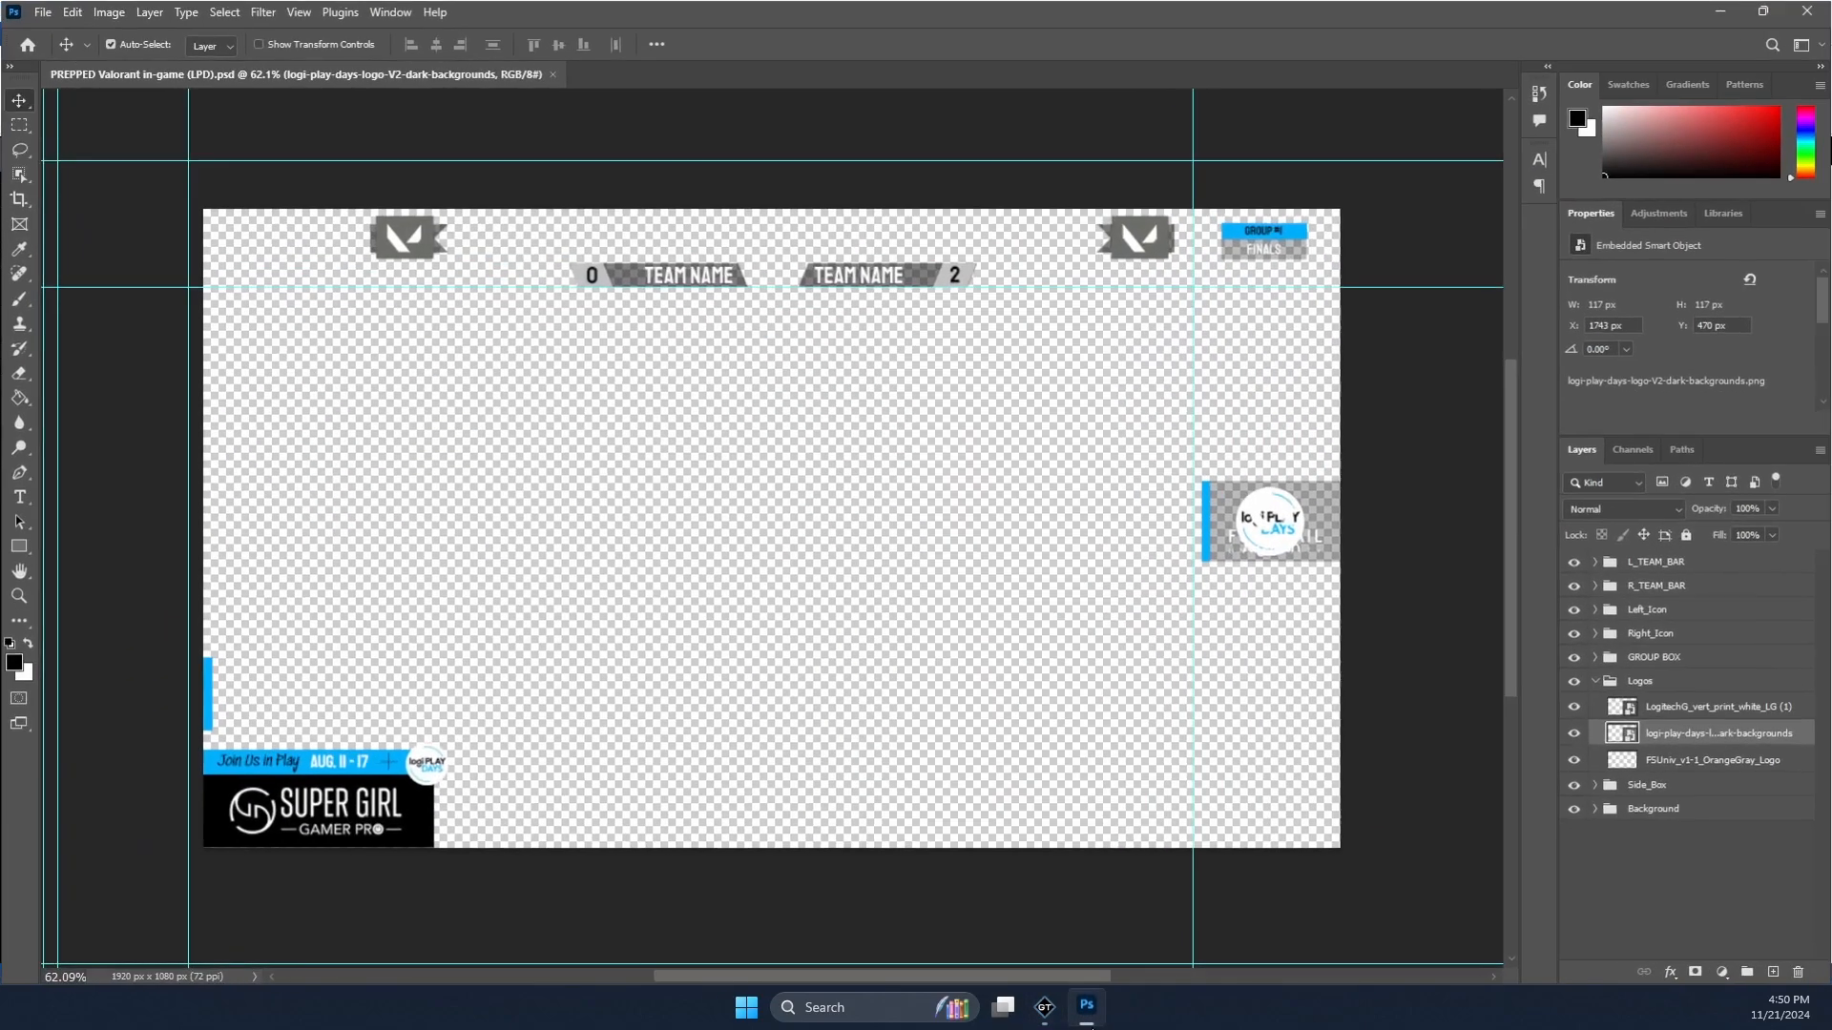
click(42, 12)
mouse_move(204, 309)
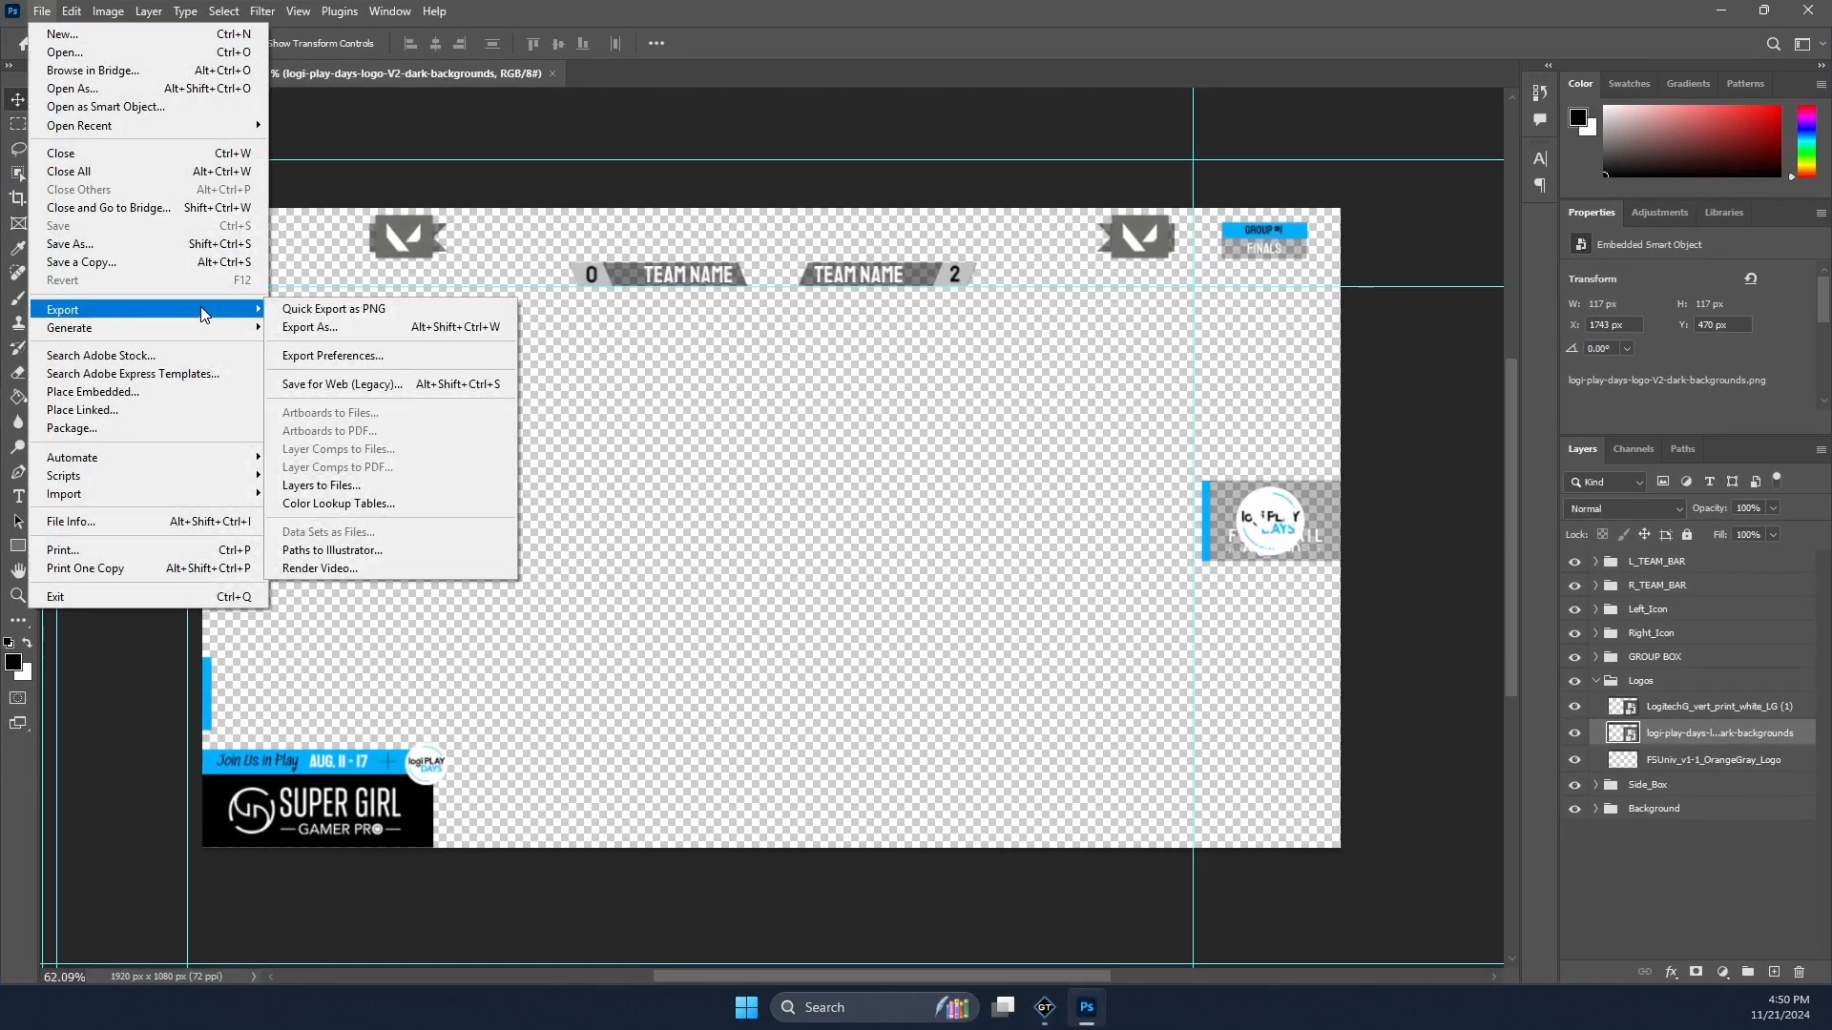
click(374, 310)
click(1044, 1007)
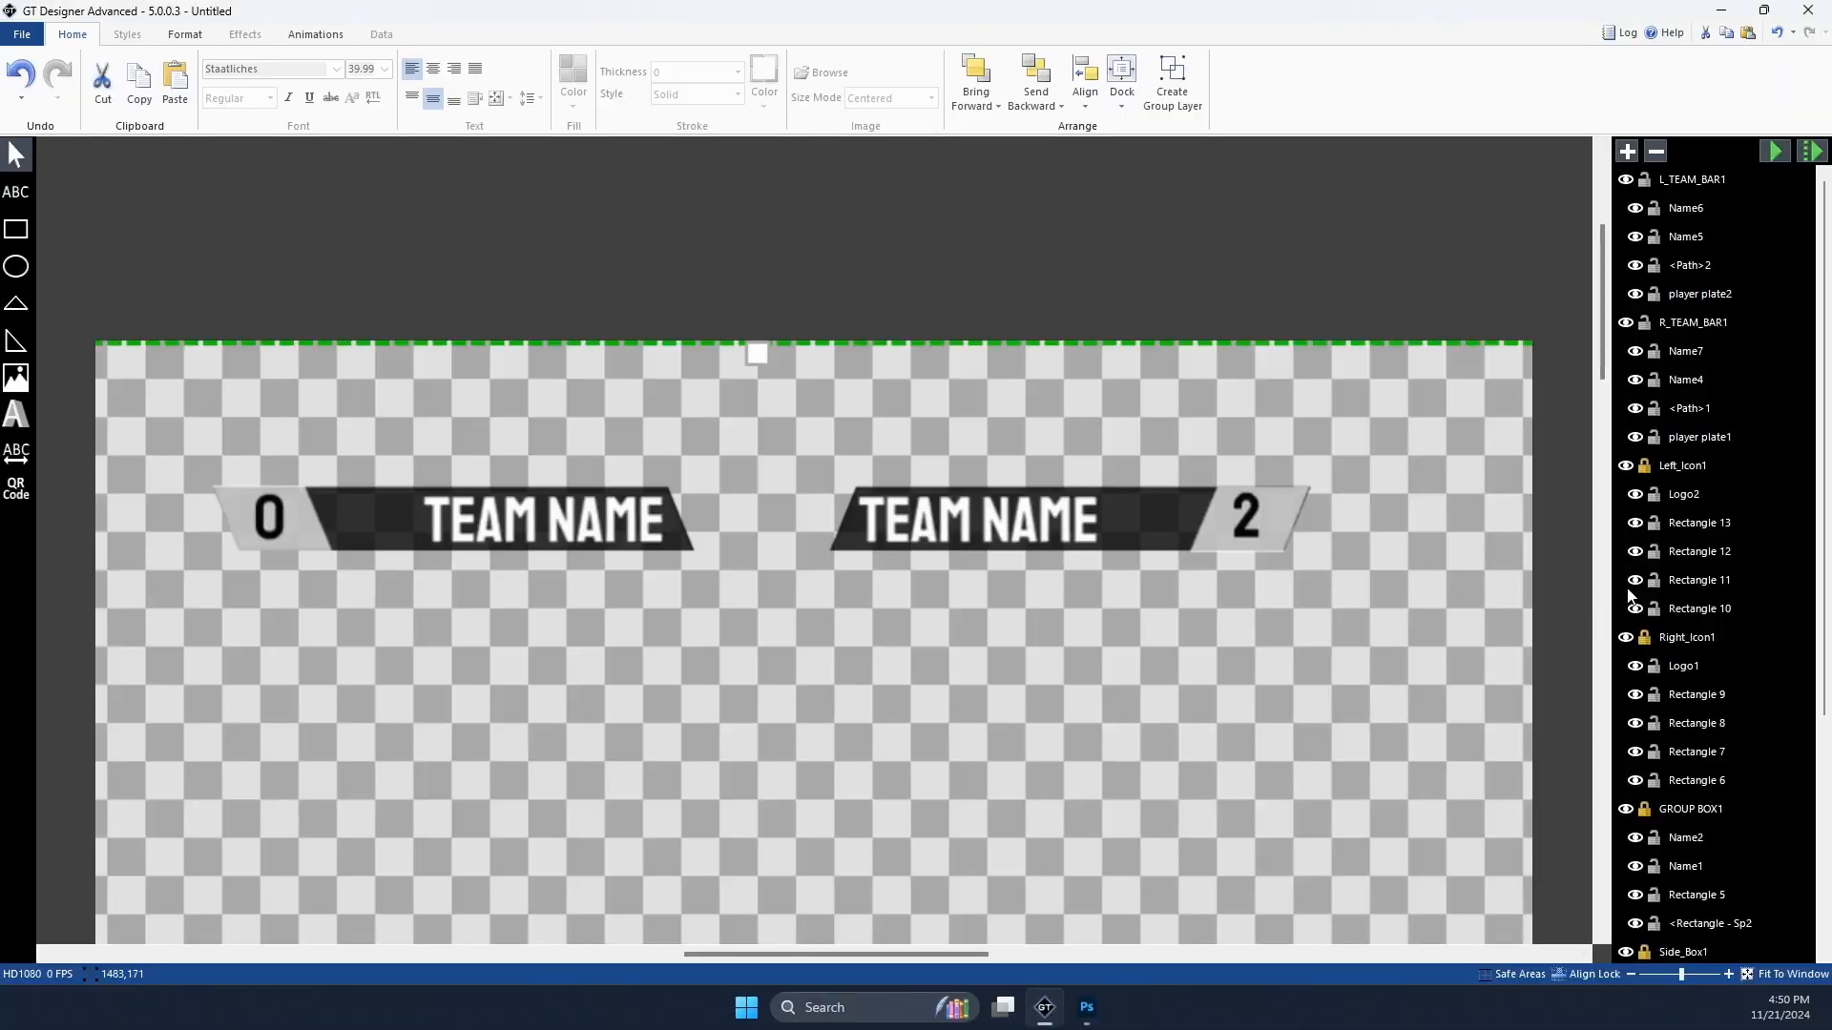
click(1627, 152)
key(ctrl+v)
Step: Toggle Image1's visibility repeatedly to compare the reference with the rebuilt team bars, and leave the image hidden
click(1636, 209)
click(1635, 209)
click(1635, 209)
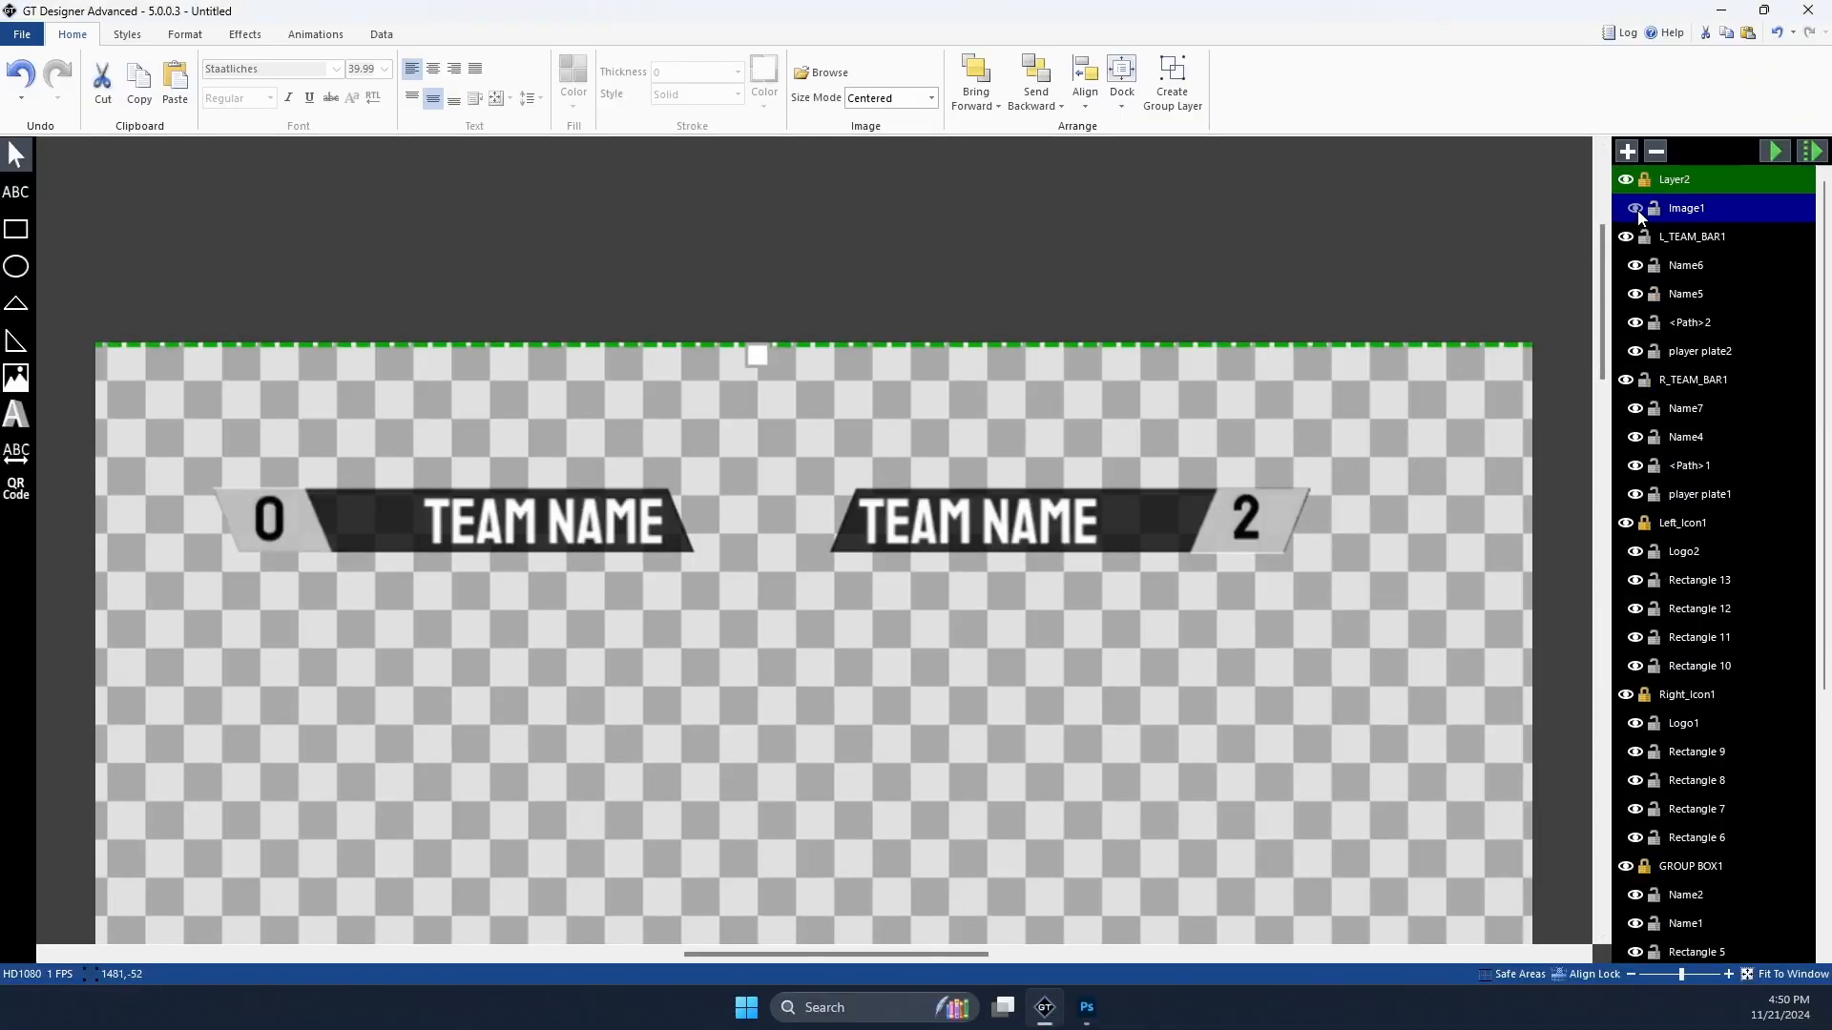
click(1635, 209)
click(1635, 209)
click(1635, 209)
click(1636, 209)
click(1635, 209)
click(1635, 209)
click(1635, 209)
click(1635, 209)
click(1636, 209)
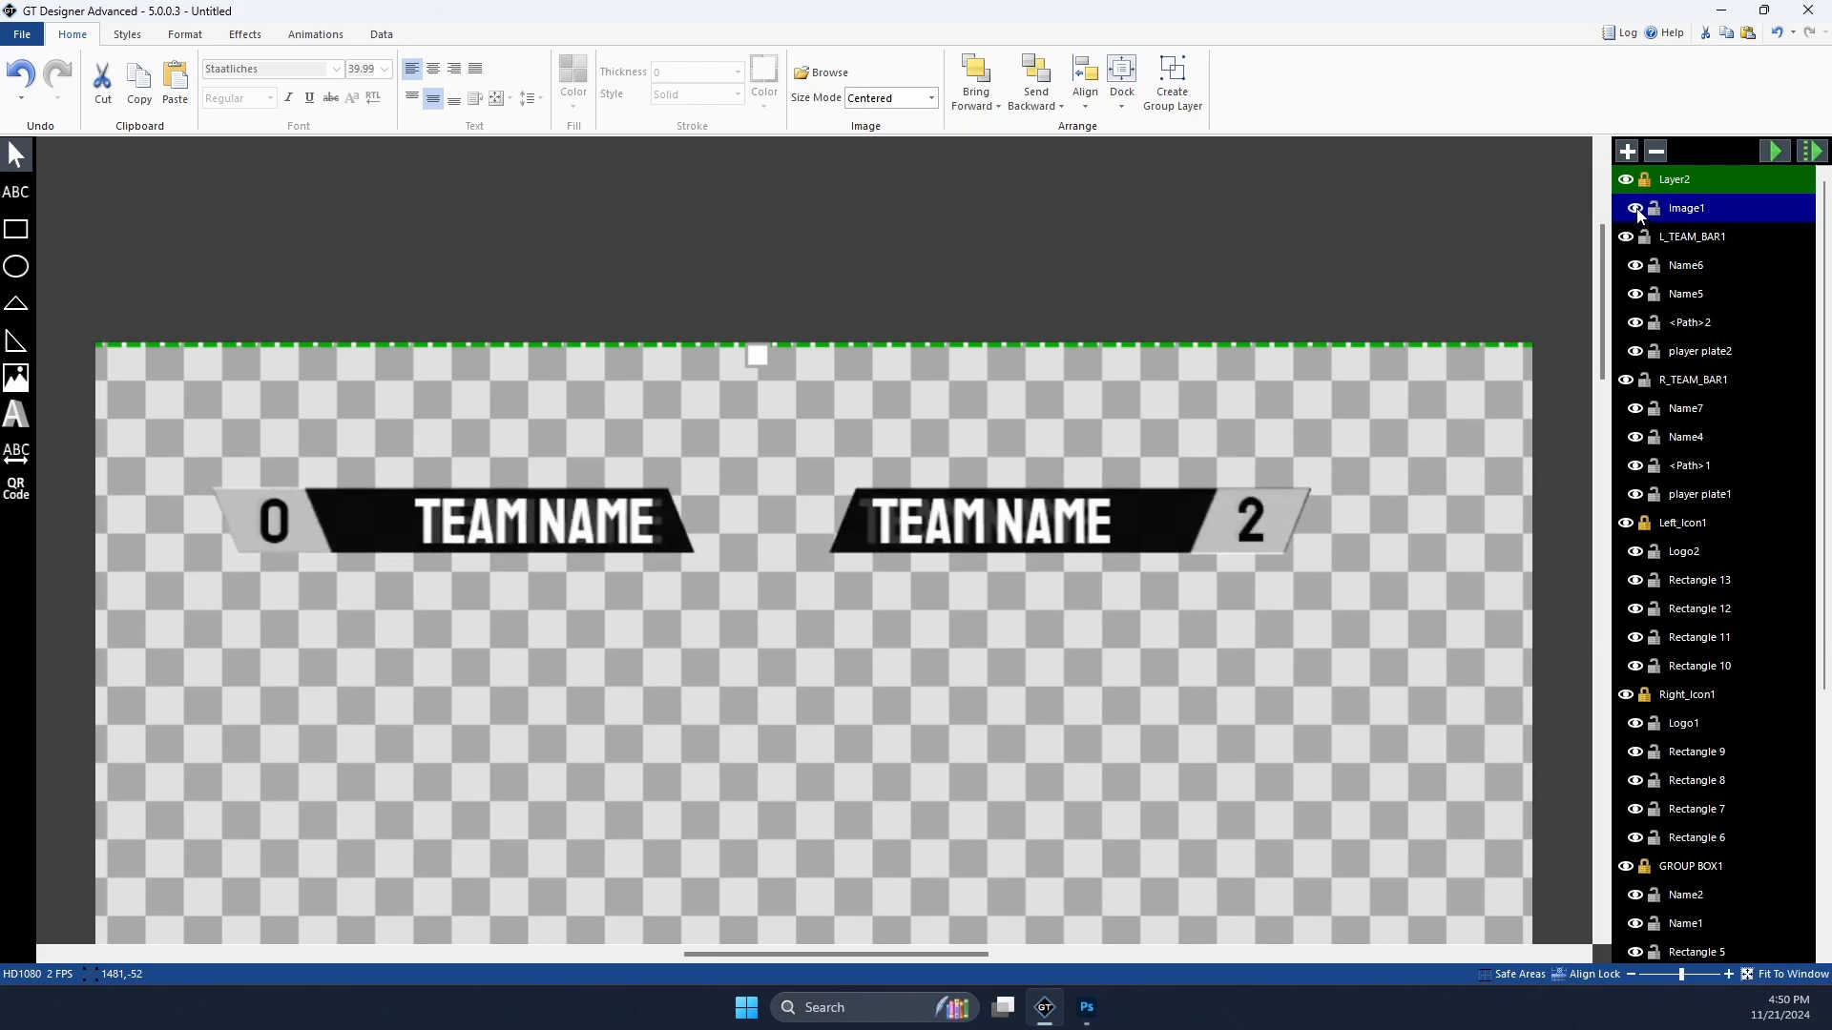
click(1635, 209)
click(1635, 209)
click(1635, 209)
click(1635, 209)
click(1635, 209)
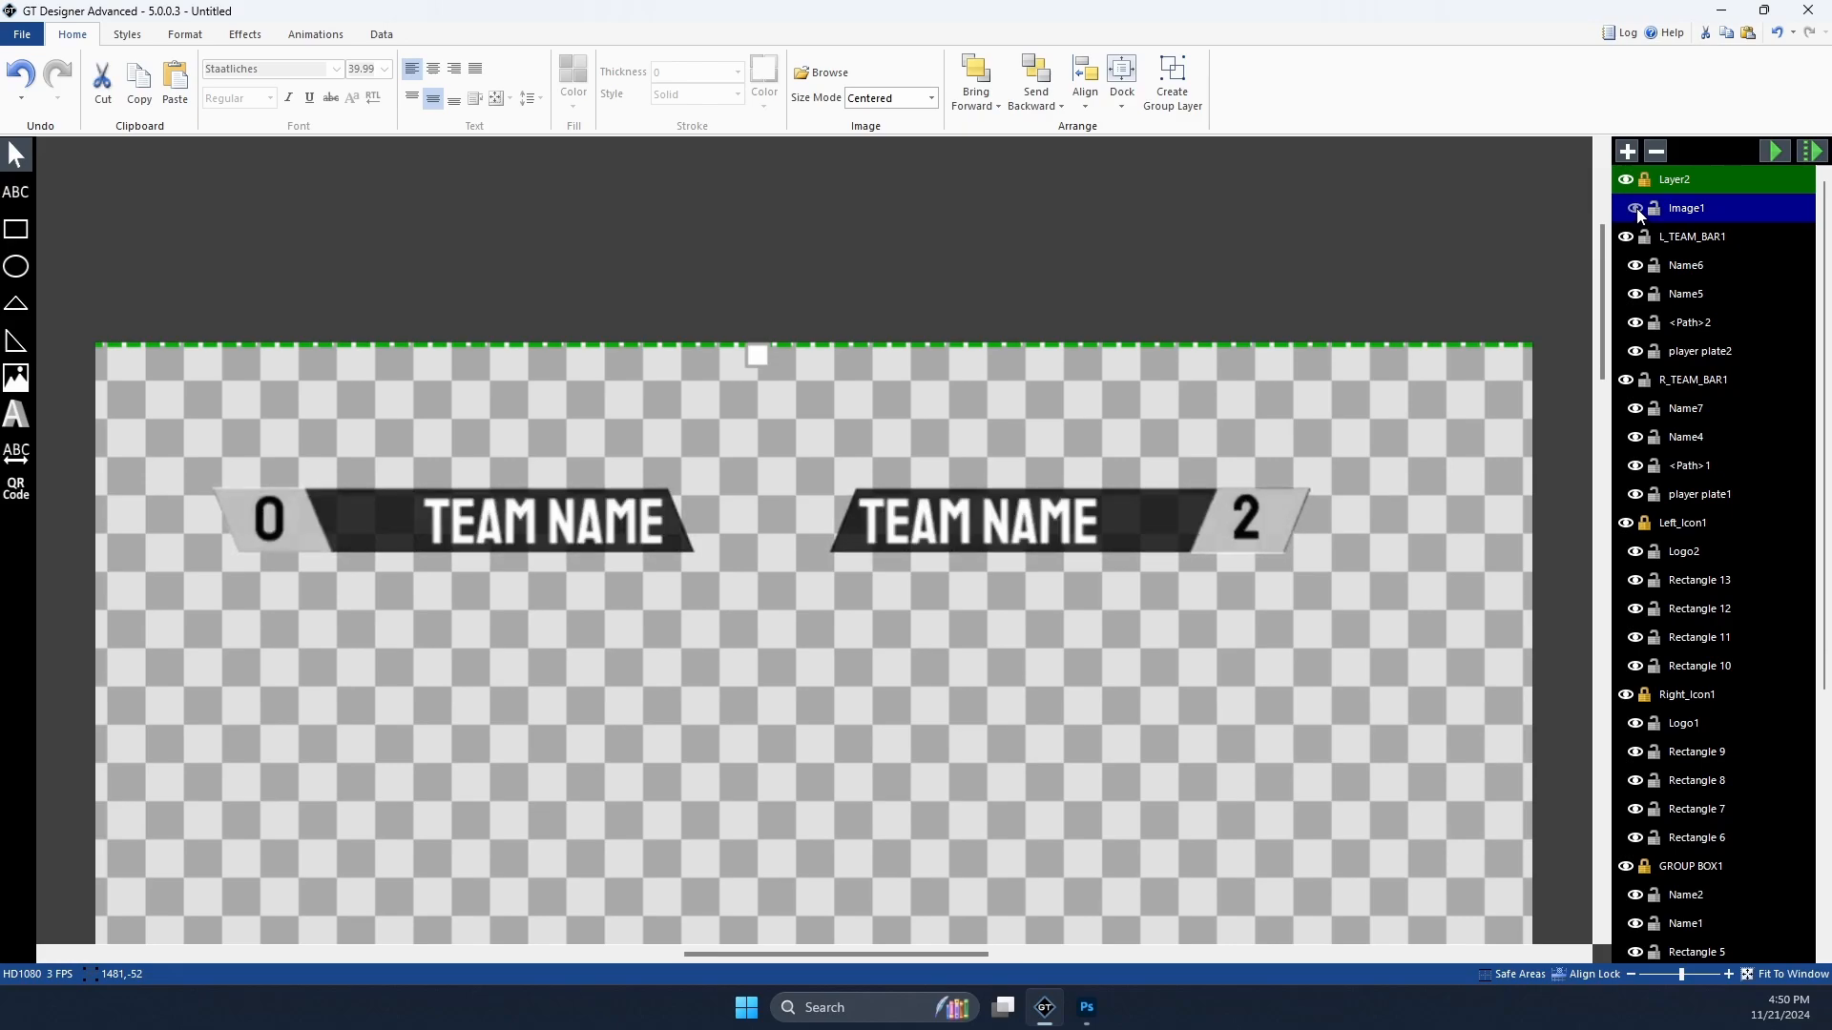
click(1636, 209)
click(1636, 209)
Step: Centre the Name5 score text horizontally and narrow its box to fit within the left score plate
mouse_move(1687, 983)
mouse_down()
mouse_move(1662, 975)
mouse_move(1702, 976)
mouse_move(1659, 974)
mouse_move(1683, 979)
mouse_up()
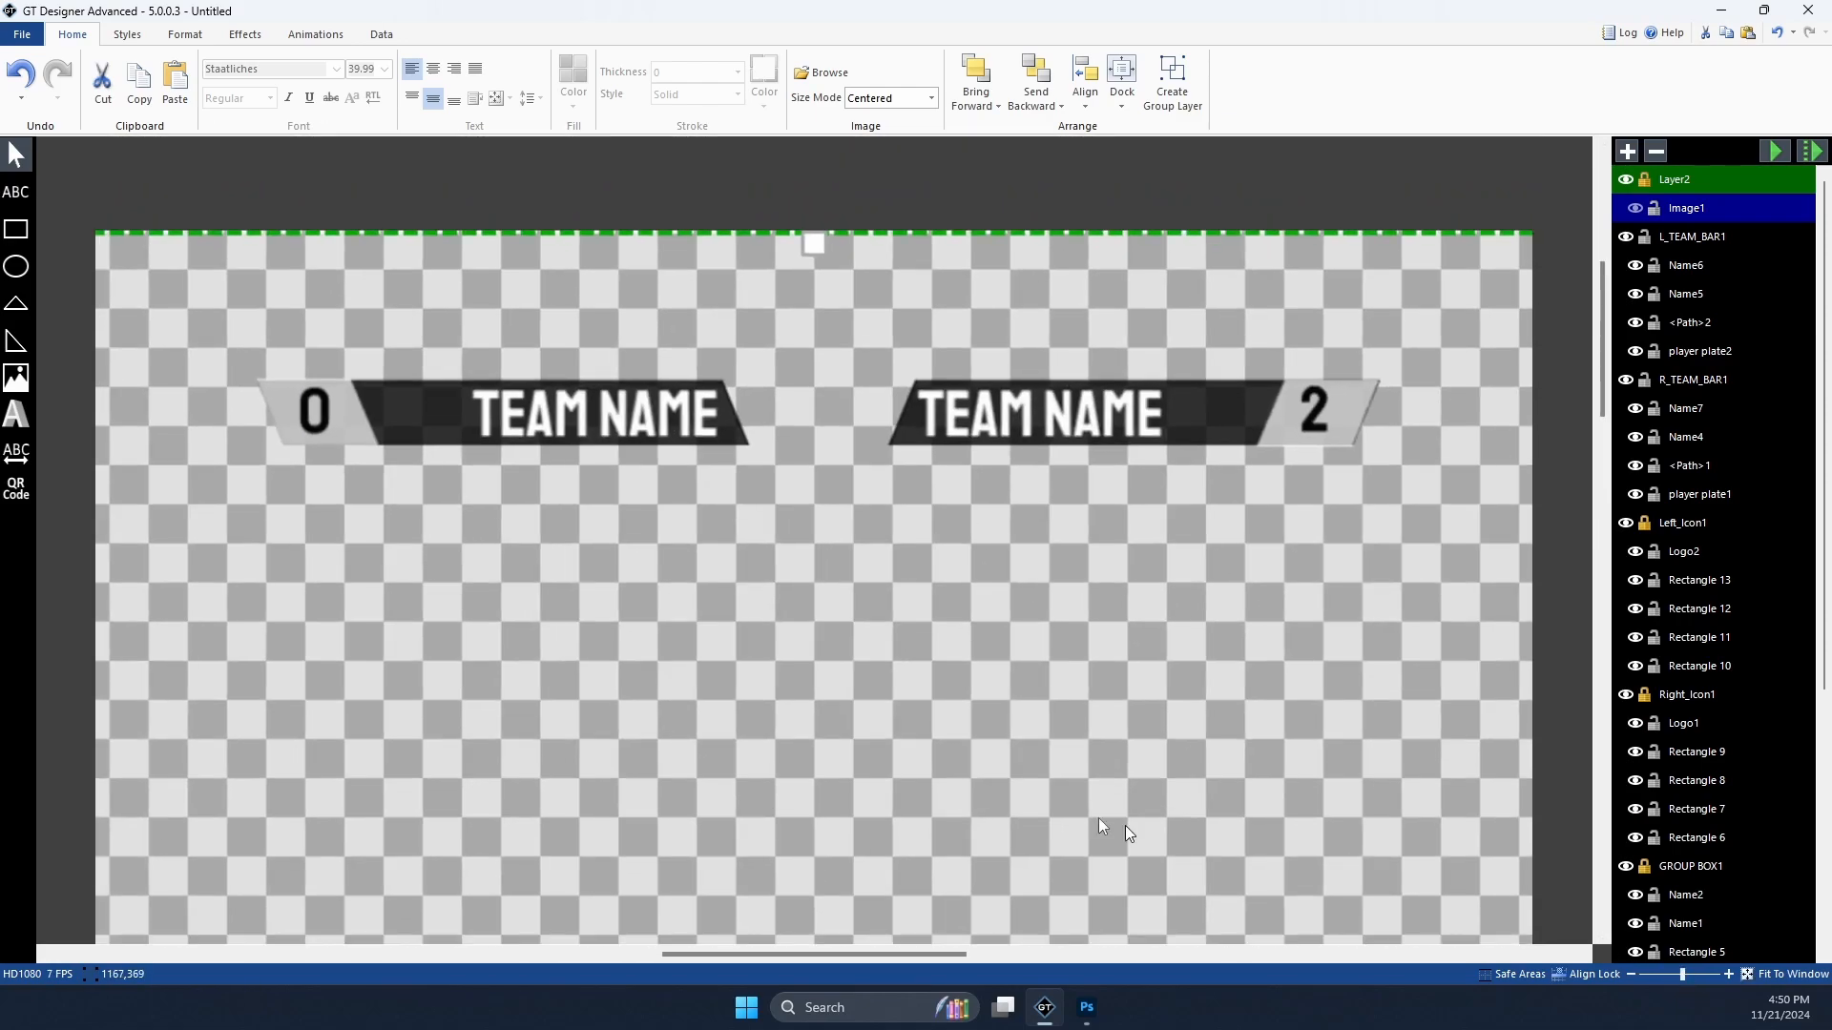
click(329, 410)
click(277, 393)
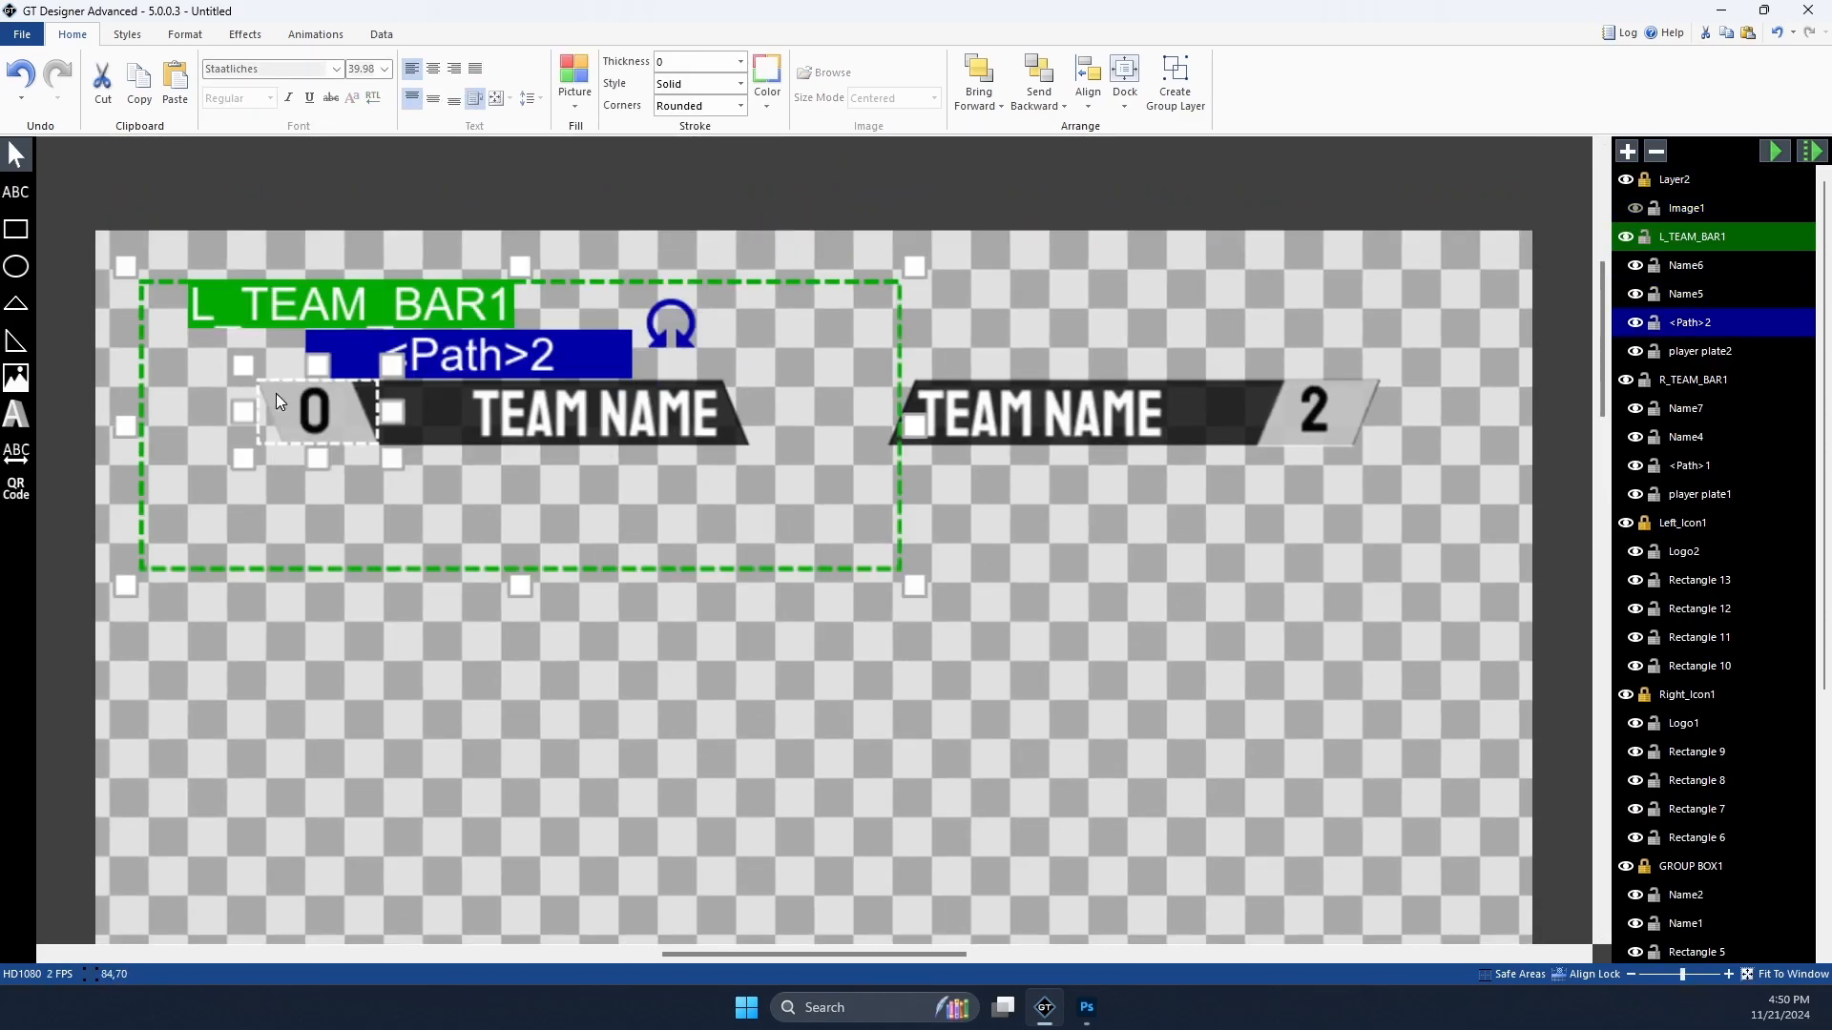
click(584, 448)
click(320, 417)
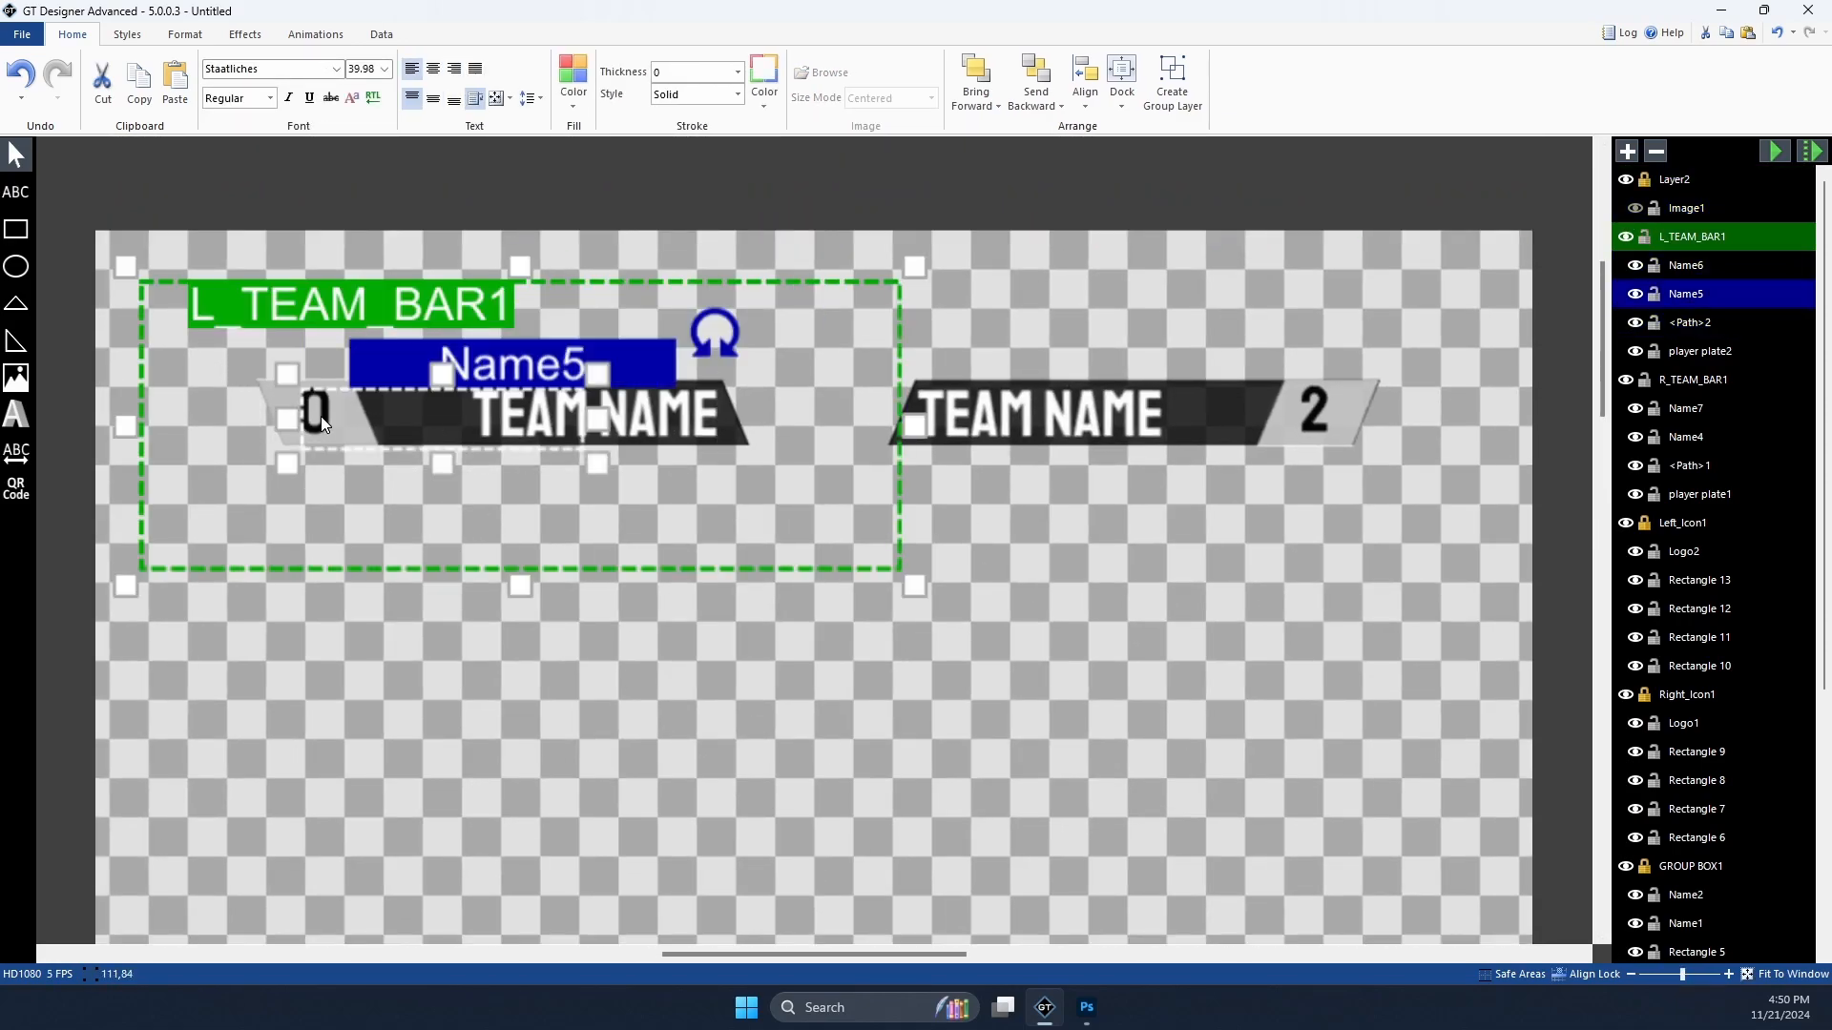
click(682, 419)
click(307, 417)
click(310, 406)
click(330, 410)
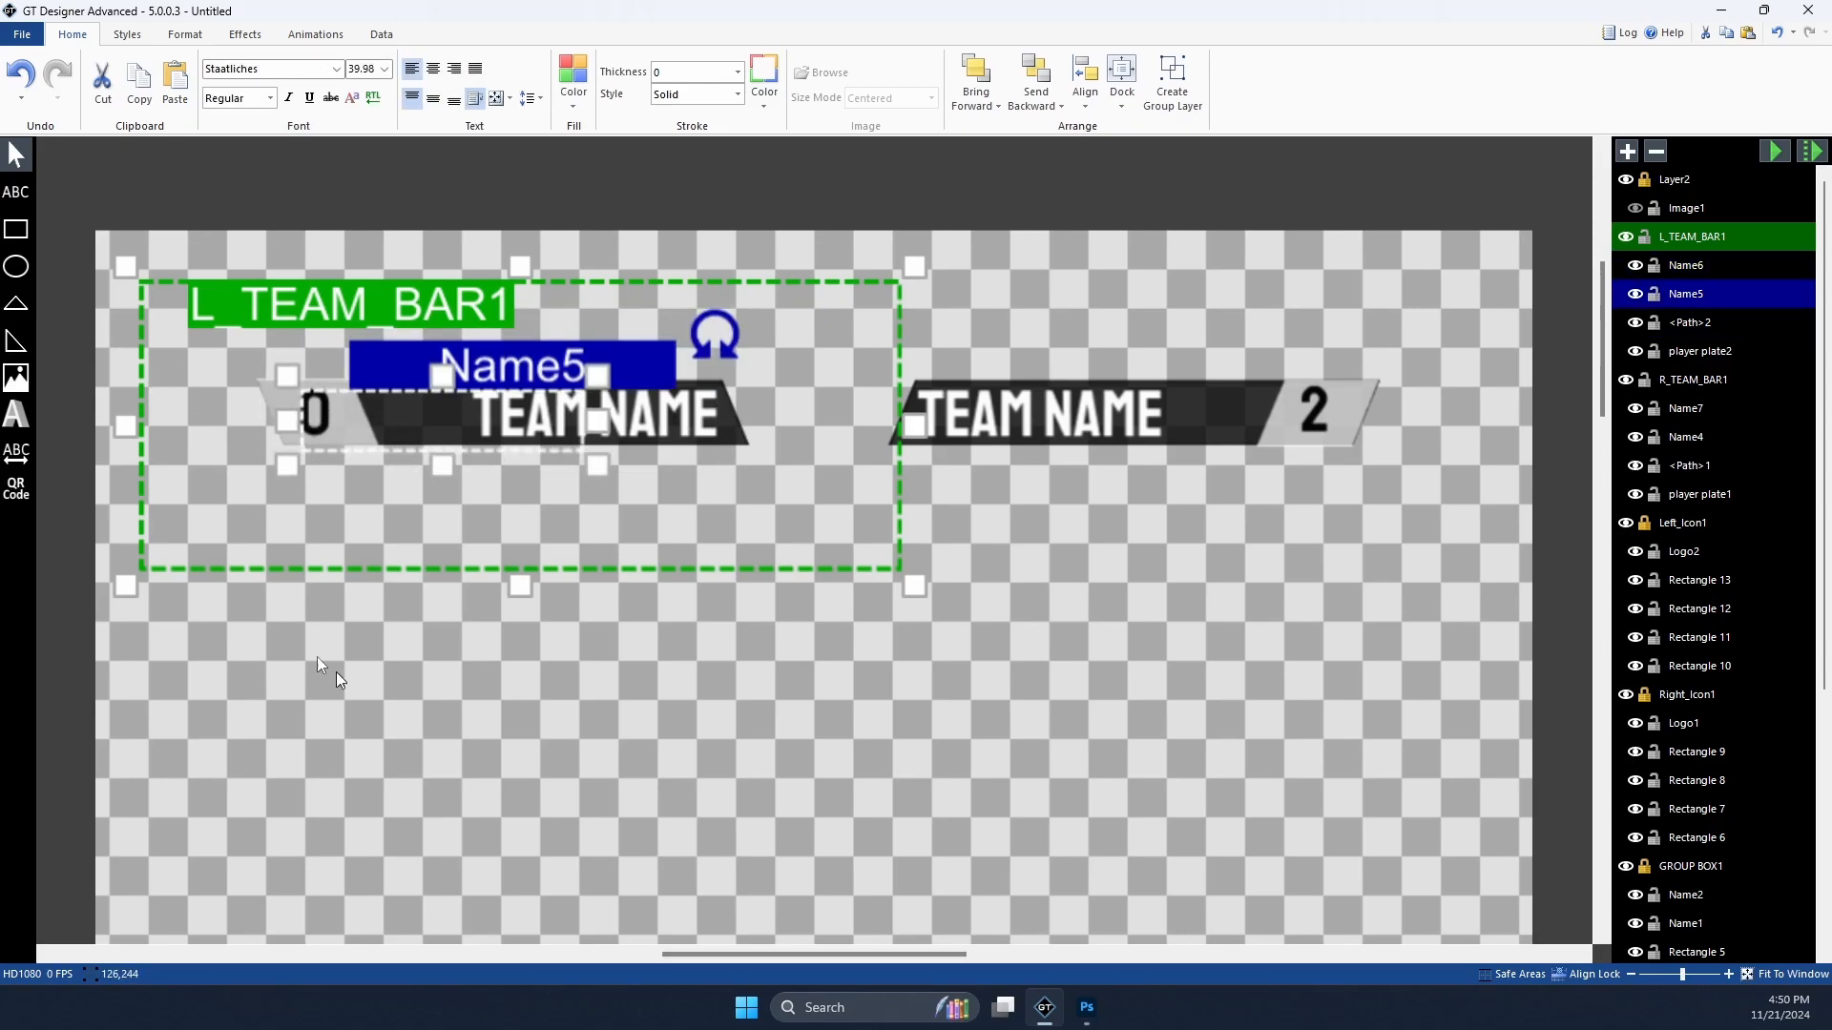
click(432, 75)
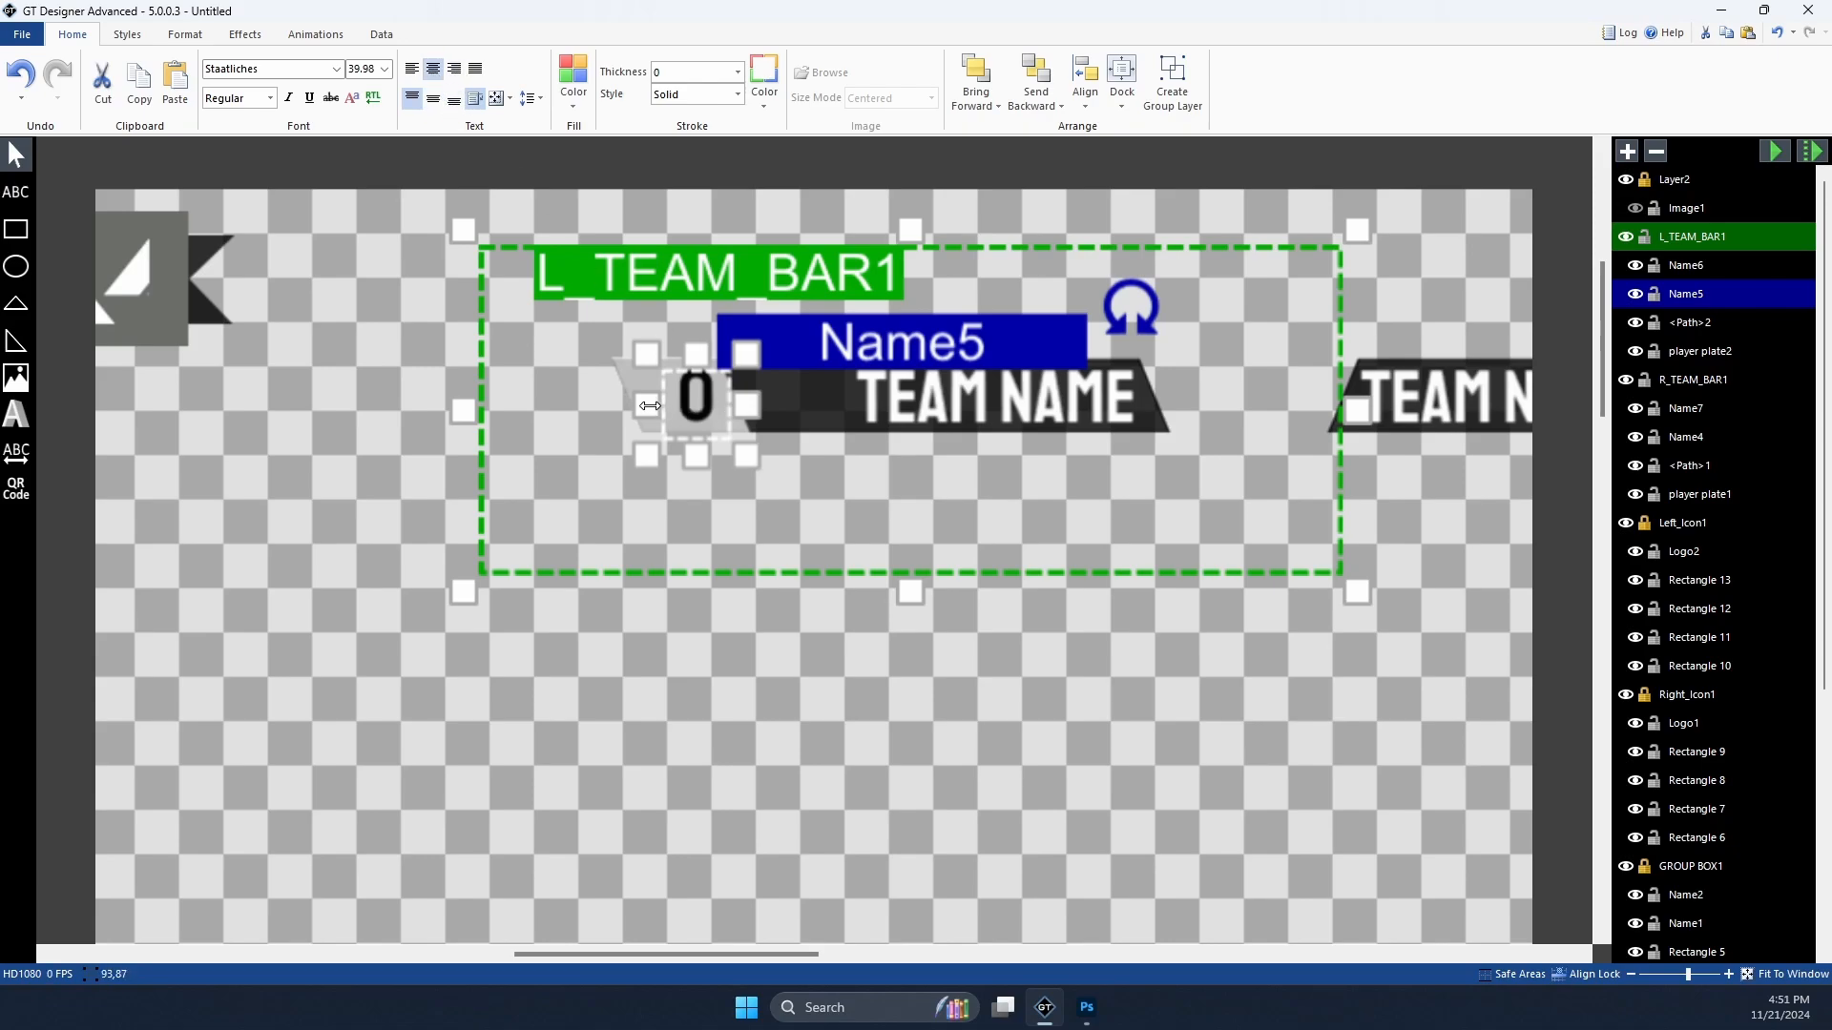
drag(647, 405, 748, 400)
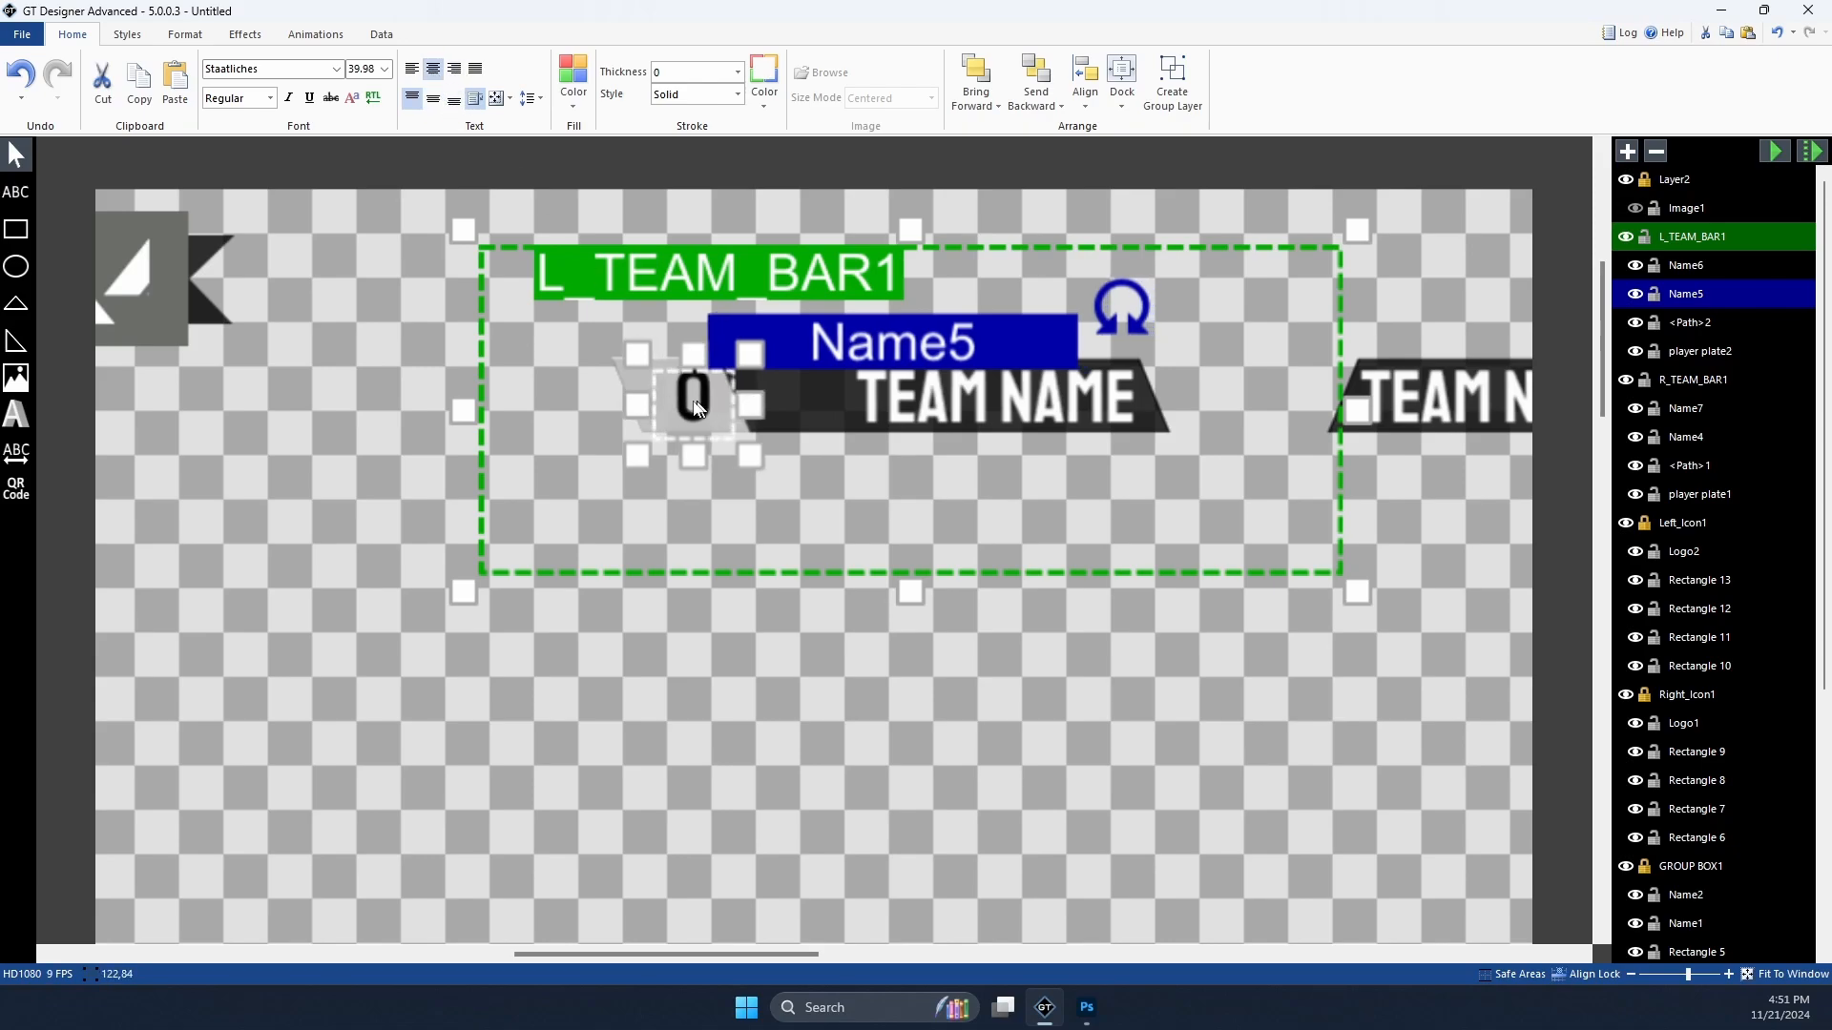
Step: Set the Name5 score text to shrink within its box with wrapping off, and try a line spacing of 1%
click(492, 104)
click(547, 190)
click(479, 105)
click(530, 98)
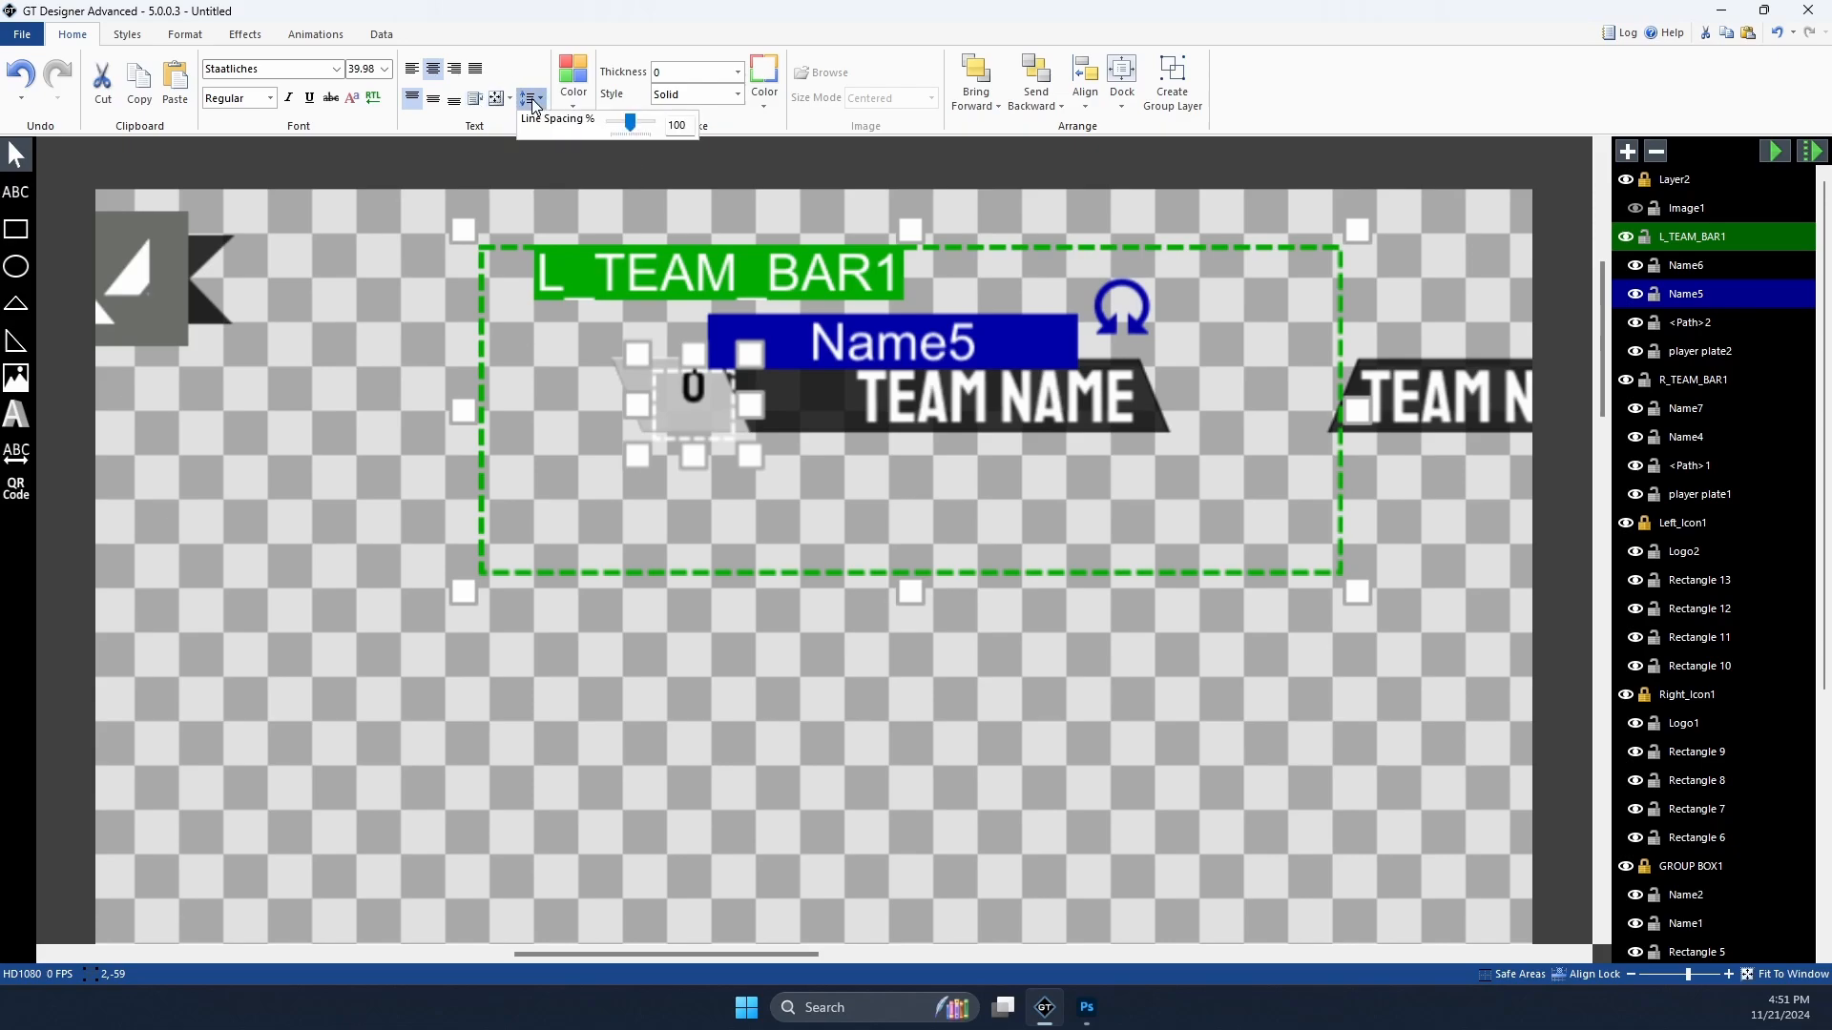
drag(637, 127, 610, 126)
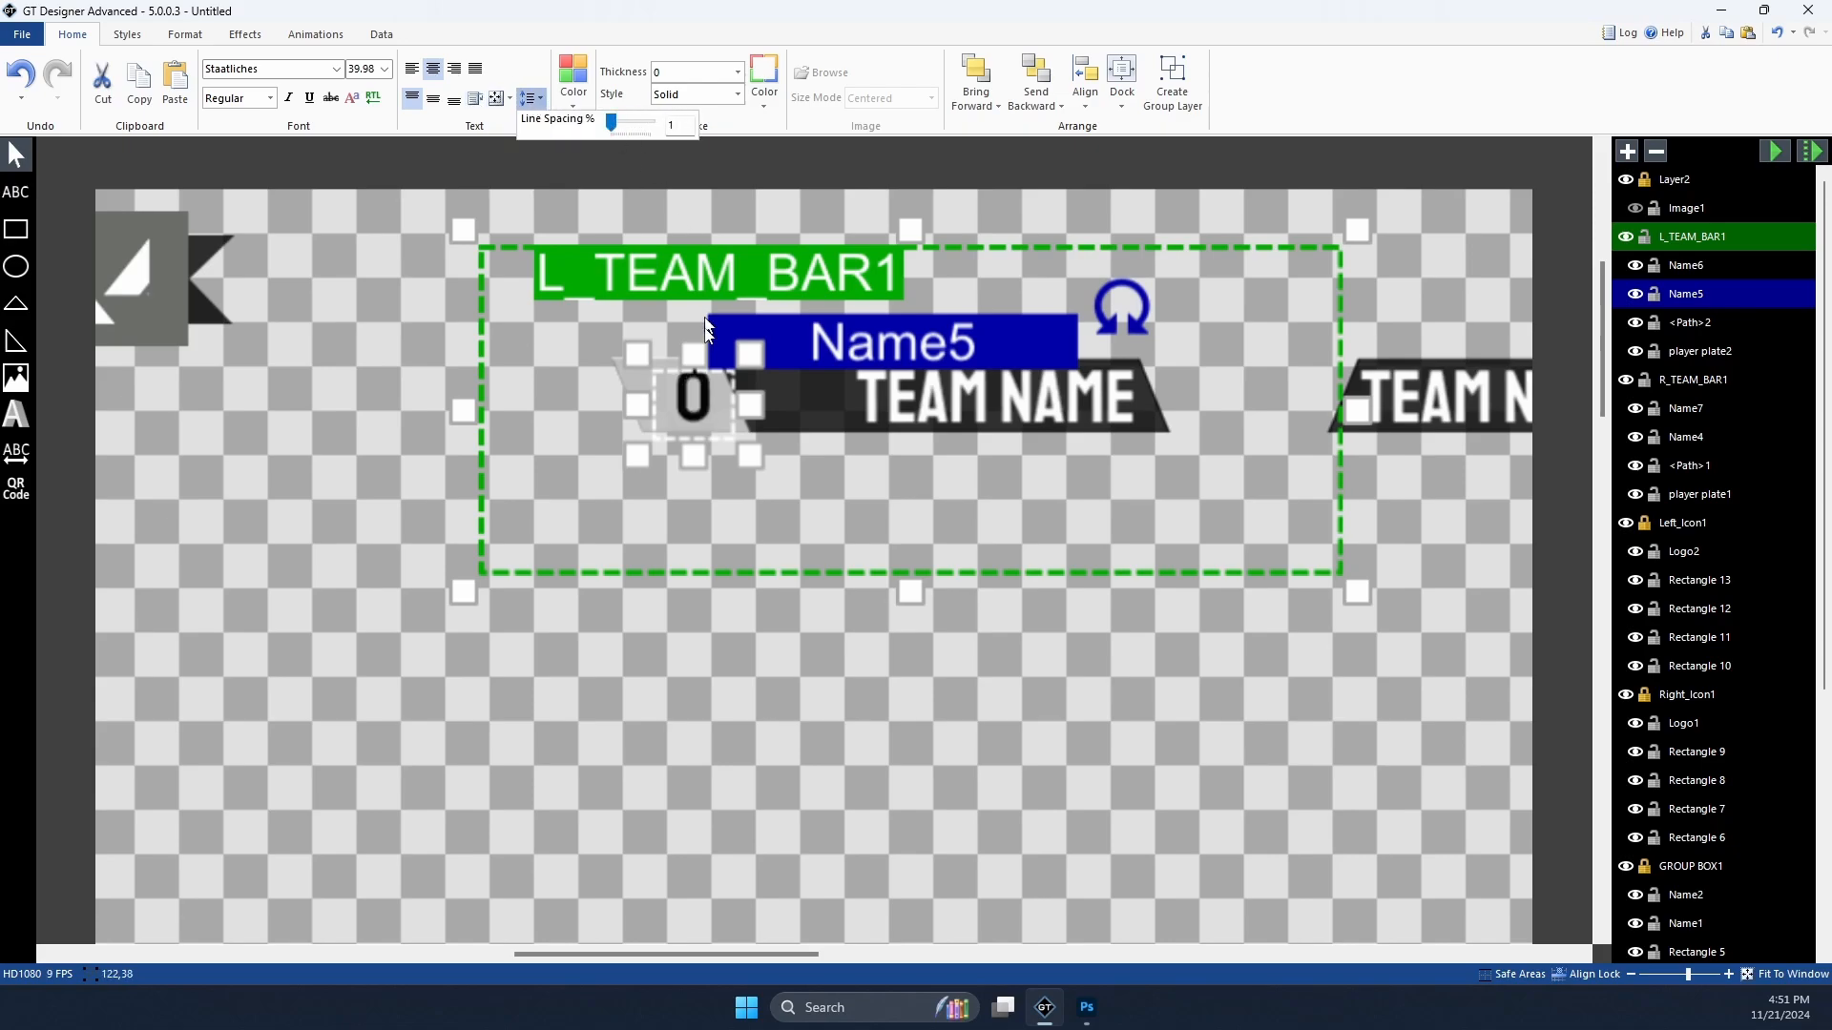
Step: Extend the Name5 box upward, align its text to the vertical middle, and raise the line spacing to about 108%
drag(693, 358, 693, 314)
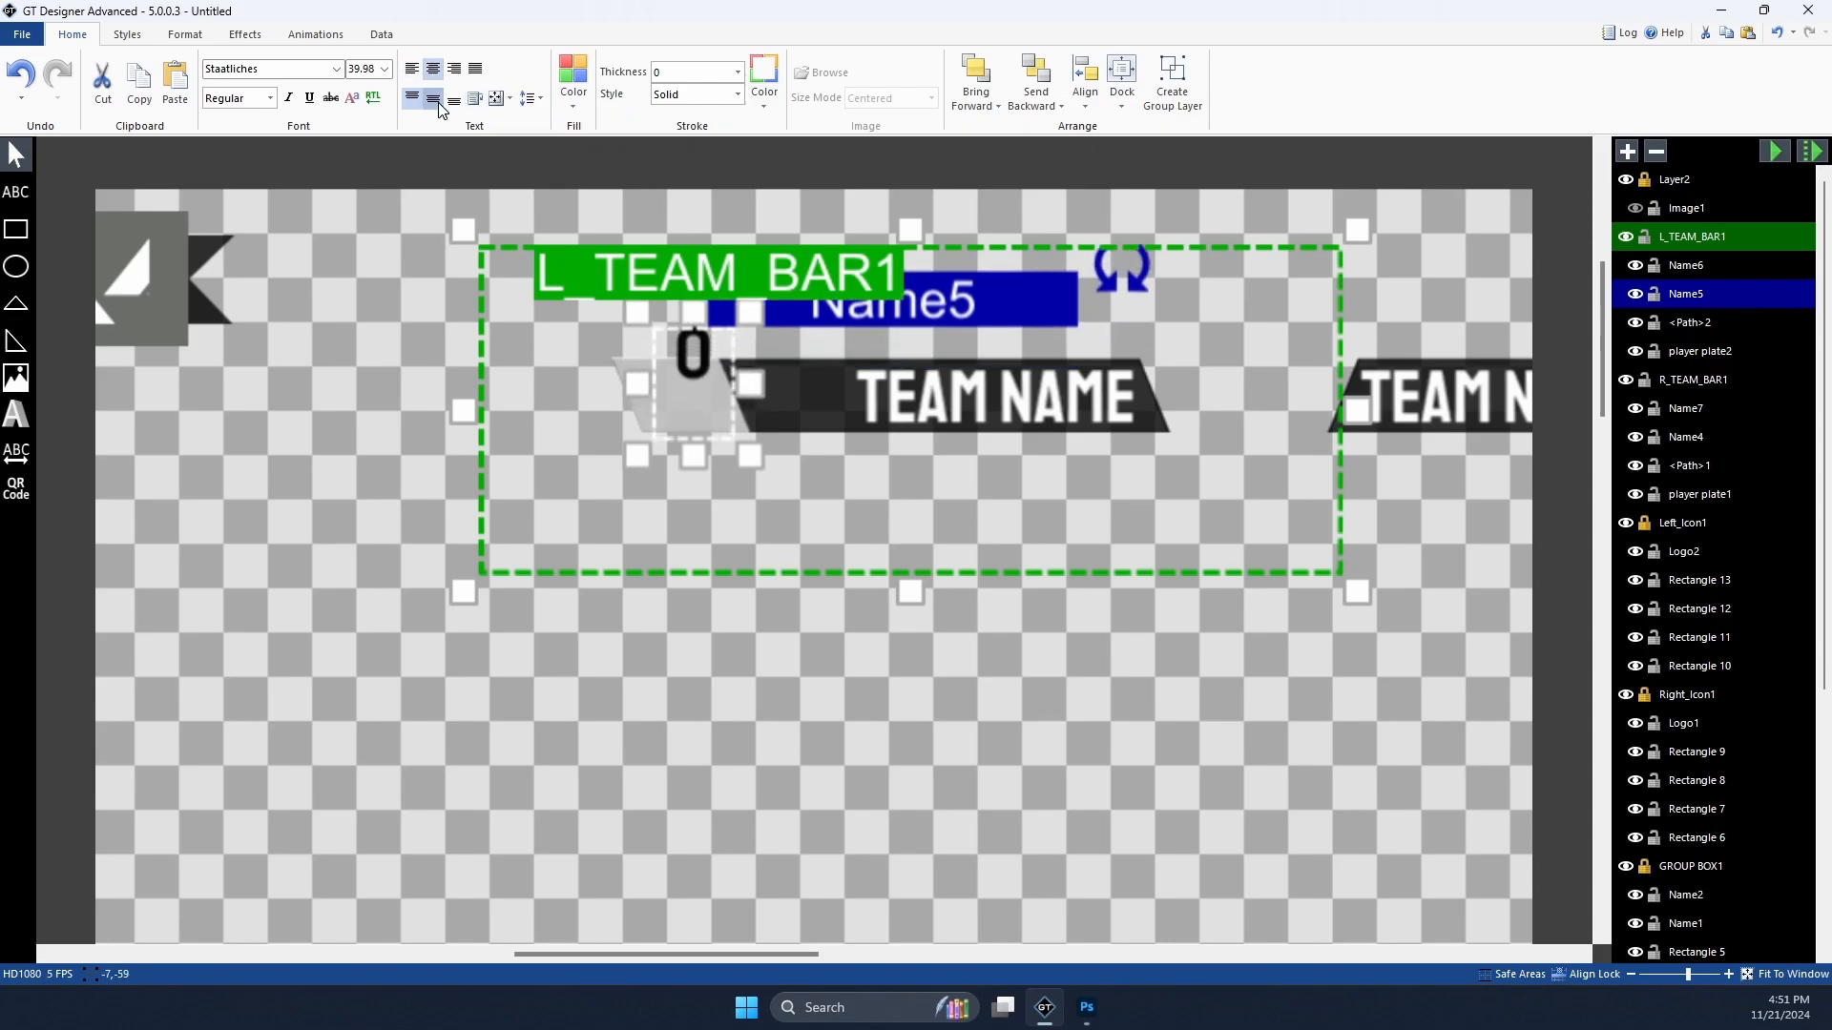
click(532, 111)
drag(611, 126, 631, 130)
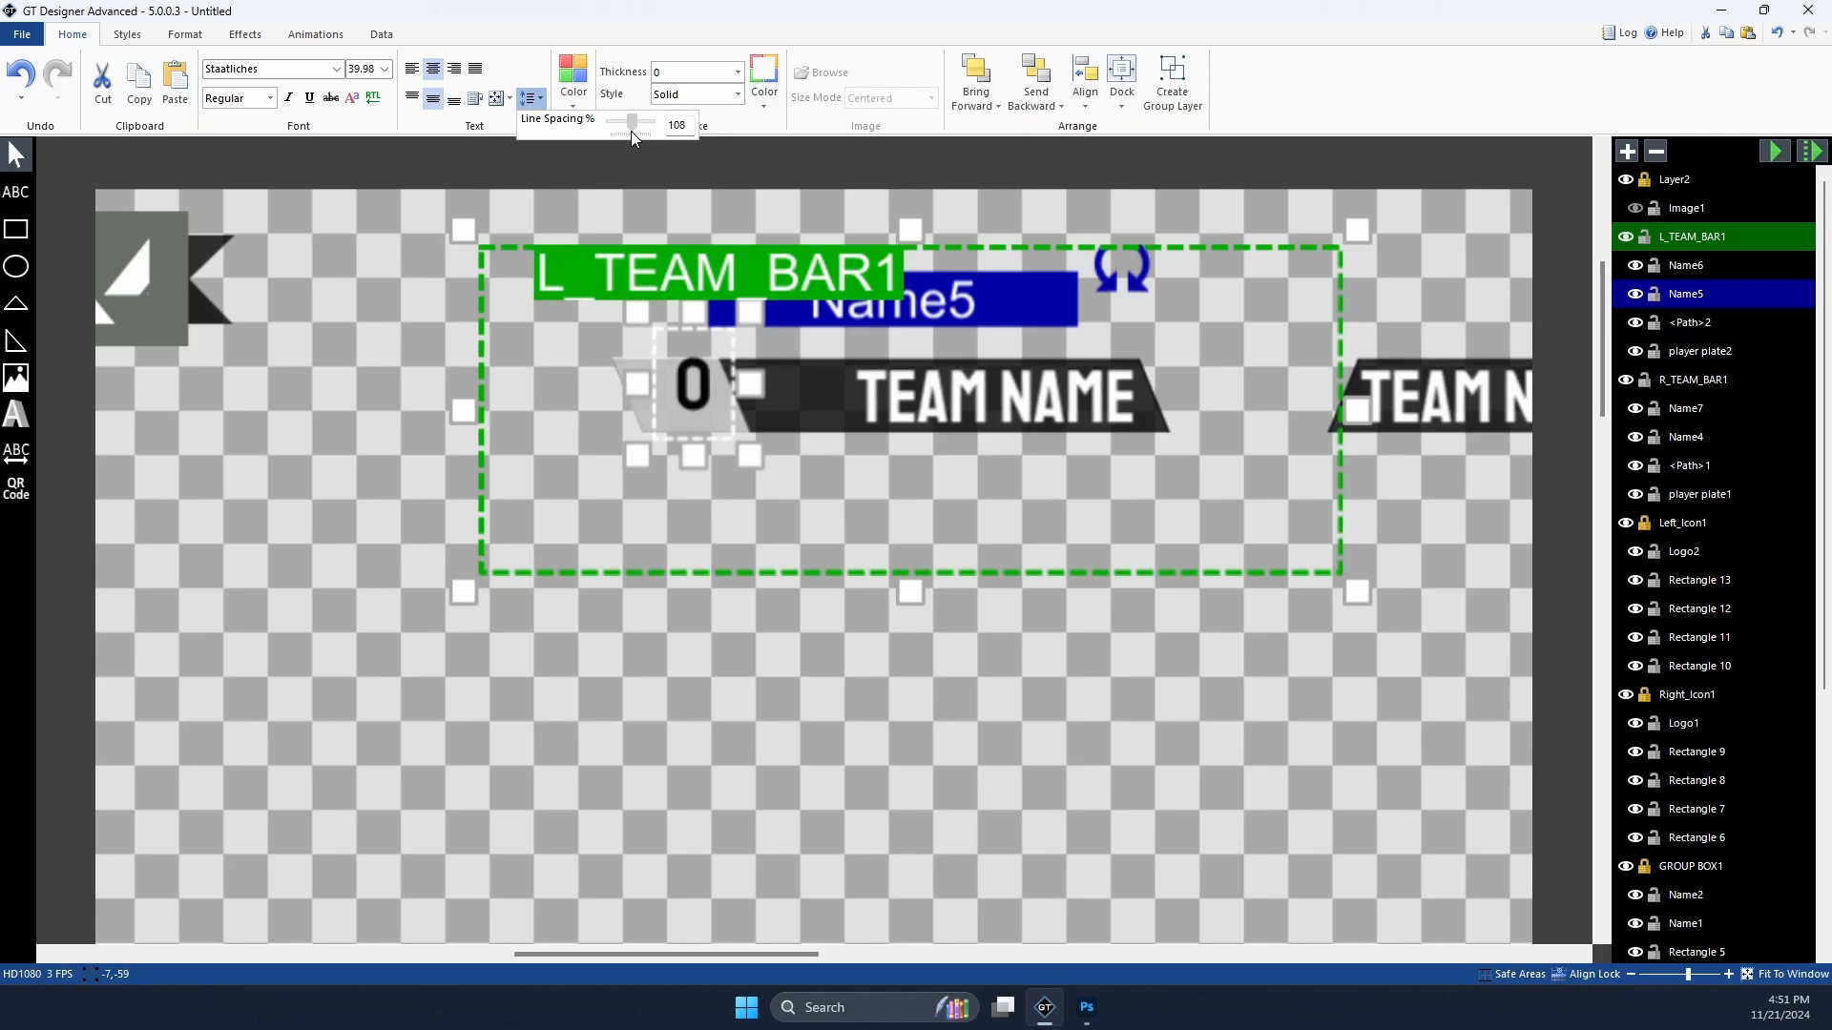
drag(632, 131, 633, 131)
Step: Move the Name5 score text slightly left and nudge it down until the 0 is centred on the left score plate
drag(846, 326, 836, 319)
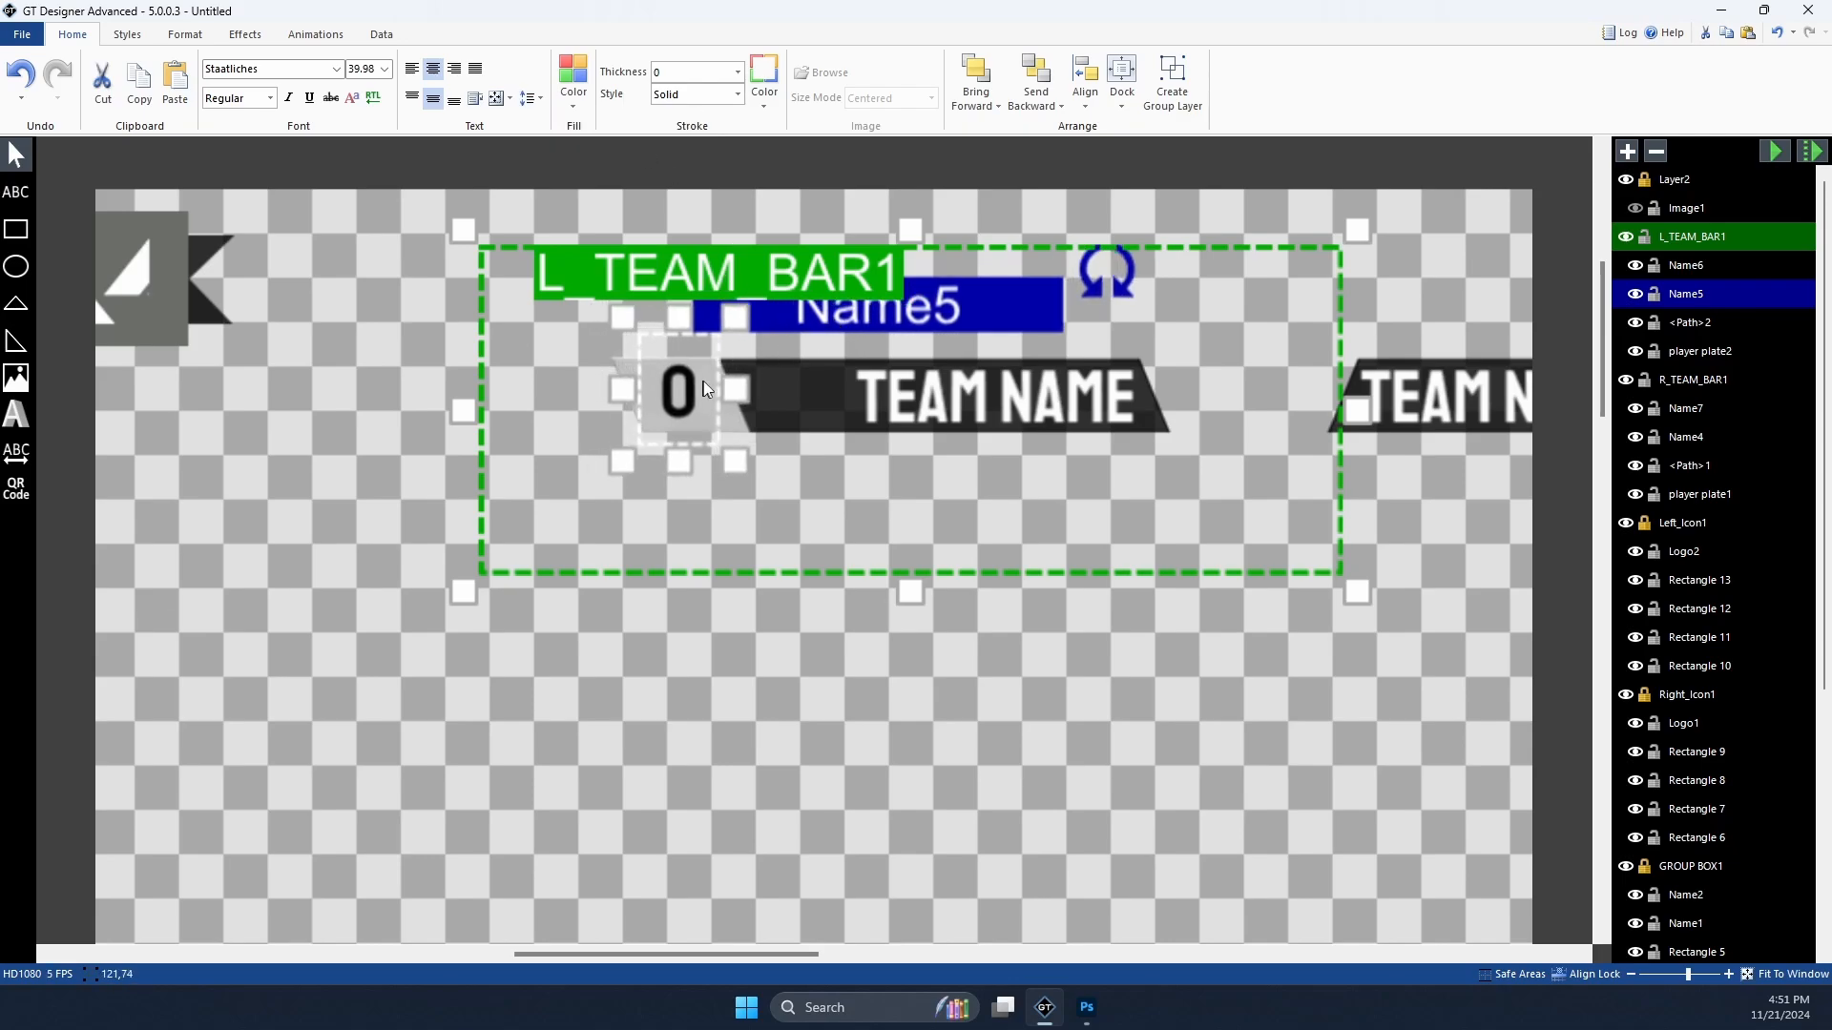
key(Down)
key(Down)
key(Down)
key(Down)
key(Down)
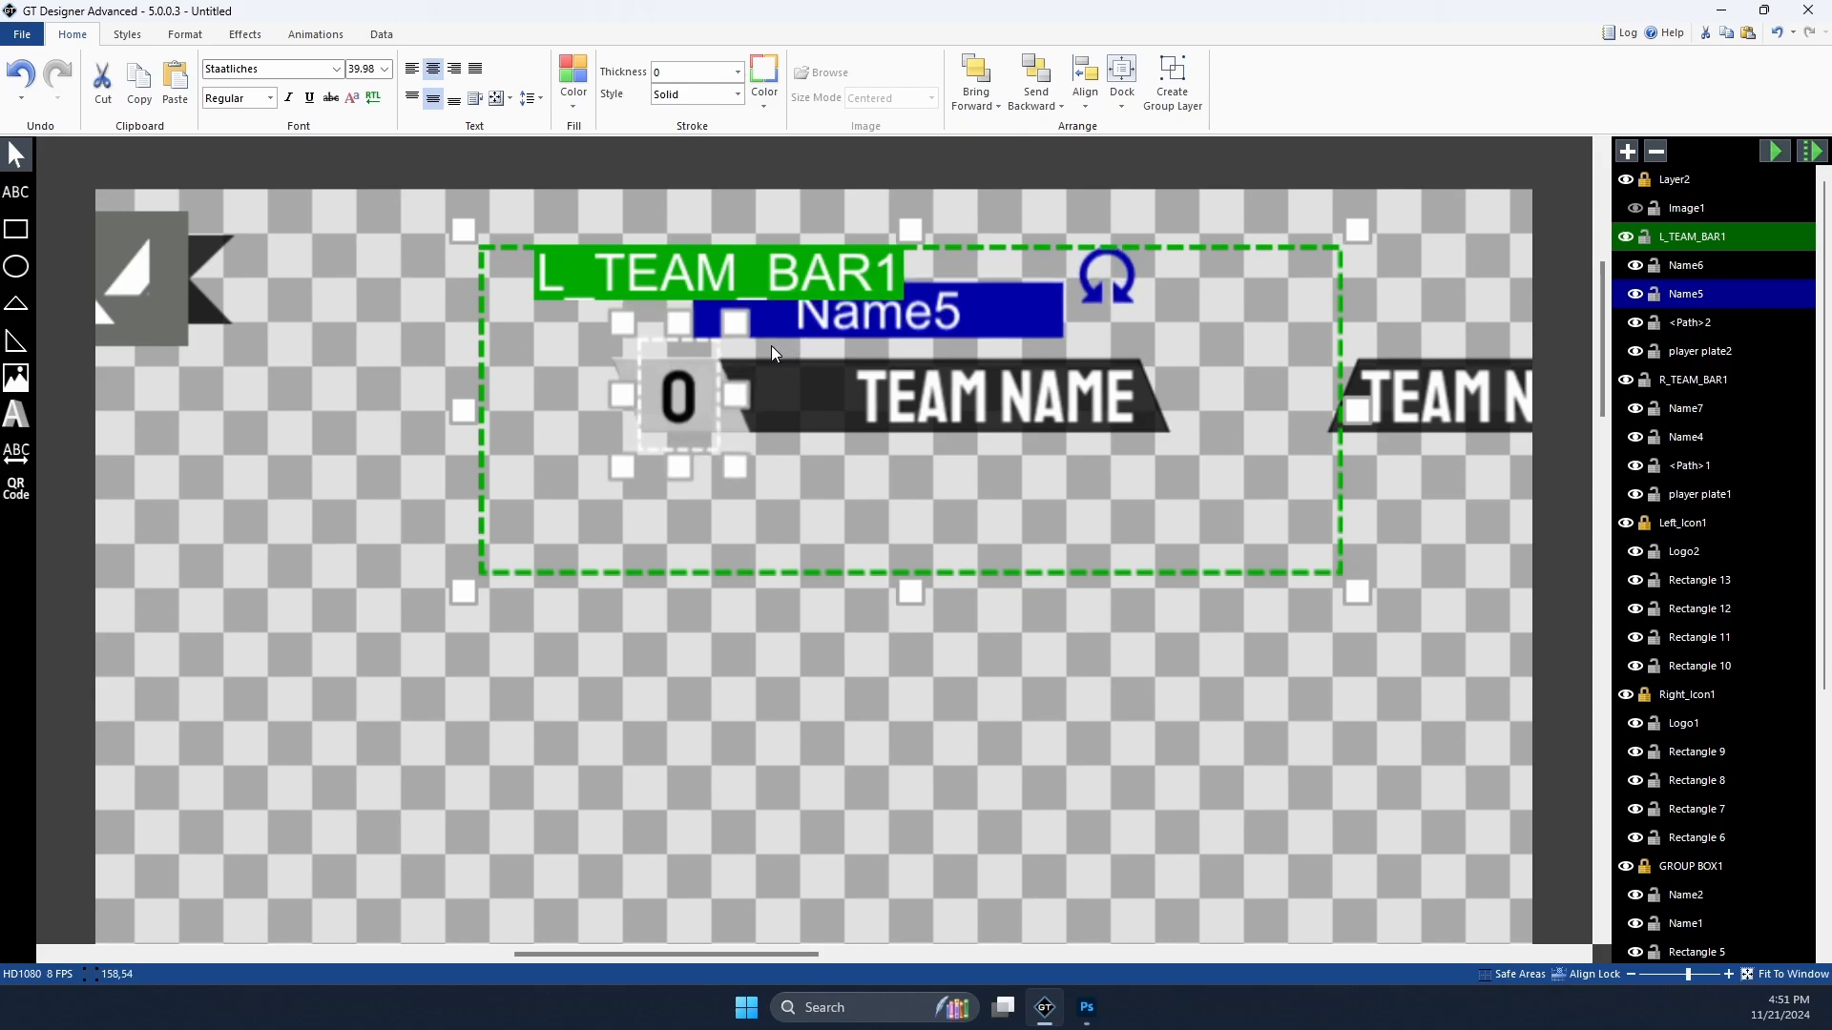
Step: Nudge the Name5 score text up slightly and try the number 1234 in it
key(Up)
key(Up)
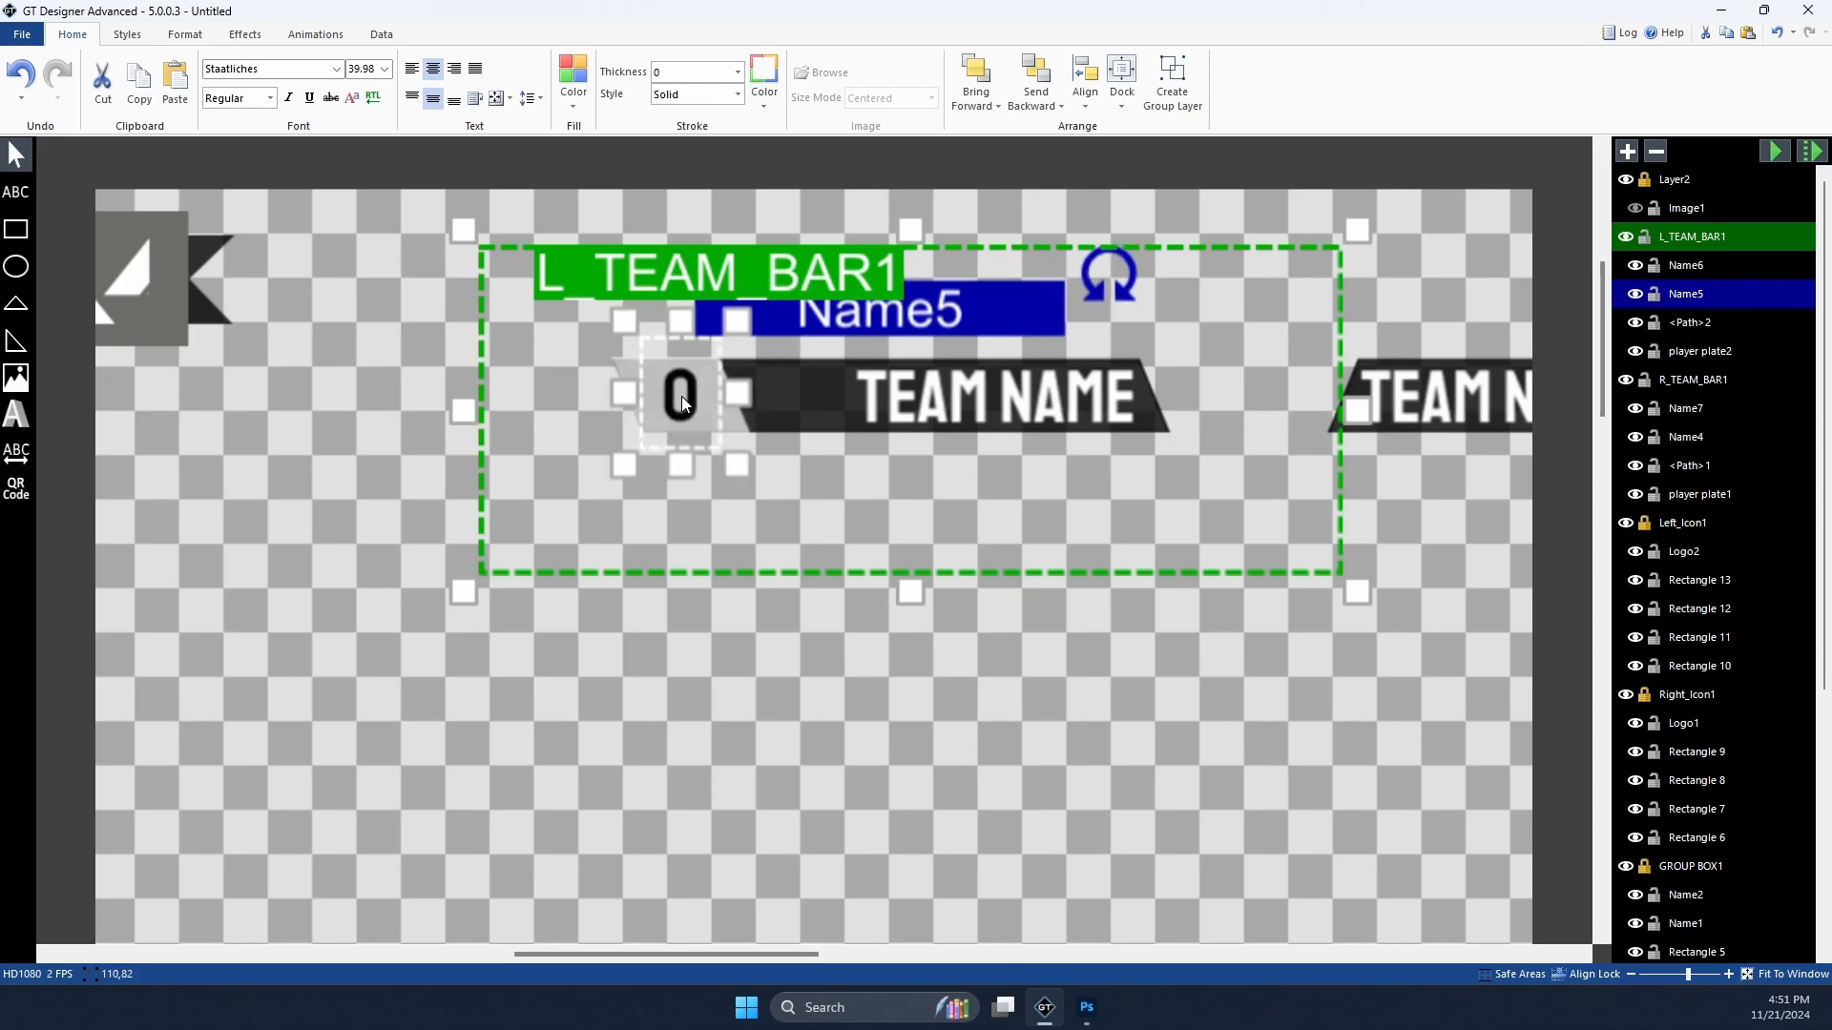
text(1234)
key(BackSpace)
key(BackSpace)
key(BackSpace)
key(BackSpace)
key(BackSpace)
Step: Try single digits 2, 3, 5, 6 and 7 in the Name5 score text, ending with 3
text(2)
key(BackSpace)
text(3)
key(BackSpace)
text(5)
key(BackSpace)
text(6)
key(BackSpace)
text(7)
key(BackSpace)
text(3)
Step: Copy the Name5 score text from the left team bar and select the Name4 score text on the right team bar
click(1481, 456)
click(656, 390)
drag(756, 952, 991, 956)
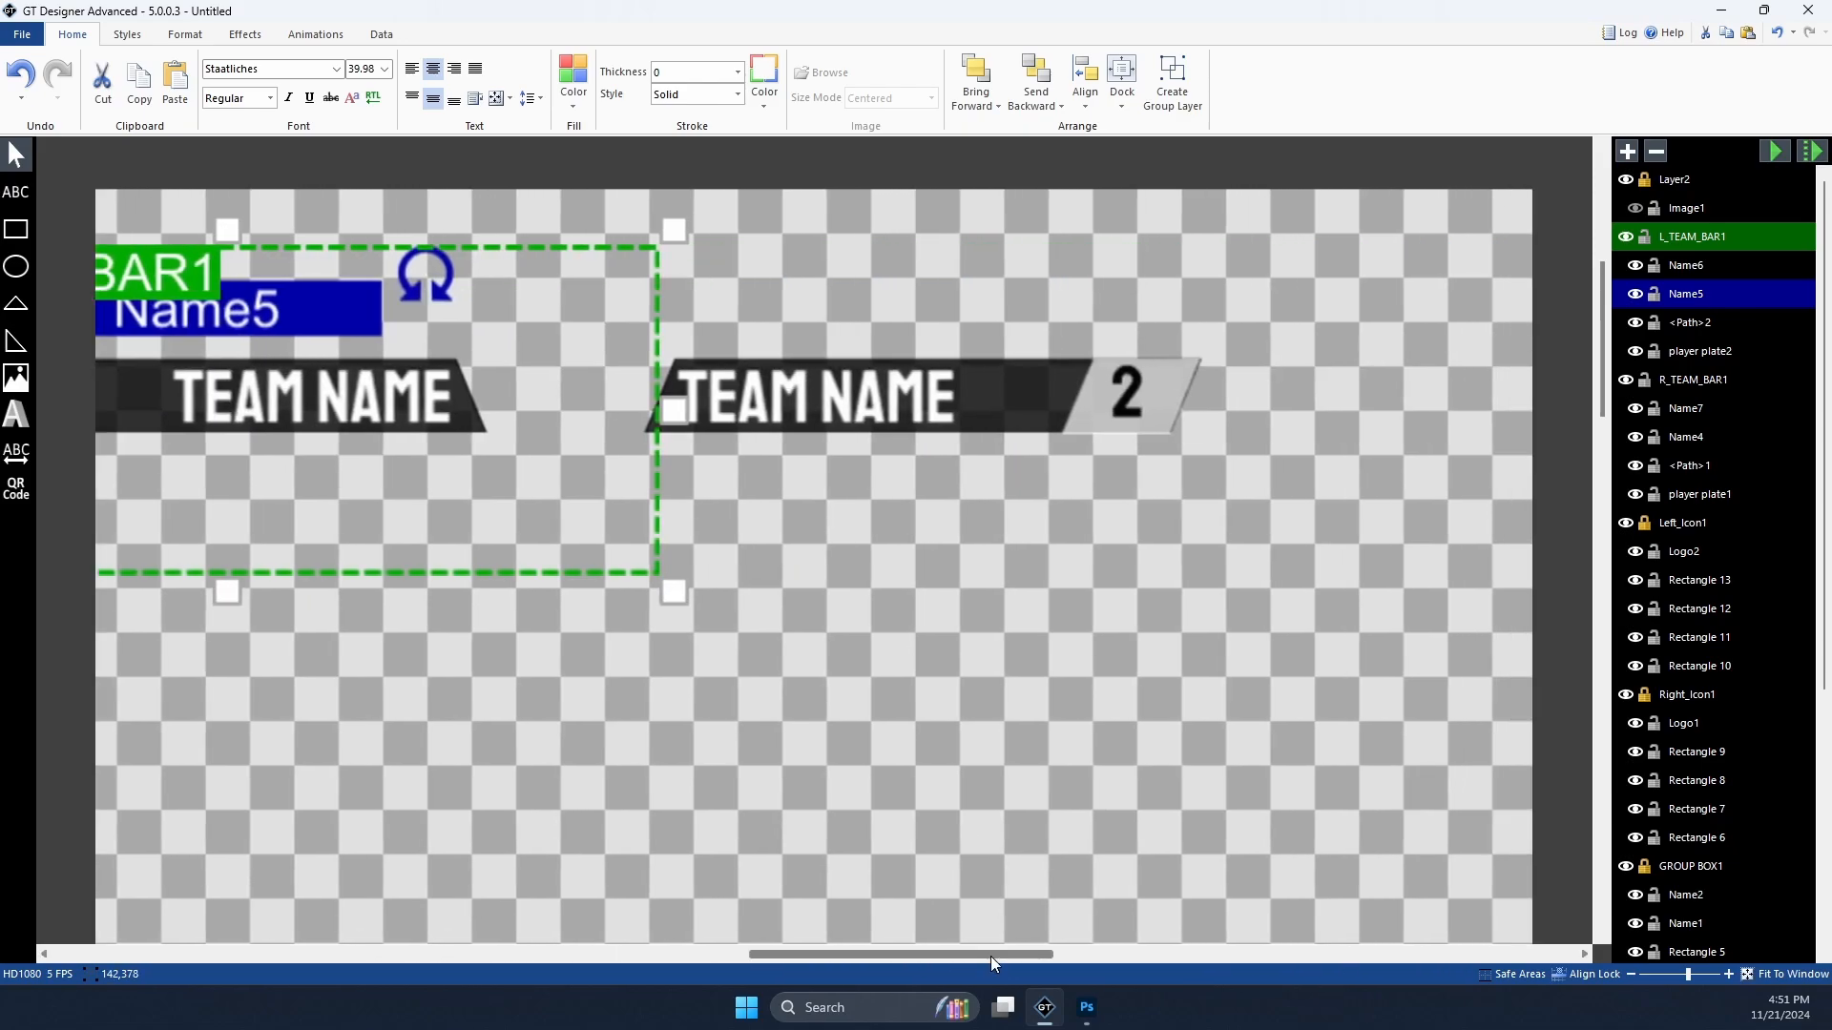
click(1143, 382)
click(1050, 396)
click(1140, 392)
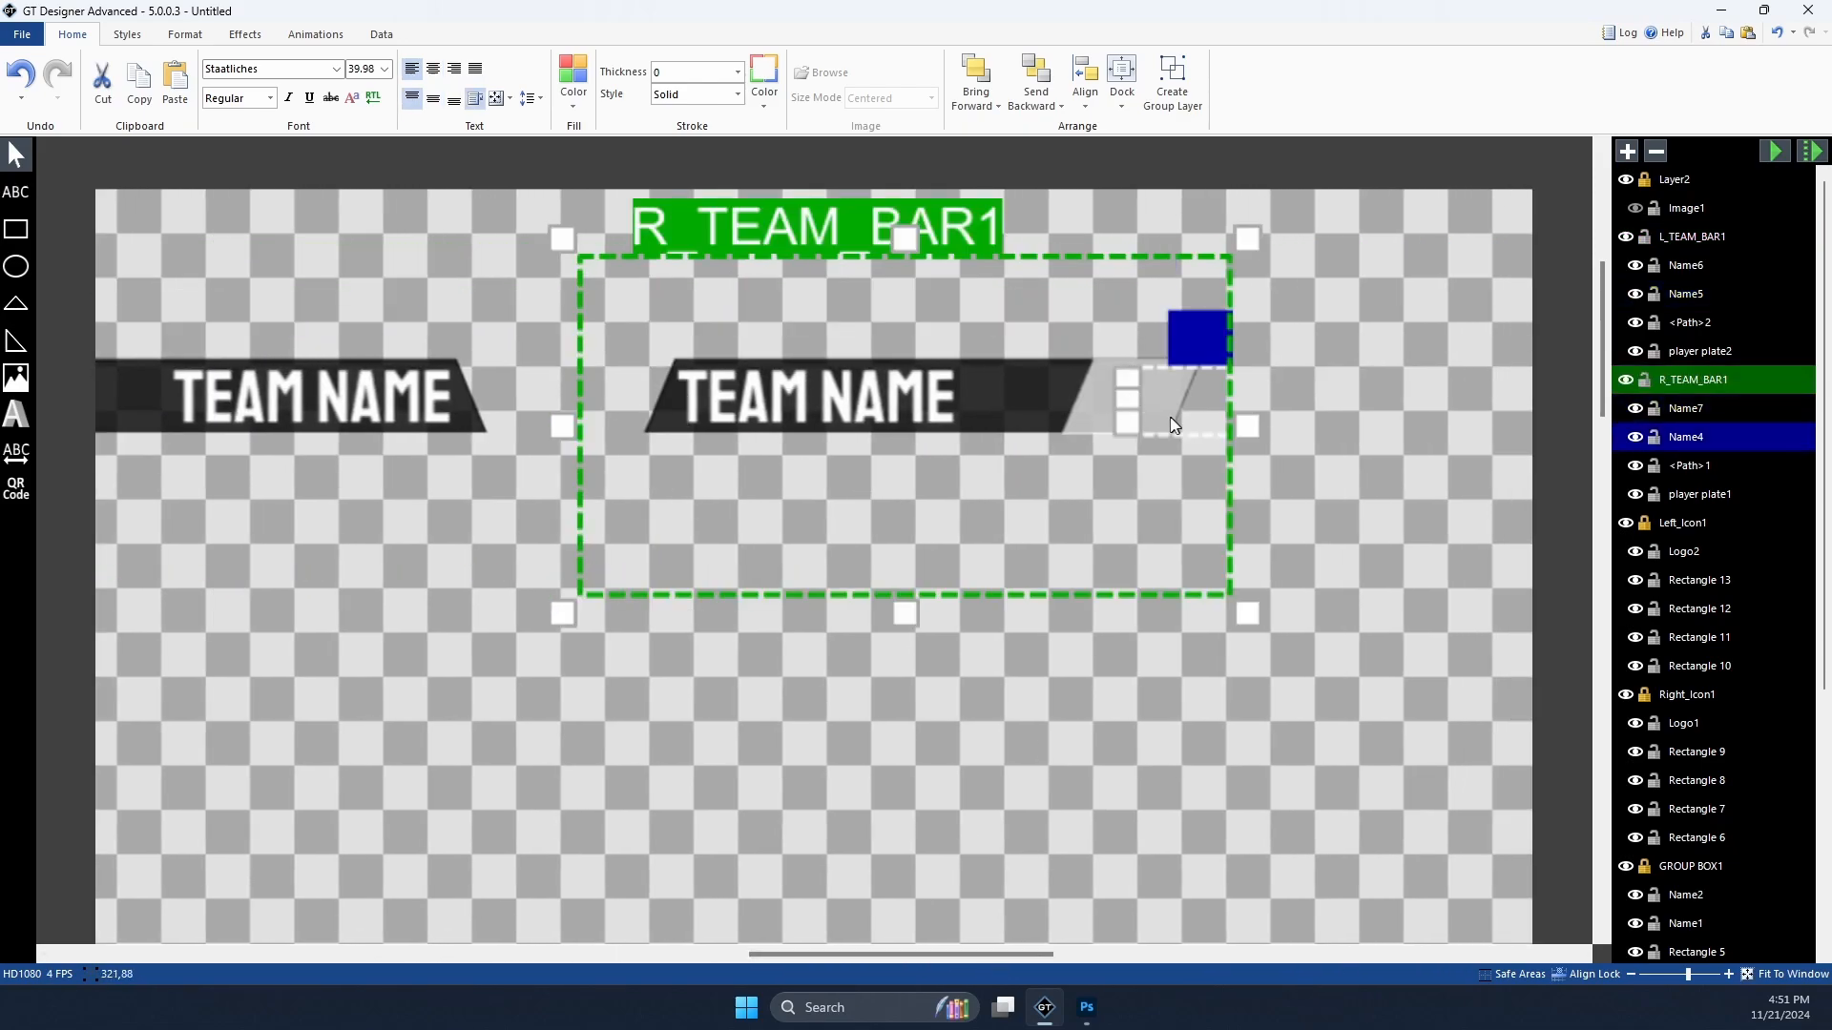
click(1033, 391)
click(1135, 397)
drag(1195, 339, 863, 332)
key(ctrl+z)
drag(1188, 342, 1048, 418)
key(ctrl+z)
Step: Replace the Name4 score text in R_TEAM_BAR1 with the copied score text and centre it on the right score plate
click(1045, 519)
click(1106, 416)
key(Delete)
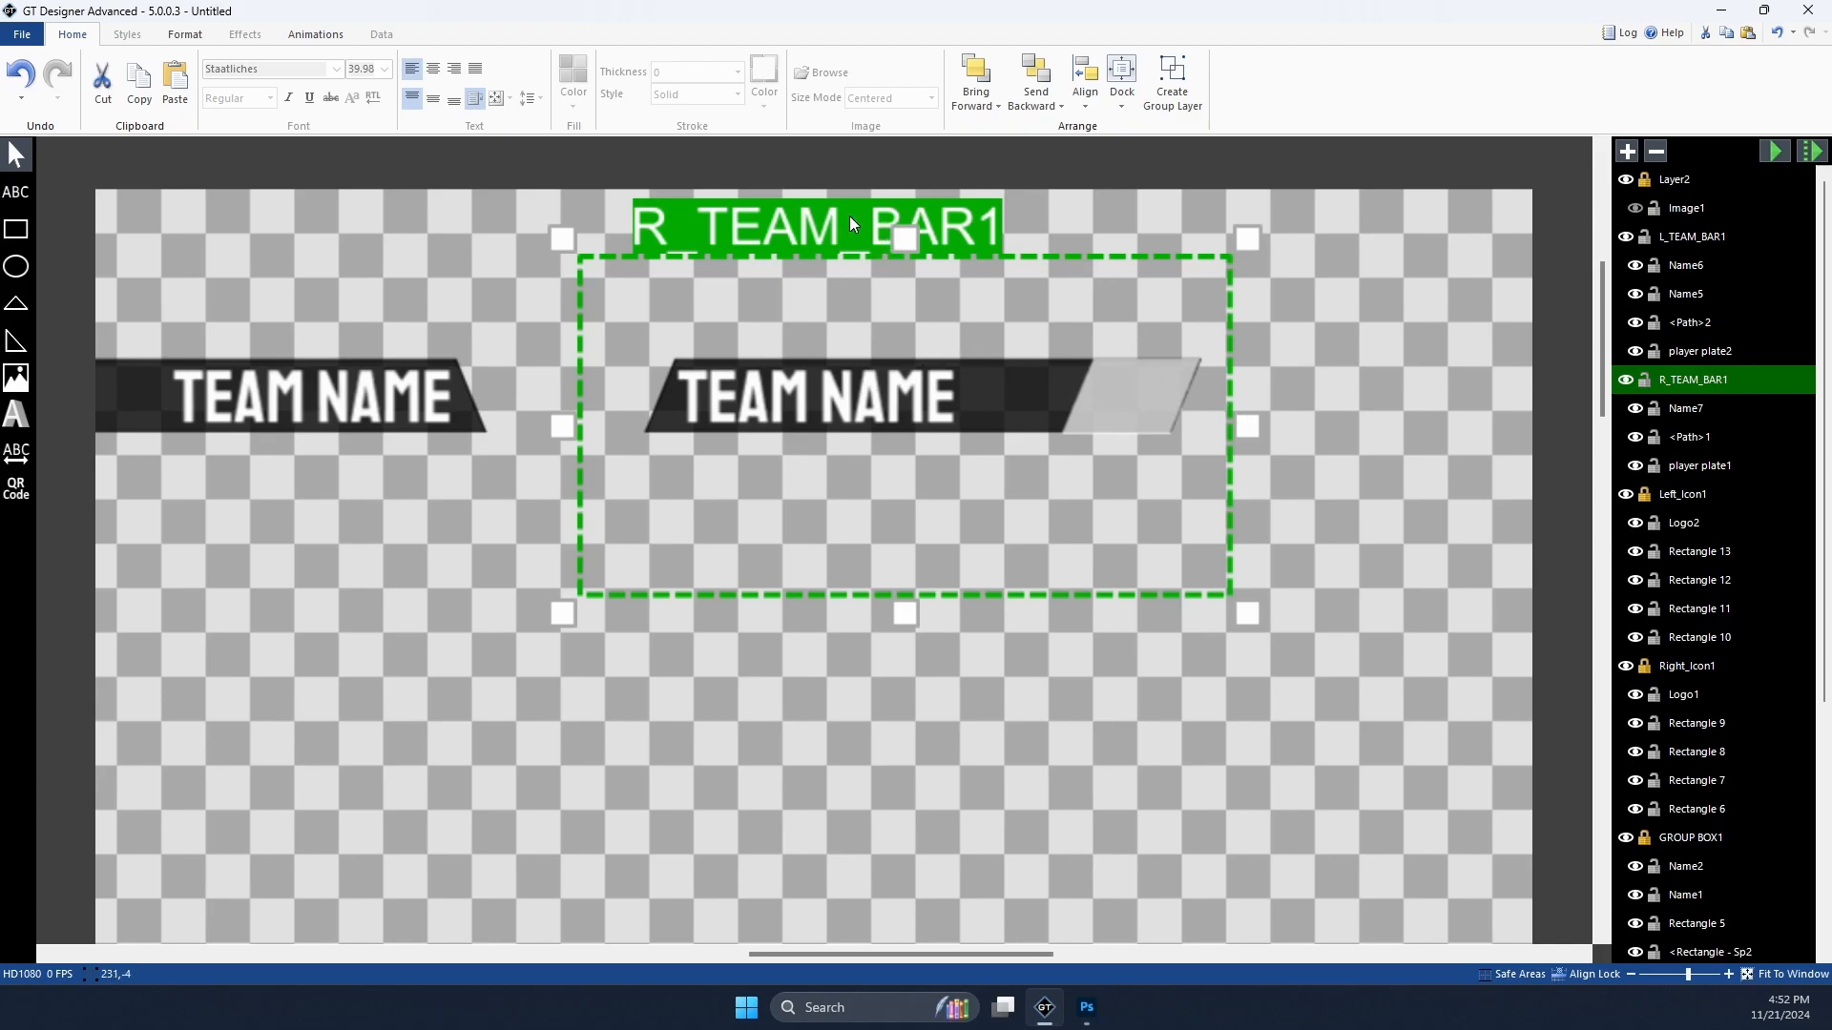
key(ctrl+v)
drag(899, 318, 1254, 305)
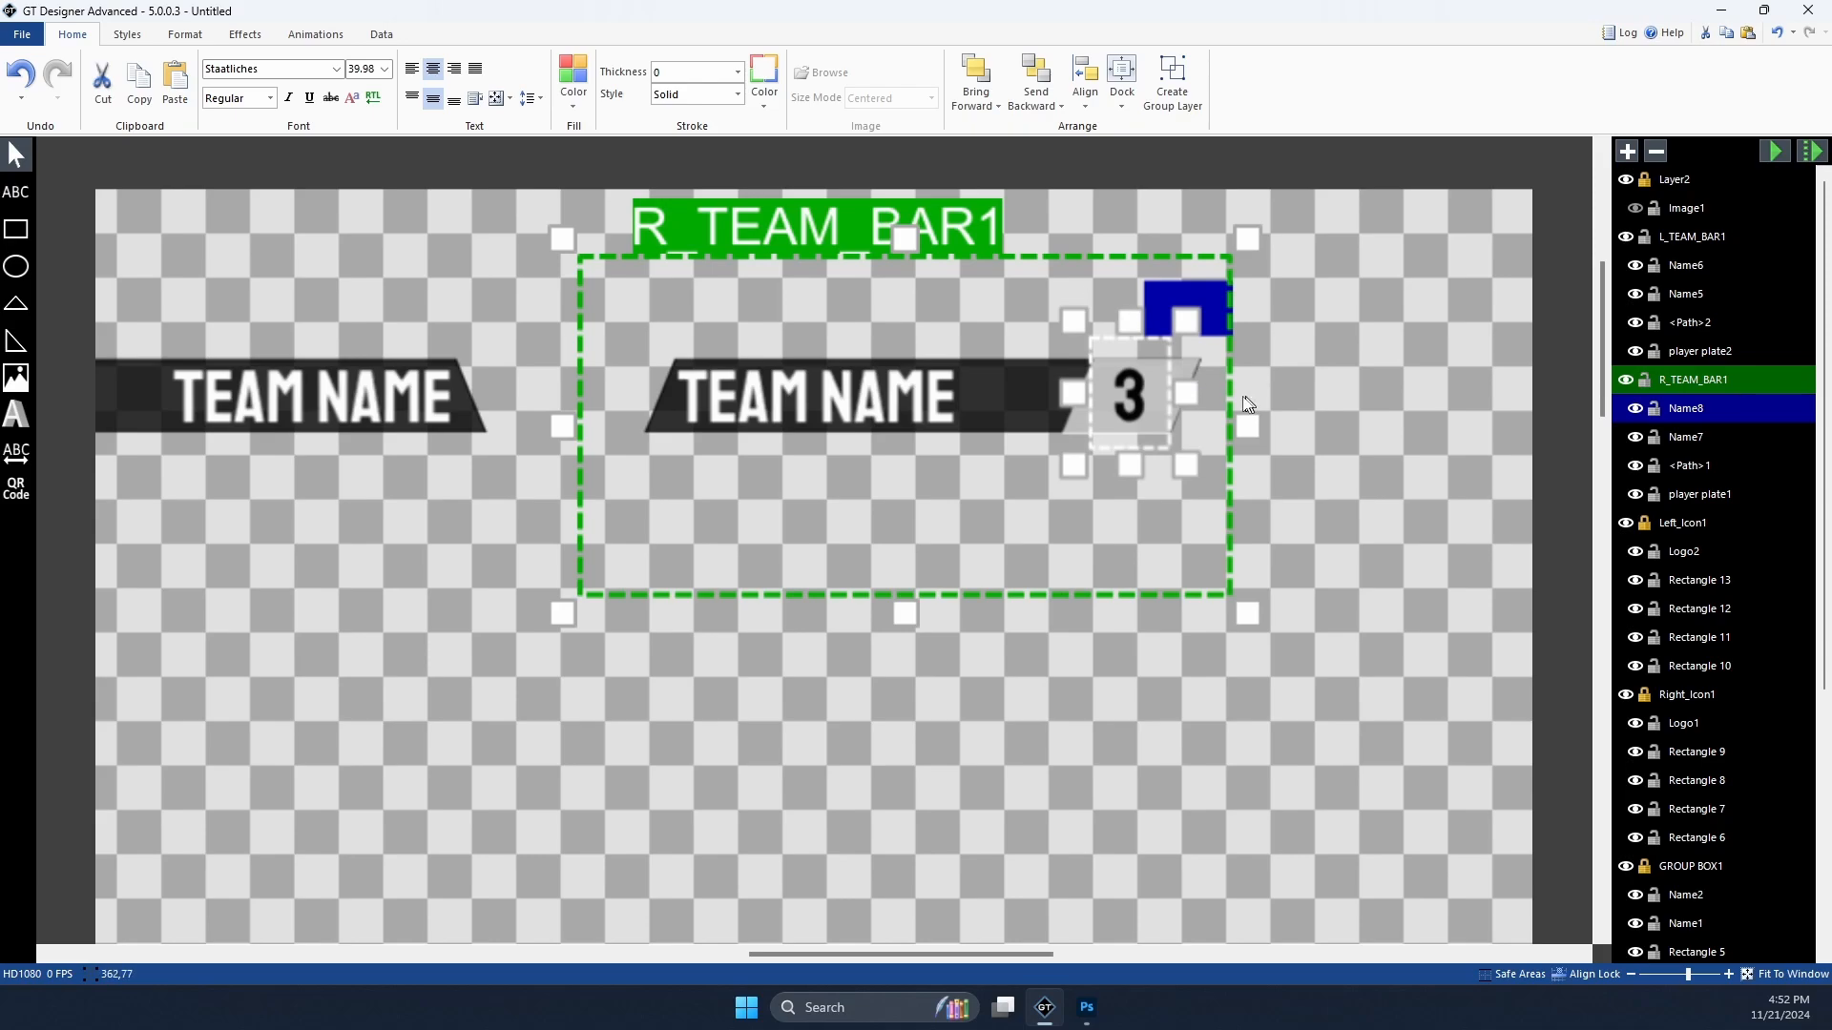
key(Up)
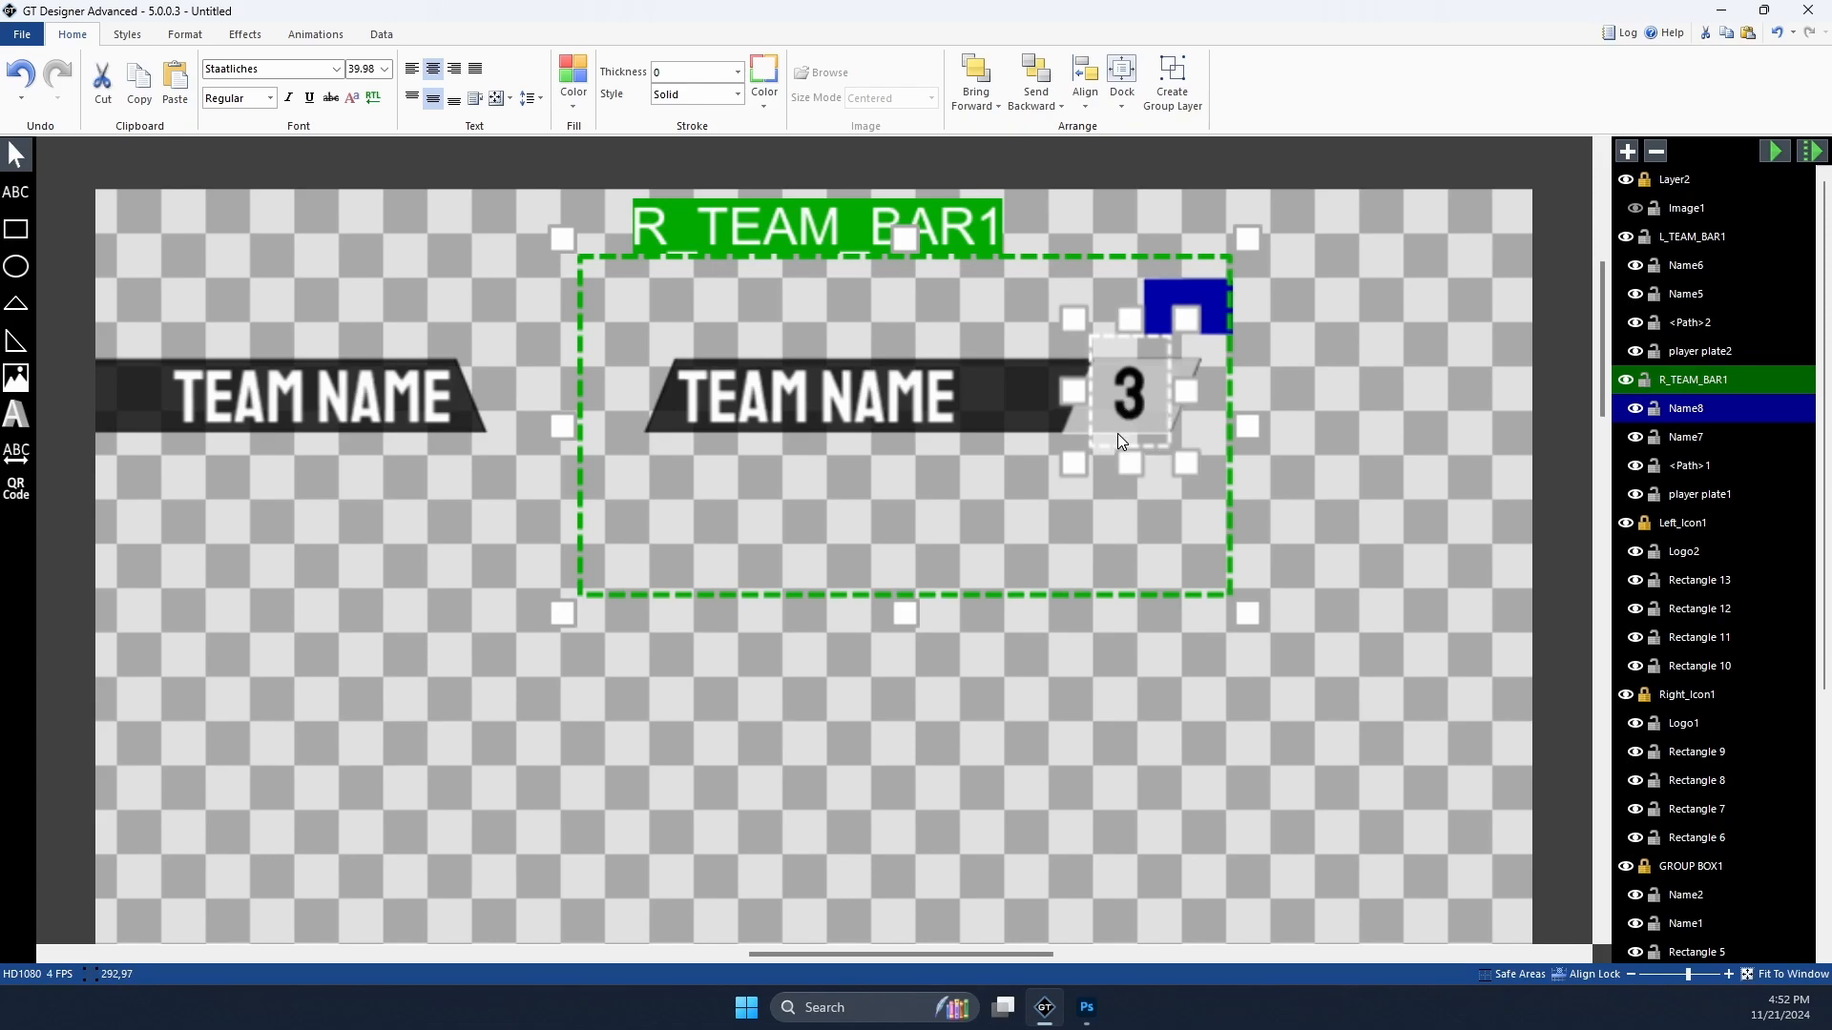
key(Right)
key(Left)
Step: Examine both team bars and the Logo2 element in the Left_Icon1 group
drag(1686, 971, 1656, 966)
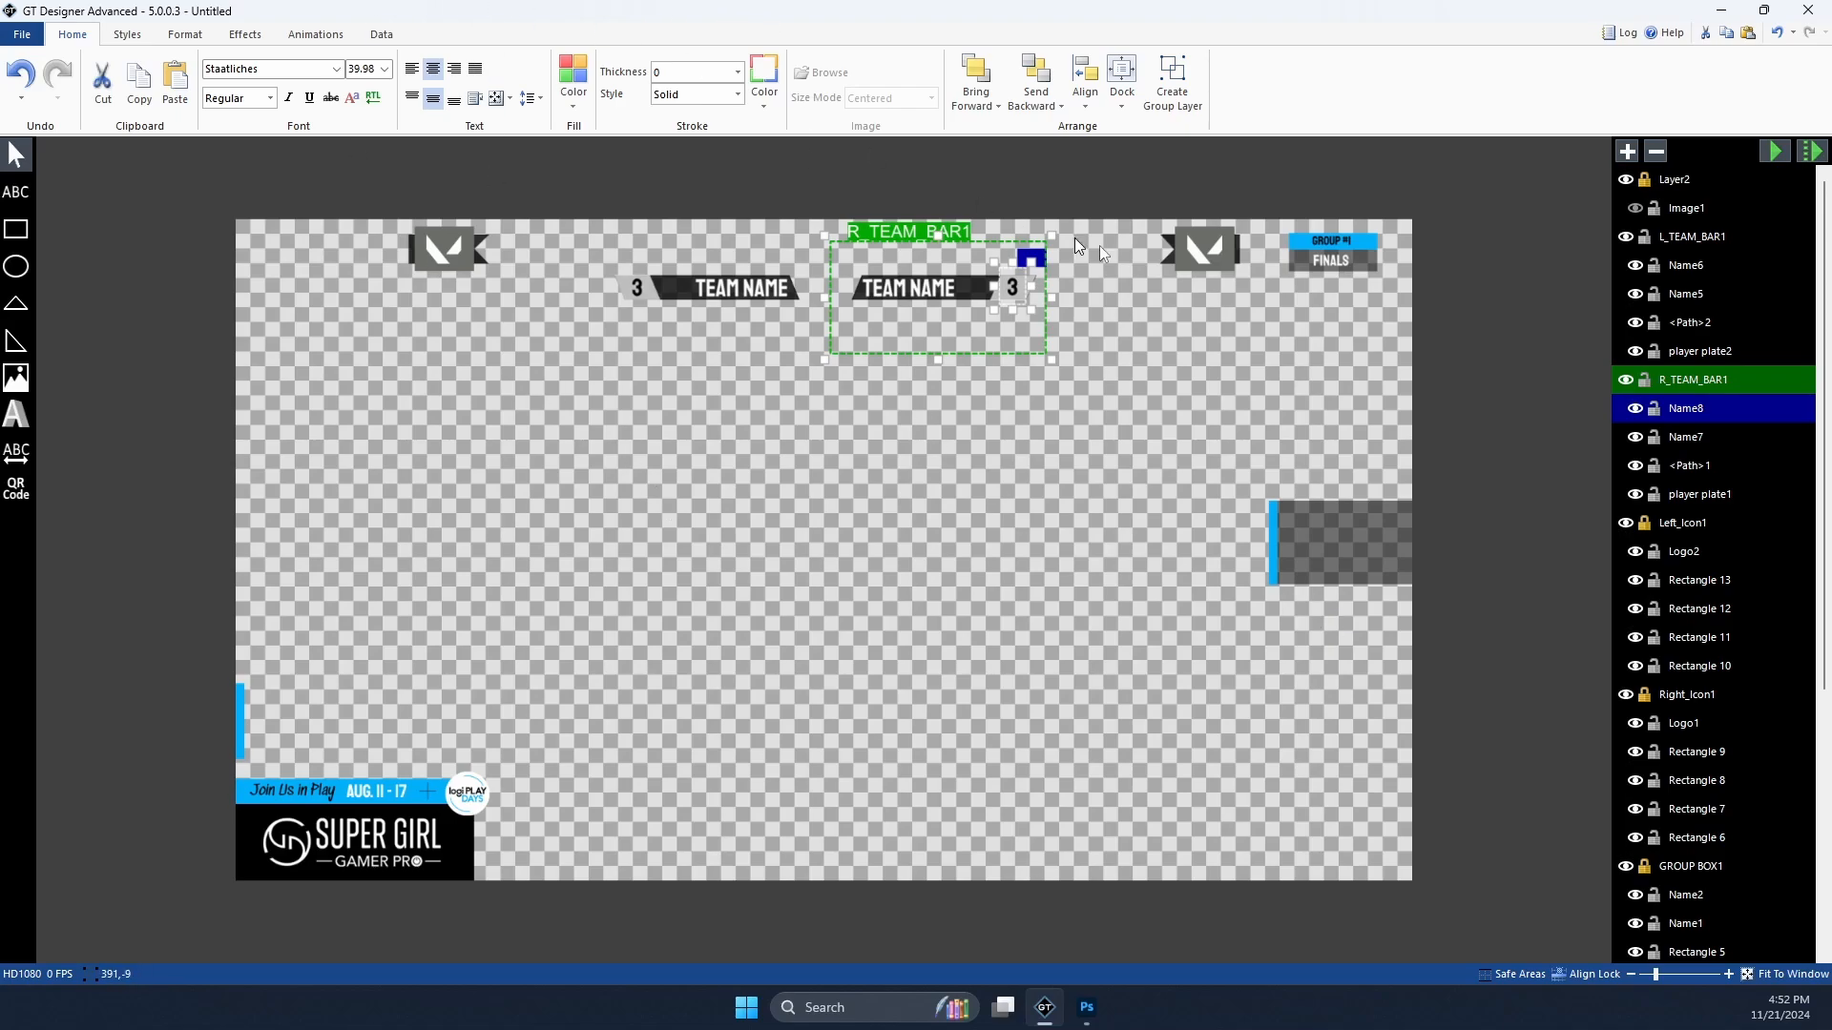
click(437, 244)
drag(1656, 974, 1670, 975)
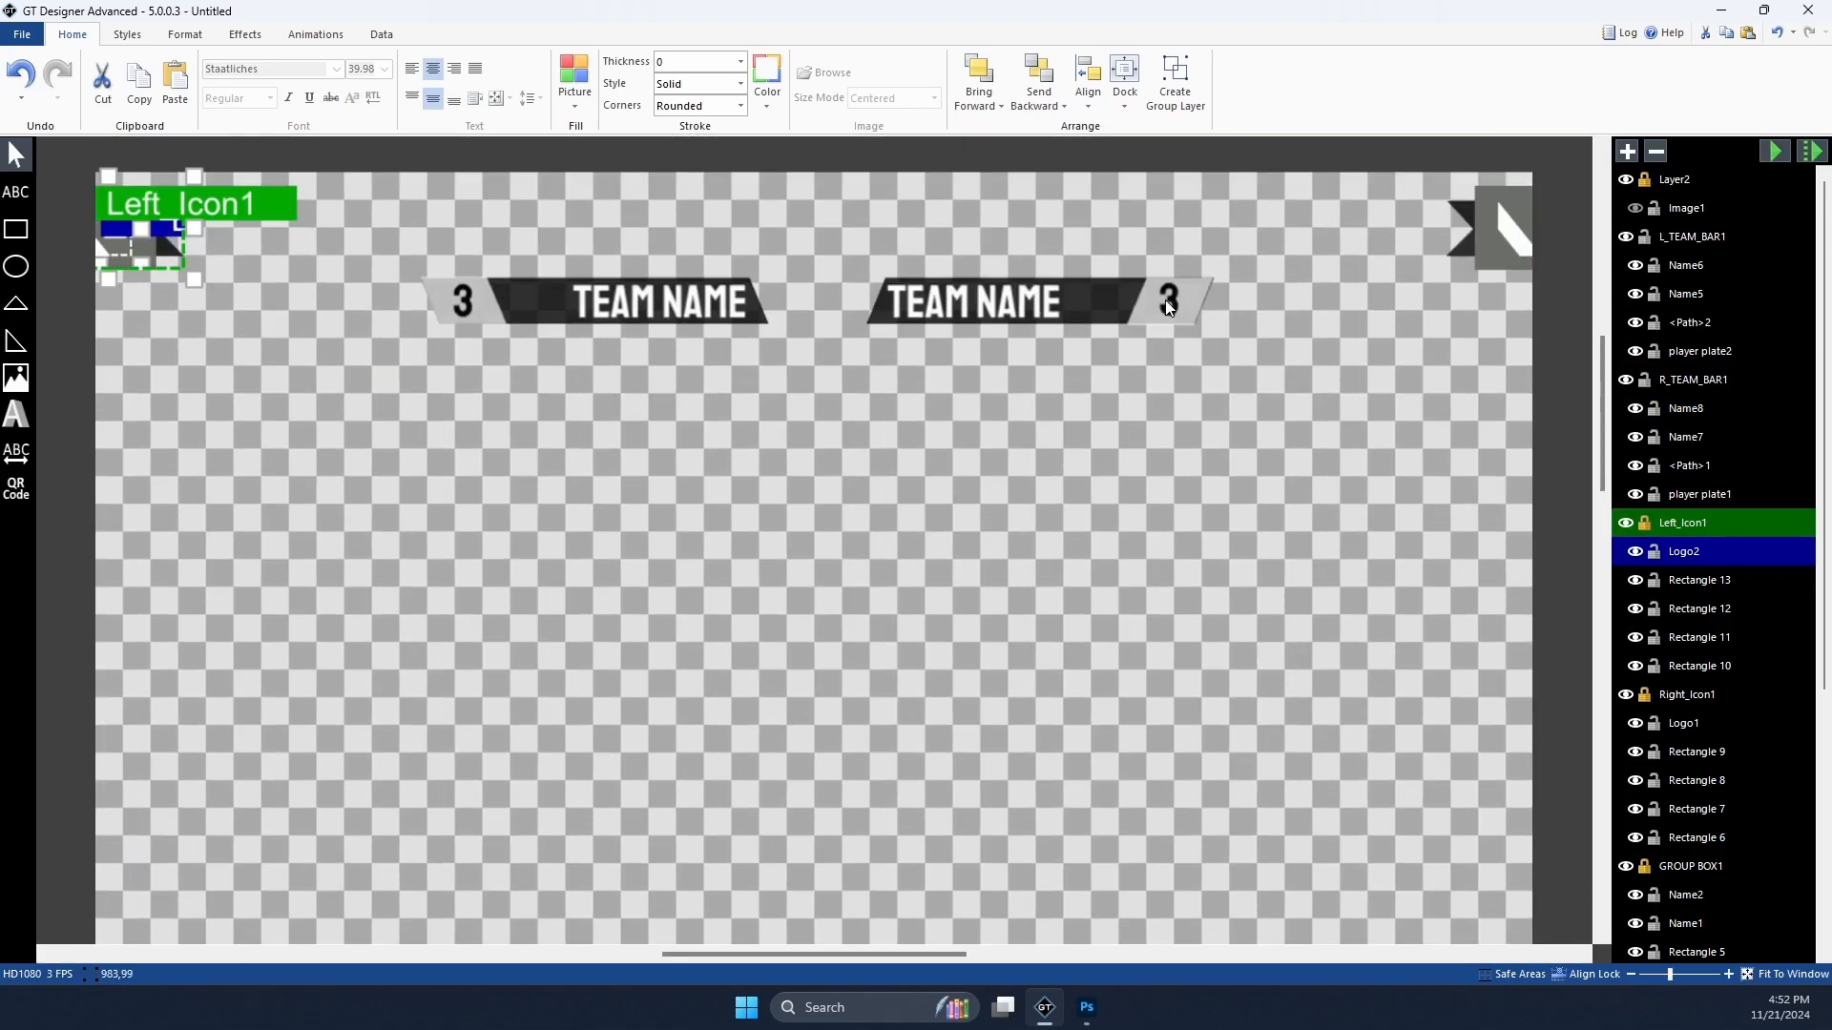
drag(914, 953, 679, 950)
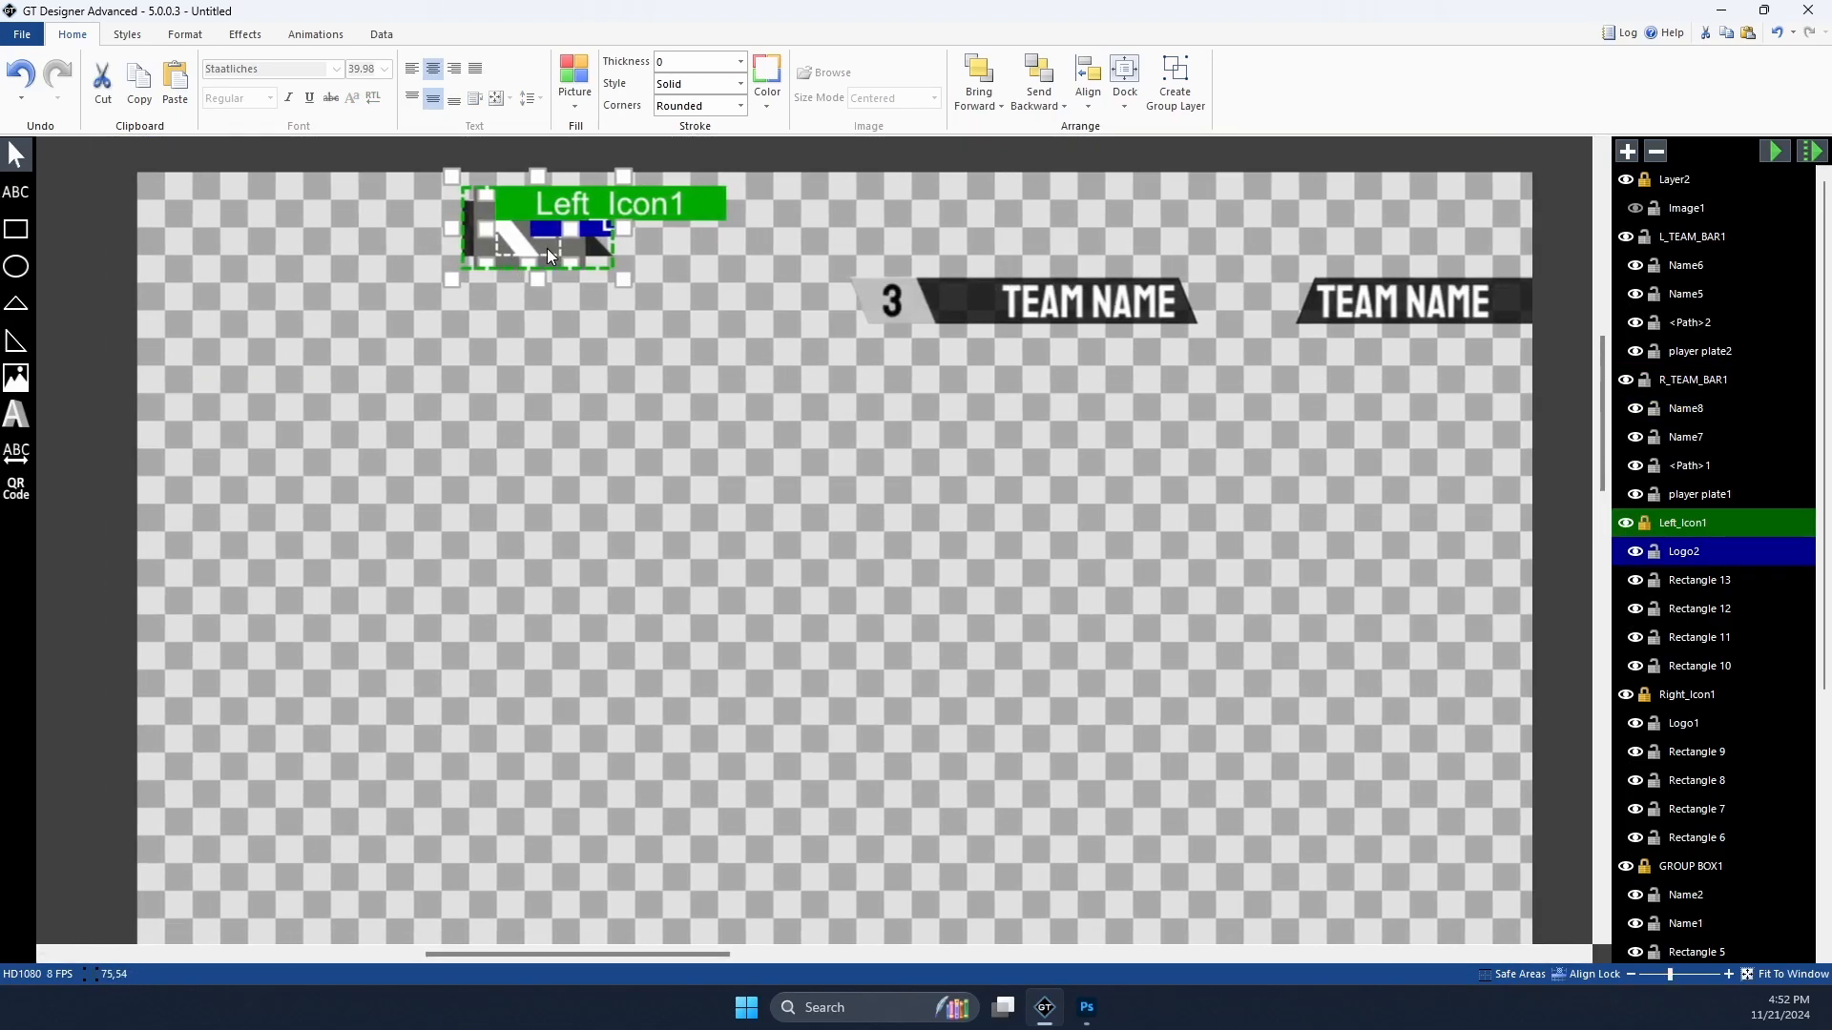
click(547, 248)
click(525, 244)
right_click(1733, 553)
click(1759, 514)
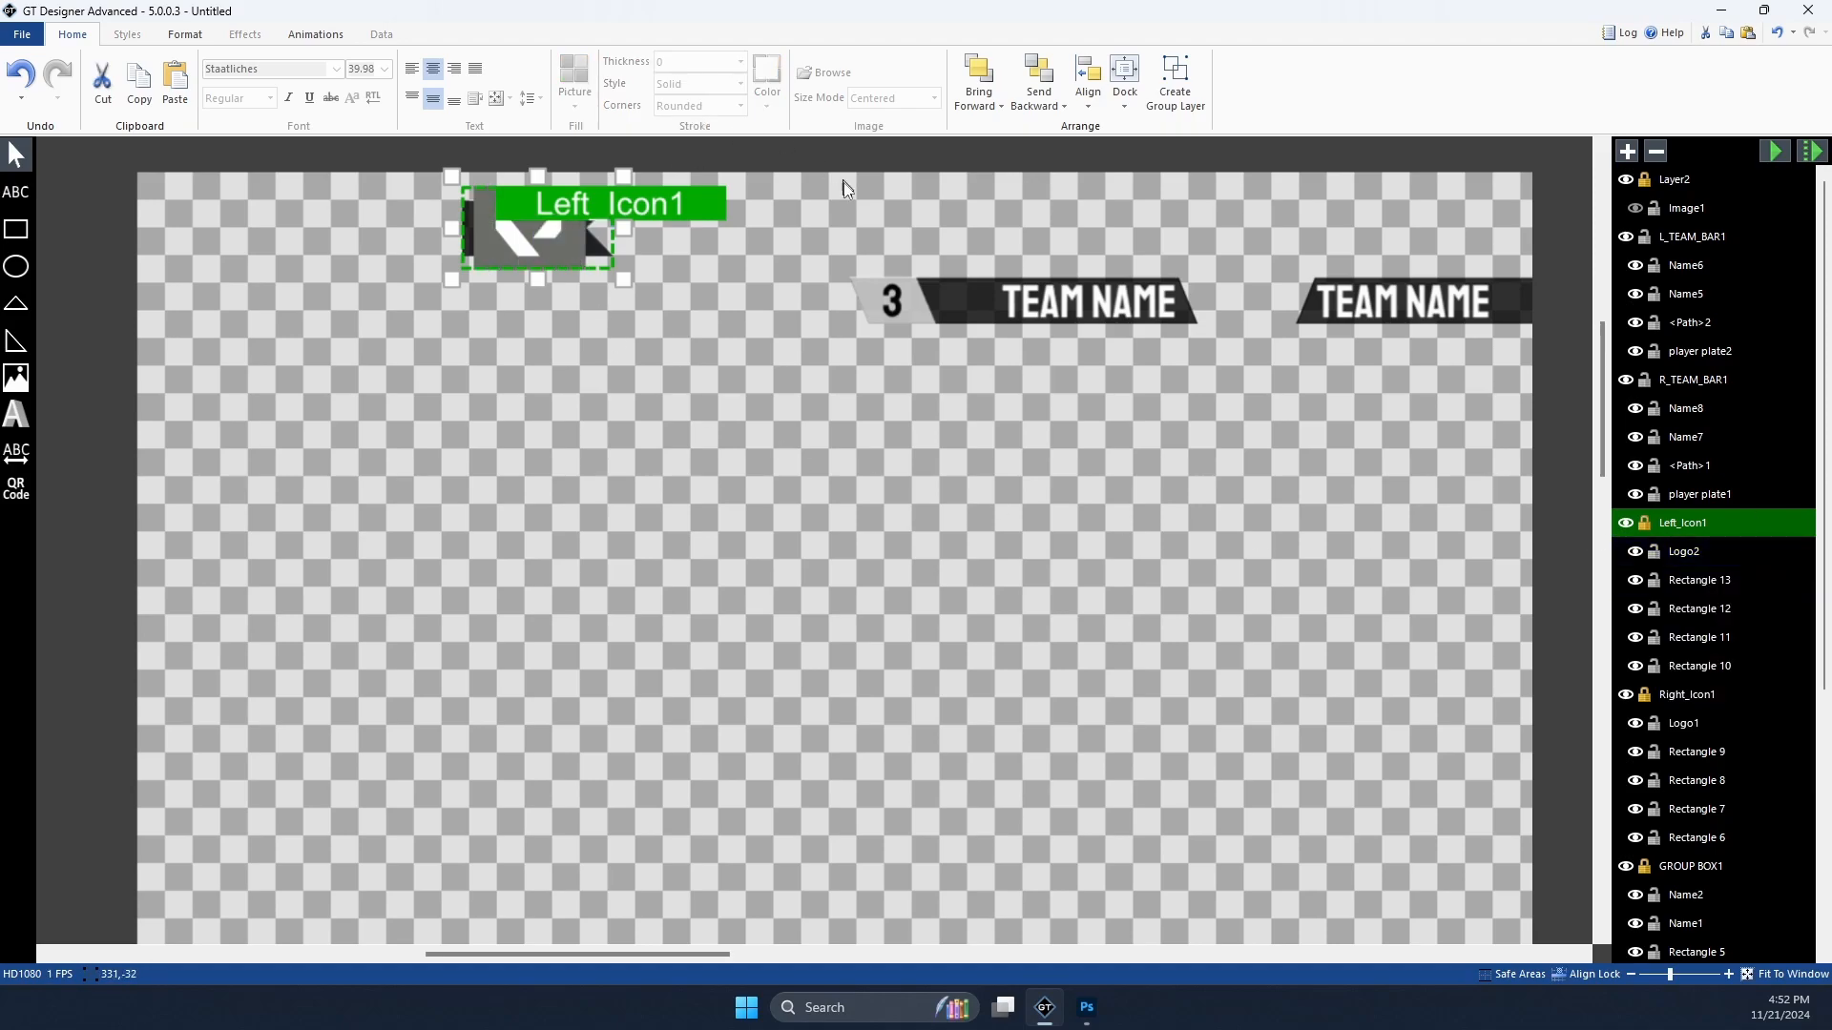
scroll(582, 147, up, 3)
click(542, 385)
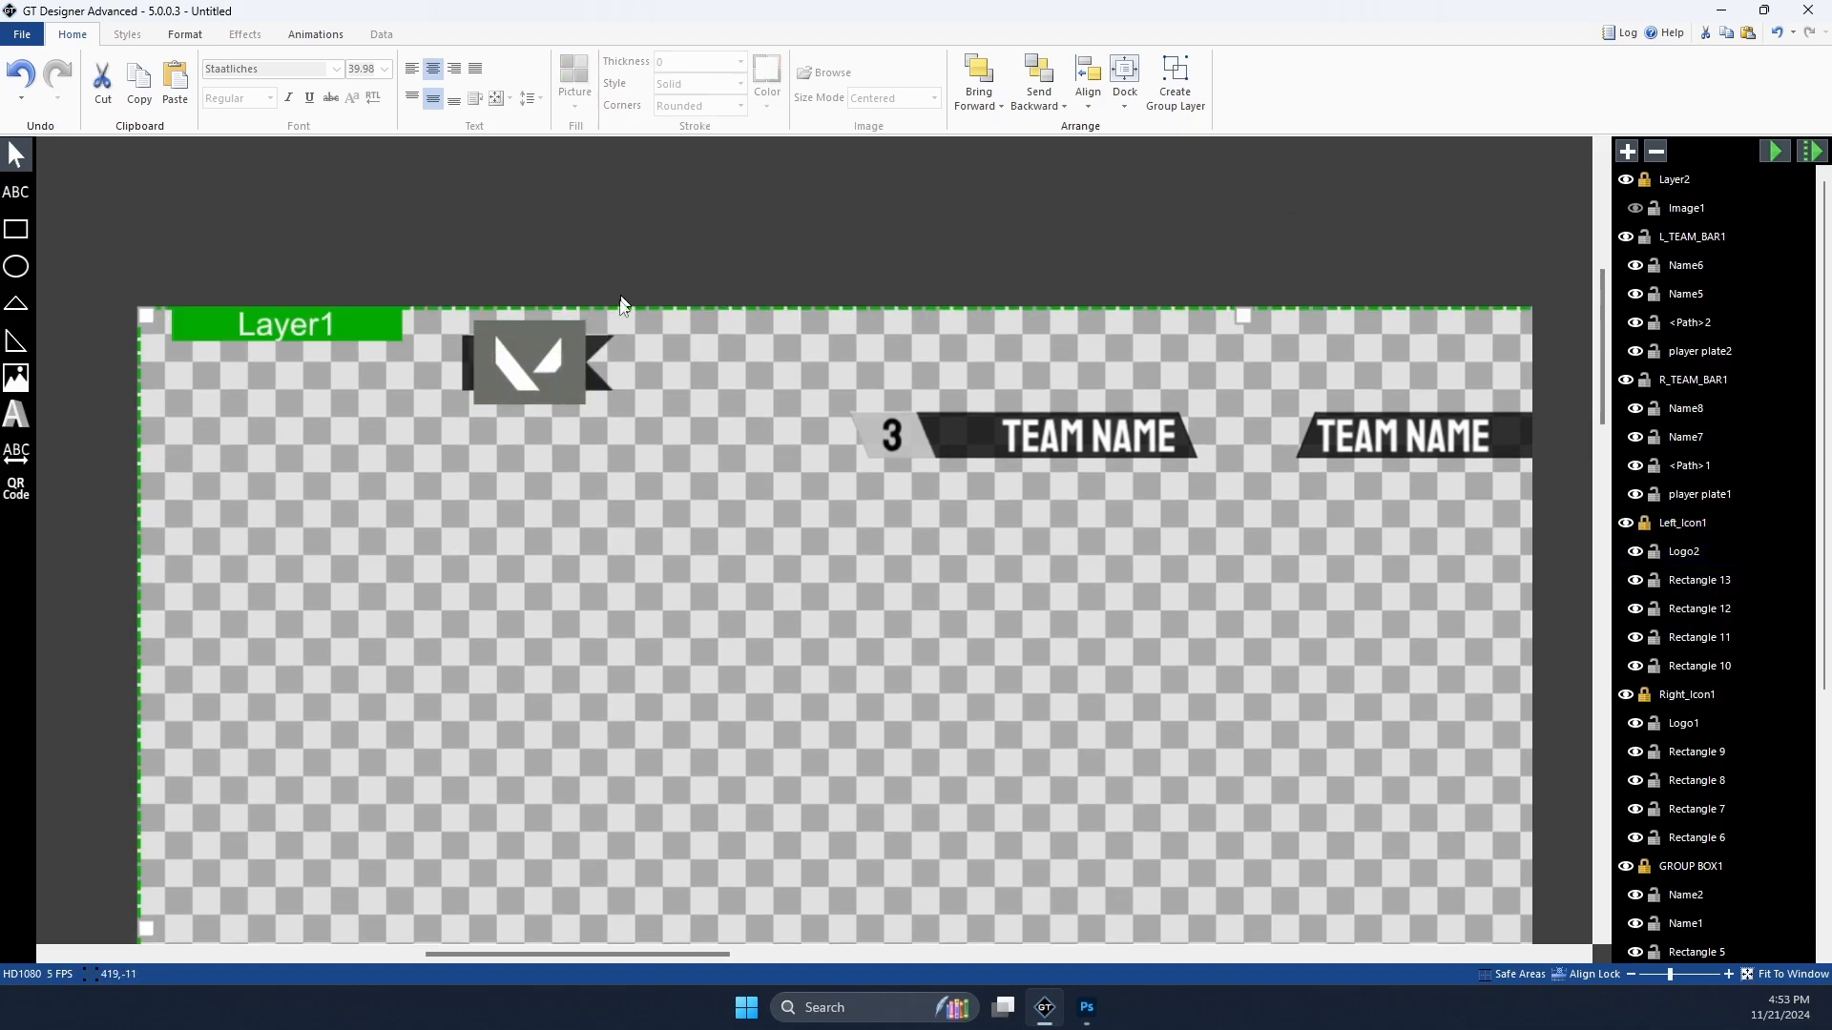
Step: Try deleting Logo2 from the Left_Icon1 group and undo the deletion
click(538, 369)
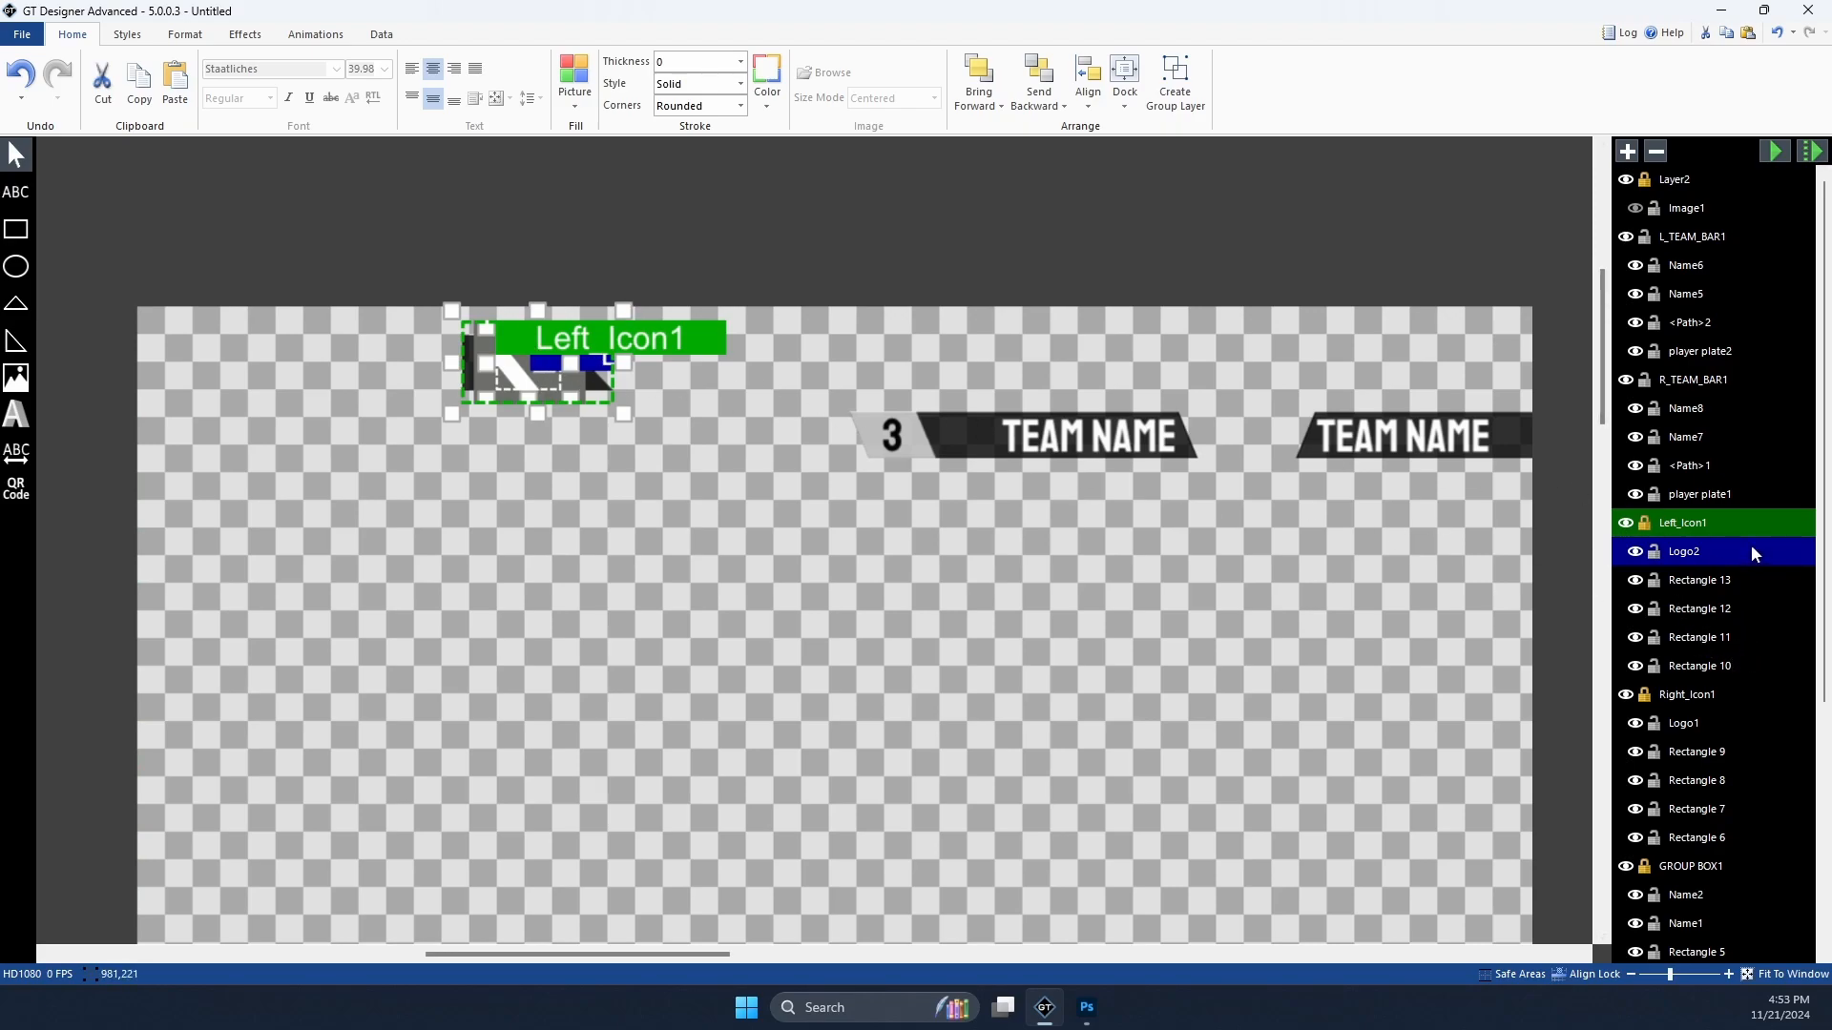
key(Delete)
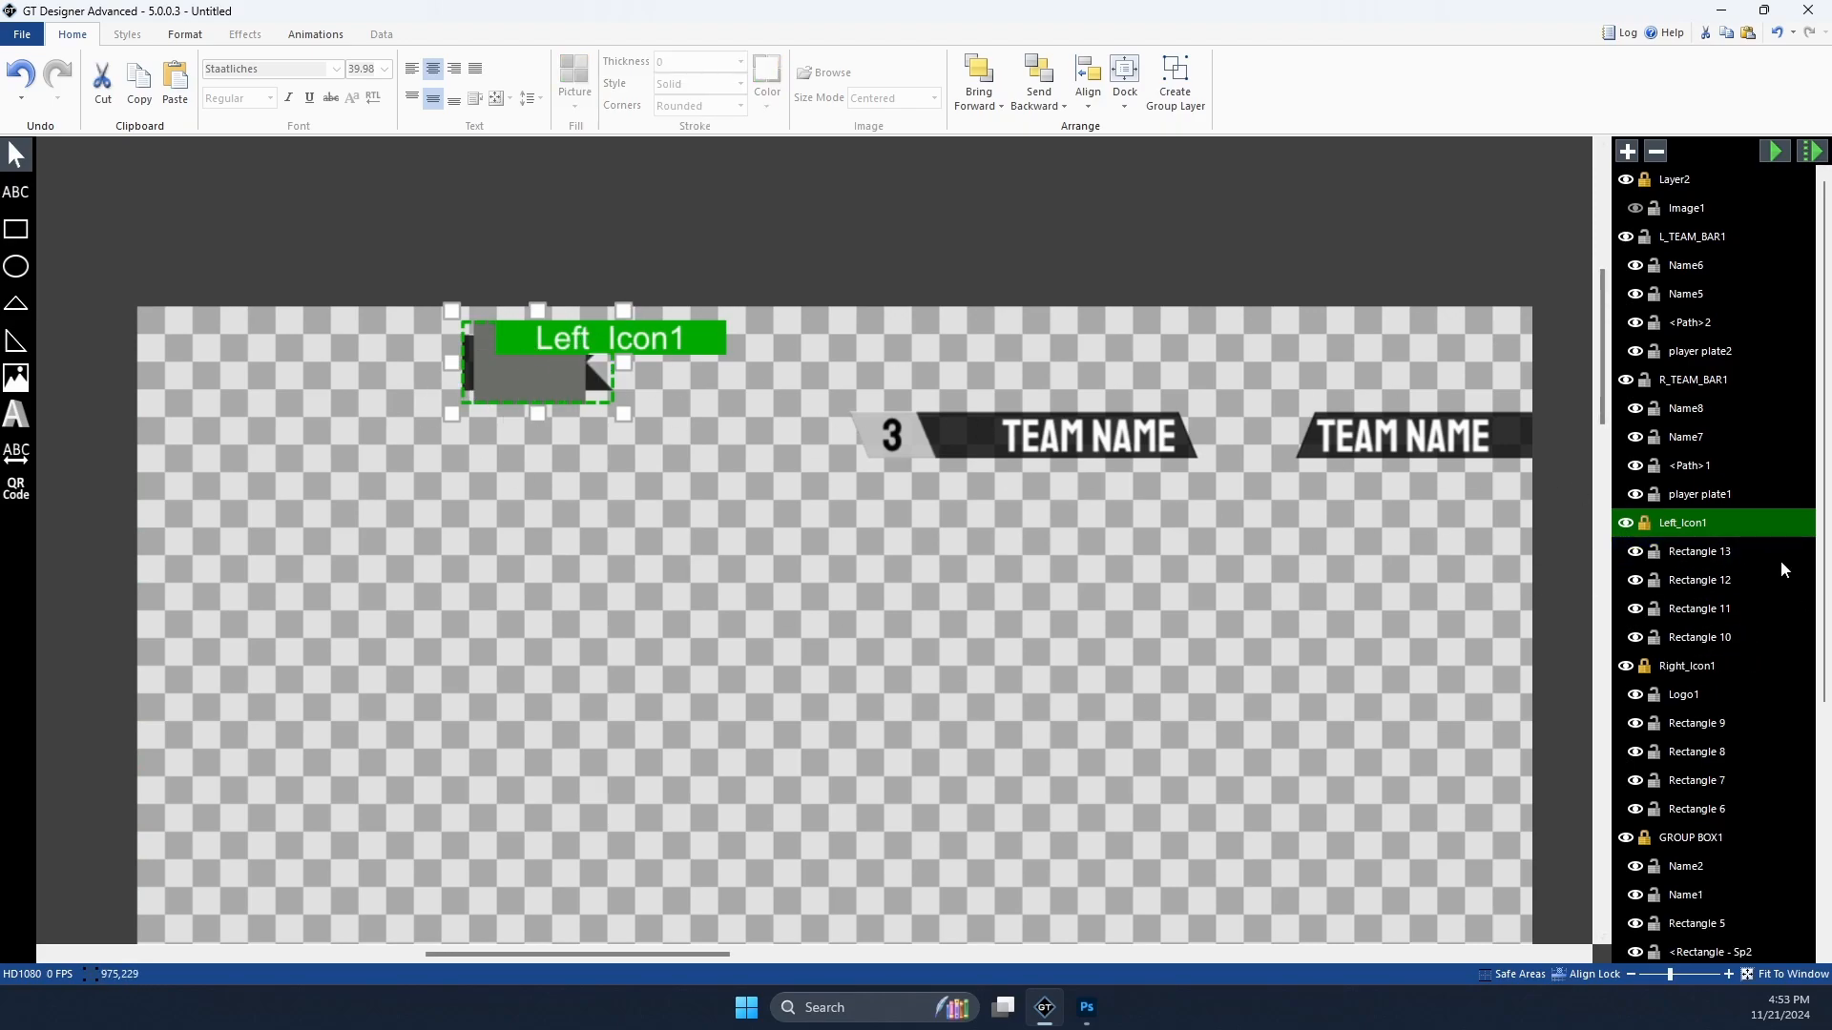
key(ctrl+z)
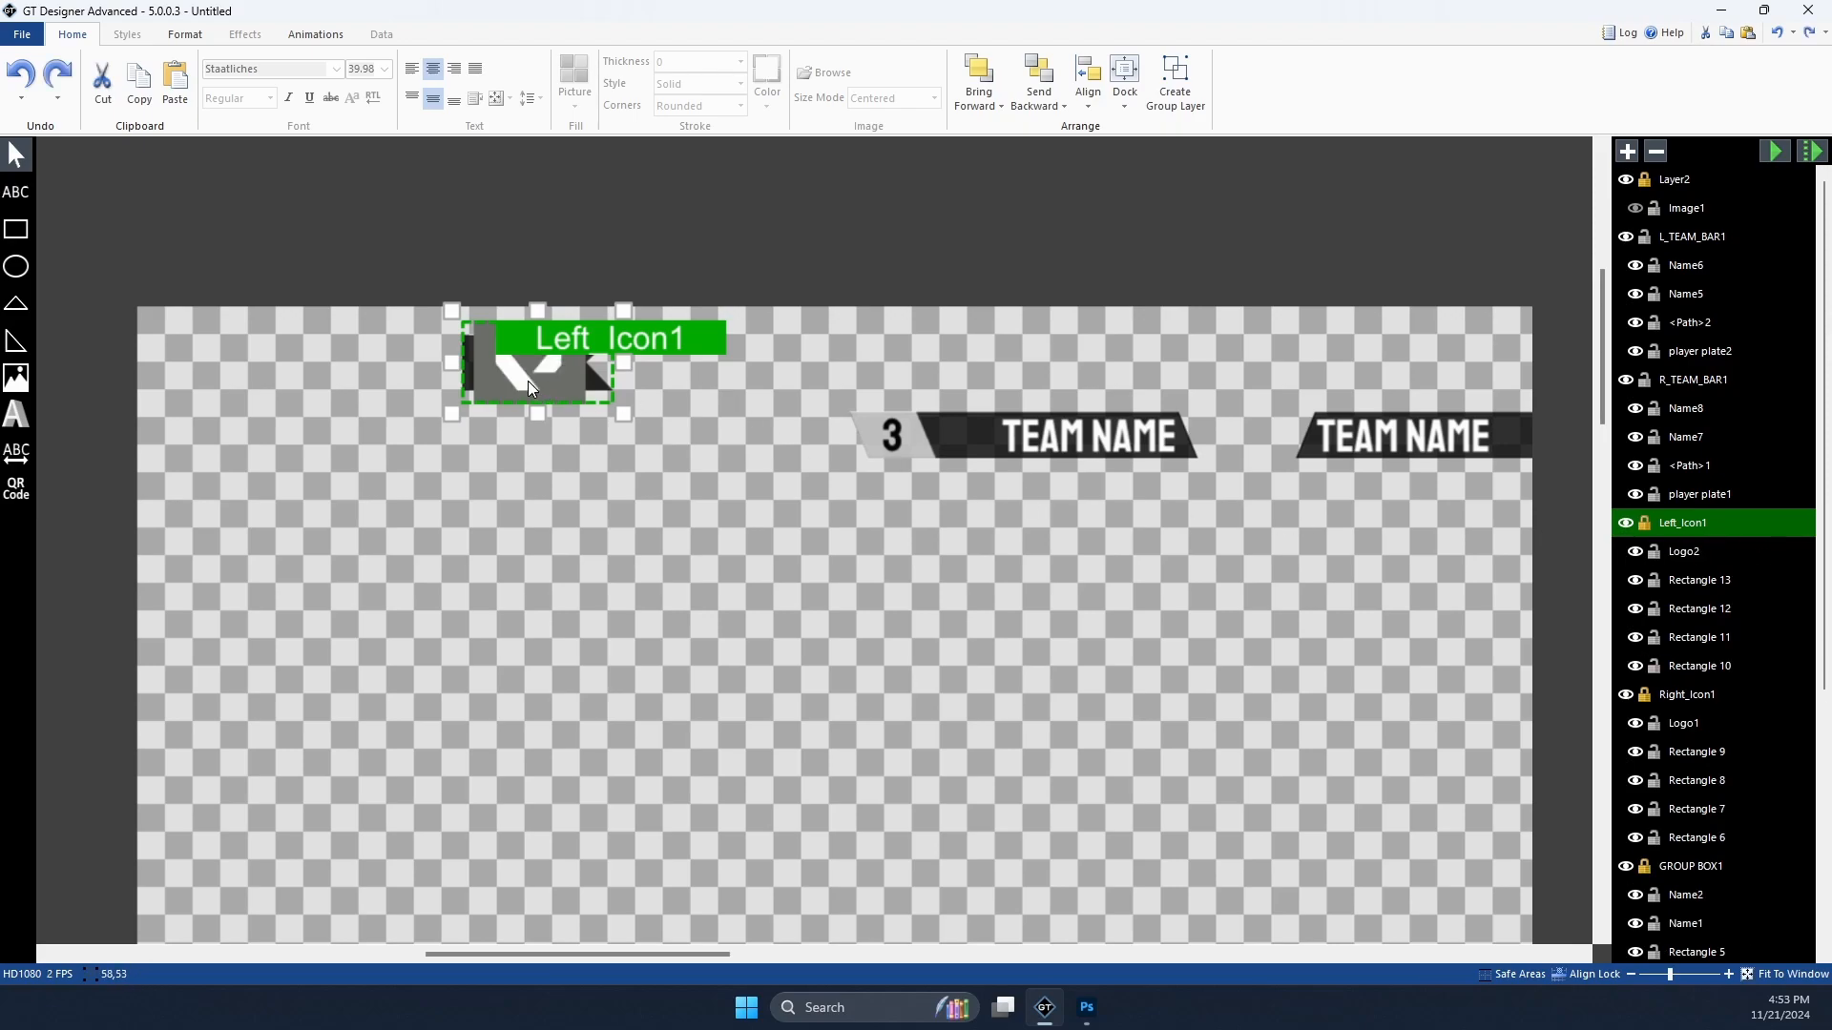
Step: Examine the rectangles behind the left icon and the data options of Logo2
click(1727, 583)
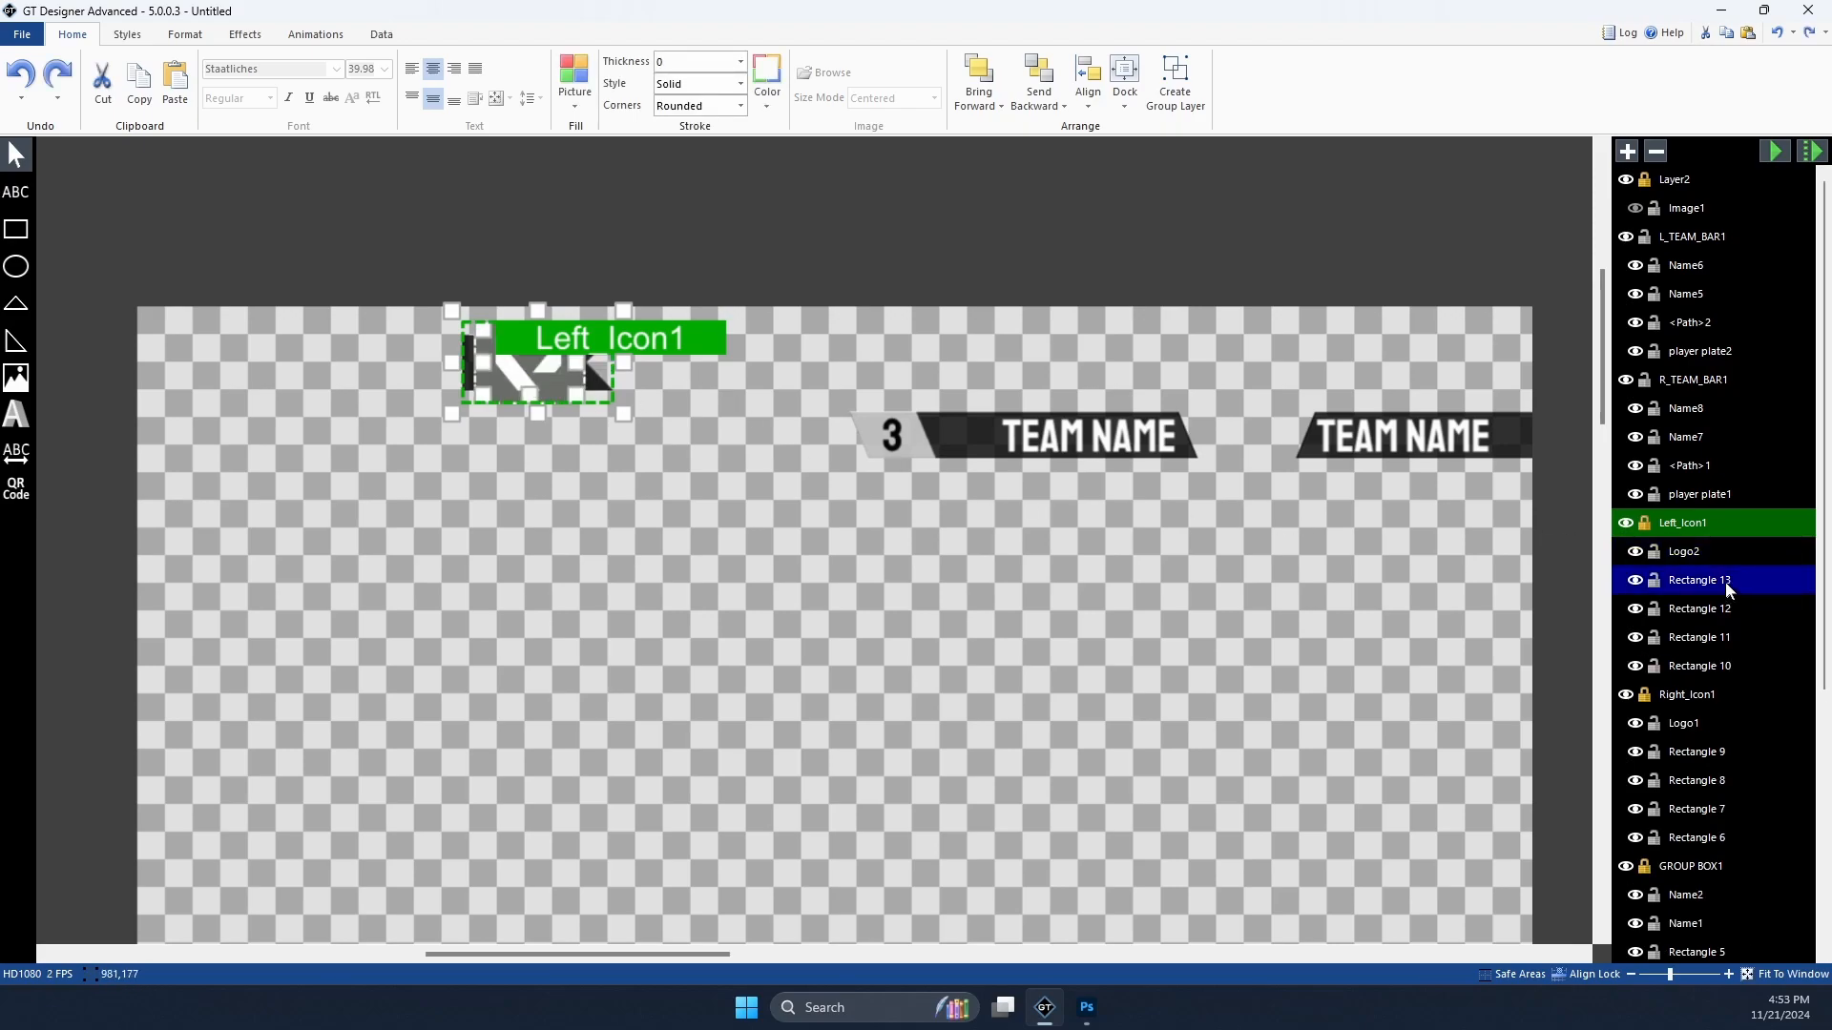
click(1726, 666)
click(1005, 174)
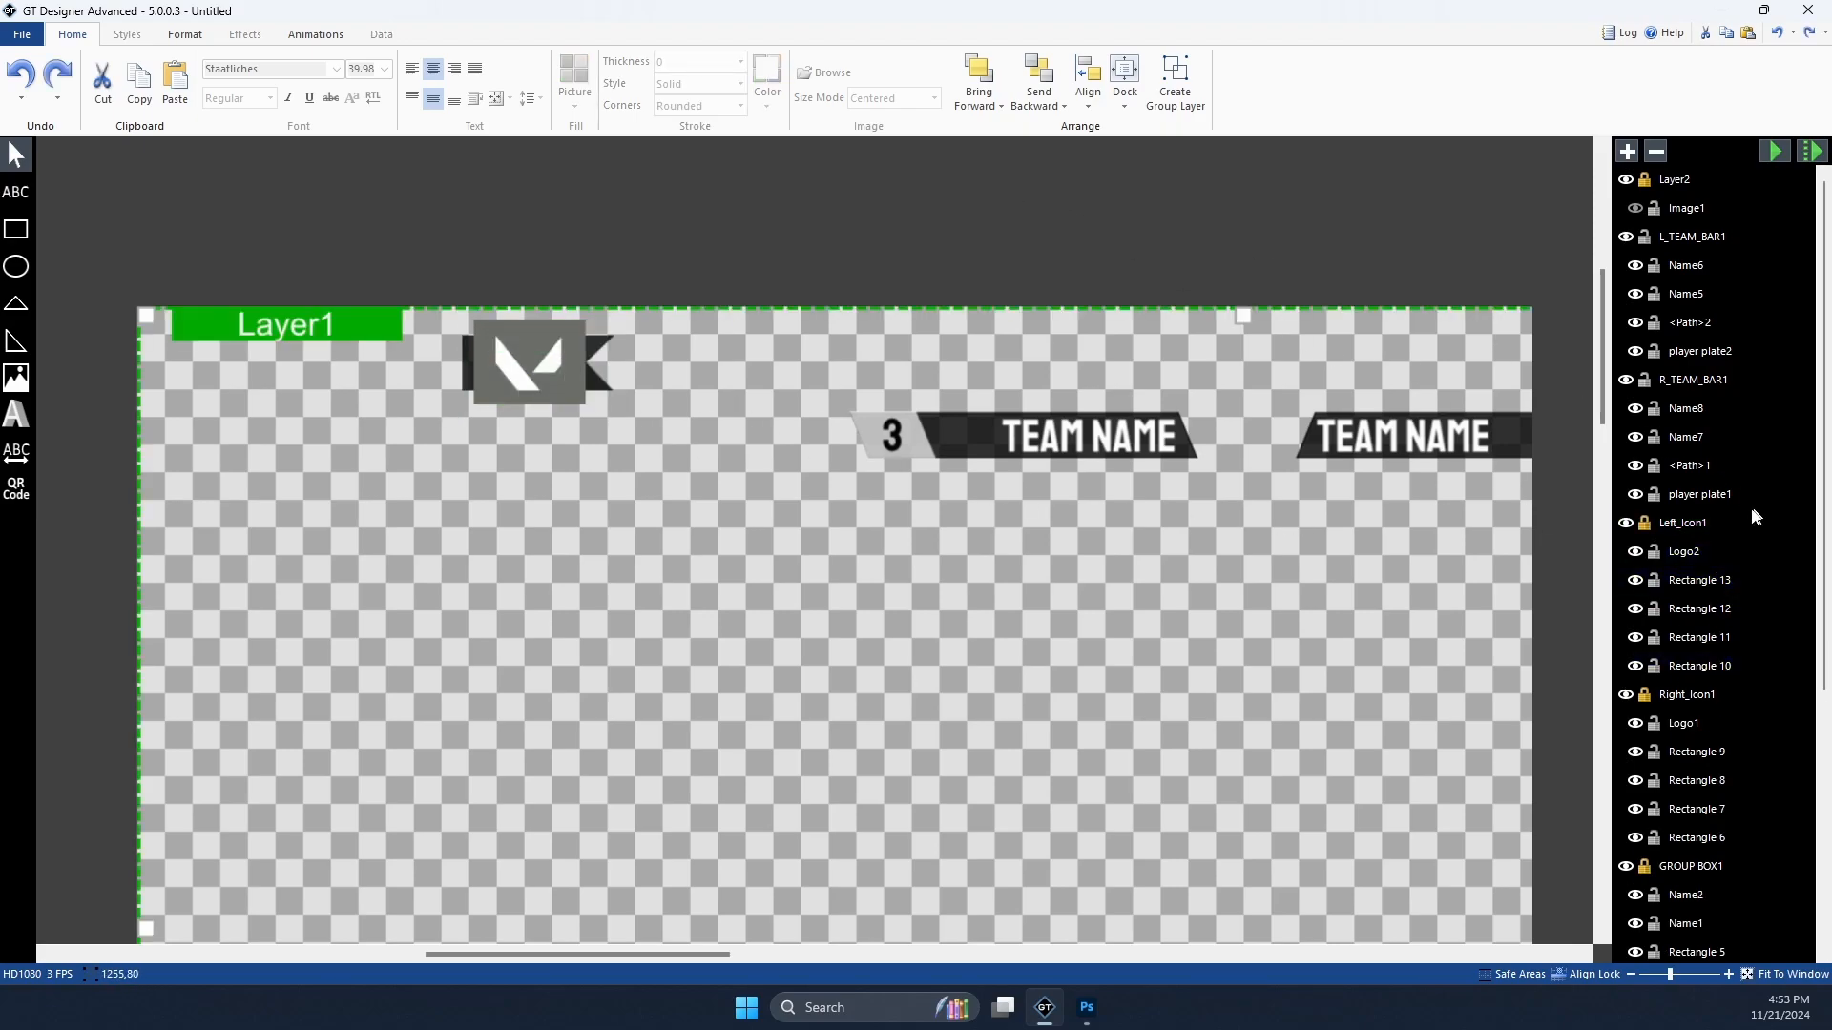
click(1708, 552)
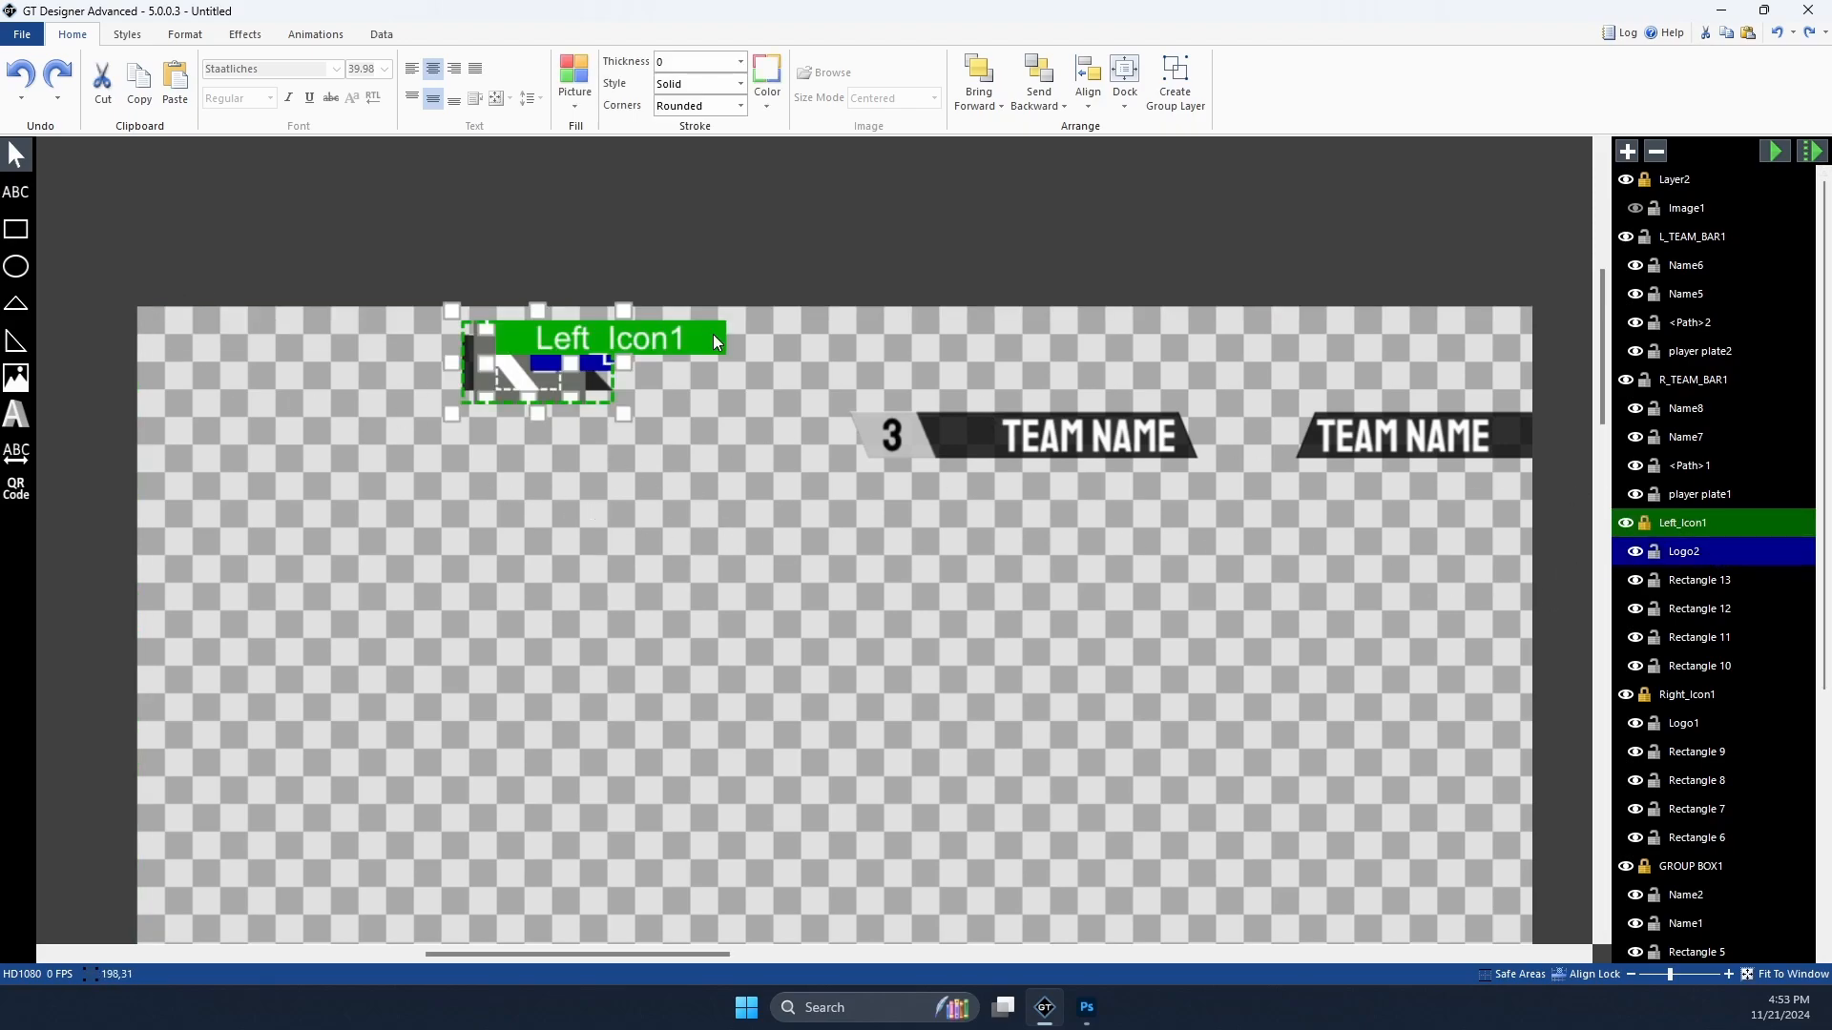
click(381, 34)
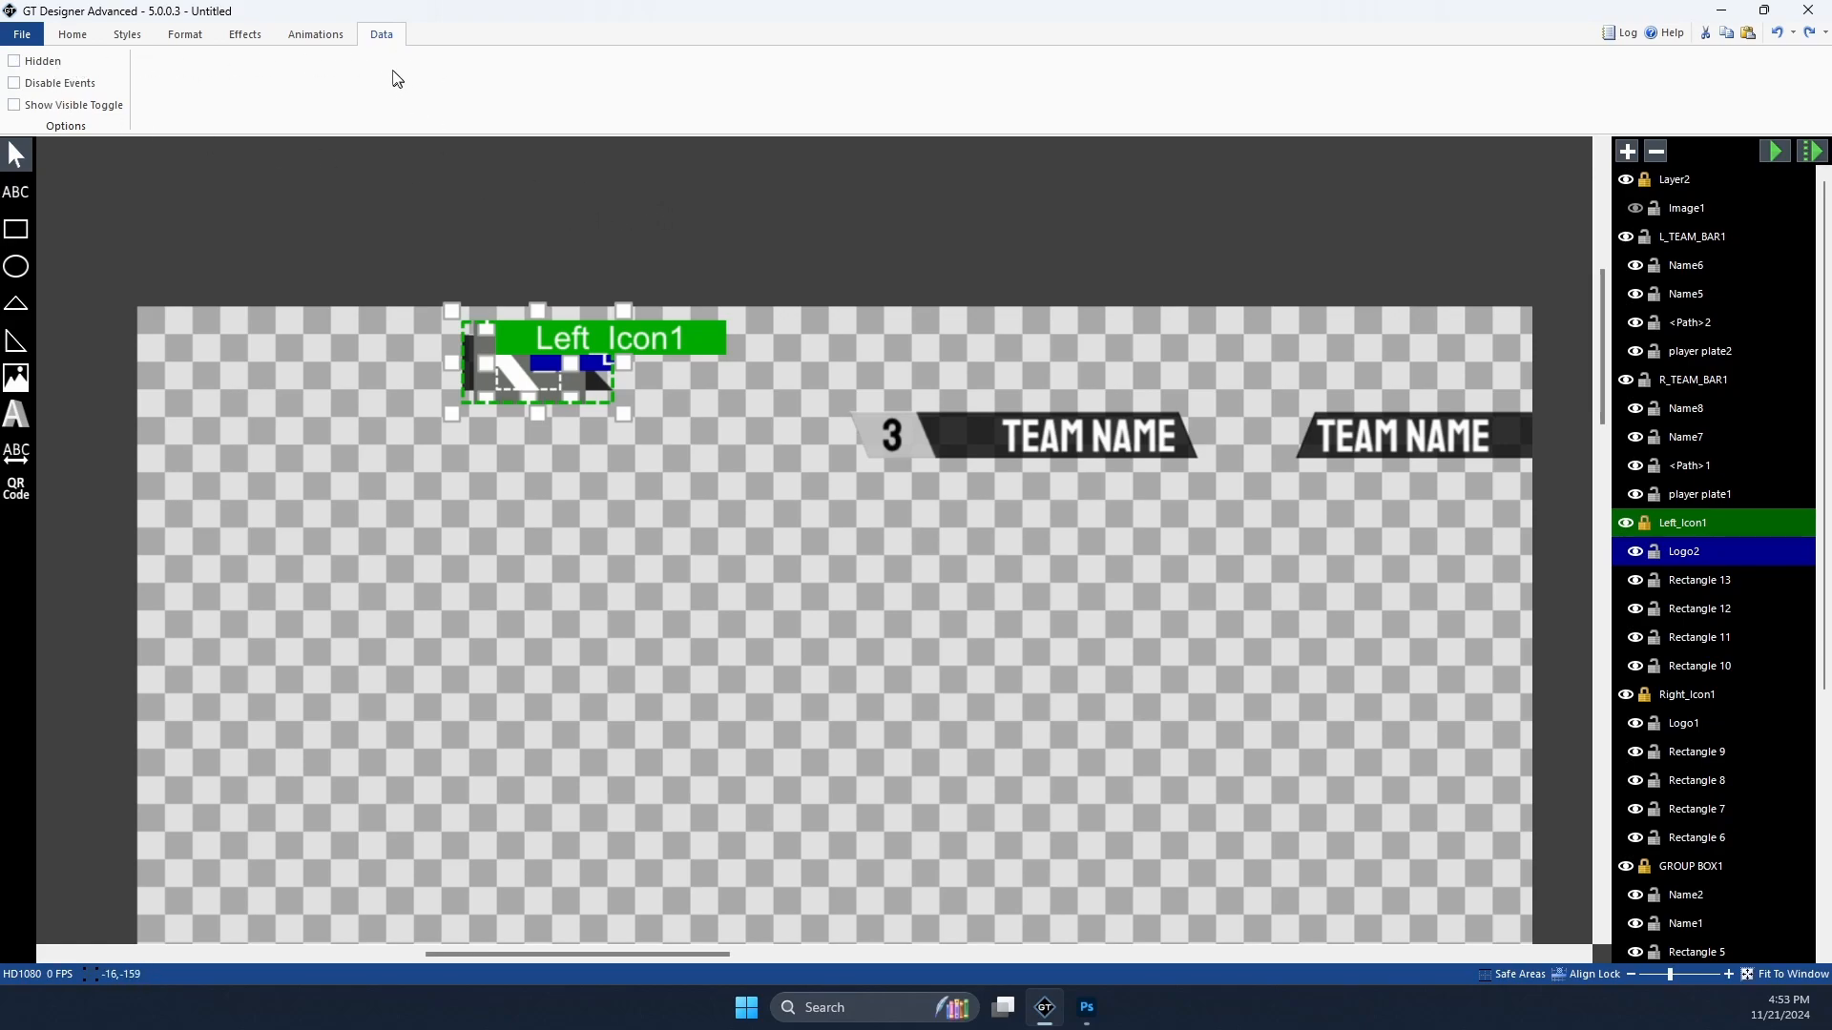
click(73, 34)
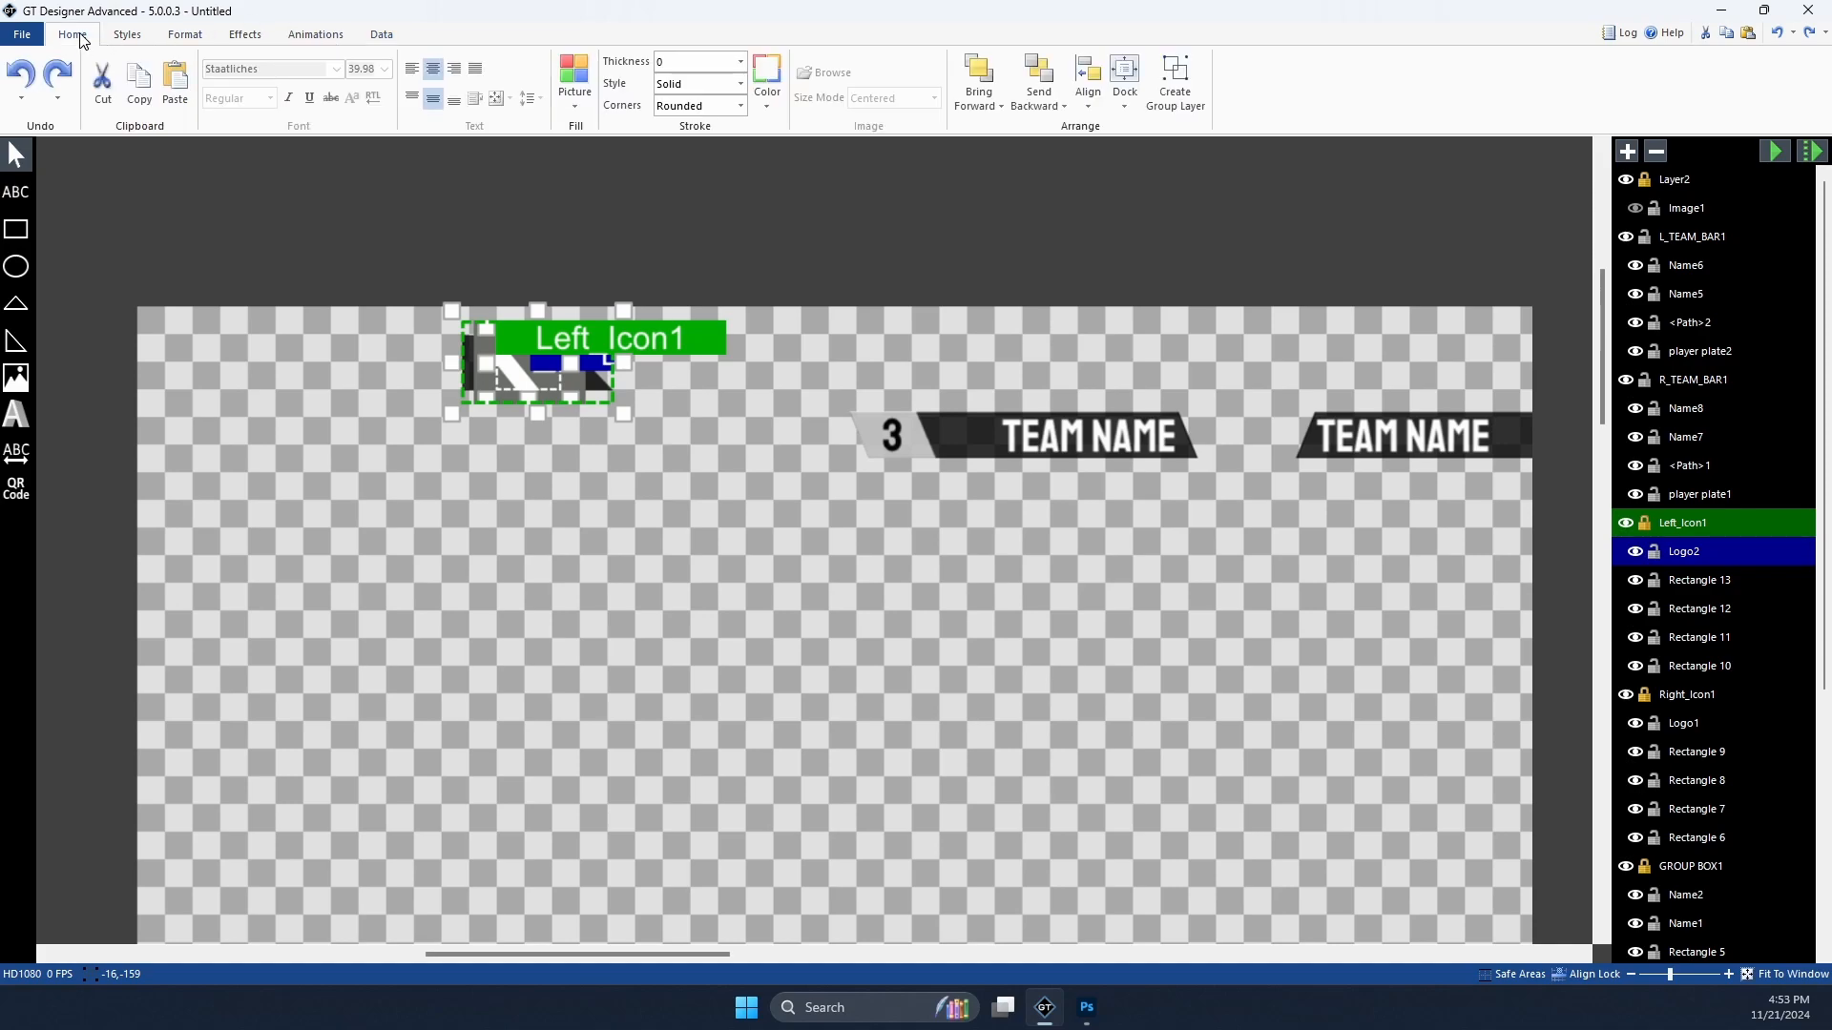
click(1708, 581)
click(325, 314)
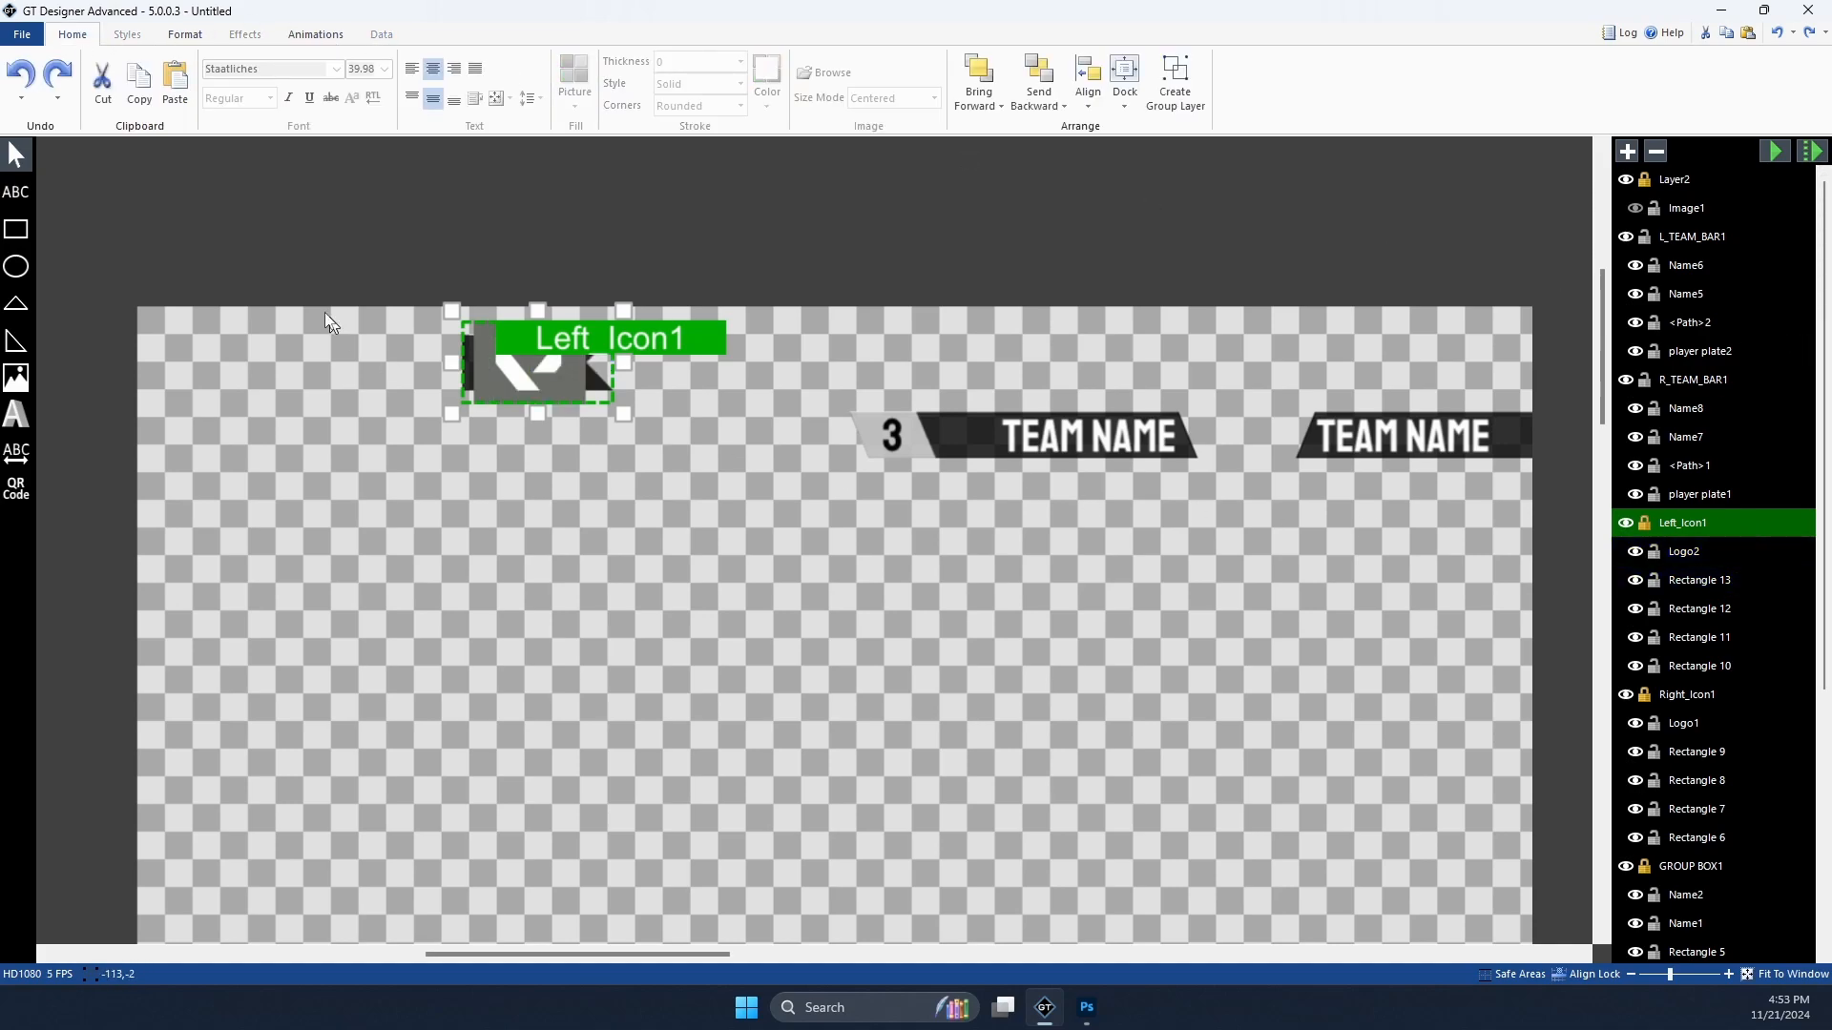
Step: Delete the Valorant logo from the left icon once more and restore it
click(572, 376)
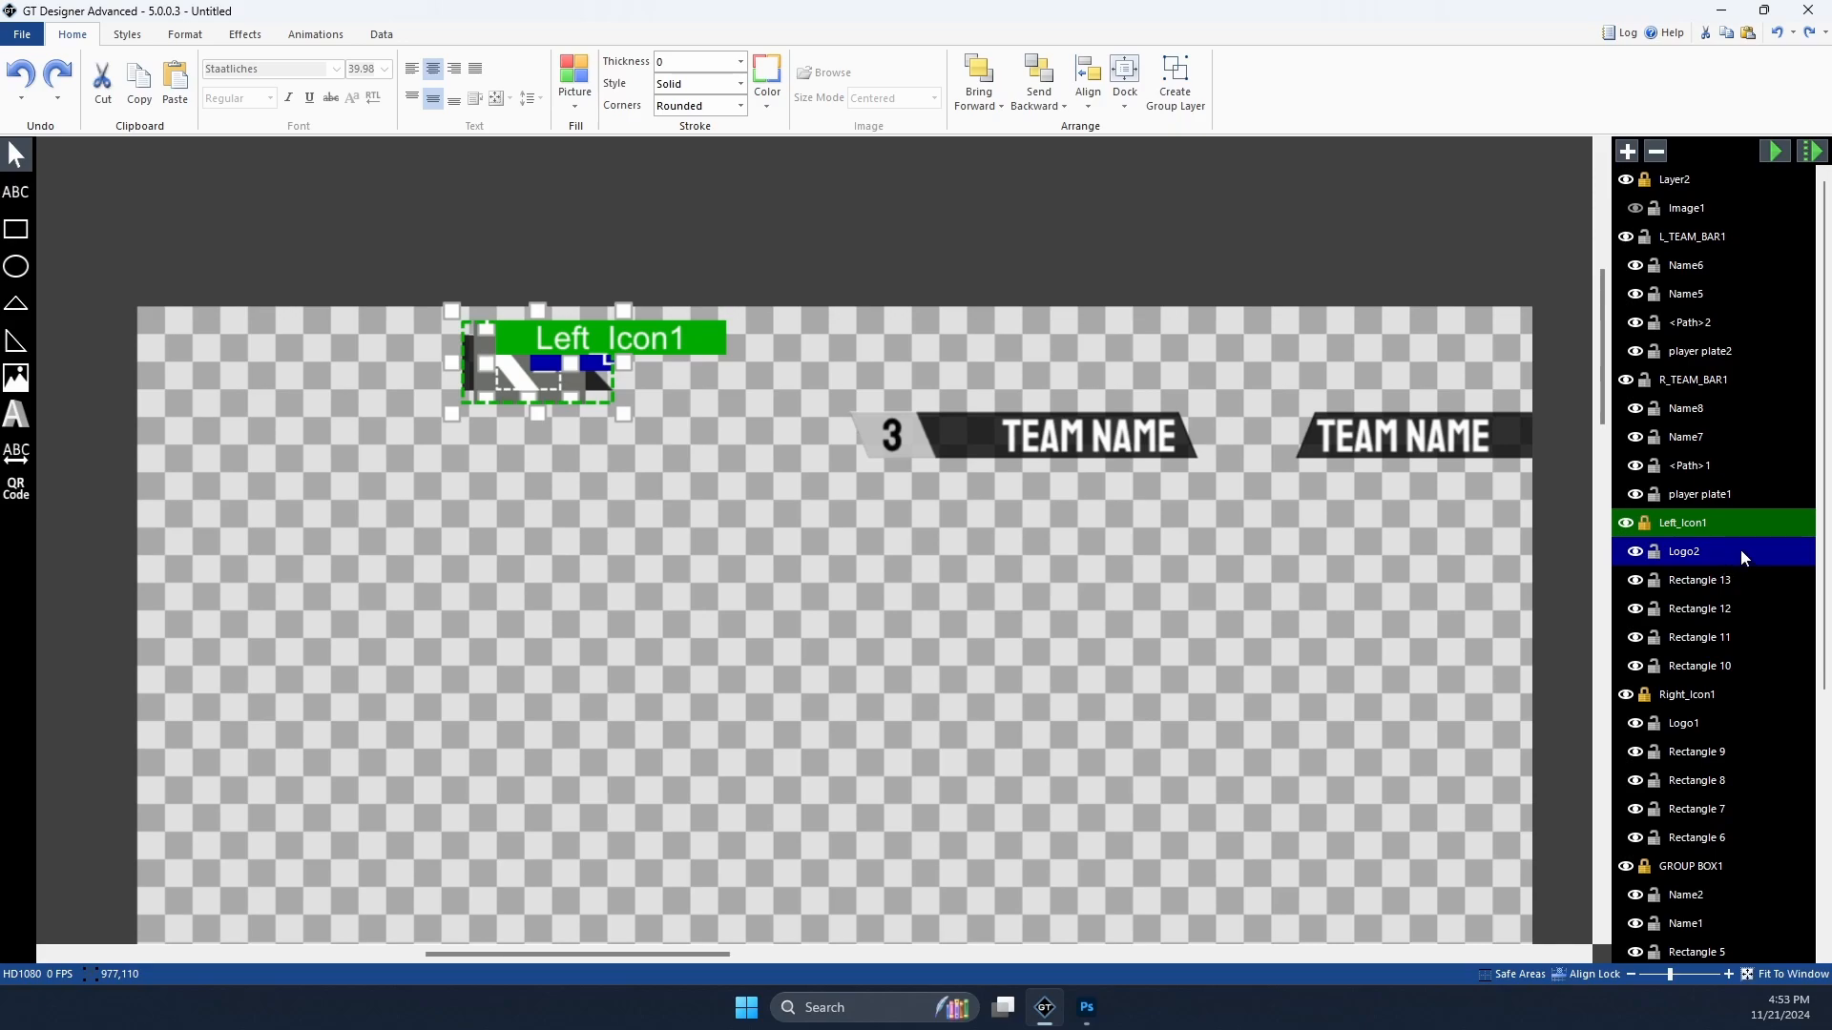
key(Delete)
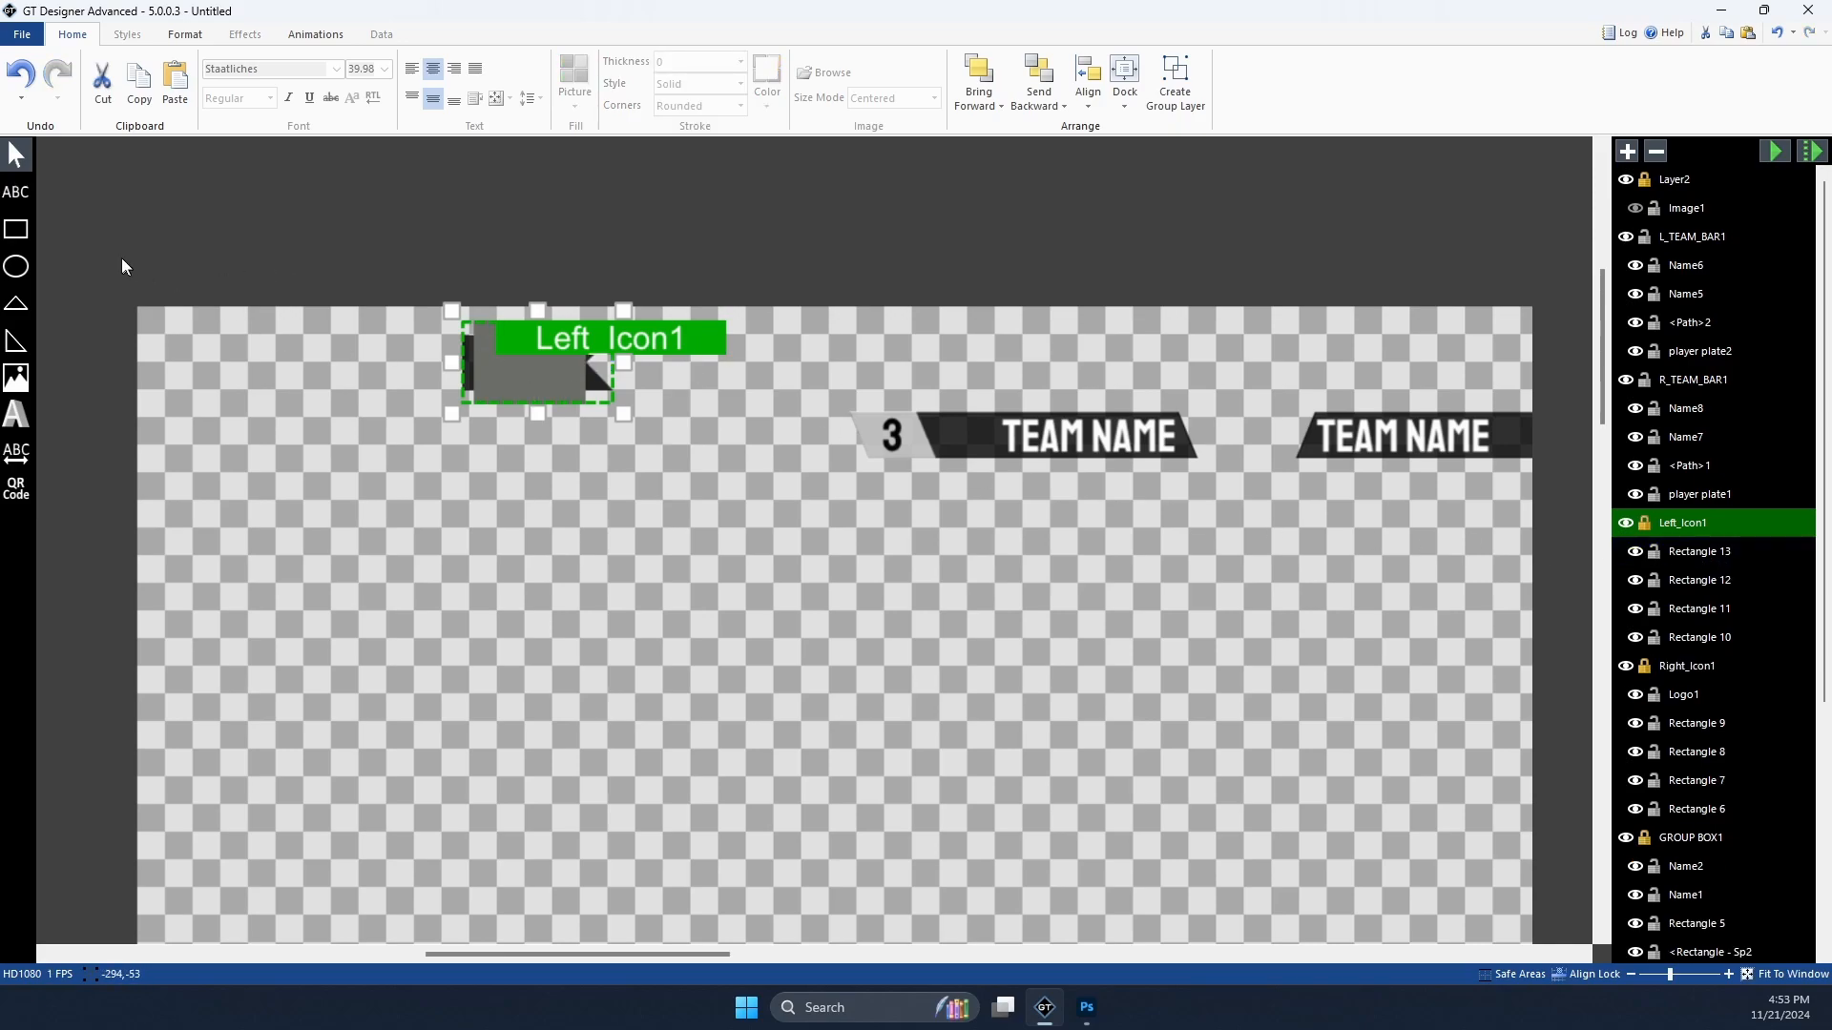
key(ctrl+z)
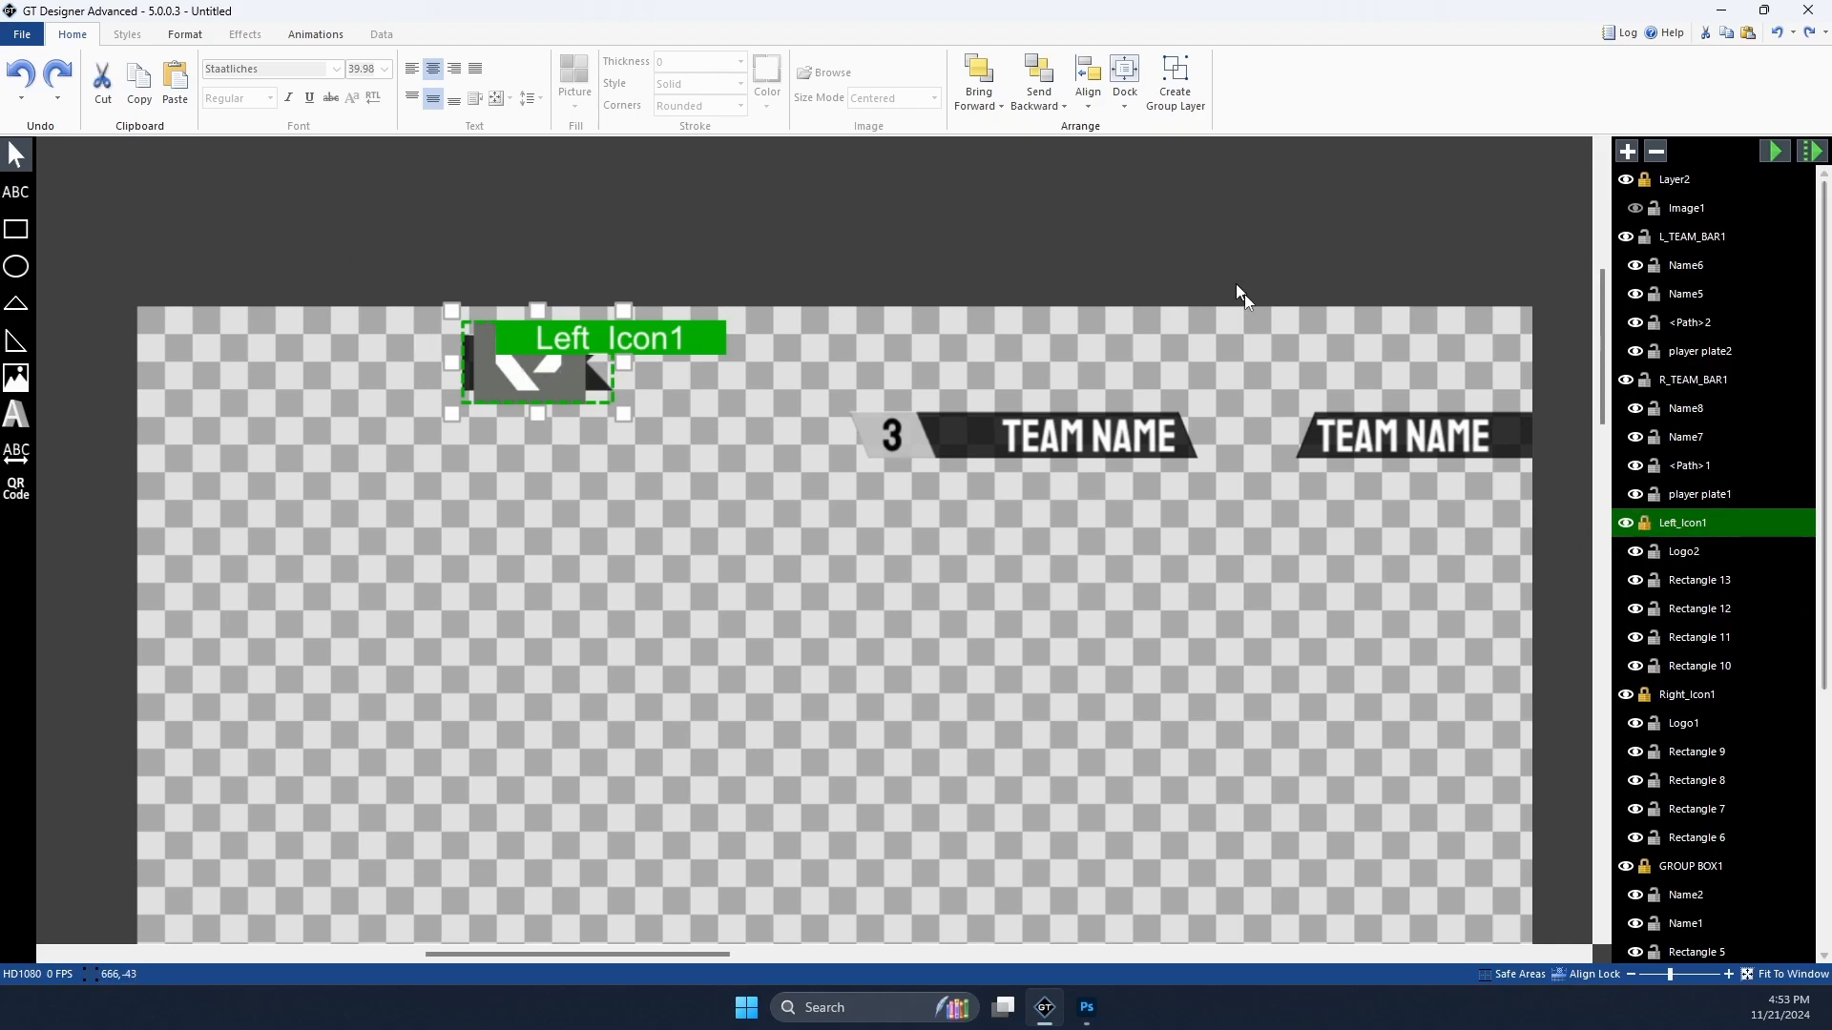
Step: Examine the Right_Icon1 group and compare its layers with the Left_Icon1 group
drag(578, 954, 1078, 954)
click(1113, 358)
click(1744, 683)
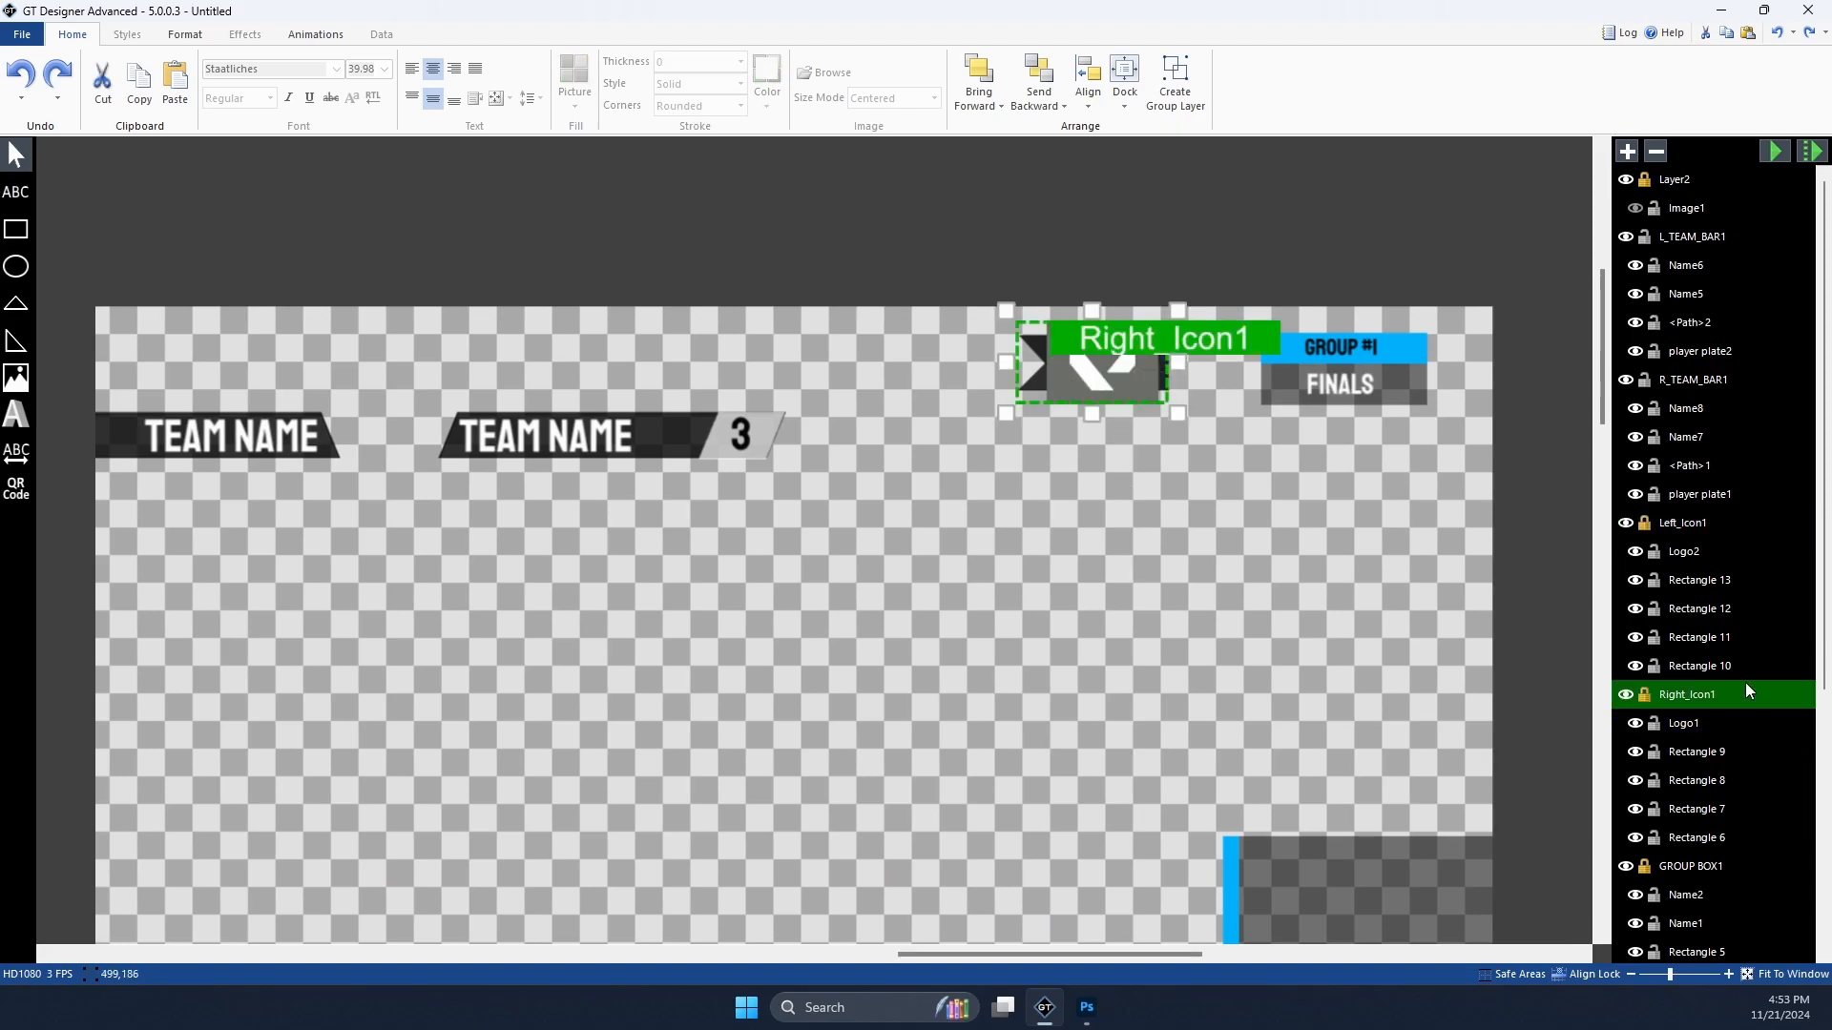
click(1708, 534)
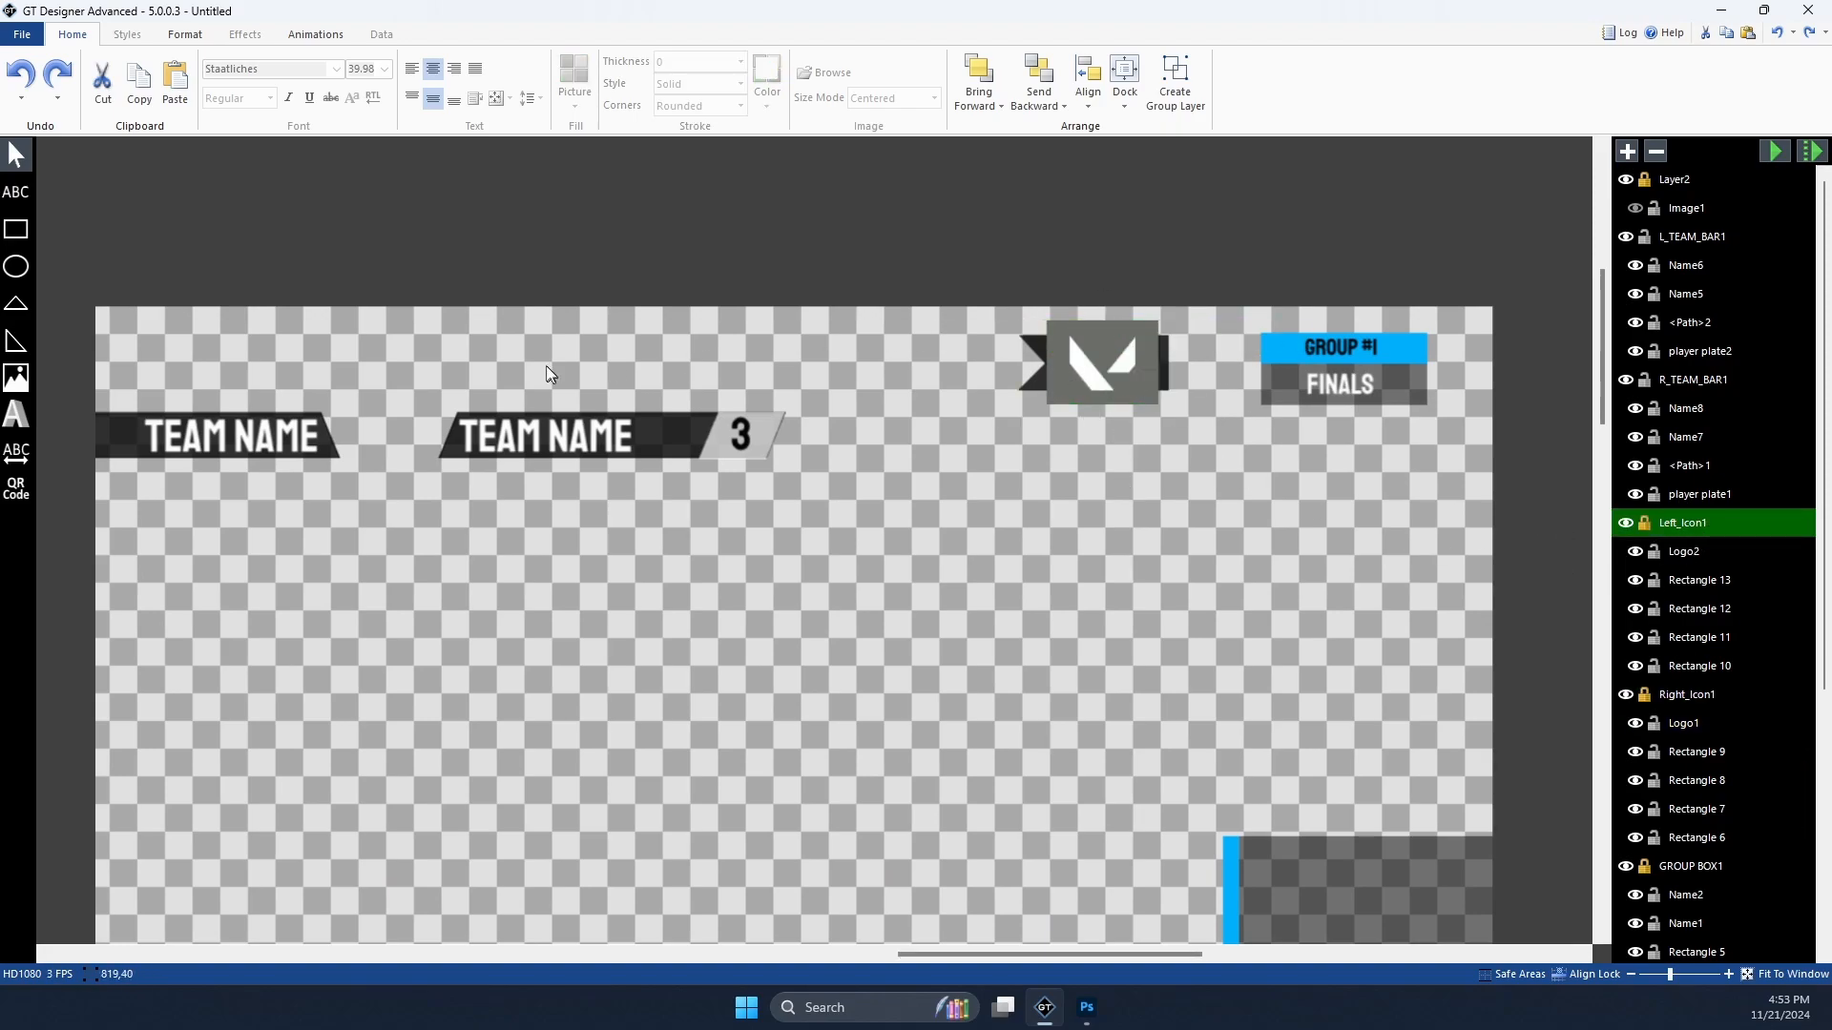
Step: Unlock the GROUP BOX1 layer and extend its bounds above, below and to the left of the group label
click(1349, 347)
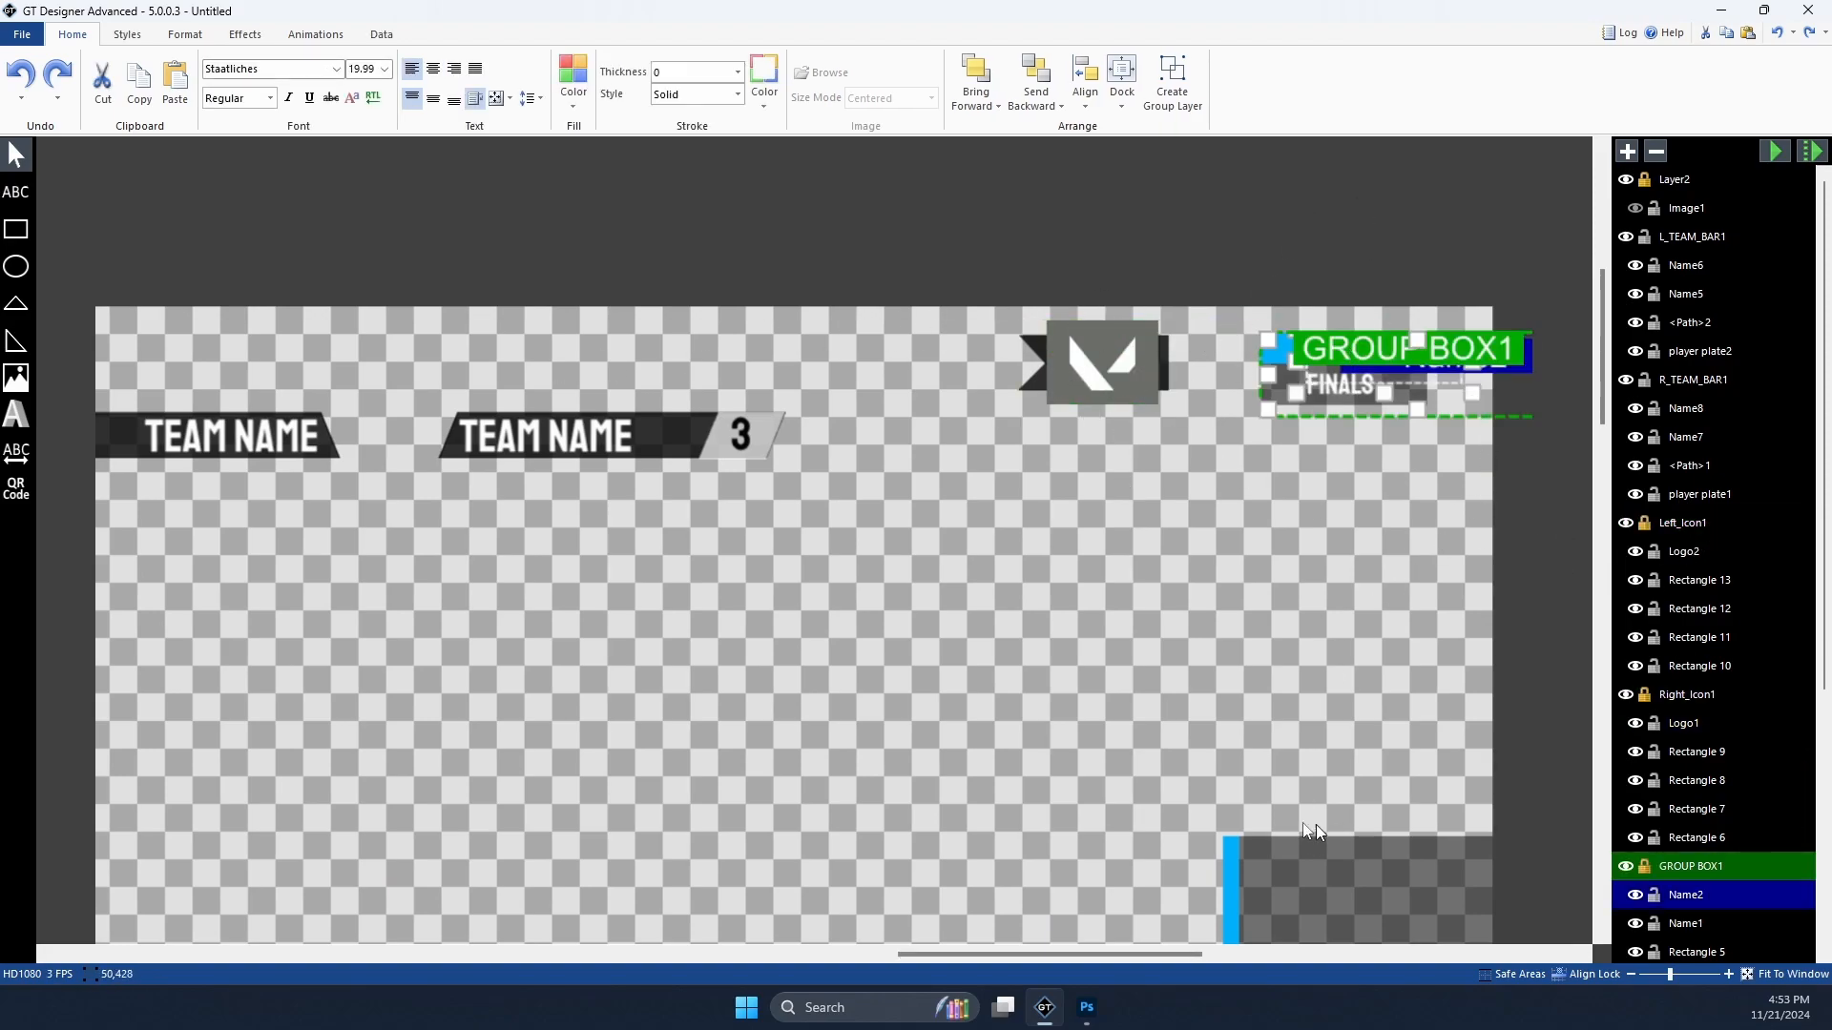
drag(1038, 958, 1172, 962)
drag(1671, 973, 1692, 977)
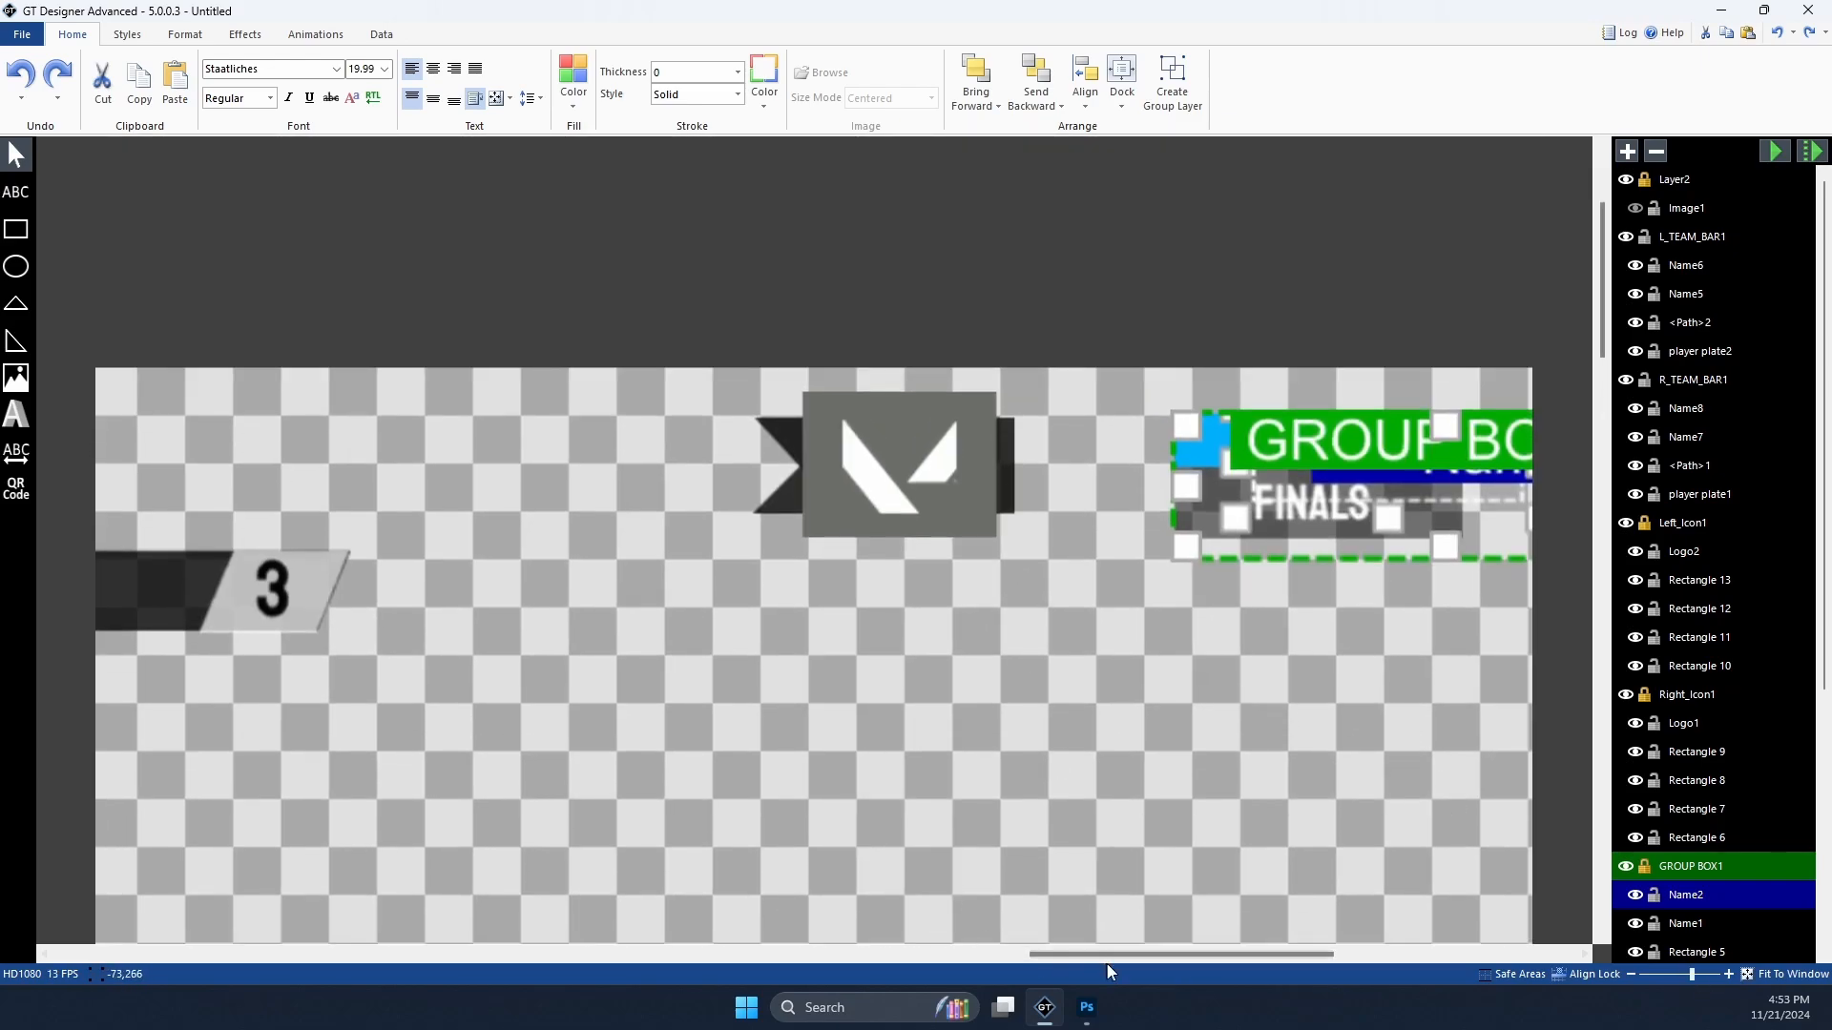
drag(1129, 956, 1268, 957)
click(1132, 753)
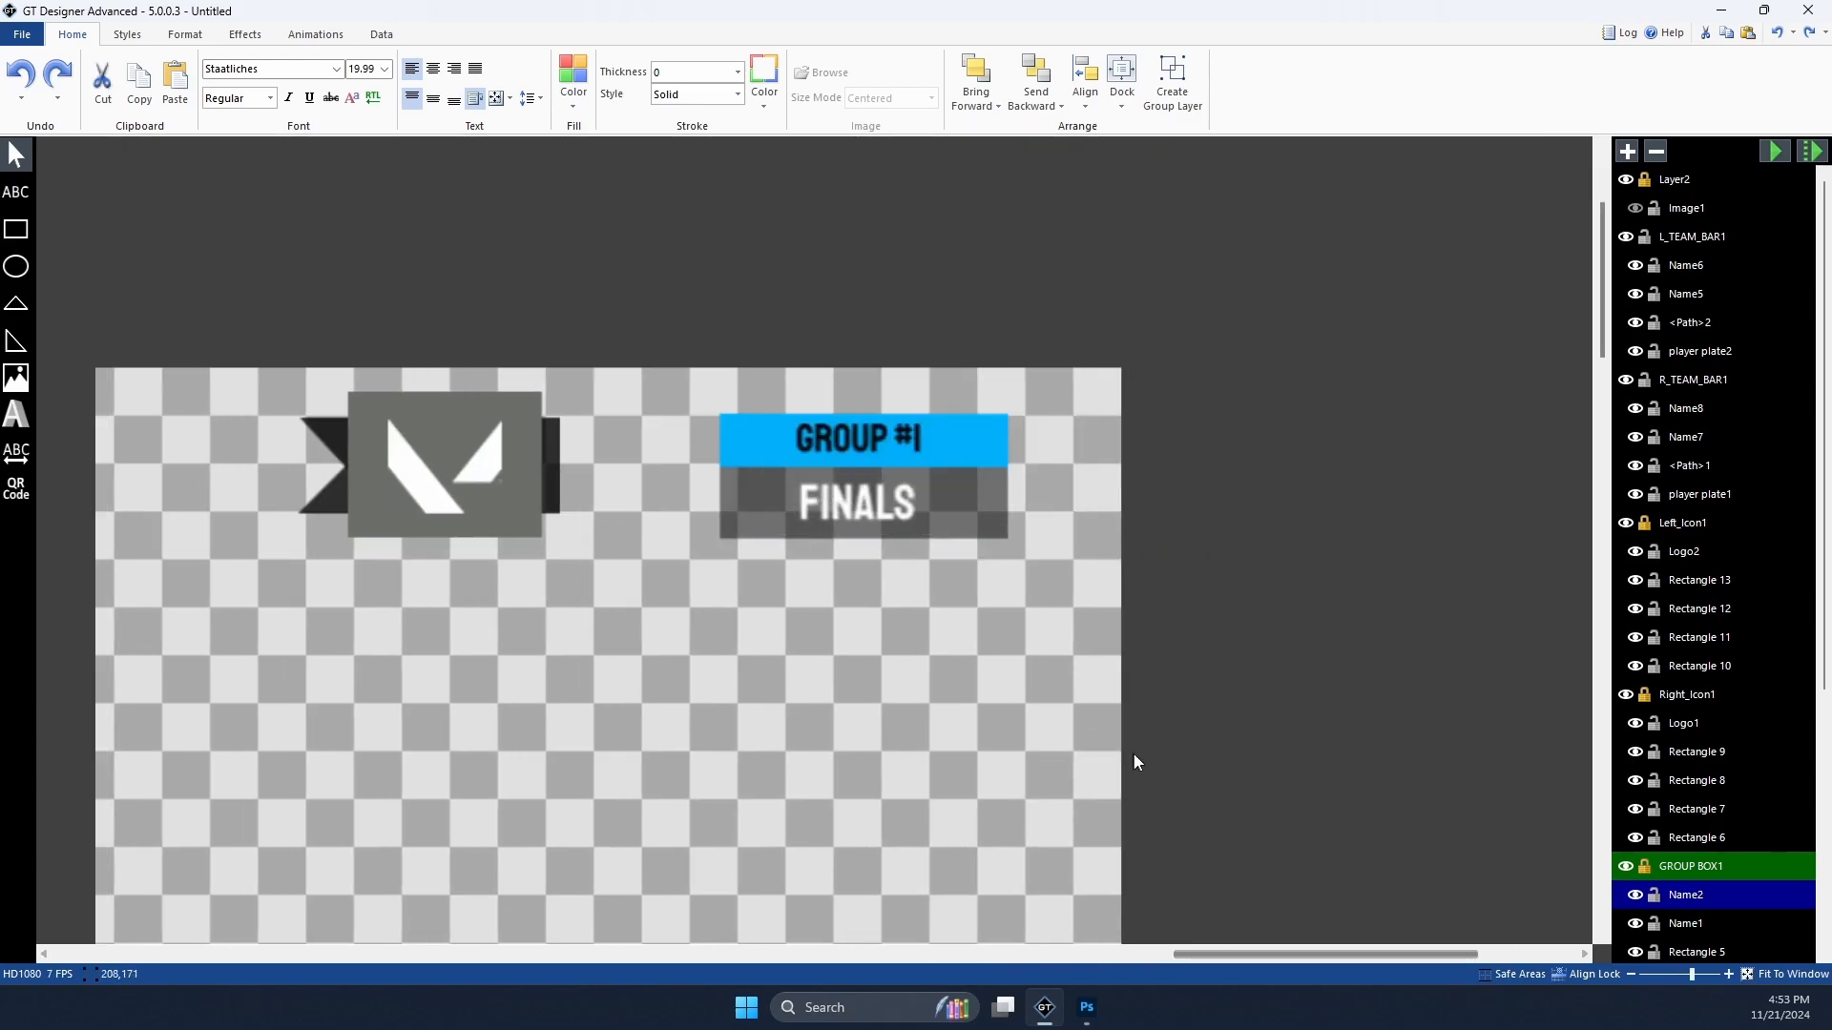
click(906, 441)
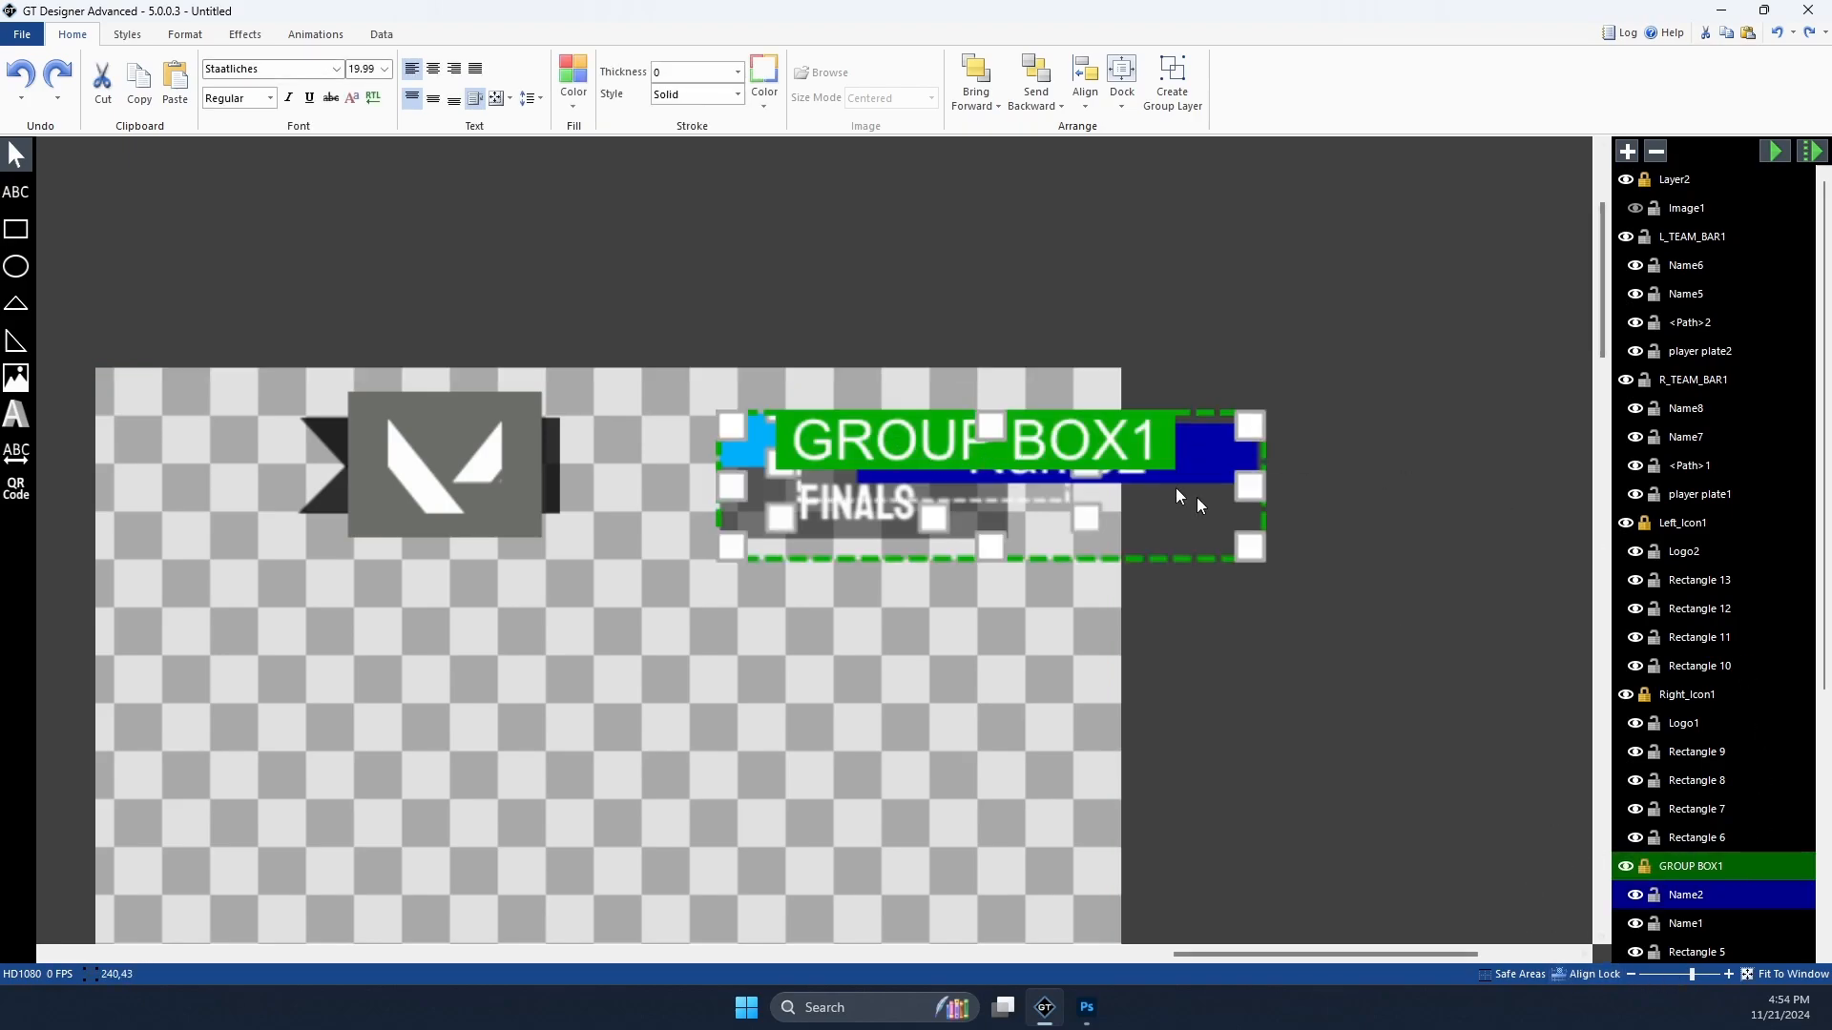
click(1003, 528)
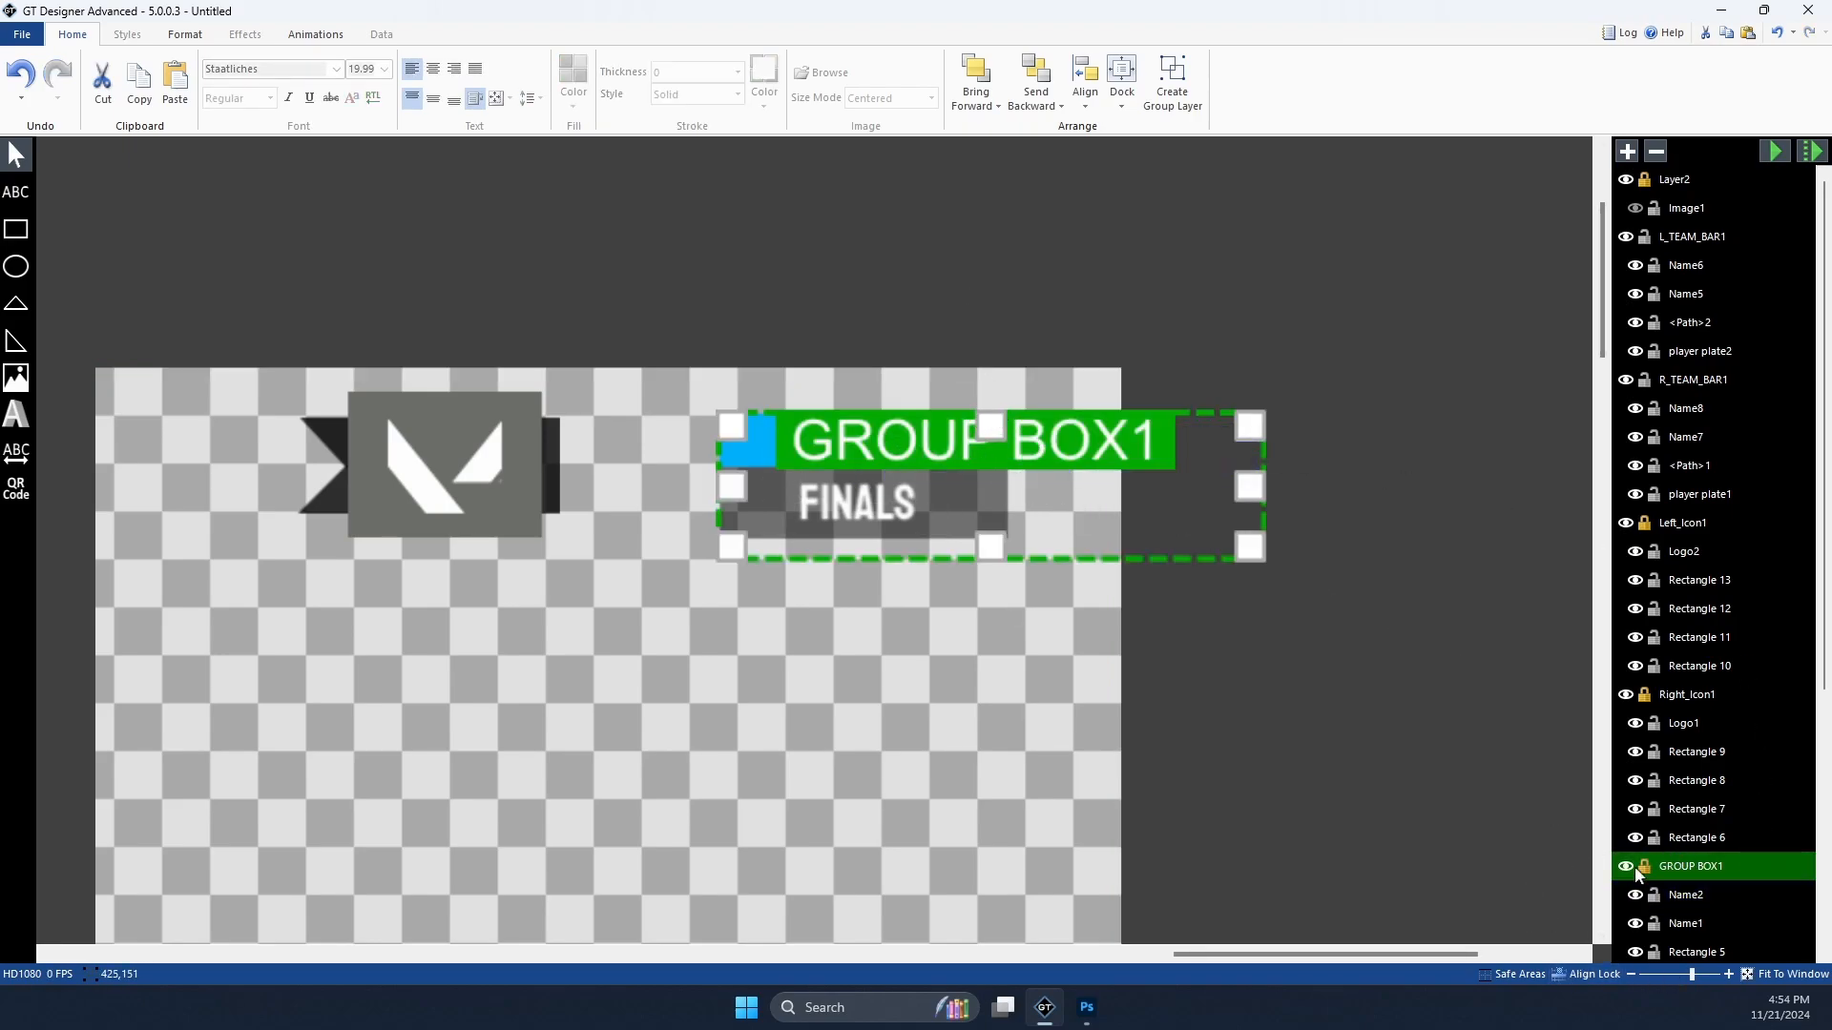
drag(1014, 439, 964, 372)
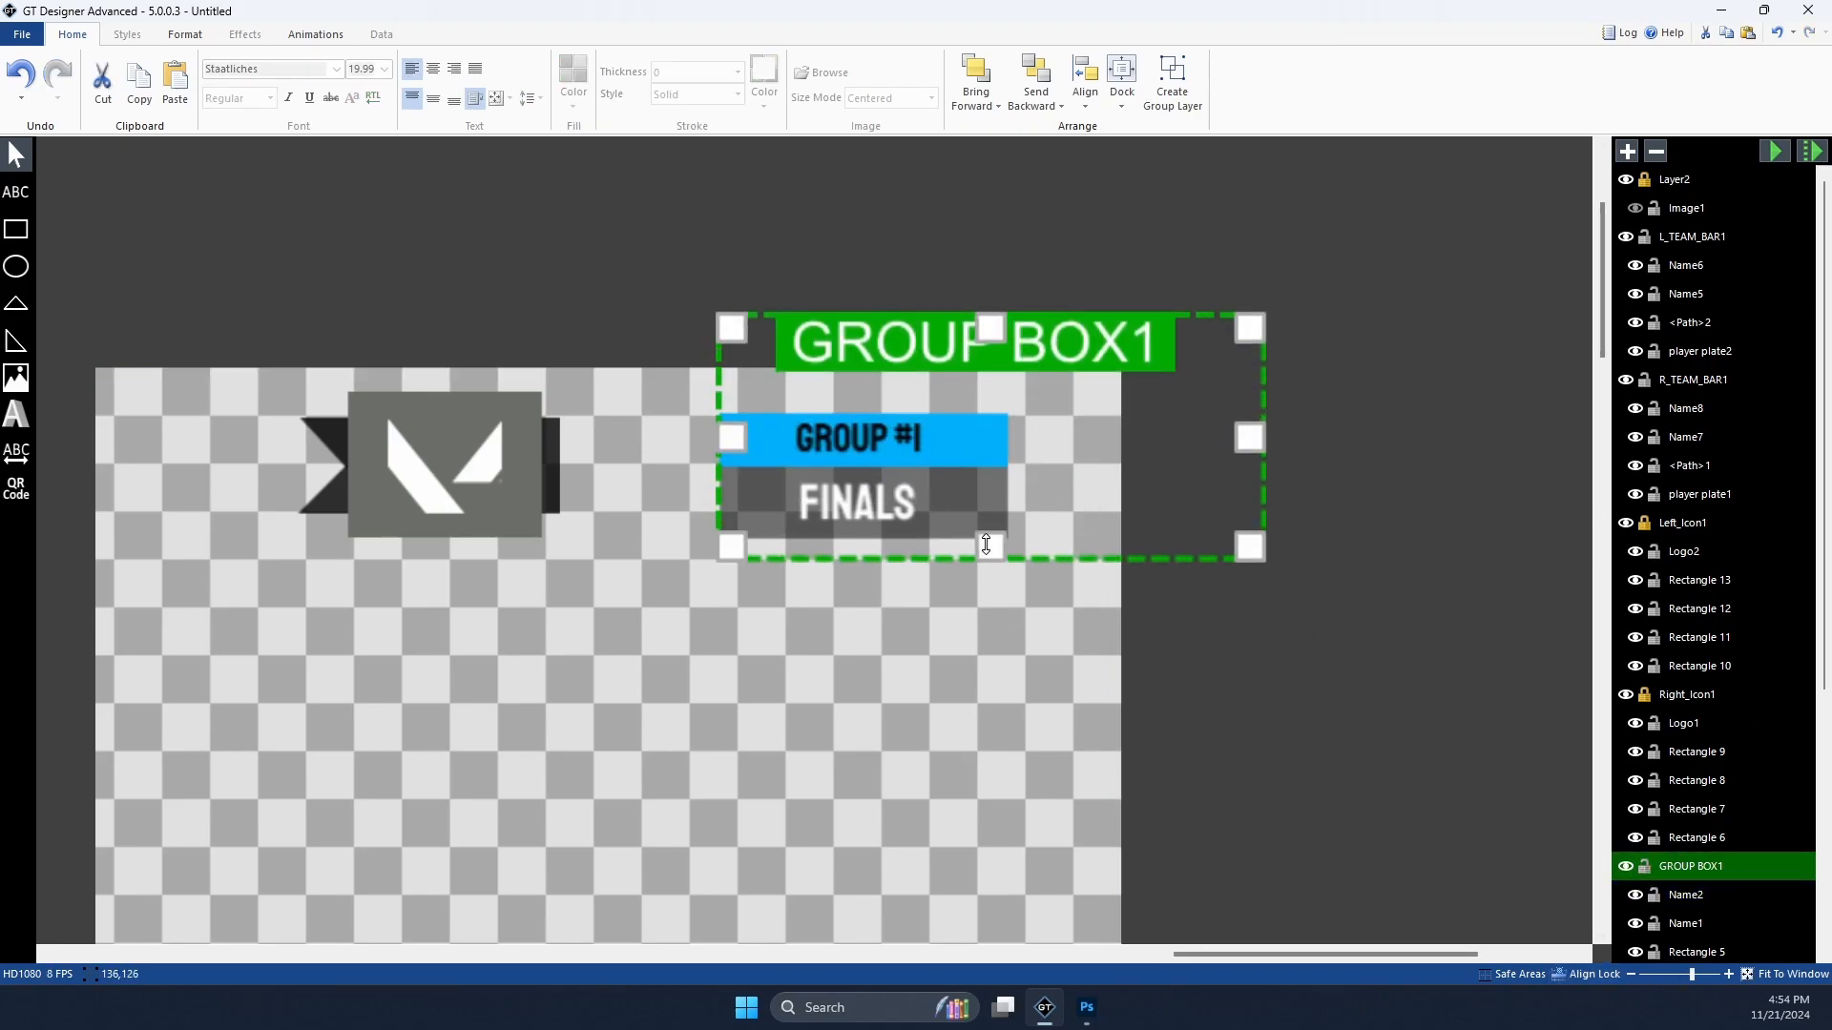
drag(986, 545, 987, 642)
drag(731, 485, 589, 484)
Step: Test the Name2 group text by adding 12312, and shorten the text to GROU
click(845, 437)
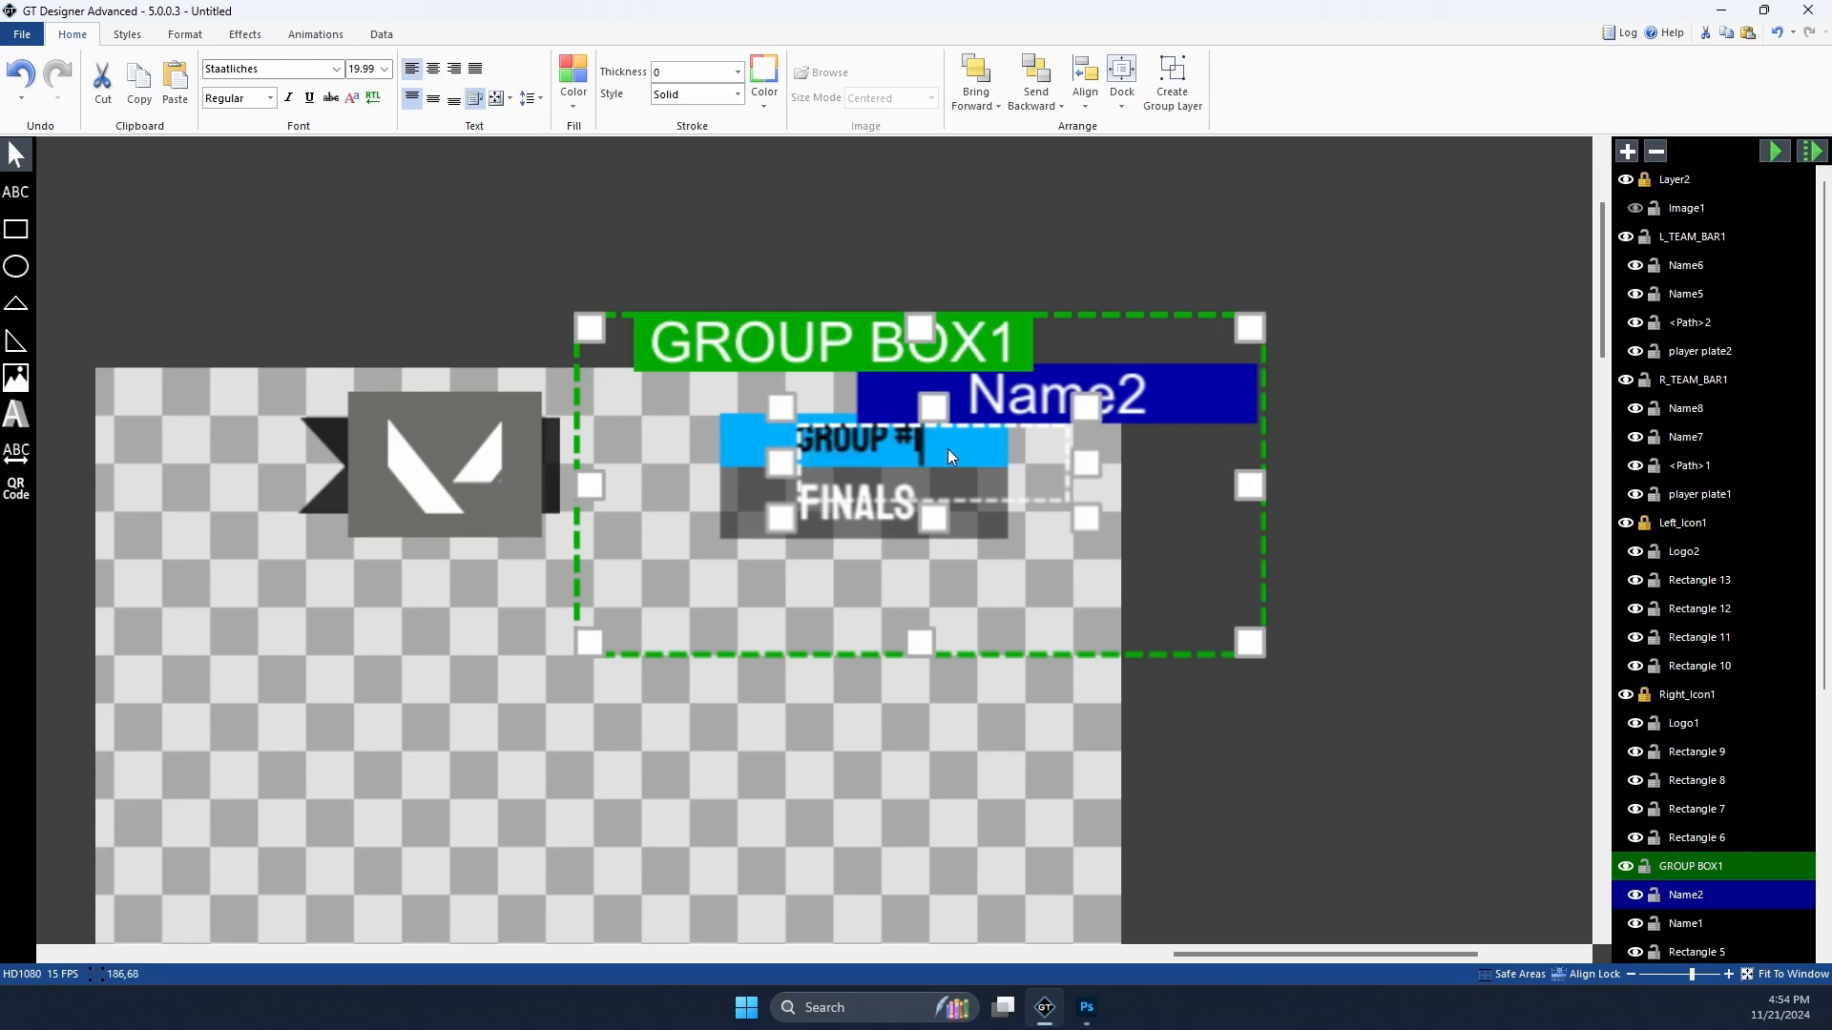
text(12312)
key(BackSpace)
key(BackSpace)
key(BackSpace)
key(BackSpace)
key(BackSpace)
key(BackSpace)
key(BackSpace)
key(BackSpace)
key(BackSpace)
Step: Extend the Name2 text box slightly downward, centre its text horizontally and vertically, and set its sizing mode to Shrink
drag(933, 518, 932, 531)
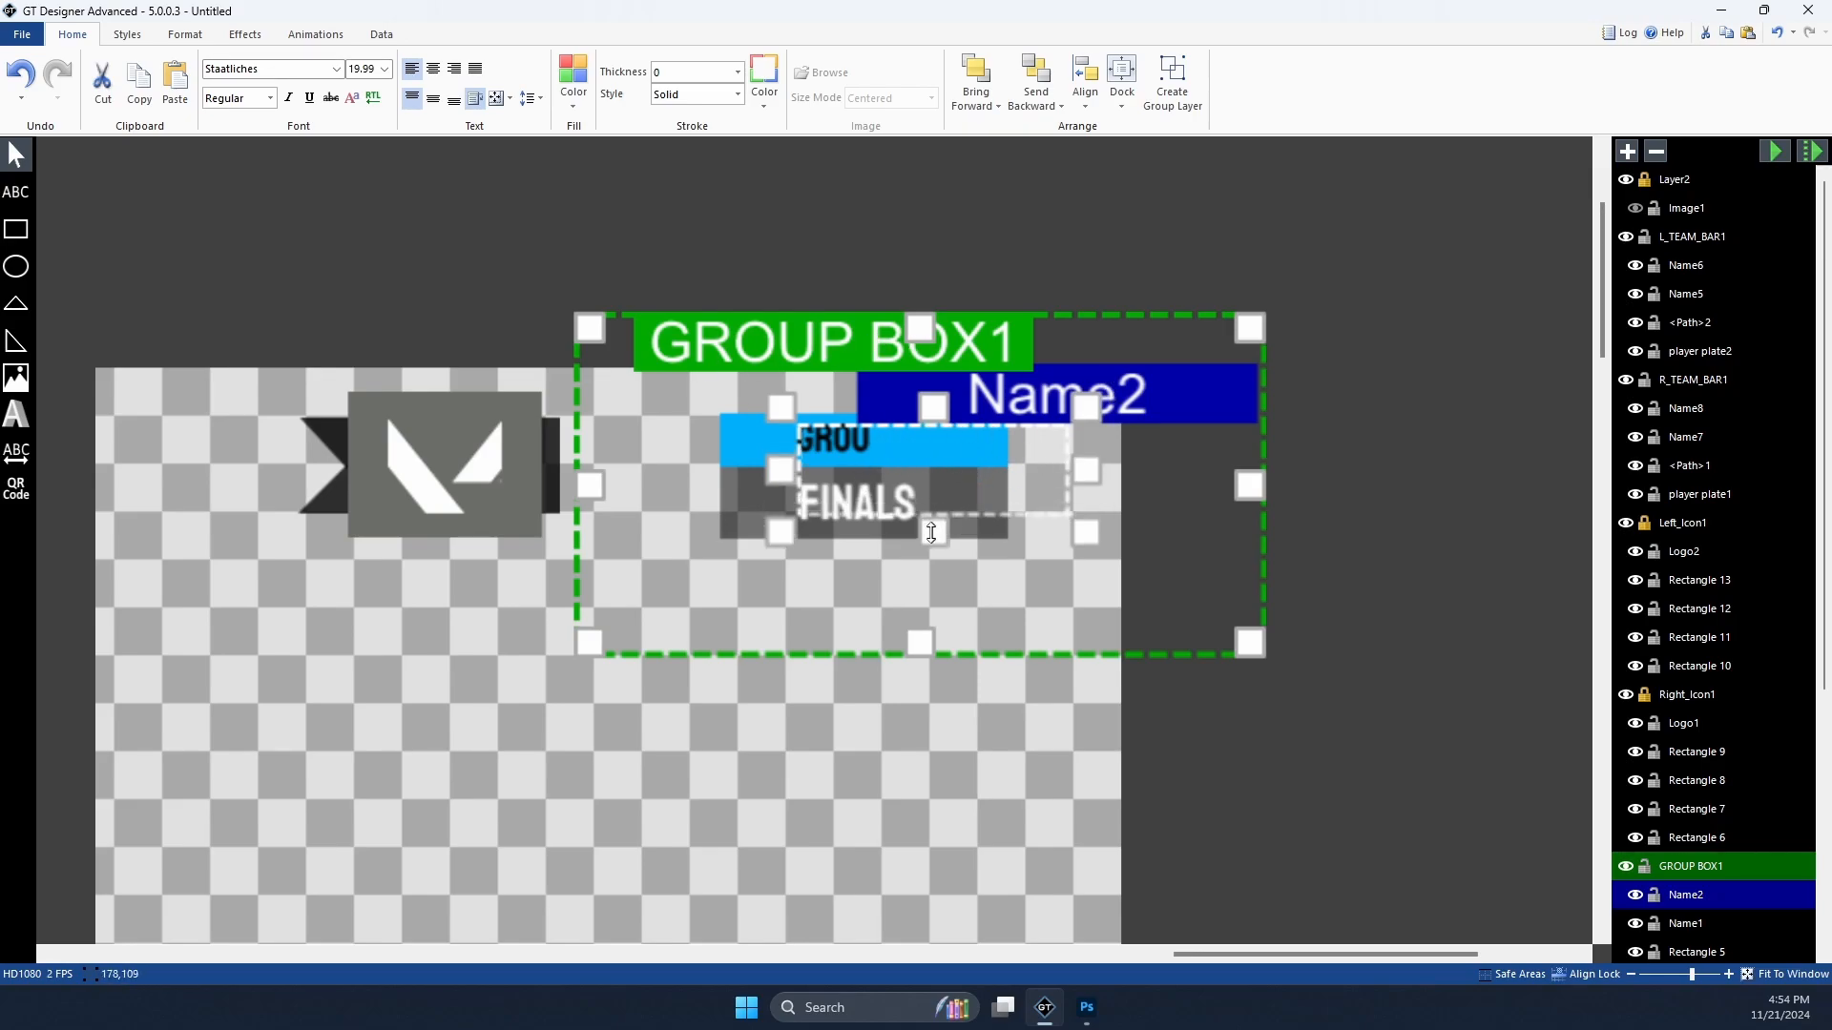
click(435, 70)
click(433, 100)
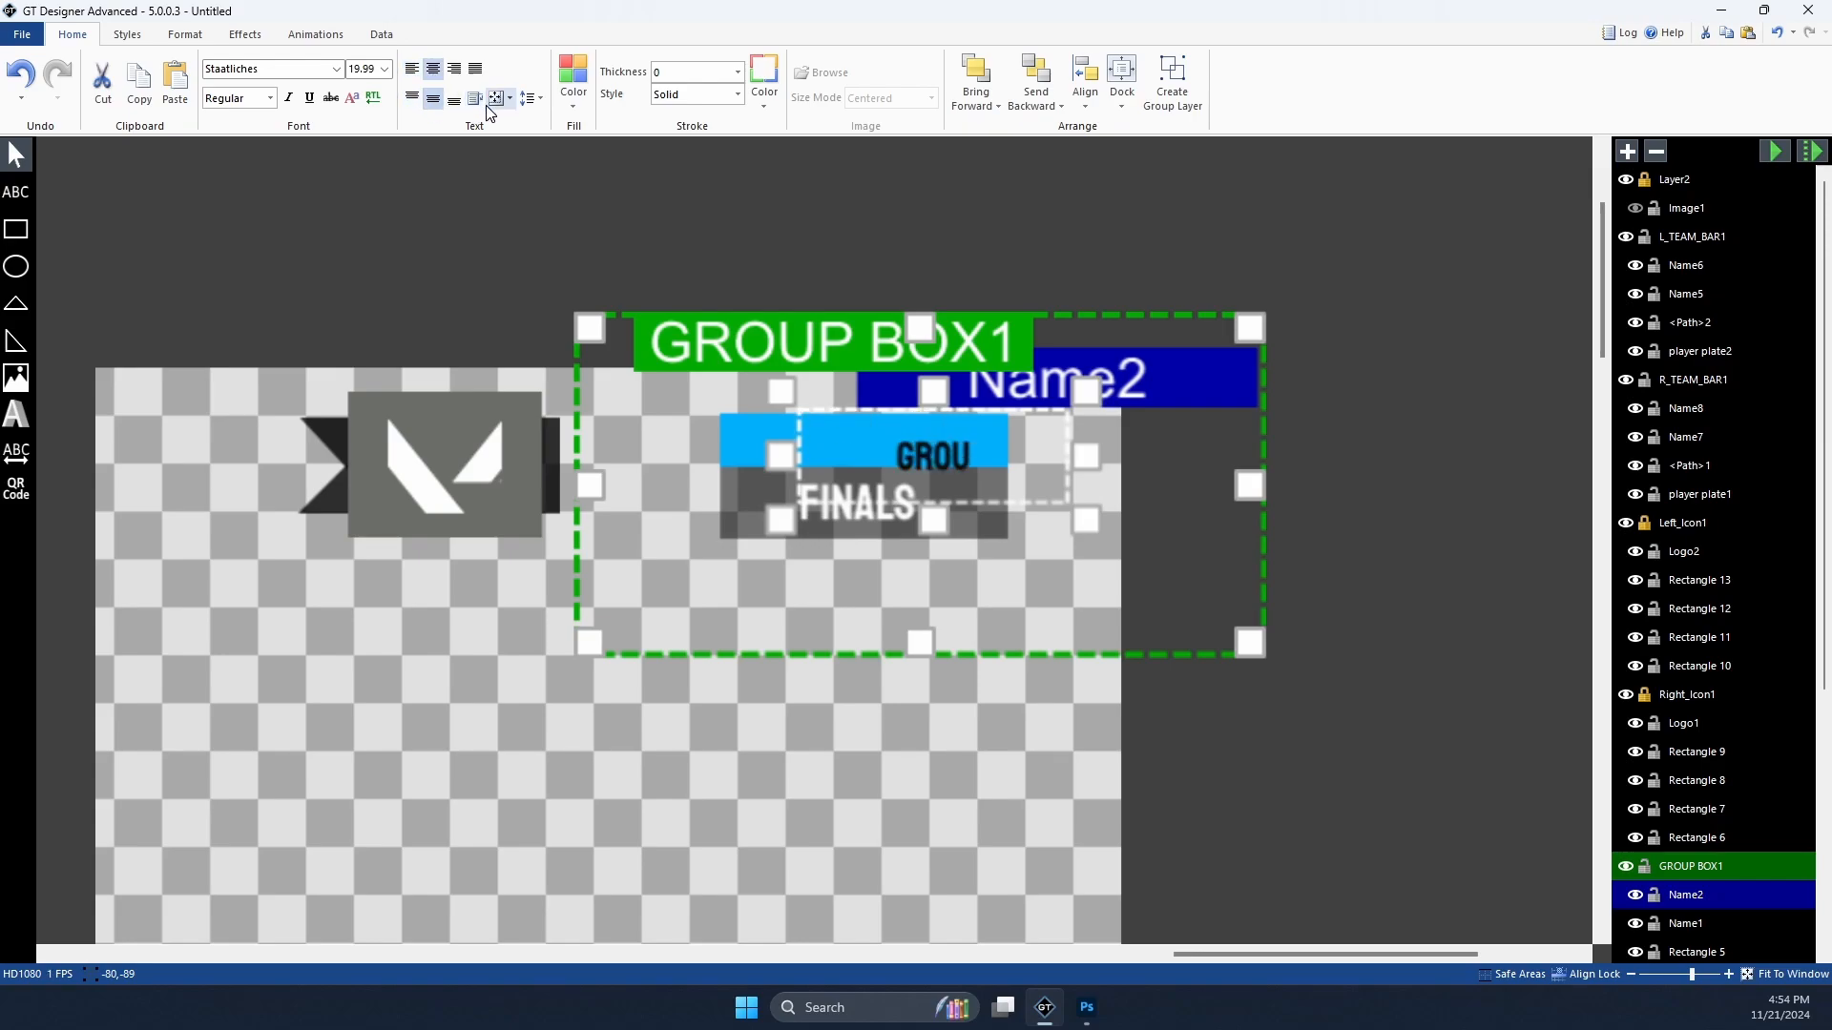
click(500, 98)
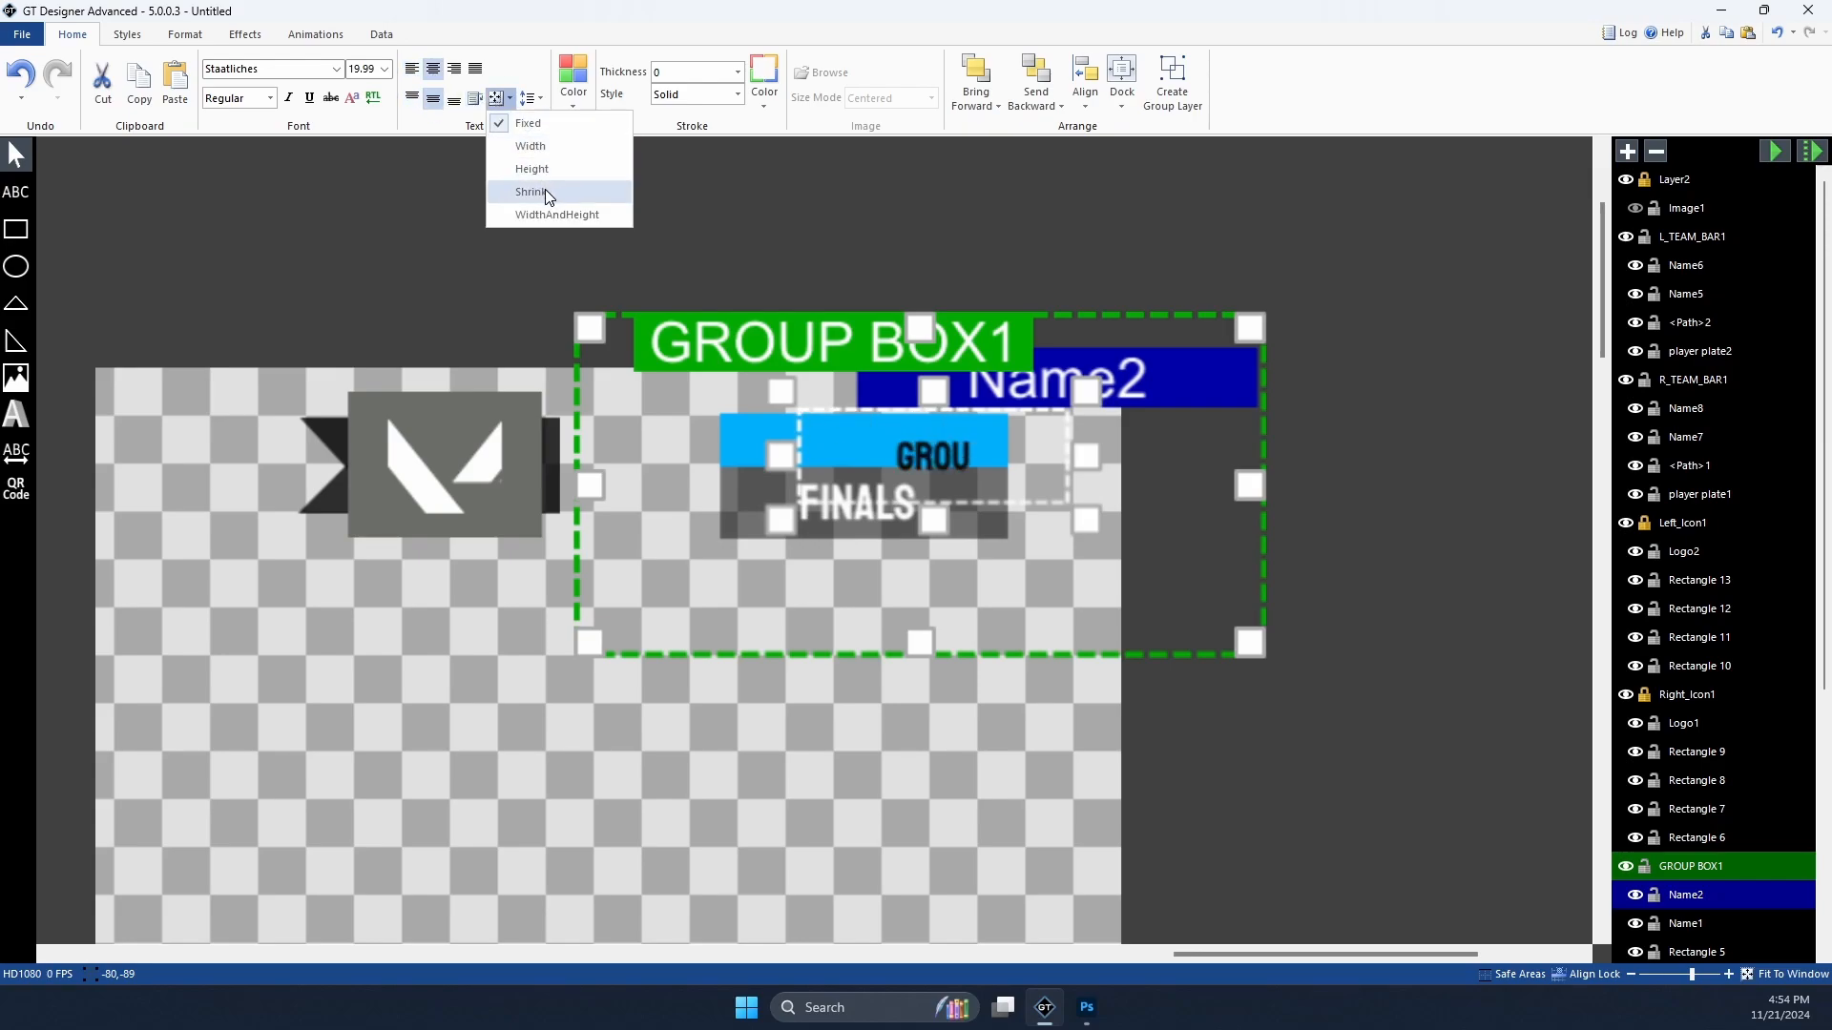
click(546, 188)
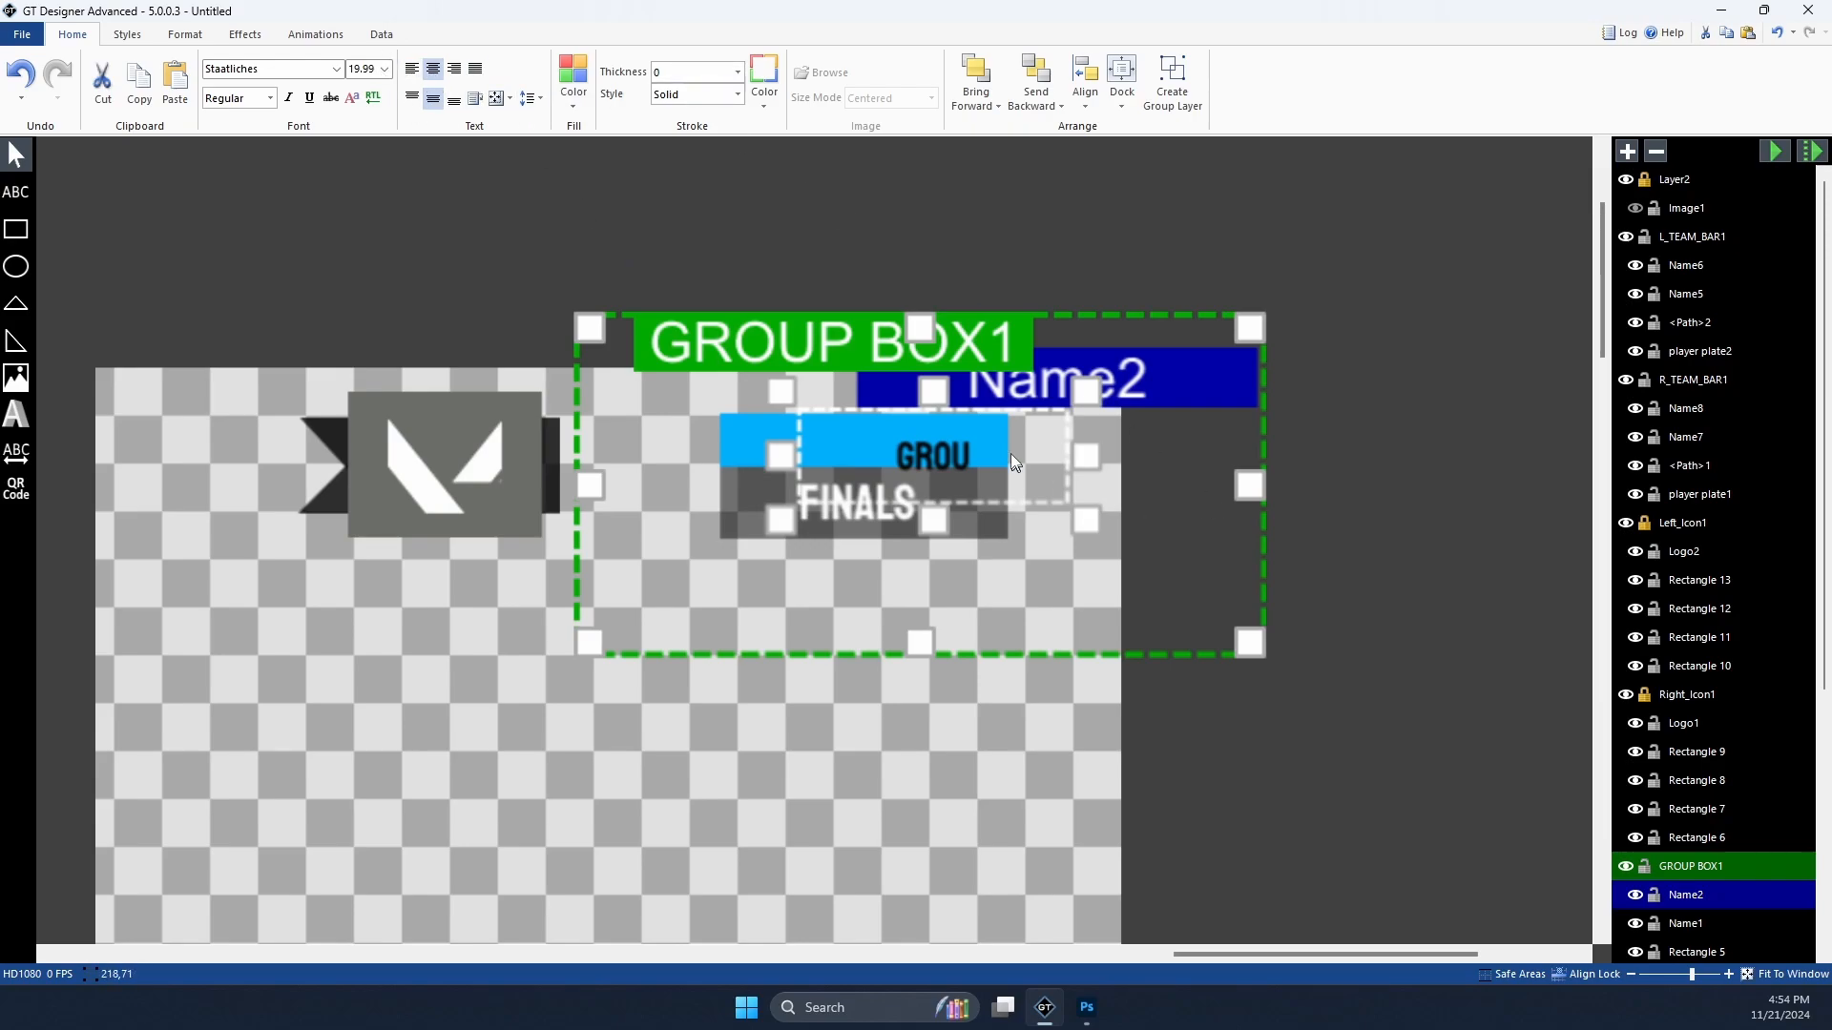
Step: Set the Name2 text's line spacing to 88% and keep its horizontal alignment centred
click(497, 99)
click(531, 102)
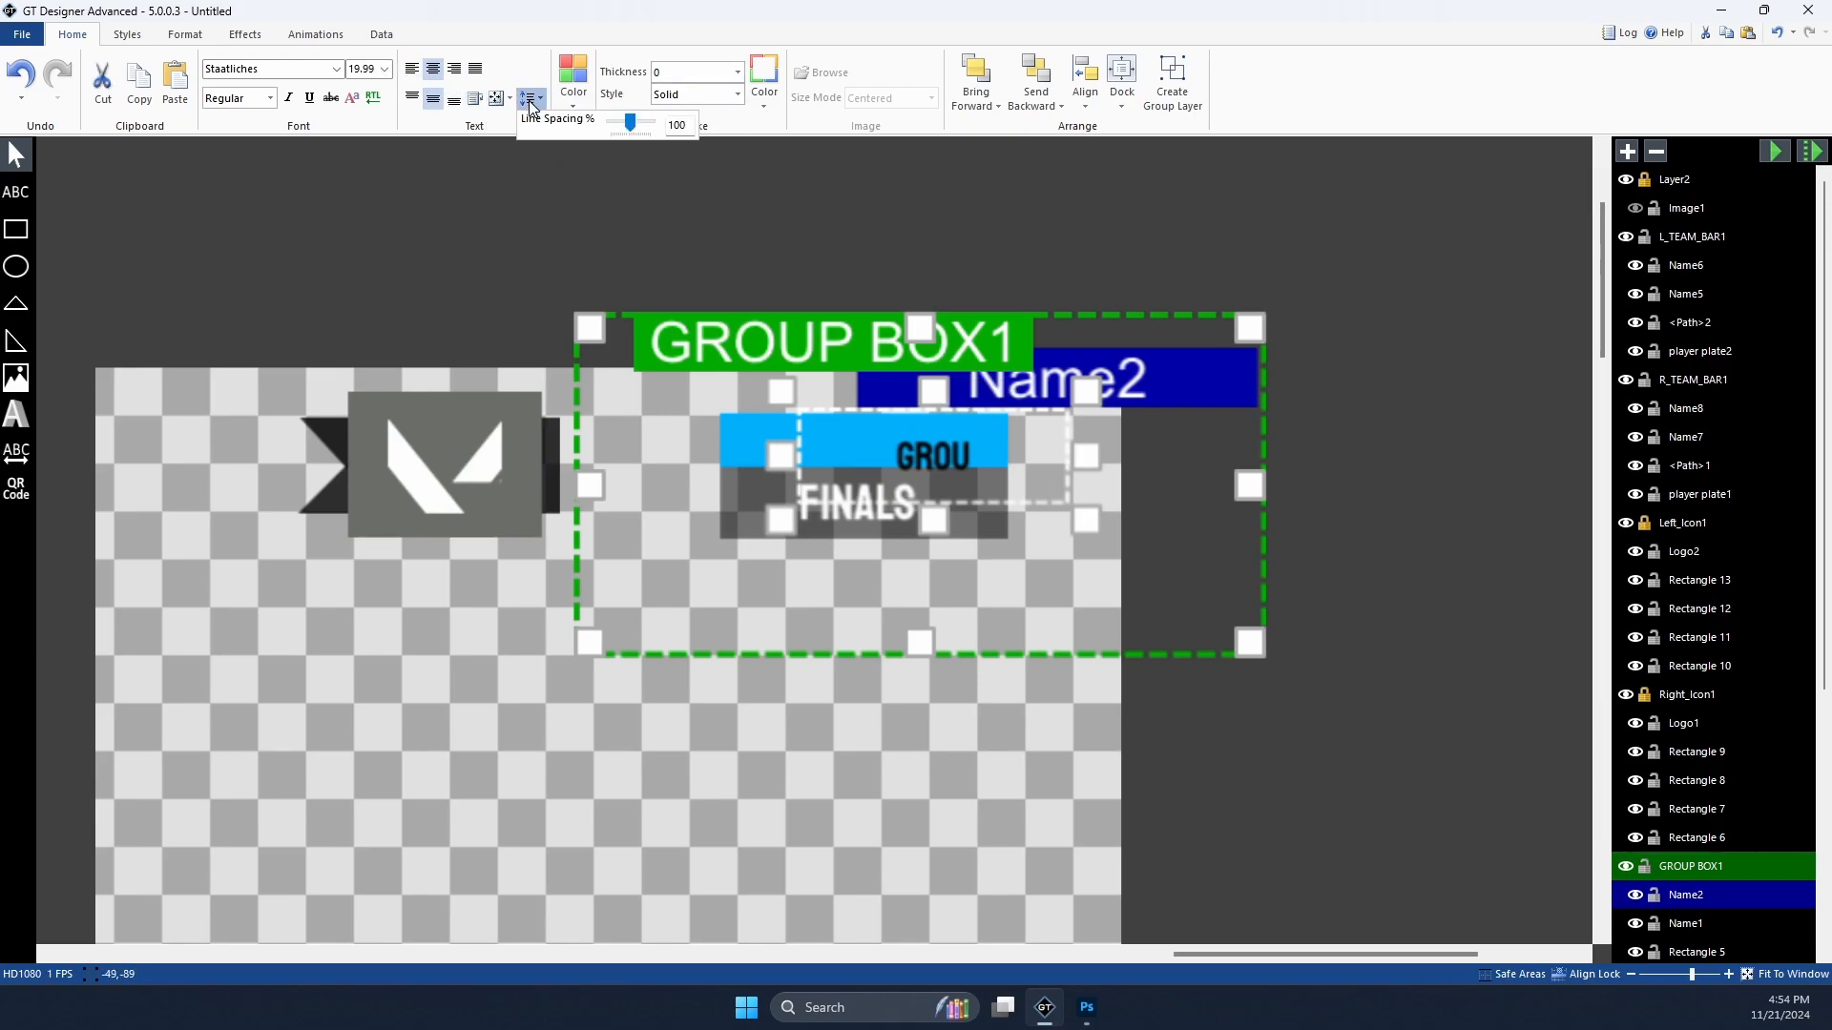
drag(630, 121, 629, 128)
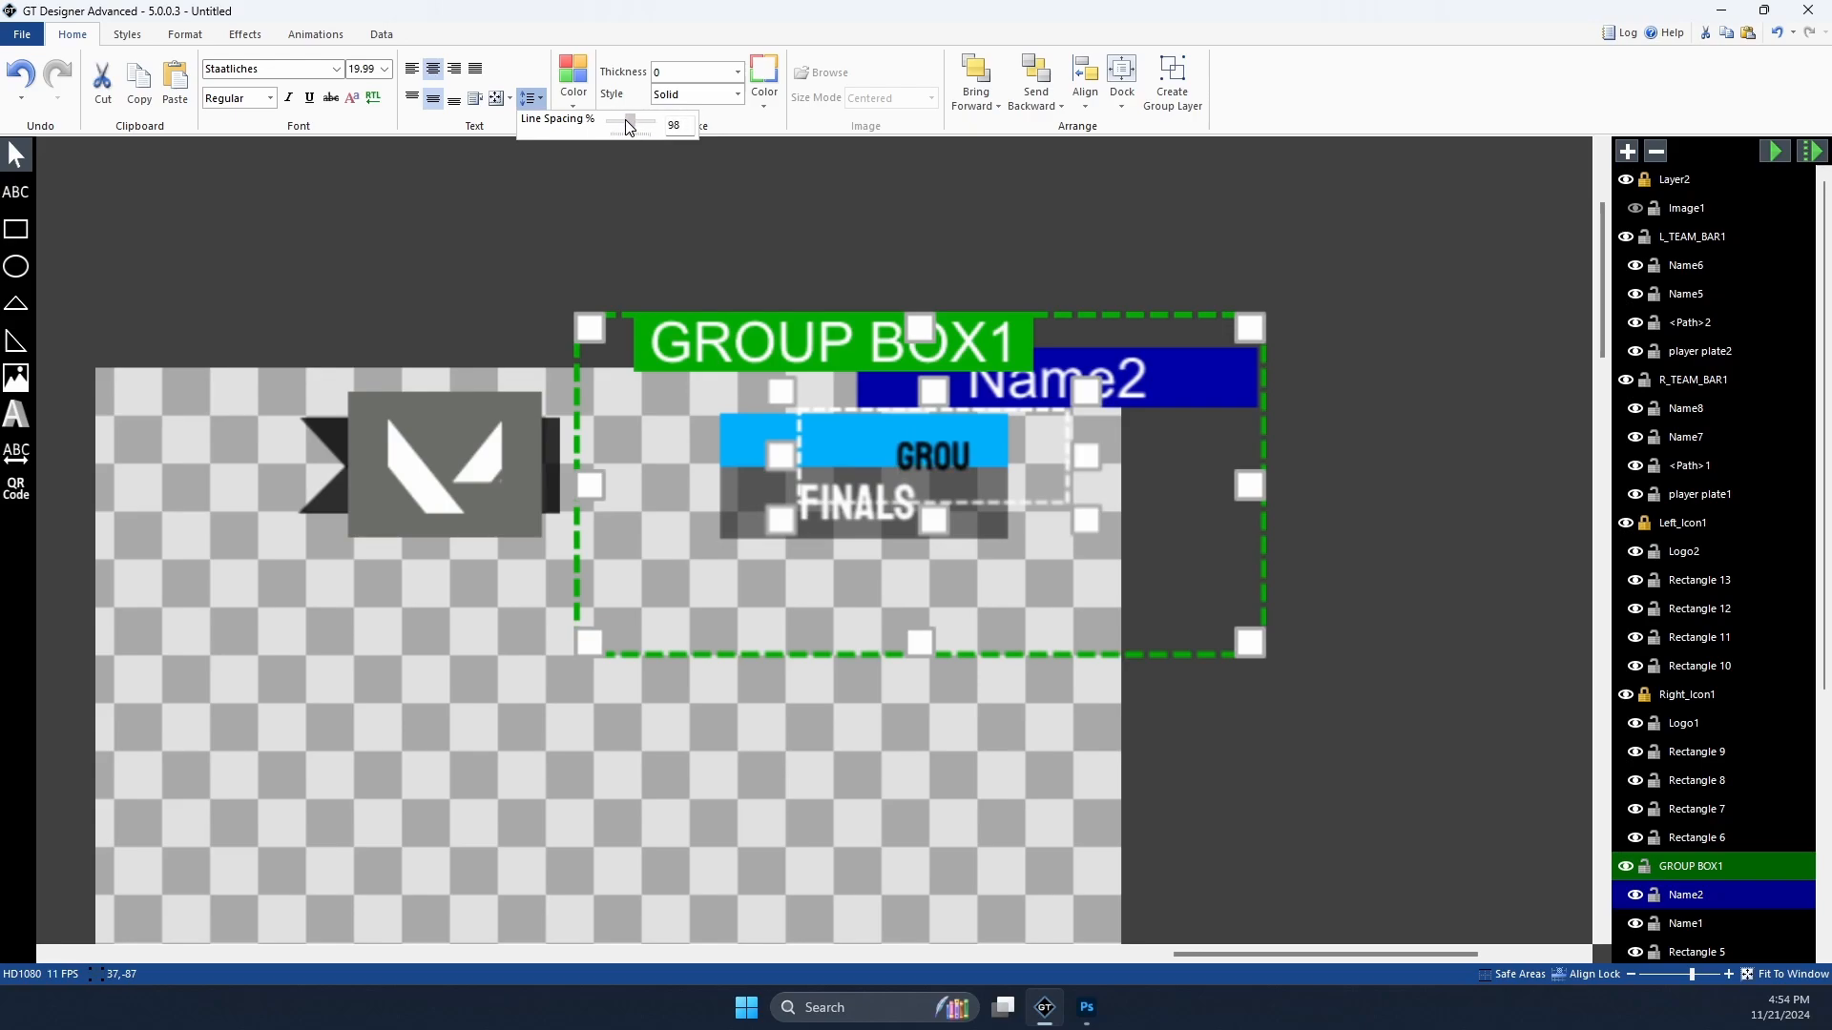
click(413, 68)
click(530, 98)
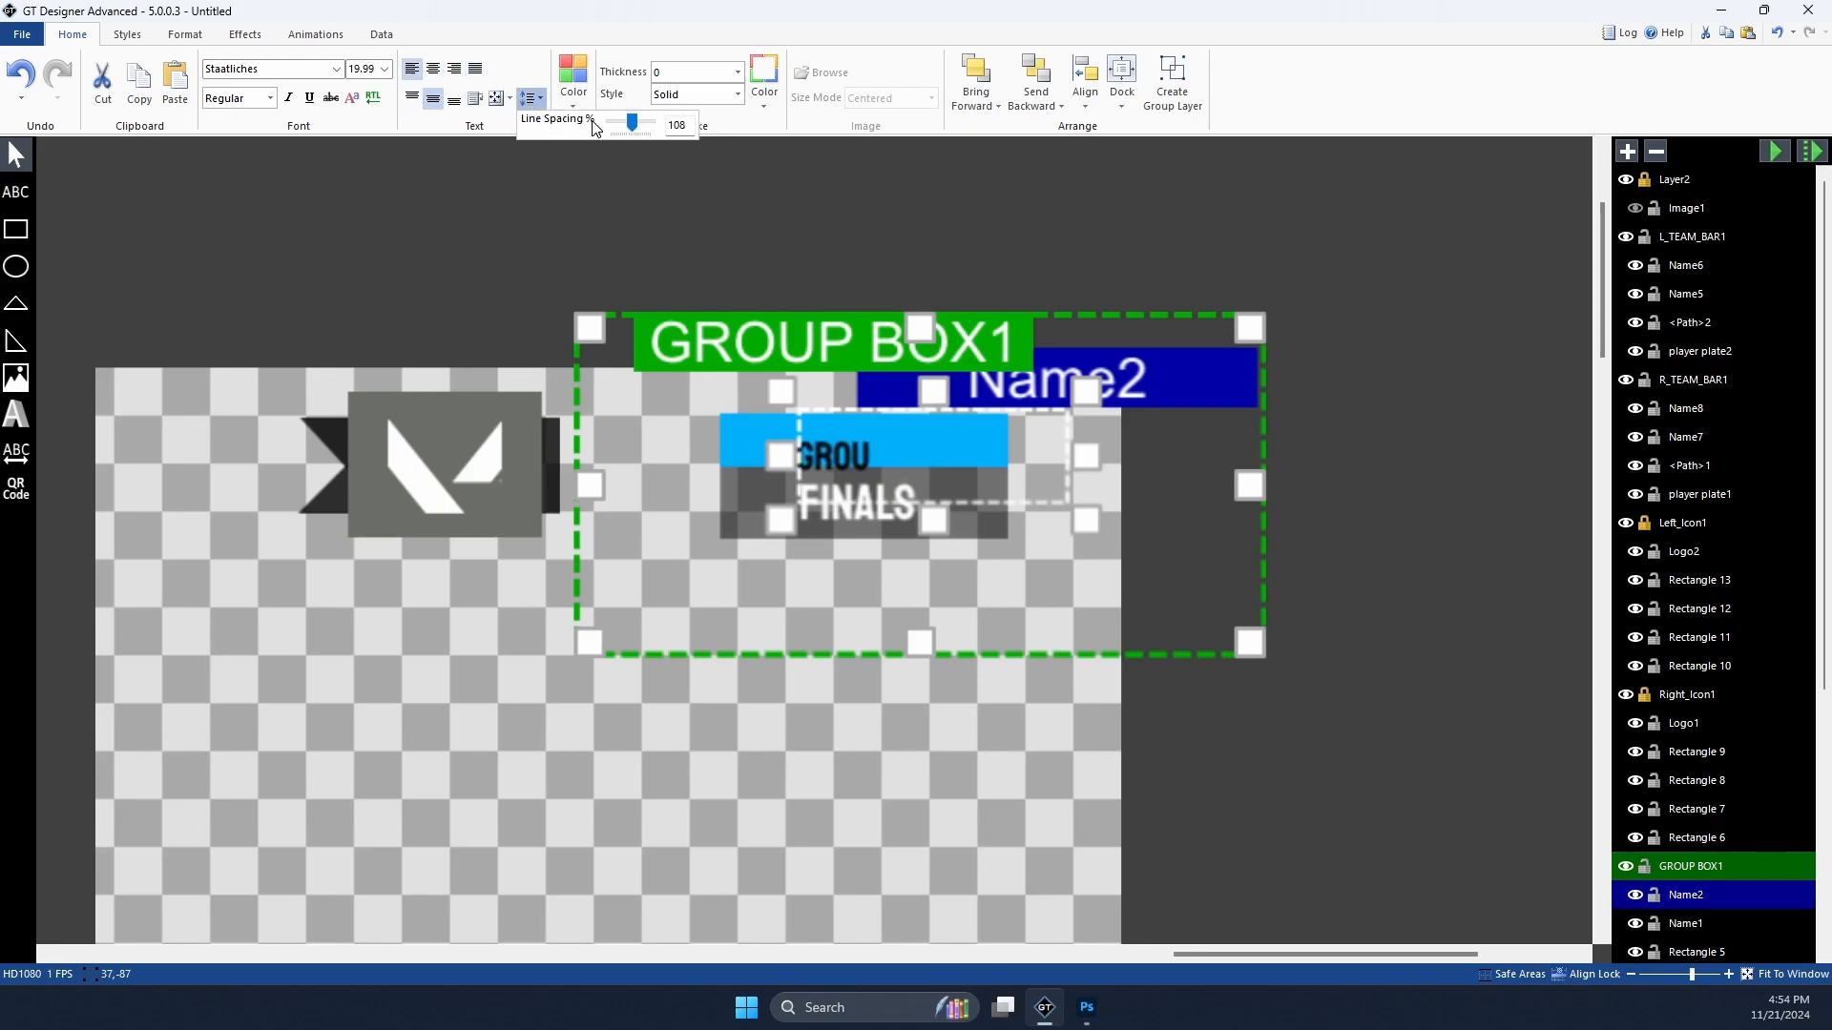
drag(626, 124, 624, 126)
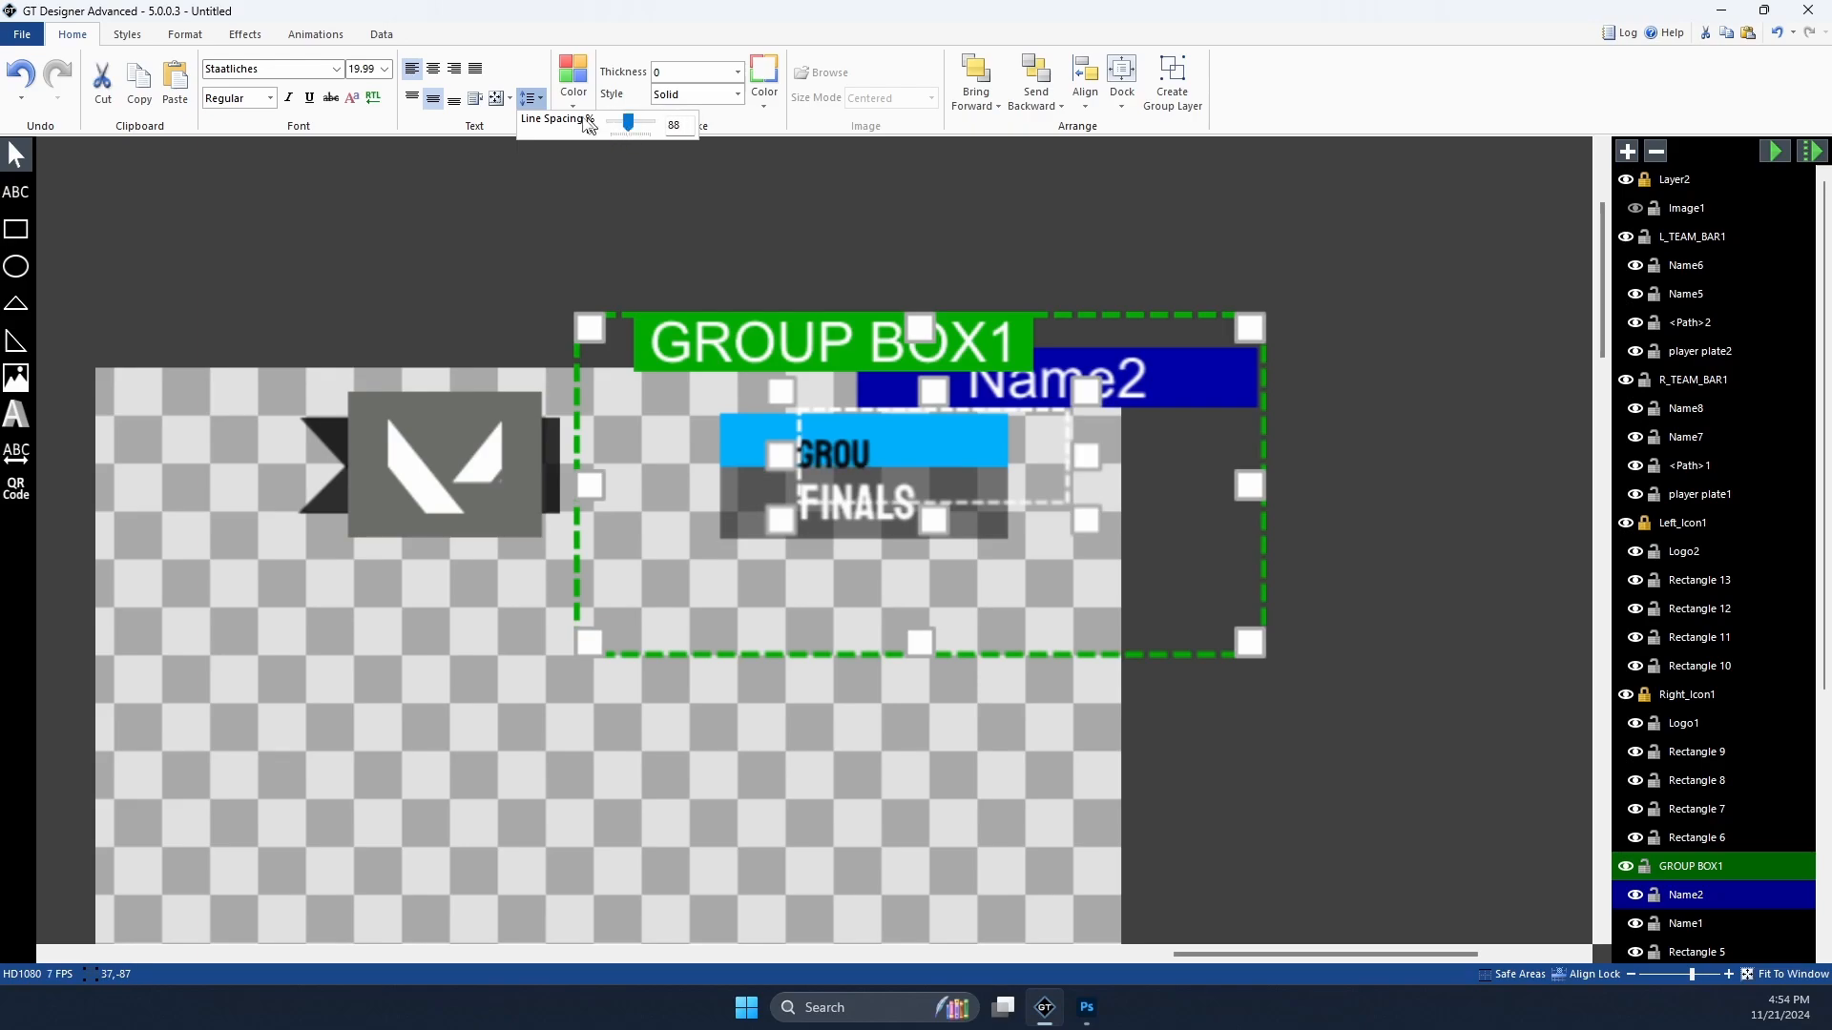
click(537, 98)
click(433, 69)
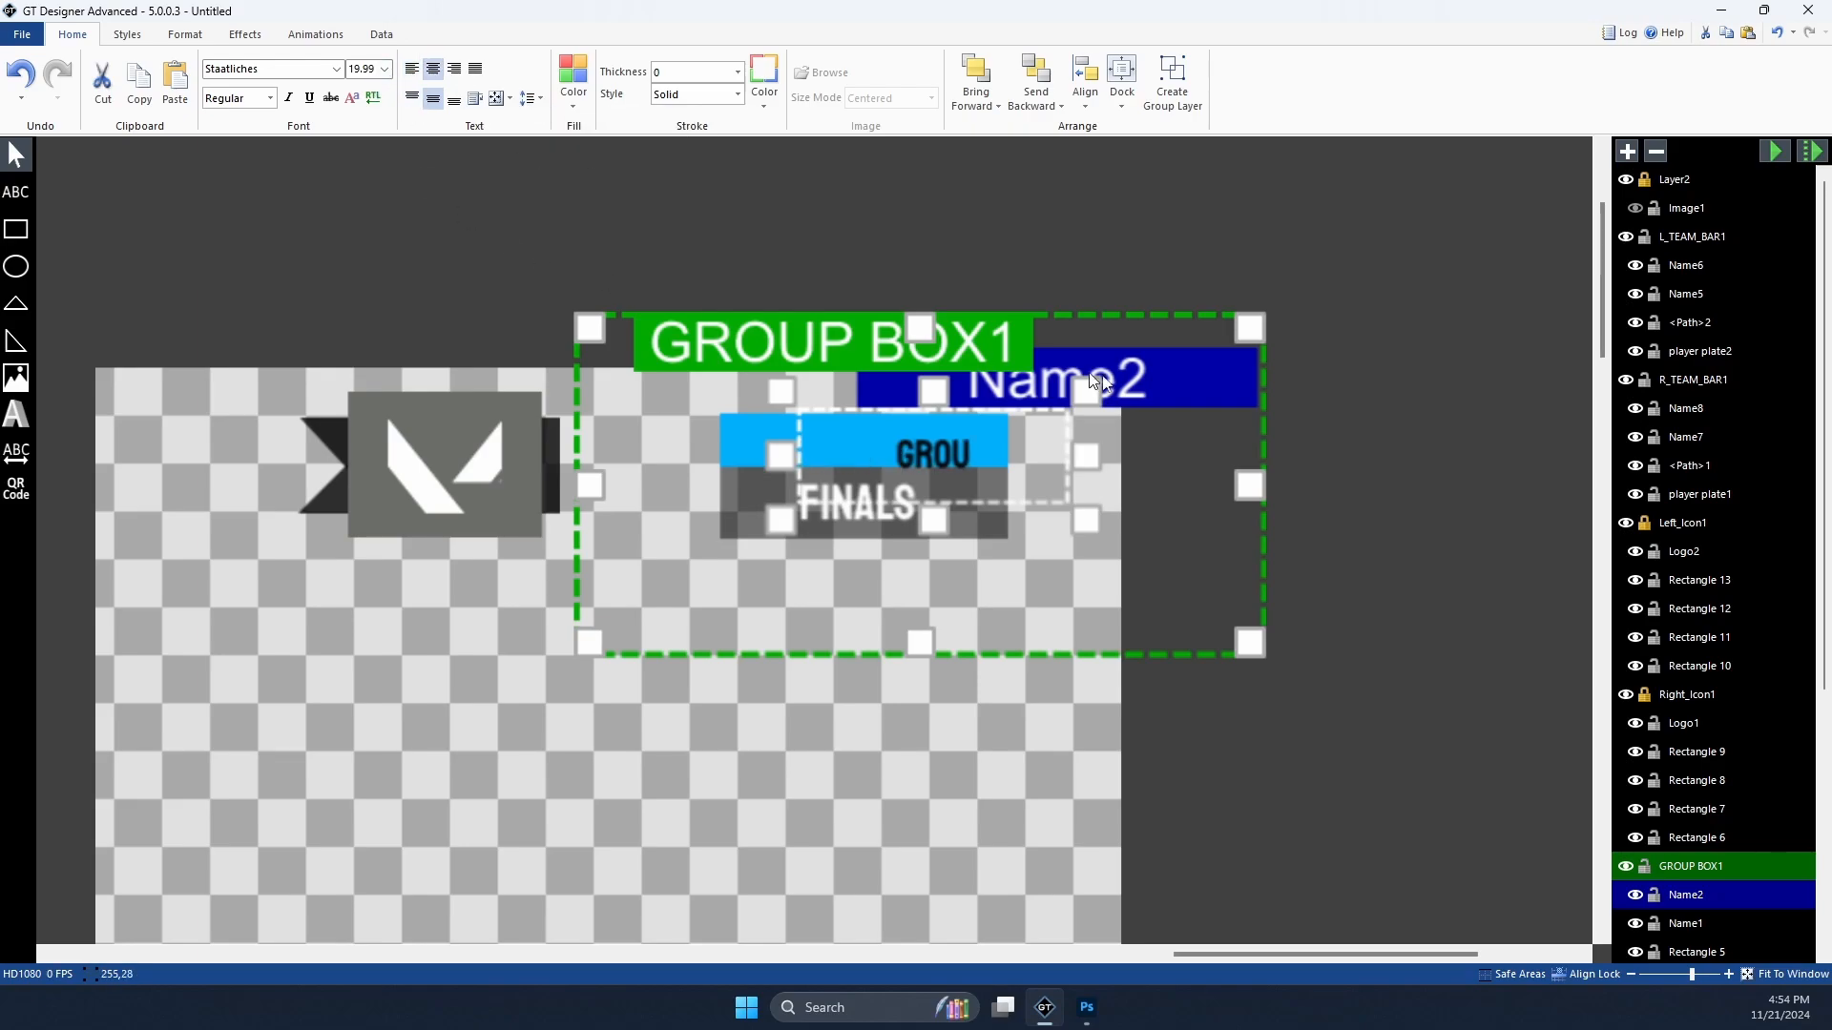
Step: Move the Name2 text left until it is centred horizontally on the blue bar of the group box
drag(1000, 368, 976, 375)
key(ctrl+z)
click(935, 460)
drag(935, 460, 927, 455)
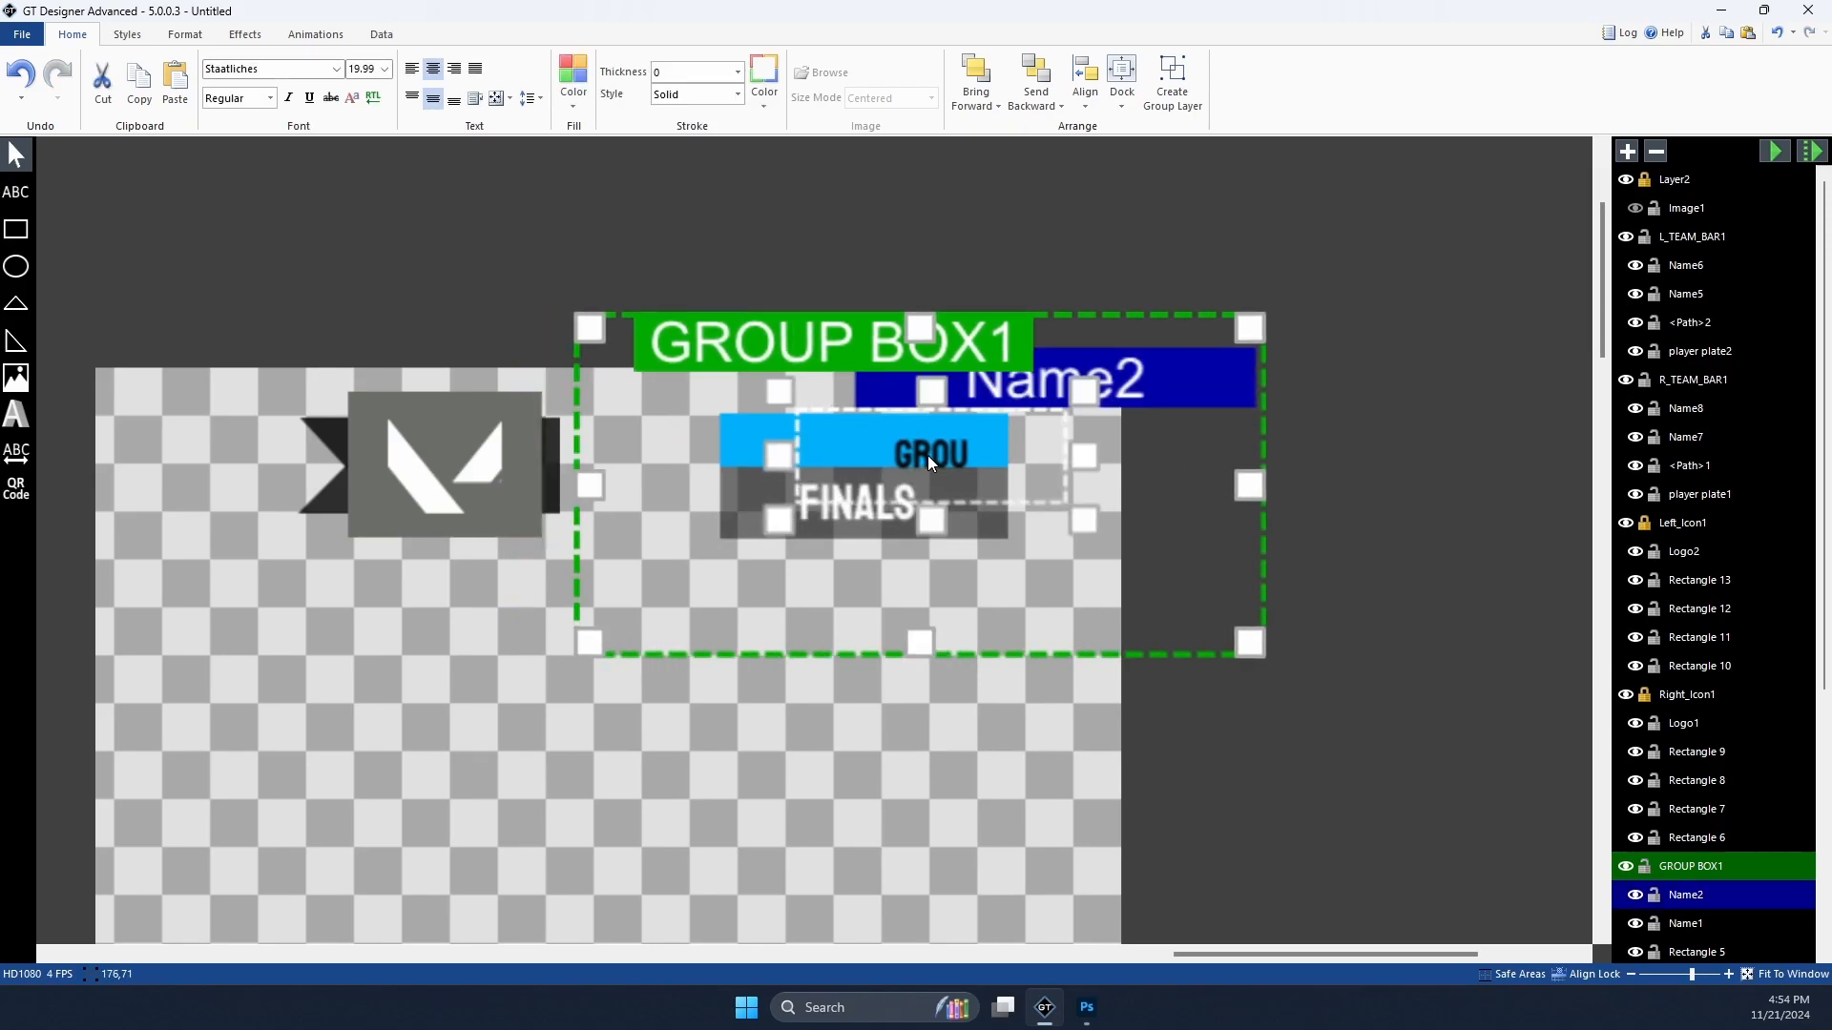
key(Left)
key(Left)
key(Left)
key(Left)
key(Left)
key(Left)
key(Left)
key(Left)
key(Left)
key(Left)
key(Left)
key(Left)
key(Left)
key(Left)
key(Left)
key(Left)
key(Left)
key(Left)
key(Left)
key(Left)
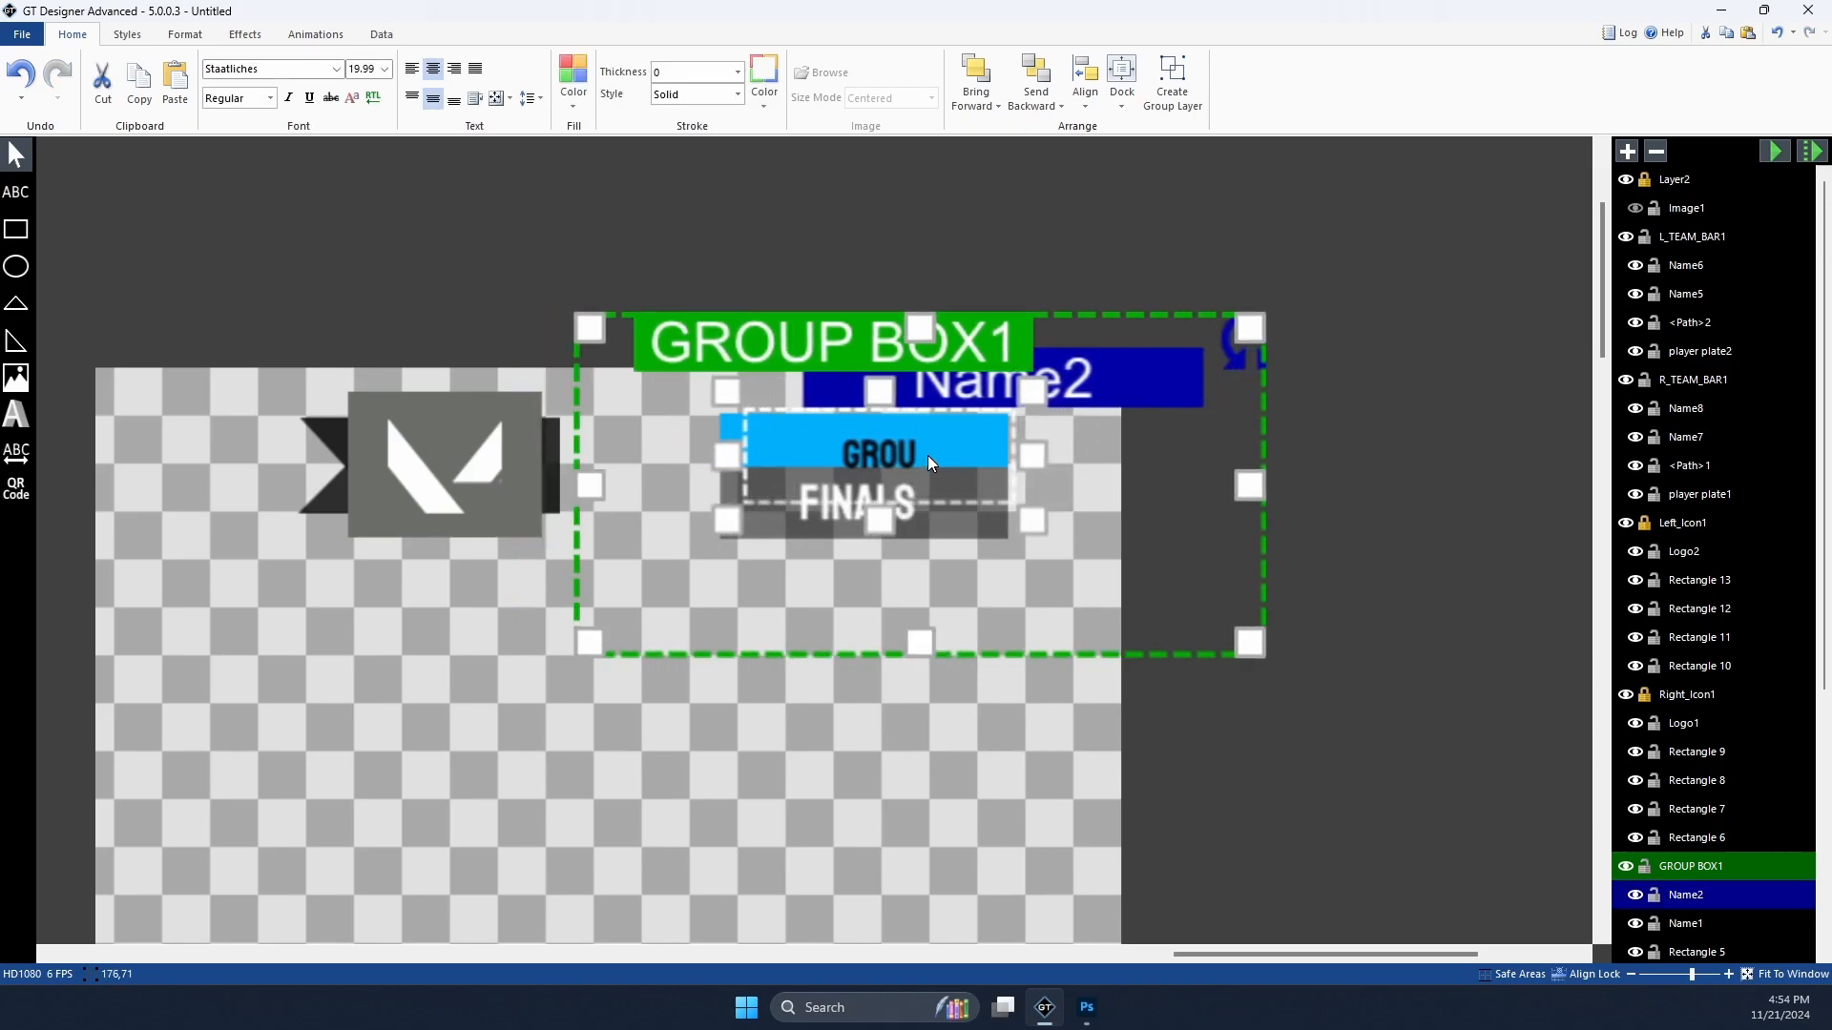
key(Left)
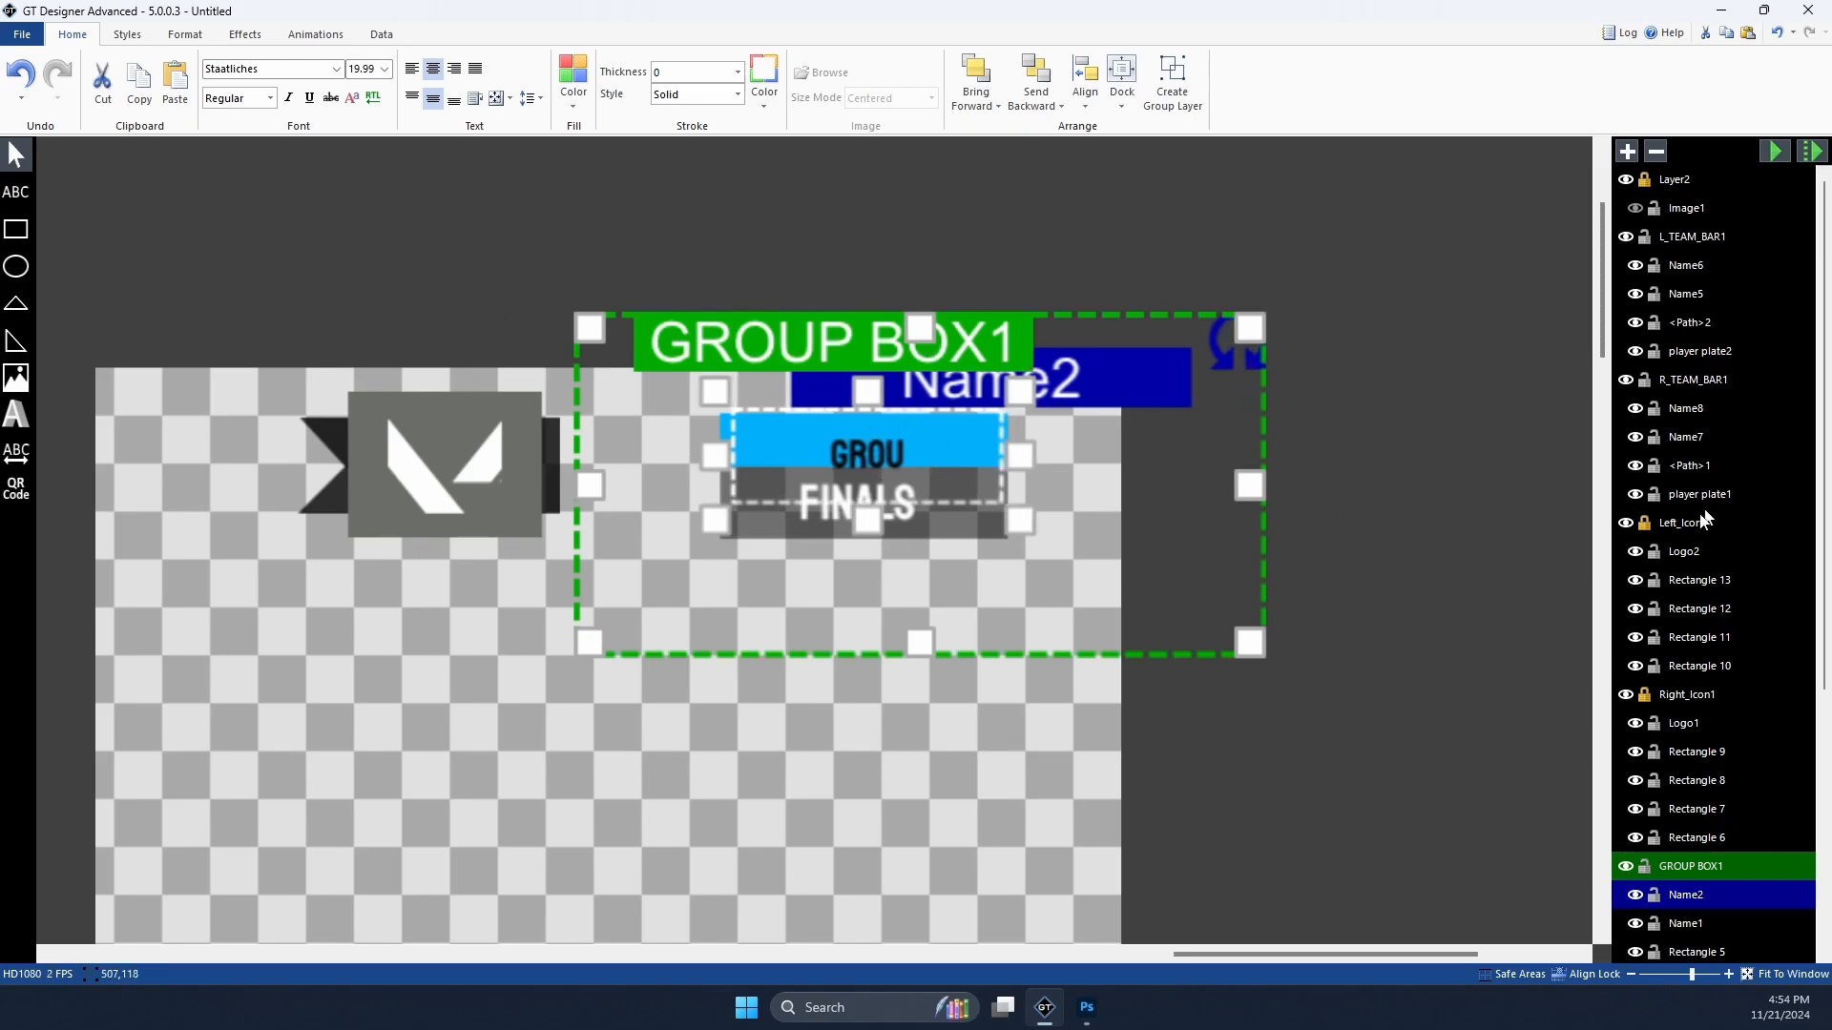
Step: Reselect the Name2 text and move it up until it is centred vertically in the blue bar
click(1703, 608)
click(1727, 810)
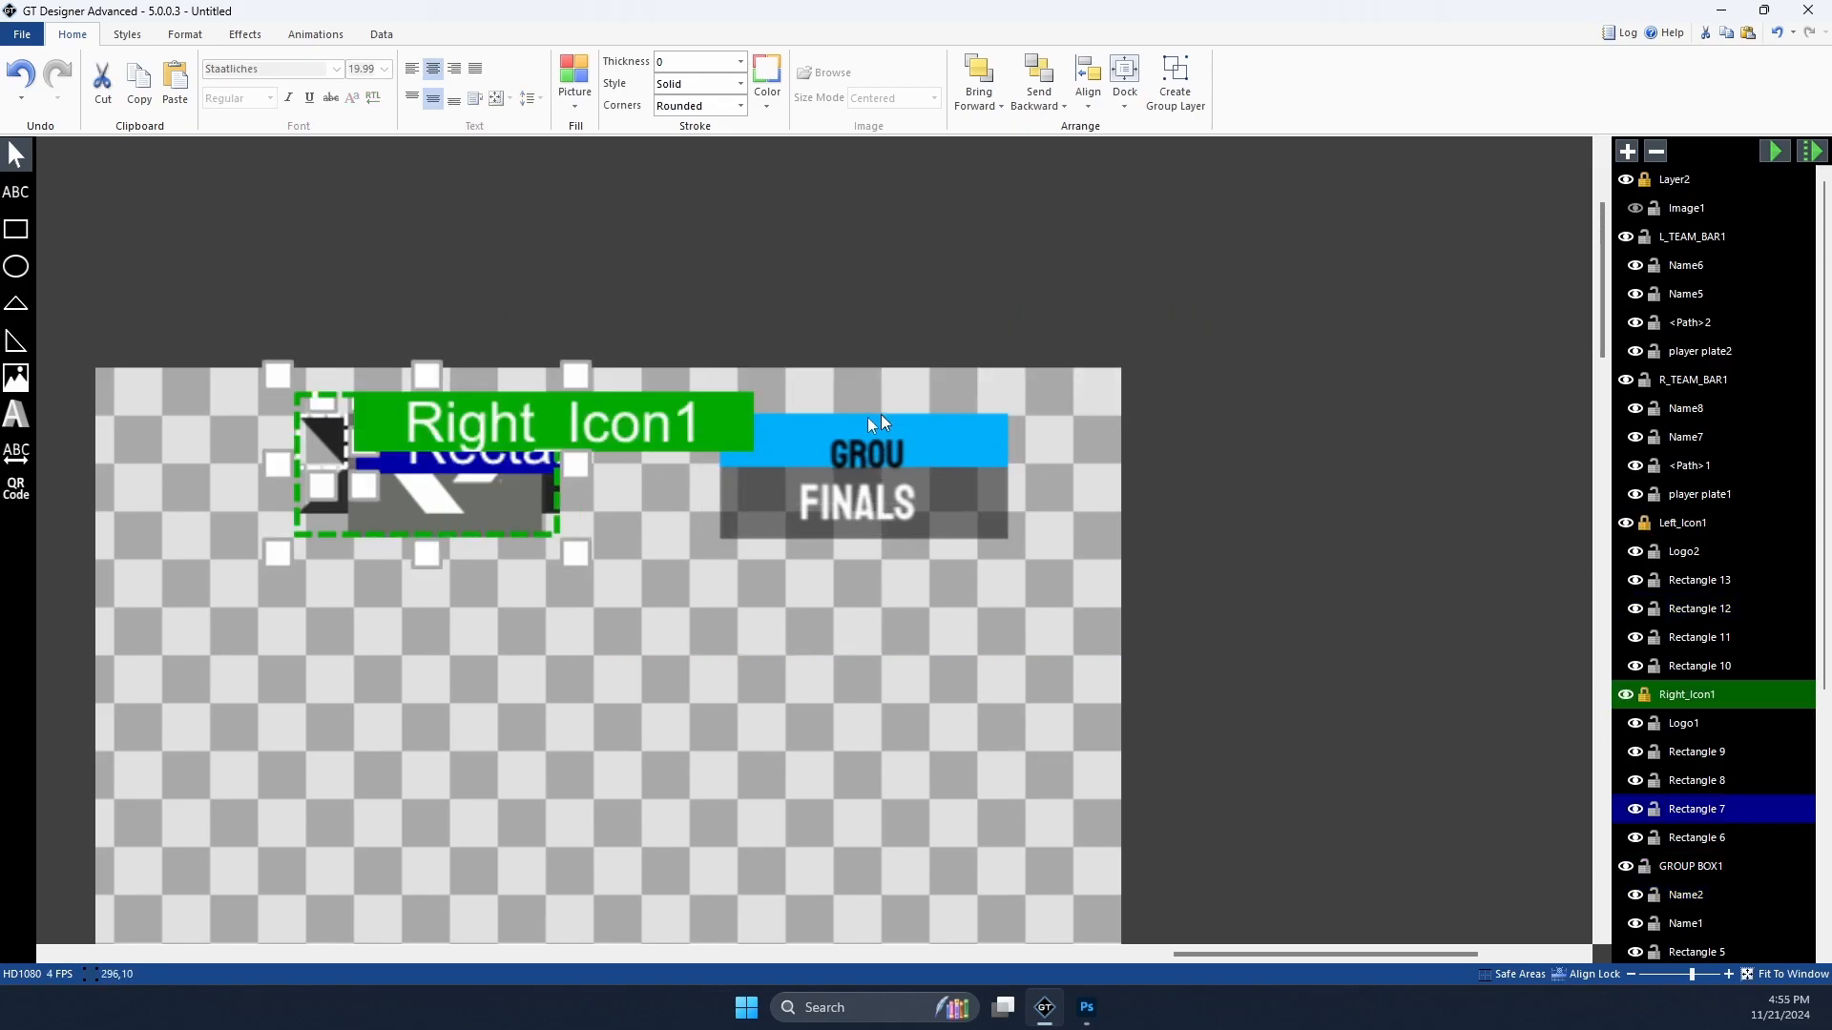
click(937, 454)
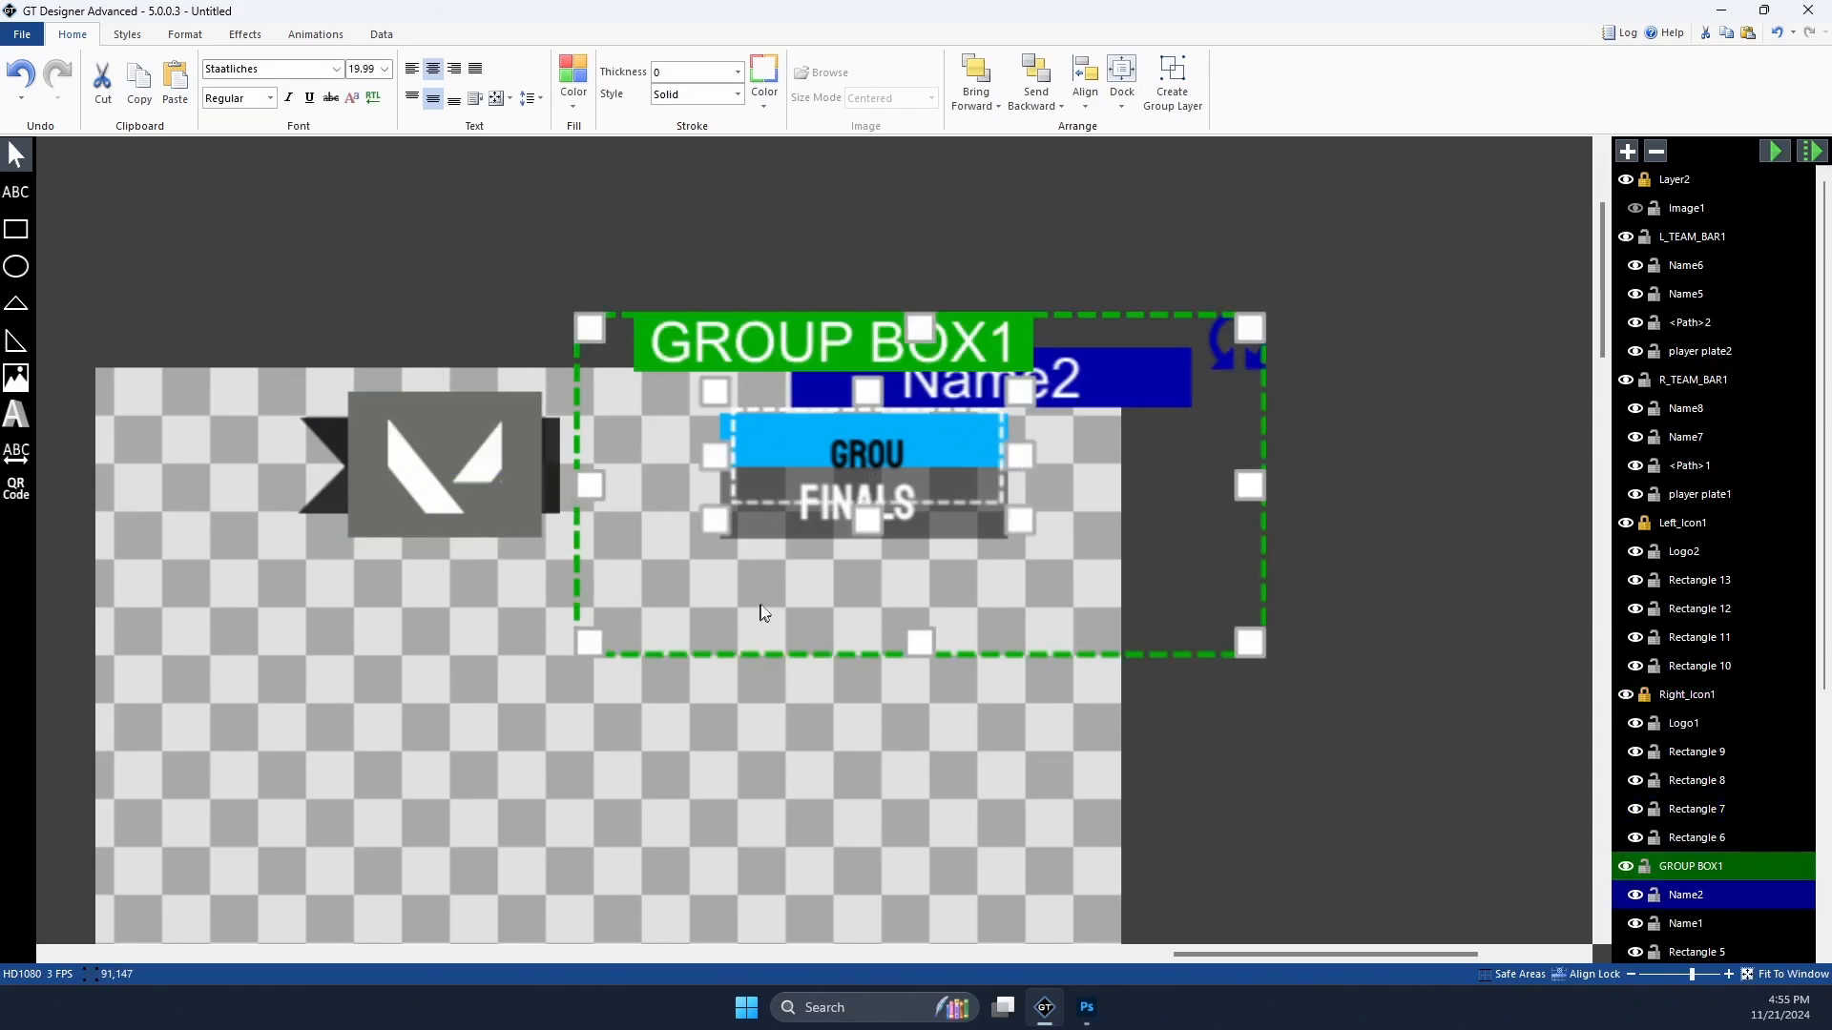
key(Up)
key(Up)
key(Up)
key(Up)
key(Up)
key(Up)
key(Up)
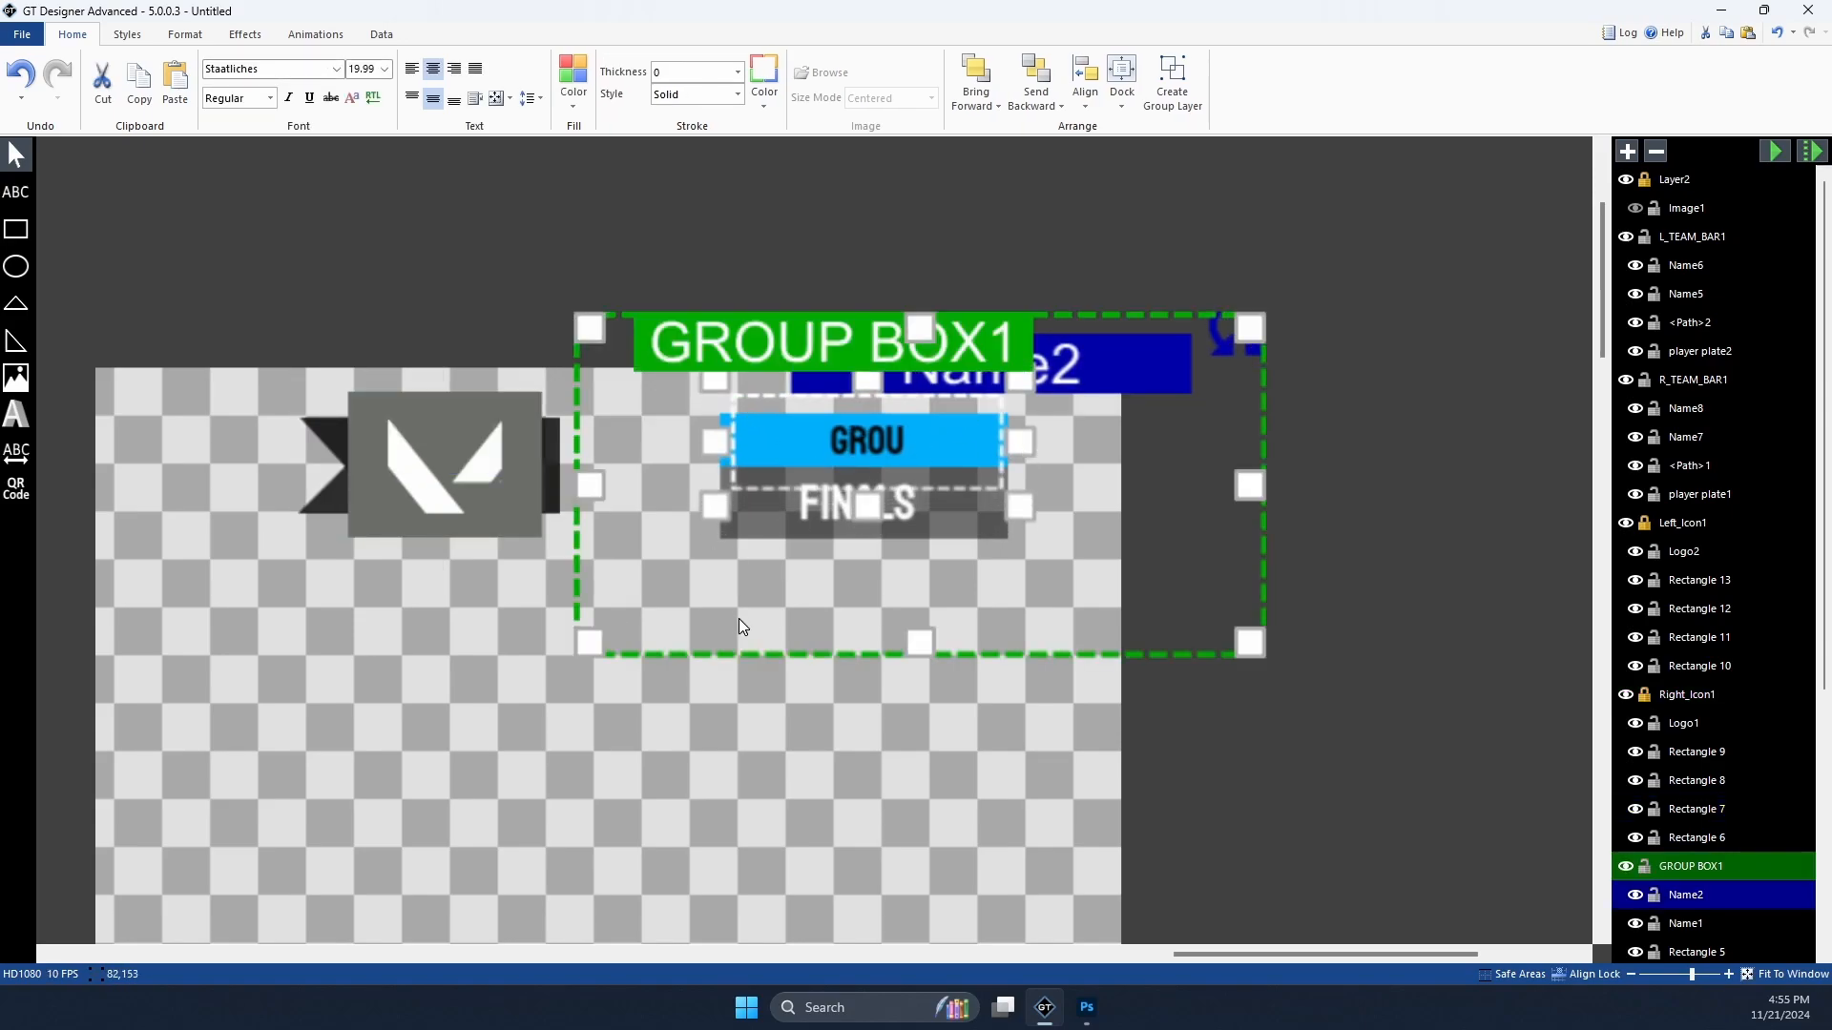
Step: Select the Name1 and Name2 texts together, try moving them down and to the left, and undo the move
click(949, 519)
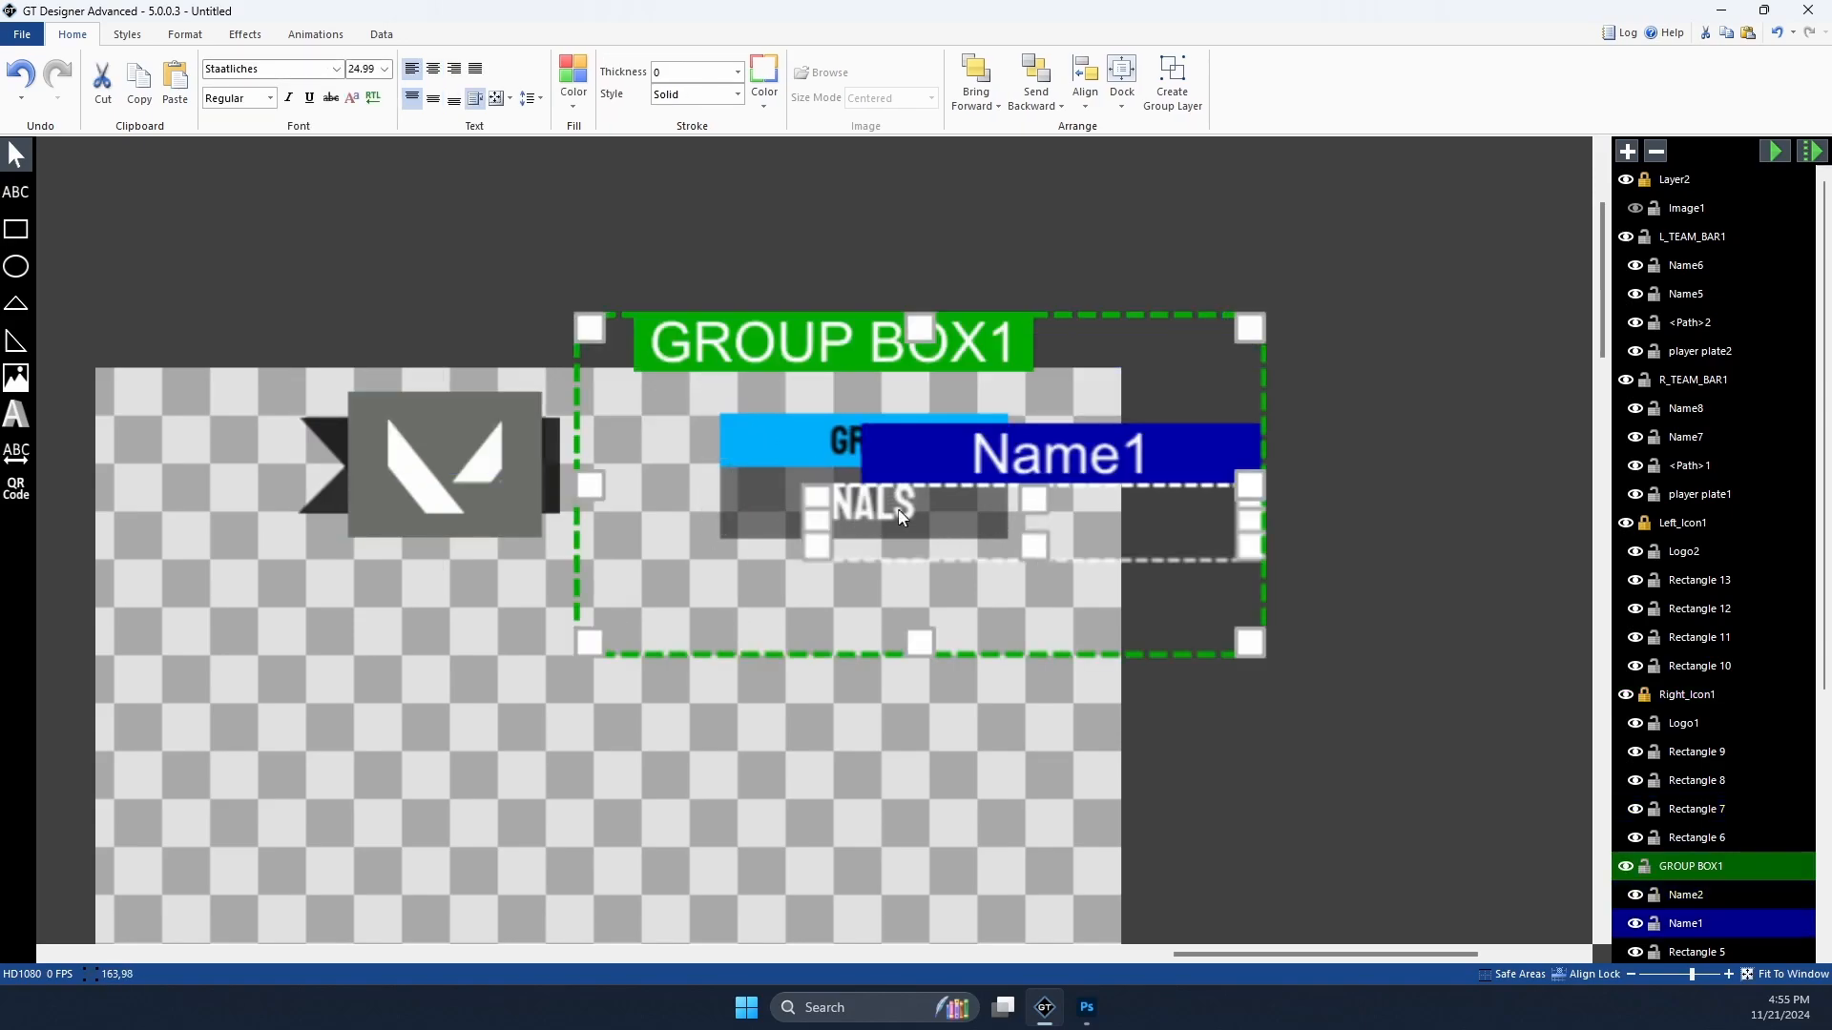
ctrl+click(826, 456)
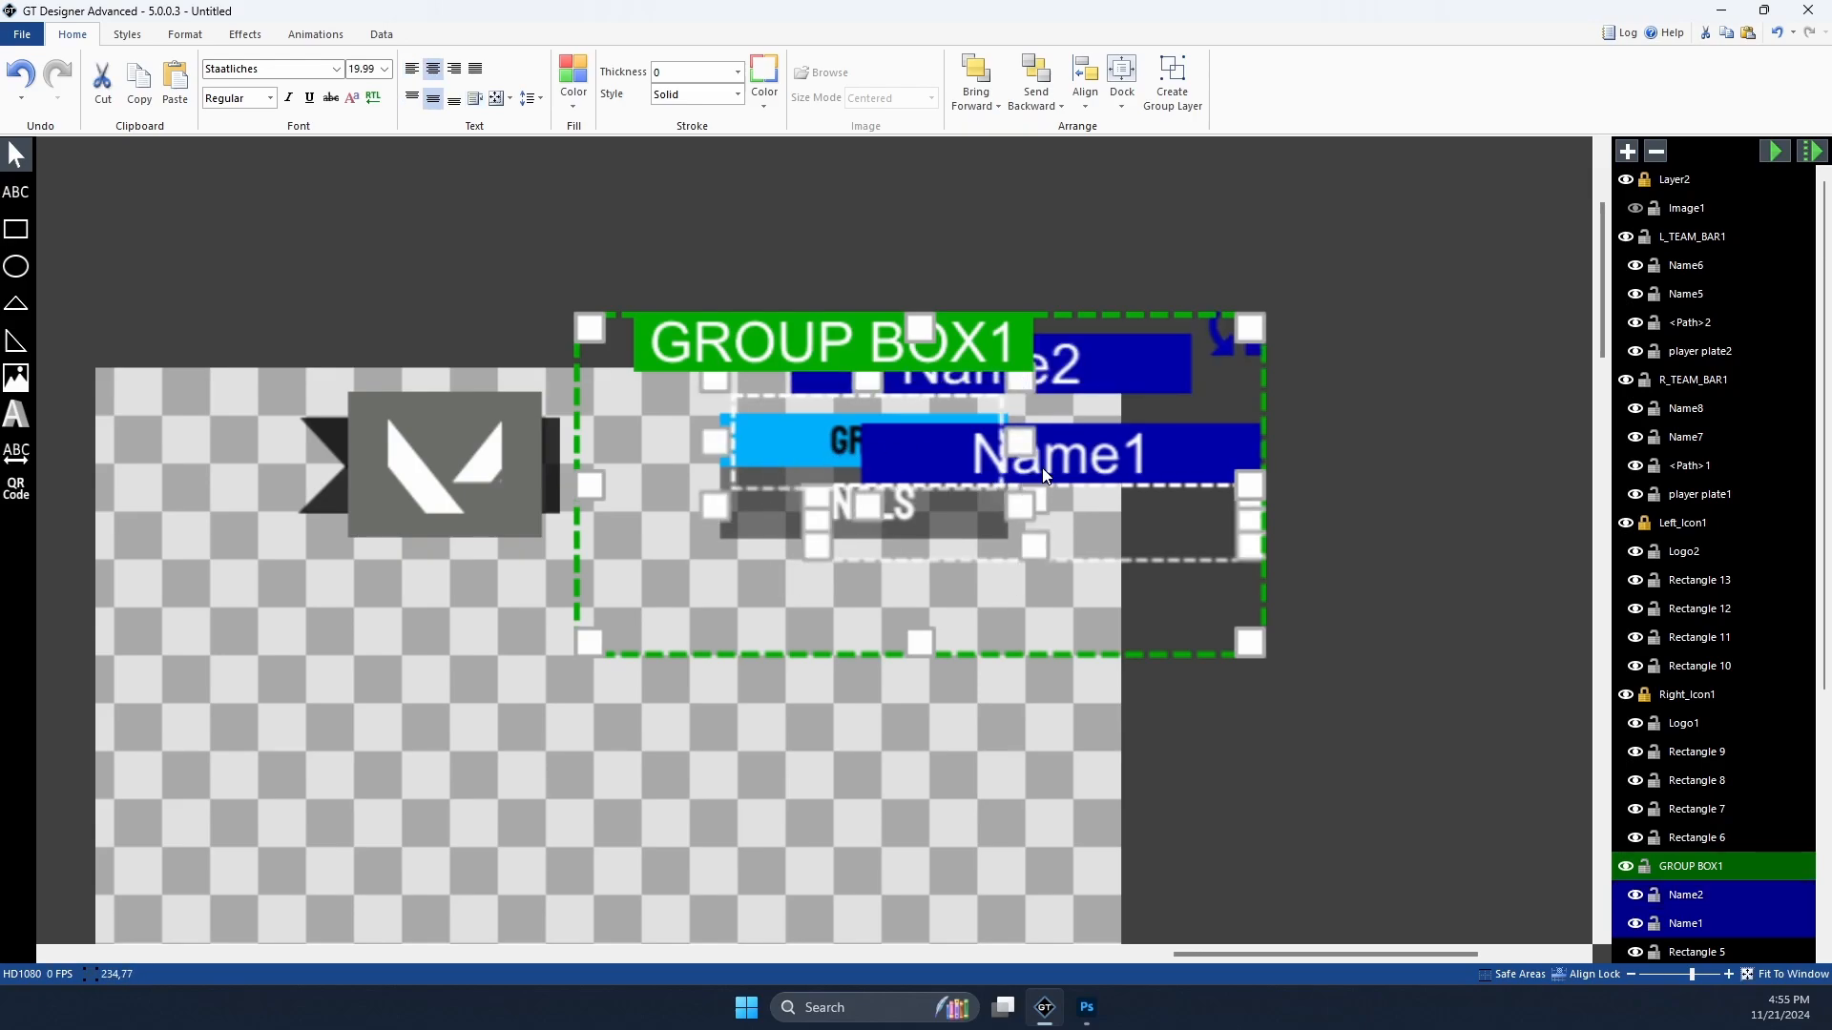
click(1710, 754)
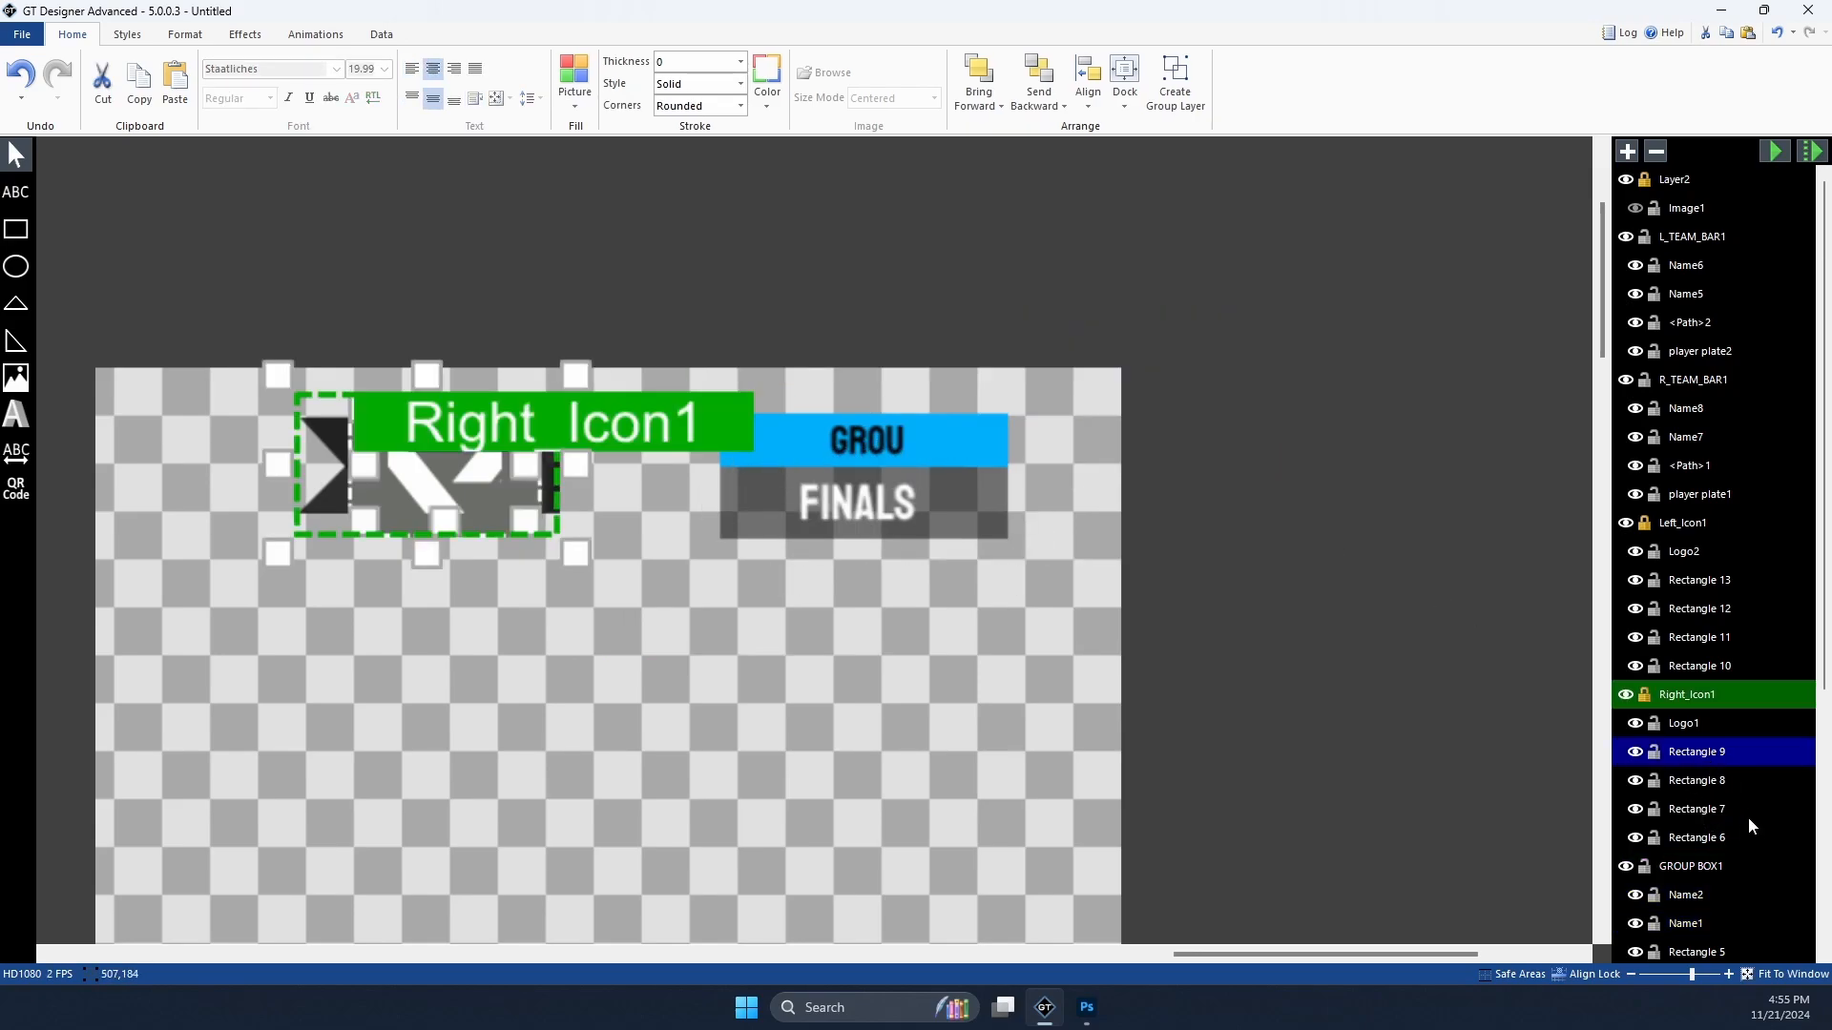
shift+click(1735, 832)
click(1715, 893)
click(1714, 920)
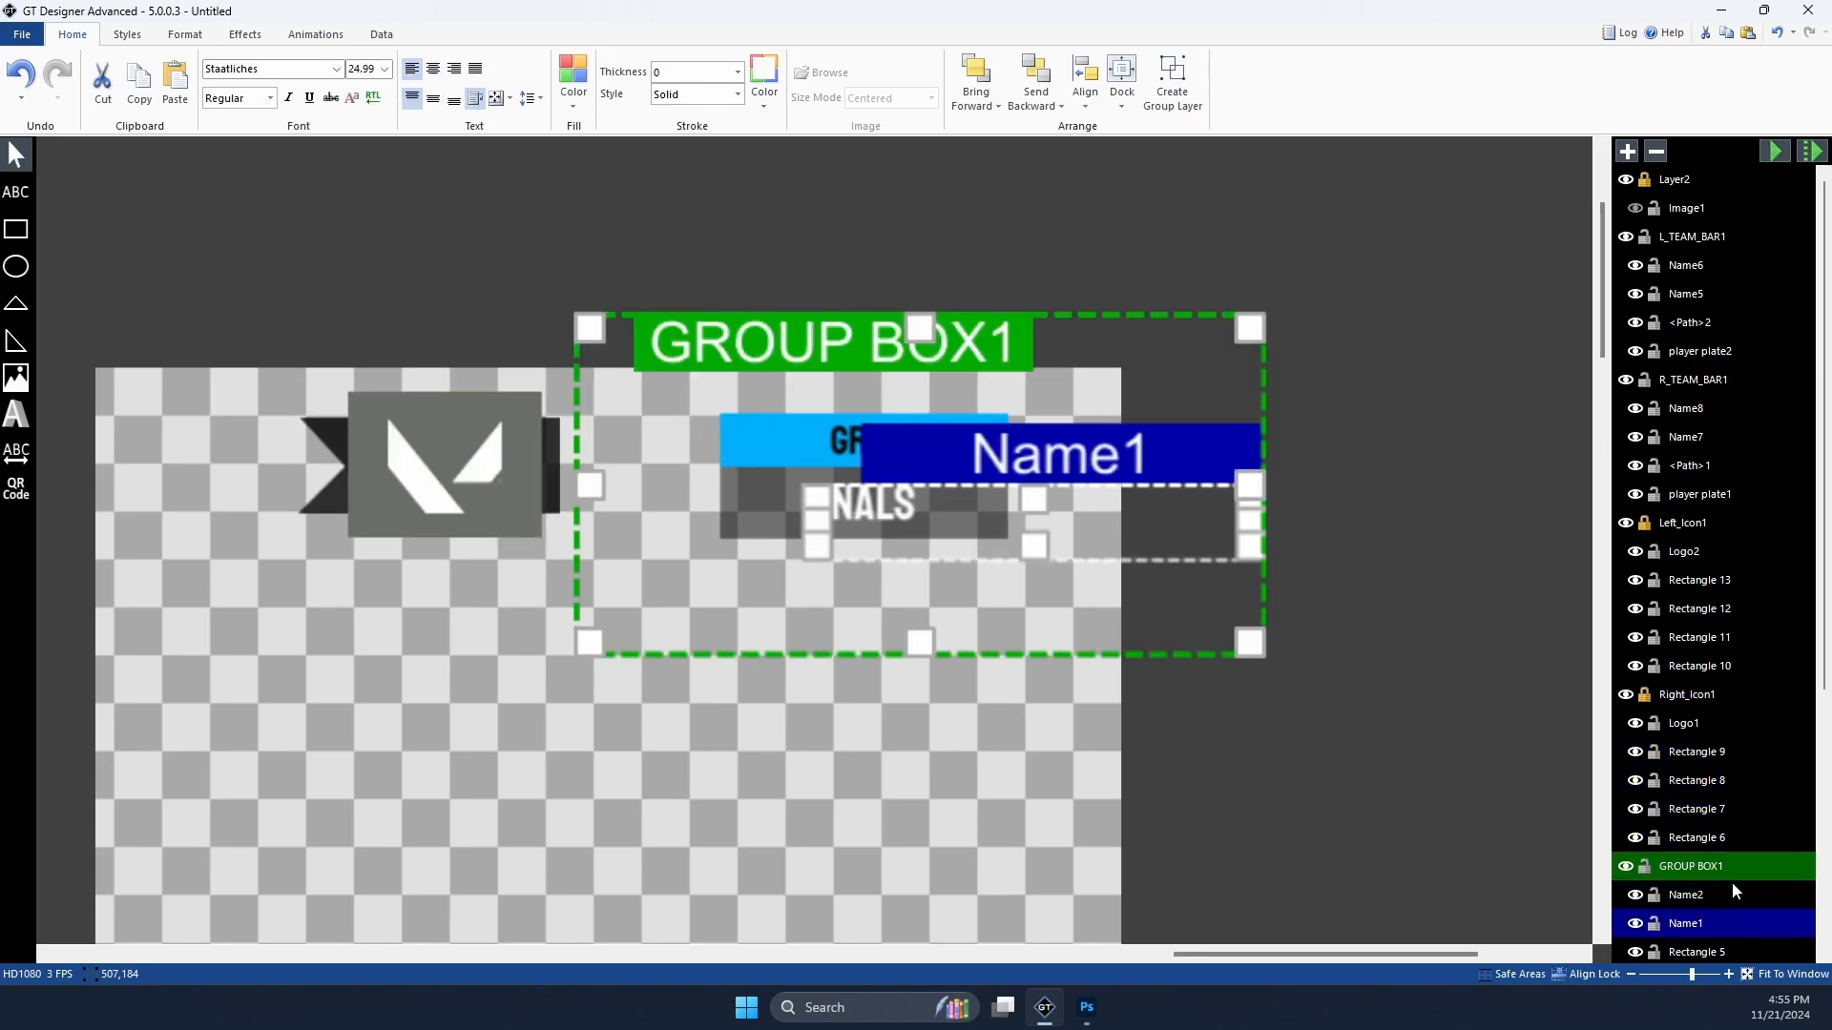
scroll(1727, 811, down, 3)
shift+click(1716, 667)
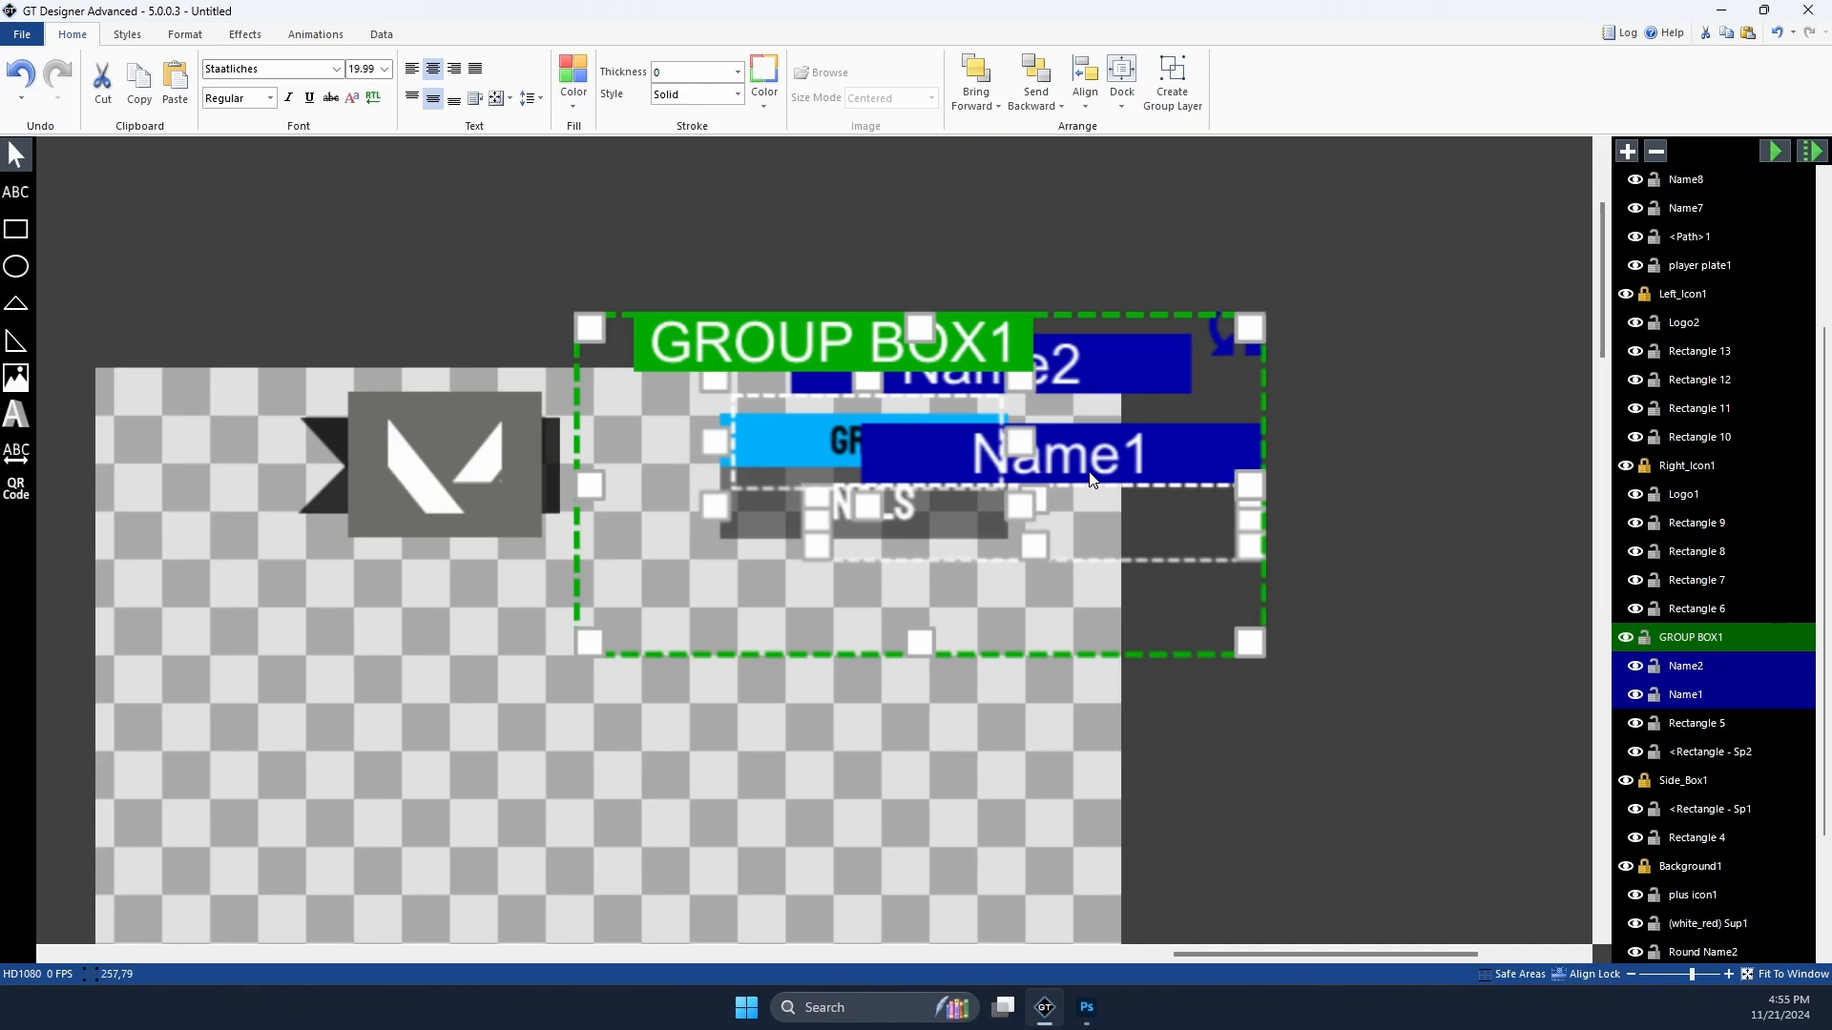
drag(1101, 450, 875, 587)
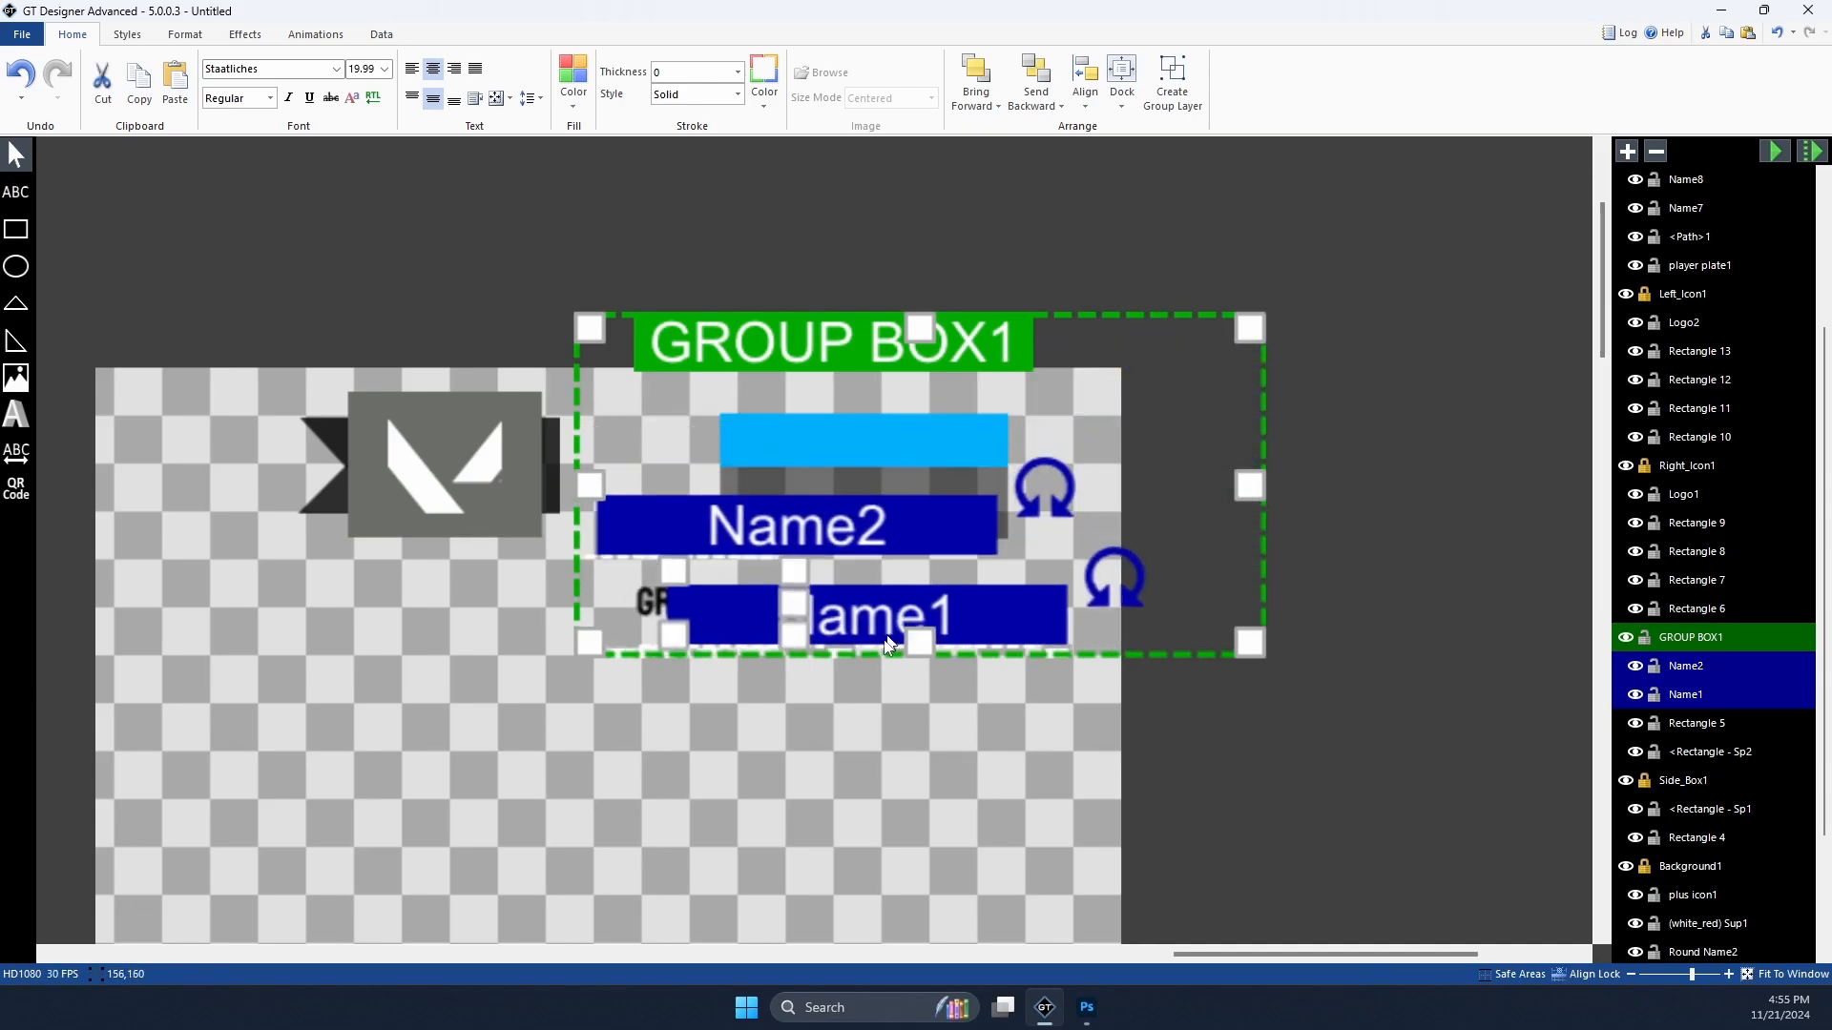
key(ctrl+z)
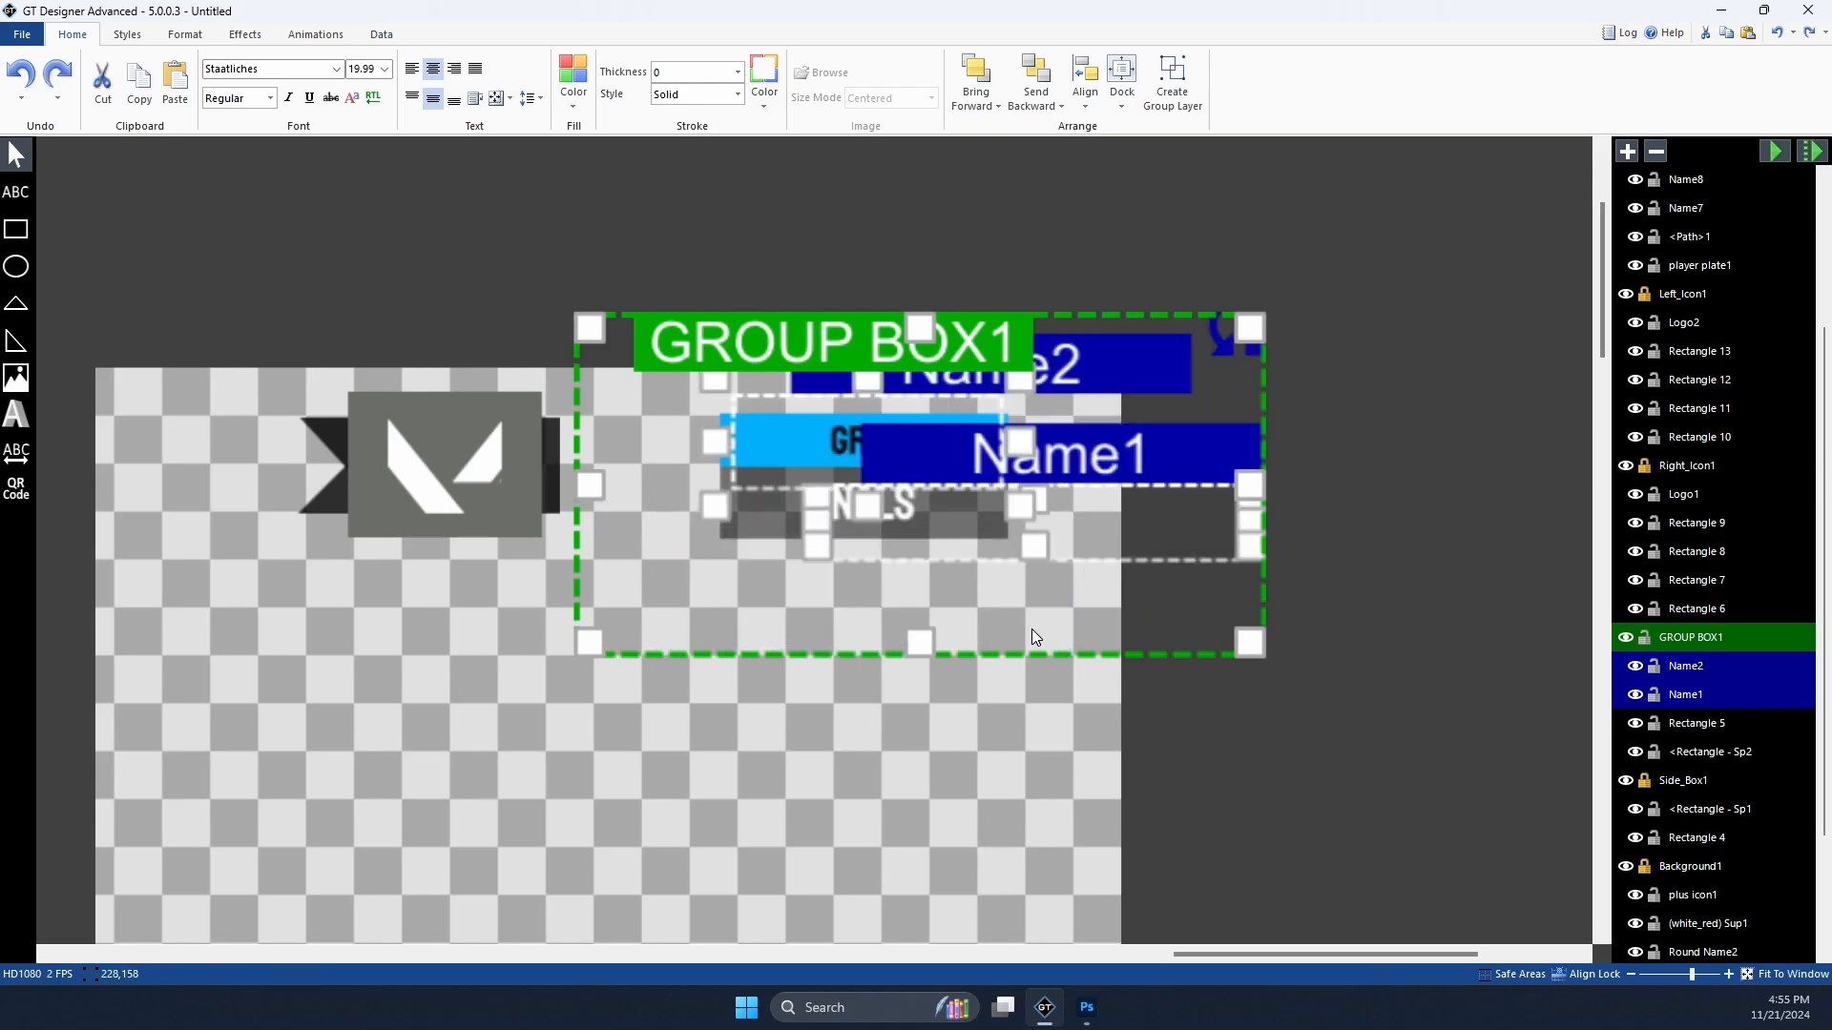
Step: Nudge the selected Name1 and Name2 texts slightly to the left together
key(Up)
key(Up)
key(Up)
key(Left)
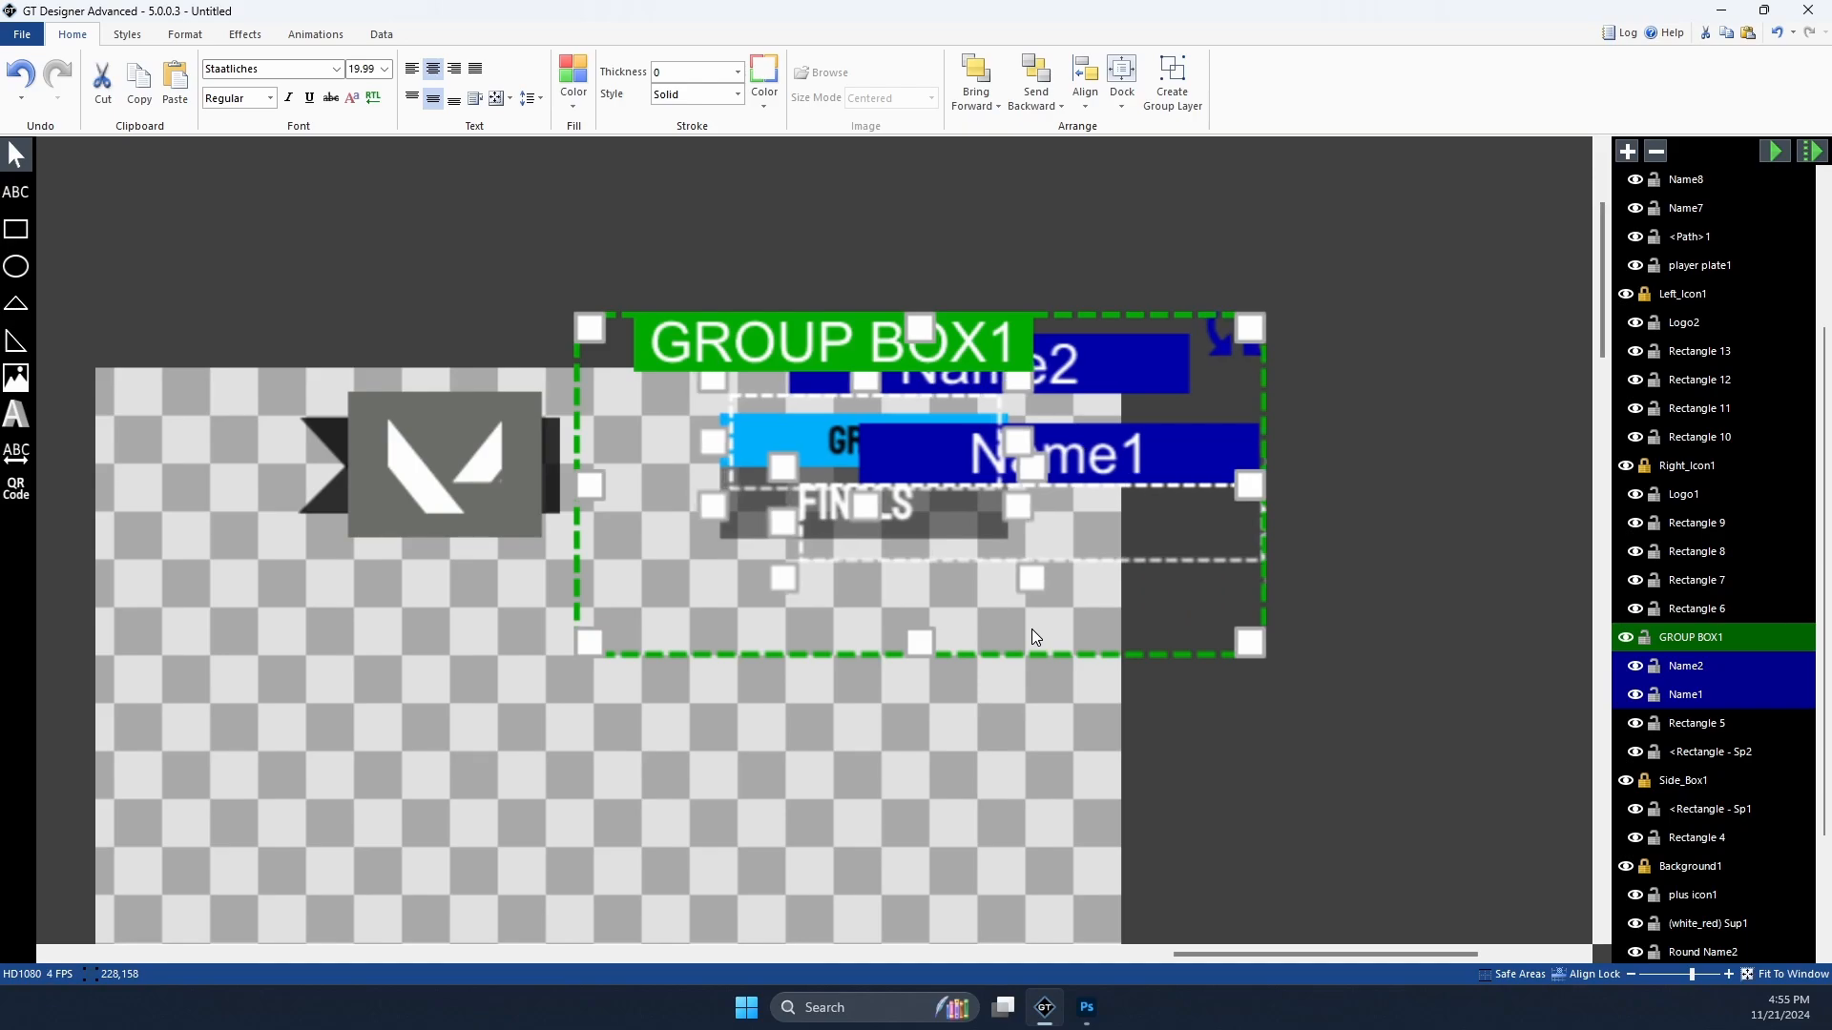
drag(1126, 475, 775, 554)
key(ctrl+z)
key(Right)
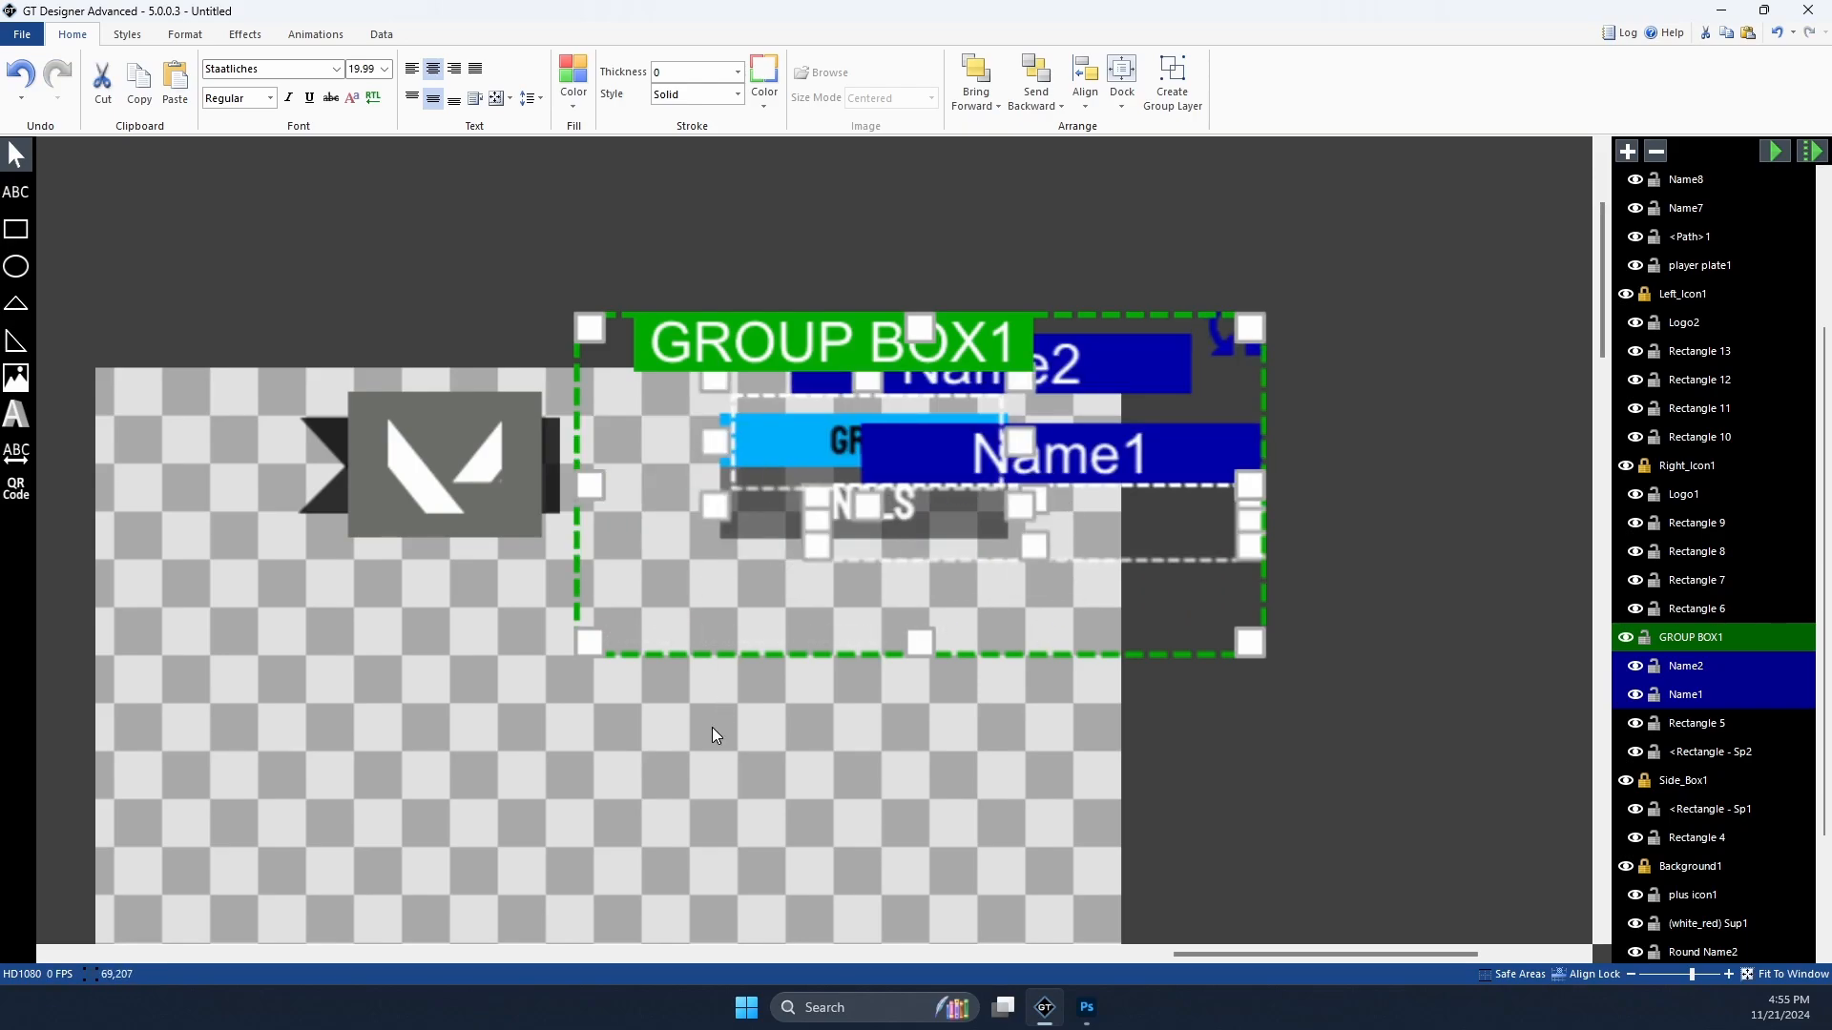
key(Left)
key(Left)
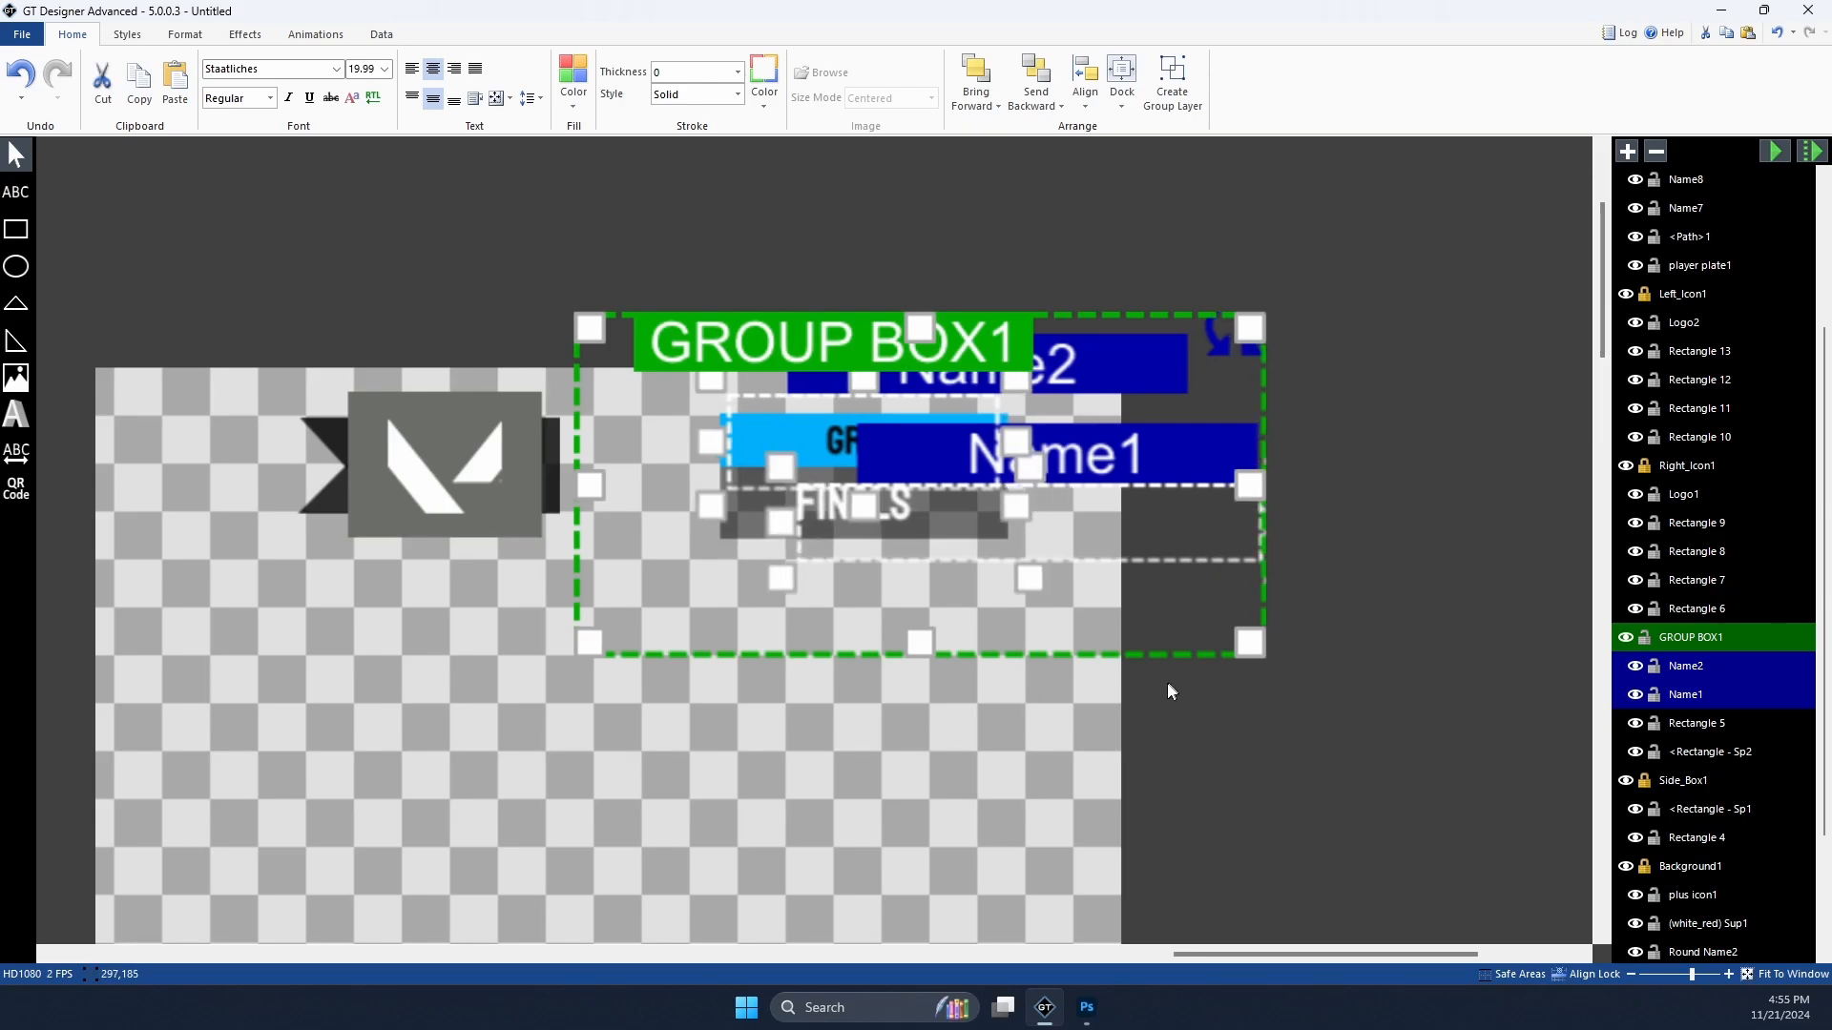
Step: Centre the FINALS text in its box with 103% line spacing and move it to the middle of the grey bar
click(999, 535)
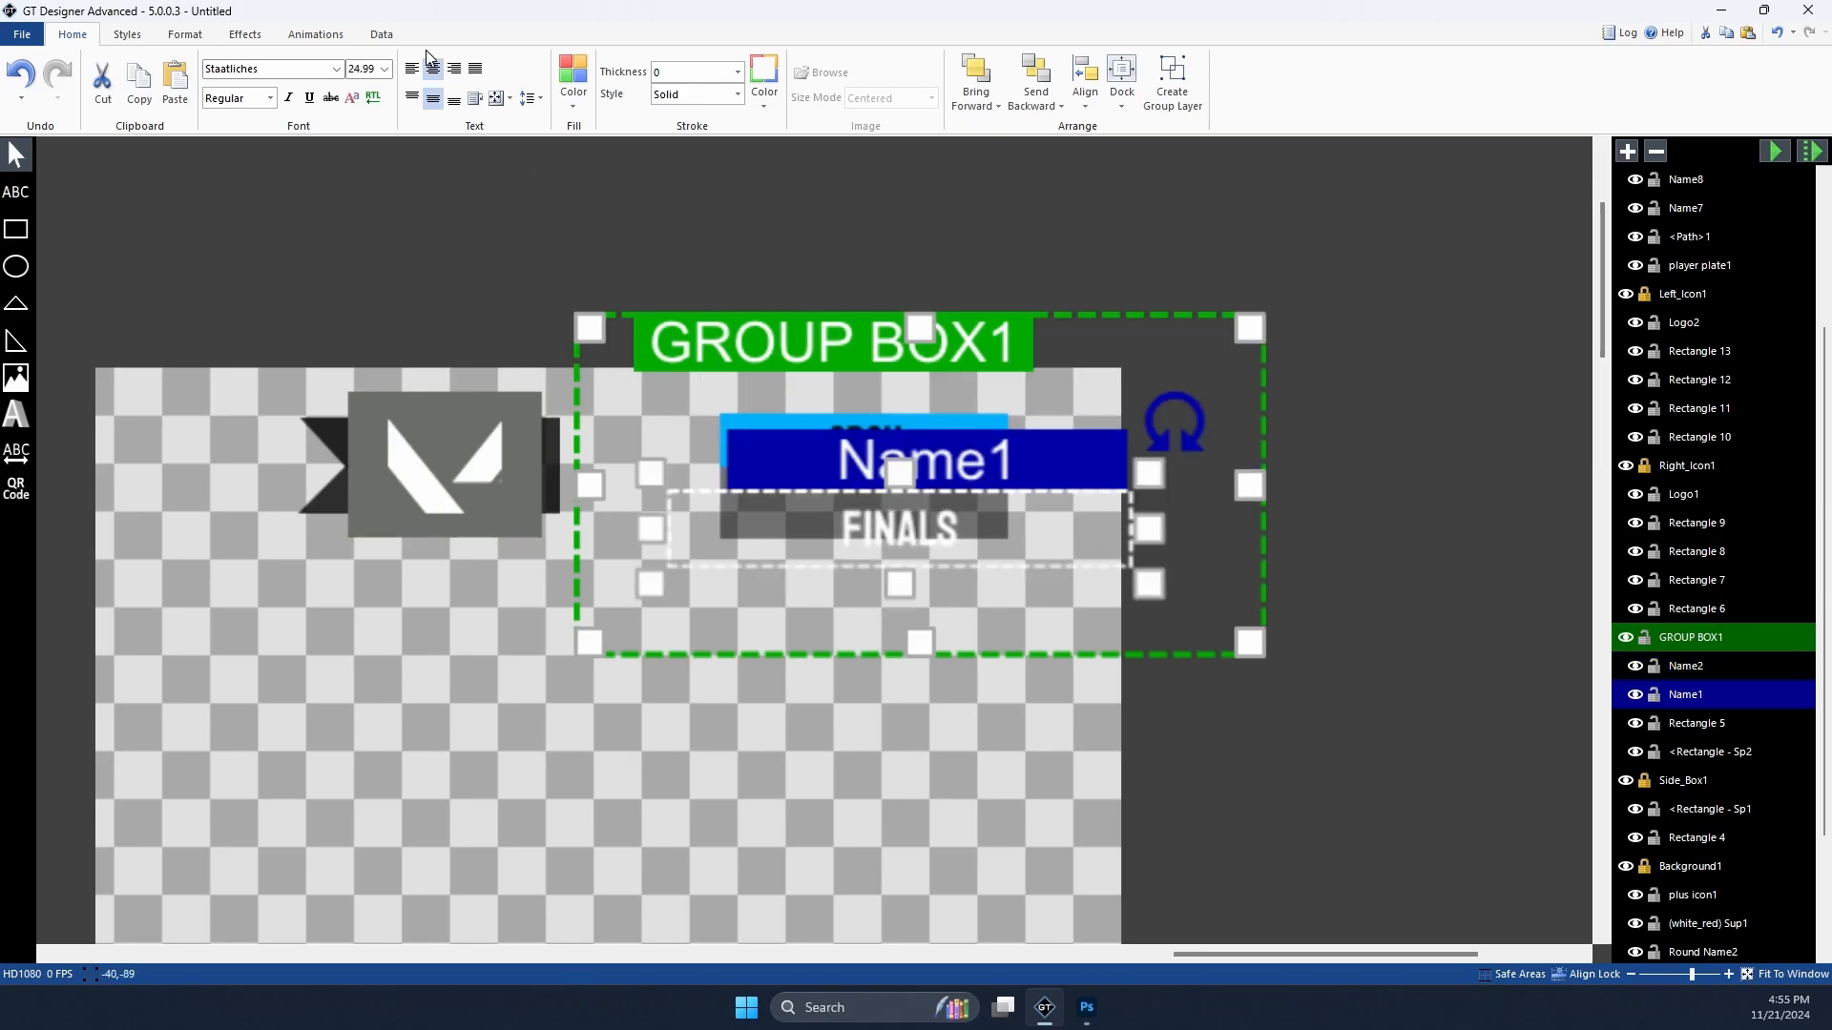
click(493, 98)
click(527, 99)
drag(631, 123, 631, 123)
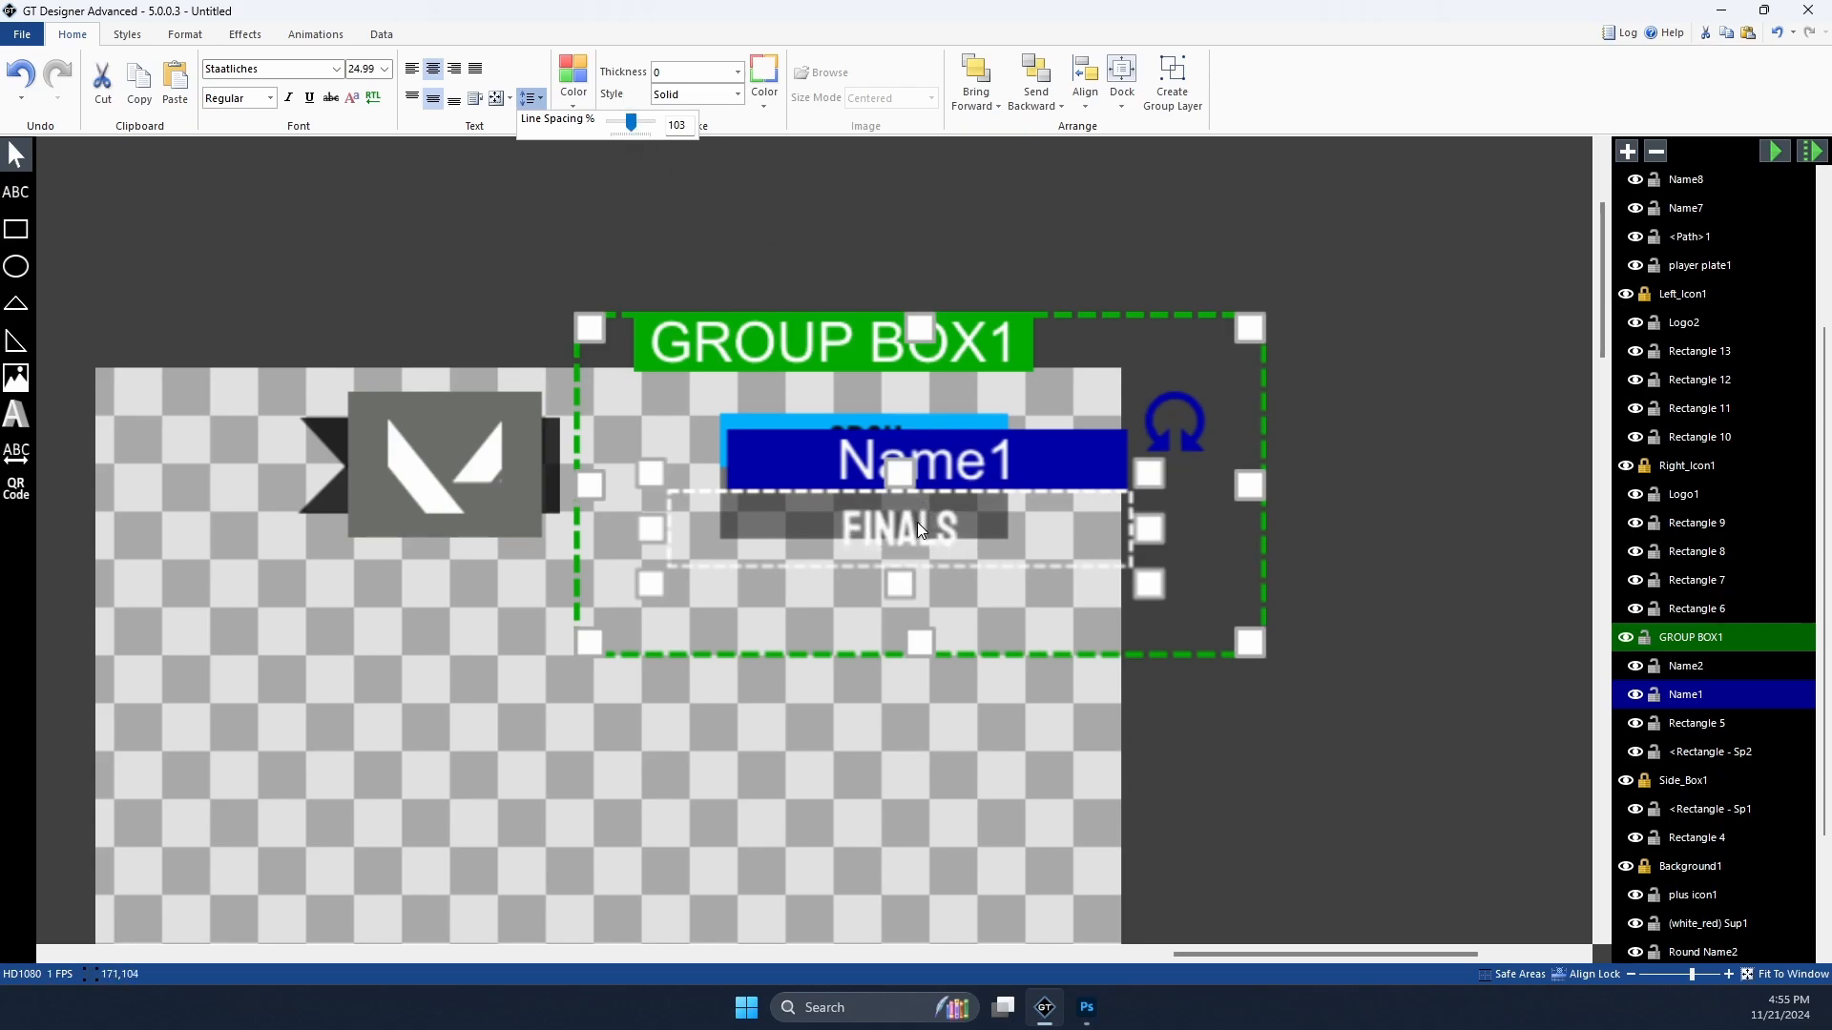
drag(917, 523, 880, 495)
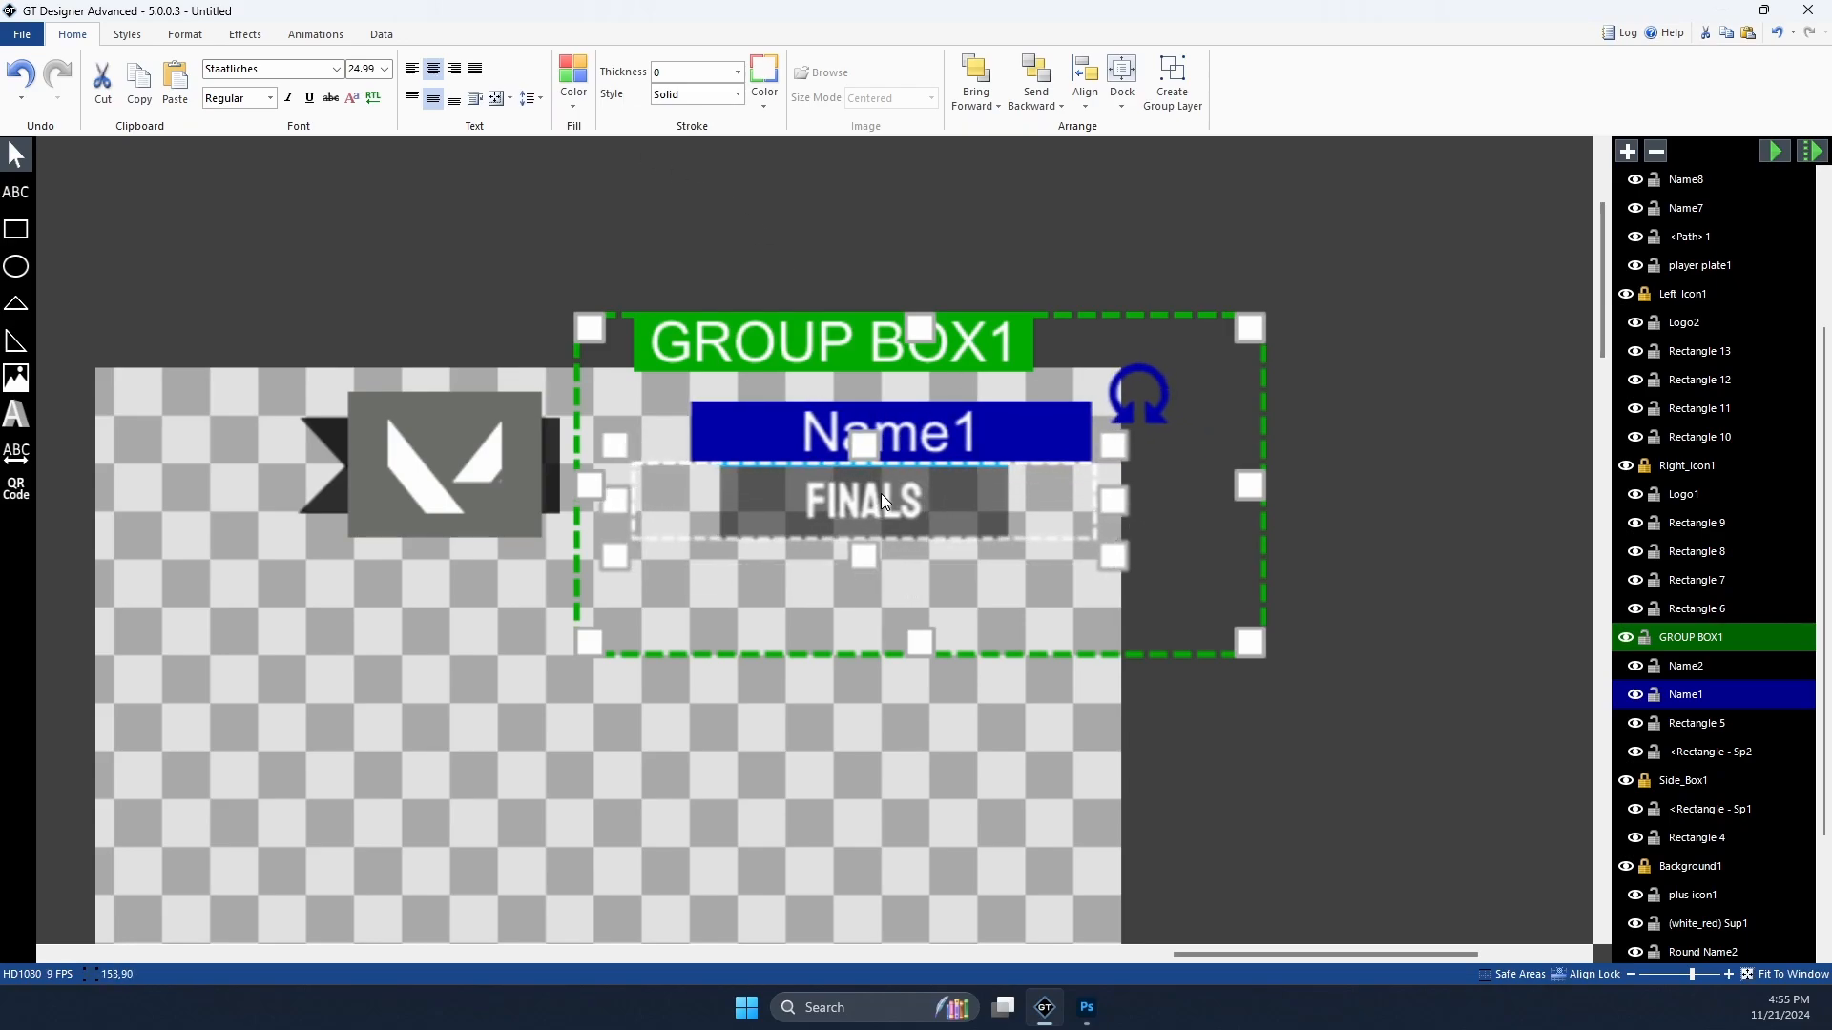
Step: Change the Name2 text in the blue bar to GROUP 2 and deselect it
scroll(1765, 305, up, 3)
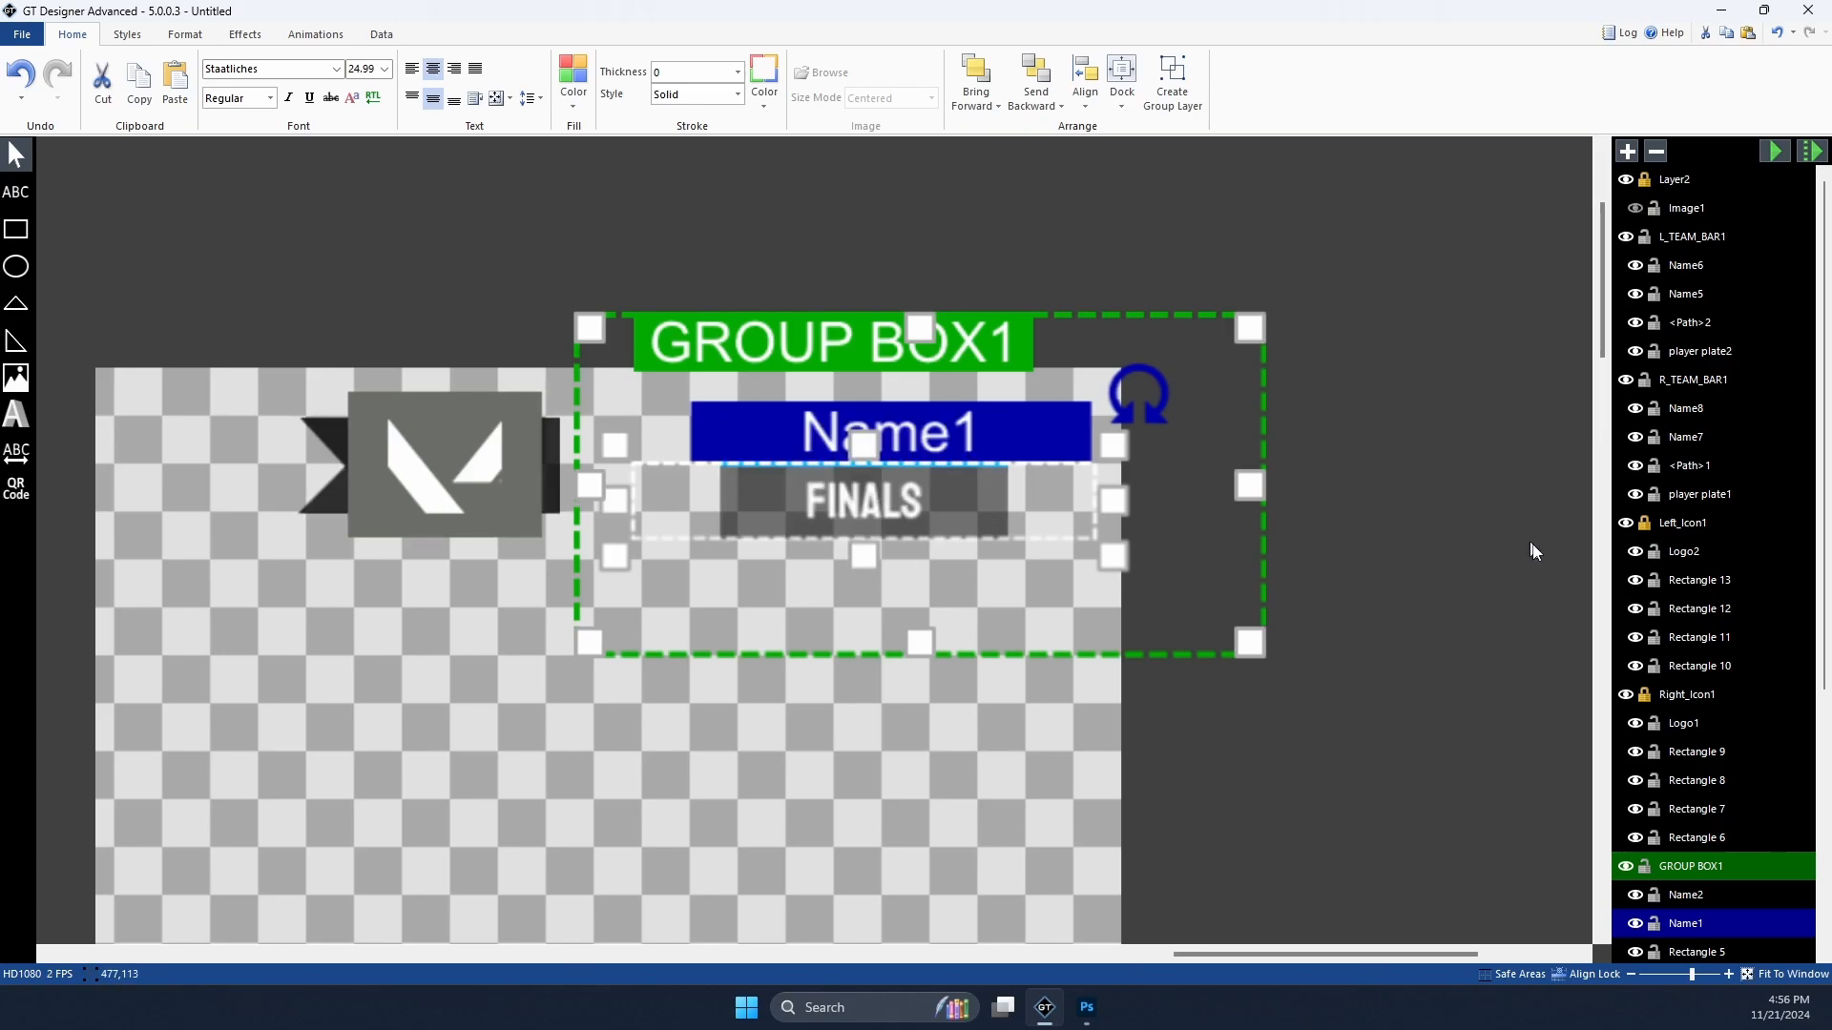
click(1485, 569)
click(908, 445)
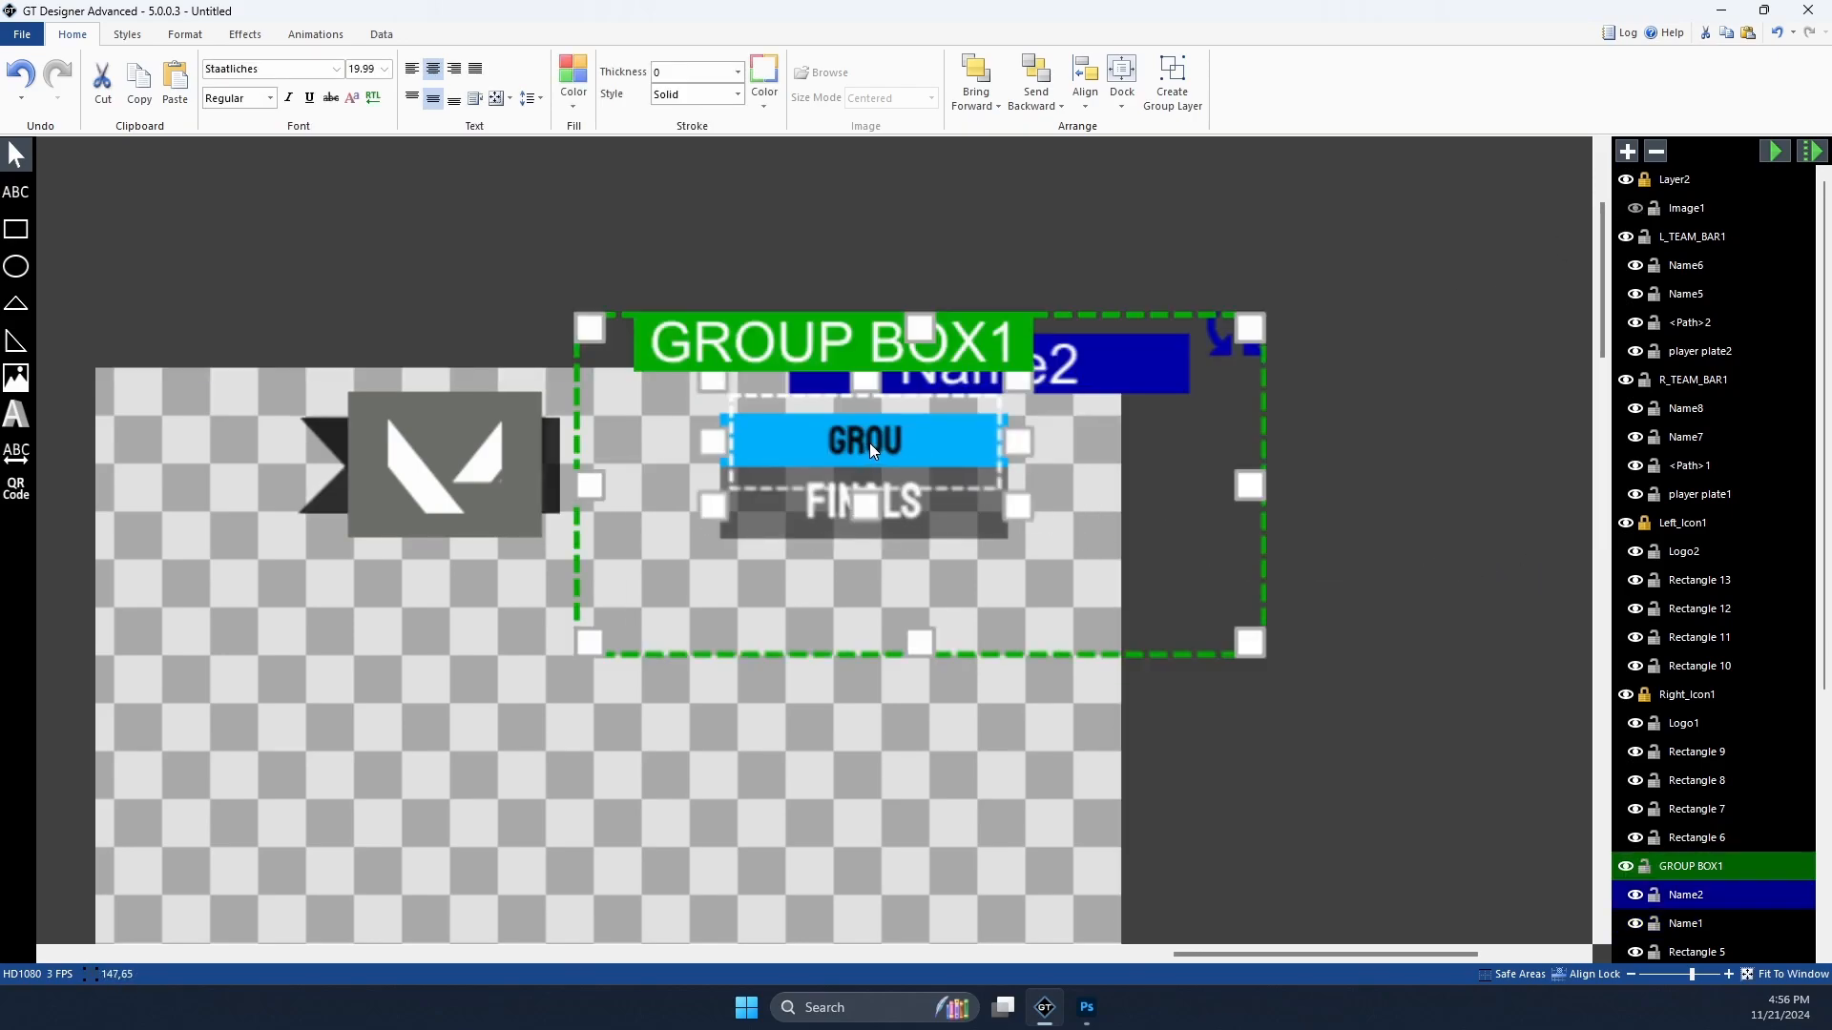
double_click(916, 439)
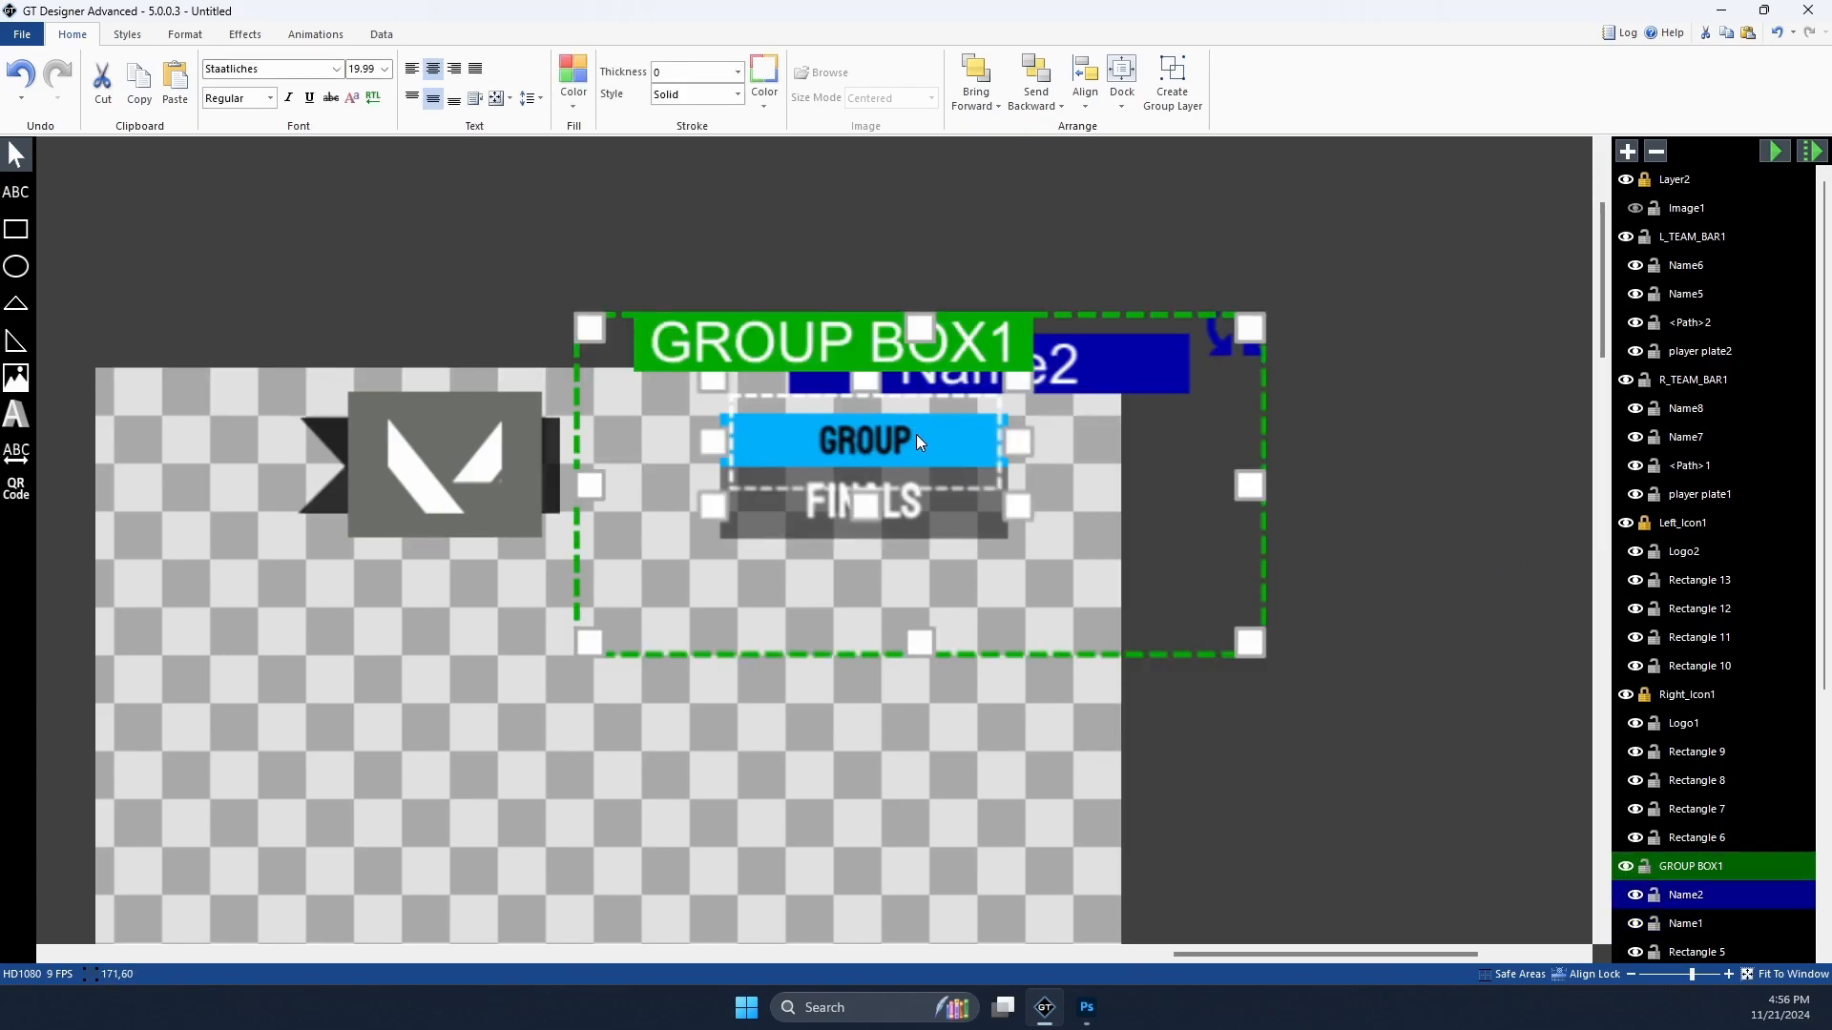
text(2)
click(1567, 402)
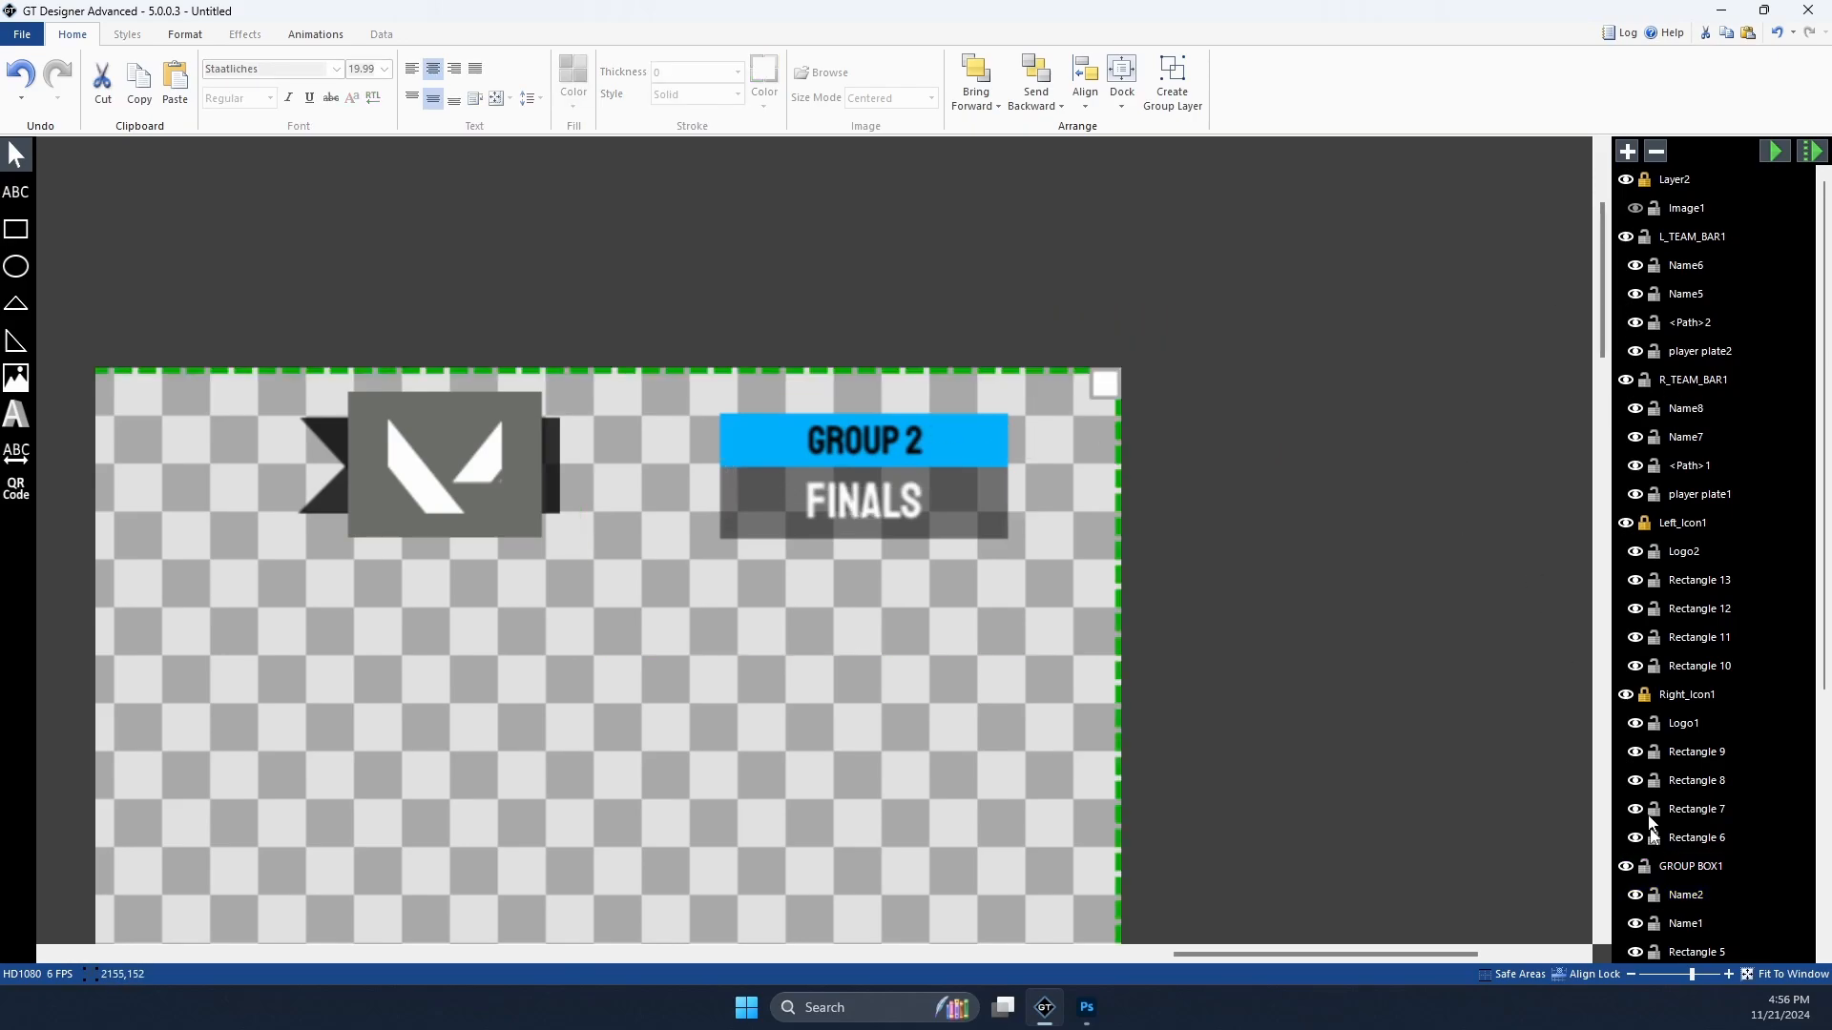
Step: Examine the whole overlay and the Rectangle 3 and Rectangle 1 shapes of the Background1 group's Super Girl banner
drag(1691, 972, 1653, 971)
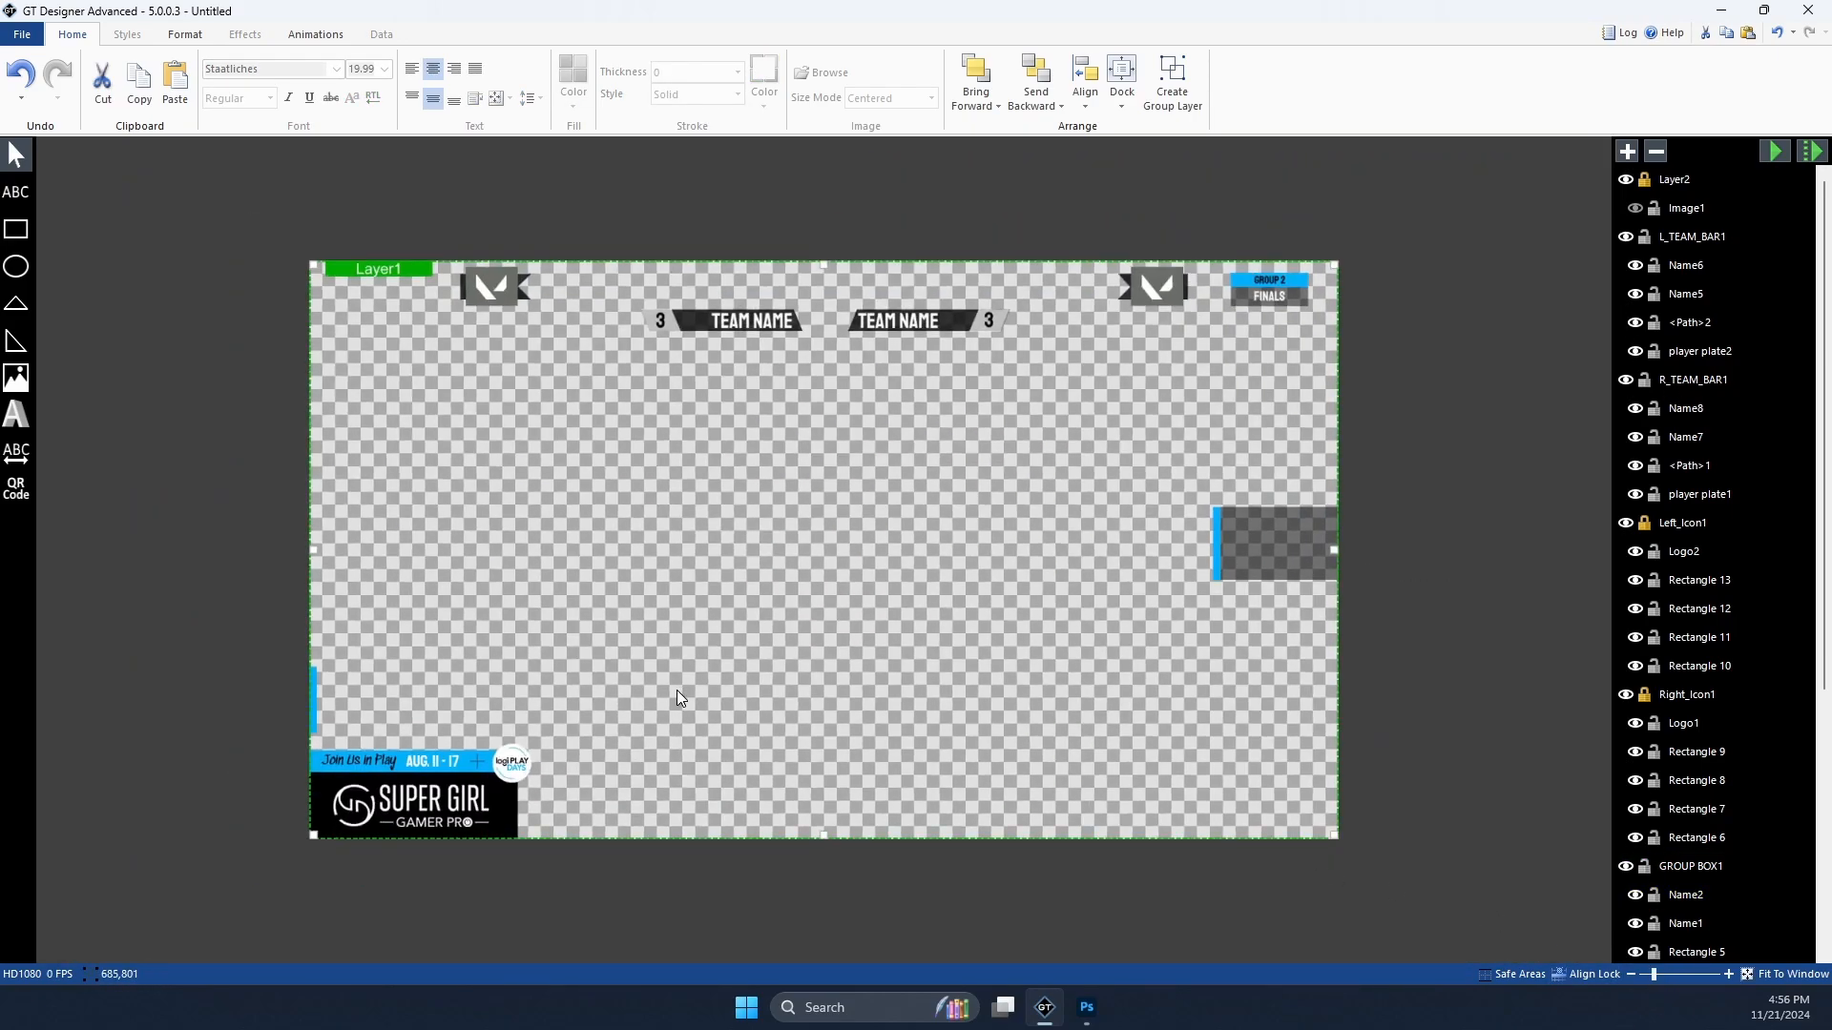
click(379, 788)
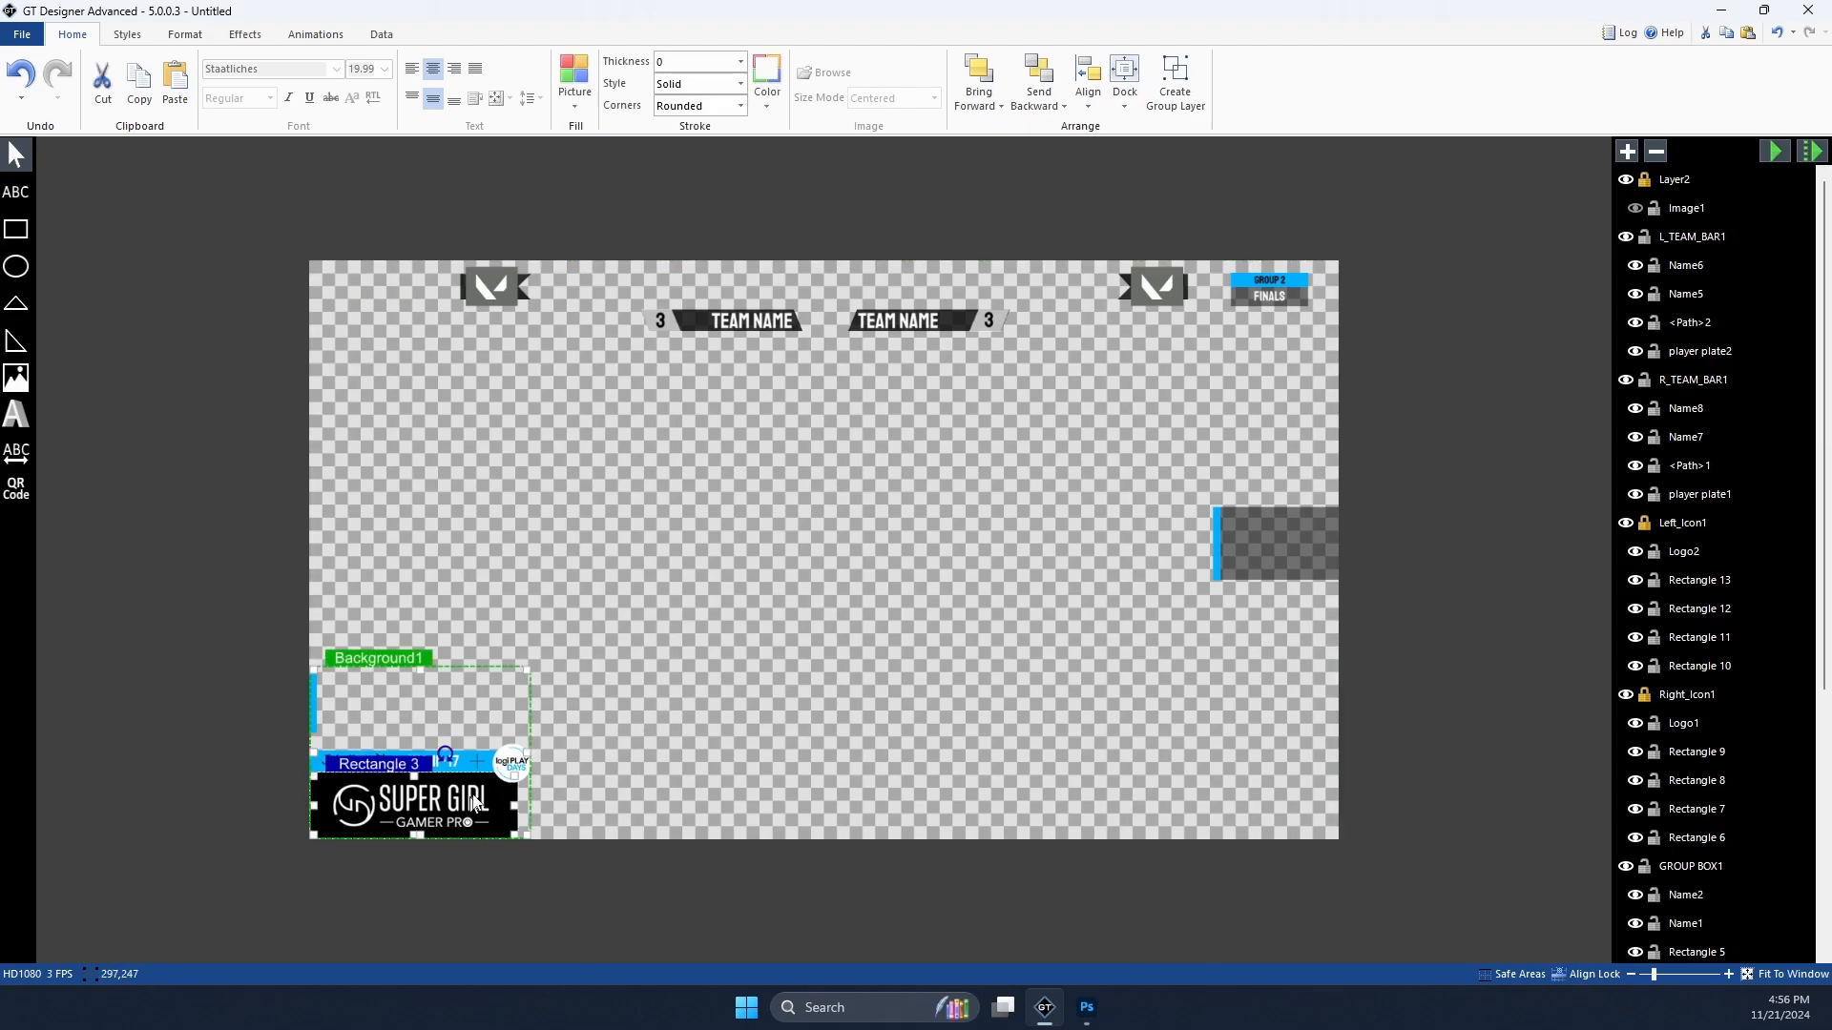
click(467, 766)
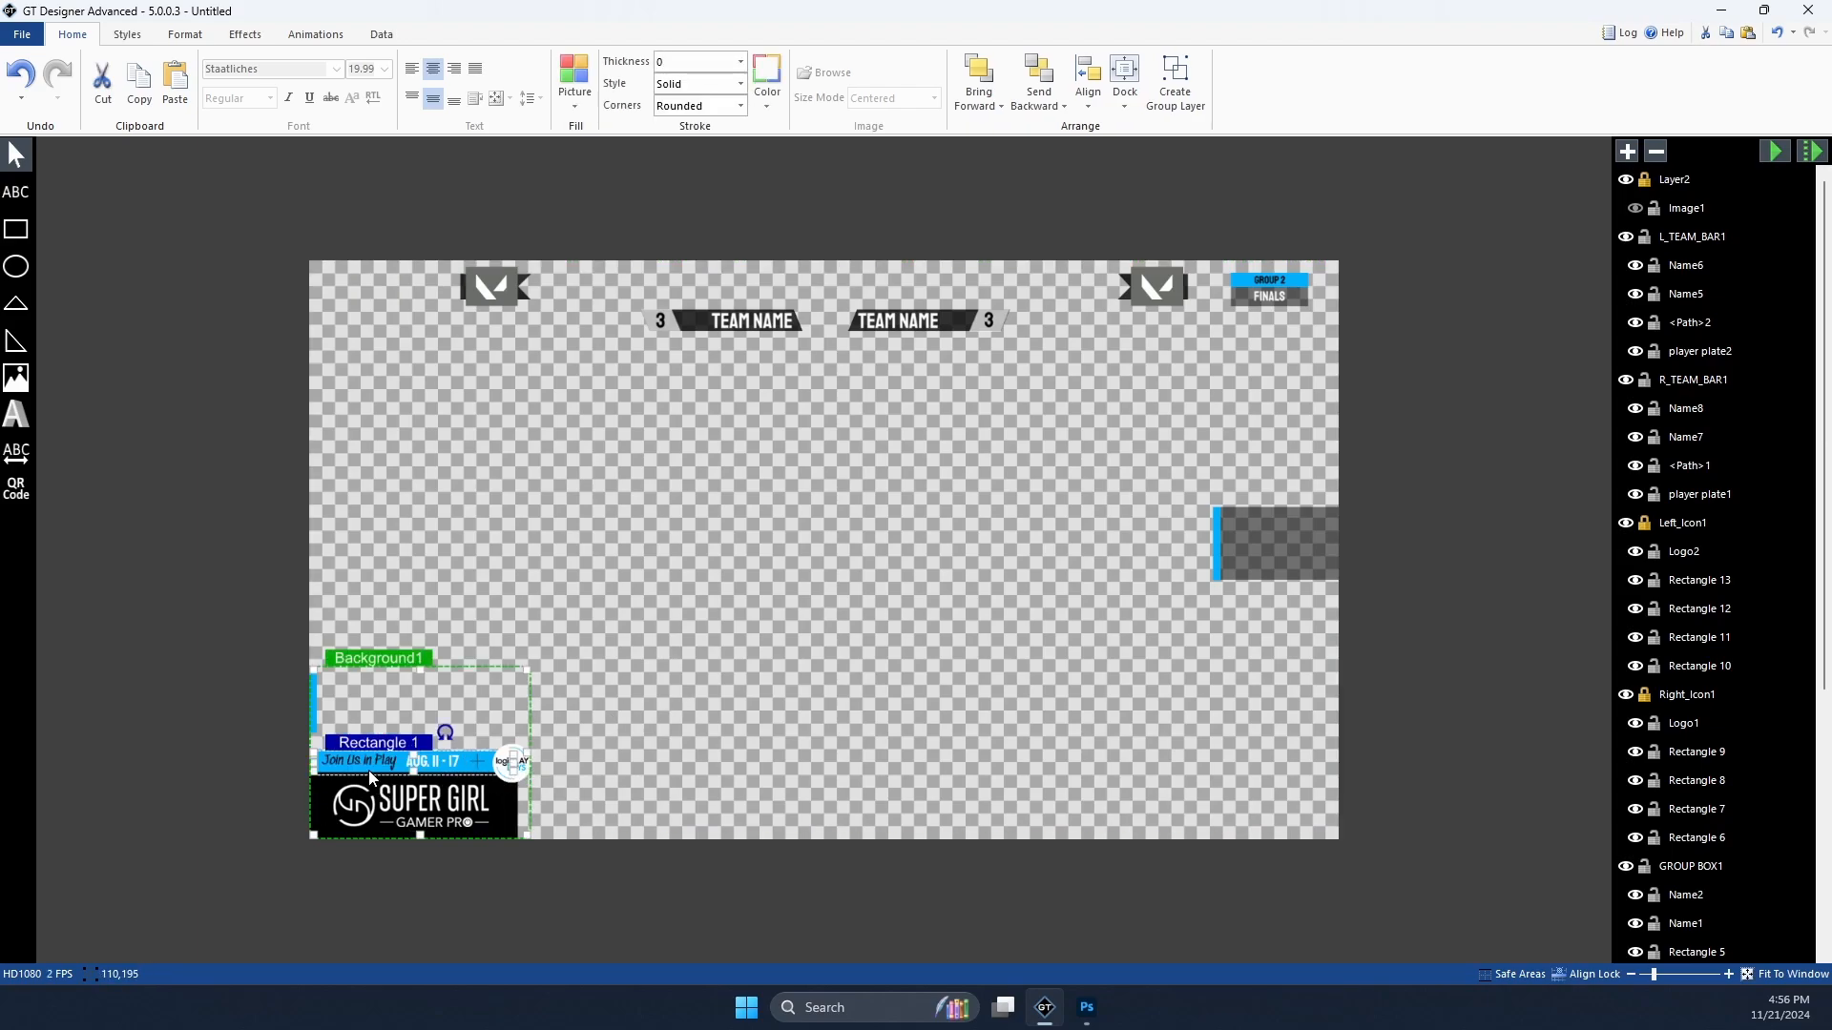
Step: Zoom in on the Super Girl banner, switch to Photoshop and rasterize the Join Us in Play text layer in the Background group
drag(1655, 975, 1674, 977)
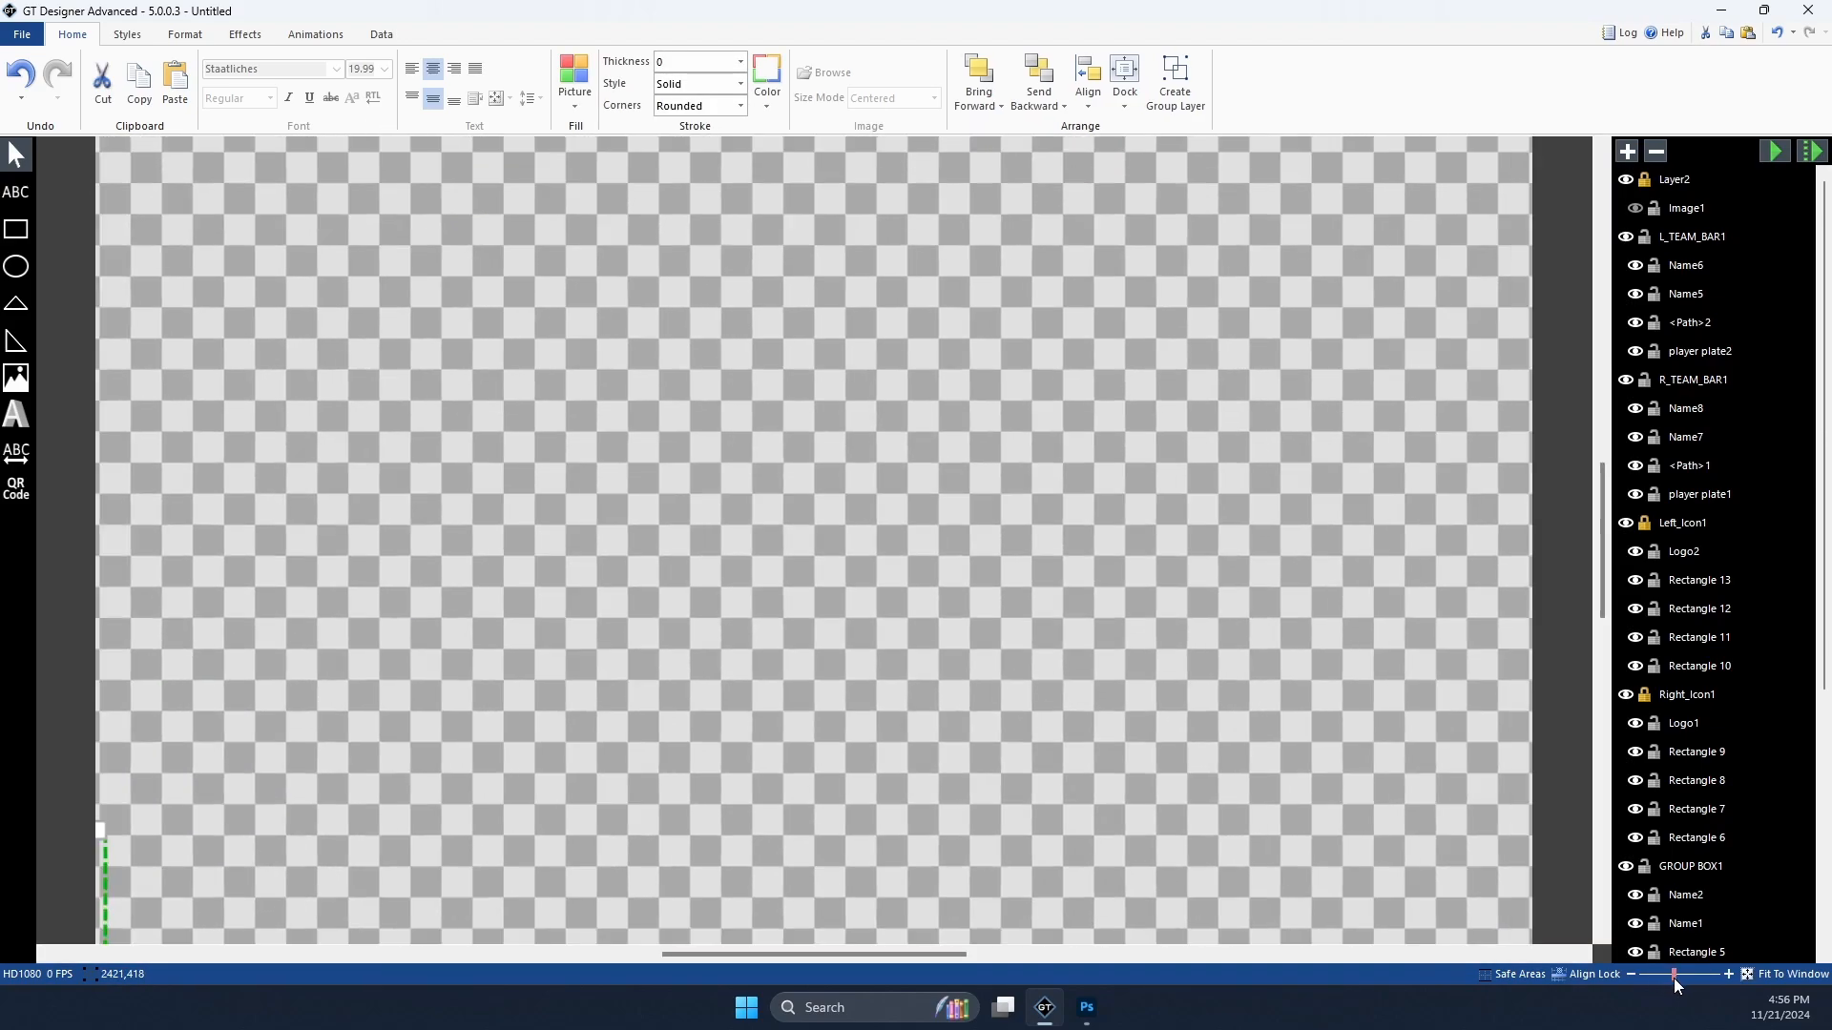
scroll(719, 868, down, 3)
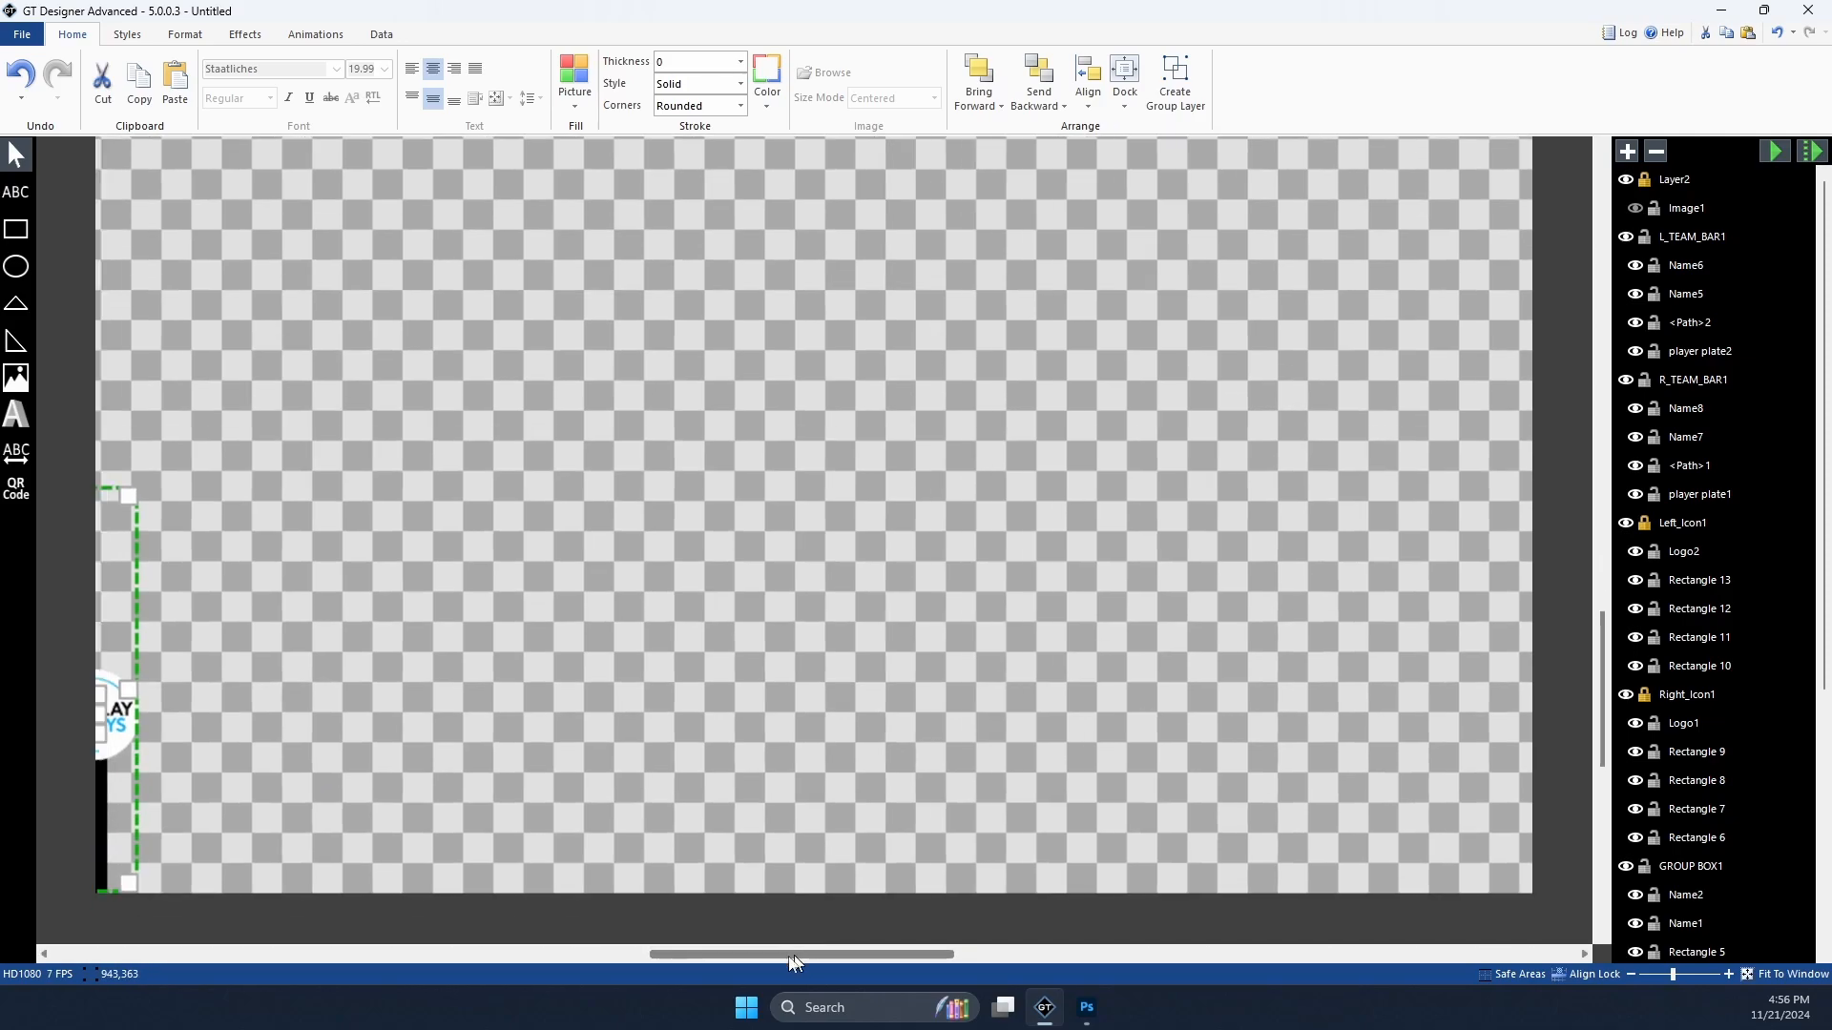
drag(793, 955, 403, 955)
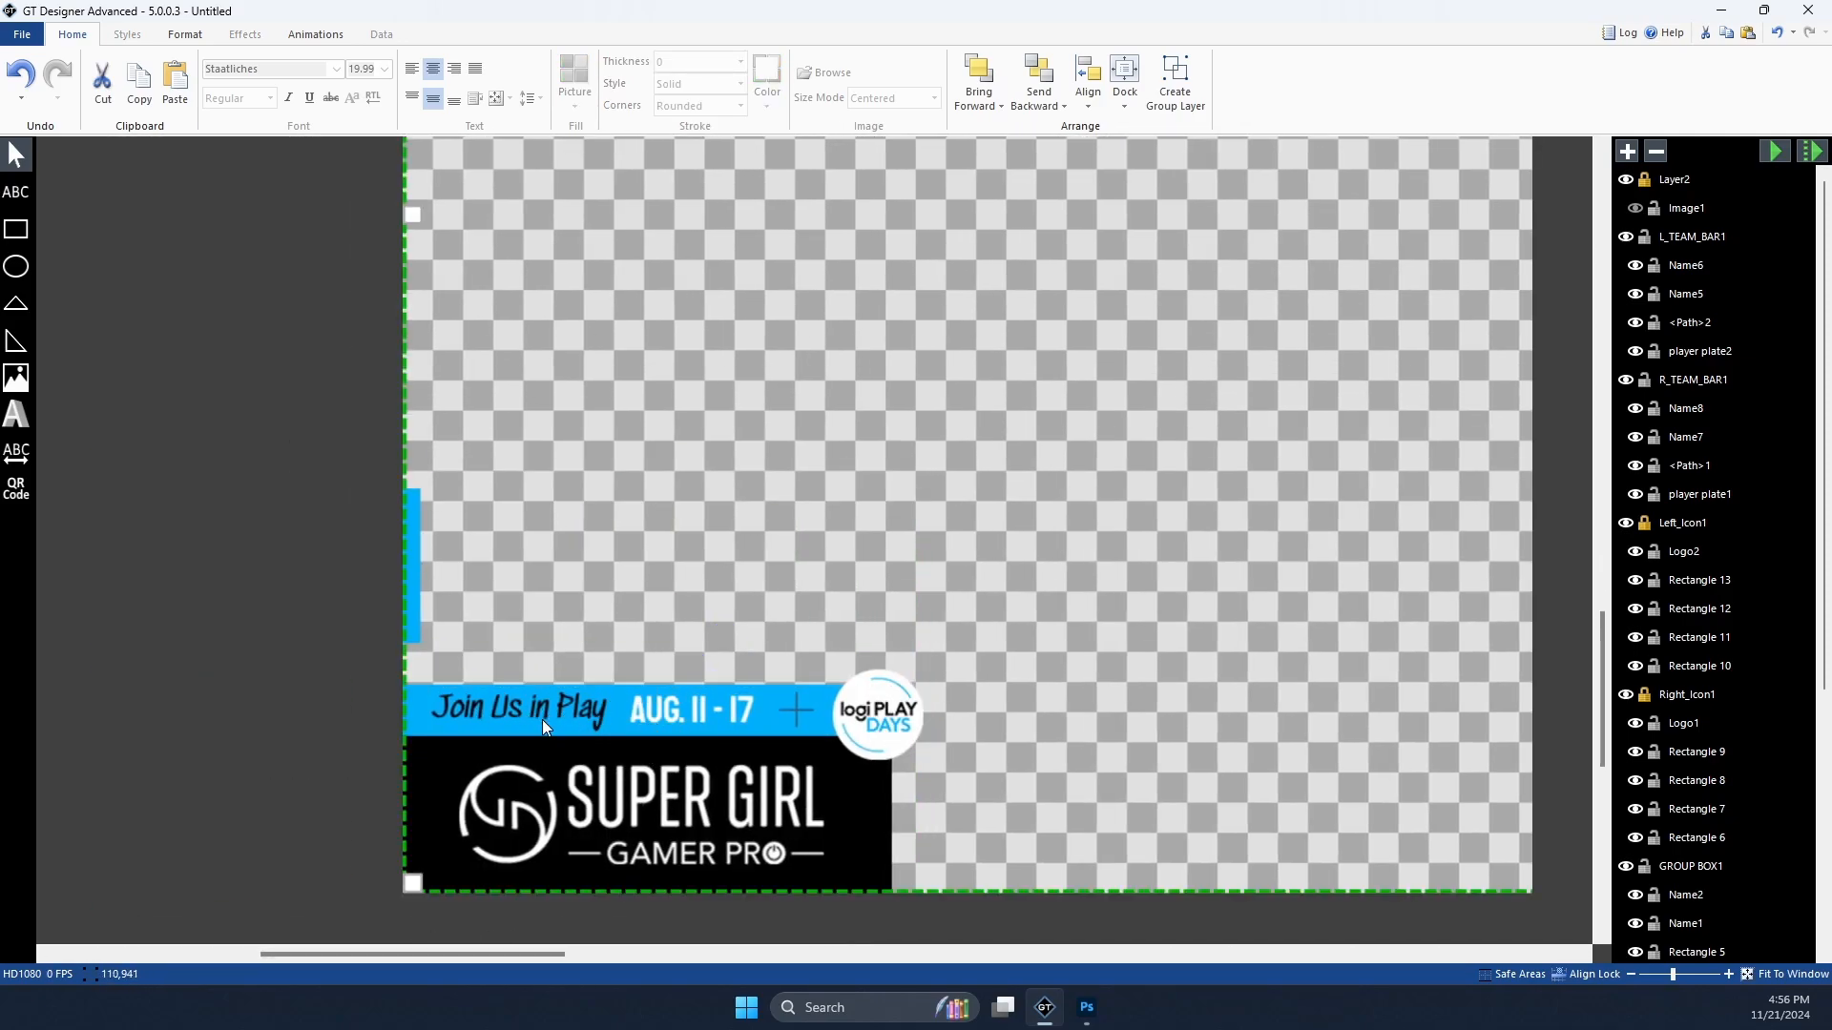
click(1087, 1007)
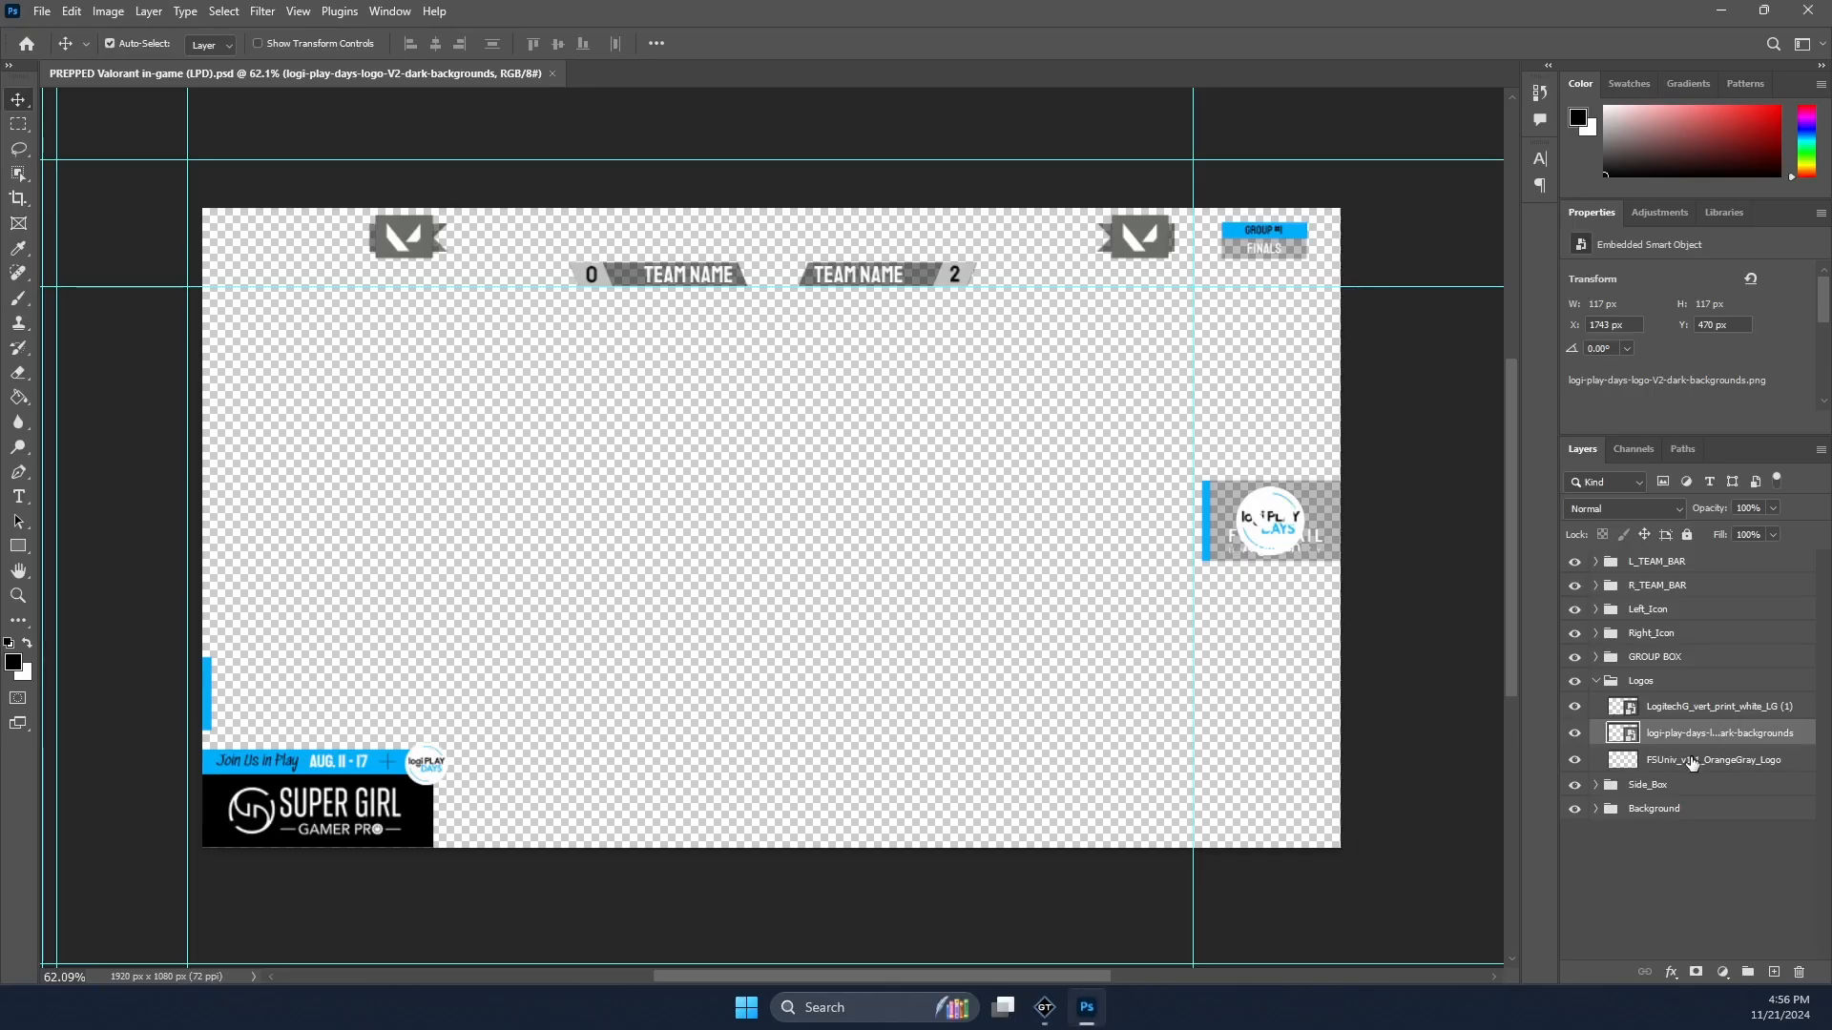
click(258, 765)
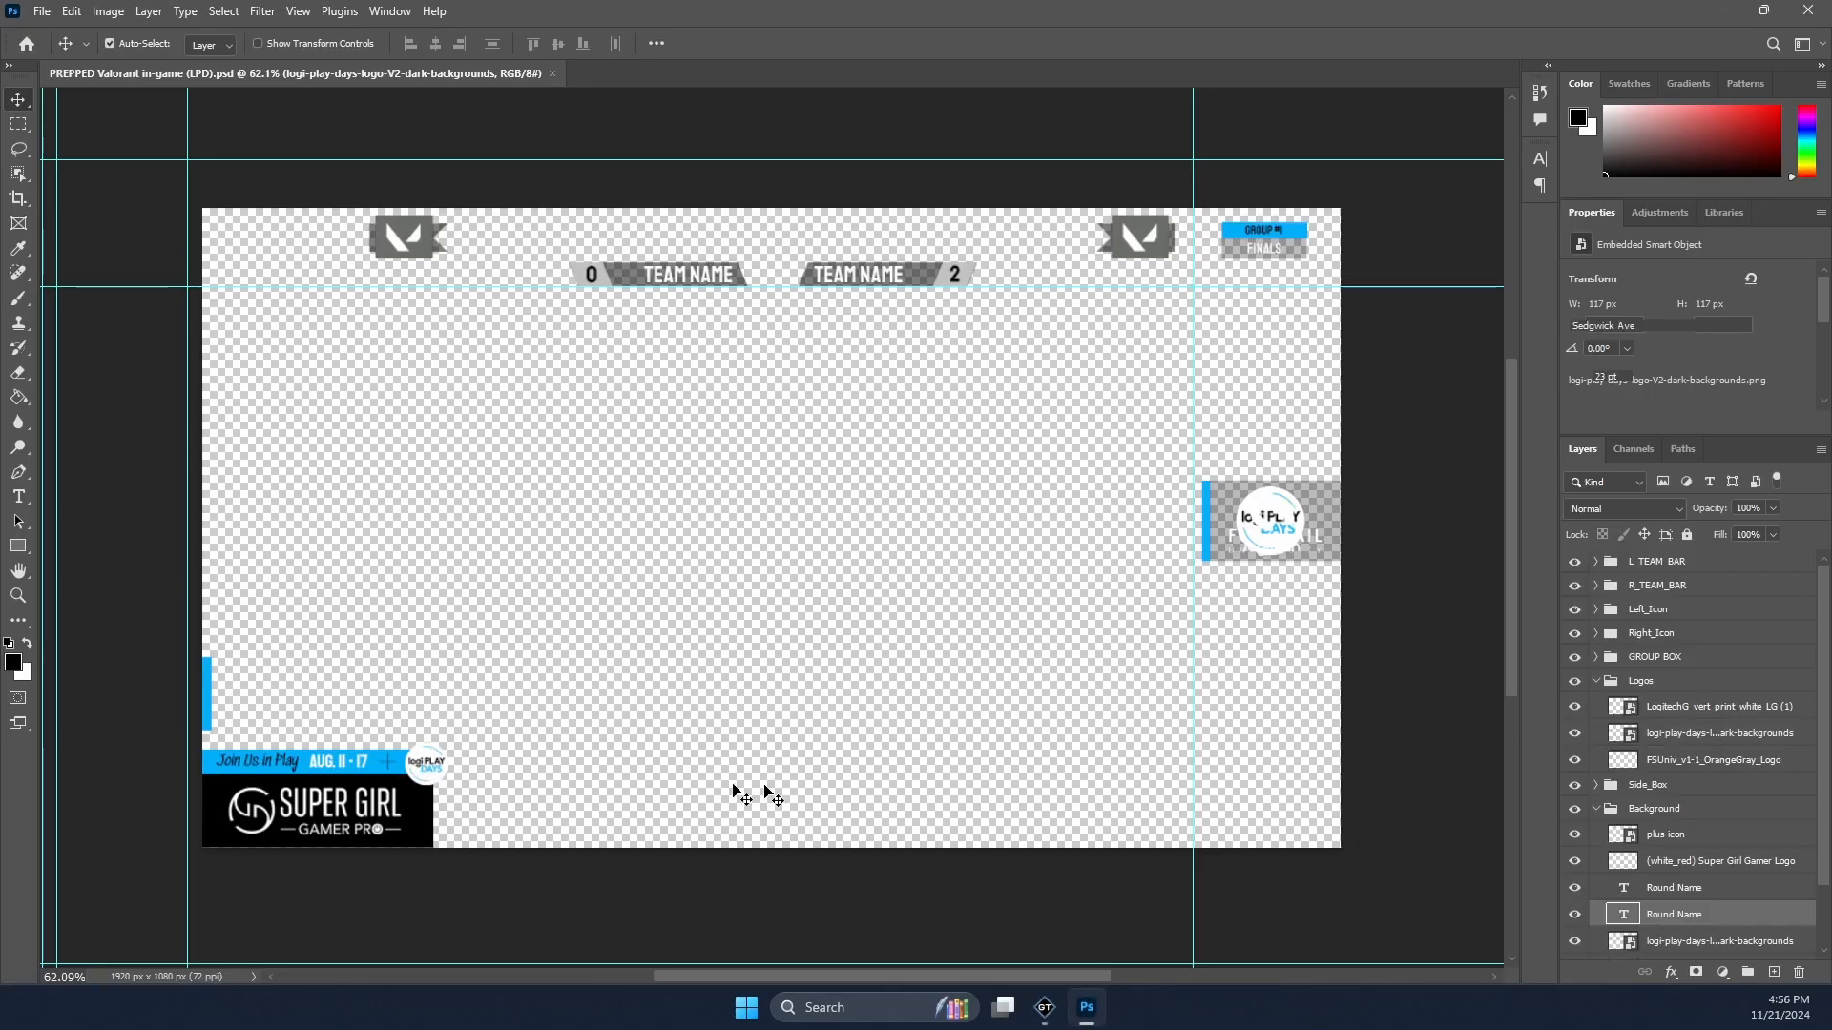
right_click(1716, 922)
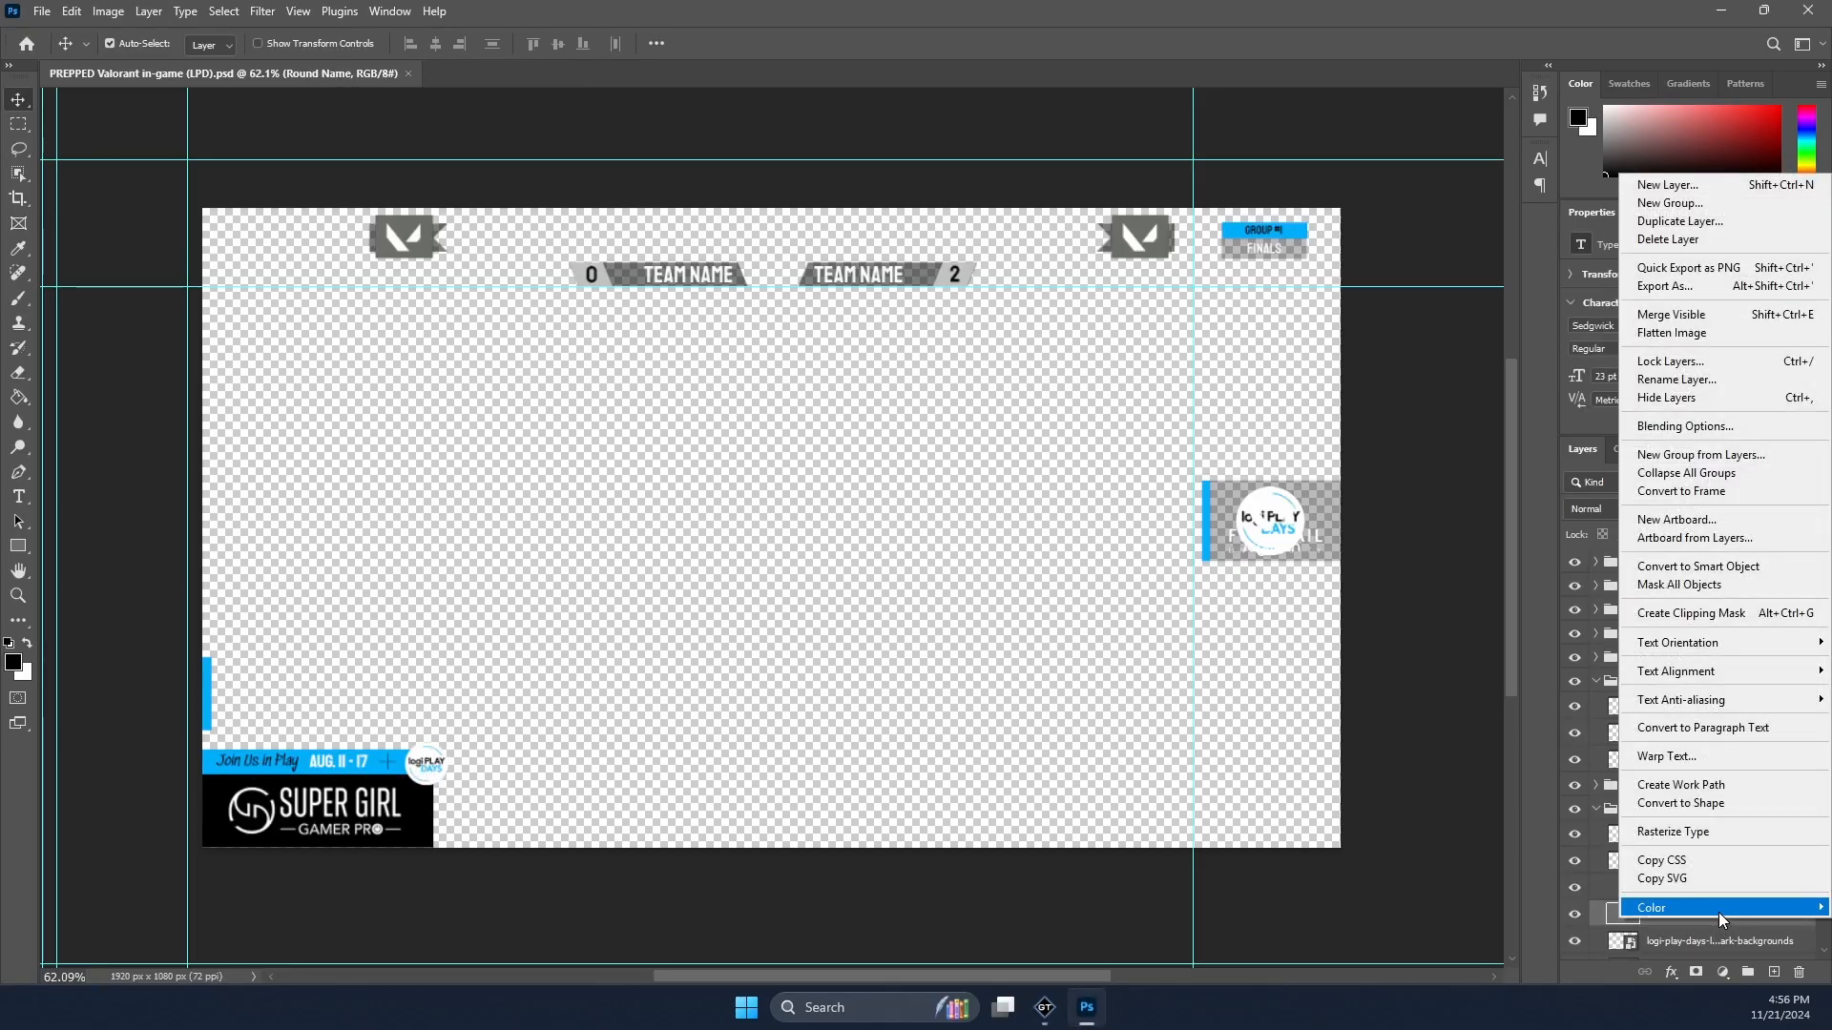
click(1747, 833)
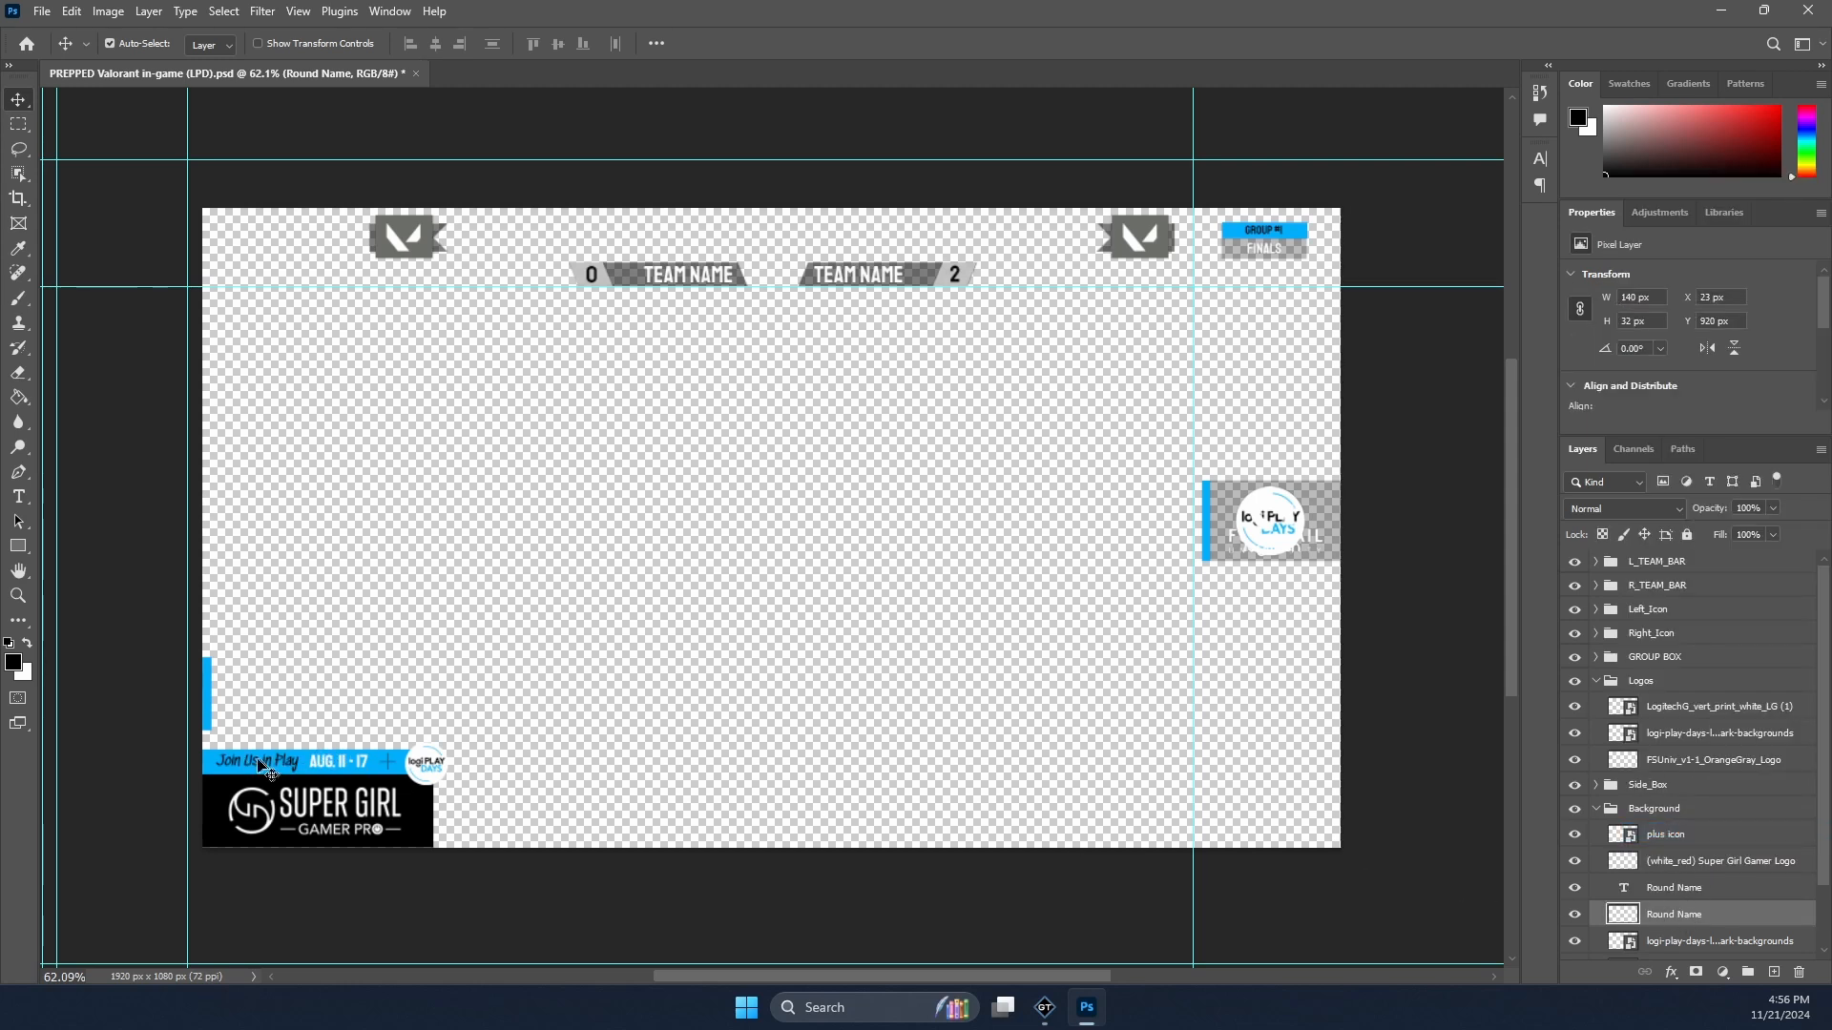
Step: Return to GT Designer and examine the Round Name1 and Round Name2 texts and the rest of the Super Girl banner
click(1050, 1004)
click(582, 714)
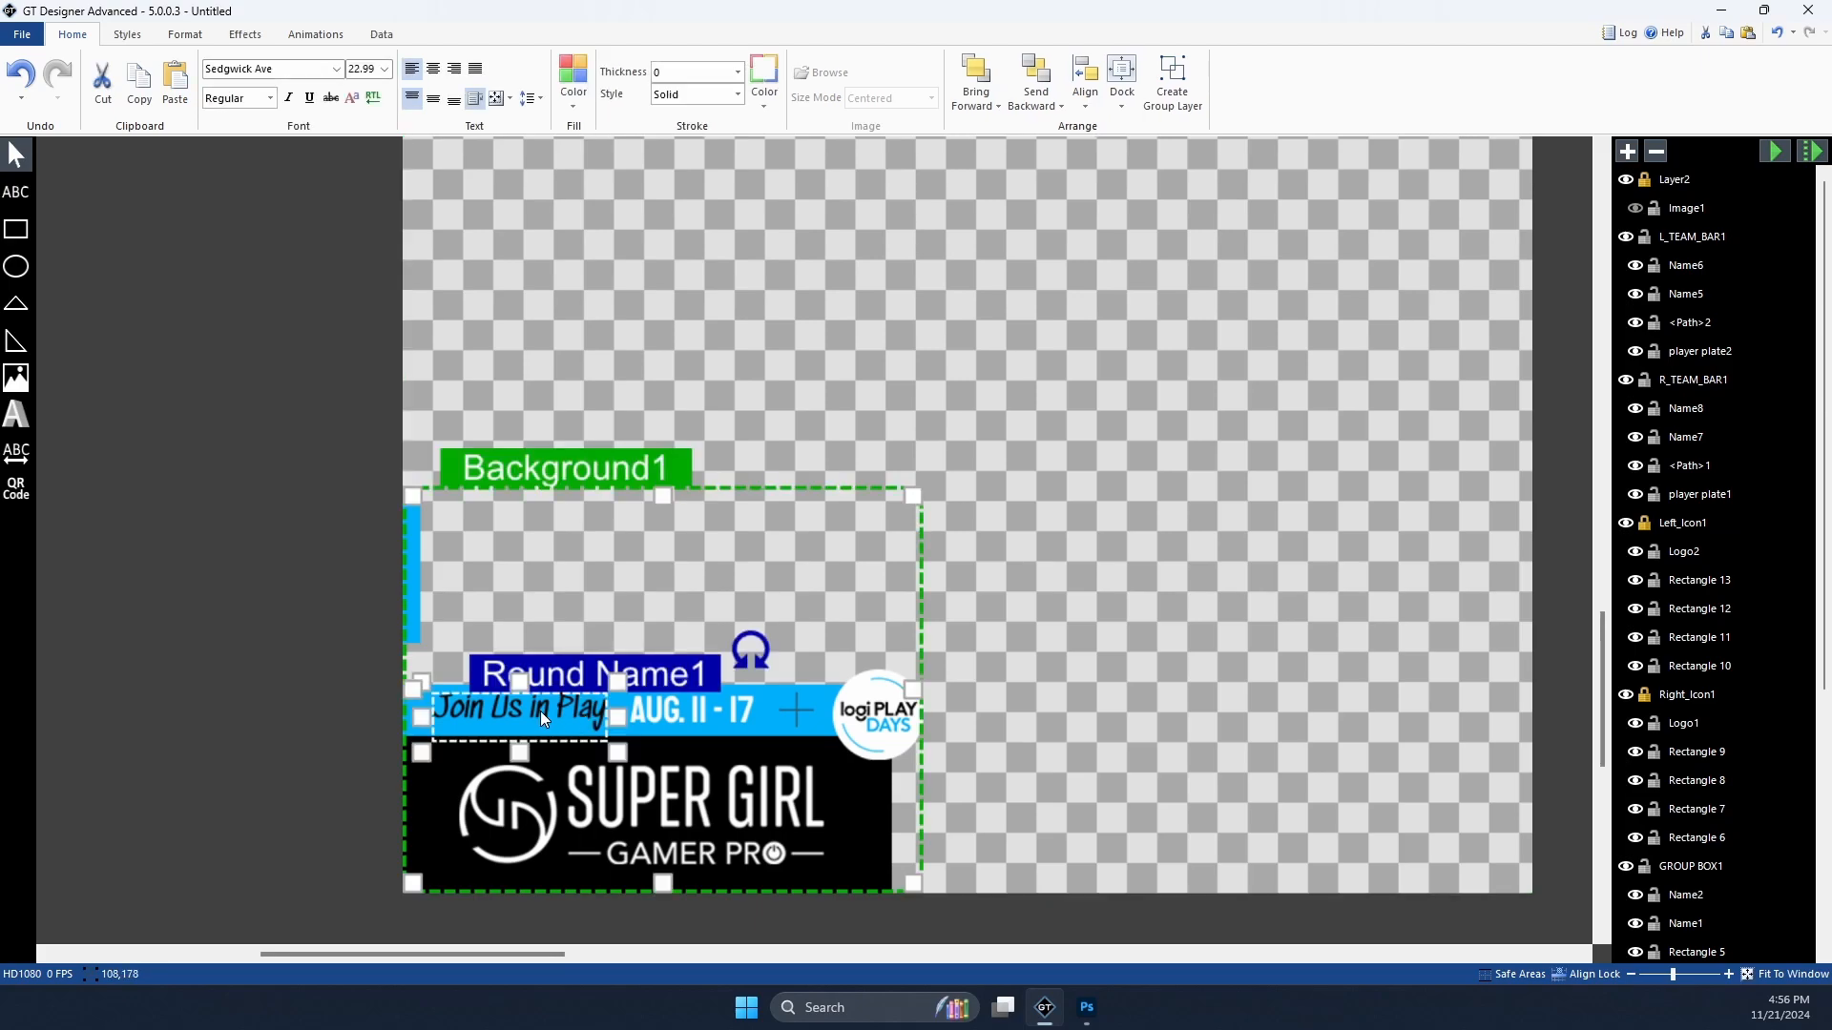
click(723, 719)
click(517, 718)
click(691, 716)
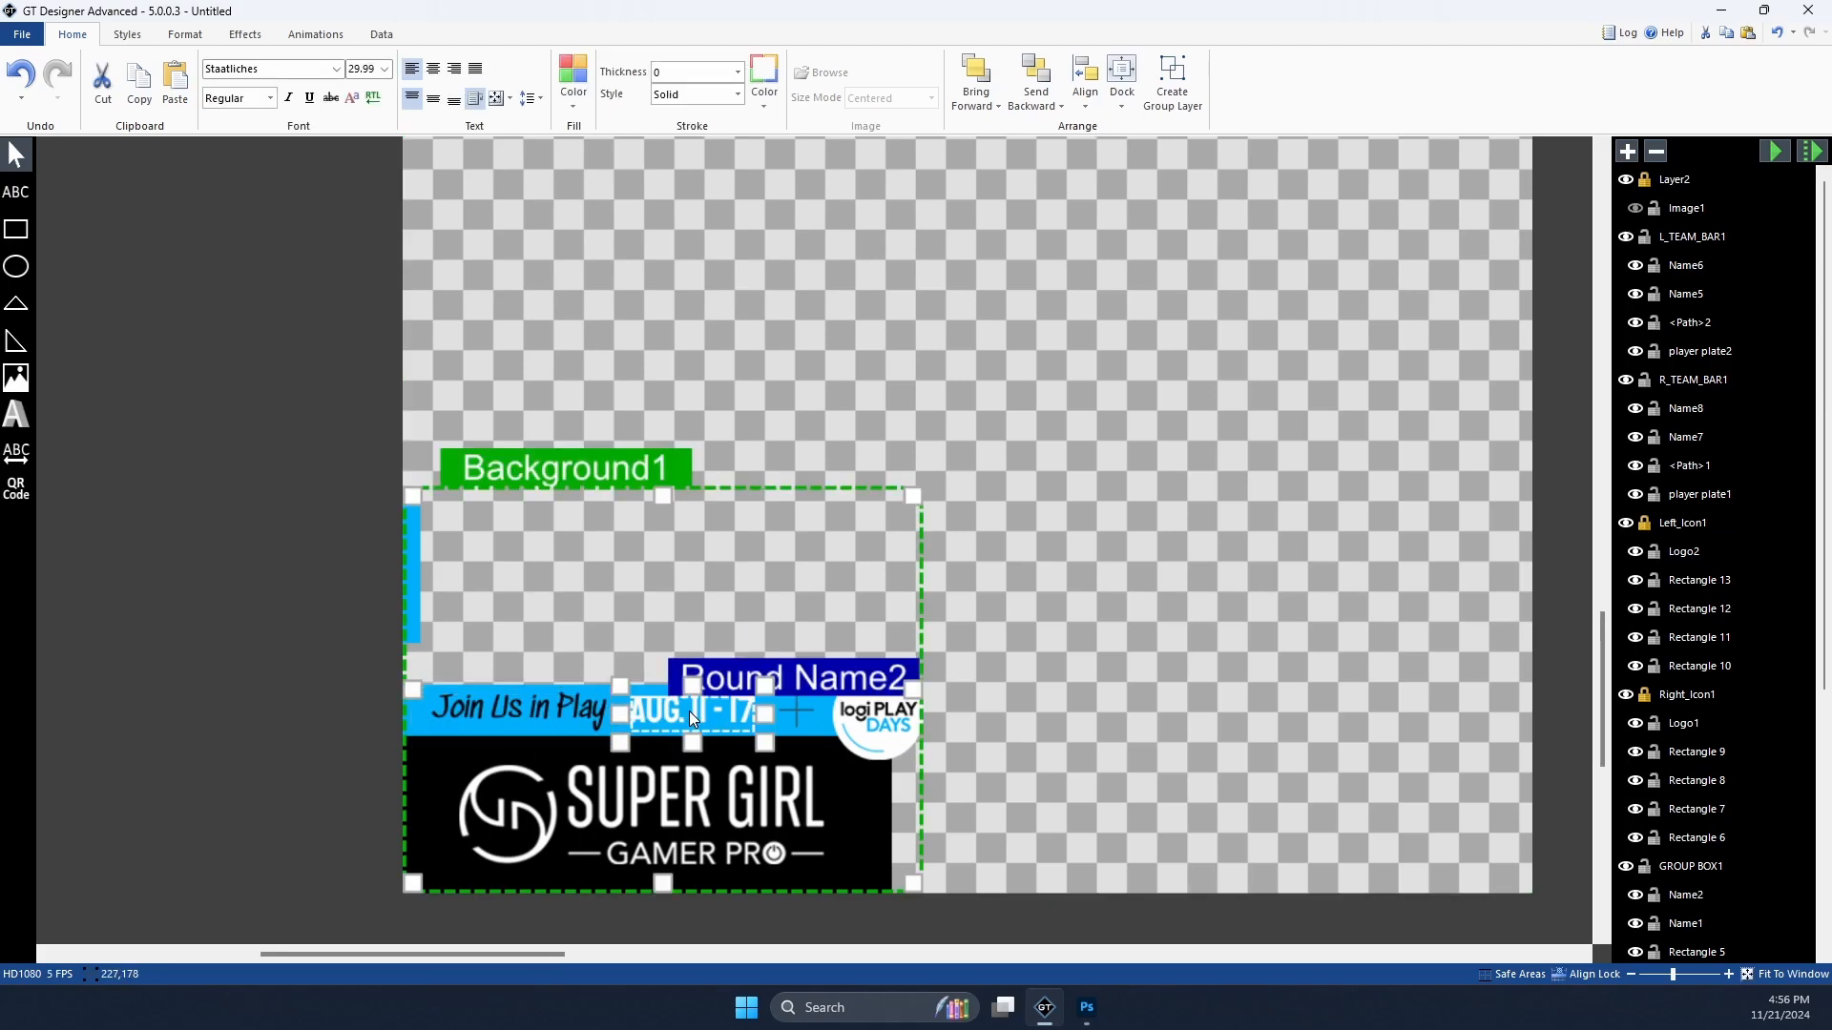
click(276, 712)
scroll(1094, 794, down, 1)
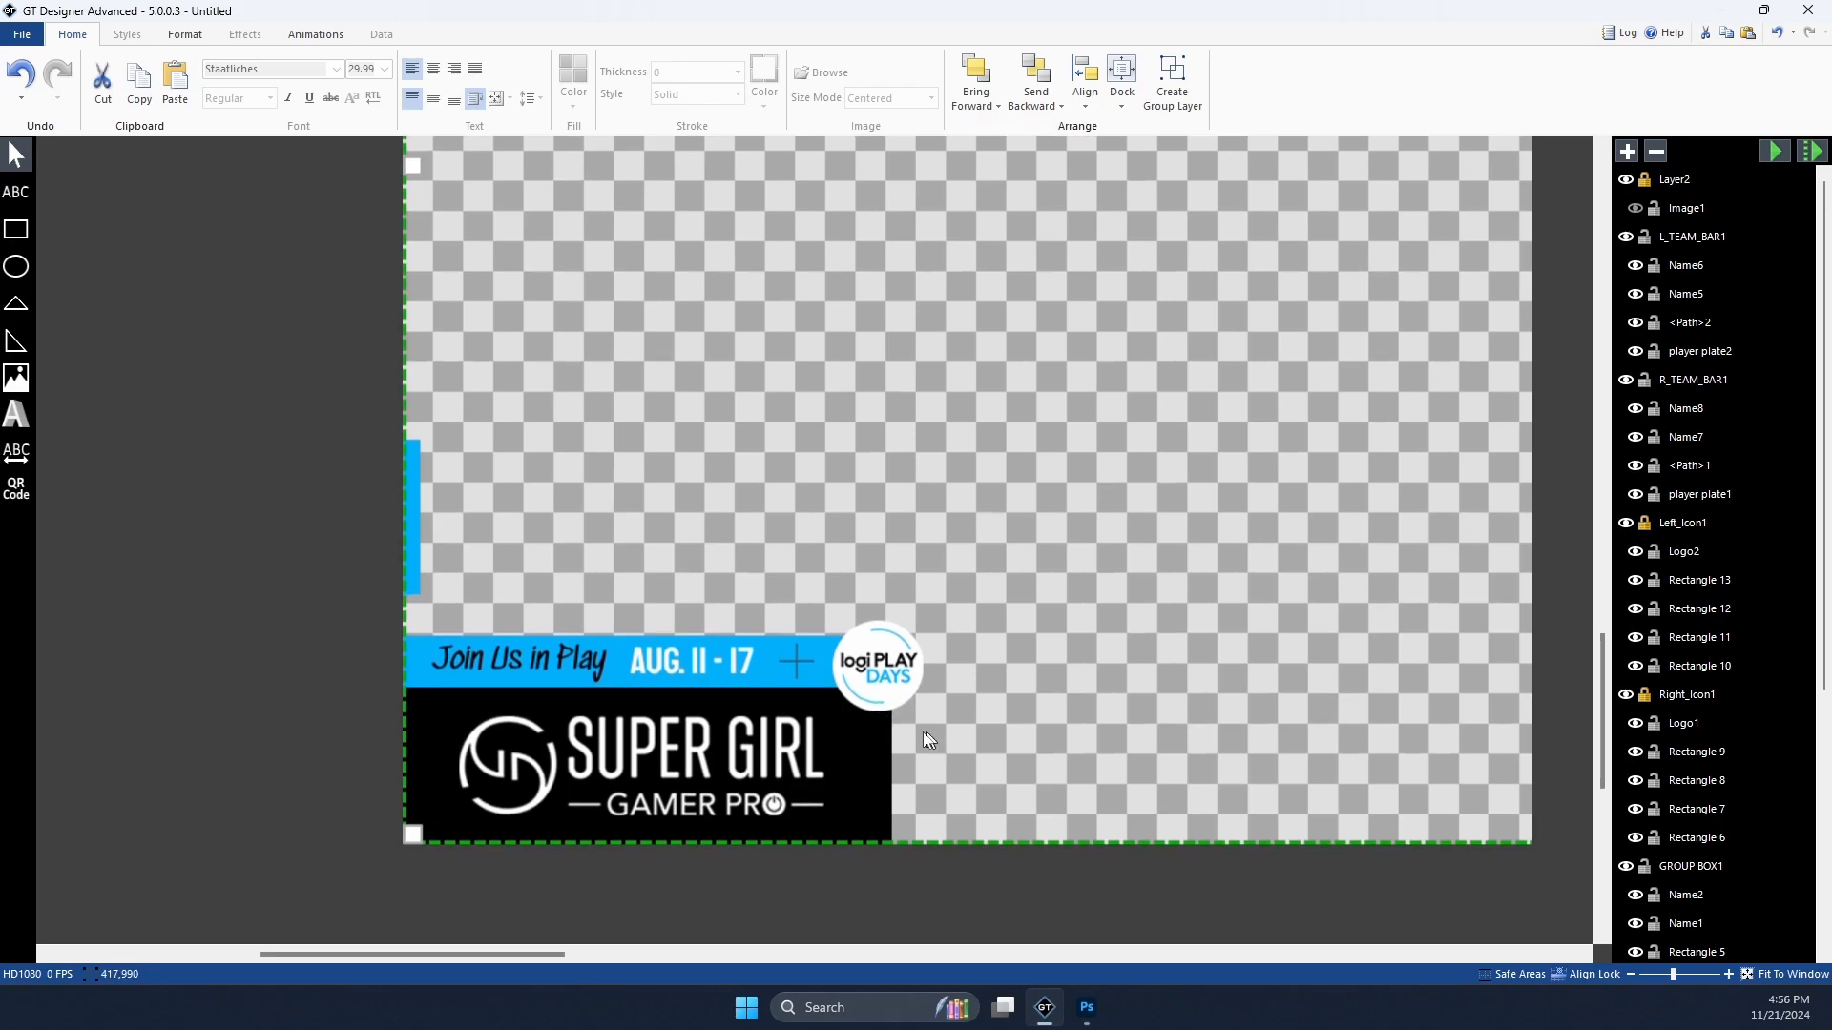
click(619, 718)
scroll(1336, 777, up, 2)
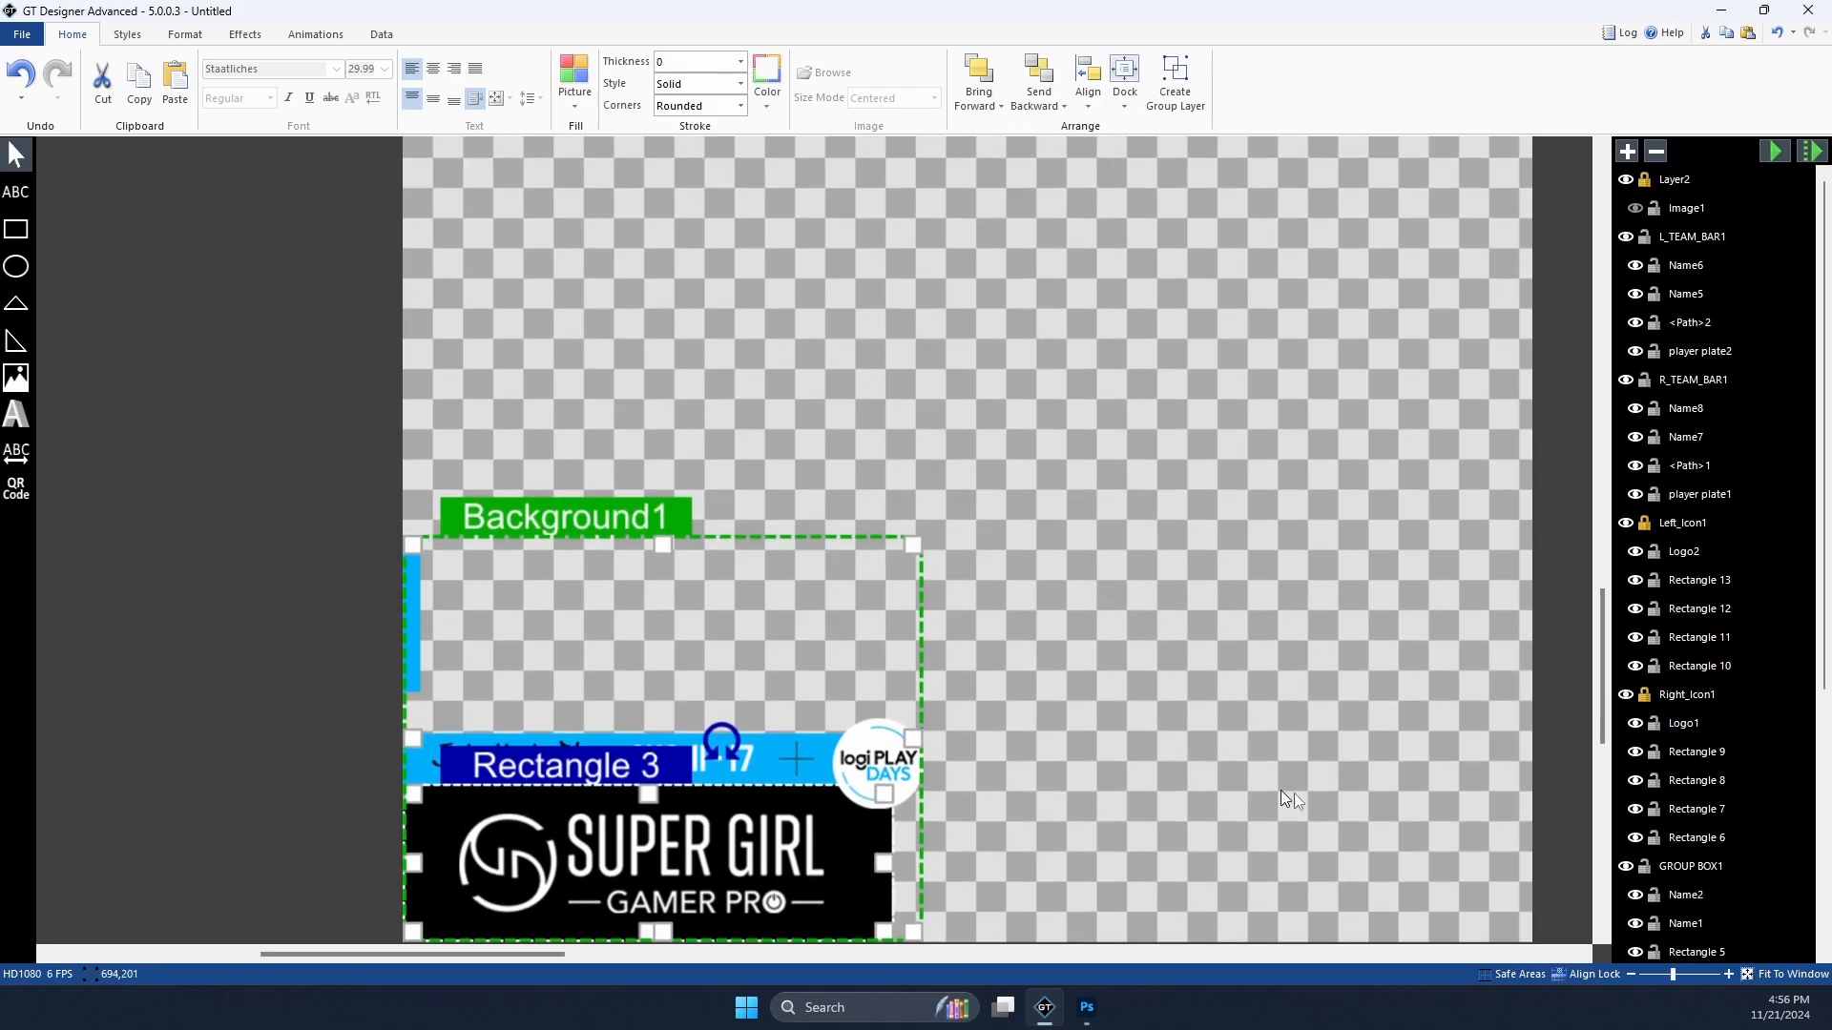
click(1653, 971)
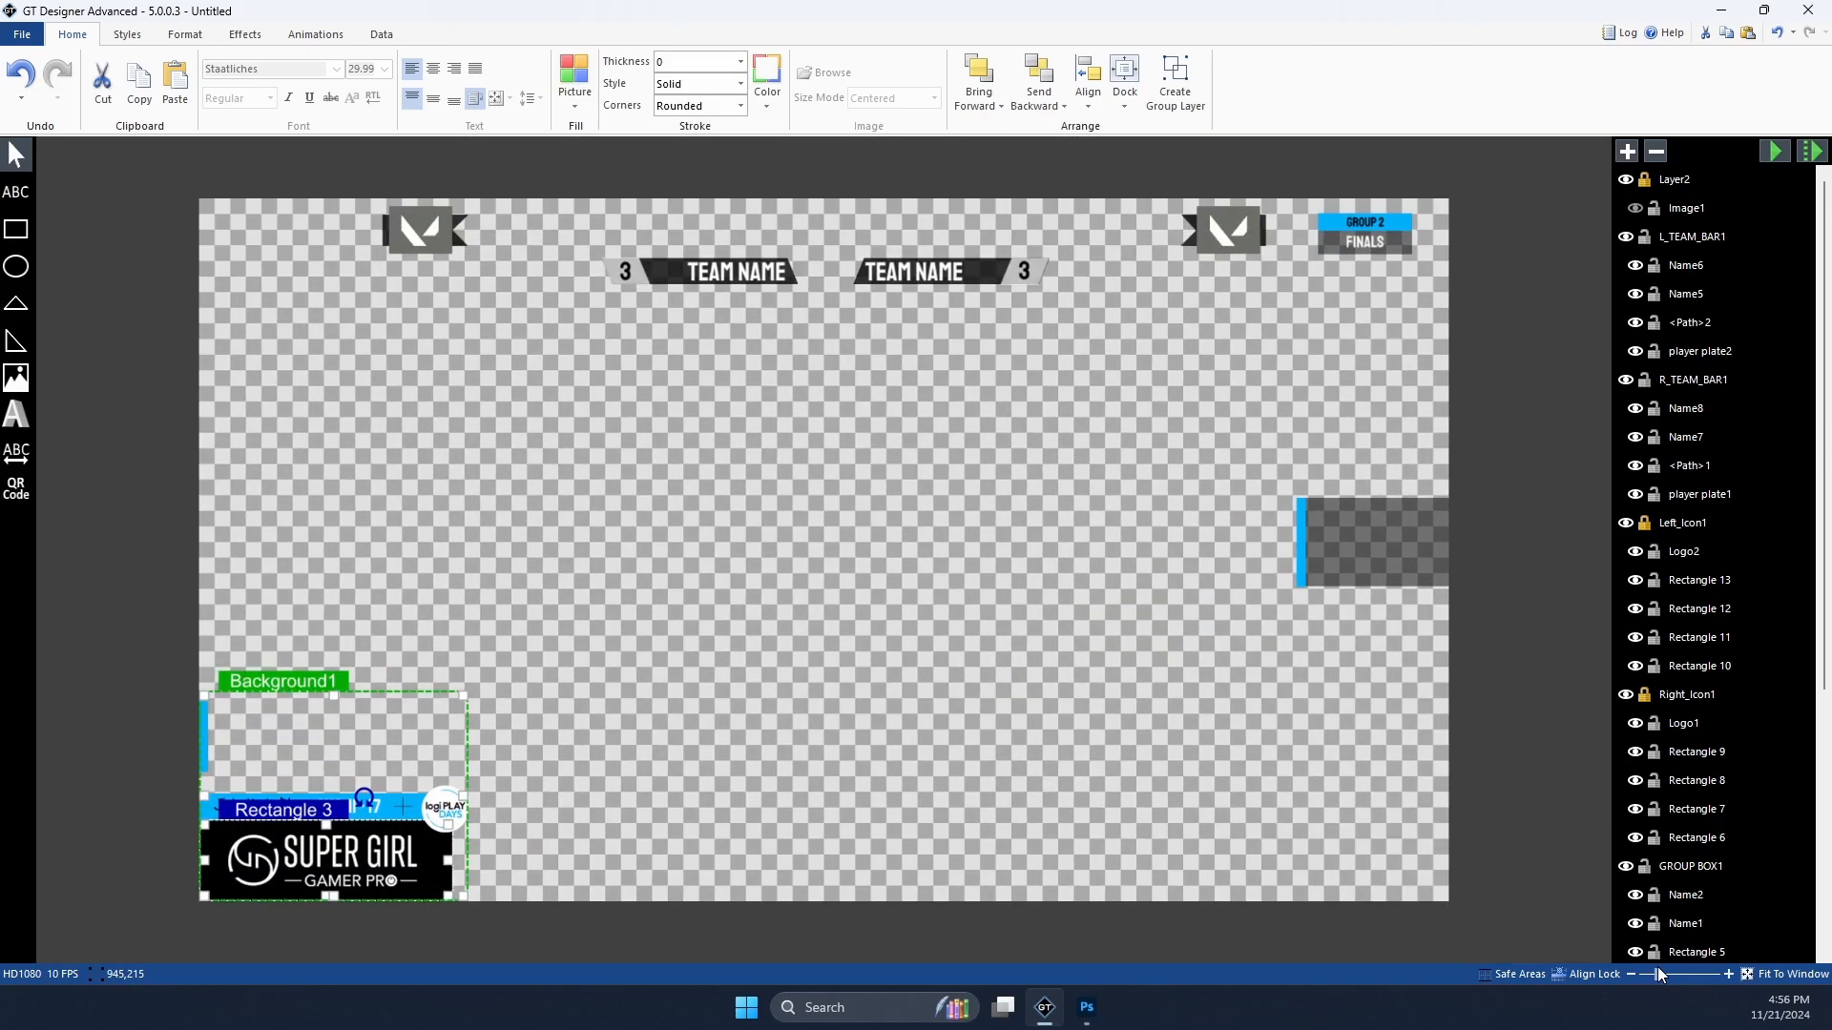
Step: Compare the overlay with the Image1 reference, hide the reference again, and check the extents of the L_TEAM_BAR1 and R_TEAM_BAR1 layers
click(1528, 732)
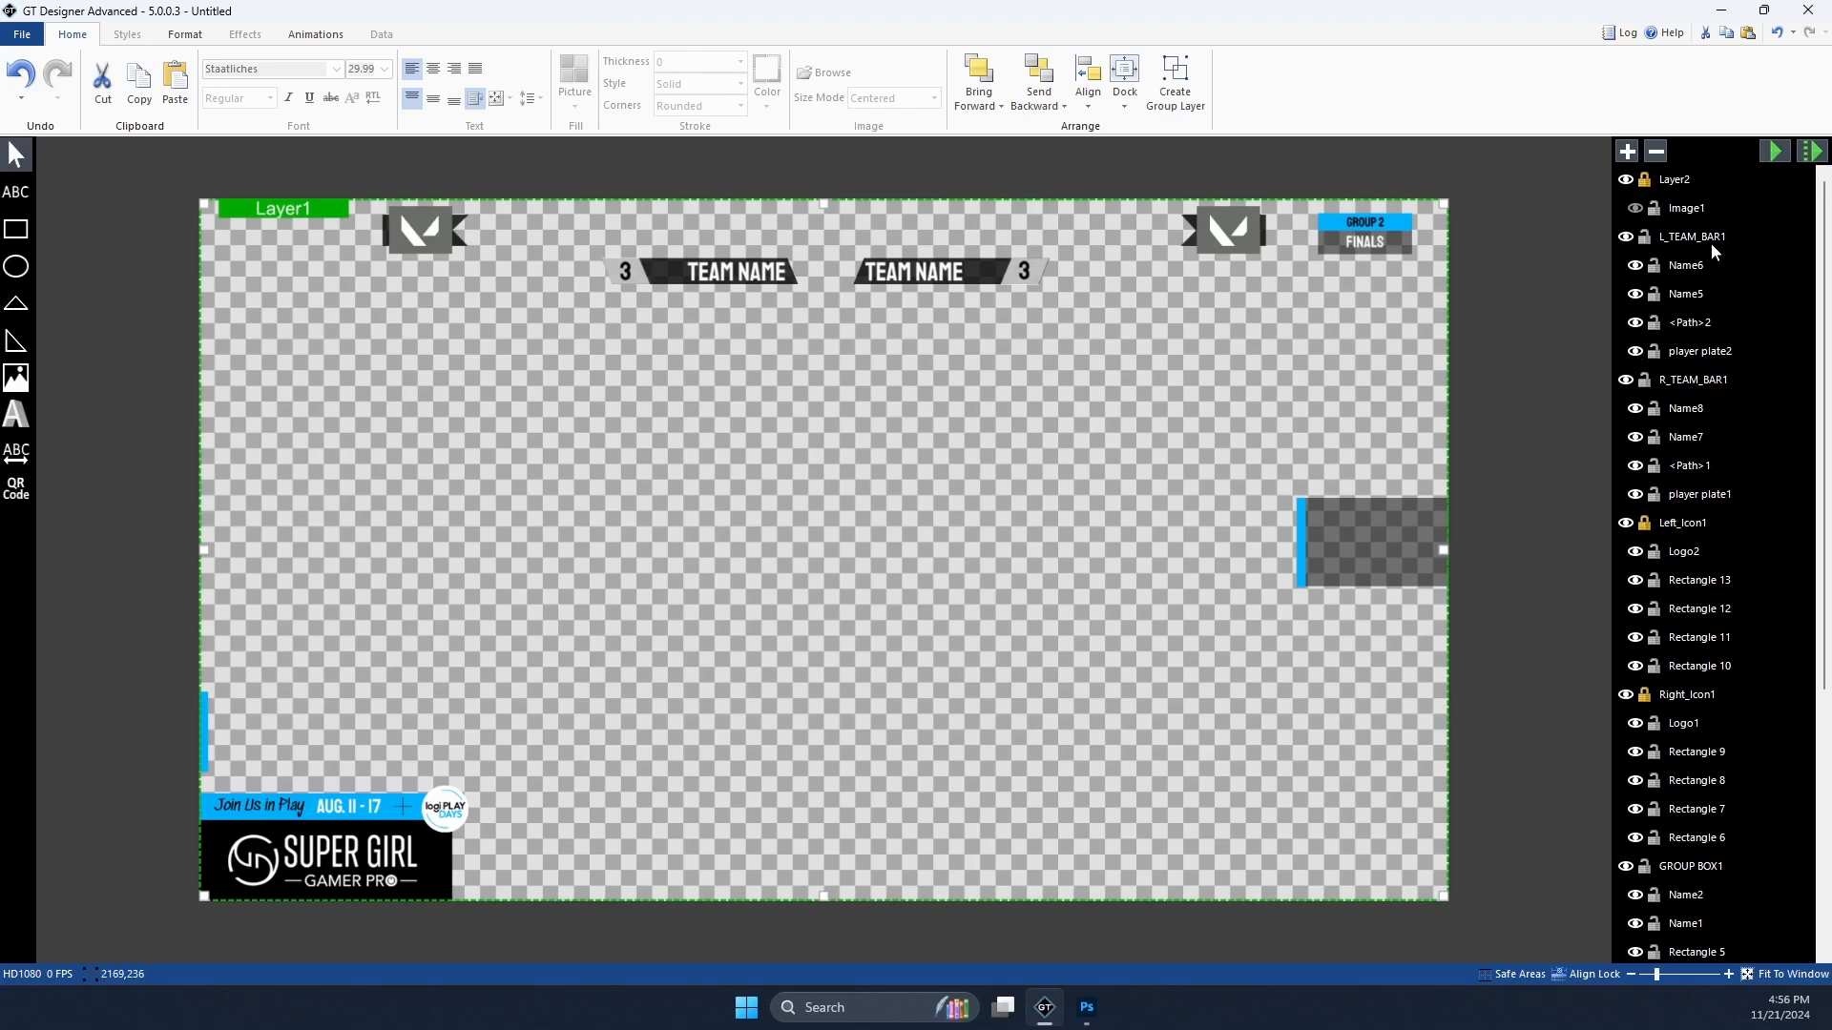
click(1636, 208)
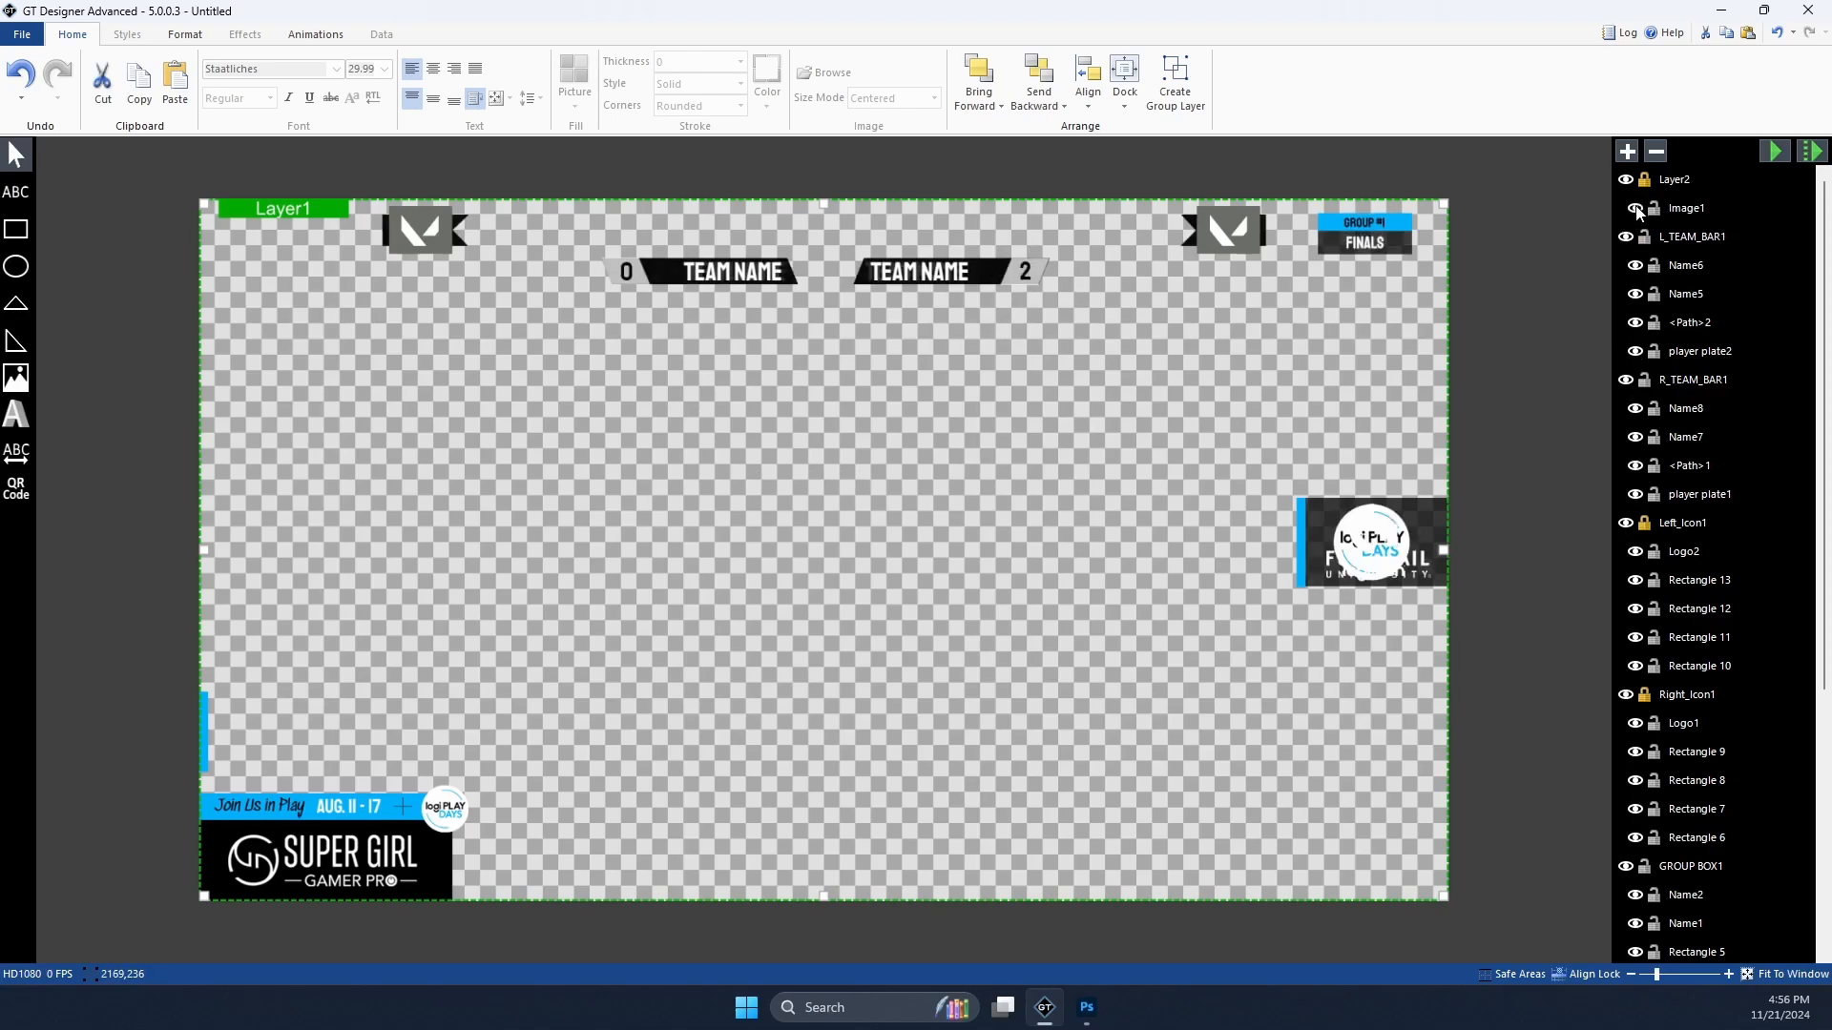
click(1635, 208)
click(1718, 238)
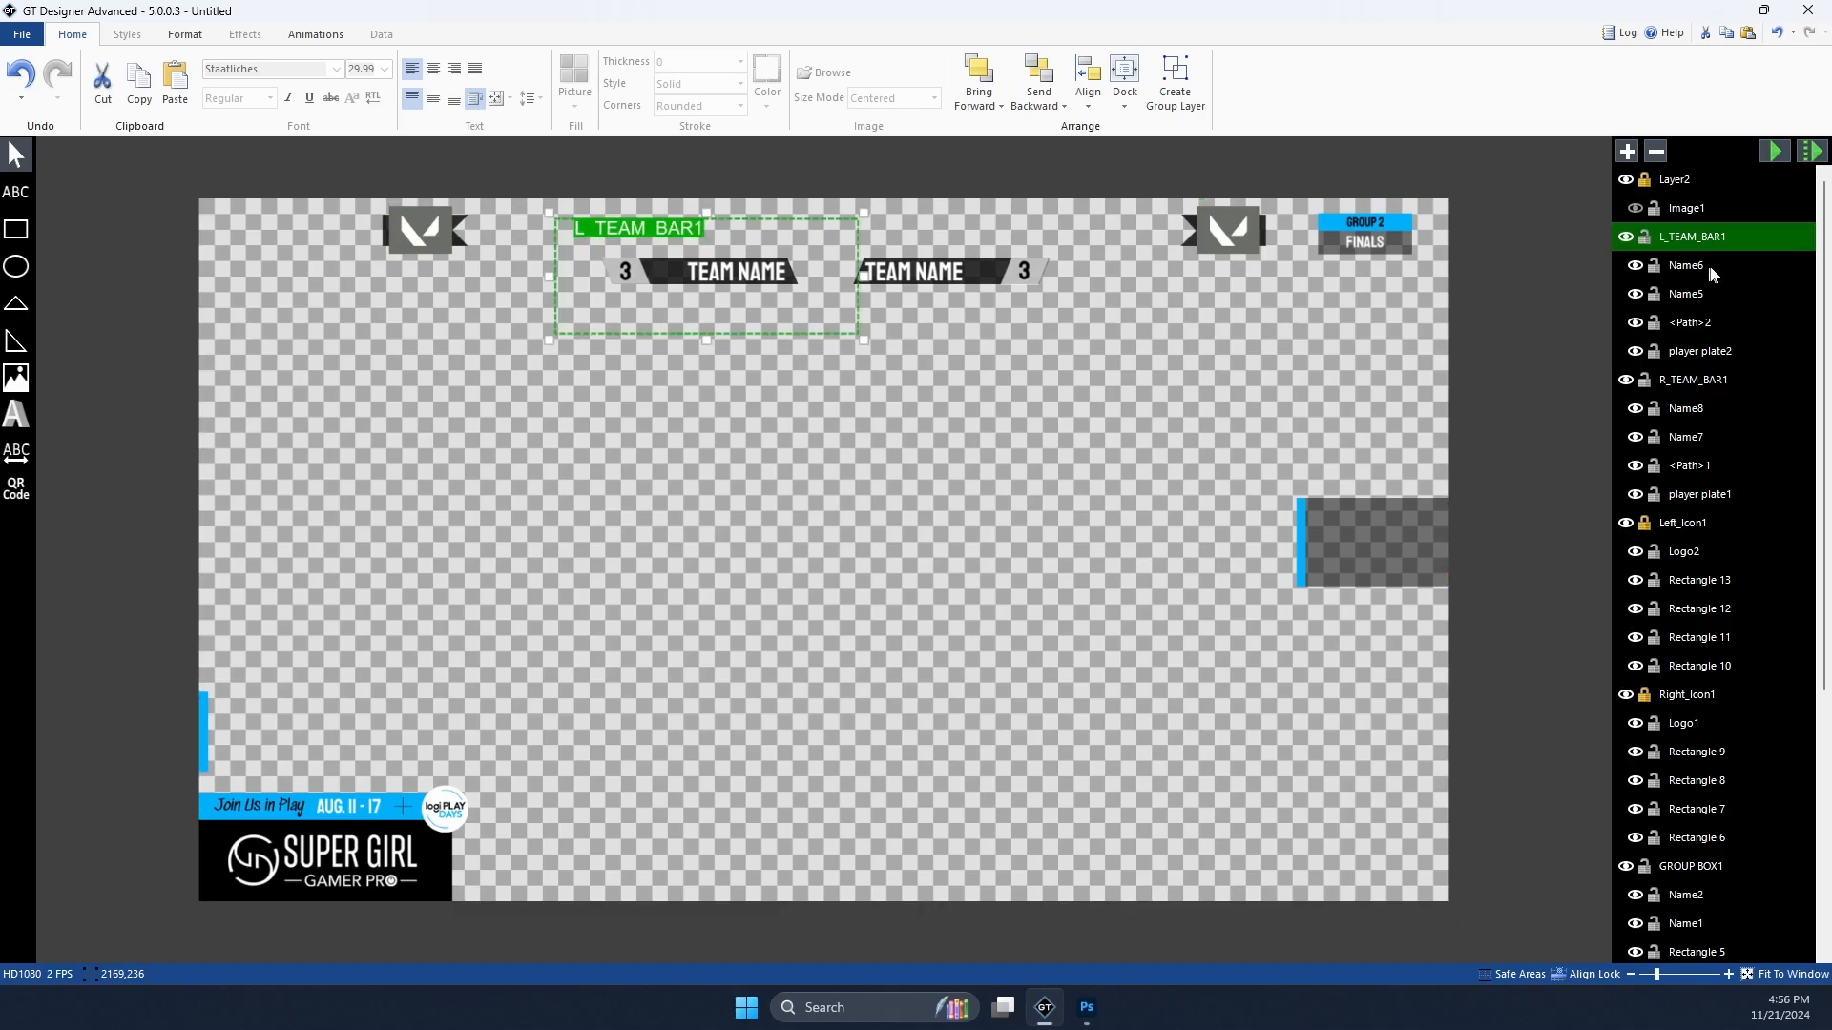
click(1719, 380)
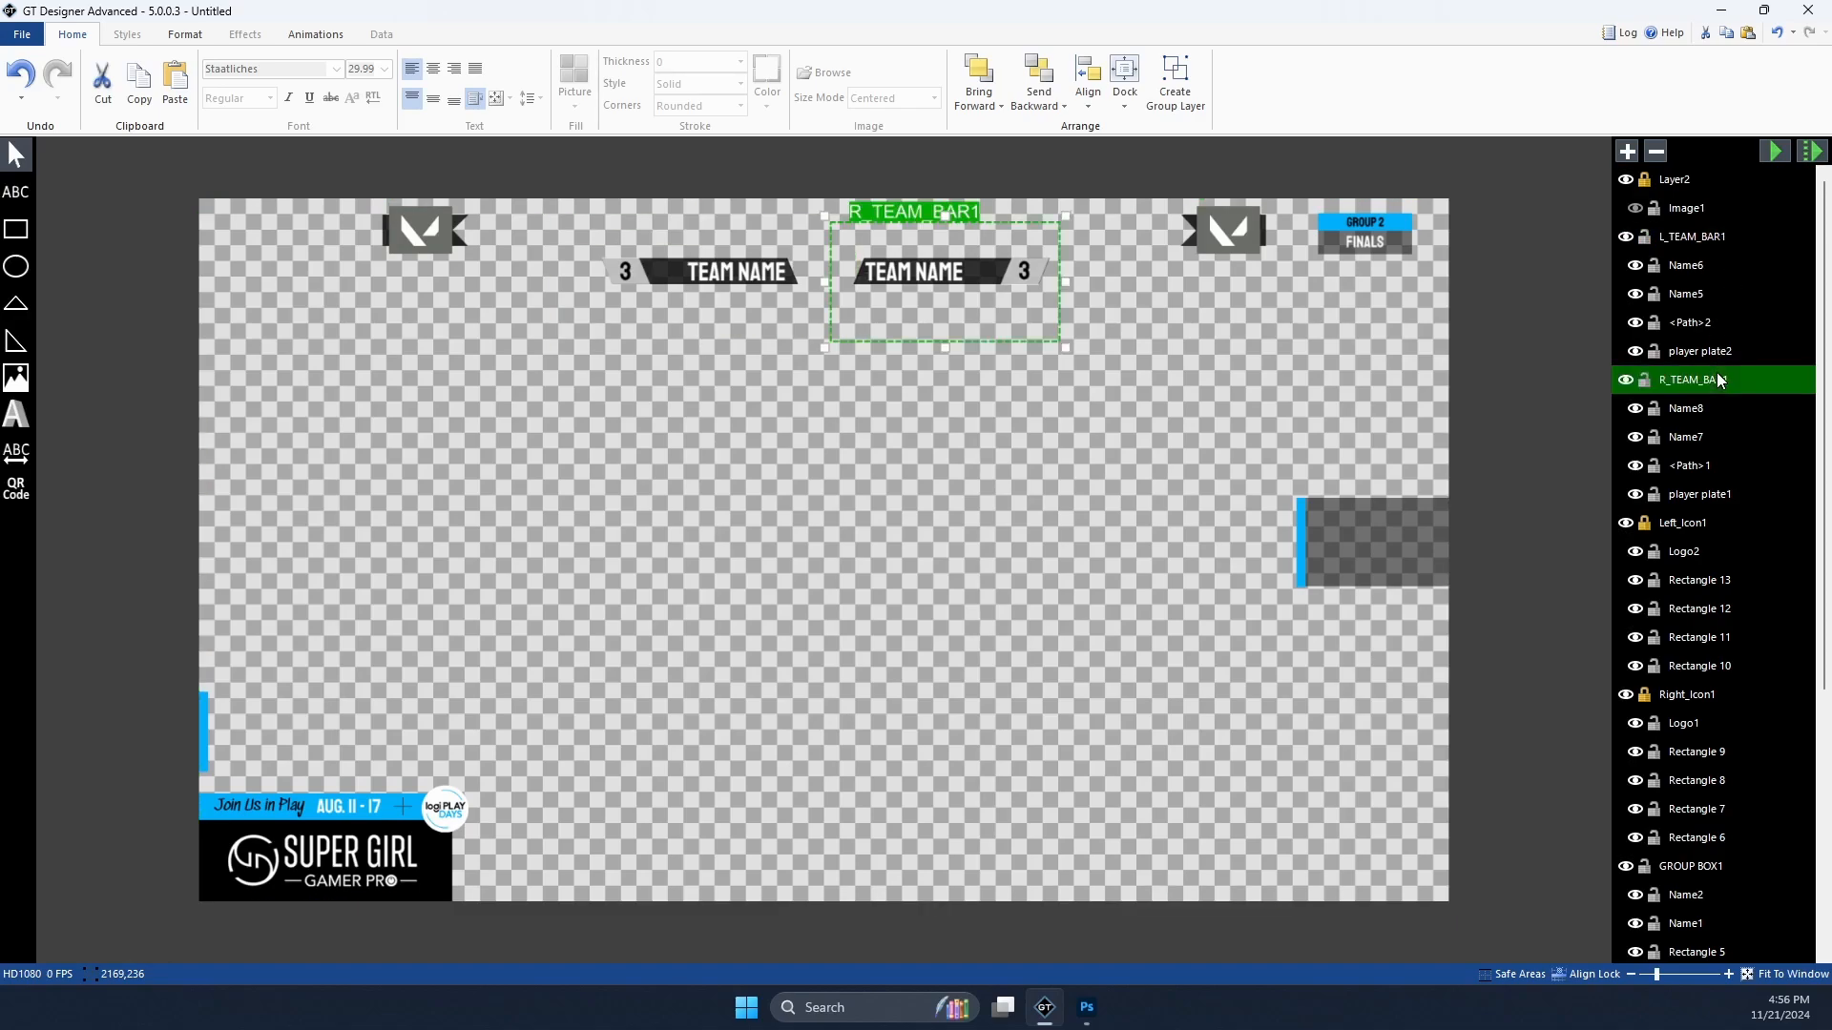
Step: Give the L_TEAM_BAR1 layer a rightward Fly animation for TransitionIn with the CubicEasingInOut style
click(1697, 238)
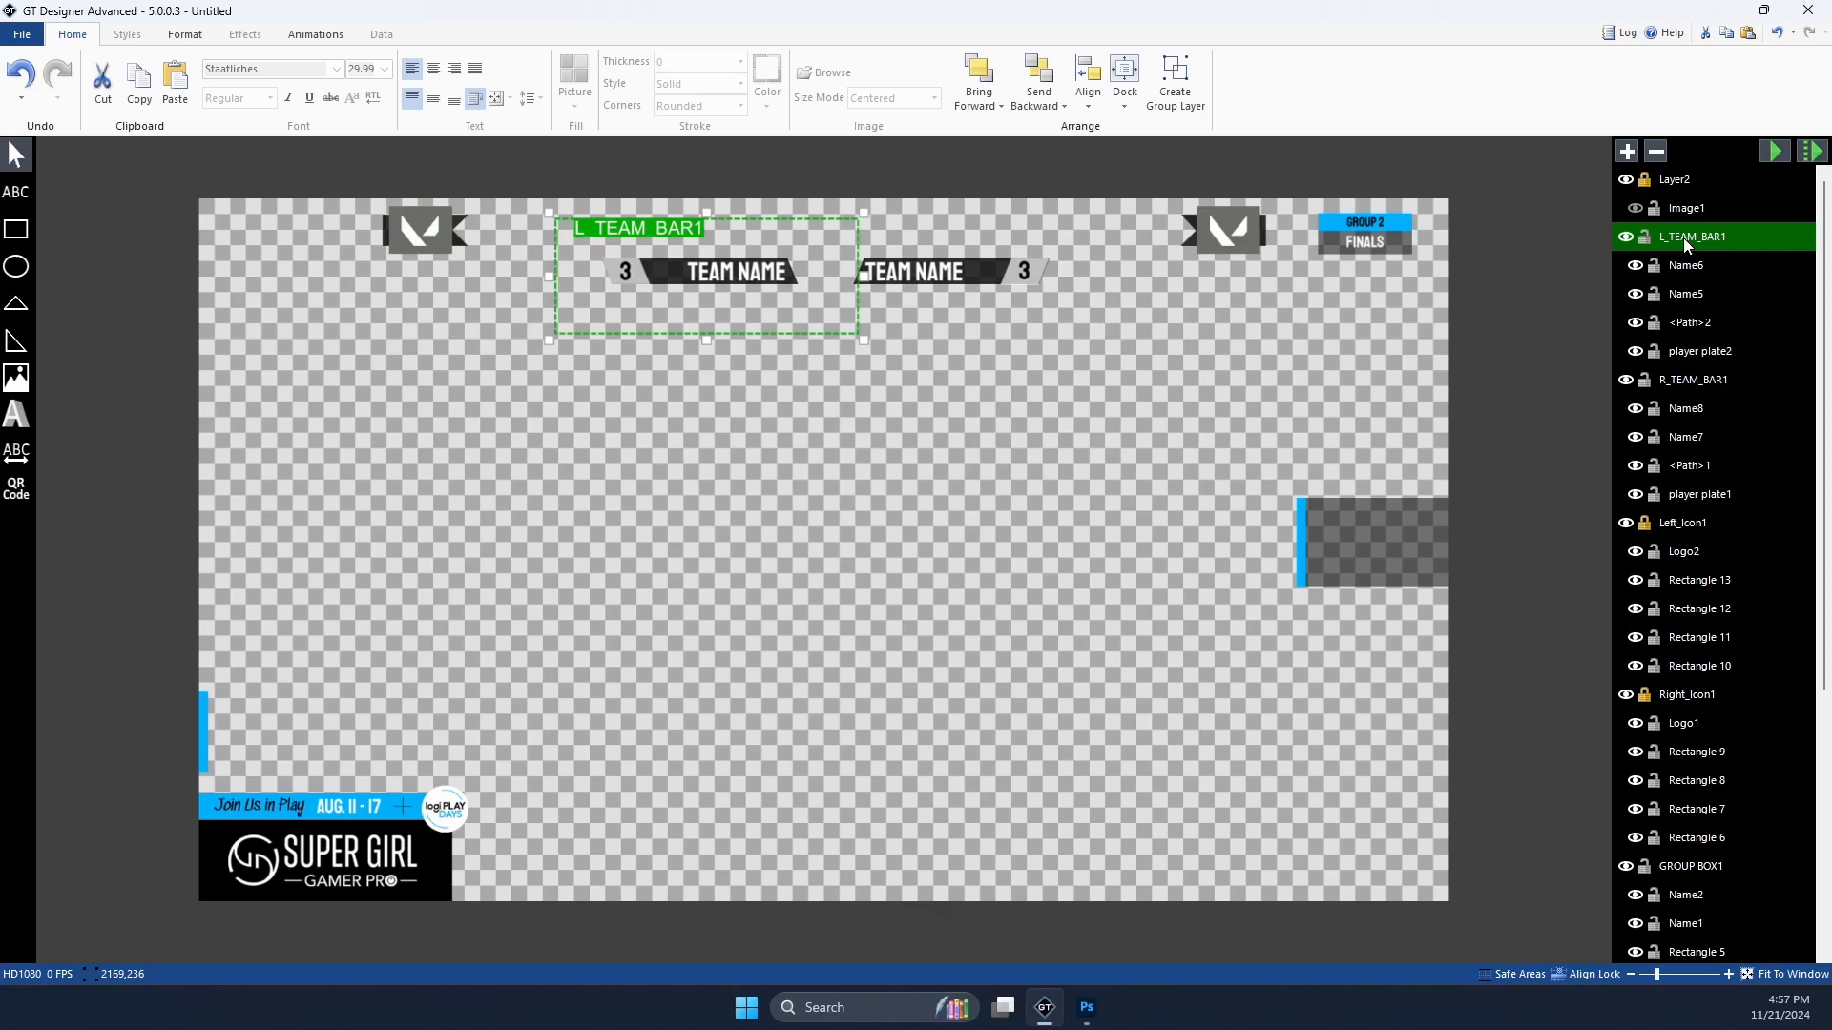
click(315, 33)
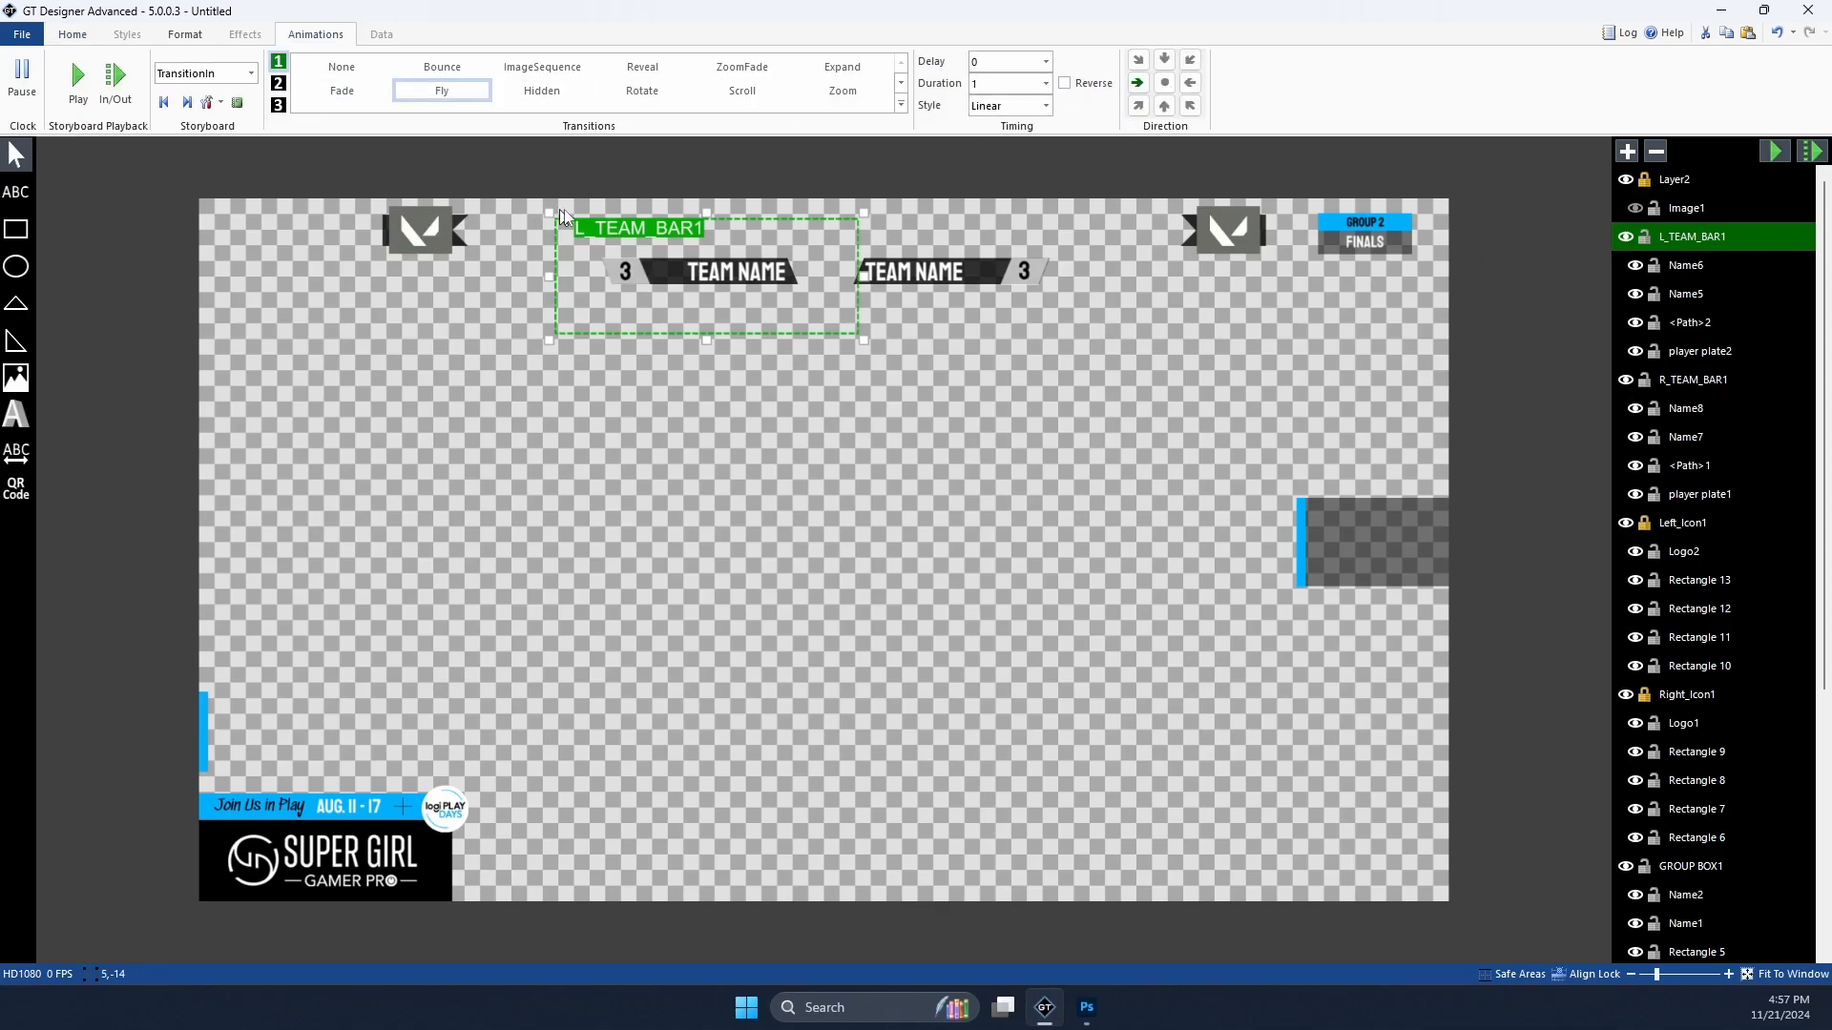
click(1756, 218)
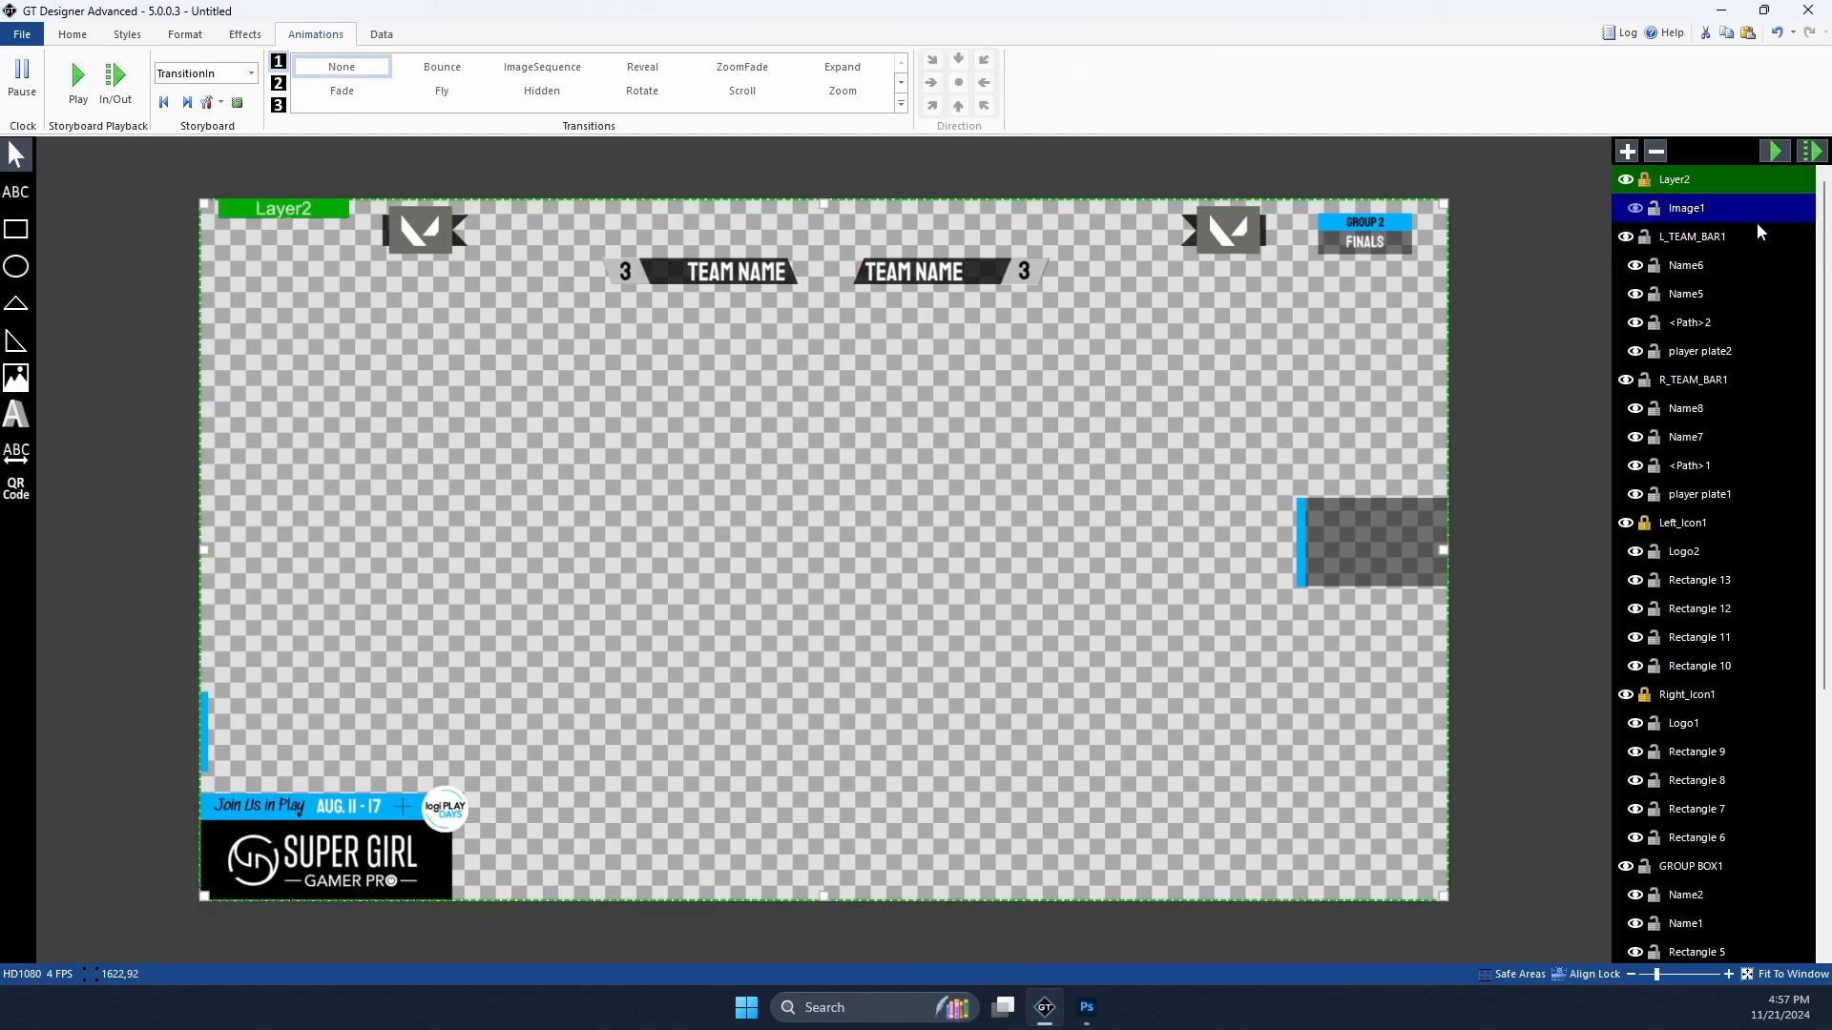
click(1746, 246)
click(1736, 263)
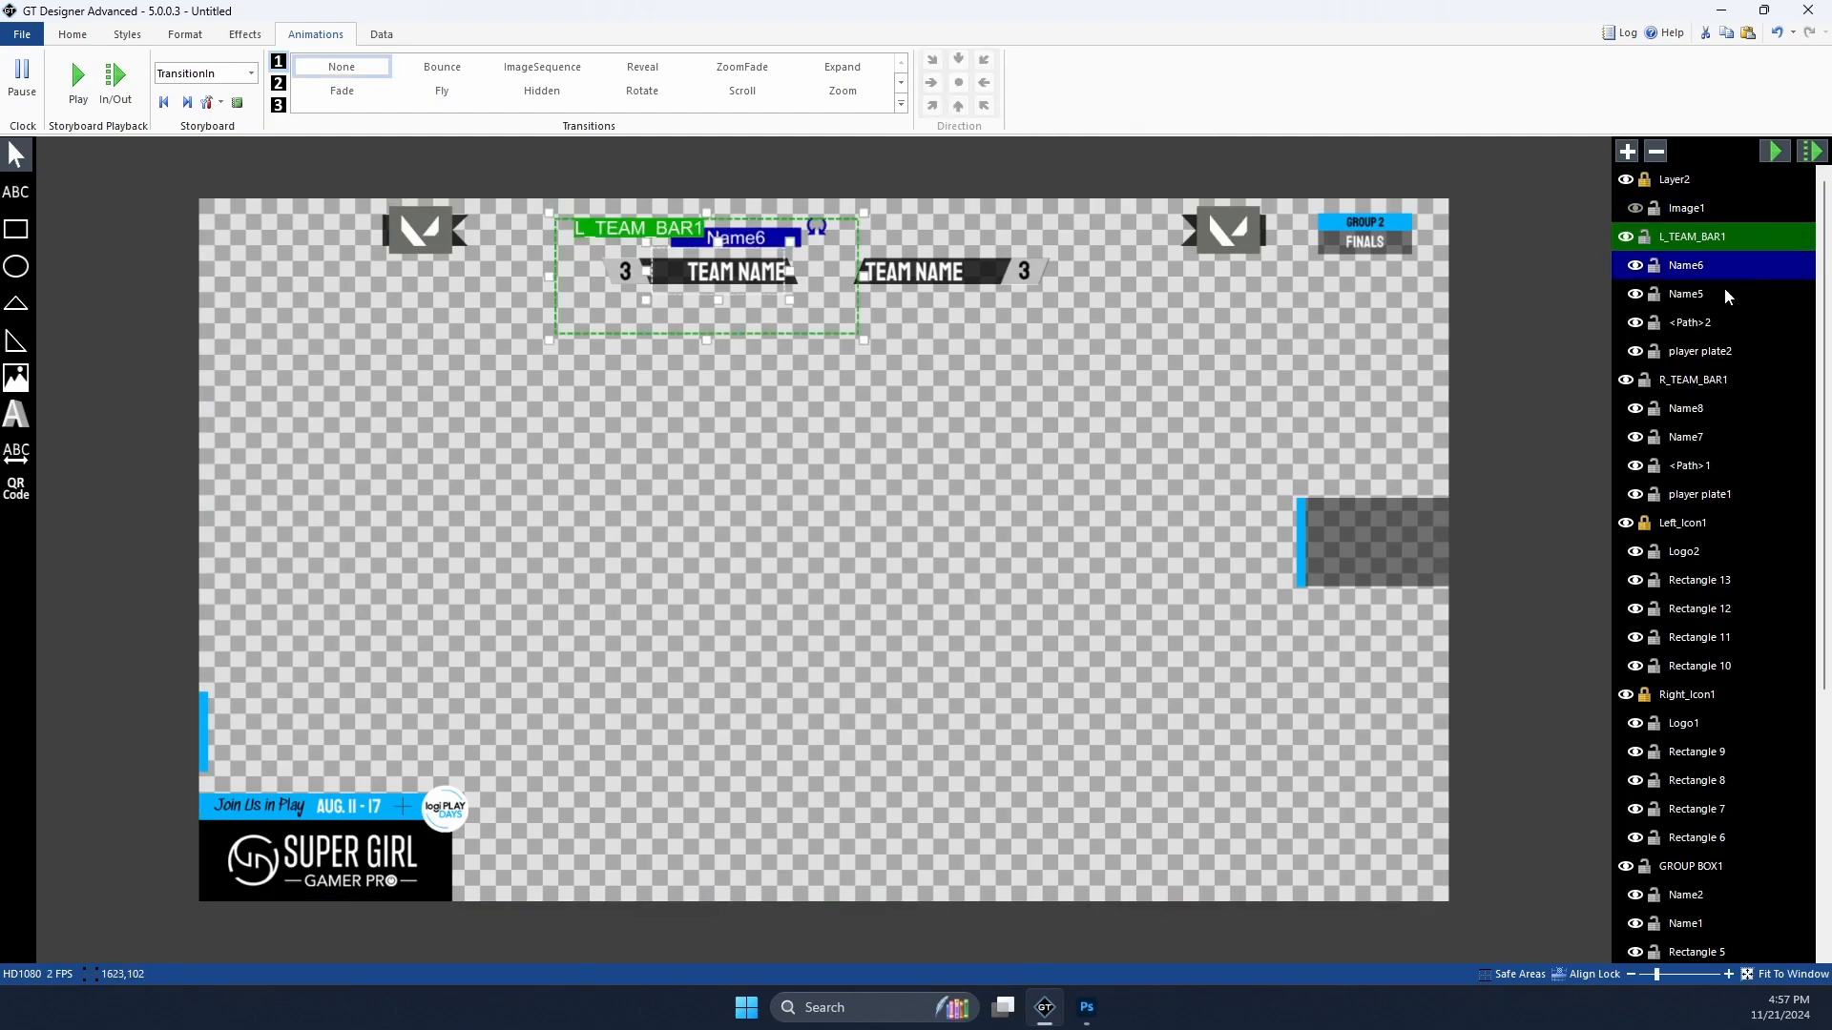
click(1726, 315)
click(1749, 232)
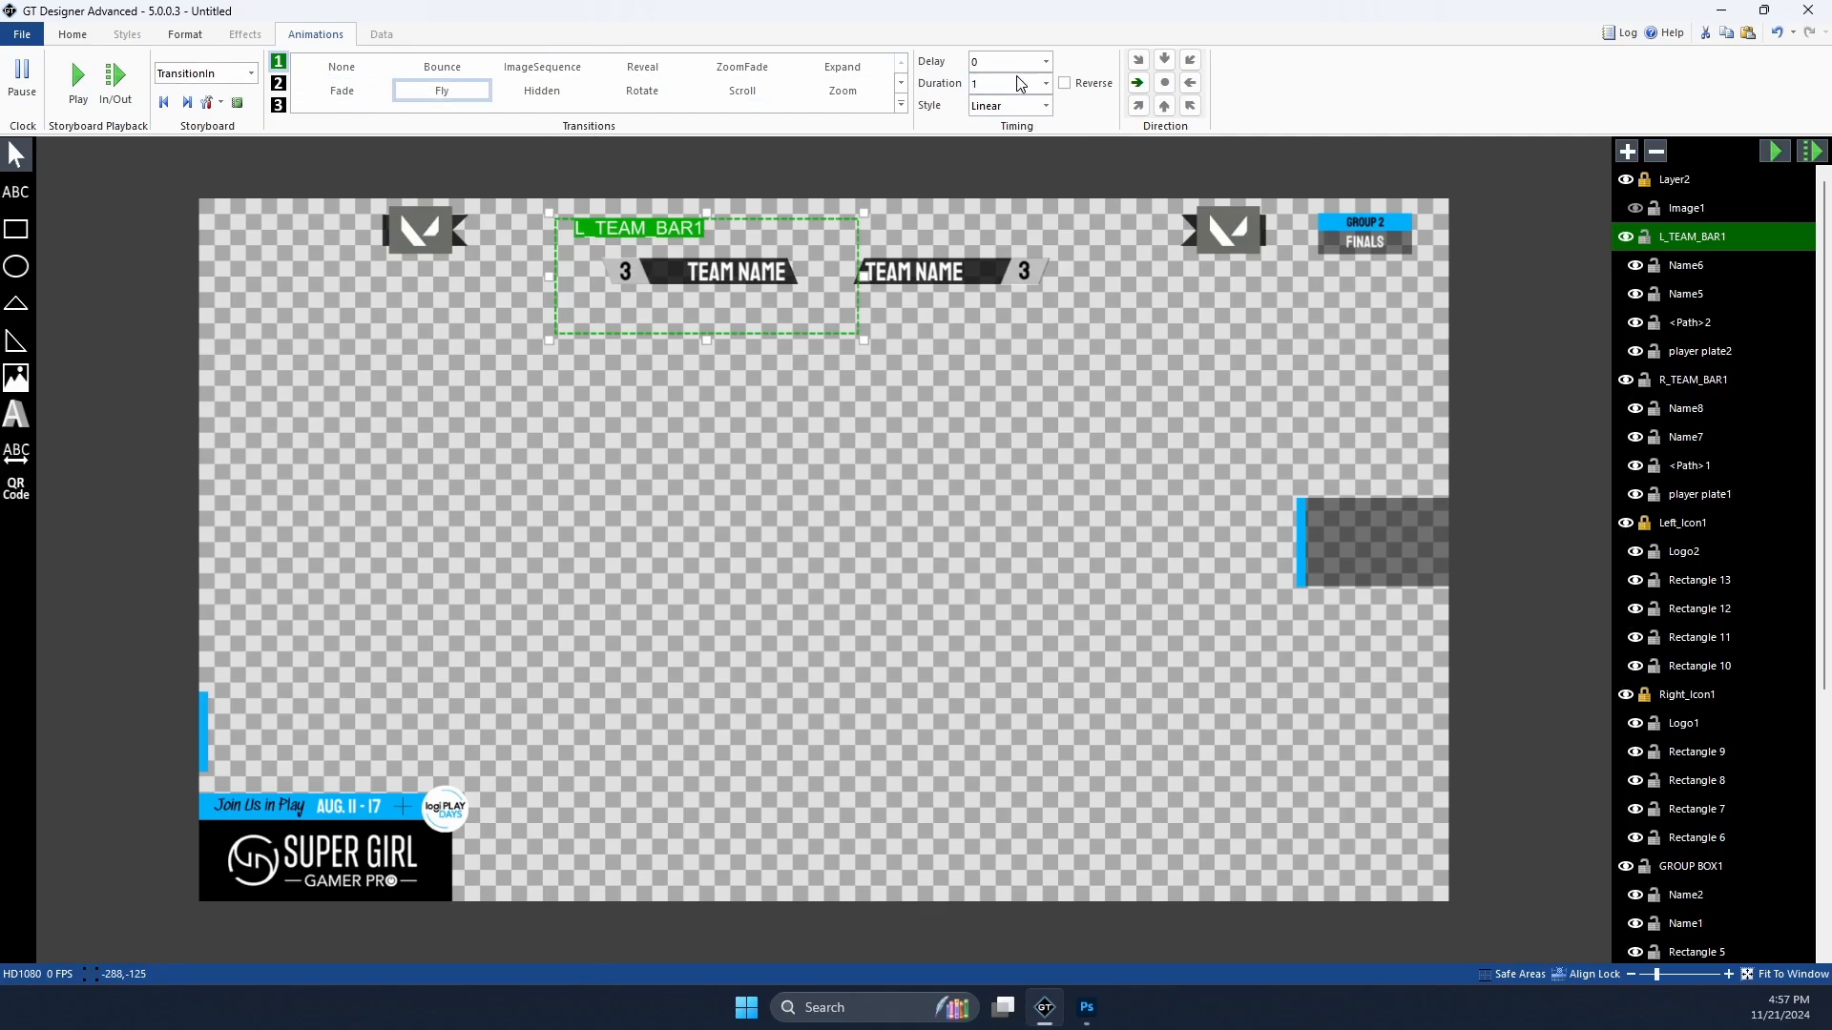
click(1045, 83)
click(1045, 84)
click(1045, 102)
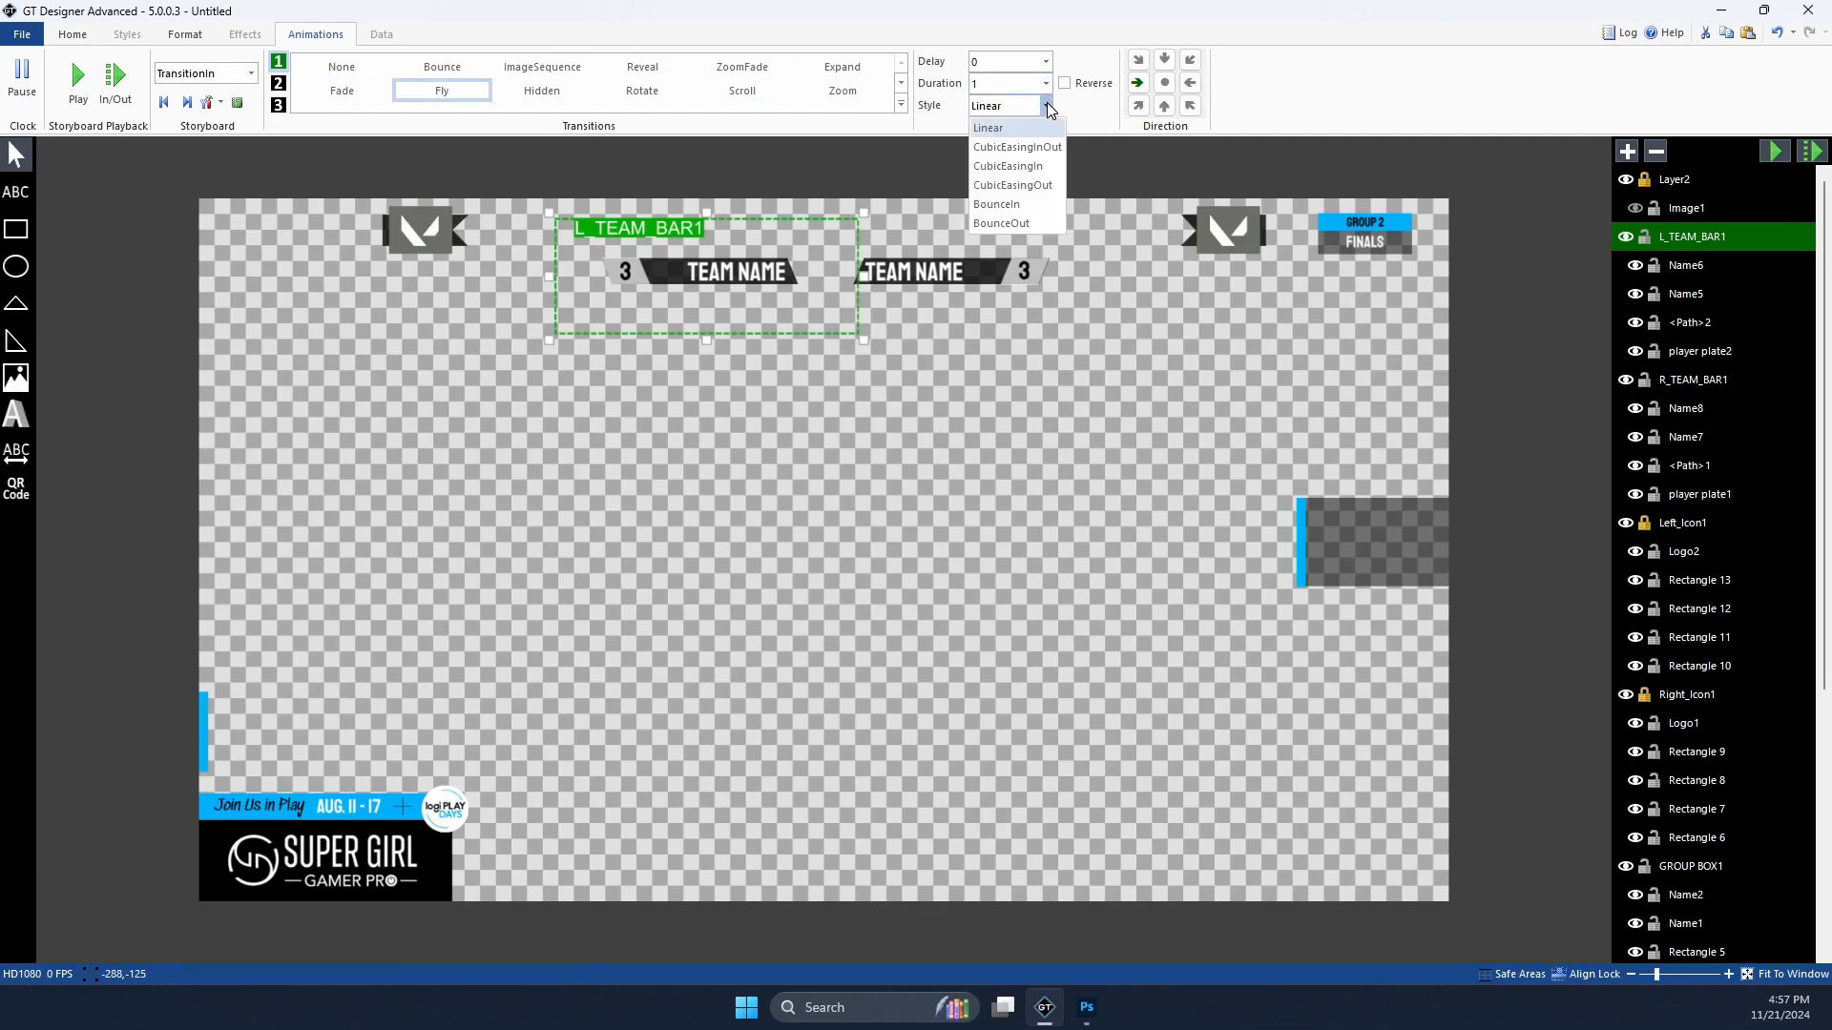
click(1044, 152)
Step: Preview the L_TEAM_BAR1 fly-in animation at a larger canvas view
click(1774, 151)
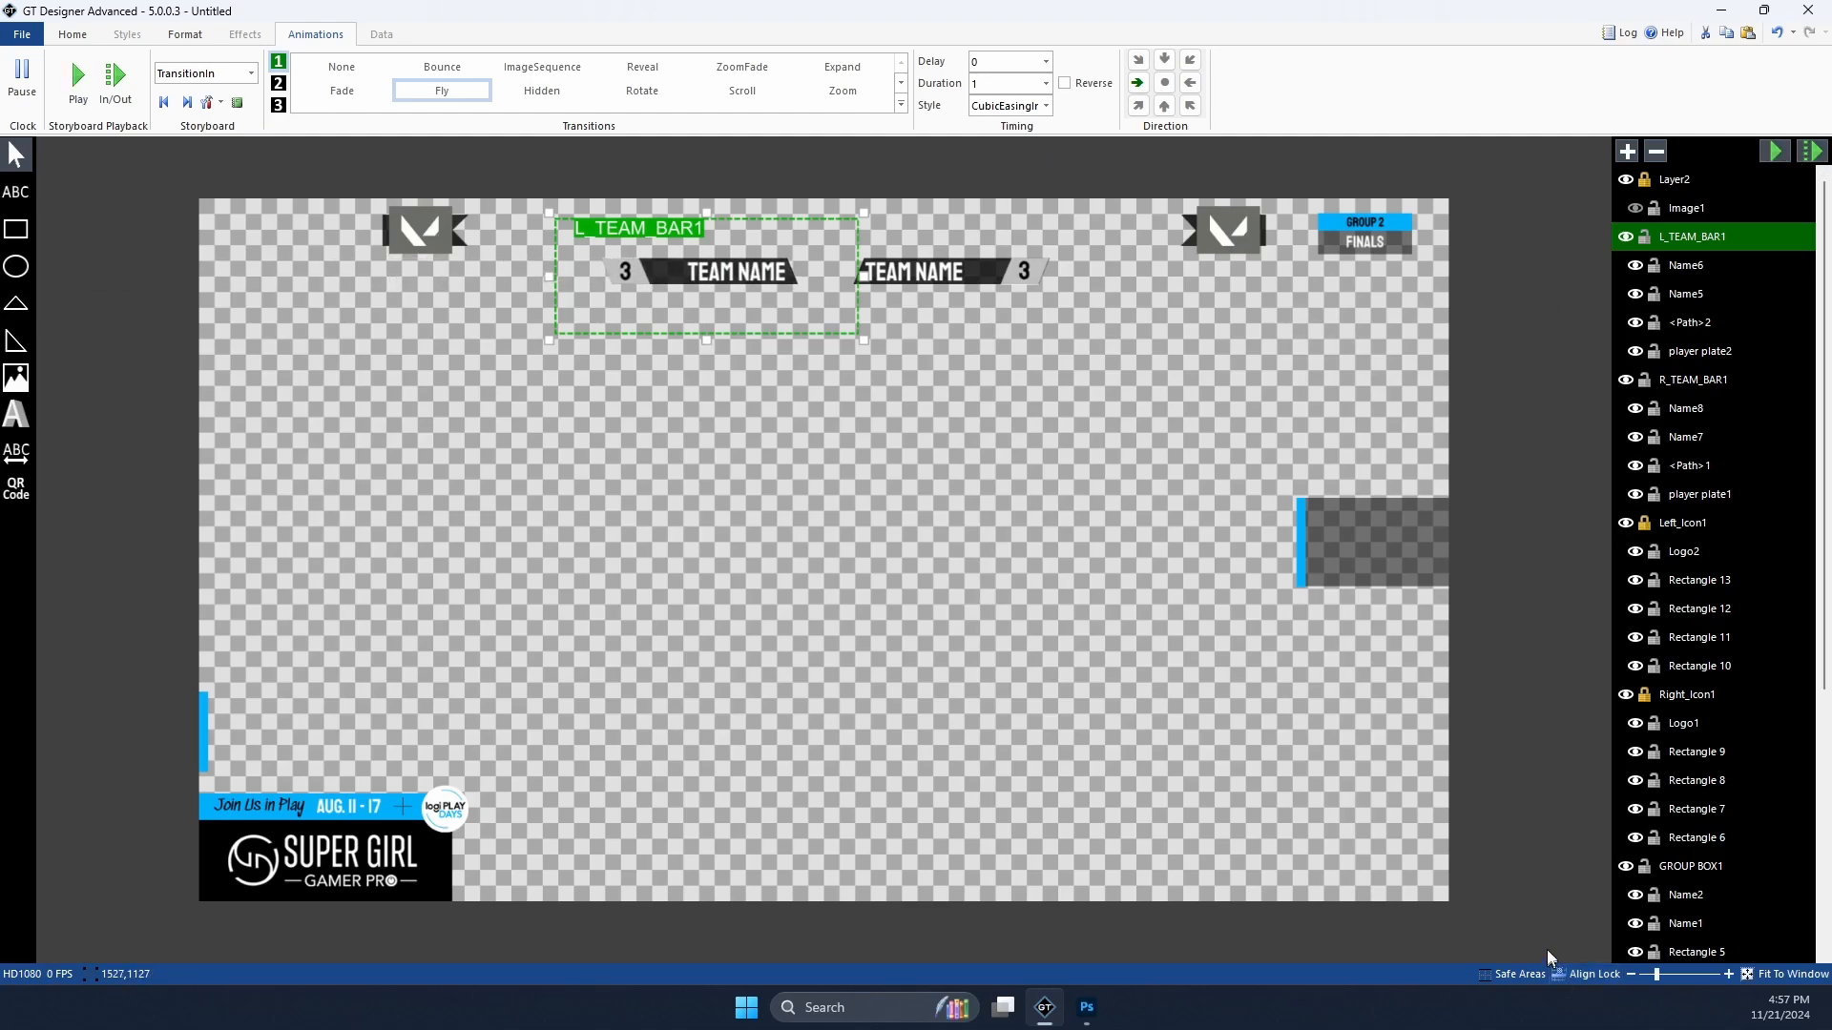
click(1773, 152)
click(1803, 989)
click(1775, 153)
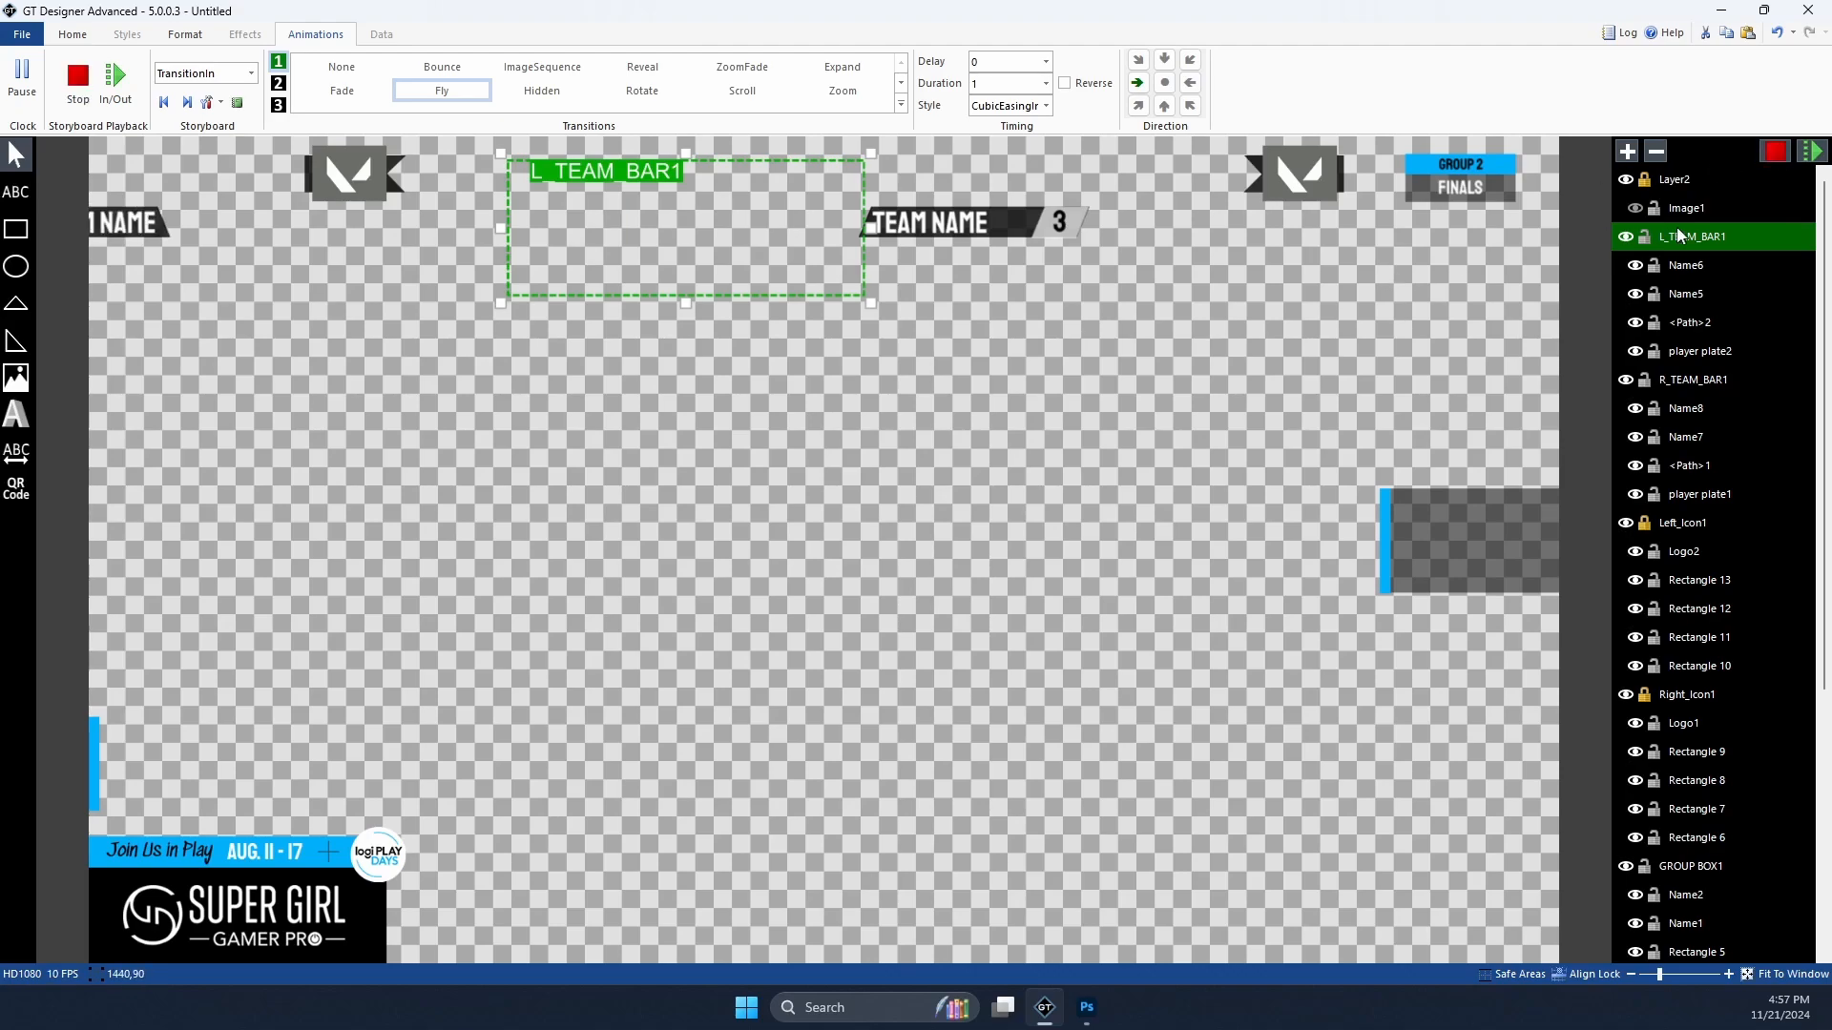
Step: Give the R_TEAM_BAR1 layer a leftward Fly transition with the CubicEasingInOut style and preview it
click(1737, 386)
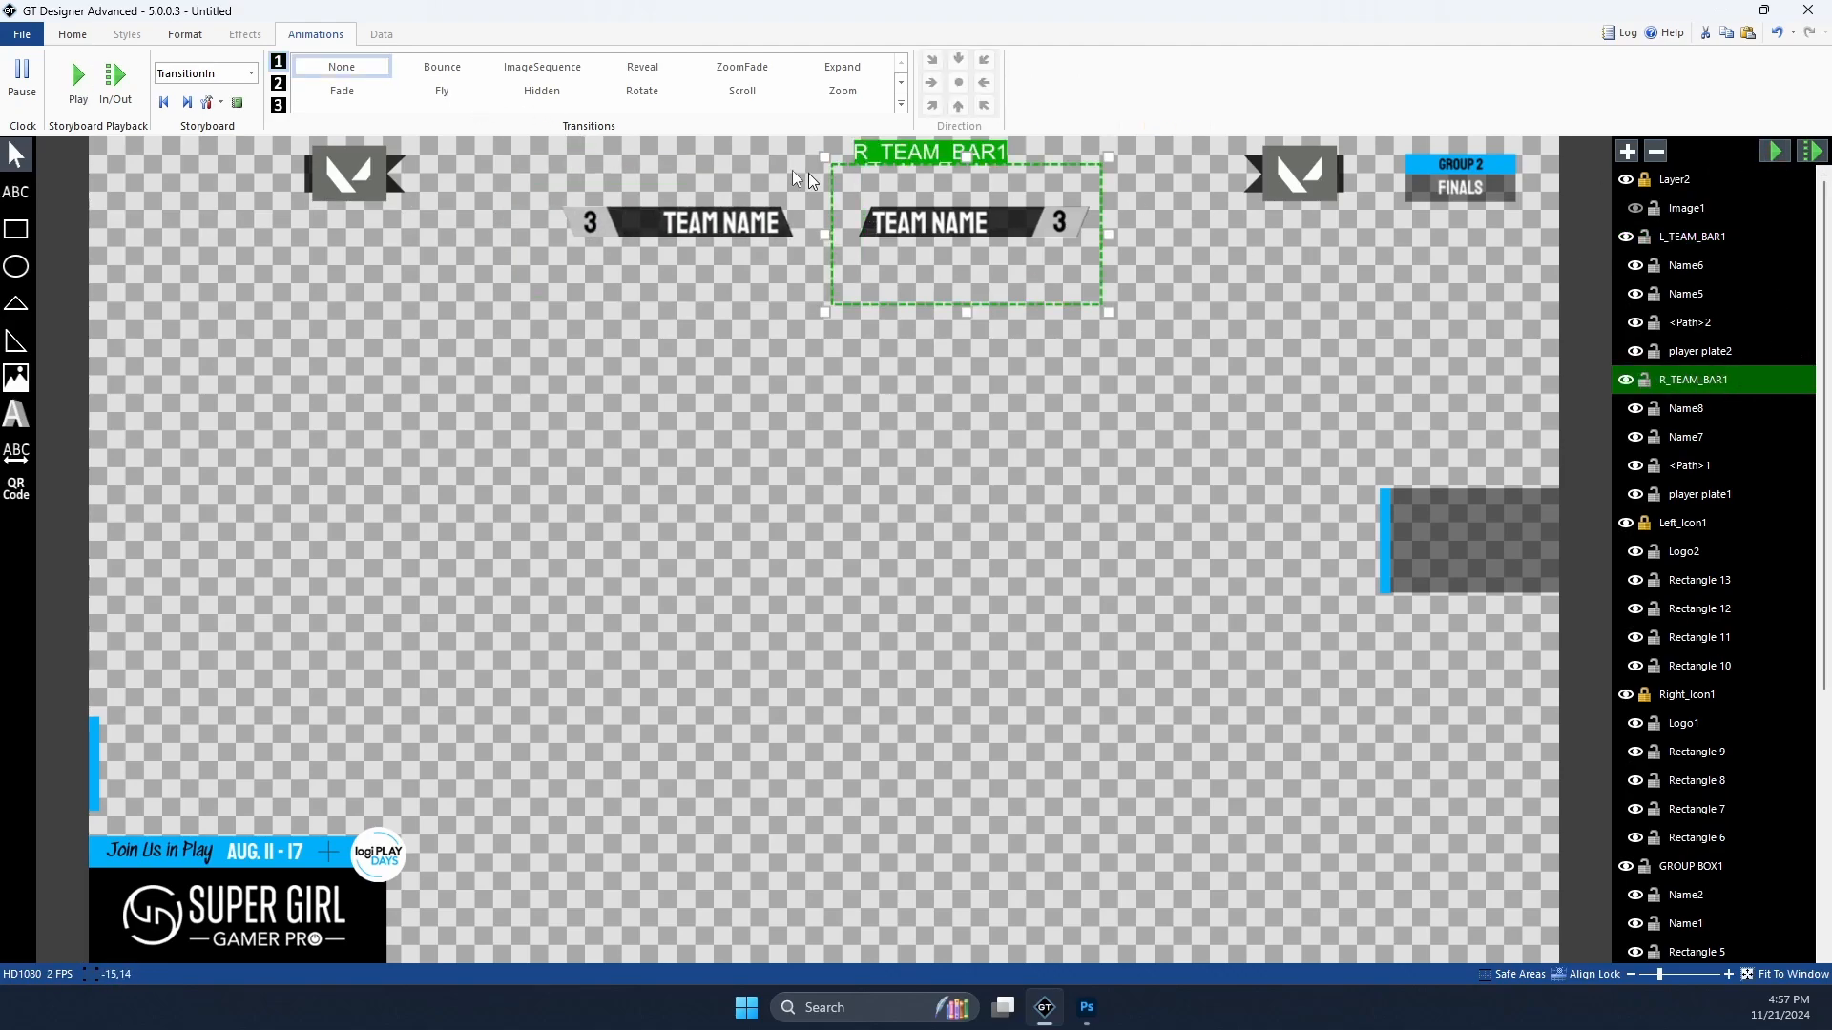
click(443, 98)
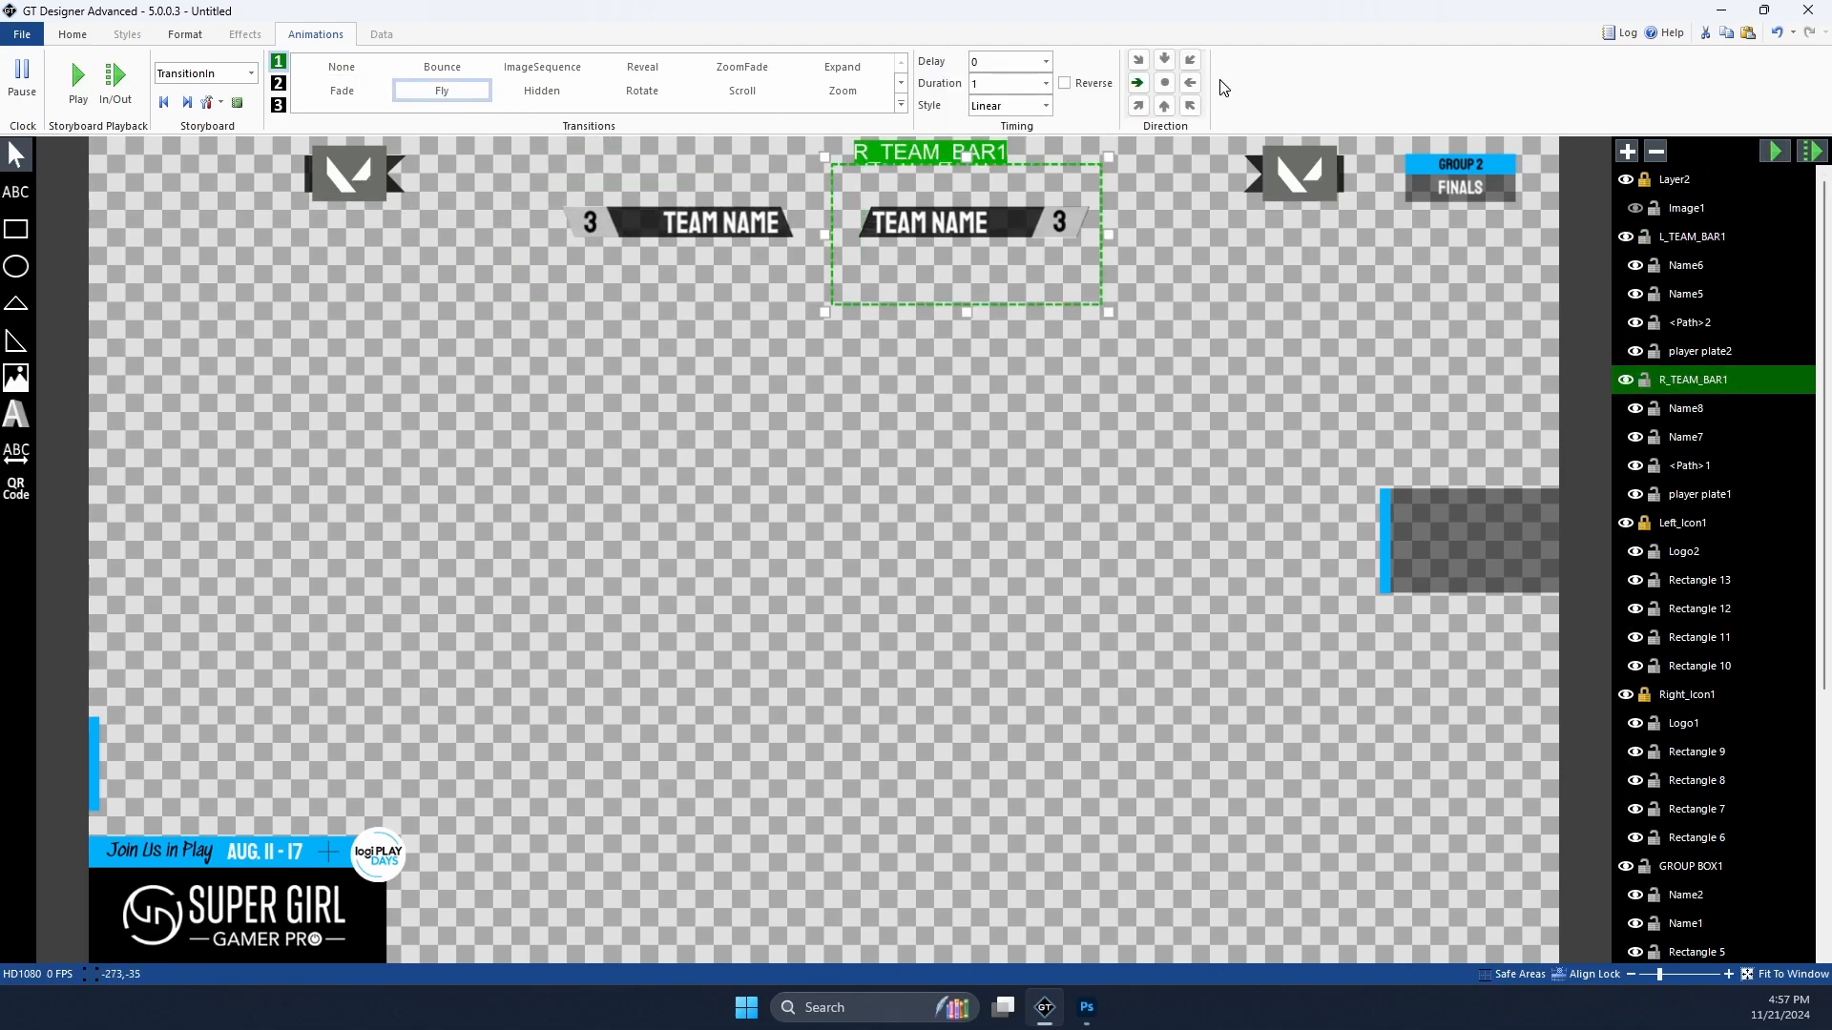
click(1046, 106)
click(1043, 147)
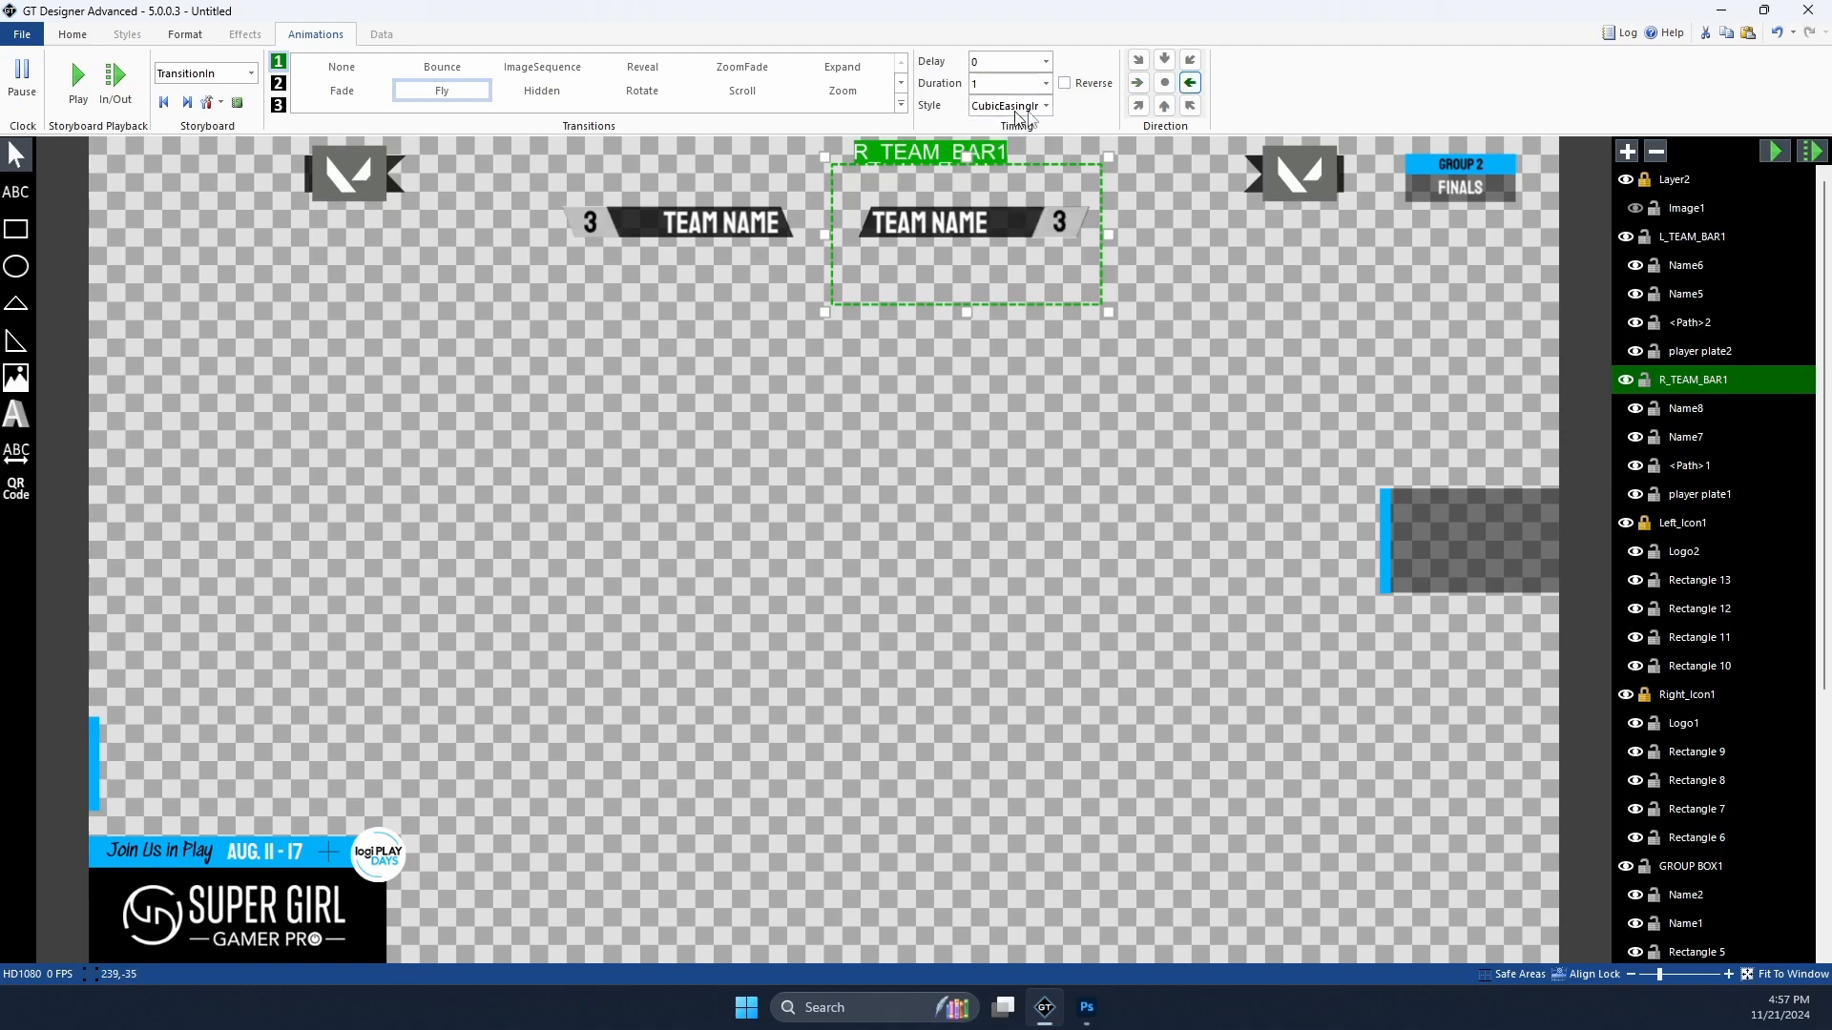
click(1775, 150)
Step: Give the Left_Icon1 layer a rightward Fly transition with the CubicEasingInOut style
click(1682, 523)
click(442, 91)
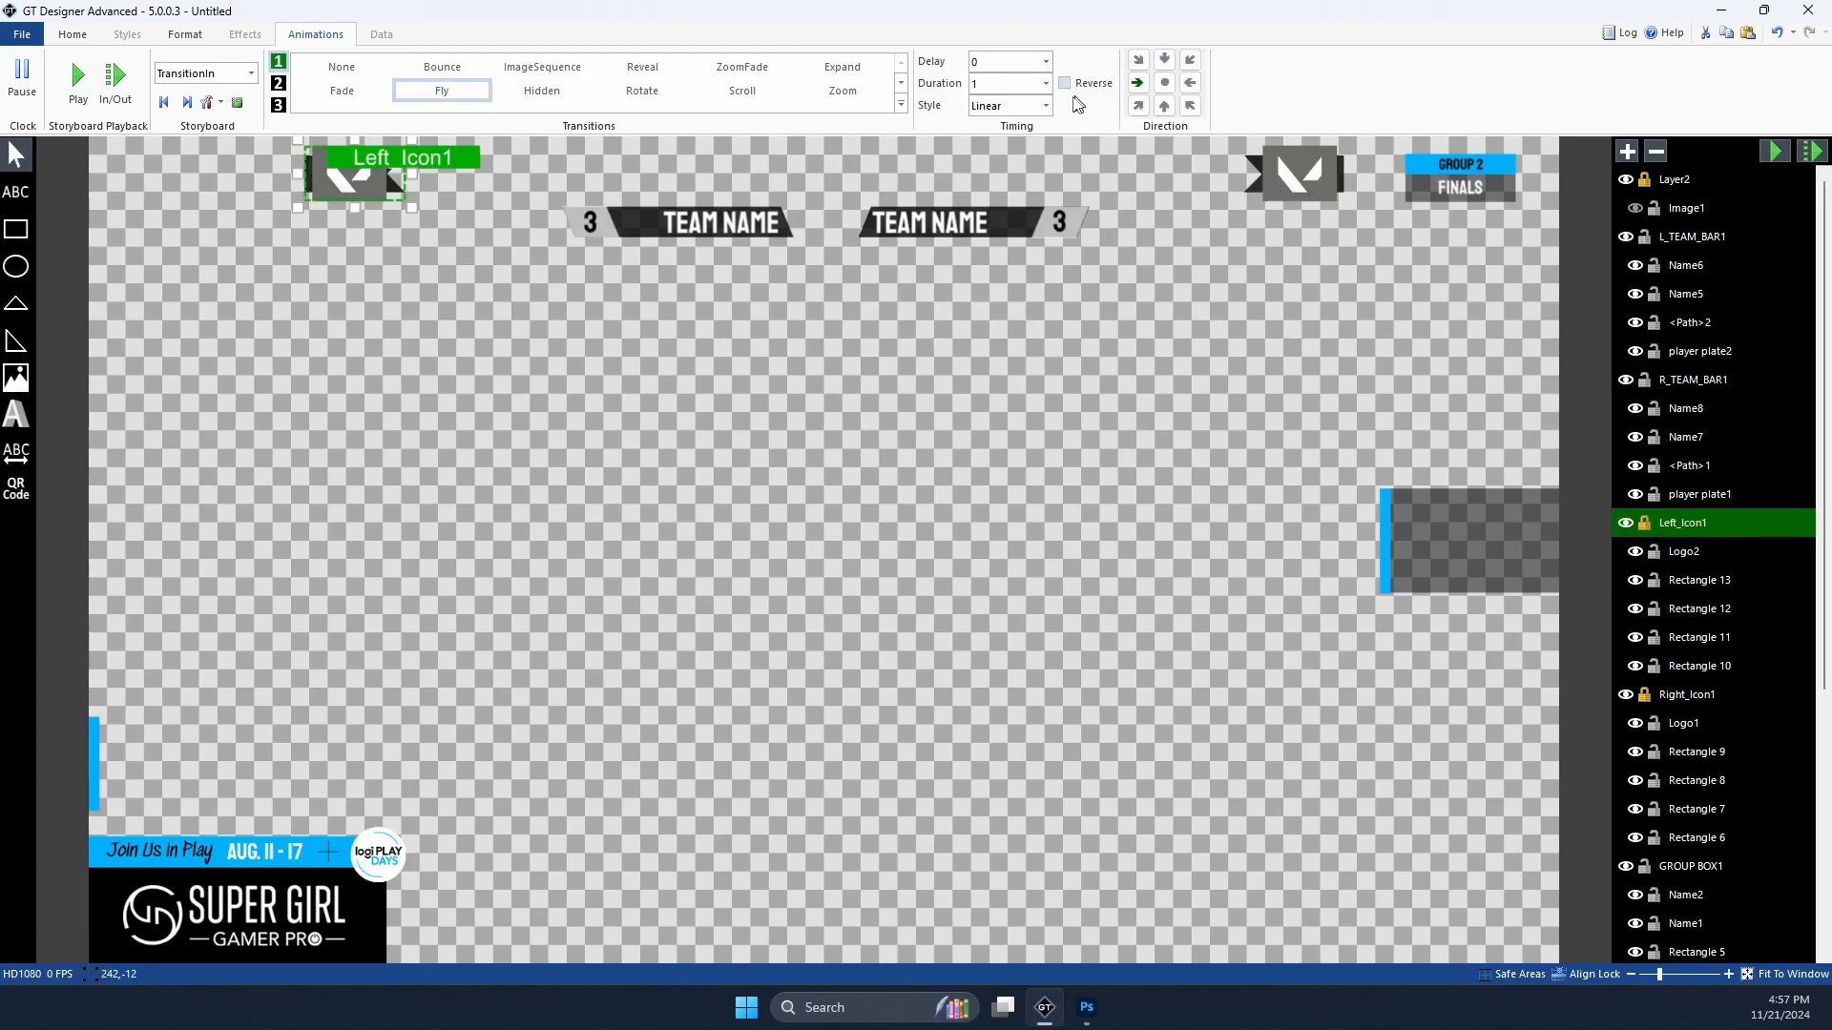
click(1045, 105)
click(1043, 147)
Step: Give the Right_Icon1 layer a leftward Fly transition with CubicEasingInOut and preview the animations
click(1687, 695)
click(442, 91)
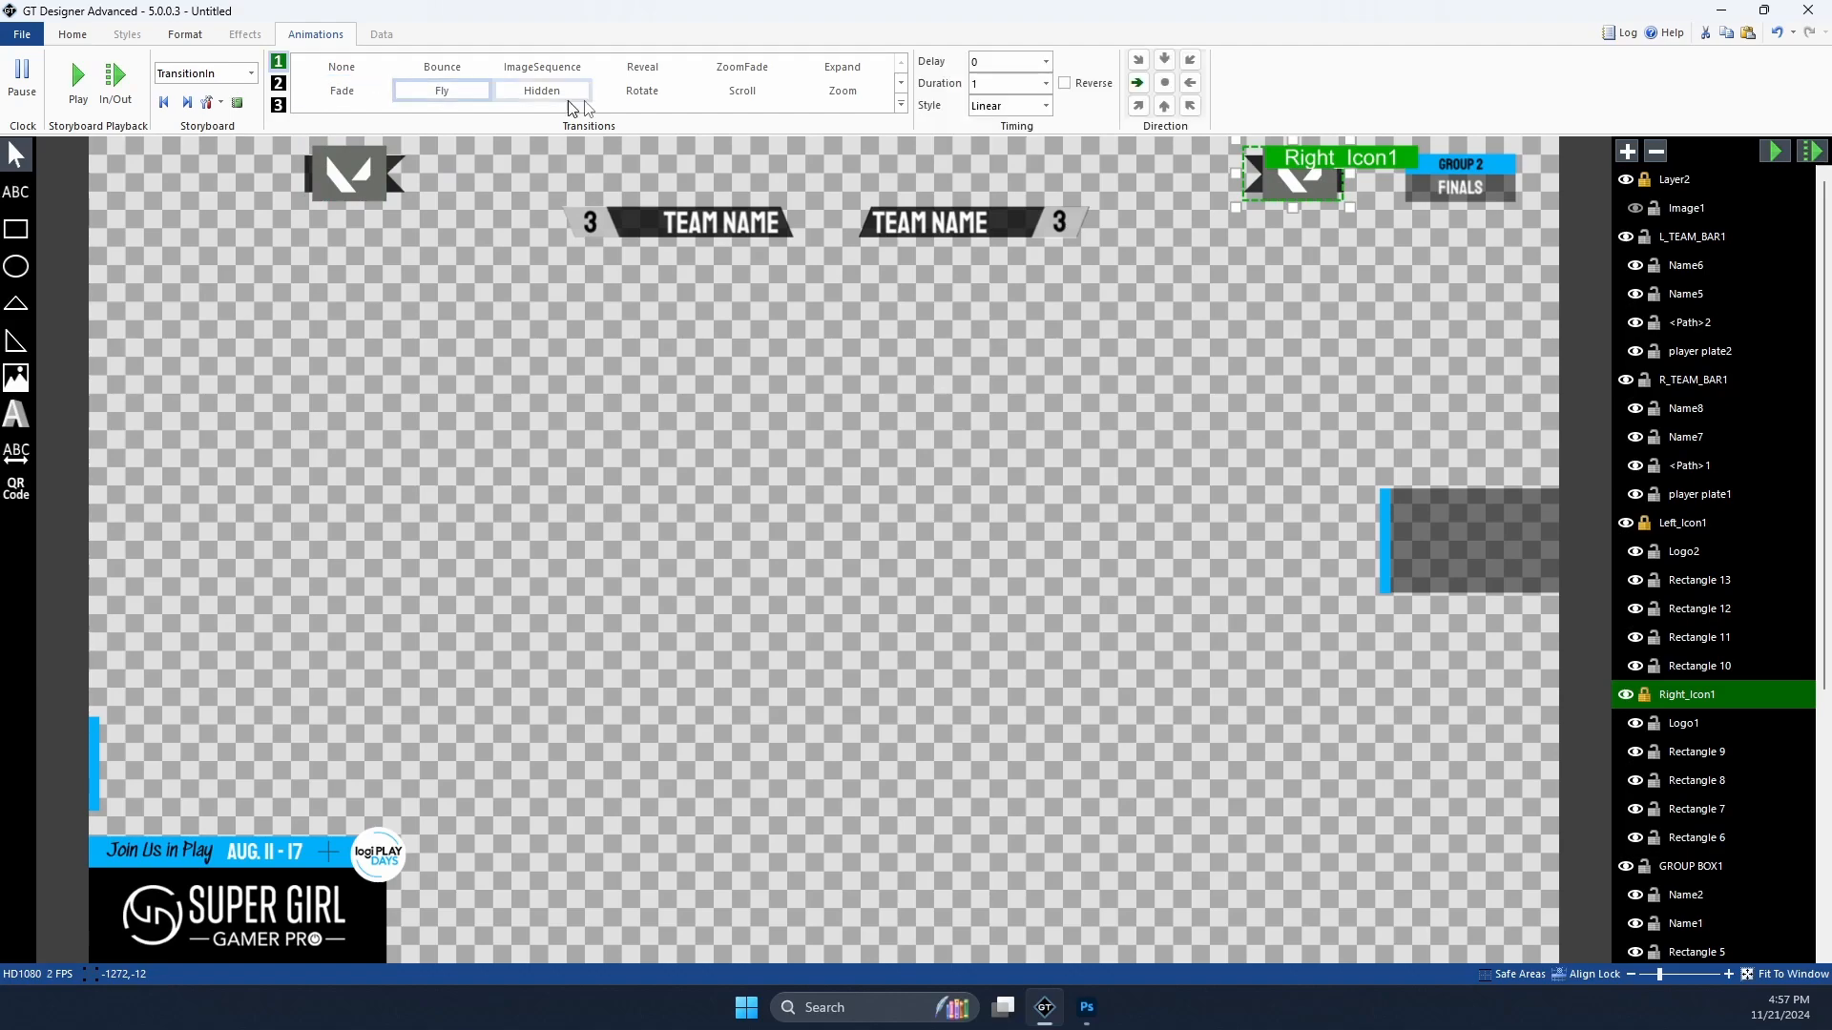
click(1190, 82)
click(1045, 105)
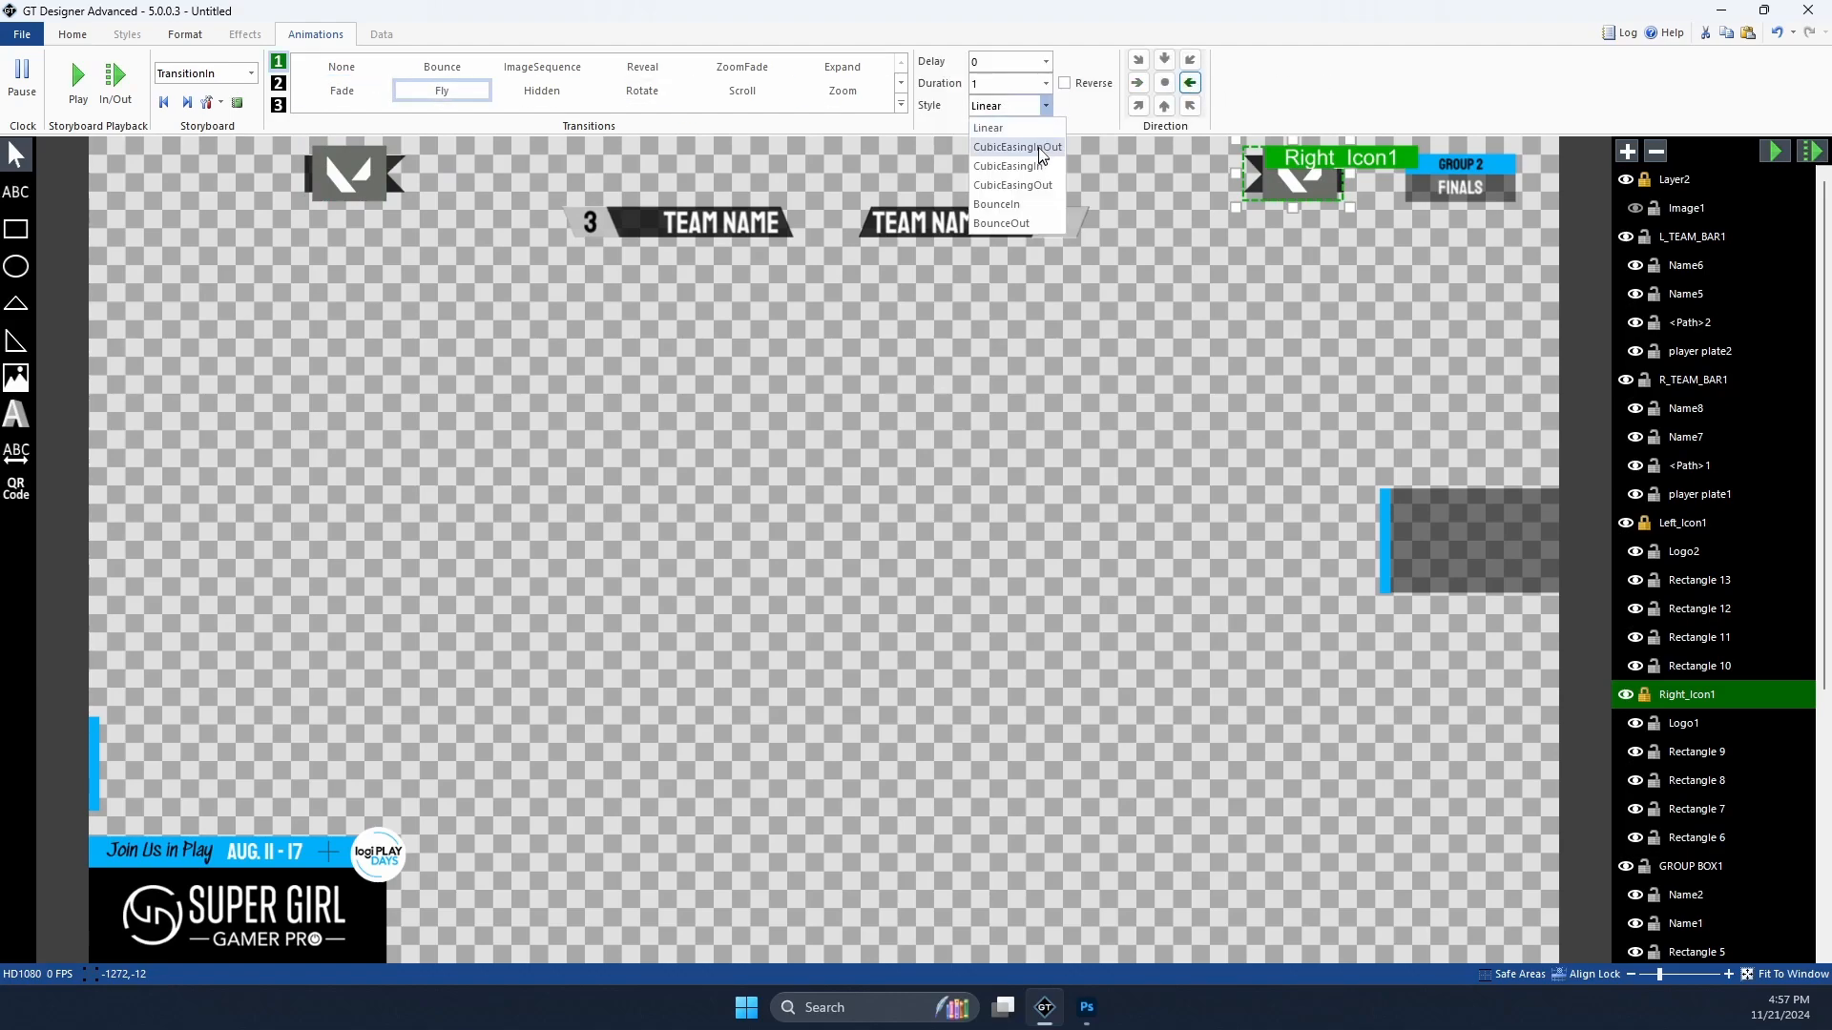
click(1041, 149)
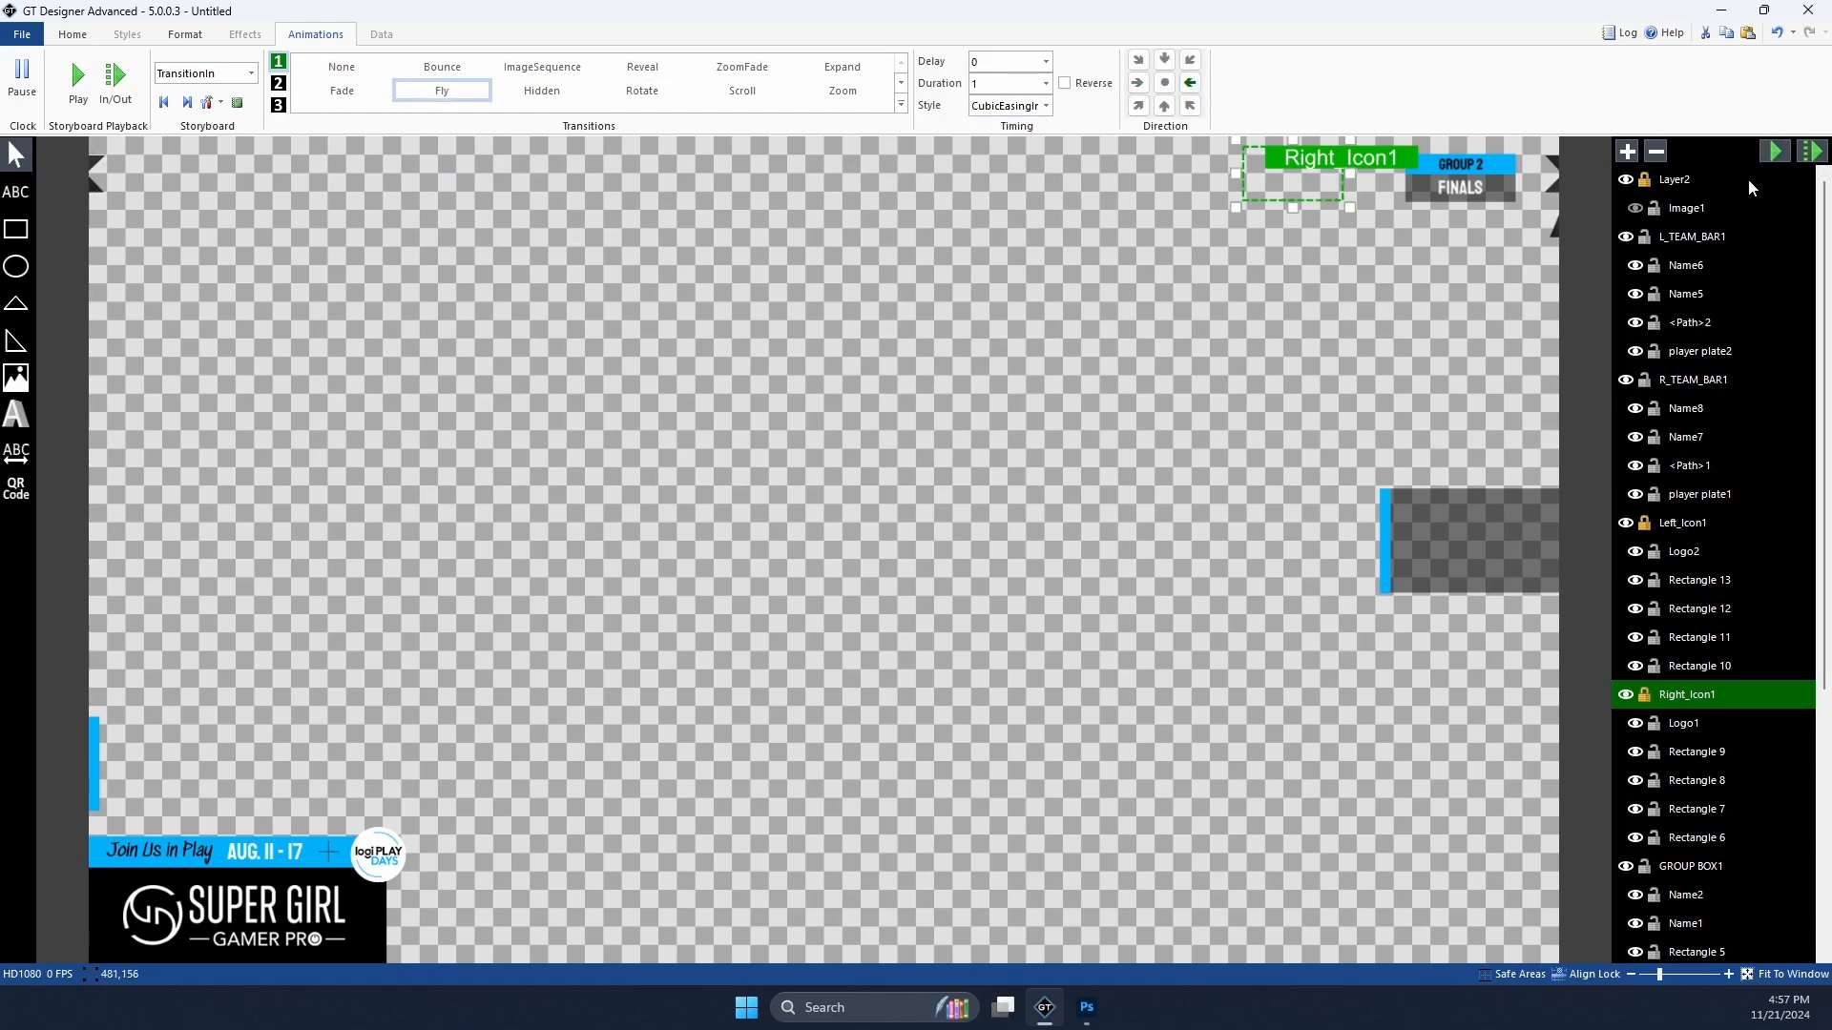
Step: Give the GROUP BOX1 layer a downward Fly transition with a delay of 1 and the CubicEasingInOut style
click(1493, 189)
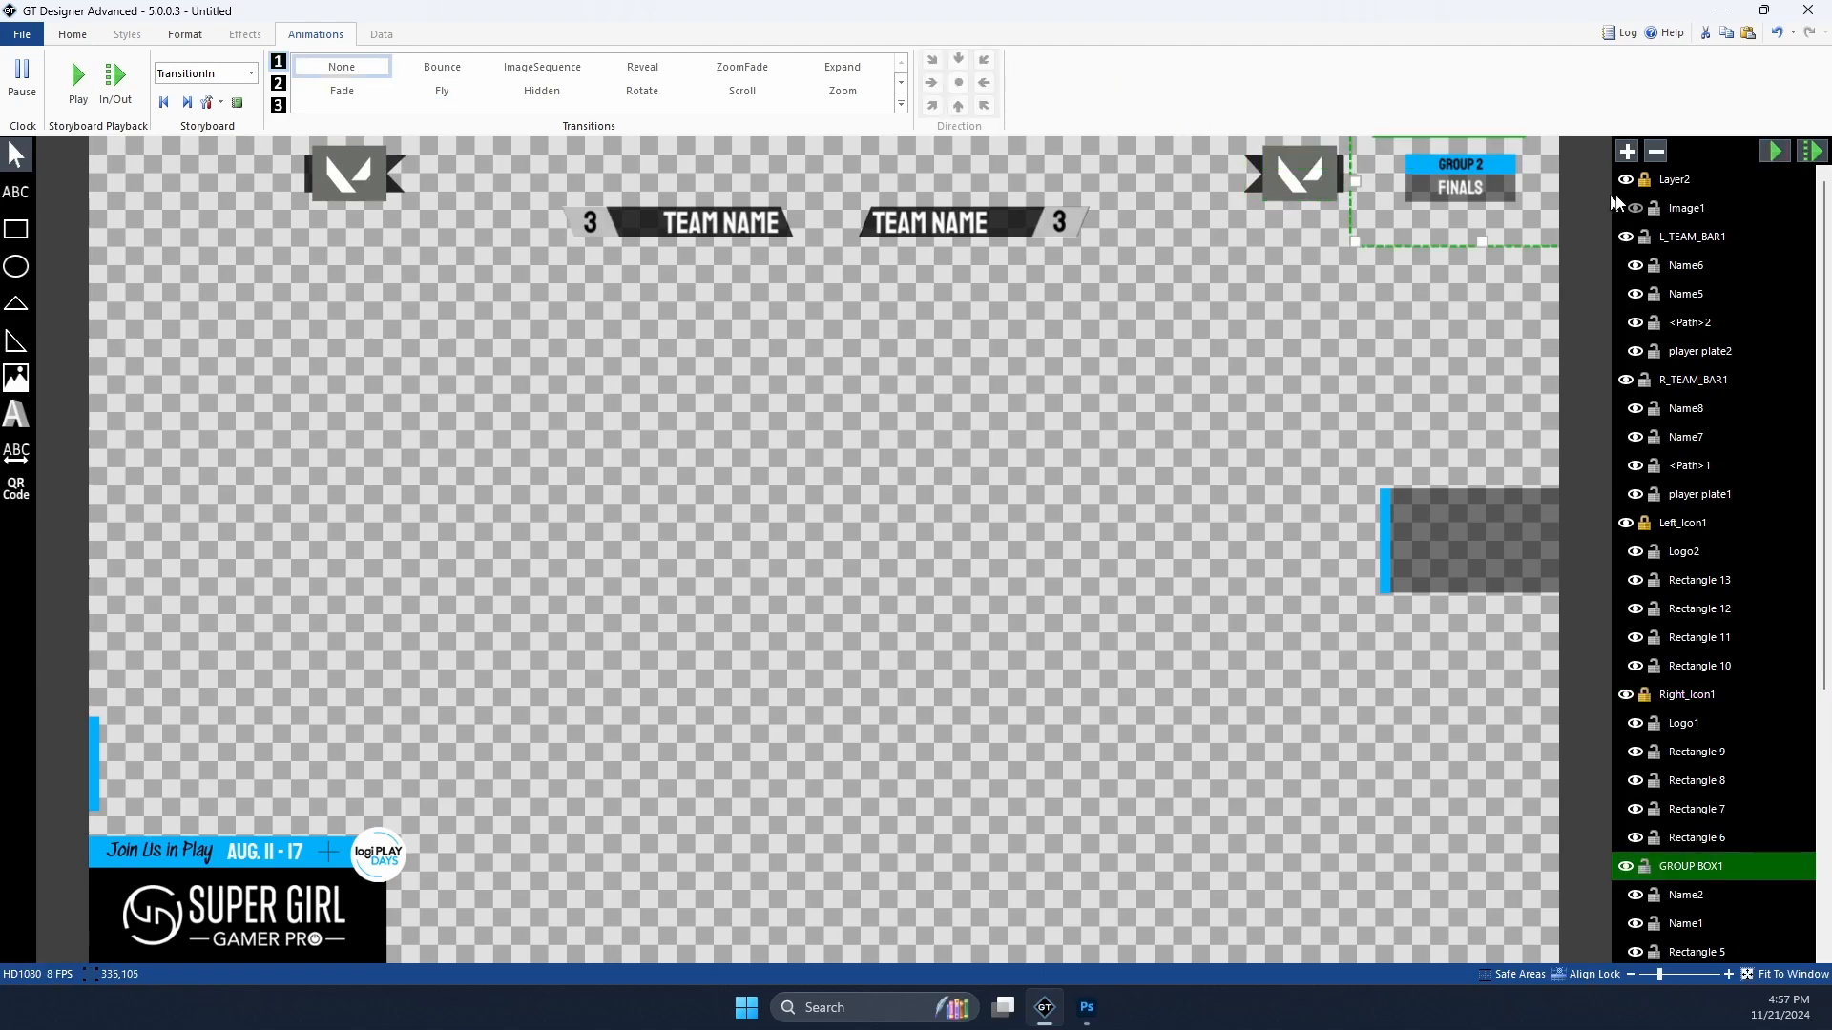
click(429, 95)
click(1016, 61)
text(1)
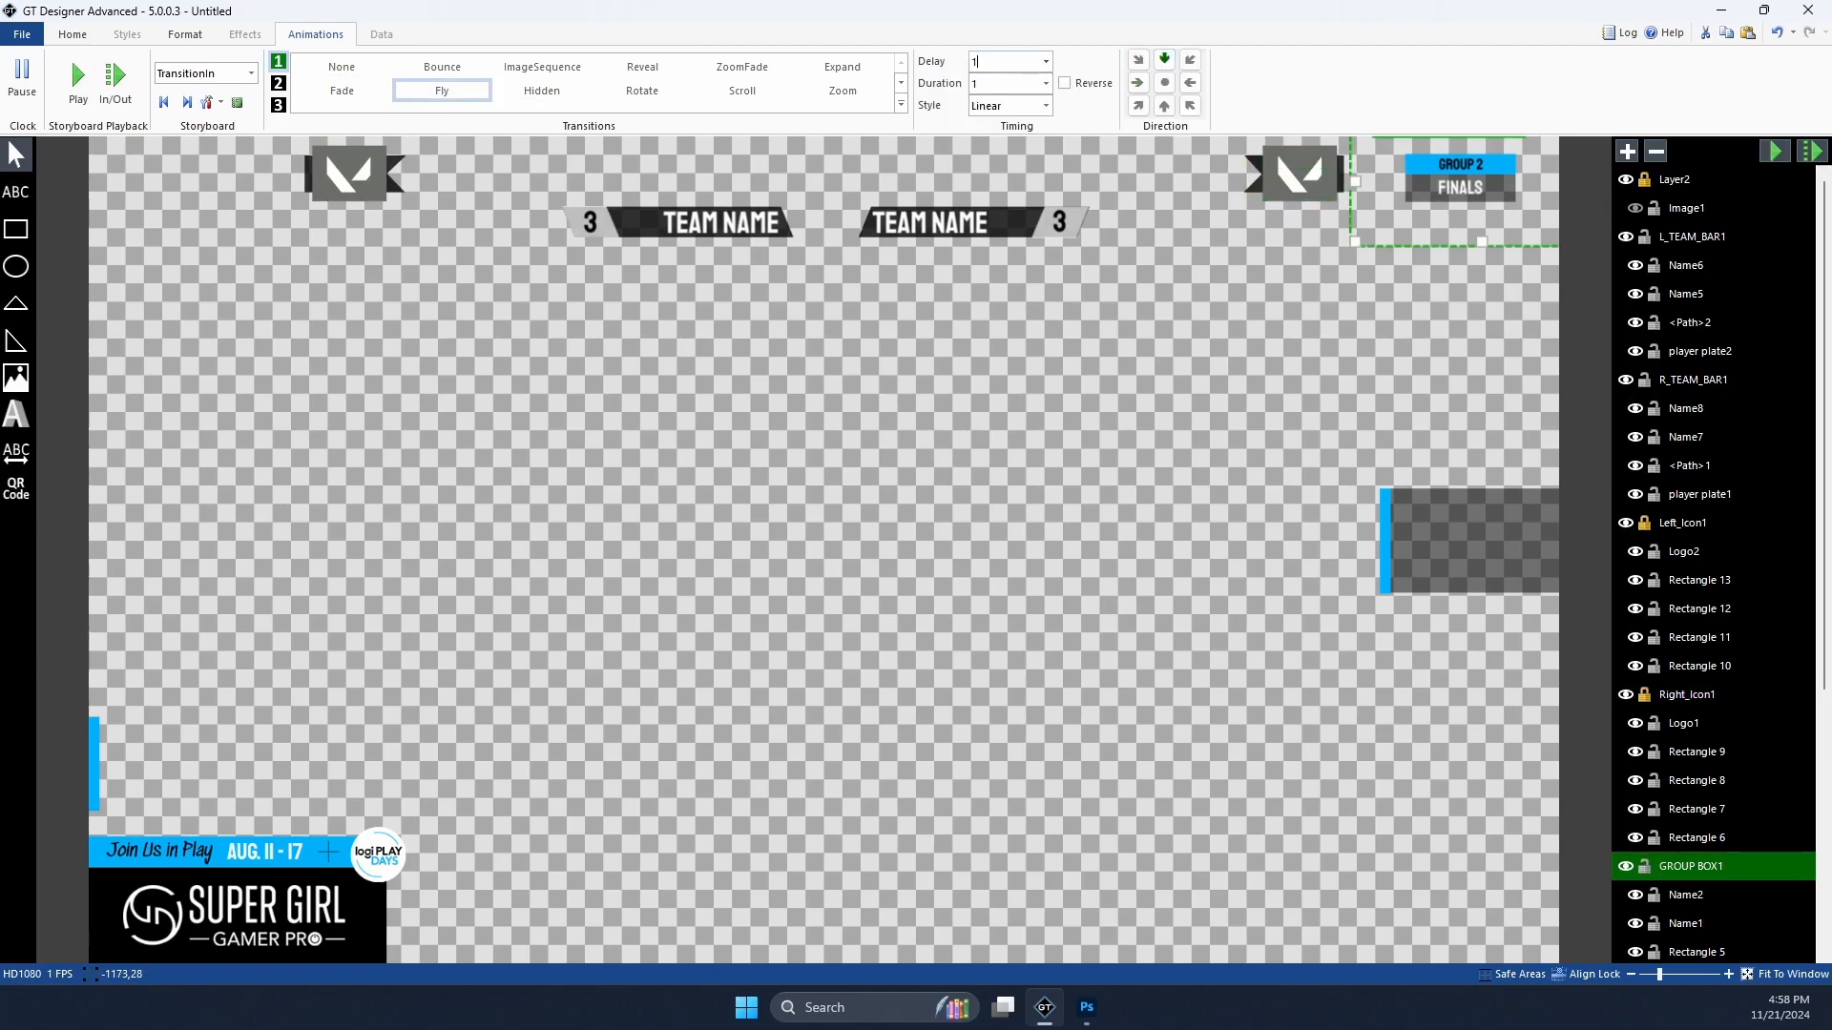
click(1047, 106)
click(1034, 149)
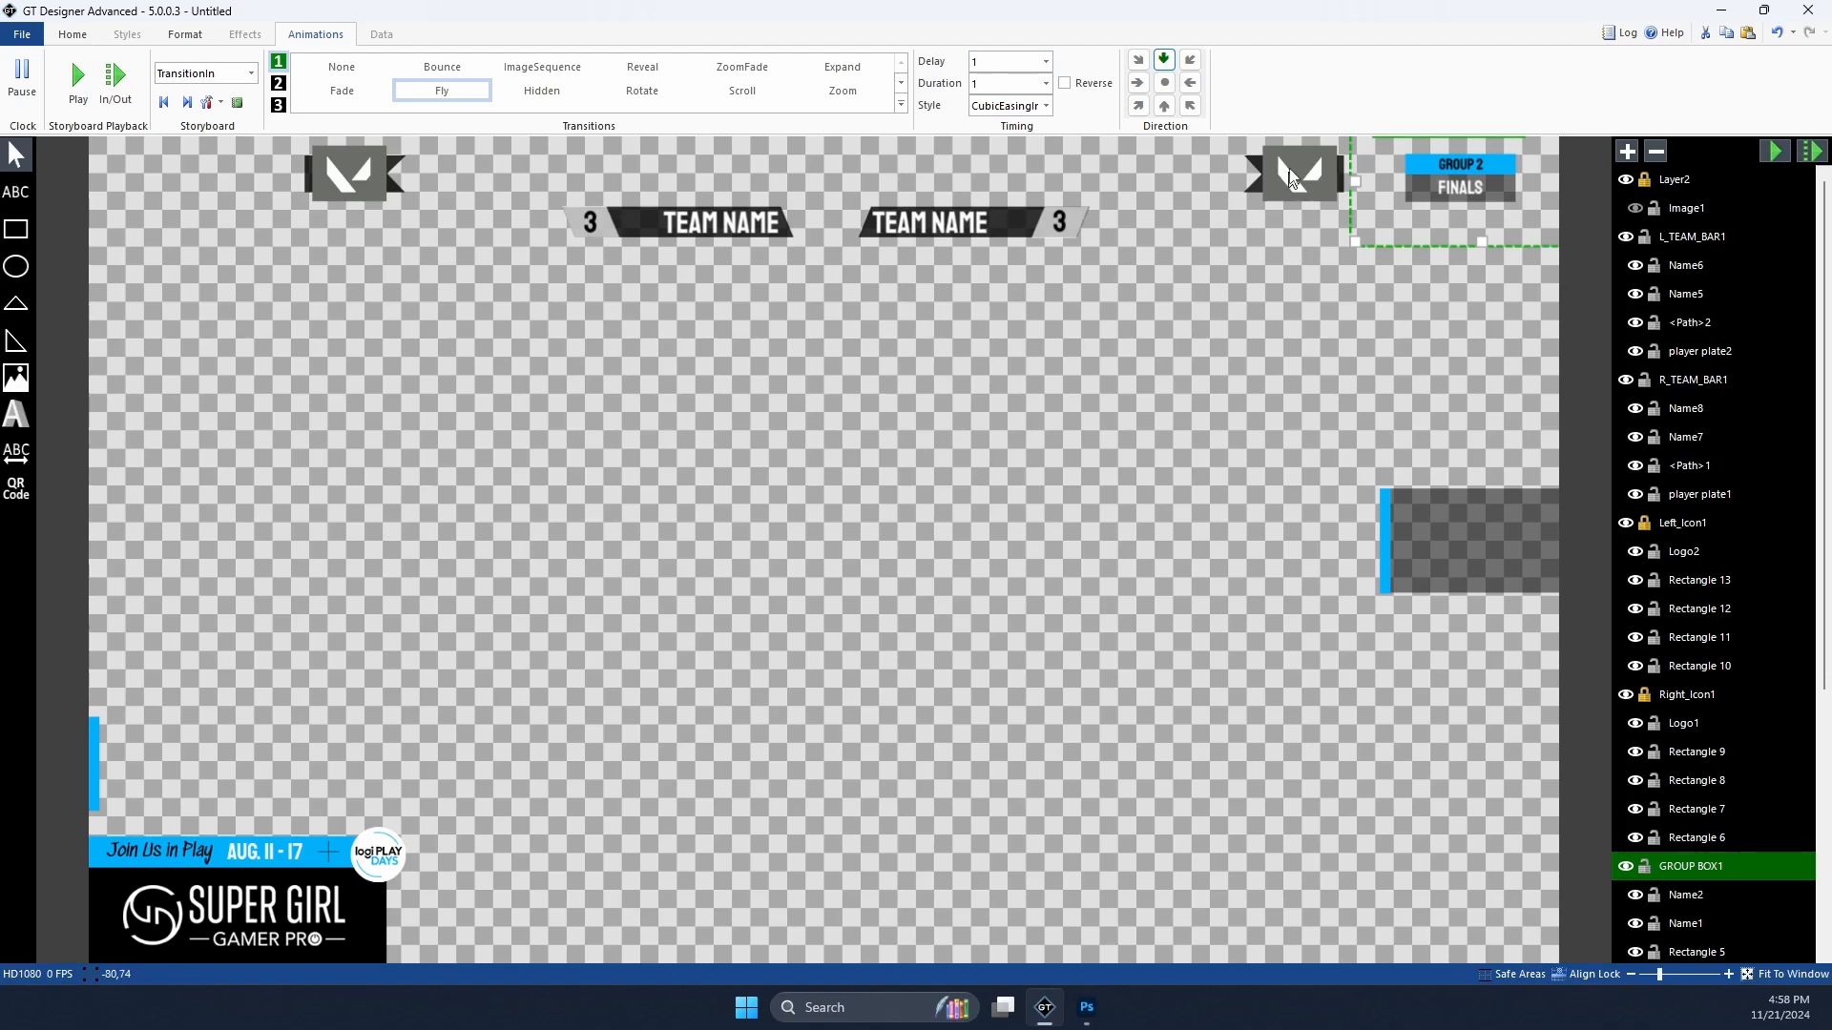
Step: Set the GROUP BOX1 transition's duration to 0.5 and preview the TransitionIn animation
click(1049, 90)
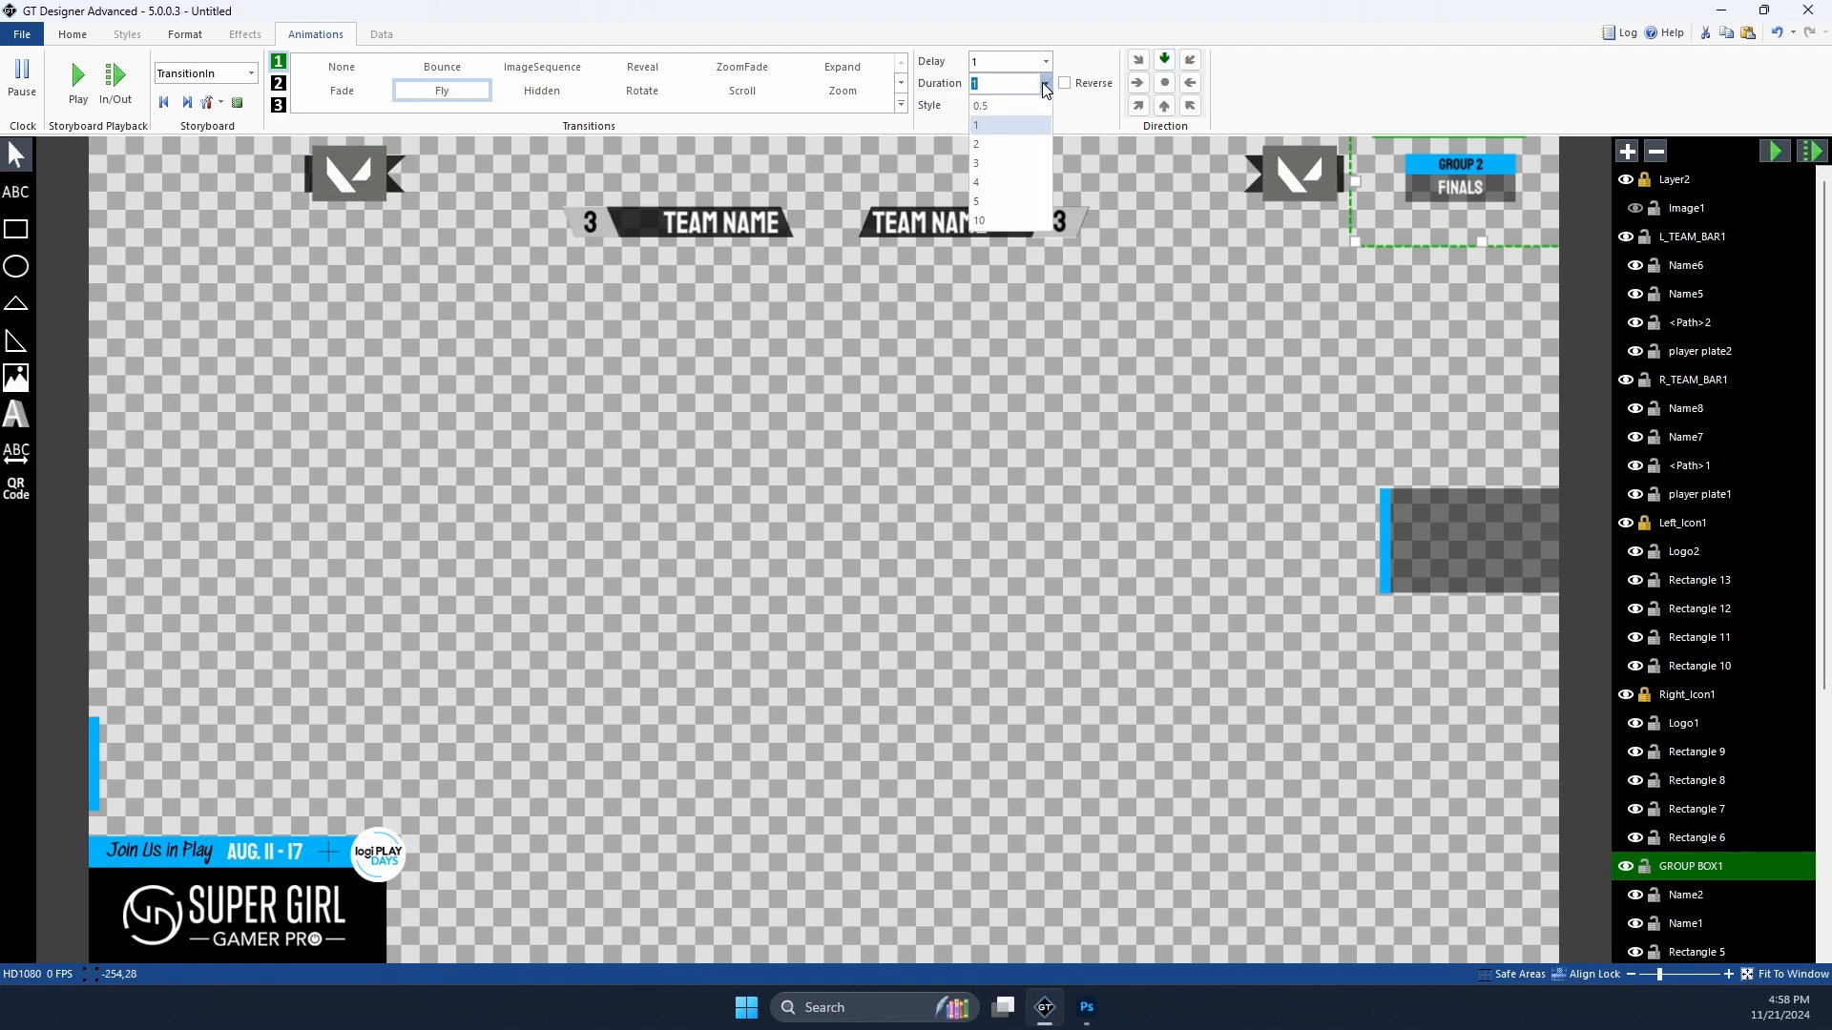
click(1002, 119)
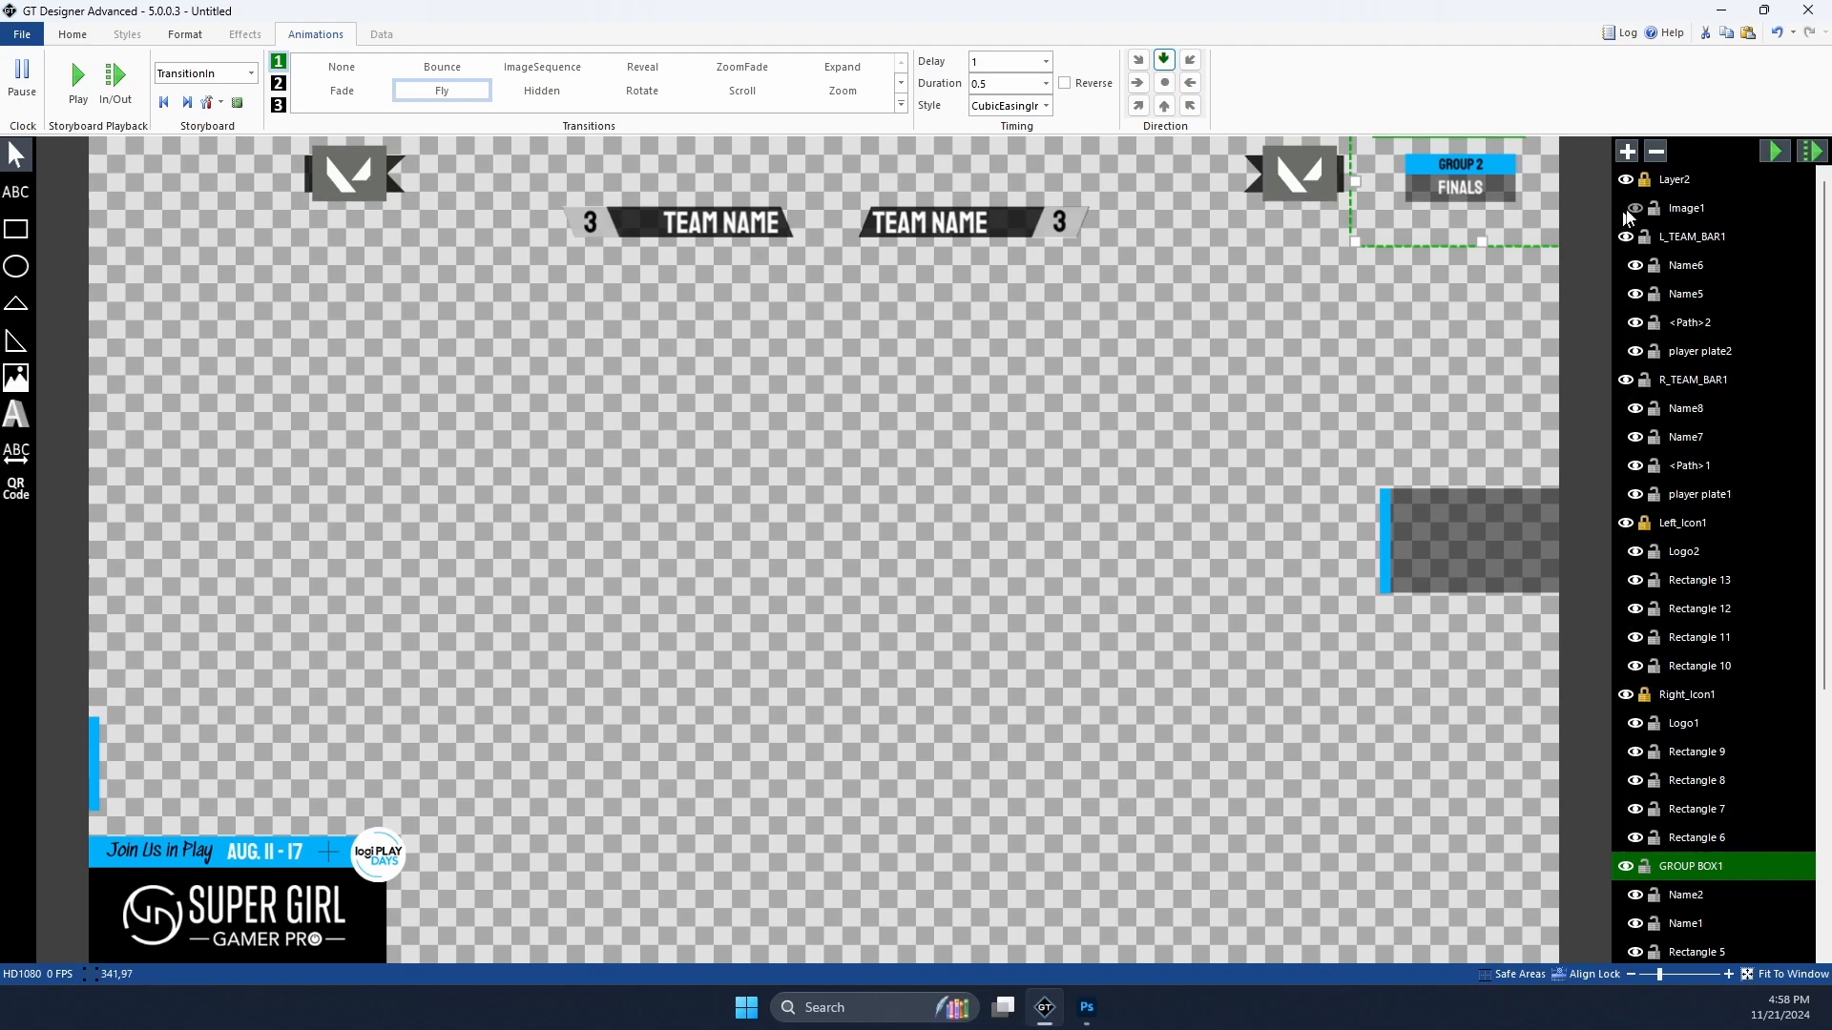
click(1775, 151)
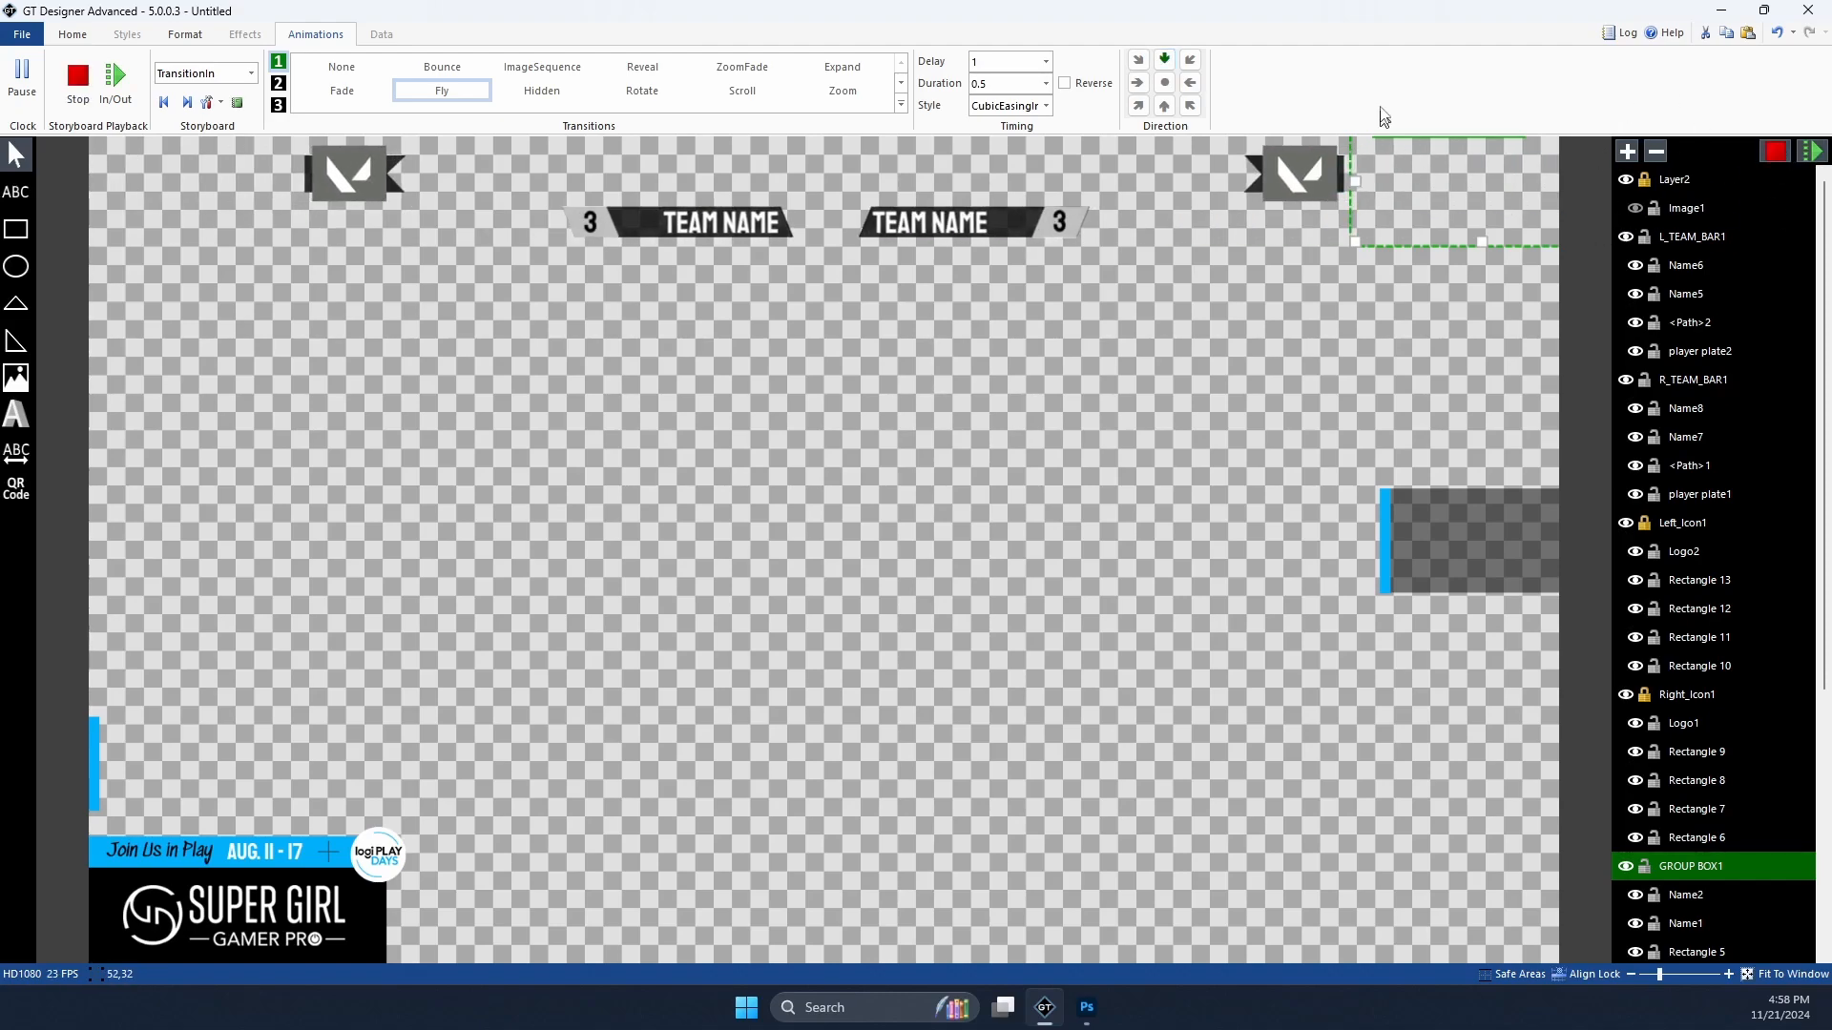
click(1775, 151)
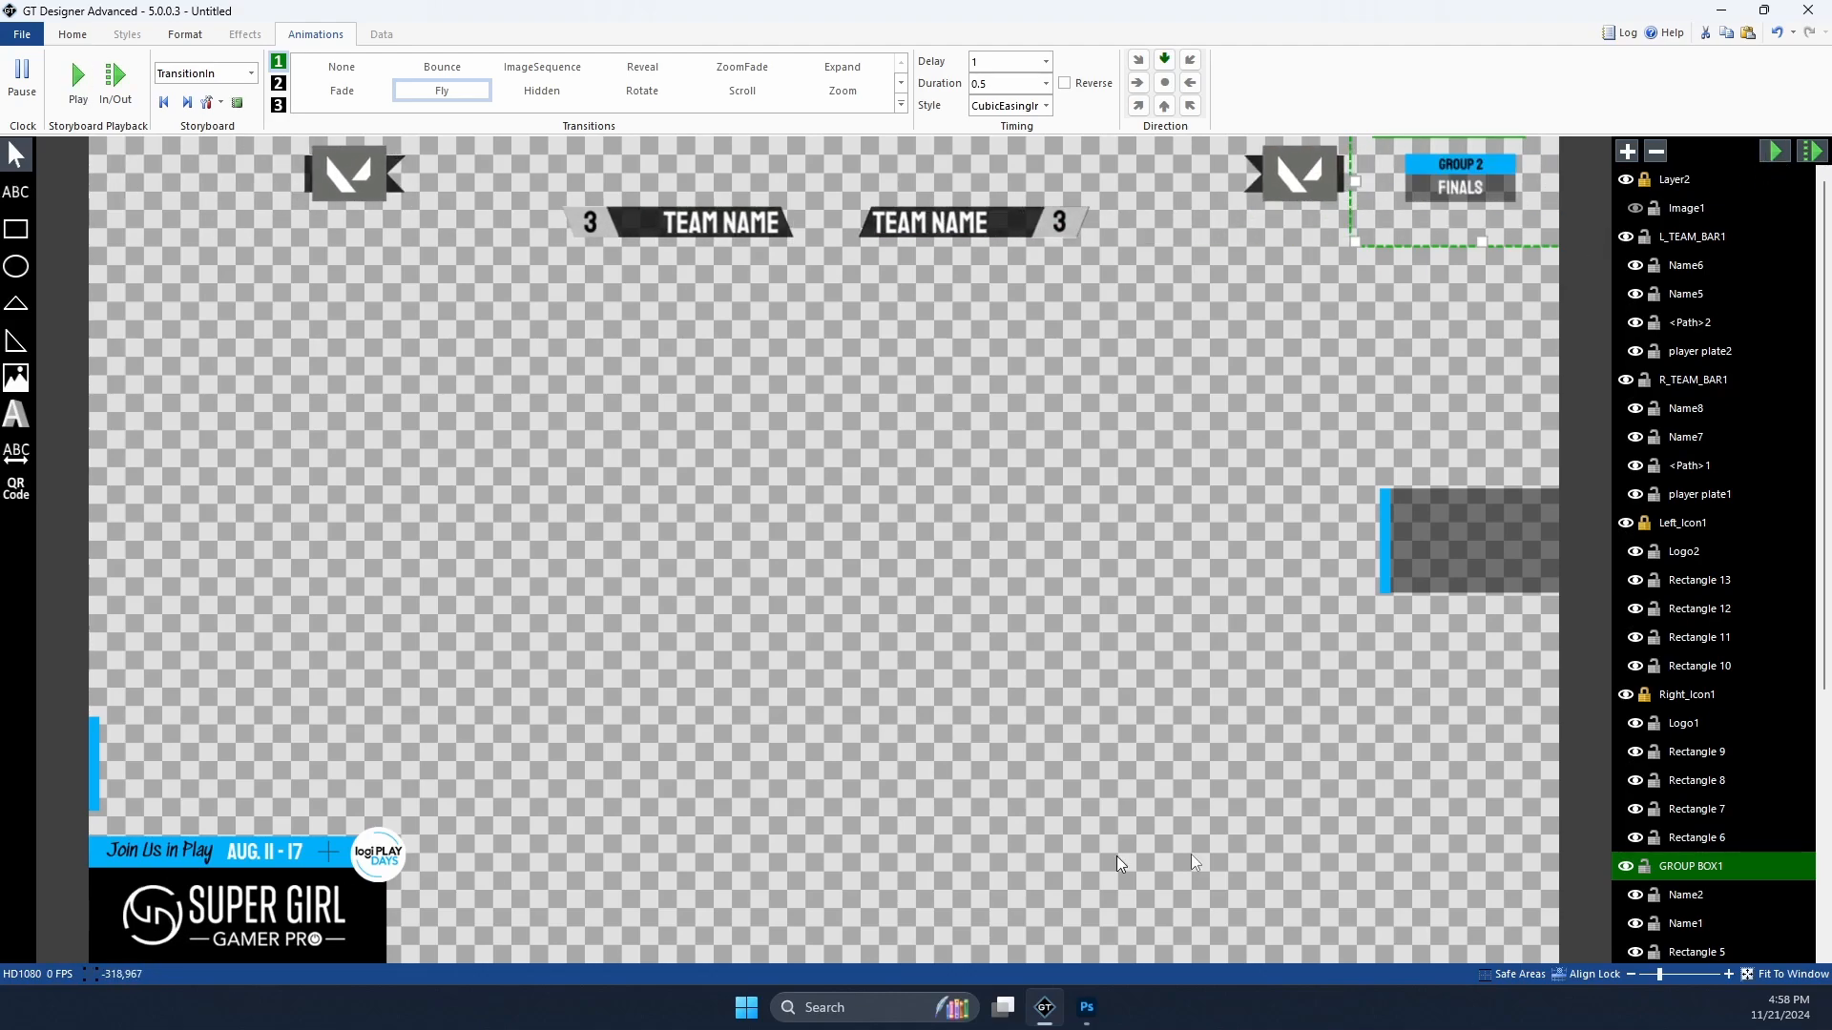
Step: Examine the Background1 and Side_Box1 layer groups and preview the TransitionIn animation
scroll(1733, 859, down, 5)
click(150, 911)
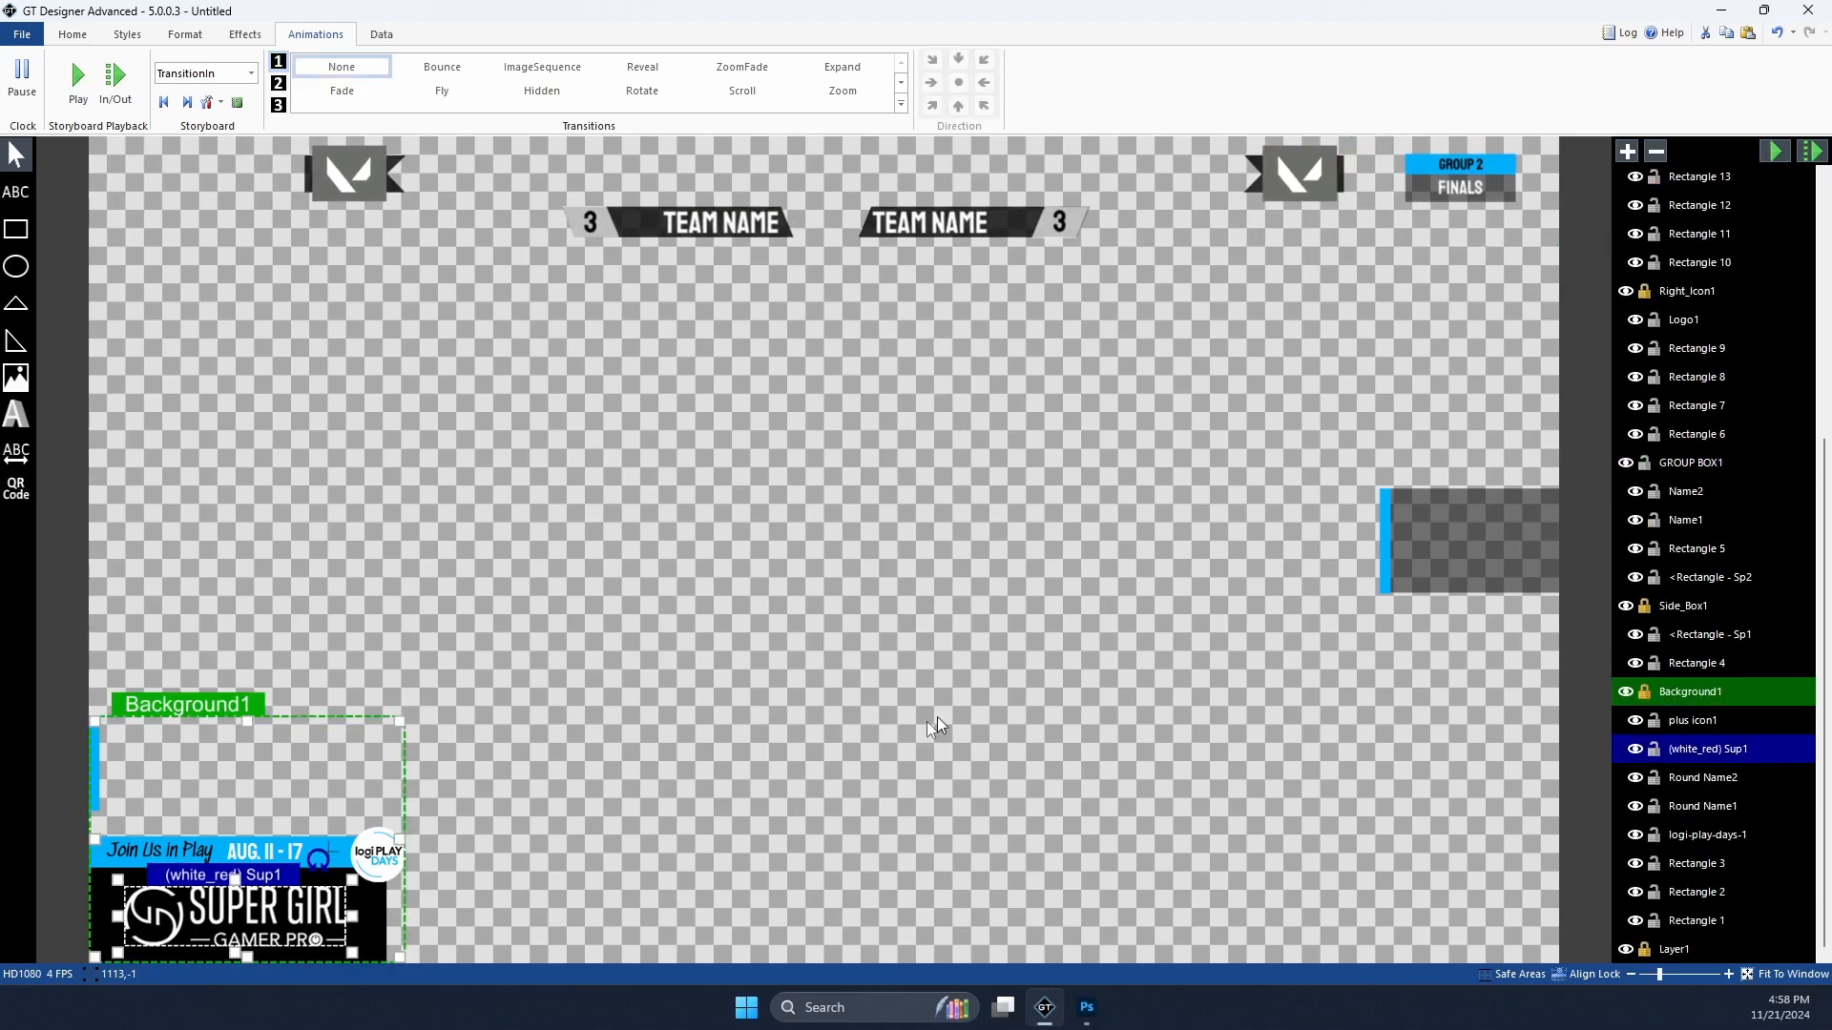
click(1418, 552)
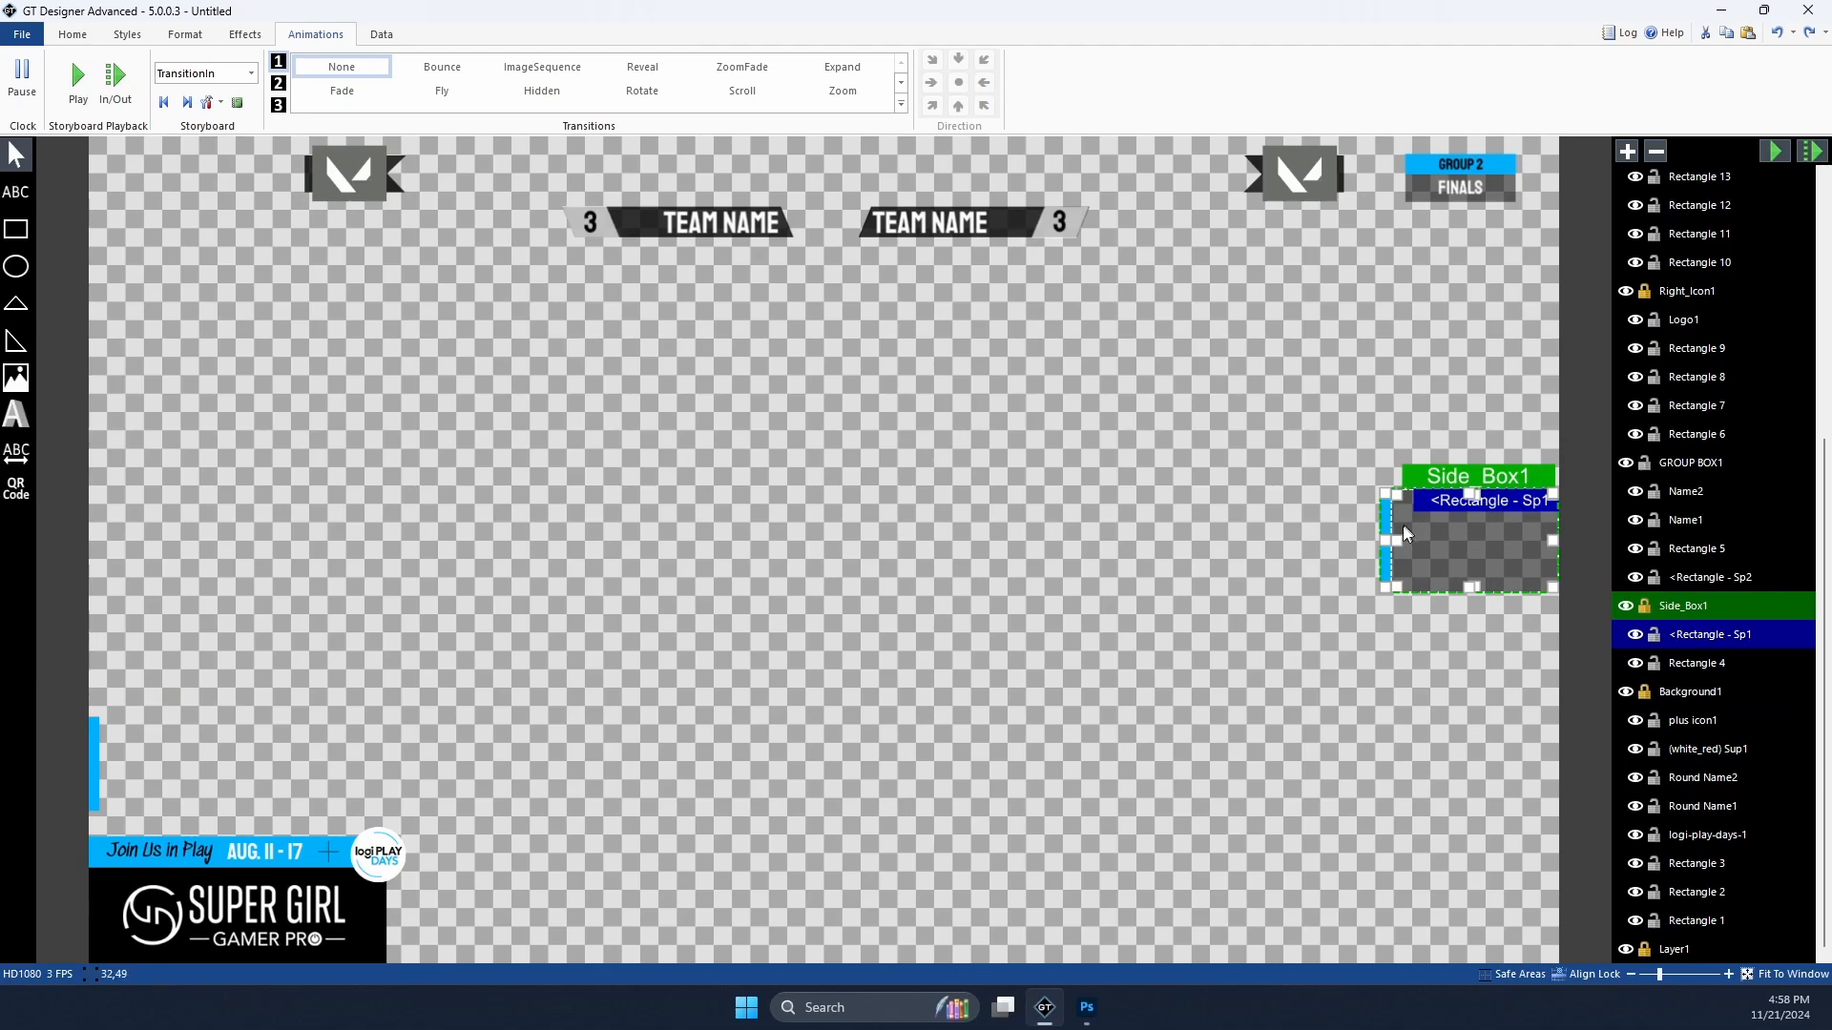
click(1384, 529)
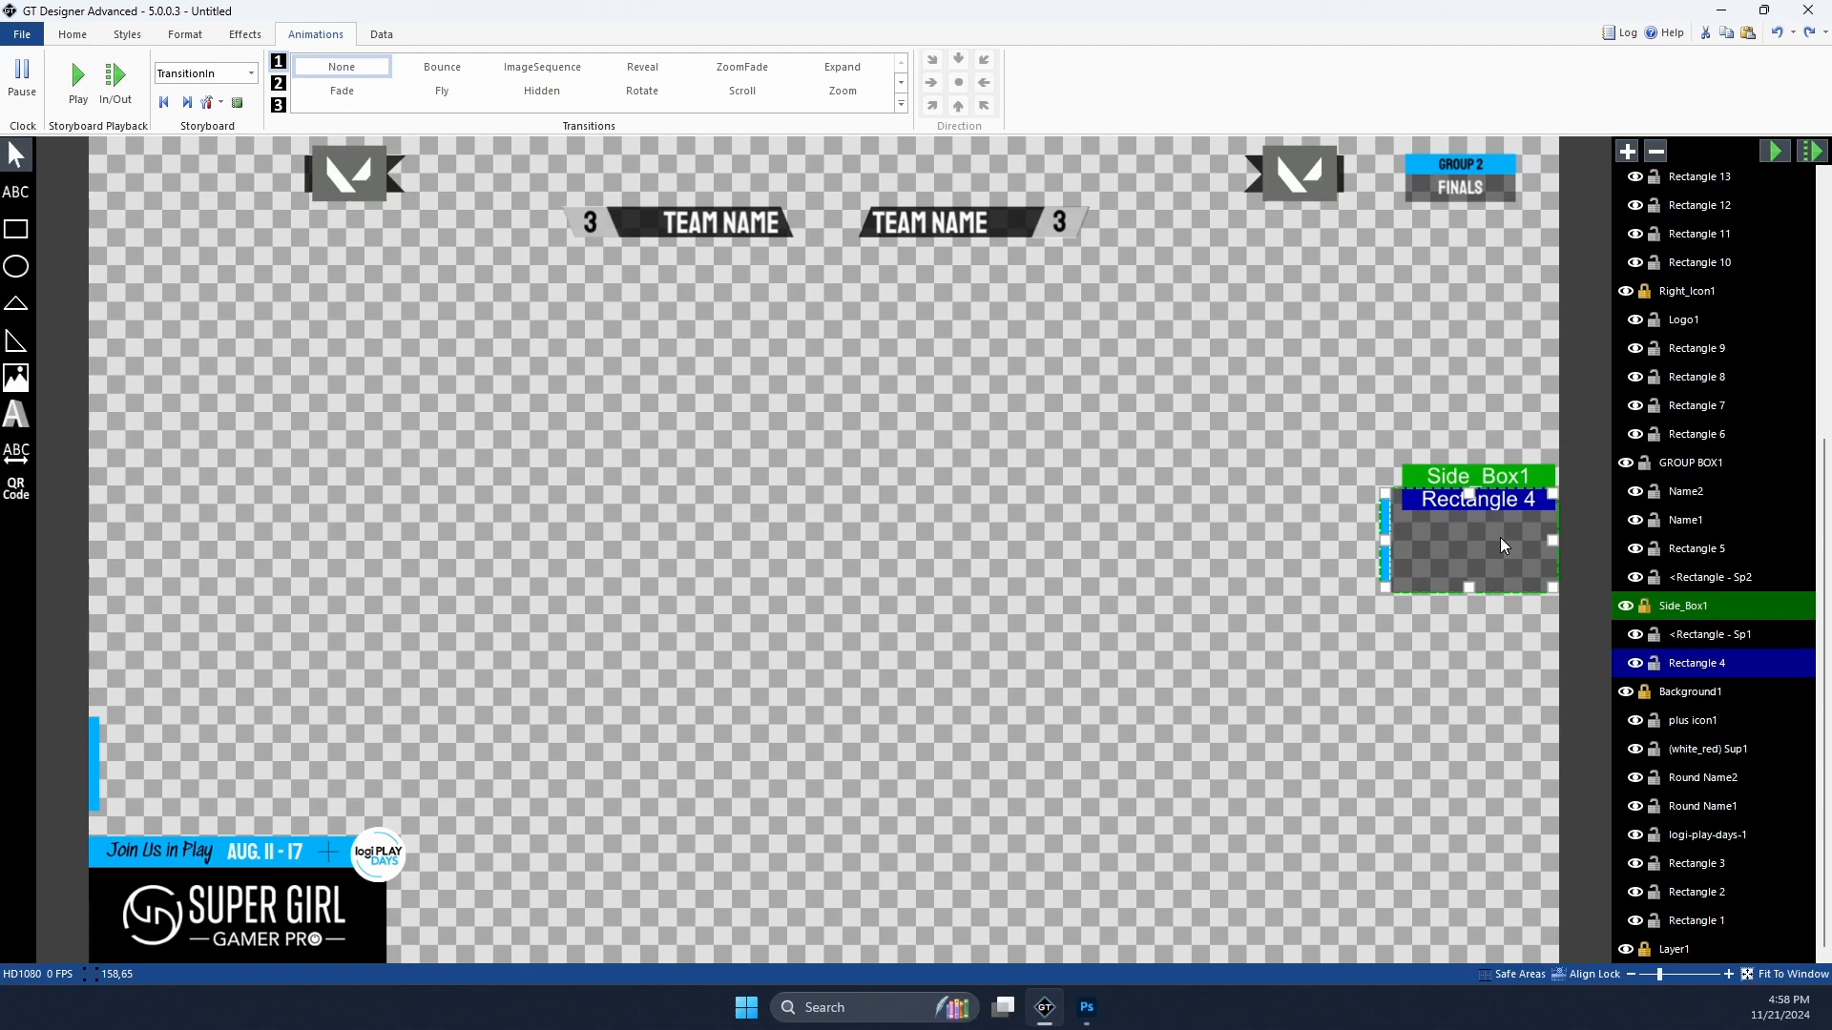
click(1596, 620)
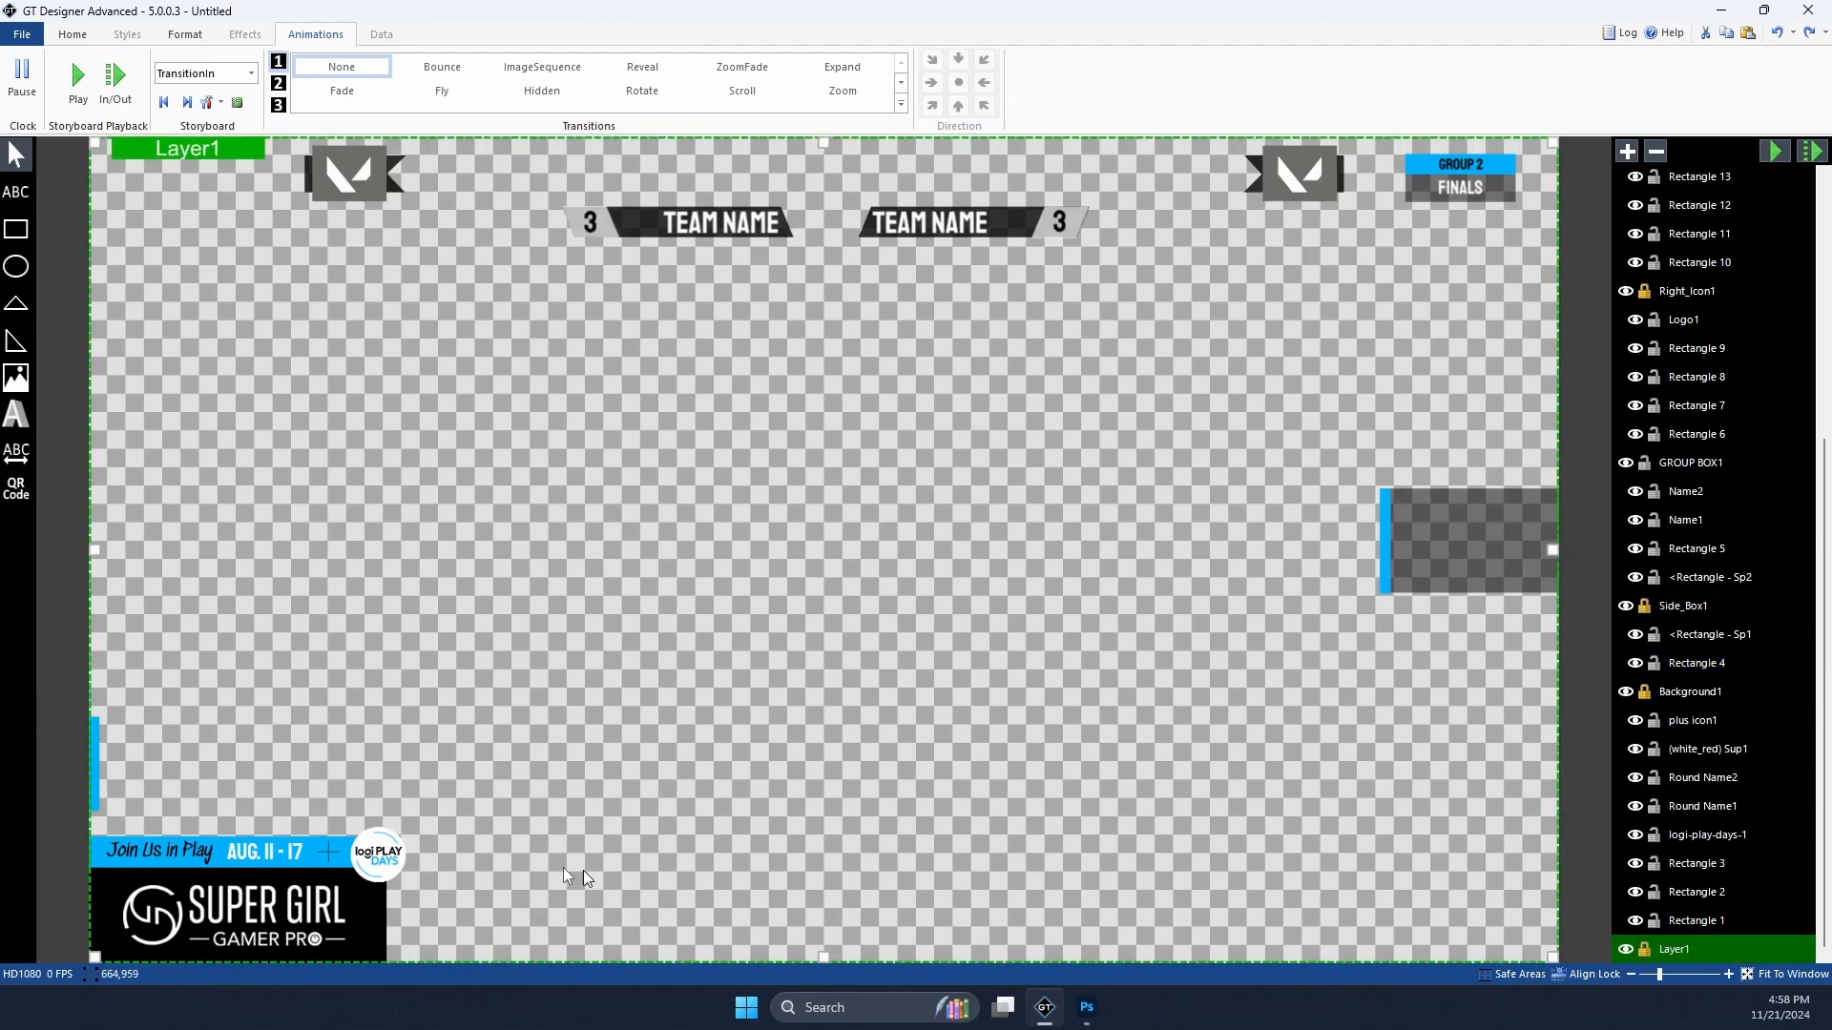
click(148, 930)
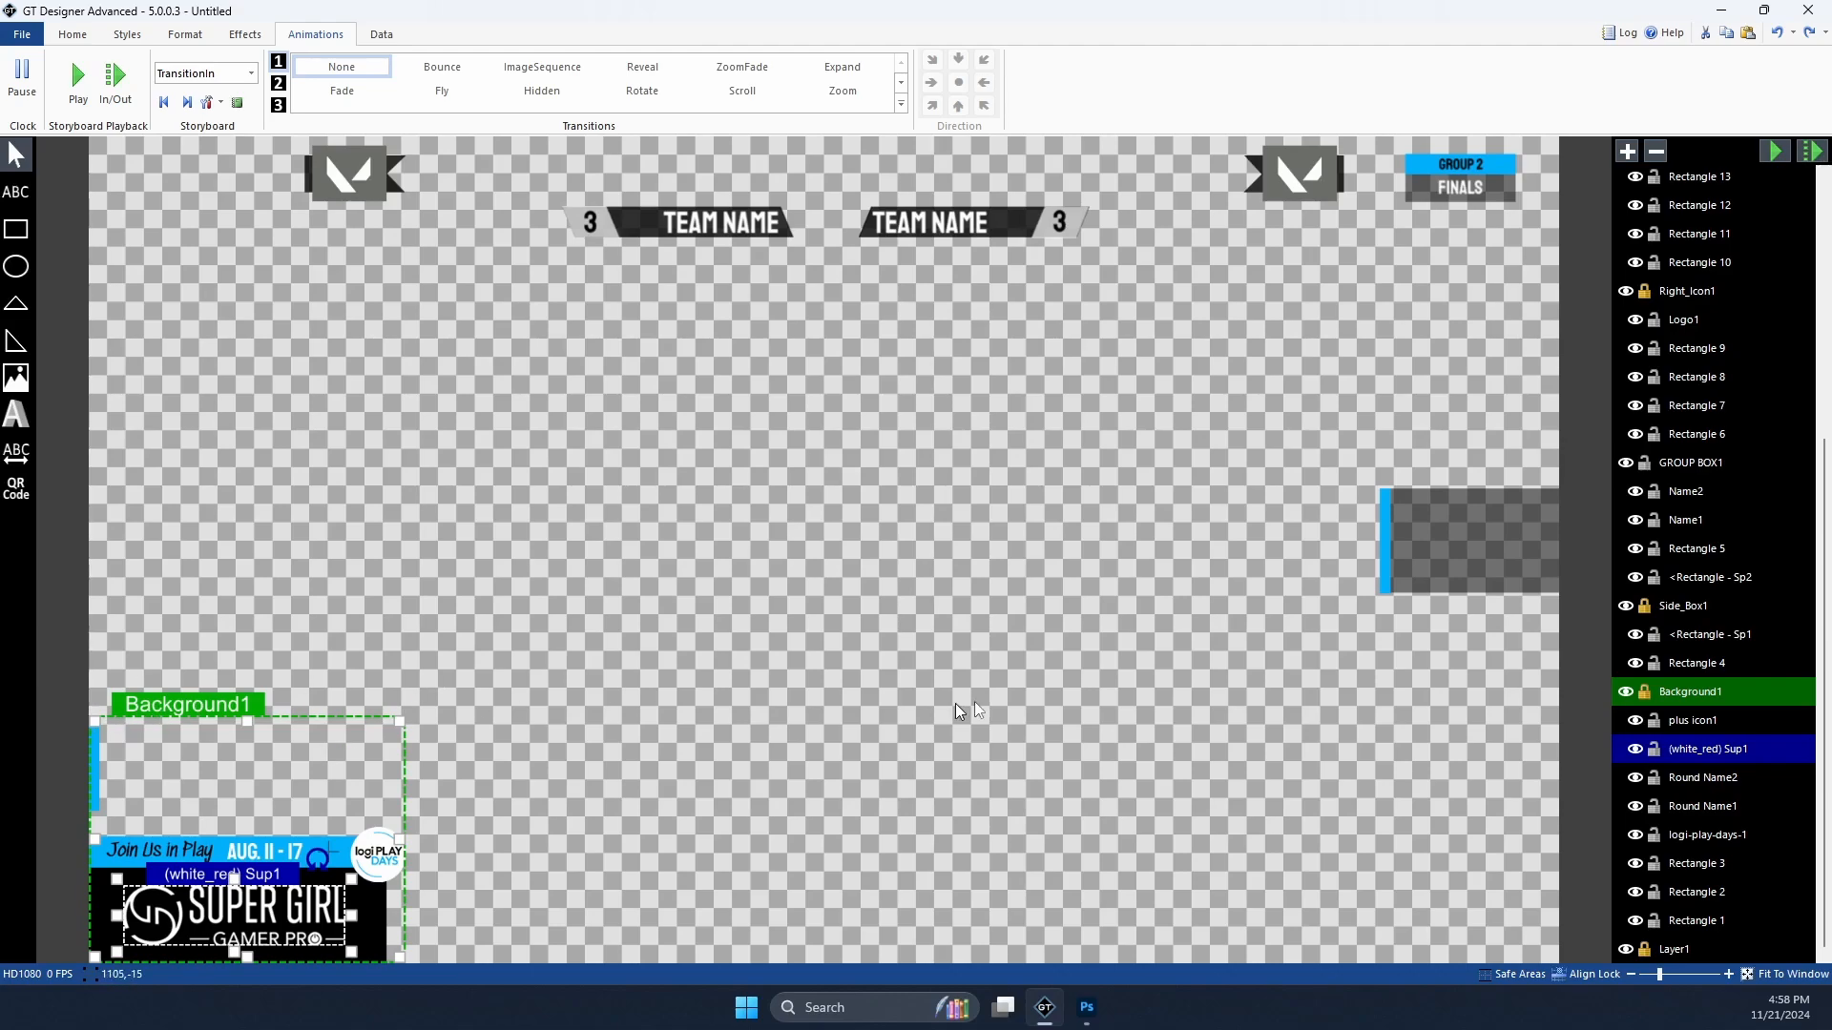
click(1775, 153)
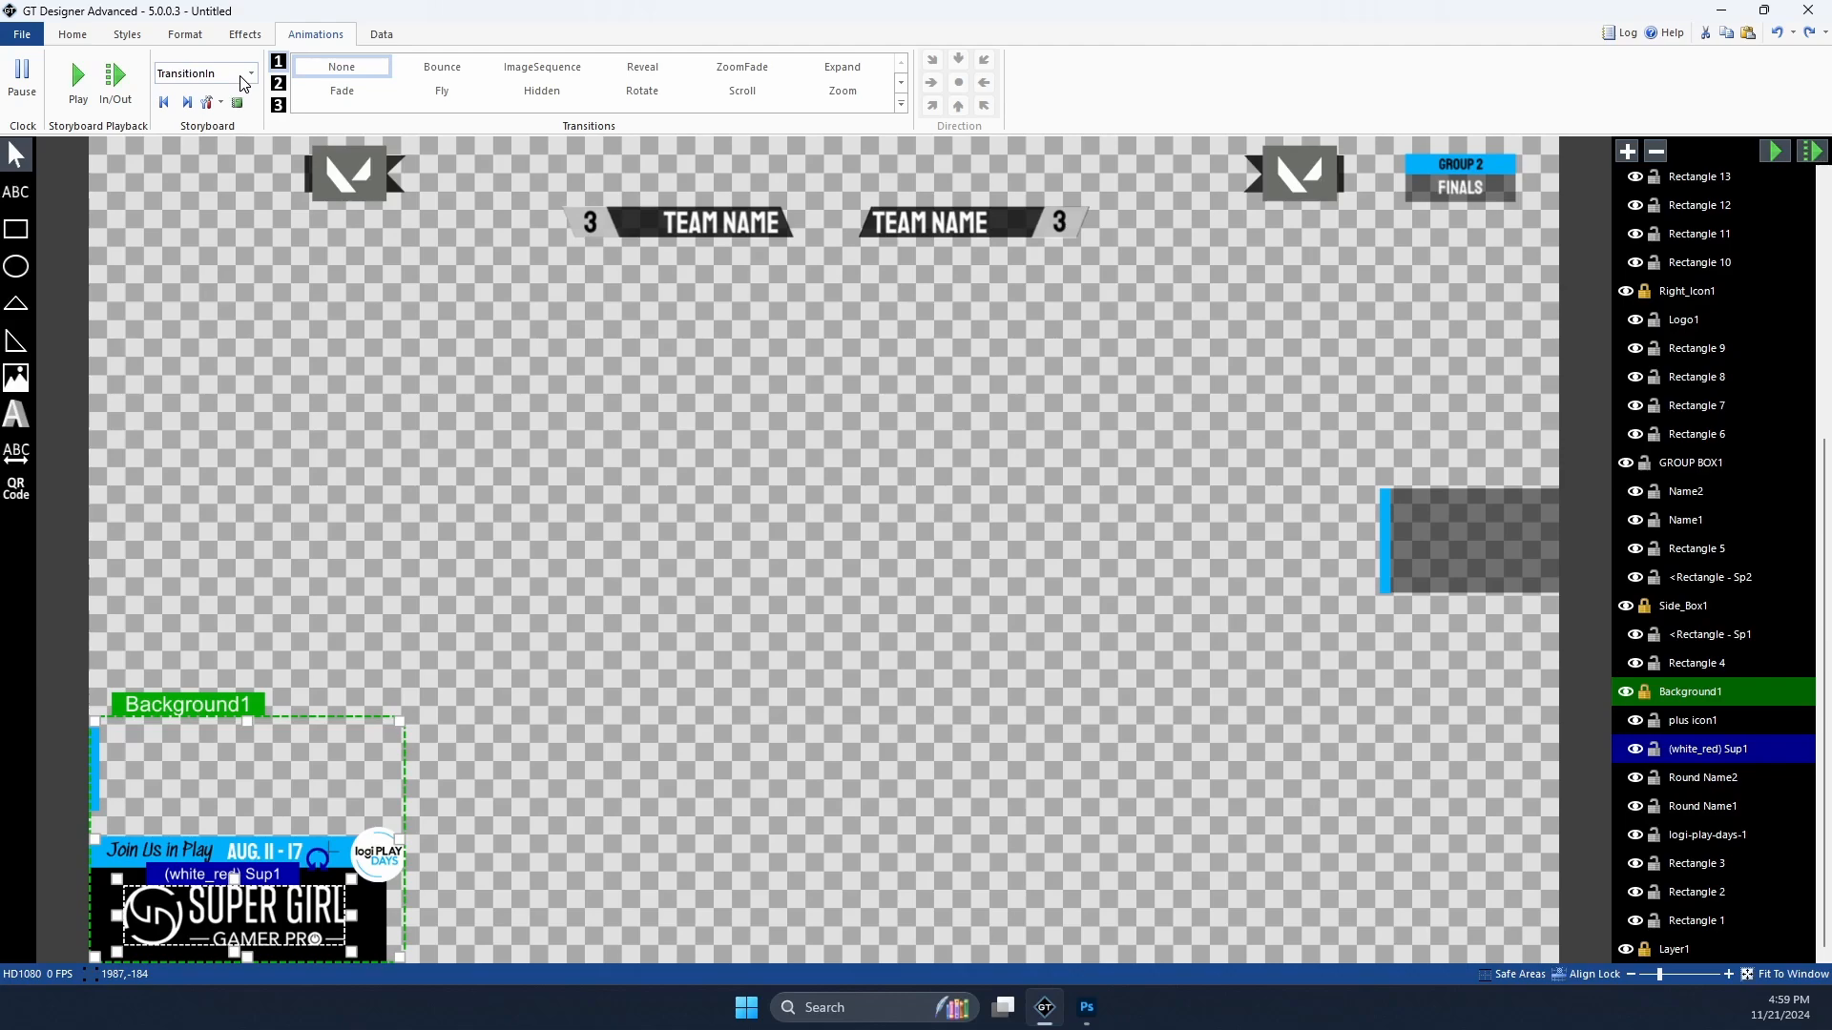
click(251, 74)
click(251, 74)
click(1782, 151)
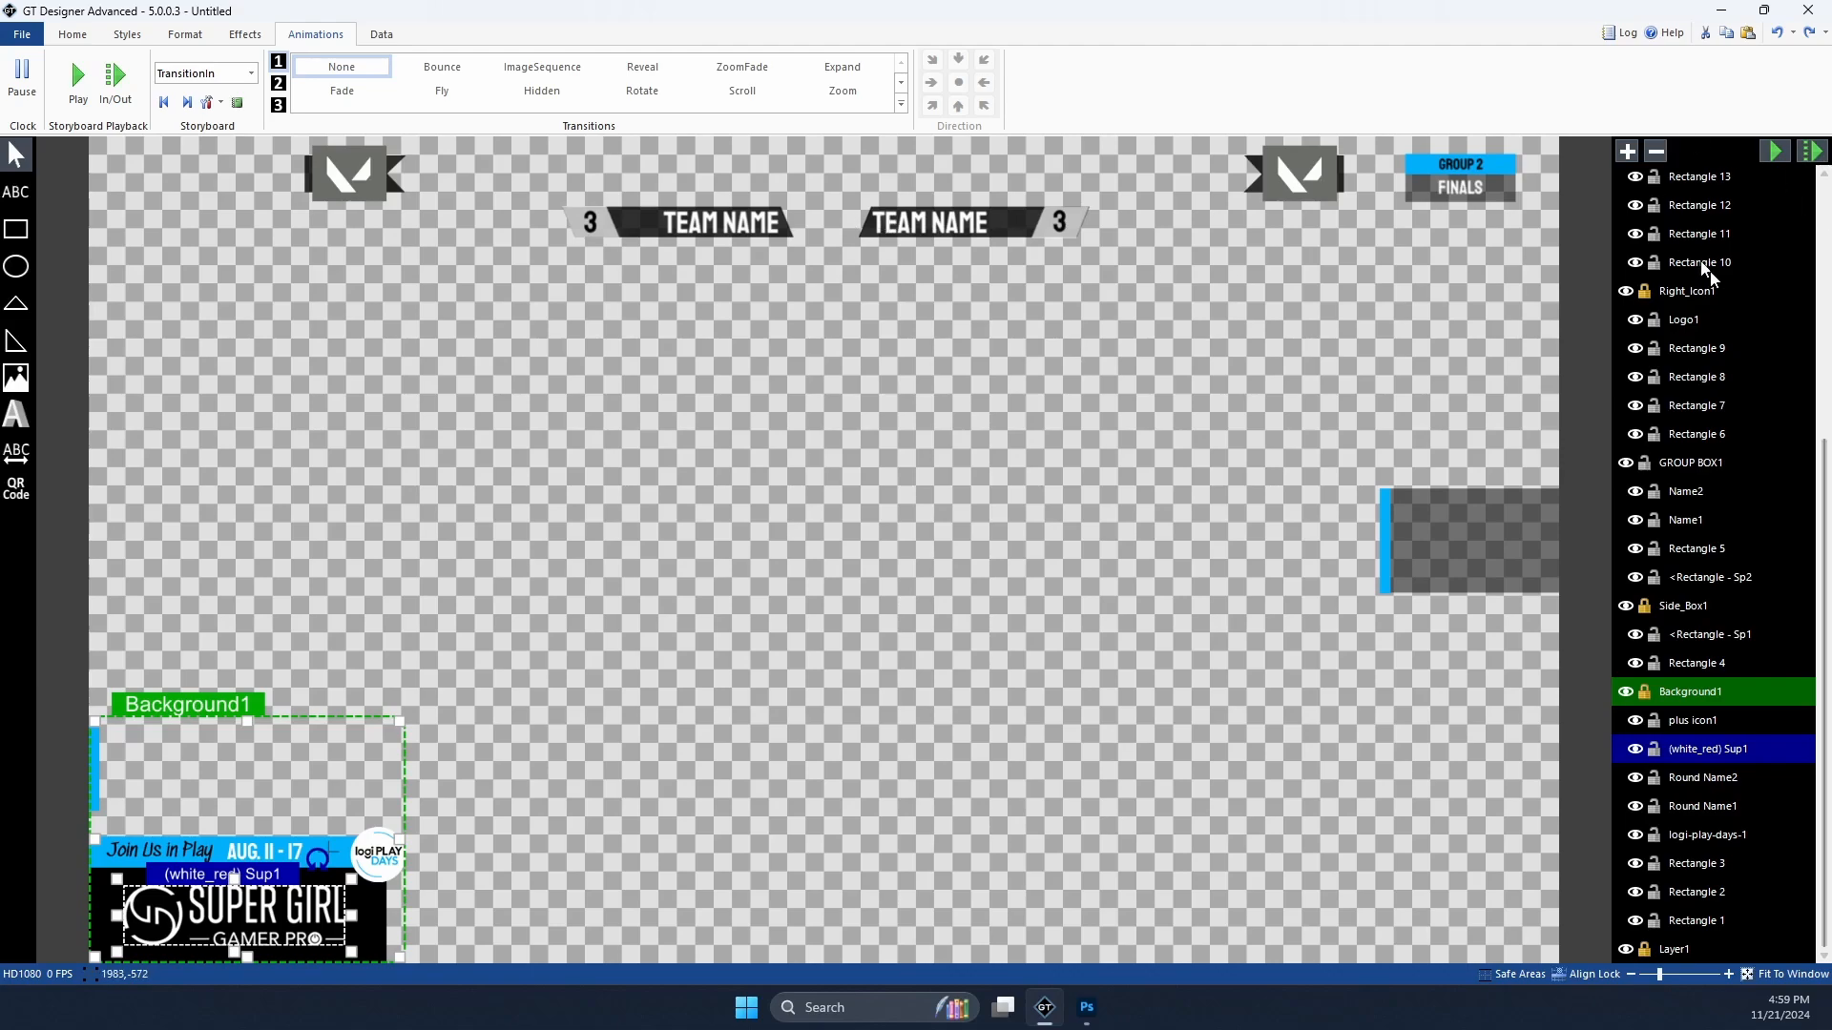
Step: Switch to the TransitionOut storyboard, give the L_TEAM_BAR1 layer a rightward Fly transition and preview it
scroll(1708, 272, up, 5)
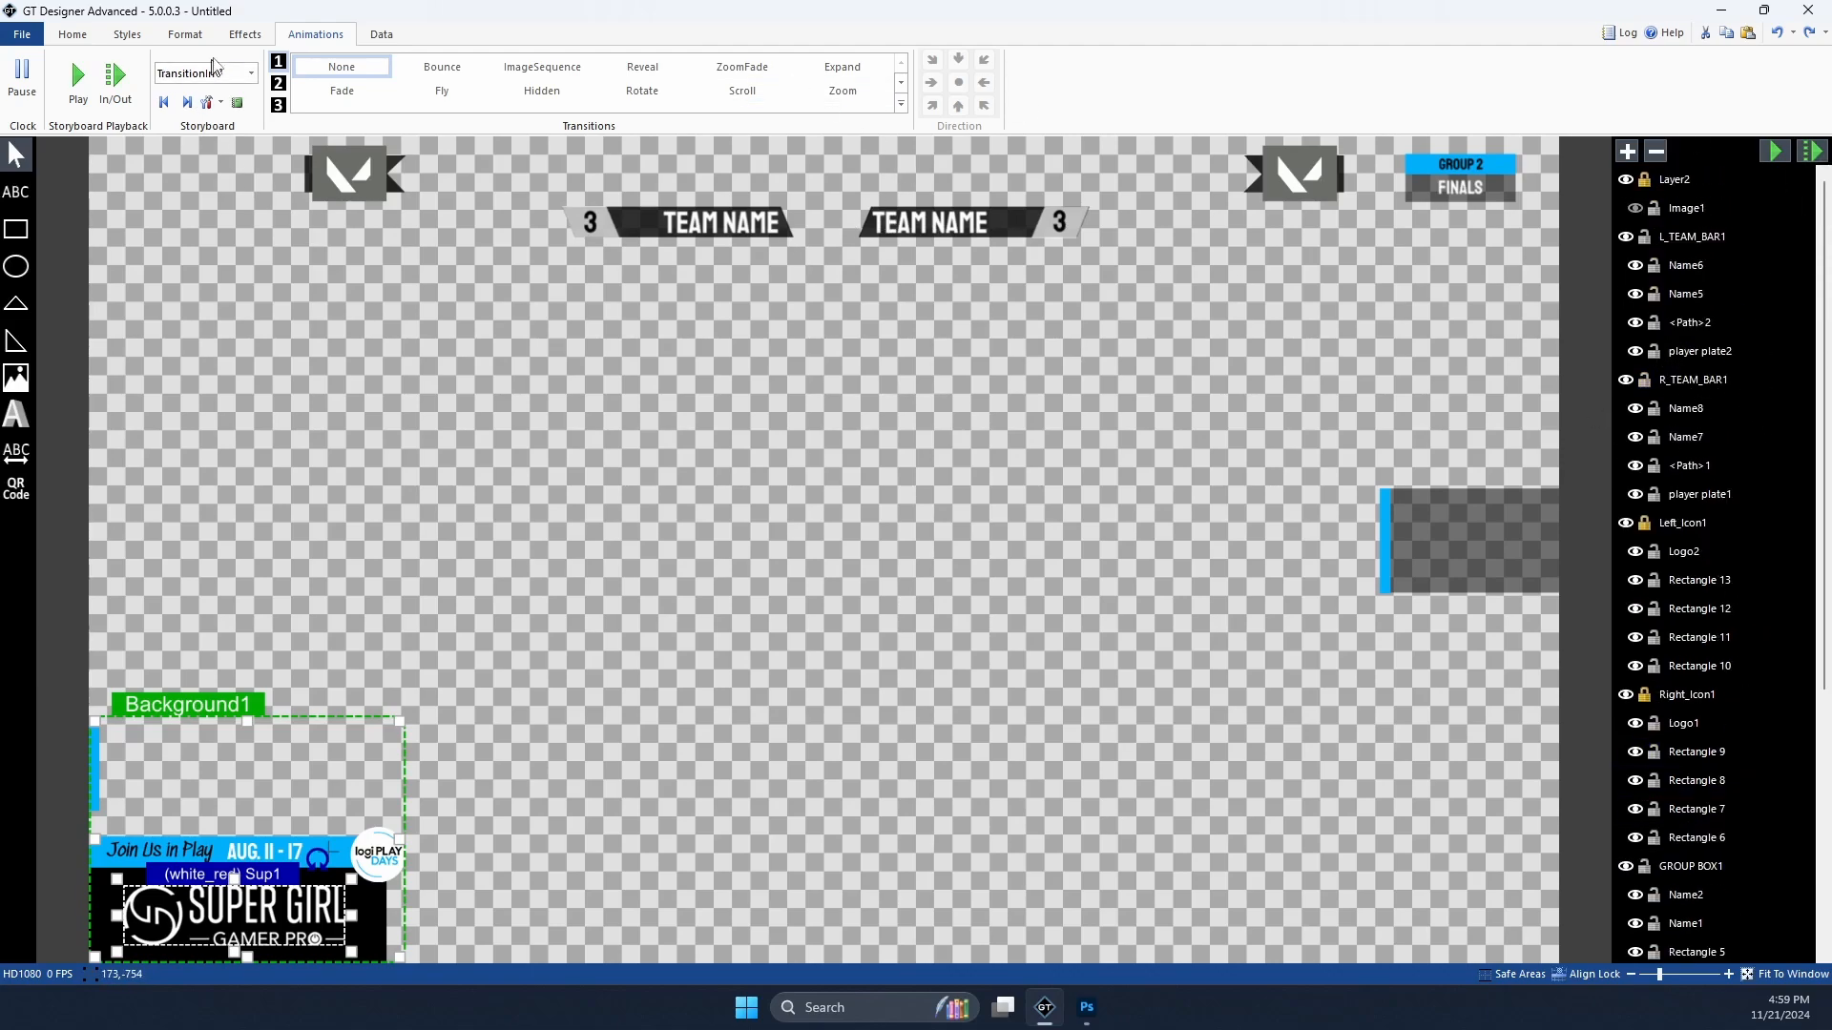
click(250, 74)
click(250, 87)
click(1721, 237)
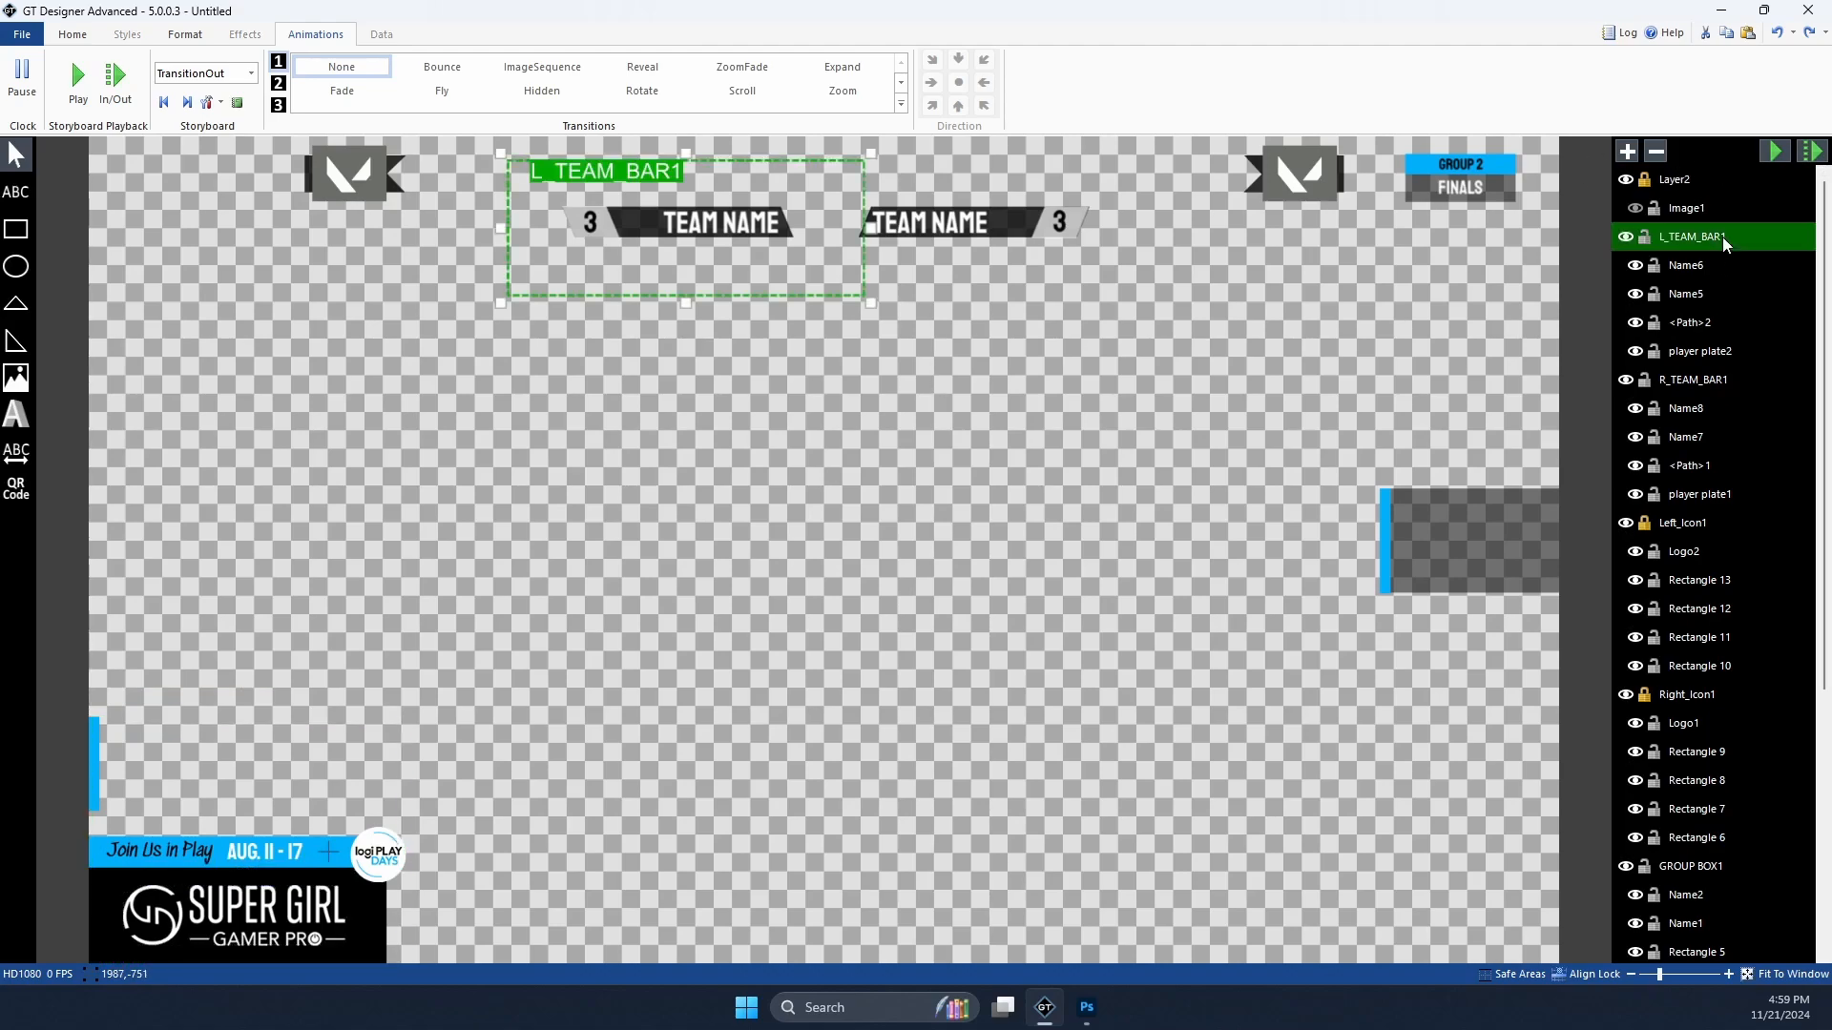
click(436, 95)
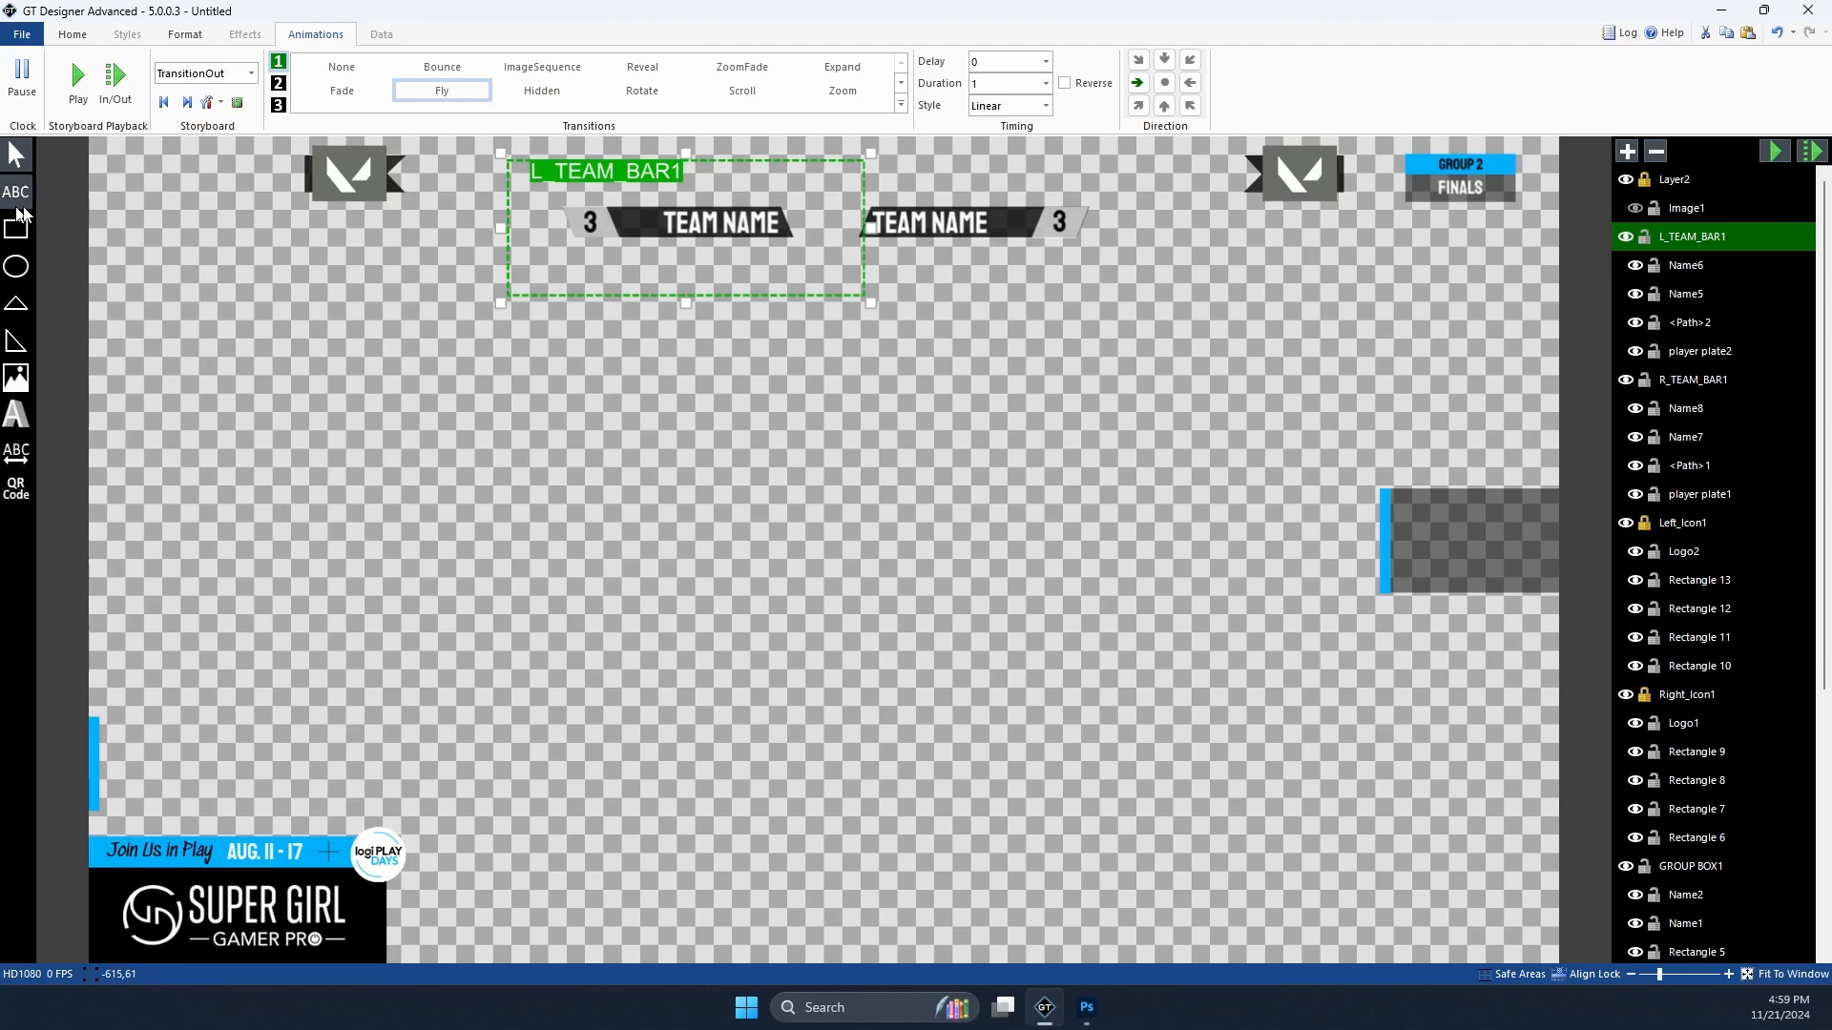
click(1143, 82)
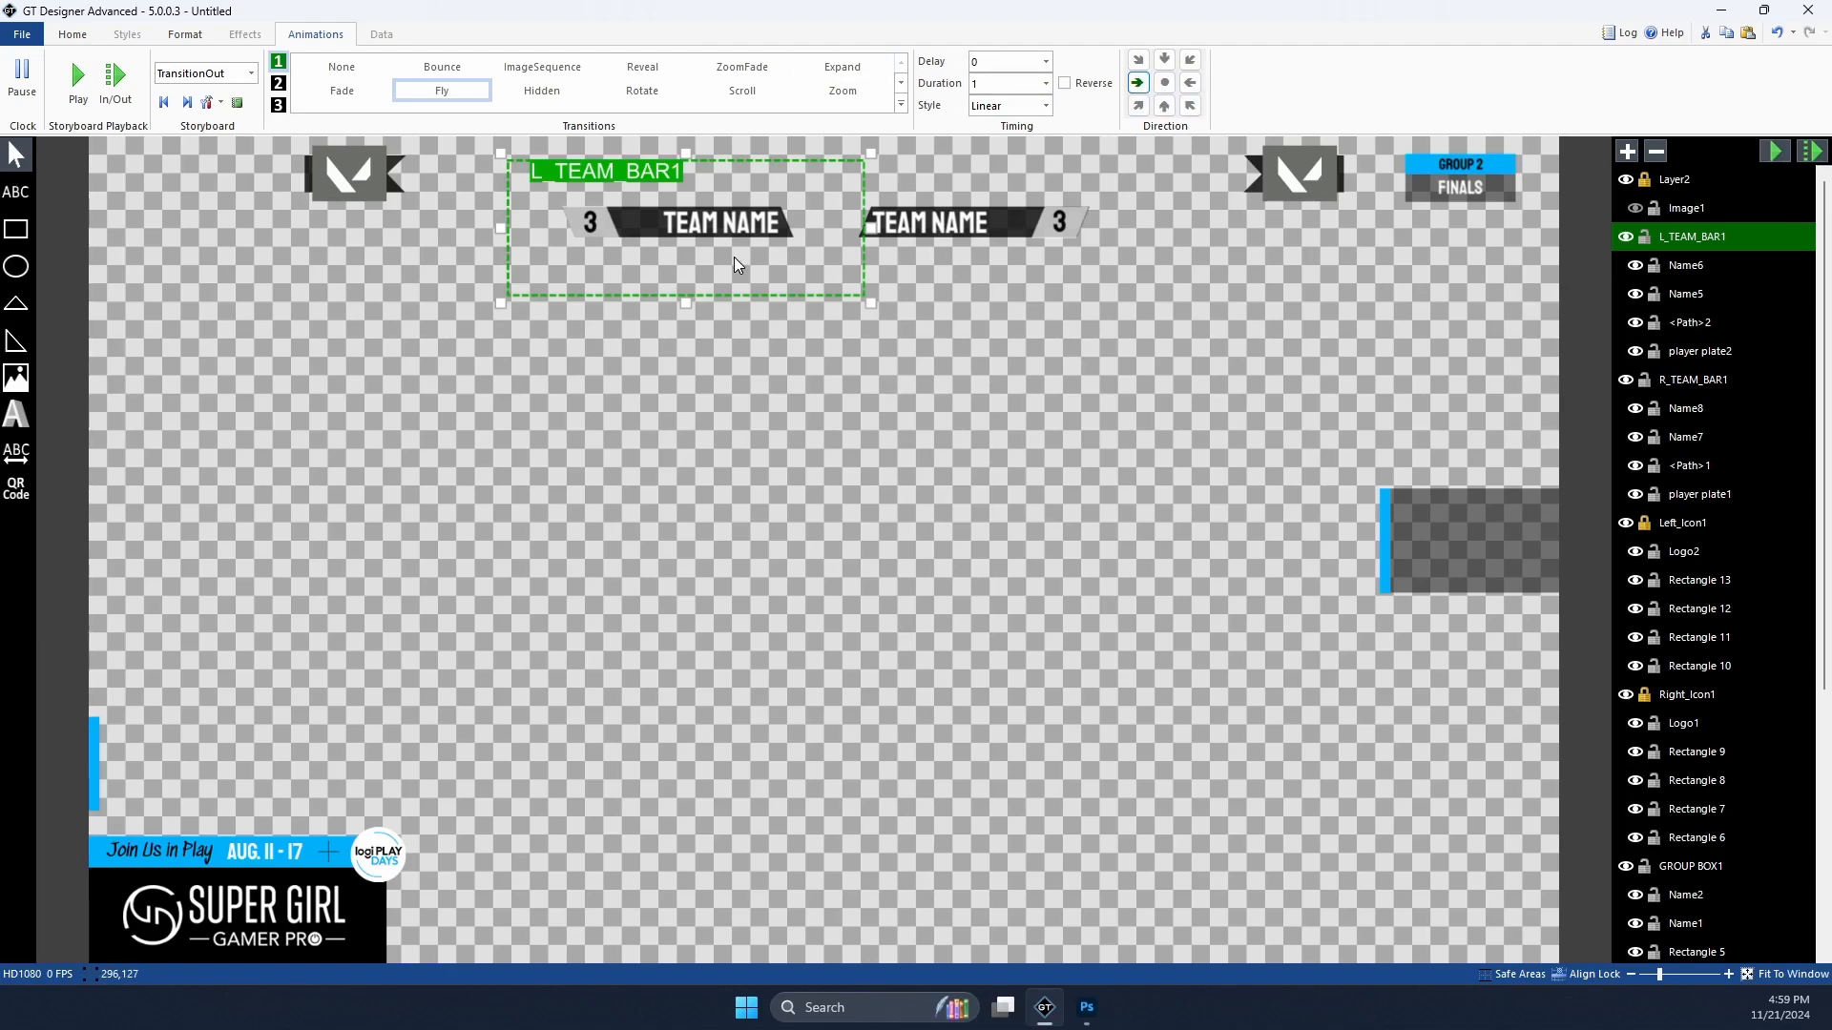
click(1190, 82)
click(1137, 83)
click(1775, 151)
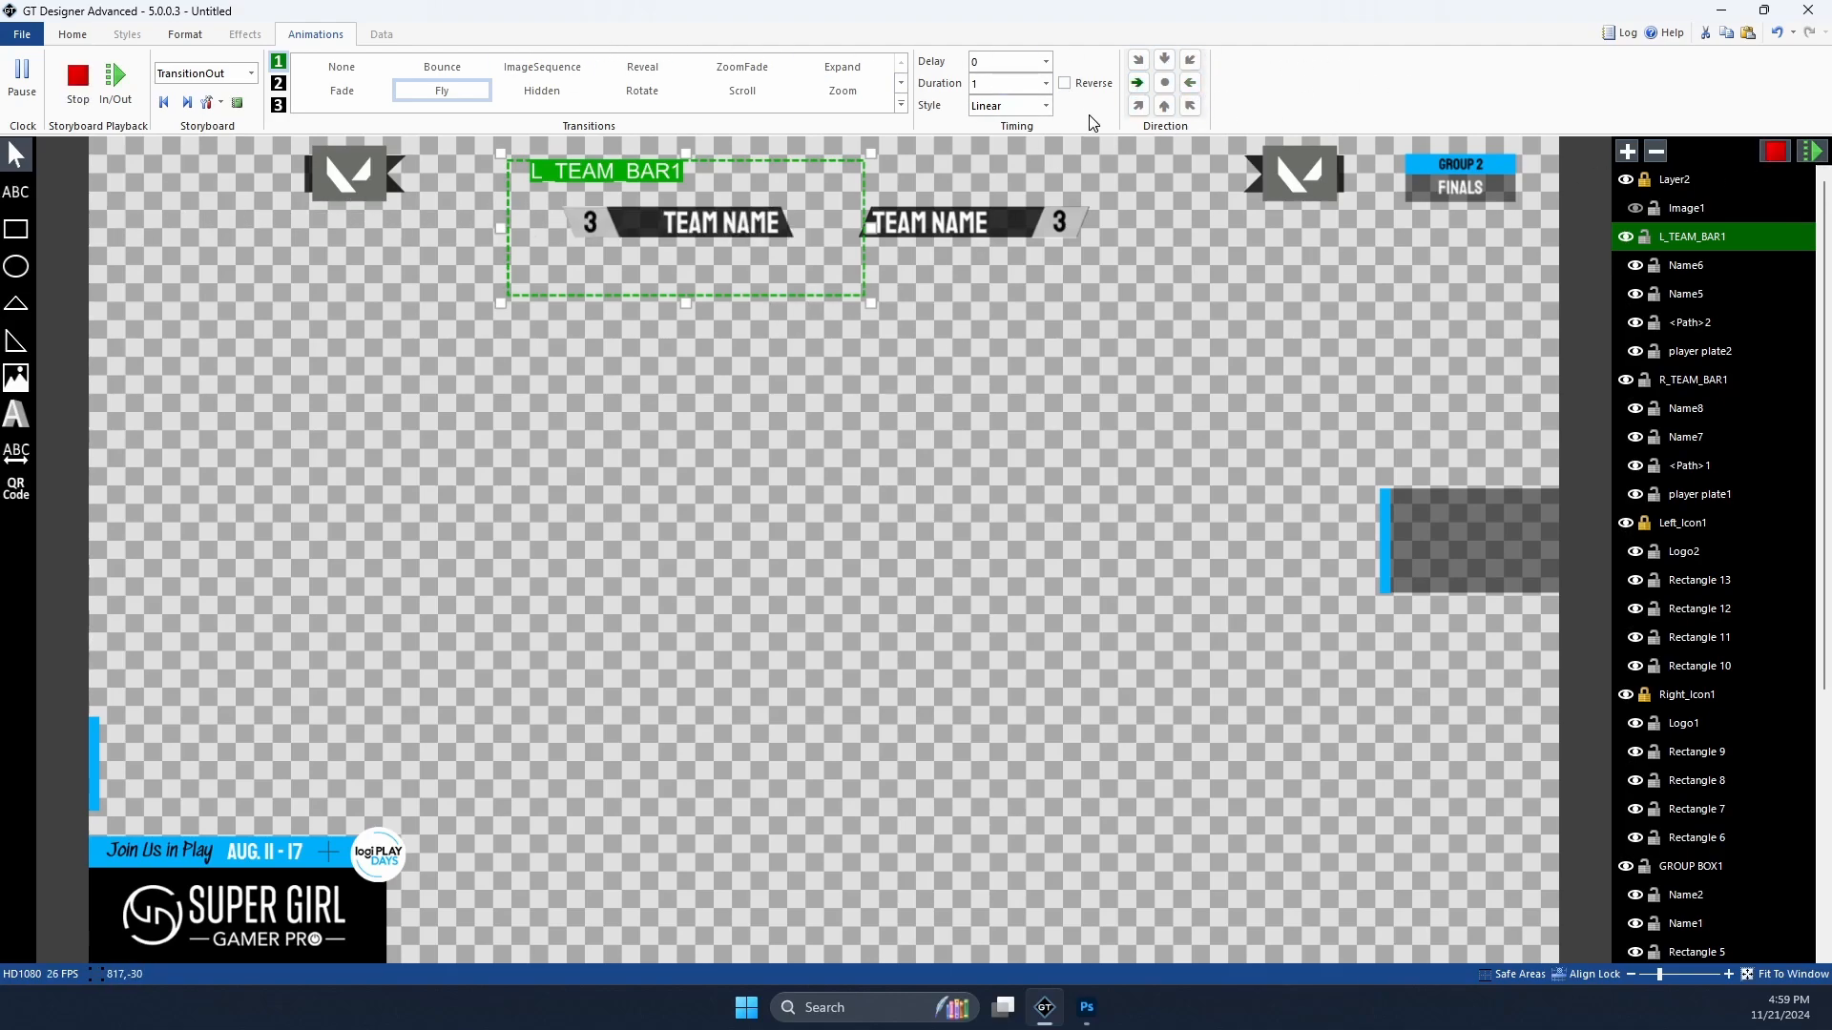
Step: Set the L_TEAM_BAR1 exit transition's style to CubicEasingInOut and preview it
click(1047, 106)
click(1034, 143)
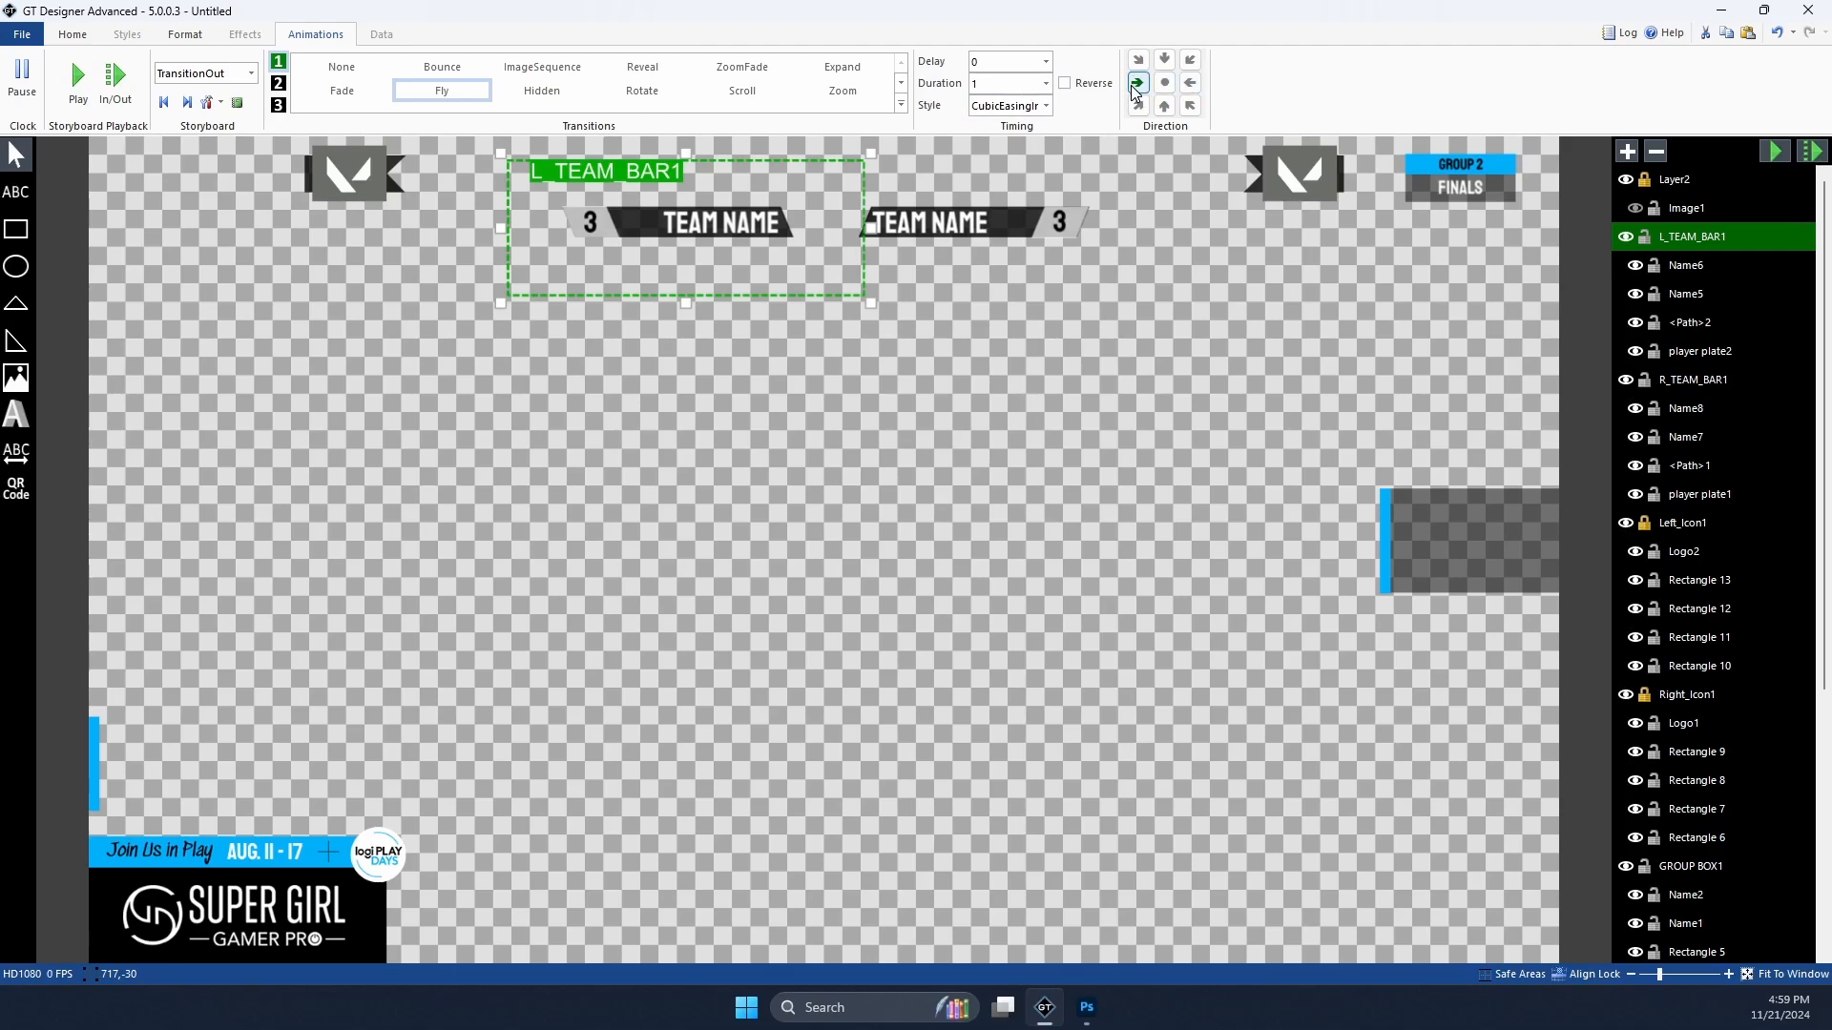
click(1775, 150)
Step: Give the R_TEAM_BAR1 layer a leftward Fly exit transition with the CubicEasingInOut style and preview it
click(1717, 381)
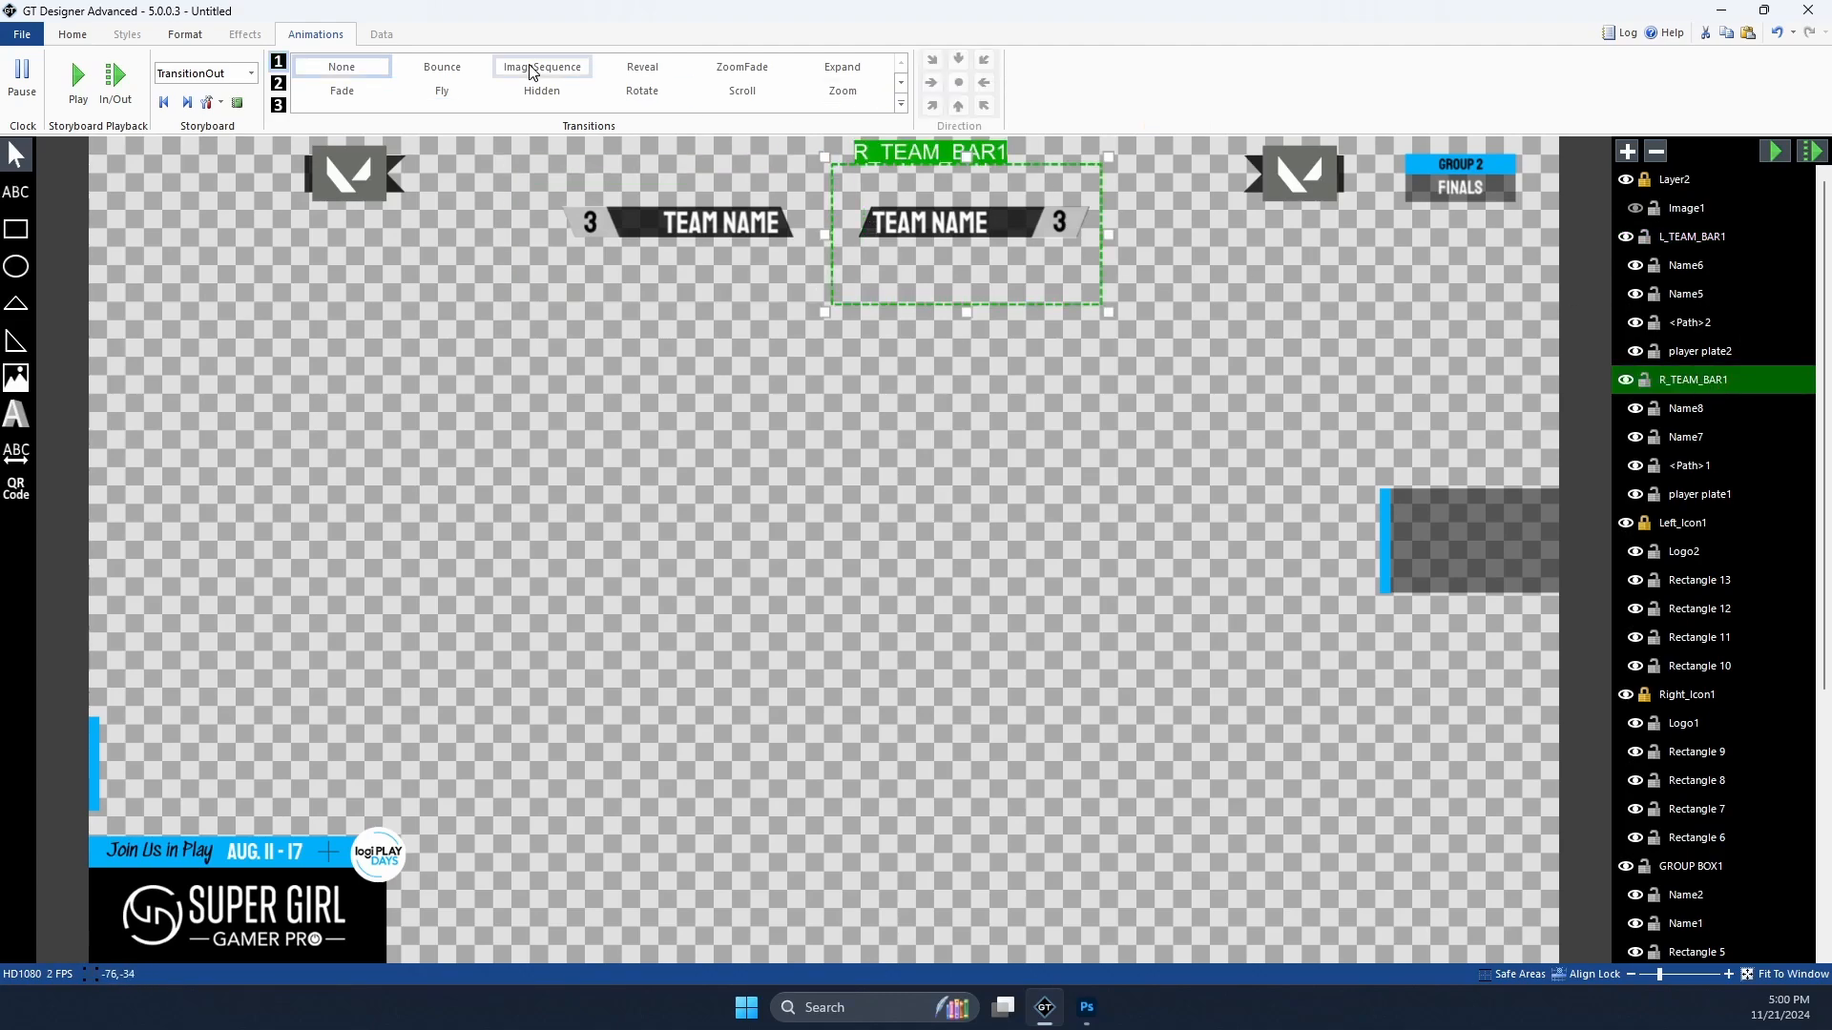
click(1046, 105)
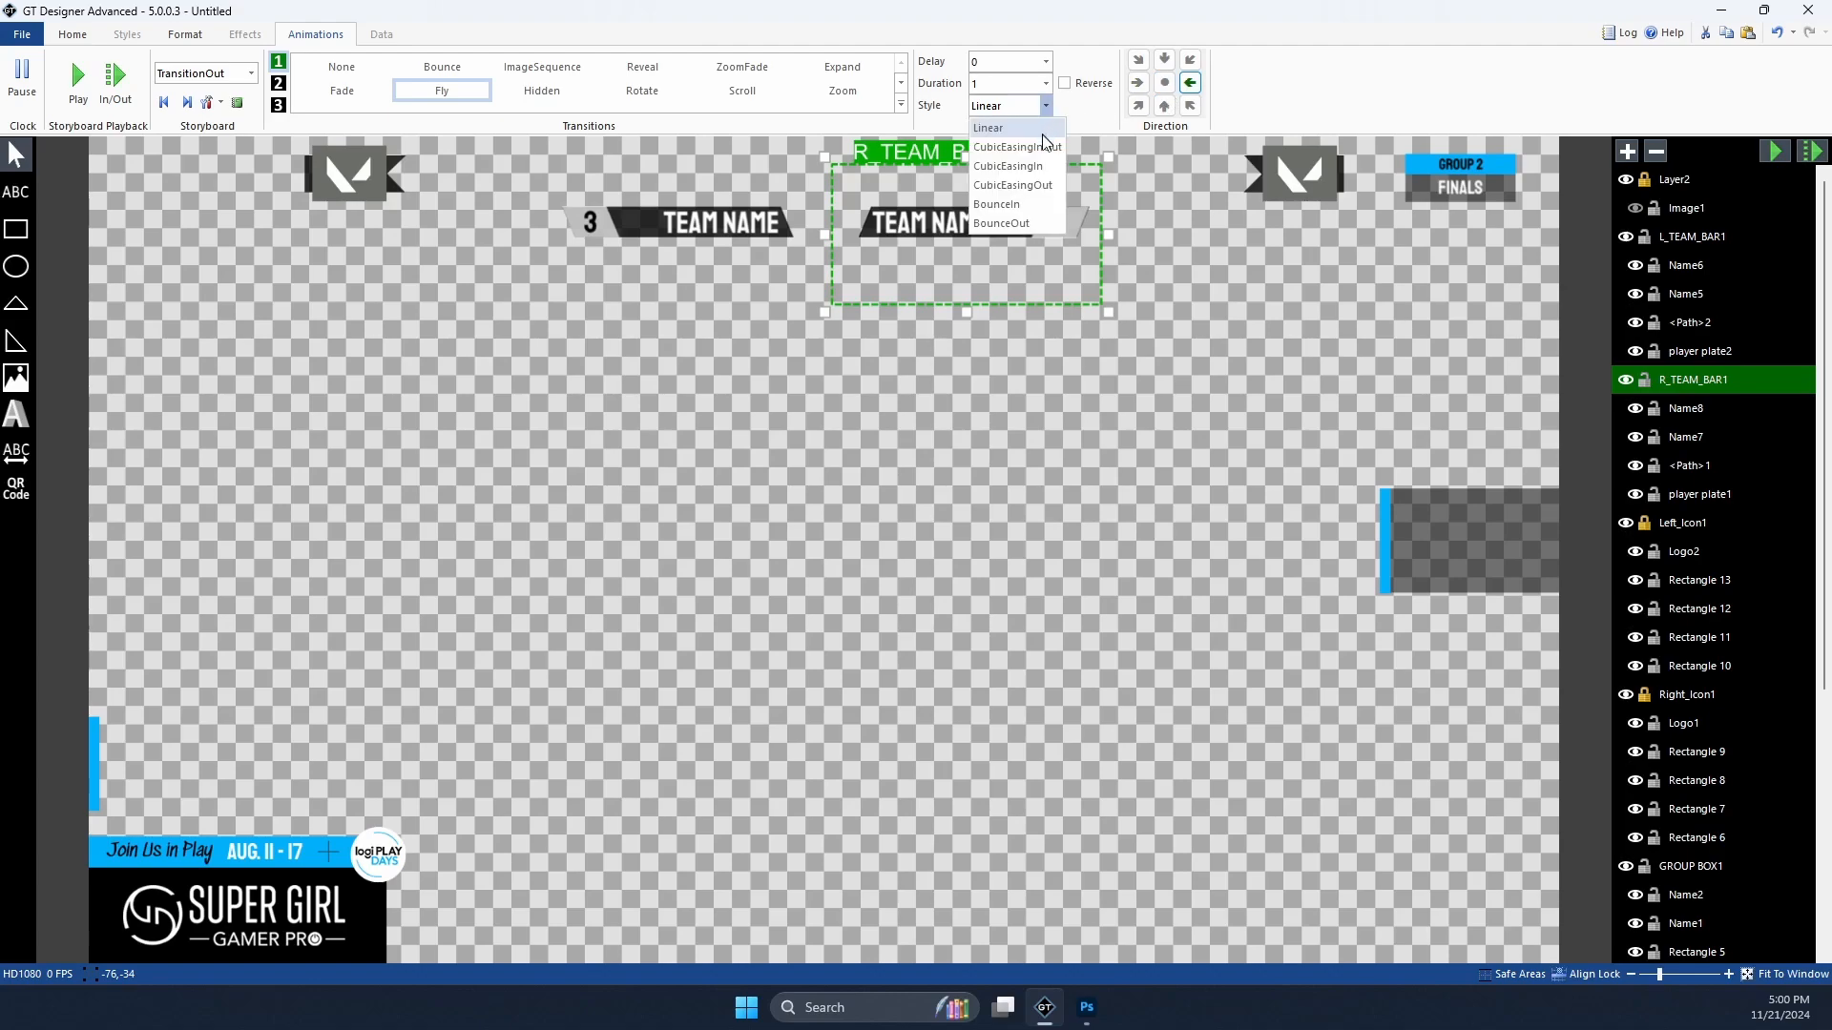
click(1007, 138)
click(1774, 151)
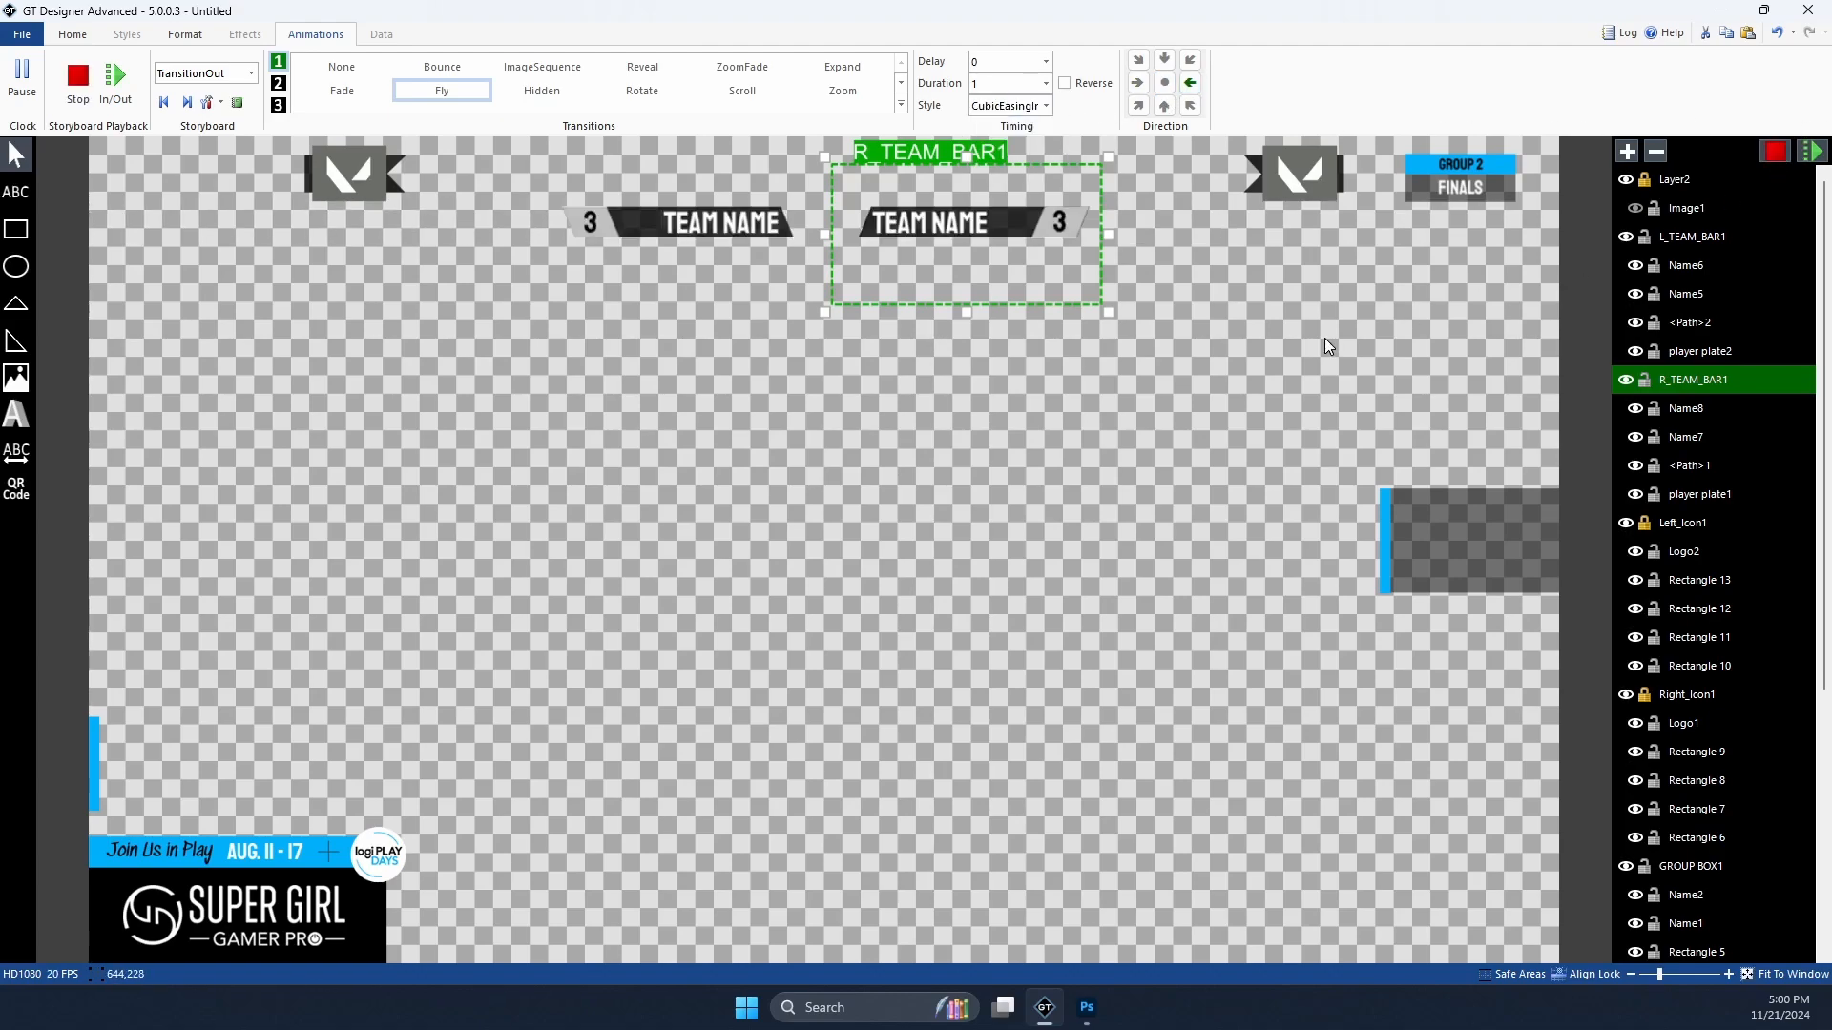
Step: Give the Left_Icon1 layer a Fly transition in the TransitionOut storyboard
click(323, 166)
click(392, 151)
click(442, 91)
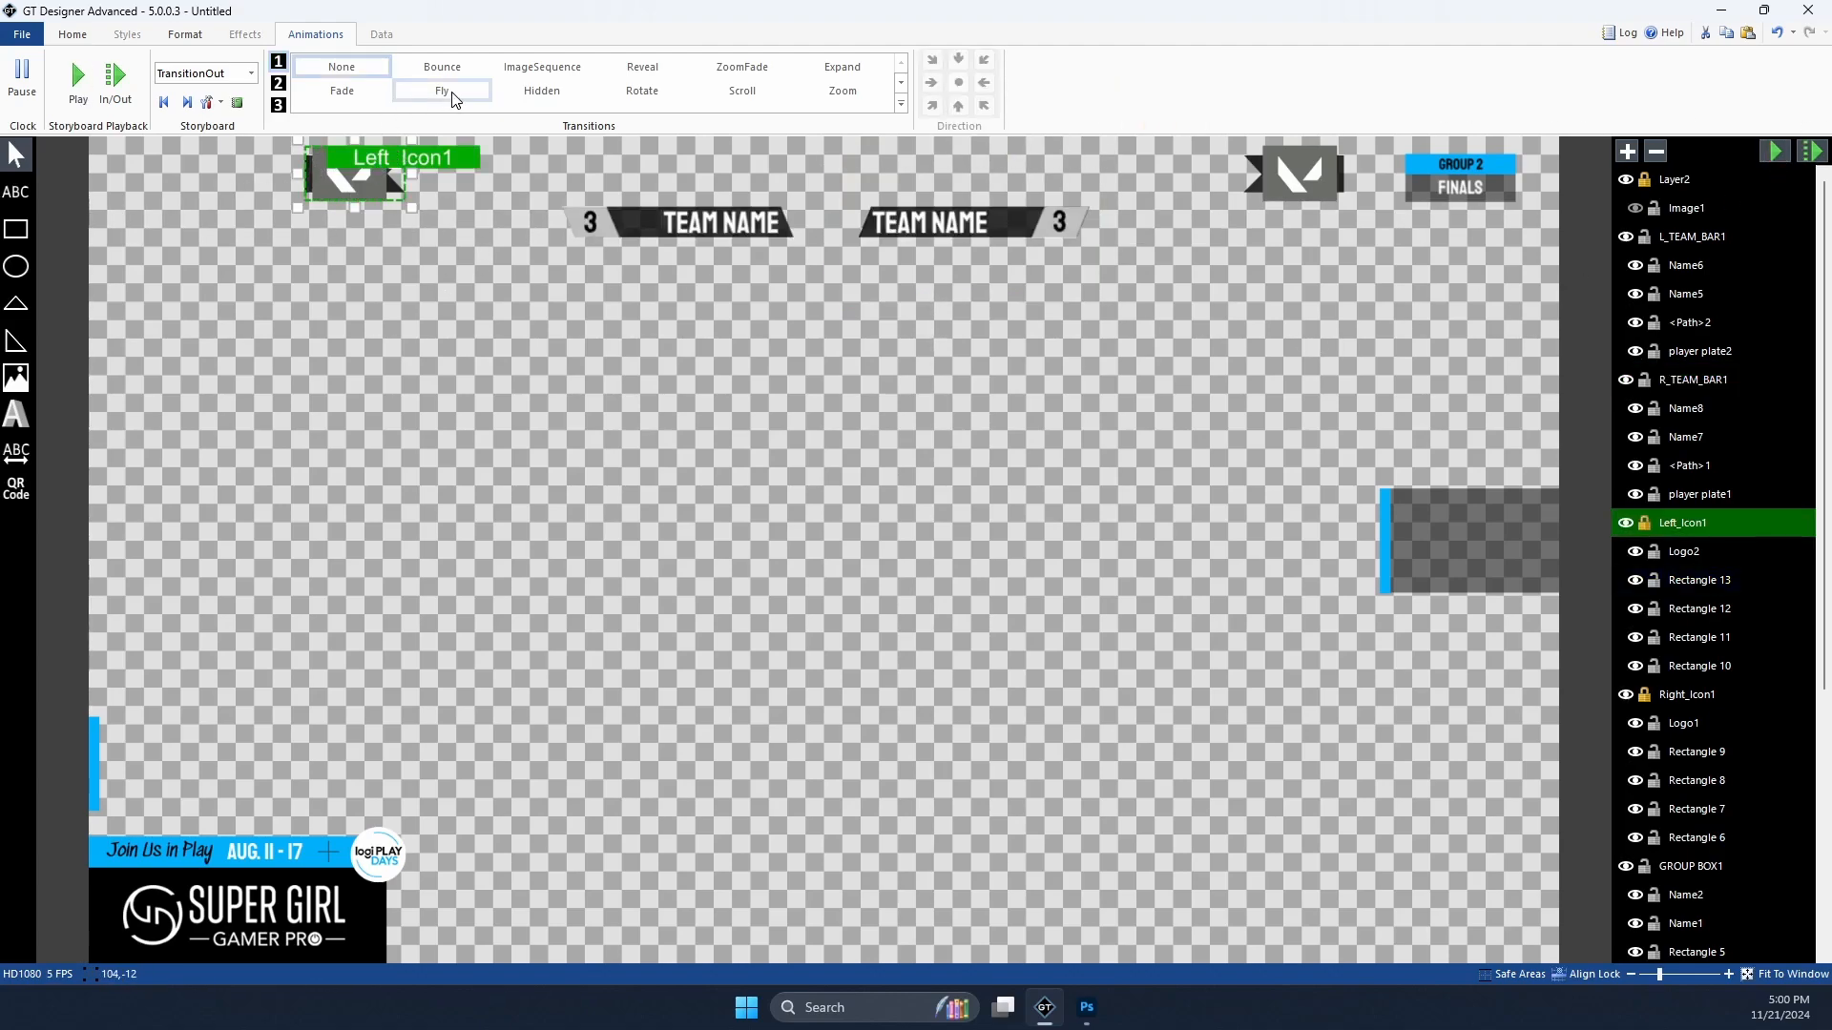
click(1046, 105)
Step: Give the Right_Icon1 layer a leftward Fly exit transition with the CubicEasingInOut style and preview the TransitionOut animation
click(1338, 162)
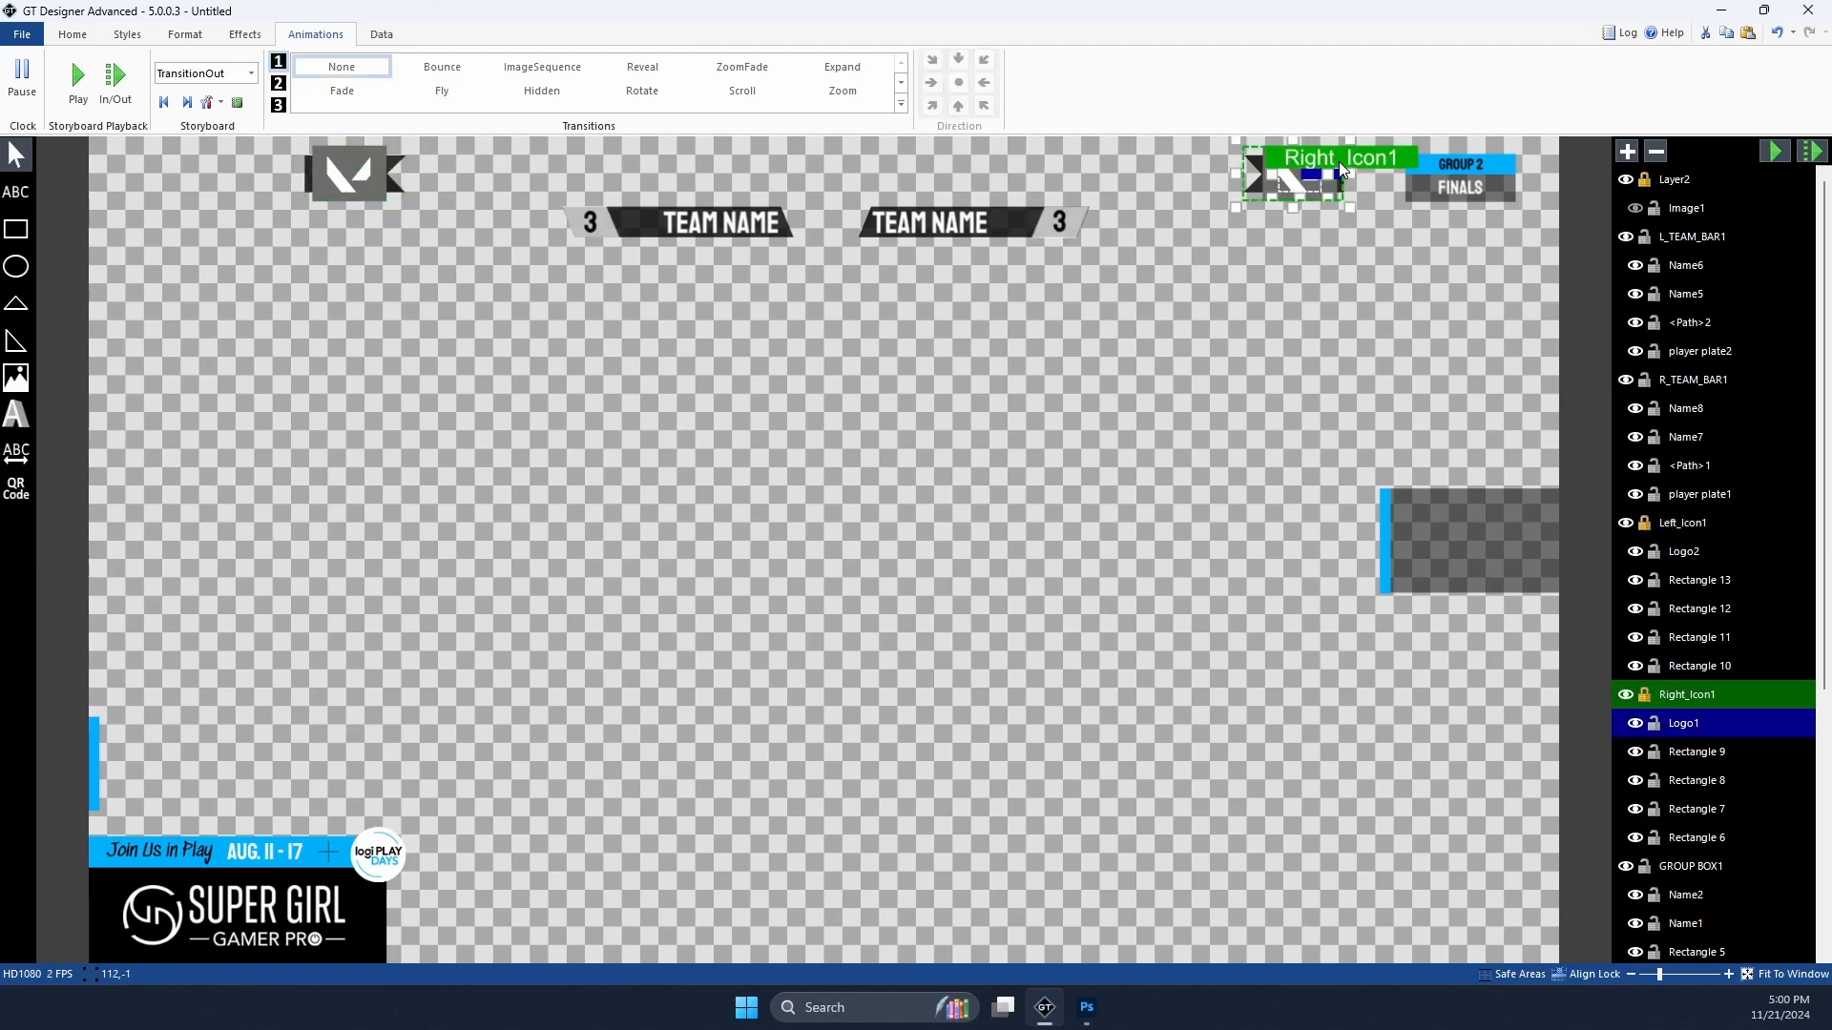
click(437, 92)
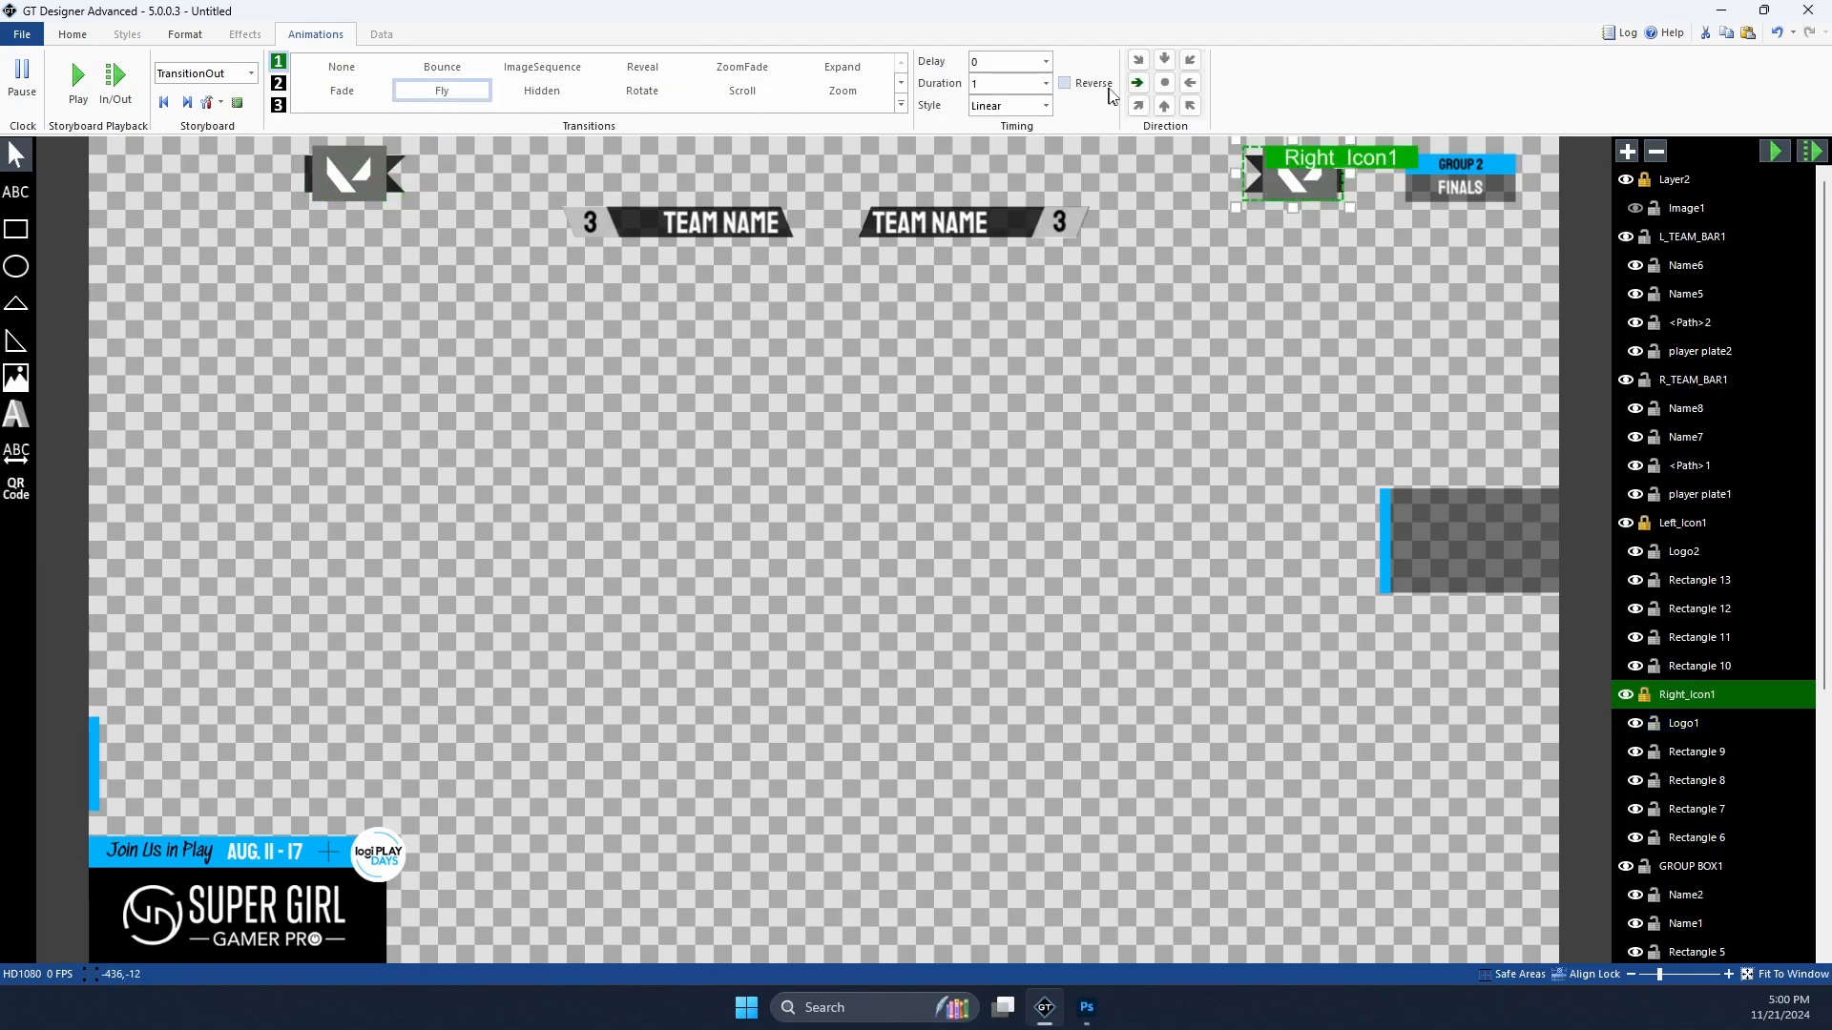
click(1190, 83)
click(1045, 105)
click(1042, 148)
click(1775, 151)
Step: Open the LEADERBOARD FN.gtzip title and preview its TransitionIn animation
click(999, 353)
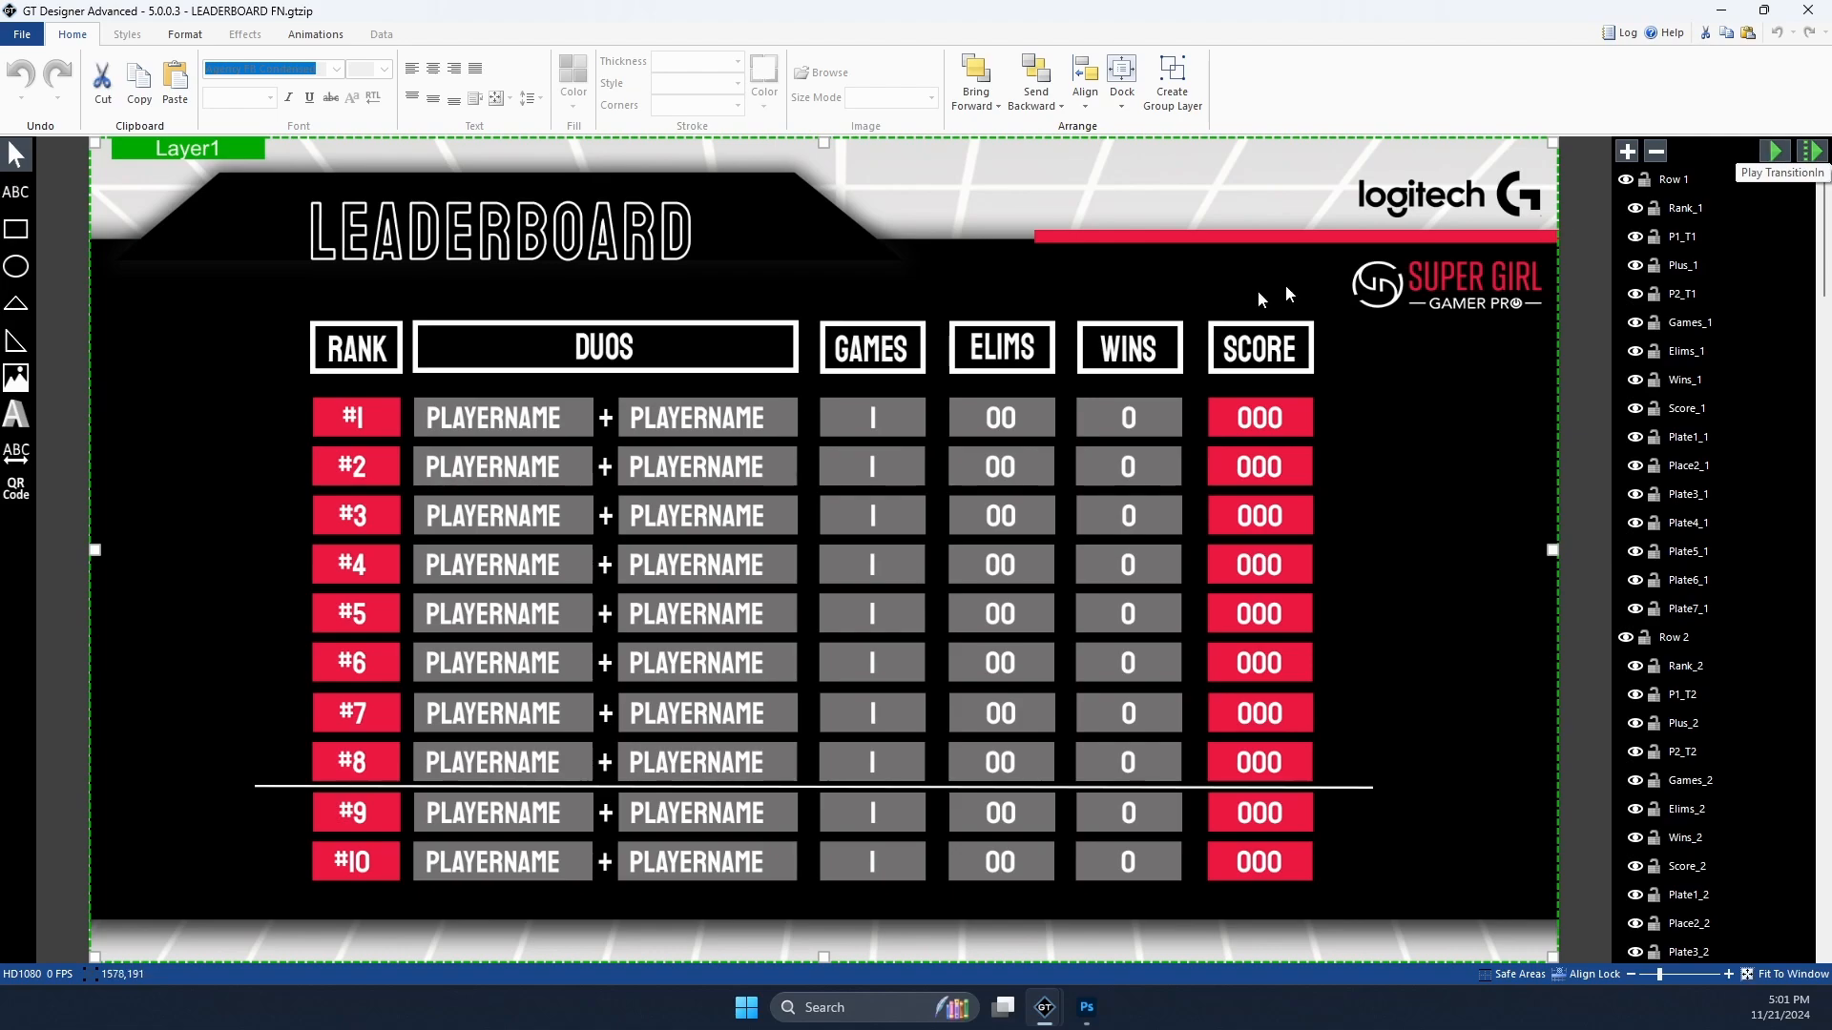
click(1778, 153)
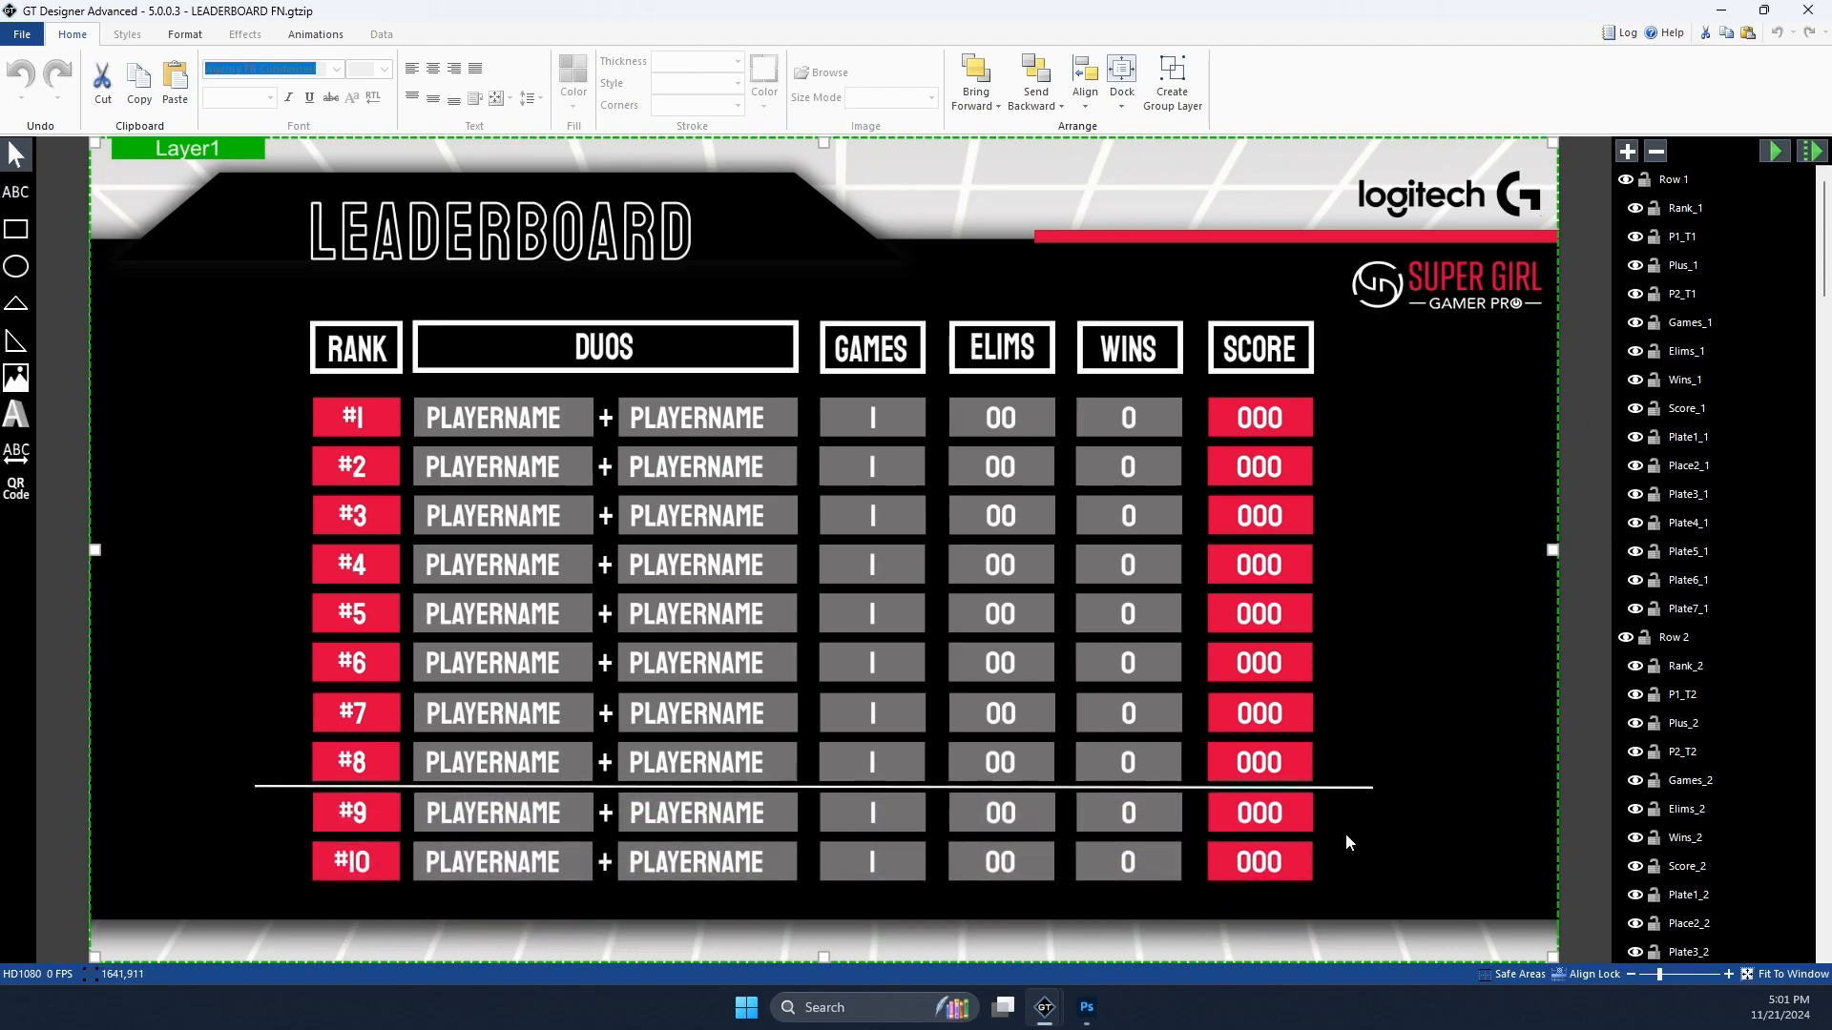
click(1774, 151)
click(1774, 151)
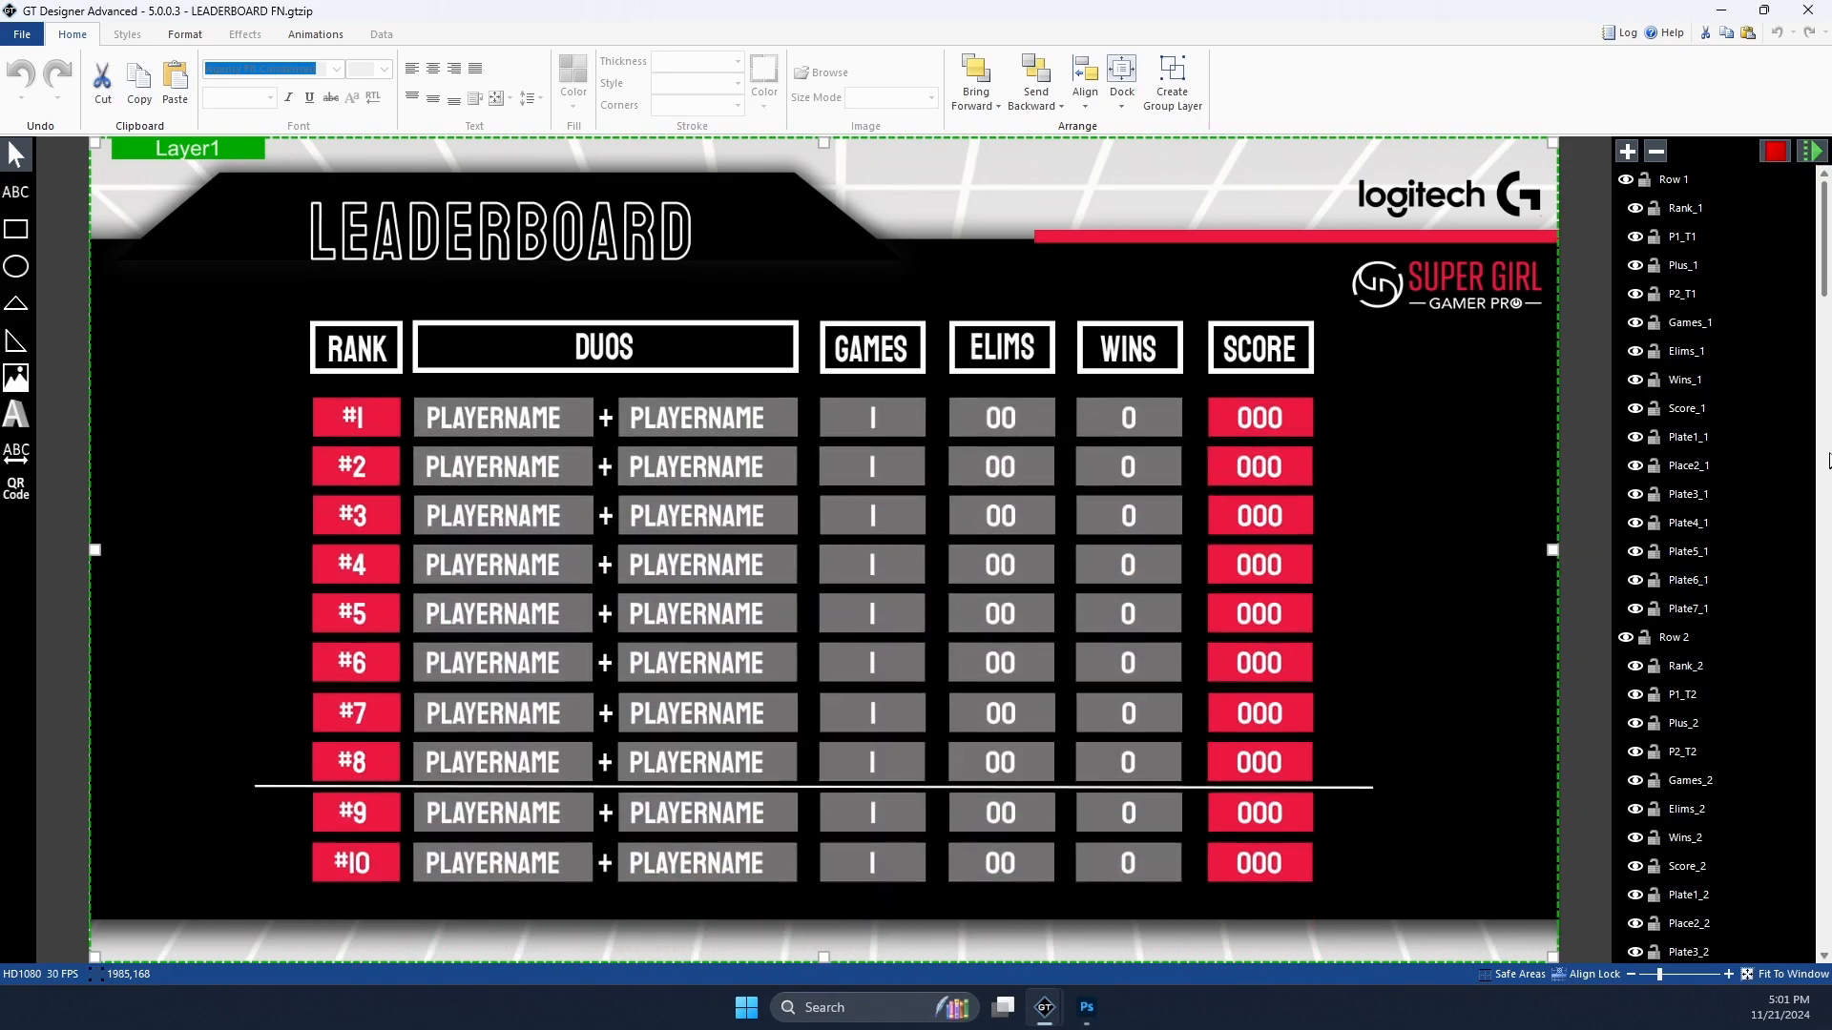
Step: Look through the storyboards available for the leaderboard title's animations
click(341, 40)
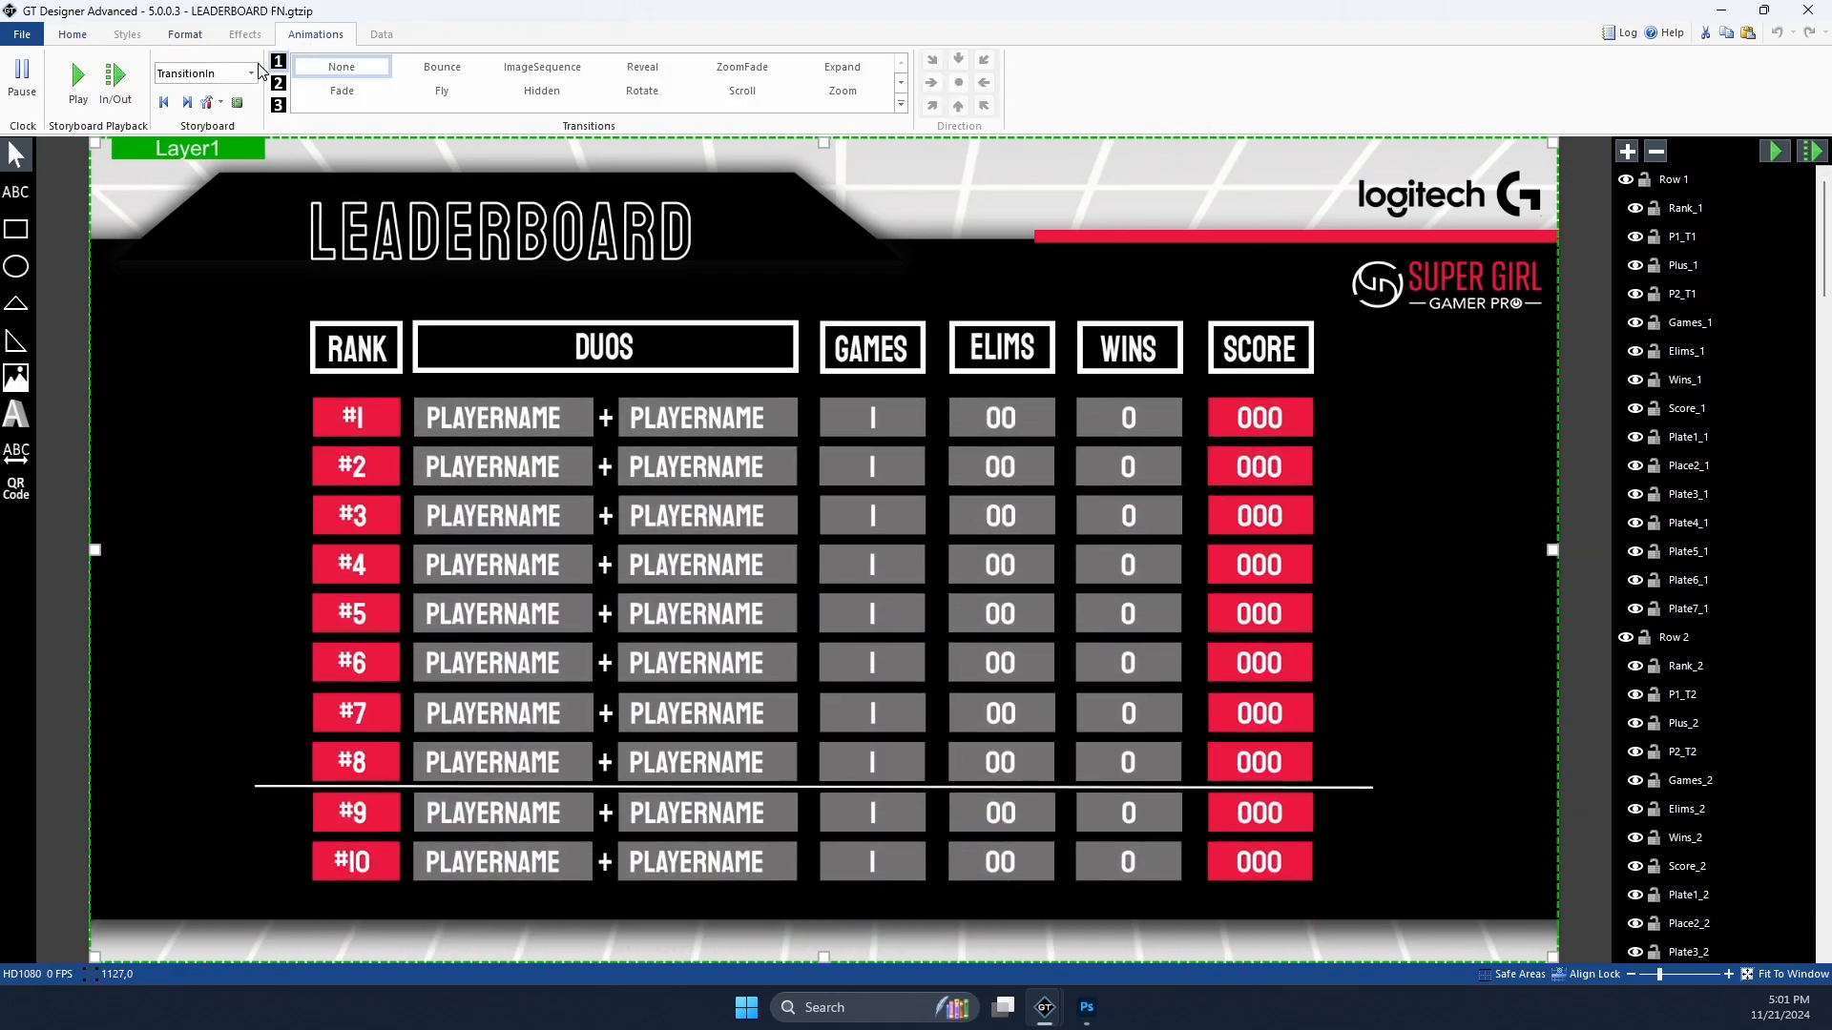
click(253, 73)
drag(331, 111, 343, 191)
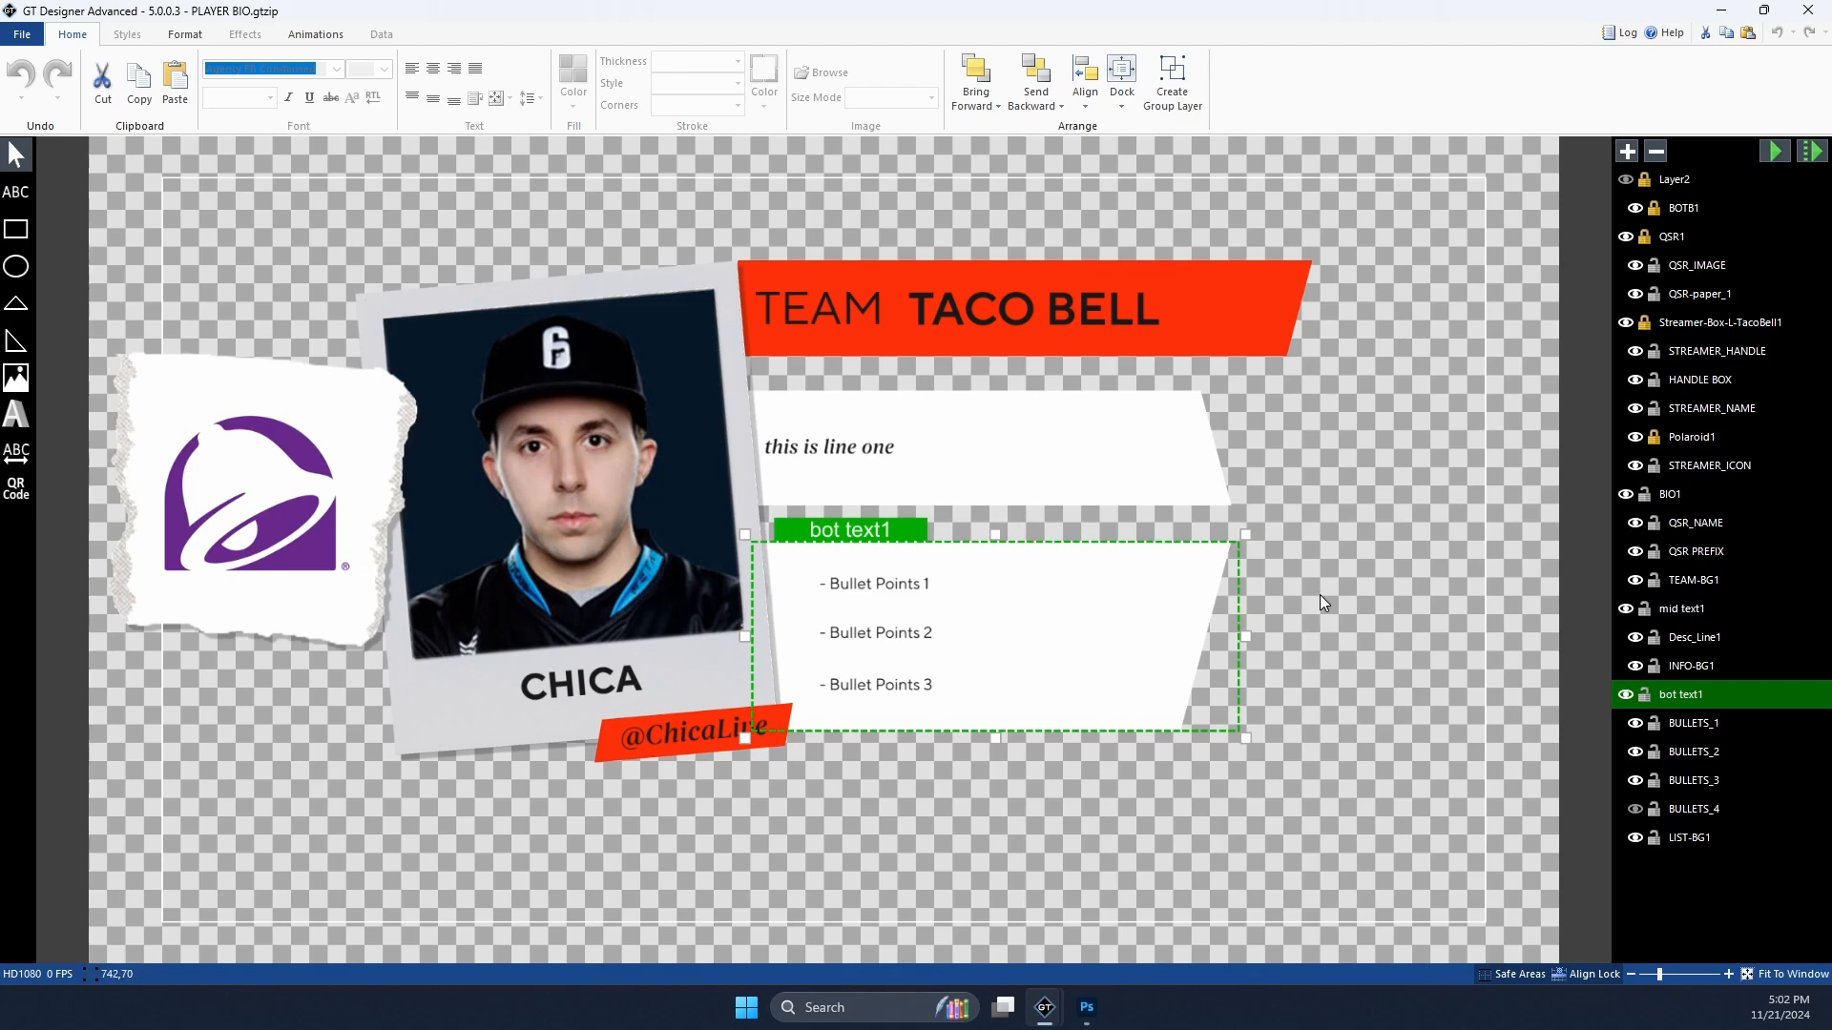
Step: Preview the PLAYER BIO title's animations, and check the QSR-paper_1 and QSR_IMAGE layers by toggling their visibility off and on
click(1812, 151)
click(1774, 151)
click(295, 540)
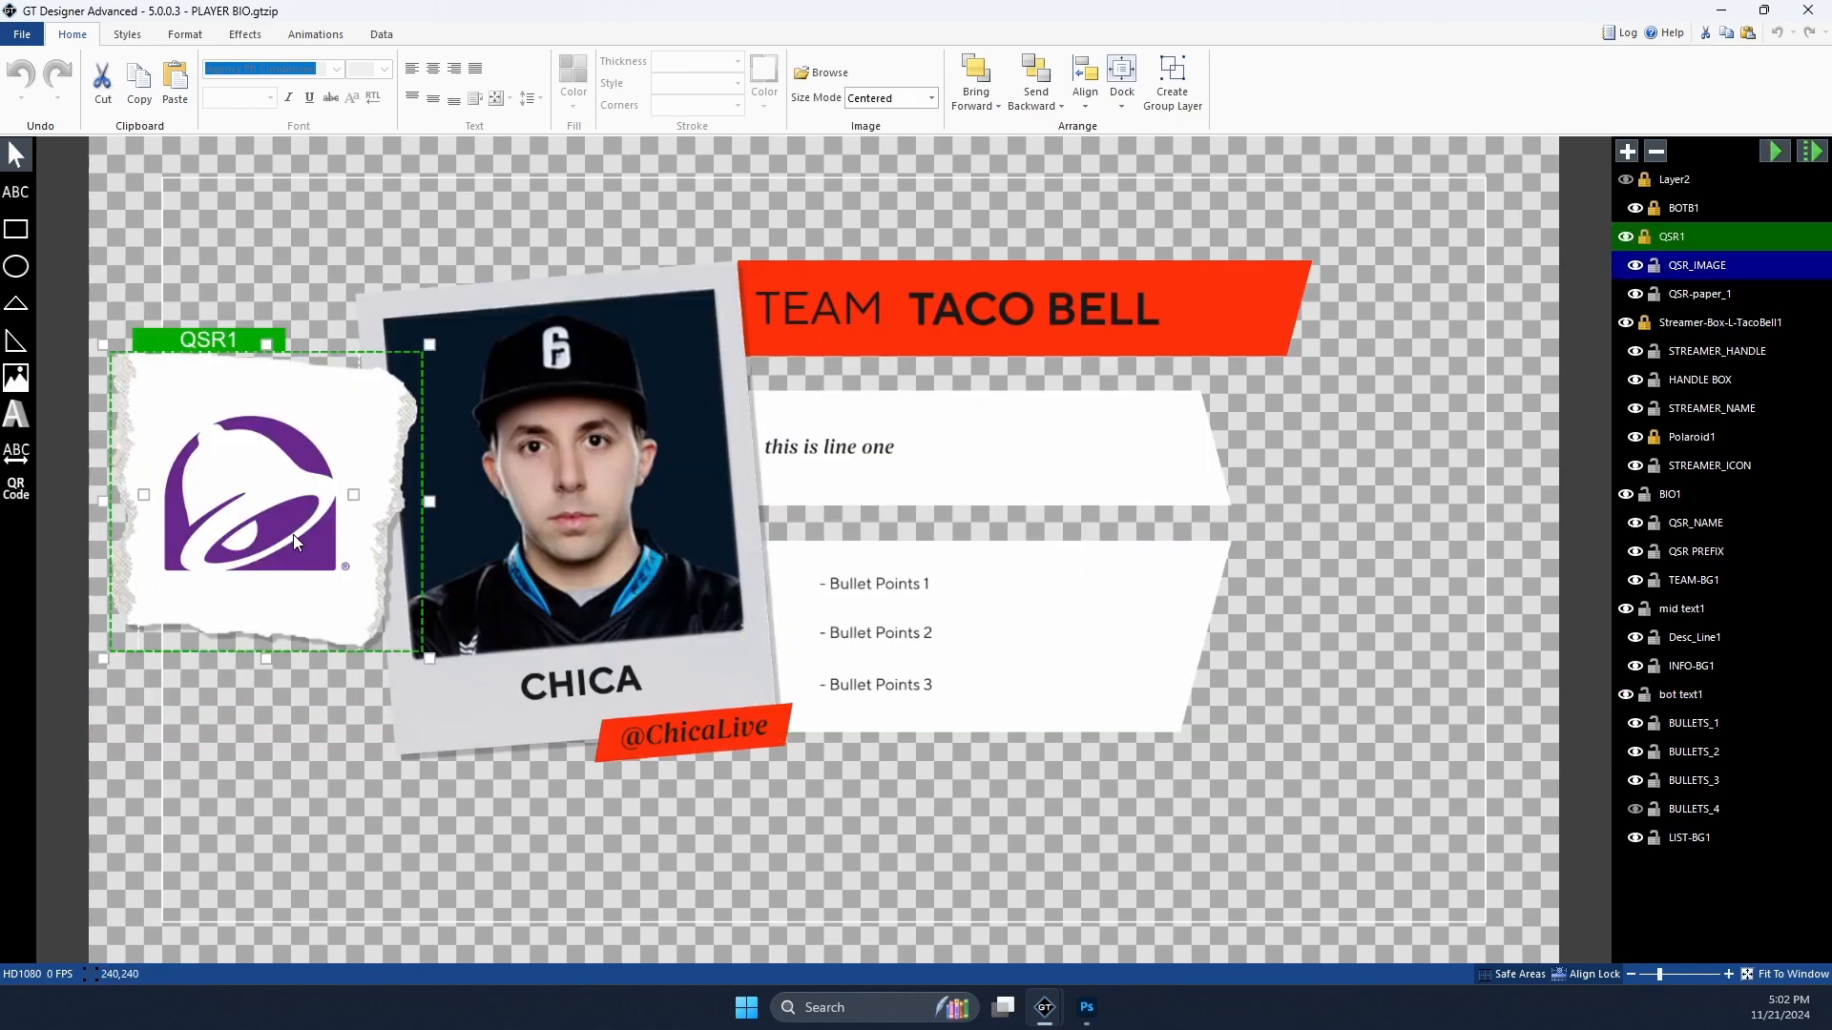
click(1688, 296)
click(1637, 296)
click(1637, 295)
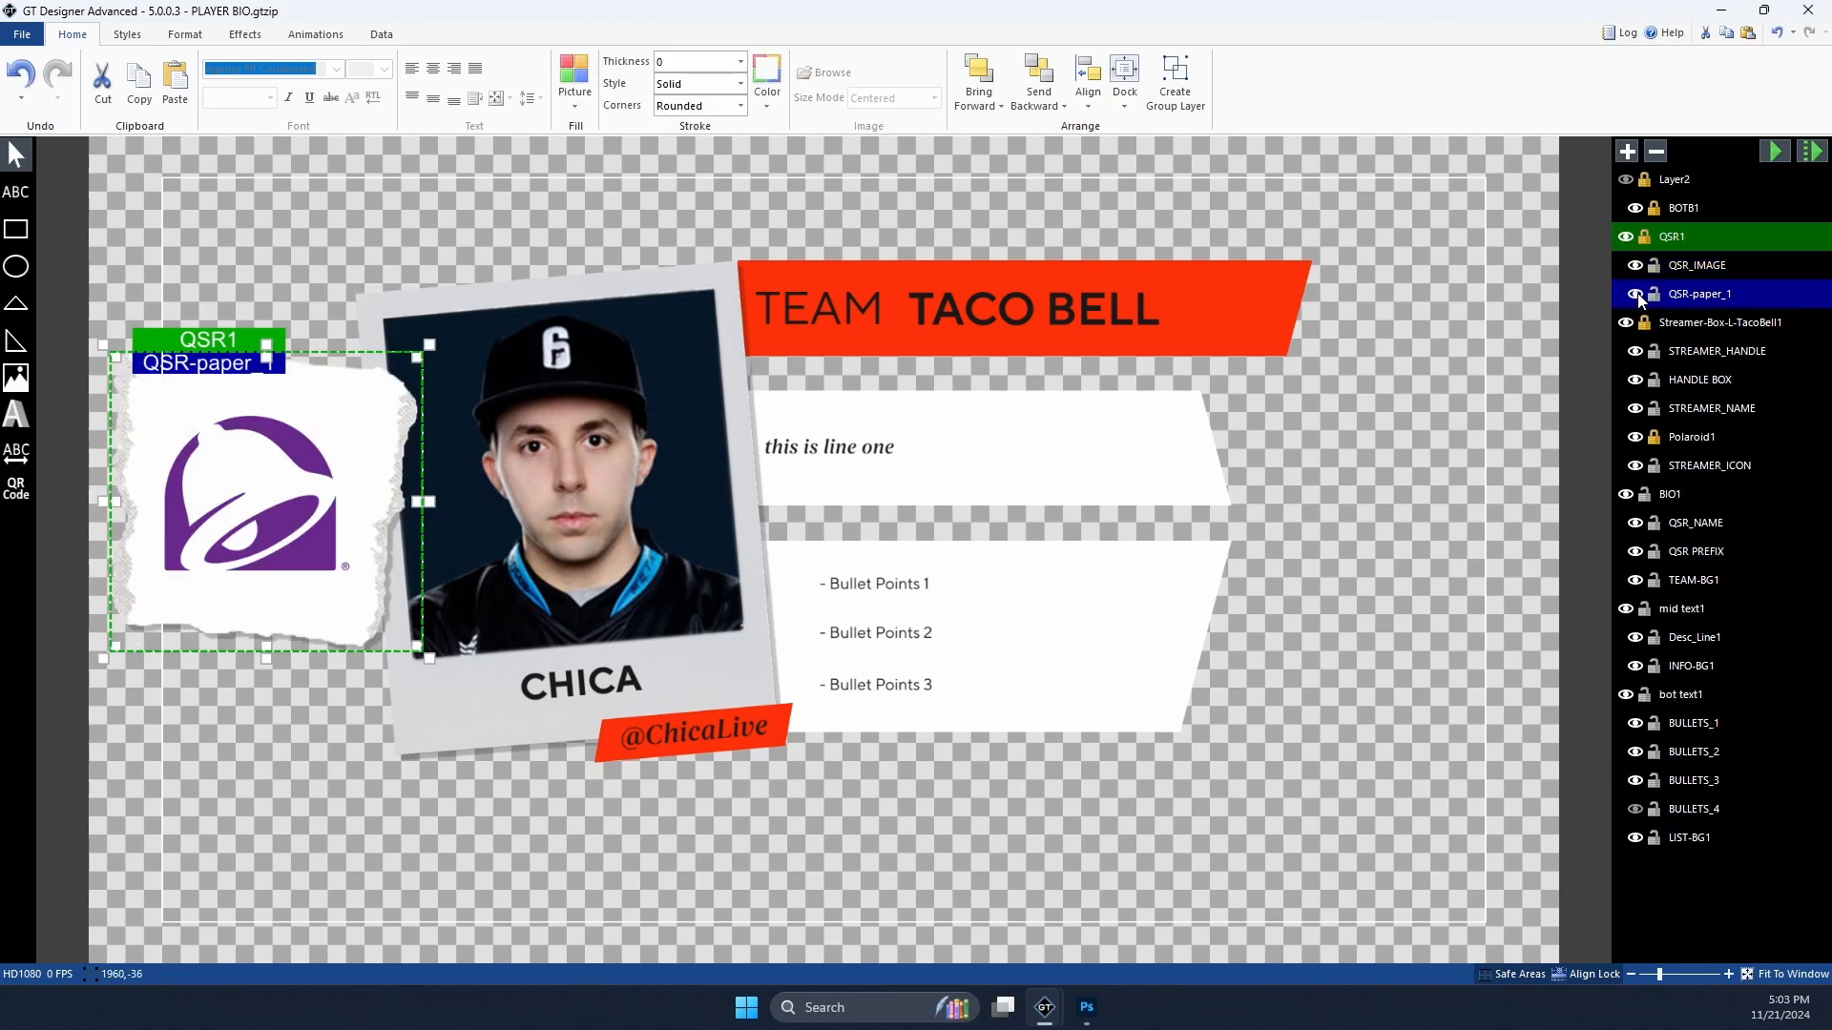
click(1637, 267)
click(1637, 267)
click(1637, 268)
click(1637, 267)
Step: Examine the player bio's editable text objects, from the team heading and description line to the bullet points
click(1045, 313)
click(805, 311)
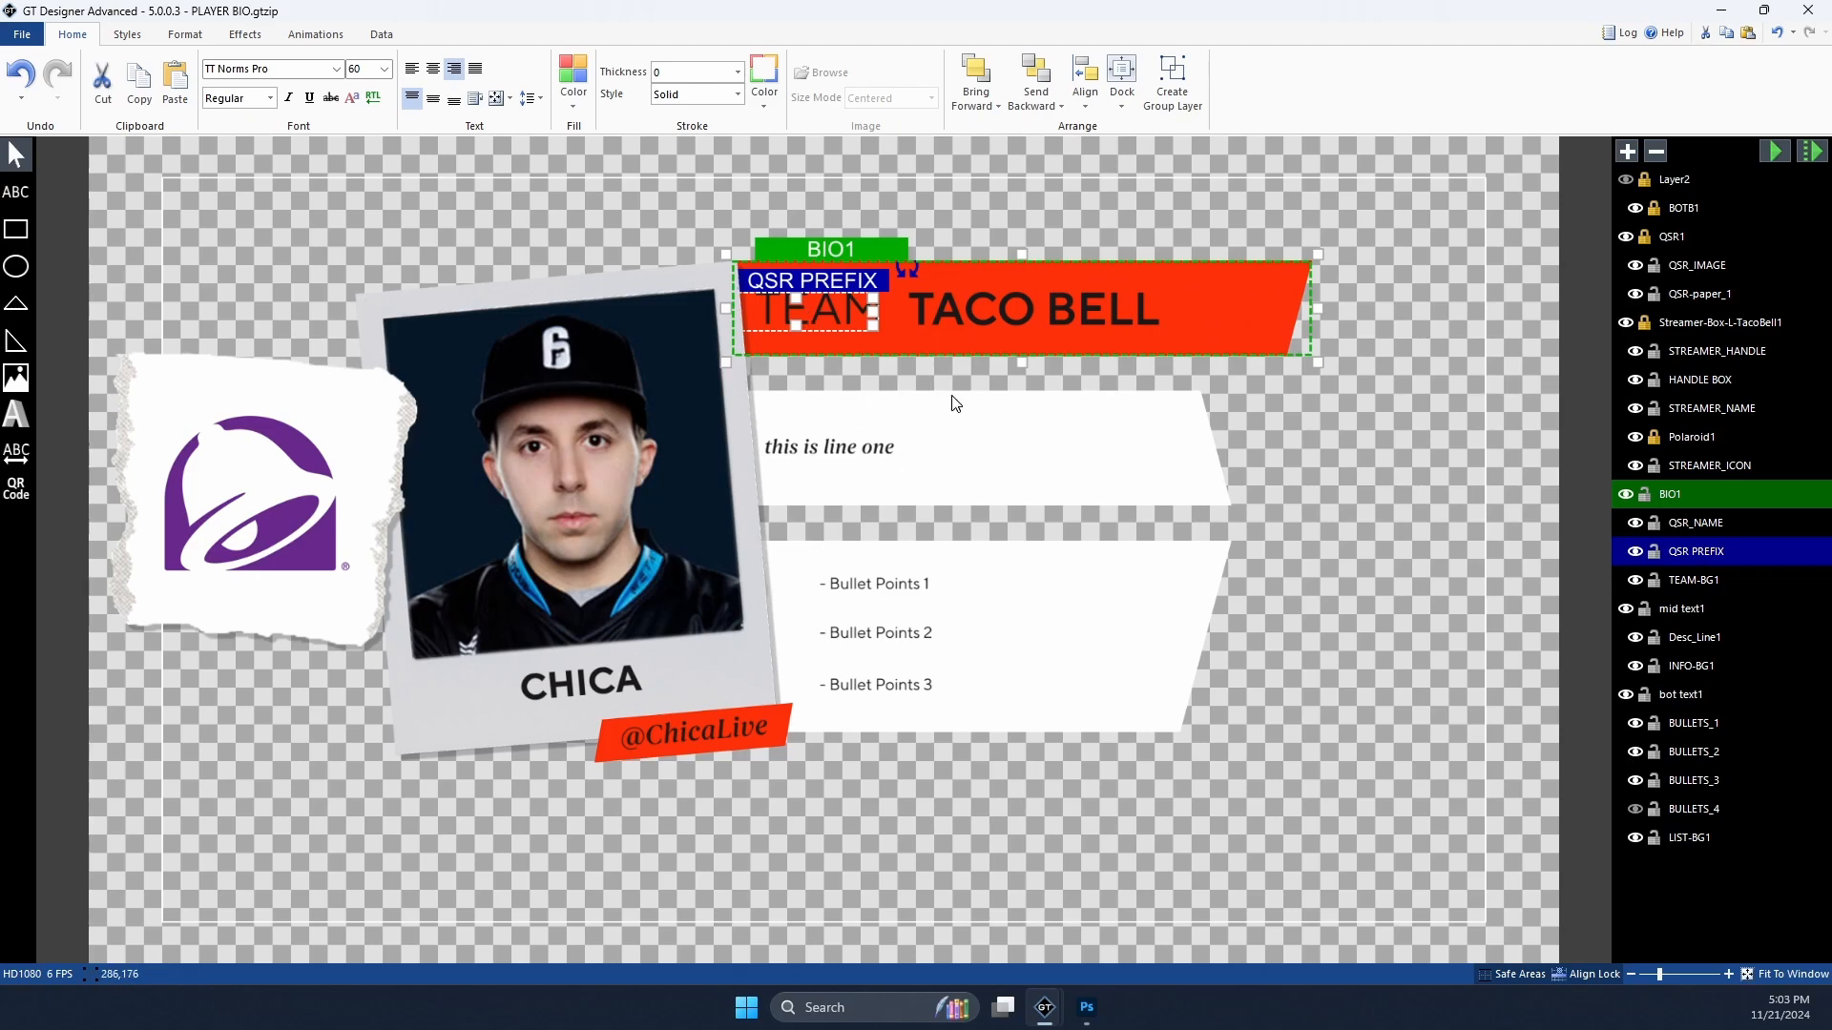
click(826, 461)
click(867, 578)
click(883, 632)
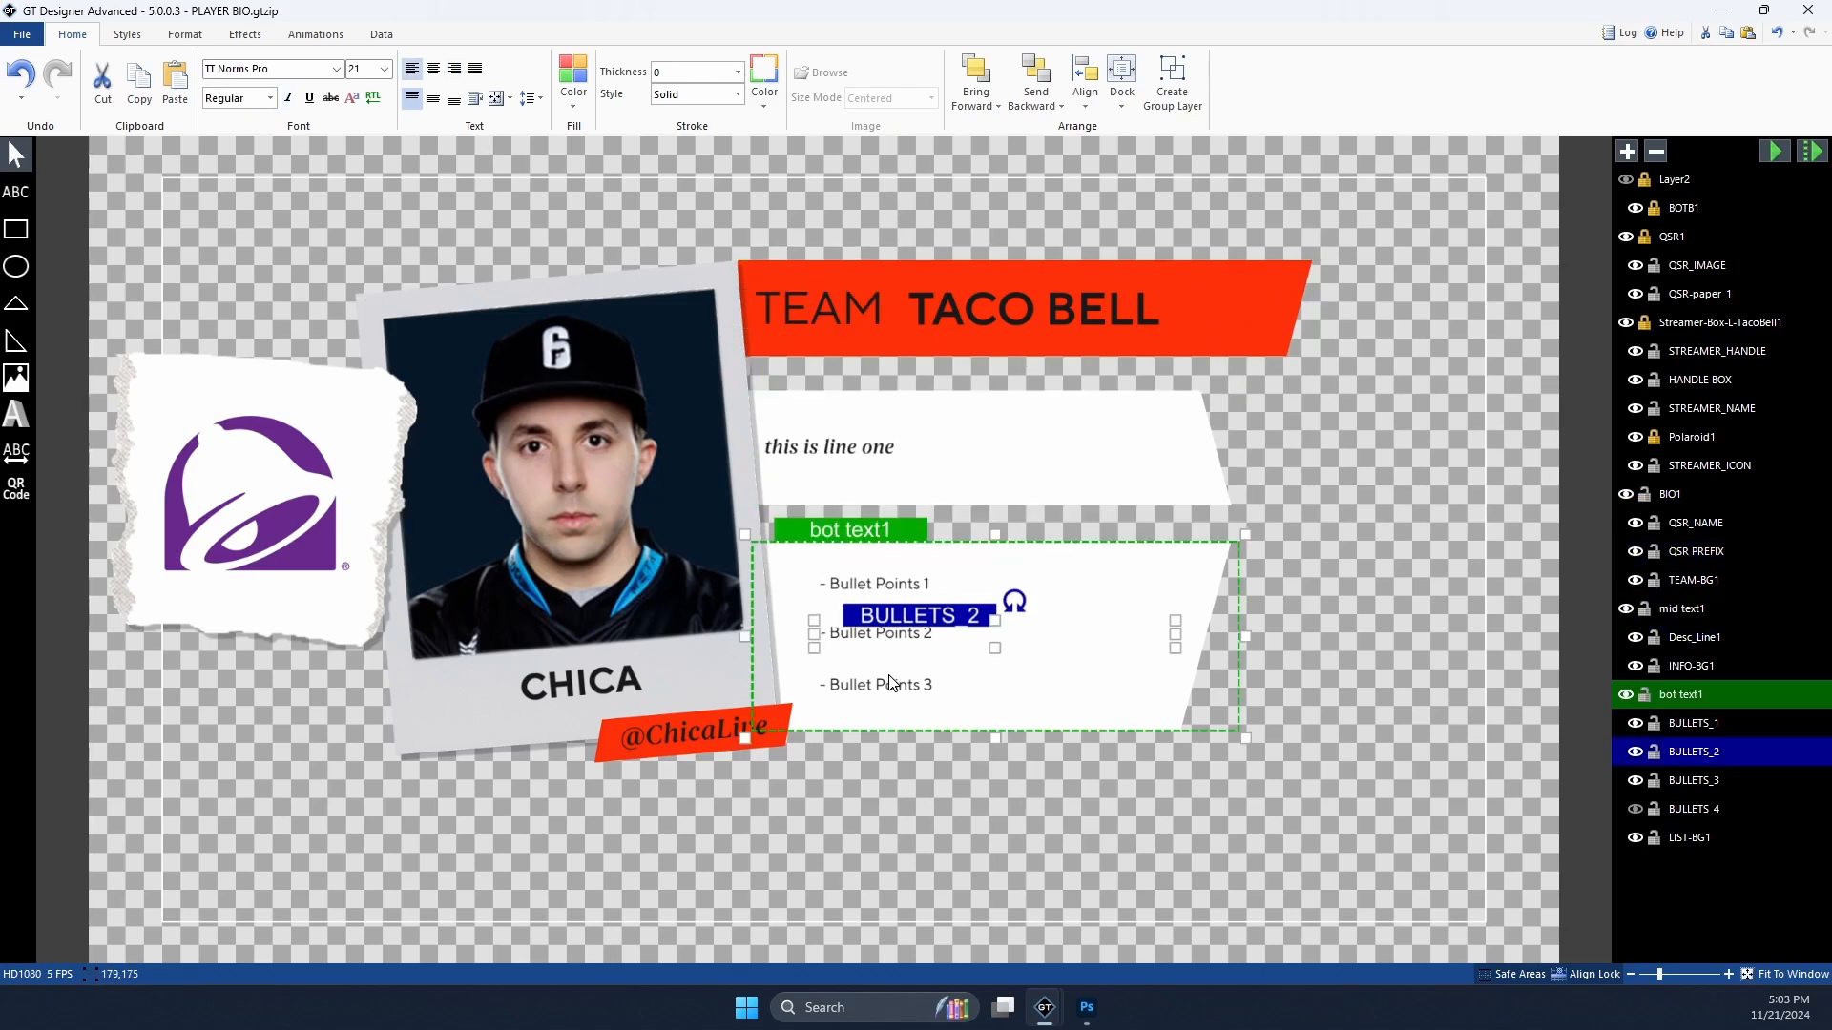
Step: Inspect the player bio's Polaroid1 frame and toggle the STREAMER_ICON photo's visibility off and on
click(890, 675)
click(616, 524)
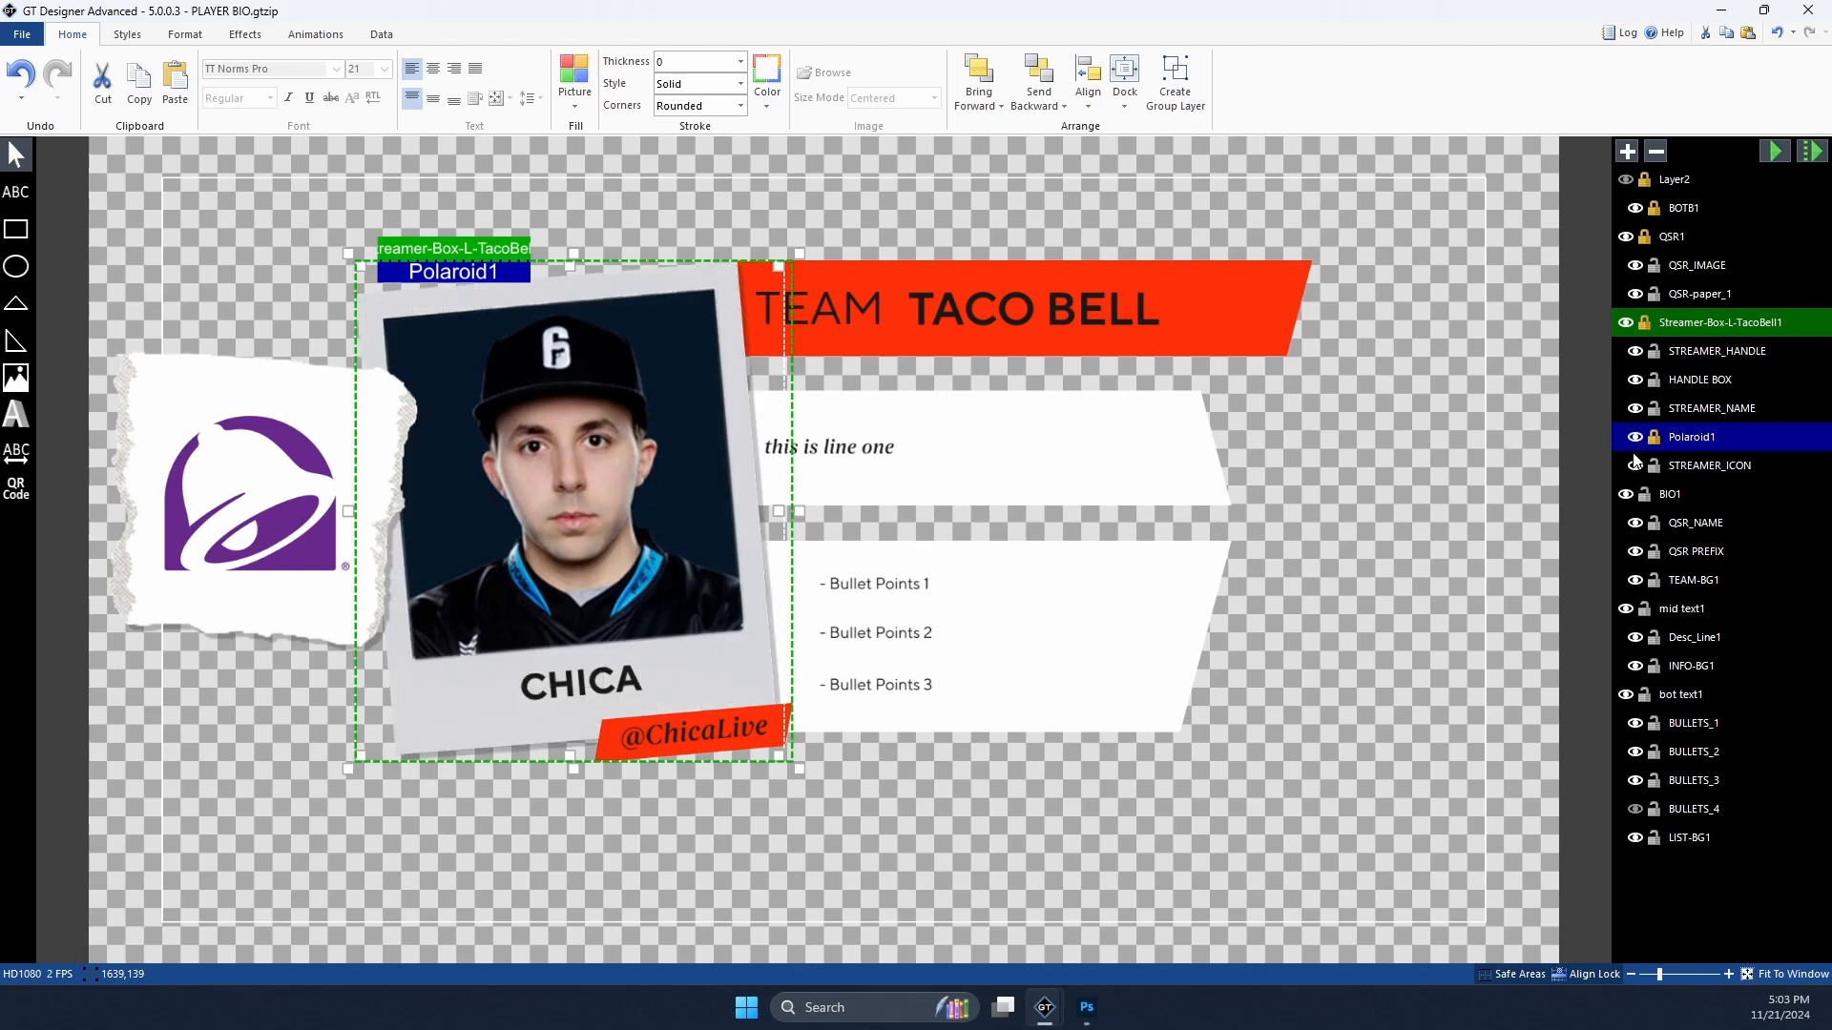
click(1634, 468)
click(1634, 468)
click(1634, 469)
click(1634, 469)
Step: Examine the objects in the streamer box group, from STREAMER_ICON and Polaroid1 to the name, handle box and handle text
click(1680, 465)
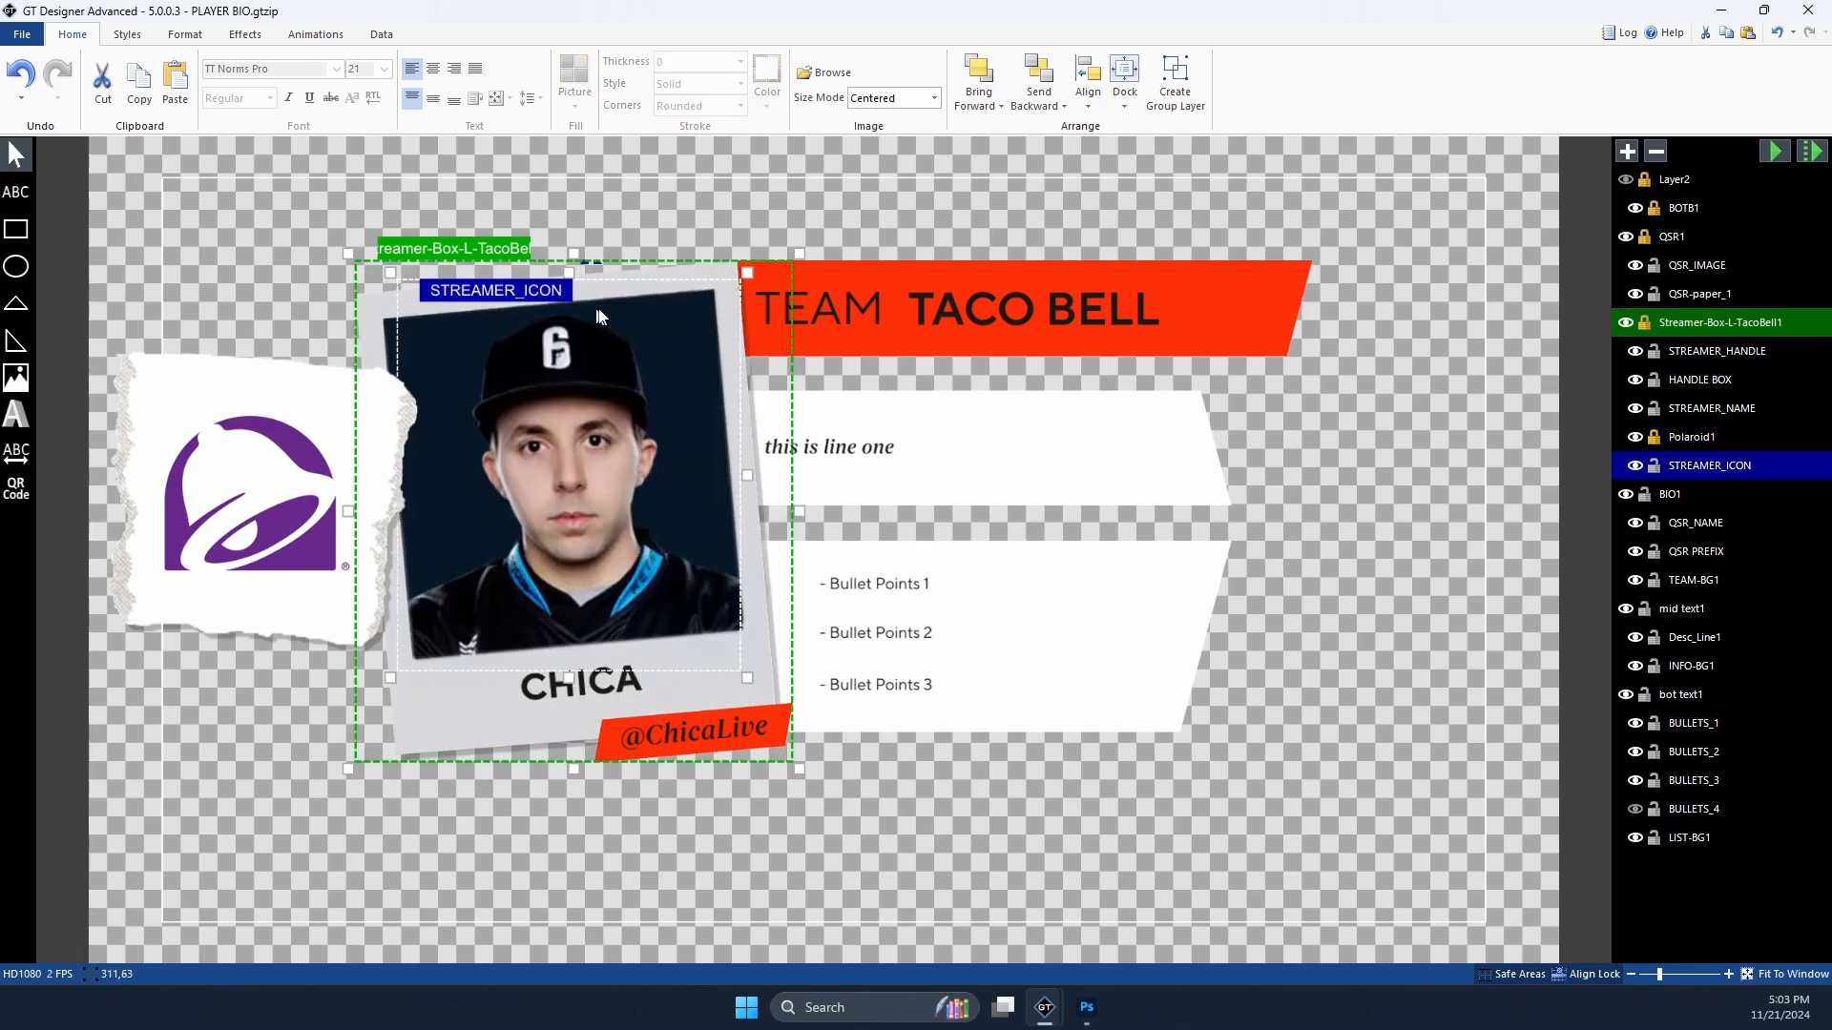
click(1668, 438)
click(1708, 408)
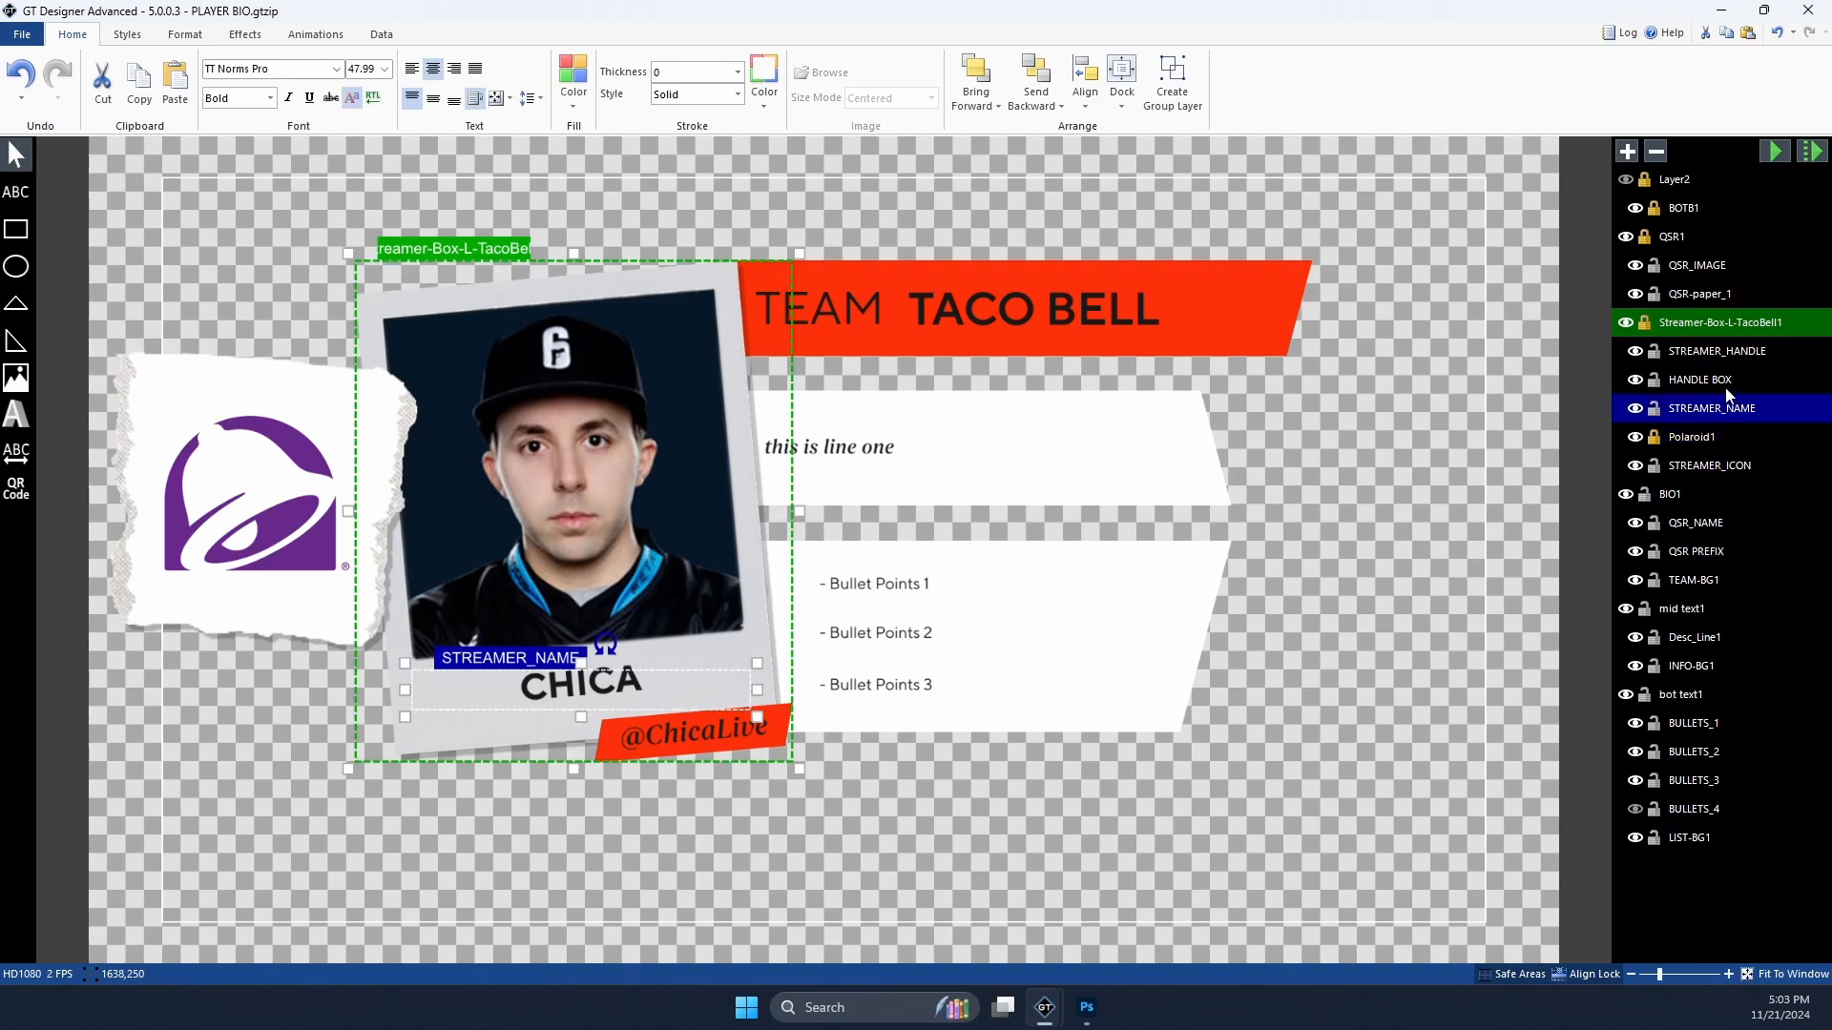
click(1729, 380)
click(1742, 355)
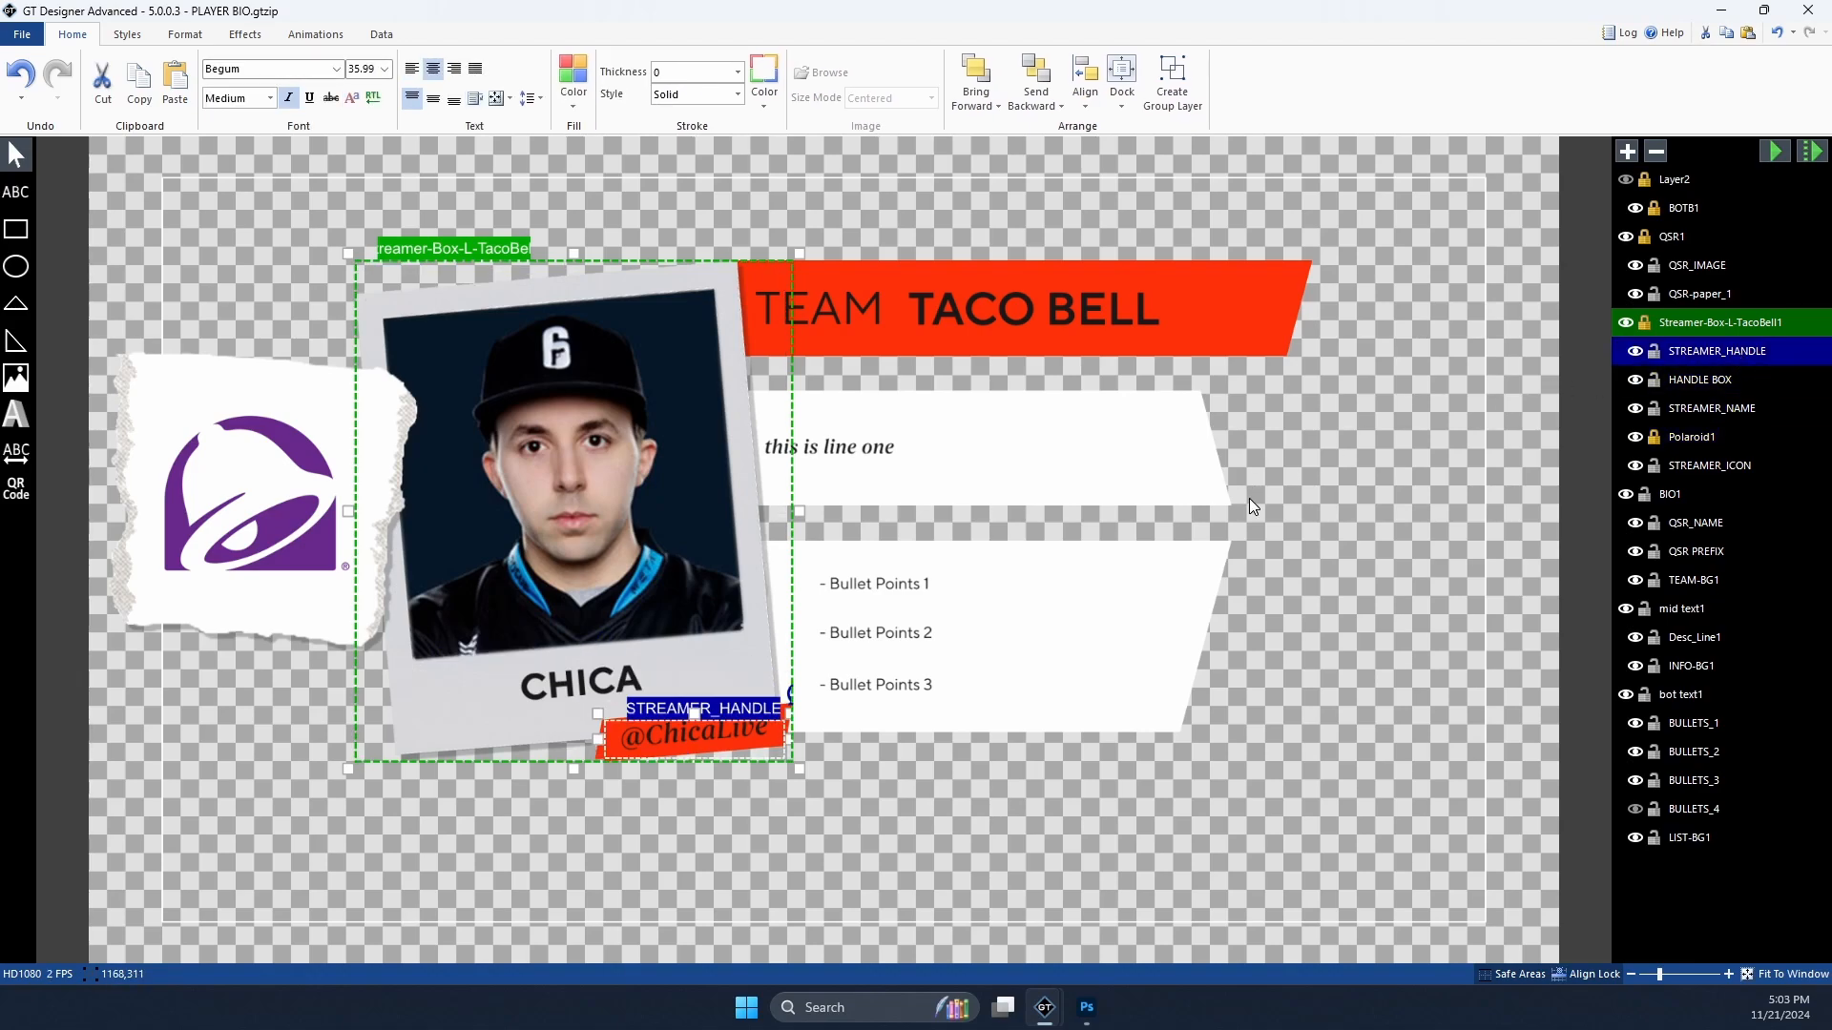
click(840, 558)
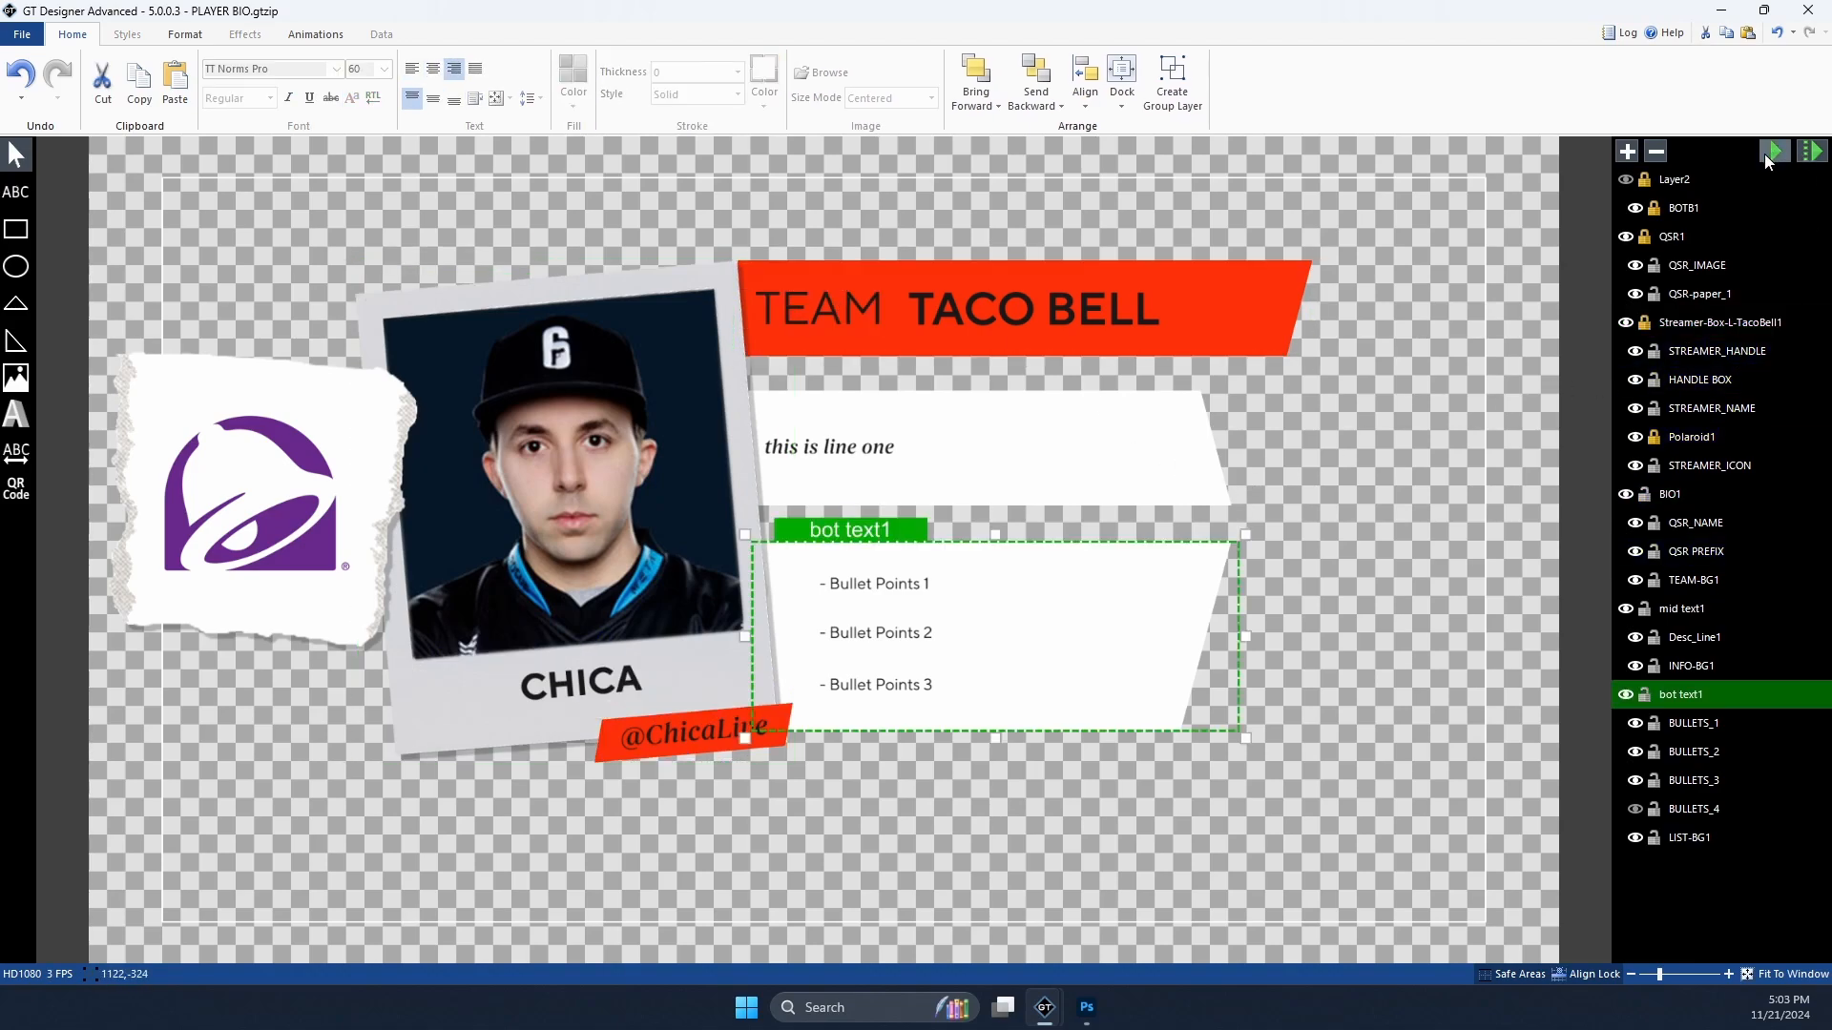
Step: Preview the player bio's TransitionIn animation repeatedly and check the transition settings of the QSR_NAME team heading
click(1766, 158)
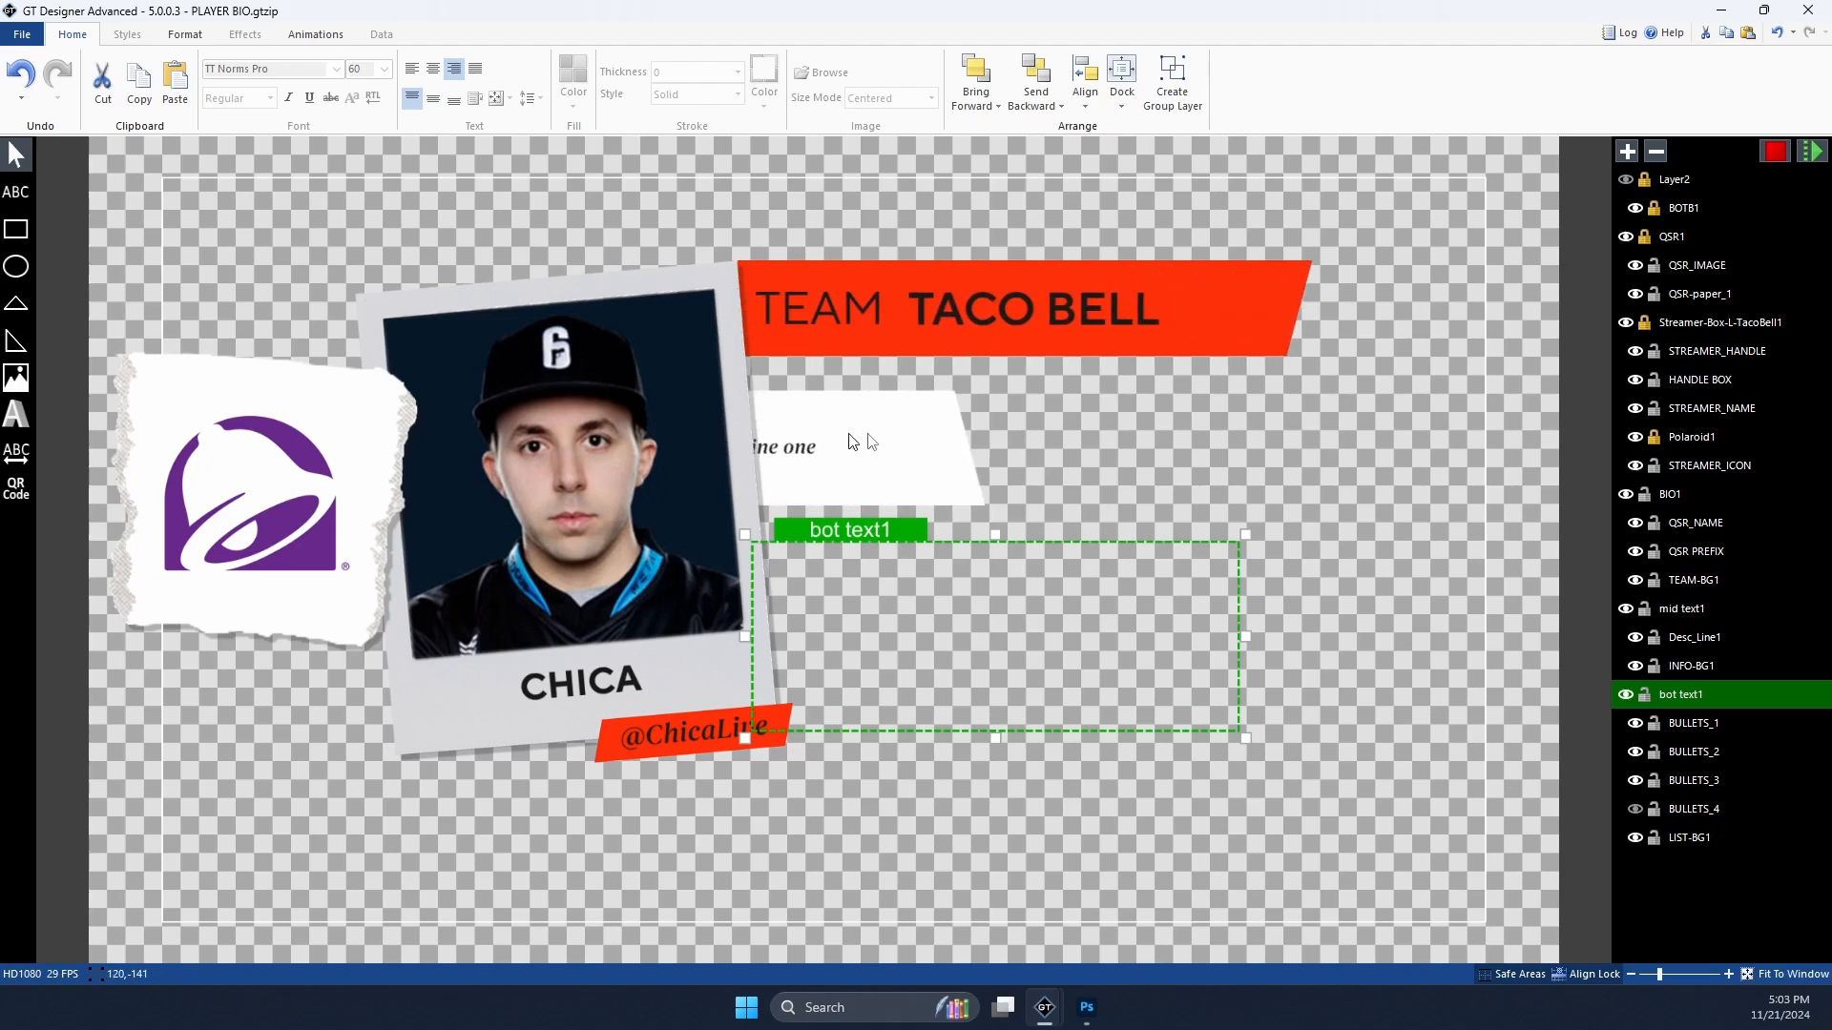
click(1244, 294)
click(1777, 148)
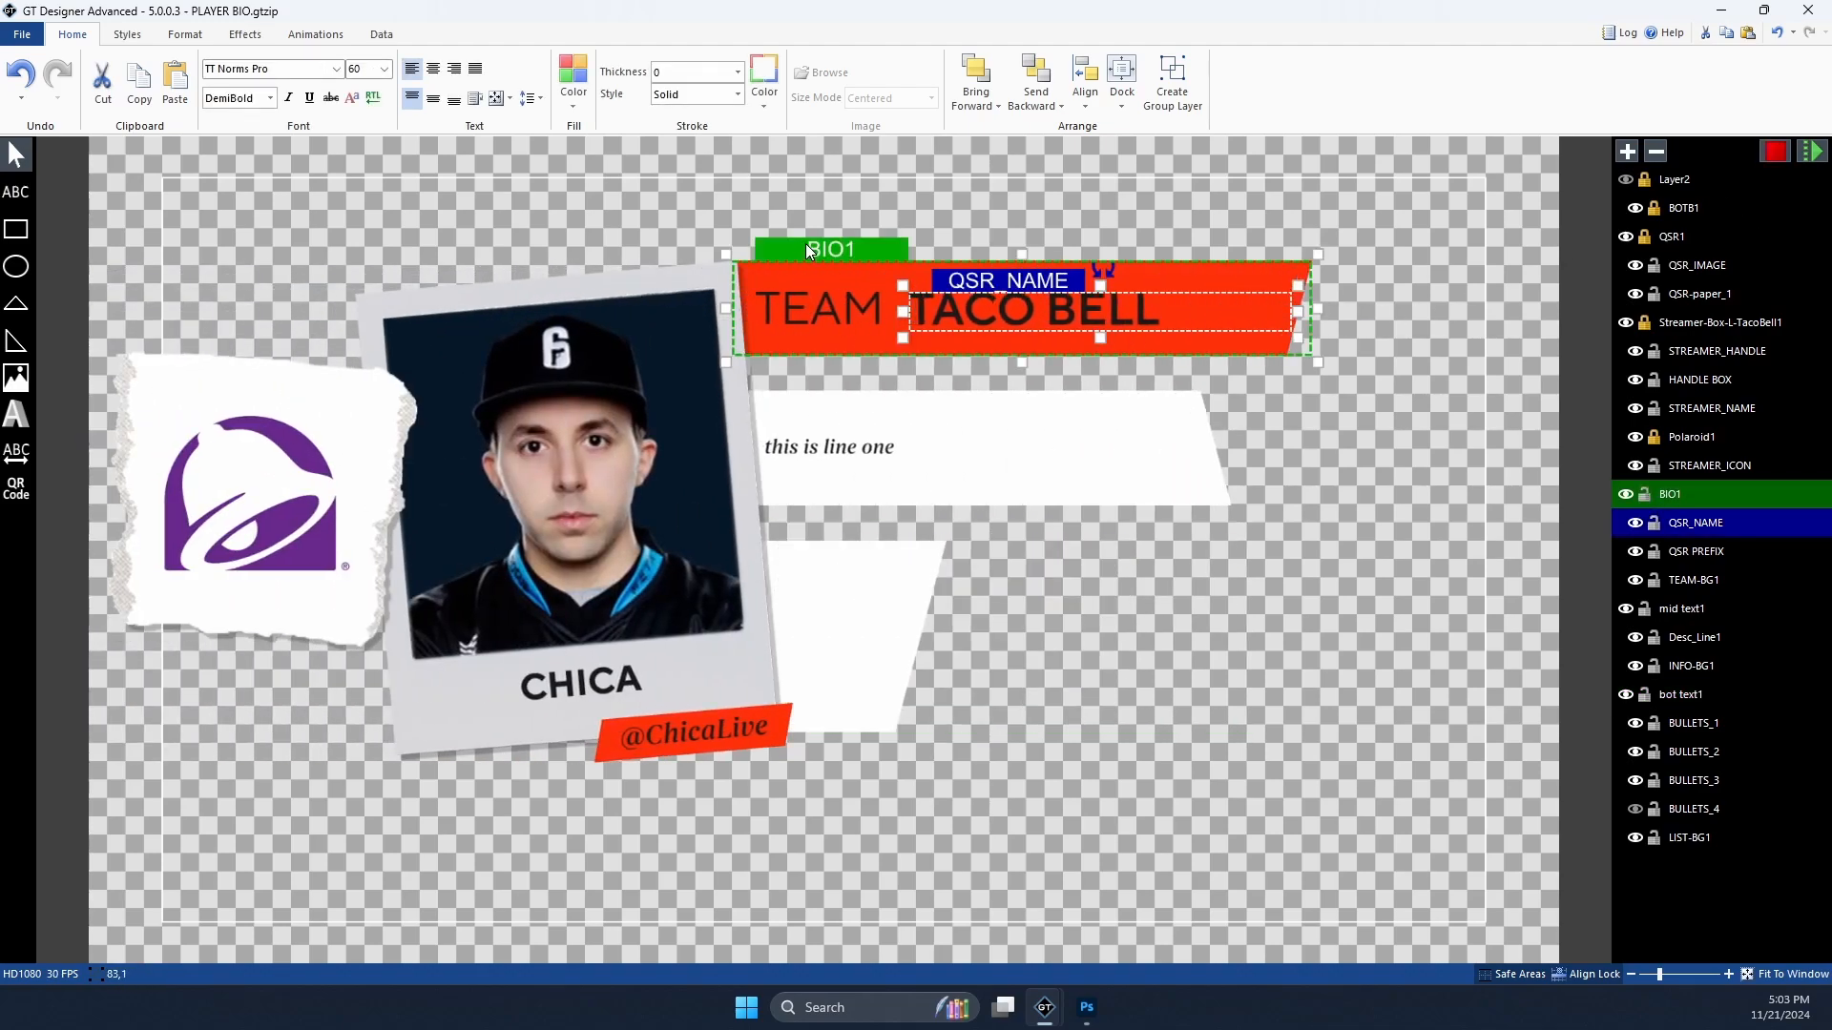
click(1776, 154)
click(1778, 151)
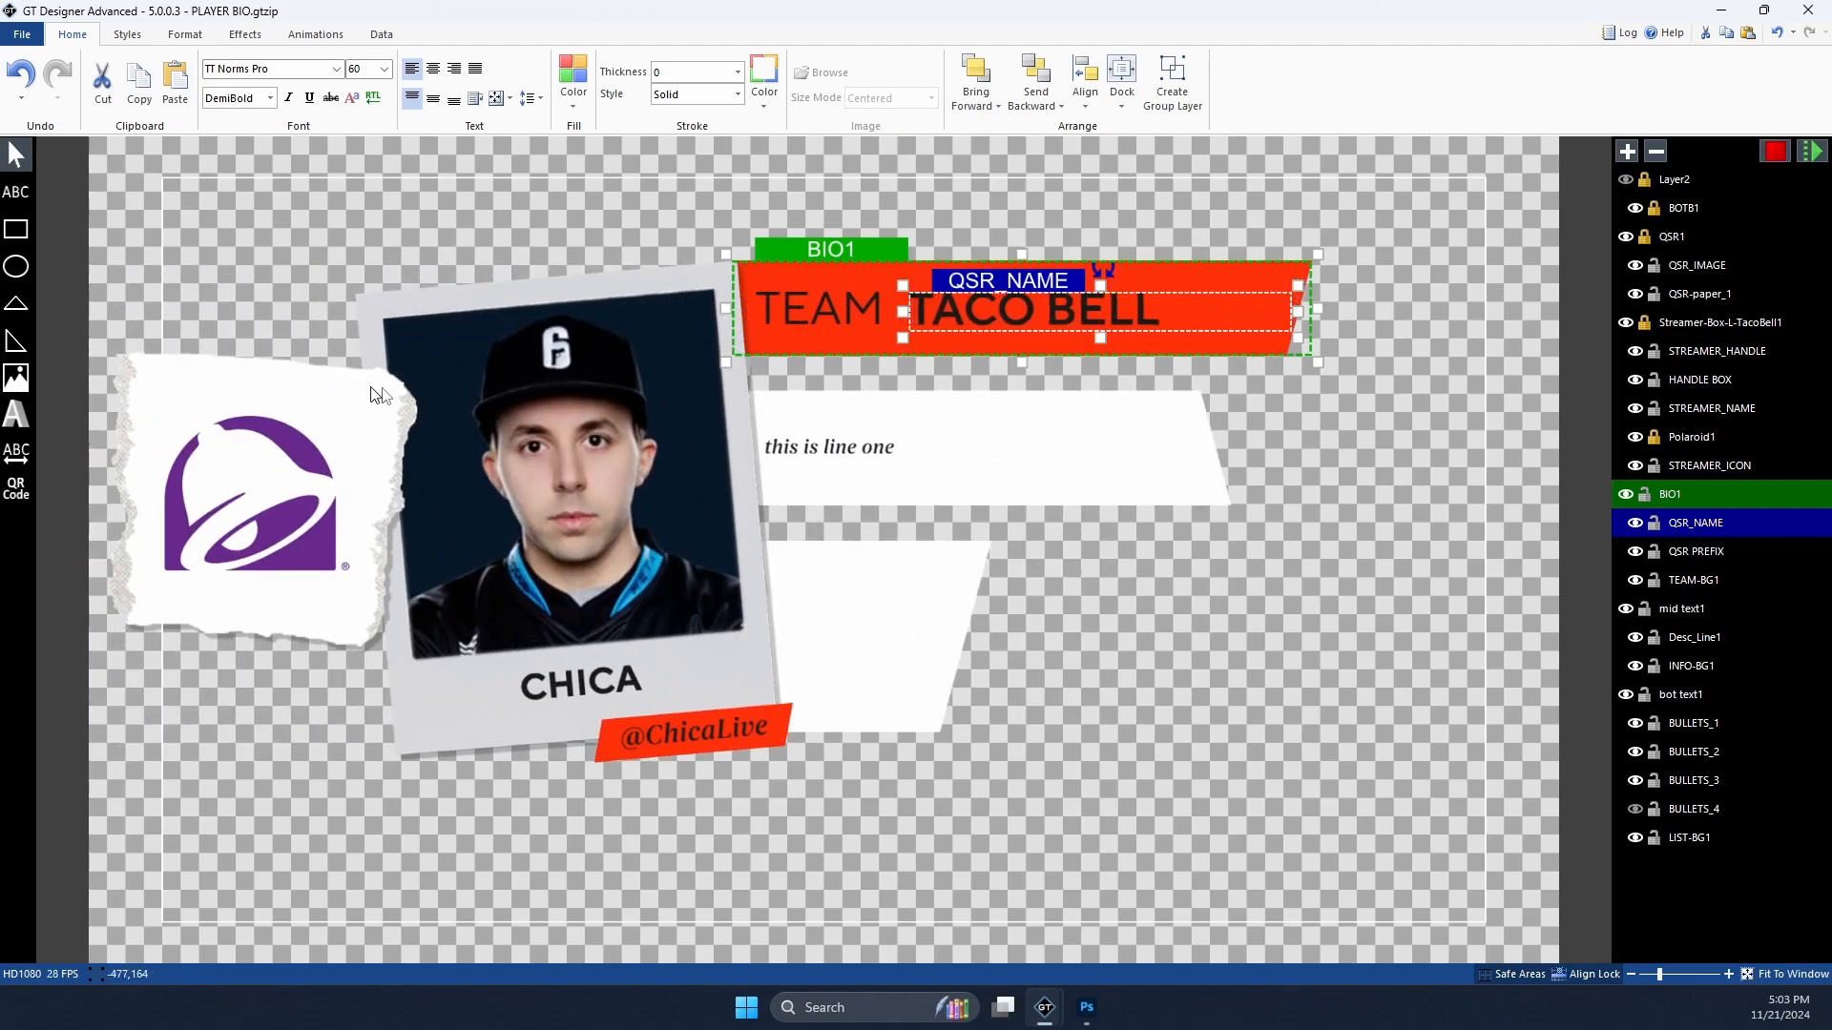
click(1775, 153)
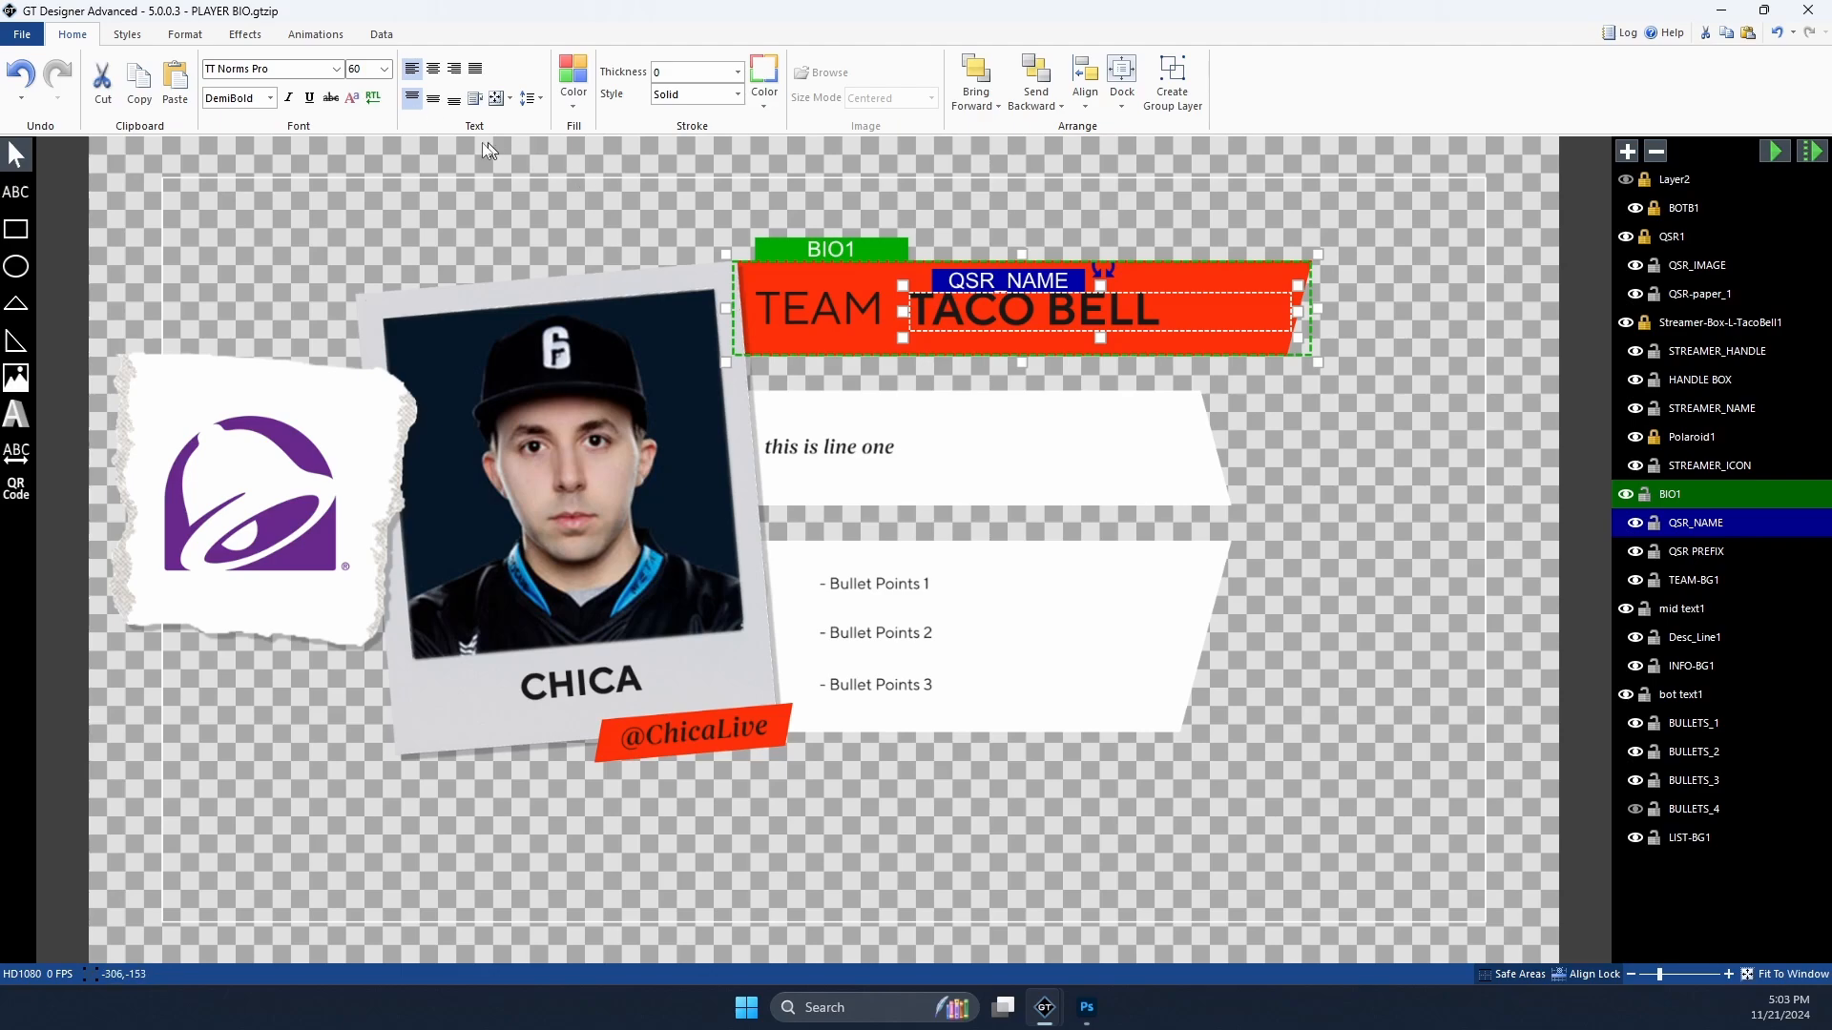
click(313, 34)
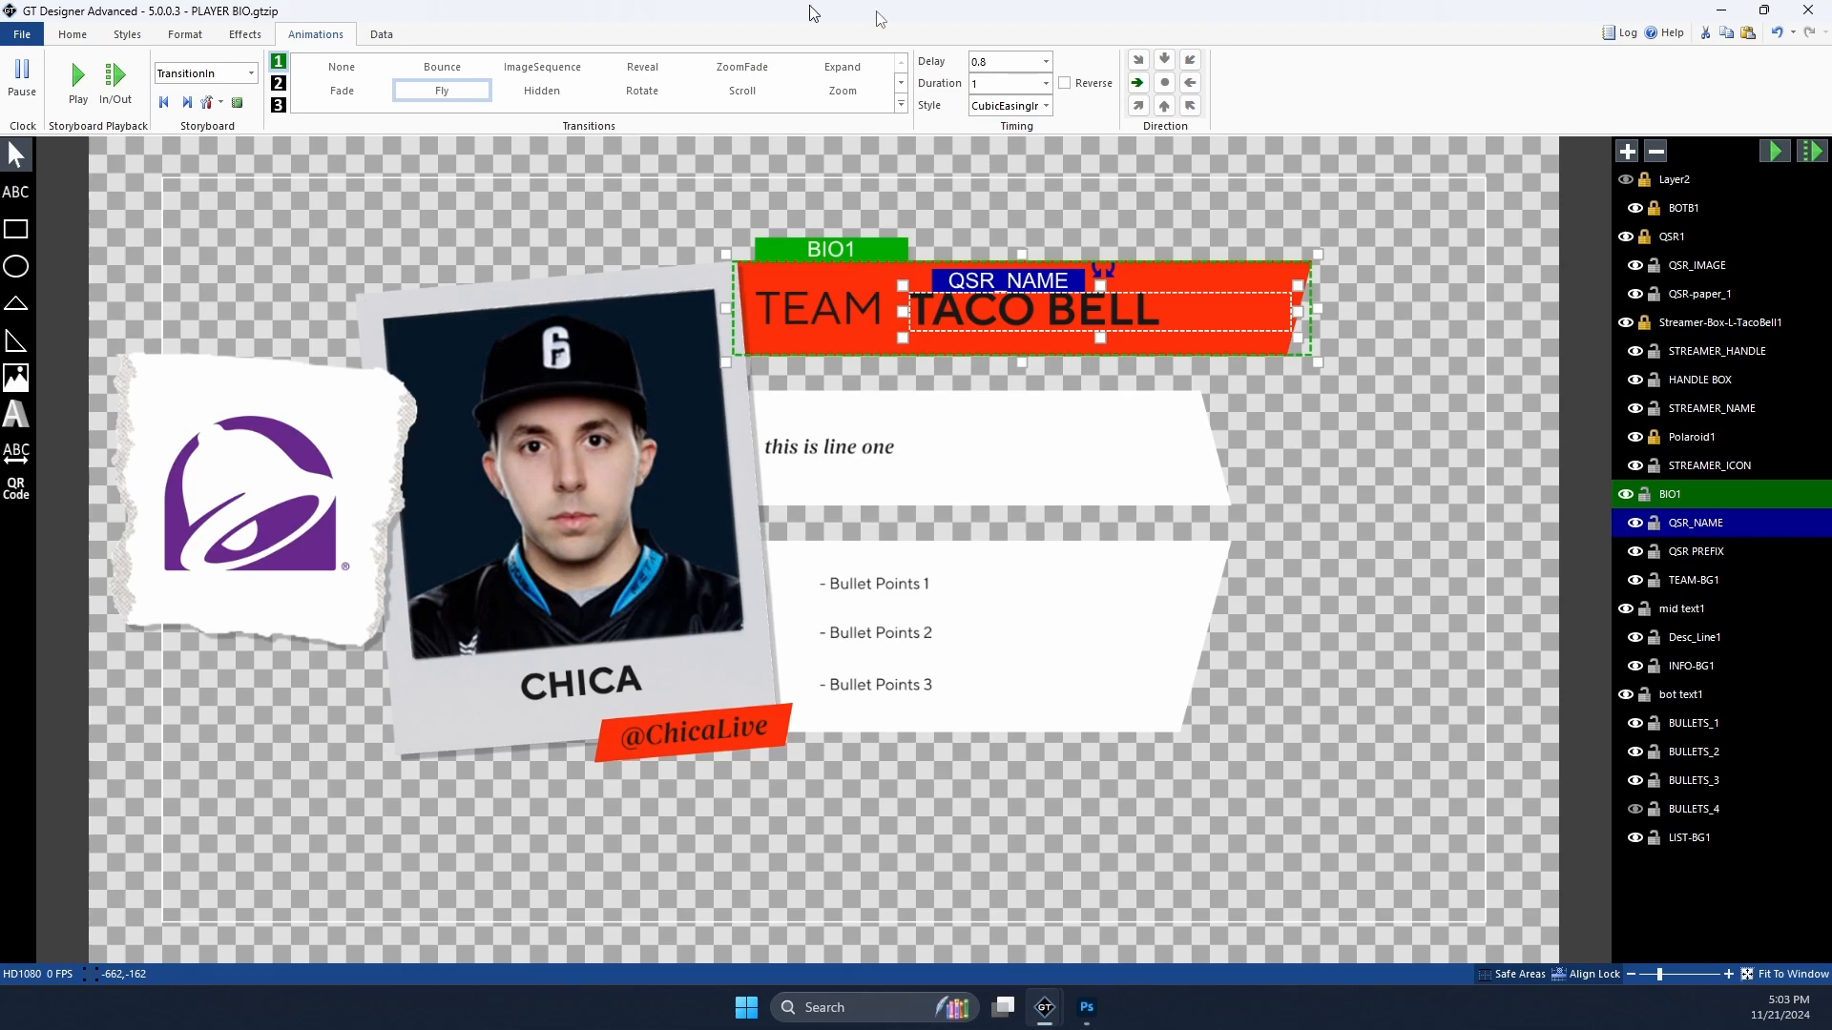
click(1777, 151)
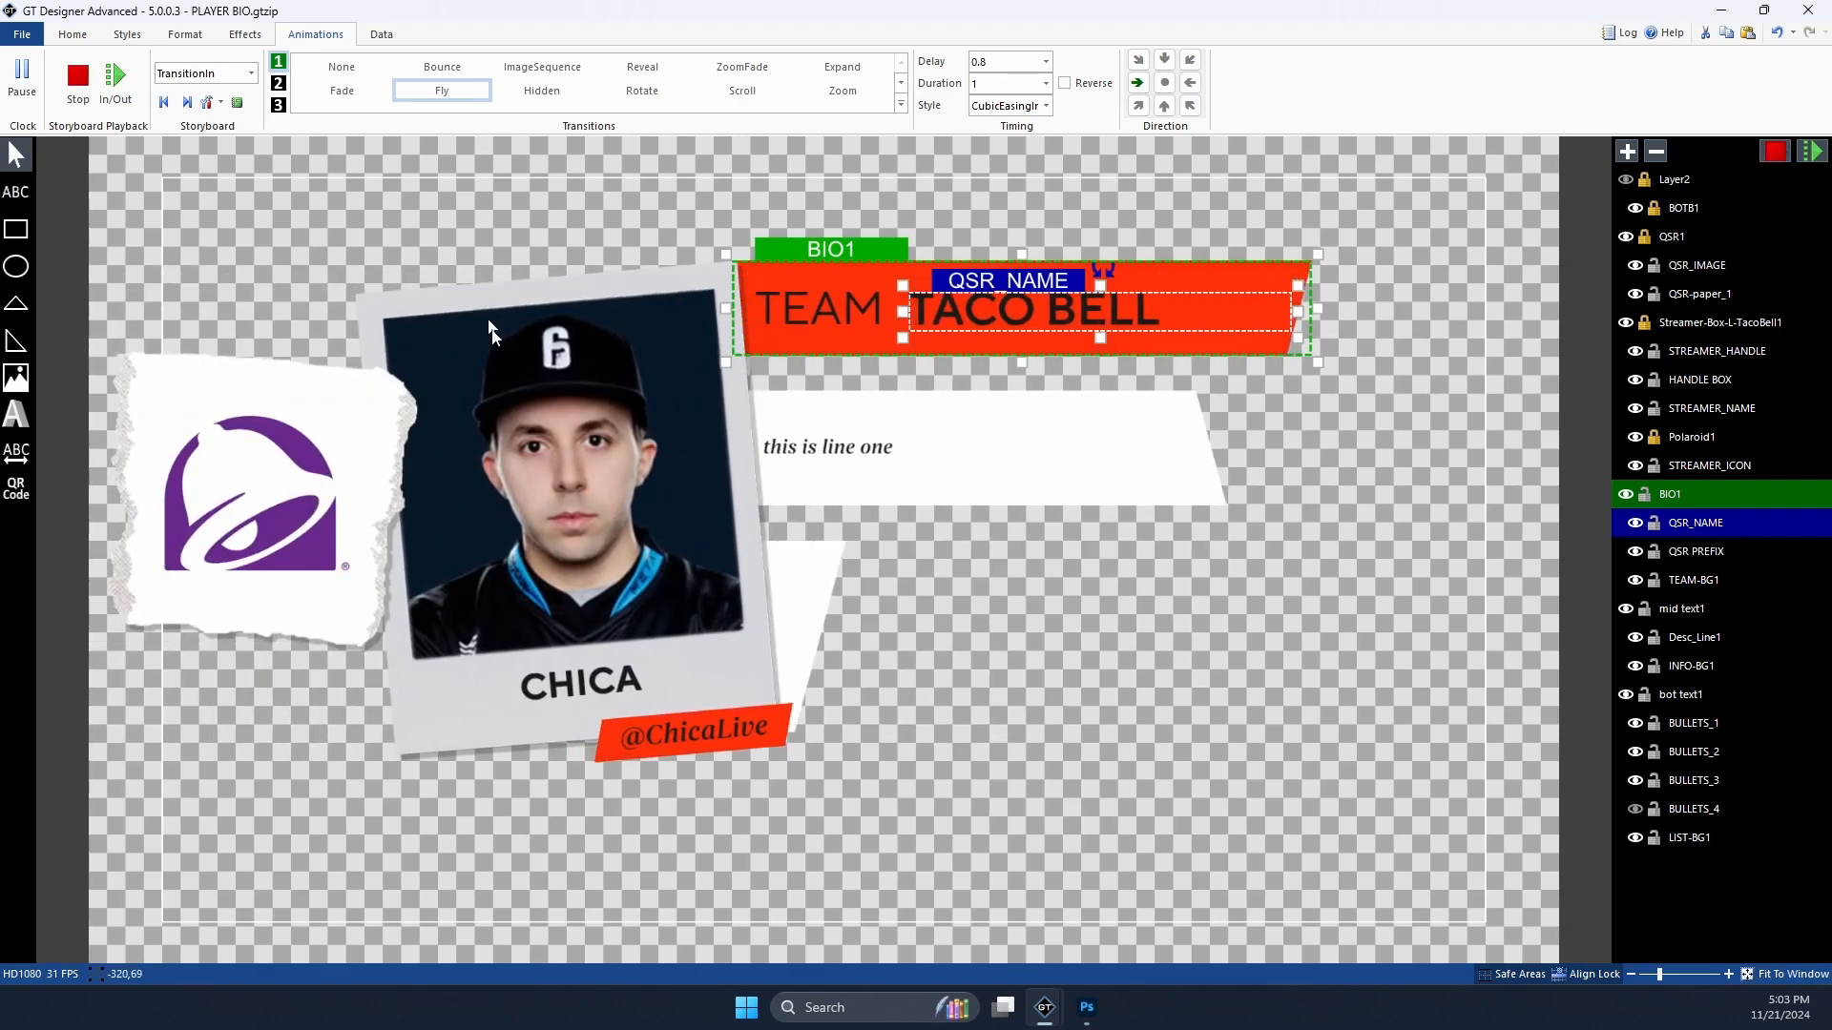
Step: Add a new layer to the player bio, draw a text block on it and place it above the polaroid photo
click(19, 191)
click(276, 205)
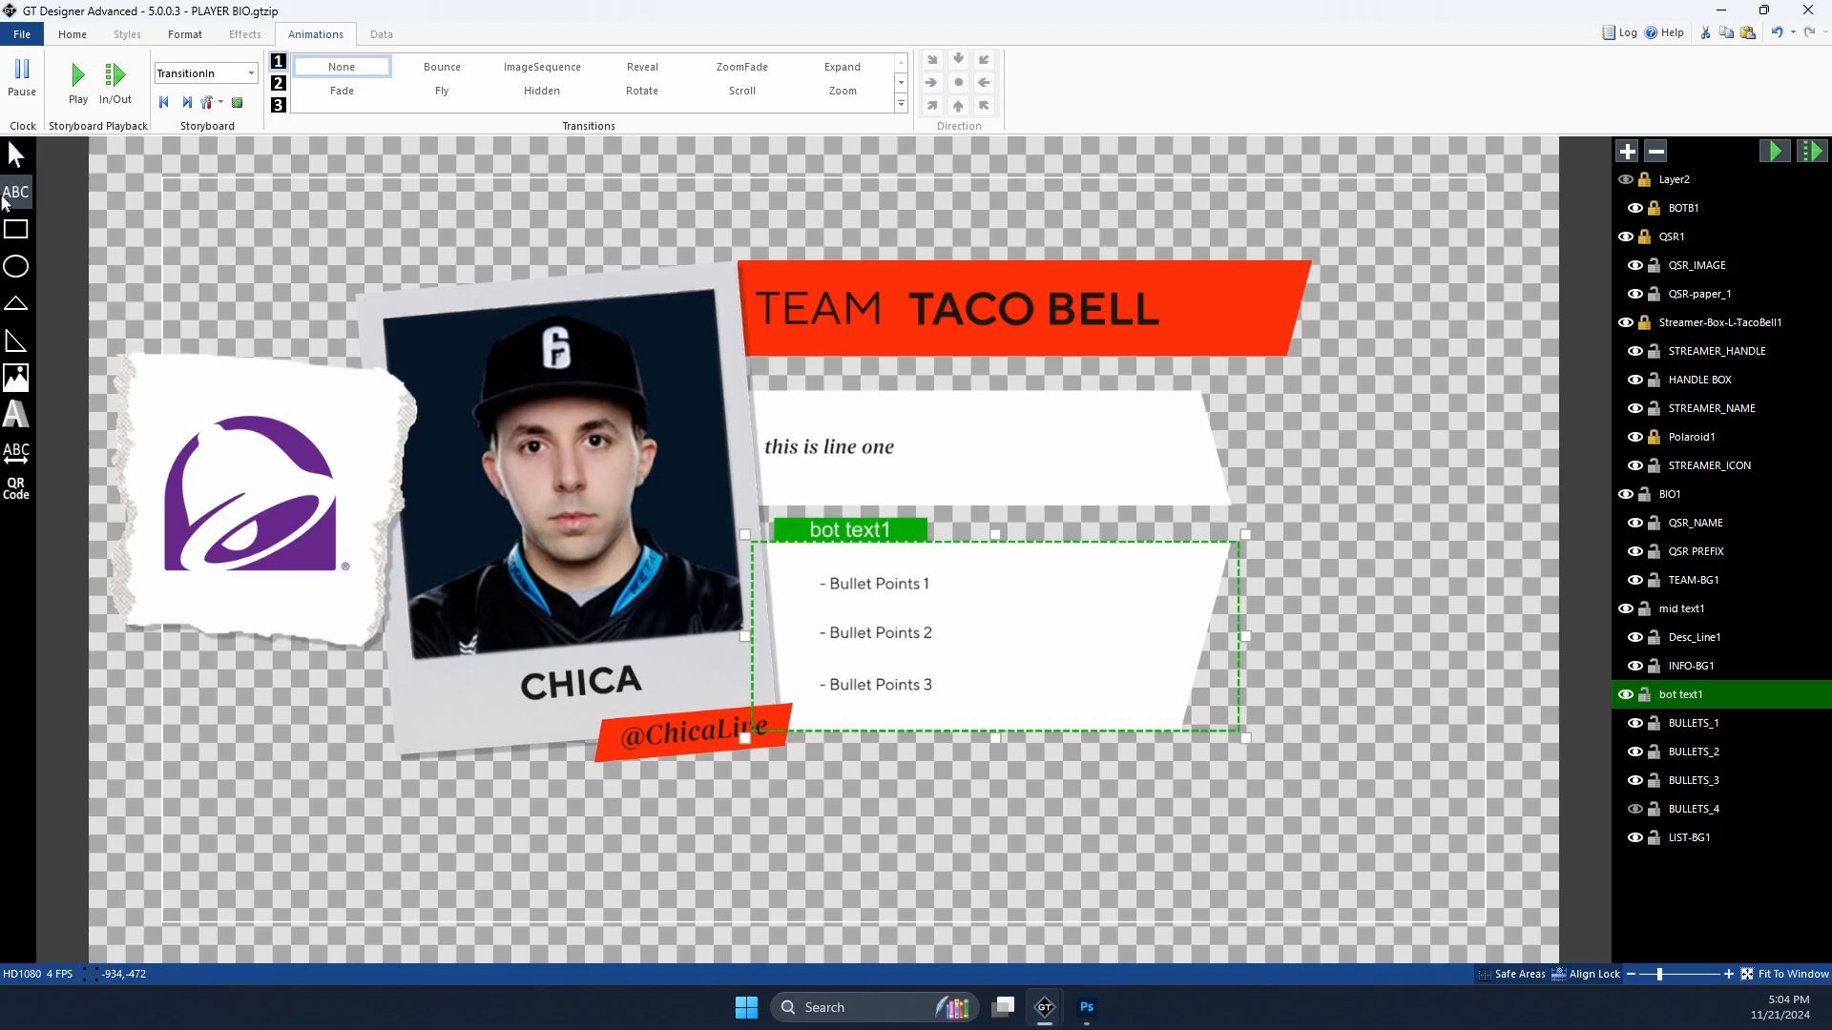
click(1631, 153)
click(16, 190)
drag(144, 168, 486, 309)
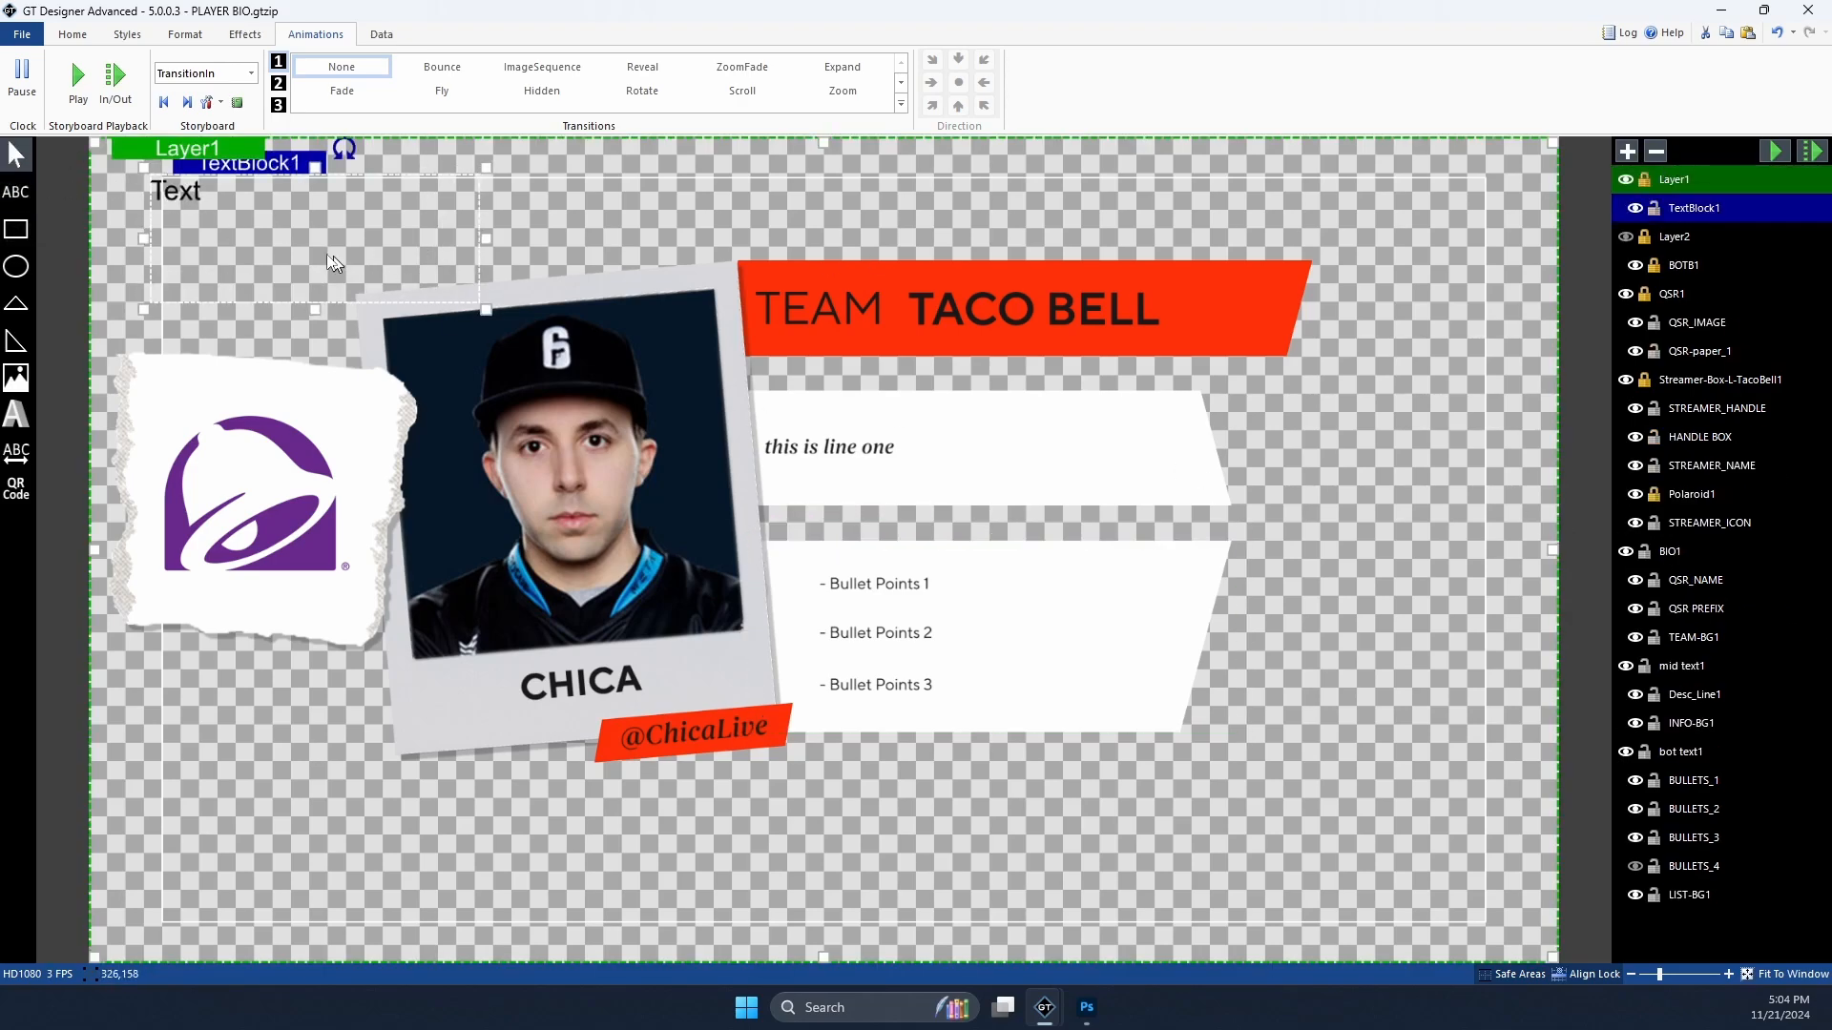
drag(244, 183, 435, 198)
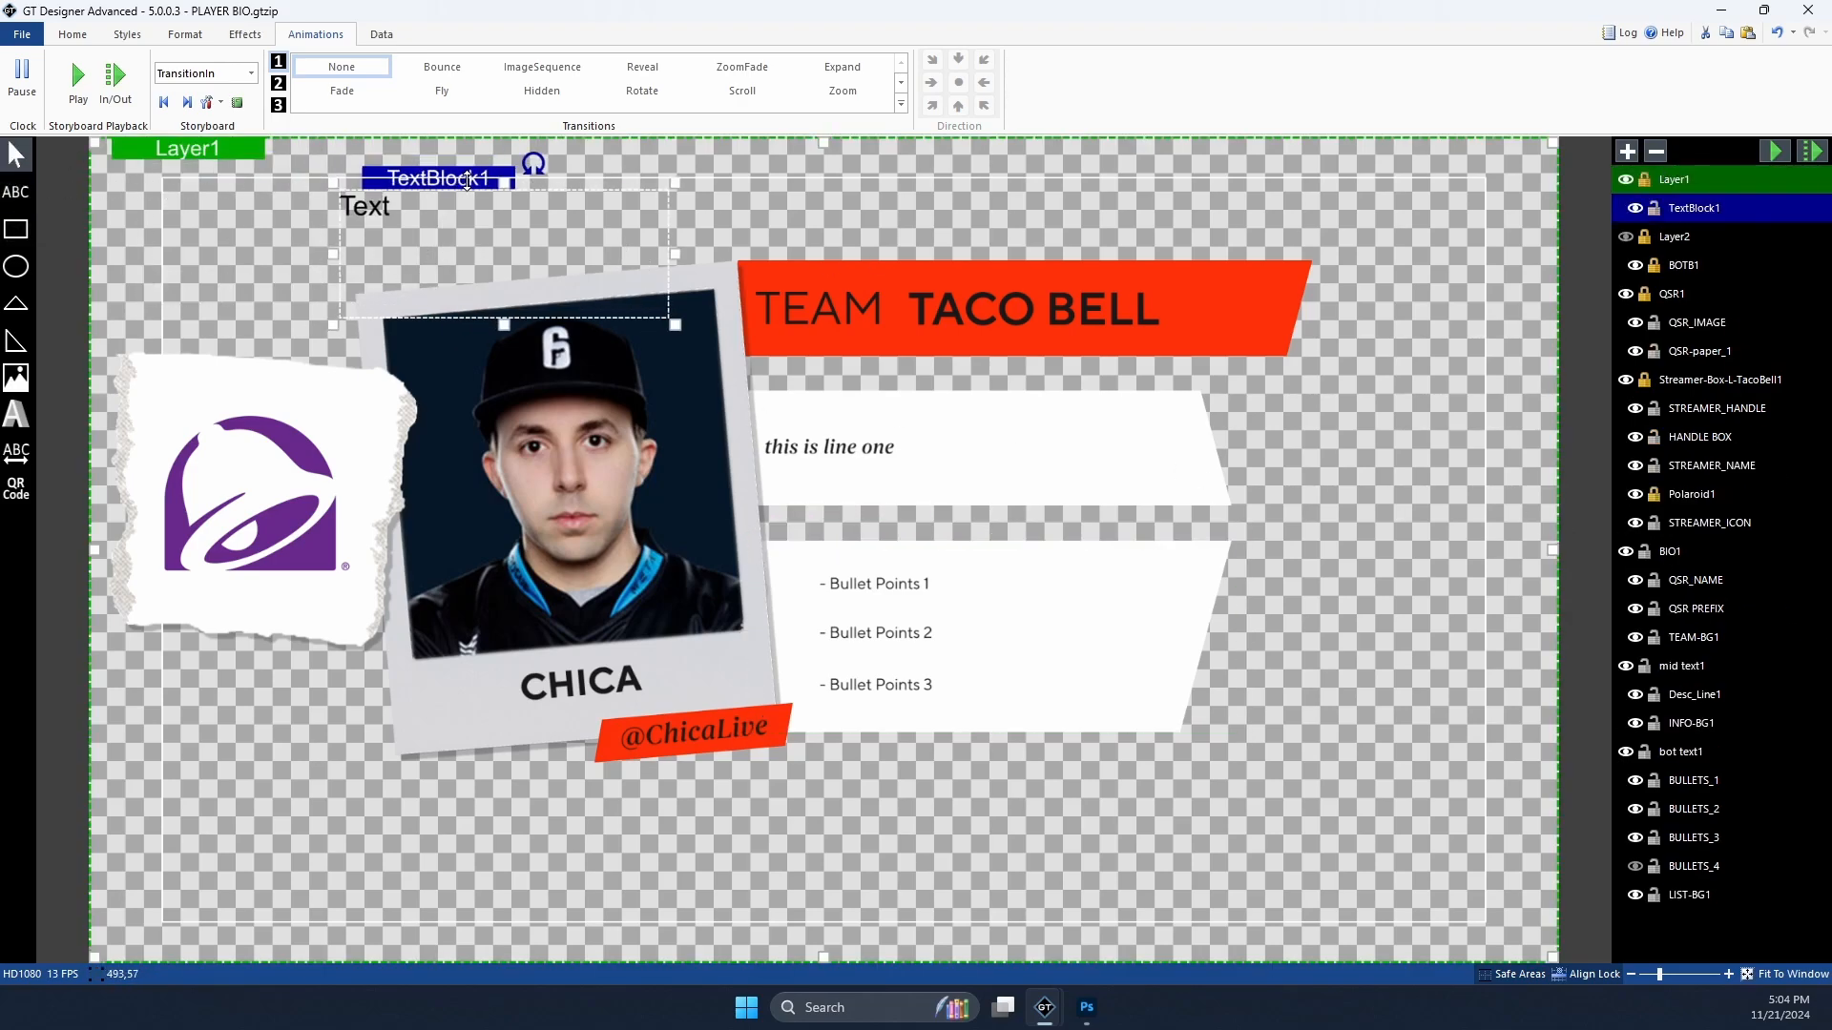
Step: Apply a Fly transition with CubicEasingInOut style to the new text block
click(439, 102)
click(1046, 106)
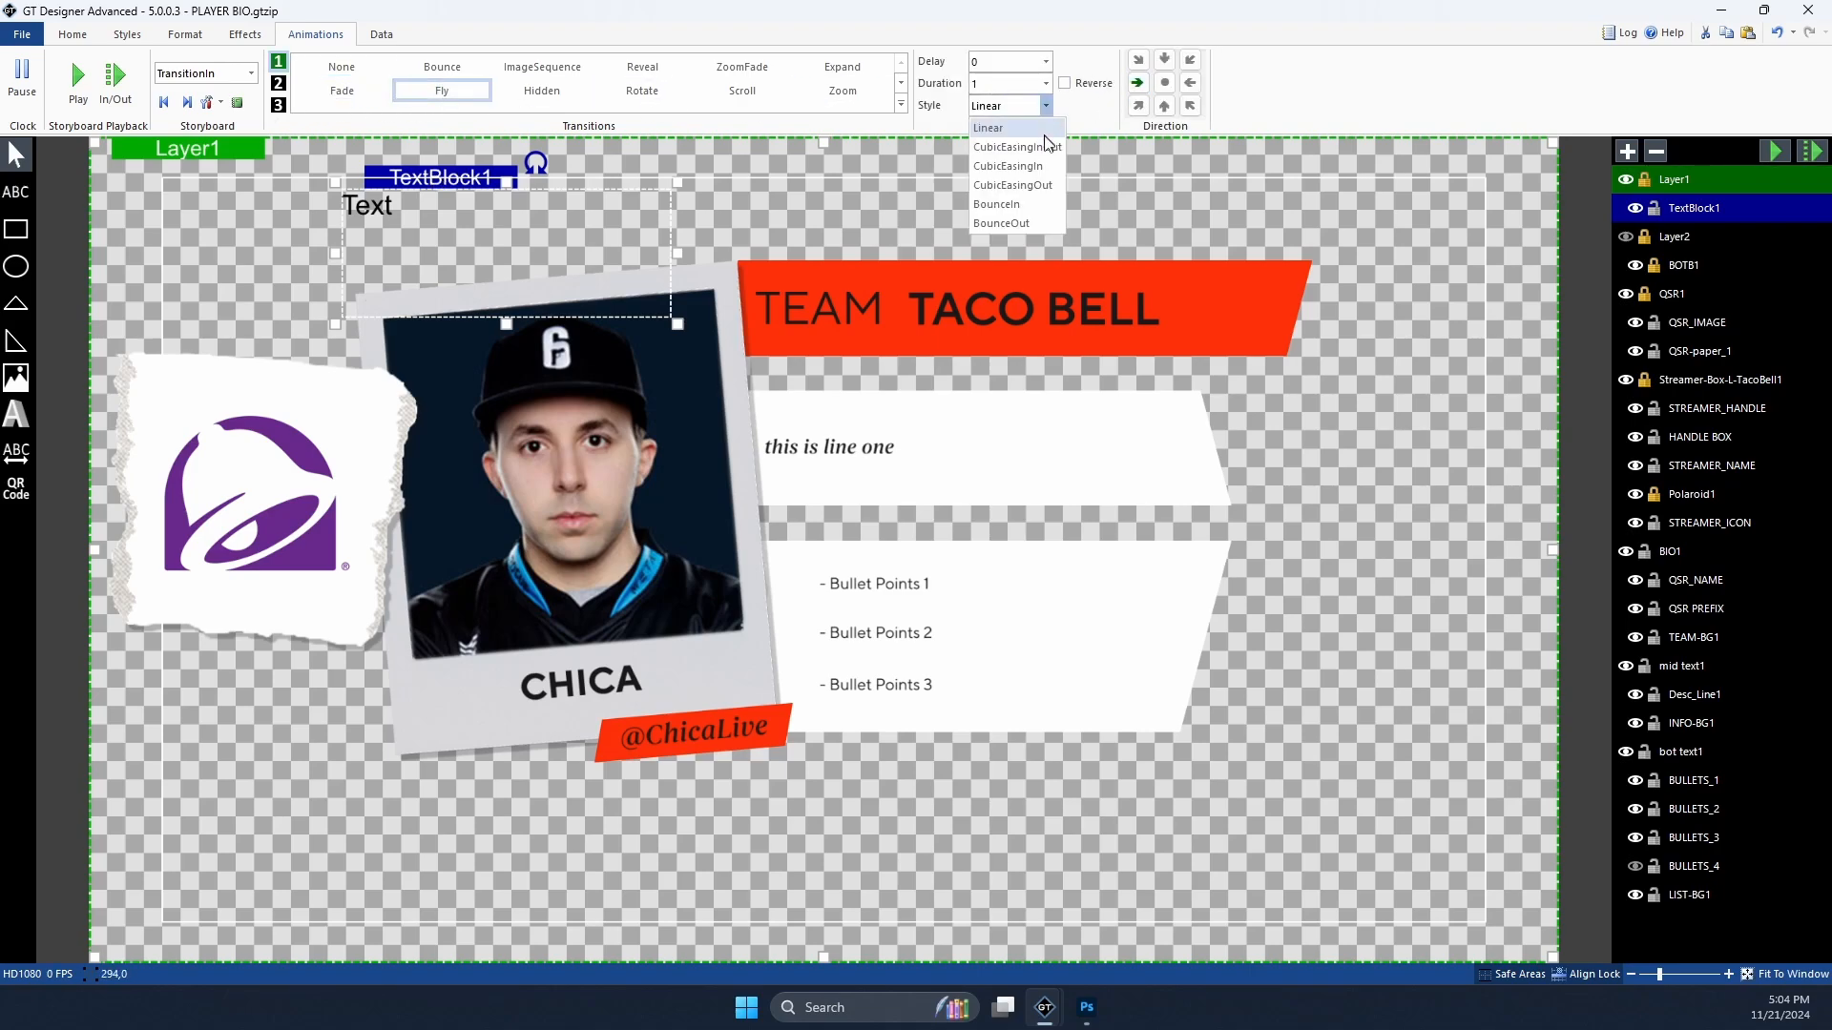
click(1050, 150)
Step: Add Fade as the text block's second transition with a 0.5 delay and CubicEasingInOut style, and preview the animation
click(342, 91)
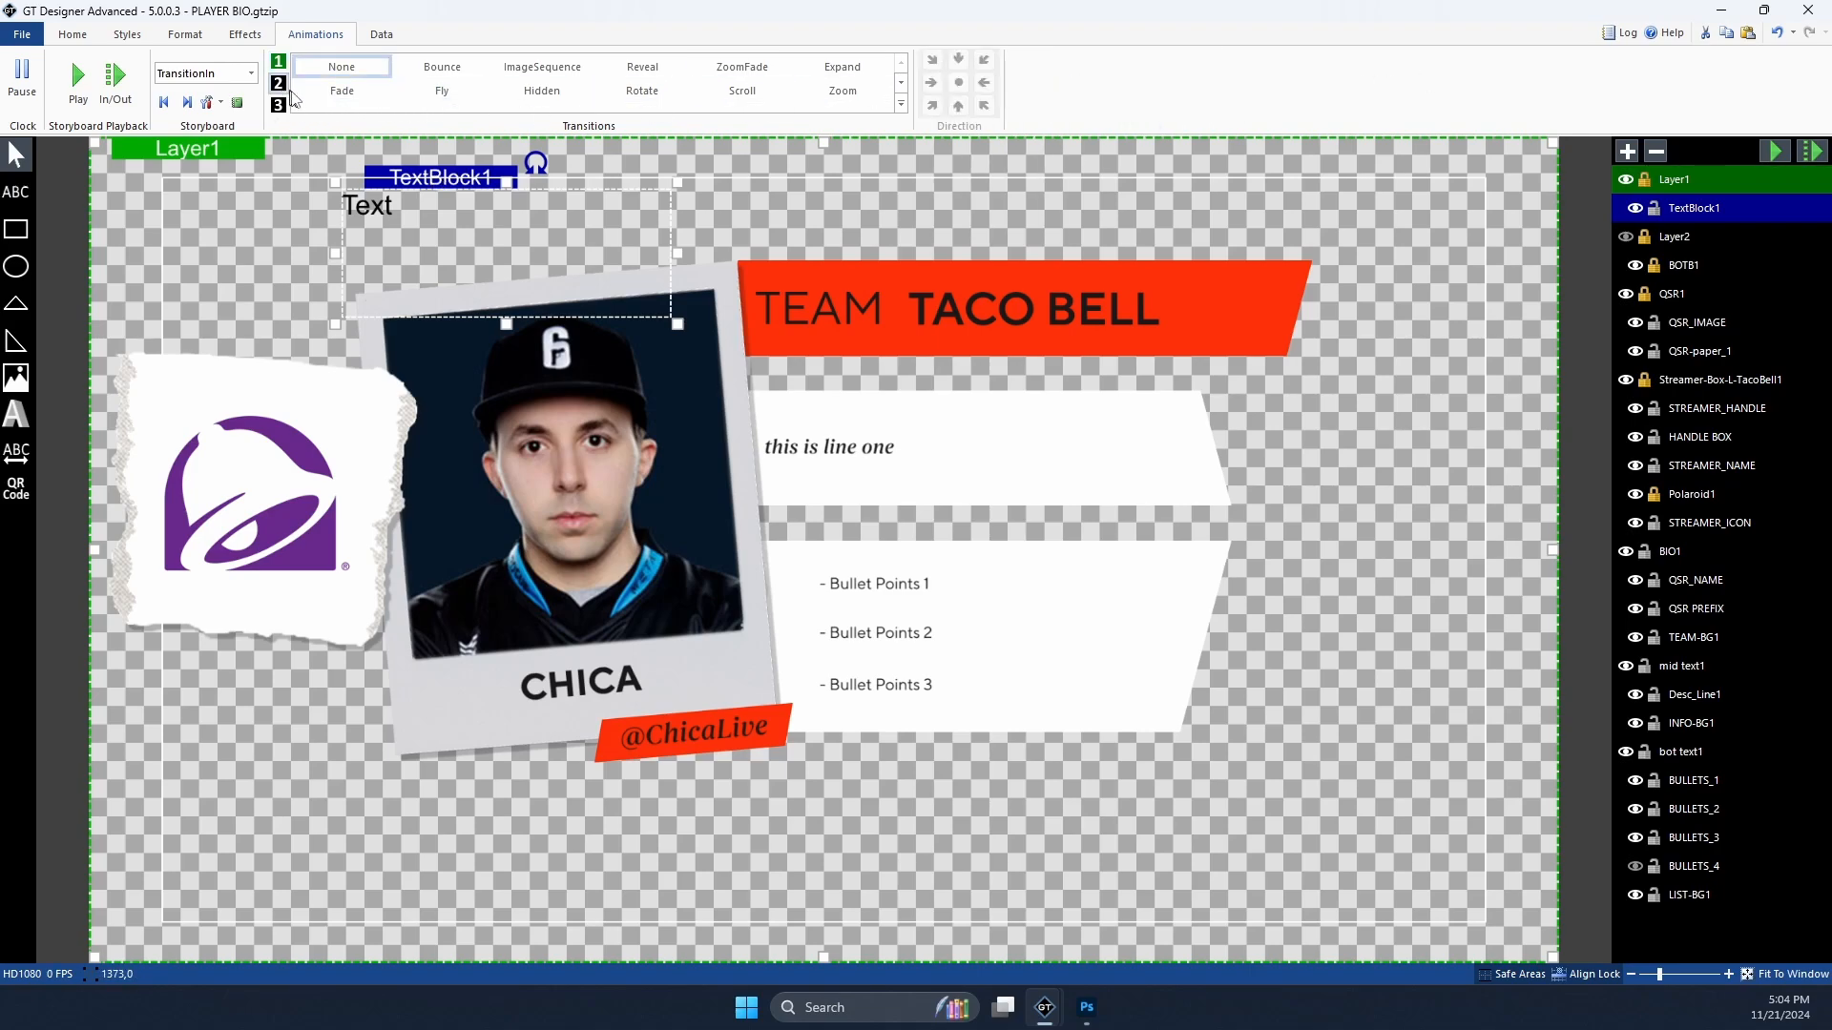
click(1049, 77)
click(1048, 75)
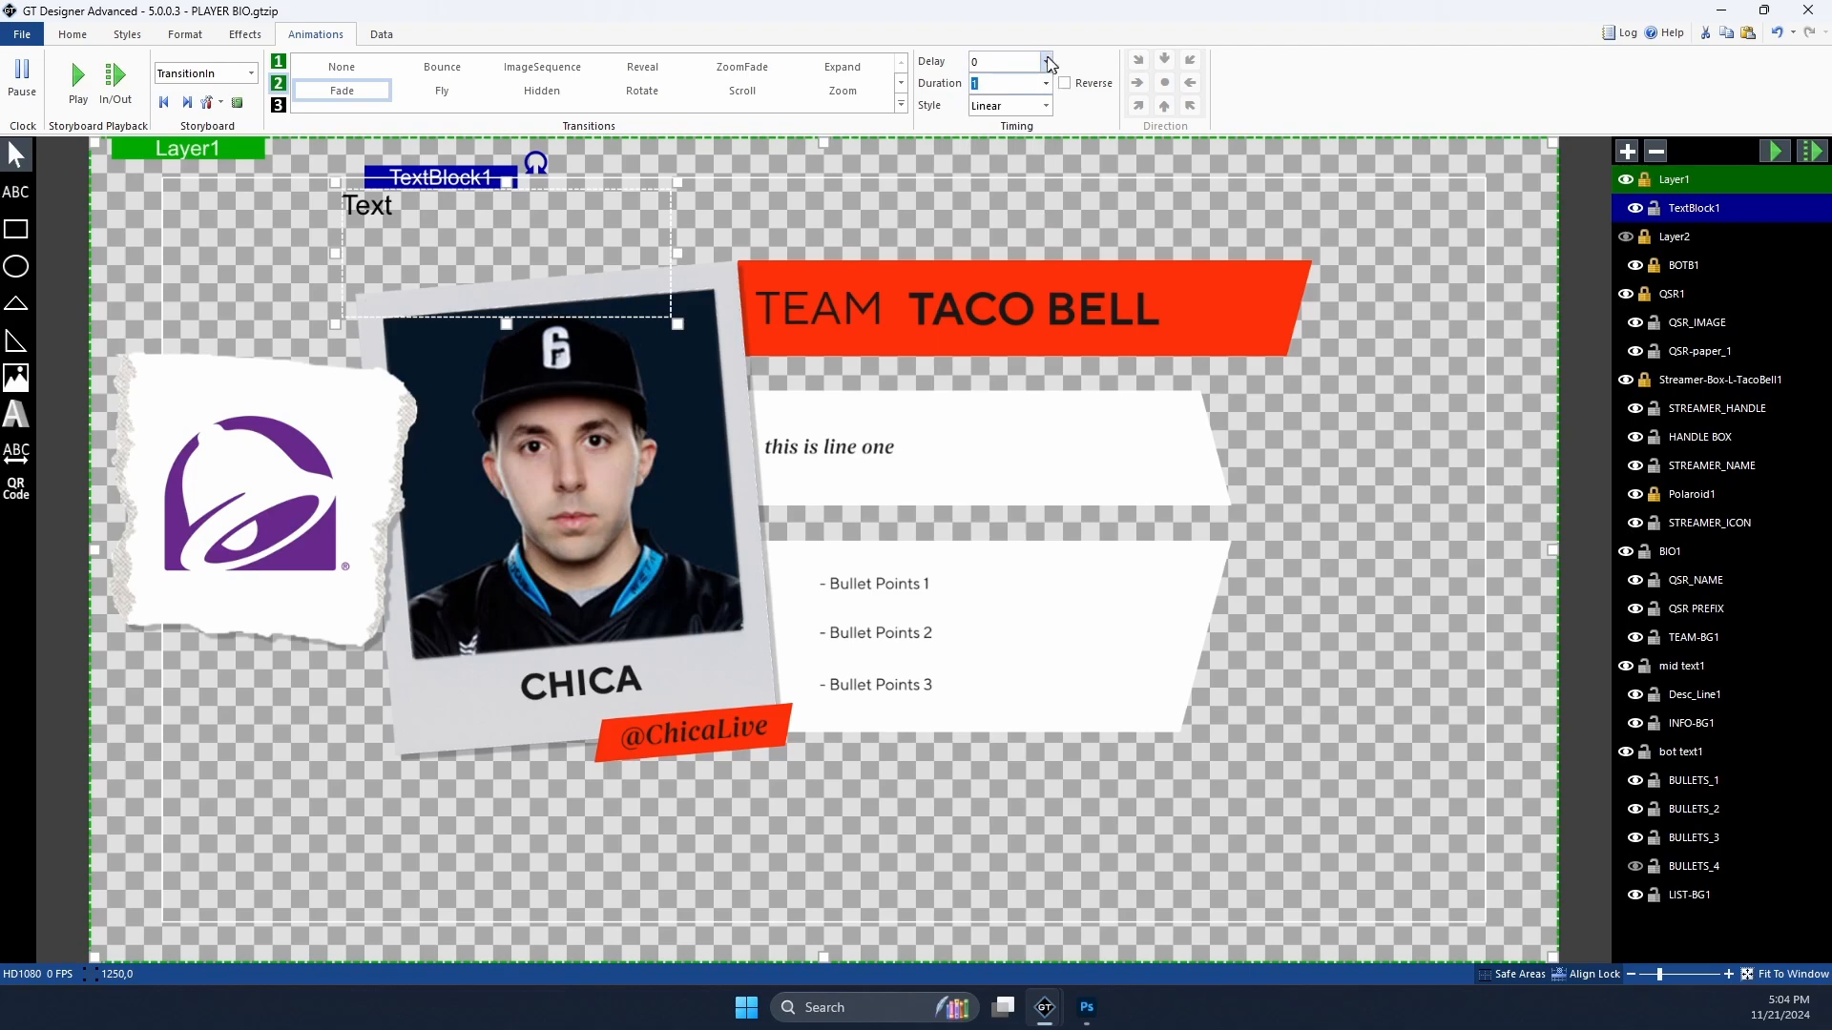
click(1046, 62)
click(1030, 103)
click(1046, 106)
click(1049, 141)
click(1775, 151)
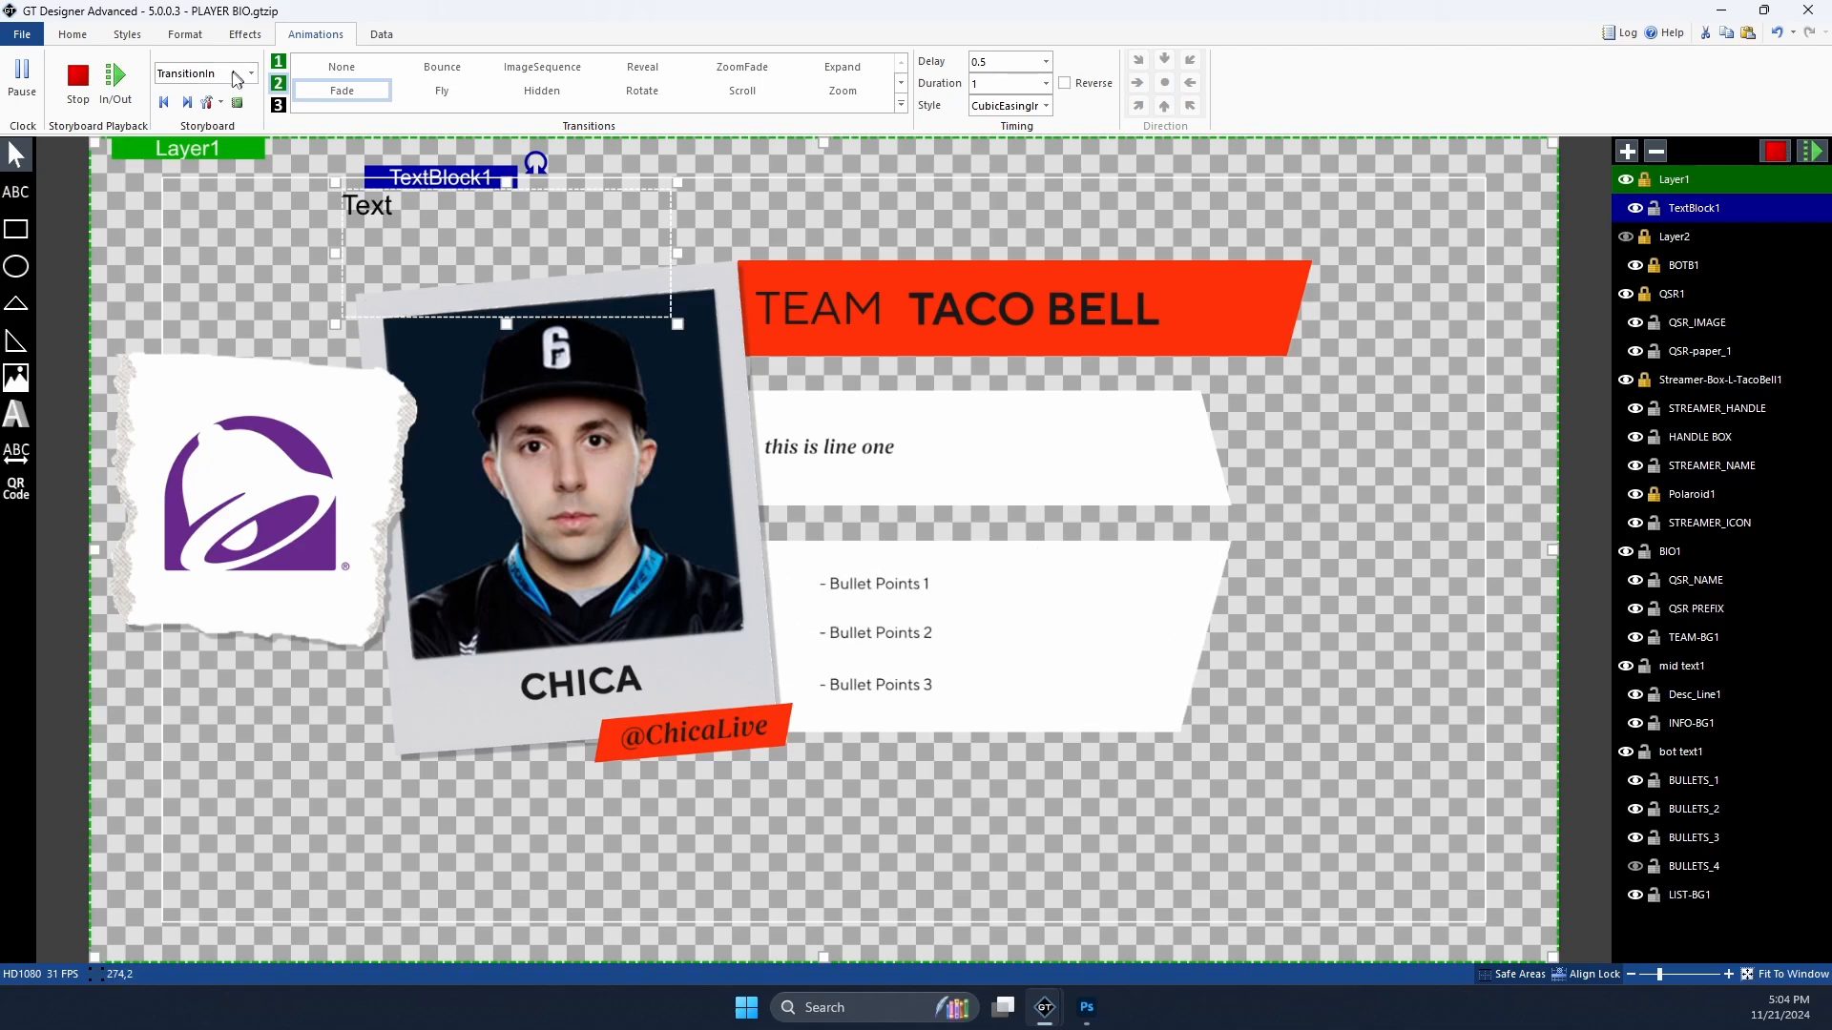
Step: Set the text block's font size to 168, enlarge its box, move it to the canvas's upper-left corner and replay the animation
click(80, 39)
click(204, 36)
click(65, 39)
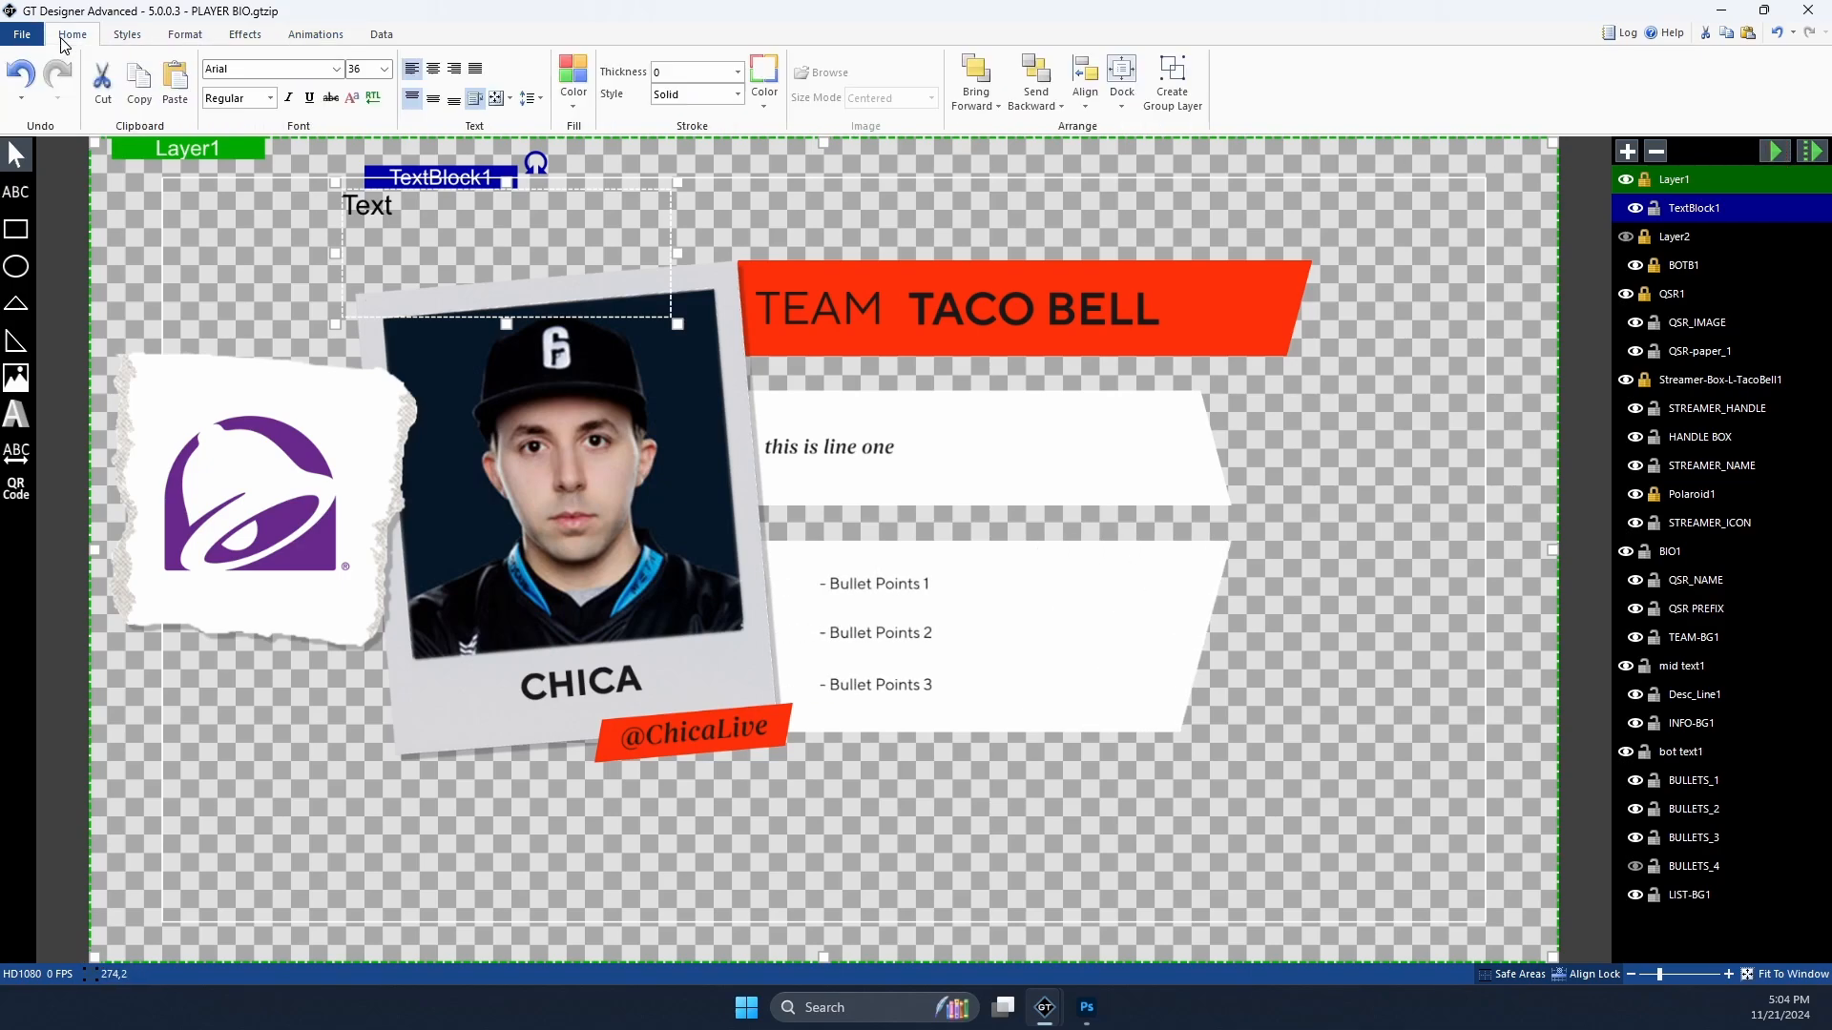
click(384, 69)
click(377, 392)
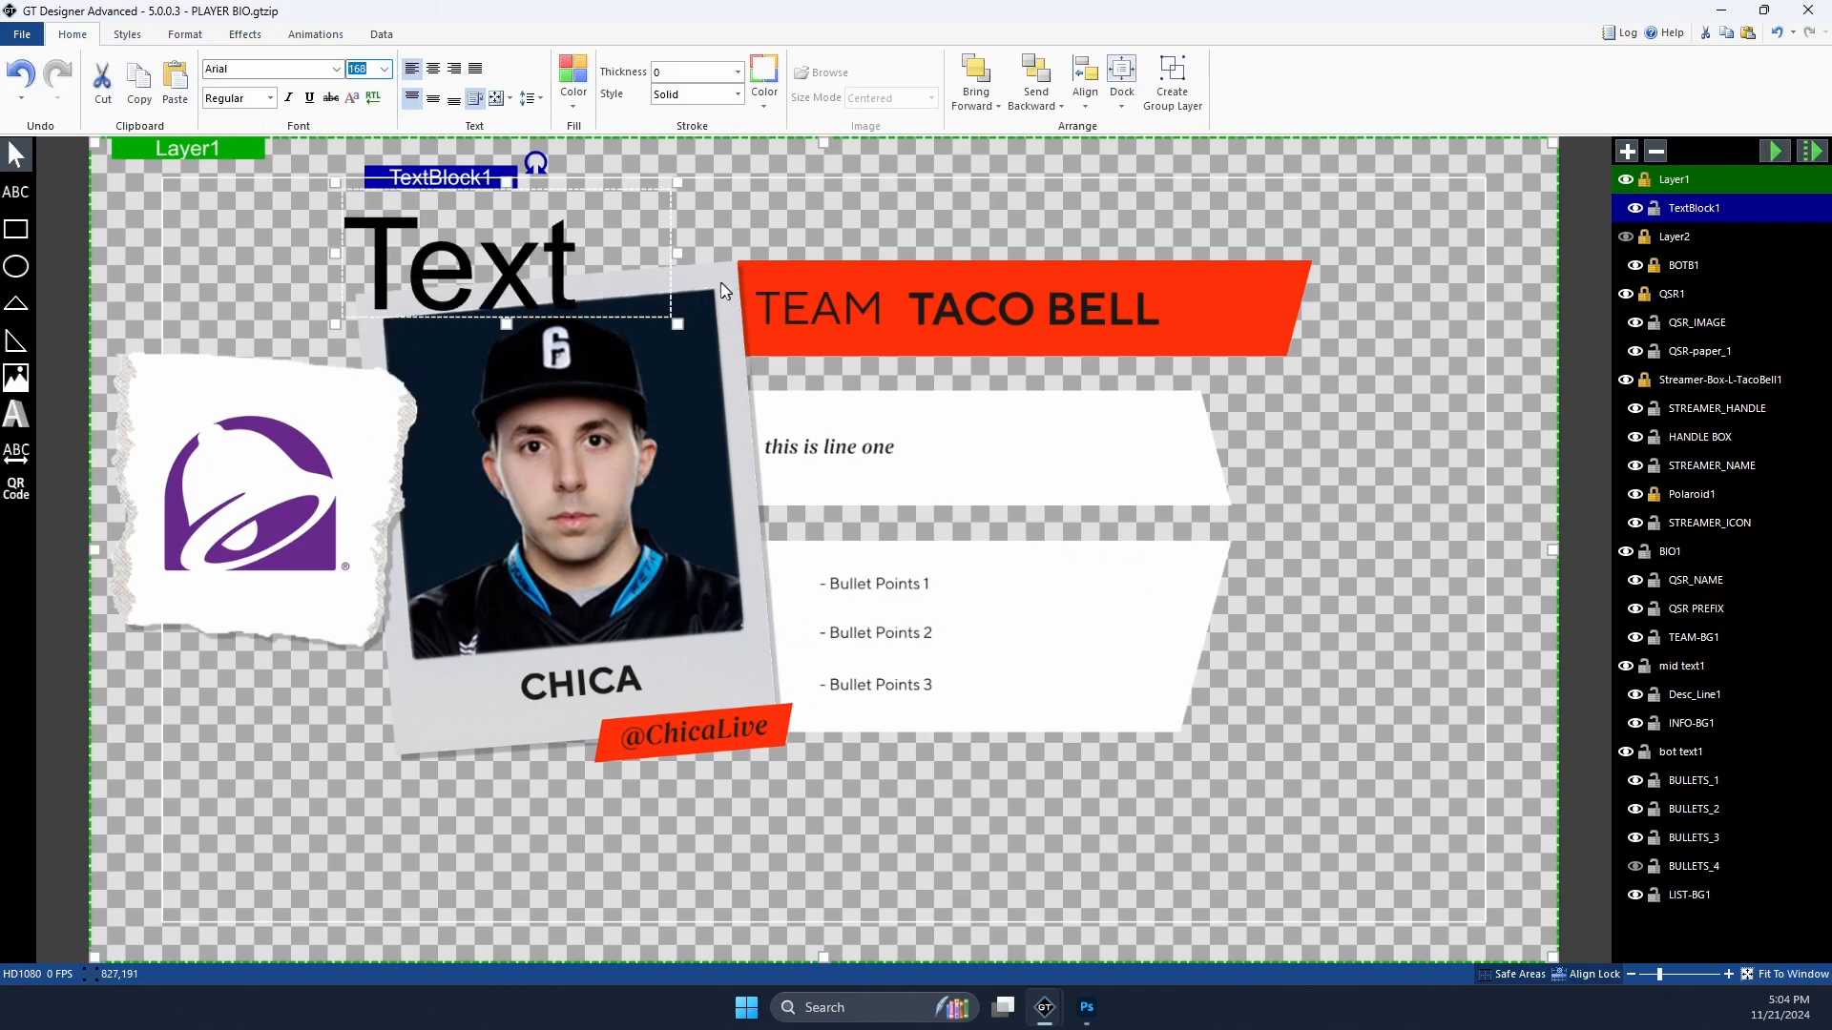
drag(674, 321, 674, 379)
drag(458, 178, 272, 149)
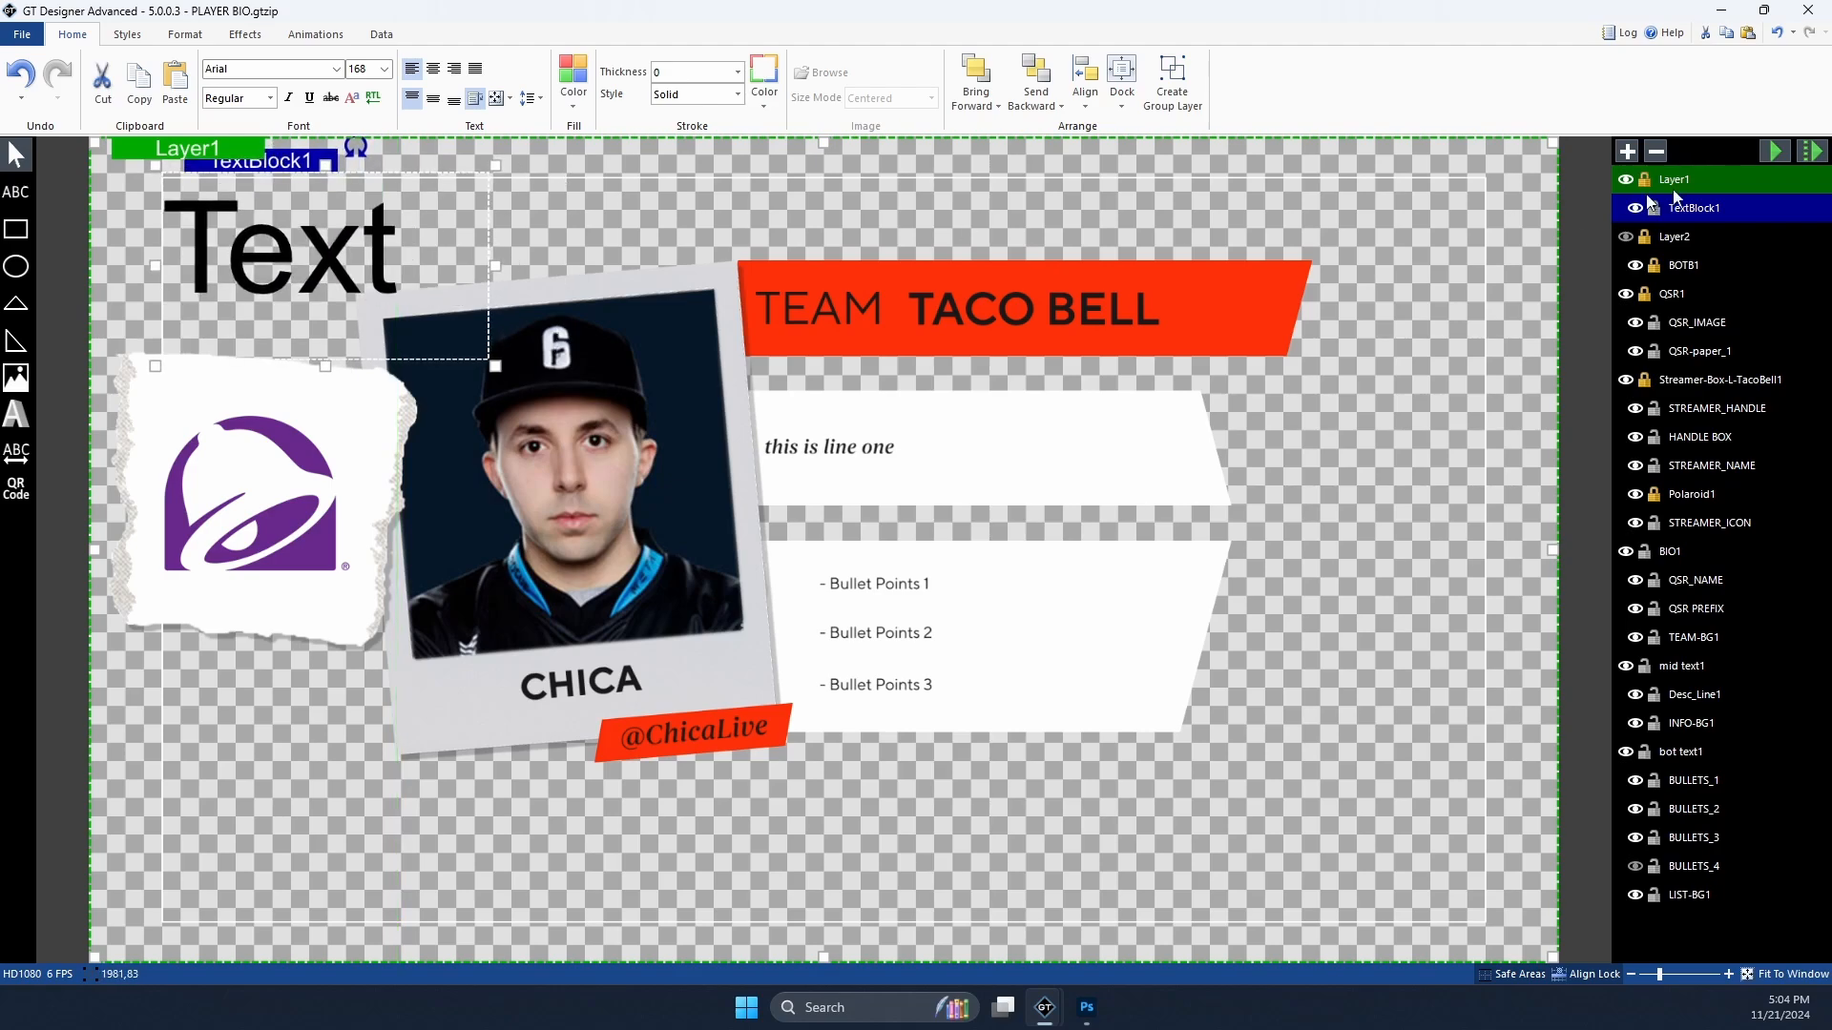
click(1787, 153)
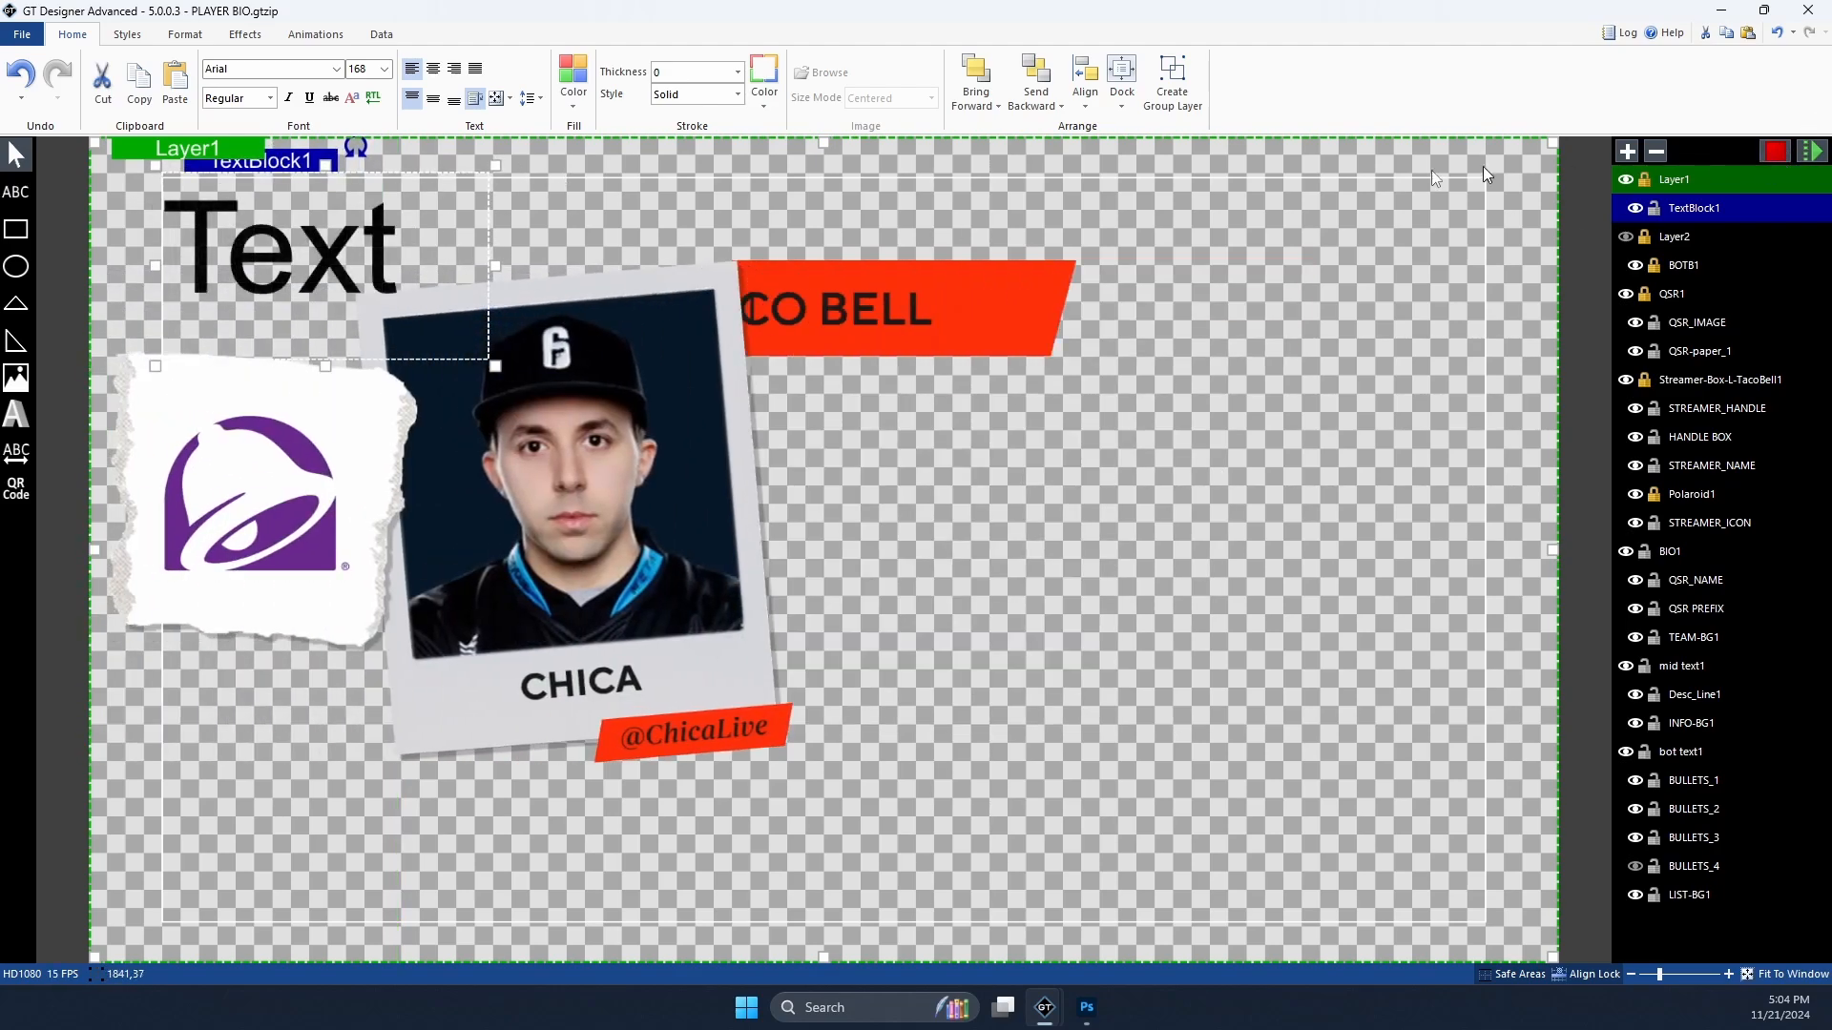
Step: Clear the text block's first and second transitions to None and delete the text block
click(244, 35)
click(301, 36)
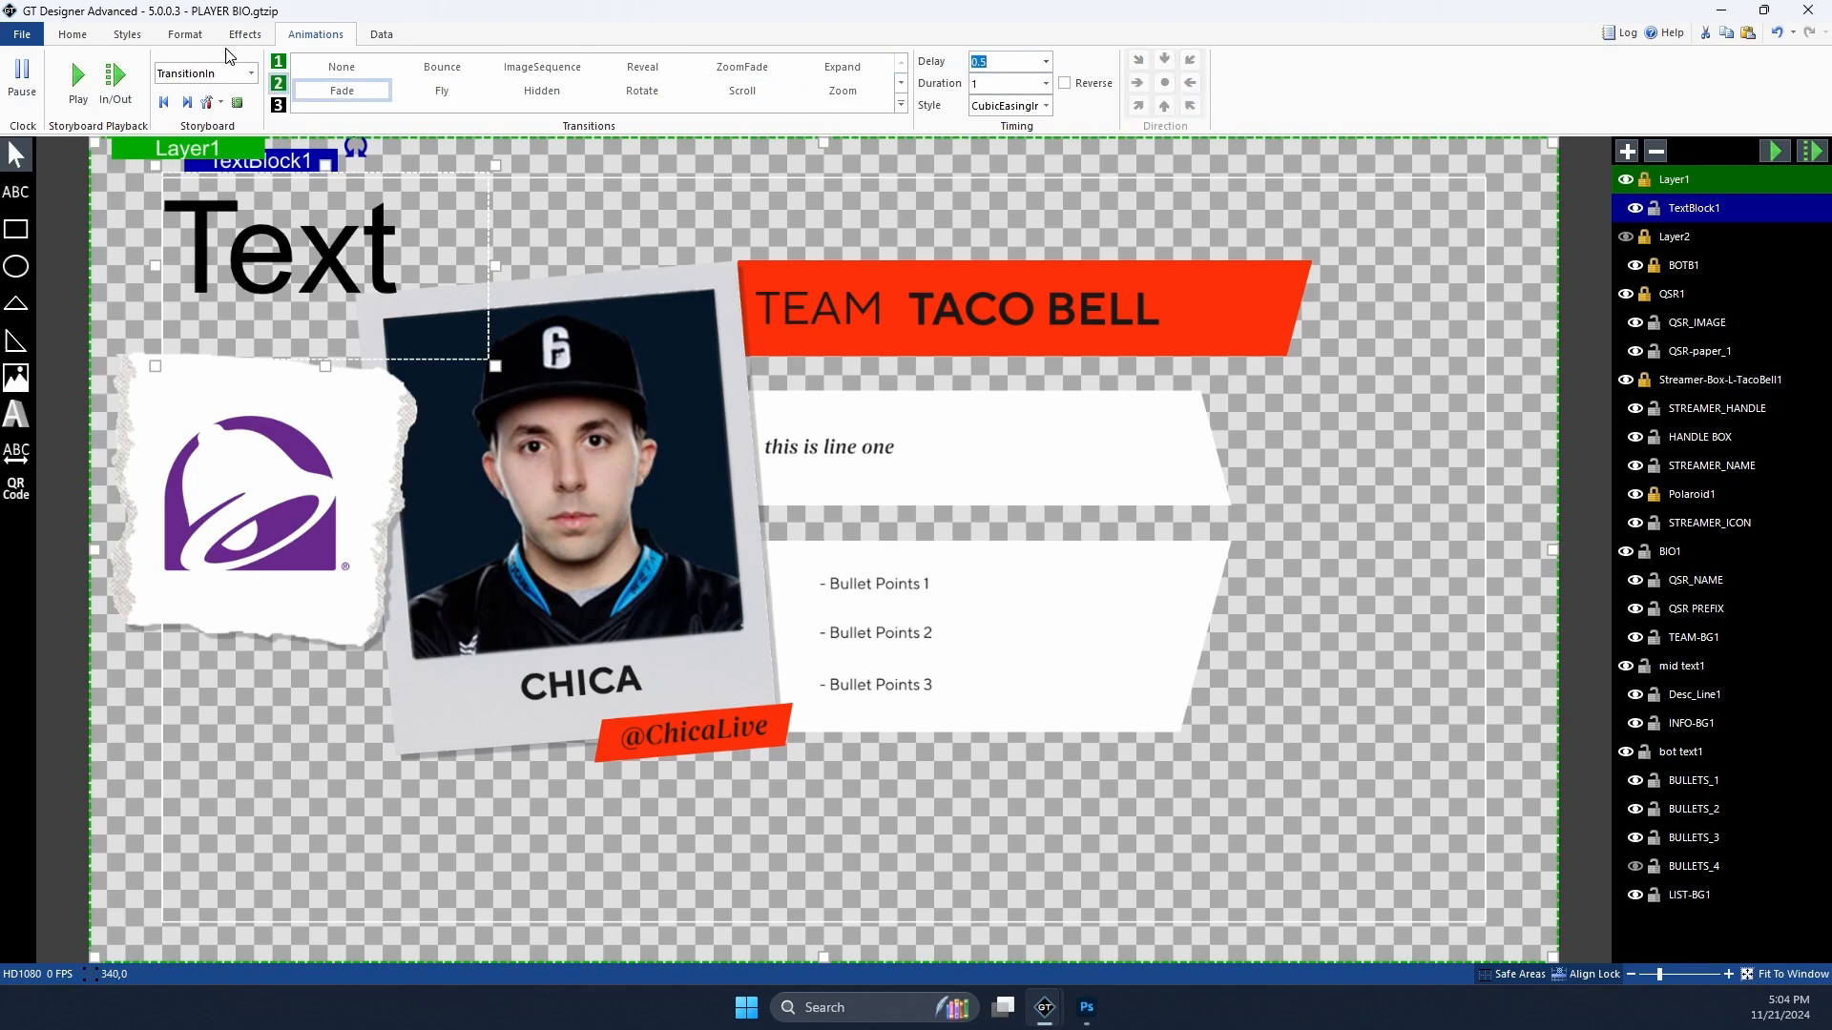
click(282, 65)
click(278, 83)
click(277, 61)
click(329, 65)
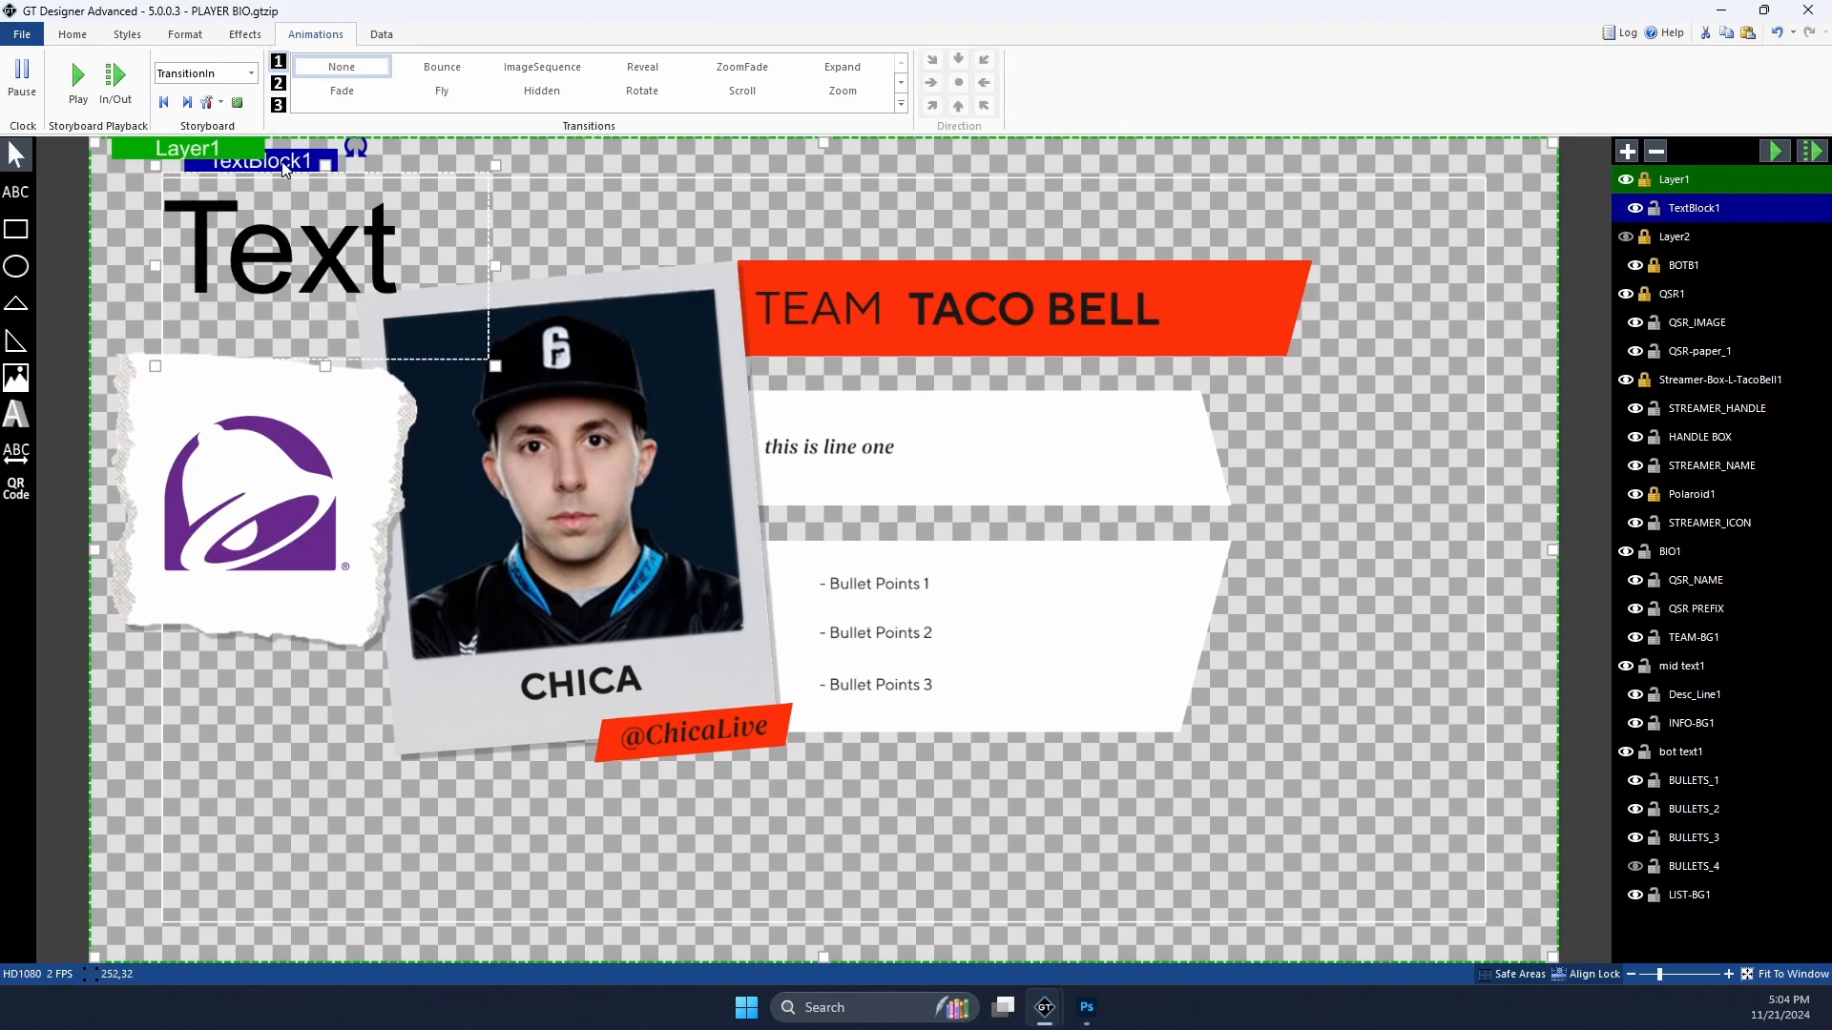
key(Delete)
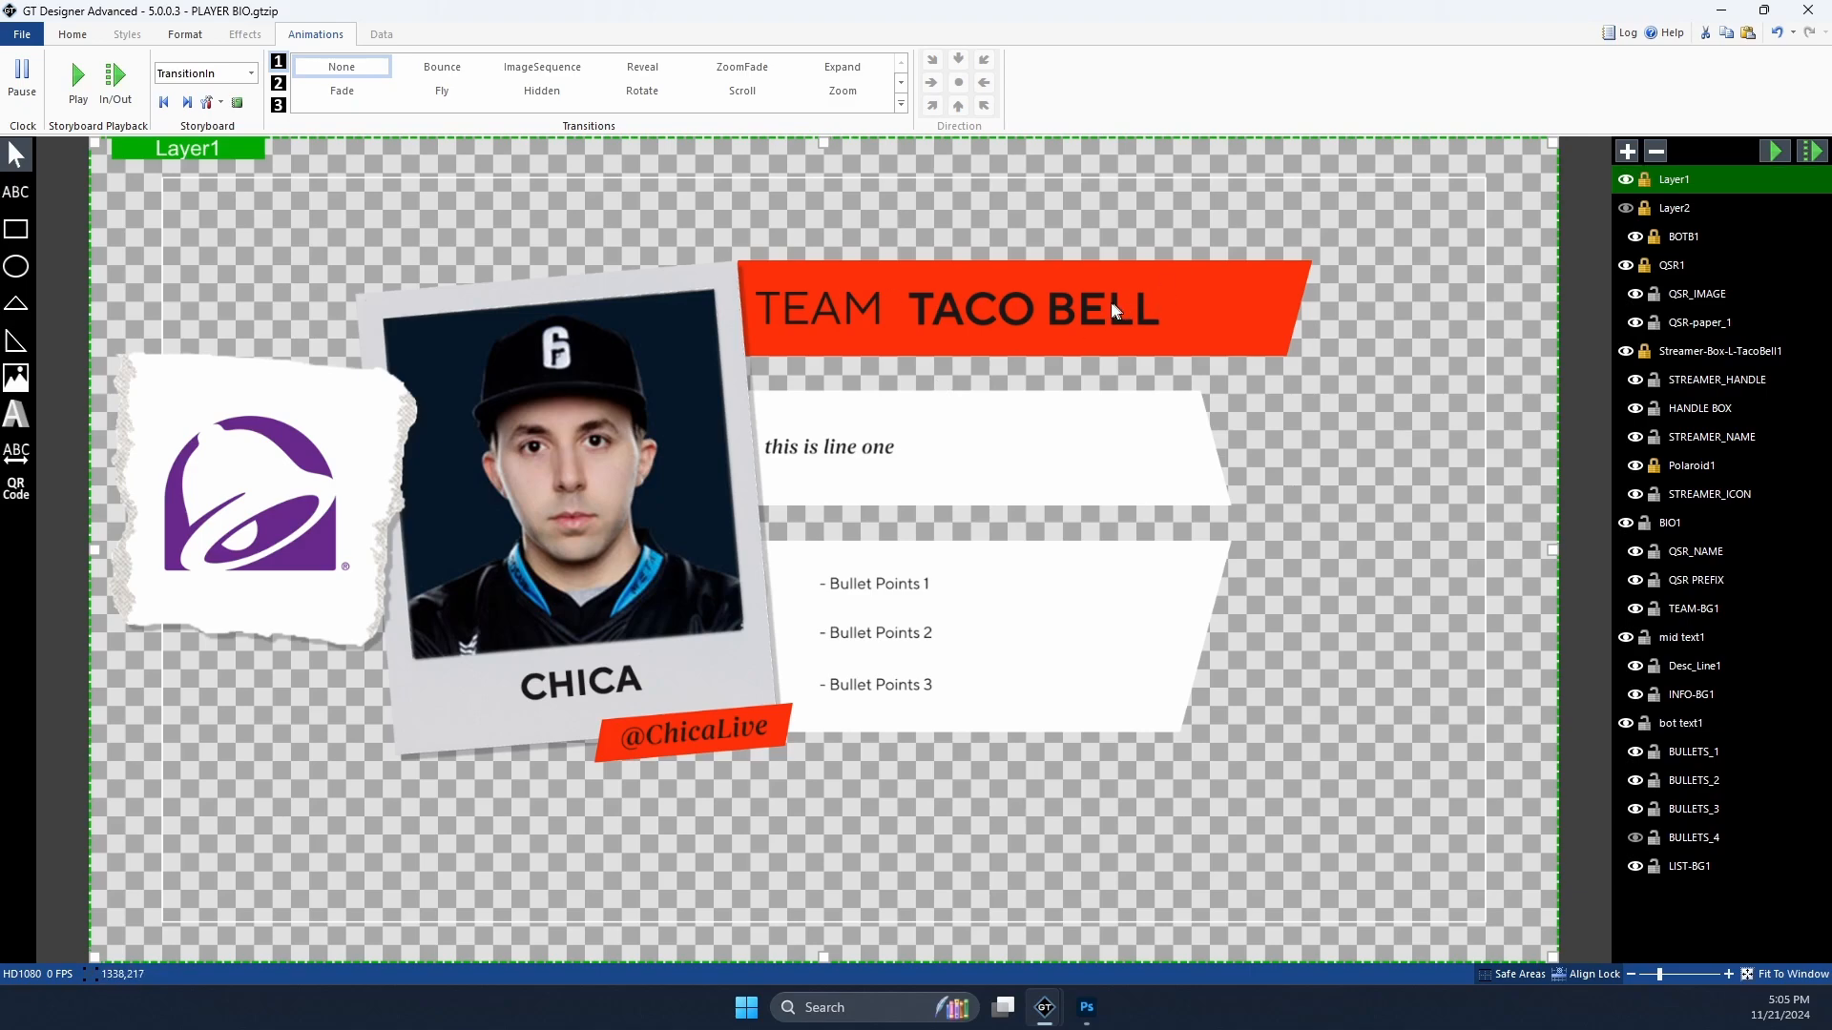
Step: Close the PLAYER BIO title and return to the LEADERBOARD FN title
click(1068, 303)
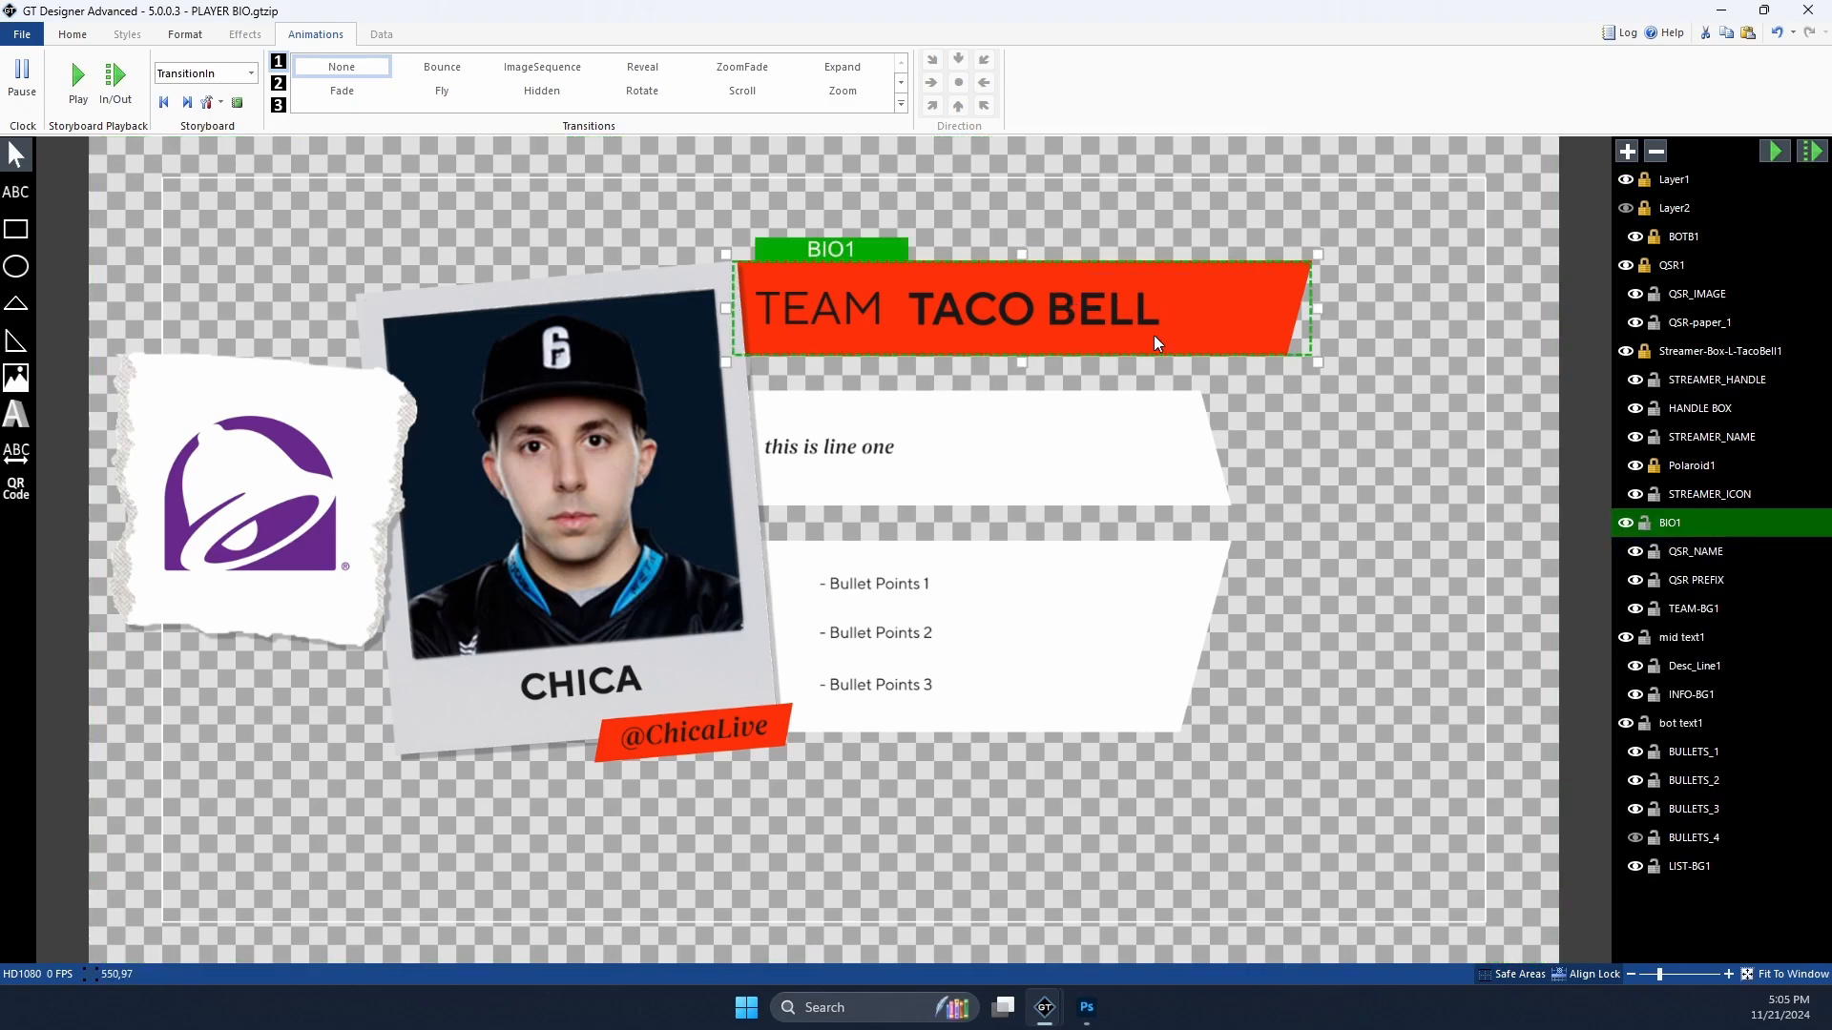
click(938, 485)
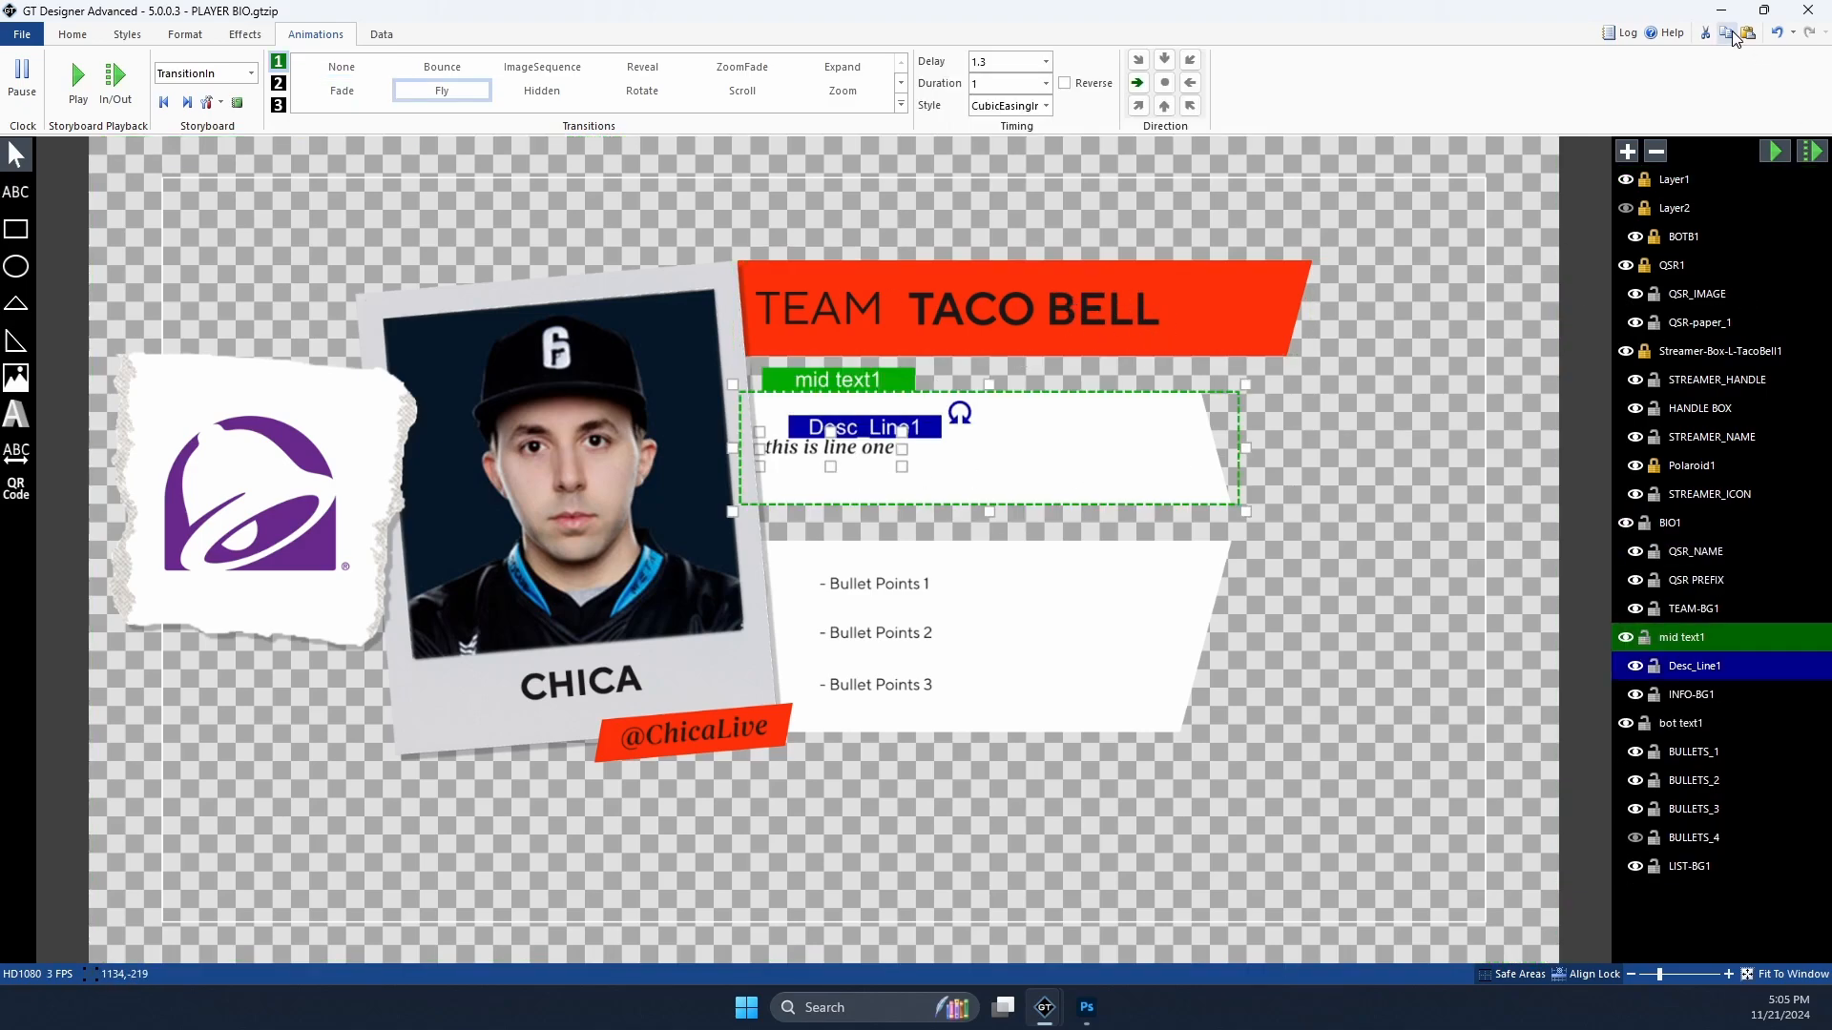
click(1807, 10)
click(868, 573)
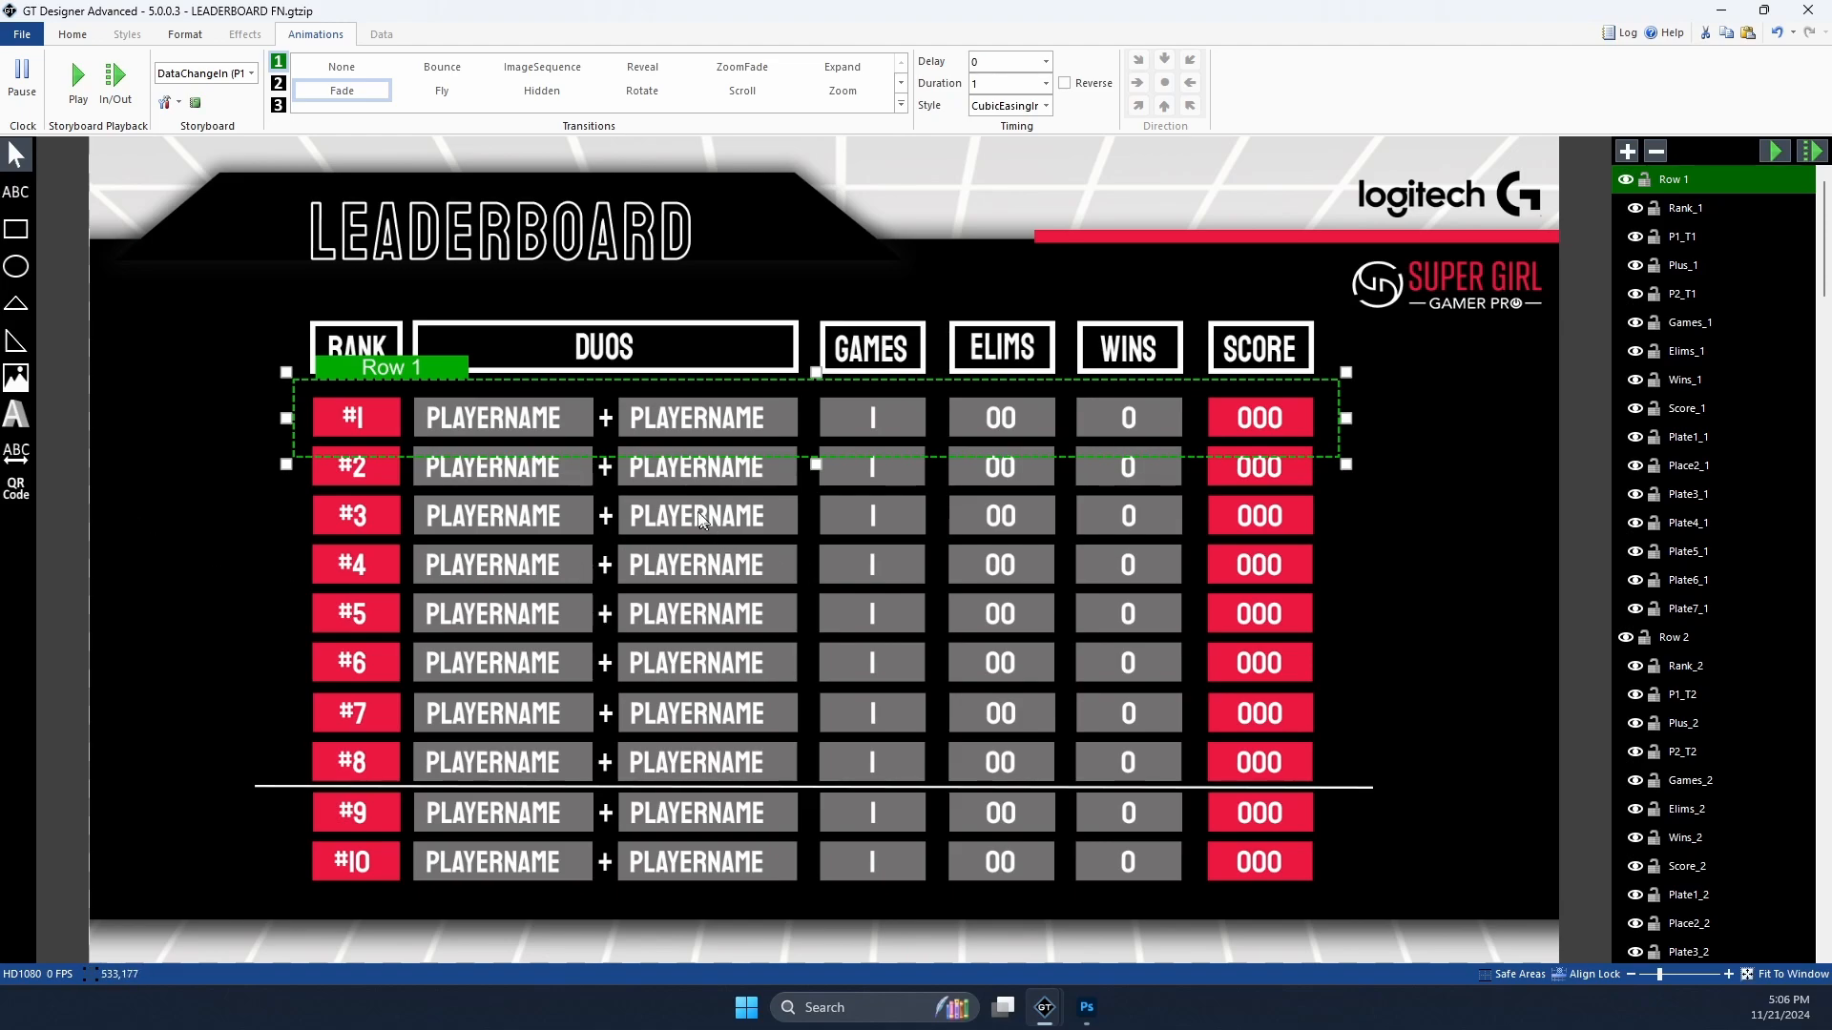
Step: Examine the Row 1 text objects in the leaderboard, from the two player names to games, elims, wins and score
click(464, 421)
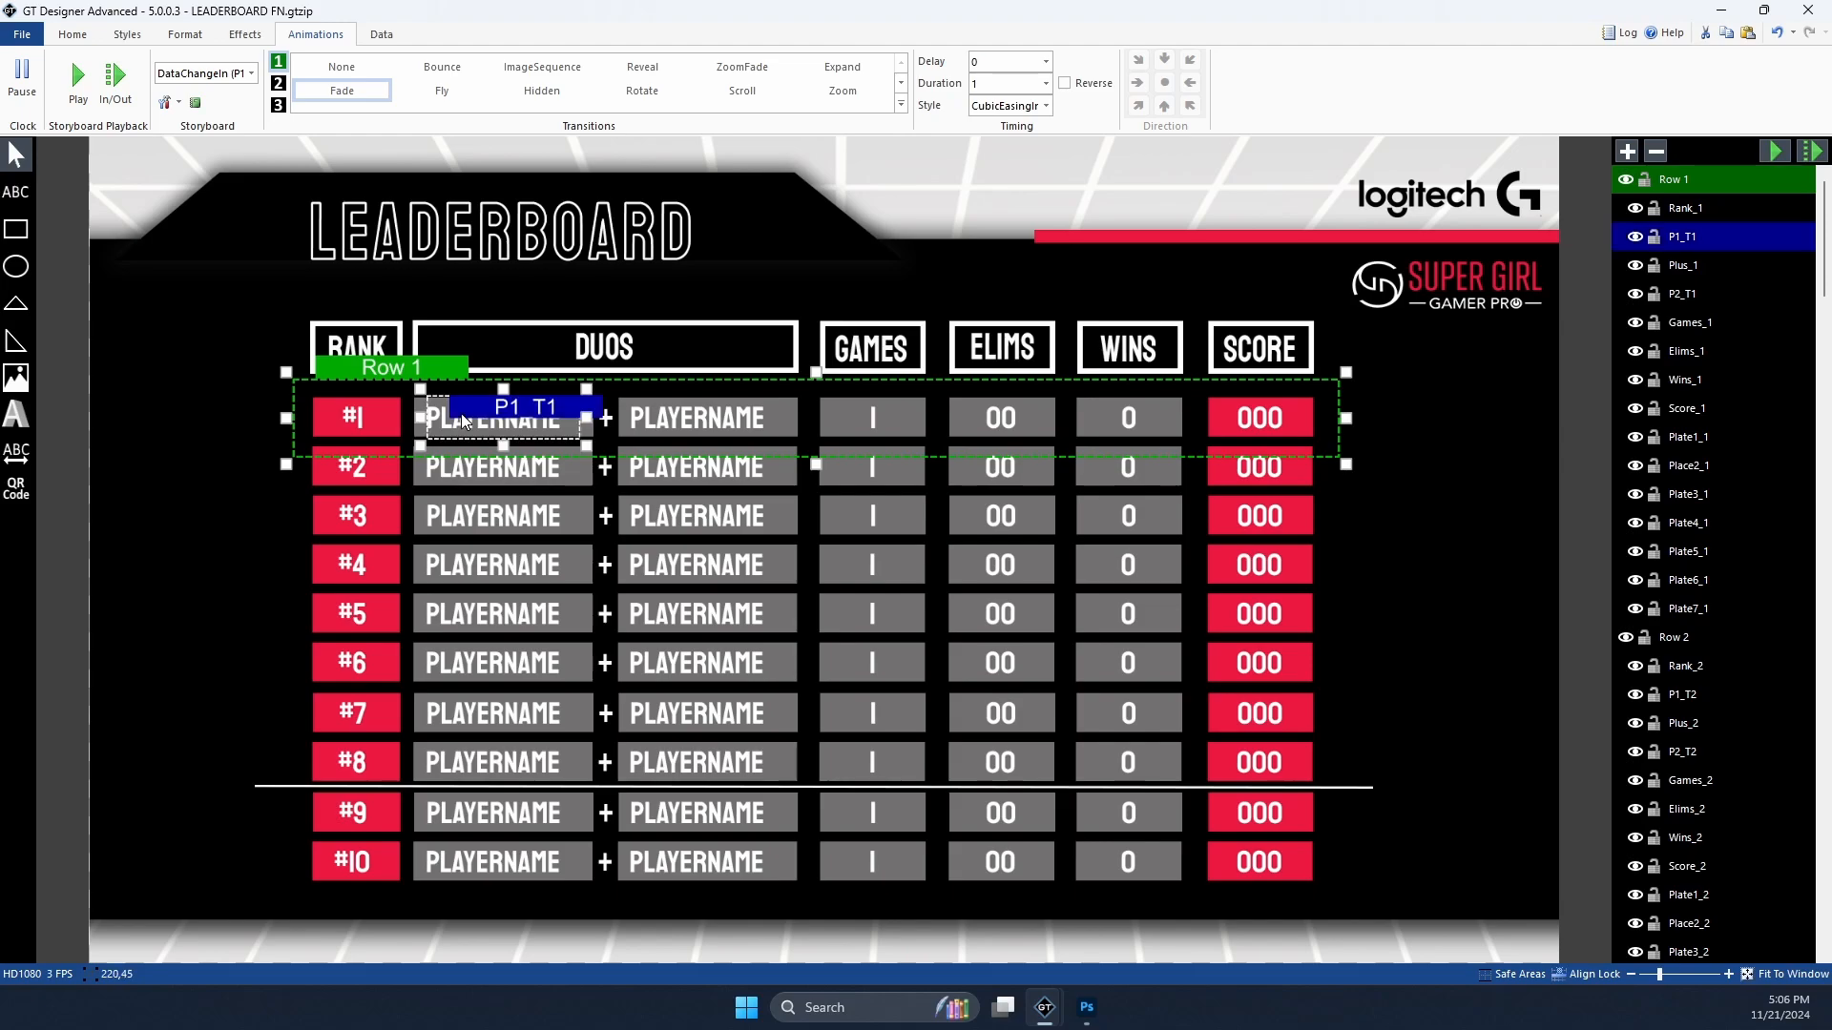
click(725, 409)
click(520, 431)
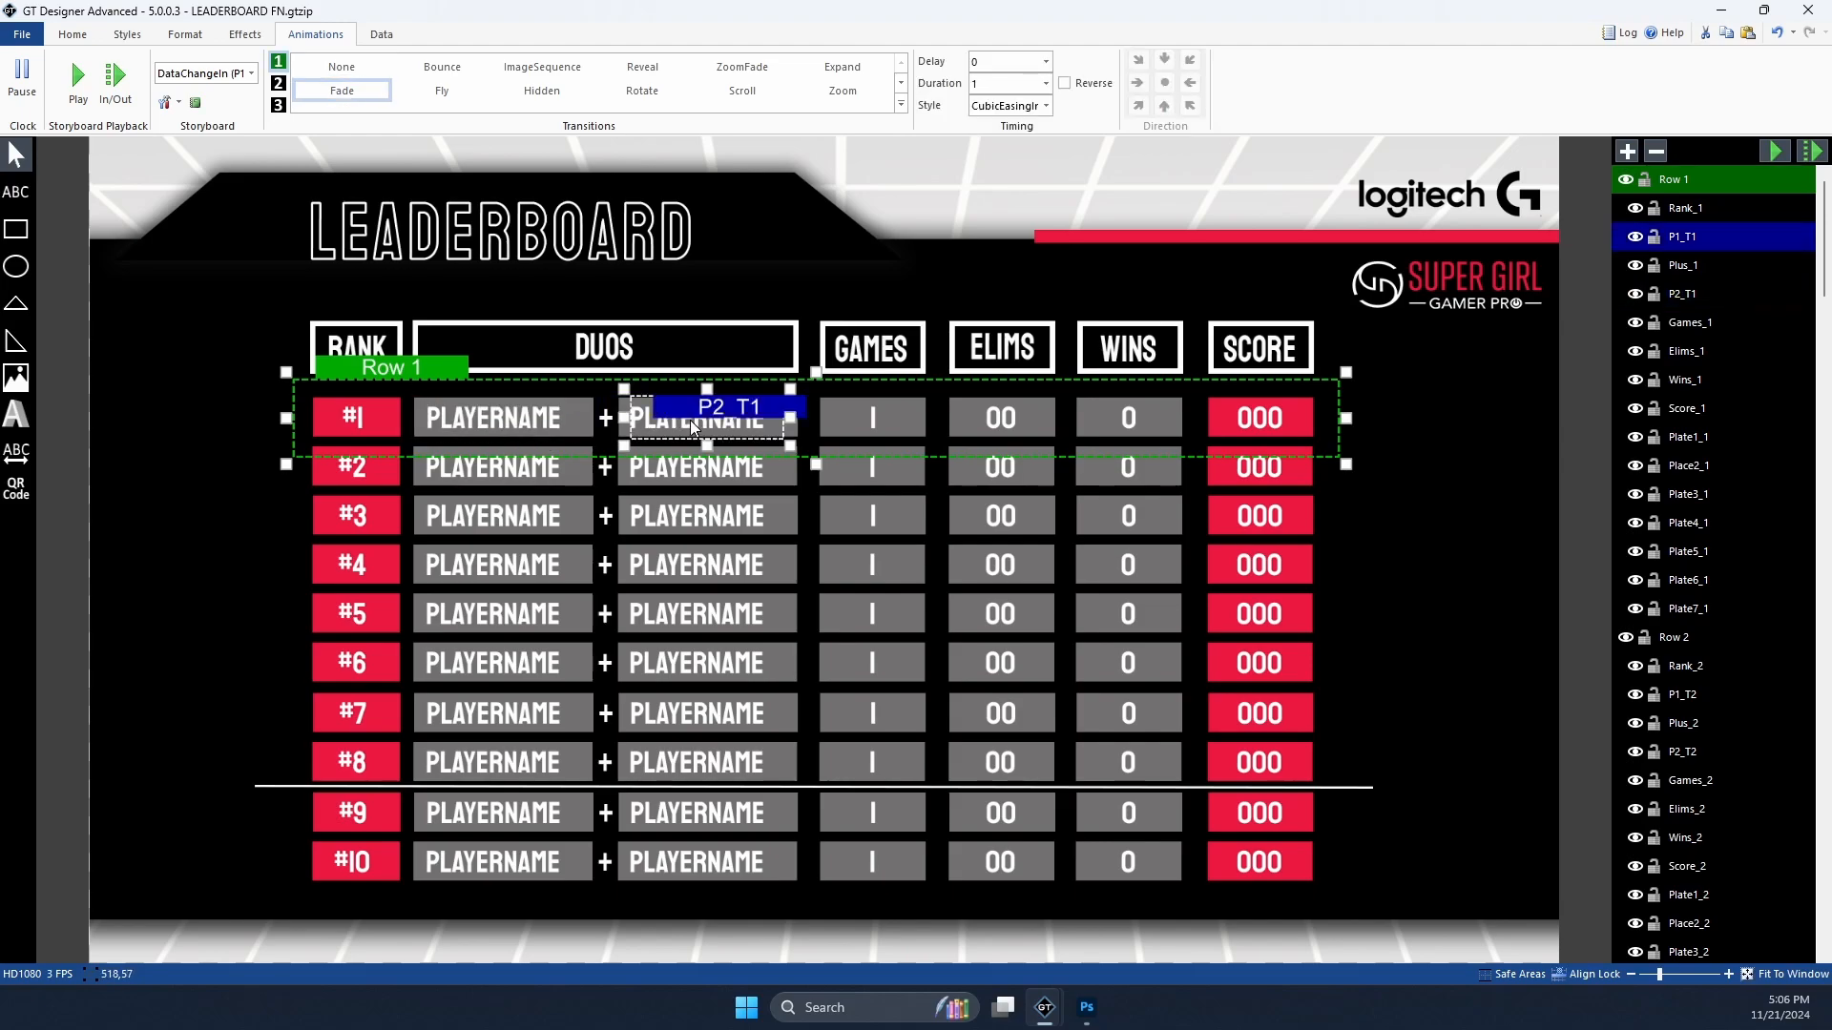
click(690, 420)
click(495, 416)
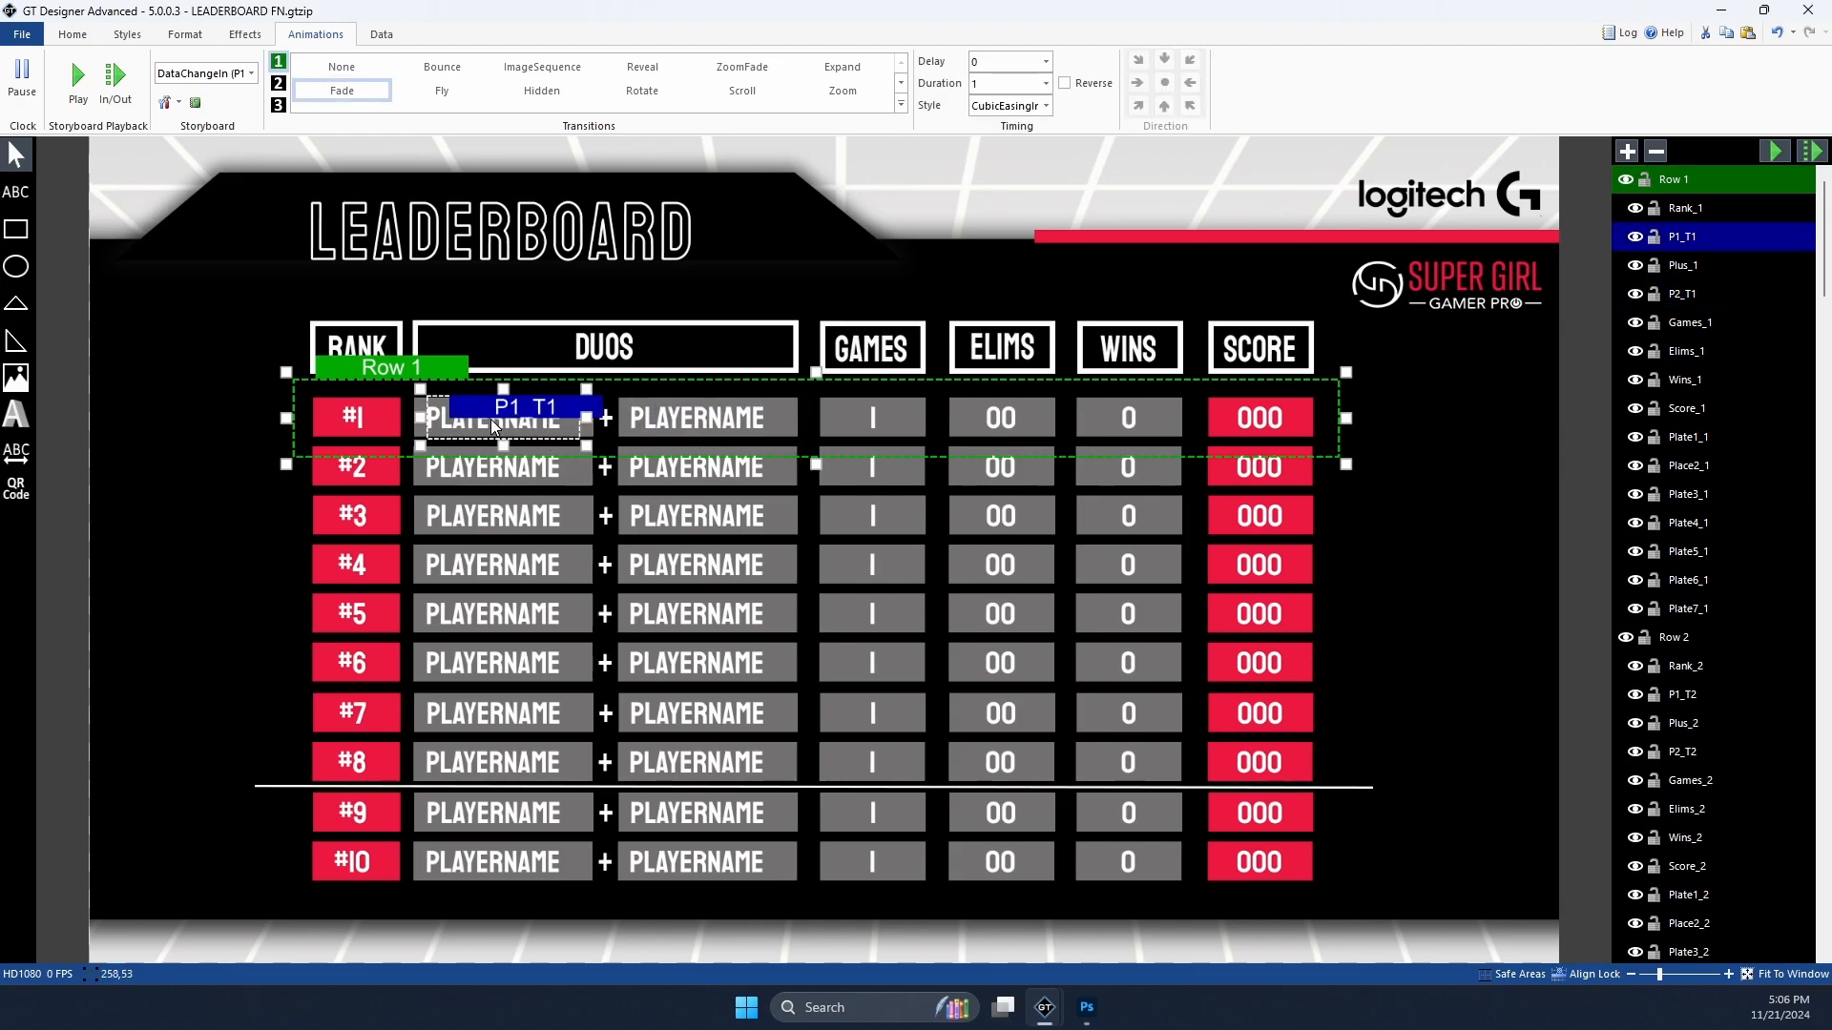
click(696, 418)
click(867, 422)
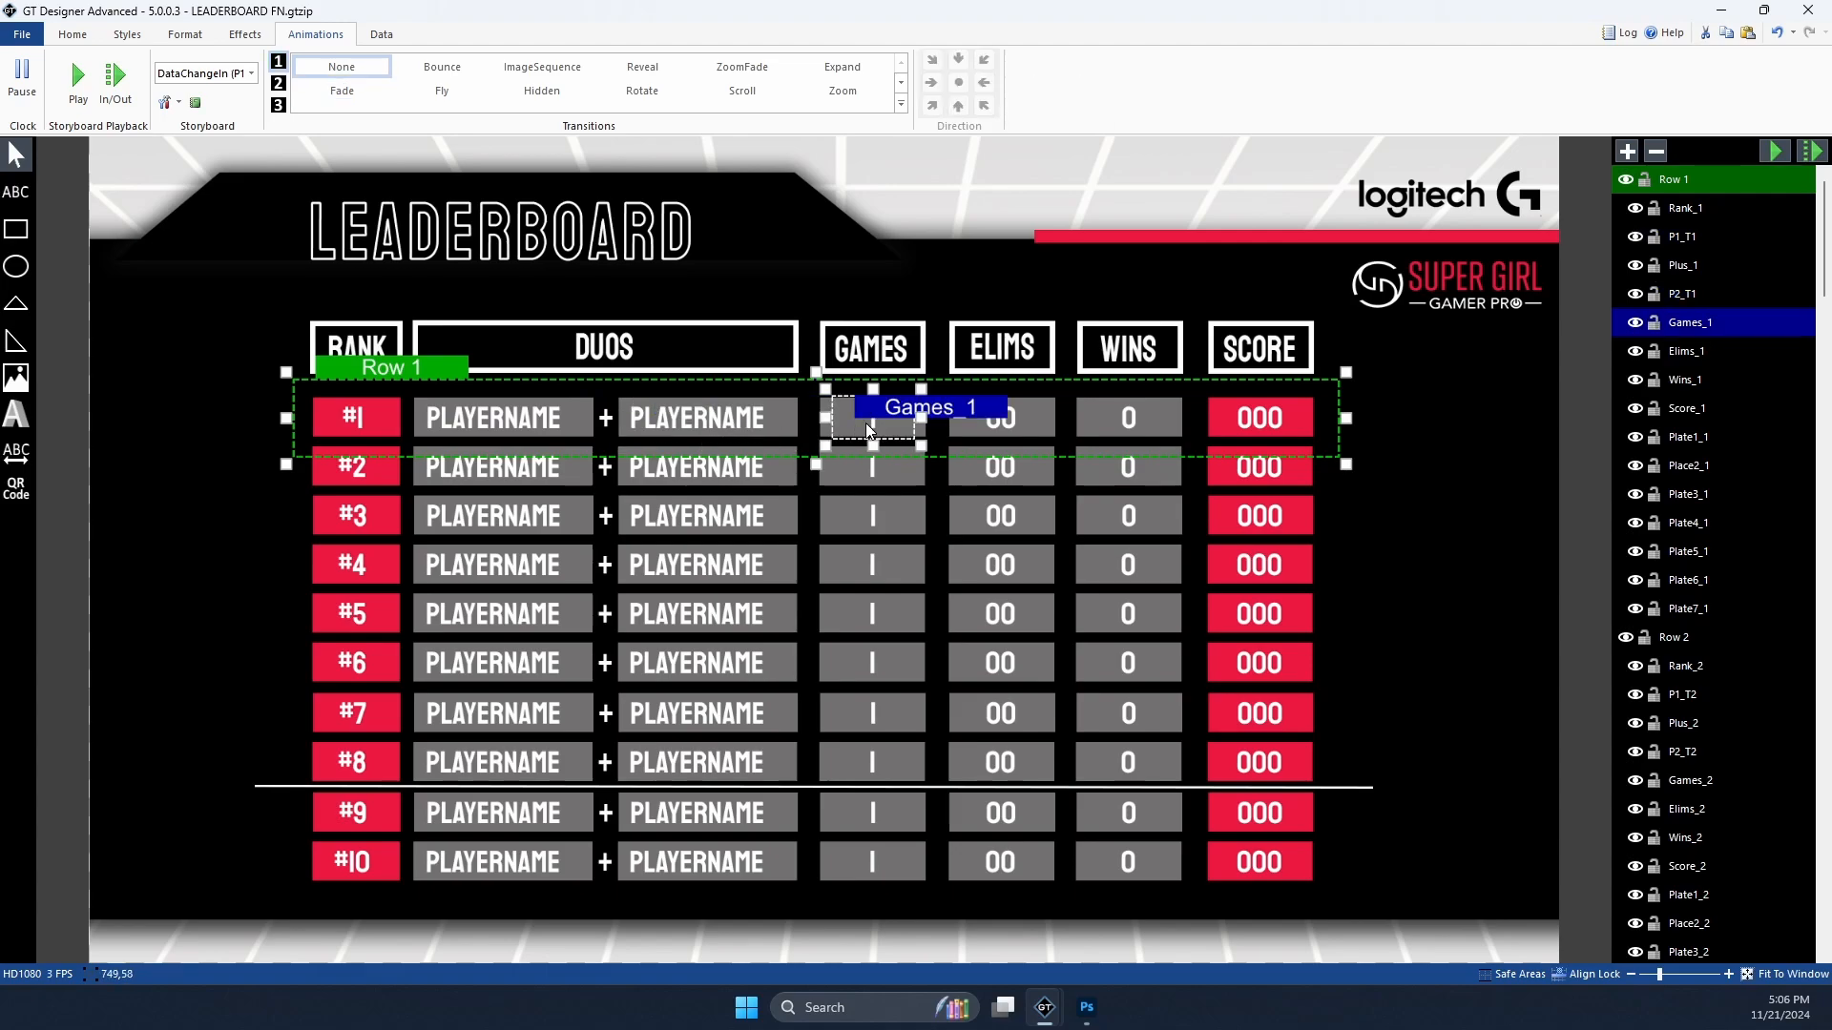
click(1031, 431)
click(1145, 422)
click(1256, 434)
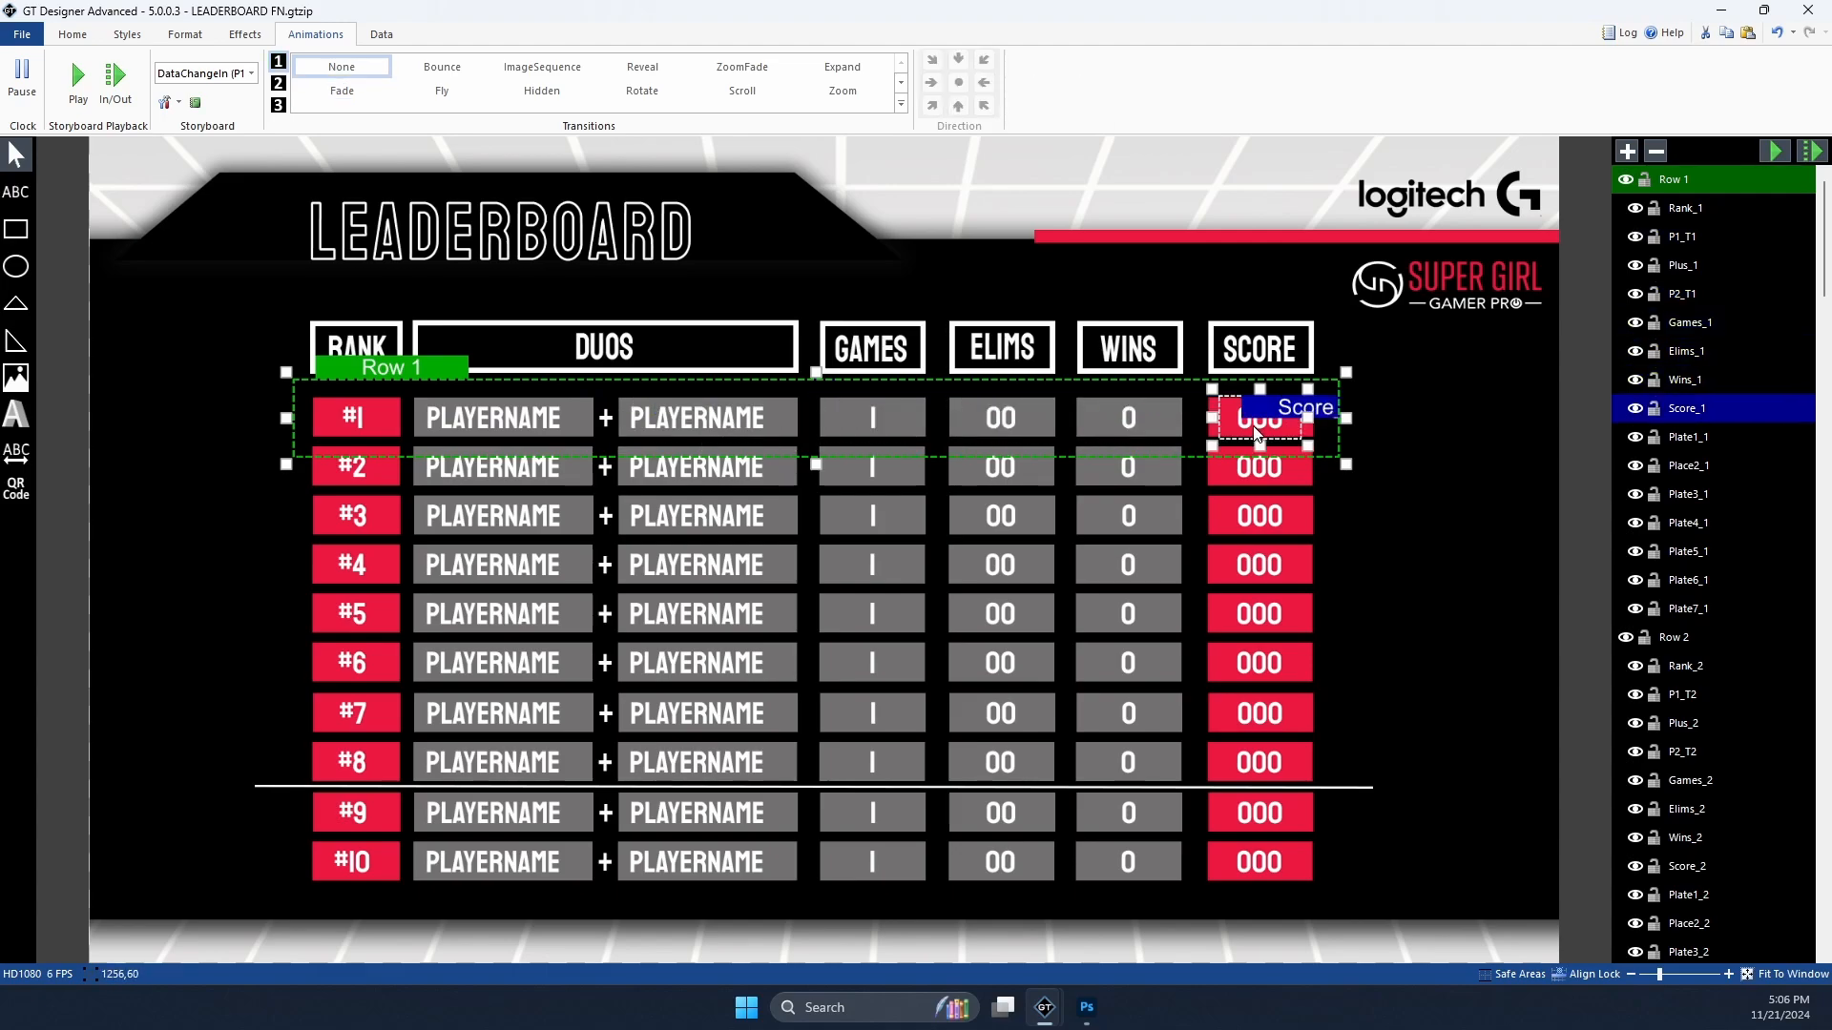
Step: Preview the DataChangeIn Fade animation on the leaderboard's Row 1 layer group
click(530, 420)
click(359, 374)
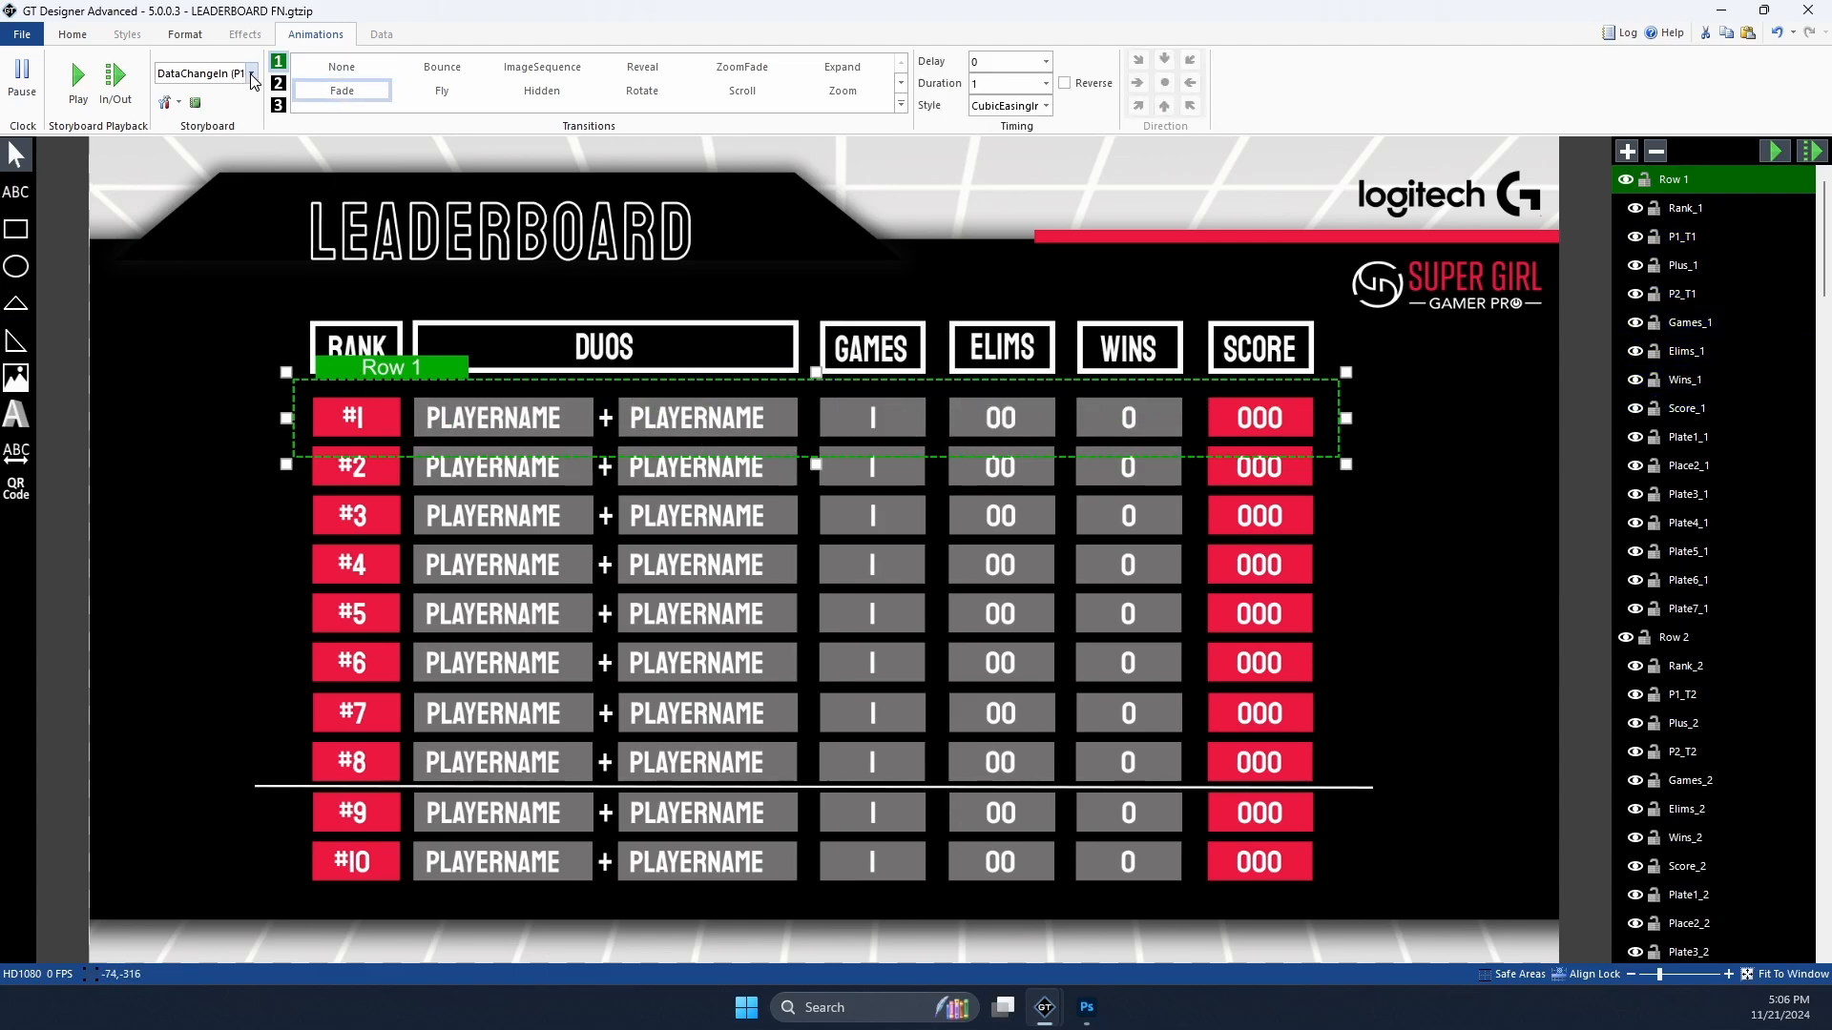
click(1812, 151)
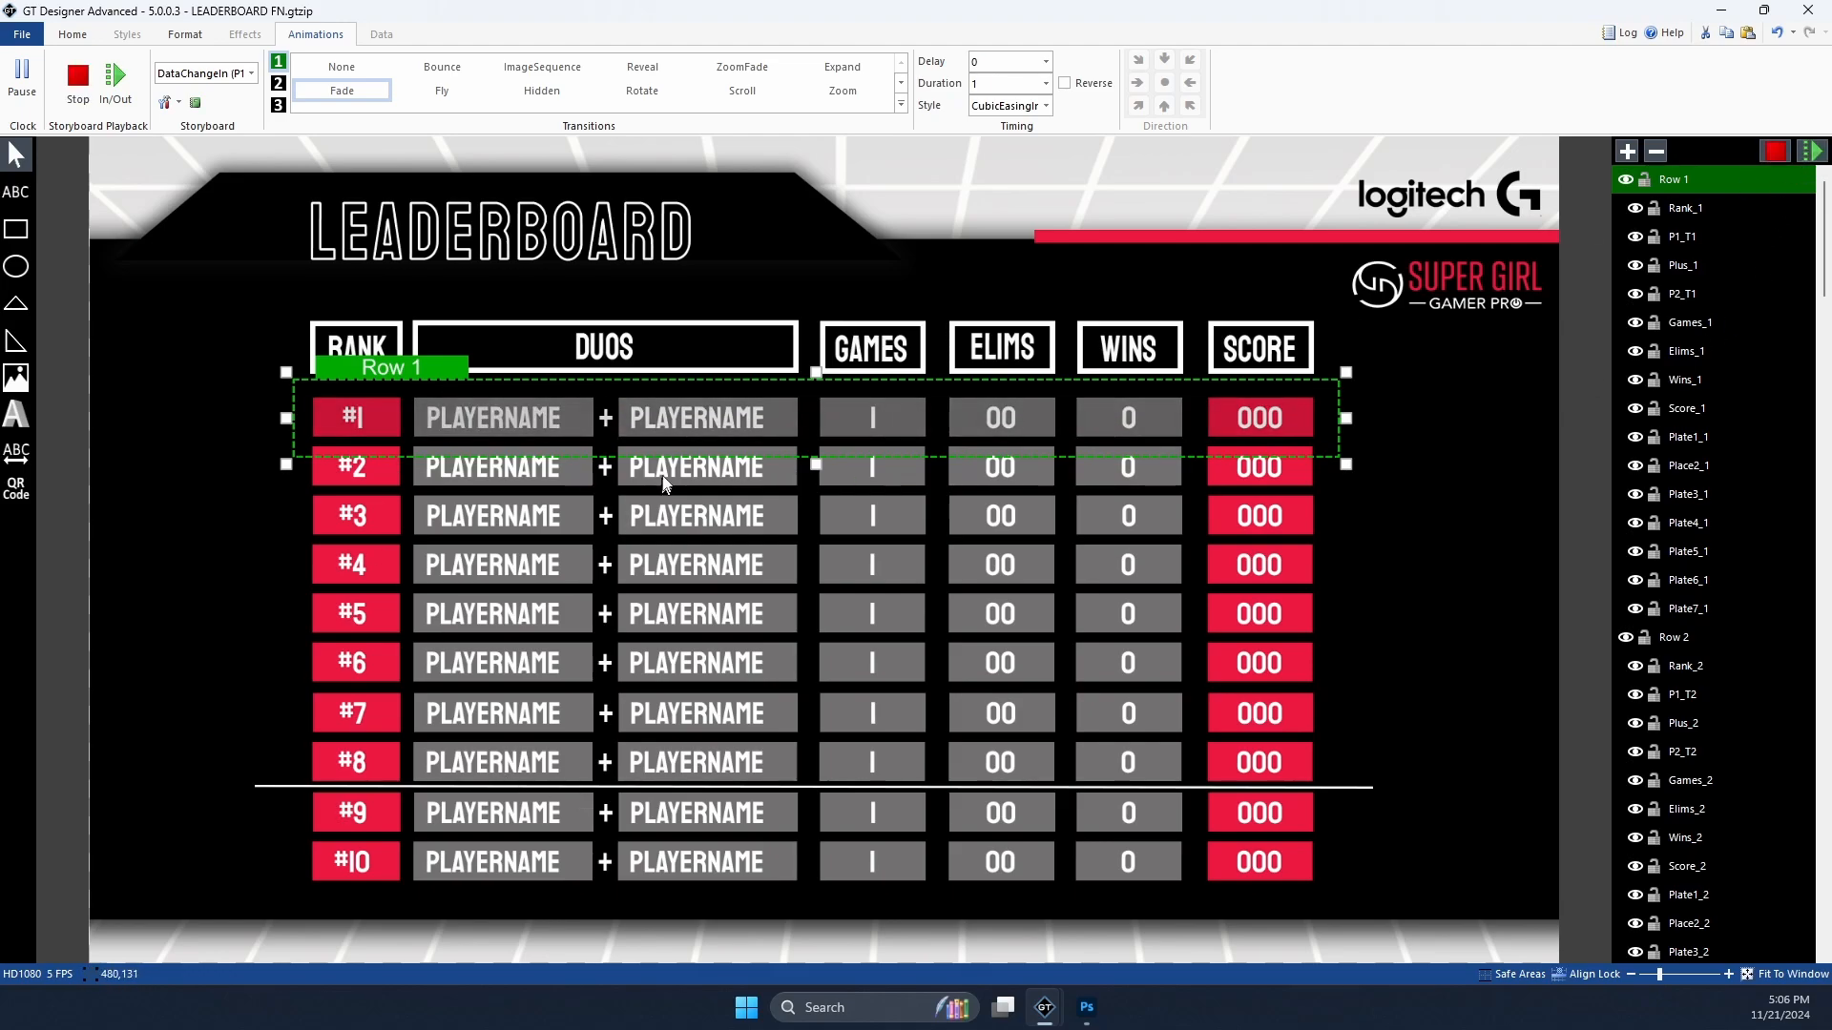
Step: Show Row 1's TransitionIn animation settings, and close the LEADERBOARD FN title without saving changes
click(252, 74)
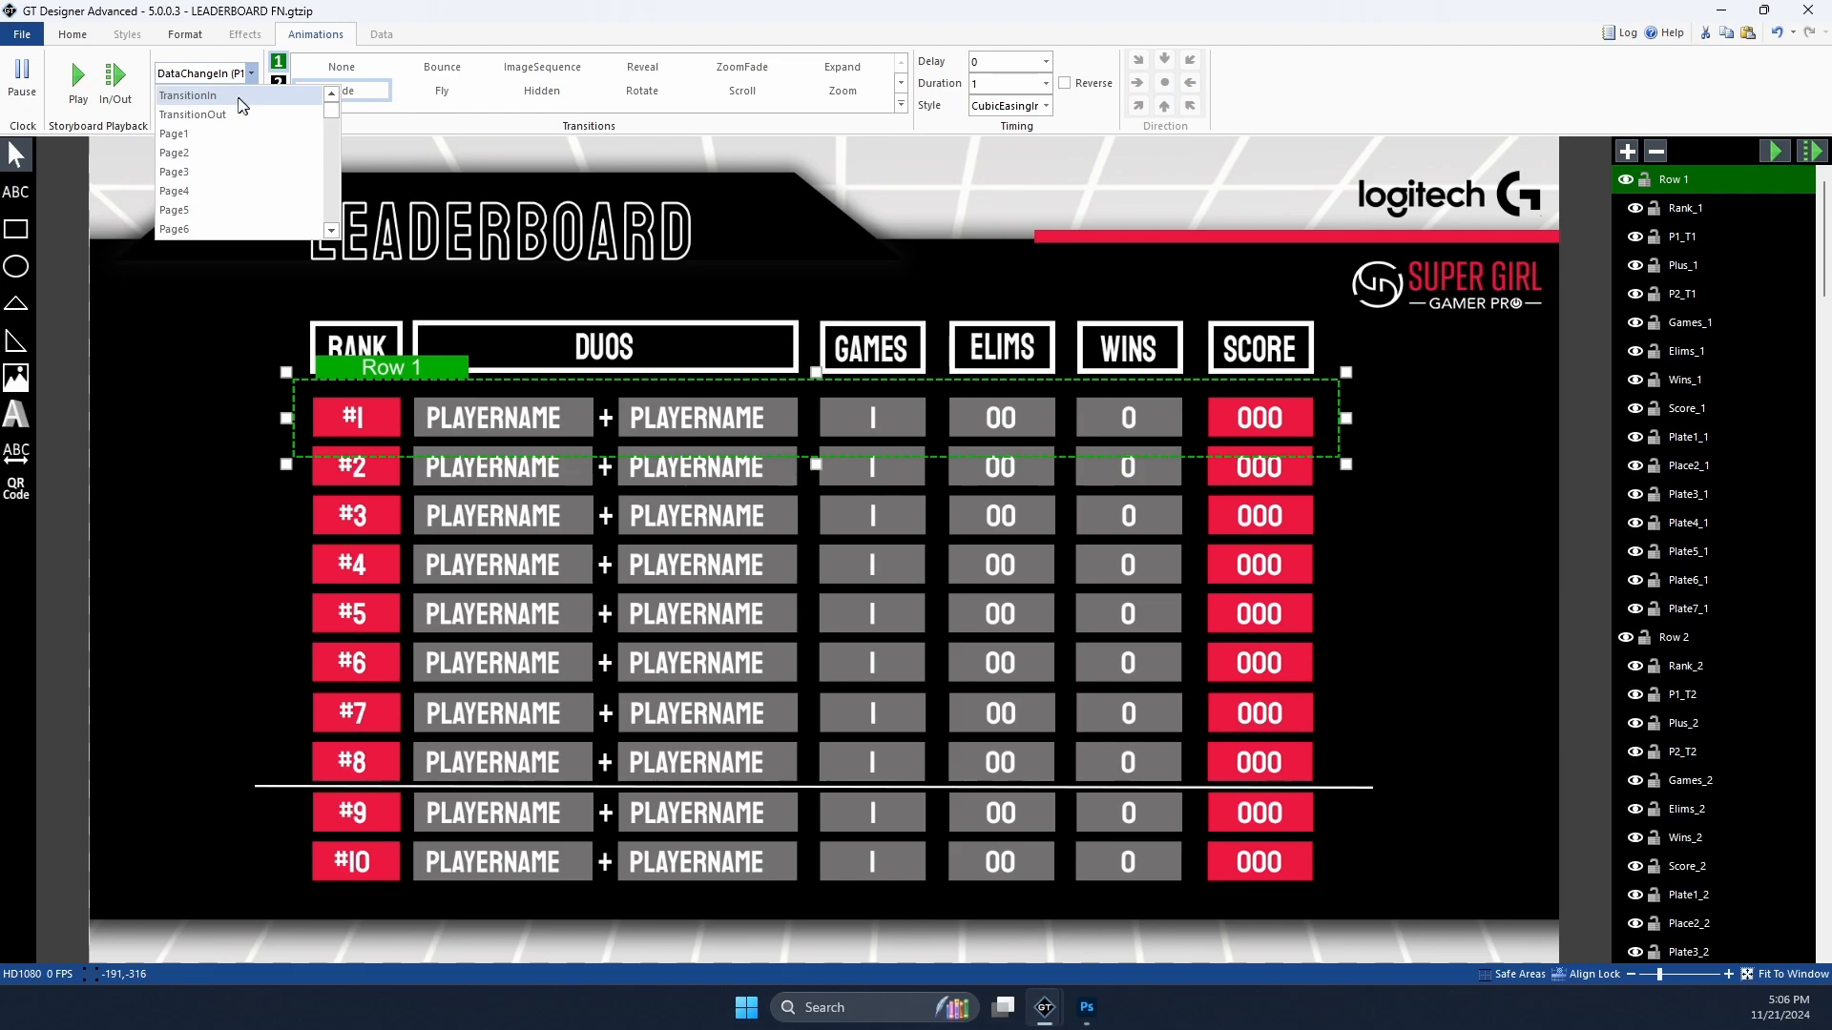
click(239, 96)
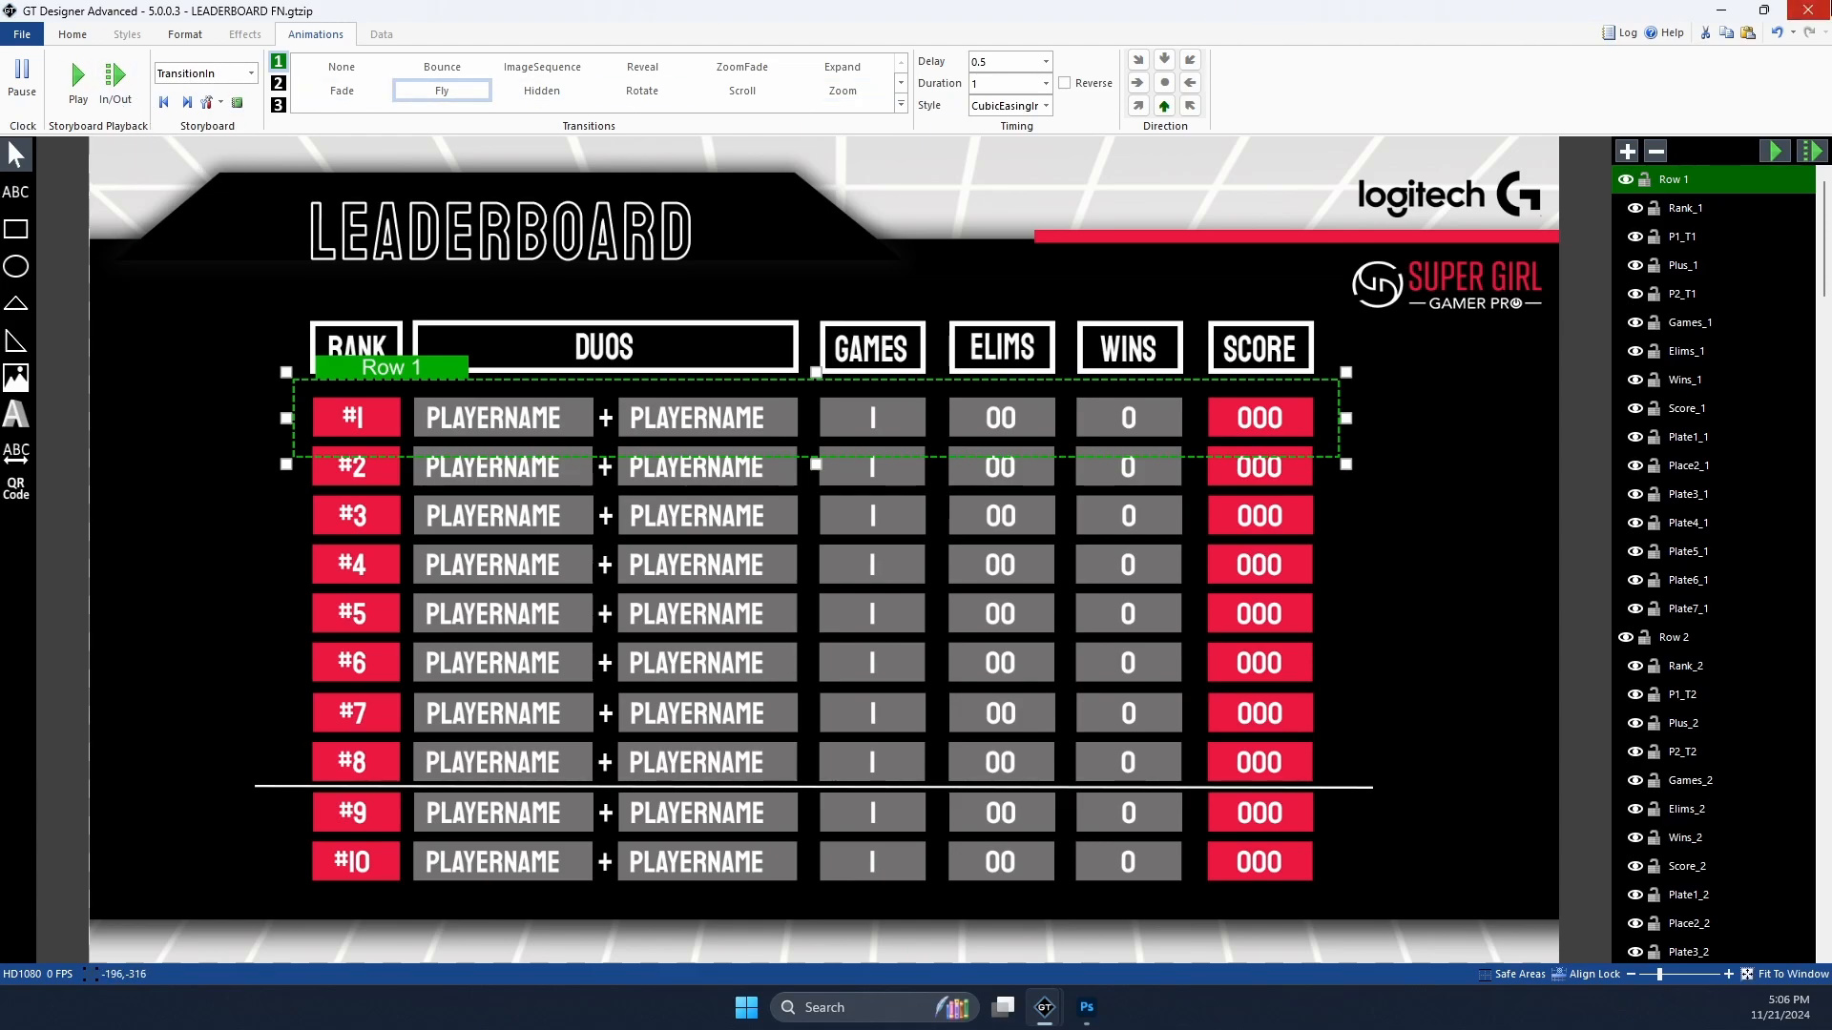
click(1807, 9)
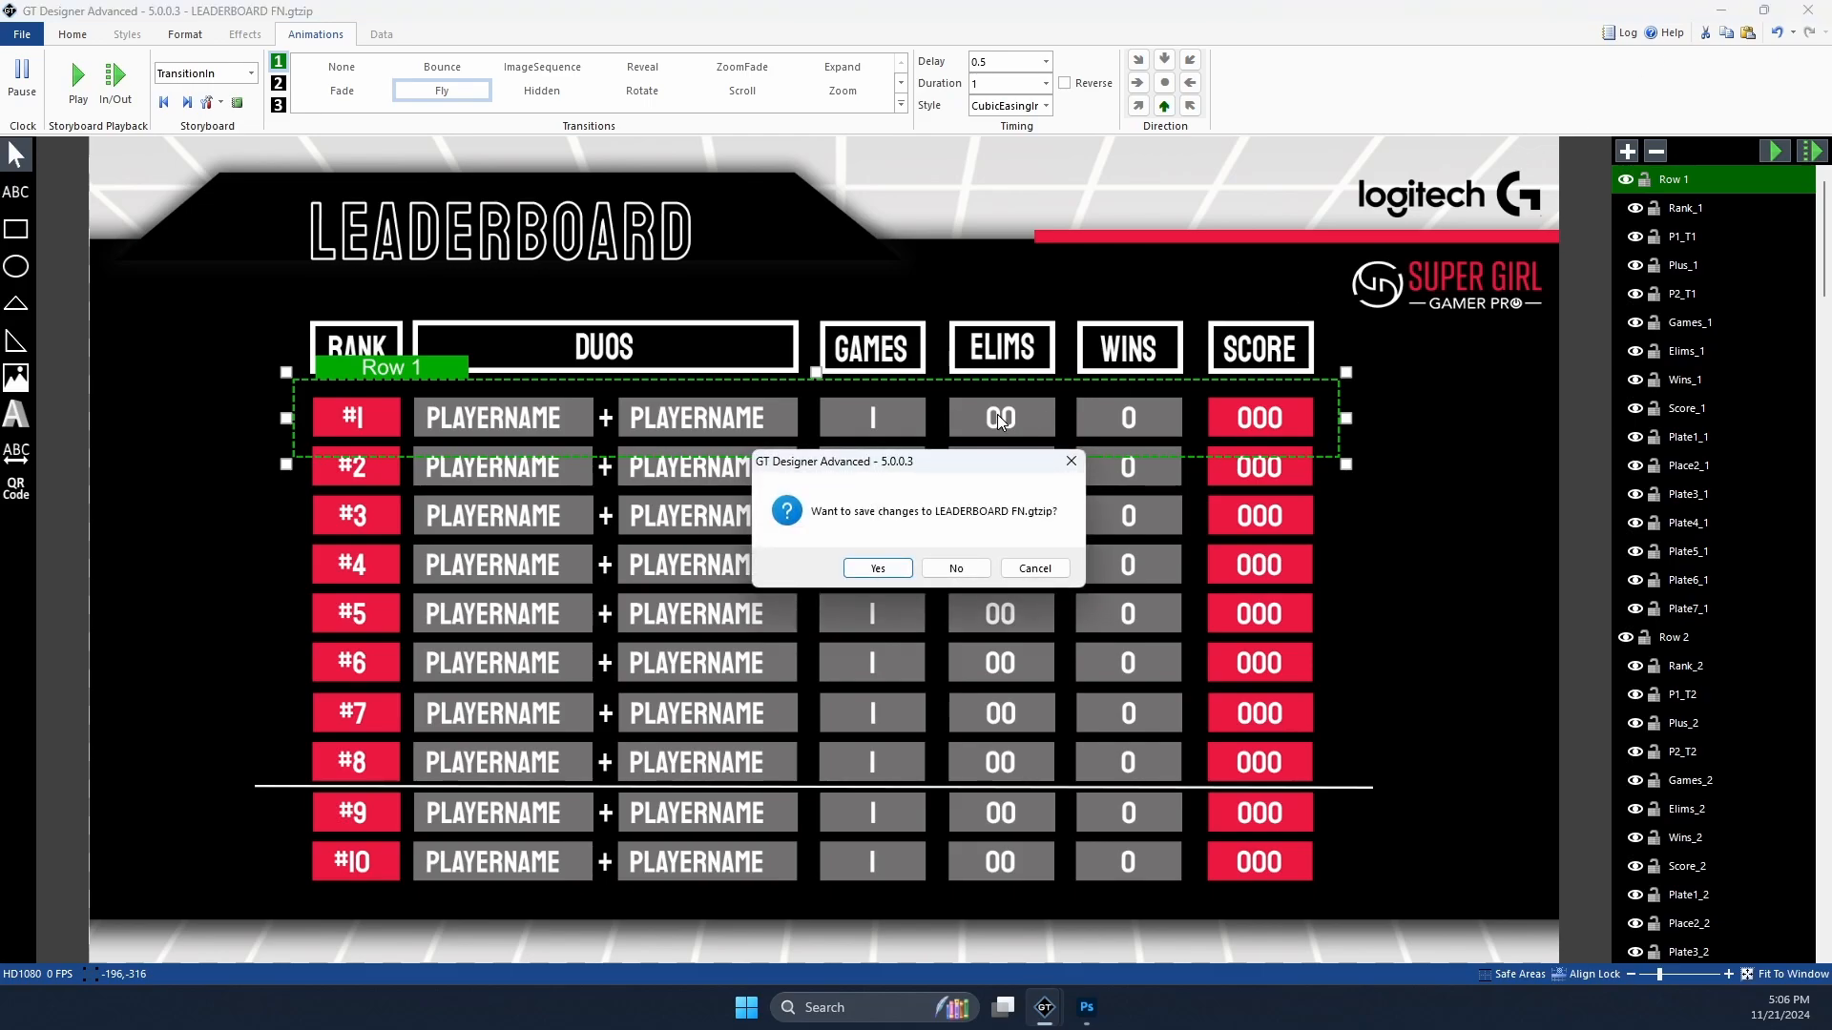
click(946, 560)
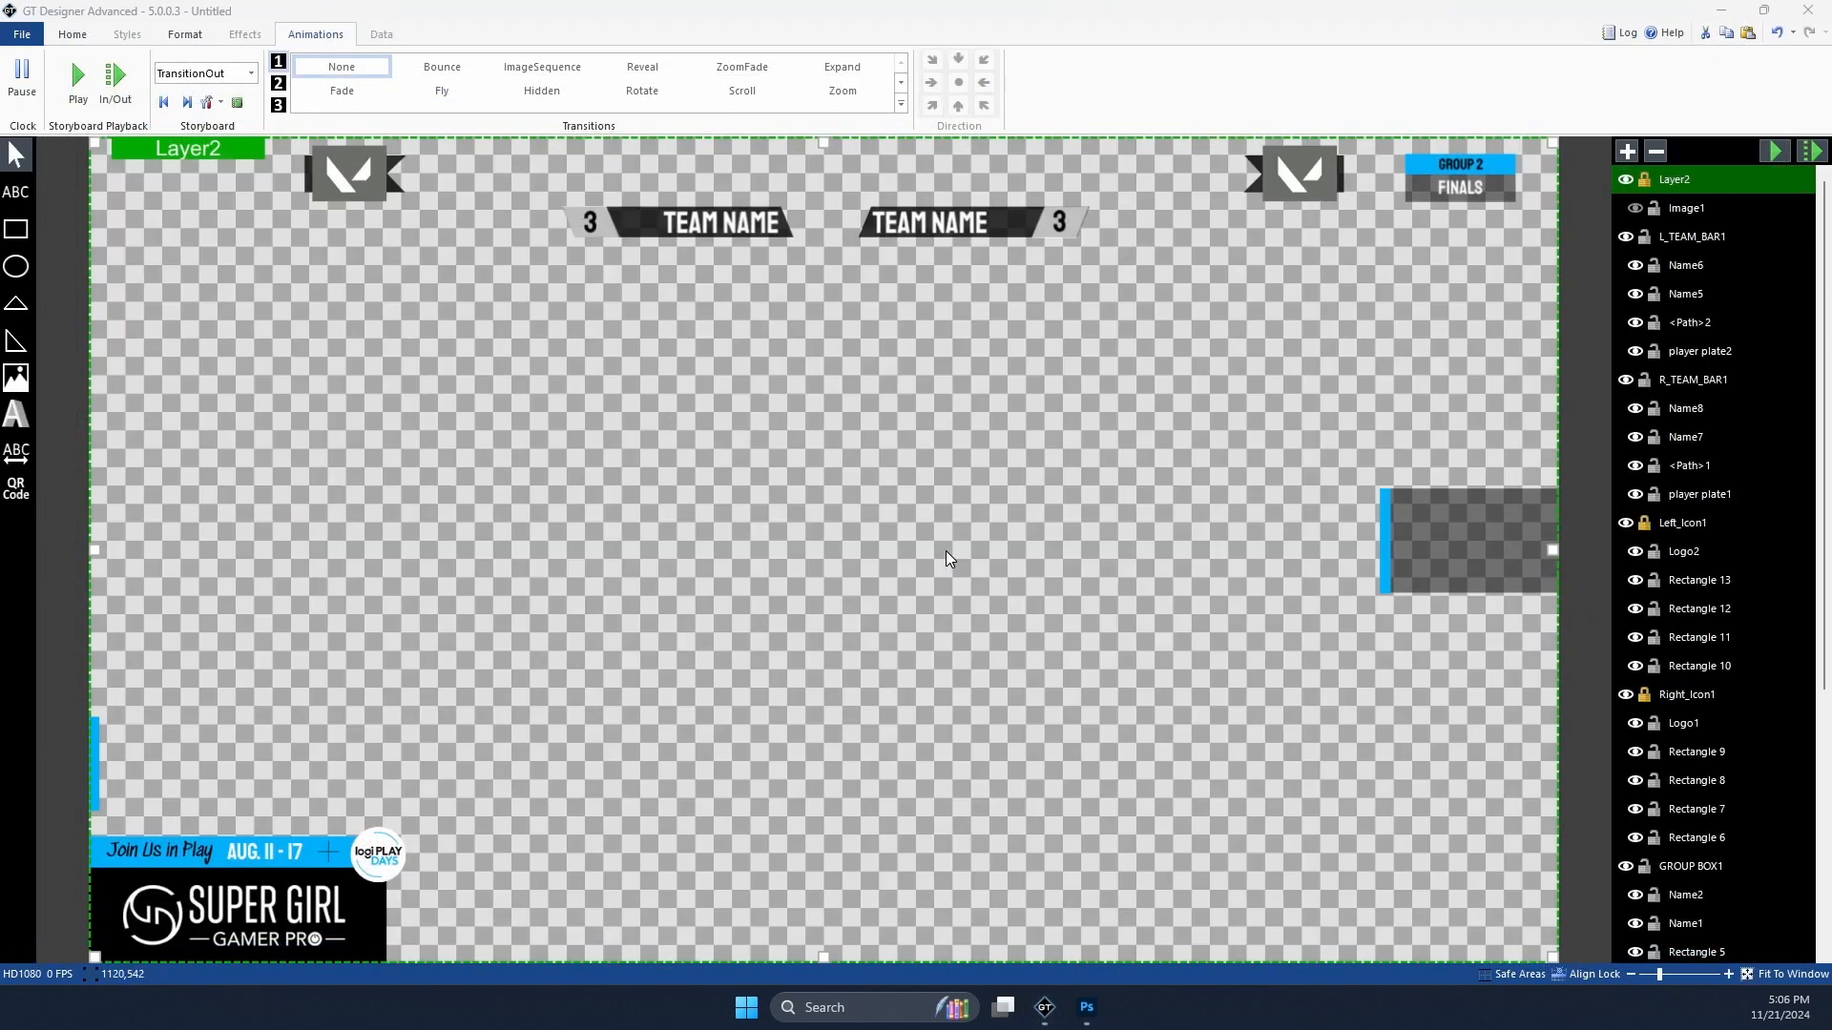
click(383, 36)
click(329, 38)
click(246, 36)
click(182, 36)
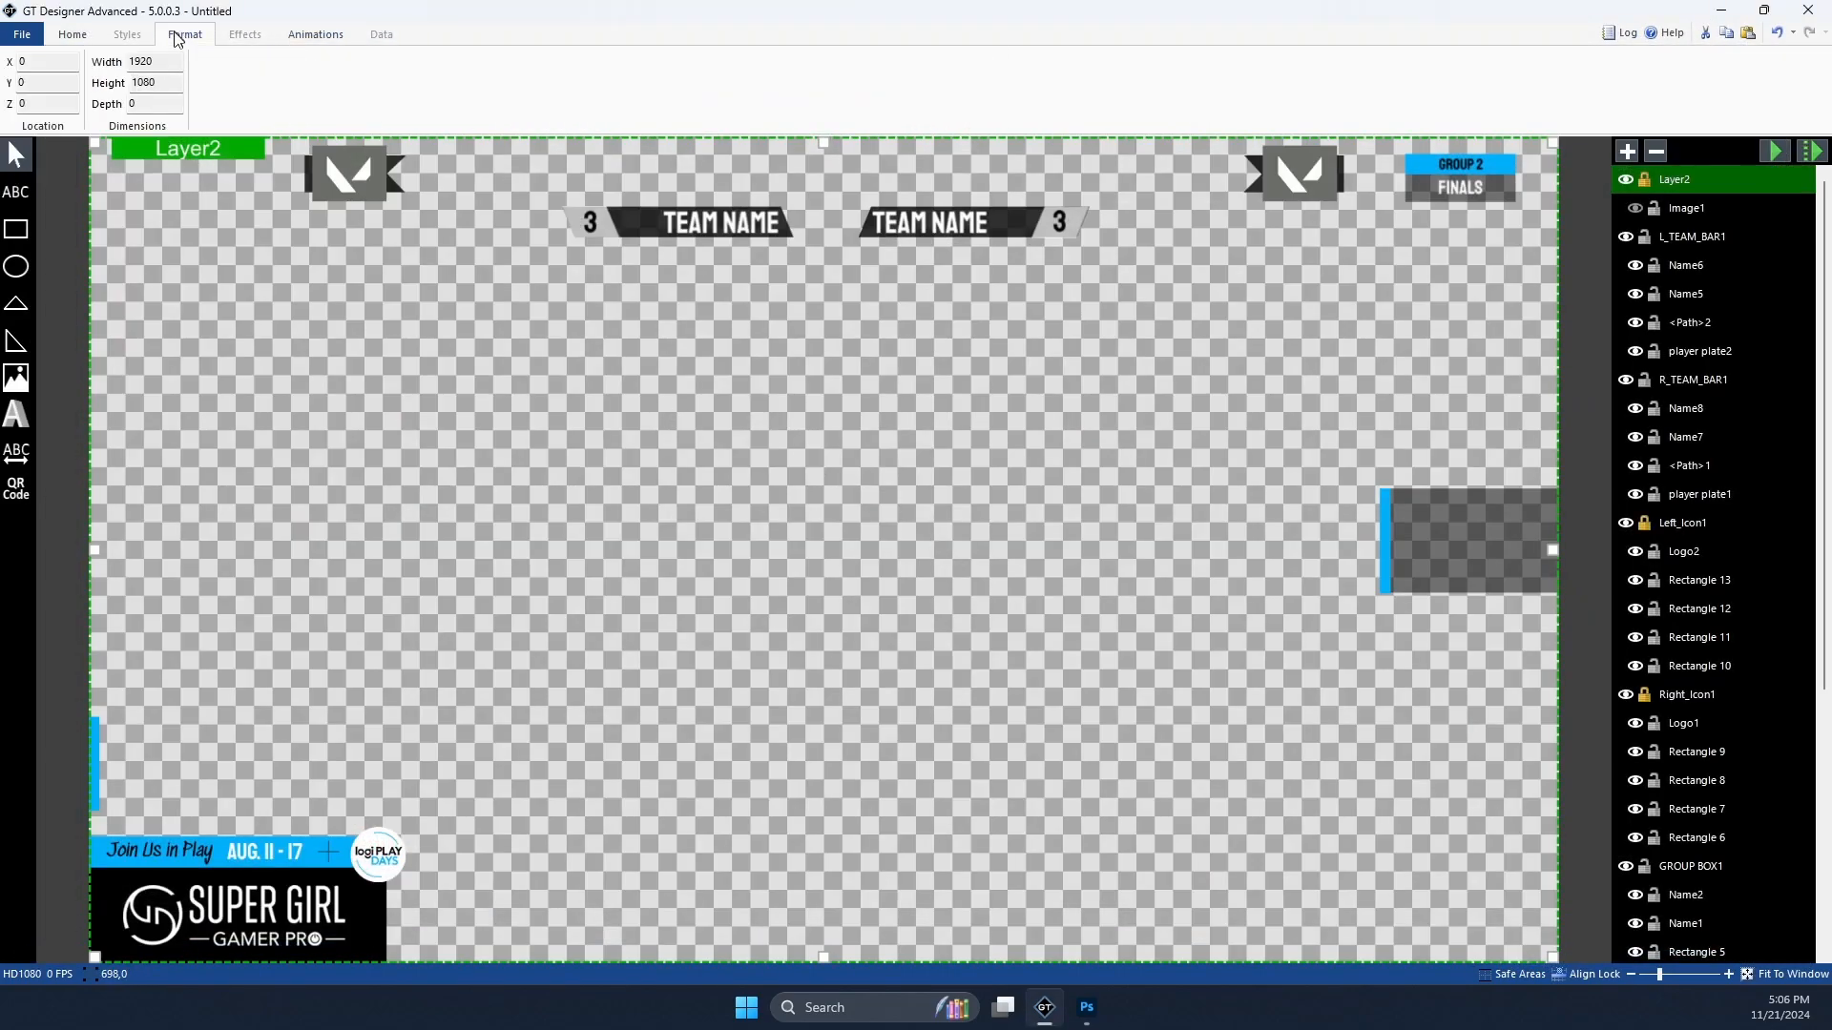
click(131, 36)
click(52, 45)
Step: Draw a rectangle on Layer2 in the red rounded gradient style and enlarge it to about 611 by 443 pixels
click(112, 40)
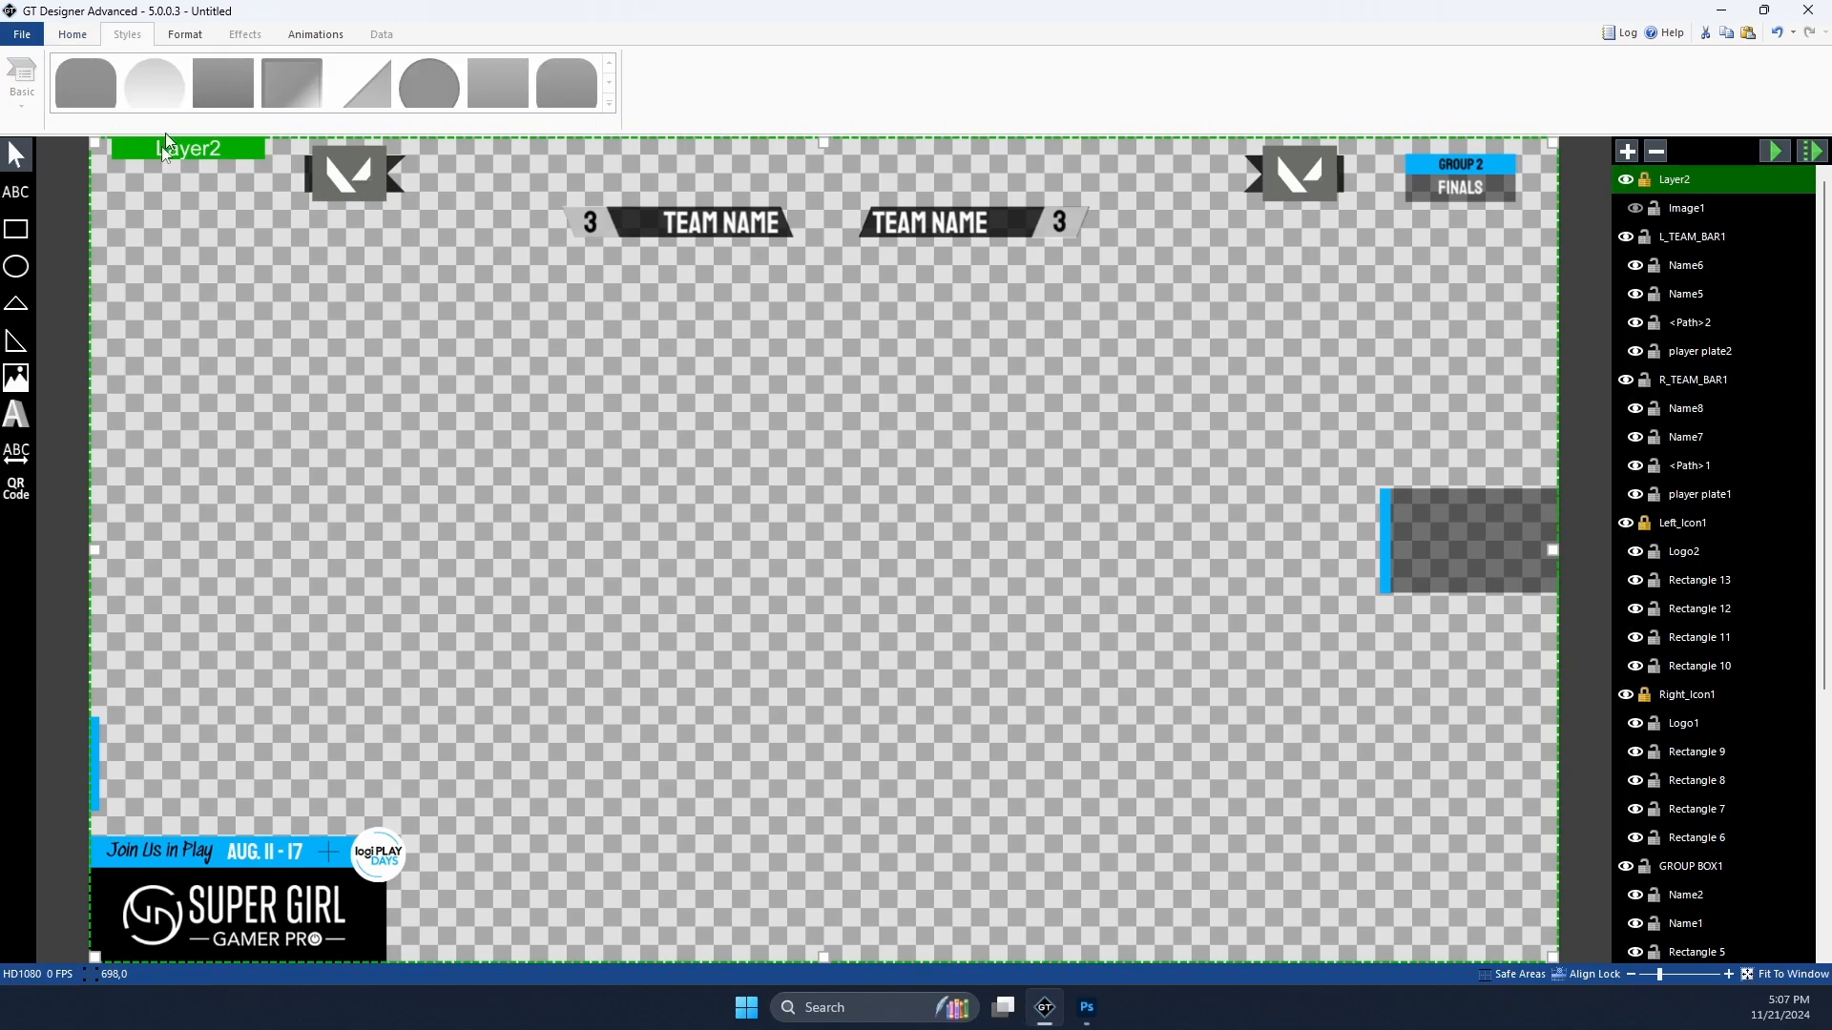
click(17, 228)
drag(229, 329, 418, 415)
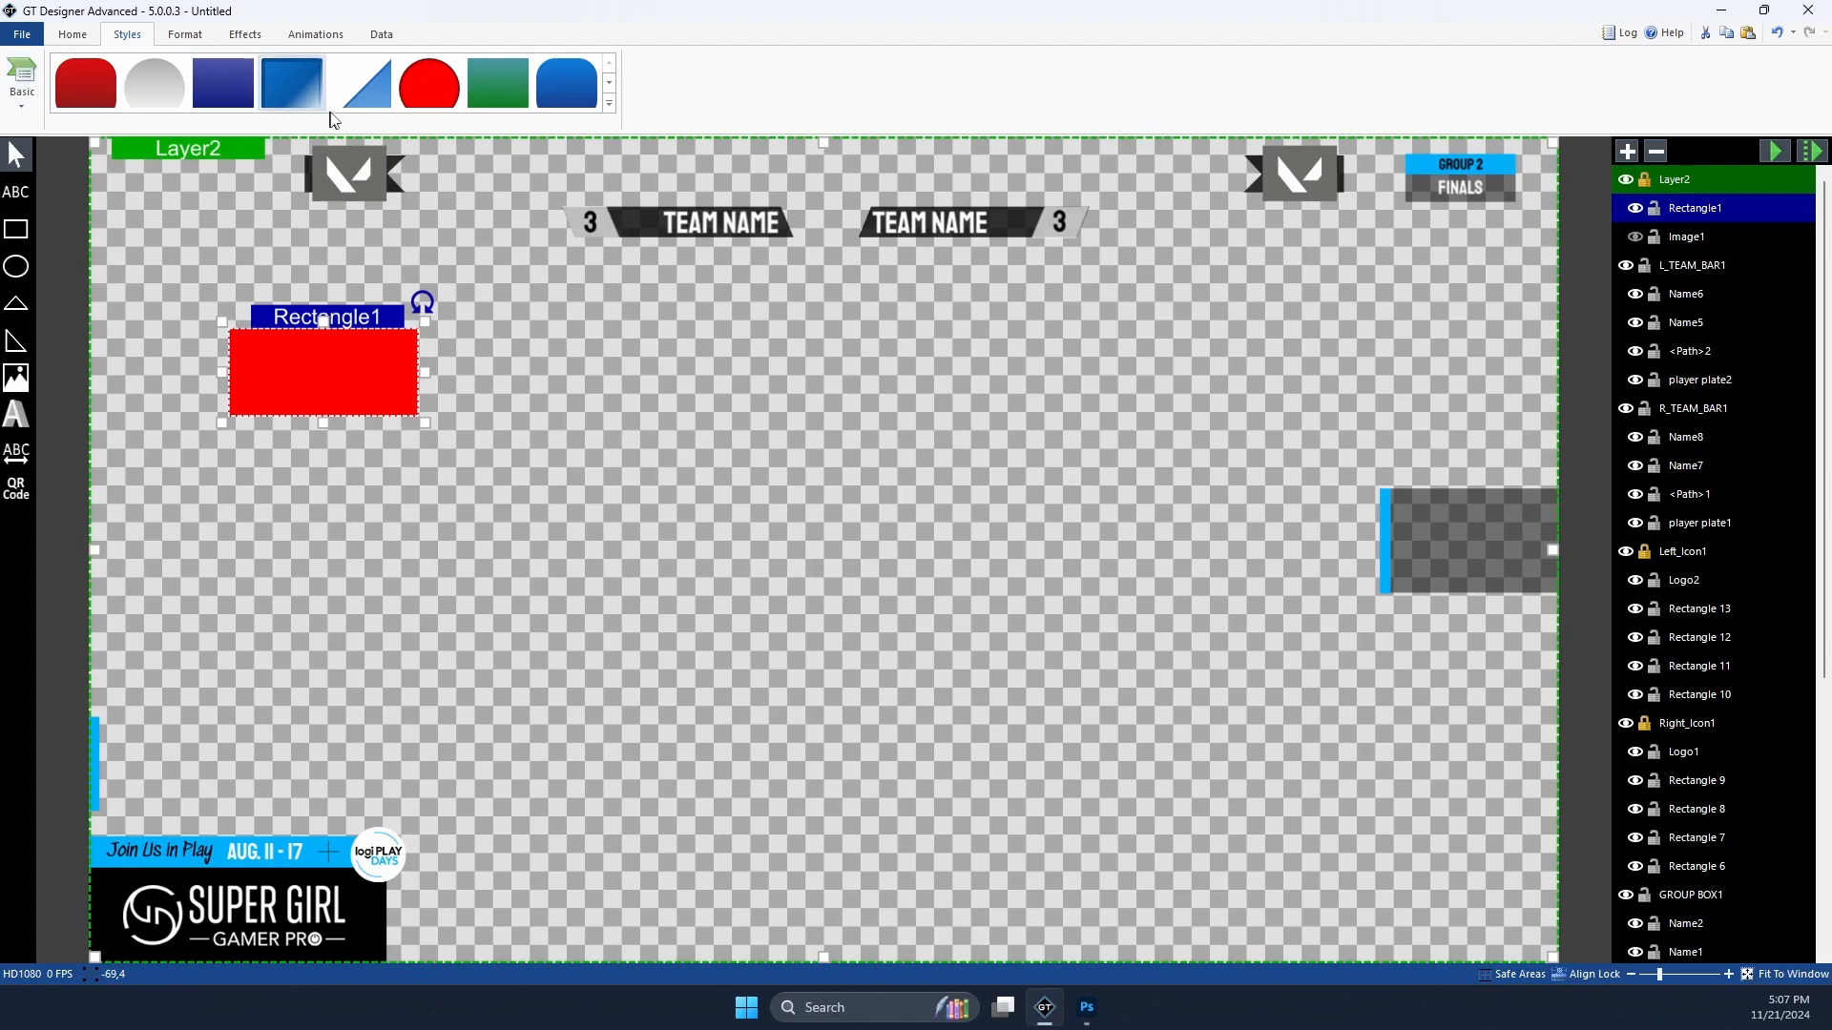
click(77, 84)
drag(416, 422, 702, 672)
Step: Try several preset styles on the rectangle, including the blue gradients, and finish with the red rounded gradient
click(153, 86)
click(269, 92)
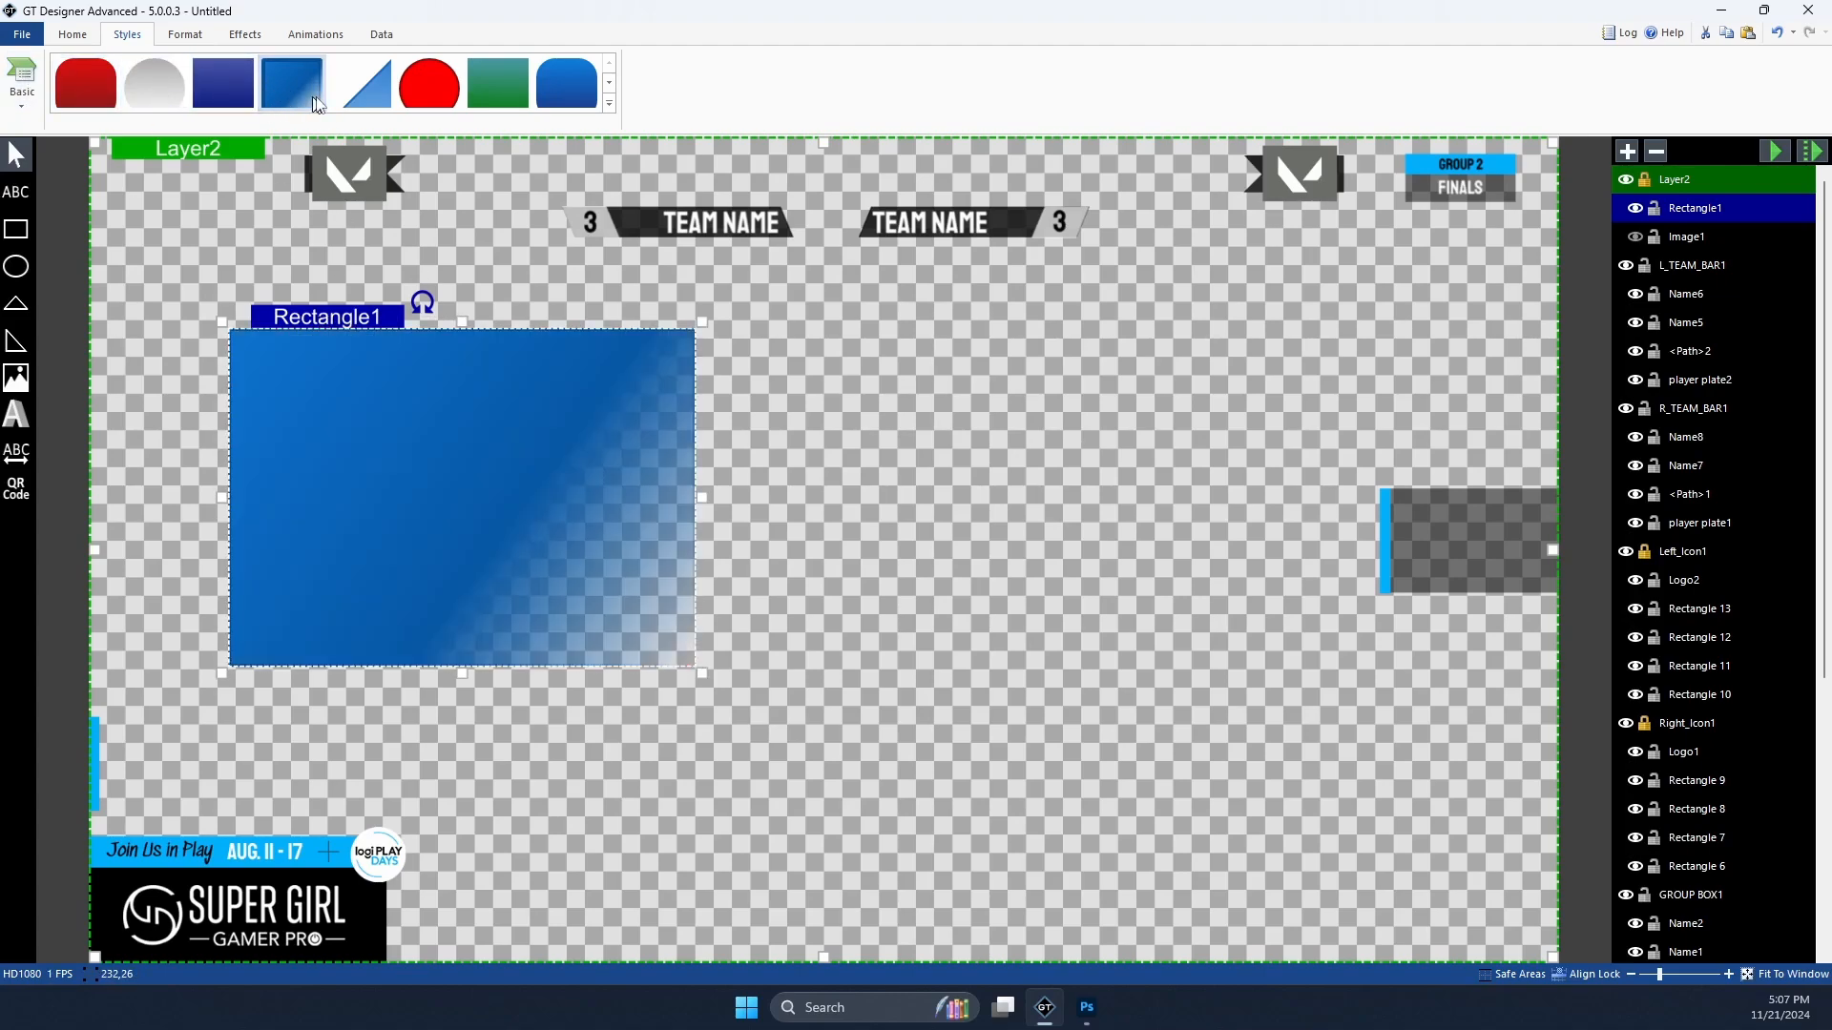
click(346, 95)
click(429, 91)
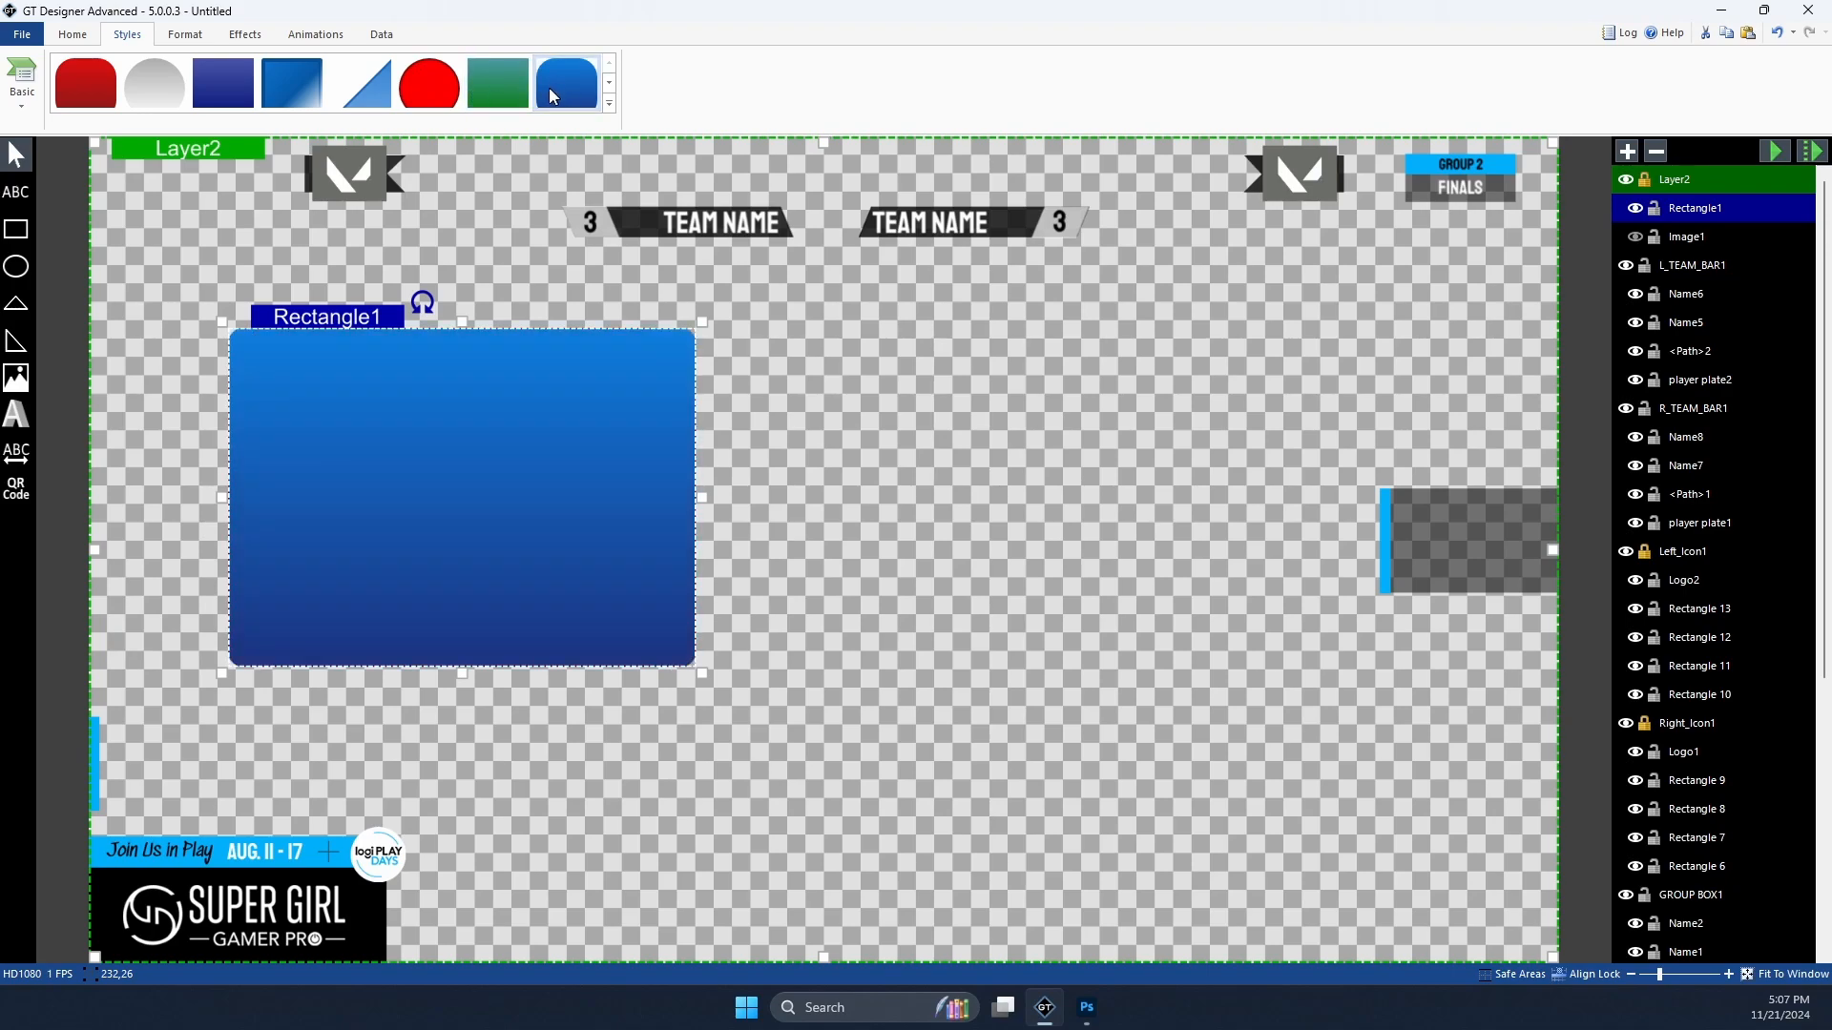
click(609, 103)
click(427, 156)
click(85, 83)
Step: Examine the options available for the rectangle, covering animations, effects, dimensions and format, fill and stroke, and data
click(303, 39)
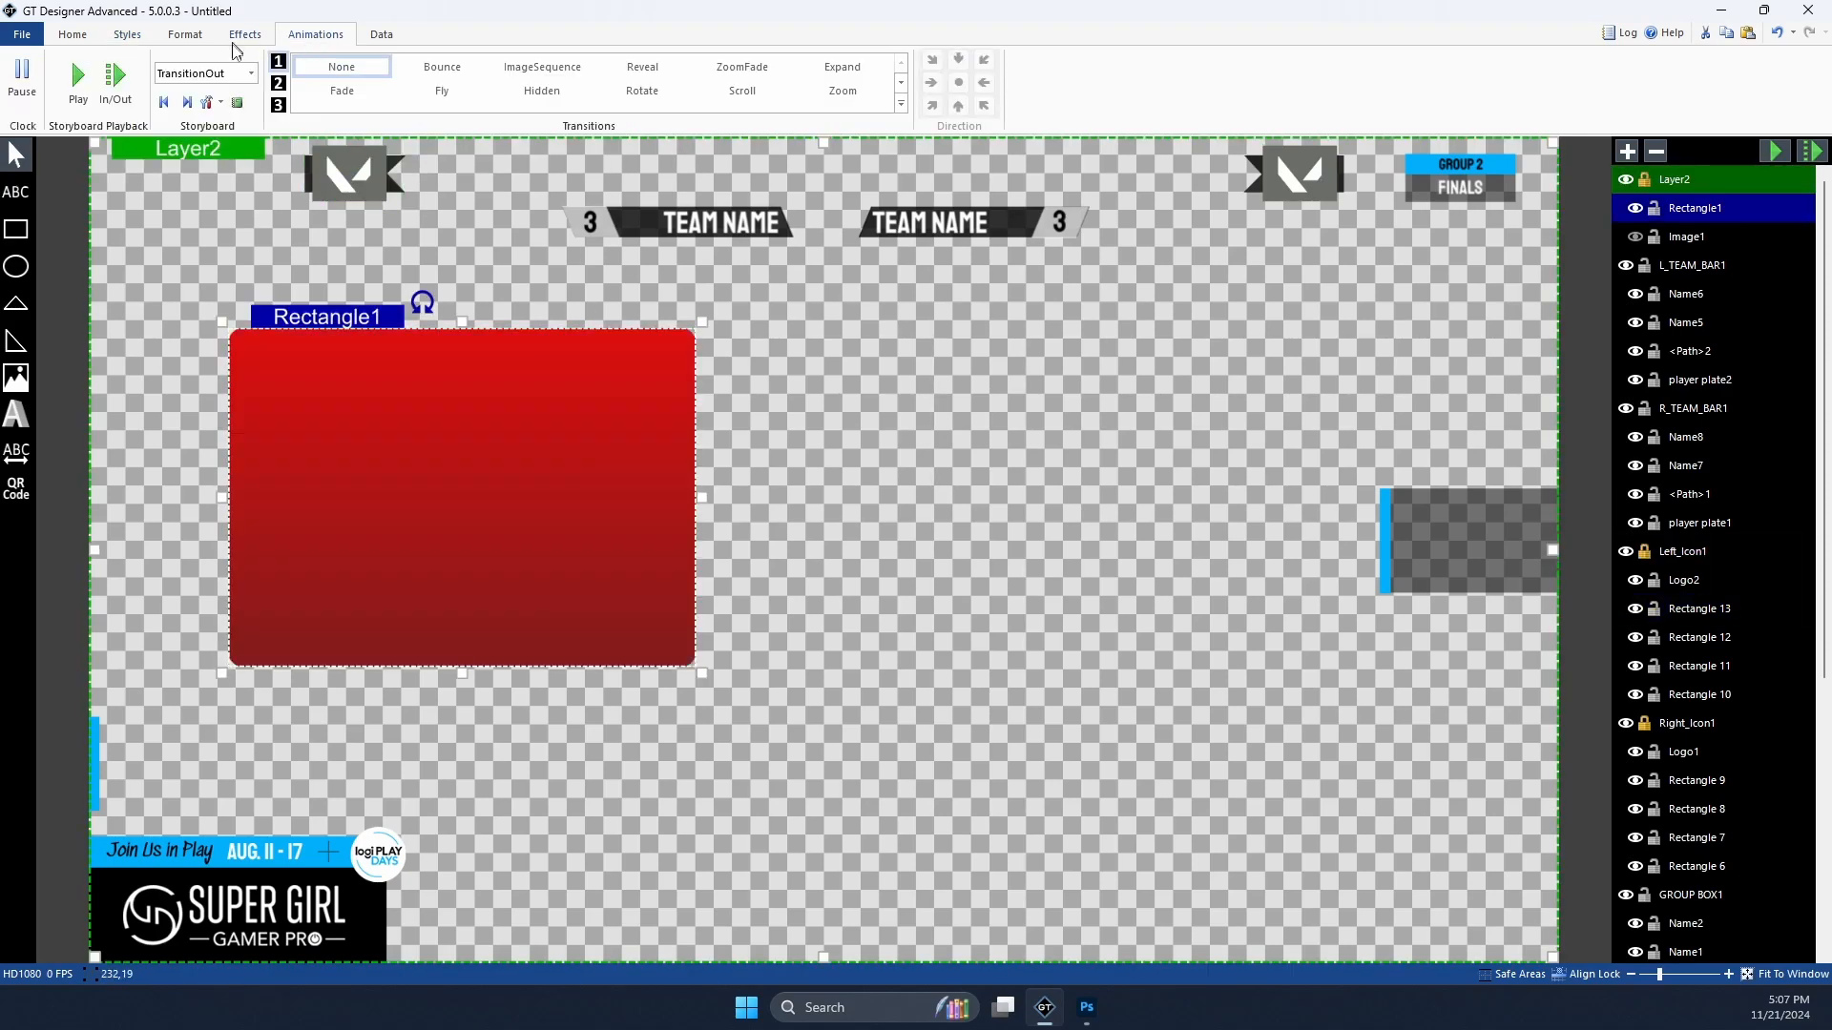
click(256, 34)
click(174, 39)
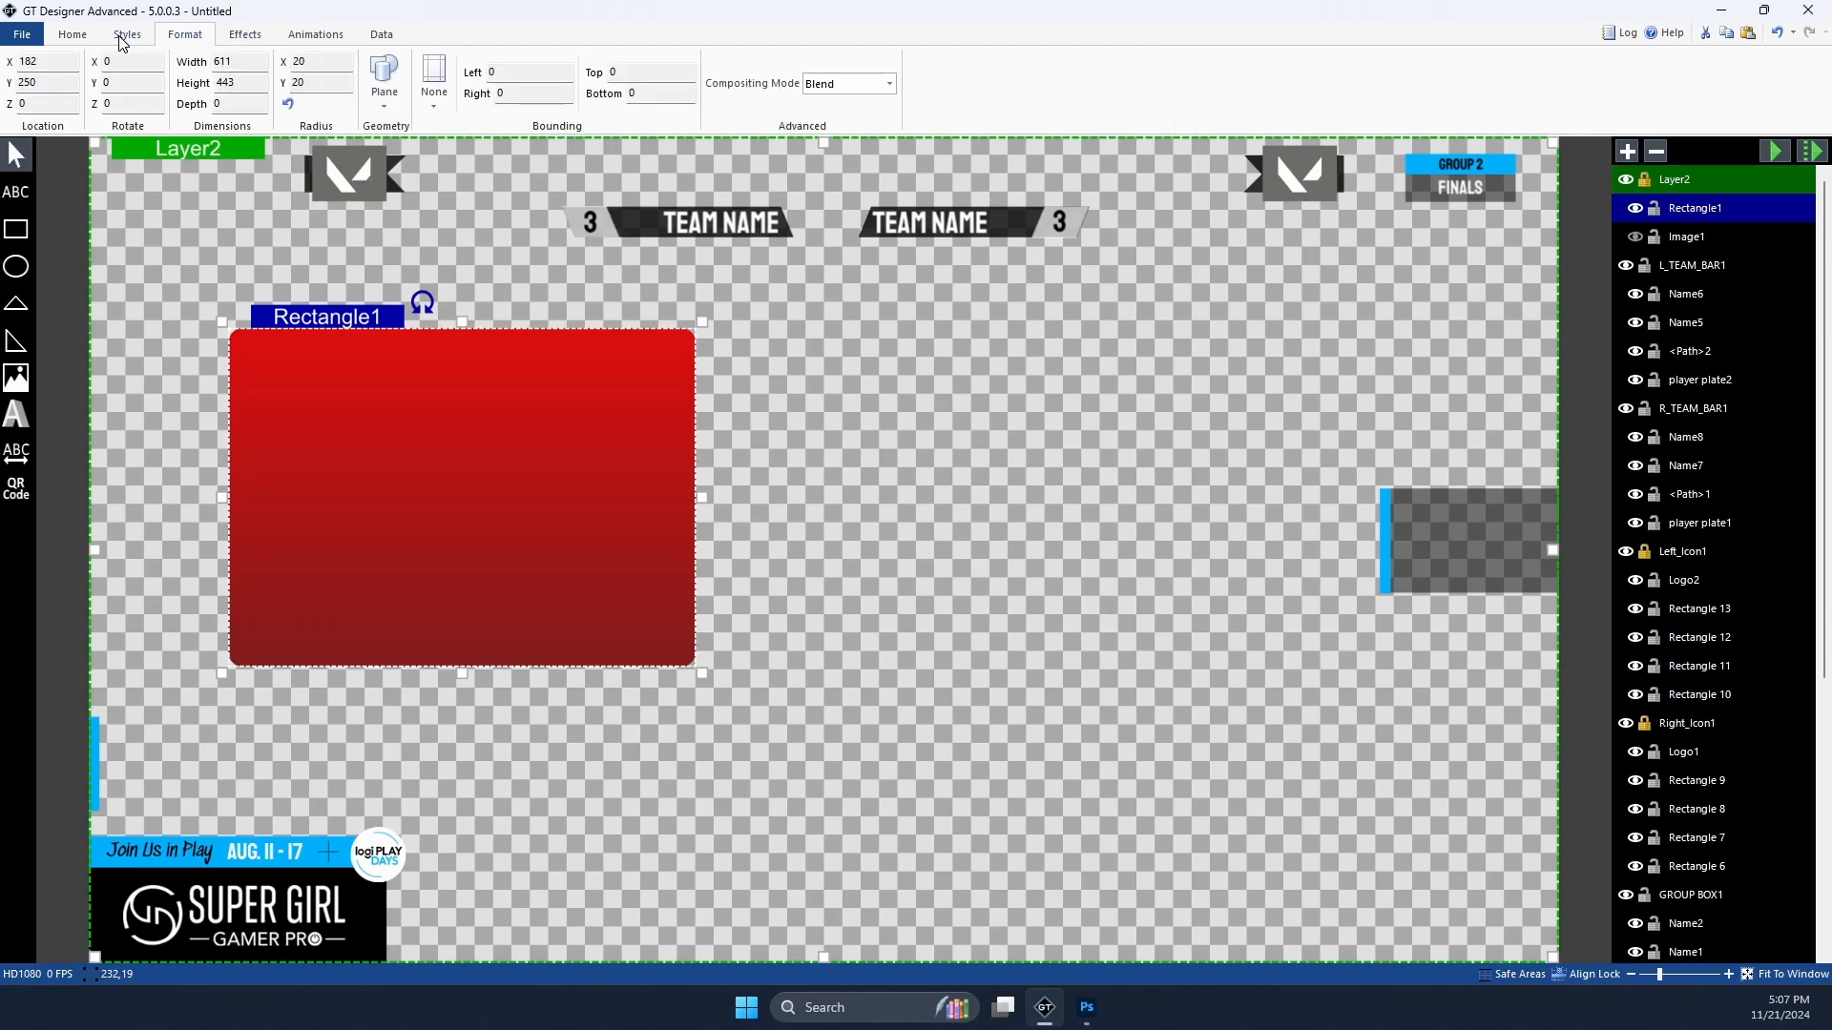
click(122, 37)
click(65, 38)
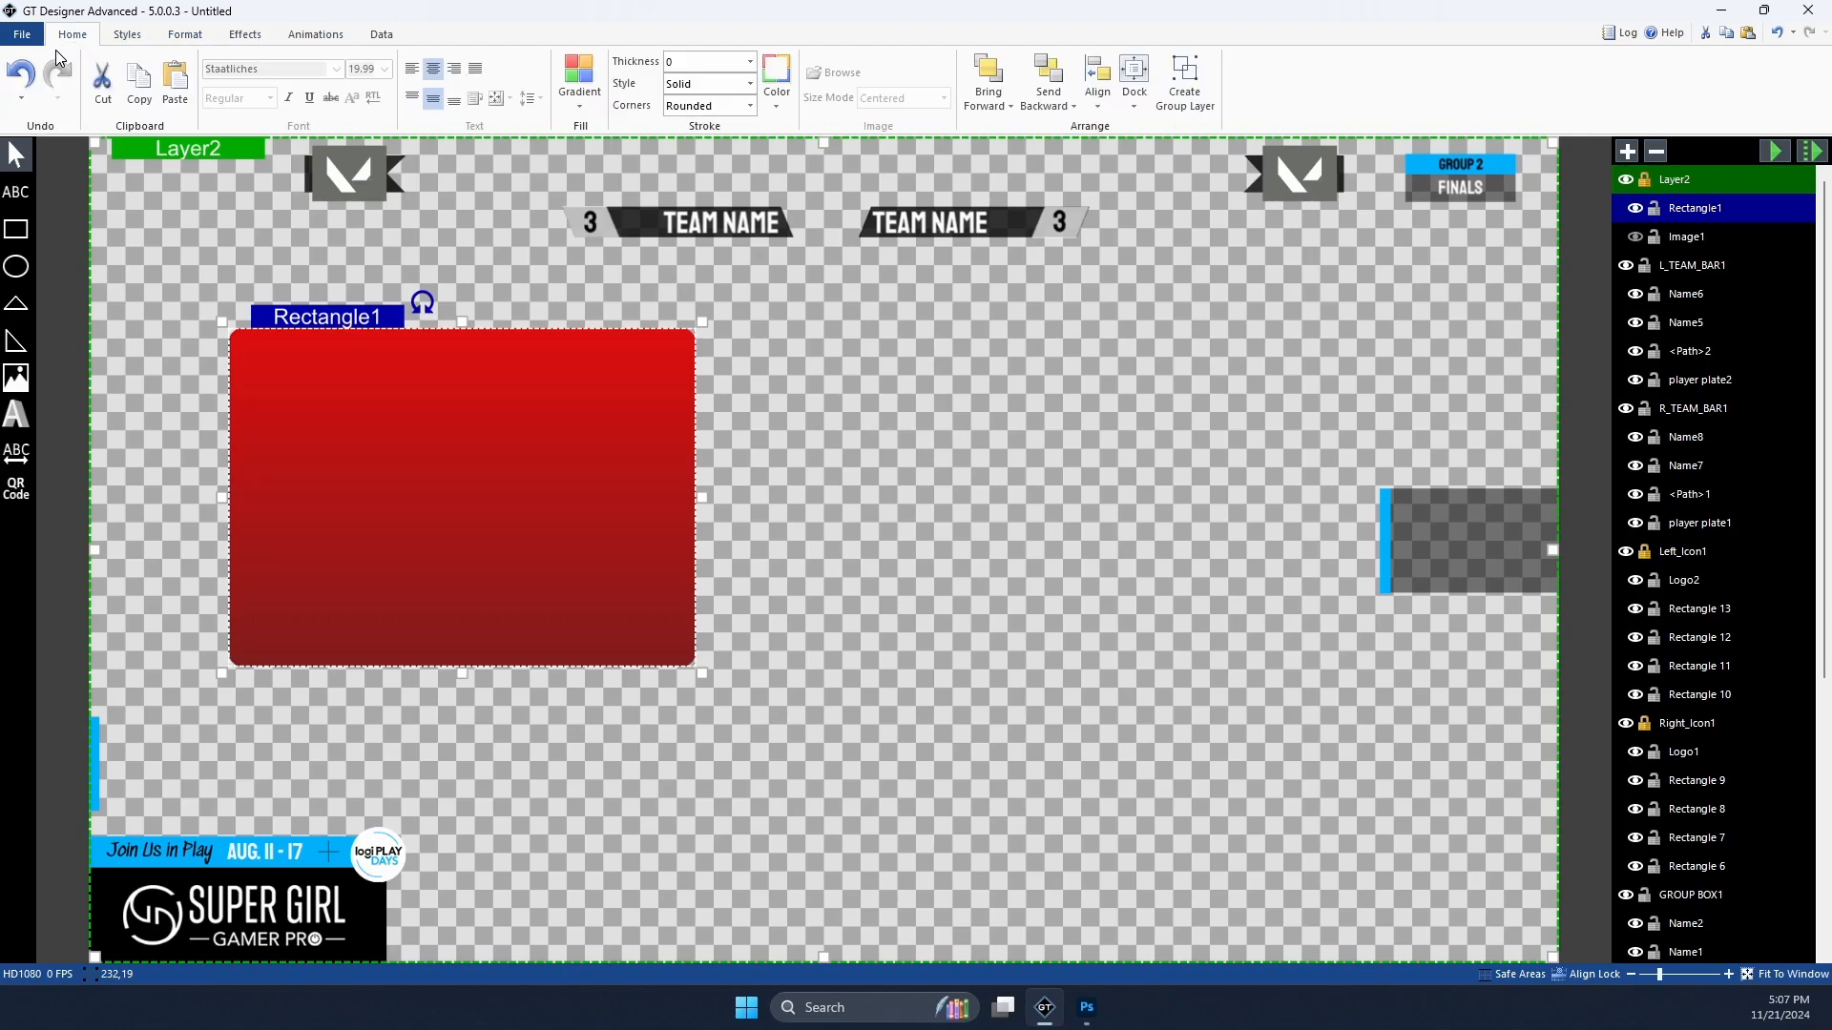
click(208, 38)
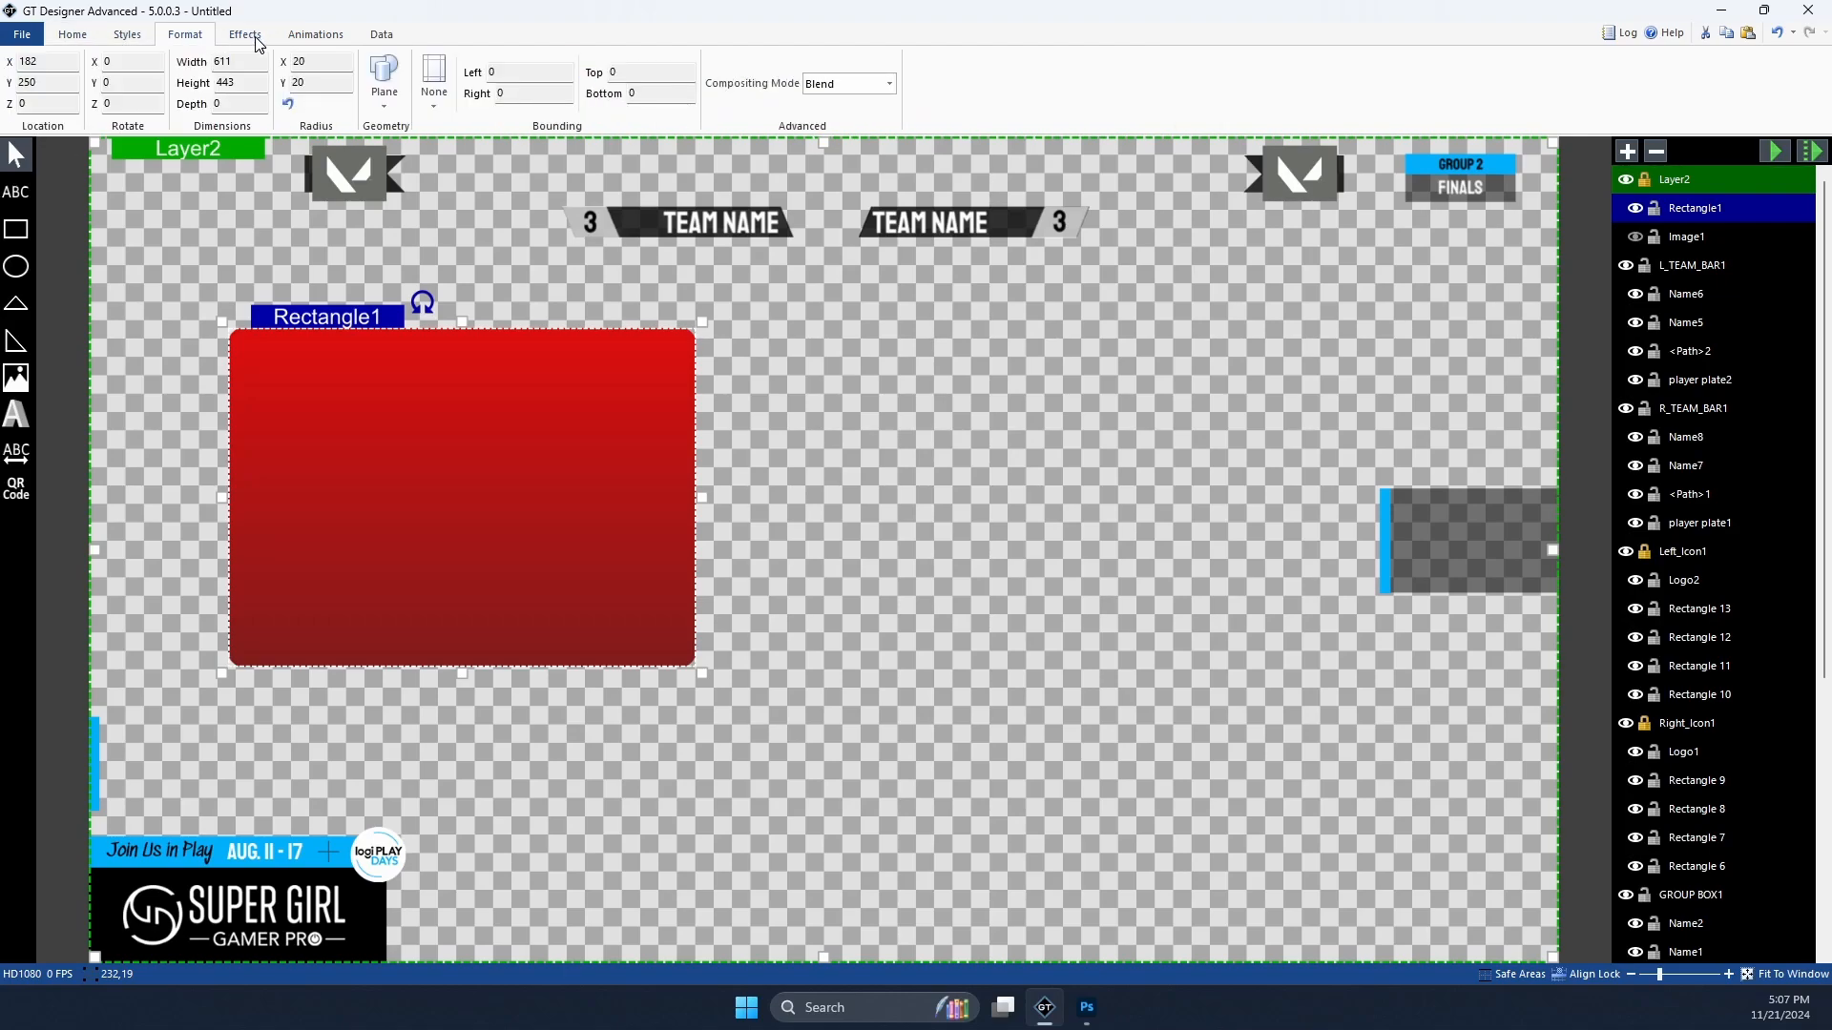
click(250, 35)
click(318, 36)
click(380, 38)
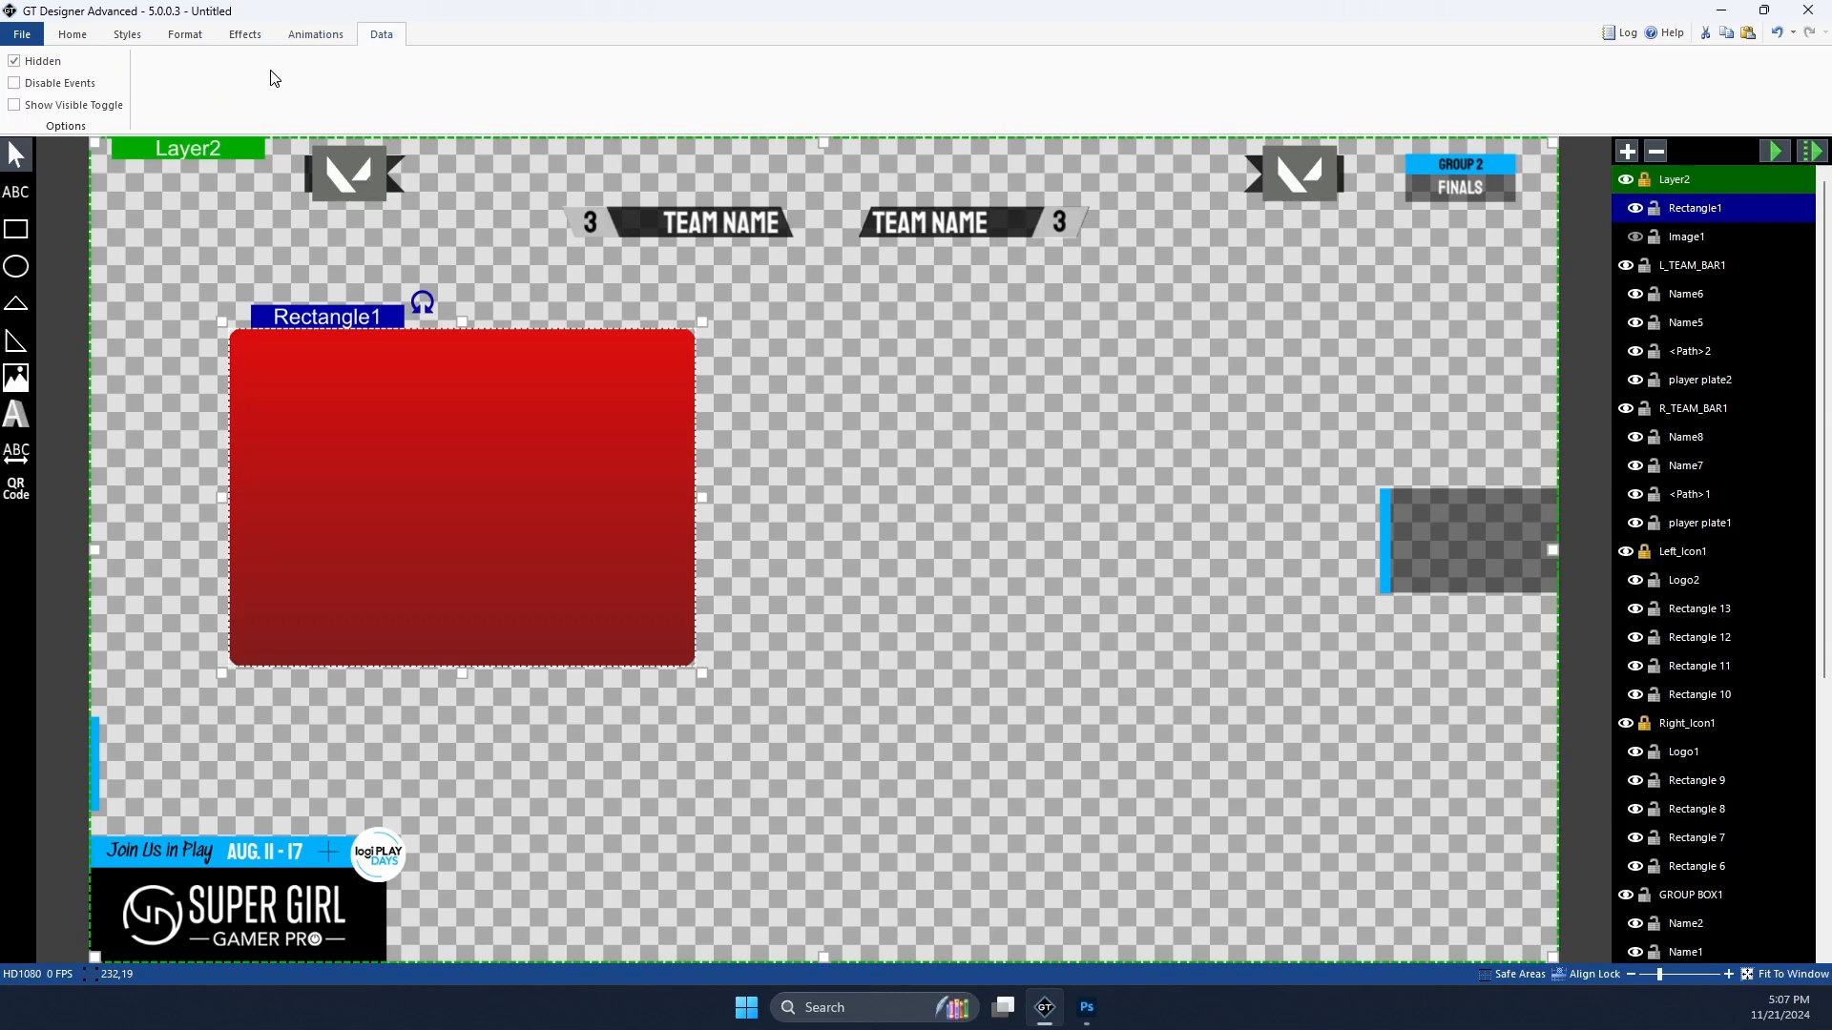
Step: Move the red rectangle toward the middle of the canvas and delete it
drag(365, 346, 583, 370)
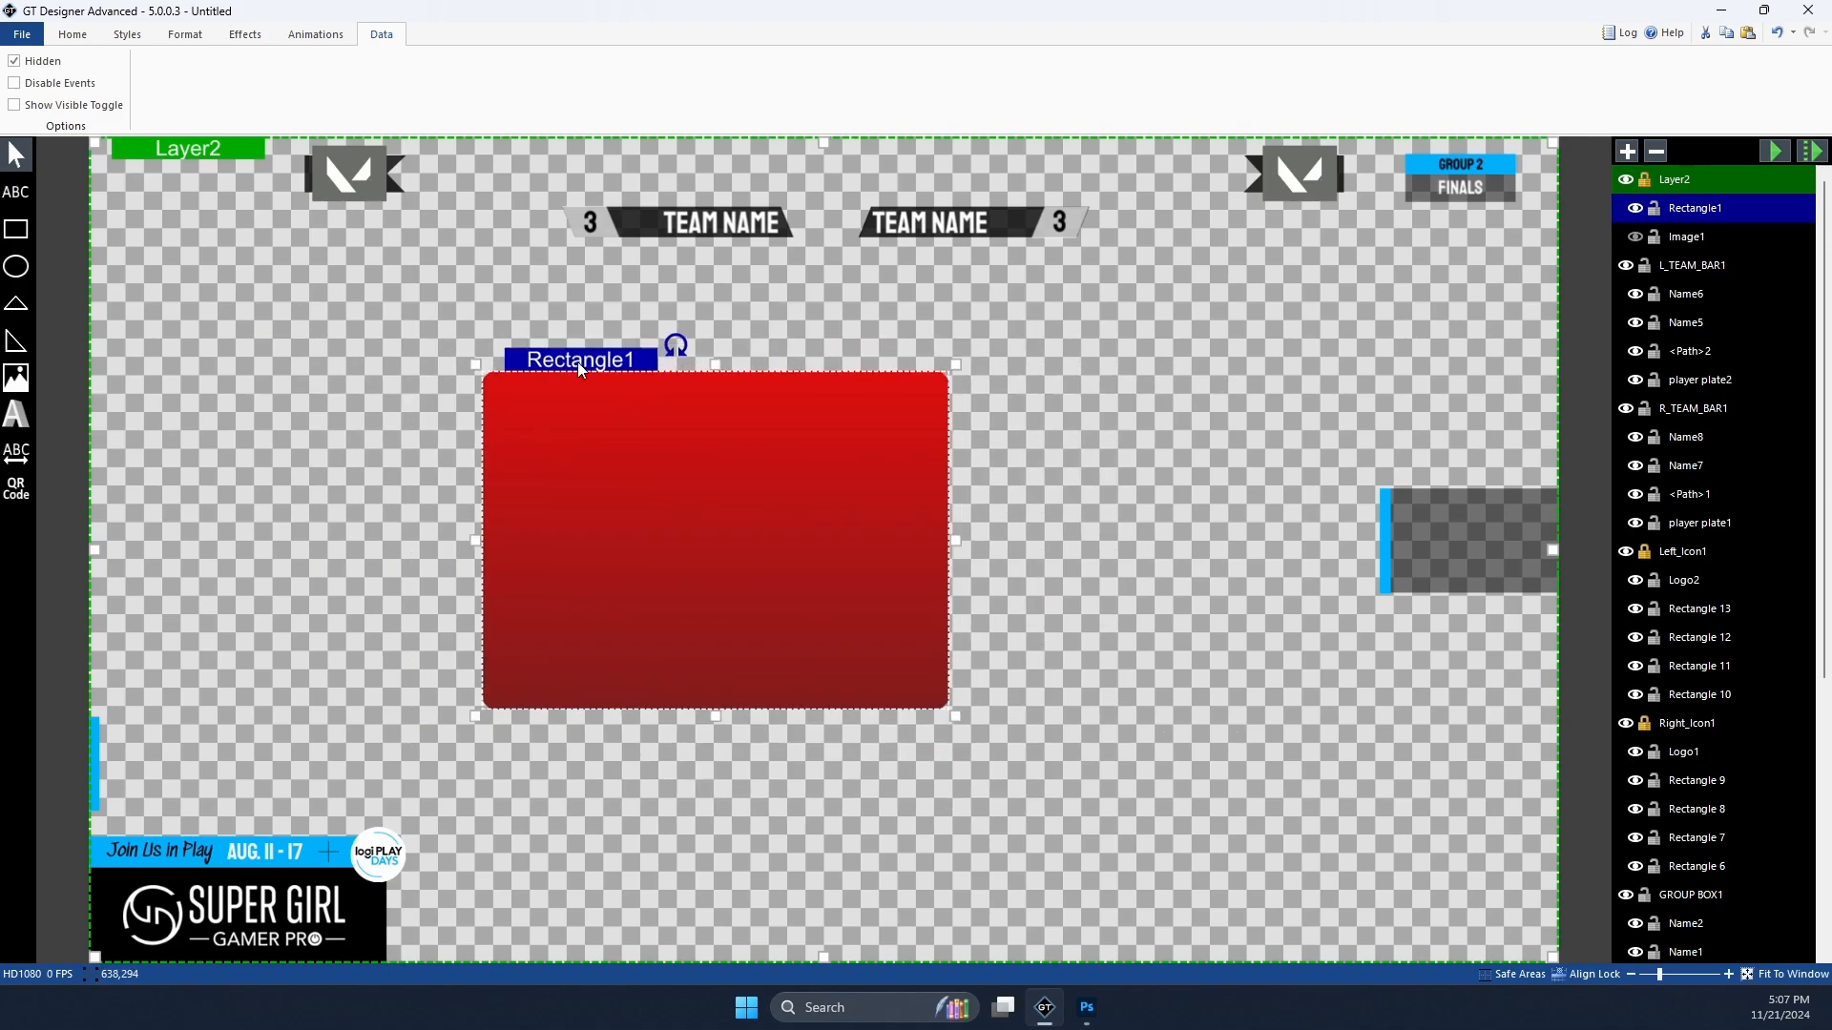
key(Delete)
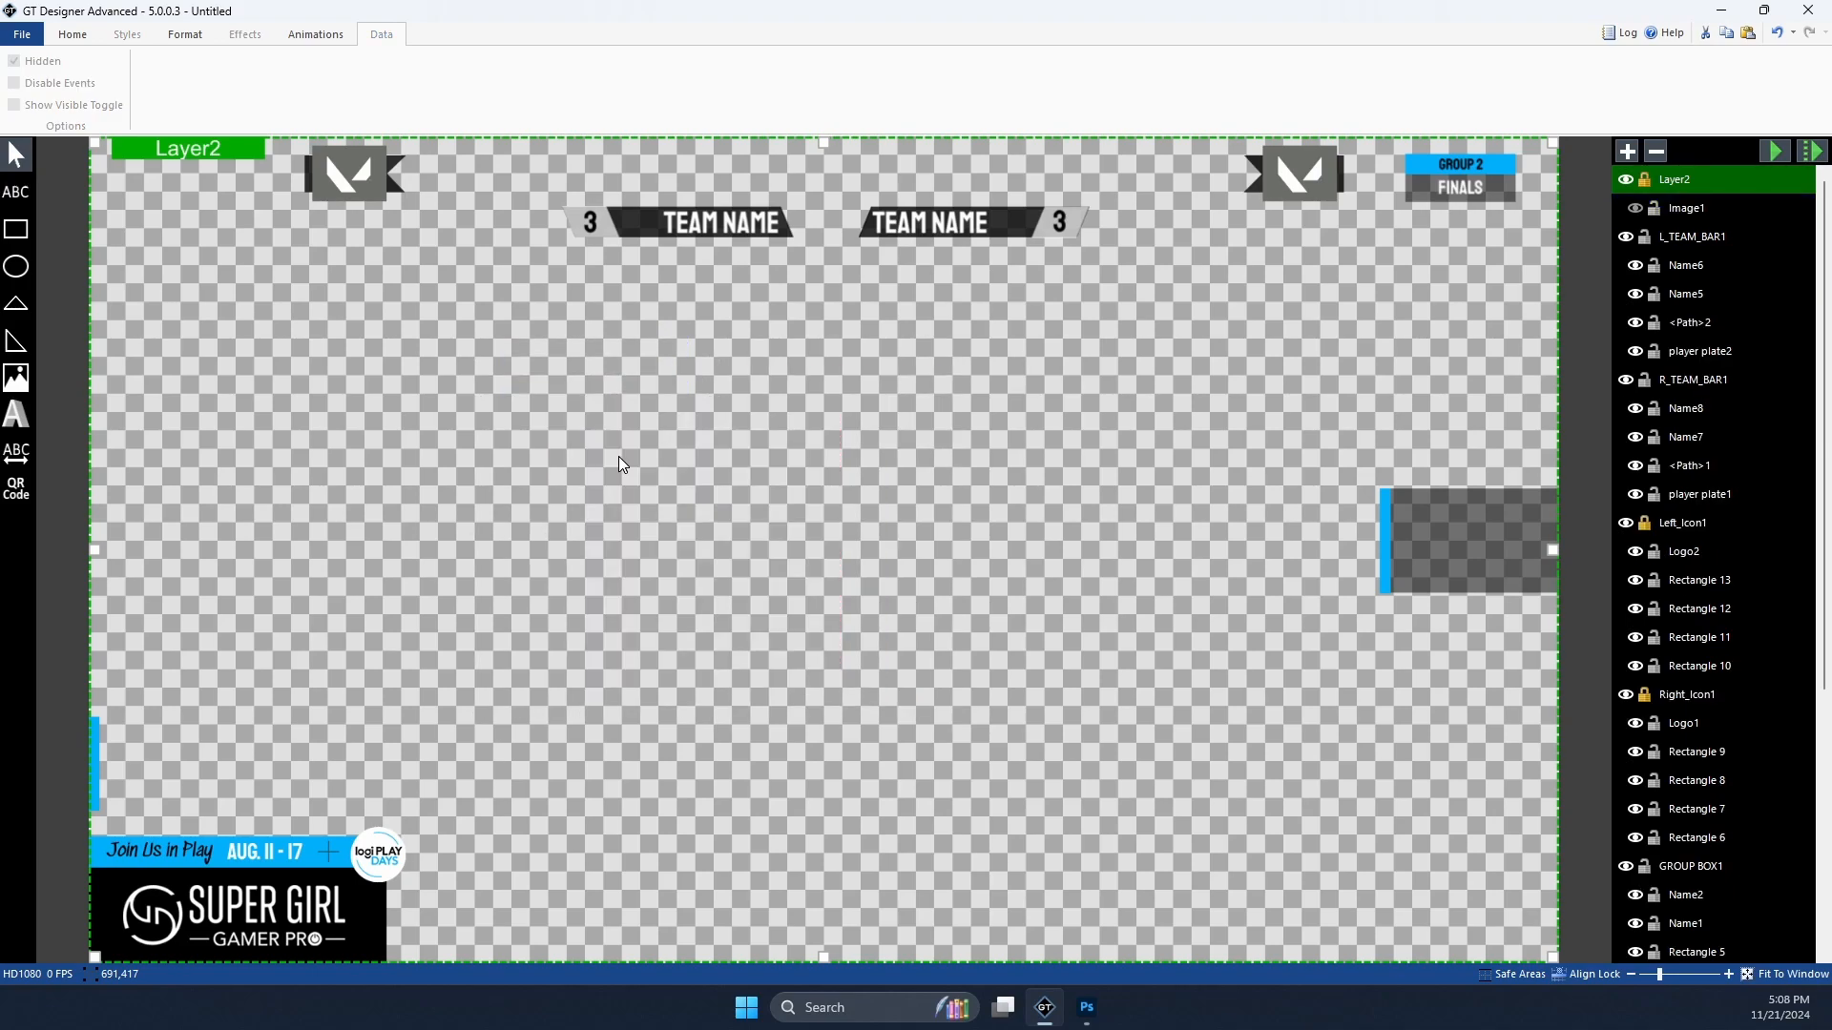
click(21, 33)
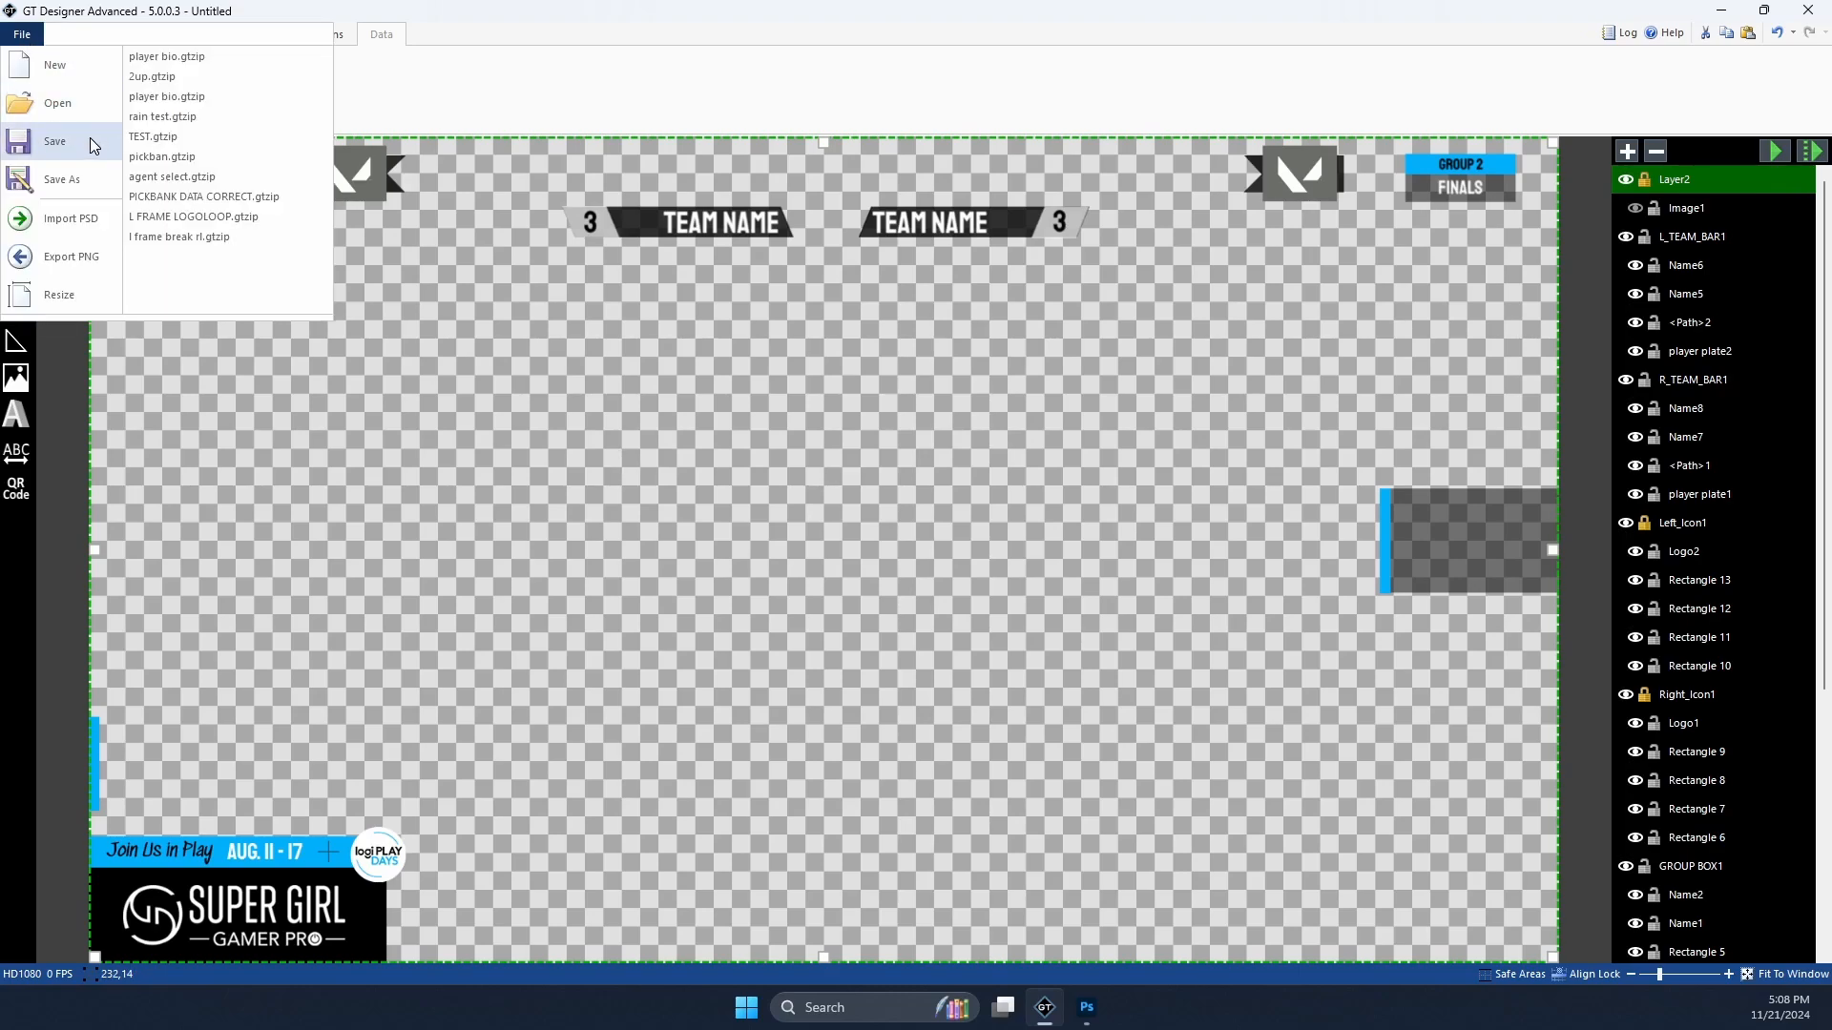
click(605, 20)
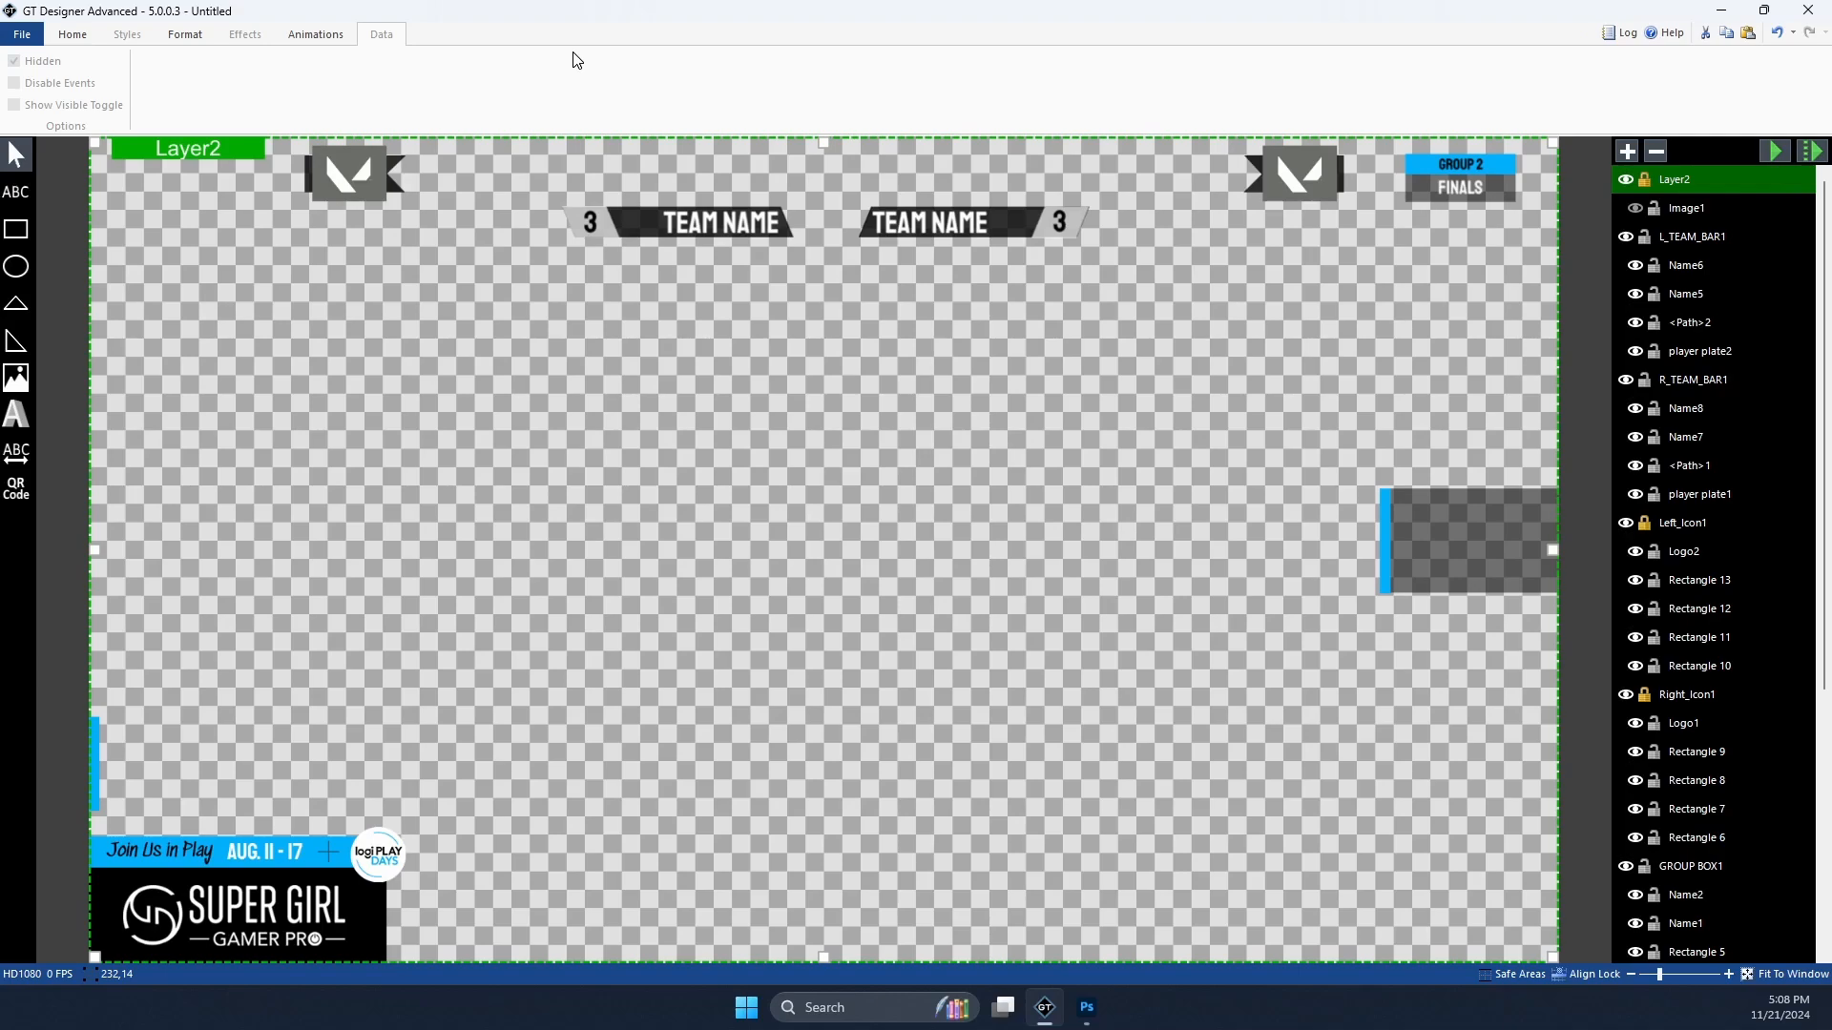
Step: Examine the score box shapes in L_TEAM_BAR1 and R_TEAM_BAR1, and the Picture fill of R_TEAM_BAR1's path shape
click(611, 233)
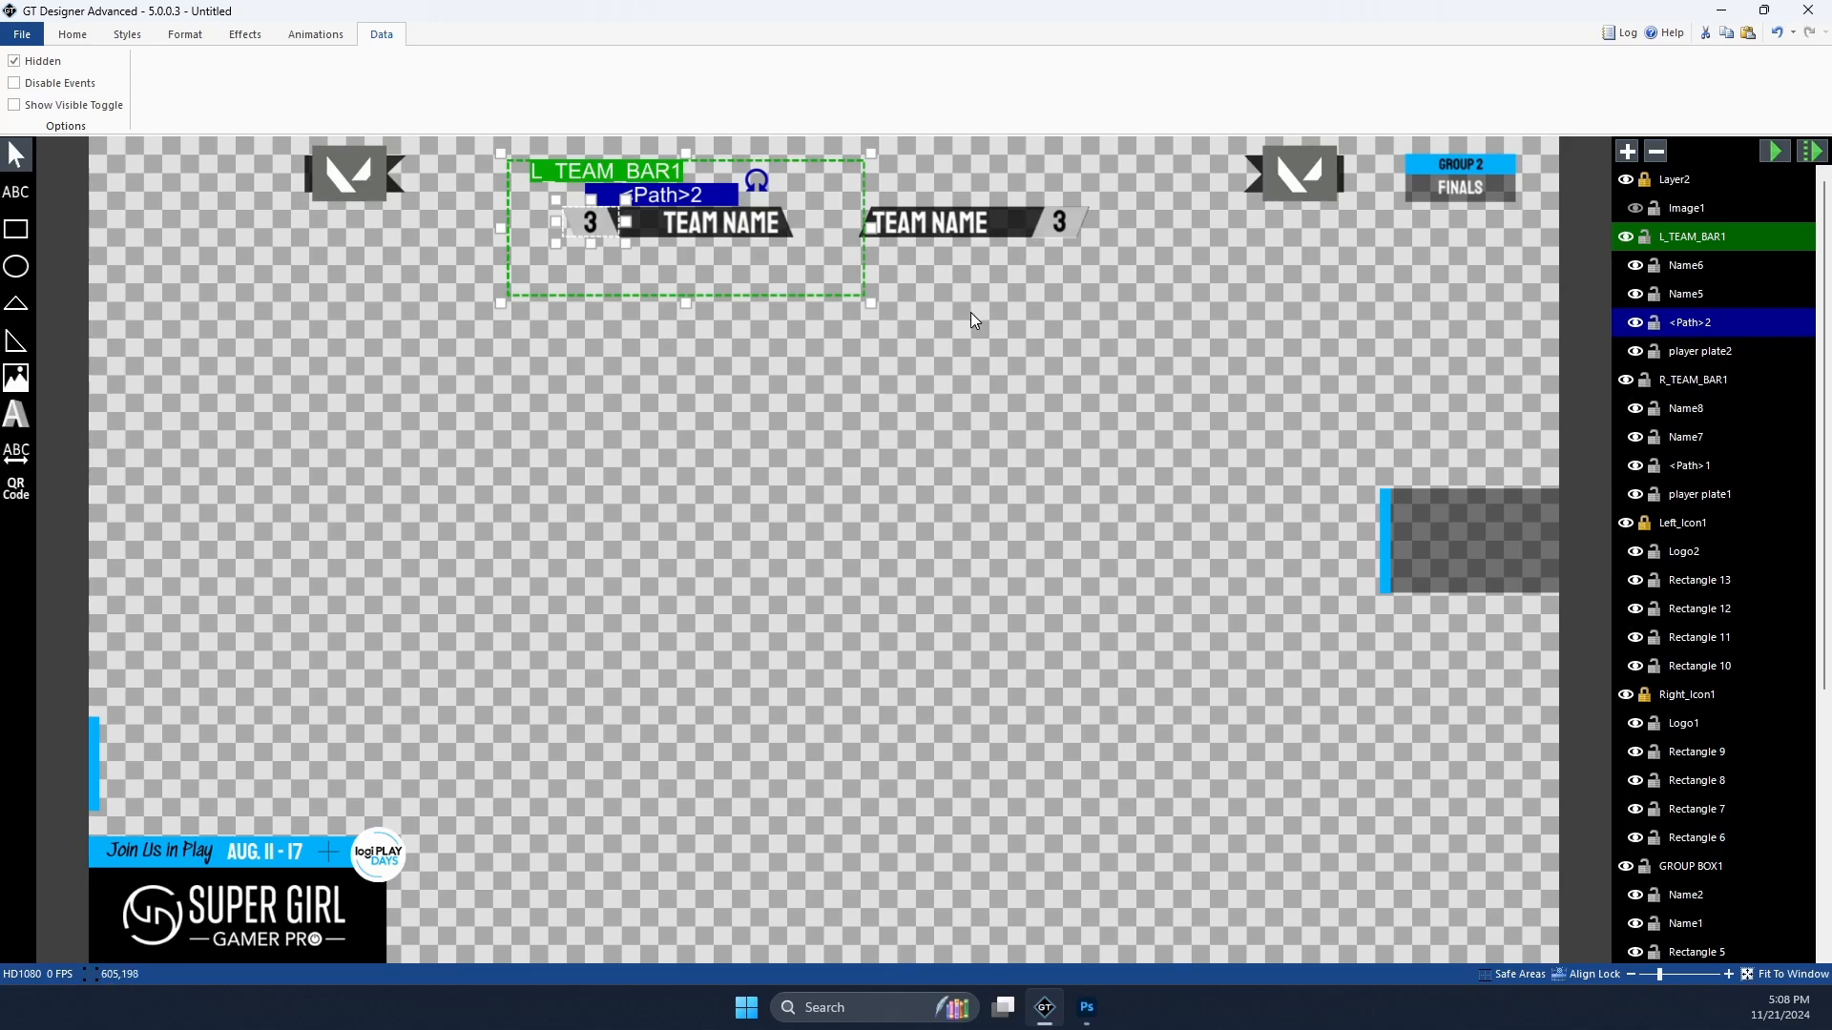
click(1051, 231)
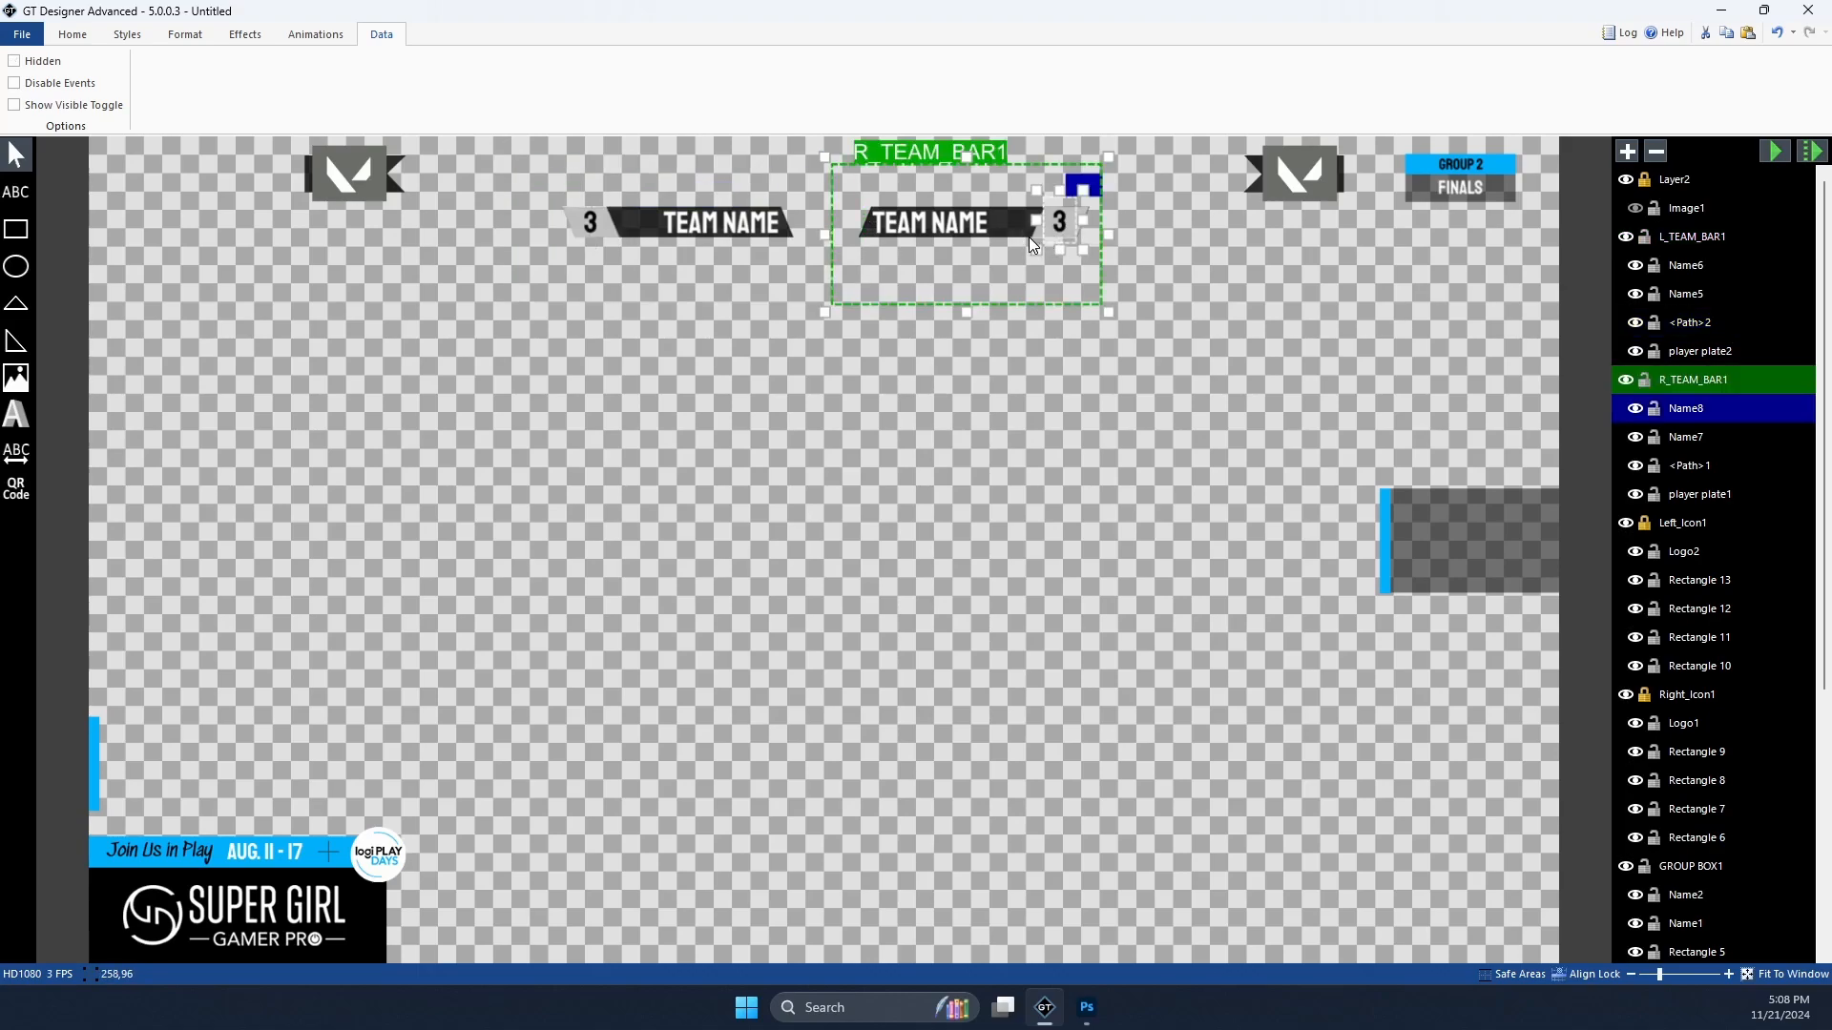
click(1033, 237)
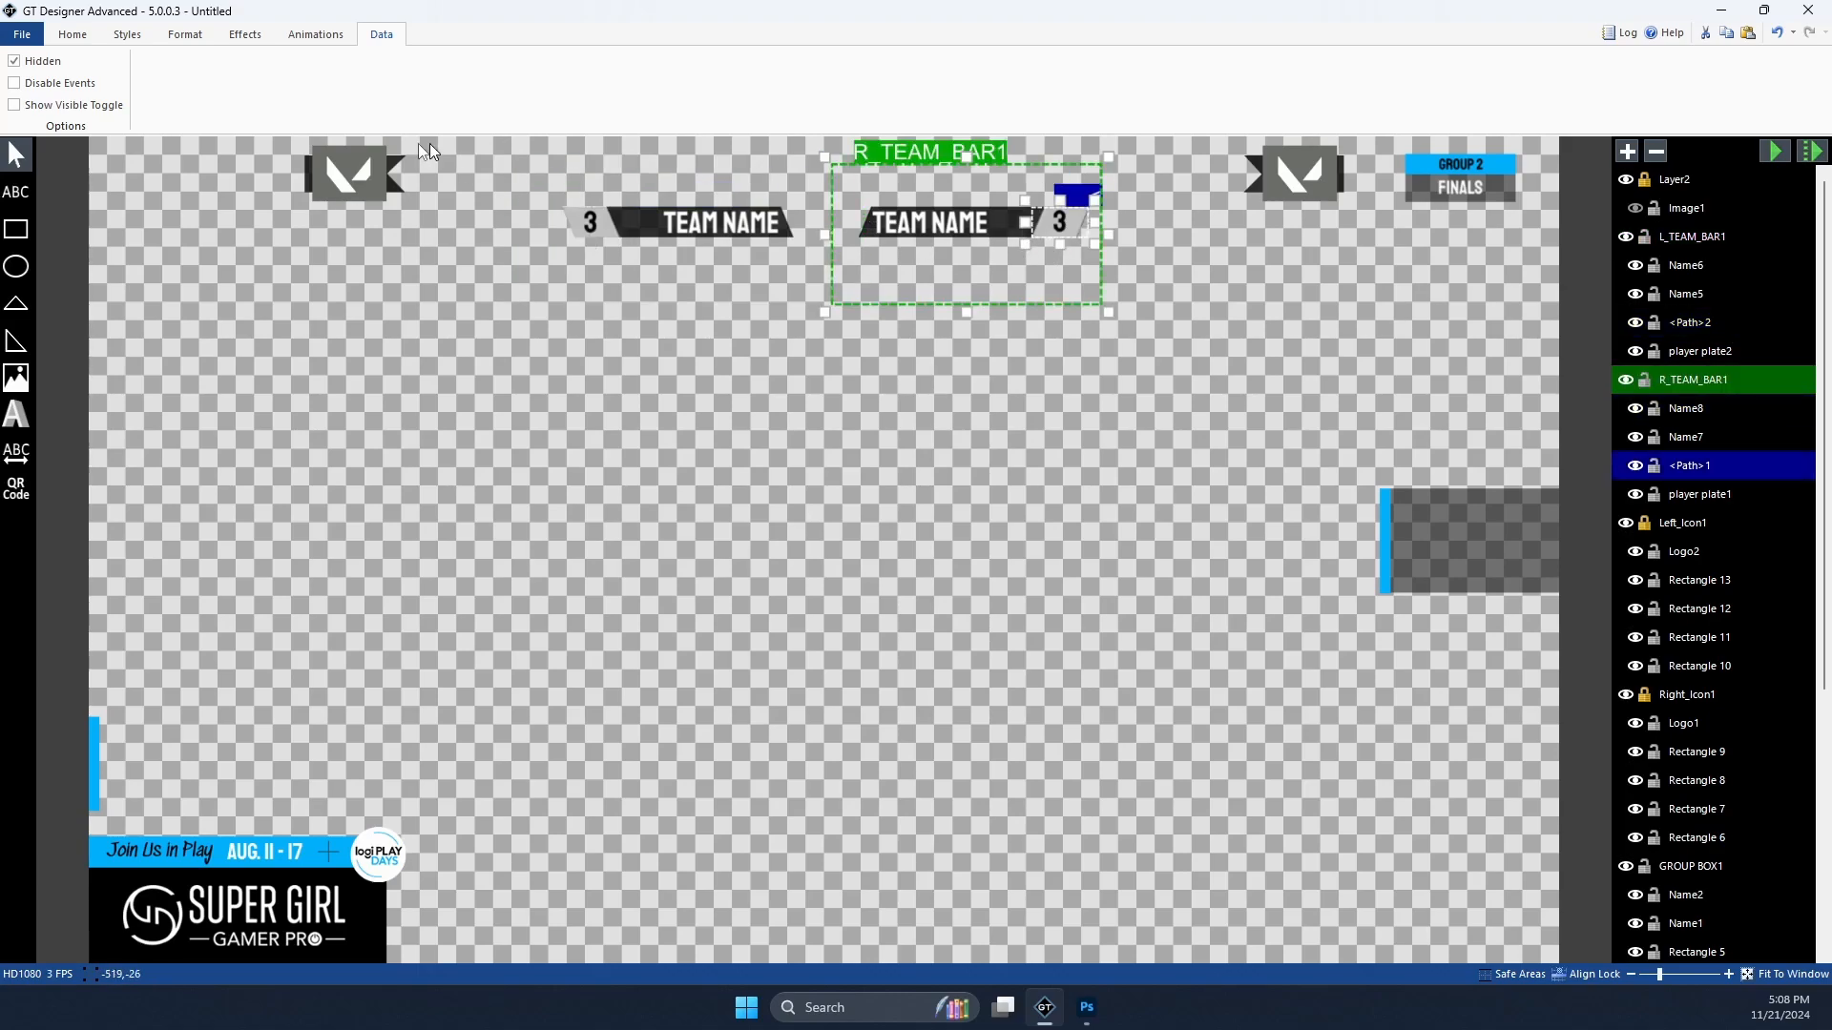
scroll(559, 98, up, 5)
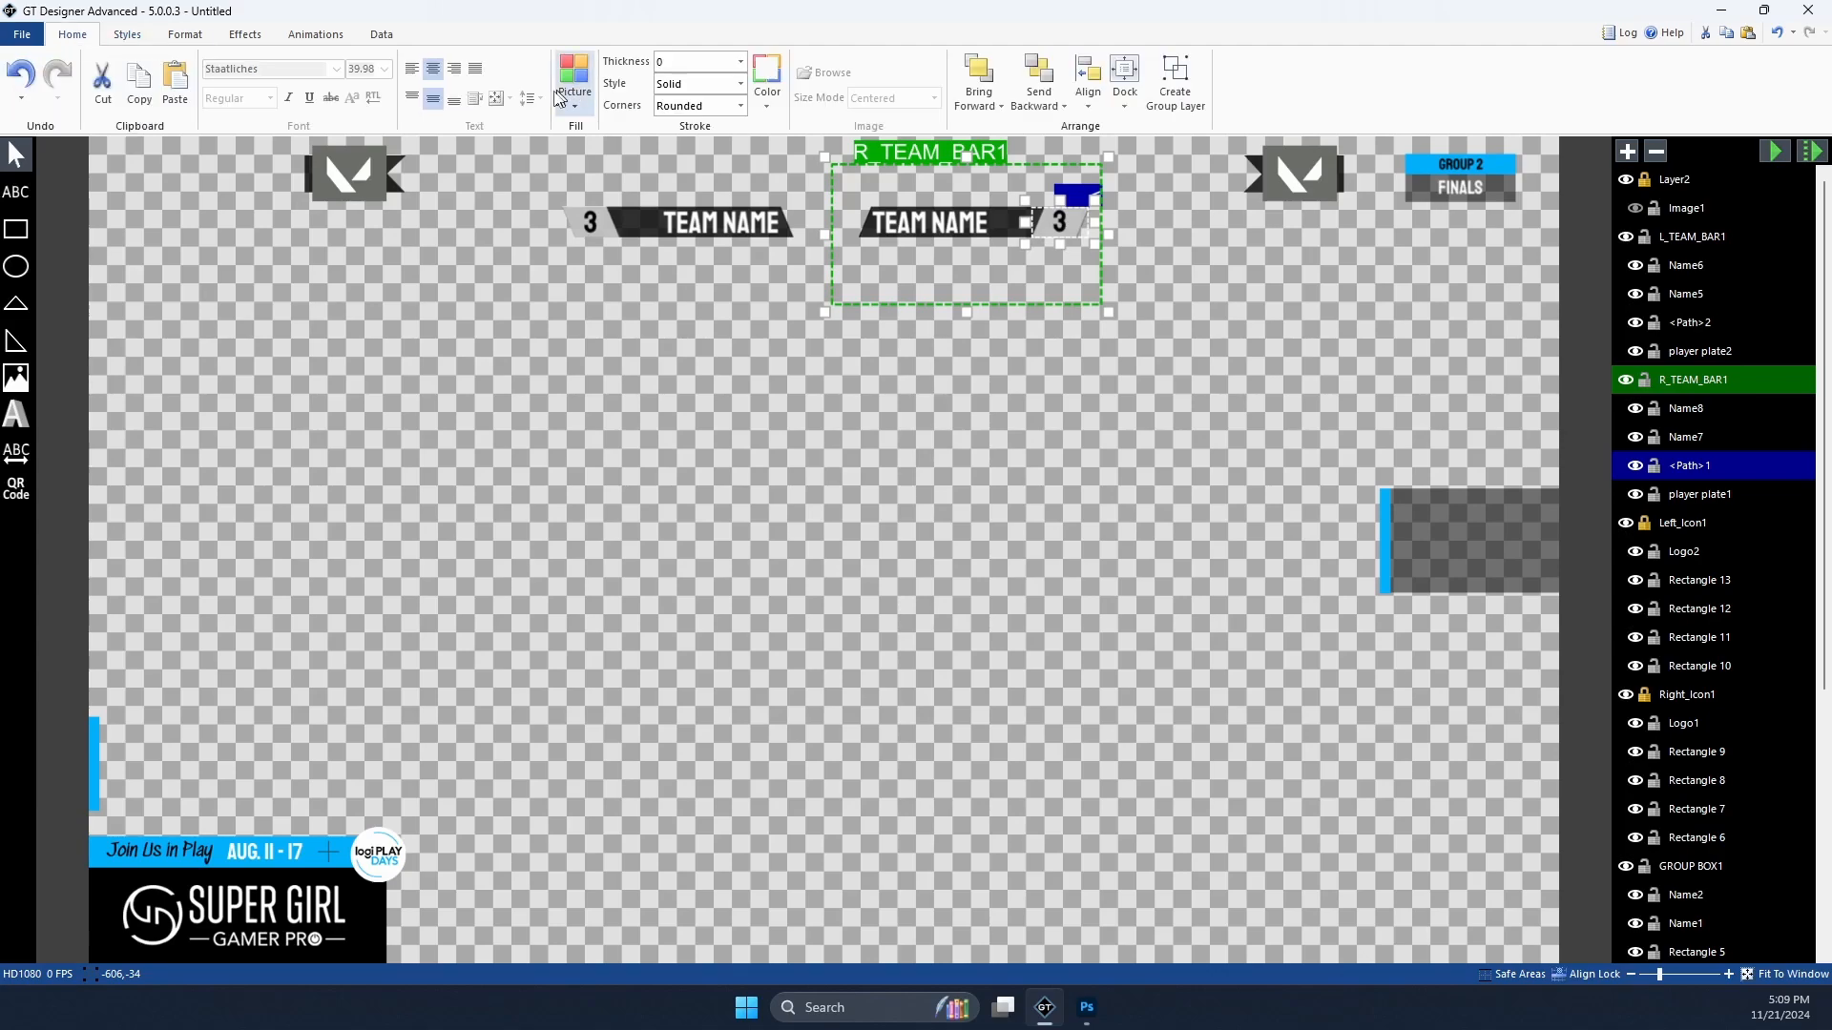
click(577, 106)
click(581, 104)
click(584, 106)
click(580, 104)
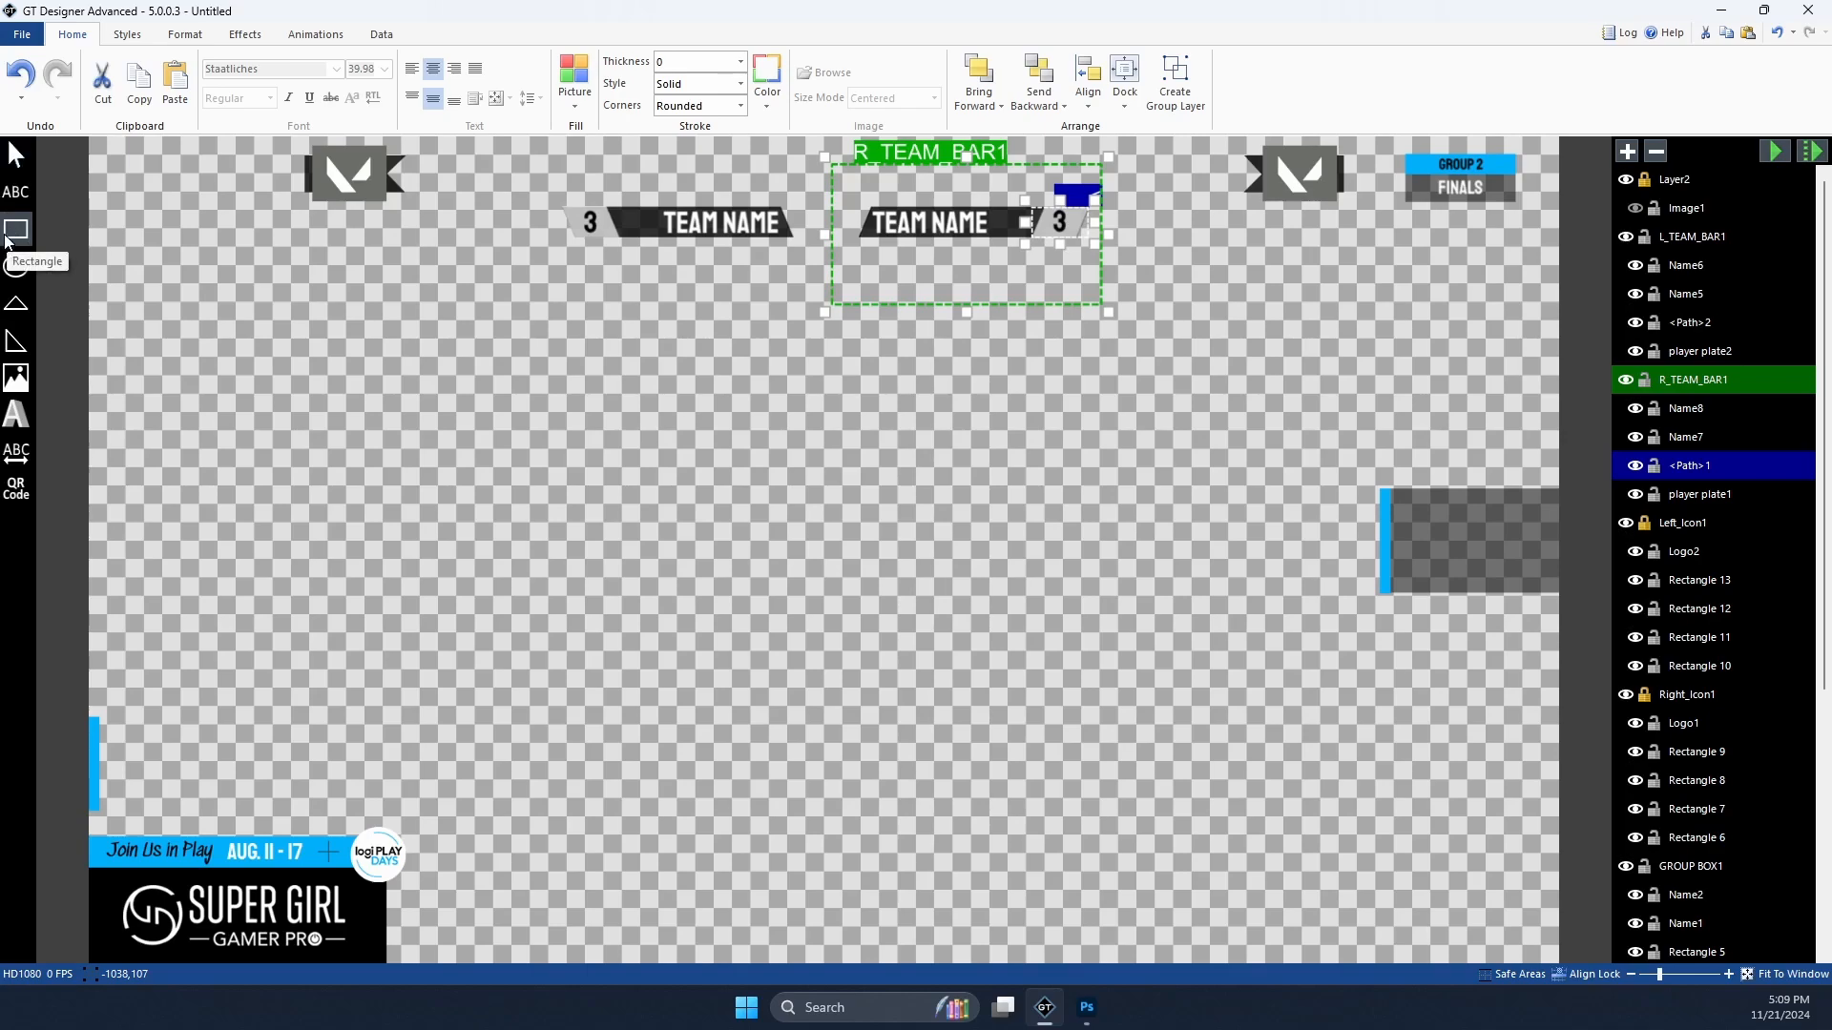
Step: Draw a rectangle, an ellipse and a right triangle on the empty canvas area of Layer2
click(468, 602)
click(19, 230)
drag(273, 395, 527, 541)
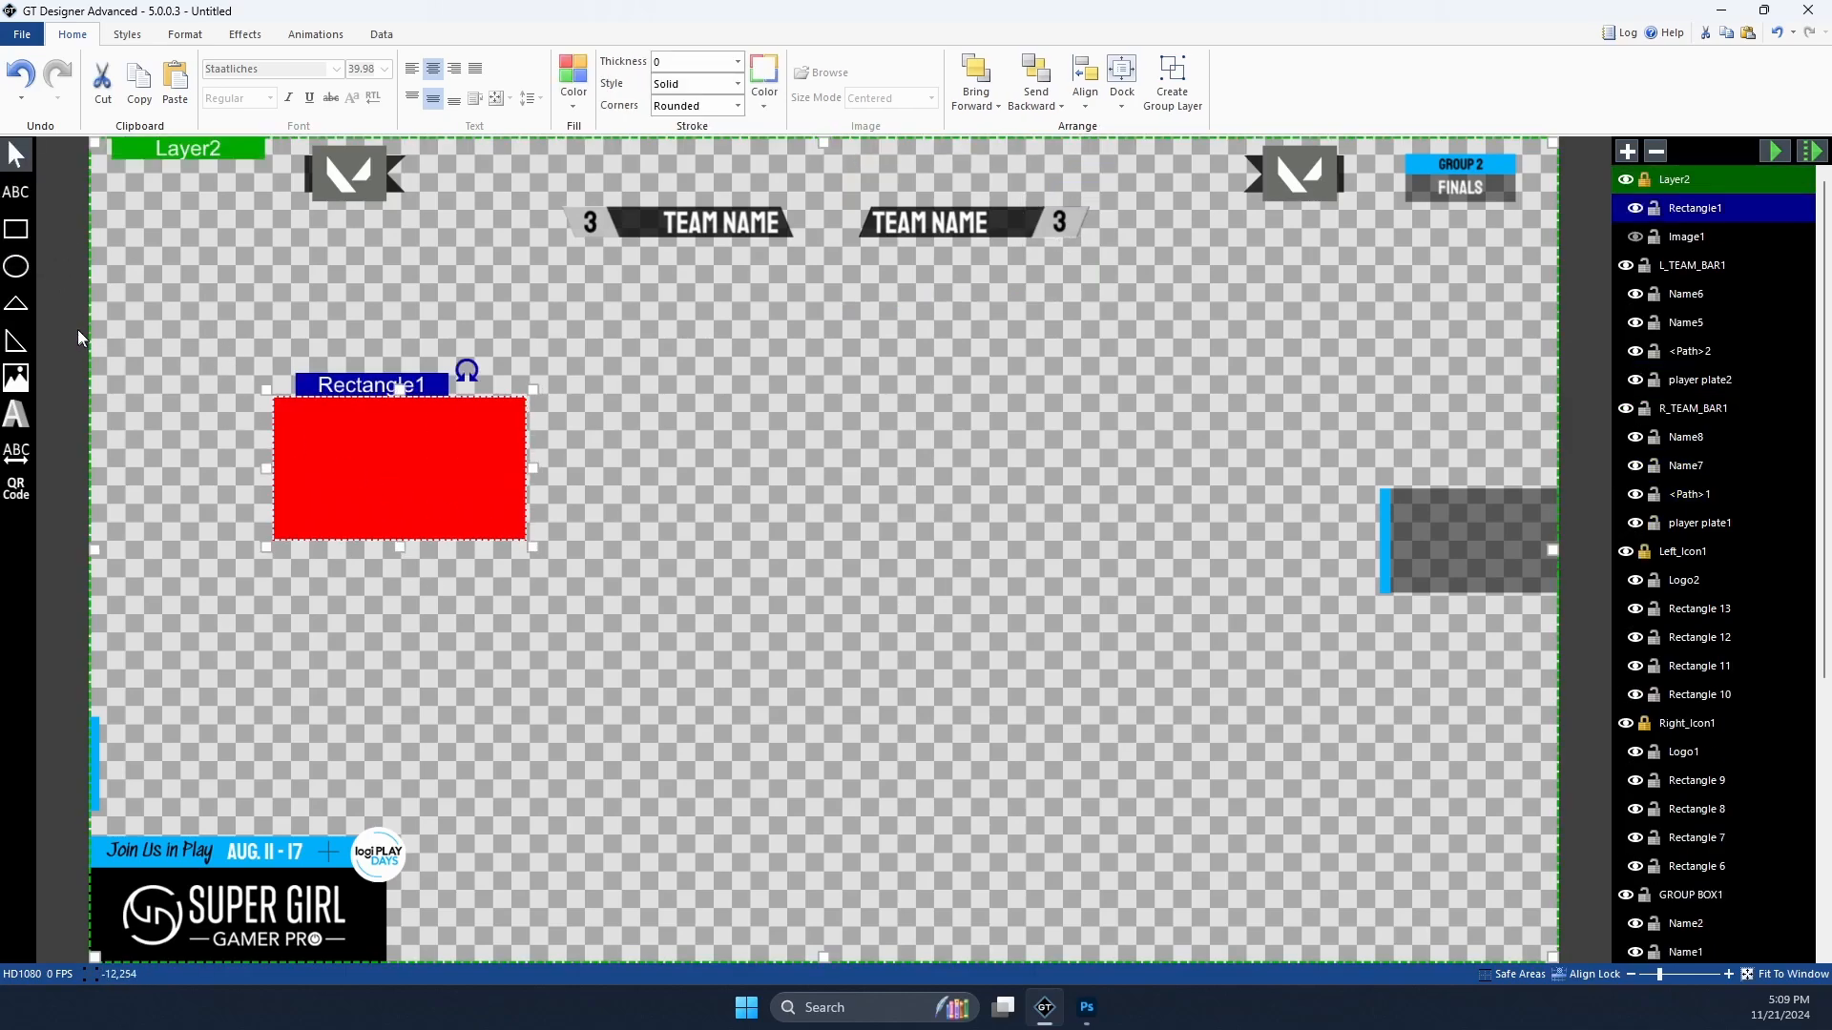
click(21, 267)
drag(671, 460, 895, 621)
click(16, 341)
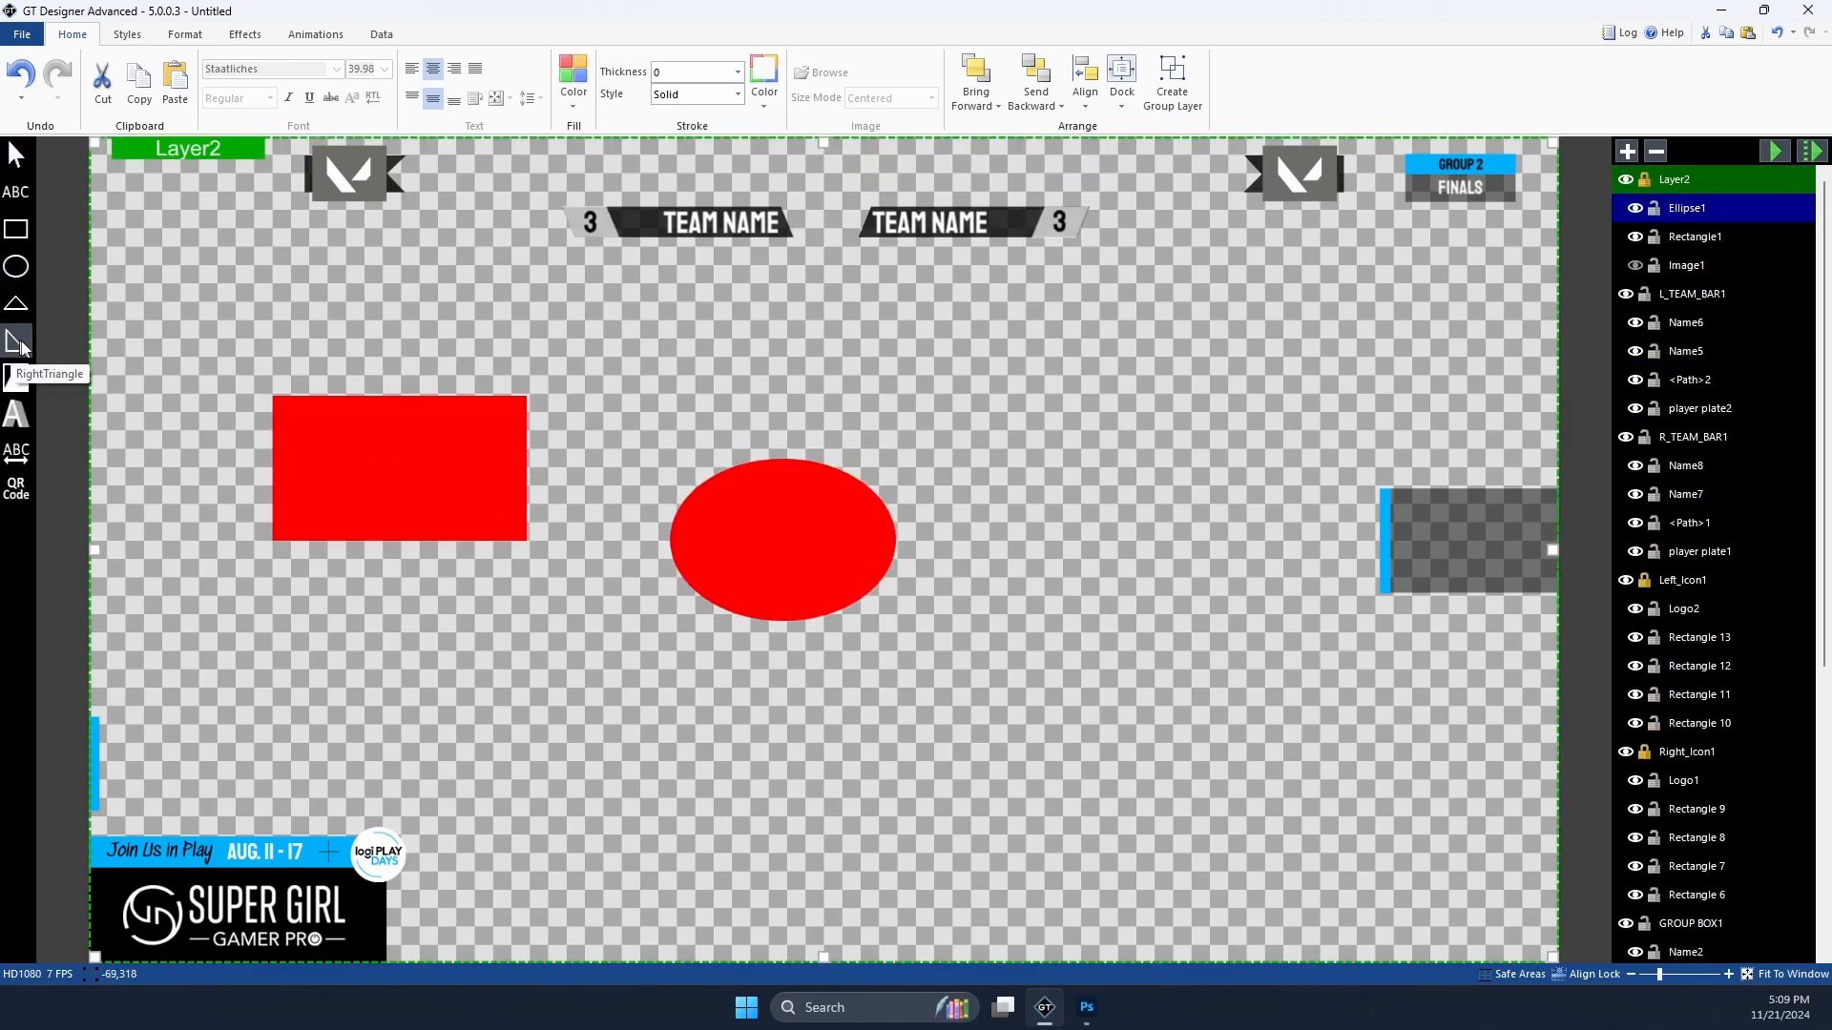
drag(418, 667, 665, 782)
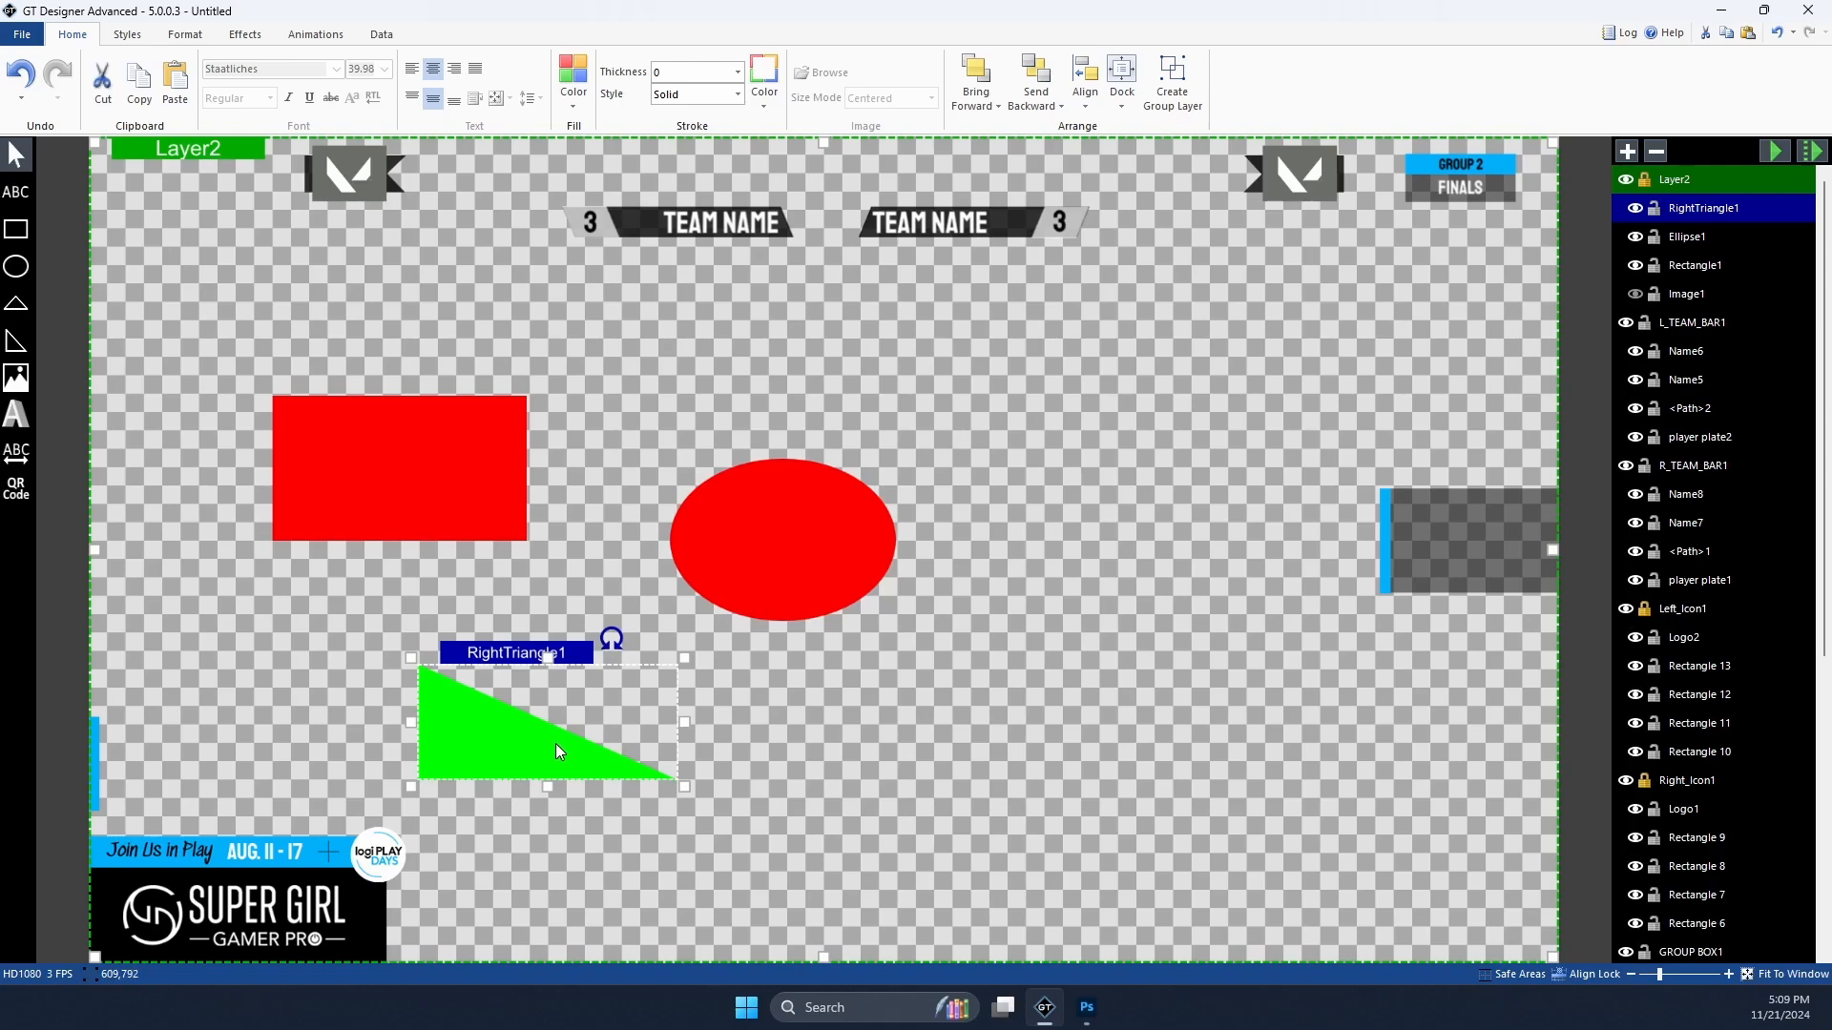
Step: Delete the right triangle, ellipse and rectangle from Layer2
key(Delete)
key(Delete)
key(Delete)
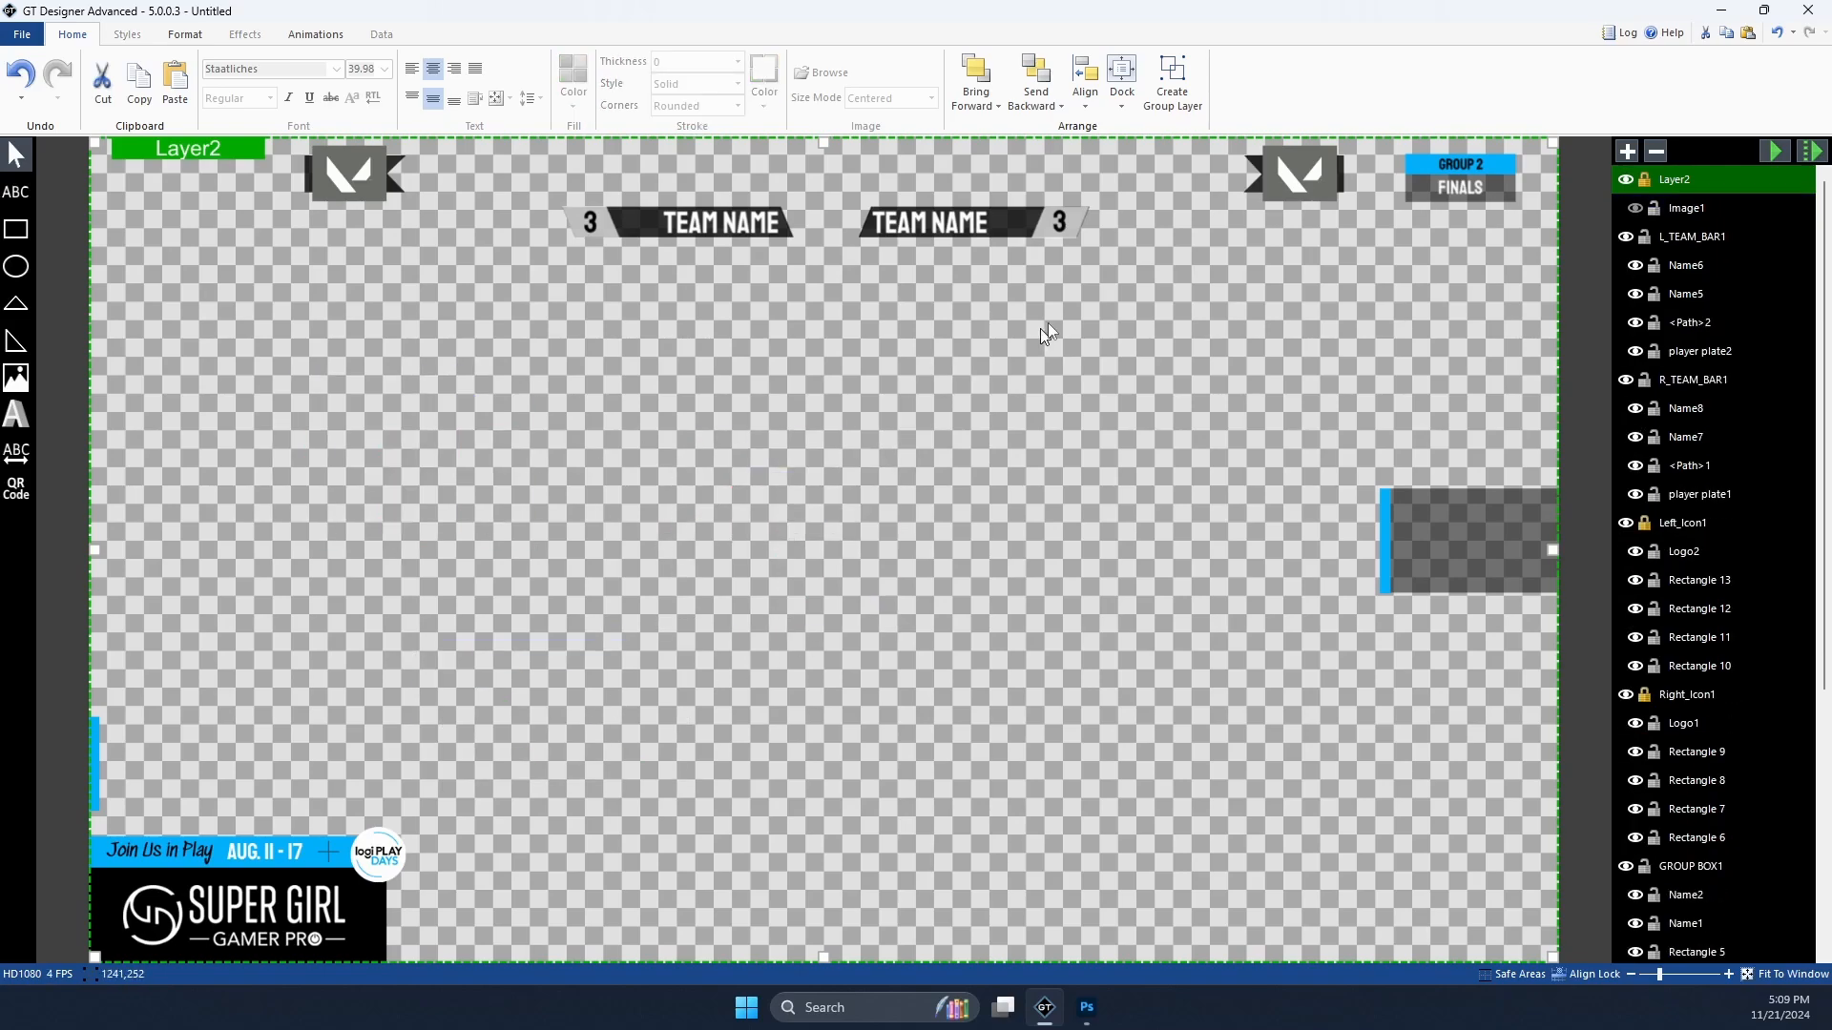
Step: Switch to Photoshop, hide both Name text layers in the R_TEAM_BAR group, and look at the group's export options
click(1045, 222)
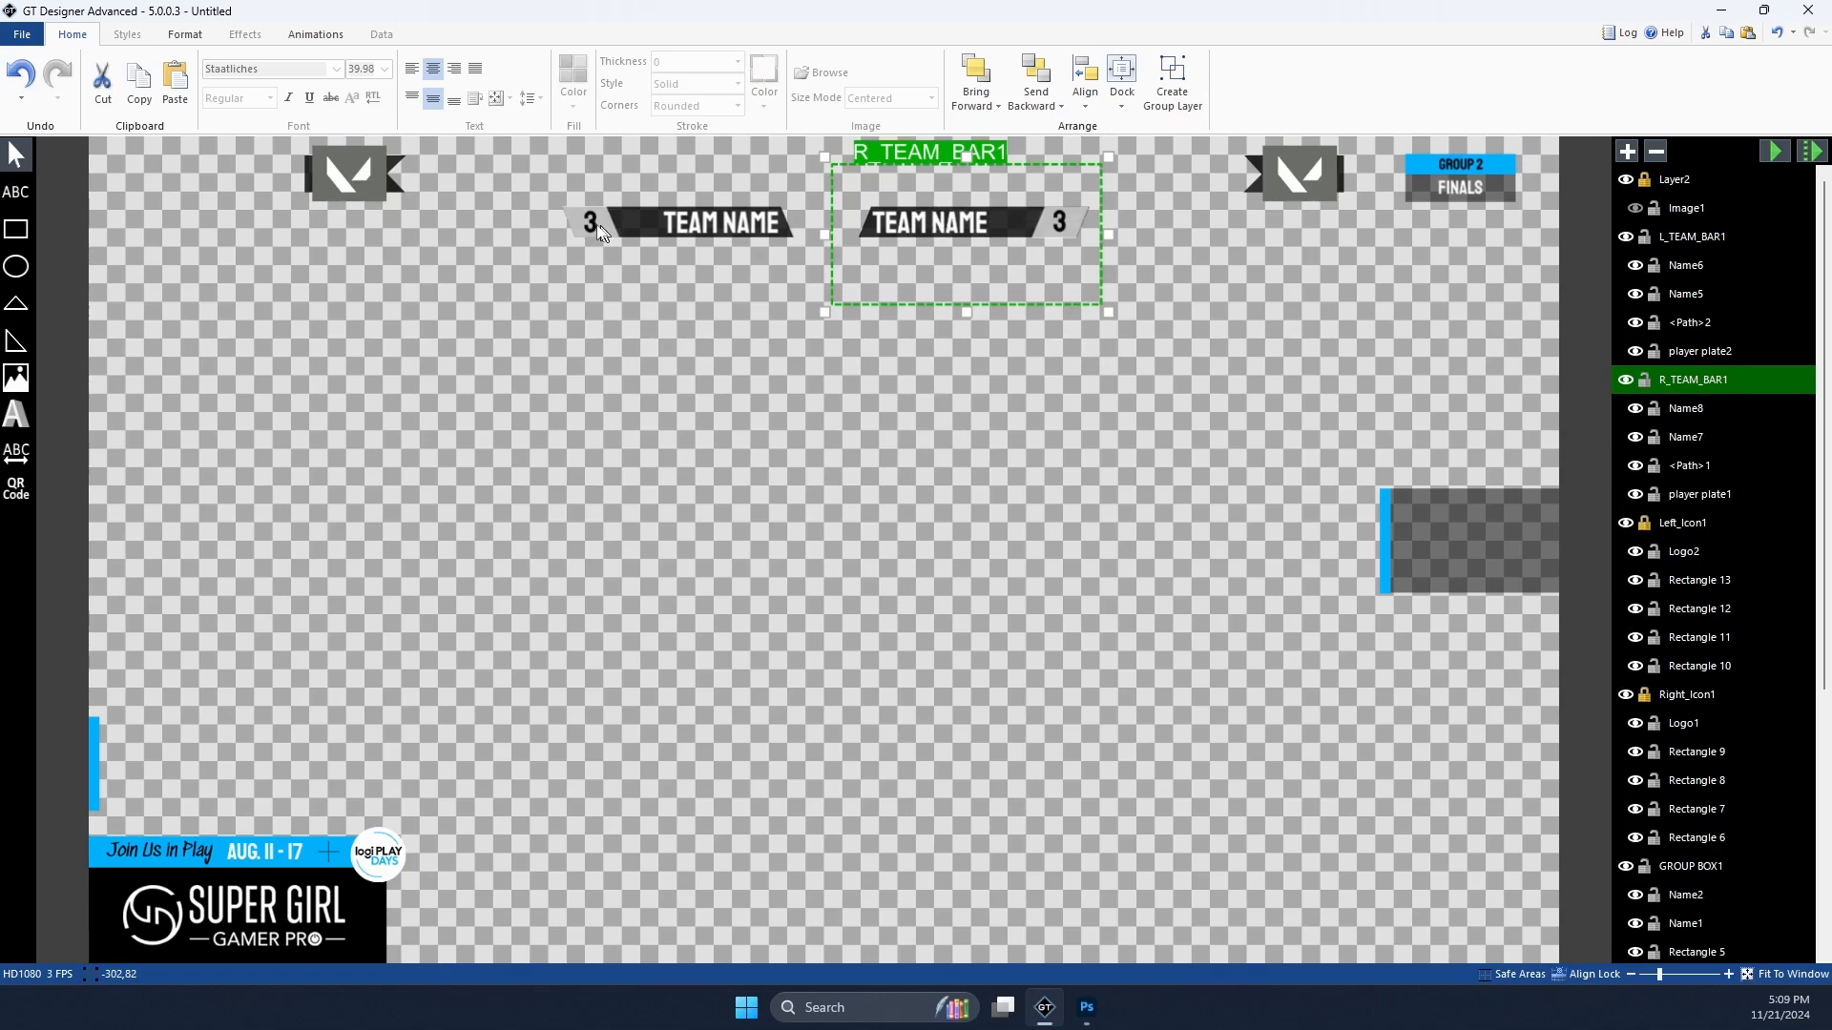
click(405, 315)
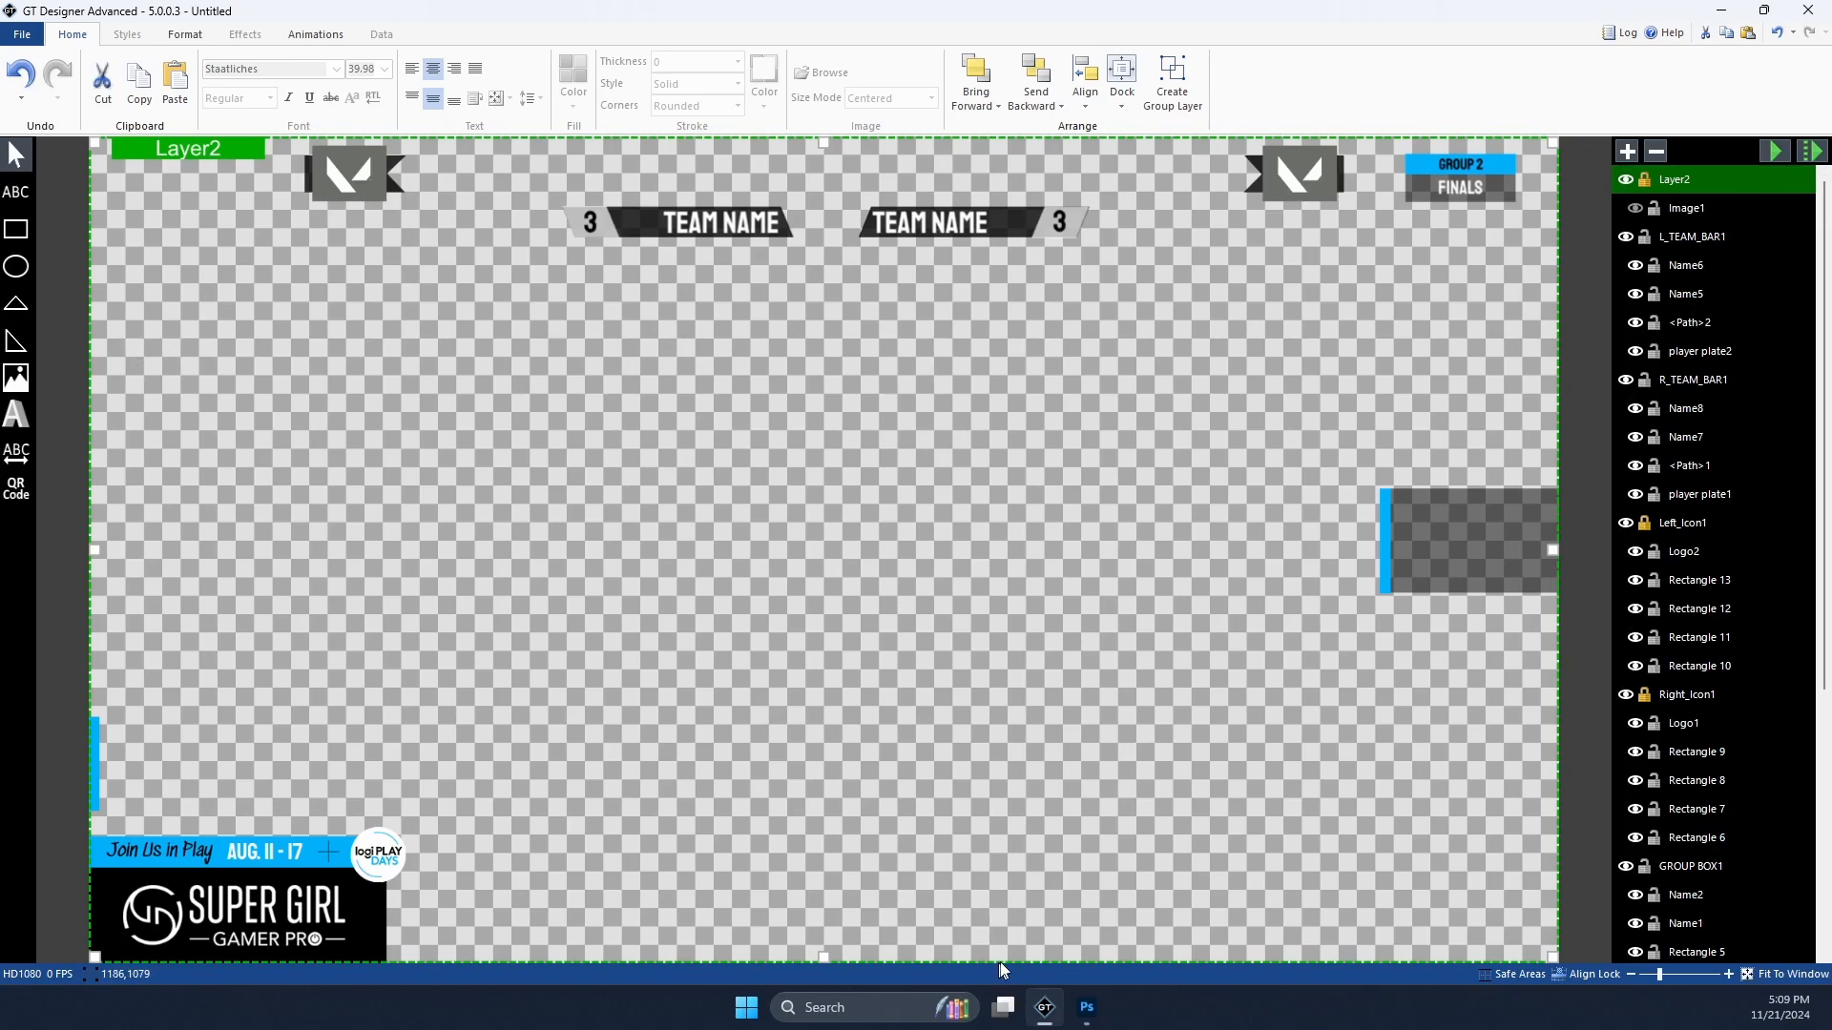
click(1087, 1008)
click(916, 277)
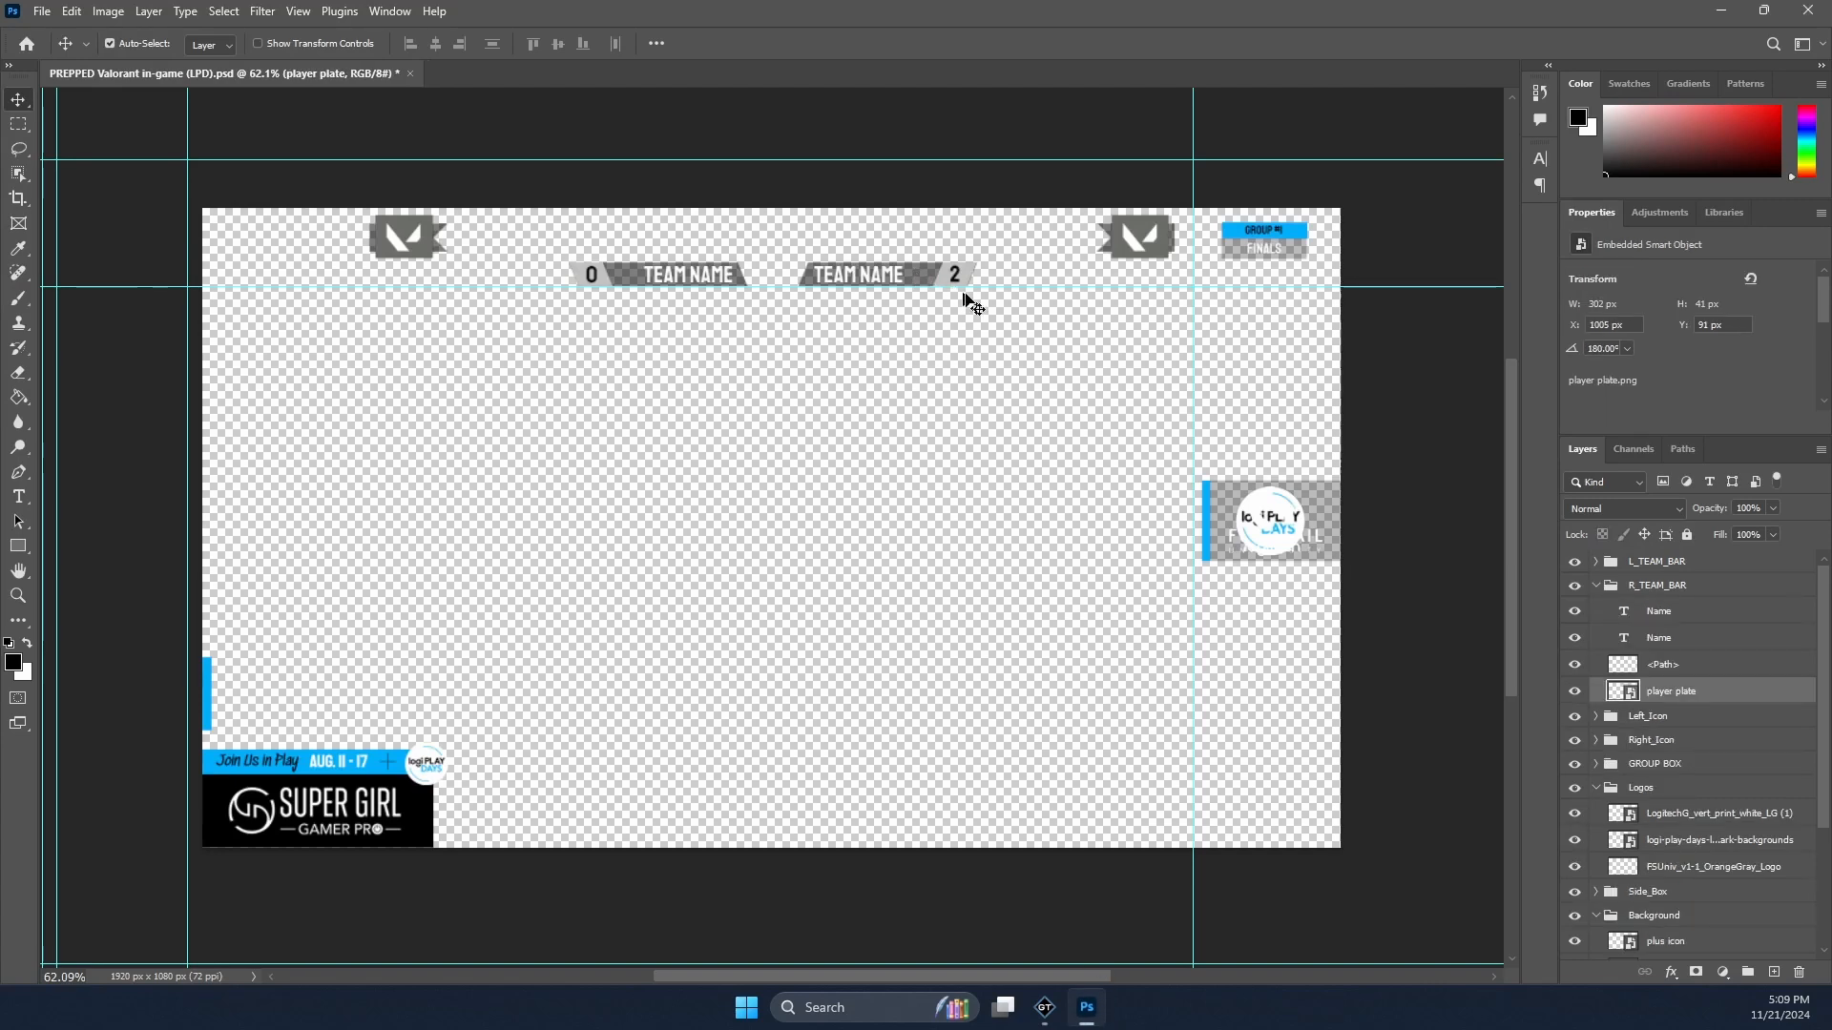
click(1575, 612)
click(1575, 638)
click(1575, 586)
click(1575, 585)
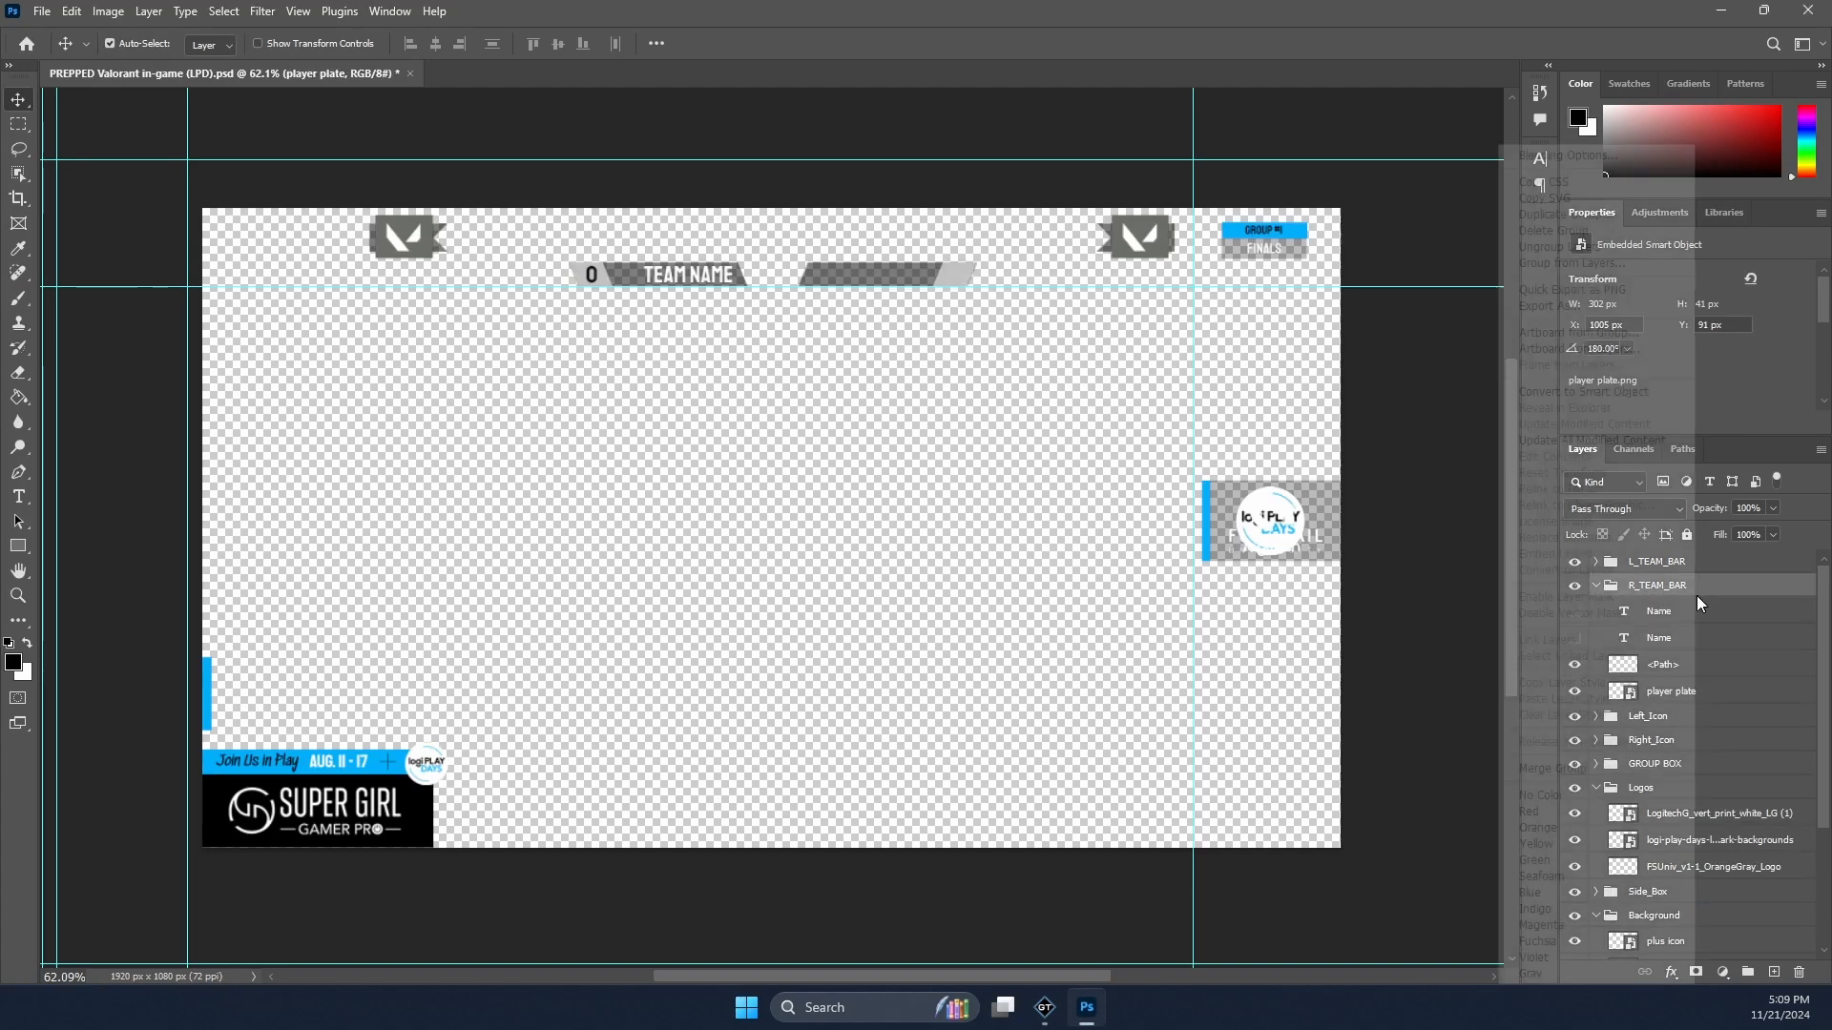
right_click(1694, 584)
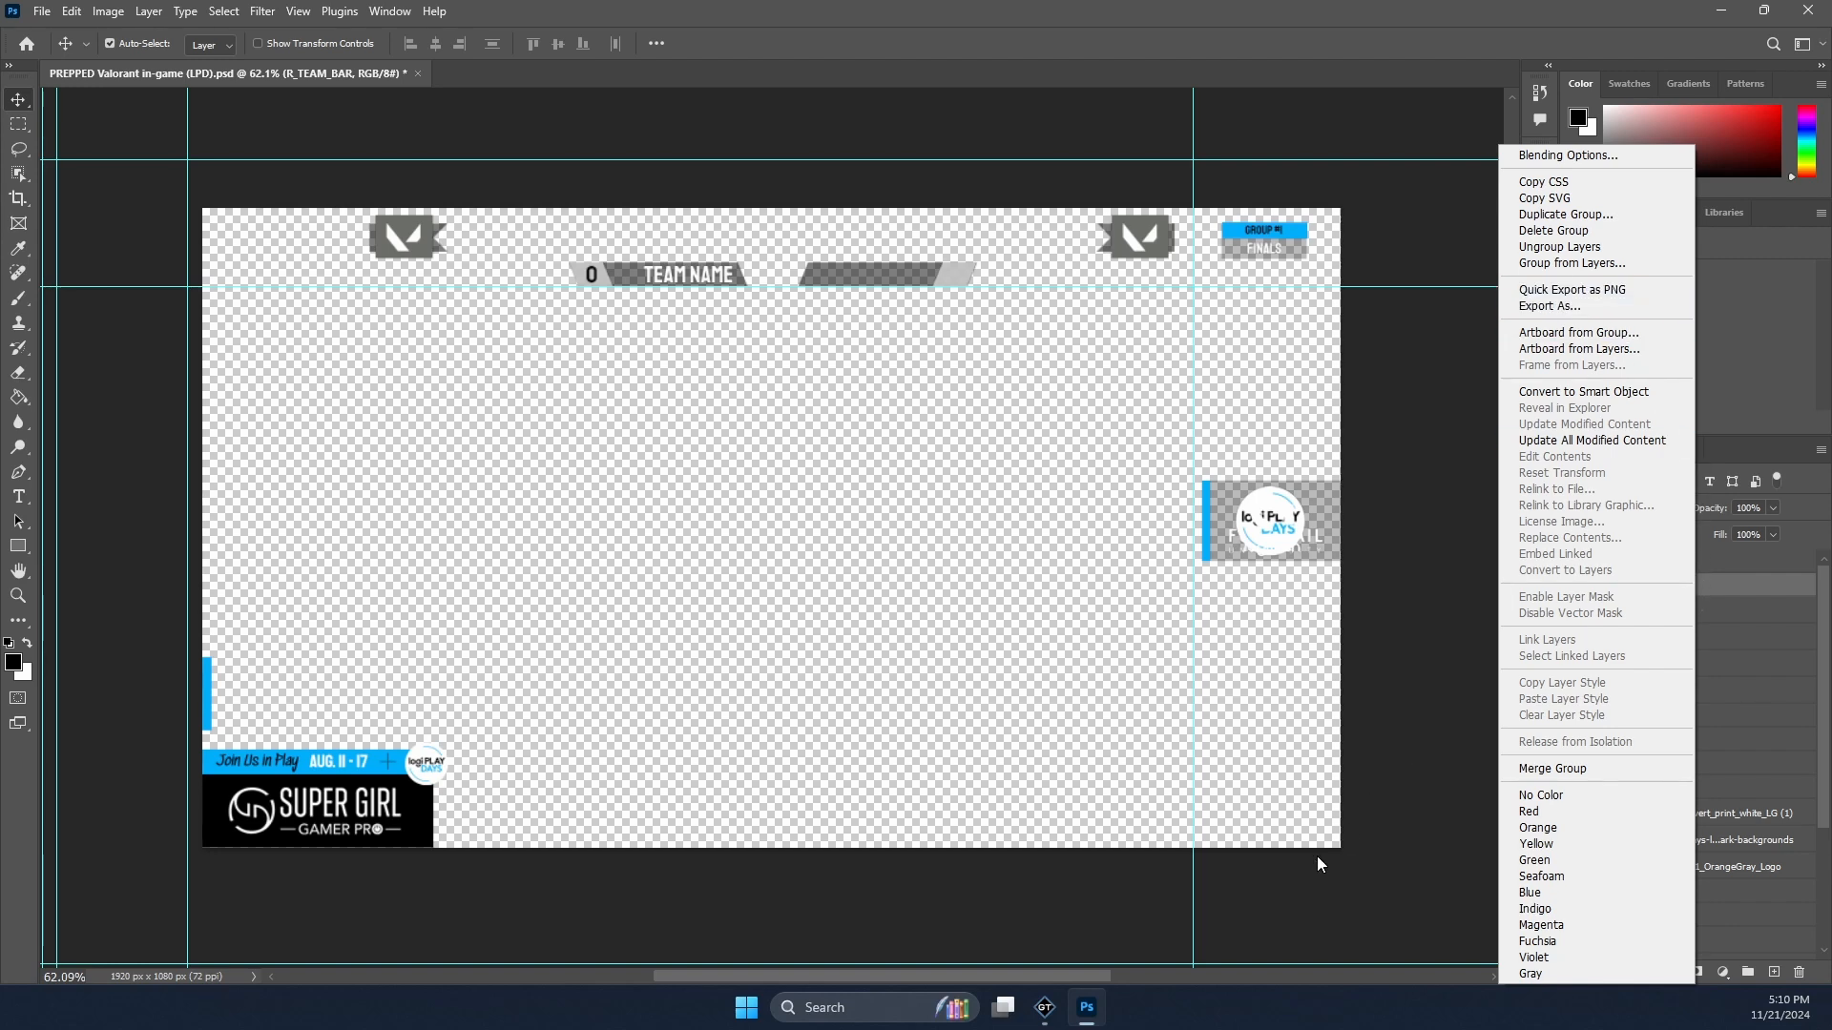
click(1264, 911)
Step: Switch back to GT Designer and rename the team name text Name6 in L_TEAM_BAR1 as TEAM_L
click(1045, 1007)
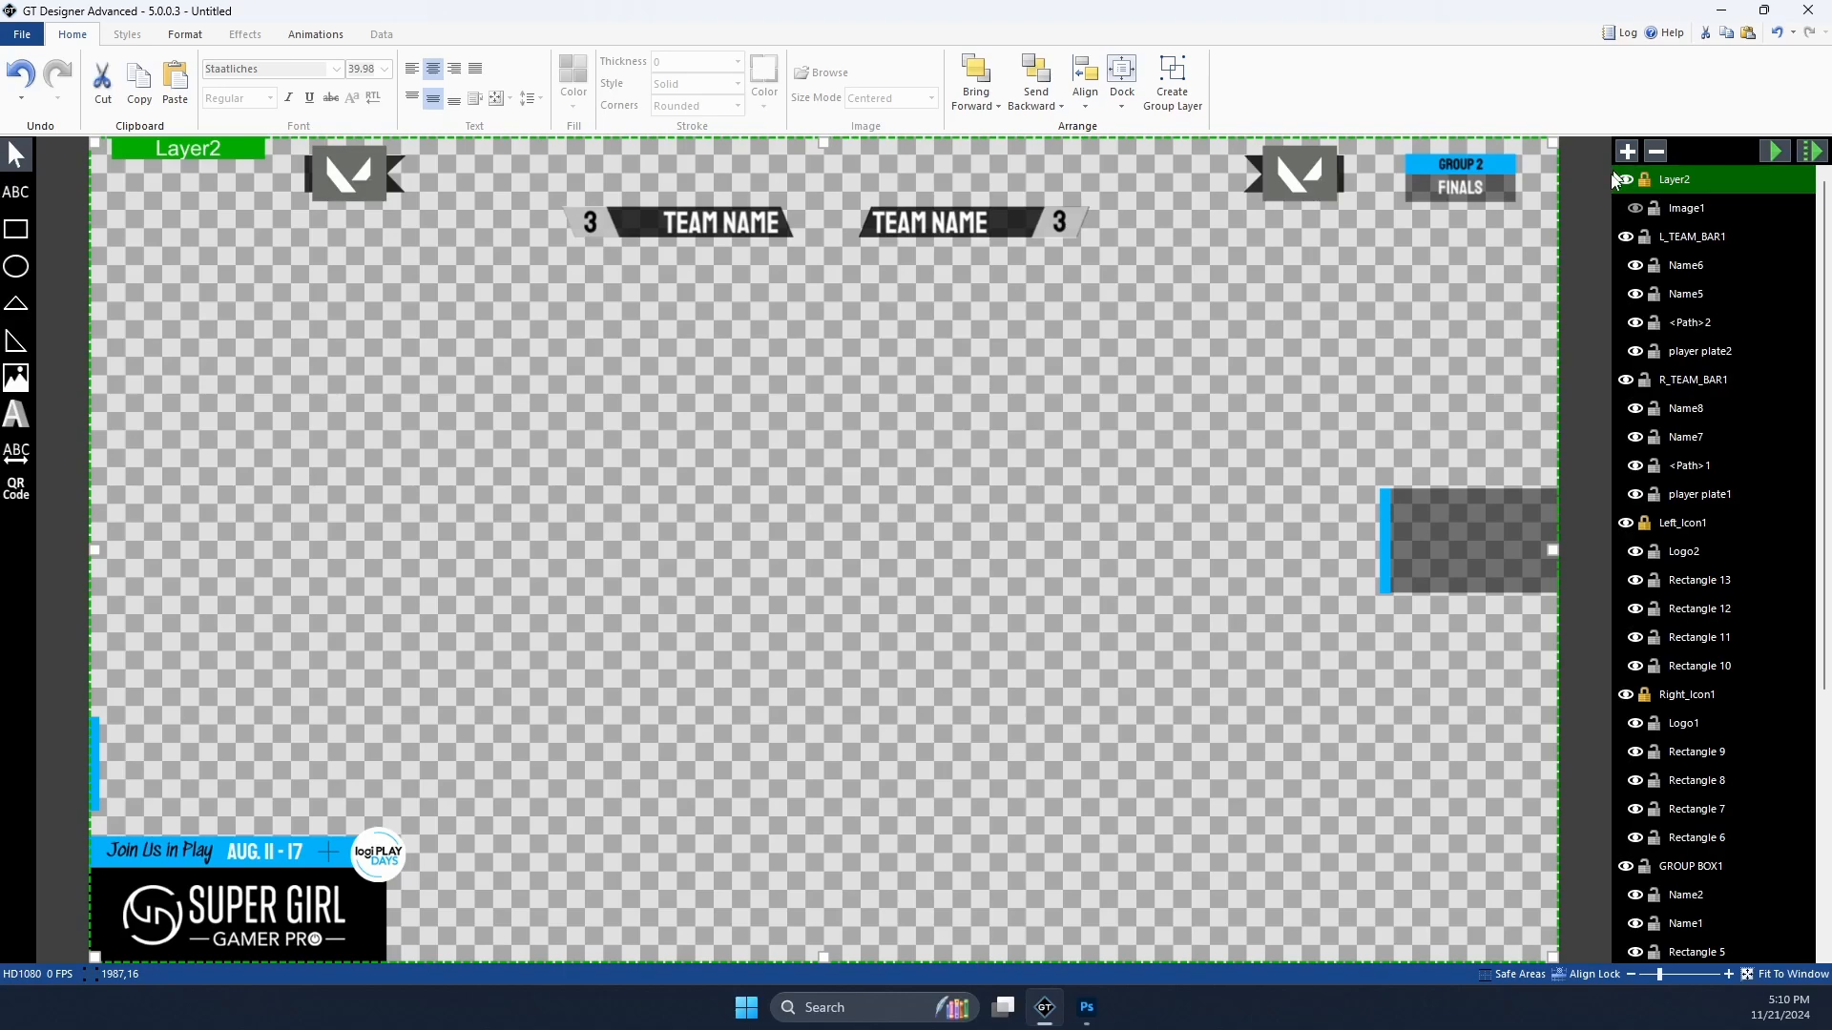
click(1703, 291)
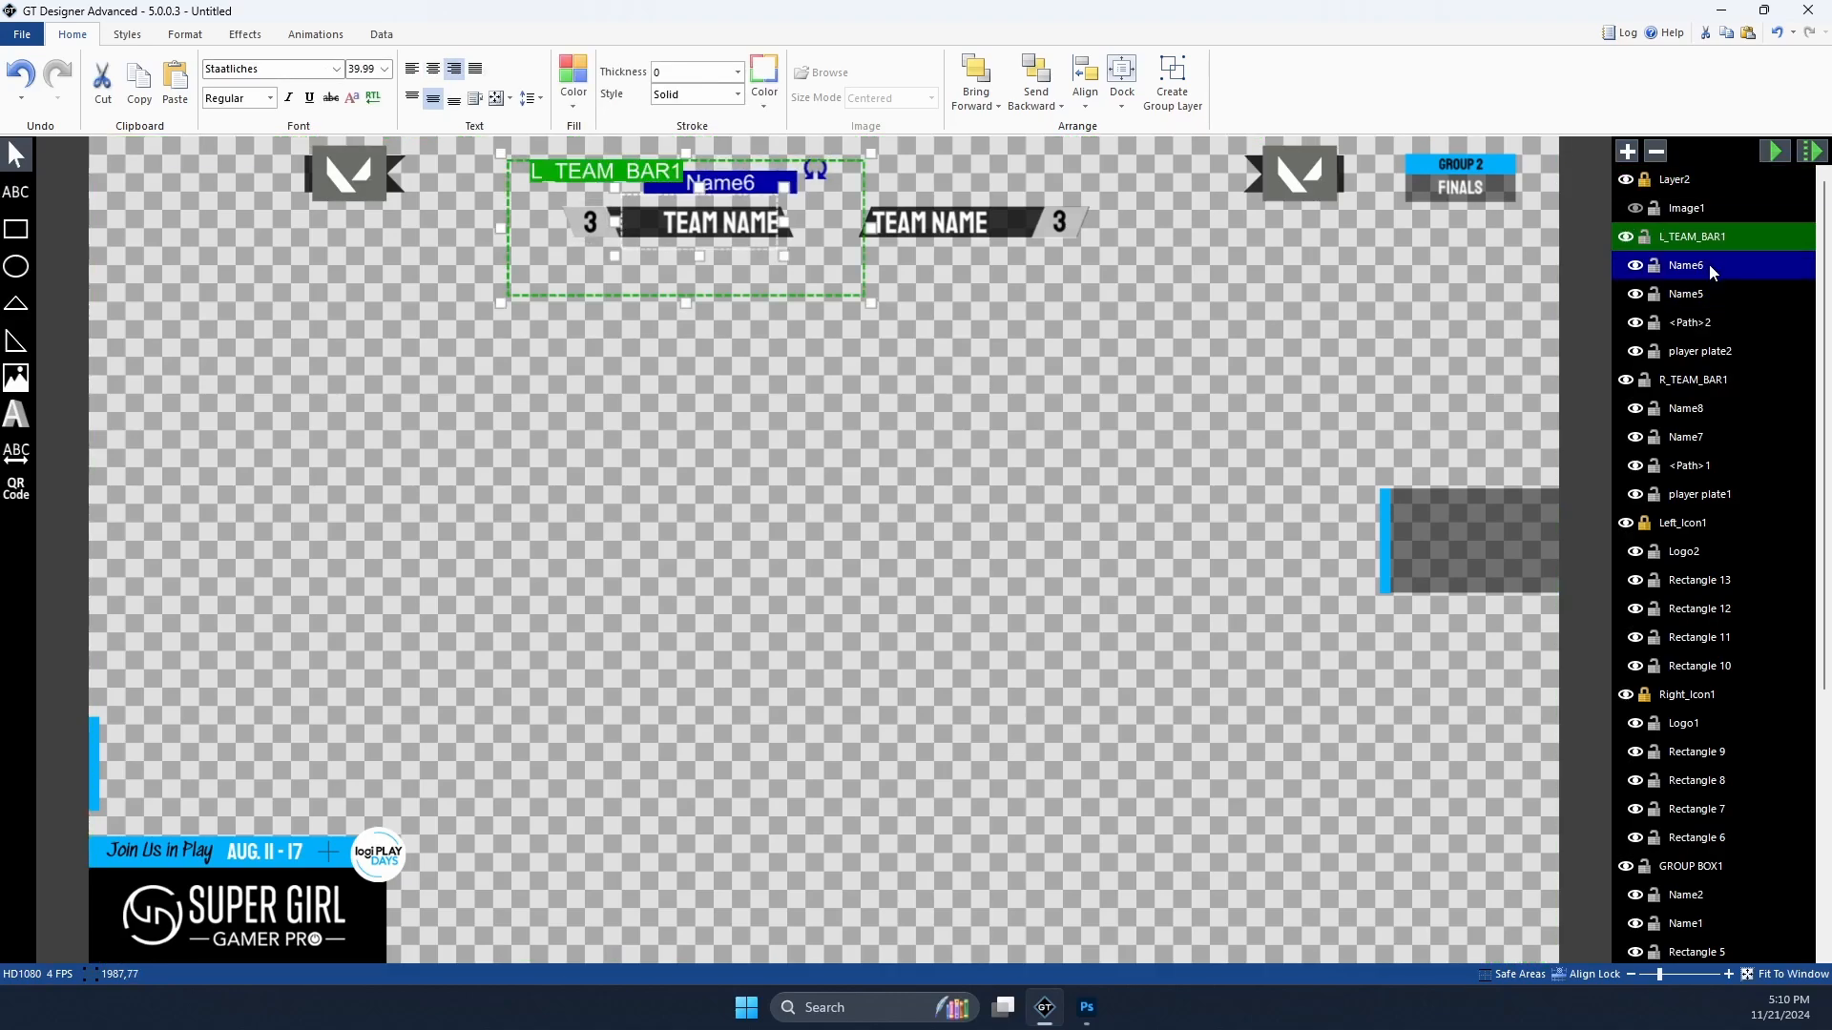
double_click(1685, 264)
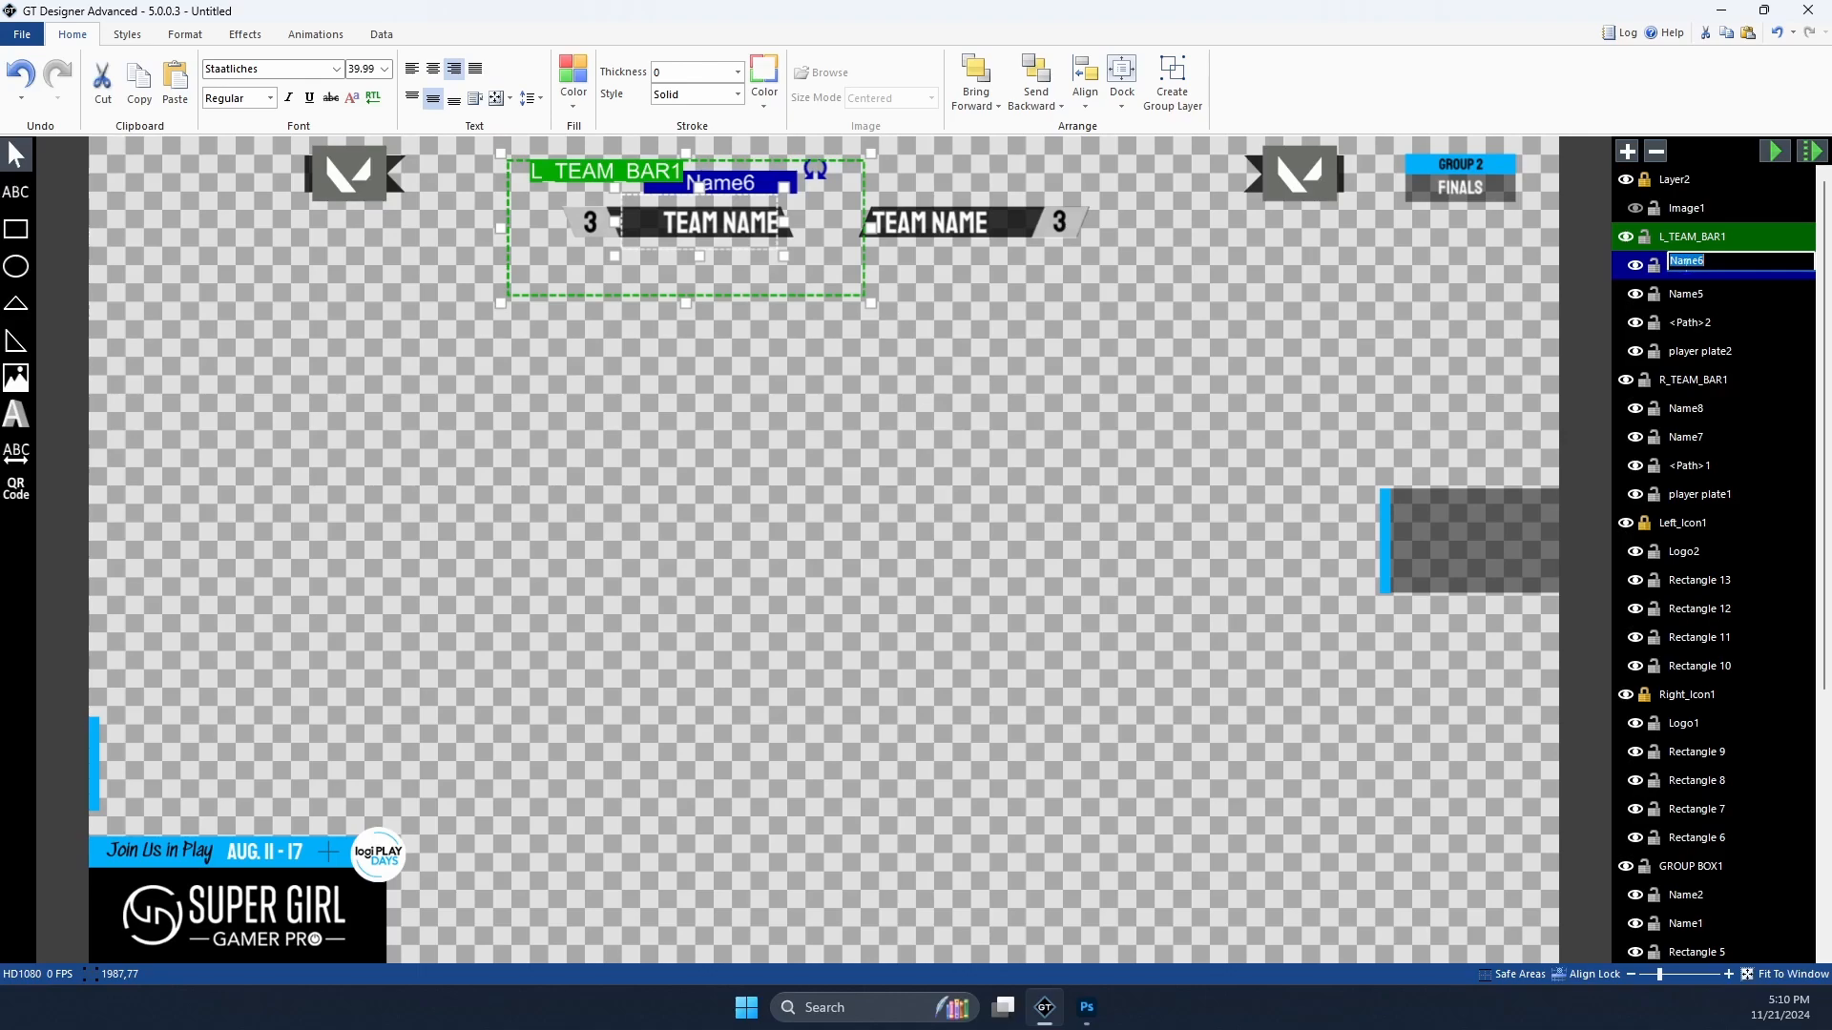
text(TEAM_L)
key(Return)
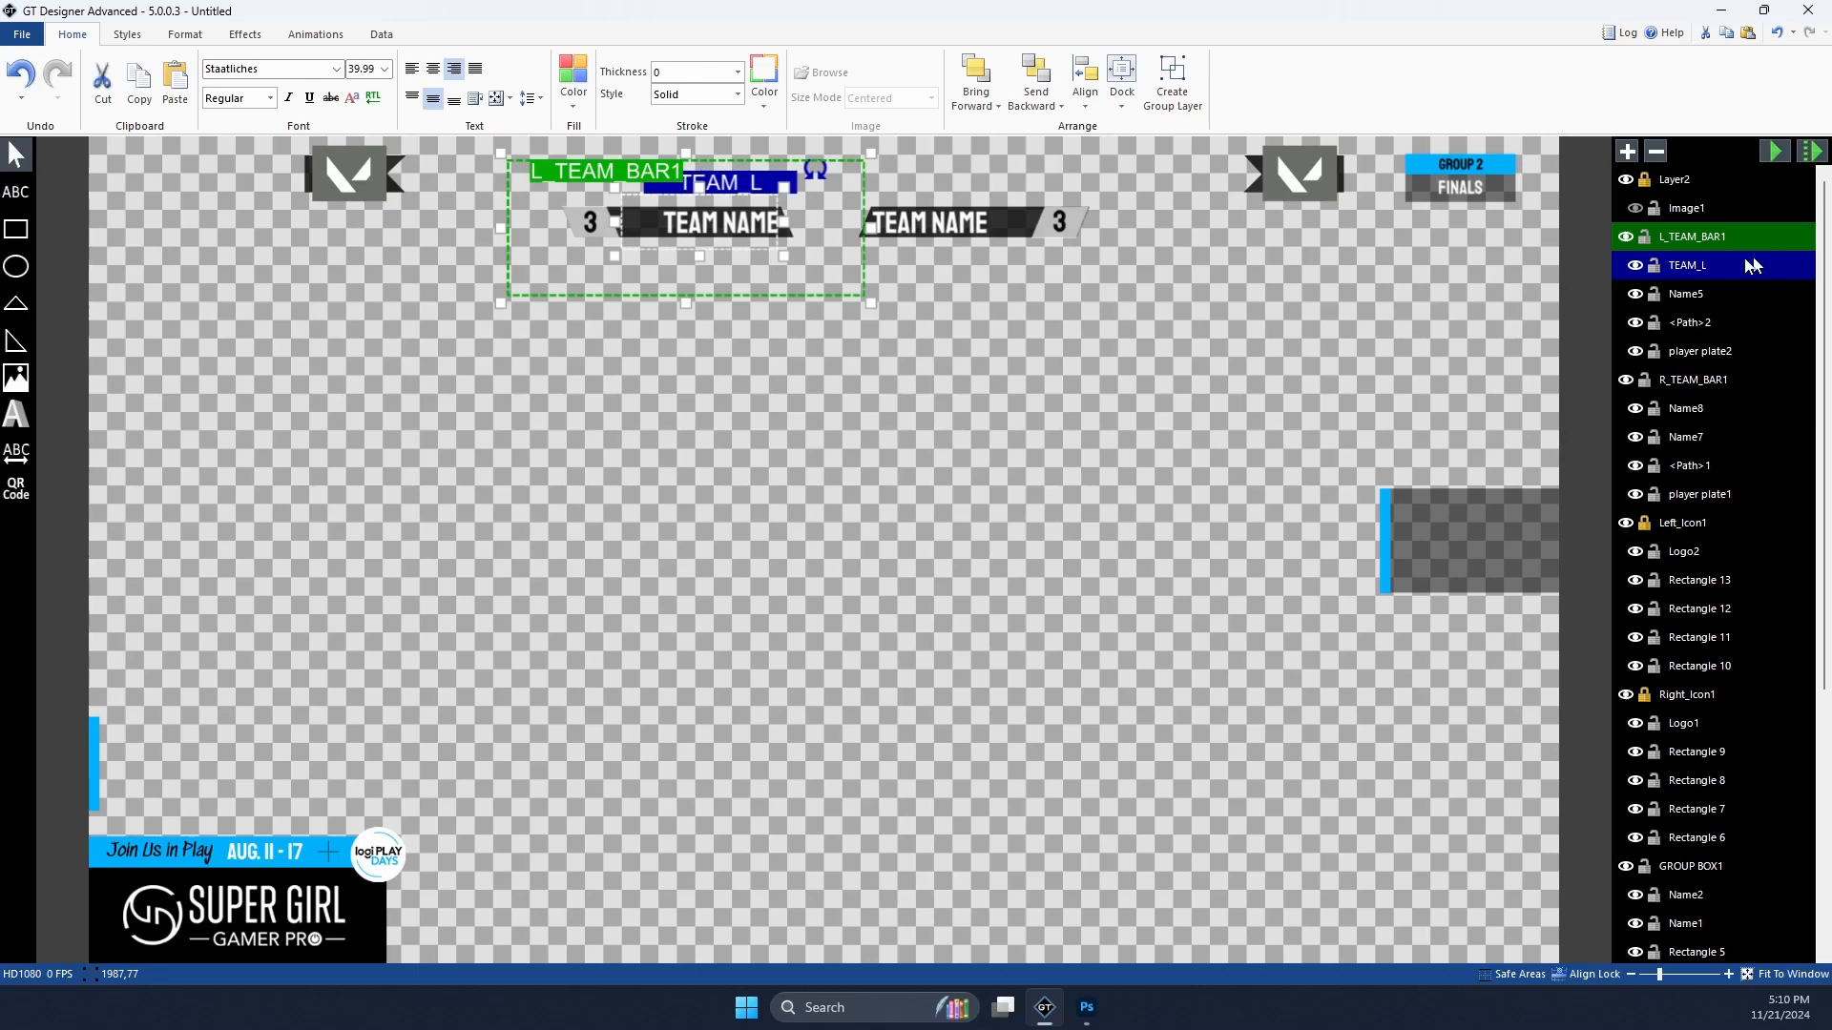
click(1692, 295)
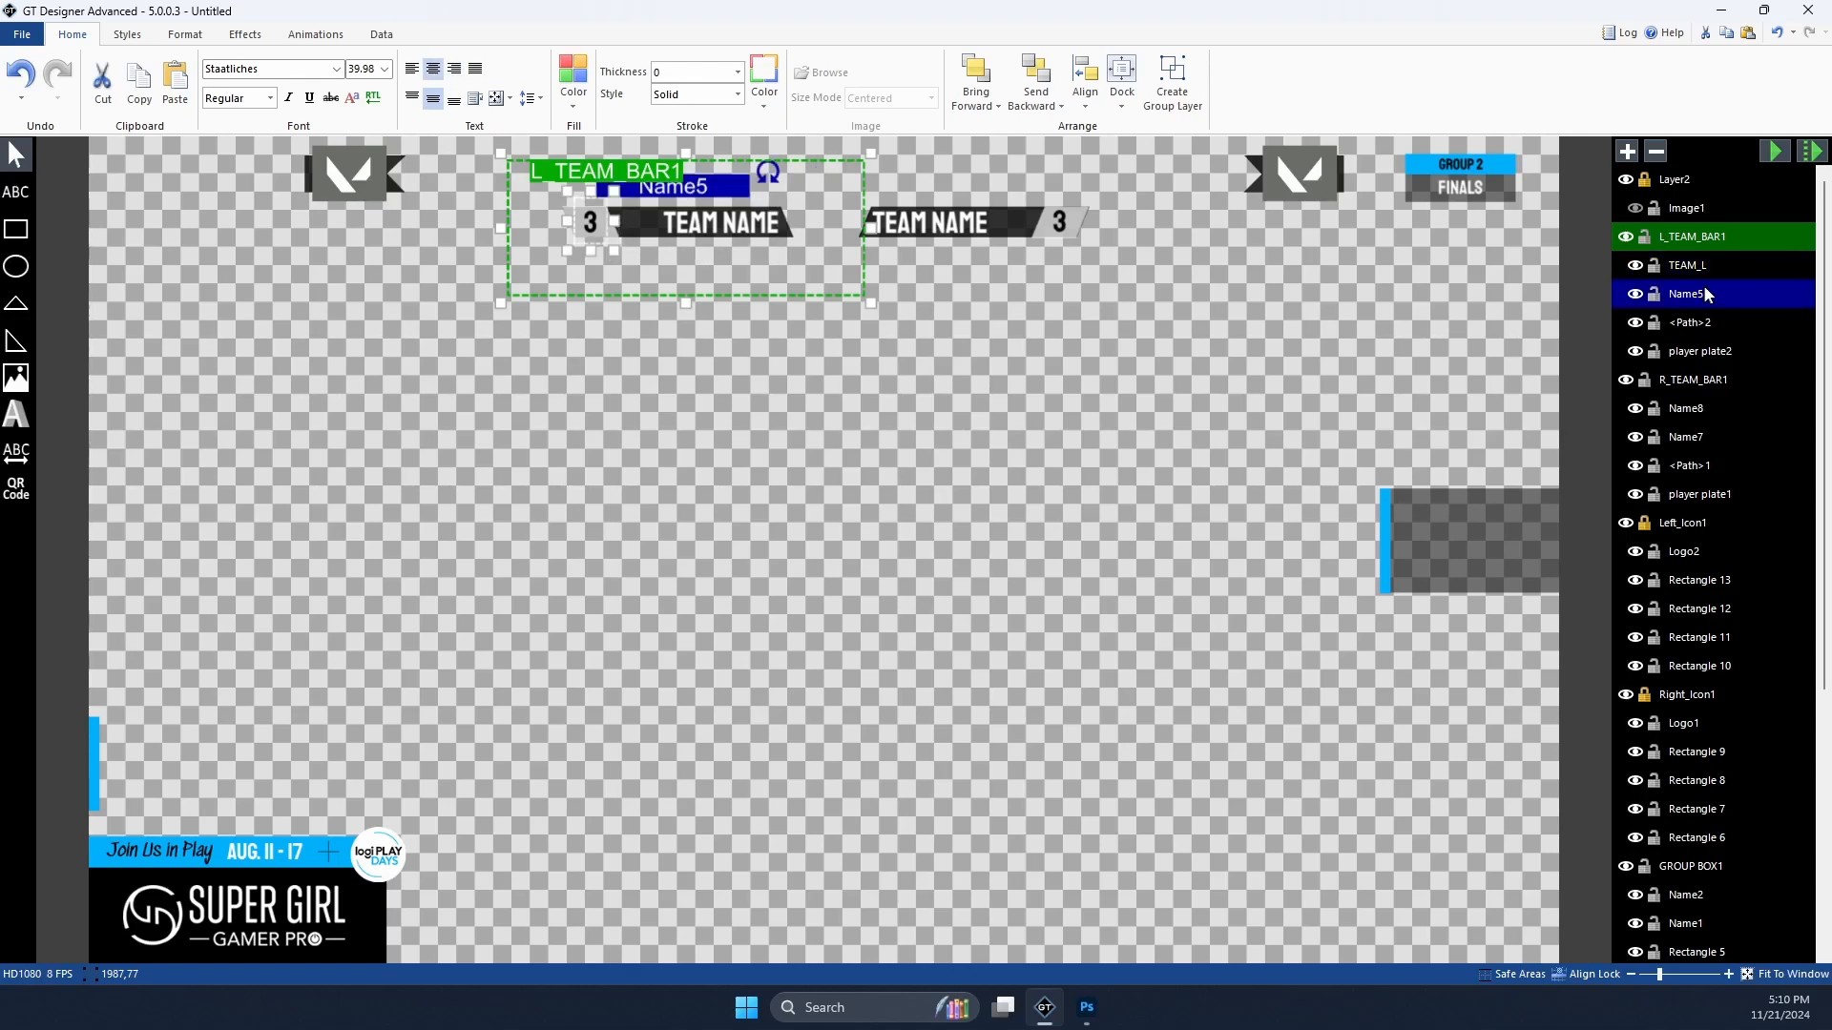
click(1704, 271)
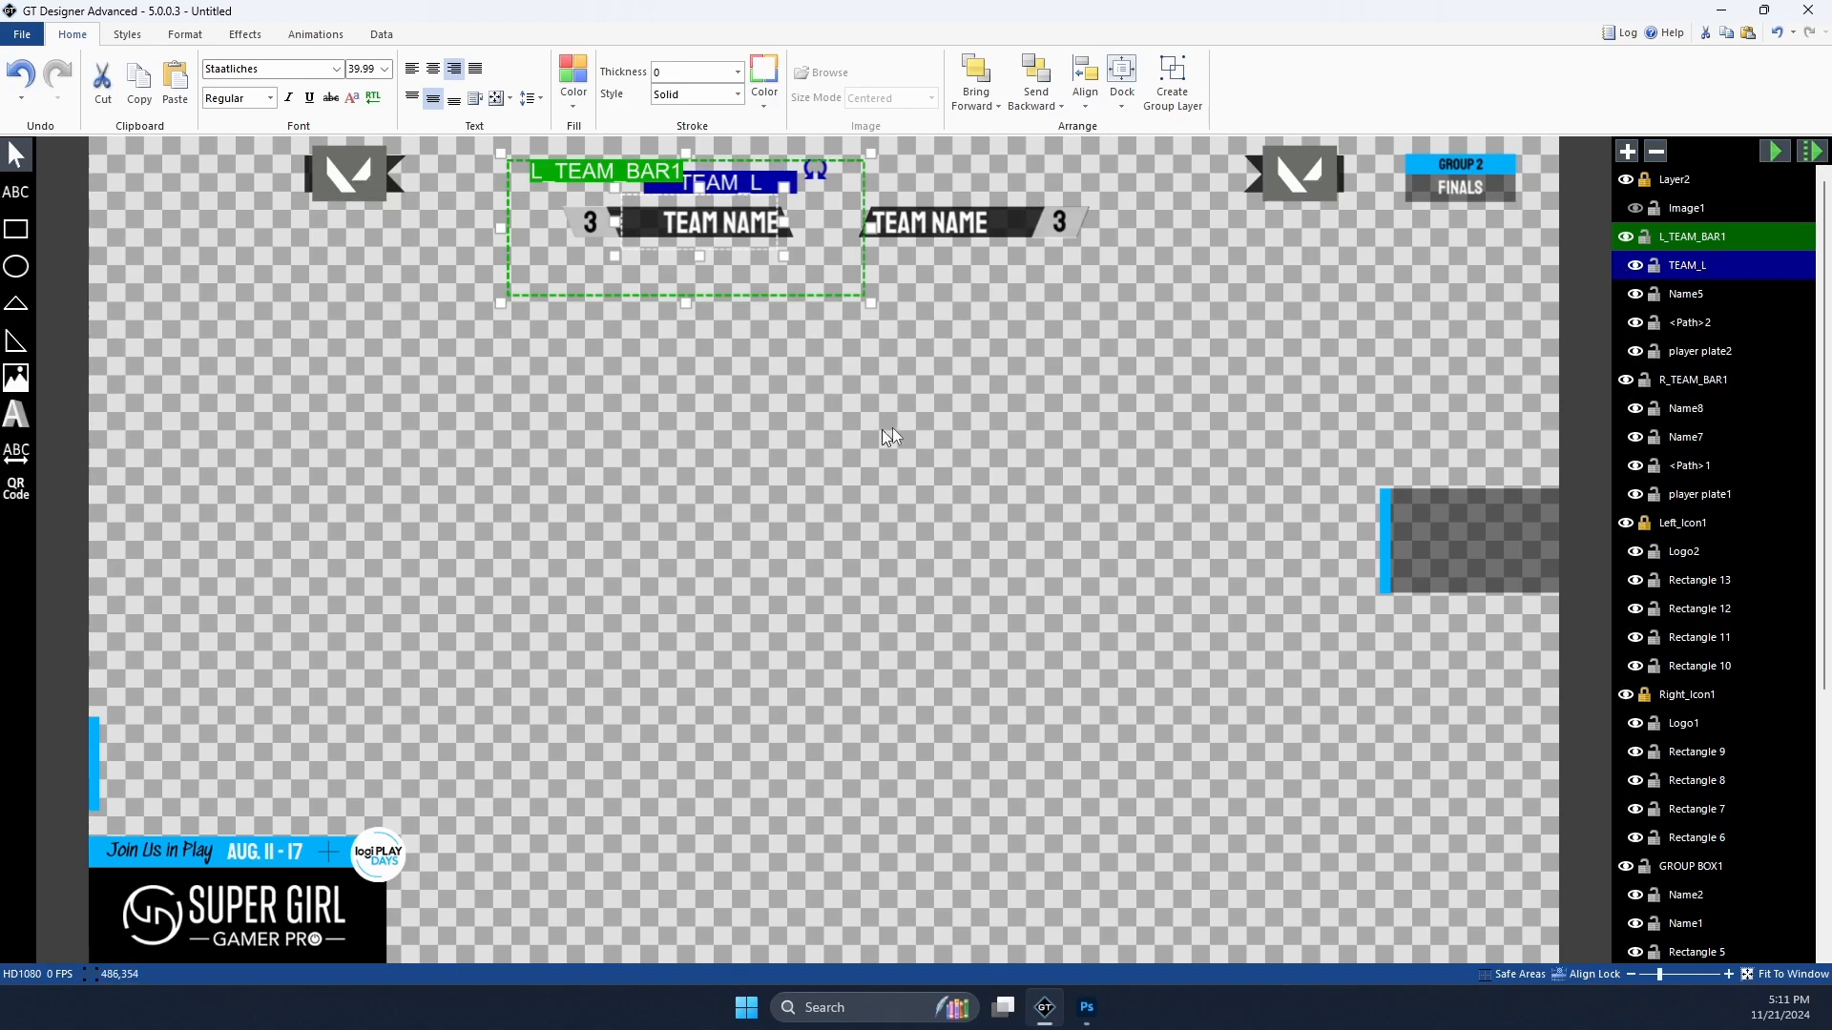
click(952, 223)
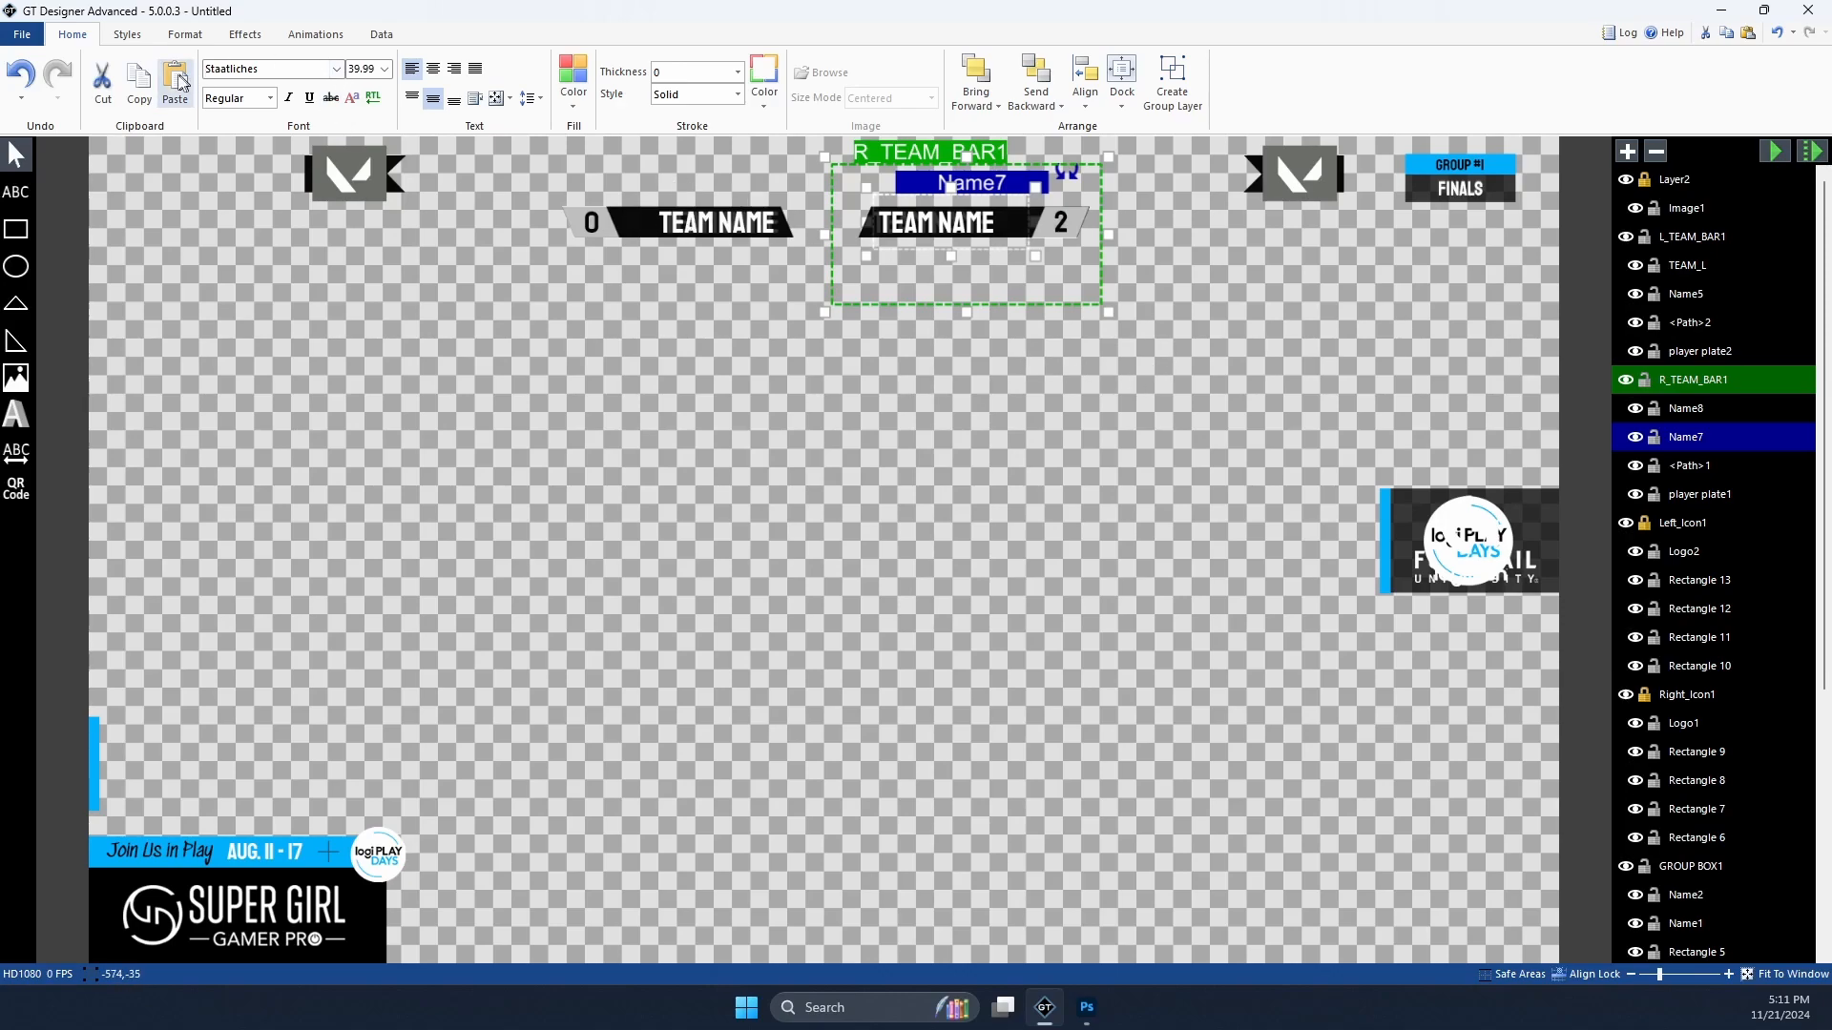
click(16, 192)
drag(402, 261, 519, 330)
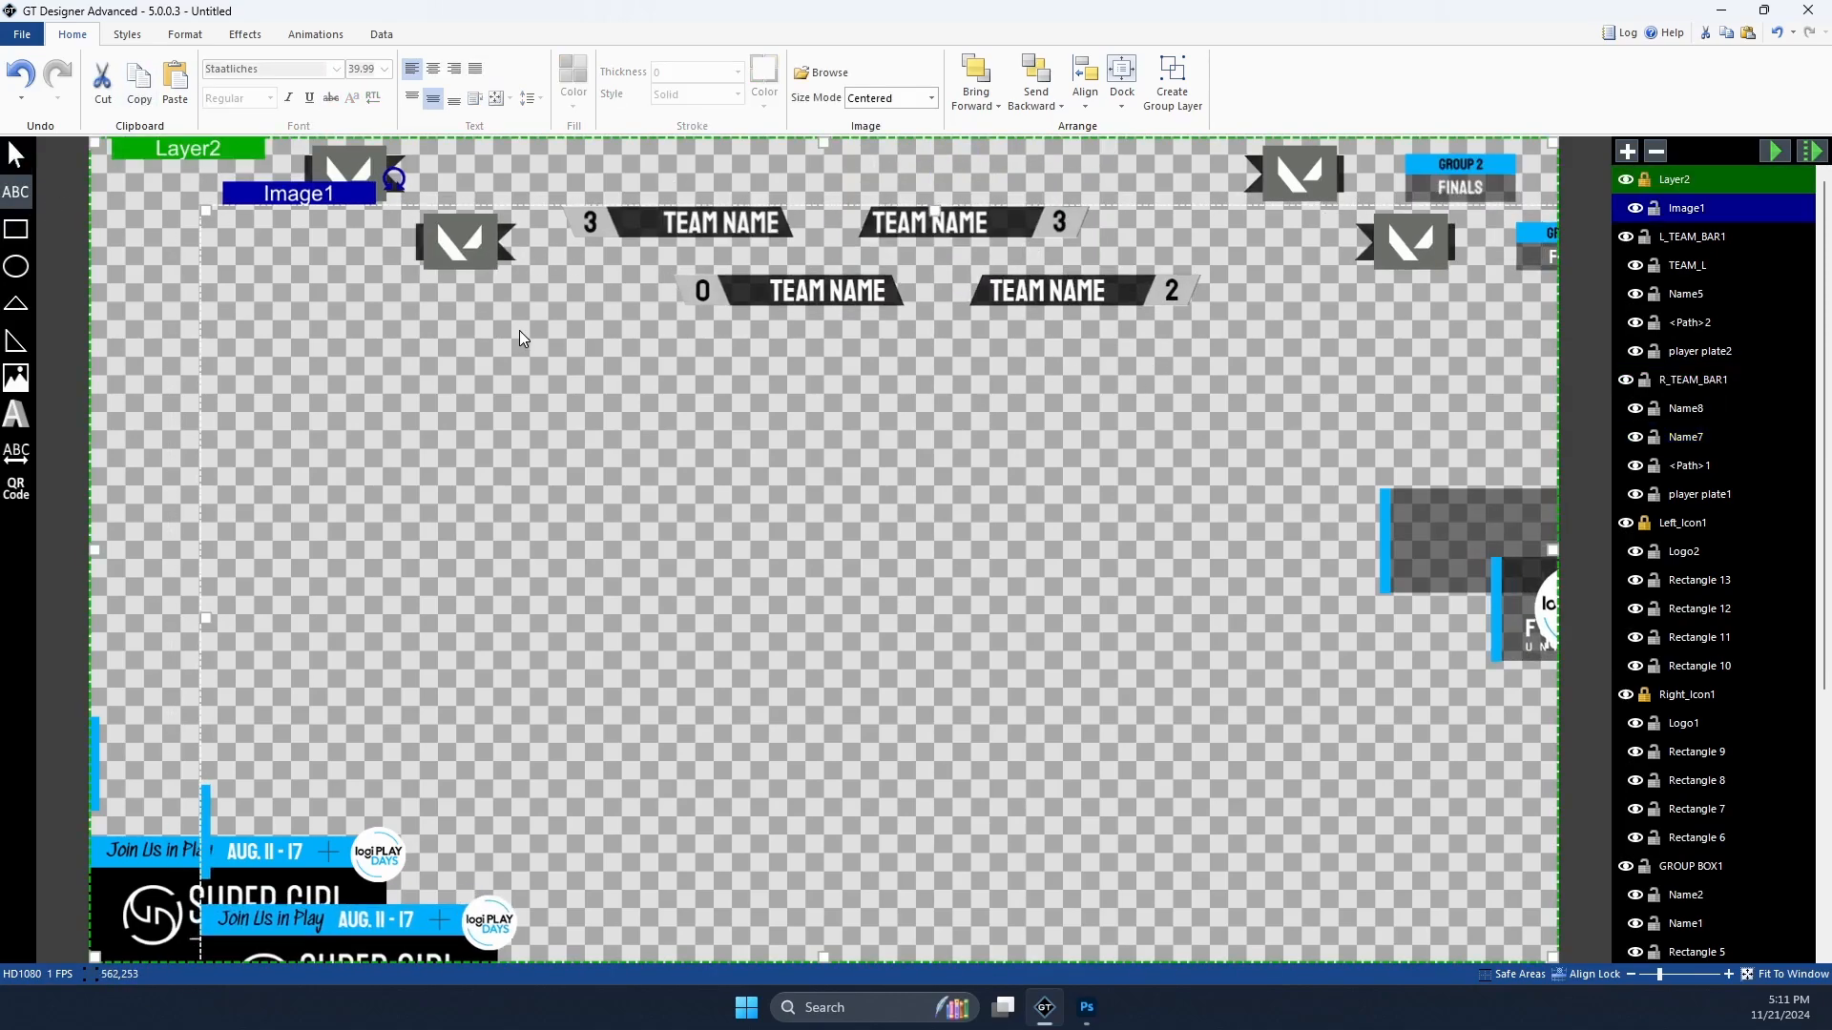
key(ctrl+z)
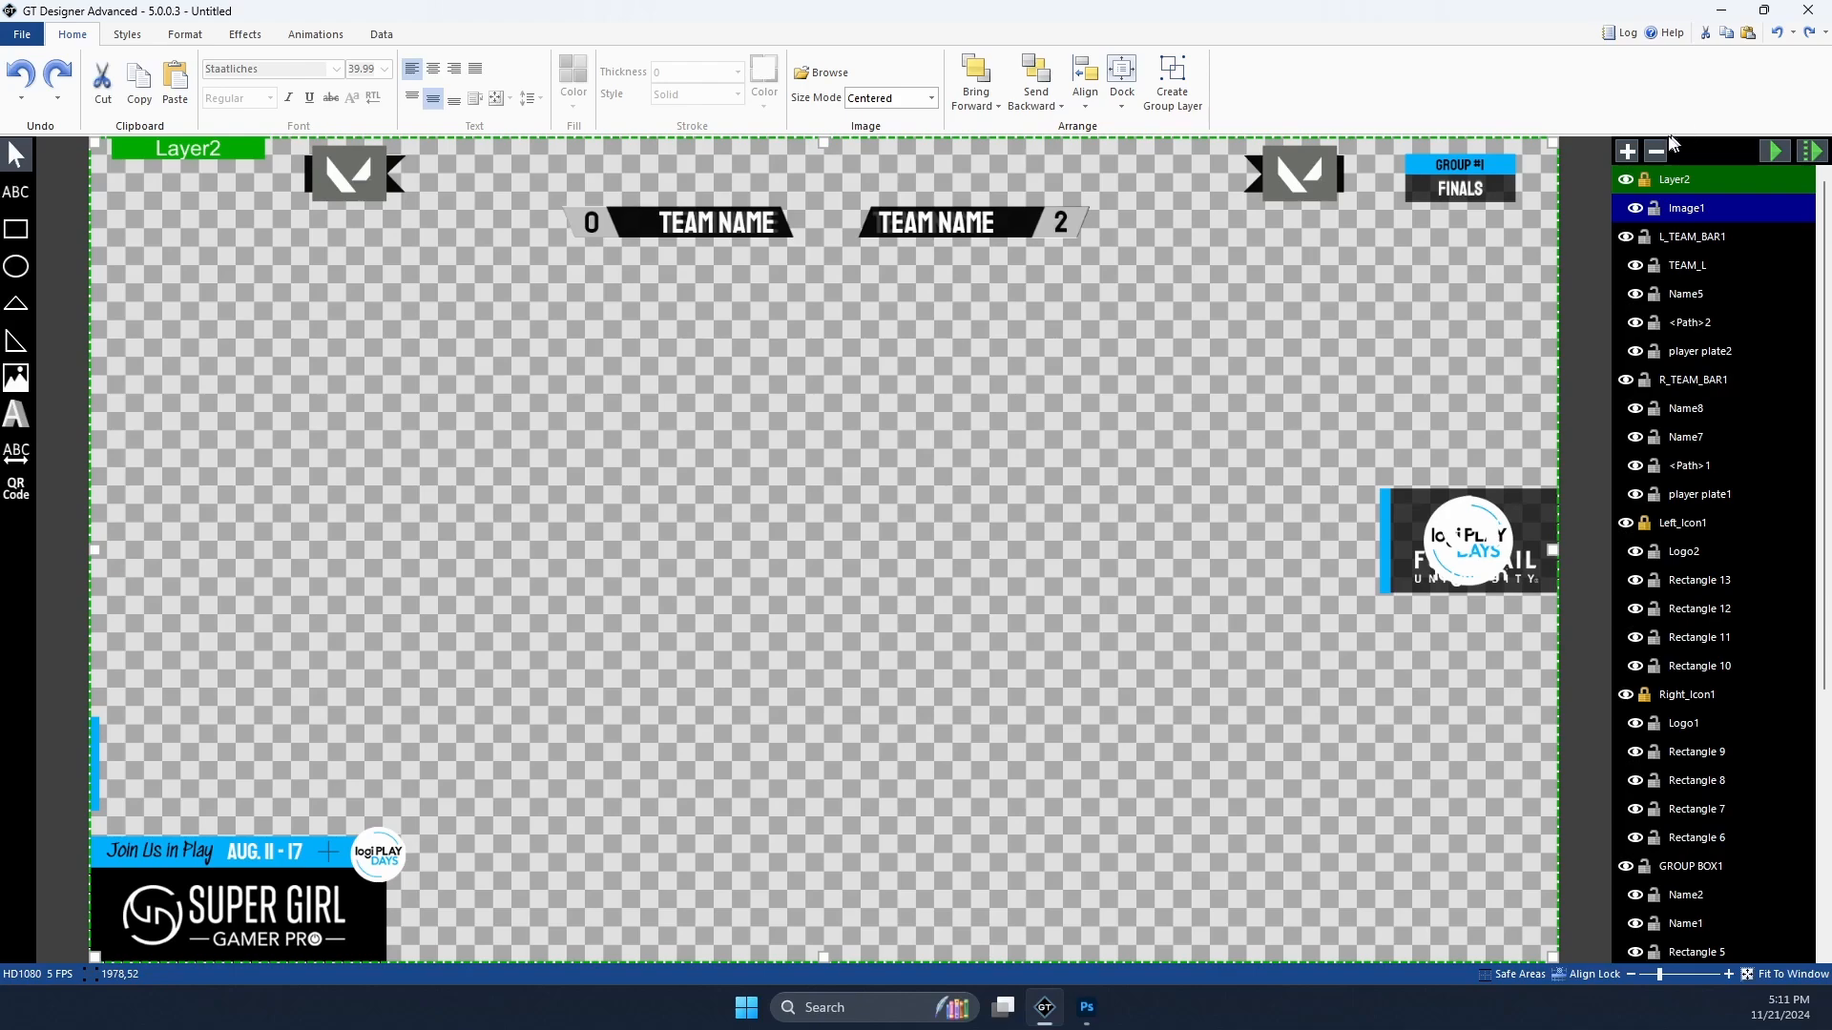
Step: Add a new layer, create a text block on it and move the block over the left team name
click(1627, 151)
click(15, 192)
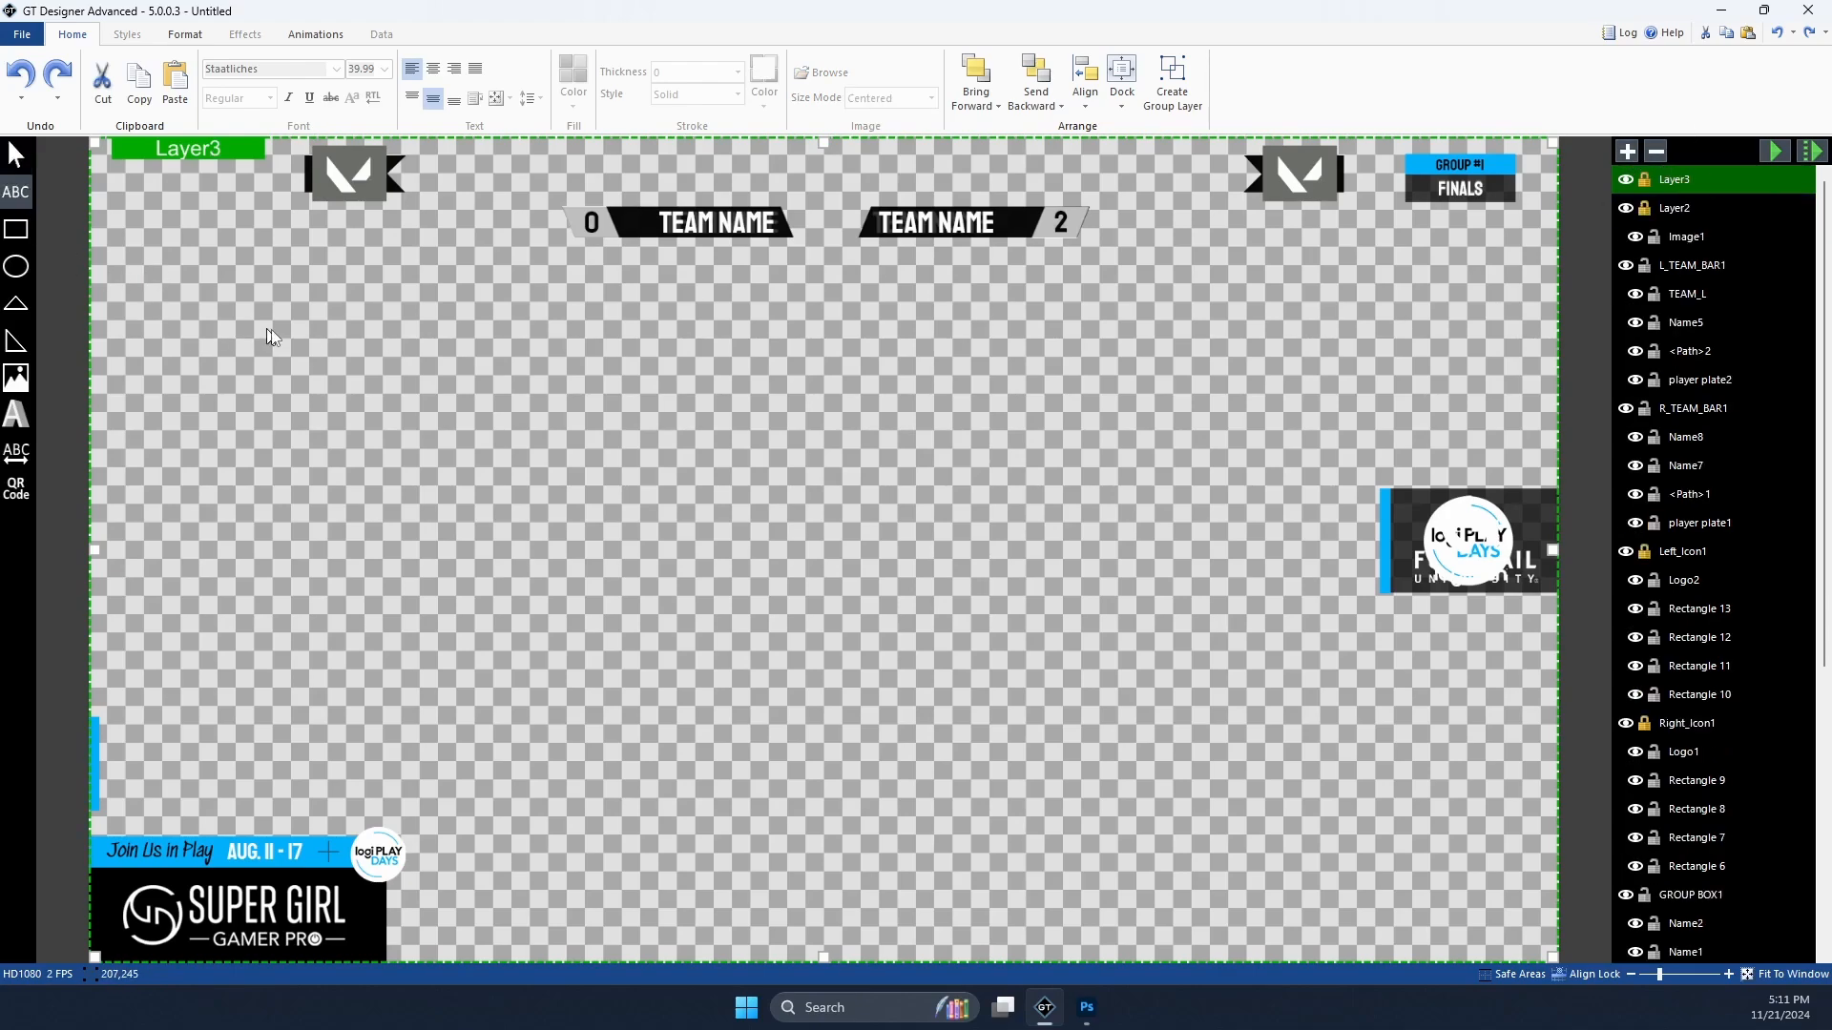
click(269, 330)
drag(307, 334, 725, 216)
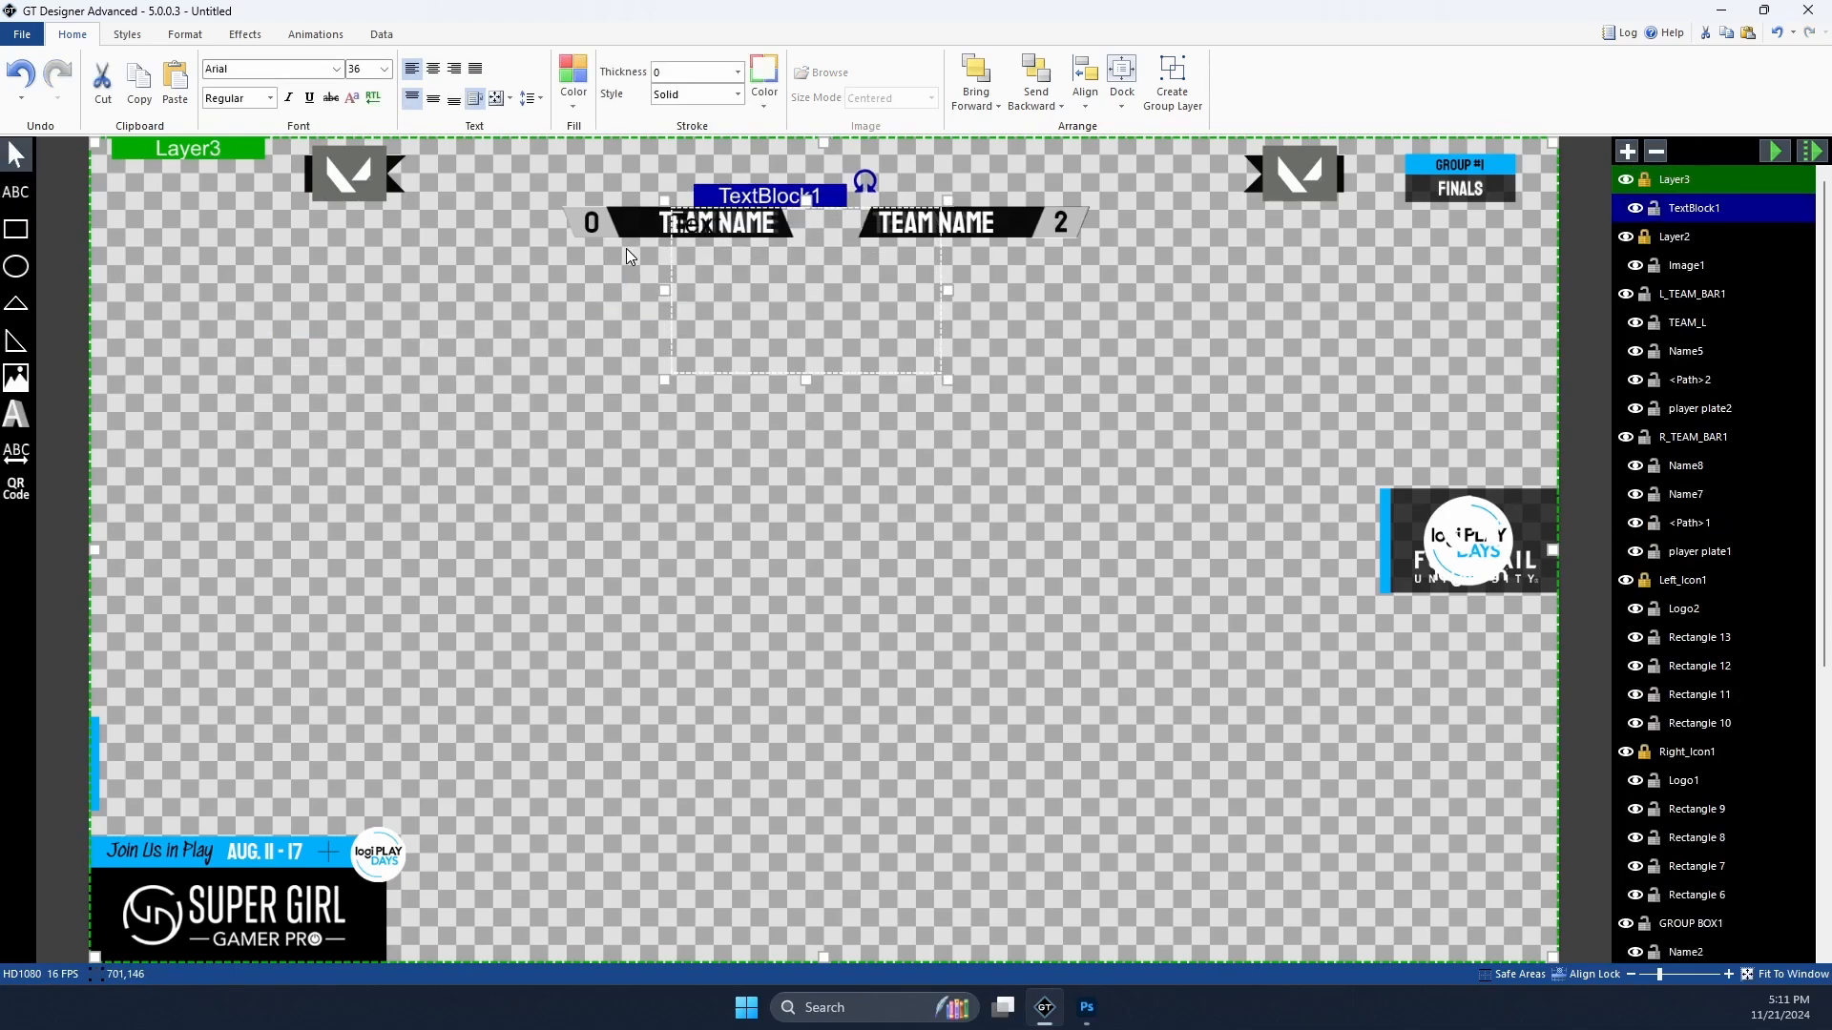
Step: Look through the text block's font and weight choices, trying the Book weight and restoring Regular
click(336, 69)
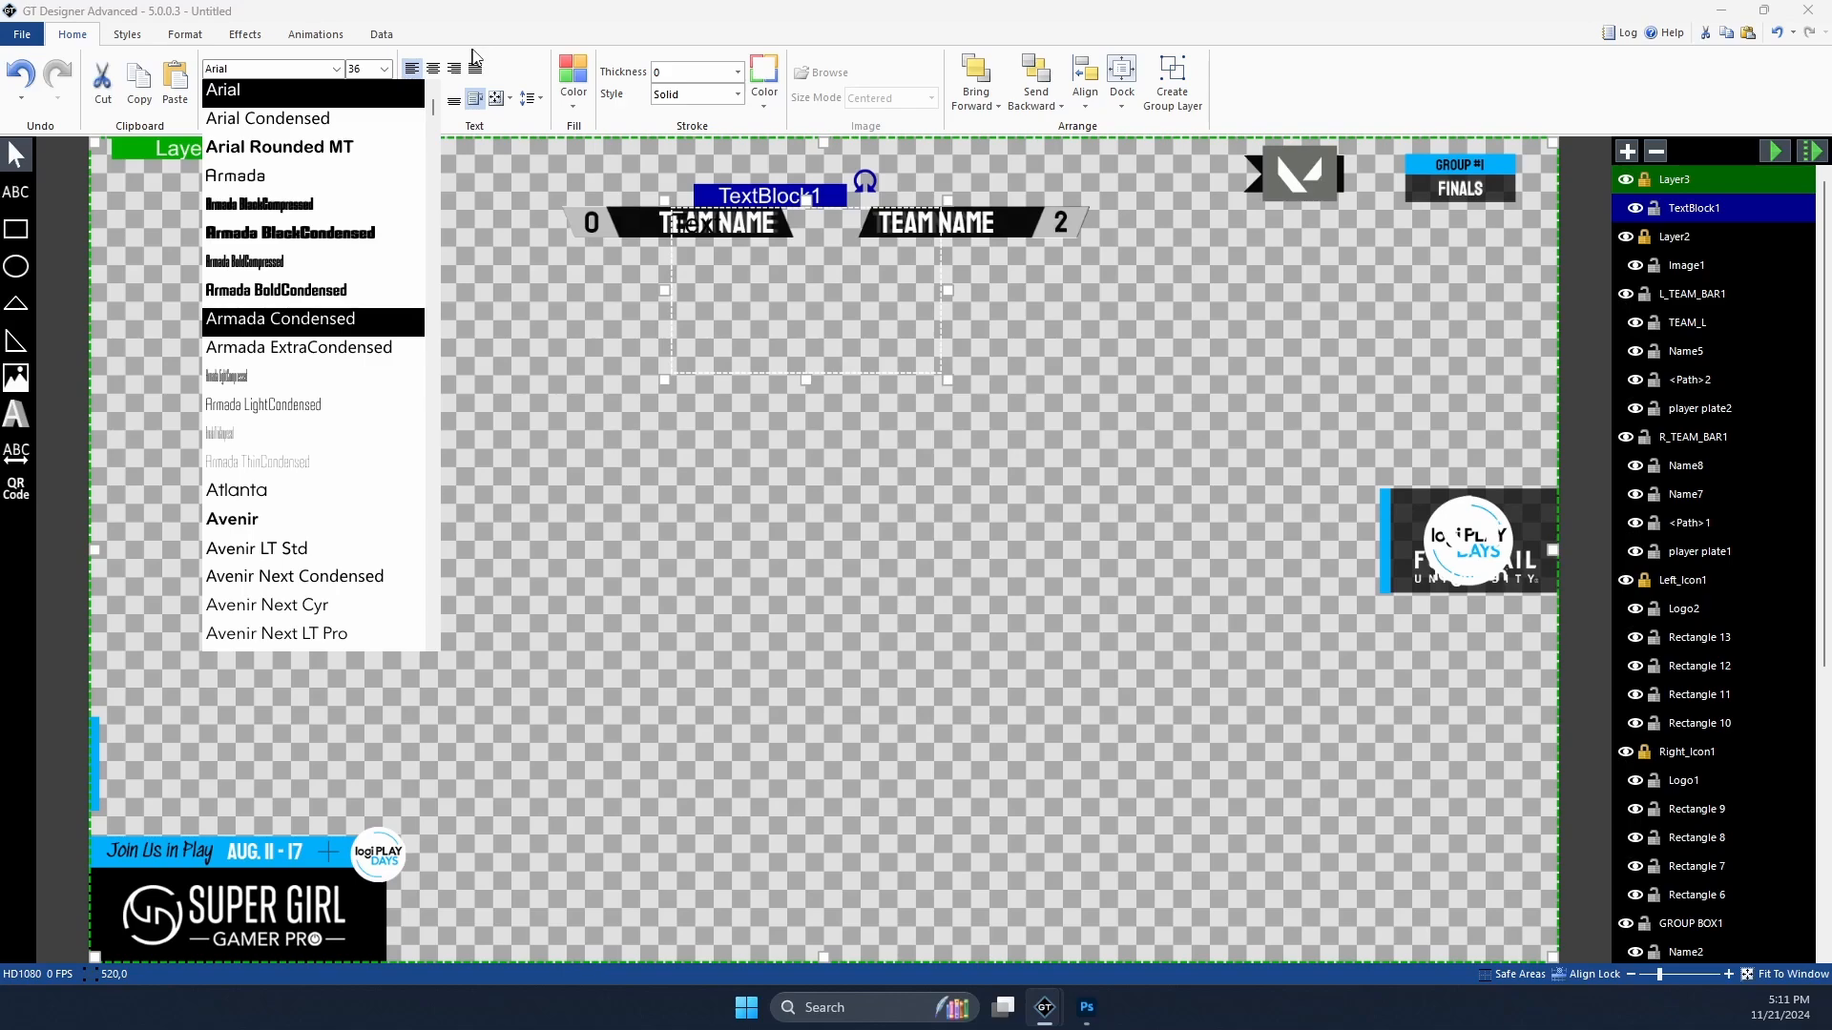
click(337, 68)
click(267, 98)
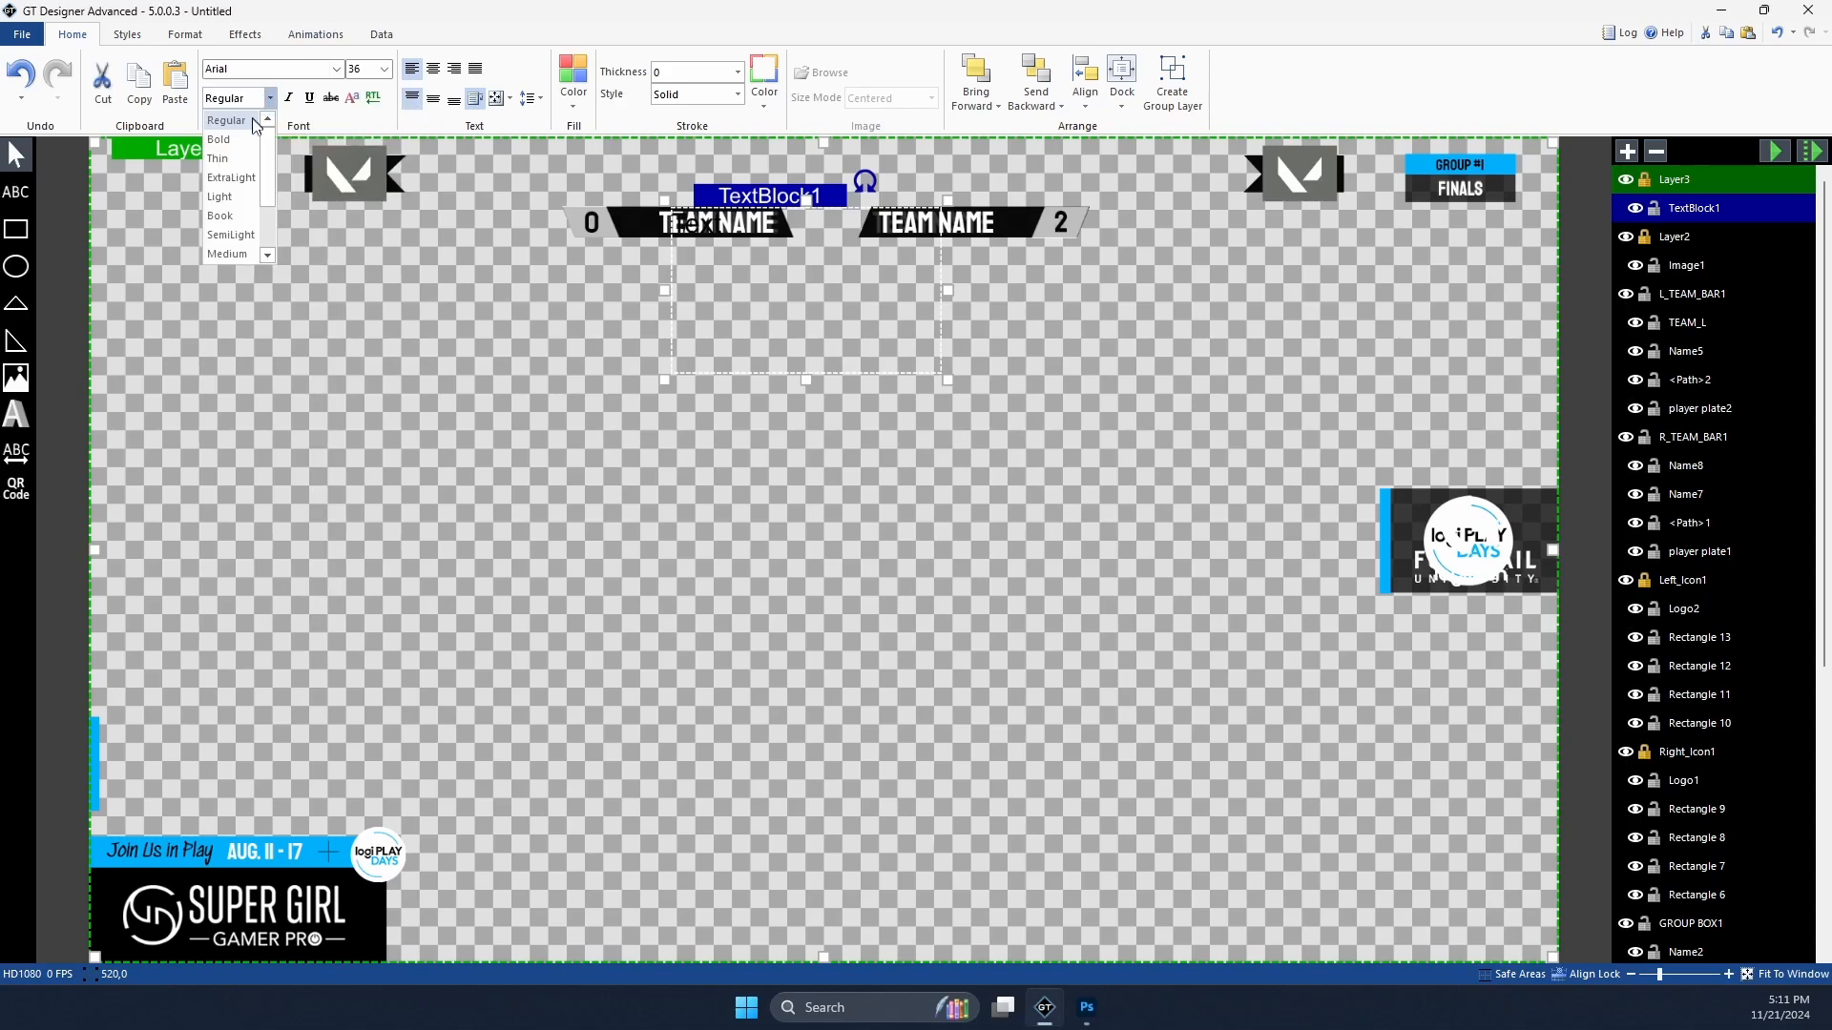
click(229, 216)
click(238, 99)
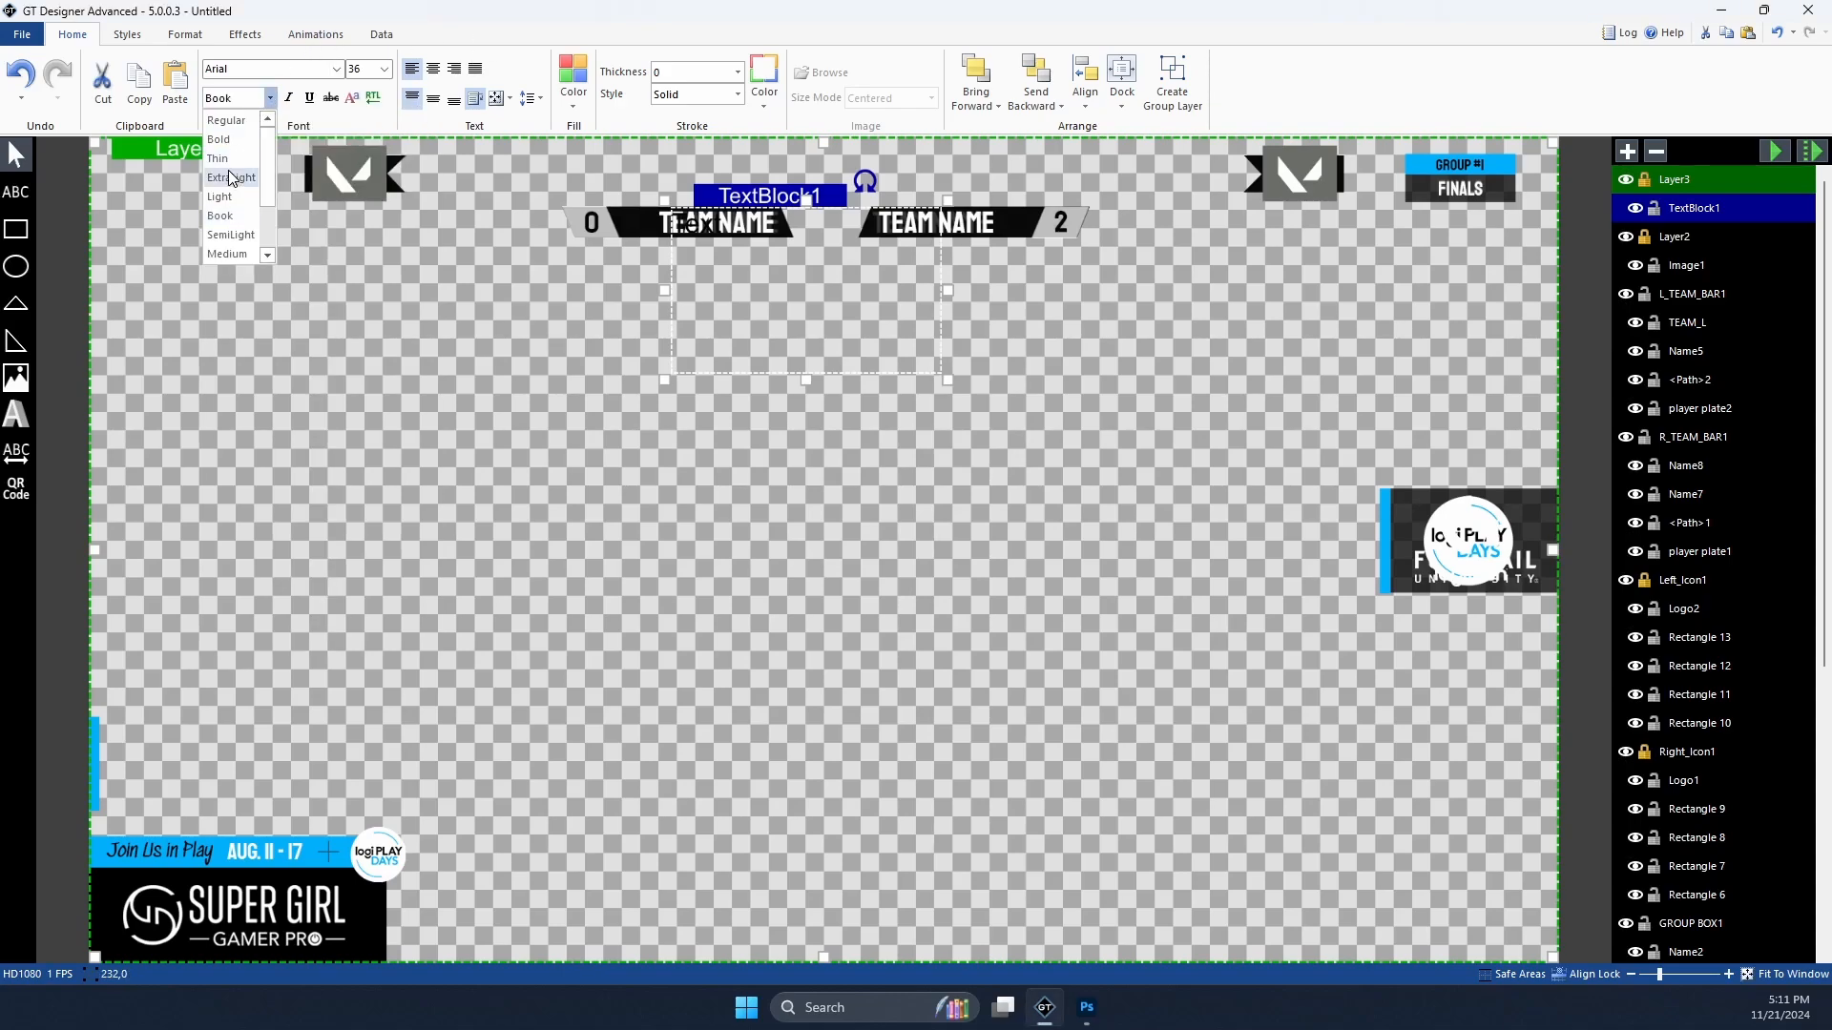
click(227, 120)
click(263, 98)
click(262, 104)
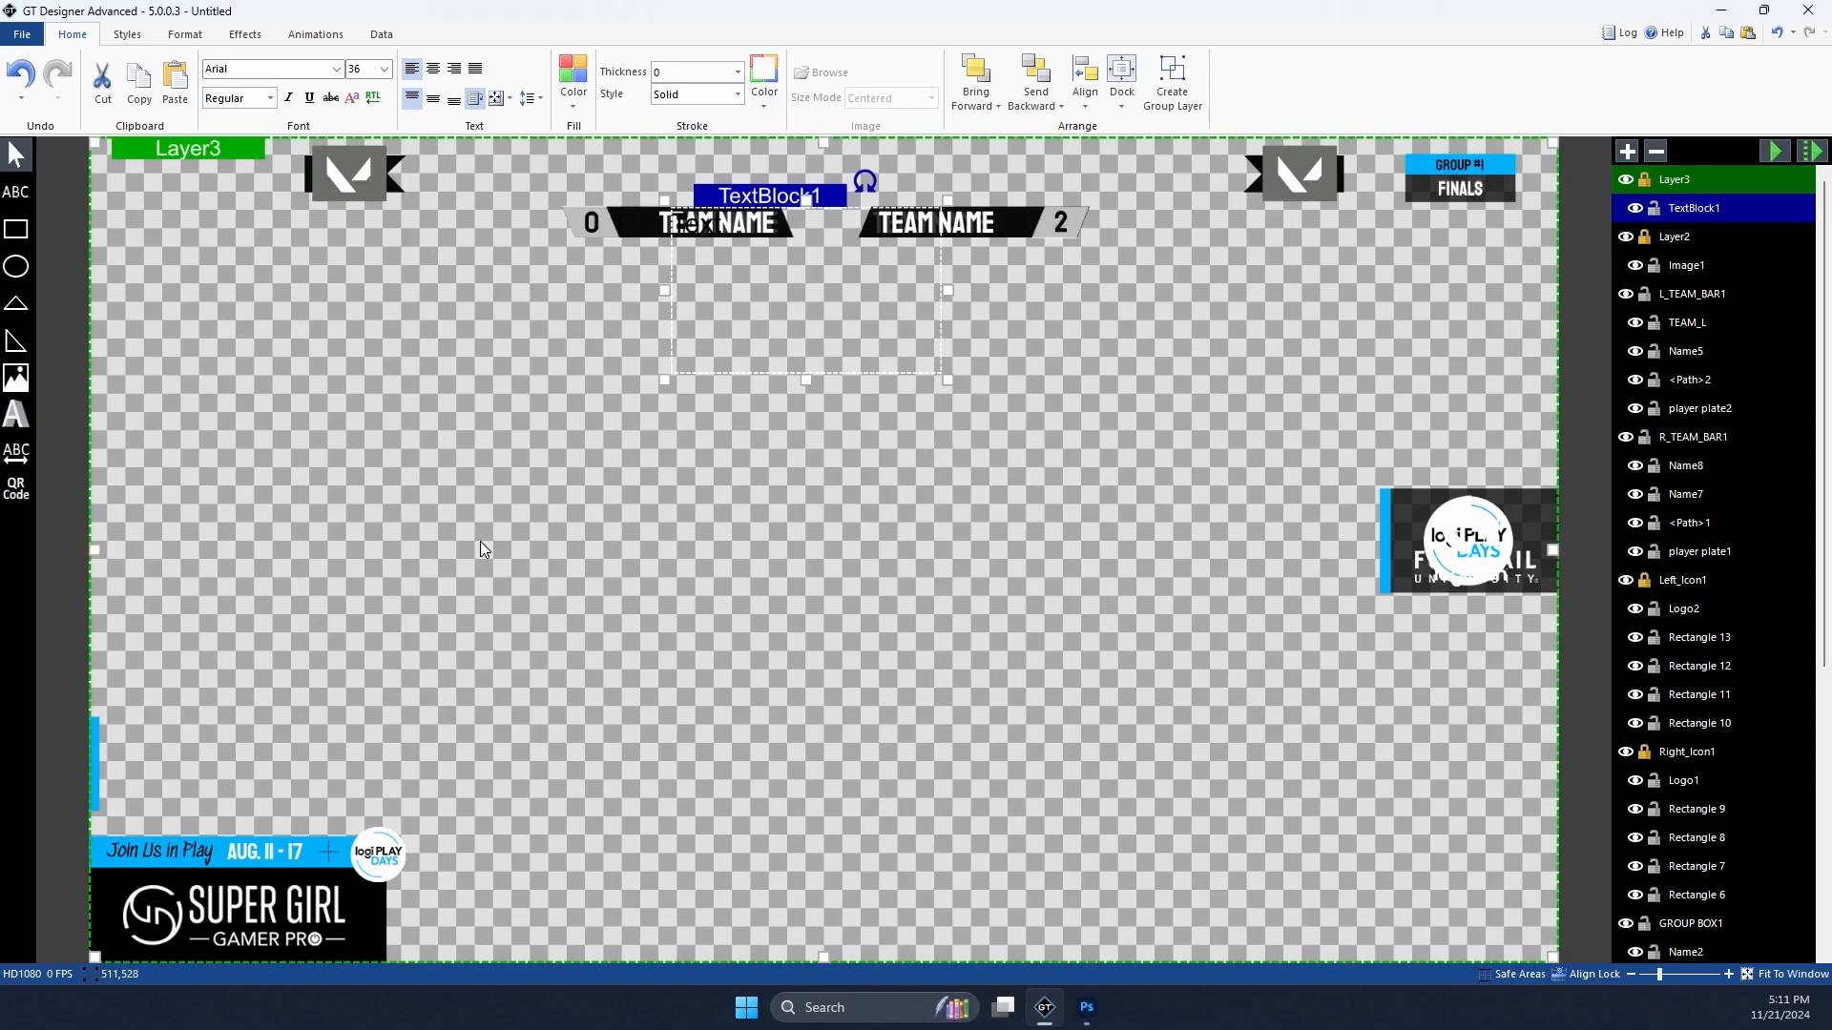
Step: Switch to Photoshop, select the TEAM NAME text in the L_TEAM_BAR group and look at its character tracking options
mouse_move(1087, 998)
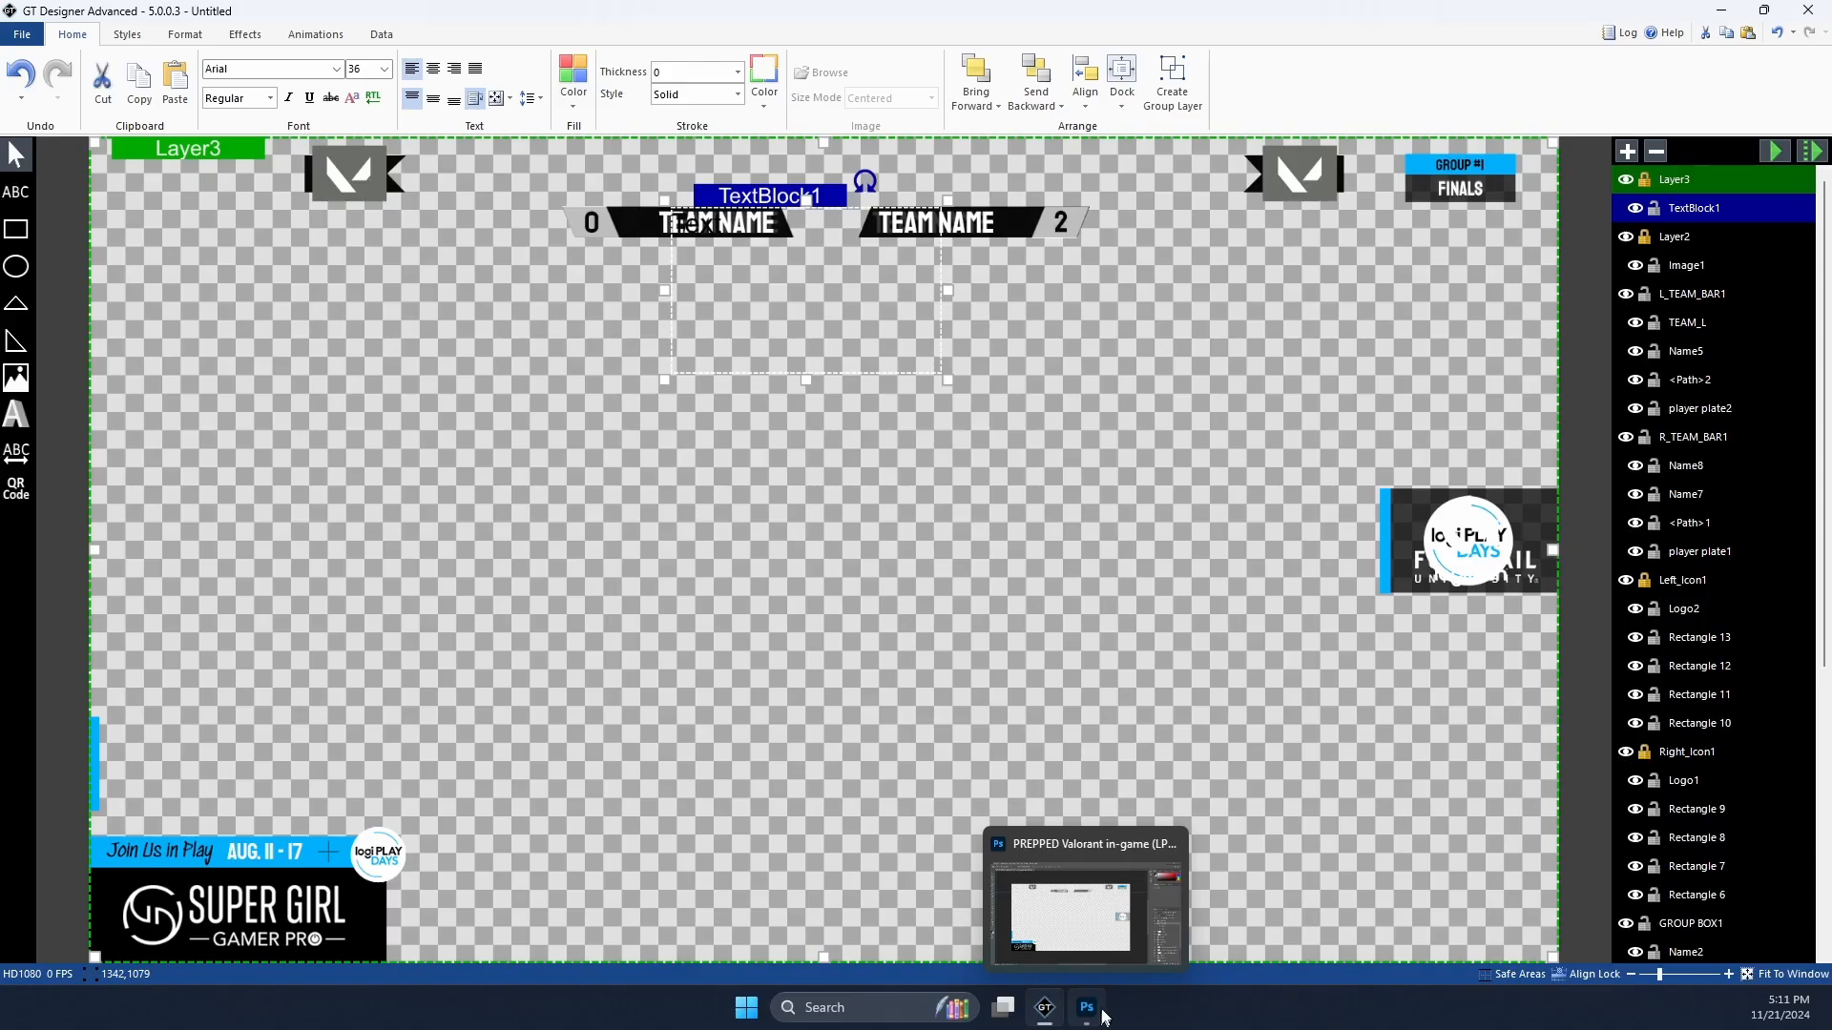
click(1088, 1004)
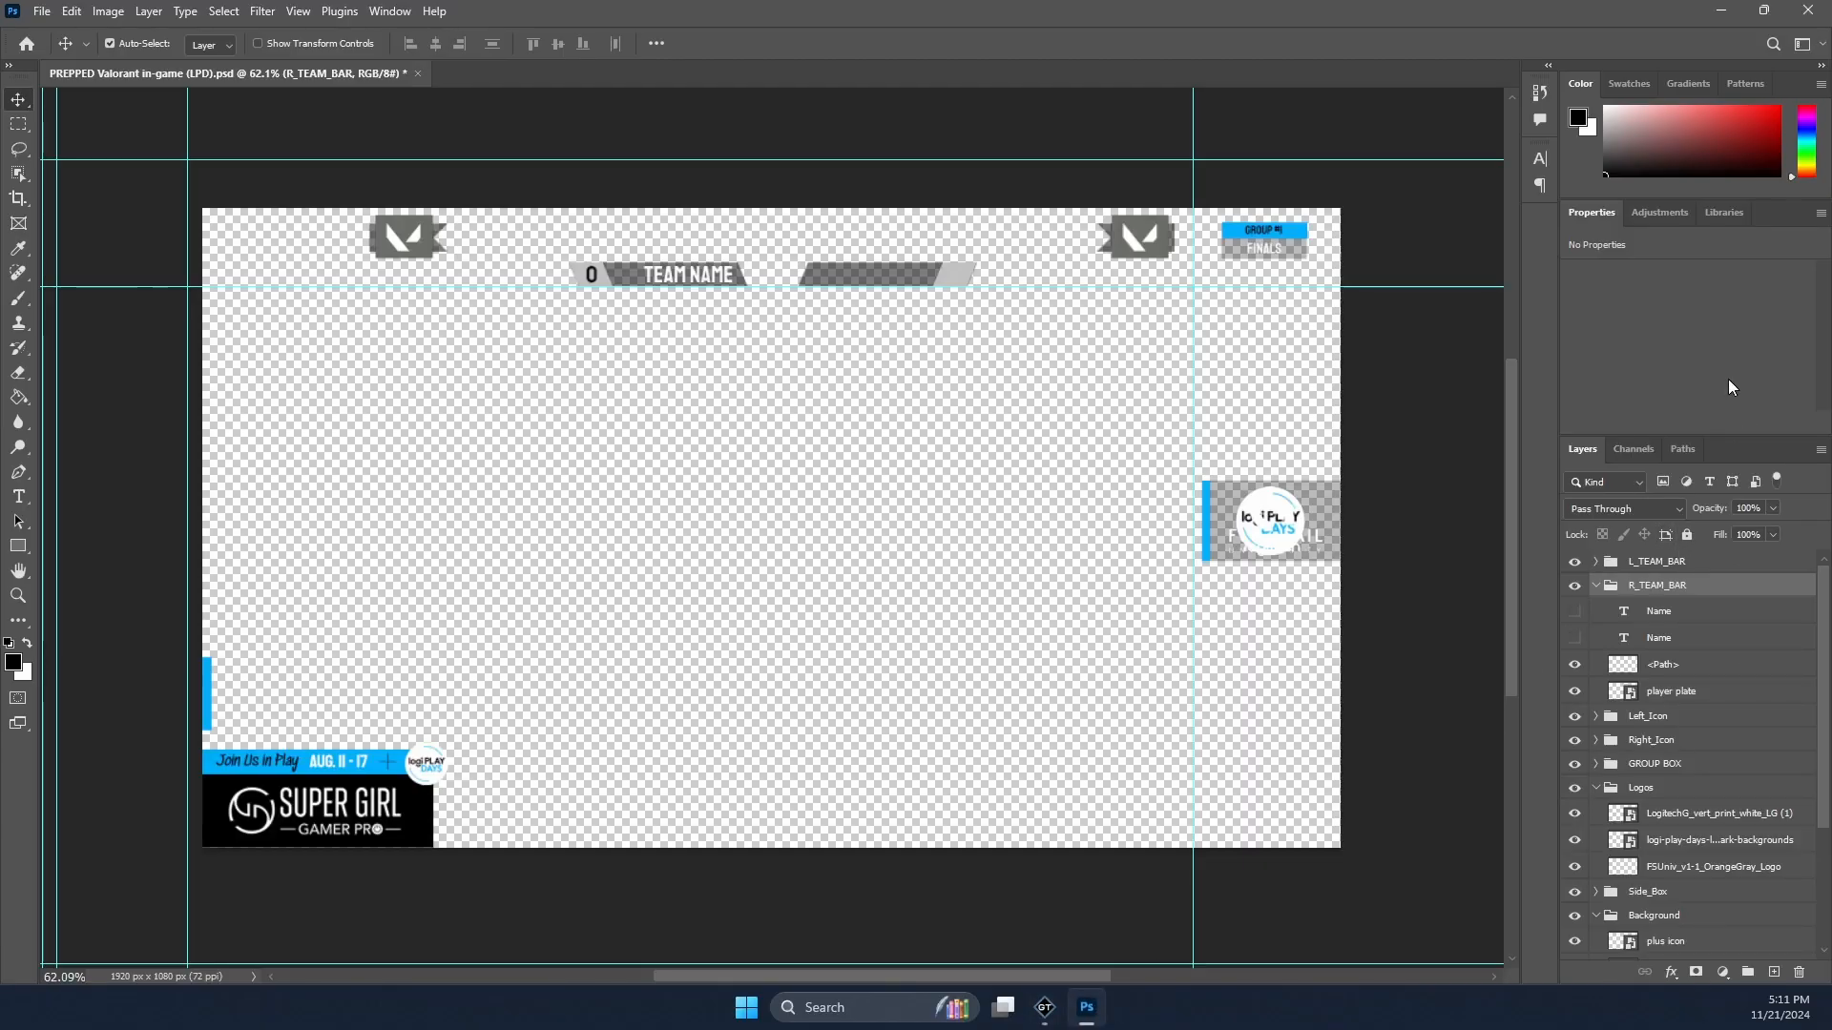
click(1661, 212)
click(1592, 213)
click(671, 279)
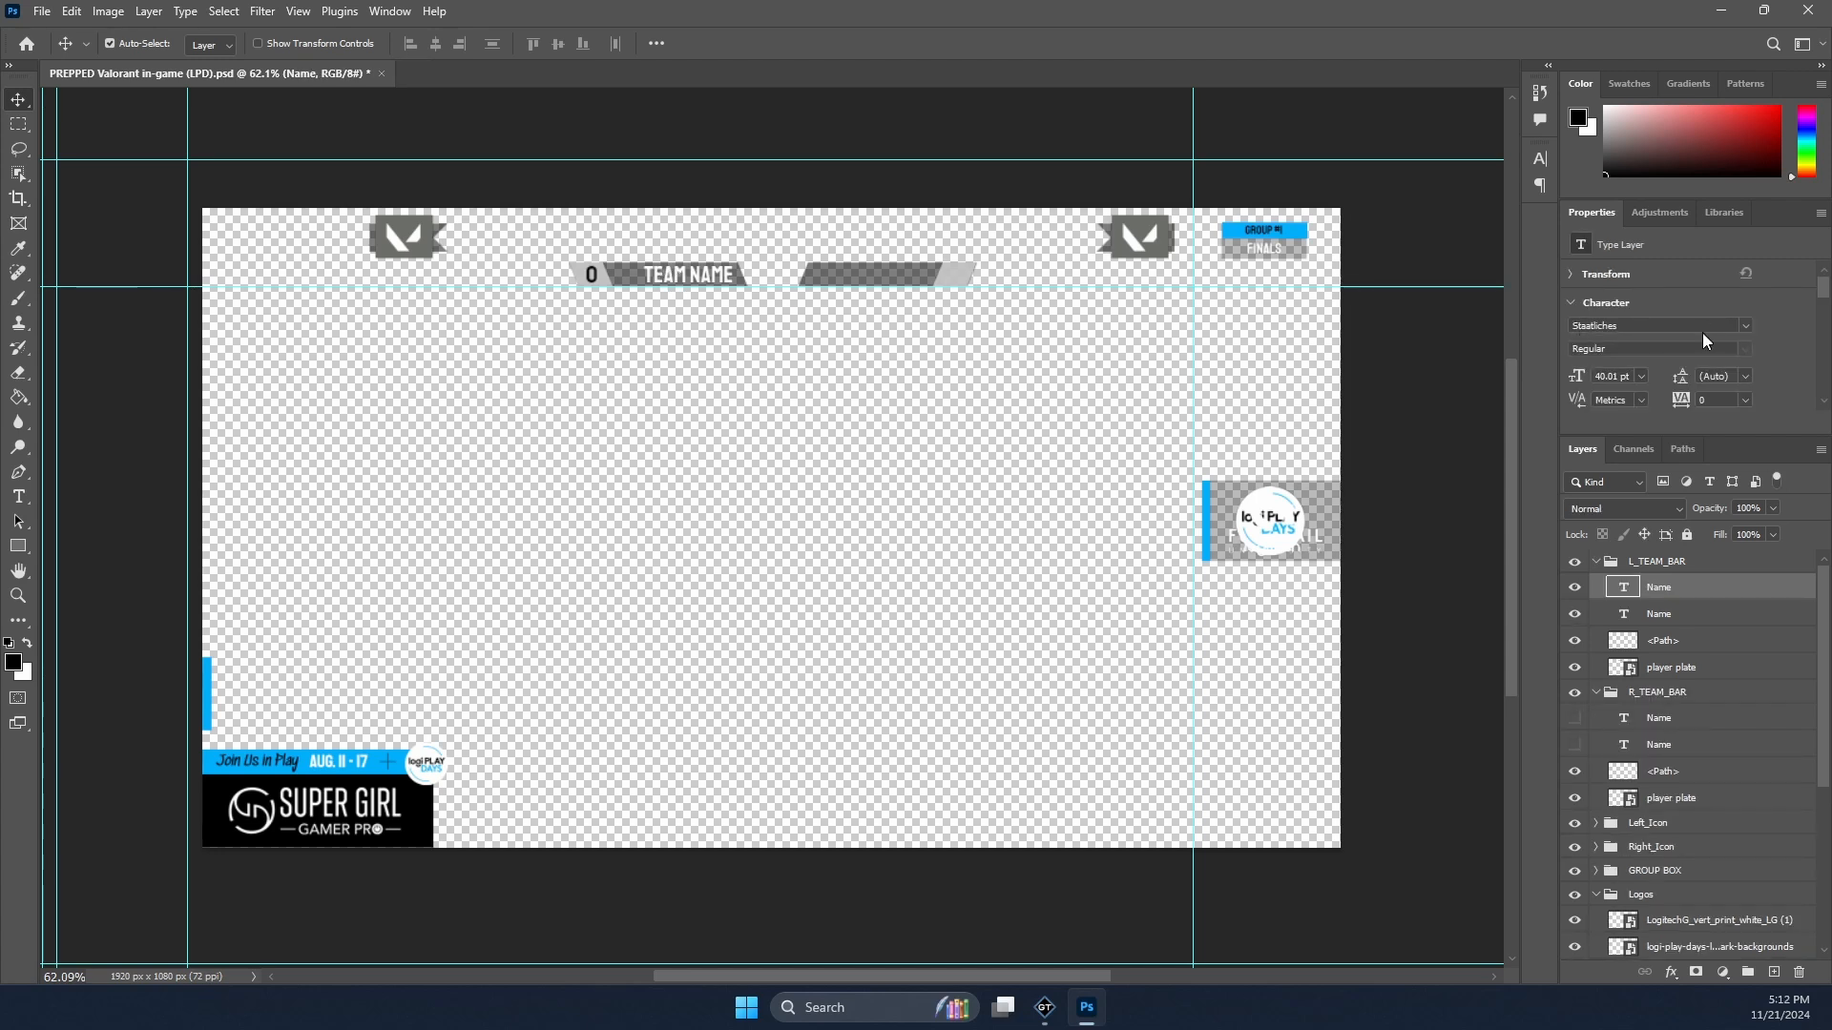
click(1745, 401)
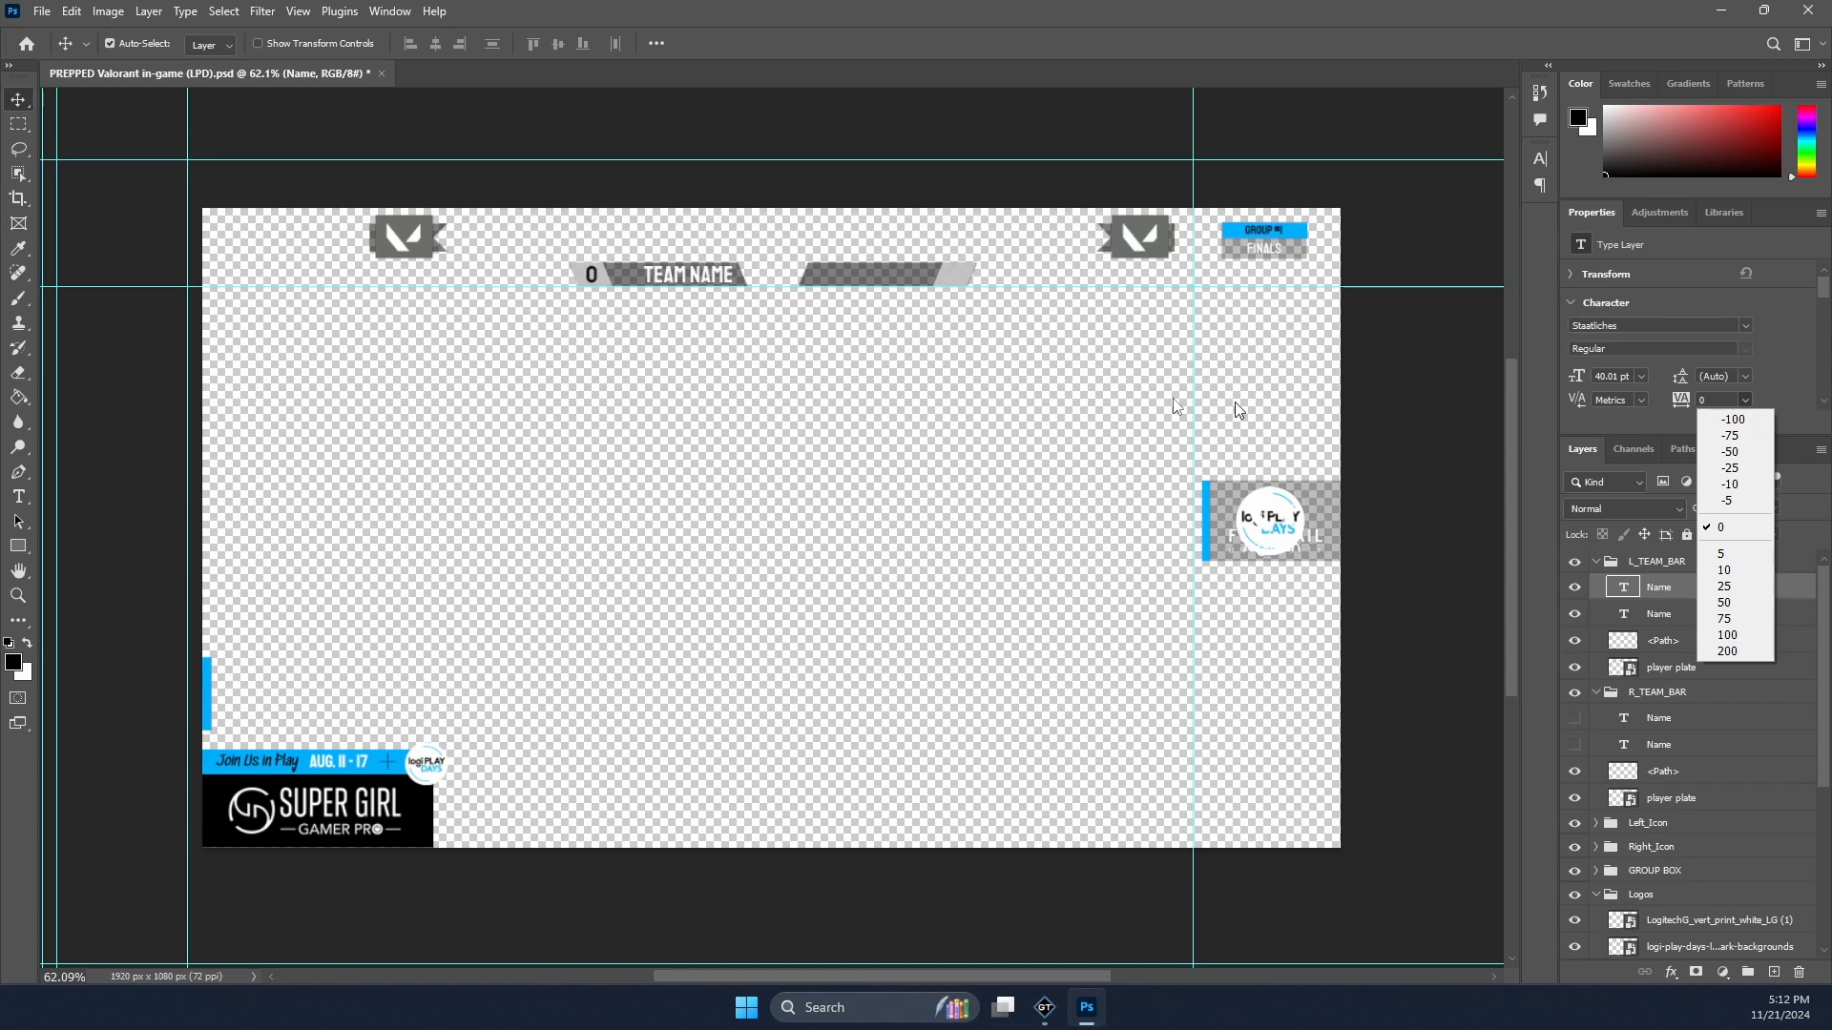
click(695, 272)
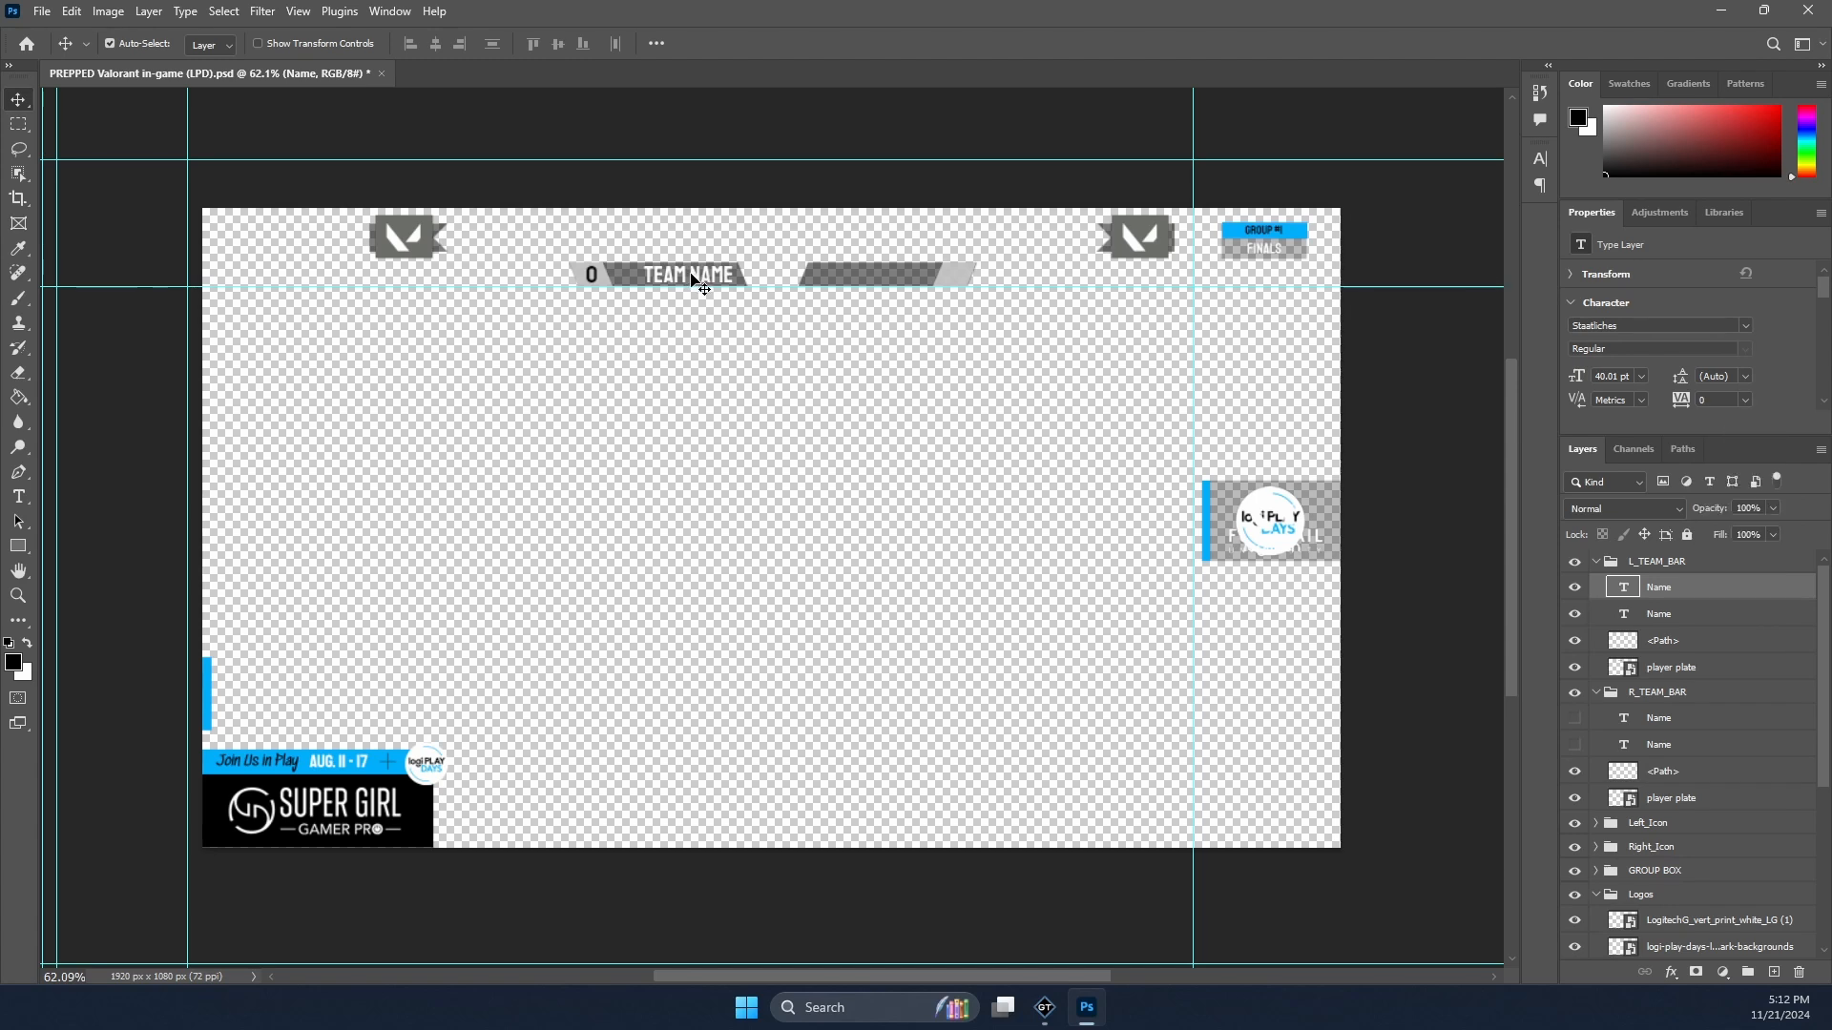
Step: Set the TEAM NAME text's tracking to 25, 75 and finally 200, repositioning the text within the left team bar
click(1749, 403)
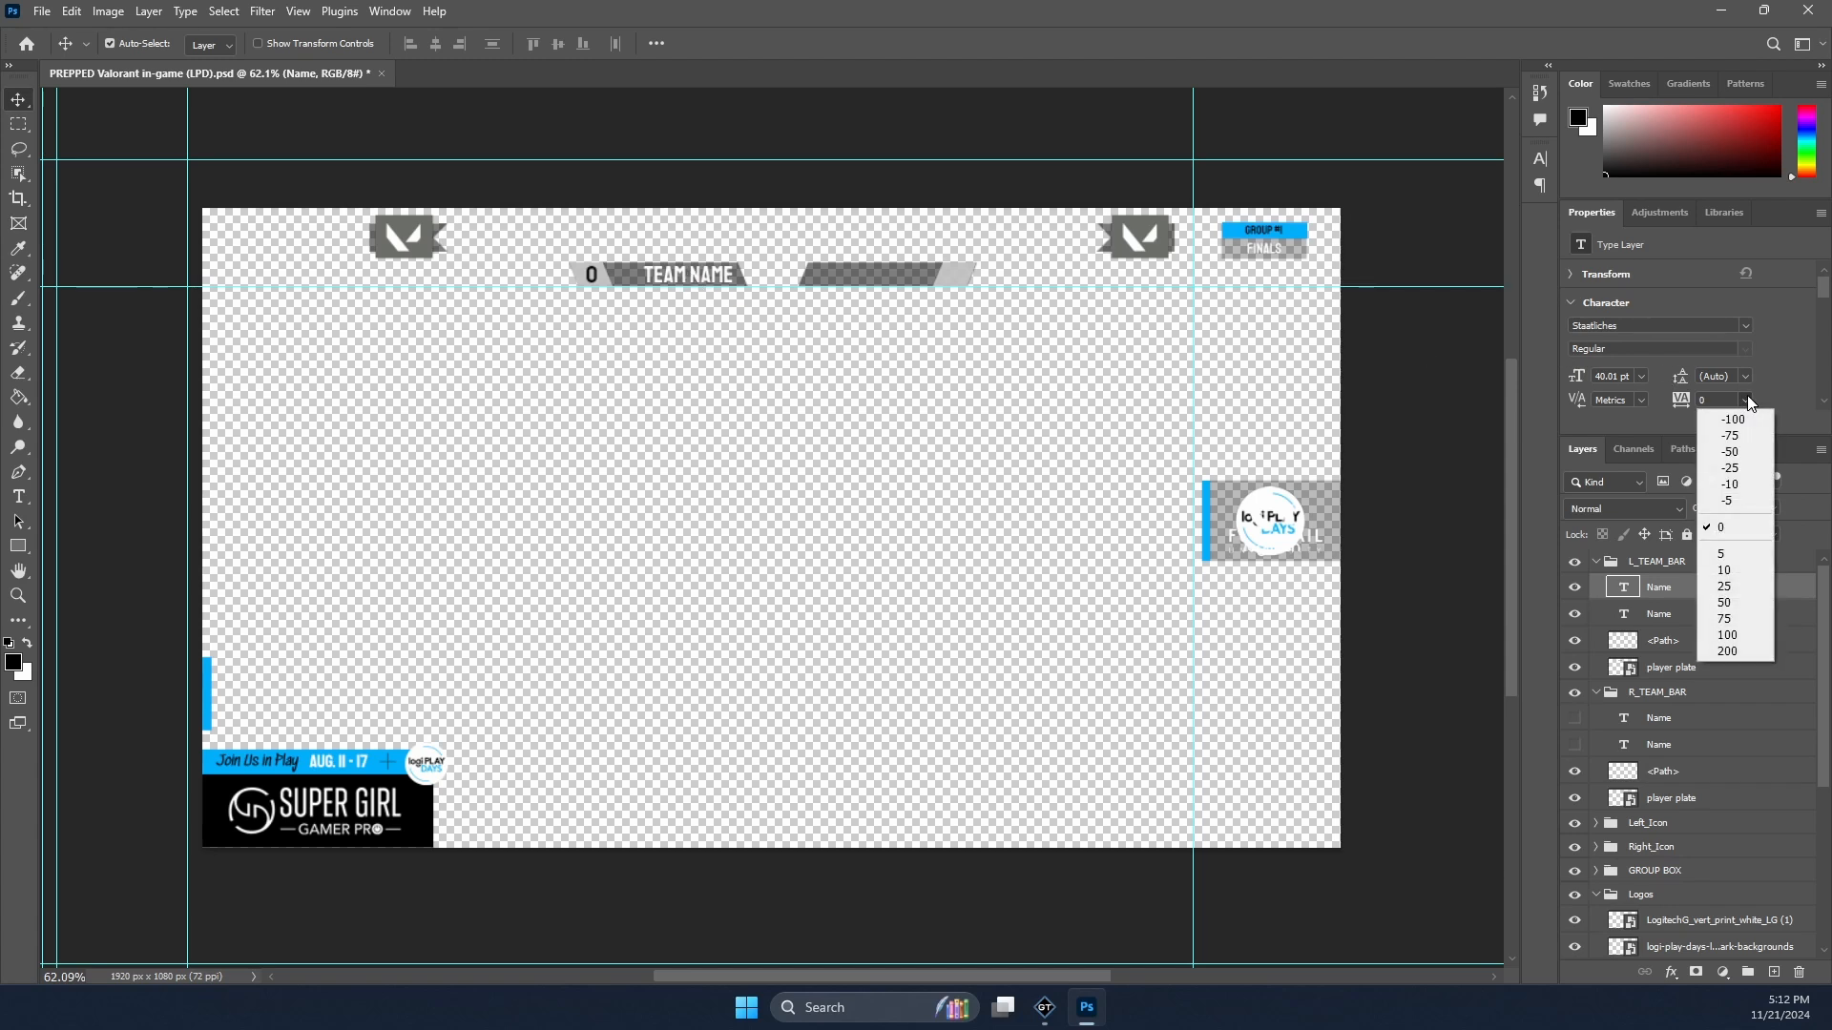
click(1738, 588)
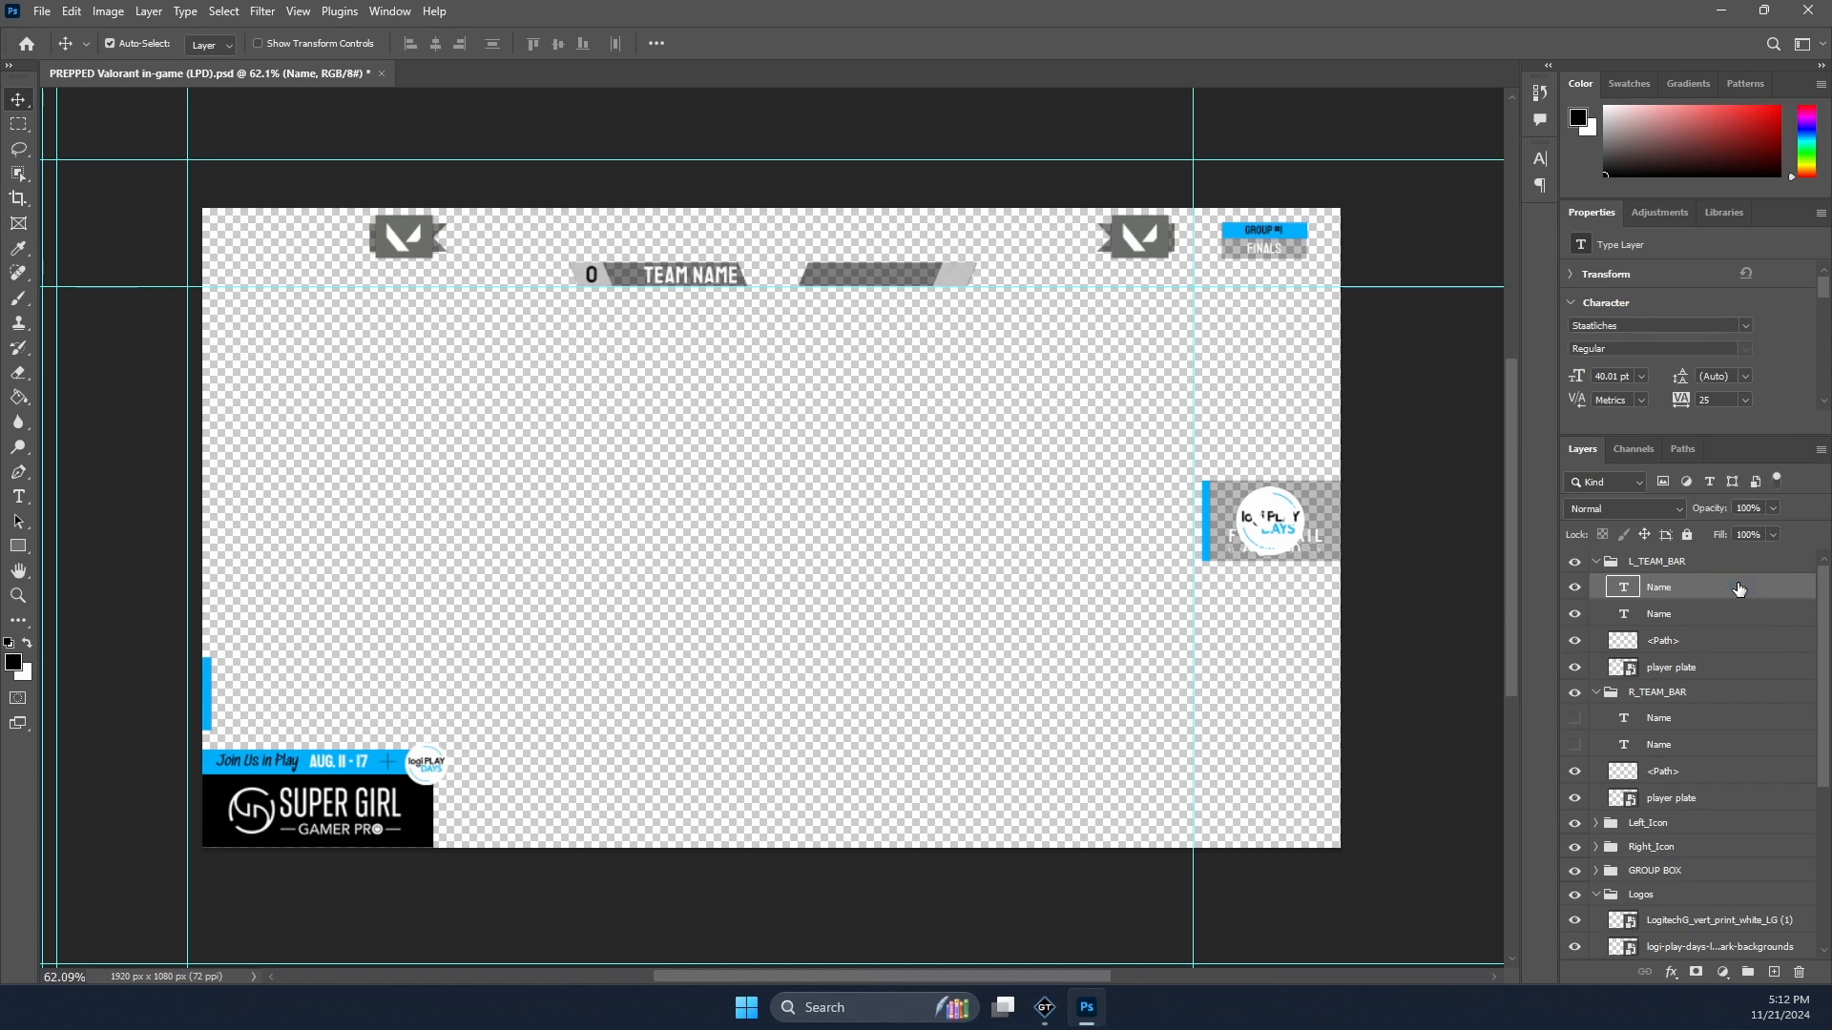
click(1745, 401)
click(1740, 620)
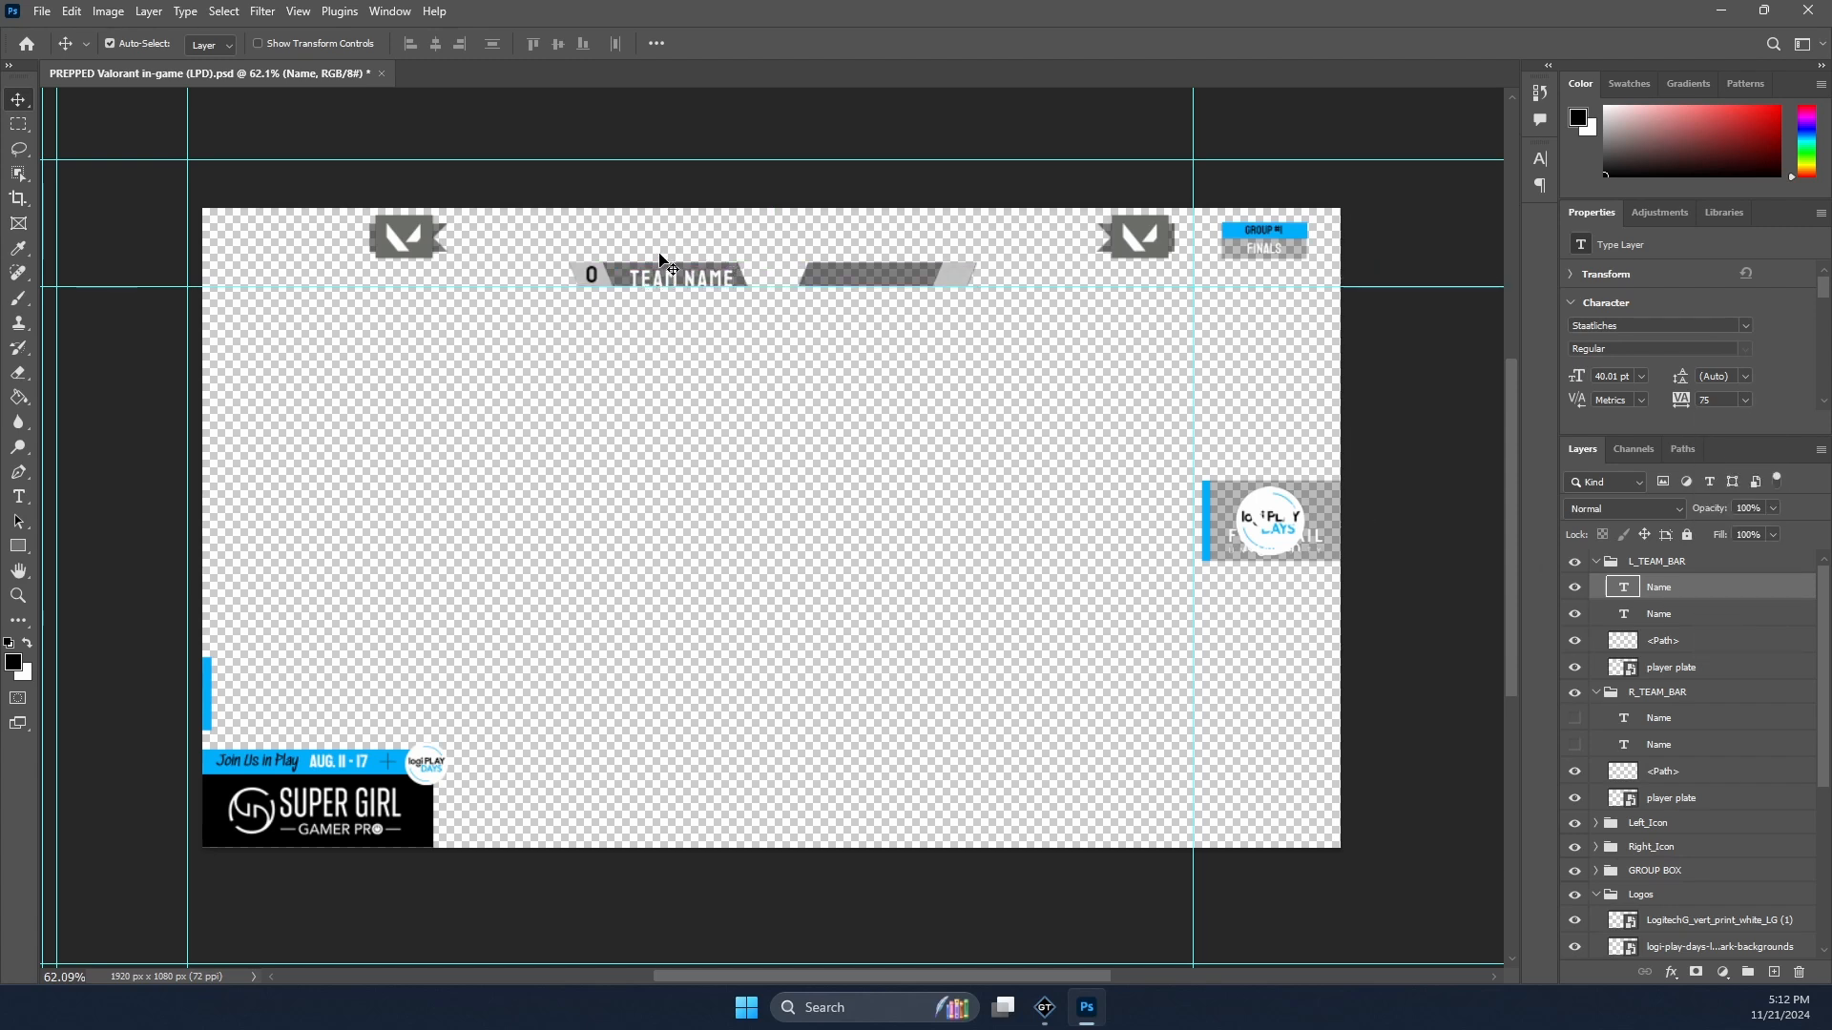
alt+scroll(665, 238, up, 8)
drag(698, 292, 679, 277)
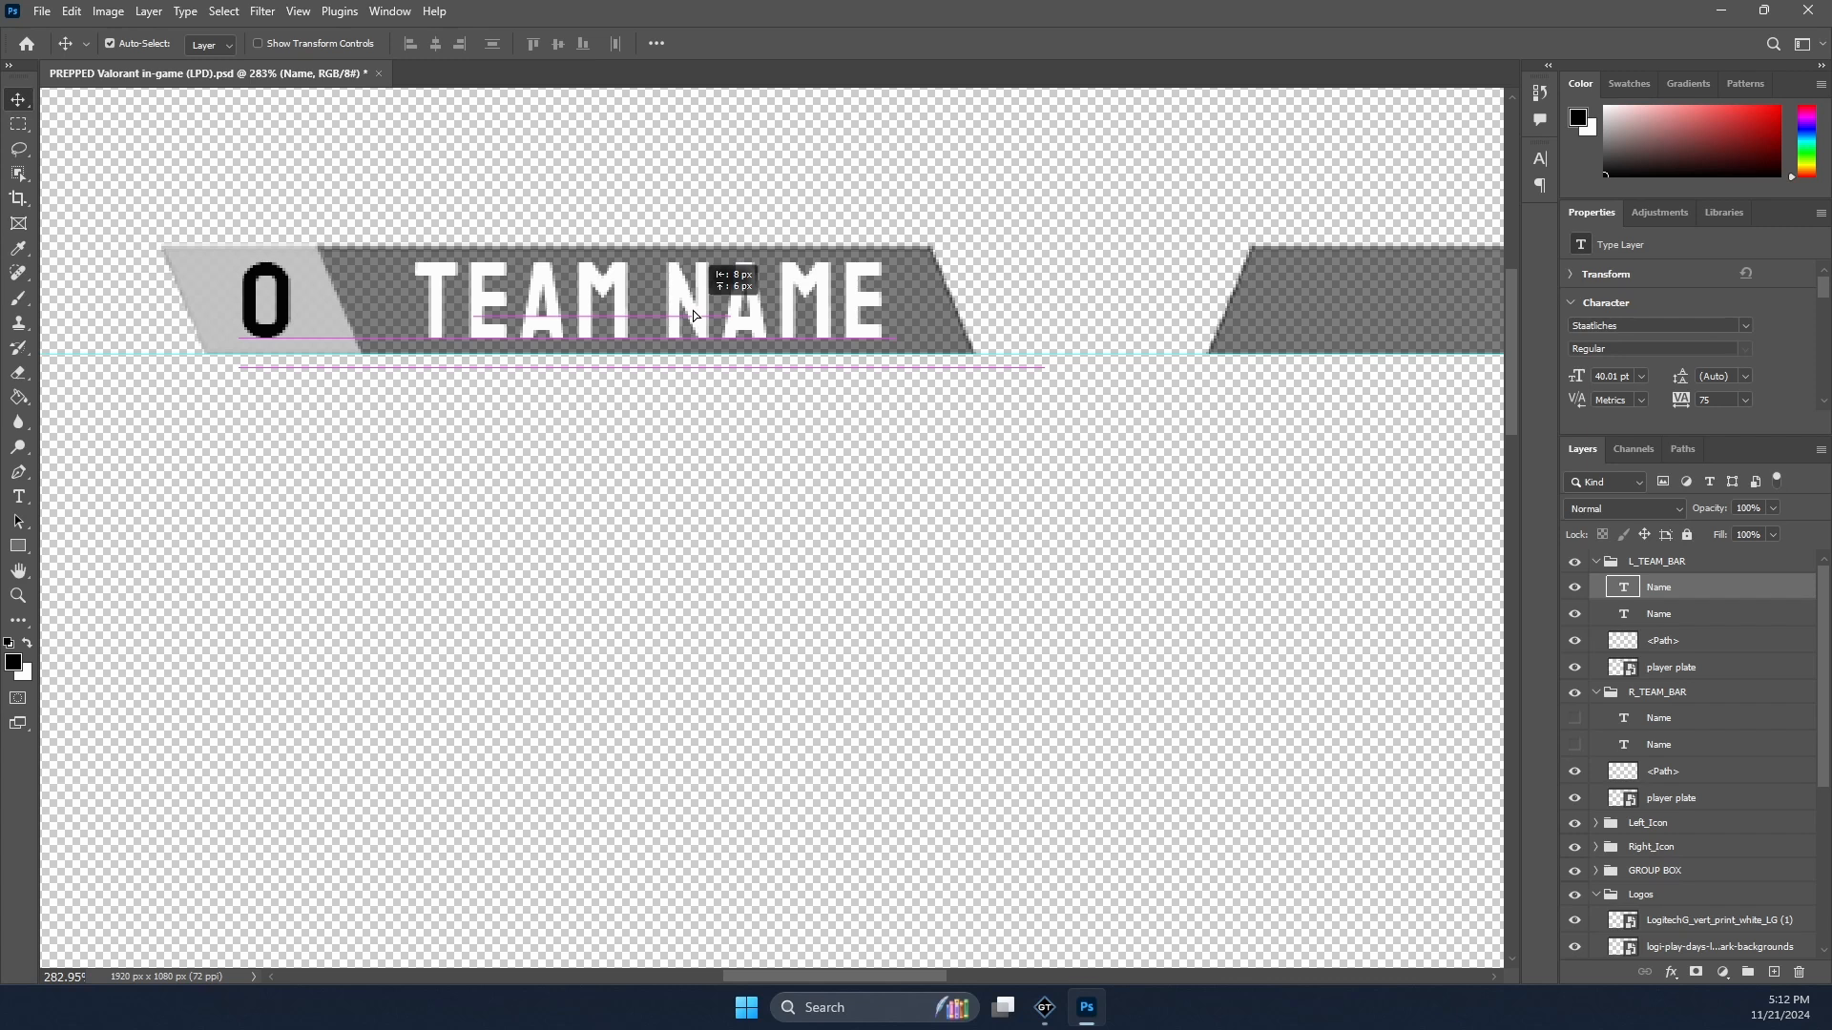
click(1743, 400)
click(1727, 649)
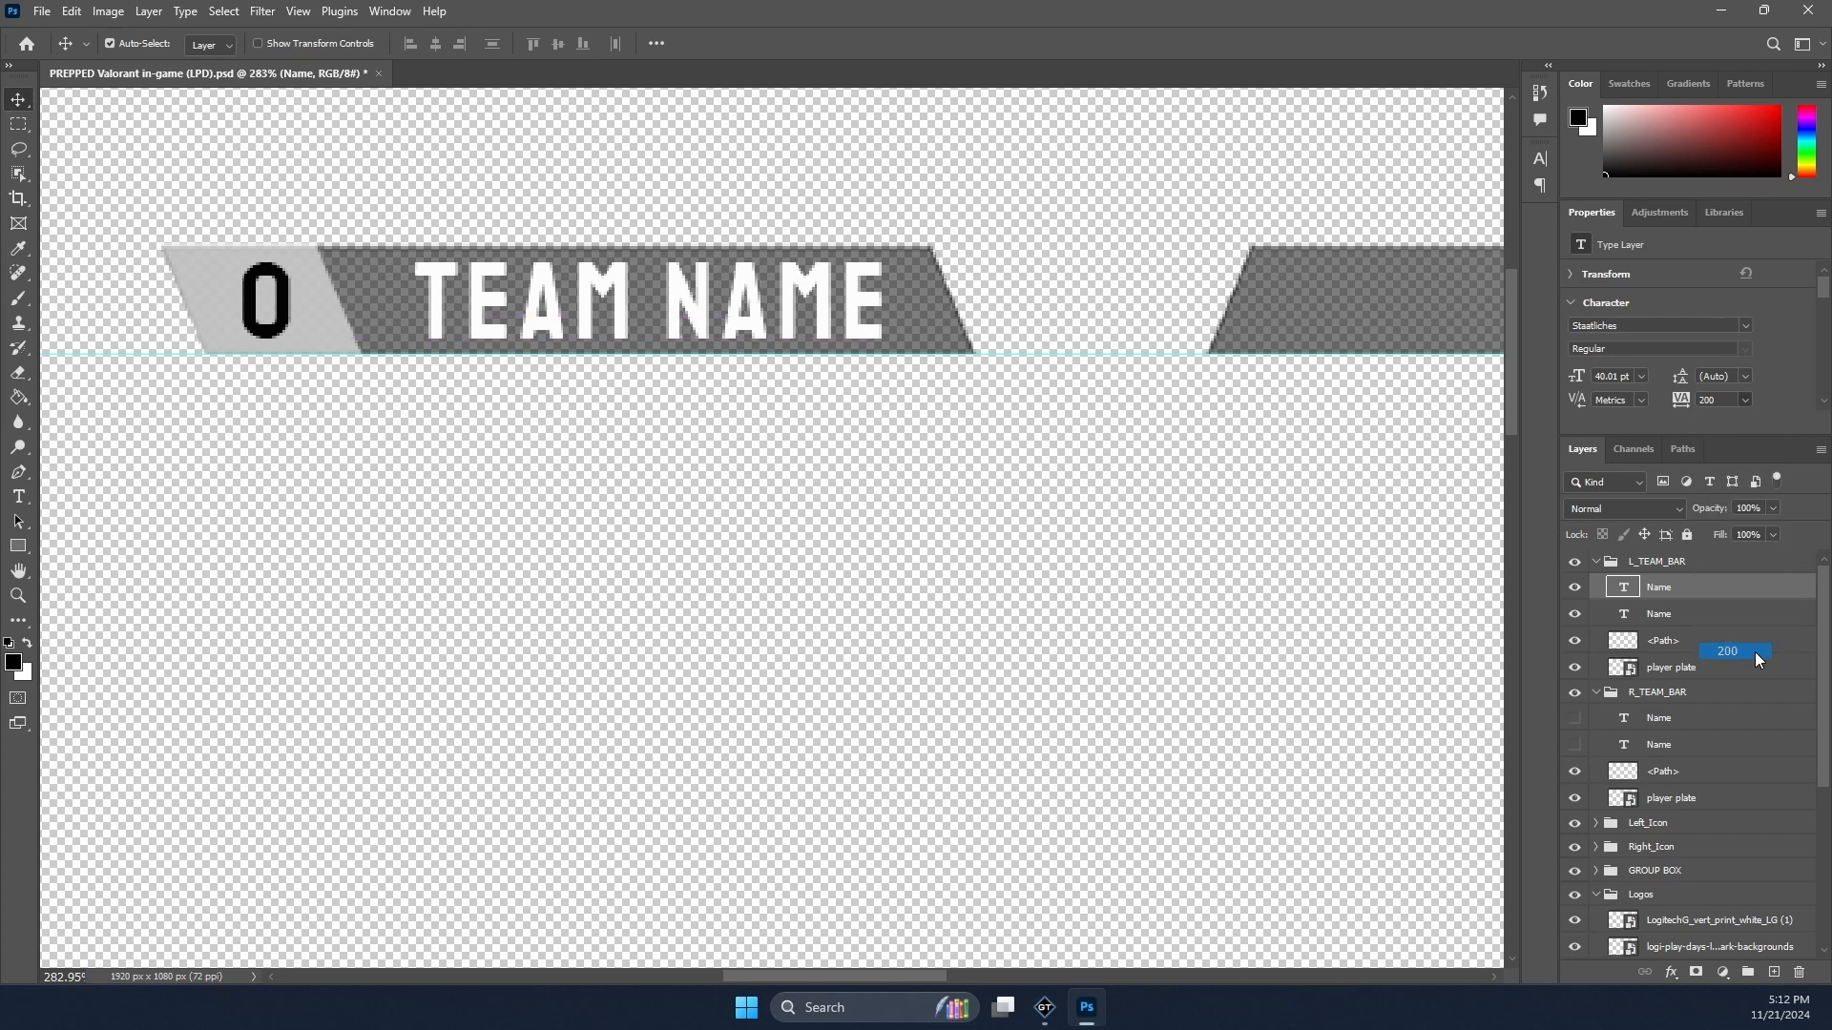
drag(746, 344, 688, 333)
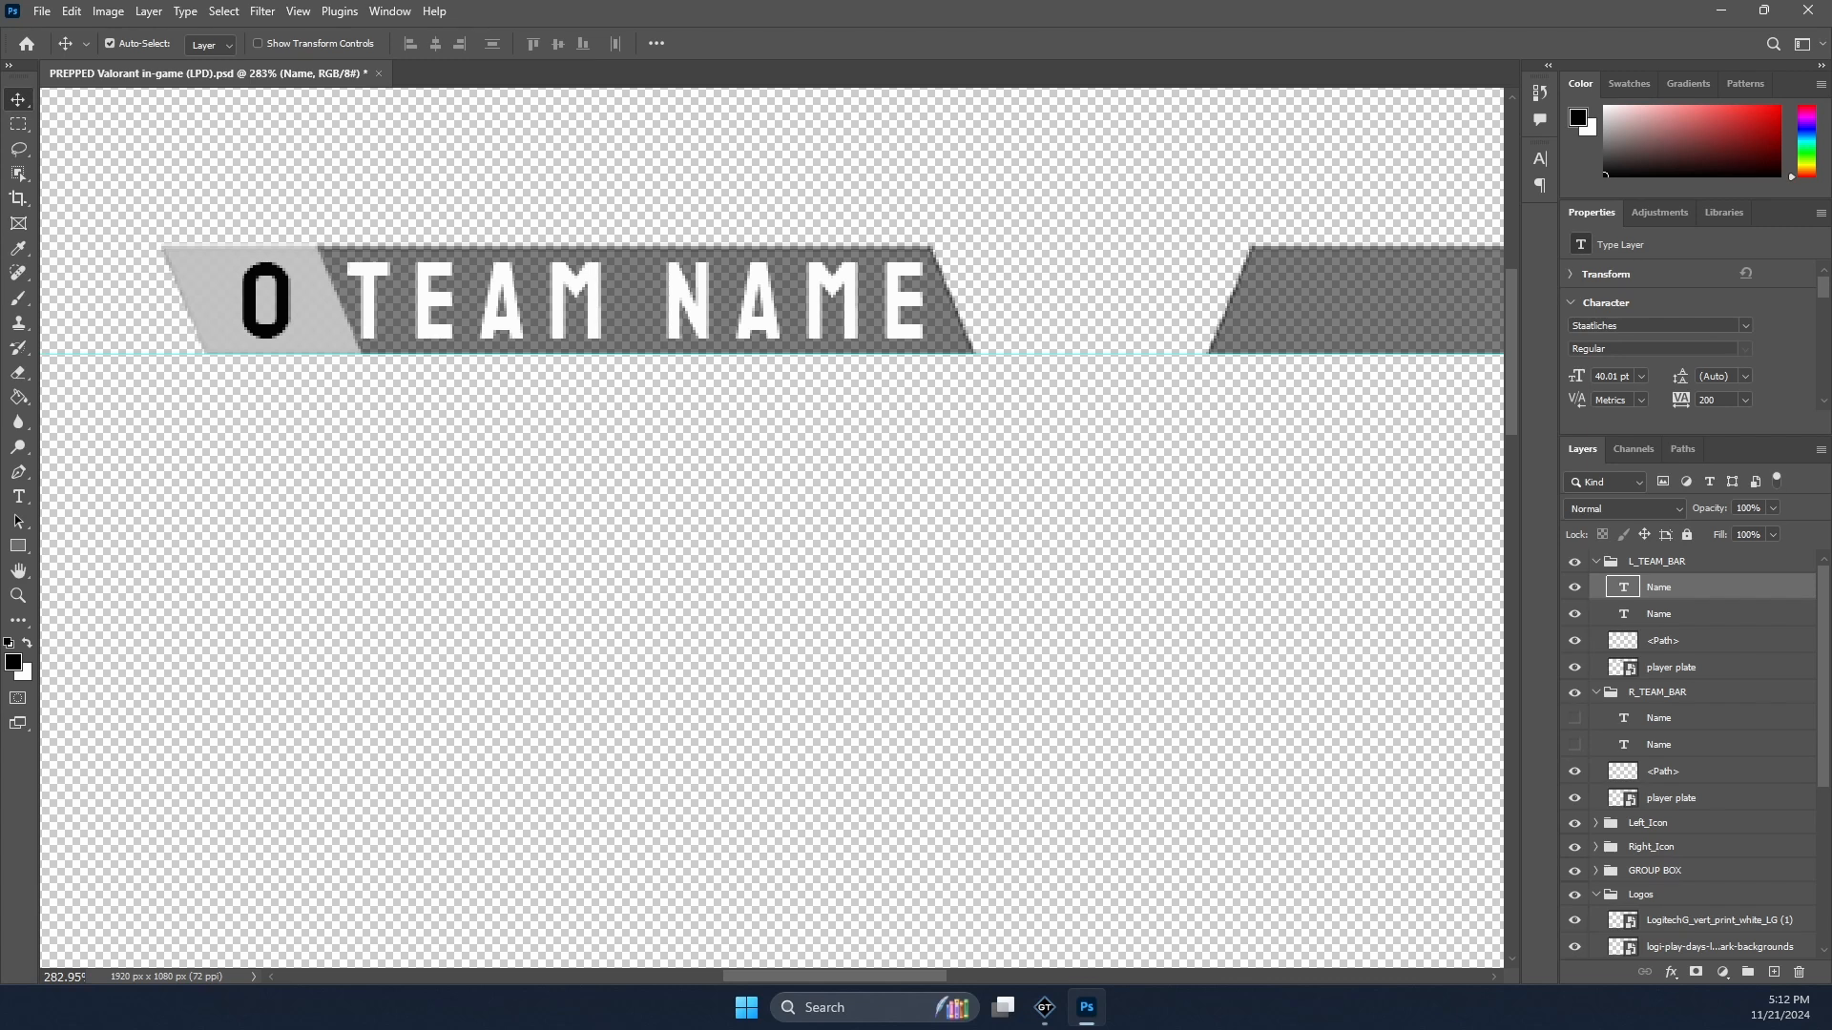
Step: Switch to the Glyphr Studio site in Chrome, open its web app, look at the new-project page and return to the homepage
key(alt+Tab)
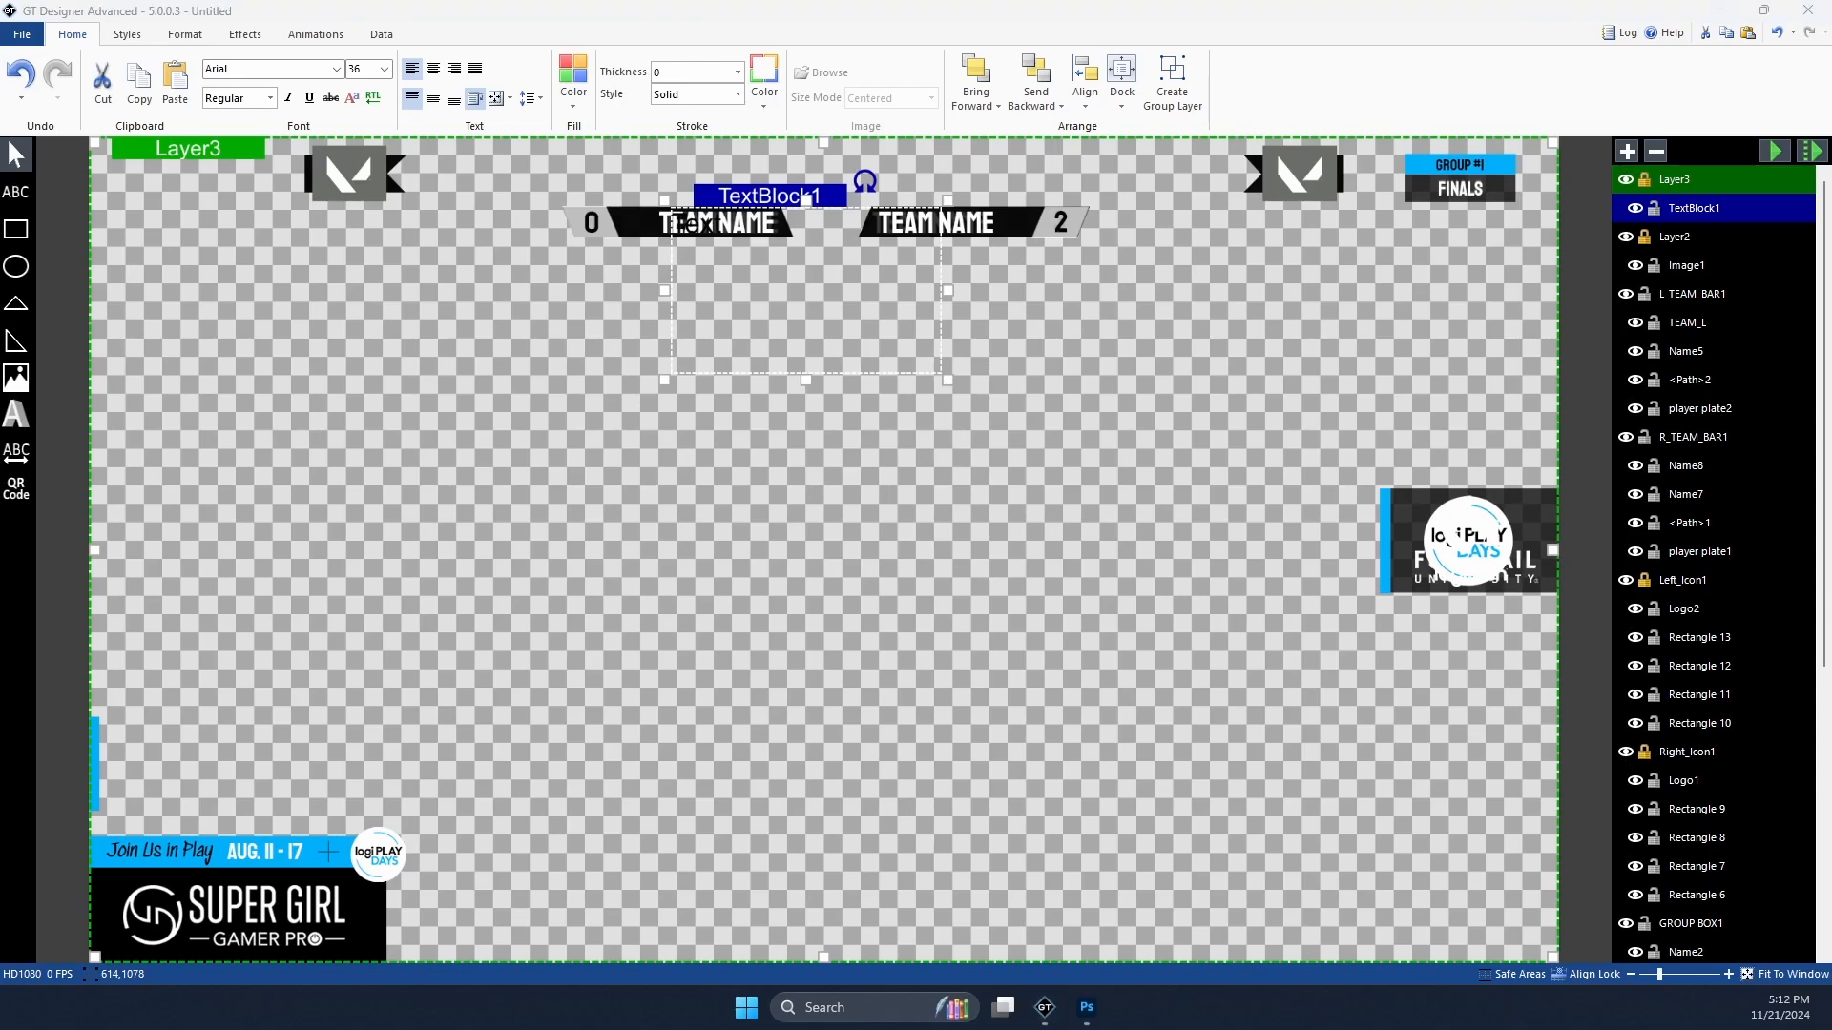
drag(1831, 7, 1036, 2)
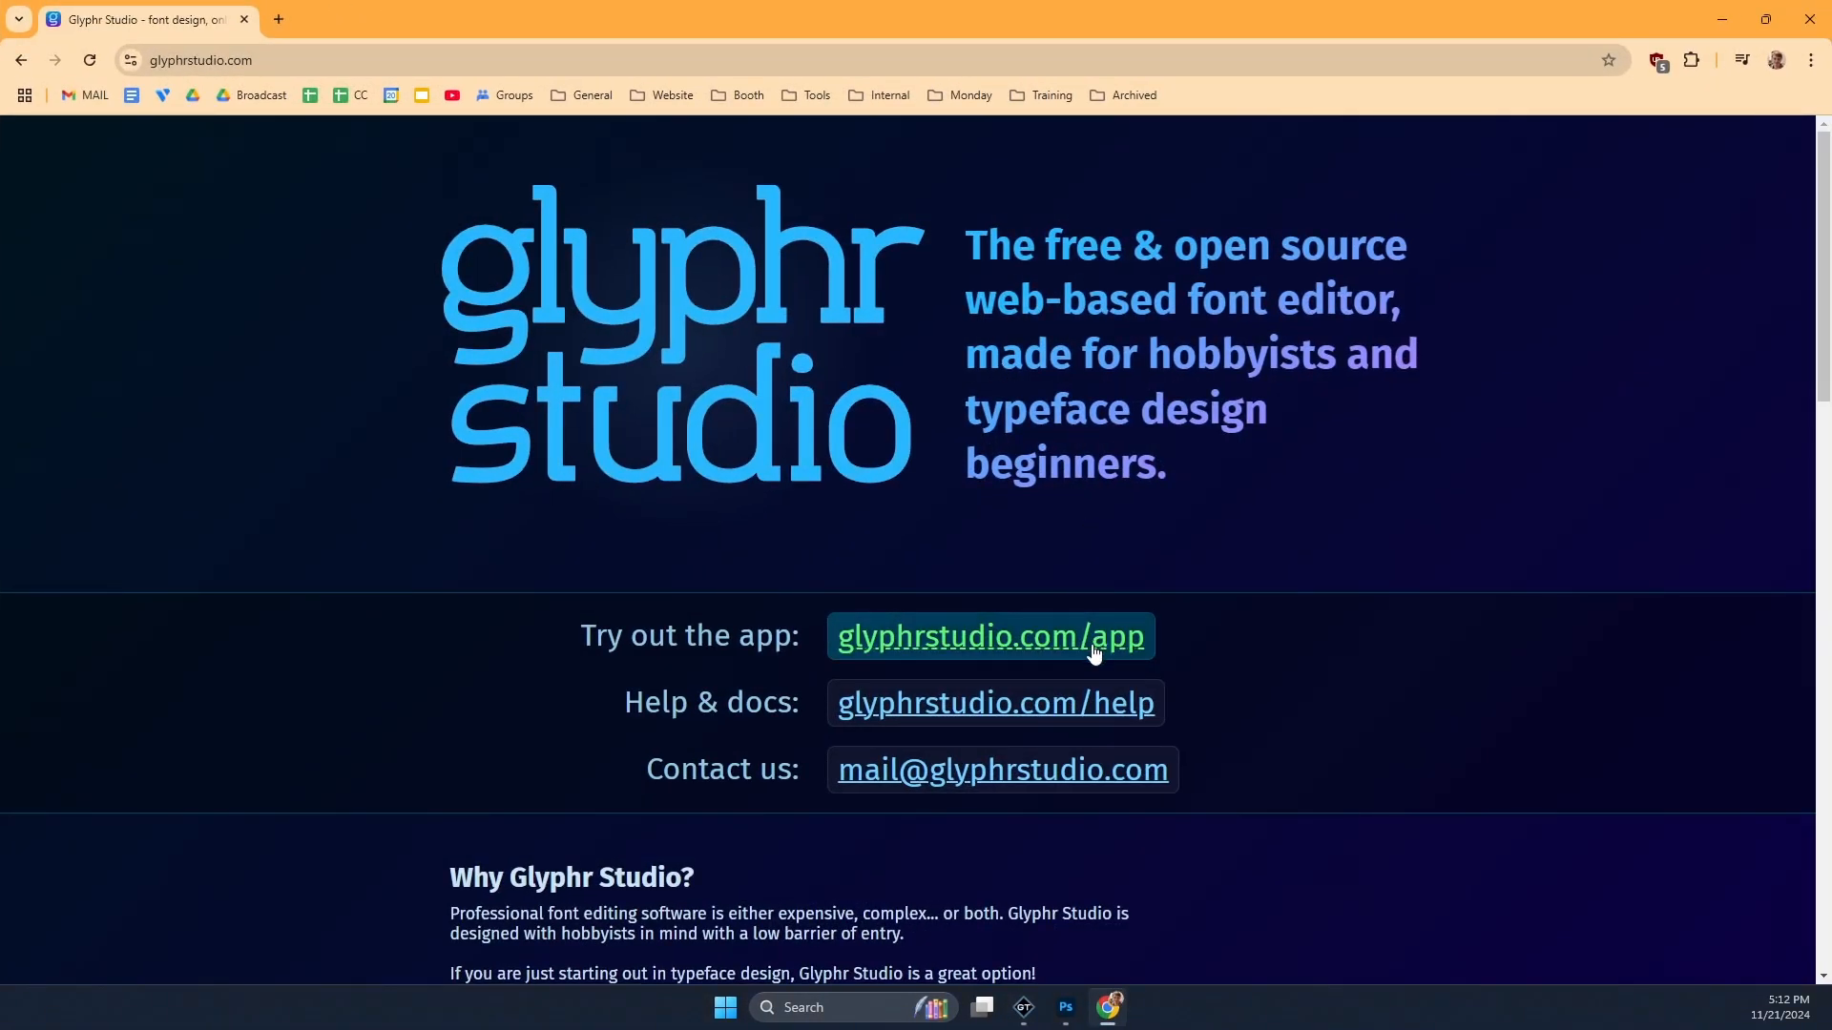
click(1053, 632)
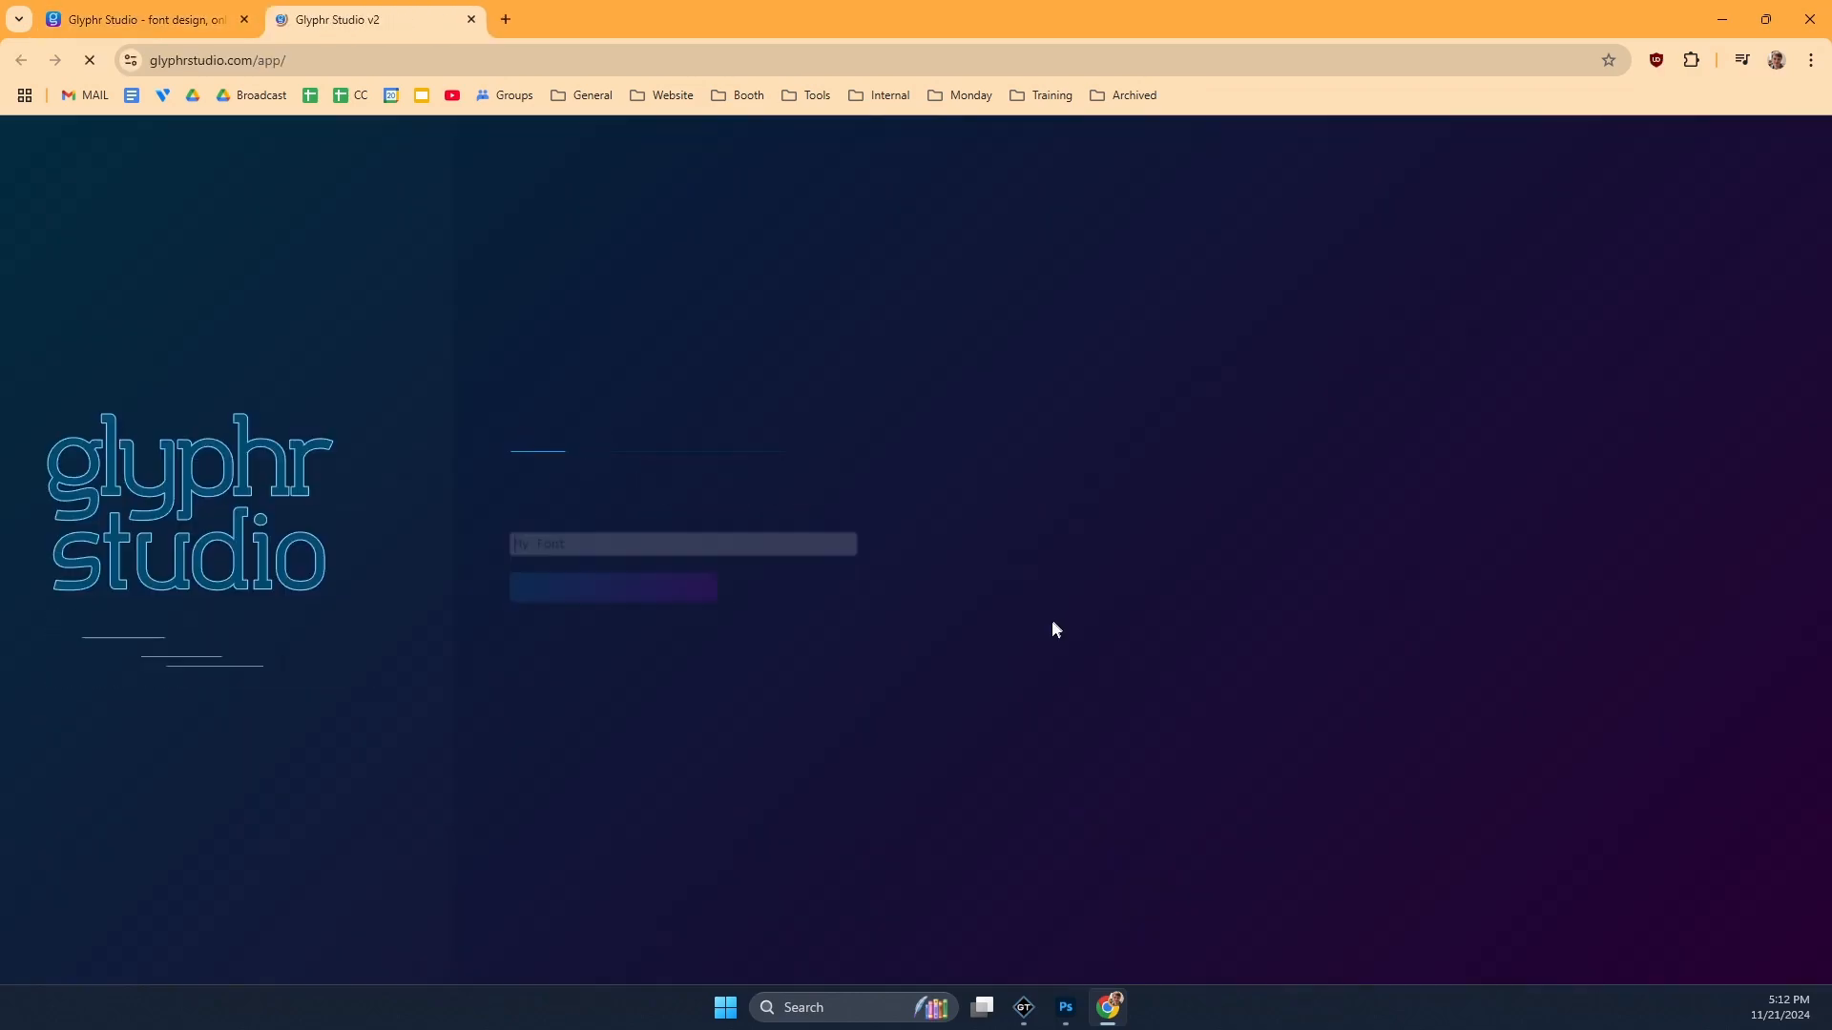
click(594, 440)
click(558, 449)
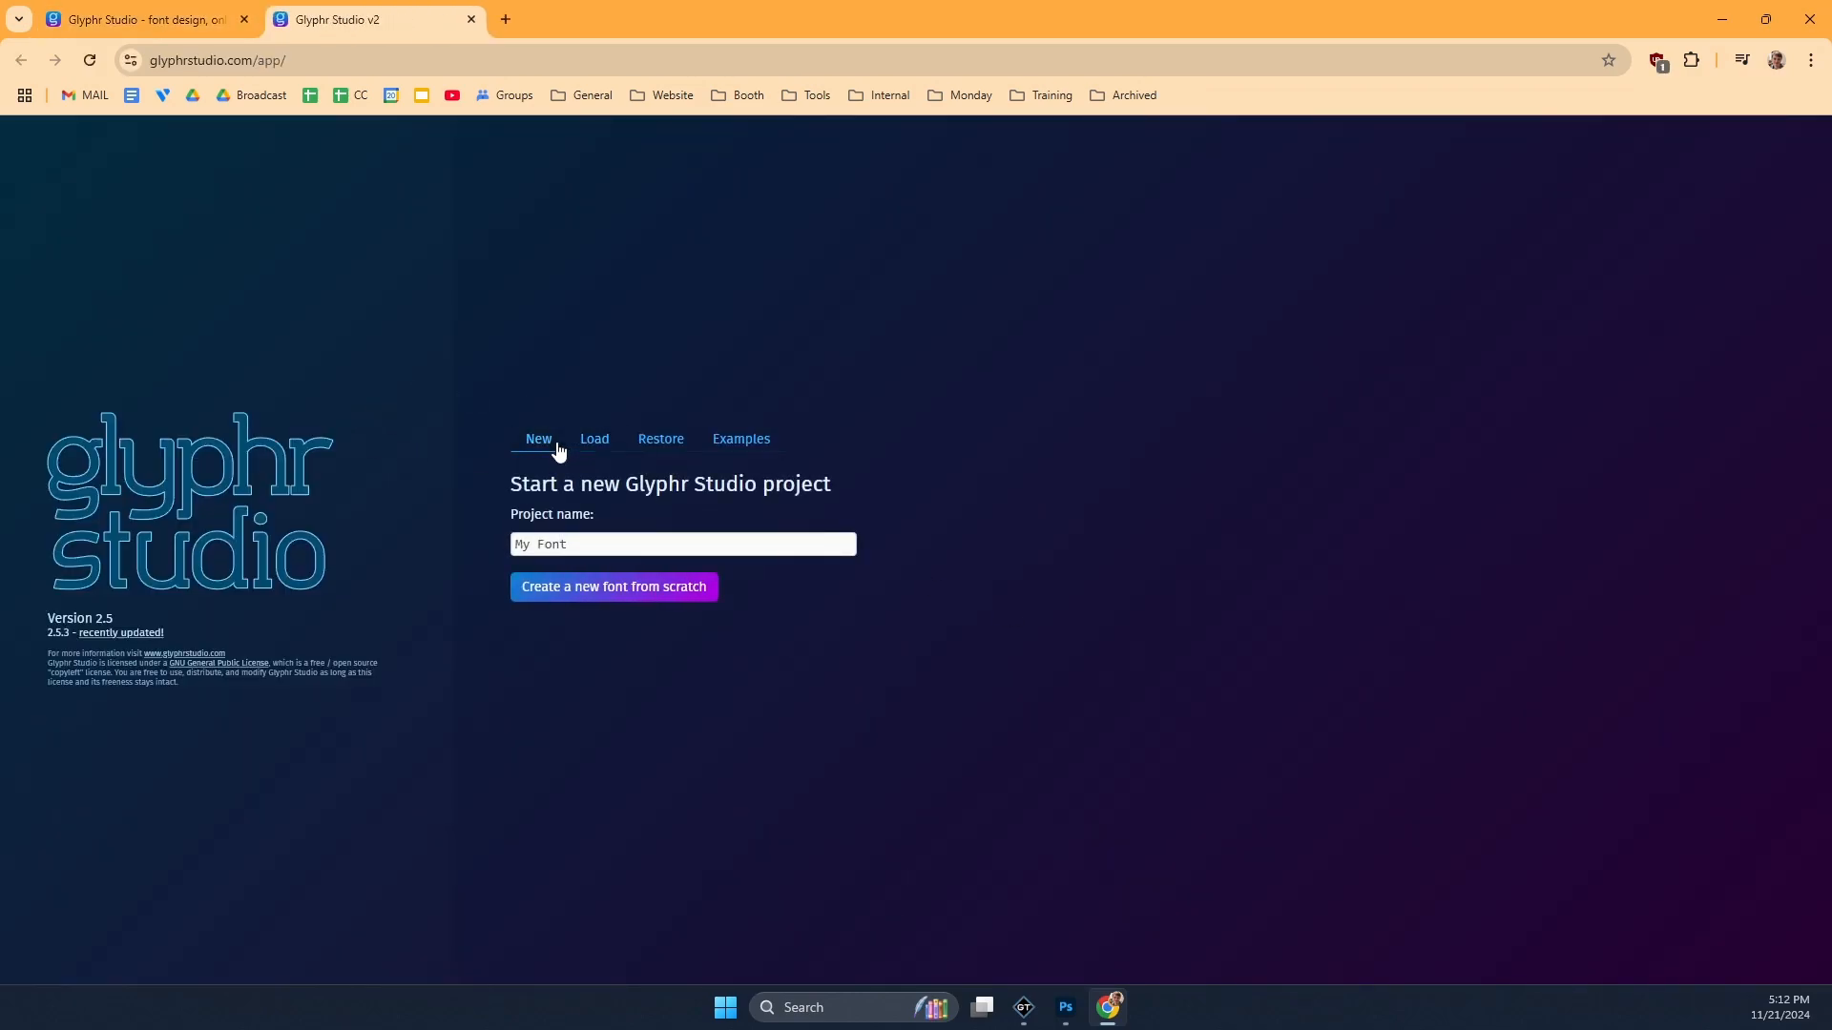
click(157, 25)
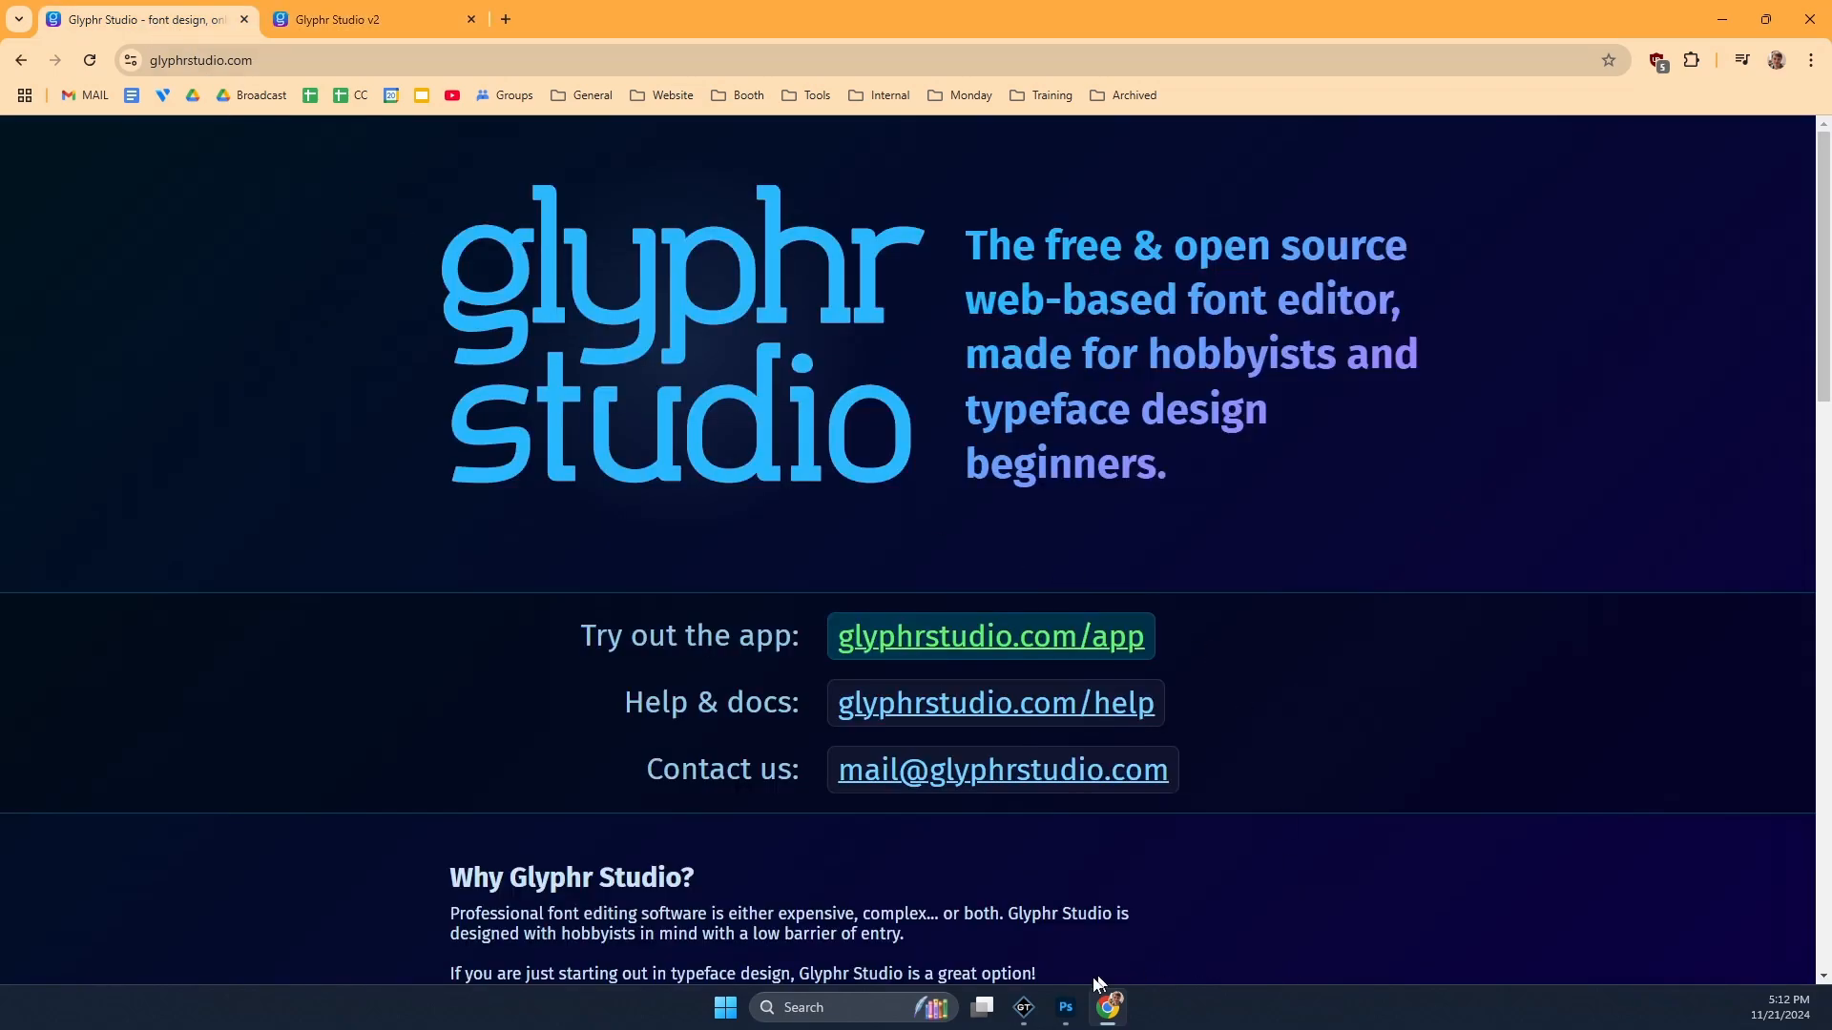
Step: Switch to GT Designer, move TextBlock1 to the empty middle of the canvas, deselect it and minimize the window
click(1025, 1009)
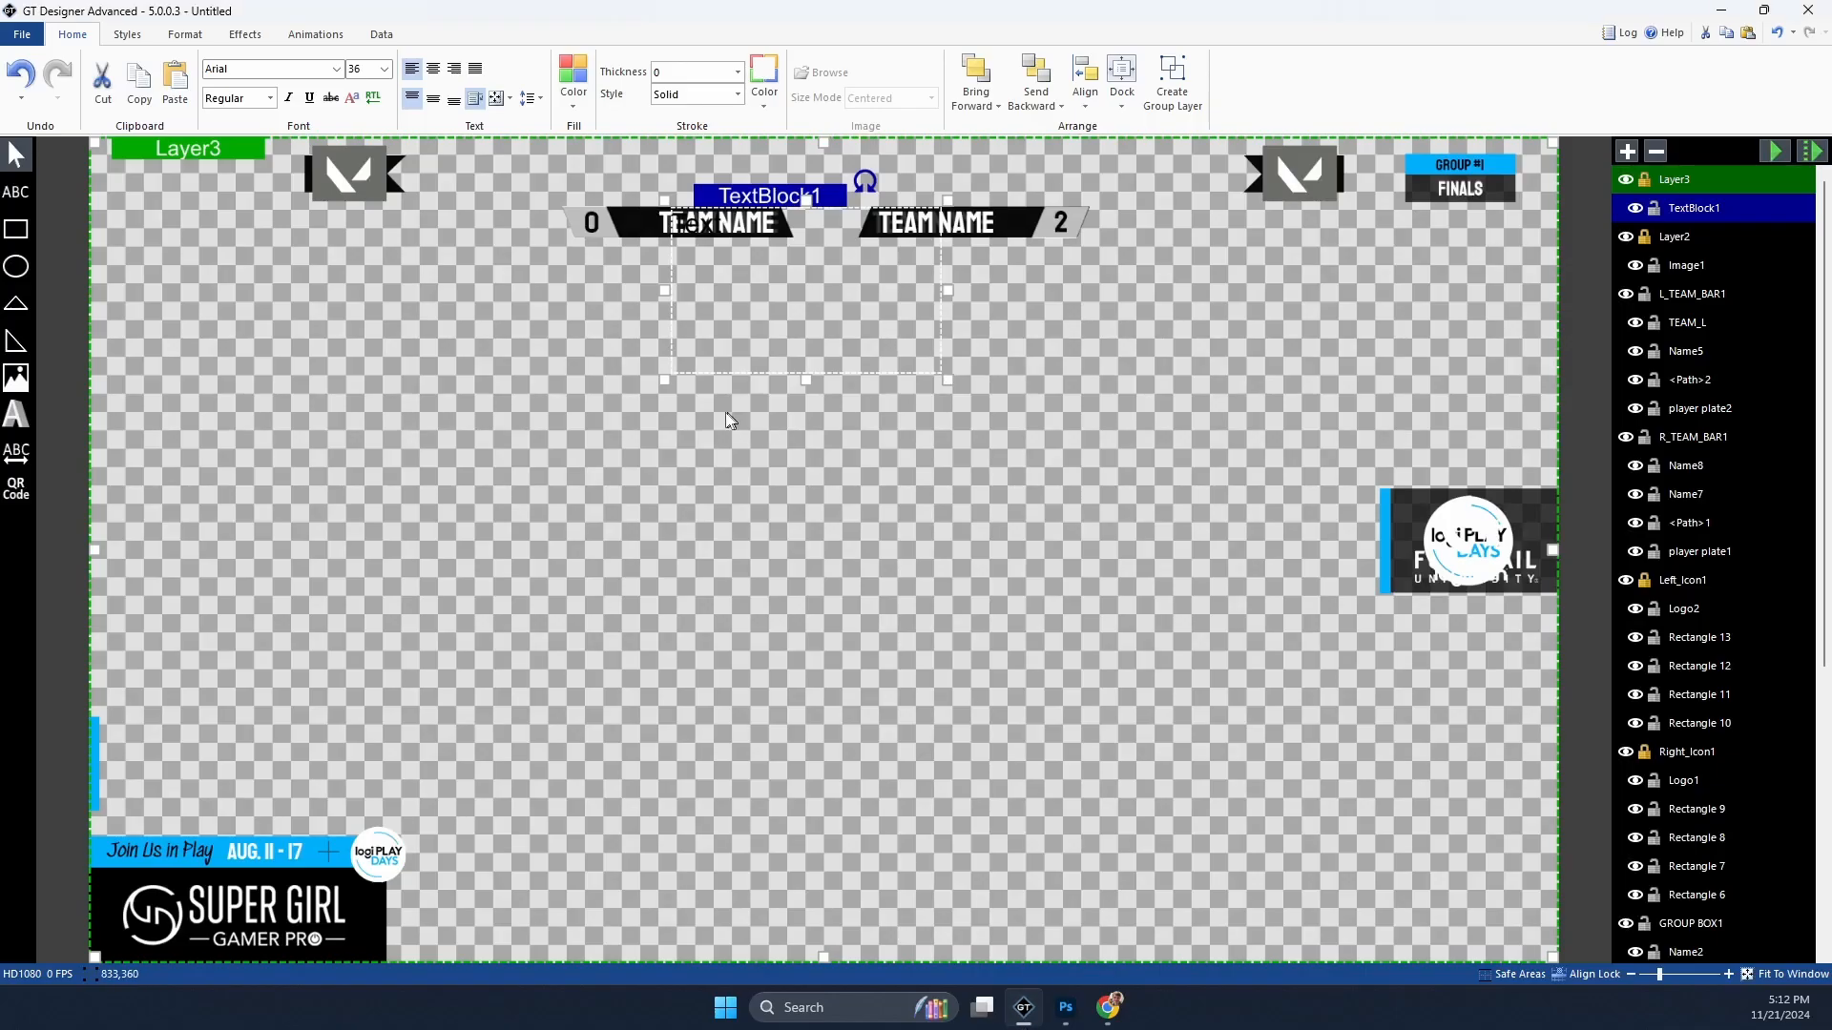
drag(747, 192, 692, 462)
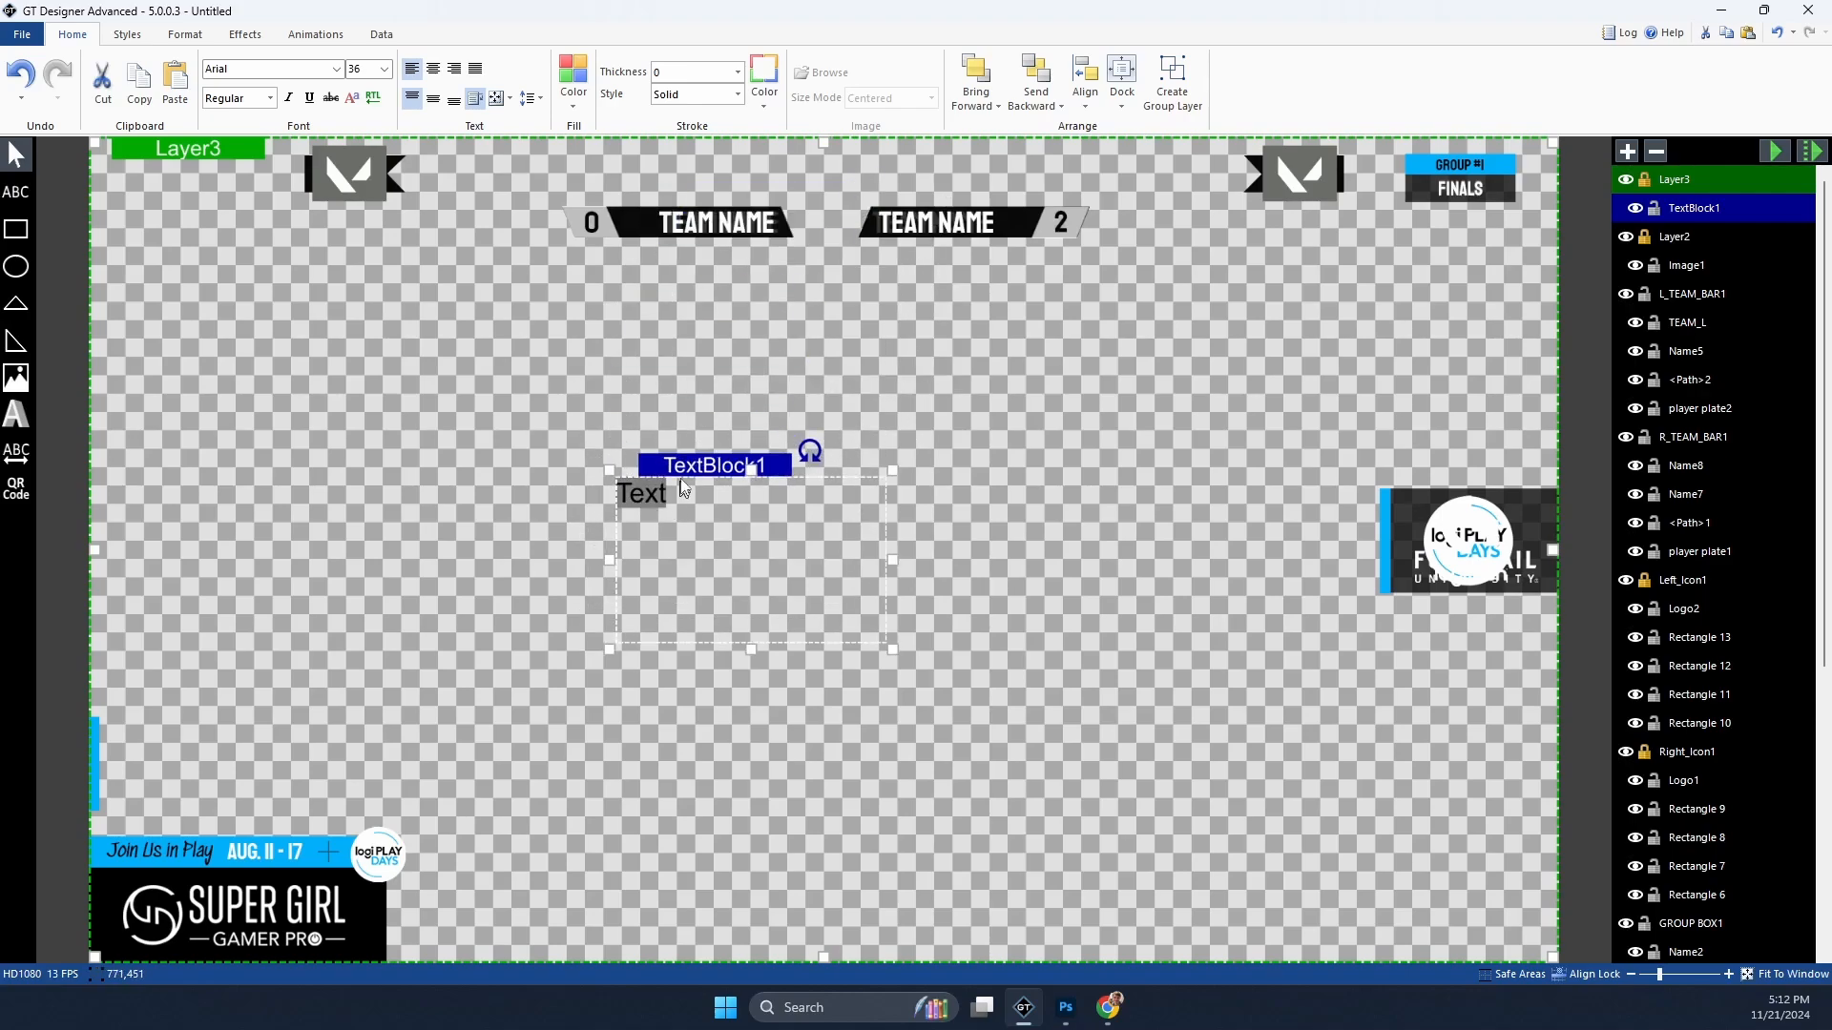
click(903, 431)
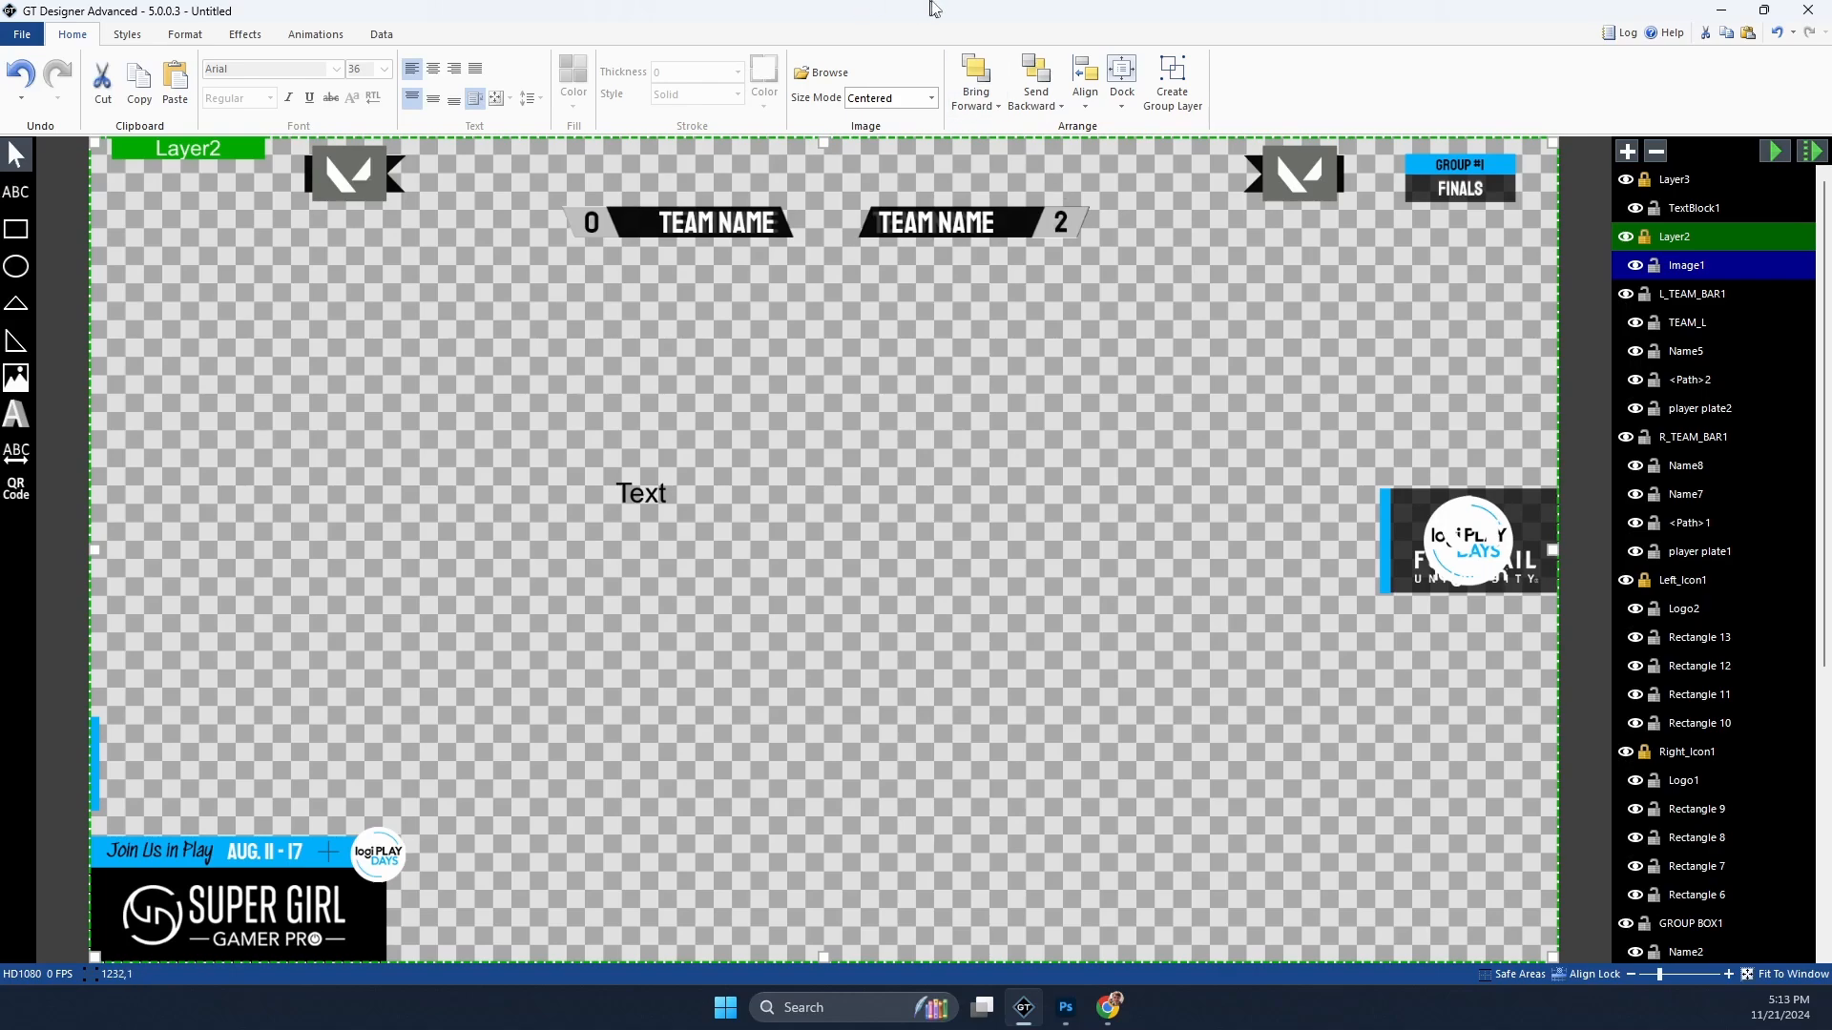
click(1723, 9)
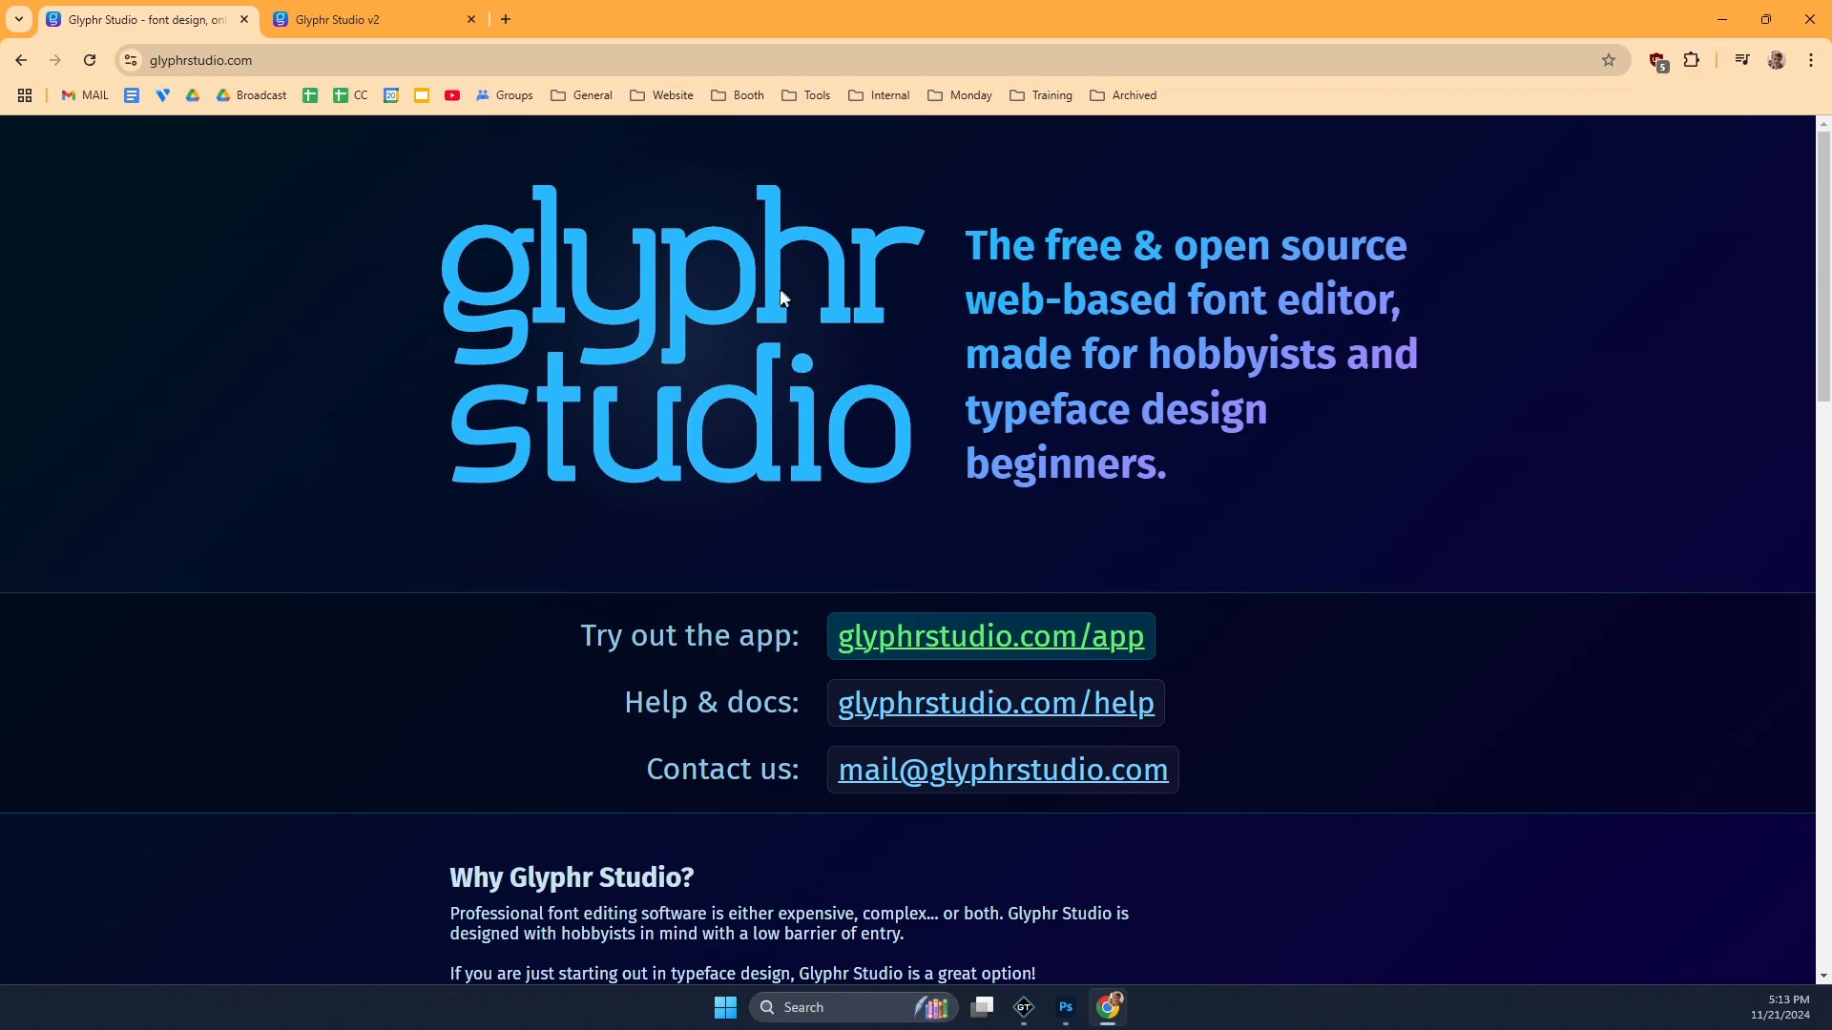
Step: Look at the Glyphr Studio web app's file-loading and new-project pages and return to the homepage
key(ctrl+Tab)
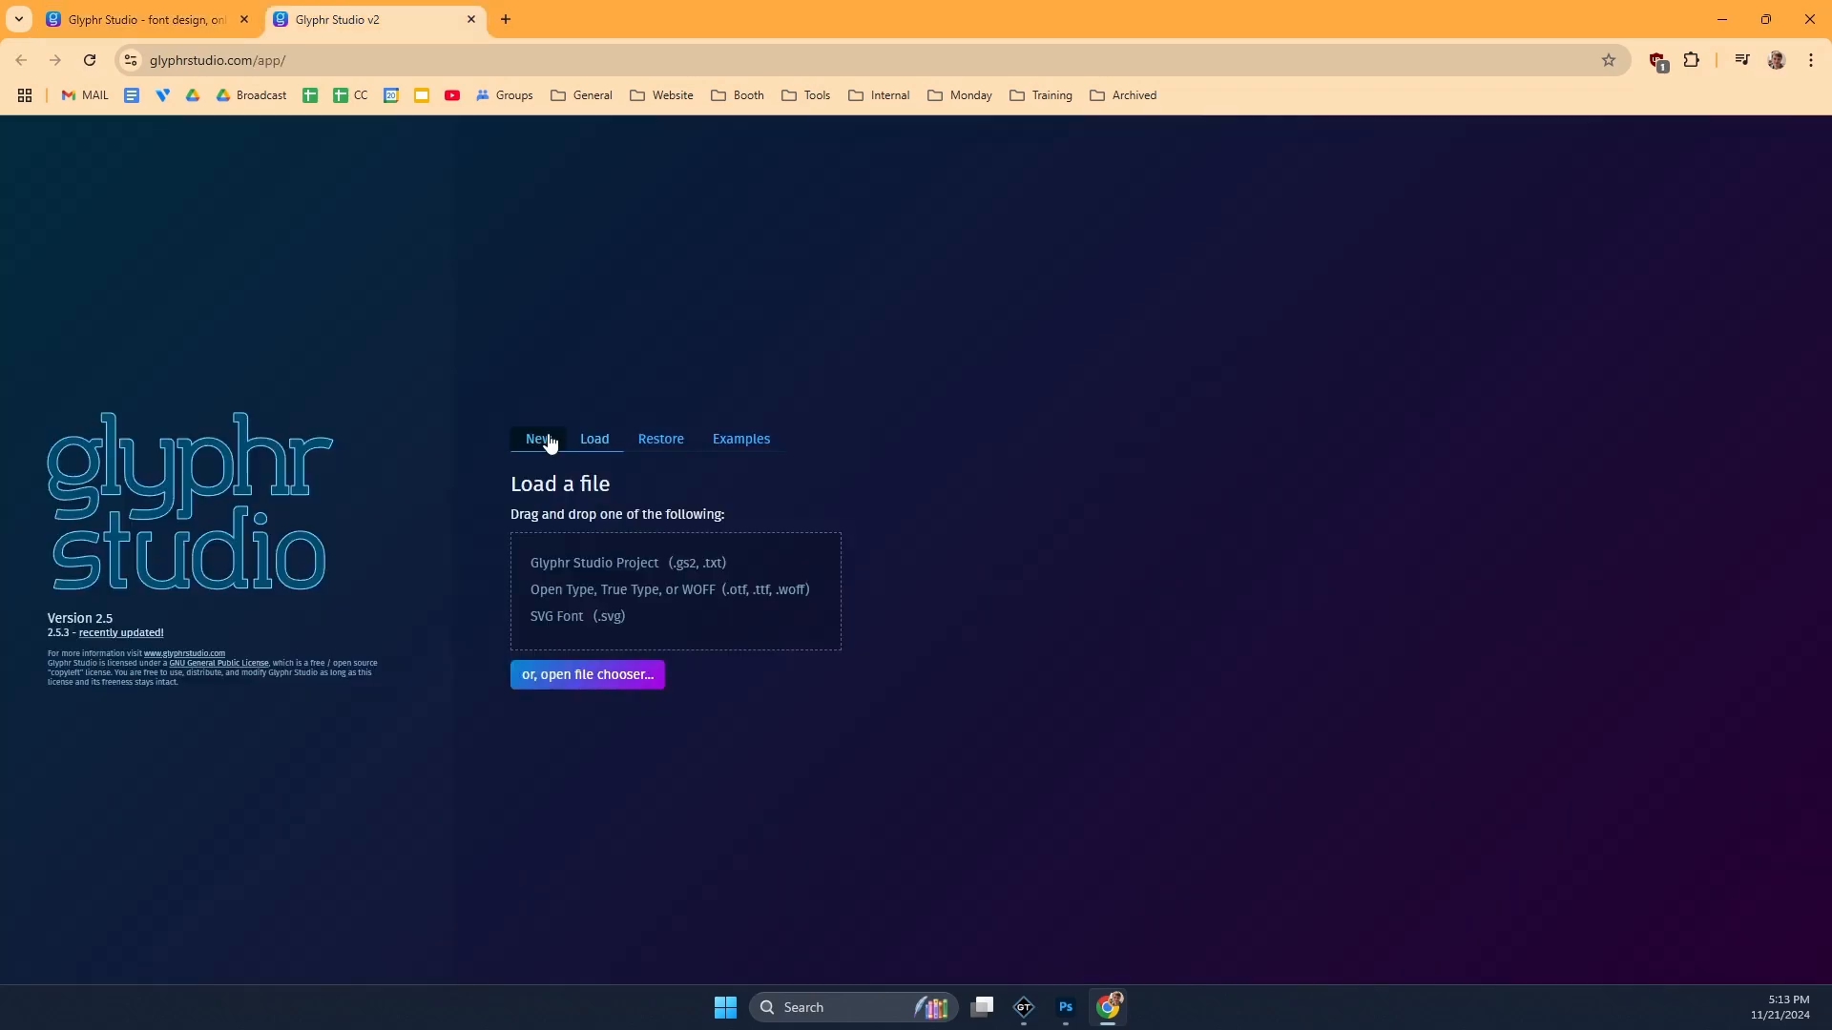
click(540, 438)
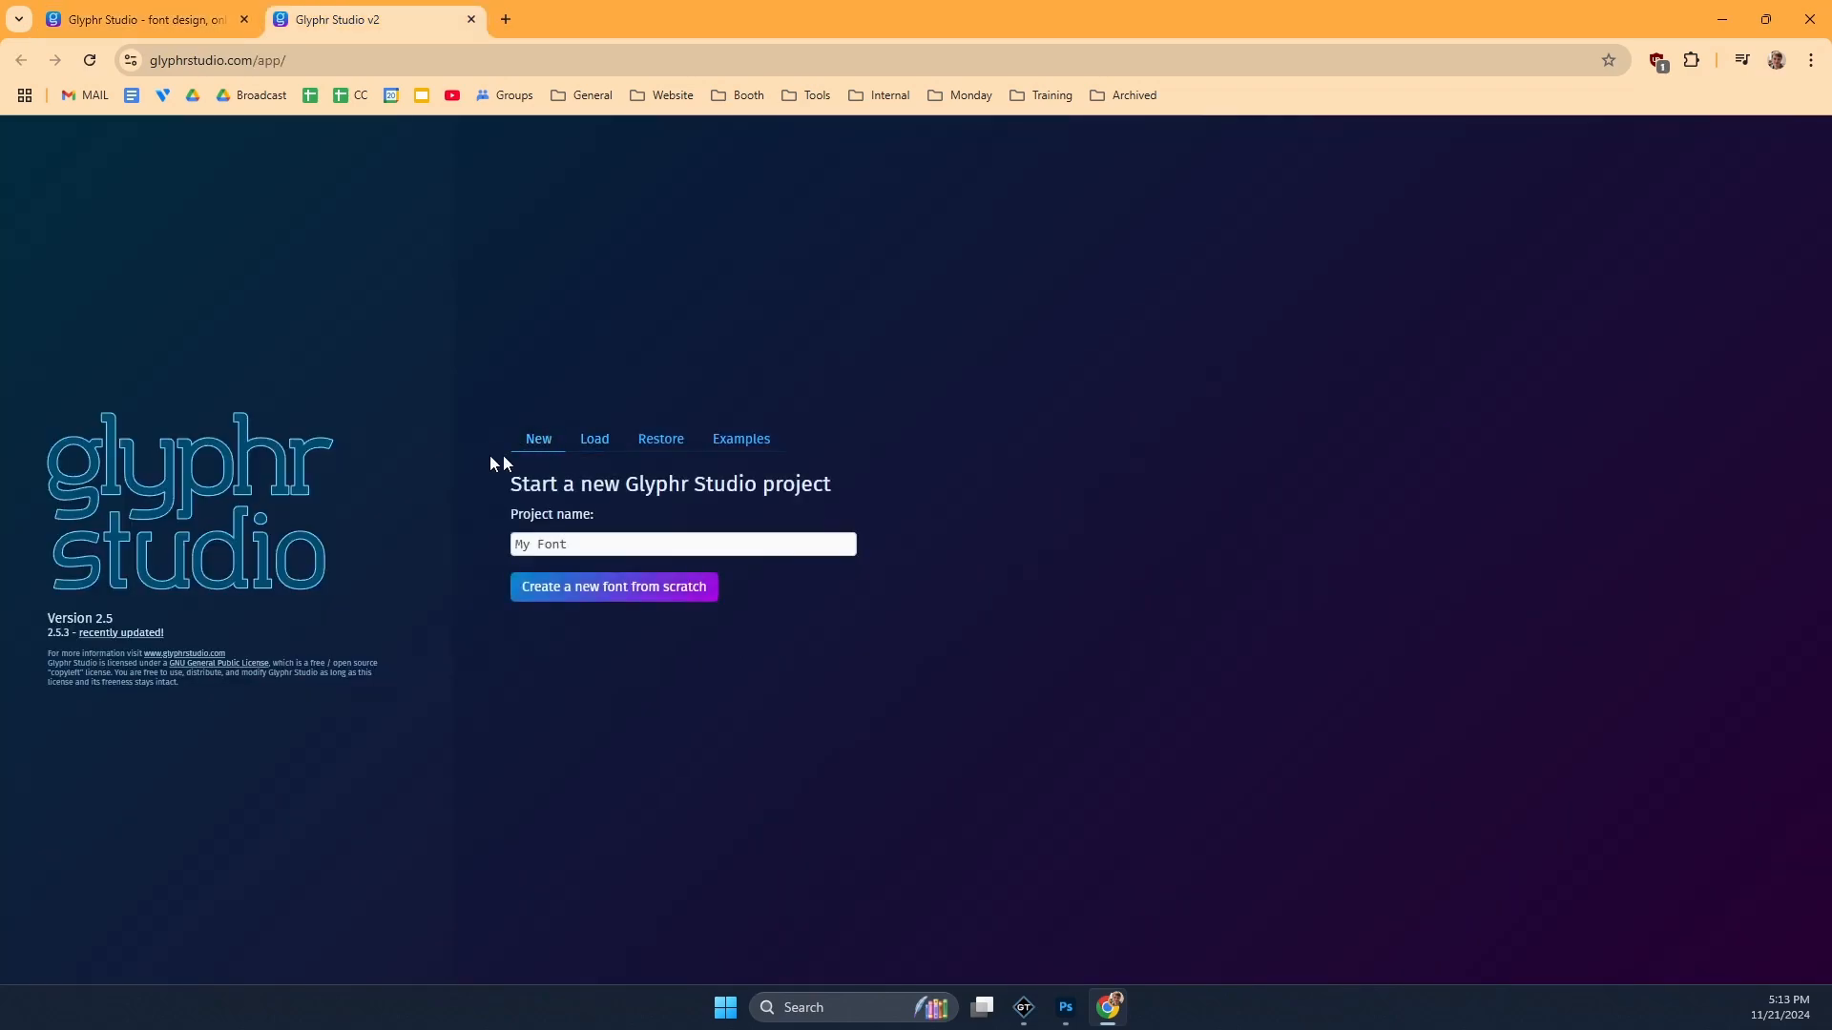
click(162, 25)
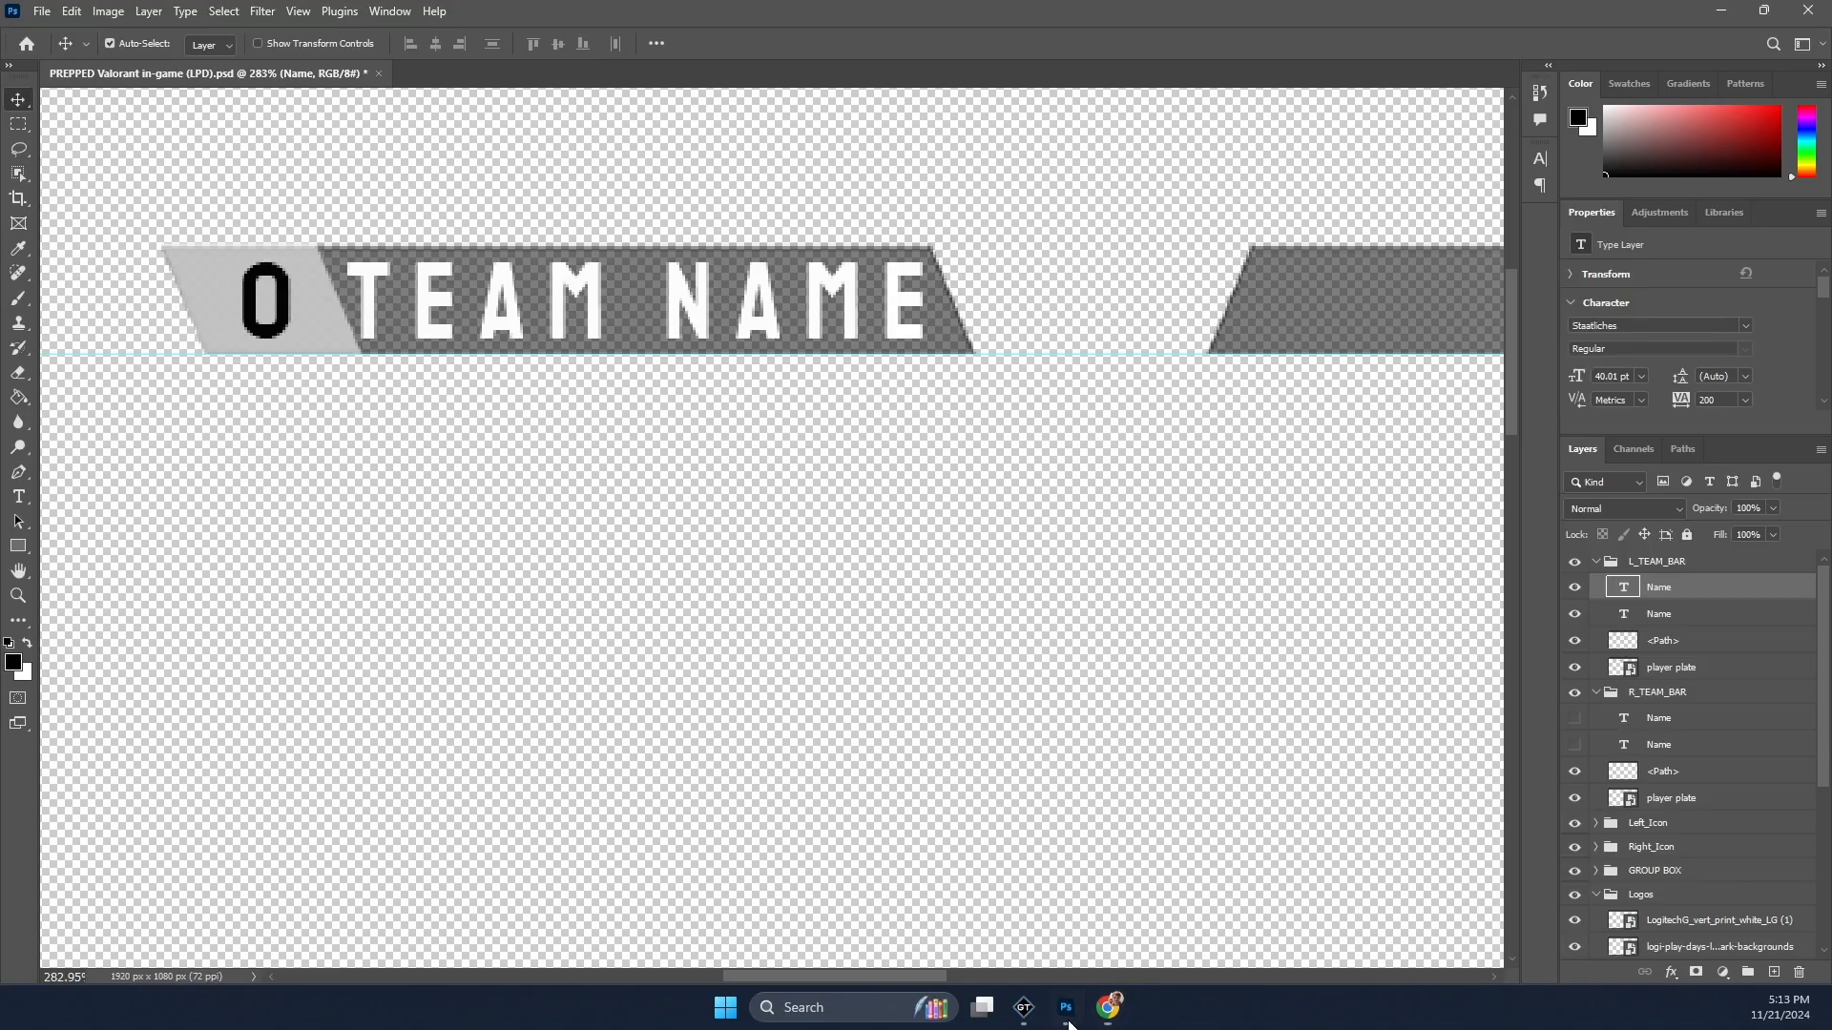
Step: Switch to Photoshop and shift the TEAM NAME text slightly to the right within the left team bar
click(1066, 1007)
drag(594, 317, 601, 316)
drag(593, 320, 602, 320)
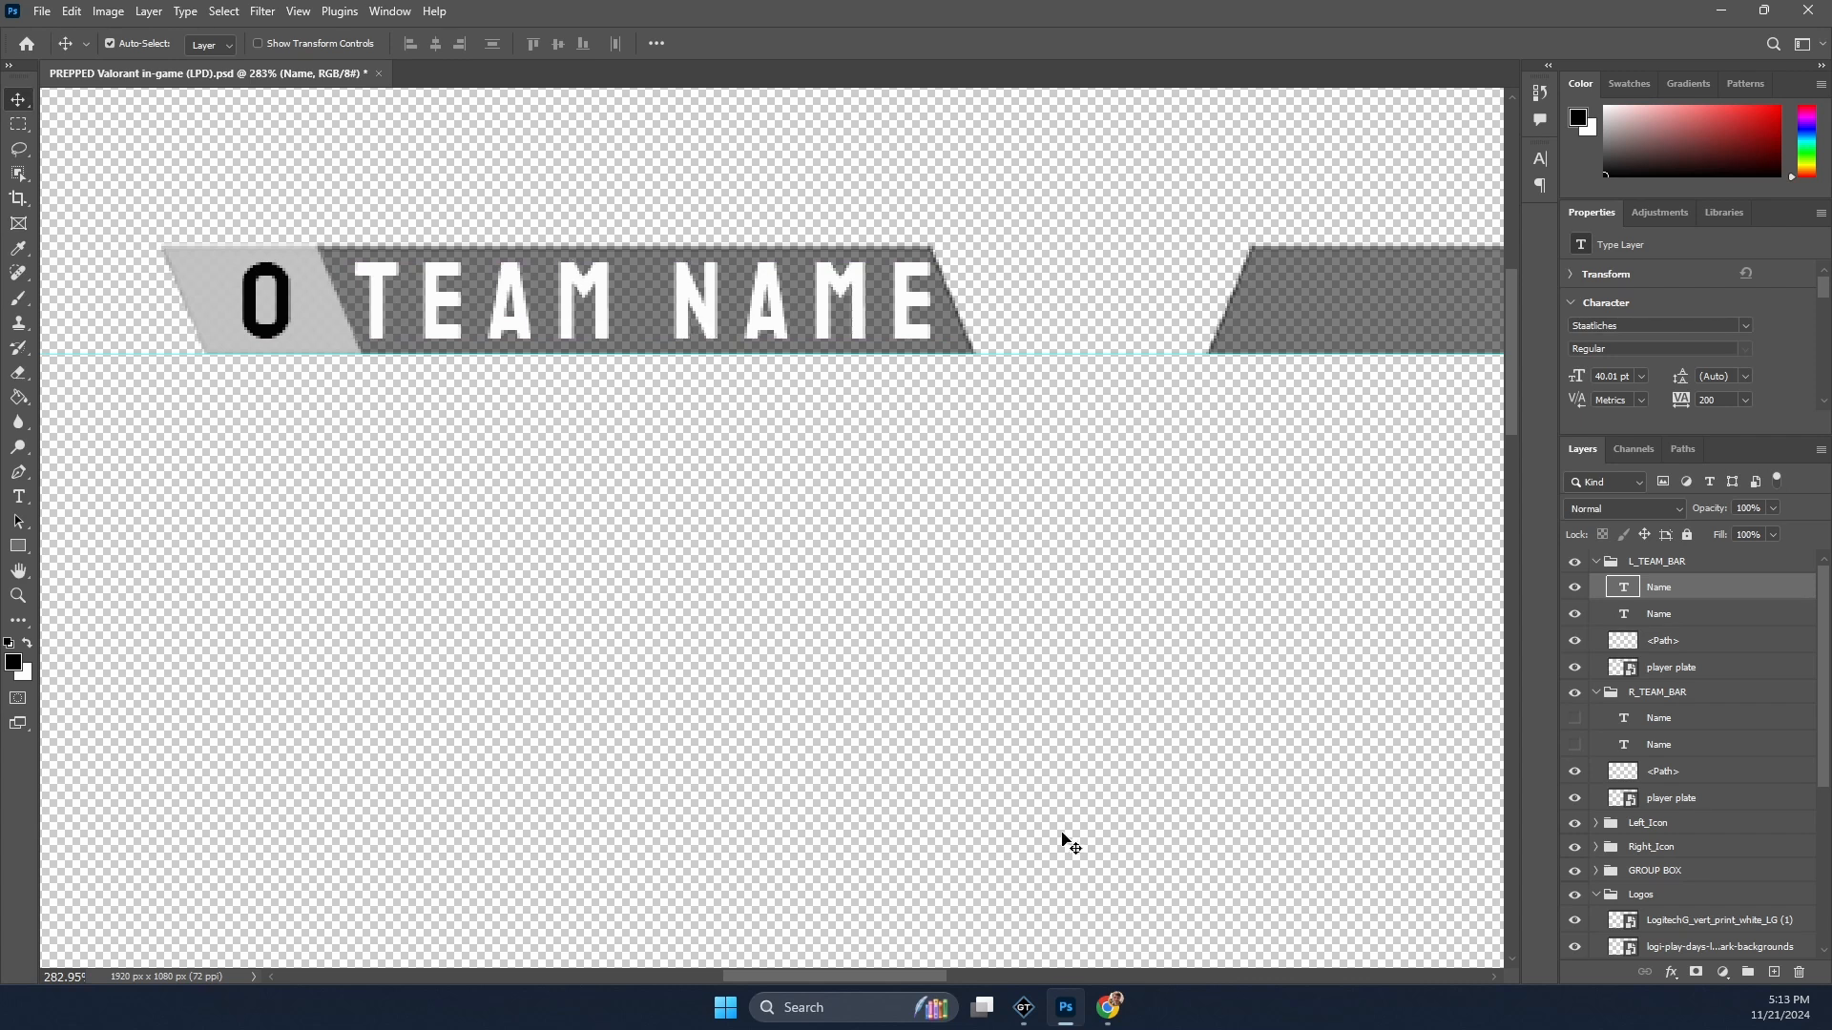
Step: Switch to GT Designer and hide Layer2 and Layer3
click(1024, 1009)
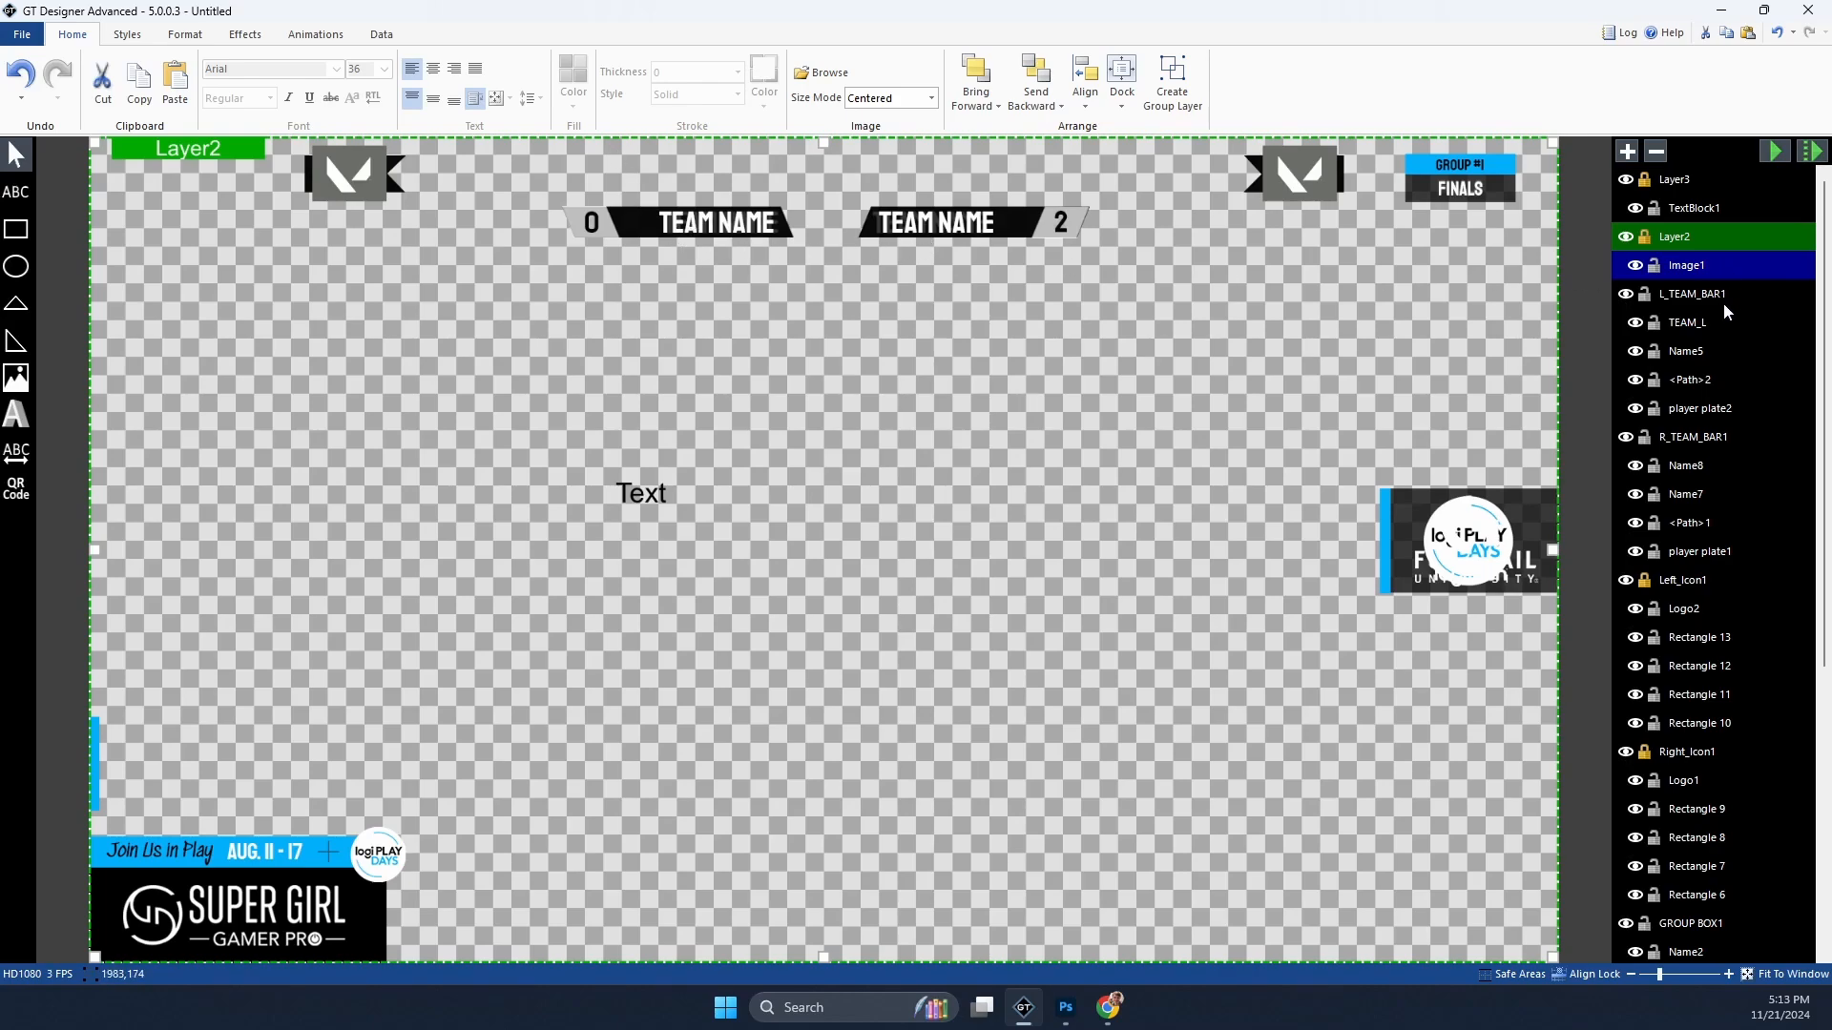
click(1626, 237)
click(1624, 179)
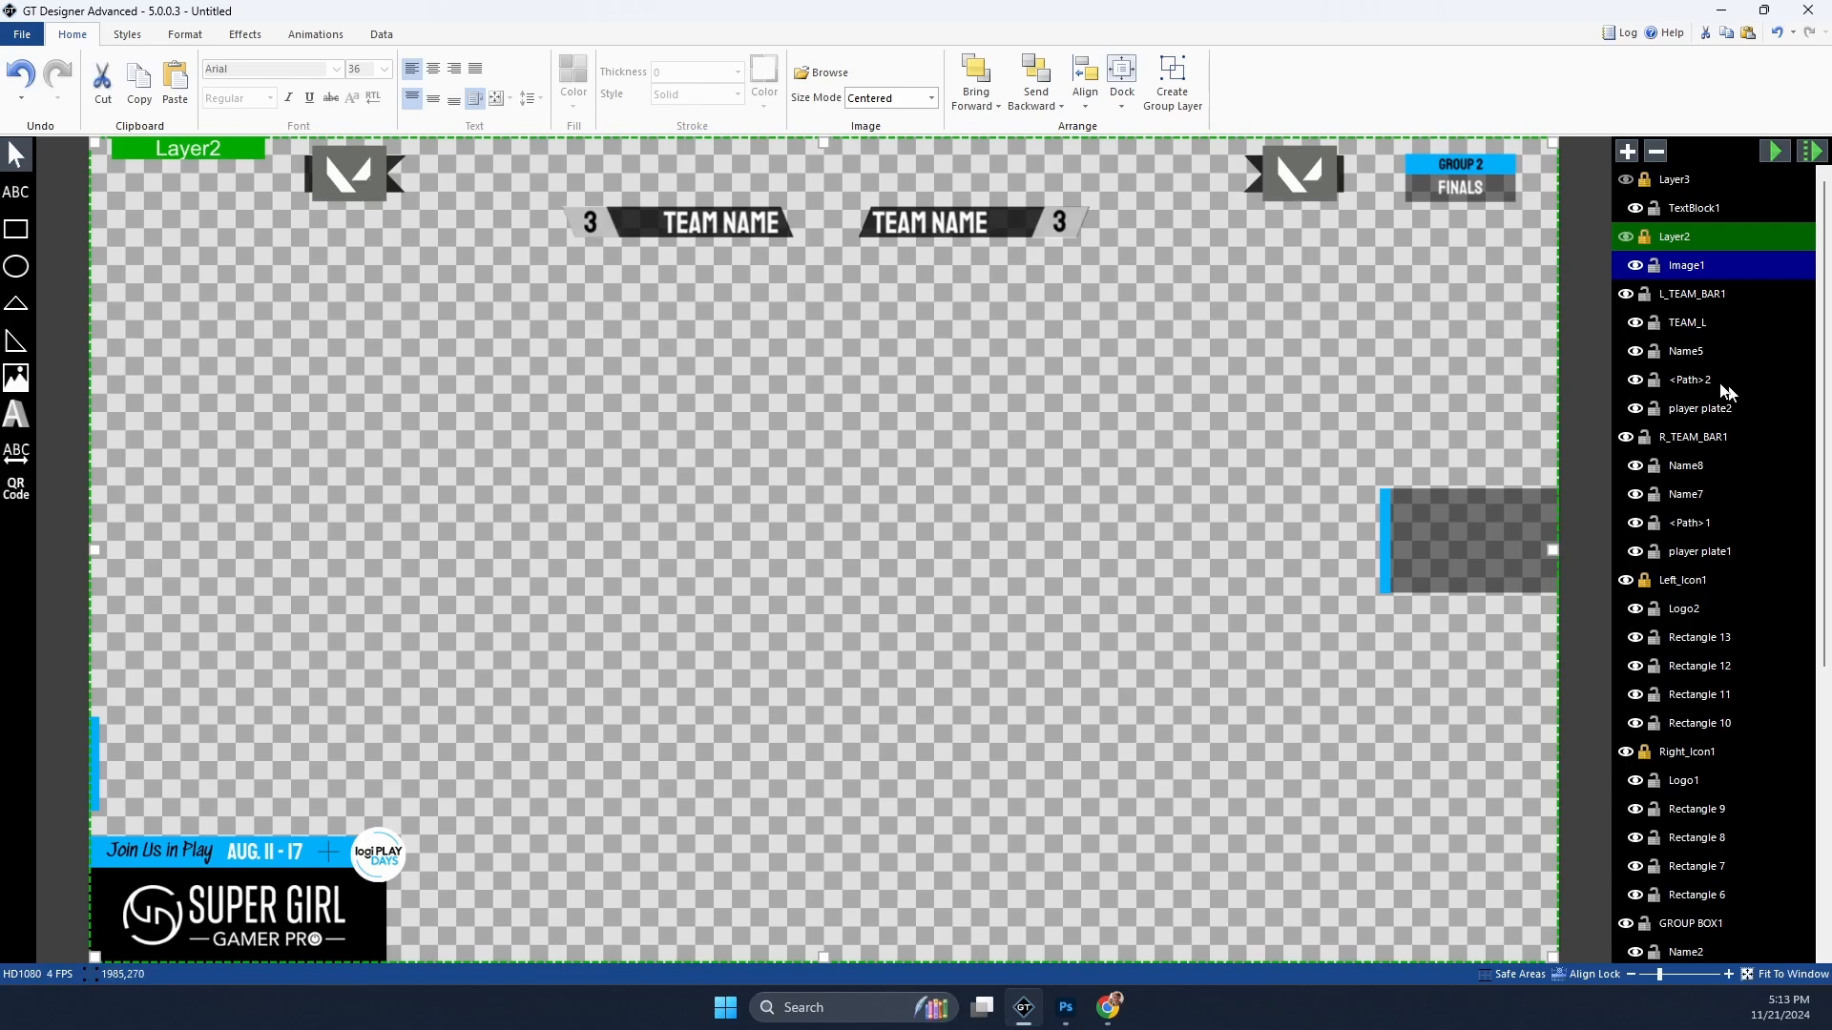
Step: Space out the letters of the TEAM_L text in L_TEAM_BAR1 as T E A M N A M E, reposition it inside the left bar and deselect it
click(1678, 296)
click(682, 232)
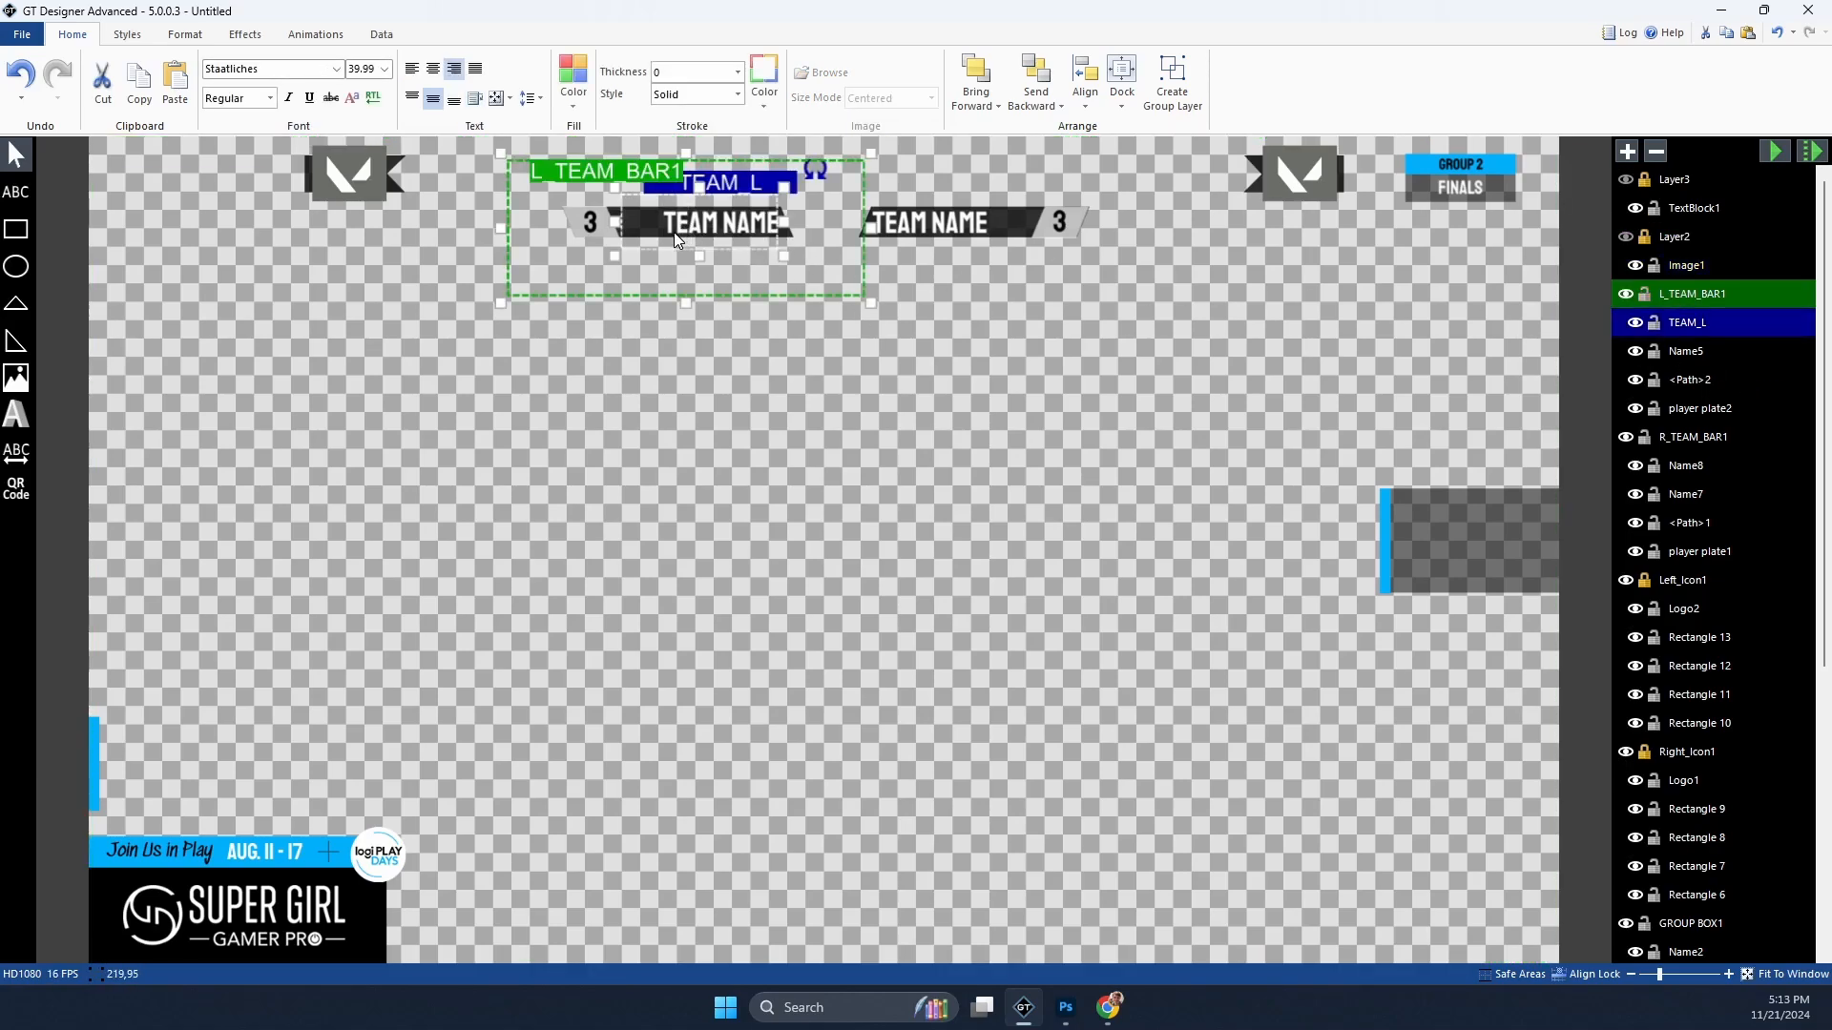
drag(719, 182, 665, 222)
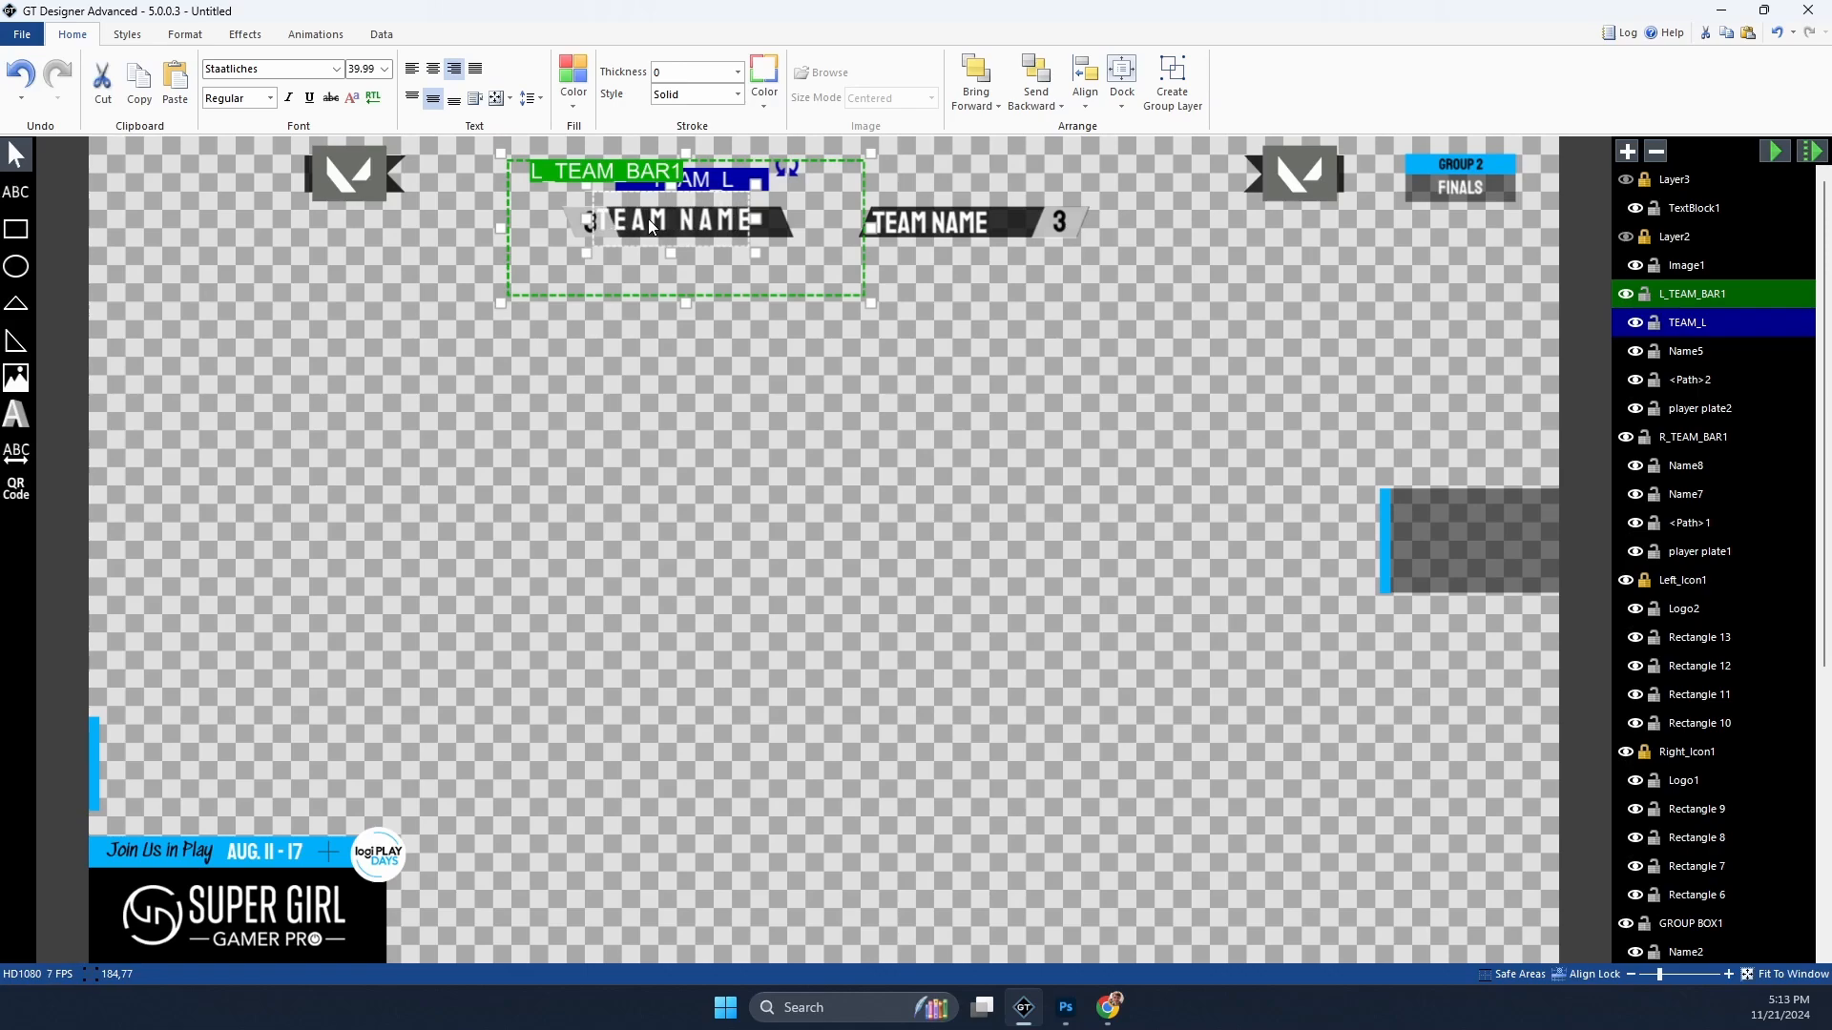
drag(715, 175, 764, 181)
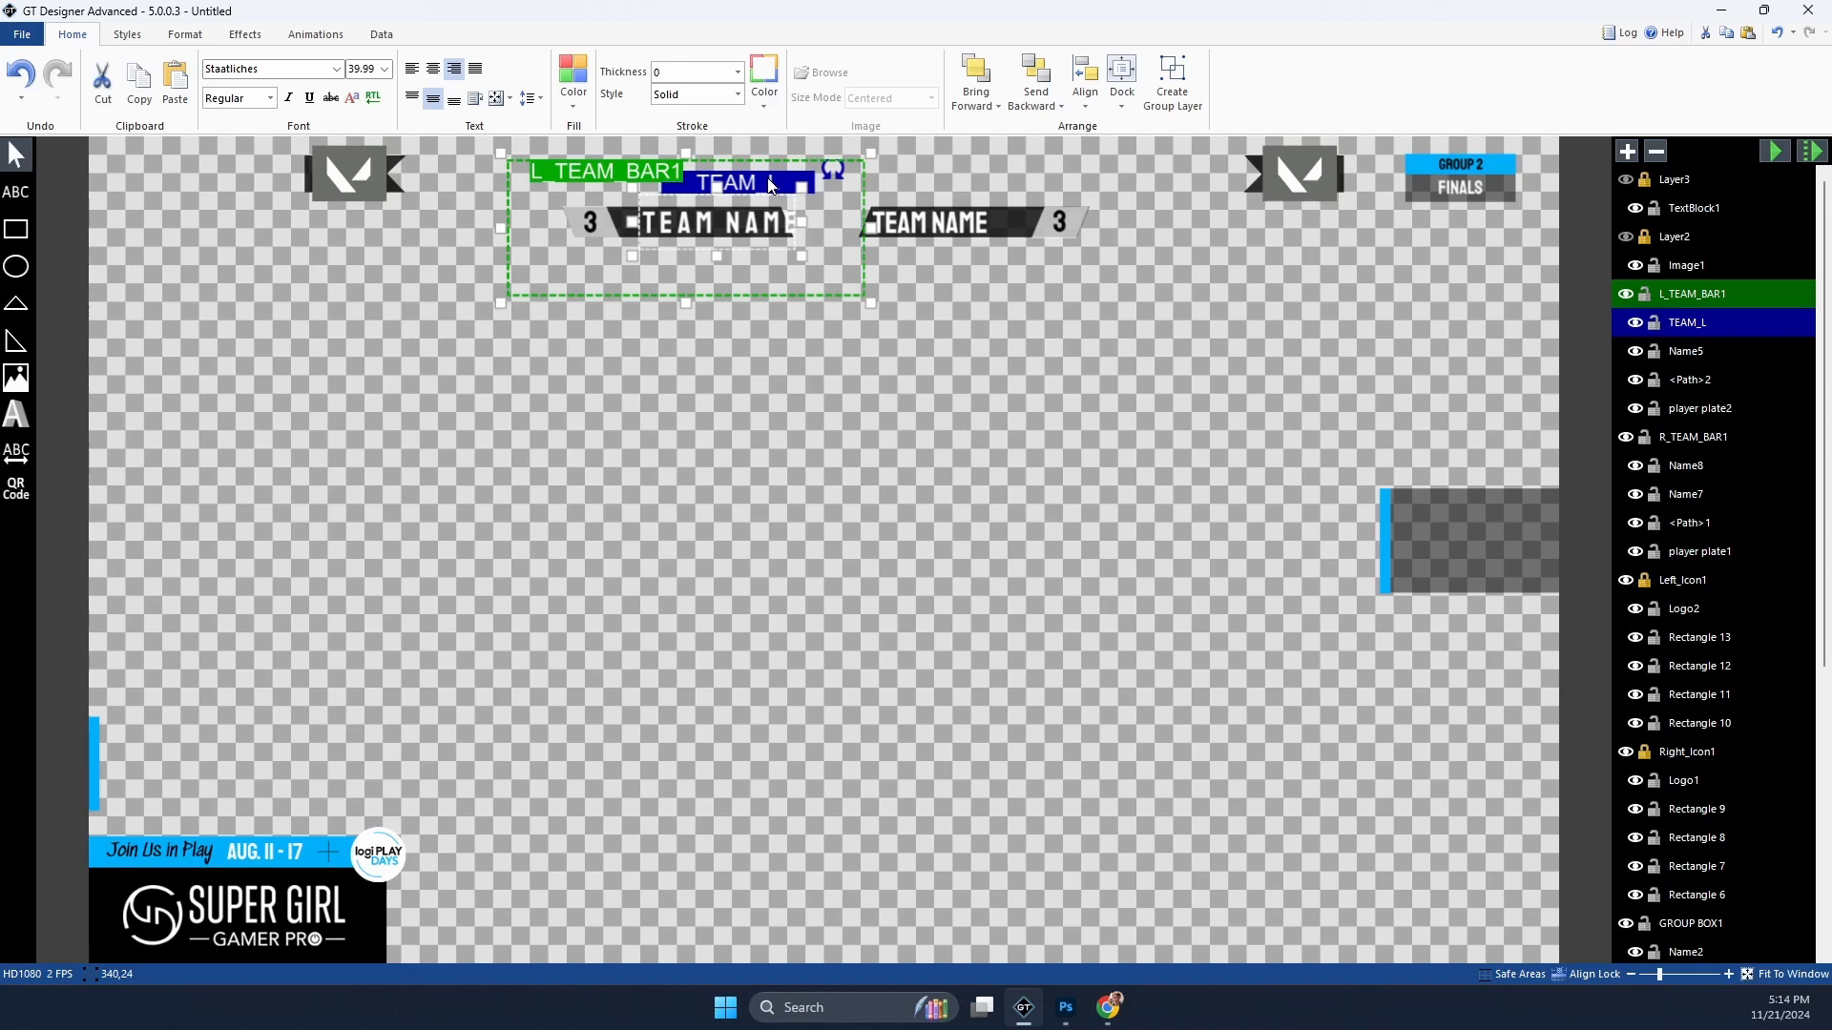
drag(772, 186, 745, 184)
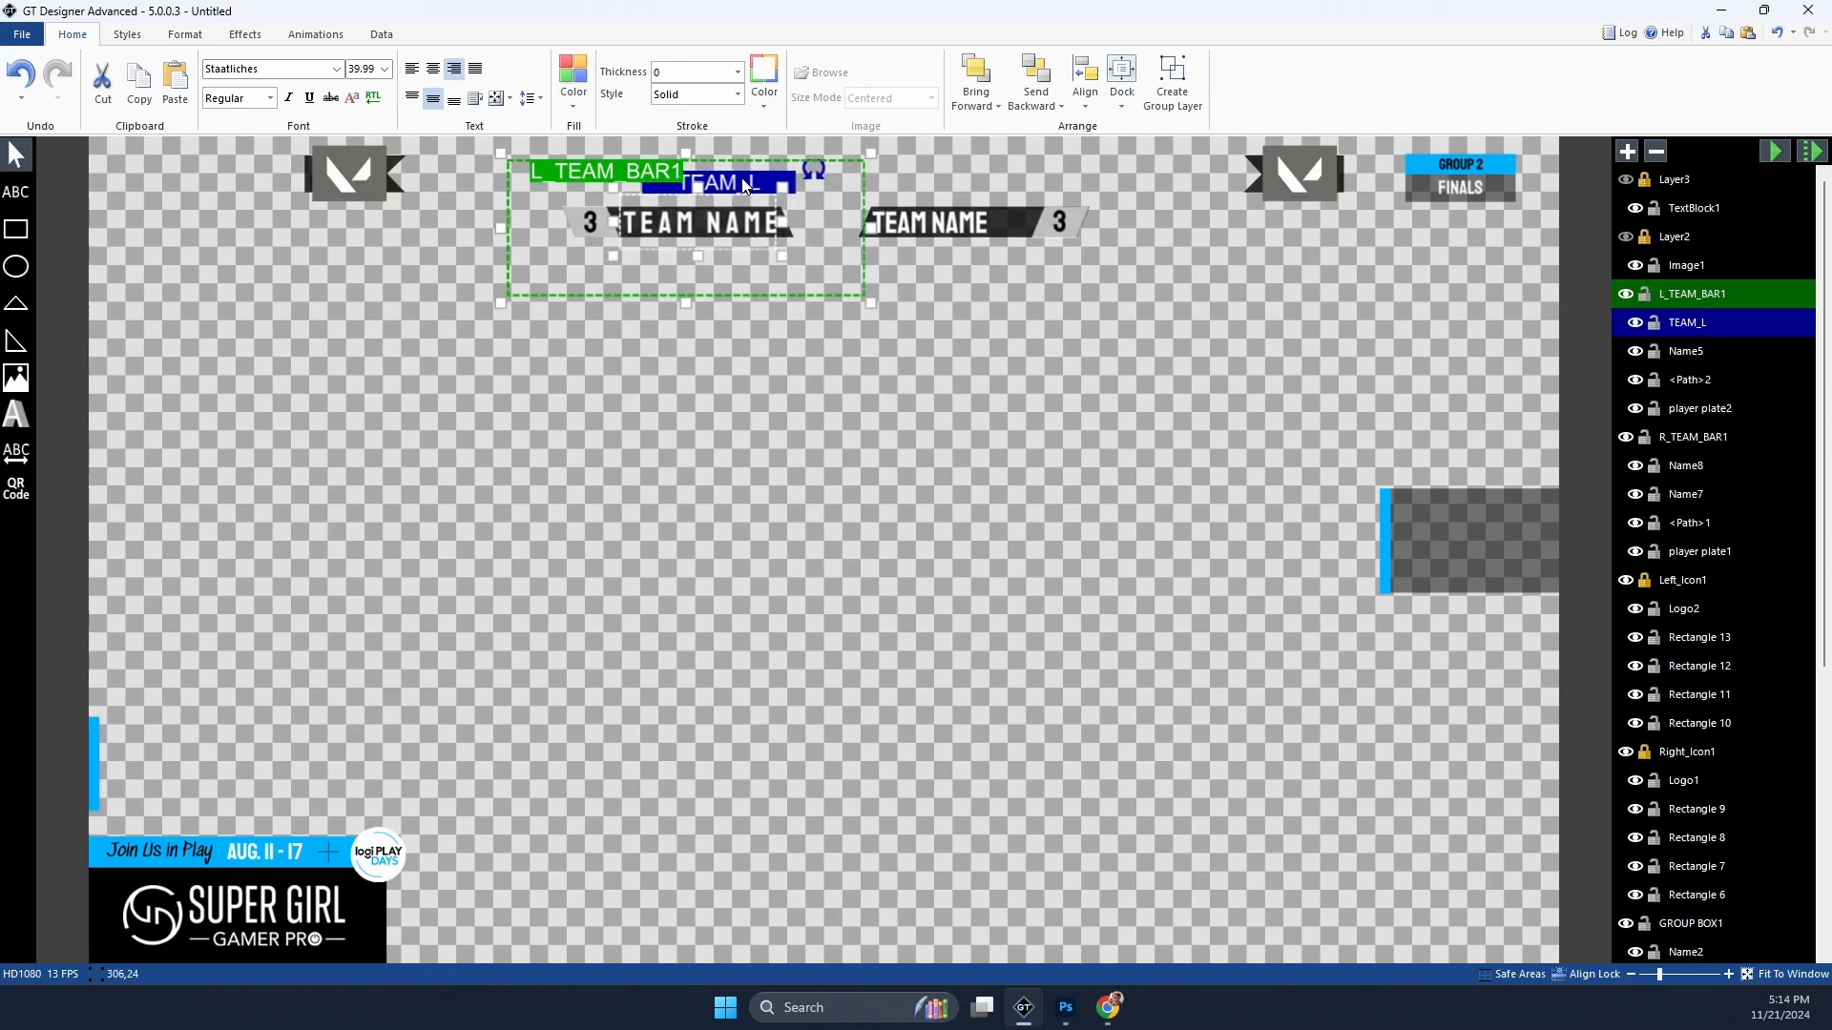
click(999, 654)
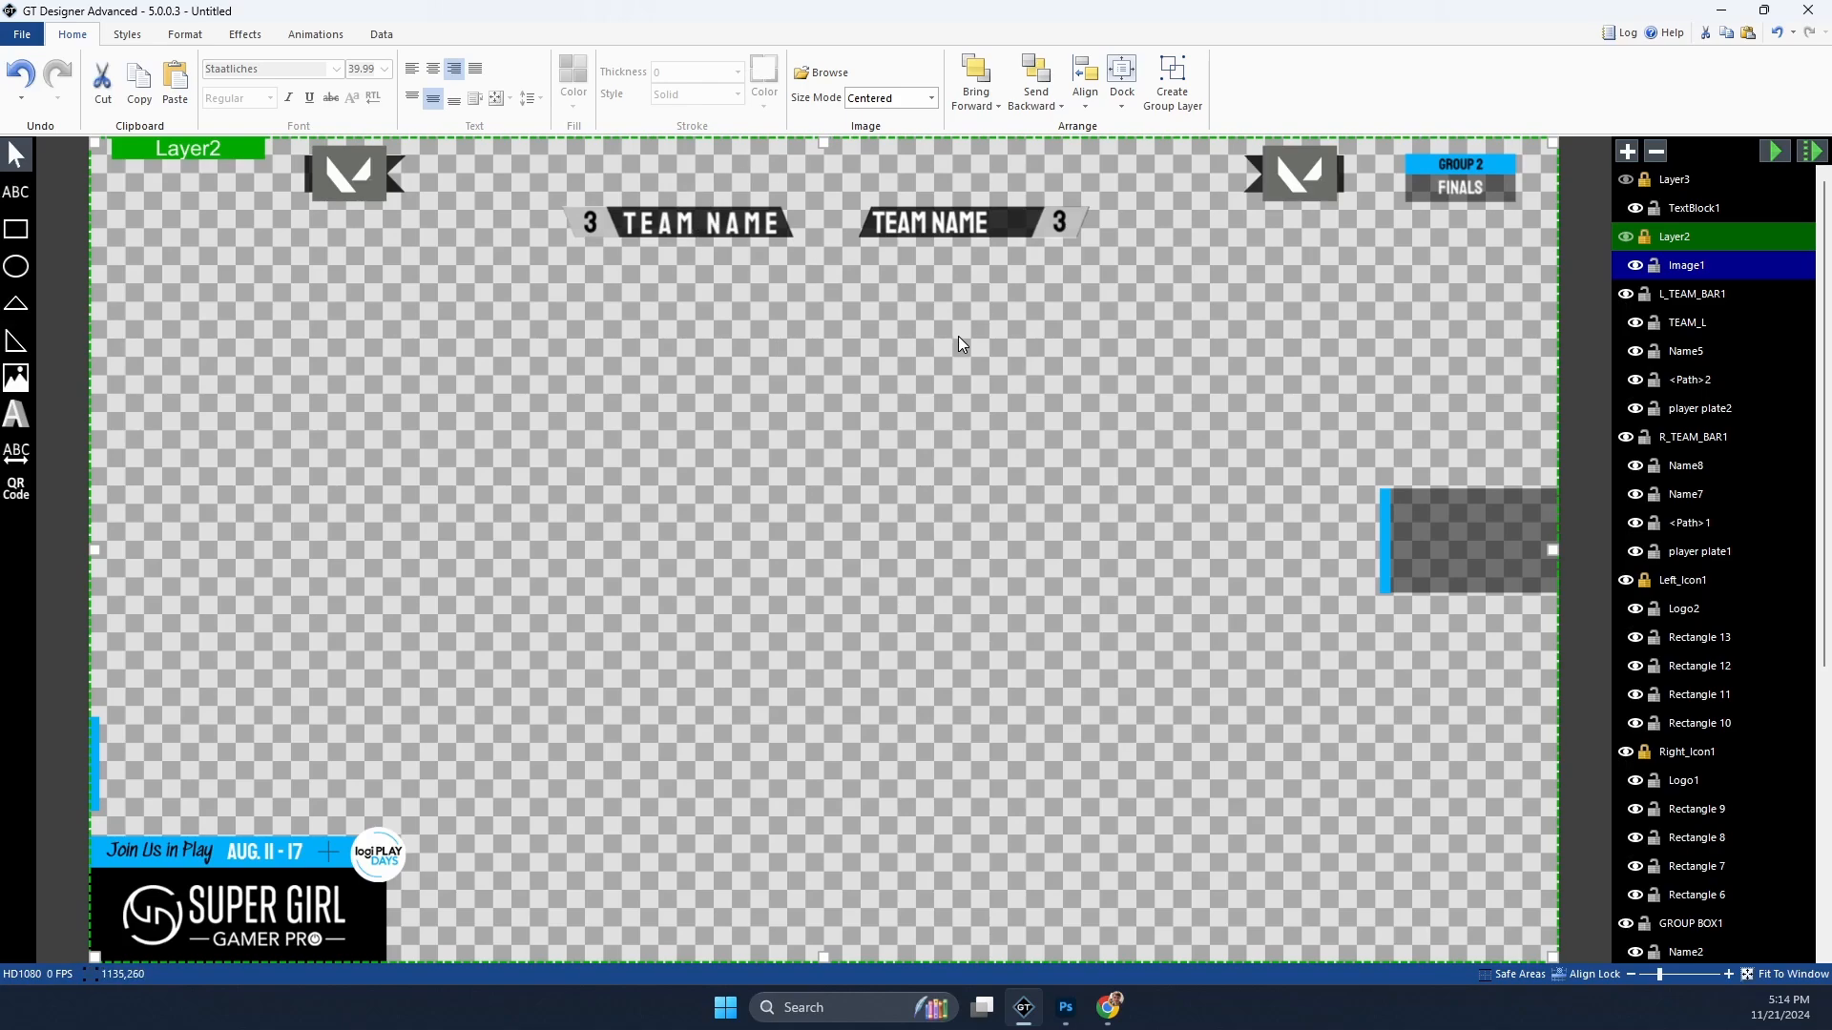
Step: Glance at the Glyphr Studio homepage in Chrome, return to GT Designer and review the format, style and home options and the layer list
click(1108, 1009)
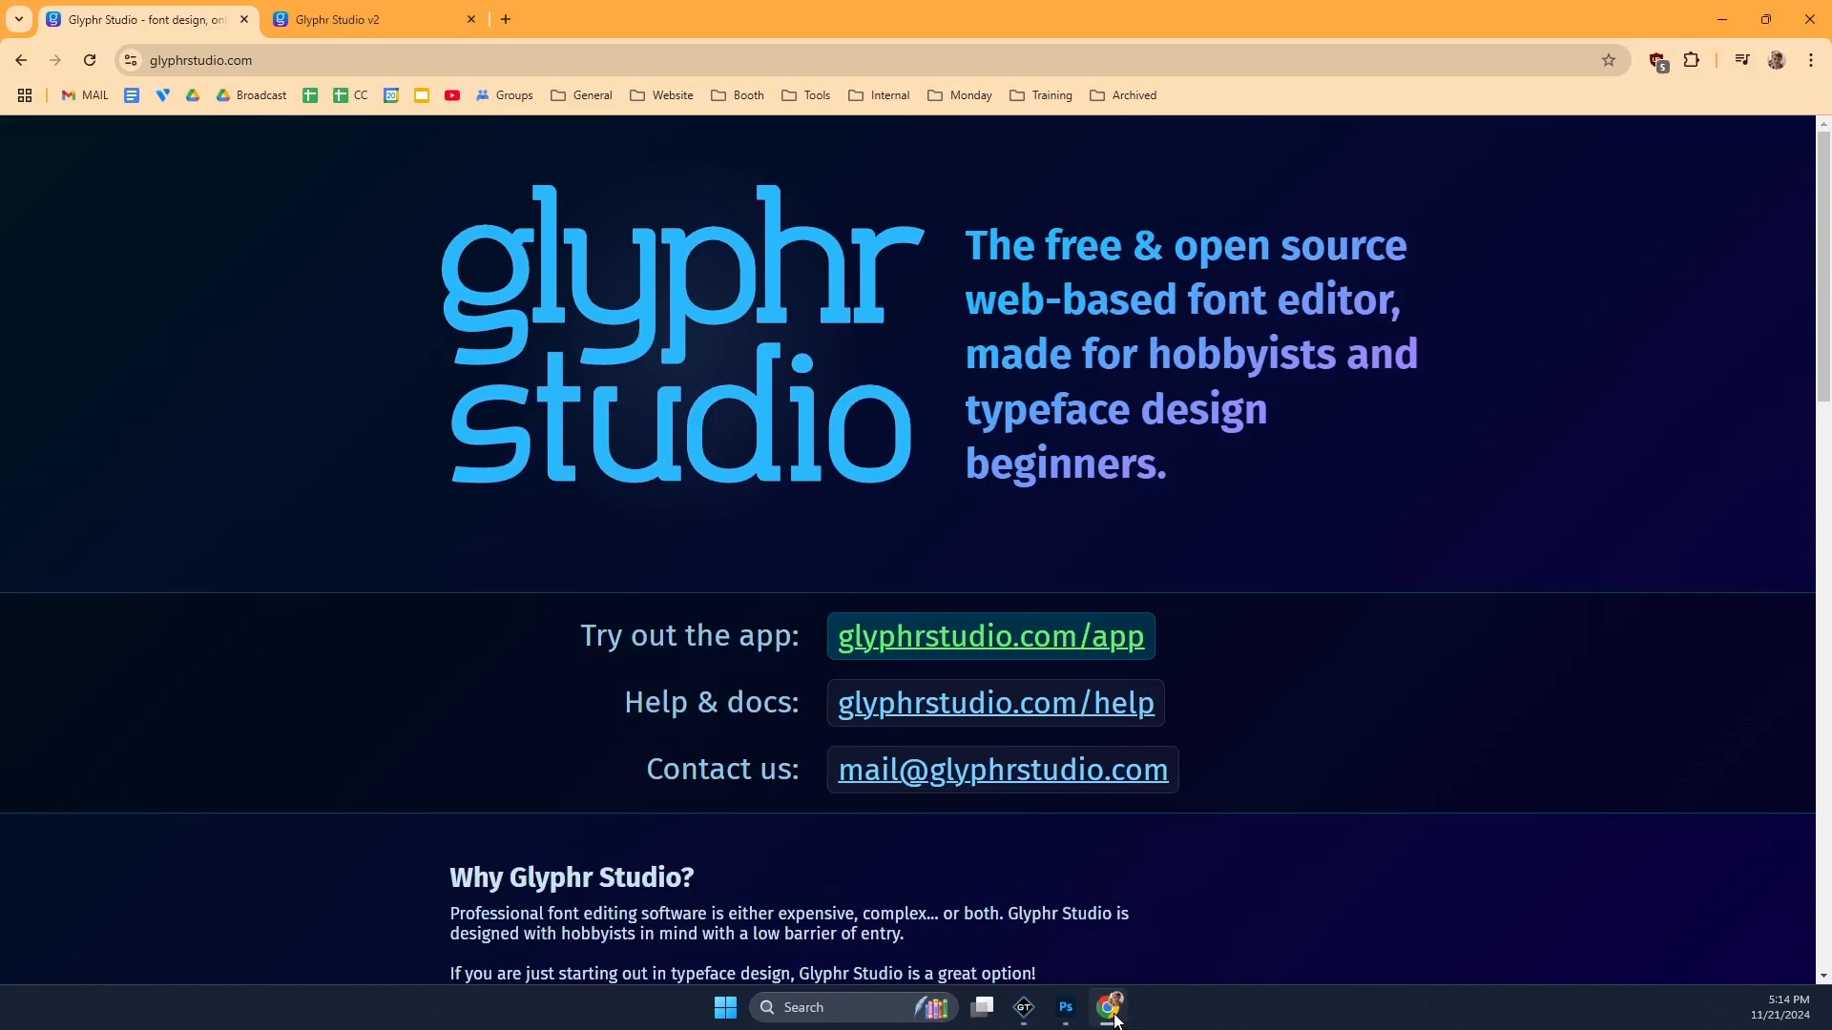
click(1109, 1009)
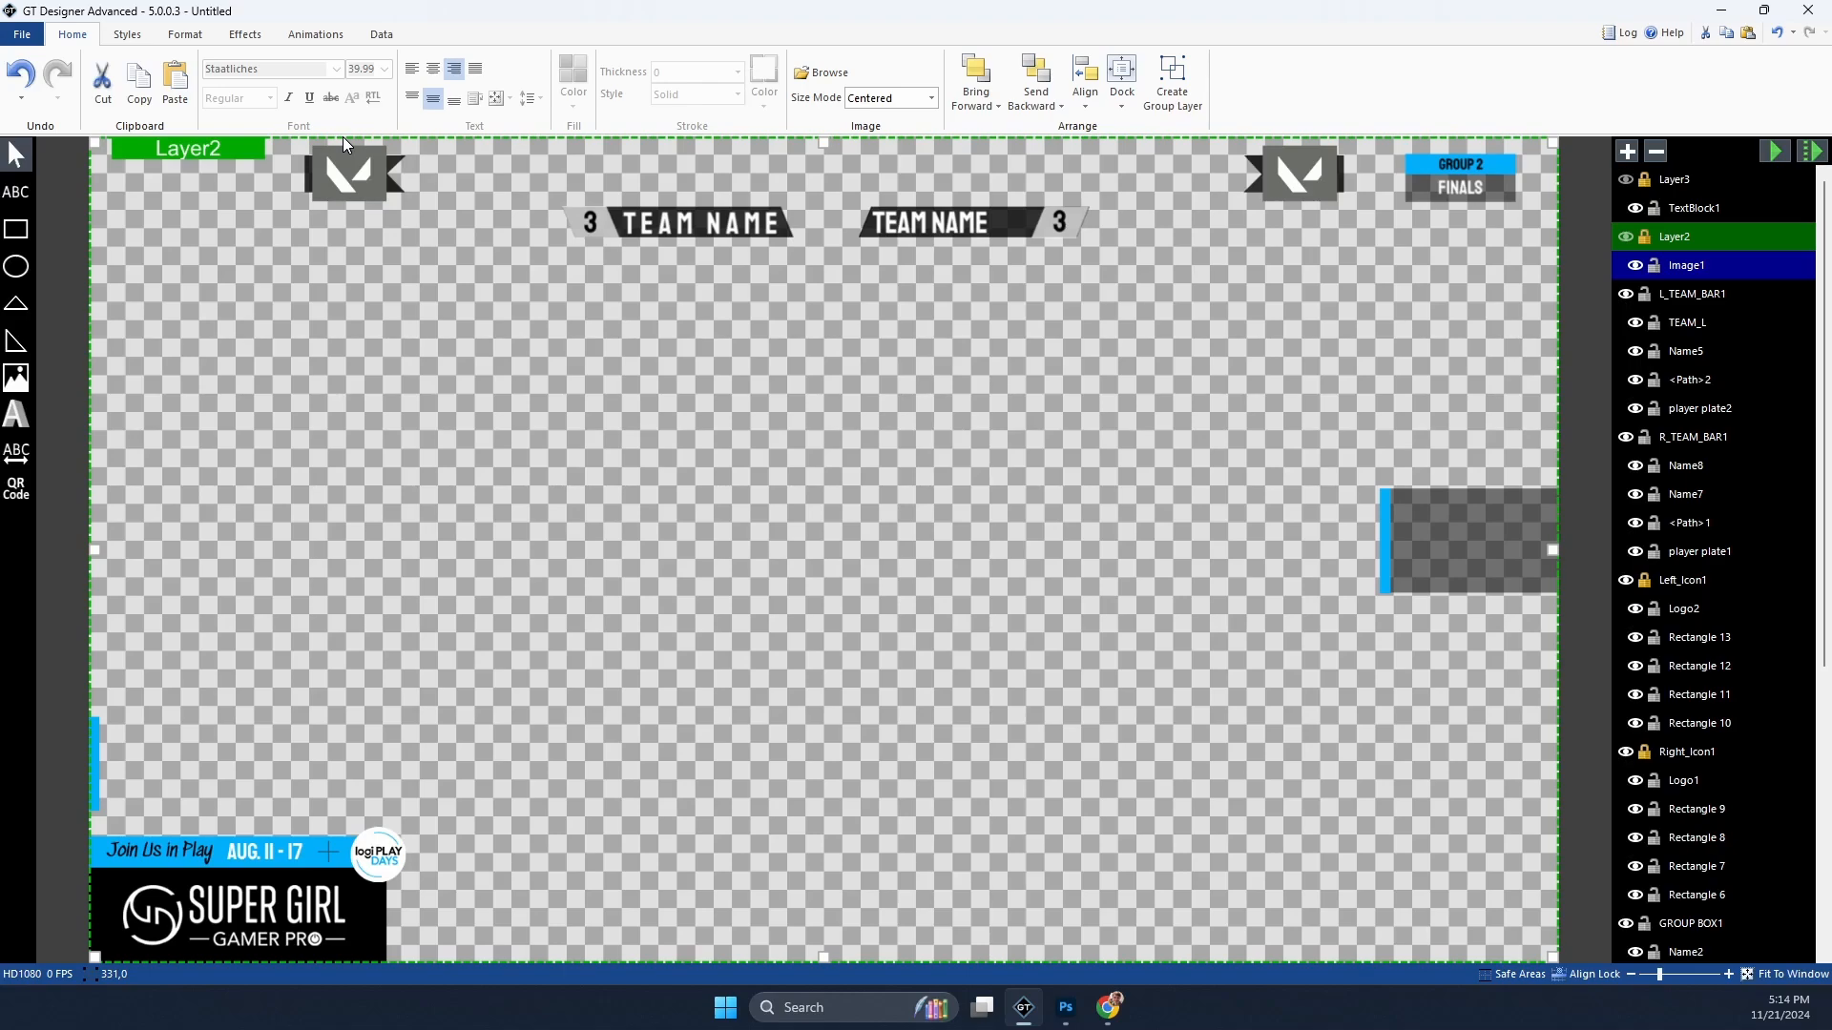
click(185, 42)
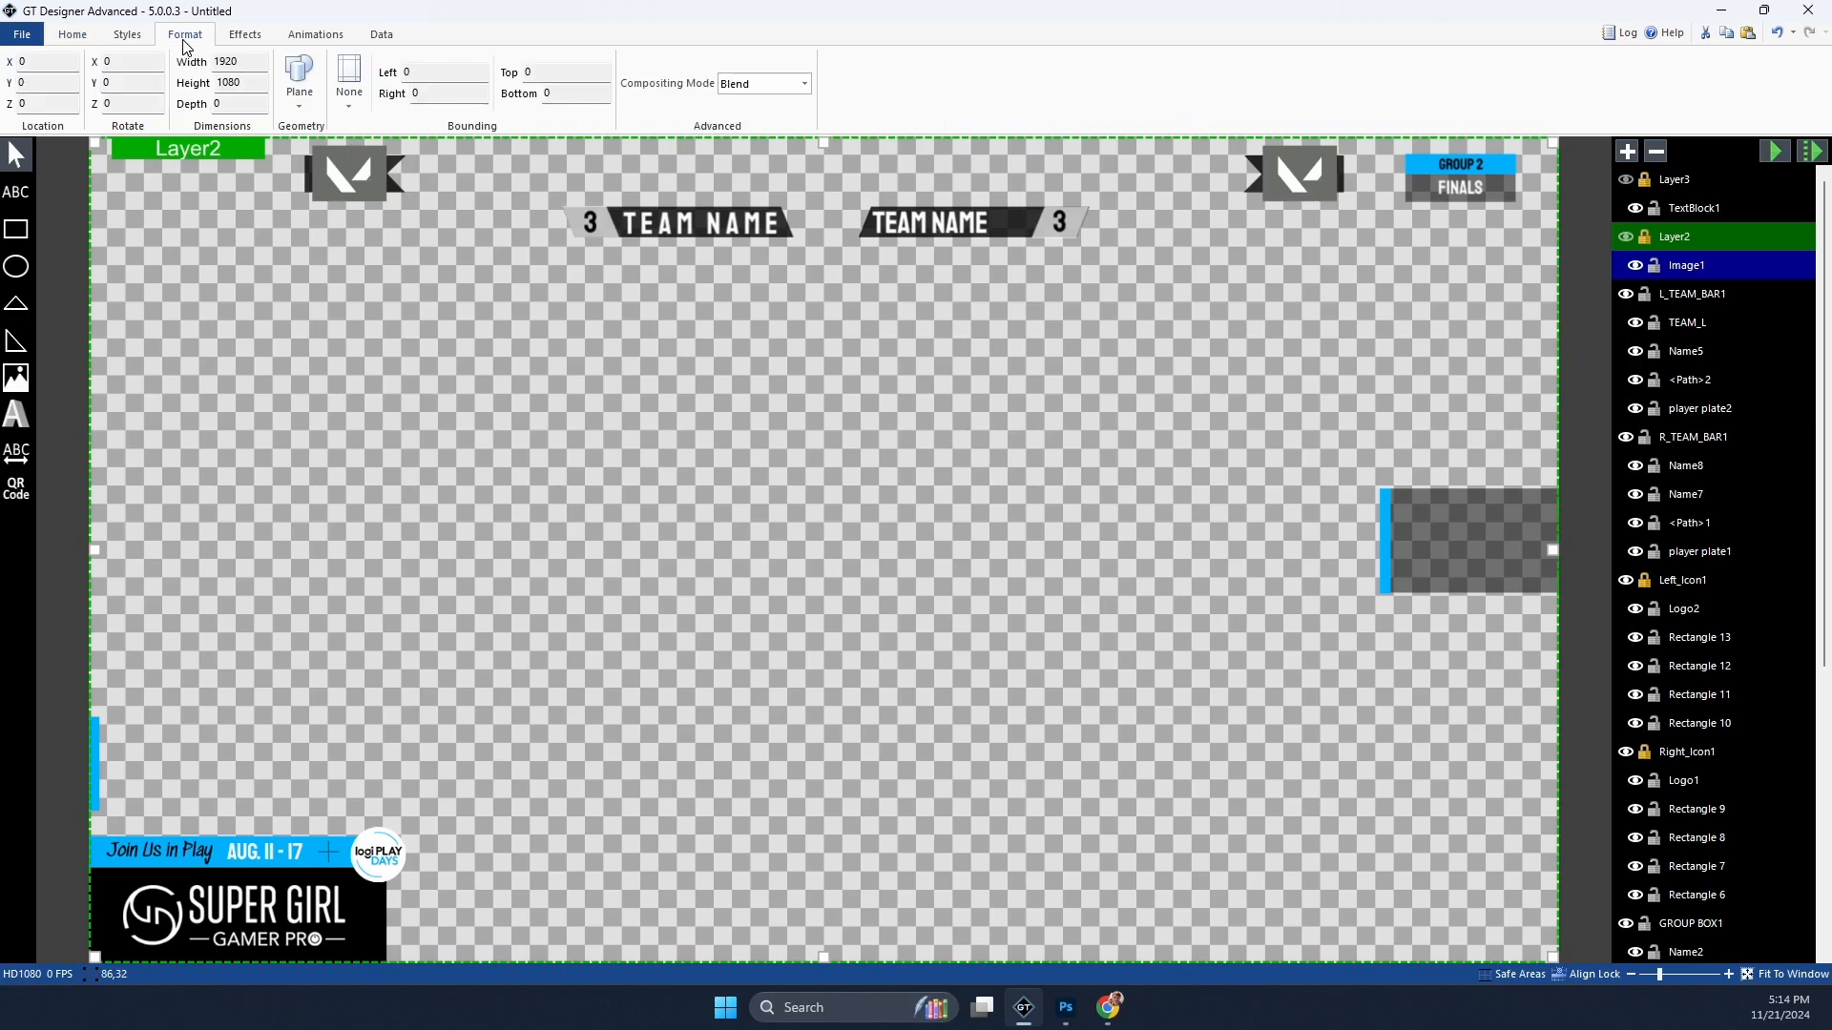
click(130, 35)
click(77, 40)
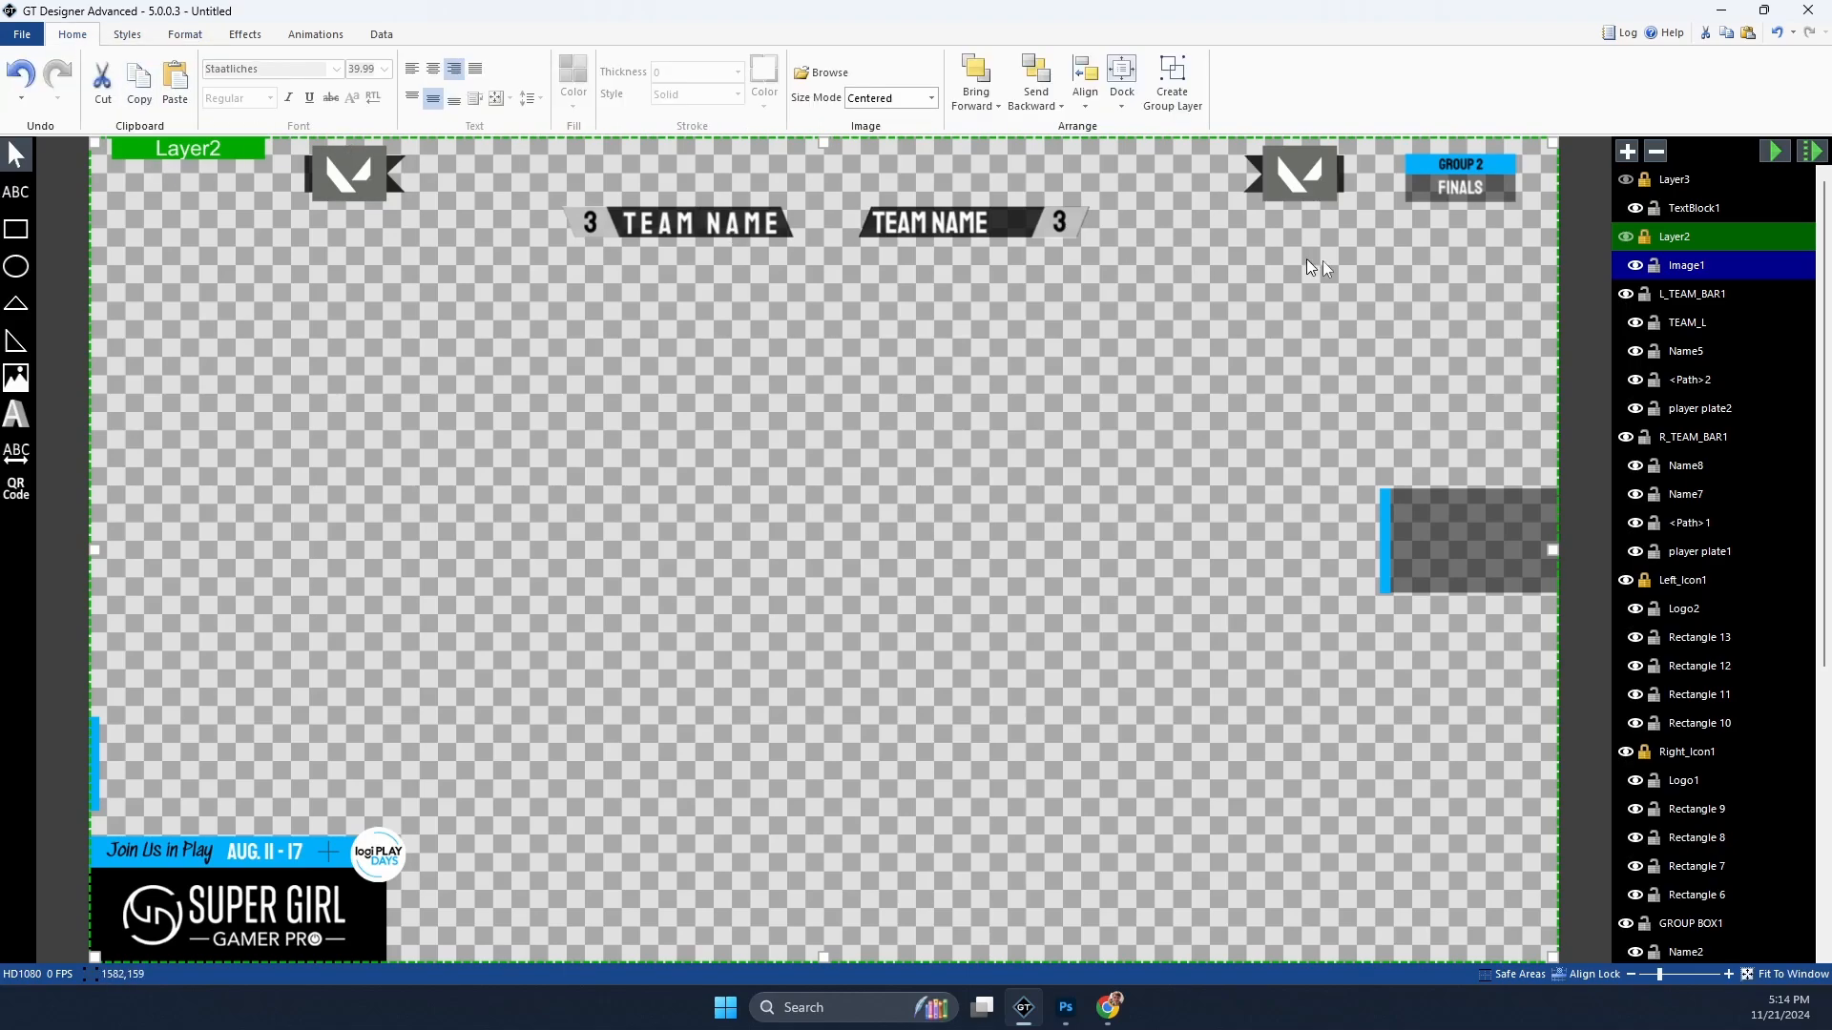
click(1721, 209)
click(1706, 269)
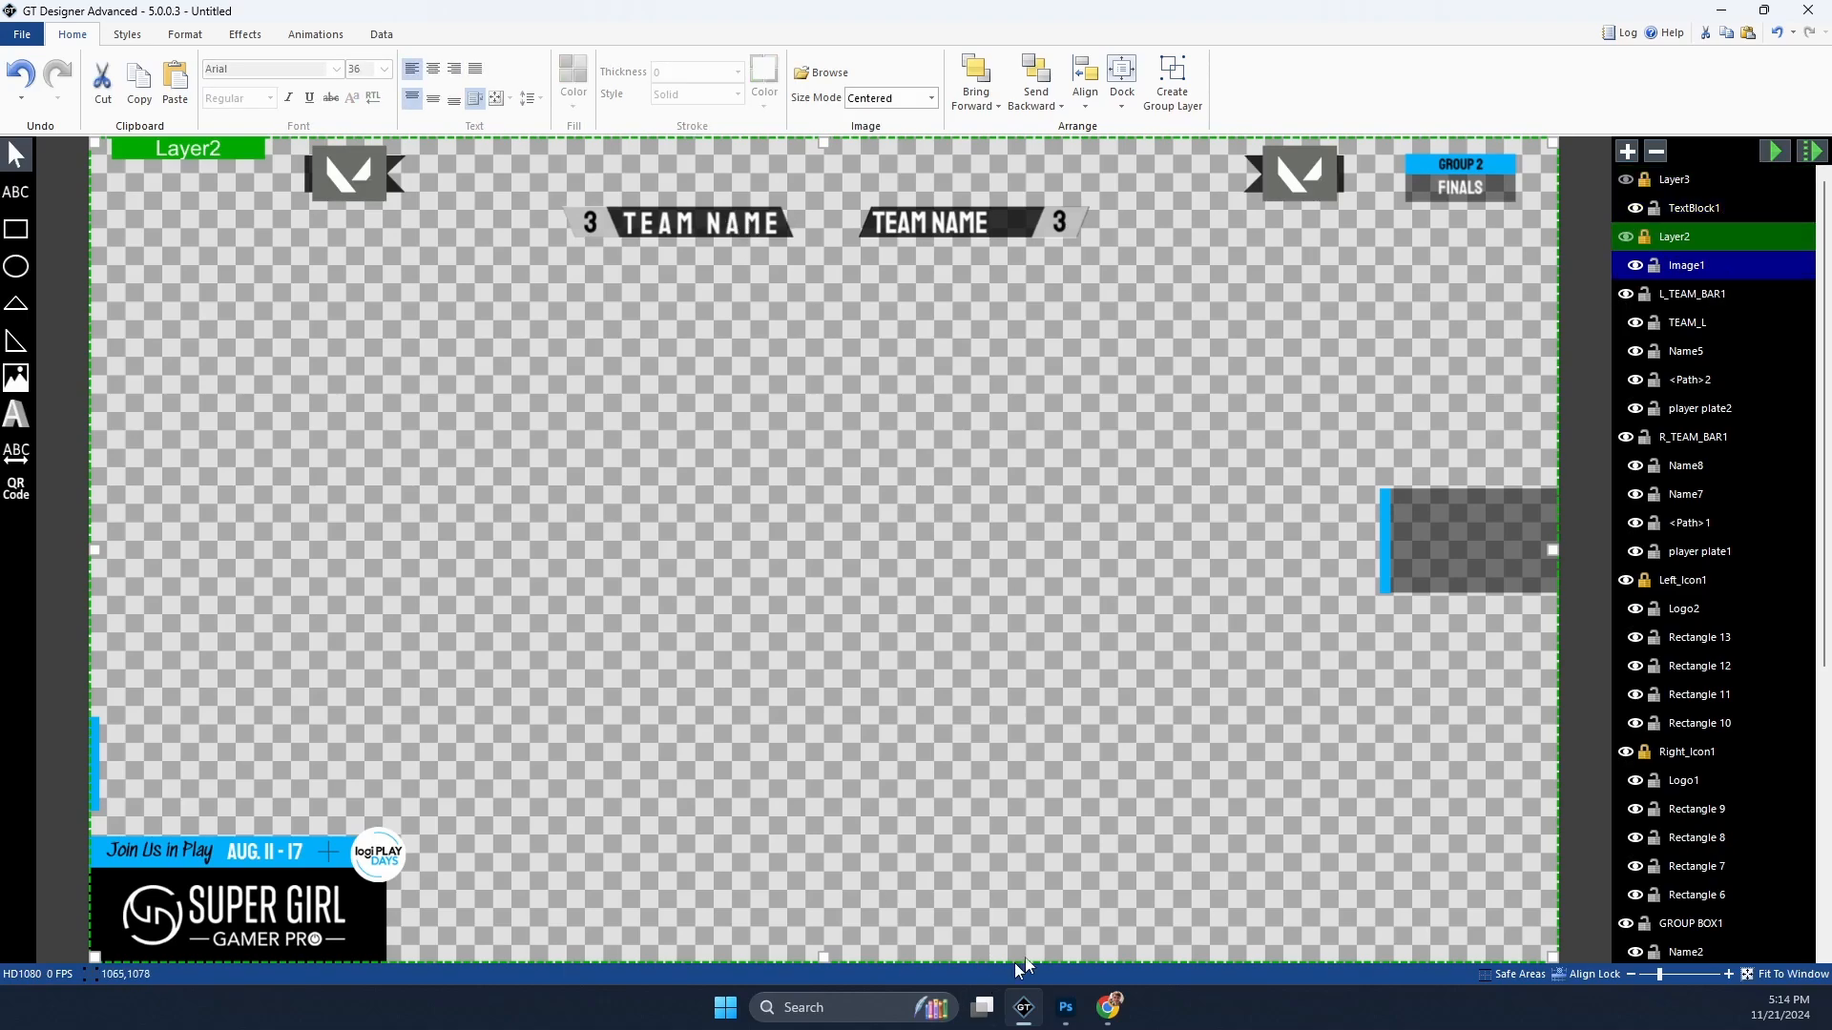
Step: Switch to Photoshop, shift the TEAM NAME text slightly to the left in its bar and minimize the window
click(1066, 1007)
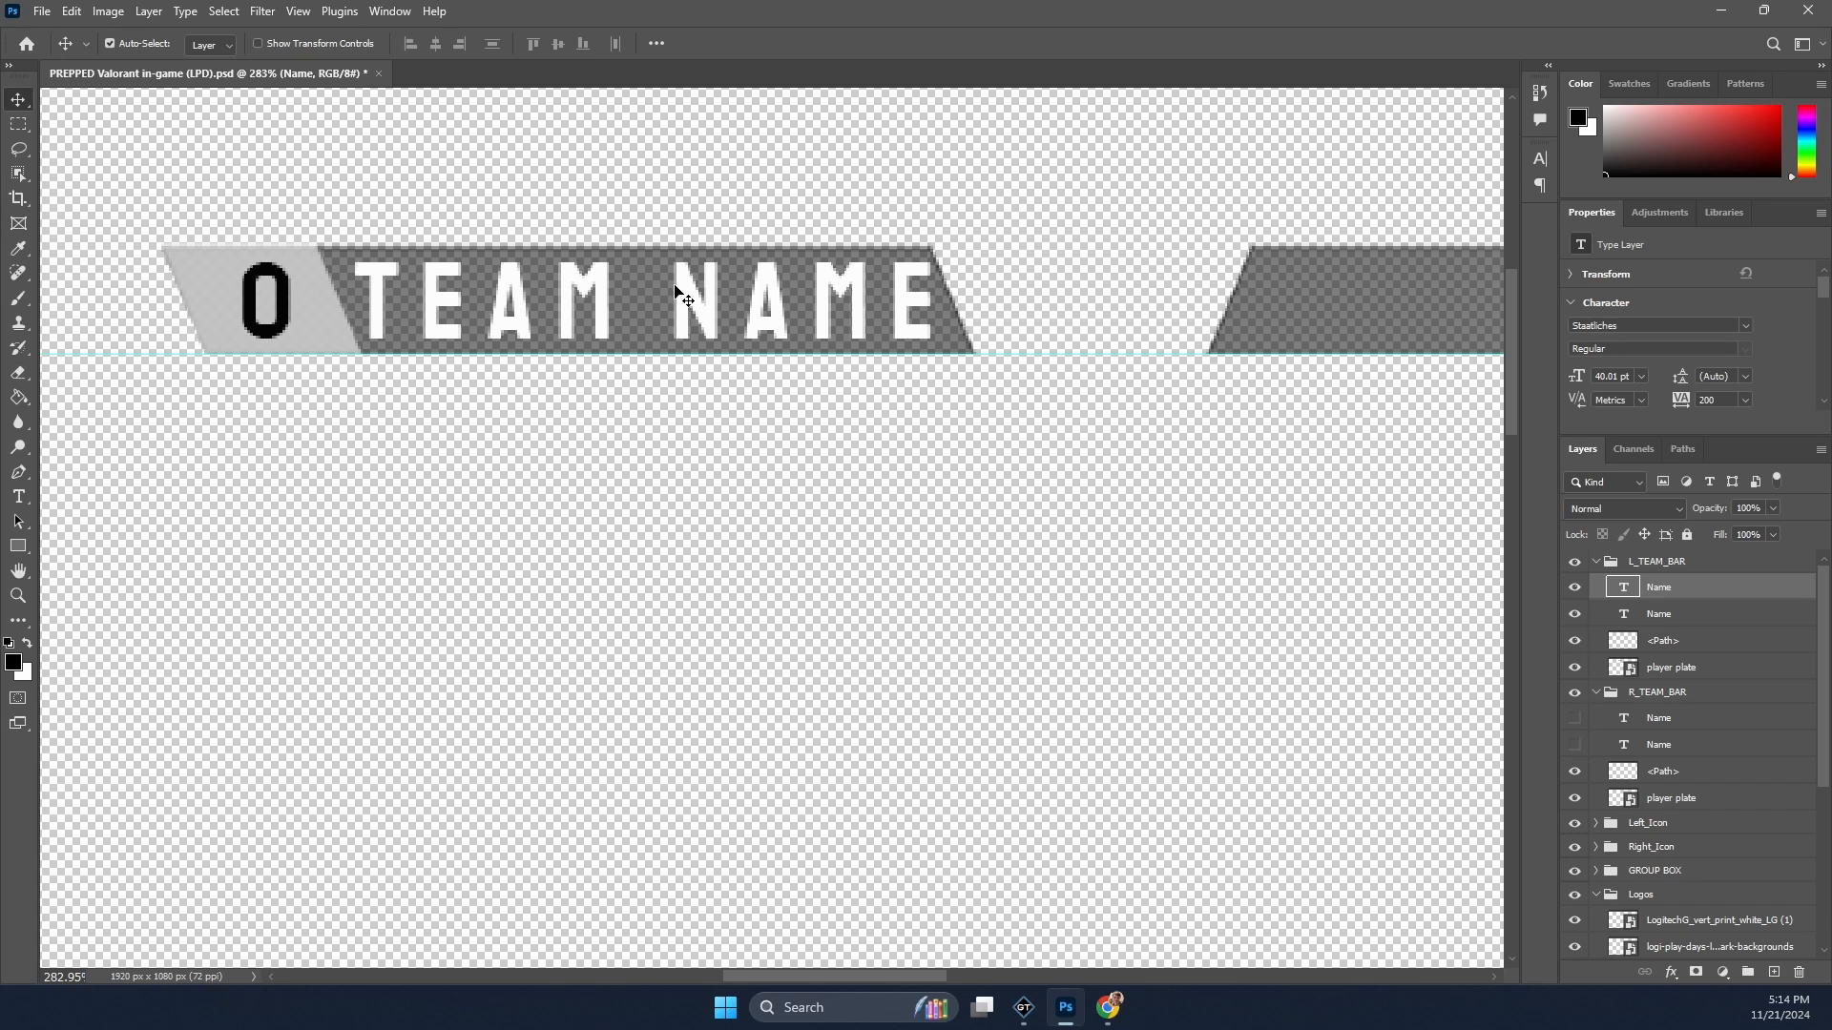
drag(706, 298, 597, 307)
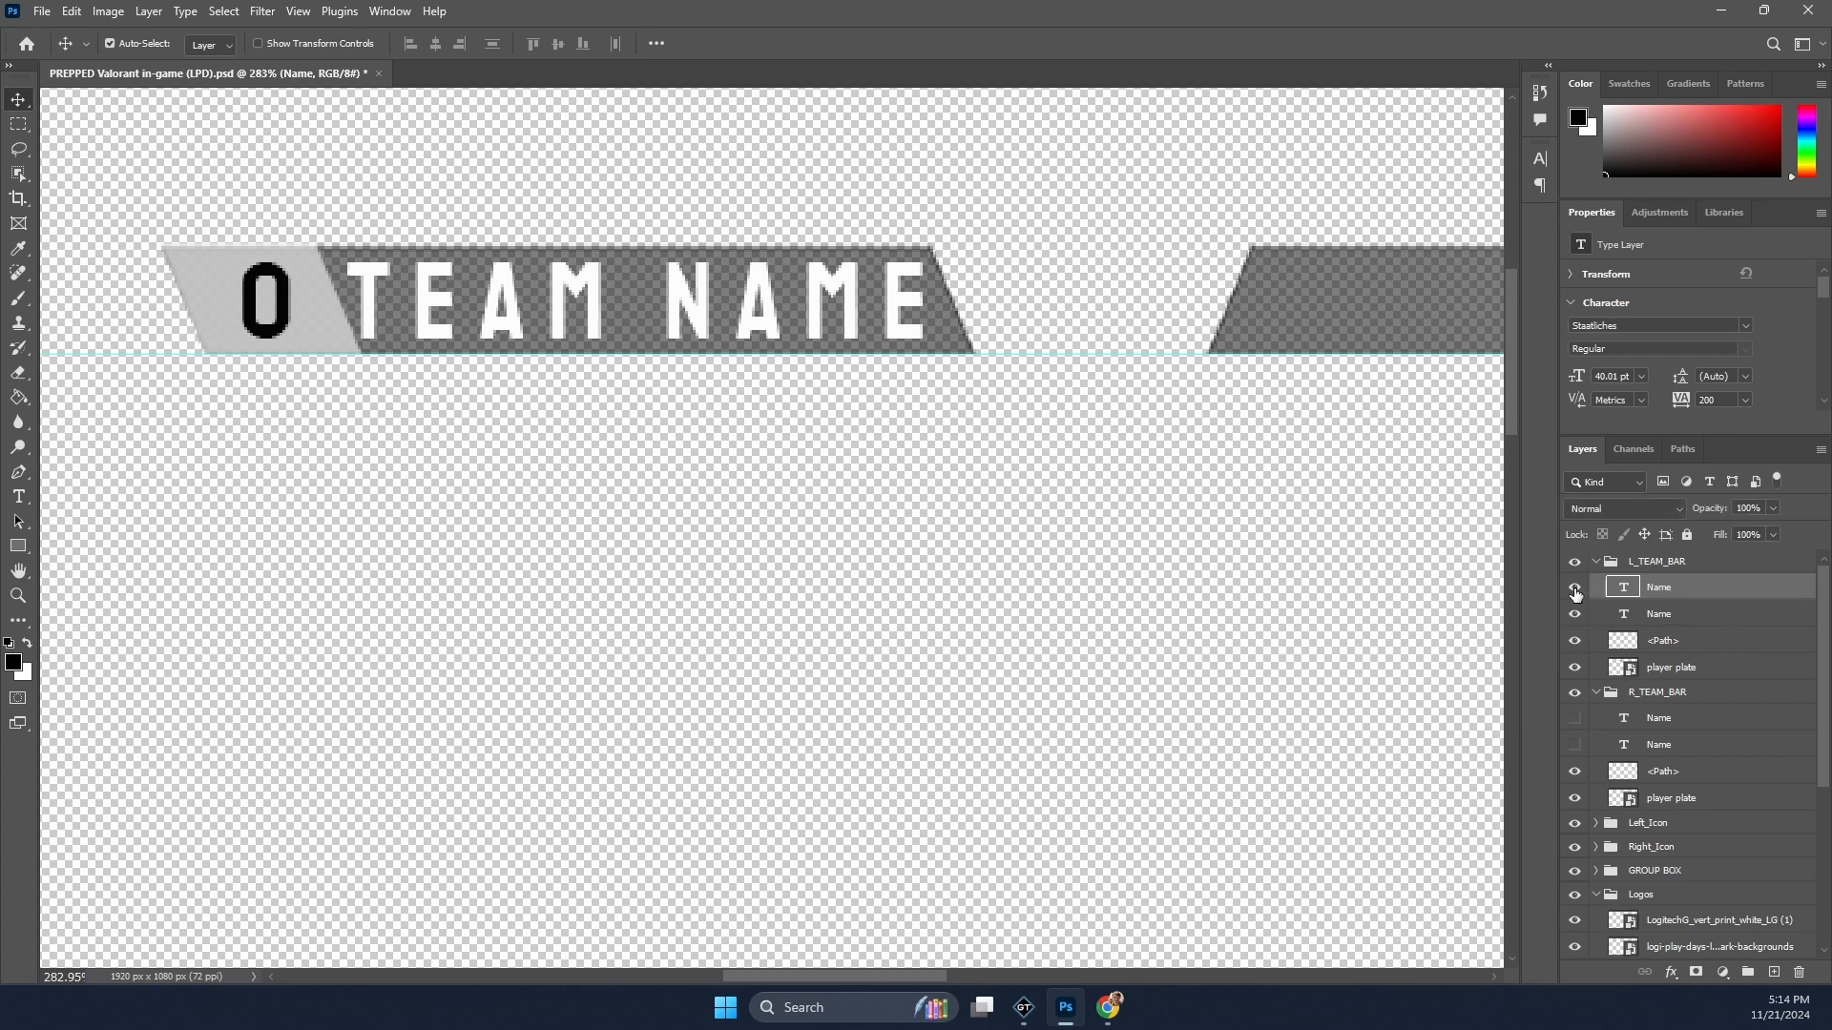
click(1721, 10)
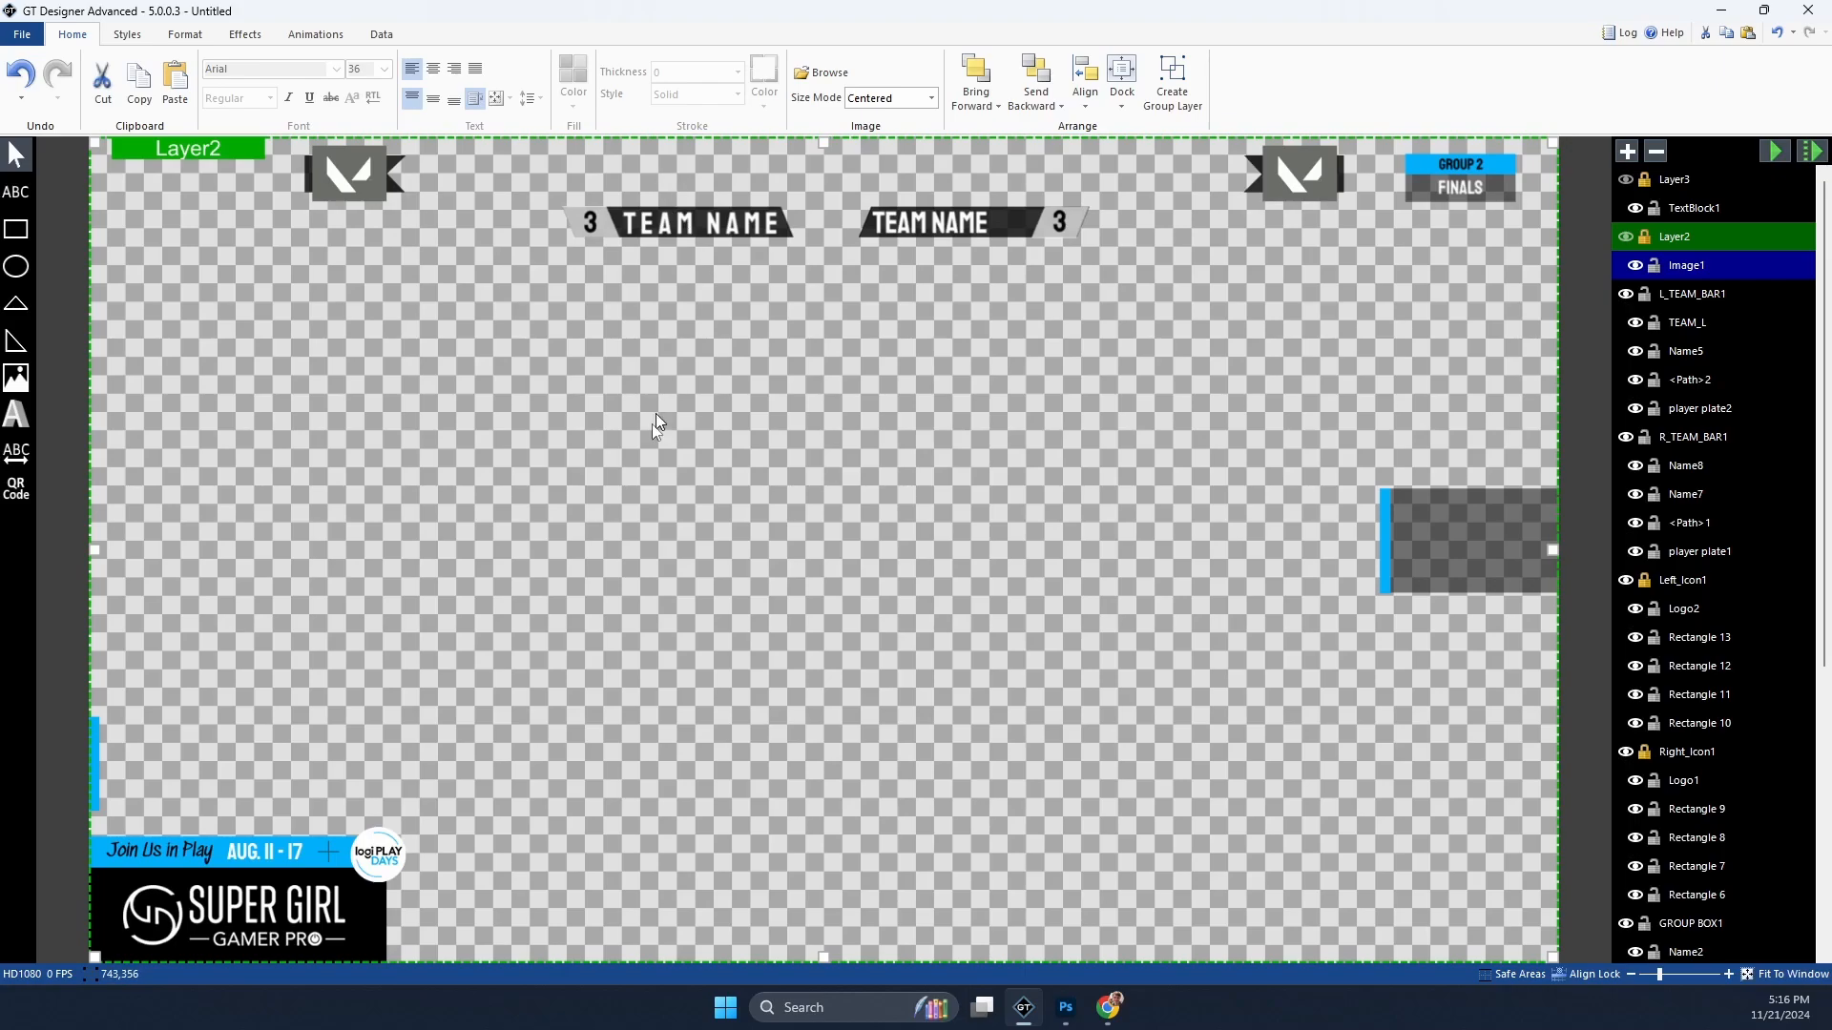
Step: Switch to the Glyphr Studio homepage in Chrome, select part of the "The free & open source" headline and inspect it in the developer tools
click(1108, 1007)
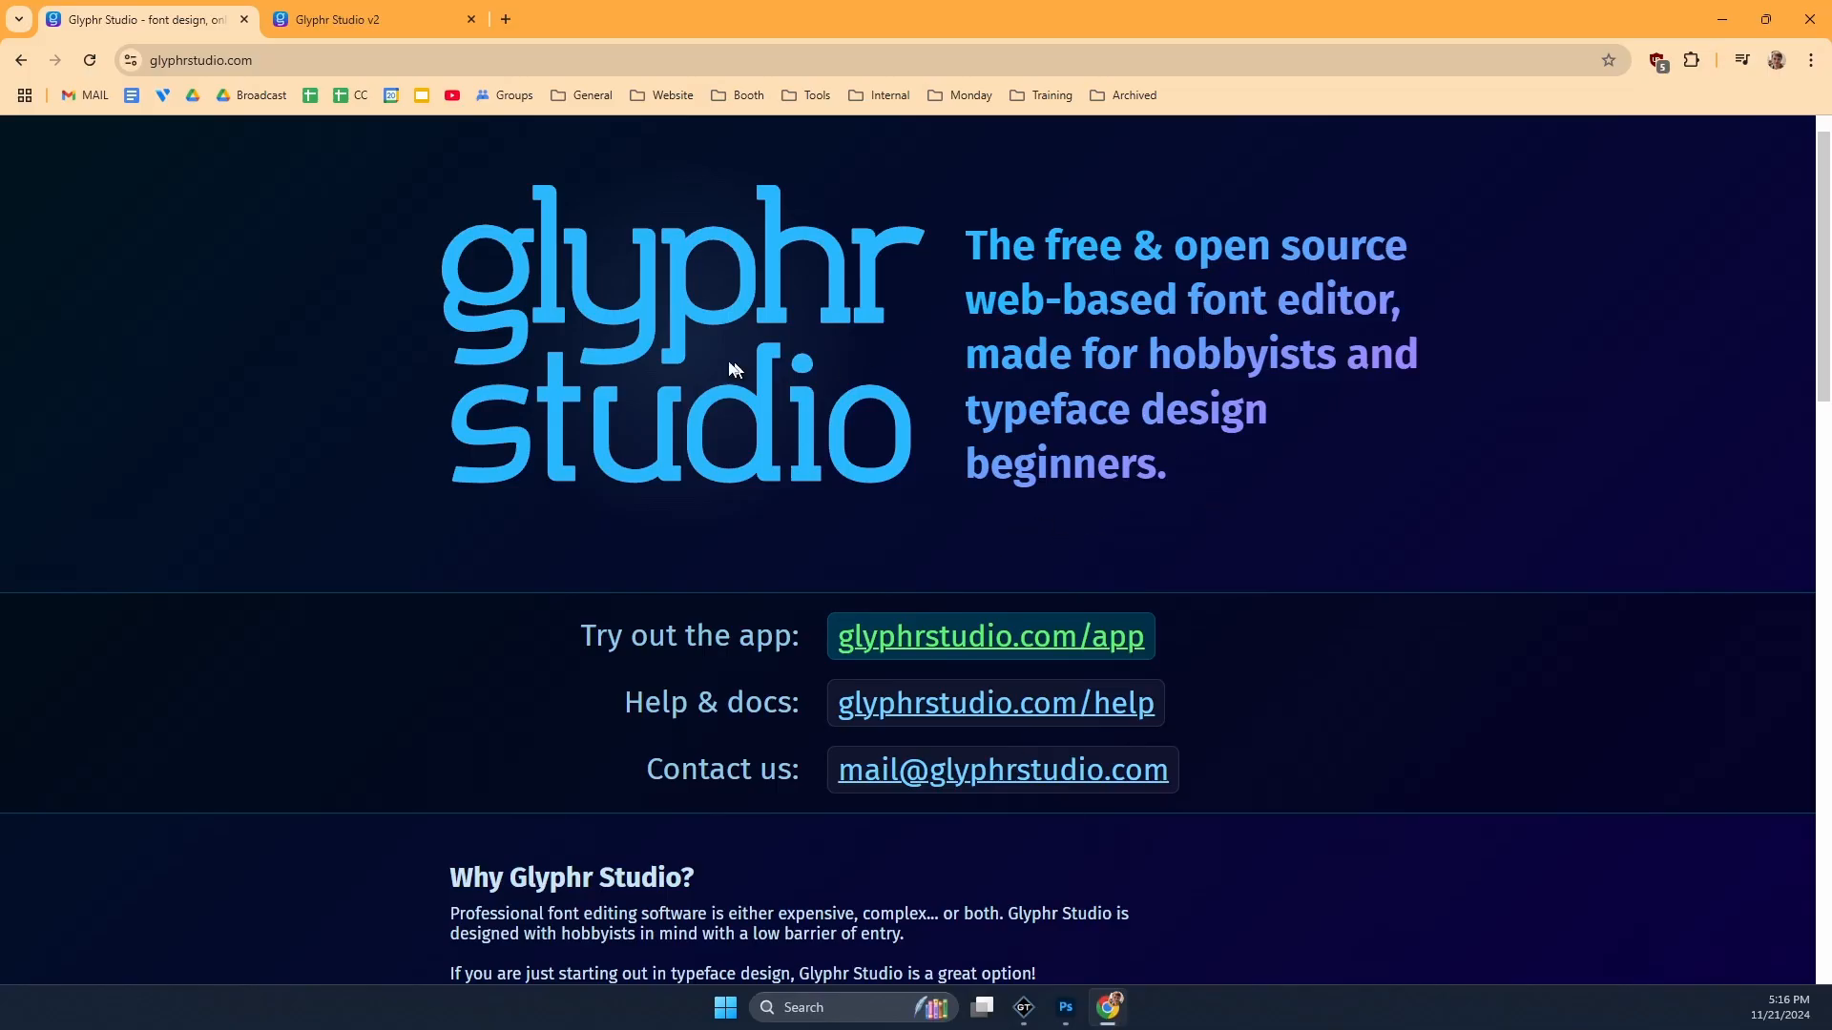
drag(1199, 250, 988, 250)
drag(1364, 252, 966, 250)
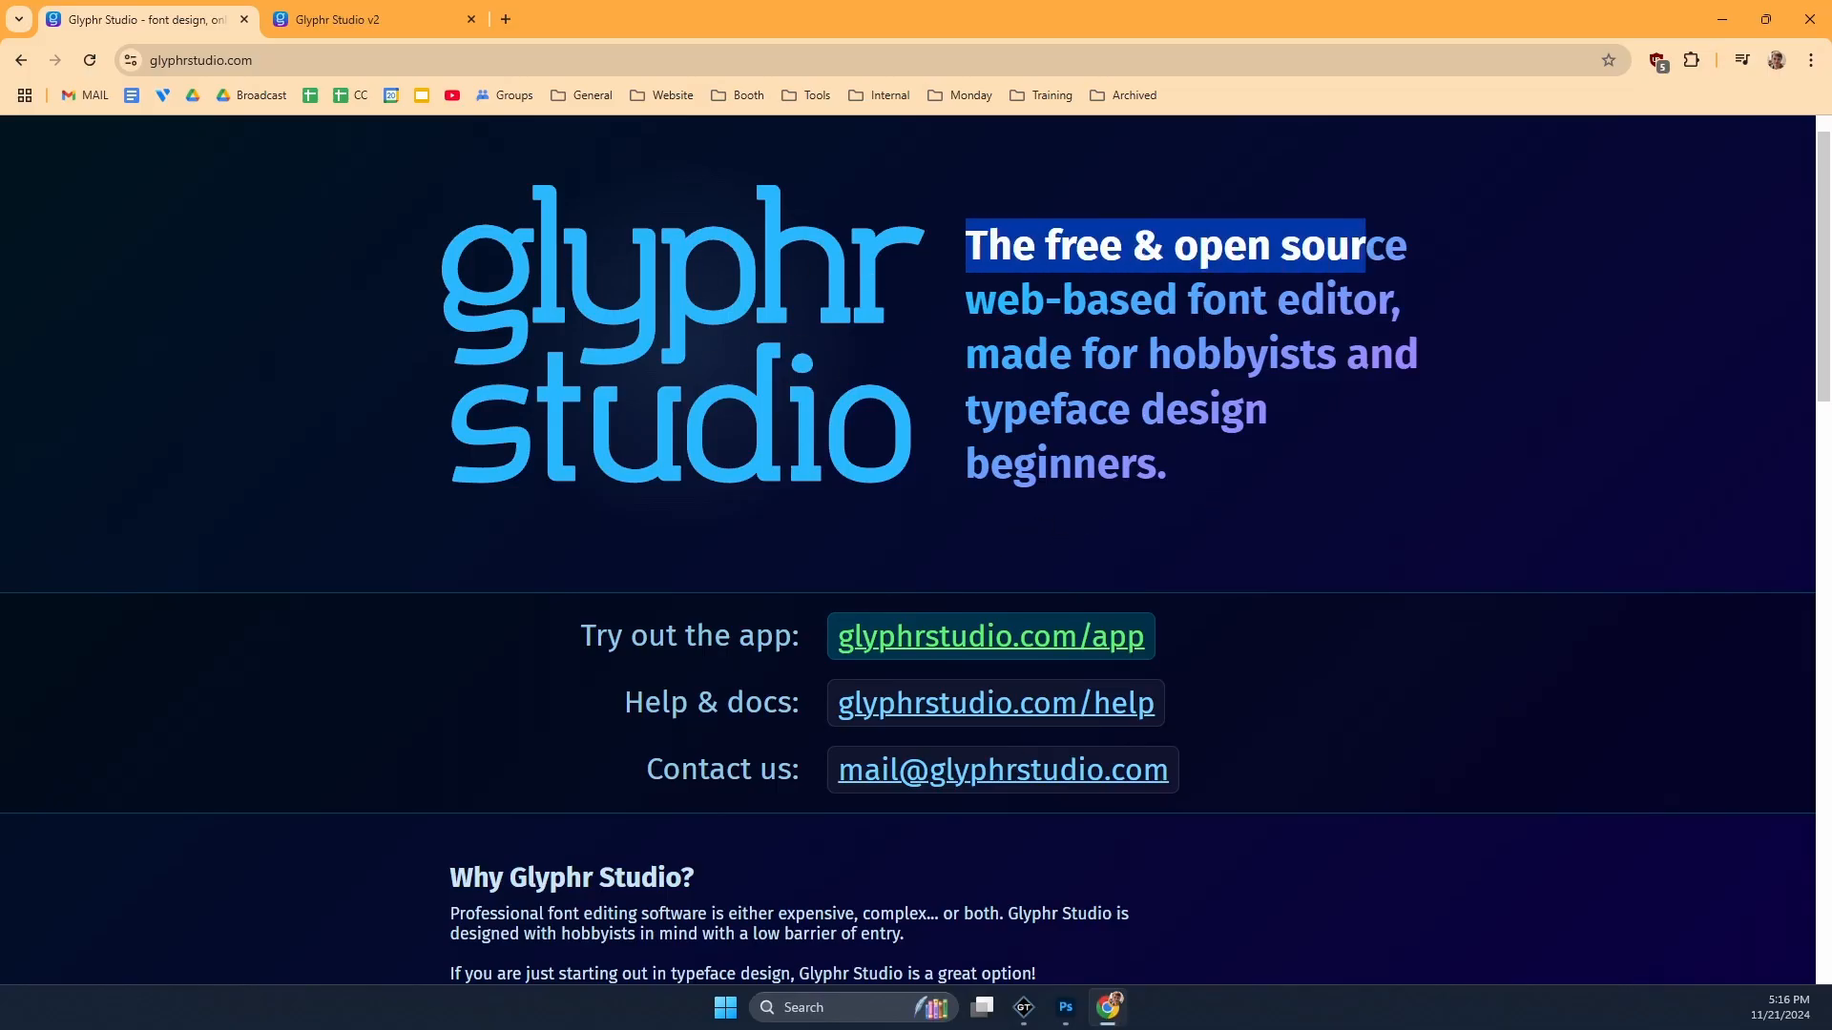
right_click(1135, 246)
click(1273, 492)
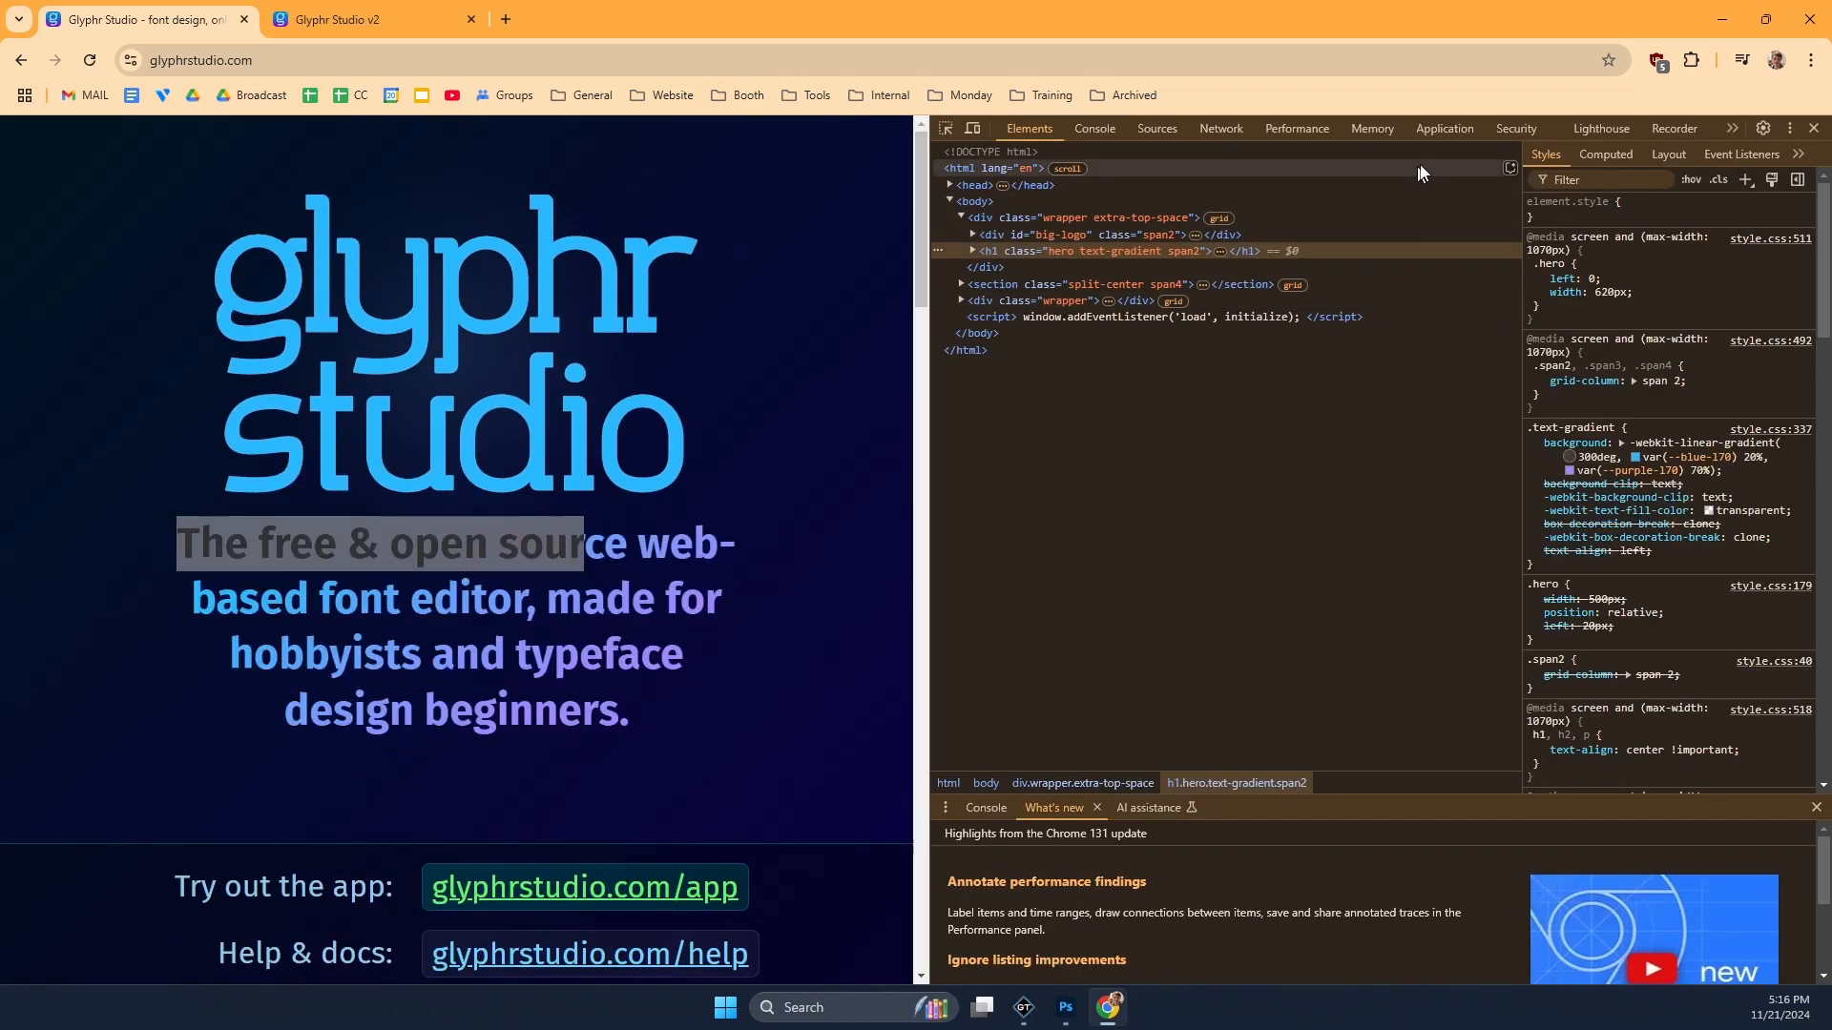
Step: Record the page's network requests by reloading it, filter them to Font and open the second font file's request details
click(1466, 130)
click(1601, 128)
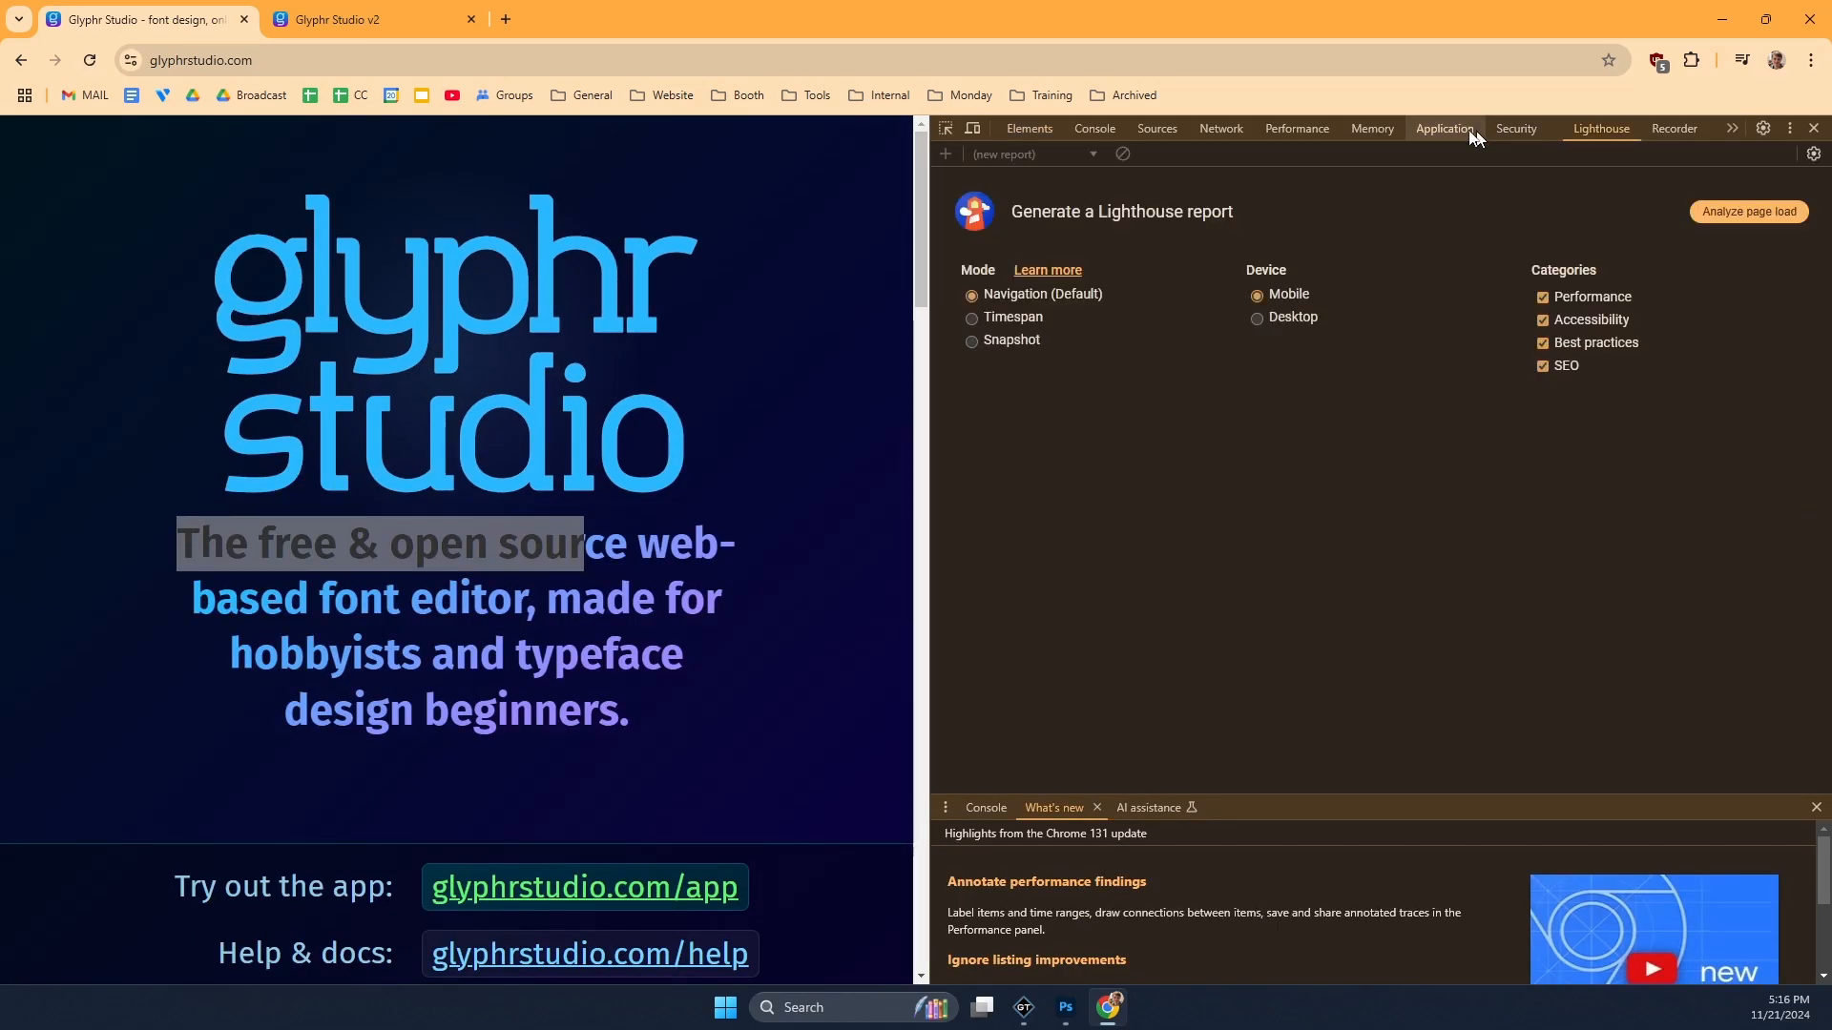
click(1218, 128)
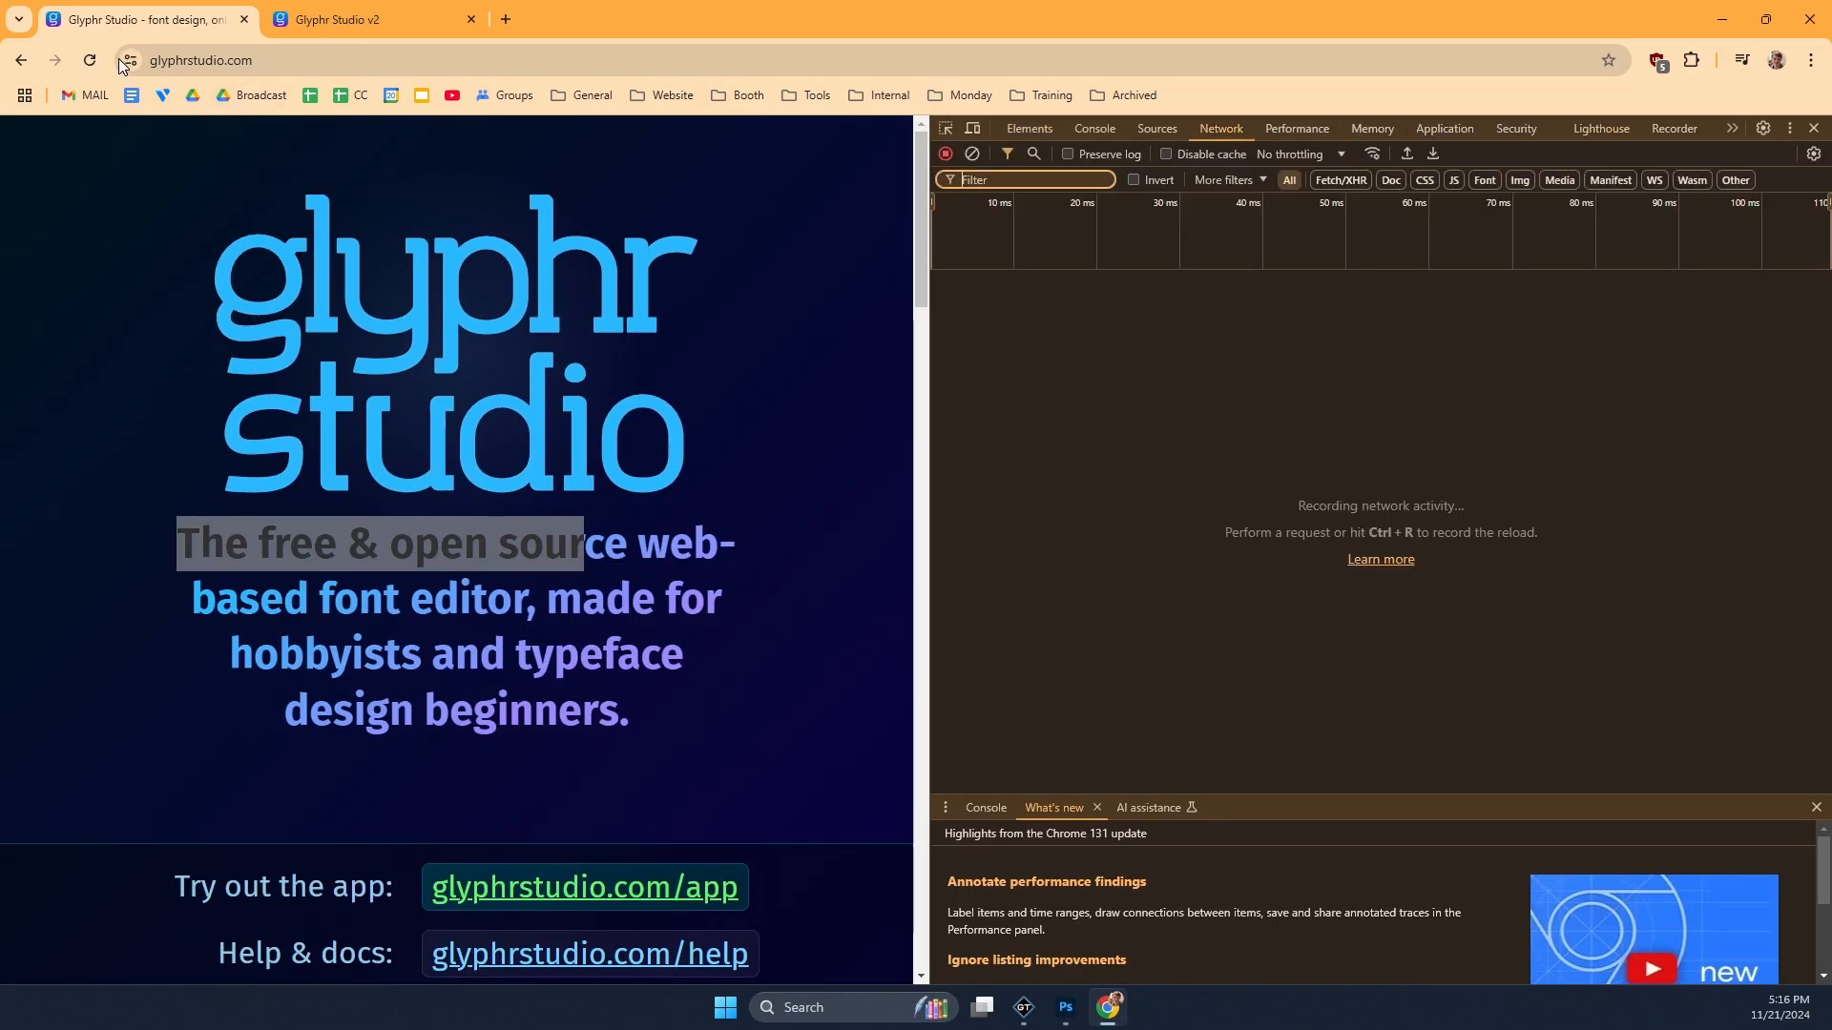
click(92, 58)
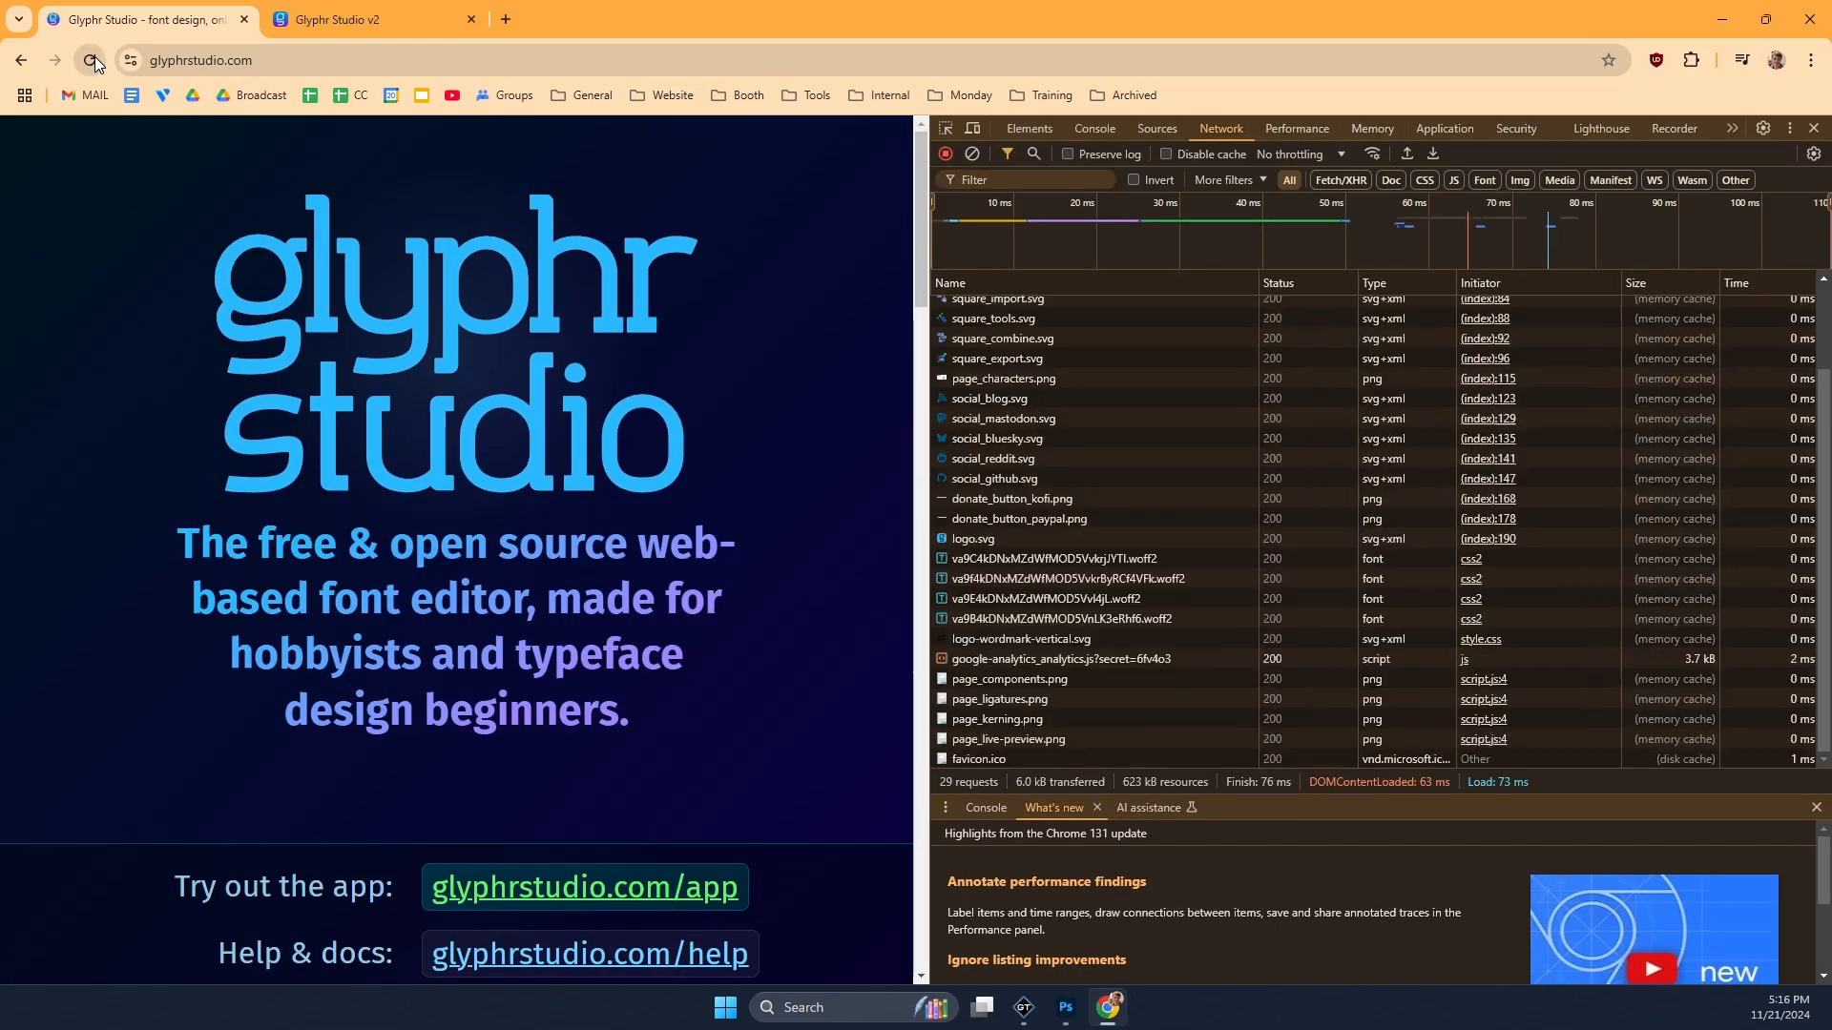
click(1485, 180)
click(1043, 324)
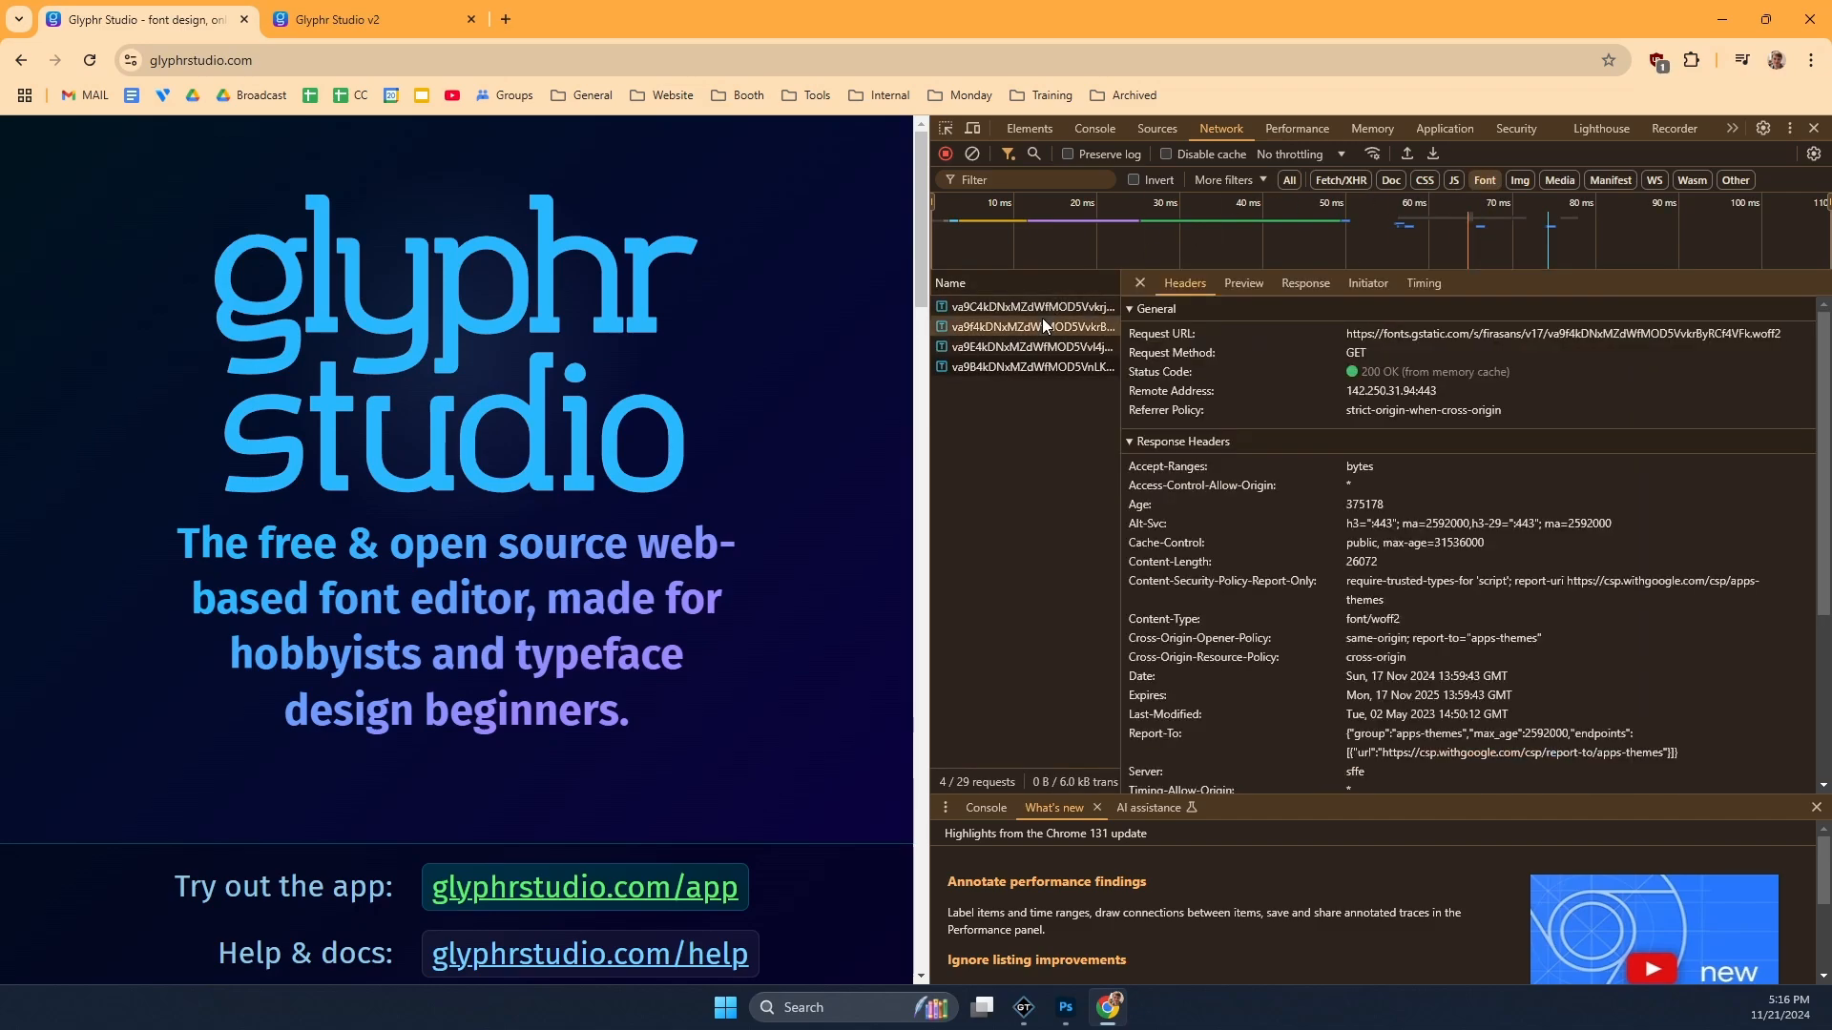
Step: Look at the actions available for the second font request and close the developer tools
right_click(1043, 324)
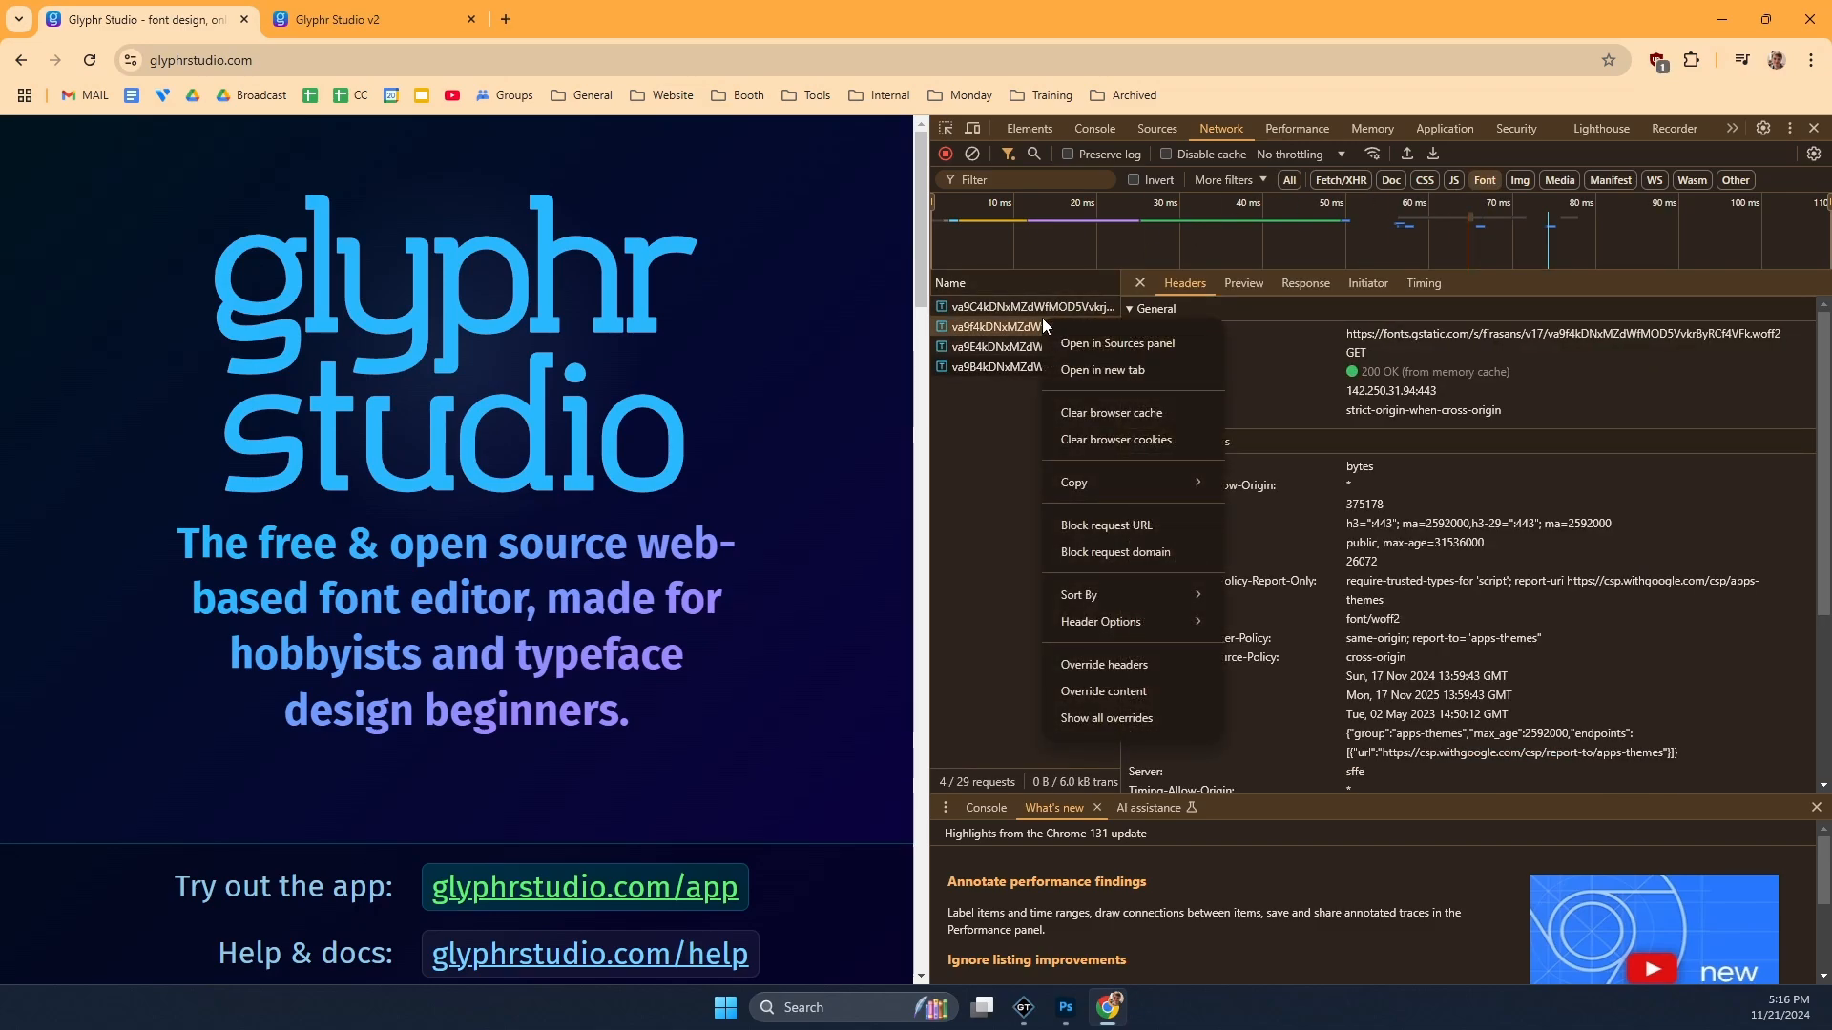
mouse_move(1172, 634)
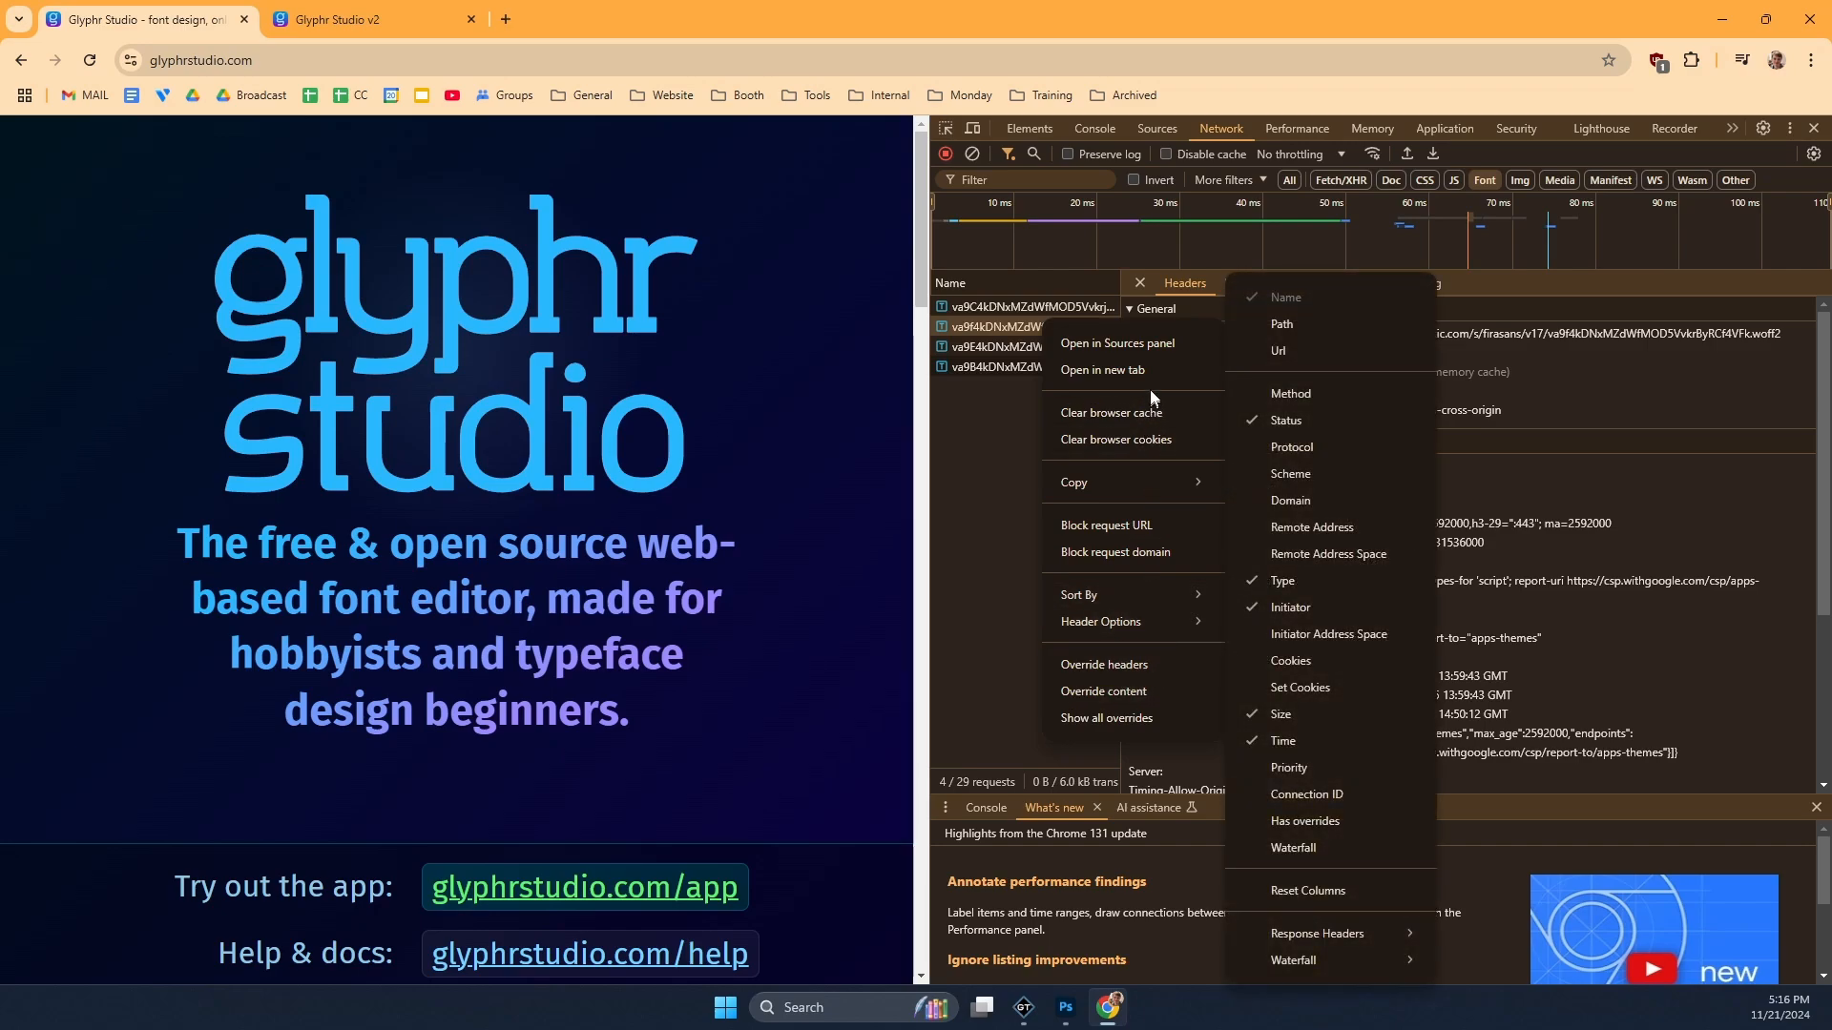
click(1005, 477)
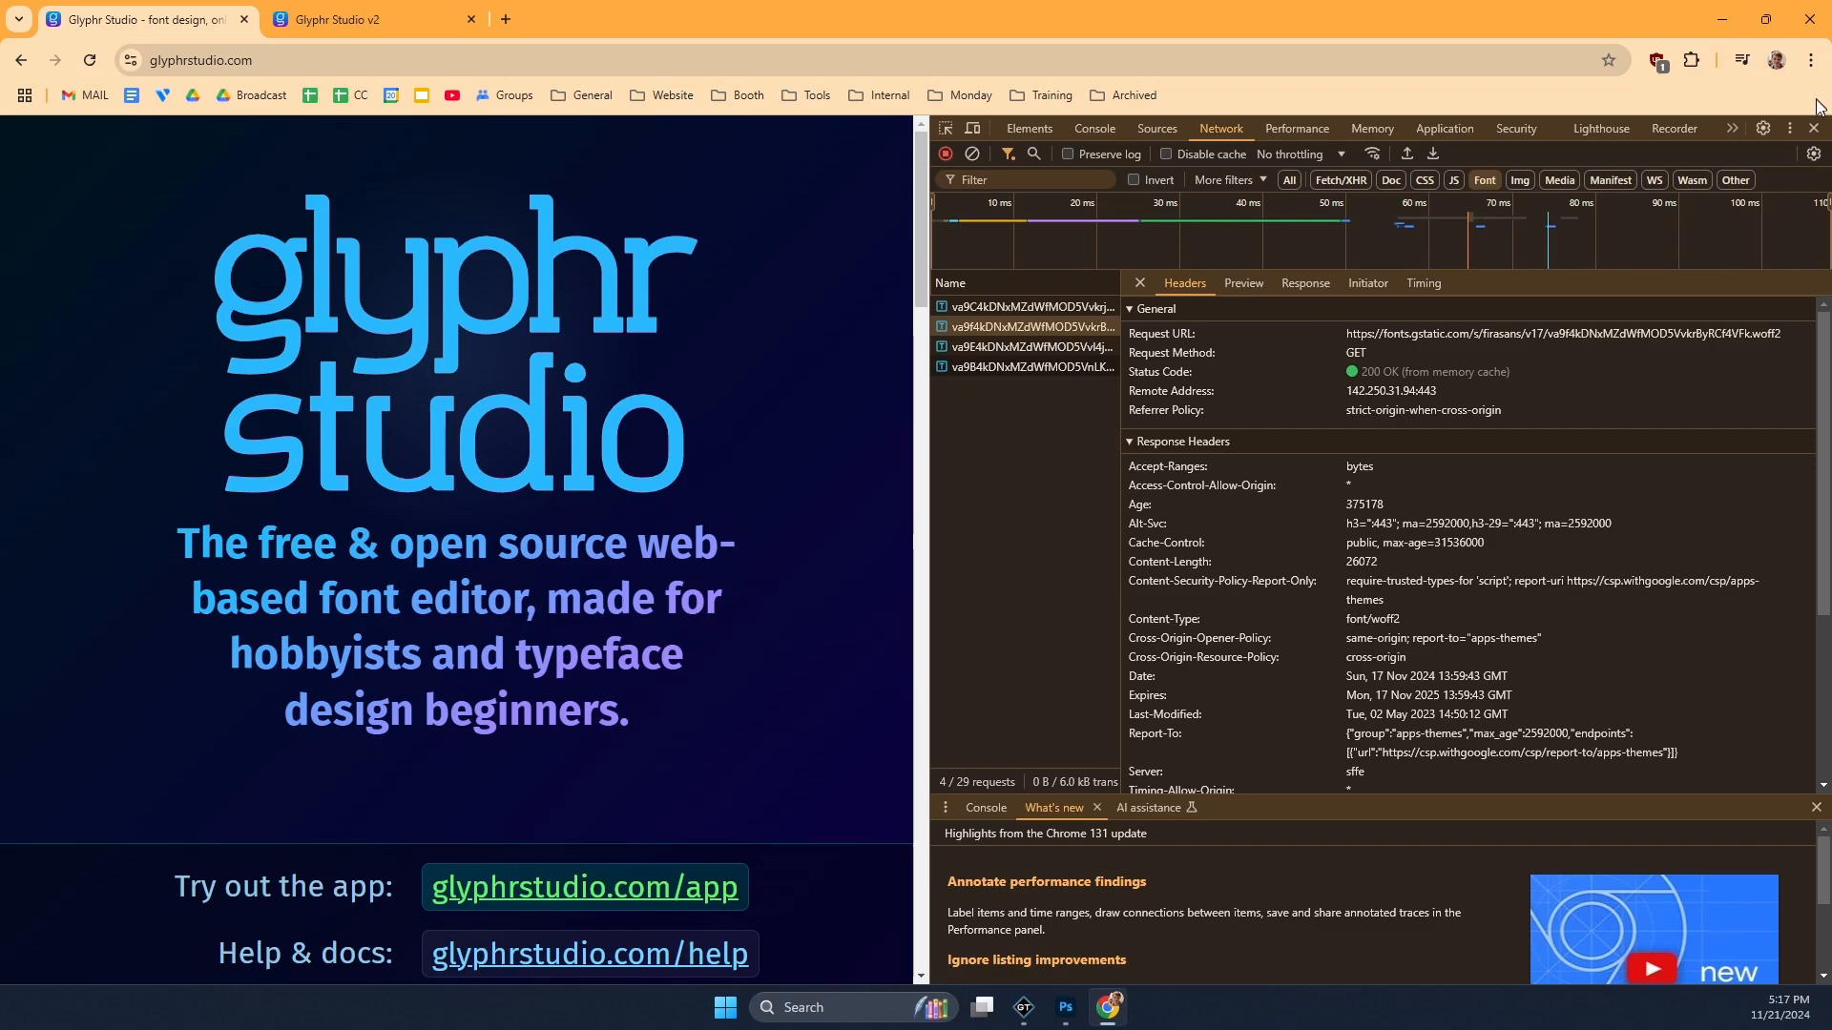
click(1813, 128)
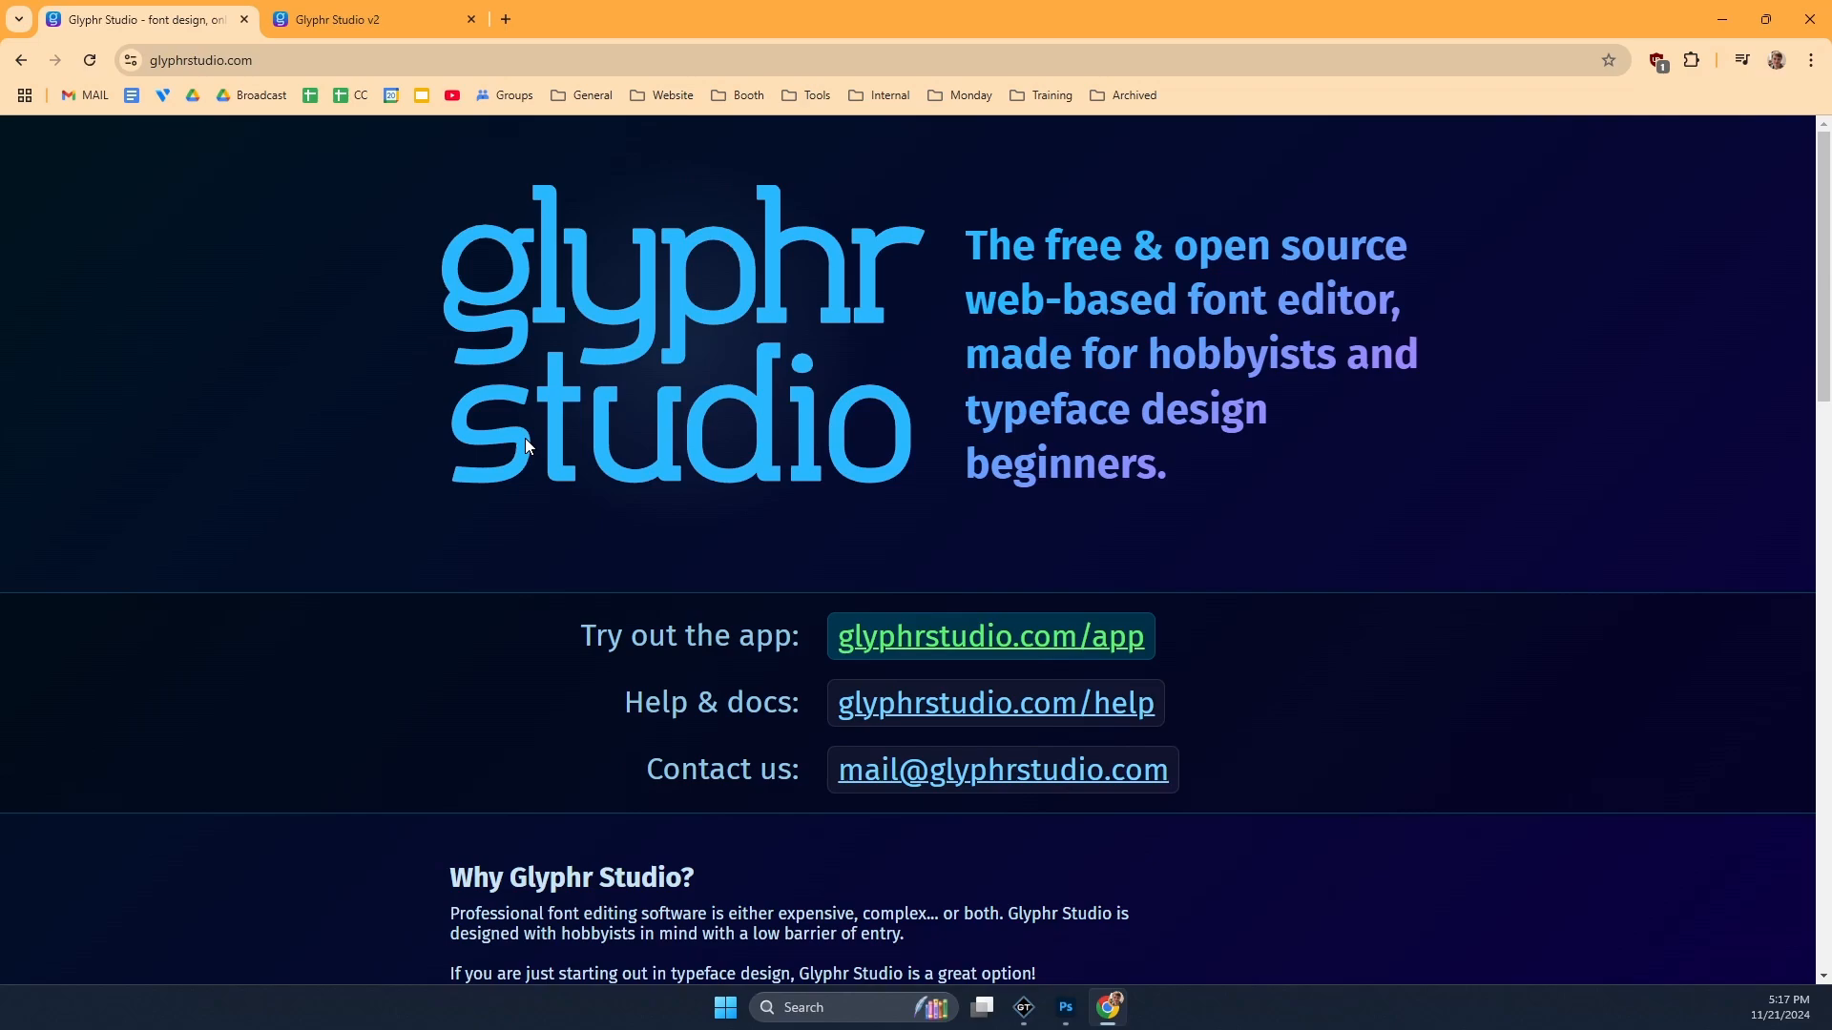
Step: Switch to GT Designer, add two text blocks to the hidden Layer3 and select the L_TEAM_BAR1 layer
key(alt+Tab)
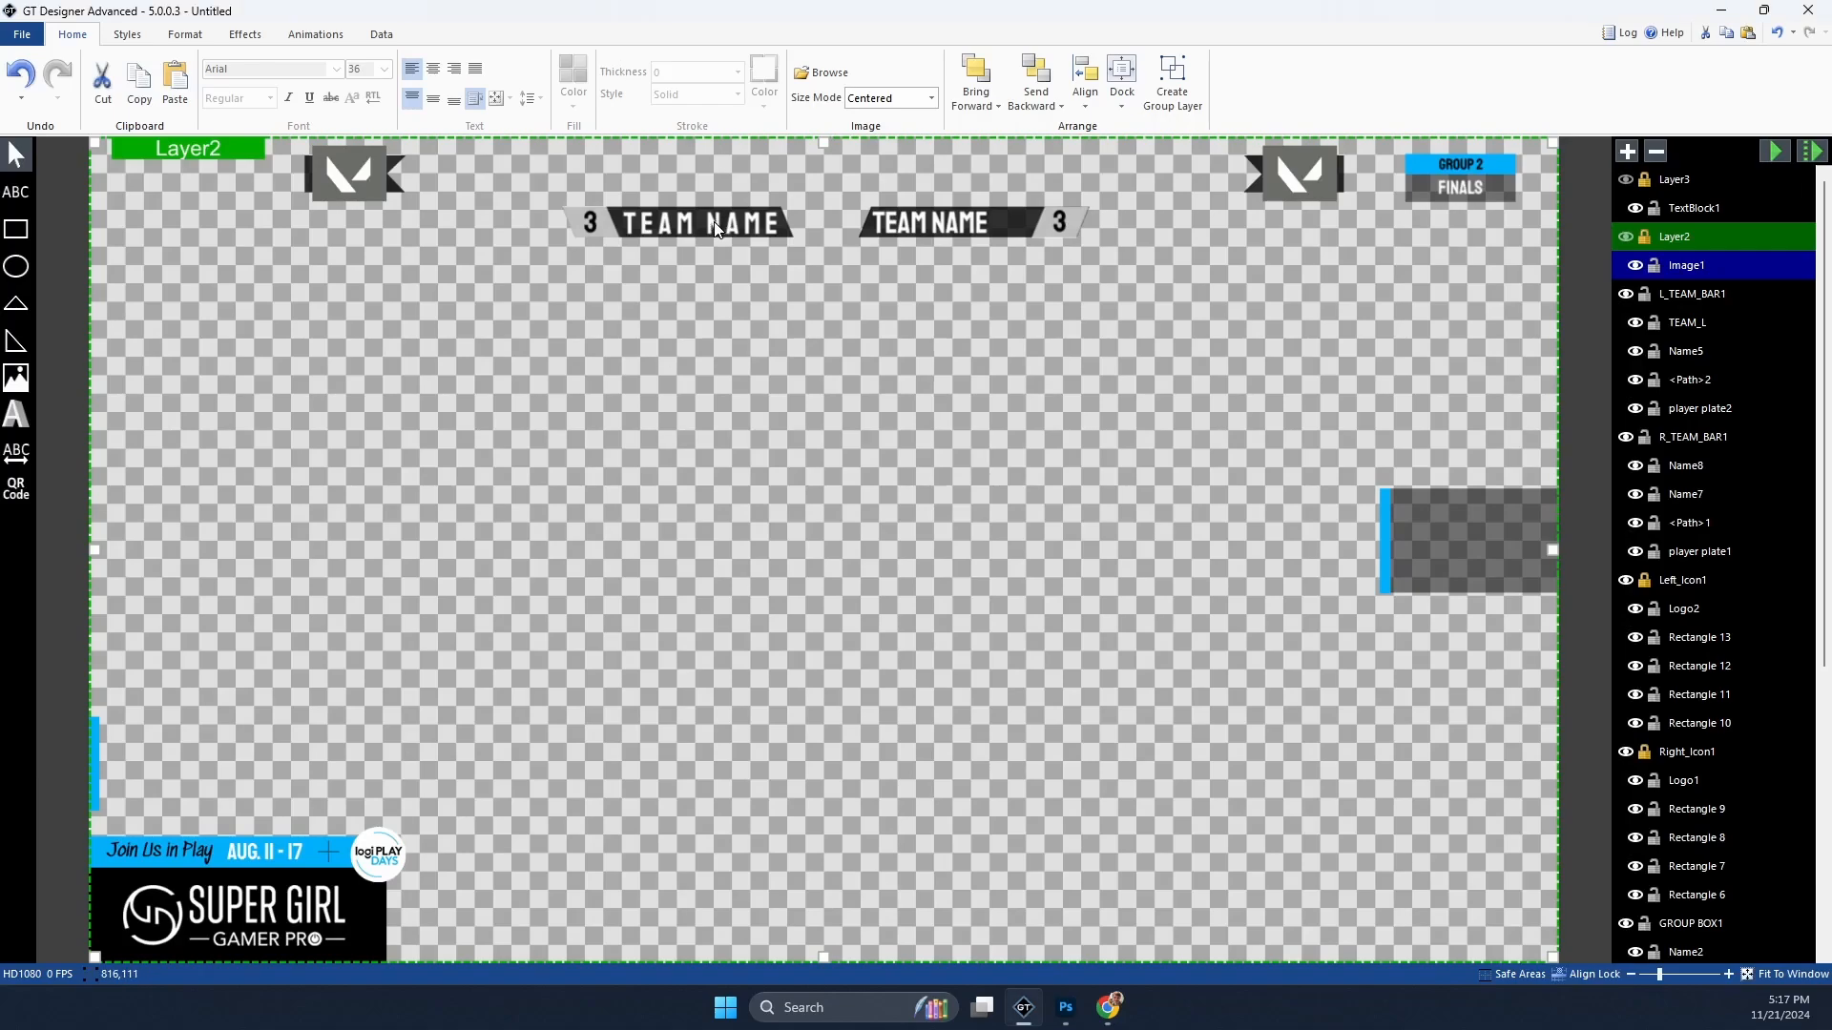
click(1715, 202)
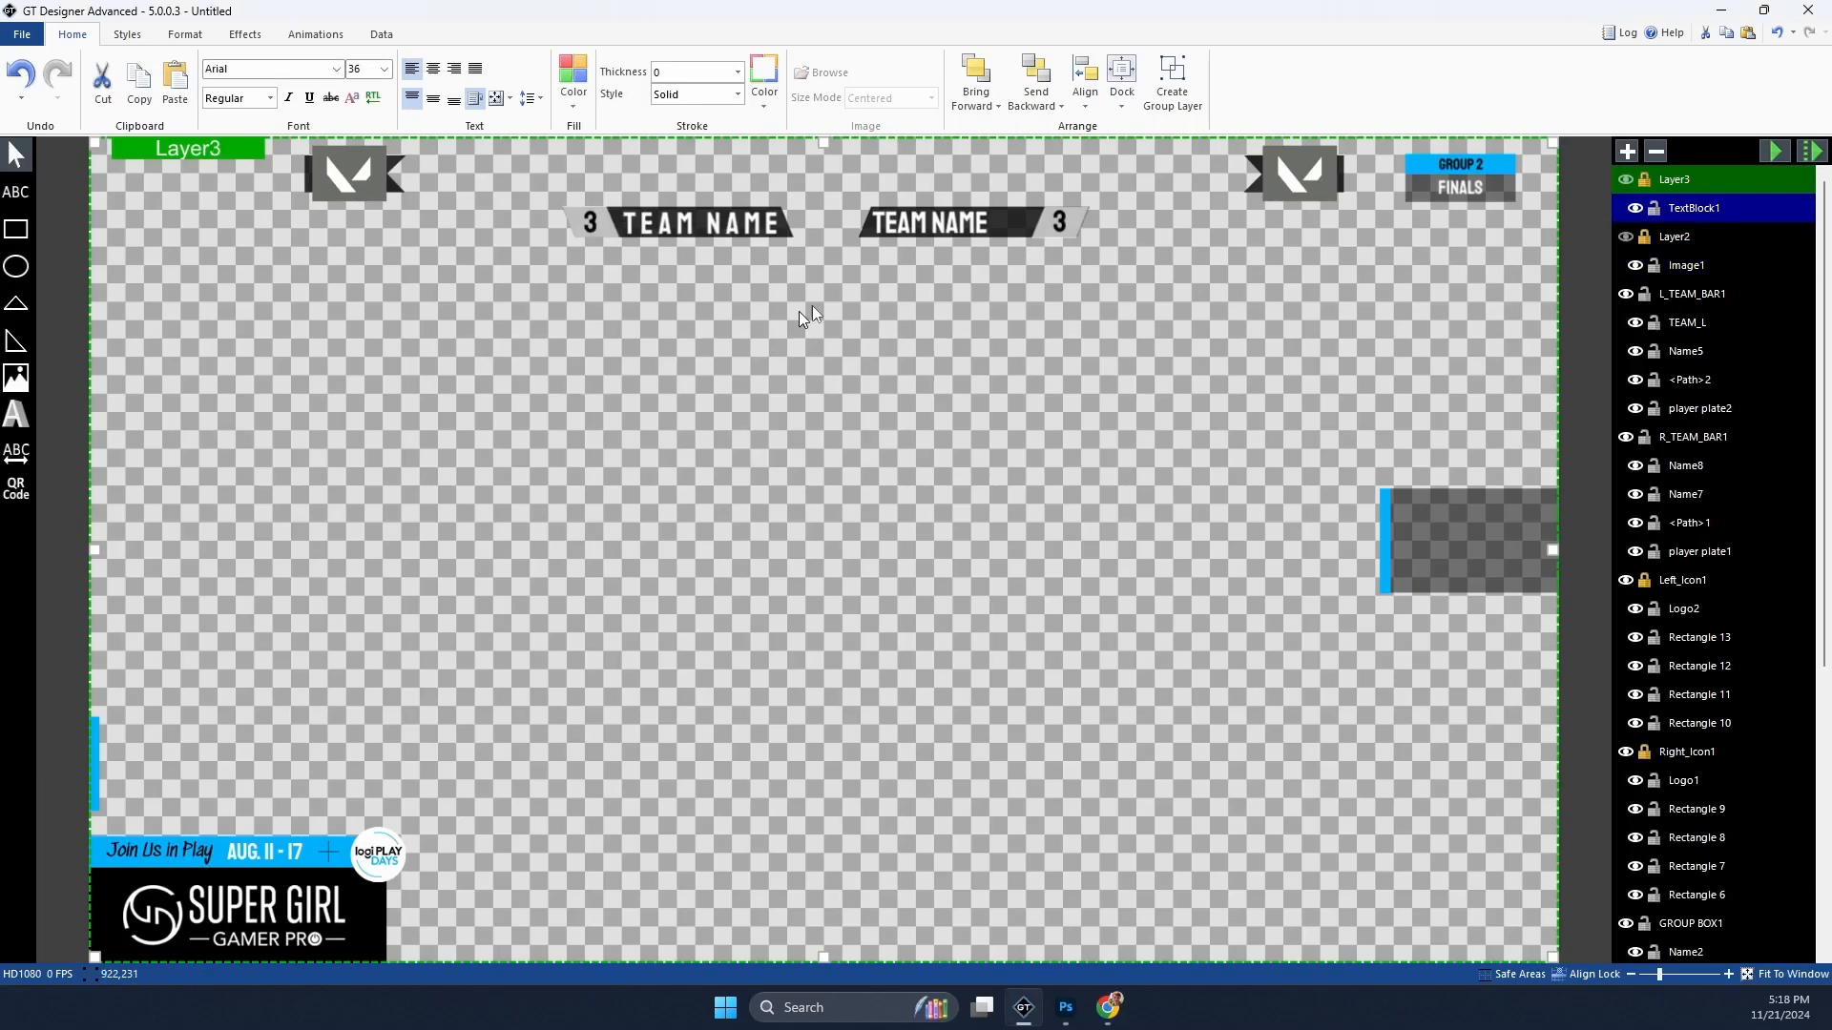
click(29, 181)
click(761, 477)
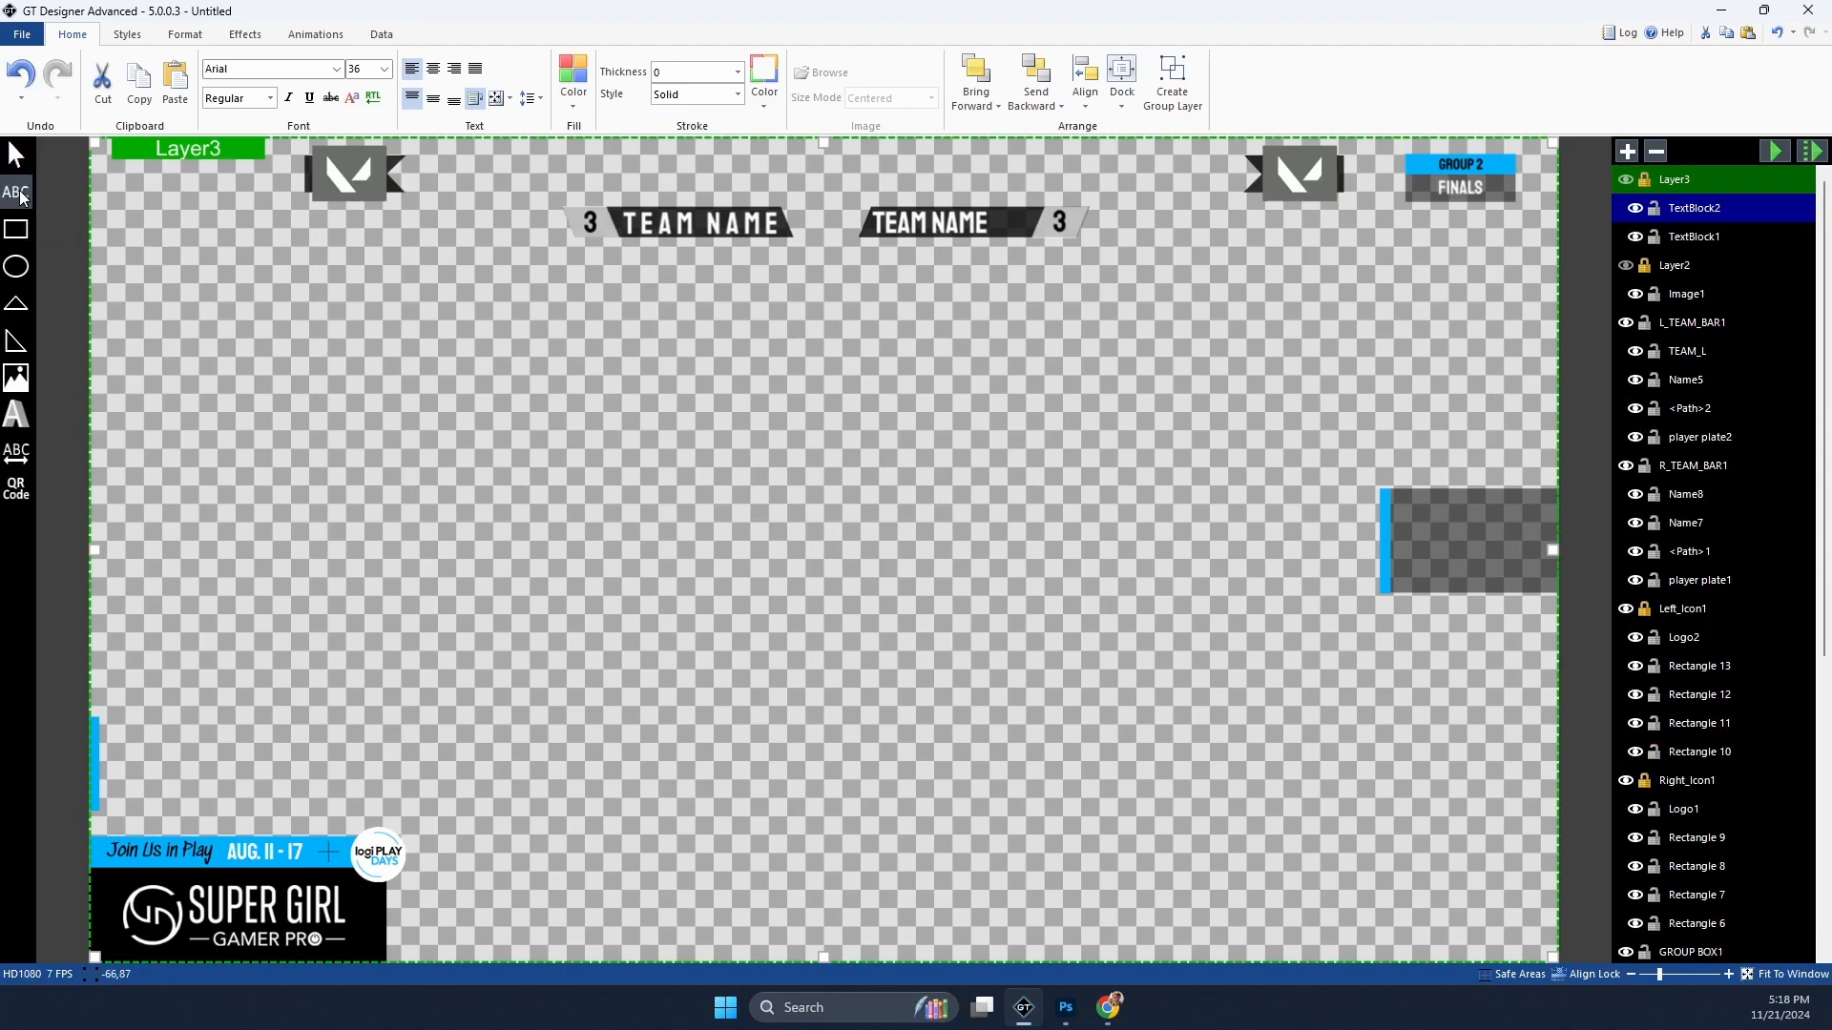
click(19, 191)
click(751, 496)
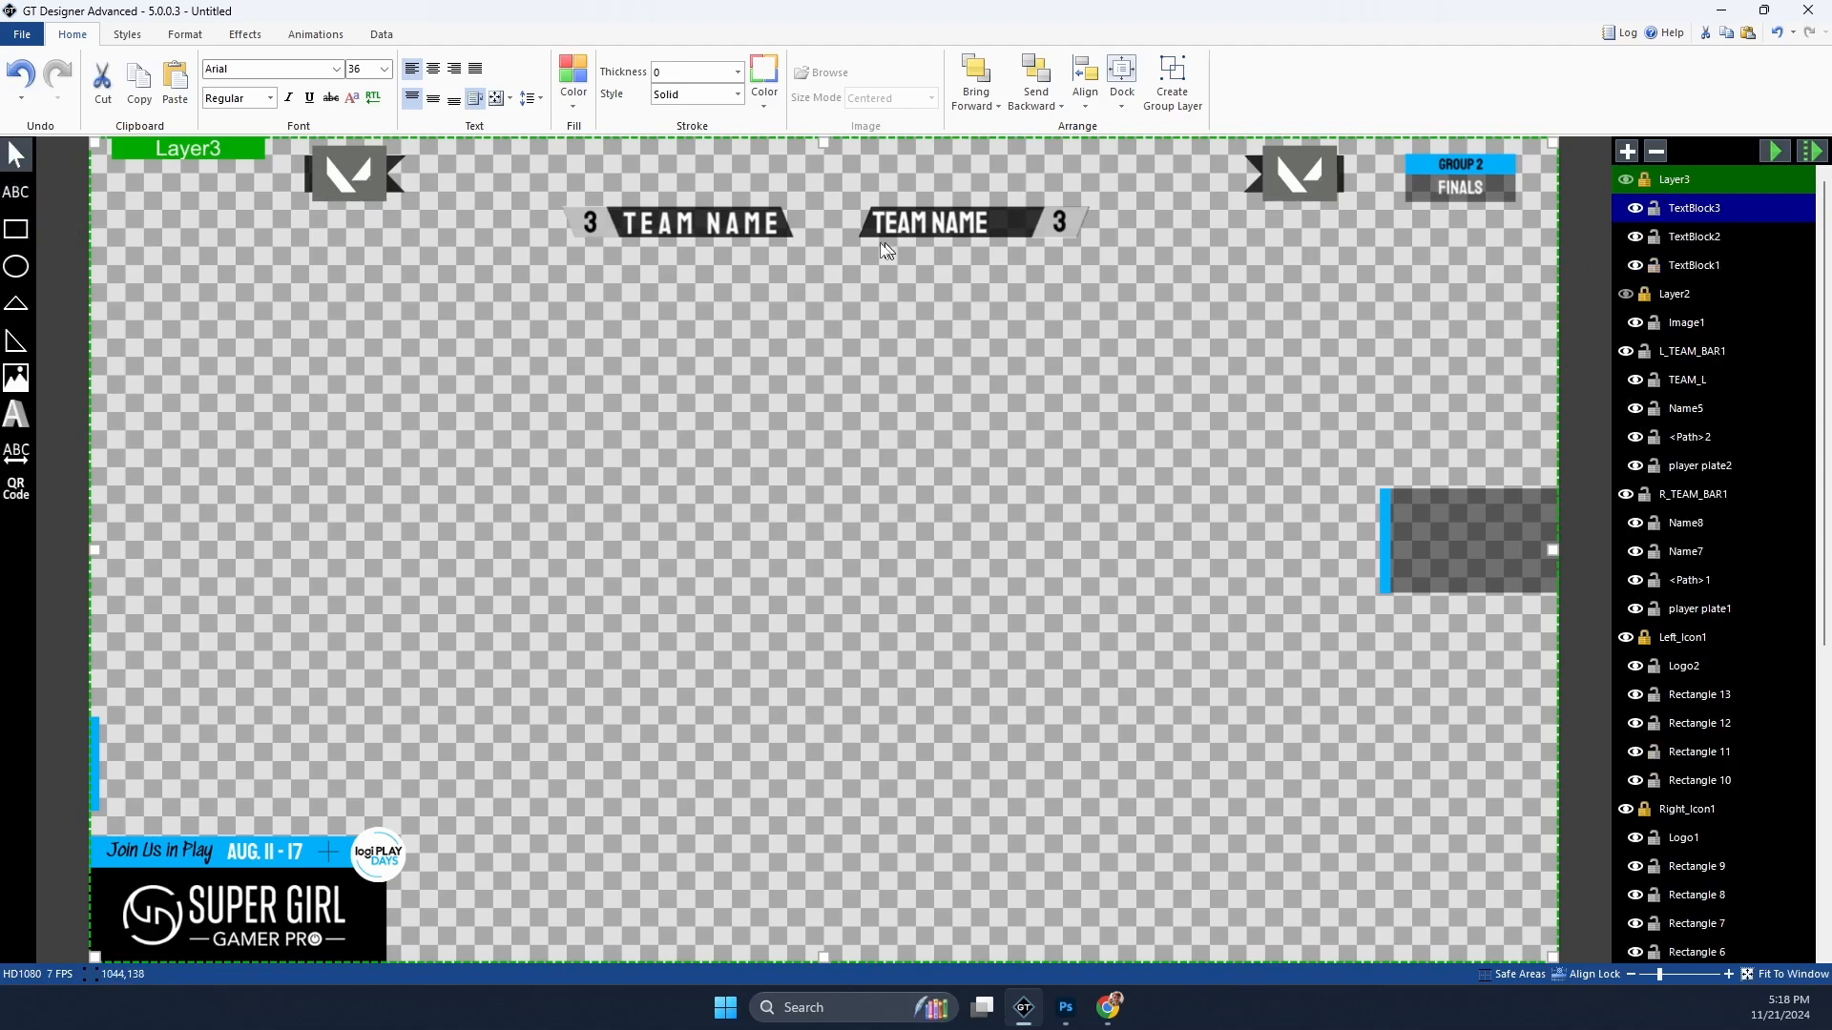
click(1684, 351)
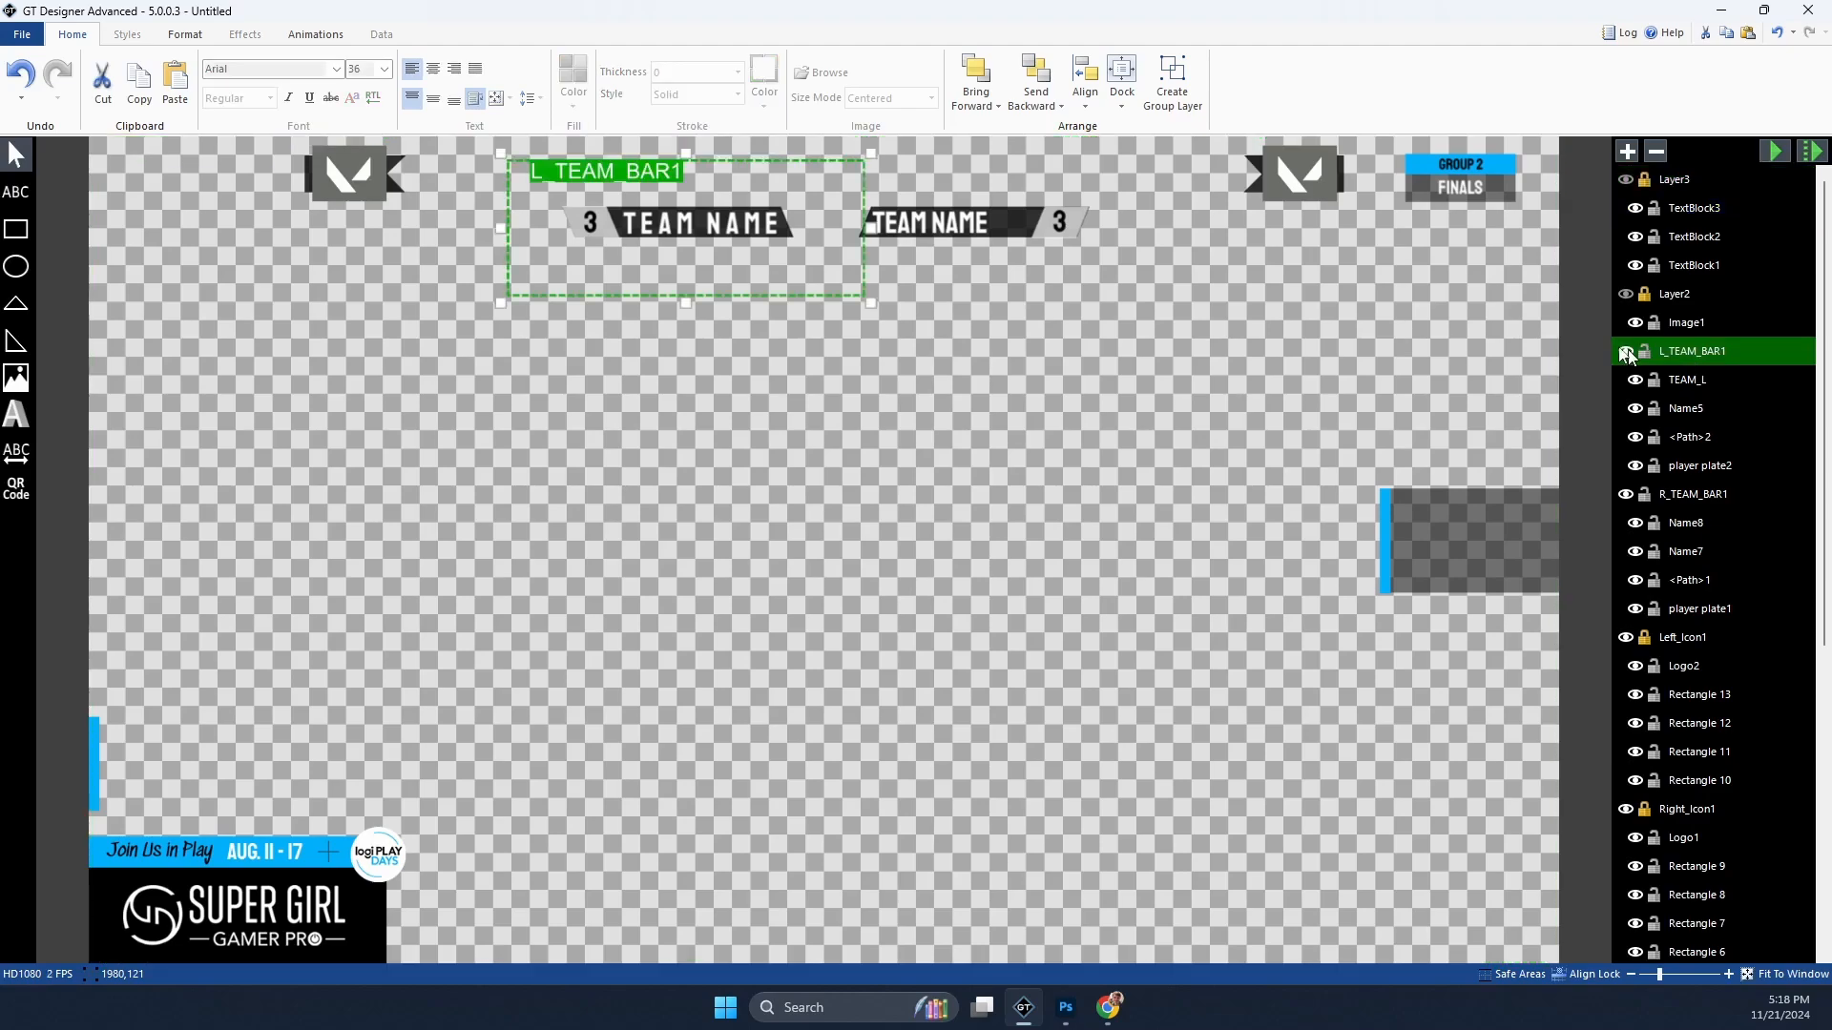
Step: Try the WinnerSans font on the TEAM_L text in the left team bar
click(719, 227)
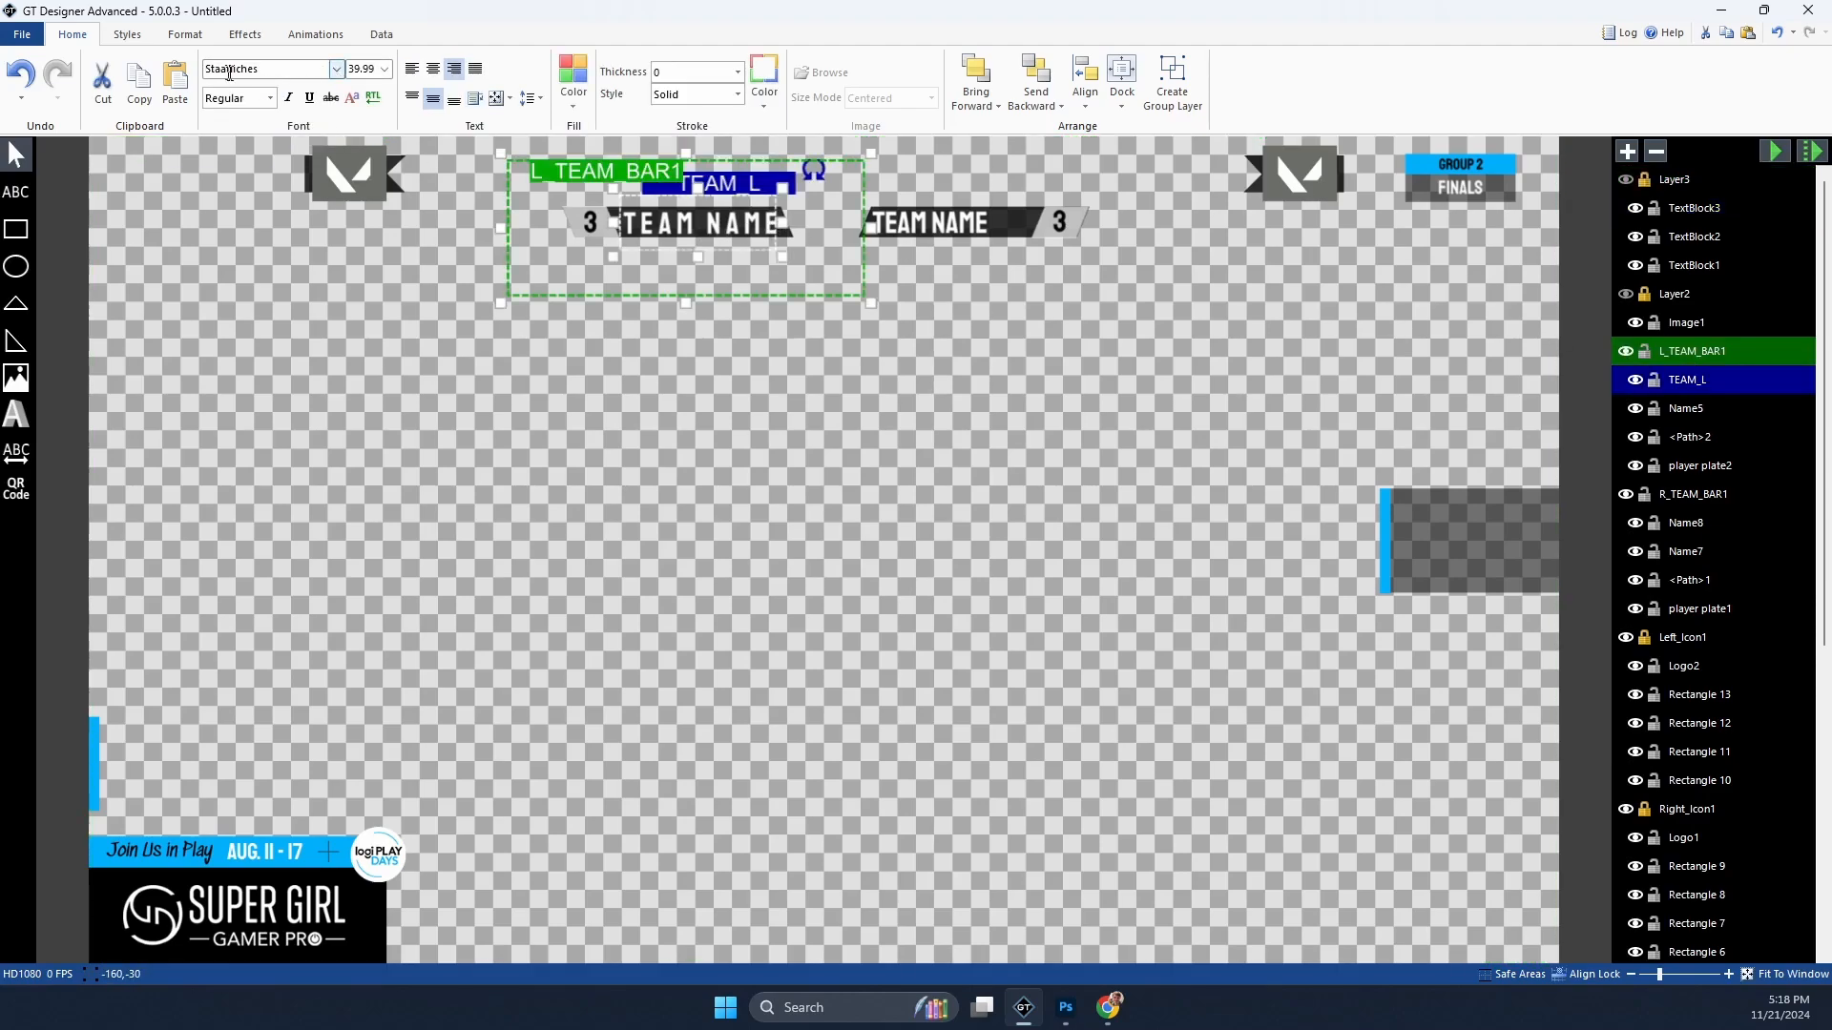
click(336, 69)
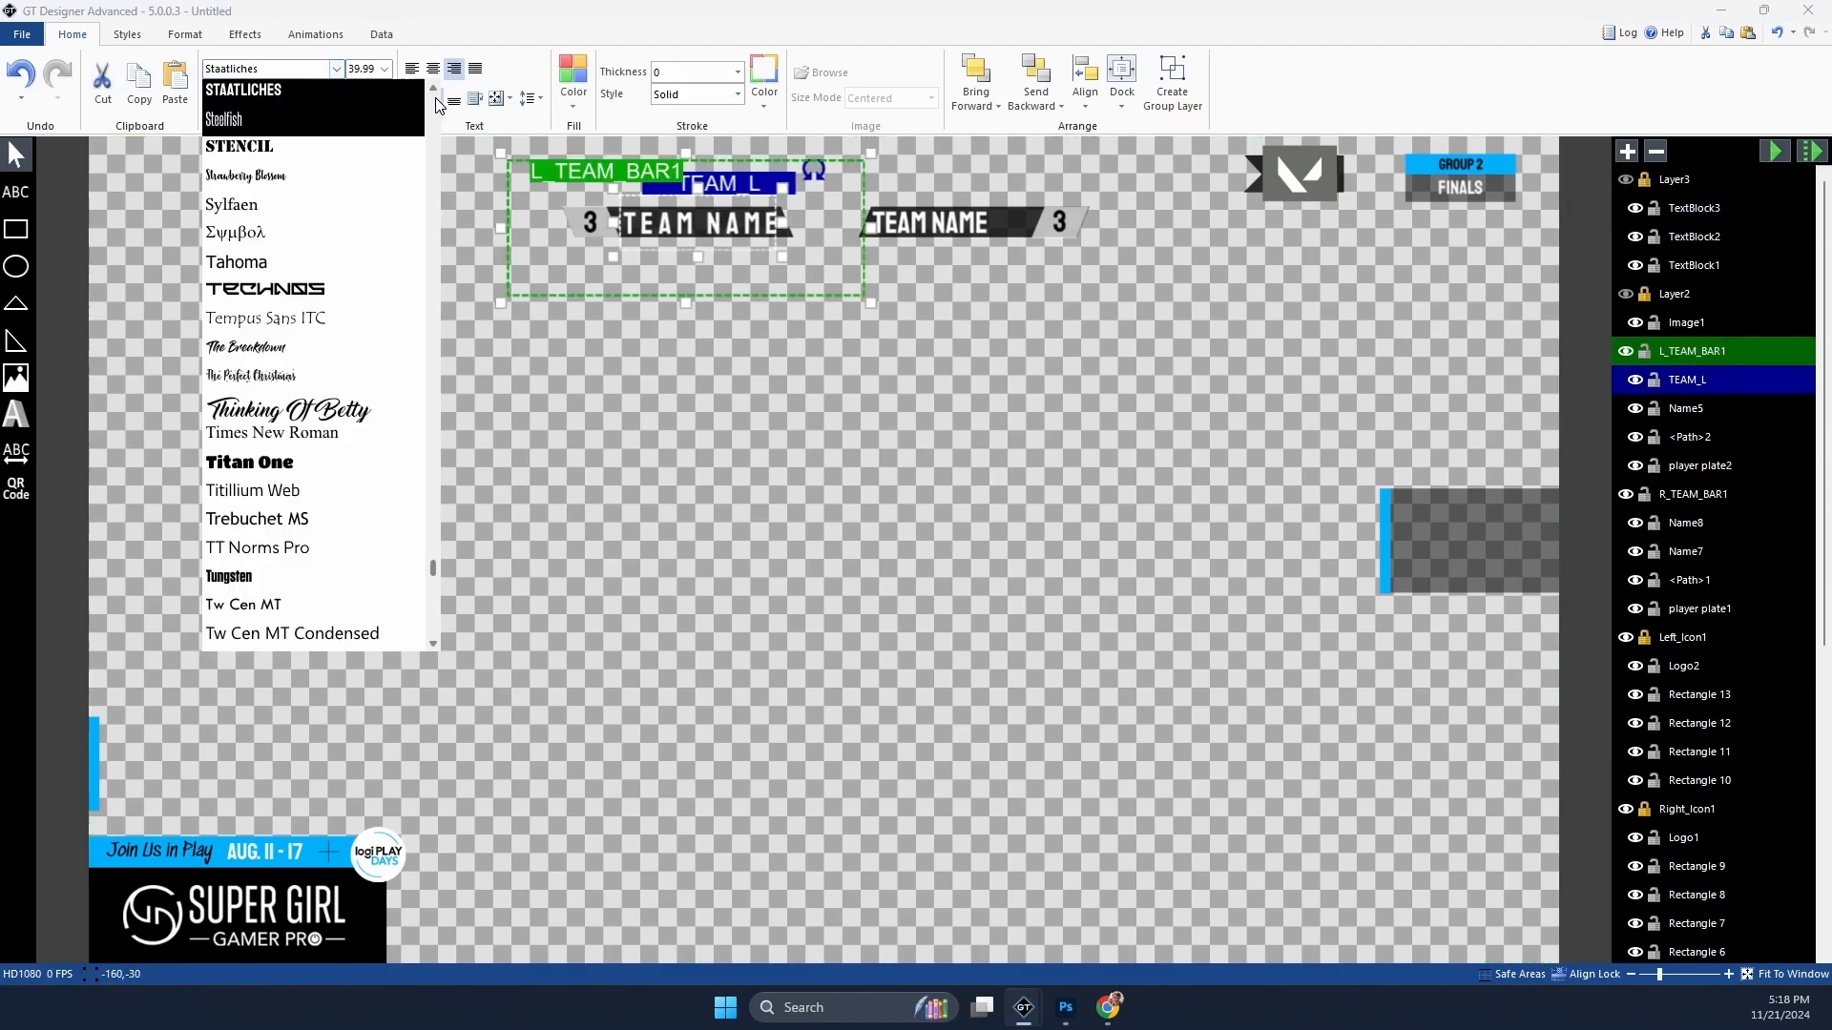
drag(431, 569, 444, 621)
click(347, 487)
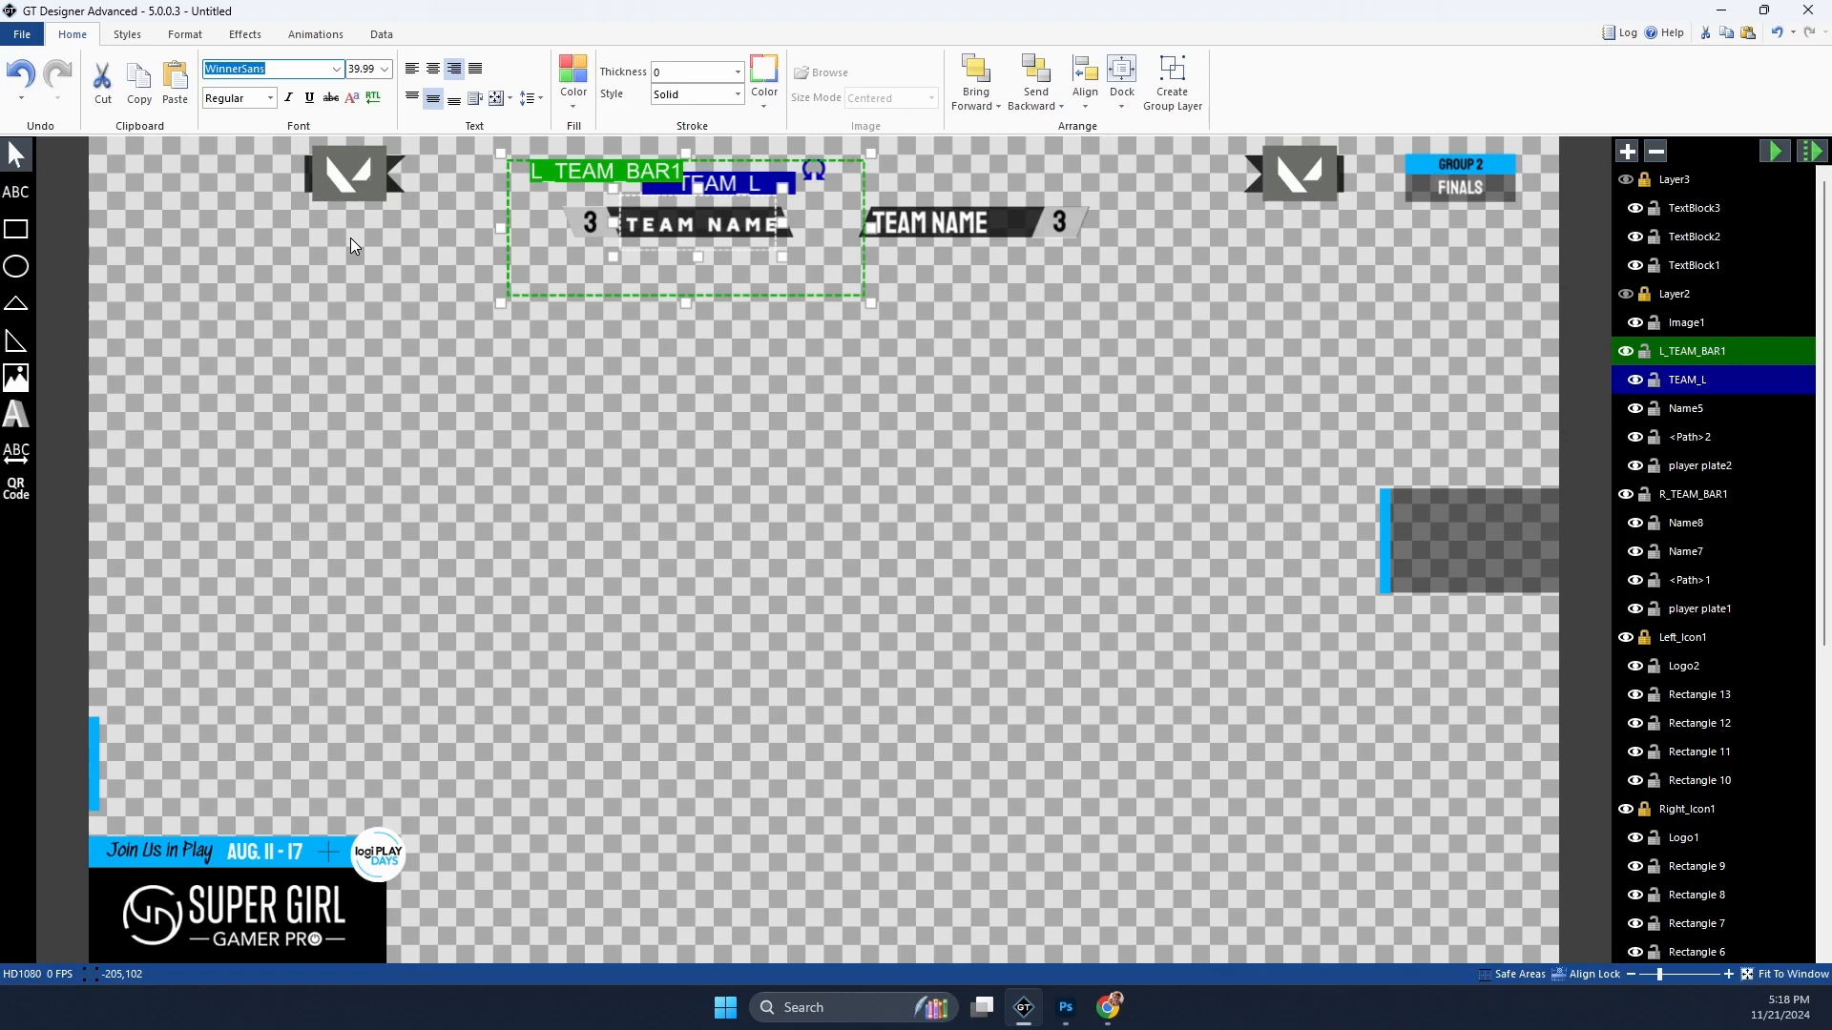
Step: Try the Zuume font and its ZuumeSoft-BlackItalic variant on the TEAM_L text
click(336, 69)
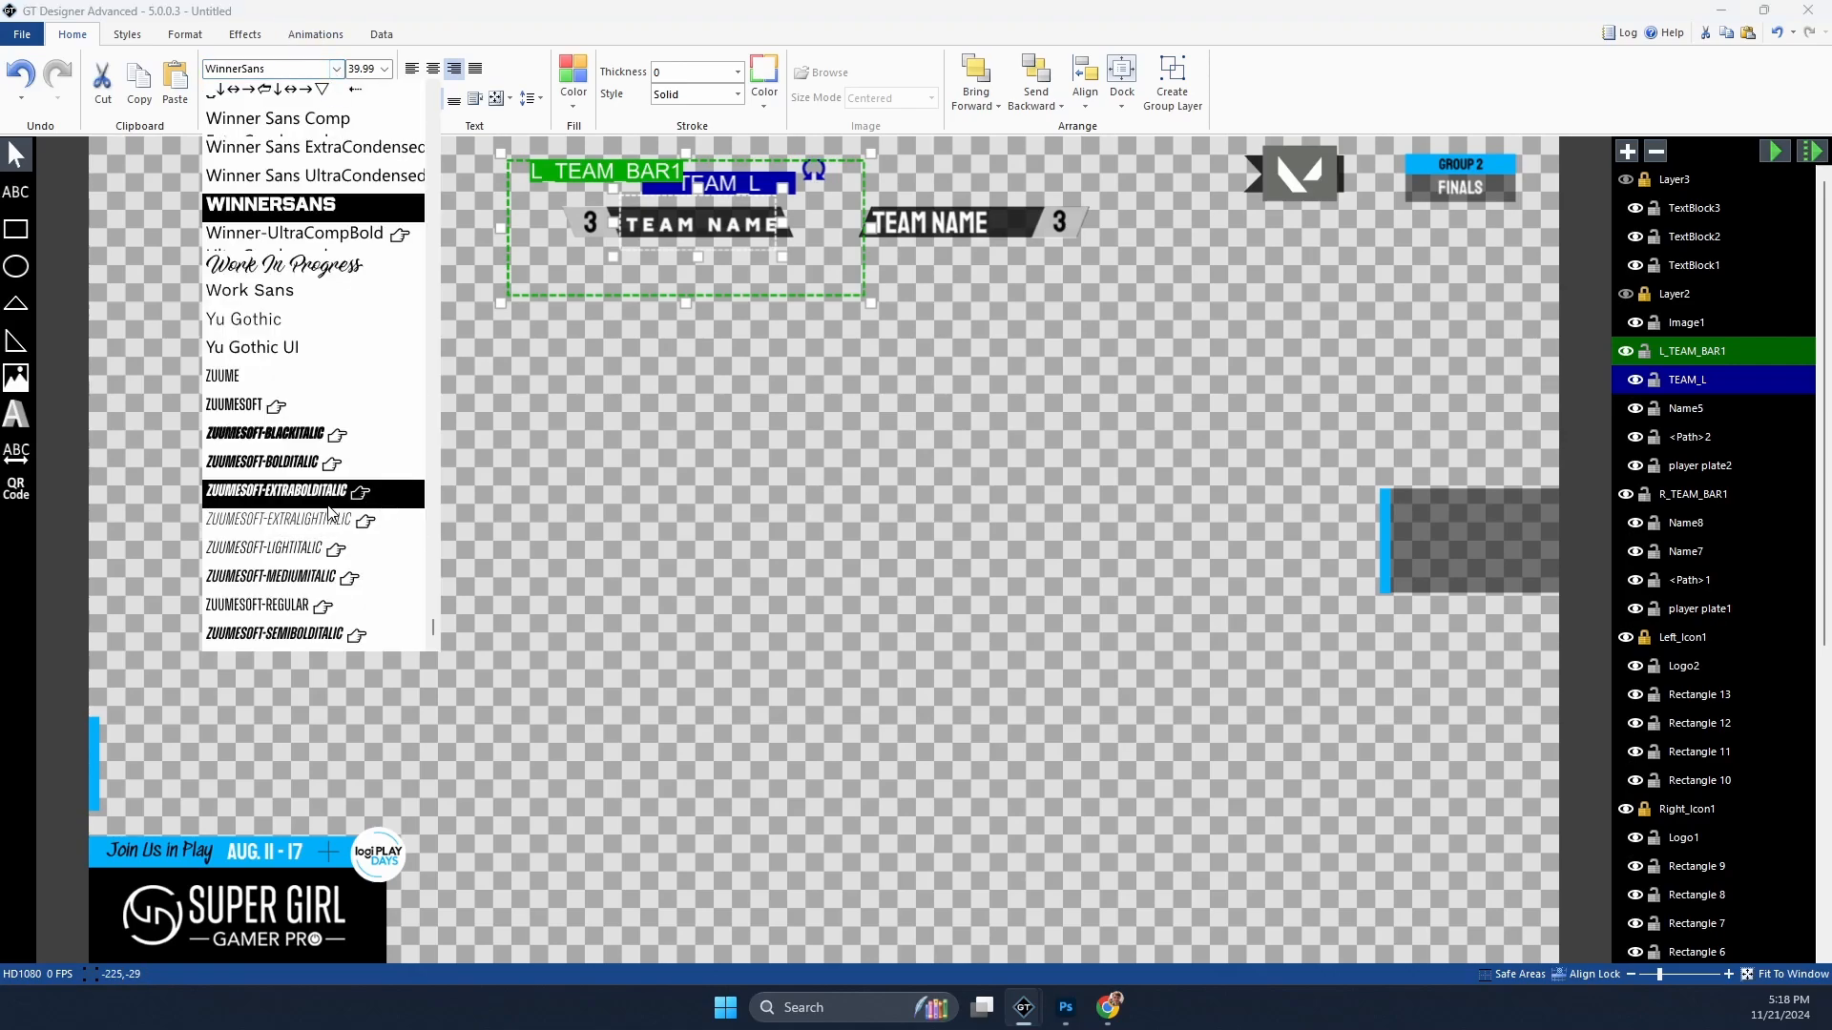
scroll(329, 513, up, 3)
scroll(259, 467, down, 3)
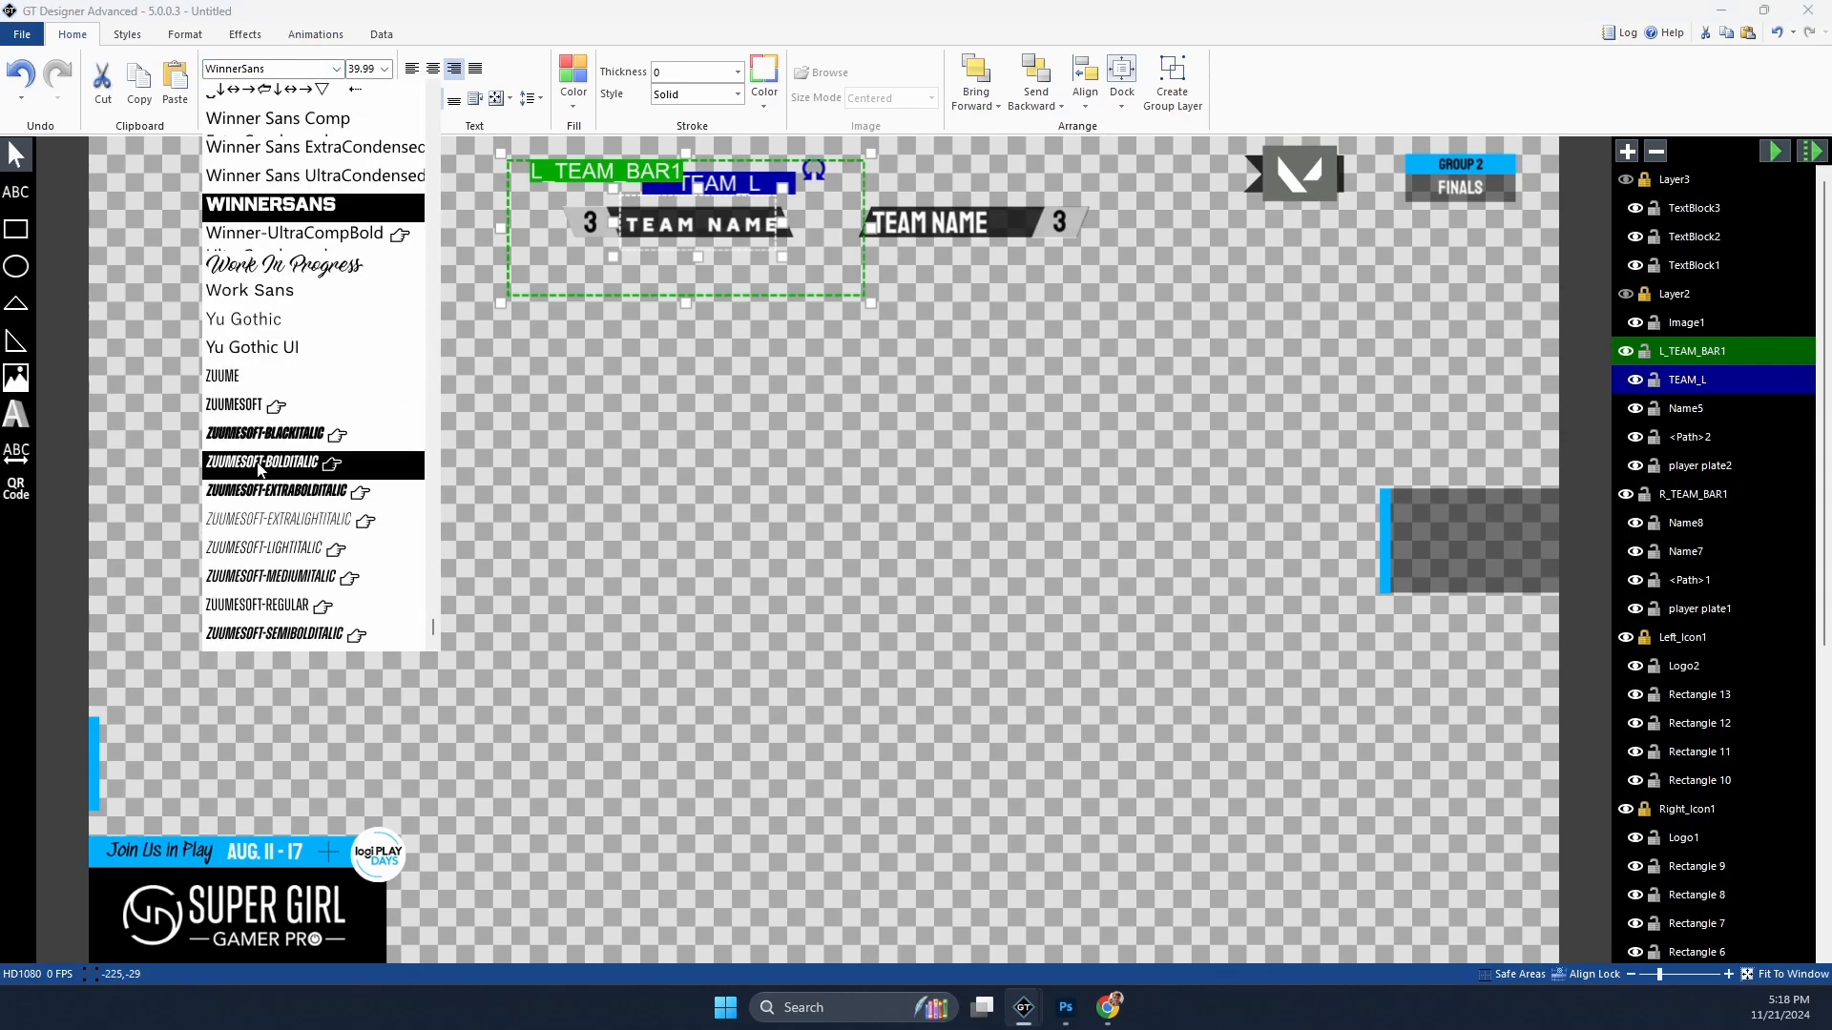
click(323, 381)
click(337, 68)
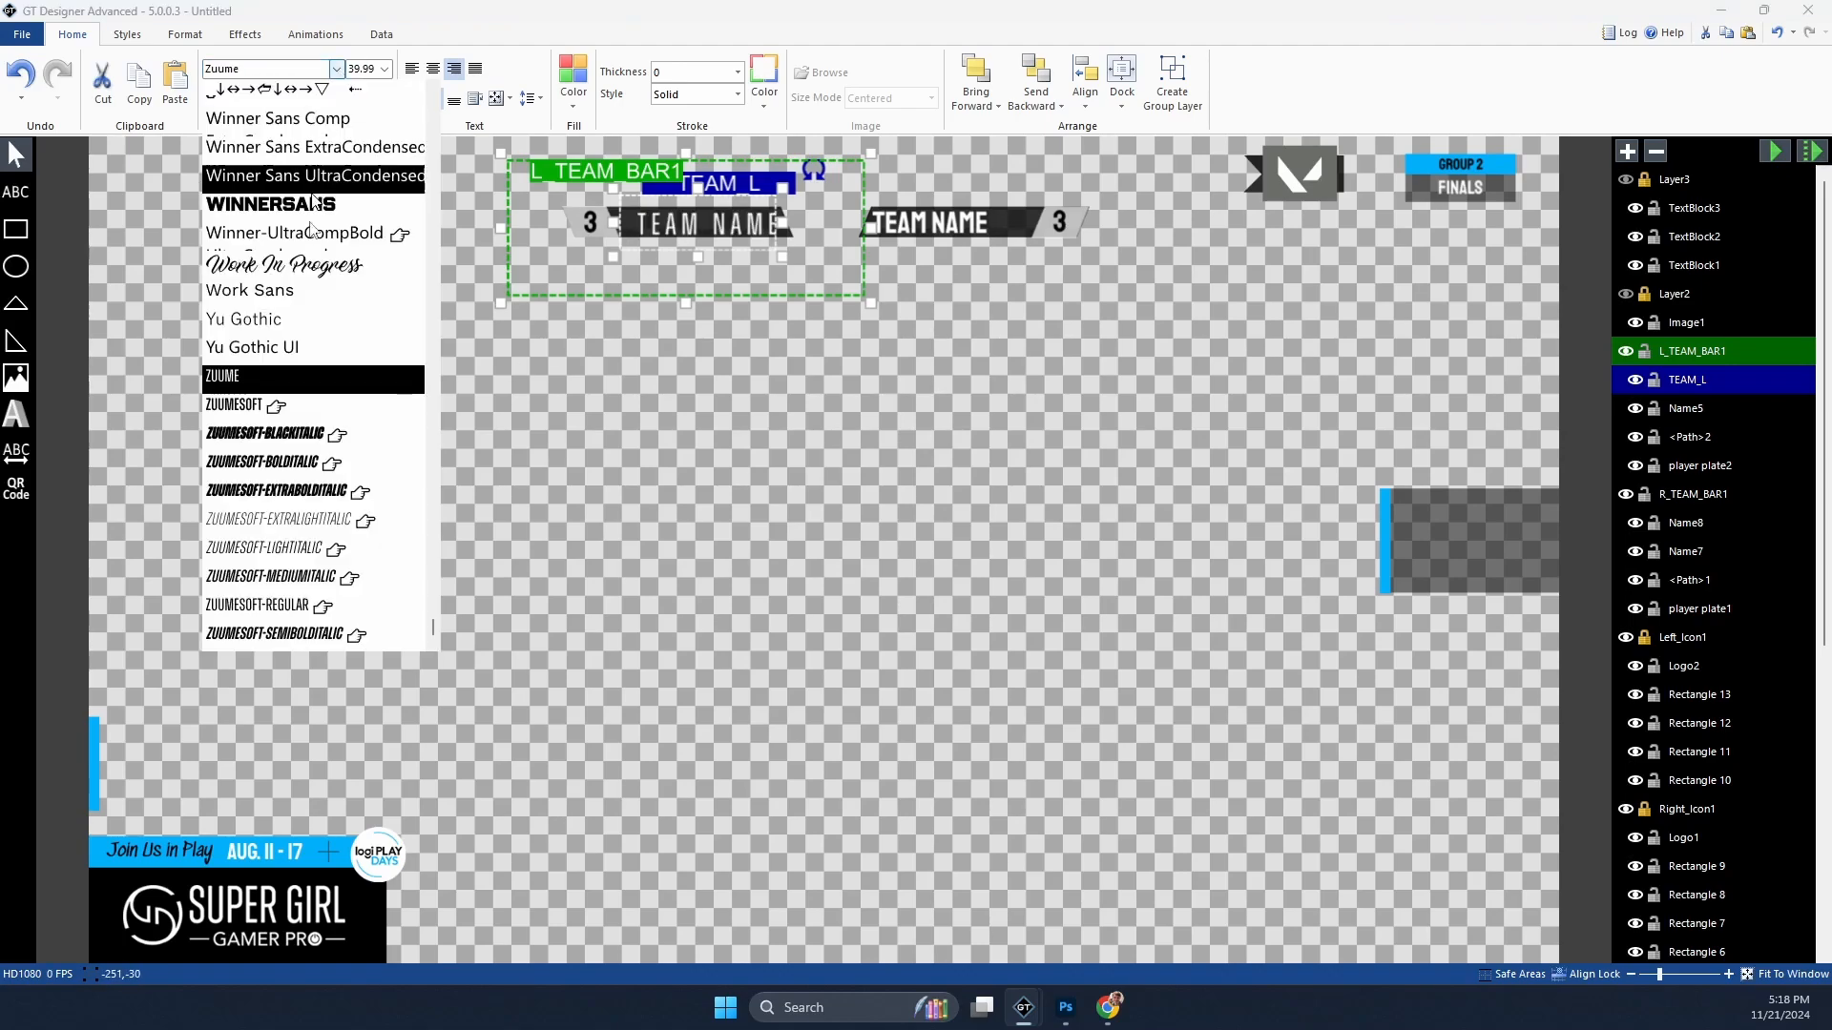
click(325, 264)
Step: Set the TEAM_L text's font to ZuumeSoft and nudge the text slightly up and left to fit its dark name plate
click(336, 68)
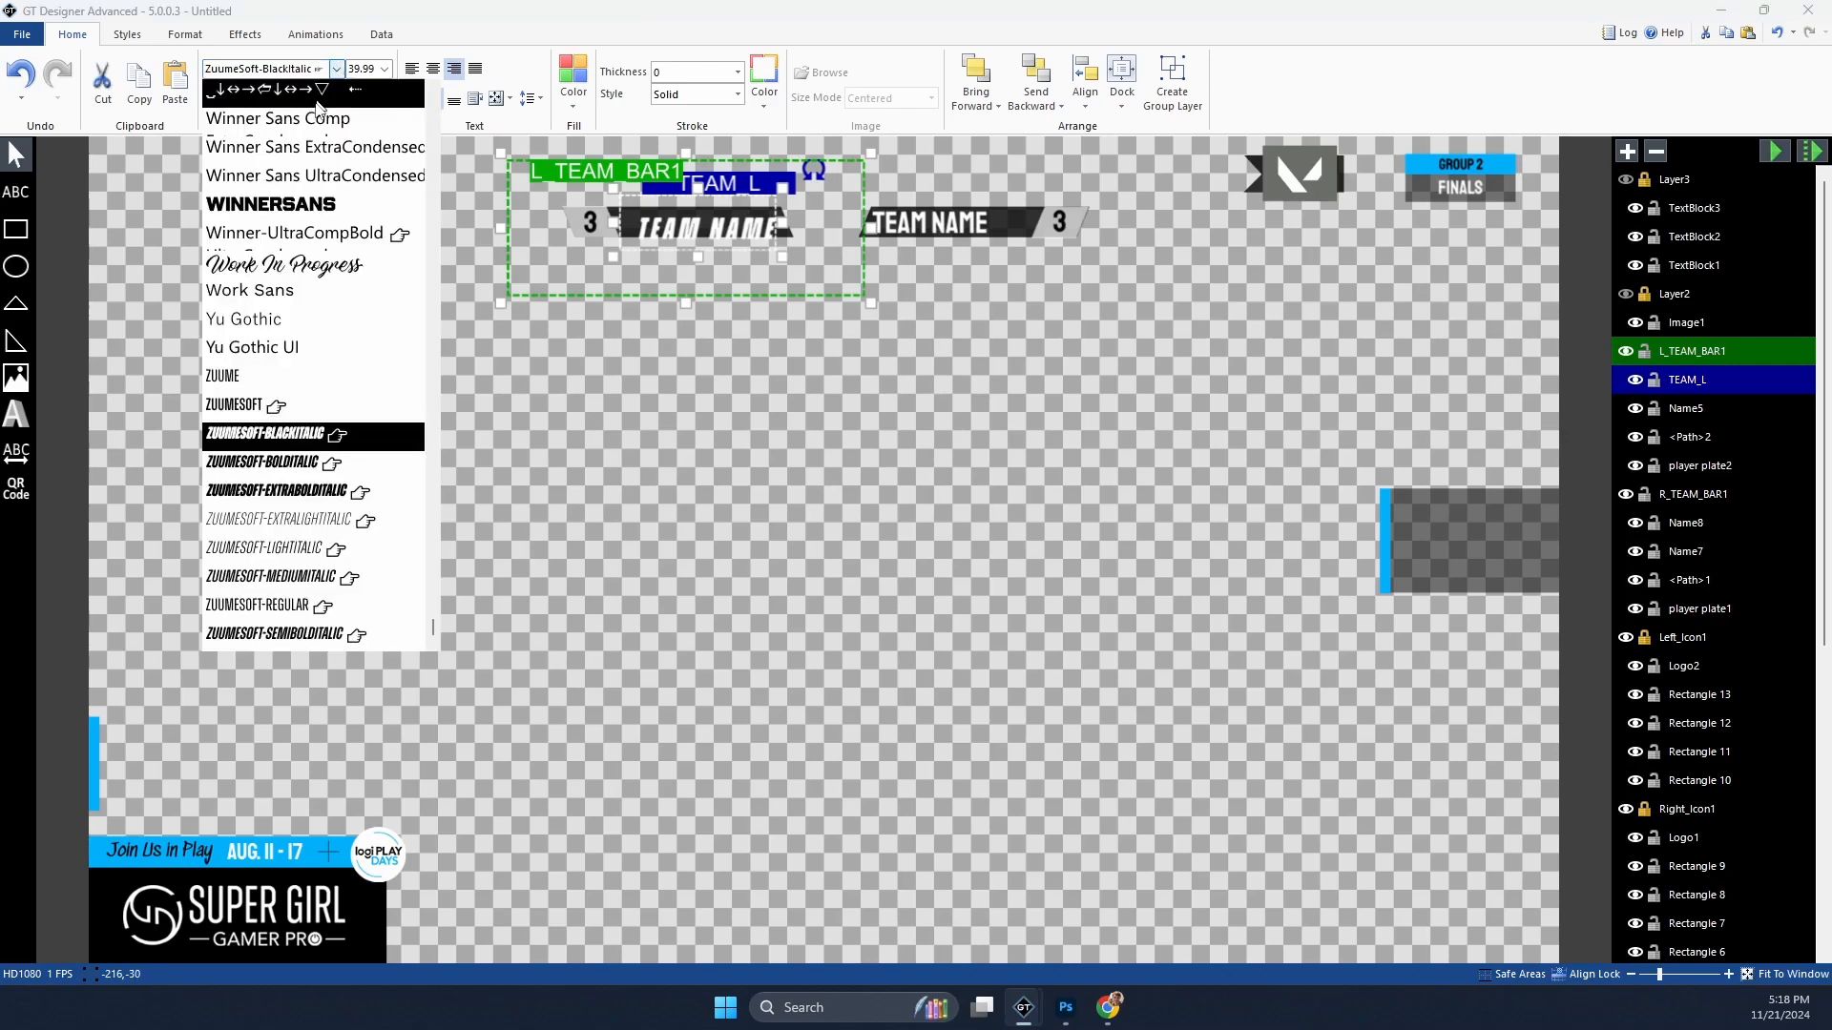
click(257, 406)
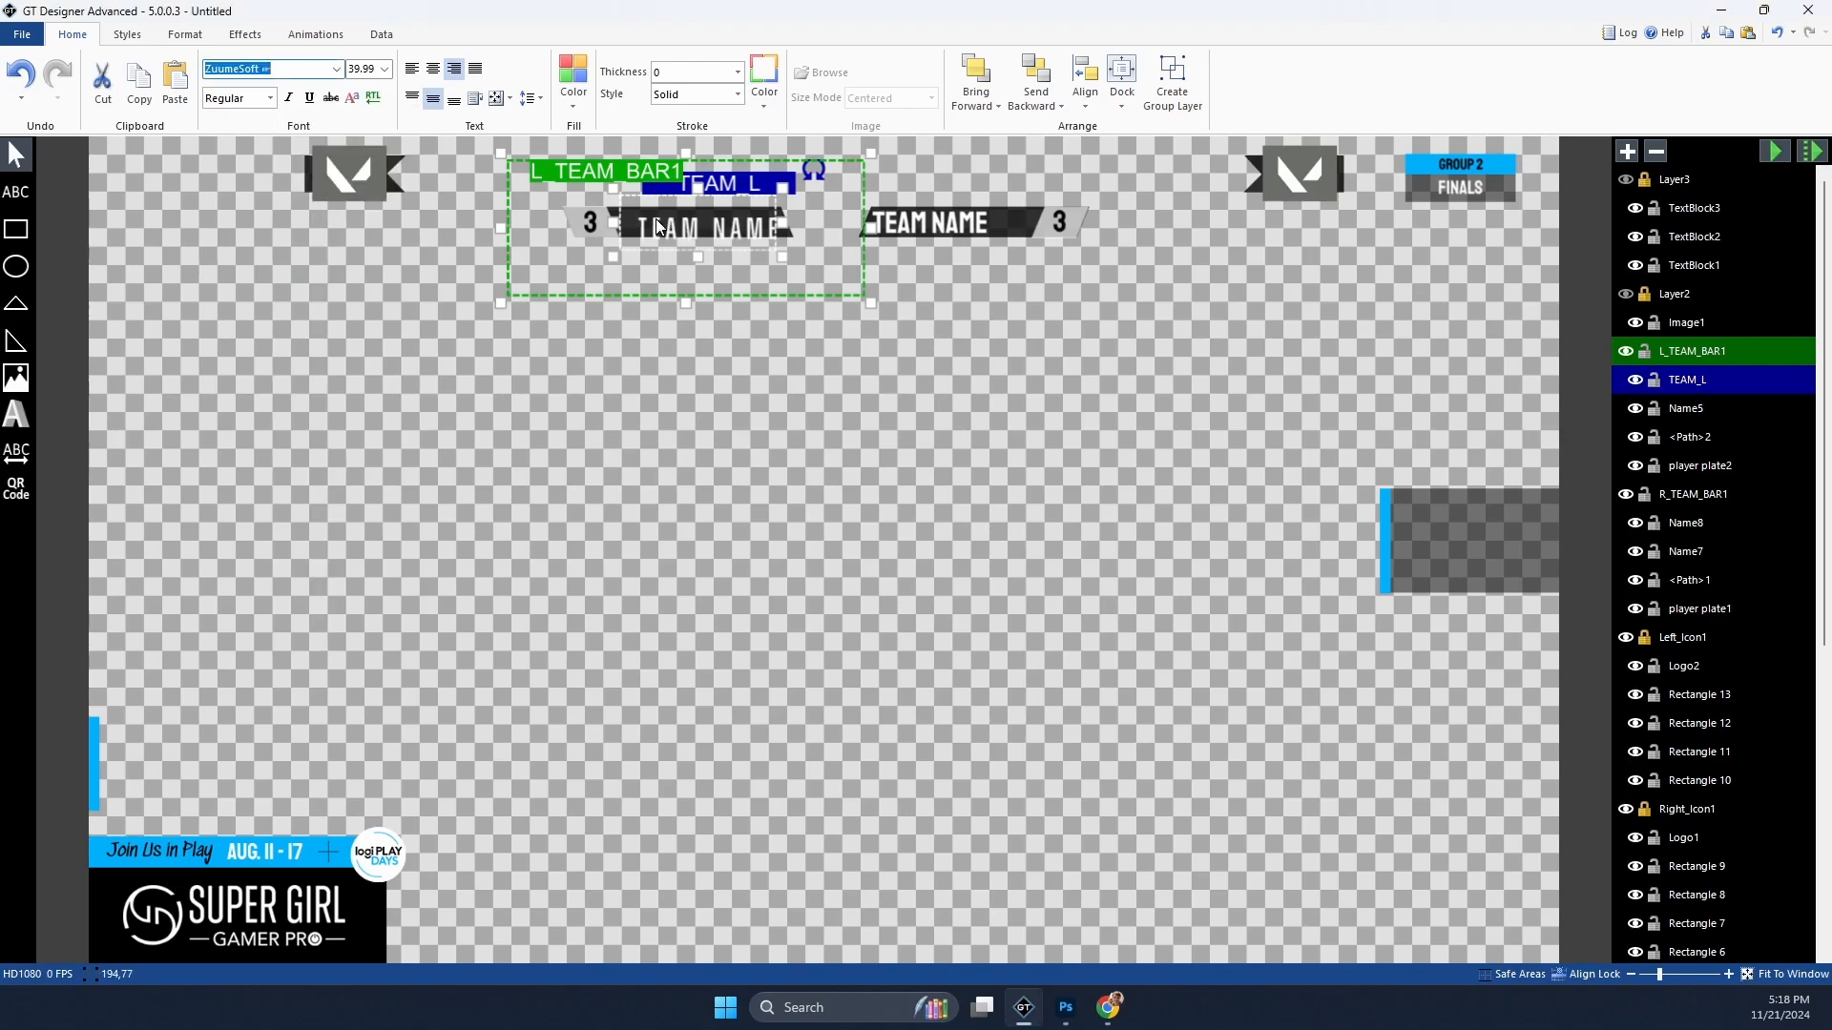
click(337, 69)
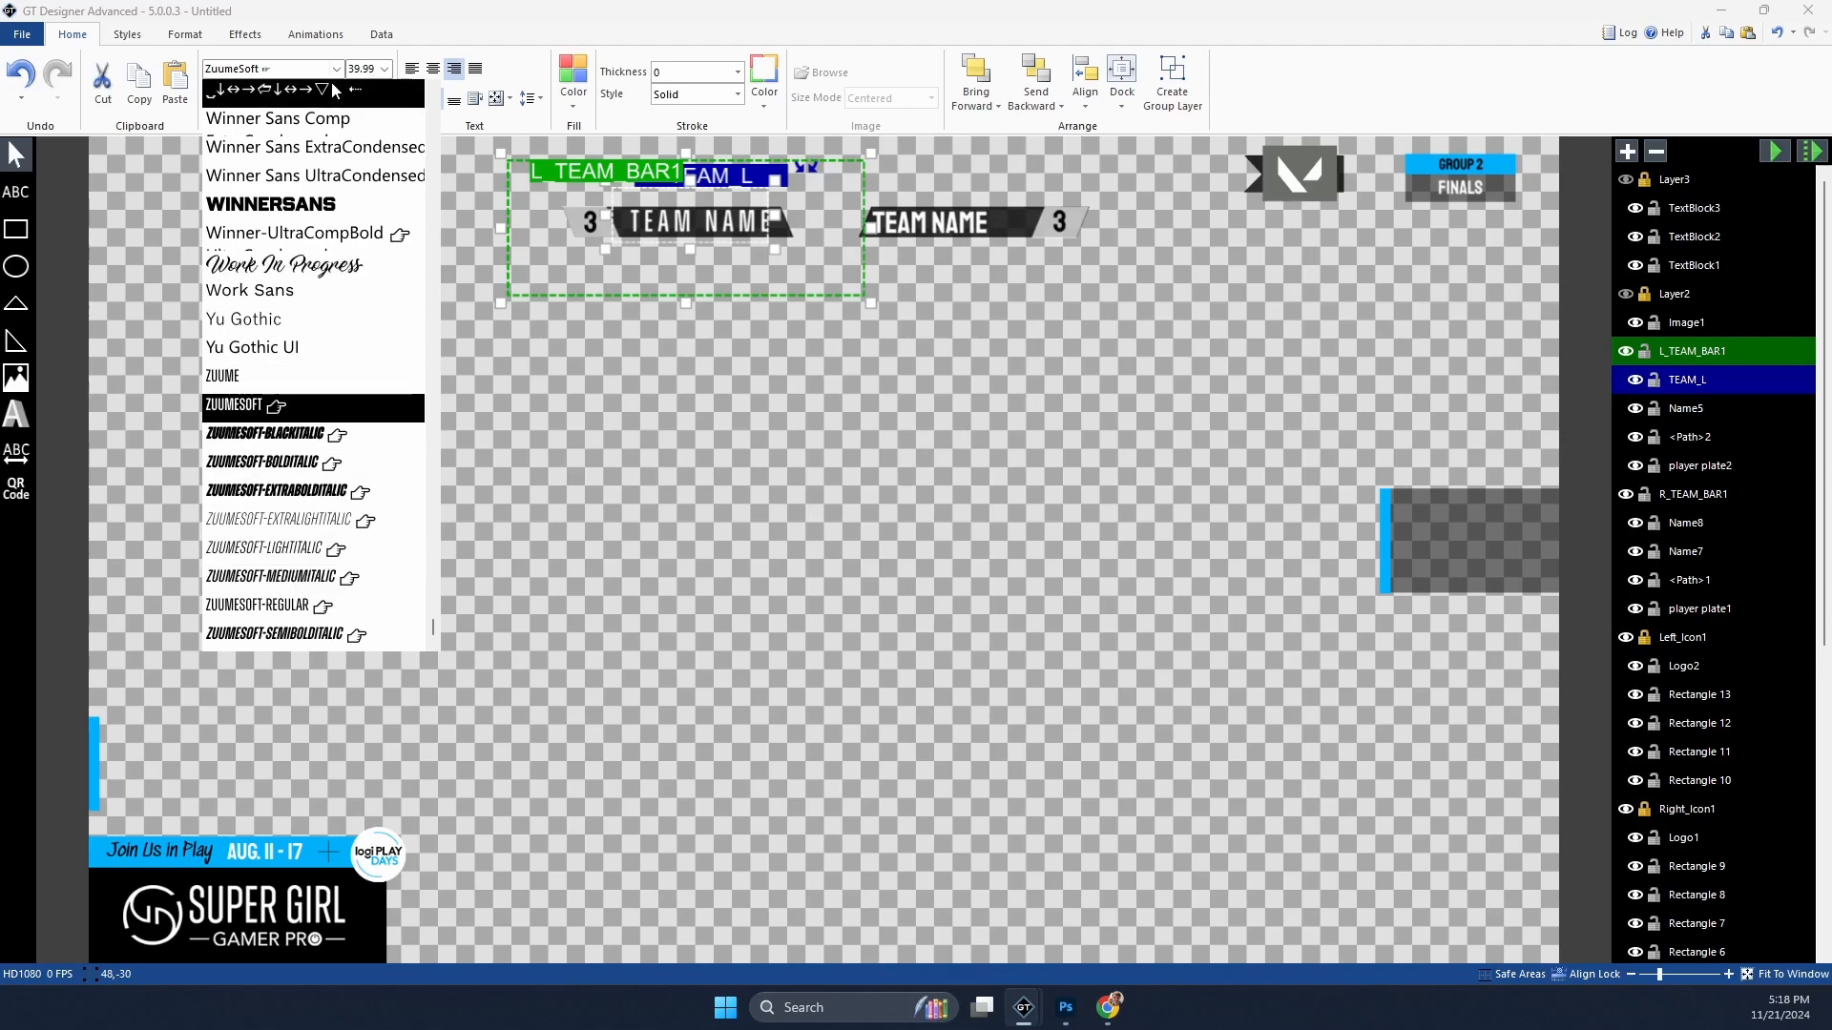
click(530, 53)
mouse_move(699, 225)
mouse_down()
mouse_move(644, 278)
mouse_move(698, 226)
mouse_up()
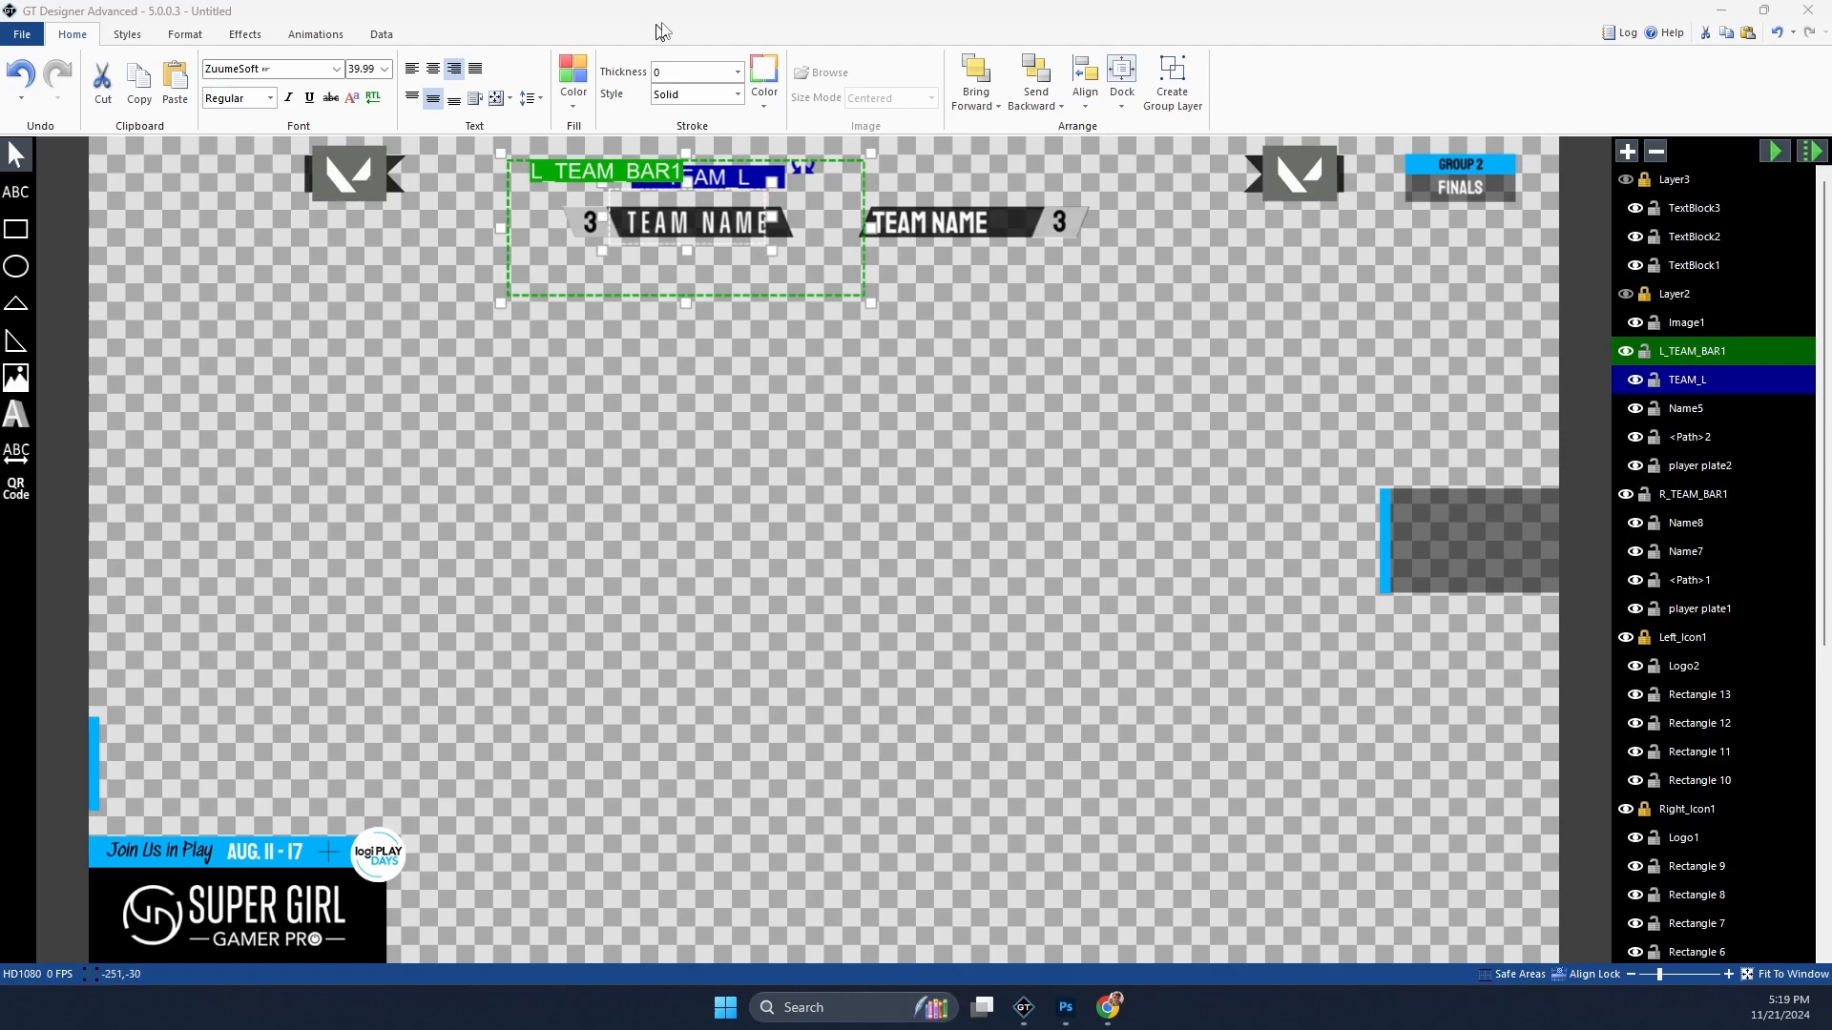
drag(731, 175, 736, 170)
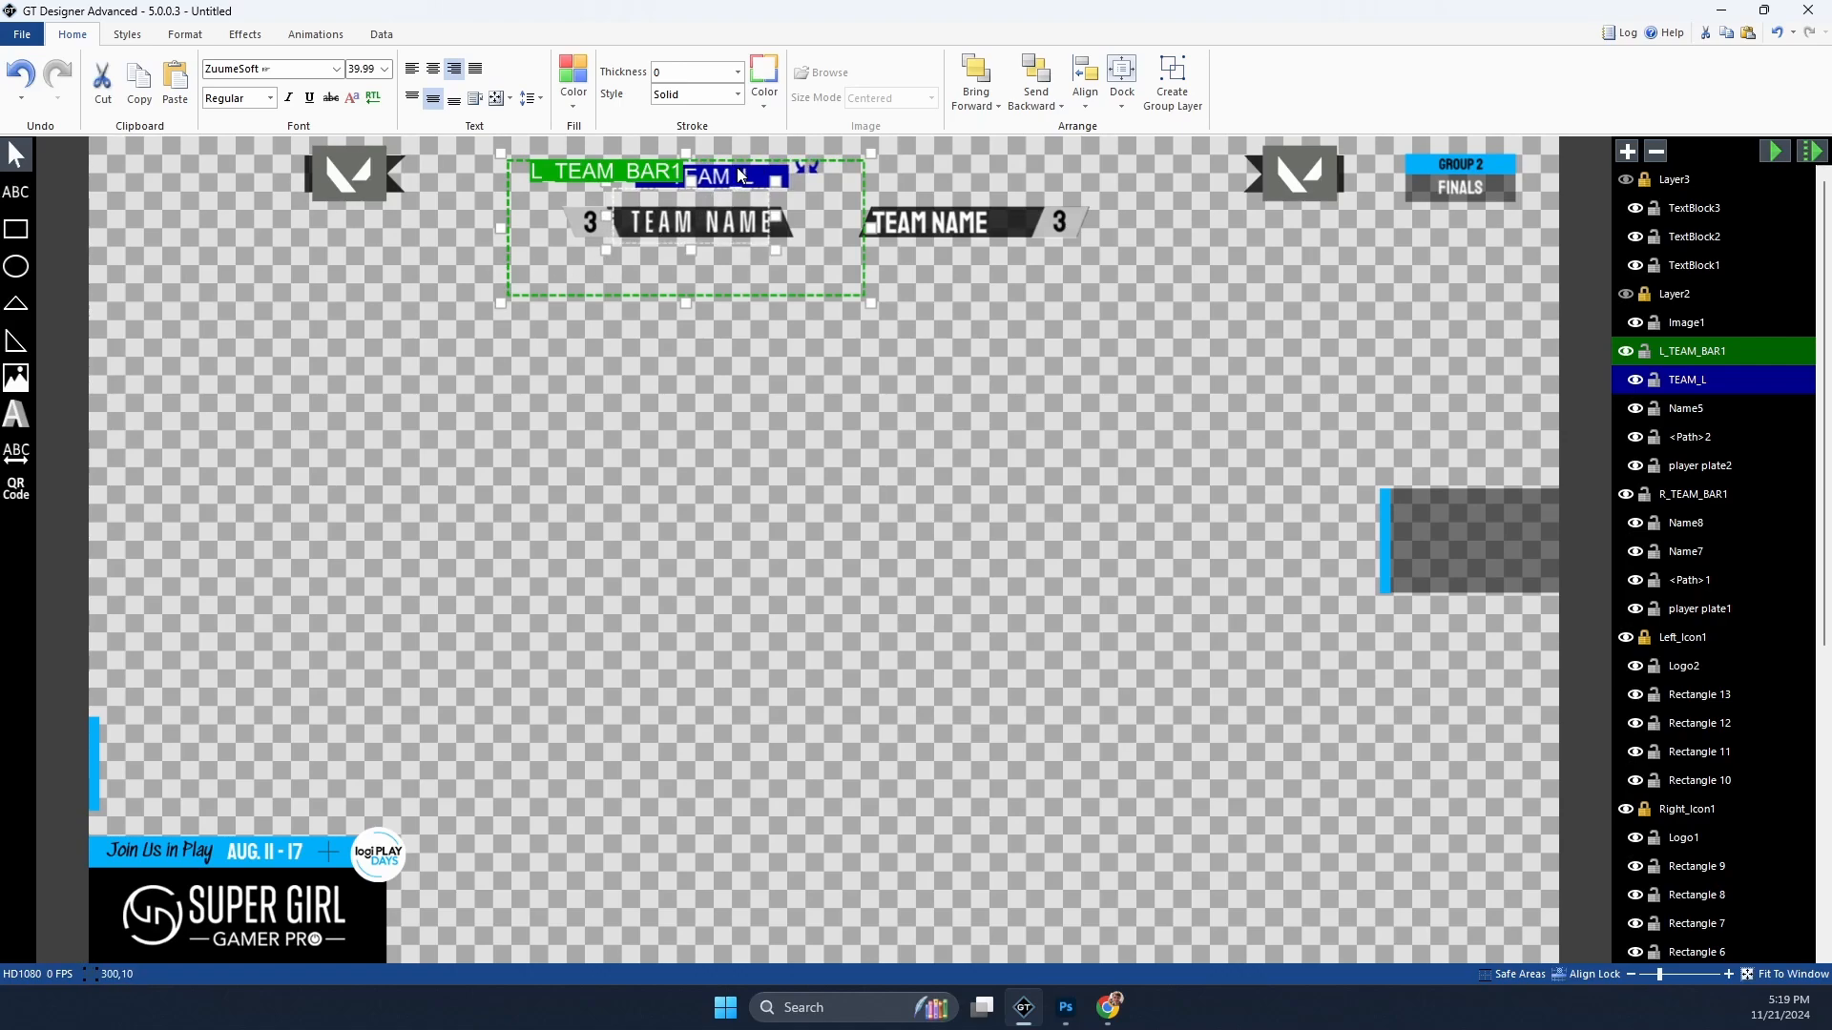